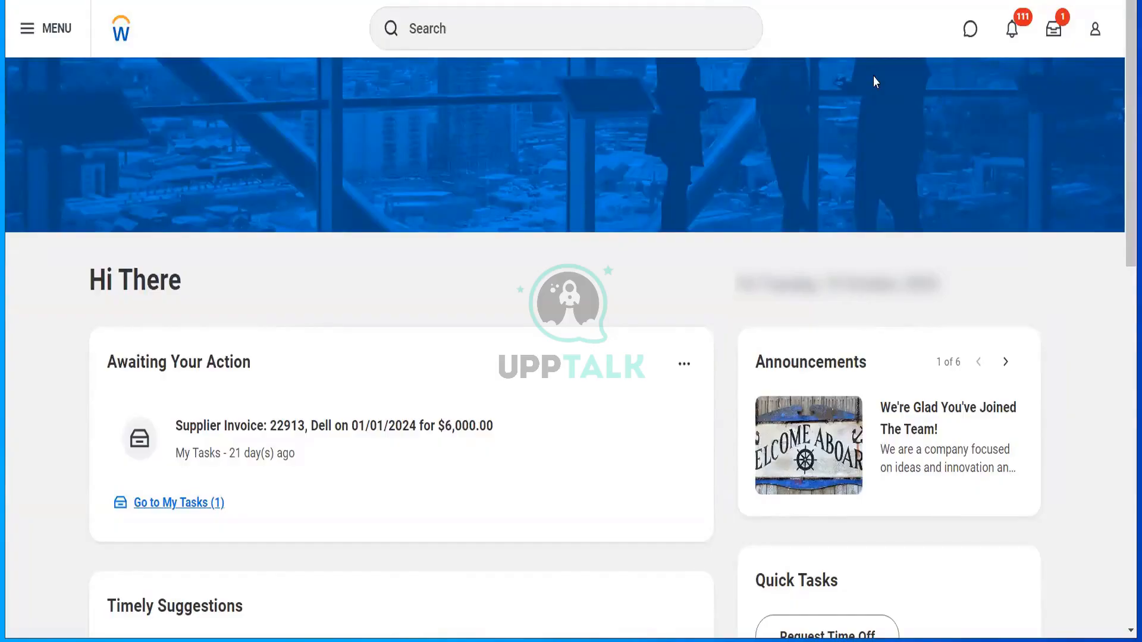
- Run the Find Suppliers report filtered to the Hello Telecom supplier category
{"action": "left_click", "coordinate": [602, 43]}
{"action": "type", "text": "find suppliers"}
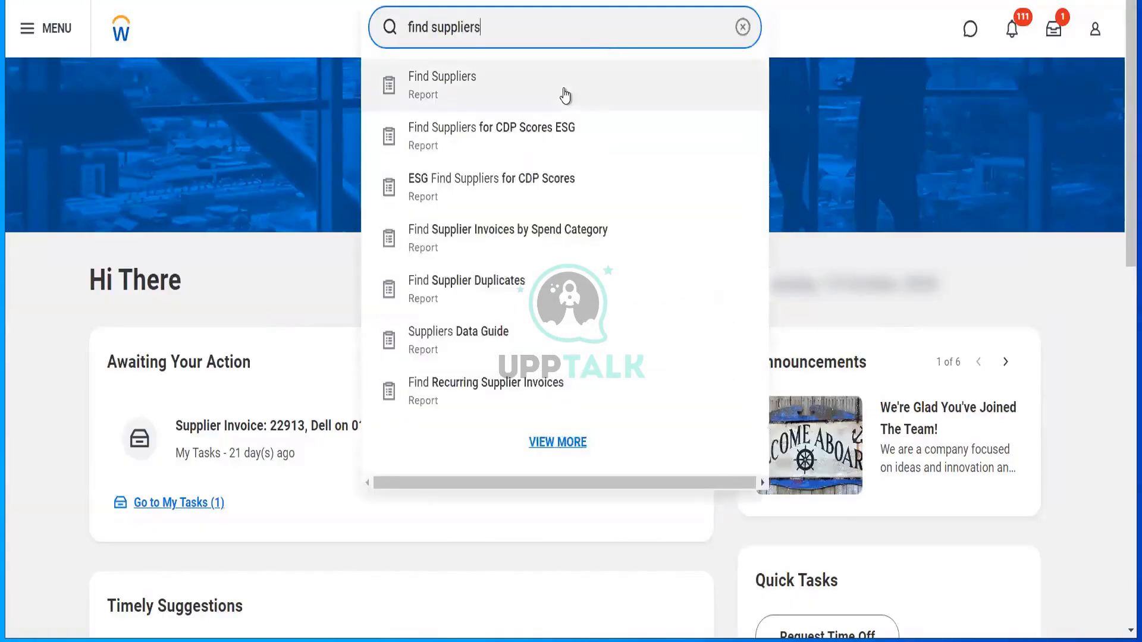
{"action": "key", "text": "Return"}
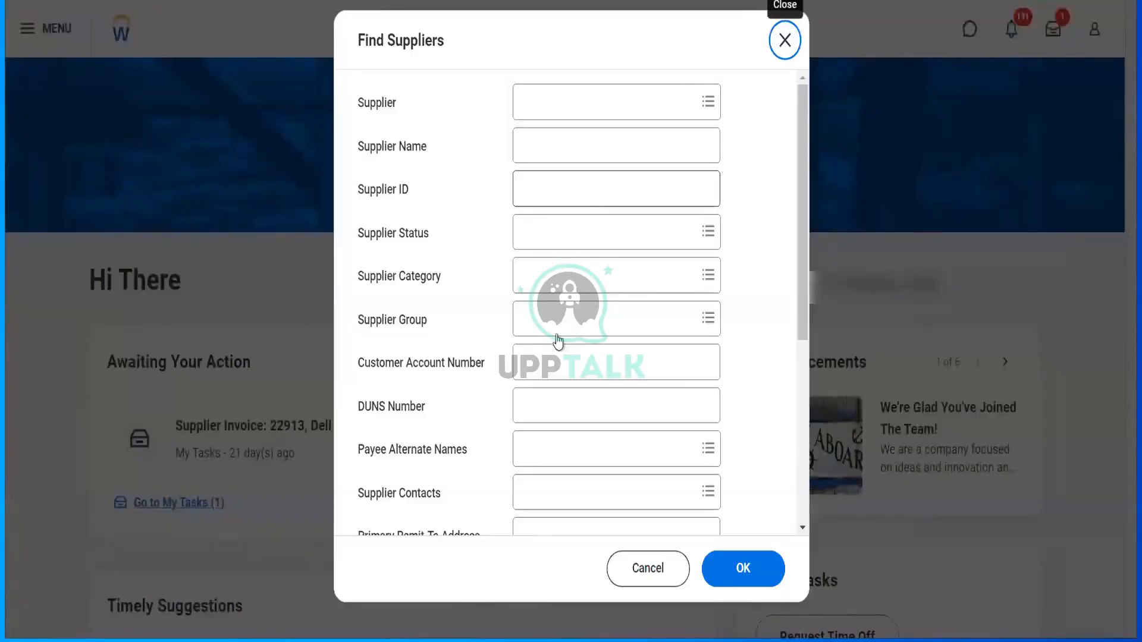
{"action": "left_click", "coordinate": [565, 274]}
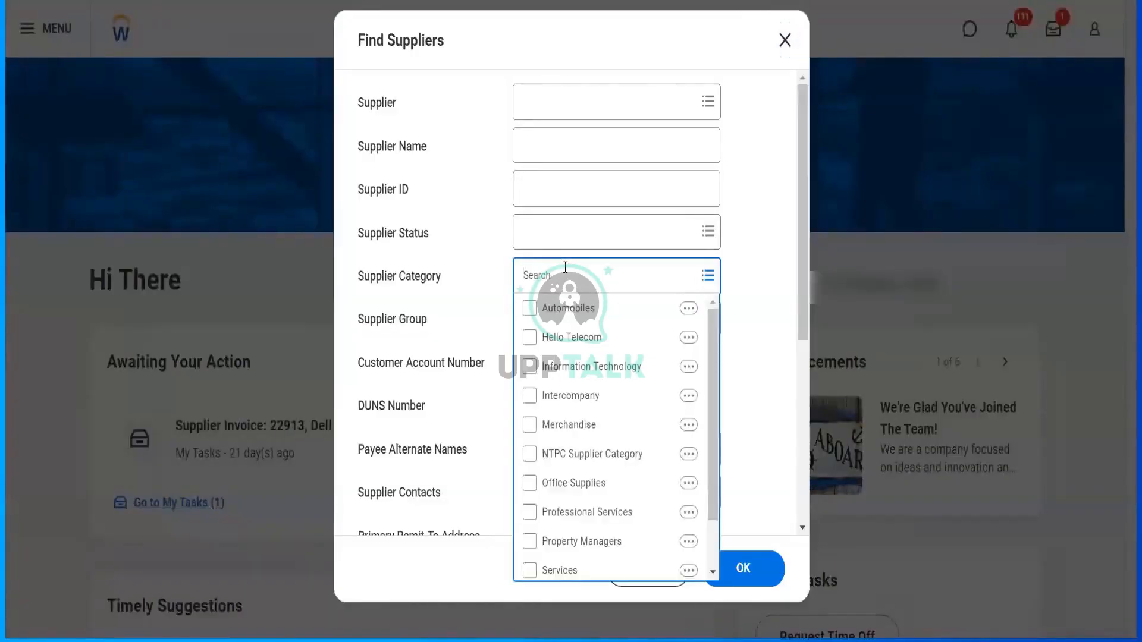
{"action": "left_click", "coordinate": [588, 342]}
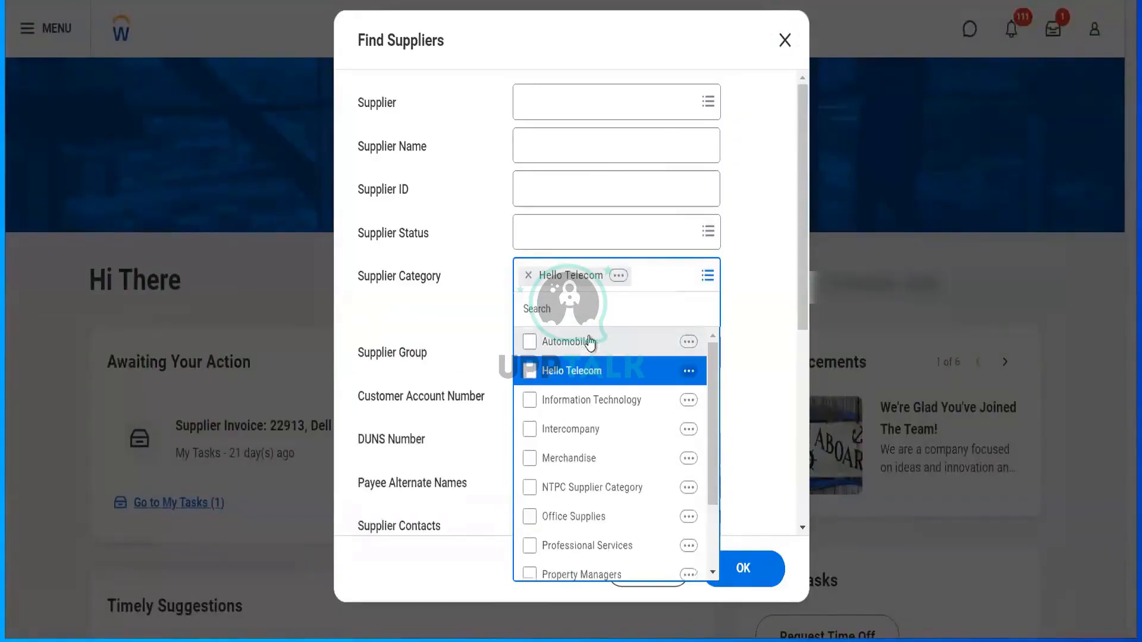
{"action": "left_click", "coordinate": [764, 570]}
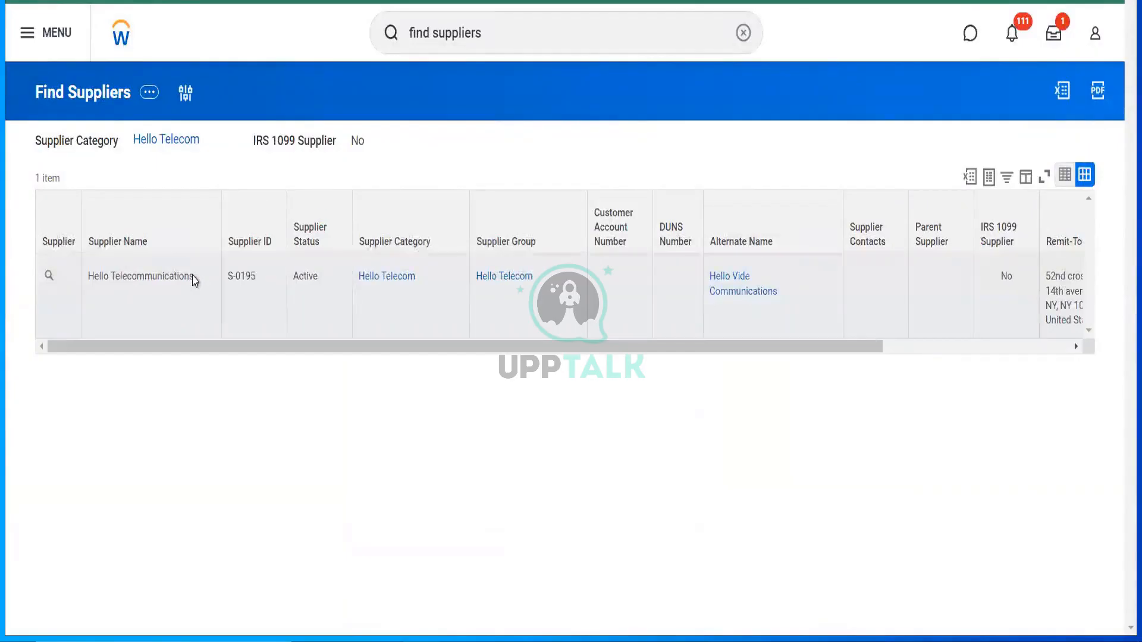
{"action": "left_click", "coordinate": [496, 40]}
{"action": "left_click_drag", "start_coordinate": [496, 40], "coordinate": [387, 46]}
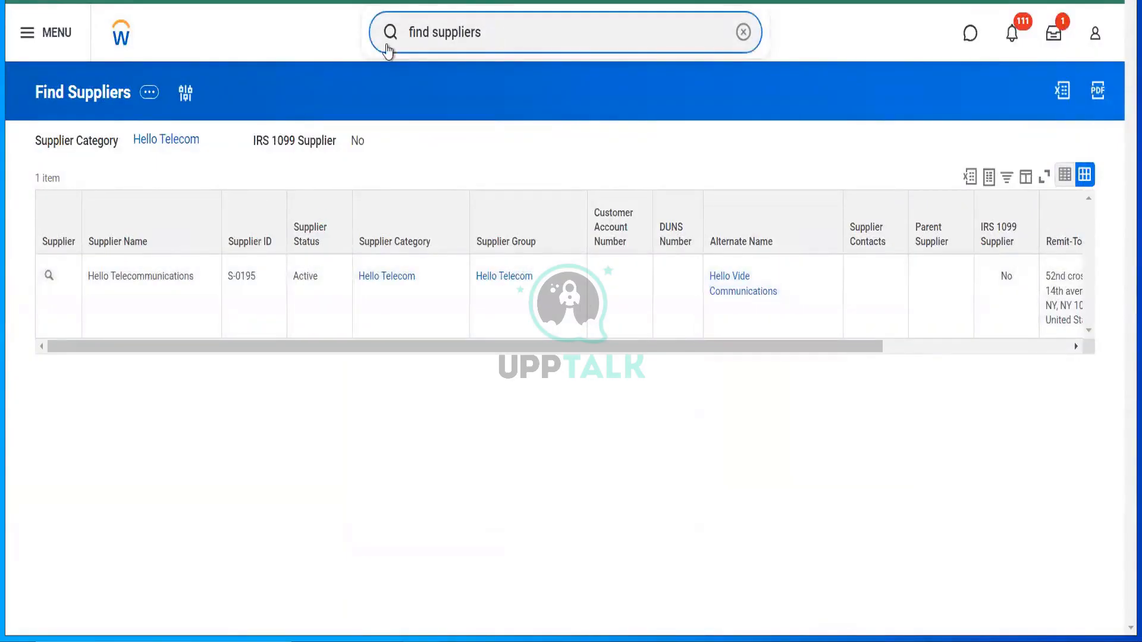
{"action": "type", "text": "RLCC"}
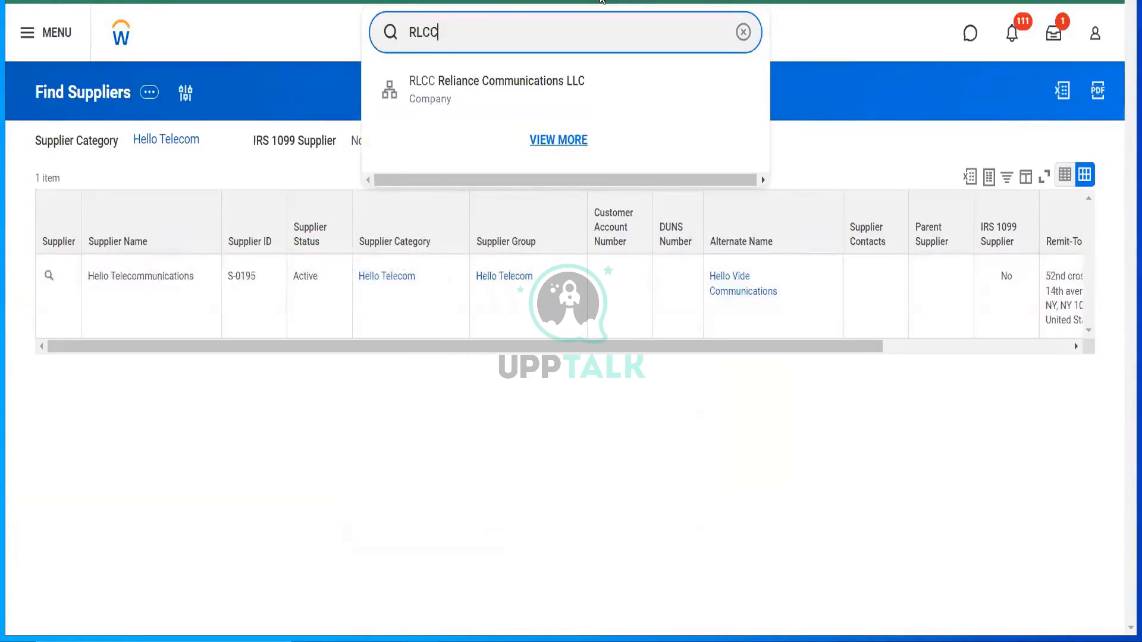
{"action": "left_click", "coordinate": [507, 193]}
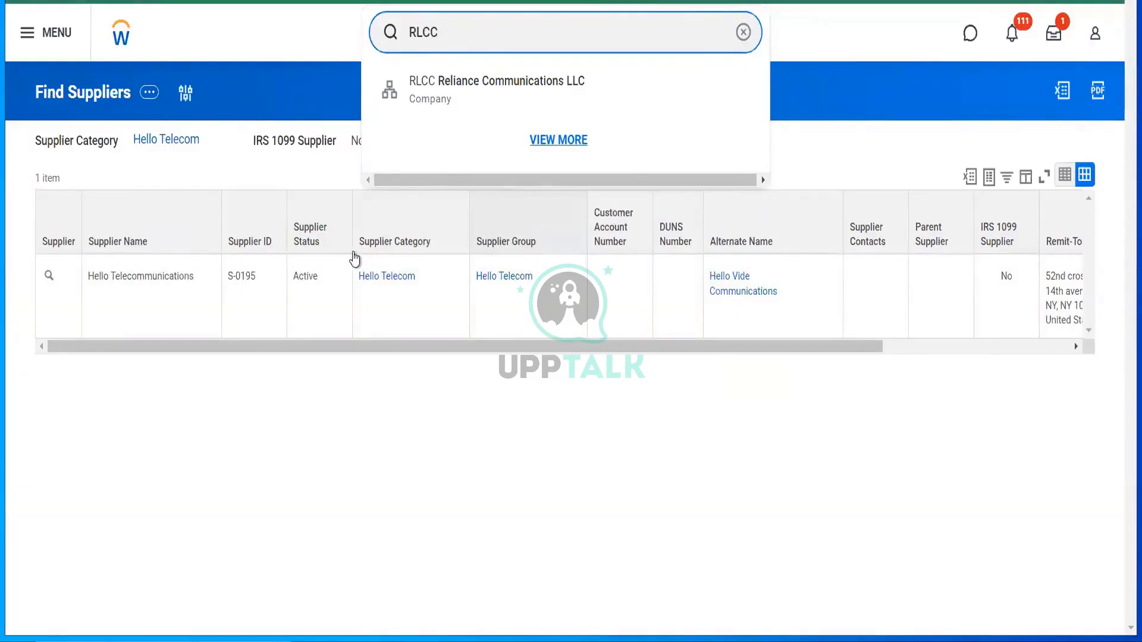
{"action": "left_click", "coordinate": [354, 253]}
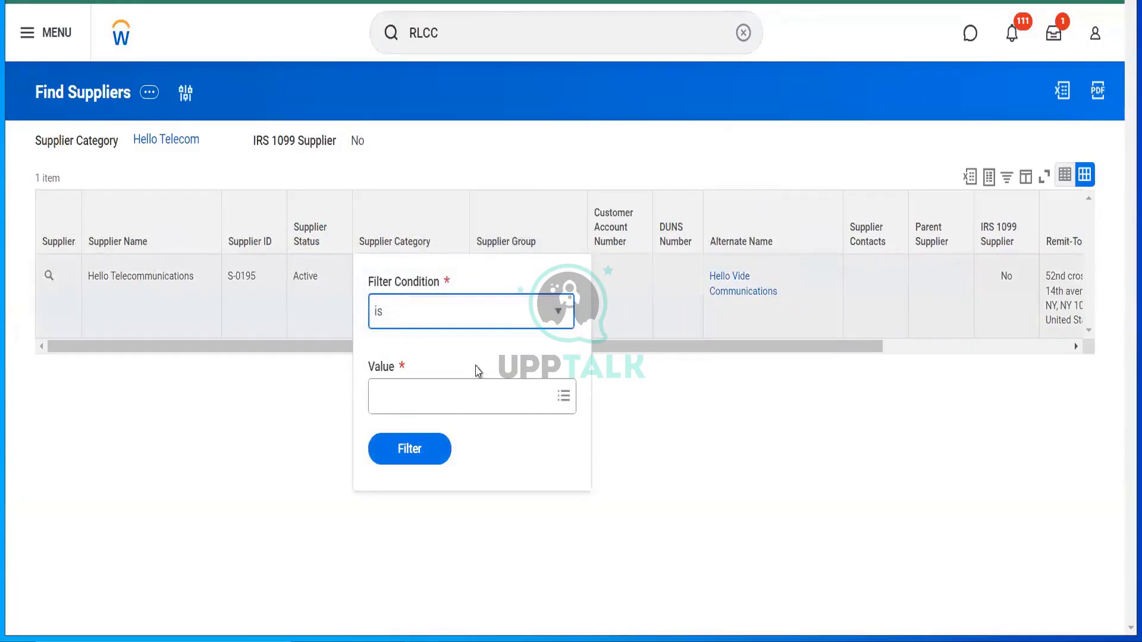
{"action": "left_click", "coordinate": [741, 509]}
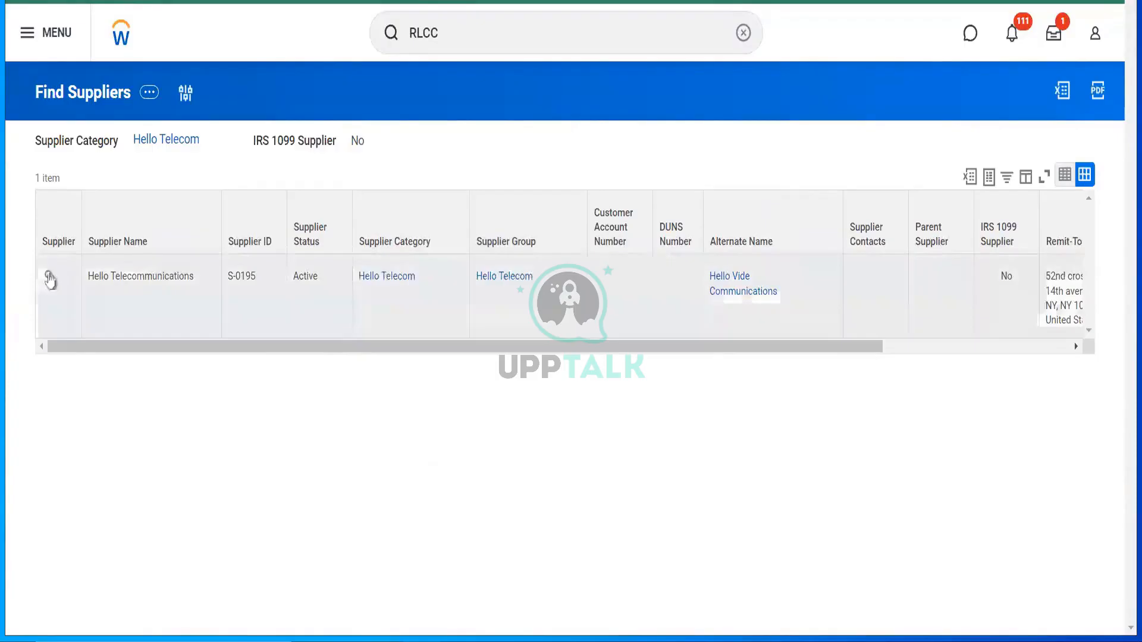
- Open the Hello Telecommunications (S-0195) supplier profile from the report results
{"action": "left_click", "coordinate": [50, 279]}
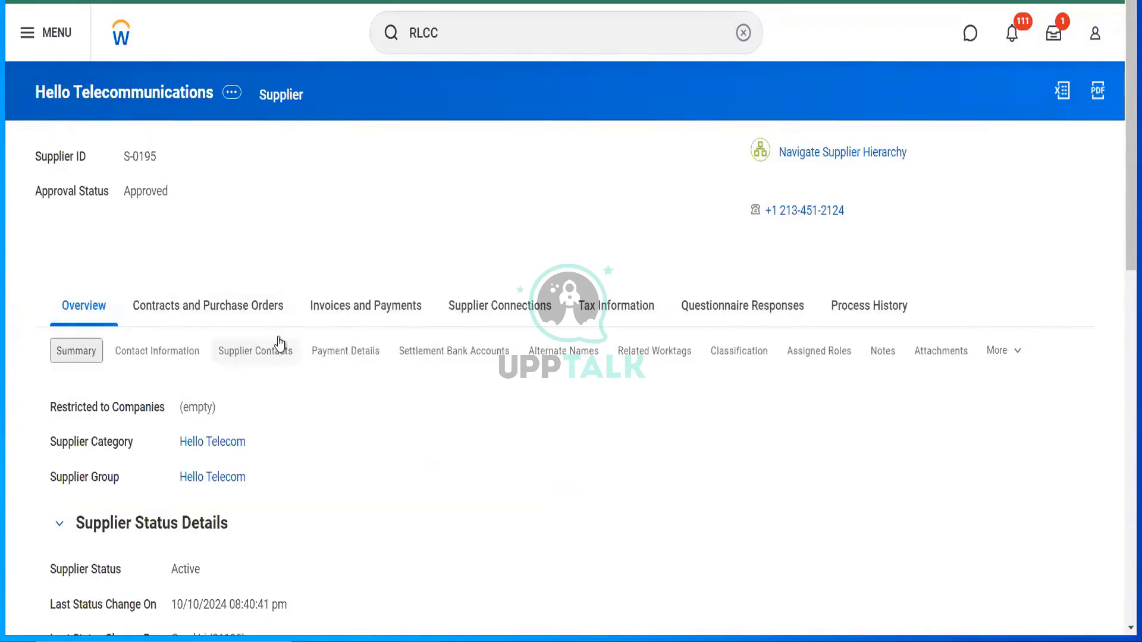
{"action": "left_click", "coordinate": [455, 40]}
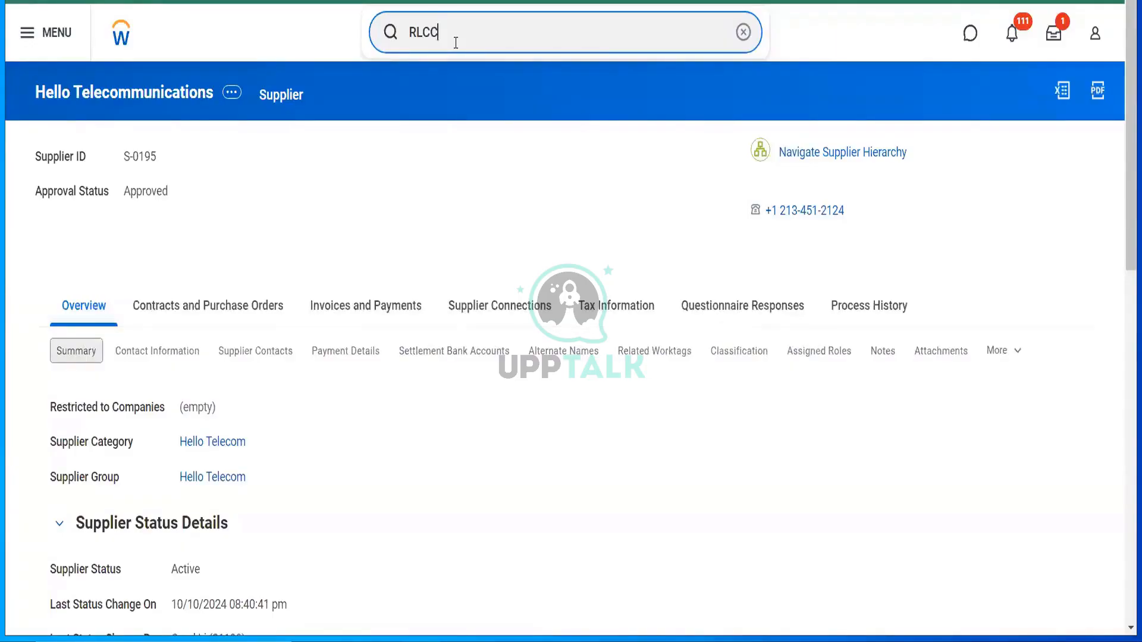
{"action": "key", "text": "ctrl+a"}
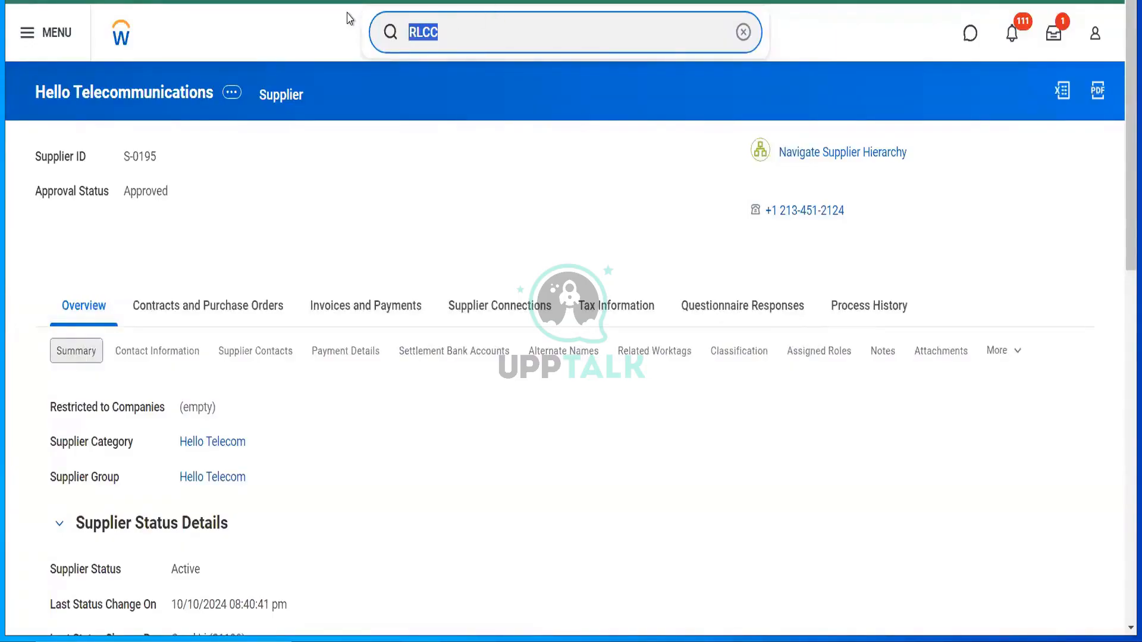
- Search 'BP: supplier invoice' and open Supplier Invoice Event (Default Definition)
{"action": "type", "text": "BP:"}
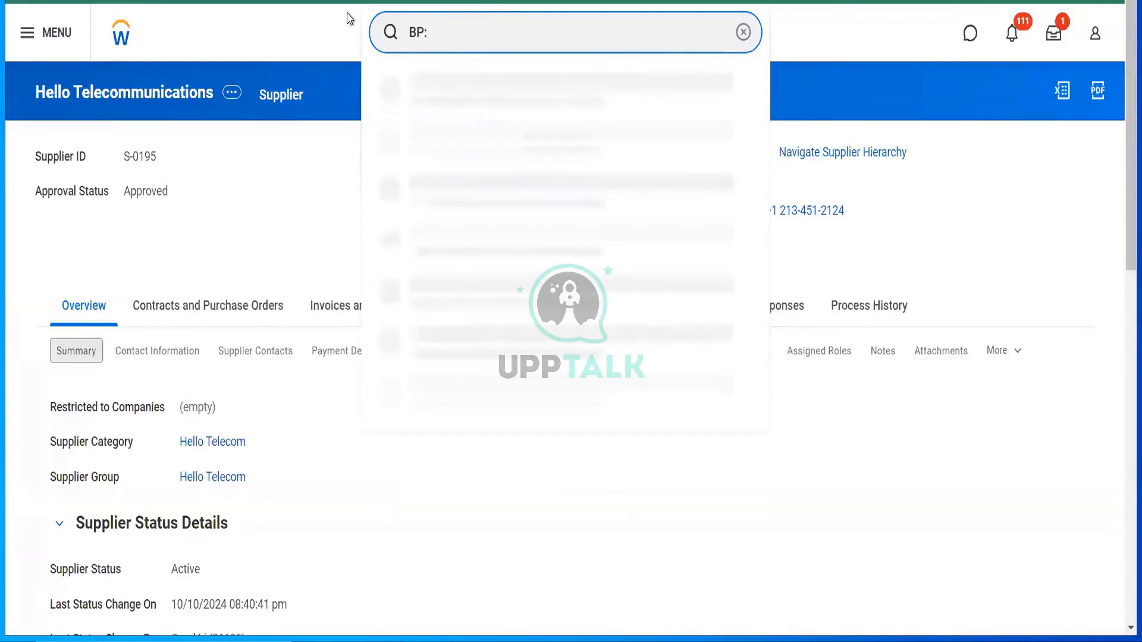
{"action": "type", "text": " supplier invoice"}
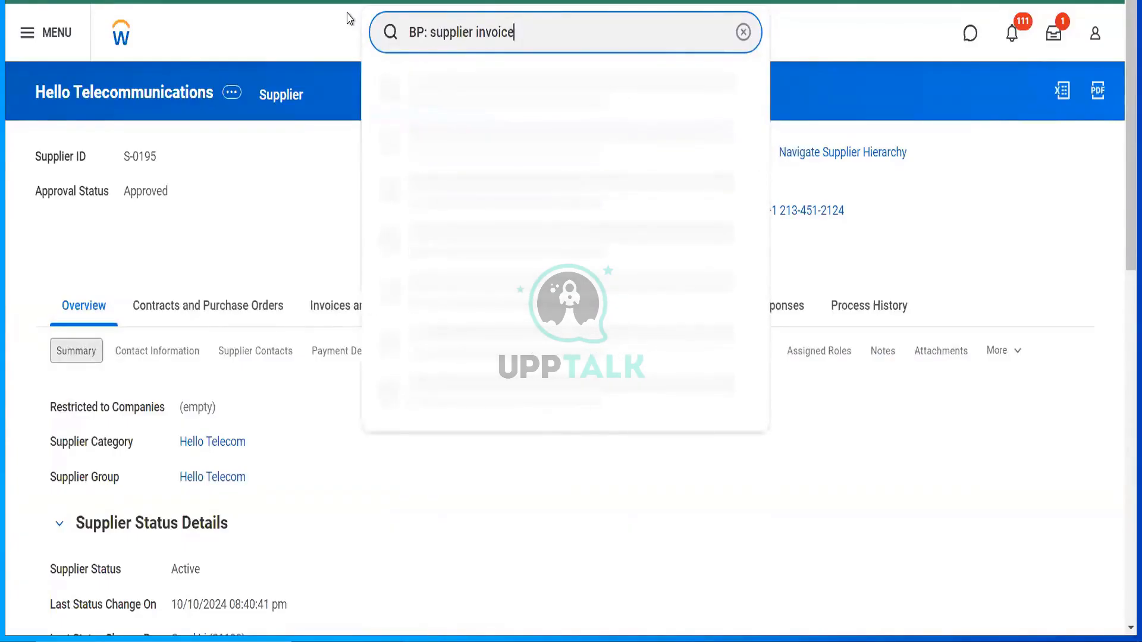
{"action": "left_click", "coordinate": [454, 94]}
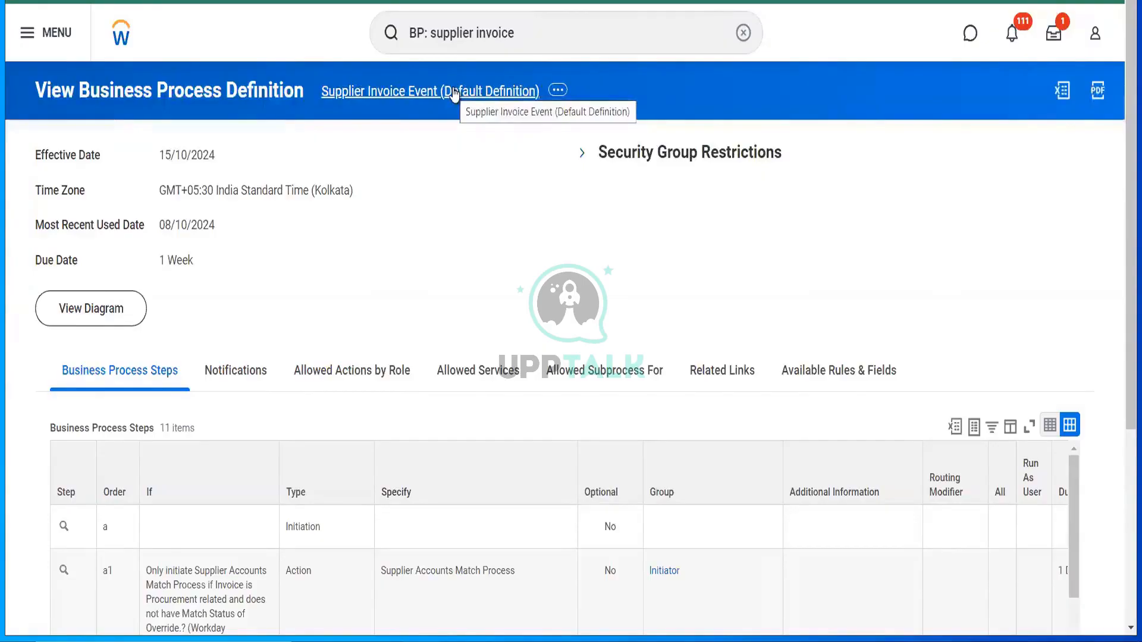
{"action": "scroll", "coordinate": [512, 255], "scroll_direction": "down", "scroll_amount": 5}
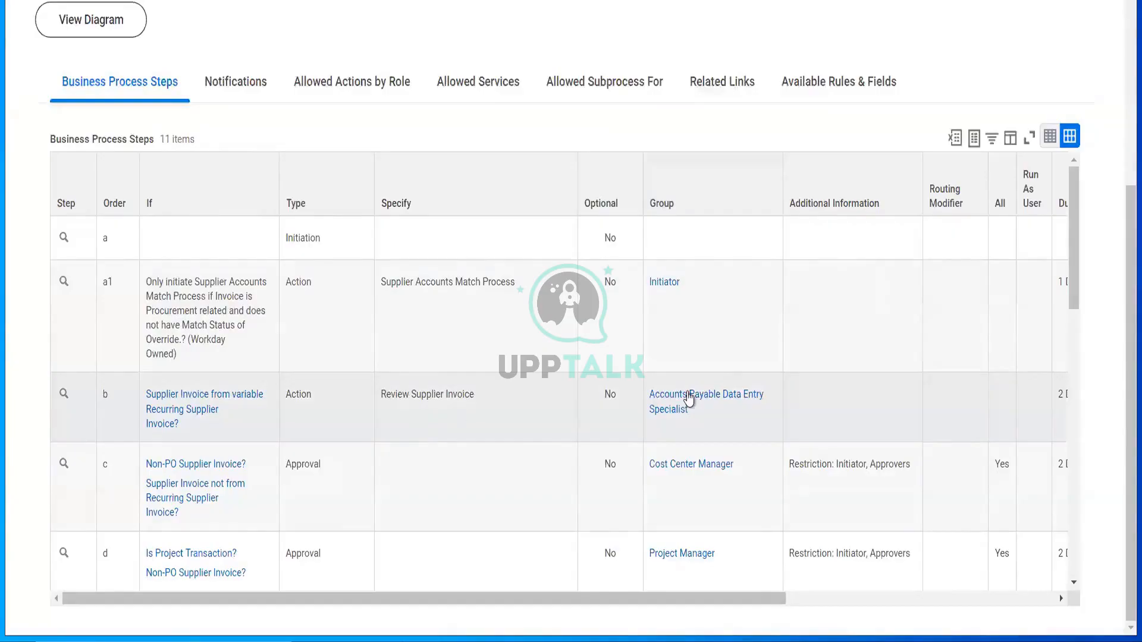
{"action": "mouse_move", "coordinate": [204, 423]}
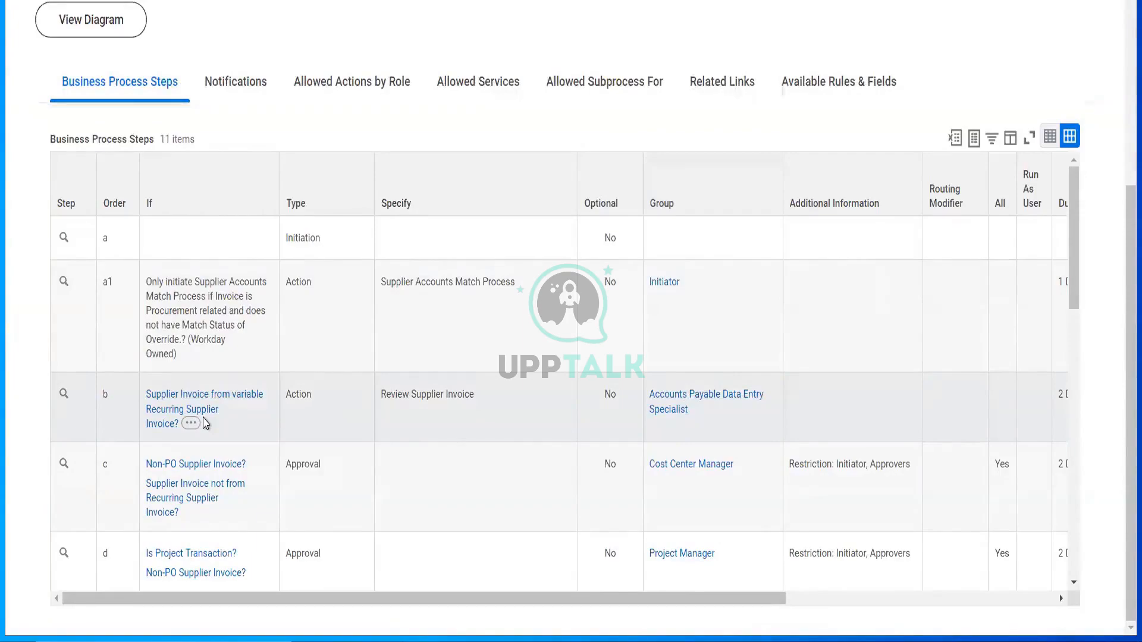
{"action": "scroll", "coordinate": [204, 424], "scroll_direction": "down", "scroll_amount": 1}
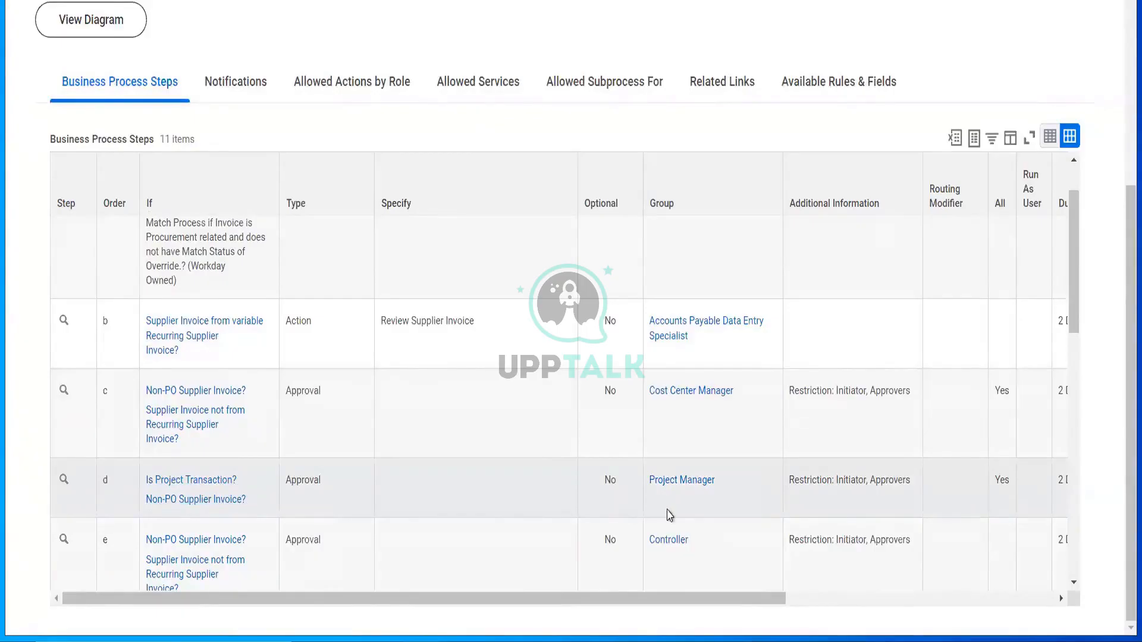
{"action": "scroll", "coordinate": [669, 515], "scroll_direction": "down", "scroll_amount": 3}
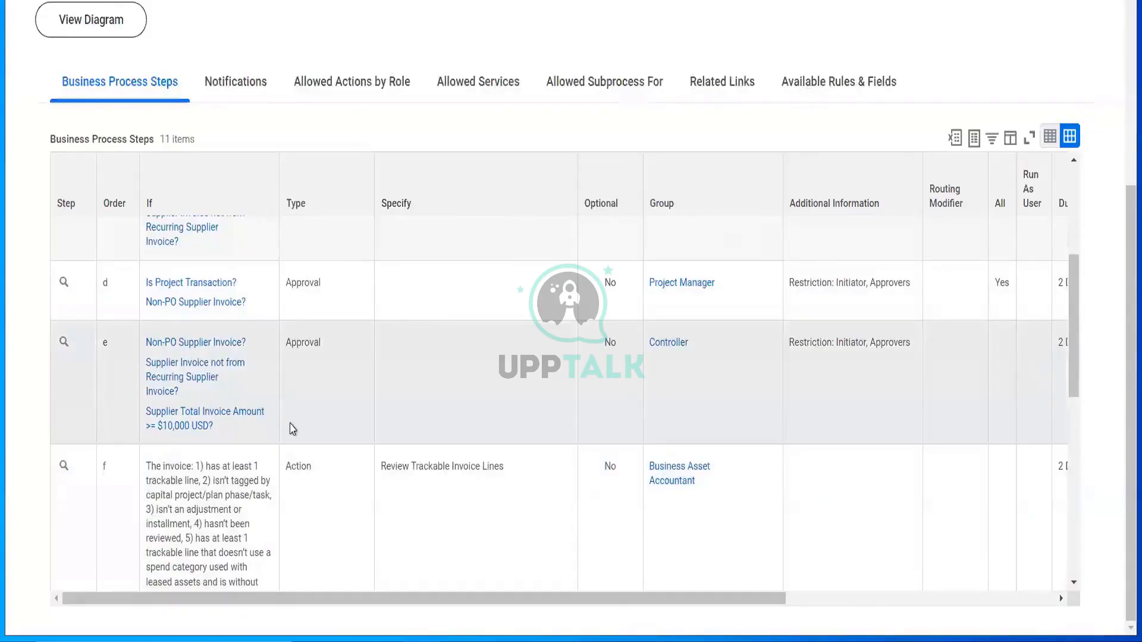
{"action": "left_click", "coordinate": [196, 391]}
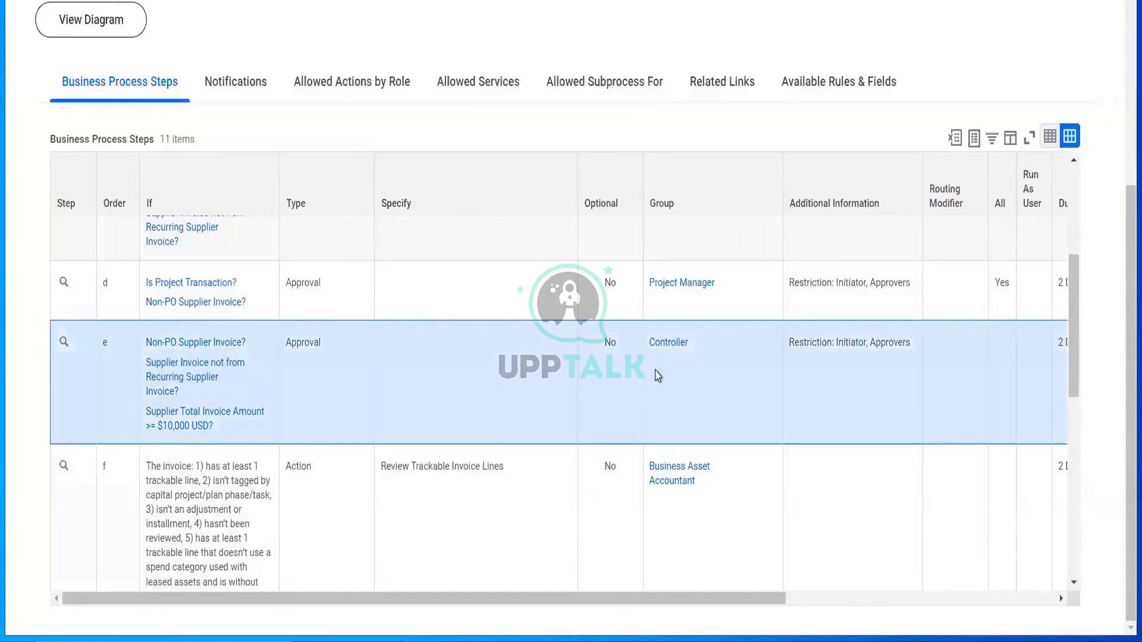
{"action": "scroll", "coordinate": [414, 461], "scroll_direction": "down", "scroll_amount": 8}
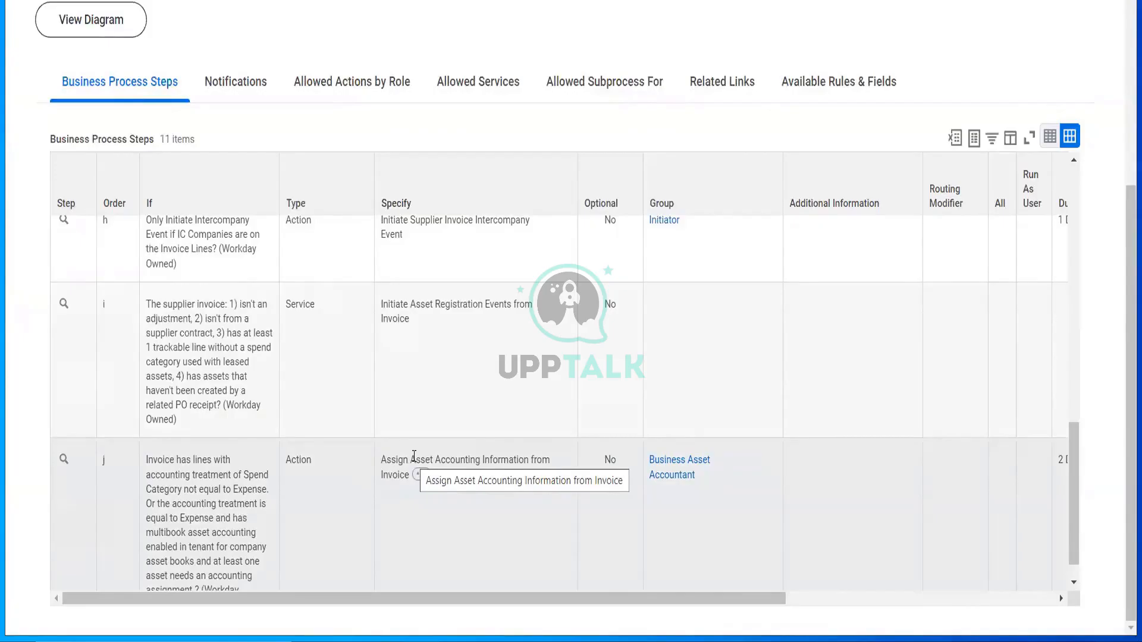
{"action": "scroll", "coordinate": [414, 456], "scroll_direction": "up", "scroll_amount": 10}
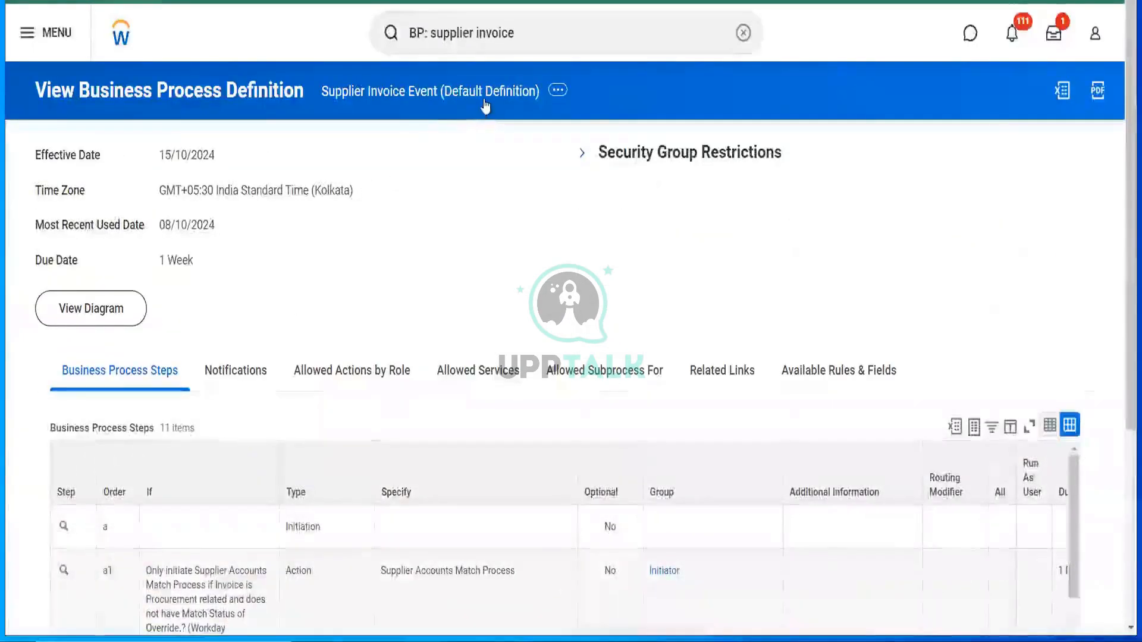
- View the Supplier Invoice Event business process security policy through Business Process Policy > View
{"action": "left_click", "coordinate": [557, 93]}
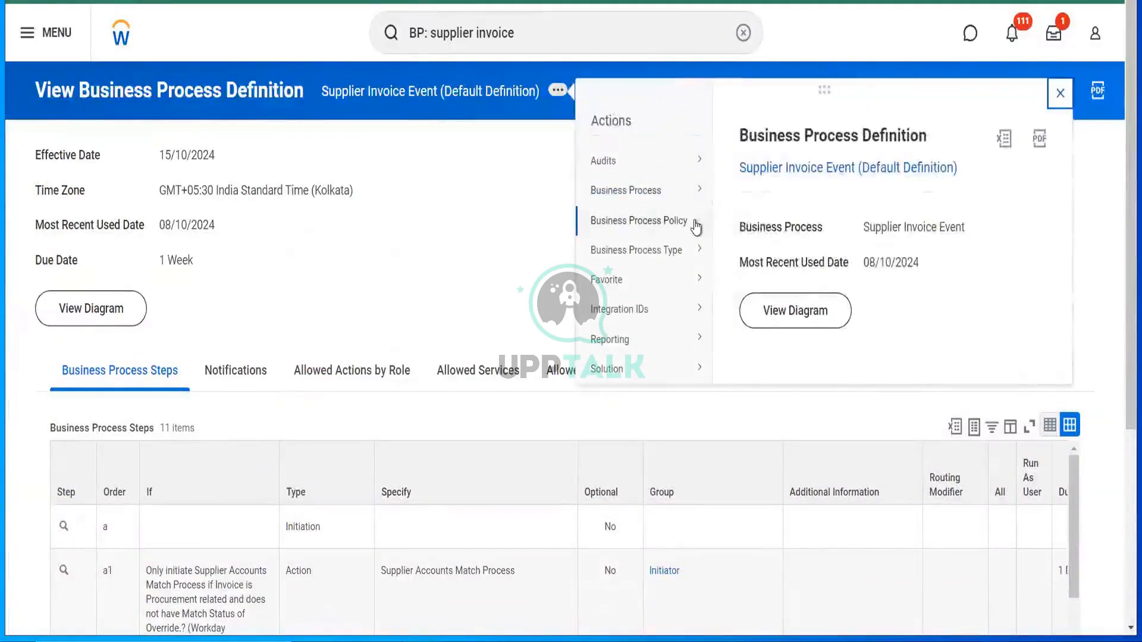
{"action": "mouse_move", "coordinate": [696, 225]}
{"action": "left_click", "coordinate": [736, 228]}
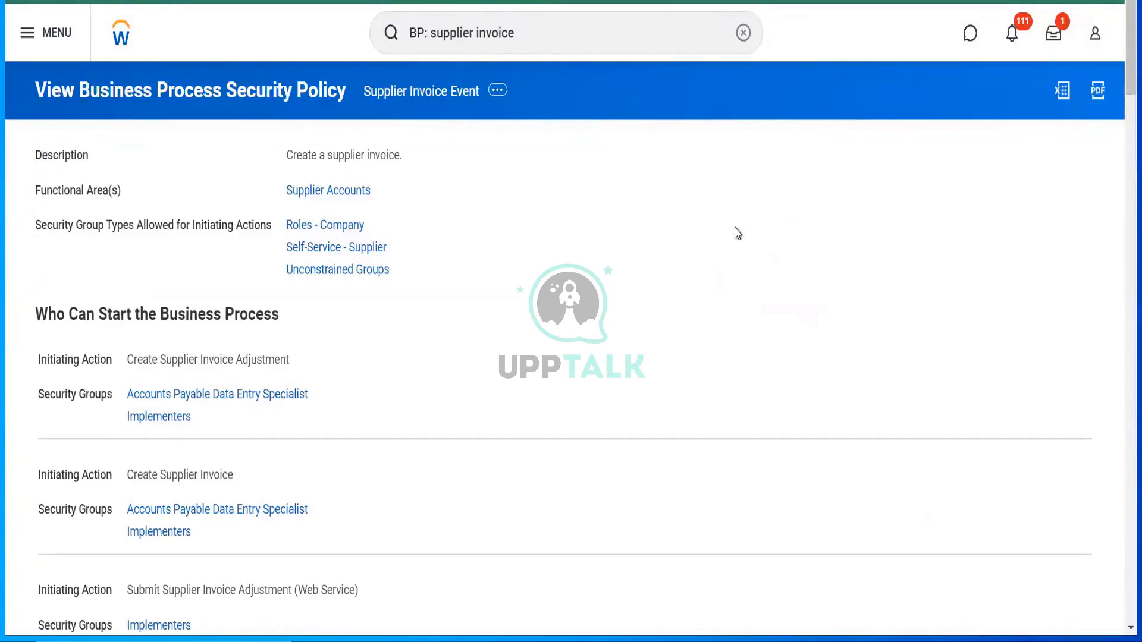
{"action": "mouse_move", "coordinate": [242, 485]}
{"action": "mouse_move", "coordinate": [233, 515]}
{"action": "left_click", "coordinate": [367, 36]}
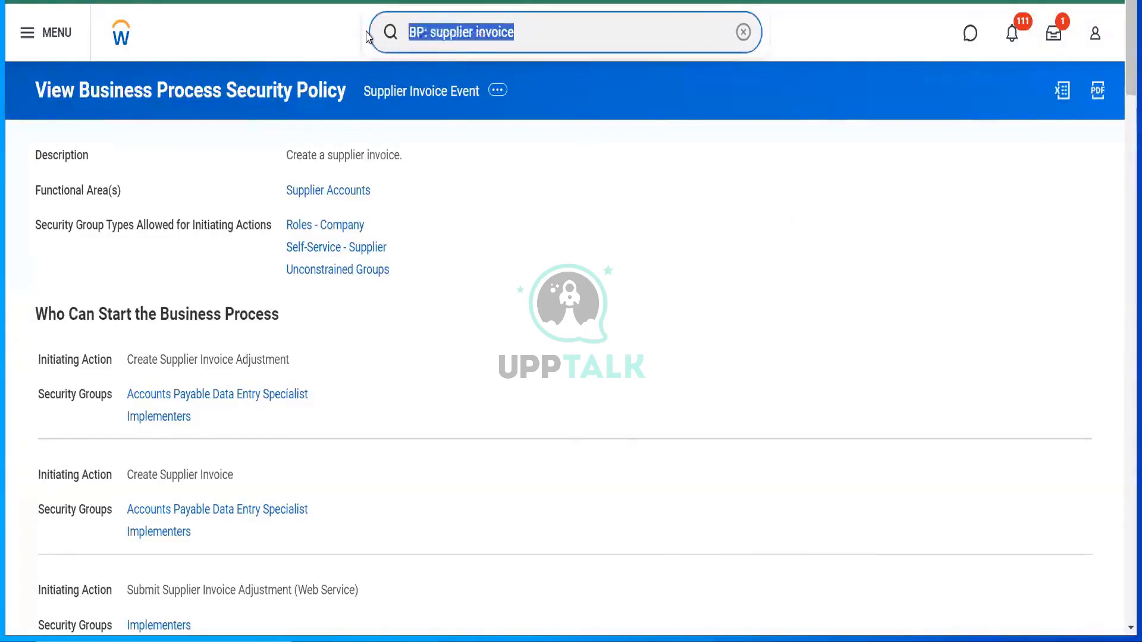
- Open Assign Roles for company RLCC Reliance Communications LLC, effective 01/10/2024
{"action": "type", "text": "RLCC"}
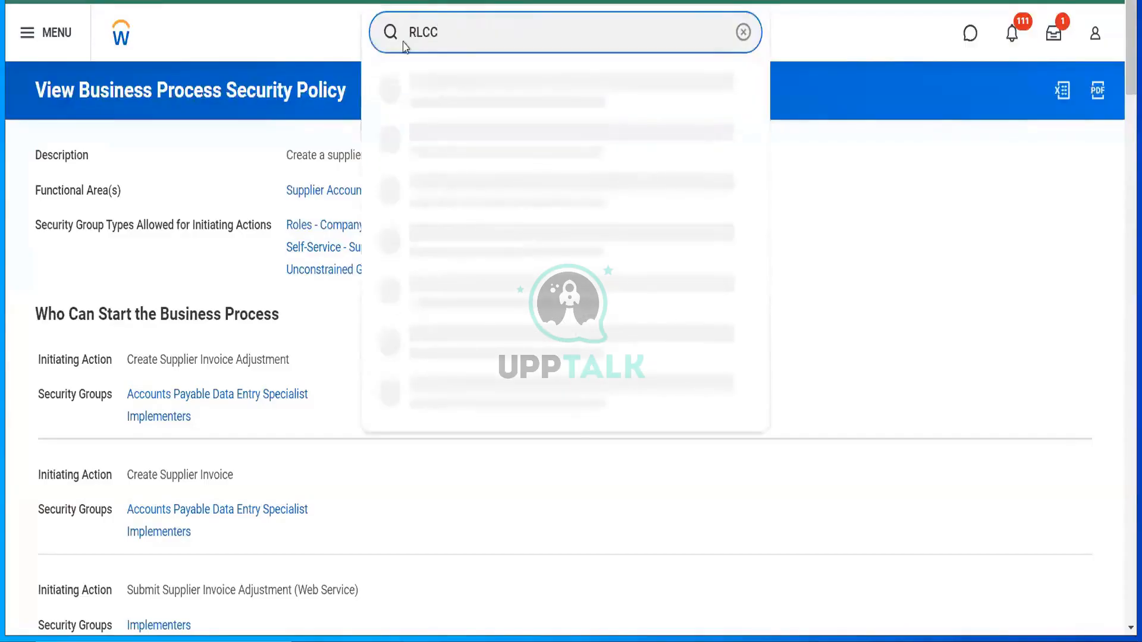
{"action": "left_click", "coordinate": [461, 89]}
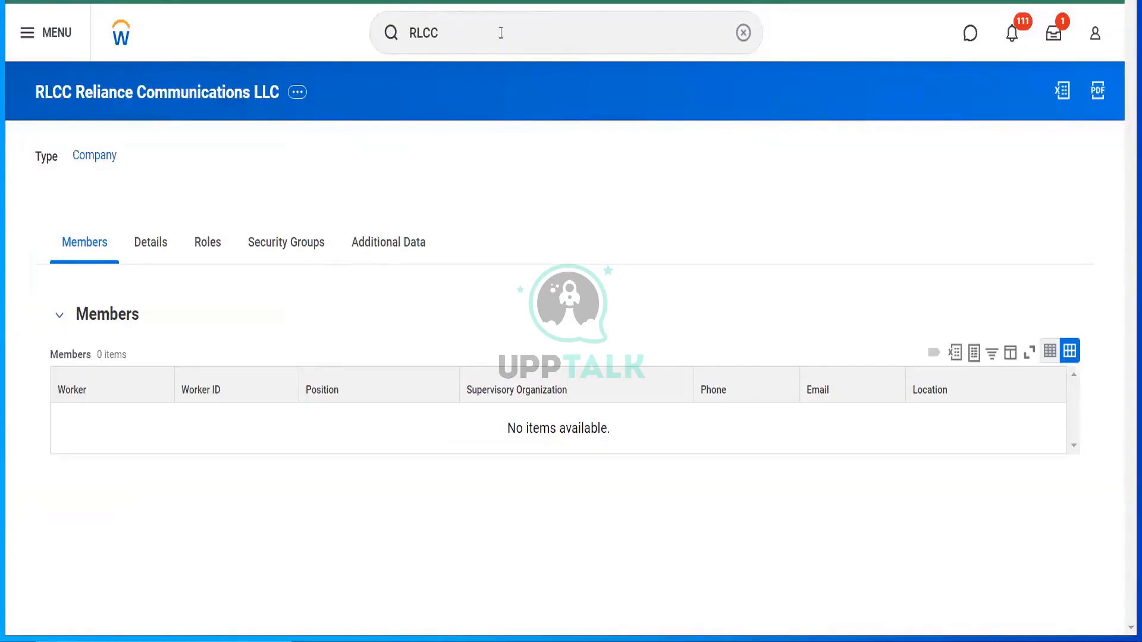
{"action": "left_click", "coordinate": [299, 95]}
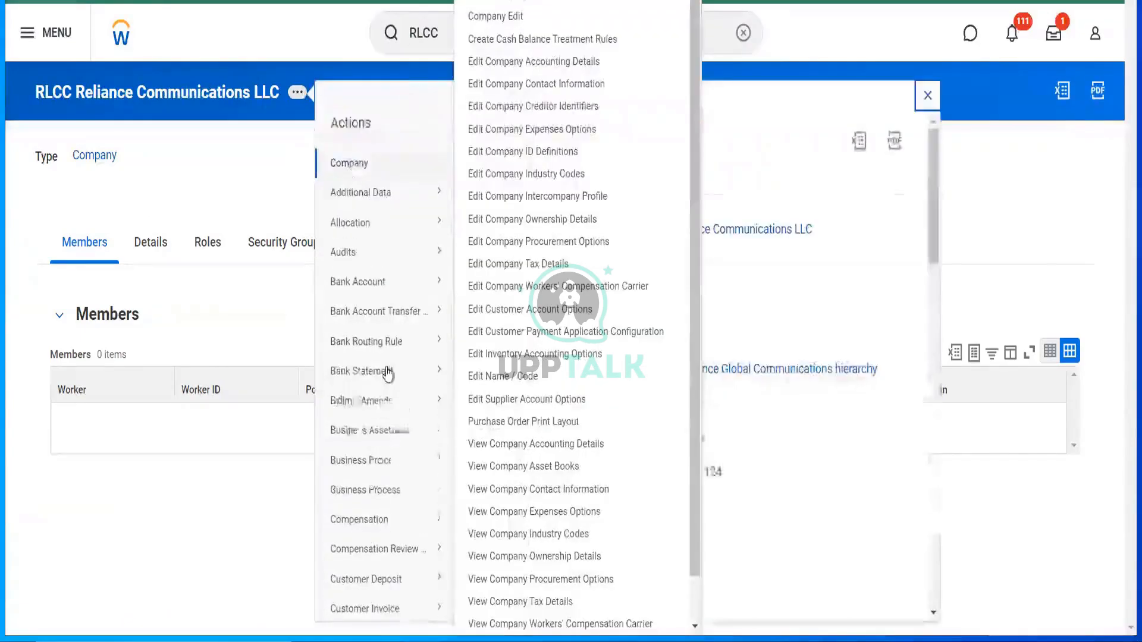
{"action": "scroll", "coordinate": [388, 374], "scroll_direction": "down", "scroll_amount": 10}
{"action": "scroll", "coordinate": [390, 523], "scroll_direction": "down", "scroll_amount": 5}
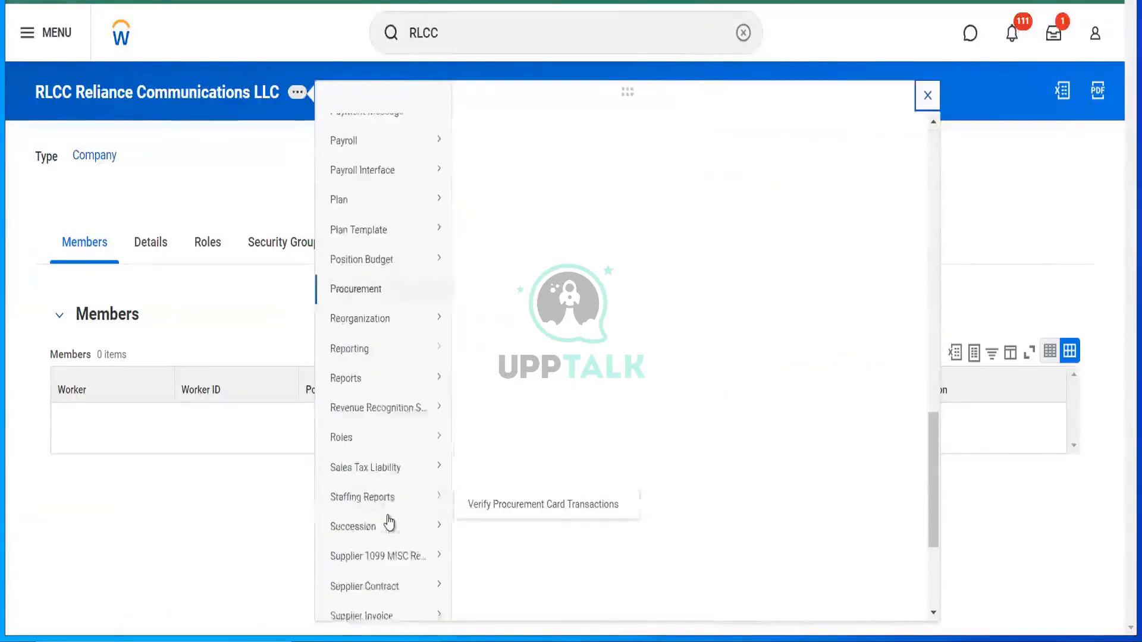
{"action": "mouse_move", "coordinate": [433, 417]}
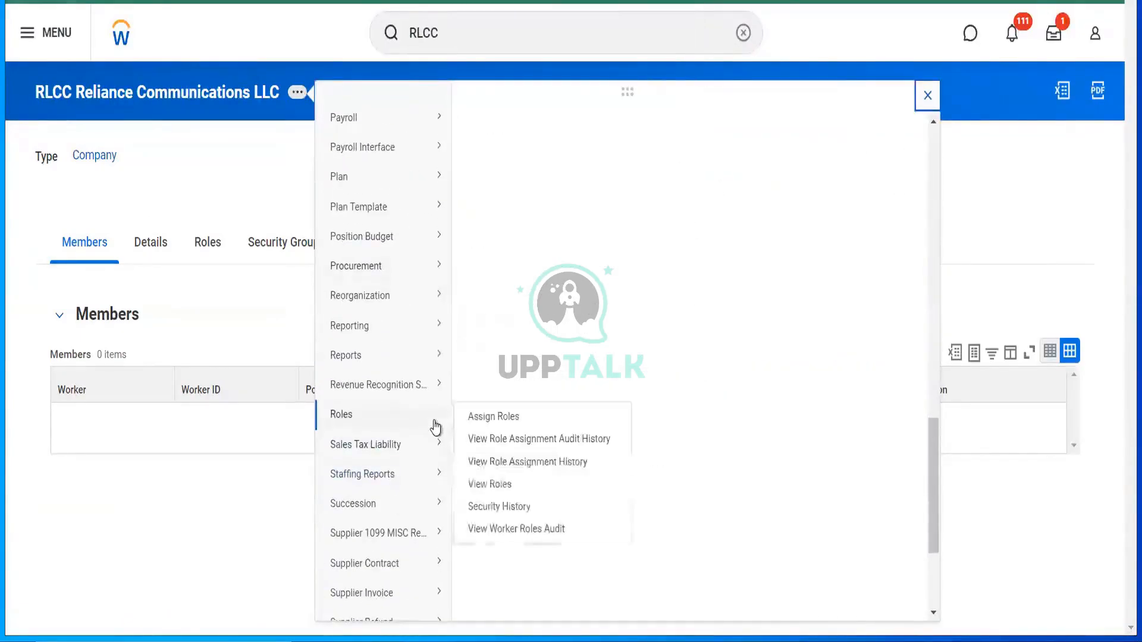
{"action": "left_click", "coordinate": [485, 418]}
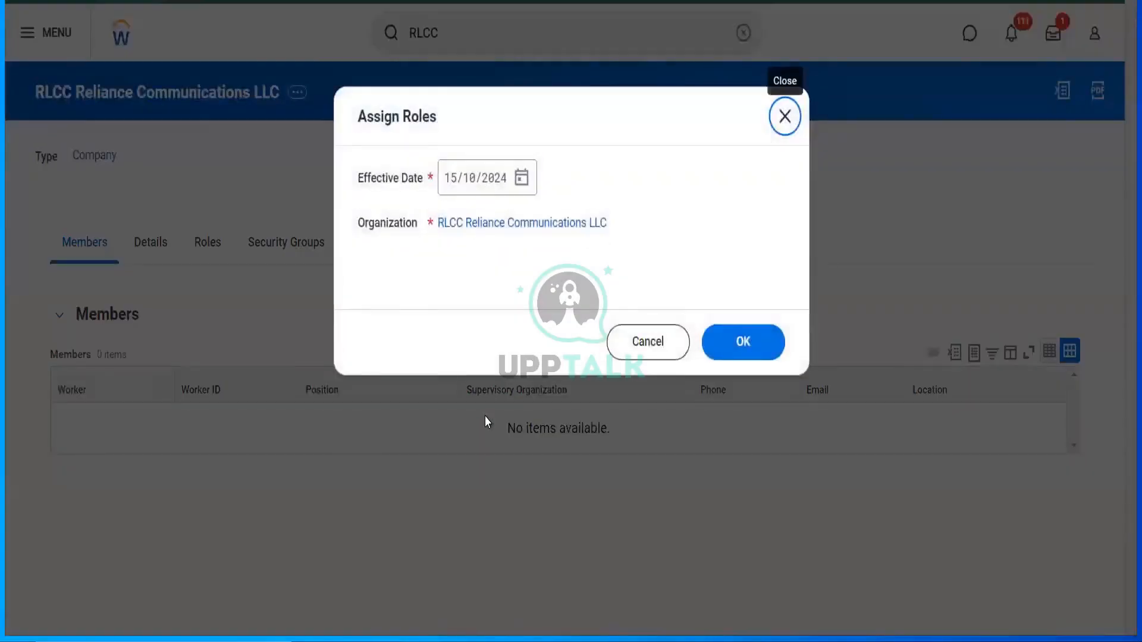
{"action": "left_click", "coordinate": [521, 177]}
{"action": "left_click", "coordinate": [640, 242]}
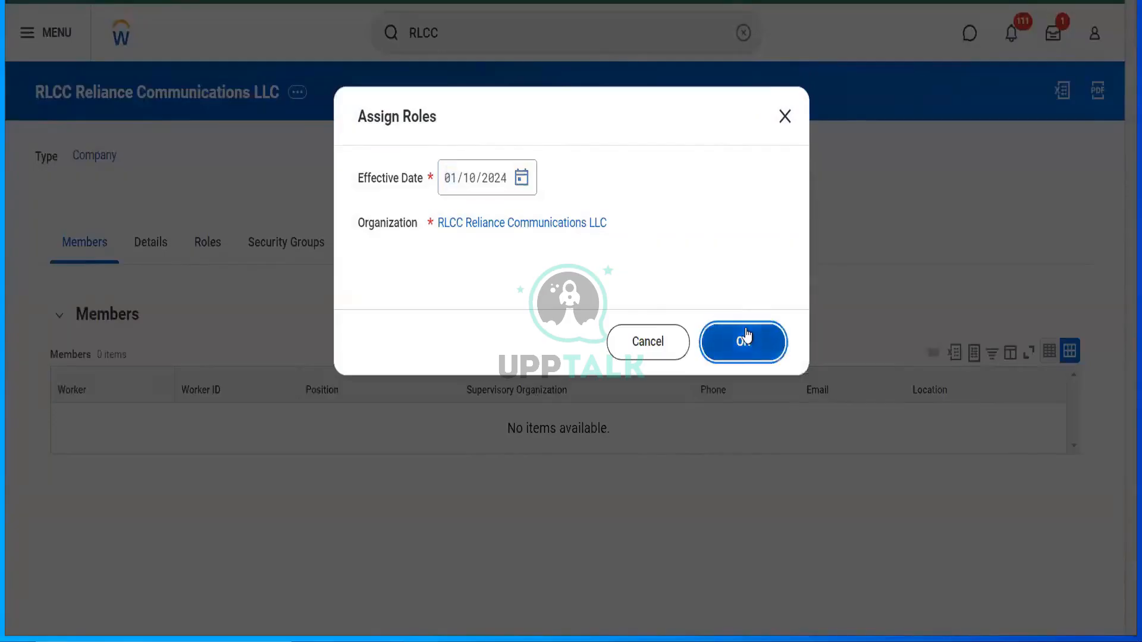
{"action": "left_click", "coordinate": [747, 336]}
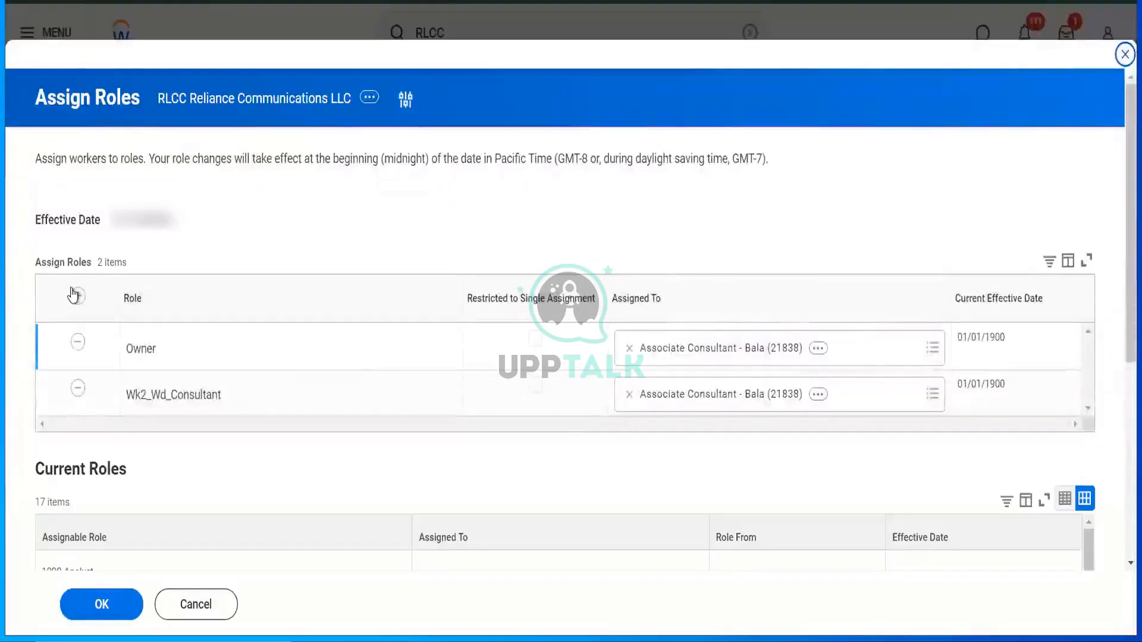
- Add the Accounts Payable Data Entry Specialist role for the associate consultant and submit
{"action": "left_click", "coordinate": [72, 294]}
{"action": "left_click", "coordinate": [231, 347]}
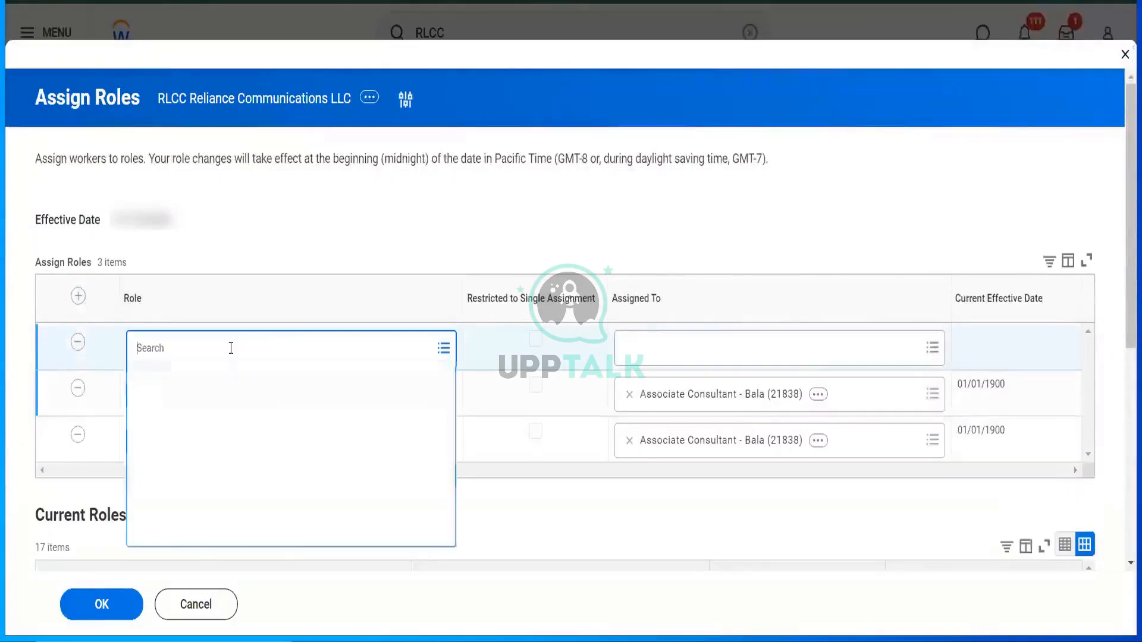
{"action": "type", "text": "ac pay data"}
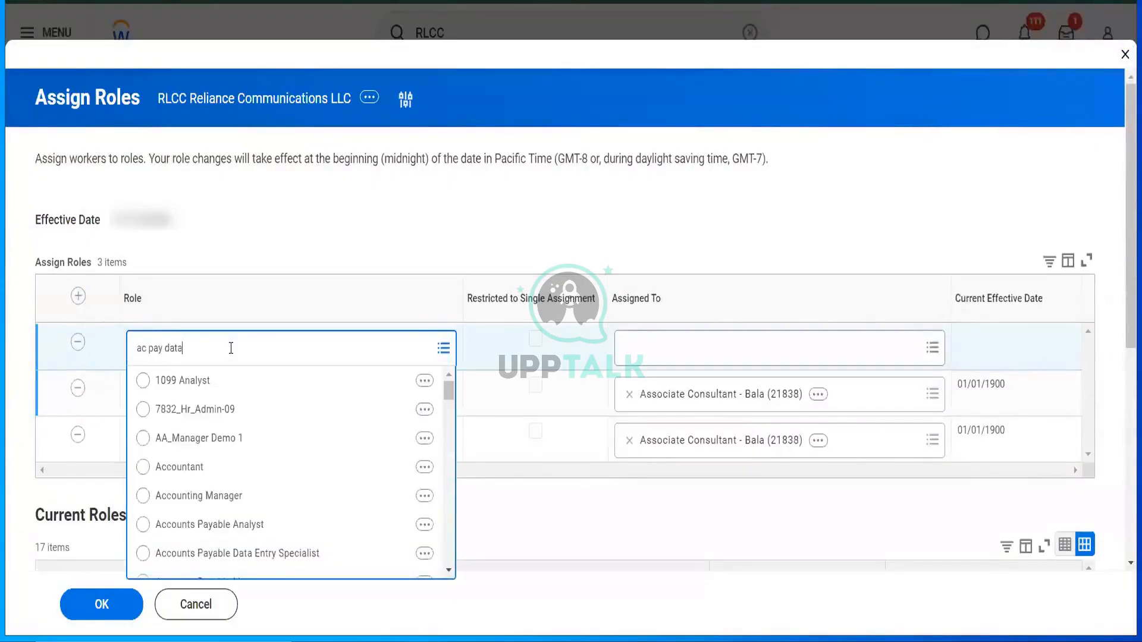
{"action": "key", "text": "Return"}
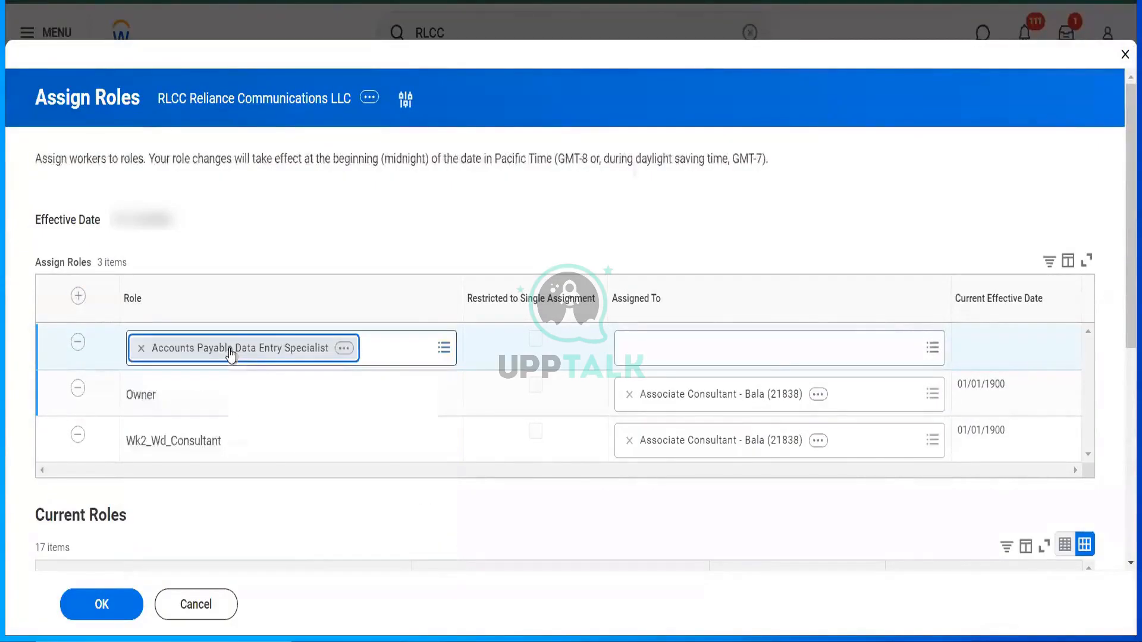
{"action": "left_click", "coordinate": [773, 350]}
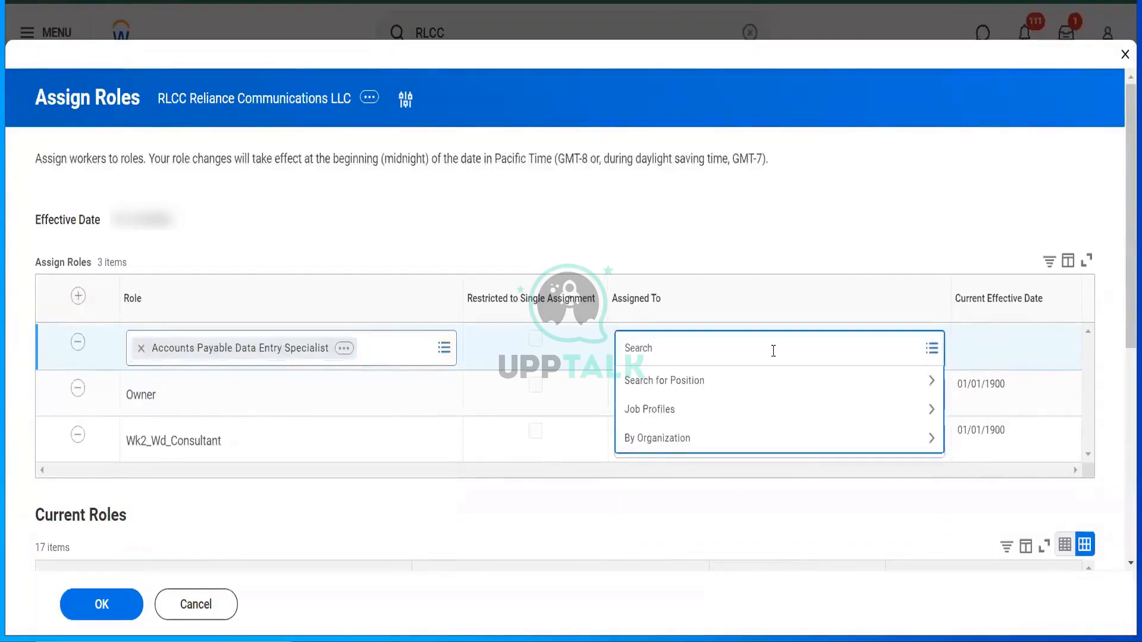
{"action": "type", "text": "bala"}
{"action": "key", "text": "Return"}
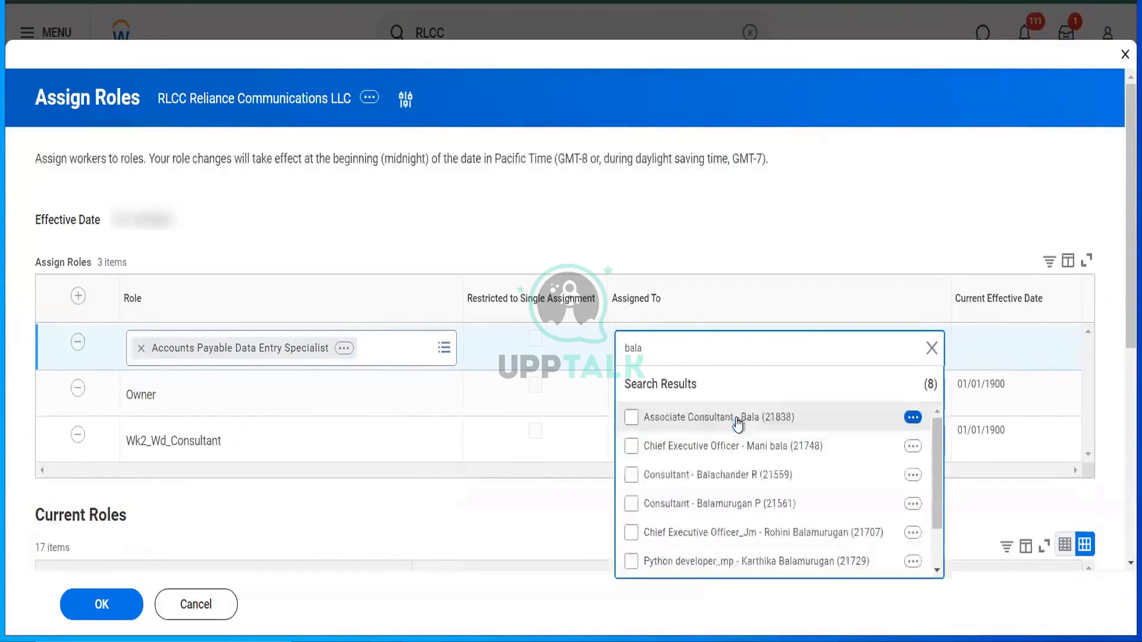
{"action": "left_click", "coordinate": [739, 418]}
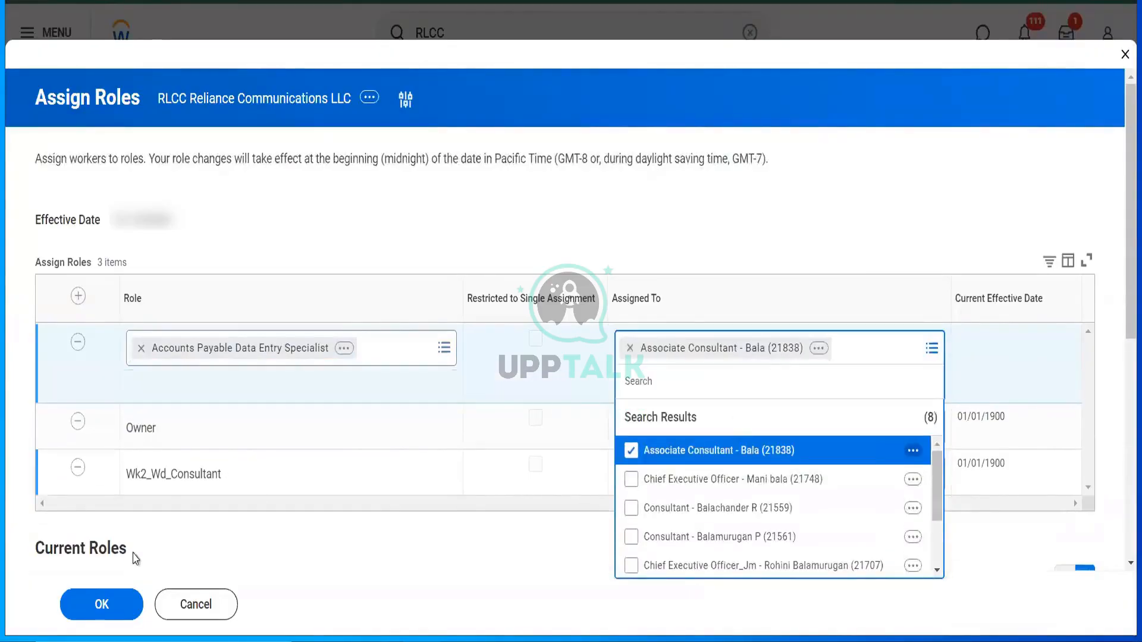
{"action": "left_click", "coordinate": [124, 593]}
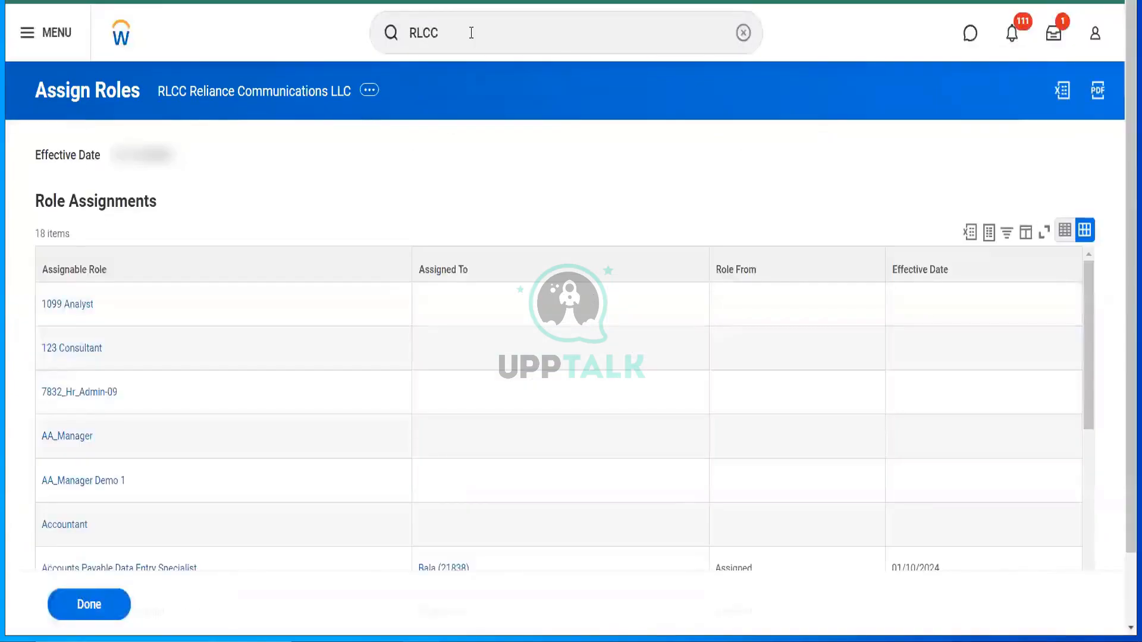
- Replace the search text with 'cr supp invoice'
{"action": "left_click", "coordinate": [471, 33]}
{"action": "key", "text": "ctrl+a"}
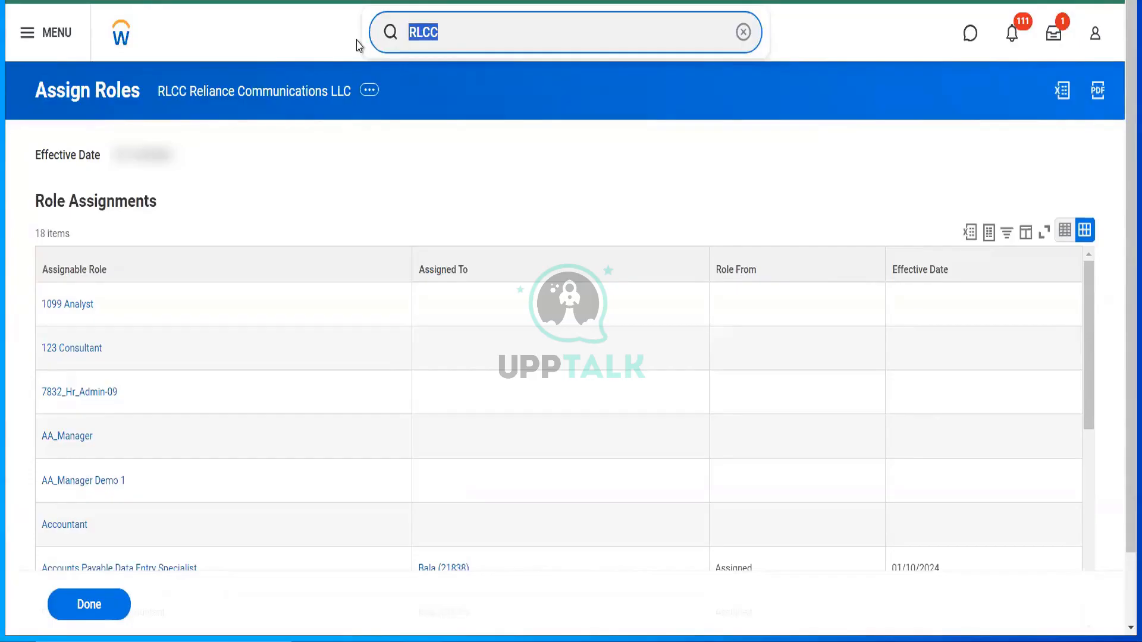
{"action": "type", "text": "cr"}
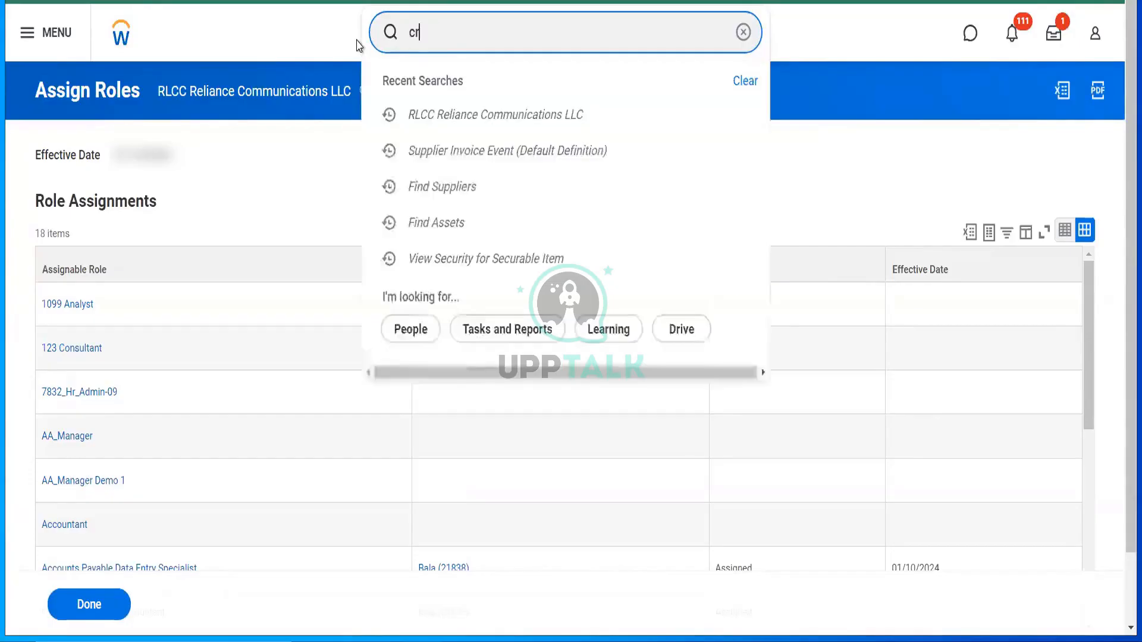
{"action": "type", "text": " supp invoic"}
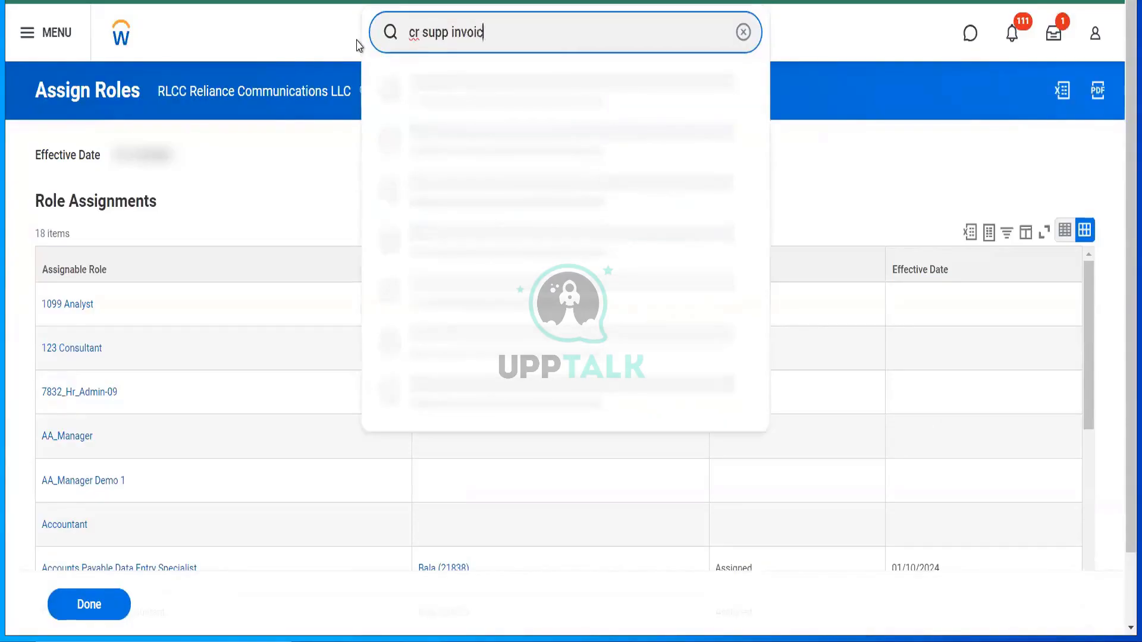
{"action": "type", "text": "e"}
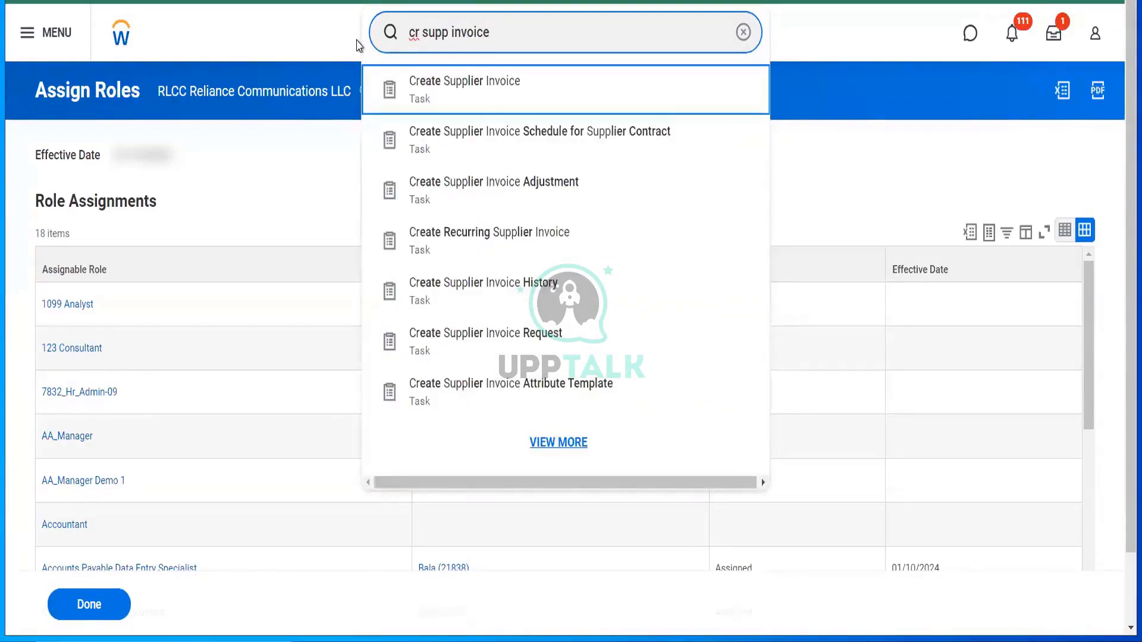
- Start a blank Create Supplier Invoice form, beginning with the Company field
{"action": "left_click", "coordinate": [358, 46]}
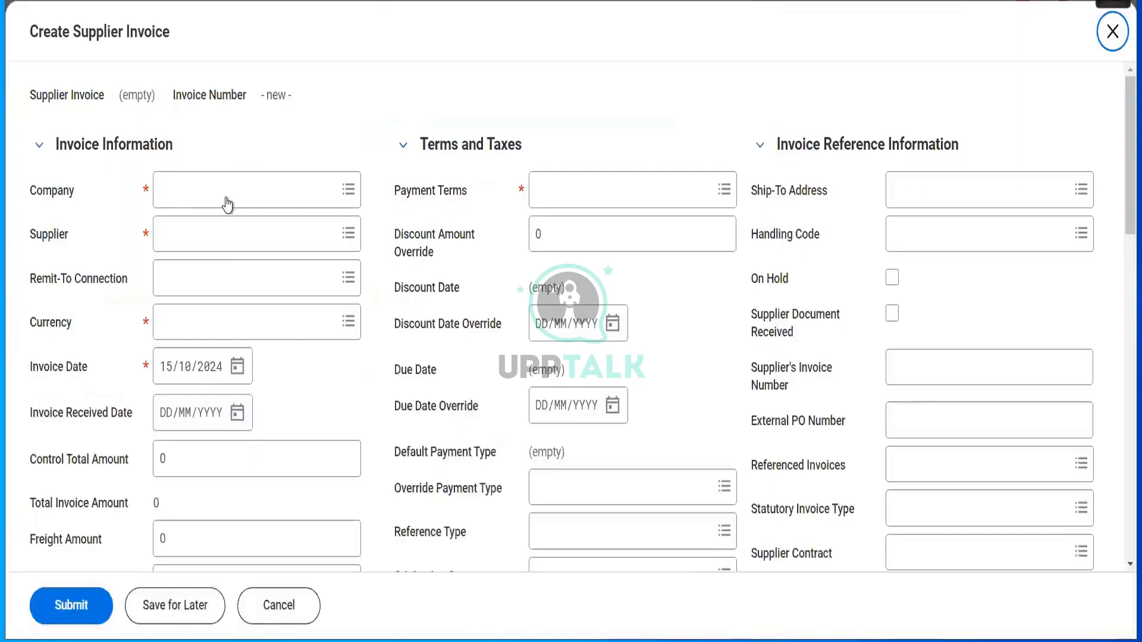
{"action": "left_click", "coordinate": [226, 197]}
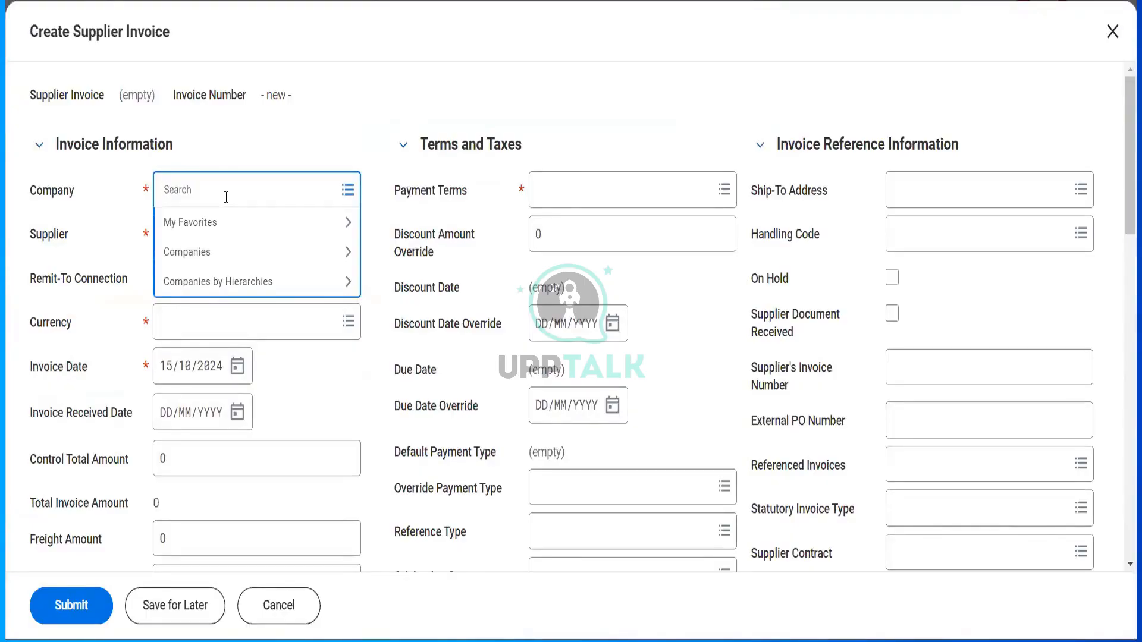
- Set Company to RLCC Reliance Communications LLC and Supplier to Hello Telecommunications
{"action": "type", "text": "rlco"}
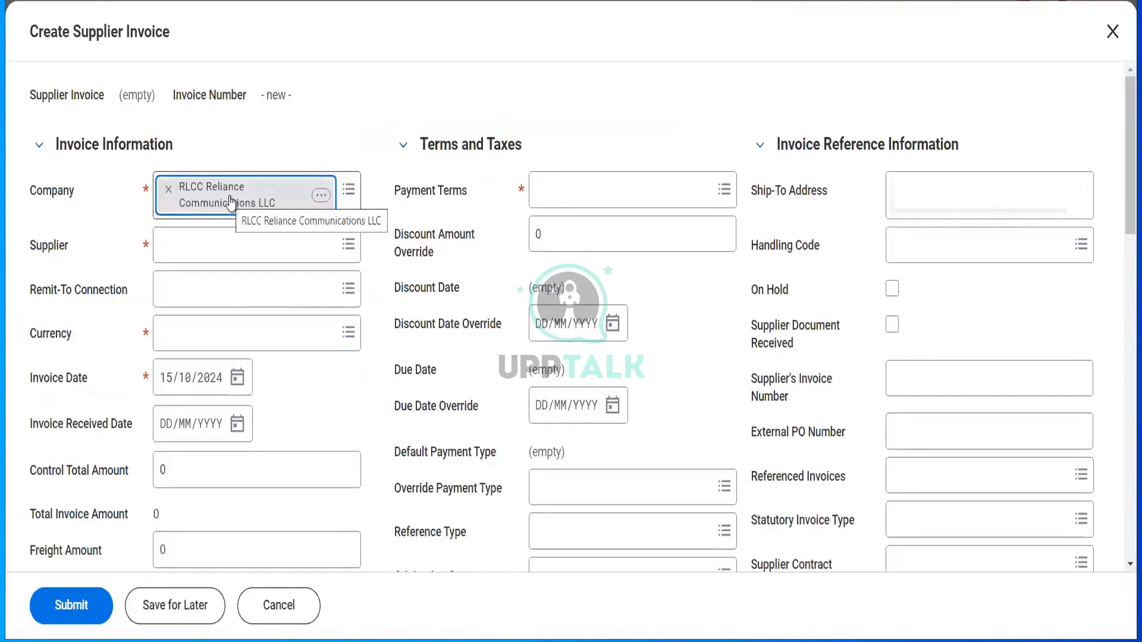
{"action": "left_click", "coordinate": [219, 248]}
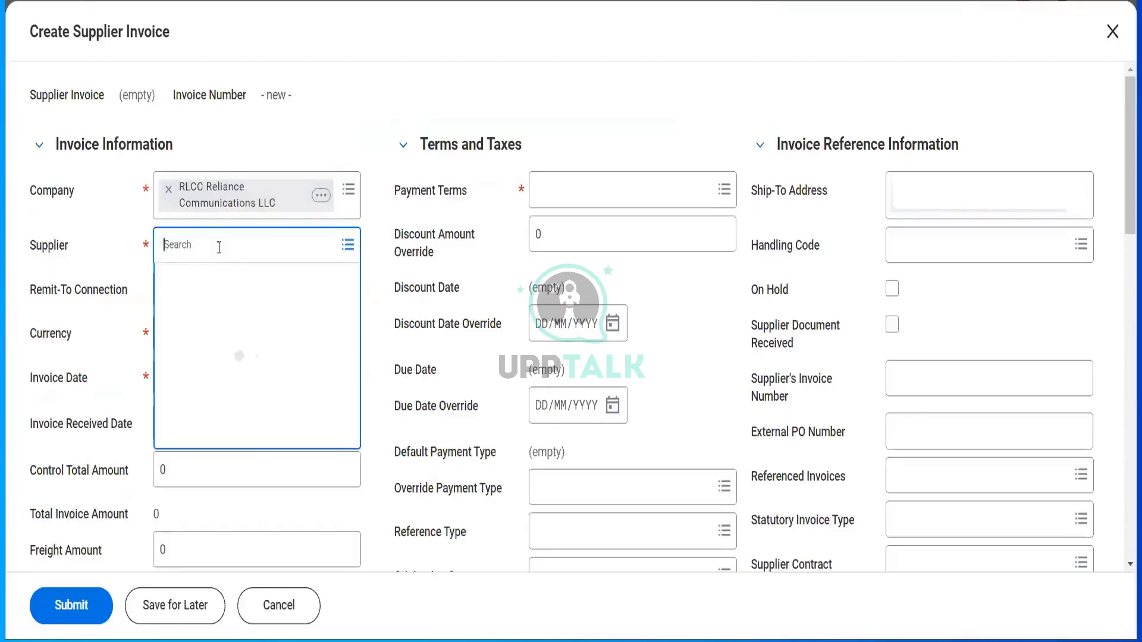
{"action": "type", "text": "hello"}
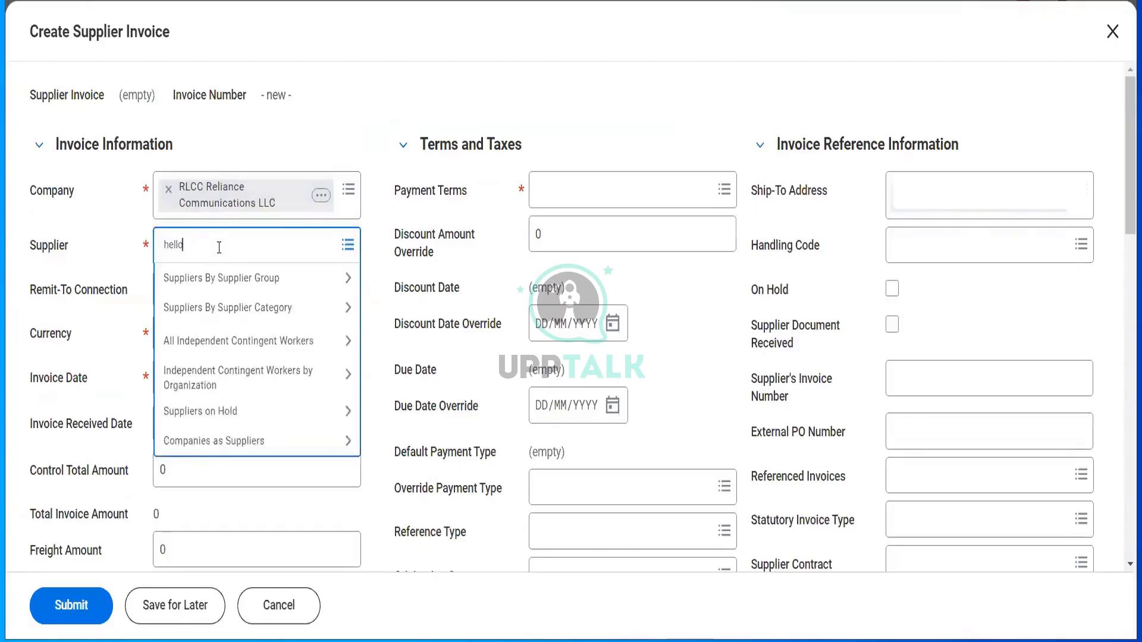
{"action": "key", "text": "Return"}
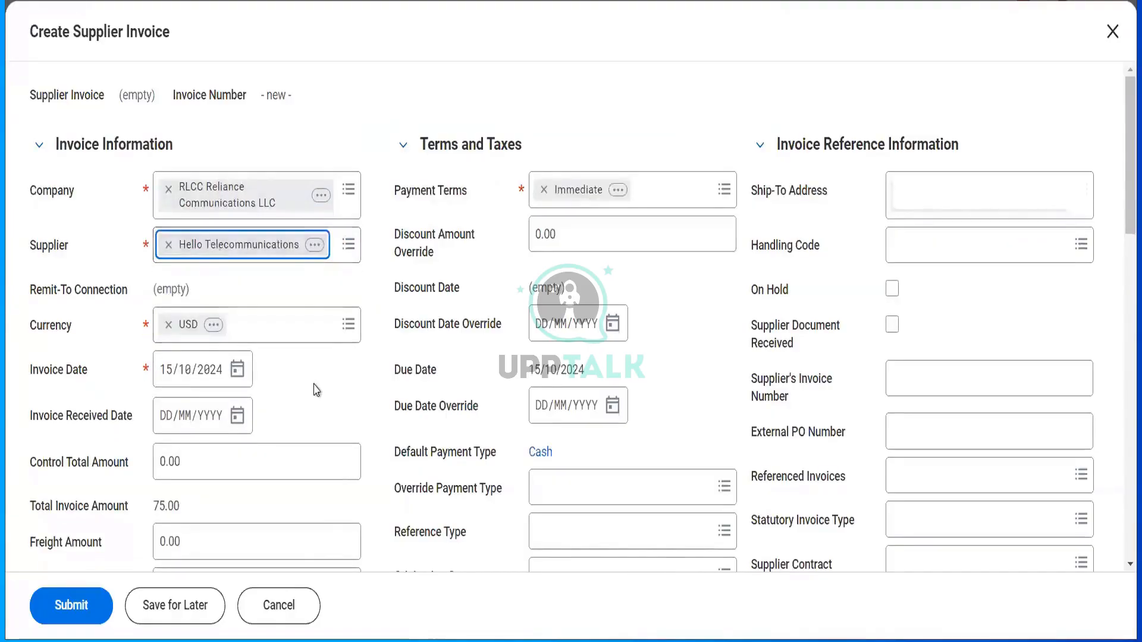
{"action": "left_click", "coordinate": [238, 370]}
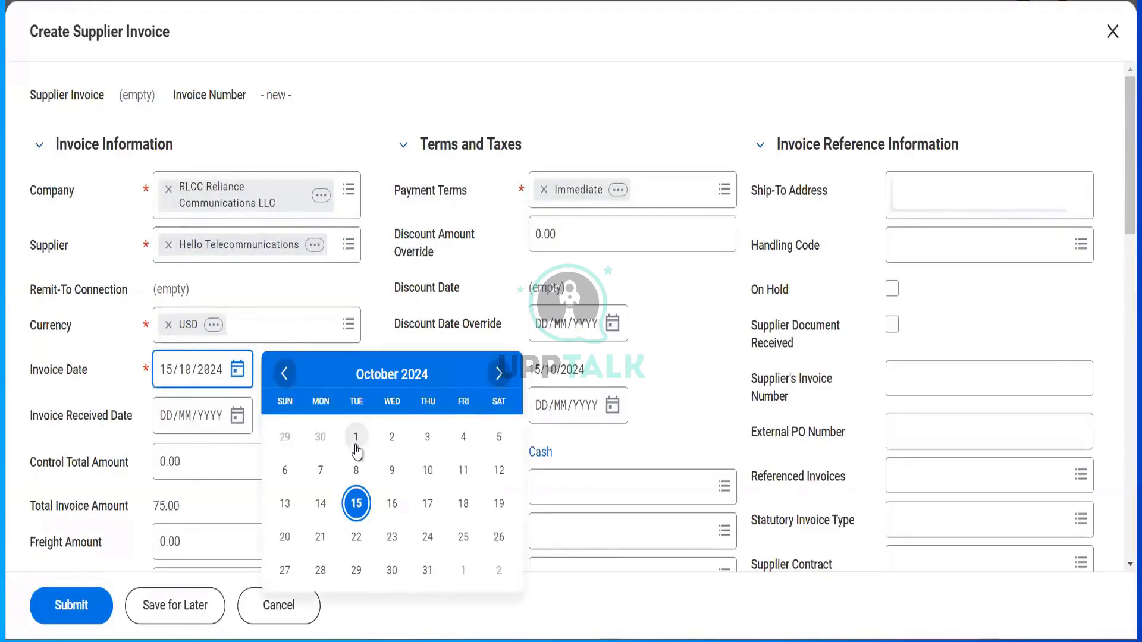
- Set Invoice Date 01/10/2024, Received Date 07/10/2024, and tick Supplier Document Received
{"action": "left_click", "coordinate": [356, 437]}
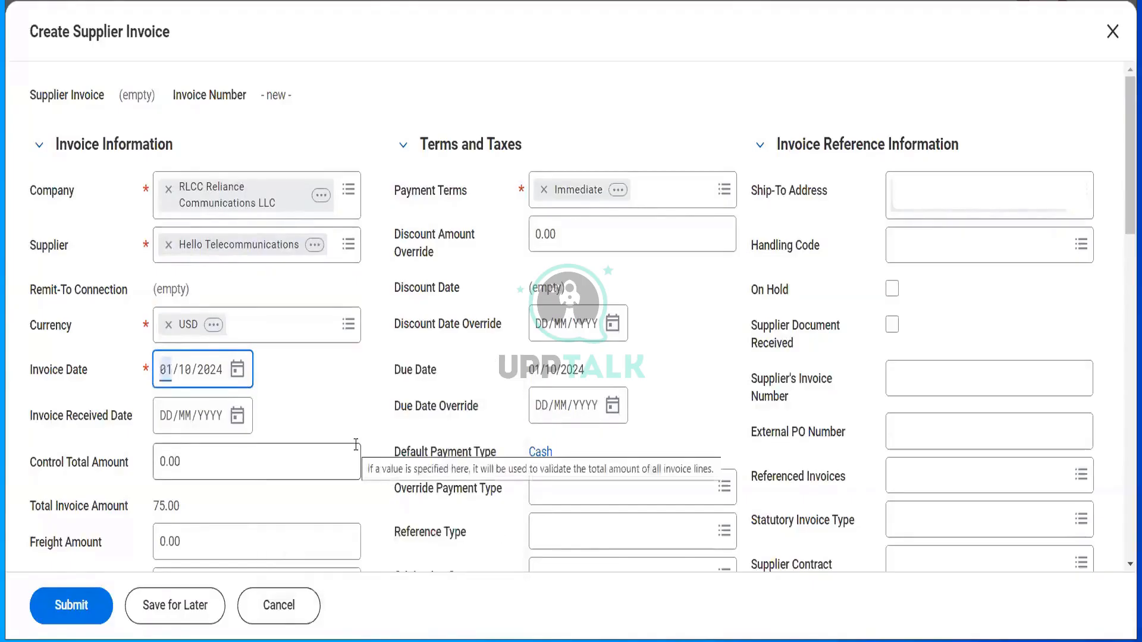
{"action": "left_click", "coordinate": [237, 416]}
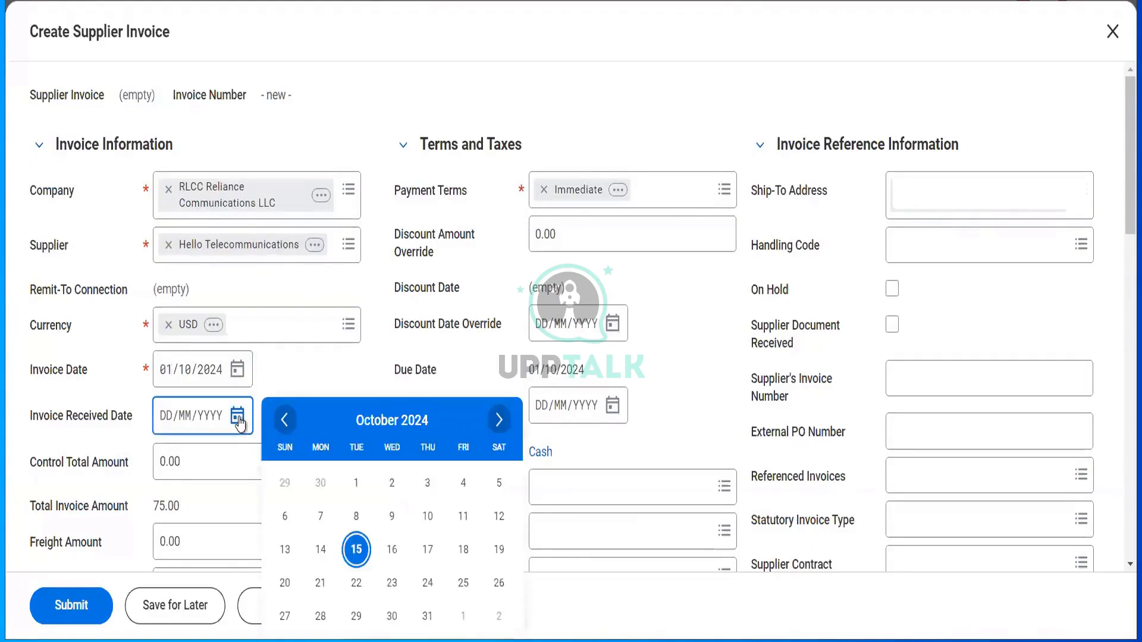
{"action": "left_click", "coordinate": [323, 519]}
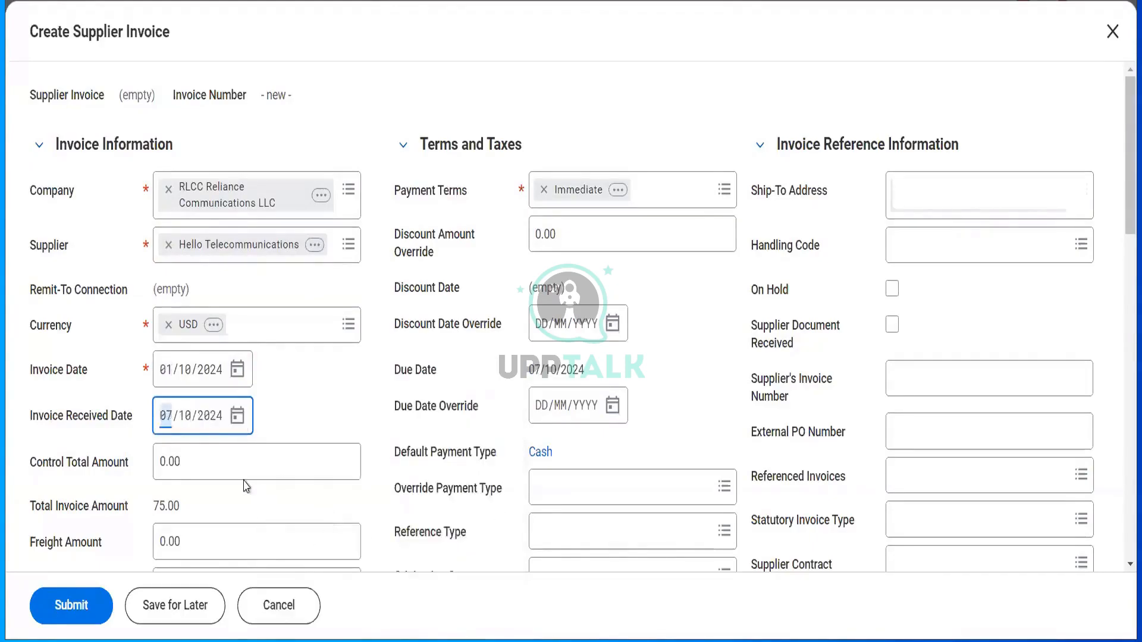
{"action": "left_click", "coordinate": [199, 462]}
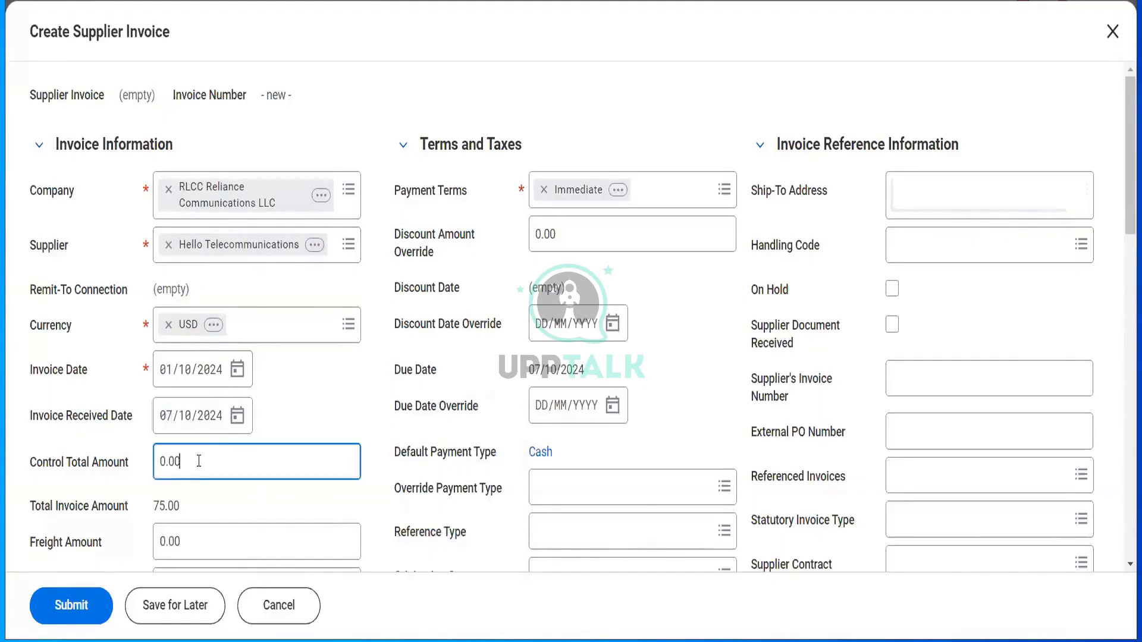
{"action": "key", "text": "ctrl+a"}
{"action": "scroll", "coordinate": [486, 402], "scroll_direction": "down", "scroll_amount": 1}
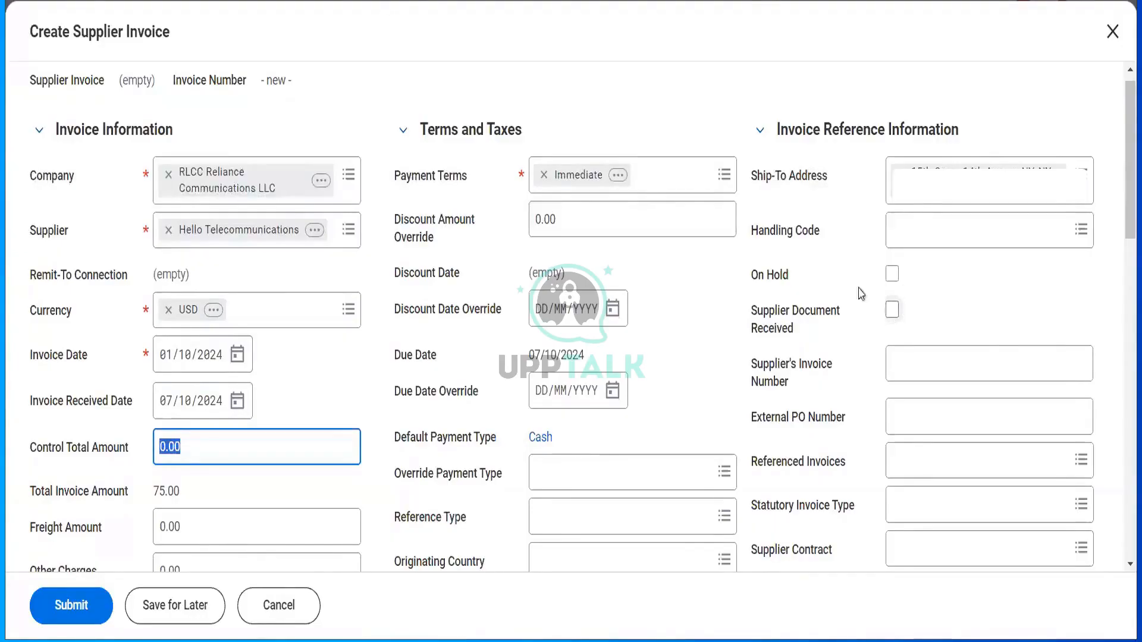
{"action": "left_click", "coordinate": [892, 310]}
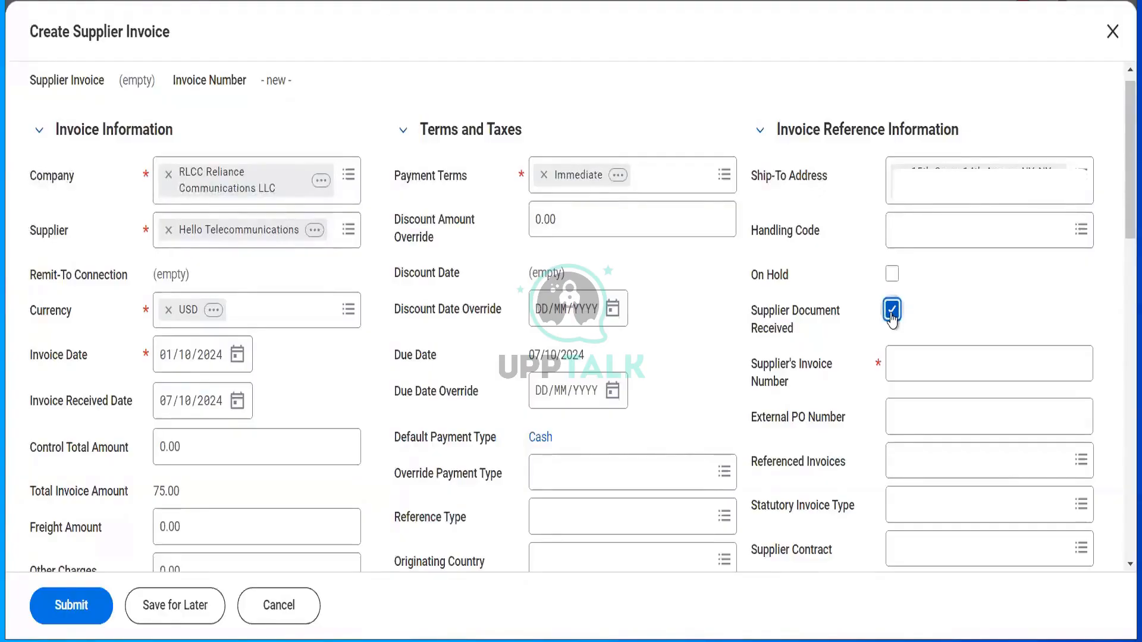
- Enter the supplier's invoice number and commit it, leaving a 75.00 total invoice amount
{"action": "left_click", "coordinate": [903, 365]}
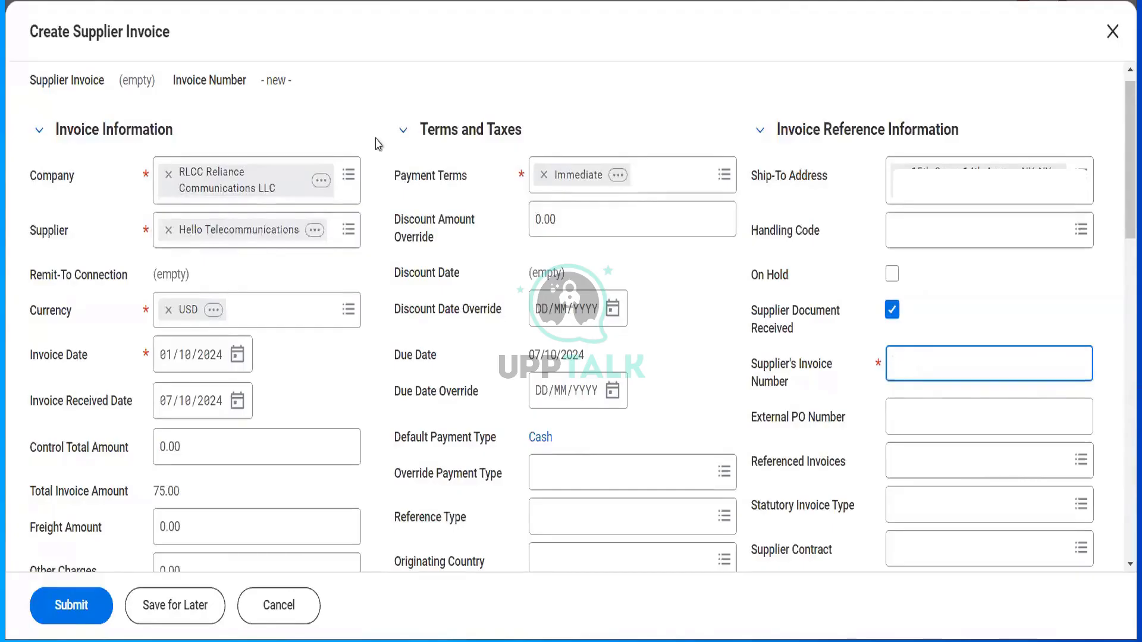
{"action": "left_click", "coordinate": [265, 84]}
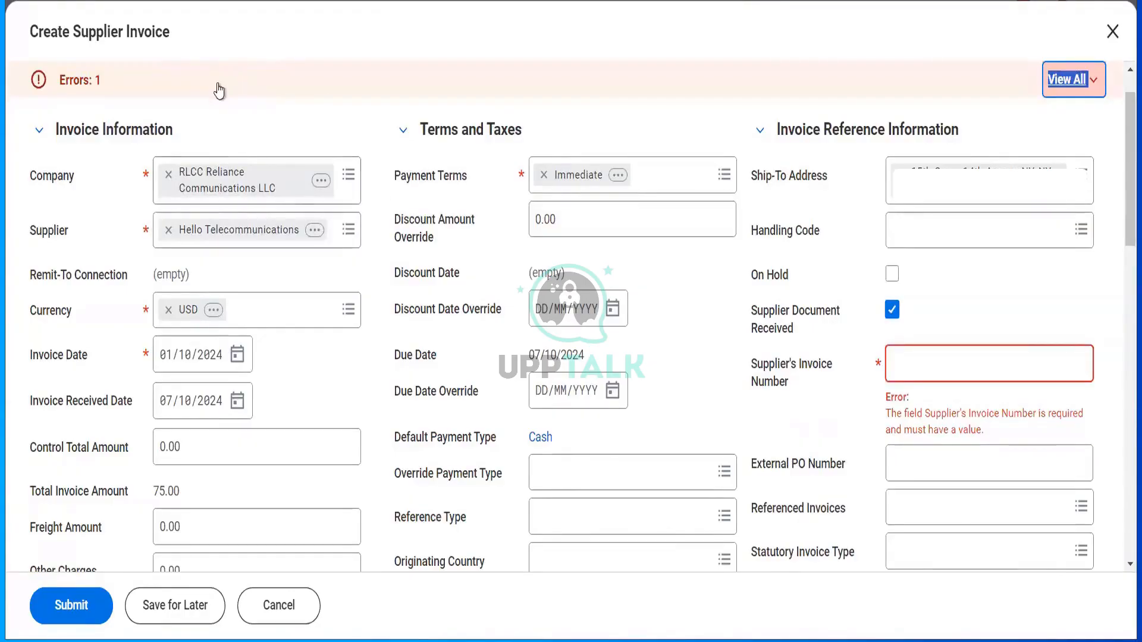
{"action": "left_click", "coordinate": [916, 365]}
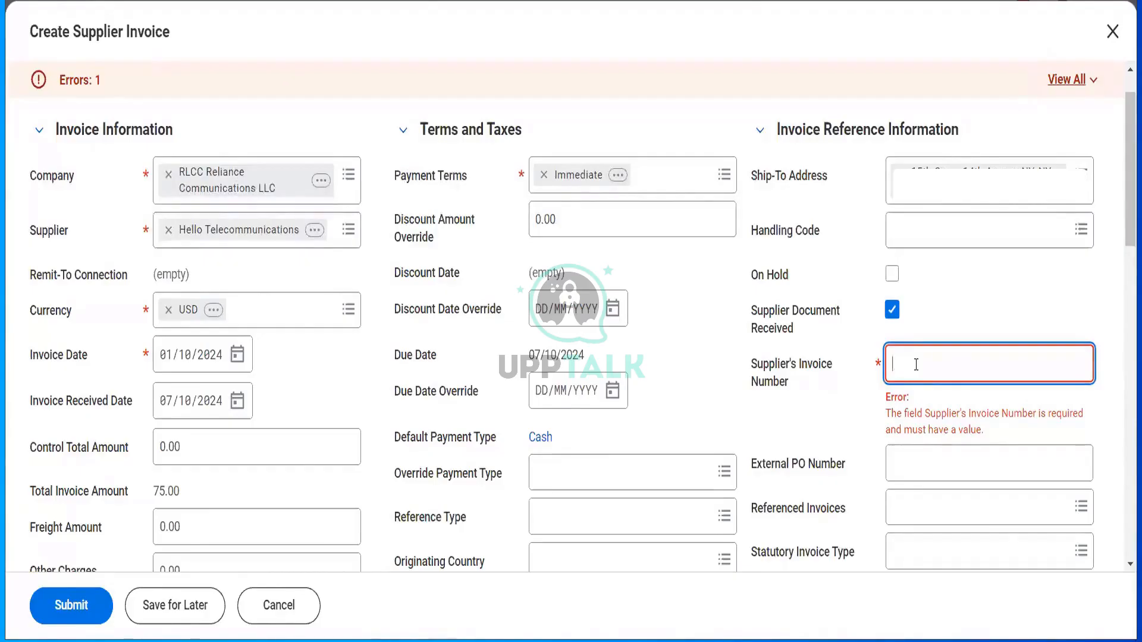
{"action": "type", "text": "15465465"}
{"action": "left_click", "coordinate": [1098, 87]}
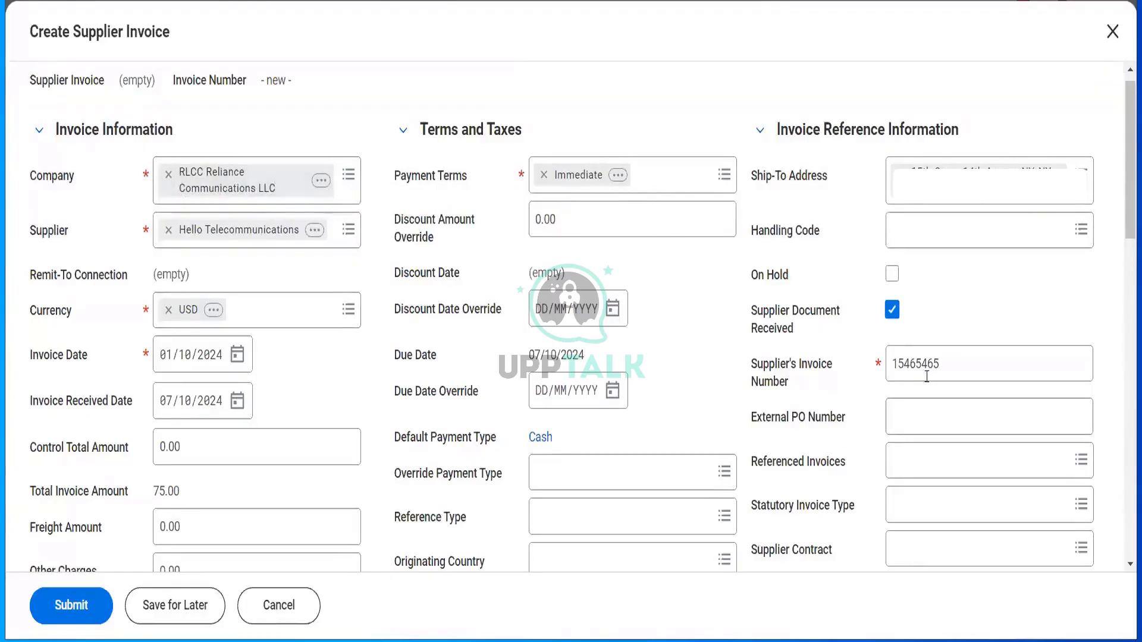
{"action": "left_click", "coordinate": [876, 372]}
{"action": "key", "text": "ctrl+a"}
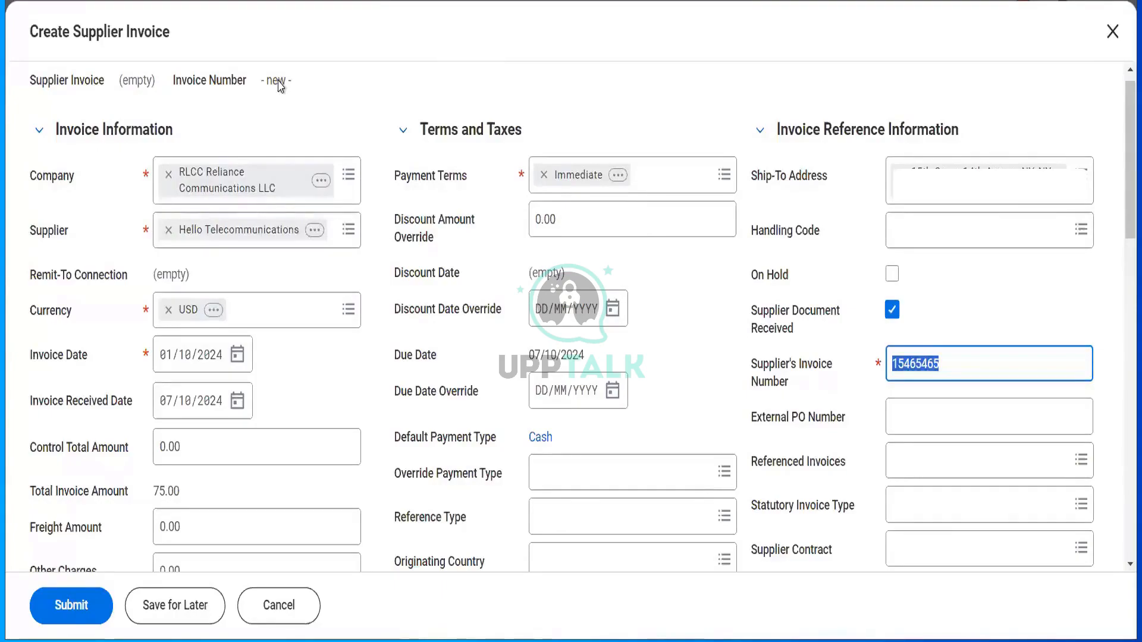
{"action": "scroll", "coordinate": [344, 286], "scroll_direction": "down", "scroll_amount": 3}
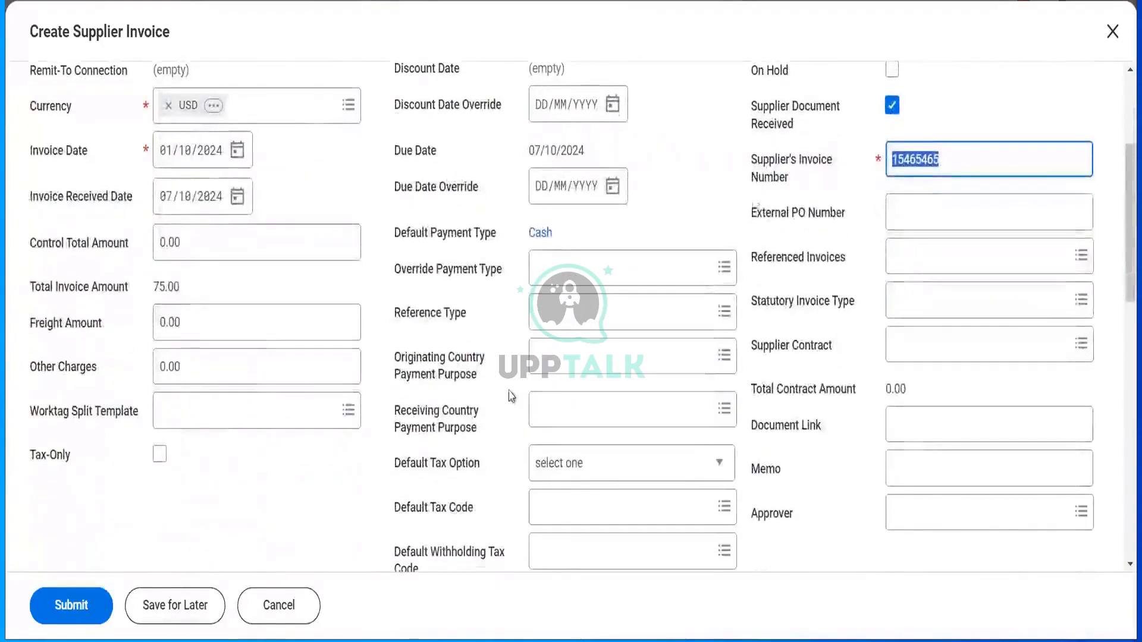
- Scroll down to the Invoice Lines table, then right to its Quantity and Unit Cost columns
{"action": "scroll", "coordinate": [564, 502], "scroll_direction": "down", "scroll_amount": 2}
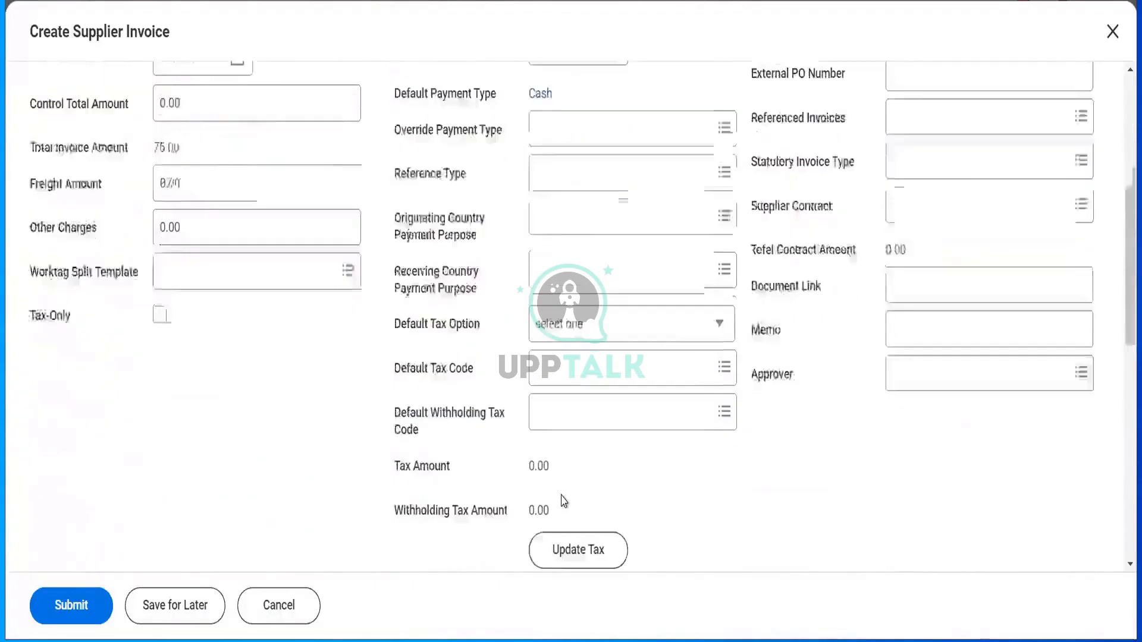
{"action": "scroll", "coordinate": [564, 502], "scroll_direction": "down", "scroll_amount": 2}
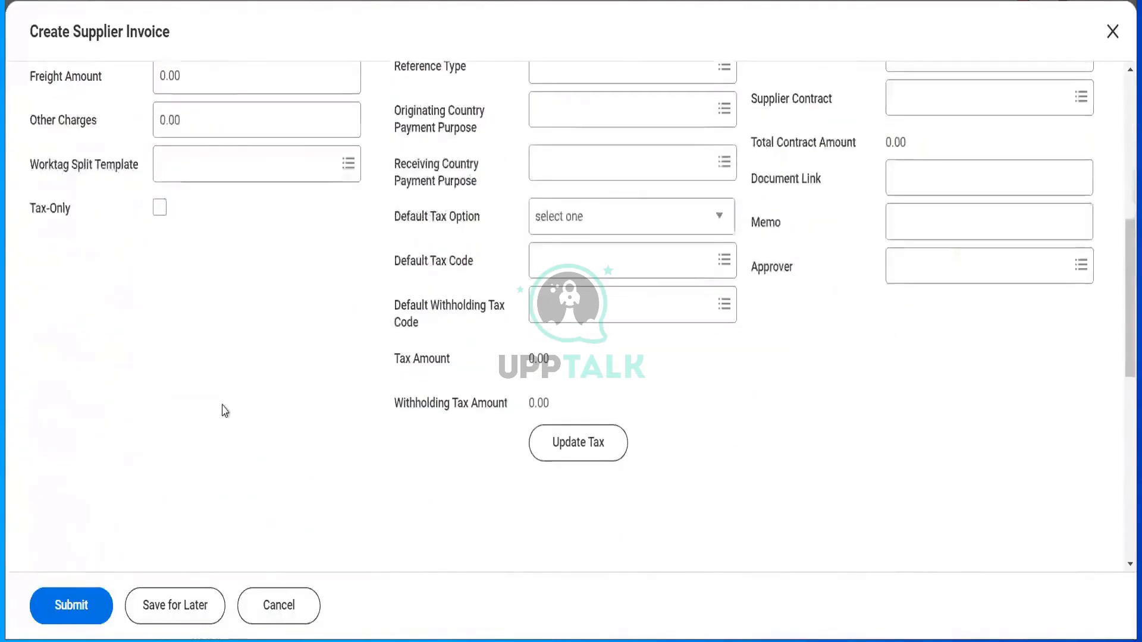
{"action": "scroll", "coordinate": [225, 409], "scroll_direction": "down", "scroll_amount": 5}
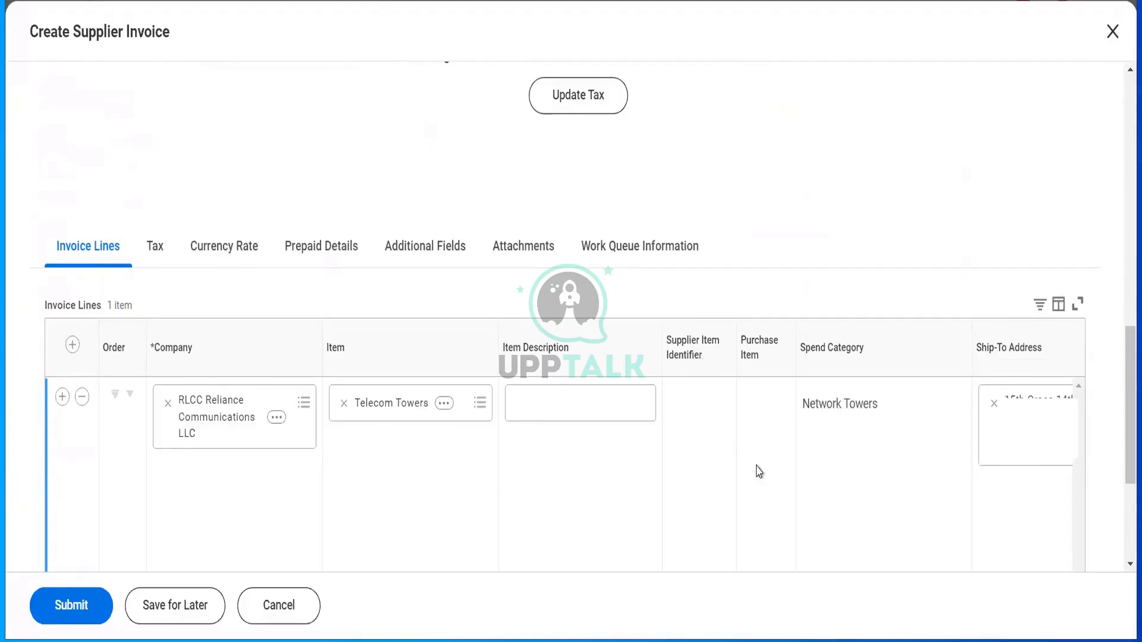
{"action": "scroll", "coordinate": [759, 472], "scroll_direction": "right", "scroll_amount": 10}
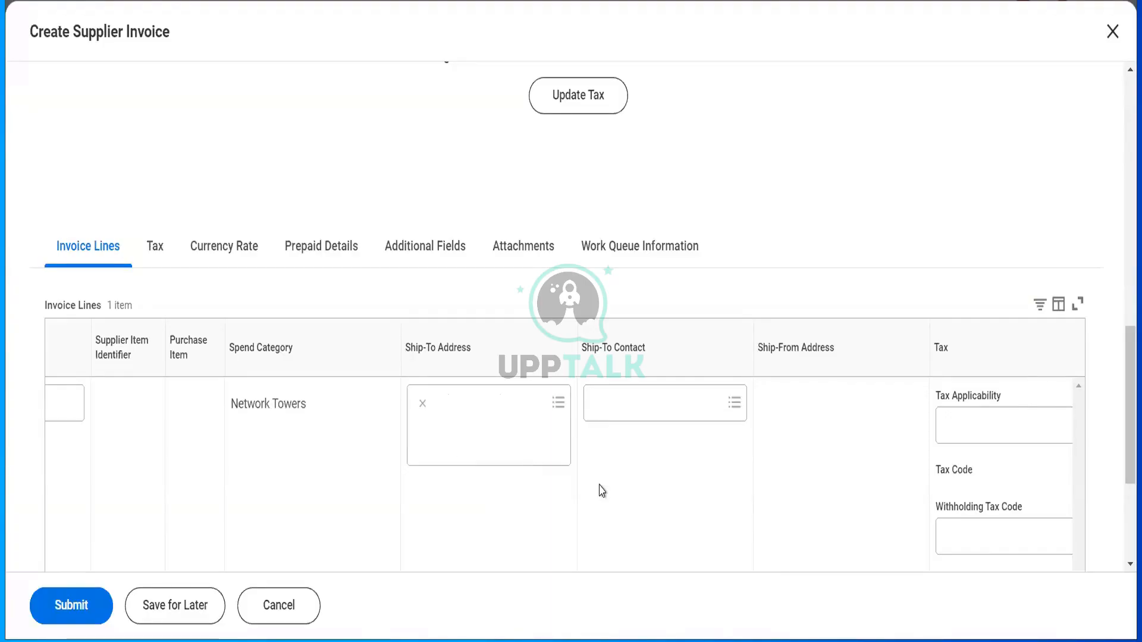
{"action": "scroll", "coordinate": [602, 490], "scroll_direction": "right", "scroll_amount": 3}
{"action": "scroll", "coordinate": [602, 491], "scroll_direction": "right", "scroll_amount": 7}
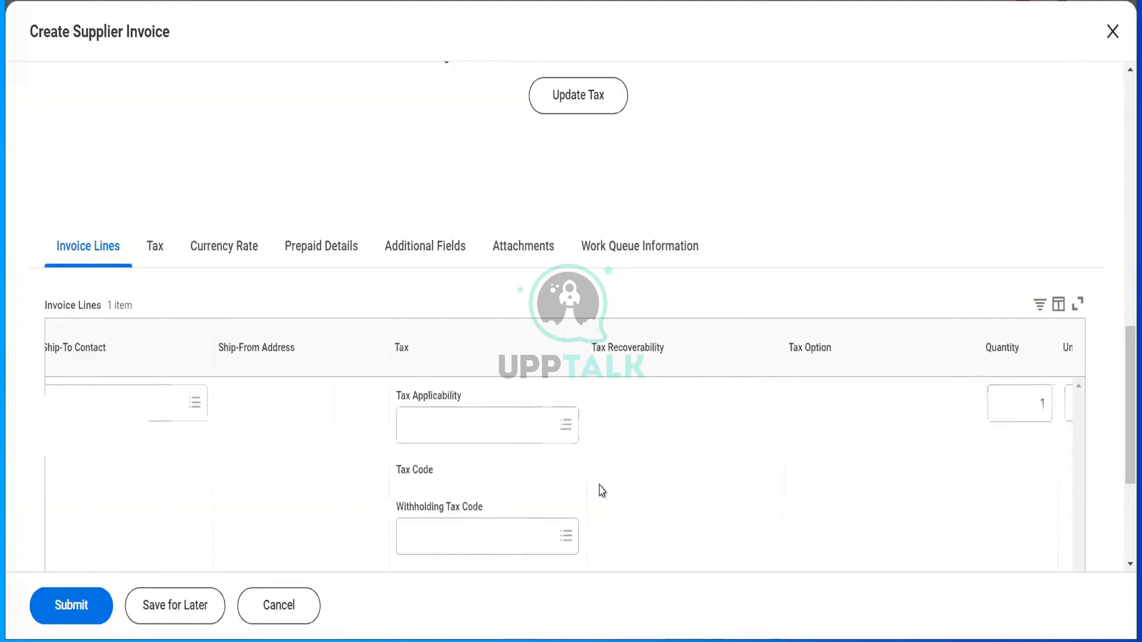
{"action": "scroll", "coordinate": [602, 491], "scroll_direction": "right", "scroll_amount": 4}
{"action": "scroll", "coordinate": [602, 491], "scroll_direction": "right", "scroll_amount": 3}
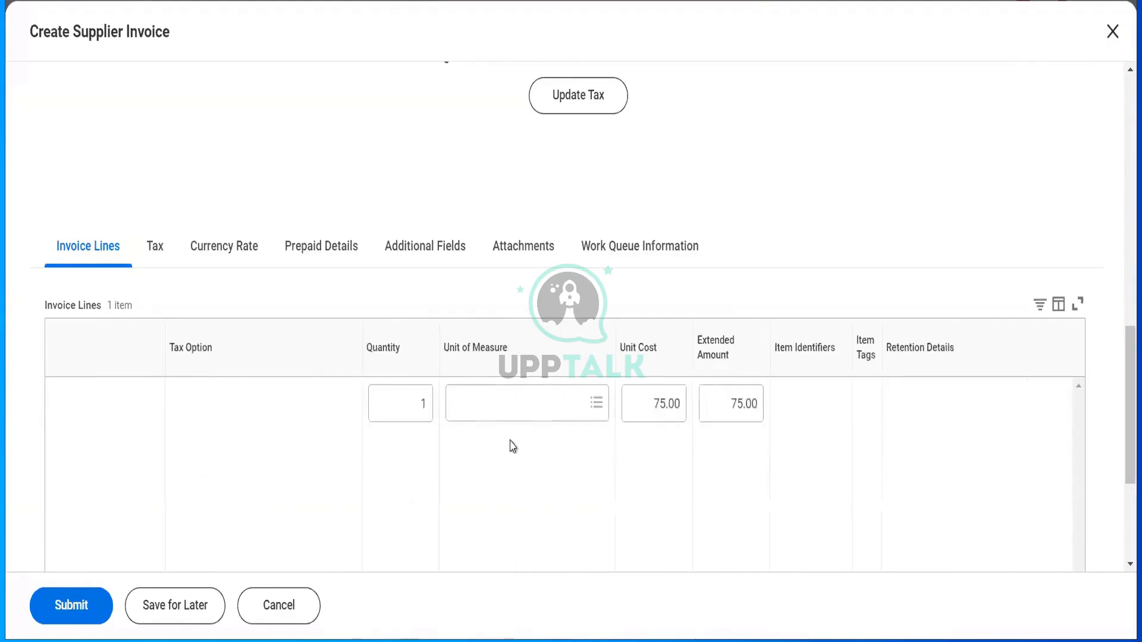
- Set the line's unit of measure to Each and enter a 12,000.00 extended amount
{"action": "left_click", "coordinate": [487, 406]}
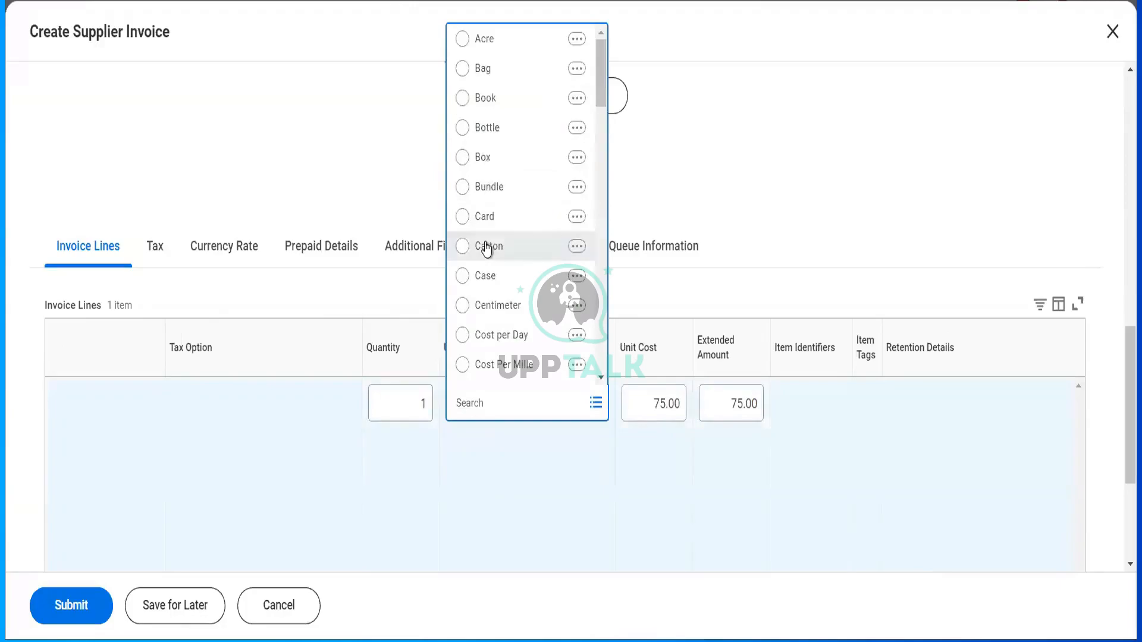
{"action": "type", "text": "each"}
{"action": "key", "text": "Return"}
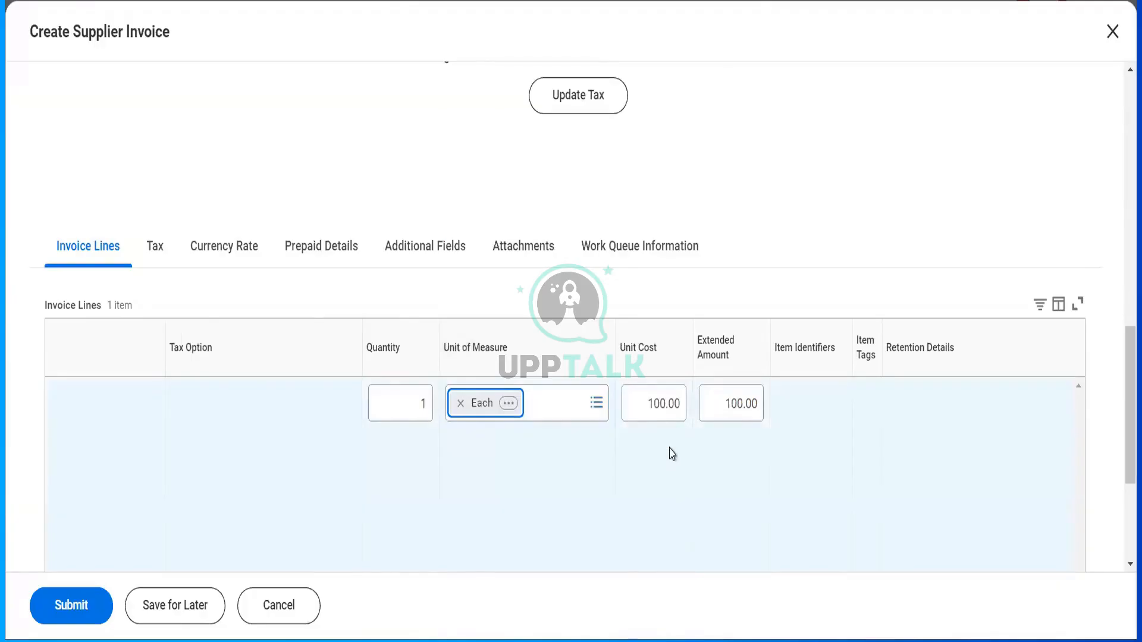
{"action": "key", "text": "Tab"}
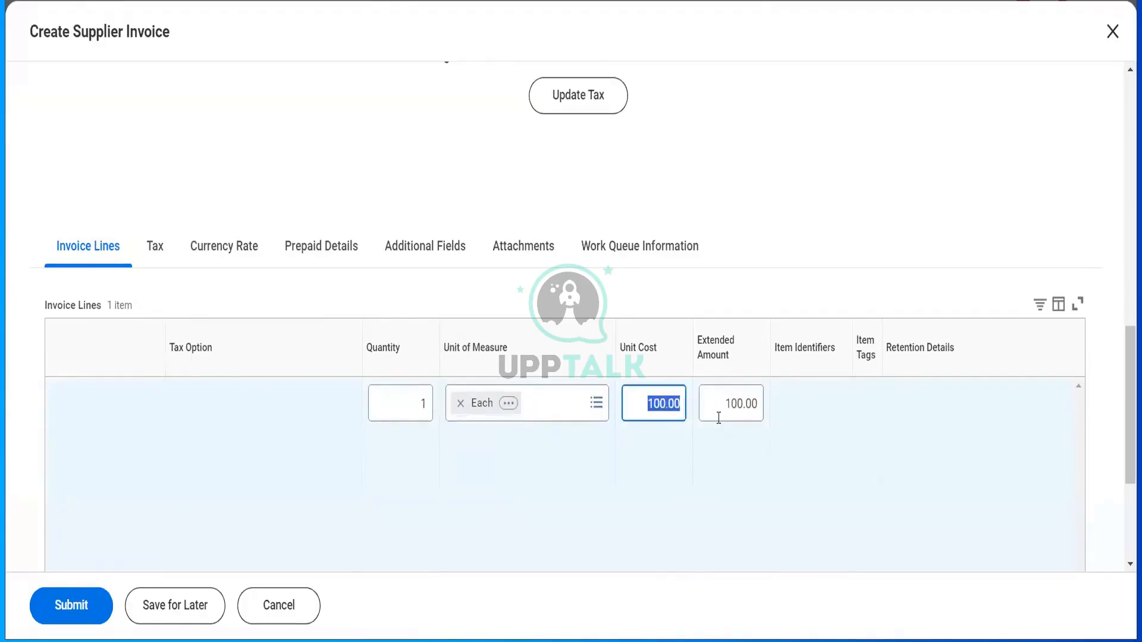
{"action": "left_click", "coordinate": [716, 416]}
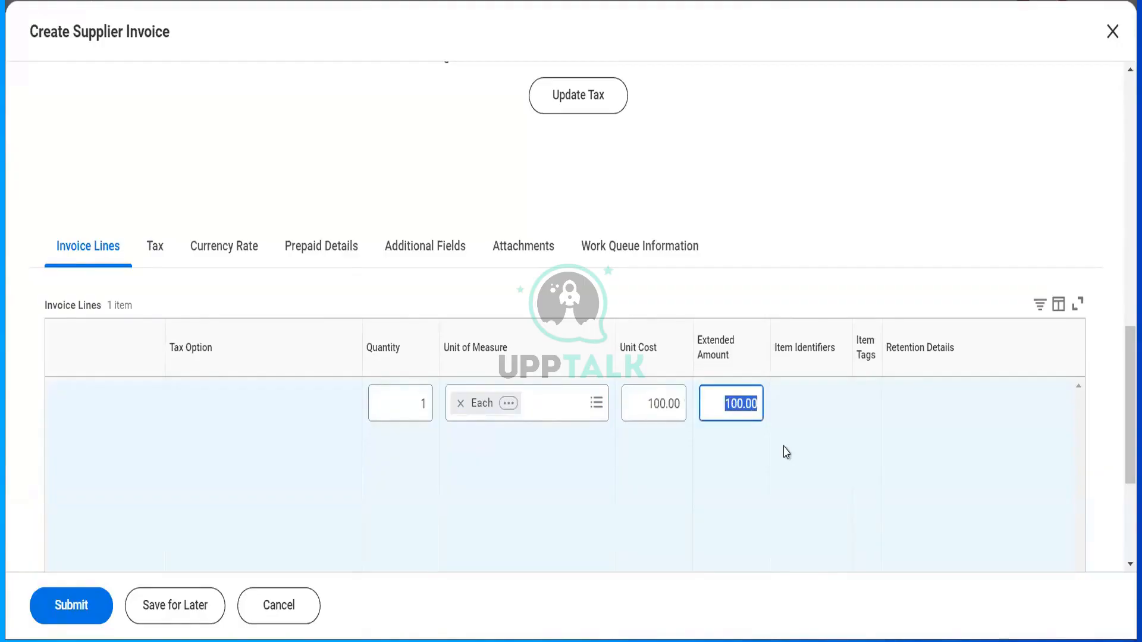
{"action": "left_click", "coordinate": [716, 402]}
{"action": "left_click_drag", "start_coordinate": [716, 403], "coordinate": [765, 436]}
{"action": "type", "text": "12000"}
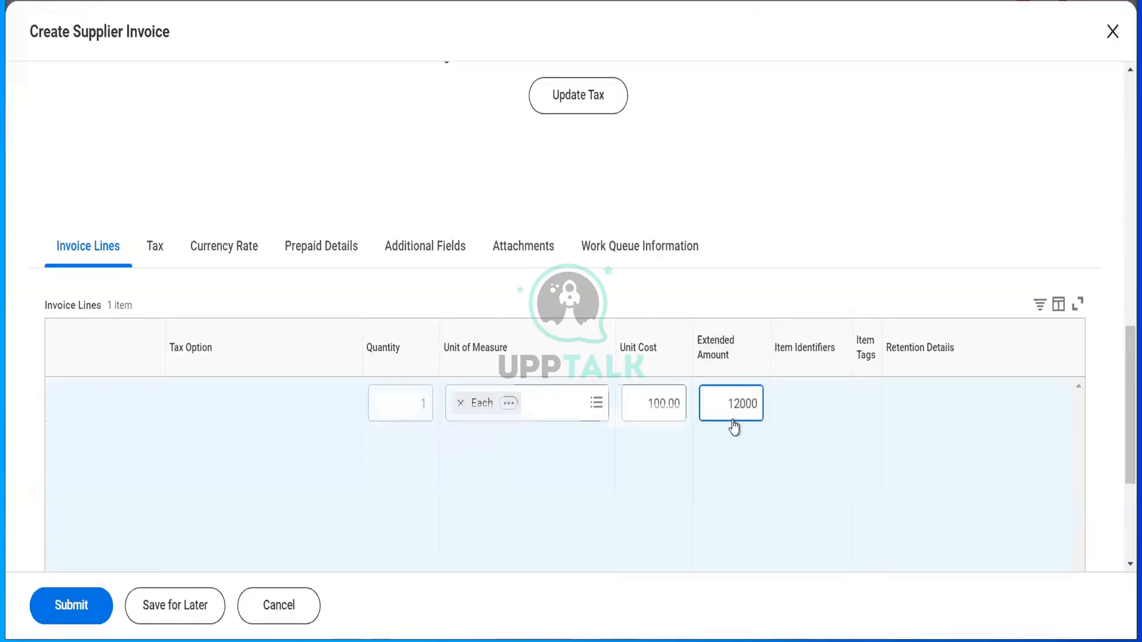
{"action": "key", "text": "Tab"}
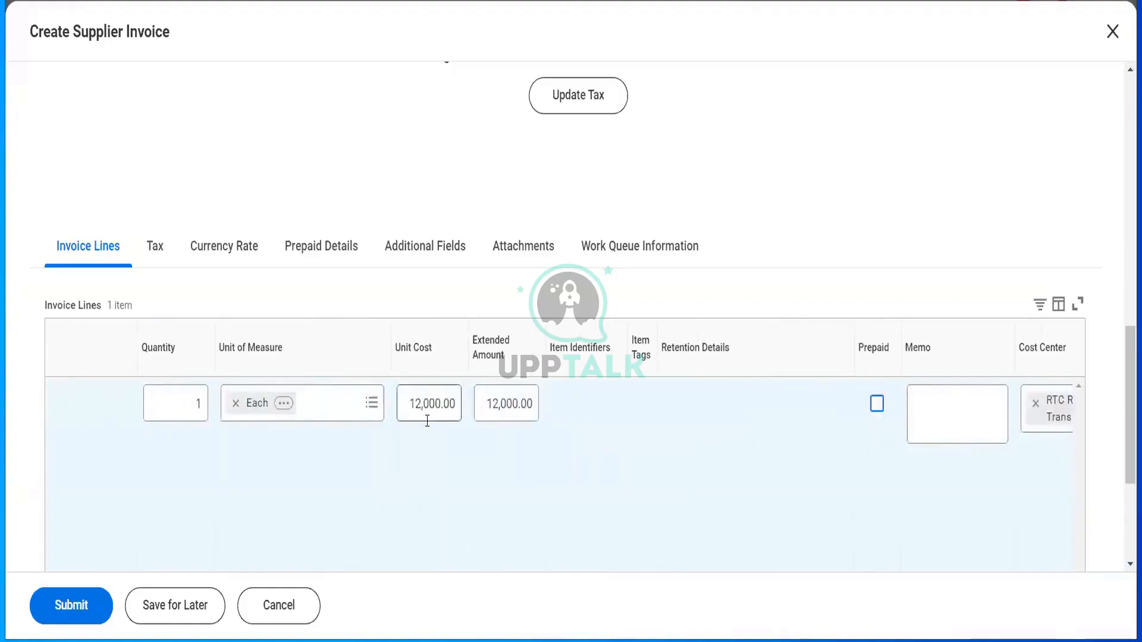
- Set quantity 10 and extended amount 120.00 so the unit cost recalculates to 12.00
{"action": "left_click", "coordinate": [192, 408]}
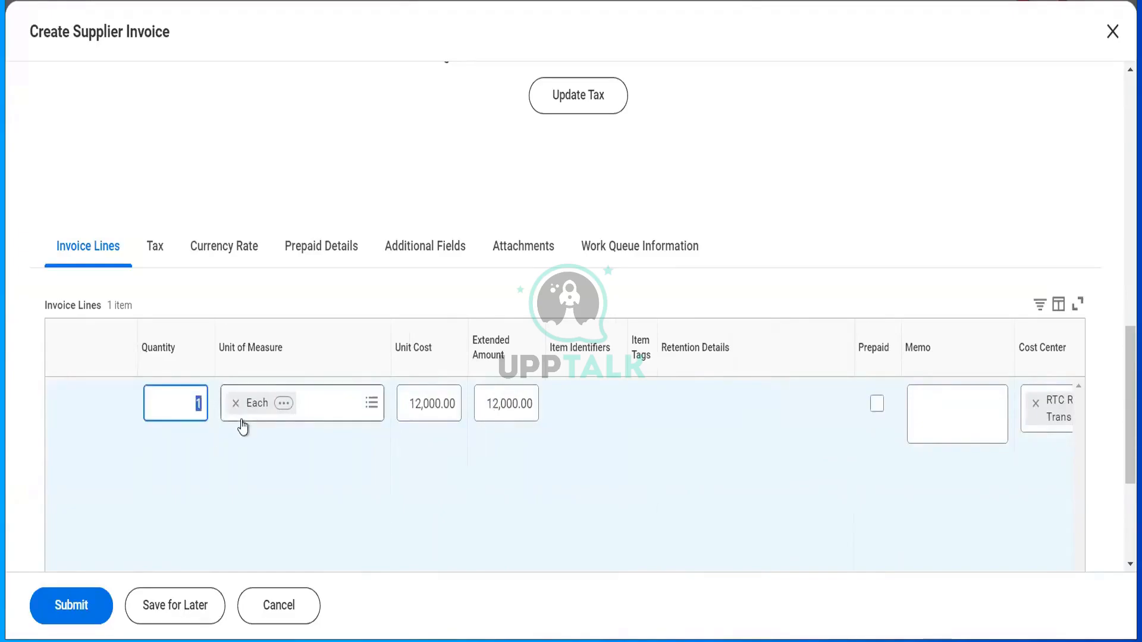
{"action": "type", "text": "10"}
{"action": "left_click", "coordinate": [243, 425]}
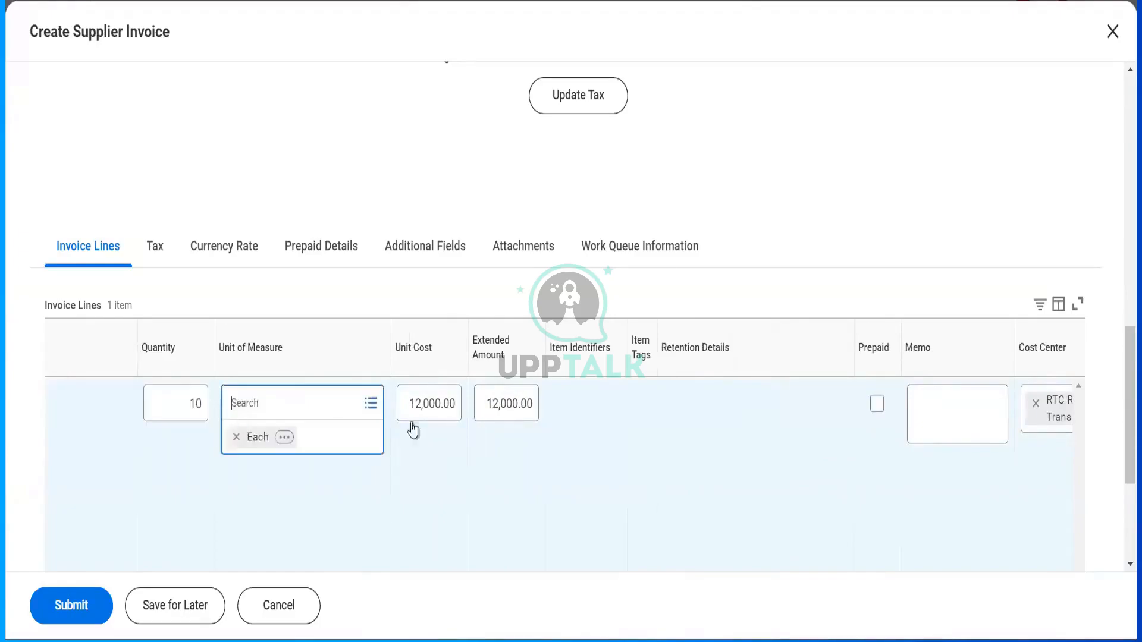
{"action": "left_click", "coordinate": [485, 409]}
{"action": "type", "text": "120"}
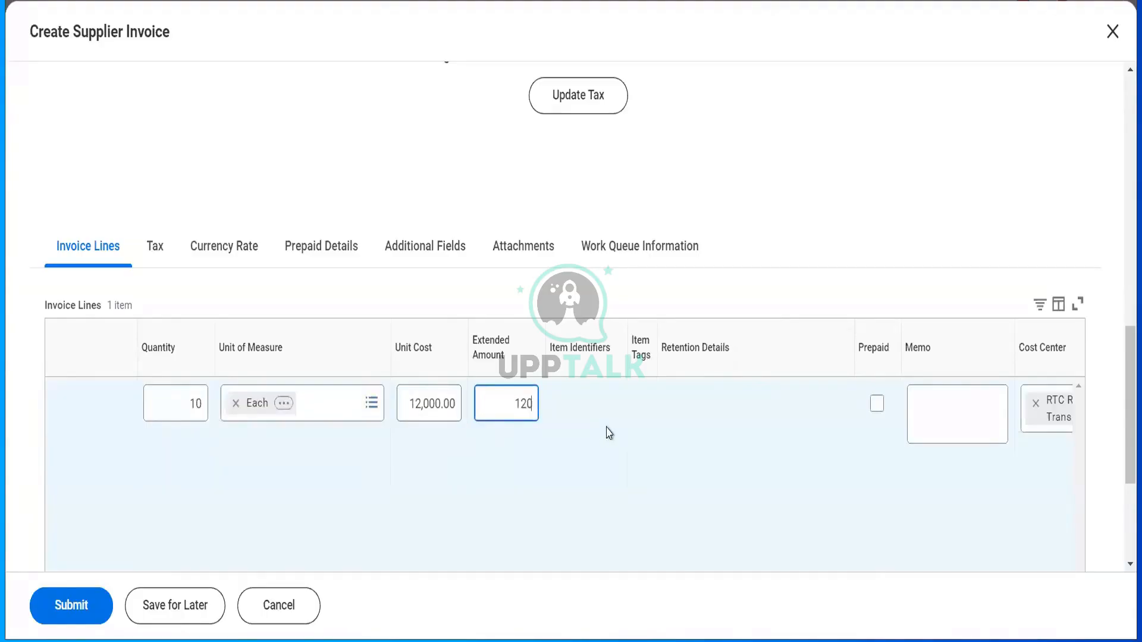
{"action": "key", "text": "Tab"}
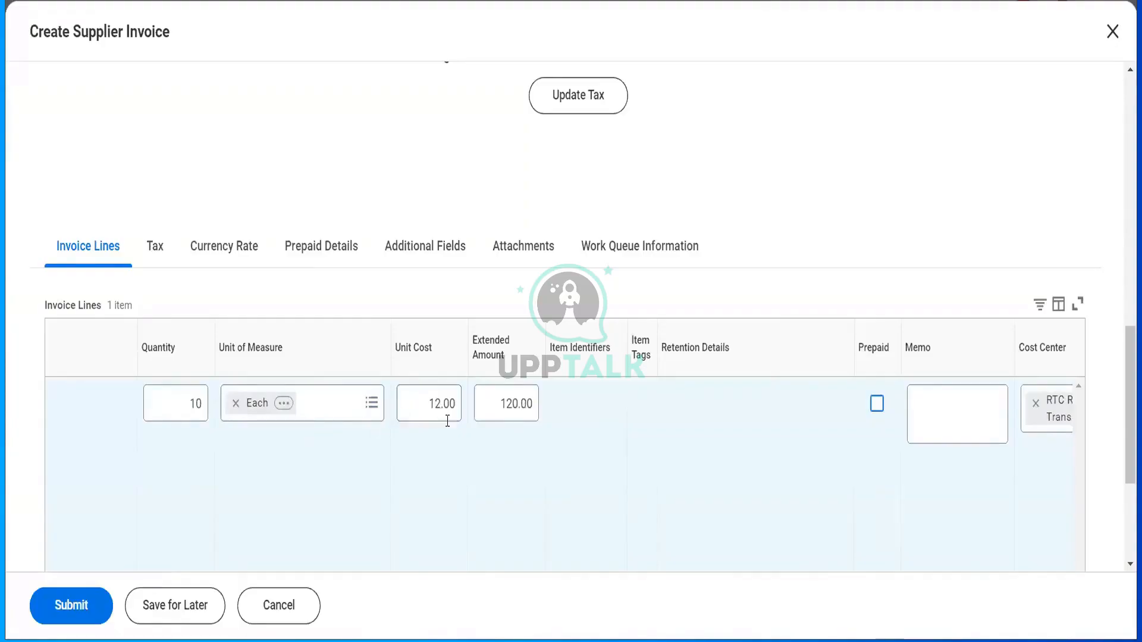
{"action": "right_click", "coordinate": [504, 452]}
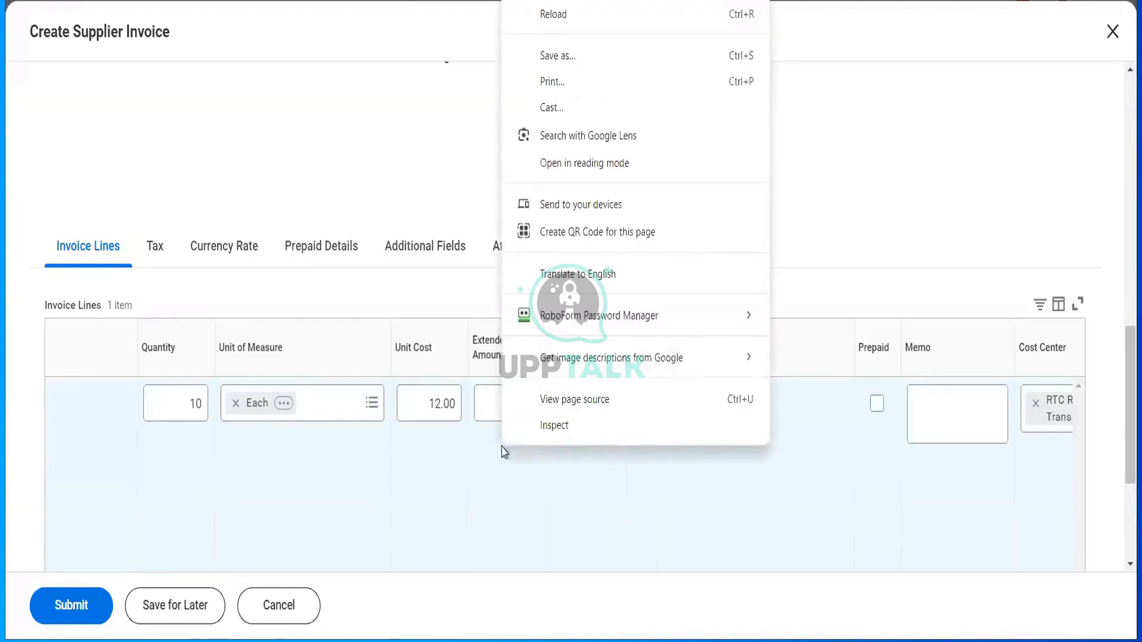
- Submit the supplier invoice with its 120.00 line
{"action": "left_click", "coordinate": [503, 451]}
{"action": "scroll", "coordinate": [502, 451], "scroll_direction": "right", "scroll_amount": 5}
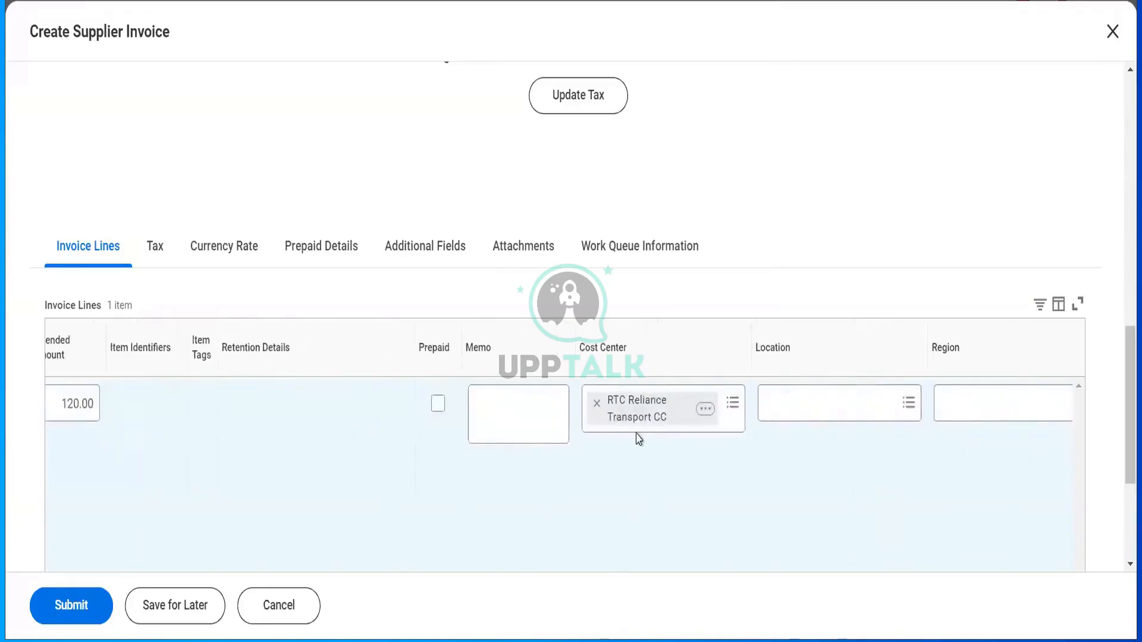
{"action": "scroll", "coordinate": [638, 441], "scroll_direction": "right", "scroll_amount": 3}
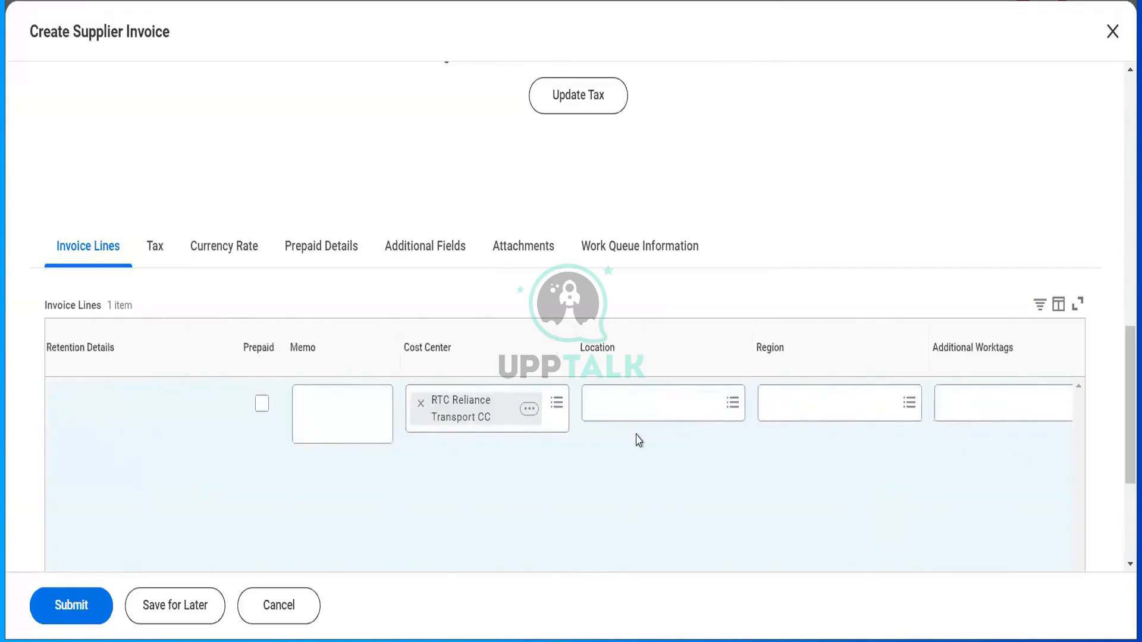
{"action": "scroll", "coordinate": [638, 441], "scroll_direction": "right", "scroll_amount": 5}
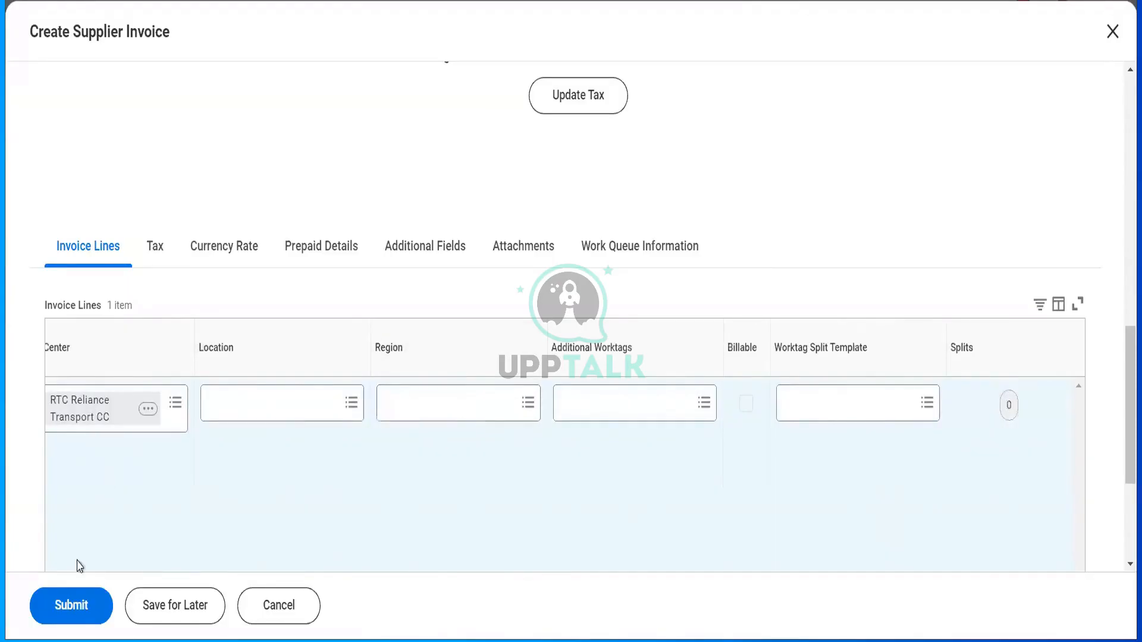
{"action": "left_click", "coordinate": [75, 608]}
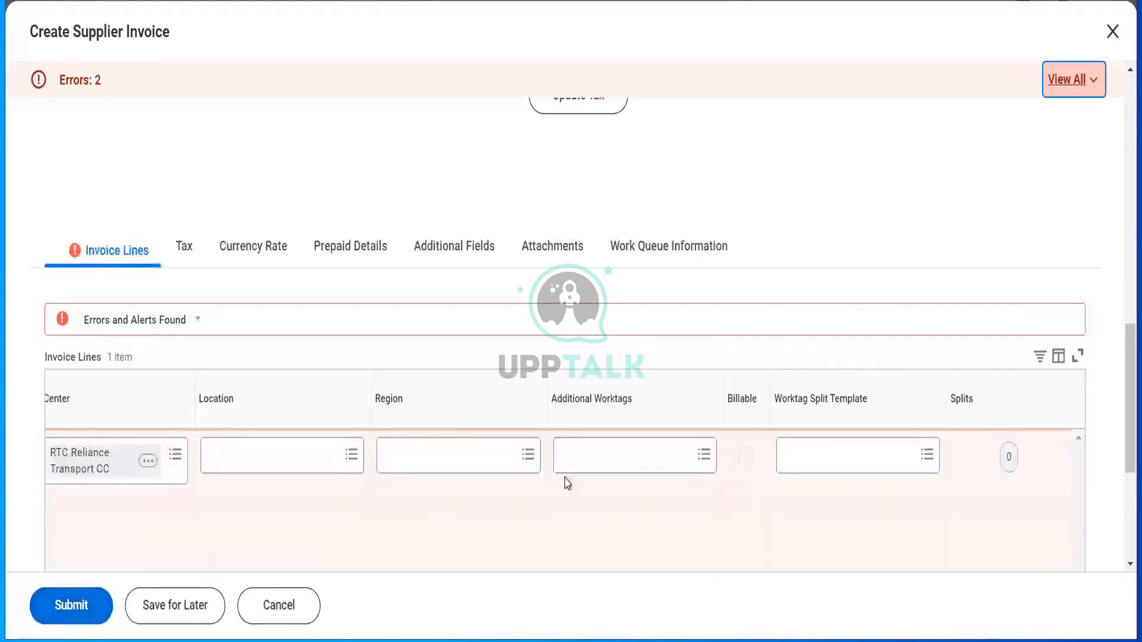
- List the errors blocking the invoice and expand the invoice line error details
{"action": "scroll", "coordinate": [570, 483], "scroll_direction": "down", "scroll_amount": 5}
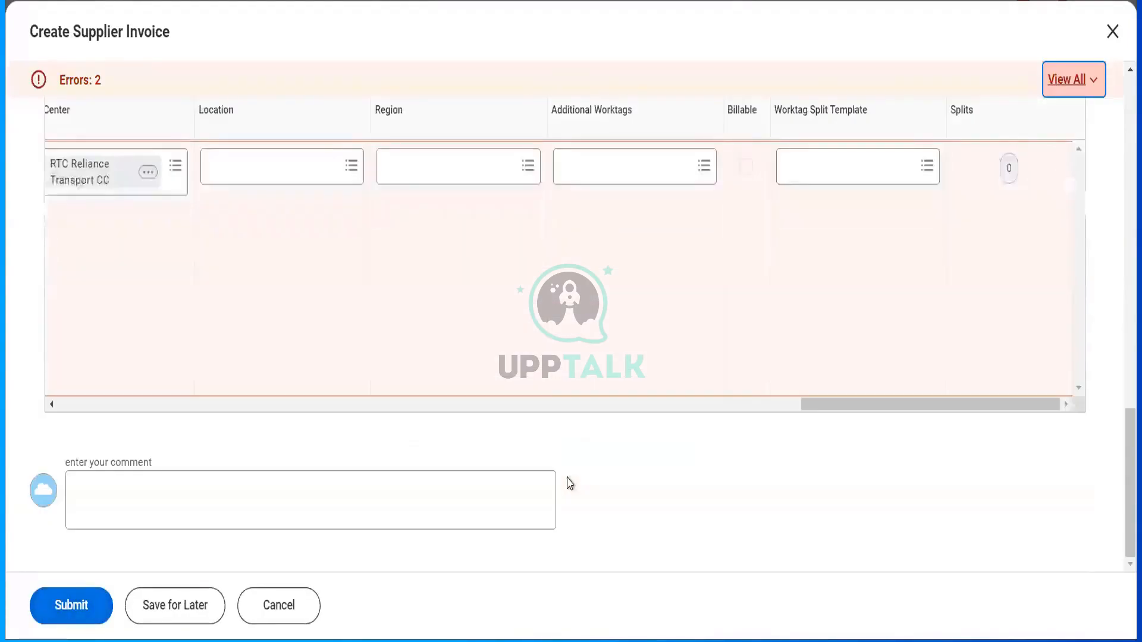
{"action": "left_click", "coordinate": [1072, 81]}
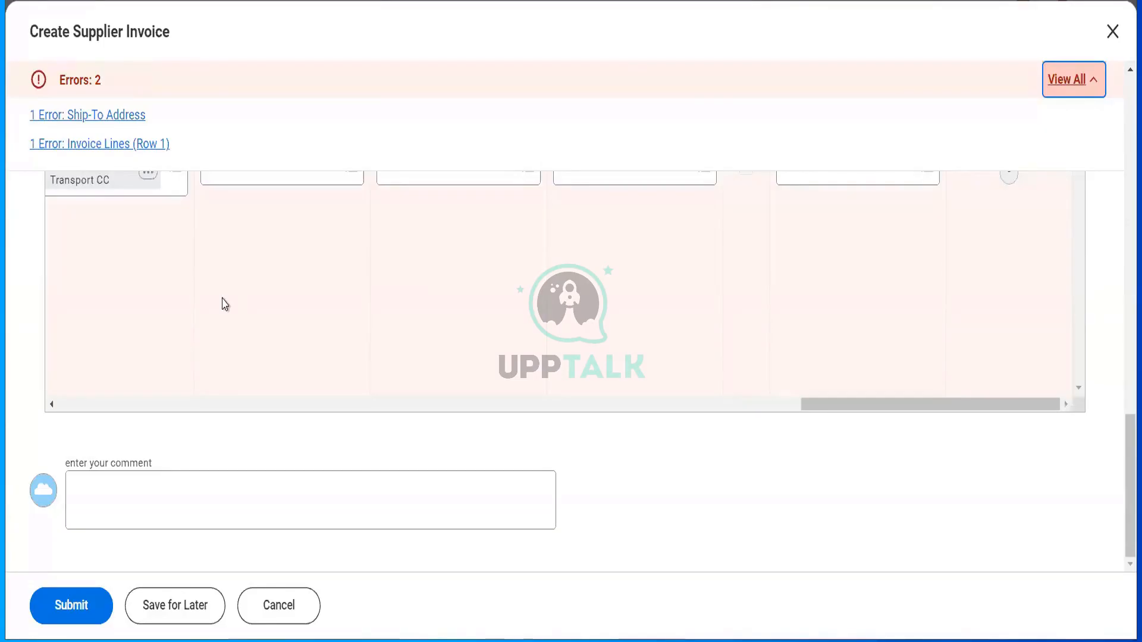
{"action": "scroll", "coordinate": [225, 305], "scroll_direction": "up", "scroll_amount": 4}
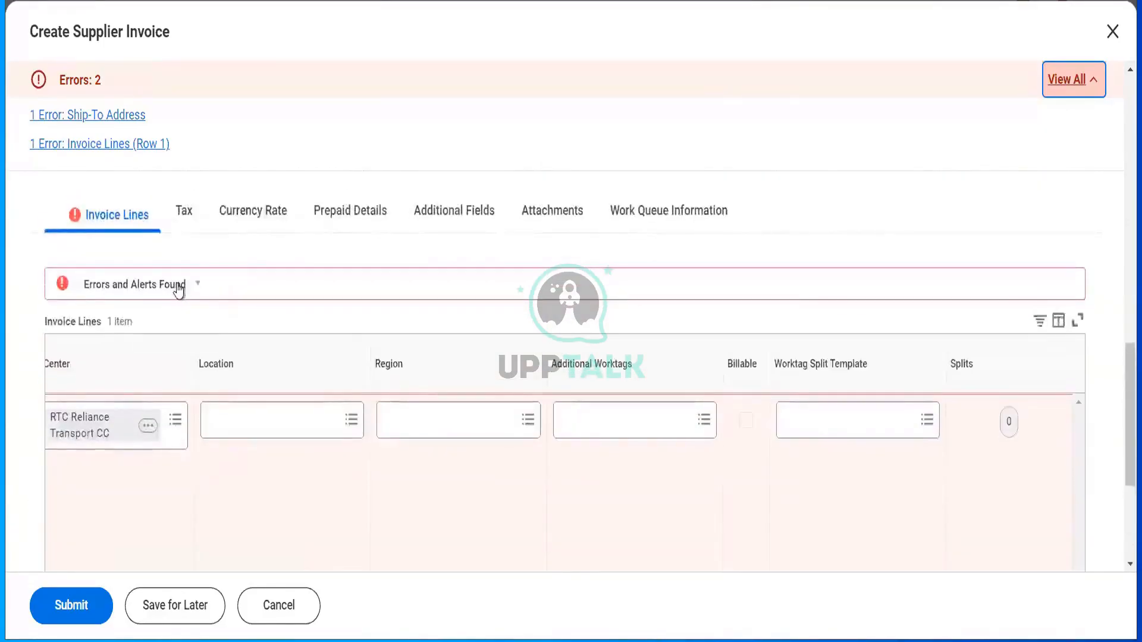
{"action": "left_click", "coordinate": [178, 286]}
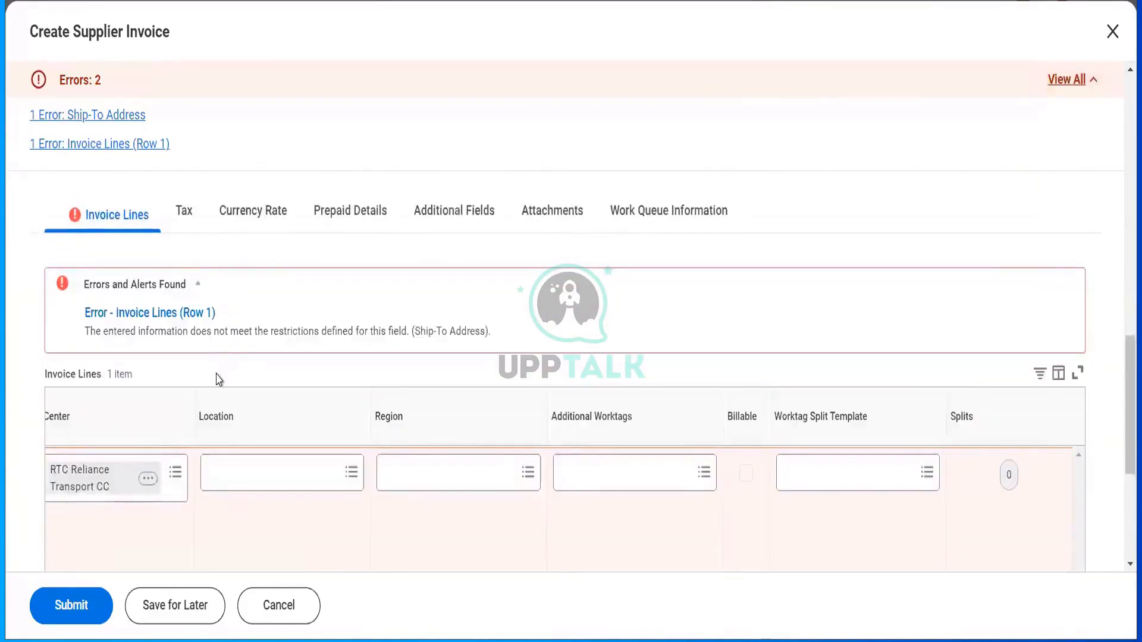
- Scroll through the Invoice Lines columns and back up to the header Ship-To Address field
{"action": "scroll", "coordinate": [356, 499], "scroll_direction": "down", "scroll_amount": 5}
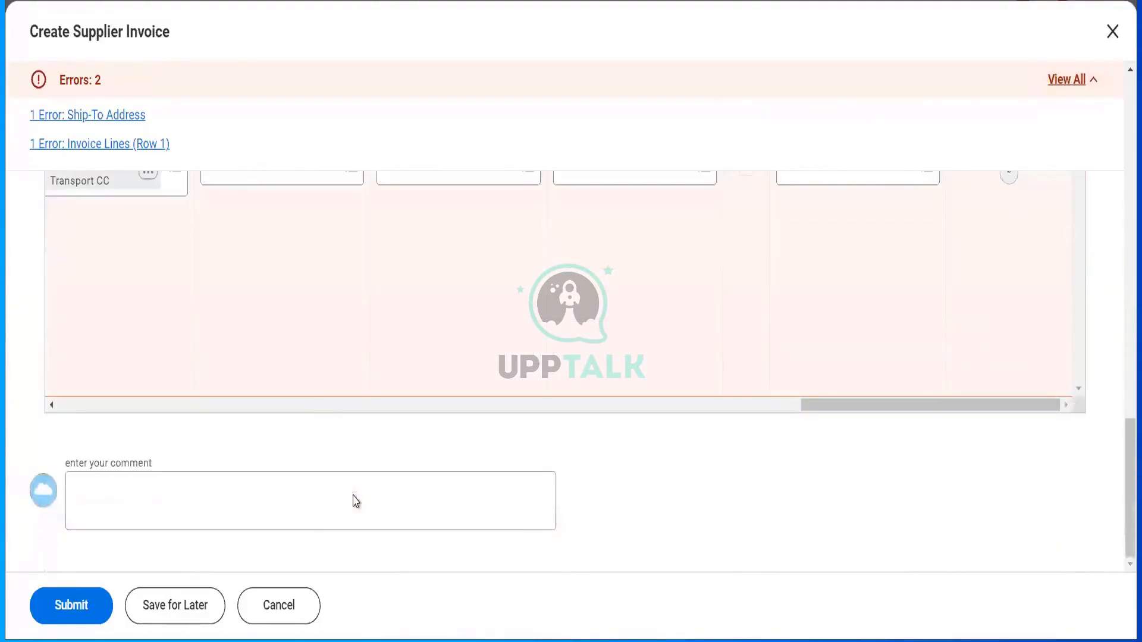
{"action": "scroll", "coordinate": [298, 407], "scroll_direction": "left", "scroll_amount": 8}
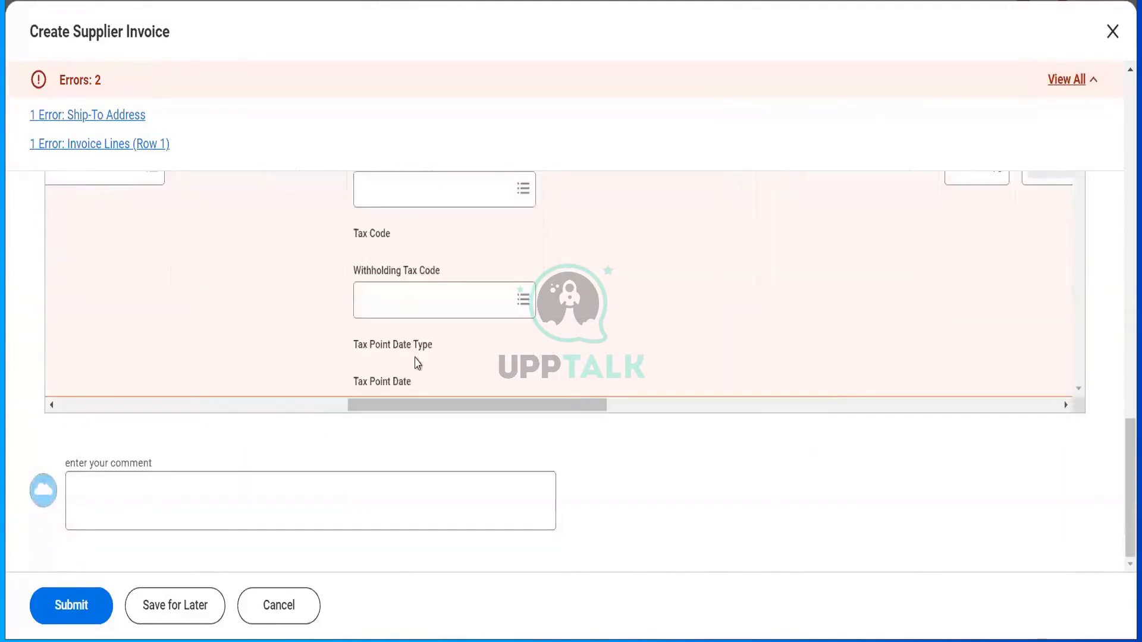
{"action": "scroll", "coordinate": [418, 363], "scroll_direction": "up", "scroll_amount": 4}
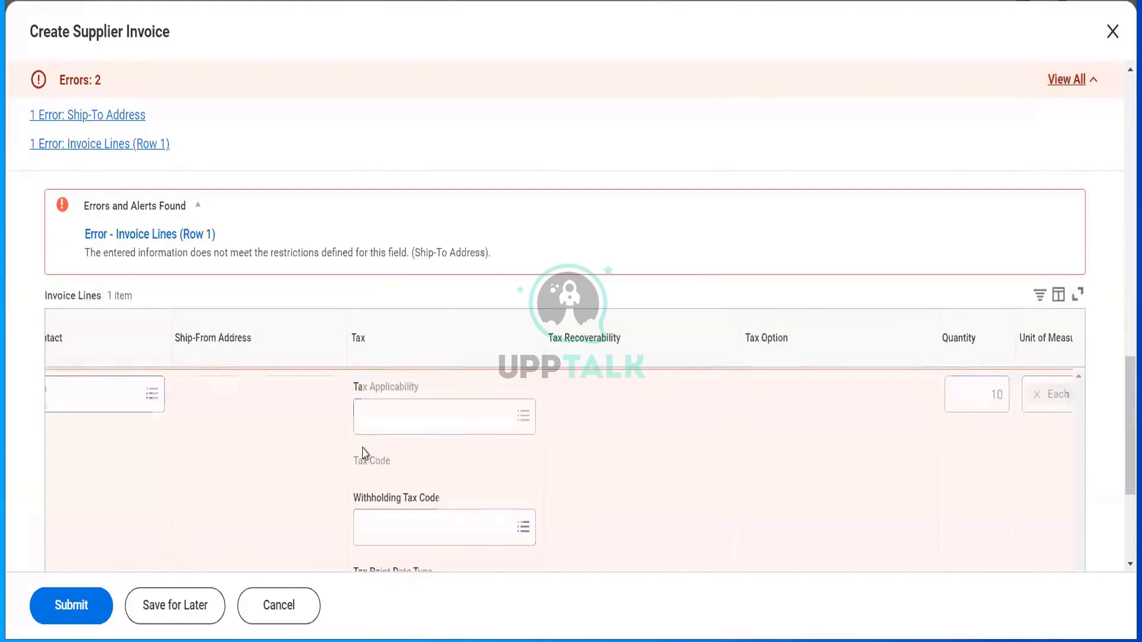
{"action": "scroll", "coordinate": [365, 453], "scroll_direction": "left", "scroll_amount": 10}
{"action": "scroll", "coordinate": [365, 453], "scroll_direction": "left", "scroll_amount": 5}
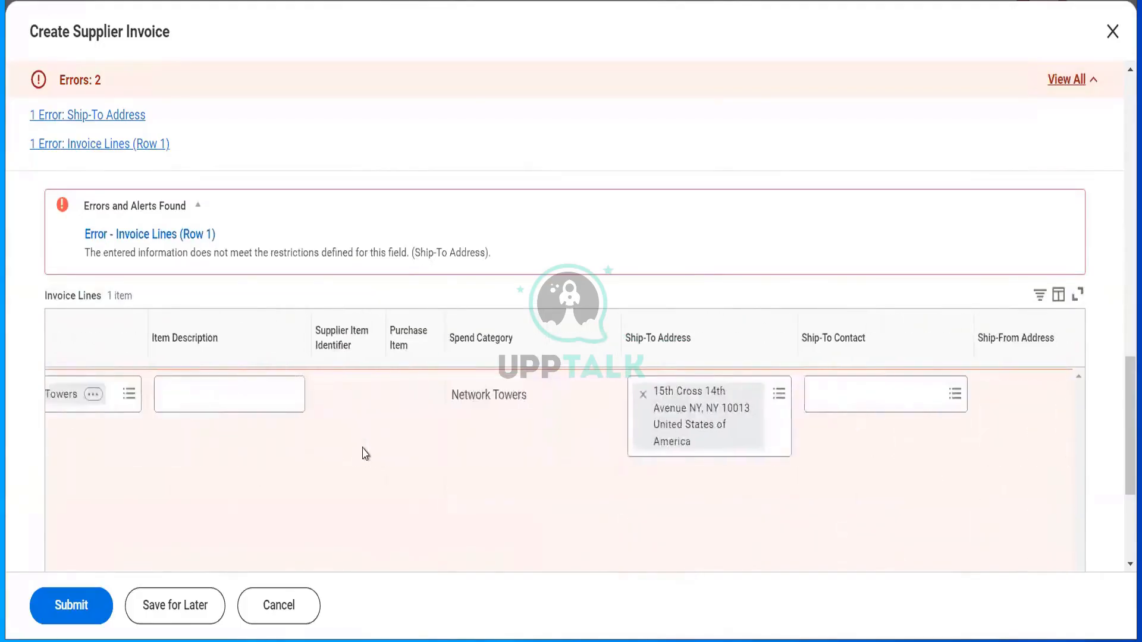
{"action": "scroll", "coordinate": [365, 454], "scroll_direction": "left", "scroll_amount": 3}
{"action": "scroll", "coordinate": [365, 453], "scroll_direction": "left", "scroll_amount": 1}
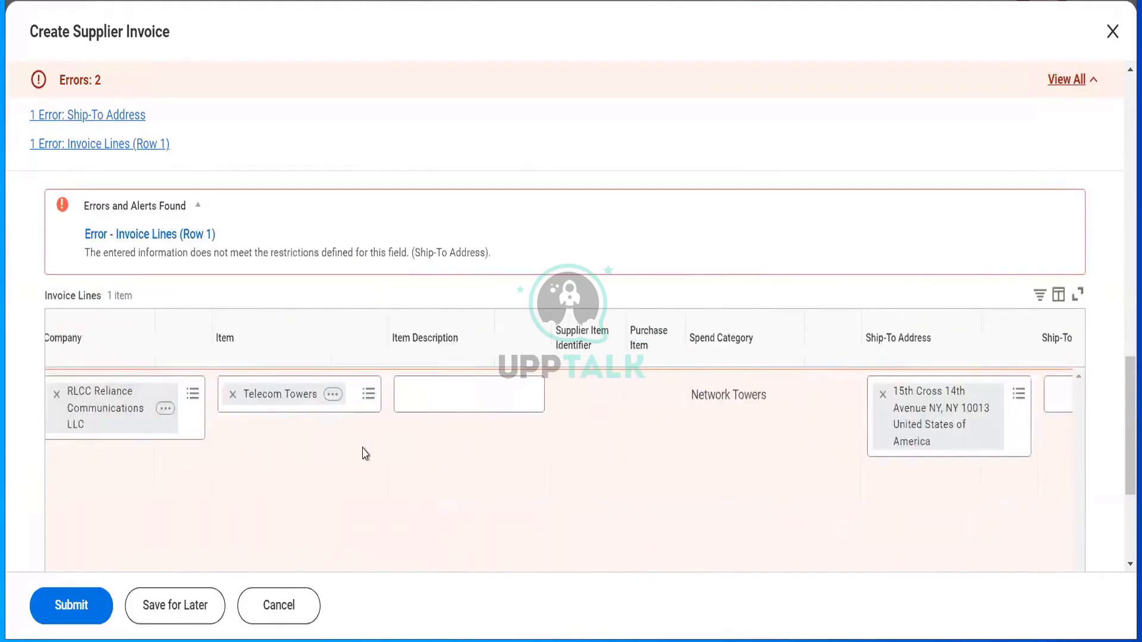
{"action": "scroll", "coordinate": [694, 327], "scroll_direction": "up", "scroll_amount": 5}
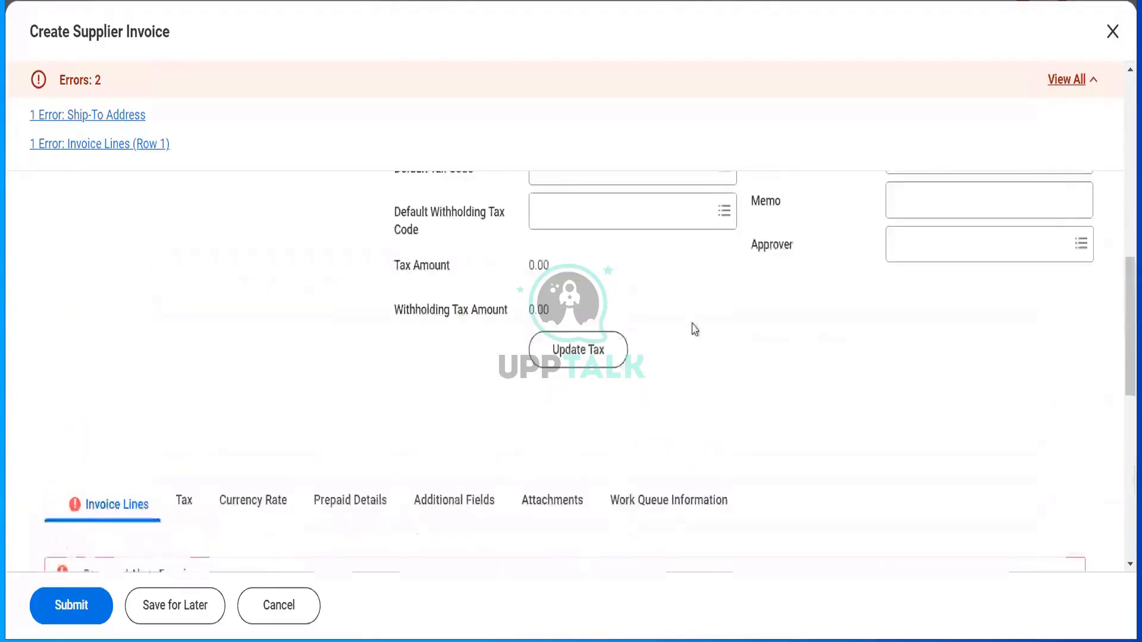
{"action": "scroll", "coordinate": [809, 367], "scroll_direction": "up", "scroll_amount": 5}
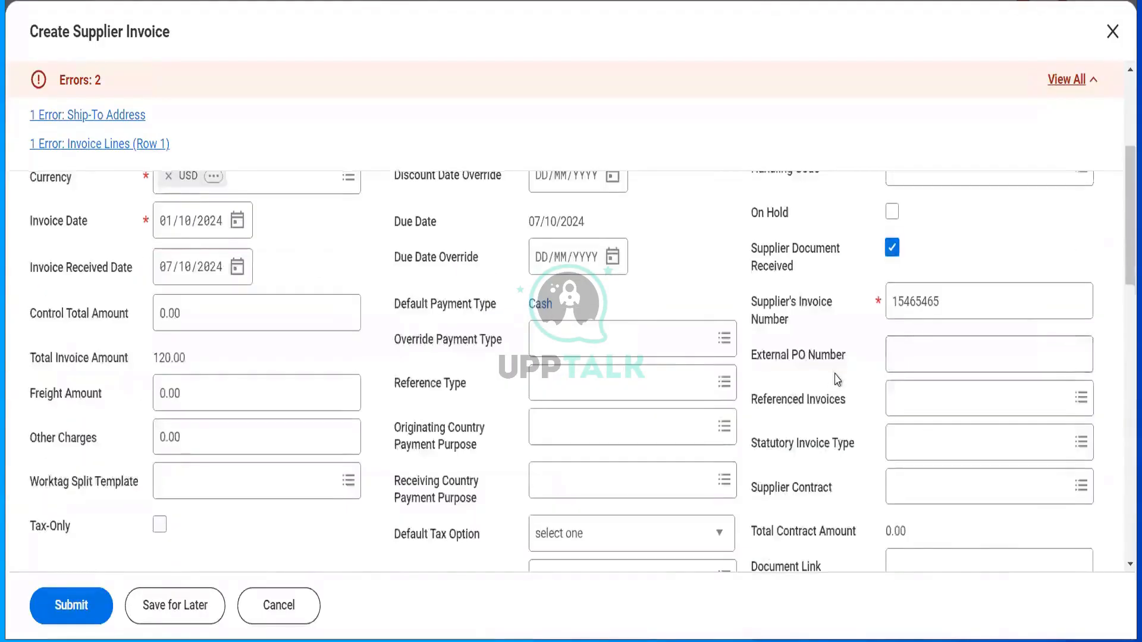
{"action": "scroll", "coordinate": [809, 366], "scroll_direction": "up", "scroll_amount": 3}
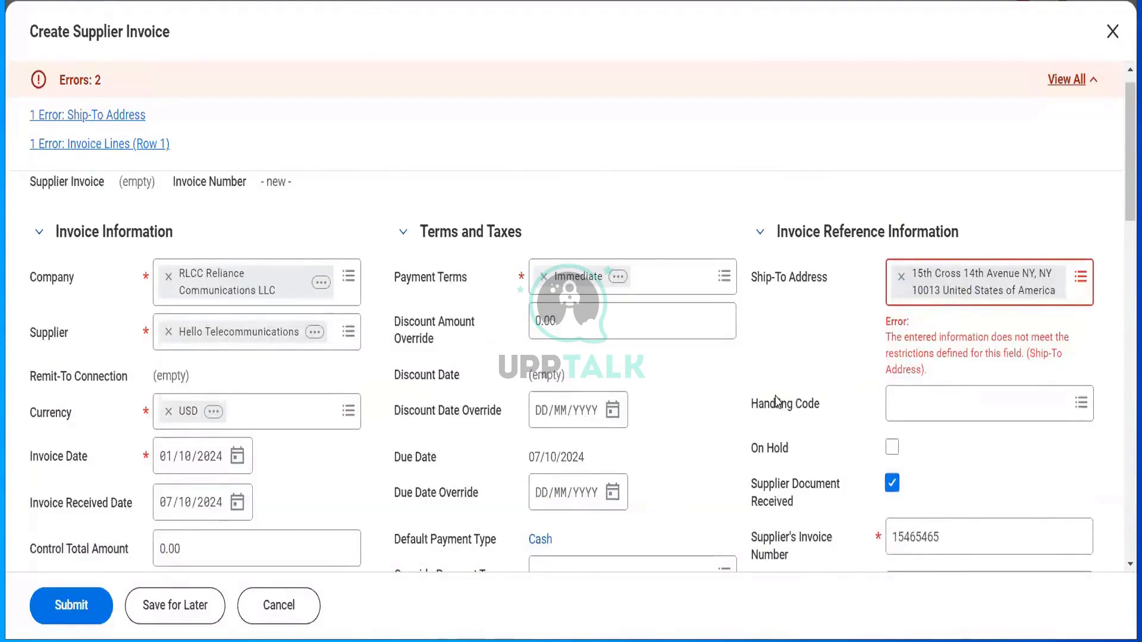
{"action": "scroll", "coordinate": [776, 402], "scroll_direction": "down", "scroll_amount": 15}
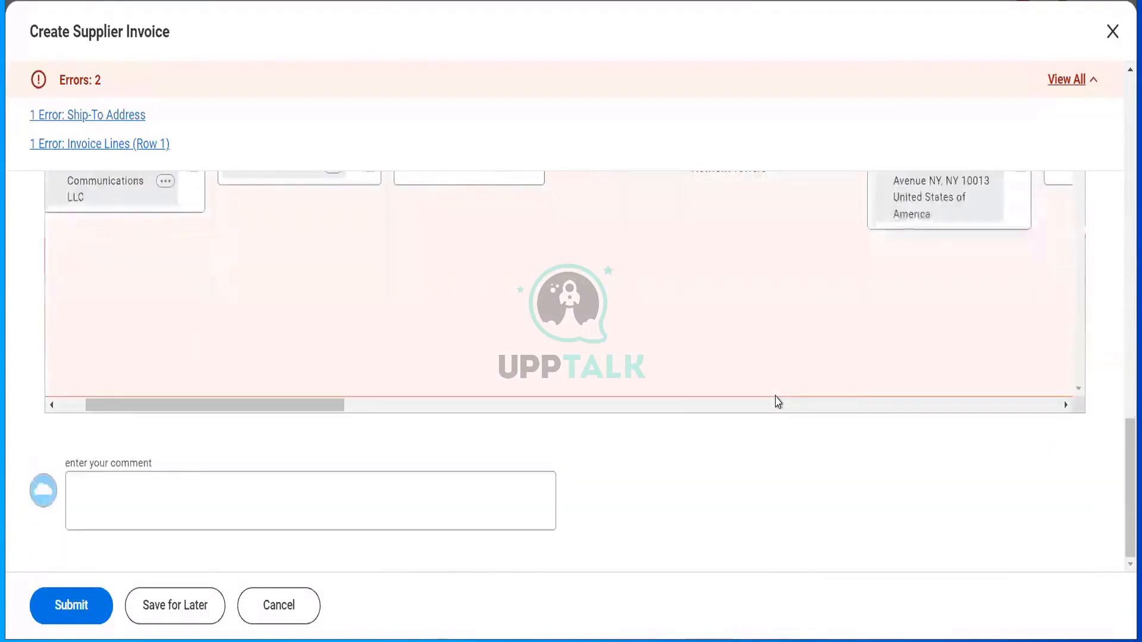
{"action": "scroll", "coordinate": [776, 402], "scroll_direction": "up", "scroll_amount": 3}
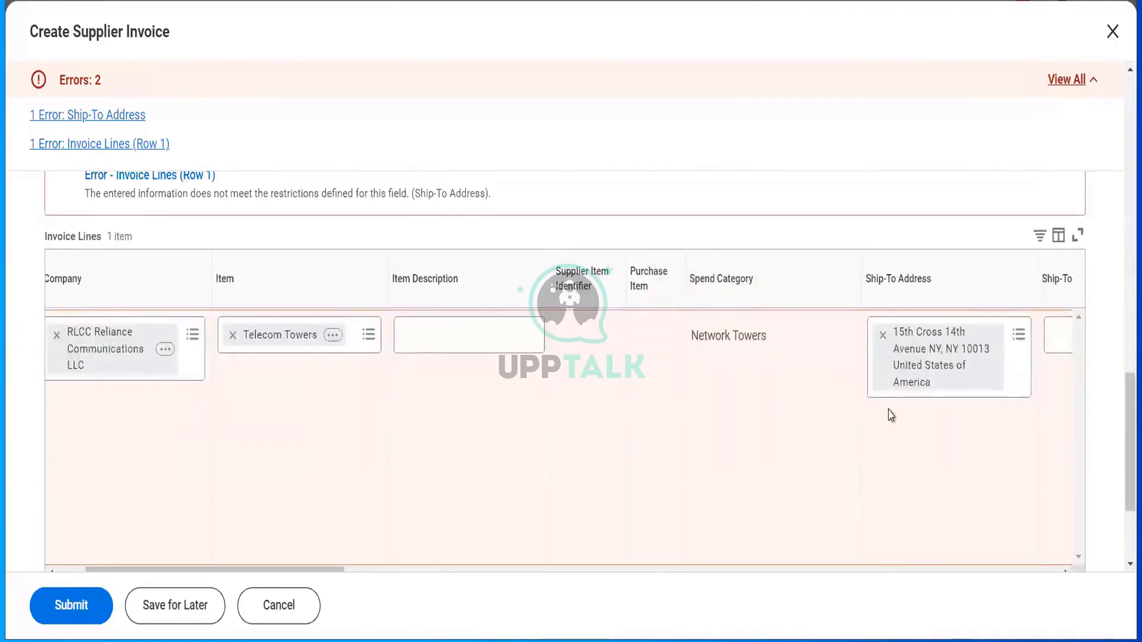
{"action": "scroll", "coordinate": [891, 415], "scroll_direction": "up", "scroll_amount": 10}
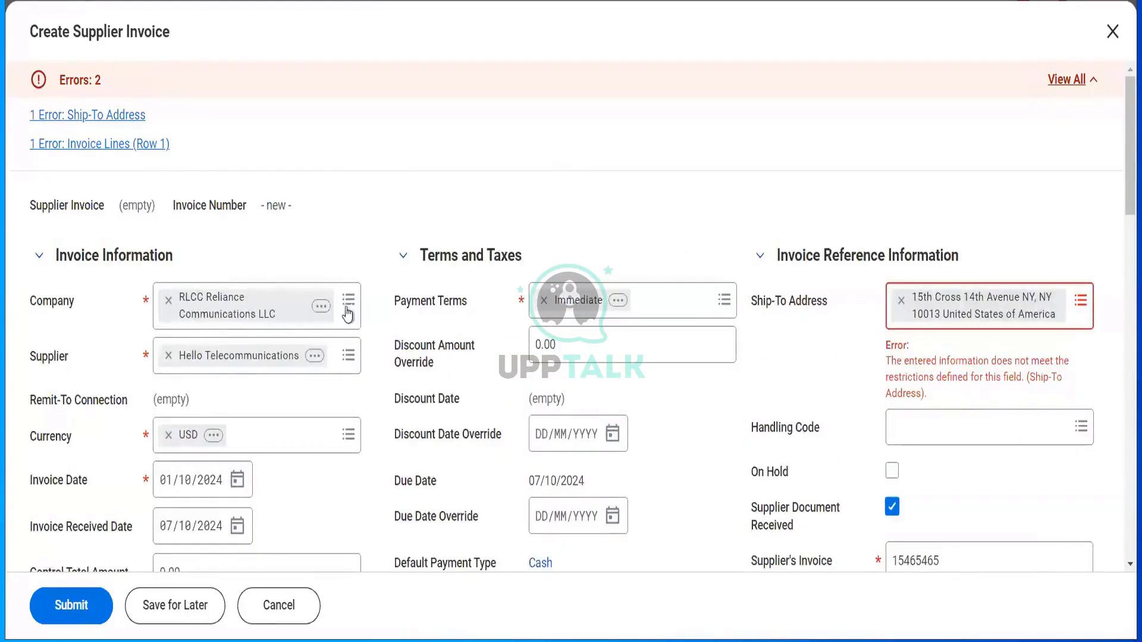
- Open RLCC Reliance Communications LLC in a new tab and choose Edit Company Contact Information
{"action": "right_click", "coordinate": [327, 309]}
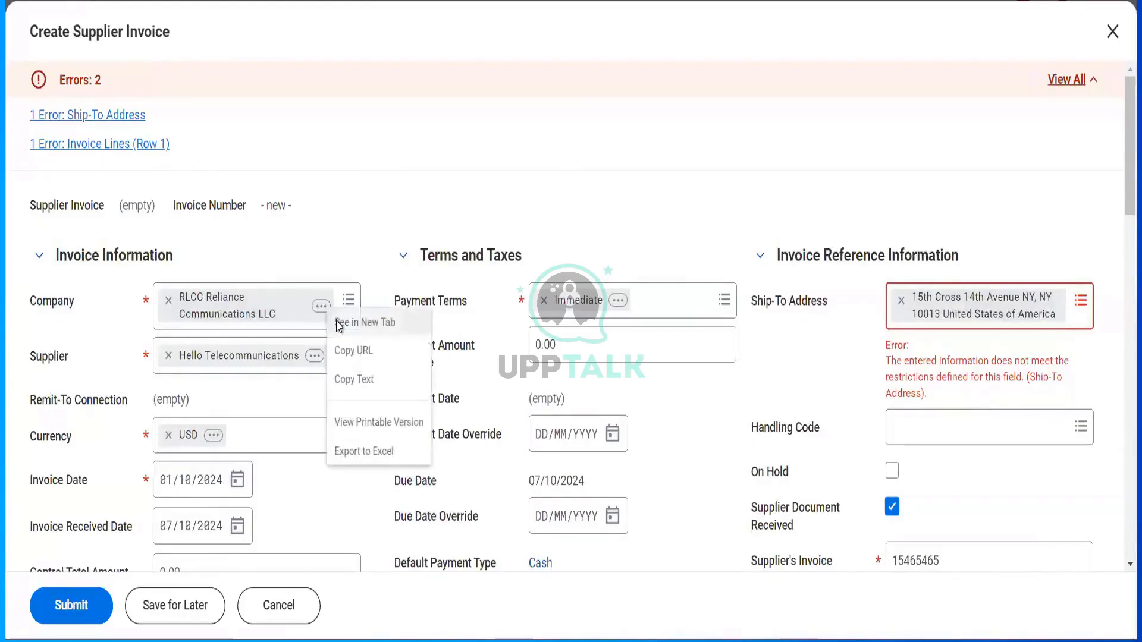
{"action": "left_click", "coordinate": [338, 326]}
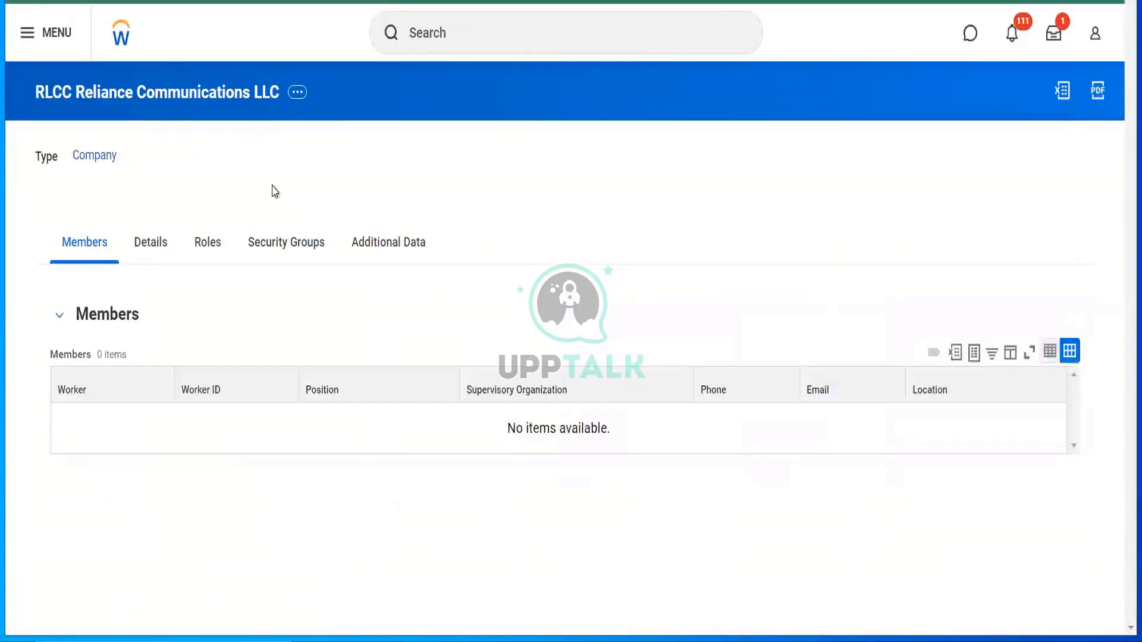
{"action": "left_click", "coordinate": [296, 93]}
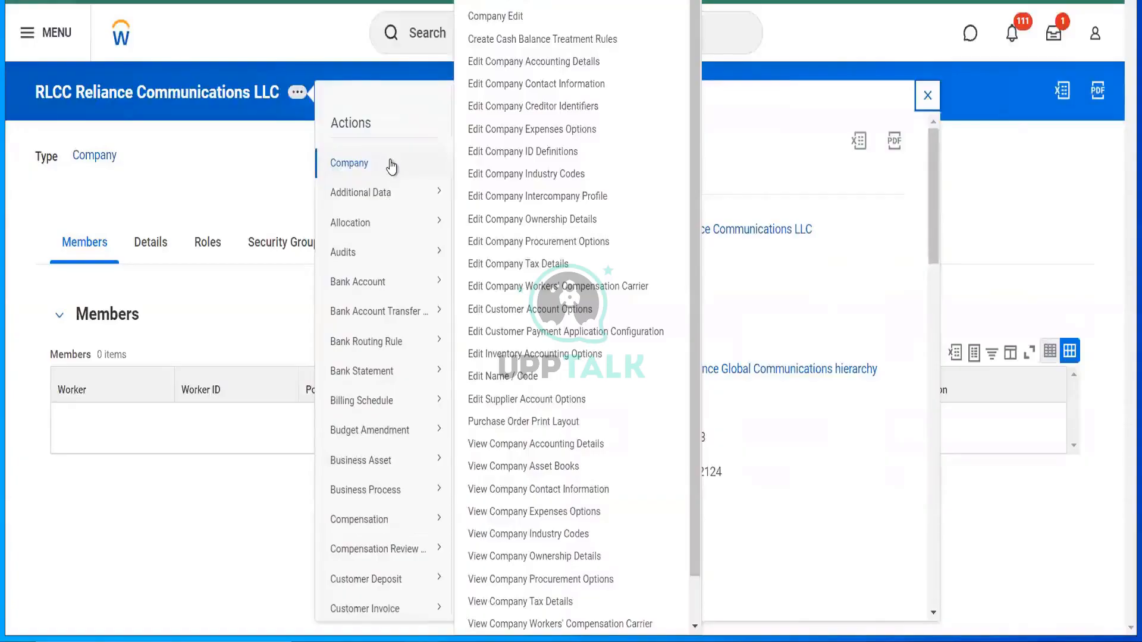
{"action": "left_click", "coordinate": [512, 85]}
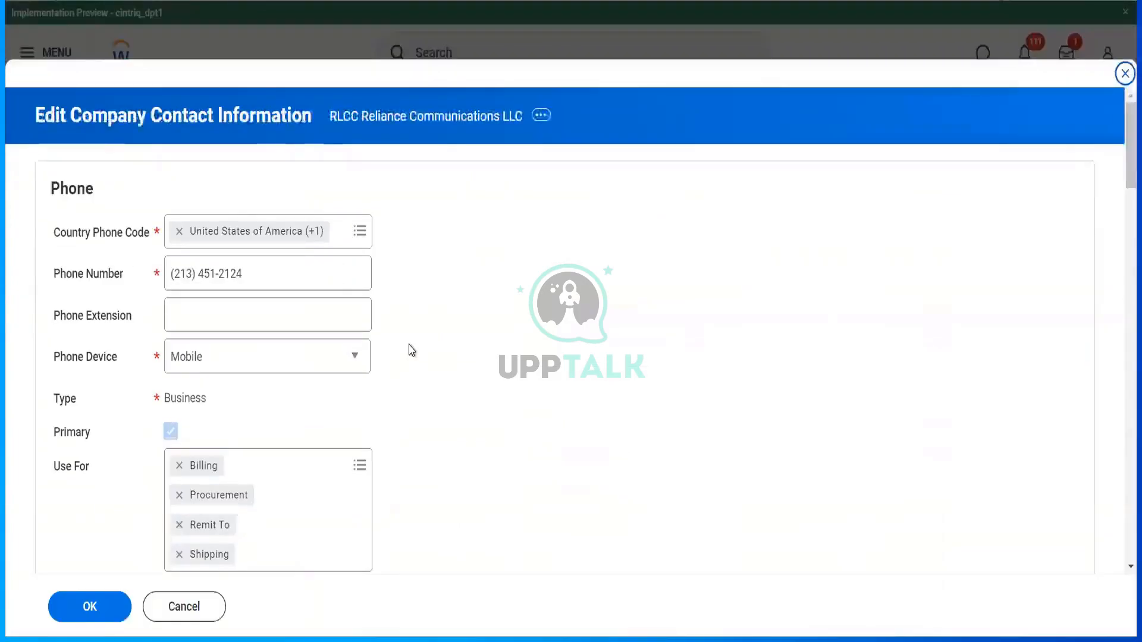
- Review the Use For usage options on the company's business address
{"action": "scroll", "coordinate": [394, 417], "scroll_direction": "down", "scroll_amount": 3}
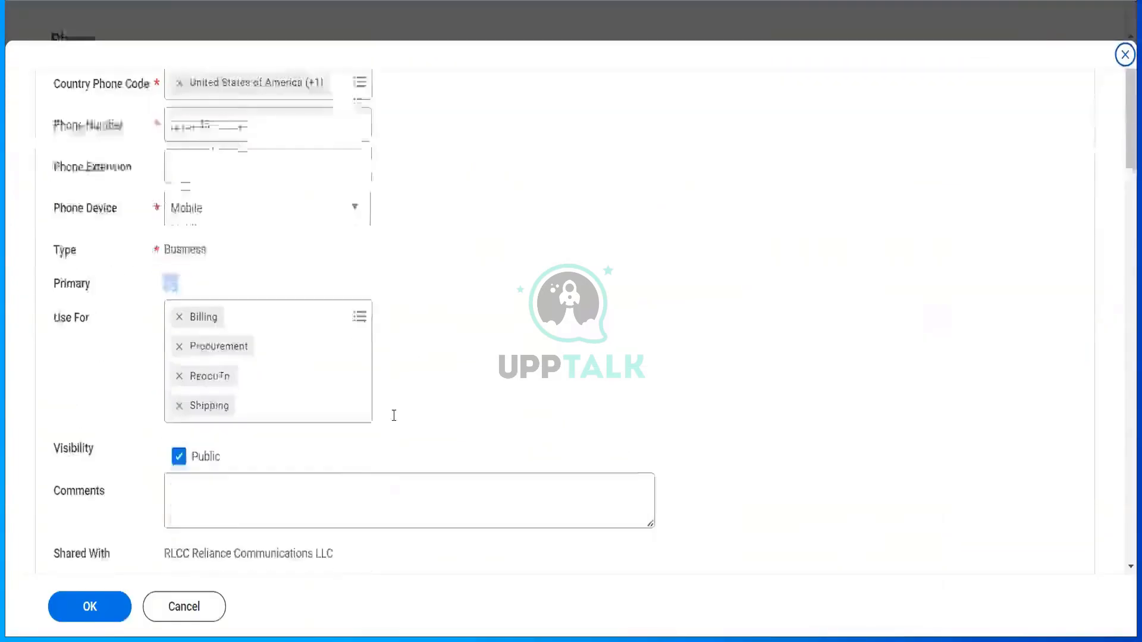
{"action": "scroll", "coordinate": [394, 415], "scroll_direction": "up", "scroll_amount": 2}
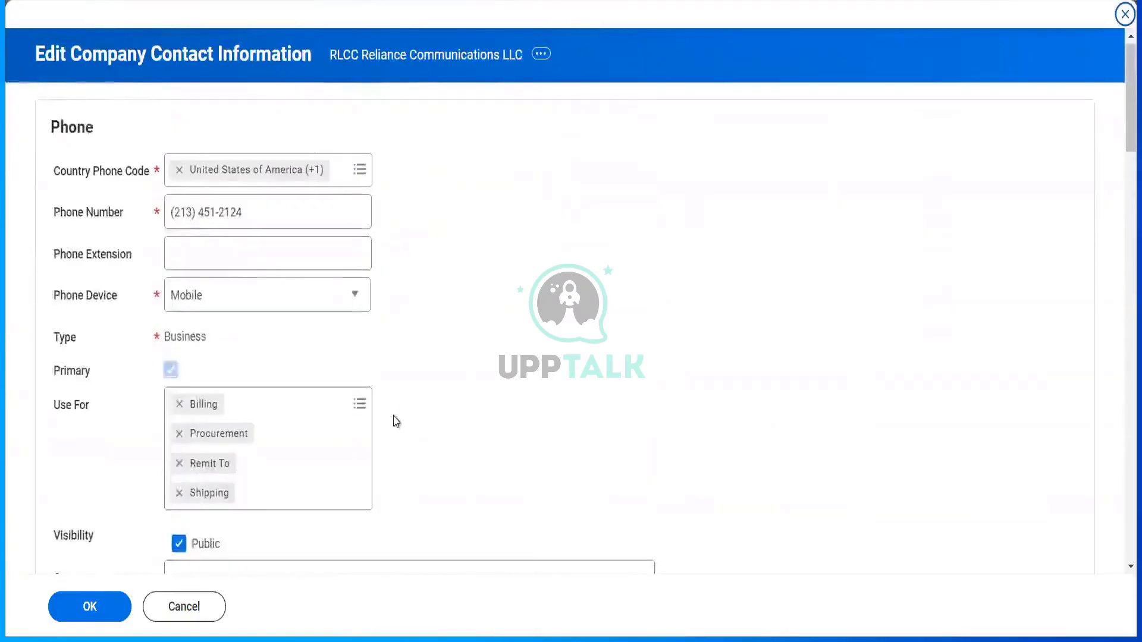
{"action": "scroll", "coordinate": [395, 419], "scroll_direction": "down", "scroll_amount": 4}
{"action": "scroll", "coordinate": [395, 421], "scroll_direction": "down", "scroll_amount": 6}
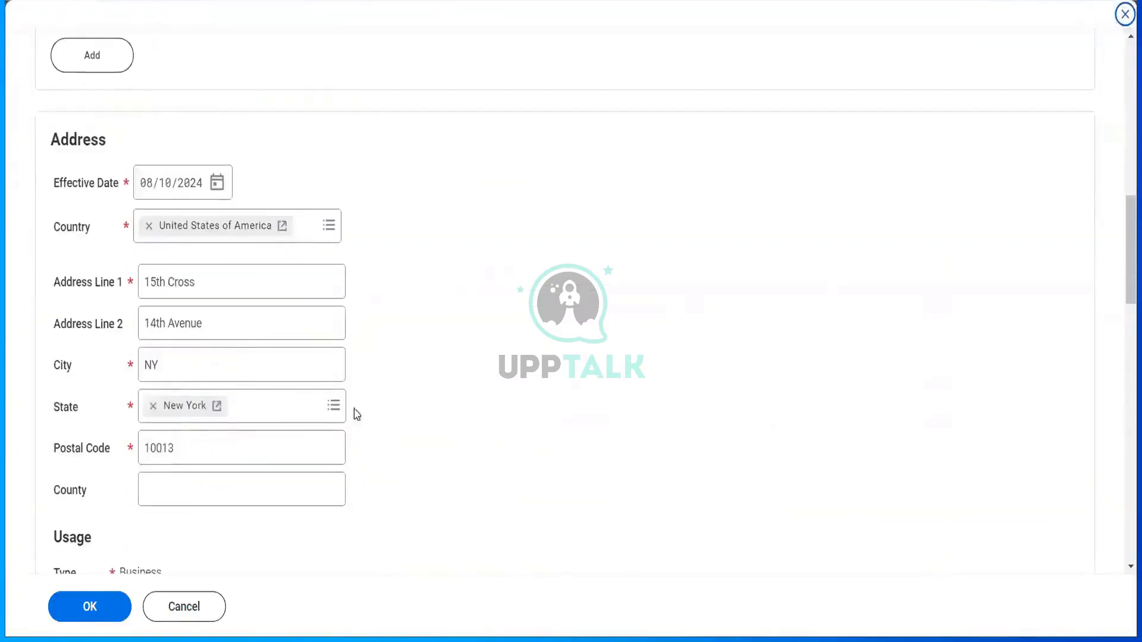
{"action": "scroll", "coordinate": [252, 476], "scroll_direction": "down", "scroll_amount": 2}
{"action": "scroll", "coordinate": [253, 478], "scroll_direction": "down", "scroll_amount": 2}
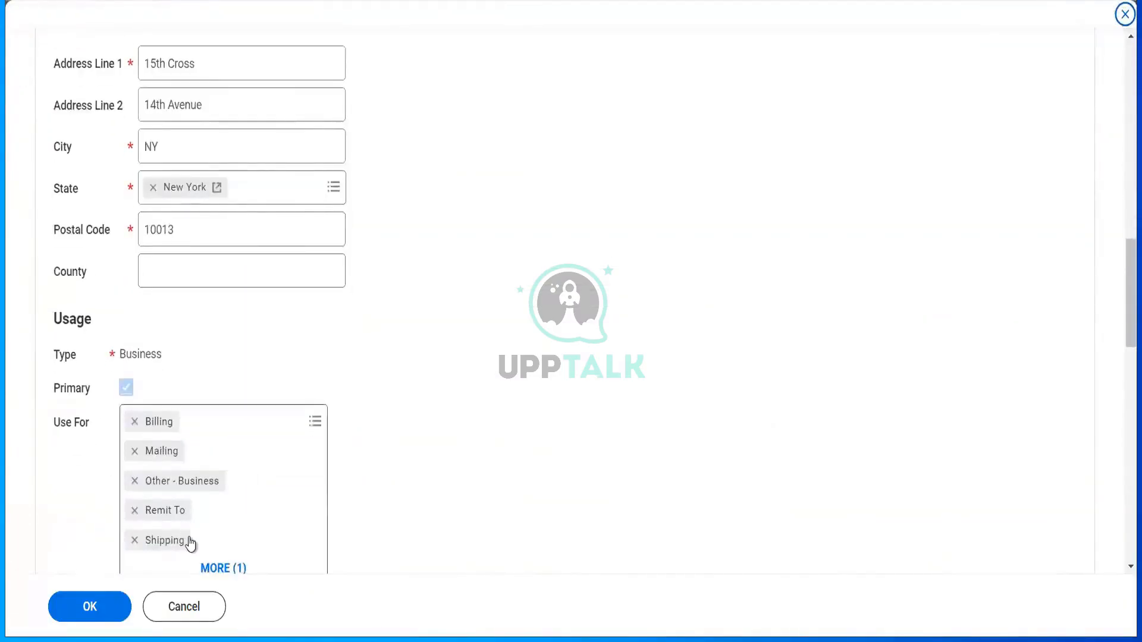
{"action": "left_click", "coordinate": [315, 425]}
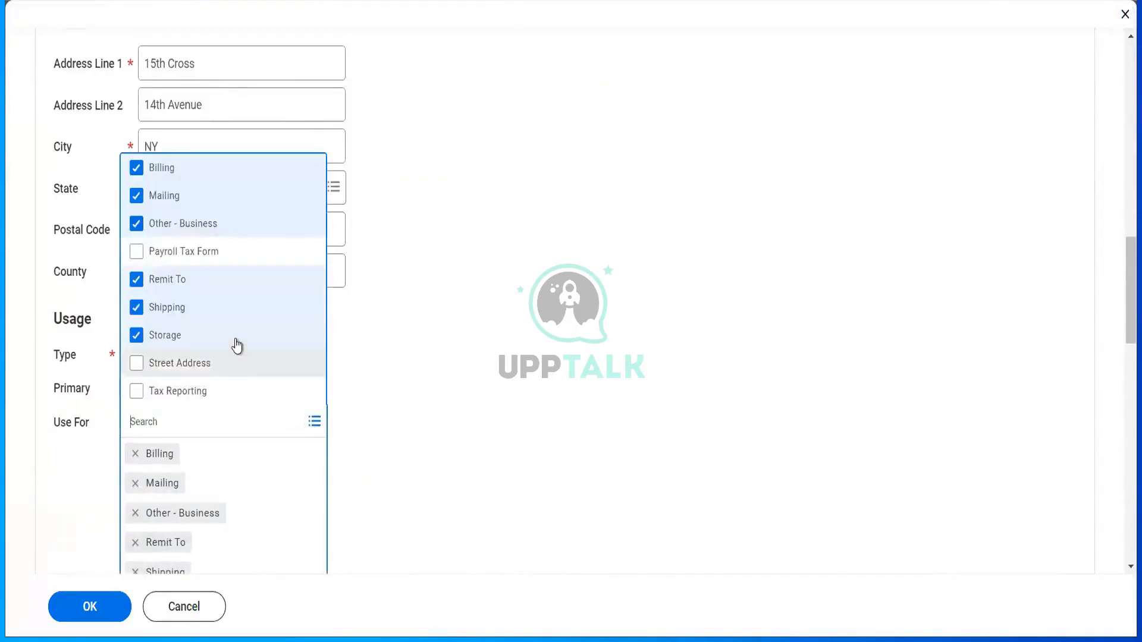
{"action": "left_click", "coordinate": [372, 381]}
- Expand the remaining address usages, including Storage, and save the contact information
{"action": "scroll", "coordinate": [371, 381], "scroll_direction": "down", "scroll_amount": 4}
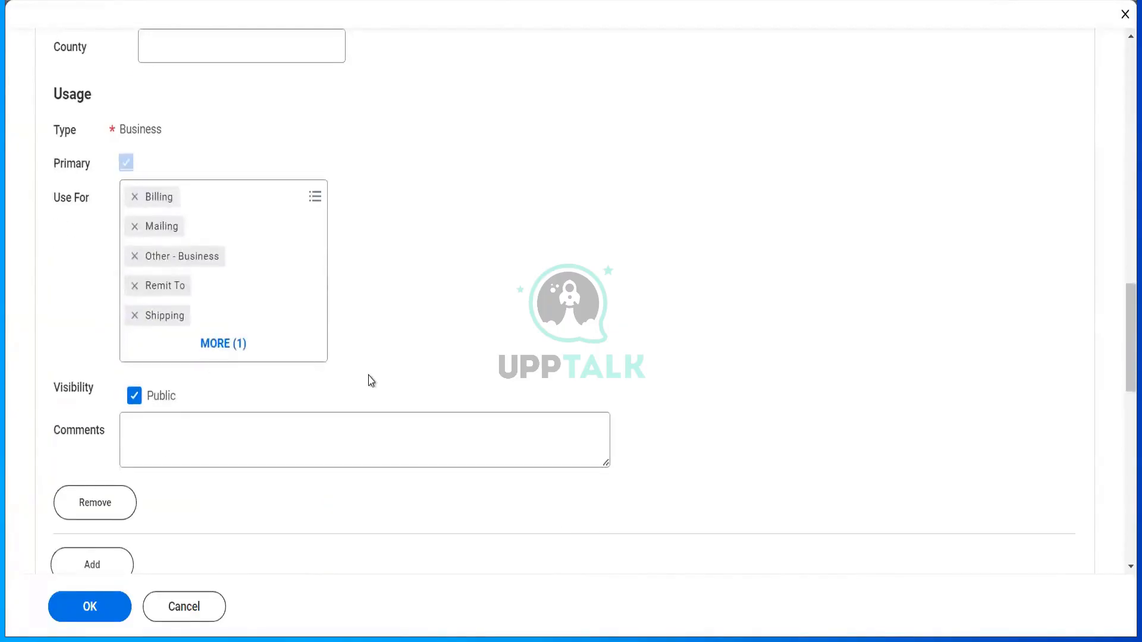
{"action": "left_click", "coordinate": [273, 355]}
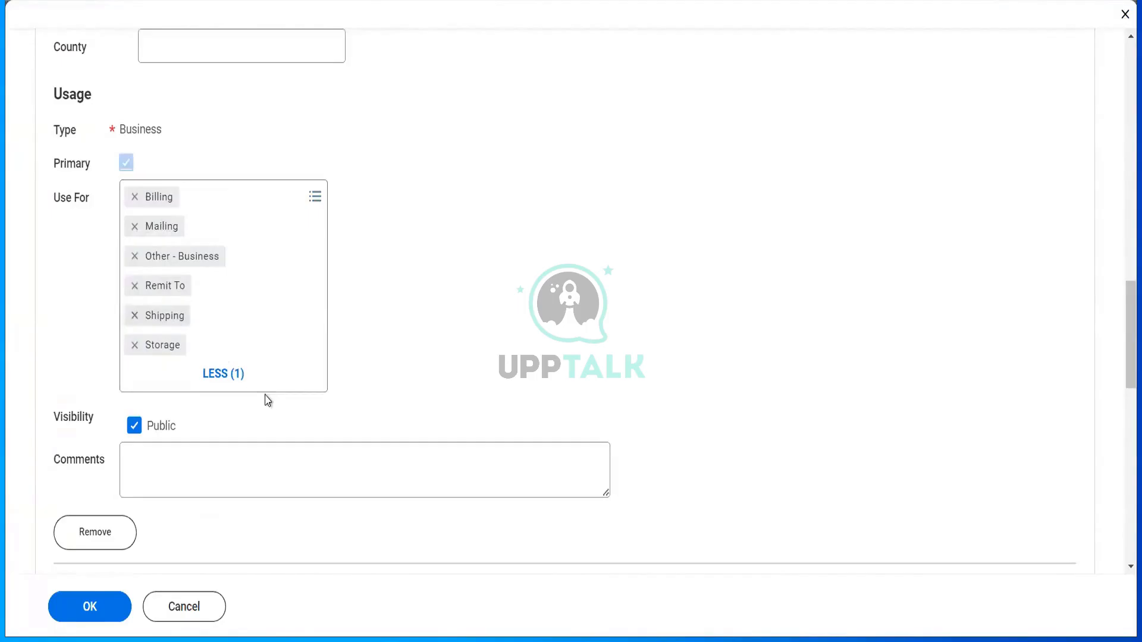
{"action": "scroll", "coordinate": [267, 400], "scroll_direction": "down", "scroll_amount": 4}
{"action": "scroll", "coordinate": [267, 400], "scroll_direction": "down", "scroll_amount": 3}
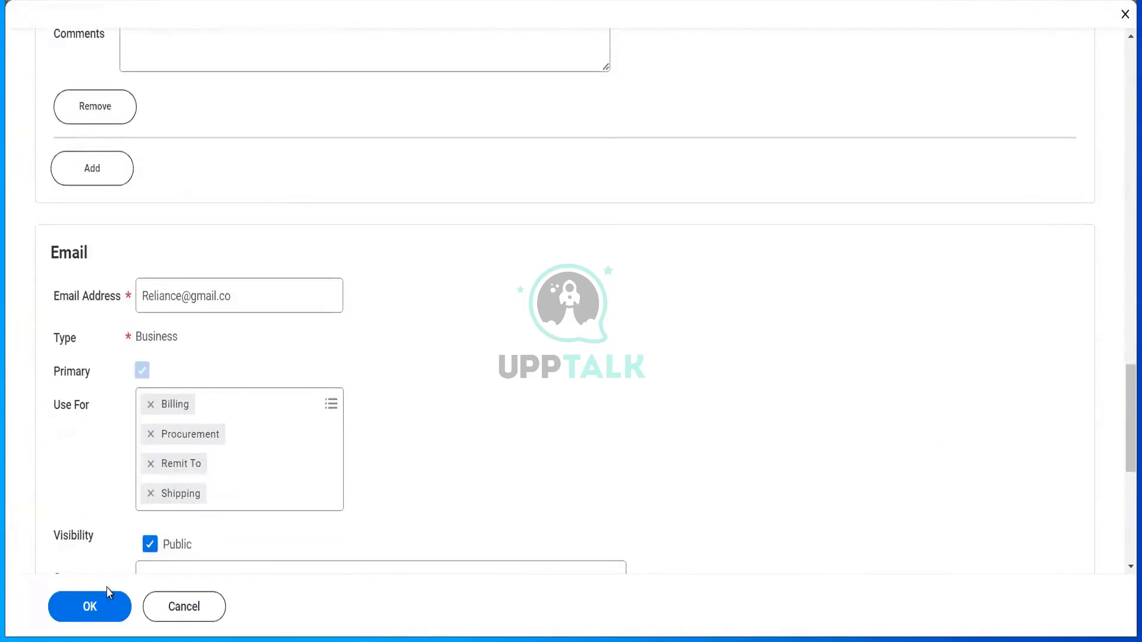
{"action": "left_click", "coordinate": [102, 606]}
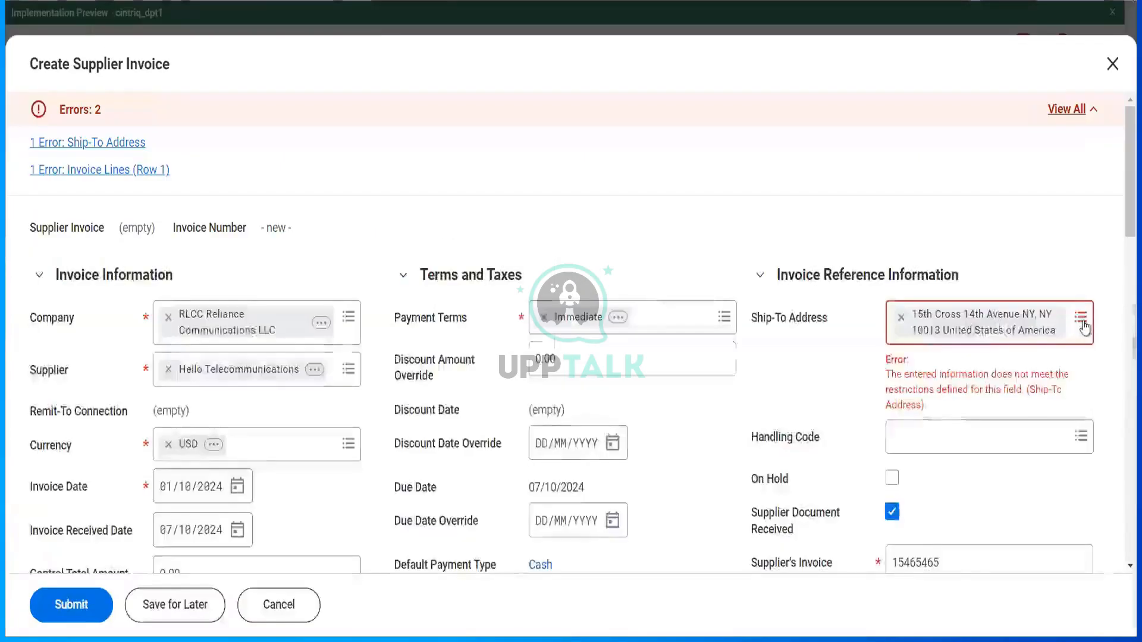
- Pick the Apple inc Andhra pradesh address from the locations list as the invoice's Ship-To Address
{"action": "left_click", "coordinate": [1082, 325]}
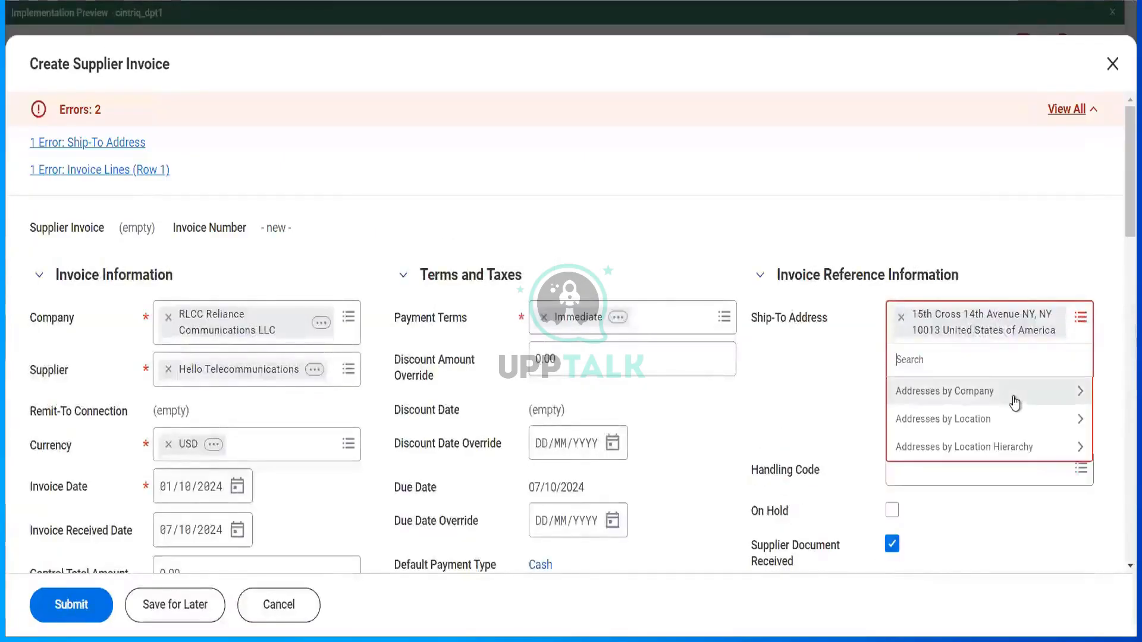
{"action": "left_click", "coordinate": [1014, 402]}
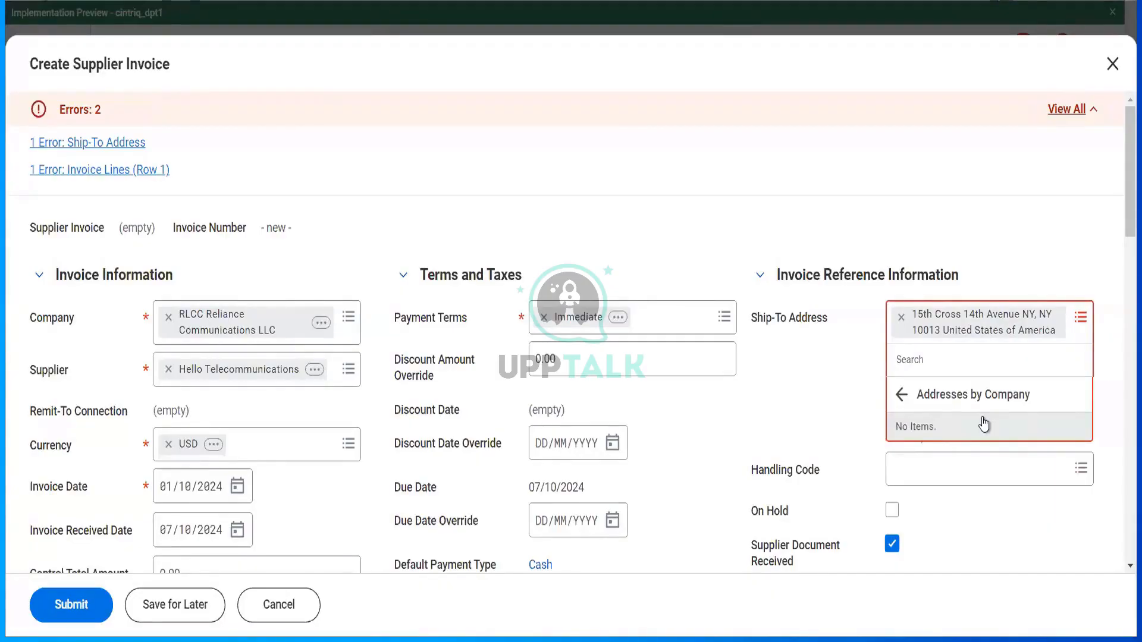
{"action": "left_click", "coordinate": [902, 395]}
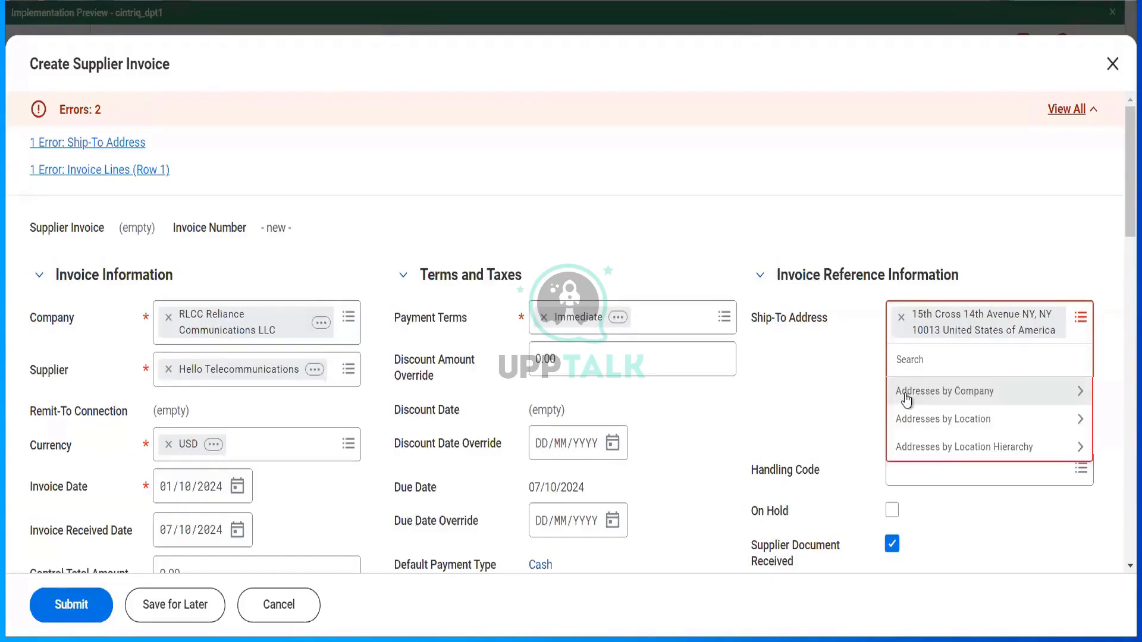
{"action": "left_click", "coordinate": [923, 420]}
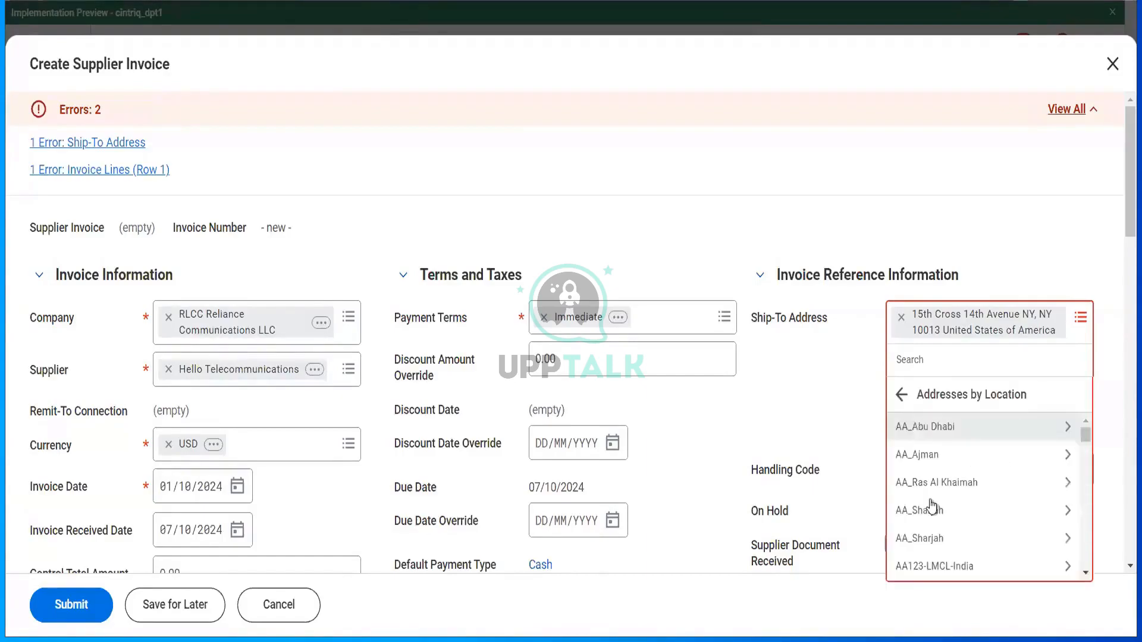
{"action": "scroll", "coordinate": [933, 504], "scroll_direction": "down", "scroll_amount": 5}
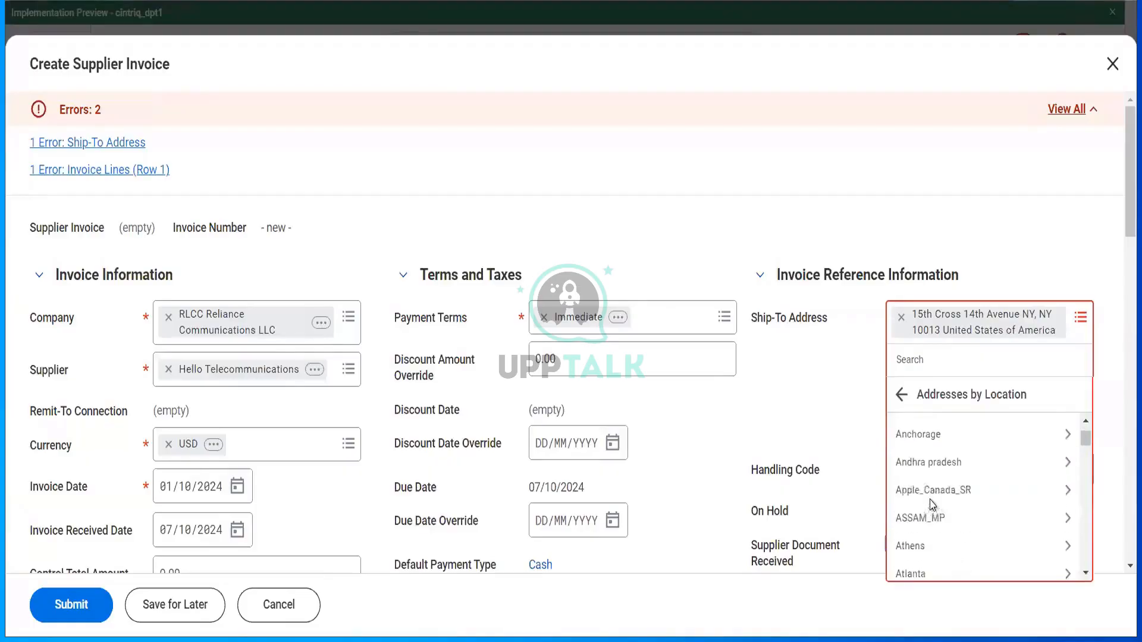
{"action": "left_click", "coordinate": [929, 462]}
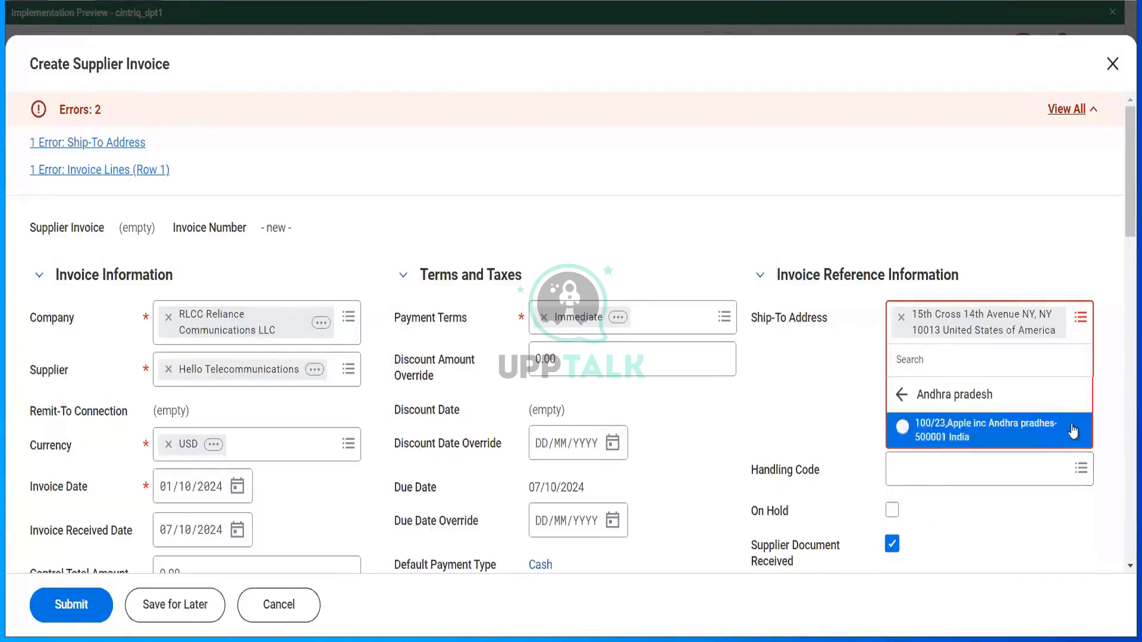
{"action": "left_click", "coordinate": [956, 436]}
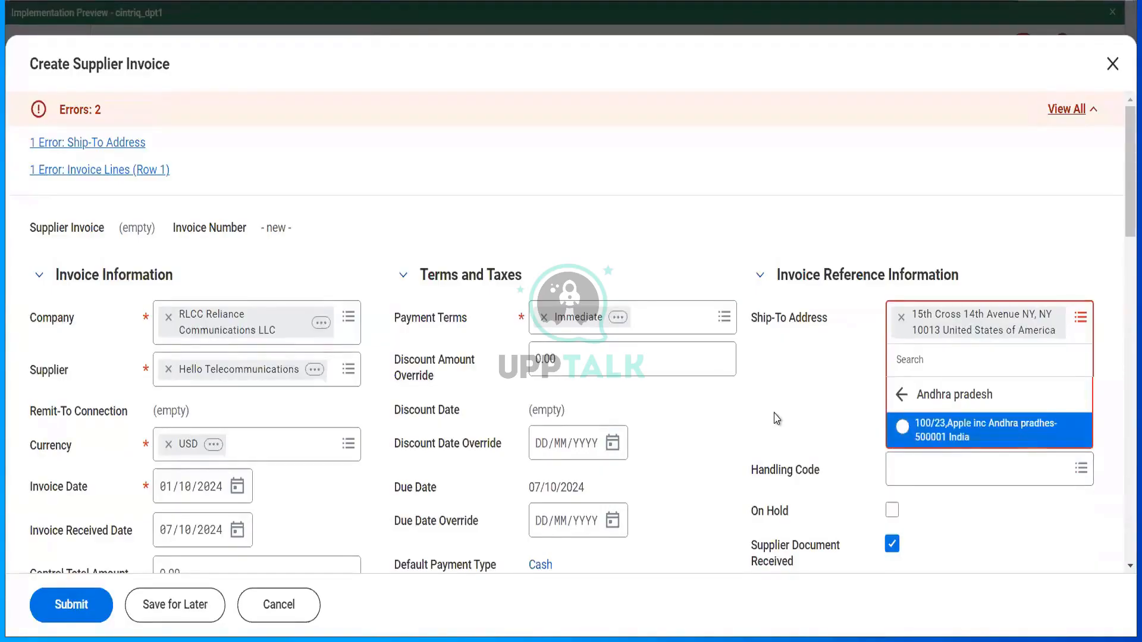
{"action": "scroll", "coordinate": [777, 418], "scroll_direction": "down", "scroll_amount": 4}
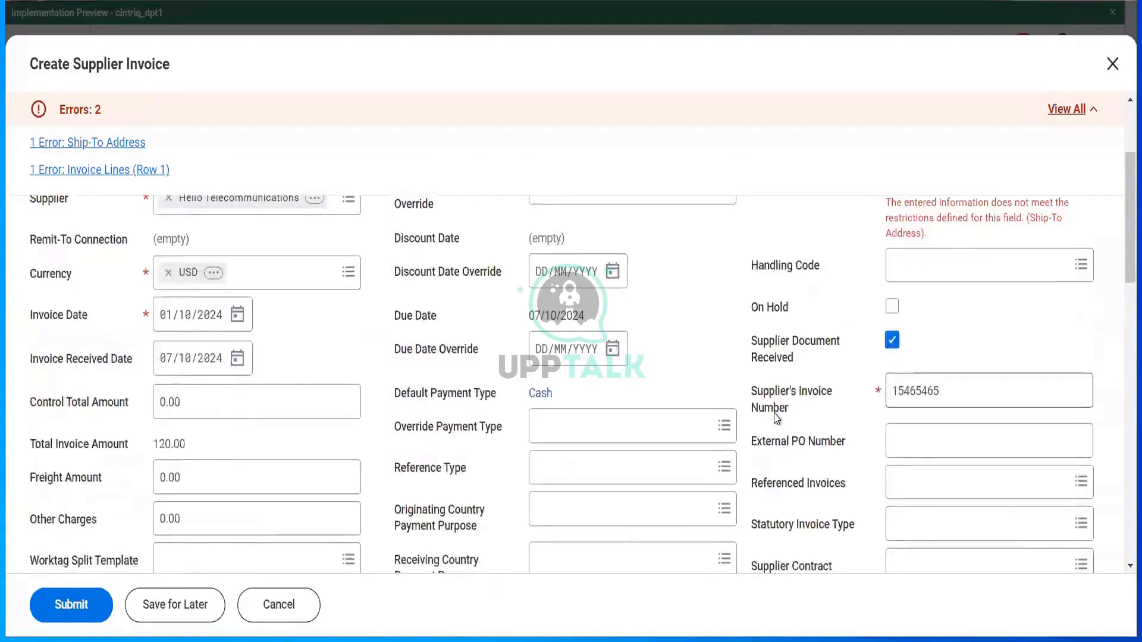
{"action": "scroll", "coordinate": [776, 419], "scroll_direction": "down", "scroll_amount": 5}
{"action": "scroll", "coordinate": [777, 419], "scroll_direction": "down", "scroll_amount": 3}
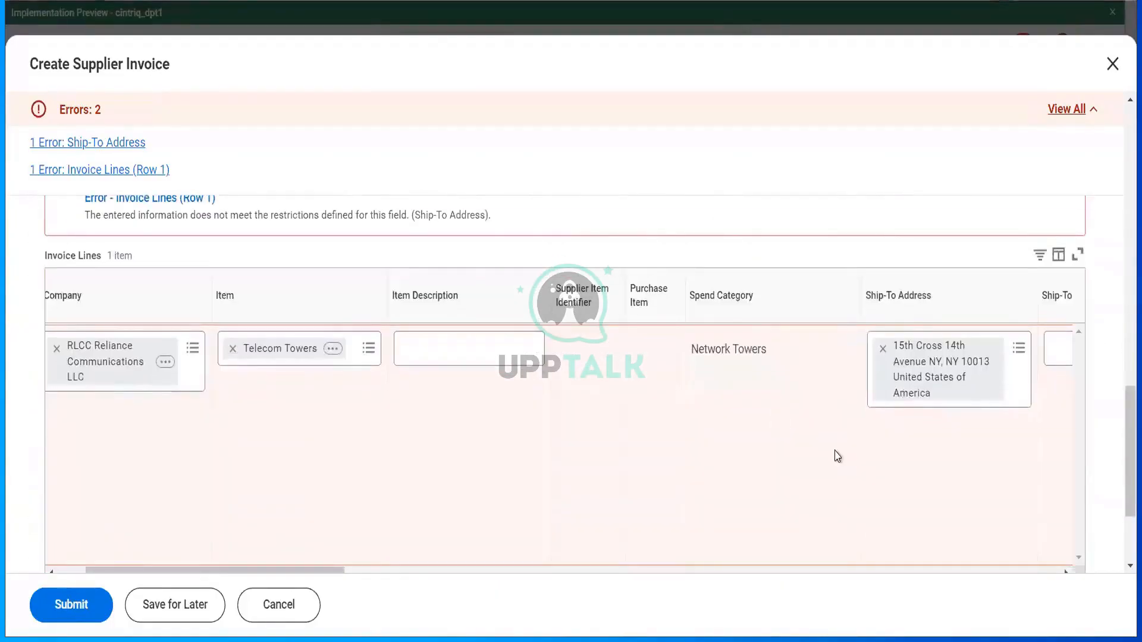
{"action": "scroll", "coordinate": [837, 456], "scroll_direction": "right", "scroll_amount": 3}
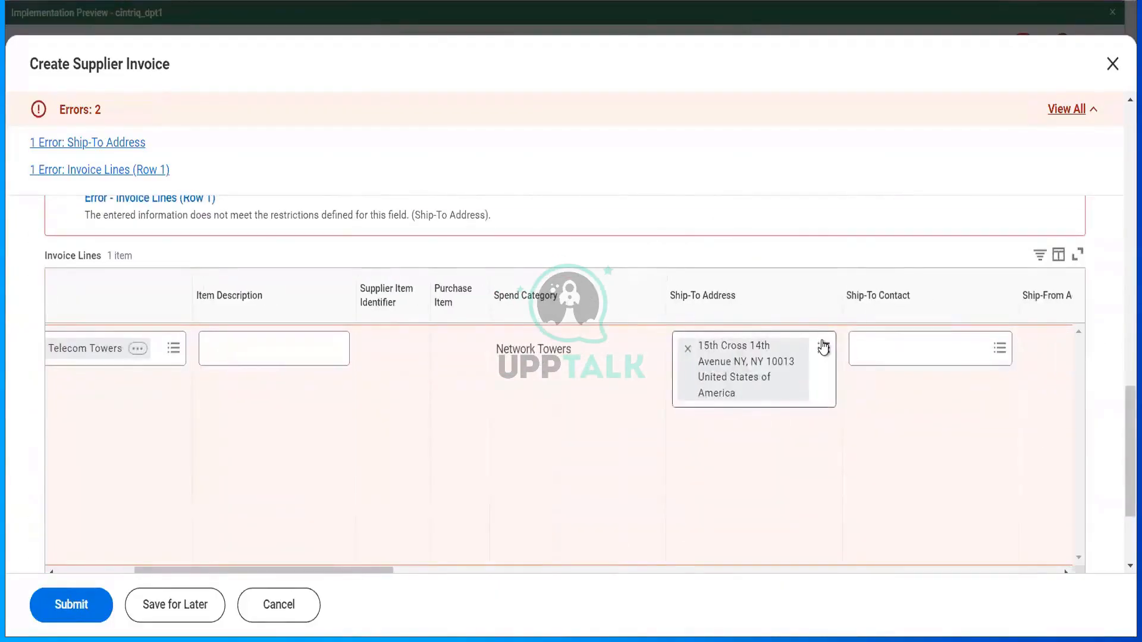
{"action": "left_click", "coordinate": [823, 347]}
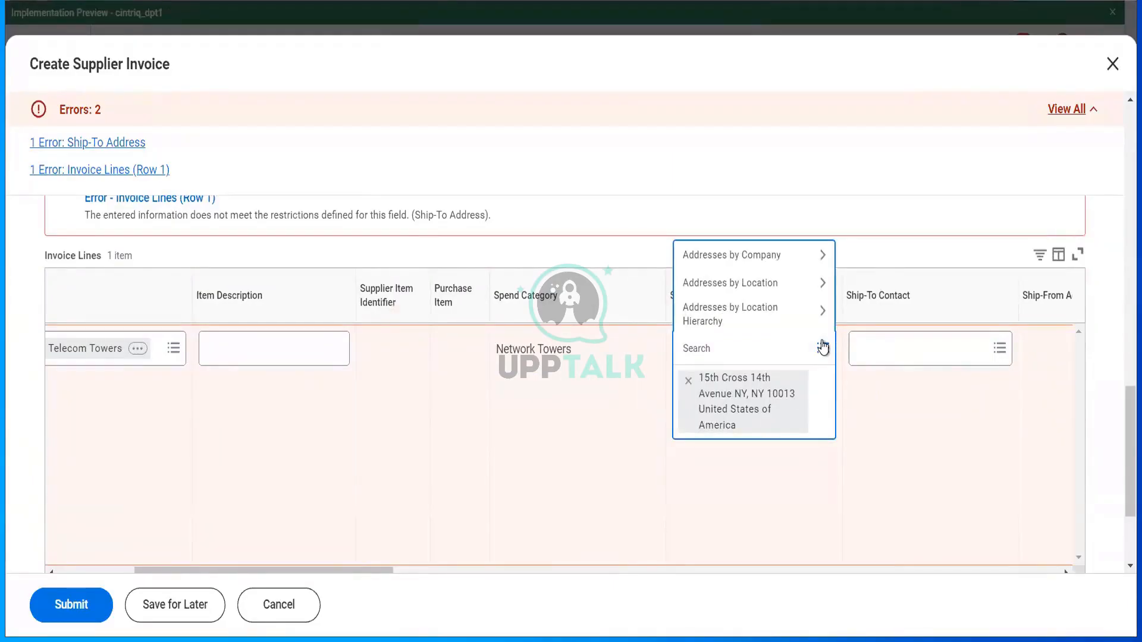
{"action": "left_click", "coordinate": [758, 254]}
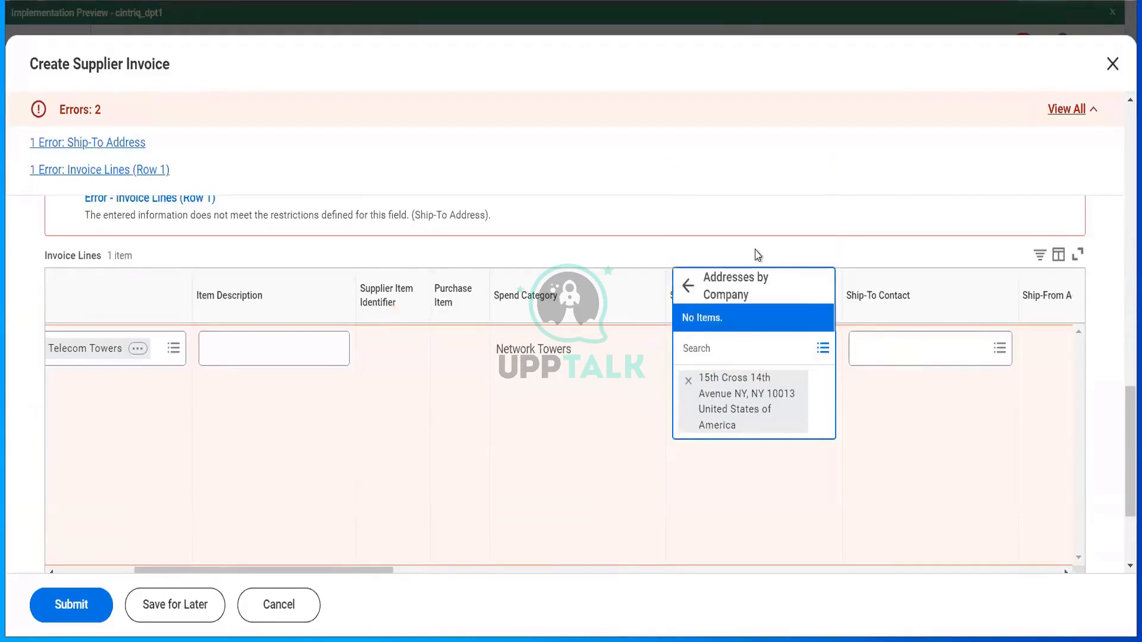
{"action": "left_click", "coordinate": [692, 203]}
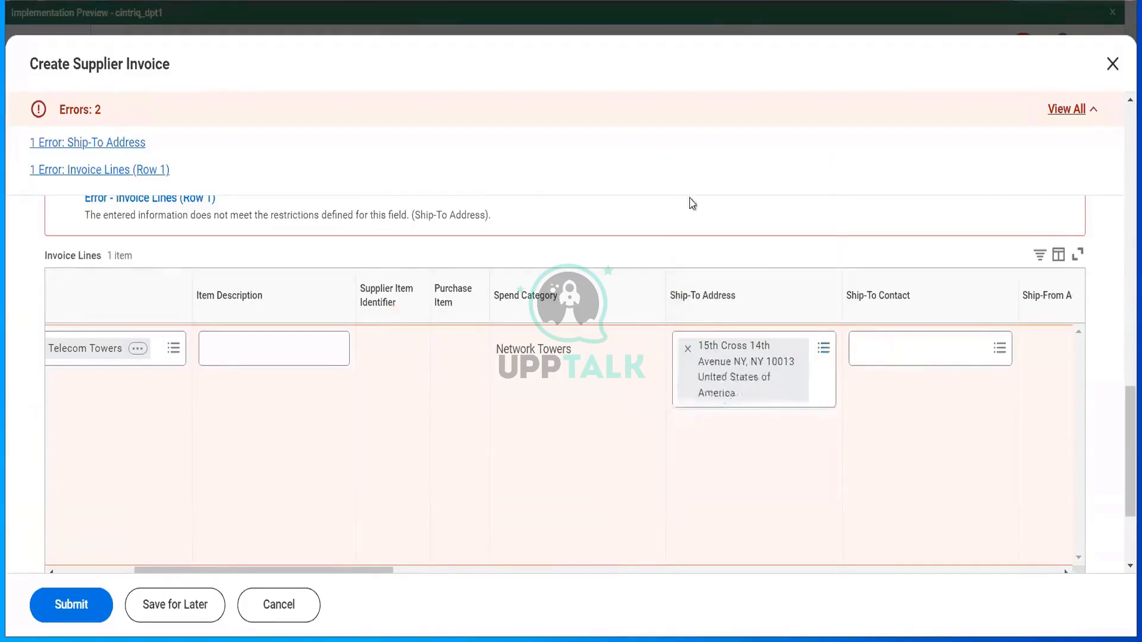
{"action": "scroll", "coordinate": [716, 374], "scroll_direction": "up", "scroll_amount": 15}
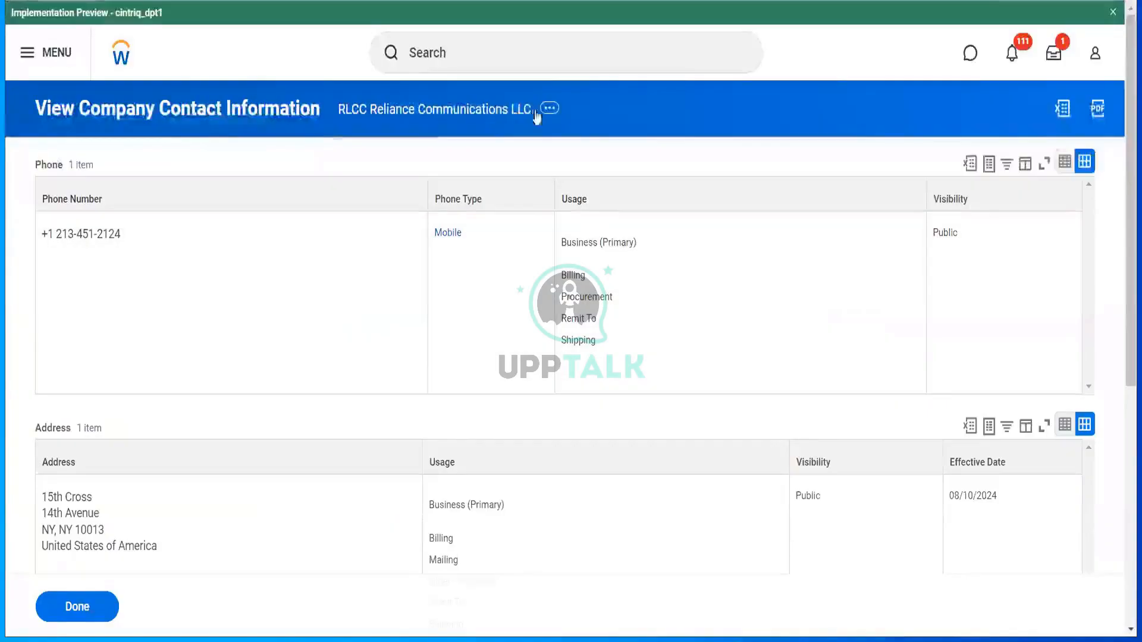
- Open the RLCC Reliance Communications LLC page and choose Company > Edit Company Contact Information
{"action": "left_click", "coordinate": [500, 117]}
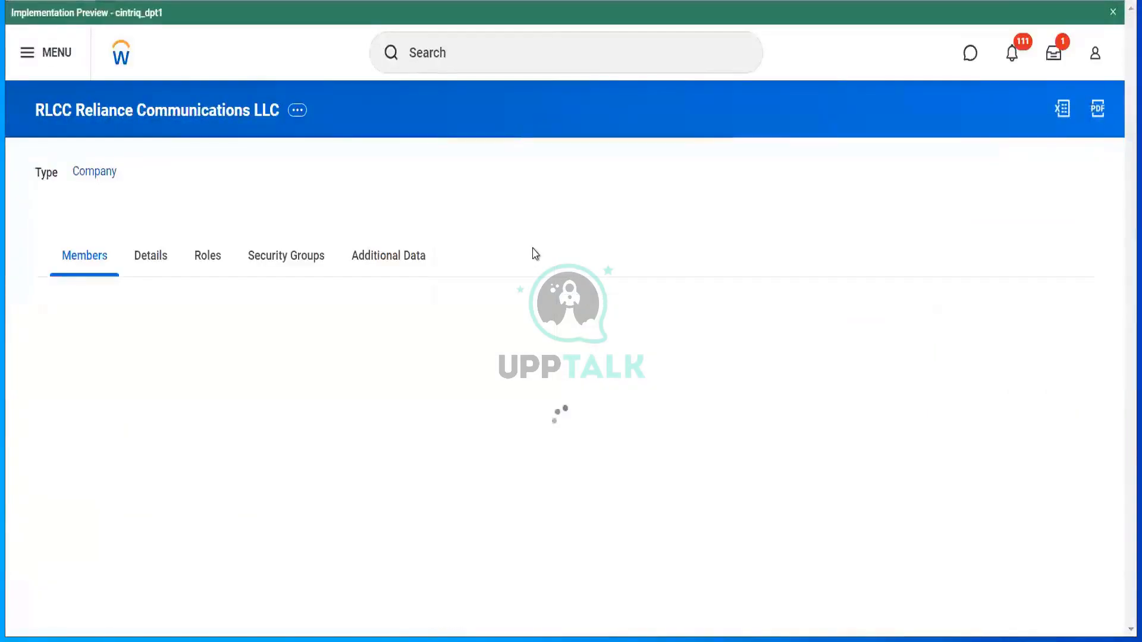
{"action": "left_click", "coordinate": [297, 111]}
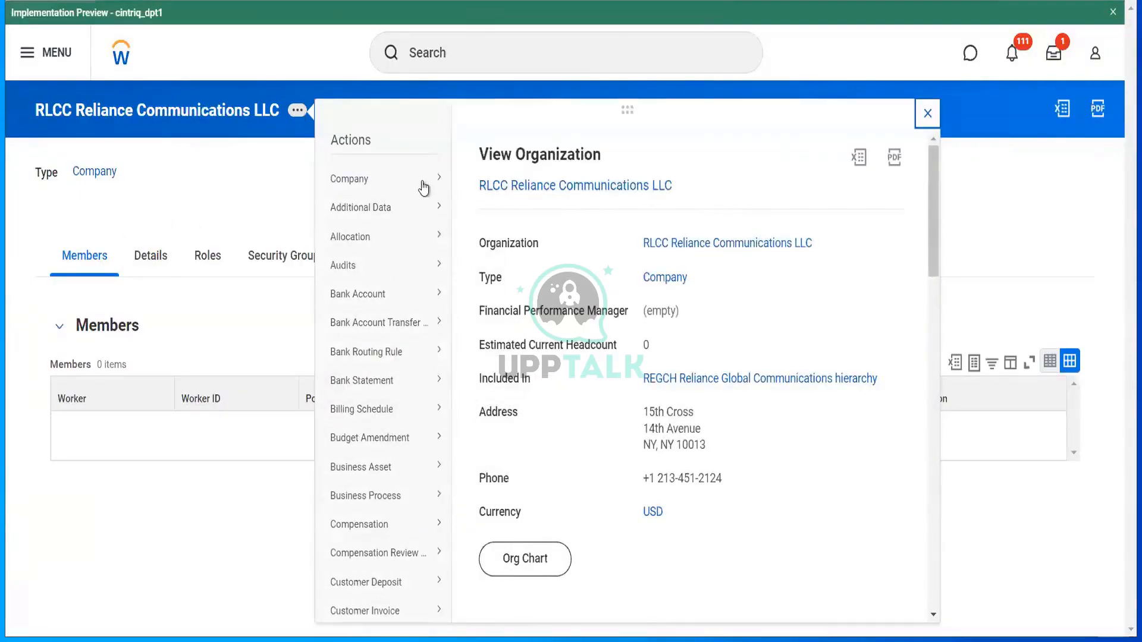
{"action": "mouse_move", "coordinate": [424, 181]}
{"action": "left_click", "coordinate": [518, 104]}
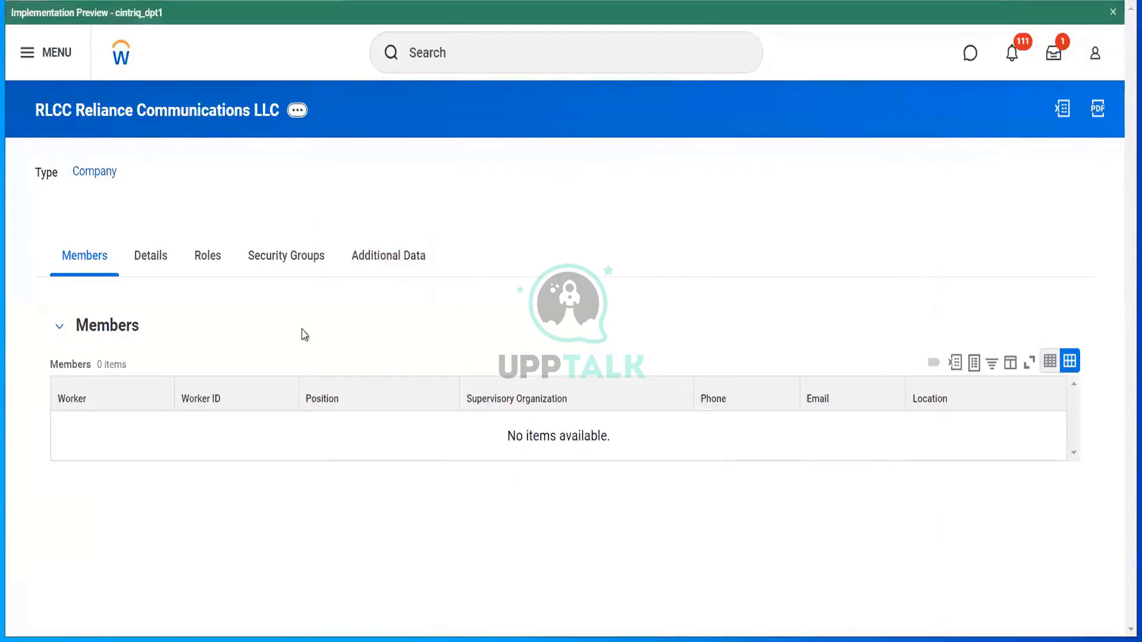
- Change the company address's effective date to 01/10/2024 and save the contact information
{"action": "scroll", "coordinate": [304, 334], "scroll_direction": "down", "scroll_amount": 10}
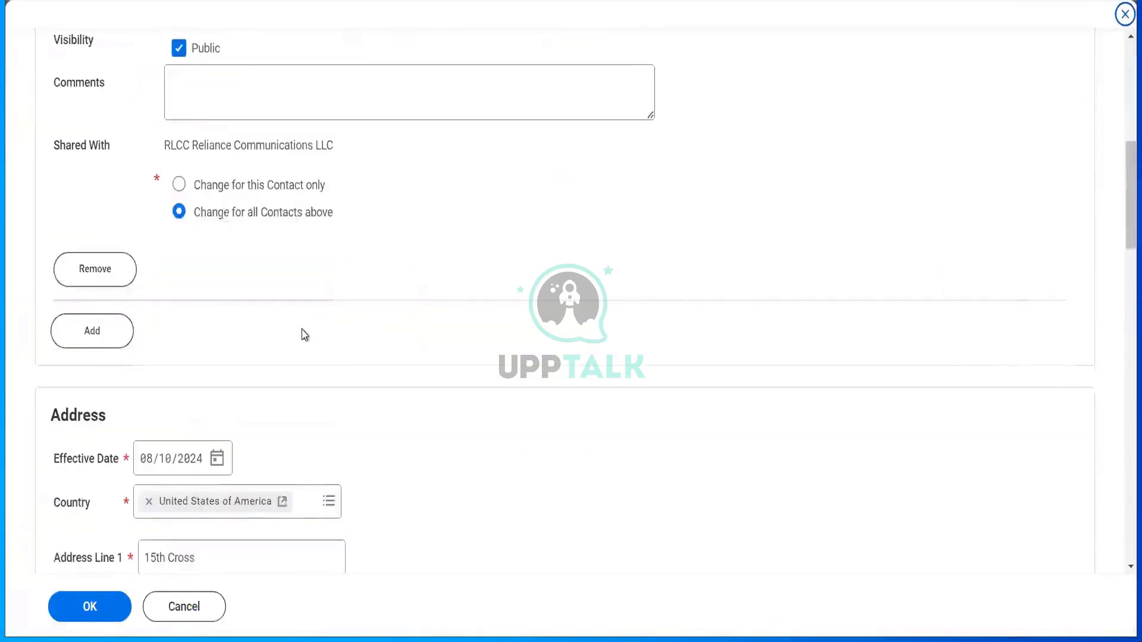
{"action": "scroll", "coordinate": [304, 334], "scroll_direction": "down", "scroll_amount": 10}
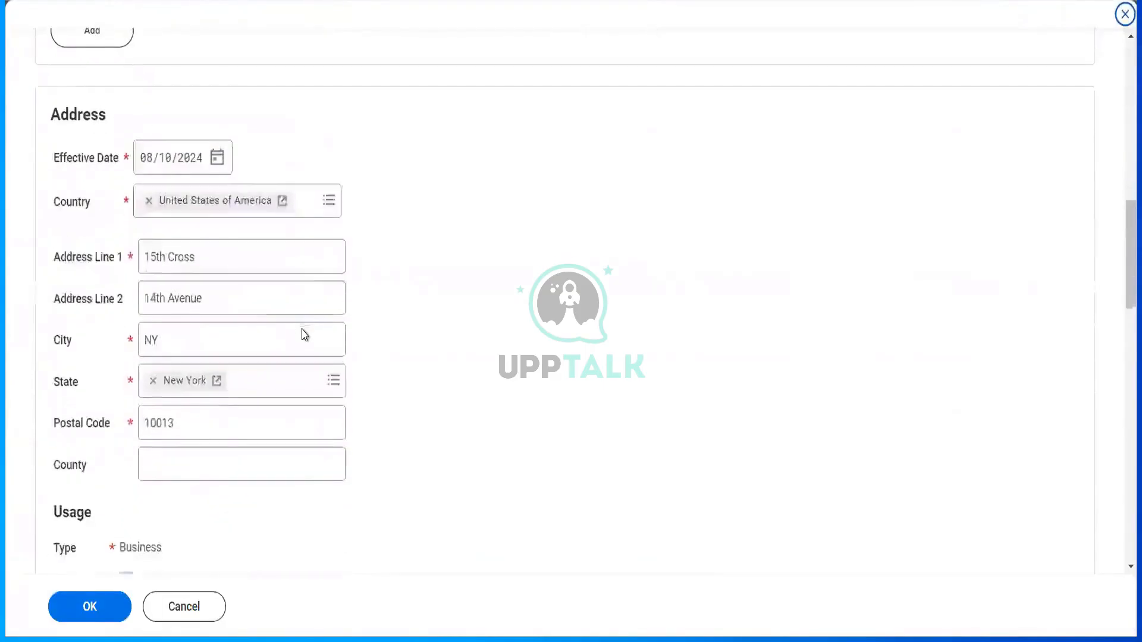
{"action": "scroll", "coordinate": [304, 334], "scroll_direction": "down", "scroll_amount": 3}
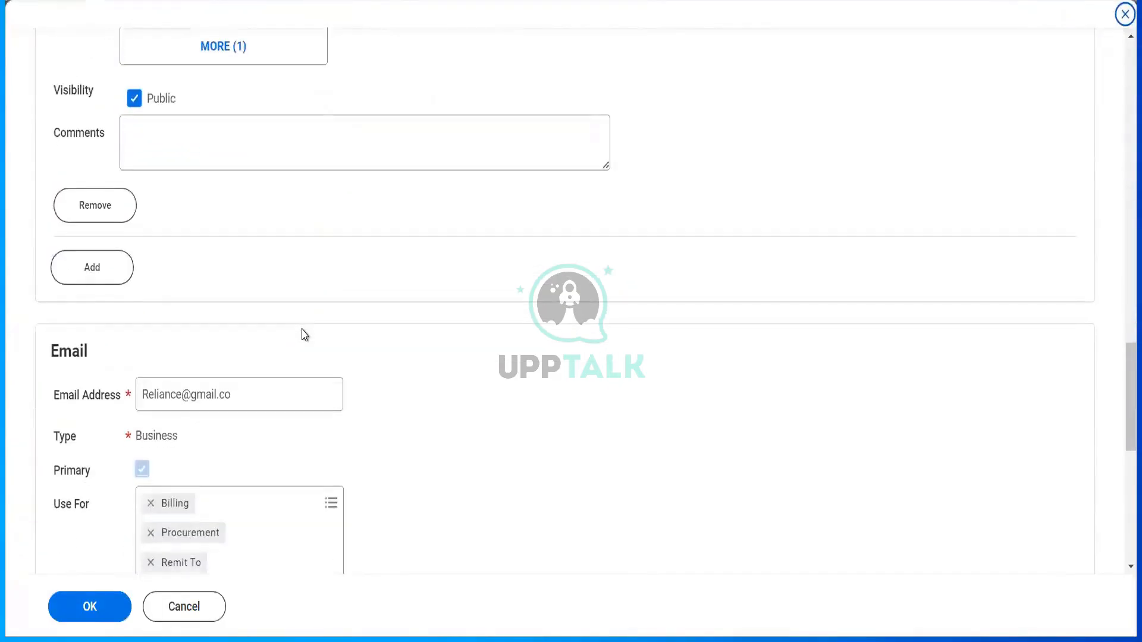
{"action": "scroll", "coordinate": [305, 335], "scroll_direction": "up", "scroll_amount": 2}
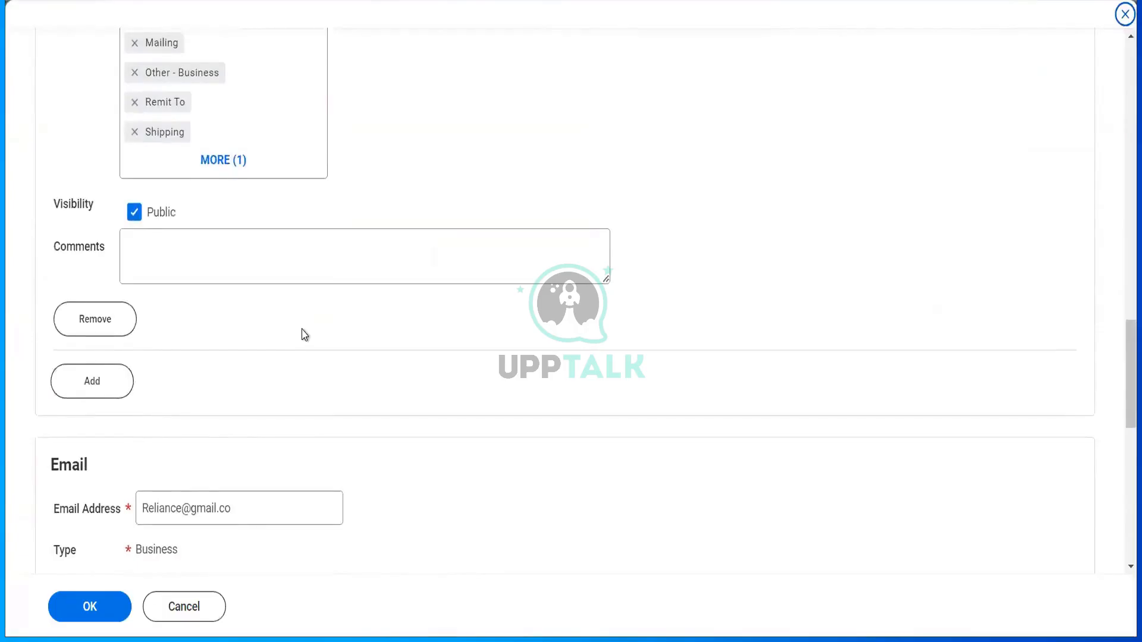
{"action": "scroll", "coordinate": [305, 335], "scroll_direction": "down", "scroll_amount": 6}
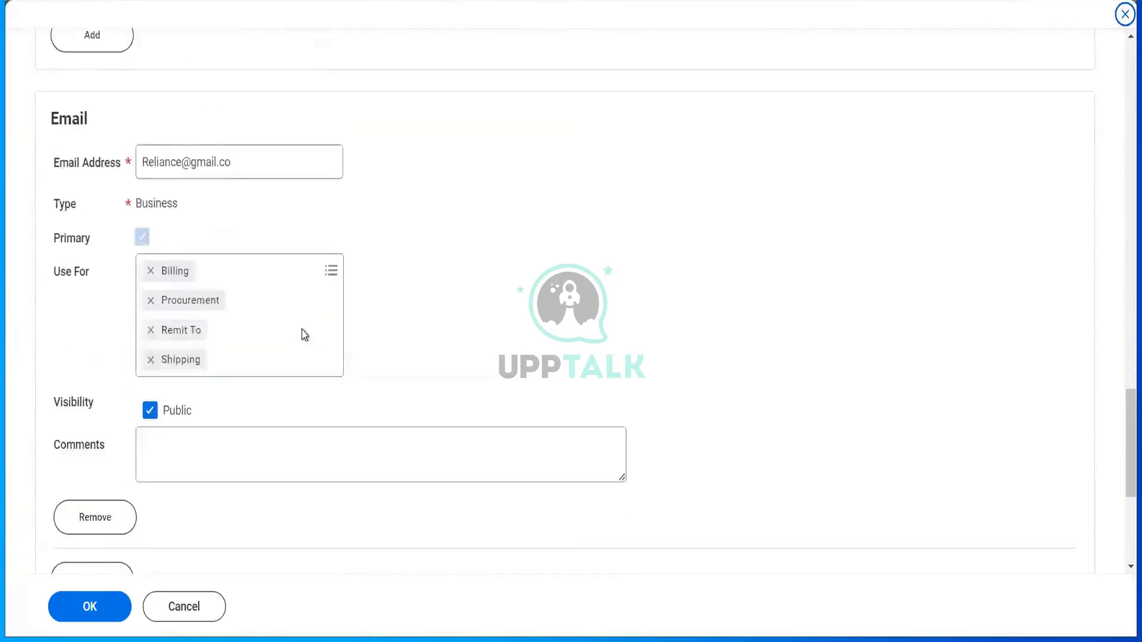
{"action": "scroll", "coordinate": [305, 334], "scroll_direction": "down", "scroll_amount": 4}
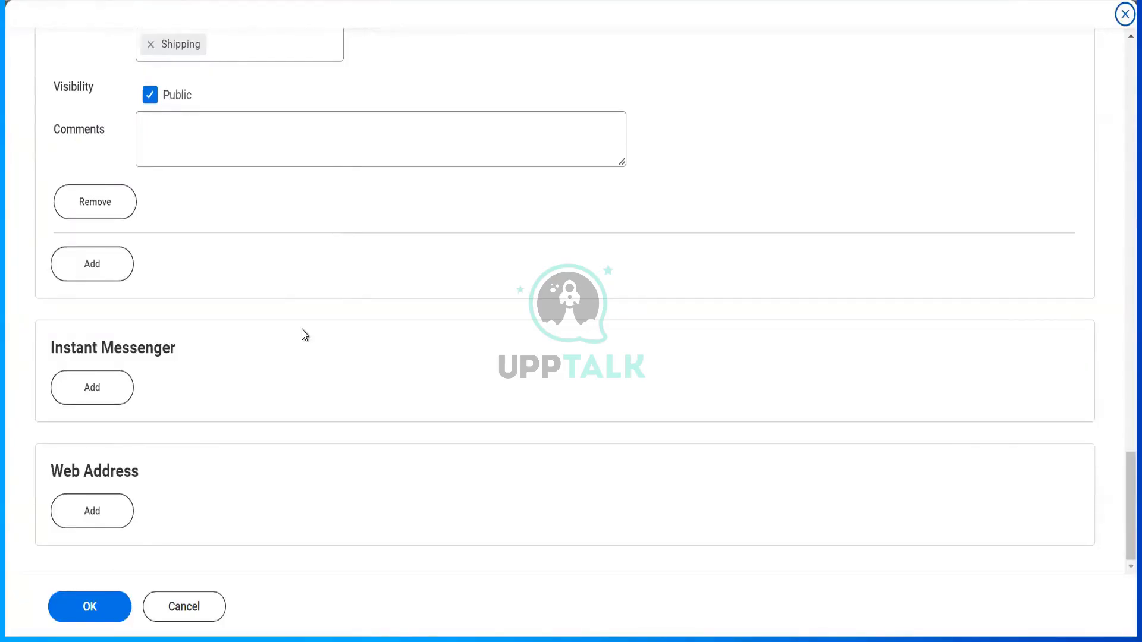
{"action": "scroll", "coordinate": [304, 335], "scroll_direction": "up", "scroll_amount": 8}
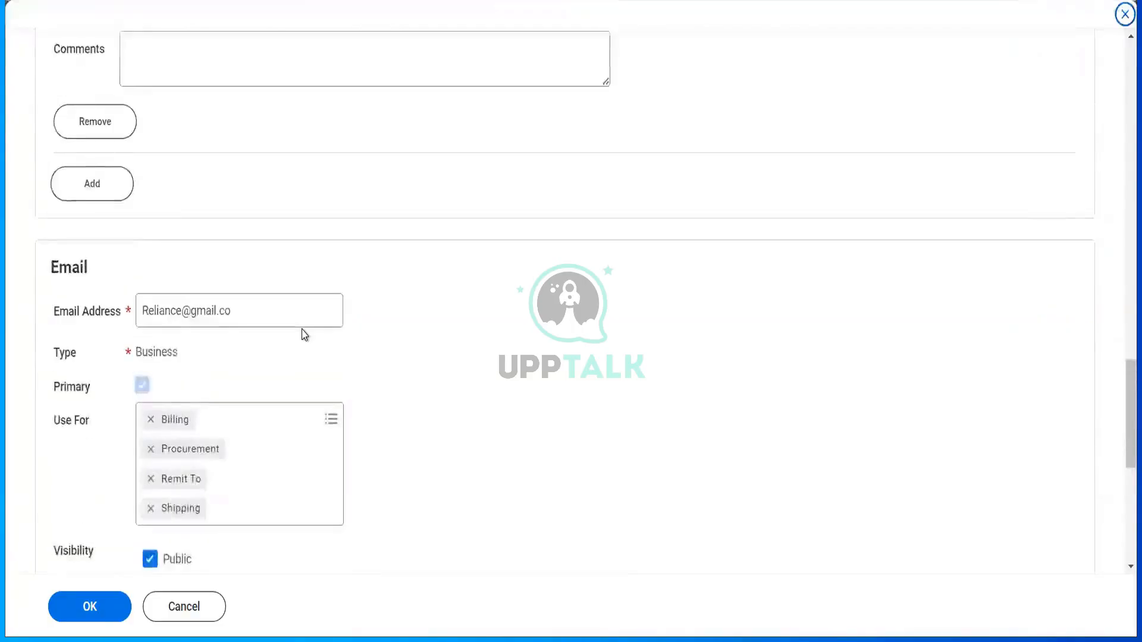
{"action": "scroll", "coordinate": [304, 335], "scroll_direction": "down", "scroll_amount": 3}
{"action": "scroll", "coordinate": [305, 335], "scroll_direction": "up", "scroll_amount": 15}
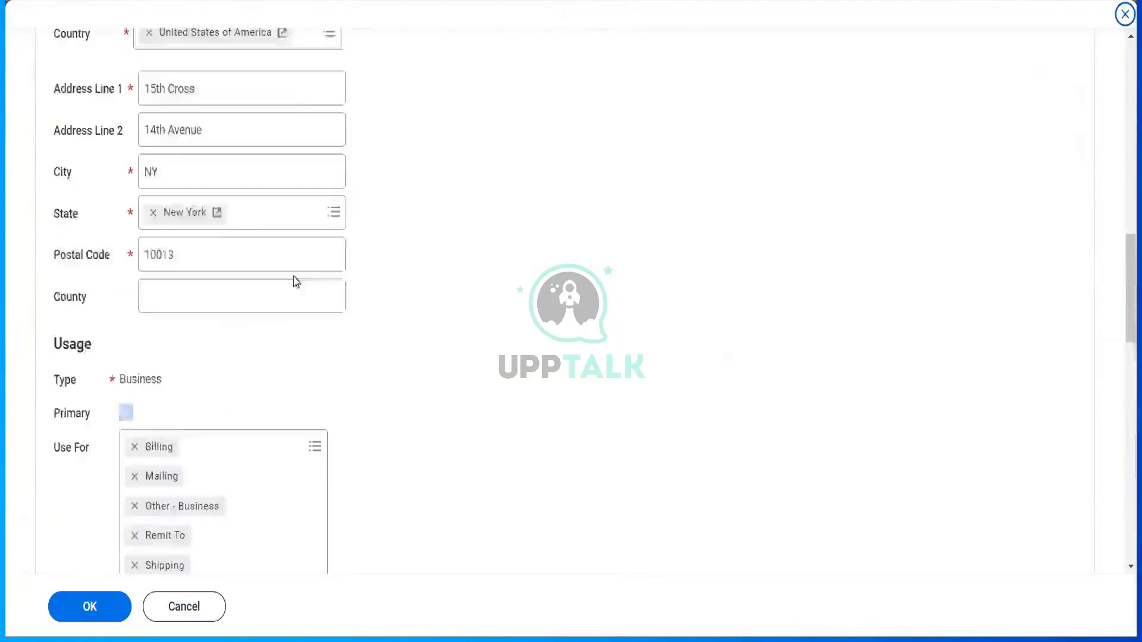
{"action": "scroll", "coordinate": [267, 227], "scroll_direction": "up", "scroll_amount": 1}
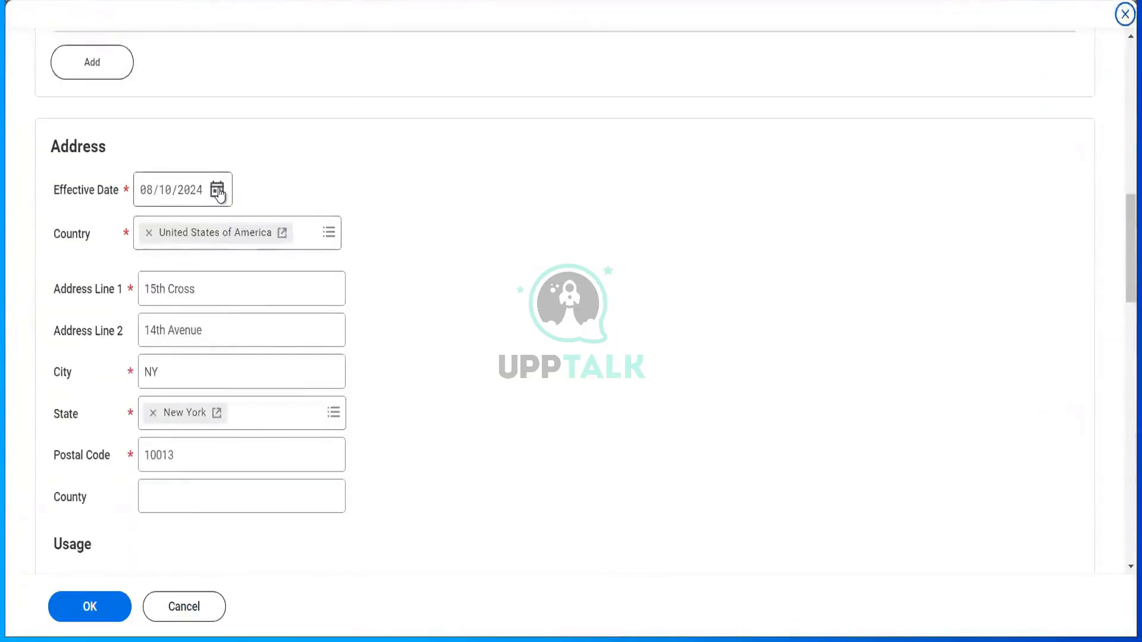
{"action": "left_click", "coordinate": [217, 189]}
{"action": "left_click", "coordinate": [333, 253]}
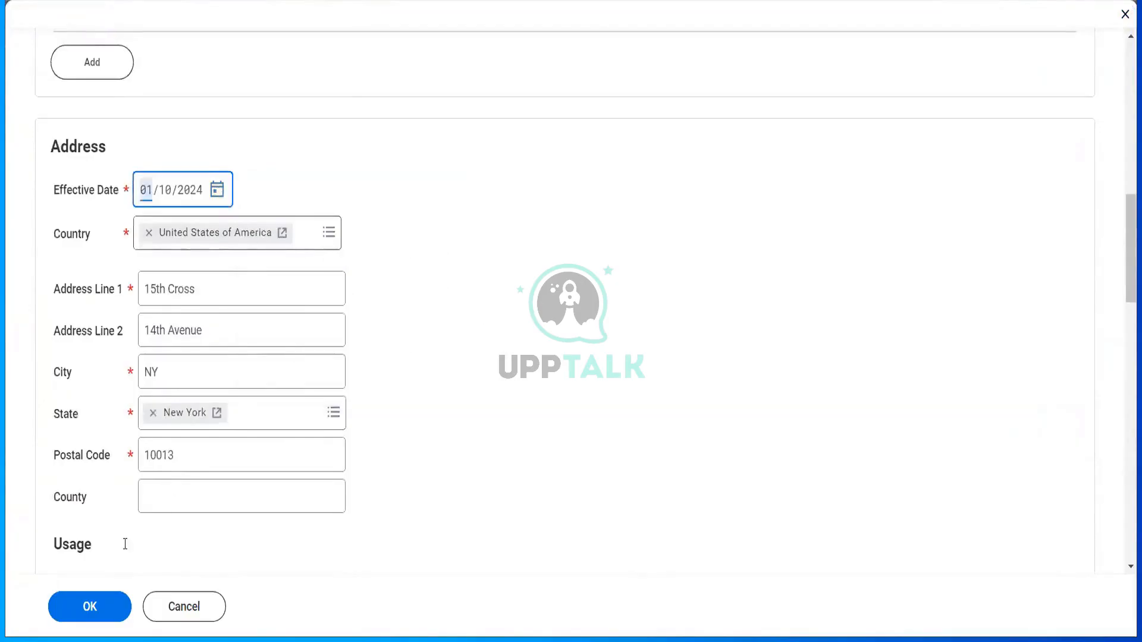
{"action": "left_click", "coordinate": [88, 607]}
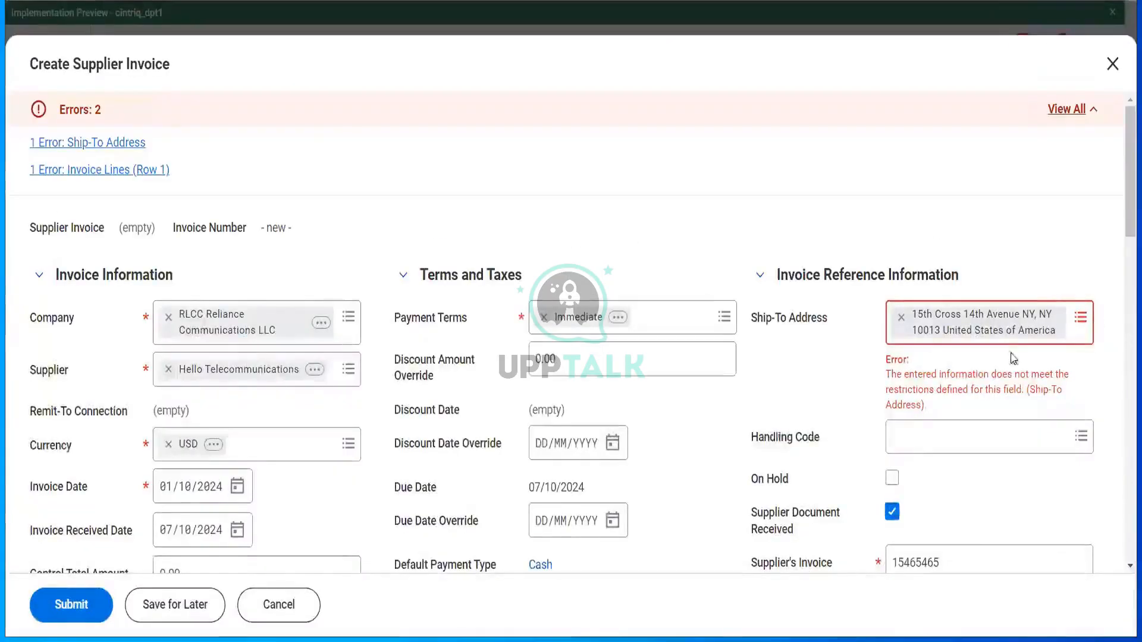
- After a failed submit, set the invoice header Ship-To Address to the company's 15th Cross address
{"action": "scroll", "coordinate": [778, 437], "scroll_direction": "down", "scroll_amount": 10}
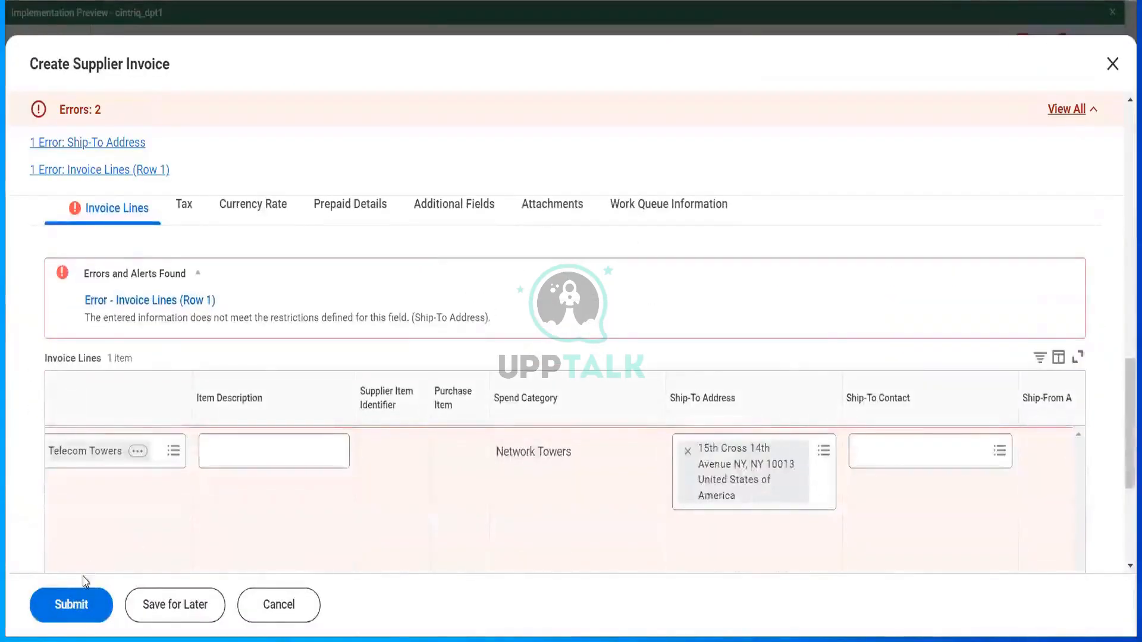
{"action": "left_click", "coordinate": [74, 604]}
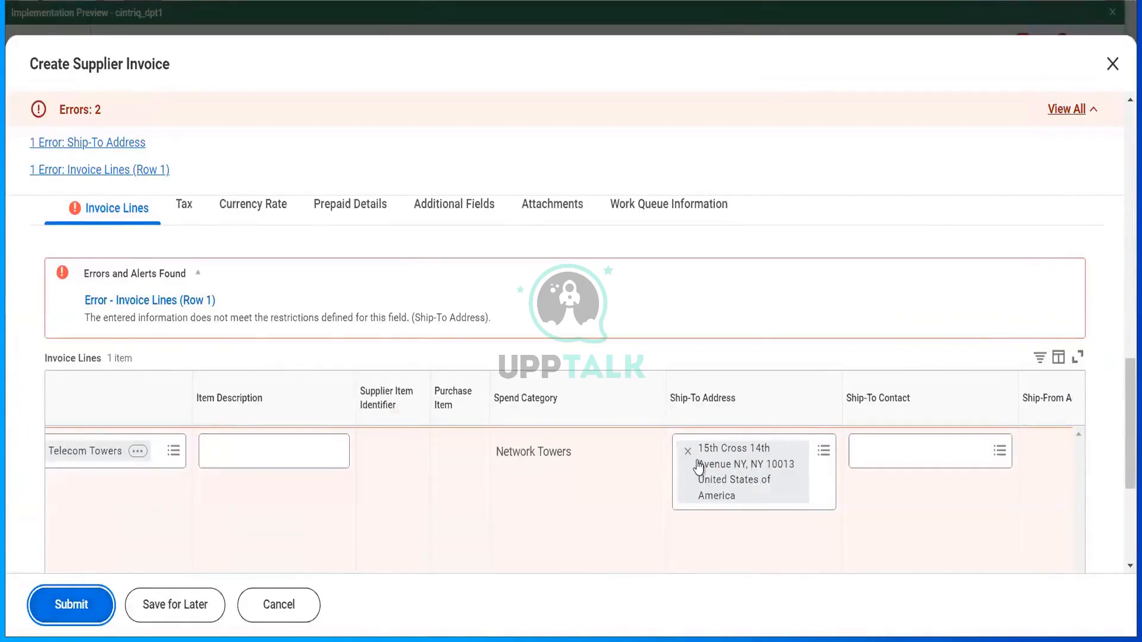
{"action": "scroll", "coordinate": [1045, 204], "scroll_direction": "up", "scroll_amount": 10}
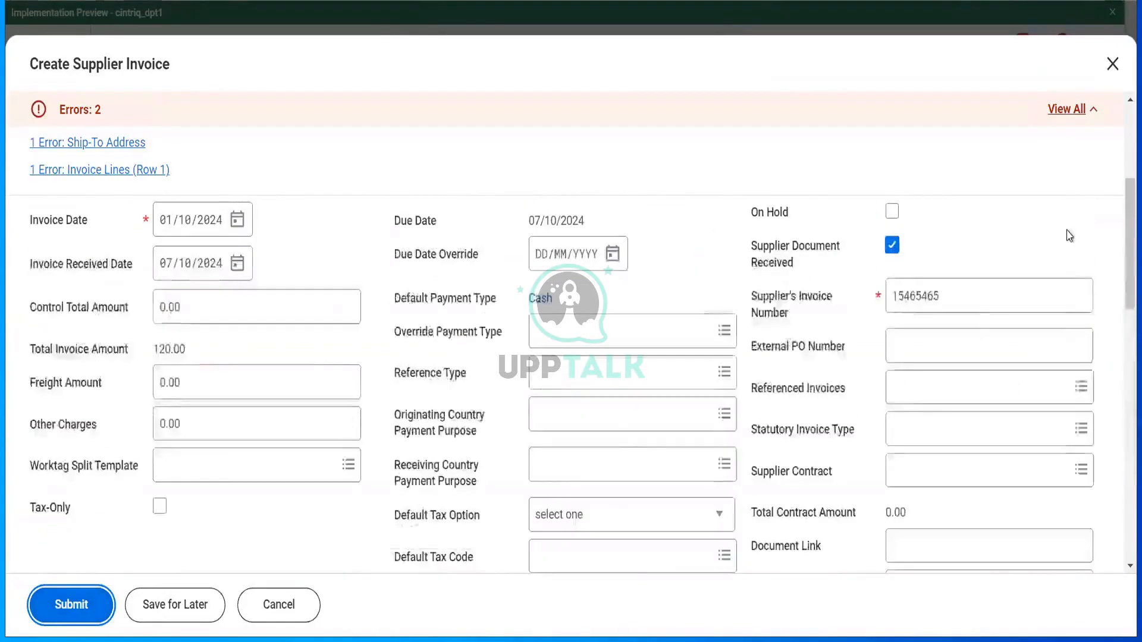
{"action": "scroll", "coordinate": [1069, 235], "scroll_direction": "up", "scroll_amount": 4}
{"action": "left_click", "coordinate": [1082, 318]}
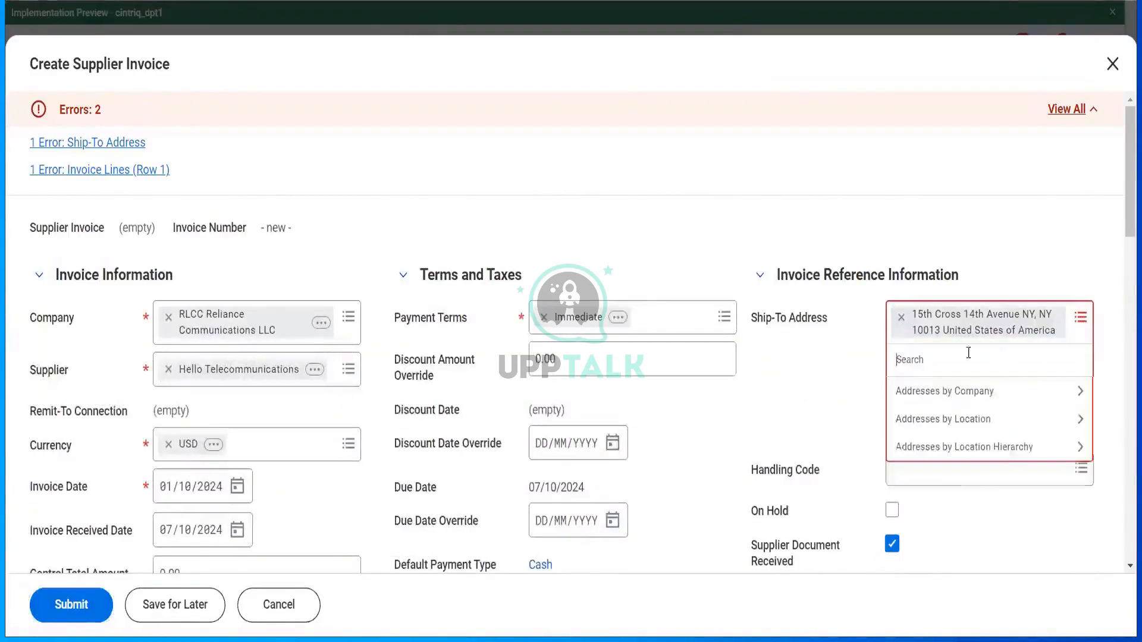
{"action": "left_click", "coordinate": [943, 393]}
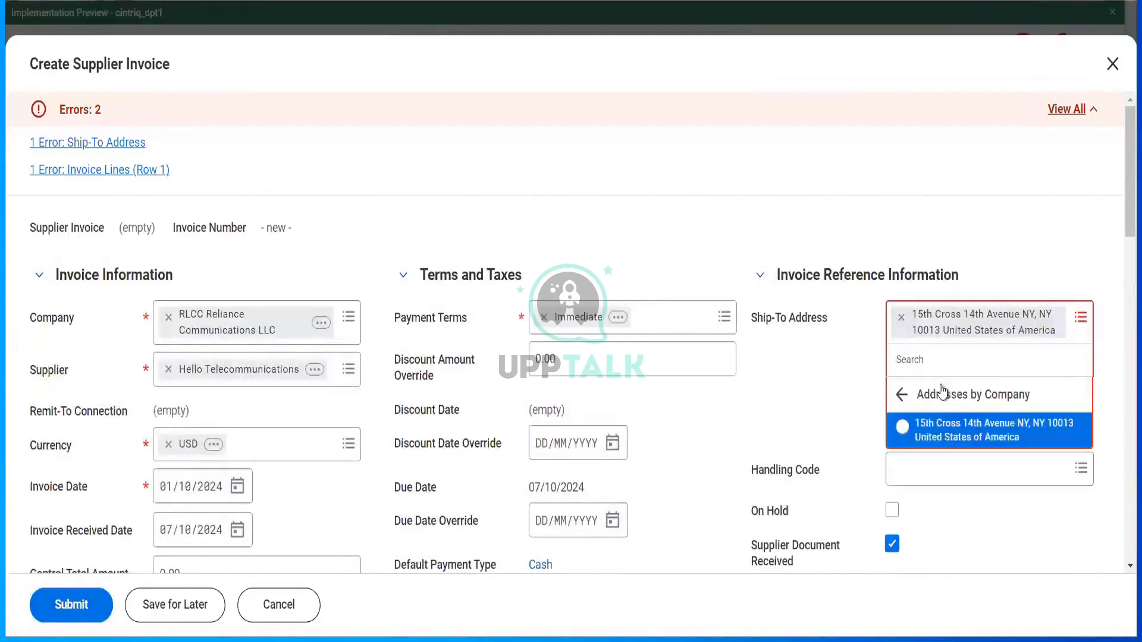
{"action": "left_click", "coordinate": [942, 430]}
{"action": "scroll", "coordinate": [614, 466], "scroll_direction": "down", "scroll_amount": 10}
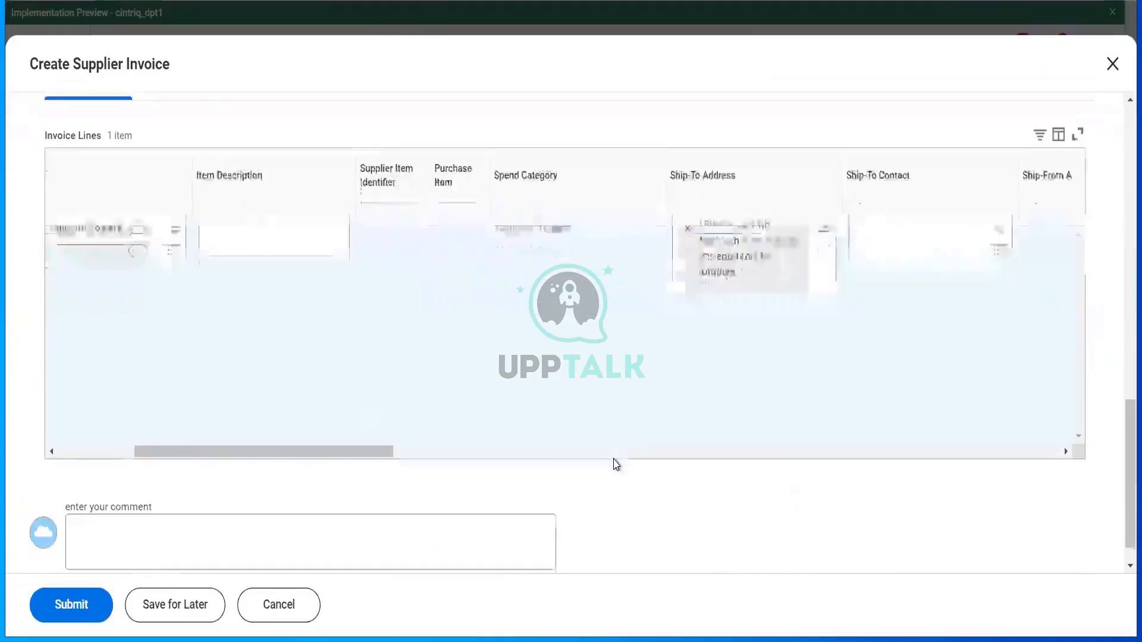
- Give the invoice line the company's address as Ship-To and submit the supplier invoice
{"action": "left_click", "coordinate": [77, 607]}
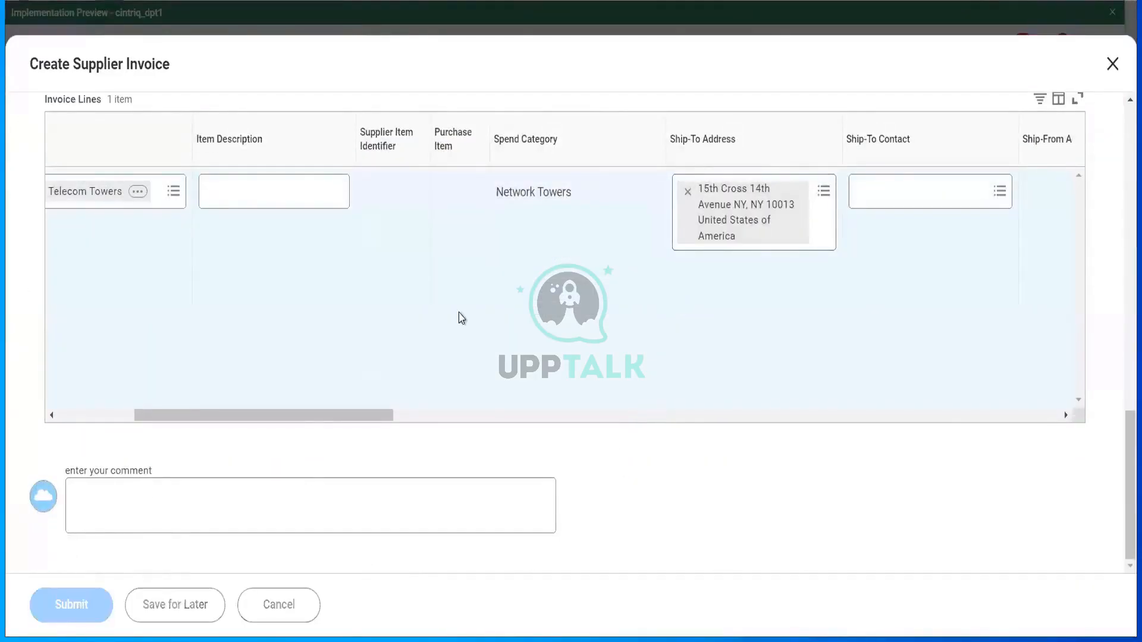
{"action": "left_click", "coordinate": [825, 192]}
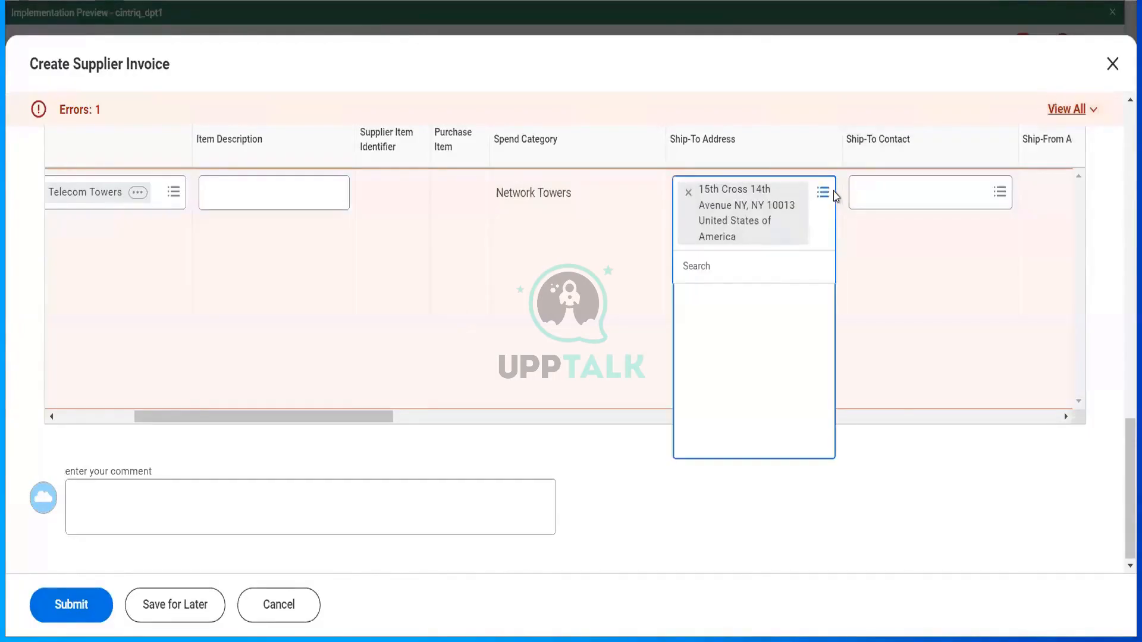
{"action": "left_click", "coordinate": [762, 299]}
{"action": "left_click", "coordinate": [731, 356]}
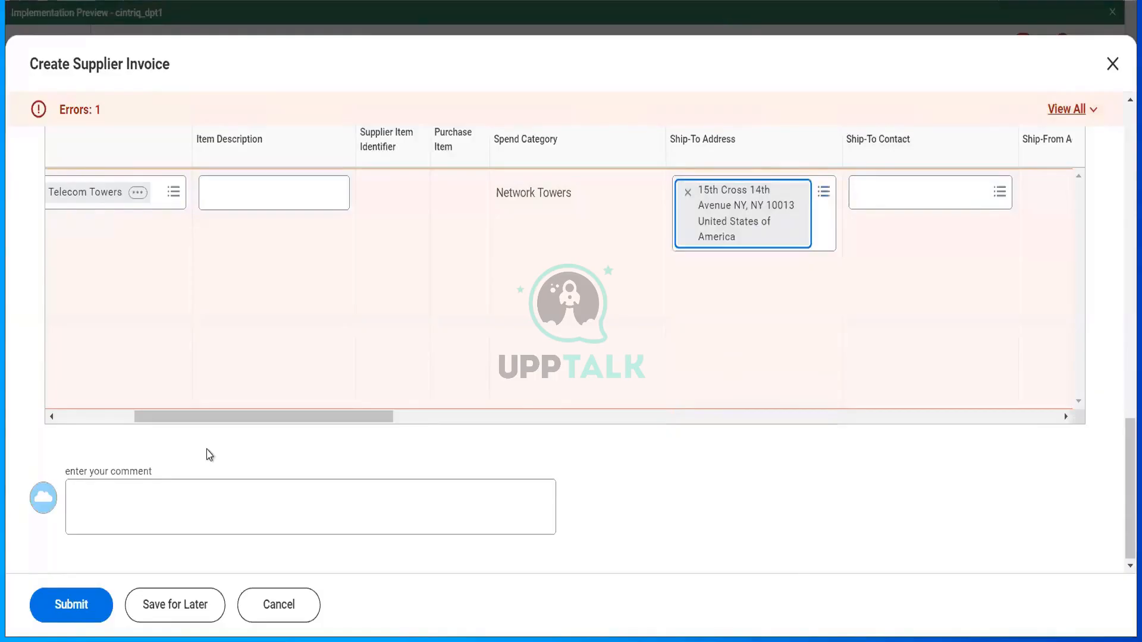
{"action": "left_click", "coordinate": [75, 610]}
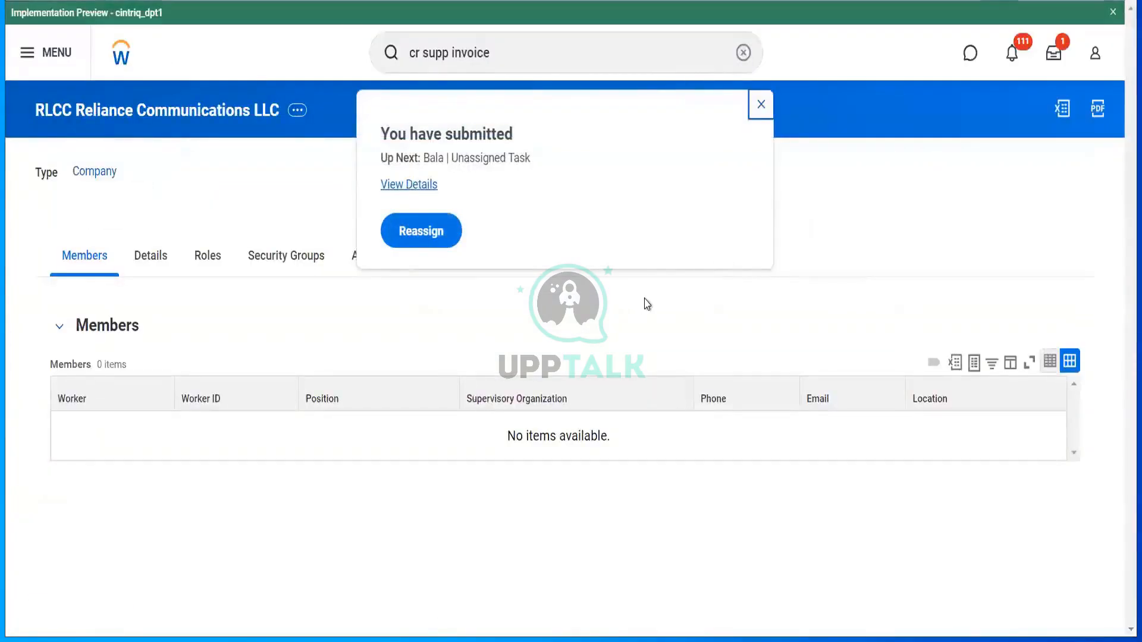
- Open the submitted invoice's details and review its approval process history
{"action": "left_click", "coordinate": [420, 185]}
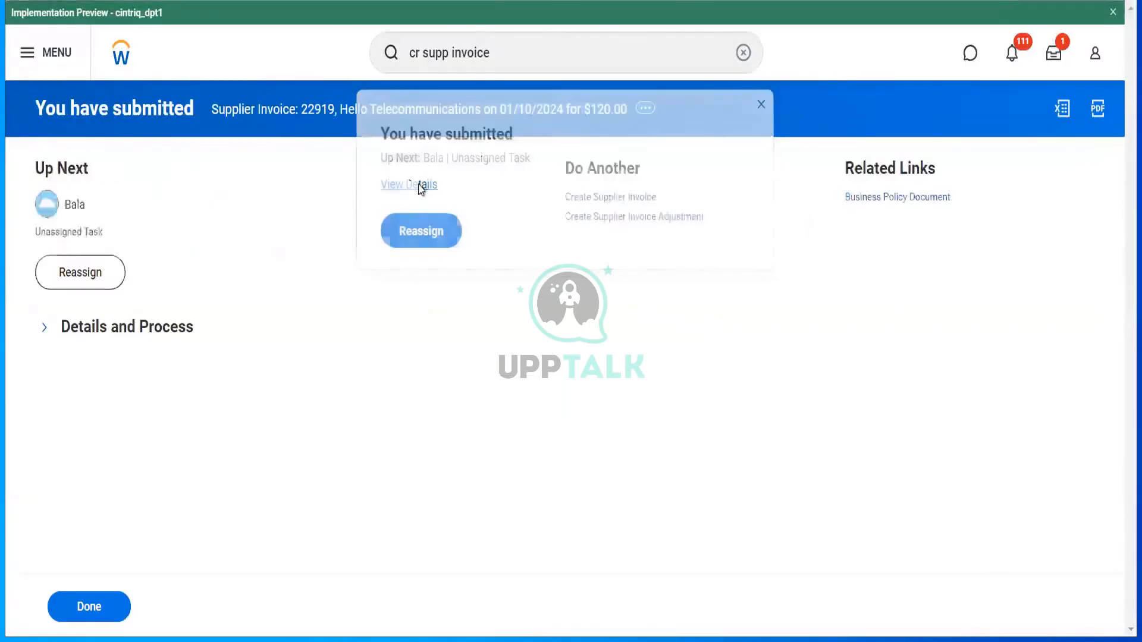
{"action": "left_click", "coordinate": [125, 329]}
{"action": "left_click", "coordinate": [141, 528]}
{"action": "scroll", "coordinate": [362, 466], "scroll_direction": "down", "scroll_amount": 5}
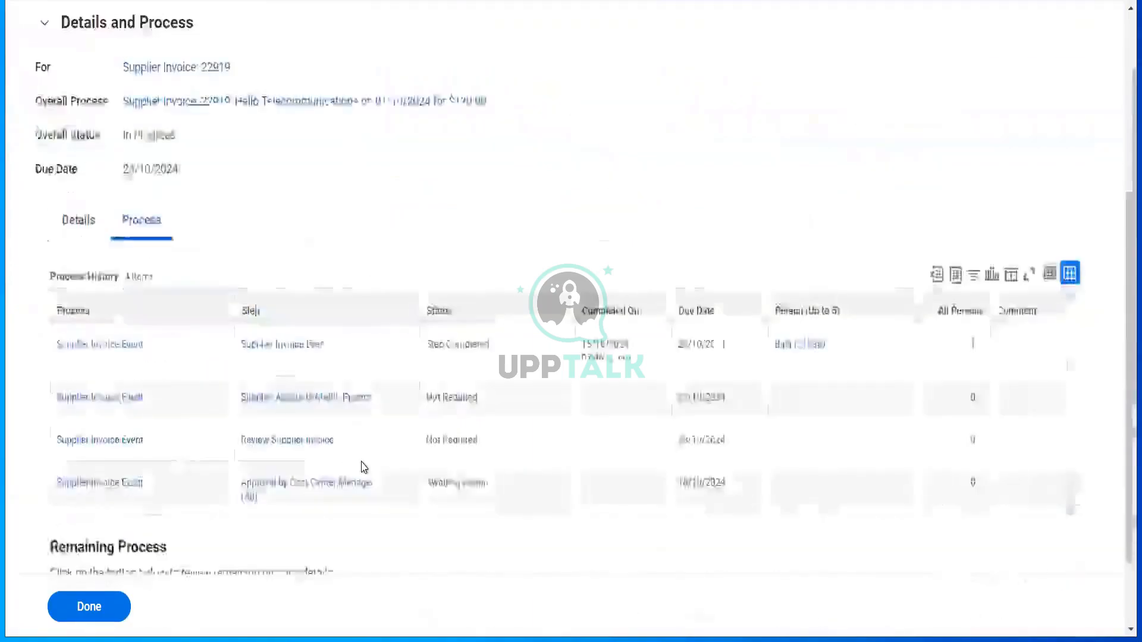
{"action": "scroll", "coordinate": [362, 463], "scroll_direction": "down", "scroll_amount": 2}
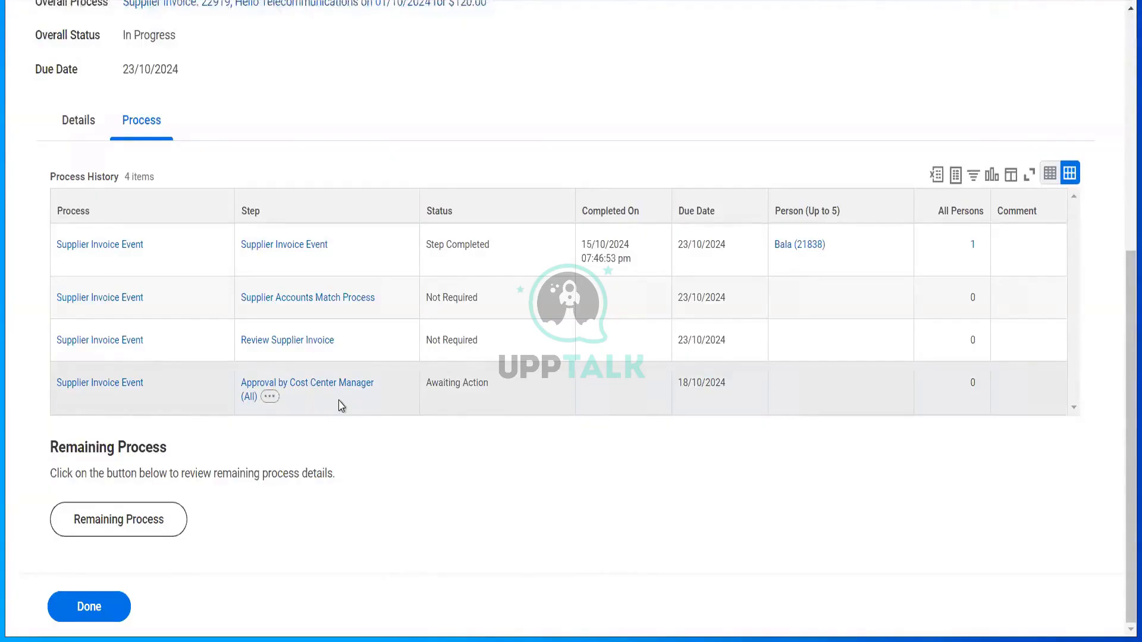
- Review the invoice header details, then open the full record of supplier invoice 22919
{"action": "left_click", "coordinate": [73, 121]}
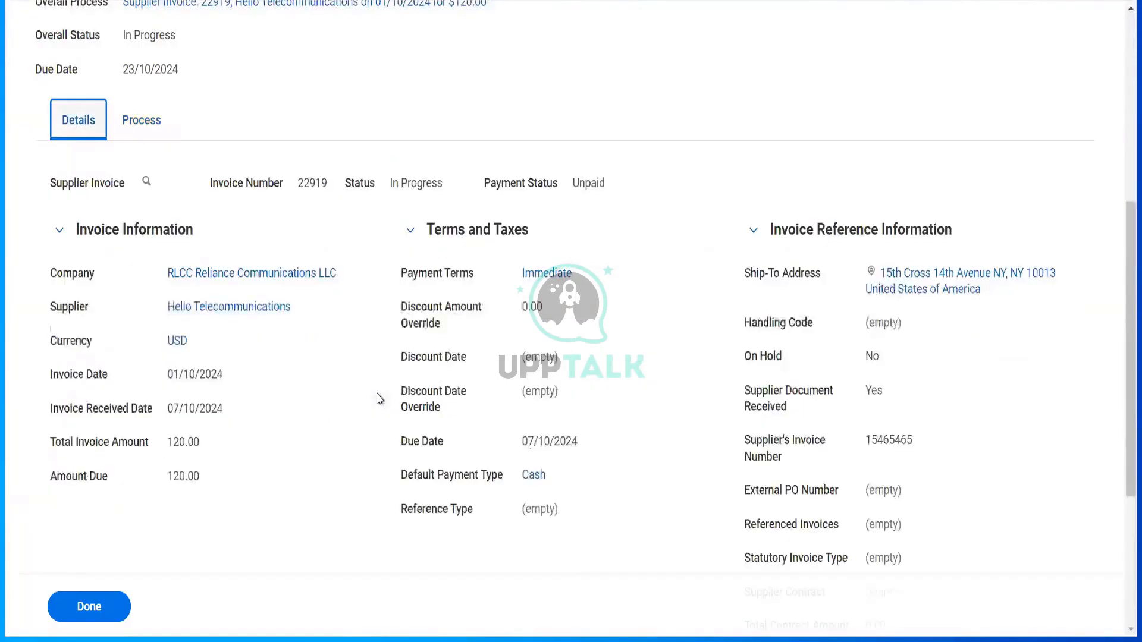
{"action": "scroll", "coordinate": [530, 454], "scroll_direction": "down", "scroll_amount": 5}
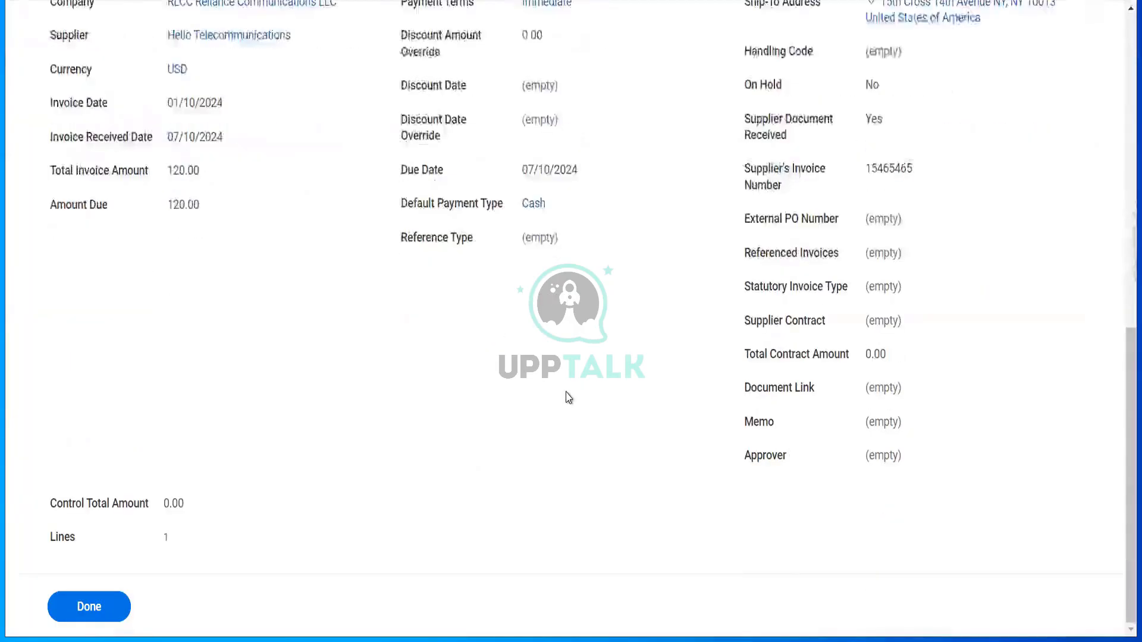
{"action": "scroll", "coordinate": [569, 398], "scroll_direction": "up", "scroll_amount": 10}
{"action": "scroll", "coordinate": [570, 398], "scroll_direction": "down", "scroll_amount": 10}
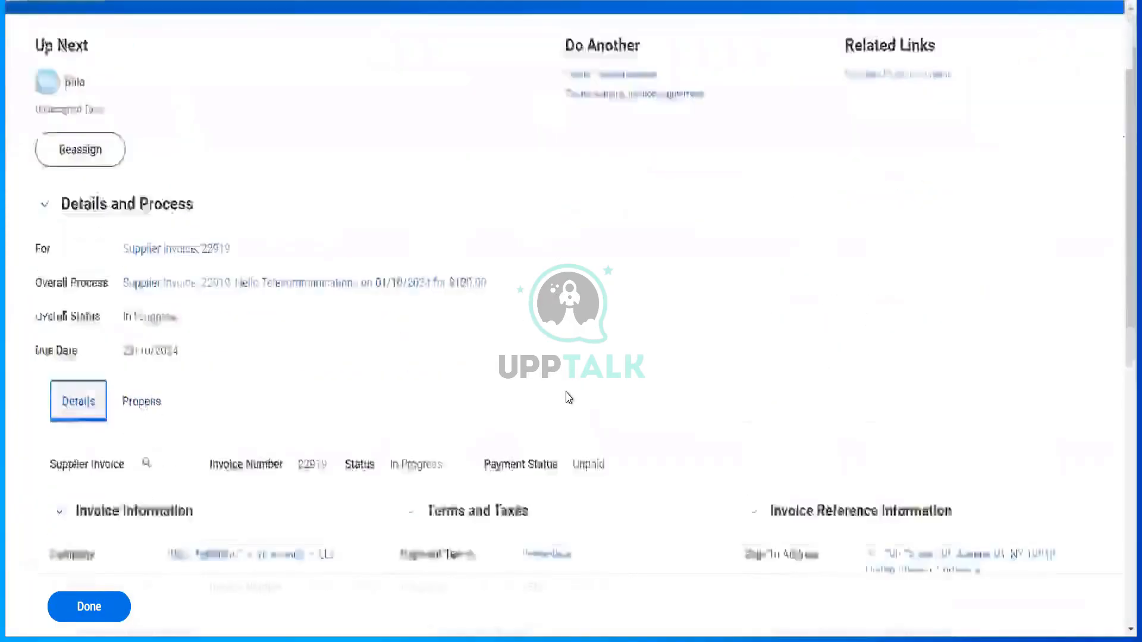
{"action": "scroll", "coordinate": [569, 398], "scroll_direction": "up", "scroll_amount": 8}
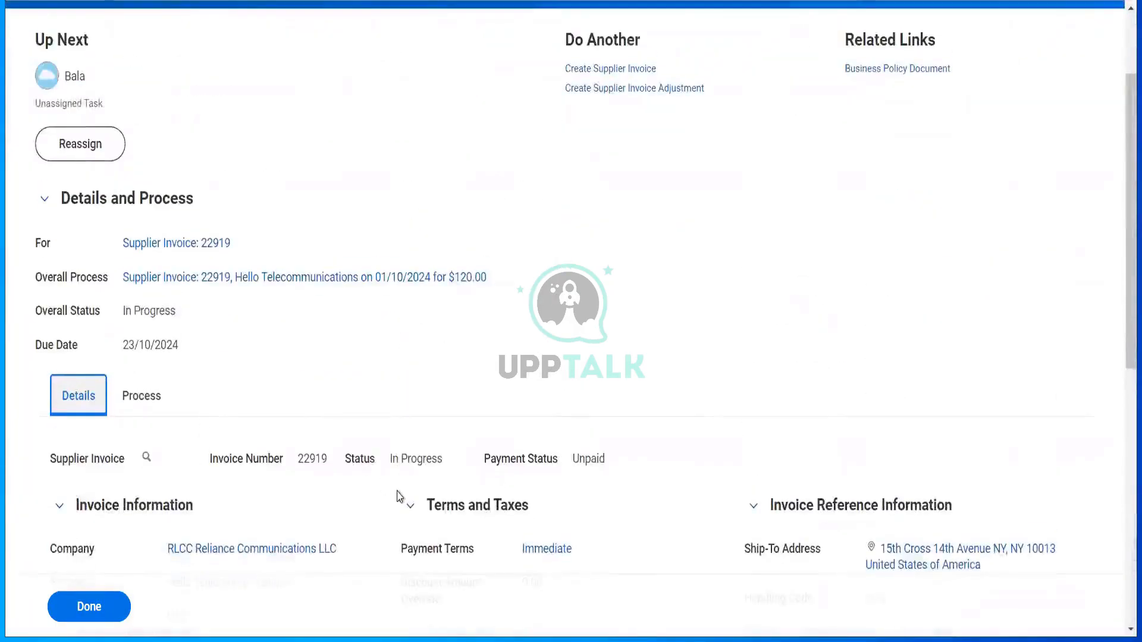
{"action": "left_click", "coordinate": [147, 458]}
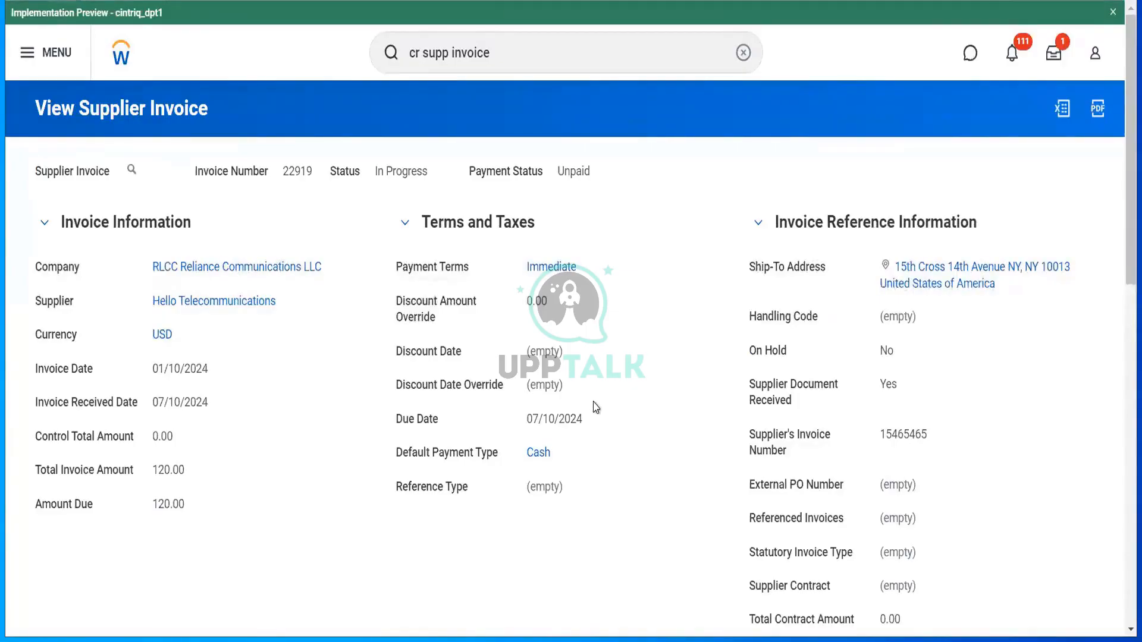
- Review invoice 22919's process history, then return to the invoice lines table
{"action": "scroll", "coordinate": [681, 410], "scroll_direction": "down", "scroll_amount": 10}
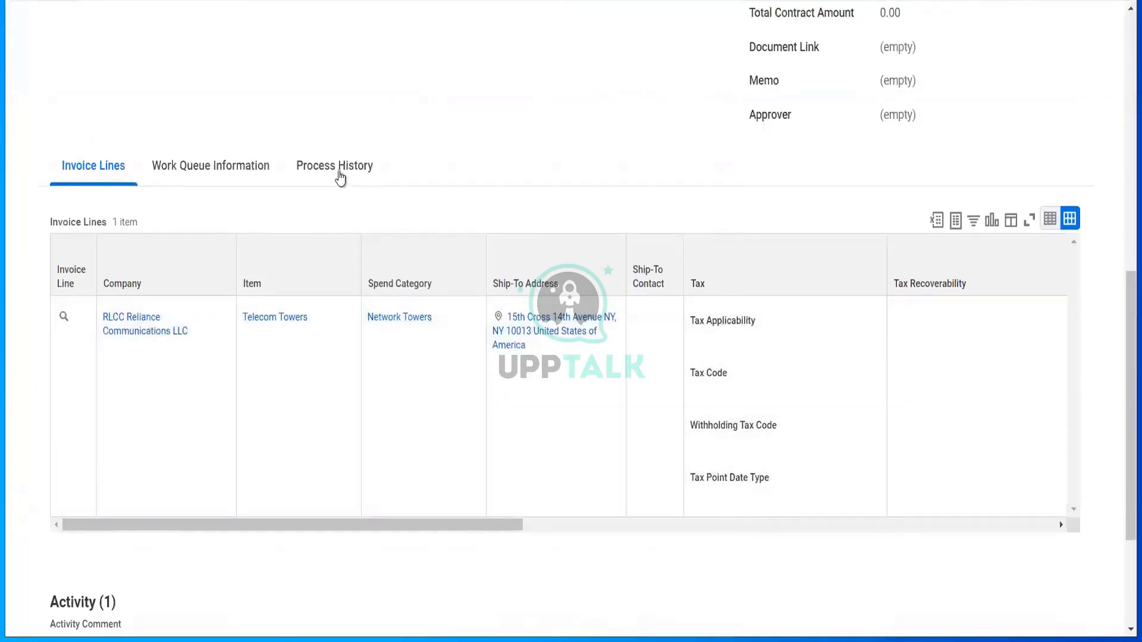
{"action": "left_click", "coordinate": [340, 177]}
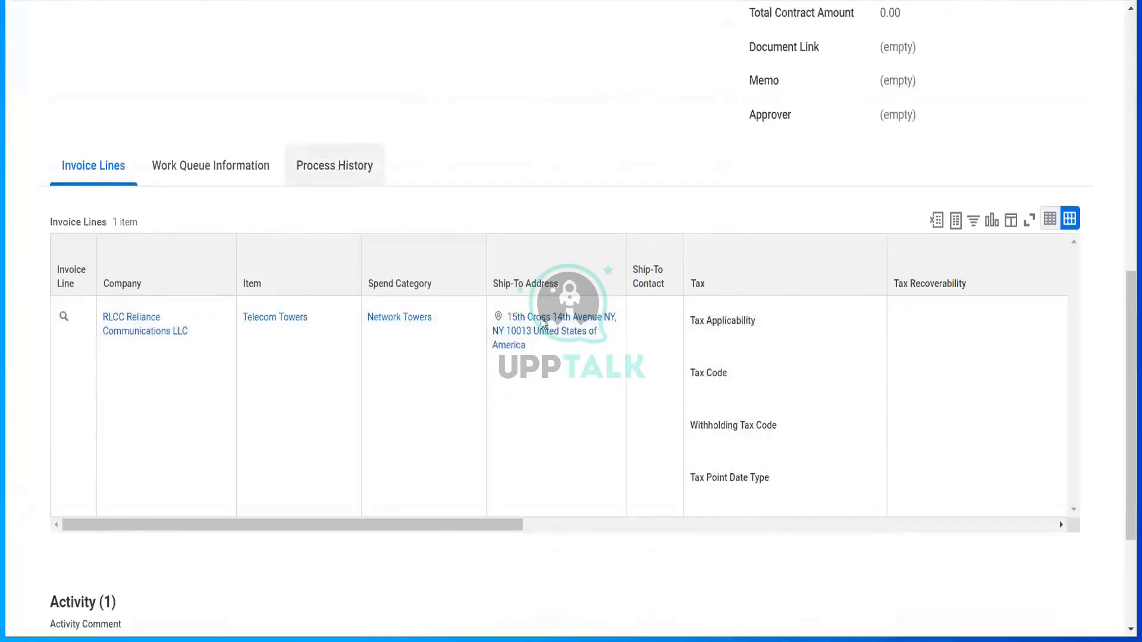
{"action": "left_click", "coordinate": [115, 169]}
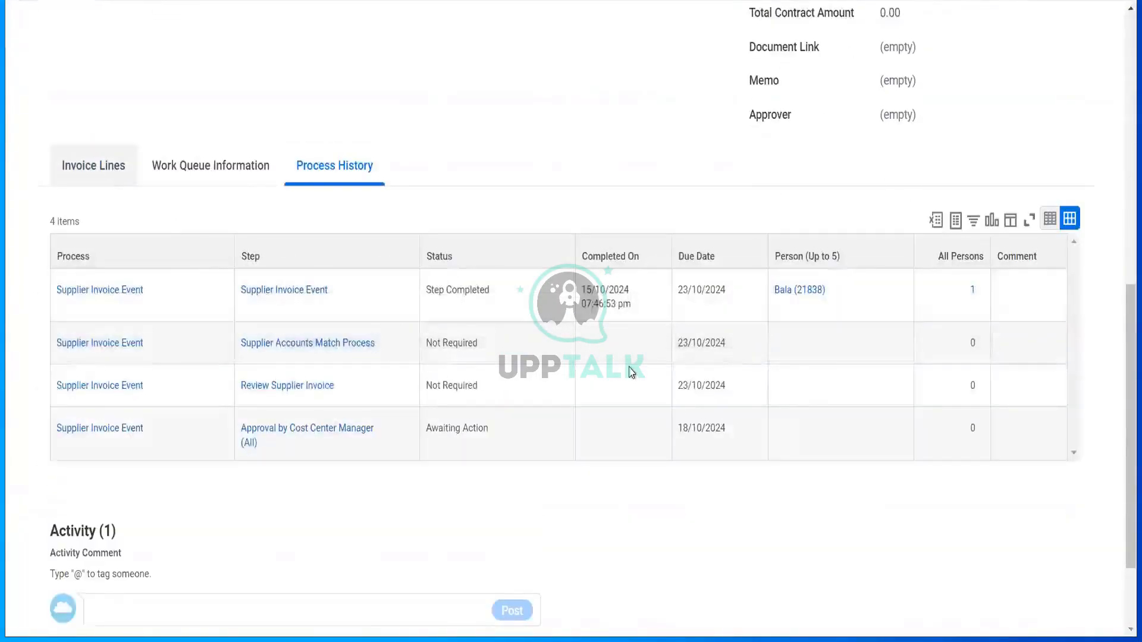
- Open RTC Reliance Transport CC, the cost center charged on the invoice line
{"action": "scroll", "coordinate": [632, 372], "scroll_direction": "down", "scroll_amount": 2}
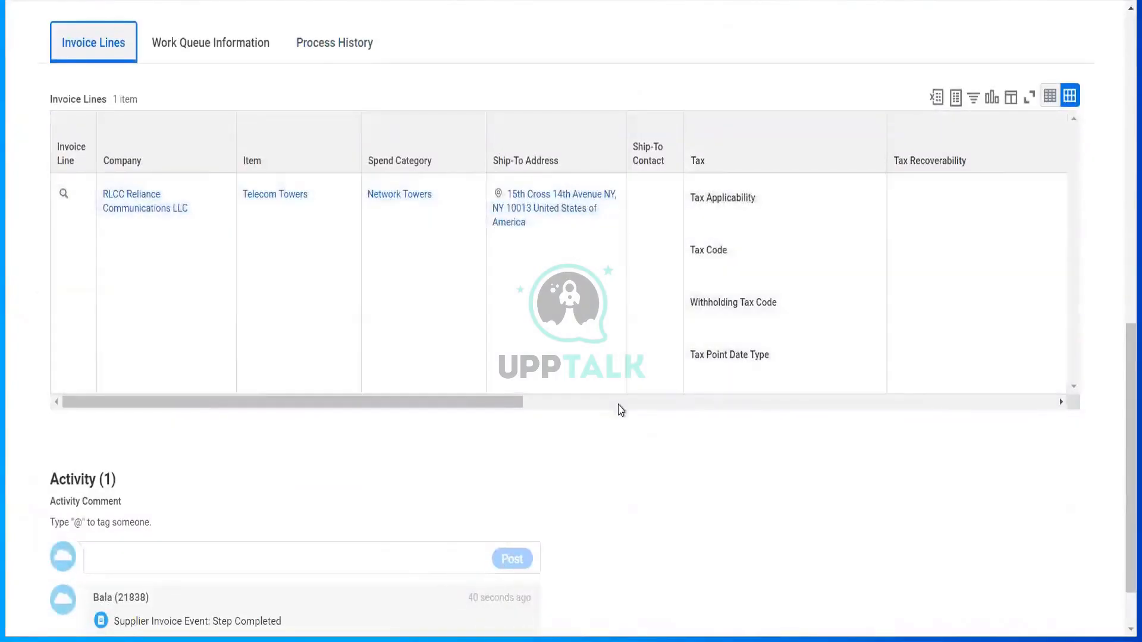
{"action": "left_click", "coordinate": [619, 405]}
{"action": "left_click_drag", "start_coordinate": [619, 410], "coordinate": [647, 413]}
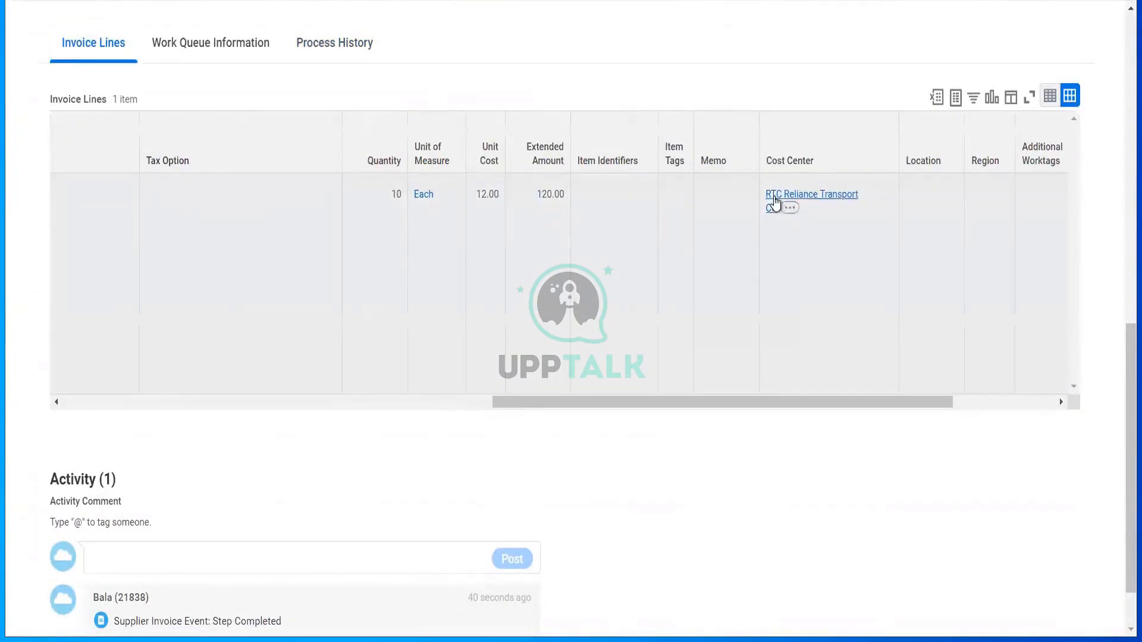
{"action": "right_click", "coordinate": [774, 202]}
{"action": "left_click", "coordinate": [813, 212]}
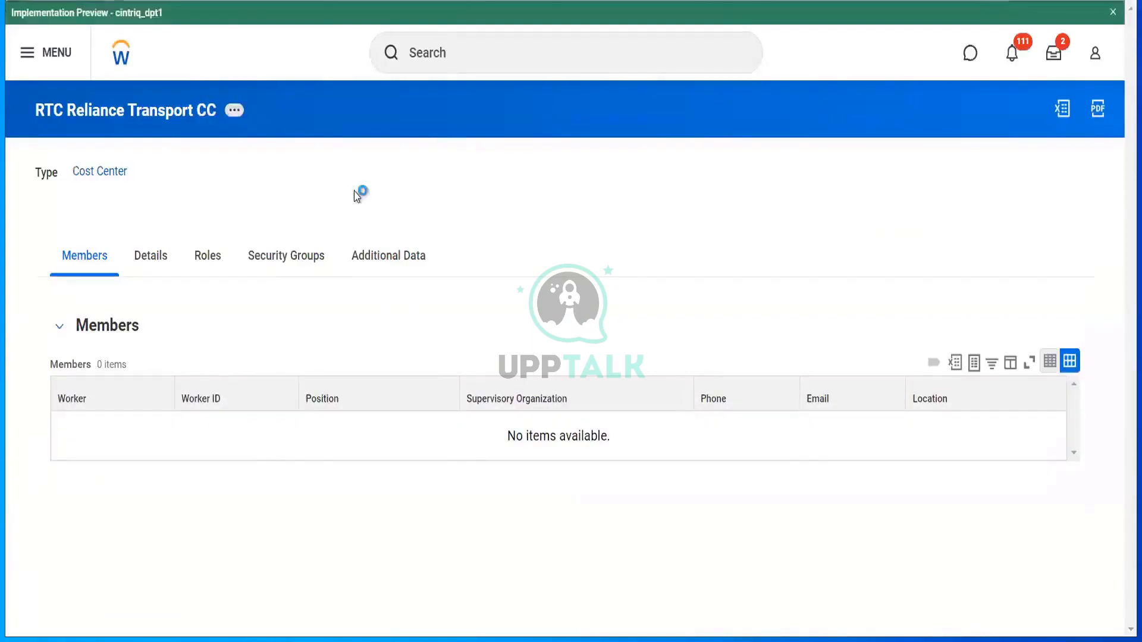
- Start Assign Roles for the cost center with effective date 01/10/2024
{"action": "scroll", "coordinate": [356, 465], "scroll_direction": "down", "scroll_amount": 3}
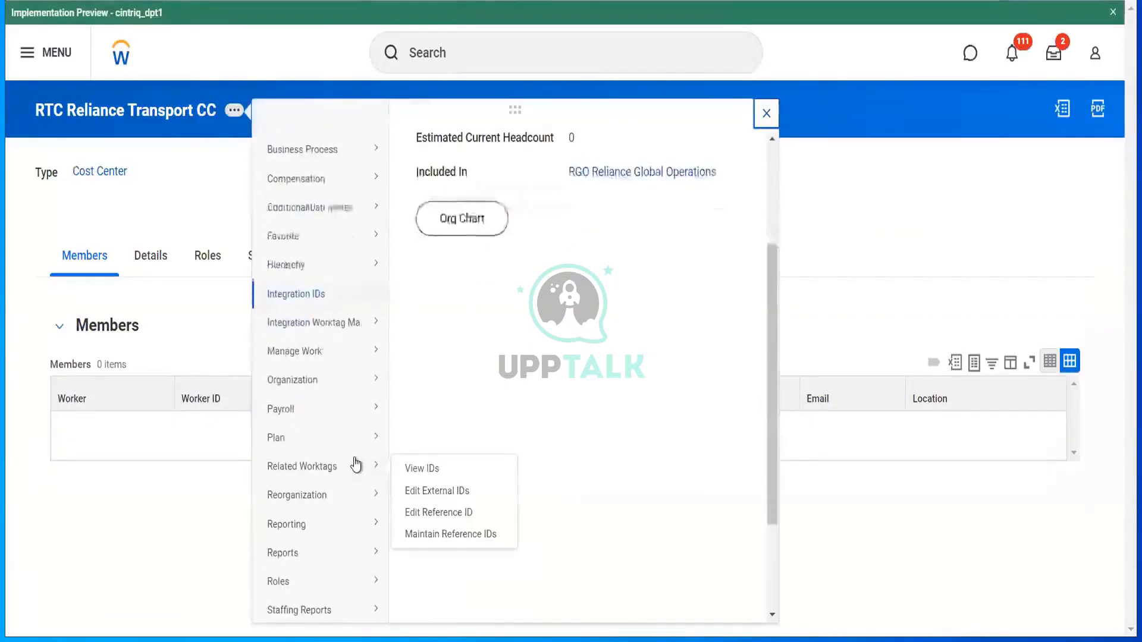
{"action": "mouse_move", "coordinate": [363, 580]}
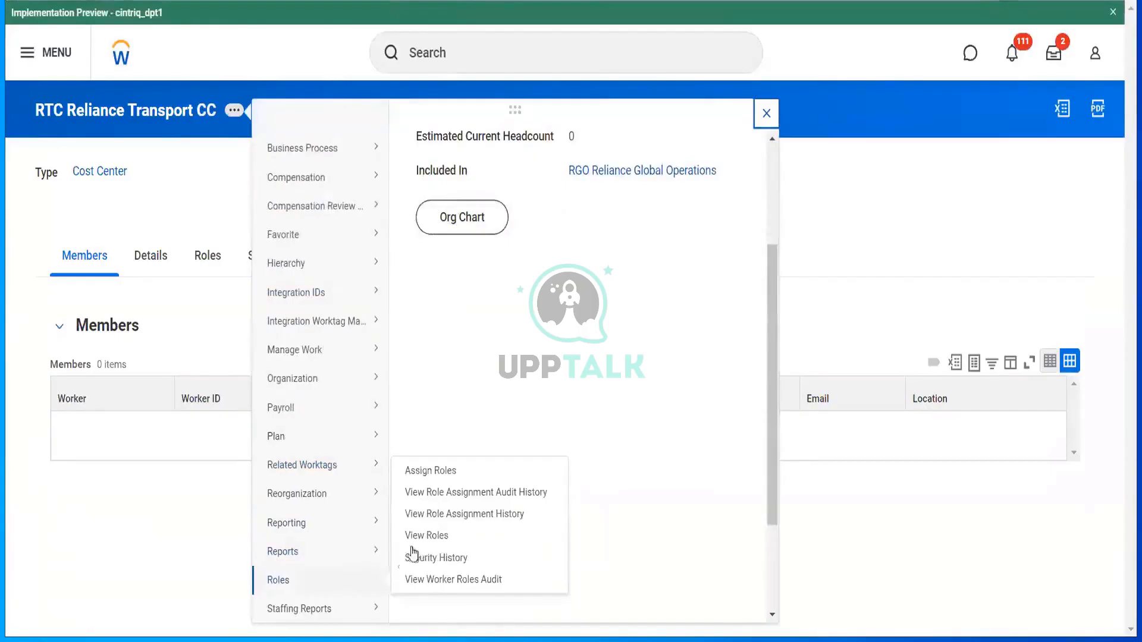
{"action": "left_click", "coordinate": [436, 471]}
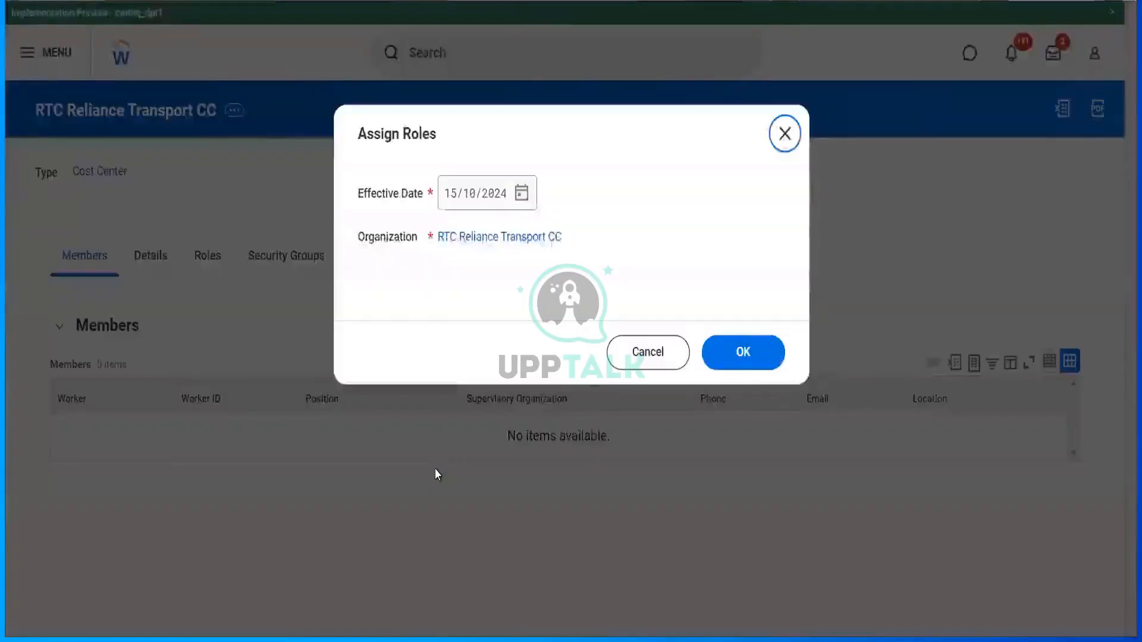
{"action": "left_click", "coordinate": [521, 193]}
{"action": "left_click", "coordinate": [639, 261]}
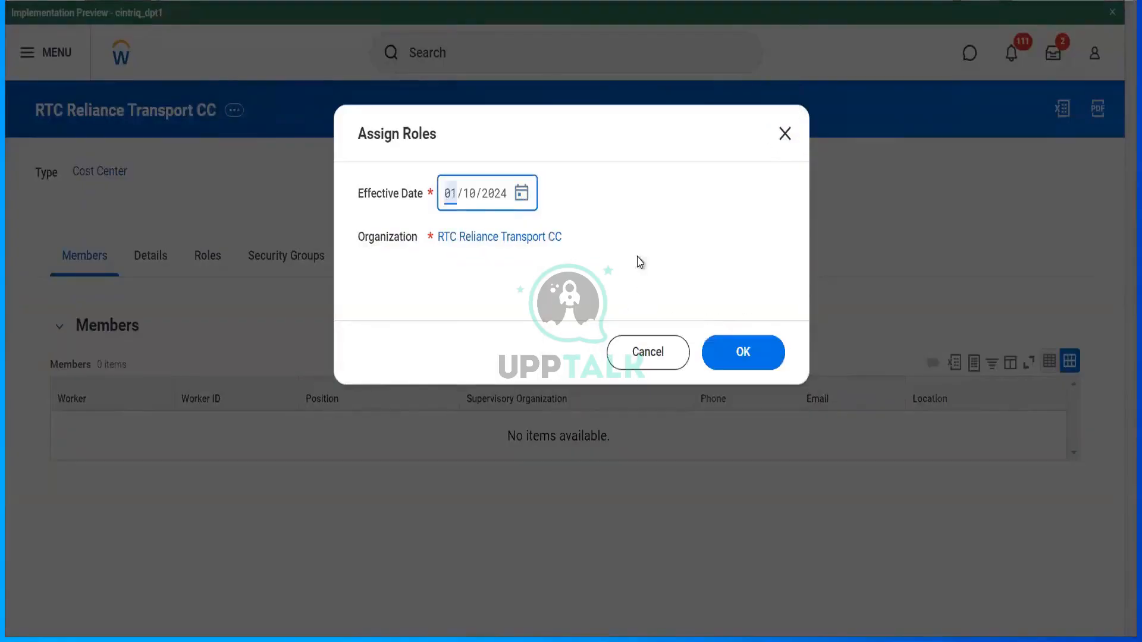
{"action": "left_click", "coordinate": [737, 351]}
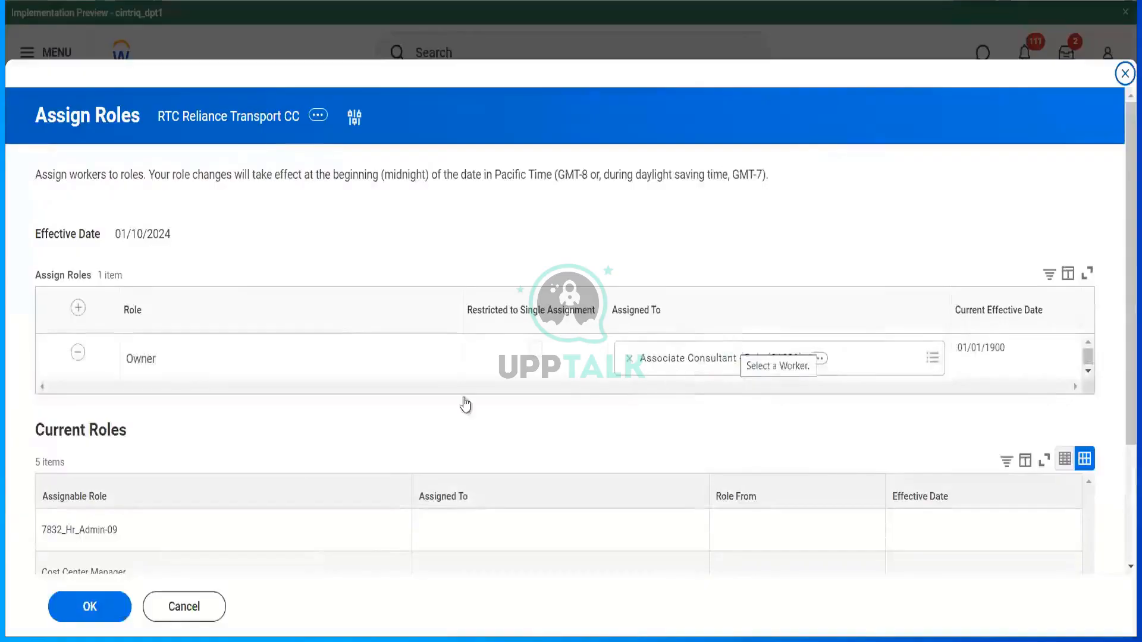
- Add a Cost Center Manager row held by the controller worker and save it
{"action": "left_click", "coordinate": [78, 307]}
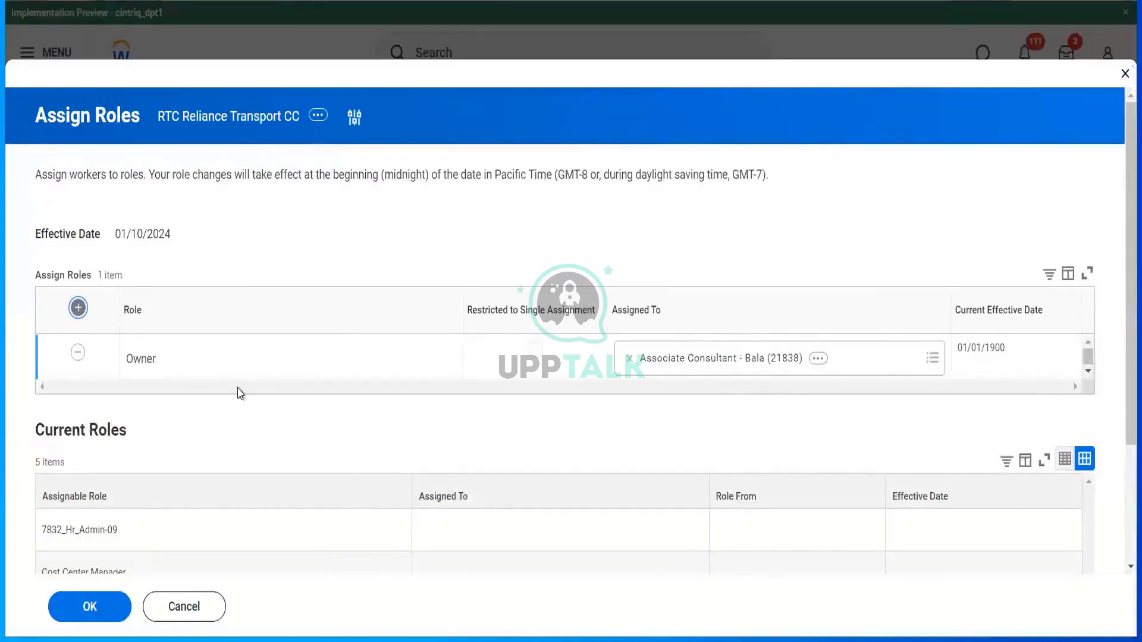
{"action": "left_click", "coordinate": [248, 364]}
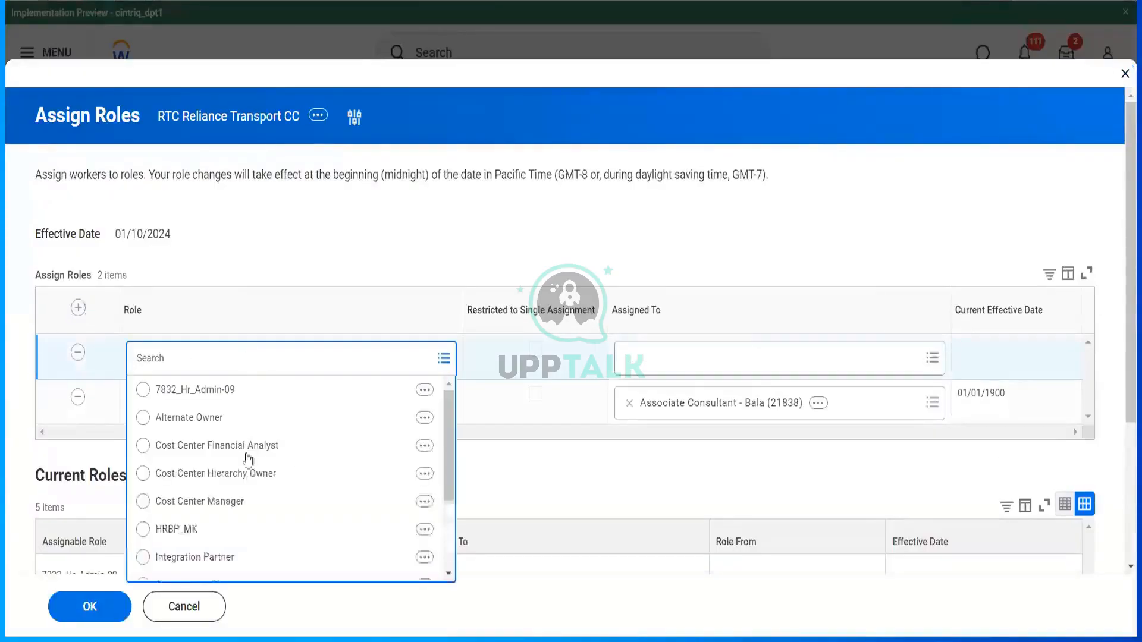
{"action": "left_click", "coordinate": [244, 501]}
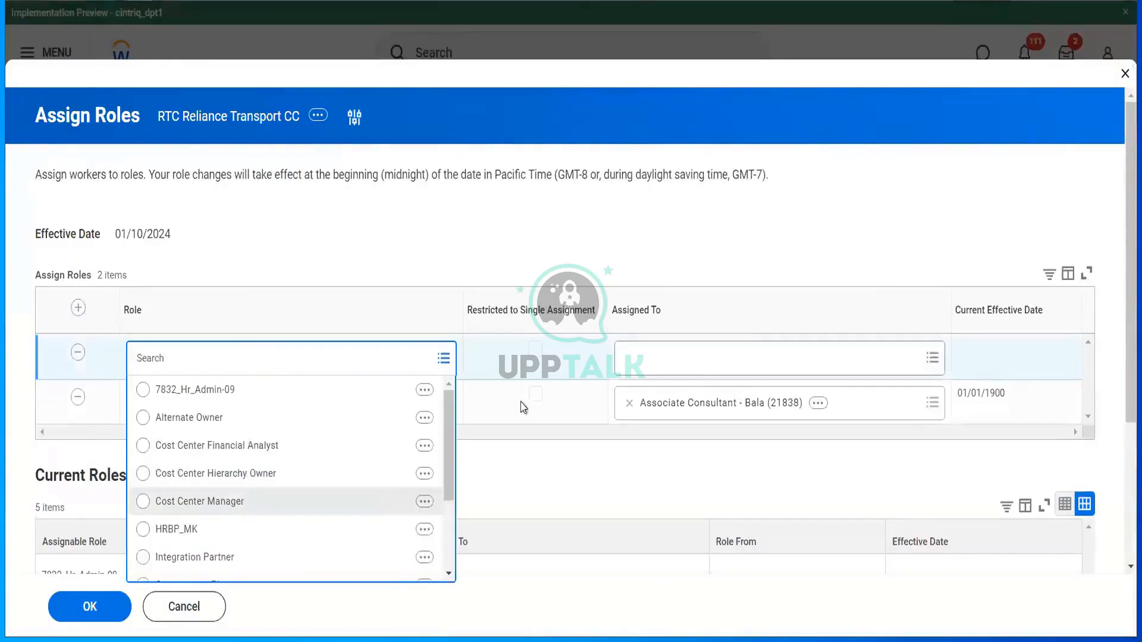
{"action": "left_click", "coordinate": [710, 351]}
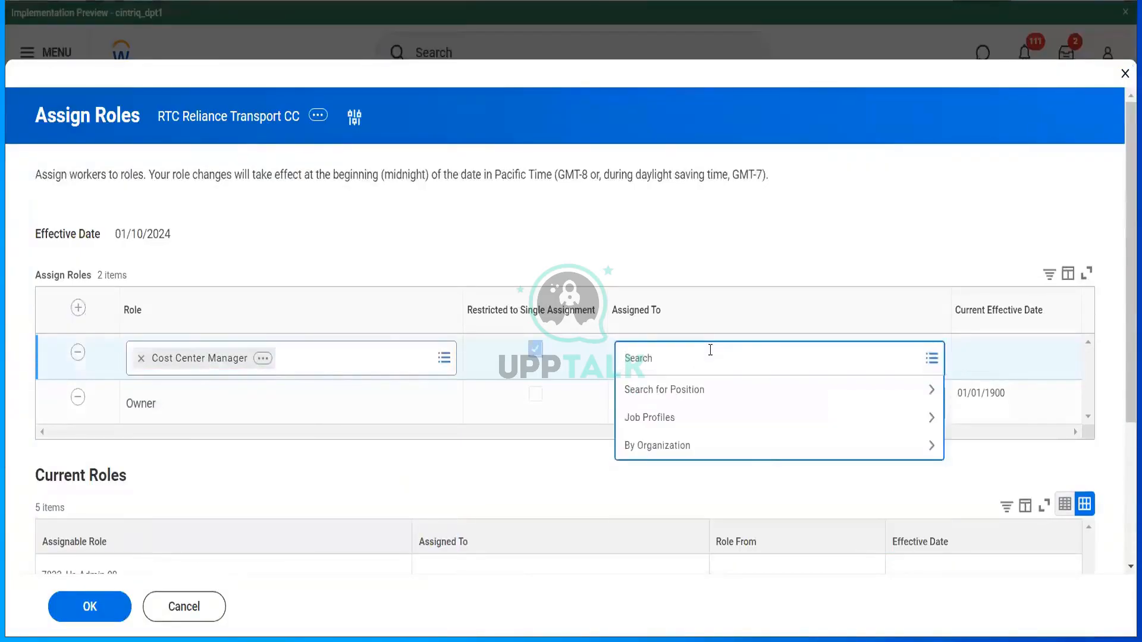
{"action": "type", "text": "ter ser"}
{"action": "key", "text": "Return"}
{"action": "left_click", "coordinate": [88, 598]}
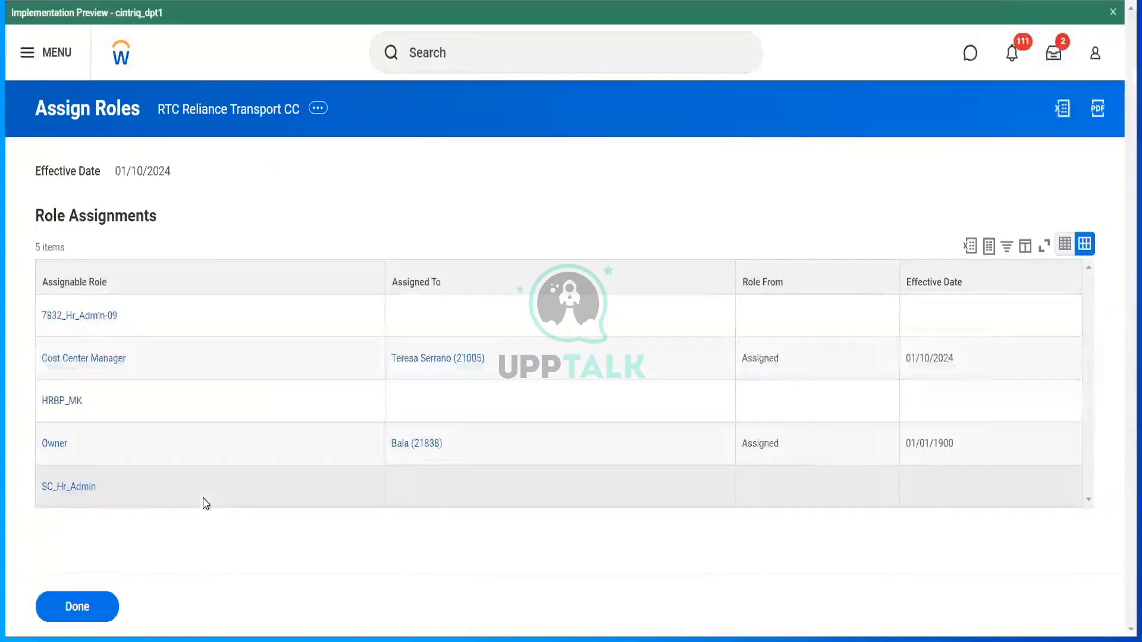
{"action": "left_click", "coordinate": [237, 116]}
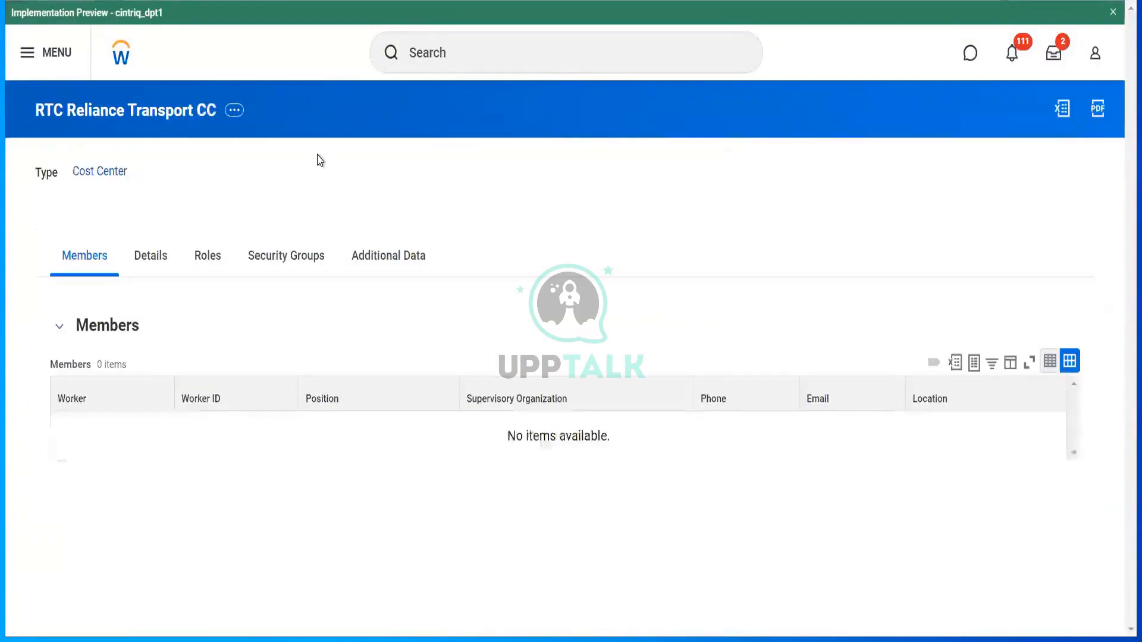
- Search 'rlcc' and open the RLCC Reliance Communications LLC company page
{"action": "left_click", "coordinate": [461, 66]}
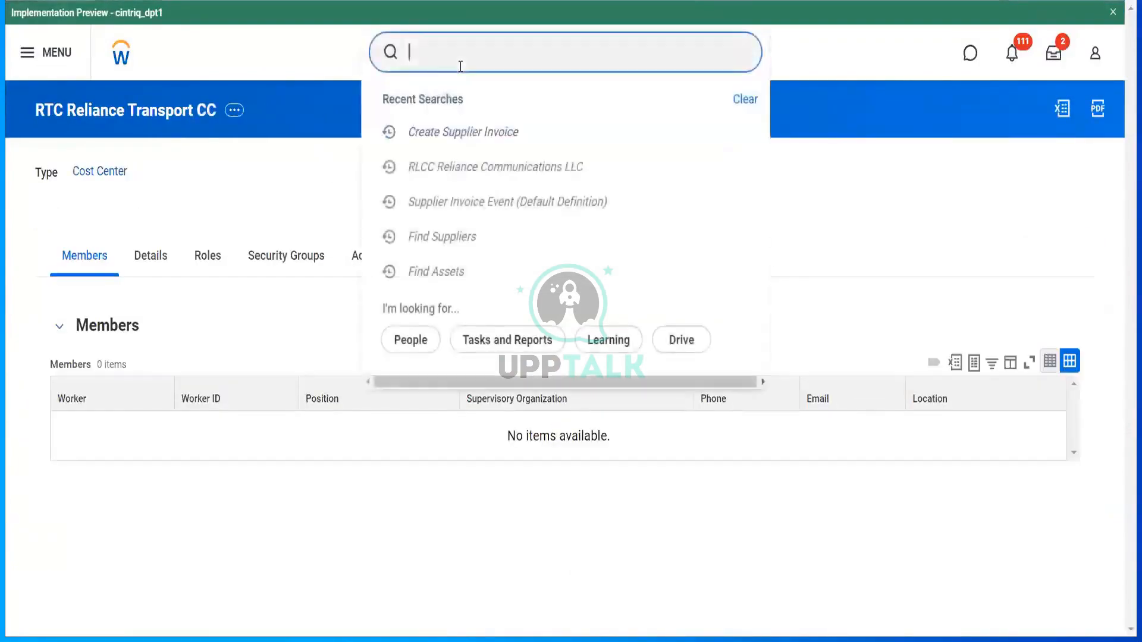
{"action": "type", "text": "rlcc"}
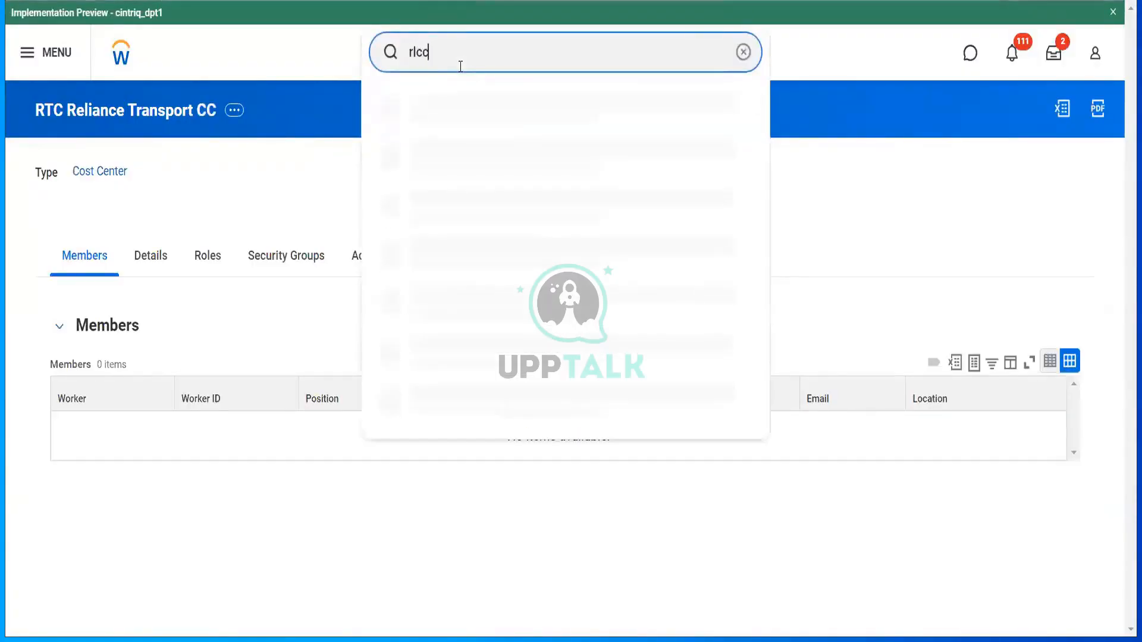
{"action": "left_click", "coordinate": [469, 118]}
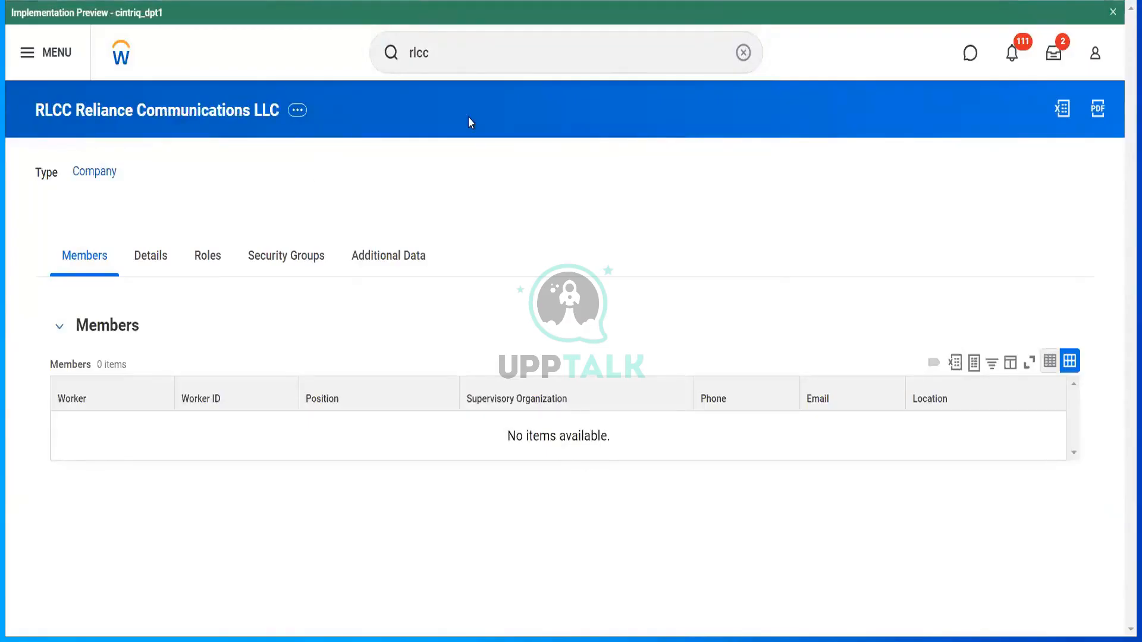
- Choose Roles > Assign Roles from the company's related actions
{"action": "left_click", "coordinate": [296, 112]}
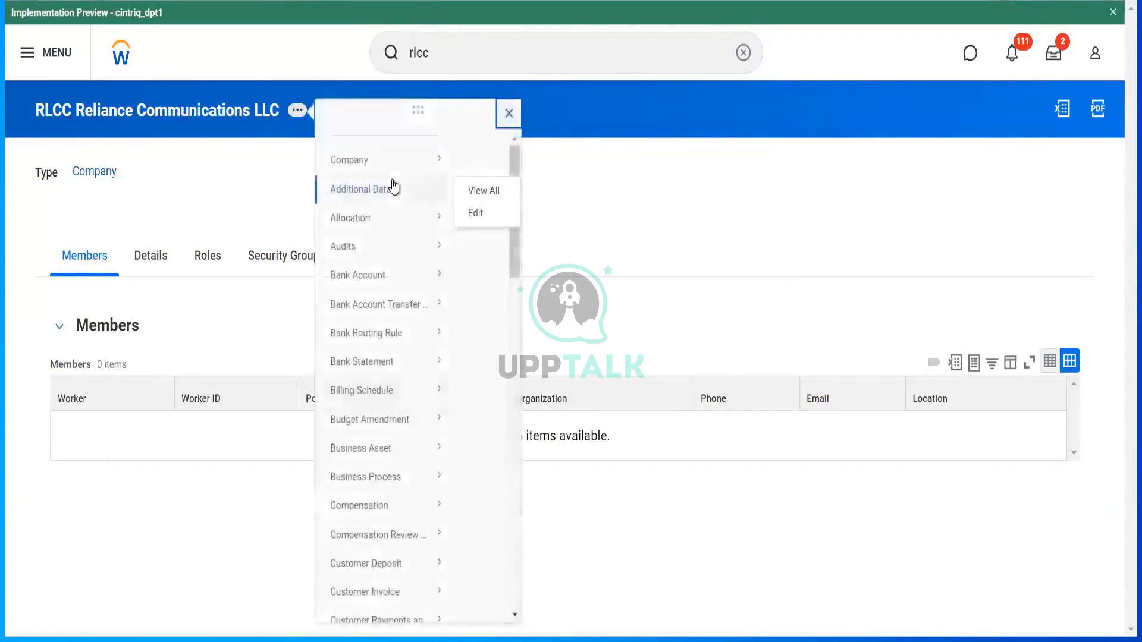
{"action": "mouse_move", "coordinate": [411, 183]}
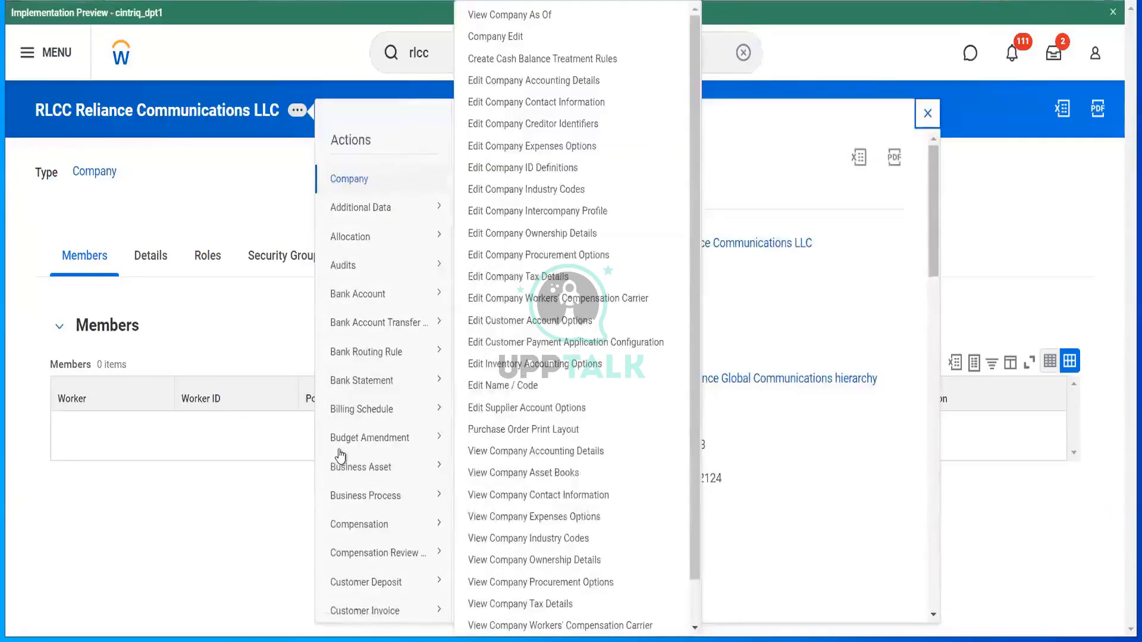
{"action": "scroll", "coordinate": [364, 509], "scroll_direction": "down", "scroll_amount": 15}
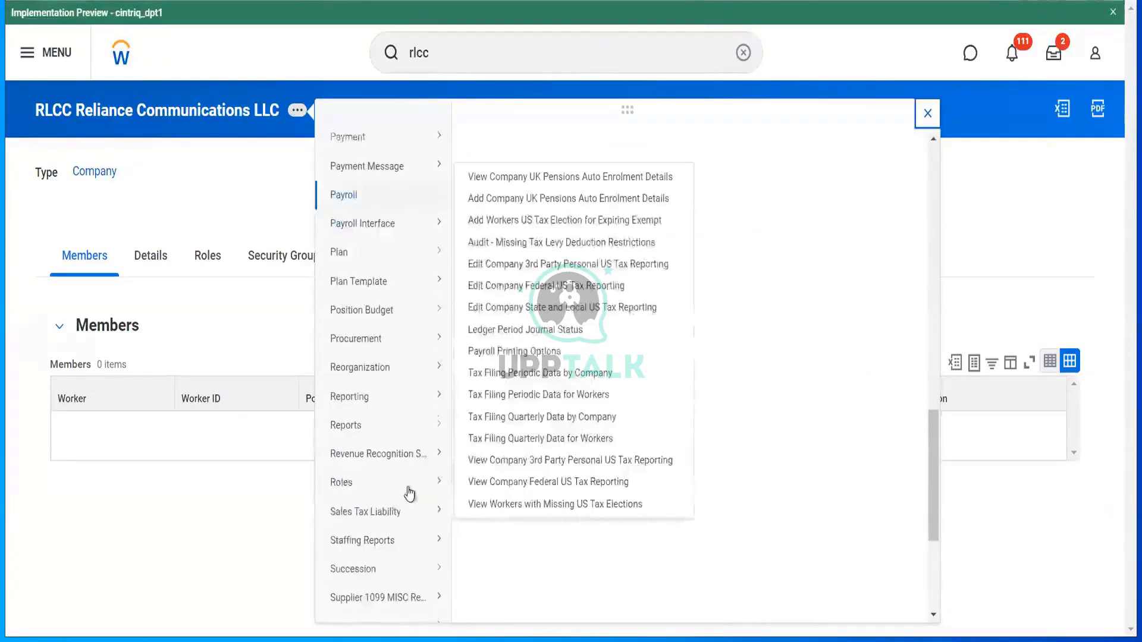
{"action": "mouse_move", "coordinate": [408, 476]}
{"action": "left_click", "coordinate": [520, 370]}
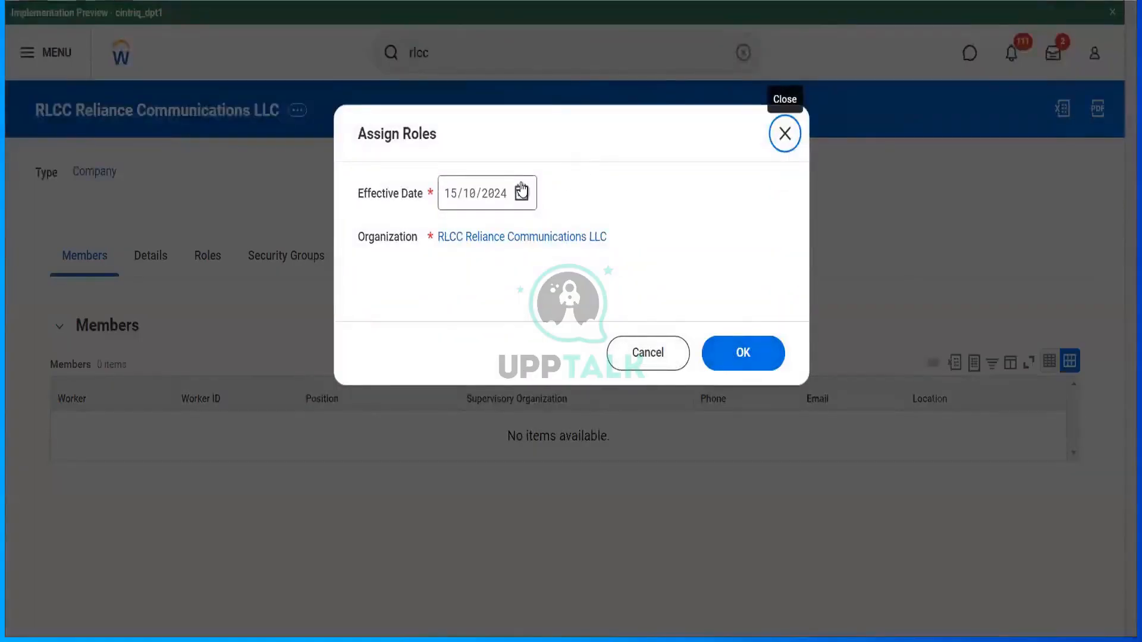
- Set the role assignment effective date to 01/10/2024 and confirm
{"action": "left_click", "coordinate": [521, 192]}
{"action": "left_click", "coordinate": [637, 260]}
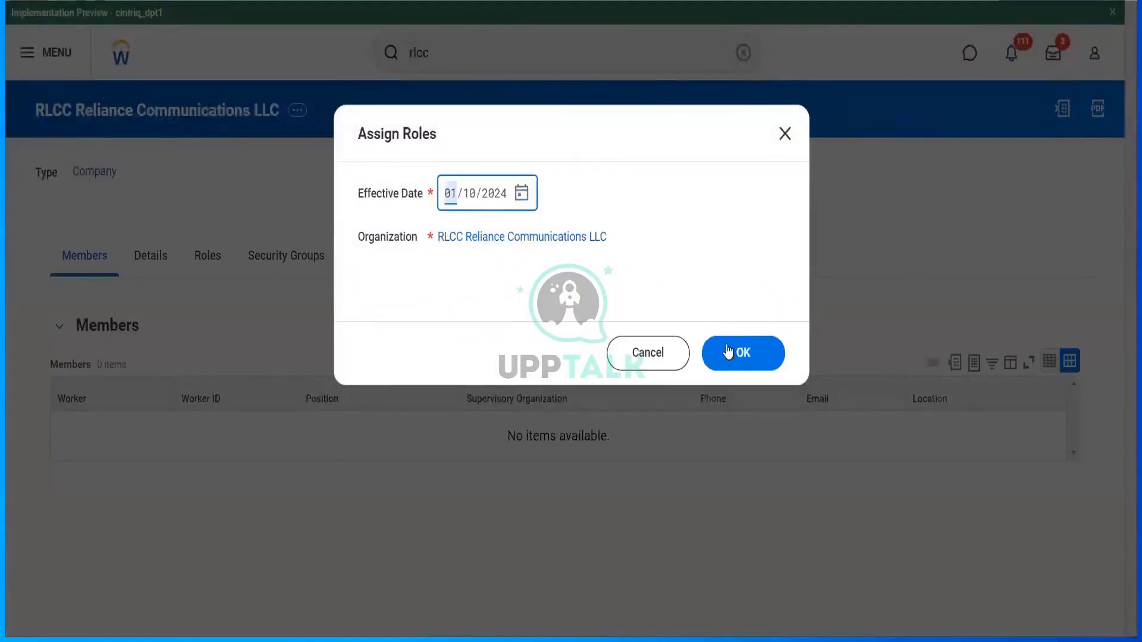
{"action": "left_click", "coordinate": [728, 350]}
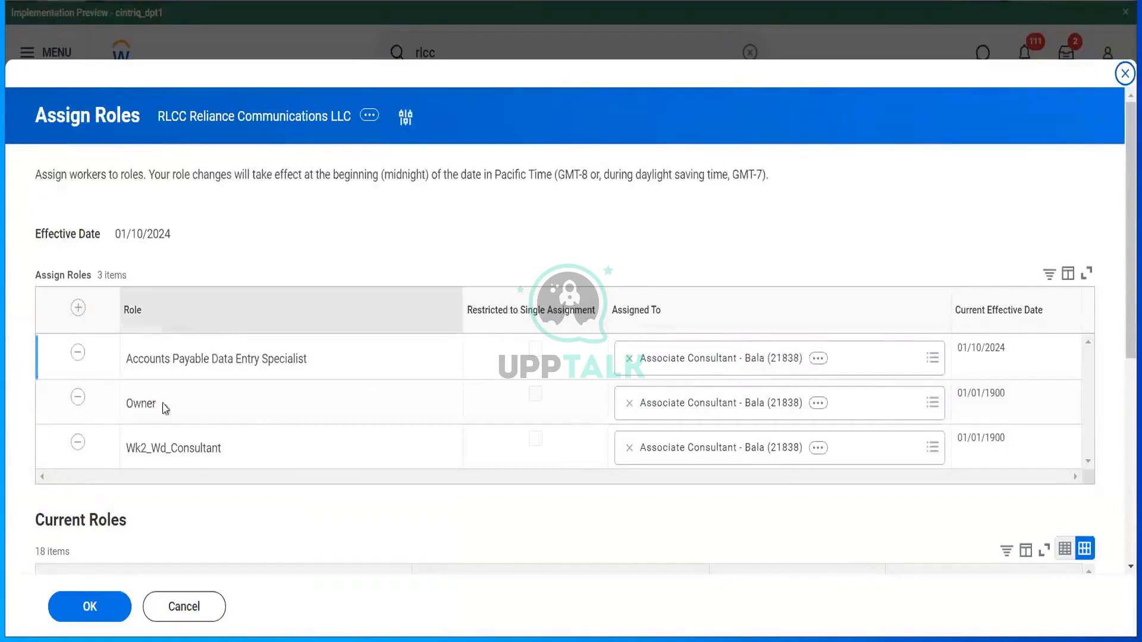
- Add a Controller role row assigned to the controller worker and save
{"action": "left_click", "coordinate": [78, 307]}
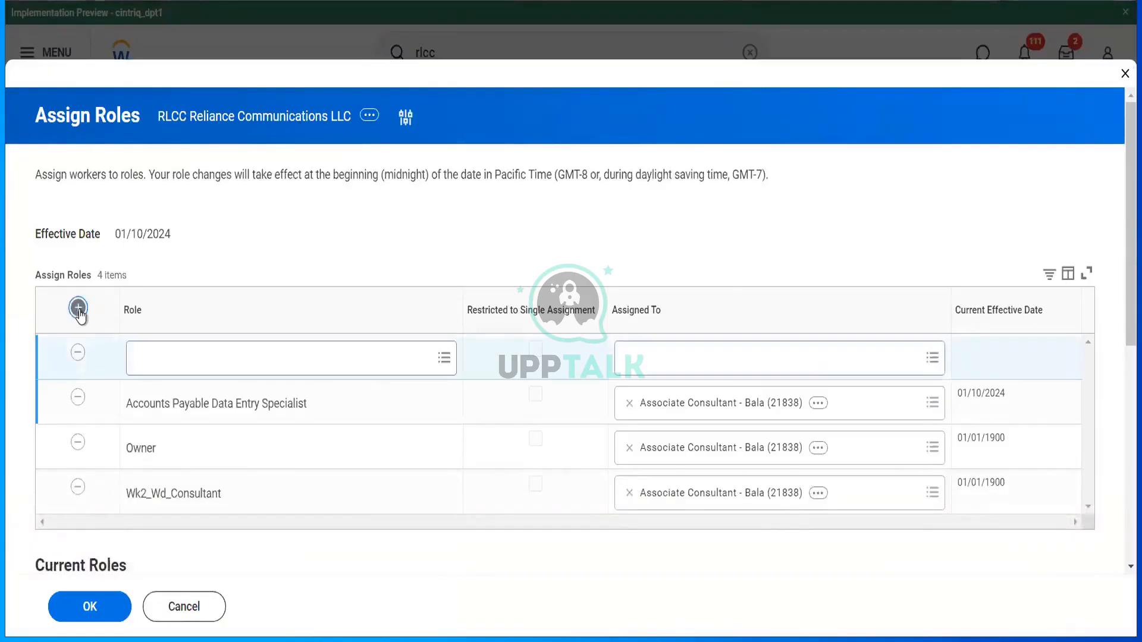
{"action": "left_click", "coordinate": [173, 355]}
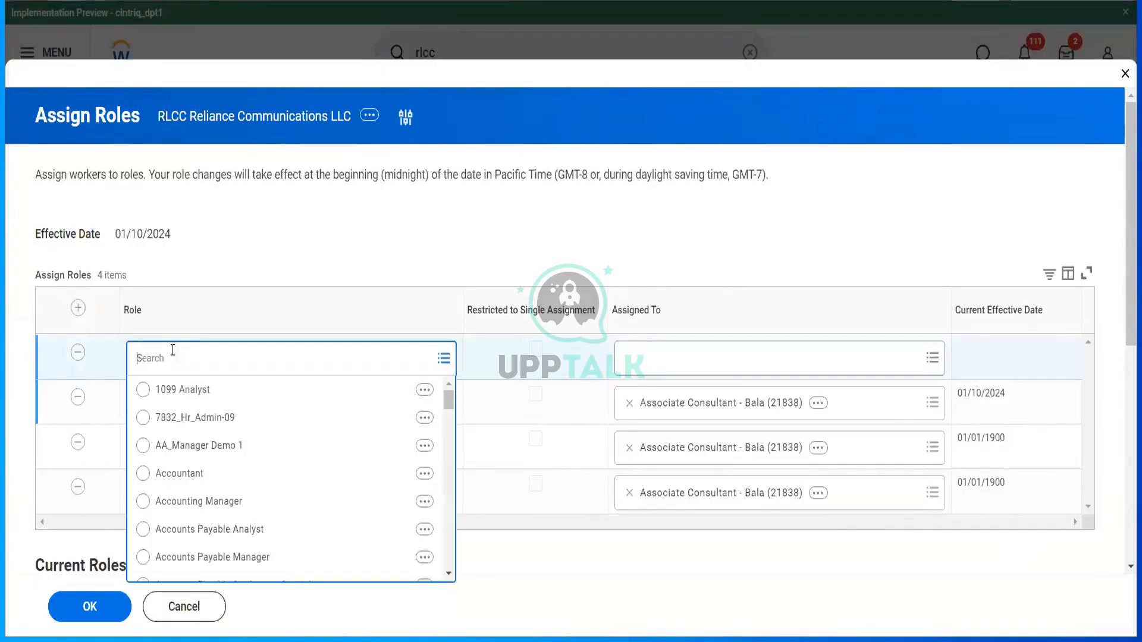
{"action": "type", "text": "con"}
{"action": "key", "text": "Return"}
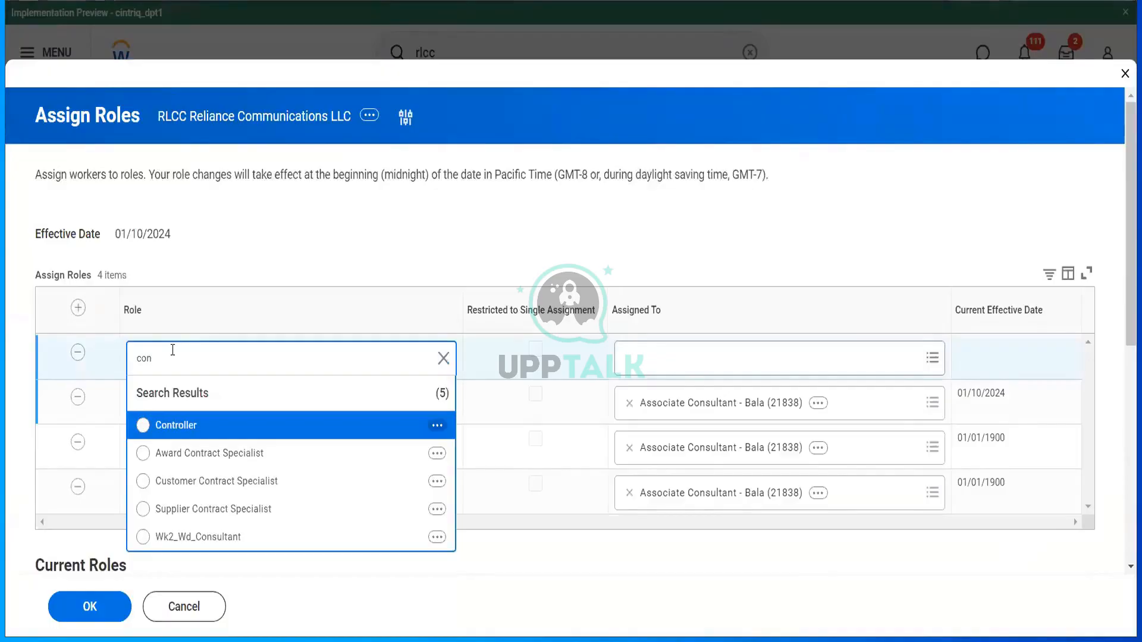
{"action": "left_click", "coordinate": [209, 426]}
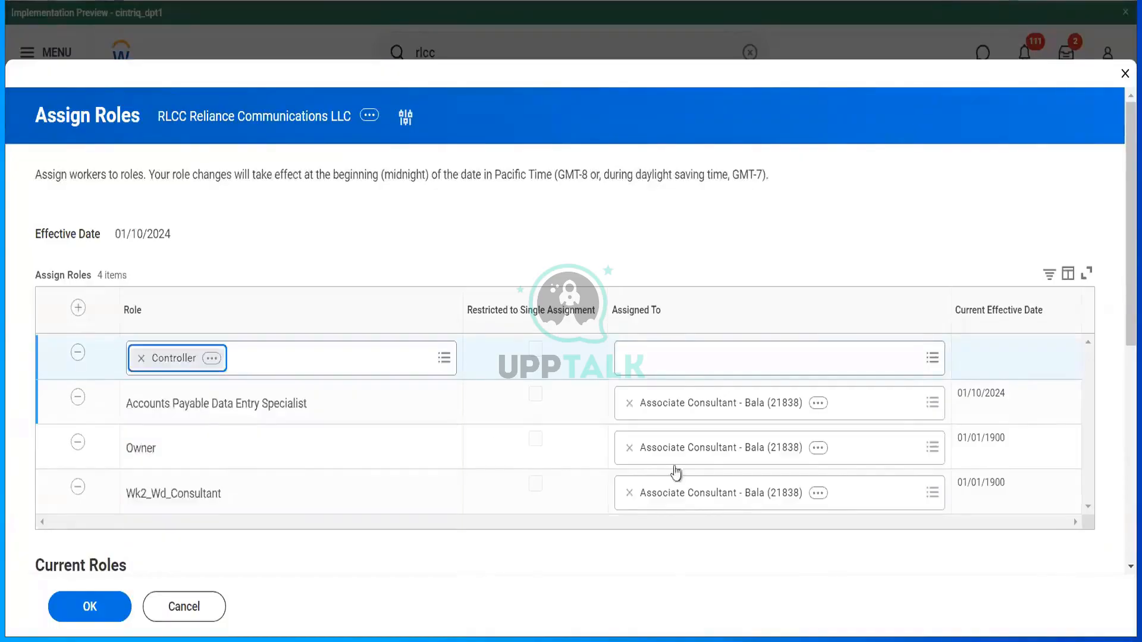
{"action": "left_click", "coordinate": [697, 372]}
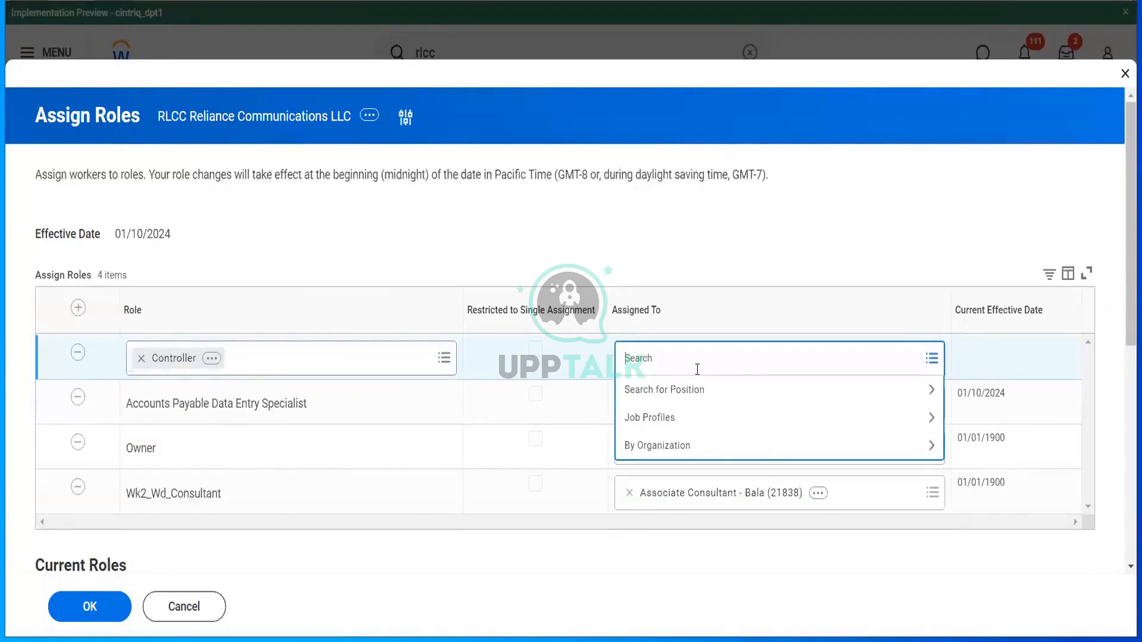
{"action": "type", "text": "t"}
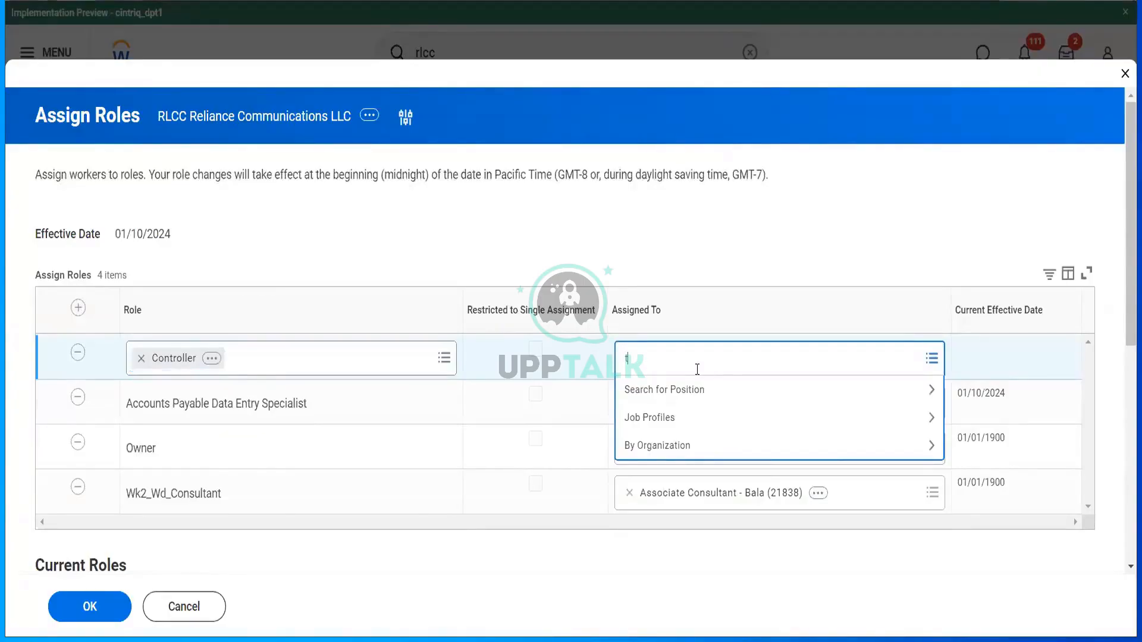
{"action": "type", "text": "er ser"}
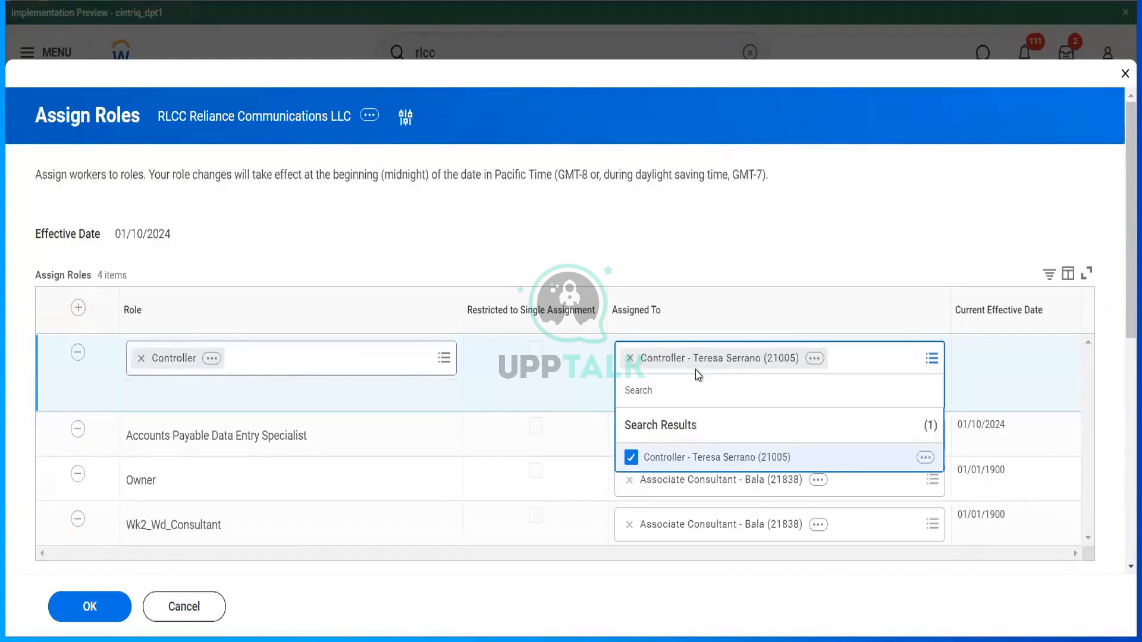
{"action": "left_click", "coordinate": [663, 273]}
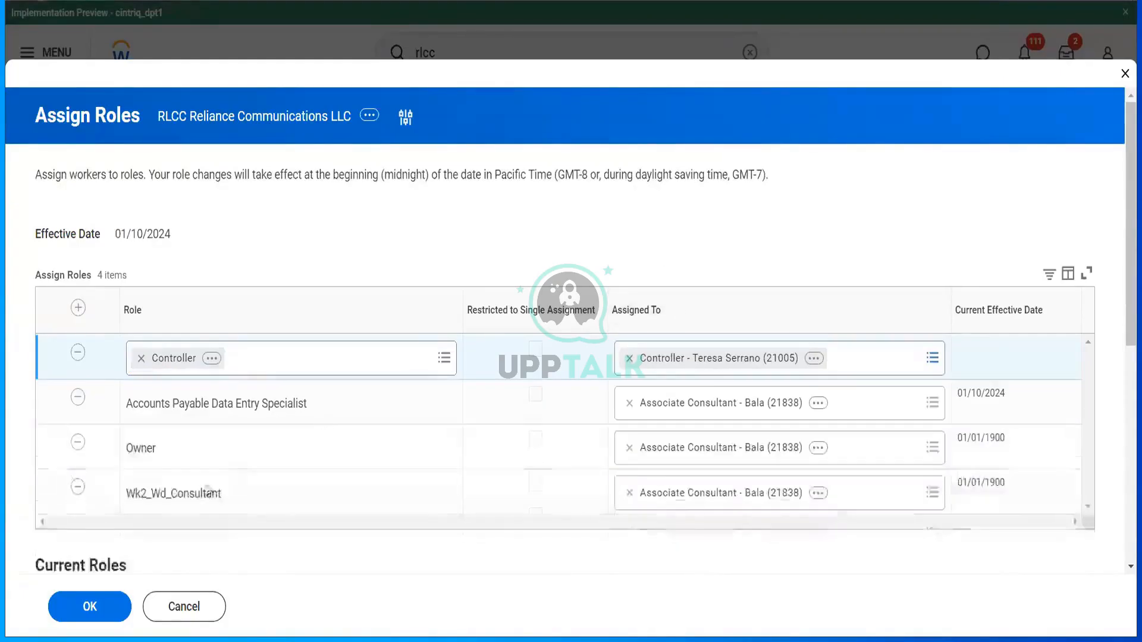
{"action": "left_click", "coordinate": [93, 611]}
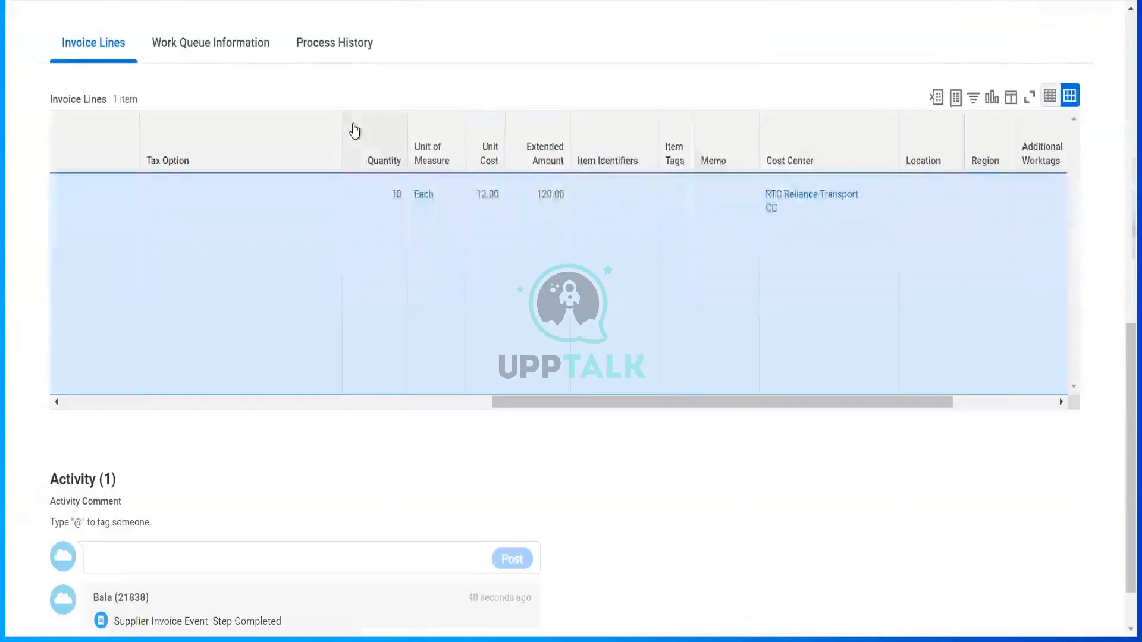
- Reopen supplier invoice 22919 via Change and resubmit it for Cost Center Manager approval
{"action": "scroll", "coordinate": [350, 133], "scroll_direction": "up", "scroll_amount": 10}
{"action": "left_click", "coordinate": [133, 115]}
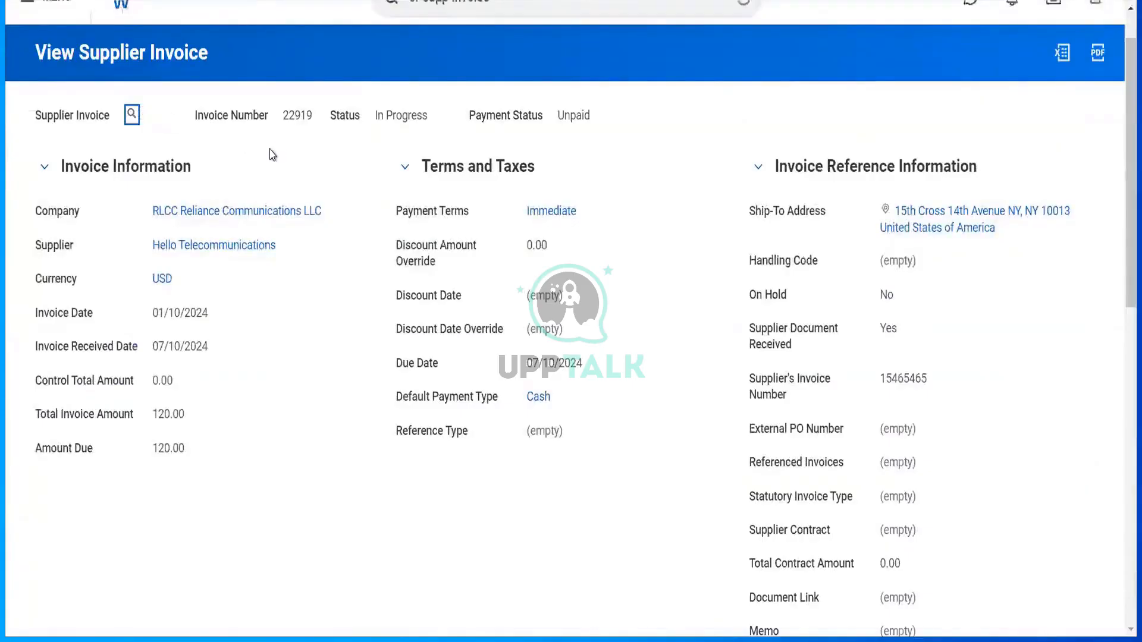
{"action": "scroll", "coordinate": [273, 154], "scroll_direction": "up", "scroll_amount": 1}
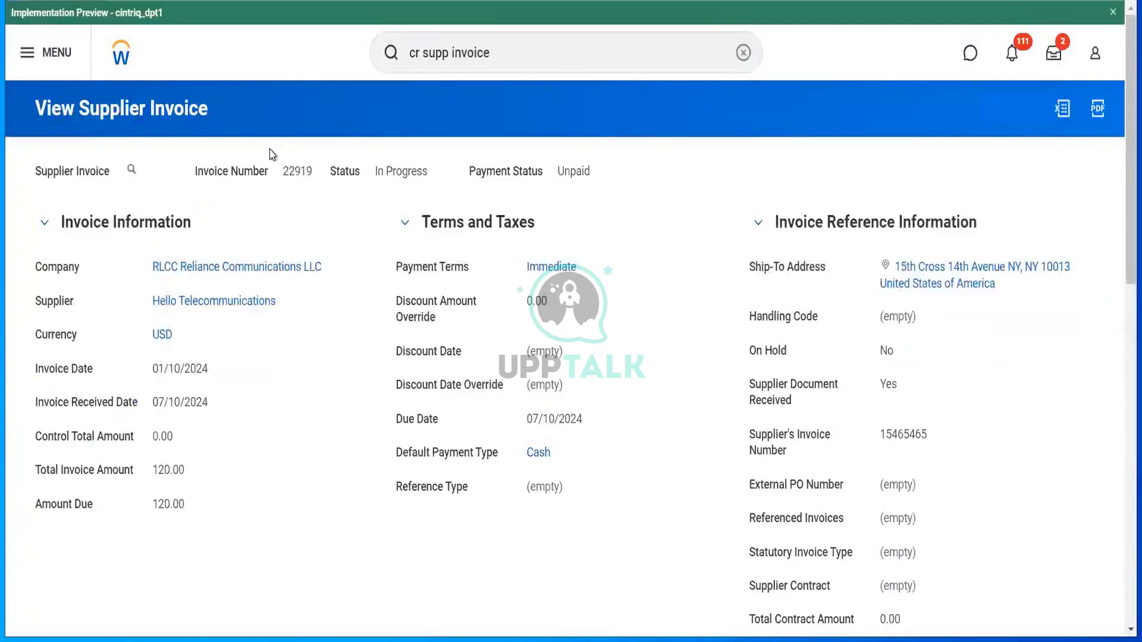
{"action": "left_click", "coordinate": [146, 170]}
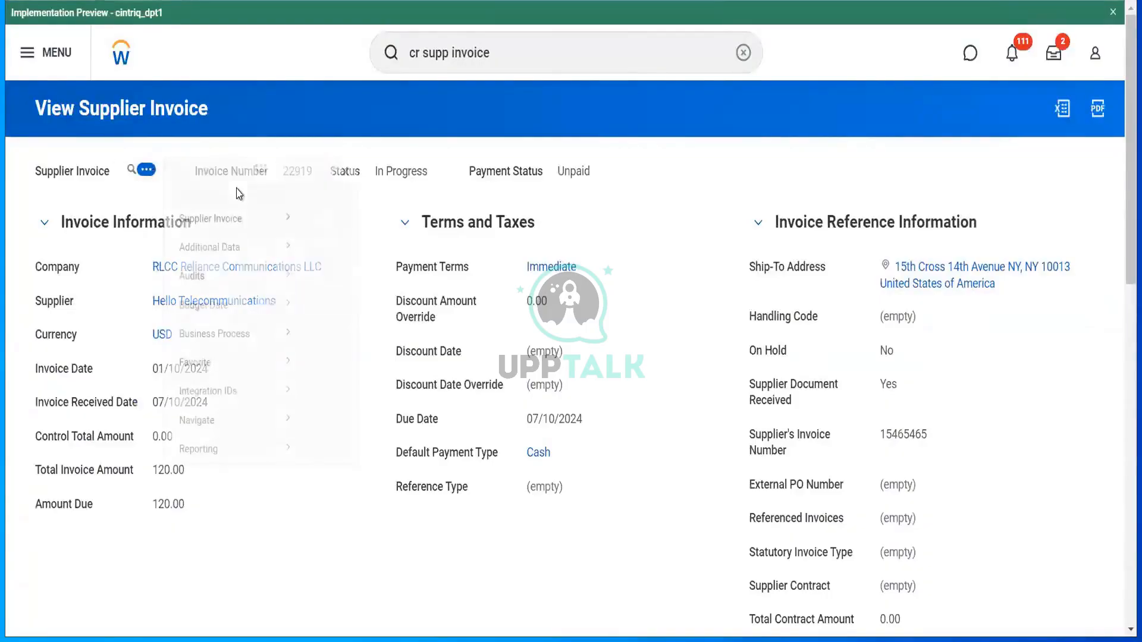
{"action": "mouse_move", "coordinate": [274, 237]}
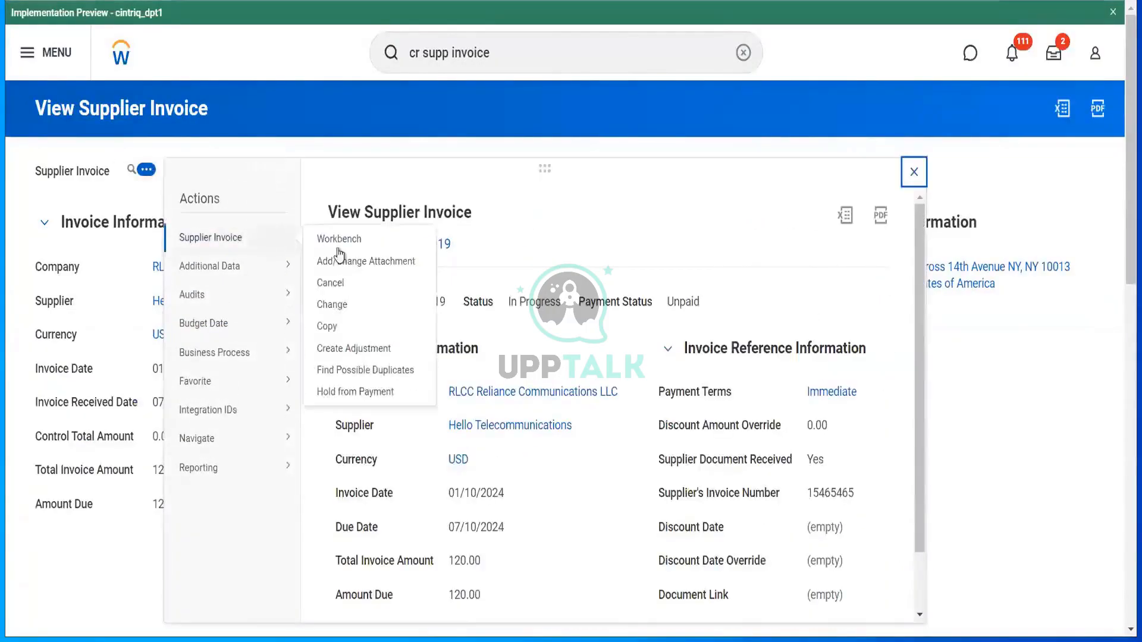
{"action": "left_click", "coordinate": [331, 304]}
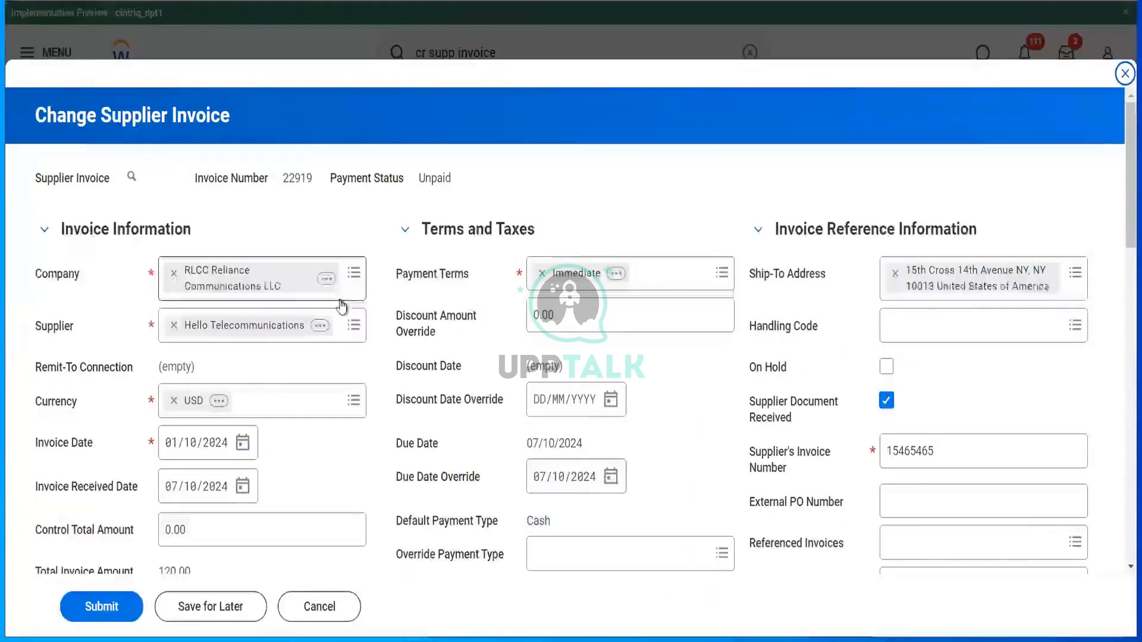
{"action": "left_click", "coordinate": [130, 601]}
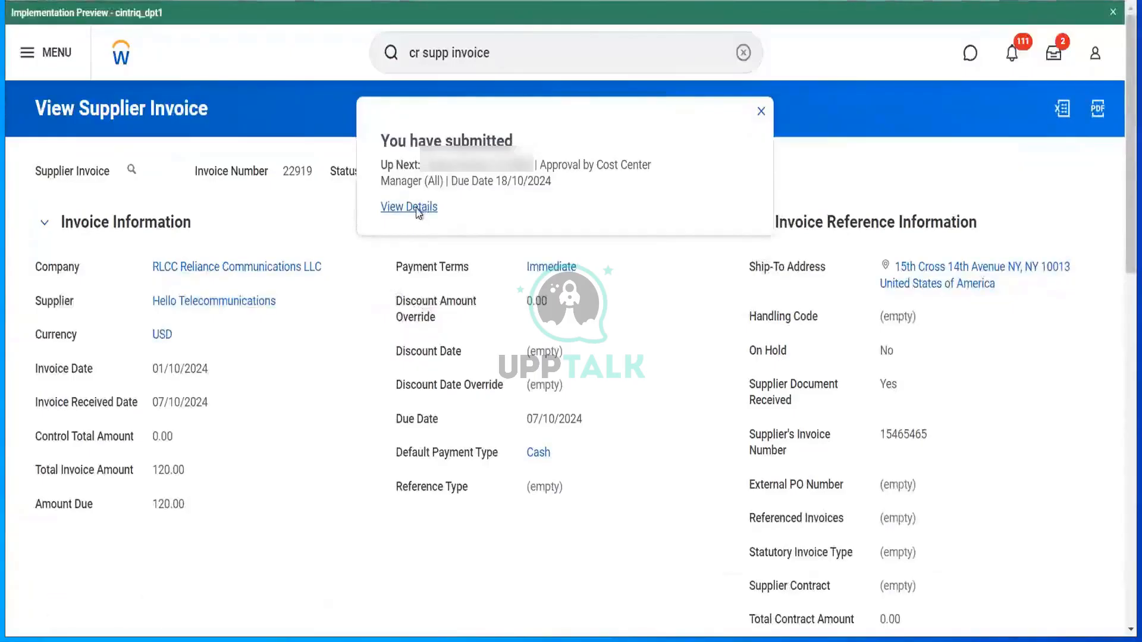
- Open the submission details and show invoice 22919's process history
{"action": "left_click", "coordinate": [418, 208]}
{"action": "left_click", "coordinate": [188, 303]}
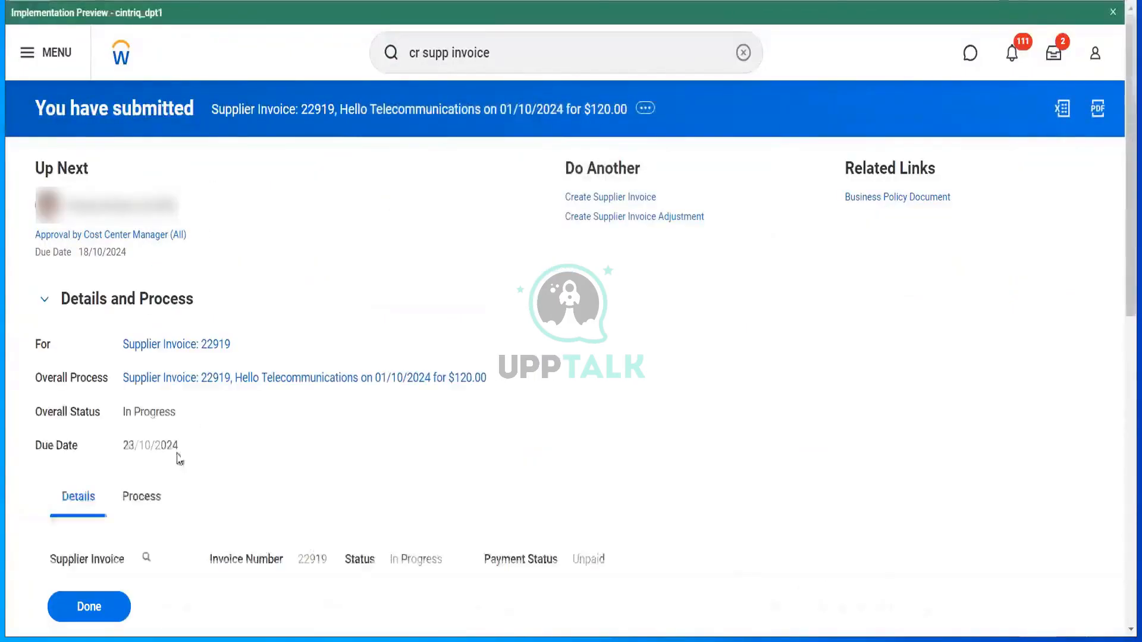
{"action": "left_click", "coordinate": [146, 494]}
- Start a proxy as the Cost Center Manager awaiting approval
{"action": "scroll", "coordinate": [535, 375], "scroll_direction": "down", "scroll_amount": 8}
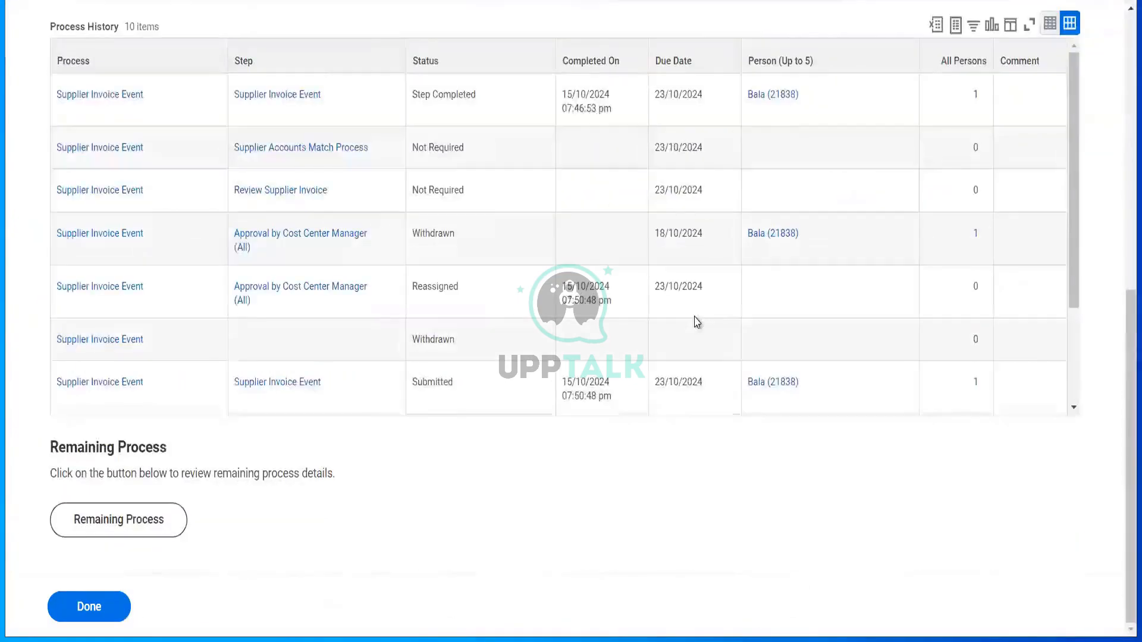
{"action": "scroll", "coordinate": [695, 321], "scroll_direction": "down", "scroll_amount": 3}
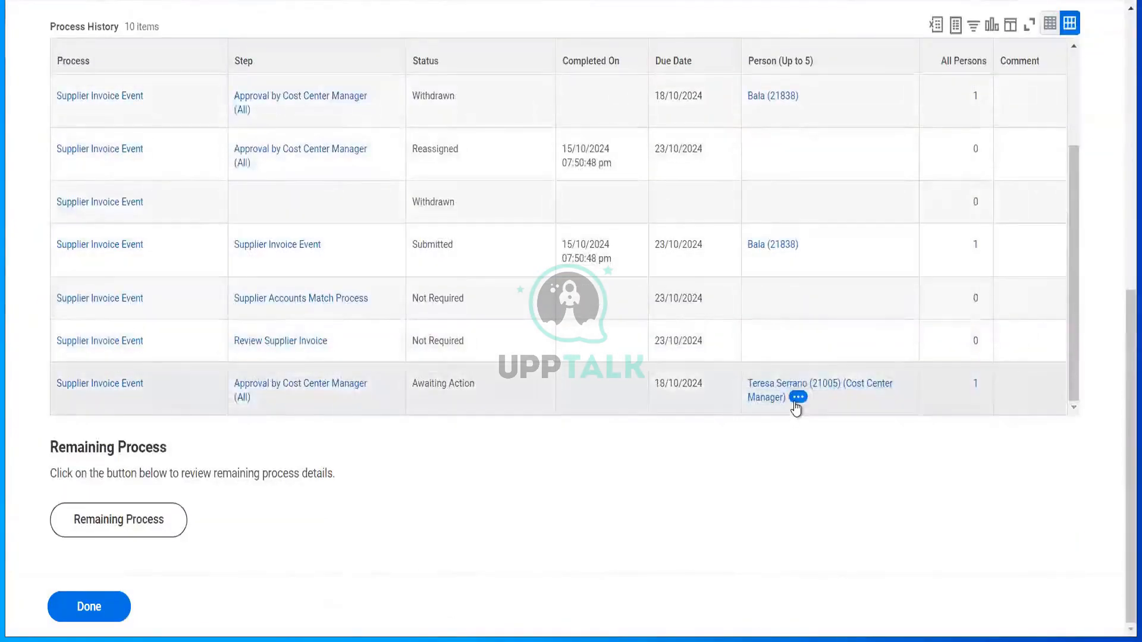
{"action": "left_click", "coordinate": [798, 397]}
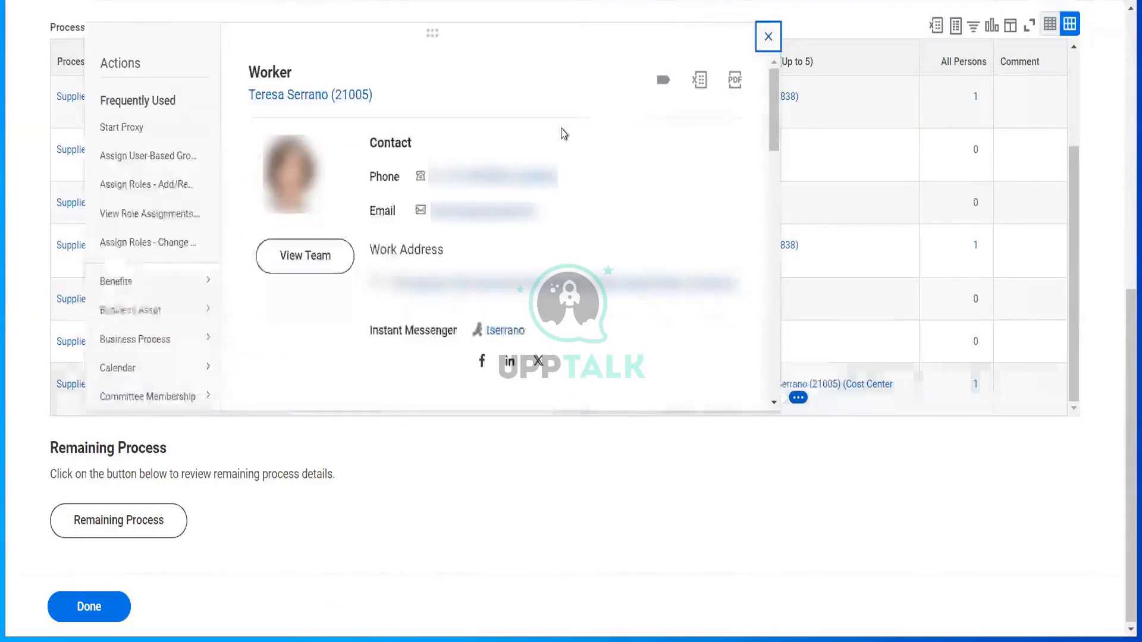
{"action": "left_click", "coordinate": [143, 129]}
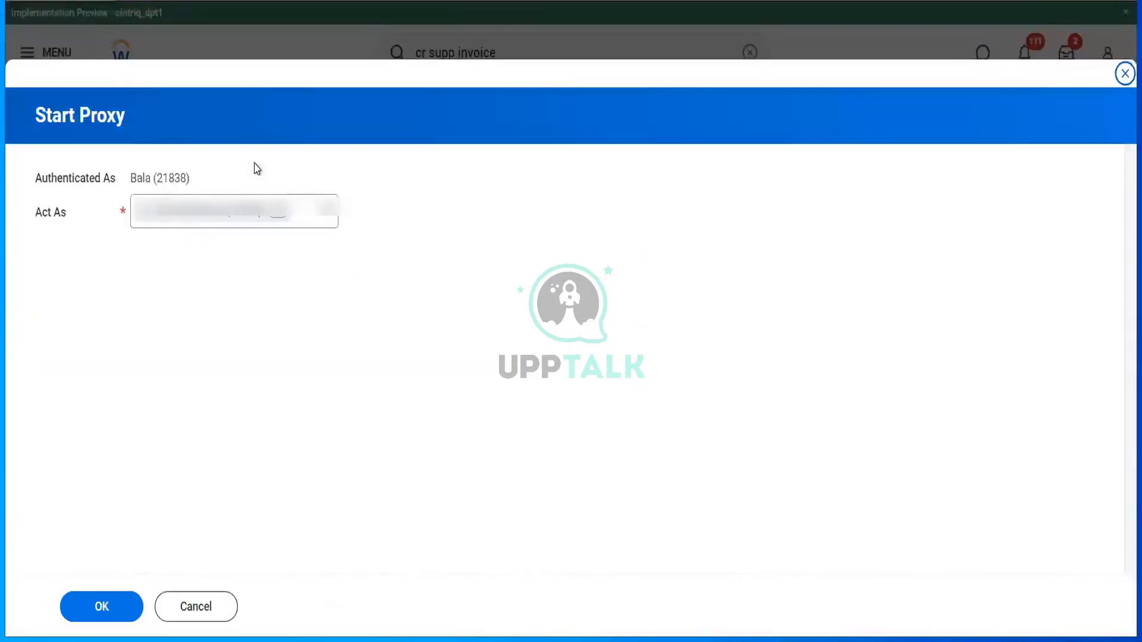
- Start the proxy session, open invoice 22919 from Awaiting Your Action, and approve it
{"action": "left_click", "coordinate": [104, 606]}
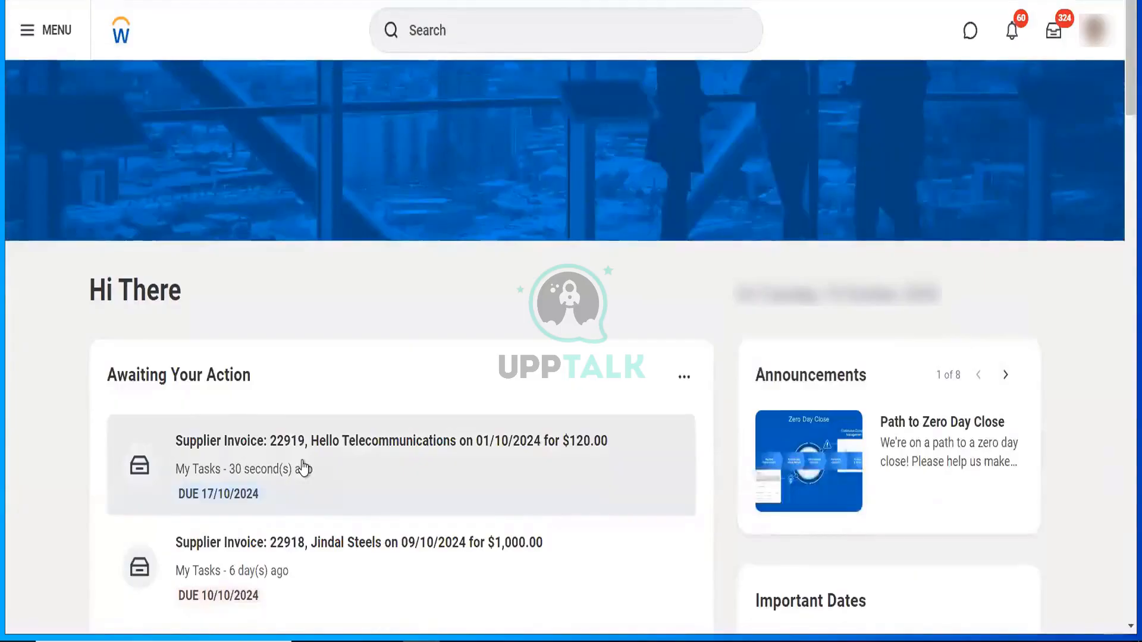
{"action": "left_click", "coordinate": [304, 468]}
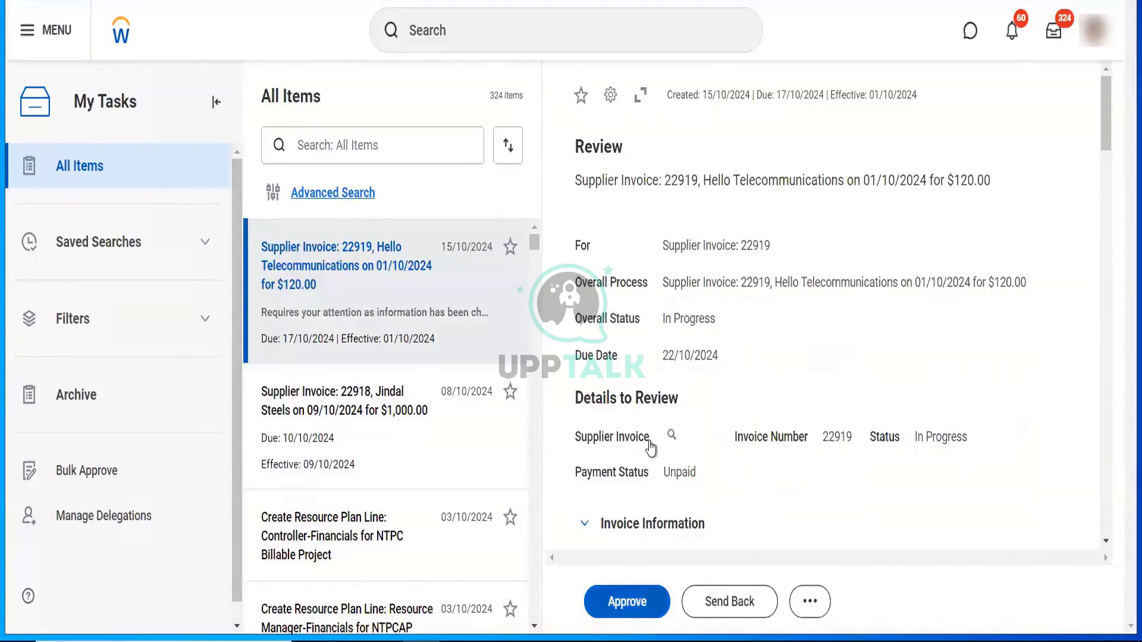
{"action": "left_click", "coordinate": [649, 598]}
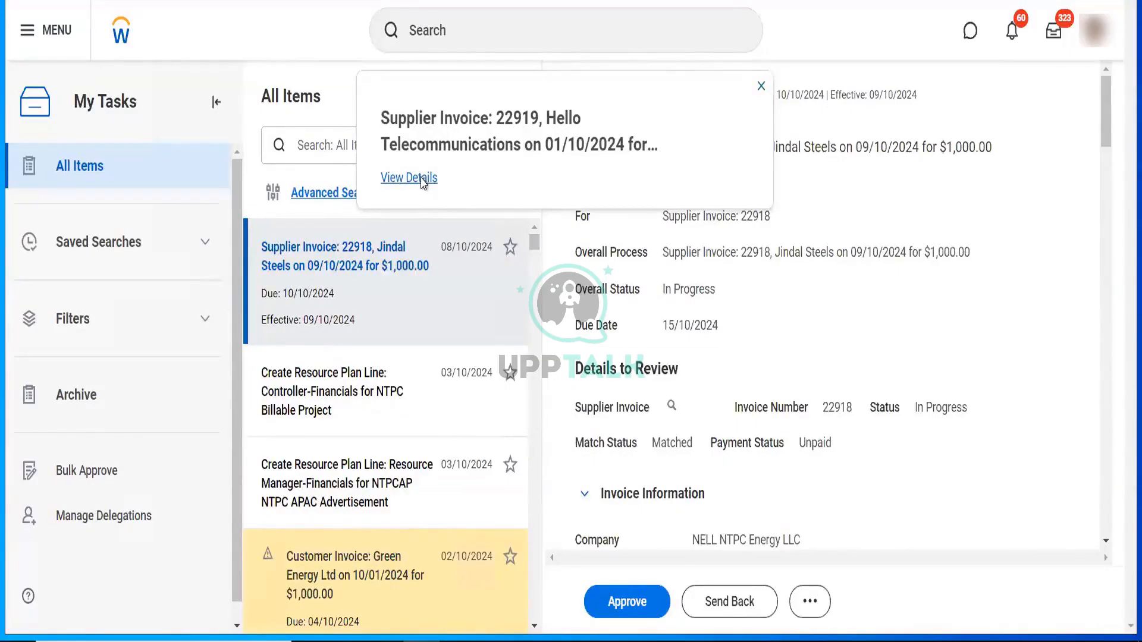
{"action": "left_click", "coordinate": [410, 177]}
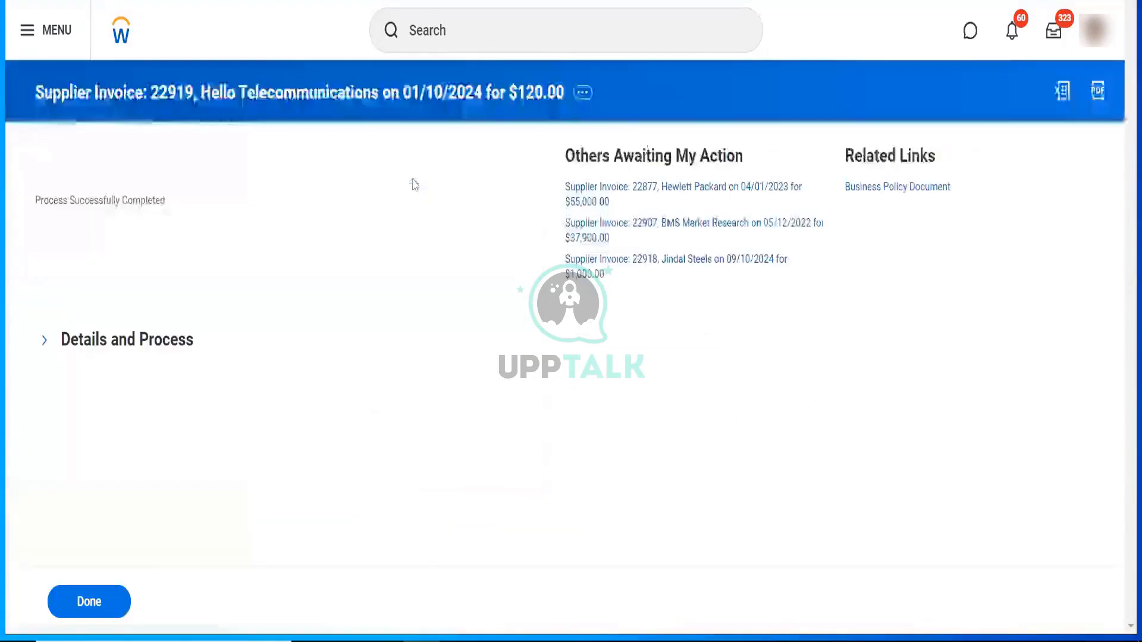
- Open invoice 22919's full details and highlight its number and Approved status, Unpaid 120.00
{"action": "left_click", "coordinate": [139, 351]}
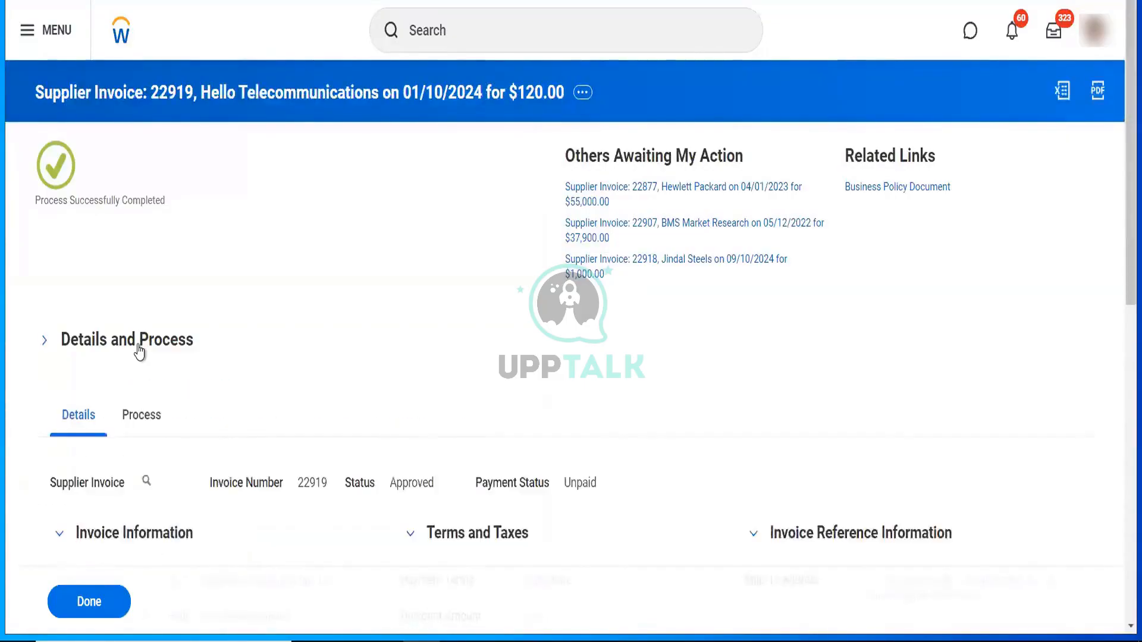
{"action": "mouse_move", "coordinate": [147, 482]}
{"action": "left_click", "coordinate": [147, 482]}
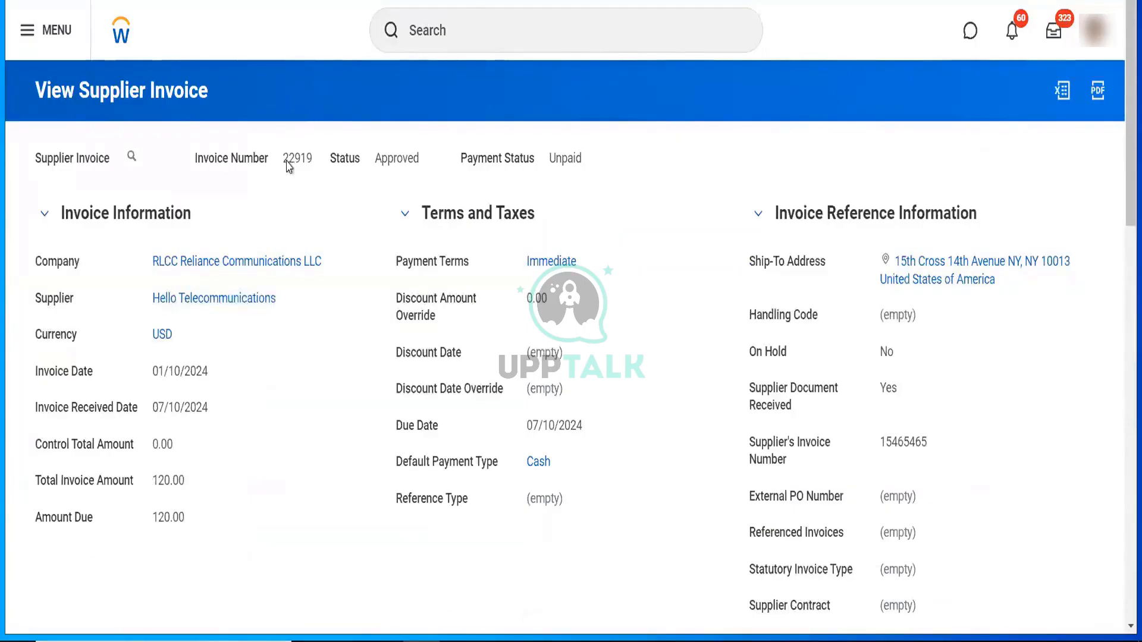
{"action": "left_click_drag", "start_coordinate": [288, 159], "coordinate": [318, 164]}
{"action": "left_click_drag", "start_coordinate": [413, 159], "coordinate": [377, 167]}
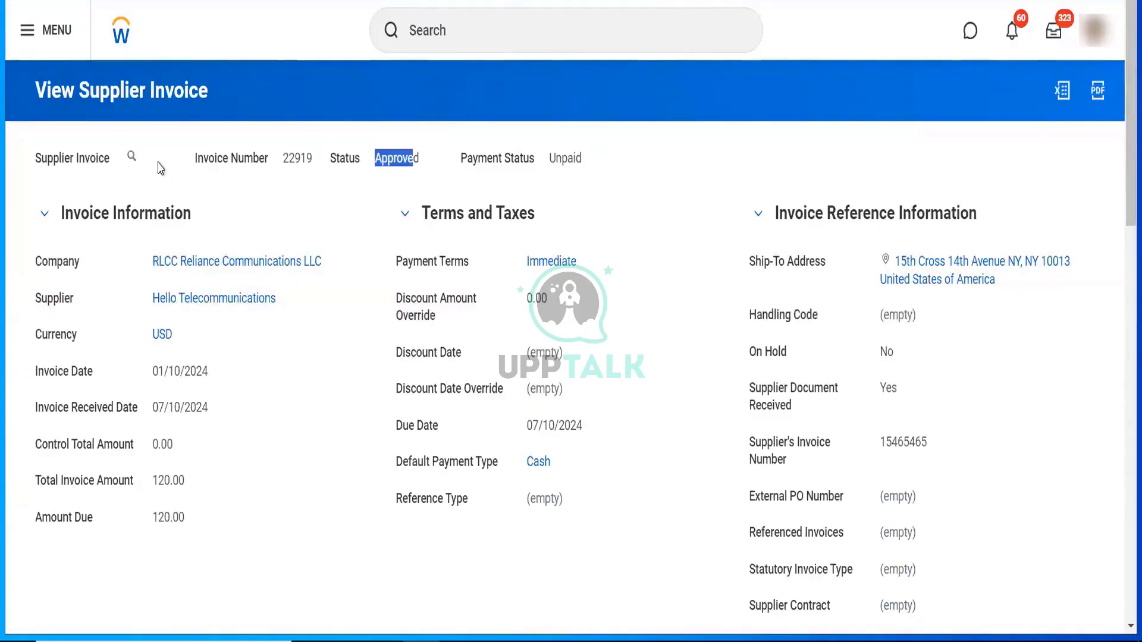
{"action": "mouse_move", "coordinate": [153, 160]}
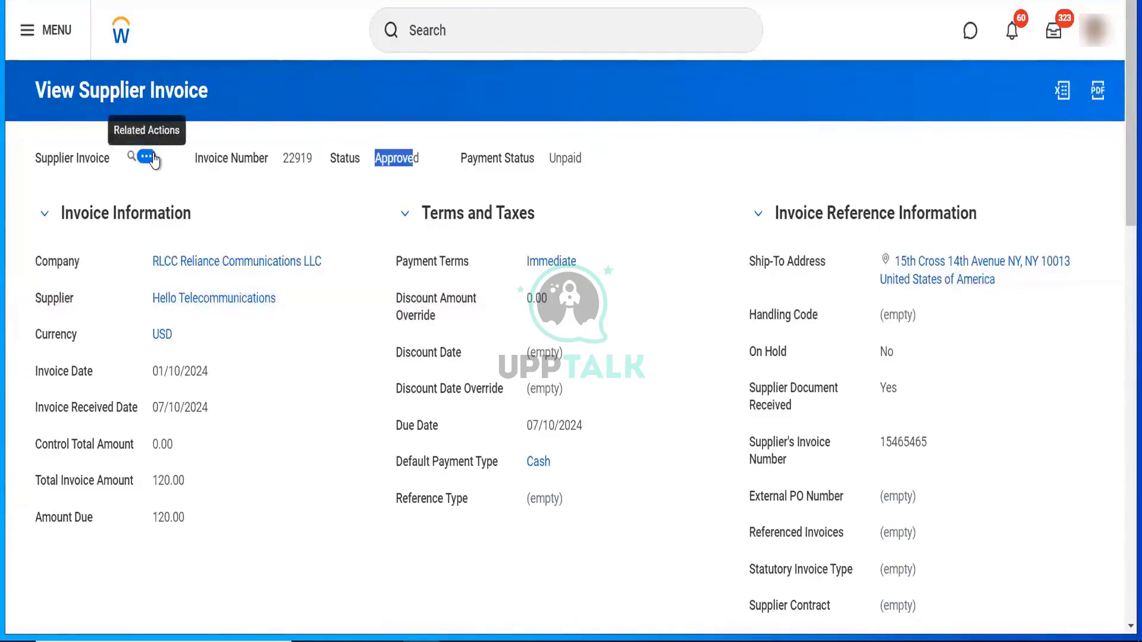
- View invoice 22919's journal: 120.00 debited to 7900 Other Expenses, credited to 2000 Accounts Payable
{"action": "left_click", "coordinate": [147, 157]}
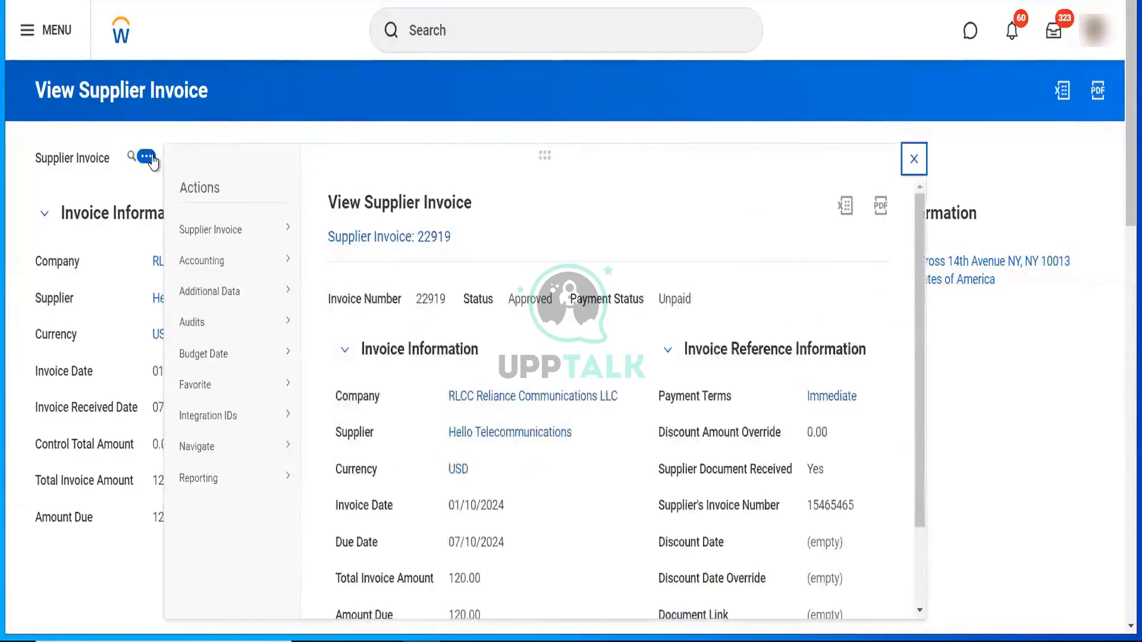
{"action": "mouse_move", "coordinate": [260, 271]}
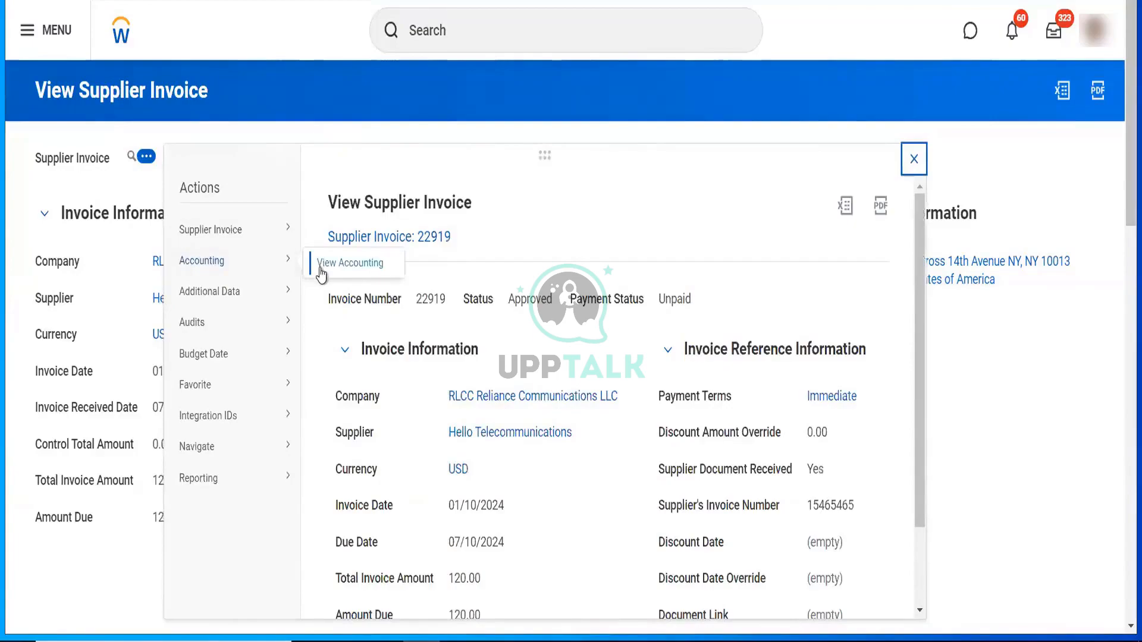
{"action": "left_click", "coordinate": [350, 263]}
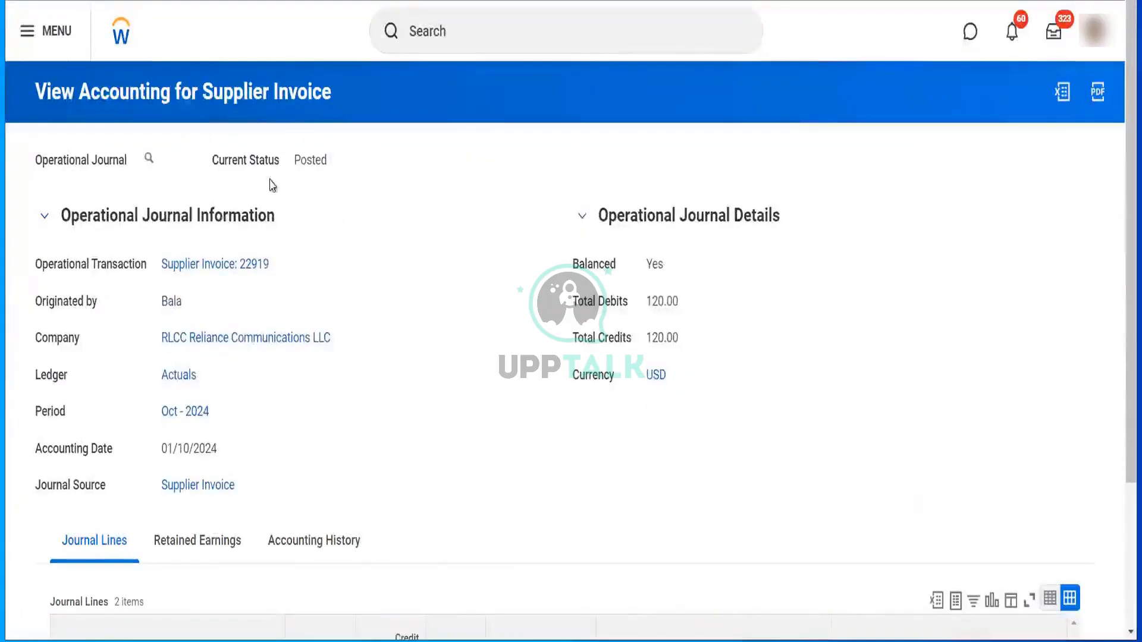
{"action": "mouse_move", "coordinate": [337, 165]}
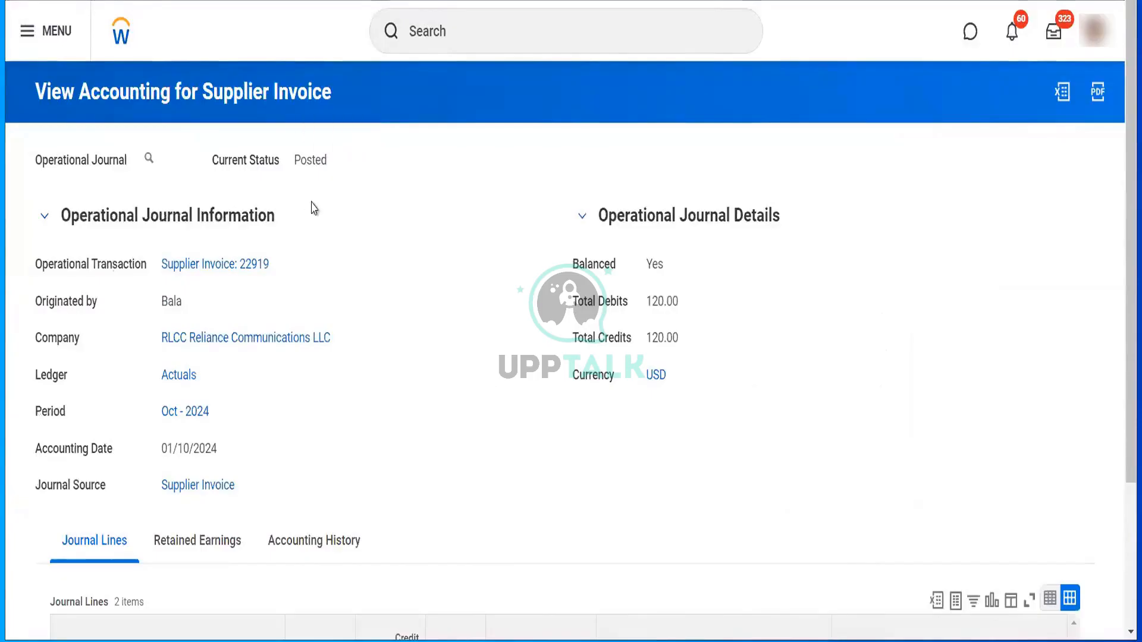
{"action": "scroll", "coordinate": [314, 208], "scroll_direction": "down", "scroll_amount": 3}
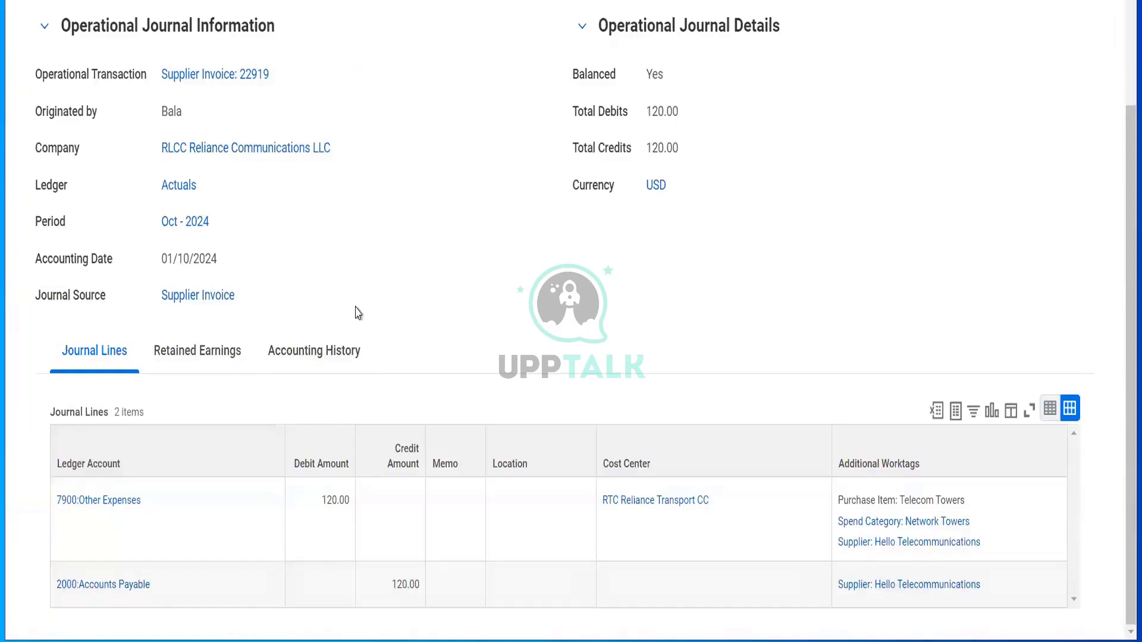
{"action": "scroll", "coordinate": [510, 186], "scroll_direction": "up", "scroll_amount": 3}
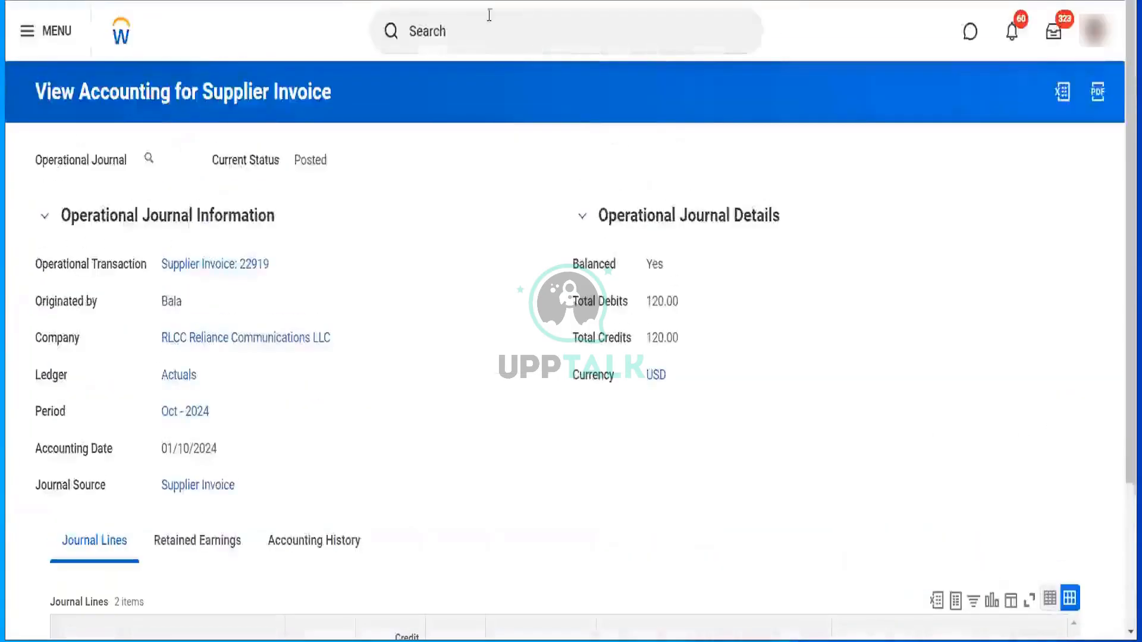
{"action": "left_click", "coordinate": [483, 39]}
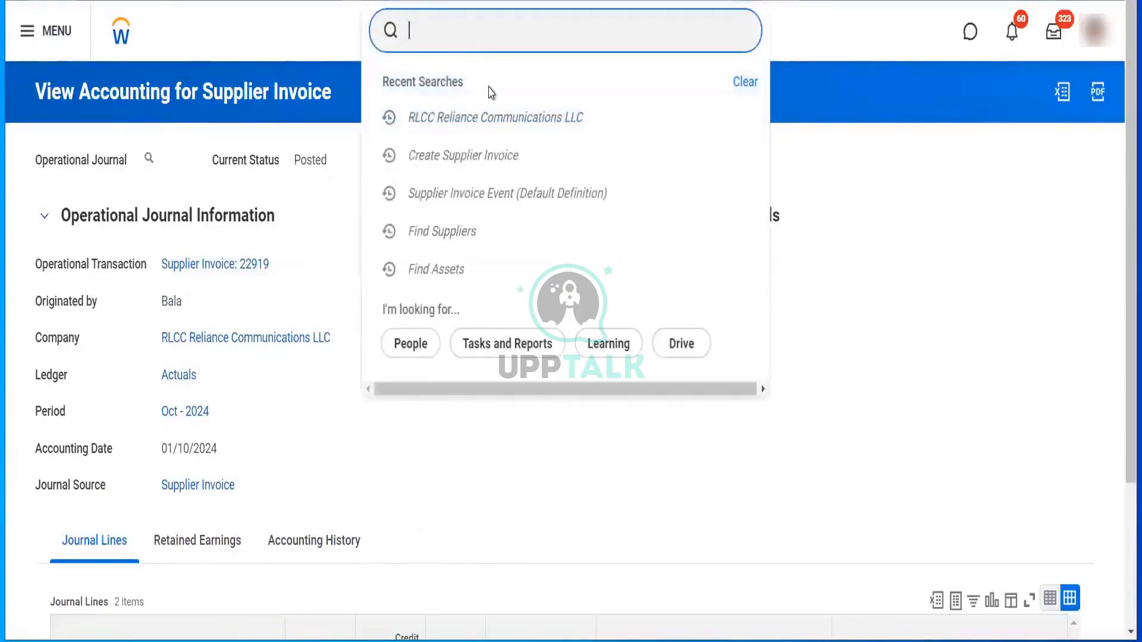
- Run View Account Posting Rule Set for the Standard Corporate Account Posting Rule
{"action": "type", "text": "view a"}
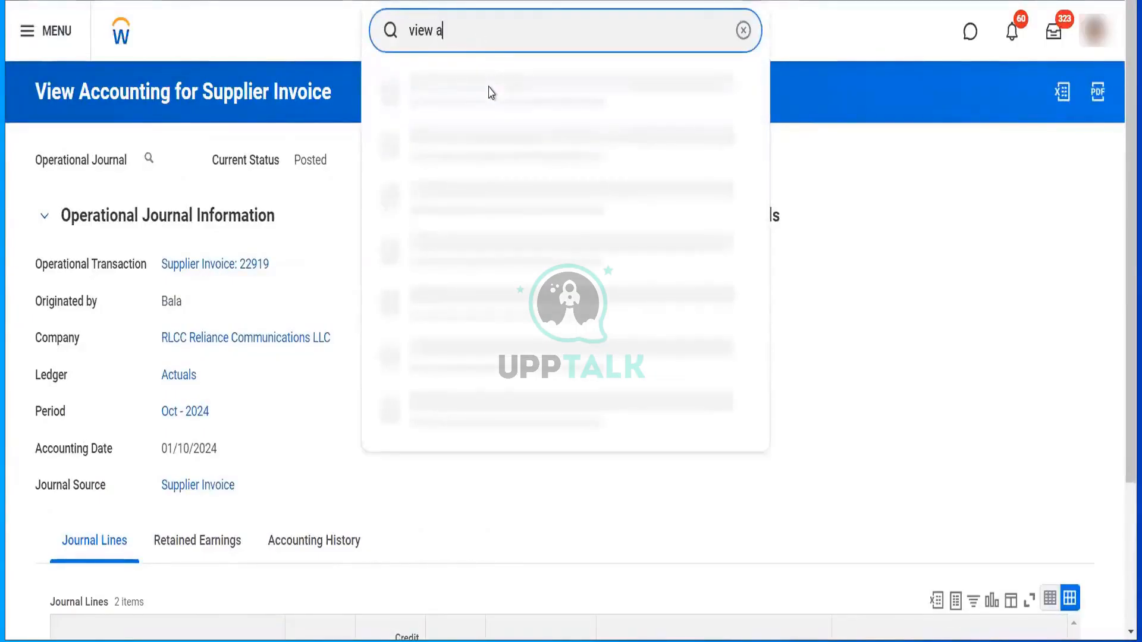
{"action": "type", "text": "cc post"}
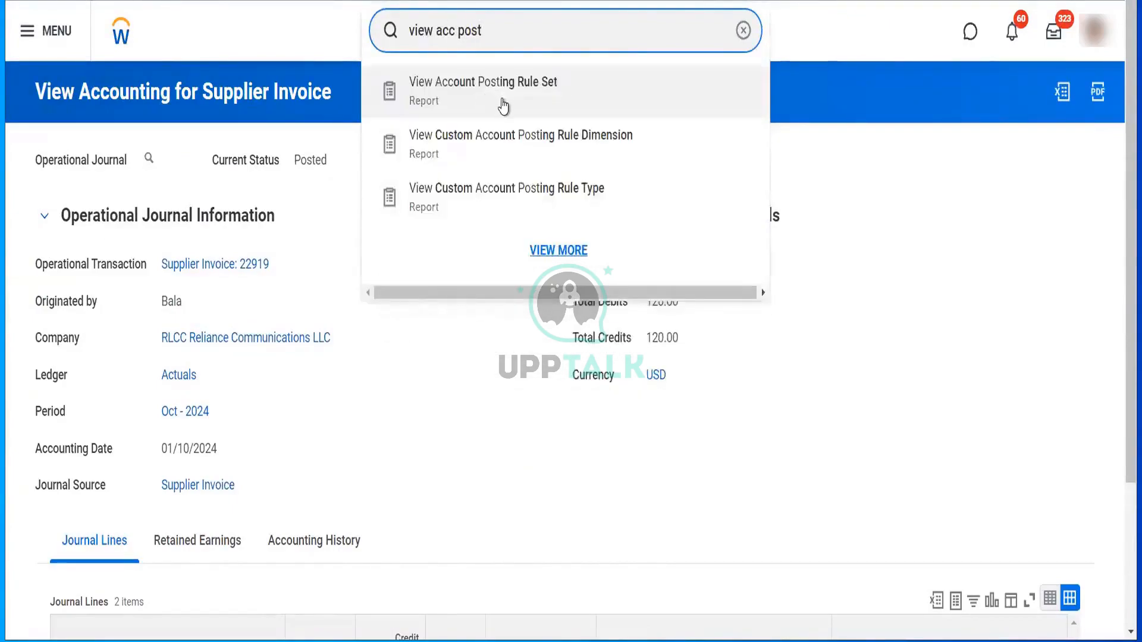
{"action": "left_click", "coordinate": [502, 105]}
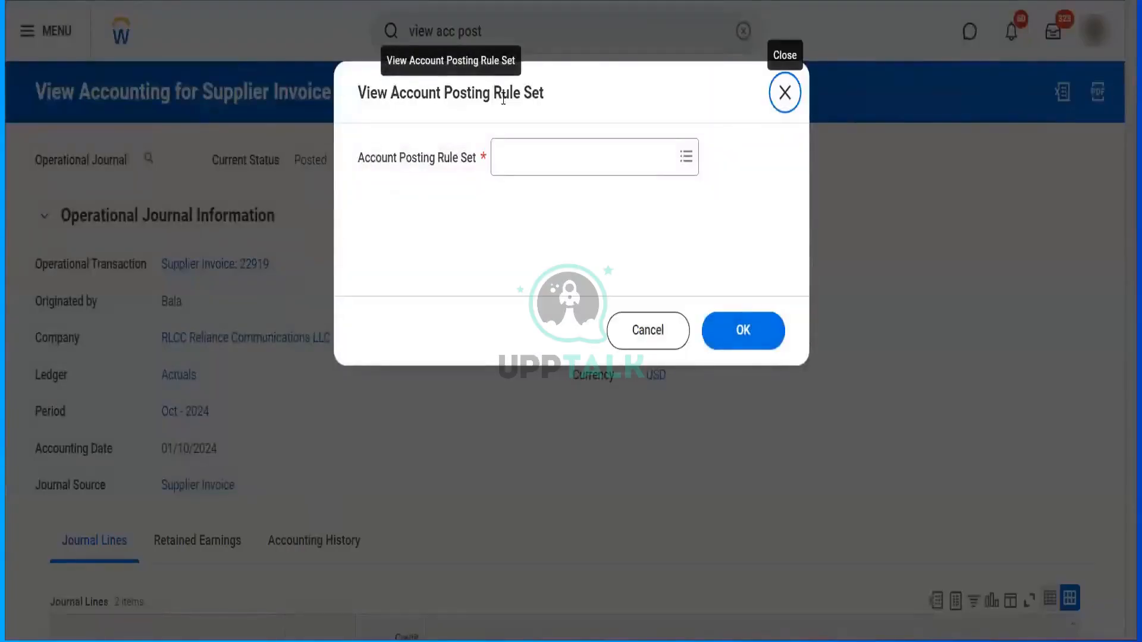
{"action": "left_click", "coordinate": [540, 164]}
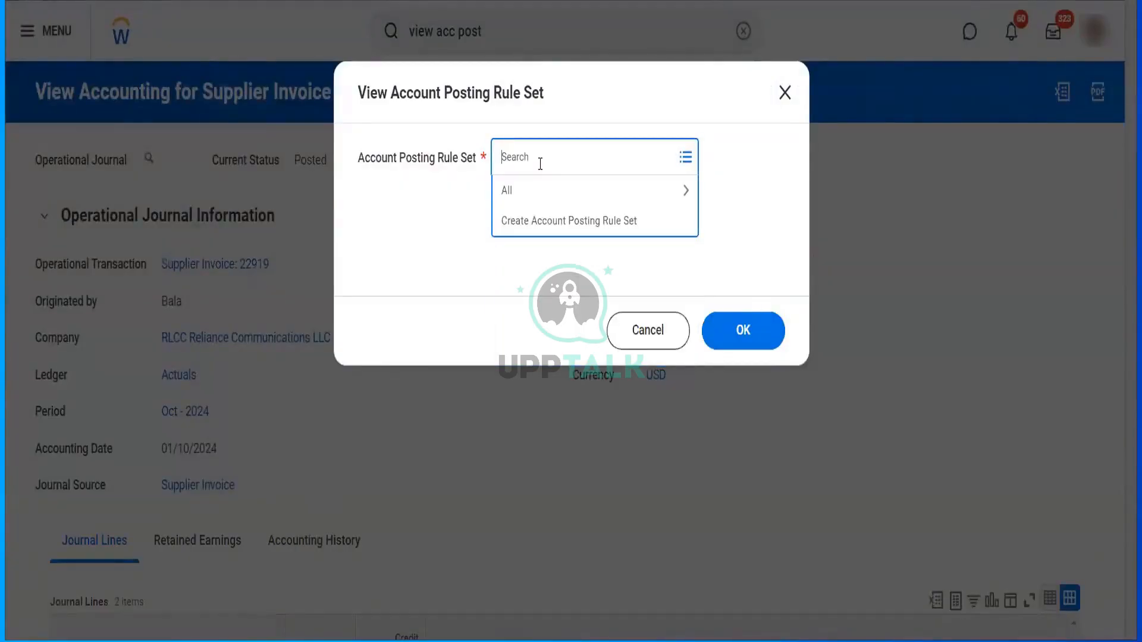
{"action": "type", "text": "standard"}
{"action": "key", "text": "Return"}
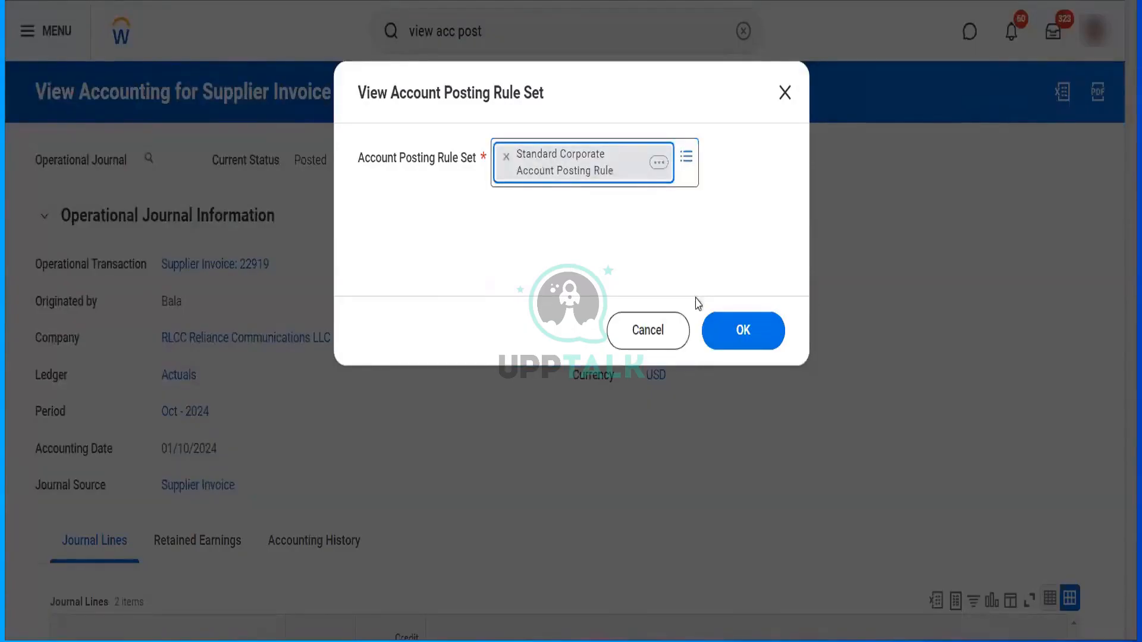
{"action": "left_click", "coordinate": [721, 331]}
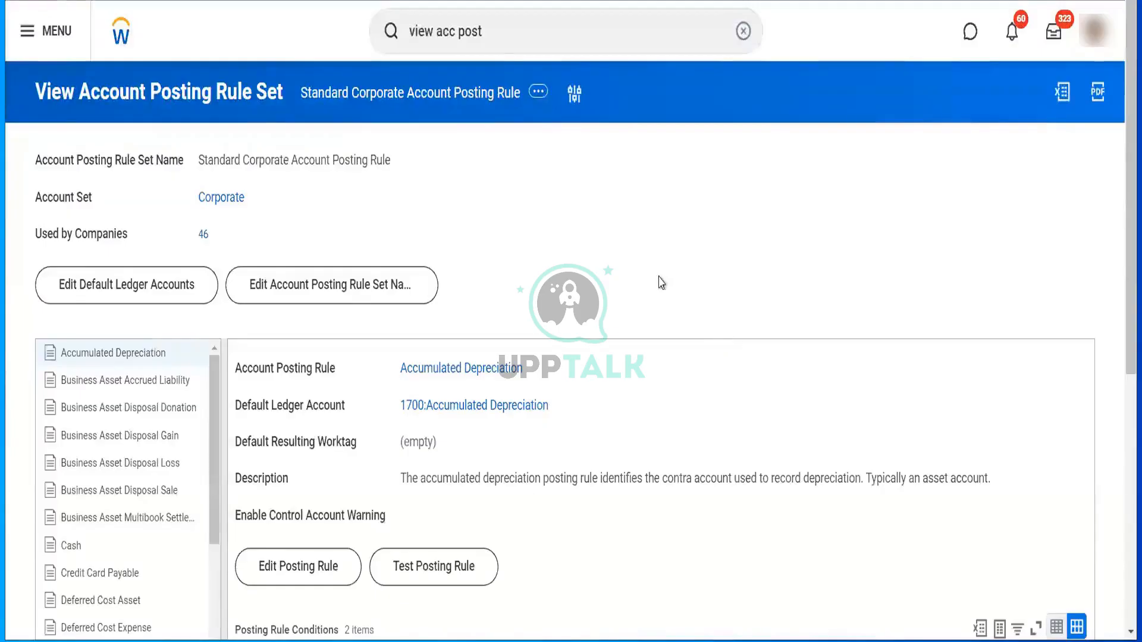
- Display the Spend posting rule, defaulting to 7900:Other Expenses, and review its 36 conditions
{"action": "scroll", "coordinate": [237, 444], "scroll_direction": "down", "scroll_amount": 5}
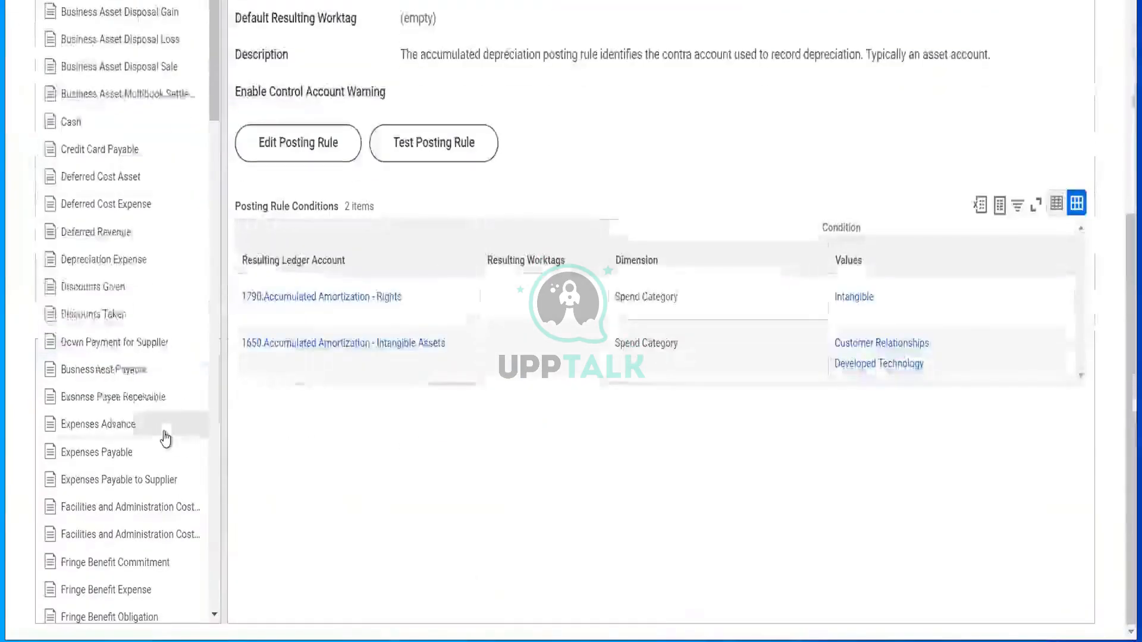
{"action": "scroll", "coordinate": [166, 439], "scroll_direction": "down", "scroll_amount": 8}
{"action": "scroll", "coordinate": [165, 438], "scroll_direction": "down", "scroll_amount": 8}
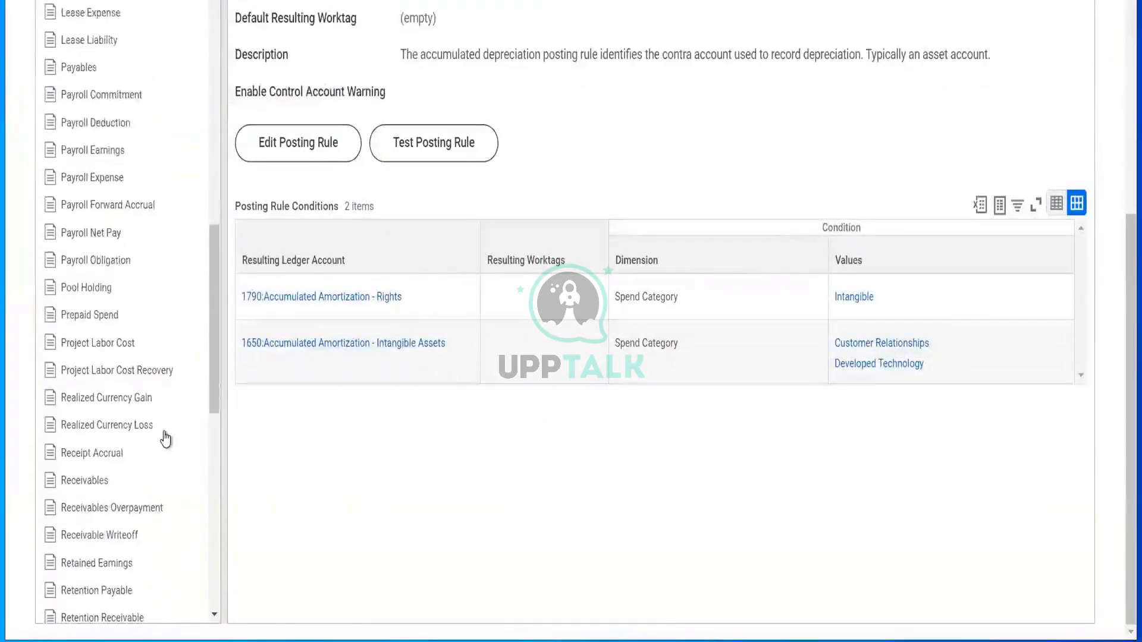
{"action": "scroll", "coordinate": [133, 387], "scroll_direction": "down", "scroll_amount": 2}
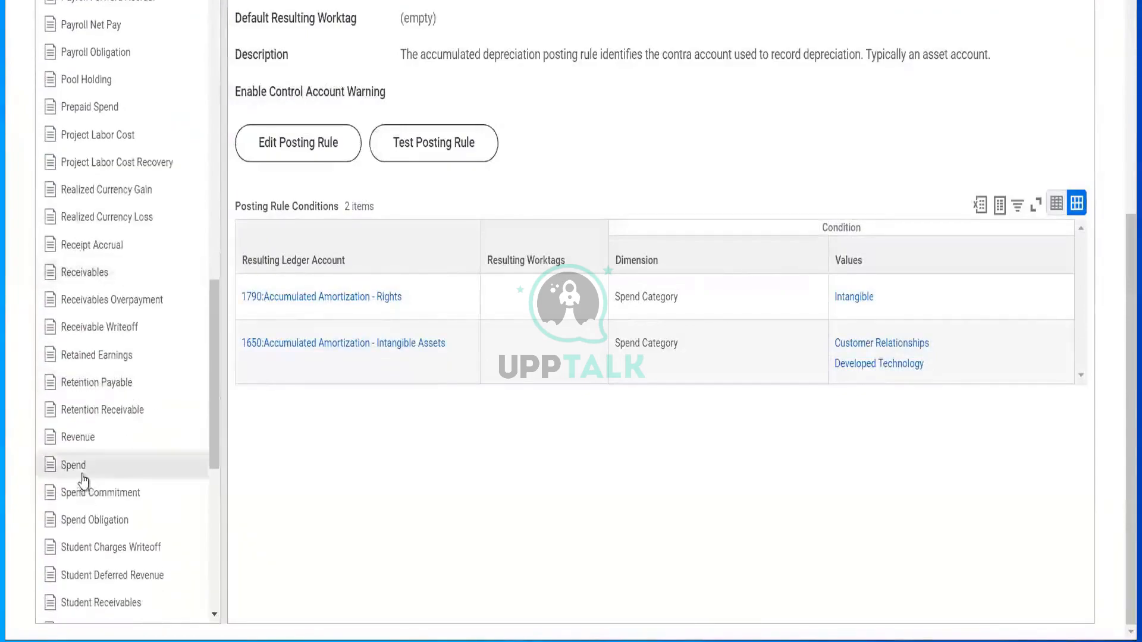
{"action": "left_click", "coordinate": [82, 466]}
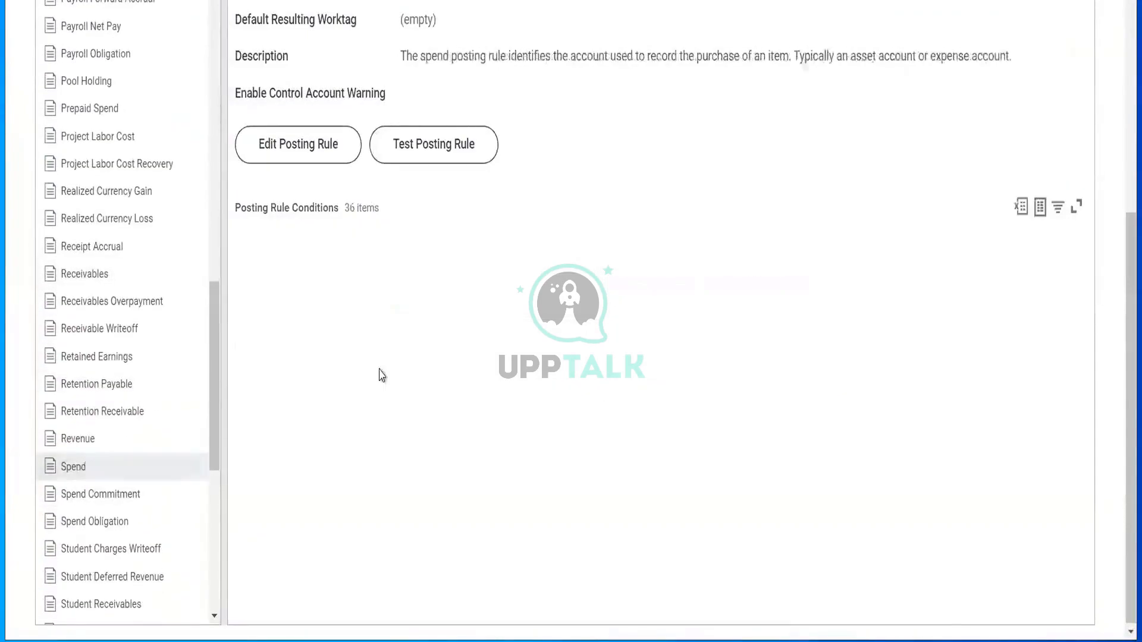
{"action": "scroll", "coordinate": [431, 110], "scroll_direction": "up", "scroll_amount": 2}
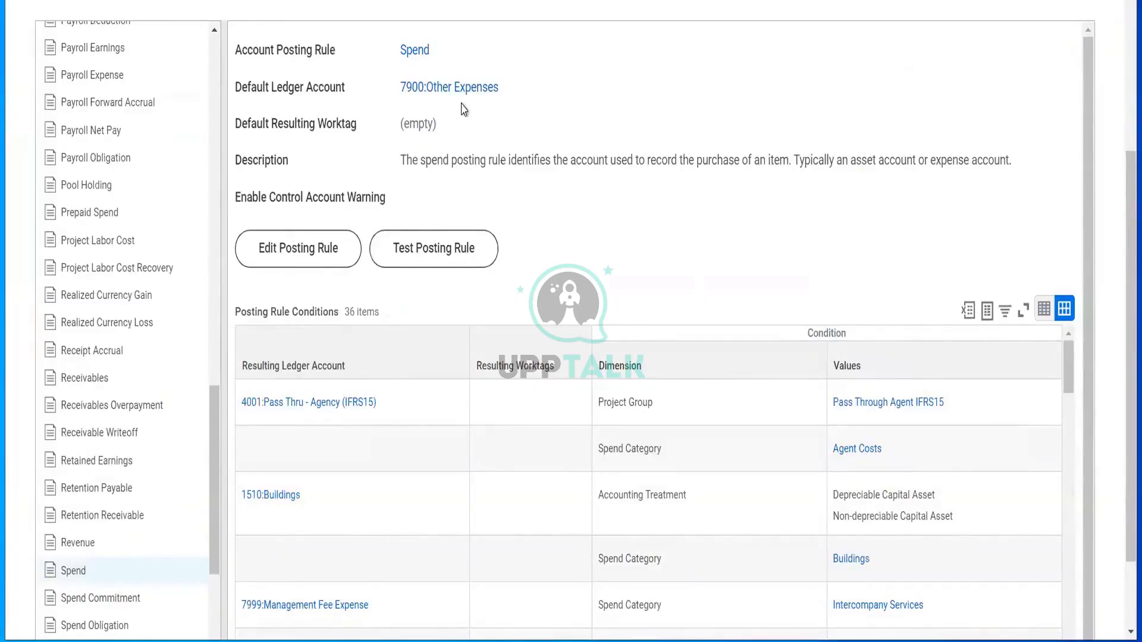
{"action": "scroll", "coordinate": [479, 29], "scroll_direction": "up", "scroll_amount": 5}
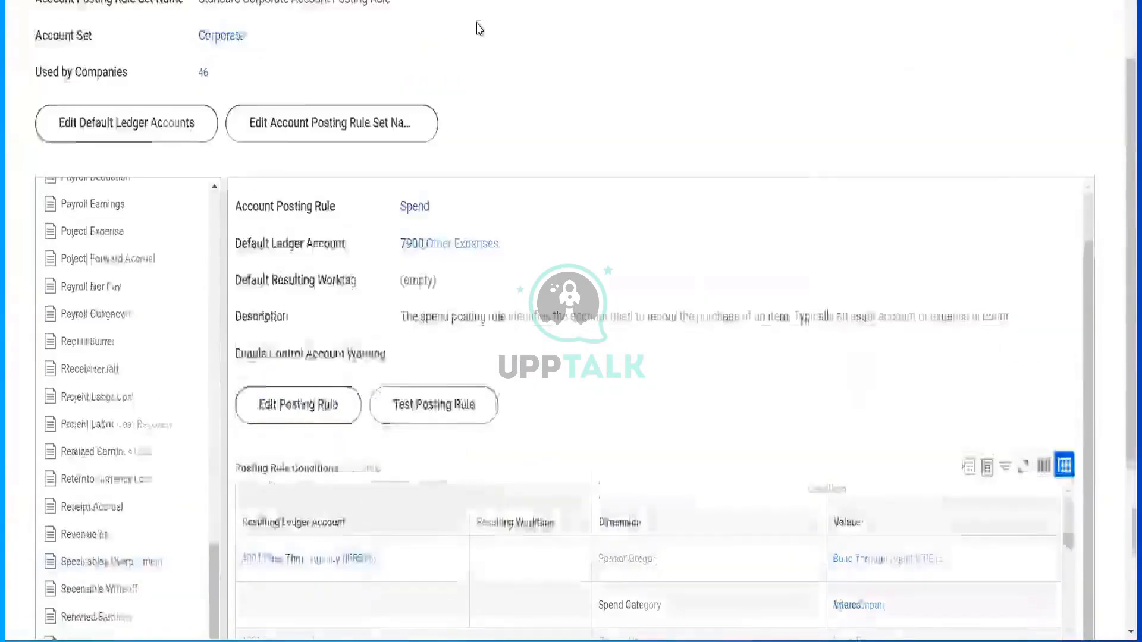
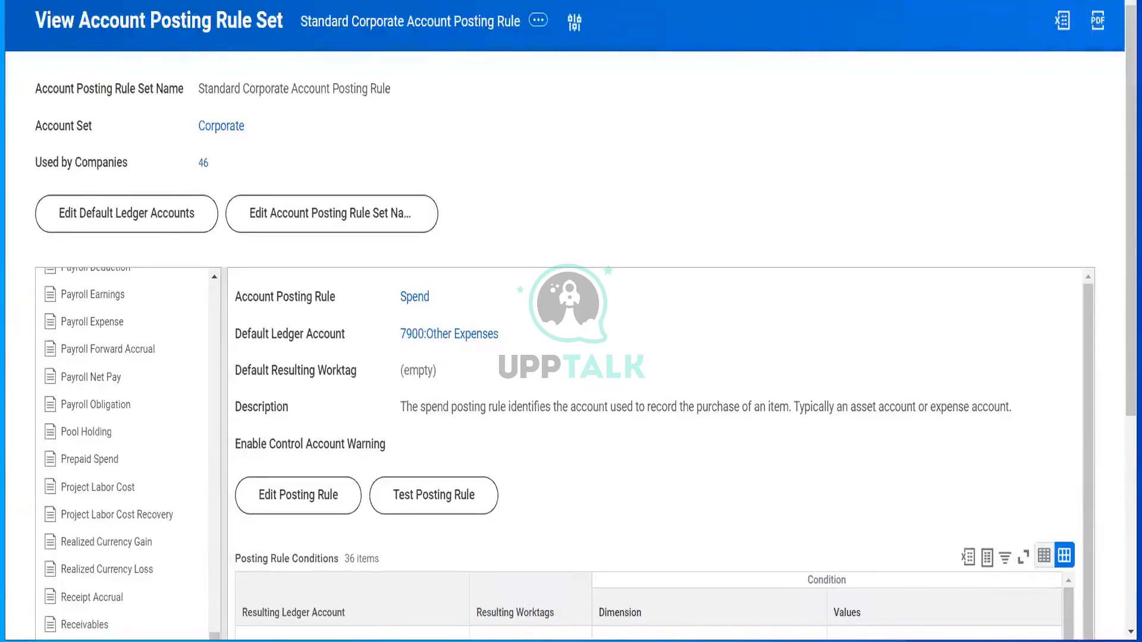
- Run Find Supplier Invoices filtered to company RLCC Reliance Communications LLC
{"action": "left_click", "coordinate": [565, 1]}
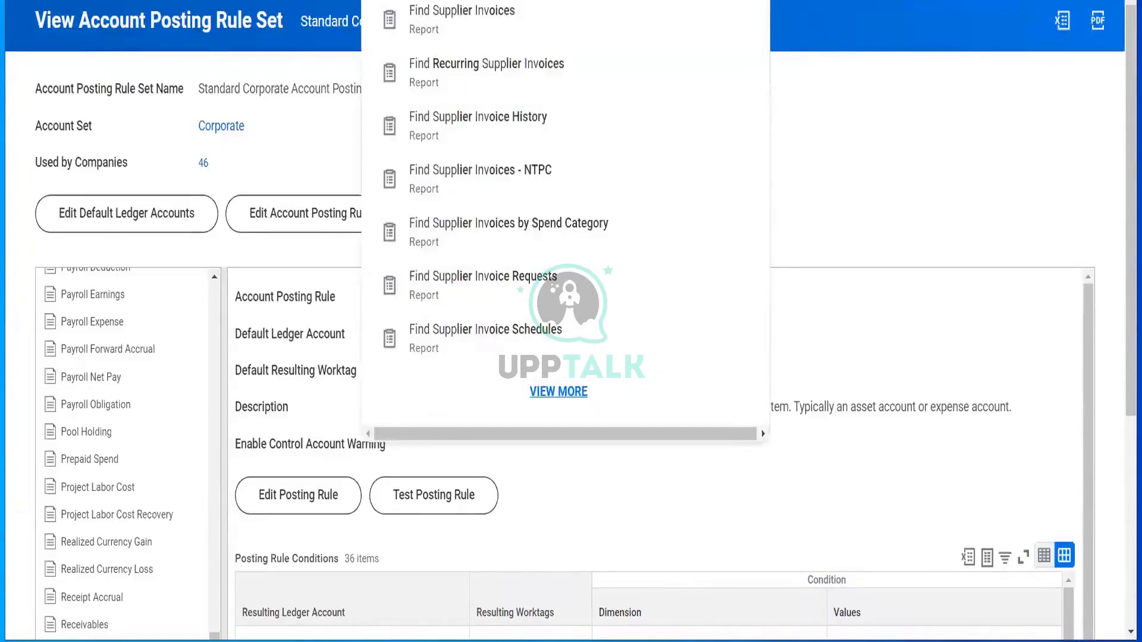
{"action": "left_click", "coordinate": [452, 33]}
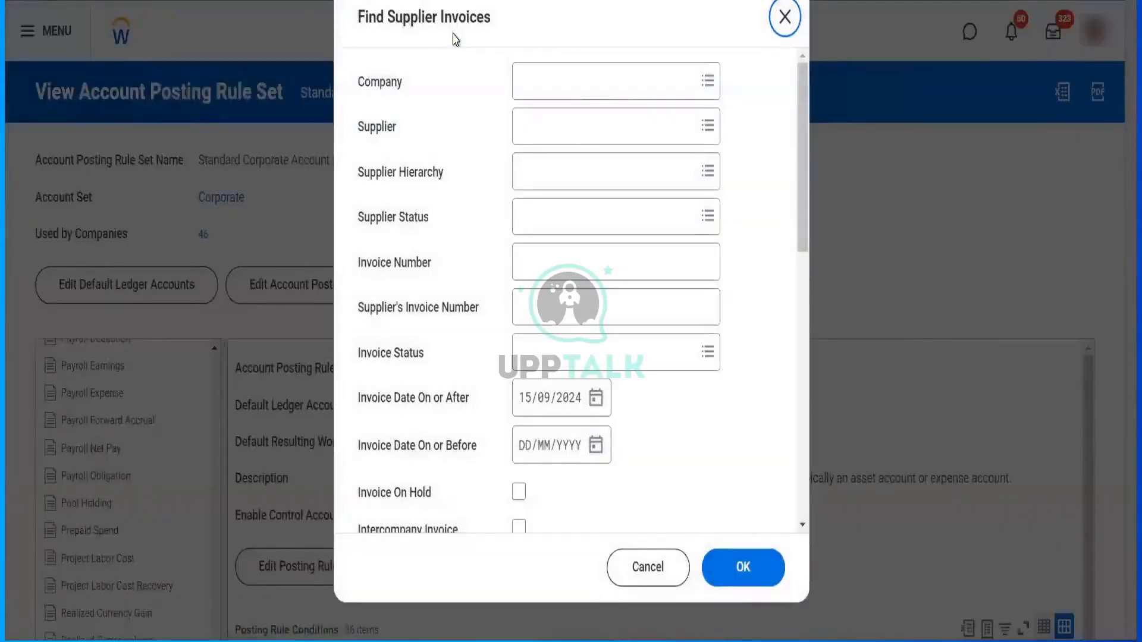
{"action": "left_click", "coordinate": [590, 94]}
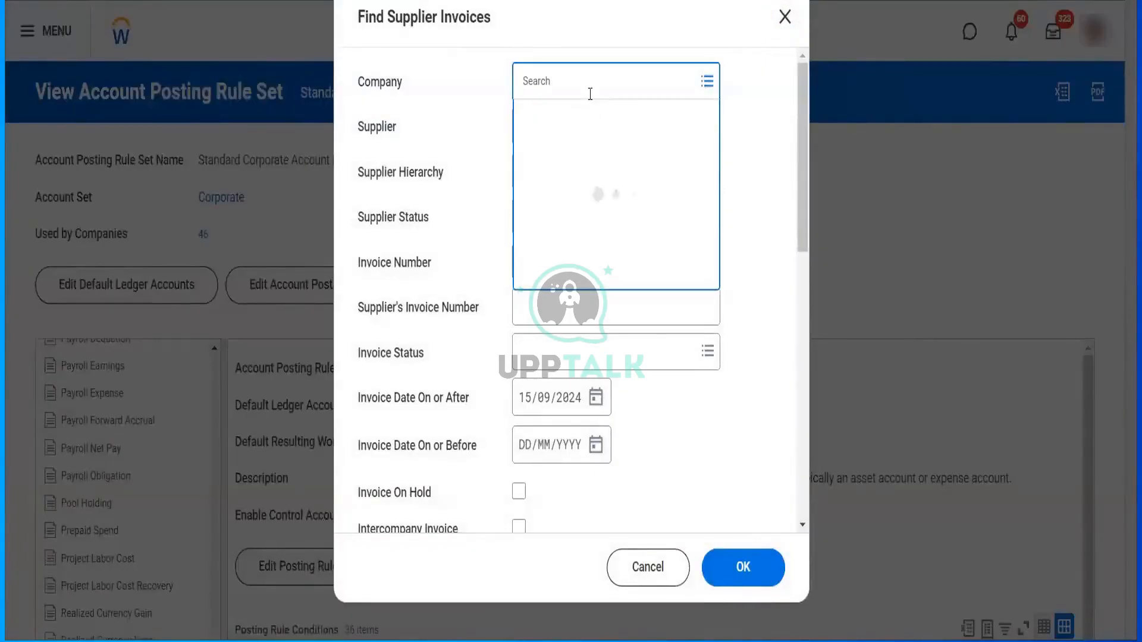
{"action": "type", "text": "rlcc"}
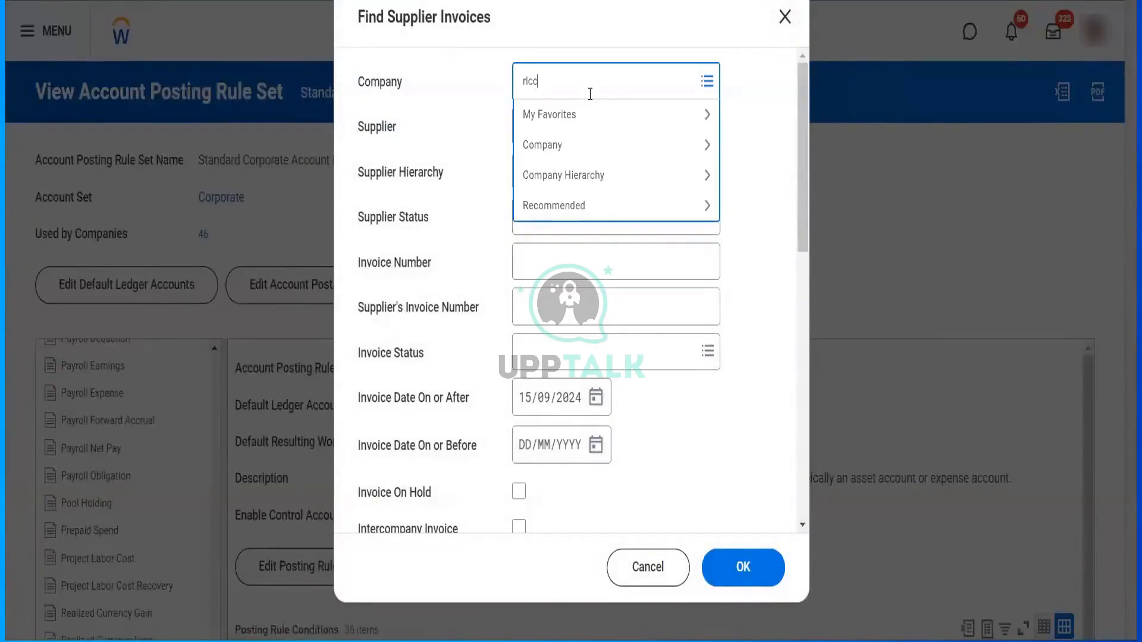
{"action": "key", "text": "Return"}
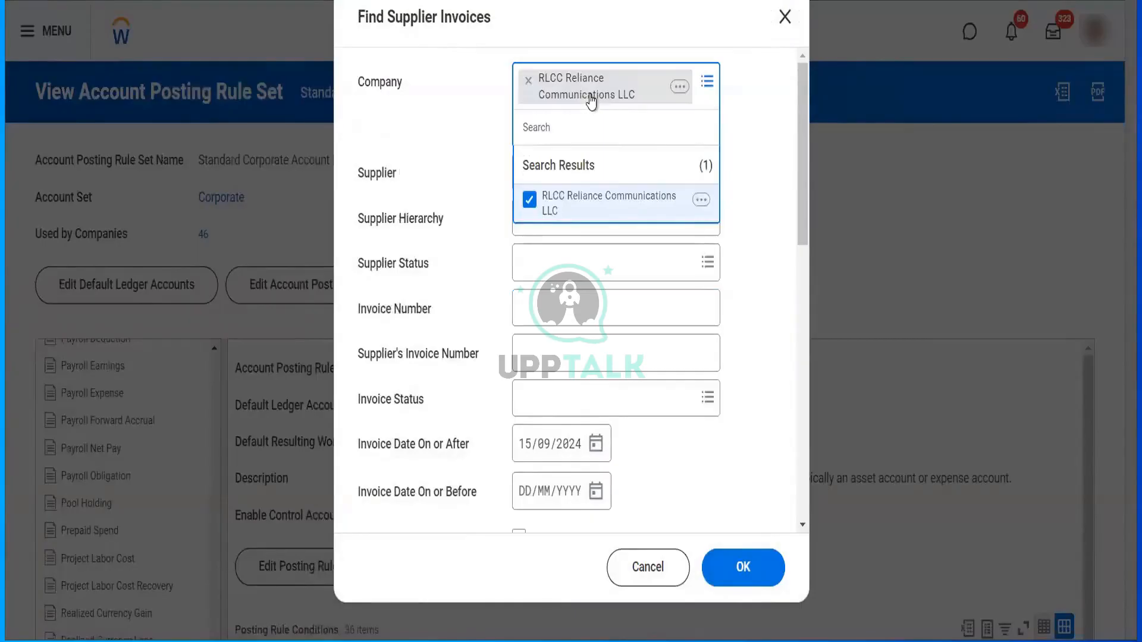
{"action": "left_click", "coordinate": [481, 260]}
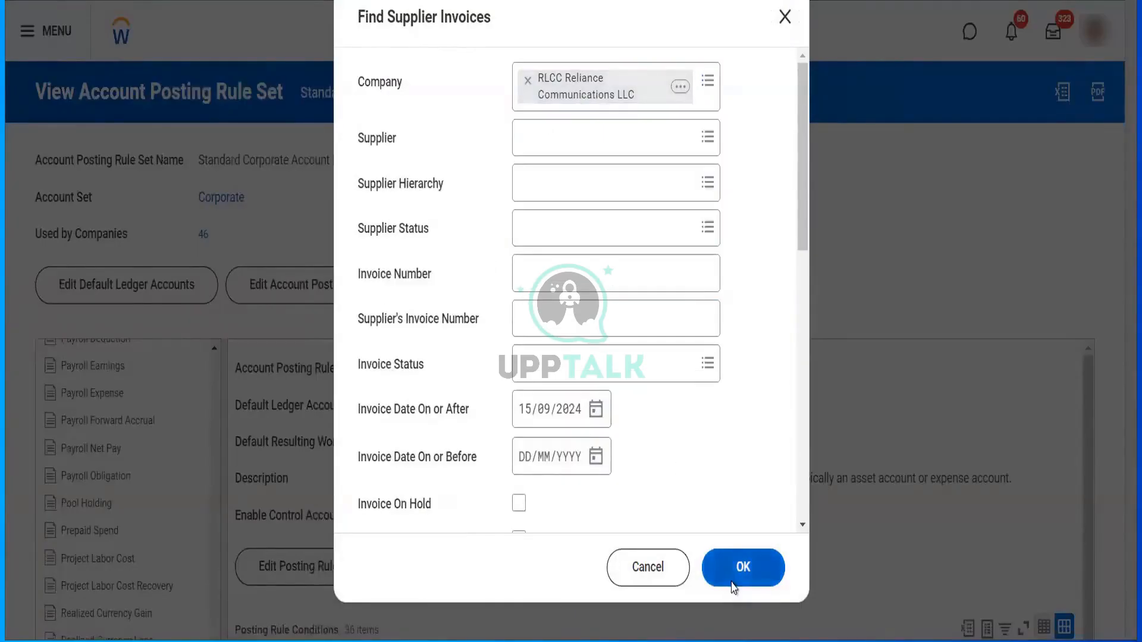
{"action": "left_click", "coordinate": [732, 586]}
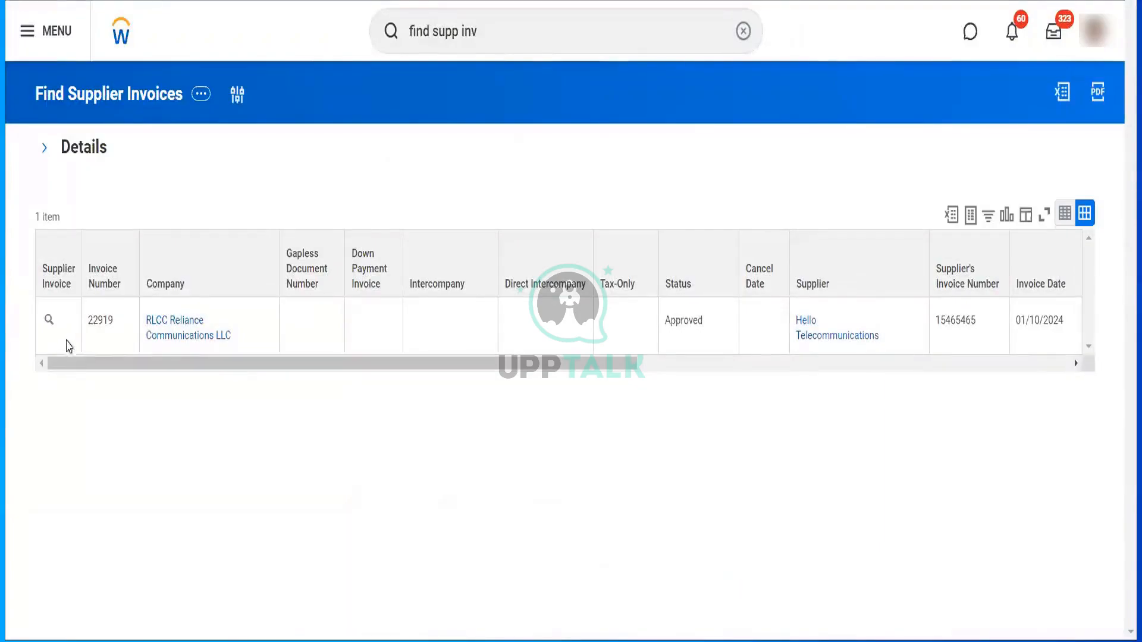
- Open invoice 22919 and note the supplier's 120.00 balance due
{"action": "left_click", "coordinate": [49, 322]}
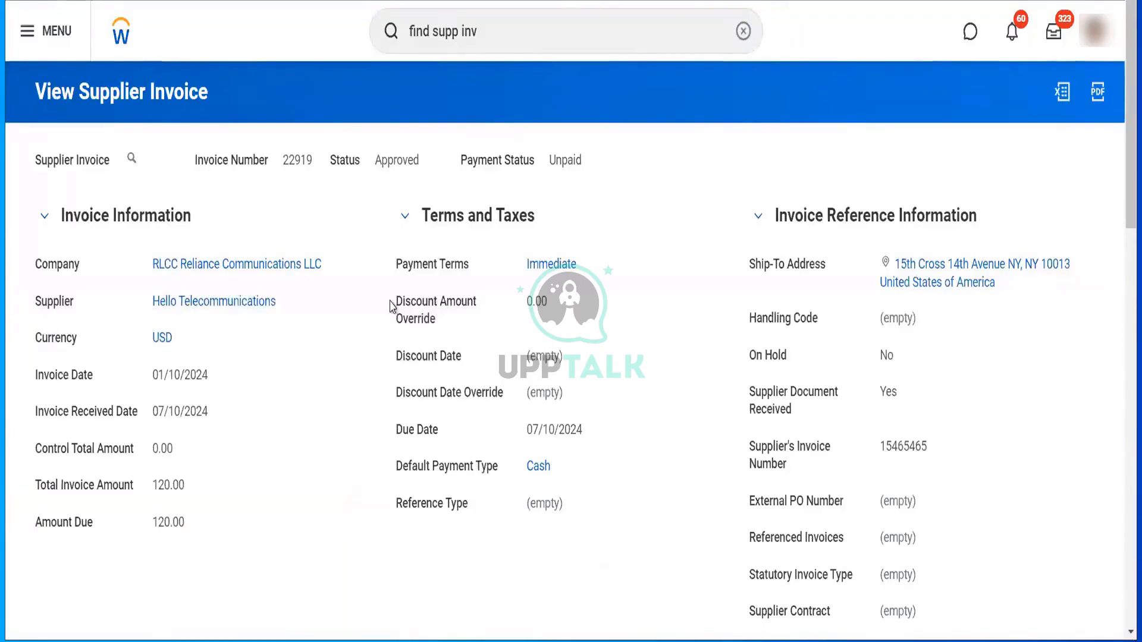
{"action": "mouse_move", "coordinate": [241, 306]}
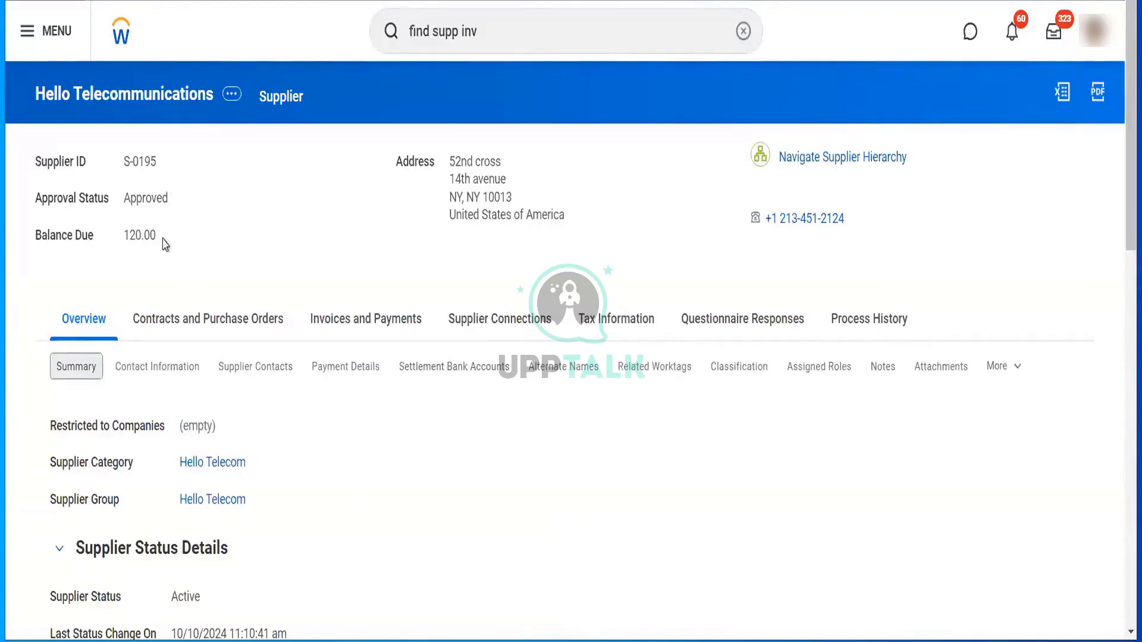
{"action": "left_click_drag", "start_coordinate": [162, 239], "coordinate": [121, 244]}
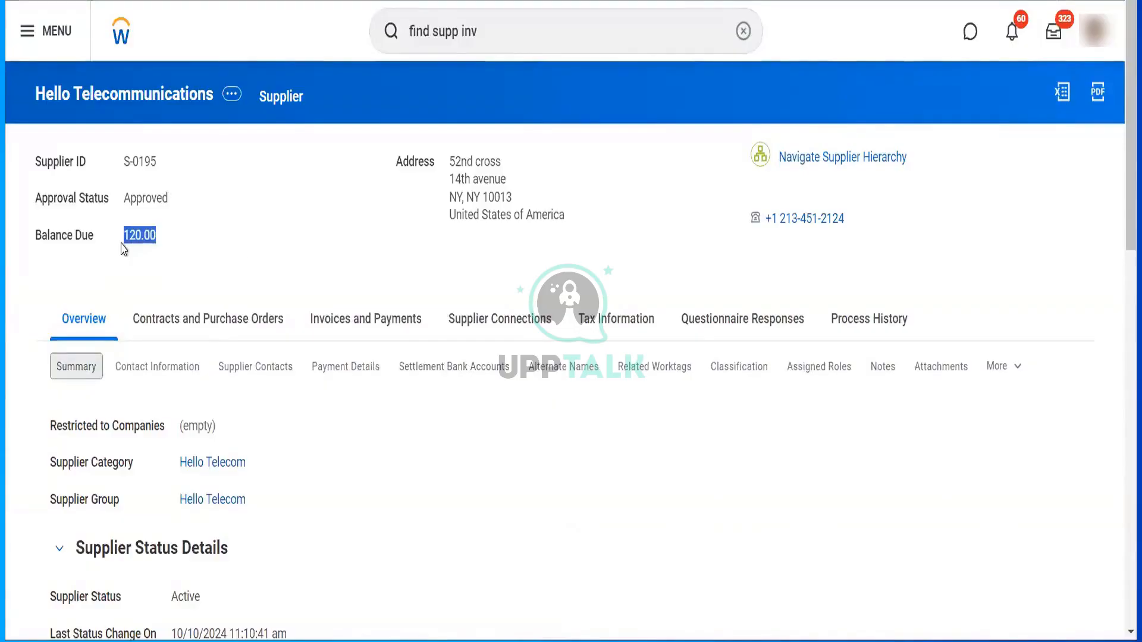
- Review Hello Telecommunications' invoices and payments, then reopen invoice 22919's details
{"action": "left_click", "coordinate": [333, 316]}
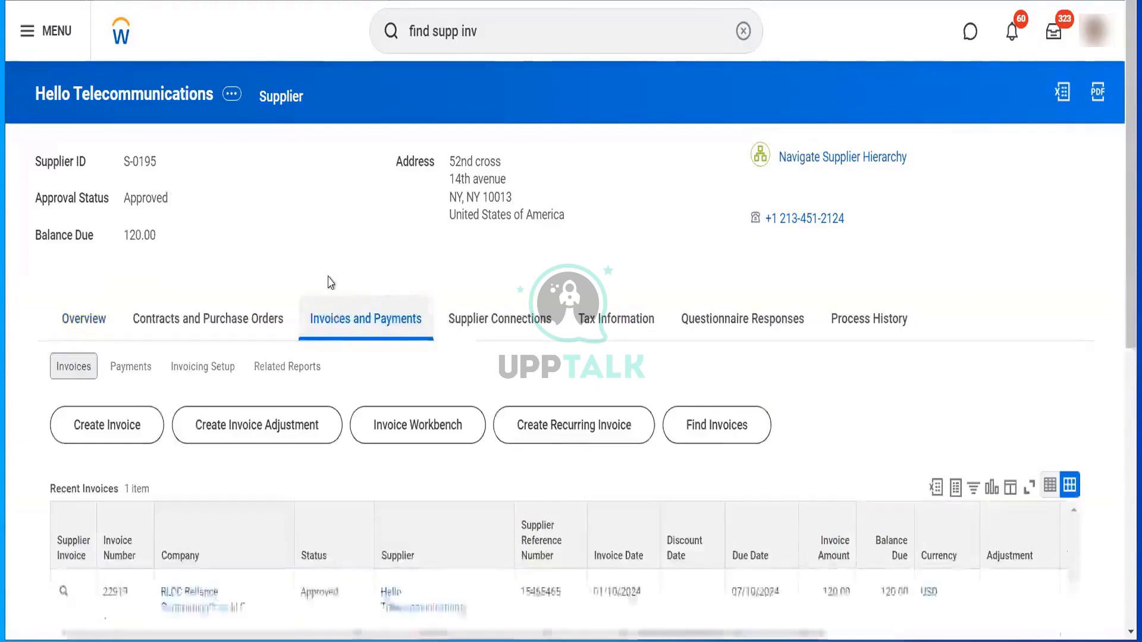
{"action": "scroll", "coordinate": [326, 283], "scroll_direction": "down", "scroll_amount": 1}
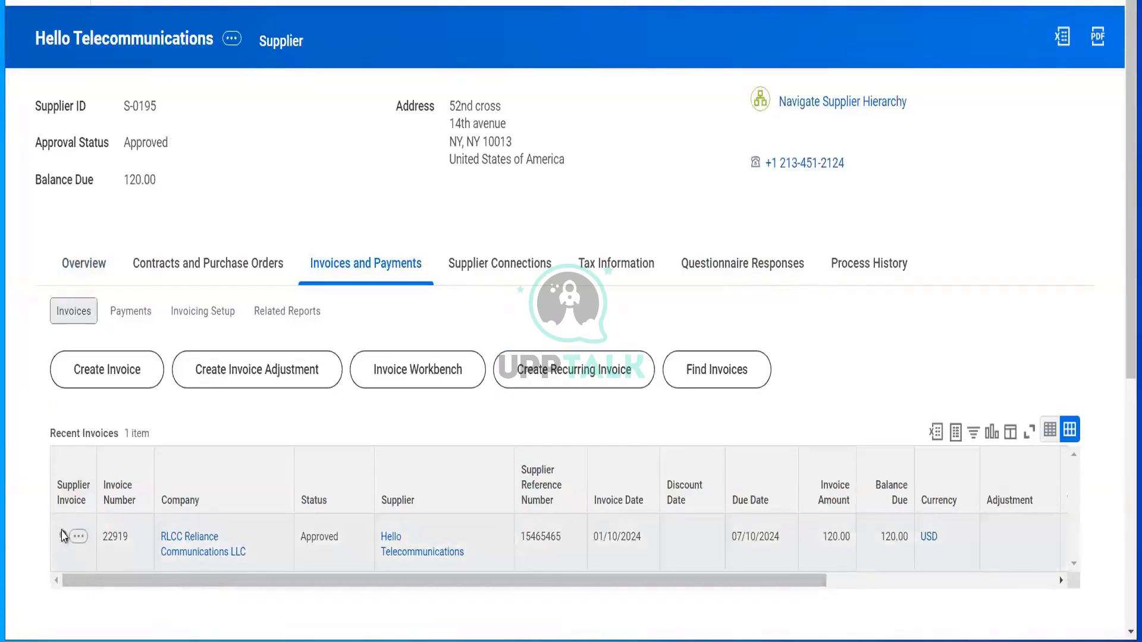
{"action": "left_click", "coordinate": [65, 536]}
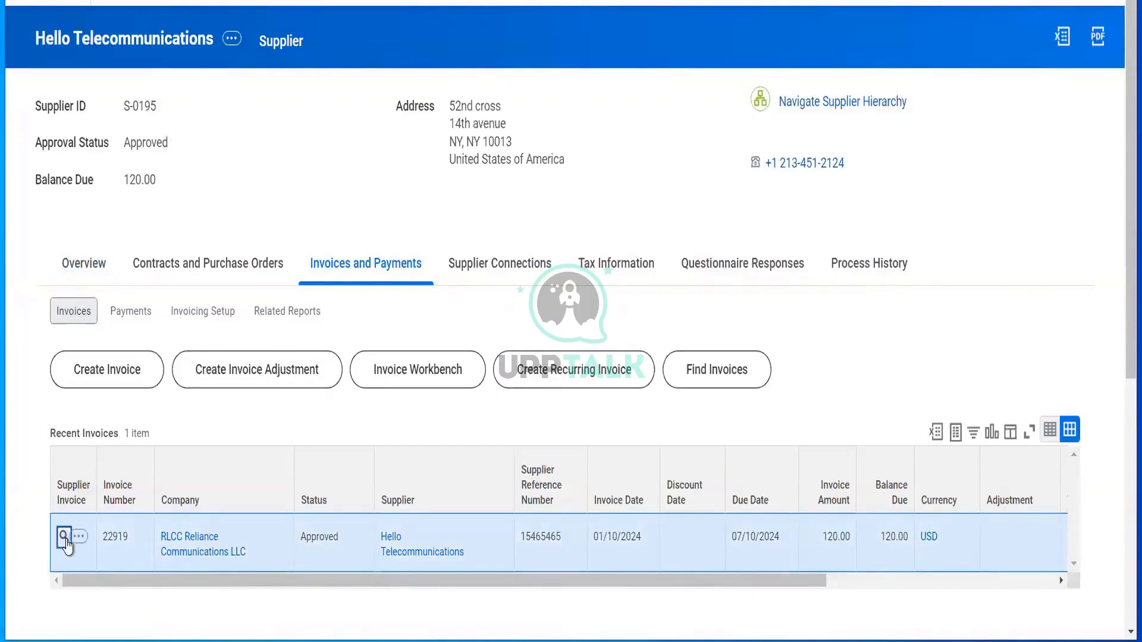
{"action": "left_click", "coordinate": [64, 537]}
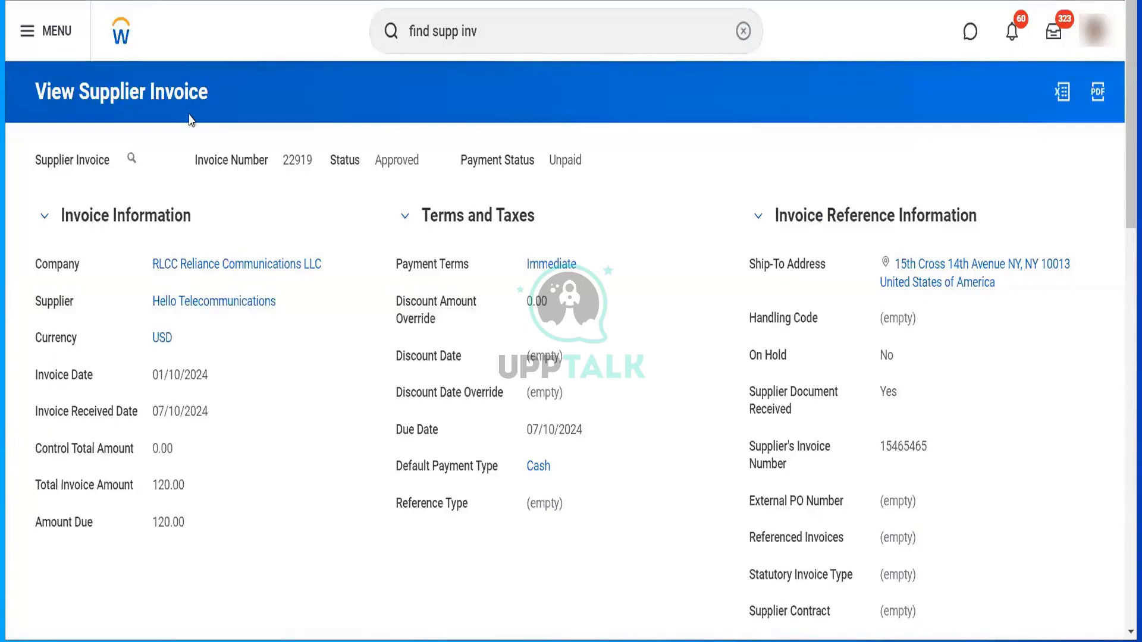
{"action": "left_click", "coordinate": [146, 164]}
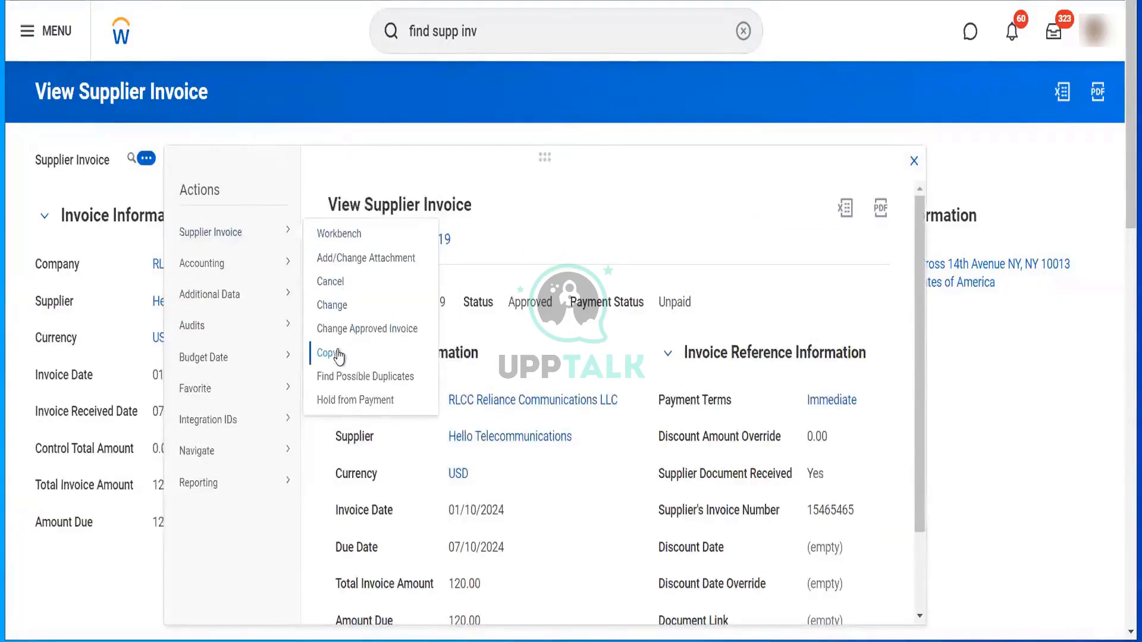
- Copy invoice 22919 into a new invoice with line quantity 100
{"action": "left_click", "coordinate": [339, 355]}
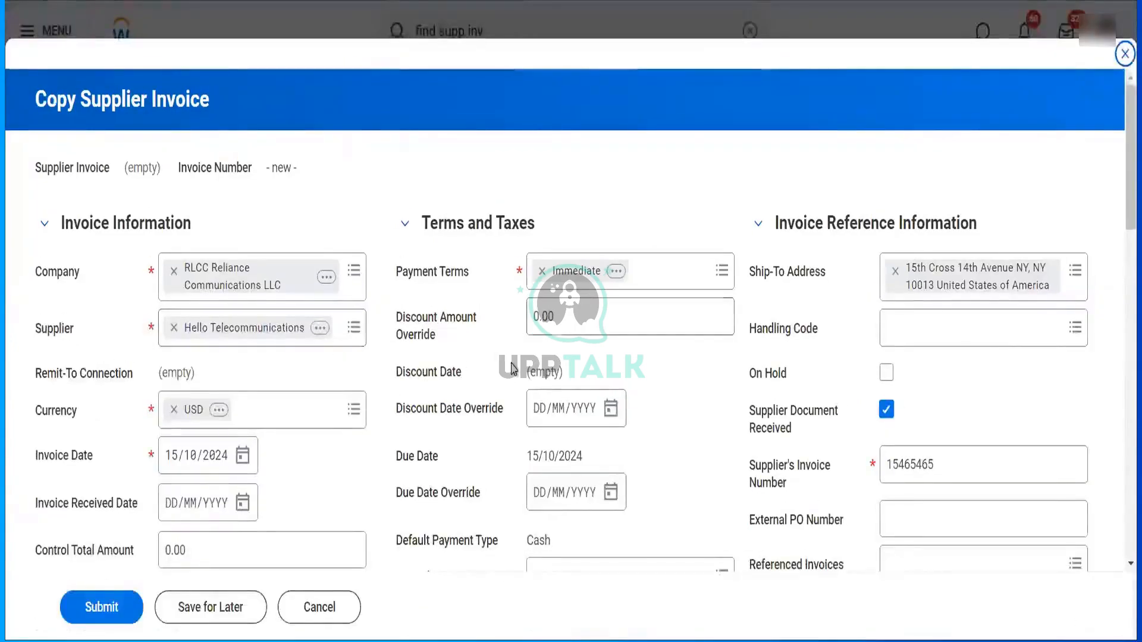
{"action": "scroll", "coordinate": [513, 369], "scroll_direction": "down", "scroll_amount": 3}
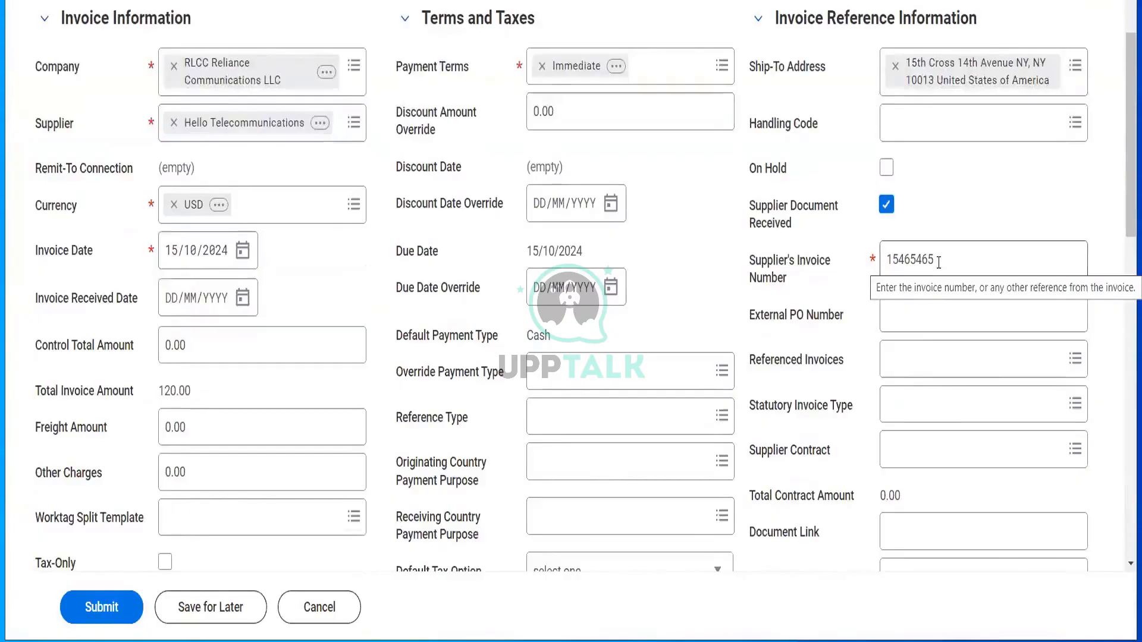
{"action": "scroll", "coordinate": [762, 371], "scroll_direction": "down", "scroll_amount": 10}
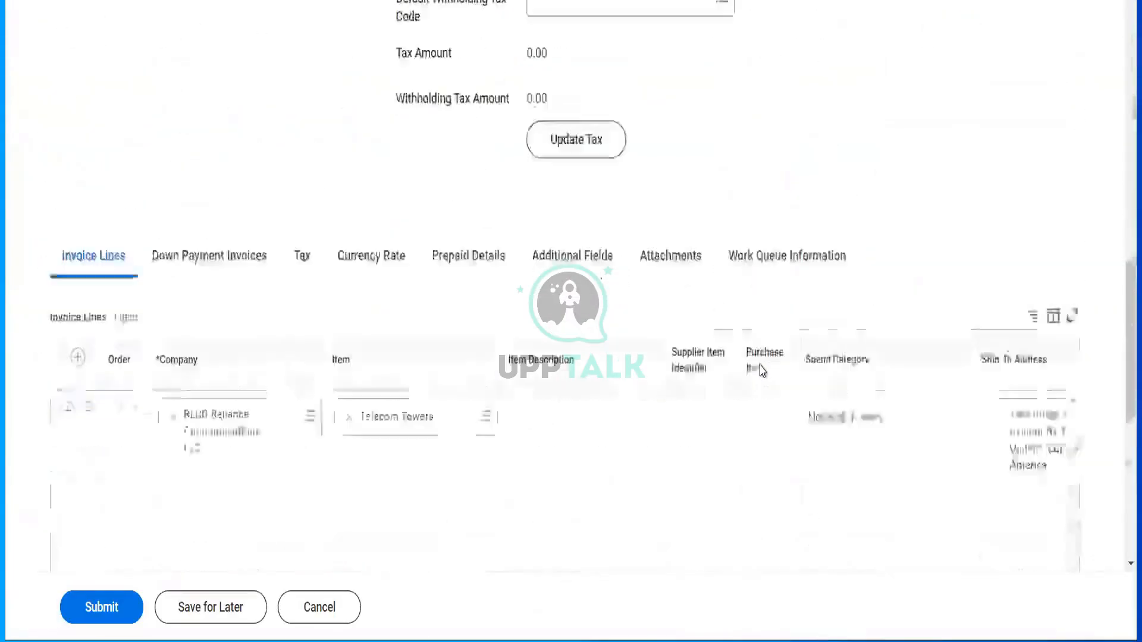
{"action": "scroll", "coordinate": [791, 452], "scroll_direction": "right", "scroll_amount": 10}
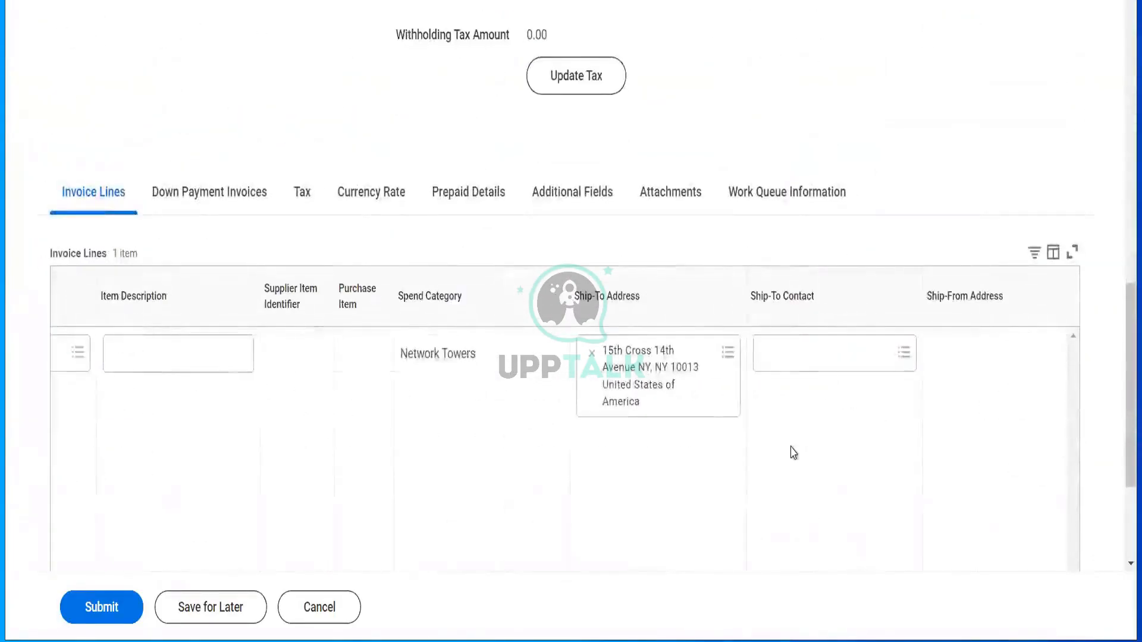
{"action": "scroll", "coordinate": [794, 453], "scroll_direction": "right", "scroll_amount": 5}
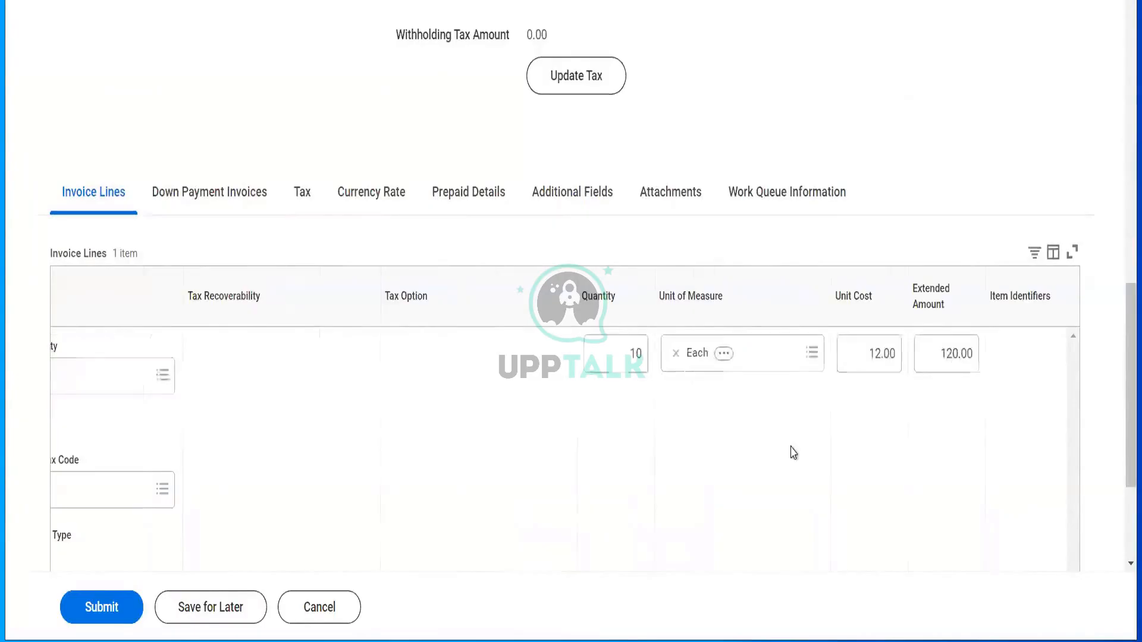
{"action": "left_click", "coordinate": [614, 357]}
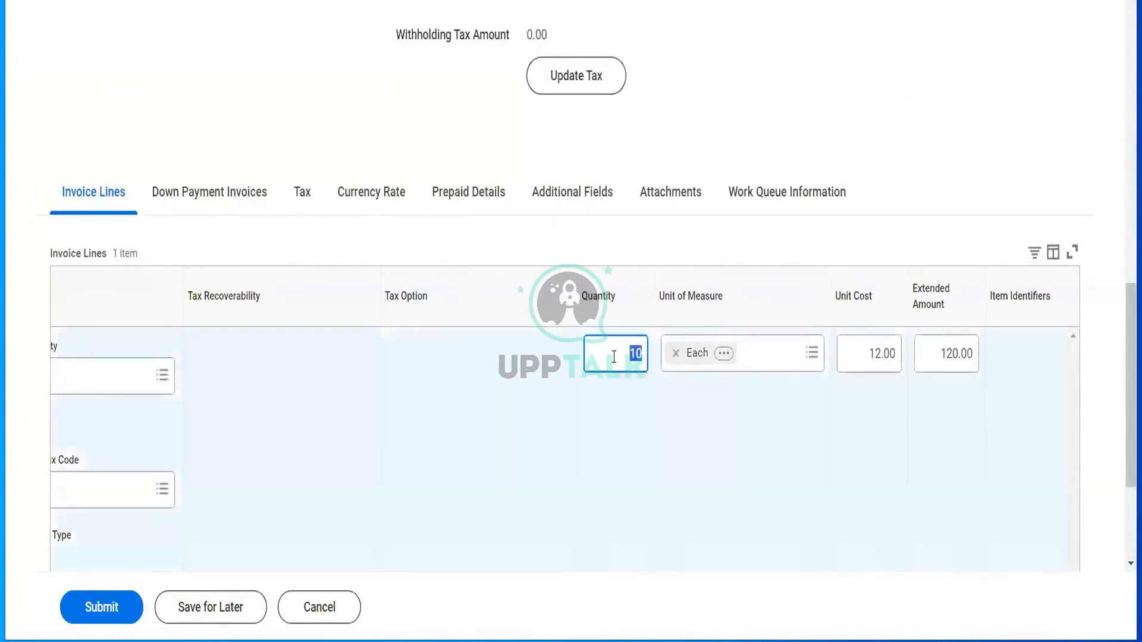
{"action": "type", "text": "100"}
{"action": "key", "text": "Tab"}
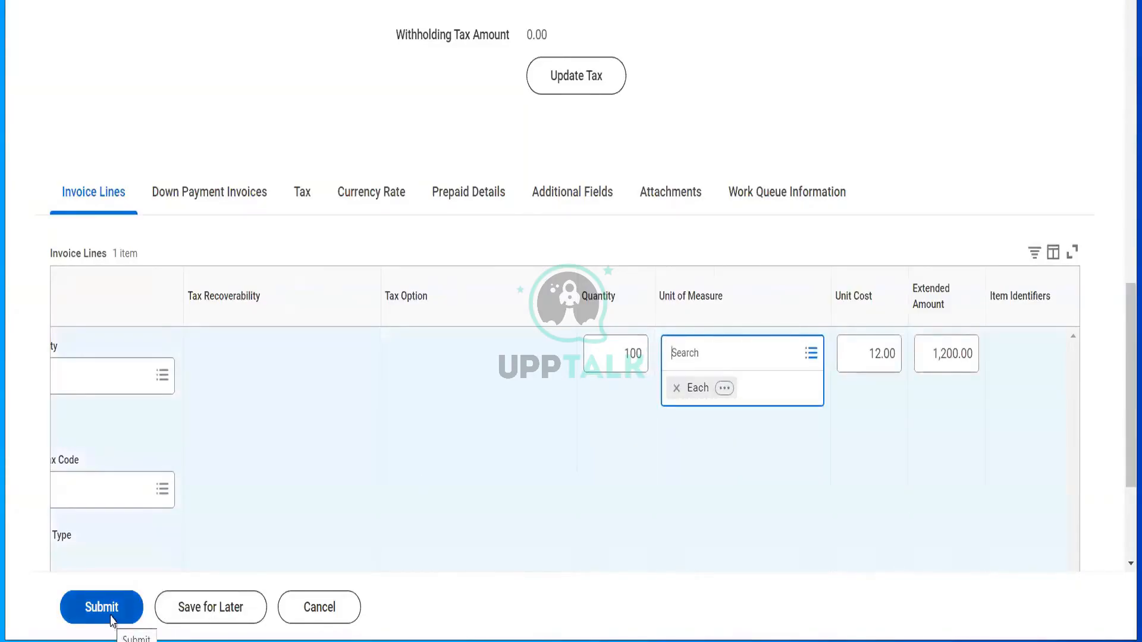
- Submit the copy and read the duplicate supplier's invoice number error
{"action": "left_click", "coordinate": [110, 621]}
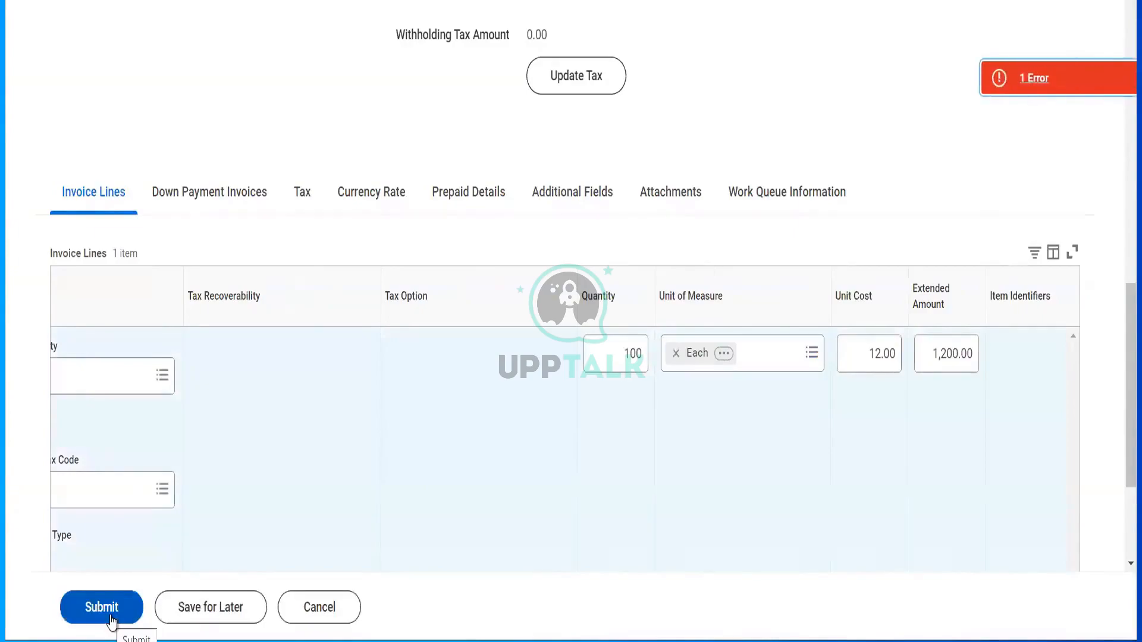
{"action": "left_click", "coordinate": [1036, 78]}
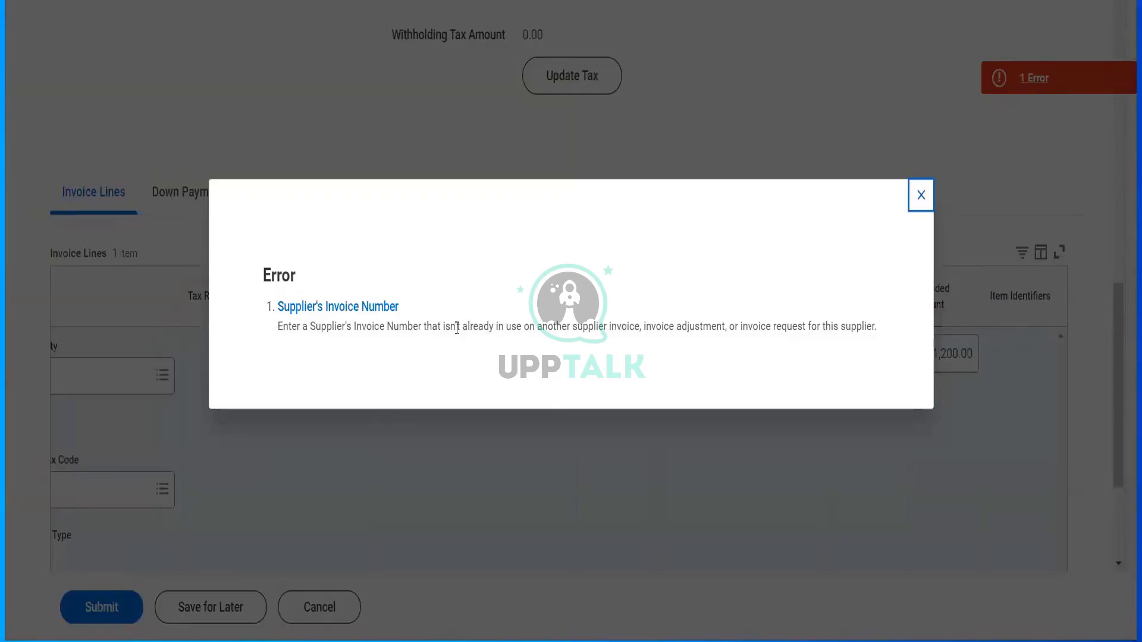
{"action": "left_click", "coordinate": [923, 195]}
- Change the supplier's invoice number to 1546546 and submit the copy as invoice 22920
{"action": "scroll", "coordinate": [929, 196], "scroll_direction": "up", "scroll_amount": 6}
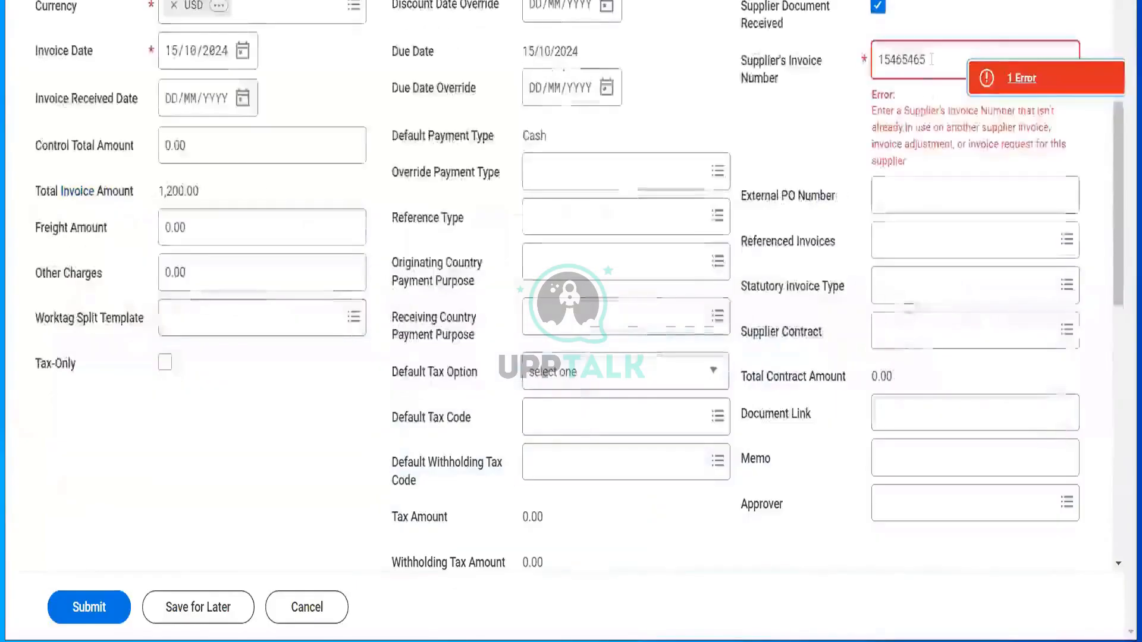
{"action": "left_click", "coordinate": [932, 59]}
{"action": "key", "text": "BackSpace"}
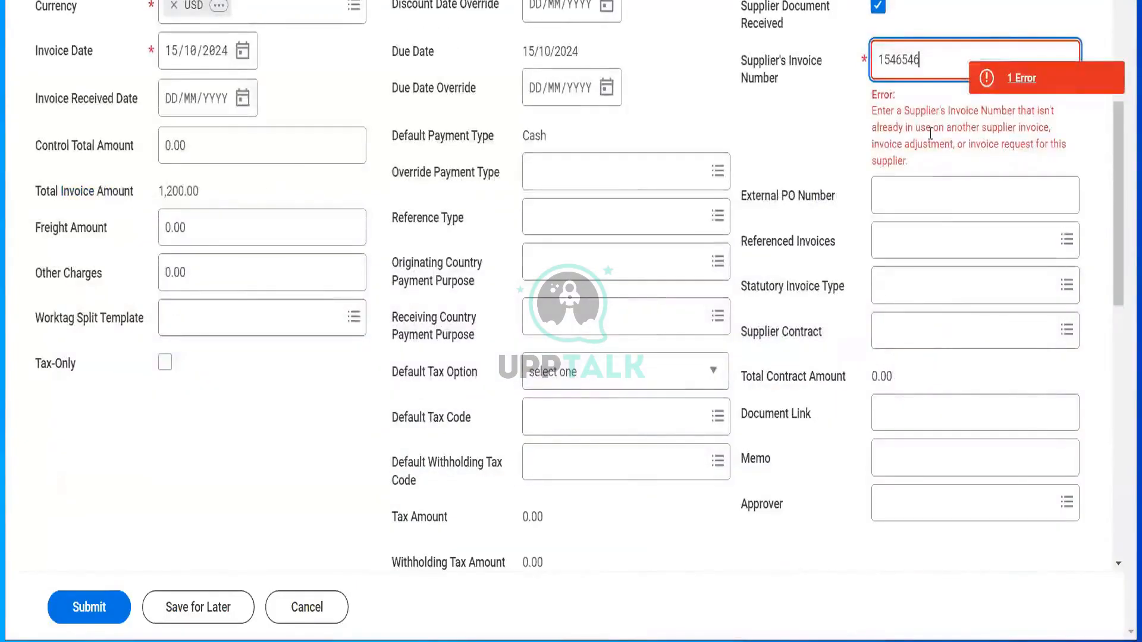
{"action": "left_click", "coordinate": [831, 189]}
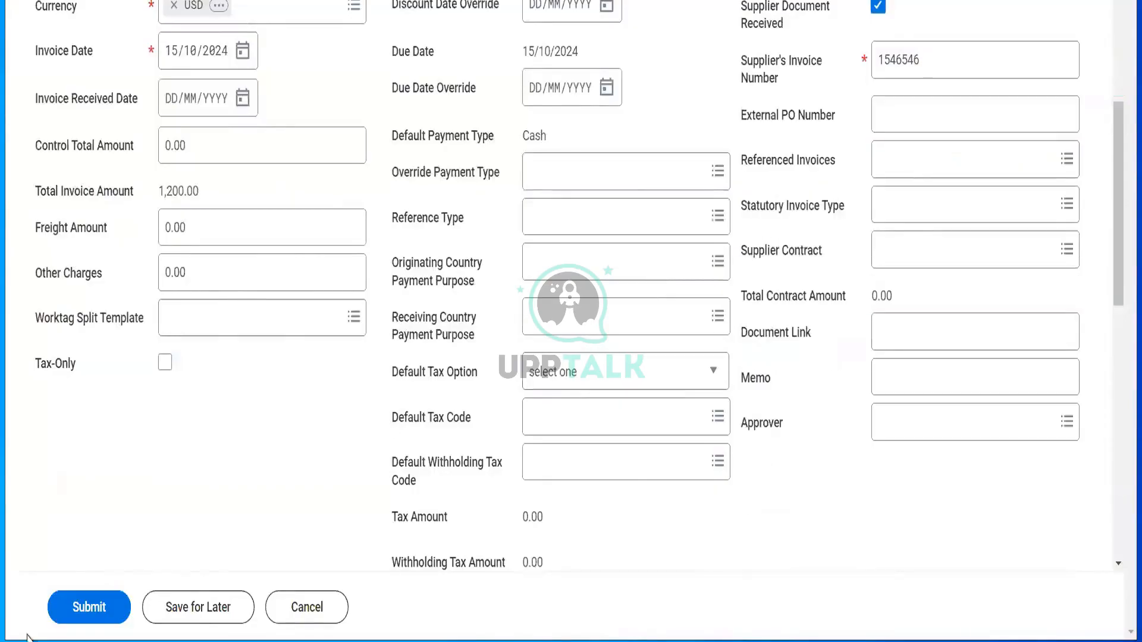
{"action": "left_click", "coordinate": [67, 619]}
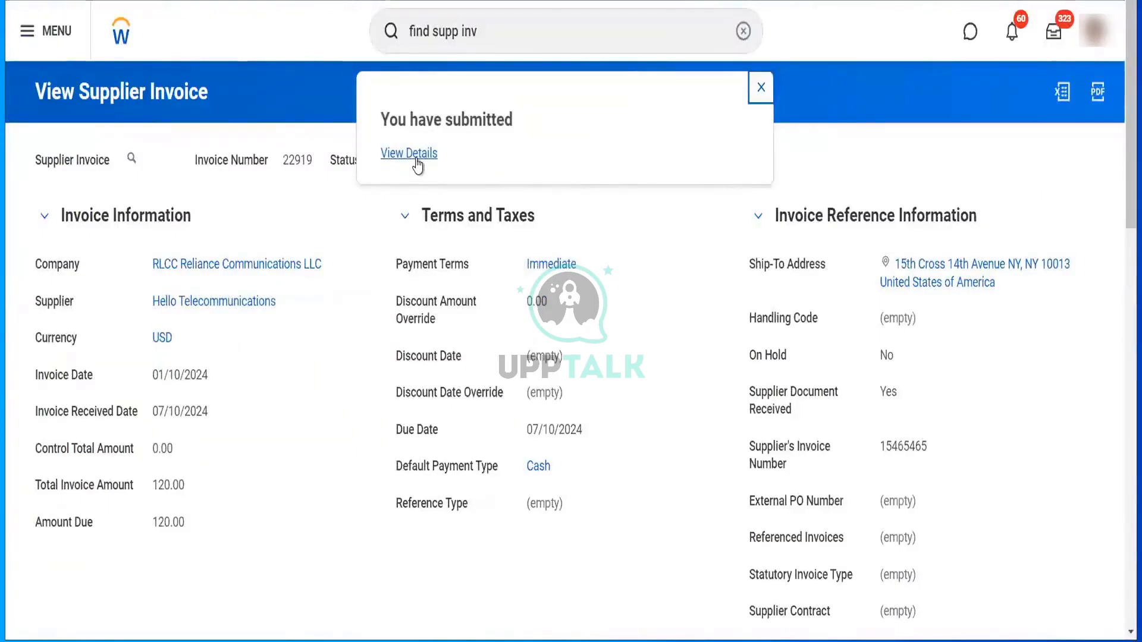
{"action": "left_click", "coordinate": [393, 158]}
- Check invoice 22920's Telecom Towers line: 100 each at 12.00, totalling 1,200.00
{"action": "left_click", "coordinate": [149, 290]}
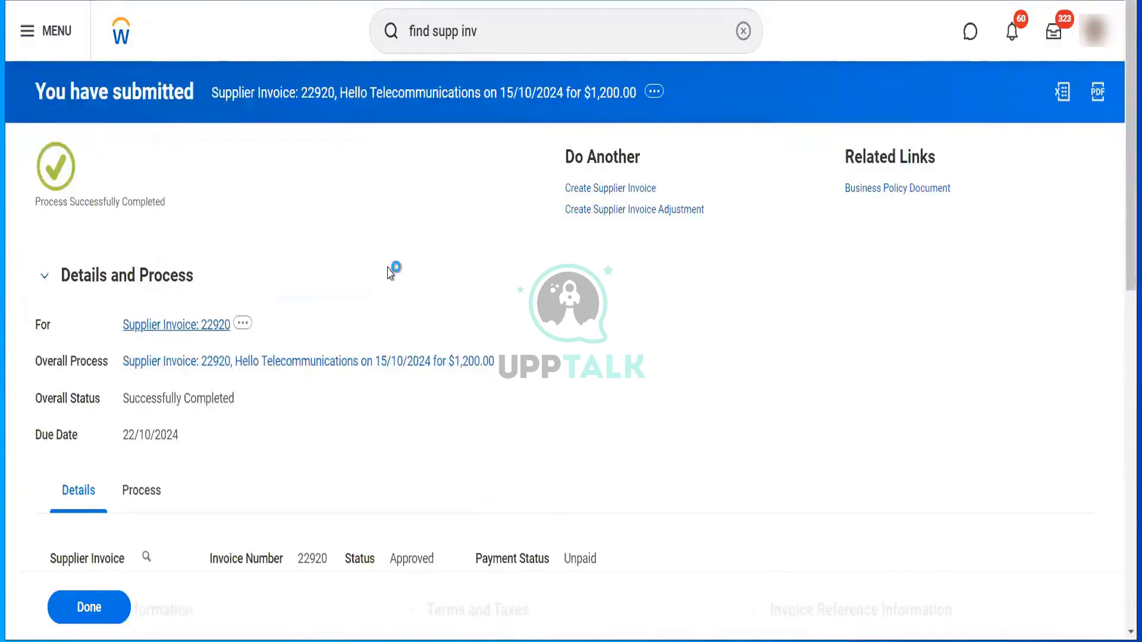
{"action": "scroll", "coordinate": [390, 274], "scroll_direction": "down", "scroll_amount": 6}
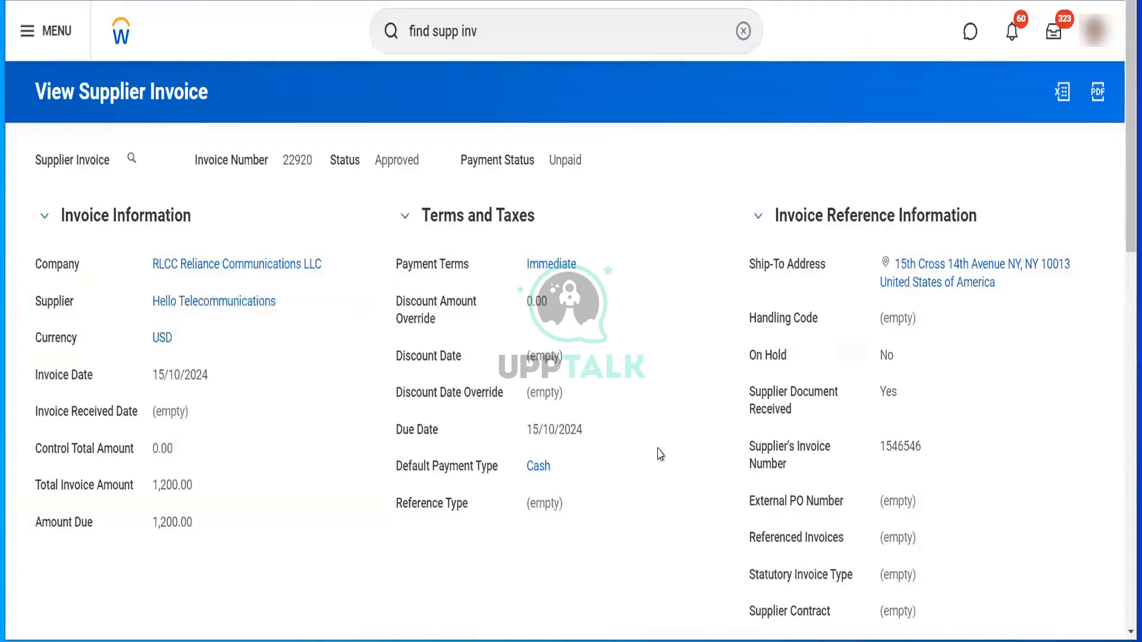
{"action": "scroll", "coordinate": [659, 455], "scroll_direction": "down", "scroll_amount": 2}
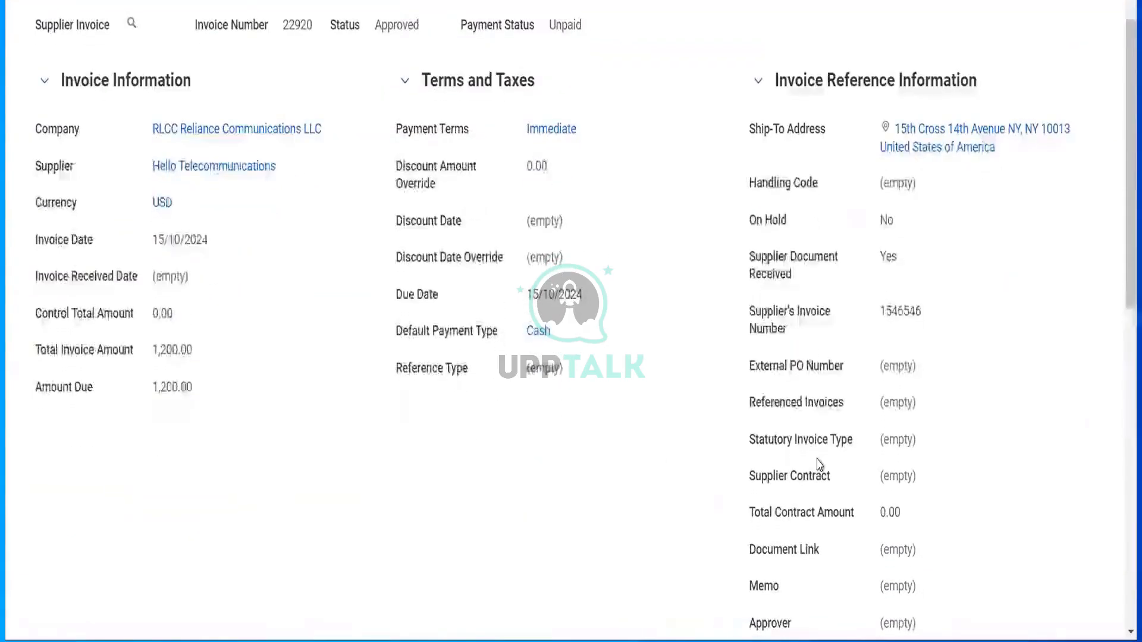
{"action": "scroll", "coordinate": [819, 465], "scroll_direction": "down", "scroll_amount": 2}
{"action": "scroll", "coordinate": [819, 465], "scroll_direction": "down", "scroll_amount": 5}
{"action": "scroll", "coordinate": [819, 465], "scroll_direction": "up", "scroll_amount": 5}
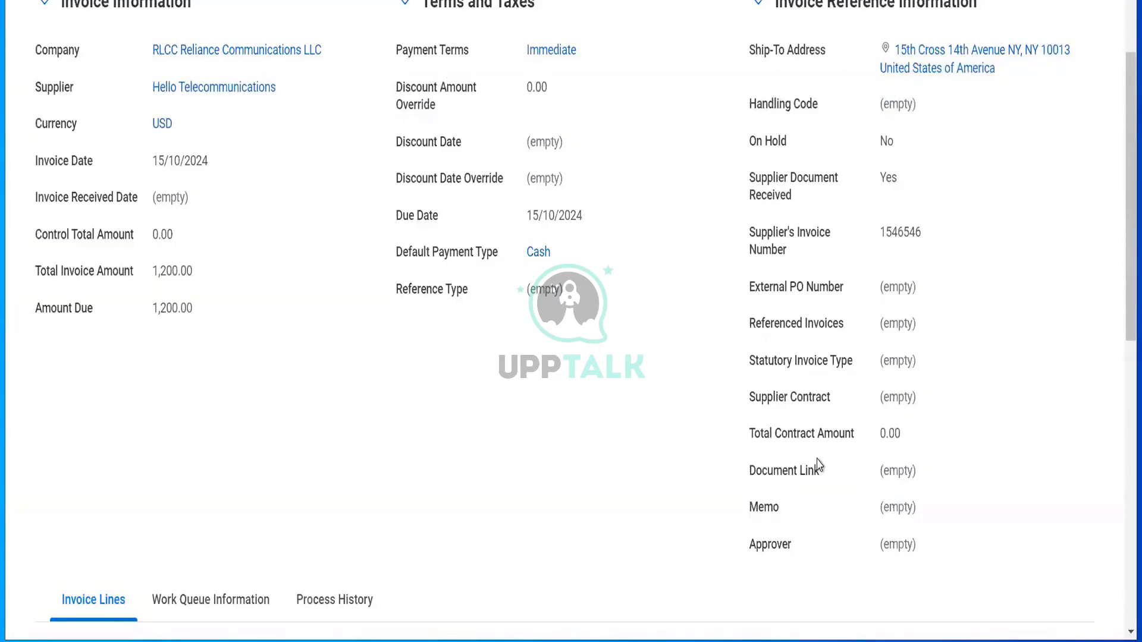
{"action": "scroll", "coordinate": [819, 465], "scroll_direction": "down", "scroll_amount": 2}
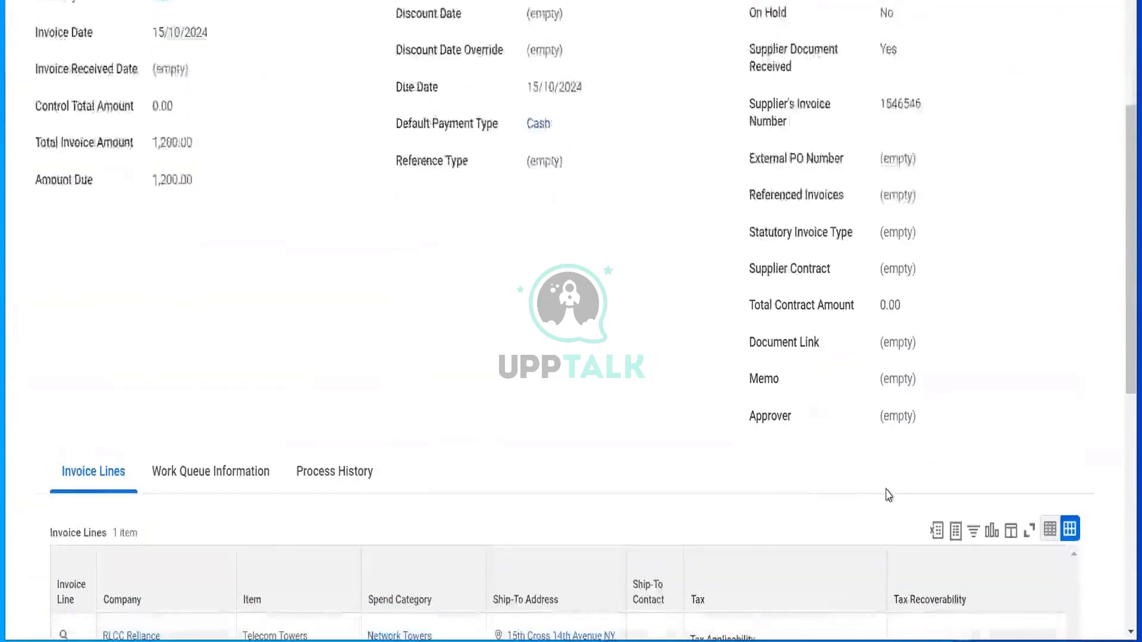
{"action": "scroll", "coordinate": [888, 495], "scroll_direction": "down", "scroll_amount": 3}
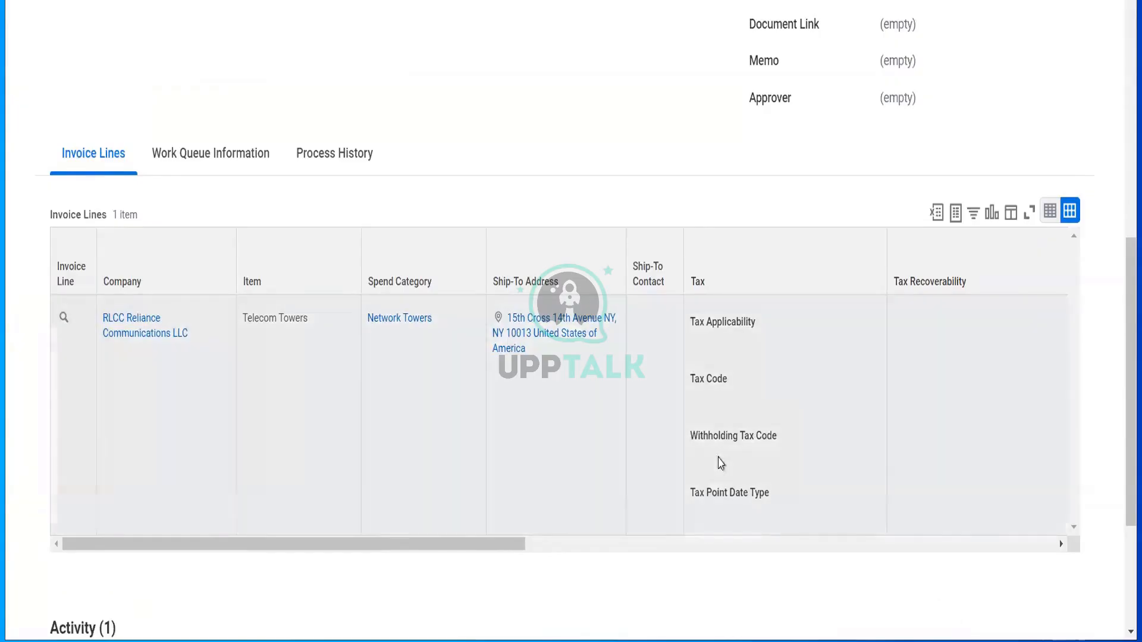
{"action": "scroll", "coordinate": [721, 463], "scroll_direction": "right", "scroll_amount": 5}
{"action": "scroll", "coordinate": [721, 463], "scroll_direction": "right", "scroll_amount": 3}
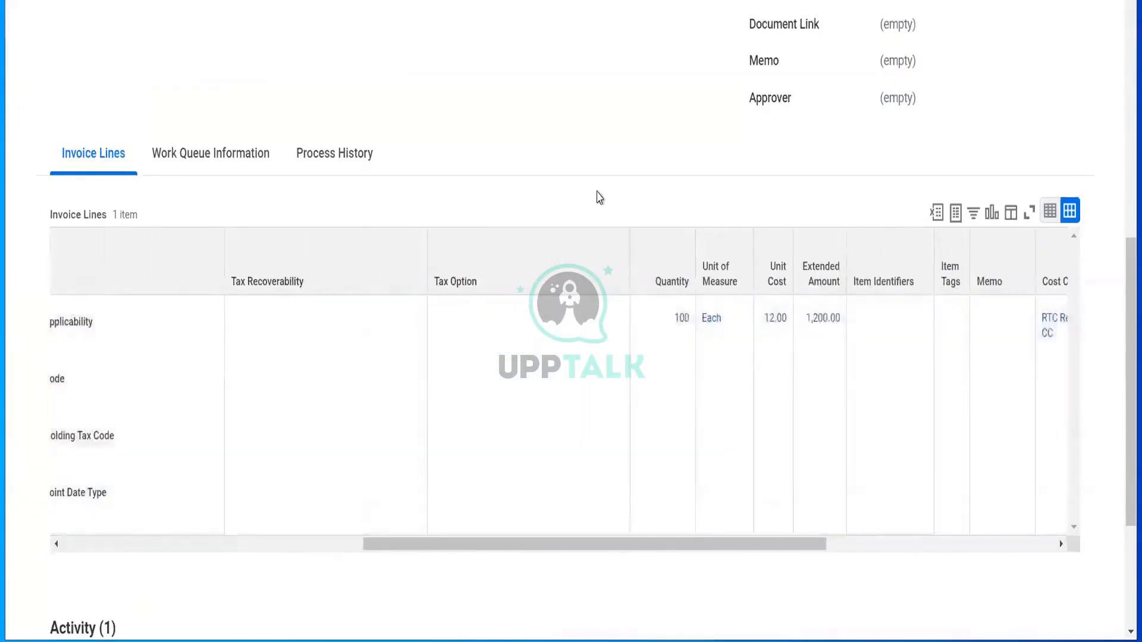
{"action": "scroll", "coordinate": [401, 190], "scroll_direction": "up", "scroll_amount": 7}
{"action": "scroll", "coordinate": [401, 191], "scroll_direction": "up", "scroll_amount": 4}
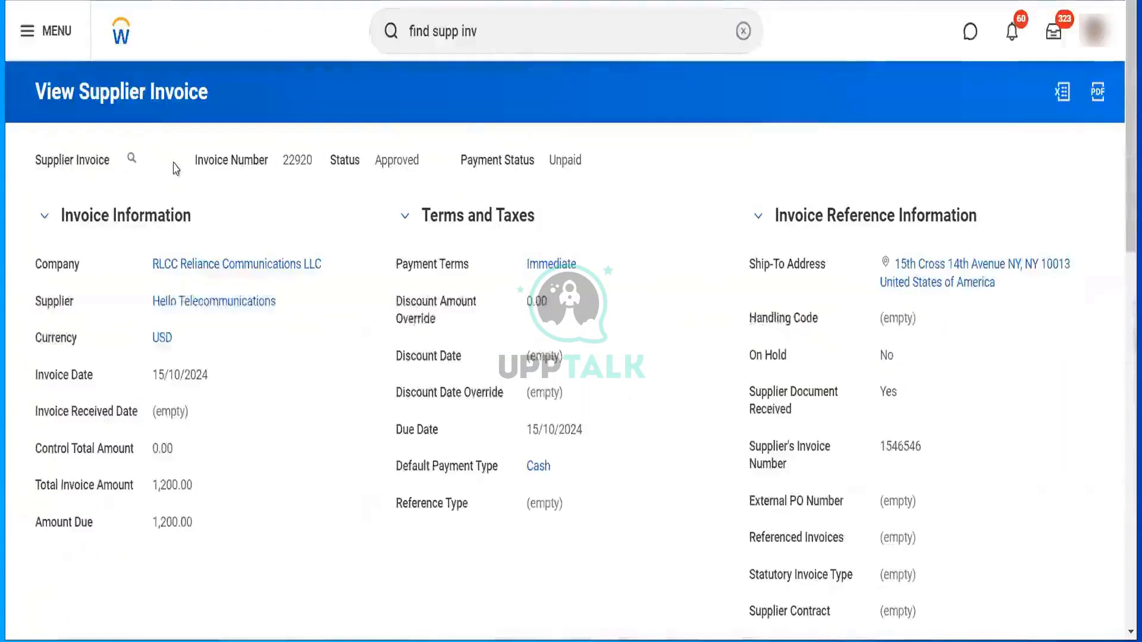
{"action": "left_click", "coordinate": [147, 159]}
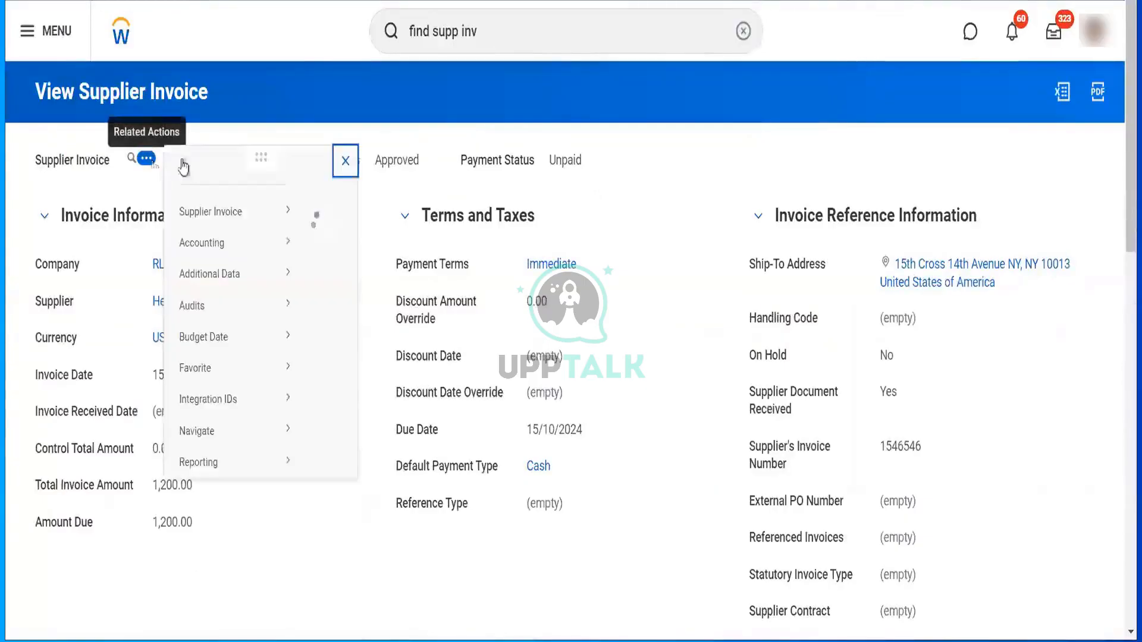
- Read Hello Telecommunications' 1,320.00 balance in its Financial Snapshot, then close the supplier details
{"action": "mouse_move", "coordinate": [252, 234]}
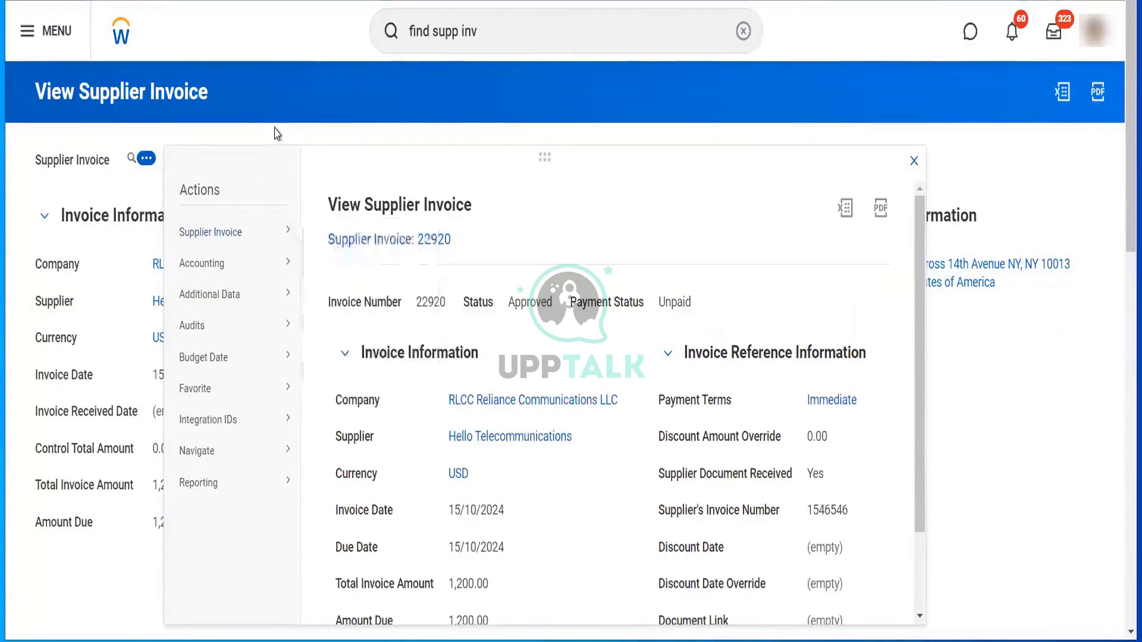
{"action": "left_click_drag", "start_coordinate": [150, 301], "coordinate": [289, 304]}
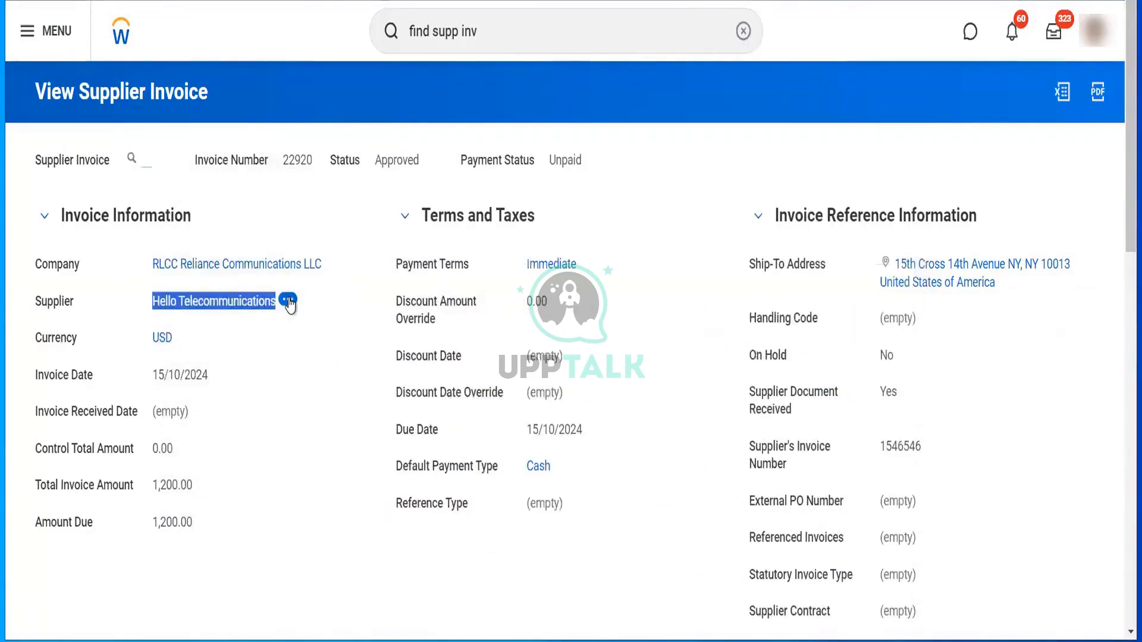
{"action": "left_click", "coordinate": [288, 302]}
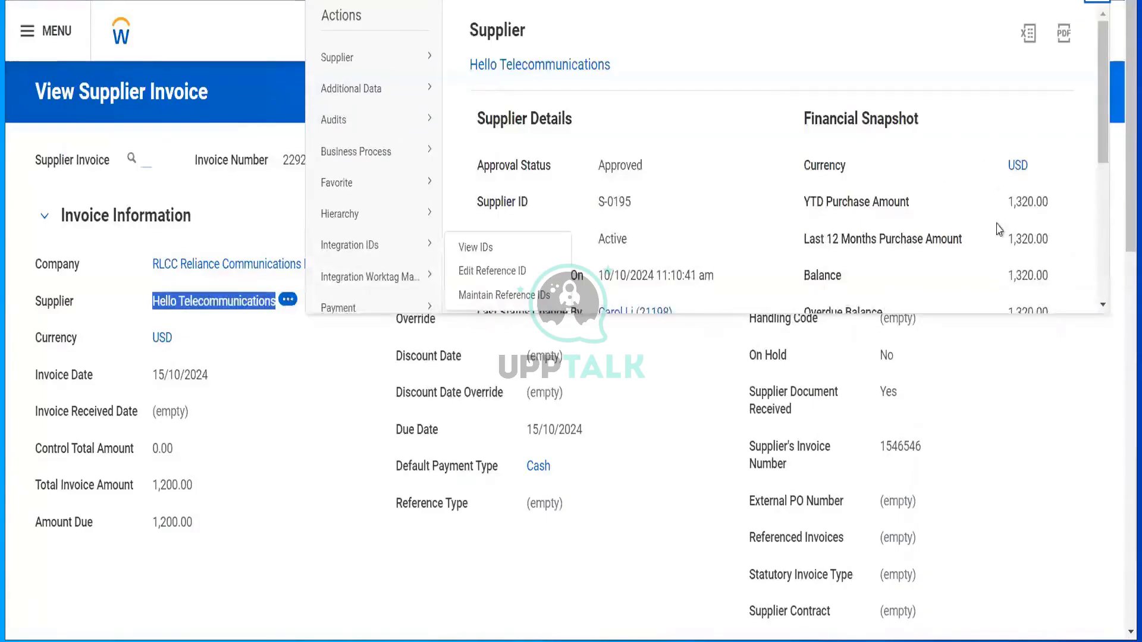
{"action": "scroll", "coordinate": [1005, 226], "scroll_direction": "down", "scroll_amount": 2}
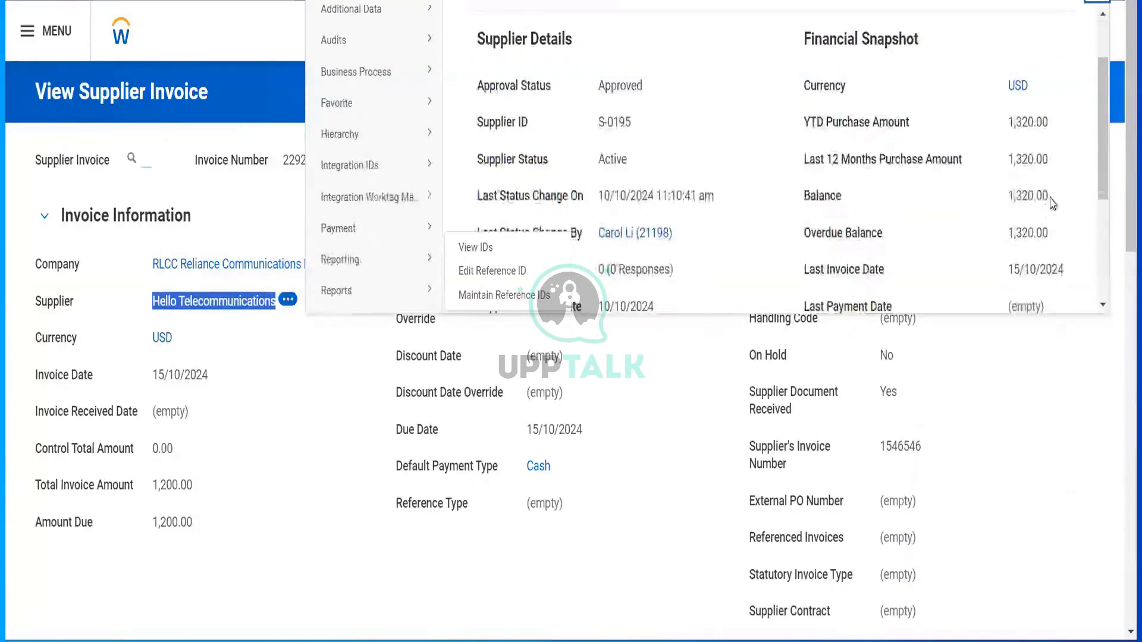
{"action": "left_click_drag", "start_coordinate": [1050, 199], "coordinate": [1005, 202]}
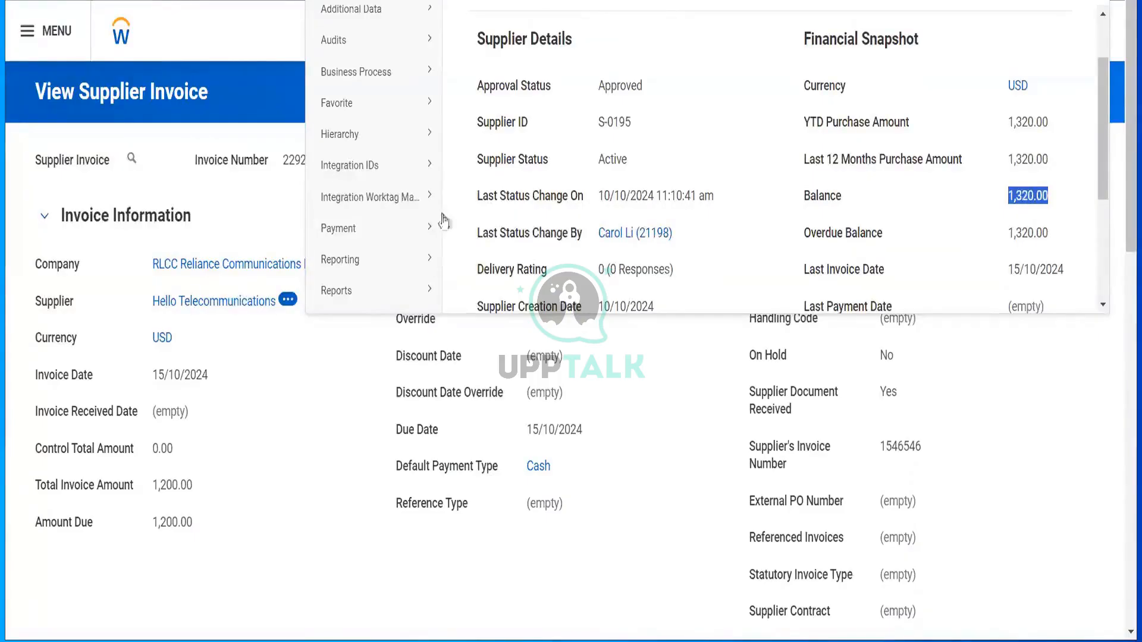
{"action": "left_click", "coordinate": [267, 220]}
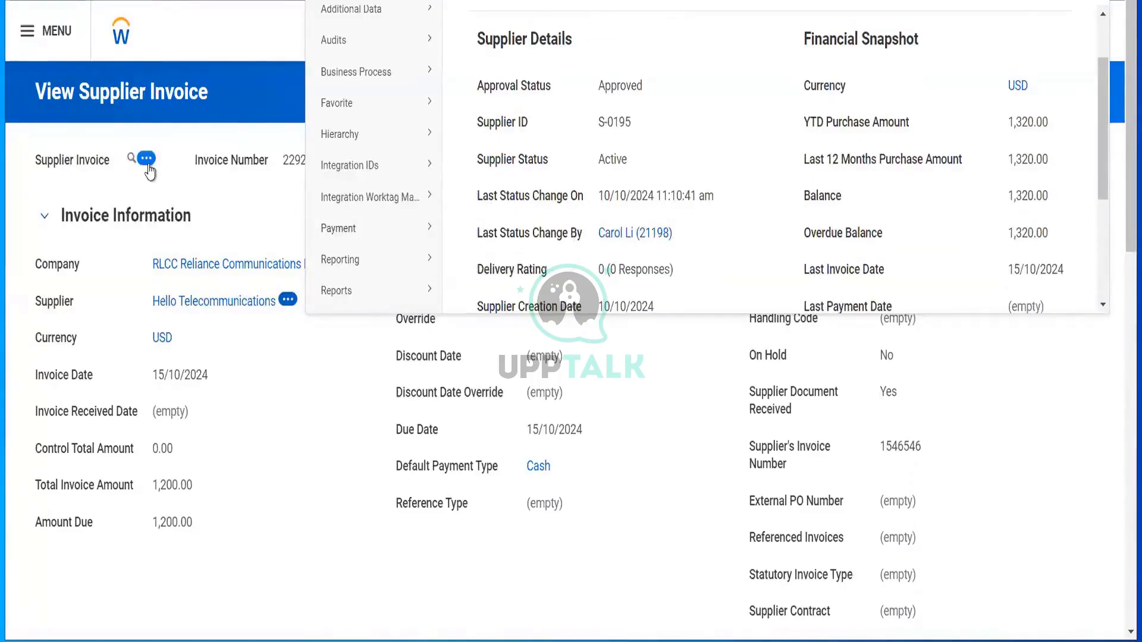
{"action": "left_click", "coordinate": [147, 163]}
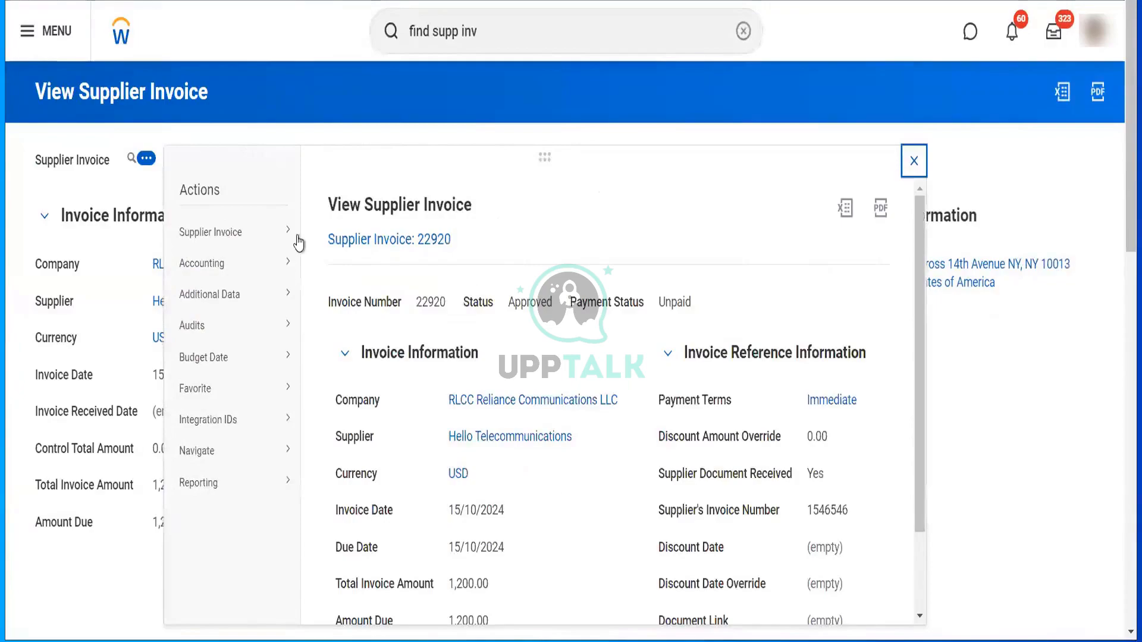
- Choose Cancel for supplier invoice 22920 from its related actions
{"action": "mouse_move", "coordinate": [295, 235]}
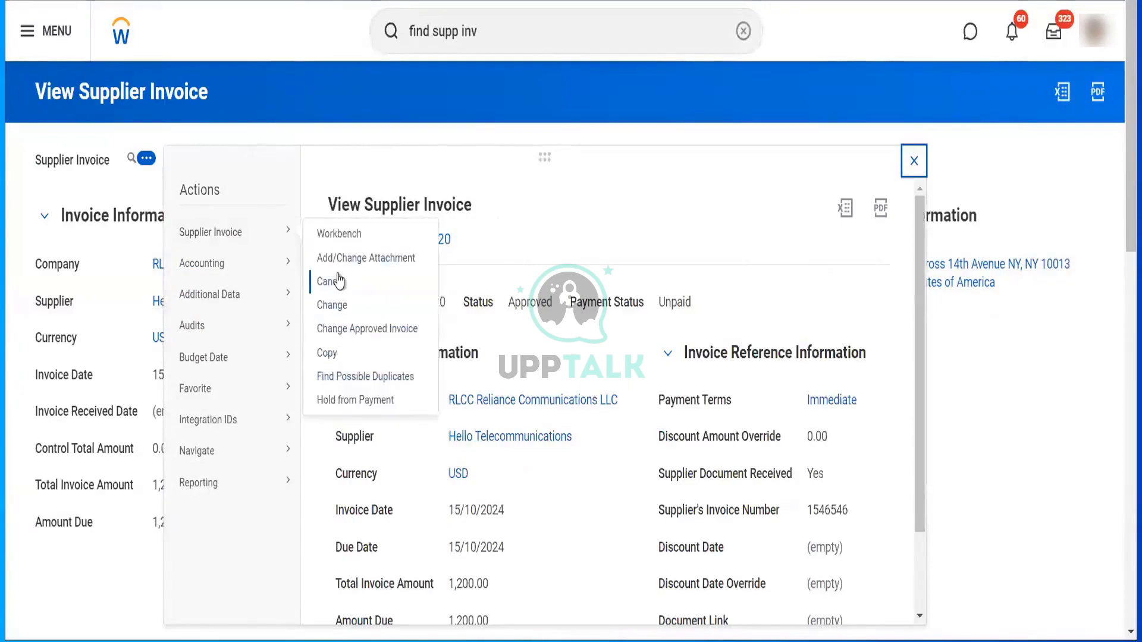
{"action": "left_click", "coordinate": [335, 281]}
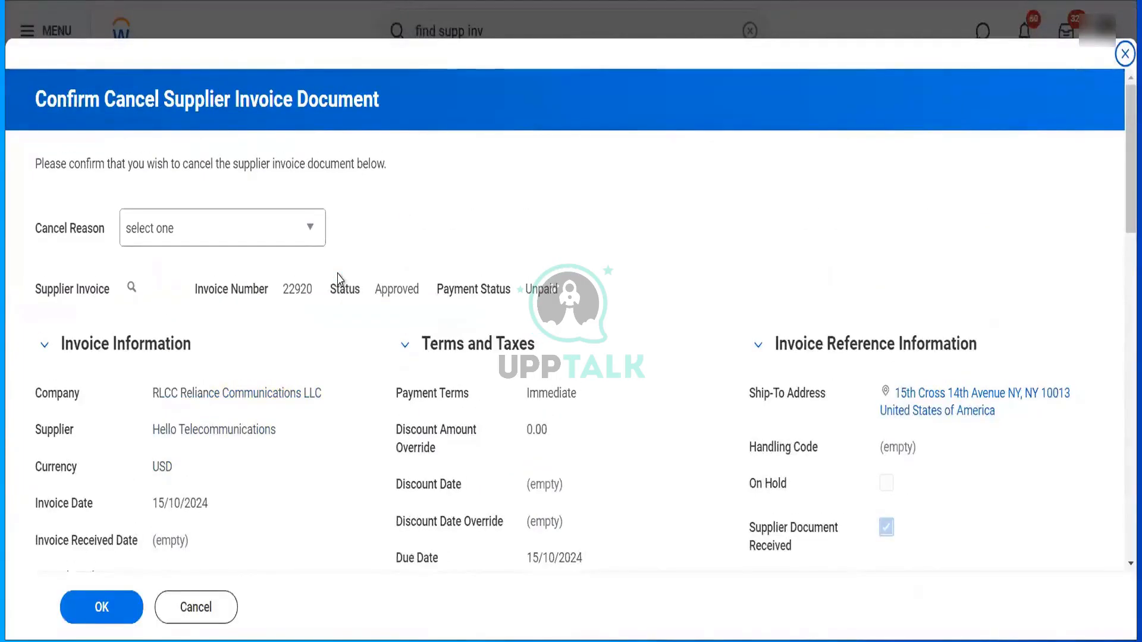
- Cancel invoice 22920 with reason Duplicate Invoice
{"action": "left_click", "coordinate": [256, 235]}
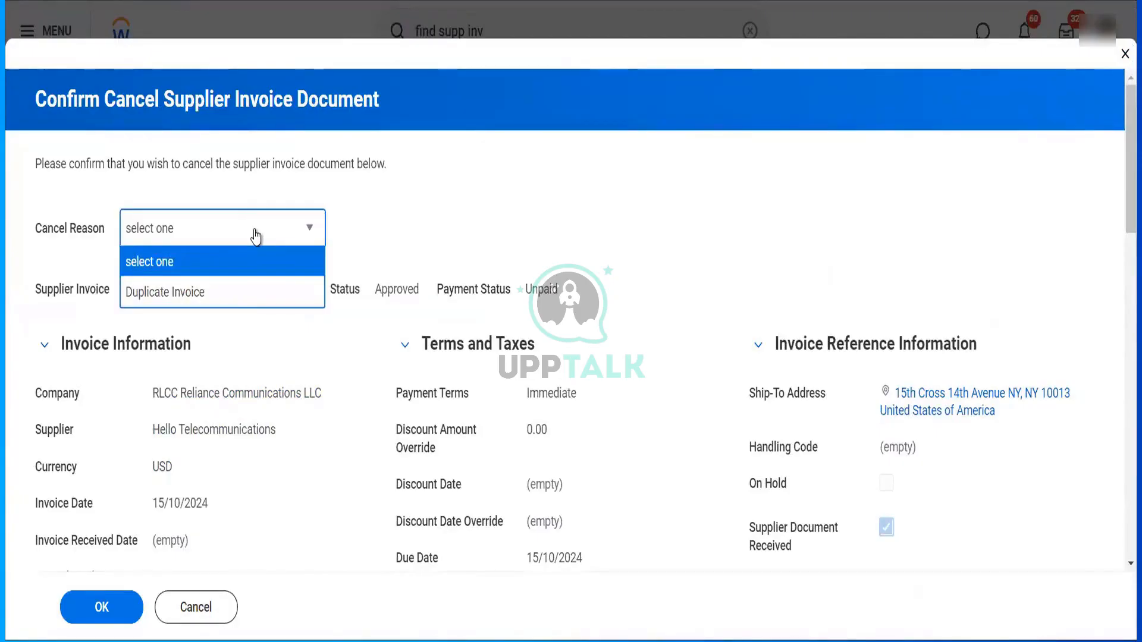
{"action": "left_click", "coordinate": [232, 302]}
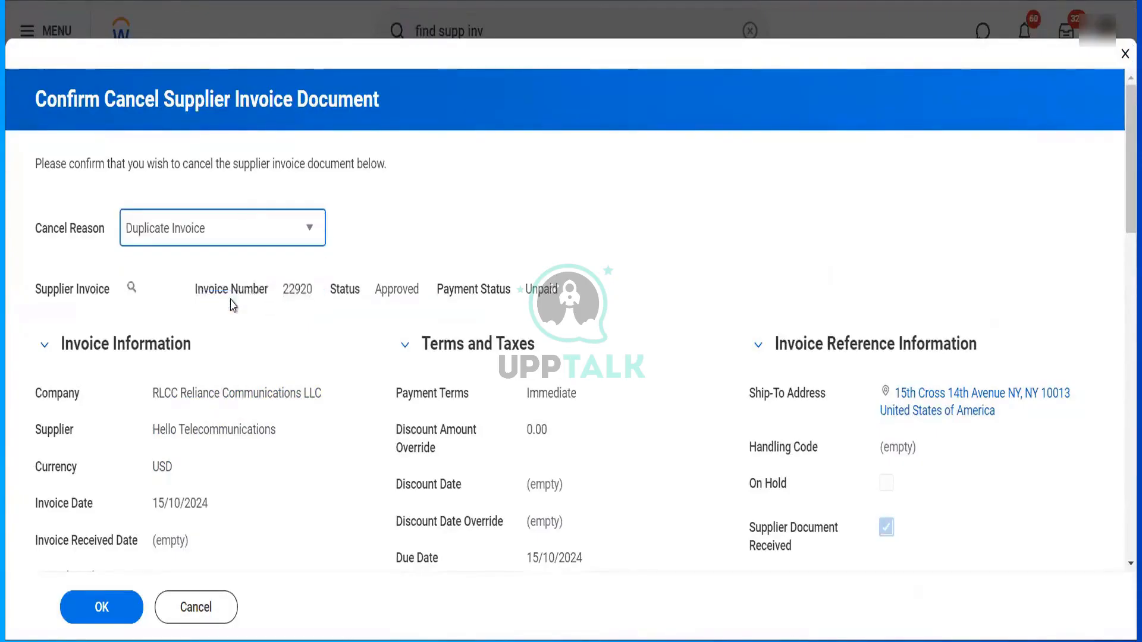
{"action": "left_click", "coordinate": [121, 609]}
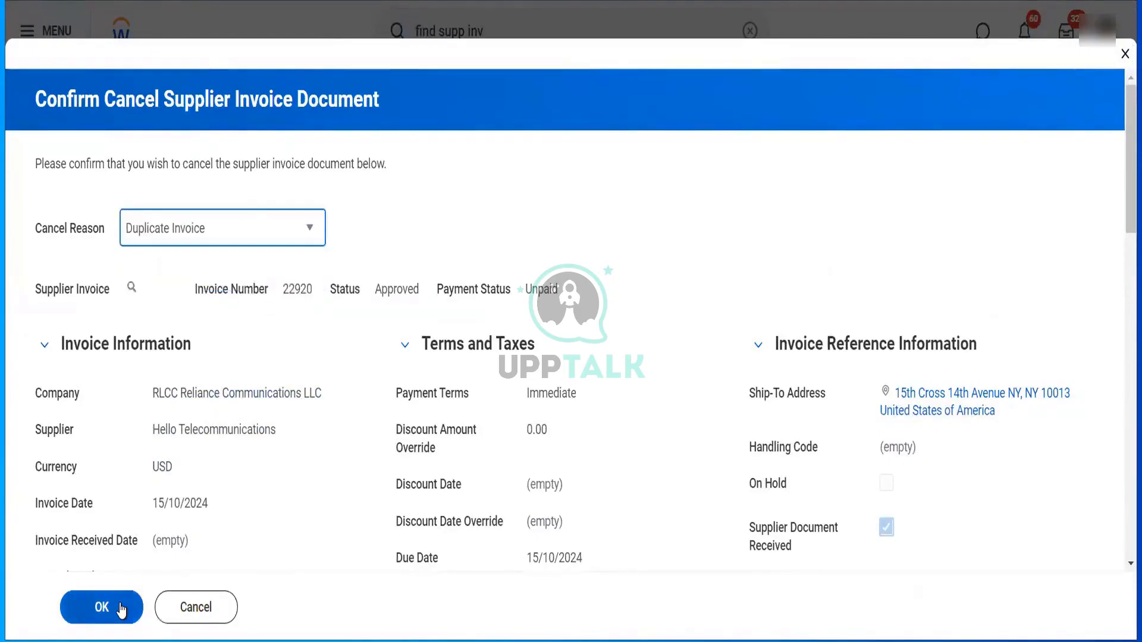
{"action": "left_click", "coordinate": [121, 608]}
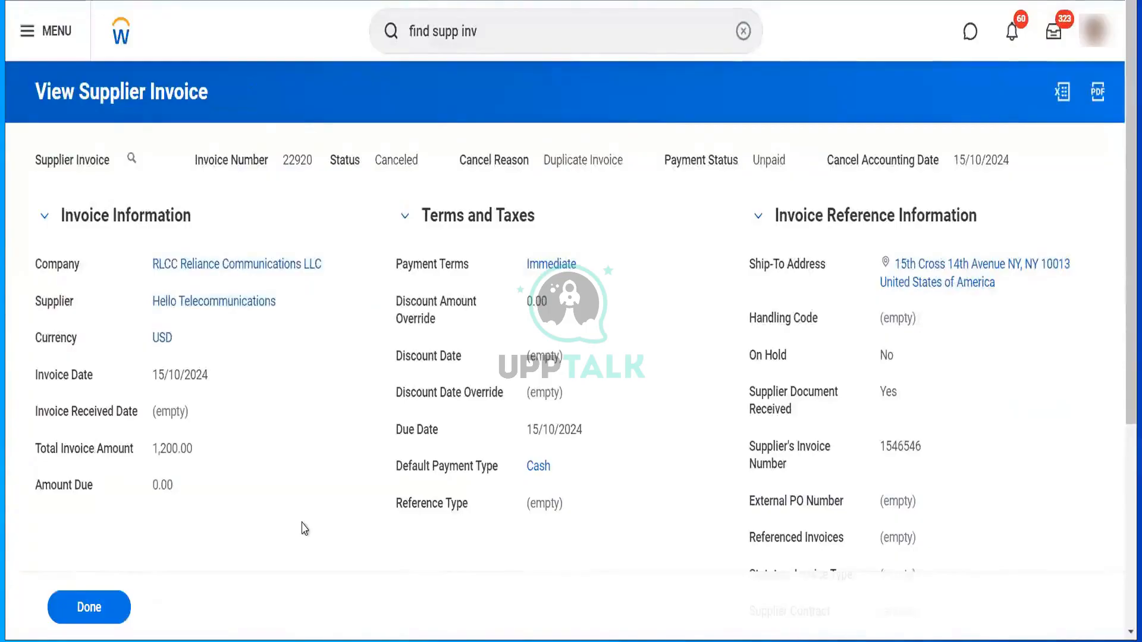
- Recheck Hello Telecommunications' balance, now 120.00, after the cancellation
{"action": "scroll", "coordinate": [304, 529], "scroll_direction": "down", "scroll_amount": 1}
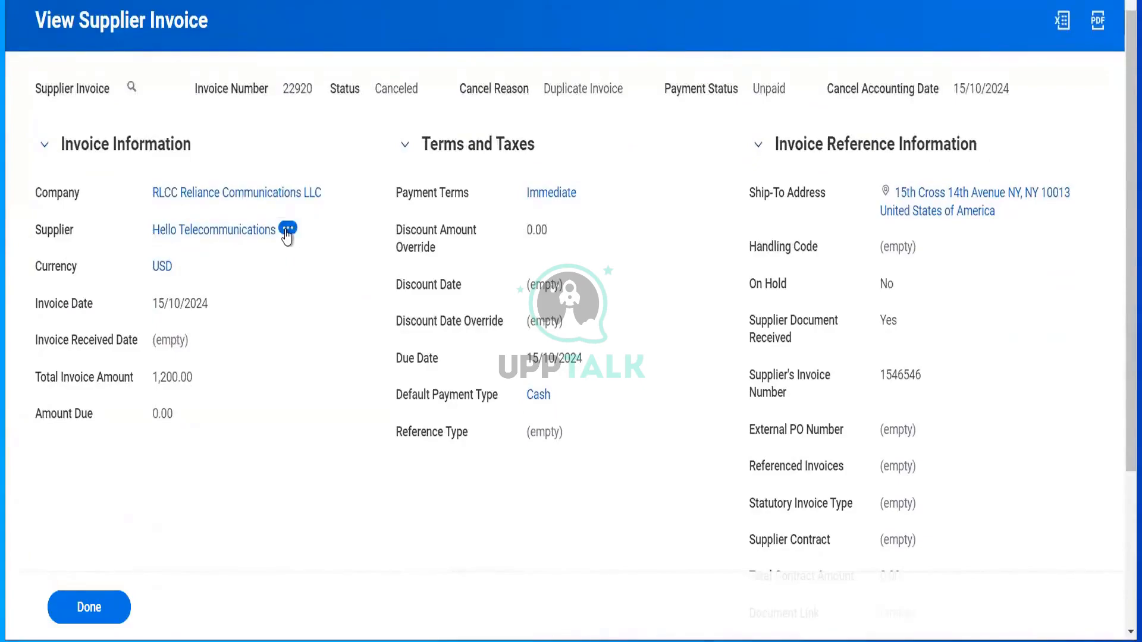
{"action": "left_click", "coordinate": [287, 231]}
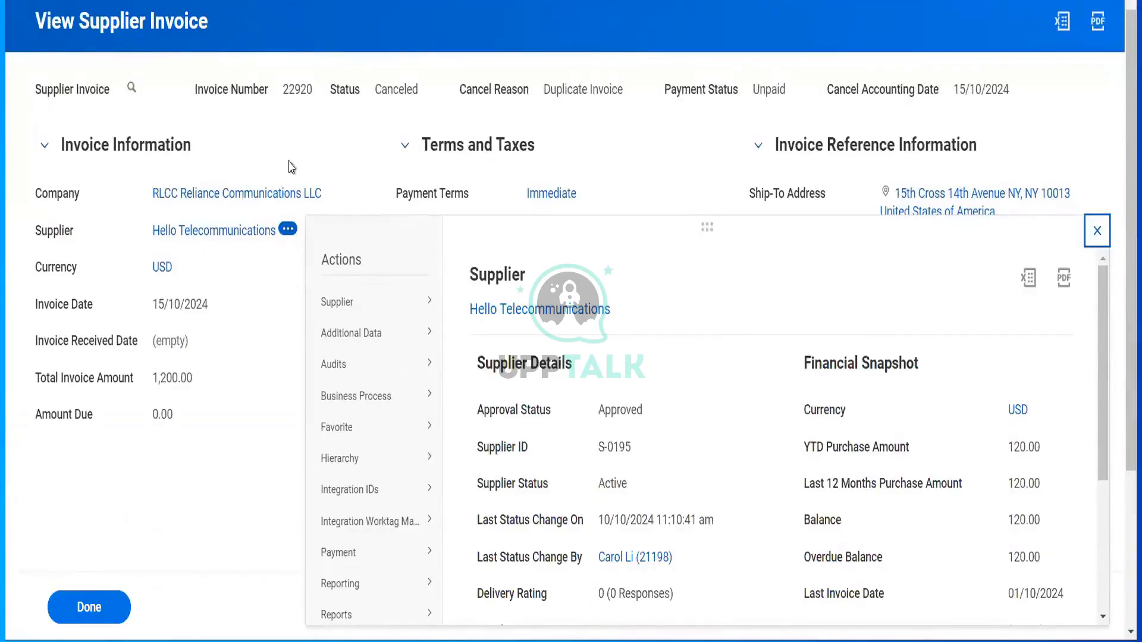
{"action": "left_click", "coordinate": [149, 89]}
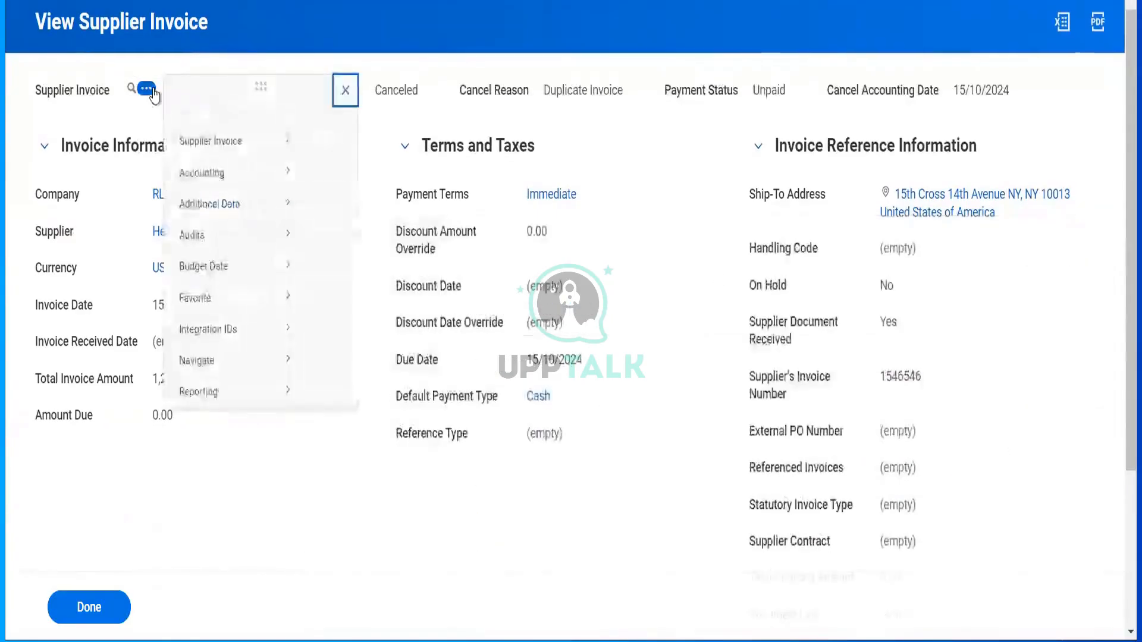
- View the canceled invoice's journal: status Canceled, 1,200.00 debits and credits balanced
{"action": "mouse_move", "coordinate": [280, 195]}
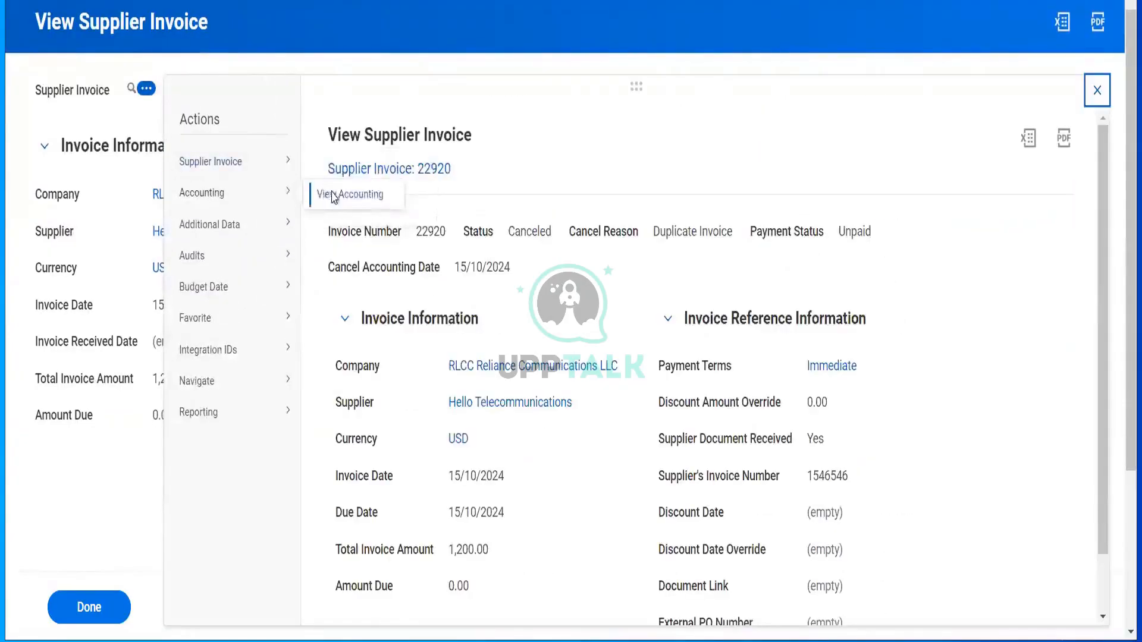
{"action": "left_click", "coordinate": [333, 198]}
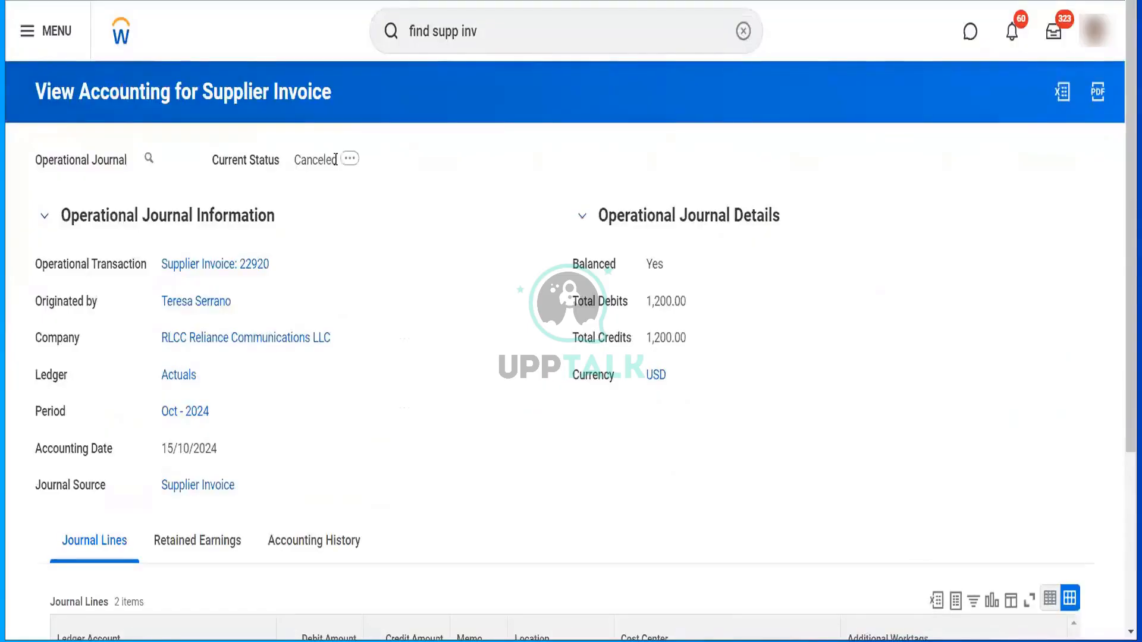
{"action": "left_click_drag", "start_coordinate": [336, 160], "coordinate": [291, 160]}
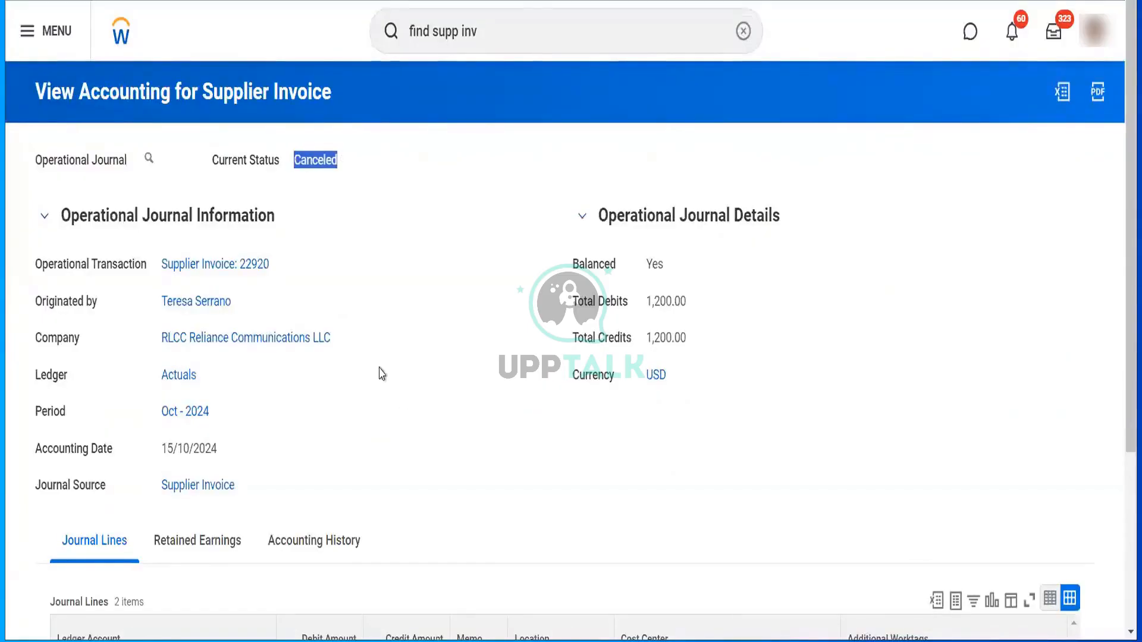
{"action": "scroll", "coordinate": [226, 520], "scroll_direction": "down", "scroll_amount": 4}
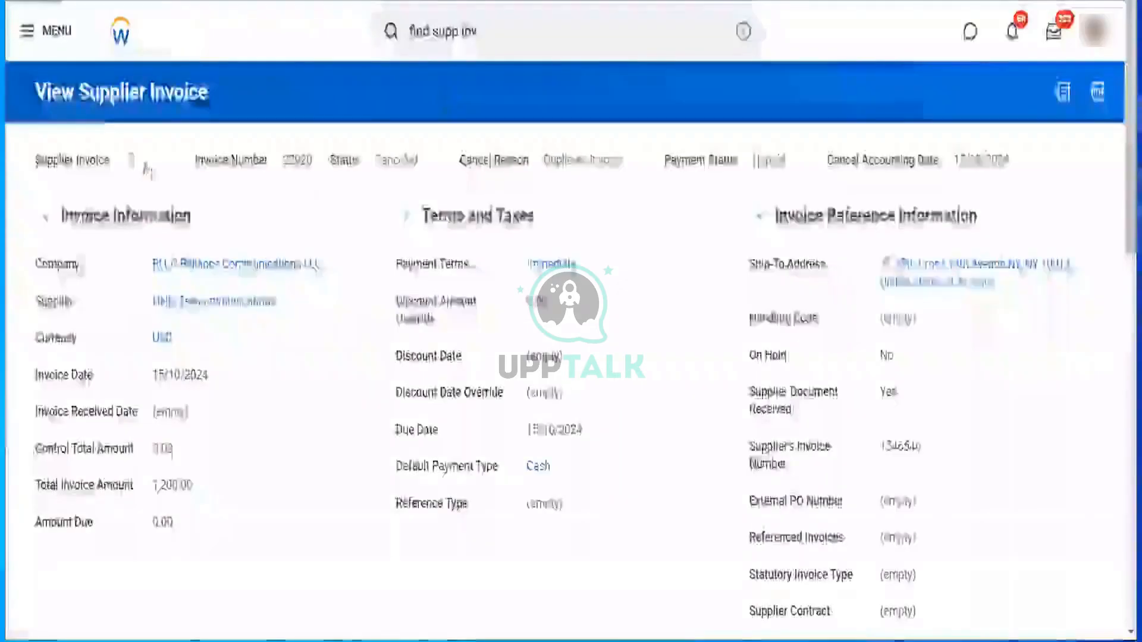
- Copy canceled invoice 22920 through its Related Actions into a new supplier invoice form
{"action": "left_click", "coordinate": [145, 158]}
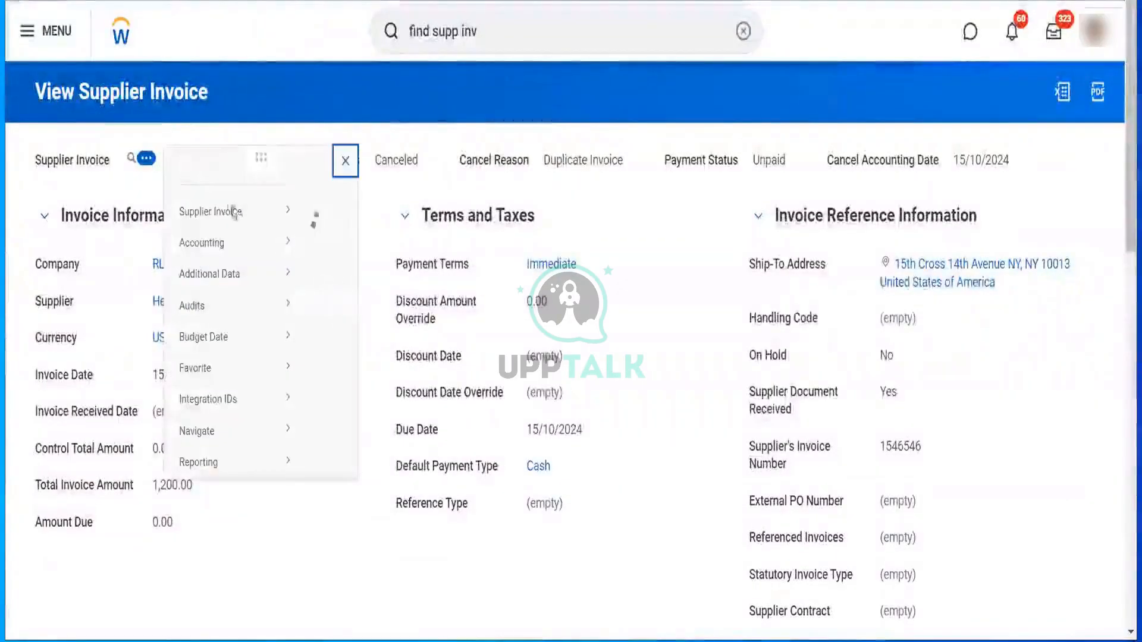
{"action": "mouse_move", "coordinate": [271, 233]}
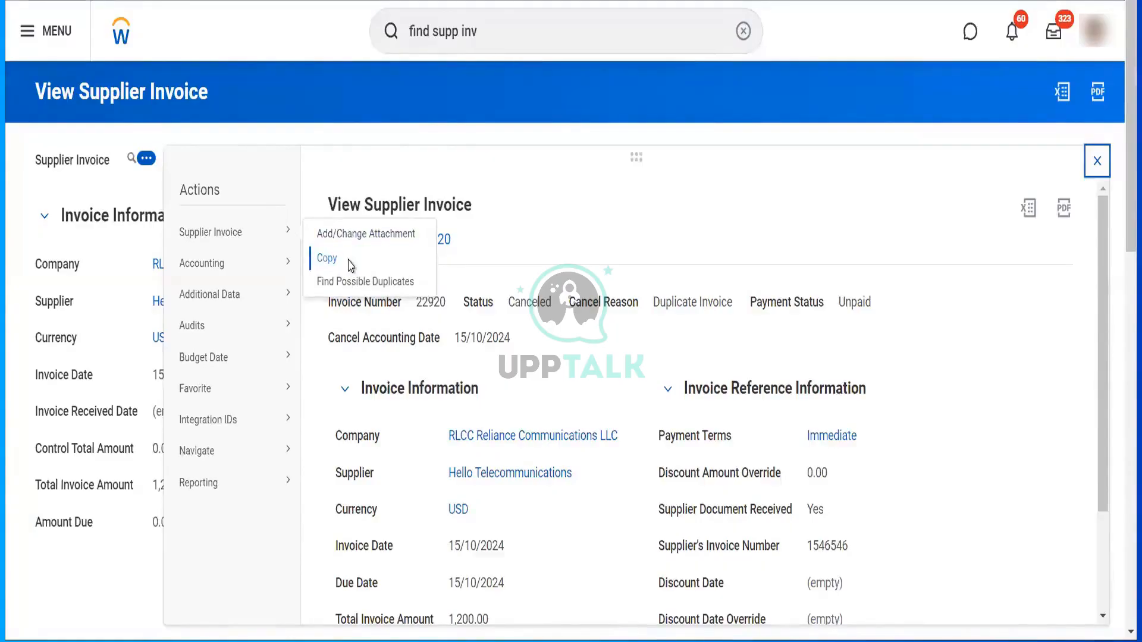
{"action": "left_click", "coordinate": [350, 262]}
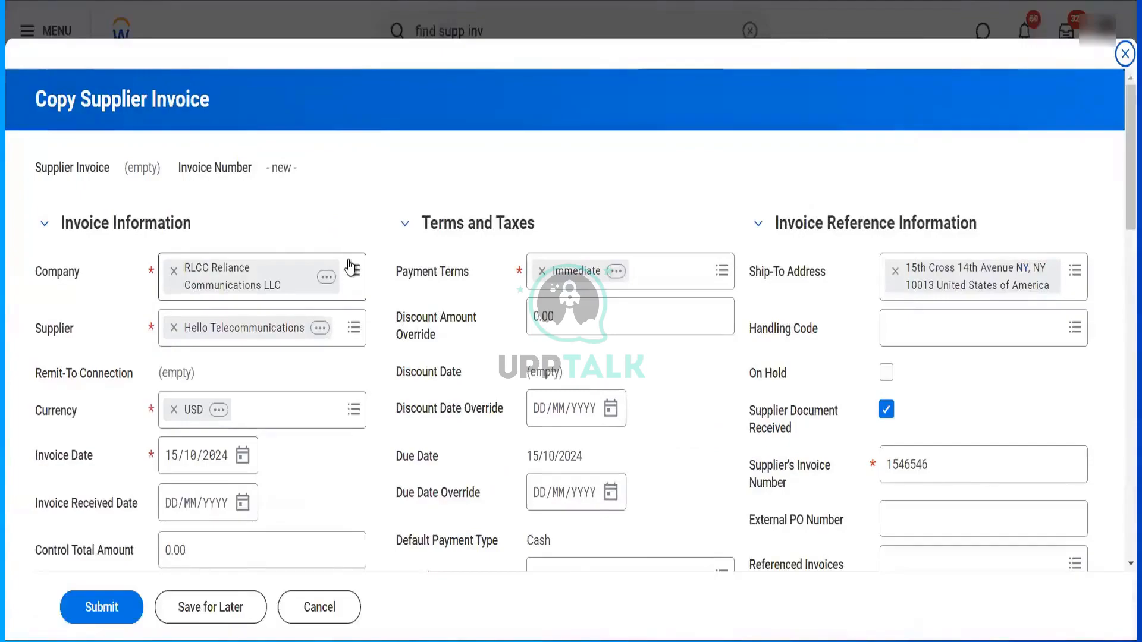
- Append 55 to make the supplier's invoice number 154654655
{"action": "left_click", "coordinate": [947, 476]}
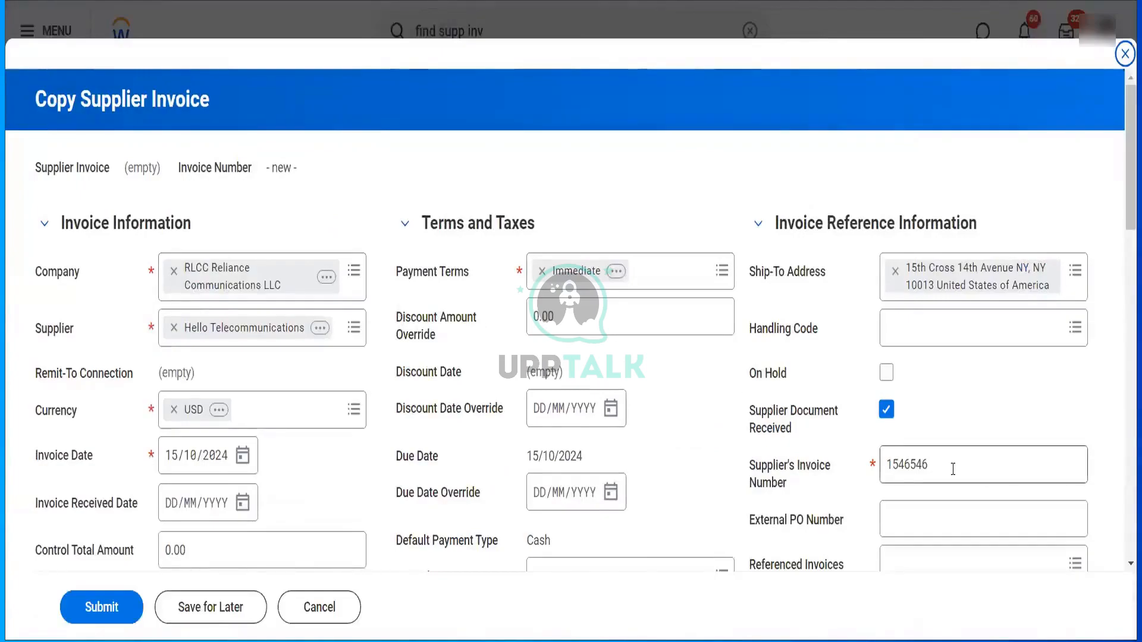
{"action": "type", "text": "55"}
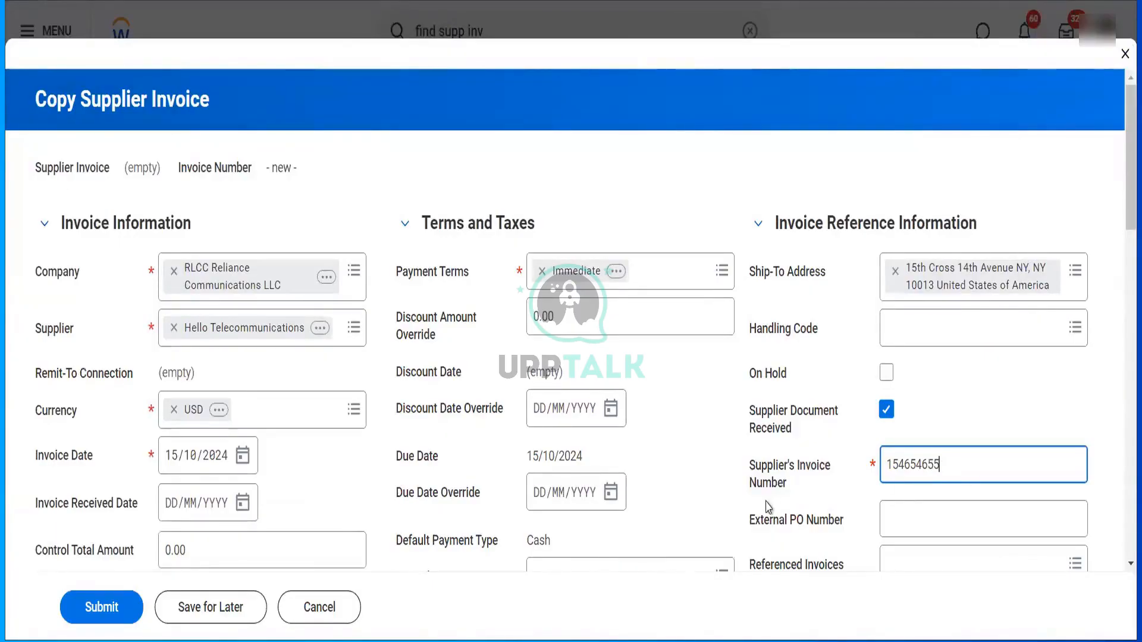
{"action": "scroll", "coordinate": [566, 458], "scroll_direction": "down", "scroll_amount": 9}
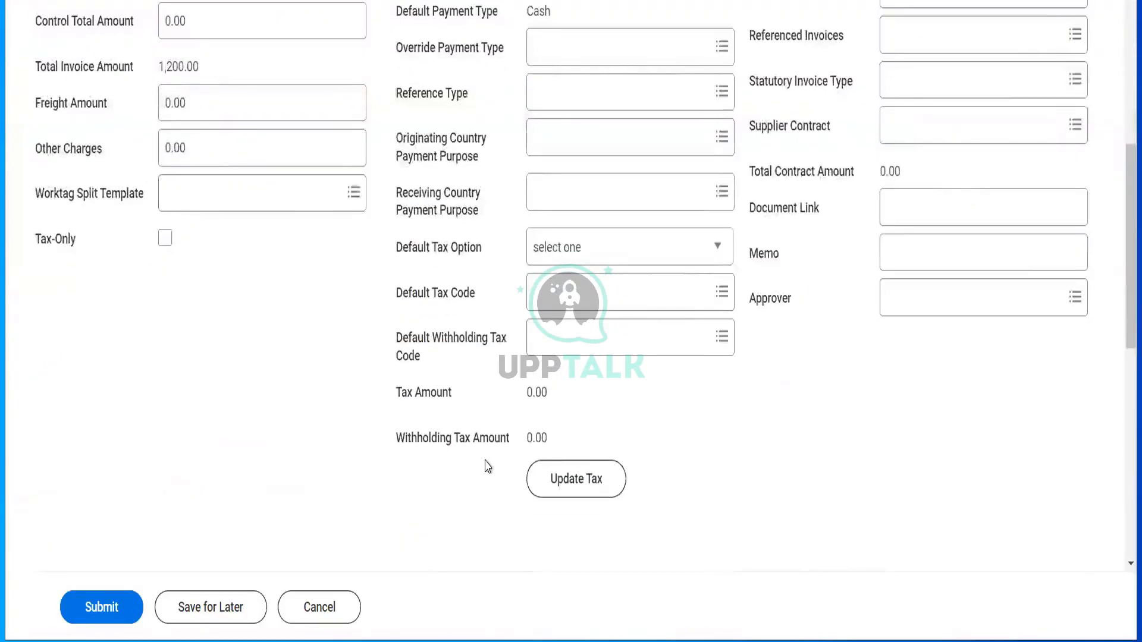
{"action": "scroll", "coordinate": [487, 466], "scroll_direction": "up", "scroll_amount": 4}
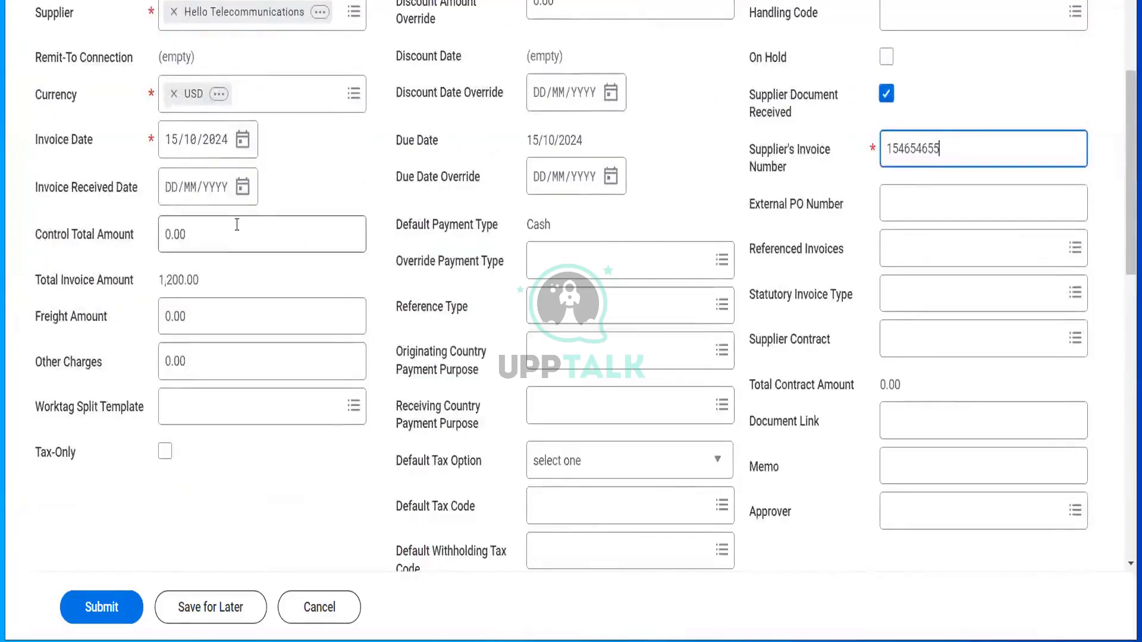
- Set the control total amount to 12,000.00 and compare it with the 1,200.00 invoice total
{"action": "left_click_drag", "start_coordinate": [237, 224], "coordinate": [124, 238]}
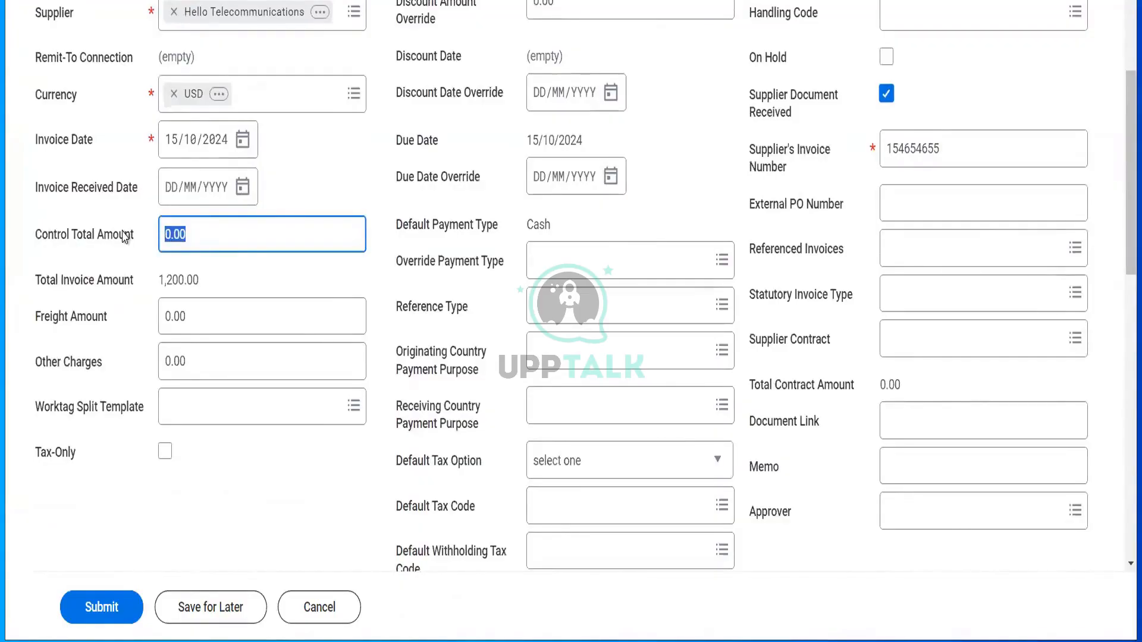
{"action": "type", "text": "12000"}
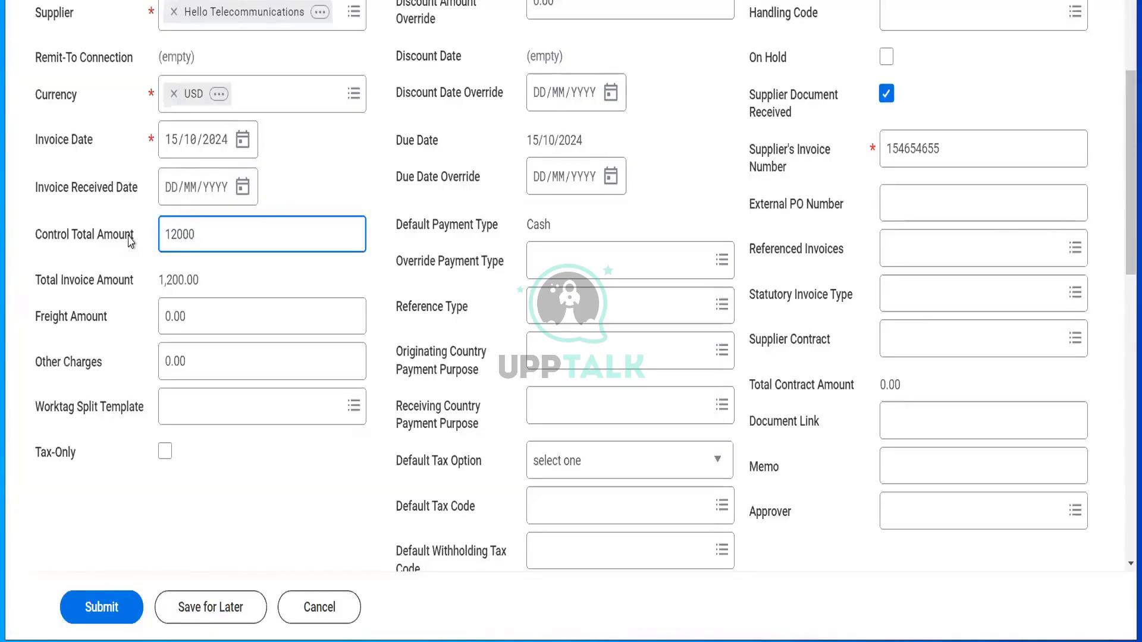
{"action": "key", "text": "Tab"}
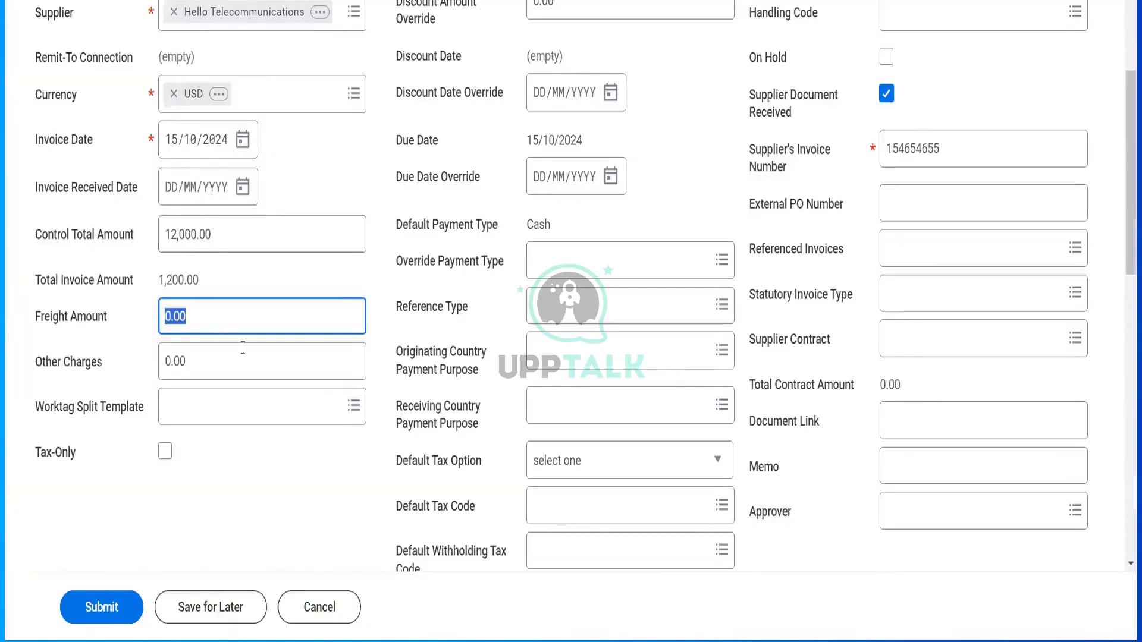
{"action": "scroll", "coordinate": [196, 260], "scroll_direction": "down", "scroll_amount": 1}
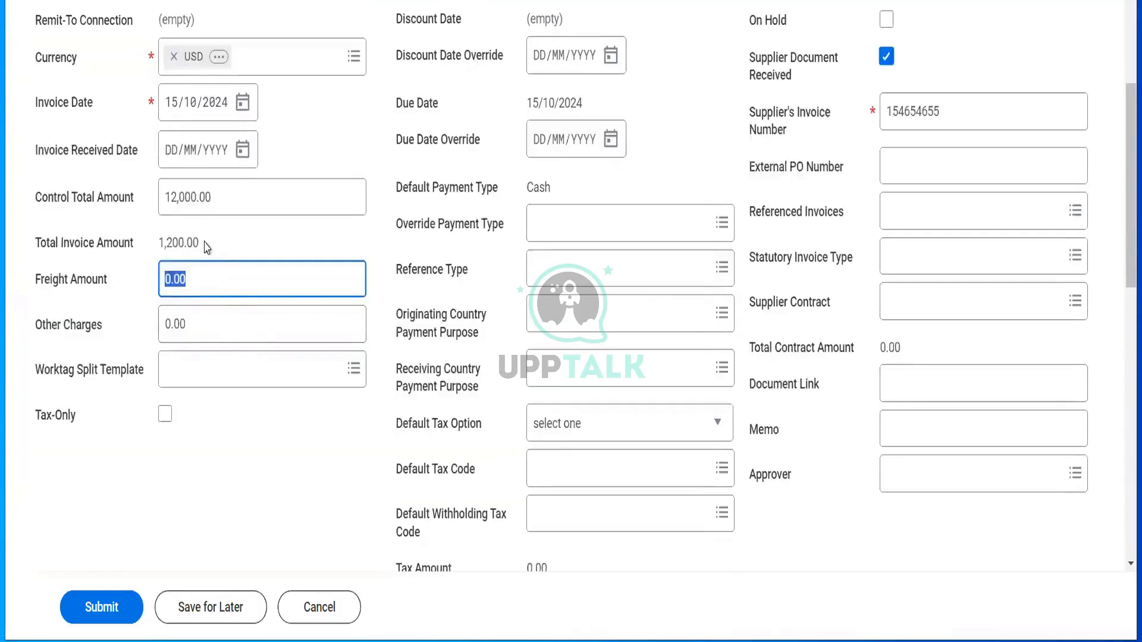
{"action": "double_click", "coordinate": [154, 242]}
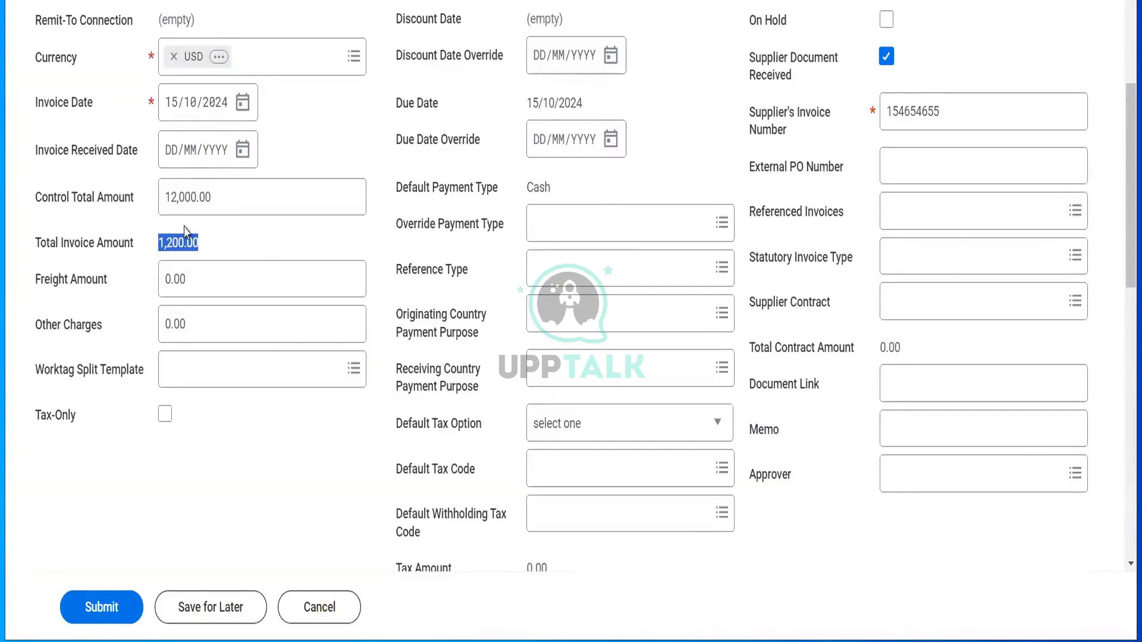
{"action": "left_click", "coordinate": [220, 200]}
{"action": "left_click_drag", "start_coordinate": [220, 200], "coordinate": [157, 192]}
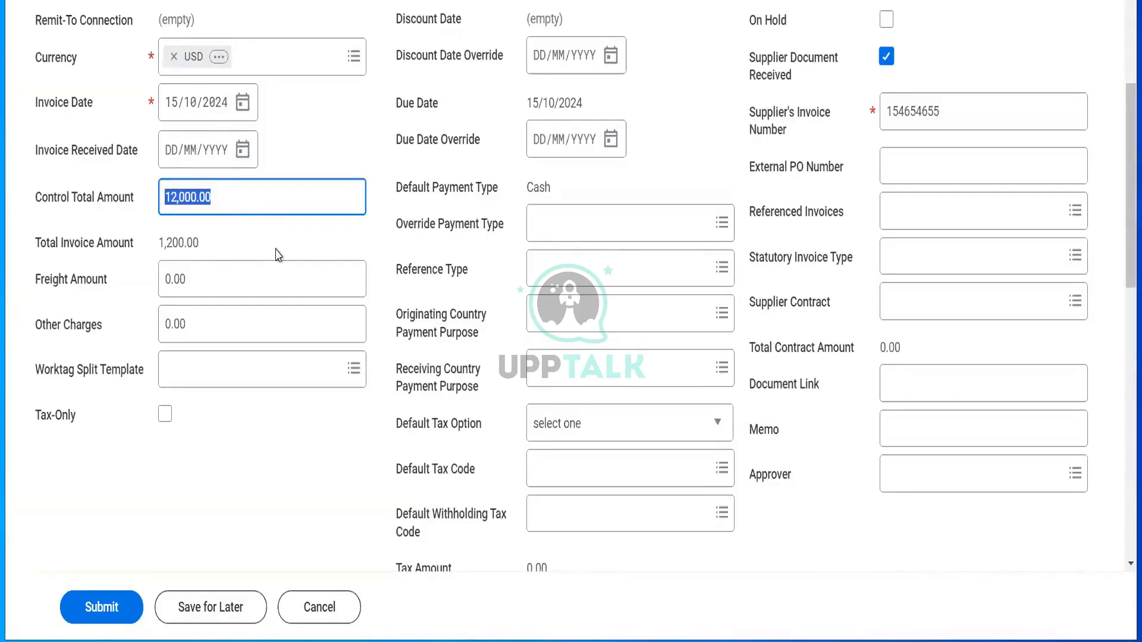
{"action": "scroll", "coordinate": [279, 255], "scroll_direction": "down", "scroll_amount": 1}
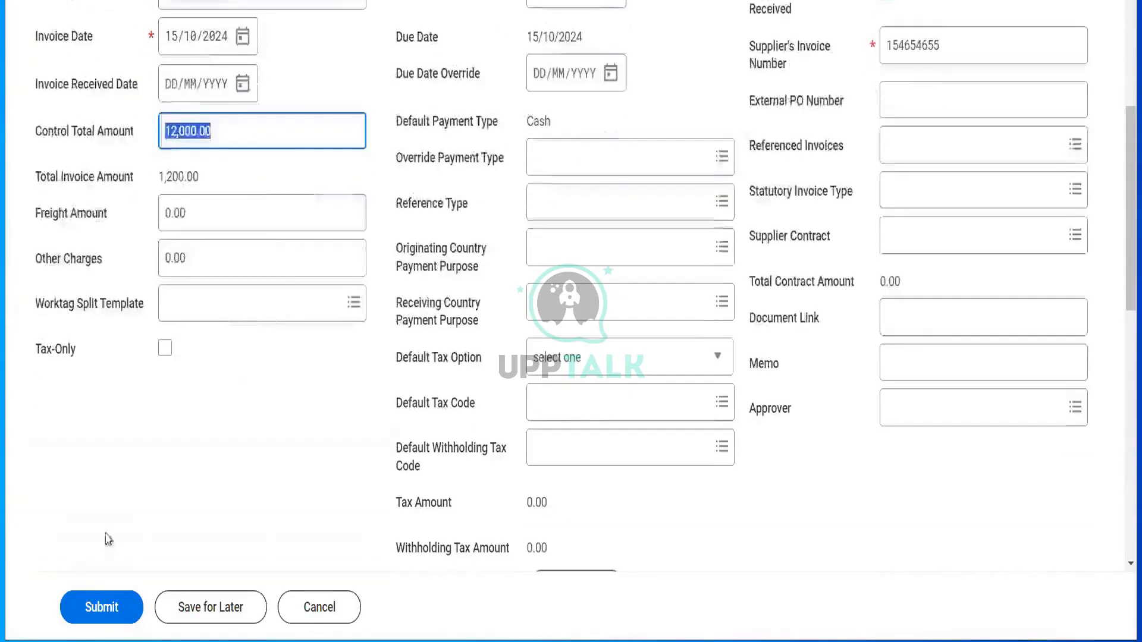
- Submit the copied invoice, read the 12,000.00 vs 1,200.00 total mismatch error, and dismiss it
{"action": "left_click", "coordinate": [104, 604]}
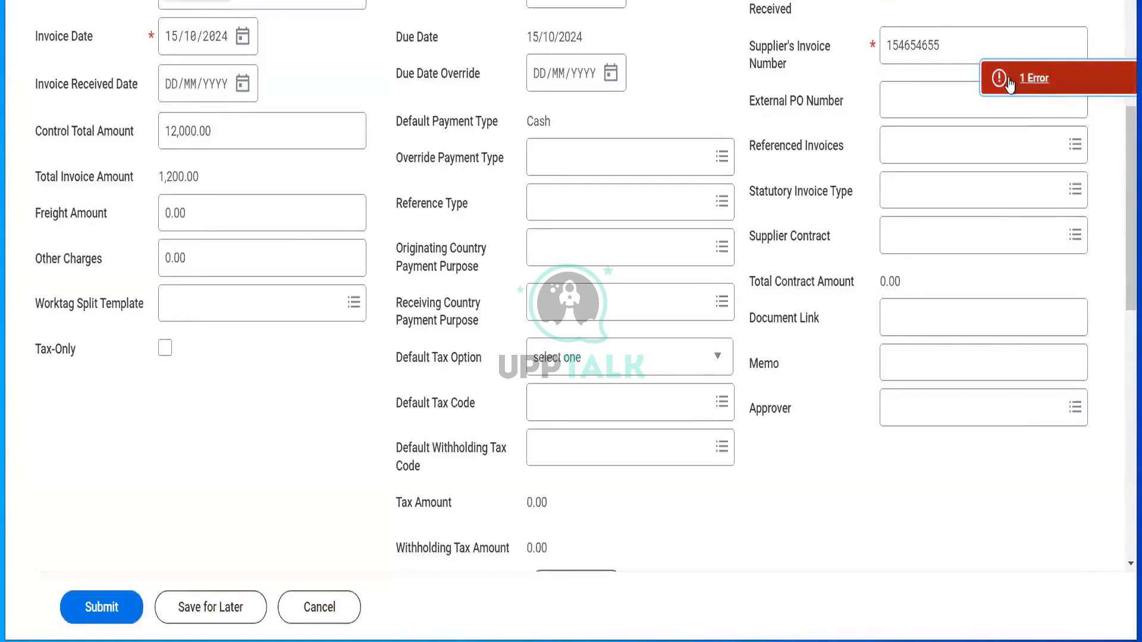
{"action": "left_click", "coordinate": [1035, 78]}
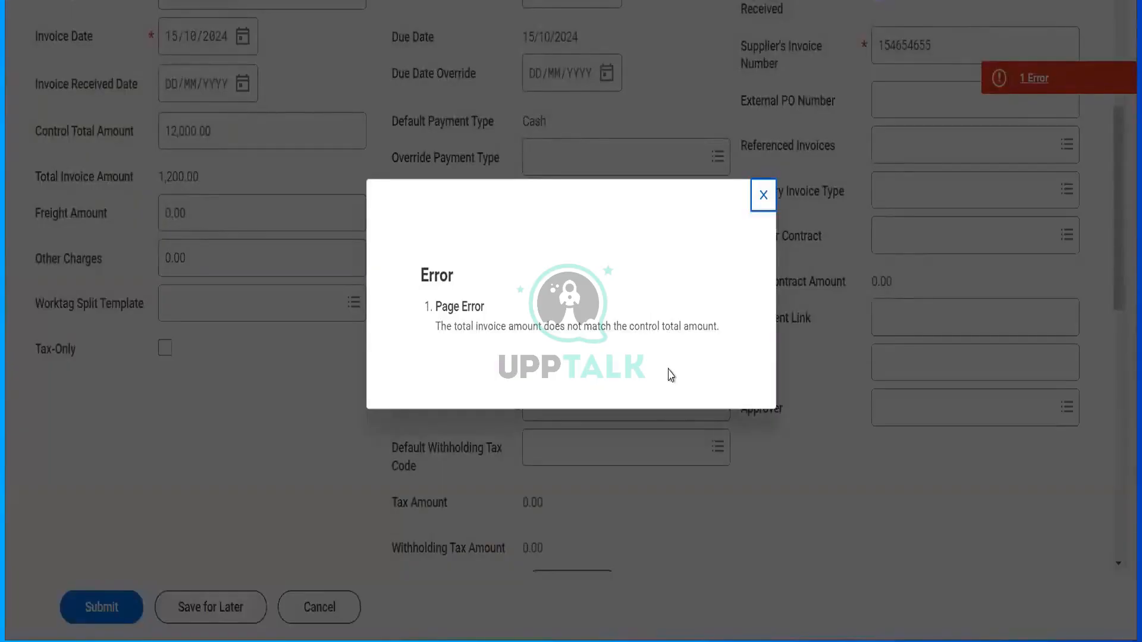
{"action": "left_click", "coordinate": [759, 205]}
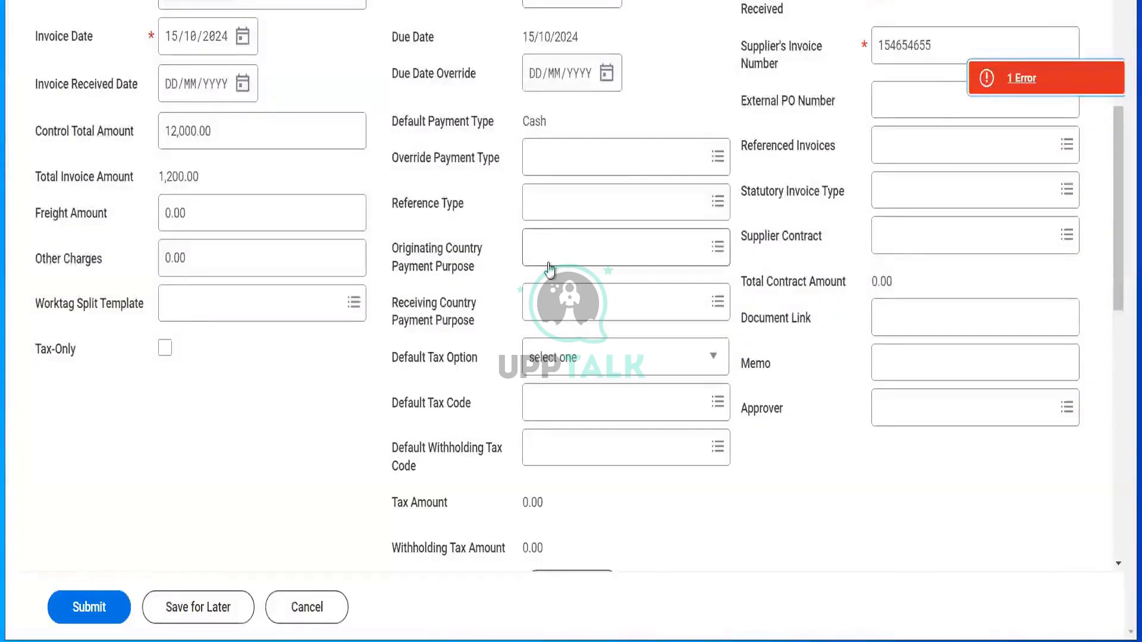
{"action": "left_click", "coordinate": [224, 139]}
{"action": "key", "text": "ctrl+a"}
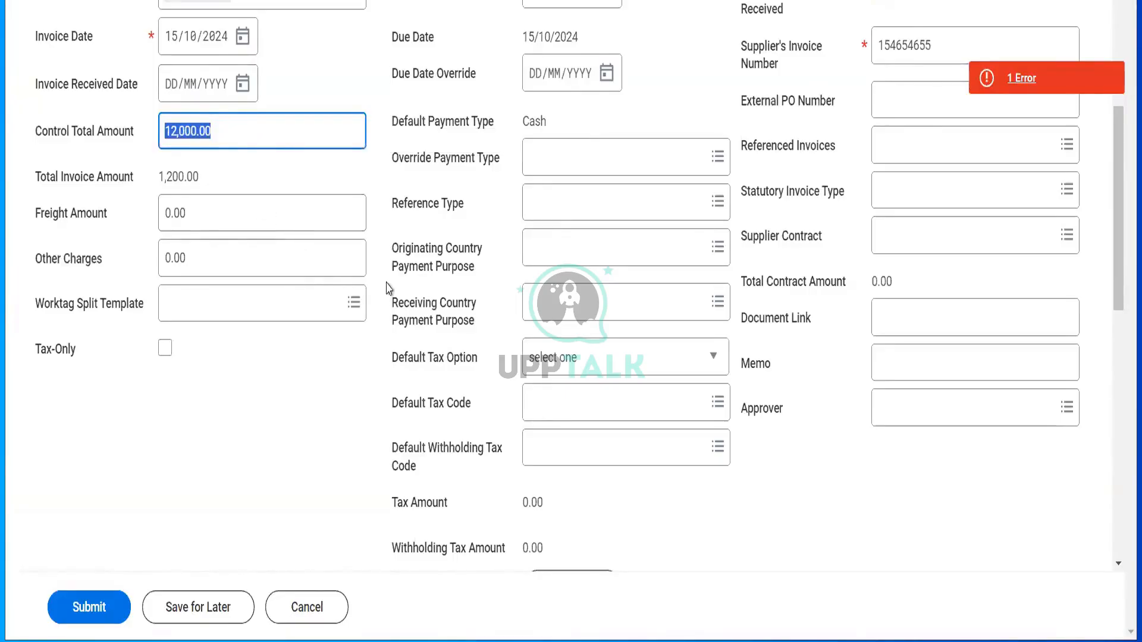
- Change the invoice line's extended amount from 1,200.00 to 12,000.00, then submit the invoice
{"action": "scroll", "coordinate": [503, 279], "scroll_direction": "down", "scroll_amount": 8}
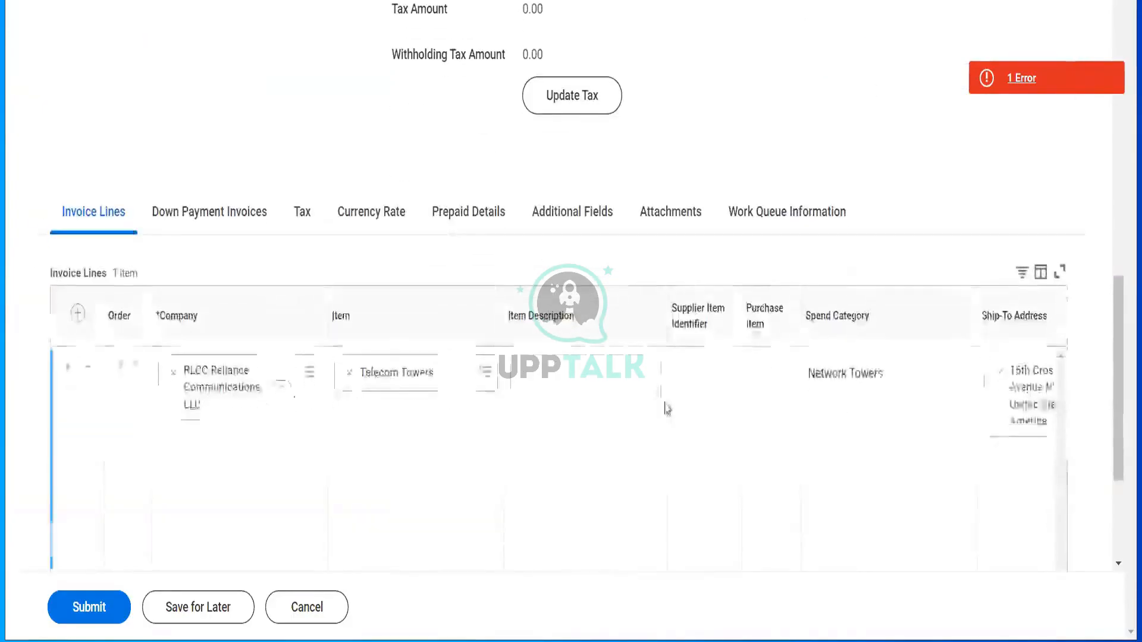
{"action": "scroll", "coordinate": [665, 405], "scroll_direction": "right", "scroll_amount": 4}
{"action": "scroll", "coordinate": [665, 405], "scroll_direction": "right", "scroll_amount": 10}
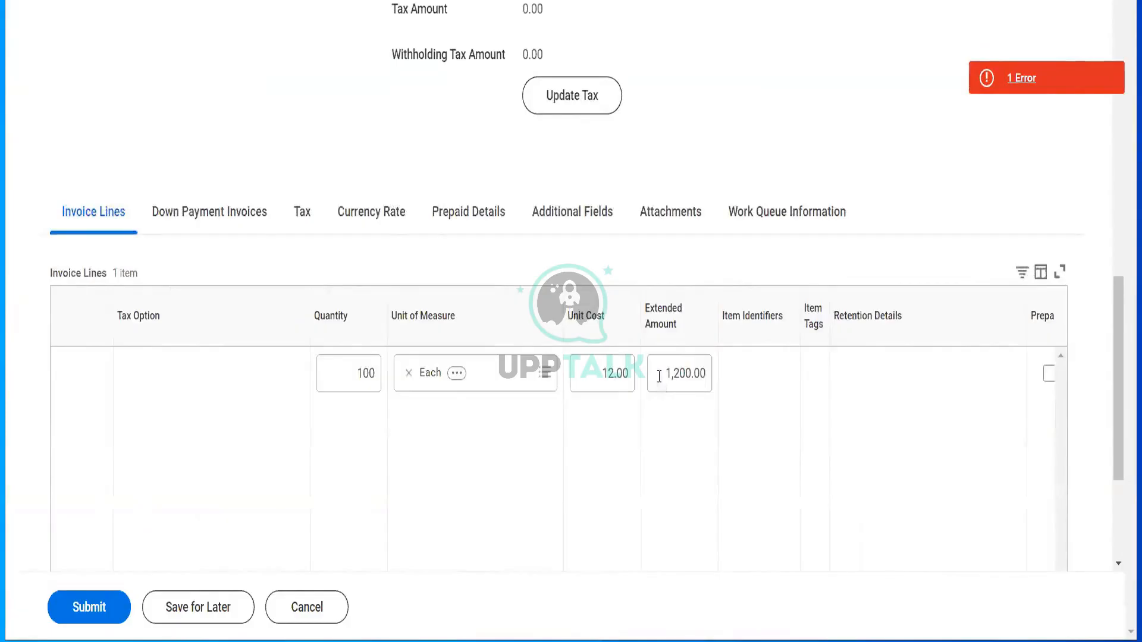
{"action": "left_click", "coordinate": [659, 376]}
{"action": "type", "text": "12000"}
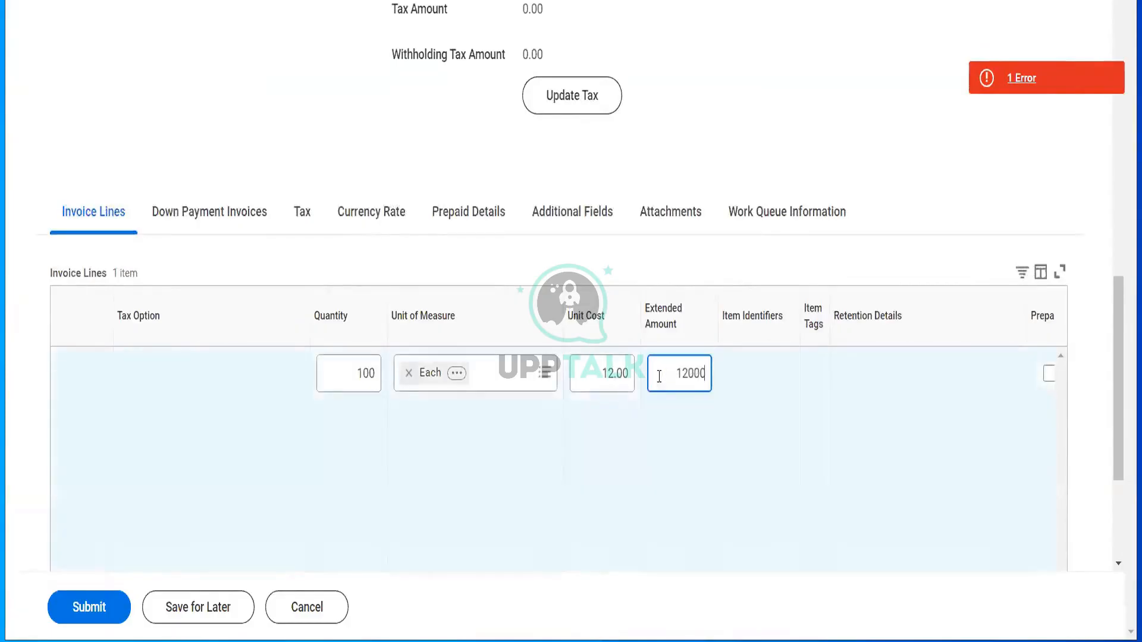
{"action": "key", "text": "Tab"}
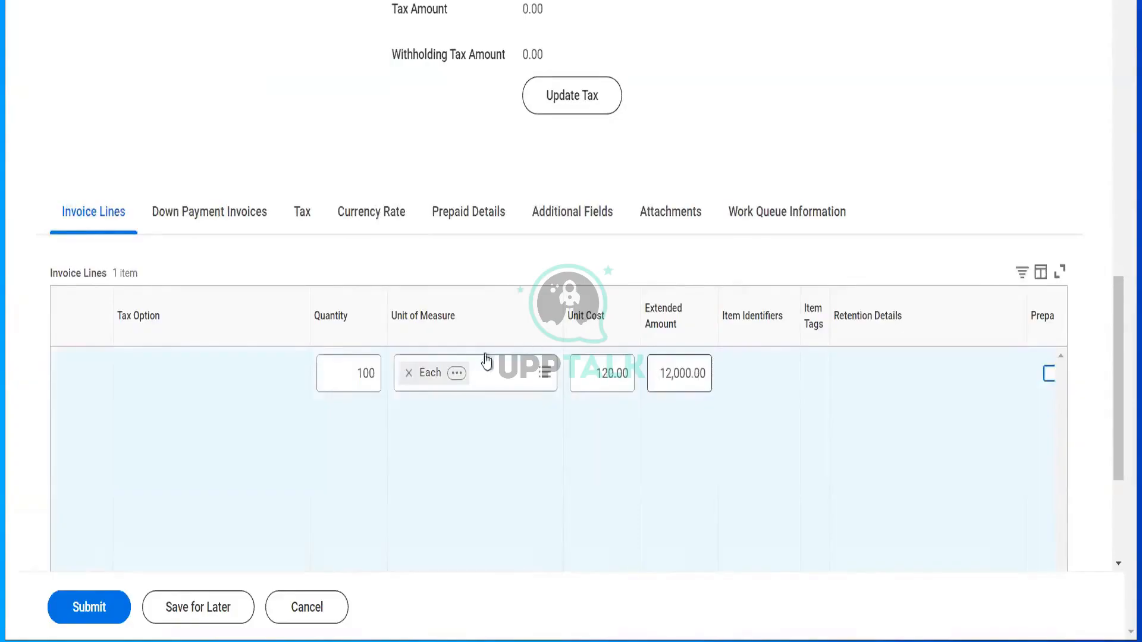
{"action": "left_click", "coordinate": [106, 609]}
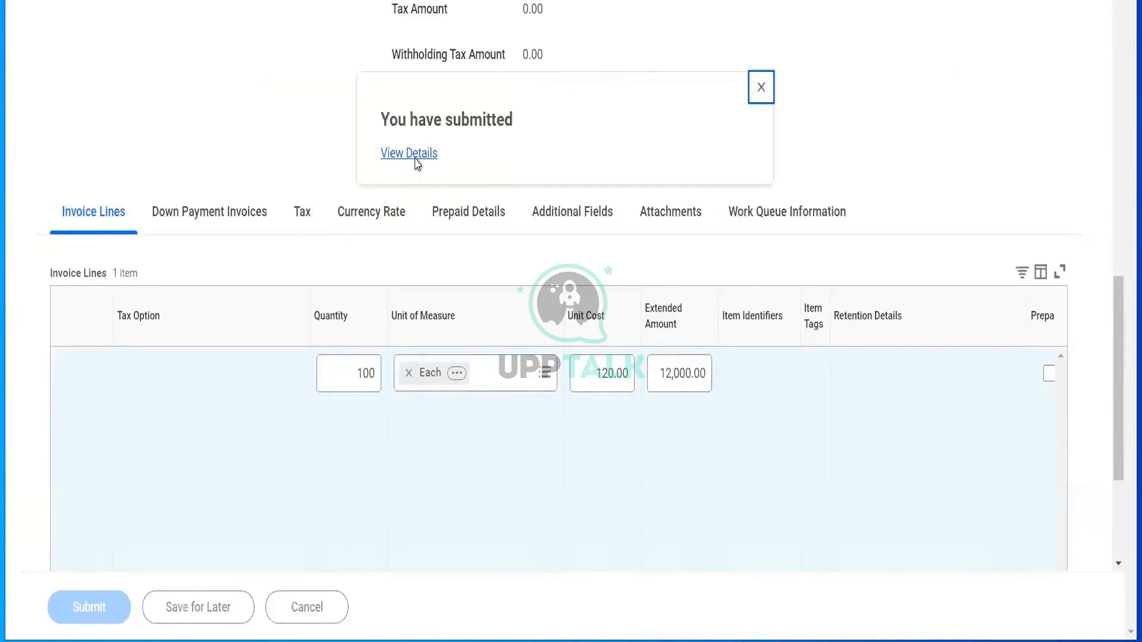
- From the submission details, open supplier invoice 22921 and show its Supplier Invoice actions
{"action": "left_click", "coordinate": [416, 157]}
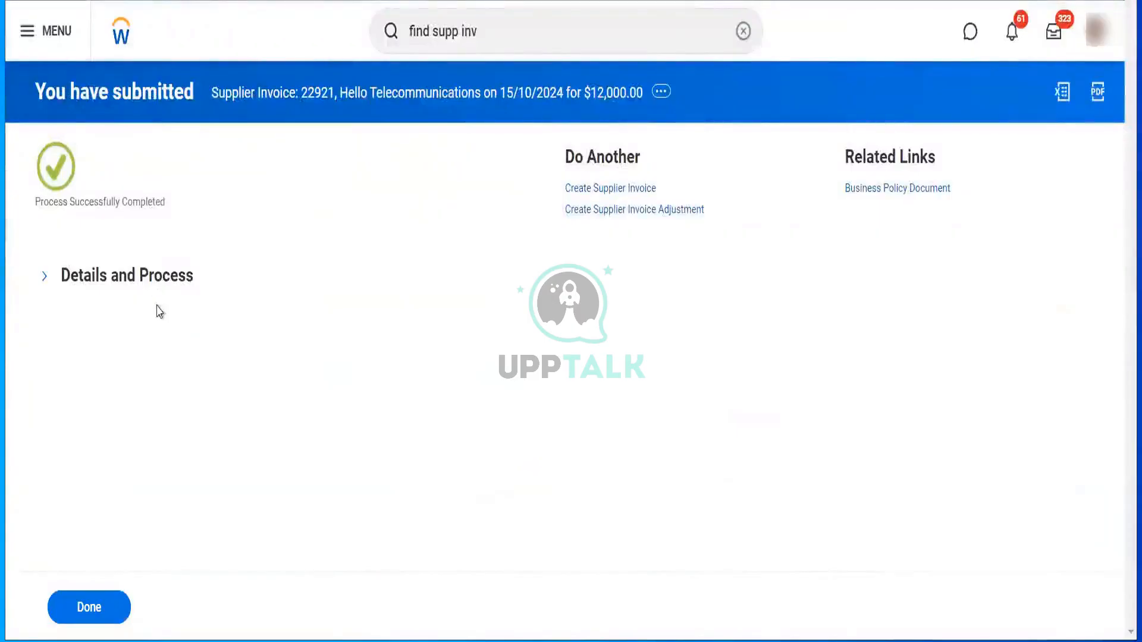
{"action": "left_click", "coordinate": [156, 276]}
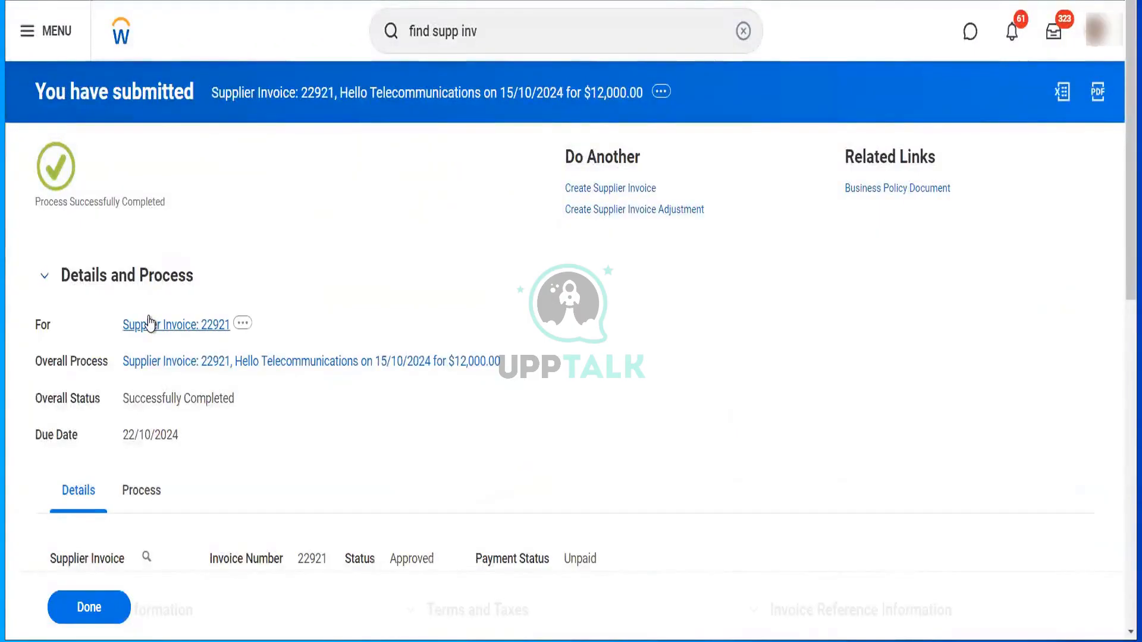
{"action": "left_click", "coordinate": [149, 324]}
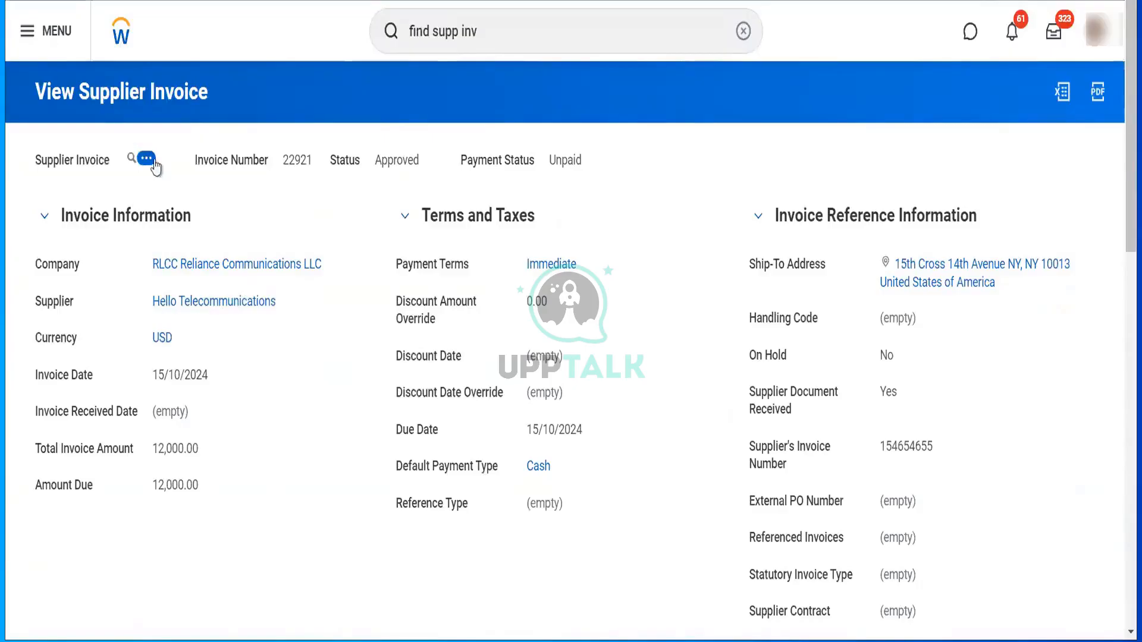
{"action": "left_click", "coordinate": [147, 159]}
{"action": "mouse_move", "coordinate": [211, 232]}
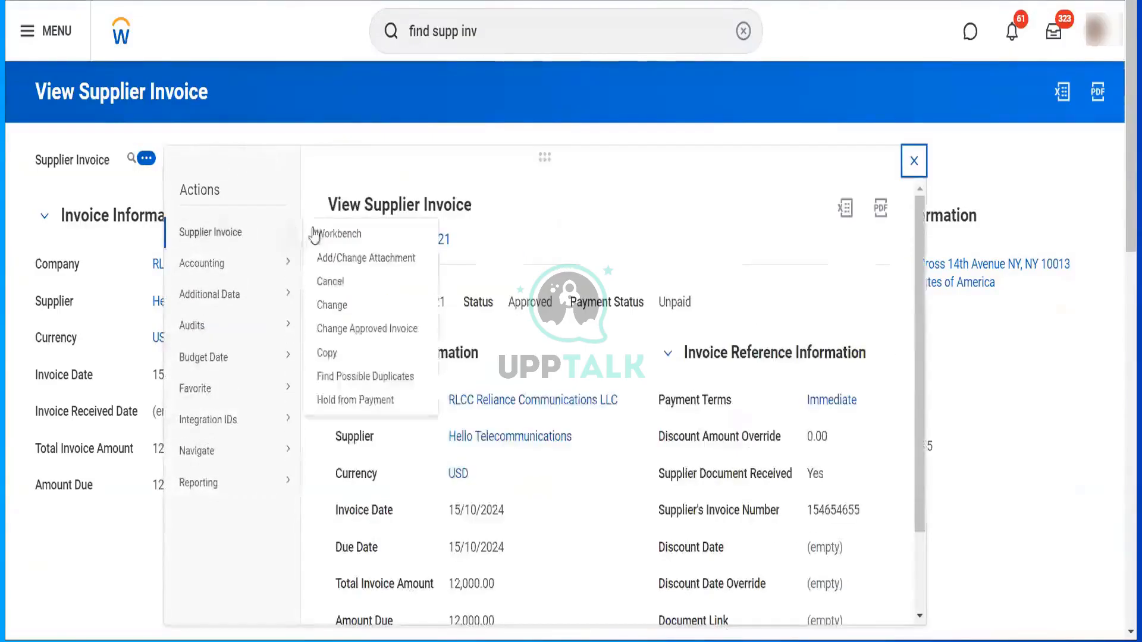
- Use Change Approved Invoice to record External PO Number 45646445 on invoice 22921
{"action": "left_click", "coordinate": [357, 330]}
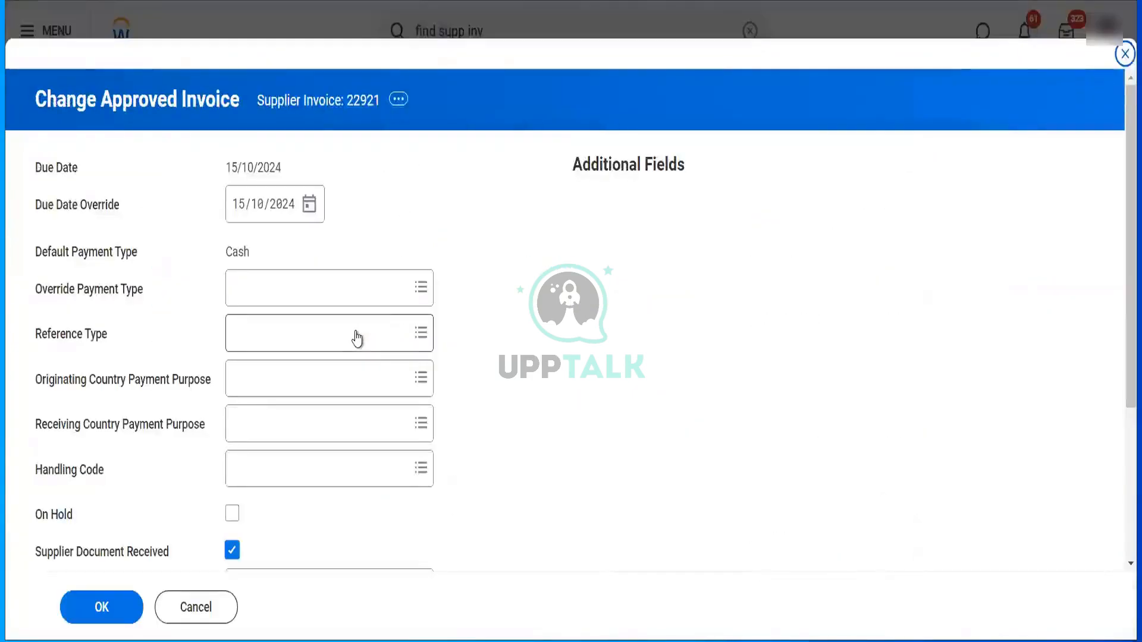
{"action": "scroll", "coordinate": [357, 338], "scroll_direction": "down", "scroll_amount": 4}
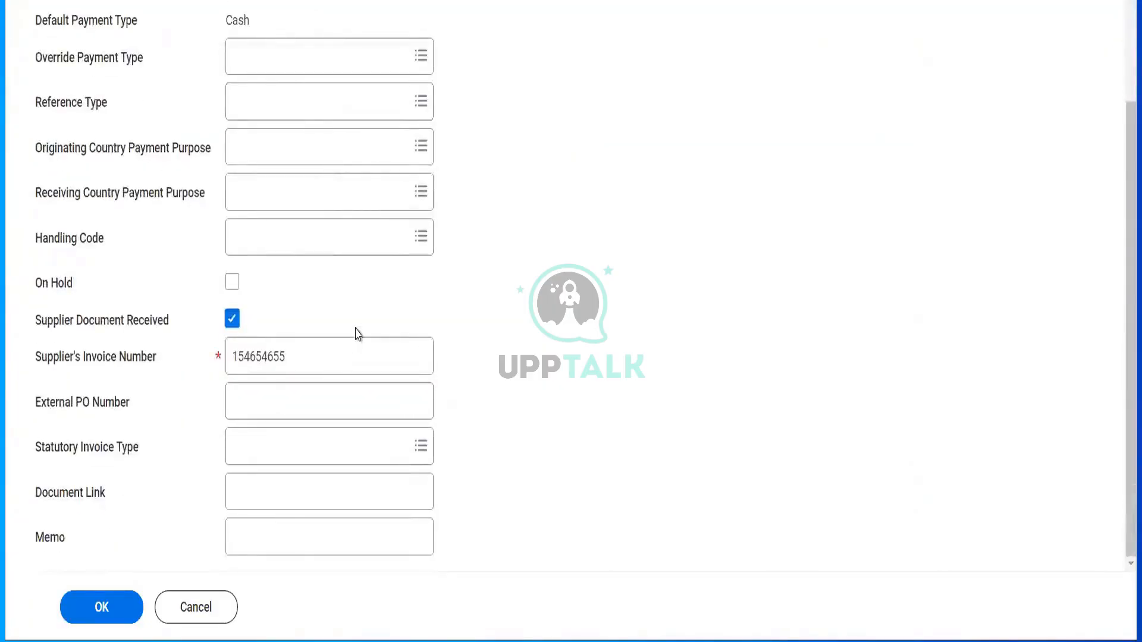
{"action": "scroll", "coordinate": [299, 178], "scroll_direction": "up", "scroll_amount": 3}
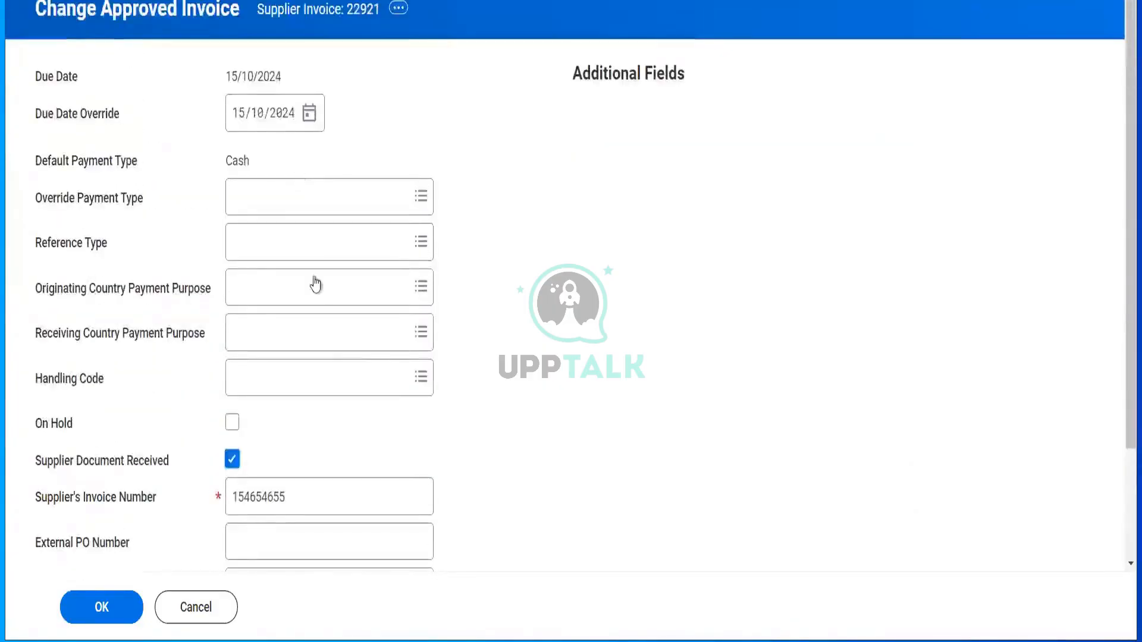
{"action": "scroll", "coordinate": [316, 285], "scroll_direction": "down", "scroll_amount": 3}
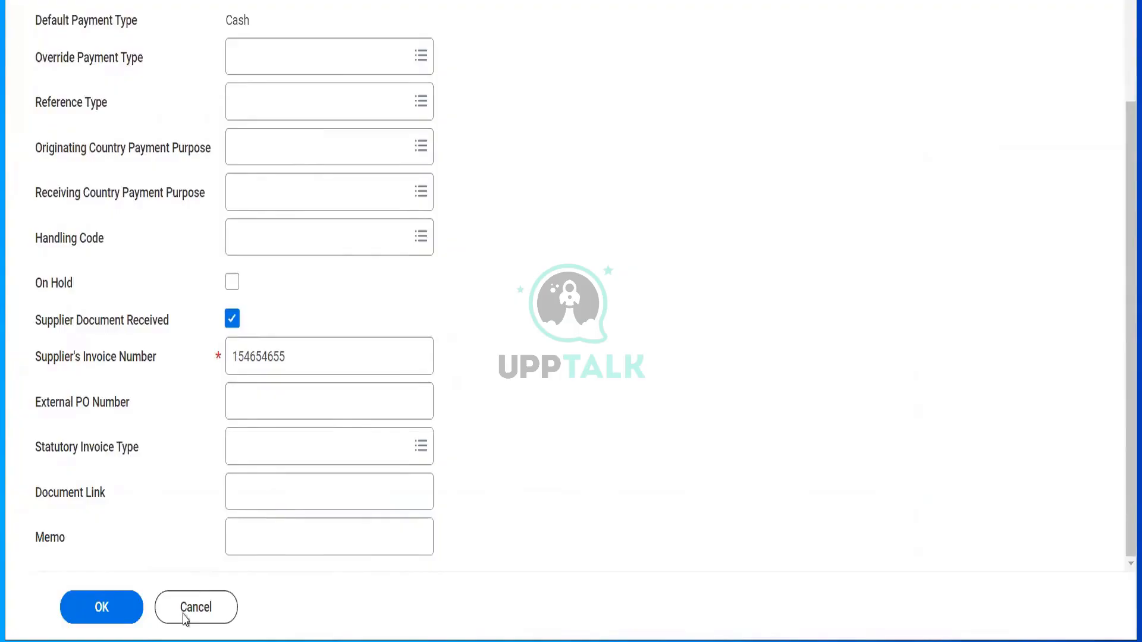
{"action": "left_click", "coordinate": [279, 399]}
{"action": "type", "text": "45646445"}
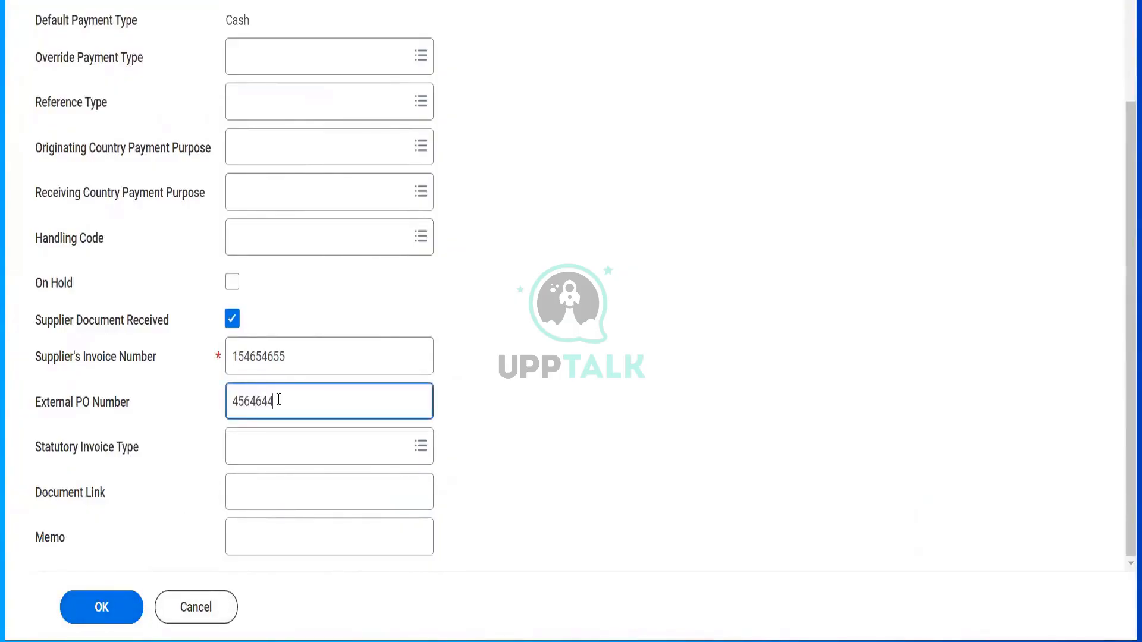
{"action": "left_click", "coordinate": [87, 605]}
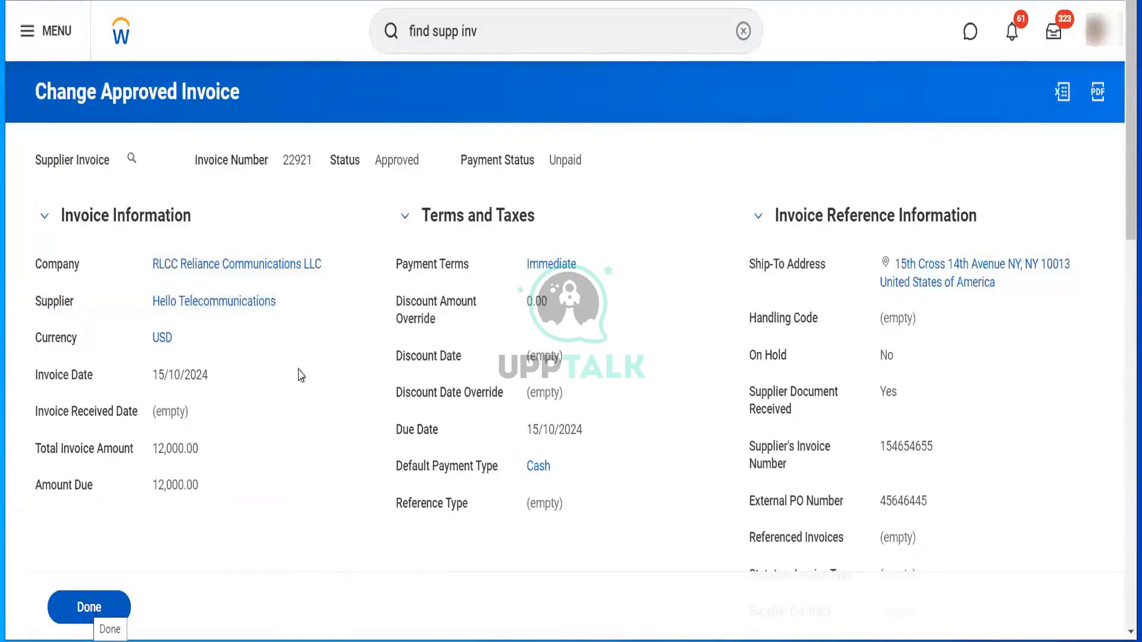
{"action": "scroll", "coordinate": [958, 444], "scroll_direction": "down", "scroll_amount": 2}
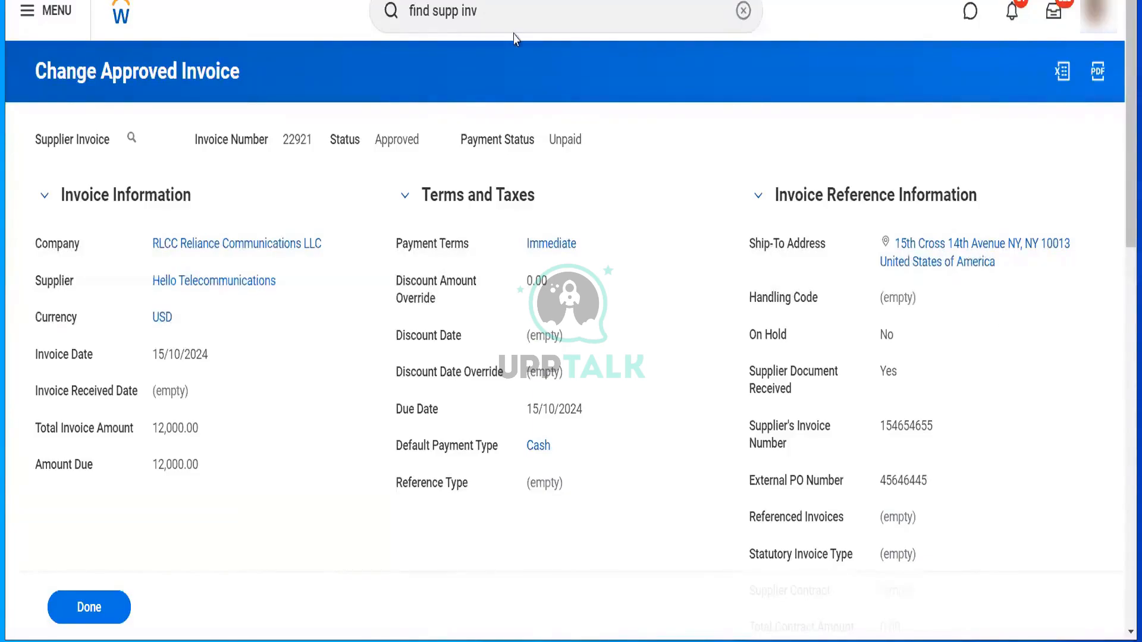
{"action": "left_click", "coordinate": [501, 24]}
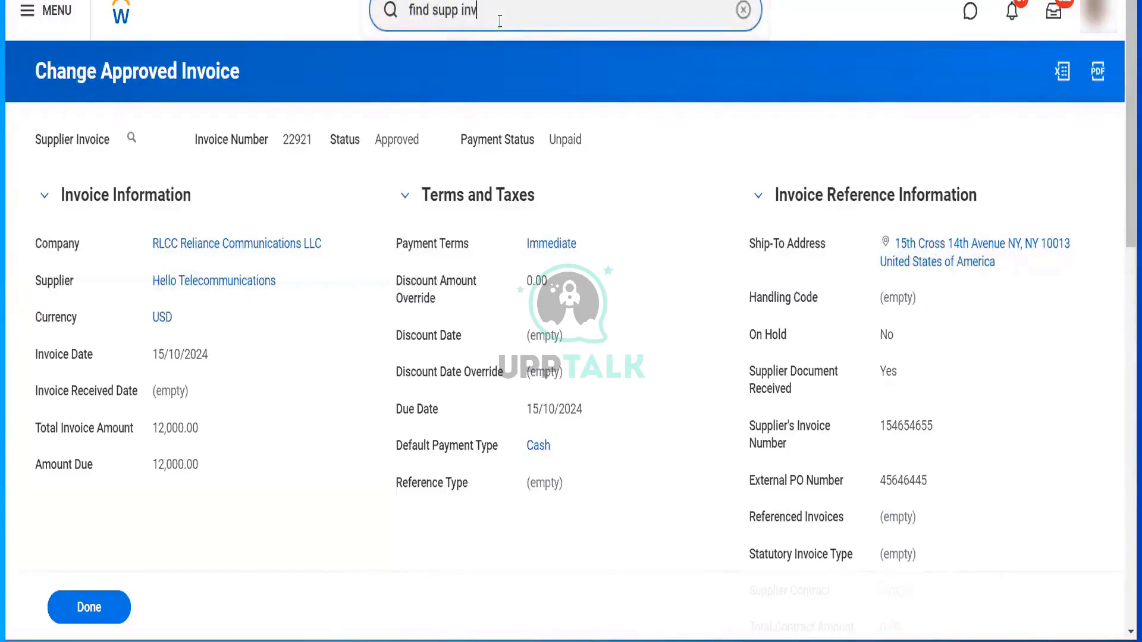
- Search for 'stop prox' and confirm the Stop Proxy task to end the proxy session
{"action": "left_click_drag", "start_coordinate": [500, 22], "coordinate": [379, 48]}
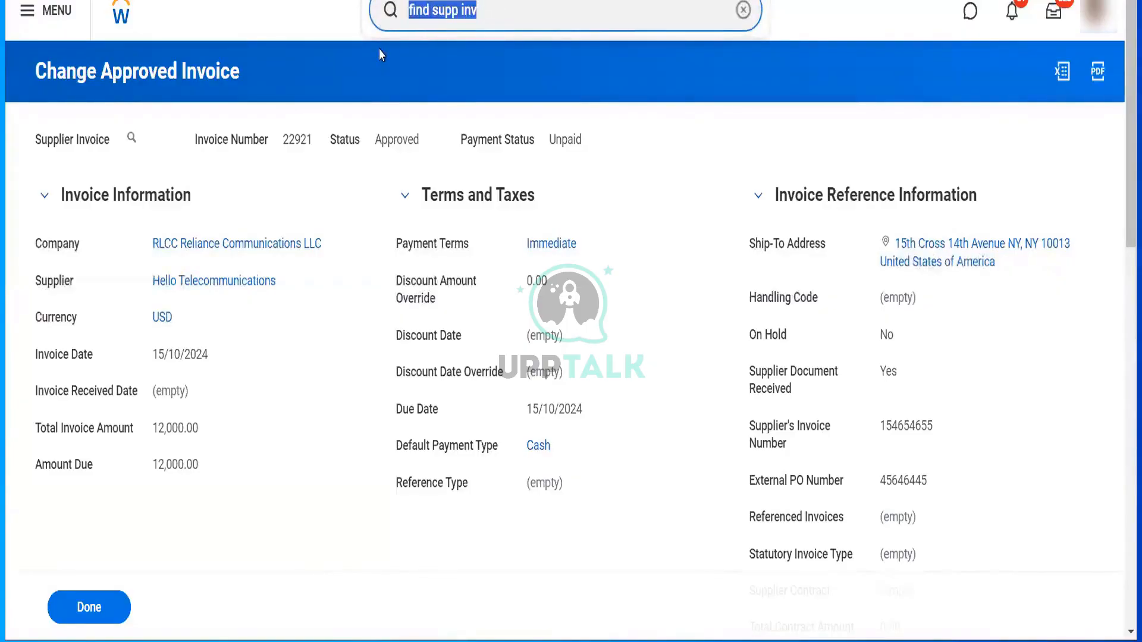
{"action": "type", "text": "s"}
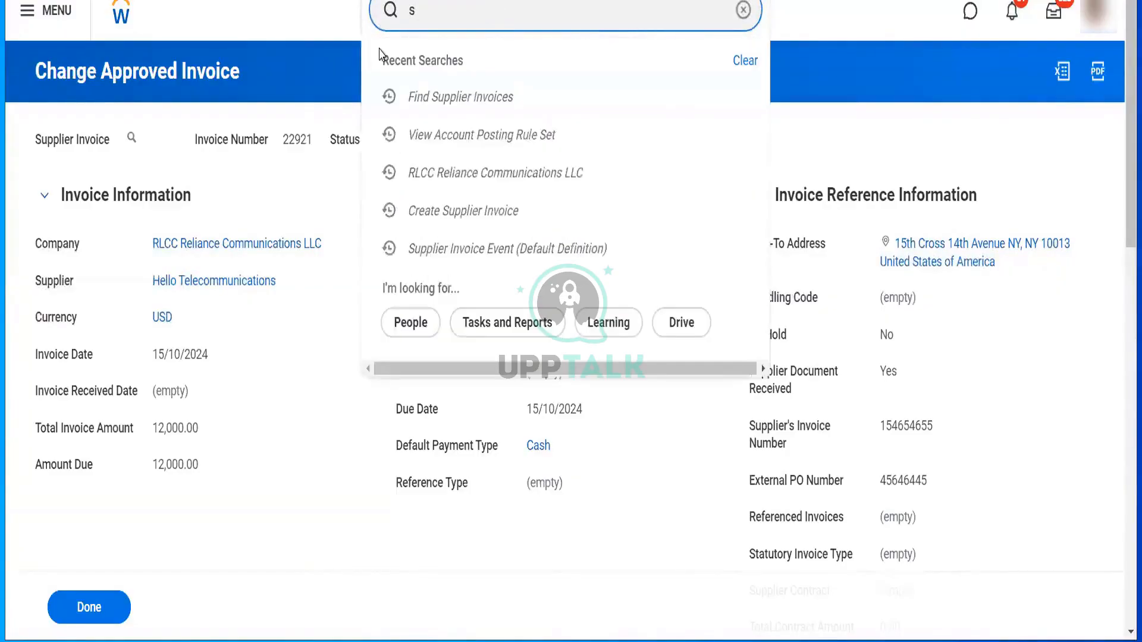
{"action": "type", "text": "top p"}
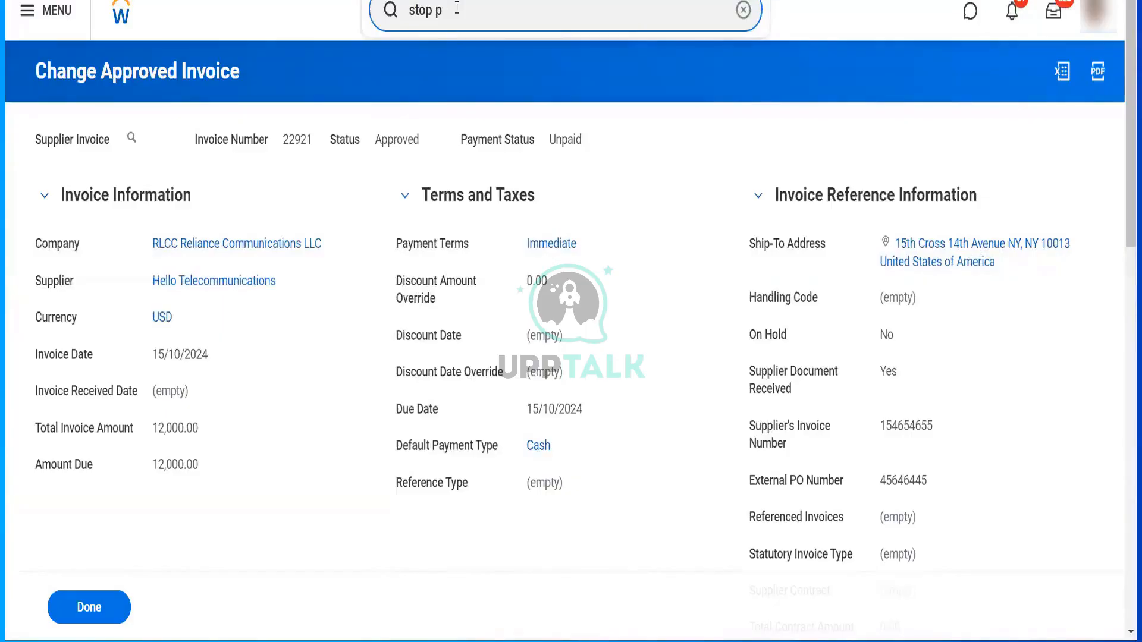
{"action": "type", "text": "rox"}
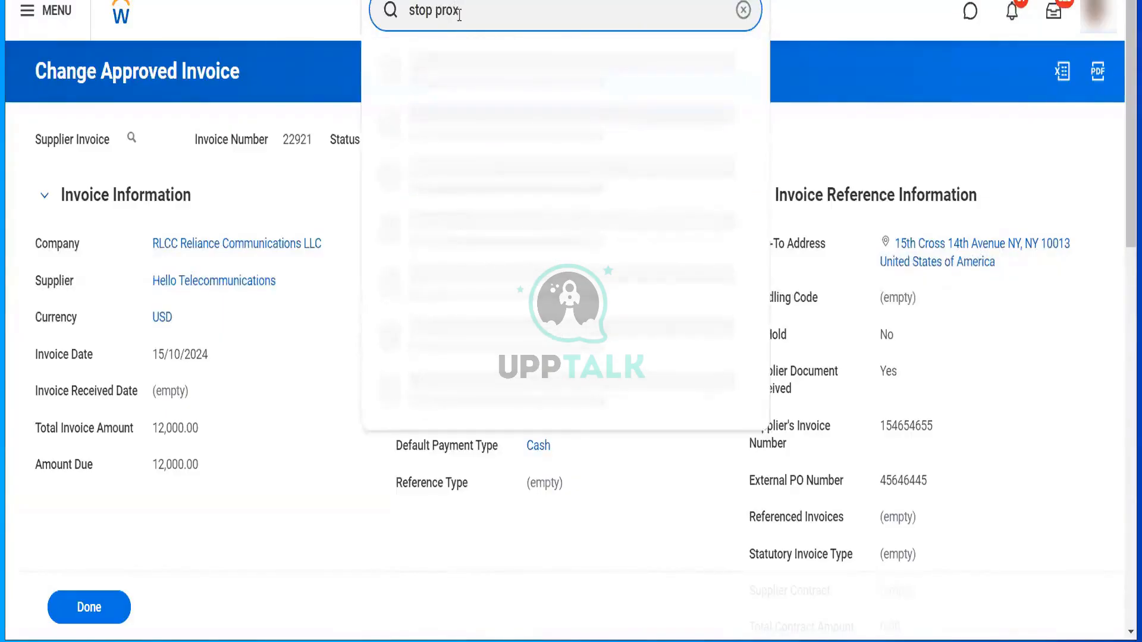
{"action": "left_click", "coordinate": [466, 52]}
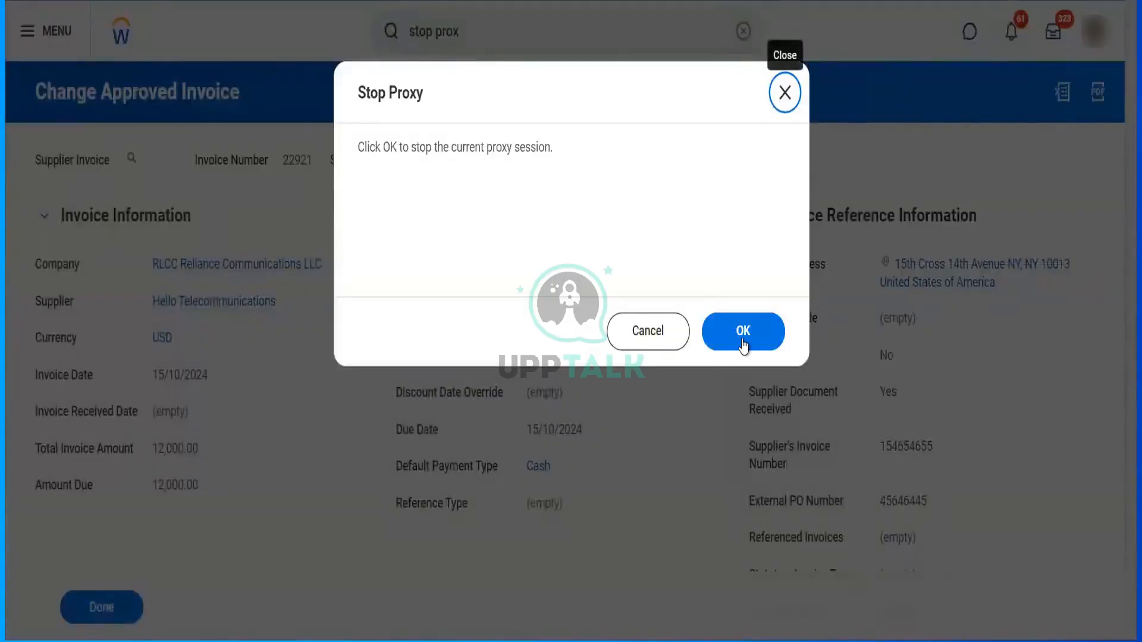
{"action": "left_click", "coordinate": [743, 342]}
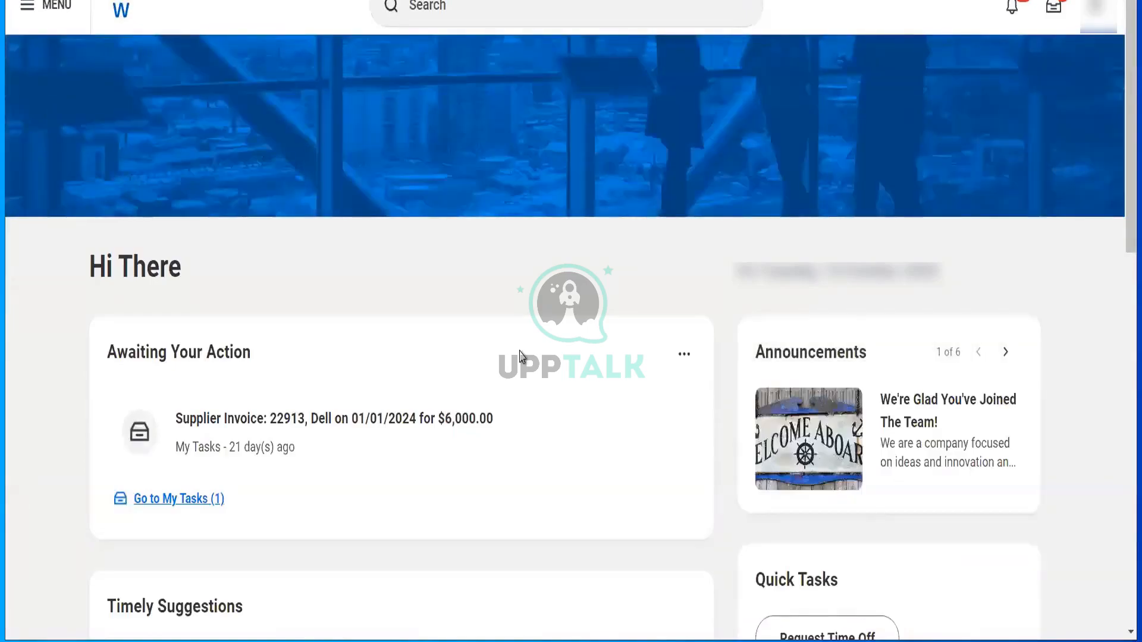
- Run Find Supplier Invoices with Company set to RLCC Reliance Communications LLC
{"action": "left_click", "coordinate": [519, 6]}
{"action": "type", "text": "f"}
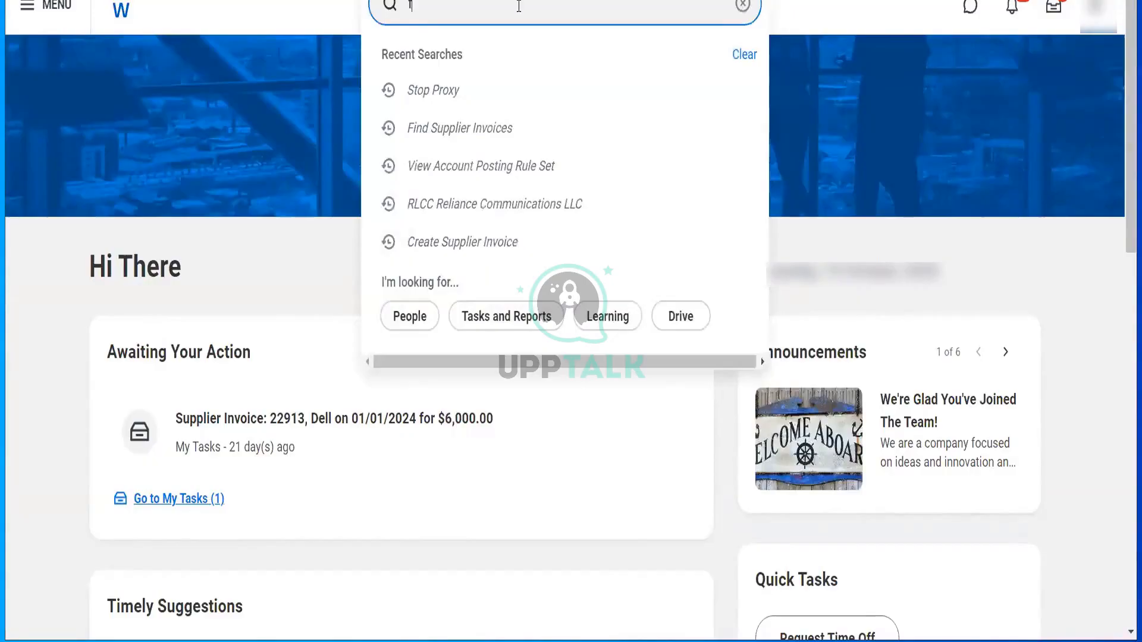
{"action": "type", "text": "ind supp"}
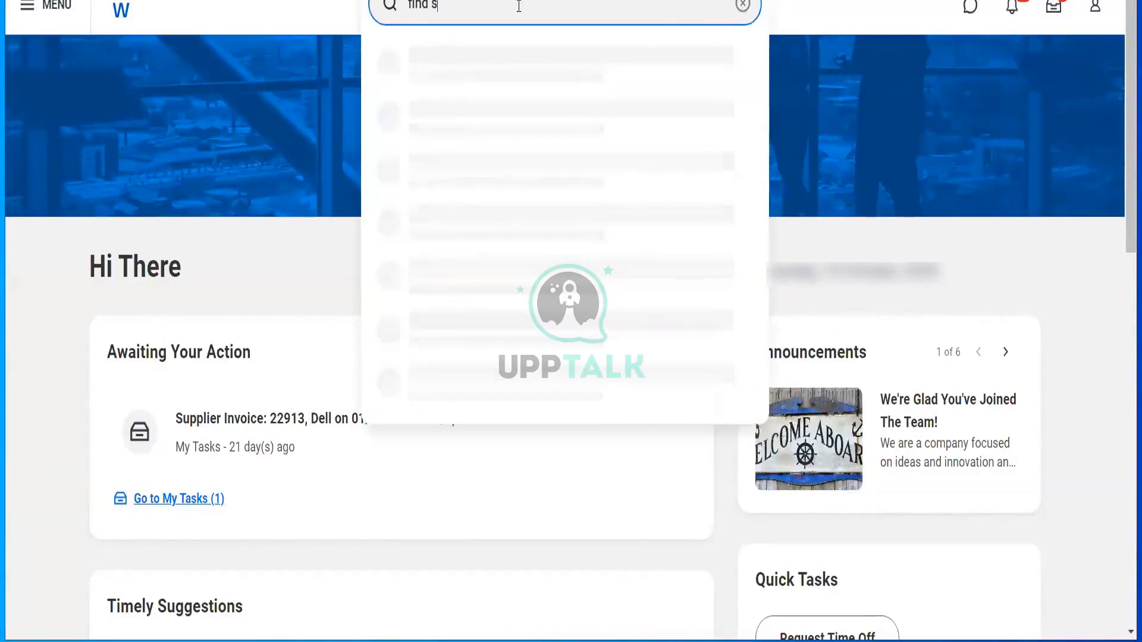
{"action": "type", "text": " inv"}
{"action": "left_click", "coordinate": [491, 81]}
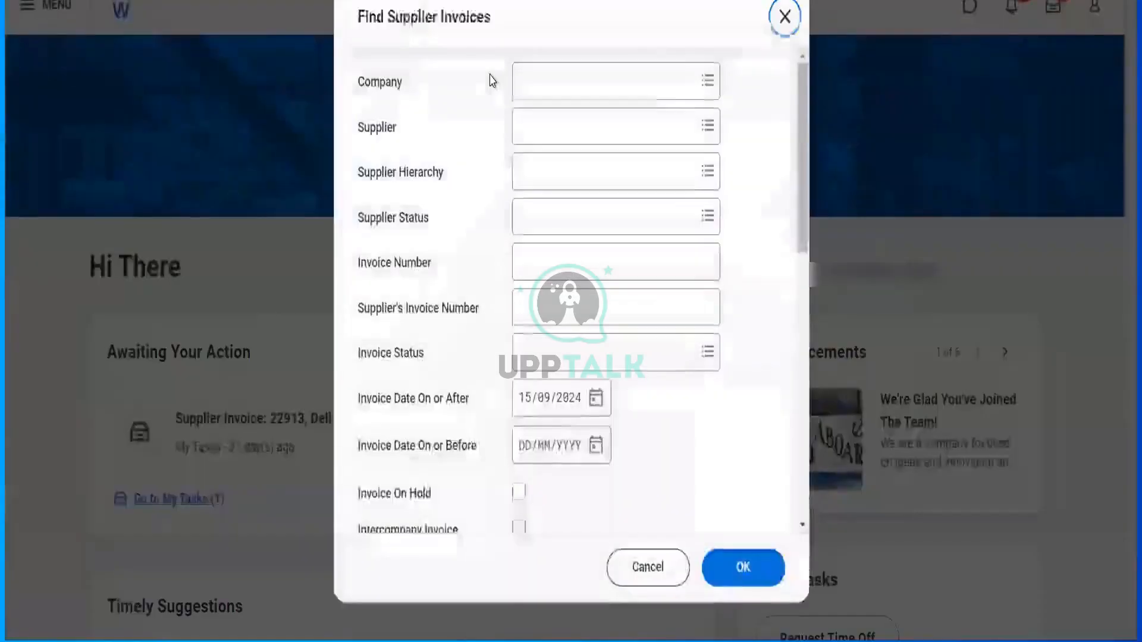
{"action": "left_click", "coordinate": [576, 88]}
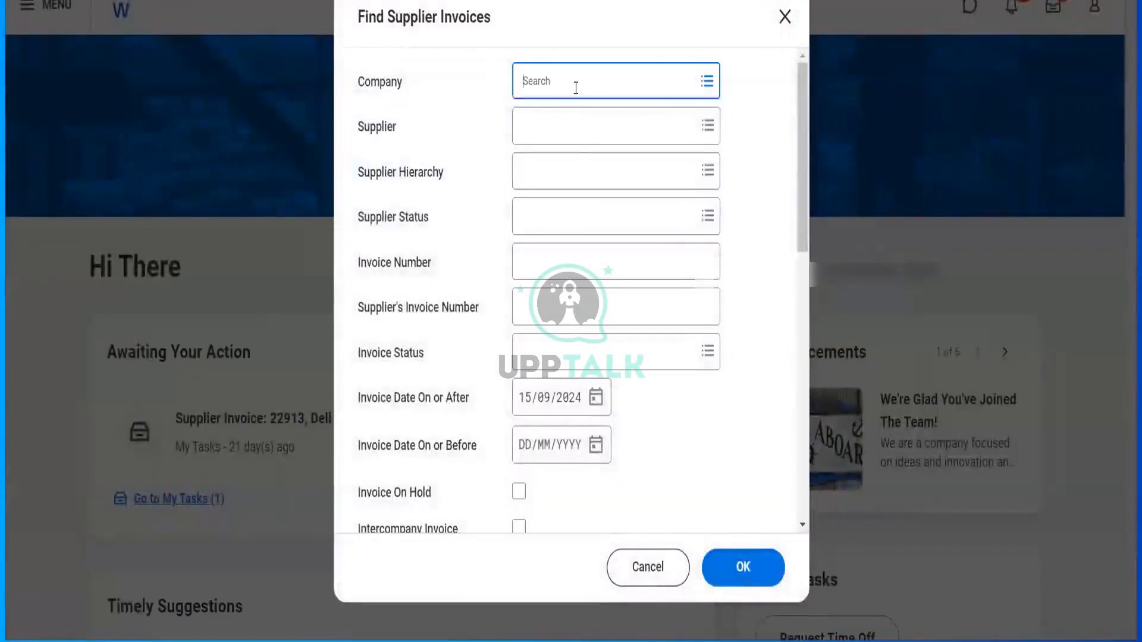
{"action": "type", "text": "rlcc"}
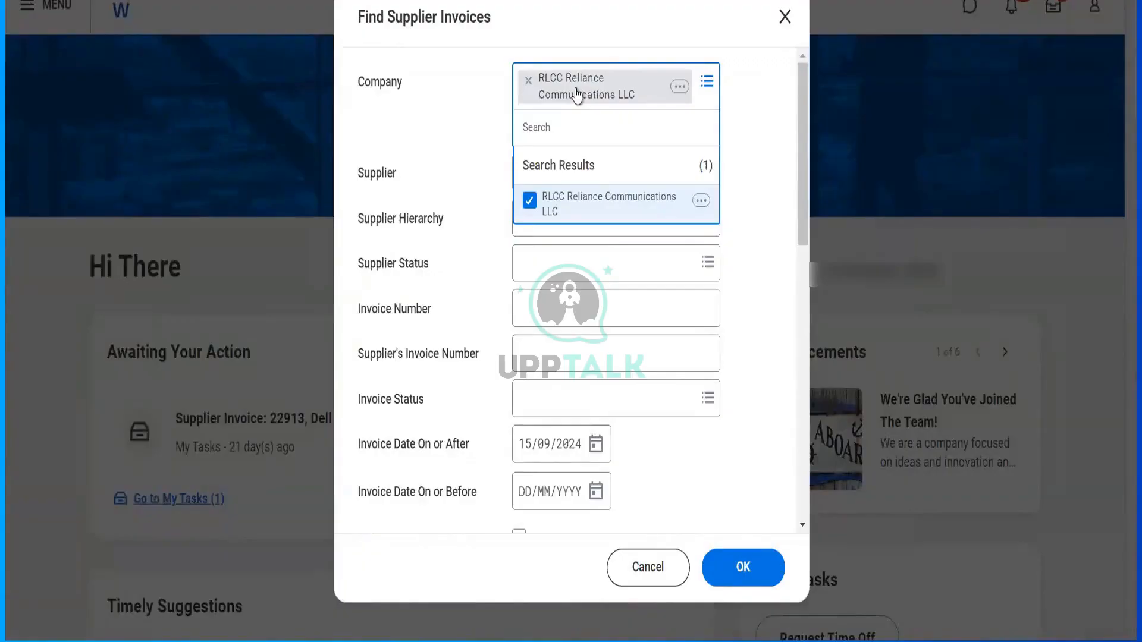
{"action": "left_click", "coordinate": [750, 567]}
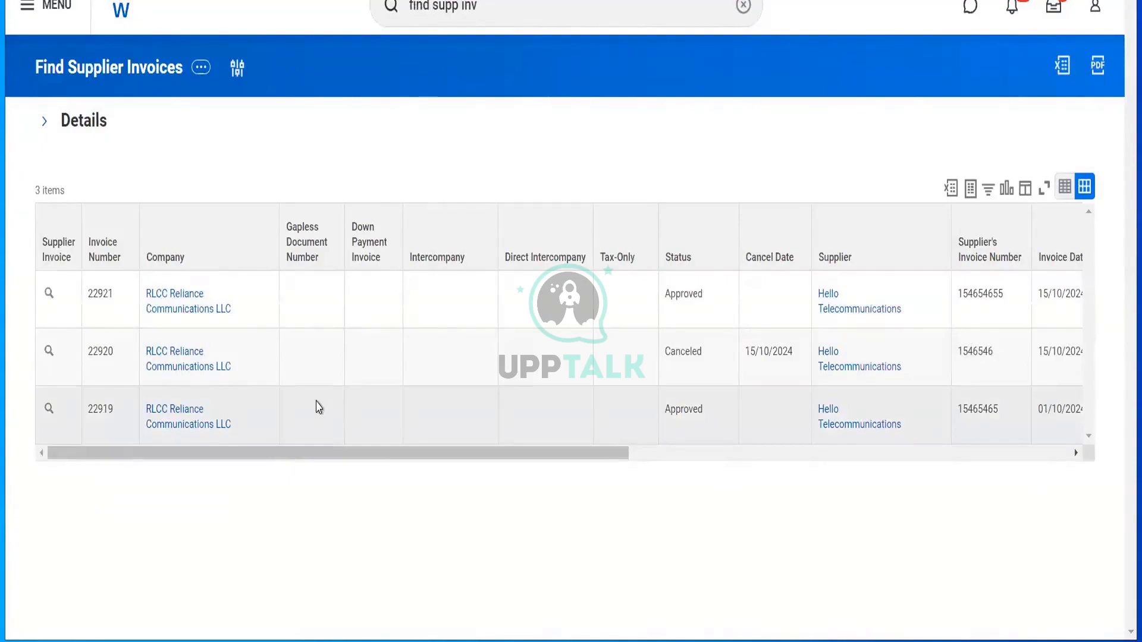
- Open invoice 22921 and start Create Adjustment from its Supplier Invoice actions
{"action": "scroll", "coordinate": [318, 407], "scroll_direction": "right", "scroll_amount": 5}
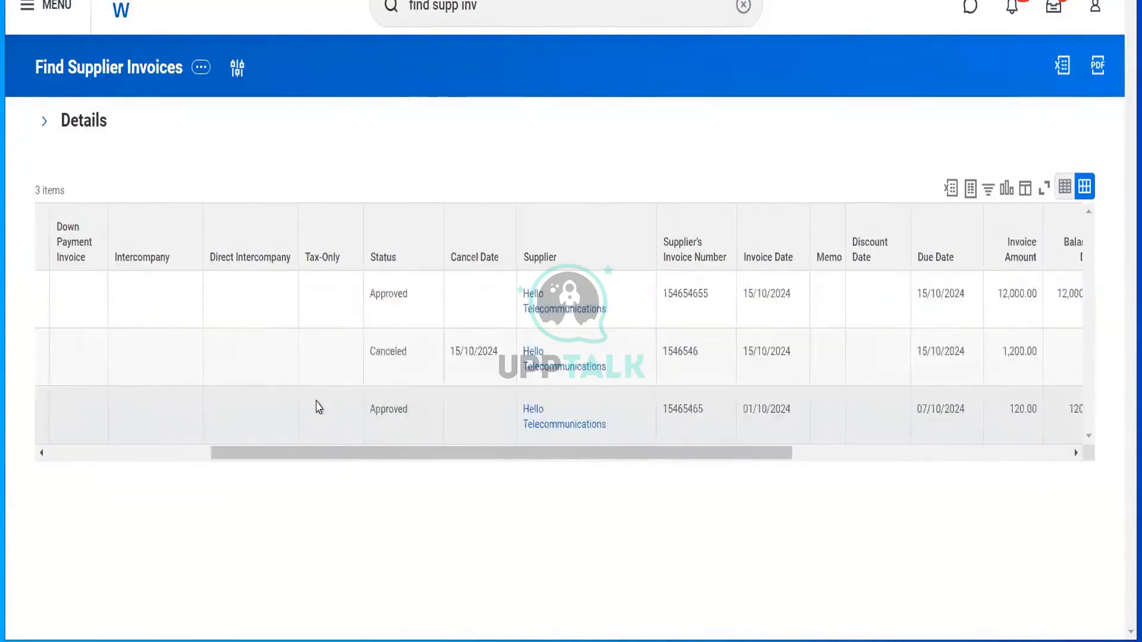
{"action": "scroll", "coordinate": [318, 408], "scroll_direction": "left", "scroll_amount": 5}
{"action": "left_click", "coordinate": [48, 294]}
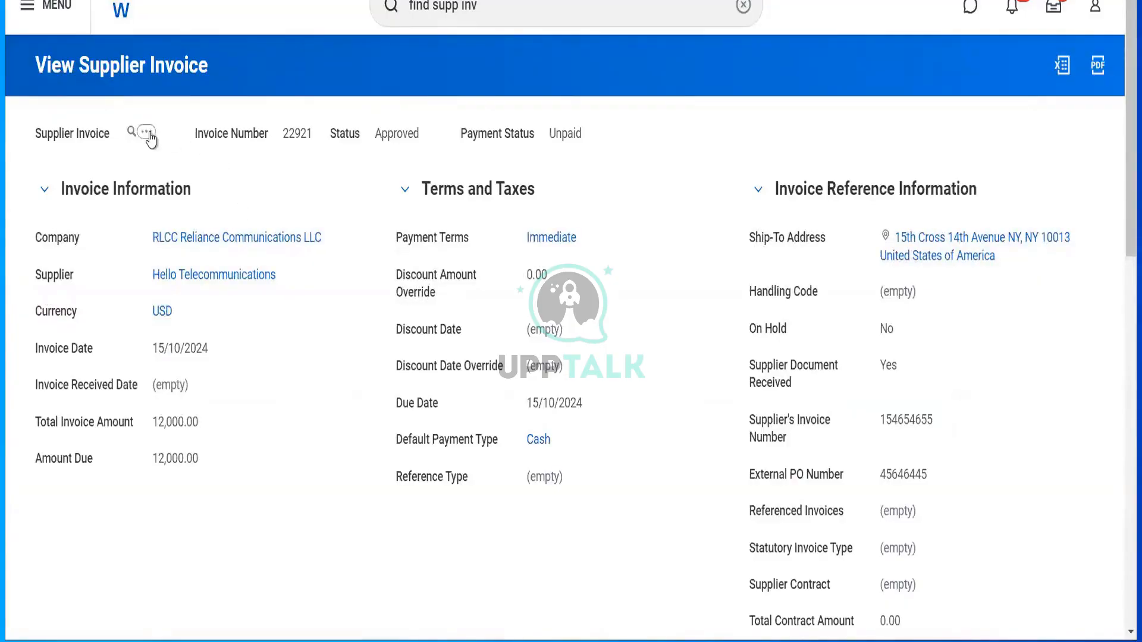
{"action": "left_click", "coordinate": [148, 136]}
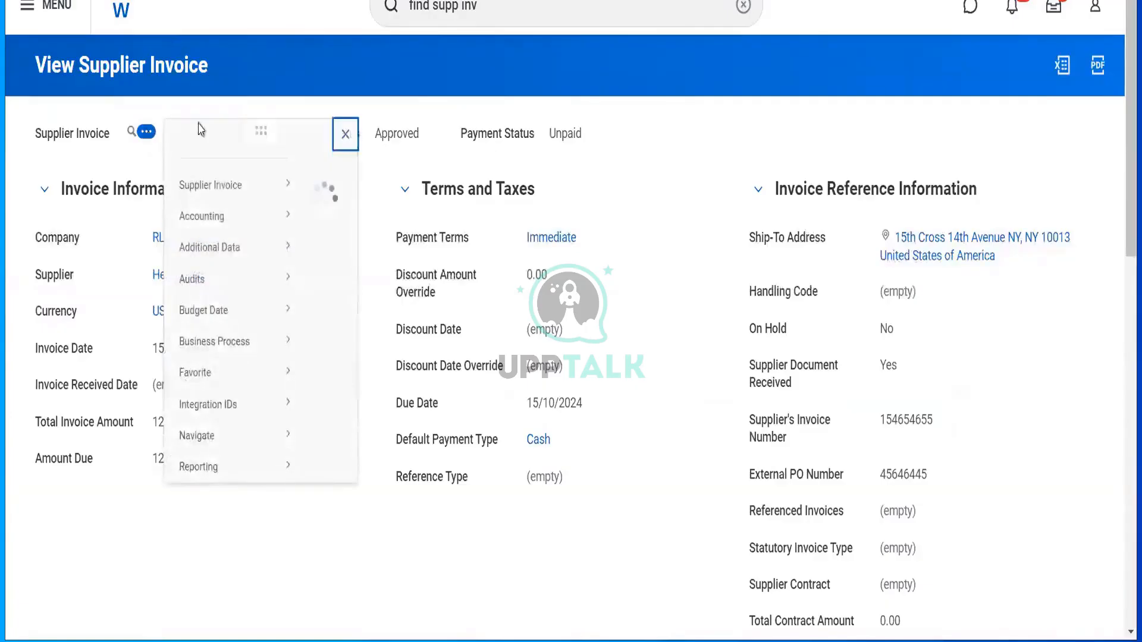
{"action": "mouse_move", "coordinate": [271, 217]}
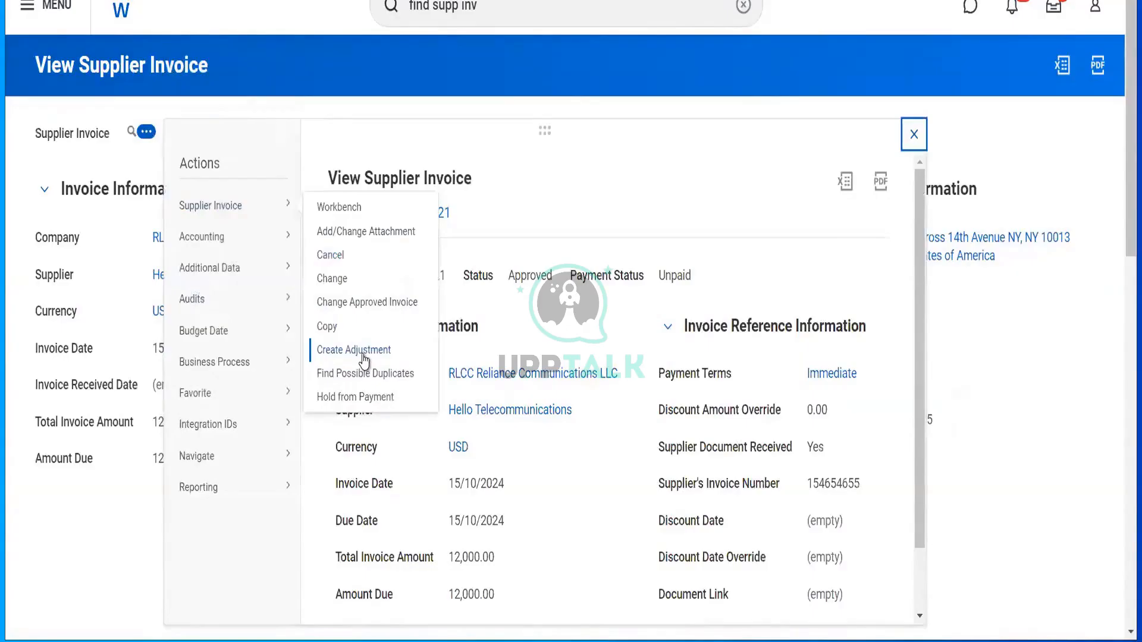
{"action": "left_click", "coordinate": [354, 350]}
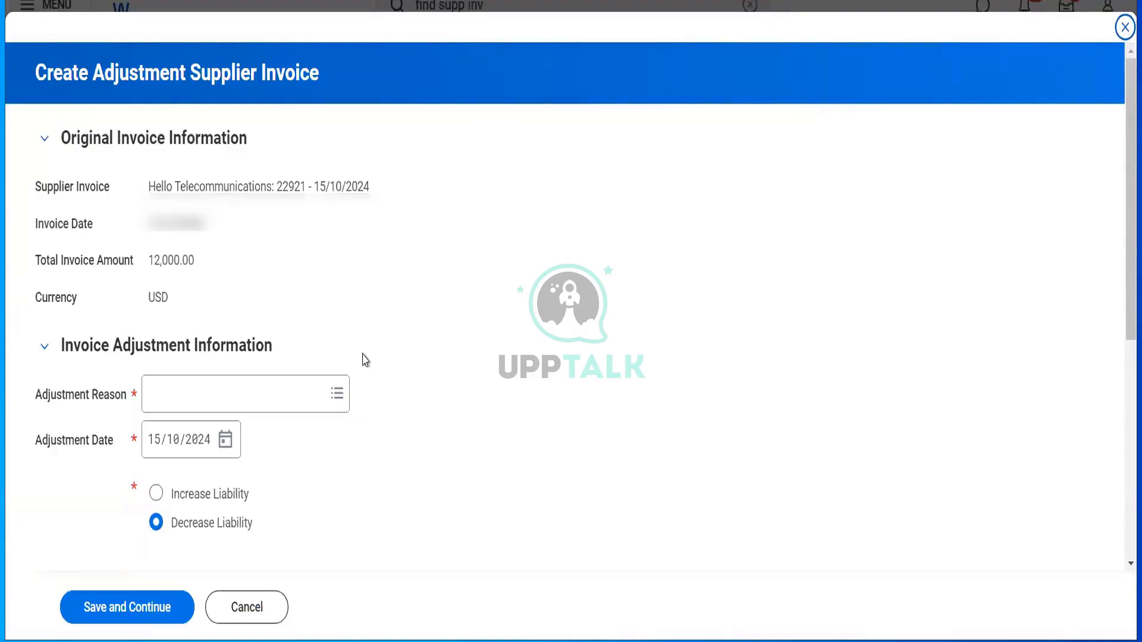
- Choose Damaged Goods as the reason, include the Telecom Towers line, and save to continue
{"action": "left_click", "coordinate": [243, 402]}
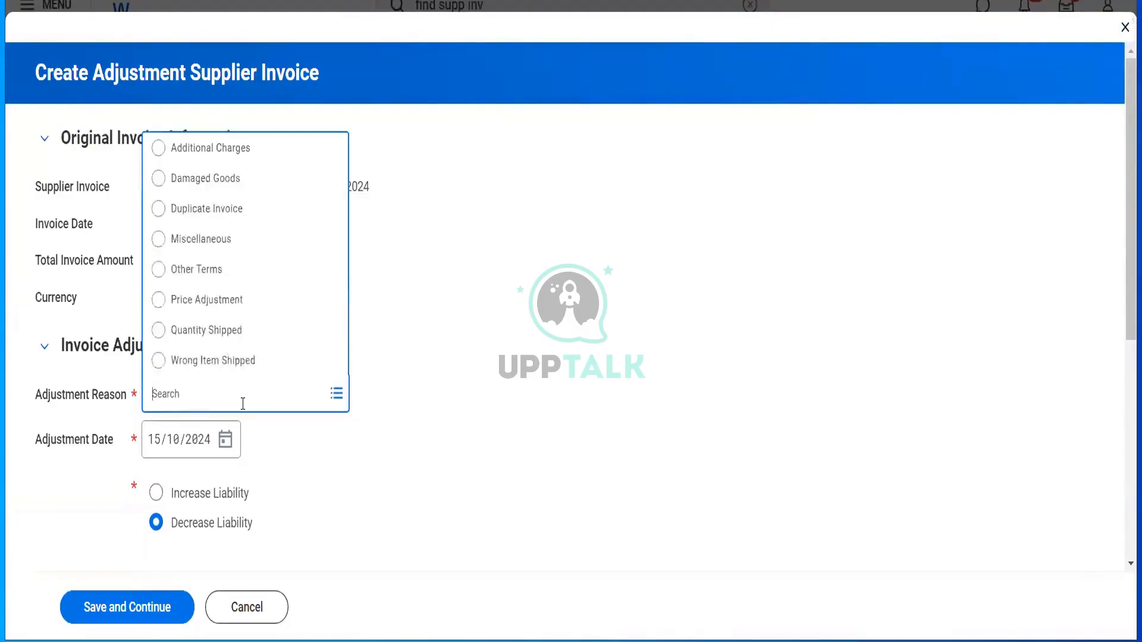
{"action": "left_click", "coordinate": [249, 180]}
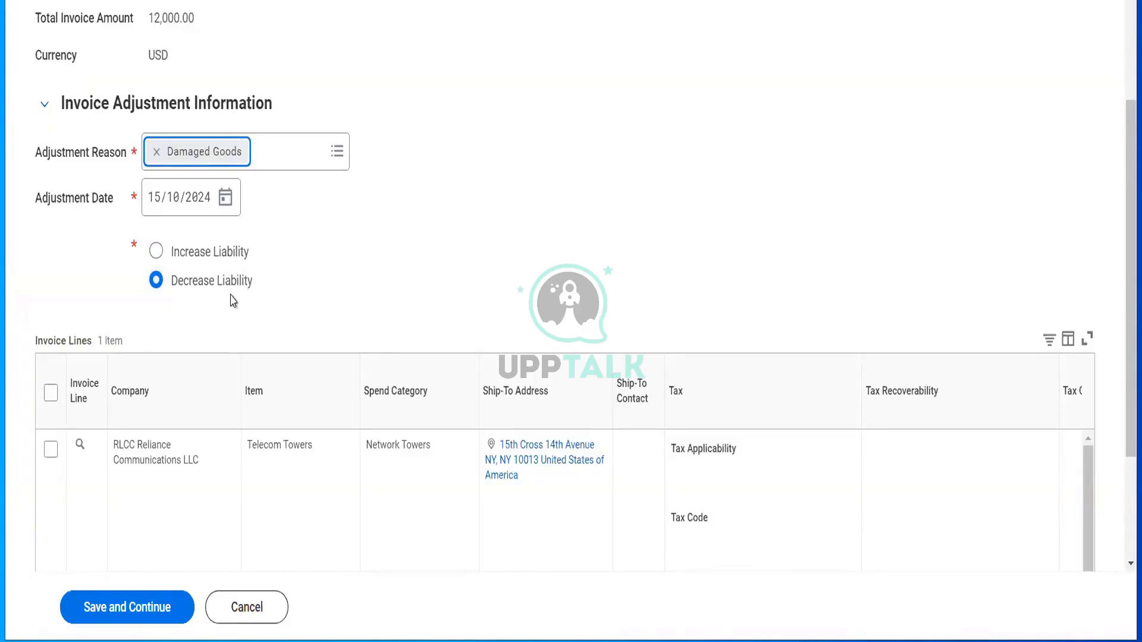
{"action": "left_click", "coordinate": [51, 450]}
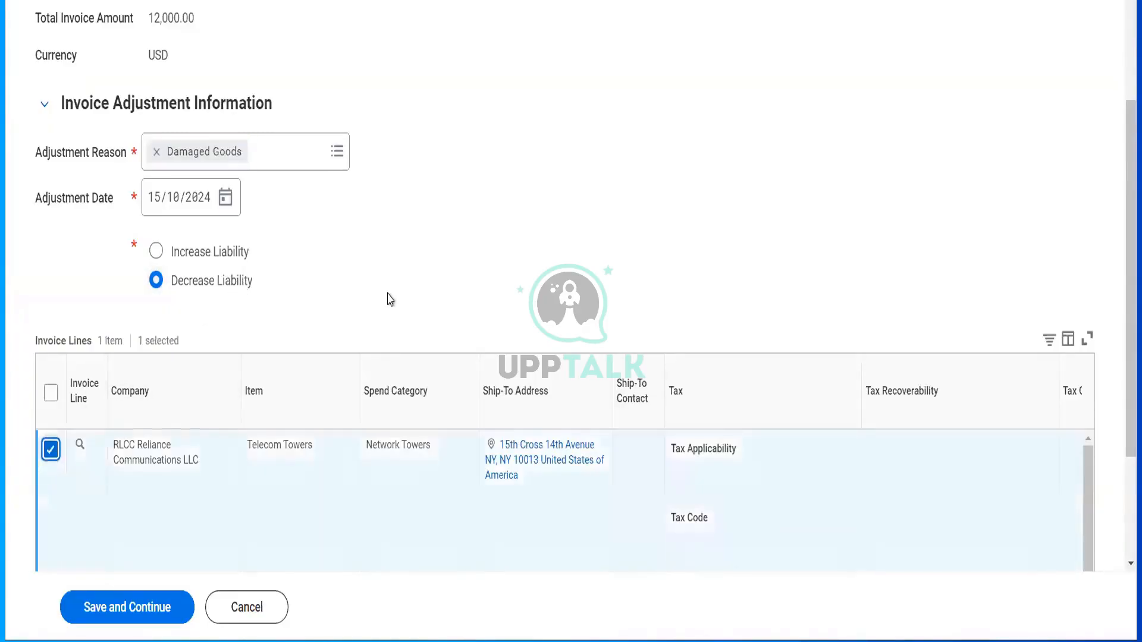
{"action": "scroll", "coordinate": [390, 299], "scroll_direction": "down", "scroll_amount": 3}
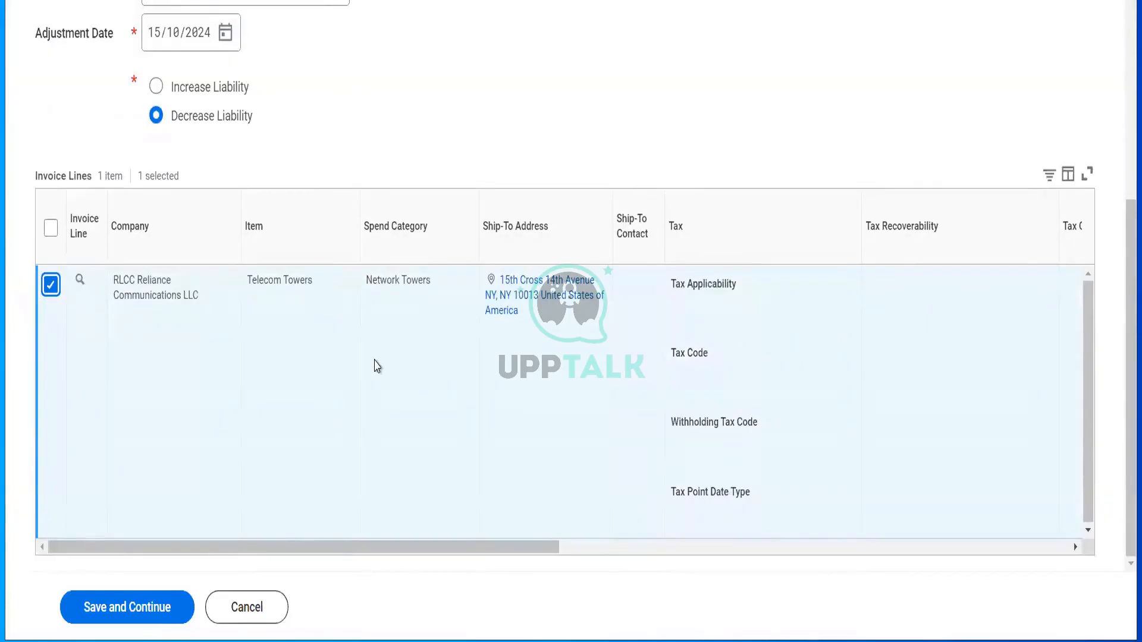
{"action": "scroll", "coordinate": [377, 365], "scroll_direction": "right", "scroll_amount": 10}
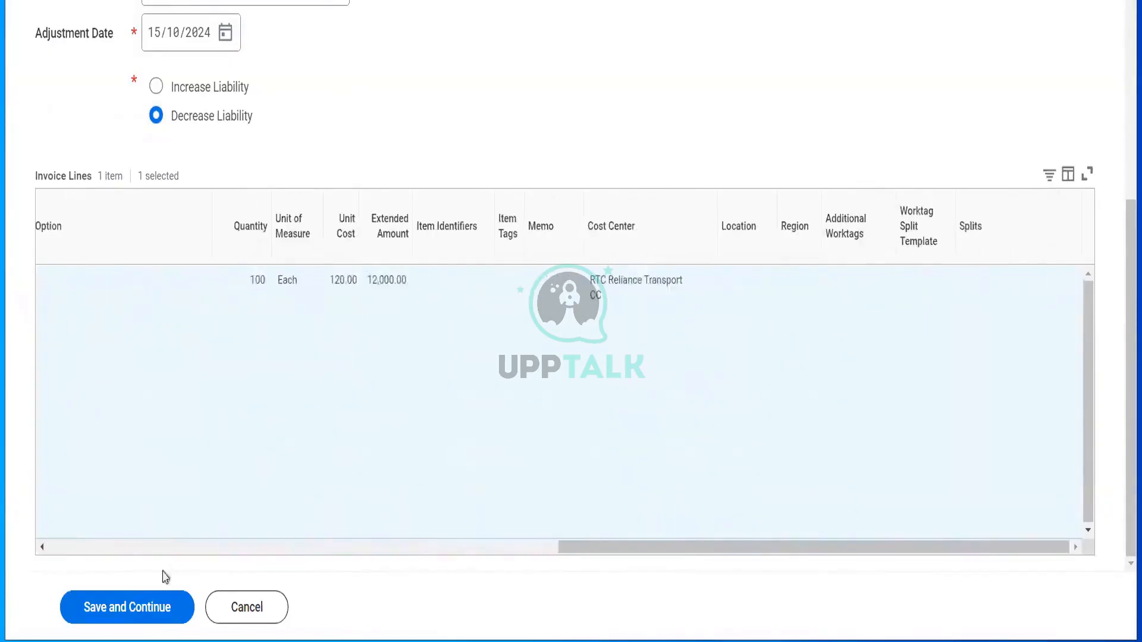
{"action": "left_click", "coordinate": [142, 607]}
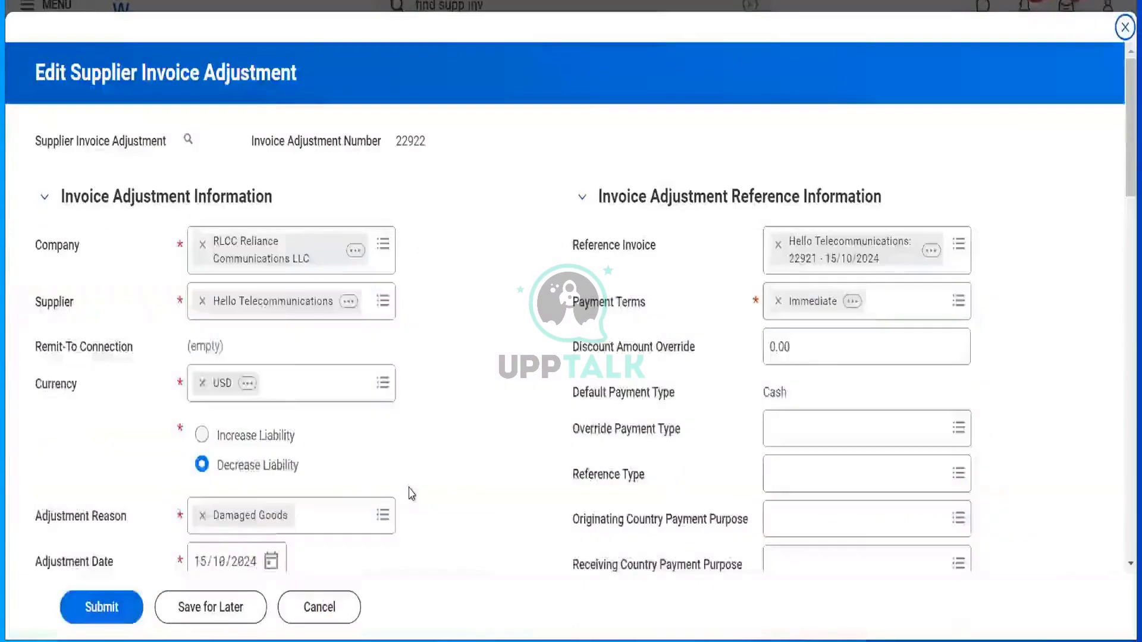
- Cut the adjustment line quantity from 100 to 20 (2,400.00) and submit adjustment 22922 for approval
{"action": "scroll", "coordinate": [409, 493], "scroll_direction": "down", "scroll_amount": 4}
{"action": "scroll", "coordinate": [492, 267], "scroll_direction": "down", "scroll_amount": 2}
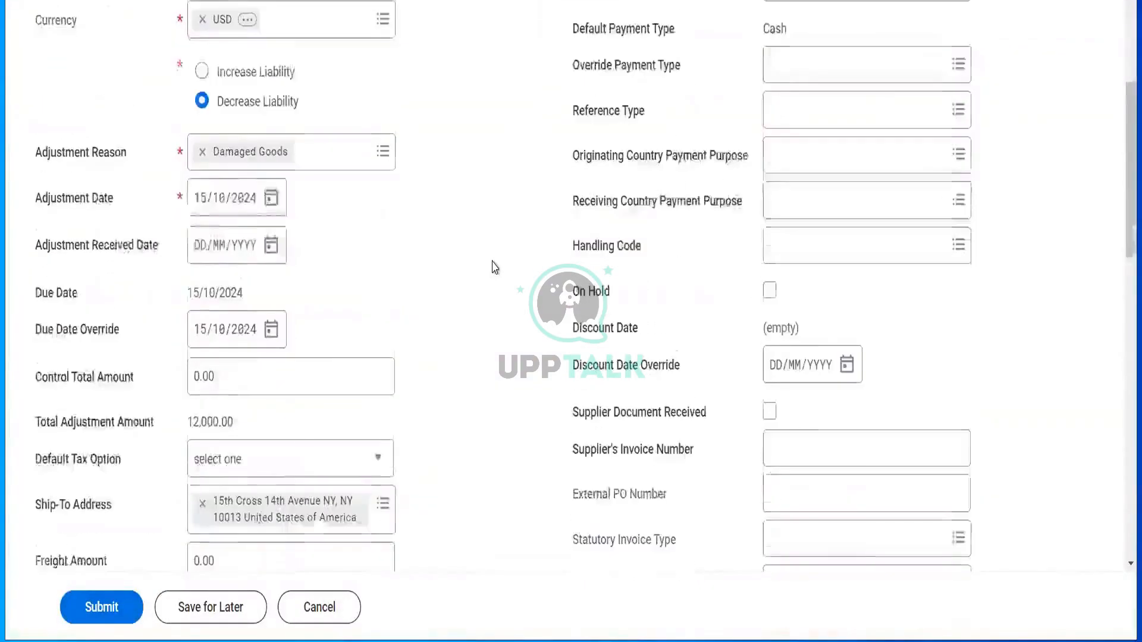
{"action": "scroll", "coordinate": [492, 267], "scroll_direction": "down", "scroll_amount": 15}
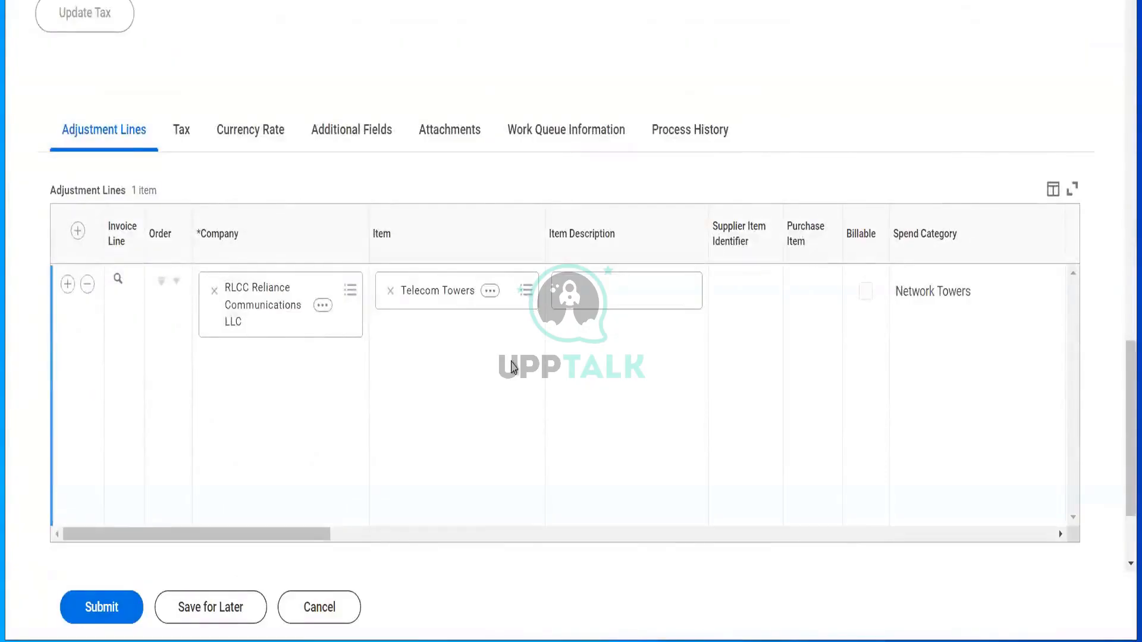
{"action": "left_click", "coordinate": [513, 366]}
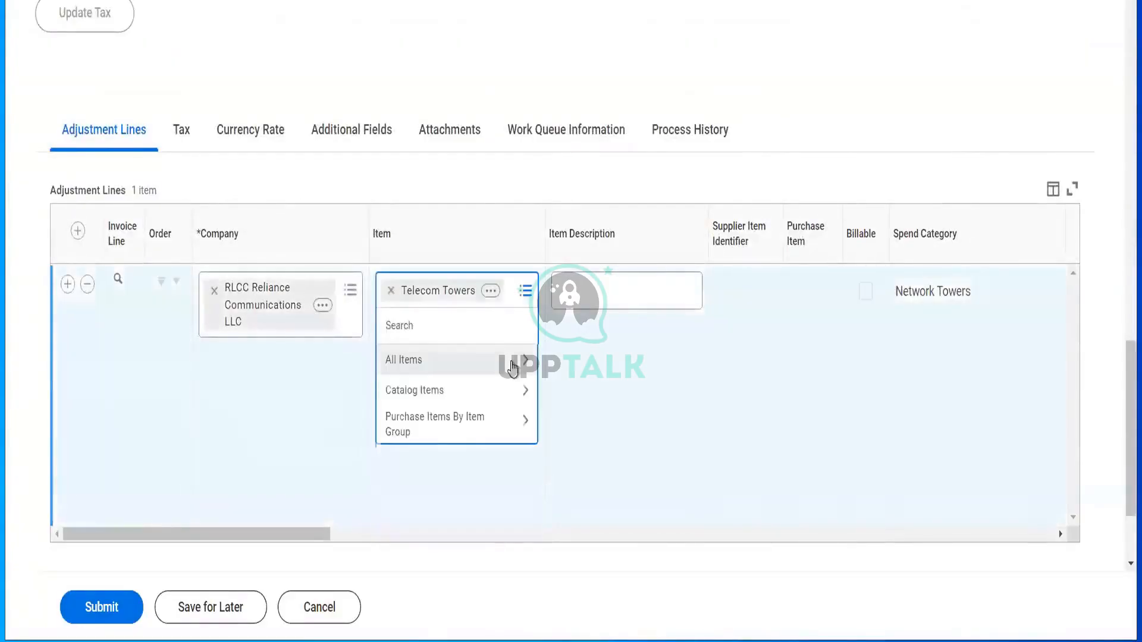
{"action": "left_click", "coordinate": [599, 408]}
{"action": "scroll", "coordinate": [599, 408], "scroll_direction": "right", "scroll_amount": 8}
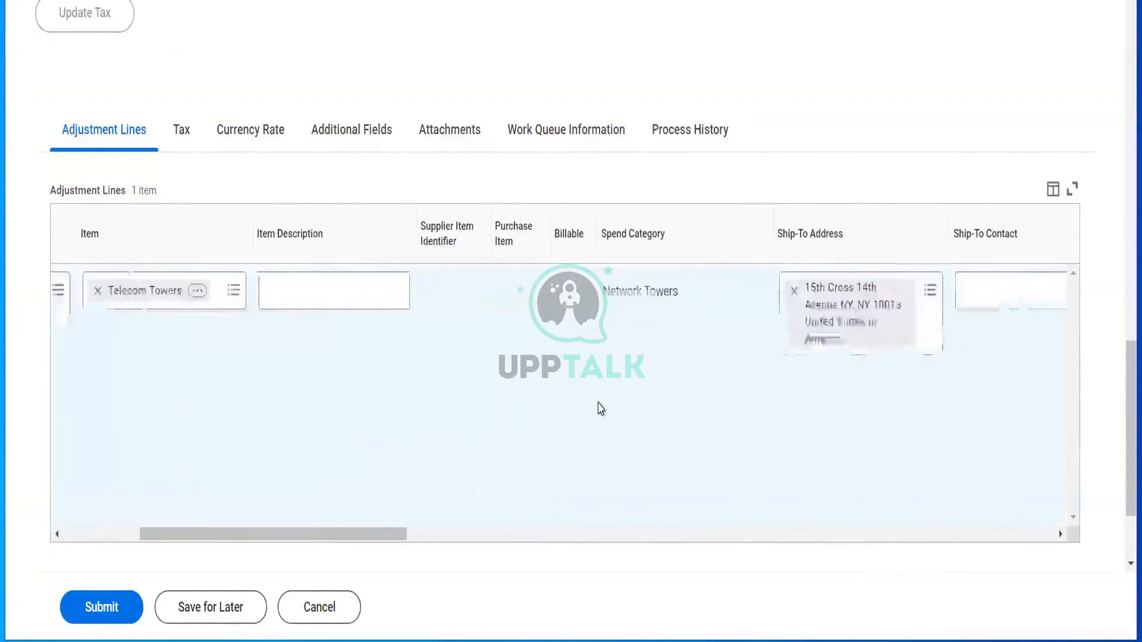
{"action": "scroll", "coordinate": [599, 408], "scroll_direction": "right", "scroll_amount": 10}
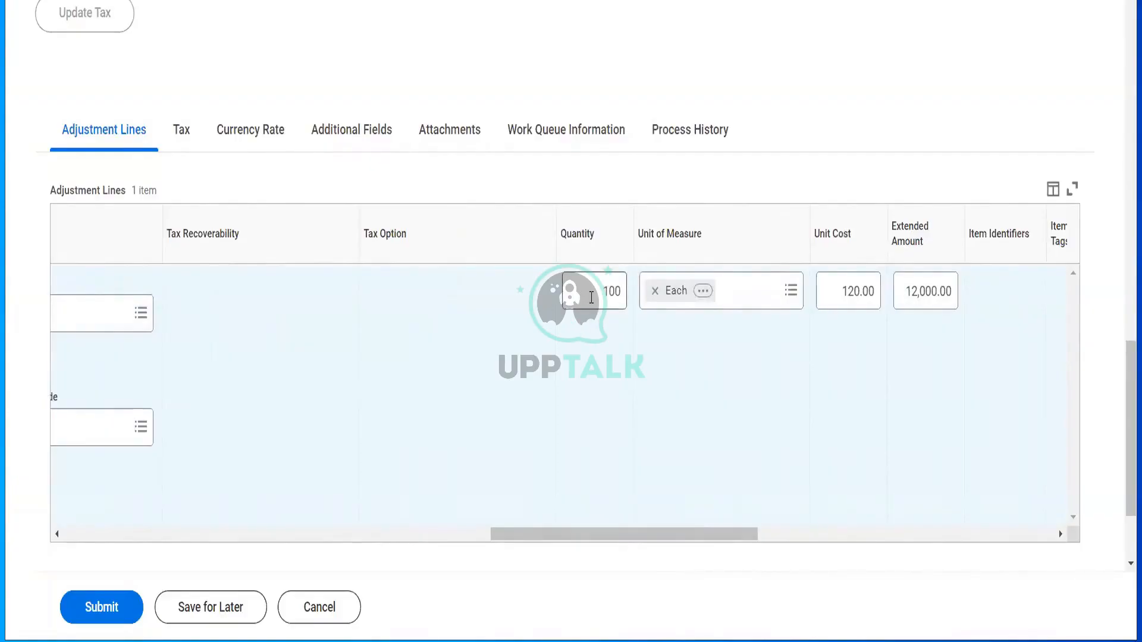
{"action": "left_click_drag", "start_coordinate": [591, 298], "coordinate": [622, 316]}
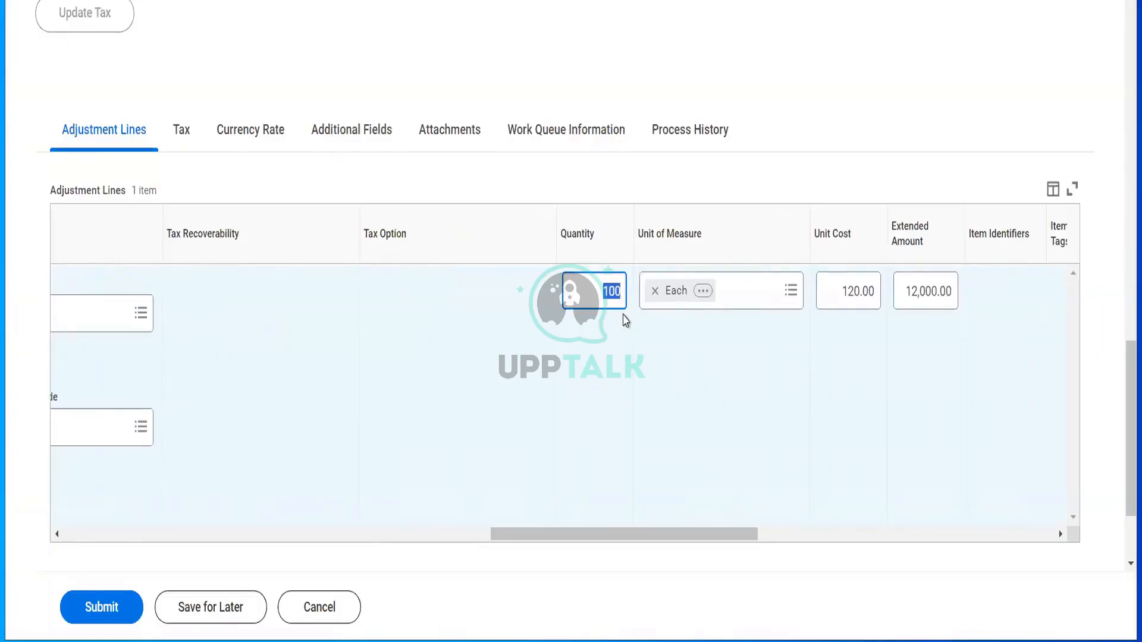
{"action": "type", "text": "20"}
{"action": "key", "text": "Tab"}
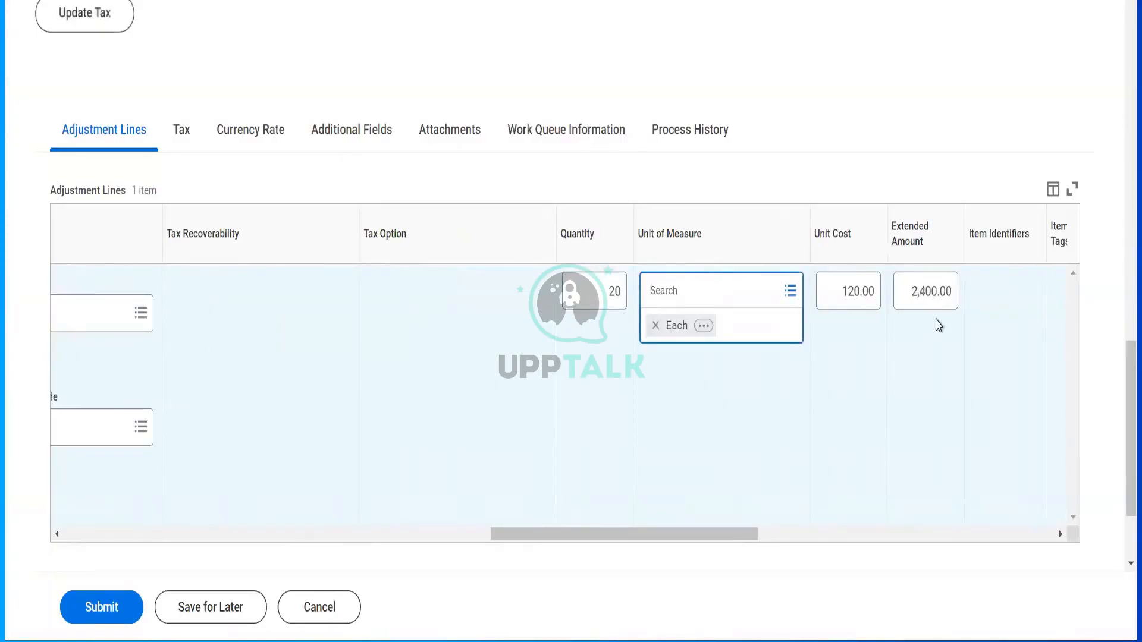
{"action": "scroll", "coordinate": [798, 381], "scroll_direction": "right", "scroll_amount": 5}
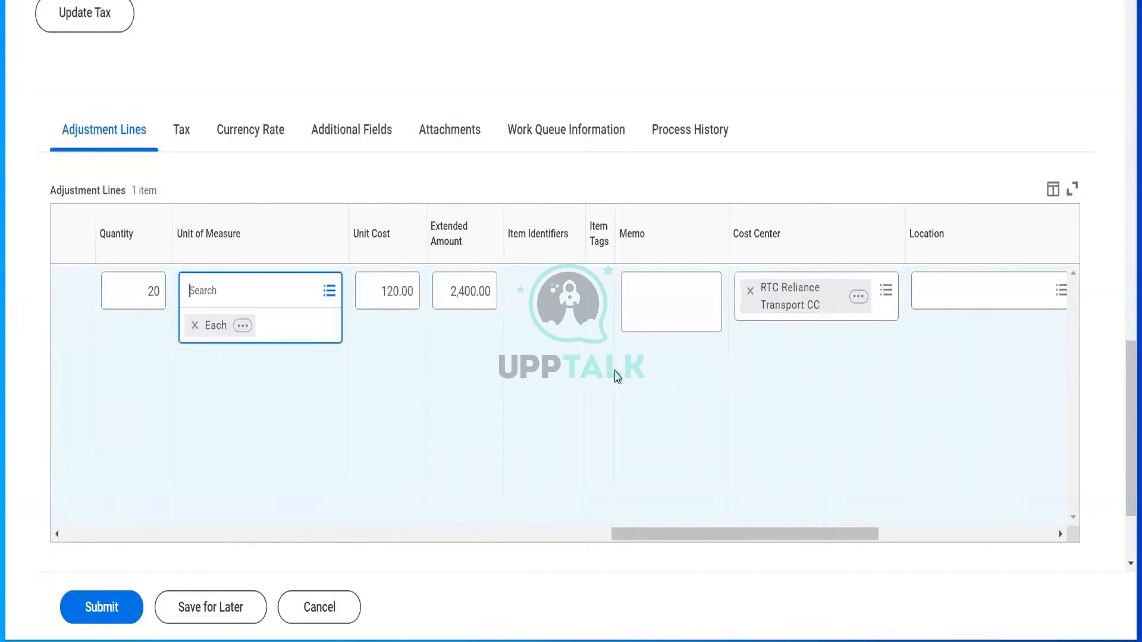
{"action": "left_click", "coordinate": [101, 607]}
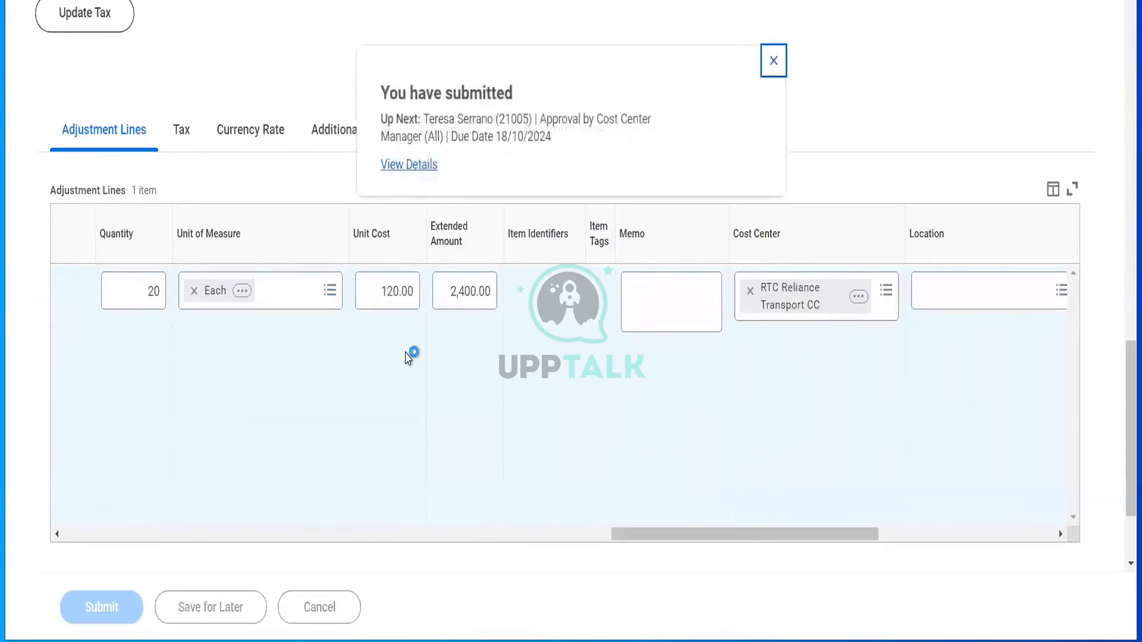
- From adjustment 22922's process history, start a proxy as the approving cost center manager
{"action": "left_click", "coordinate": [418, 169]}
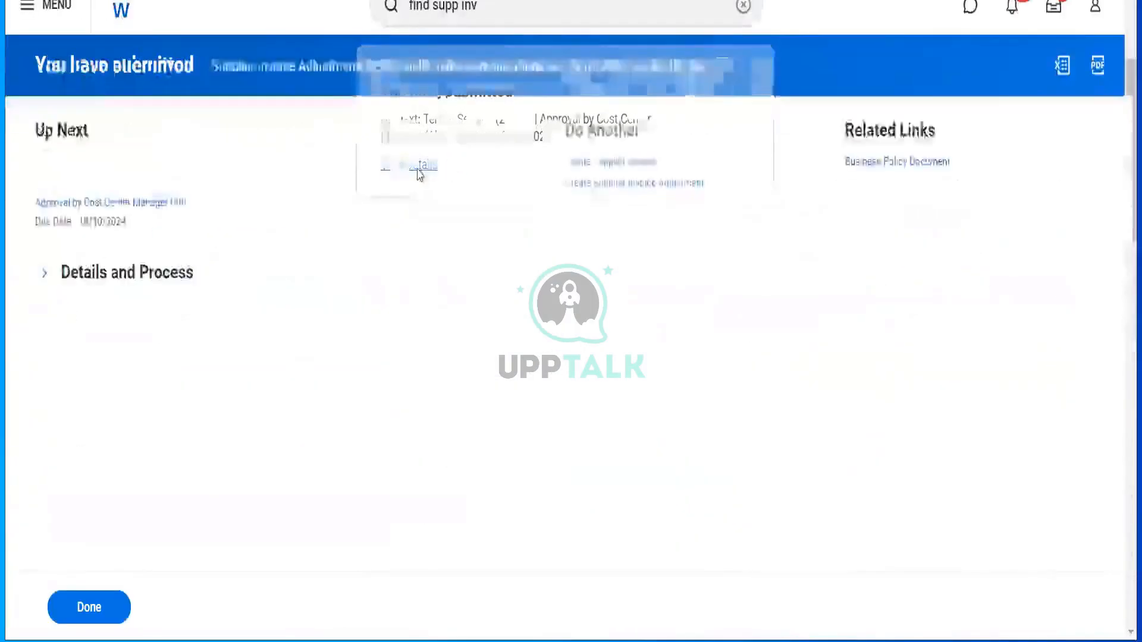
{"action": "left_click", "coordinate": [176, 280]}
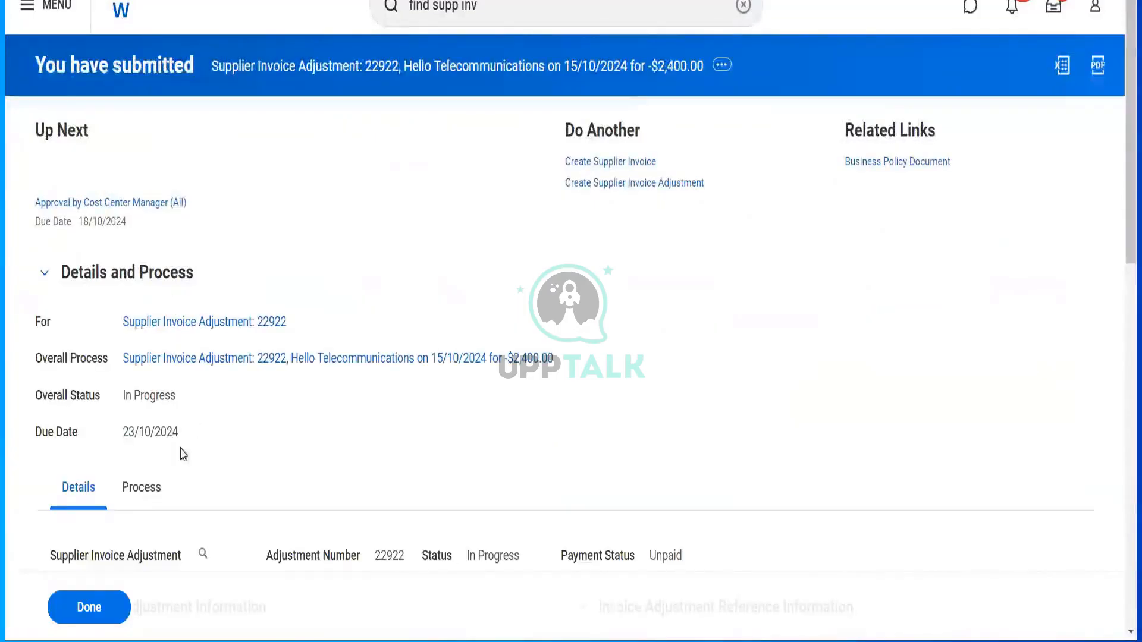
{"action": "left_click", "coordinate": [143, 491]}
{"action": "scroll", "coordinate": [555, 383], "scroll_direction": "down", "scroll_amount": 5}
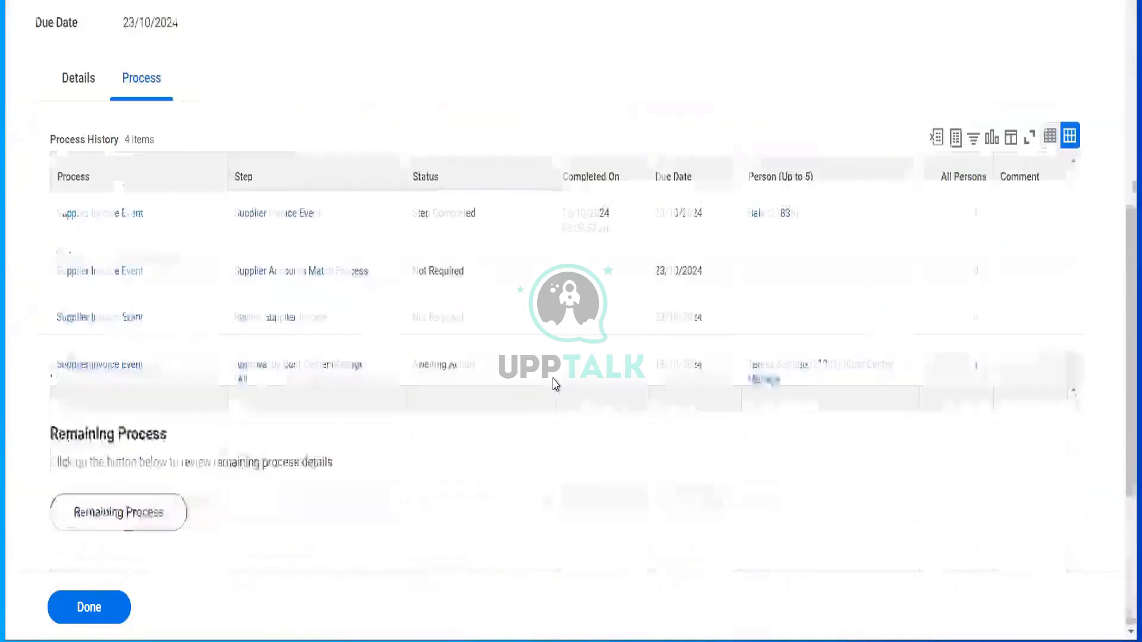
{"action": "mouse_move", "coordinate": [797, 379]}
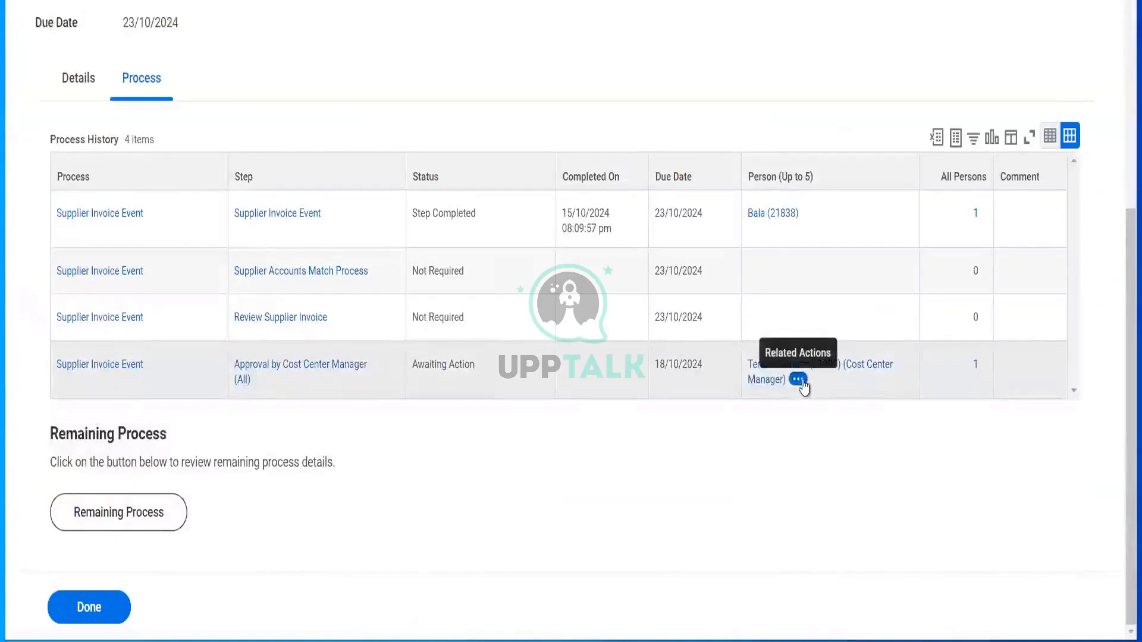
{"action": "left_click", "coordinate": [799, 381]}
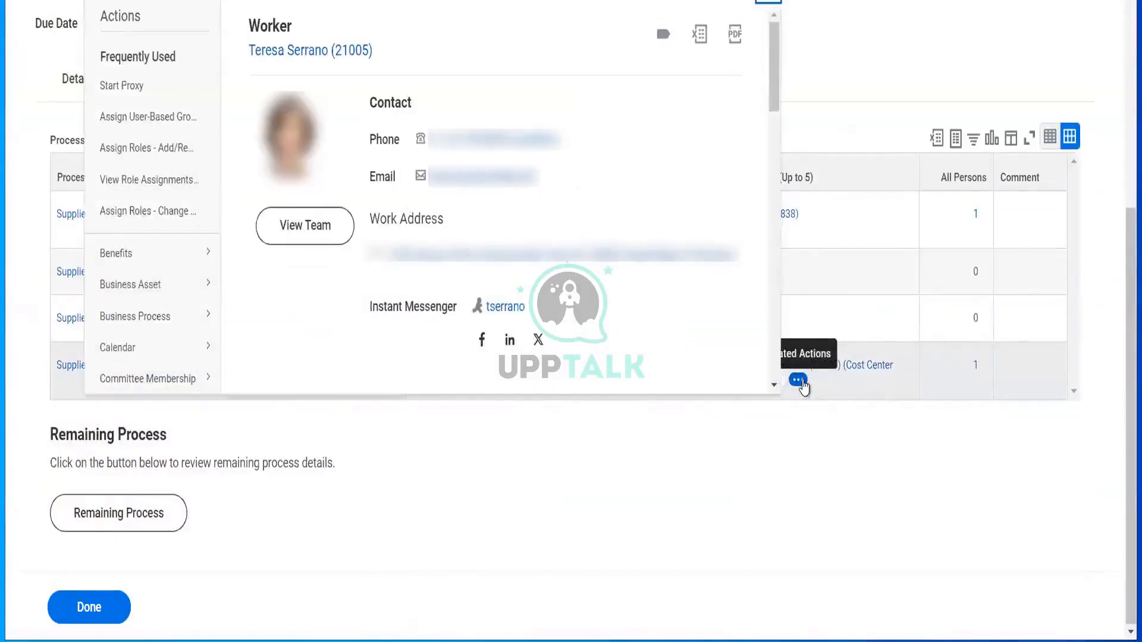
{"action": "left_click", "coordinate": [168, 88]}
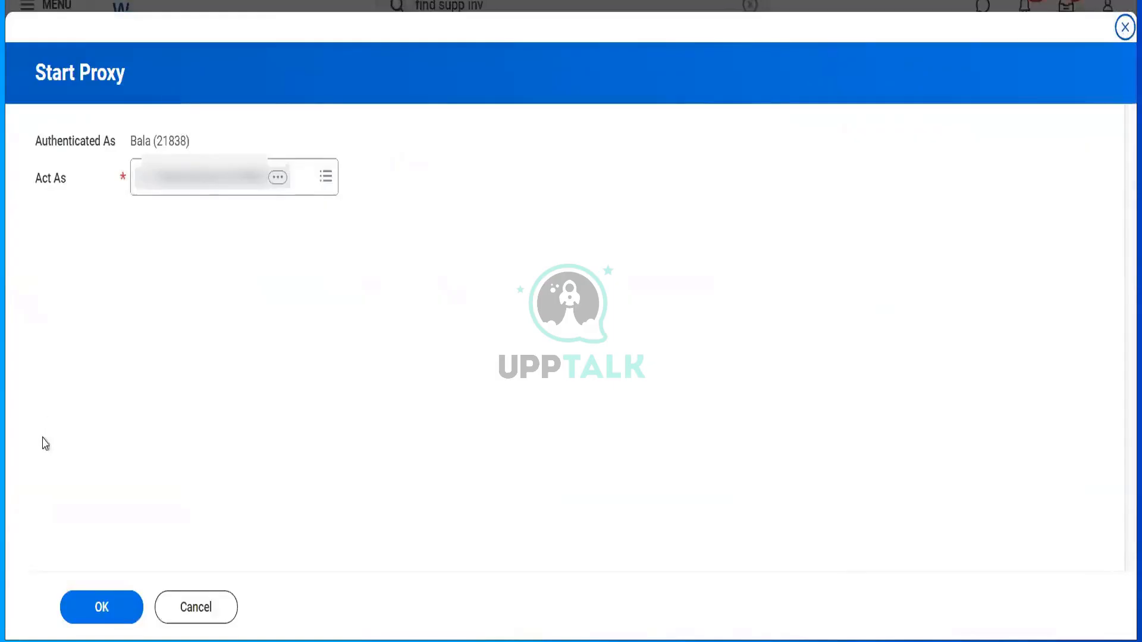
- Confirm the proxy and open the Supplier Invoice Adjustment 22922 task awaiting action
{"action": "left_click", "coordinate": [93, 597]}
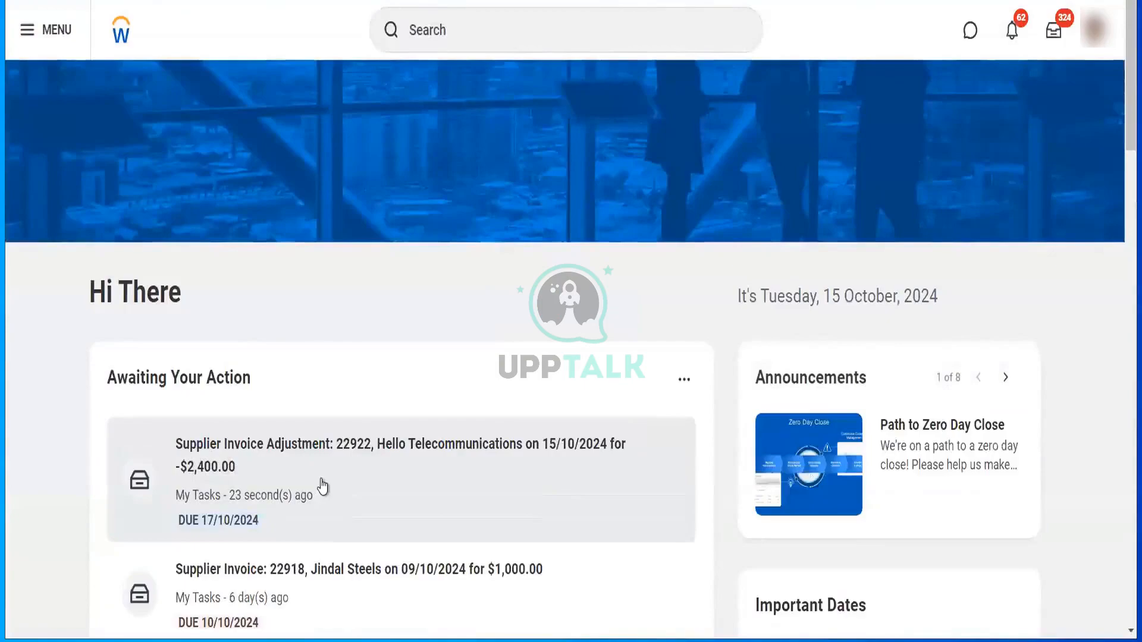
{"action": "left_click", "coordinate": [322, 487]}
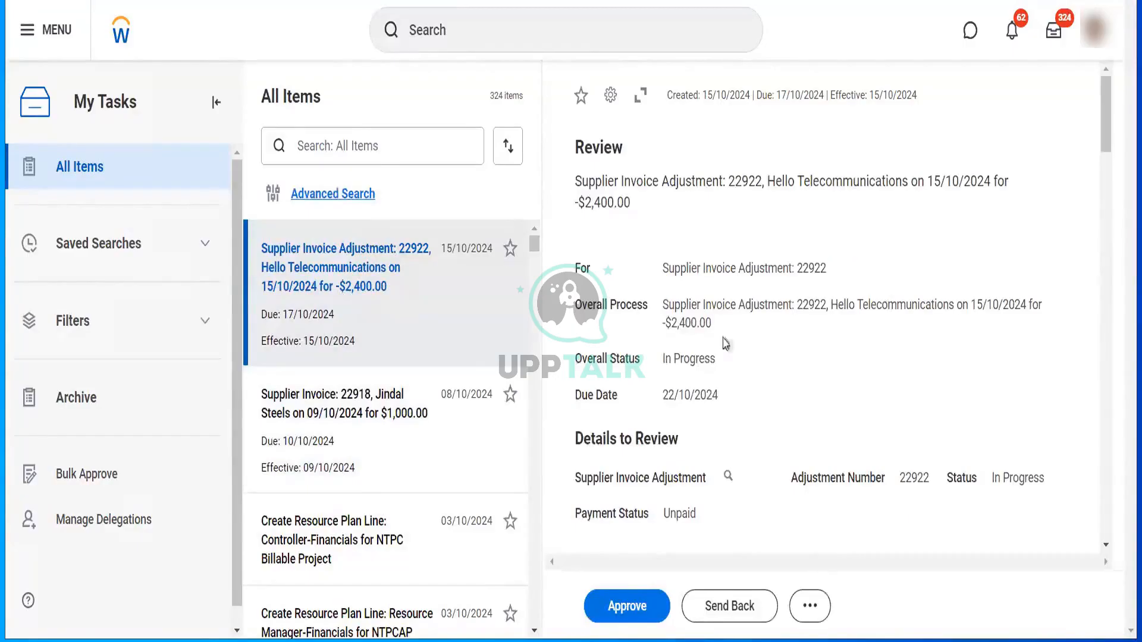
- Review the -$2,400.00 adjustment 22922 details and approve it
{"action": "scroll", "coordinate": [727, 345], "scroll_direction": "down", "scroll_amount": 10}
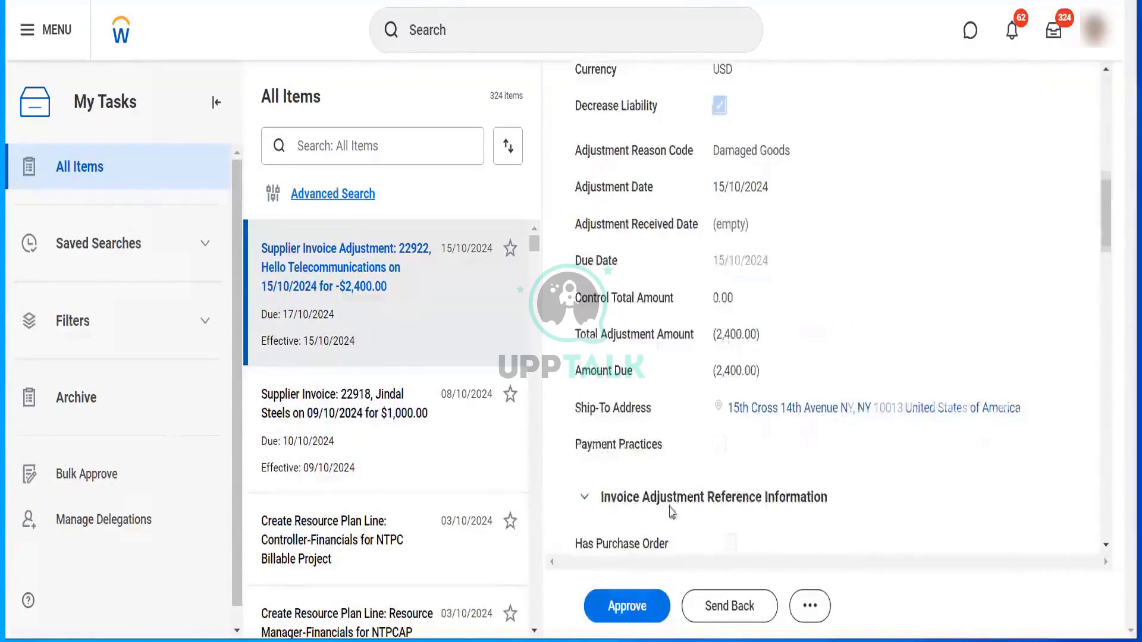
{"action": "scroll", "coordinate": [670, 510], "scroll_direction": "down", "scroll_amount": 3}
{"action": "left_click", "coordinate": [631, 605]}
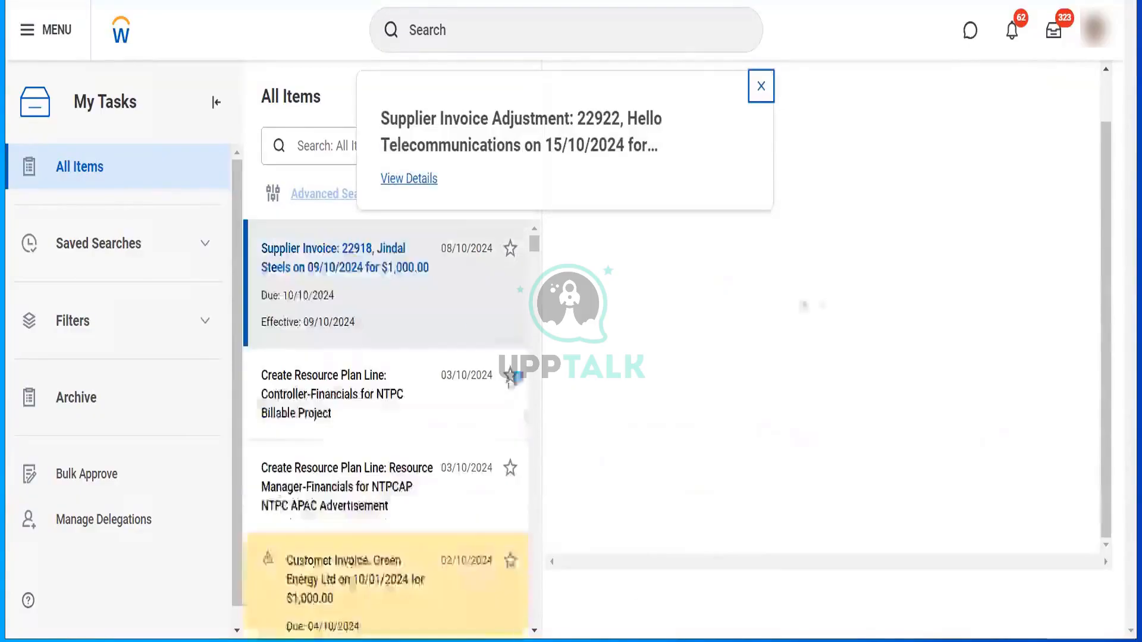
- Open the approved adjustment 22922 and check that its status reads Approved
{"action": "left_click", "coordinate": [417, 179]}
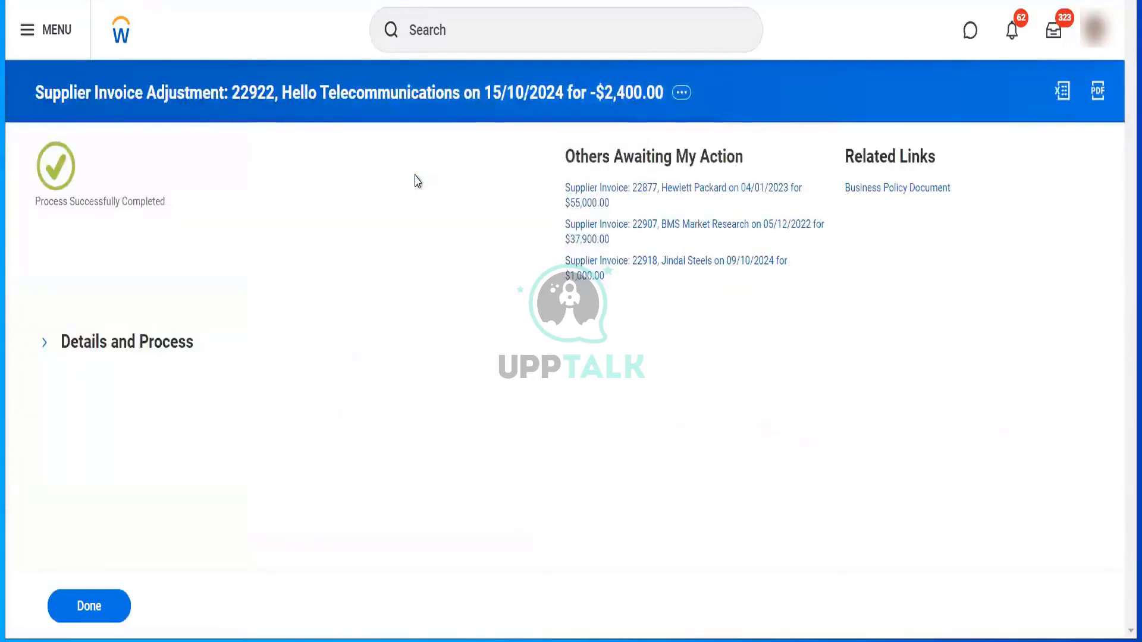
{"action": "left_click", "coordinate": [144, 342]}
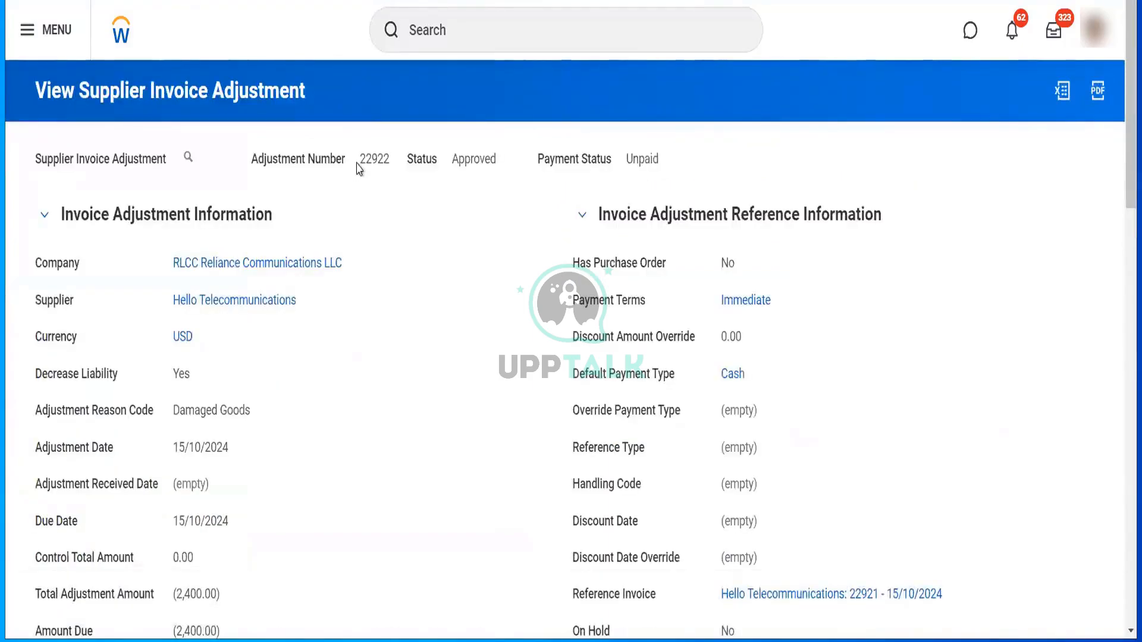
{"action": "mouse_move", "coordinate": [384, 169]}
{"action": "left_mouse_down"}
{"action": "mouse_move", "coordinate": [360, 159]}
{"action": "mouse_move", "coordinate": [402, 172]}
{"action": "left_mouse_up"}
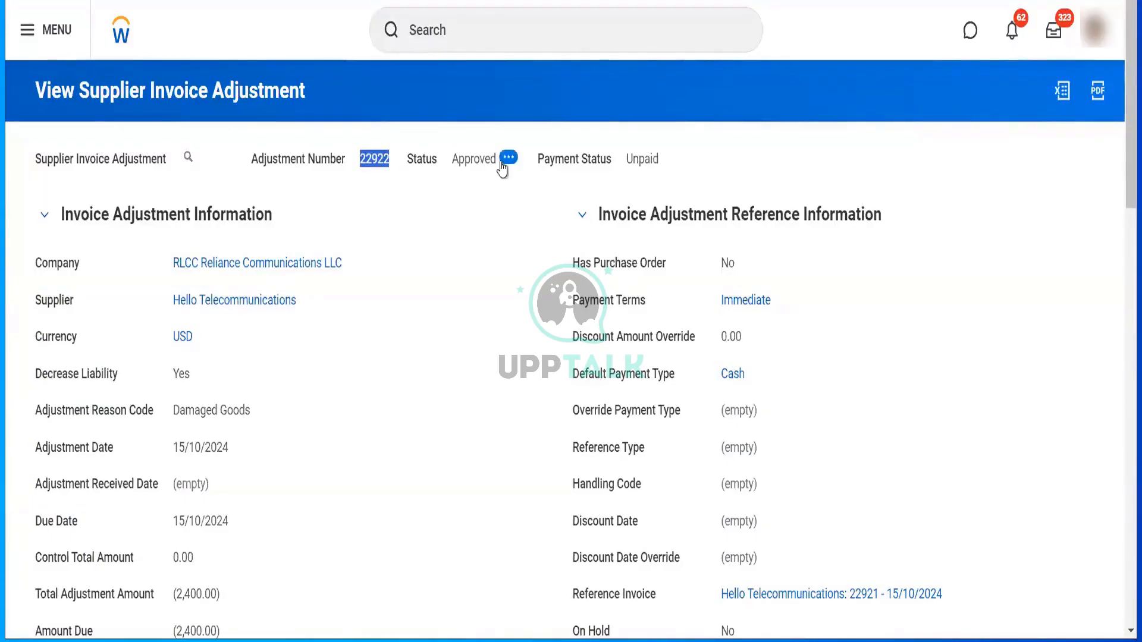
{"action": "left_click", "coordinate": [506, 160]}
{"action": "left_click", "coordinate": [667, 183]}
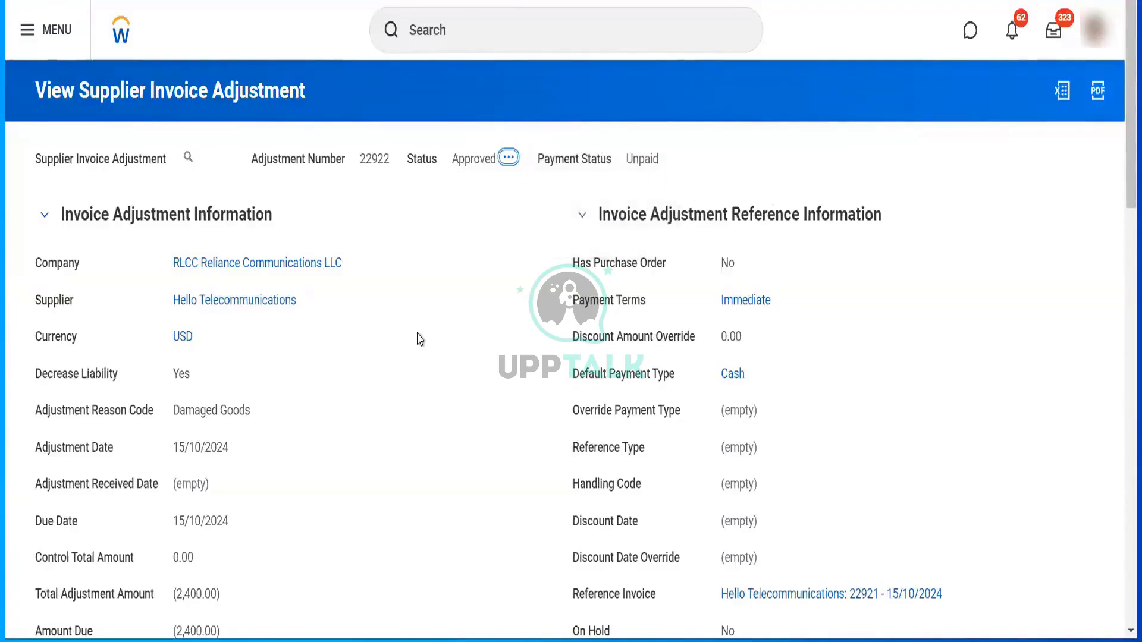
- Open reference invoice 22921 for 12,000.00 from the adjustment
{"action": "scroll", "coordinate": [418, 337], "scroll_direction": "down", "scroll_amount": 3}
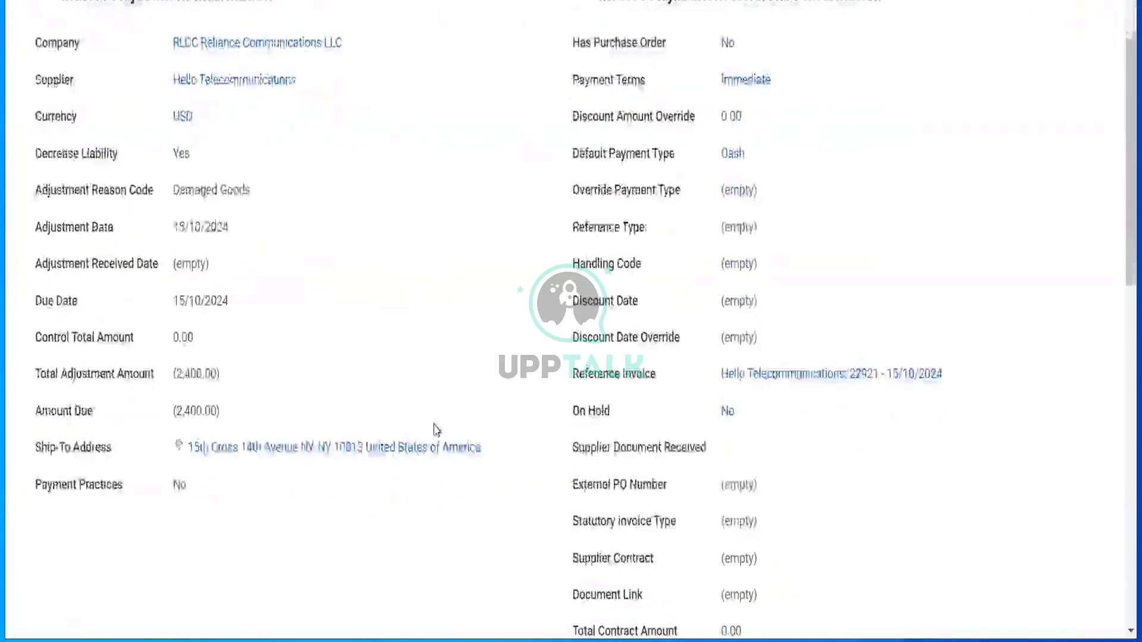
{"action": "scroll", "coordinate": [436, 429], "scroll_direction": "down", "scroll_amount": 3}
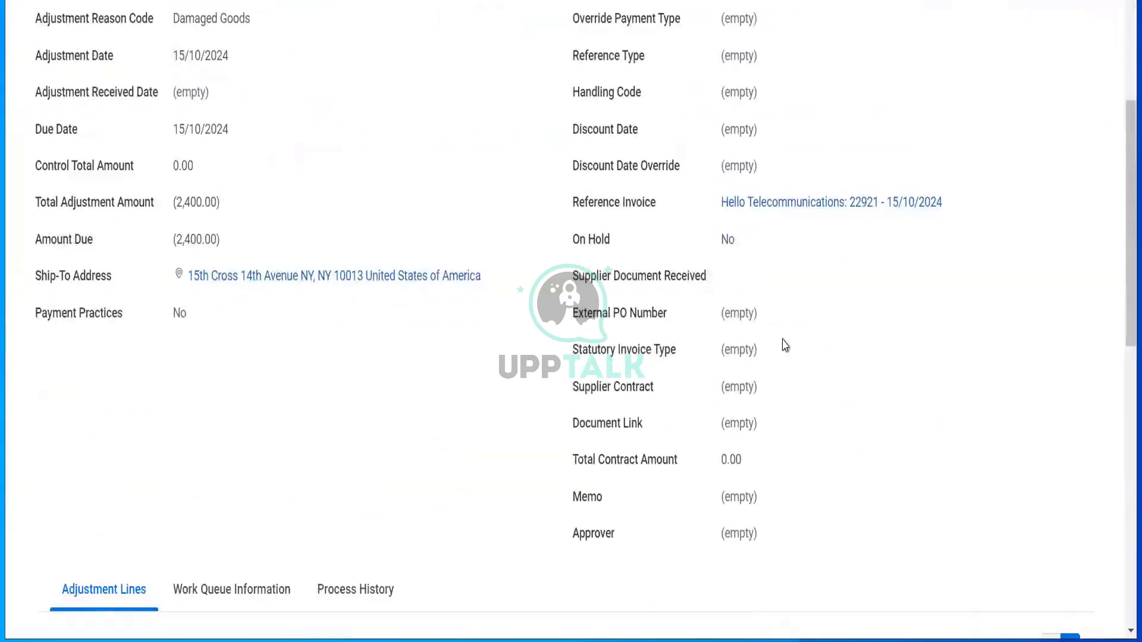
{"action": "scroll", "coordinate": [716, 272], "scroll_direction": "up", "scroll_amount": 3}
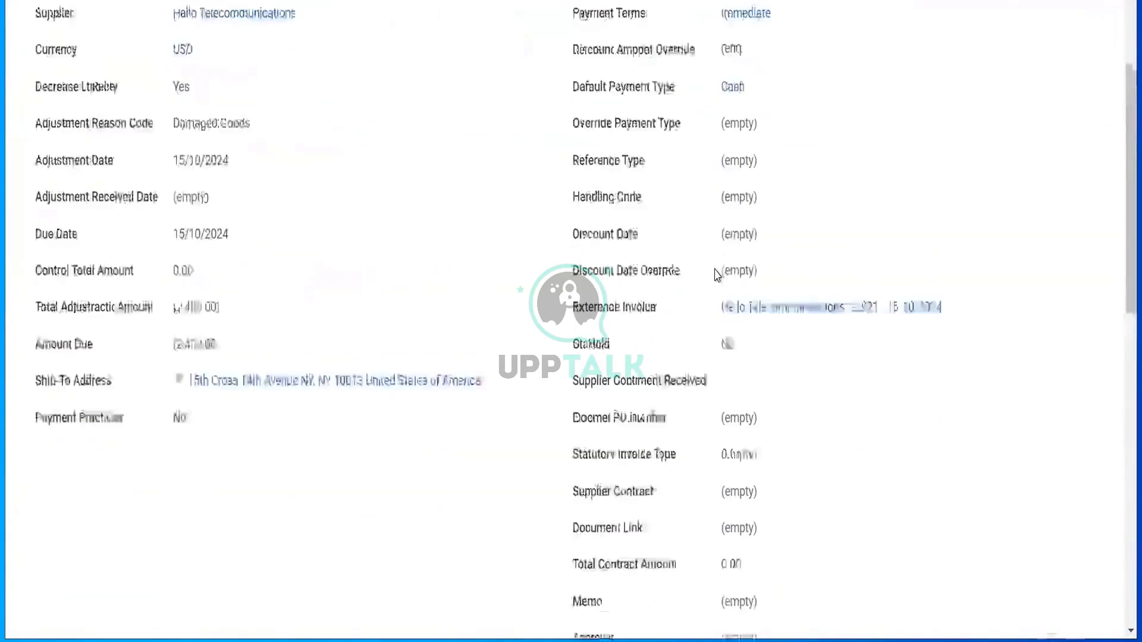
{"action": "right_click", "coordinate": [816, 390]}
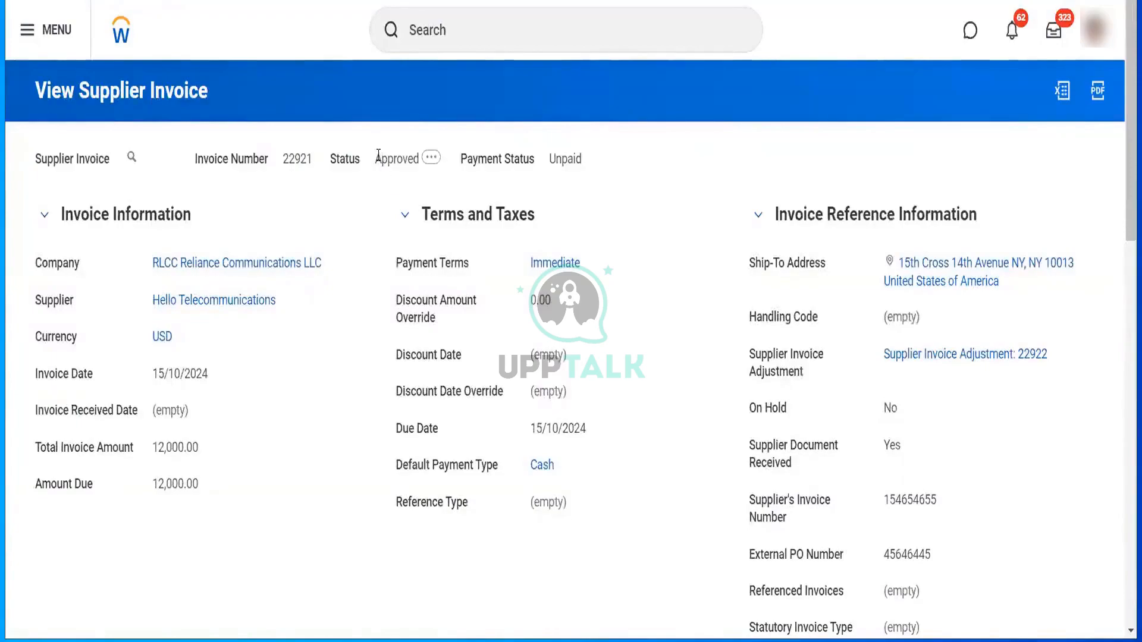
- Note invoice 22921's 12,000.00 total and amount due, then check the supplier's 9,720.00 balance
{"action": "double_click", "coordinate": [192, 453]}
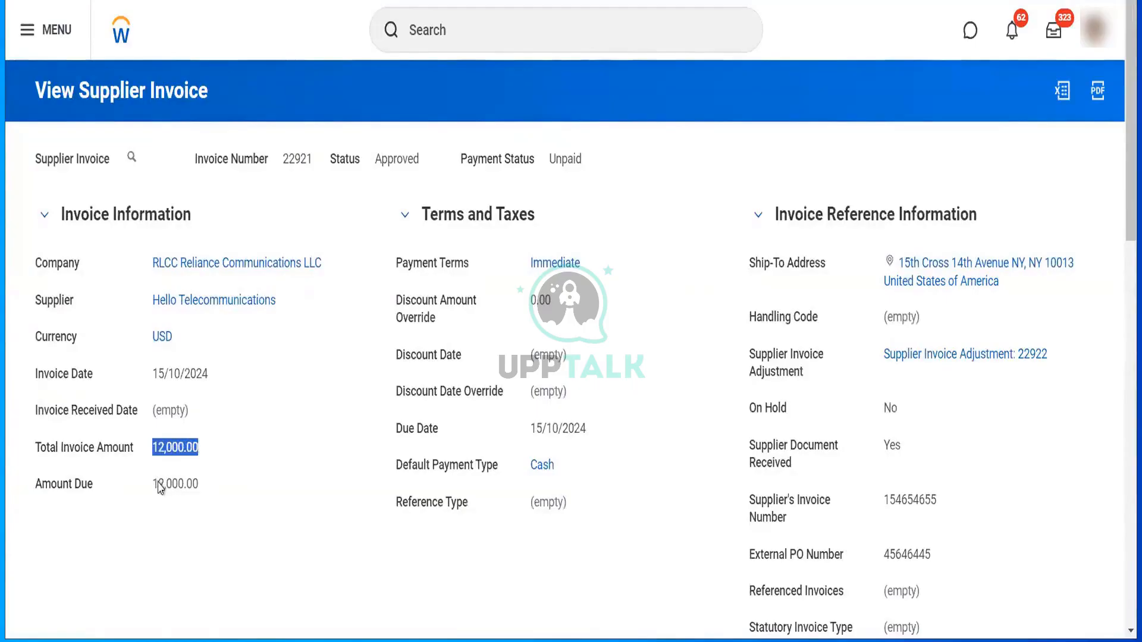
{"action": "left_click_drag", "start_coordinate": [158, 484], "coordinate": [216, 504]}
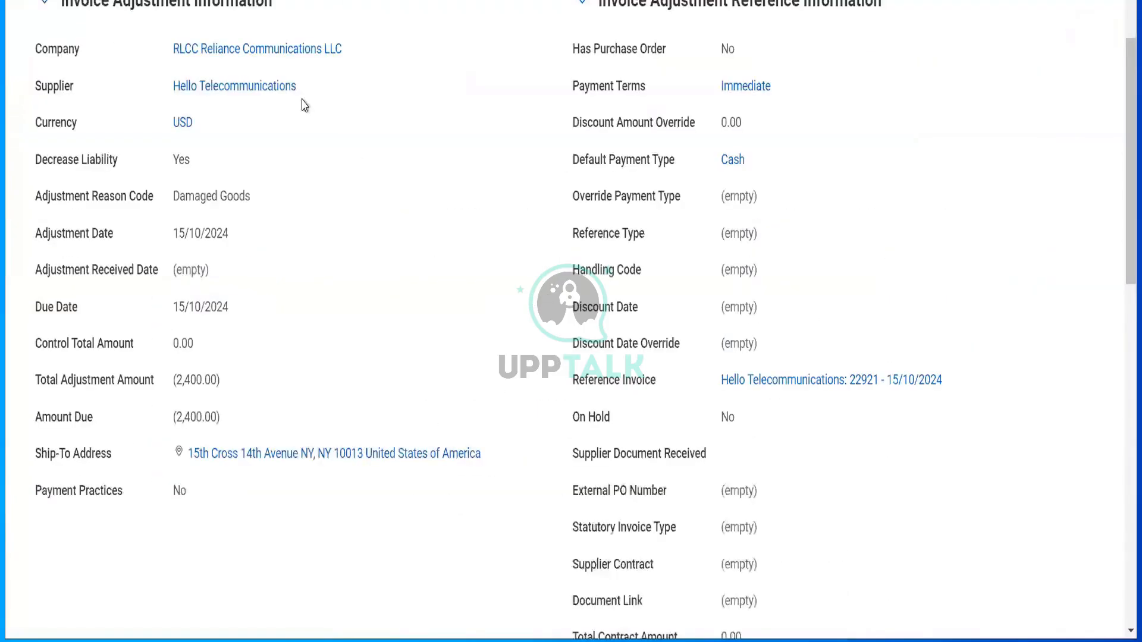
{"action": "scroll", "coordinate": [429, 191], "scroll_direction": "down", "scroll_amount": 5}
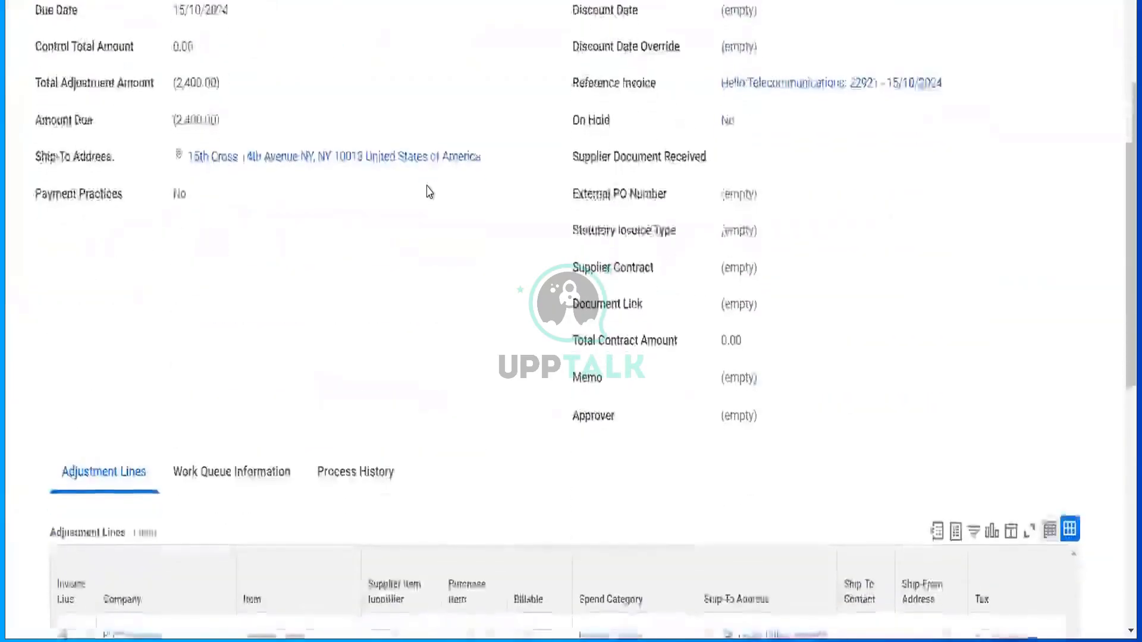
{"action": "scroll", "coordinate": [428, 191], "scroll_direction": "up", "scroll_amount": 8}
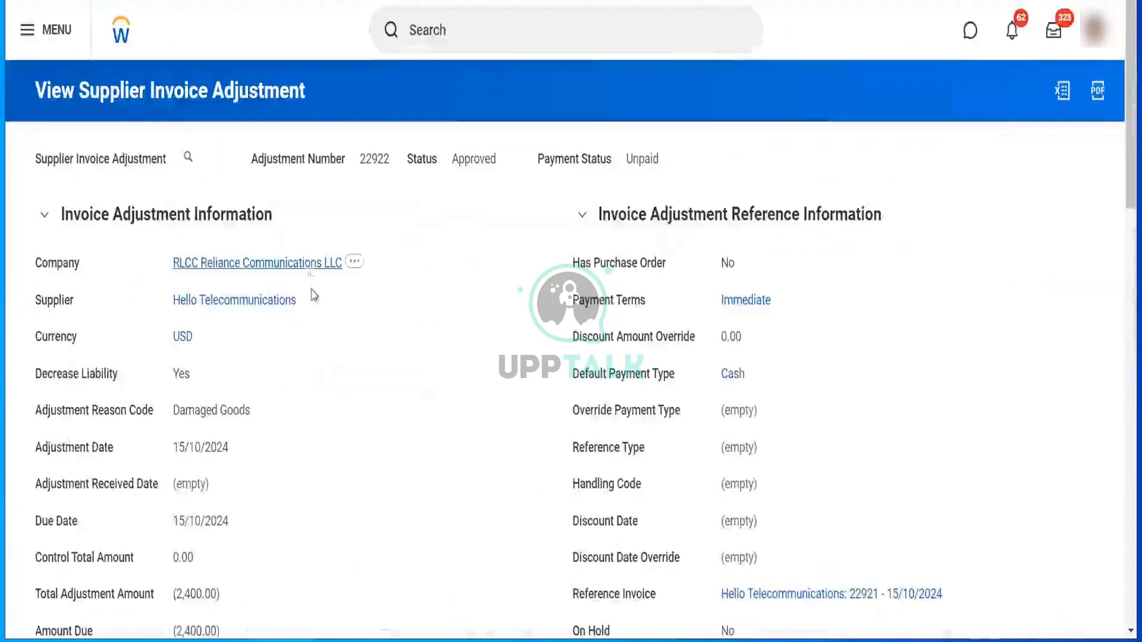
{"action": "left_click", "coordinate": [308, 298]}
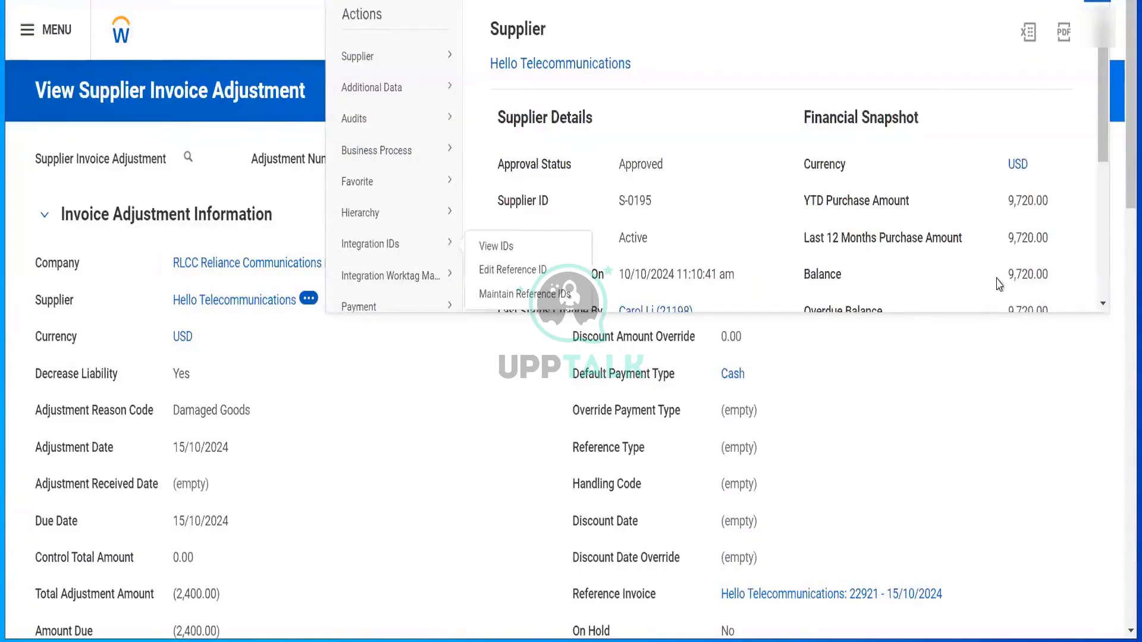
{"action": "left_click_drag", "start_coordinate": [1008, 276], "coordinate": [1047, 288]}
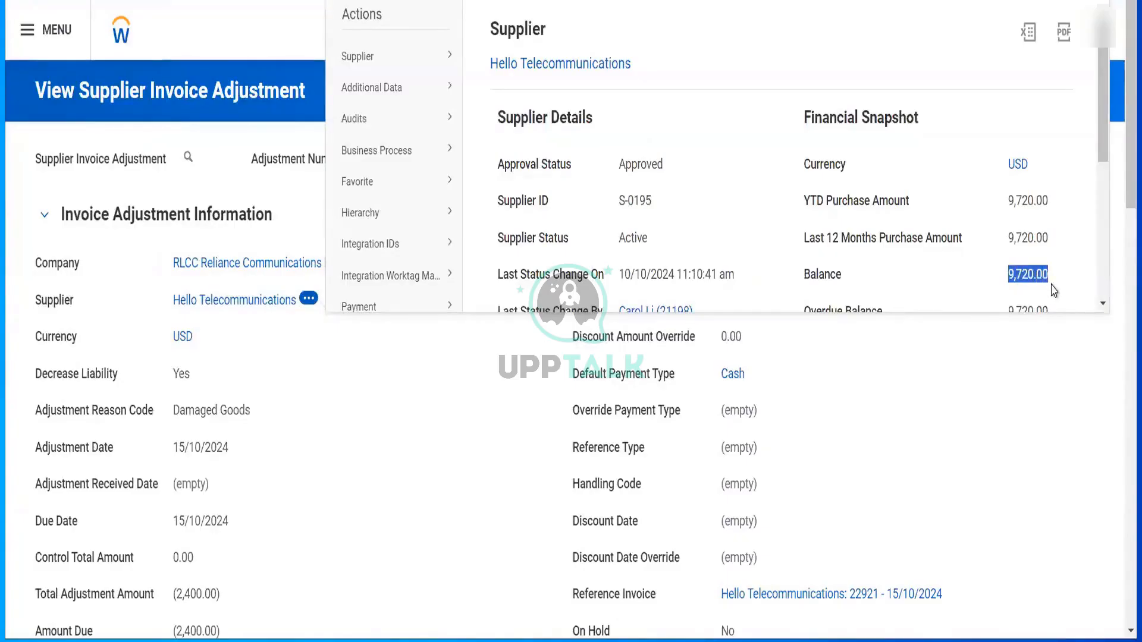
- Open Hello Telecommunications' Invoices and Payments tab and scroll through its four recent invoices
{"action": "left_click", "coordinate": [267, 300]}
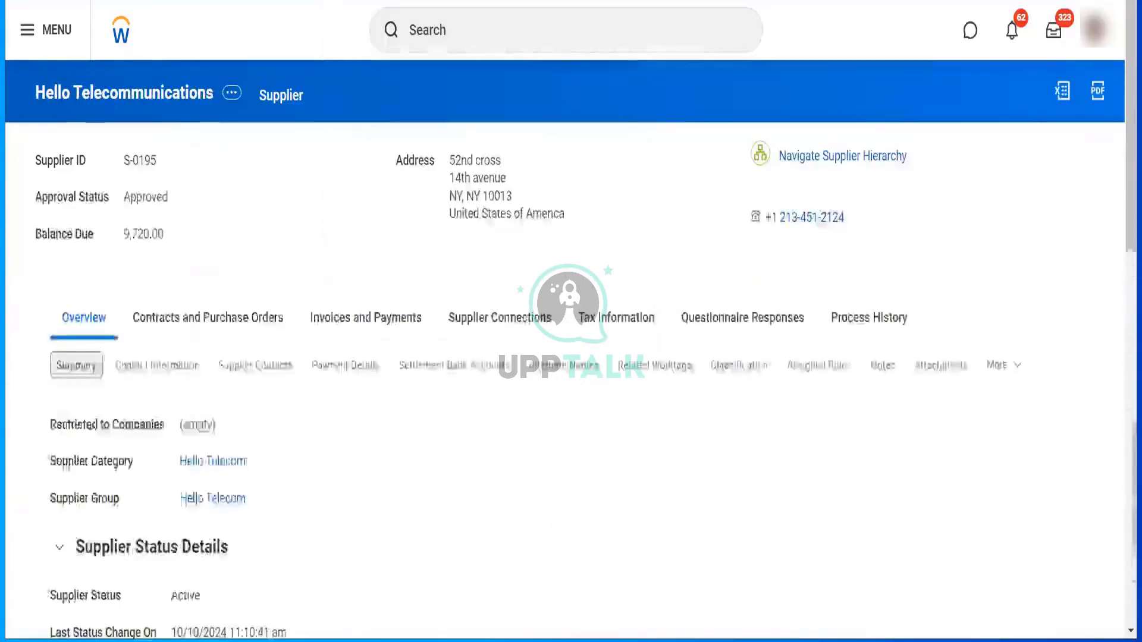
{"action": "left_click", "coordinate": [370, 331]}
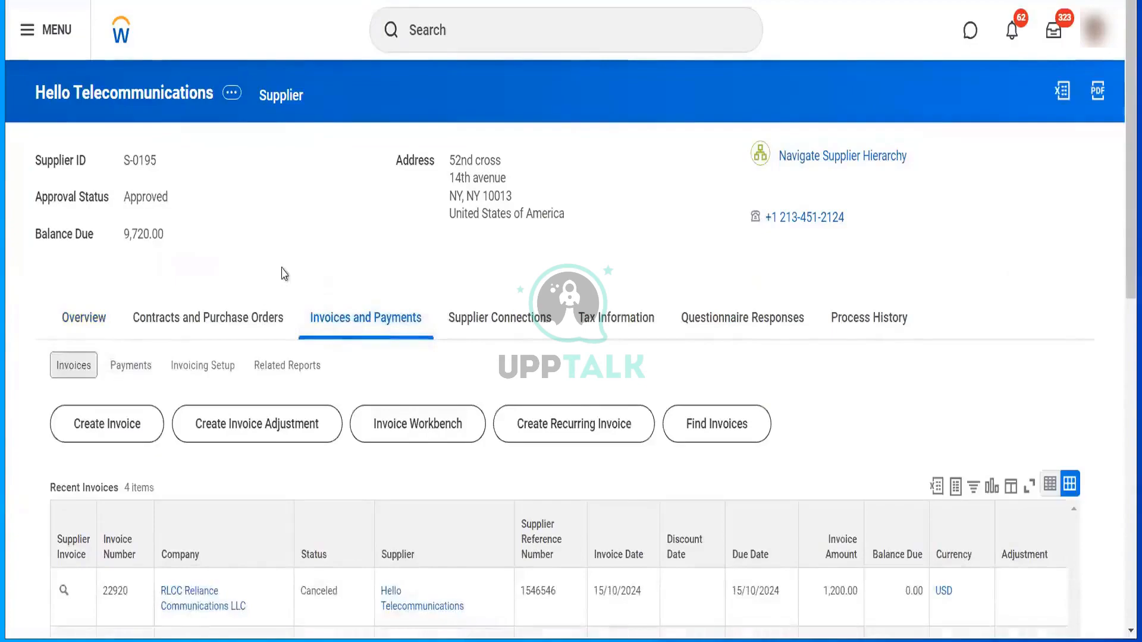
{"action": "scroll", "coordinate": [283, 274], "scroll_direction": "down", "scroll_amount": 5}
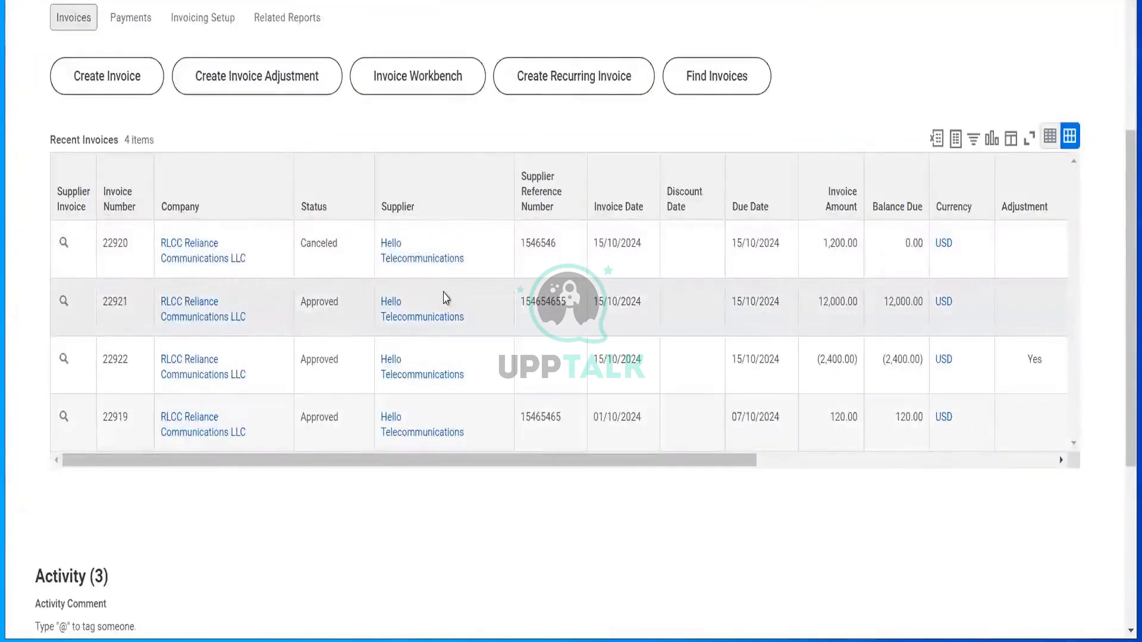
{"action": "scroll", "coordinate": [446, 297], "scroll_direction": "right", "scroll_amount": 5}
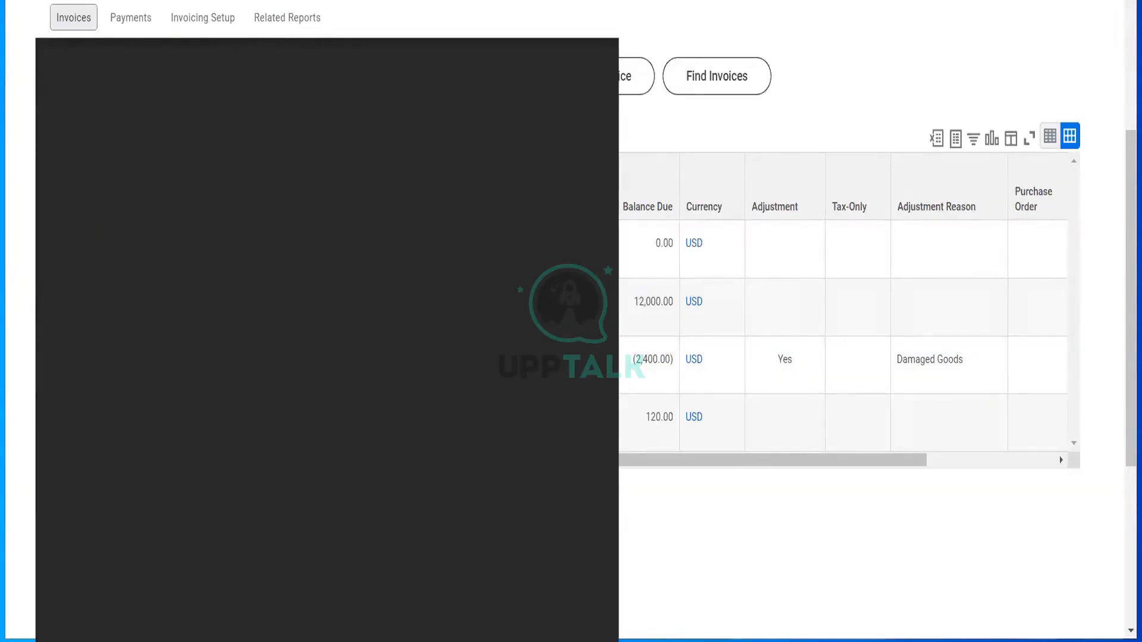
- Launch Calculator to total 1200+12000+120−2400, then recheck the supplier's invoice figures
{"action": "type", "text": "calc"}
{"action": "key", "text": "Return"}
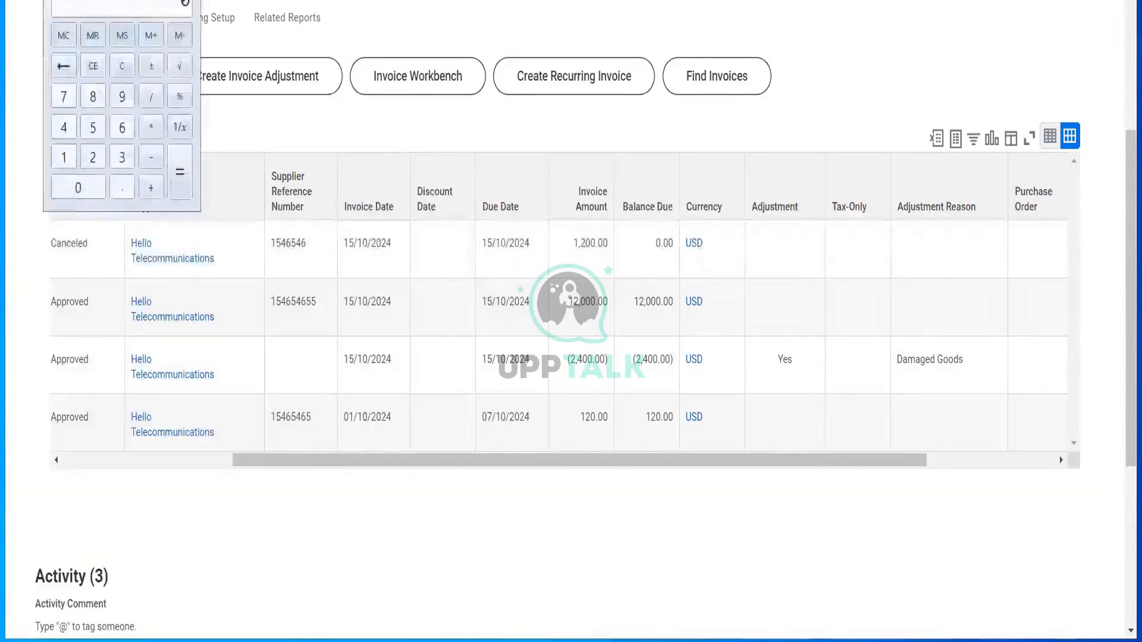
{"action": "type", "text": "1200"}
{"action": "type", "text": "+12000"}
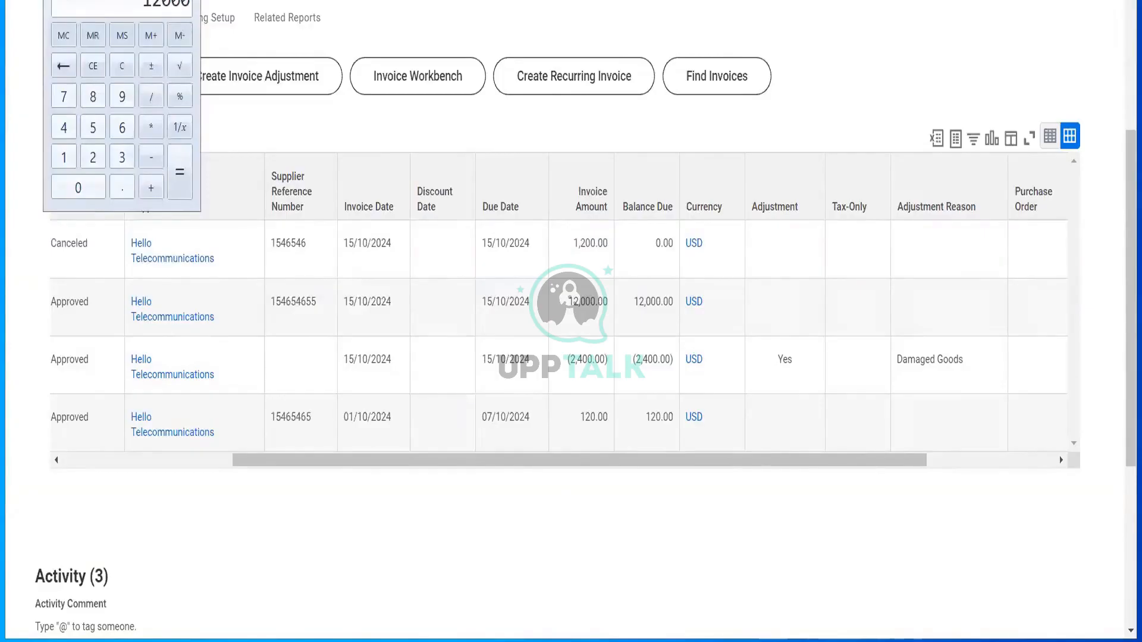
{"action": "type", "text": "+120=-2400="}
{"action": "left_click", "coordinate": [212, 523]}
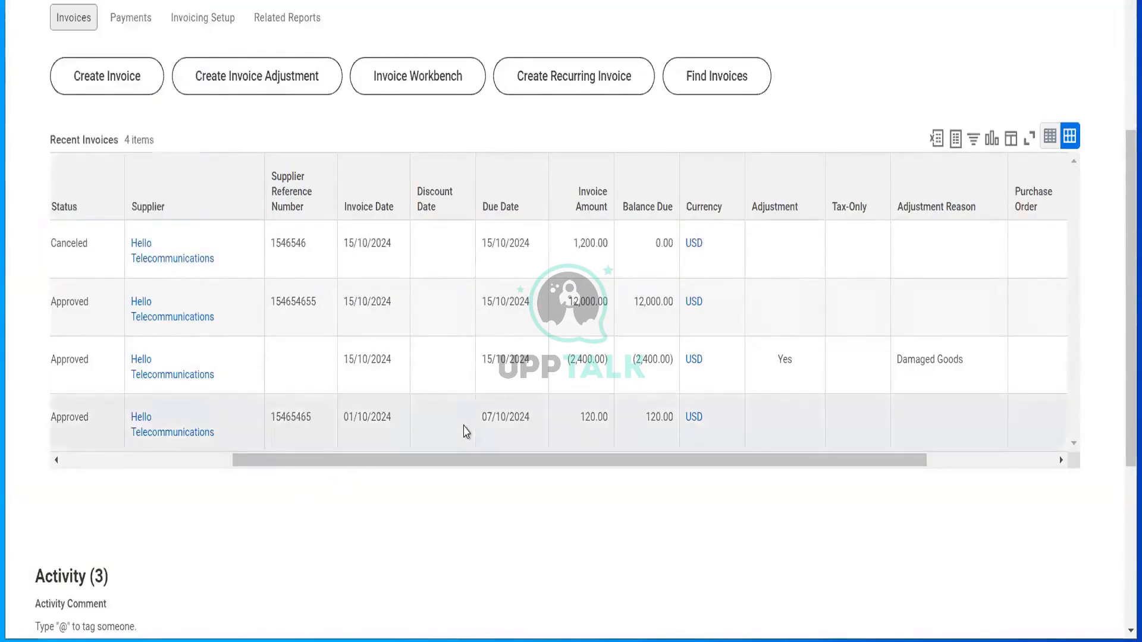
{"action": "scroll", "coordinate": [465, 429], "scroll_direction": "up", "scroll_amount": 5}
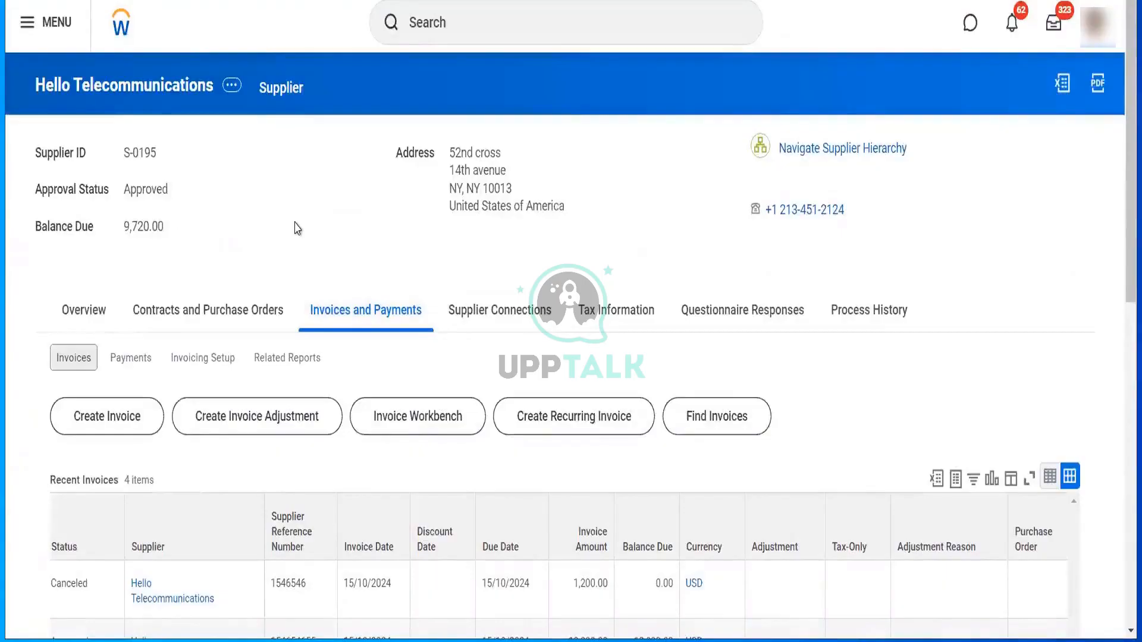
{"action": "scroll", "coordinate": [296, 226], "scroll_direction": "down", "scroll_amount": 4}
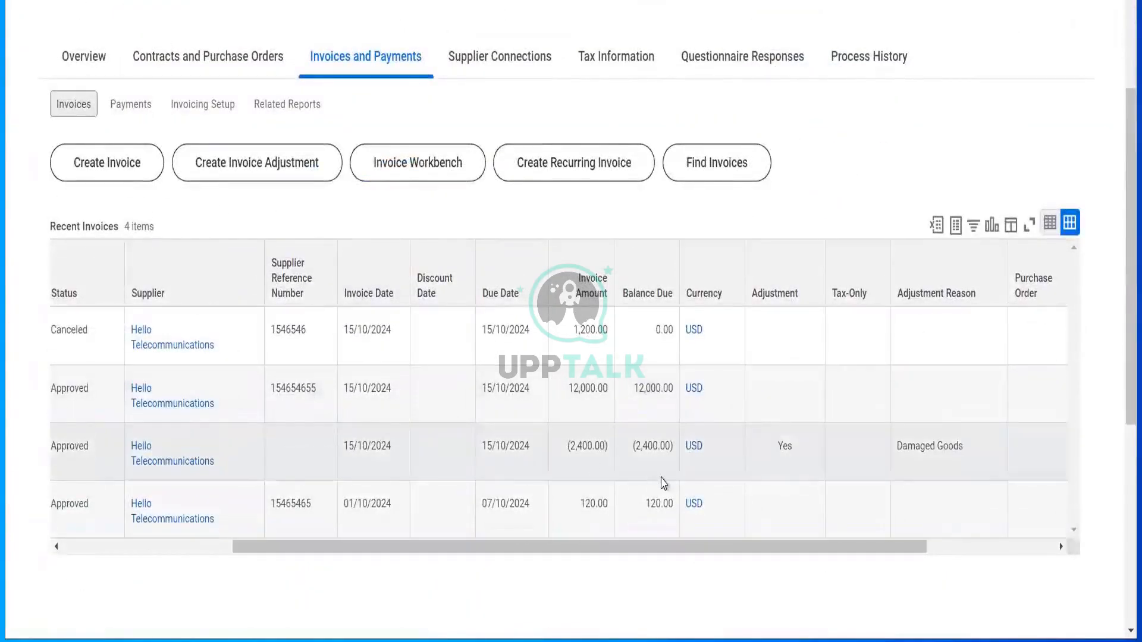
{"action": "scroll", "coordinate": [857, 478], "scroll_direction": "right", "scroll_amount": 3}
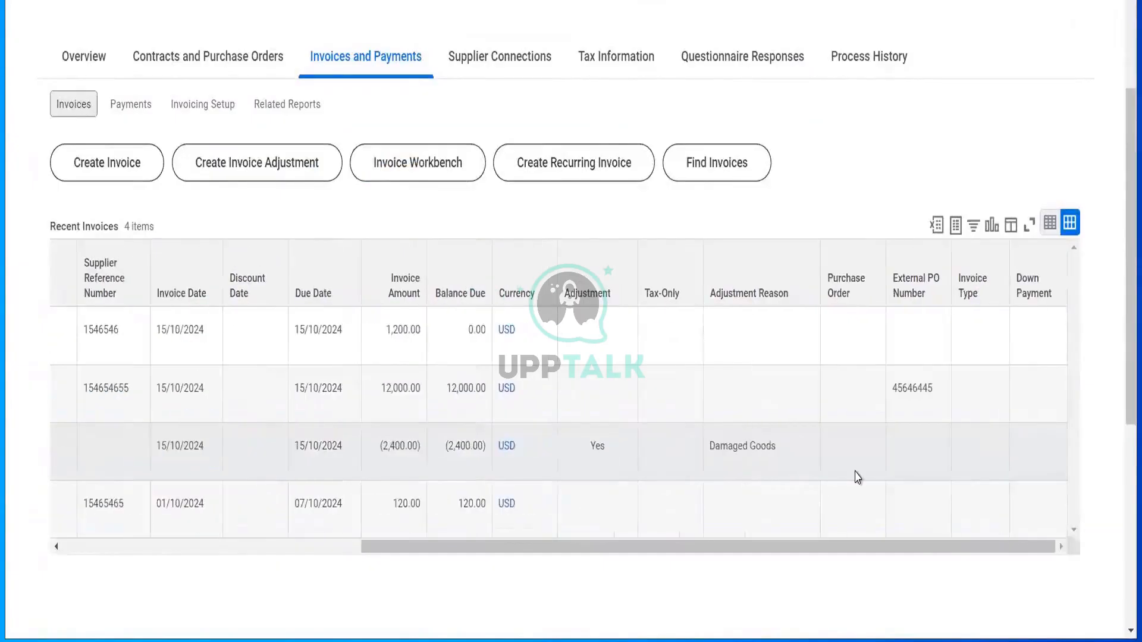
{"action": "left_click", "coordinate": [303, 548]}
- Compute 10920 − 2400 = 8520 in Calculator, then clear the display
{"action": "key", "text": "alt+Tab"}
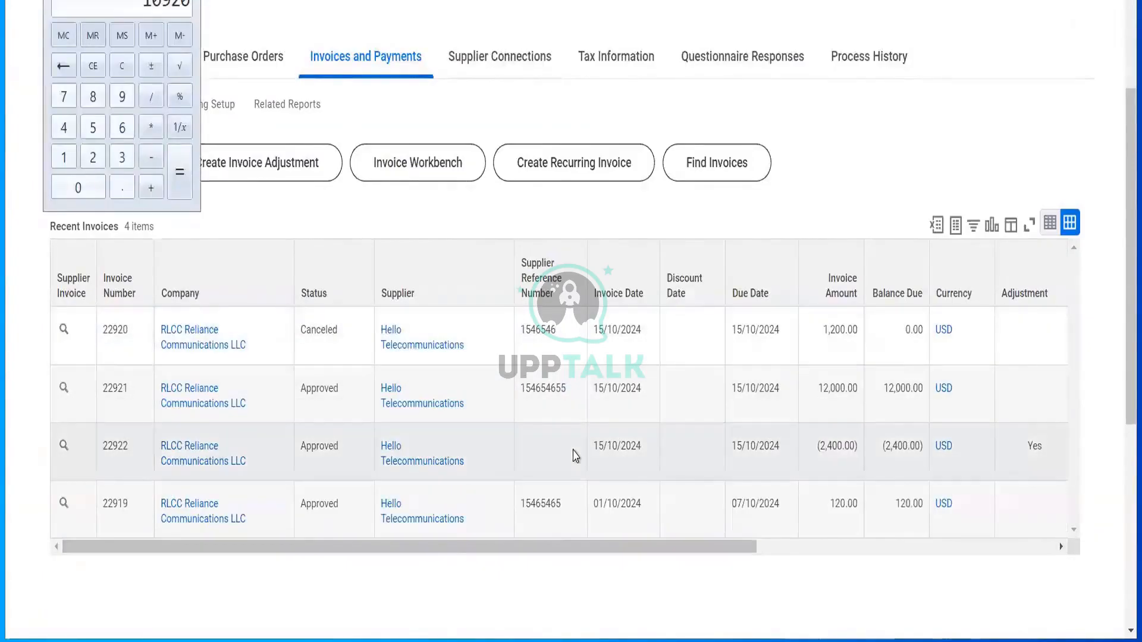
{"action": "scroll", "coordinate": [516, 194], "scroll_direction": "up", "scroll_amount": 3}
{"action": "scroll", "coordinate": [516, 194], "scroll_direction": "up", "scroll_amount": 2}
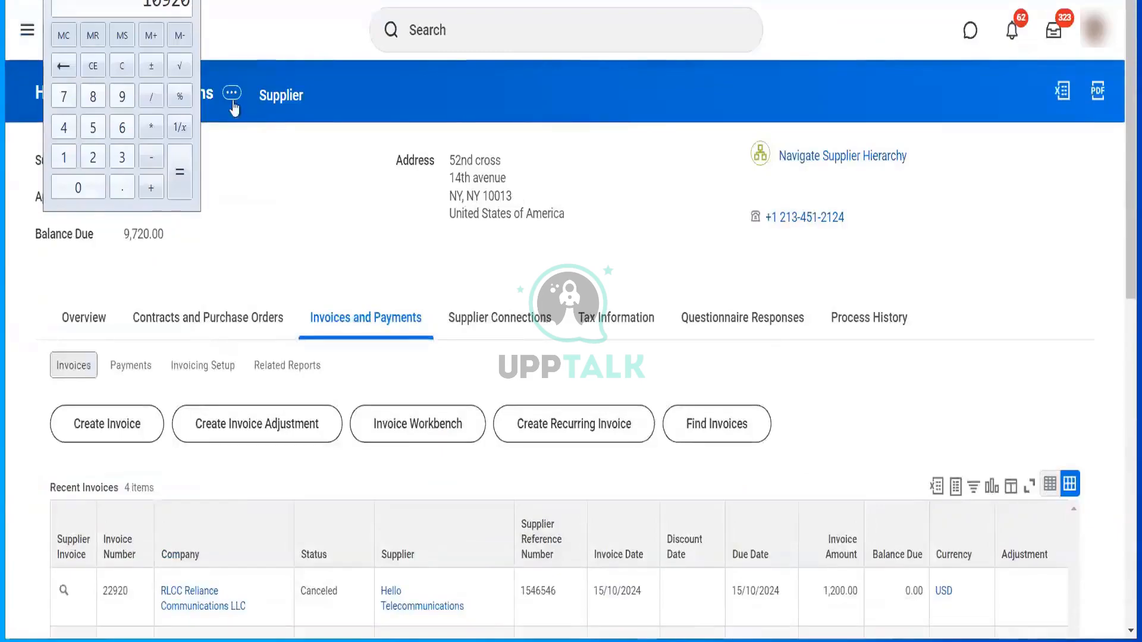
{"action": "left_click", "coordinate": [179, 173]}
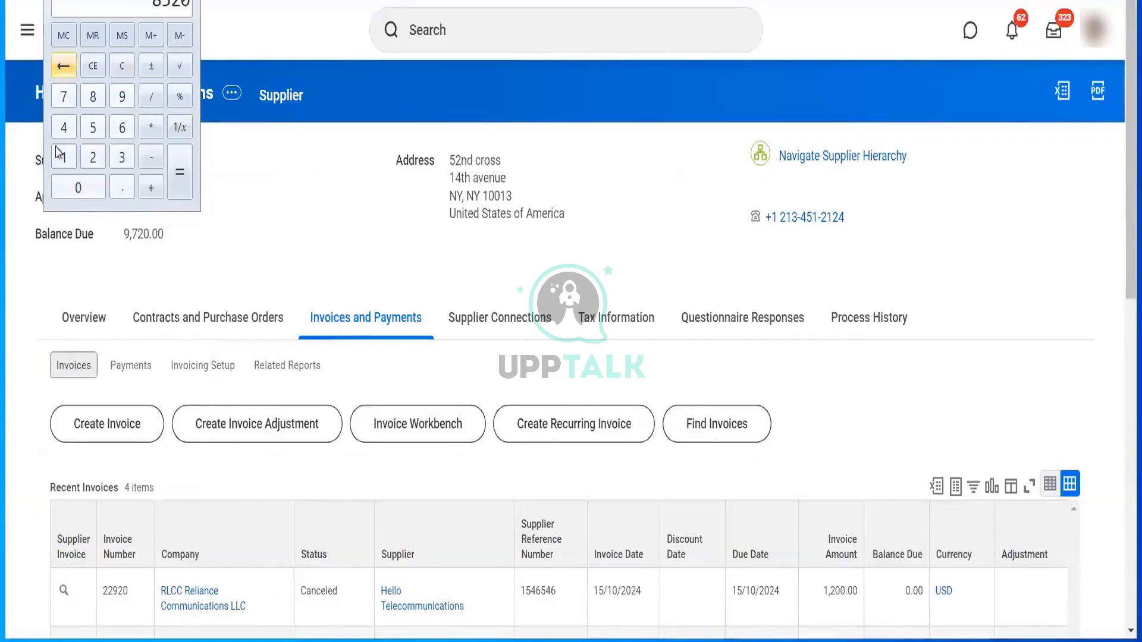
{"action": "left_click", "coordinate": [122, 65]}
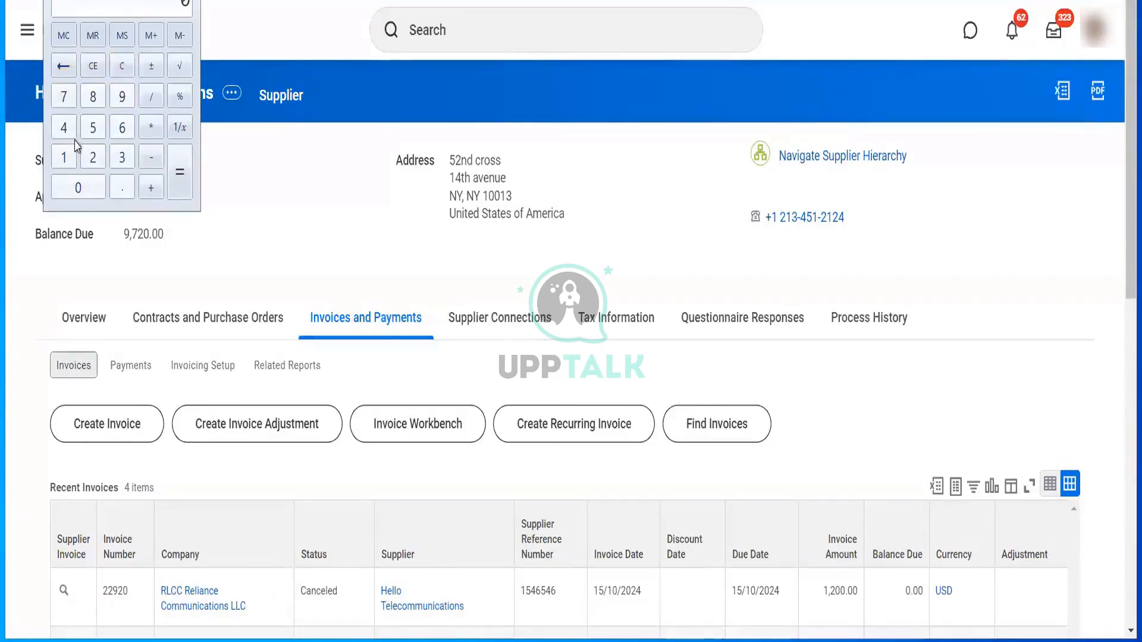
- Re-enter figures in Calculator and return to the supplier page showing 9,720.00 balance due
{"action": "type", "text": "10920"}
{"action": "type", "text": "1200"}
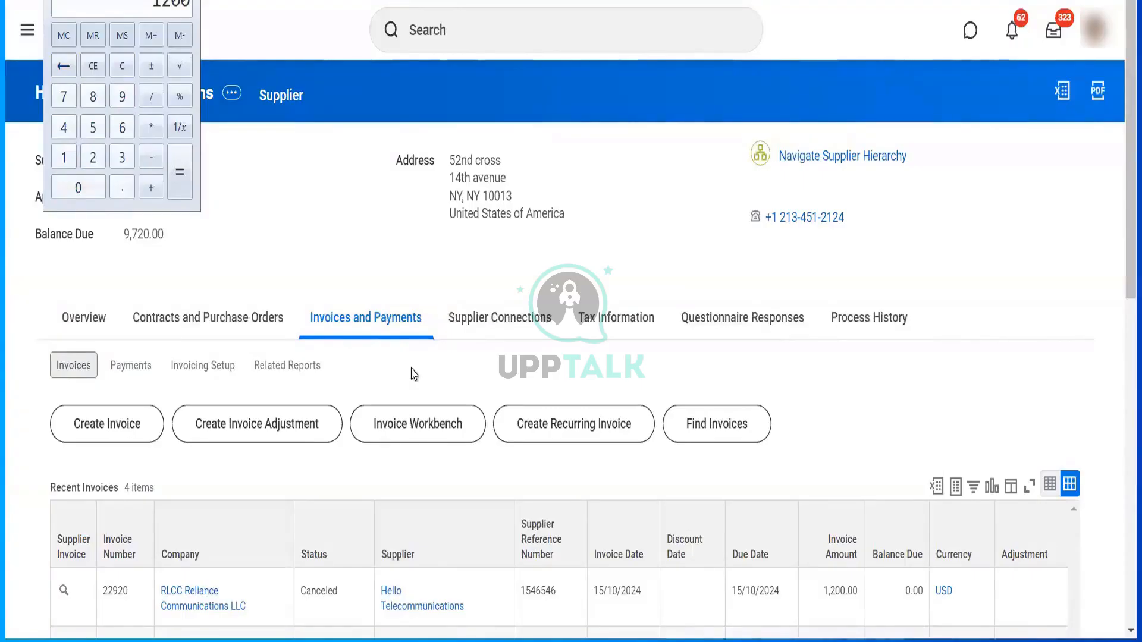
{"action": "scroll", "coordinate": [414, 374], "scroll_direction": "down", "scroll_amount": 5}
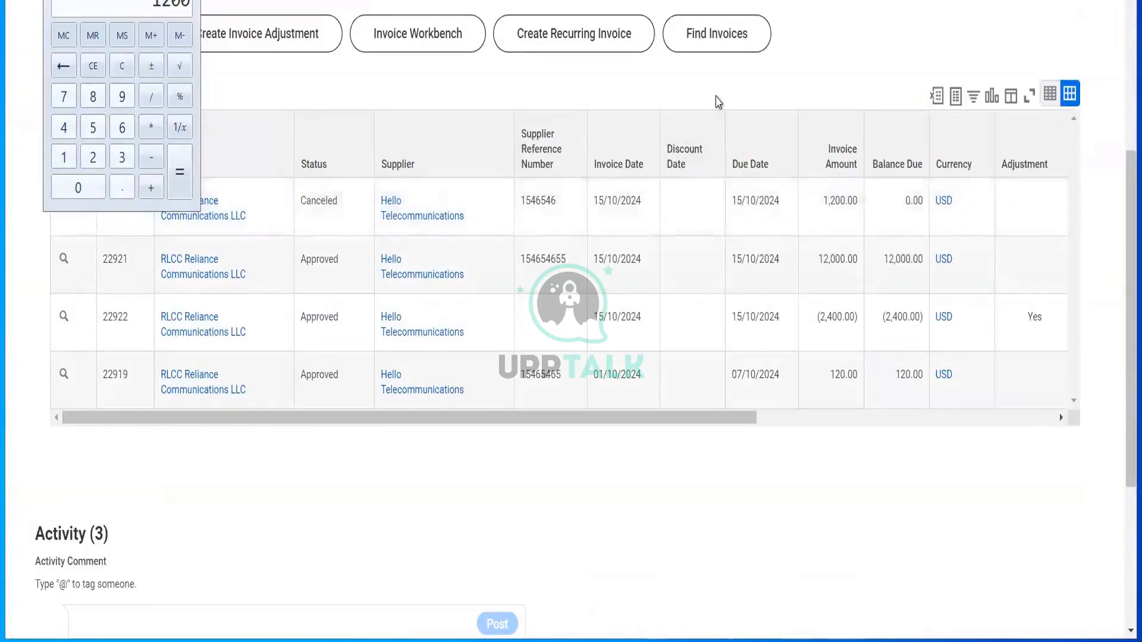
{"action": "scroll", "coordinate": [718, 101], "scroll_direction": "up", "scroll_amount": 1}
{"action": "scroll", "coordinate": [718, 101], "scroll_direction": "up", "scroll_amount": 1}
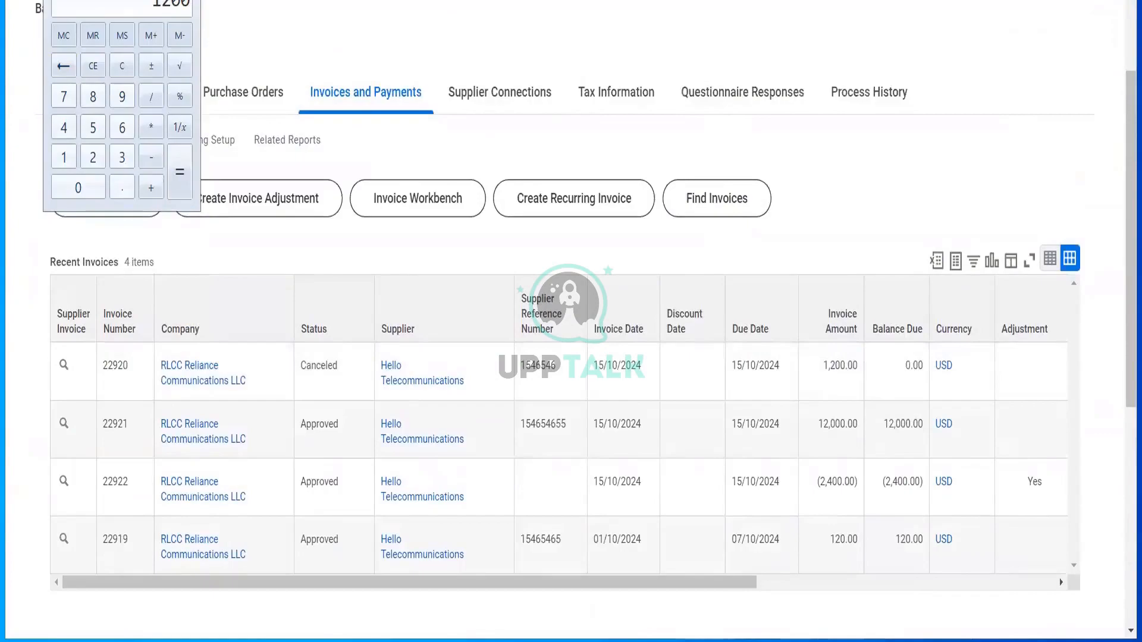
{"action": "left_click", "coordinate": [237, 18]}
{"action": "scroll", "coordinate": [238, 18], "scroll_direction": "up", "scroll_amount": 4}
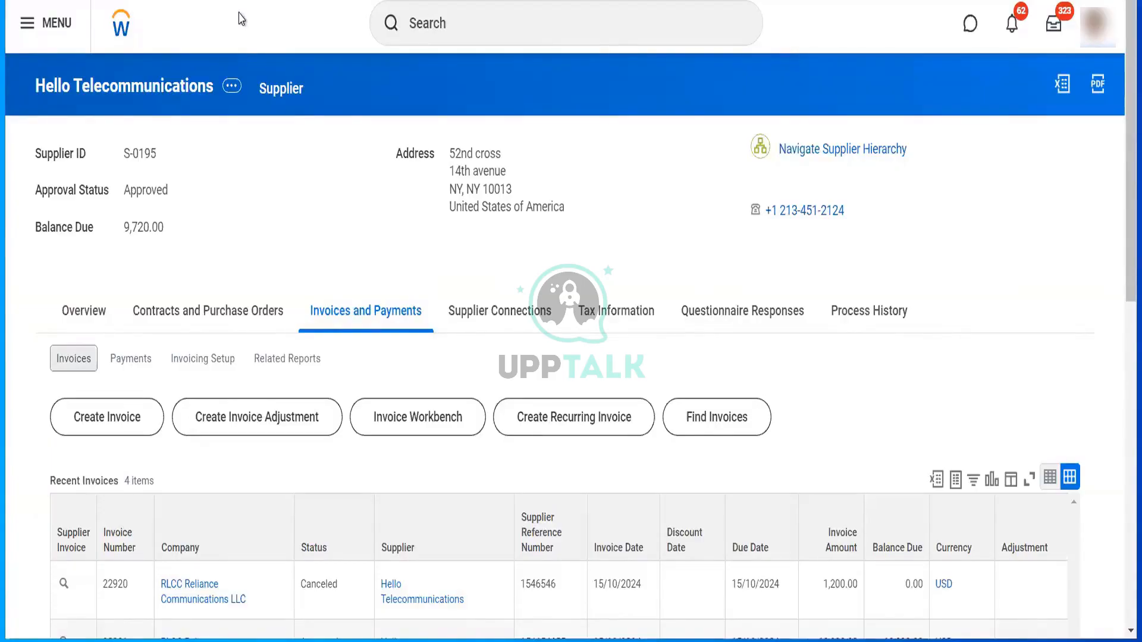
- In Calculator, add 12000+120 to get 12120, then subtract 2400 to reach 9720
{"action": "scroll", "coordinate": [311, 197], "scroll_direction": "down", "scroll_amount": 10}
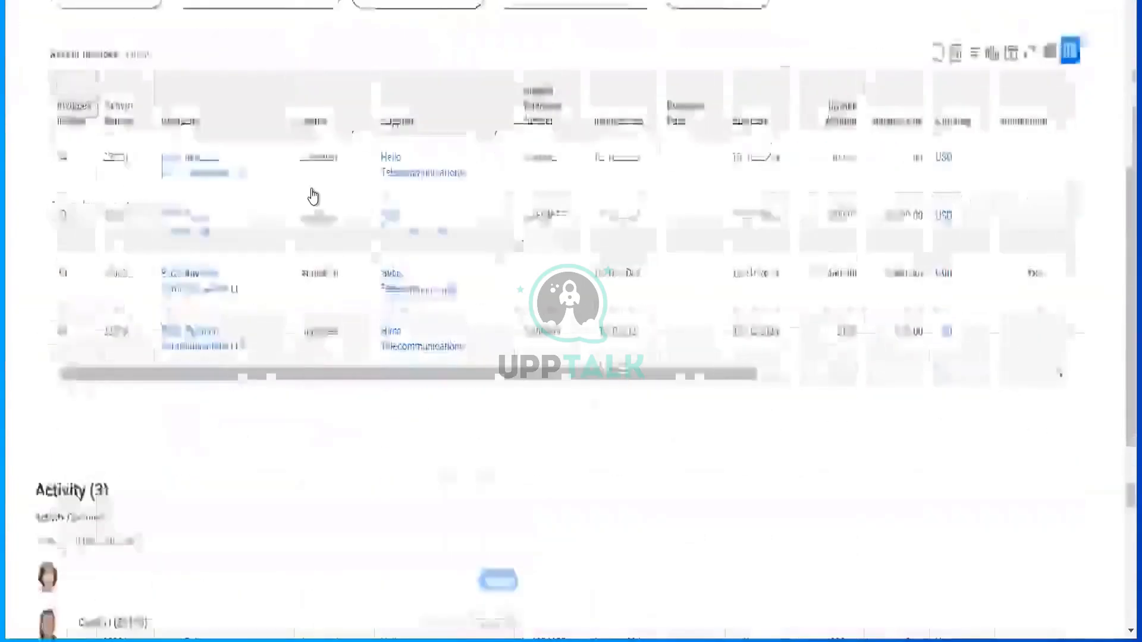
{"action": "scroll", "coordinate": [311, 196], "scroll_direction": "up", "scroll_amount": 2}
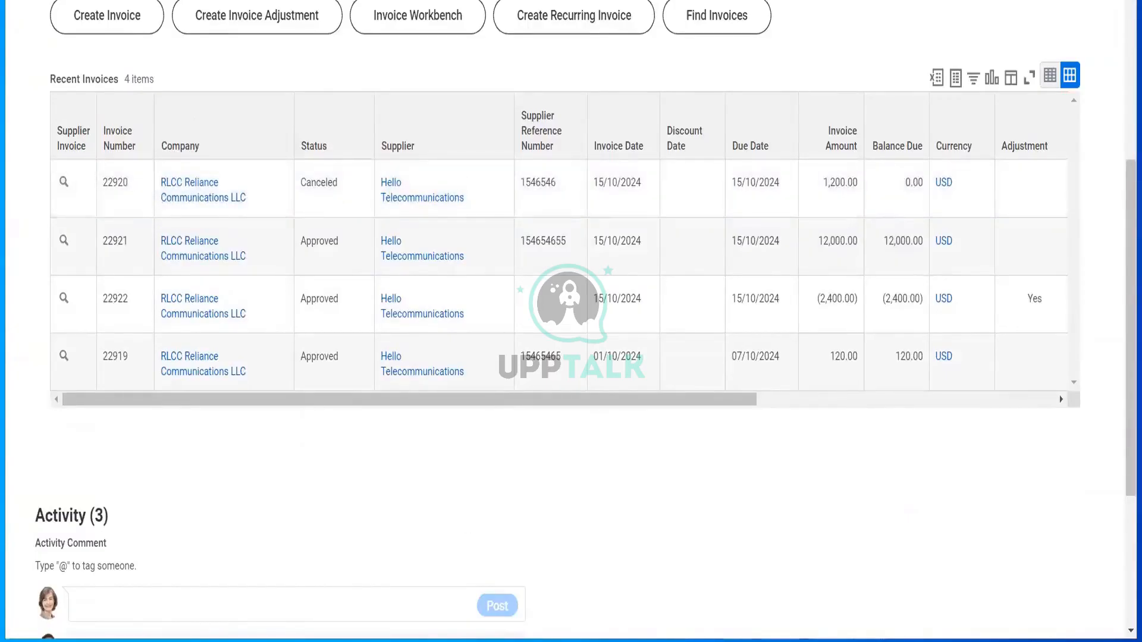
{"action": "key", "text": "super"}
{"action": "type", "text": "calc"}
{"action": "key", "text": "Return"}
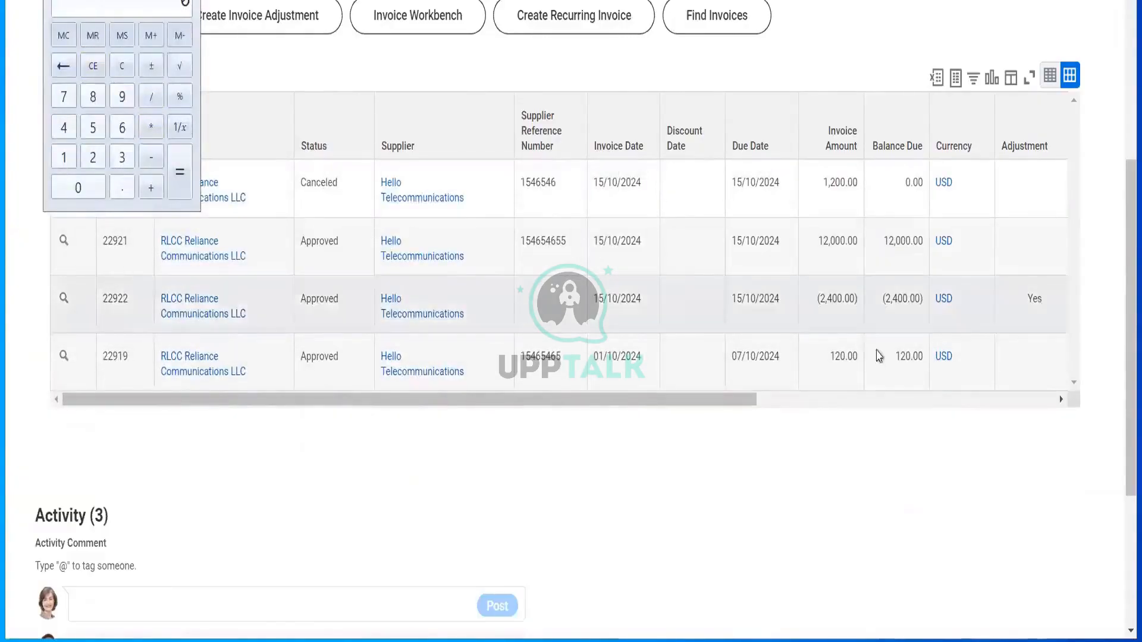
{"action": "type", "text": "1200"}
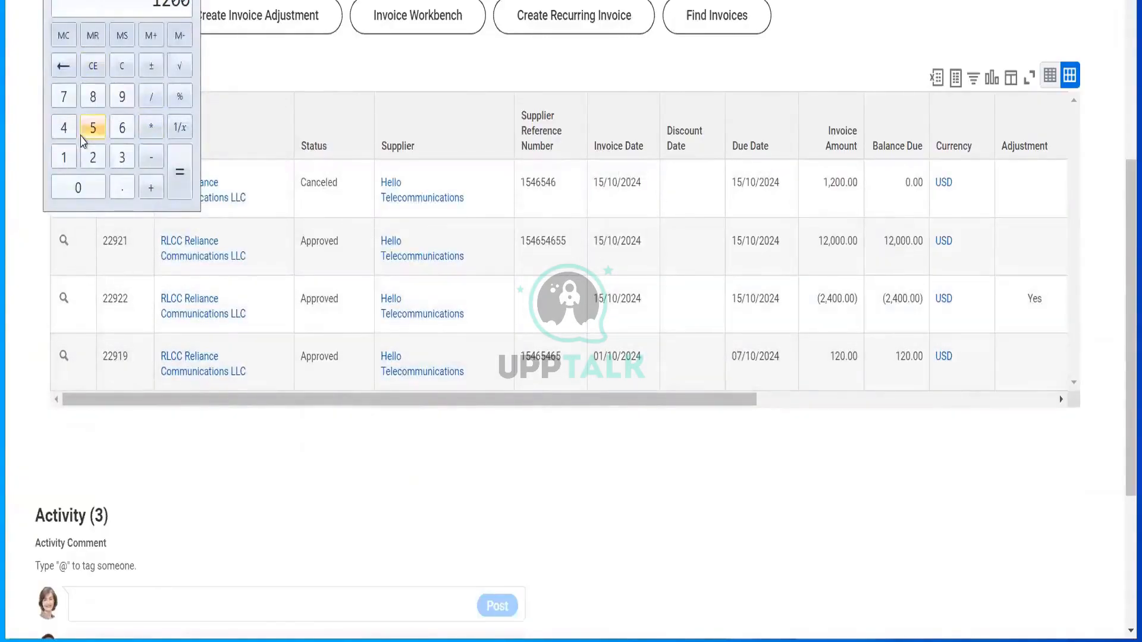
{"action": "type", "text": "0"}
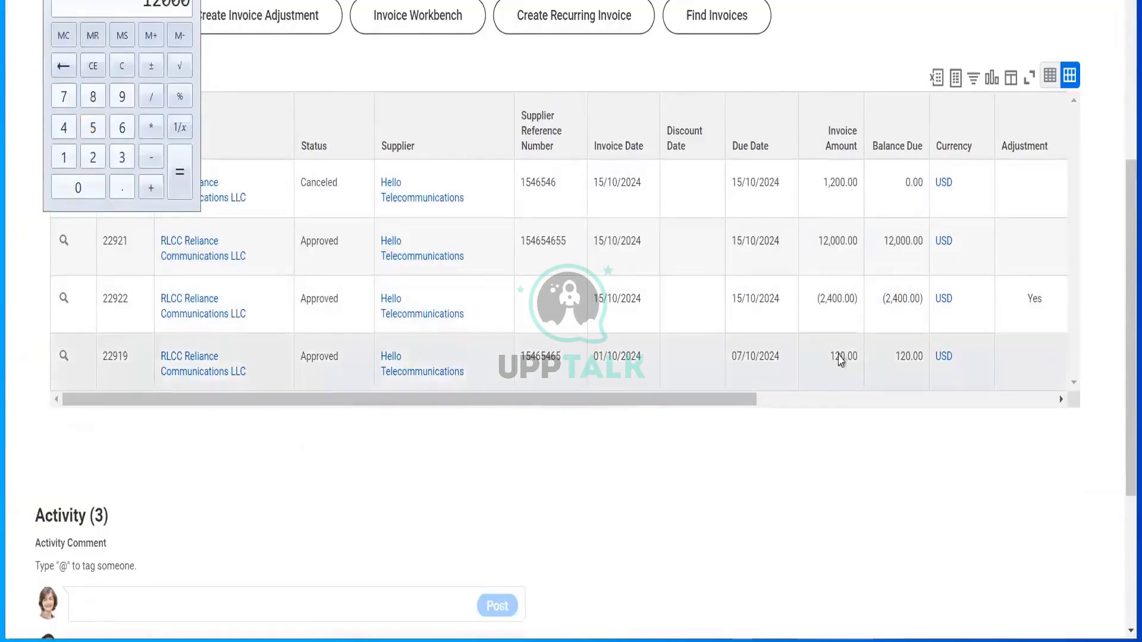
{"action": "type", "text": "+120"}
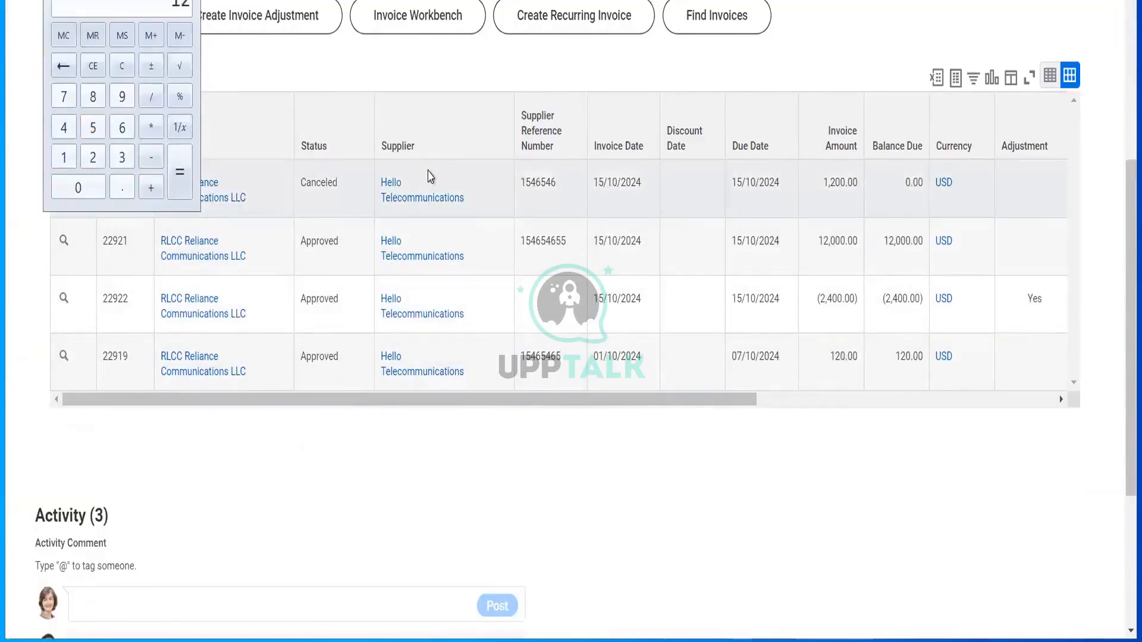
{"action": "key", "text": "Return"}
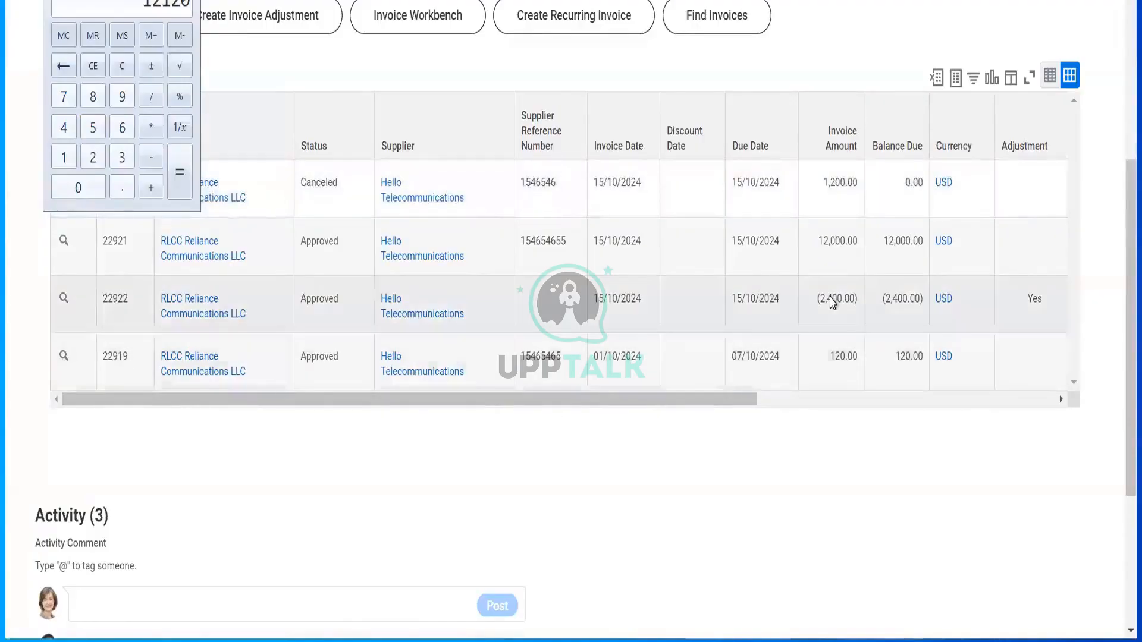
{"action": "type", "text": "-2400"}
{"action": "key", "text": "Return"}
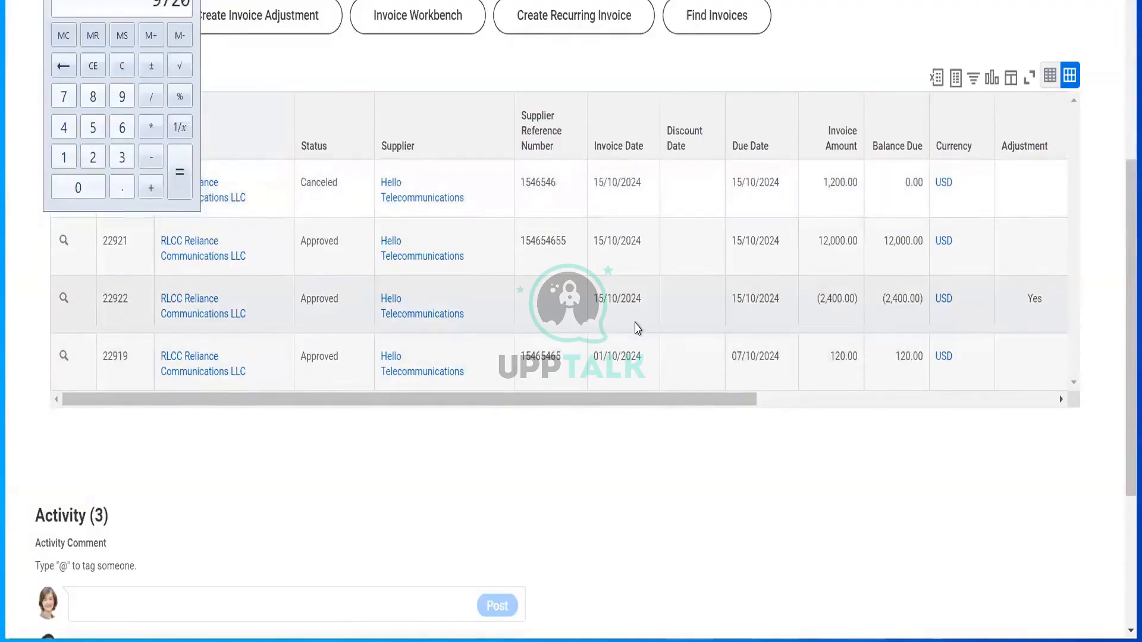
- Review the 2,400 adjustment on row 22922 and the 22920 row, then open File Explorer
{"action": "left_click", "coordinate": [273, 102]}
{"action": "scroll", "coordinate": [273, 102], "scroll_direction": "up", "scroll_amount": 7}
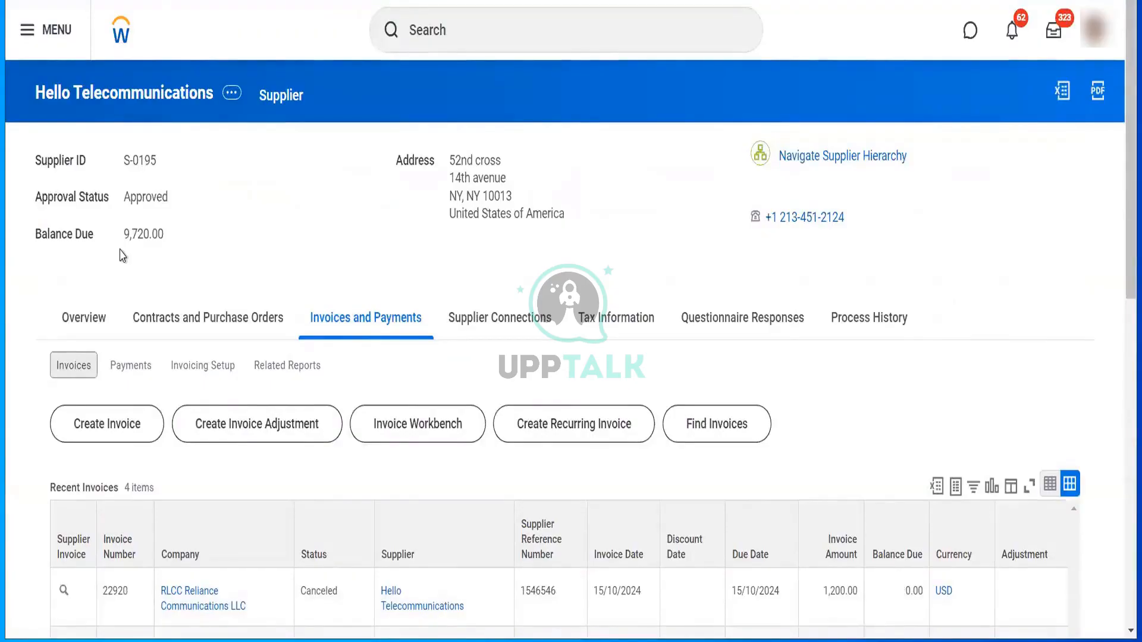
{"action": "scroll", "coordinate": [122, 256], "scroll_direction": "down", "scroll_amount": 4}
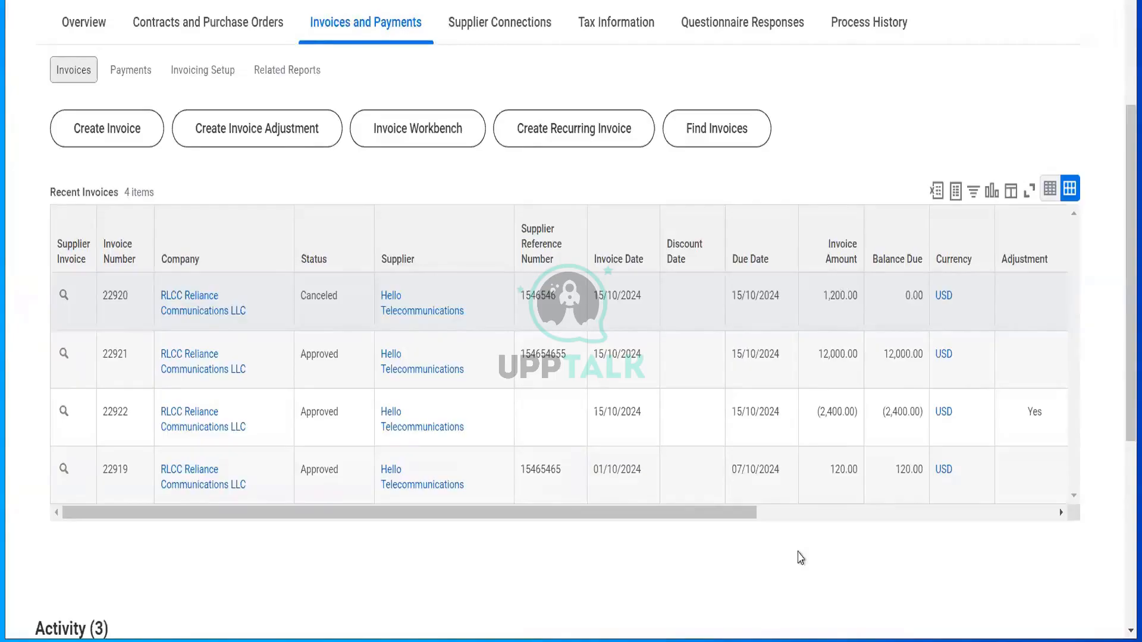
{"action": "left_click_drag", "start_coordinate": [820, 416], "coordinate": [854, 422]}
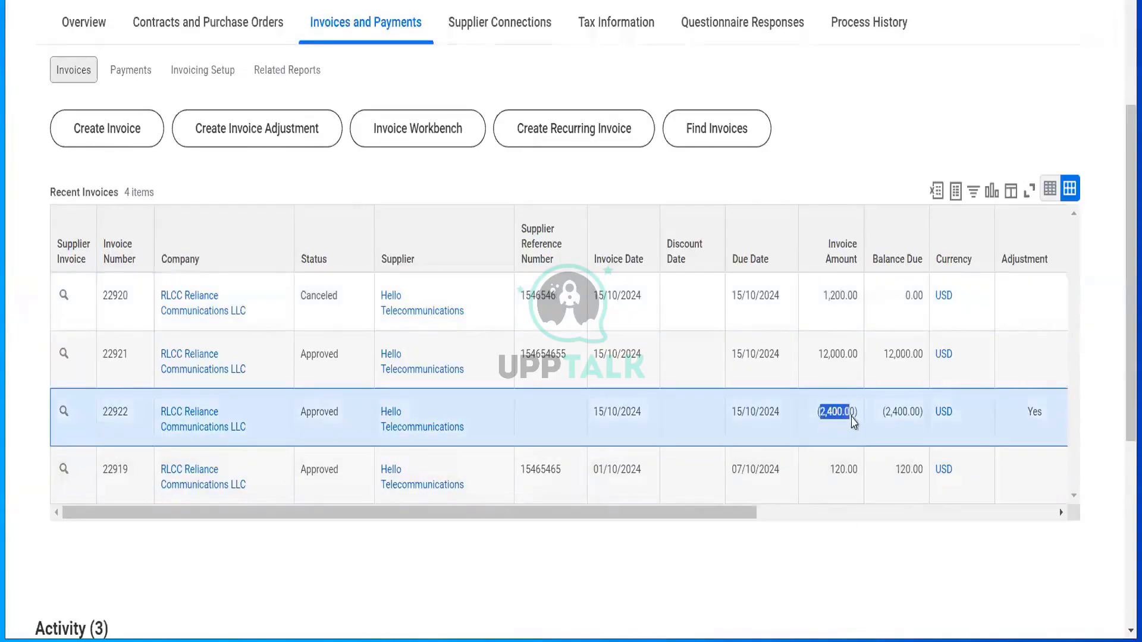
{"action": "left_click", "coordinate": [778, 302]}
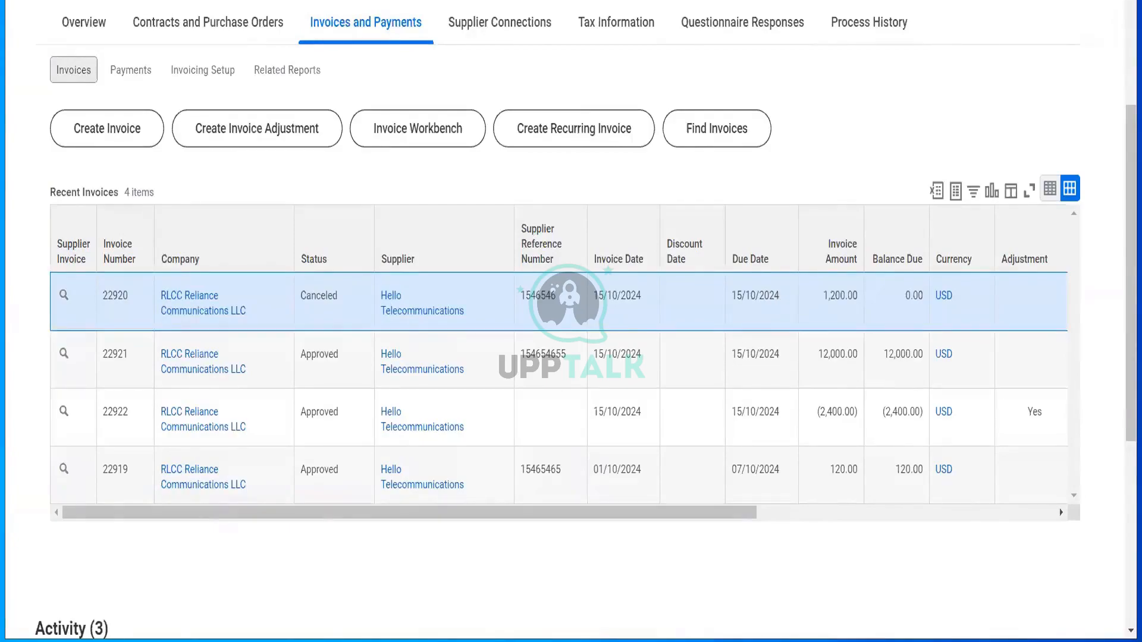
{"action": "left_click", "coordinate": [367, 640]}
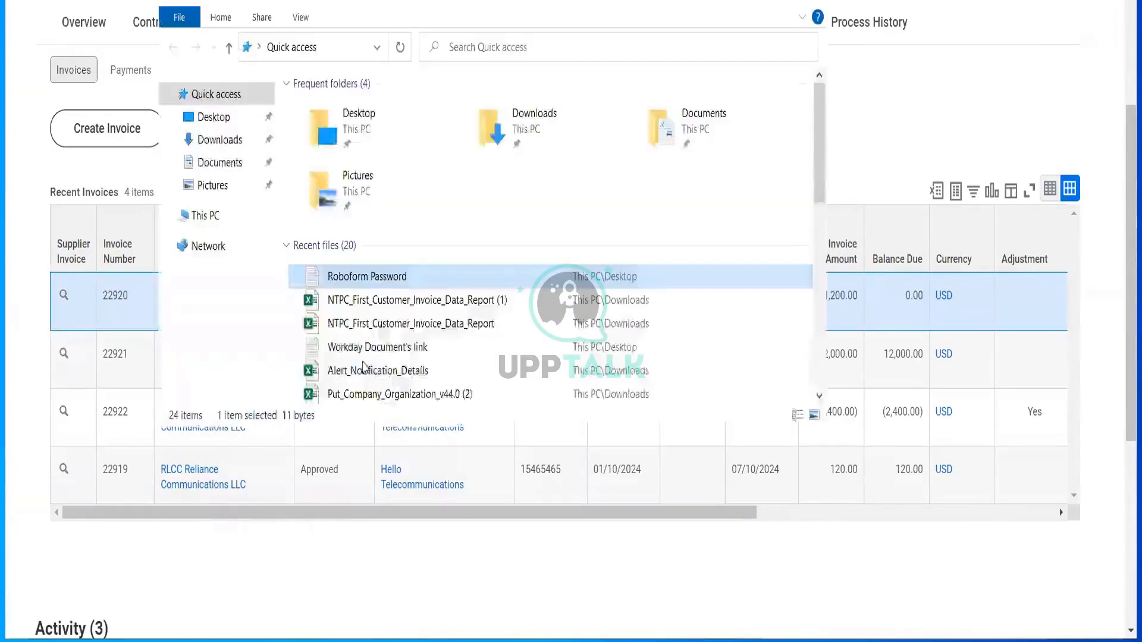
- Open the NTPC invoice data report, add a new sheet, and enter First Inv 12000
{"action": "double_click", "coordinate": [374, 301]}
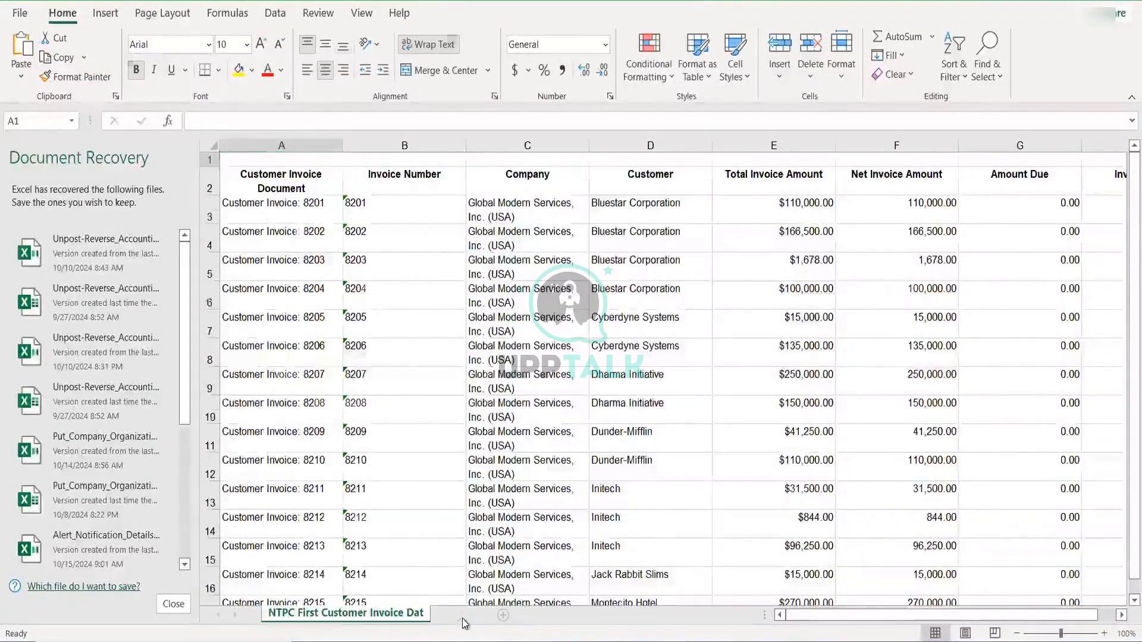
{"action": "left_click", "coordinate": [503, 615]}
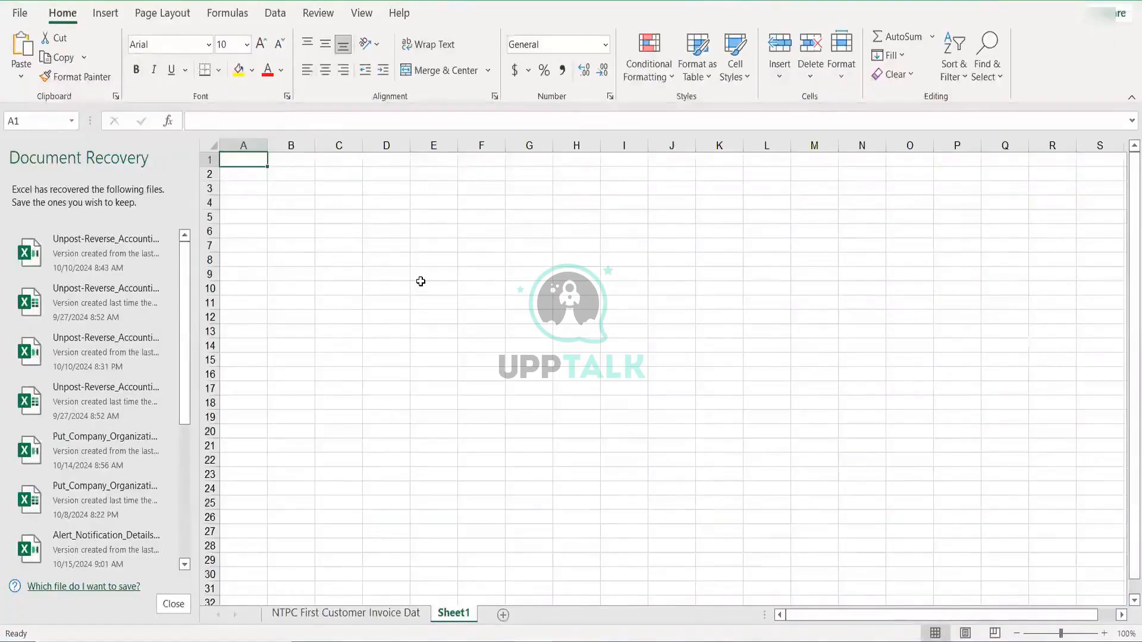
{"action": "type", "text": "Fist"}
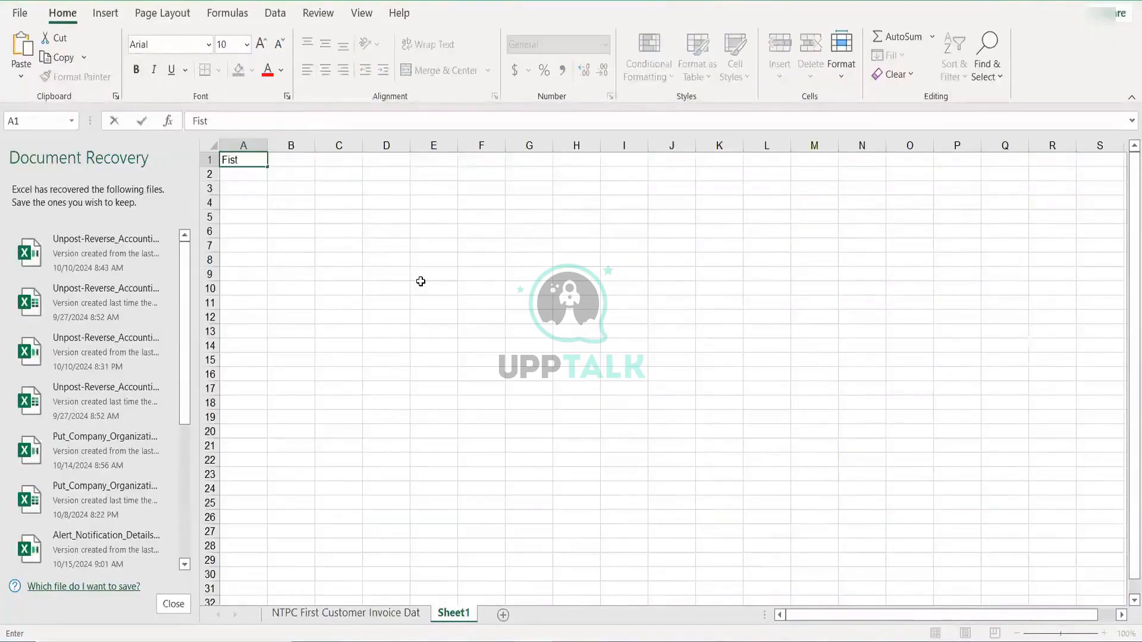
{"action": "key", "text": "BackSpace"}
{"action": "key", "text": "BackSpace"}
{"action": "type", "text": "rst Inv"}
{"action": "key", "text": "Tab"}
{"action": "type", "text": "12000"}
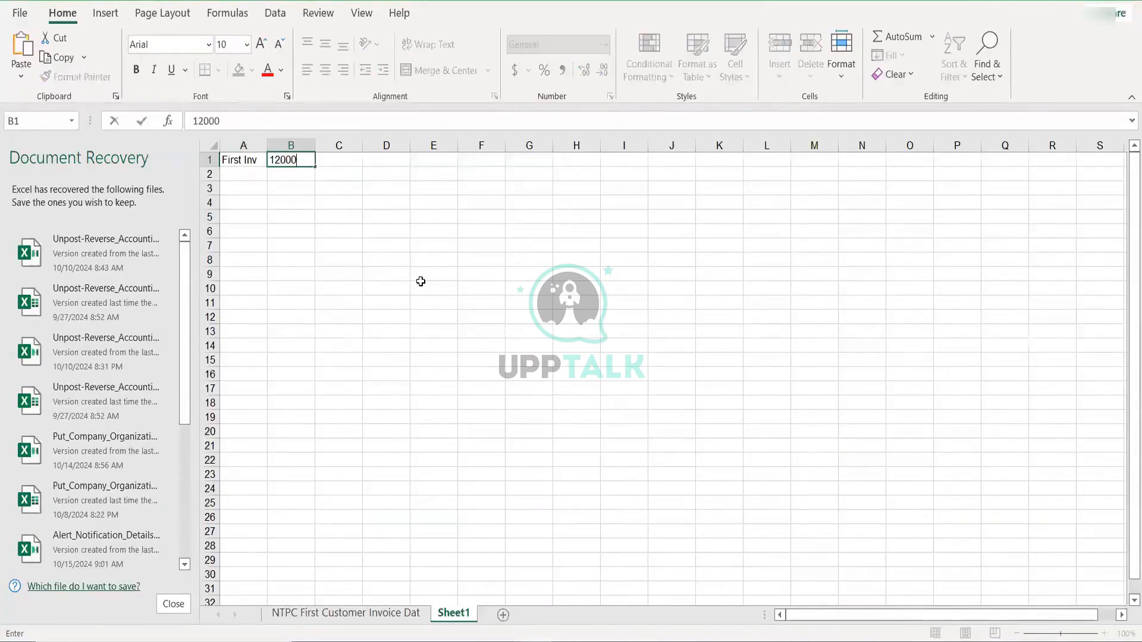
{"action": "key", "text": "Return"}
- Enter Second Inv with amount 120 in row 2
{"action": "type", "text": "Seon"}
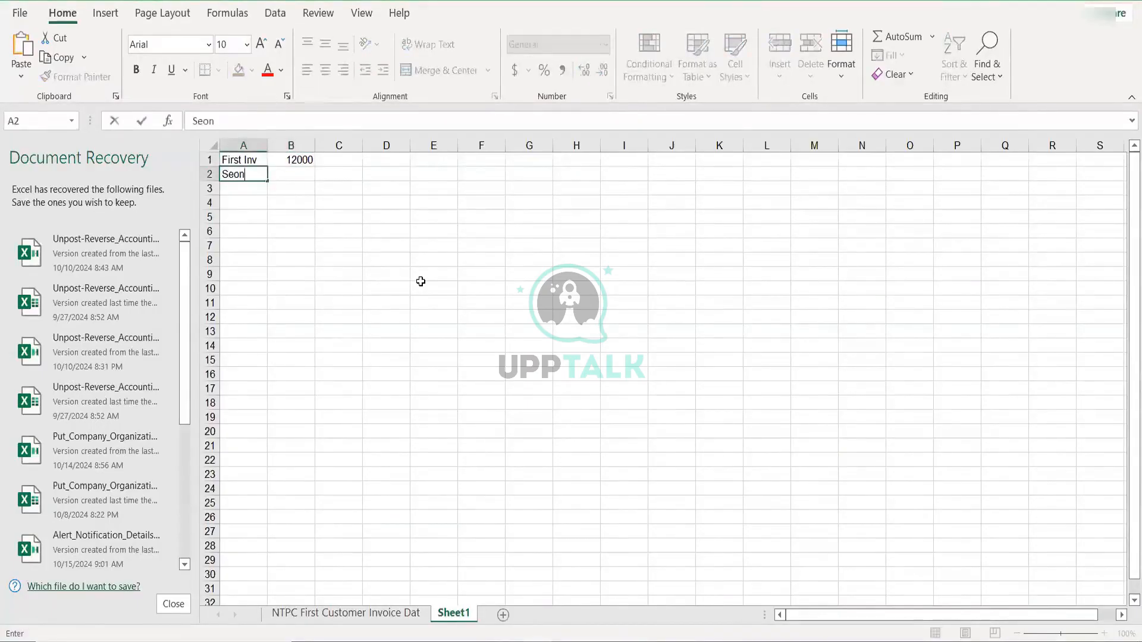
{"action": "key", "text": "BackSpace"}
{"action": "type", "text": "cond INv"}
{"action": "key", "text": "Tab"}
{"action": "type", "text": "120"}
{"action": "key", "text": "Return"}
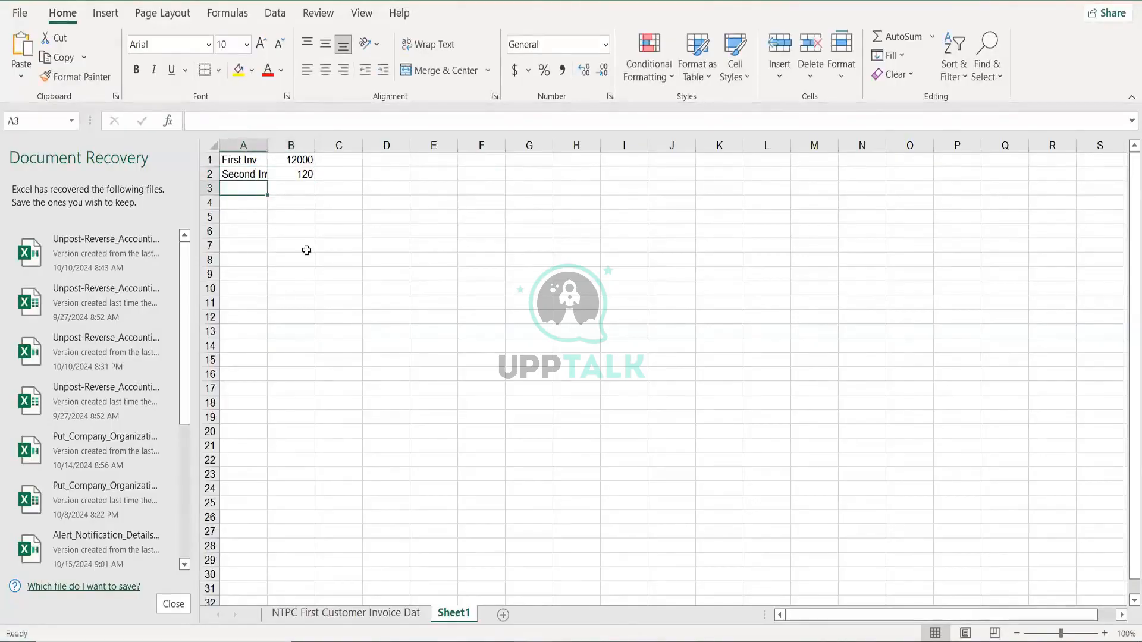
- Add the 2400 adjustment note with -2400 in B3, then select column B to see Sum 9720
{"action": "type", "text": "Thir"}
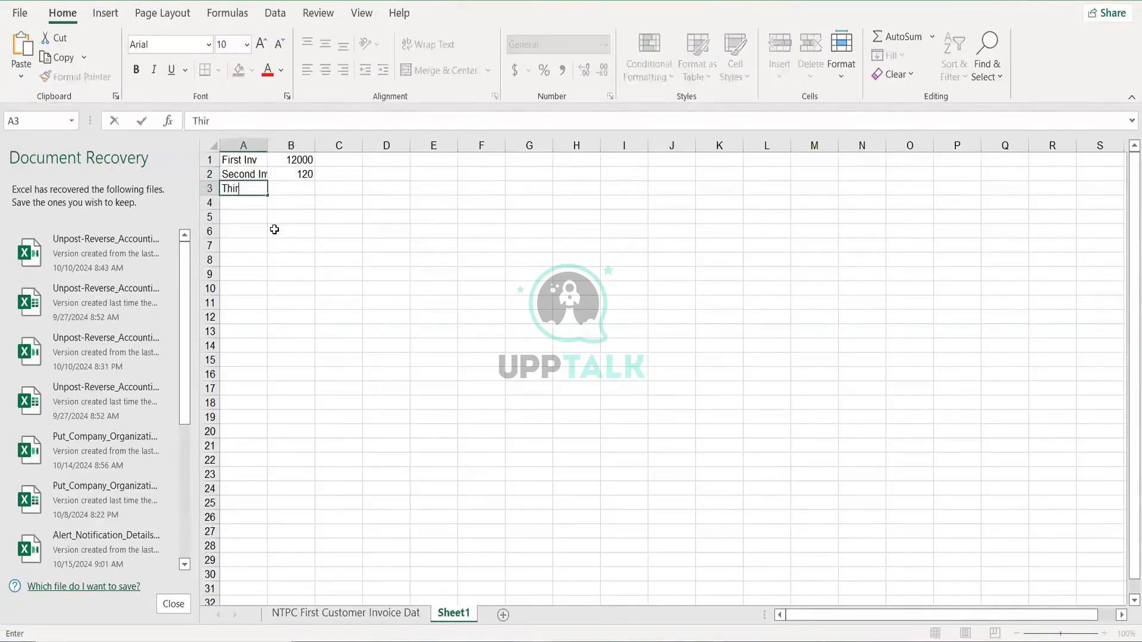
{"action": "type", "text": "d"}
{"action": "key", "text": "BackSpace"}
{"action": "key", "text": "BackSpace"}
{"action": "key", "text": "BackSpace"}
{"action": "key", "text": "BackSpace"}
{"action": "type", "text": "we just adjust"}
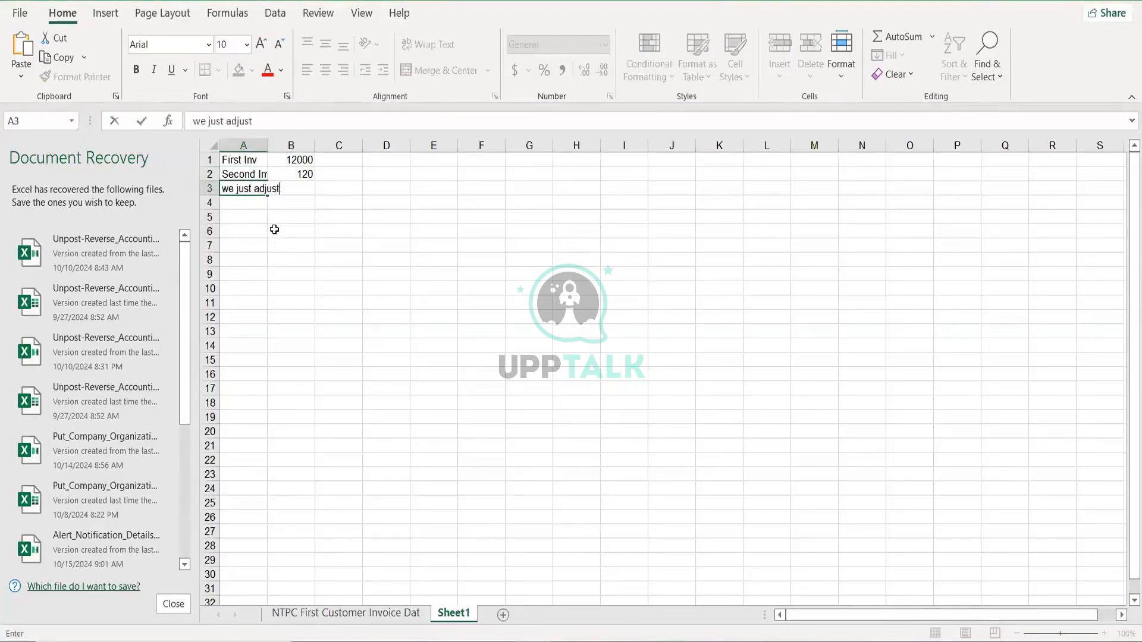
{"action": "type", "text": "ed amount from "}
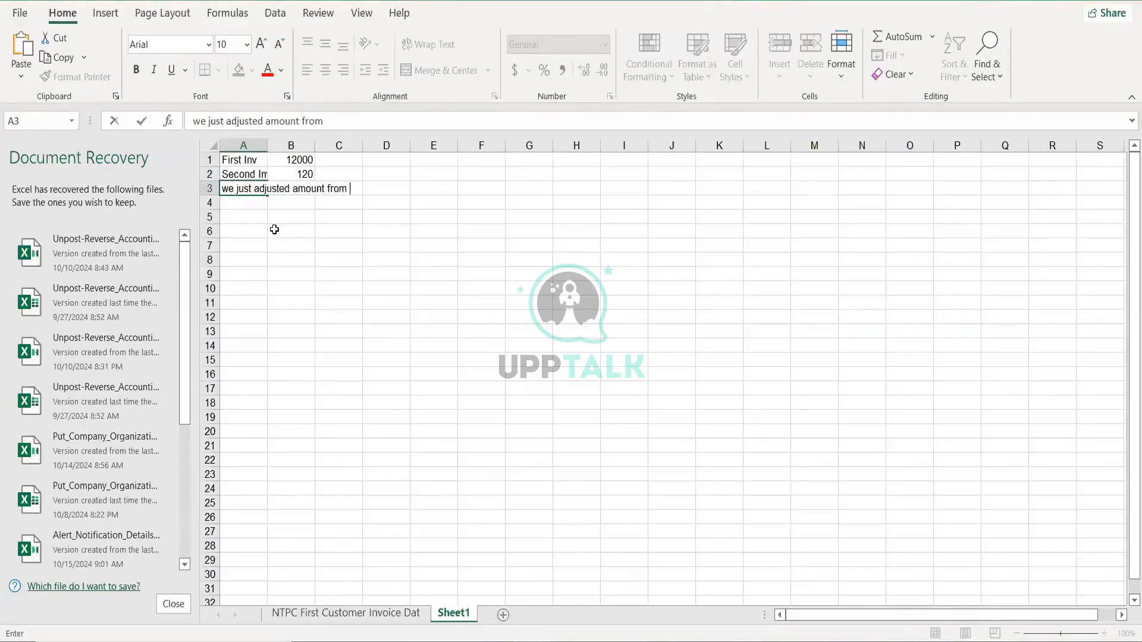
{"action": "type", "text": "2400"}
{"action": "key", "text": "Return"}
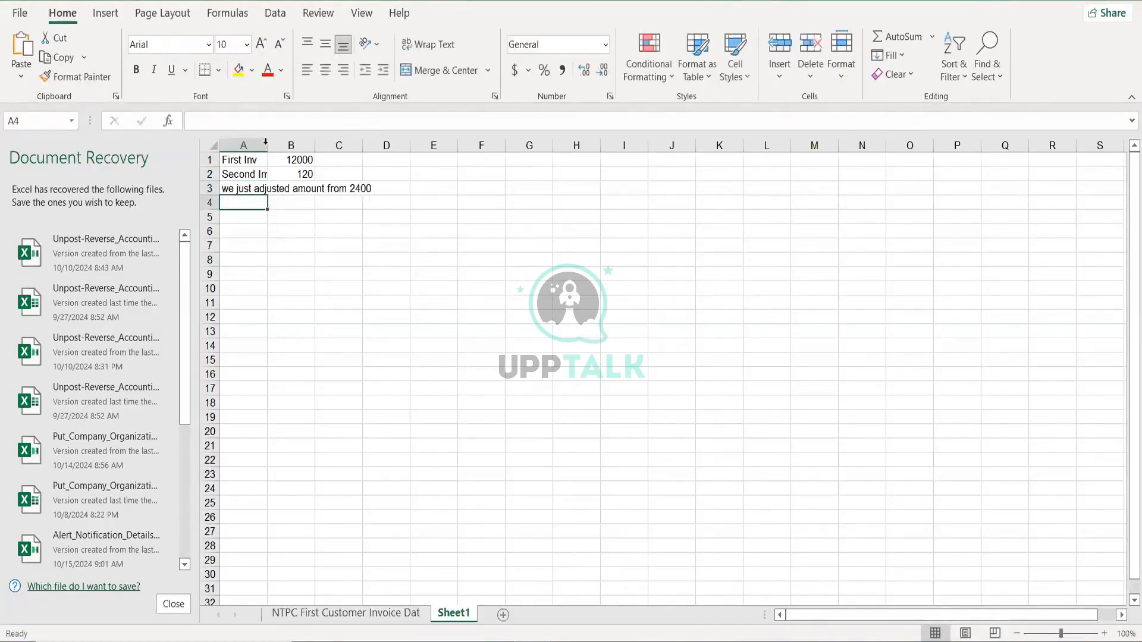
{"action": "double_click", "coordinate": [265, 141]}
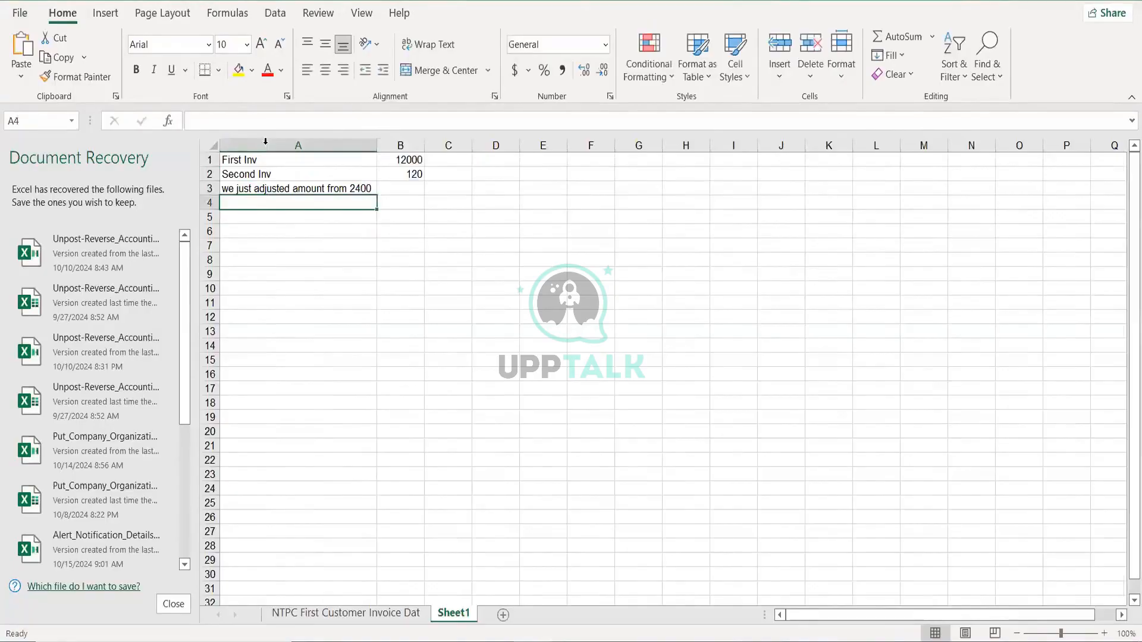
{"action": "left_click", "coordinate": [410, 189]}
{"action": "type", "text": "-2"}
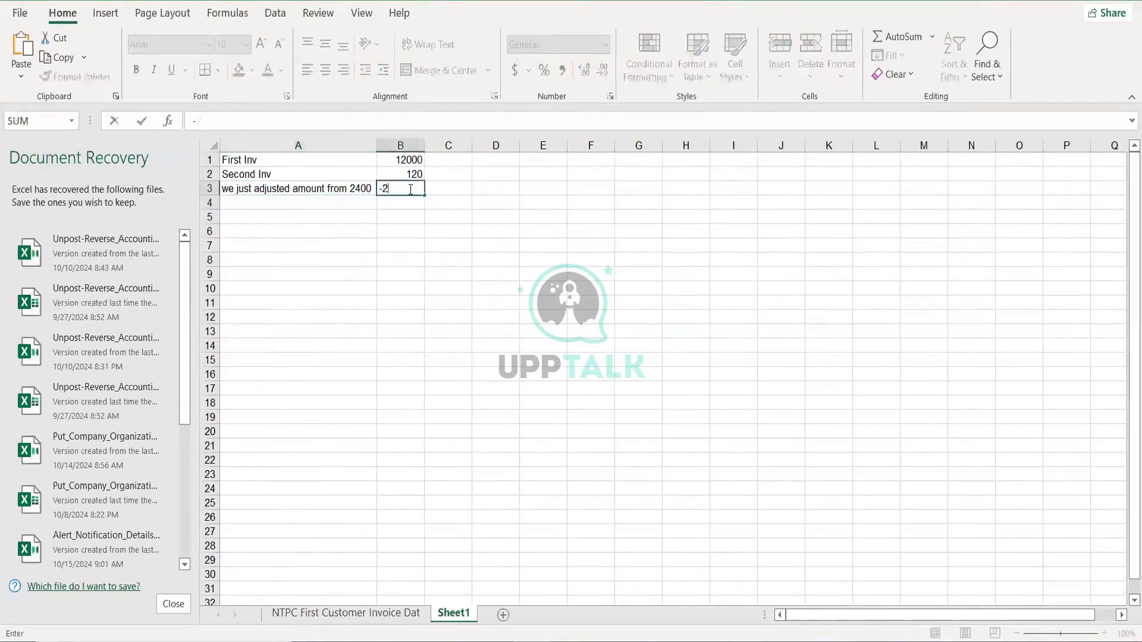
{"action": "type", "text": "400"}
{"action": "key", "text": "Return"}
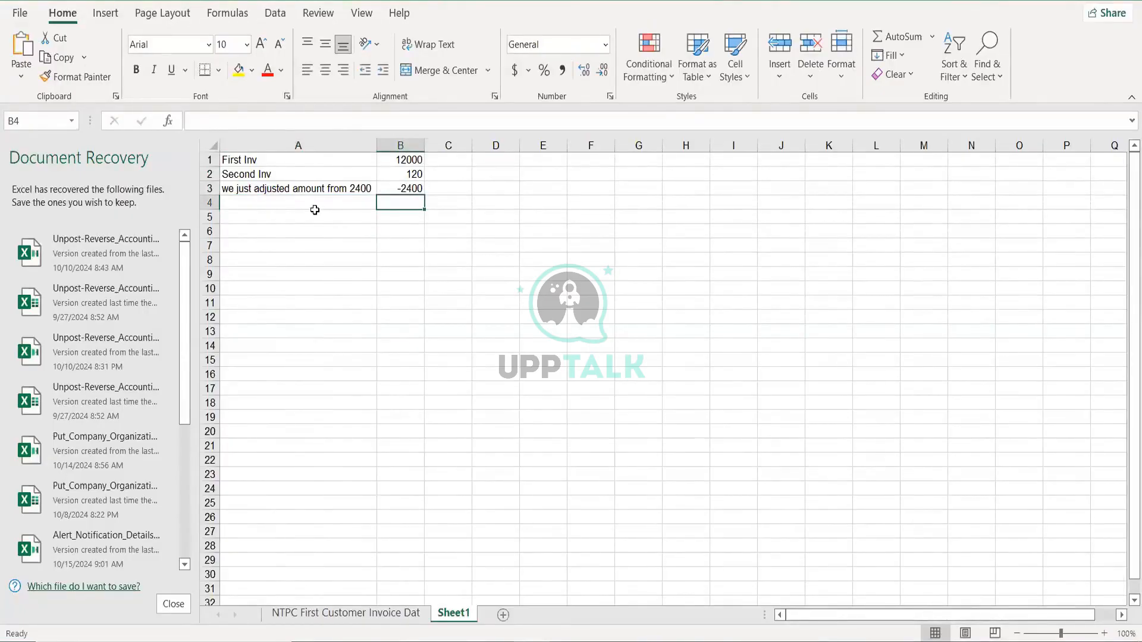
{"action": "left_click", "coordinate": [401, 146]}
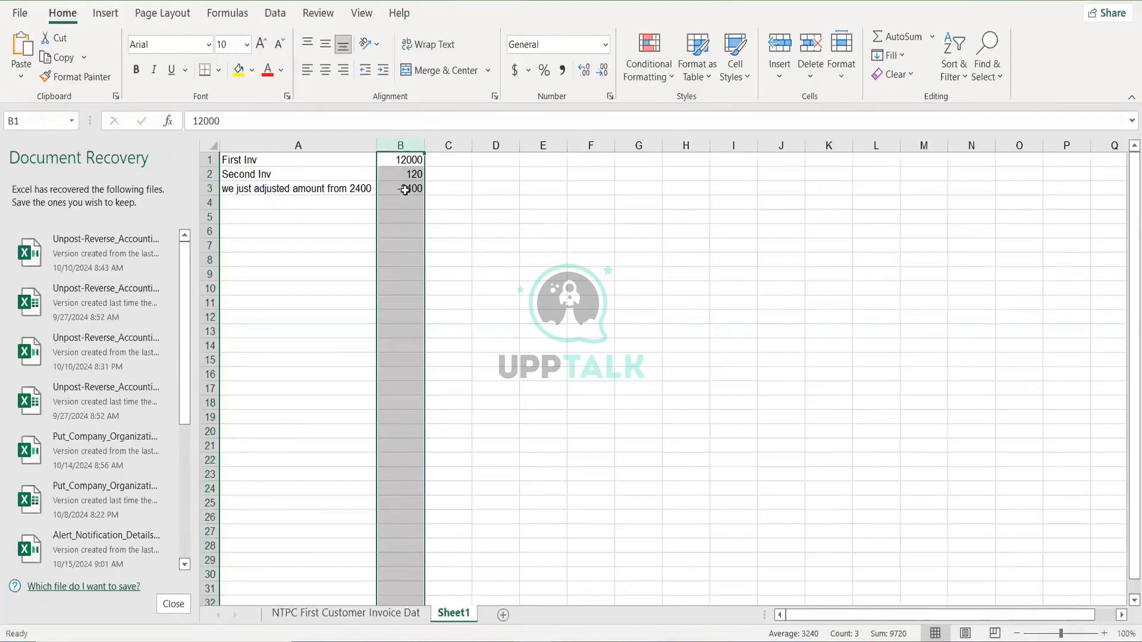
- Enter the 2400 adjustment amount in cell C1
{"action": "left_click", "coordinate": [483, 162]}
{"action": "left_click", "coordinate": [450, 162]}
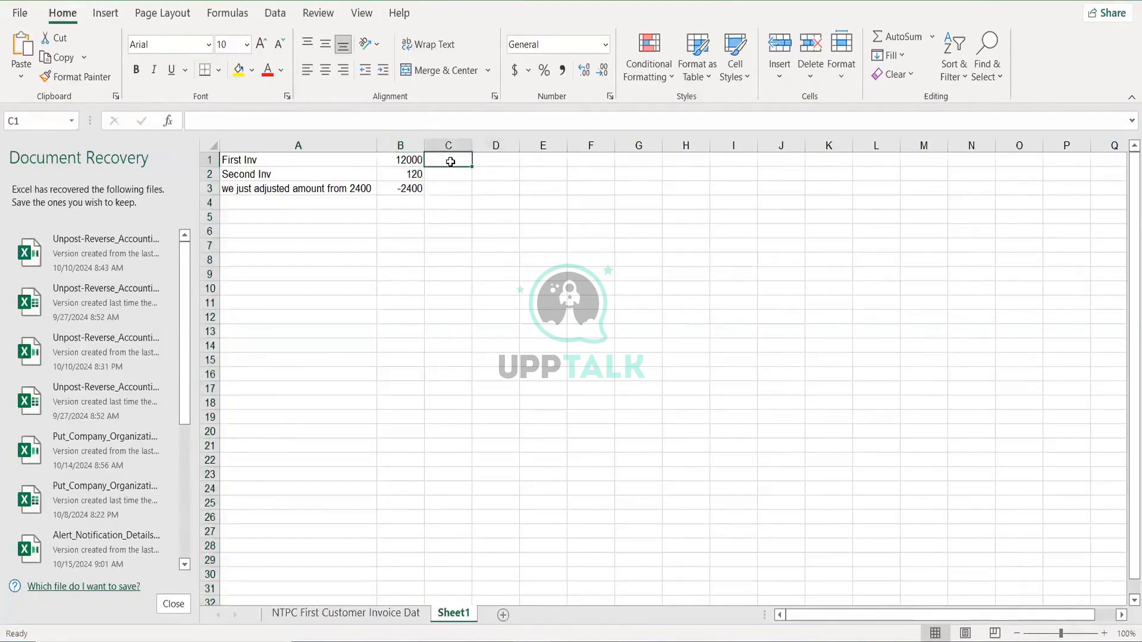
{"action": "type", "text": "2400"}
{"action": "key", "text": "Return"}
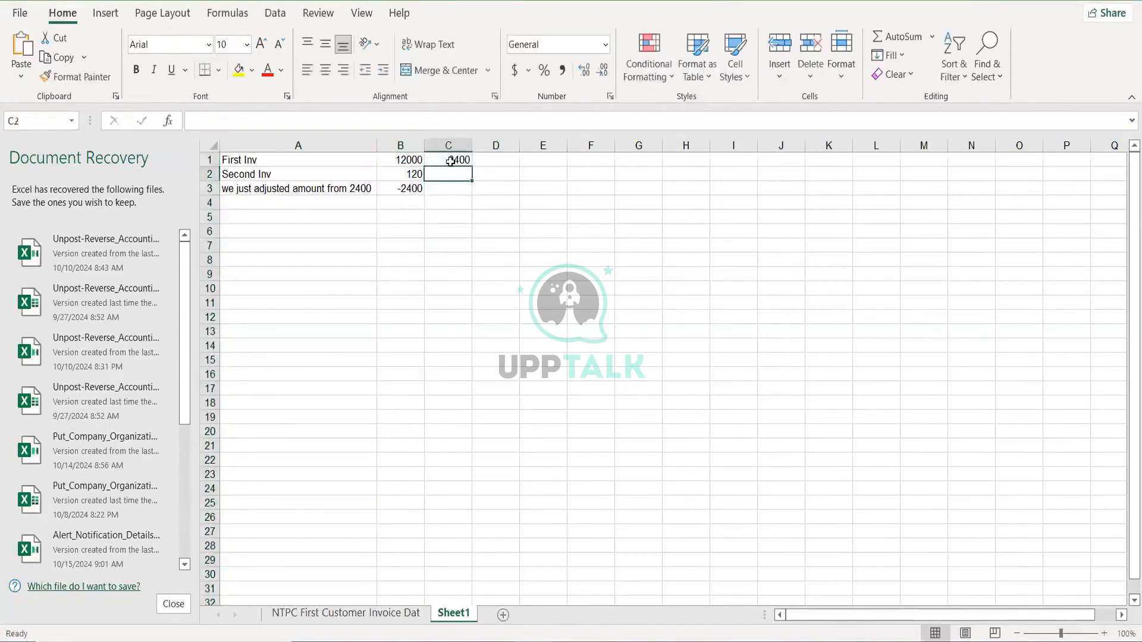
- Enter the formula =B1-C1 in D1 to get 9600
{"action": "left_click", "coordinate": [489, 165]}
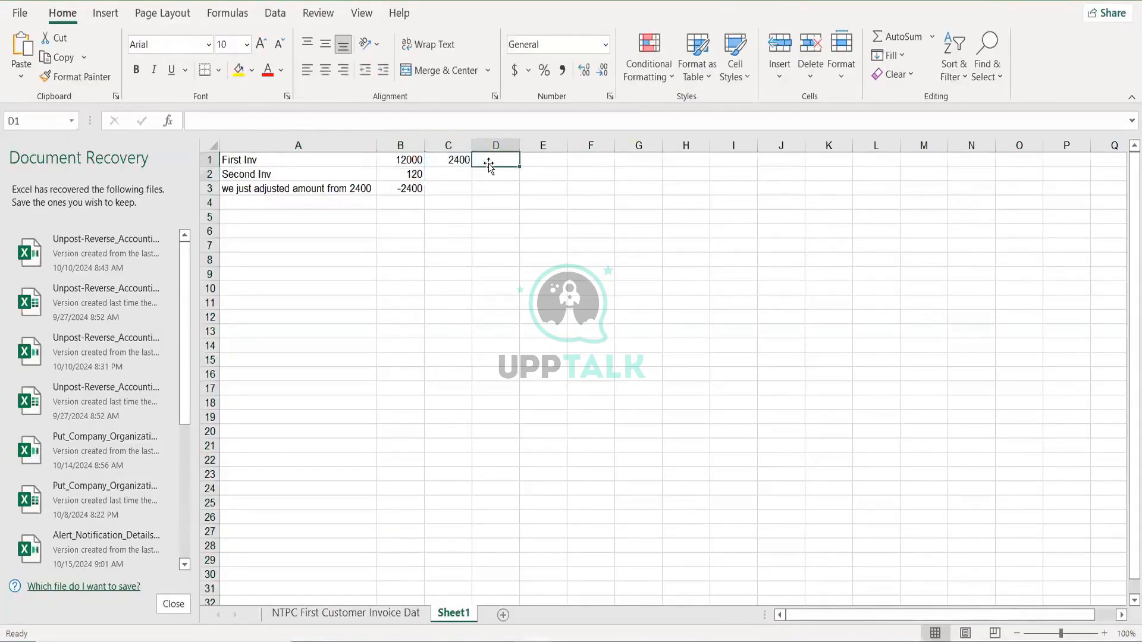
{"action": "type", "text": "="}
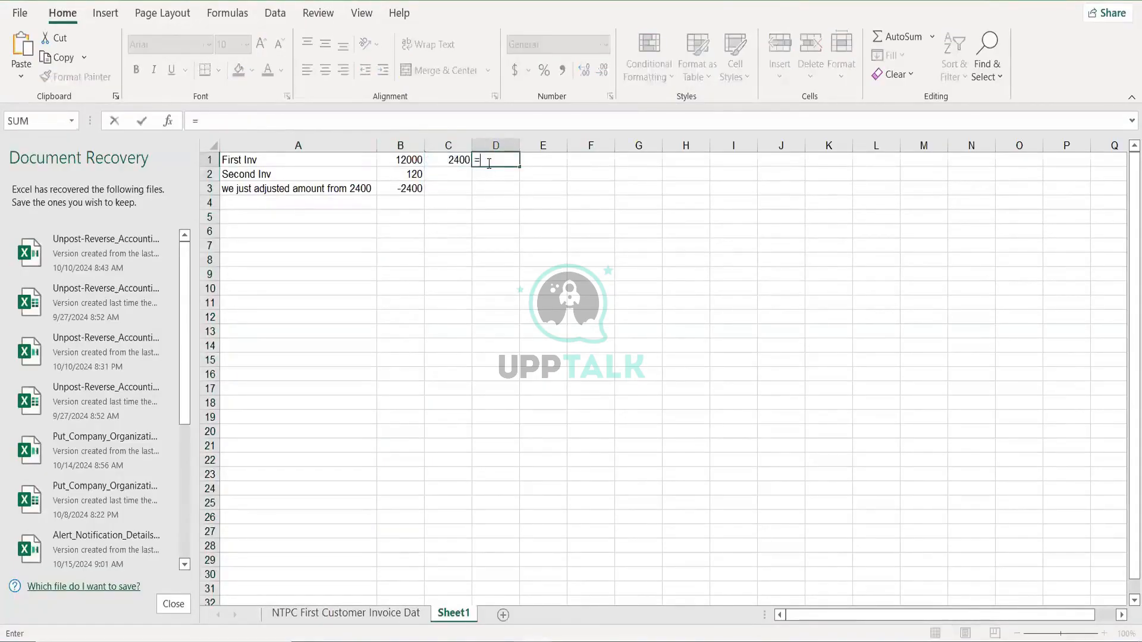
{"action": "key", "text": "Left"}
{"action": "key", "text": "Left"}
{"action": "type", "text": "-"}
{"action": "key", "text": "Left"}
{"action": "key", "text": "Return"}
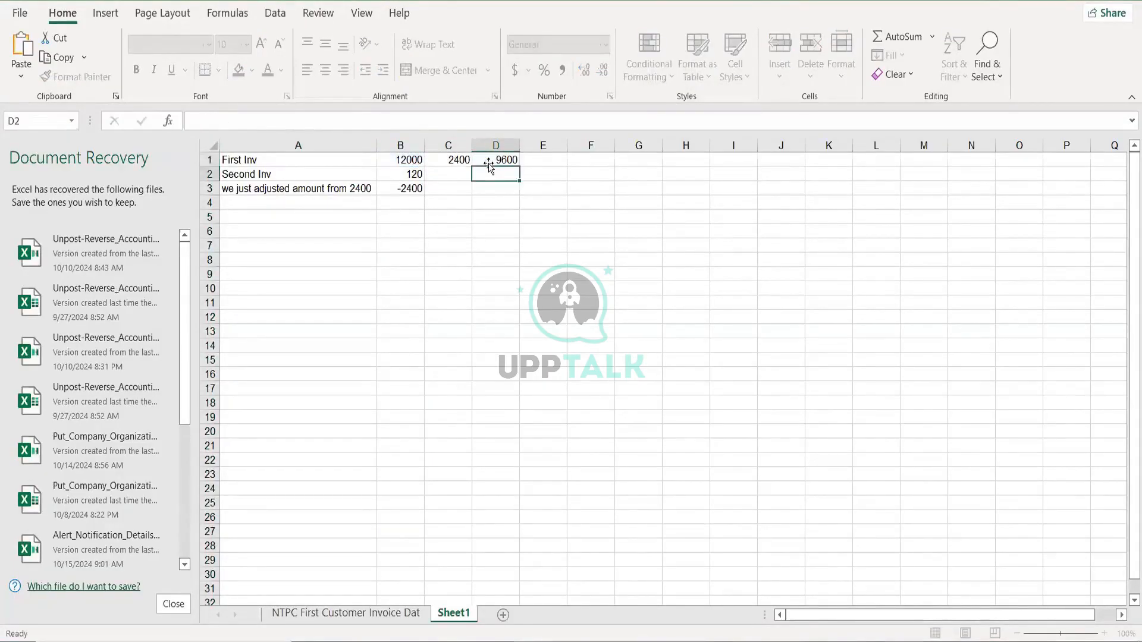
- Enter =B2 in D2 for 120 and confirm column D sums to 9720
{"action": "type", "text": "="}
{"action": "key", "text": "Left"}
{"action": "key", "text": "Left"}
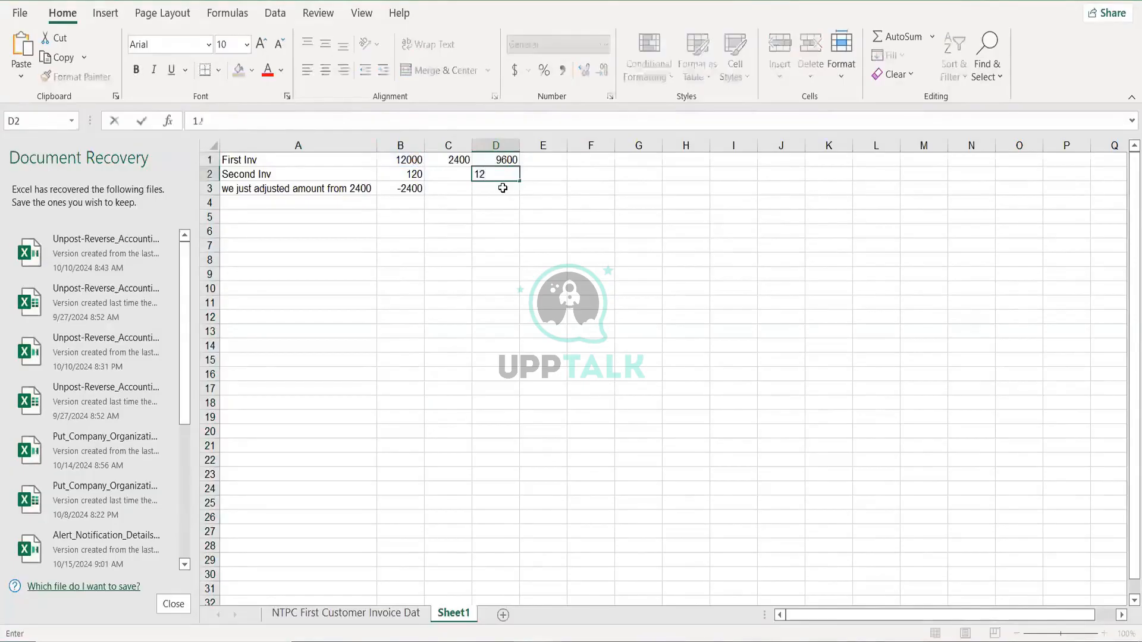
{"action": "key", "text": "Return"}
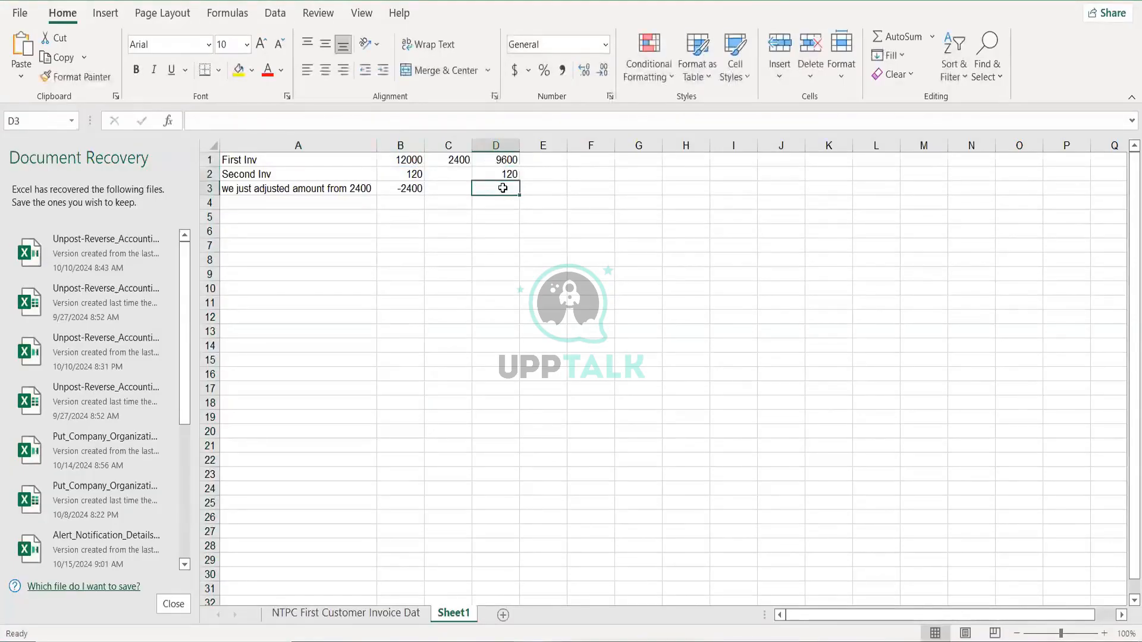
{"action": "left_click", "coordinate": [498, 145]}
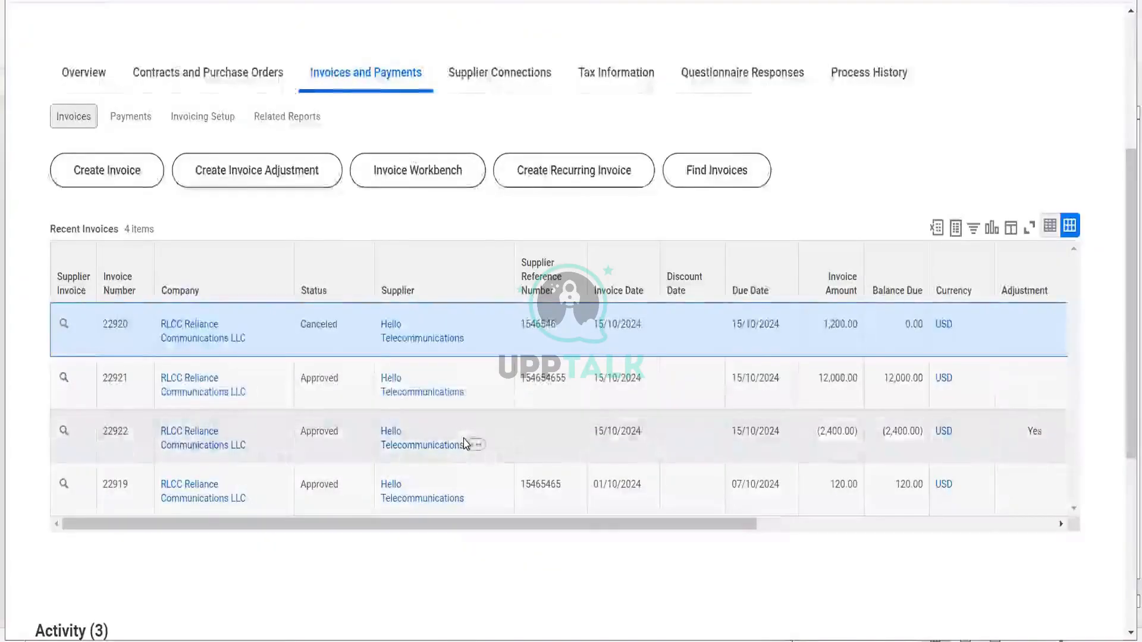
{"action": "scroll", "coordinate": [466, 444], "scroll_direction": "up", "scroll_amount": 2}
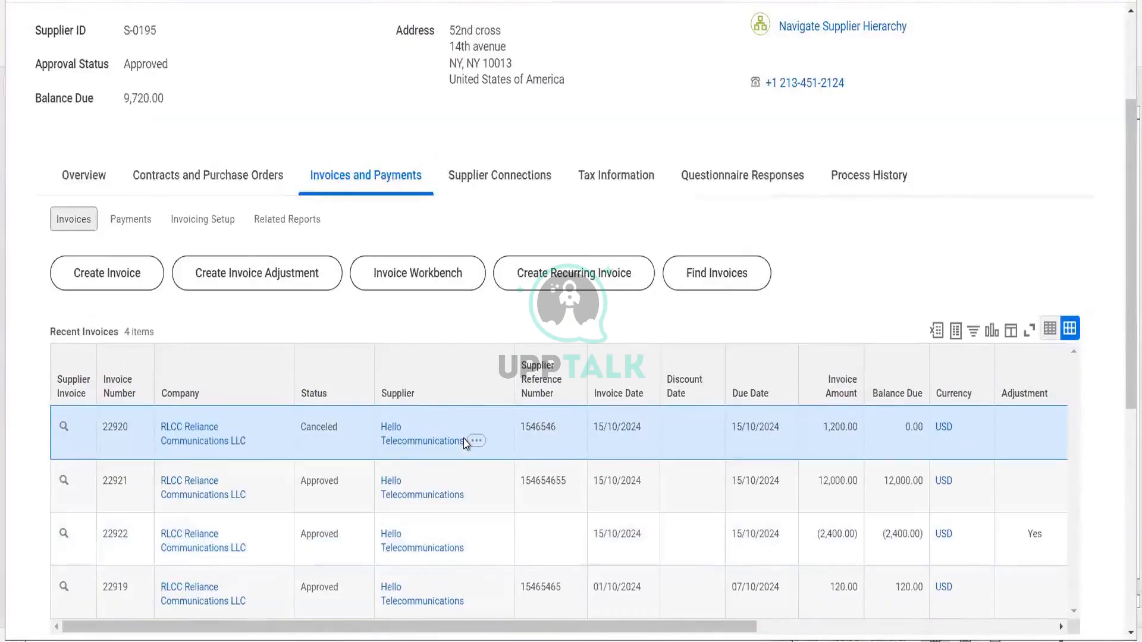
- View the accounting journal for supplier invoice 22921 from its related actions
{"action": "right_click", "coordinate": [61, 483]}
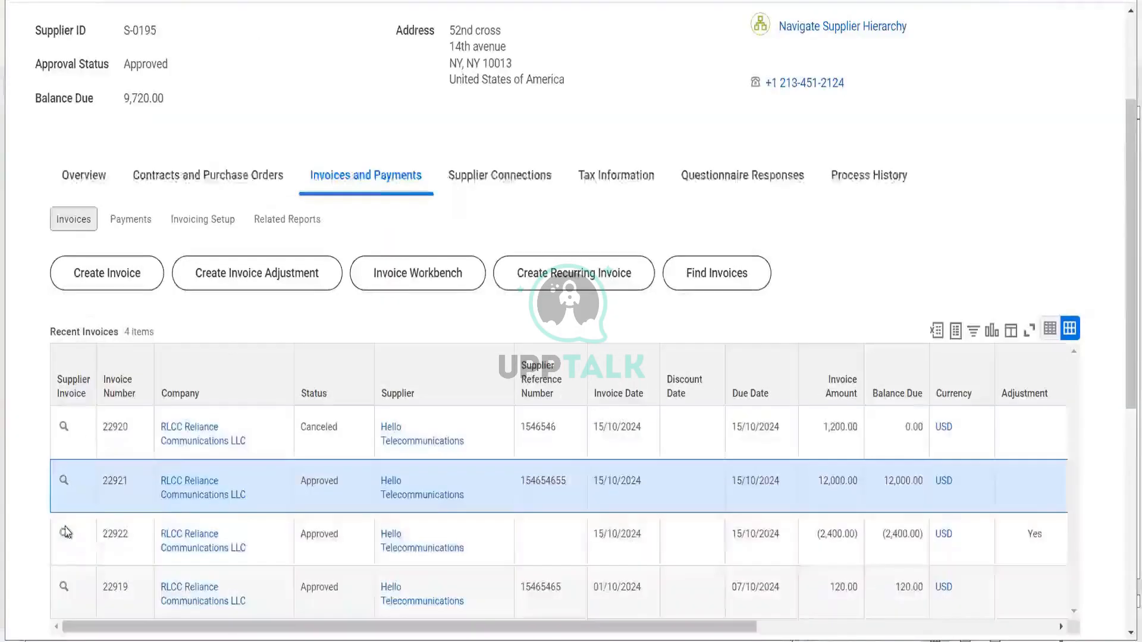
{"action": "mouse_move", "coordinate": [64, 535]}
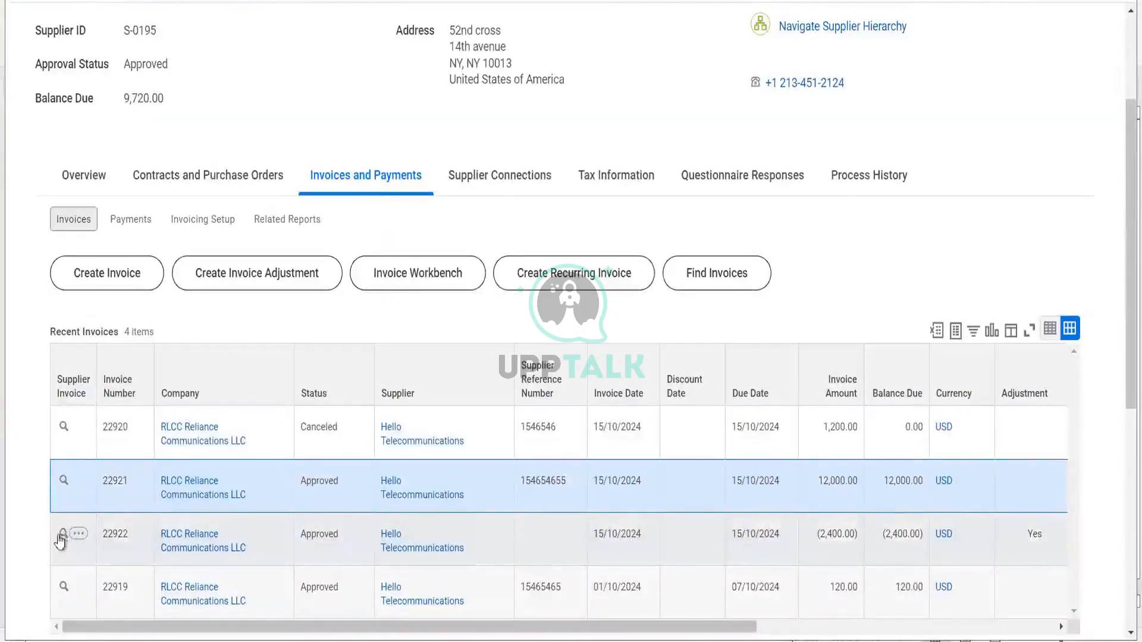
{"action": "right_click", "coordinate": [65, 535]}
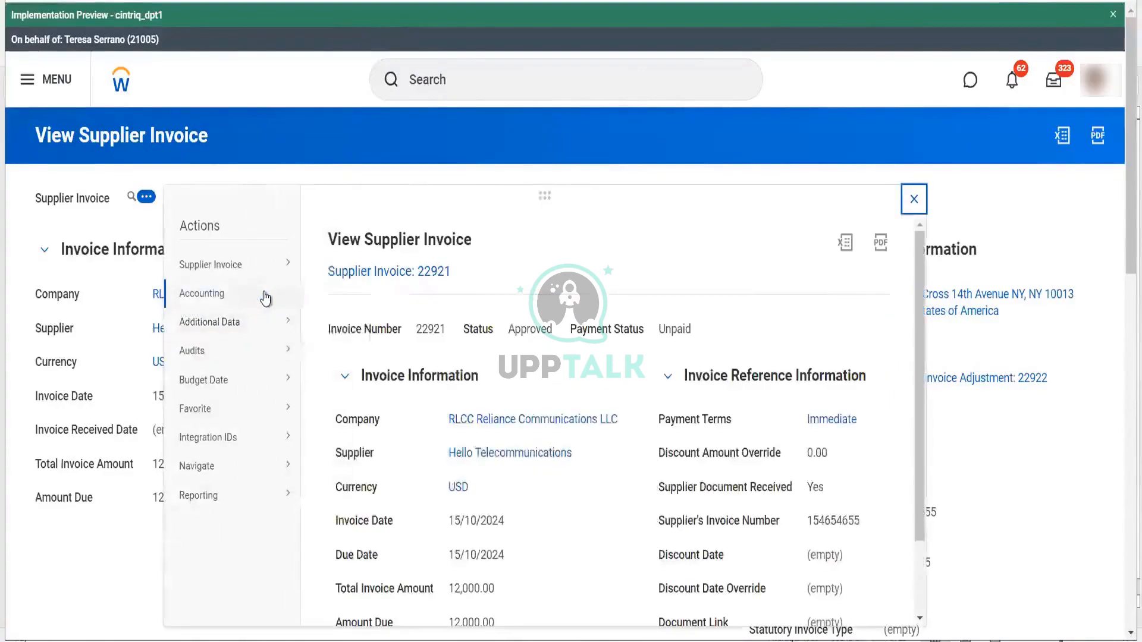
{"action": "mouse_move", "coordinate": [265, 299]}
{"action": "left_click", "coordinate": [334, 301]}
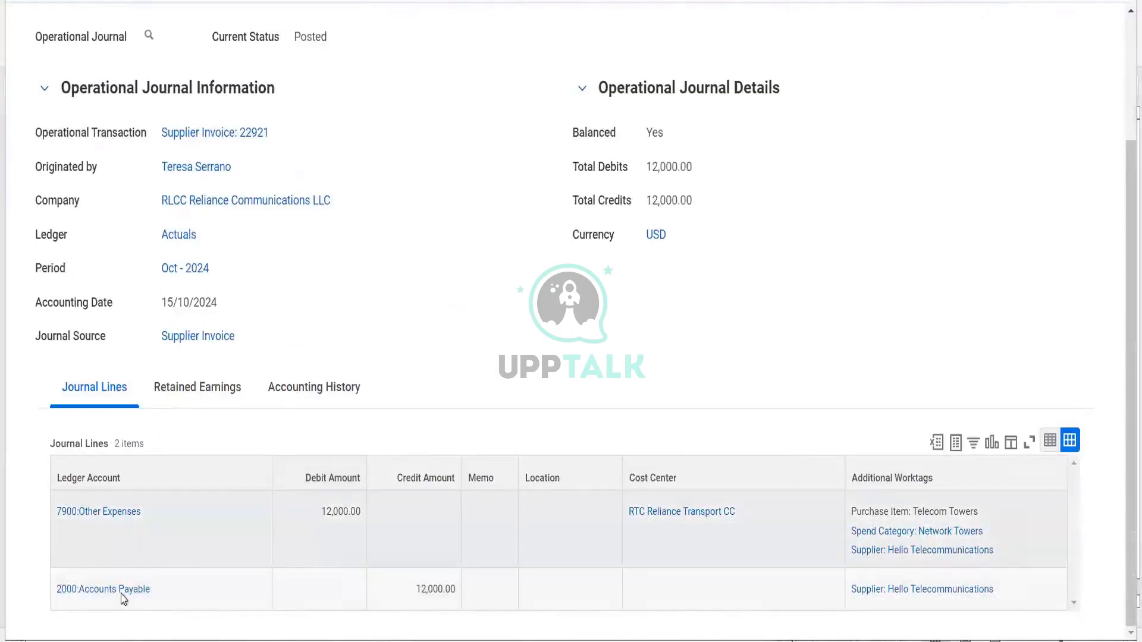
{"action": "mouse_move", "coordinate": [124, 602]}
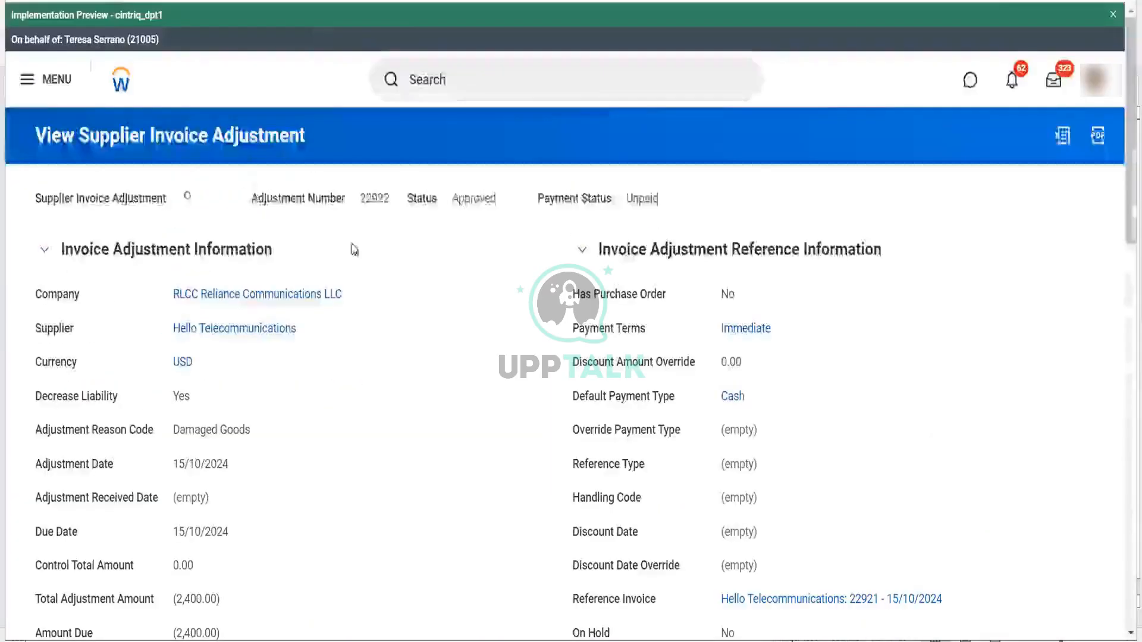
- View accounting for adjustment 22922 and scroll to its balanced 2,400.00 journal lines
{"action": "mouse_move", "coordinate": [197, 201]}
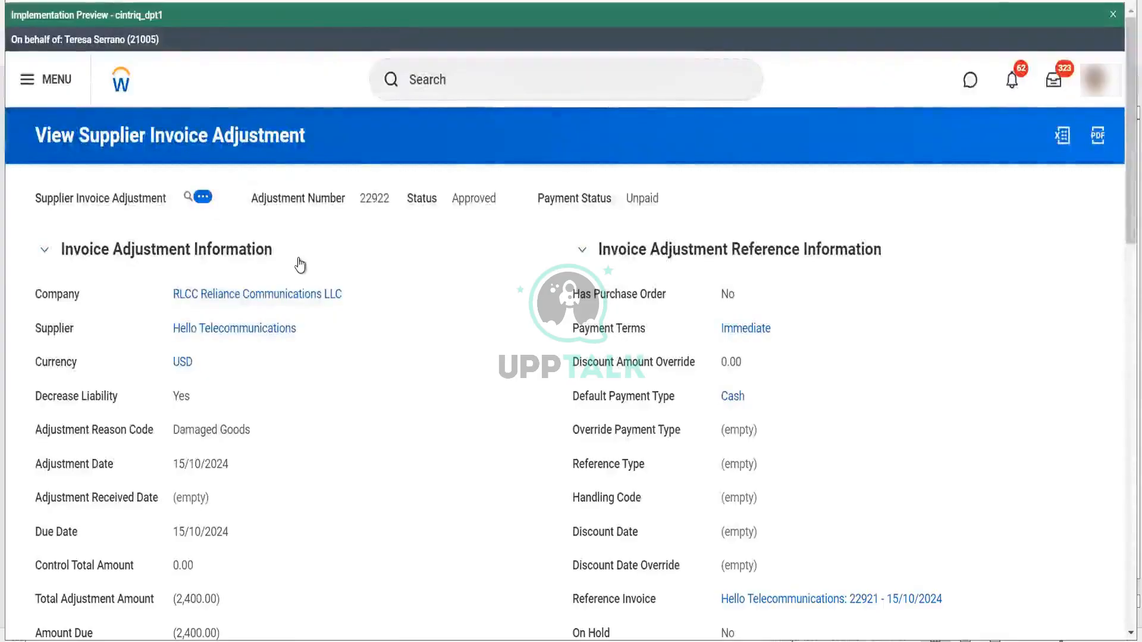
{"action": "mouse_move", "coordinate": [347, 293]}
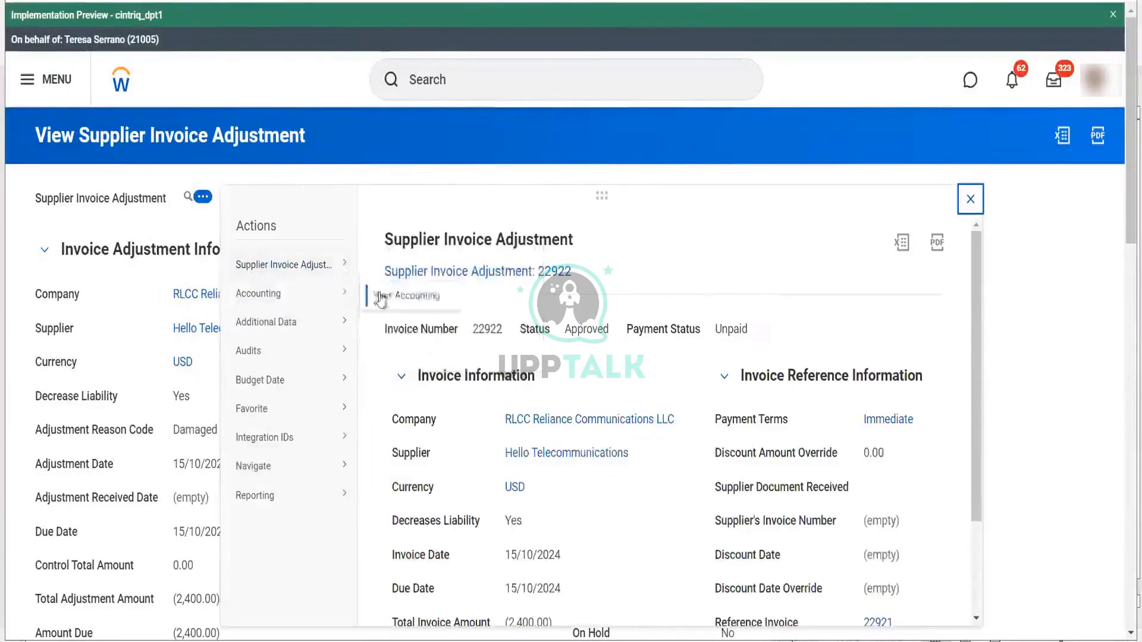
{"action": "left_click", "coordinate": [380, 298]}
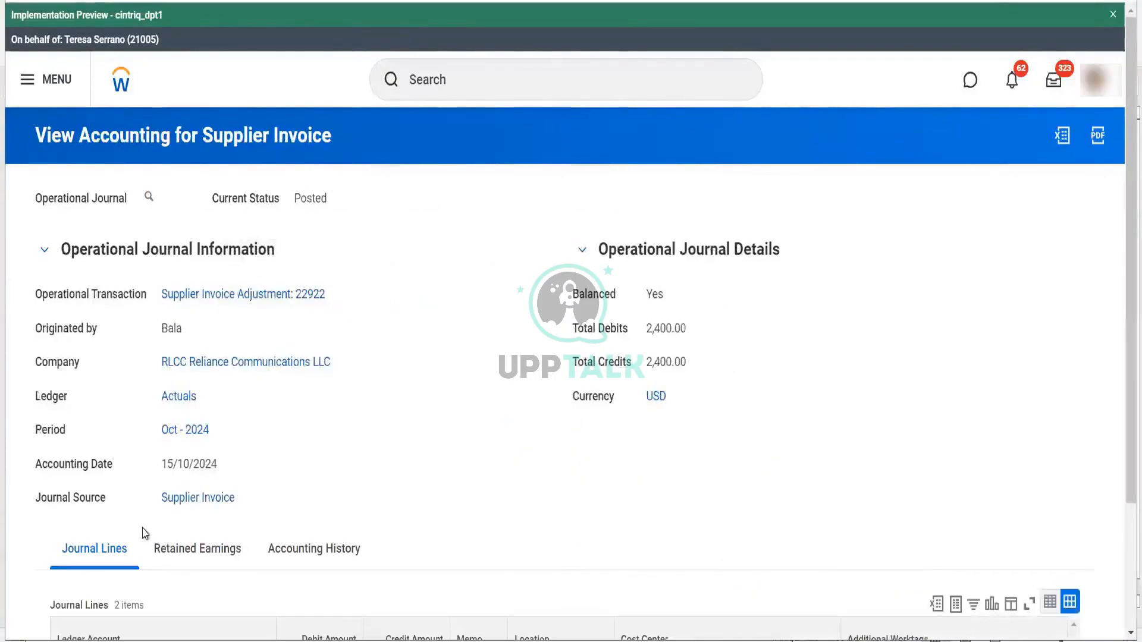
{"action": "scroll", "coordinate": [140, 530], "scroll_direction": "down", "scroll_amount": 3}
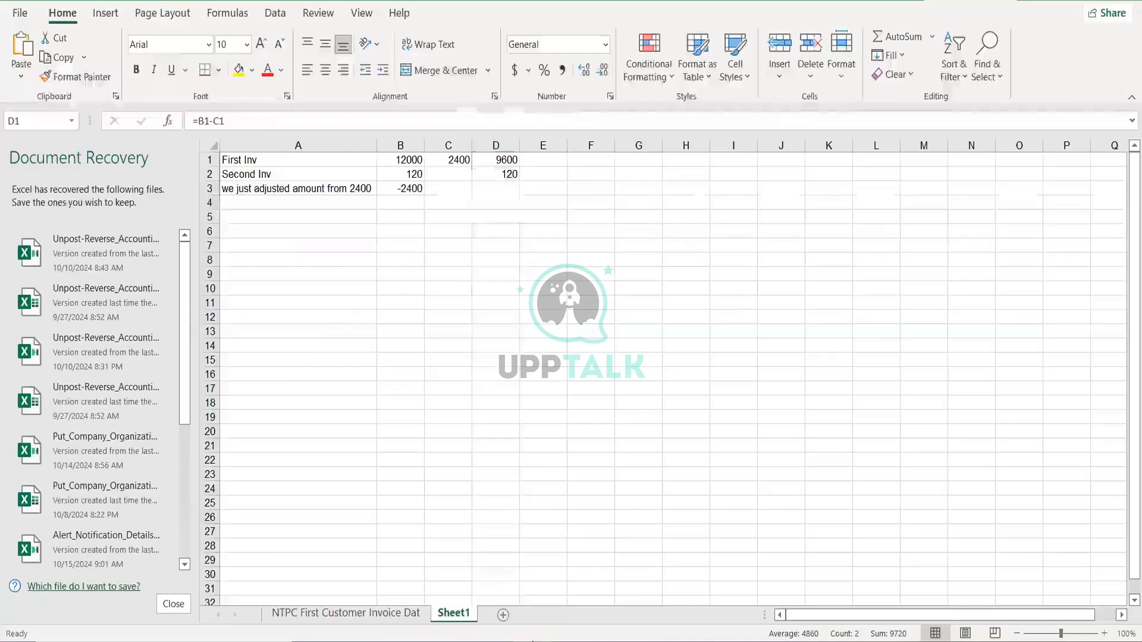
- Enter 7500 in Excel cell H6, then return to the adjustment's journal in Chrome
{"action": "left_click", "coordinate": [496, 145]}
{"action": "left_click", "coordinate": [698, 229]}
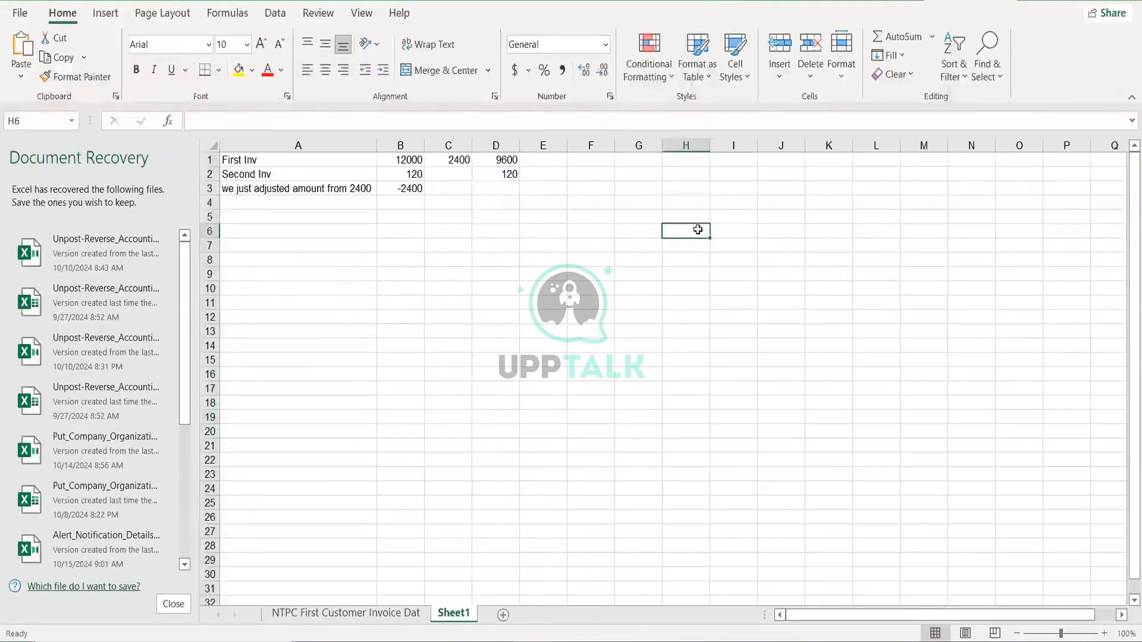
{"action": "type", "text": "7500"}
{"action": "key", "text": "Return"}
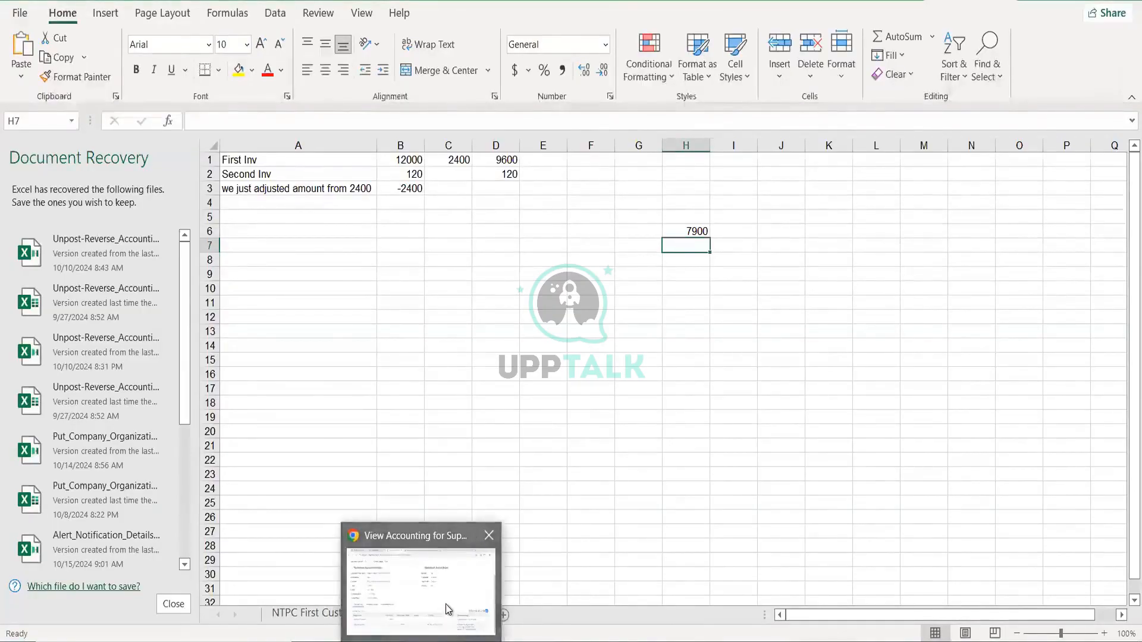
{"action": "left_click", "coordinate": [448, 610]}
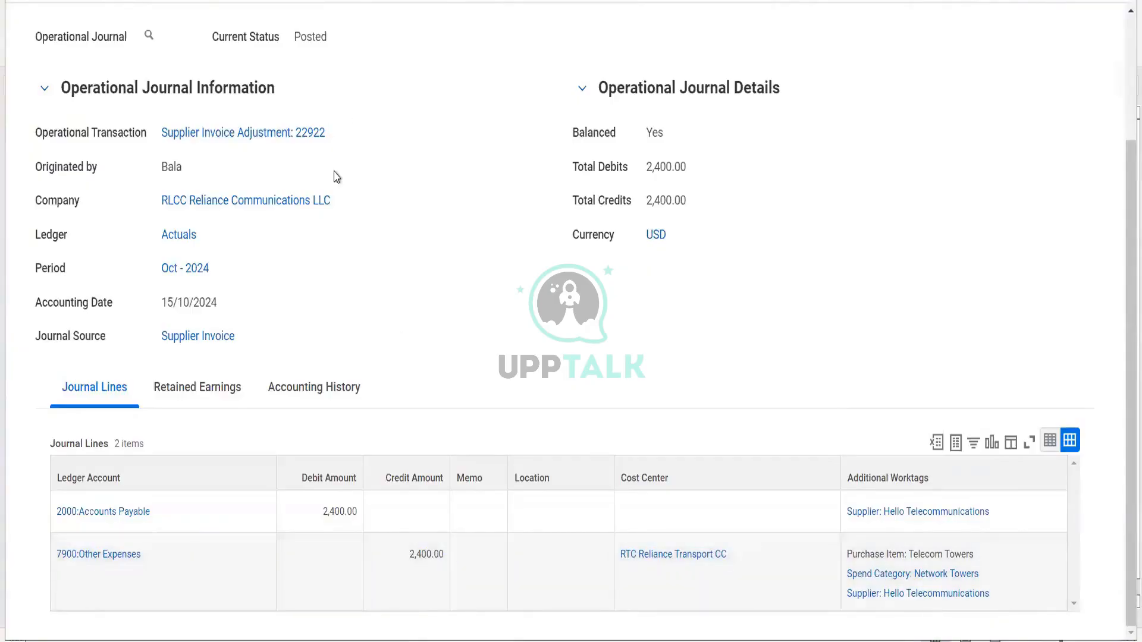
- Return to the supplier's invoice list and open invoice 22919's related actions
{"action": "scroll", "coordinate": [515, 198], "scroll_direction": "up", "scroll_amount": 3}
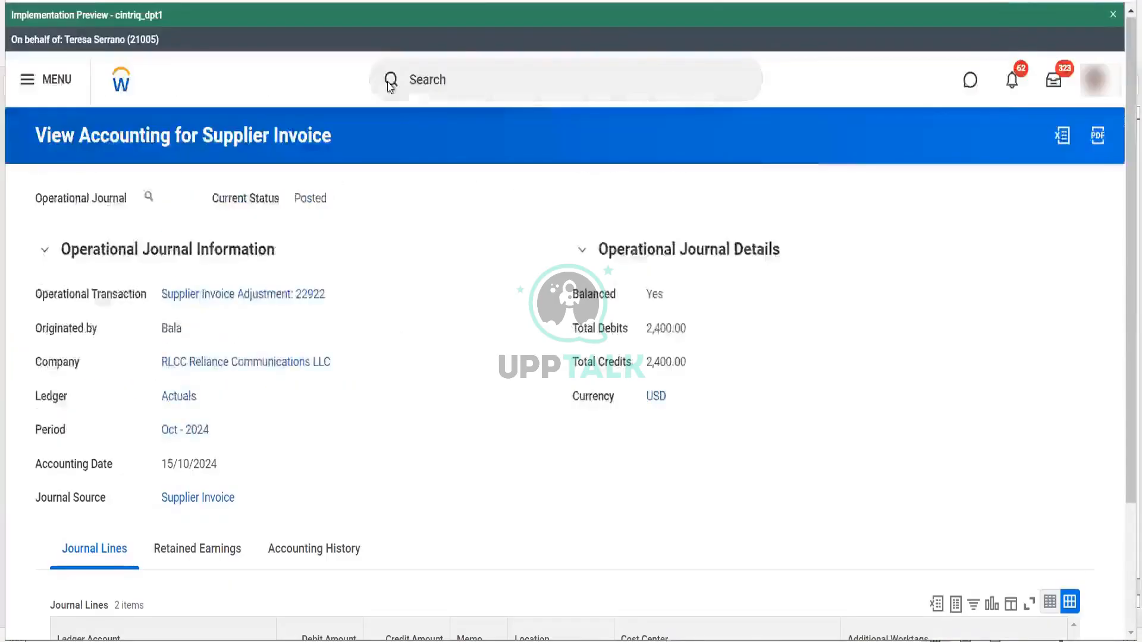
{"action": "key", "text": "ctrl+w"}
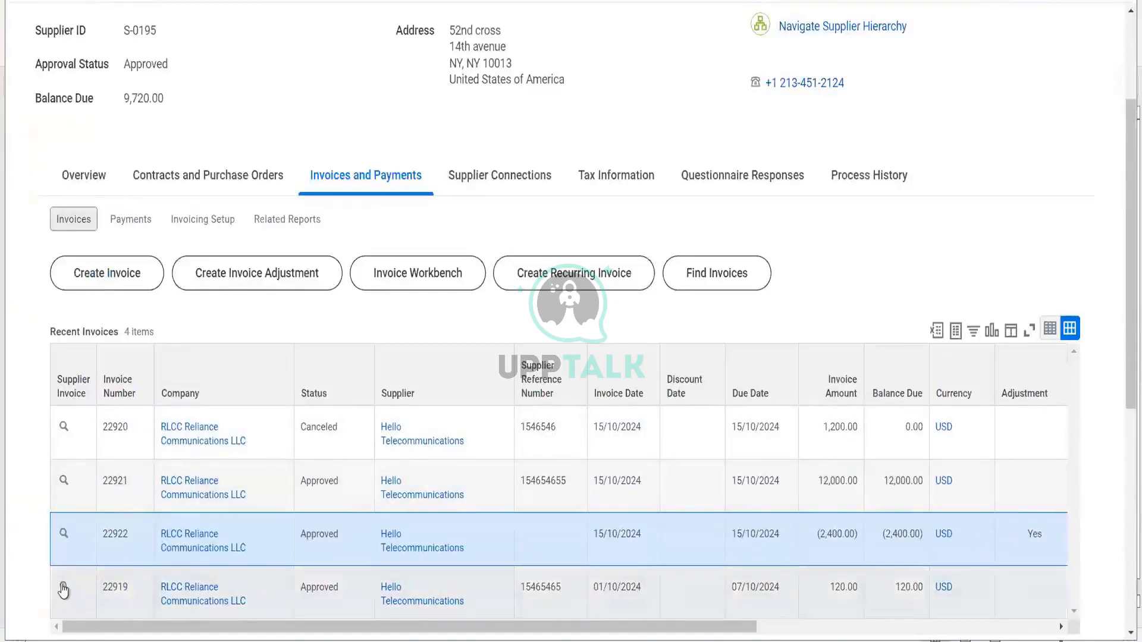
{"action": "left_click", "coordinate": [62, 589]}
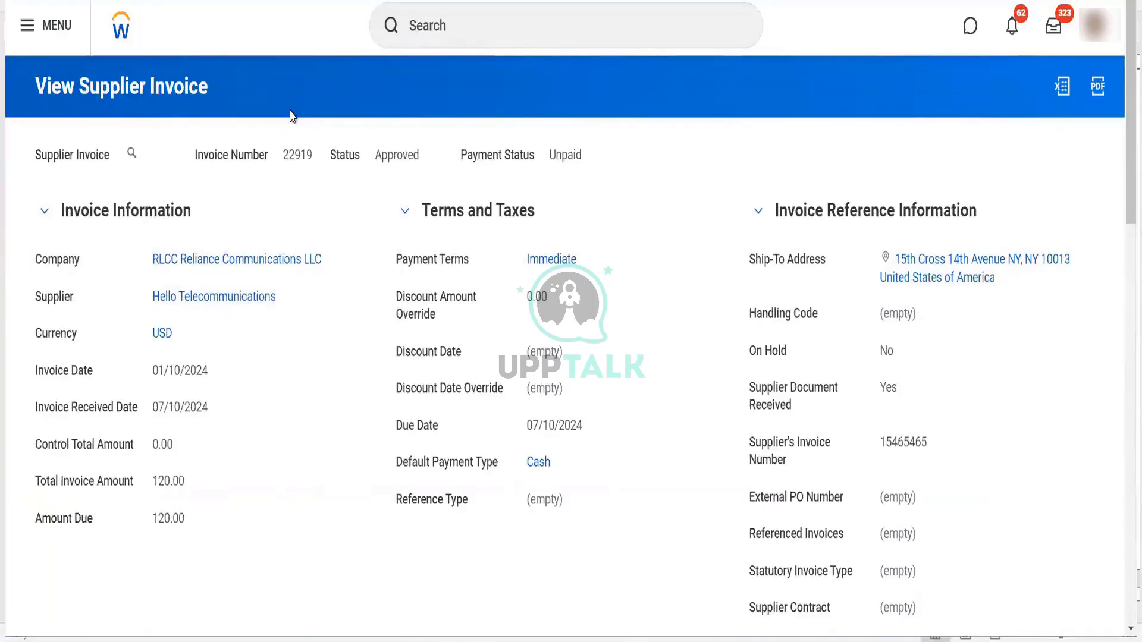
{"action": "left_click", "coordinate": [146, 153]}
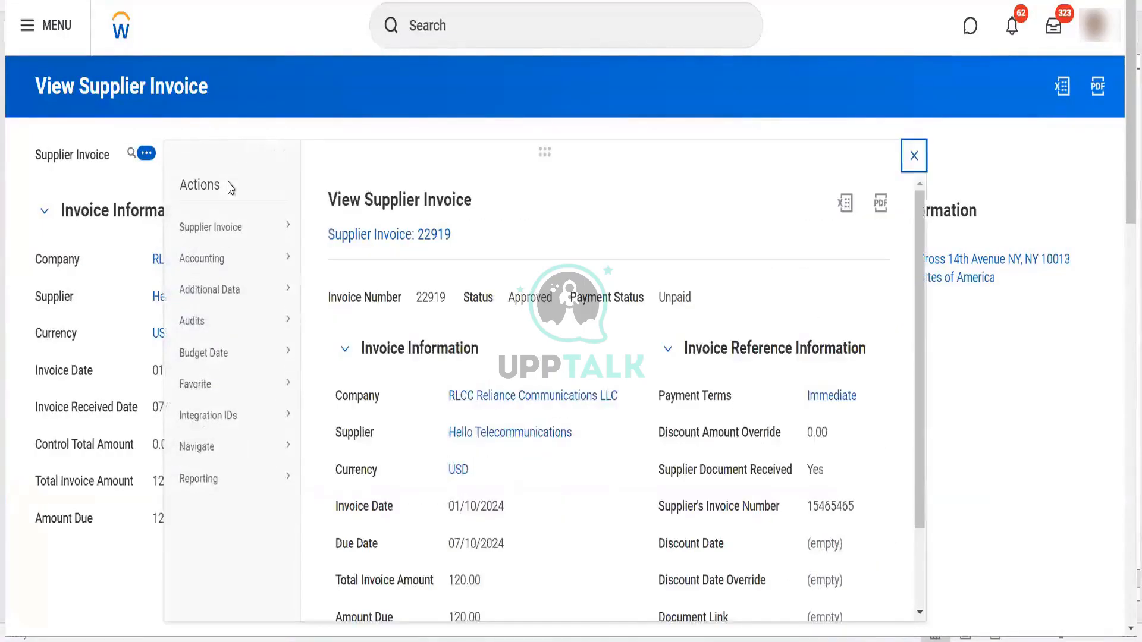
{"action": "mouse_move", "coordinate": [278, 237]}
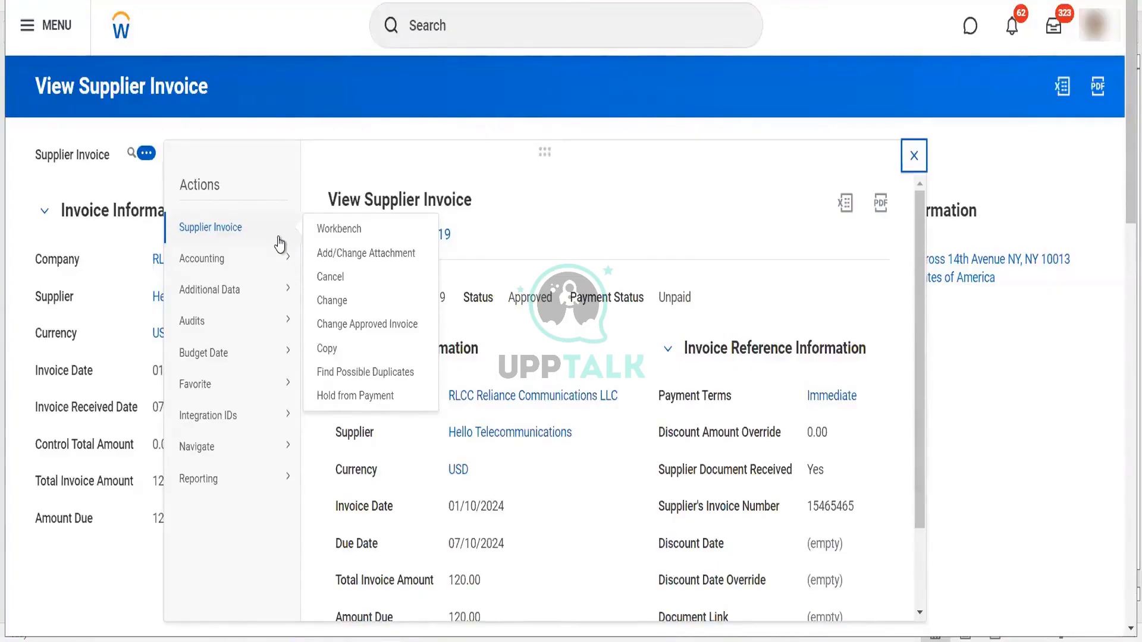
- Copy supplier invoice 22919 and change the supplier's invoice number to 15465444
{"action": "left_click", "coordinate": [331, 349]}
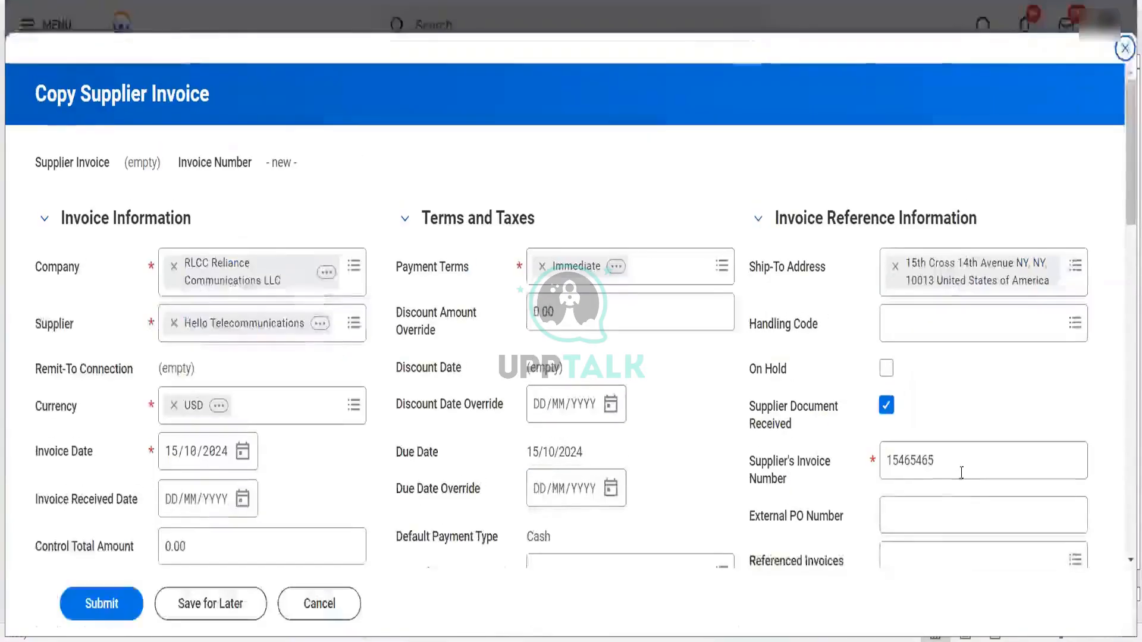
{"action": "left_click", "coordinate": [967, 473]}
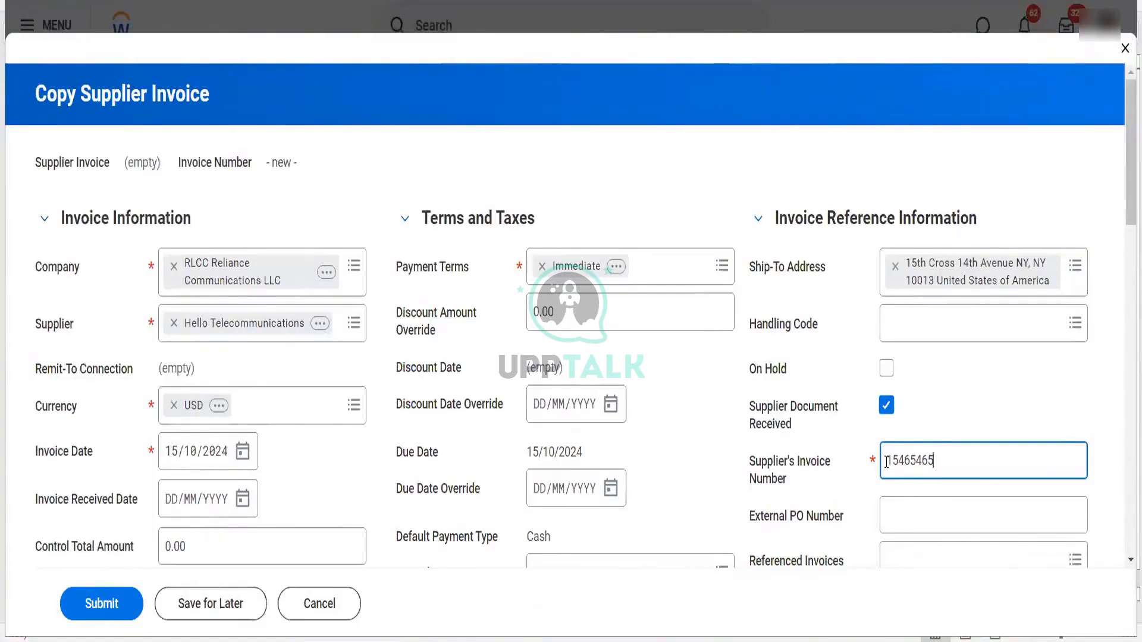
{"action": "key", "text": "BackSpace"}
{"action": "key", "text": "BackSpace"}
{"action": "type", "text": "44"}
- Set the copied invoice line's unit cost to 10.00
{"action": "scroll", "coordinate": [748, 417], "scroll_direction": "down", "scroll_amount": 5}
{"action": "scroll", "coordinate": [748, 429], "scroll_direction": "down", "scroll_amount": 10}
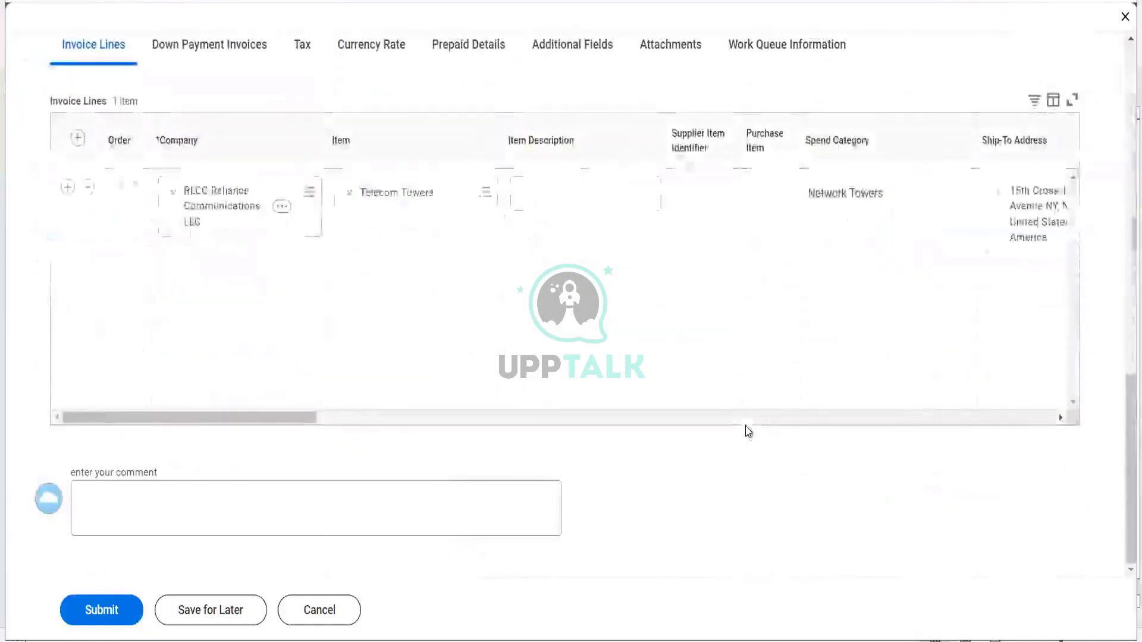
{"action": "scroll", "coordinate": [726, 352], "scroll_direction": "right", "scroll_amount": 5}
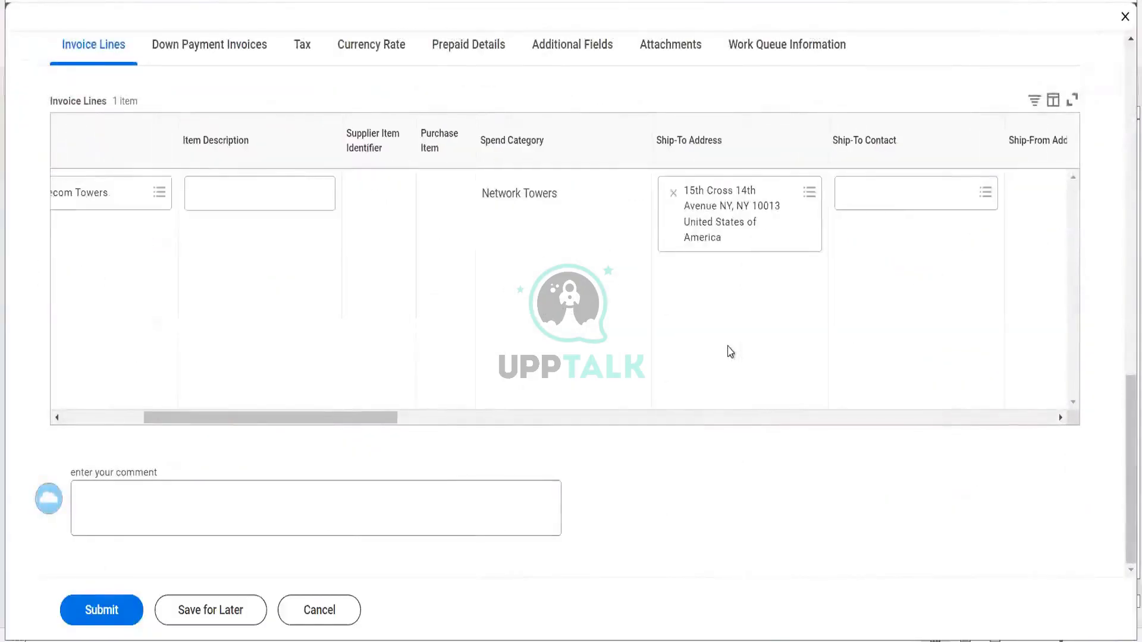
{"action": "scroll", "coordinate": [731, 352], "scroll_direction": "right", "scroll_amount": 10}
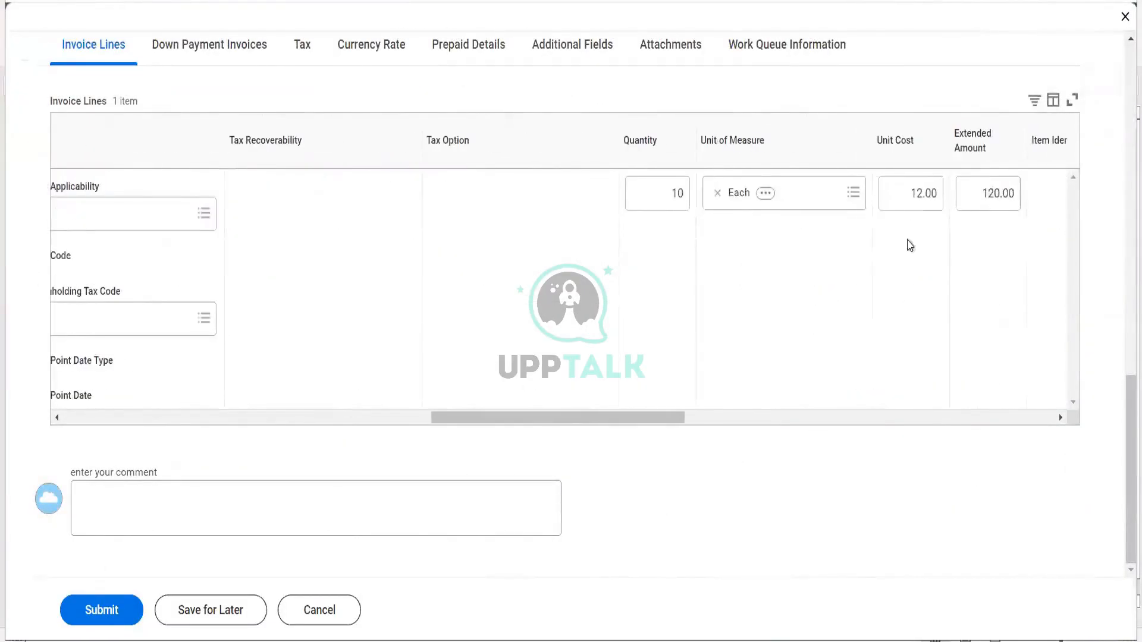
{"action": "left_click", "coordinate": [910, 192]}
{"action": "type", "text": "10"}
{"action": "key", "text": "Tab"}
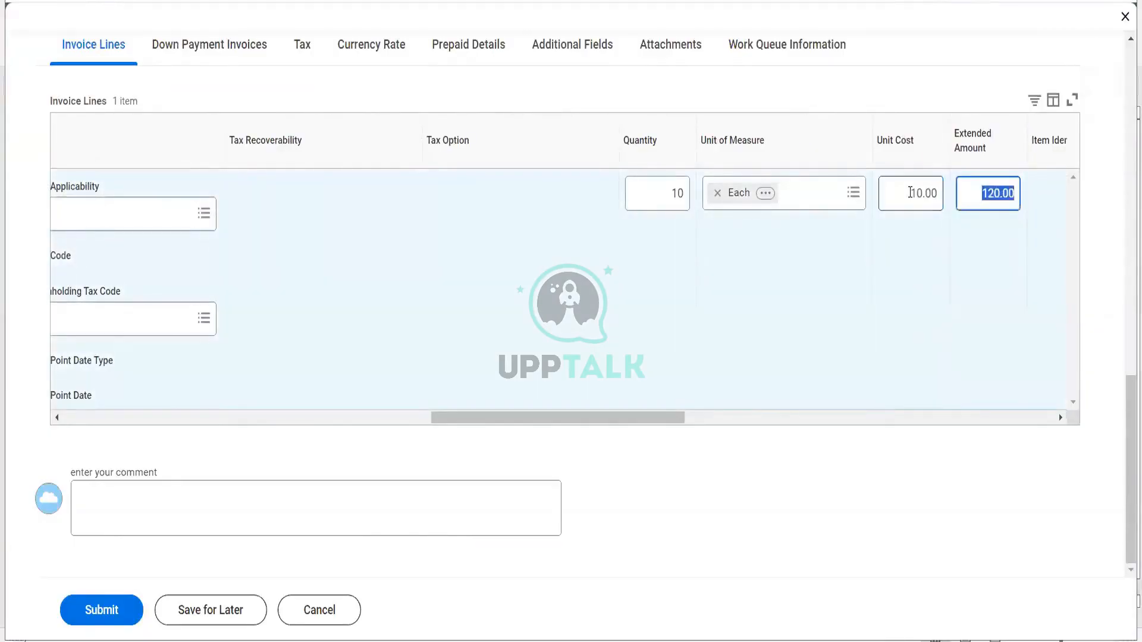
- Submit the copy as invoice 22923 for $100.00 and view its details
{"action": "left_click", "coordinate": [121, 610]}
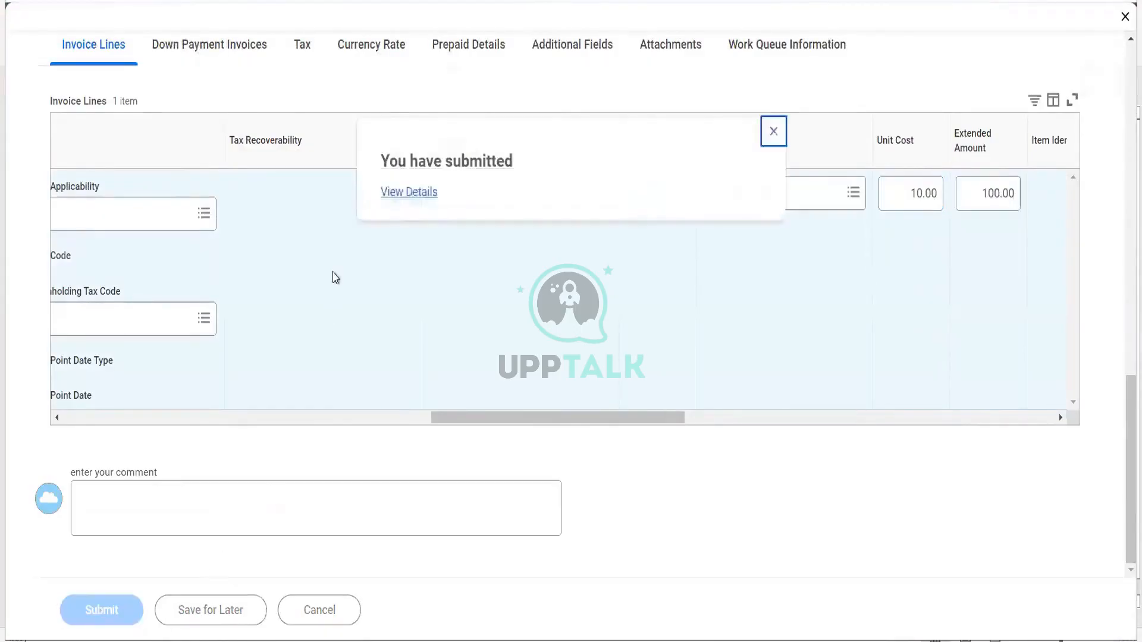
{"action": "left_click", "coordinate": [402, 196]}
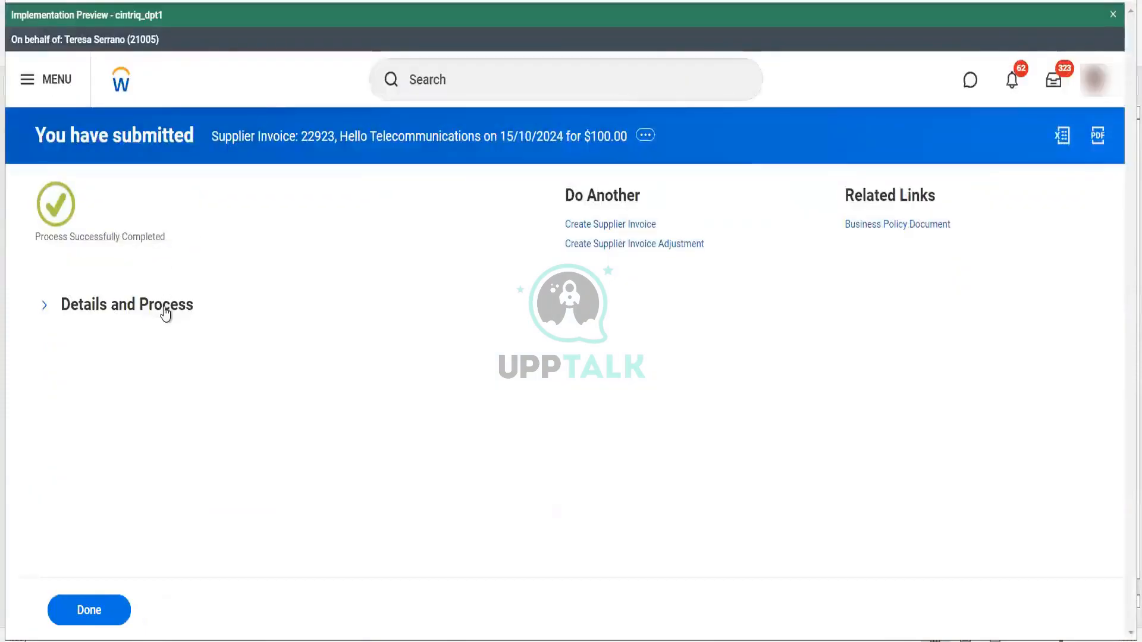
{"action": "left_click", "coordinate": [166, 309]}
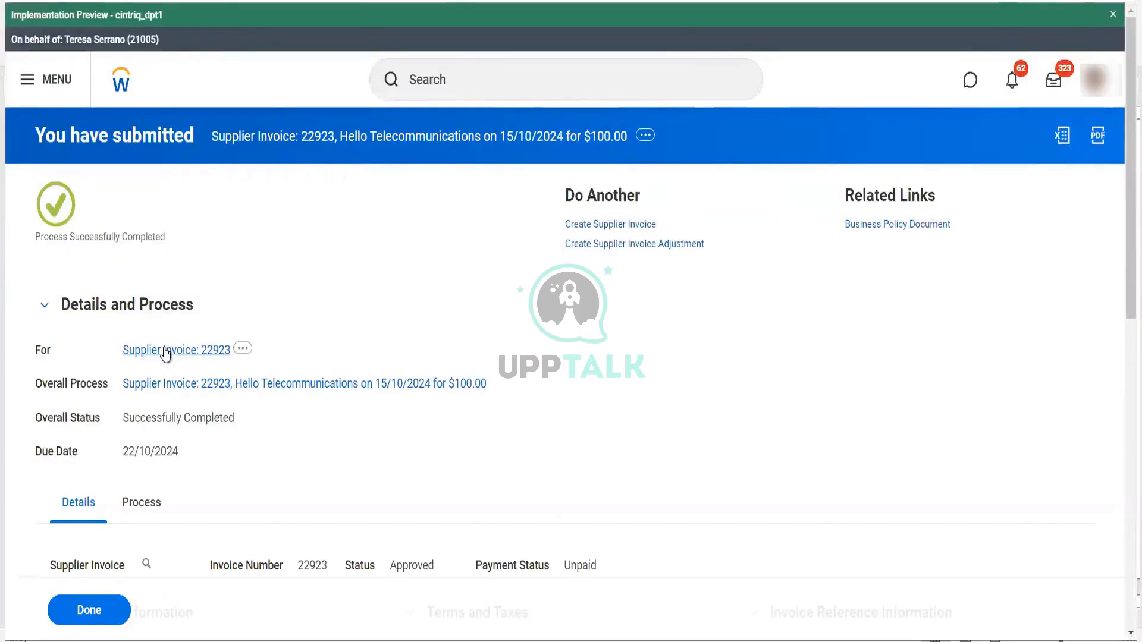
- Open new invoice 22923 and review the actions for its supplier
{"action": "left_click", "coordinate": [166, 351]}
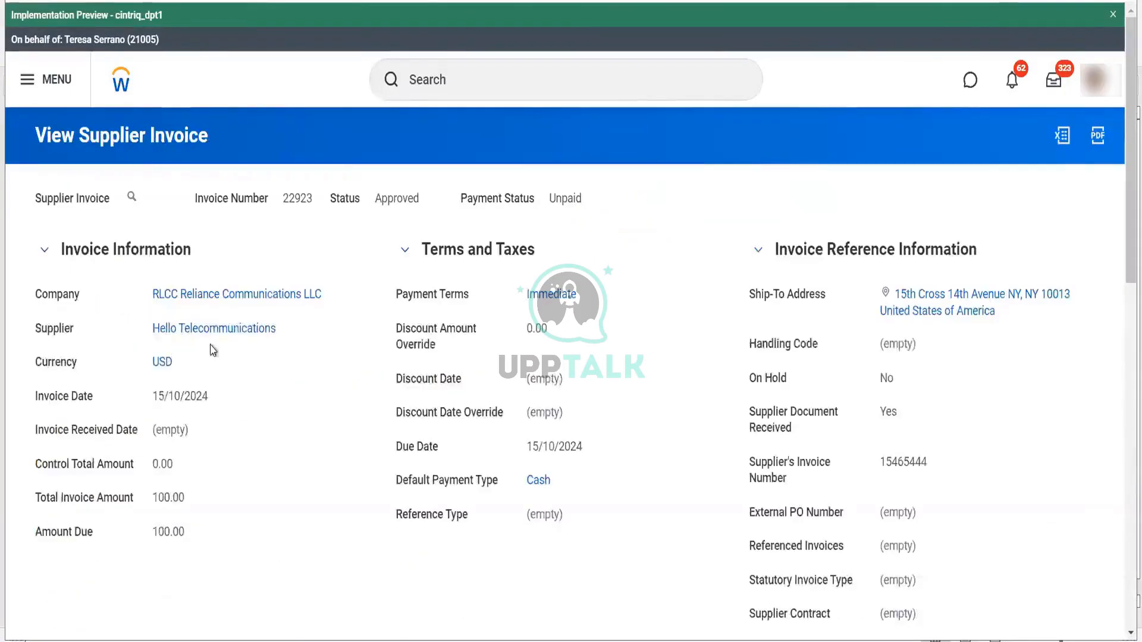
{"action": "left_click", "coordinate": [289, 331]}
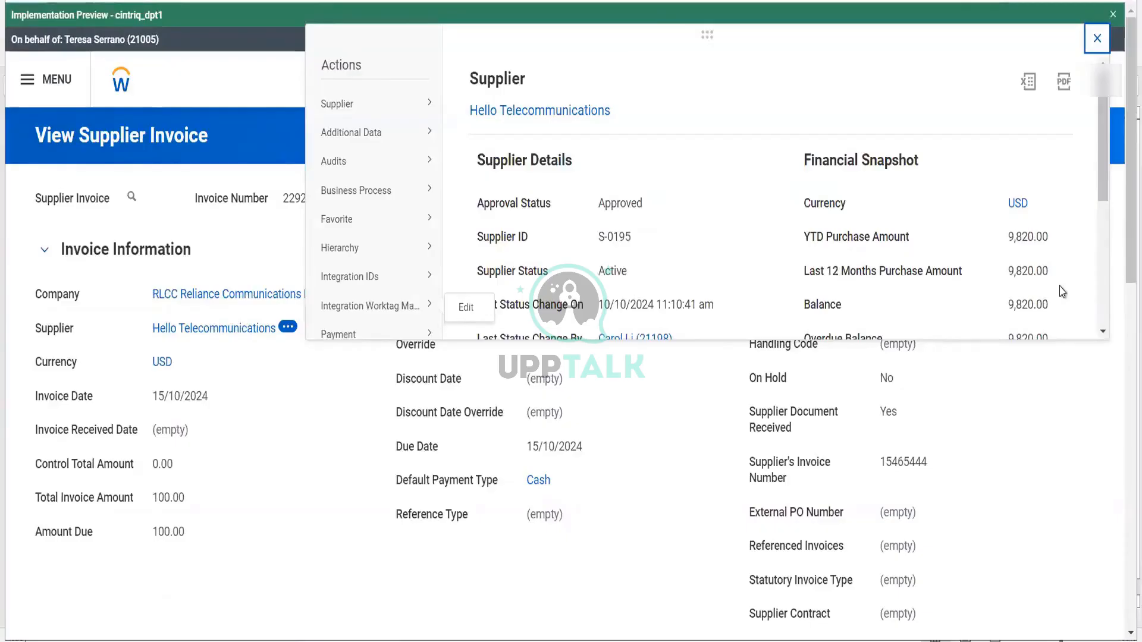
{"action": "mouse_move", "coordinate": [430, 104]}
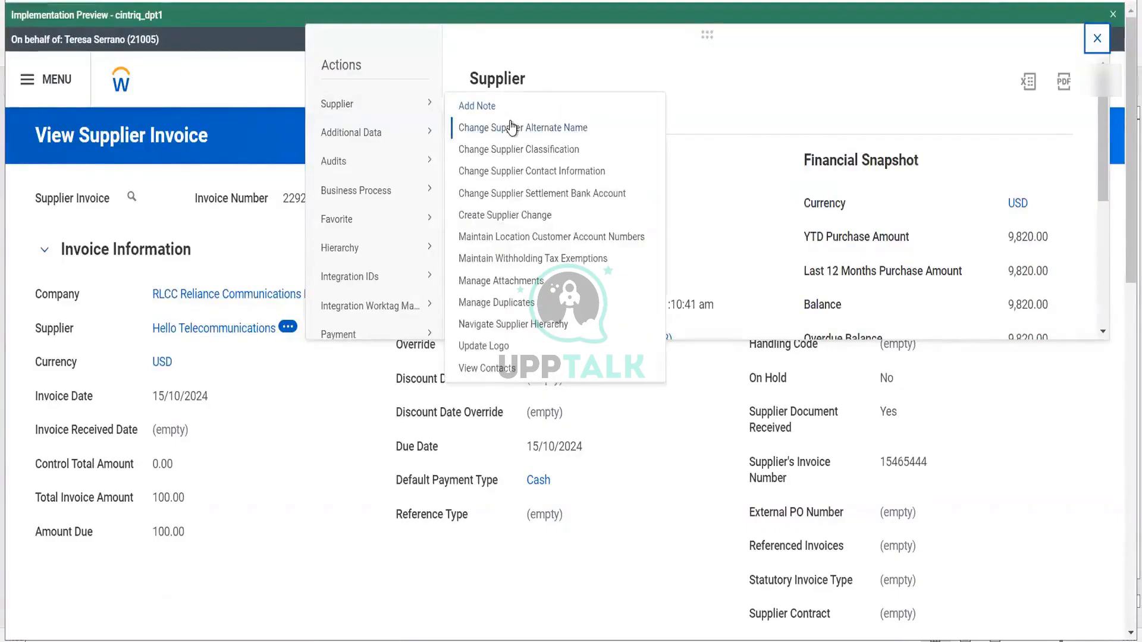
{"action": "left_click", "coordinate": [242, 280]}
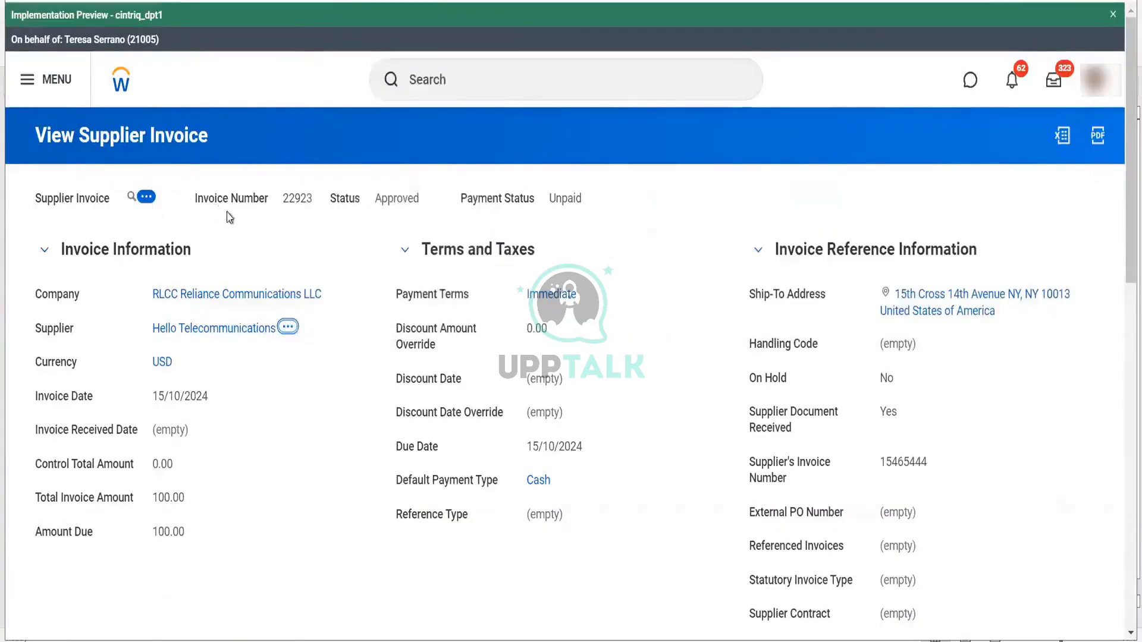
{"action": "mouse_move", "coordinate": [264, 254]}
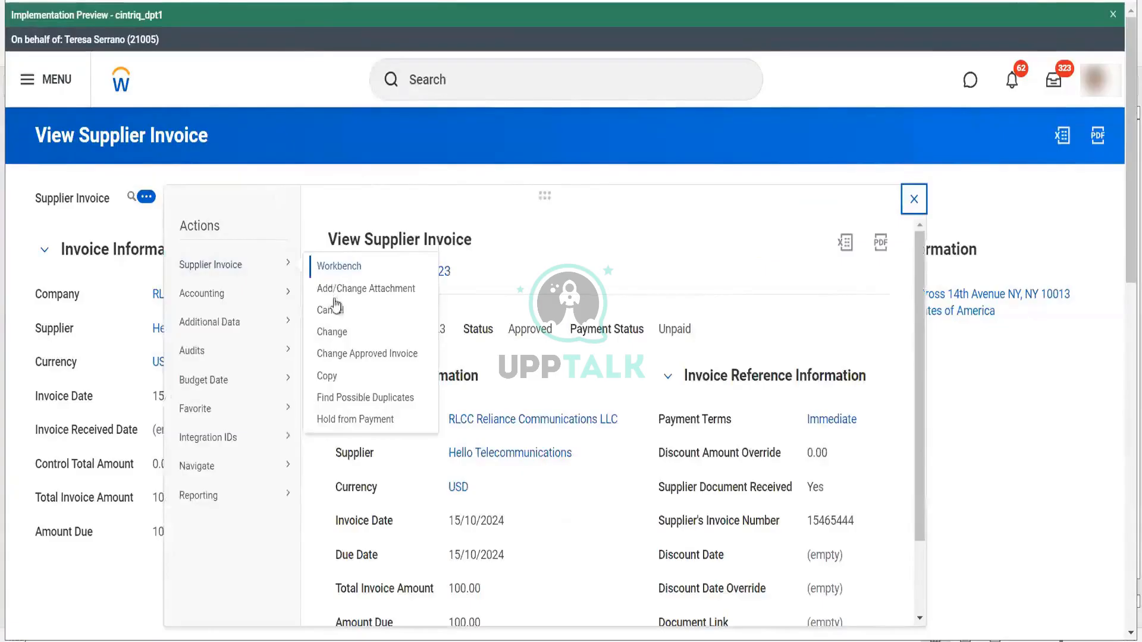
- Run the Stop Proxy task to end the proxy session
{"action": "left_click", "coordinate": [517, 83]}
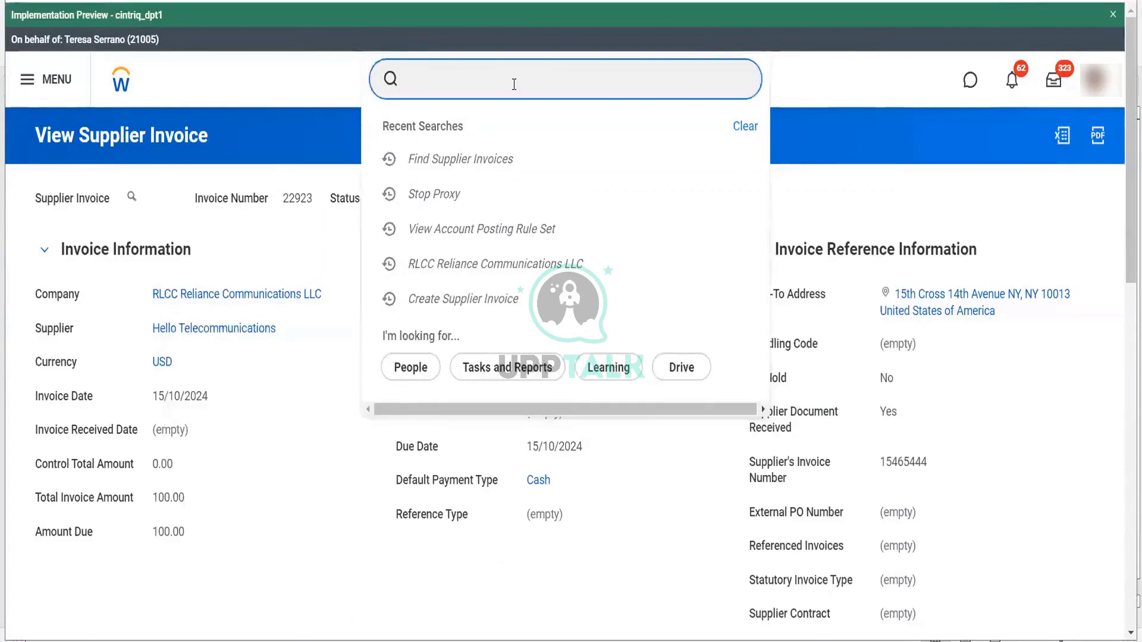
{"action": "type", "text": "stop"}
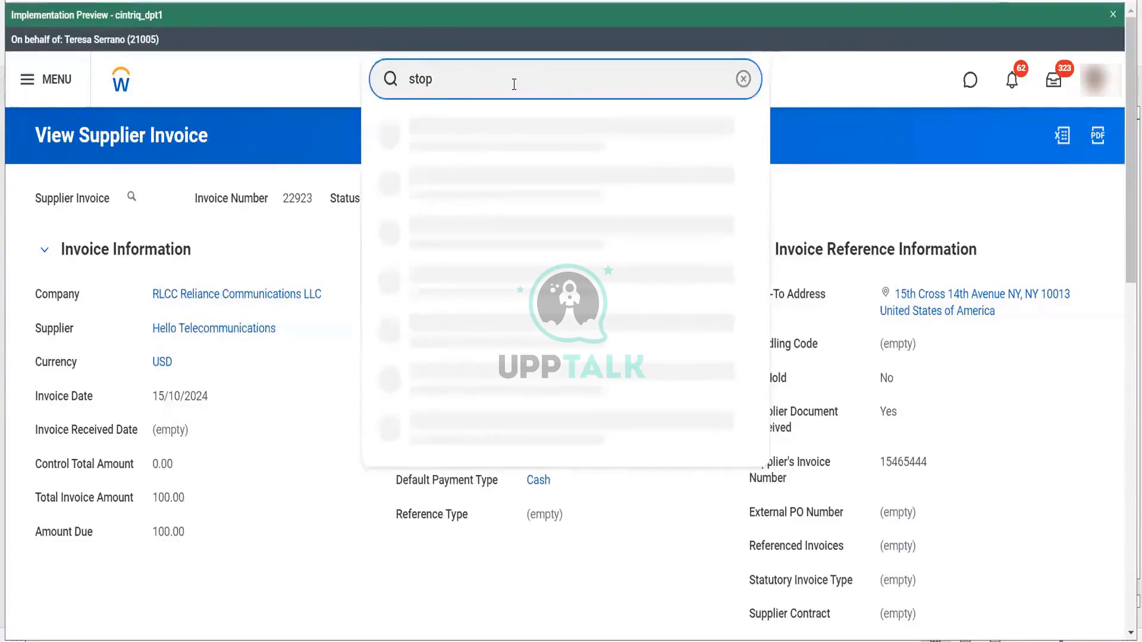
{"action": "type", "text": " proxy"}
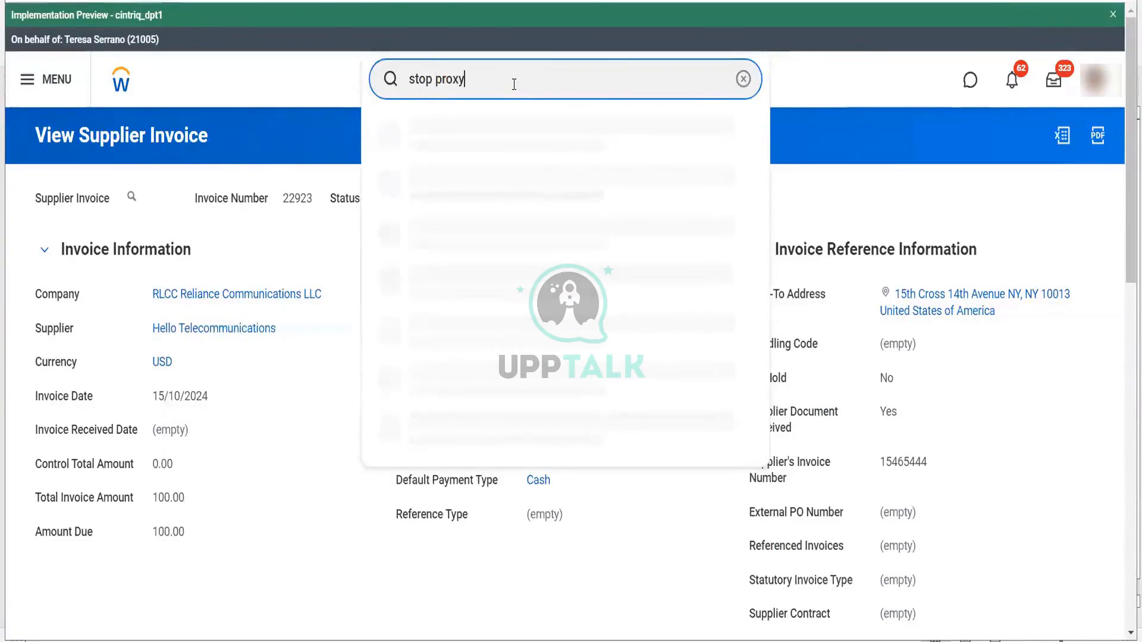
{"action": "left_click", "coordinate": [502, 152]}
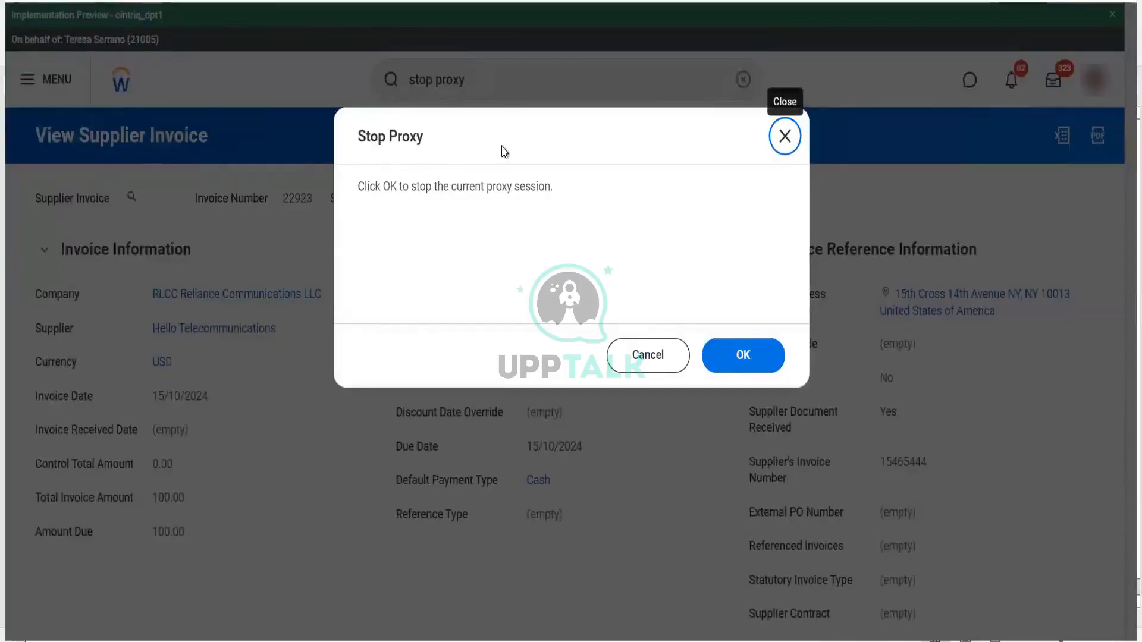
{"action": "left_click", "coordinate": [772, 355]}
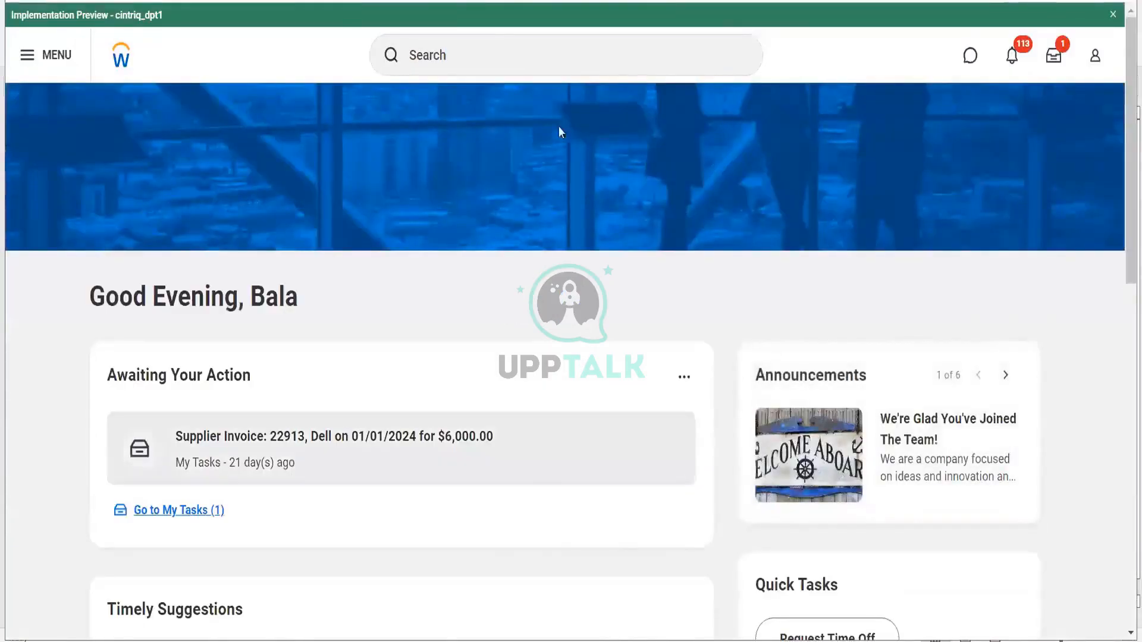
- Find supplier invoices for company RLCC Reliance Communications LLC
{"action": "left_click", "coordinate": [559, 69]}
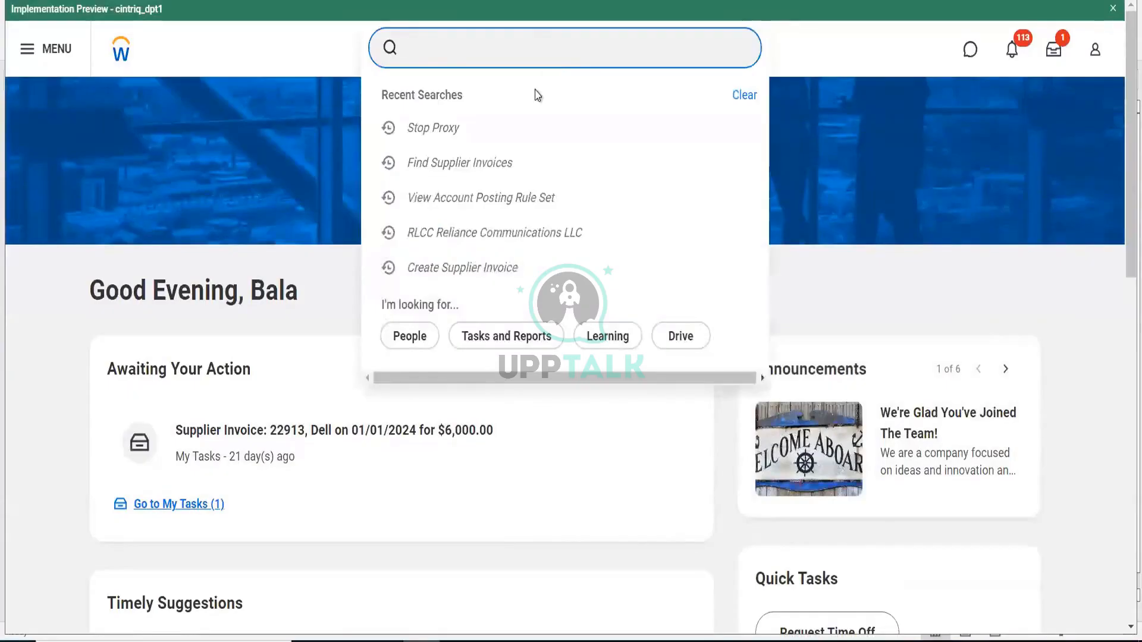
{"action": "left_click", "coordinate": [460, 164]}
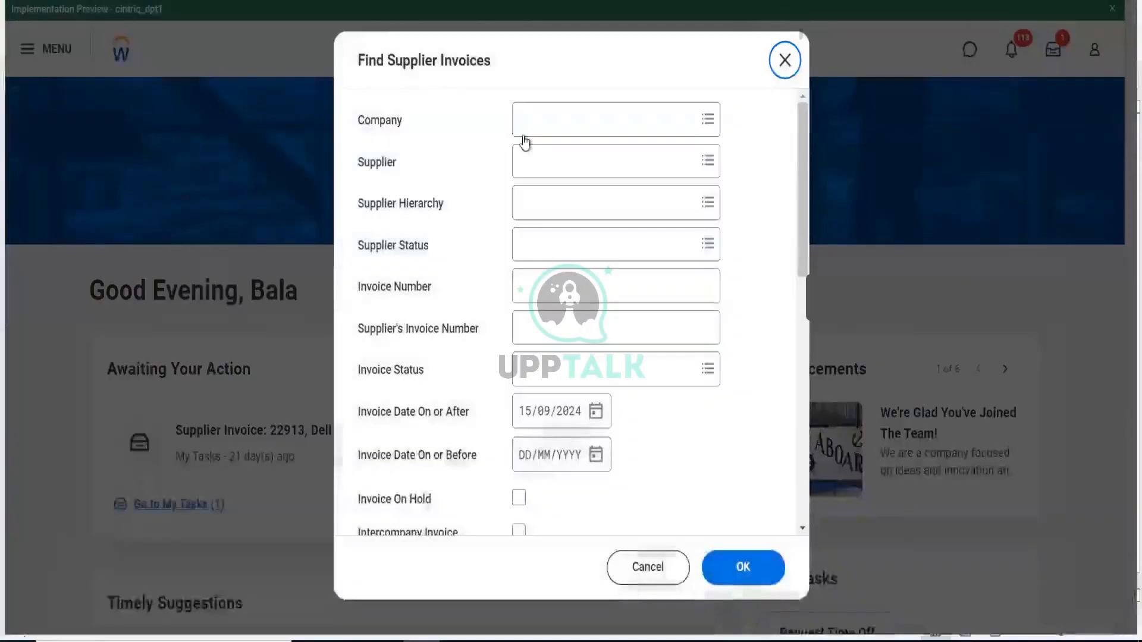
{"action": "type", "text": "rlcc"}
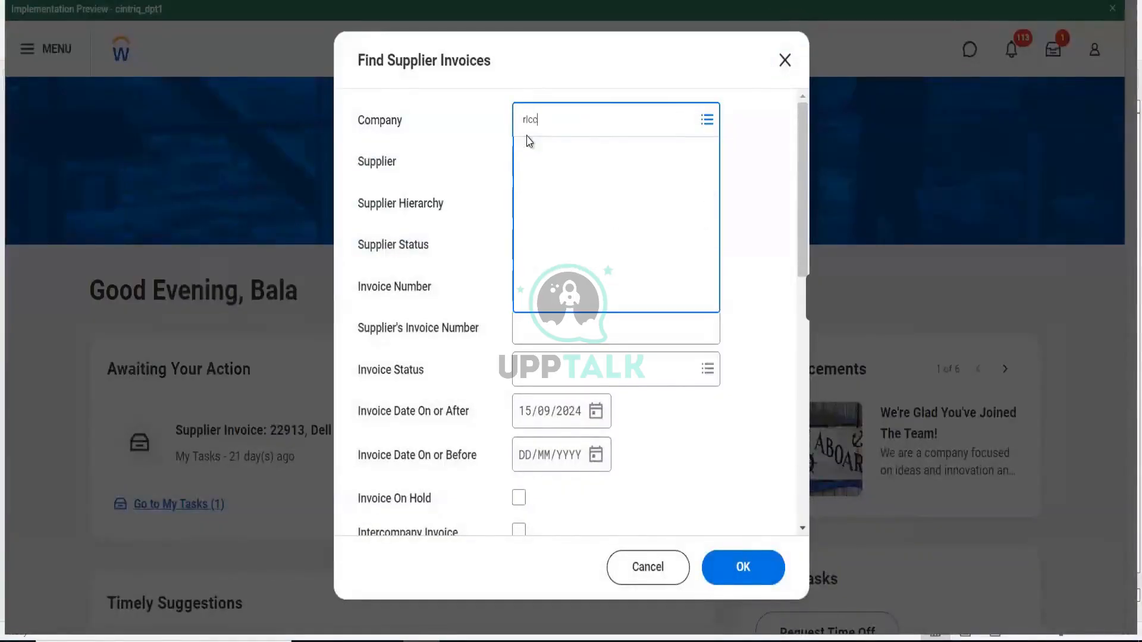
{"action": "key", "text": "Return"}
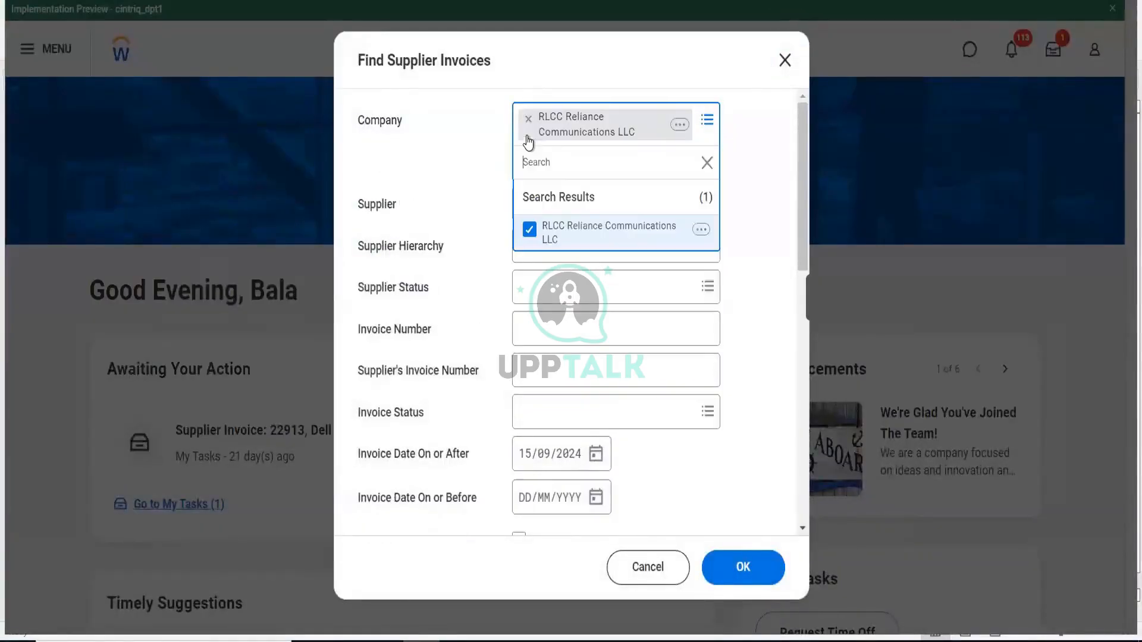
{"action": "left_click", "coordinate": [754, 567]}
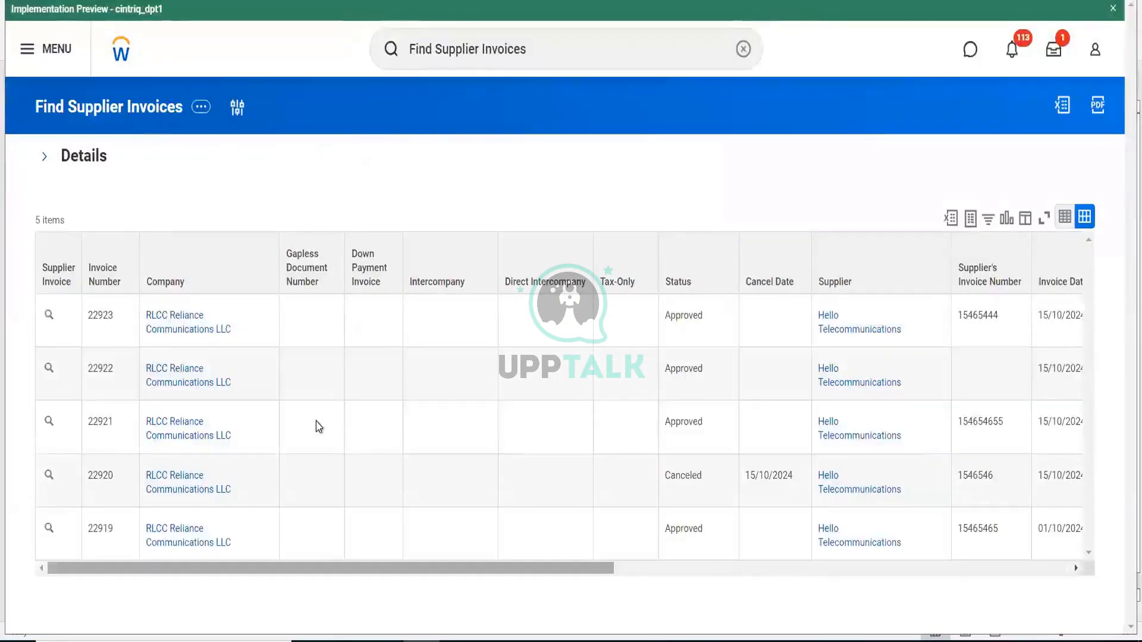
{"action": "scroll", "coordinate": [476, 415], "scroll_direction": "right", "scroll_amount": 10}
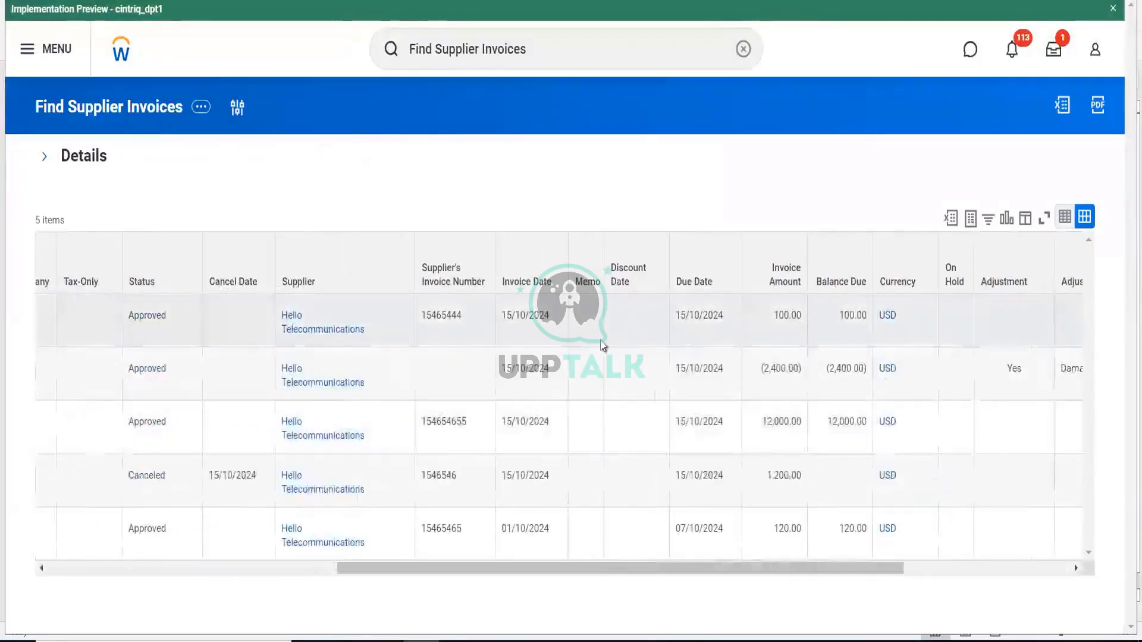
{"action": "scroll", "coordinate": [601, 333], "scroll_direction": "left", "scroll_amount": 10}
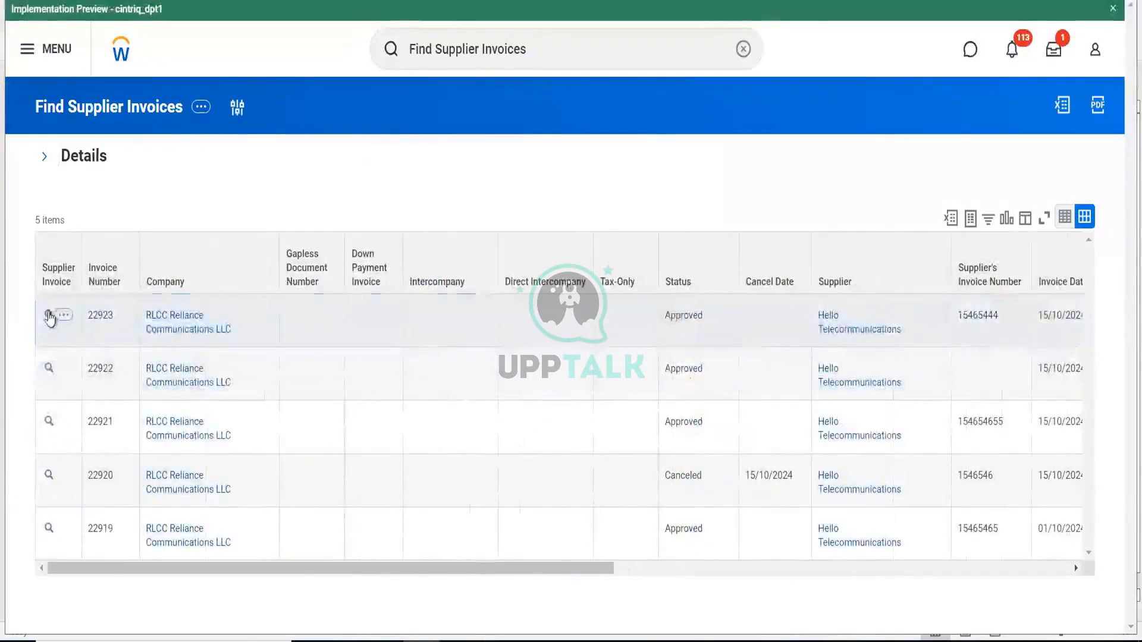
- Open invoice 22923 and start a Create Adjustment from its supplier invoice actions
{"action": "left_click", "coordinate": [50, 317]}
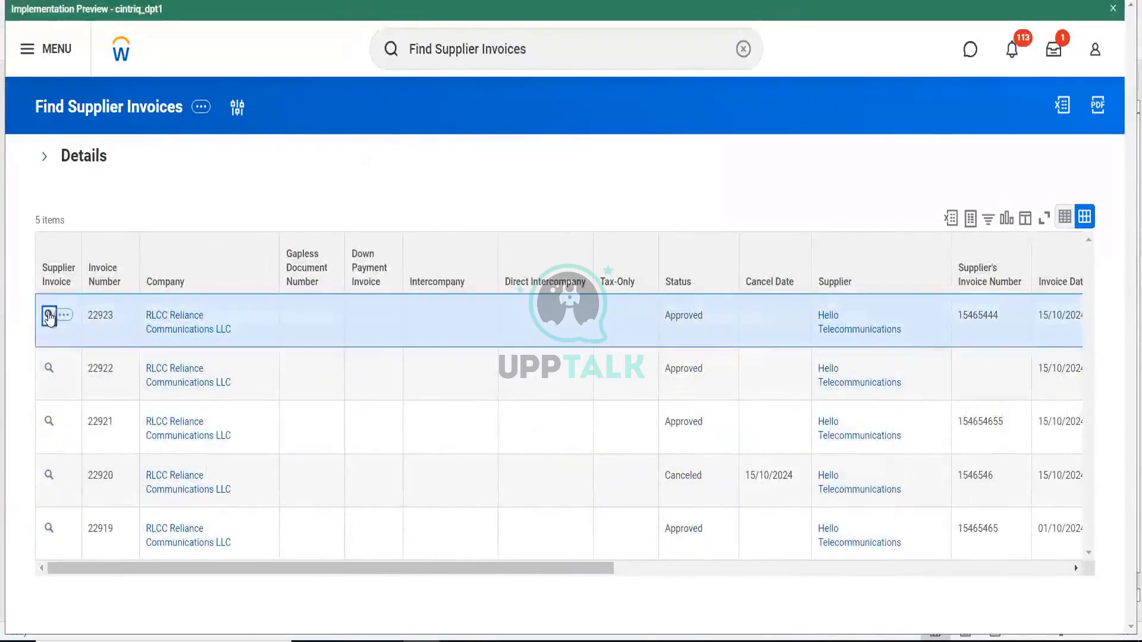
{"action": "left_click", "coordinate": [50, 317]}
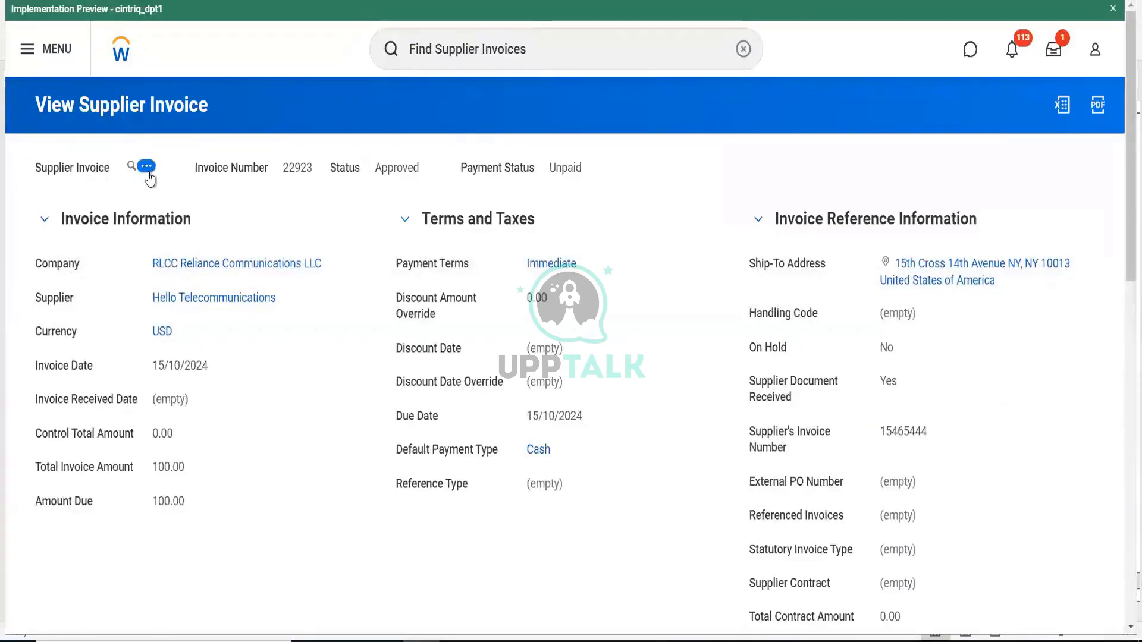
{"action": "left_click", "coordinate": [146, 167]}
{"action": "mouse_move", "coordinate": [277, 223]}
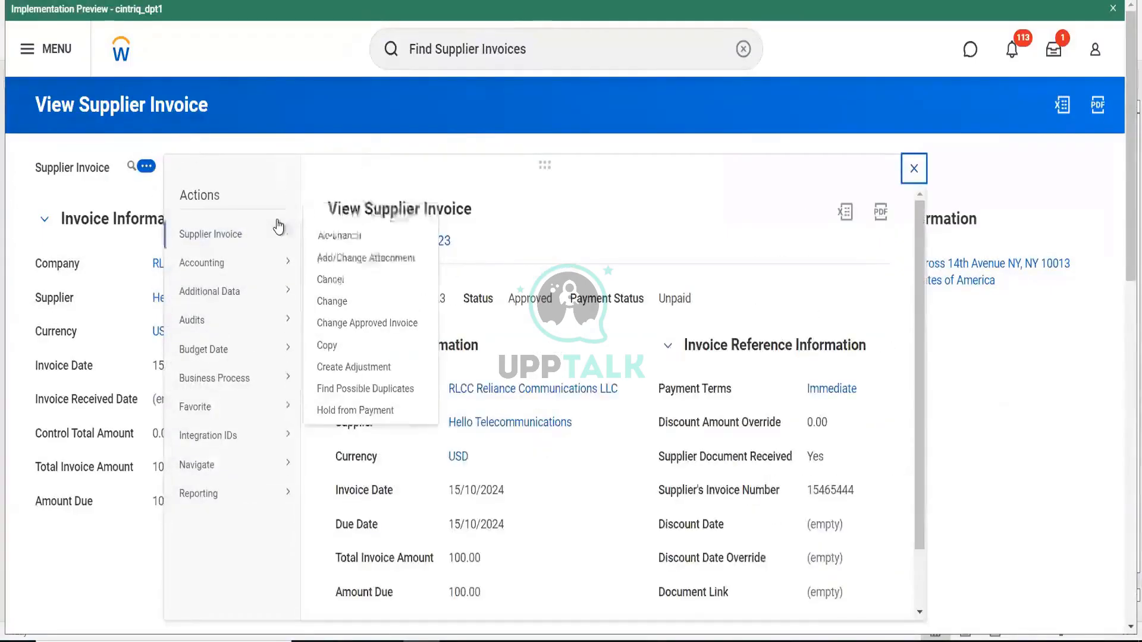
{"action": "left_click", "coordinate": [383, 367]}
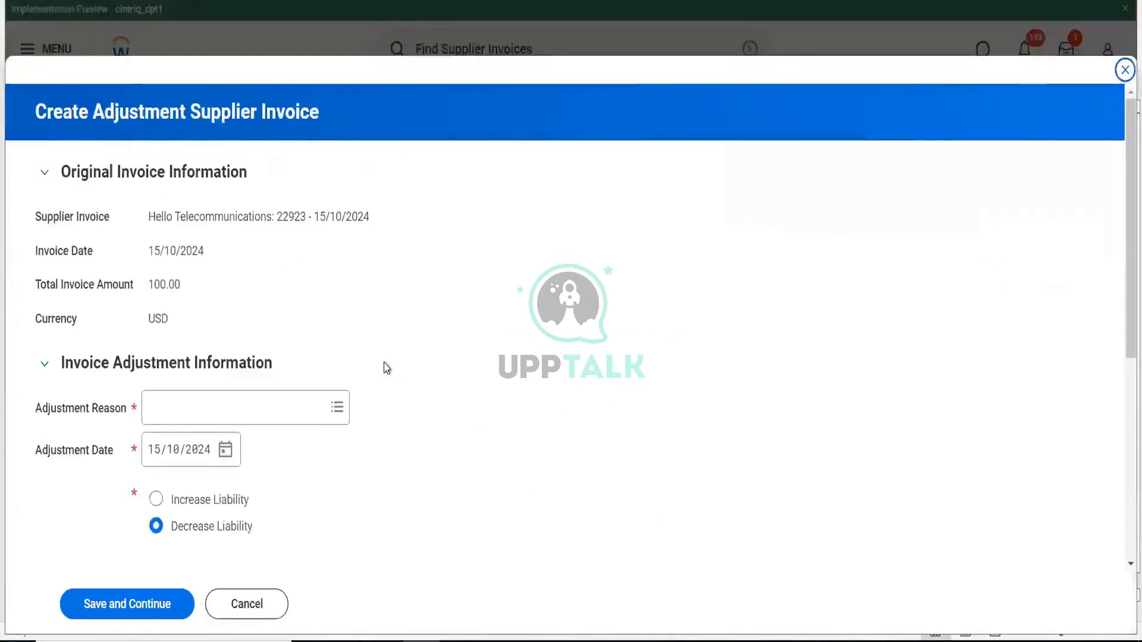
- Set the adjustment reason to Other Terms, Increase Liability, and include the Telecom Towers line
{"action": "left_click", "coordinate": [292, 411]}
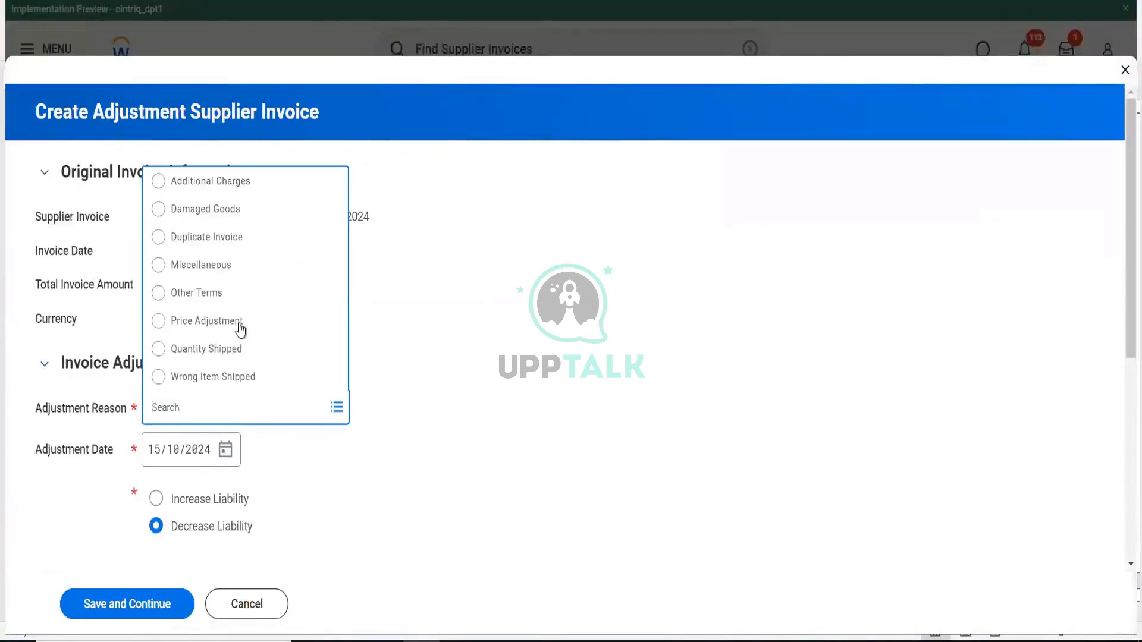
{"action": "left_click", "coordinate": [222, 297]}
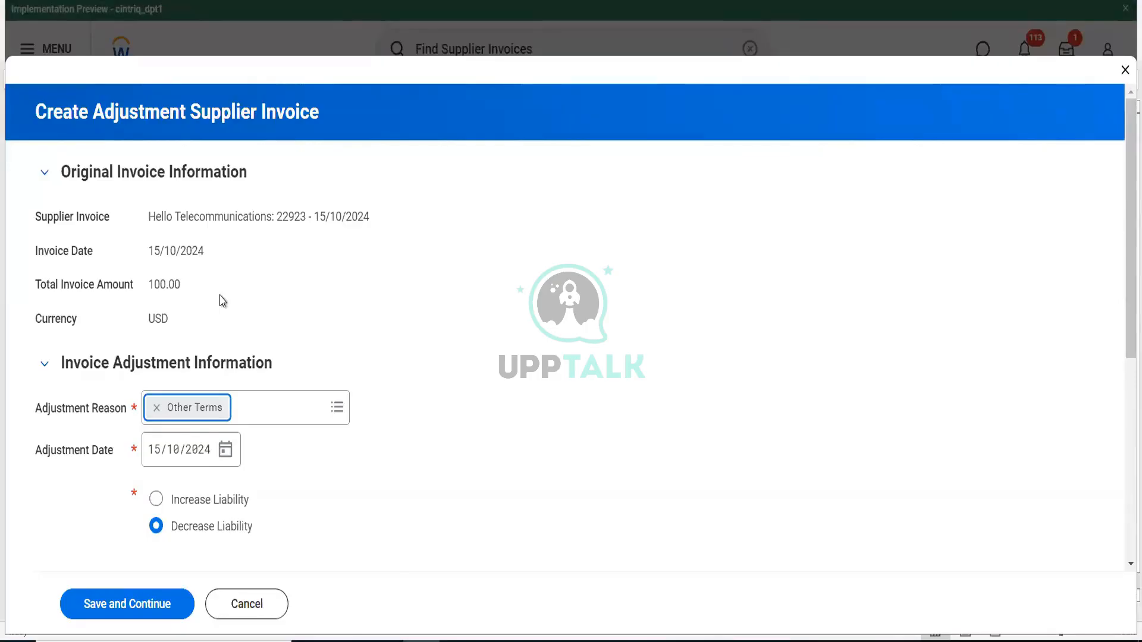
{"action": "left_click", "coordinate": [157, 500]}
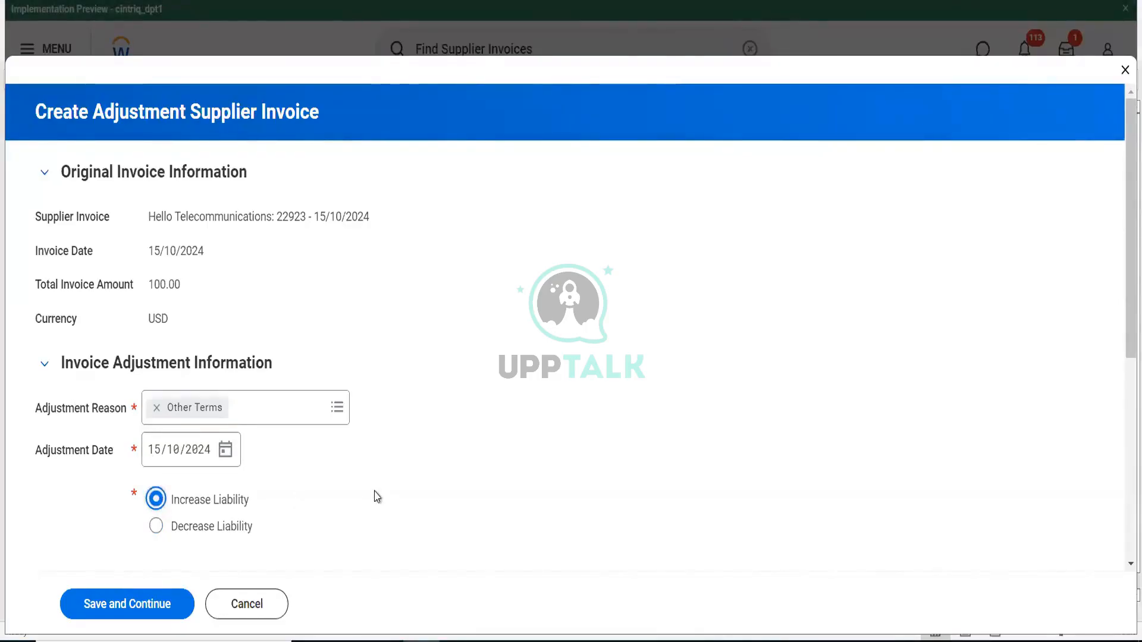
{"action": "scroll", "coordinate": [376, 498], "scroll_direction": "down", "scroll_amount": 3}
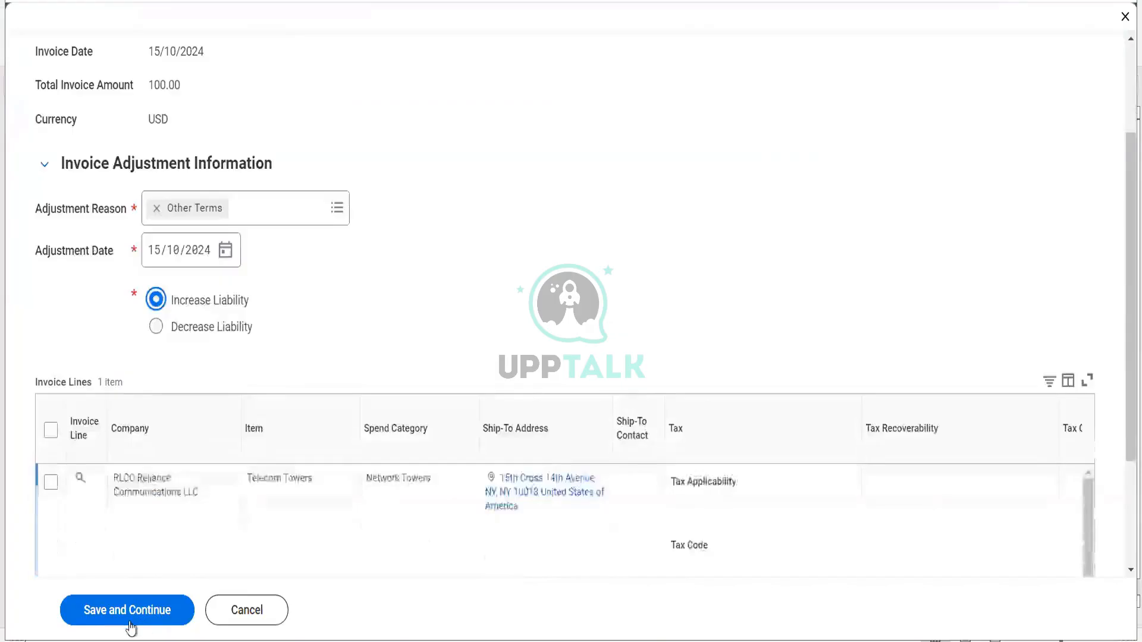
{"action": "left_click", "coordinate": [50, 485]}
{"action": "left_click", "coordinate": [49, 485]}
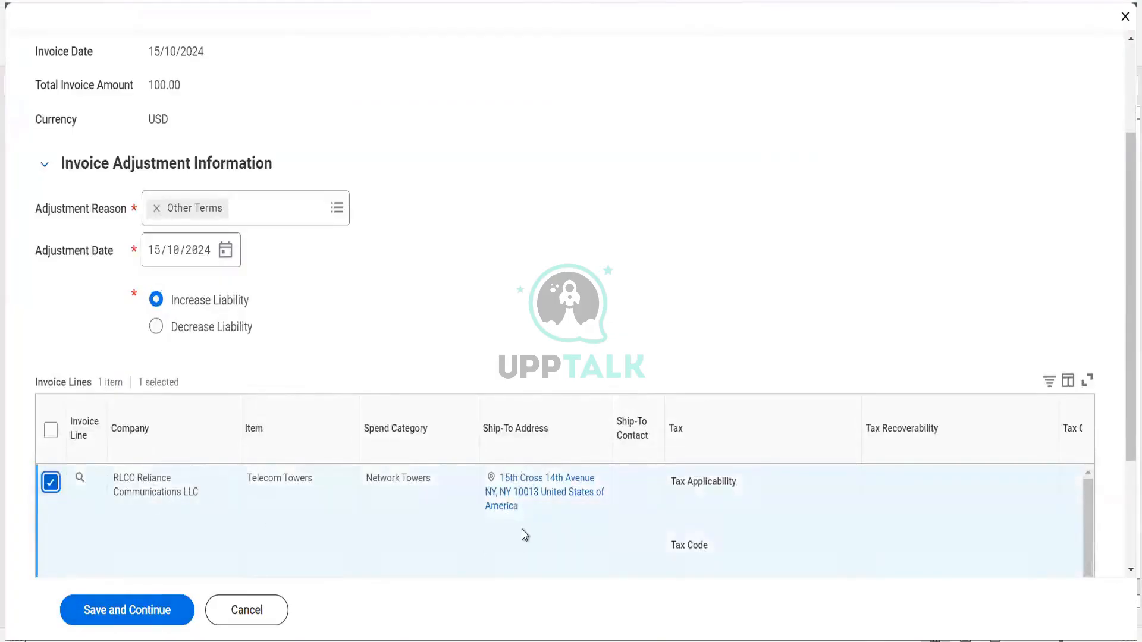
{"action": "scroll", "coordinate": [523, 535], "scroll_direction": "right", "scroll_amount": 10}
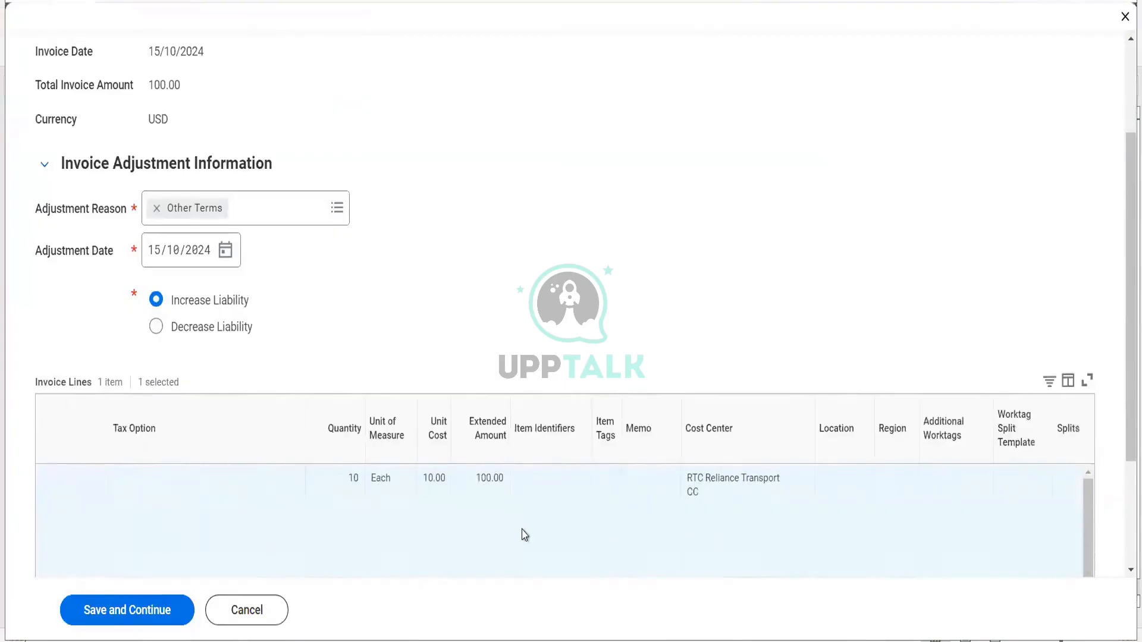
{"action": "left_click", "coordinate": [127, 617]}
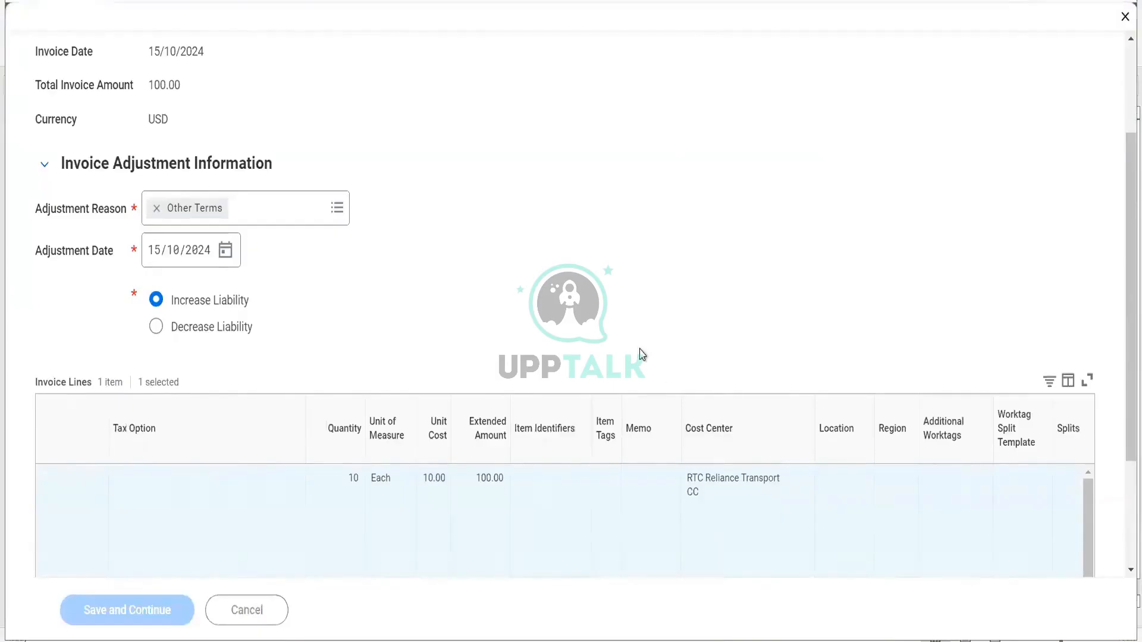
- Set the adjustment line's unit cost to 20.00 and submit adjustment 22924
{"action": "scroll", "coordinate": [642, 356], "scroll_direction": "down", "scroll_amount": 5}
{"action": "scroll", "coordinate": [643, 355], "scroll_direction": "down", "scroll_amount": 10}
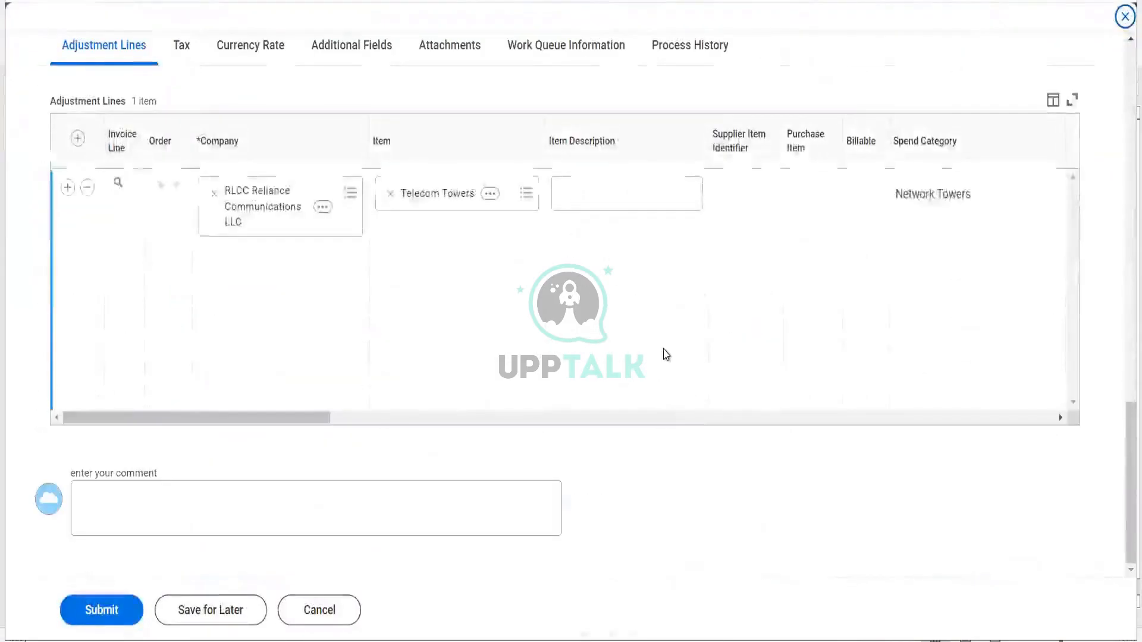
{"action": "scroll", "coordinate": [665, 354], "scroll_direction": "right", "scroll_amount": 3}
{"action": "scroll", "coordinate": [666, 355], "scroll_direction": "right", "scroll_amount": 8}
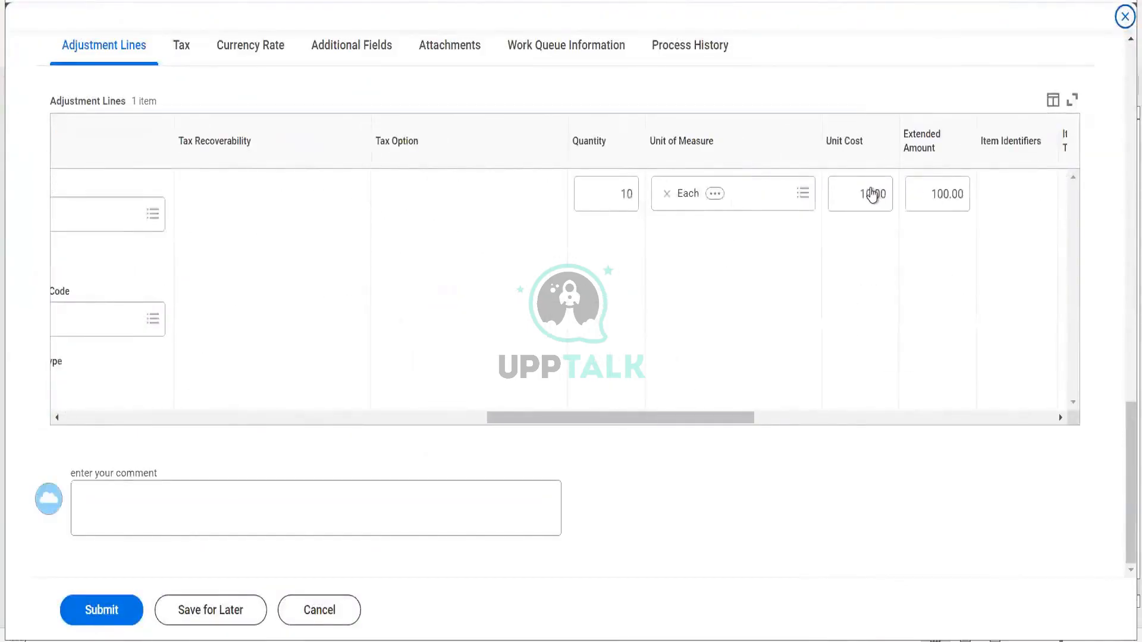
{"action": "left_click", "coordinate": [871, 190]}
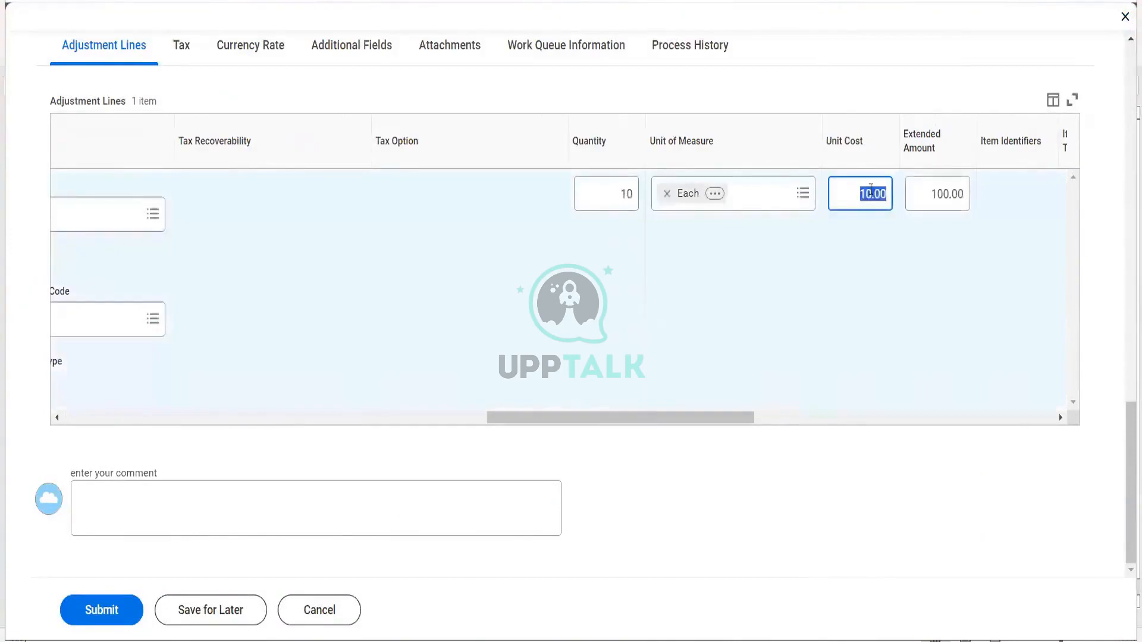
{"action": "type", "text": "20"}
{"action": "key", "text": "Tab"}
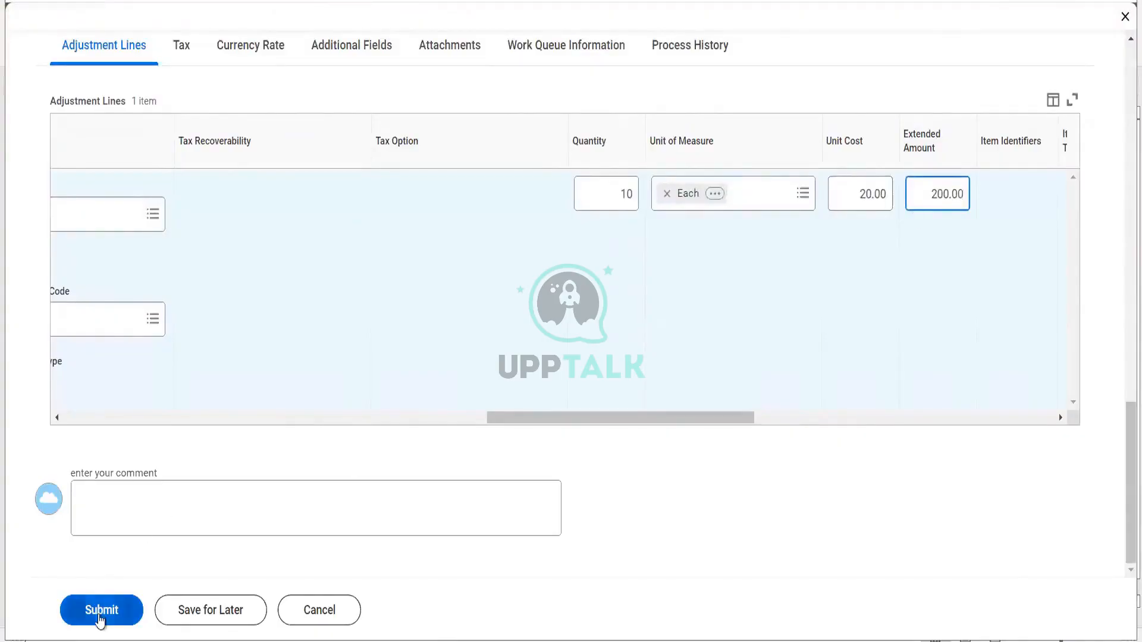
{"action": "left_click", "coordinate": [100, 619]}
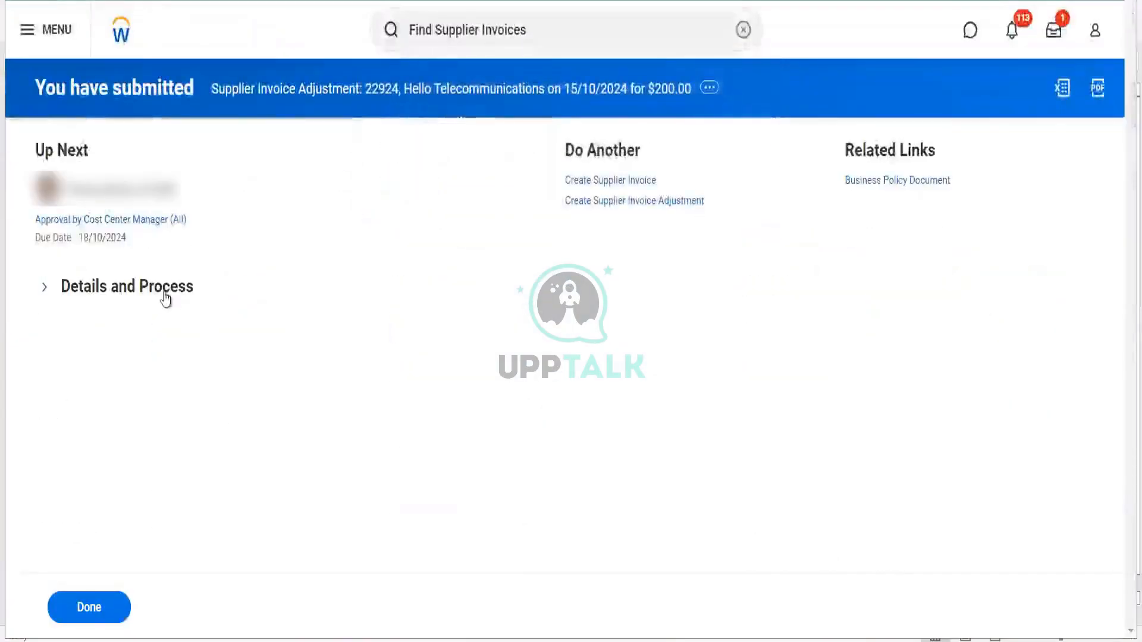
- Review the adjustment's process history and open the pending approver's actions
{"action": "left_click", "coordinate": [166, 298]}
{"action": "left_click", "coordinate": [142, 494]}
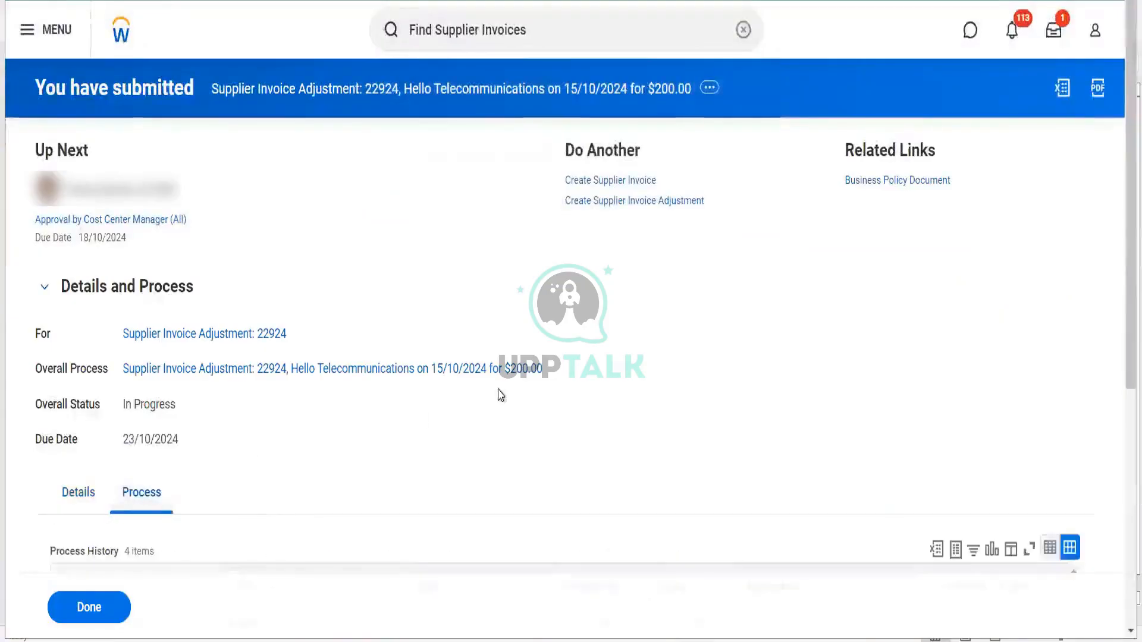
{"action": "scroll", "coordinate": [497, 395], "scroll_direction": "down", "scroll_amount": 5}
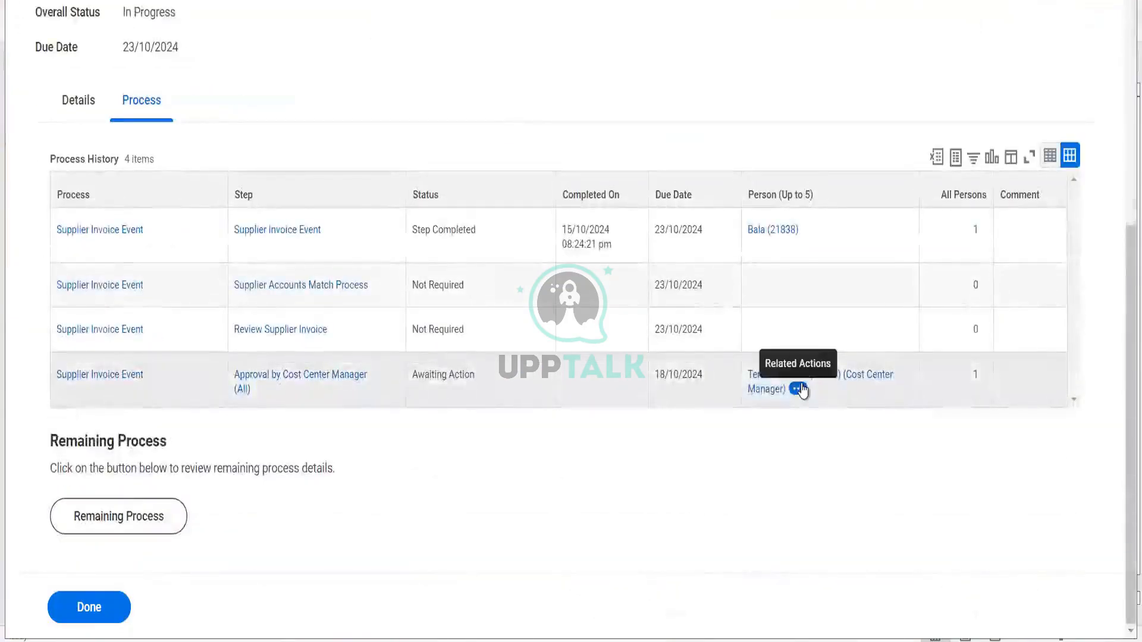
{"action": "left_click", "coordinate": [798, 389]}
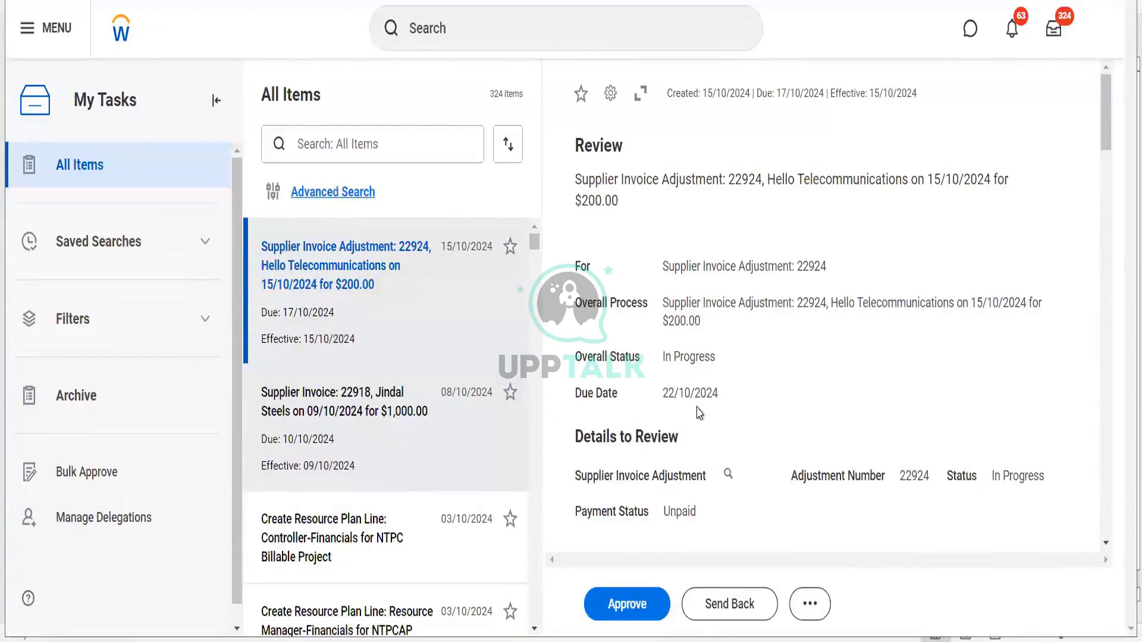
- Approve adjustment 22924 in My Tasks and open its record showing status Approved
{"action": "scroll", "coordinate": [699, 413], "scroll_direction": "down", "scroll_amount": 5}
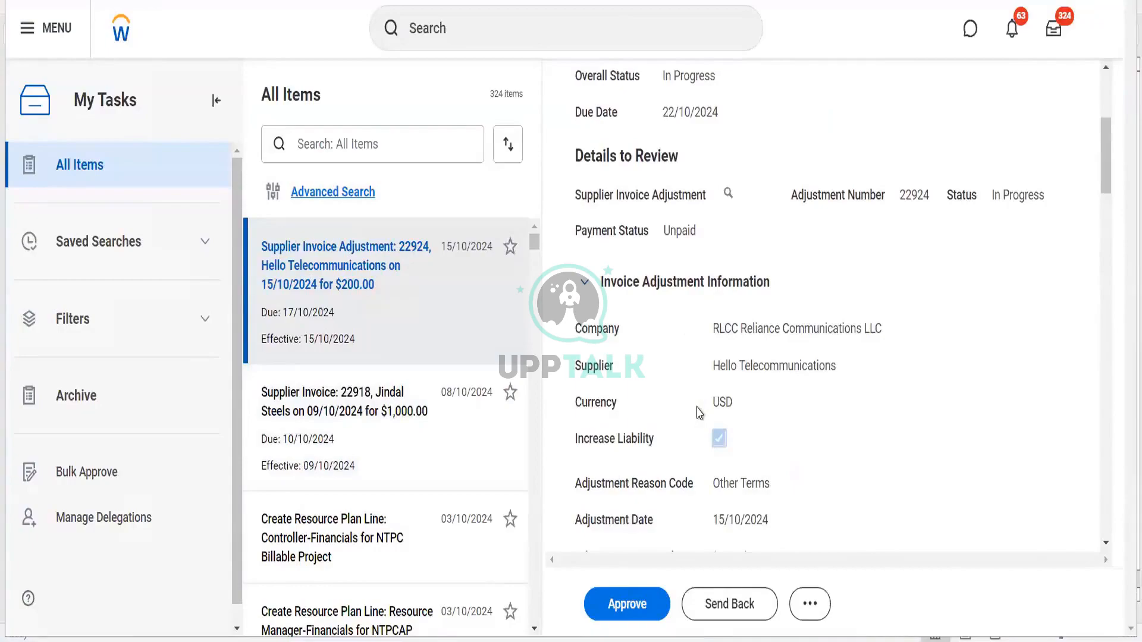
{"action": "scroll", "coordinate": [700, 414], "scroll_direction": "down", "scroll_amount": 15}
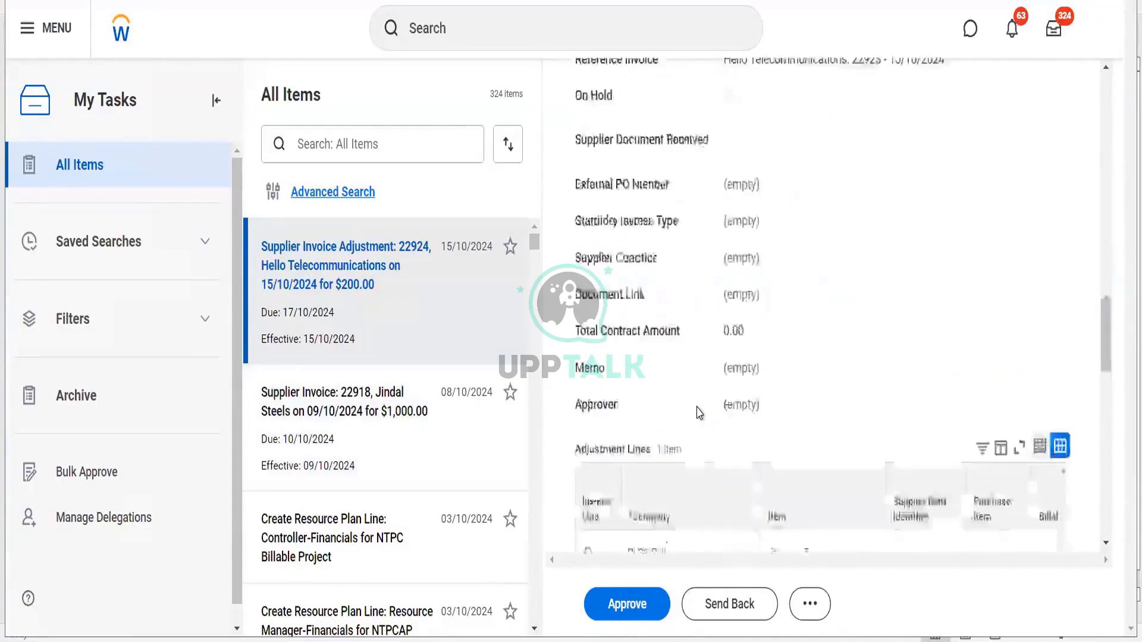
{"action": "scroll", "coordinate": [699, 413], "scroll_direction": "down", "scroll_amount": 5}
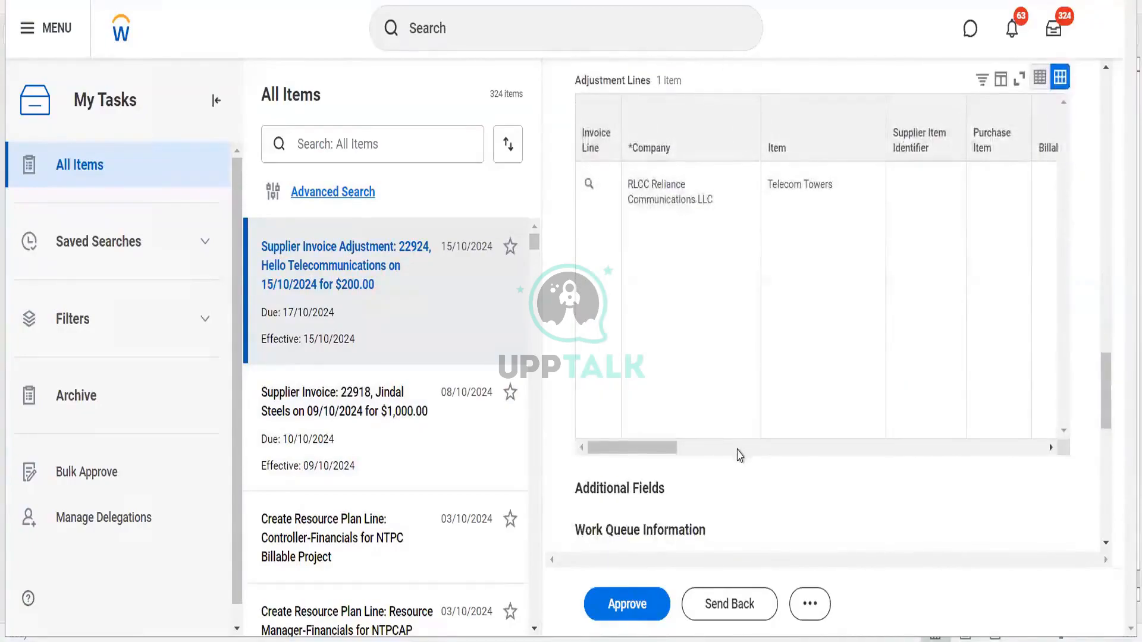
{"action": "left_click", "coordinate": [737, 449]}
{"action": "left_click", "coordinate": [647, 620]}
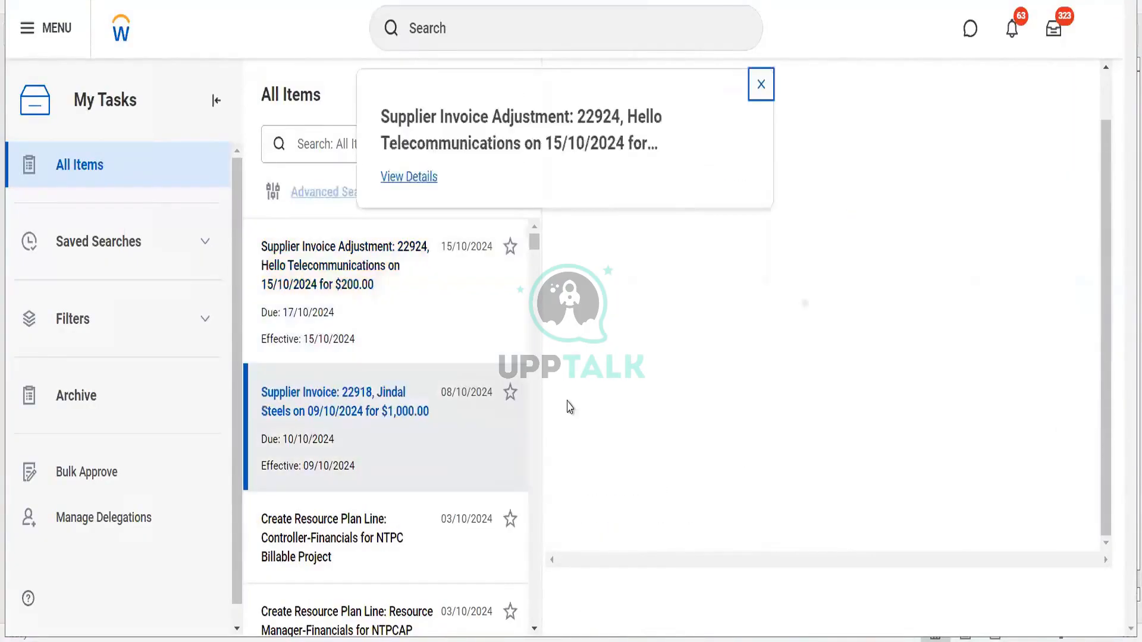
{"action": "left_click", "coordinate": [415, 179]}
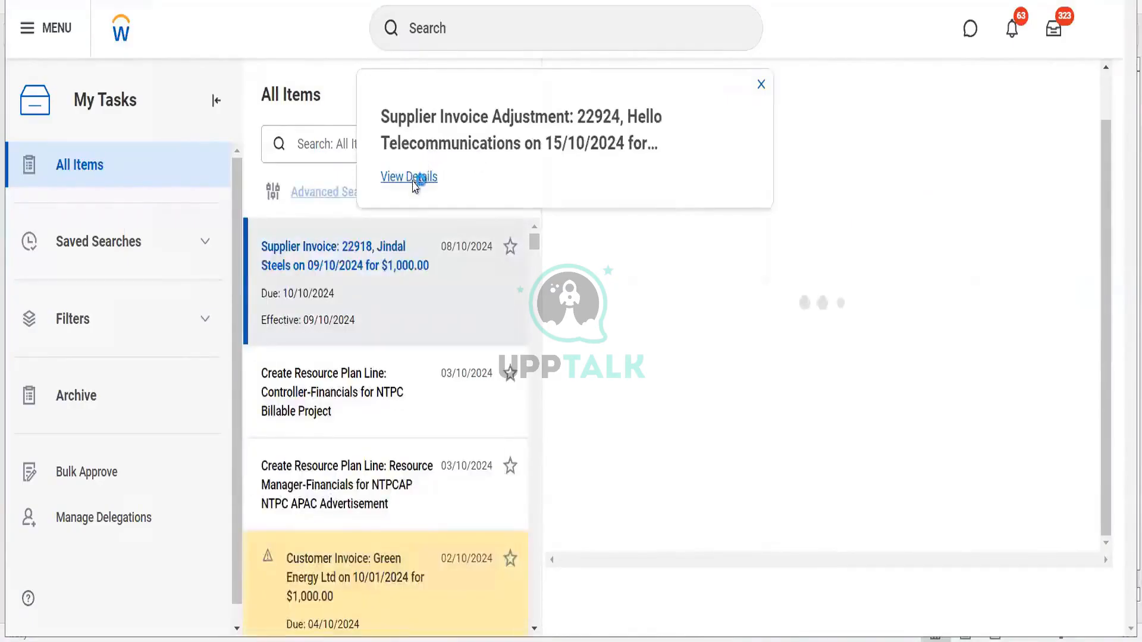
{"action": "left_click", "coordinate": [140, 350]}
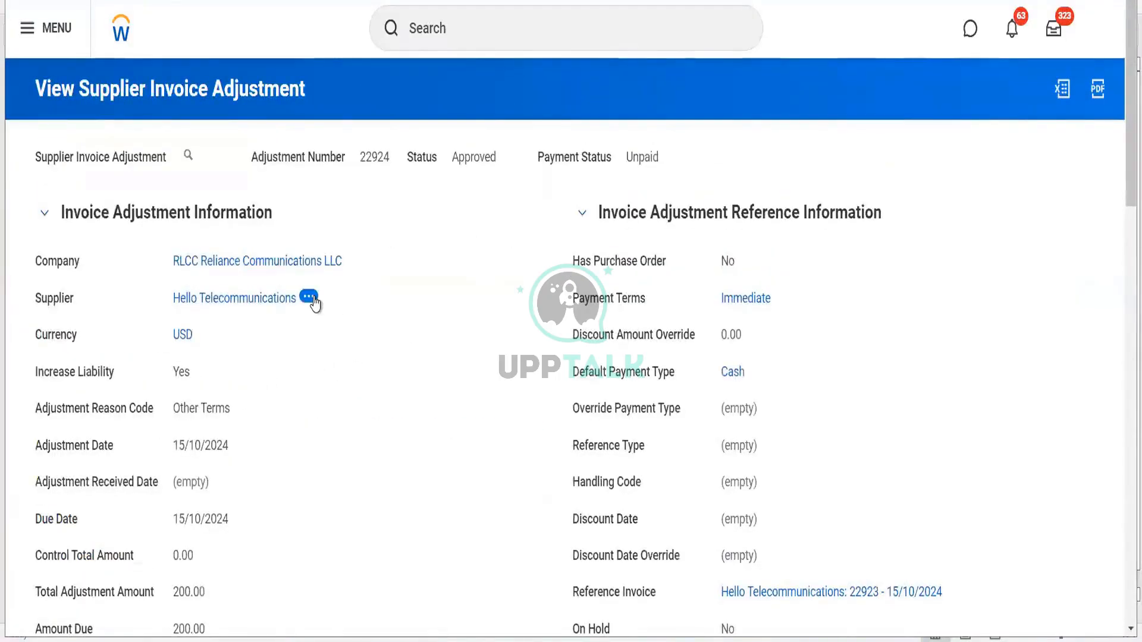
- Preview Hello Telecommunications' supplier actions, then switch to the Excel sheet of invoice figures
{"action": "left_click", "coordinate": [310, 298]}
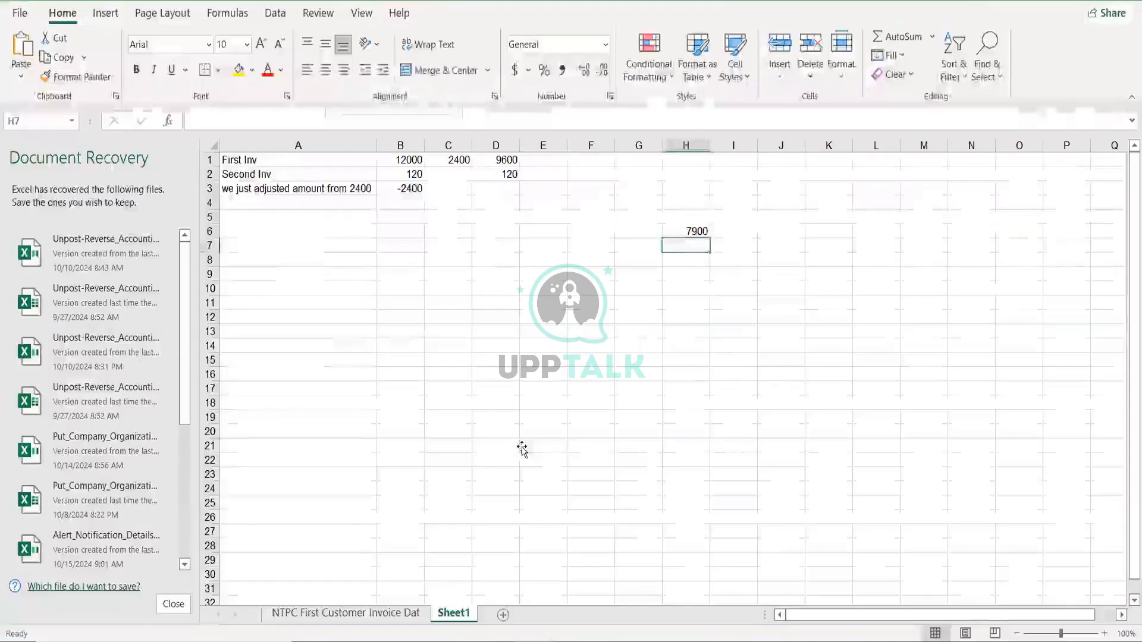
{"action": "left_click", "coordinate": [522, 448]}
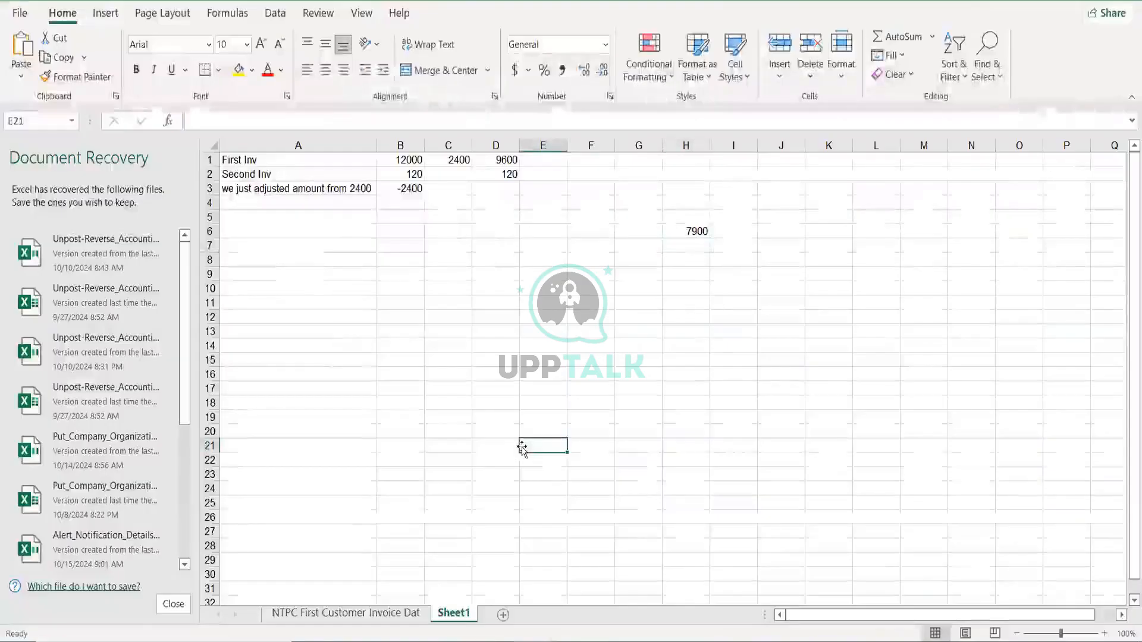
- Enter 9820 in E21, and 'inc liab of RLCC' with 200 in row 22
{"action": "type", "text": "9820"}
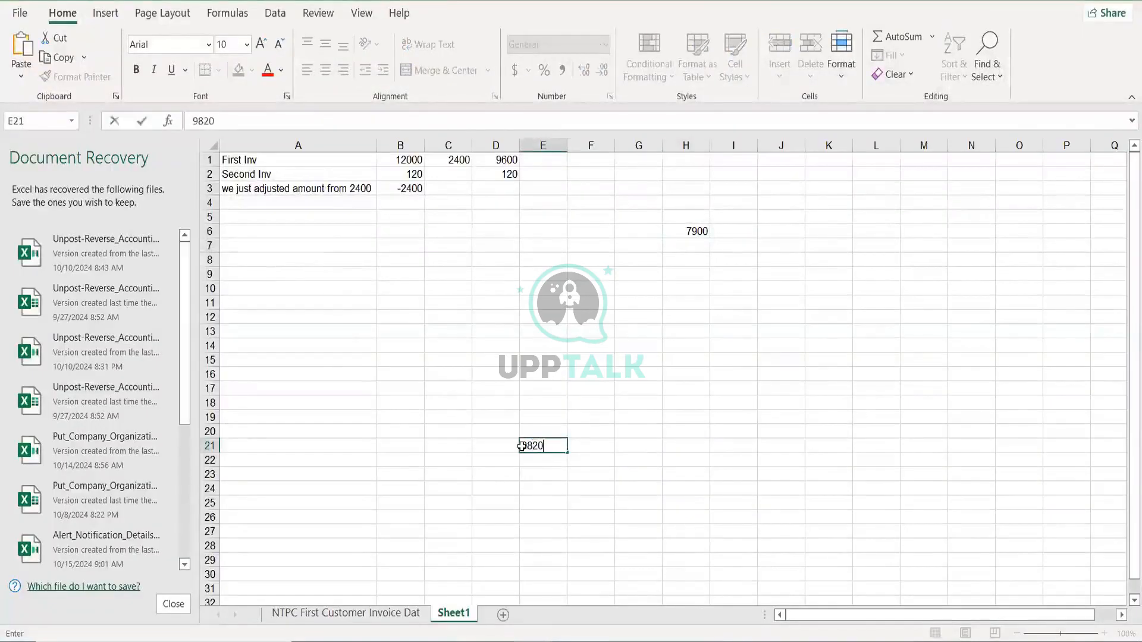
{"action": "key", "text": "Return"}
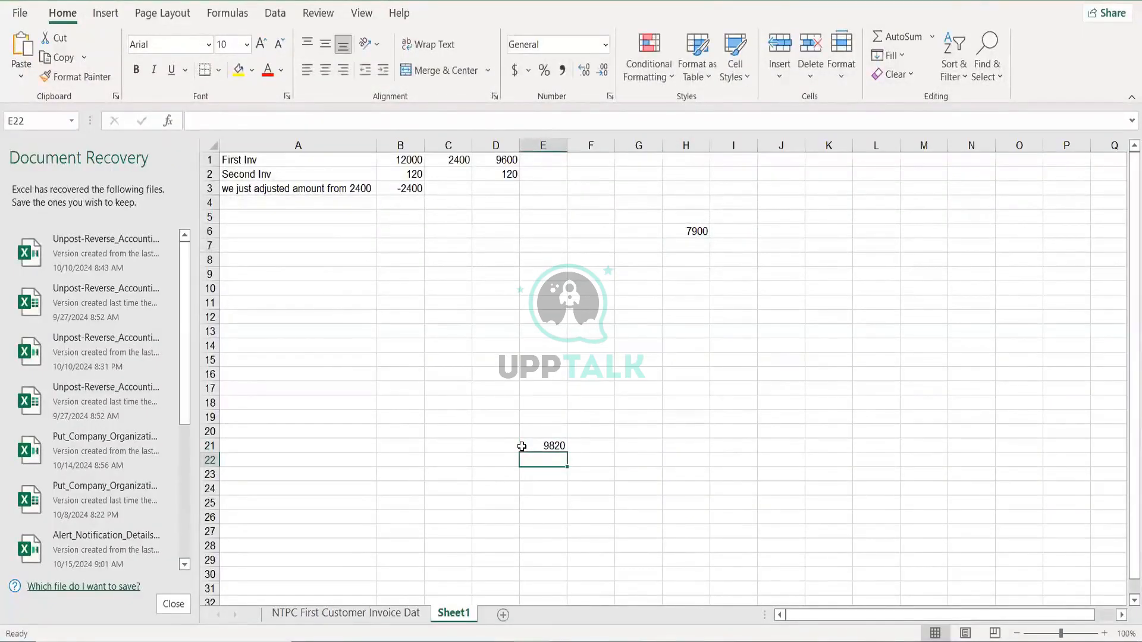
{"action": "left_click", "coordinate": [502, 459]}
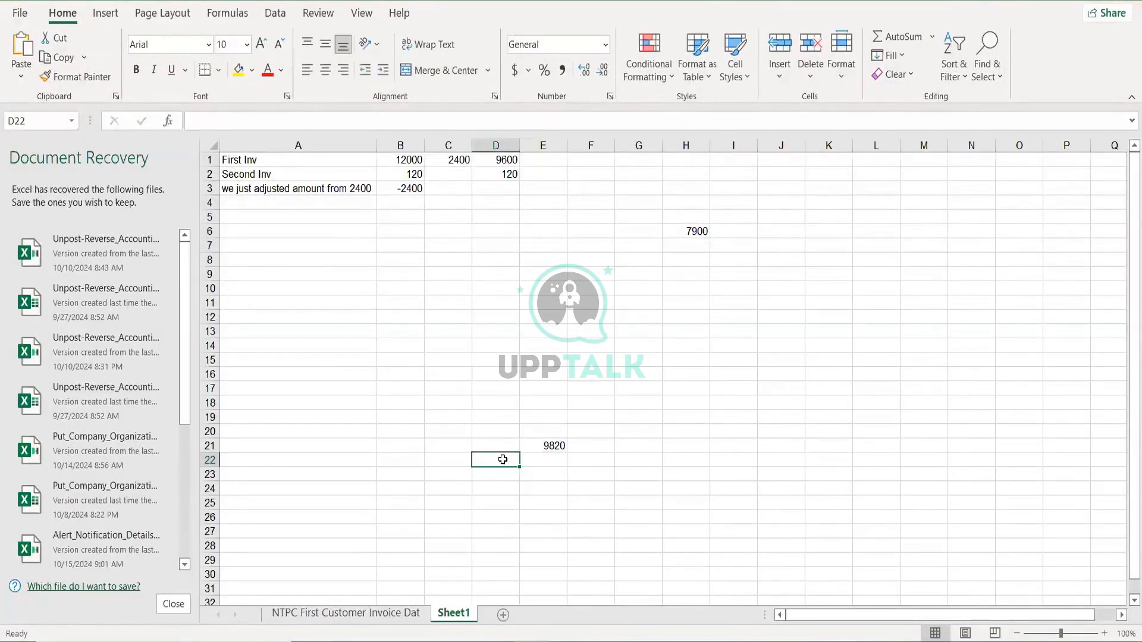
{"action": "type", "text": "inc c"}
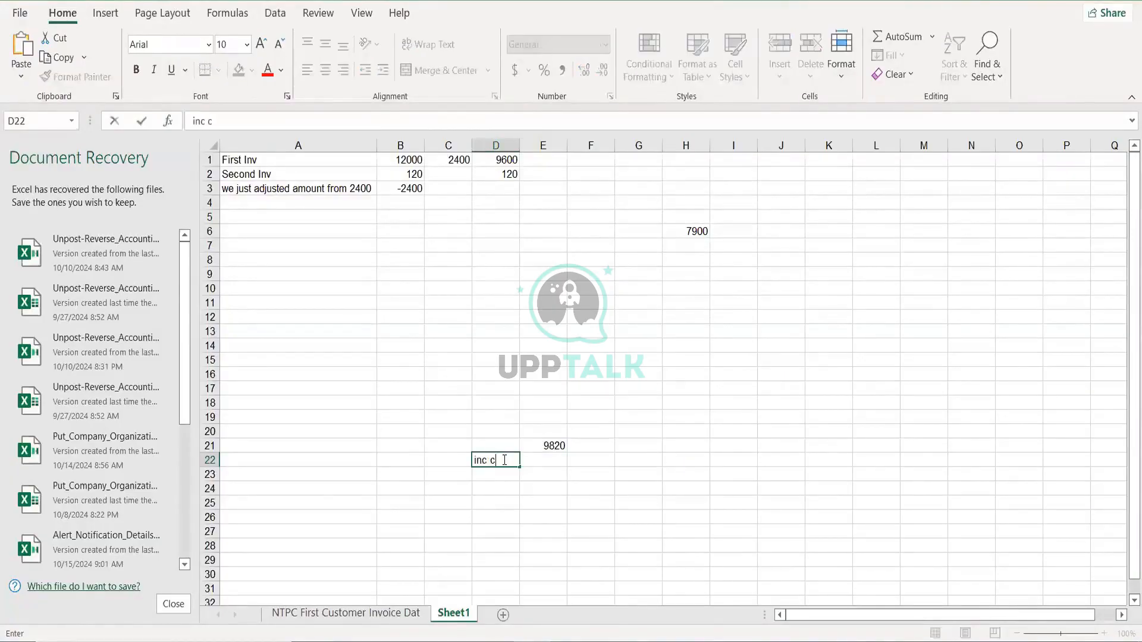
{"action": "key", "text": "BackSpace"}
{"action": "type", "text": "liab of RLCC"}
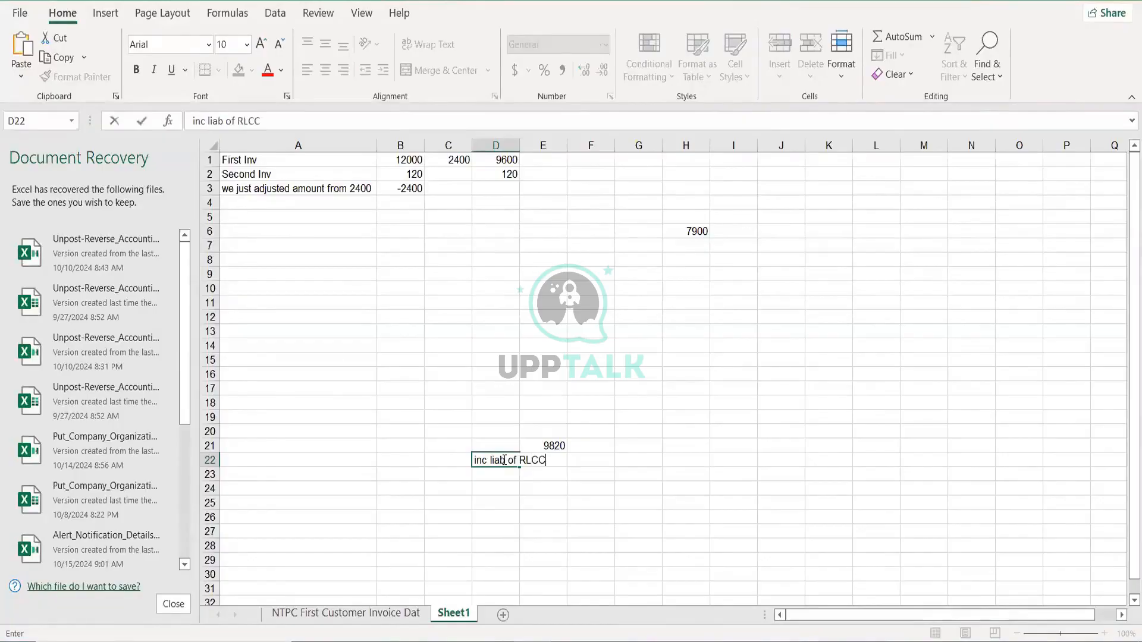
{"action": "key", "text": "Tab"}
{"action": "type", "text": "200"}
{"action": "key", "text": "Tab"}
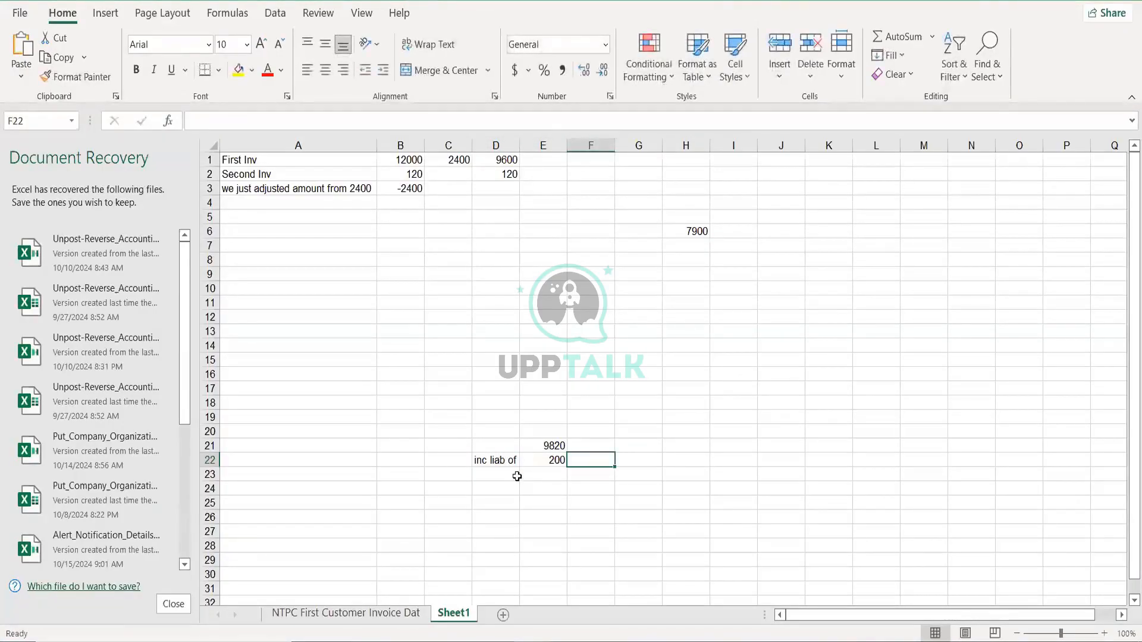
- Note in F22 that the supplier had sent 20 more items by mistake
{"action": "left_click", "coordinate": [667, 465], "text": "shift"}
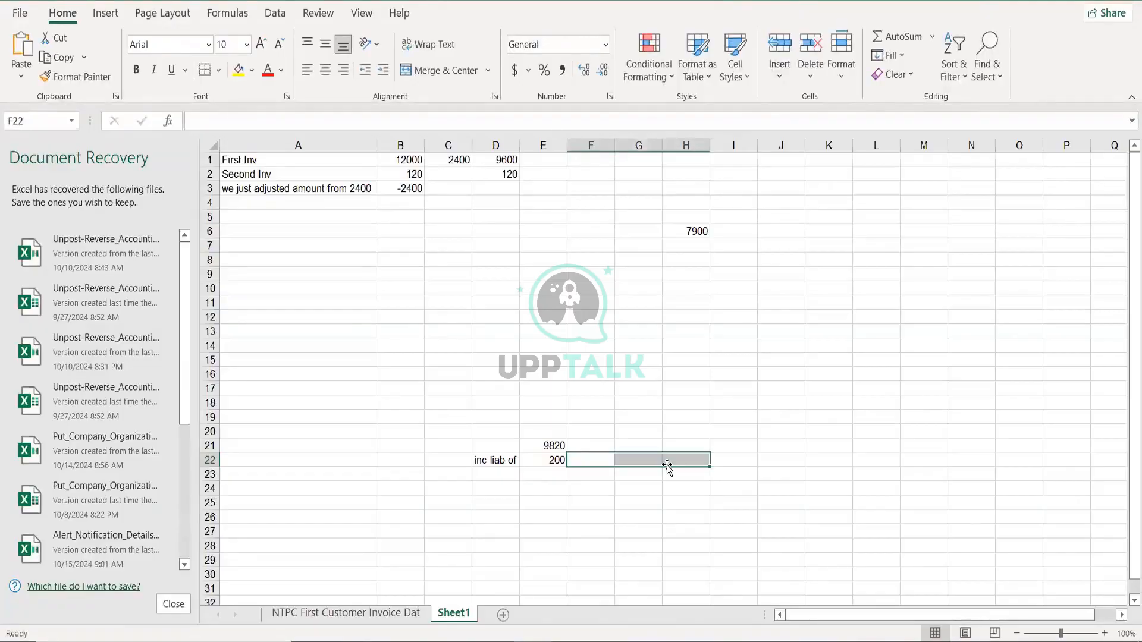
{"action": "type", "text": "upplier "}
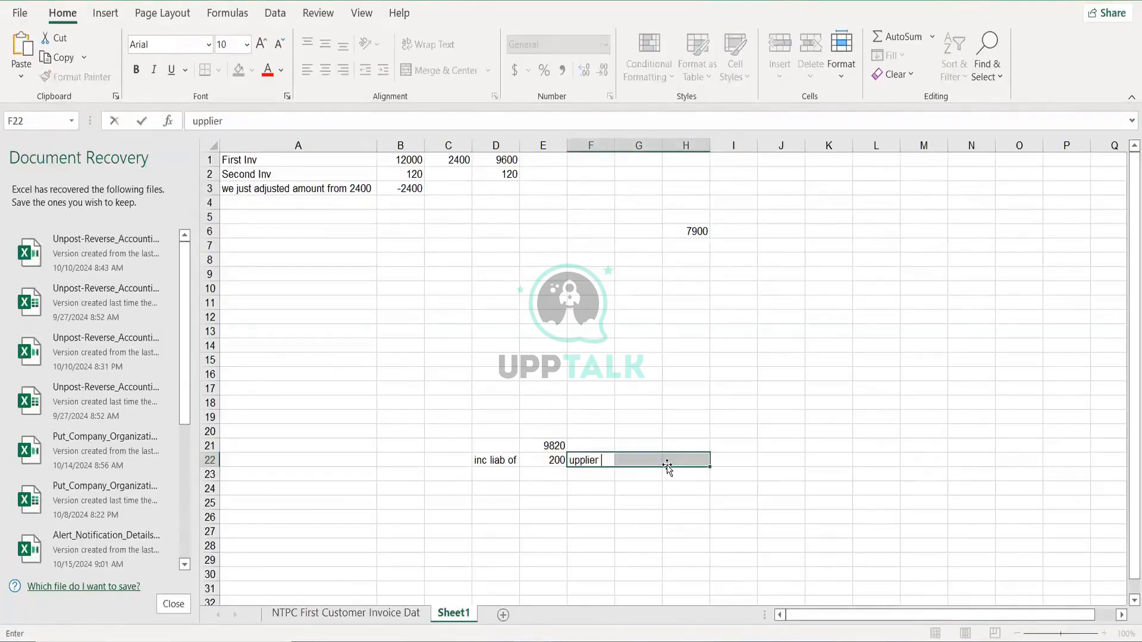
{"action": "type", "text": "had sen"}
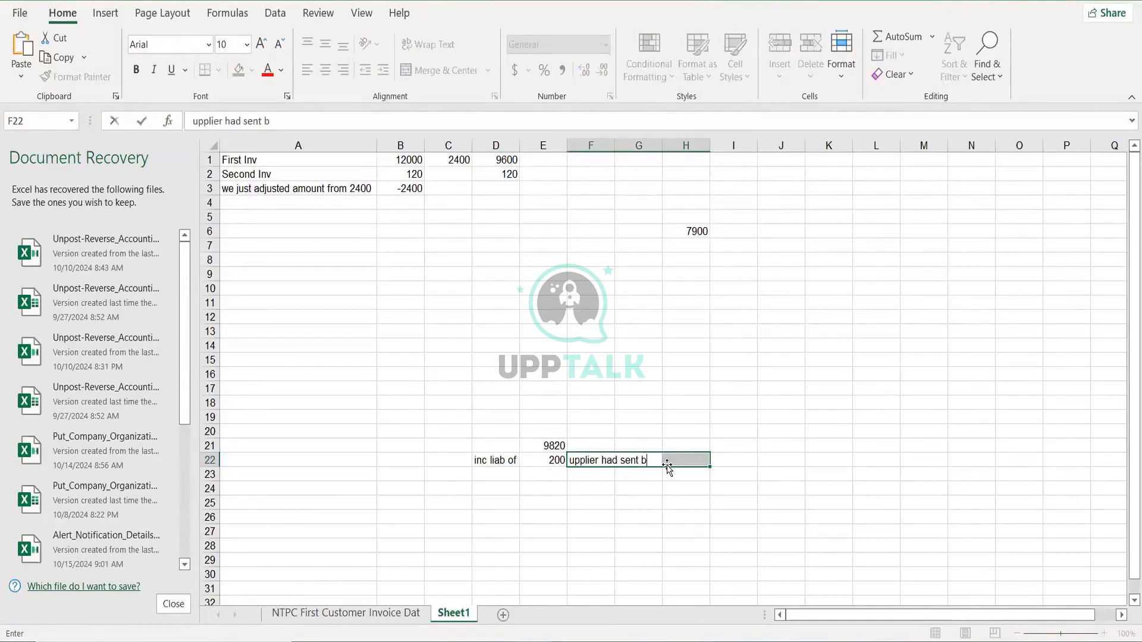
{"action": "type", "text": "t b"}
{"action": "key", "text": "BackSpace"}
{"action": "type", "text": "20 mor"}
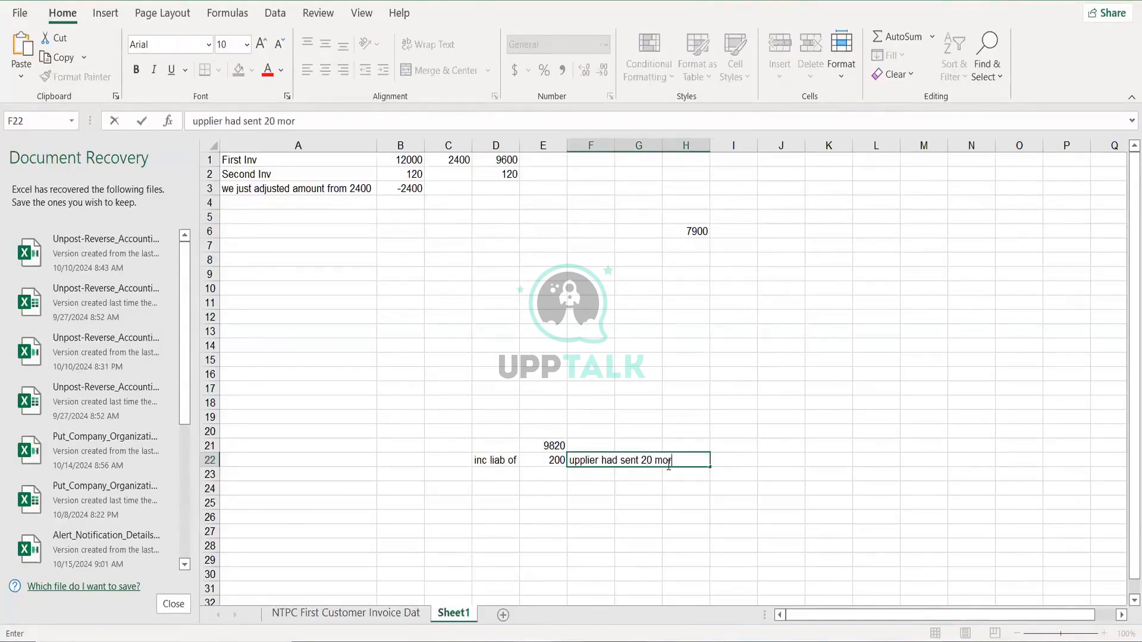
{"action": "type", "text": "e items by mistake"}
{"action": "key", "text": "Tab"}
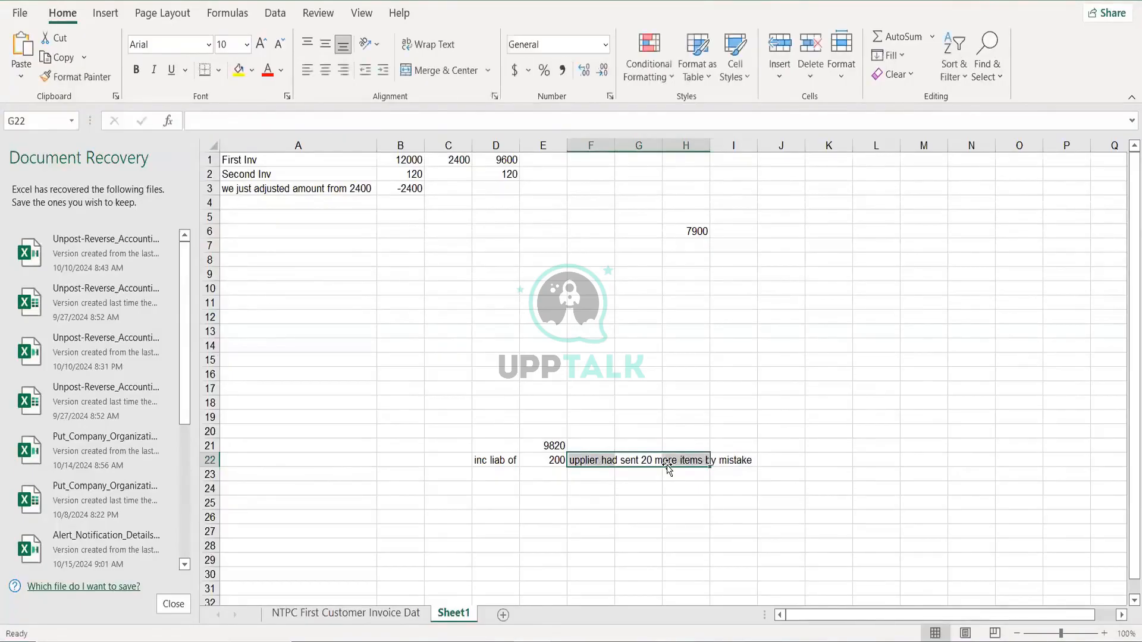
{"action": "left_click", "coordinate": [594, 472]}
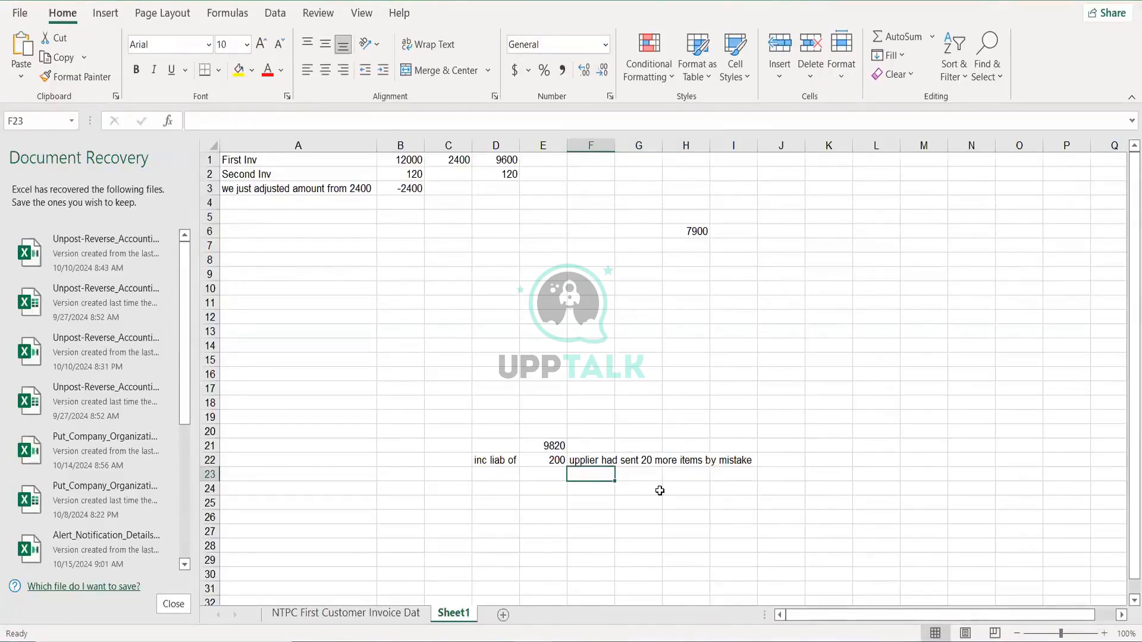
- Enter 9720, 100 and 9820 in cells L22 to L24
{"action": "left_click", "coordinate": [871, 462]}
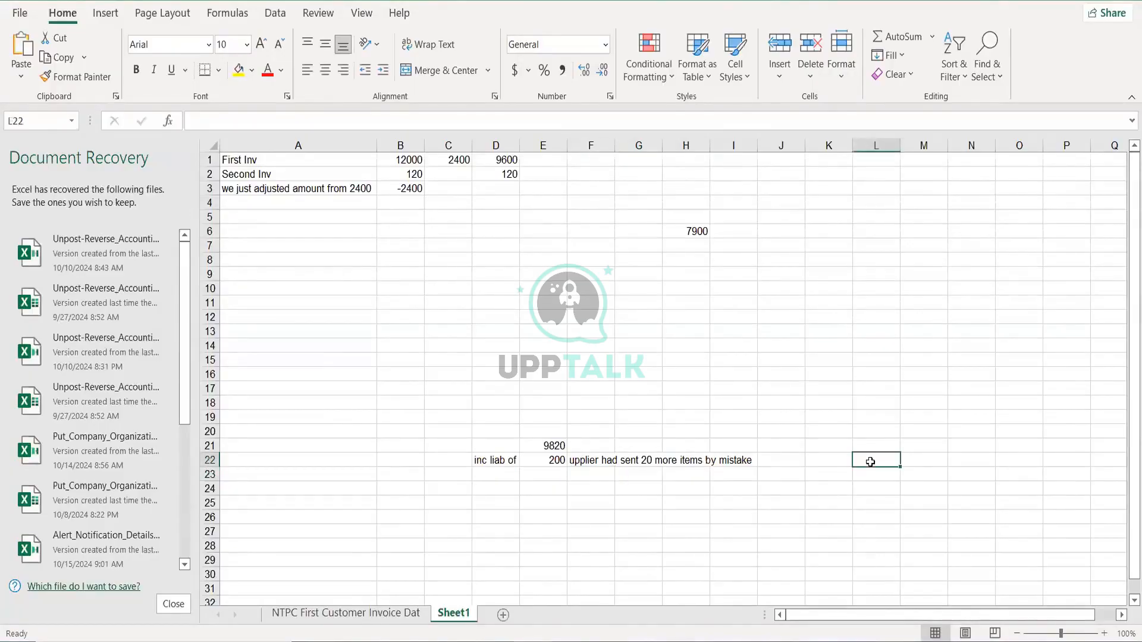
{"action": "type", "text": "9720"}
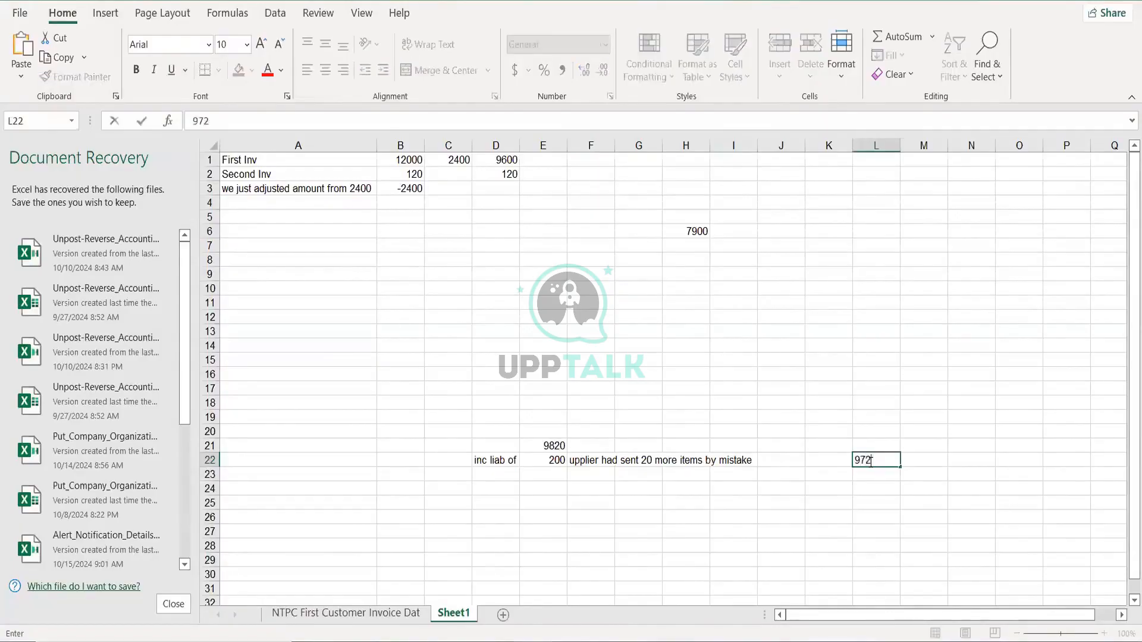
{"action": "key", "text": "Return"}
{"action": "type", "text": "100"}
{"action": "key", "text": "Return"}
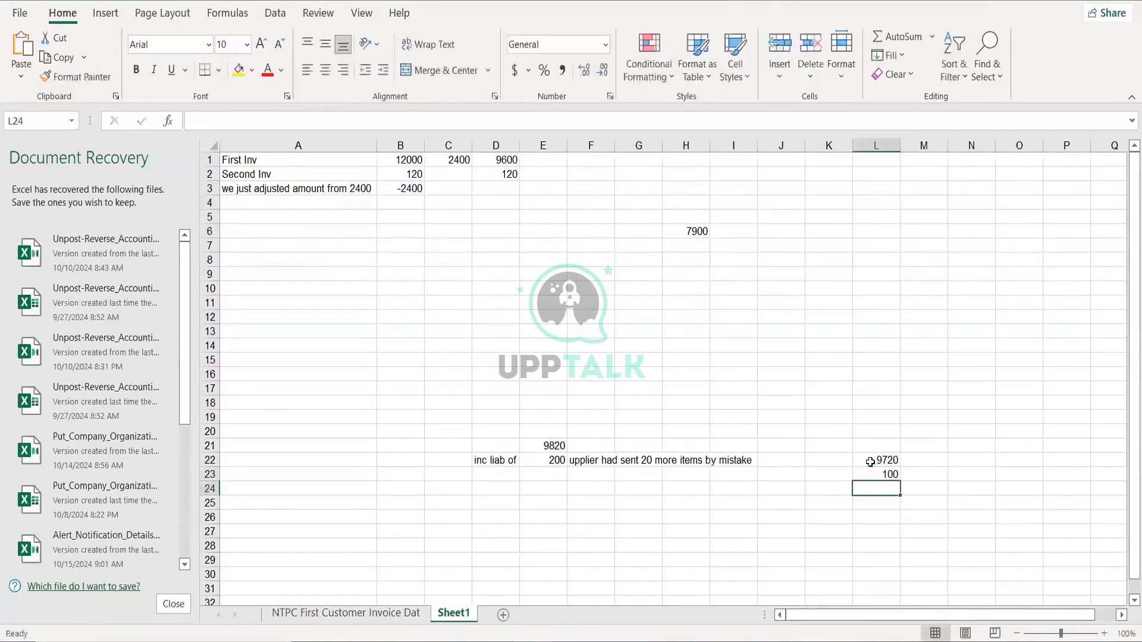
{"action": "type", "text": "9820"}
{"action": "key", "text": "Return"}
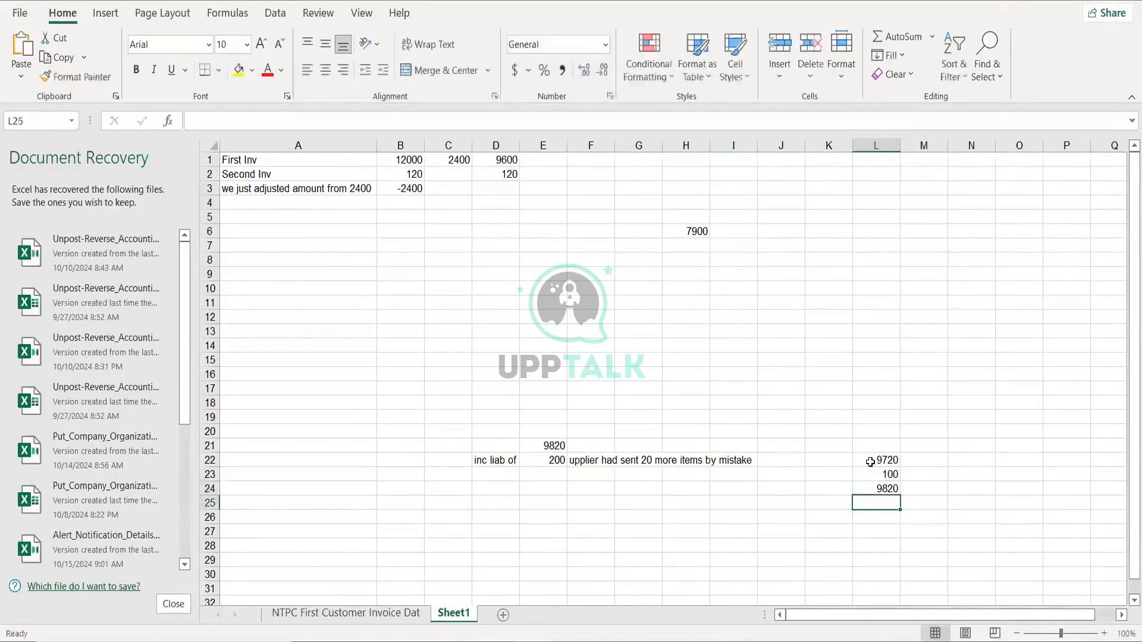
- Check the 200 in E22, enter 200 in L25, and select L24:L25
{"action": "key", "text": "Left"}
{"action": "key", "text": "Left"}
{"action": "key", "text": "Left"}
{"action": "key", "text": "Left"}
{"action": "key", "text": "Left"}
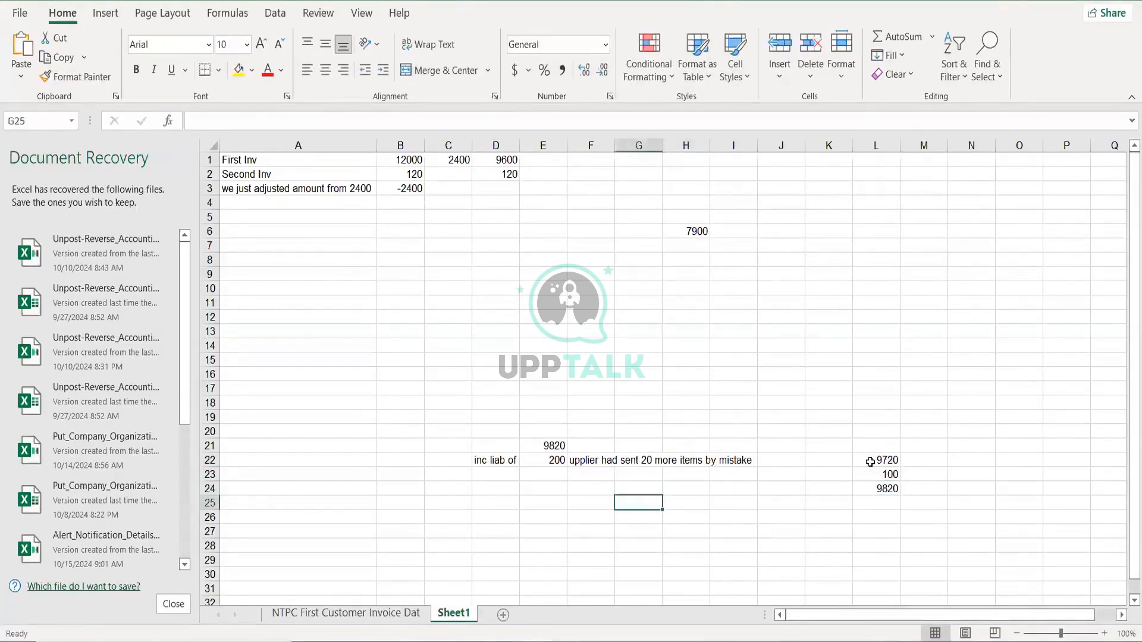
{"action": "key", "text": "Up"}
{"action": "key", "text": "Up"}
{"action": "key", "text": "Left"}
{"action": "key", "text": "Left"}
{"action": "key", "text": "Up"}
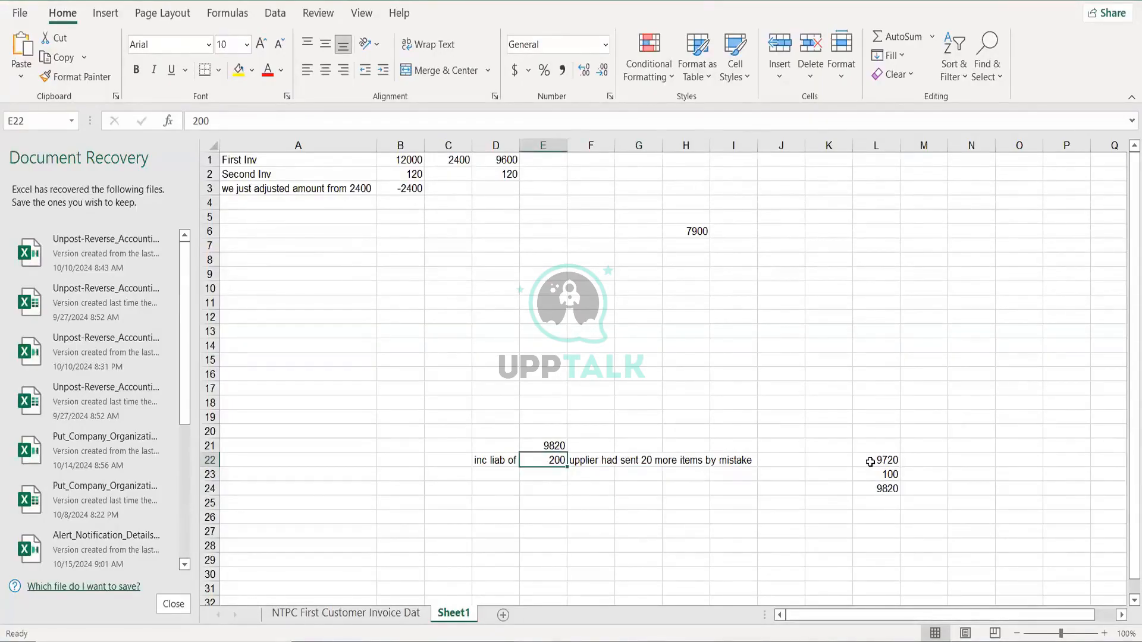
{"action": "key", "text": "Down"}
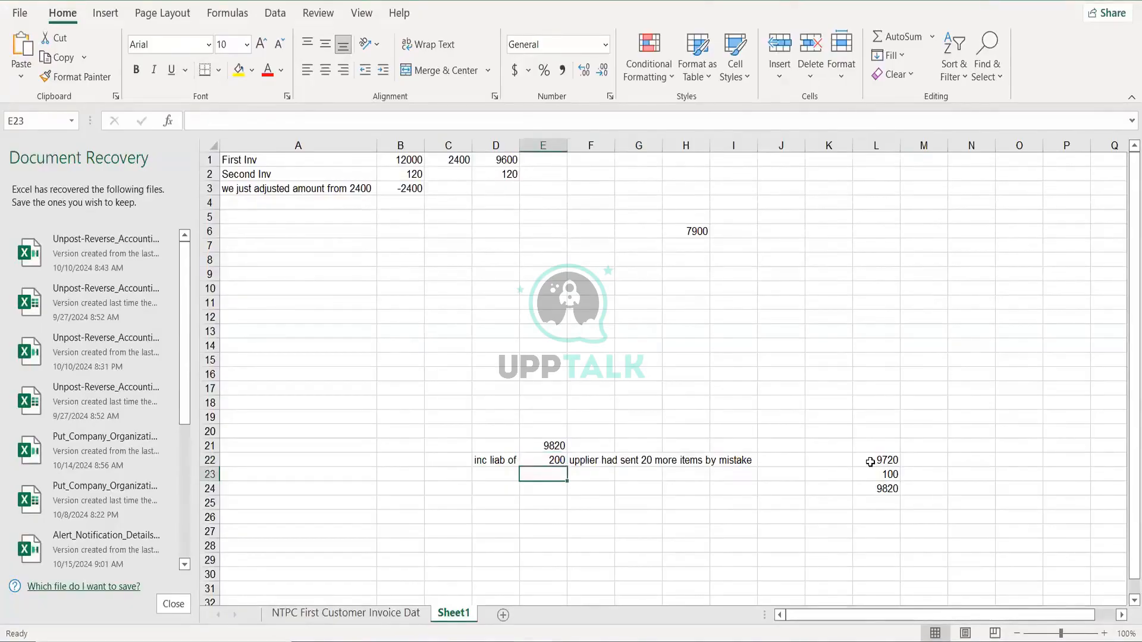
{"action": "key", "text": "Right"}
{"action": "key", "text": "Right"}
{"action": "key", "text": "Right"}
{"action": "key", "text": "Right"}
{"action": "key", "text": "Right"}
{"action": "key", "text": "Down"}
{"action": "key", "text": "Right"}
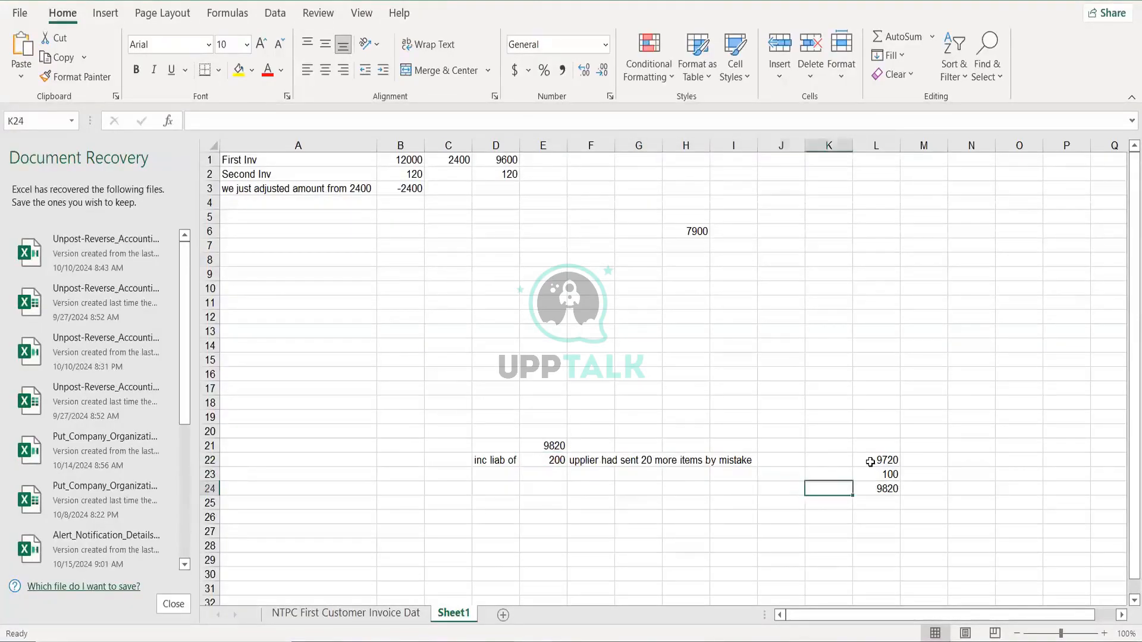
{"action": "key", "text": "Right"}
{"action": "key", "text": "Down"}
{"action": "type", "text": "0"}
{"action": "key", "text": "Return"}
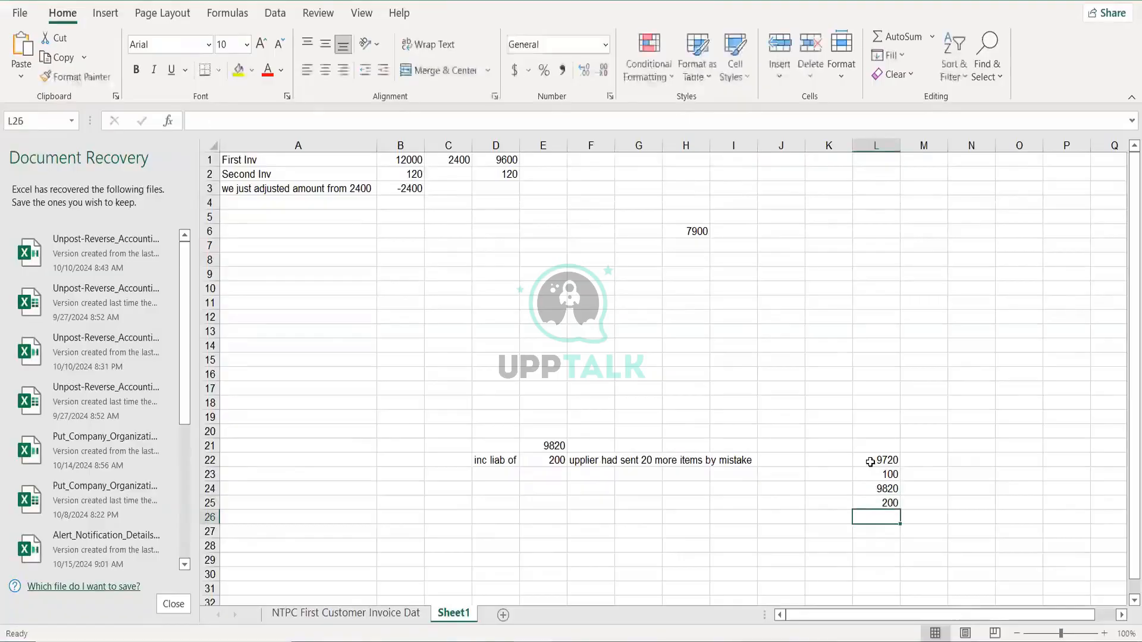
{"action": "left_click", "coordinate": [868, 488]}
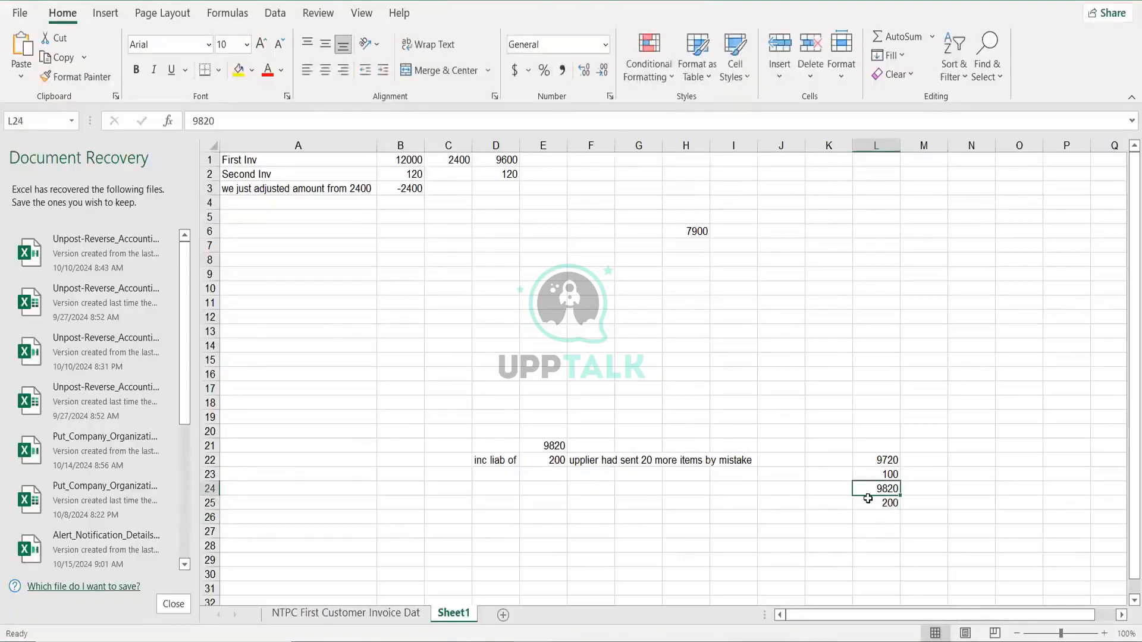
{"action": "left_click", "coordinate": [868, 499]}
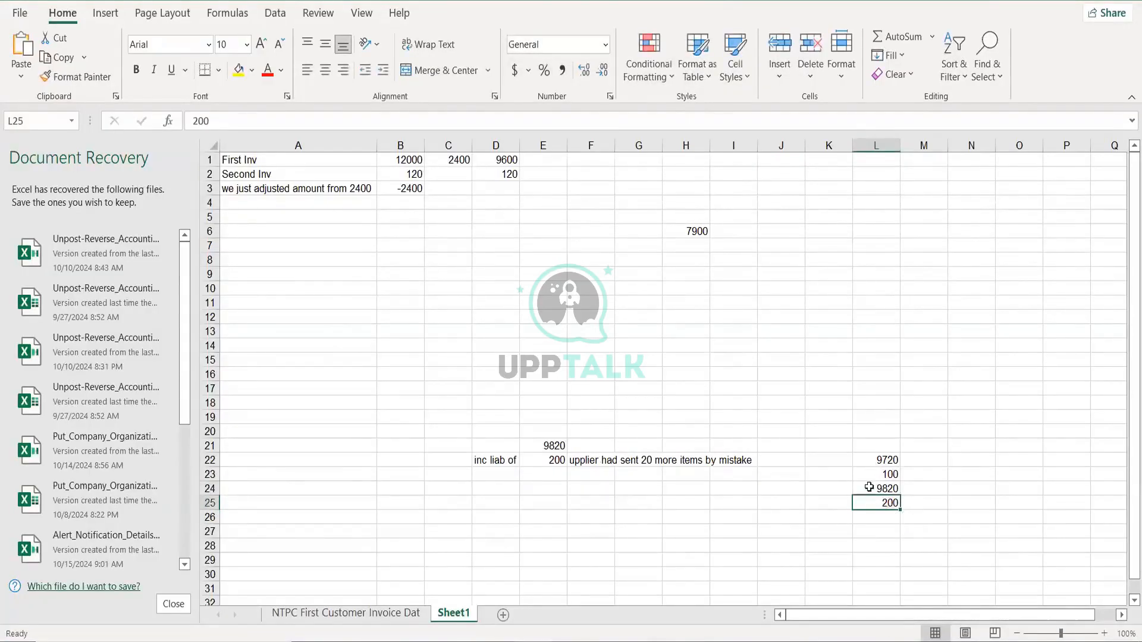
{"action": "left_click_drag", "start_coordinate": [869, 489], "coordinate": [869, 510]}
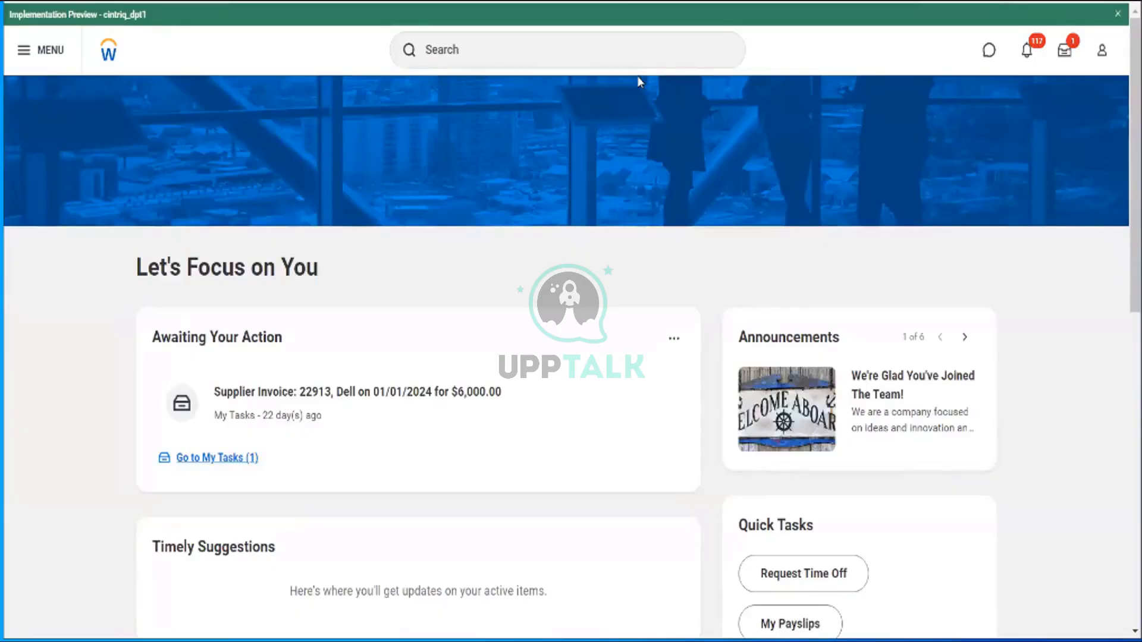
- Back on the Workday home page, start a search for a business process
{"action": "left_click", "coordinate": [632, 60]}
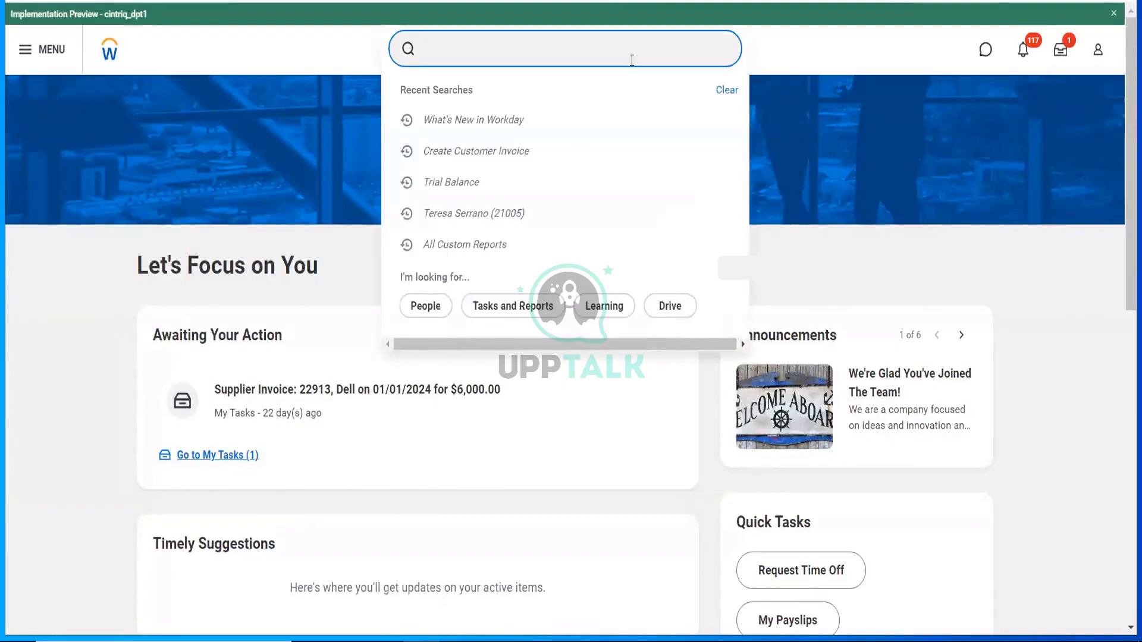
{"action": "type", "text": "Bp:"}
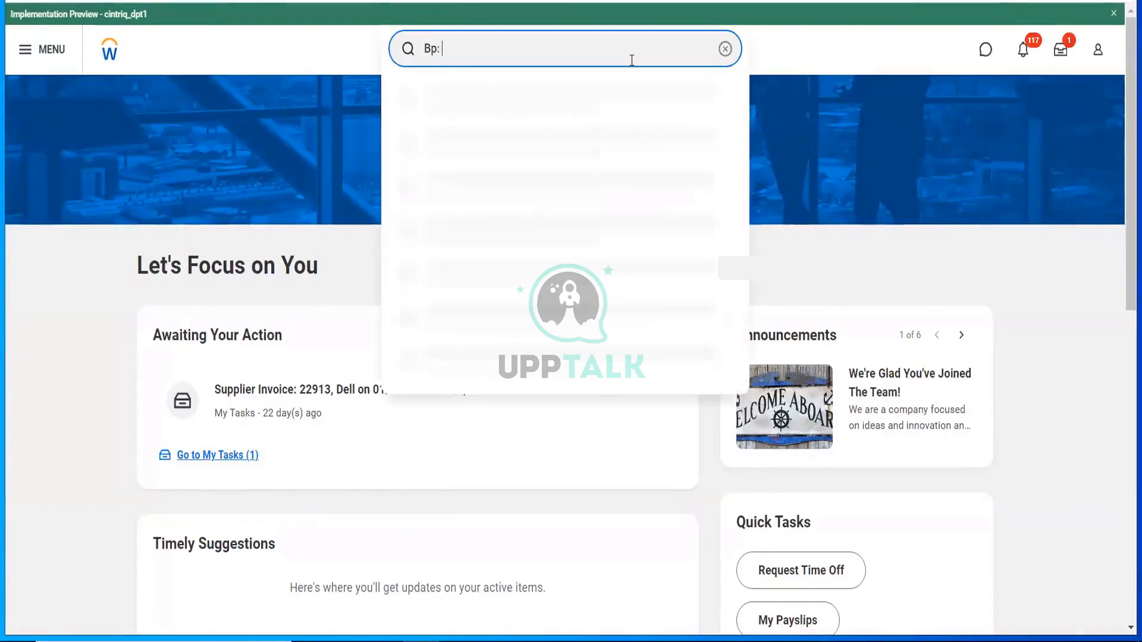
{"action": "type", "text": " requisition event"}
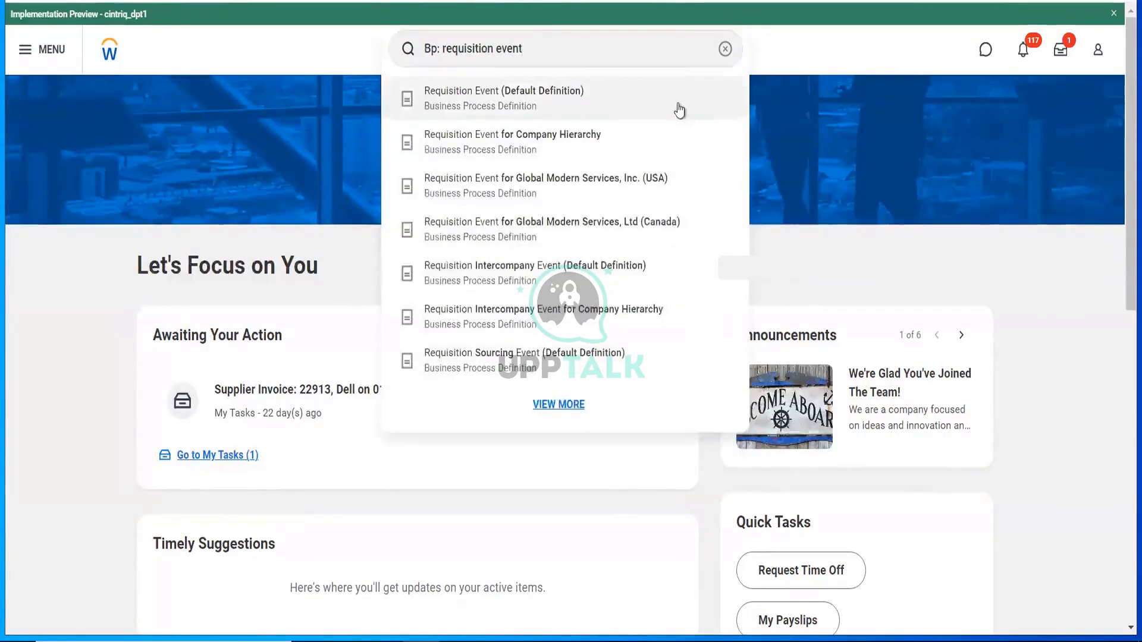
{"action": "left_click", "coordinate": [680, 111]}
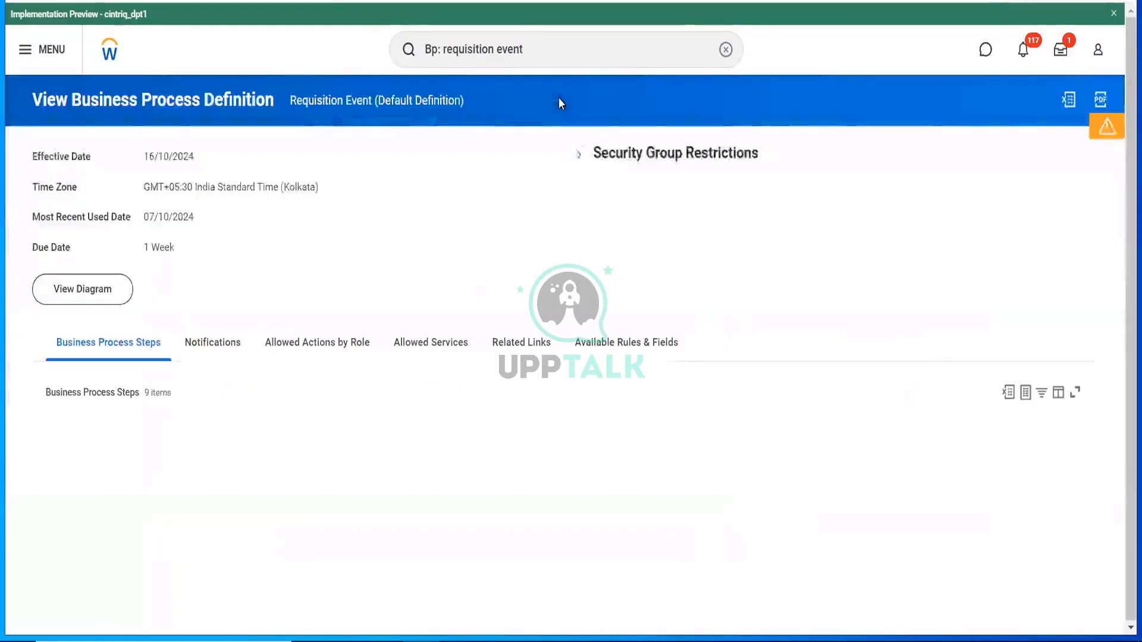
{"action": "scroll", "coordinate": [461, 176], "scroll_direction": "down", "scroll_amount": 1}
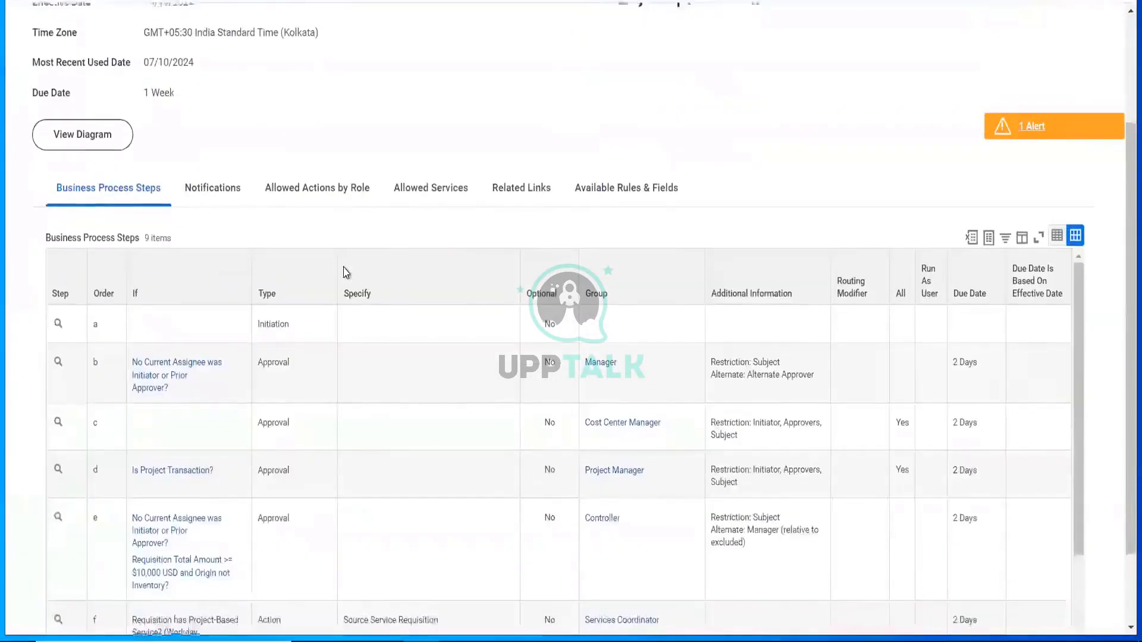
{"action": "scroll", "coordinate": [345, 271], "scroll_direction": "down", "scroll_amount": 1}
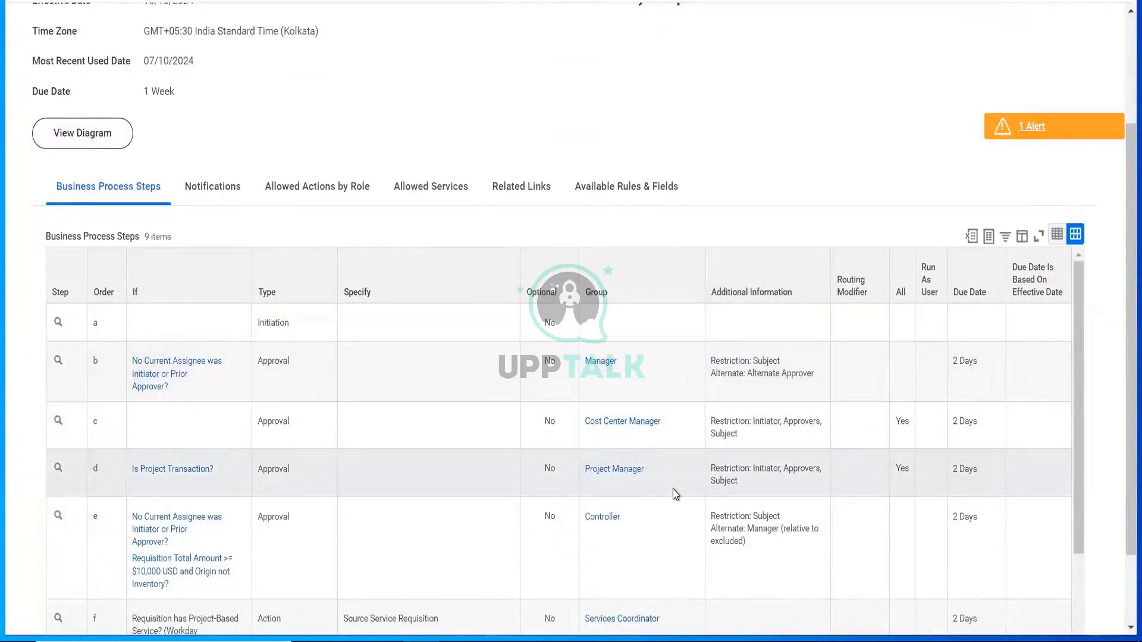
{"action": "scroll", "coordinate": [673, 489], "scroll_direction": "down", "scroll_amount": 2}
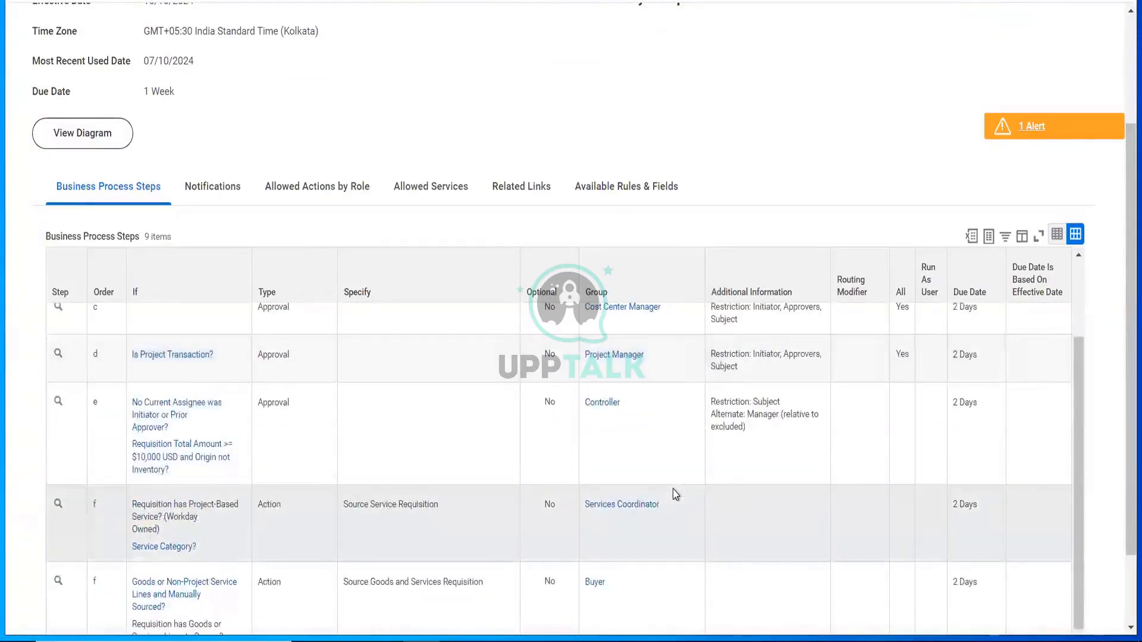
{"action": "scroll", "coordinate": [673, 489], "scroll_direction": "down", "scroll_amount": 1}
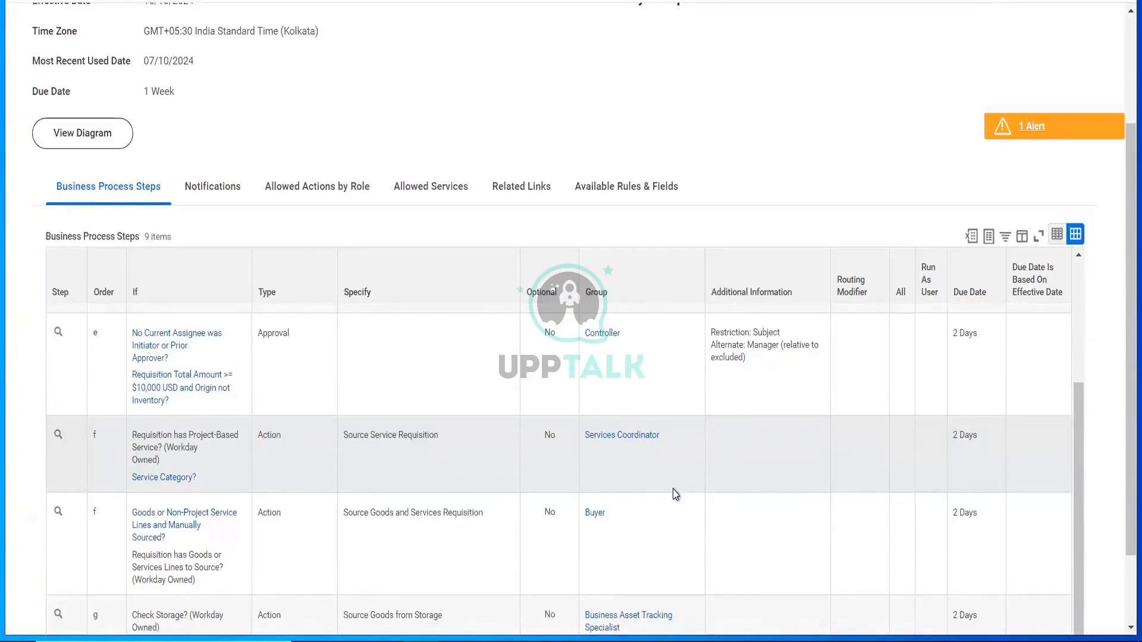
{"action": "scroll", "coordinate": [676, 494], "scroll_direction": "down", "scroll_amount": 1}
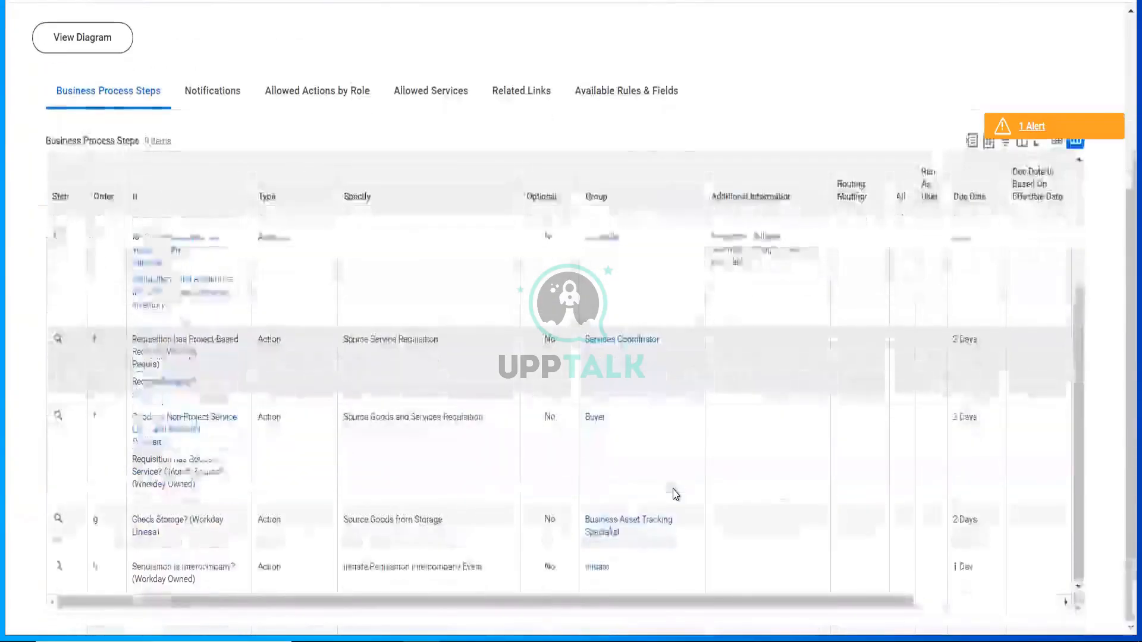
{"action": "scroll", "coordinate": [676, 494], "scroll_direction": "up", "scroll_amount": 5}
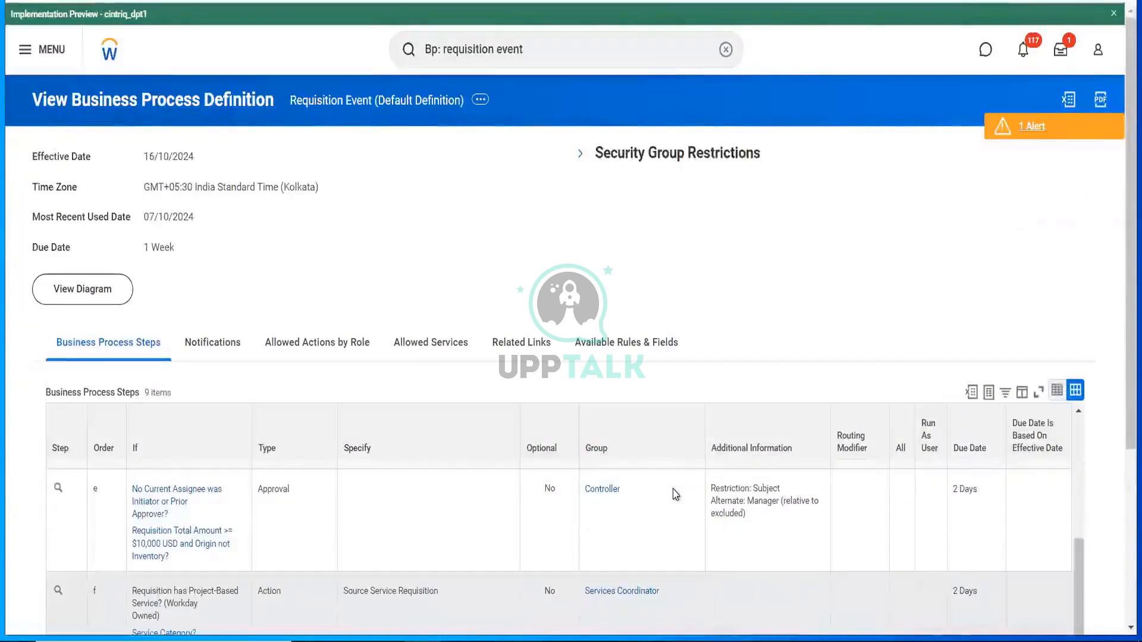
{"action": "scroll", "coordinate": [680, 295], "scroll_direction": "down", "scroll_amount": 3}
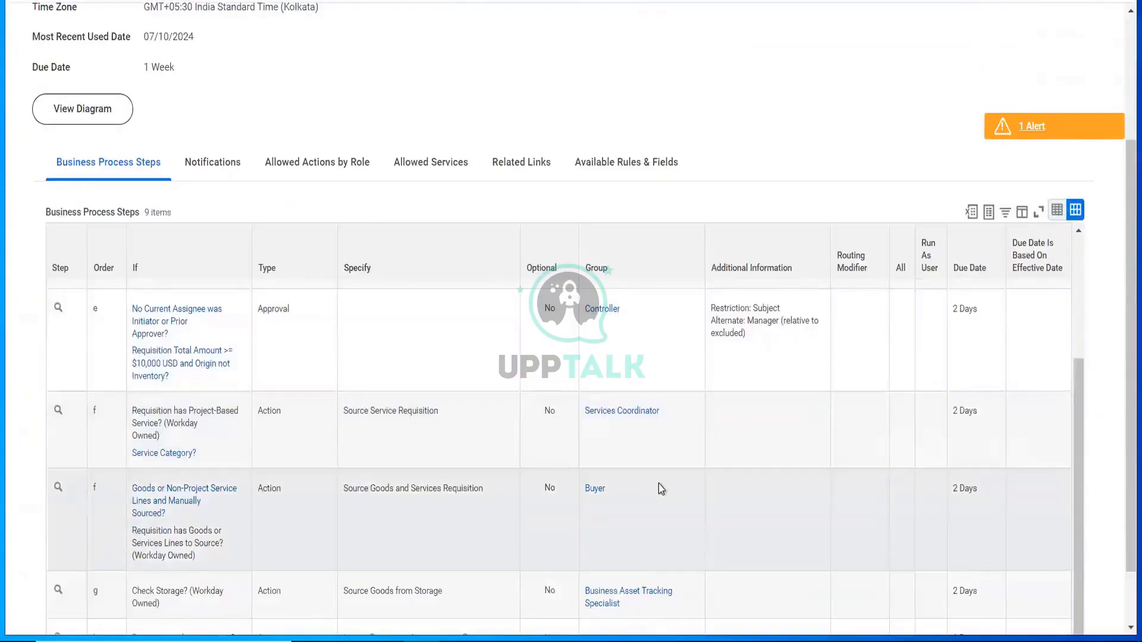
{"action": "scroll", "coordinate": [659, 484], "scroll_direction": "down", "scroll_amount": 1}
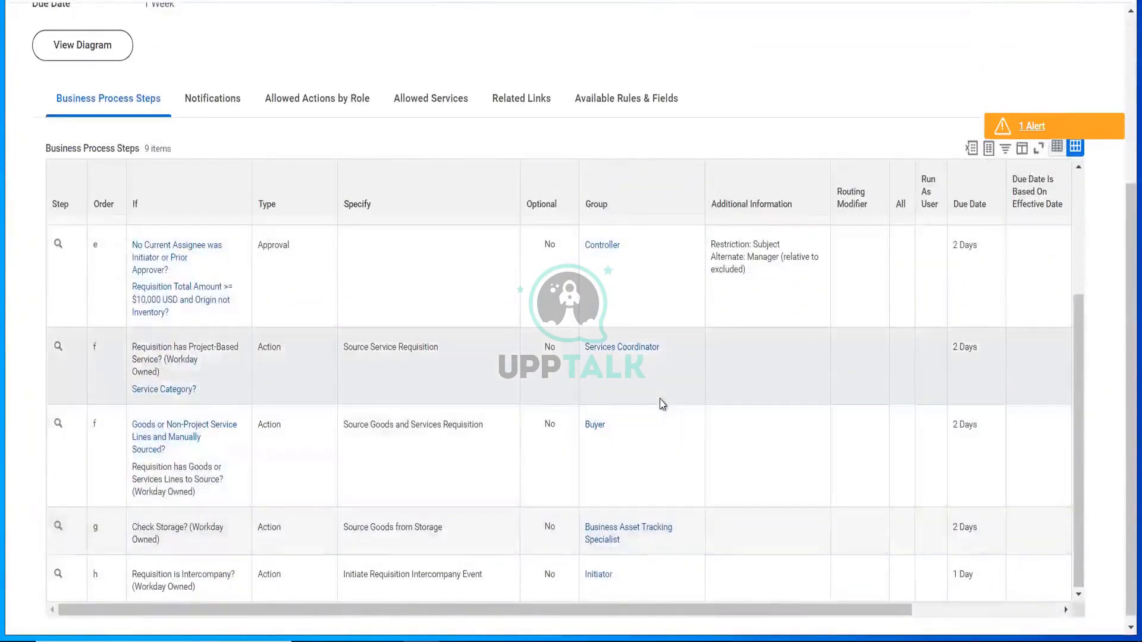
{"action": "scroll", "coordinate": [661, 404], "scroll_direction": "up", "scroll_amount": 1}
{"action": "scroll", "coordinate": [660, 405], "scroll_direction": "up", "scroll_amount": 2}
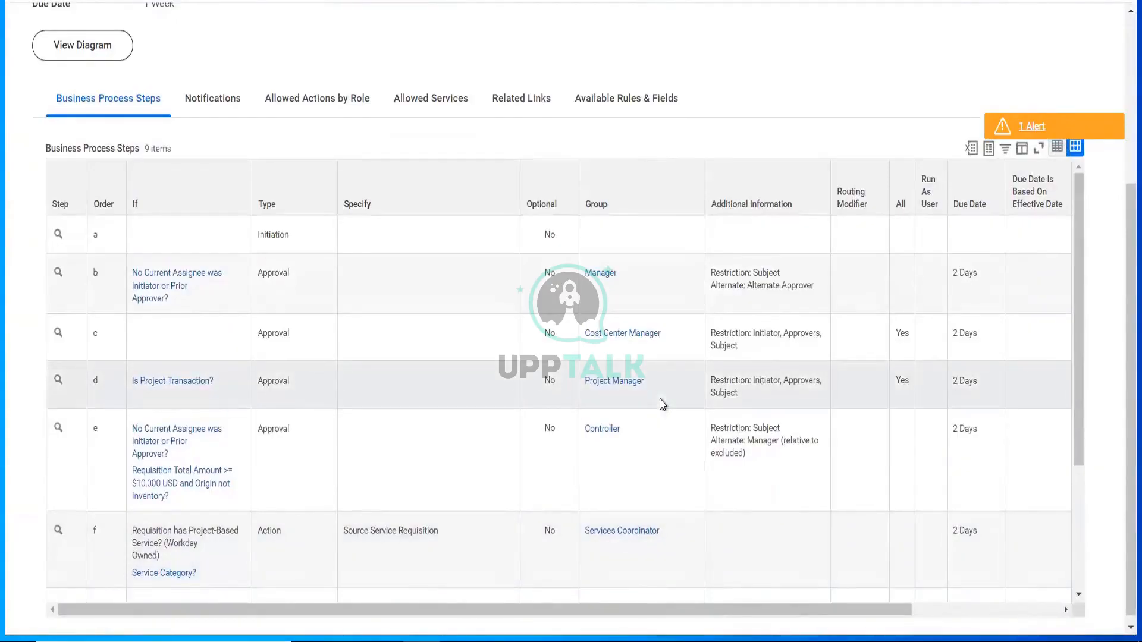
{"action": "scroll", "coordinate": [754, 82], "scroll_direction": "up", "scroll_amount": 4}
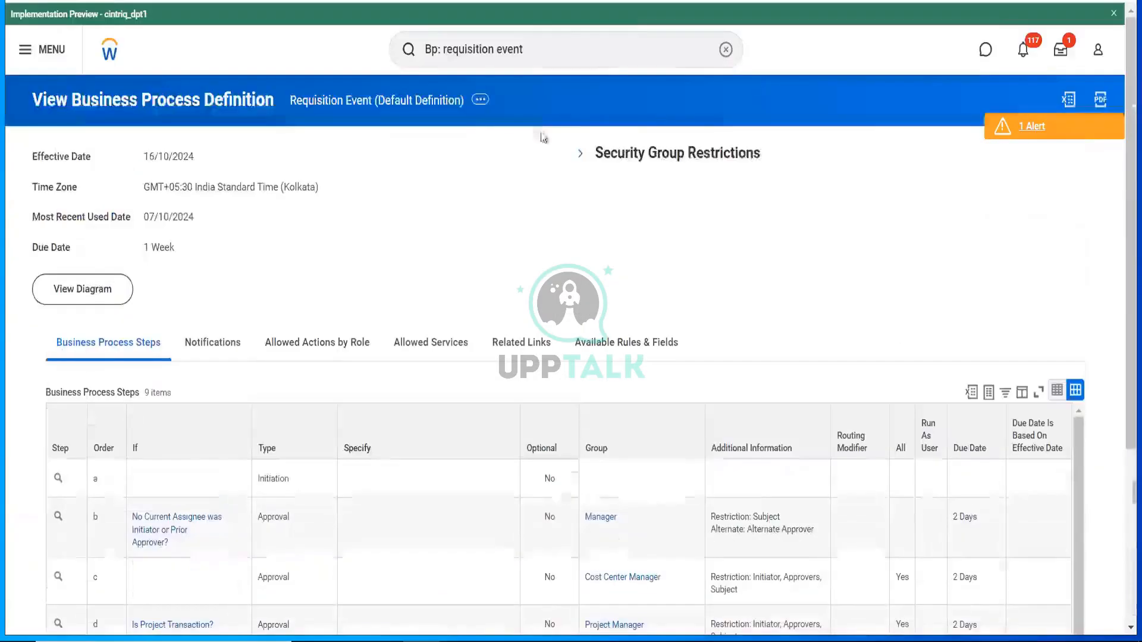
- View the Requisition Event business process security policy, then select the search bar text
{"action": "left_click", "coordinate": [480, 101]}
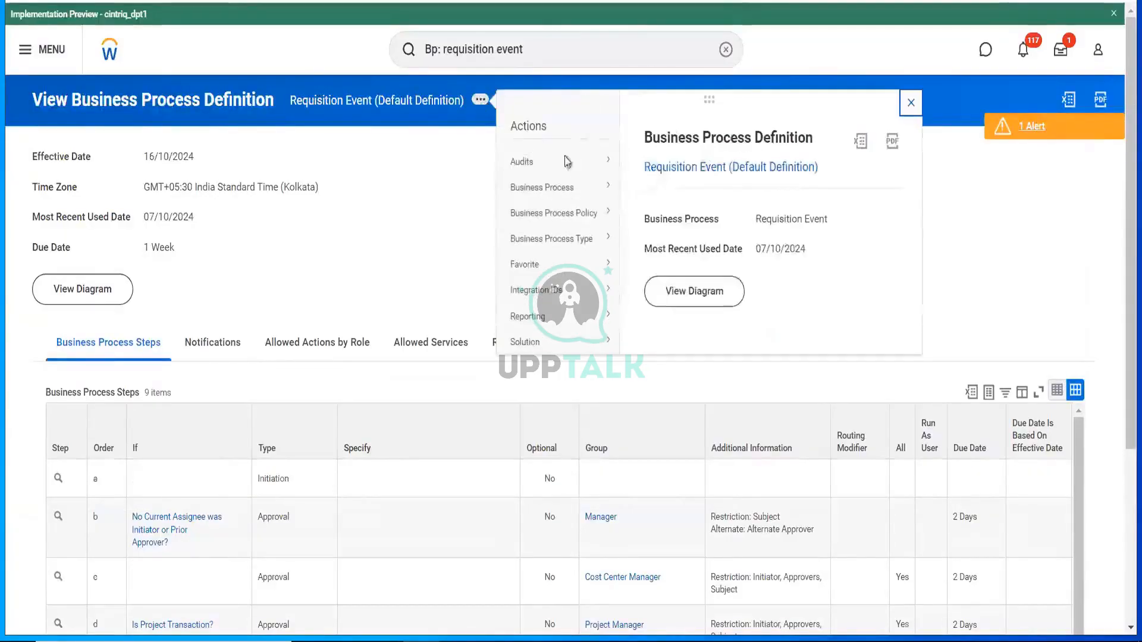
{"action": "mouse_move", "coordinate": [599, 213]}
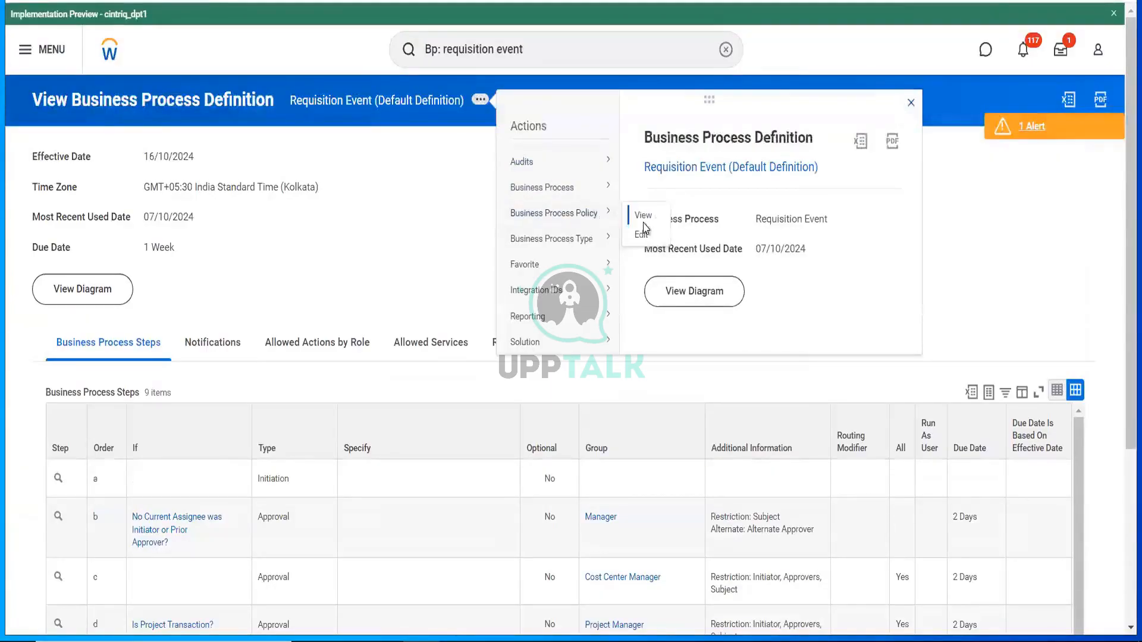
{"action": "left_click", "coordinate": [643, 225]}
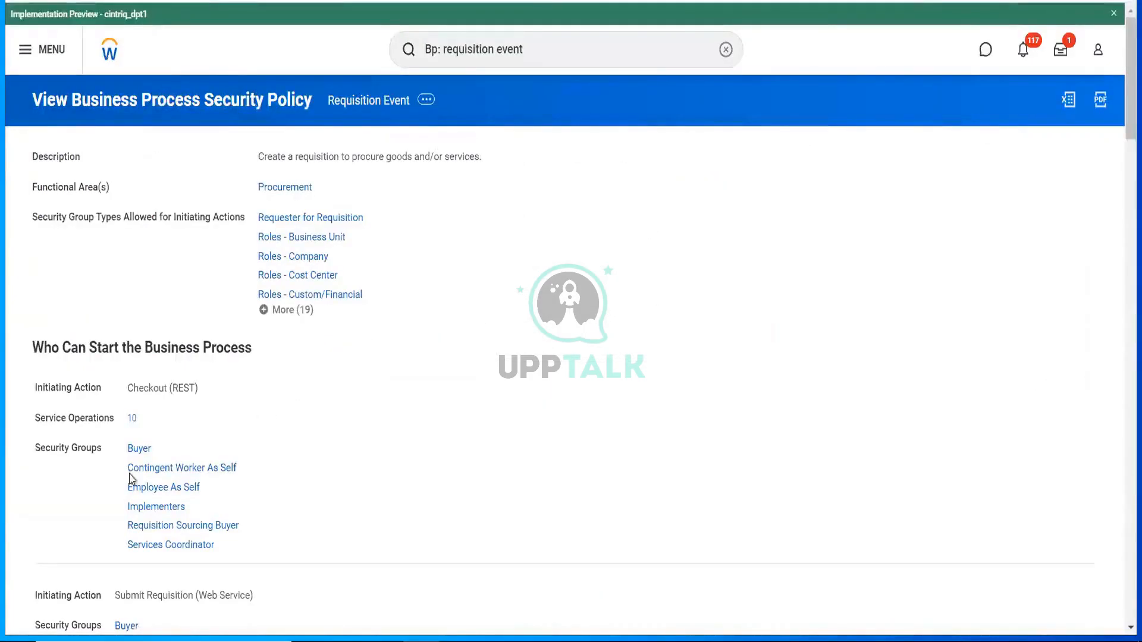
{"action": "scroll", "coordinate": [339, 472], "scroll_direction": "down", "scroll_amount": 2}
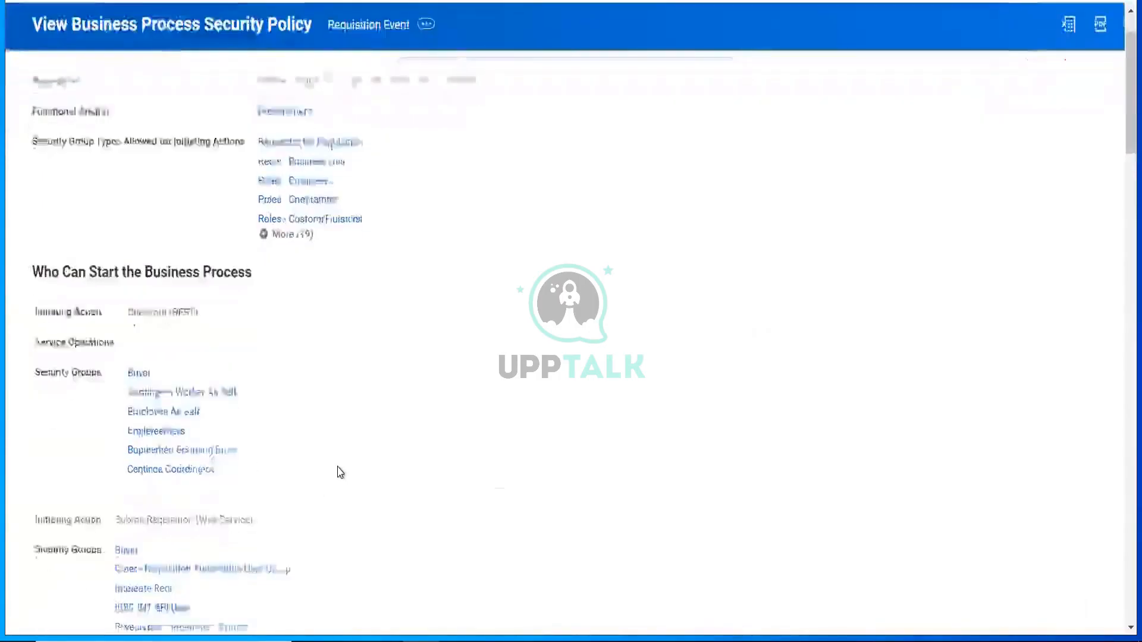
{"action": "scroll", "coordinate": [340, 472], "scroll_direction": "up", "scroll_amount": 2}
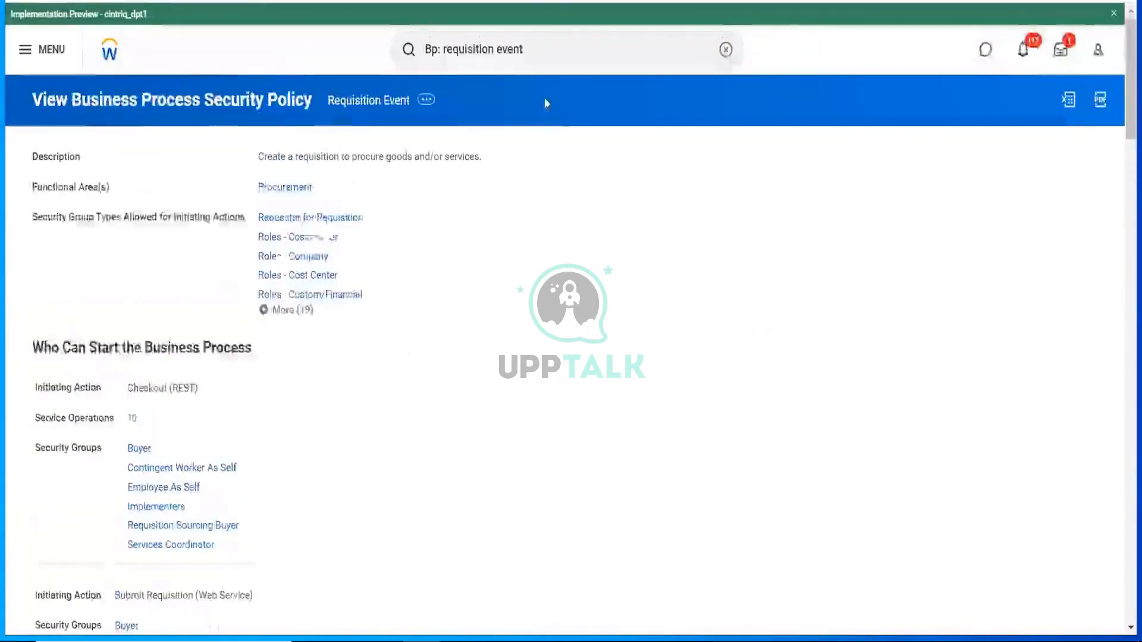
{"action": "left_click", "coordinate": [553, 41]}
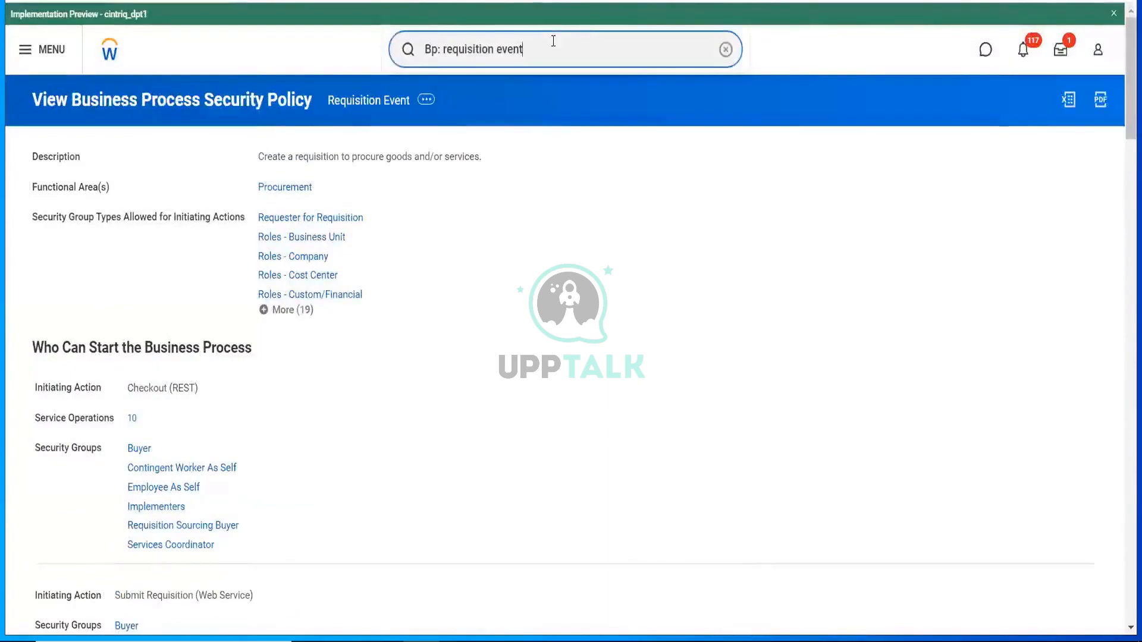
{"action": "left_click_drag", "start_coordinate": [553, 42], "coordinate": [395, 45]}
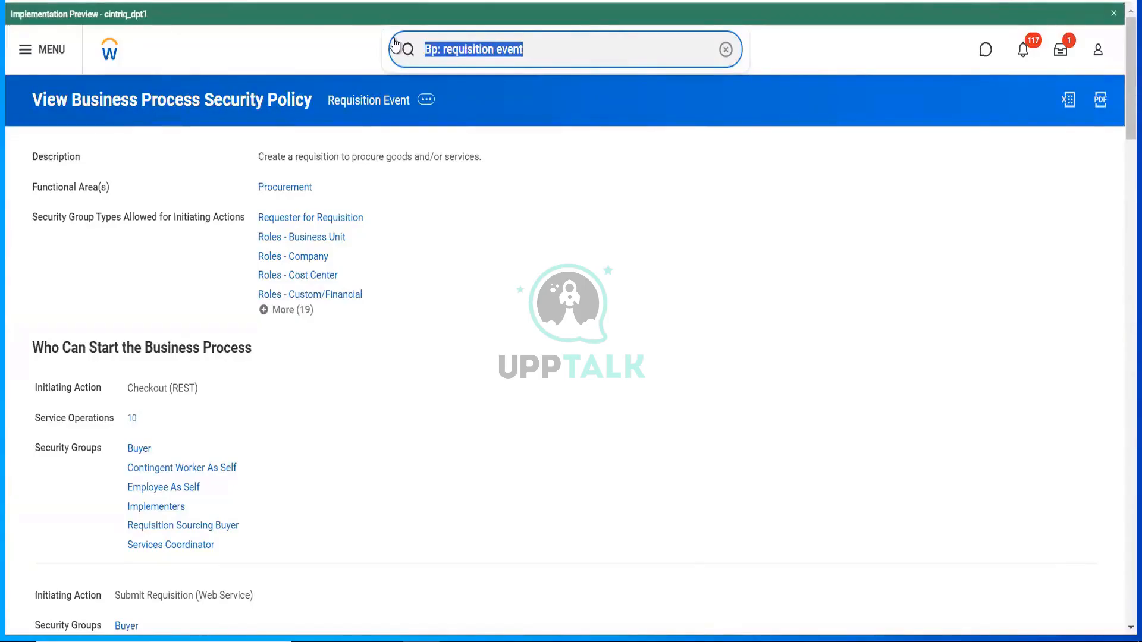
- Find and open the RLCC Reliance Communications LLC company, then start Assign Roles from its related actions
{"action": "type", "text": "RLCC"}
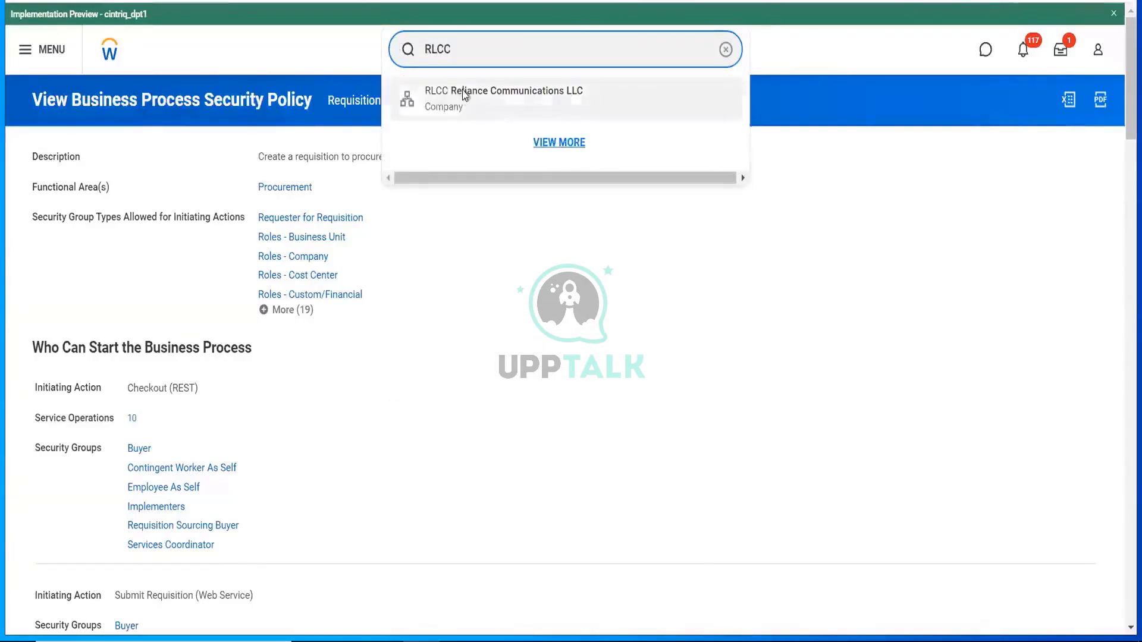
{"action": "left_click", "coordinate": [463, 93]}
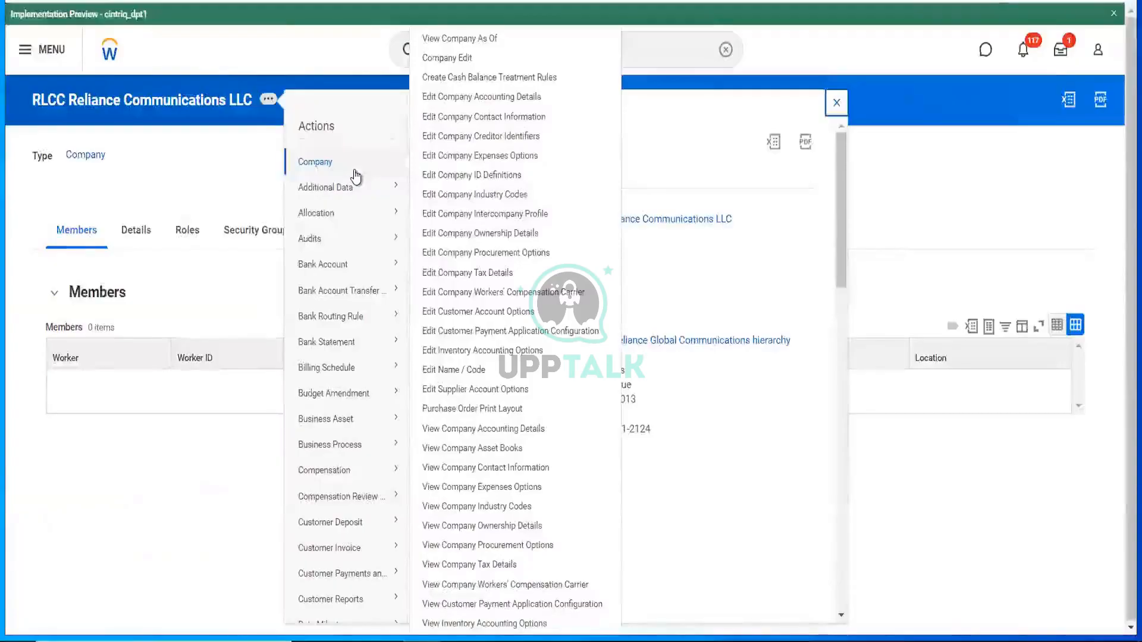
{"action": "mouse_move", "coordinate": [367, 440]}
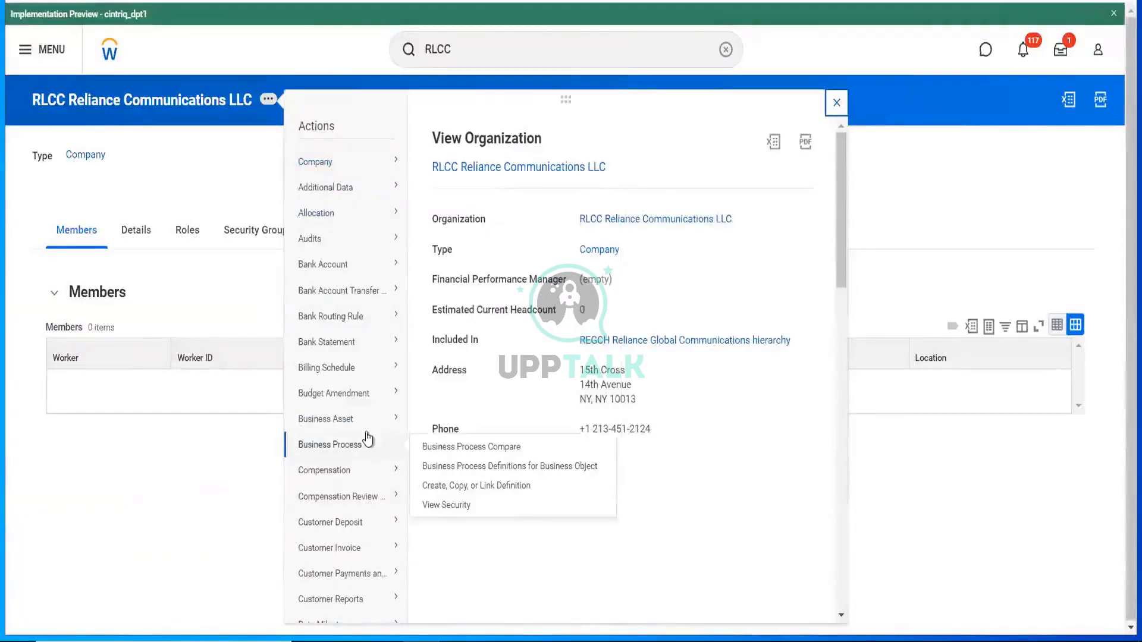
{"action": "scroll", "coordinate": [367, 440], "scroll_direction": "down", "scroll_amount": 10}
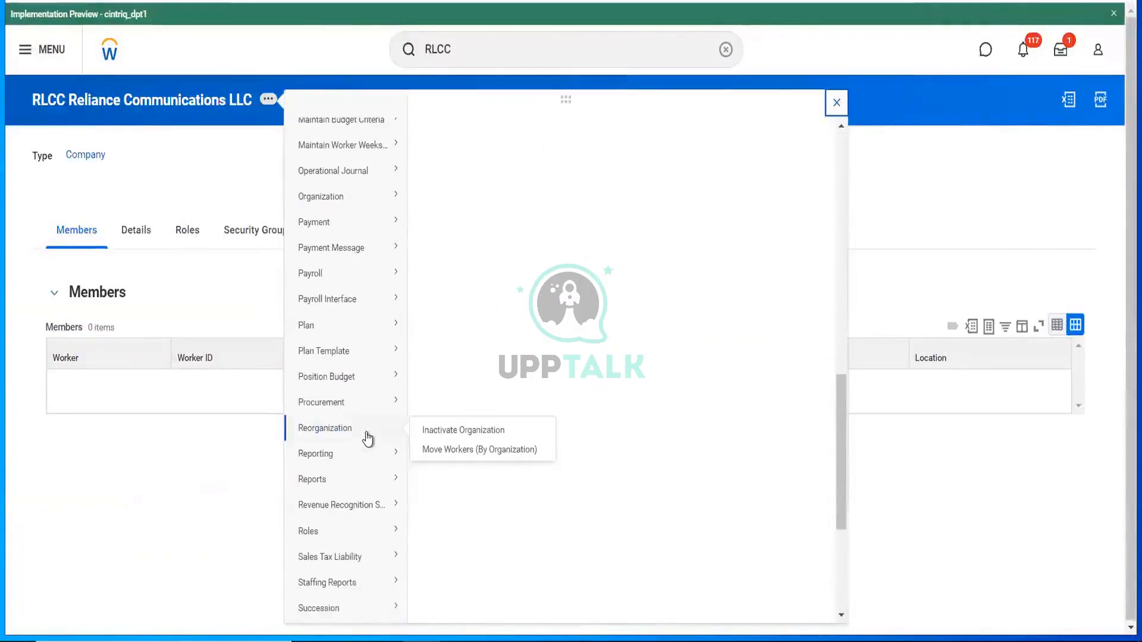
{"action": "scroll", "coordinate": [368, 439], "scroll_direction": "down", "scroll_amount": 3}
{"action": "mouse_move", "coordinate": [383, 344]}
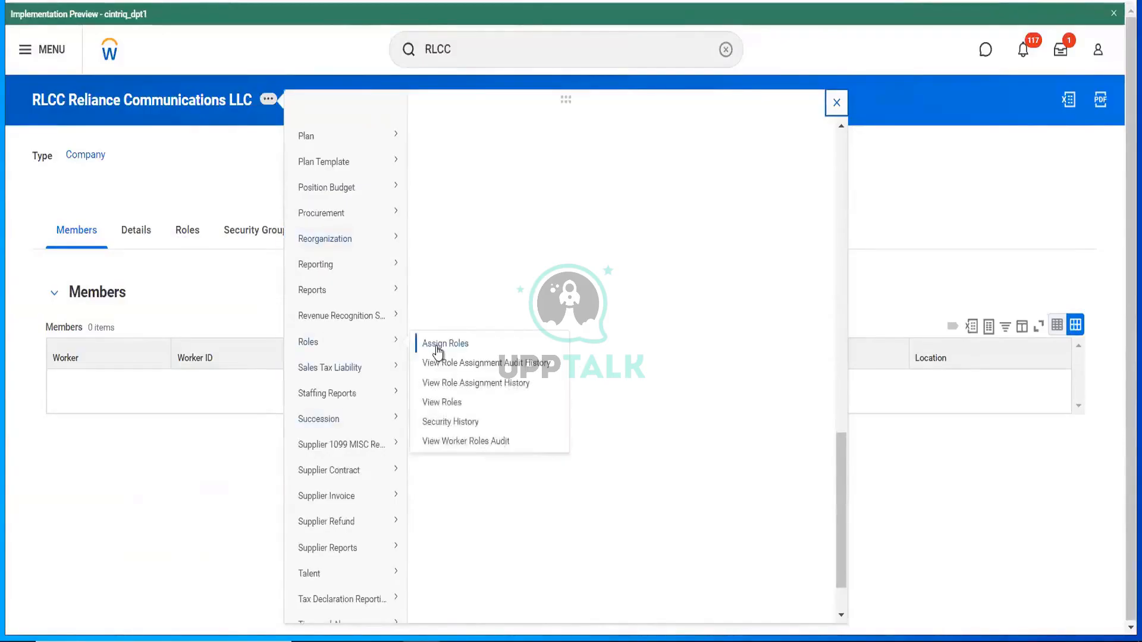
{"action": "left_click", "coordinate": [438, 347]}
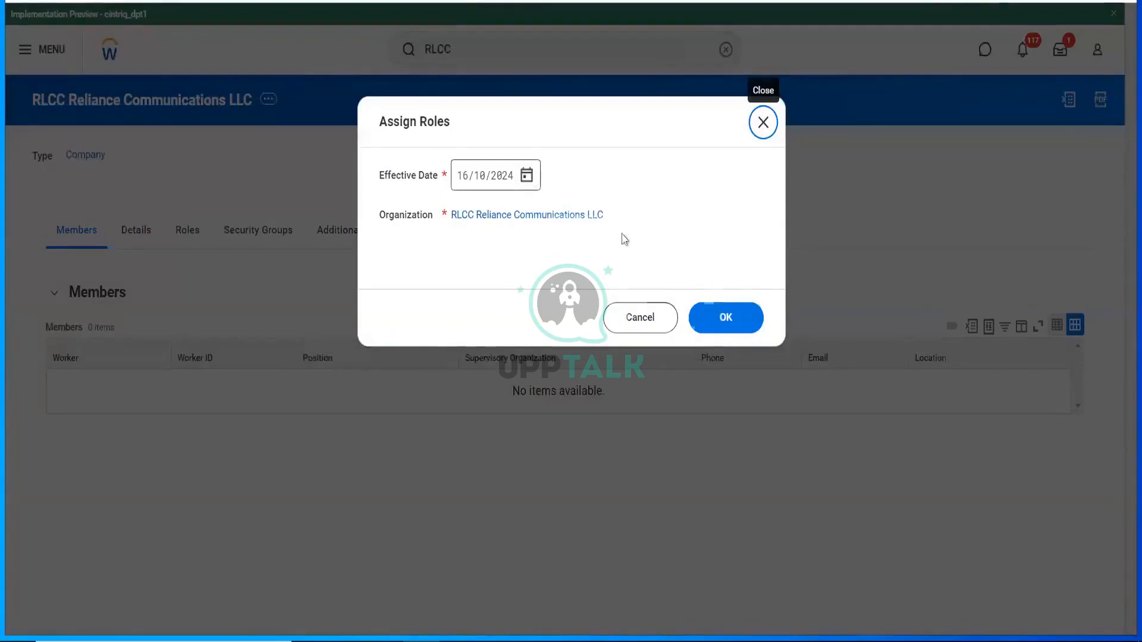
- Set the effective date to 14/10/2024, add a role row and pick the Buyer role
{"action": "left_click", "coordinate": [601, 285]}
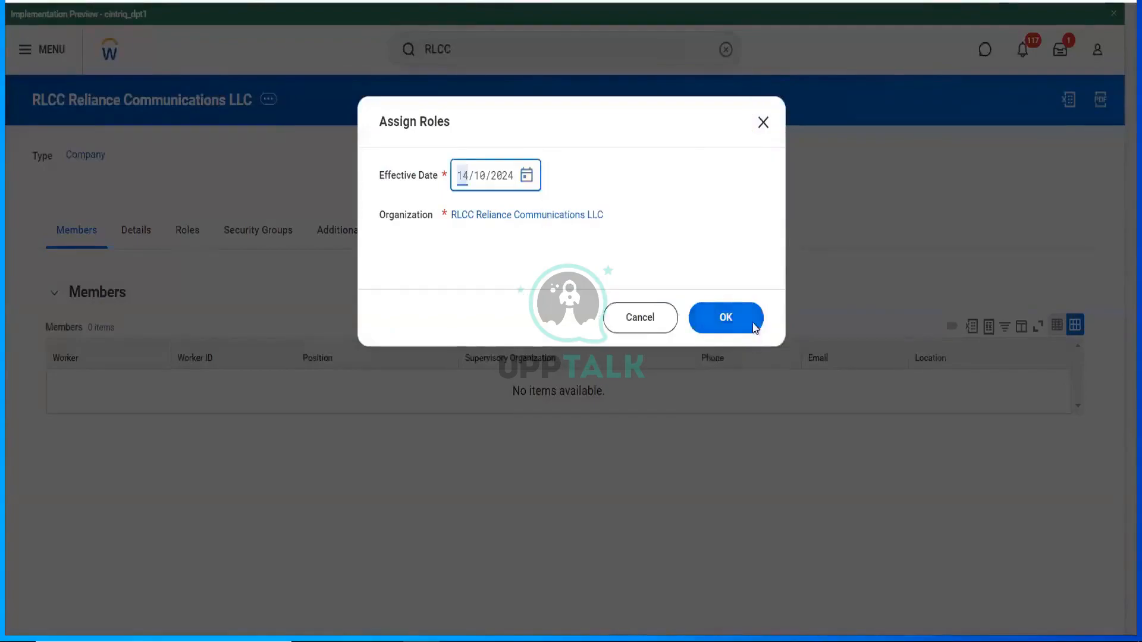
{"action": "left_click", "coordinate": [755, 328]}
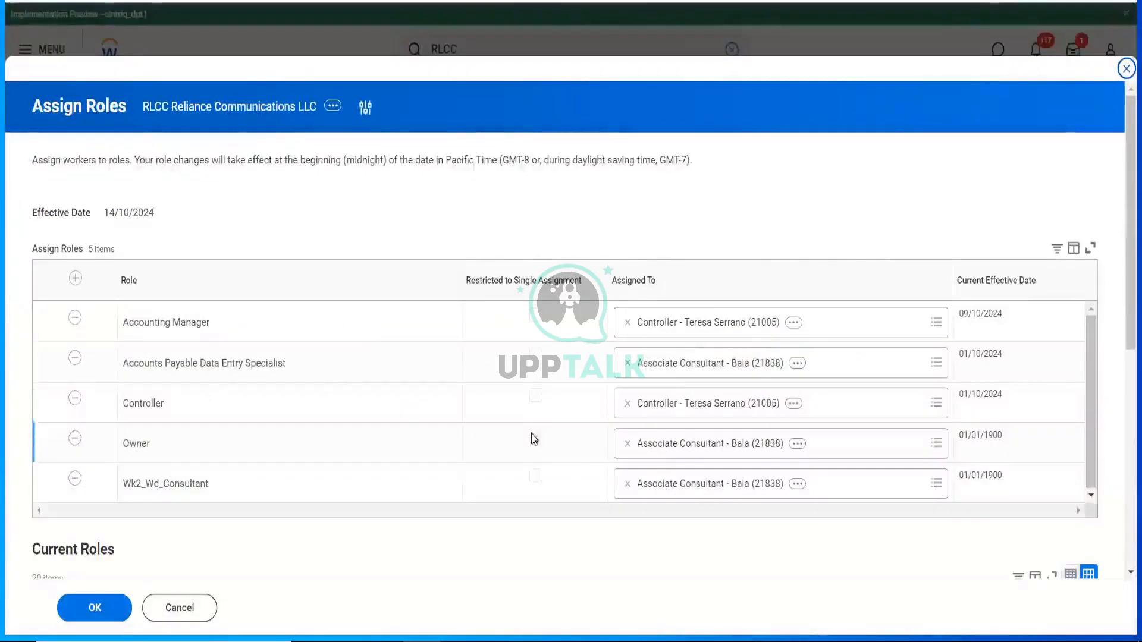
{"action": "left_click", "coordinate": [75, 279]}
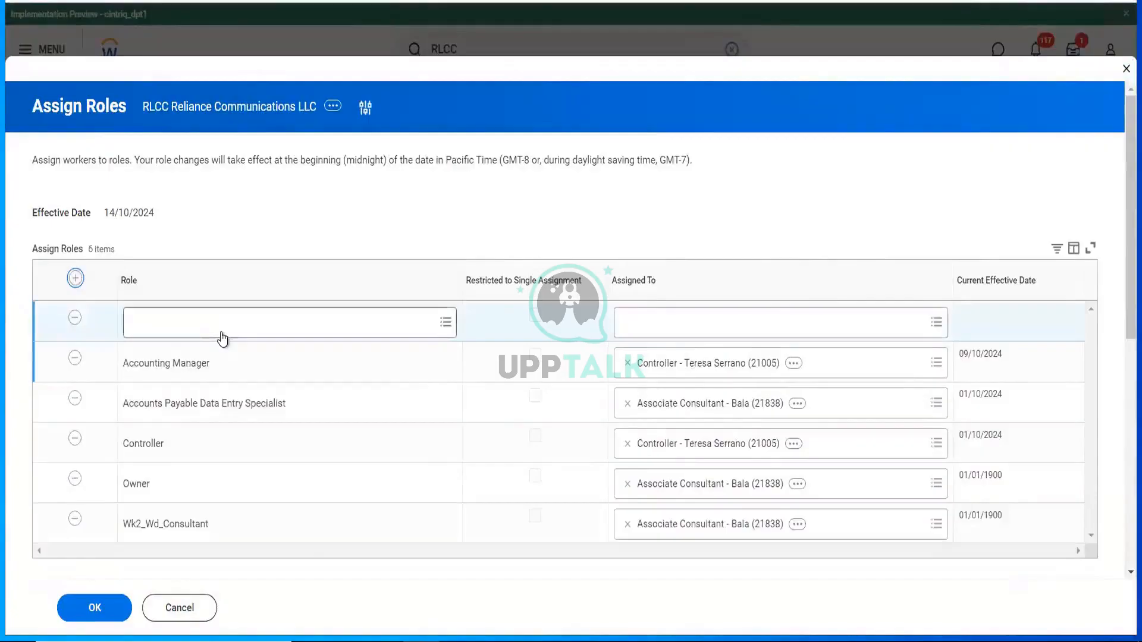
{"action": "left_click", "coordinate": [221, 332]}
{"action": "type", "text": "buy"}
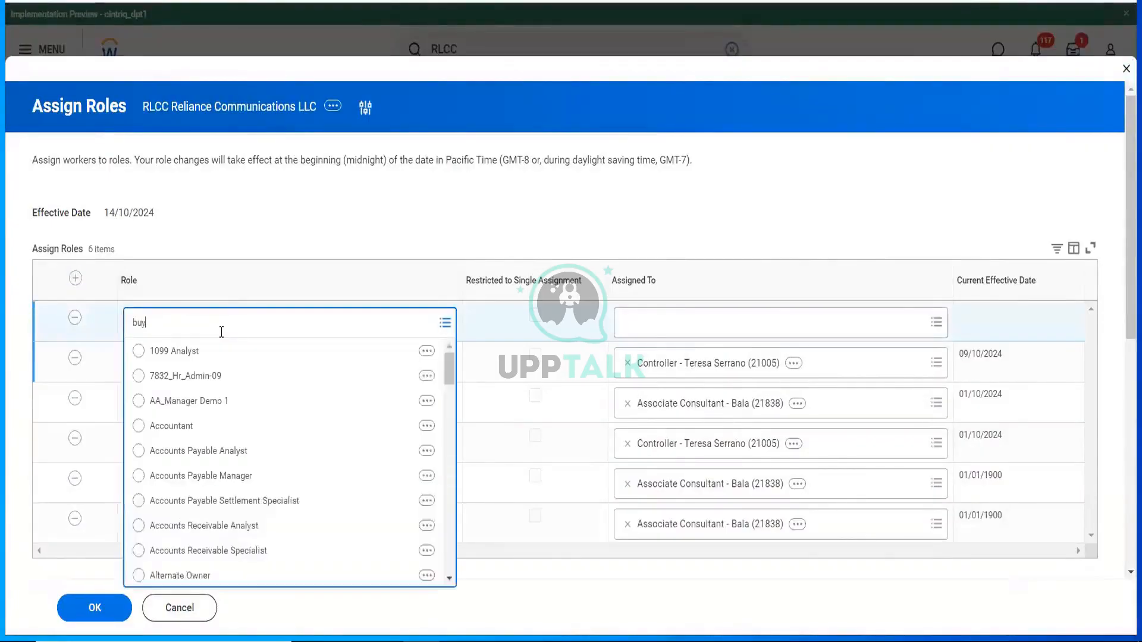
{"action": "type", "text": "er"}
{"action": "key", "text": "Return"}
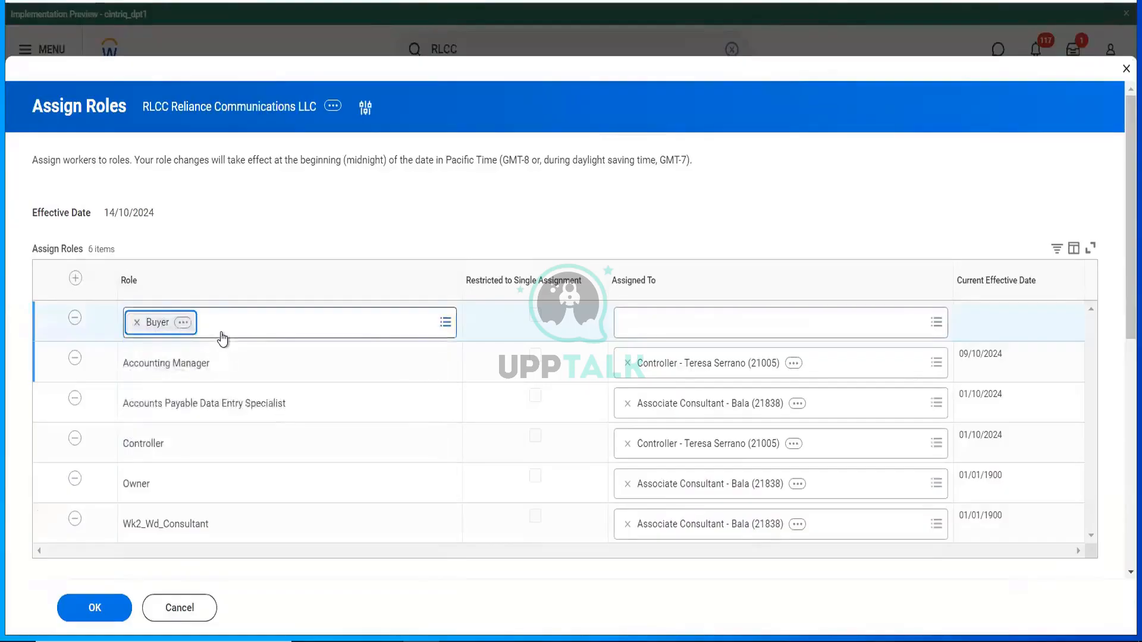
- Assign the Buyer role to the associate consultant worker and save the assignments
{"action": "key", "text": "Tab"}
{"action": "type", "text": "Ba"}
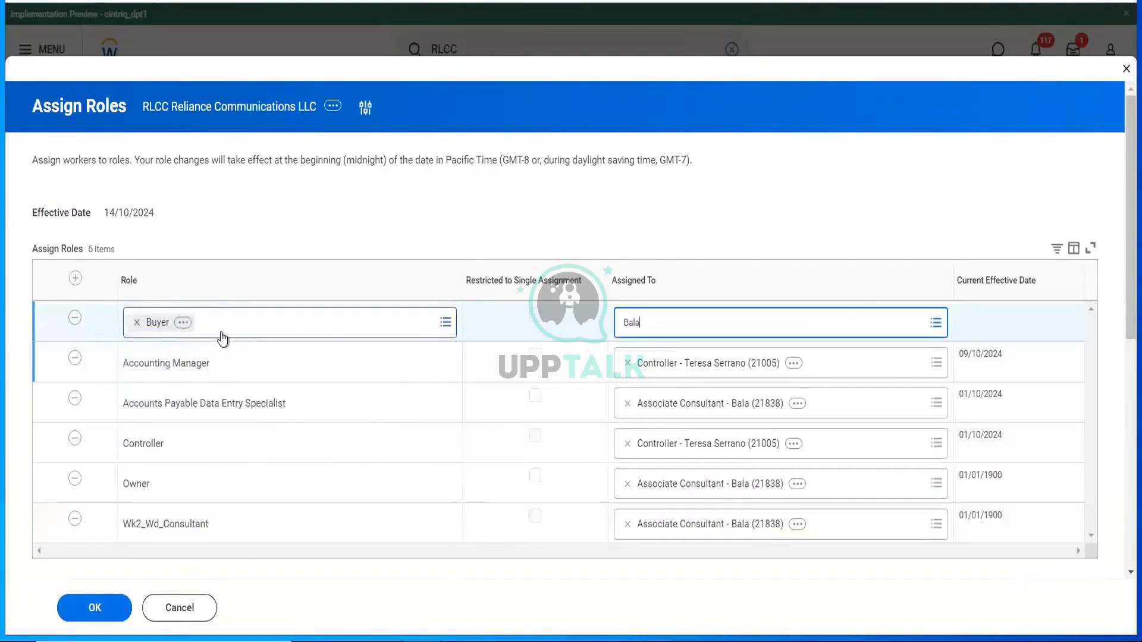
{"action": "type", "text": "la"}
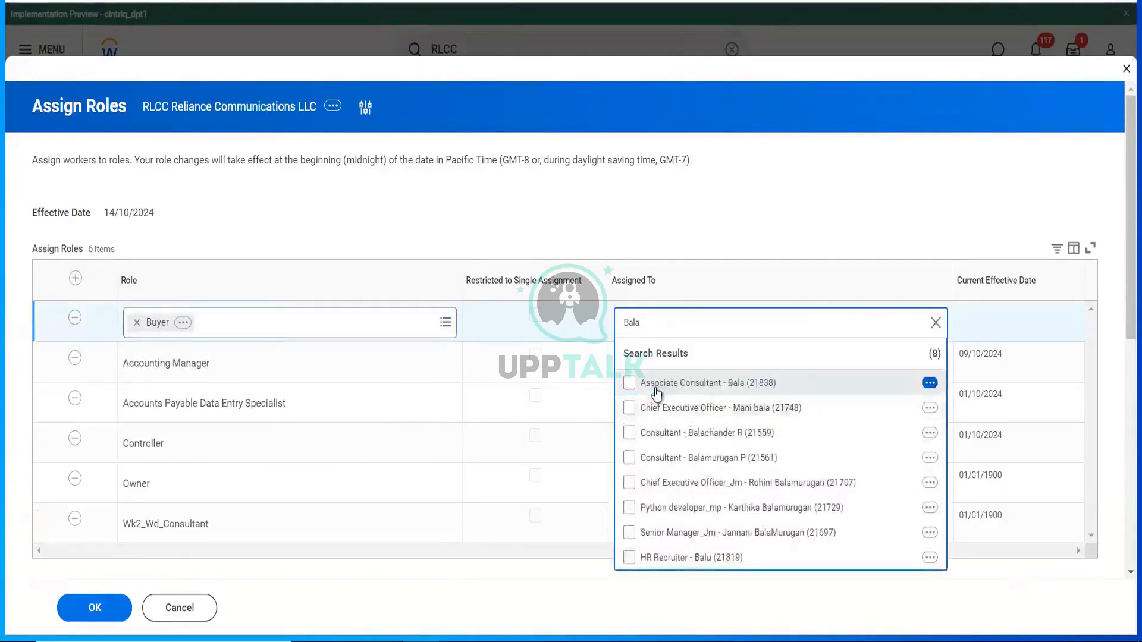
{"action": "left_click", "coordinate": [657, 387]}
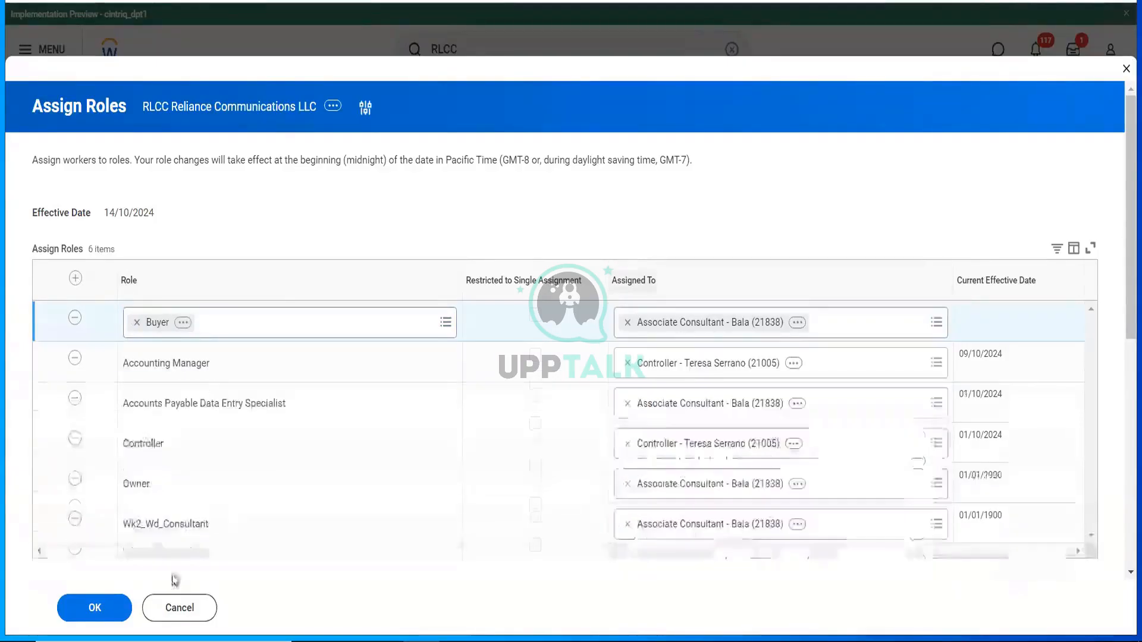
{"action": "left_click", "coordinate": [95, 608]}
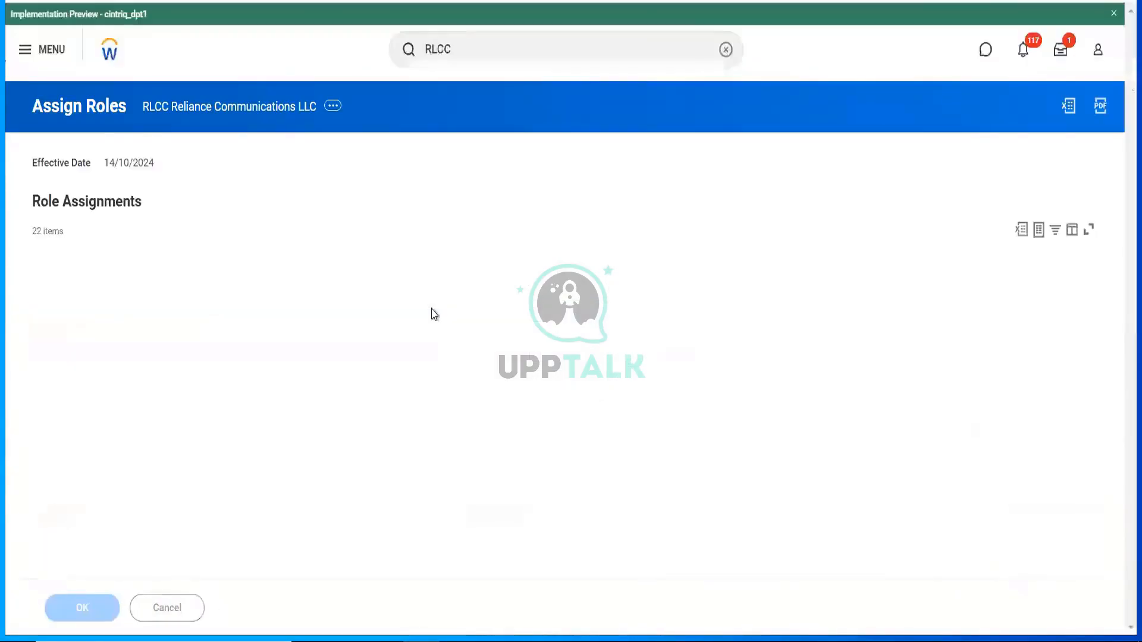
{"action": "left_click", "coordinate": [506, 60]}
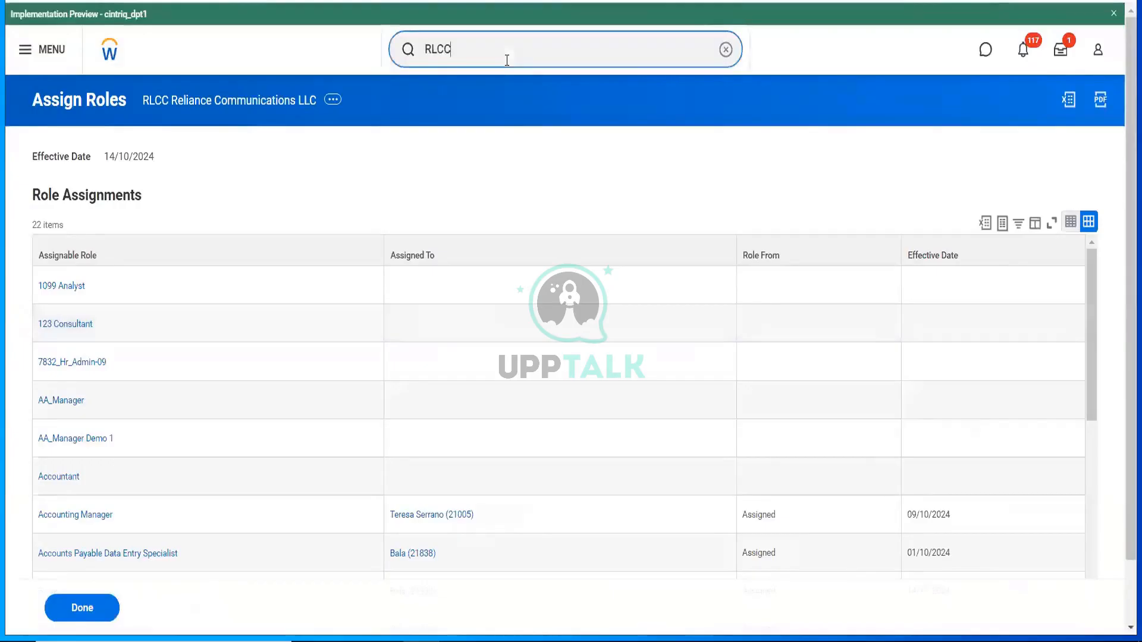
{"action": "key", "text": "ctrl+a"}
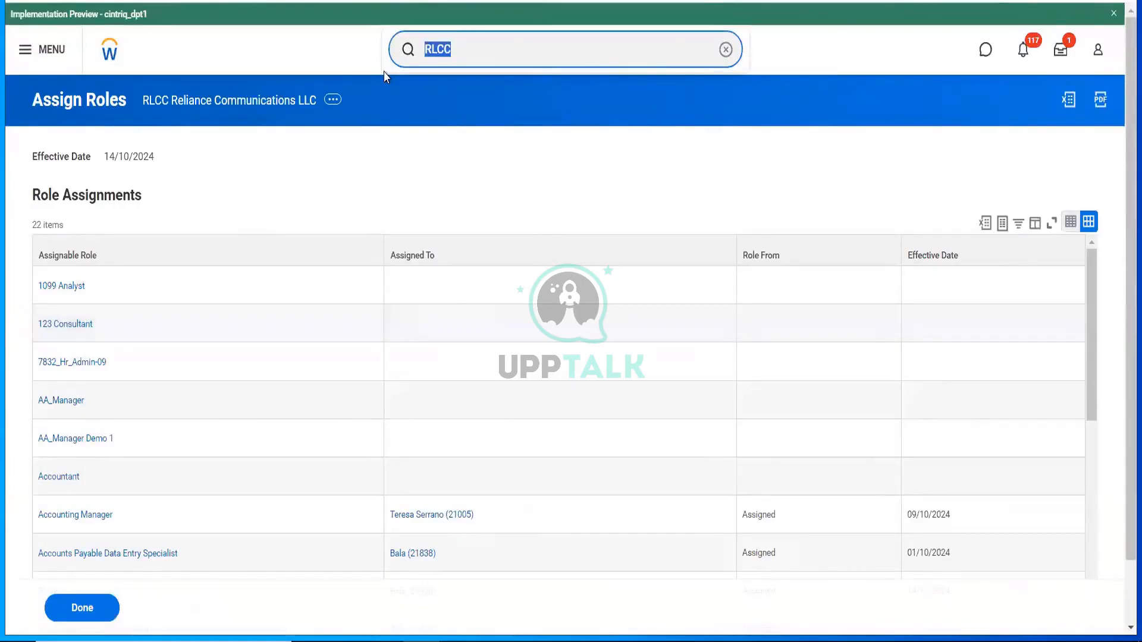
- Search 'BP: Purch order', open Purchase Order Event (Default Definition) and review its 7 steps
{"action": "type", "text": "BP:"}
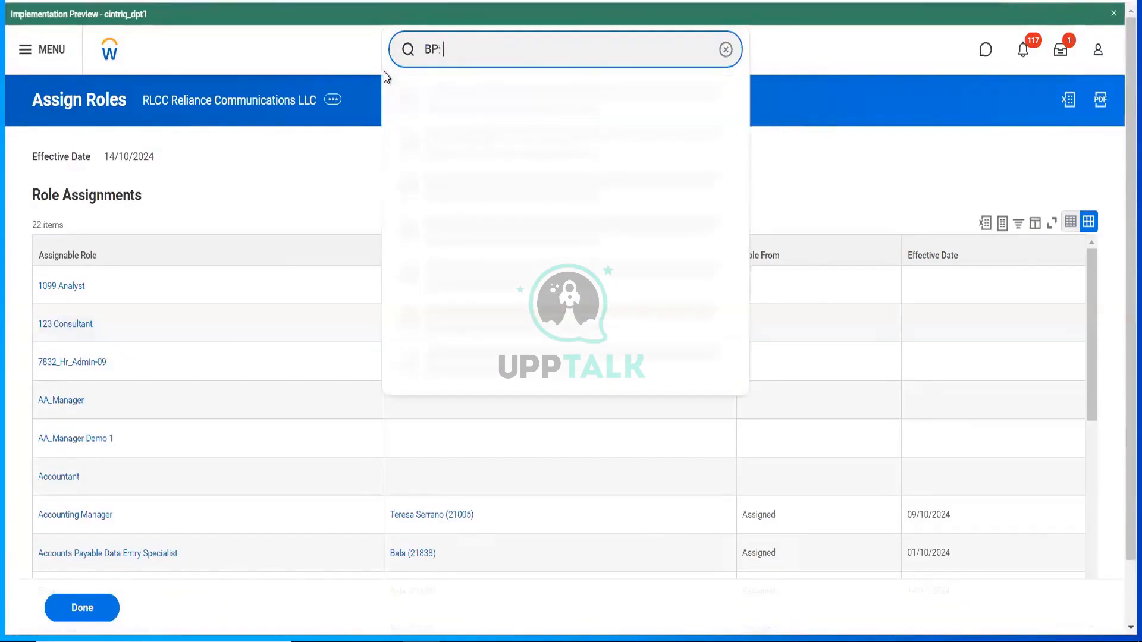
{"action": "type", "text": " Purch order"}
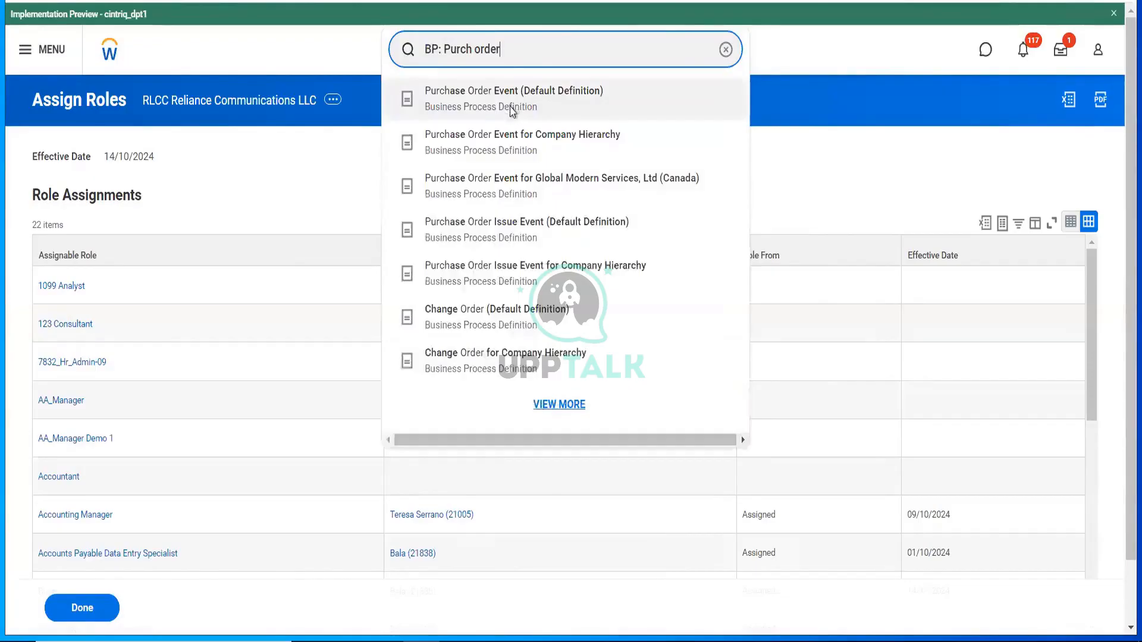
{"action": "left_click", "coordinate": [512, 111]}
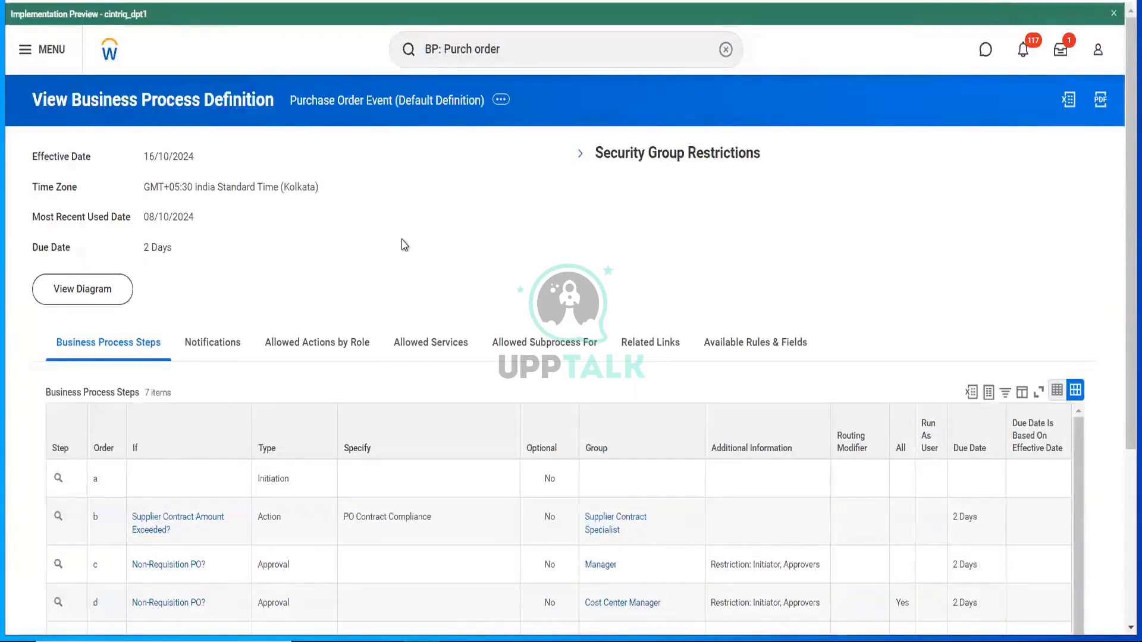
{"action": "scroll", "coordinate": [403, 245], "scroll_direction": "down", "scroll_amount": 2}
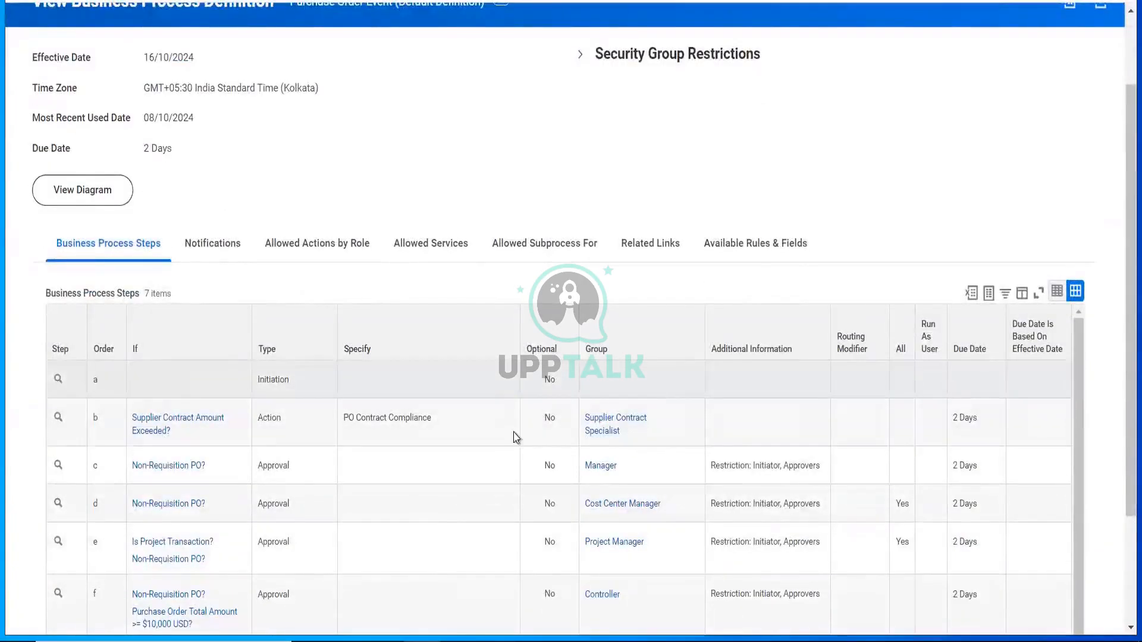
{"action": "mouse_move", "coordinate": [628, 441]}
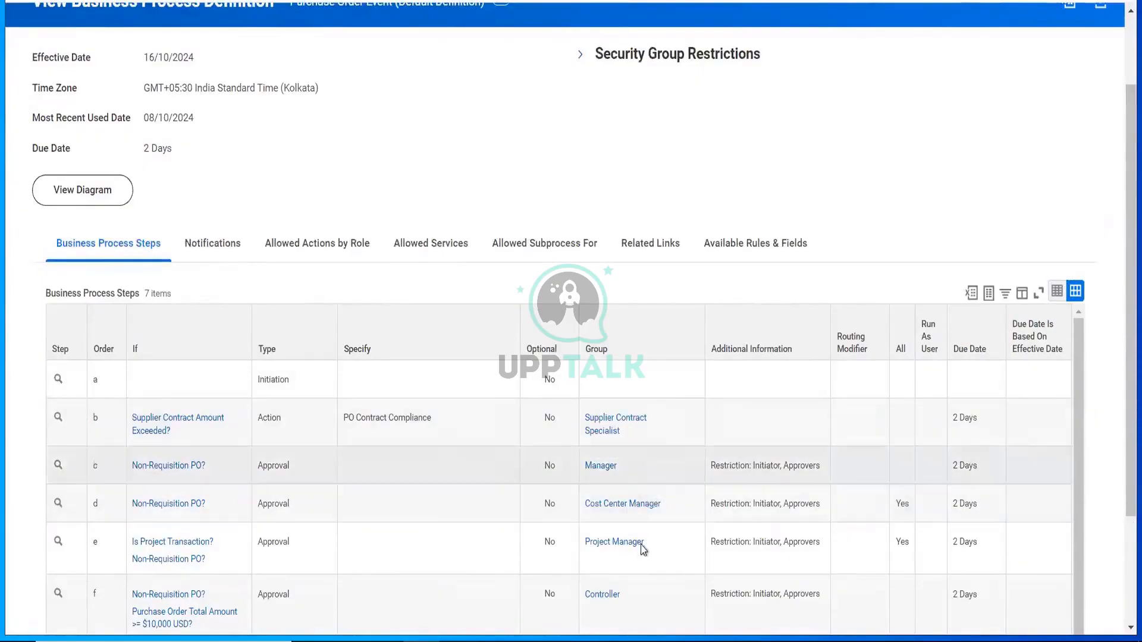
{"action": "mouse_move", "coordinate": [643, 552]}
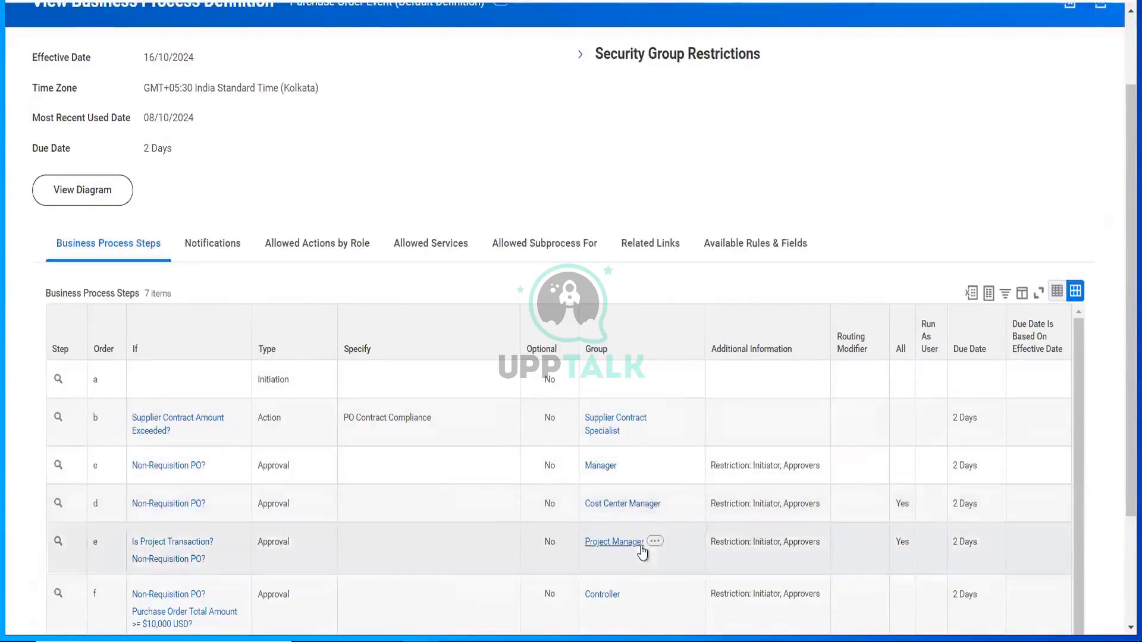
{"action": "scroll", "coordinate": [642, 552], "scroll_direction": "down", "scroll_amount": 1}
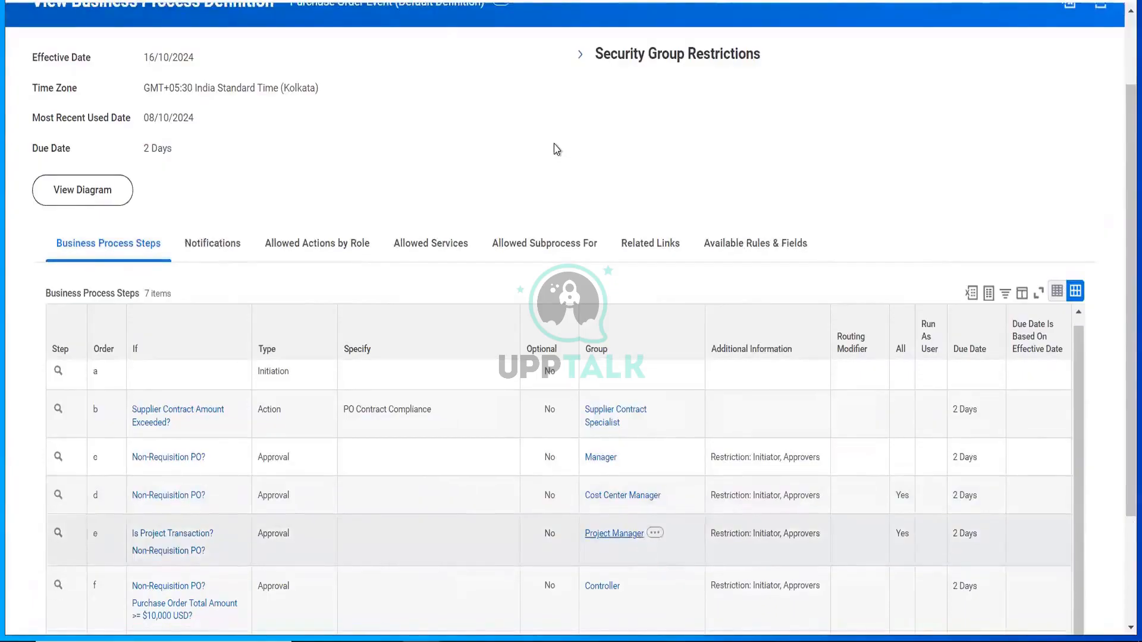
{"action": "scroll", "coordinate": [553, 149], "scroll_direction": "up", "scroll_amount": 3}
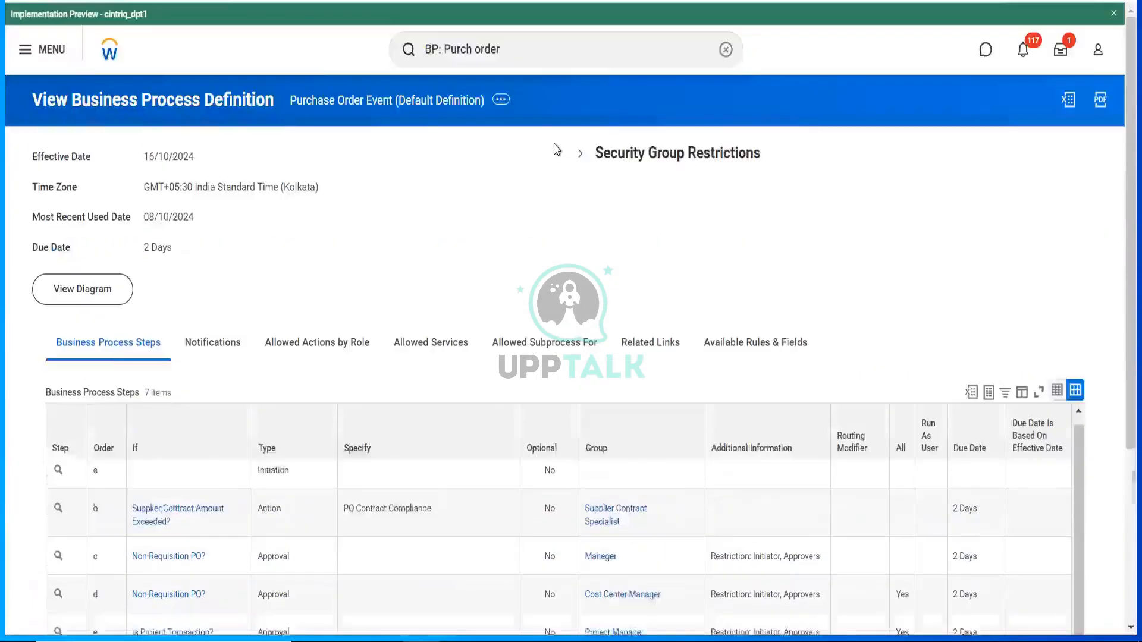
- View the Purchase Order Event security policy listing Buyer, Implementers and Services Coordinator as initiators
{"action": "left_click", "coordinate": [501, 102]}
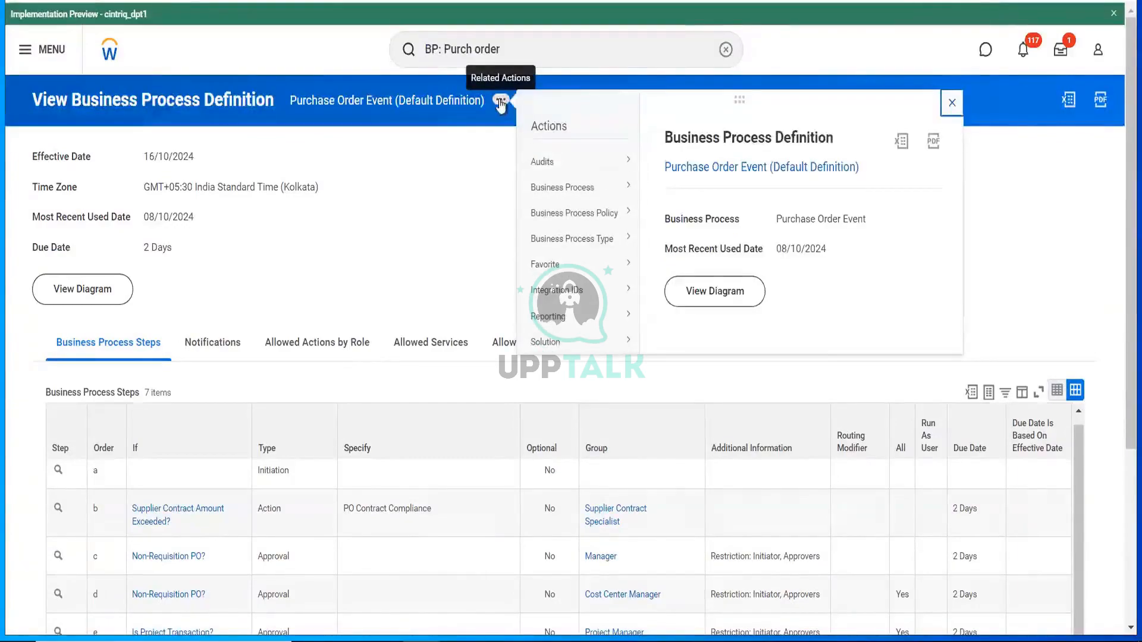
{"action": "mouse_move", "coordinate": [619, 213]}
{"action": "left_click", "coordinate": [662, 218]}
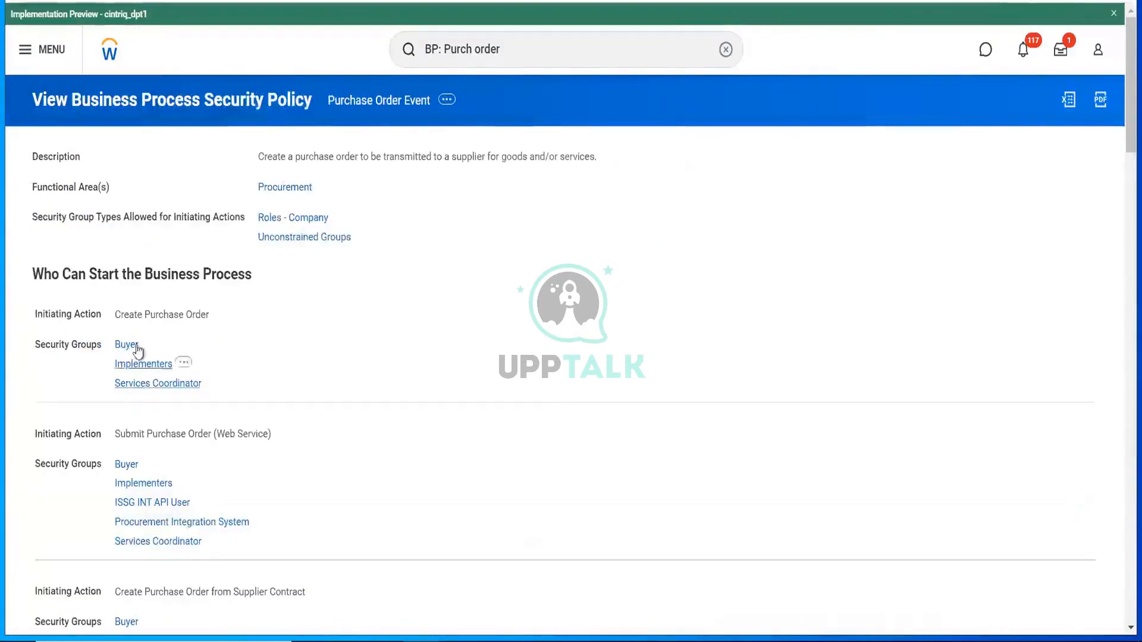
{"action": "scroll", "coordinate": [253, 421], "scroll_direction": "down", "scroll_amount": 4}
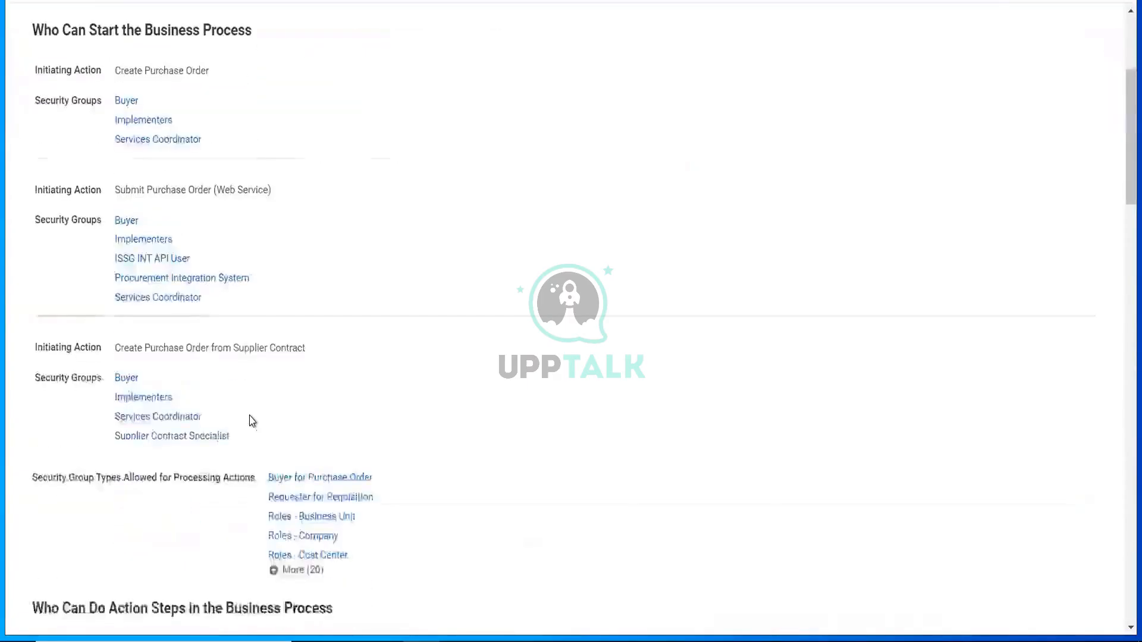
{"action": "scroll", "coordinate": [252, 421], "scroll_direction": "up", "scroll_amount": 4}
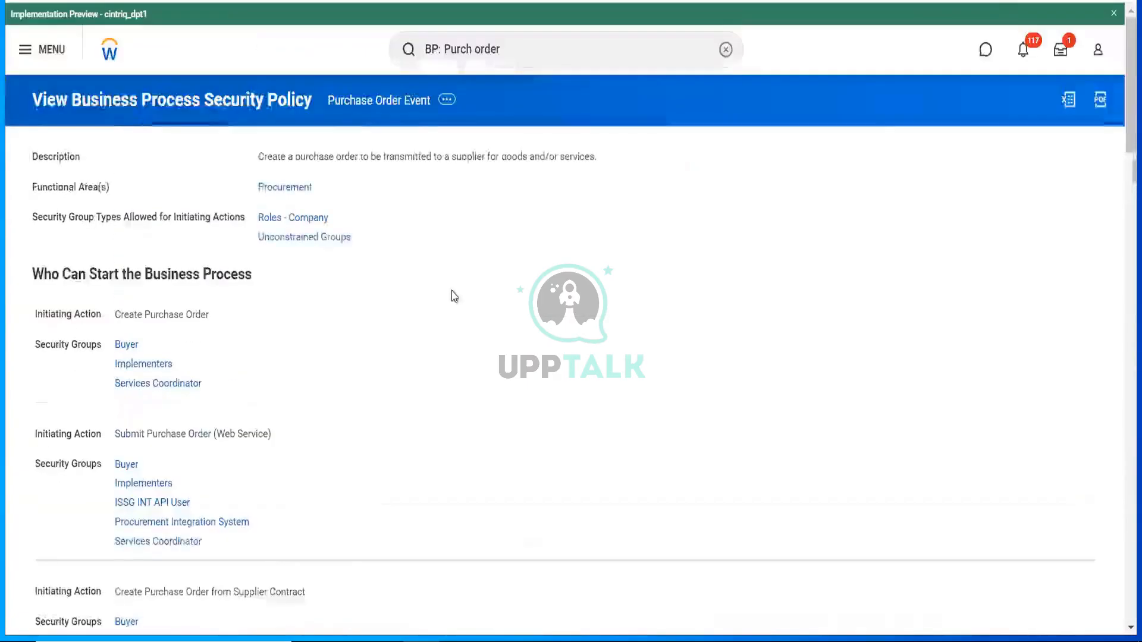
{"action": "left_click", "coordinate": [524, 50]}
- Search 'receipt', open the Receipt (Default Definition) business process and scroll through its steps
{"action": "key", "text": "BackSpace"}
{"action": "key", "text": "BackSpace"}
{"action": "key", "text": "BackSpace"}
{"action": "key", "text": "BackSpace"}
{"action": "key", "text": "BackSpace"}
{"action": "key", "text": "BackSpace"}
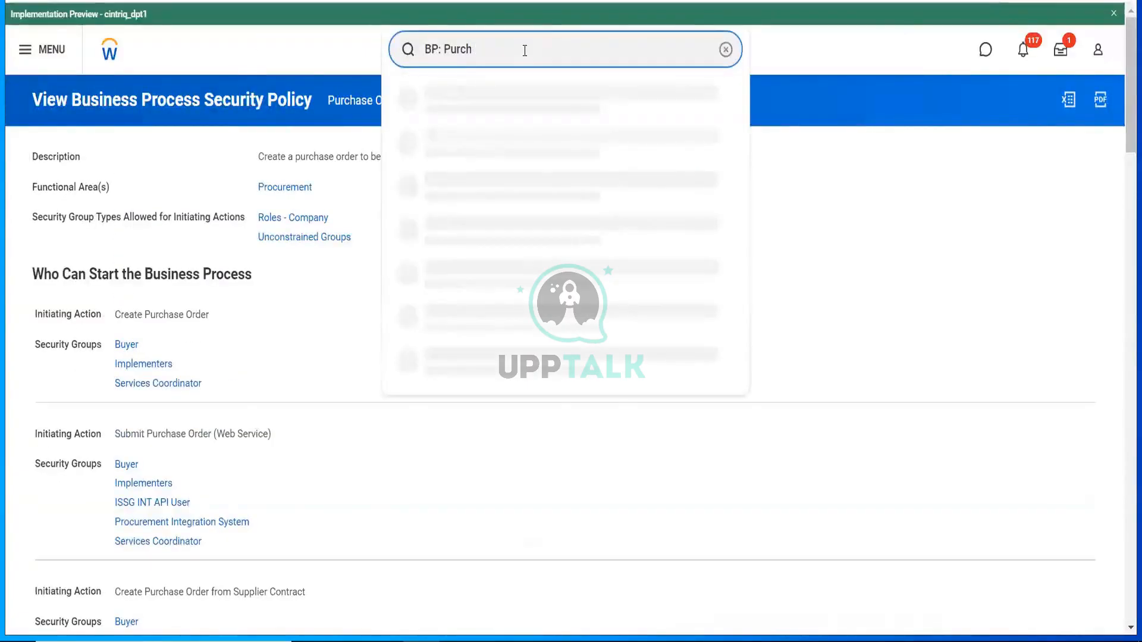
{"action": "key", "text": "BackSpace"}
{"action": "key", "text": "BackSpace"}
{"action": "key", "text": "BackSpace"}
{"action": "type", "text": "receipt"}
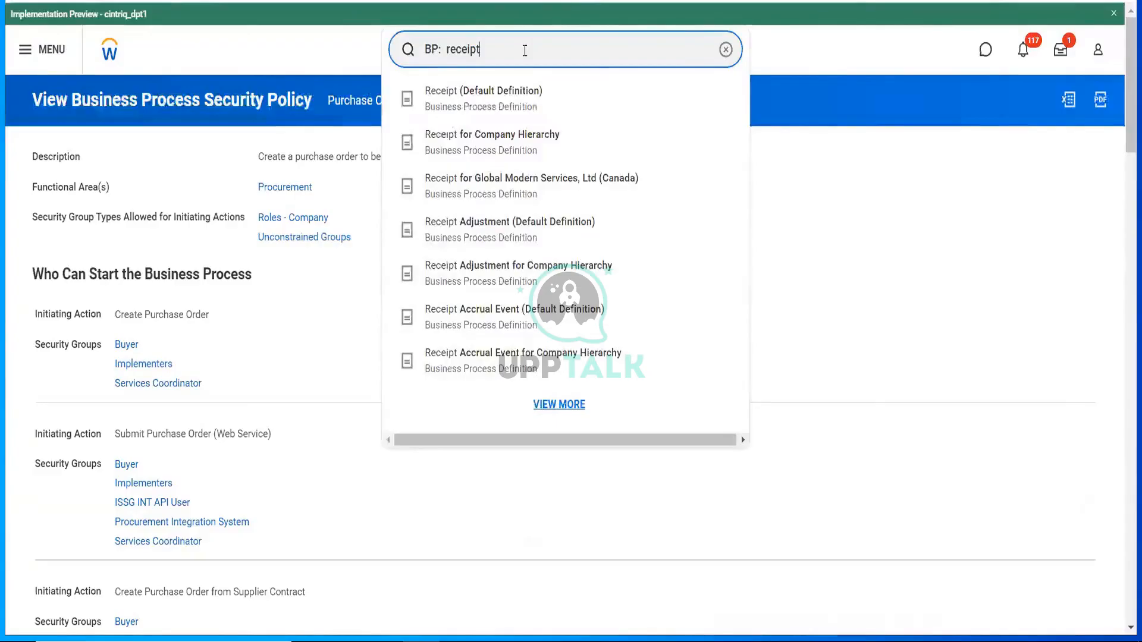
{"action": "key", "text": "Escape"}
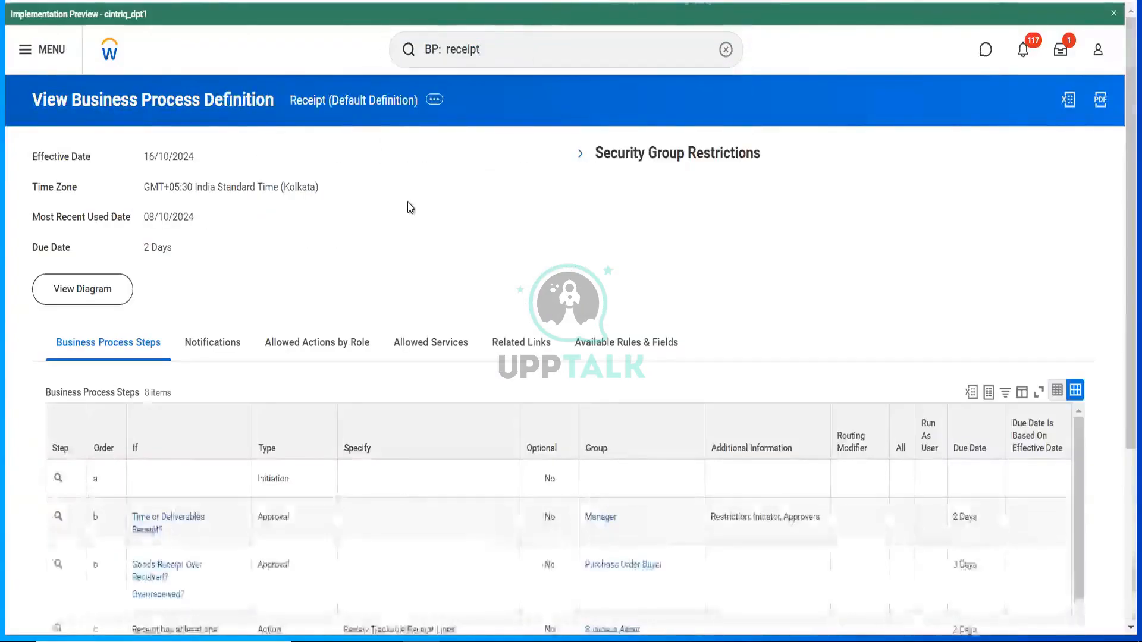
{"action": "scroll", "coordinate": [410, 207], "scroll_direction": "down", "scroll_amount": 3}
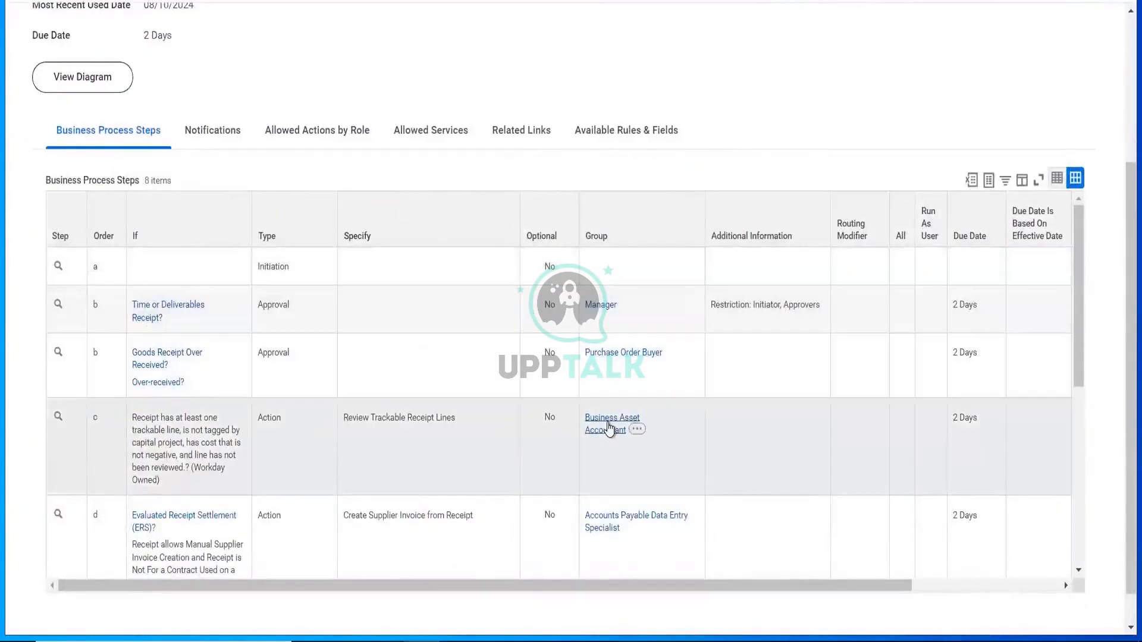
{"action": "scroll", "coordinate": [610, 428], "scroll_direction": "down", "scroll_amount": 2}
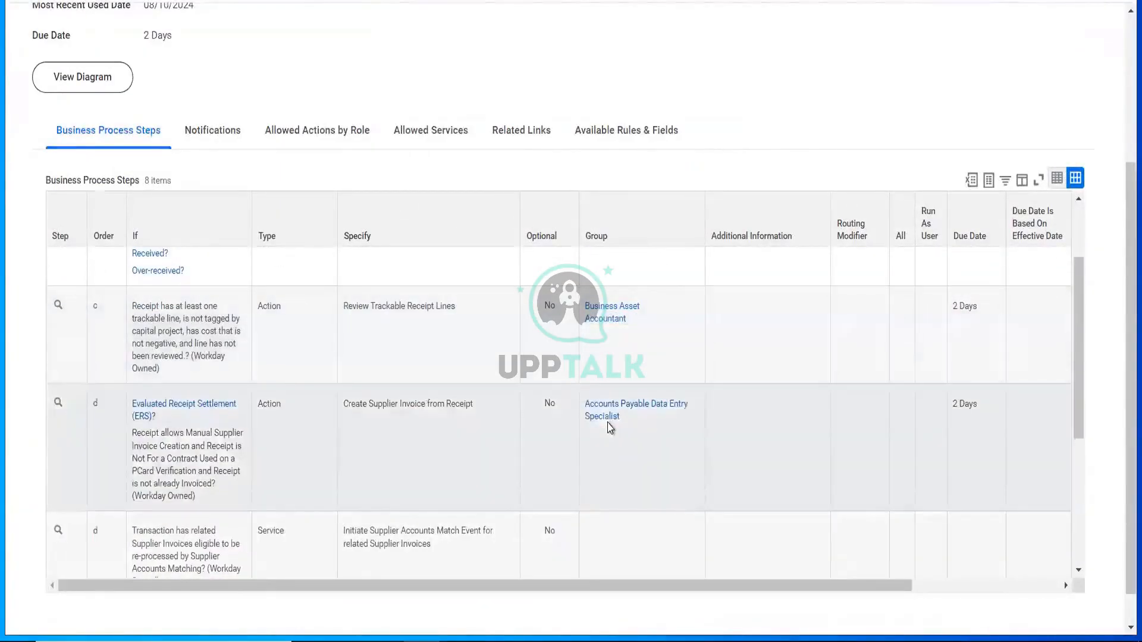
{"action": "scroll", "coordinate": [610, 427], "scroll_direction": "down", "scroll_amount": 2}
{"action": "scroll", "coordinate": [610, 428], "scroll_direction": "down", "scroll_amount": 3}
{"action": "scroll", "coordinate": [610, 428], "scroll_direction": "up", "scroll_amount": 6}
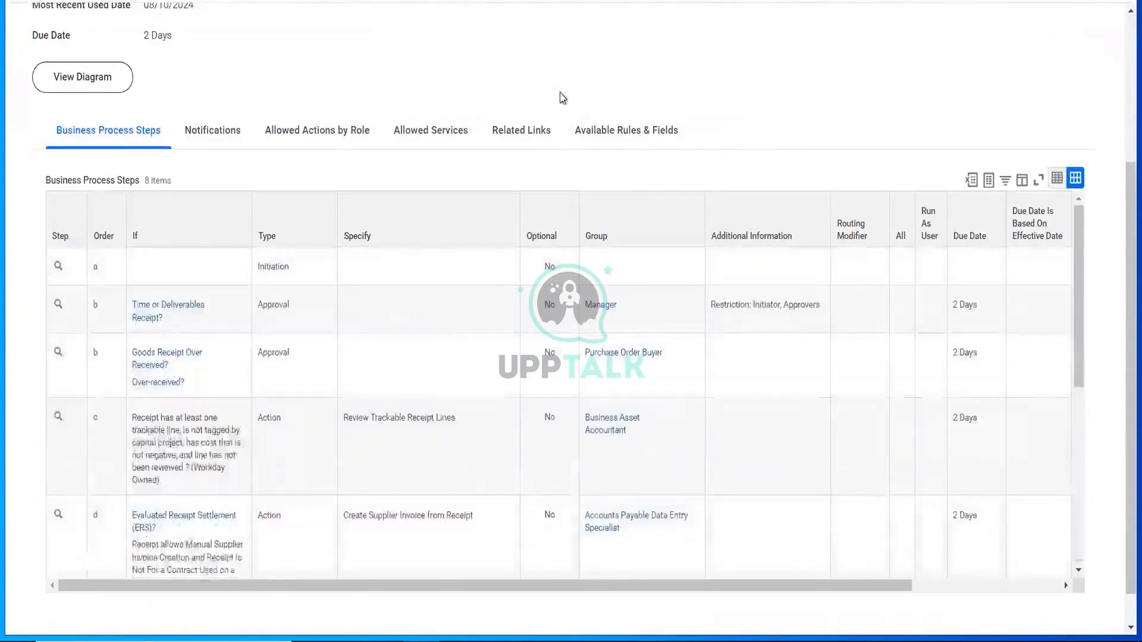
{"action": "scroll", "coordinate": [560, 98], "scroll_direction": "up", "scroll_amount": 4}
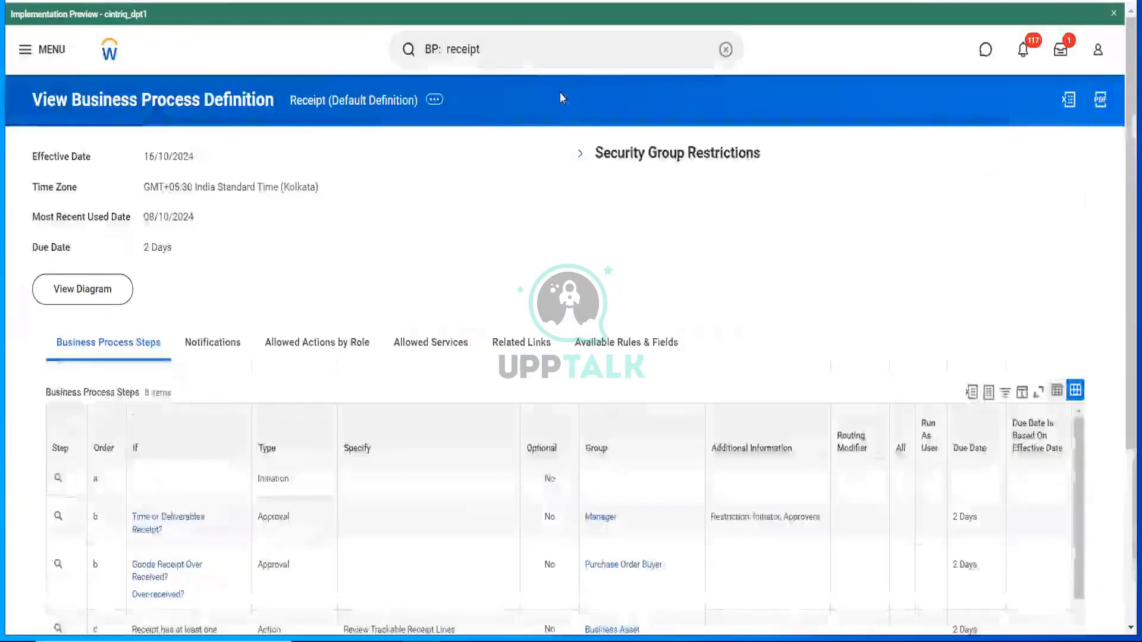
- View the Receipt business process security policy under Business Process Policy
{"action": "left_click", "coordinate": [434, 99]}
{"action": "mouse_move", "coordinate": [561, 213]}
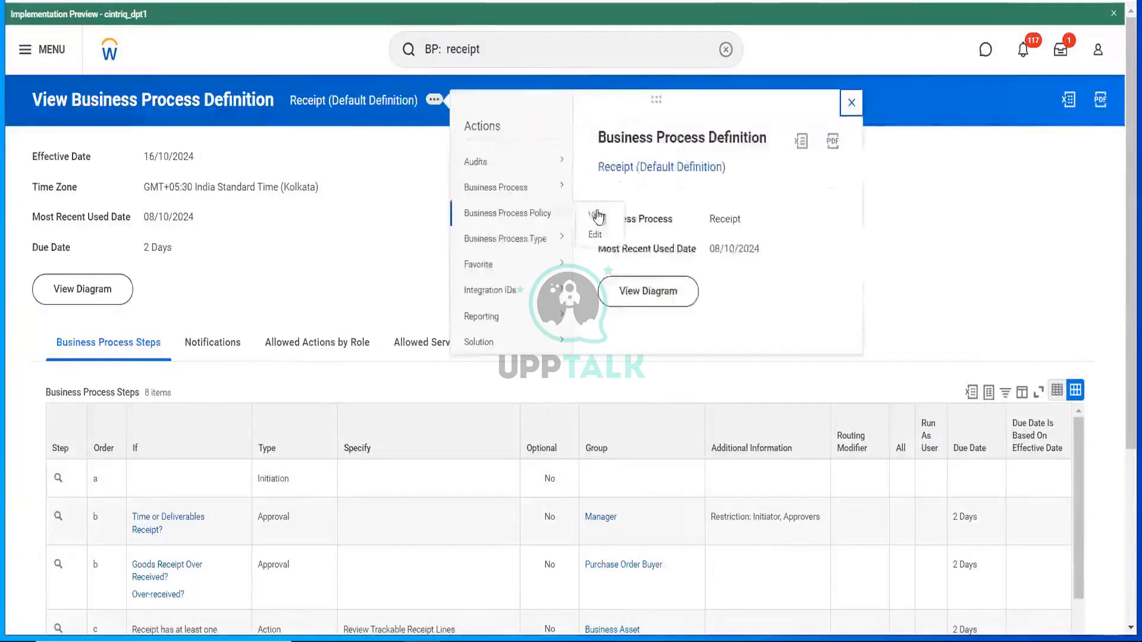
{"action": "left_click", "coordinate": [597, 215]}
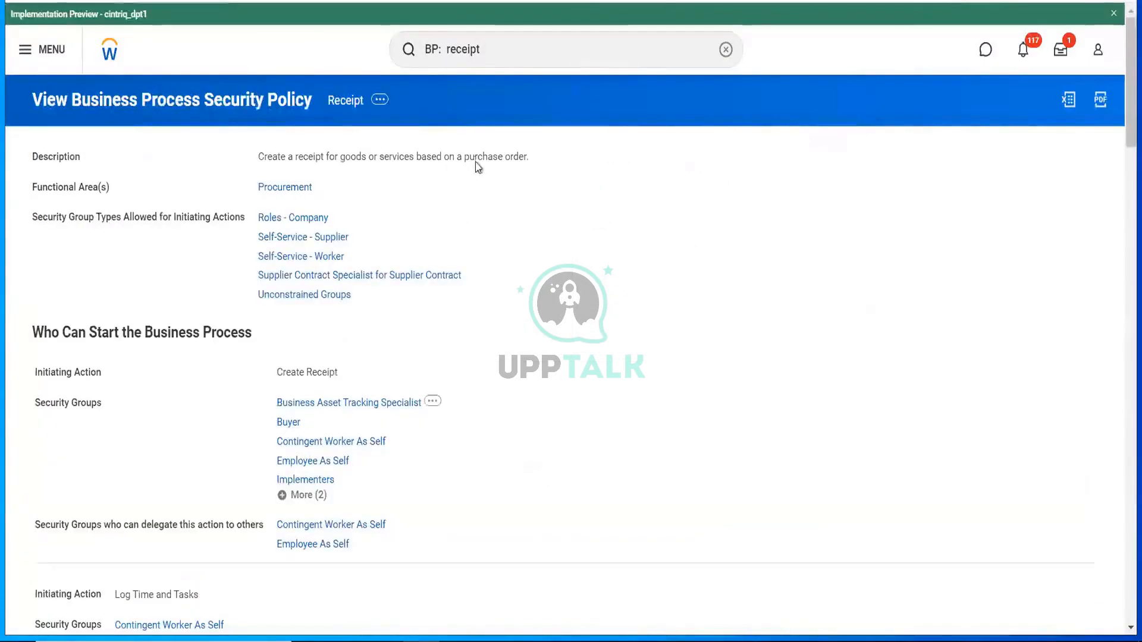
- Return to the Workday home page via the logo after reviewing the Receipt policy
{"action": "left_click", "coordinate": [108, 59]}
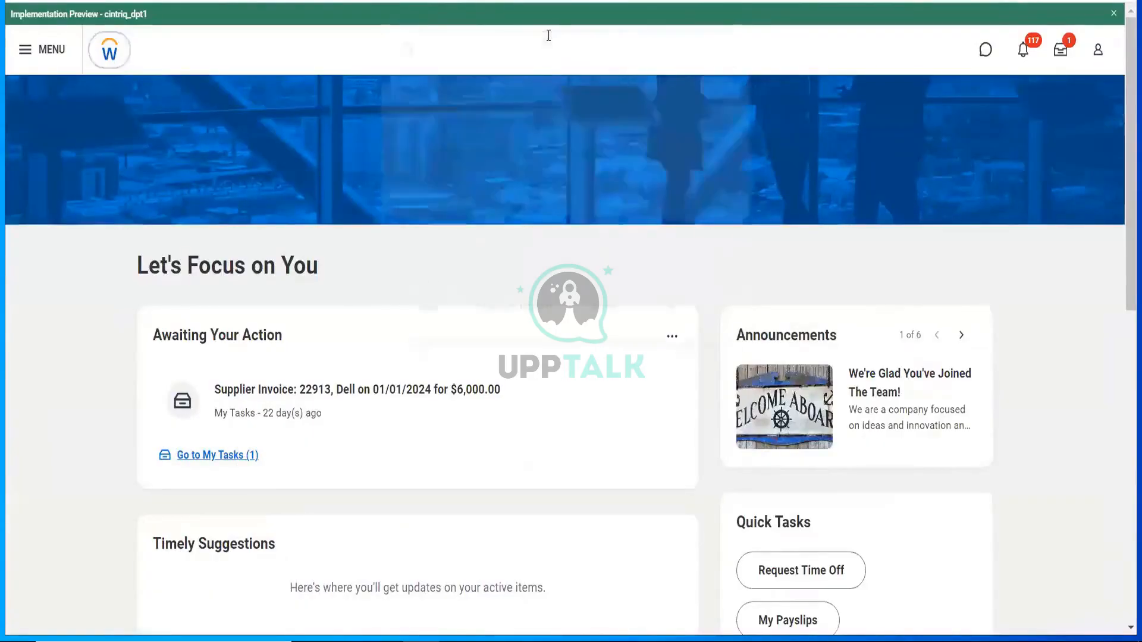
- Focus the home page search box to show Recent Searches
{"action": "left_click", "coordinate": [548, 35]}
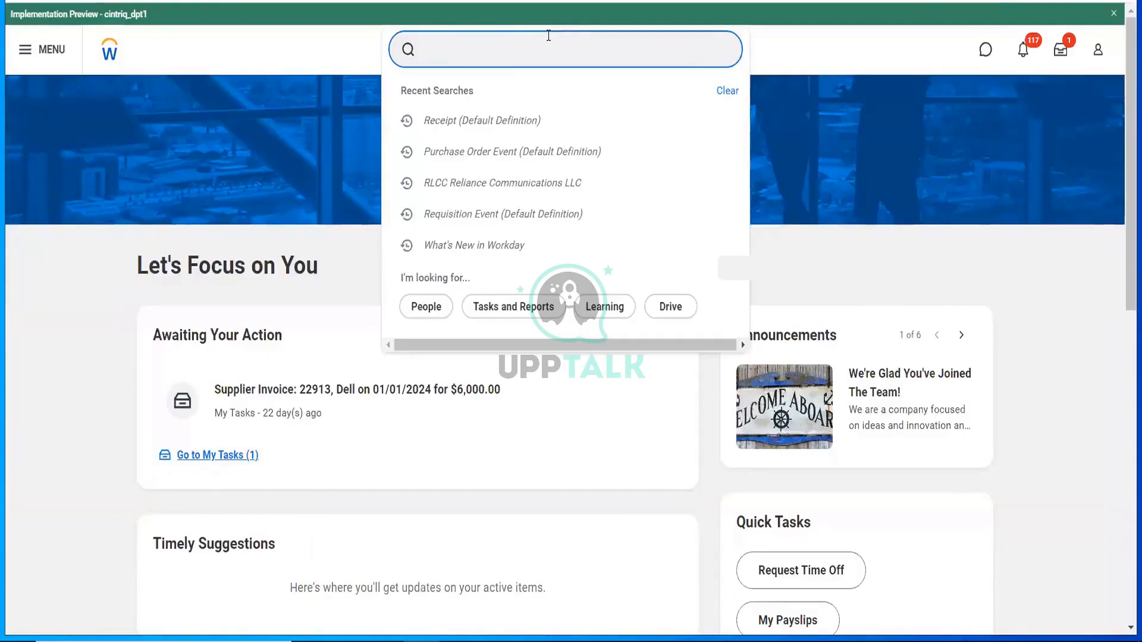
- Open Create Purchase Order Print Layout and choose RLCC Reliance Communications LLC as the company
{"action": "type", "text": "cr purhc"}
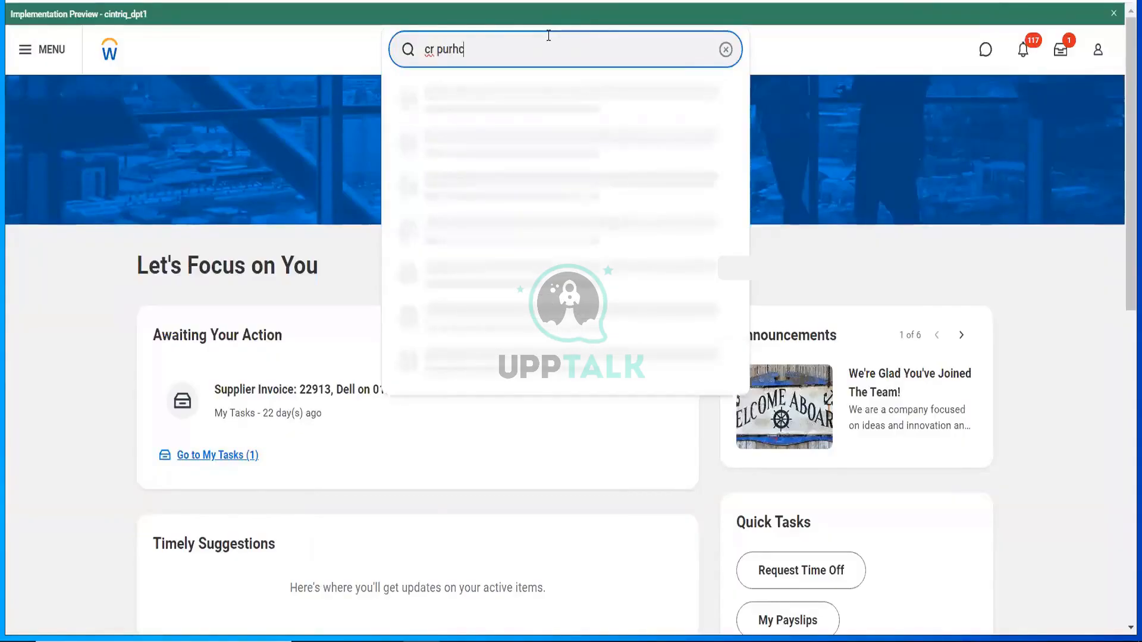
{"action": "key", "text": "BackSpace"}
{"action": "key", "text": "BackSpace"}
{"action": "type", "text": "ch o"}
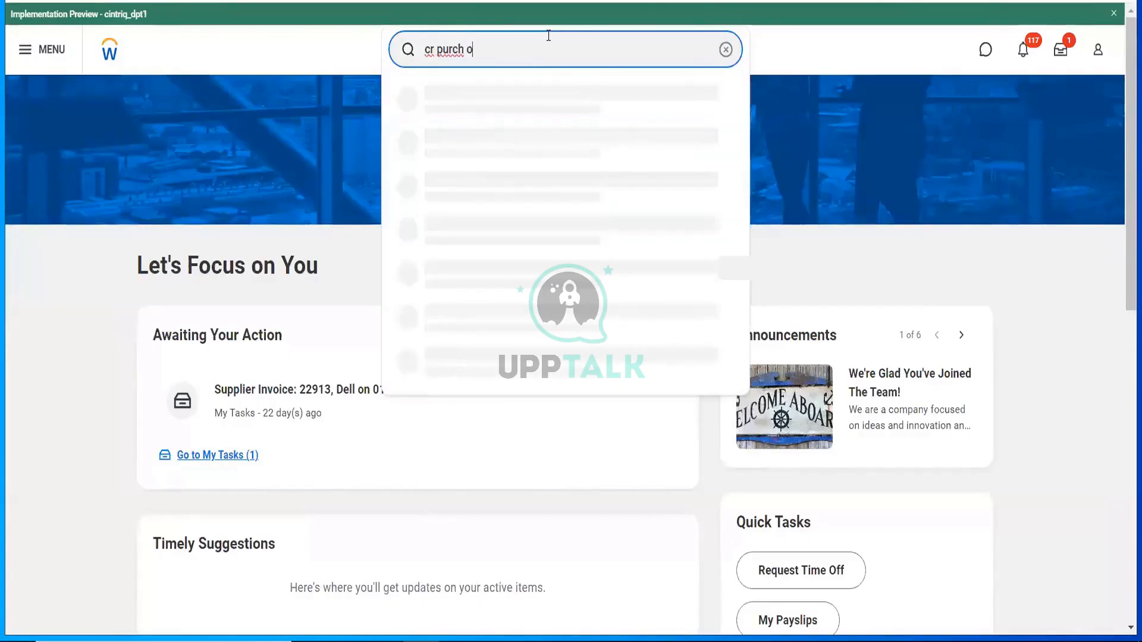
{"action": "type", "text": "rder"}
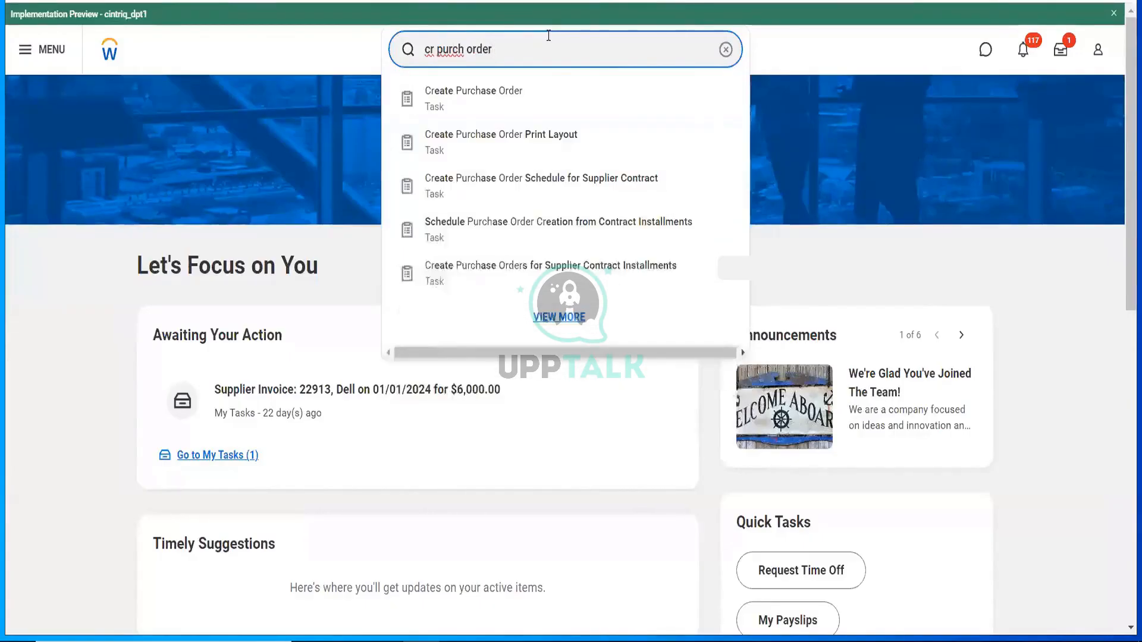
{"action": "left_click", "coordinate": [544, 139]}
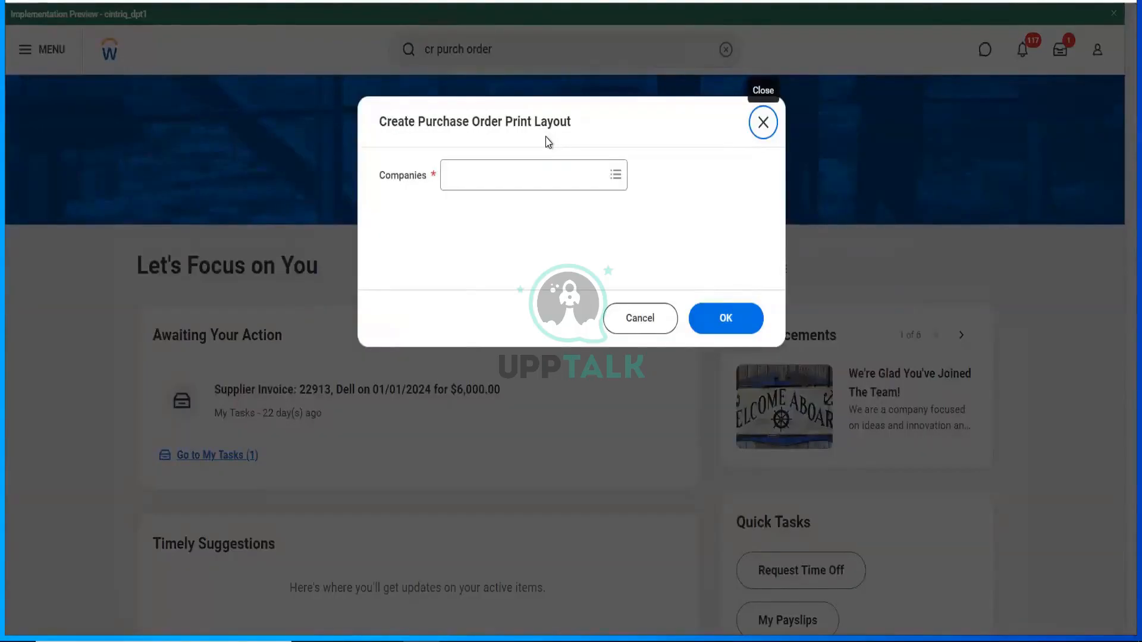
{"action": "left_click", "coordinate": [541, 163]}
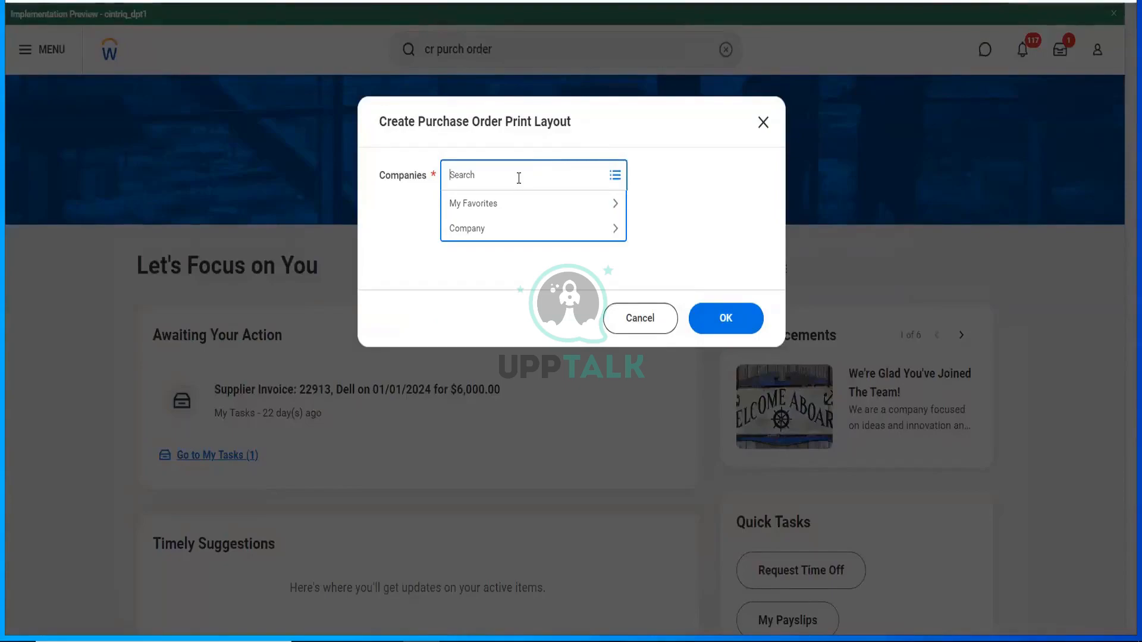
{"action": "type", "text": "rlcc"}
{"action": "key", "text": "Return"}
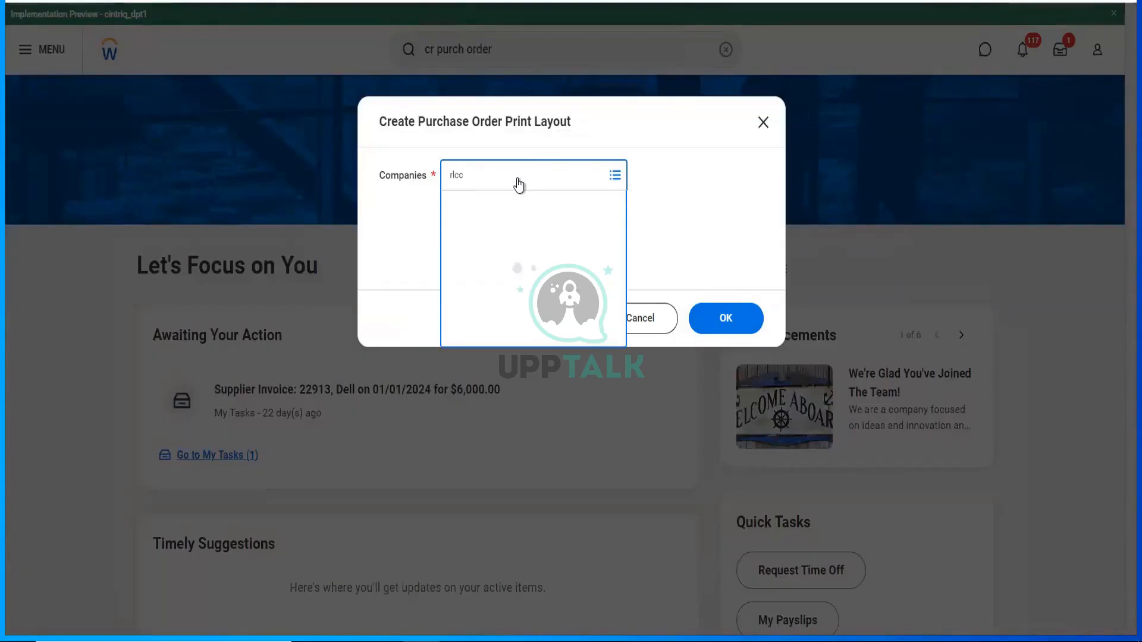
{"action": "left_click", "coordinate": [701, 326]}
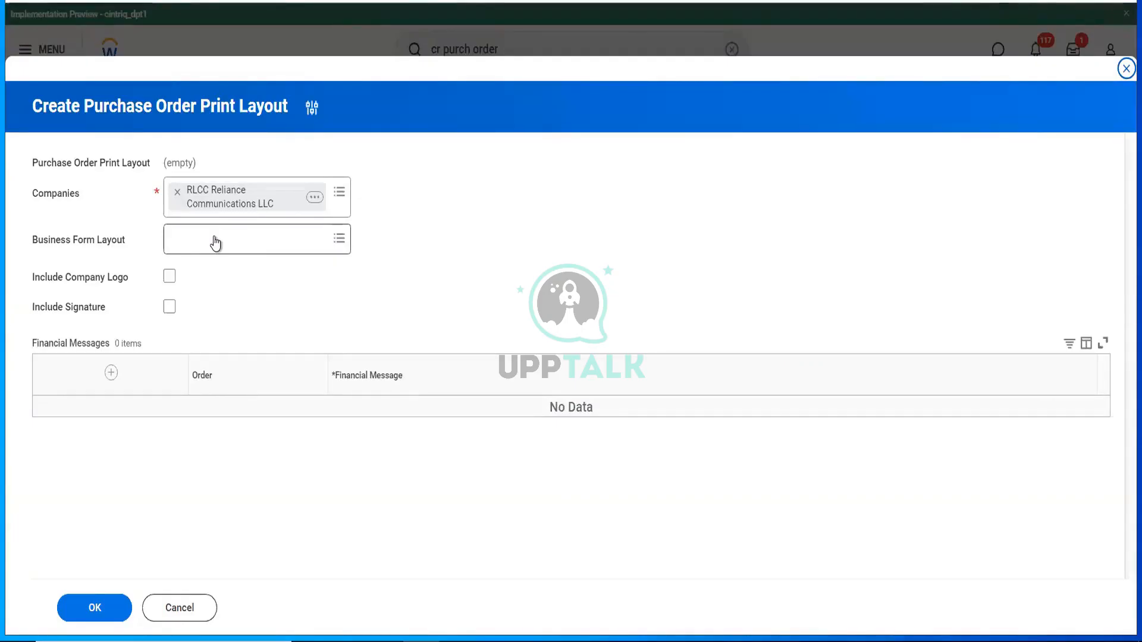
- Set the Business Form Layout to Custom Purchase Order and submit the print layout
{"action": "left_click", "coordinate": [215, 238]}
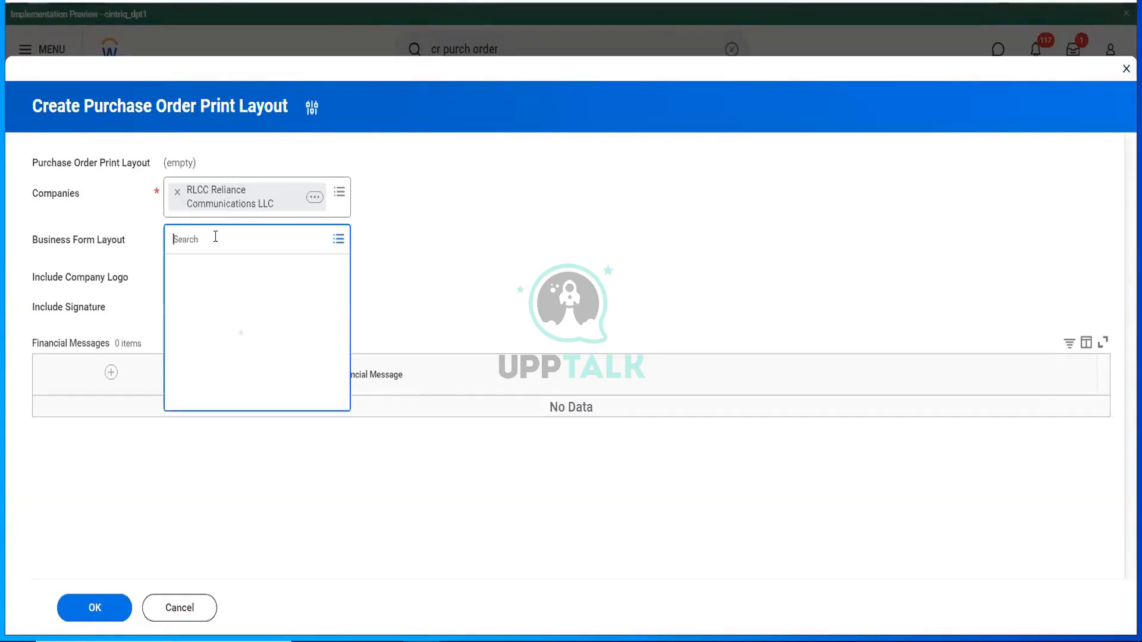
{"action": "type", "text": "purch"}
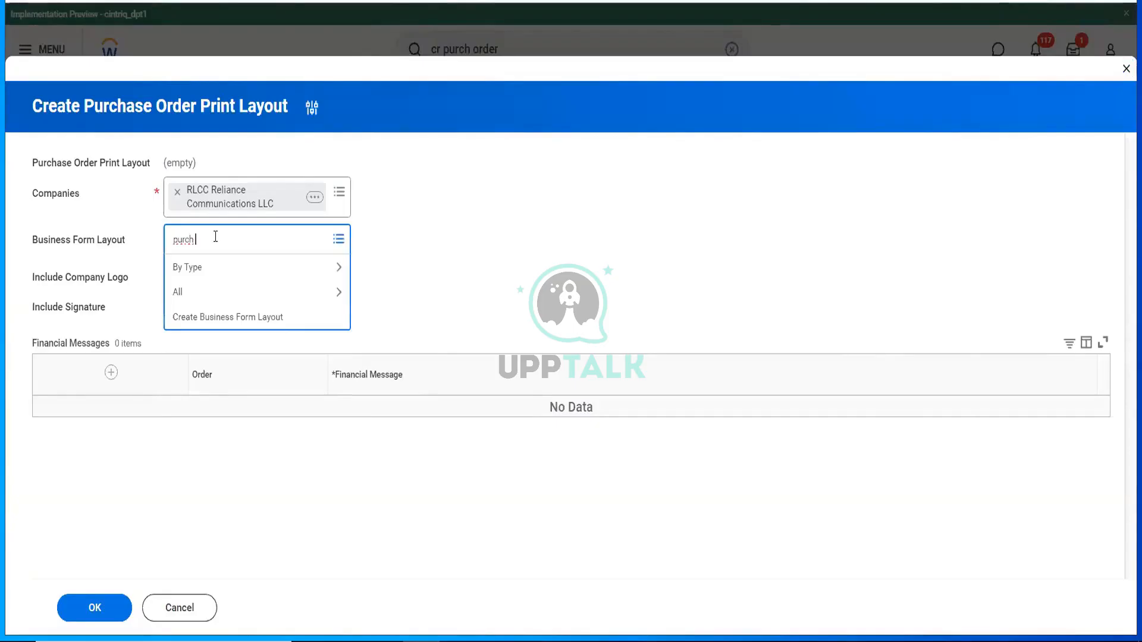
{"action": "type", "text": " ordder"}
{"action": "key", "text": "BackSpace"}
{"action": "key", "text": "BackSpace"}
{"action": "key", "text": "BackSpace"}
{"action": "key", "text": "BackSpace"}
{"action": "type", "text": "der"}
{"action": "key", "text": "Return"}
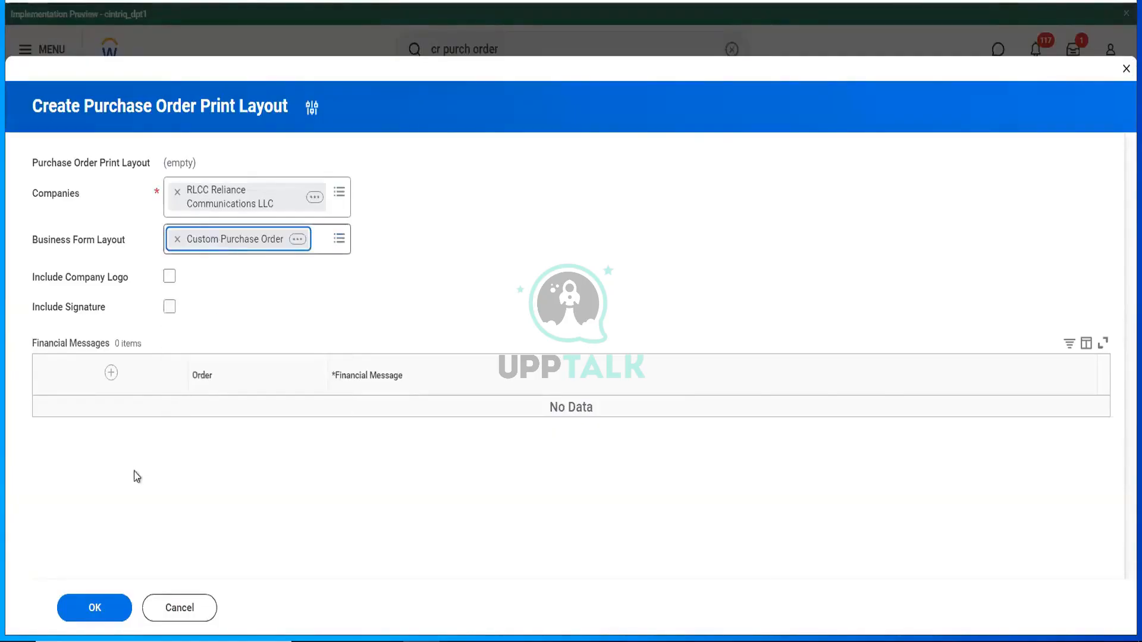
{"action": "left_click", "coordinate": [80, 593]}
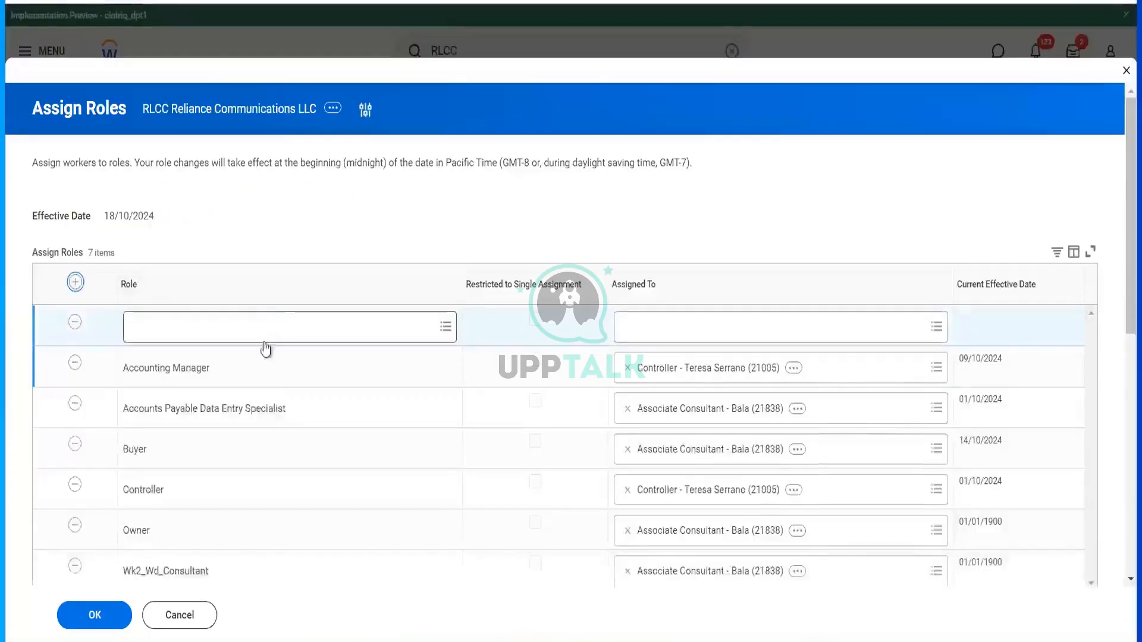
{"action": "left_click", "coordinate": [264, 342]}
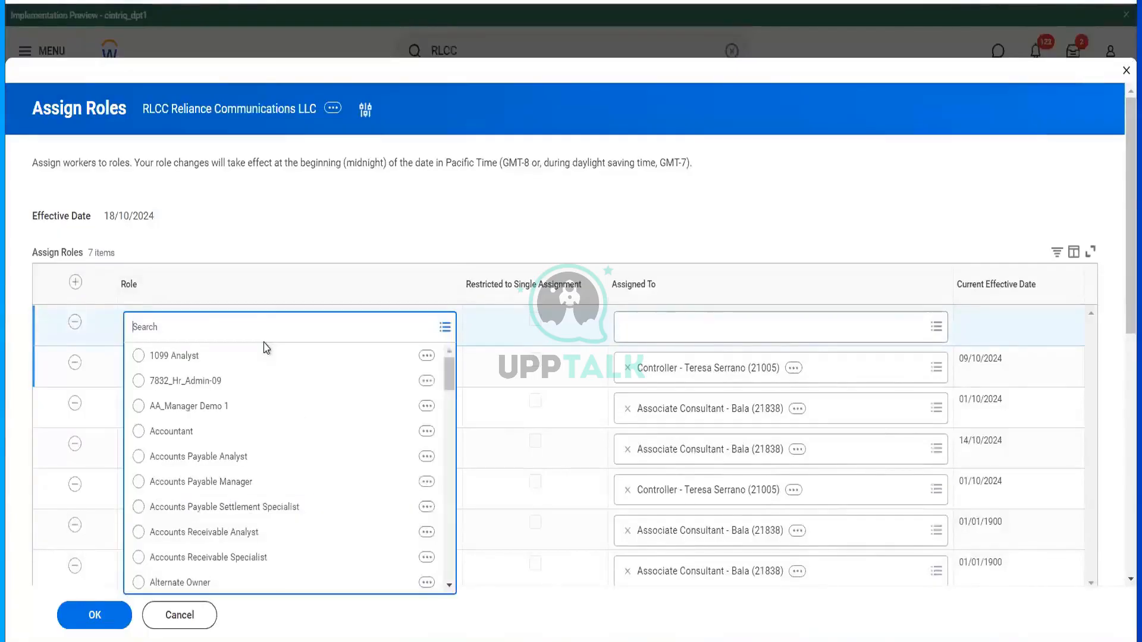
- Search the Role list for 'cate buyer', then close Assign Roles and discard the unsaved changes
{"action": "type", "text": "cate buyer"}
{"action": "key", "text": "Return"}
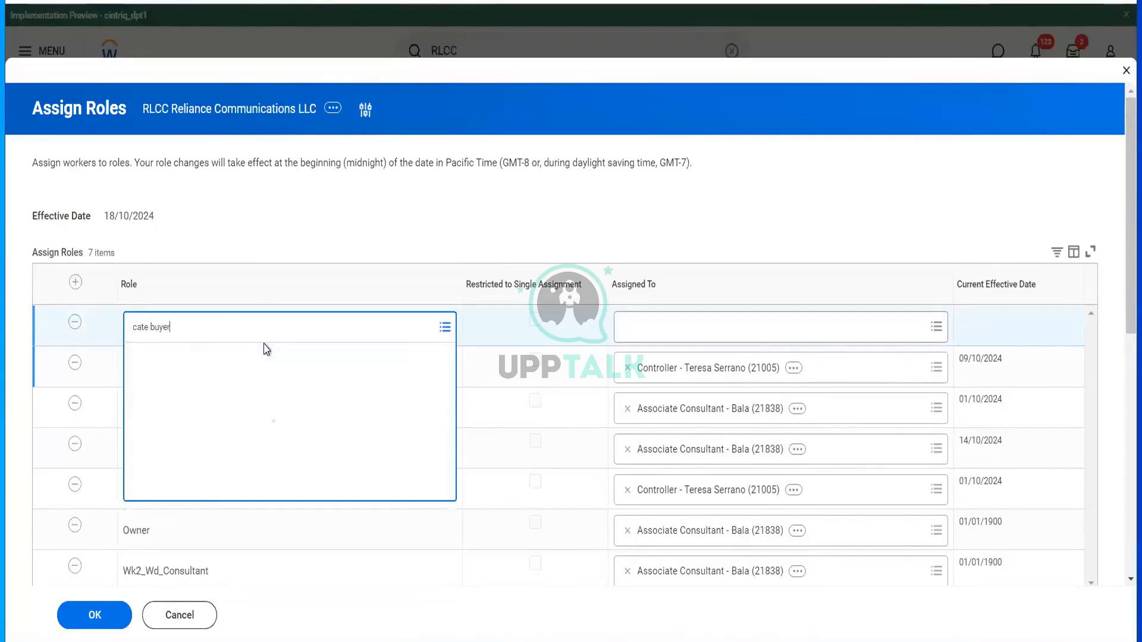
{"action": "scroll", "coordinate": [278, 457], "scroll_direction": "down", "scroll_amount": 10}
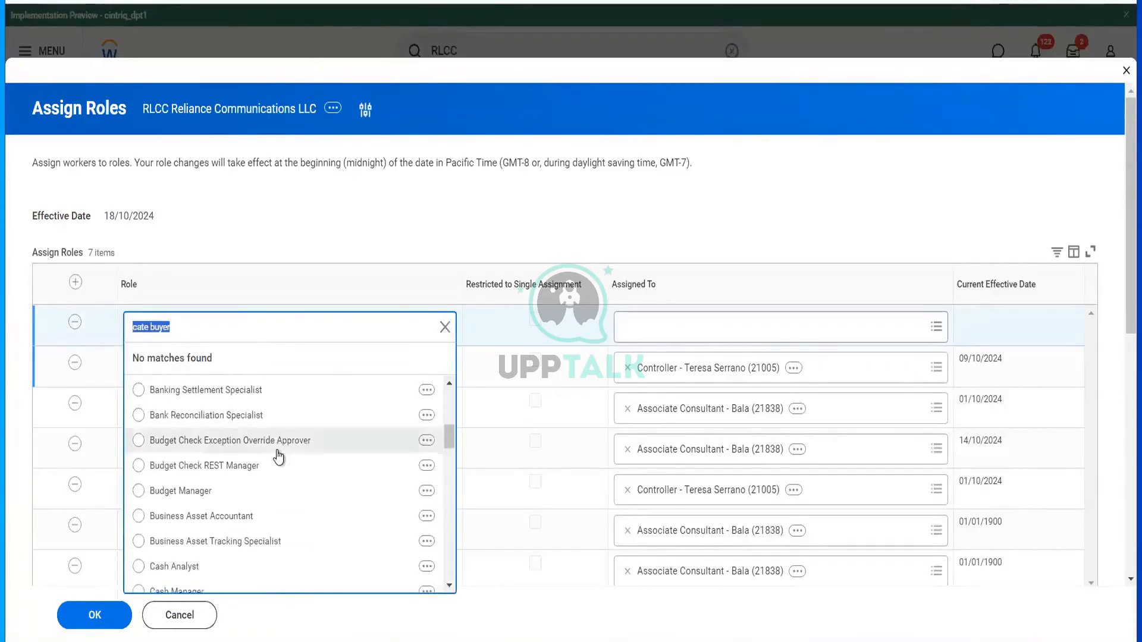
{"action": "scroll", "coordinate": [279, 455], "scroll_direction": "down", "scroll_amount": 1}
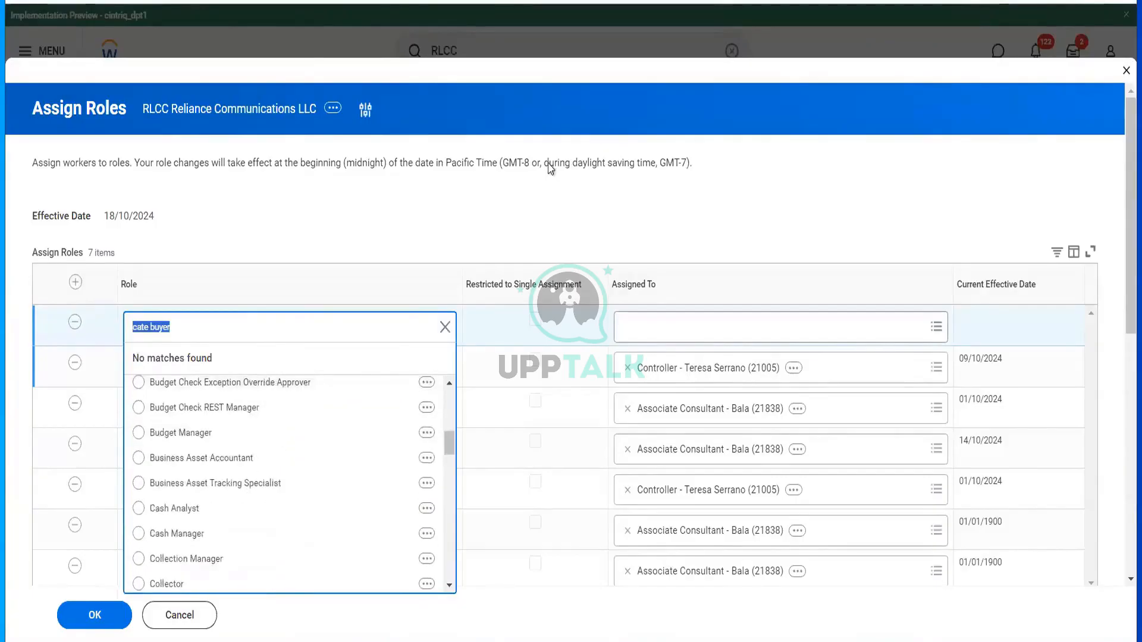
{"action": "left_click", "coordinate": [929, 179]}
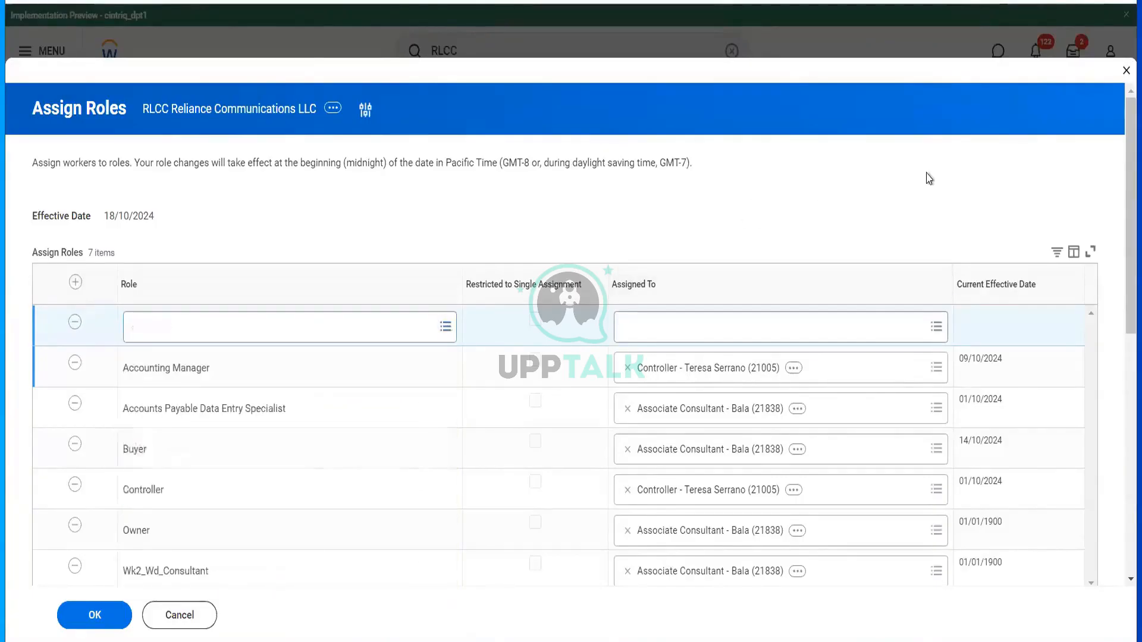
{"action": "left_click", "coordinate": [1126, 70]}
{"action": "left_click", "coordinate": [512, 357]}
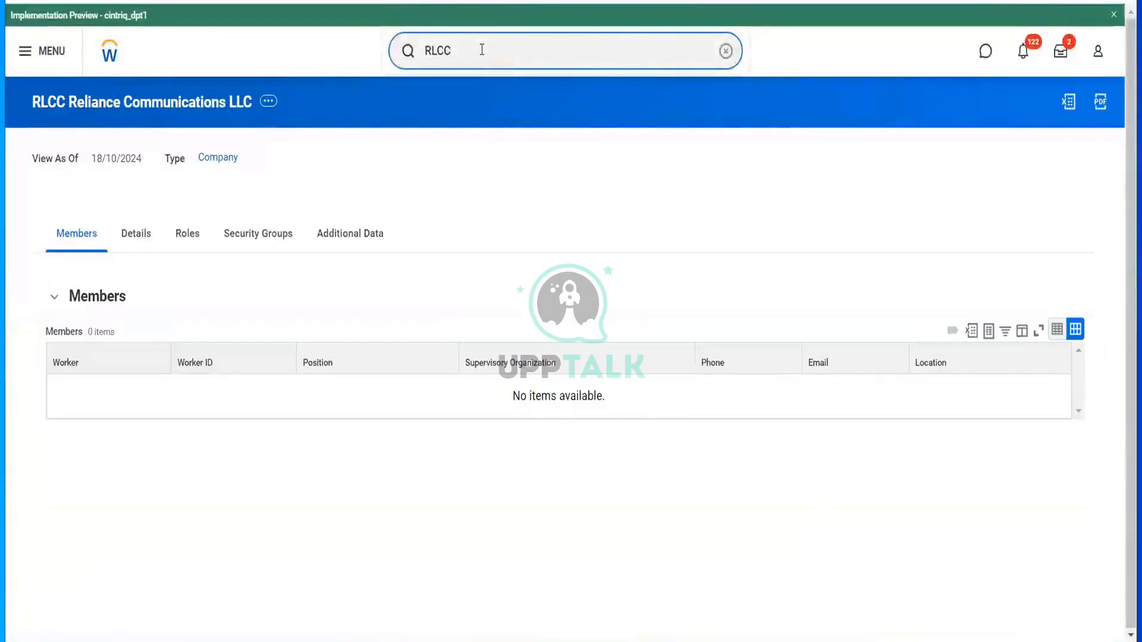
- Search 'Bp: req event', open Requisition Event (Default Definition) and scroll through its nine steps
{"action": "type", "text": "Bp: req event"}
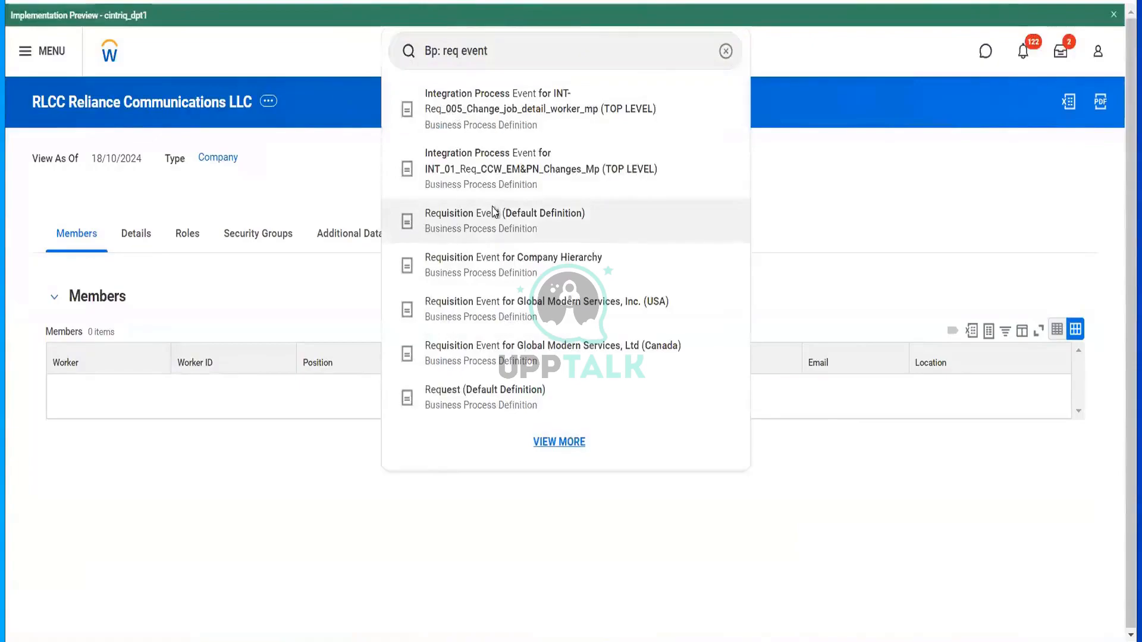
{"action": "left_click", "coordinate": [494, 212]}
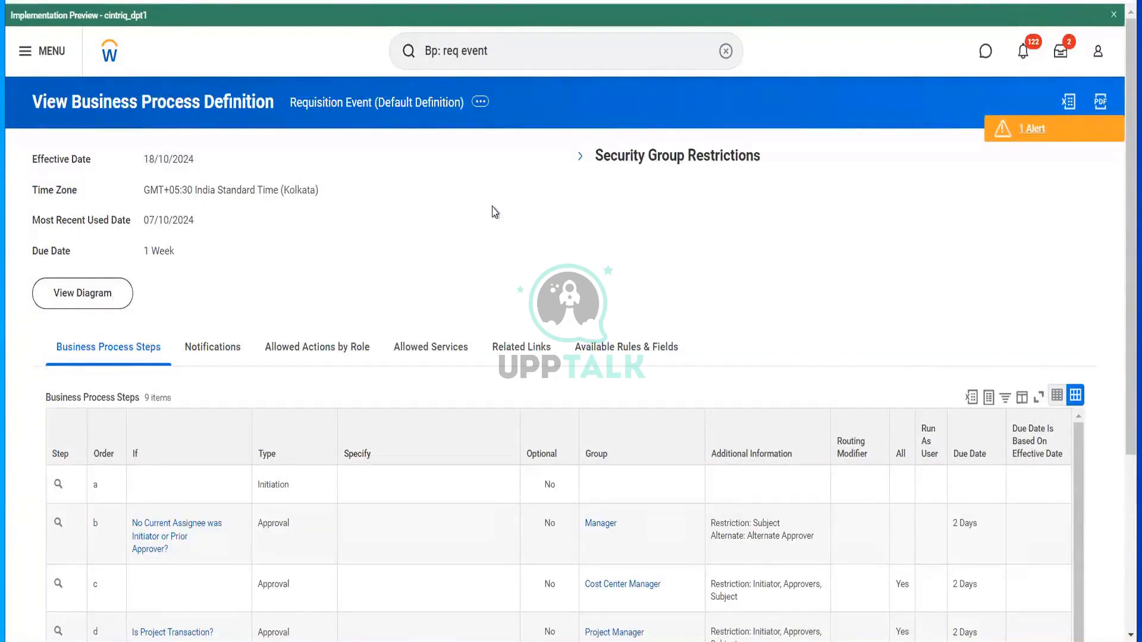
{"action": "scroll", "coordinate": [510, 262], "scroll_direction": "down", "scroll_amount": 10}
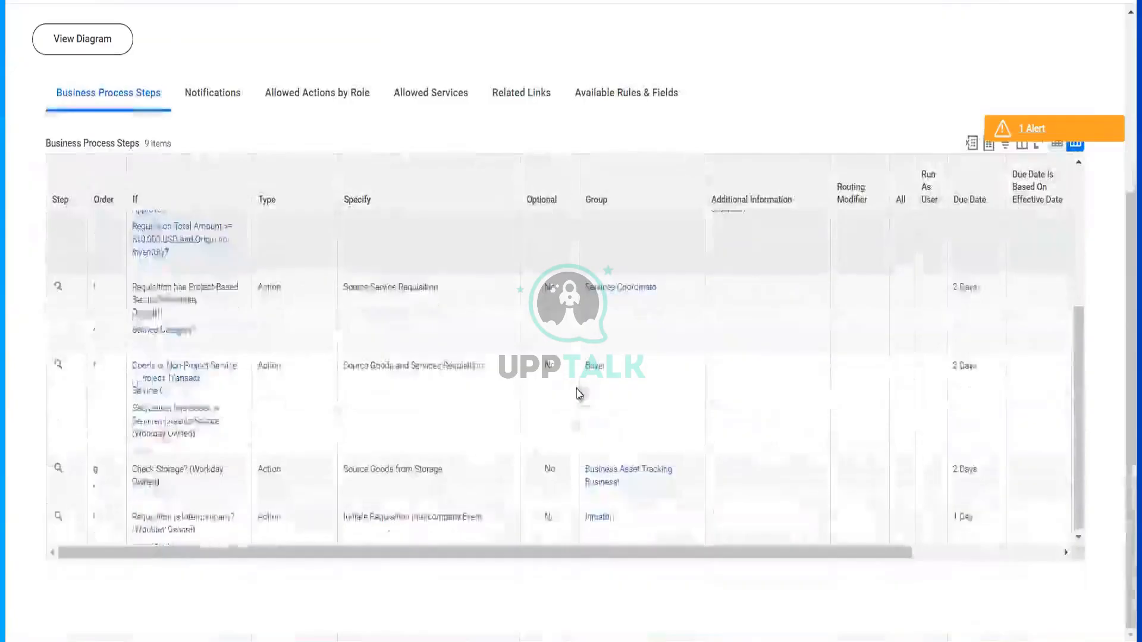
{"action": "scroll", "coordinate": [577, 393], "scroll_direction": "up", "scroll_amount": 3}
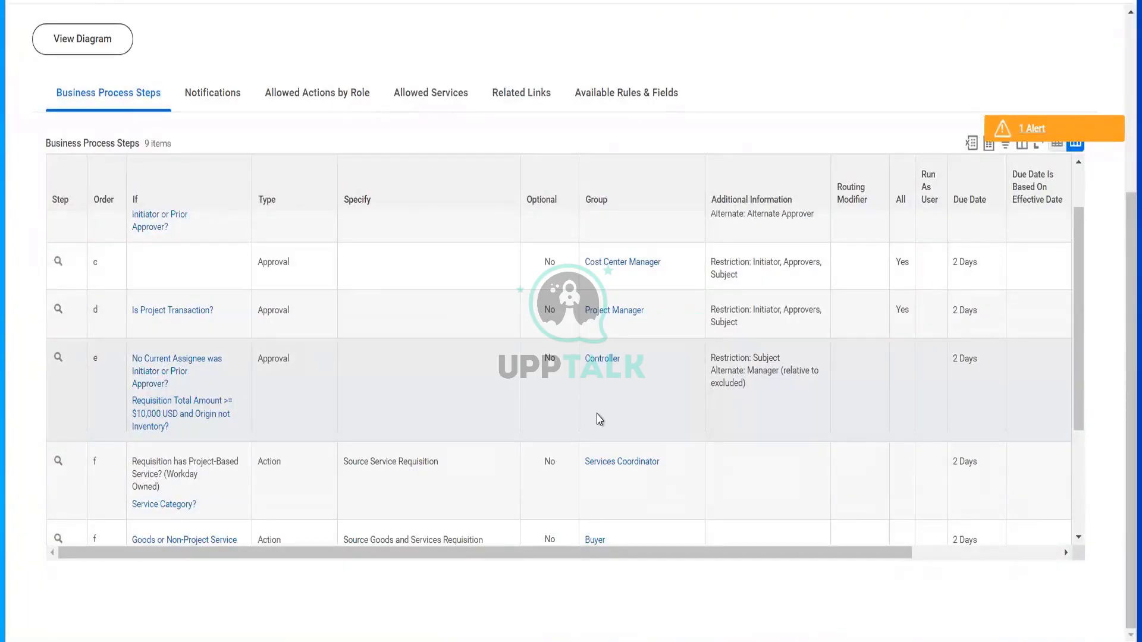
{"action": "scroll", "coordinate": [599, 418], "scroll_direction": "up", "scroll_amount": 1}
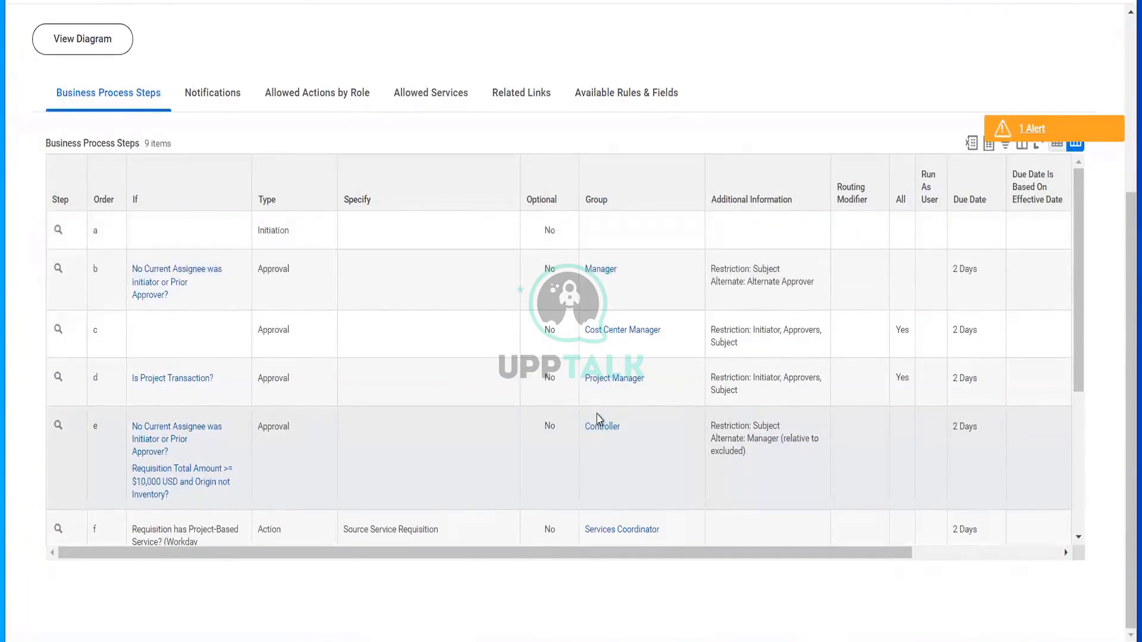
{"action": "scroll", "coordinate": [599, 418], "scroll_direction": "down", "scroll_amount": 4}
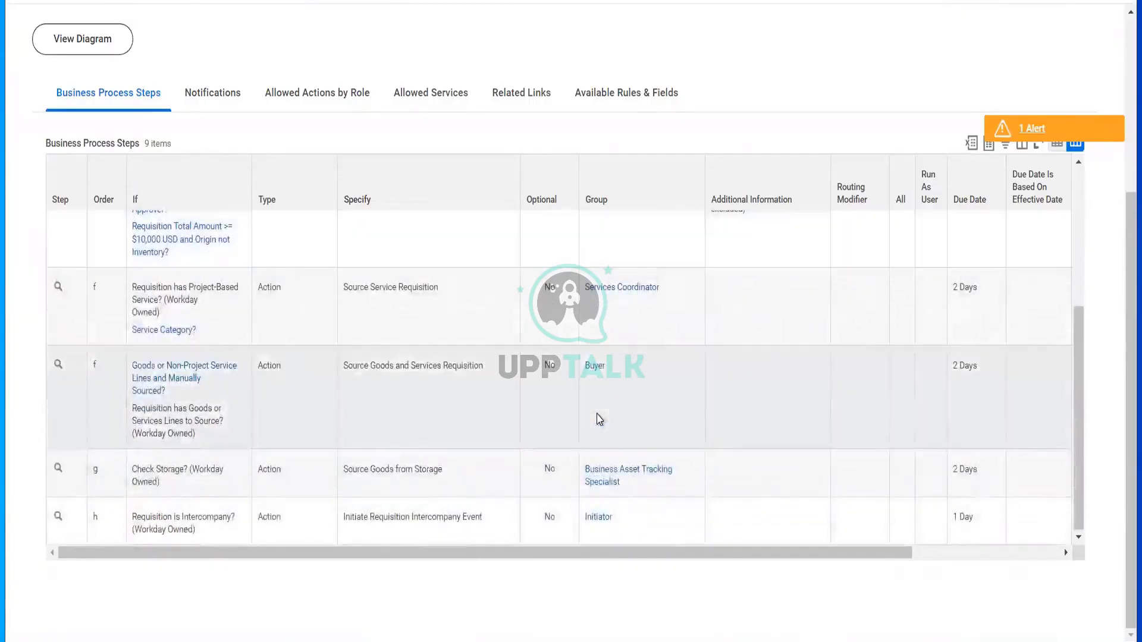
{"action": "scroll", "coordinate": [599, 419], "scroll_direction": "up", "scroll_amount": 5}
{"action": "scroll", "coordinate": [574, 142], "scroll_direction": "up", "scroll_amount": 4}
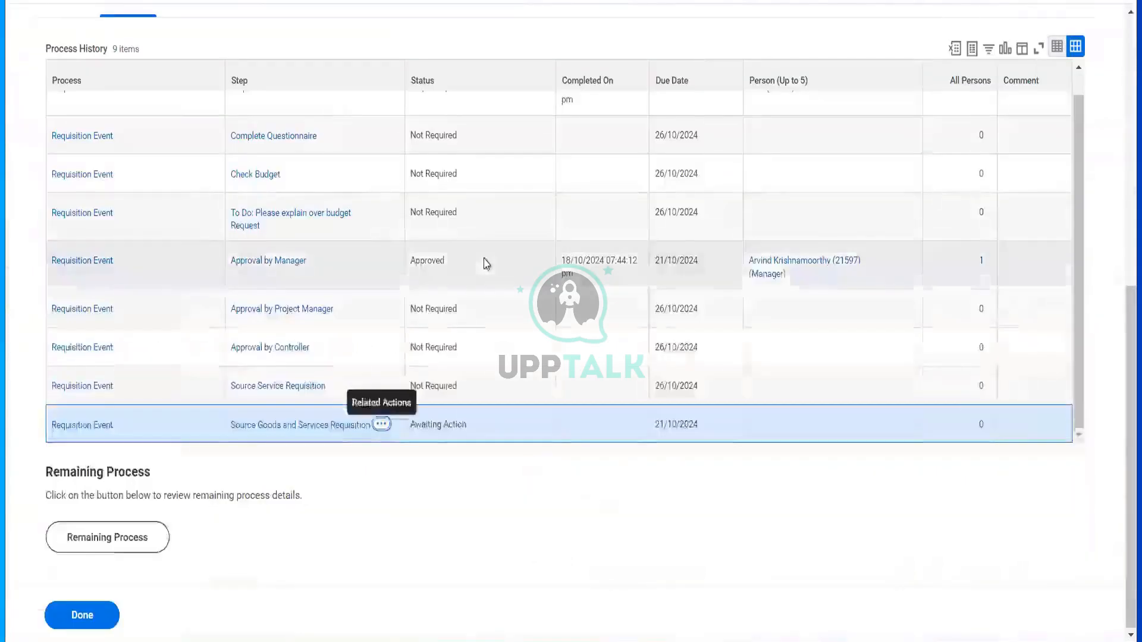
- Review the approved REQ-7177's Details section, then refresh back to the Workday home page
{"action": "scroll", "coordinate": [486, 264], "scroll_direction": "up", "scroll_amount": 1}
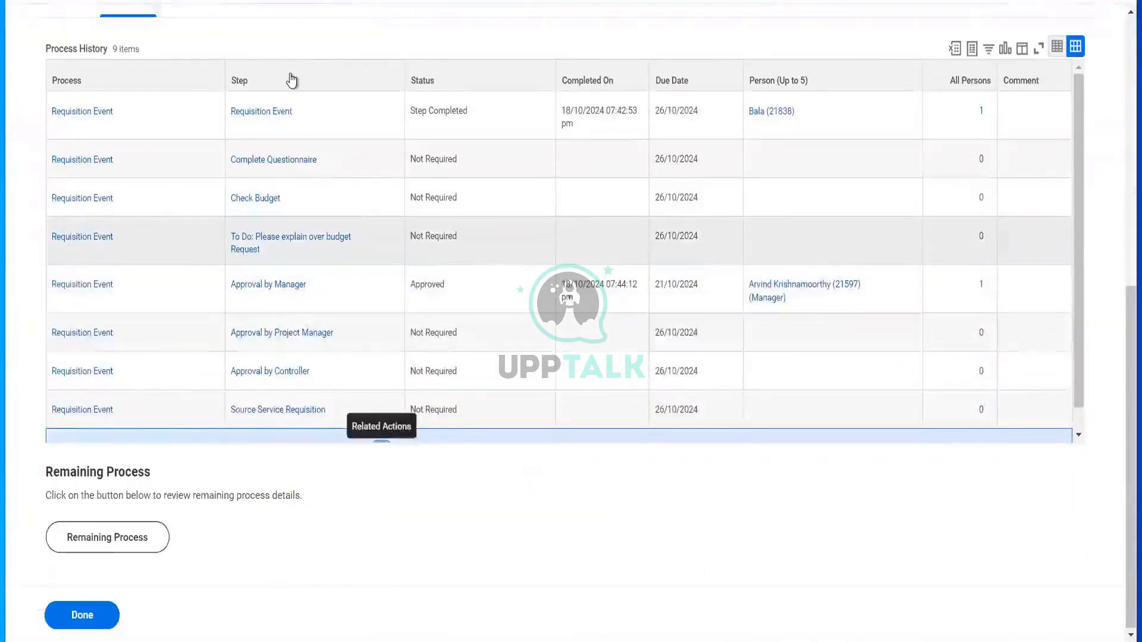
{"action": "scroll", "coordinate": [292, 80], "scroll_direction": "up", "scroll_amount": 8}
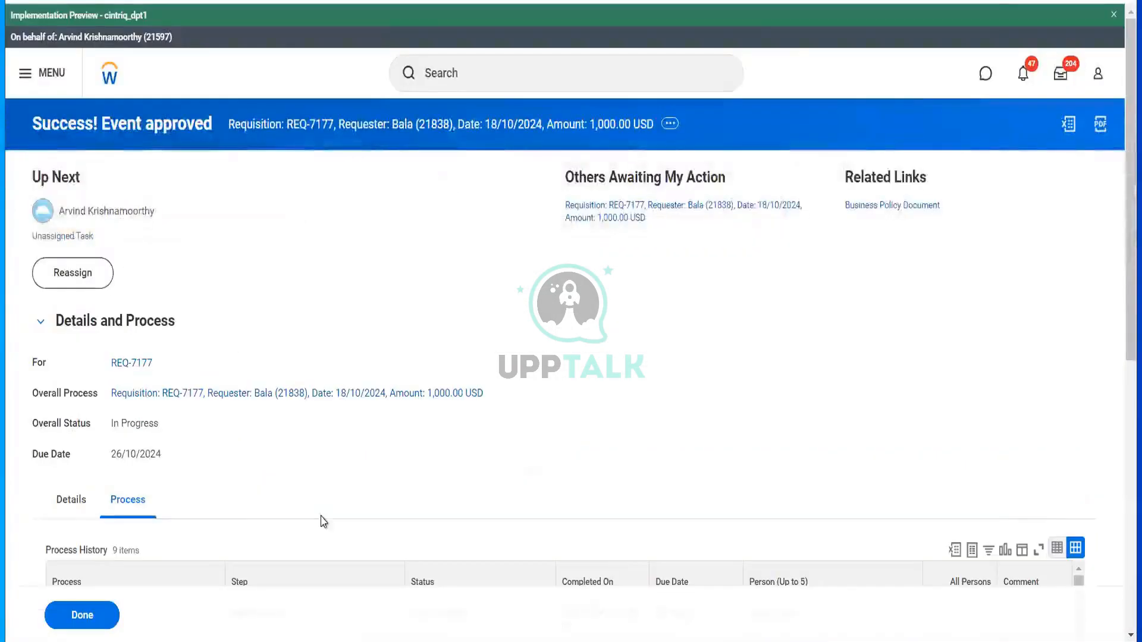
{"action": "scroll", "coordinate": [76, 462], "scroll_direction": "down", "scroll_amount": 1}
{"action": "left_click", "coordinate": [71, 470]}
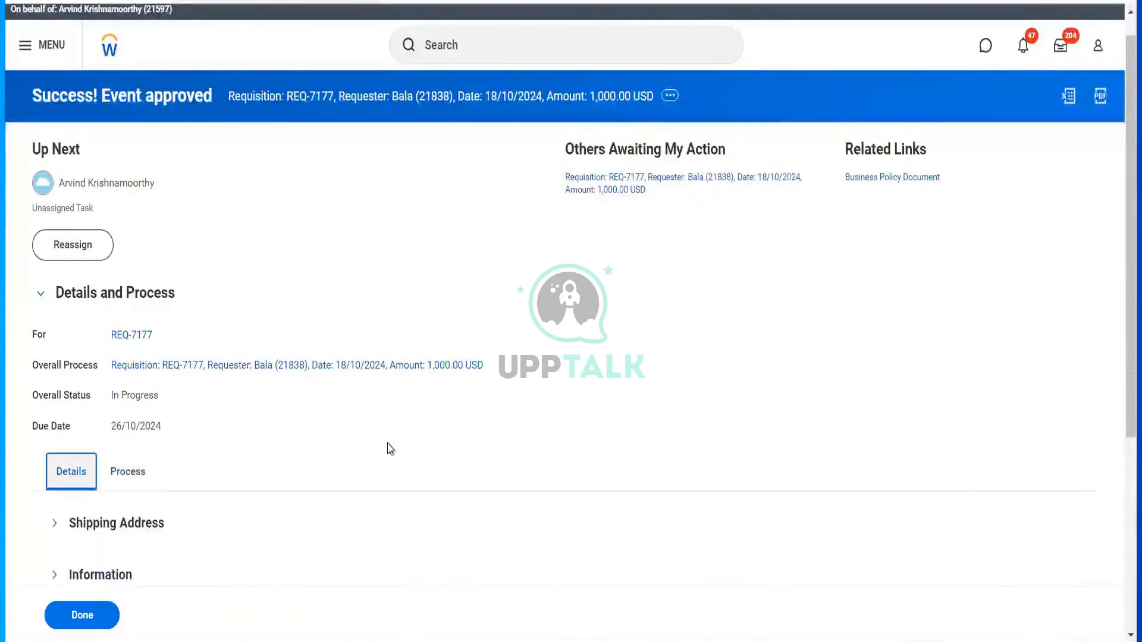
{"action": "scroll", "coordinate": [390, 449], "scroll_direction": "down", "scroll_amount": 3}
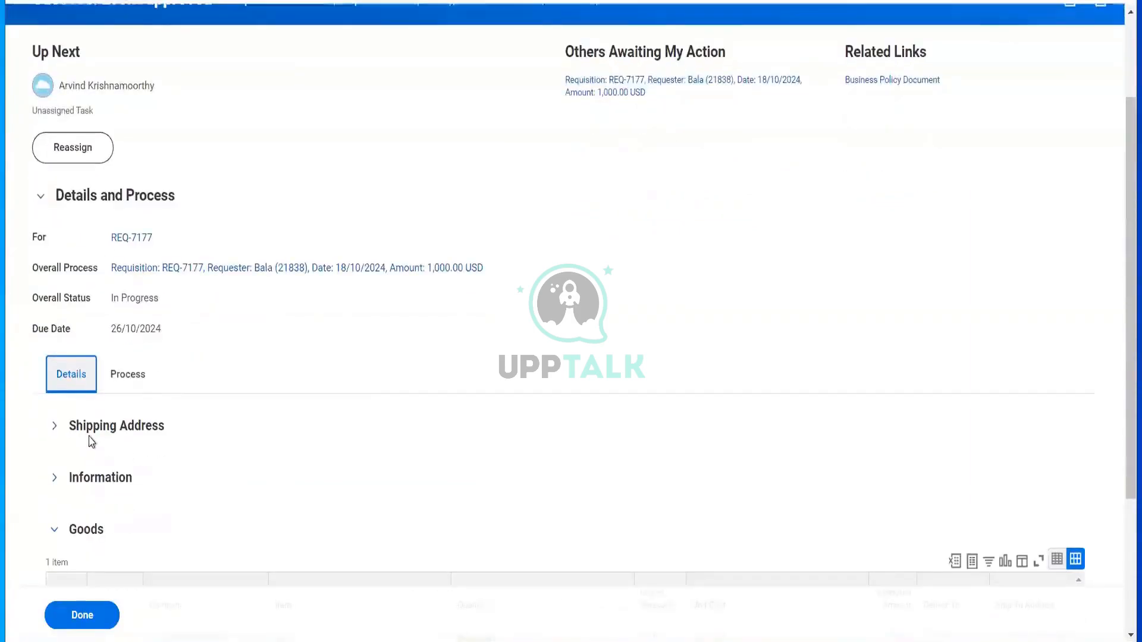
{"action": "left_click", "coordinate": [137, 241]}
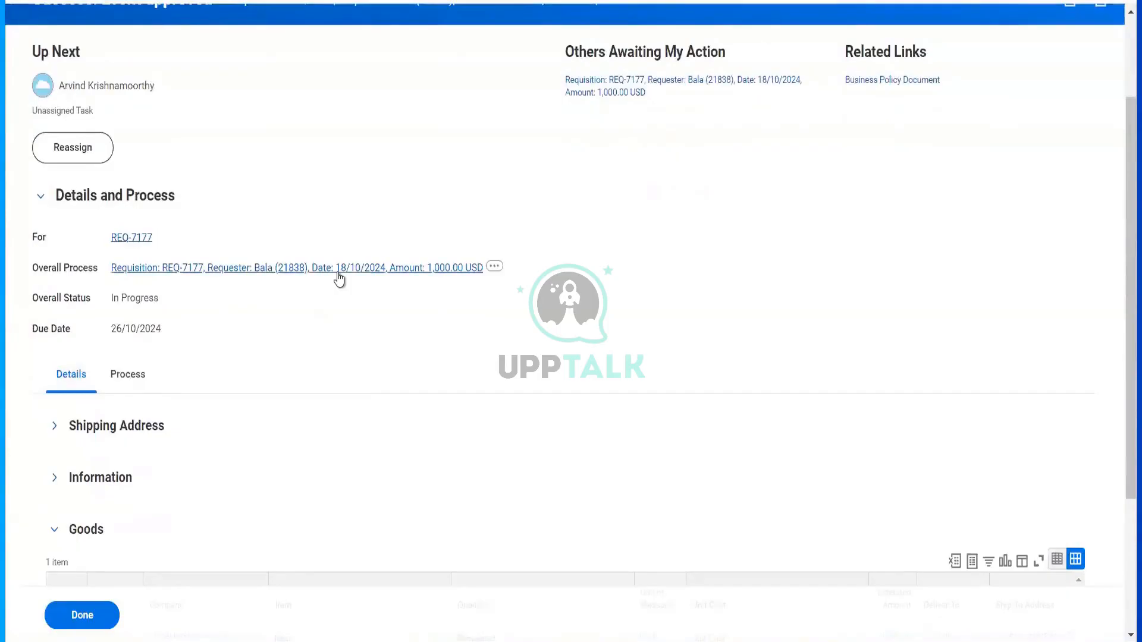
{"action": "scroll", "coordinate": [439, 297], "scroll_direction": "up", "scroll_amount": 3}
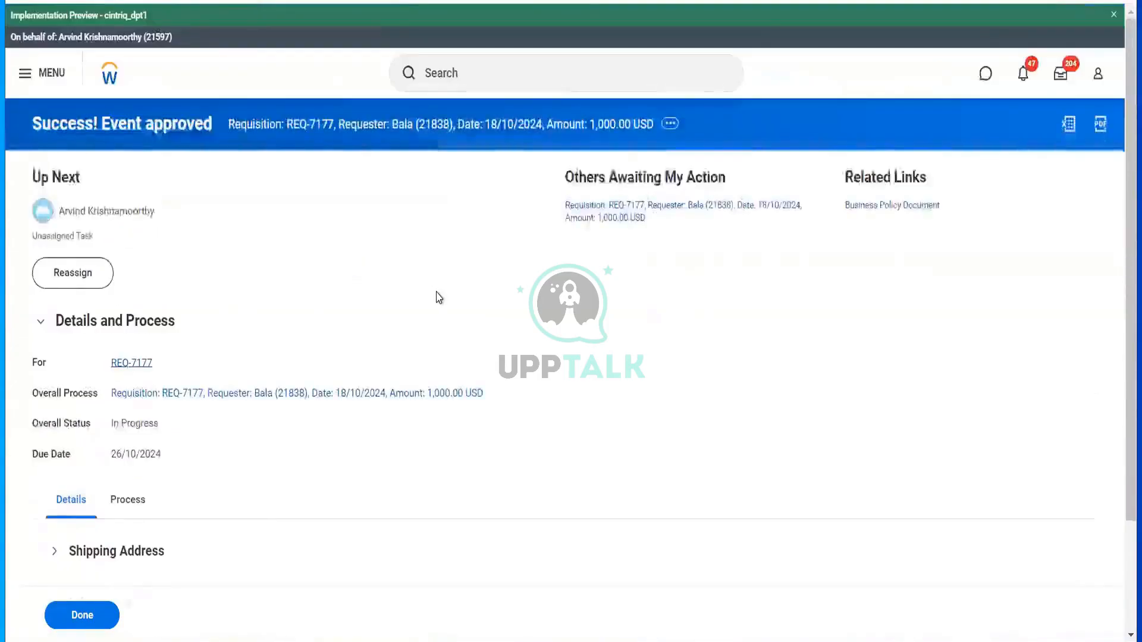
{"action": "key", "text": "F5"}
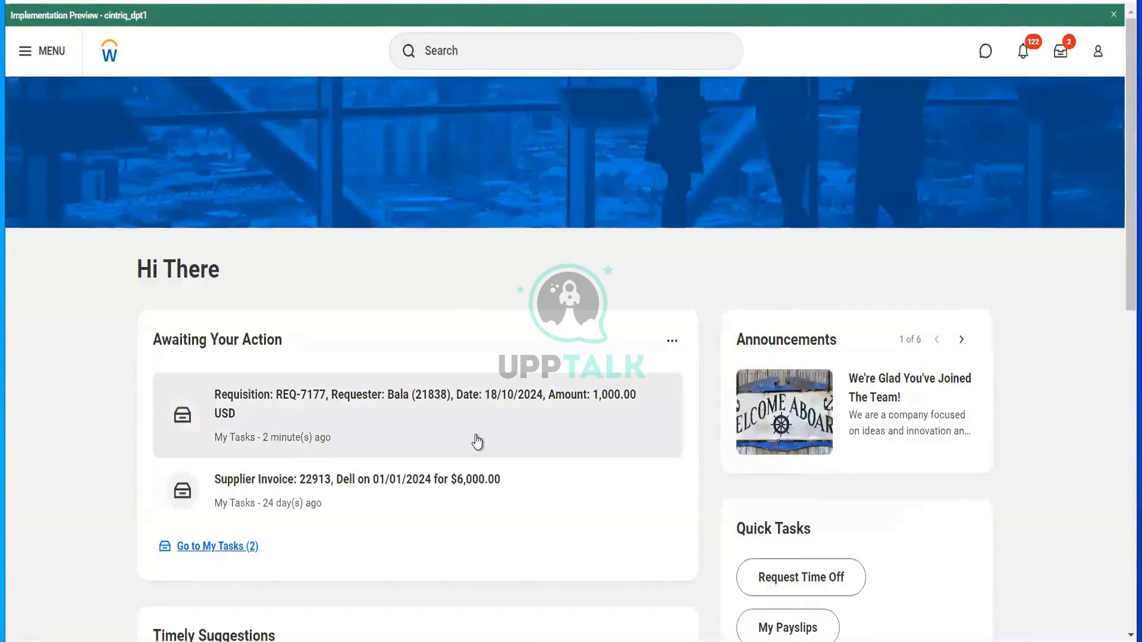
- Reassign the REQ-7177 task to a searched colleague with the comment 'Not able to approved'
{"action": "left_click", "coordinate": [543, 443]}
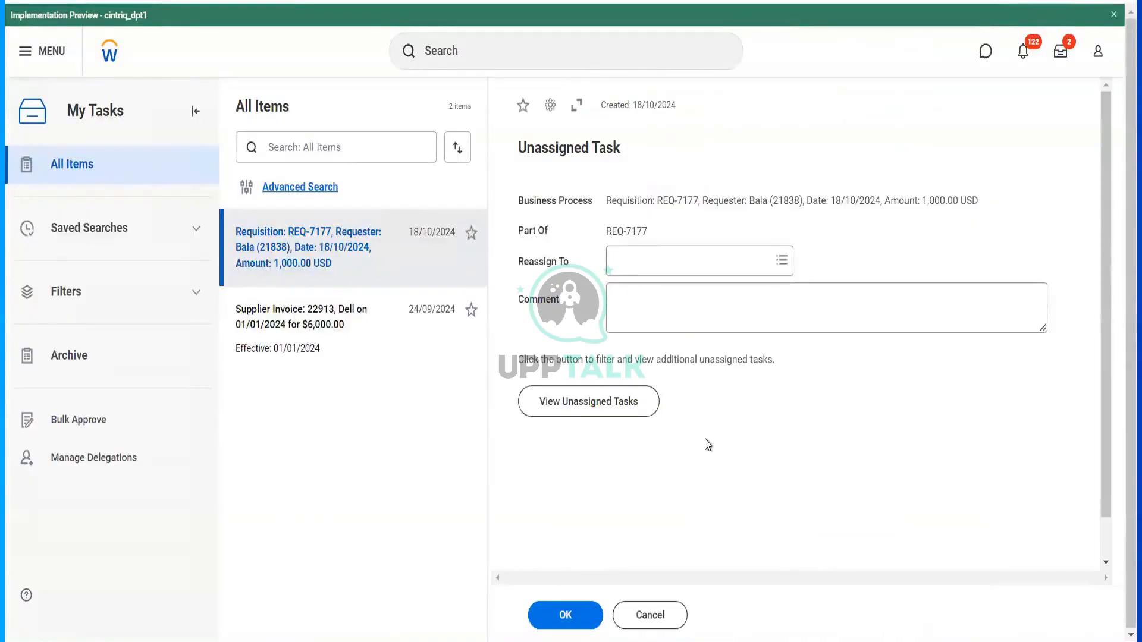
{"action": "left_click", "coordinate": [710, 261]}
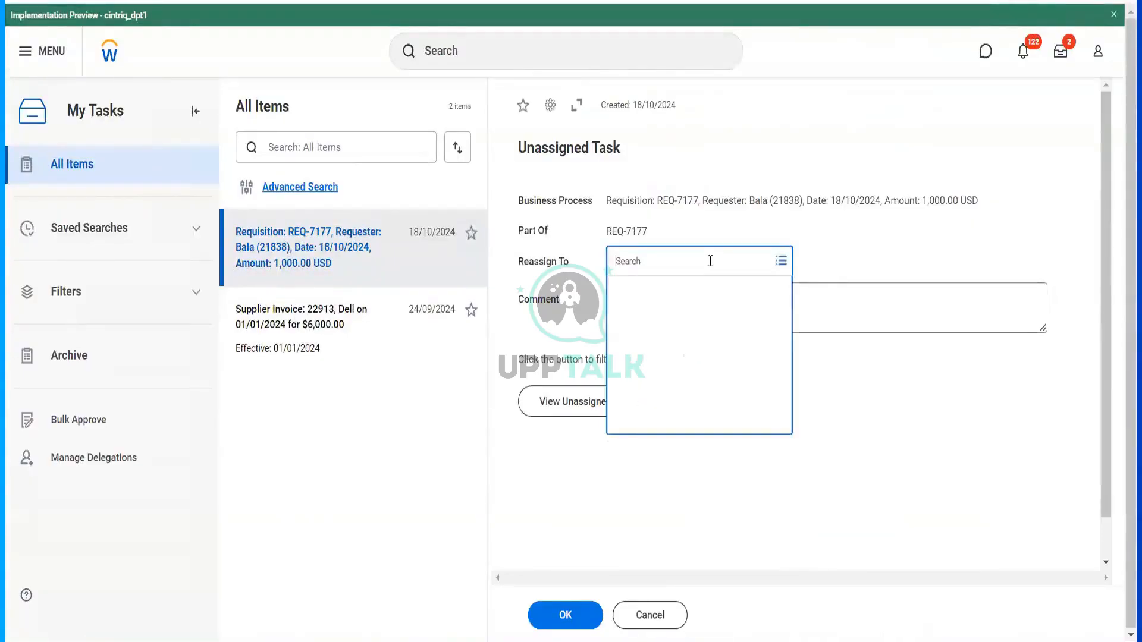
{"action": "type", "text": "te se"}
{"action": "key", "text": "Return"}
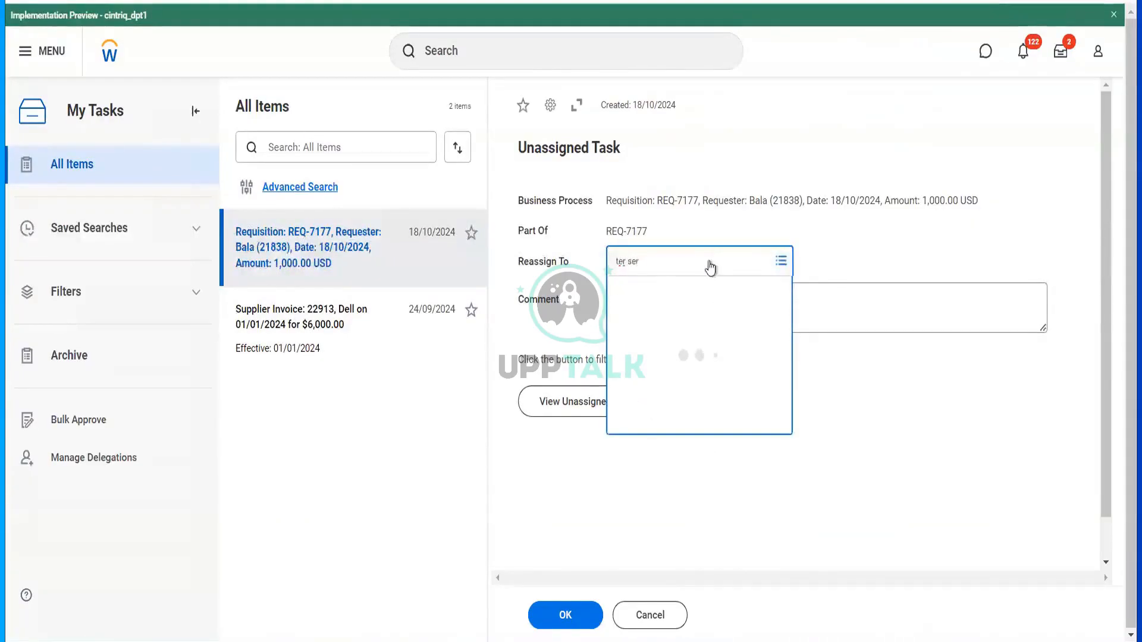
{"action": "left_click", "coordinate": [655, 314]}
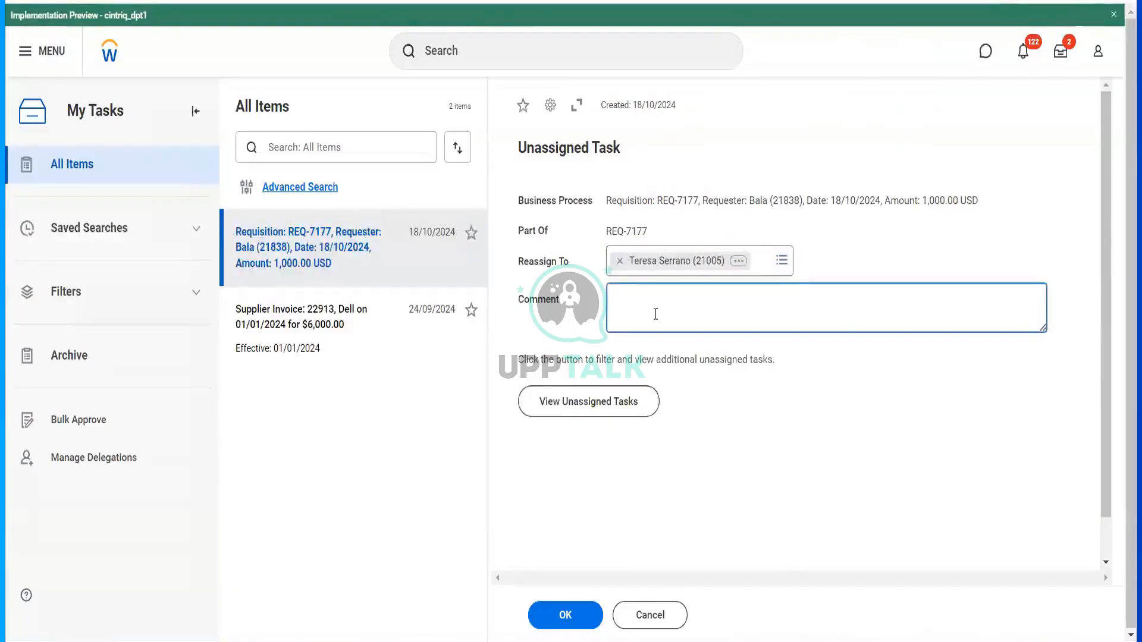
{"action": "type", "text": "Not able to approved"}
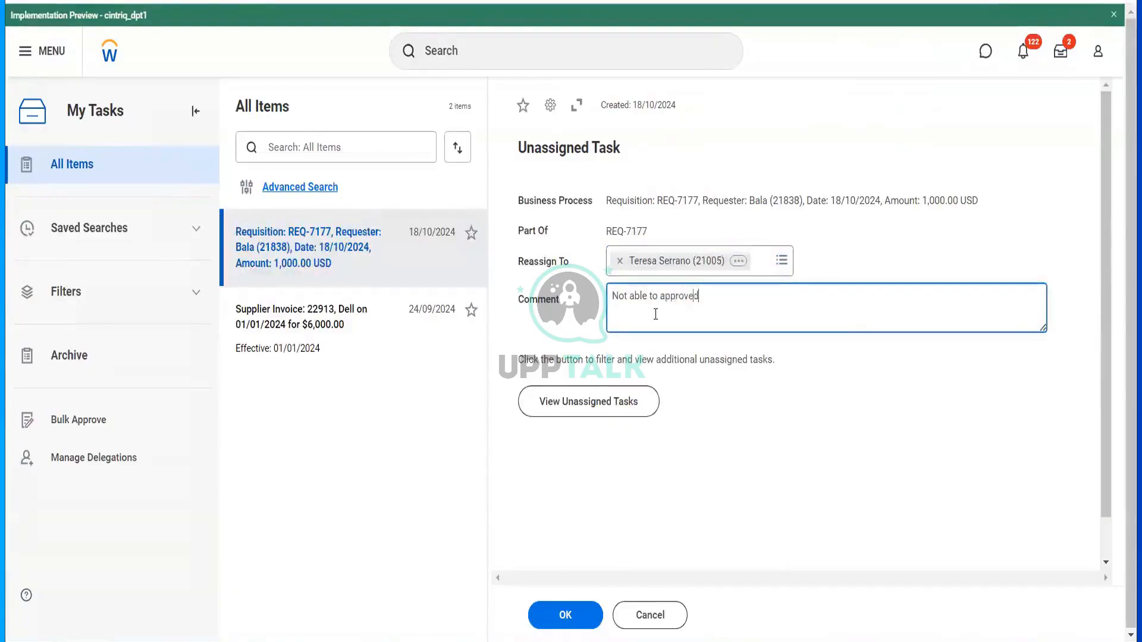
{"action": "left_click", "coordinate": [570, 618]}
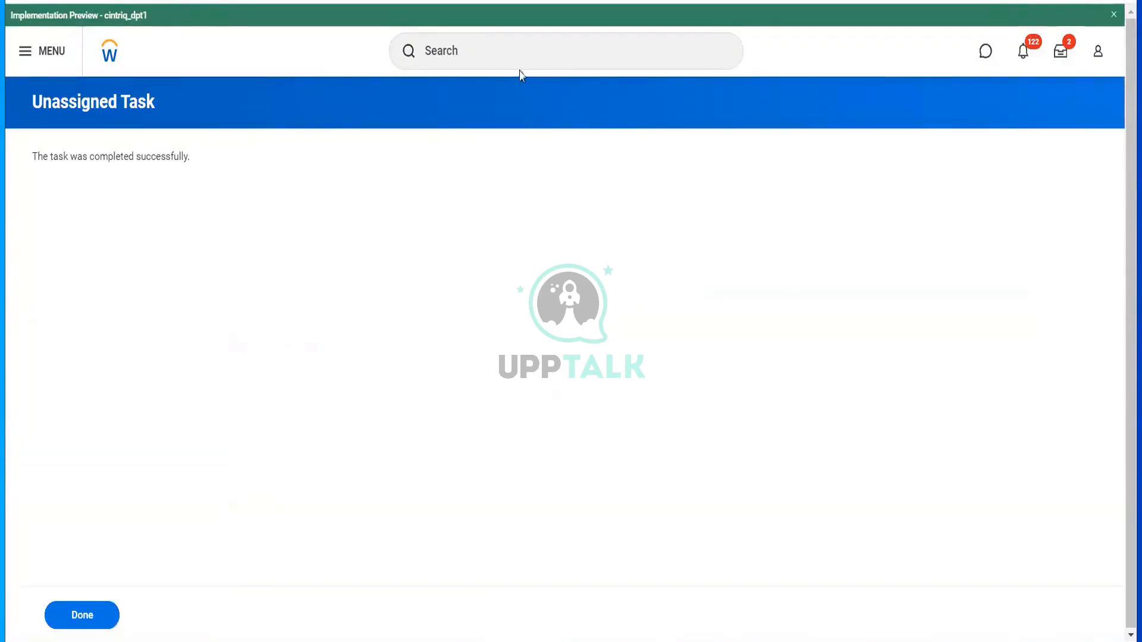
{"action": "left_click", "coordinate": [502, 60]}
{"action": "type", "text": "start prox"}
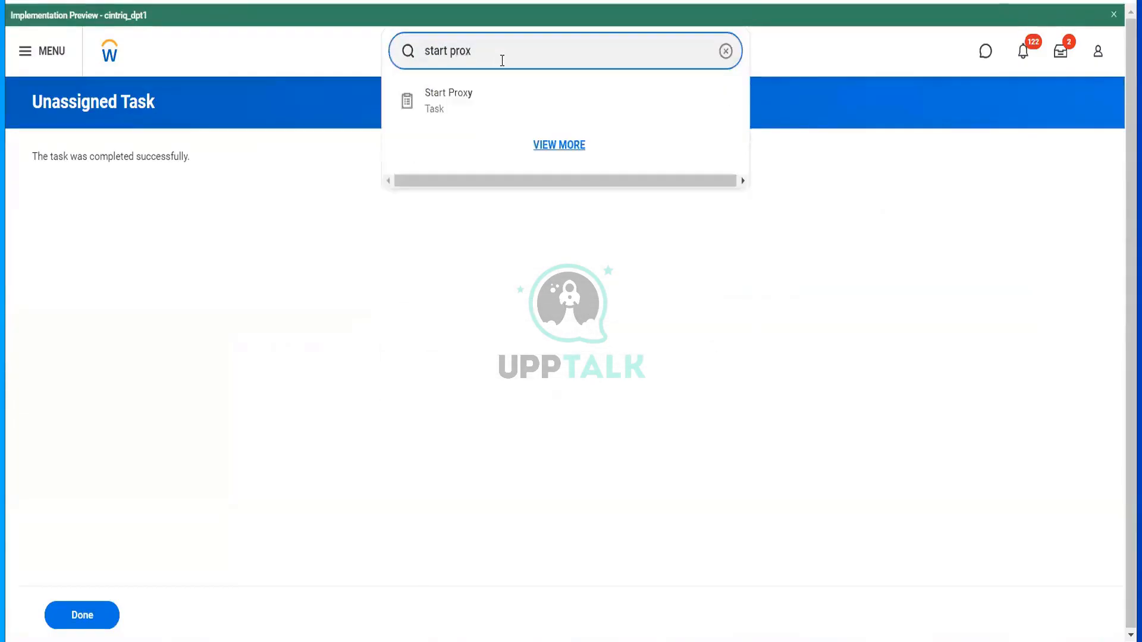
- Start Proxy as the colleague who received the task and open the REQ-7177 task
{"action": "left_click", "coordinate": [475, 105]}
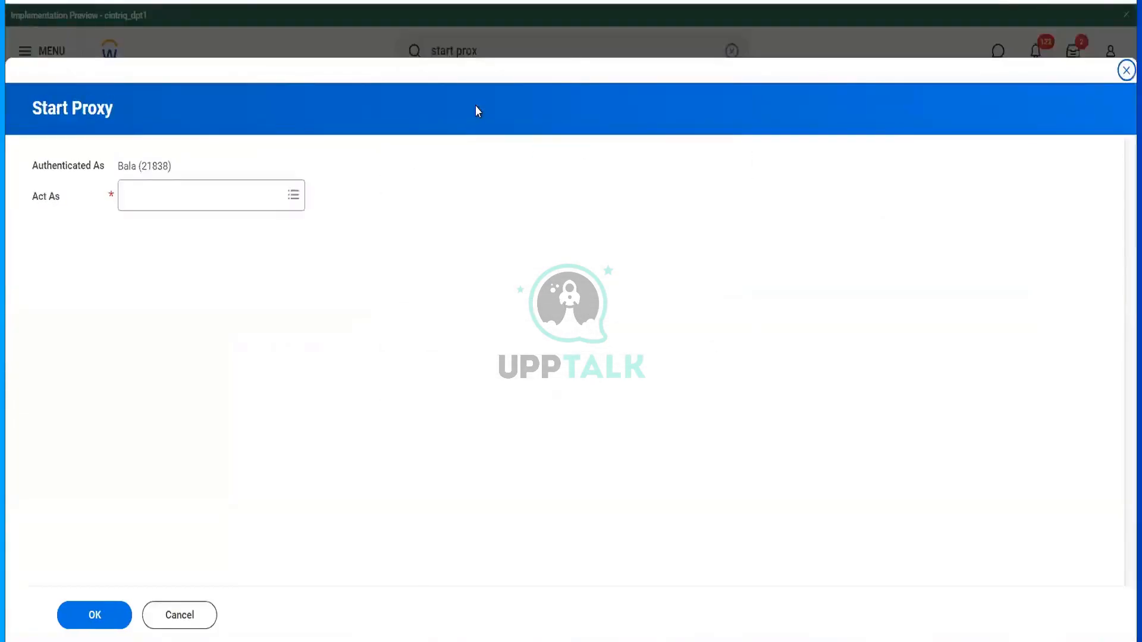
{"action": "left_click", "coordinate": [219, 194]}
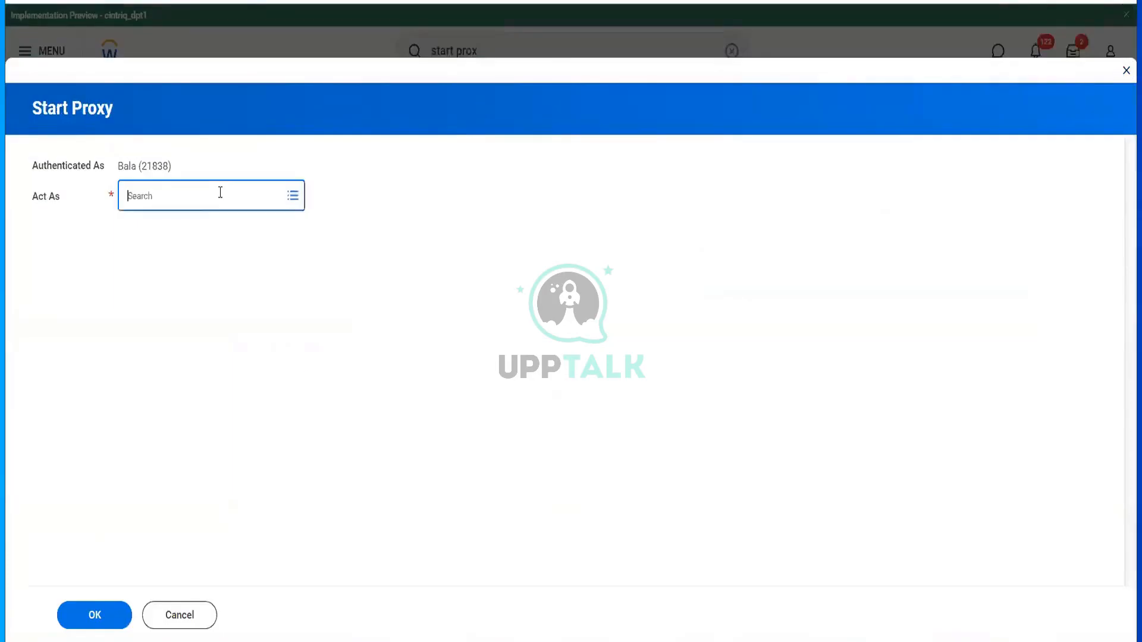
{"action": "type", "text": "ter ser"}
{"action": "key", "text": "Return"}
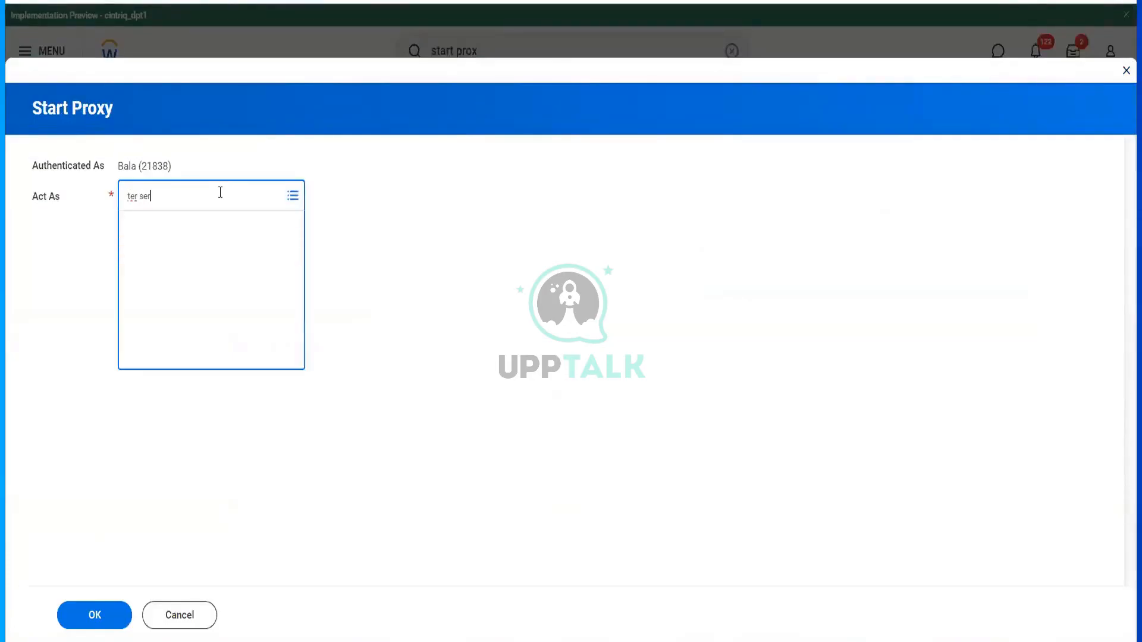
{"action": "left_click", "coordinate": [99, 621]}
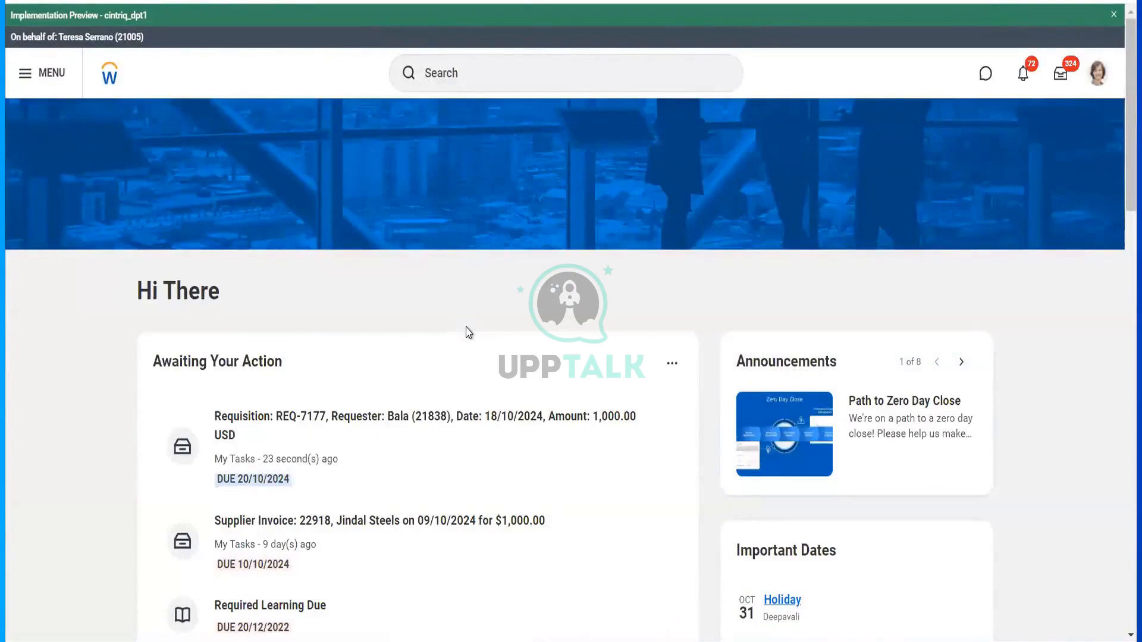
{"action": "left_click", "coordinate": [447, 455]}
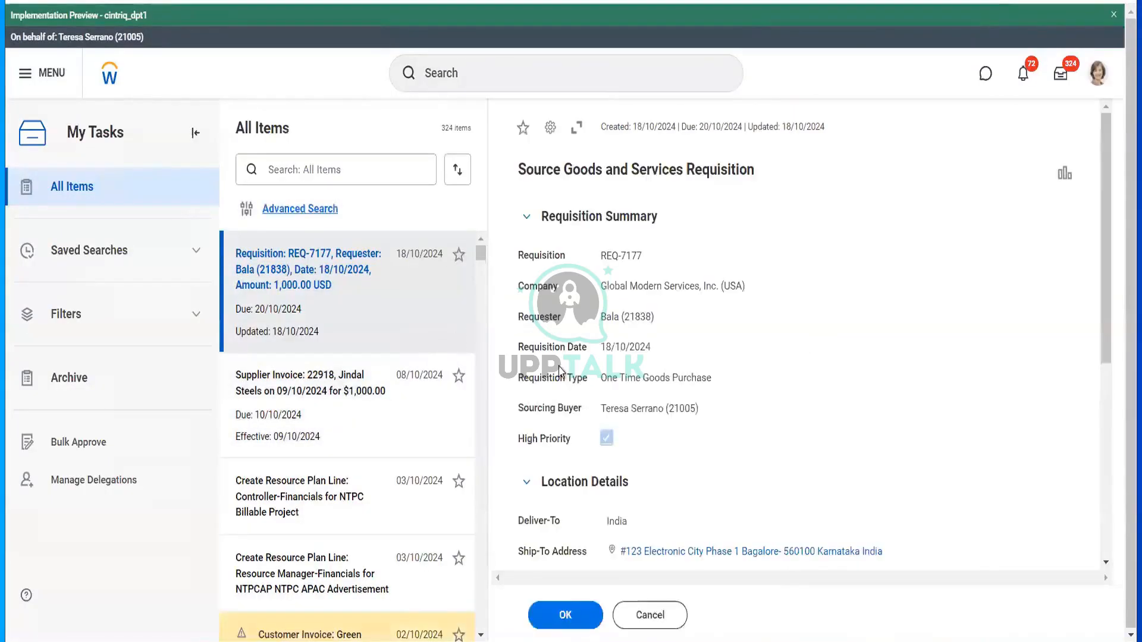
- Review the REQ-7177 sourcing form, highlighting its title and scrolling down to the goods lines
{"action": "scroll", "coordinate": [670, 432], "scroll_direction": "down", "scroll_amount": 4}
{"action": "scroll", "coordinate": [670, 433], "scroll_direction": "up", "scroll_amount": 5}
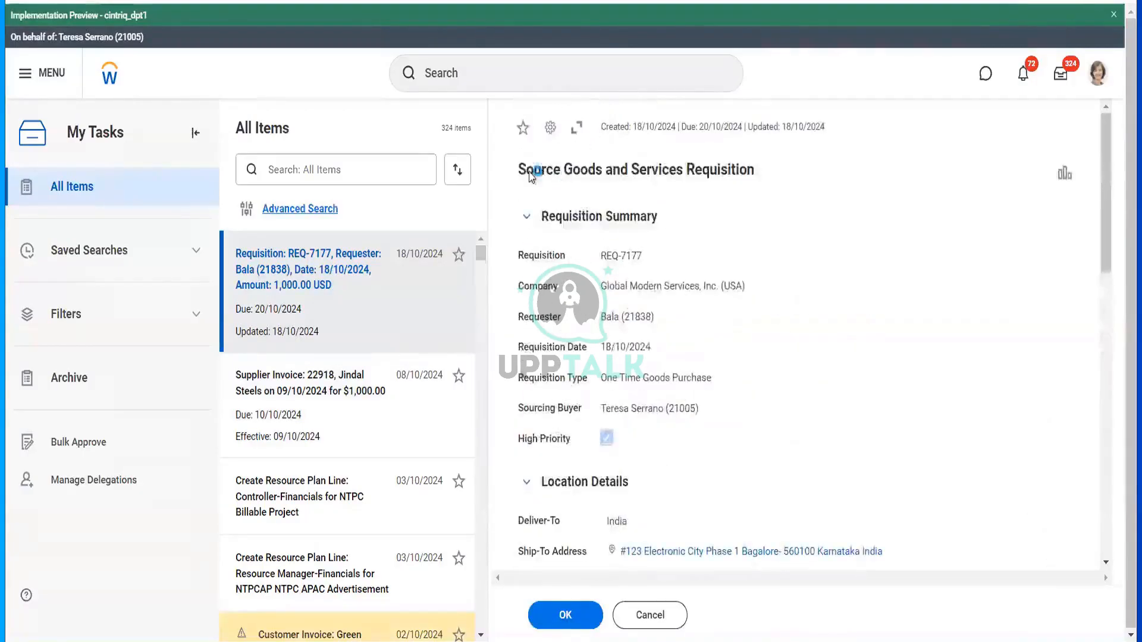
{"action": "left_click_drag", "start_coordinate": [527, 170], "coordinate": [553, 171]}
{"action": "left_click_drag", "start_coordinate": [633, 194], "coordinate": [641, 189]}
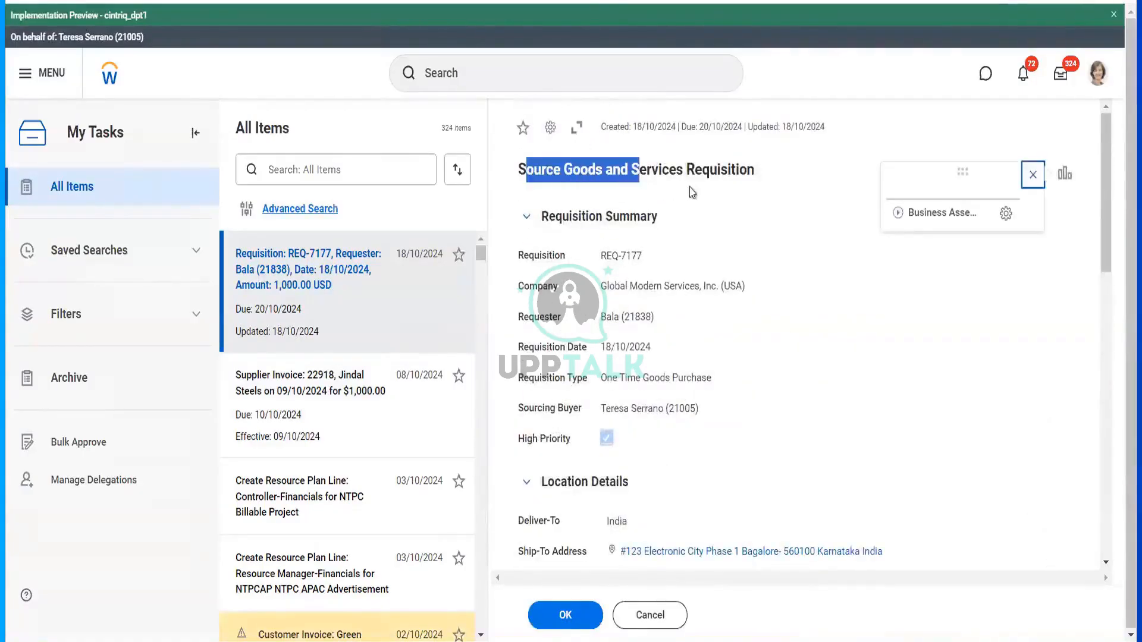
{"action": "scroll", "coordinate": [716, 364], "scroll_direction": "down", "scroll_amount": 5}
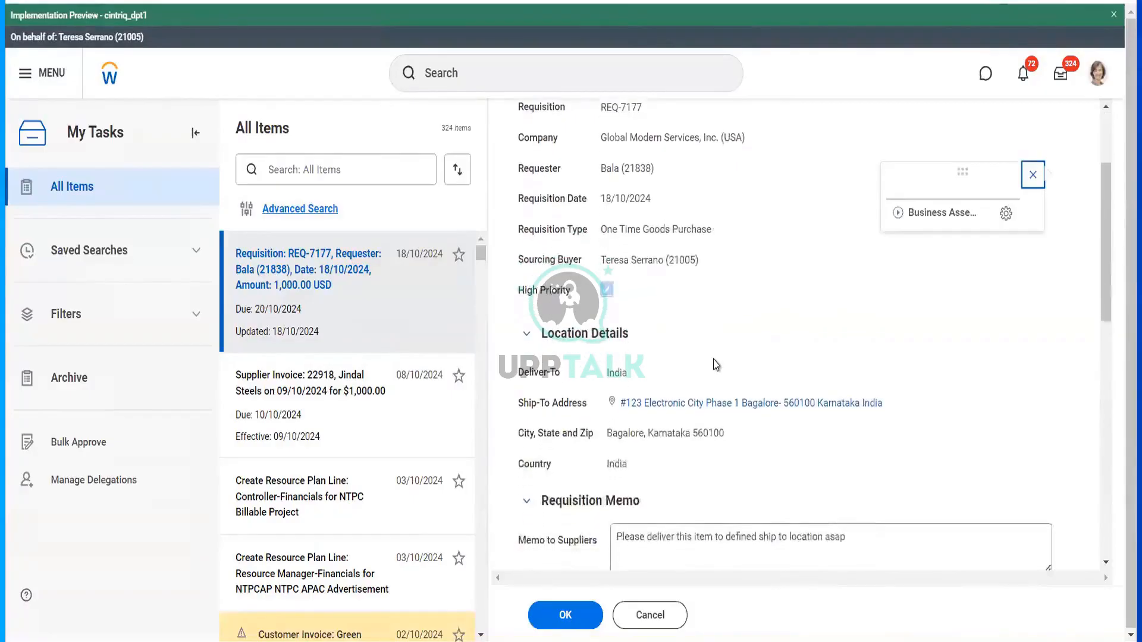
{"action": "scroll", "coordinate": [720, 369], "scroll_direction": "down", "scroll_amount": 3}
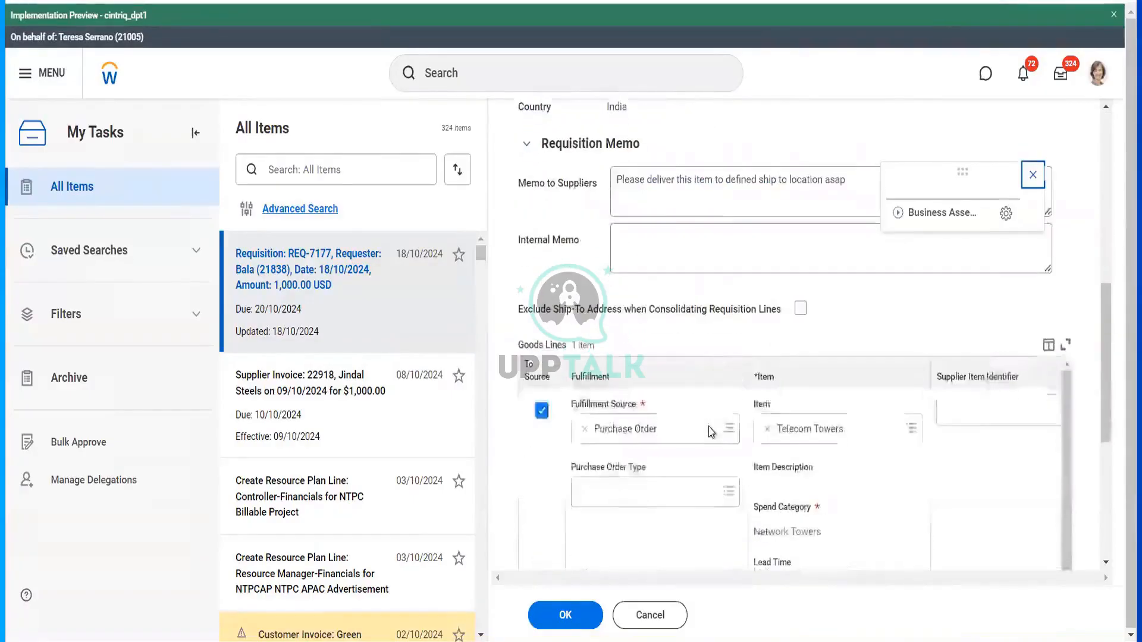
{"action": "scroll", "coordinate": [684, 390], "scroll_direction": "down", "scroll_amount": 2}
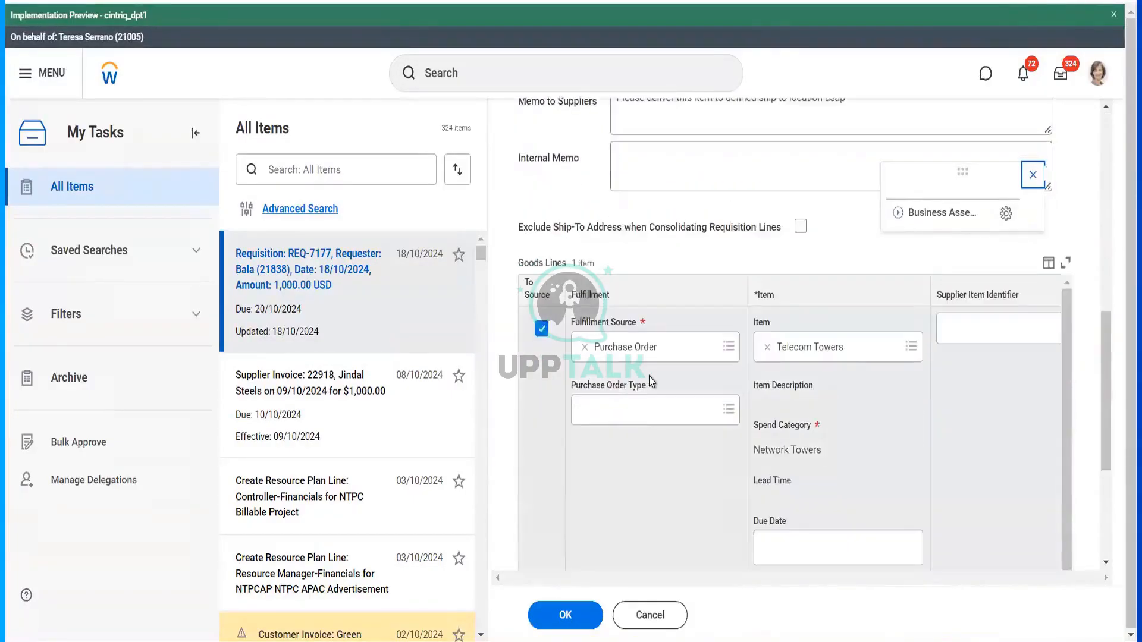
- Set purchase order type to One Time Purchase and submit sourcing to Hello Telecommunications
{"action": "left_click", "coordinate": [682, 427]}
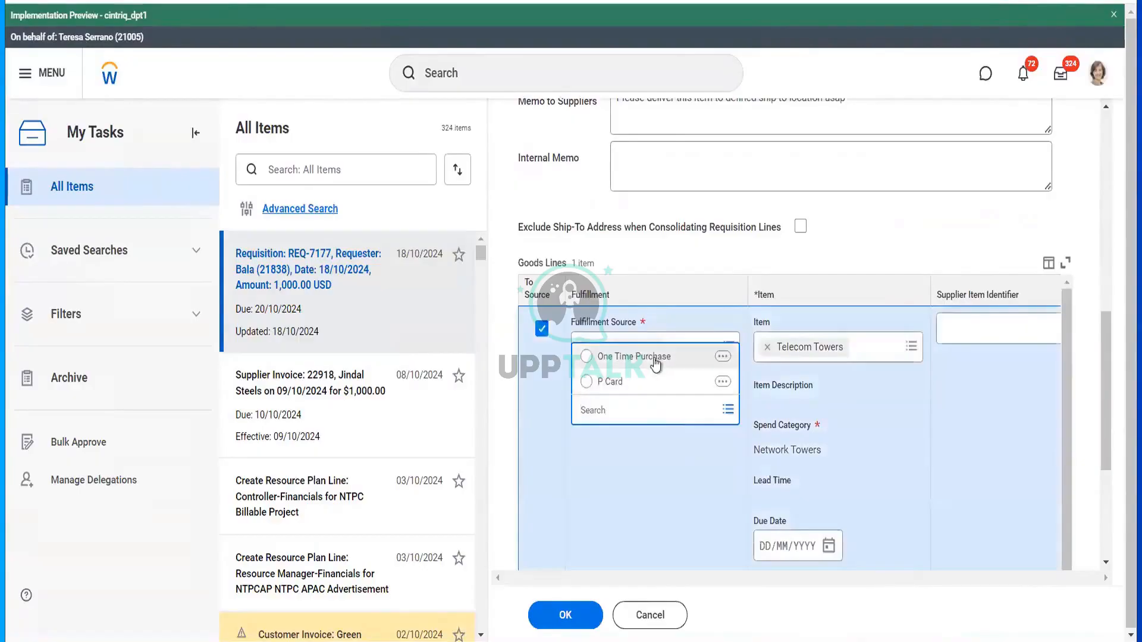
{"action": "left_click", "coordinate": [654, 361]}
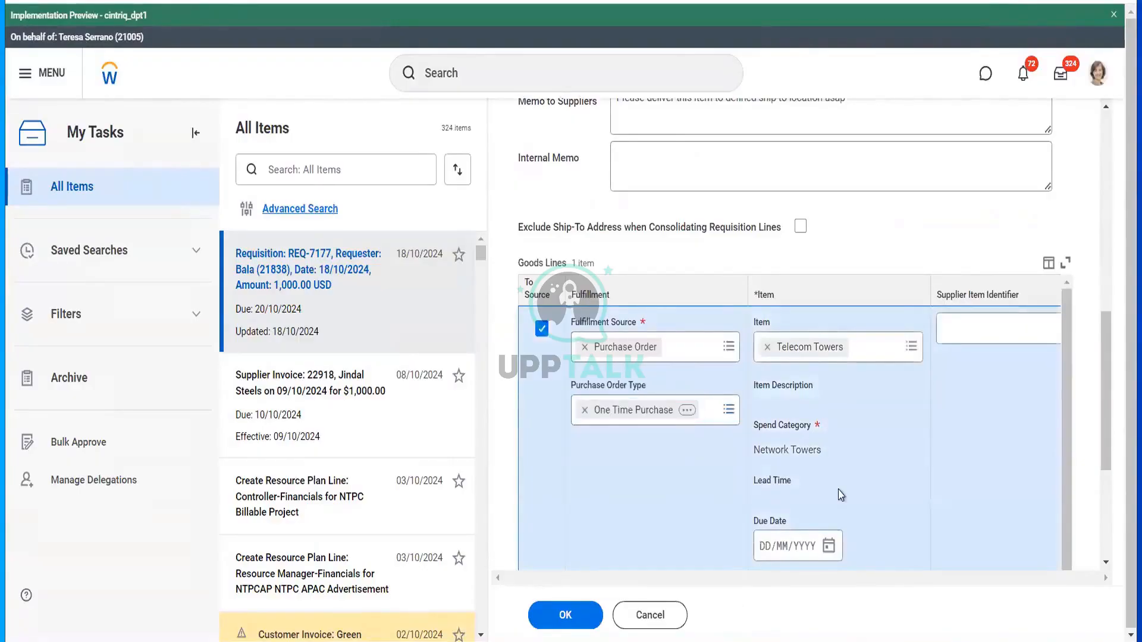
{"action": "scroll", "coordinate": [841, 494], "scroll_direction": "right", "scroll_amount": 6}
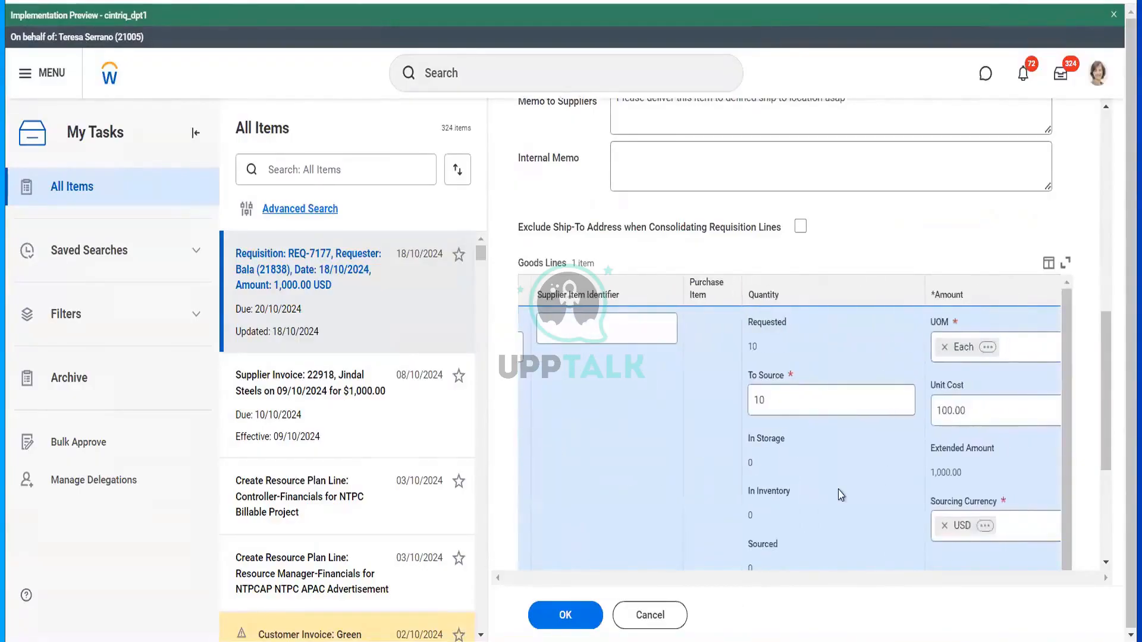
{"action": "scroll", "coordinate": [841, 495], "scroll_direction": "right", "scroll_amount": 2}
{"action": "scroll", "coordinate": [842, 495], "scroll_direction": "right", "scroll_amount": 6}
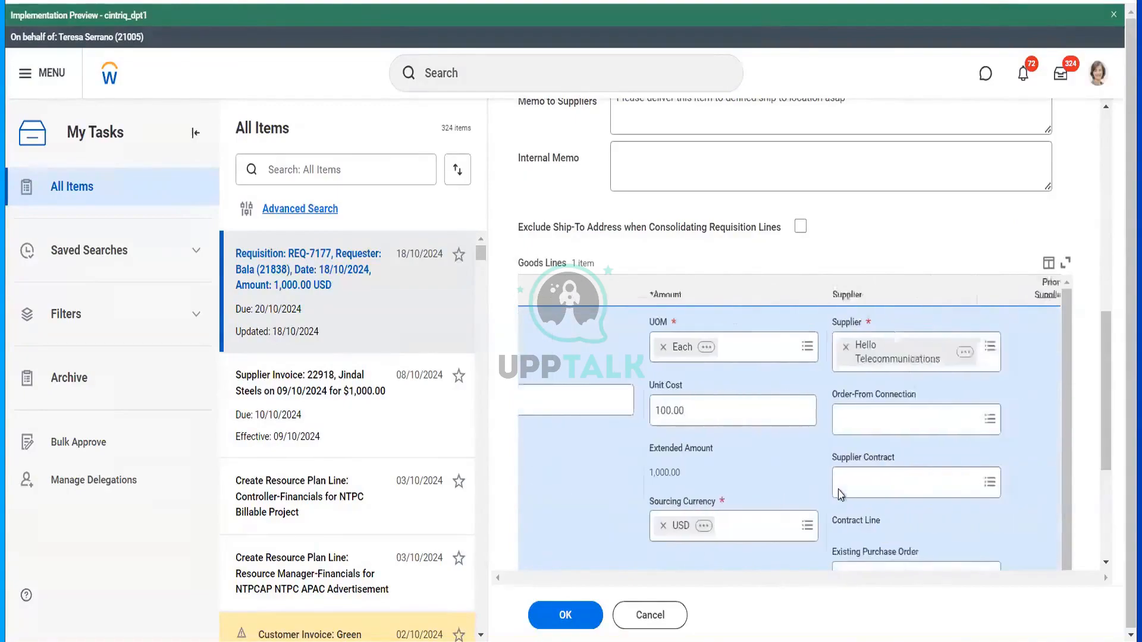
{"action": "scroll", "coordinate": [841, 495], "scroll_direction": "right", "scroll_amount": 6}
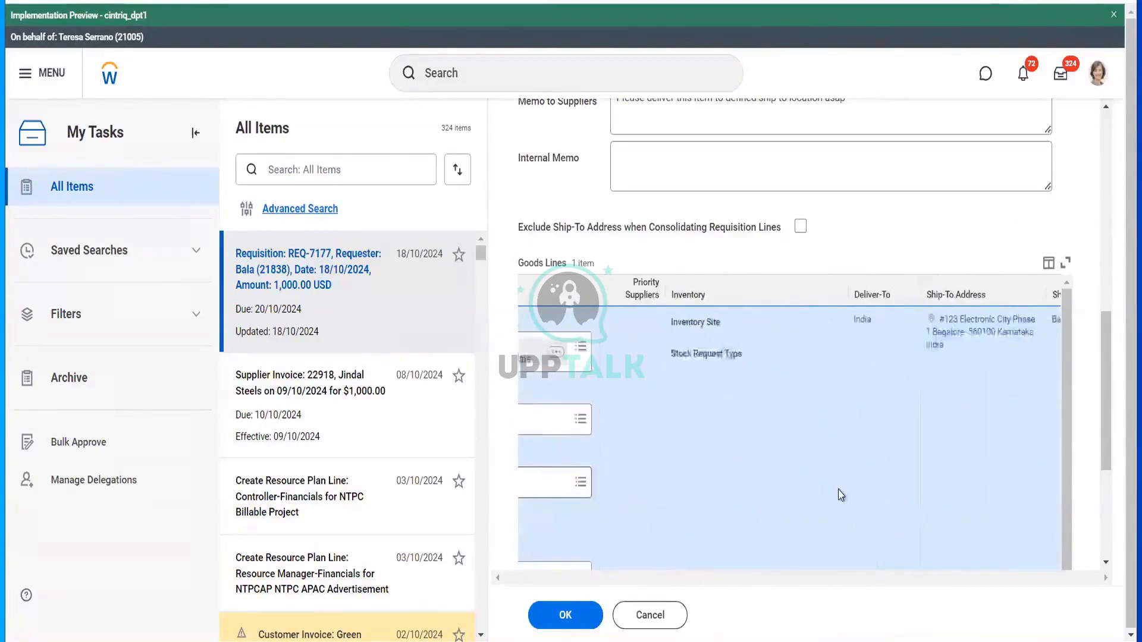
{"action": "left_click", "coordinate": [571, 613]}
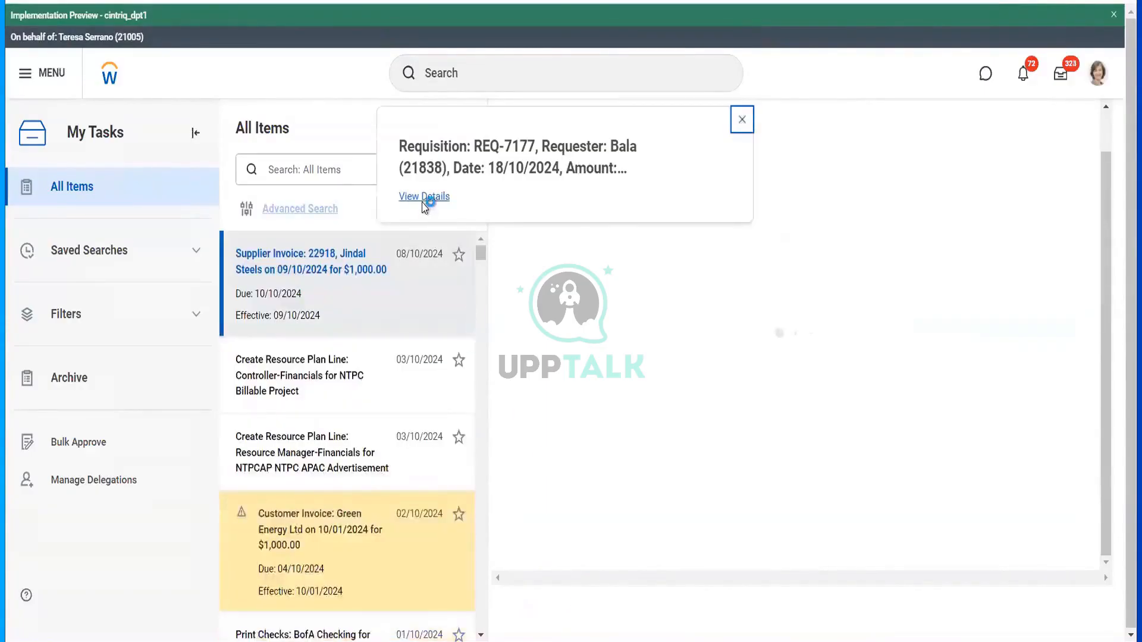
- Open requisition REQ-7177, scroll its Goods Lines to Sourced, and open PO-4295 - Line 1
{"action": "left_click", "coordinate": [425, 197]}
{"action": "left_click", "coordinate": [158, 333]}
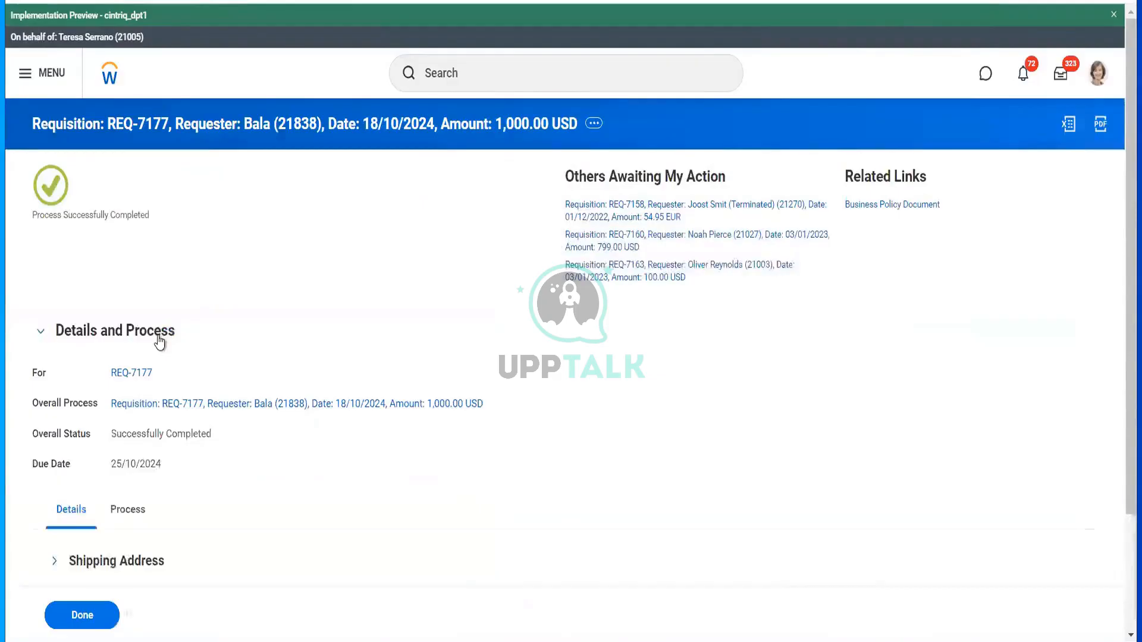
{"action": "left_click", "coordinate": [139, 374]}
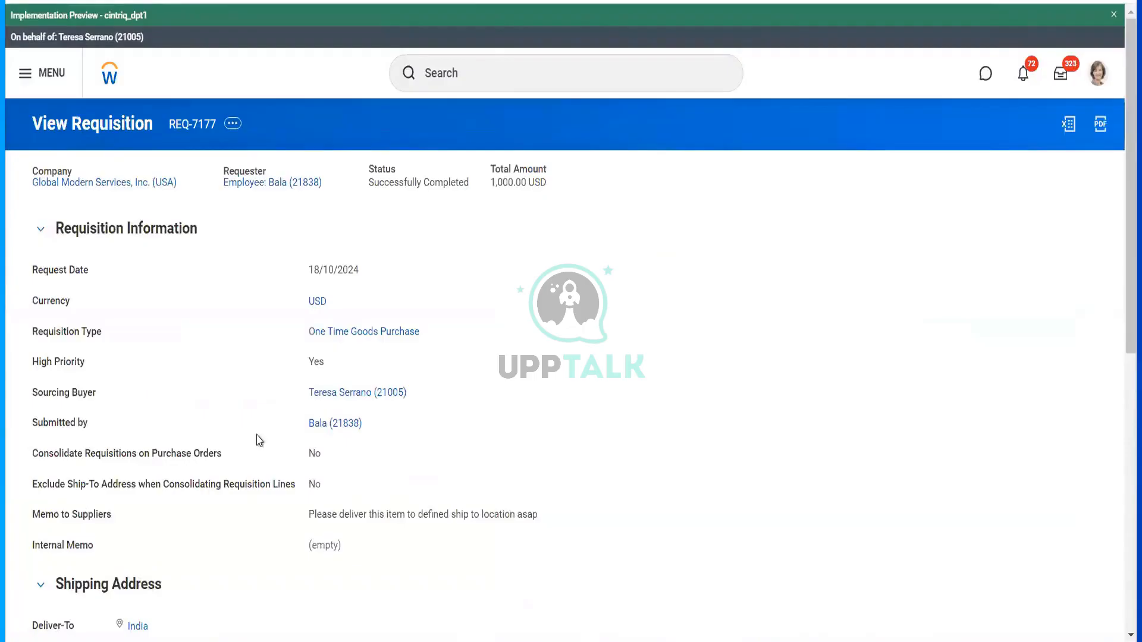
{"action": "scroll", "coordinate": [267, 297], "scroll_direction": "down", "scroll_amount": 4}
{"action": "scroll", "coordinate": [417, 190], "scroll_direction": "up", "scroll_amount": 3}
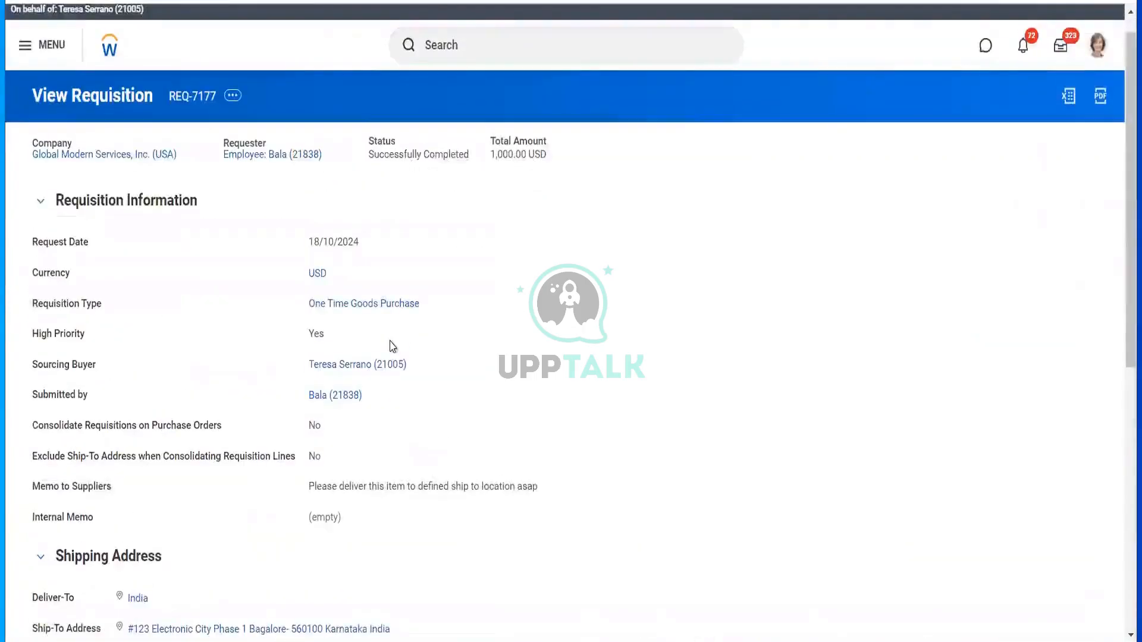
{"action": "scroll", "coordinate": [391, 346], "scroll_direction": "down", "scroll_amount": 5}
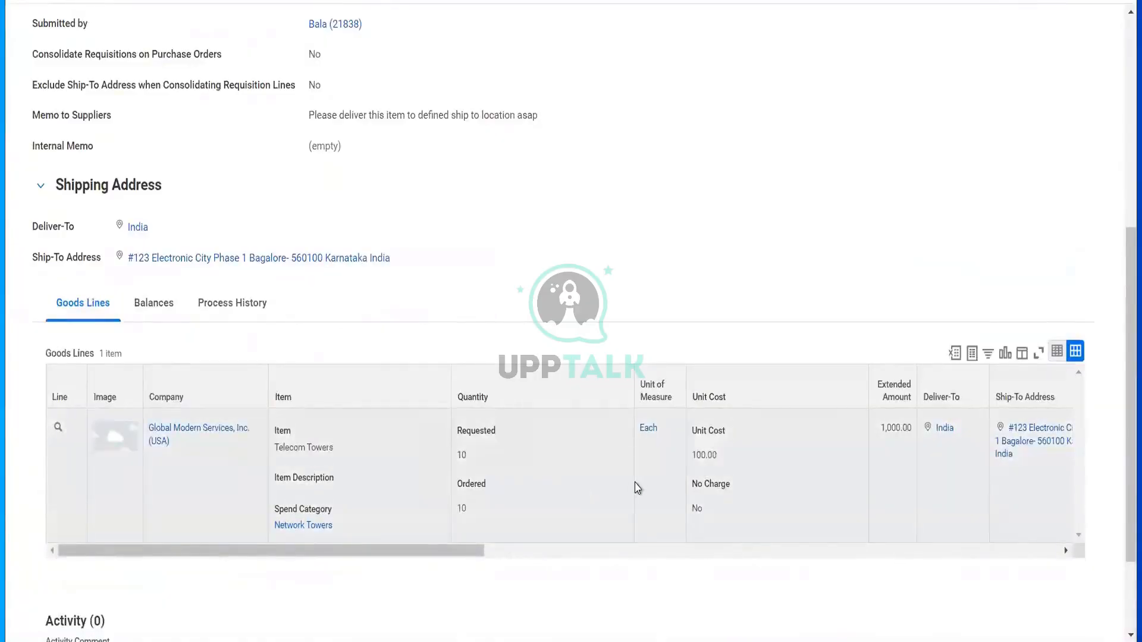
{"action": "scroll", "coordinate": [637, 488], "scroll_direction": "right", "scroll_amount": 6}
{"action": "scroll", "coordinate": [637, 488], "scroll_direction": "right", "scroll_amount": 2}
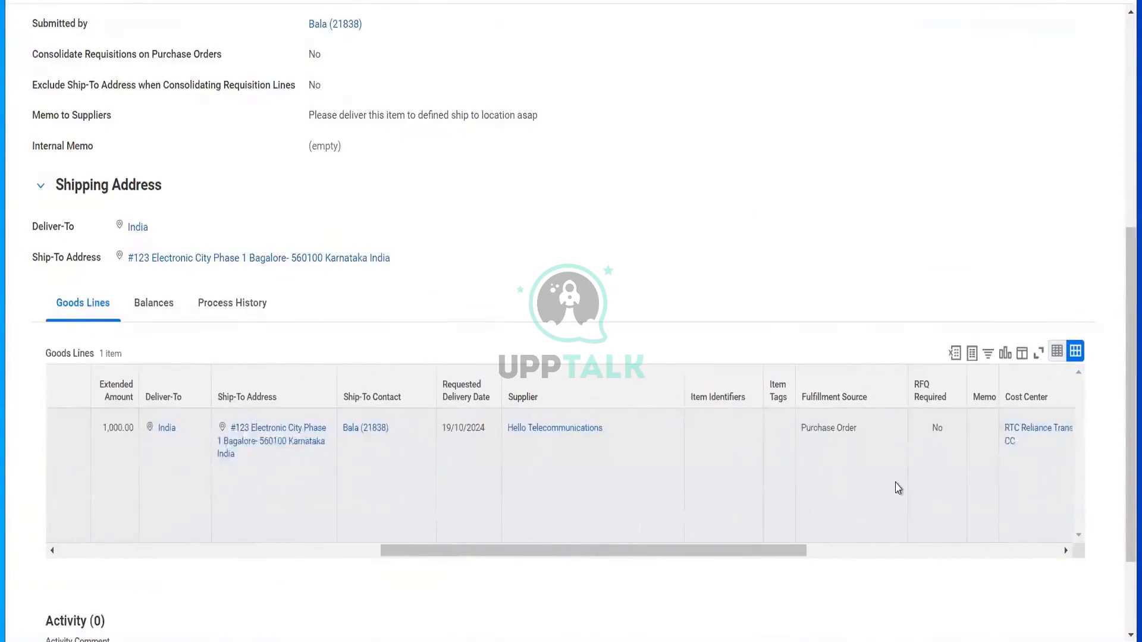
{"action": "scroll", "coordinate": [899, 487], "scroll_direction": "right", "scroll_amount": 4}
{"action": "scroll", "coordinate": [898, 488], "scroll_direction": "right", "scroll_amount": 5}
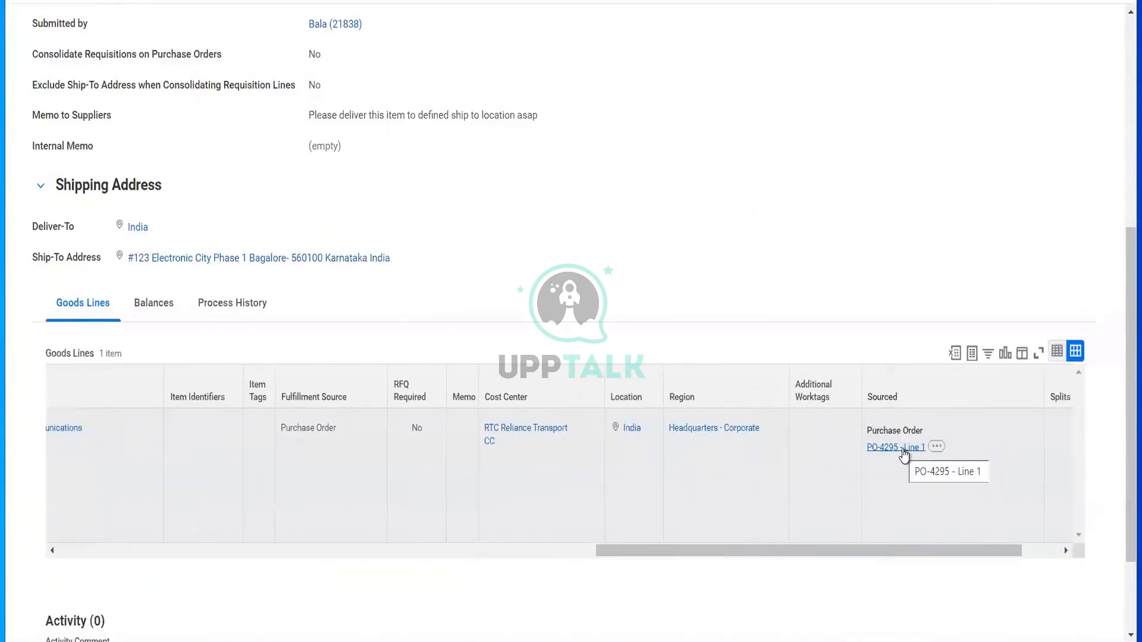
{"action": "left_click", "coordinate": [903, 452]}
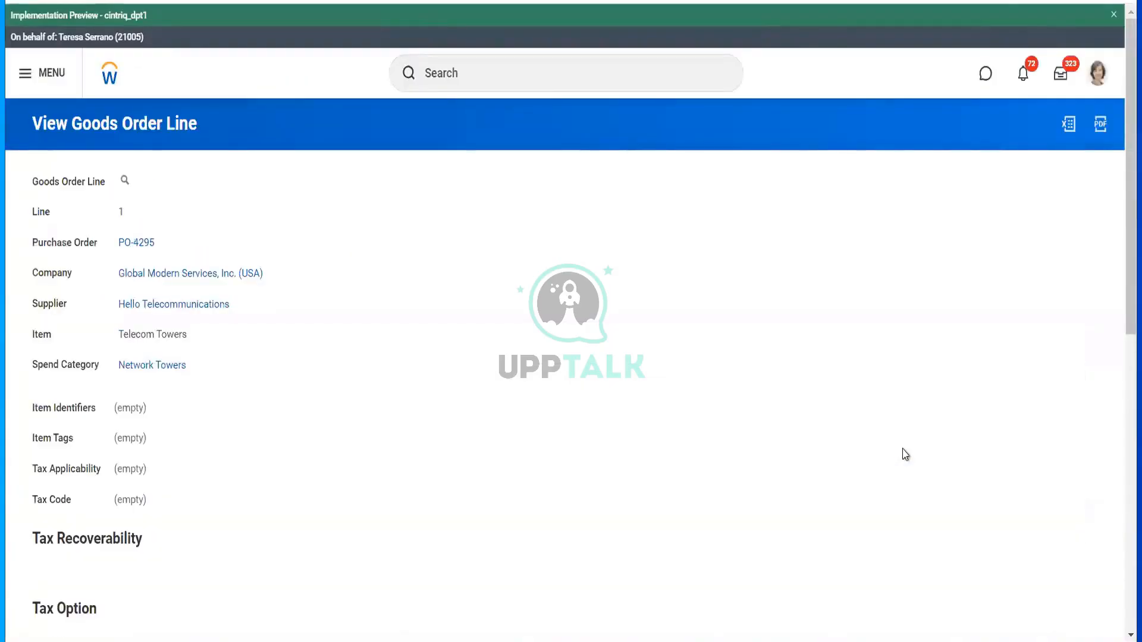
- Open PO-4295 and choose Issue Purchase Order by Print from its related actions
{"action": "mouse_move", "coordinate": [141, 250]}
{"action": "left_click", "coordinate": [137, 243]}
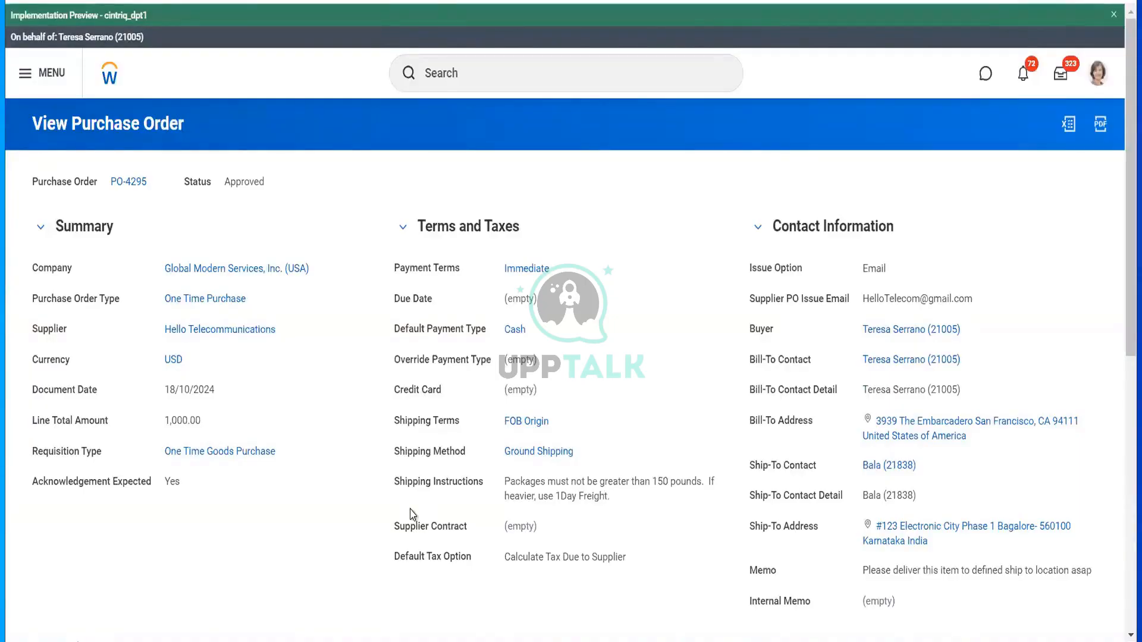
{"action": "mouse_move", "coordinate": [158, 188]}
{"action": "left_click", "coordinate": [158, 182]}
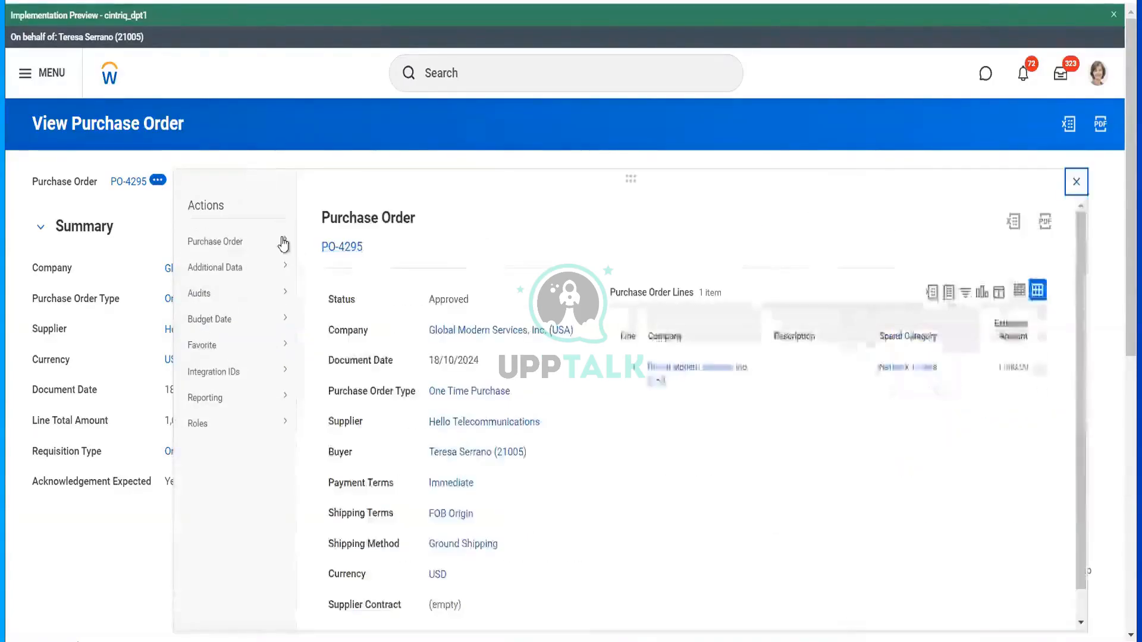
{"action": "mouse_move", "coordinate": [283, 244]}
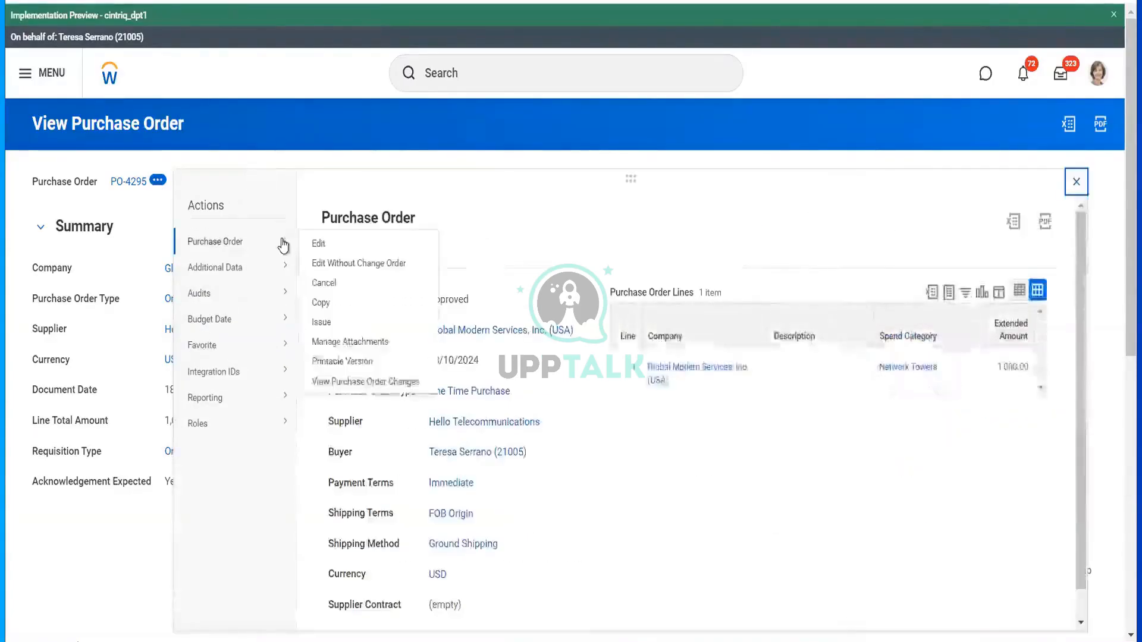
{"action": "left_click", "coordinate": [320, 323]}
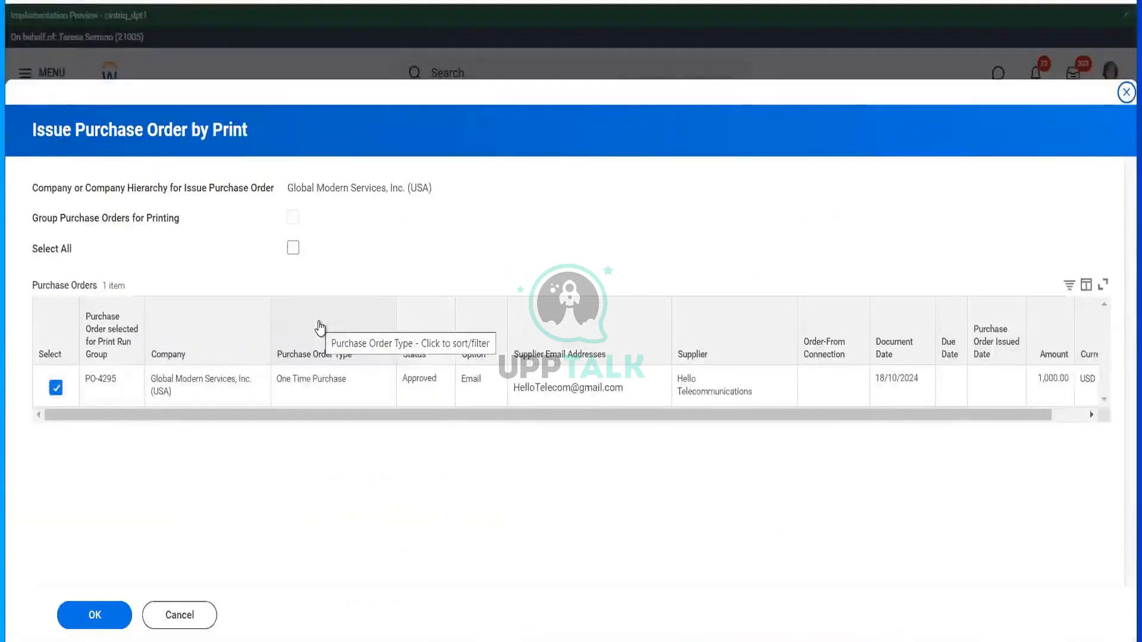
- Issue PO-4295 by print, refreshing the print group until Successfully Completed, then finish
{"action": "left_click", "coordinate": [1086, 418]}
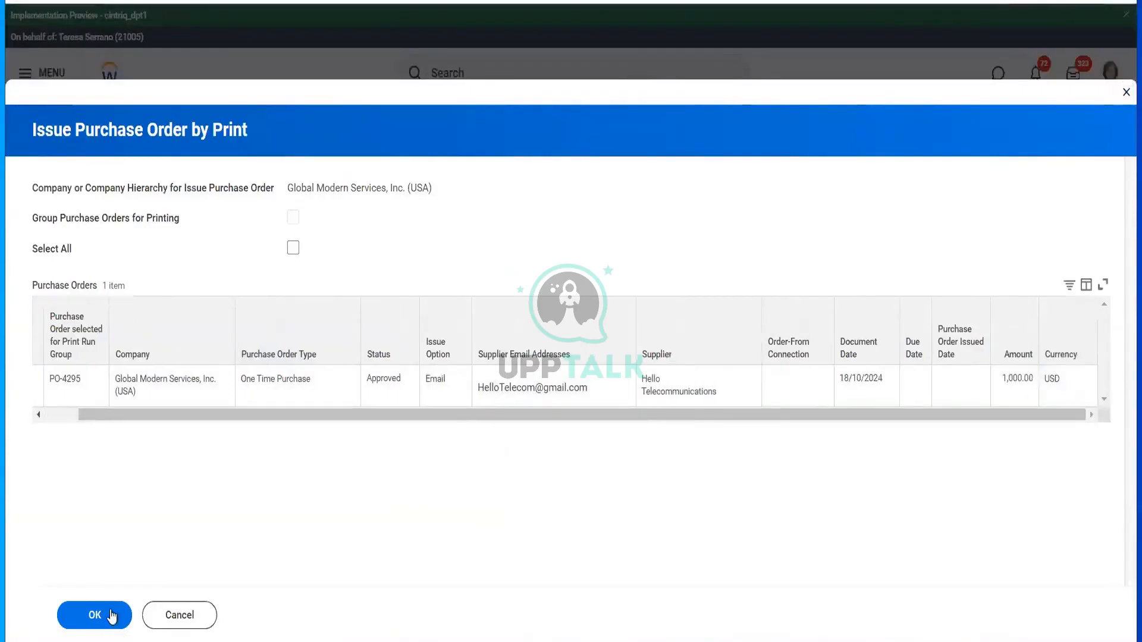
{"action": "key", "text": "Return"}
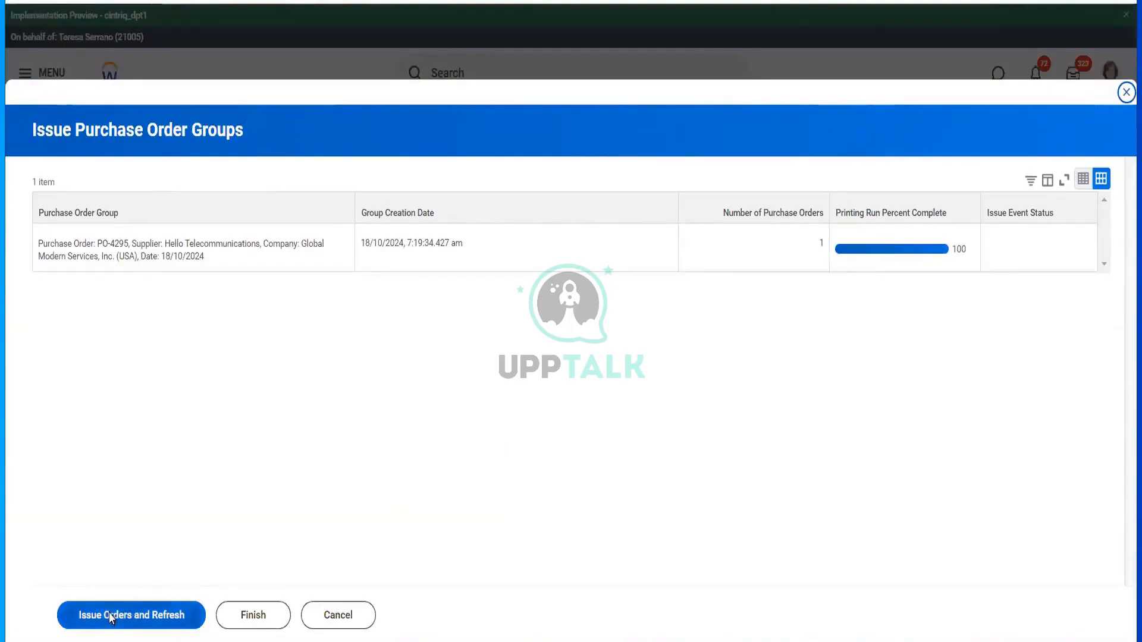
{"action": "left_click", "coordinate": [129, 615]}
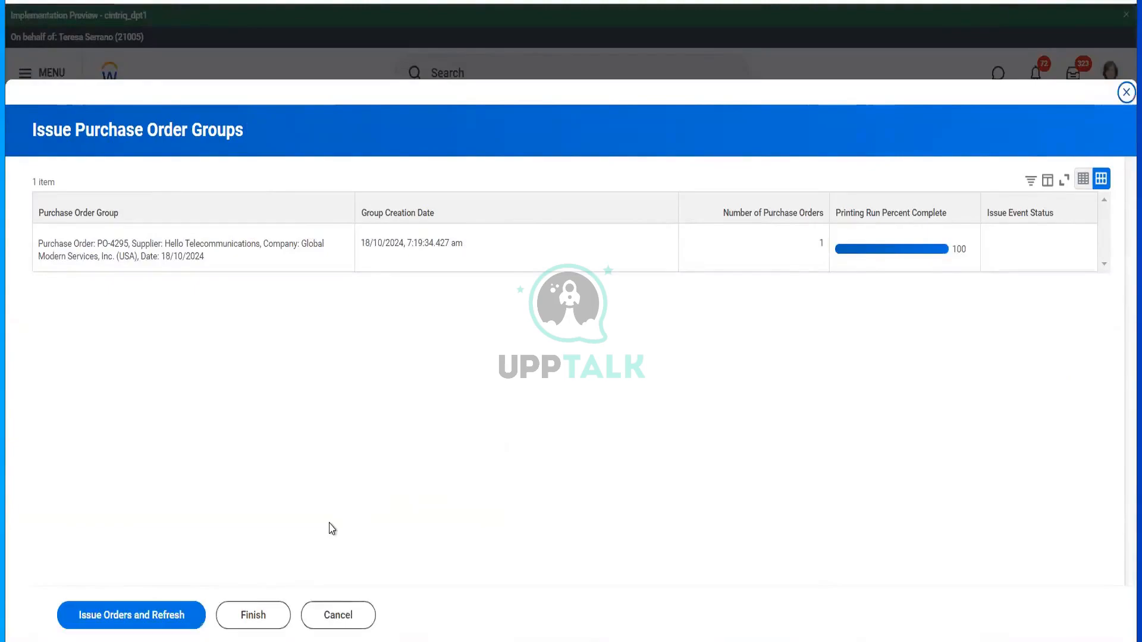
{"action": "left_click", "coordinate": [120, 613]}
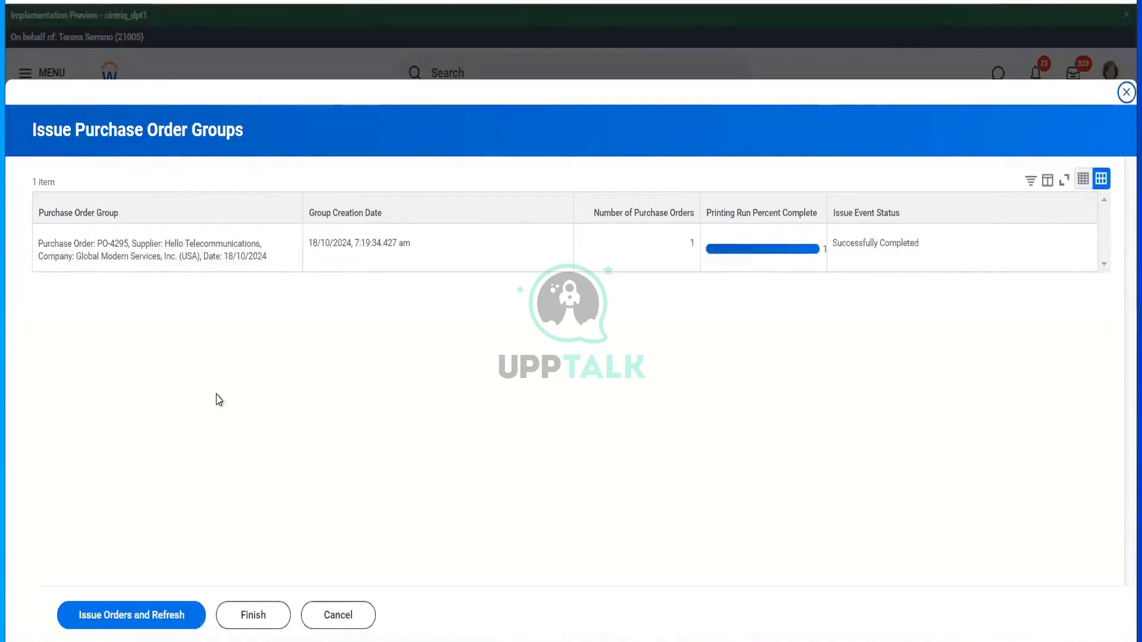
{"action": "left_click", "coordinate": [151, 619]}
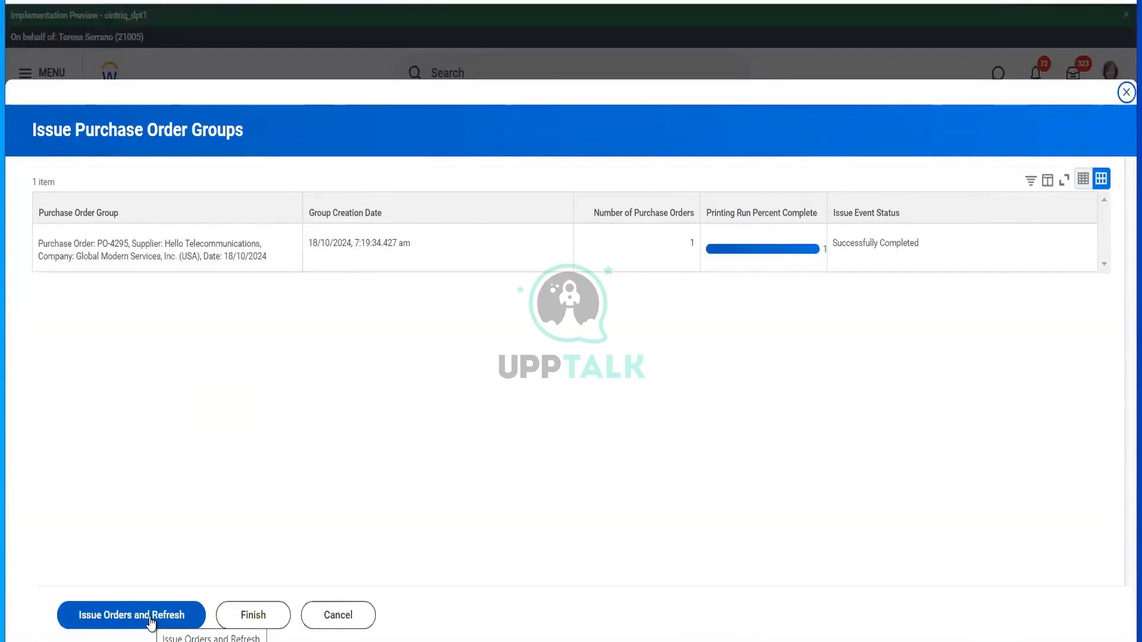
{"action": "left_click", "coordinate": [151, 622]}
{"action": "left_click", "coordinate": [151, 623]}
{"action": "left_click", "coordinate": [254, 616]}
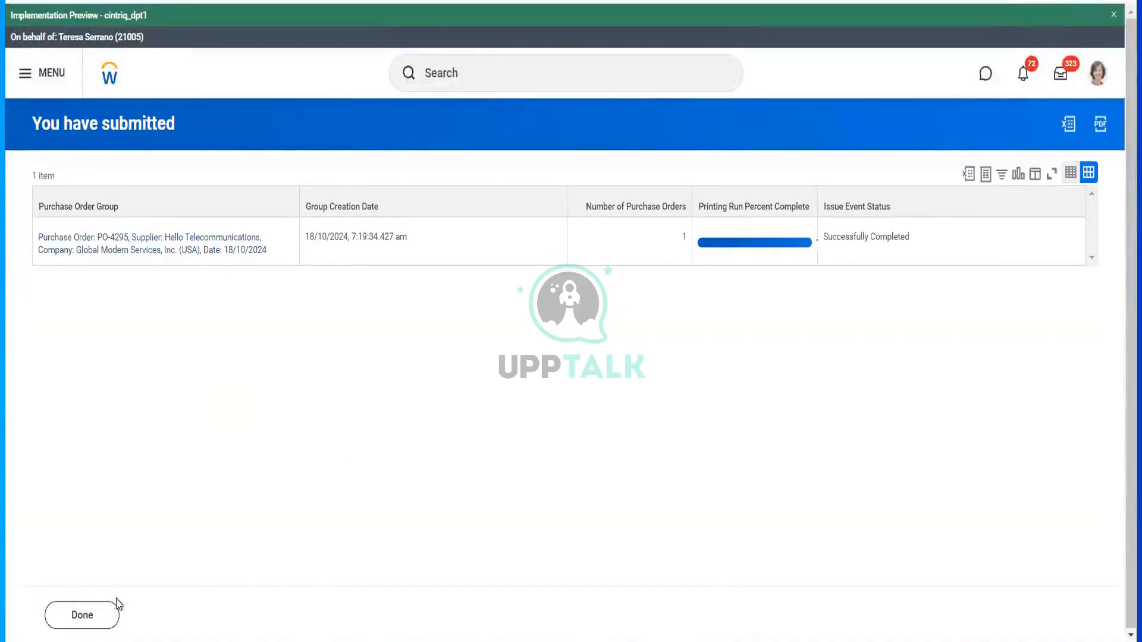
- Open PO-4295's printed PDF version, scroll through it, and close the viewer
{"action": "left_click", "coordinate": [220, 242]}
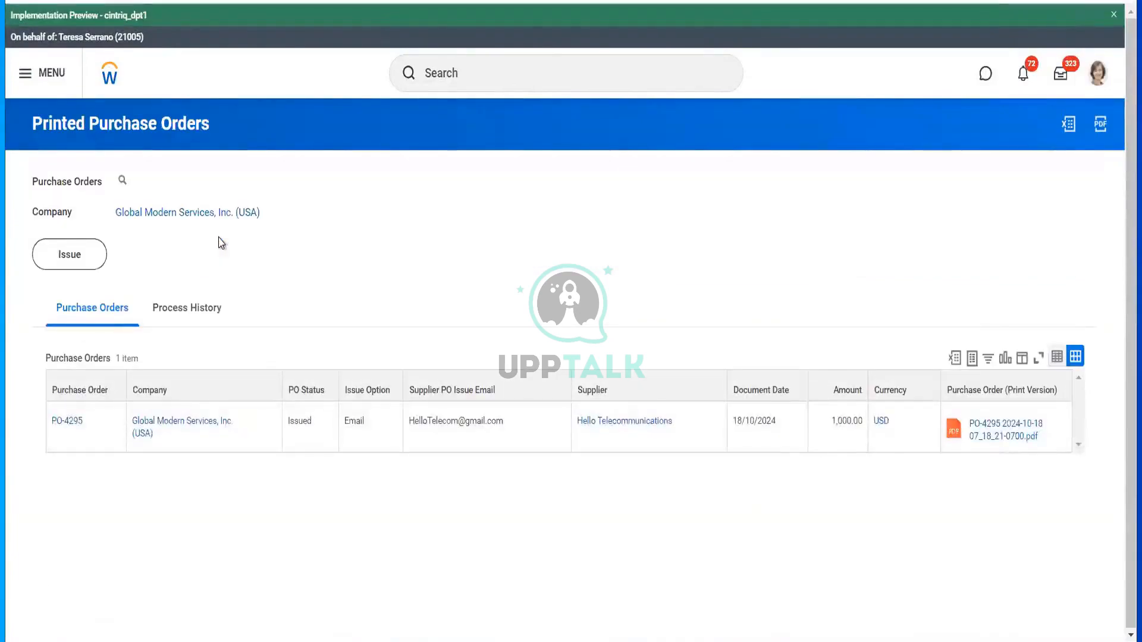
{"action": "left_click", "coordinate": [990, 430]}
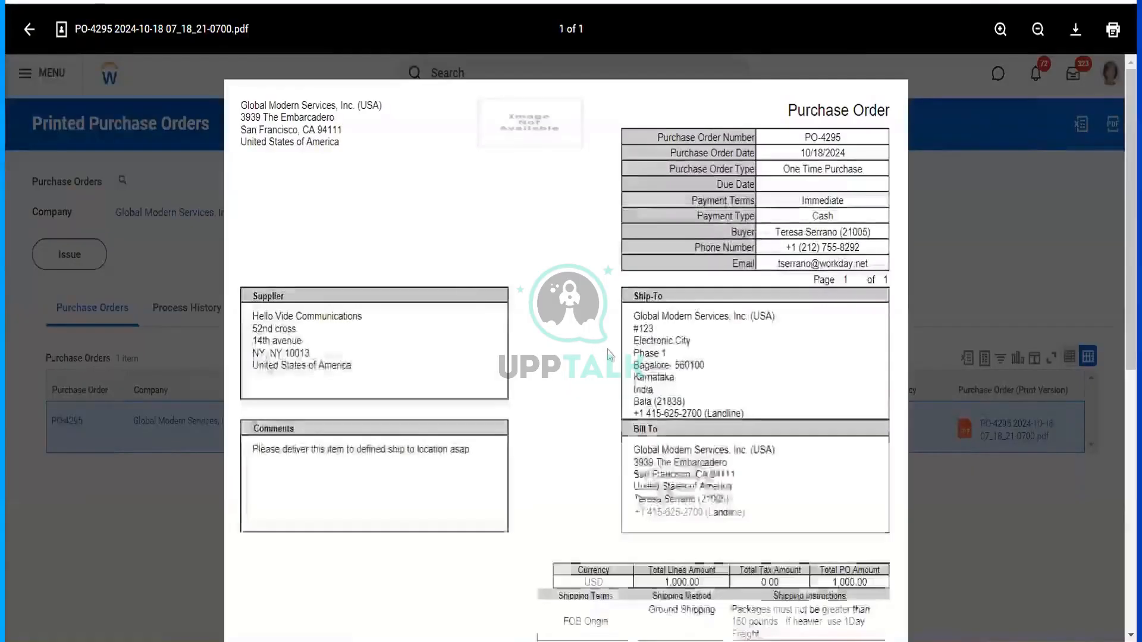
{"action": "scroll", "coordinate": [535, 322], "scroll_direction": "down", "scroll_amount": 5}
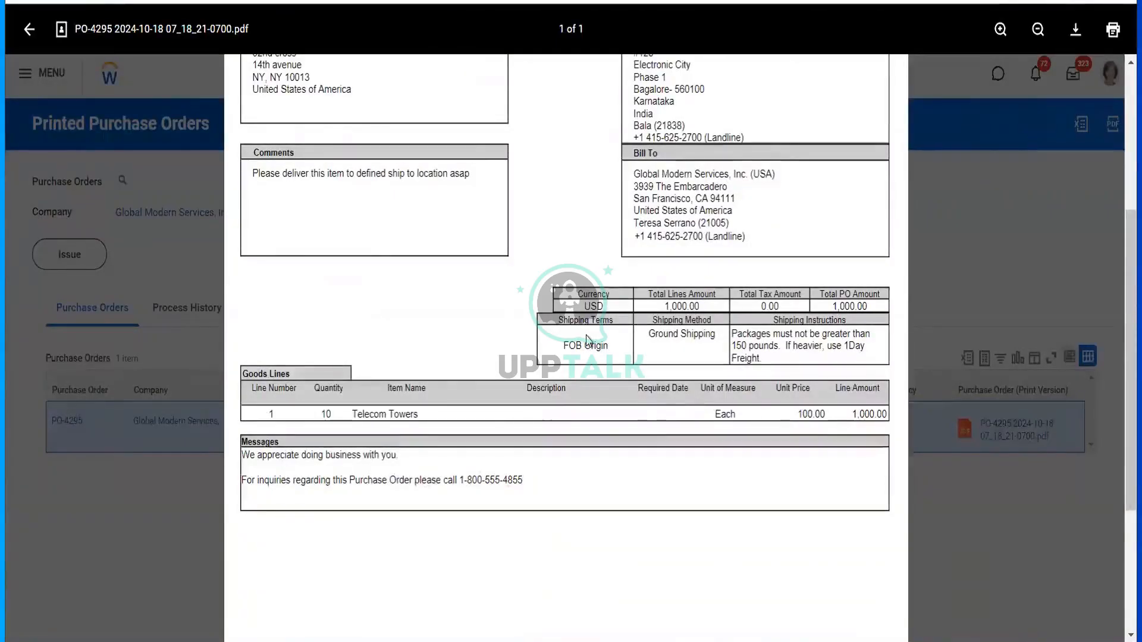
{"action": "scroll", "coordinate": [587, 340], "scroll_direction": "up", "scroll_amount": 4}
{"action": "scroll", "coordinate": [587, 339], "scroll_direction": "up", "scroll_amount": 1}
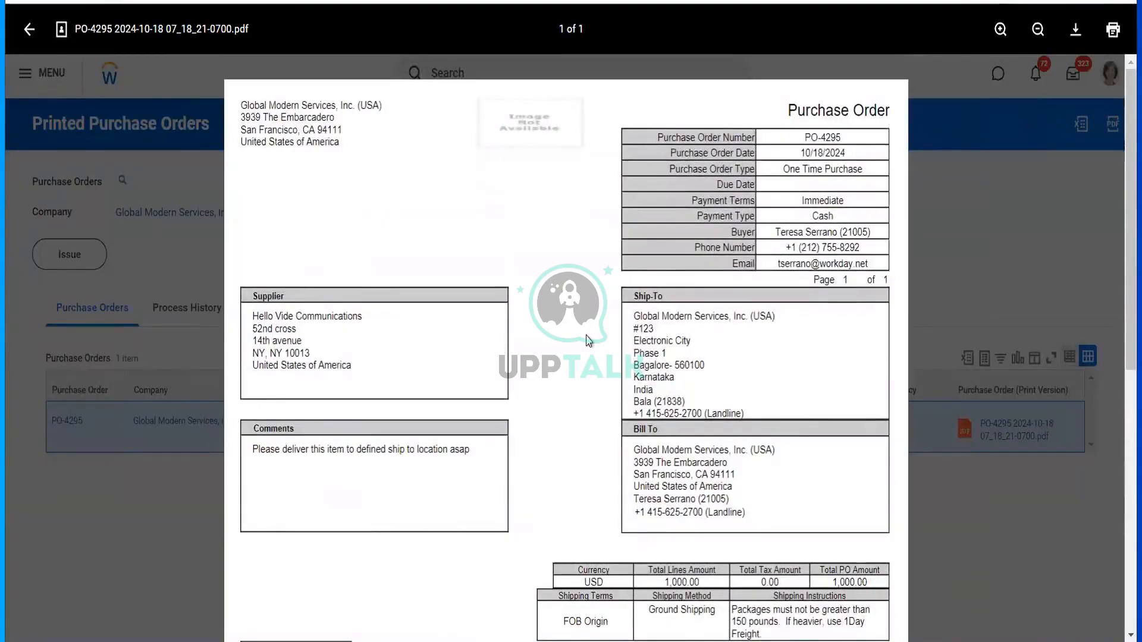
{"action": "scroll", "coordinate": [586, 340], "scroll_direction": "down", "scroll_amount": 10}
{"action": "scroll", "coordinate": [587, 339], "scroll_direction": "up", "scroll_amount": 10}
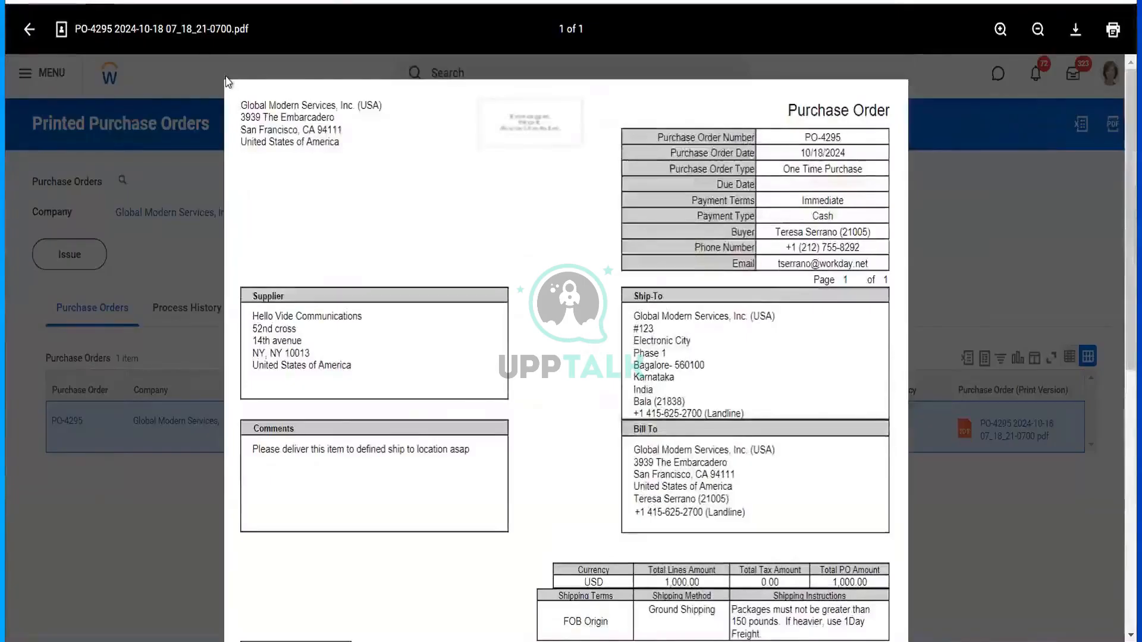
{"action": "left_click", "coordinate": [189, 82]}
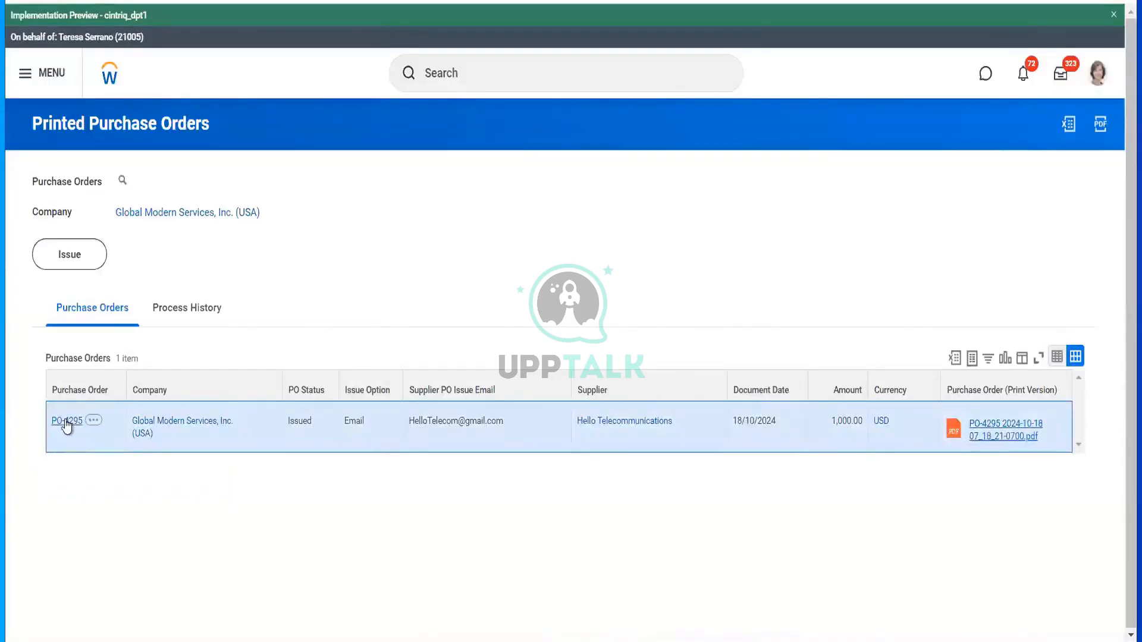
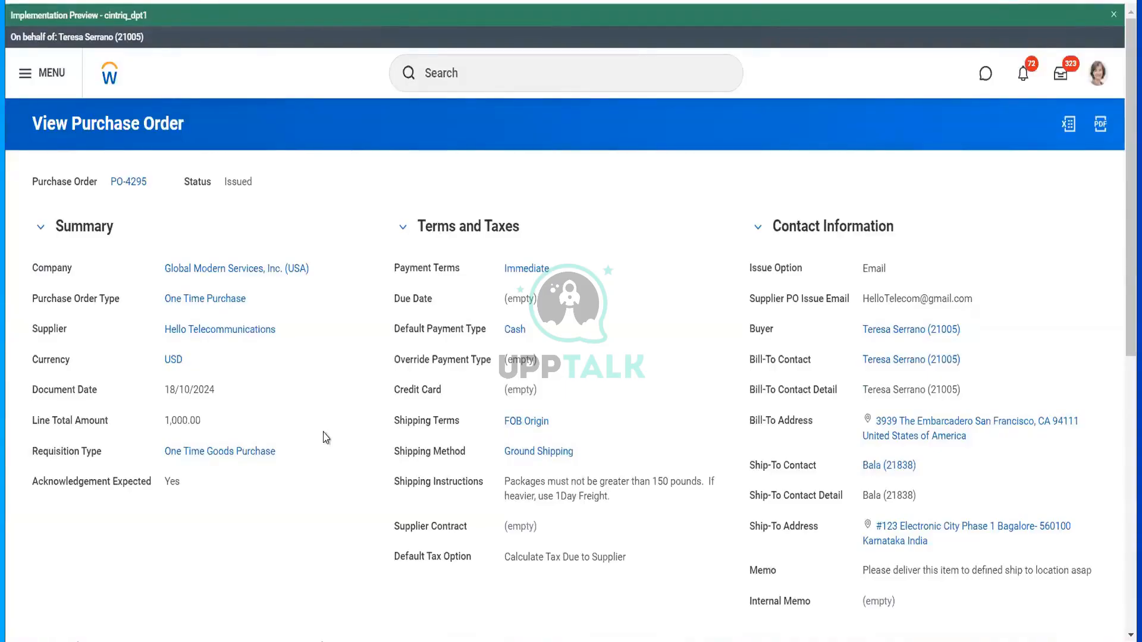
- Create a Fully Accept acknowledgement for PO-4295 with supplier acknowledgement number 5241
{"action": "left_click", "coordinate": [158, 179]}
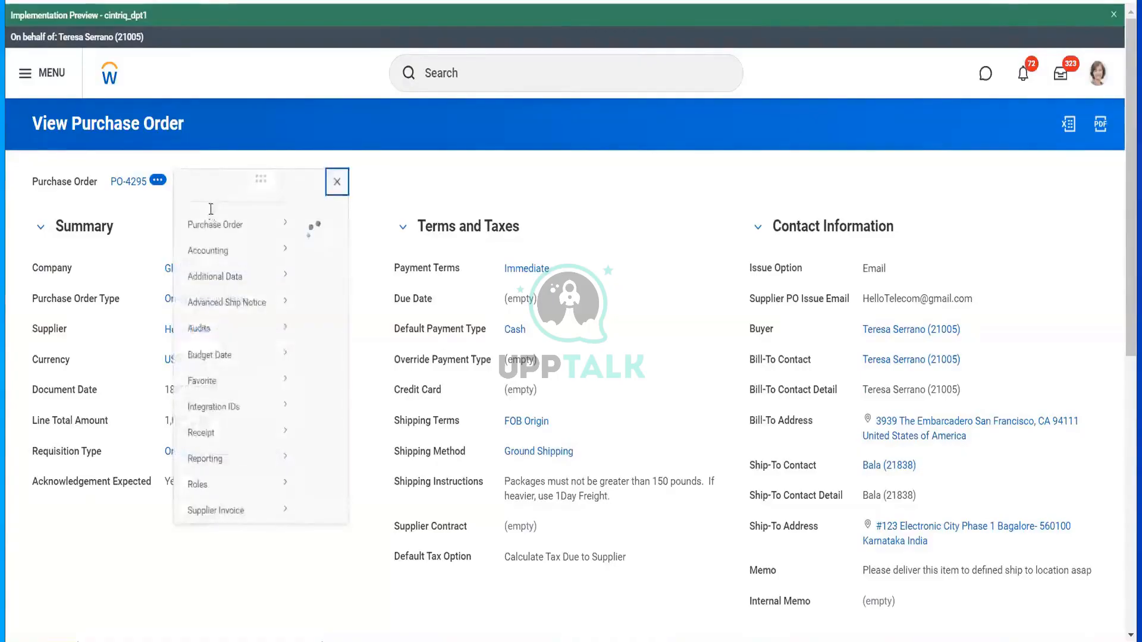
{"action": "mouse_move", "coordinate": [247, 244]}
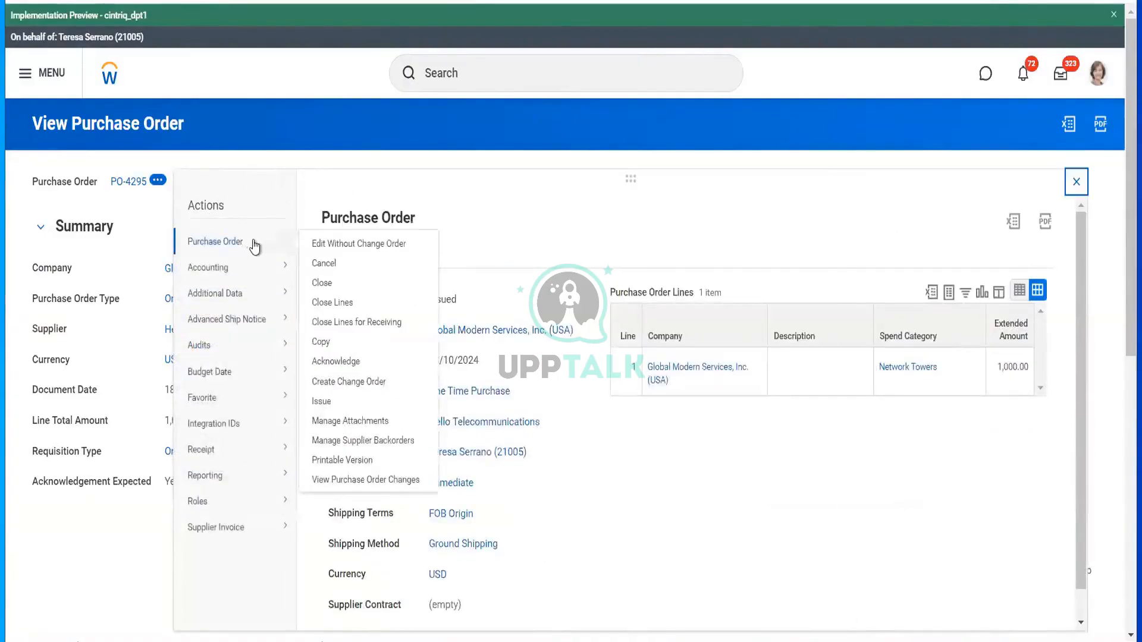
{"action": "left_click", "coordinate": [355, 364]}
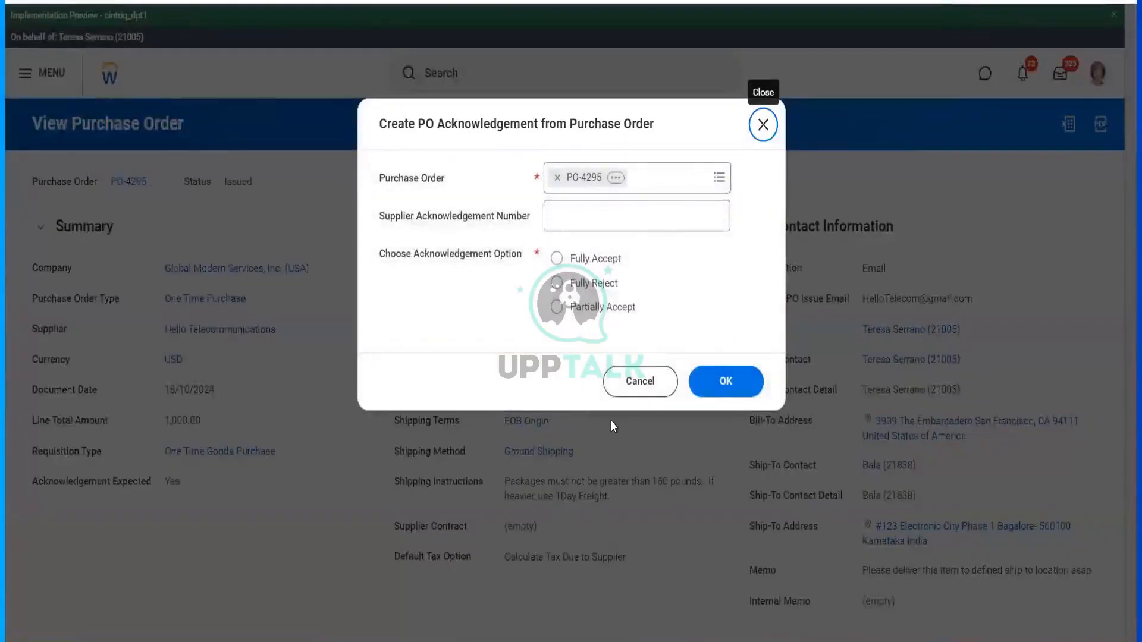
{"action": "left_click", "coordinate": [562, 217]}
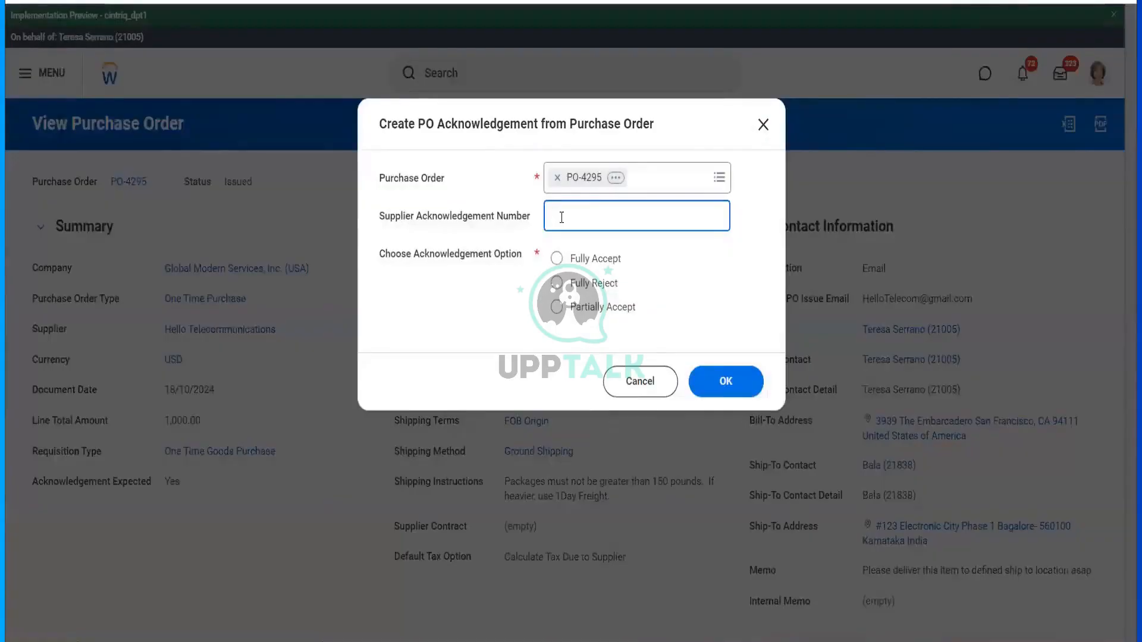
{"action": "type", "text": "5241"}
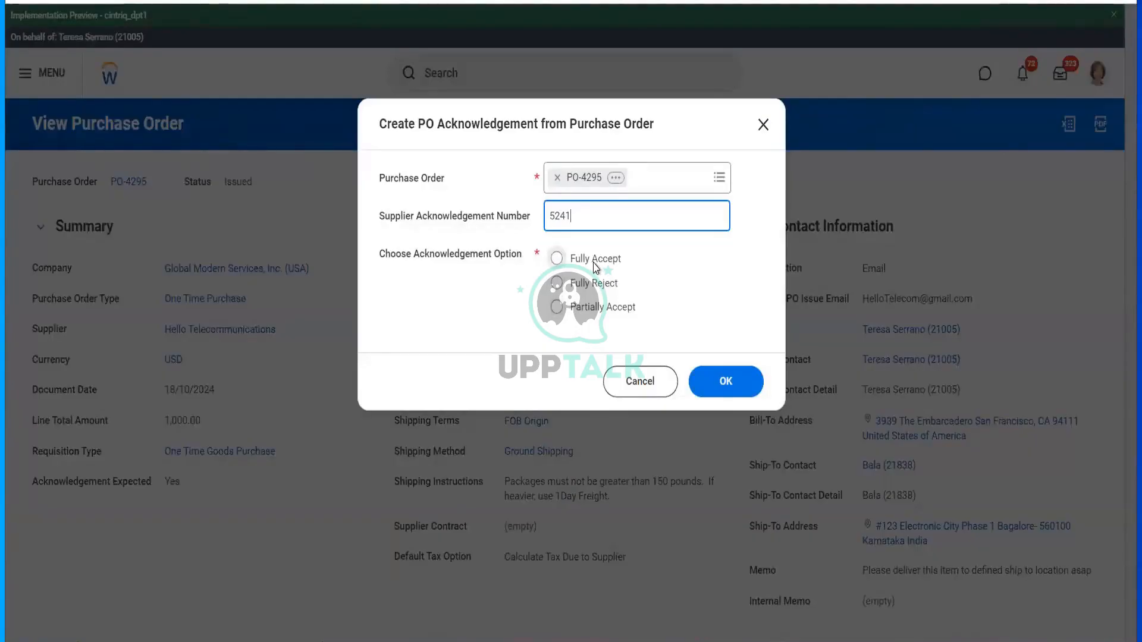
{"action": "left_click", "coordinate": [557, 258]}
{"action": "left_click", "coordinate": [728, 396]}
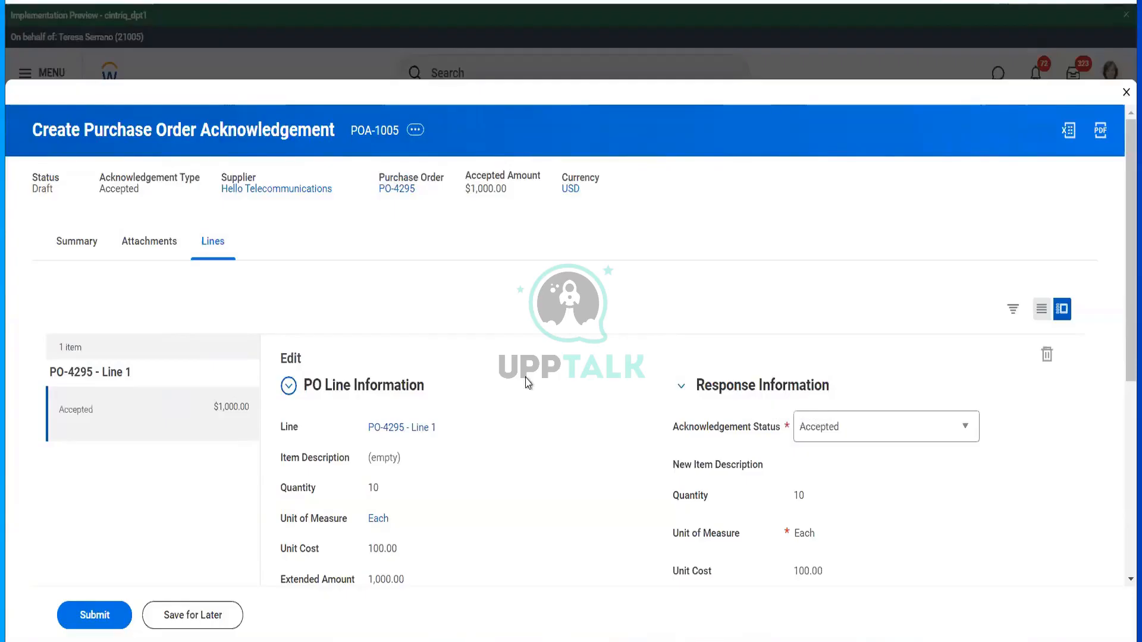
- Check the Accepted $1,000.00 line on POA-1005 and submit the acknowledgement
{"action": "scroll", "coordinate": [526, 382], "scroll_direction": "down", "scroll_amount": 5}
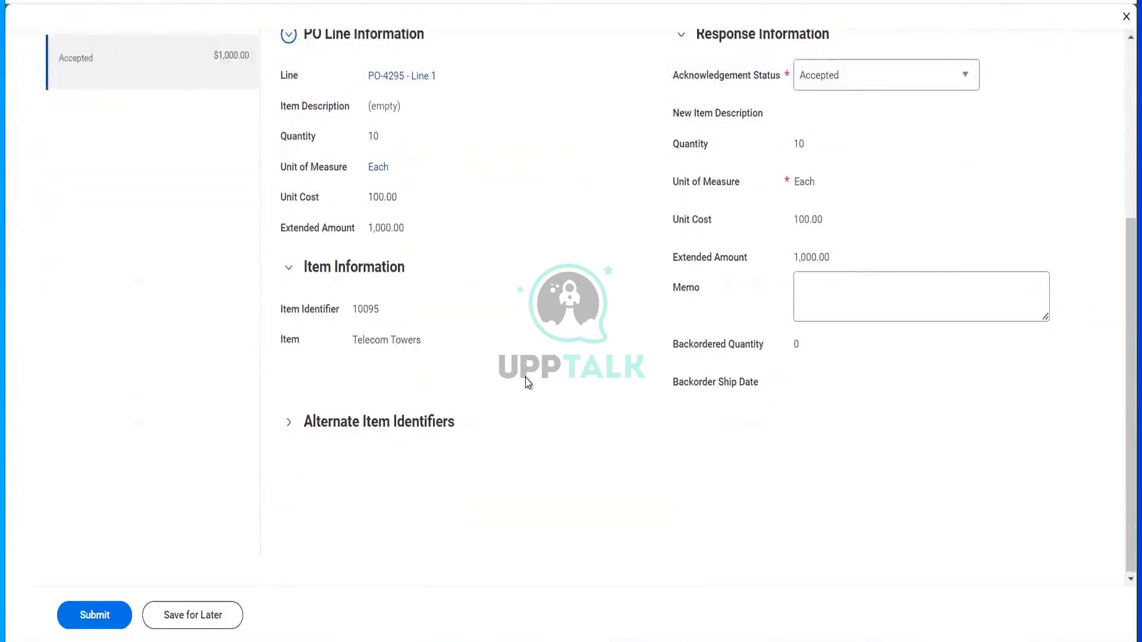
{"action": "scroll", "coordinate": [527, 382], "scroll_direction": "up", "scroll_amount": 3}
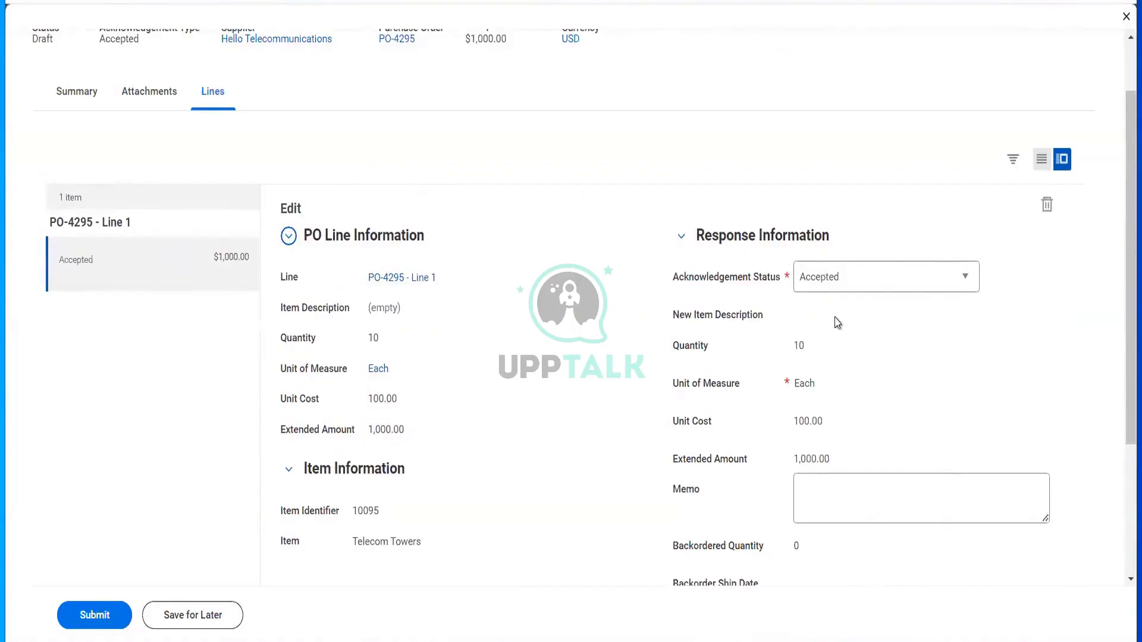
{"action": "scroll", "coordinate": [835, 322], "scroll_direction": "down", "scroll_amount": 3}
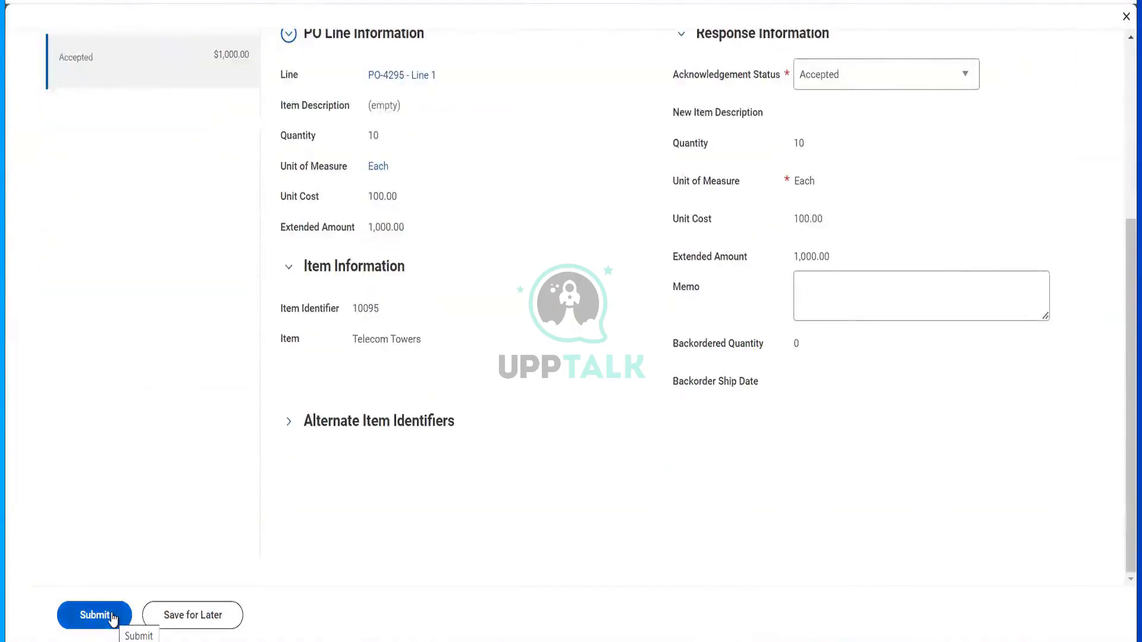
{"action": "left_click", "coordinate": [112, 616]}
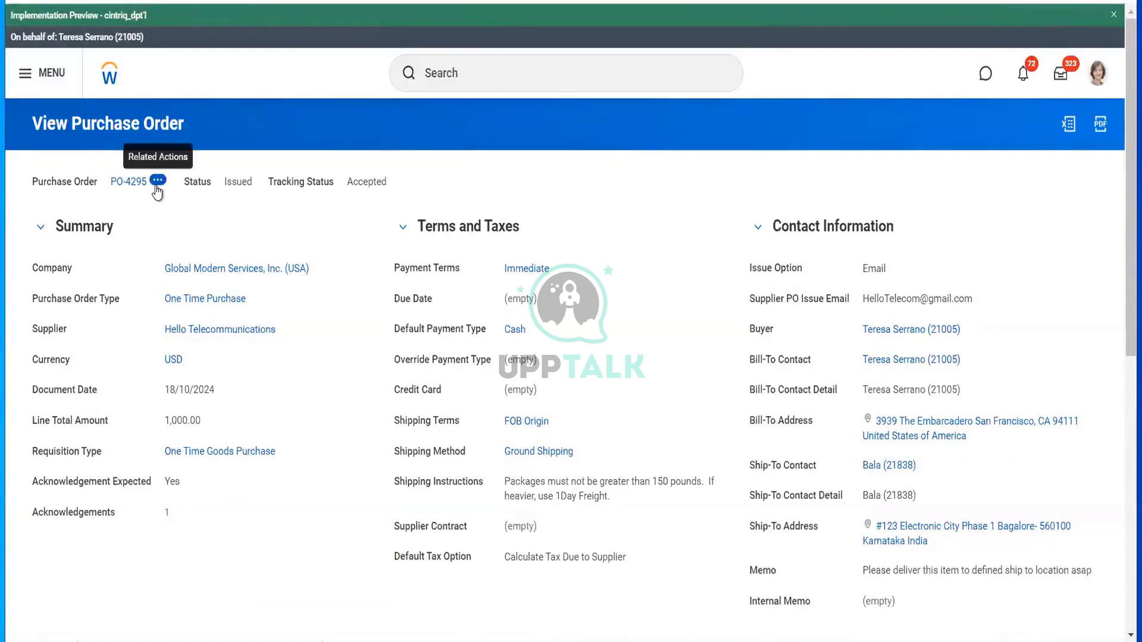
- Create an advanced ship notice for PO-4295 with a shipment contact and reference DTDC524156
{"action": "left_click", "coordinate": [158, 181]}
{"action": "mouse_move", "coordinate": [273, 323]}
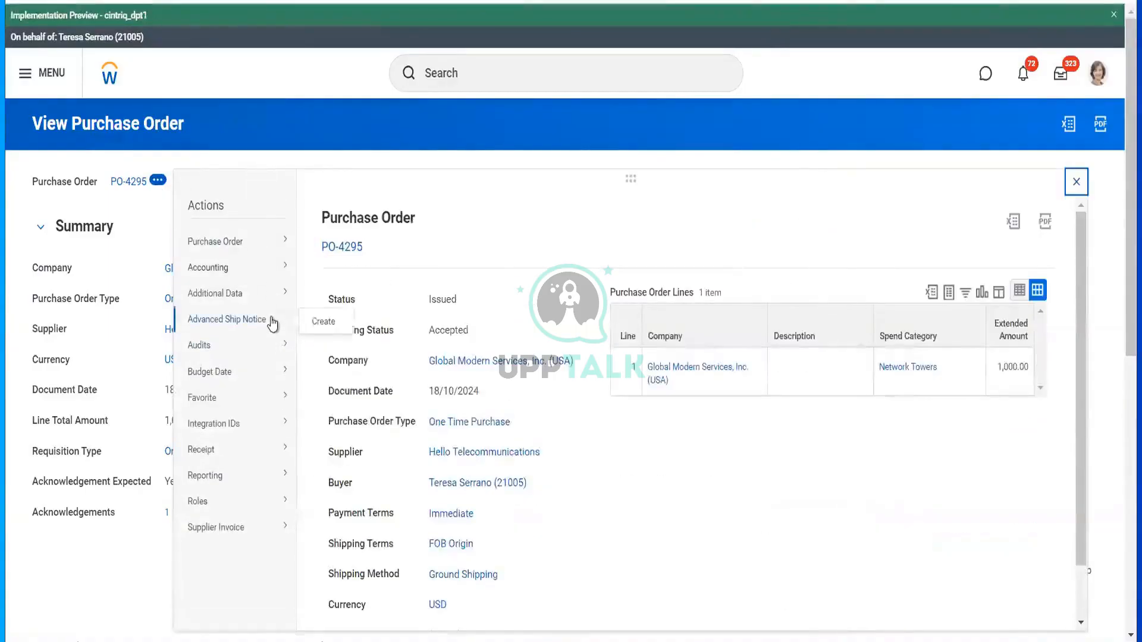
{"action": "left_click", "coordinate": [321, 324]}
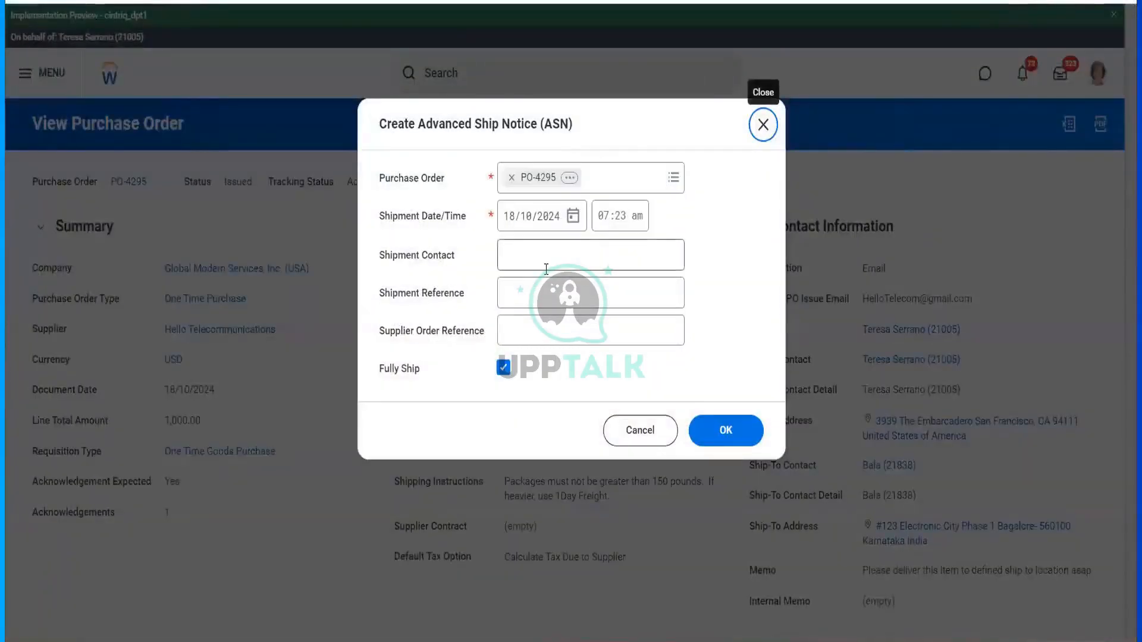
{"action": "left_click", "coordinate": [546, 269]}
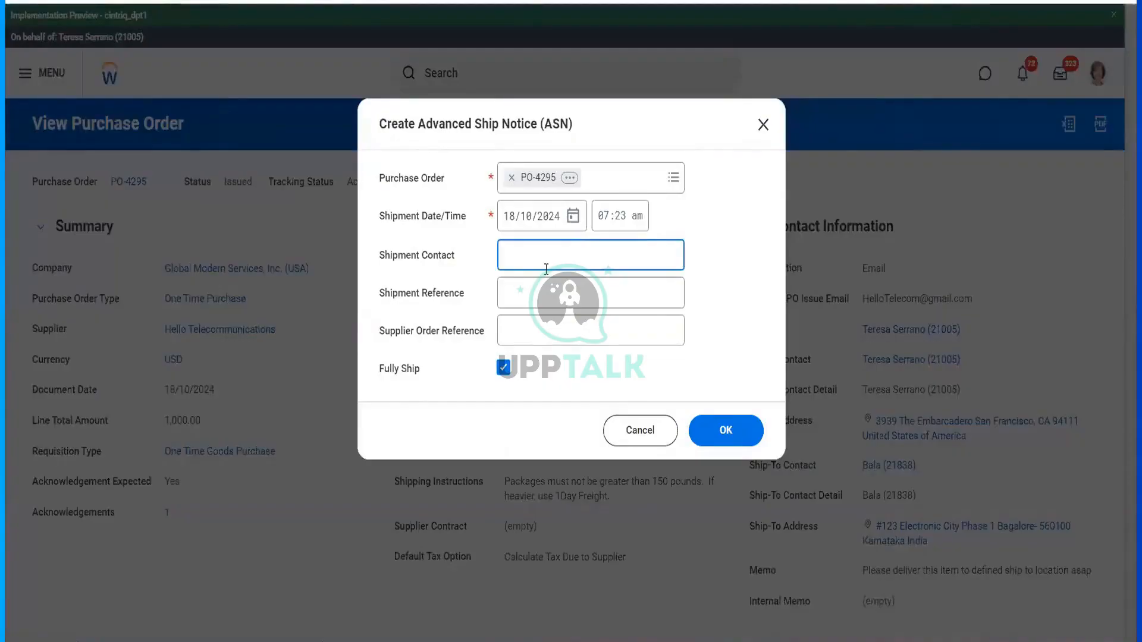
{"action": "key", "text": "Tab"}
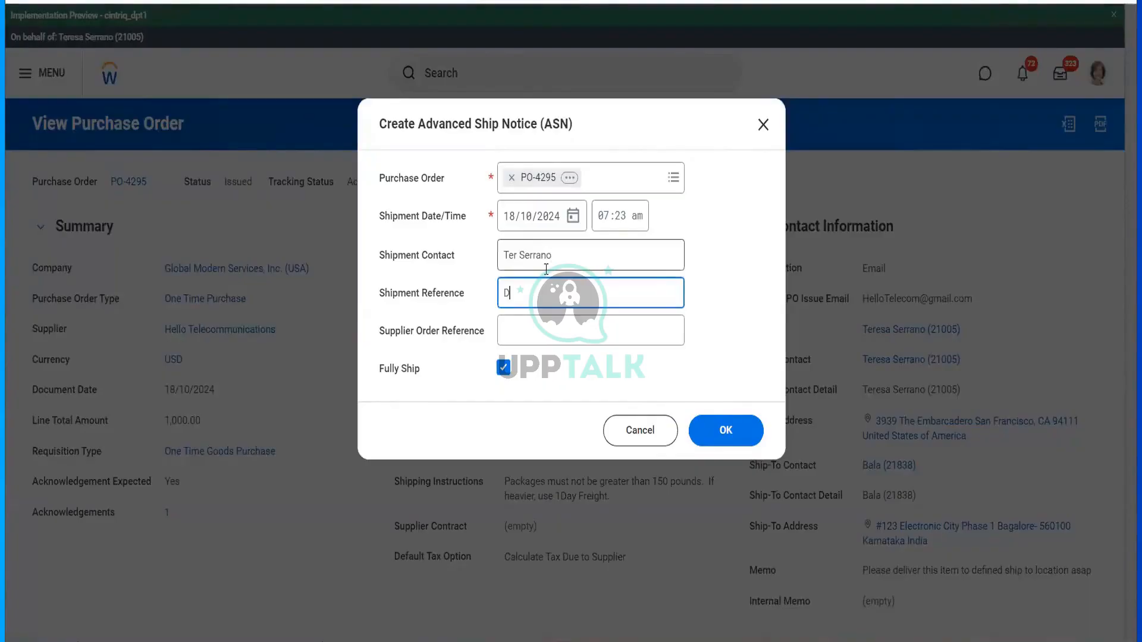
{"action": "key", "text": "Tab"}
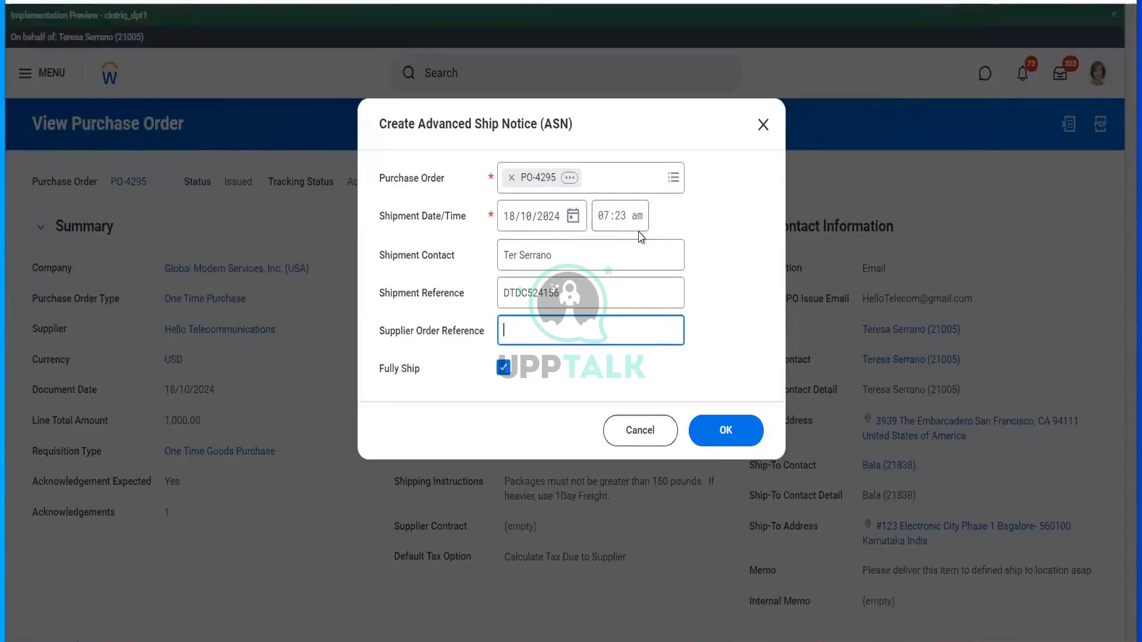
{"action": "left_click", "coordinate": [718, 446]}
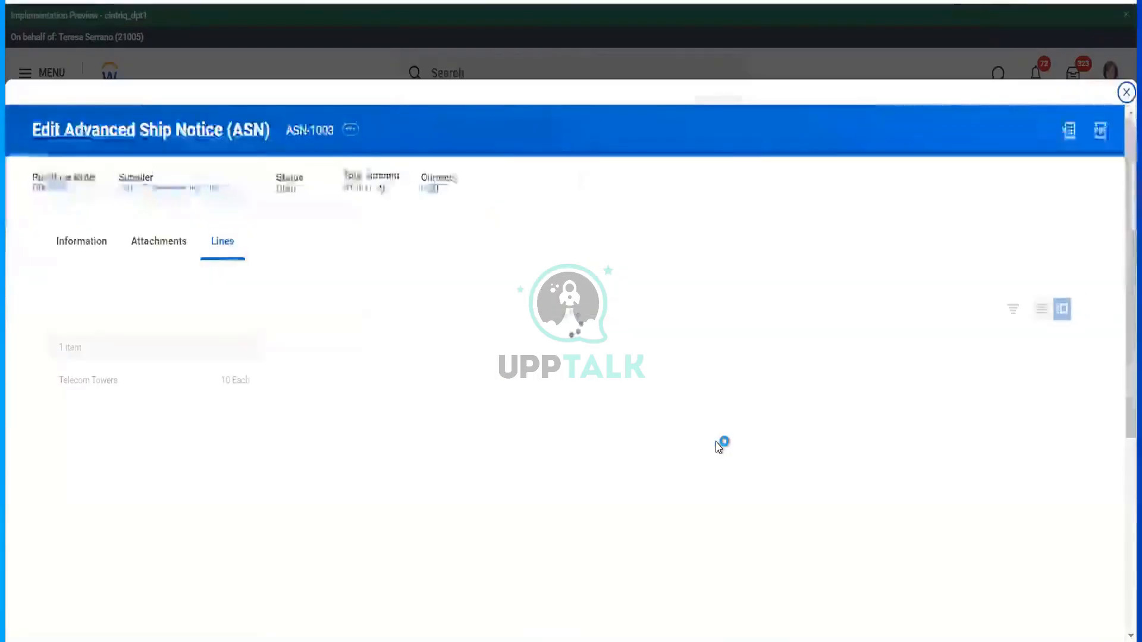
- Check the 10 Telecom Towers shipment lines, then submit the ship notice and open it for review
{"action": "scroll", "coordinate": [718, 447], "scroll_direction": "down", "scroll_amount": 7}
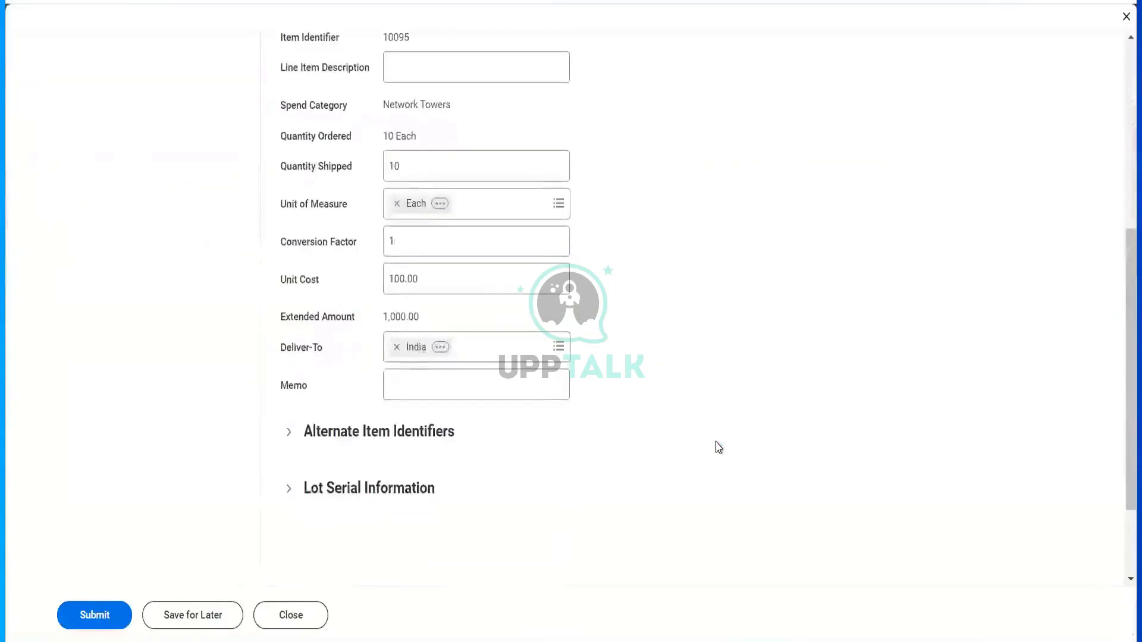
{"action": "scroll", "coordinate": [719, 447], "scroll_direction": "up", "scroll_amount": 3}
{"action": "scroll", "coordinate": [719, 448], "scroll_direction": "down", "scroll_amount": 5}
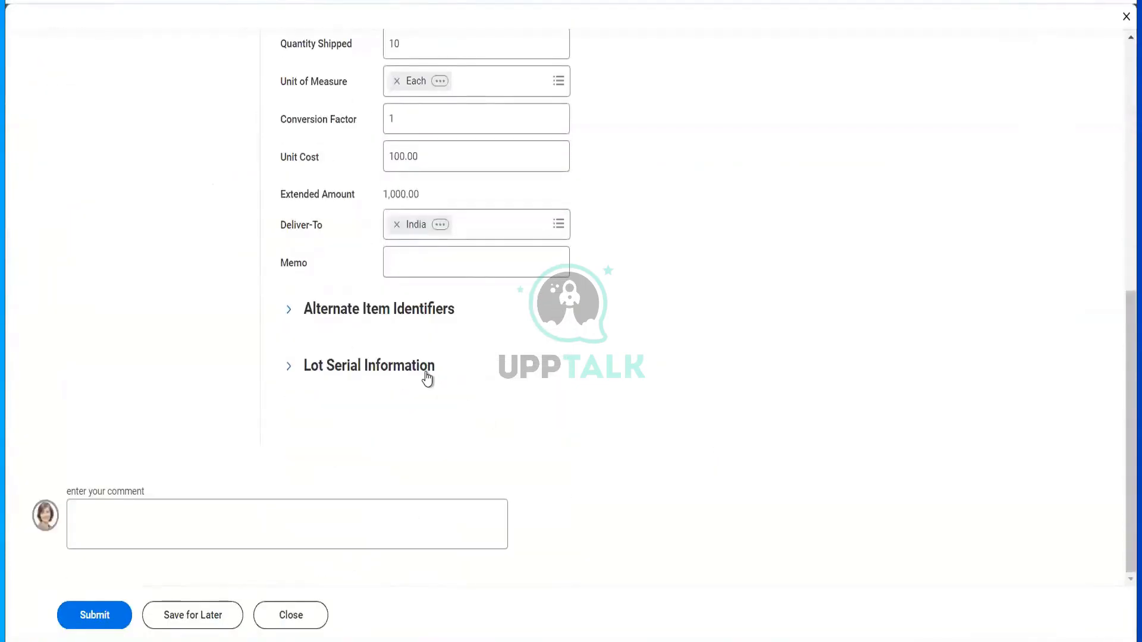
{"action": "left_click", "coordinate": [409, 312]}
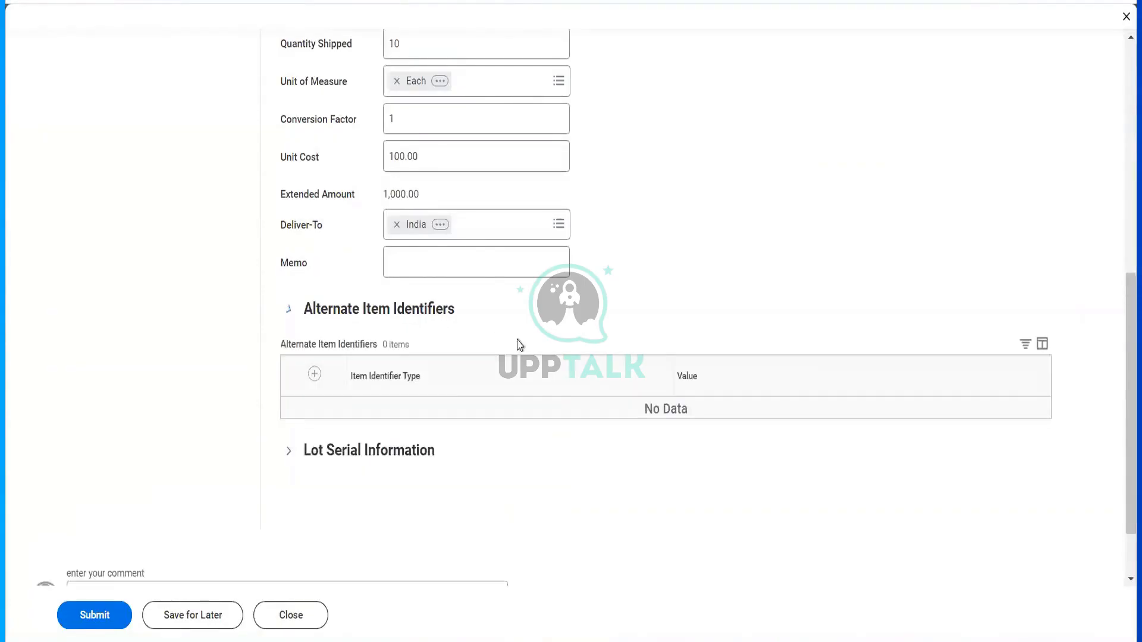
{"action": "scroll", "coordinate": [583, 297], "scroll_direction": "up", "scroll_amount": 5}
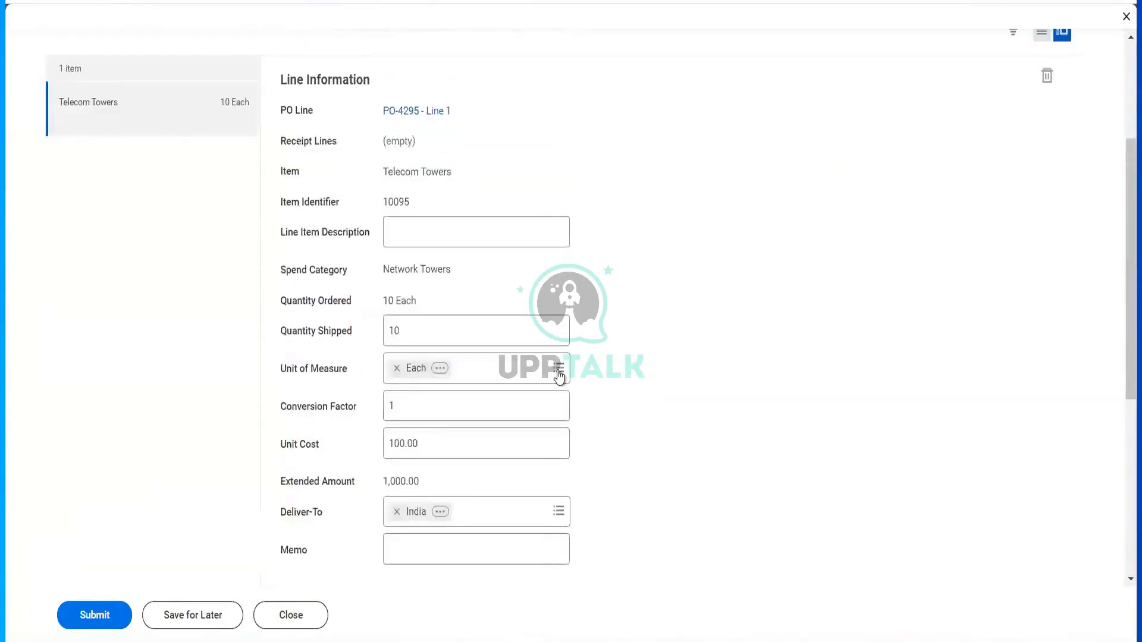
{"action": "scroll", "coordinate": [247, 484], "scroll_direction": "up", "scroll_amount": 3}
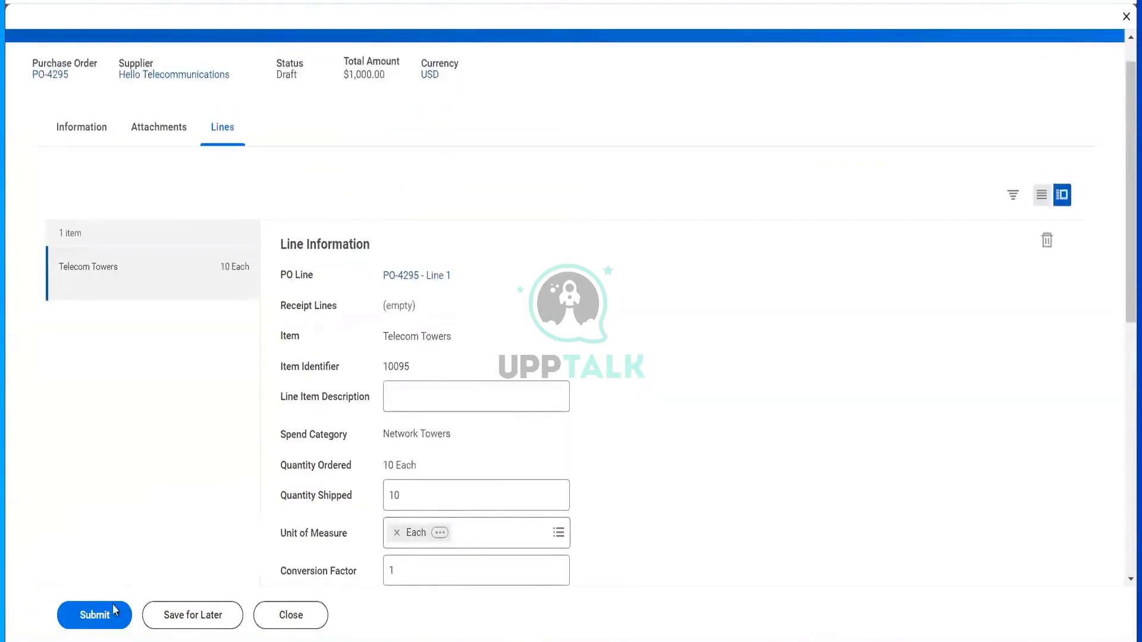
{"action": "left_click", "coordinate": [96, 615]}
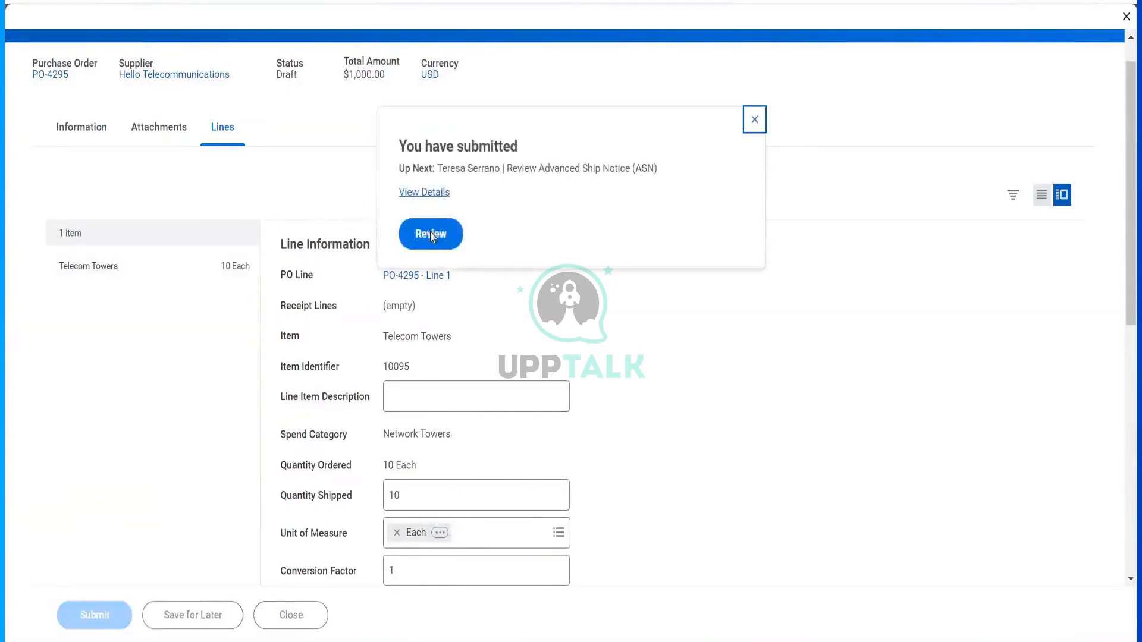
{"action": "left_click", "coordinate": [432, 238]}
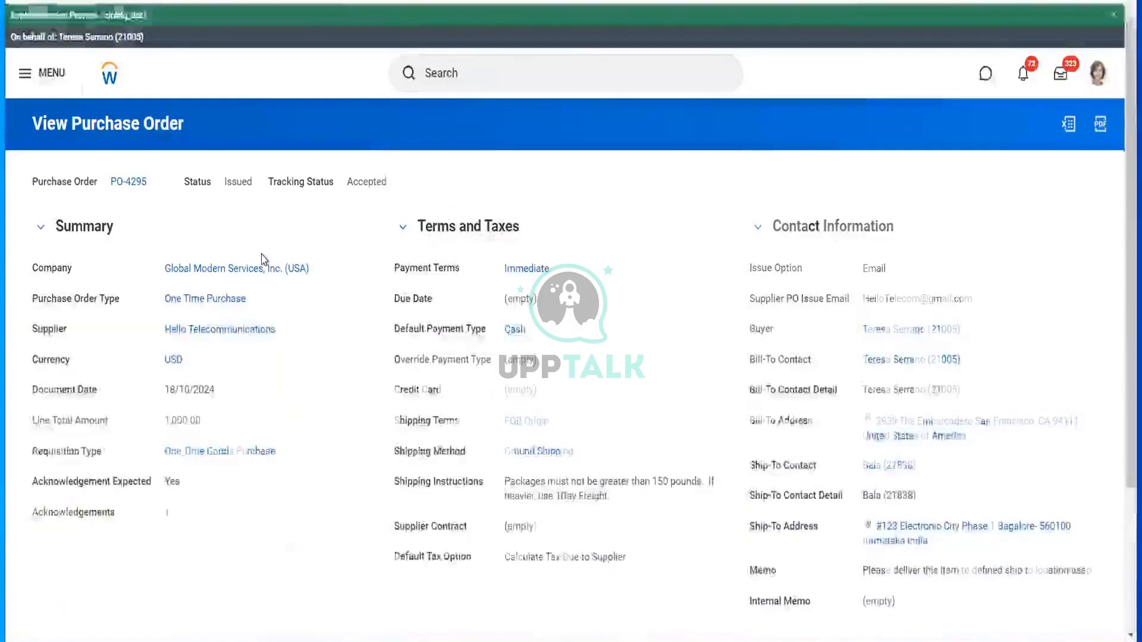
- Approve the advanced ship notice for PO-4295
{"action": "scroll", "coordinate": [419, 402], "scroll_direction": "down", "scroll_amount": 10}
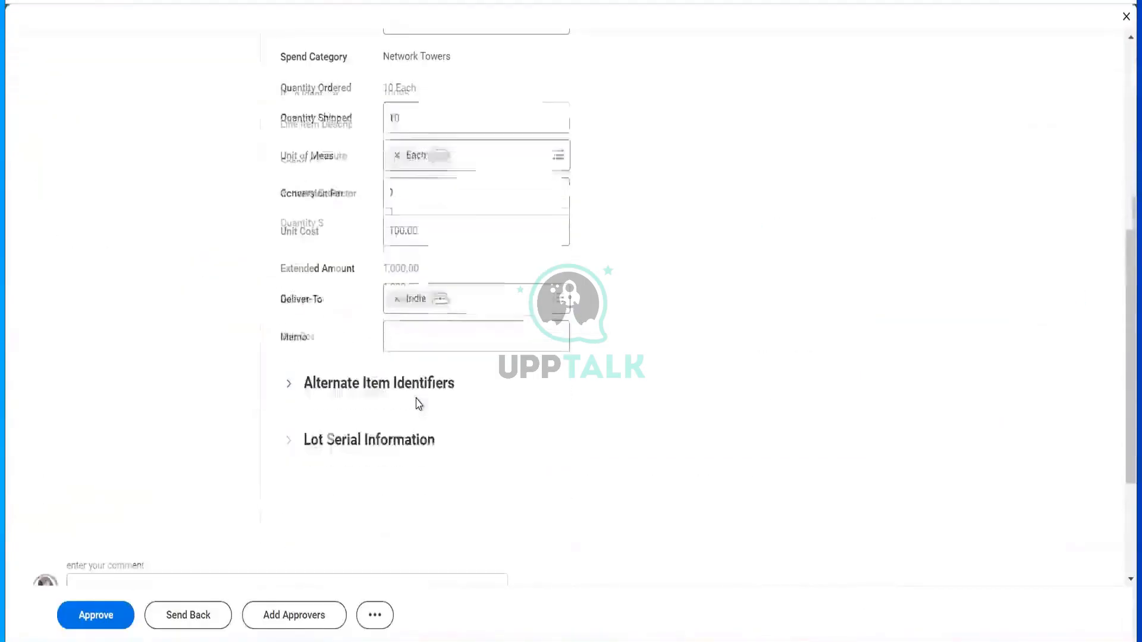
{"action": "scroll", "coordinate": [418, 405], "scroll_direction": "down", "scroll_amount": 3}
{"action": "left_click", "coordinate": [94, 617]}
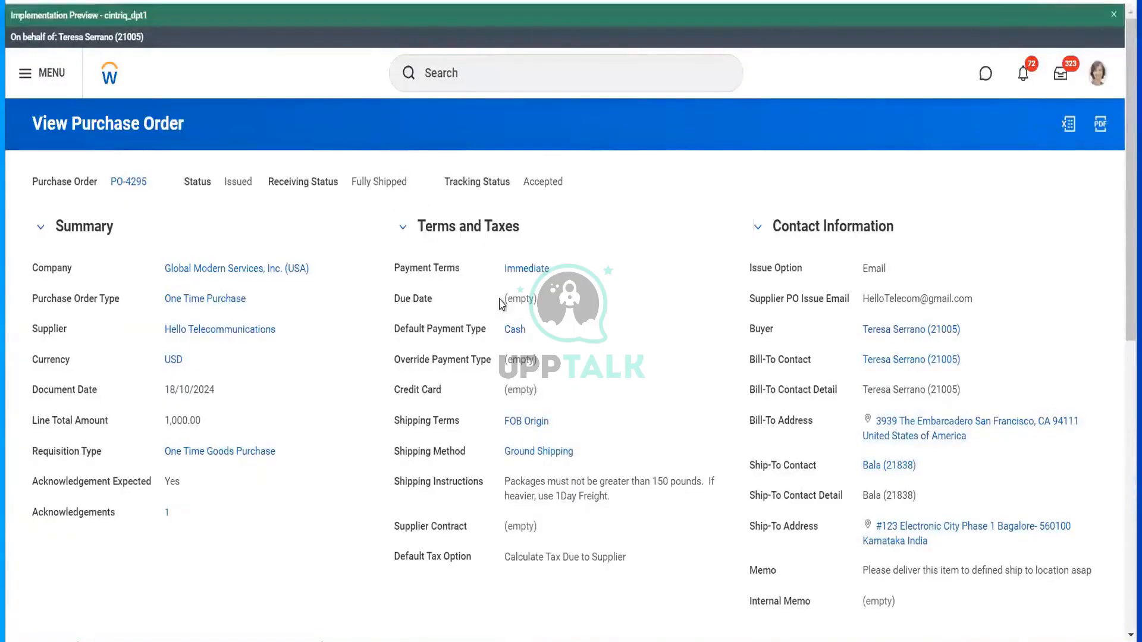
- Back on the Fully Shipped PO-4295, review its recorded acknowledgement
{"action": "scroll", "coordinate": [502, 303], "scroll_direction": "down", "scroll_amount": 4}
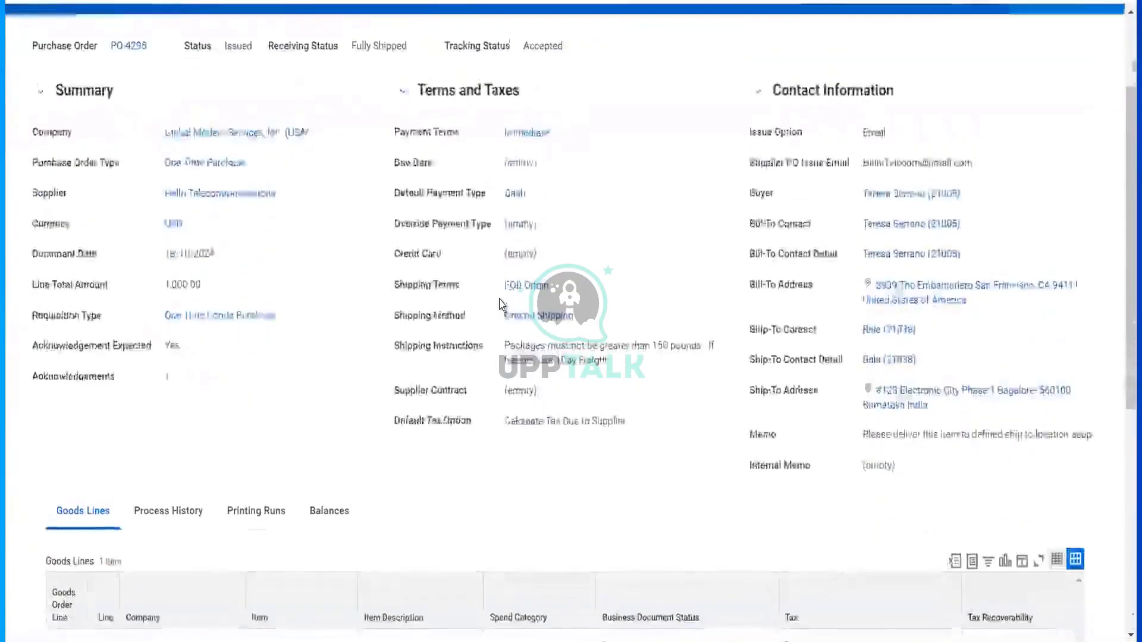
{"action": "scroll", "coordinate": [204, 246], "scroll_direction": "up", "scroll_amount": 4}
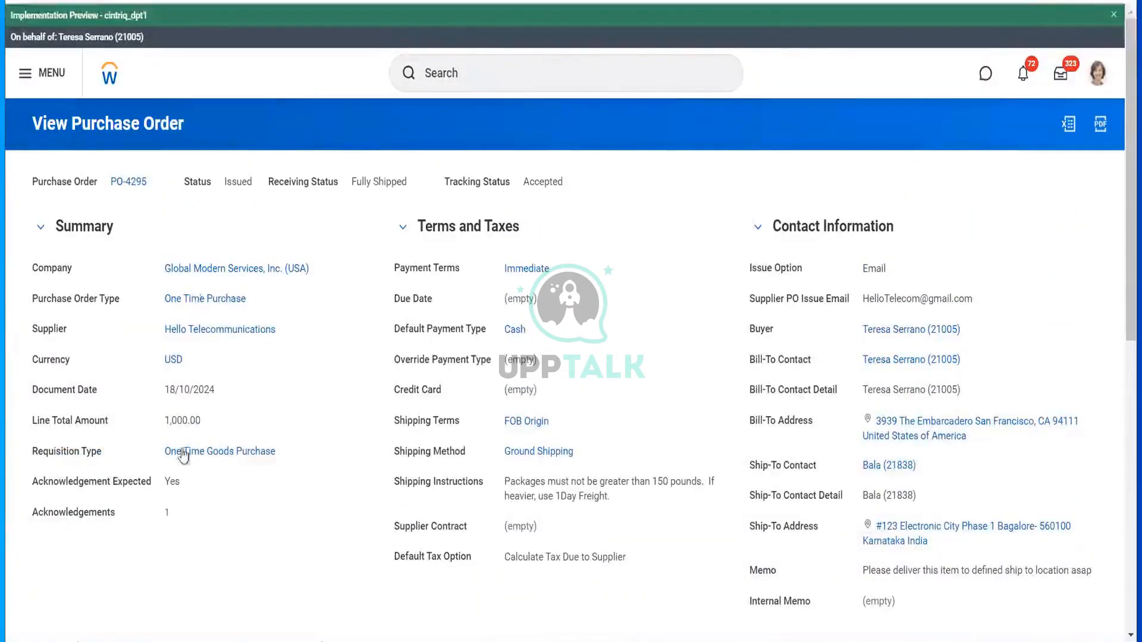
{"action": "left_click", "coordinate": [166, 512]}
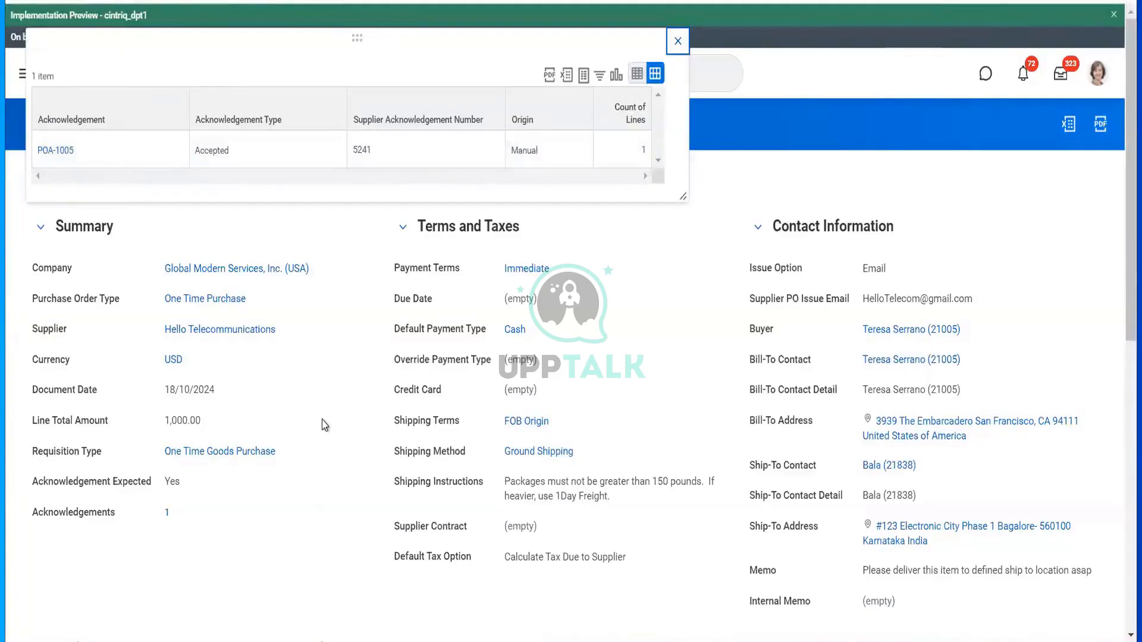
{"action": "left_click", "coordinate": [678, 43]}
{"action": "mouse_move", "coordinate": [154, 187]}
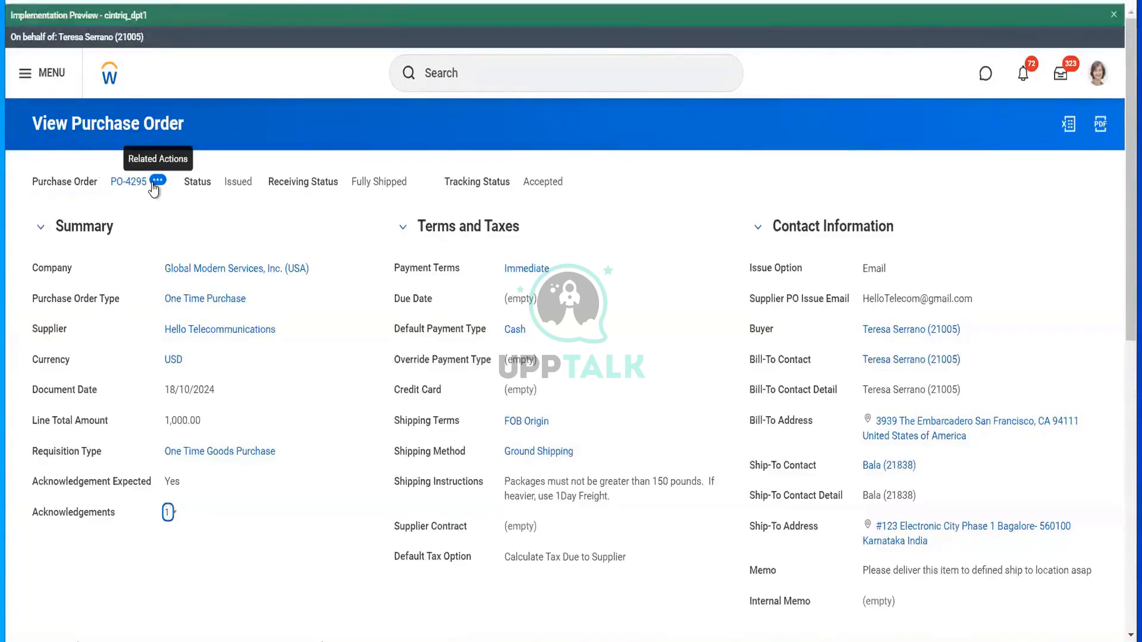
{"action": "left_click", "coordinate": [157, 181]}
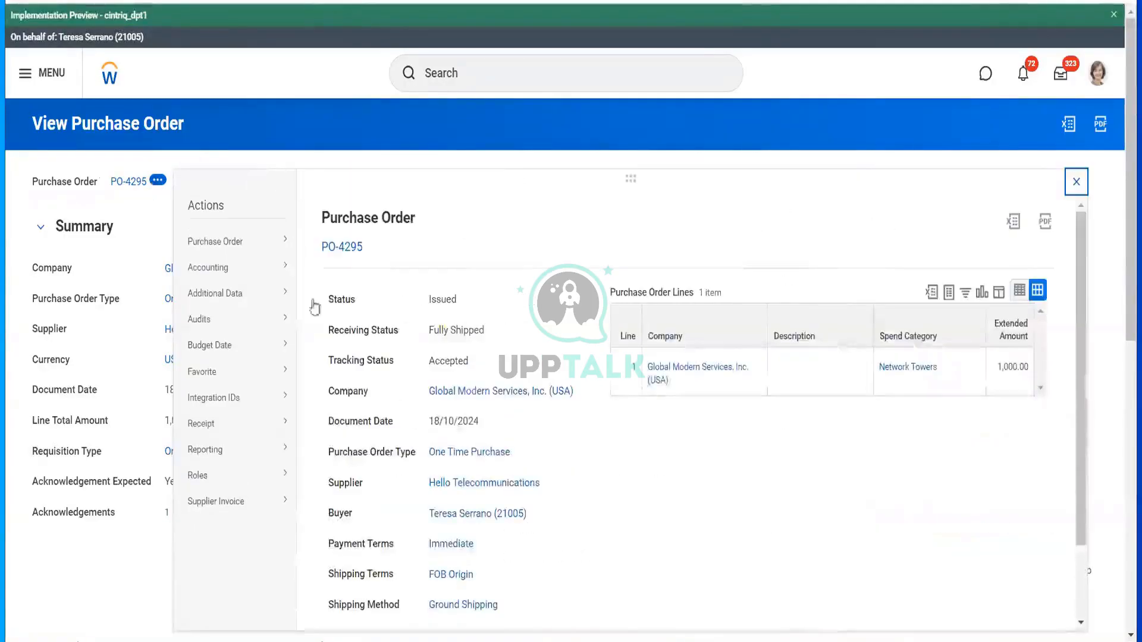
- Edit the draft receipt for ASN-1003 and submit it receiving all 10 Telecom Towers
{"action": "mouse_move", "coordinate": [283, 428]}
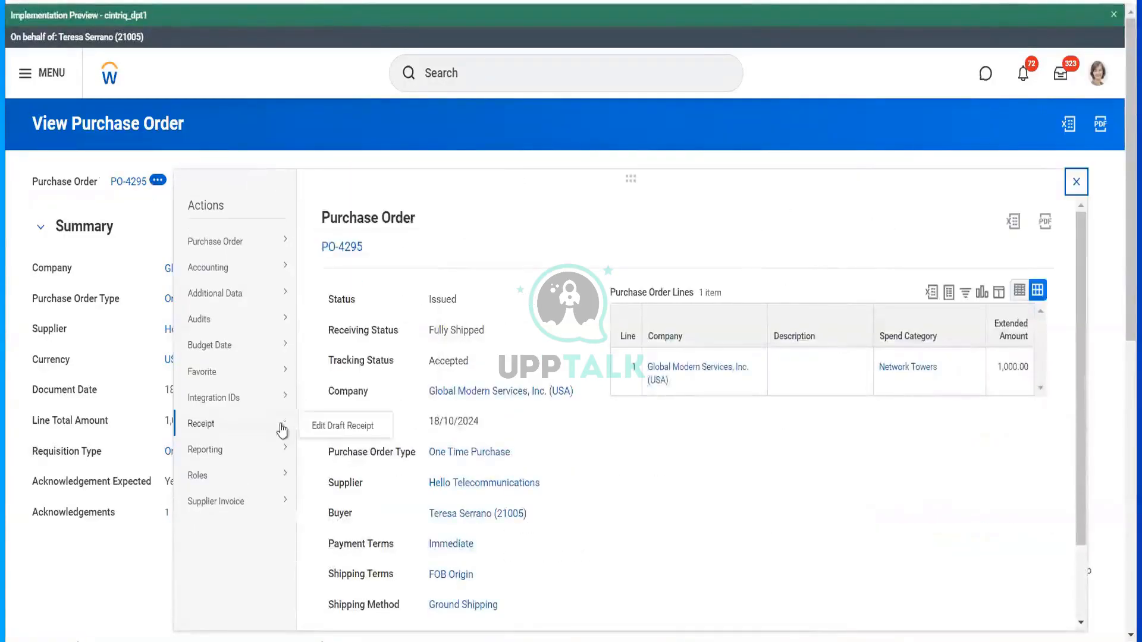
{"action": "left_click", "coordinate": [330, 426]}
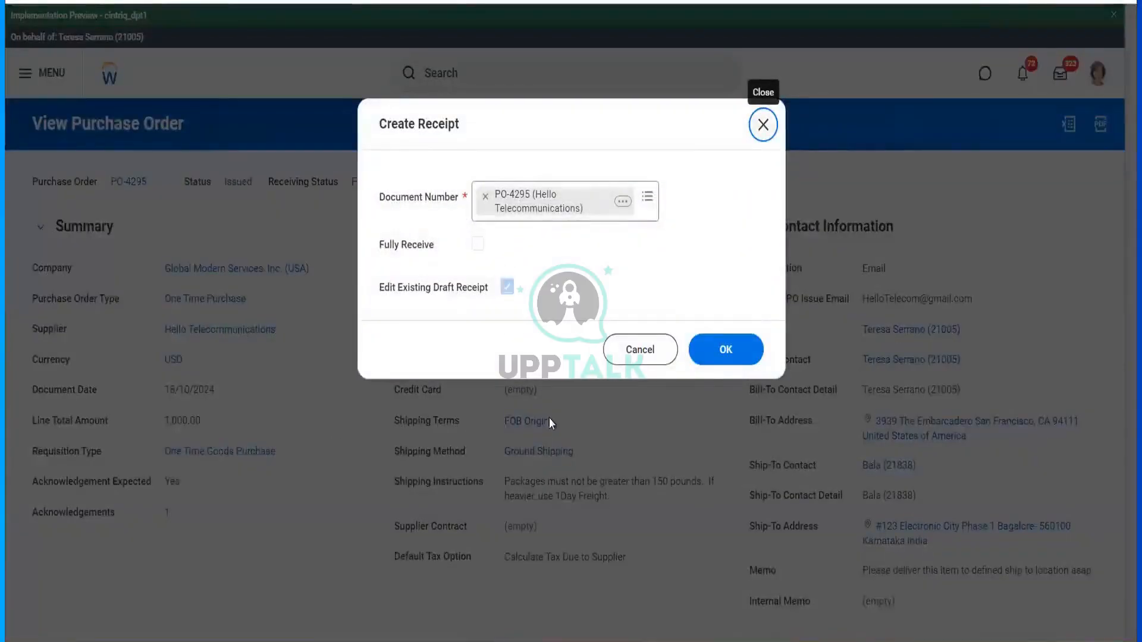
{"action": "left_click", "coordinate": [720, 351]}
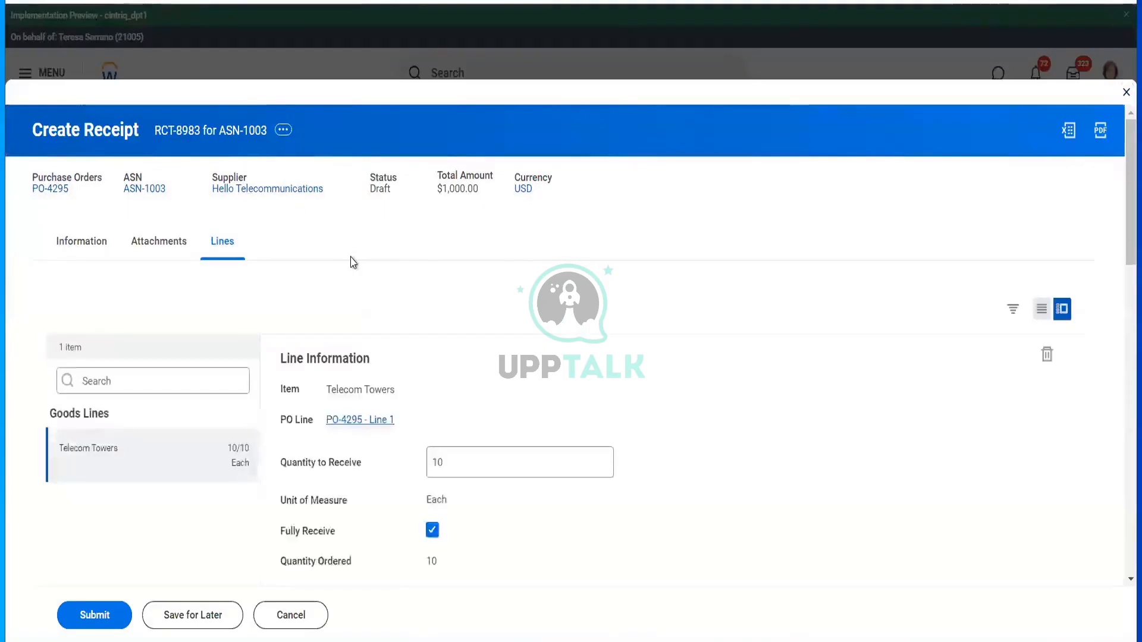
{"action": "scroll", "coordinate": [455, 339], "scroll_direction": "down", "scroll_amount": 5}
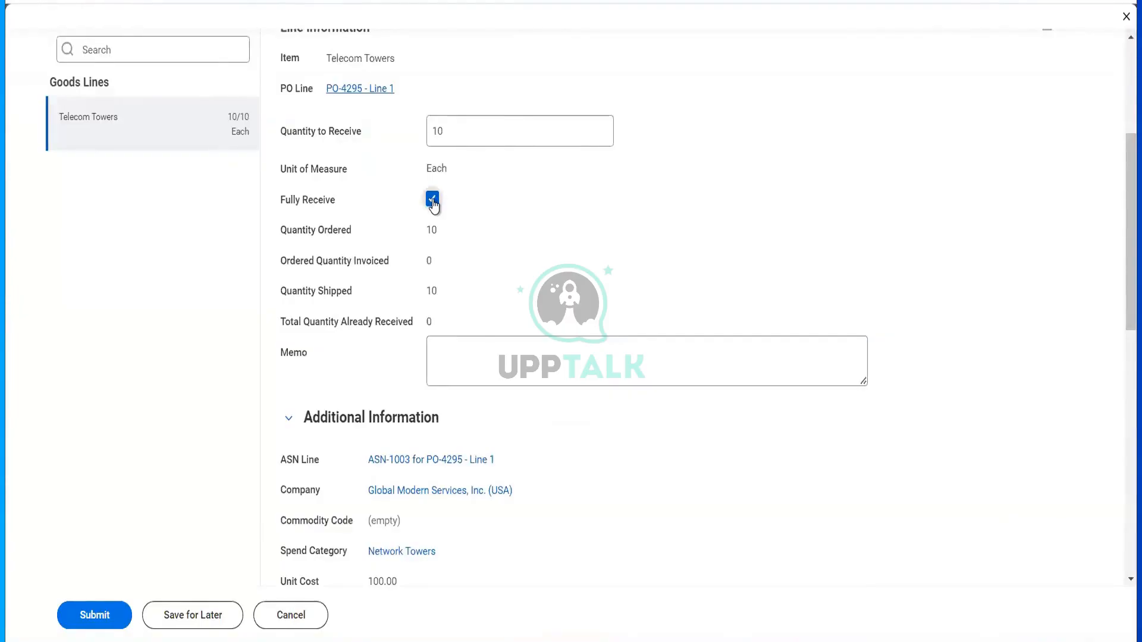
{"action": "left_click", "coordinate": [433, 200]}
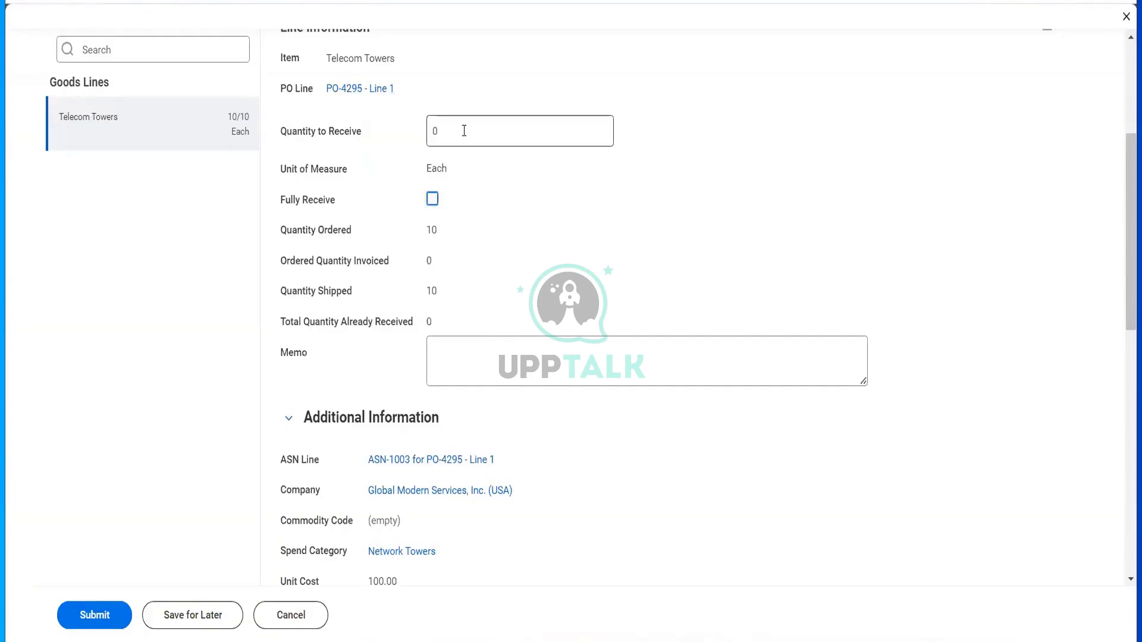
{"action": "mouse_move", "coordinate": [463, 177]}
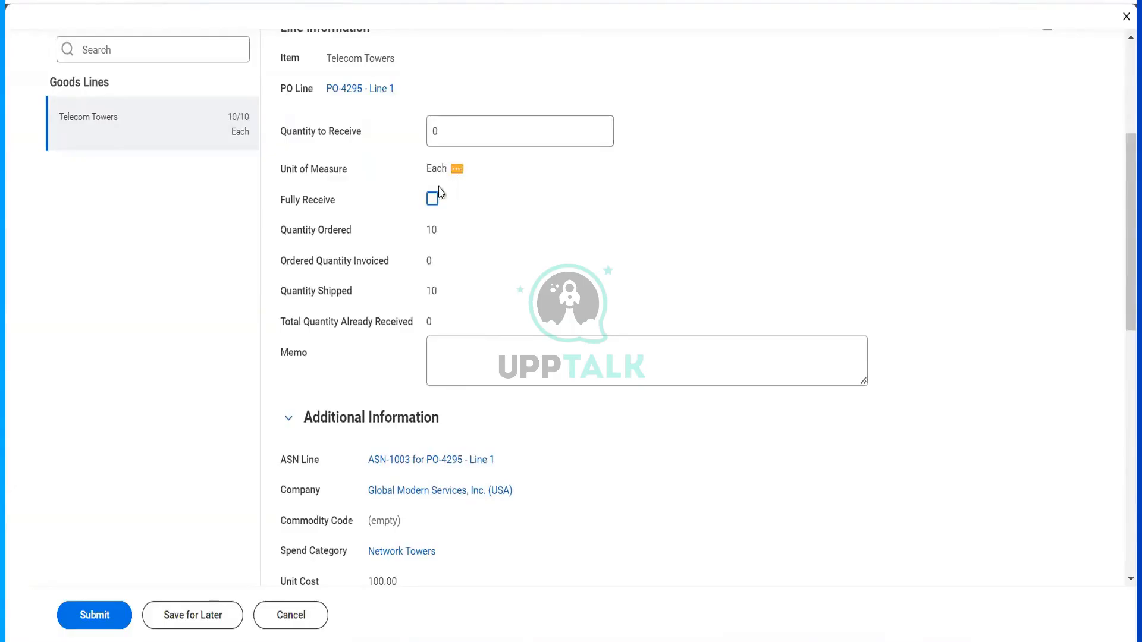
{"action": "left_click", "coordinate": [428, 202]}
{"action": "scroll", "coordinate": [458, 237], "scroll_direction": "down", "scroll_amount": 3}
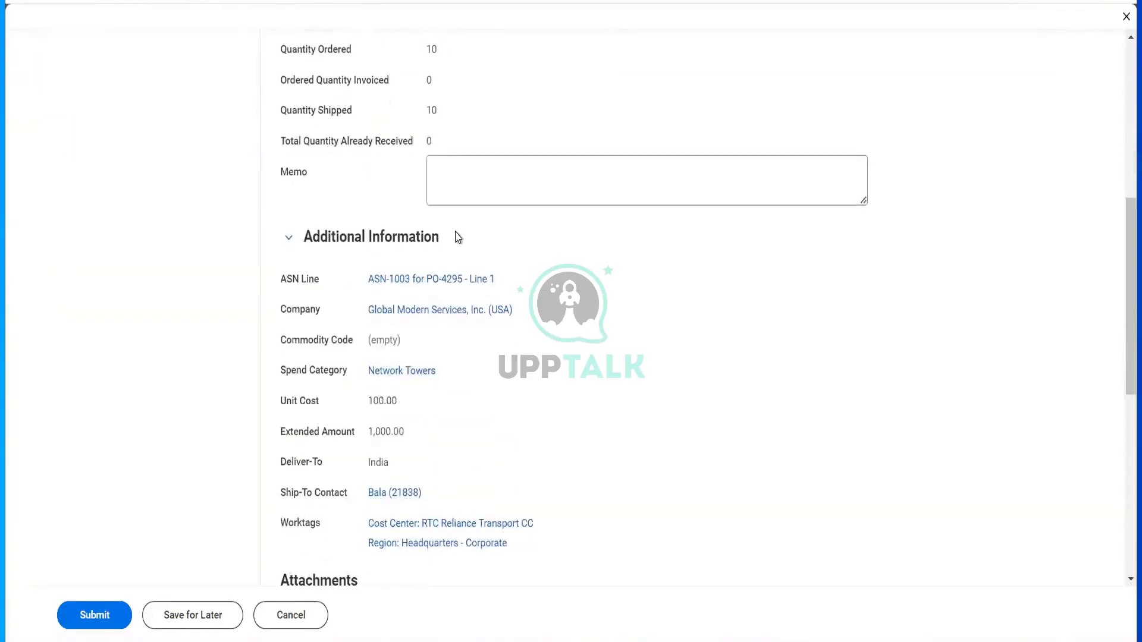
{"action": "scroll", "coordinate": [460, 345], "scroll_direction": "up", "scroll_amount": 3}
{"action": "scroll", "coordinate": [460, 345], "scroll_direction": "down", "scroll_amount": 5}
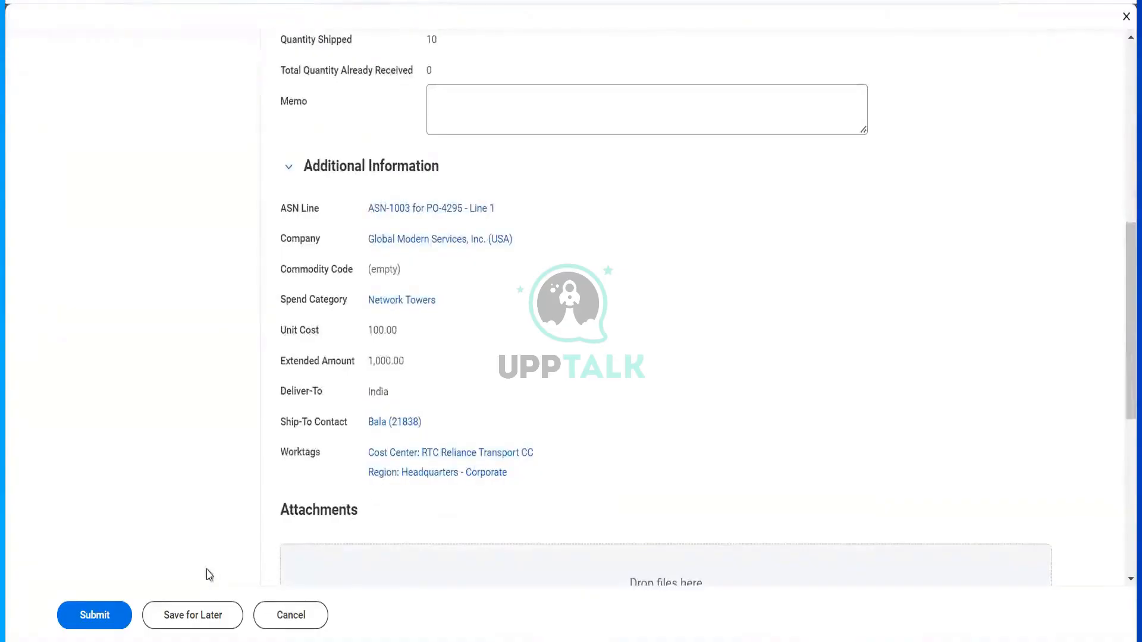
{"action": "left_click", "coordinate": [94, 617]}
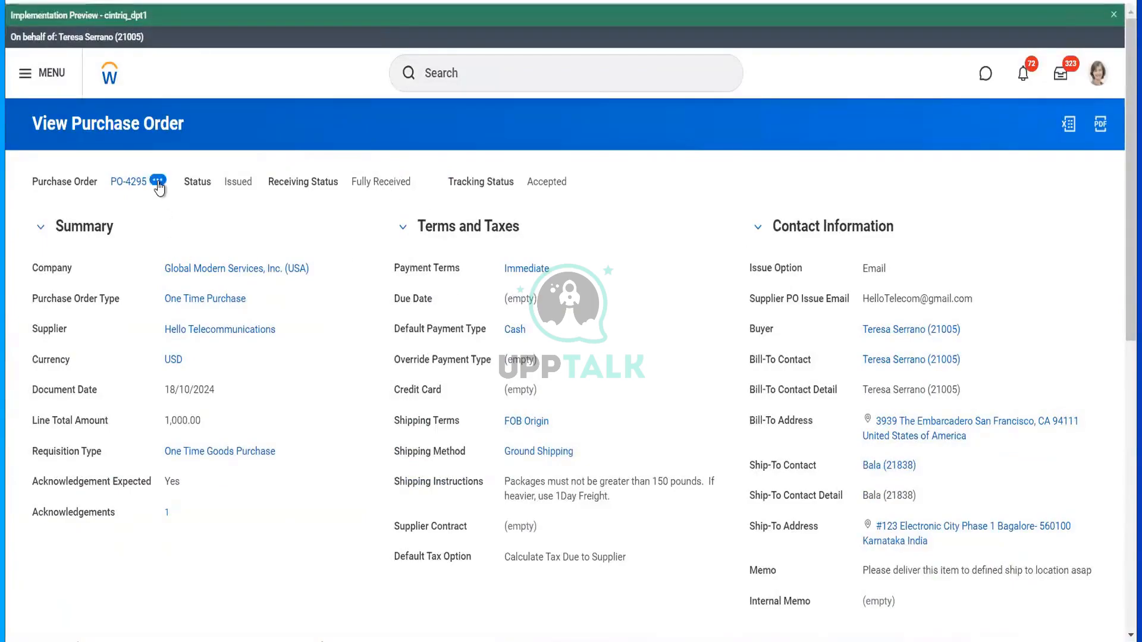
- Start a supplier invoice from PO-4295 received 18/10/2024, marking the supplier document received
{"action": "left_click", "coordinate": [158, 182]}
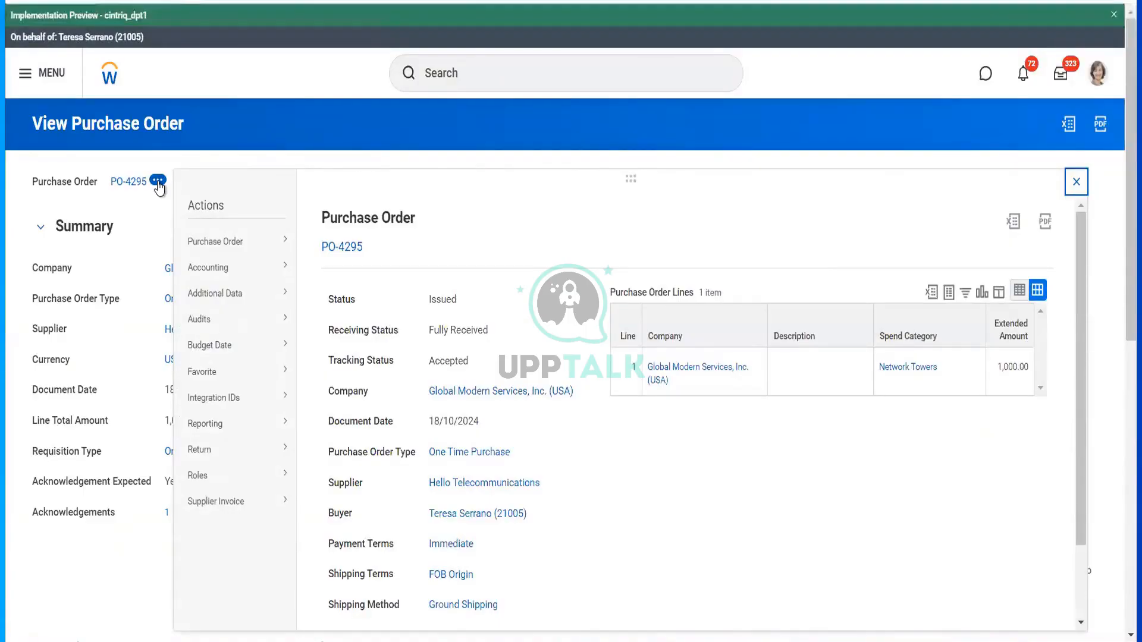
{"action": "mouse_move", "coordinate": [266, 504]}
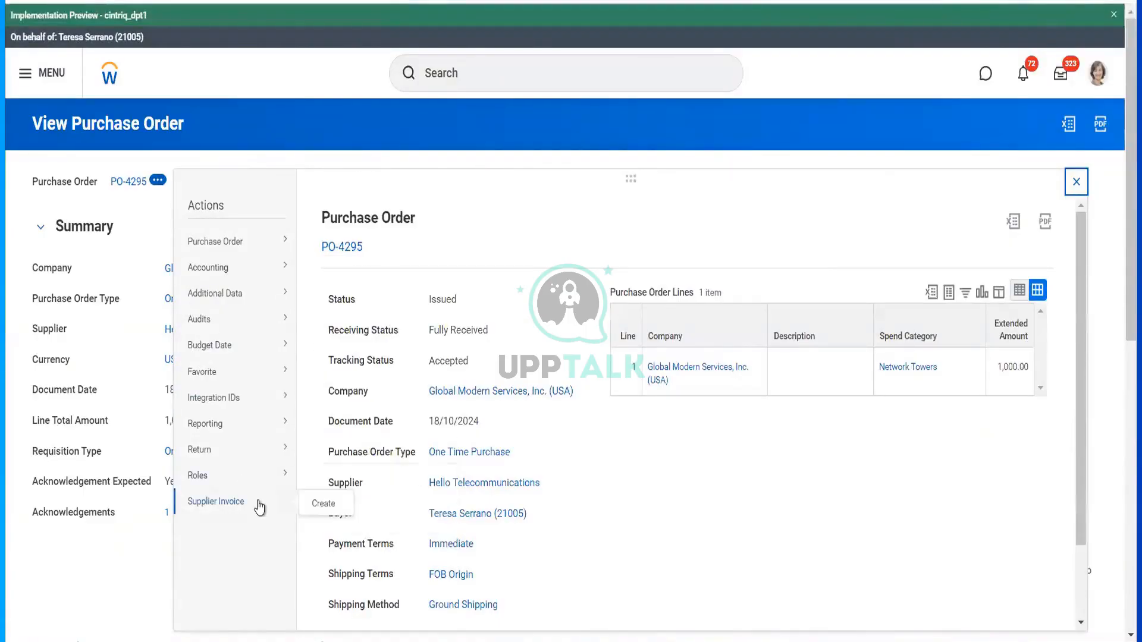
{"action": "left_click", "coordinate": [321, 505]}
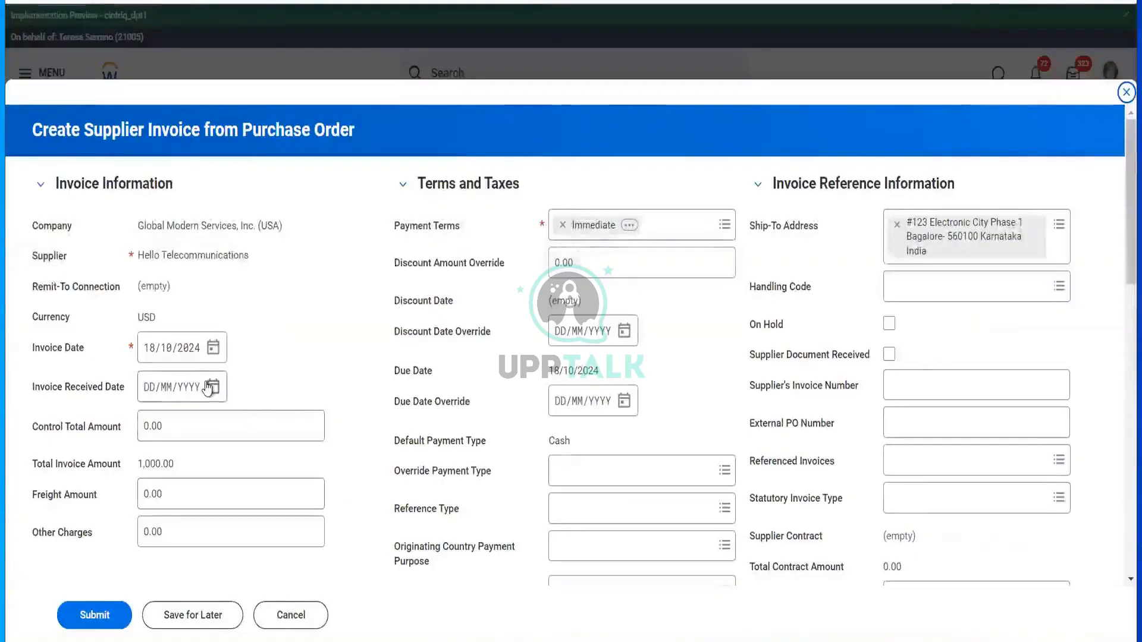
{"action": "left_click", "coordinate": [212, 387]}
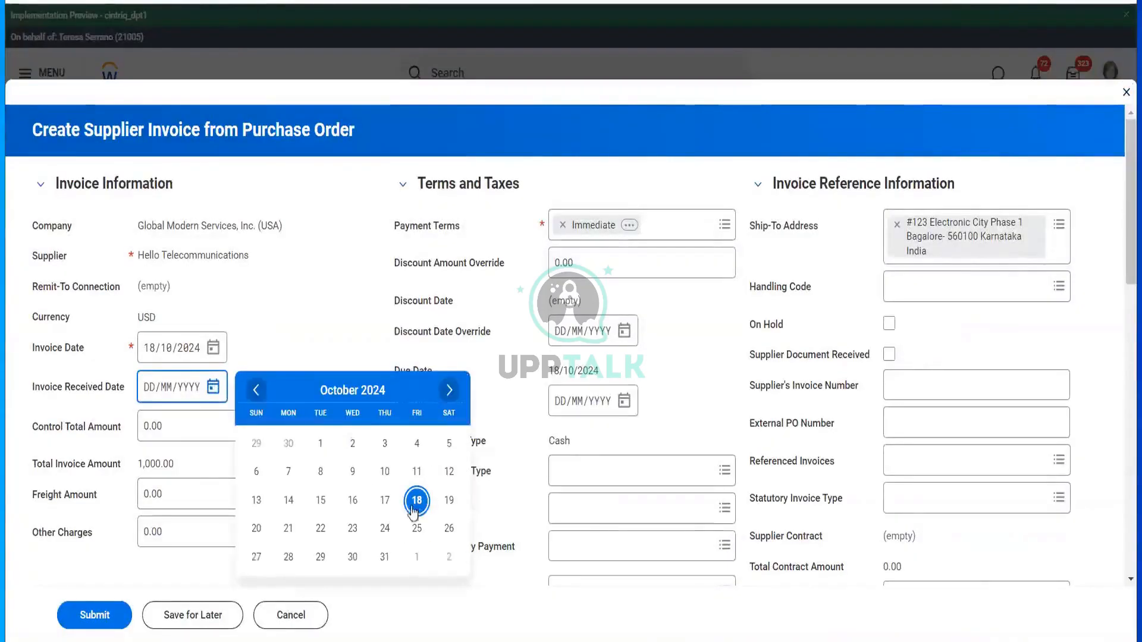
{"action": "left_click", "coordinate": [416, 501]}
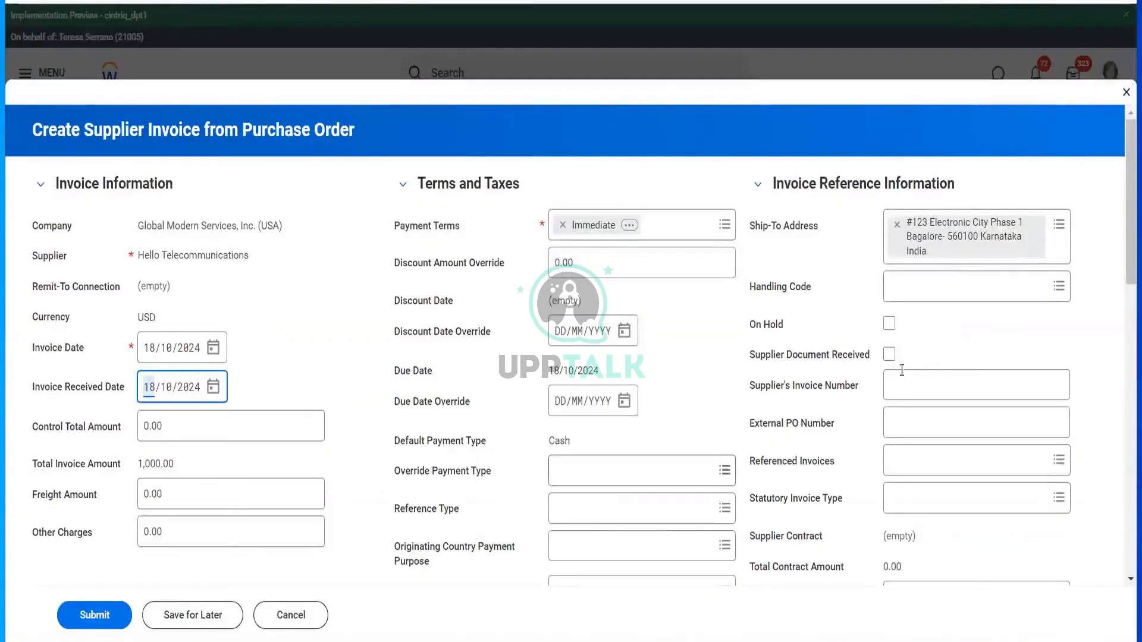
{"action": "left_click", "coordinate": [889, 355]}
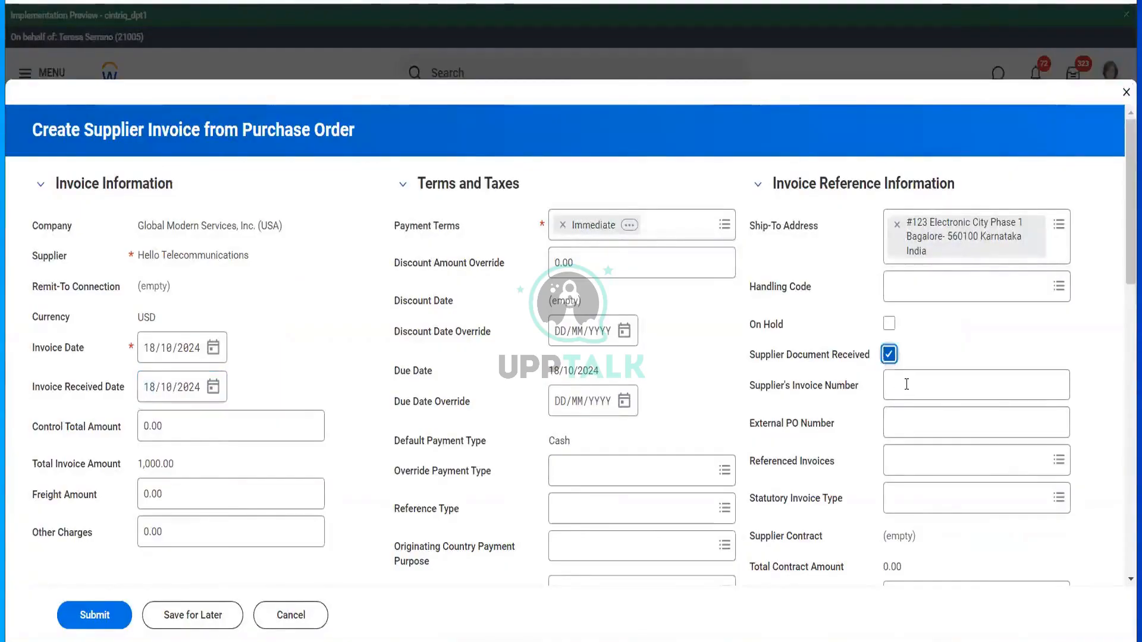
{"action": "left_click", "coordinate": [906, 384]}
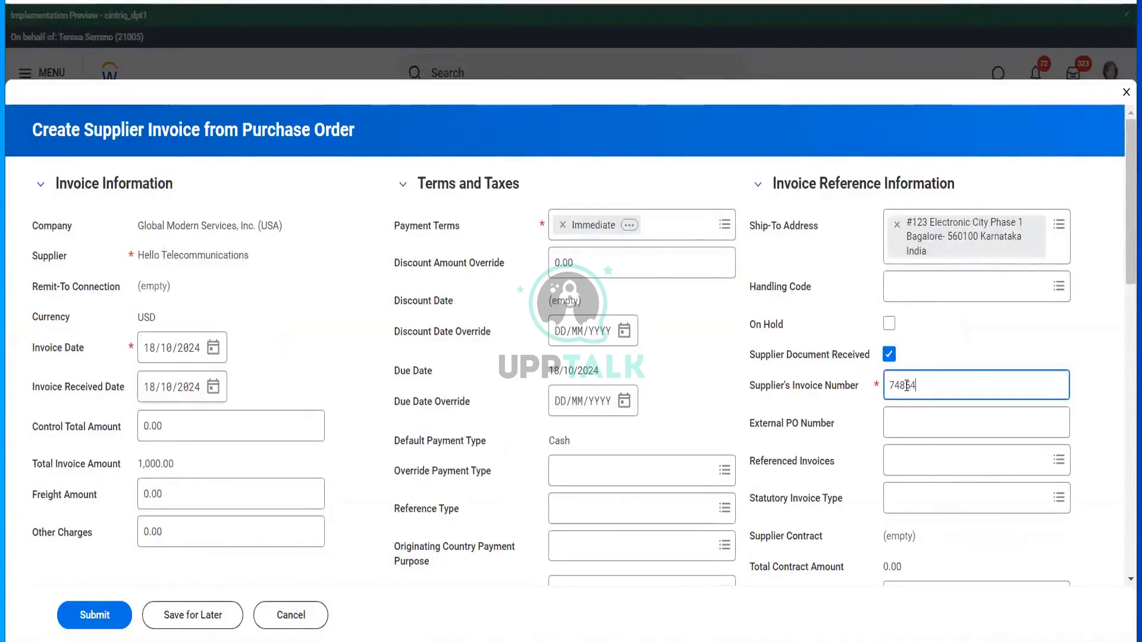
- Review the invoice lines across all columns and submit the $1,000.00 invoice
{"action": "scroll", "coordinate": [659, 390], "scroll_direction": "down", "scroll_amount": 12}
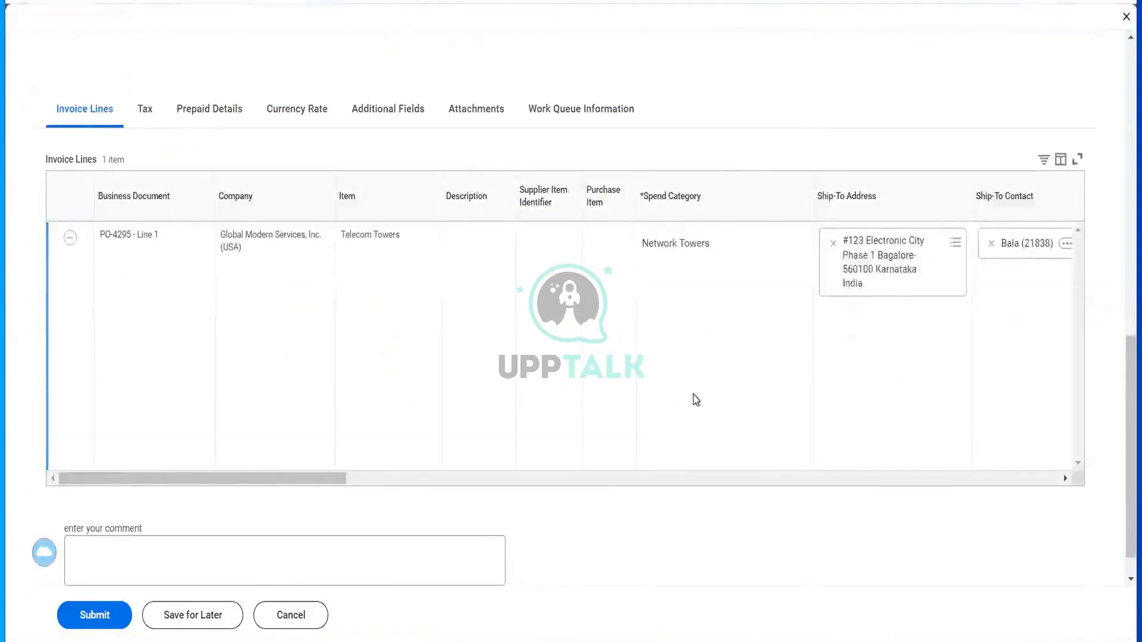
{"action": "scroll", "coordinate": [696, 400], "scroll_direction": "right", "scroll_amount": 6}
{"action": "scroll", "coordinate": [696, 400], "scroll_direction": "right", "scroll_amount": 8}
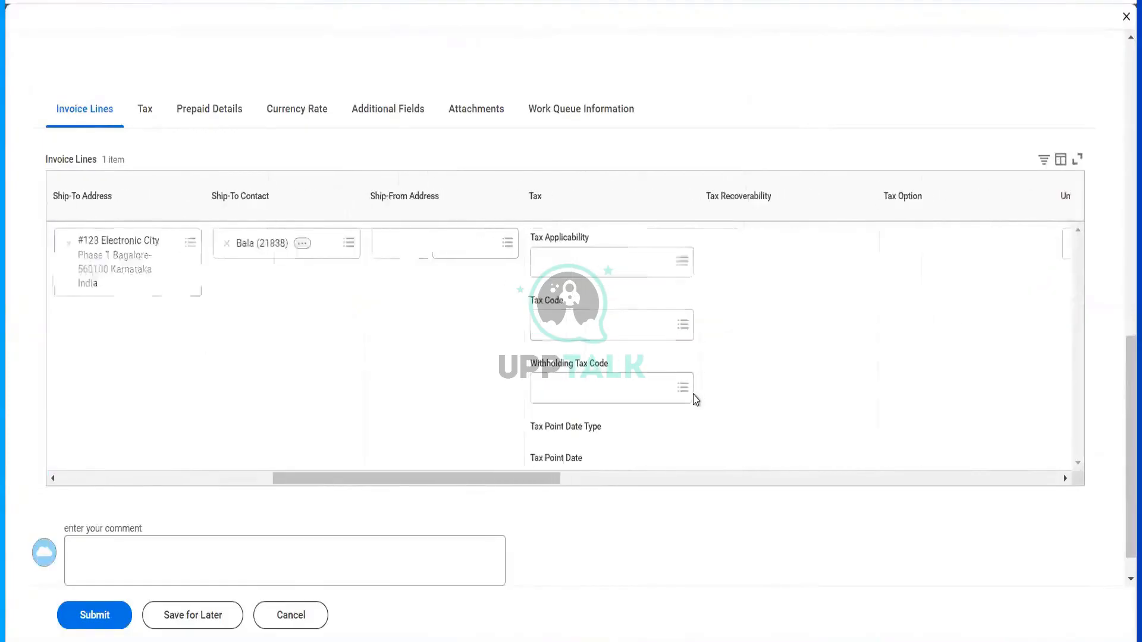
{"action": "scroll", "coordinate": [695, 399], "scroll_direction": "right", "scroll_amount": 4}
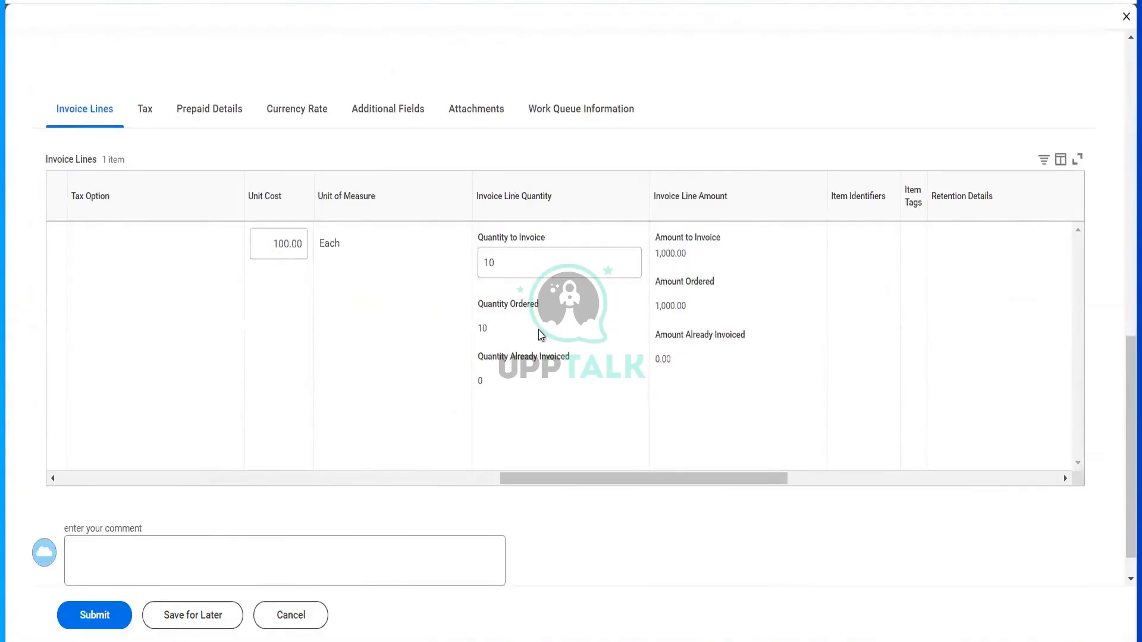
{"action": "scroll", "coordinate": [564, 404], "scroll_direction": "right", "scroll_amount": 3}
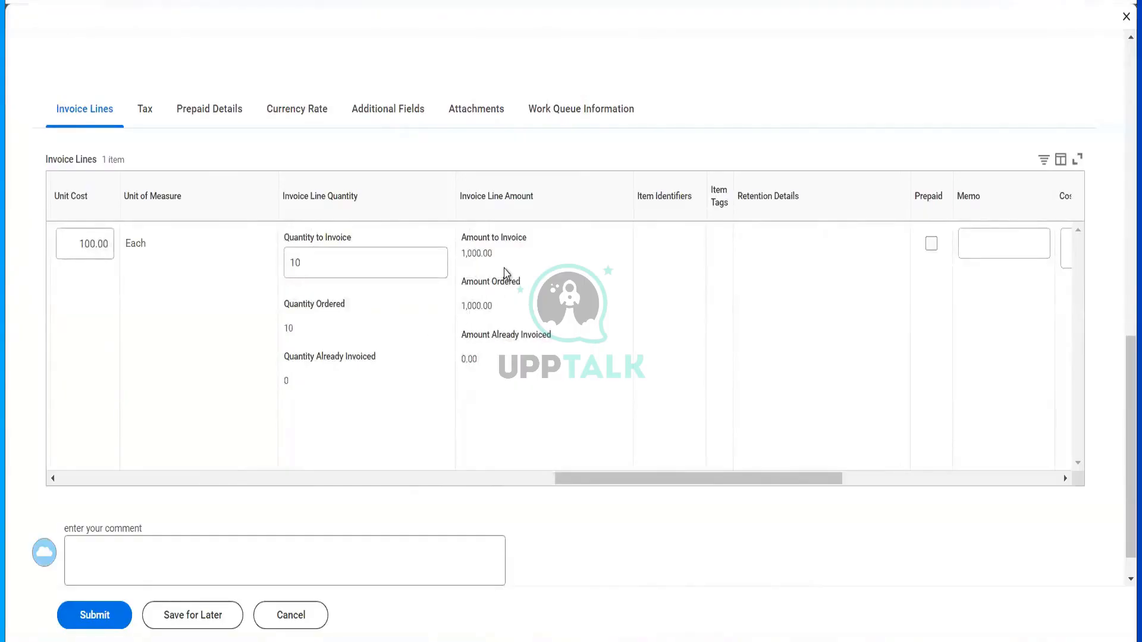
{"action": "scroll", "coordinate": [531, 385], "scroll_direction": "right", "scroll_amount": 5}
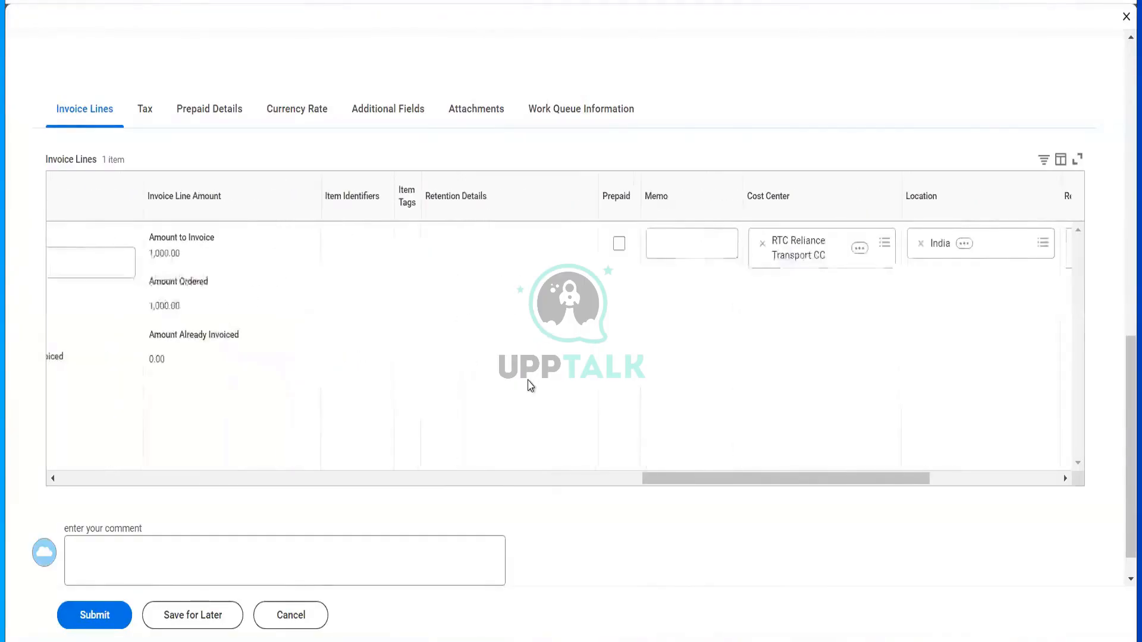
{"action": "scroll", "coordinate": [531, 385], "scroll_direction": "right", "scroll_amount": 6}
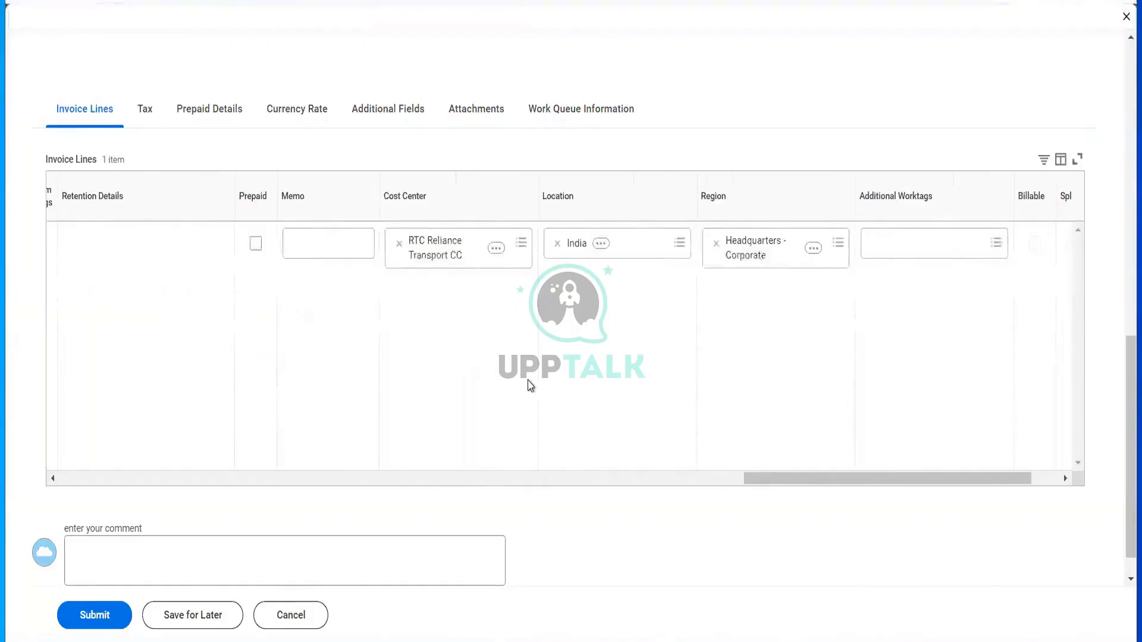
{"action": "scroll", "coordinate": [531, 385], "scroll_direction": "right", "scroll_amount": 2}
{"action": "left_click", "coordinate": [92, 608]}
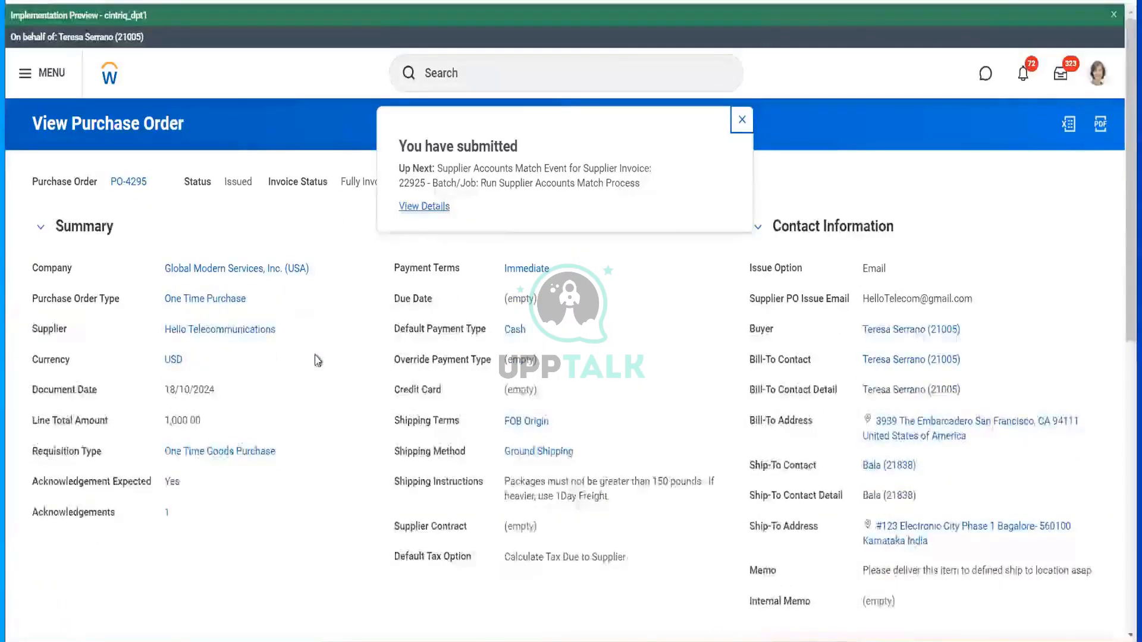
- Check the submitted invoice's details and process, then return to PO-4295 from its invoice line
{"action": "left_click", "coordinate": [410, 211]}
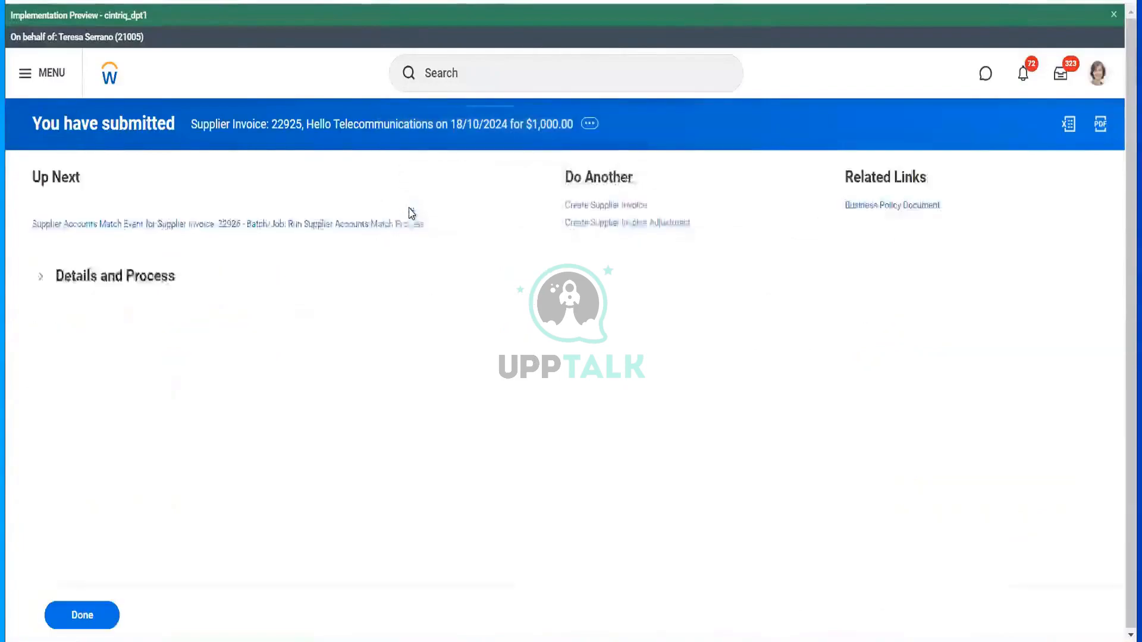
{"action": "left_click", "coordinate": [118, 287]}
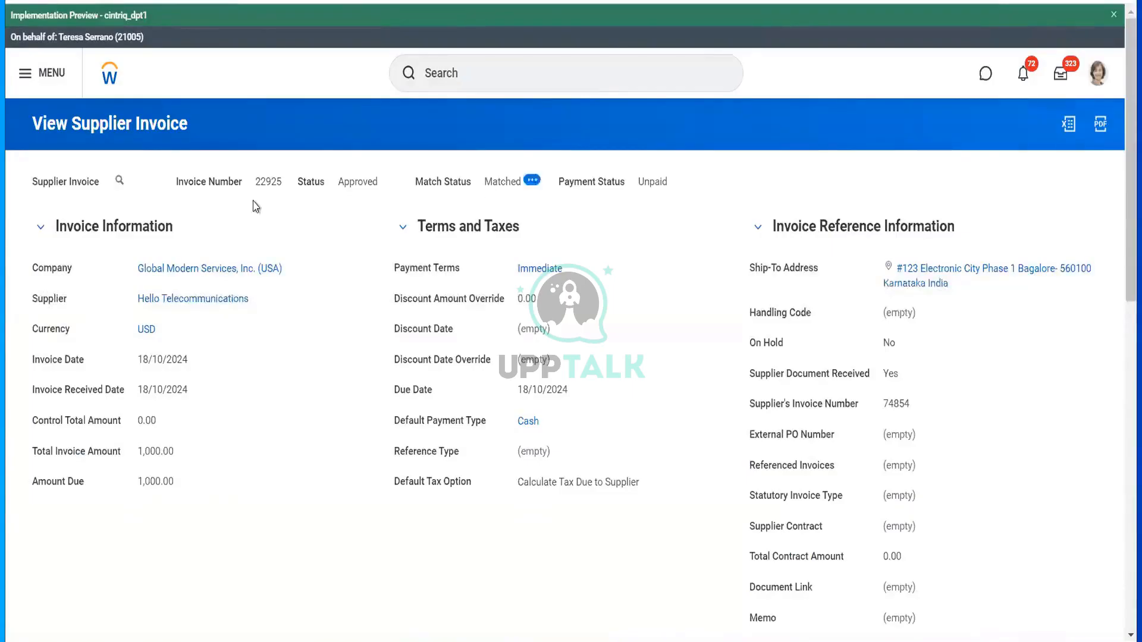
{"action": "scroll", "coordinate": [264, 363], "scroll_direction": "down", "scroll_amount": 6}
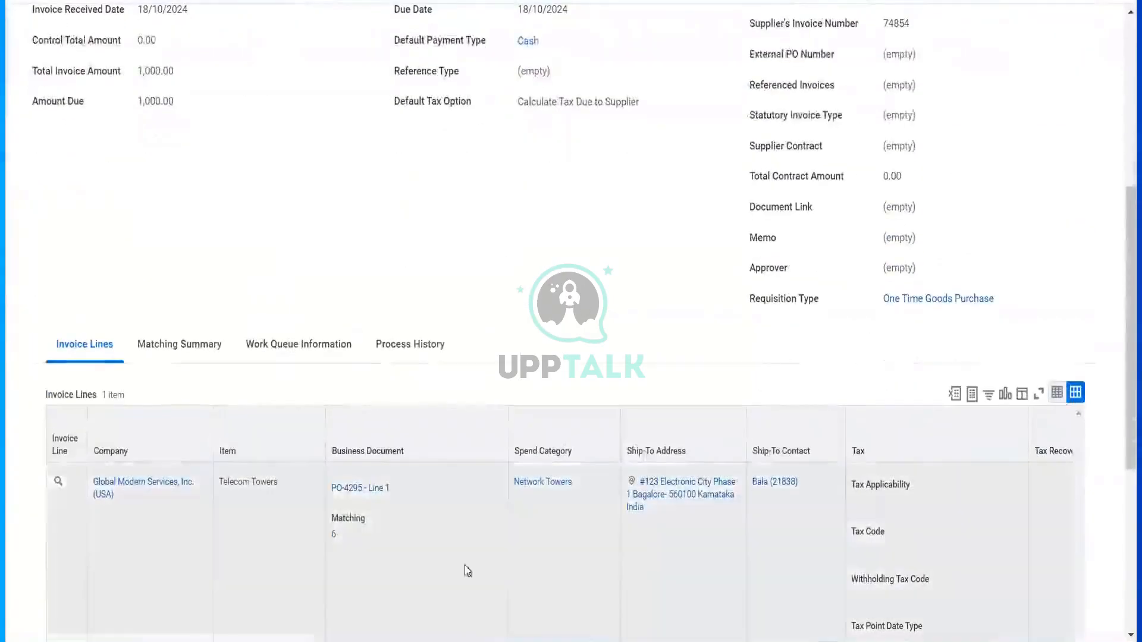
{"action": "left_click", "coordinate": [343, 490]}
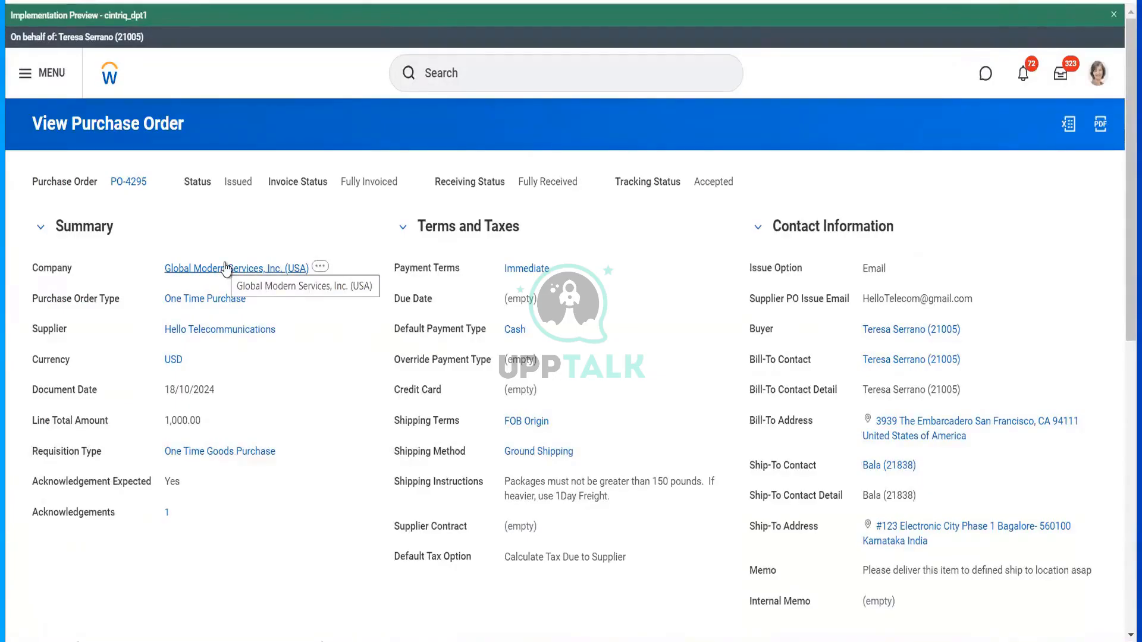
- Start the Close Purchase Order task for PO-4295
{"action": "left_click", "coordinate": [157, 181]}
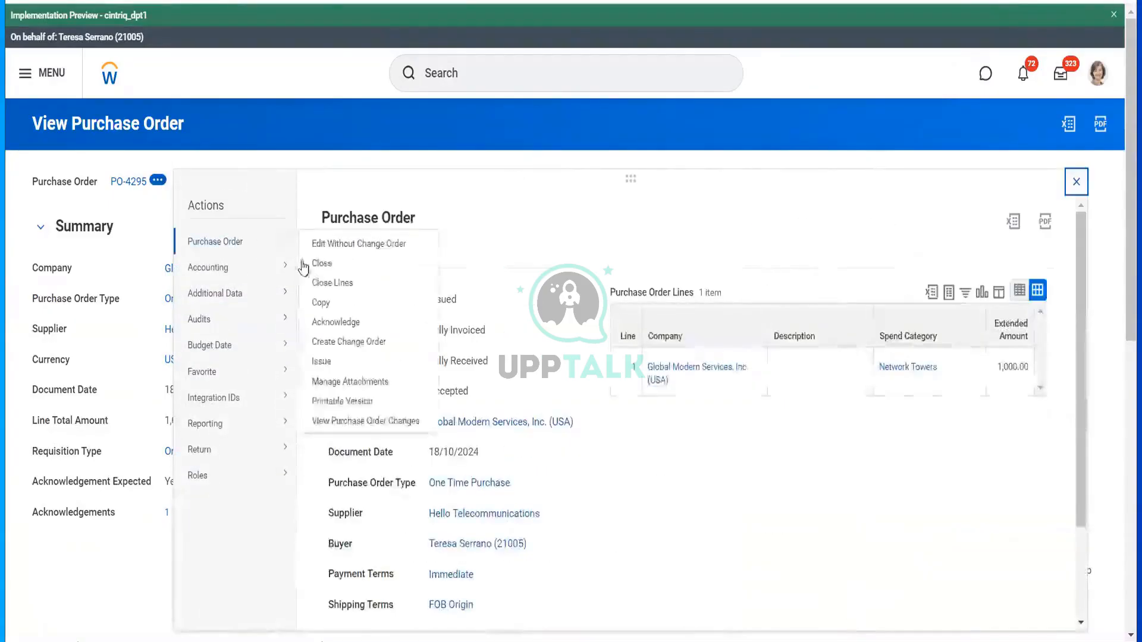
{"action": "mouse_move", "coordinate": [265, 267]}
{"action": "mouse_move", "coordinate": [281, 242]}
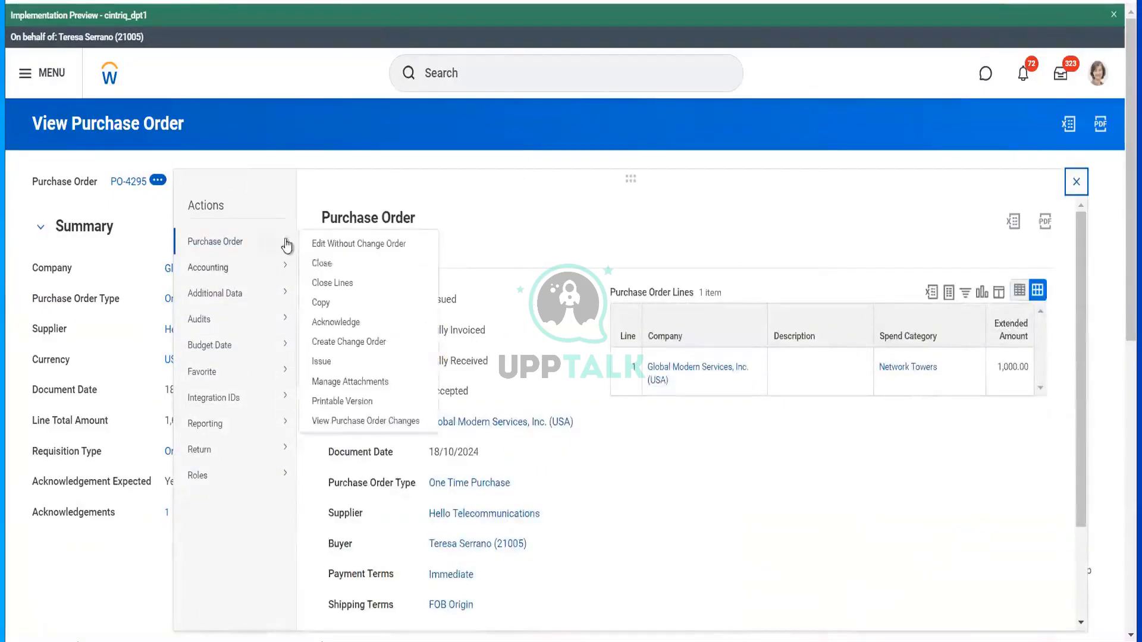
{"action": "left_click", "coordinate": [329, 265]}
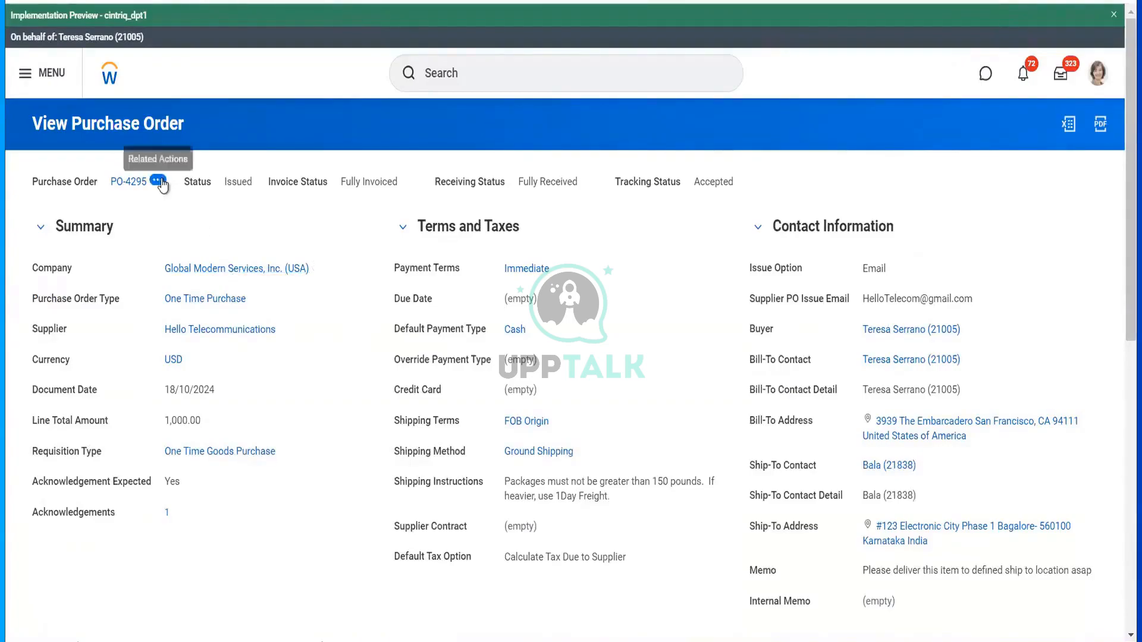
{"action": "left_click", "coordinate": [157, 180]}
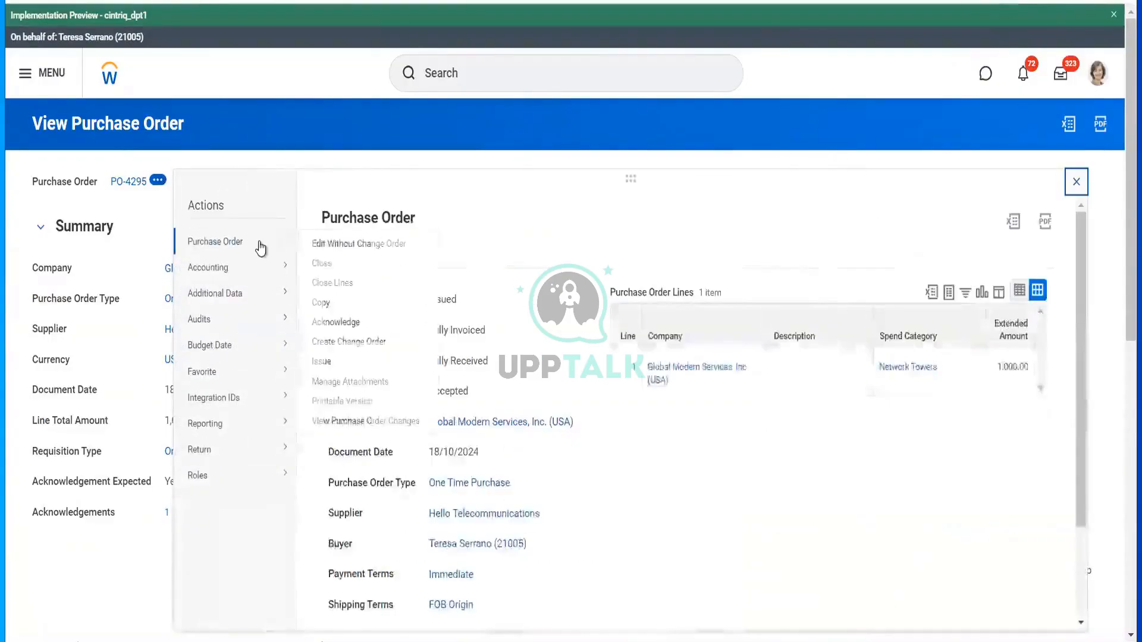
{"action": "mouse_move", "coordinate": [257, 242]}
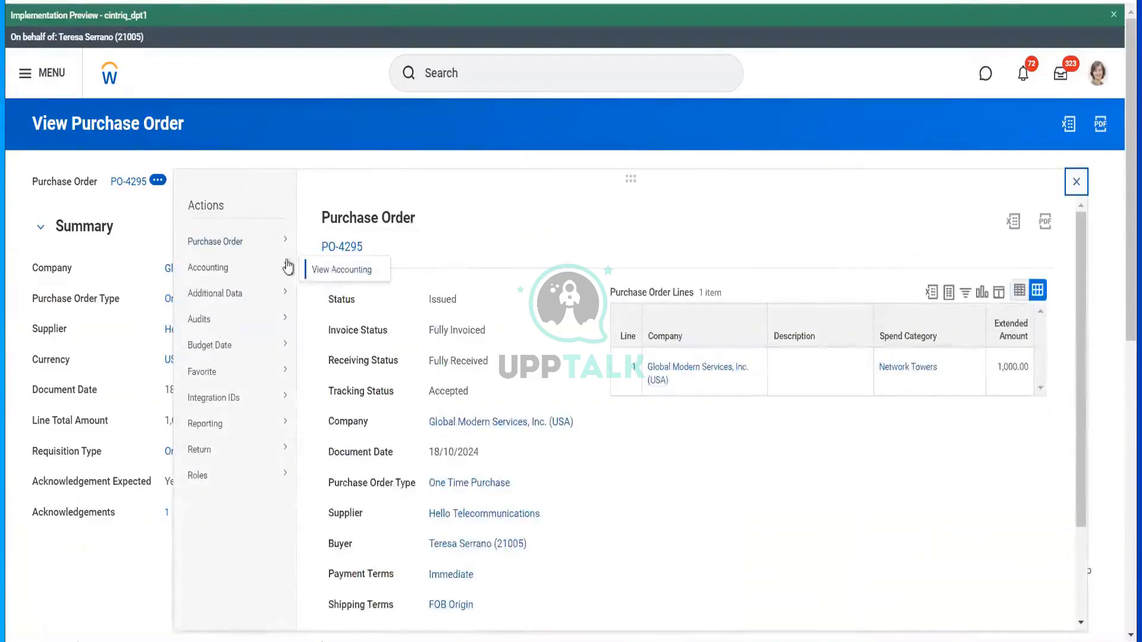
{"action": "key", "text": "Escape"}
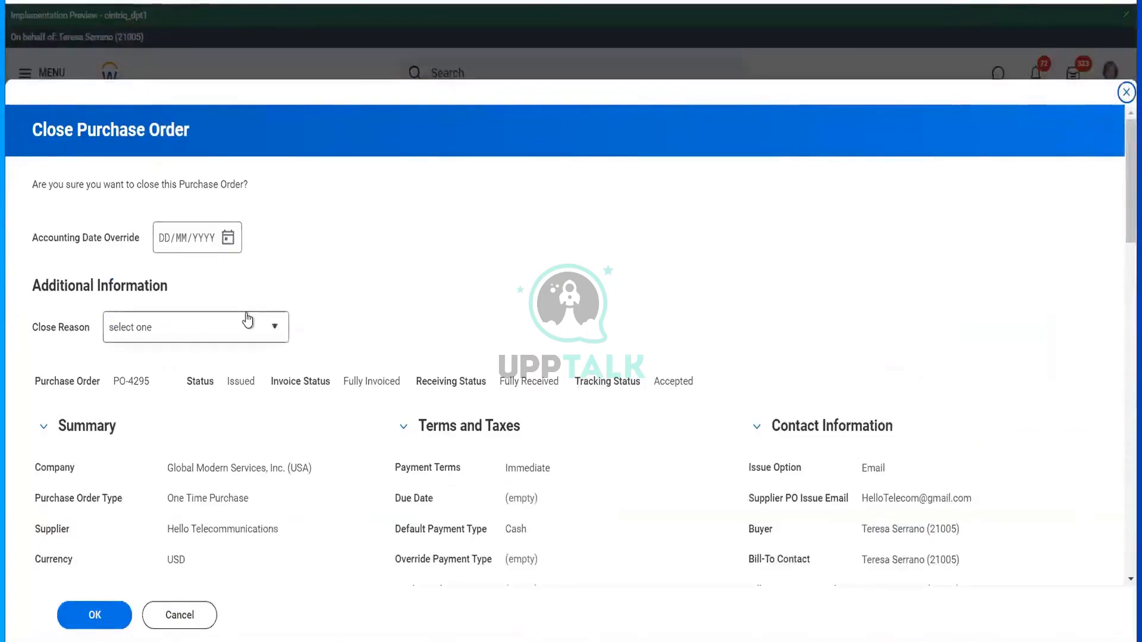
- Close PO-4295 with close reason No longer needed
{"action": "left_click", "coordinate": [248, 320]}
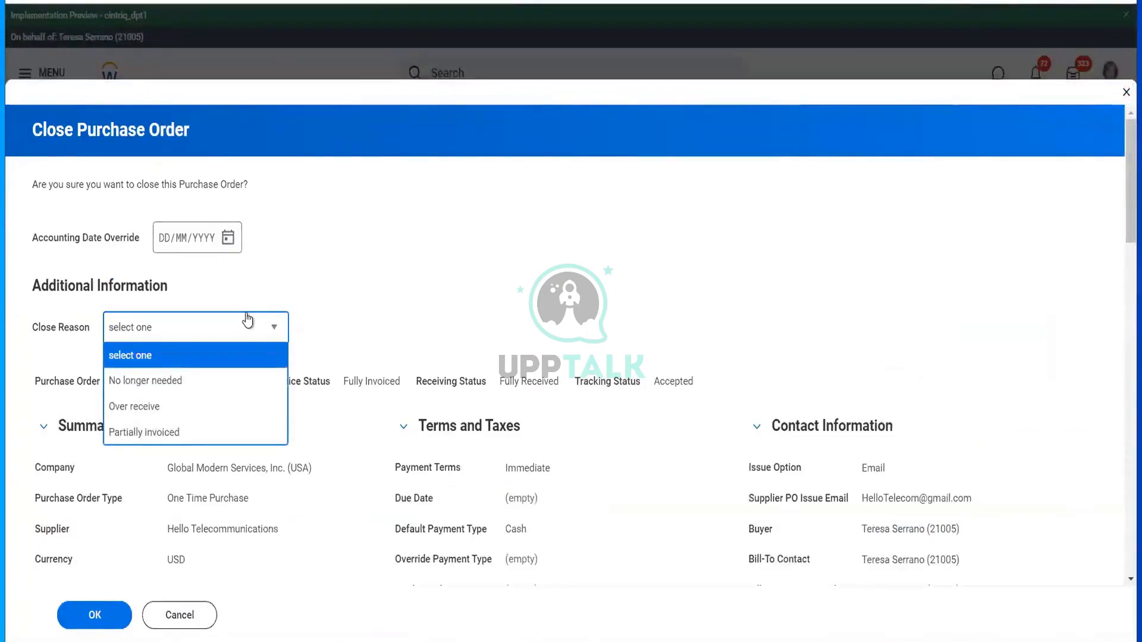
{"action": "left_click", "coordinate": [205, 386]}
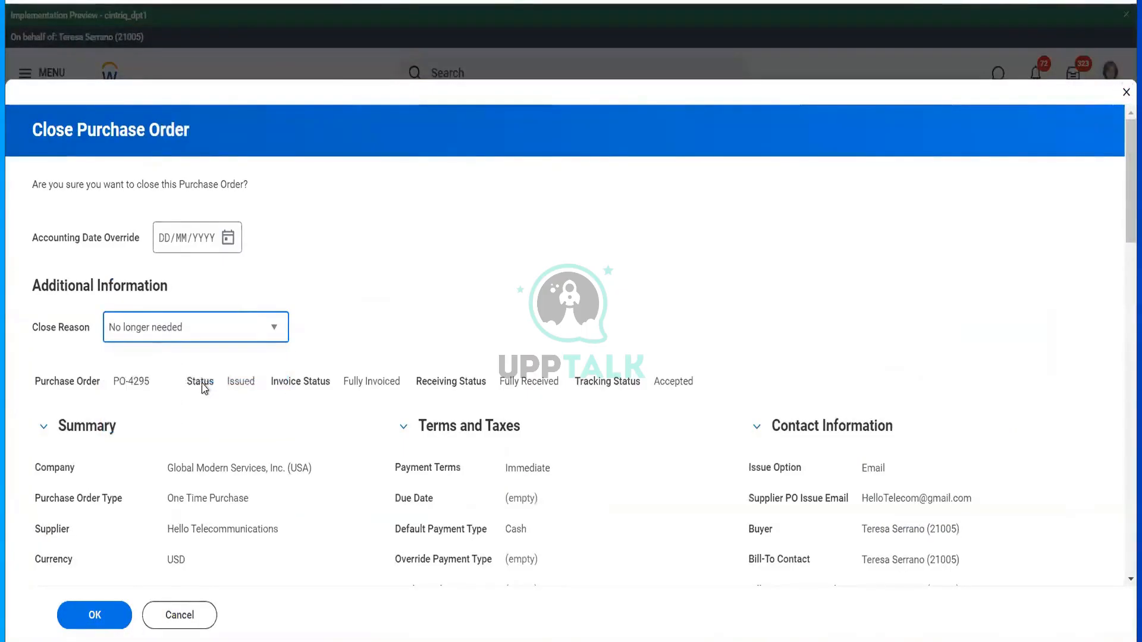
{"action": "left_click", "coordinate": [105, 614]}
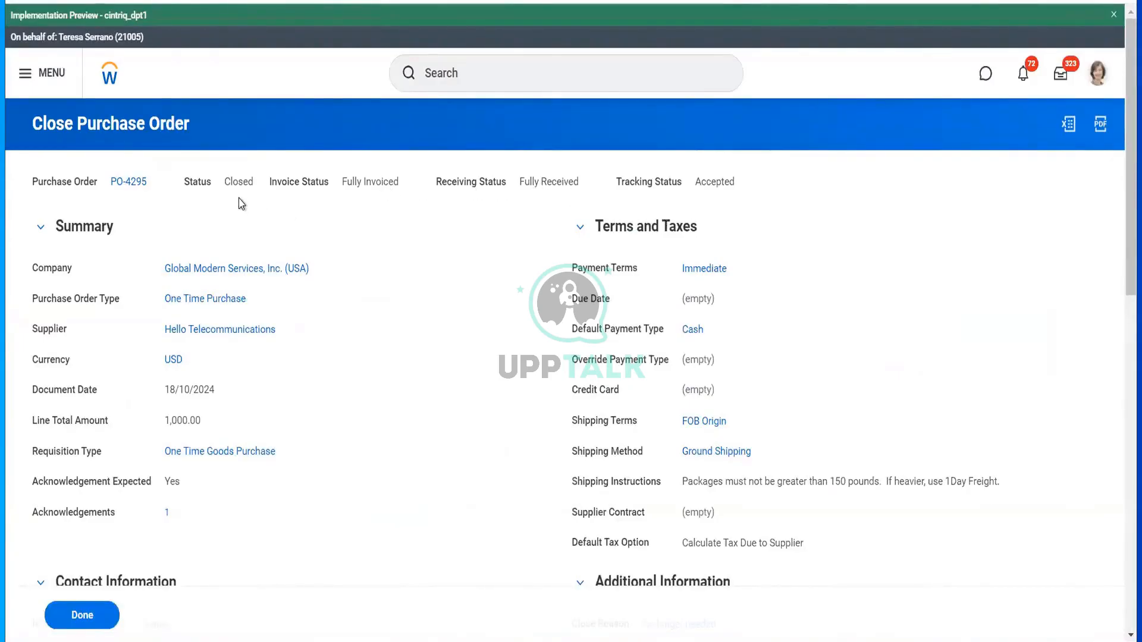
{"action": "left_click", "coordinate": [159, 180]}
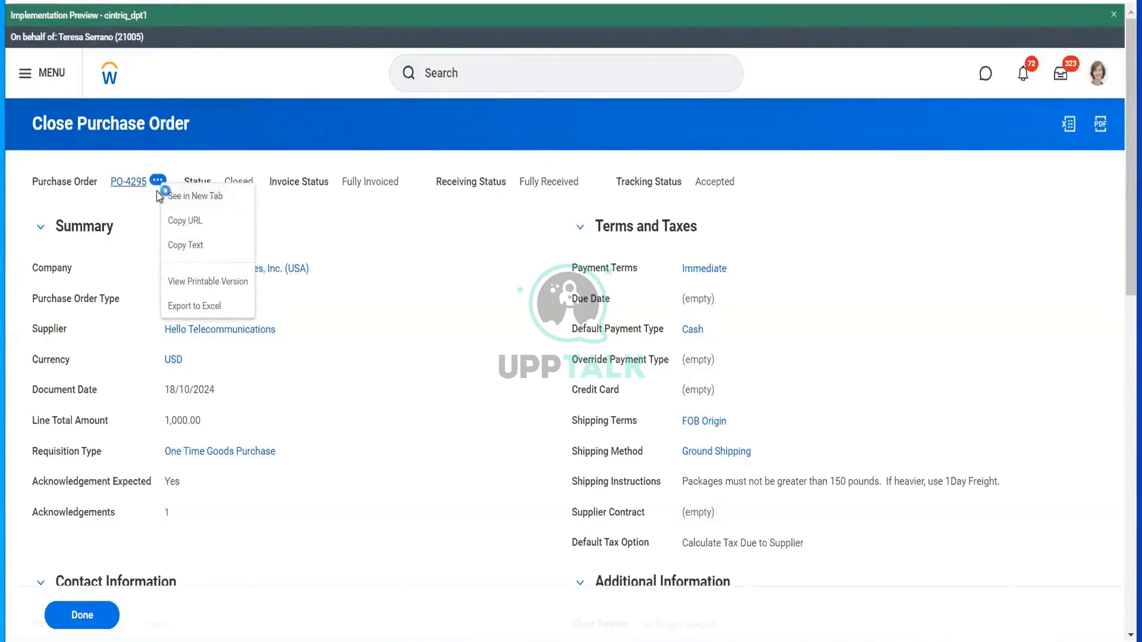
- Open the closed PO-4295 view and show its Accounting related actions
{"action": "left_click", "coordinate": [160, 194]}
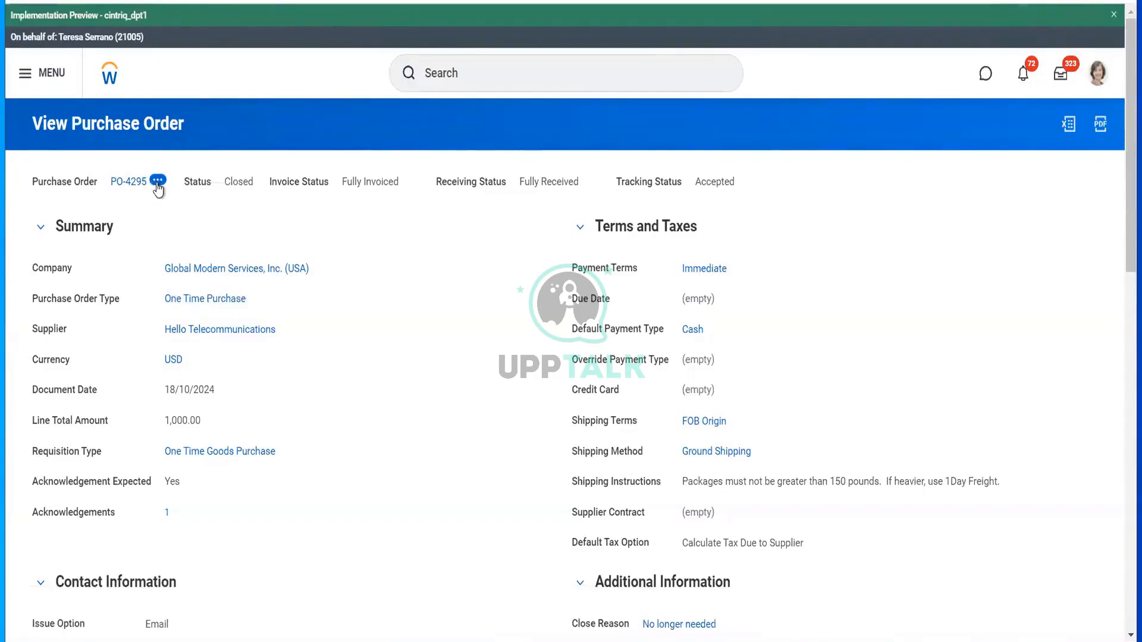
{"action": "left_click", "coordinate": [158, 181]}
{"action": "mouse_move", "coordinate": [257, 242]}
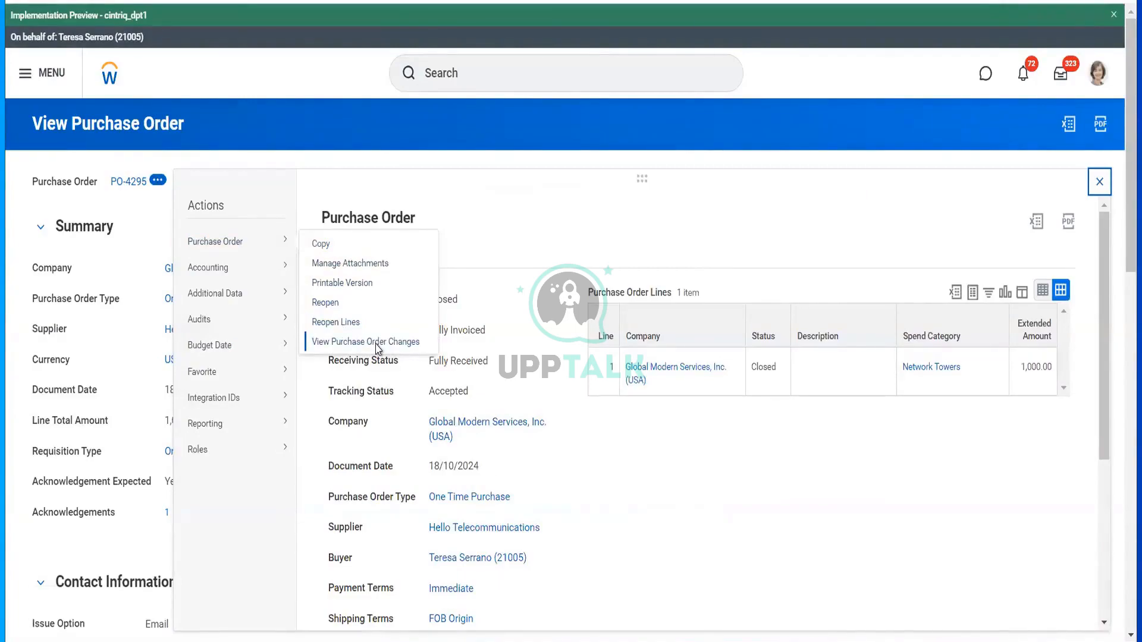
- Inspect PO-4295's operational journal lines under View Accounting, then go back to the order
{"action": "mouse_move", "coordinate": [244, 271]}
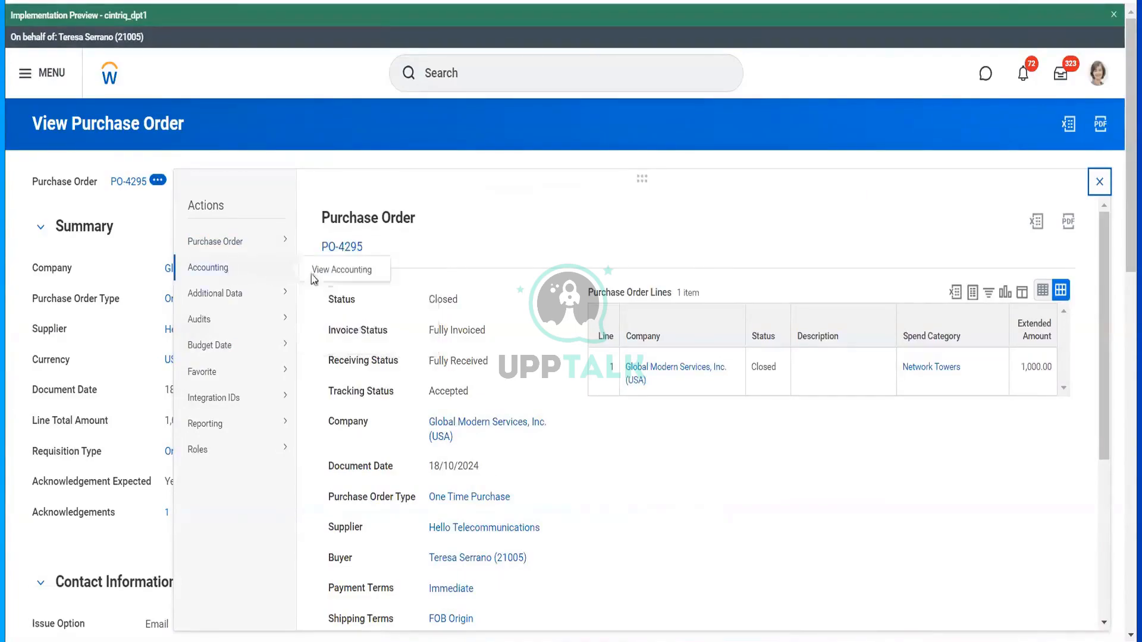
{"action": "left_click", "coordinate": [357, 273]}
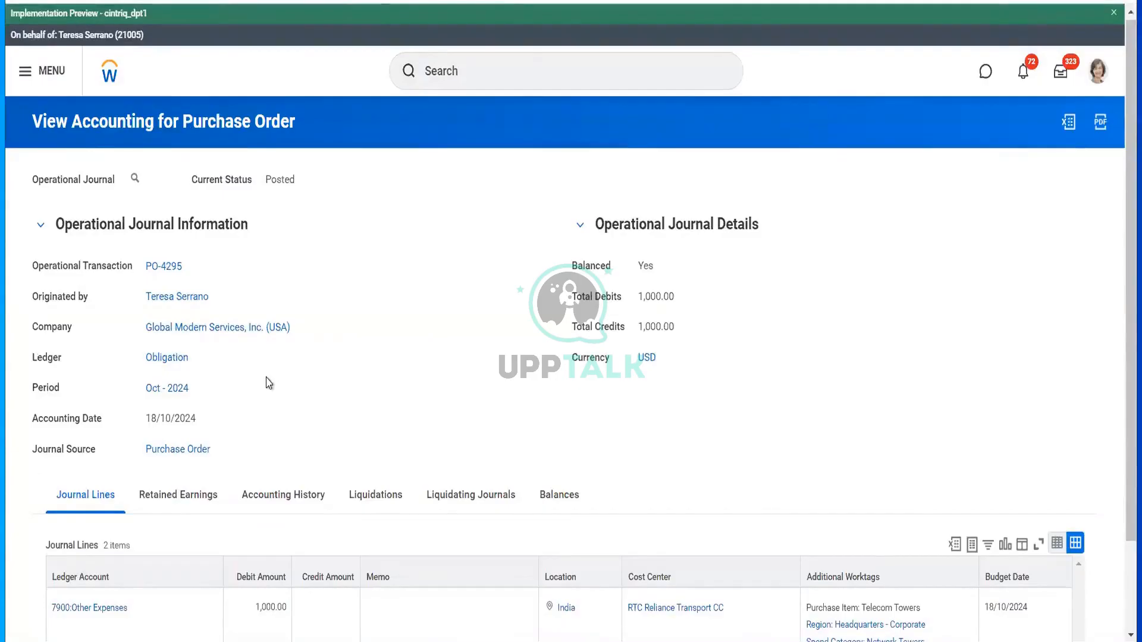
{"action": "scroll", "coordinate": [269, 383], "scroll_direction": "down", "scroll_amount": 2}
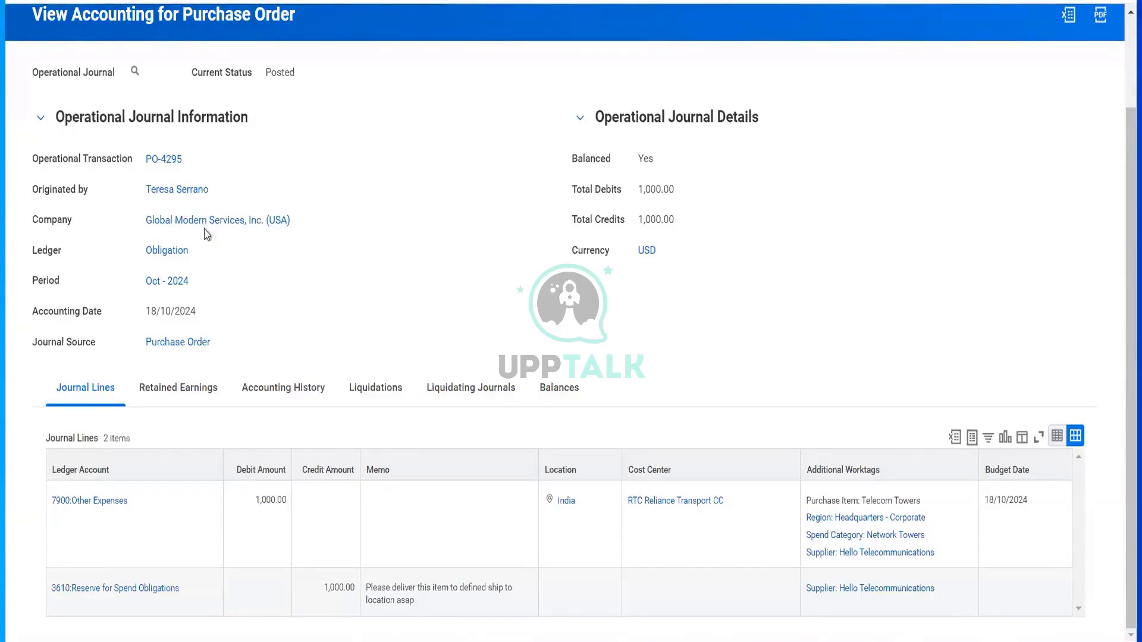
{"action": "mouse_move", "coordinate": [168, 165]}
{"action": "left_click", "coordinate": [168, 165]}
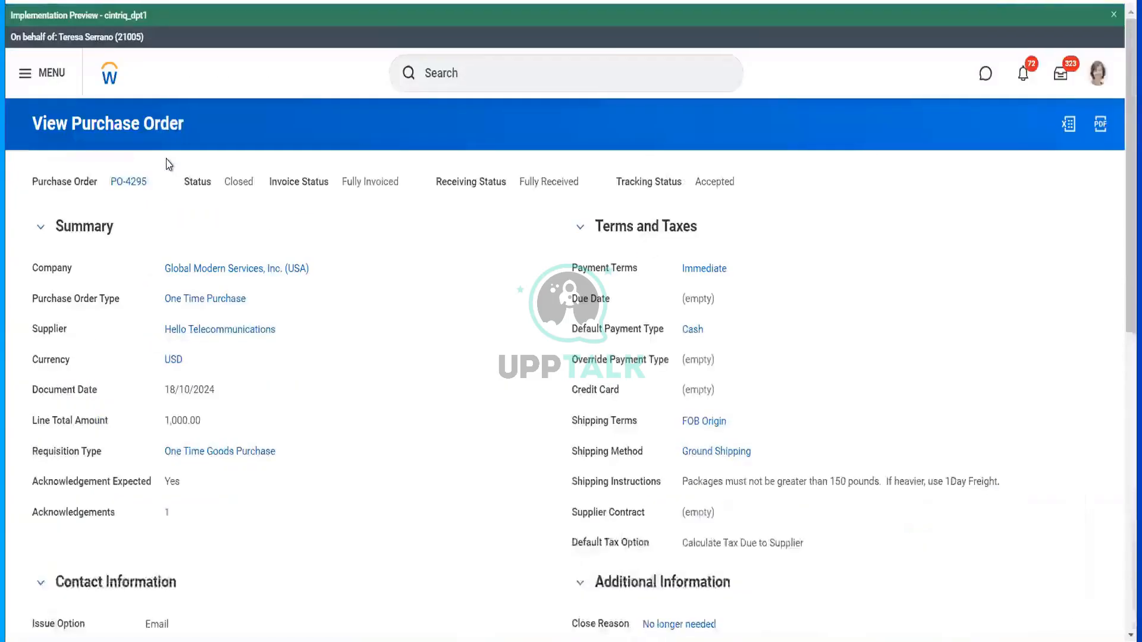
{"action": "mouse_move", "coordinate": [266, 334]}
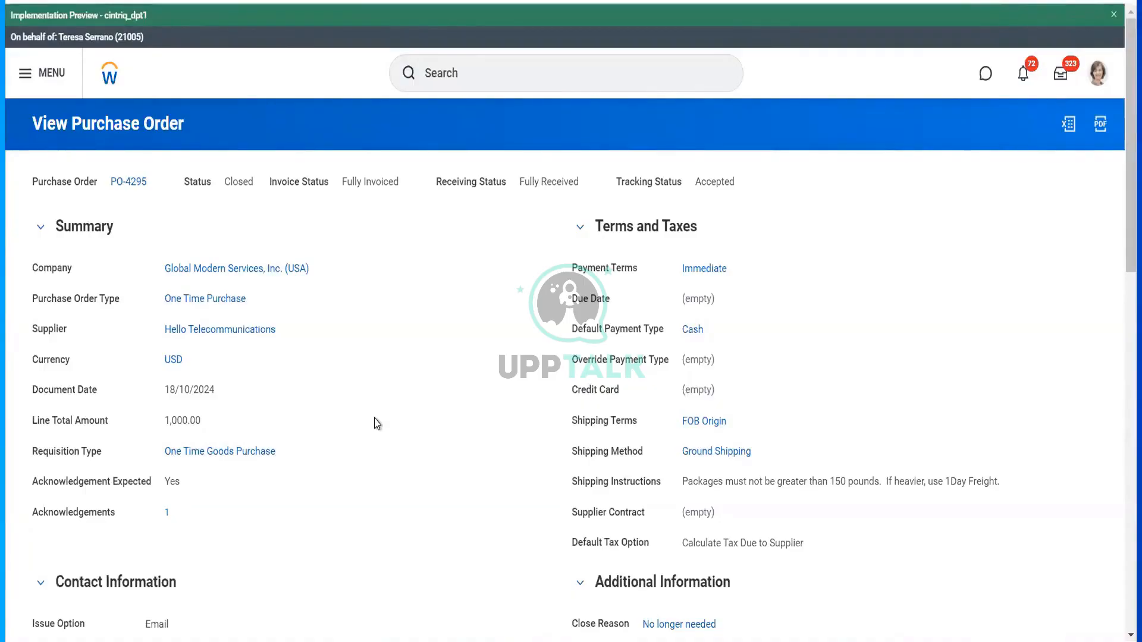
- End the proxy session with the Stop Proxy task, confirming with OK
{"action": "left_click", "coordinate": [463, 83]}
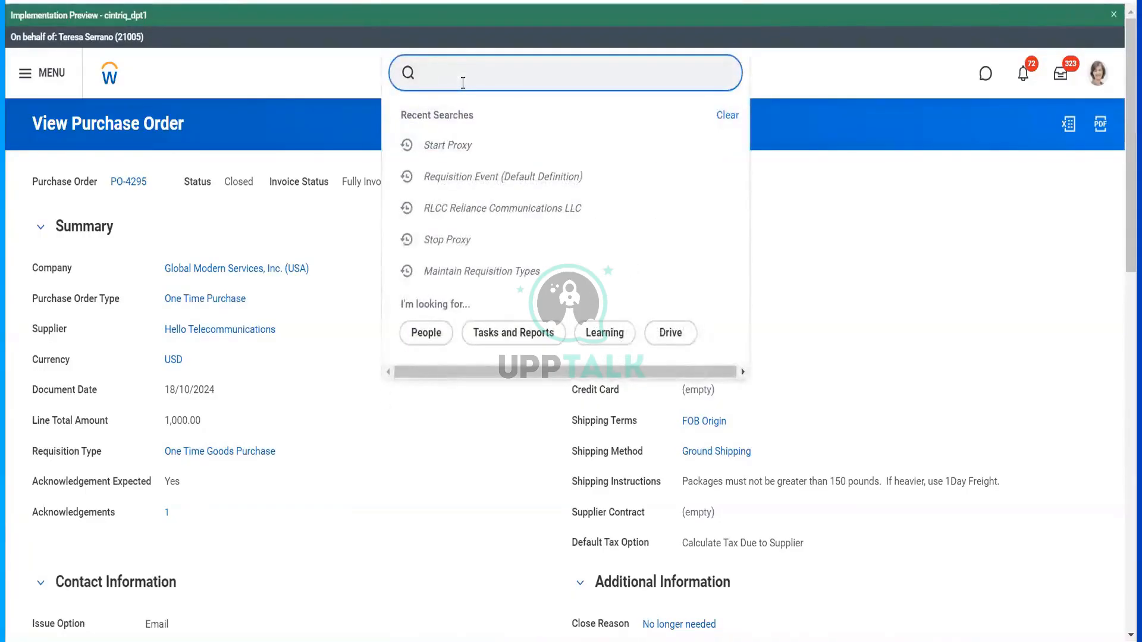
{"action": "type", "text": "stop proxy"}
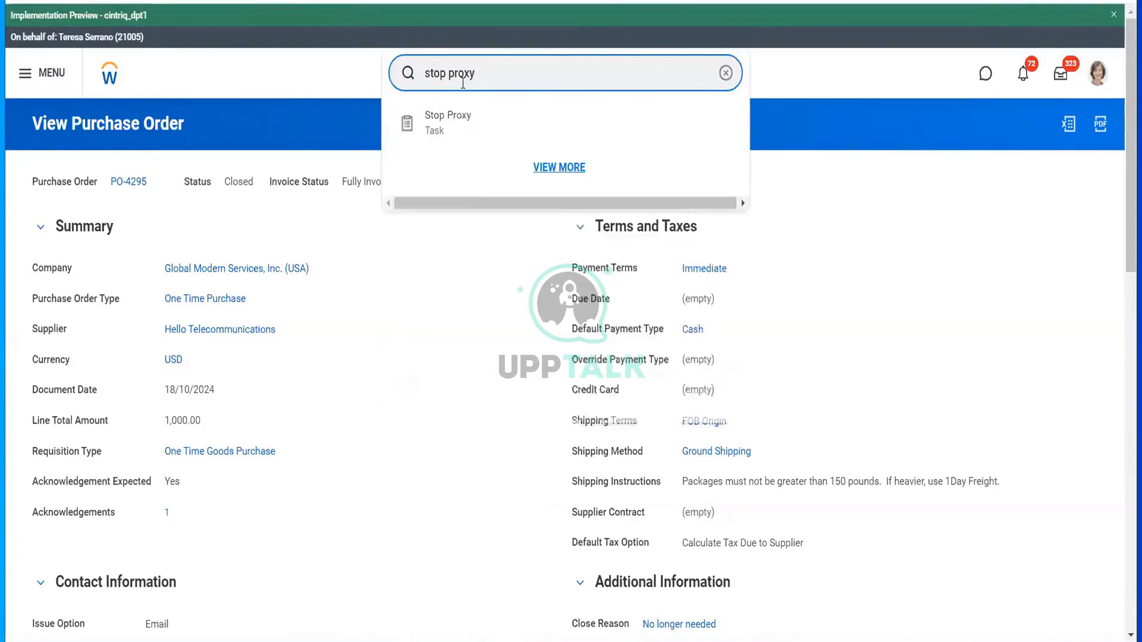
{"action": "left_click", "coordinate": [459, 122]}
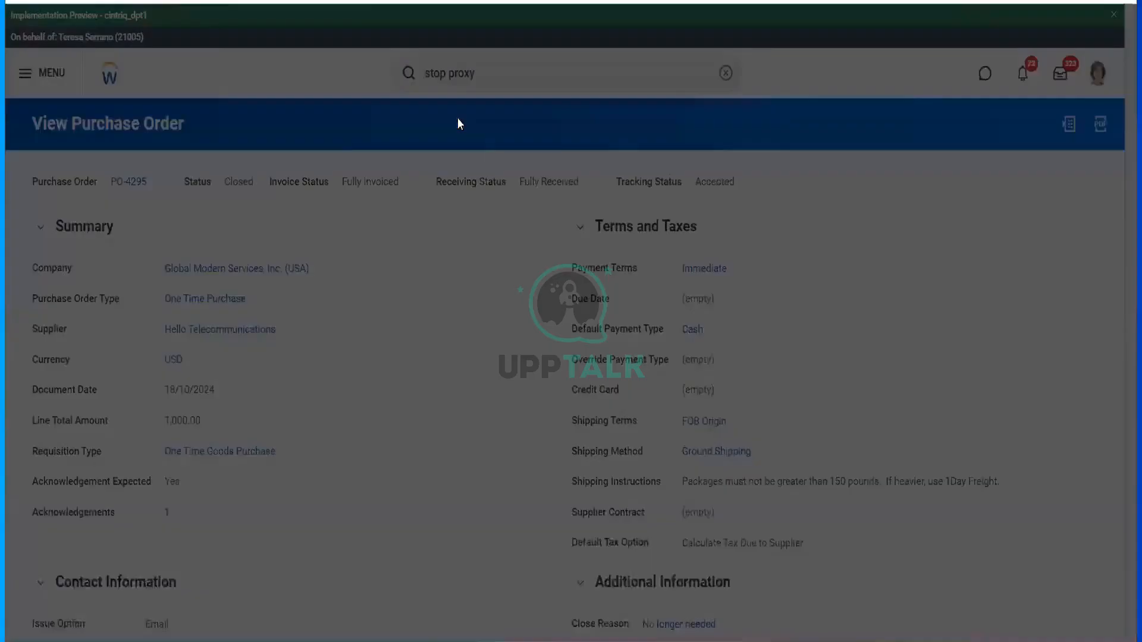
{"action": "left_click", "coordinate": [726, 326]}
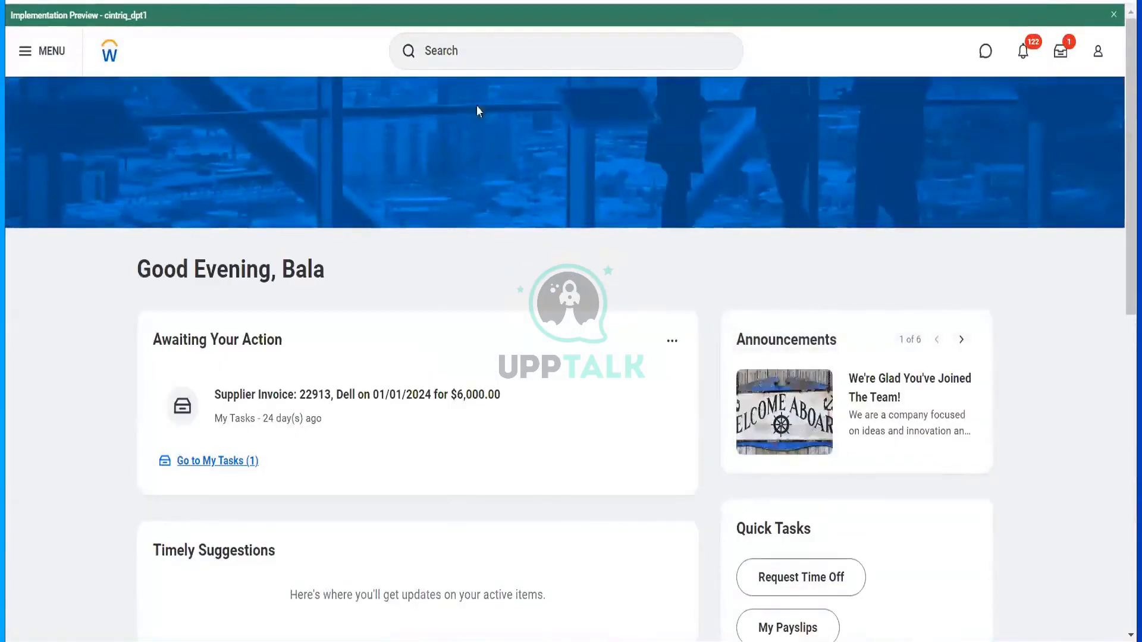
{"action": "left_click", "coordinate": [480, 62]}
- Open supplier Hello Telecommunications (S-0195) and show its still-empty Supplier Contacts list
{"action": "type", "text": "s"}
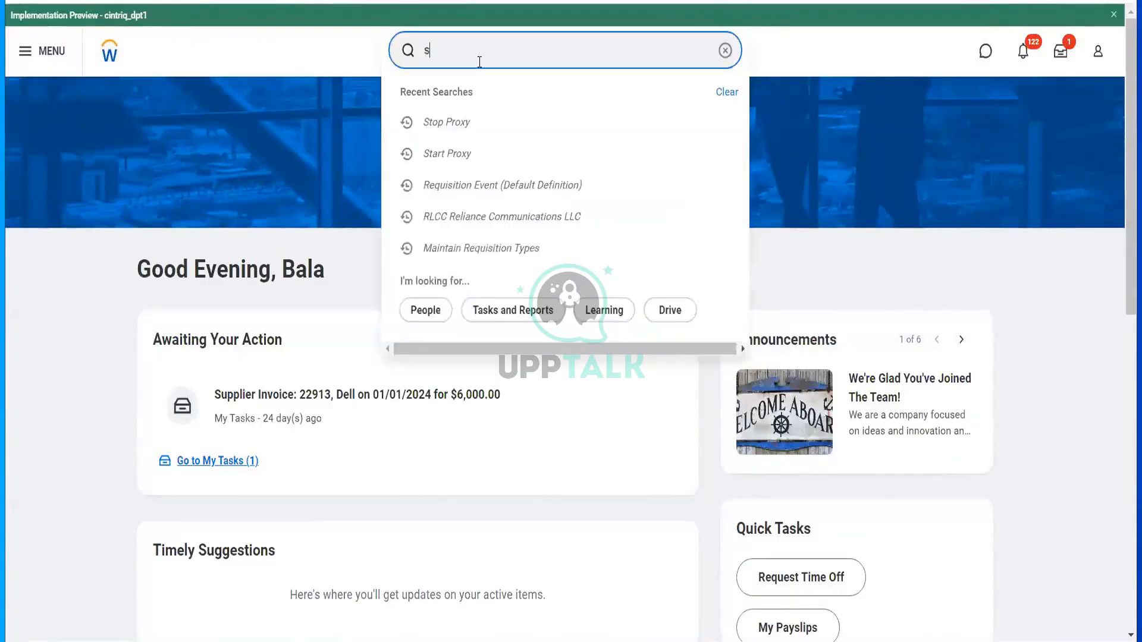
{"action": "type", "text": "upplier"}
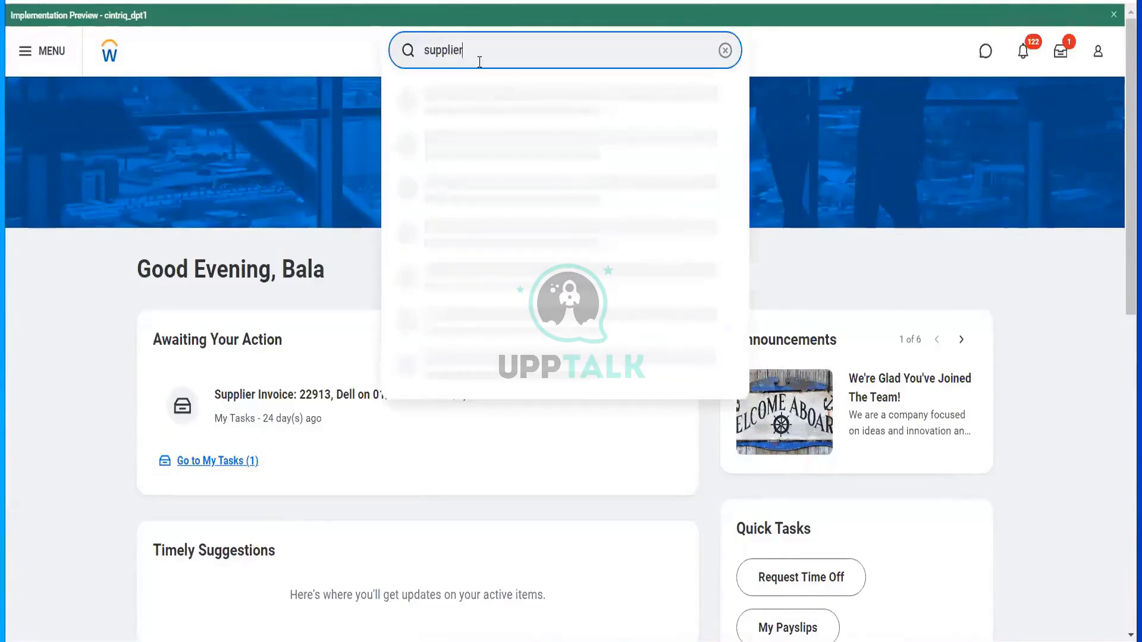
{"action": "type", "text": ": hello"}
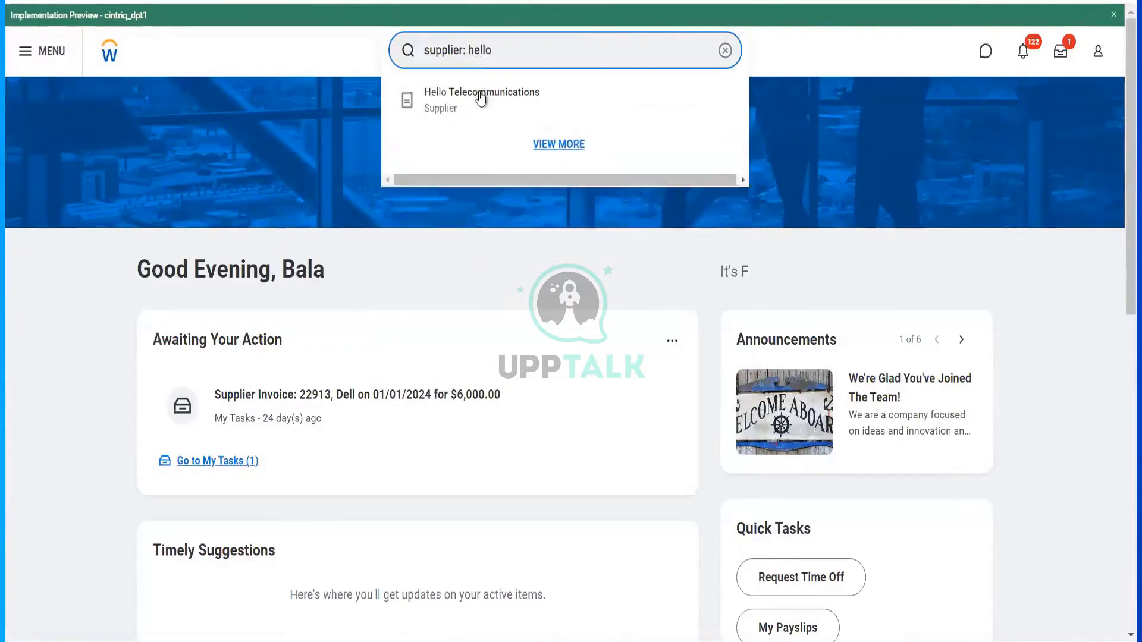
{"action": "left_click", "coordinate": [480, 96]}
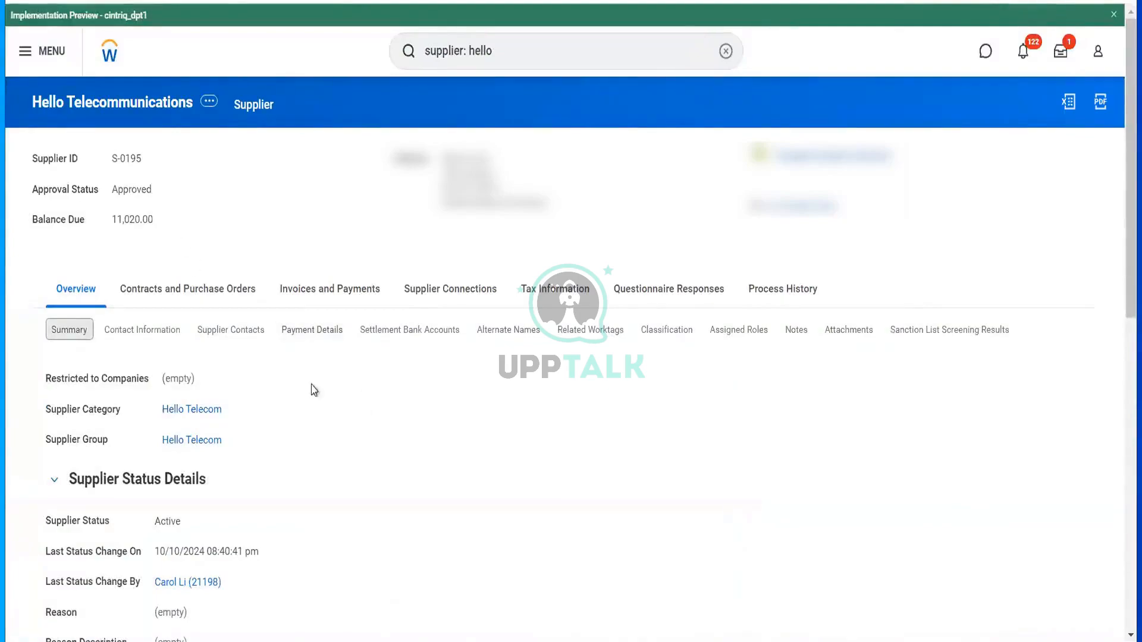
{"action": "left_click", "coordinate": [143, 330]}
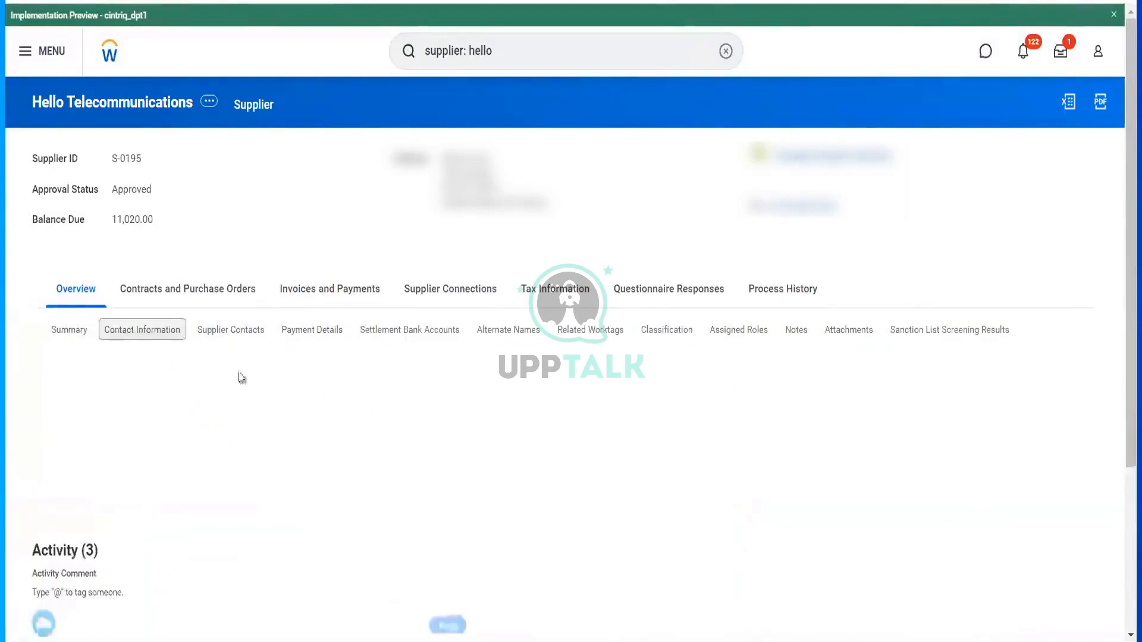
{"action": "double_click", "coordinate": [230, 314]}
{"action": "left_click", "coordinate": [231, 330]}
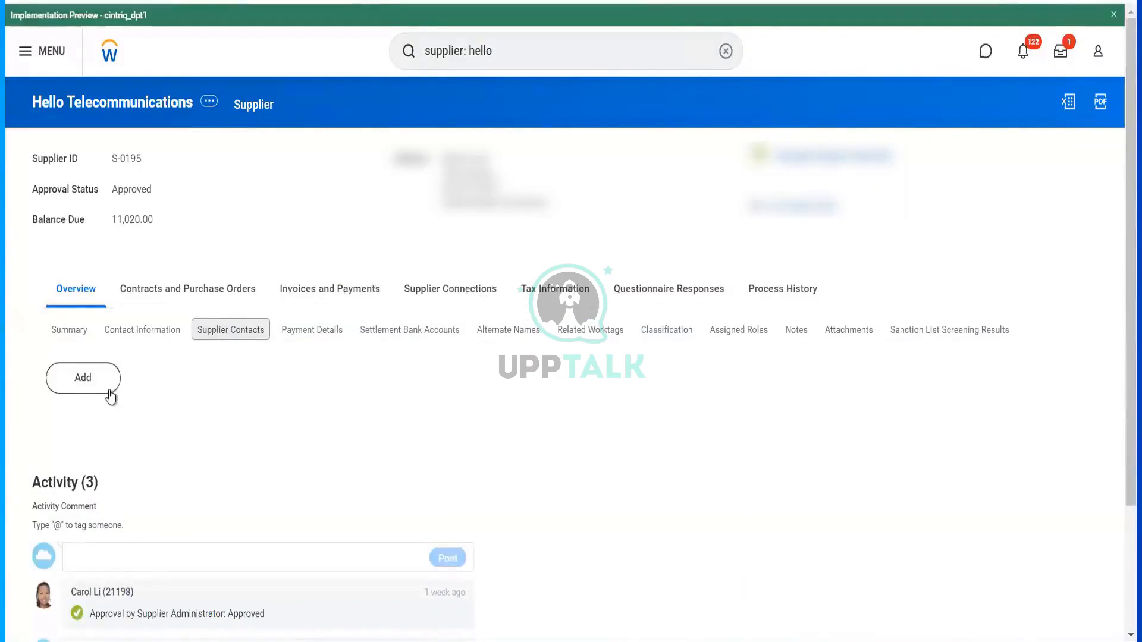
- Start a new supplier contact and enter the contact's first and last name
{"action": "left_click", "coordinate": [109, 395]}
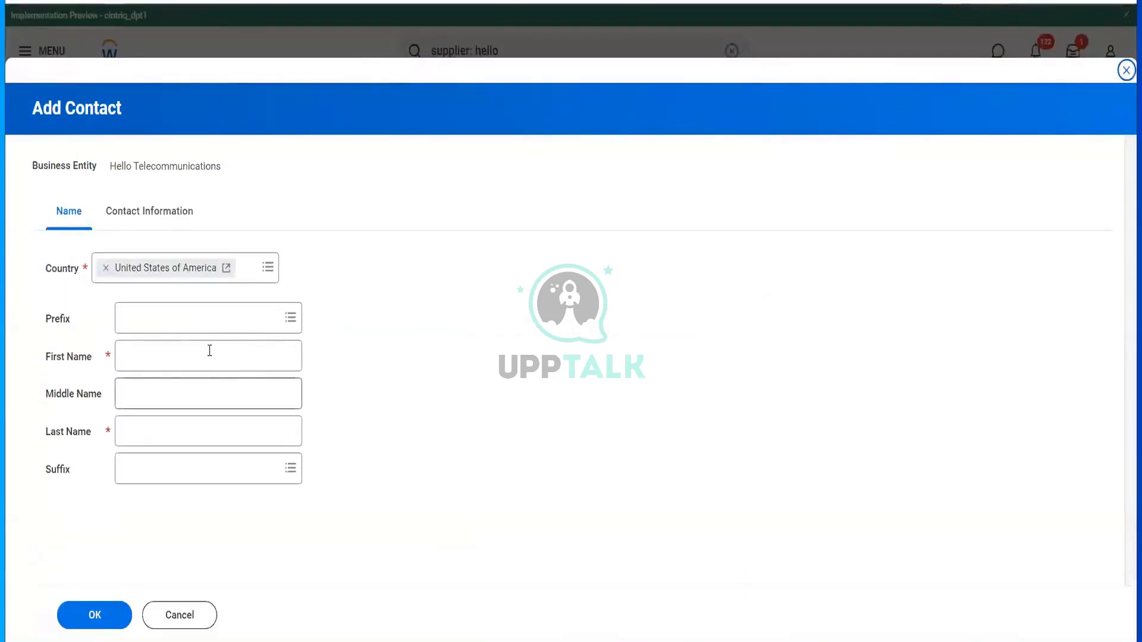
{"action": "left_click", "coordinate": [180, 350]}
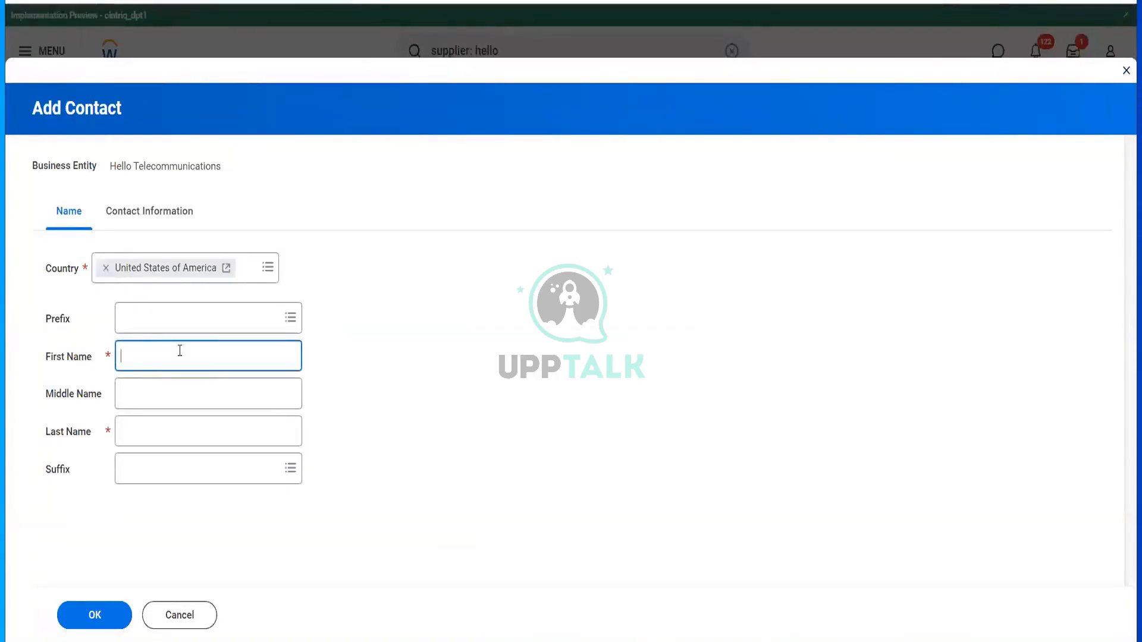
{"action": "key", "text": "Tab"}
{"action": "key", "text": "Tab"}
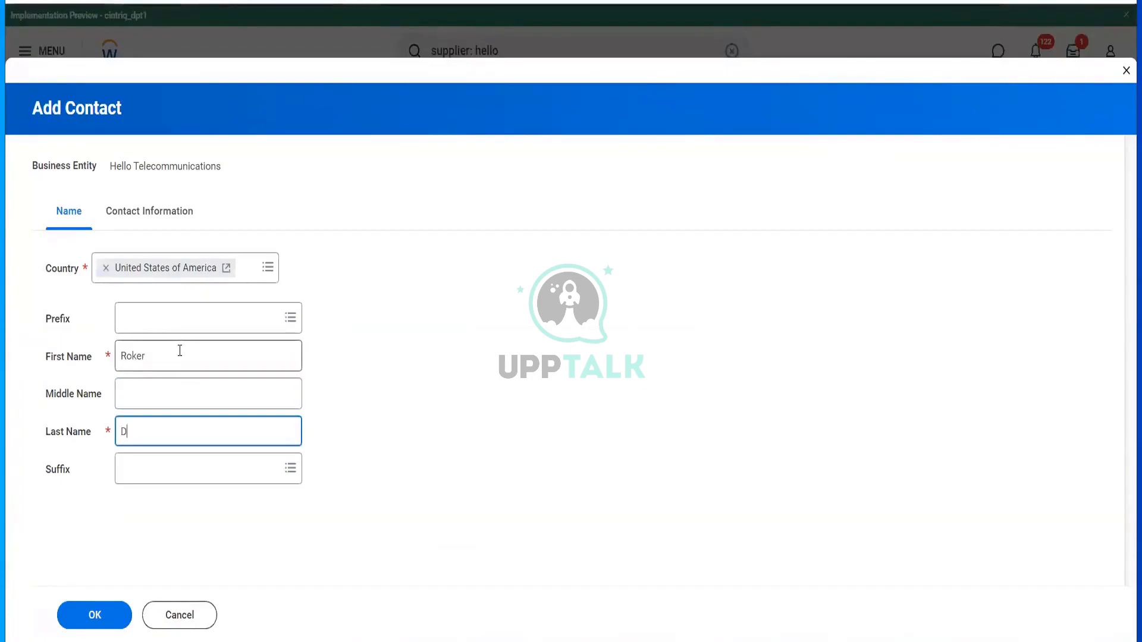
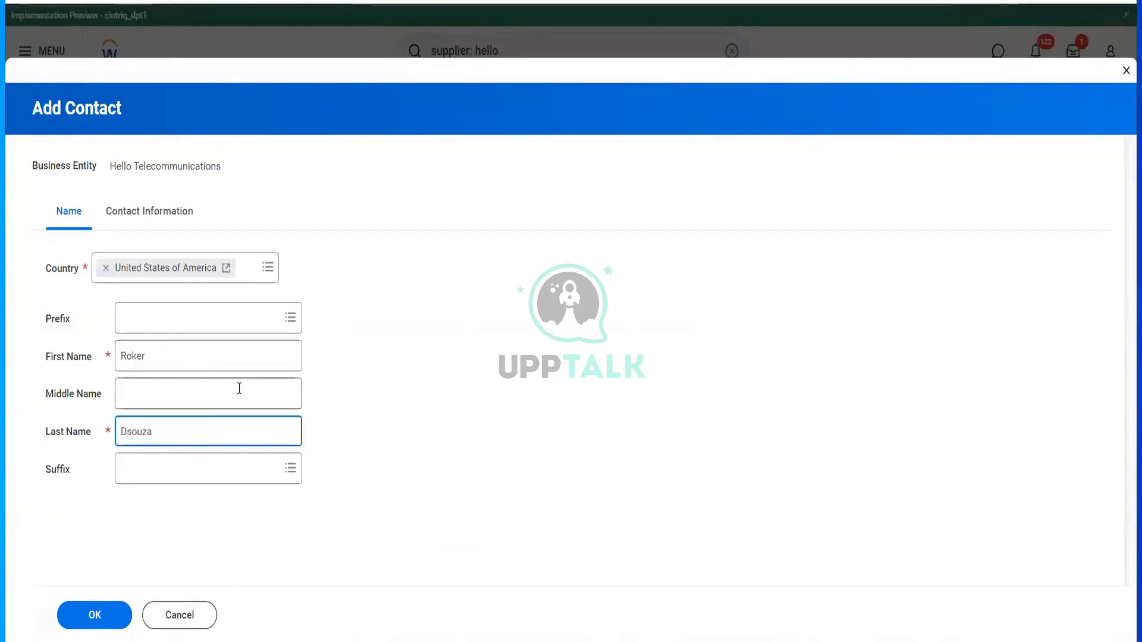
- Give the contact the name prefix Mr
{"action": "key", "text": "Tab"}
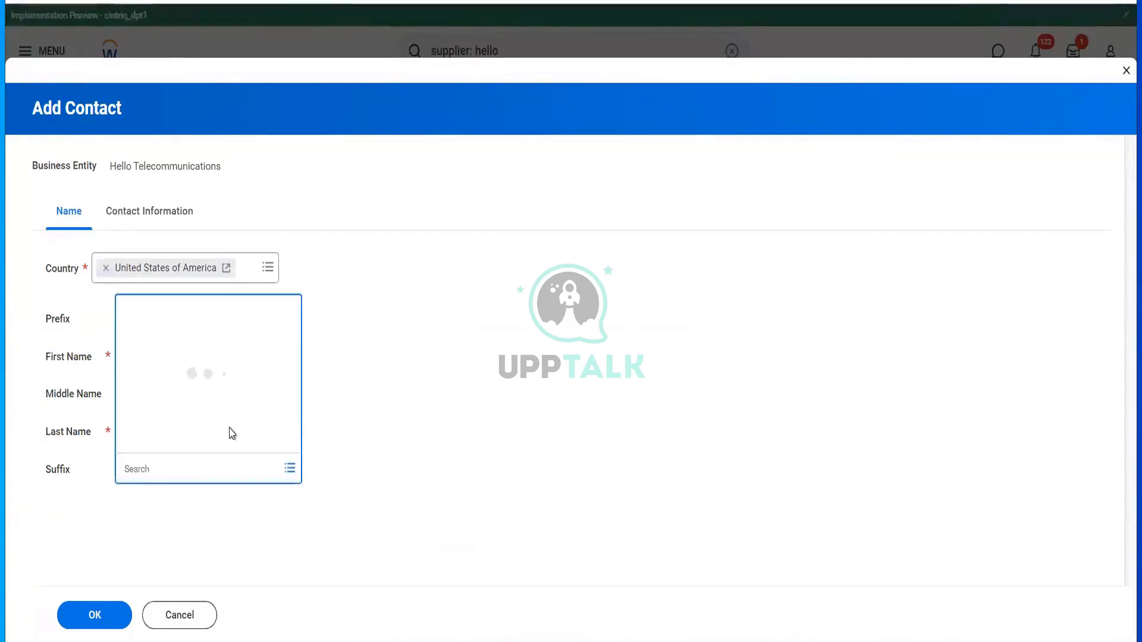
{"action": "left_click", "coordinate": [135, 333]}
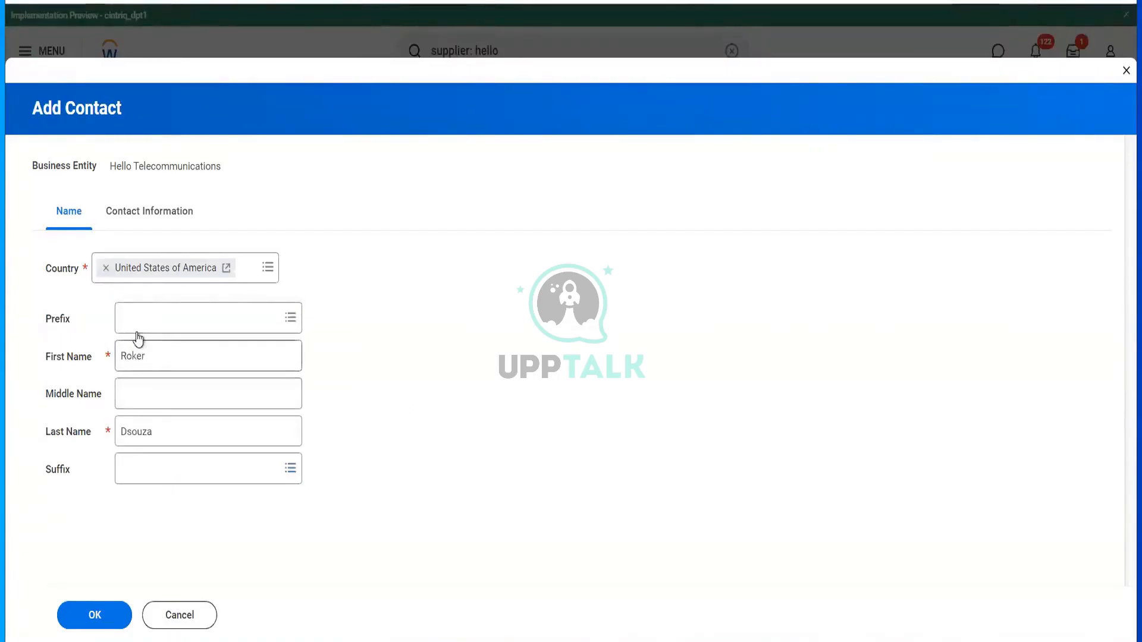
{"action": "left_click", "coordinate": [135, 324]}
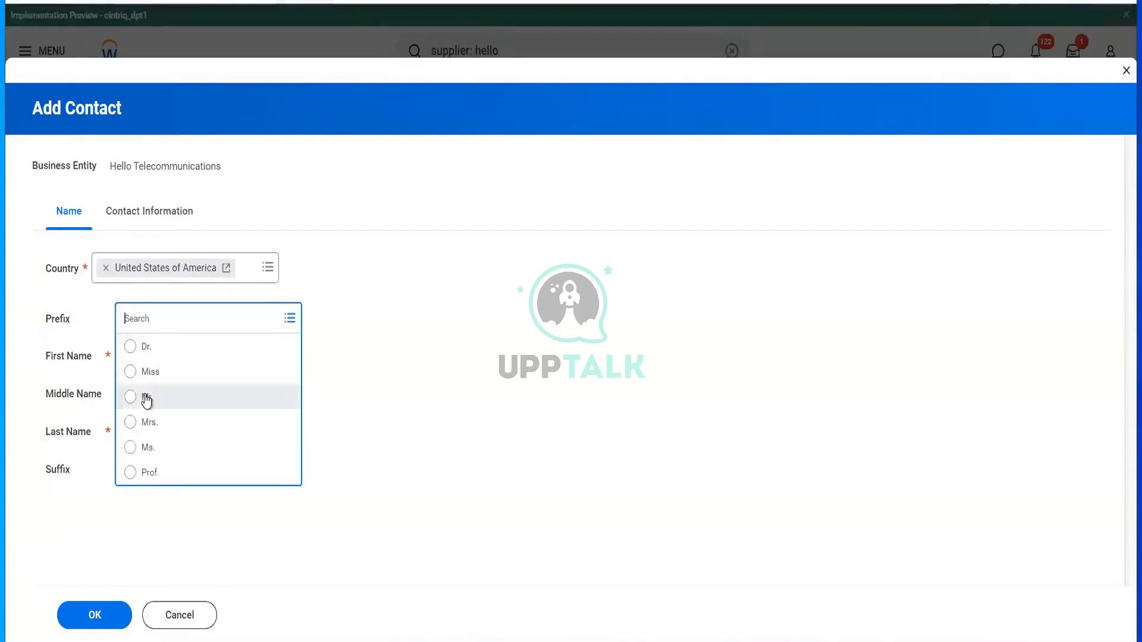
{"action": "left_click", "coordinate": [145, 397]}
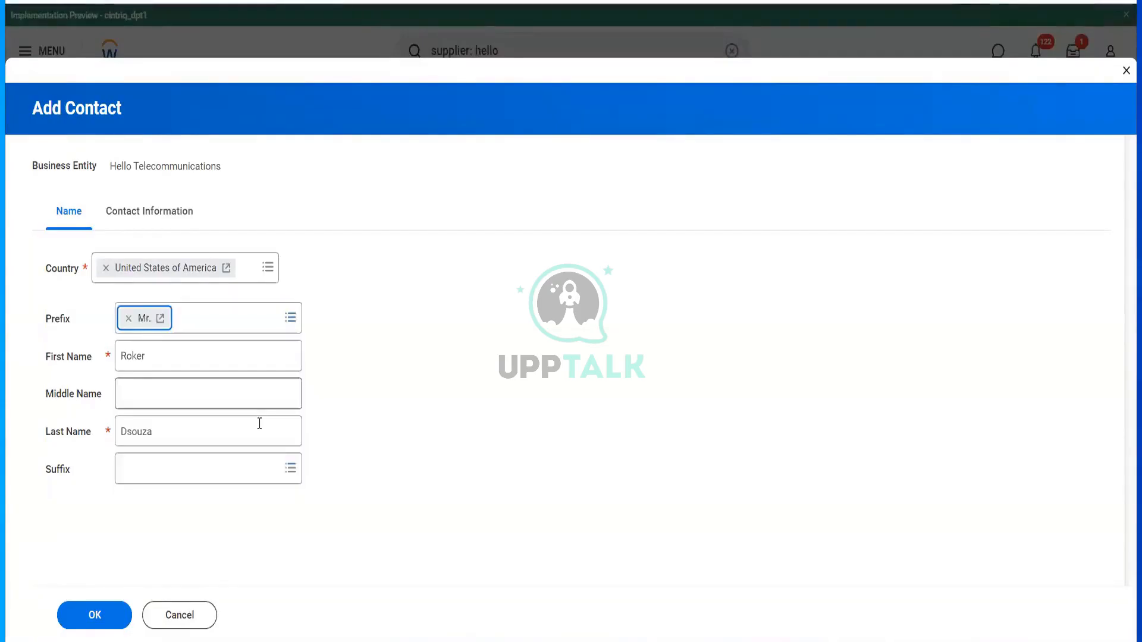
- Add the contact's e-mail address under Contact Information, typed as both Work and Home
{"action": "left_click", "coordinate": [181, 219]}
{"action": "left_click", "coordinate": [87, 549]}
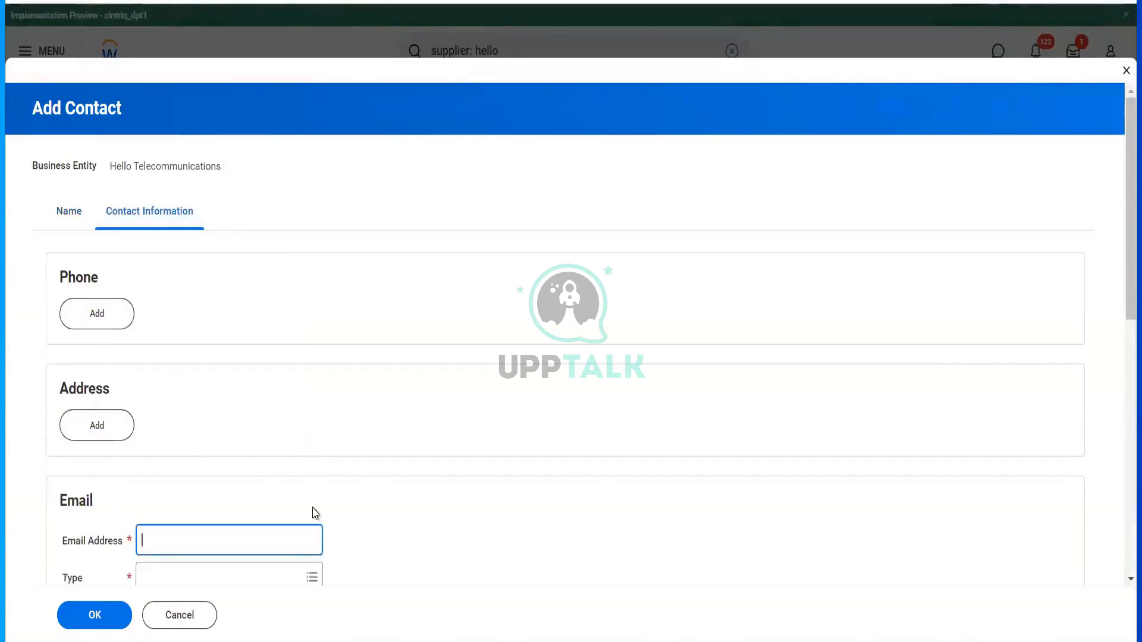
{"action": "type", "text": "****"}
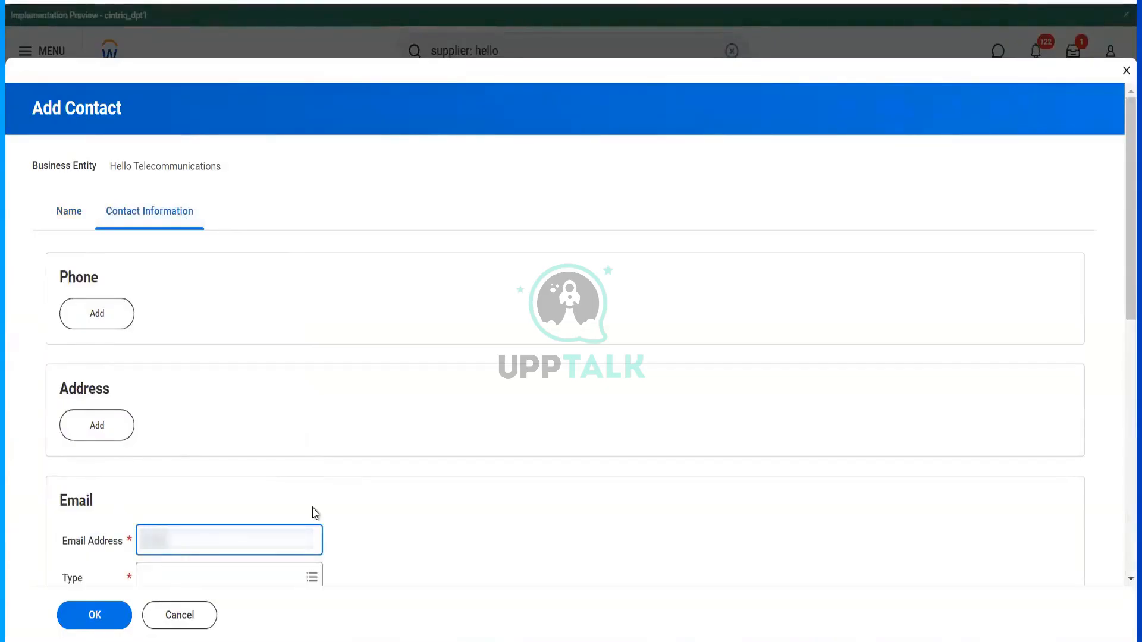
{"action": "type", "text": "**"}
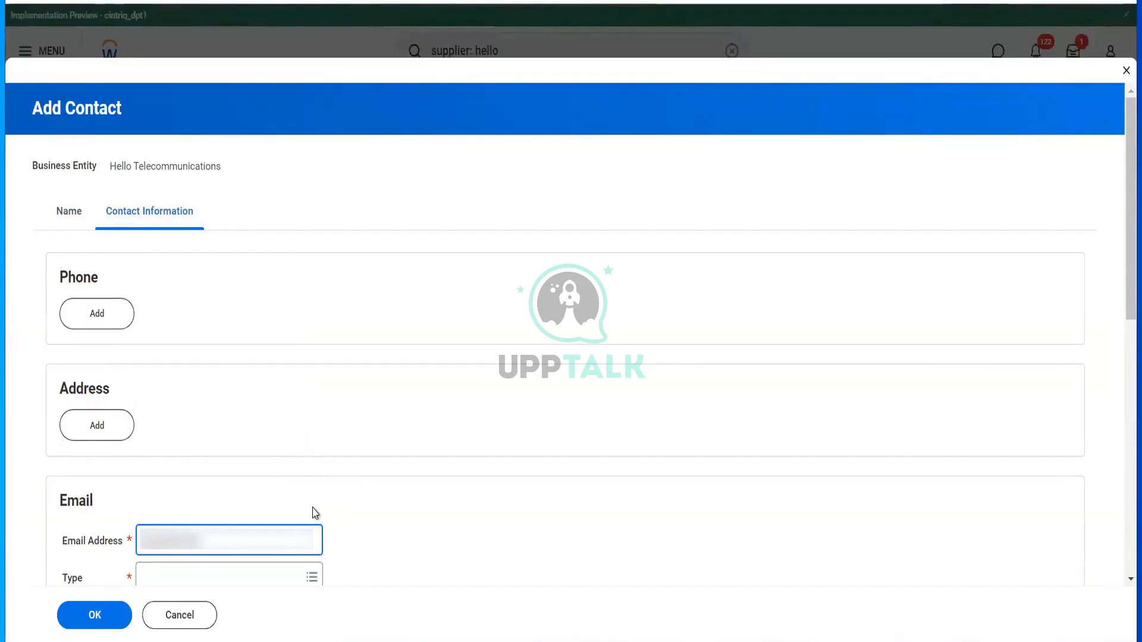
{"action": "key", "text": "Tab"}
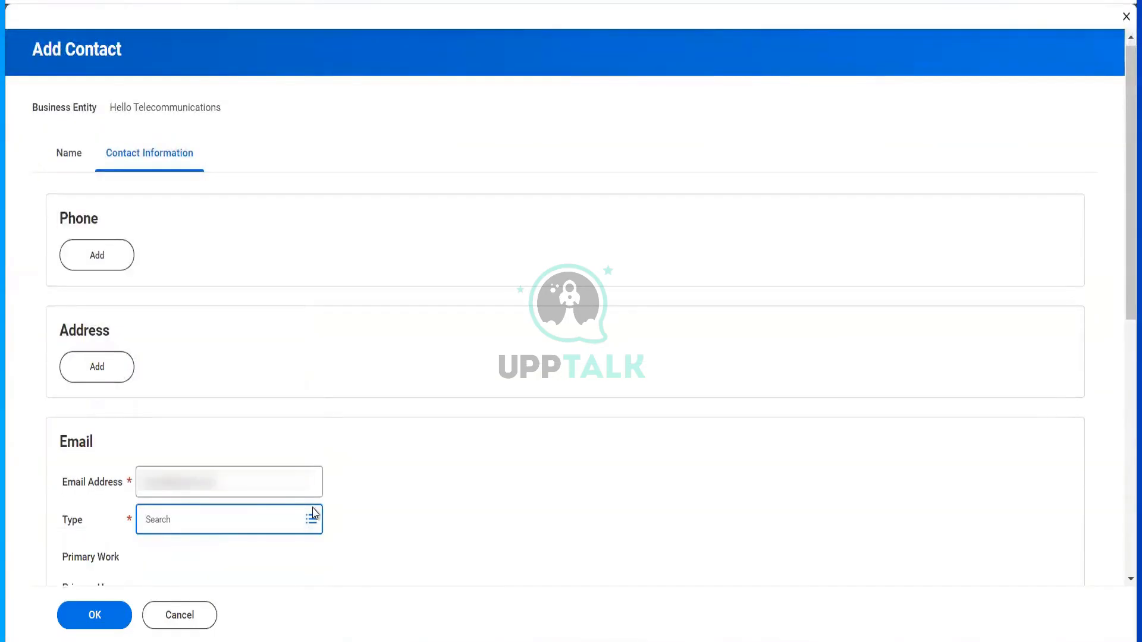
{"action": "left_click", "coordinate": [312, 518]}
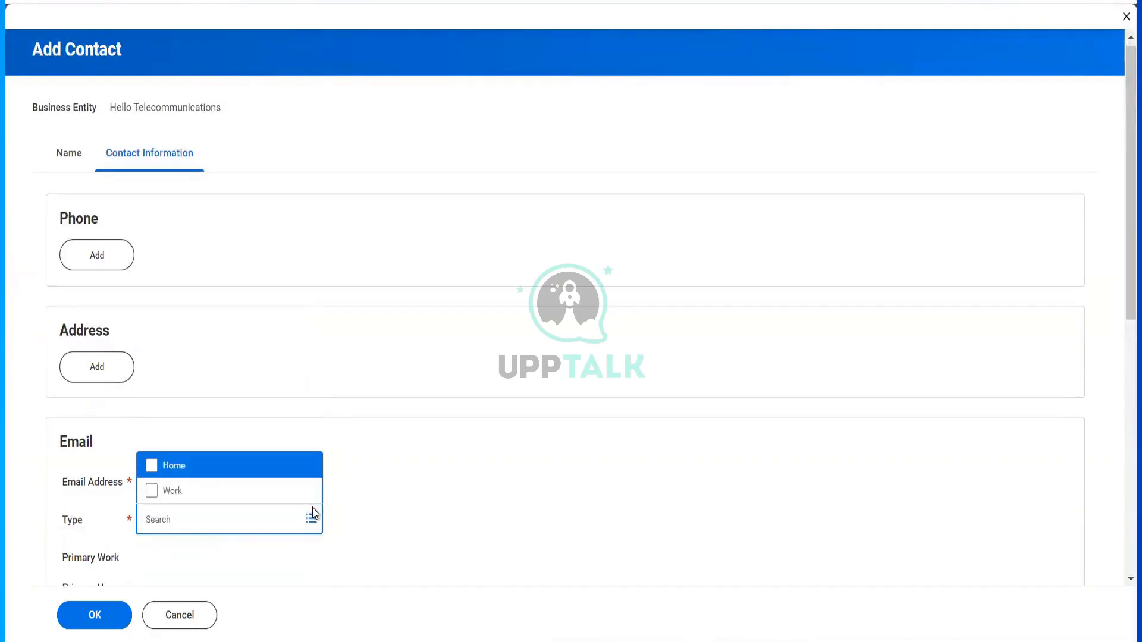
{"action": "left_click", "coordinate": [196, 490]}
{"action": "left_click", "coordinate": [186, 466]}
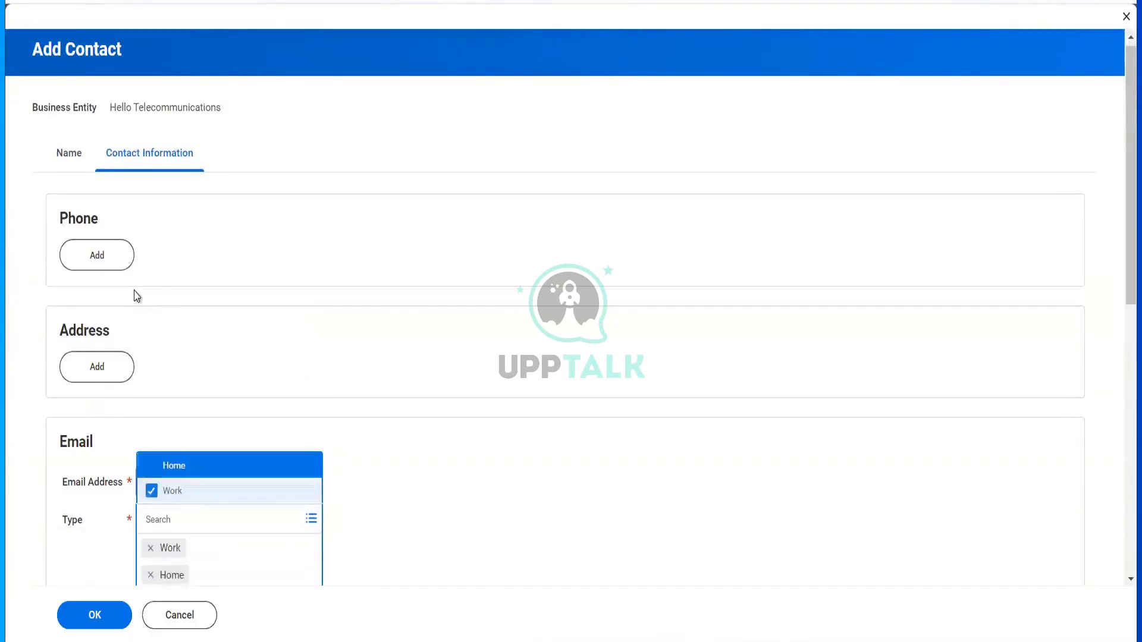
{"action": "left_click", "coordinate": [111, 266]}
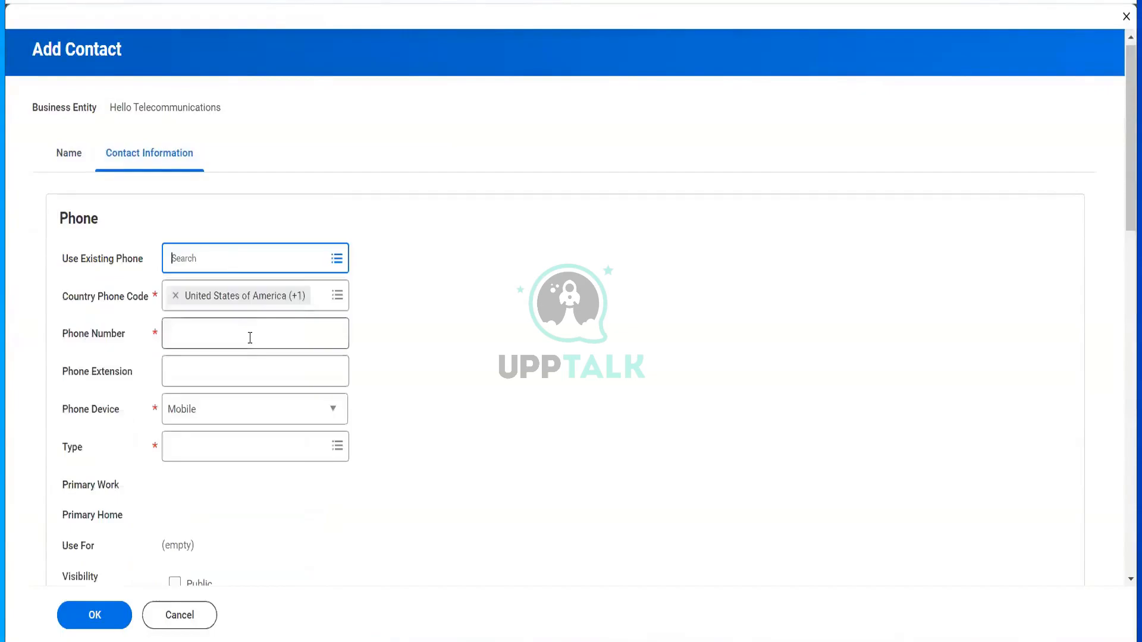
- Reuse the supplier's existing phone for the contact, typed as Work and Home
{"action": "left_click", "coordinate": [232, 256]}
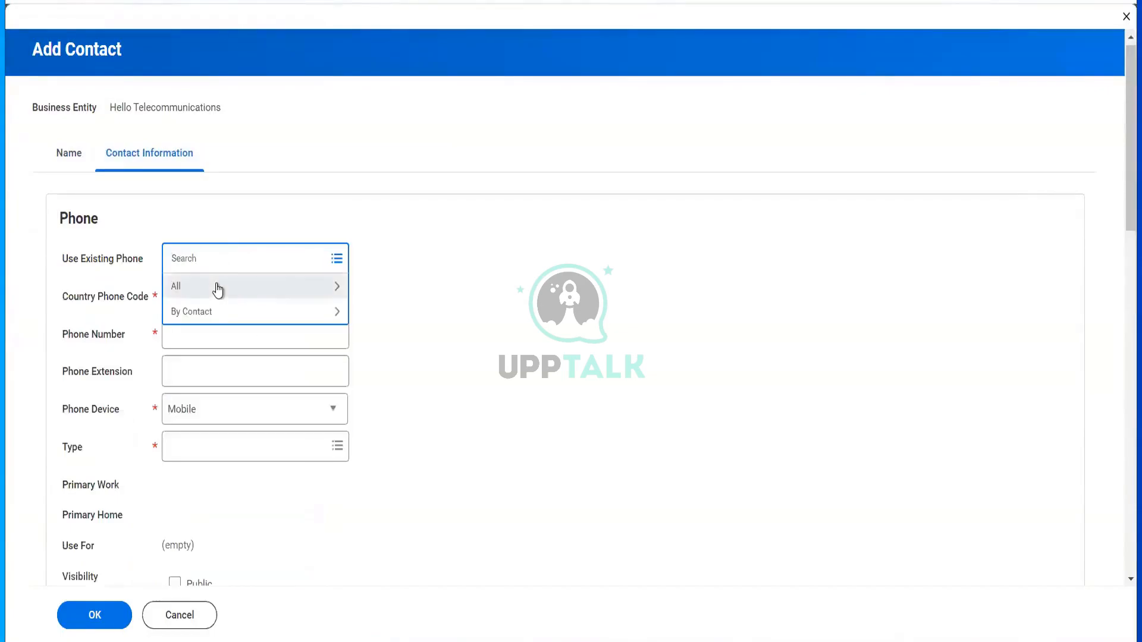
{"action": "left_click", "coordinate": [217, 288]}
{"action": "left_click", "coordinate": [255, 321]}
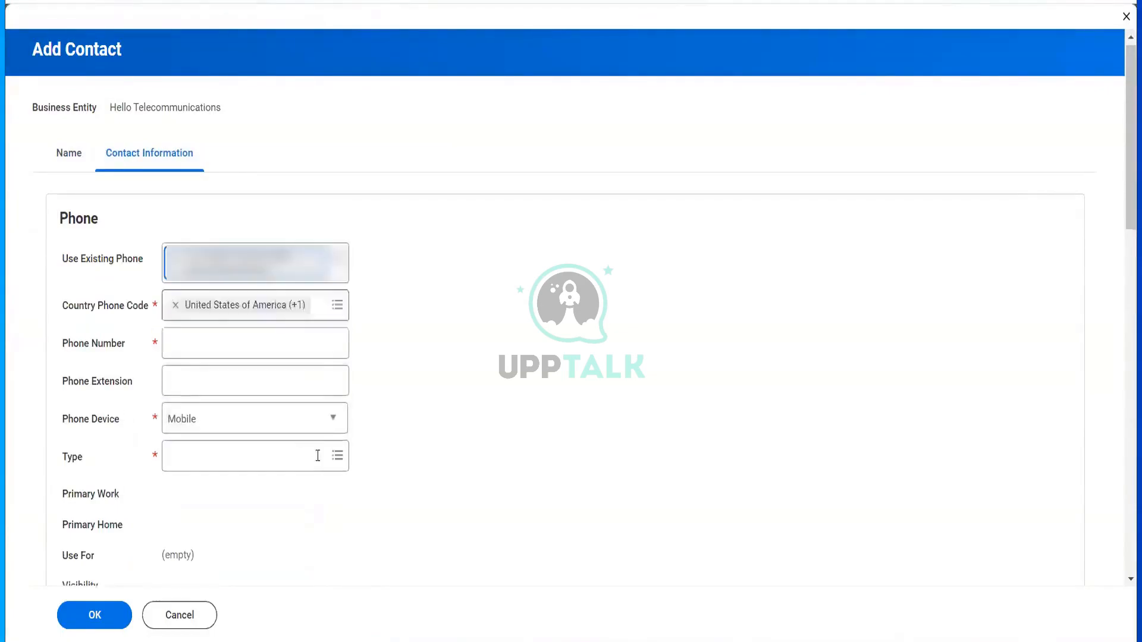
{"action": "scroll", "coordinate": [264, 374], "scroll_direction": "down", "scroll_amount": 2}
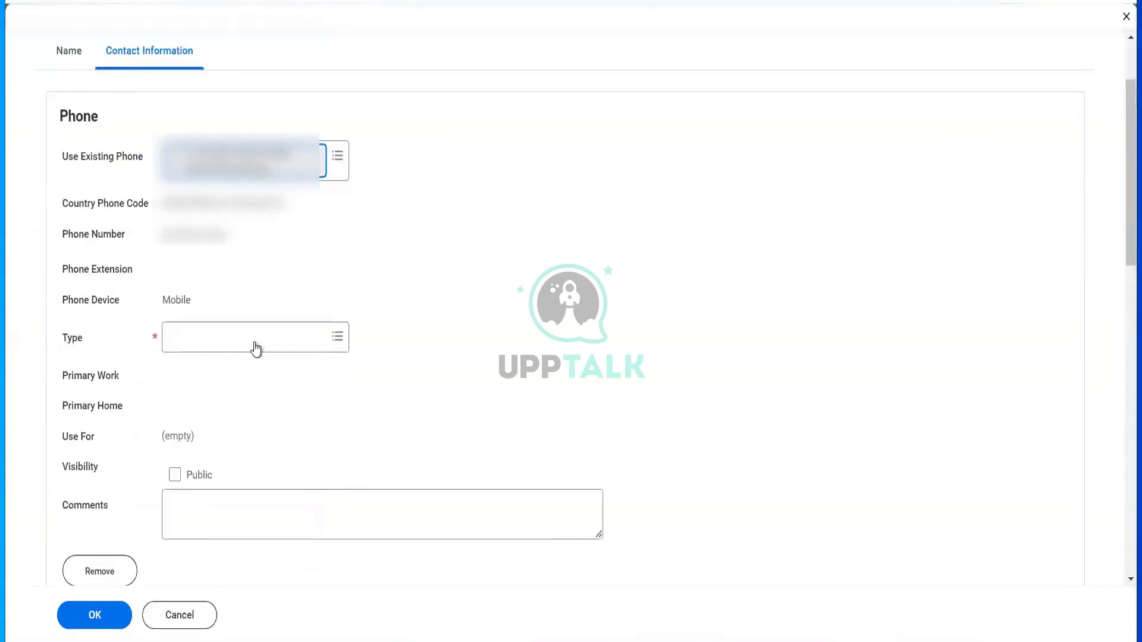
{"action": "left_click", "coordinate": [254, 342]}
{"action": "left_click", "coordinate": [229, 387]}
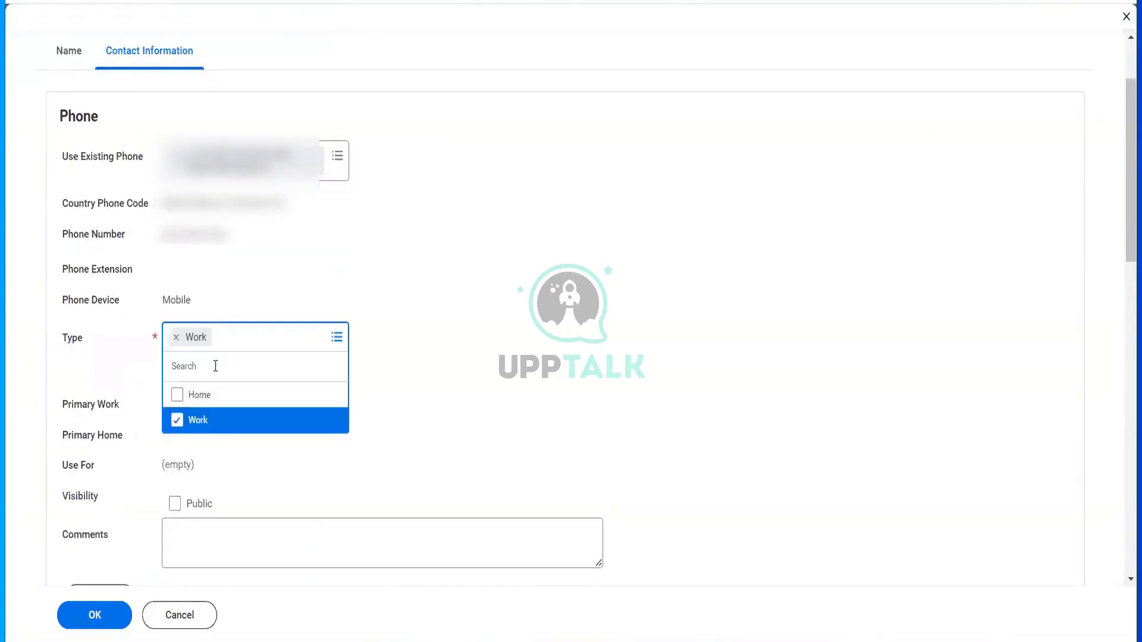
{"action": "left_click", "coordinate": [203, 393]}
{"action": "left_click", "coordinate": [437, 404]}
{"action": "scroll", "coordinate": [321, 369], "scroll_direction": "down", "scroll_amount": 3}
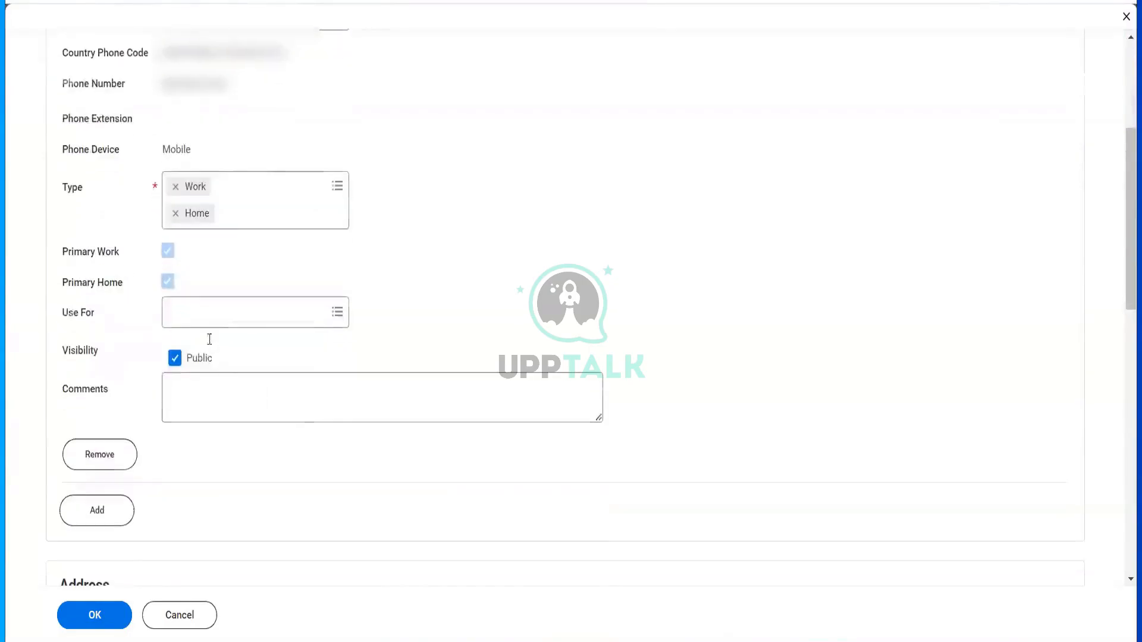
- Set the phone's Use For to Billing and Shipping
{"action": "left_click", "coordinate": [207, 311]}
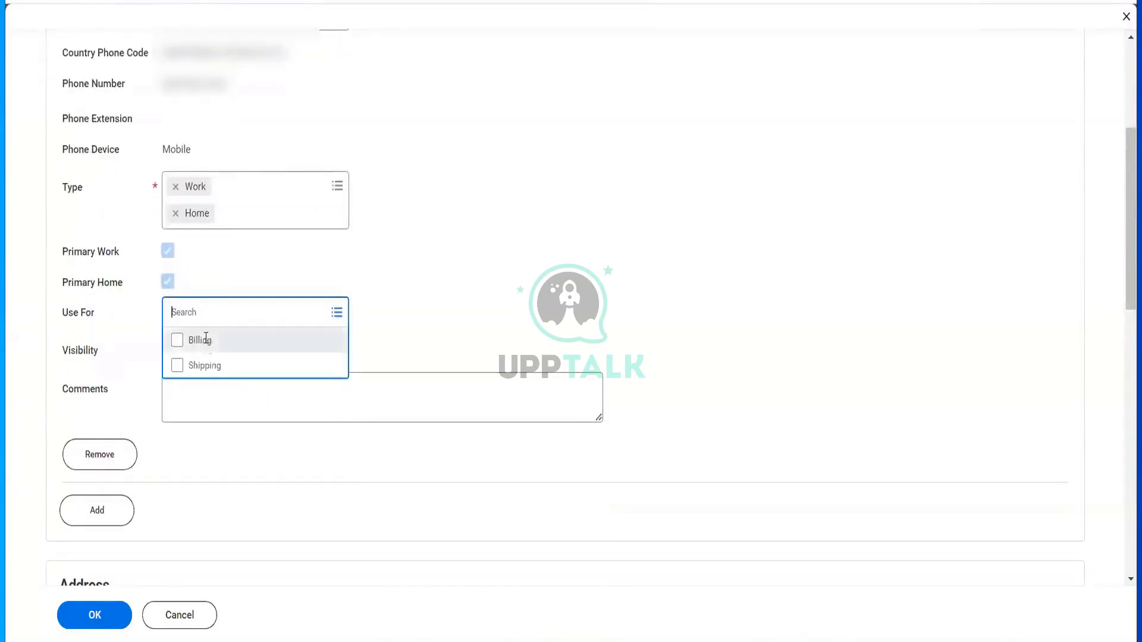
{"action": "left_click", "coordinate": [200, 340]}
{"action": "left_click", "coordinate": [202, 395]}
{"action": "left_click", "coordinate": [474, 315]}
{"action": "scroll", "coordinate": [474, 315], "scroll_direction": "down", "scroll_amount": 8}
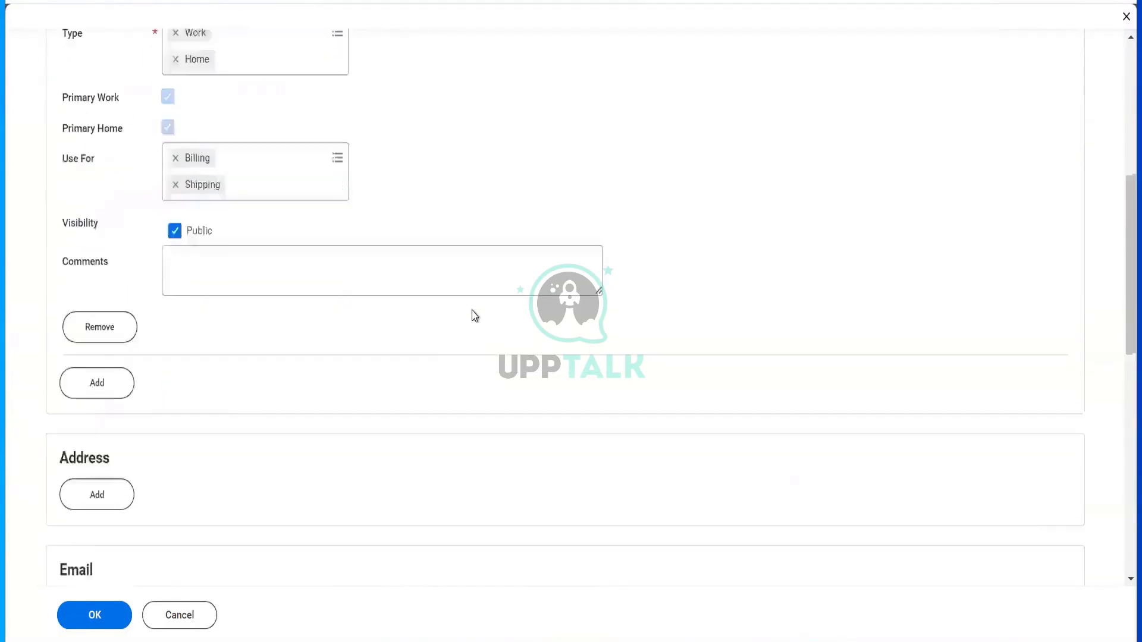
{"action": "left_click", "coordinate": [119, 208]}
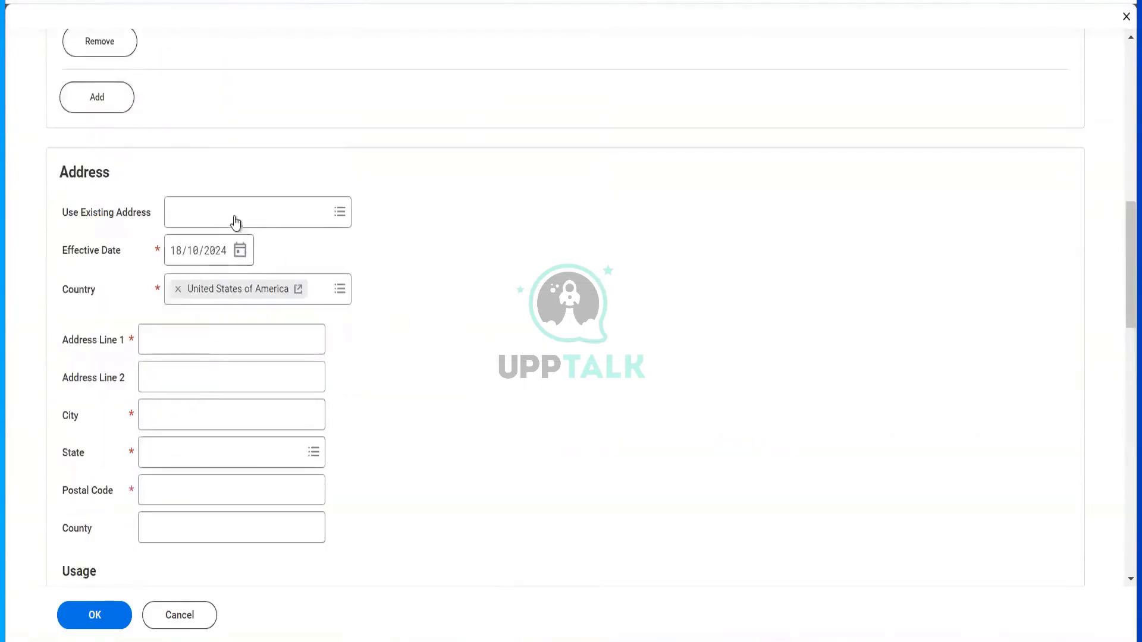
- Reuse the existing 52nd cross address, typed Home and Work, and save the contact
{"action": "left_click", "coordinate": [235, 211]}
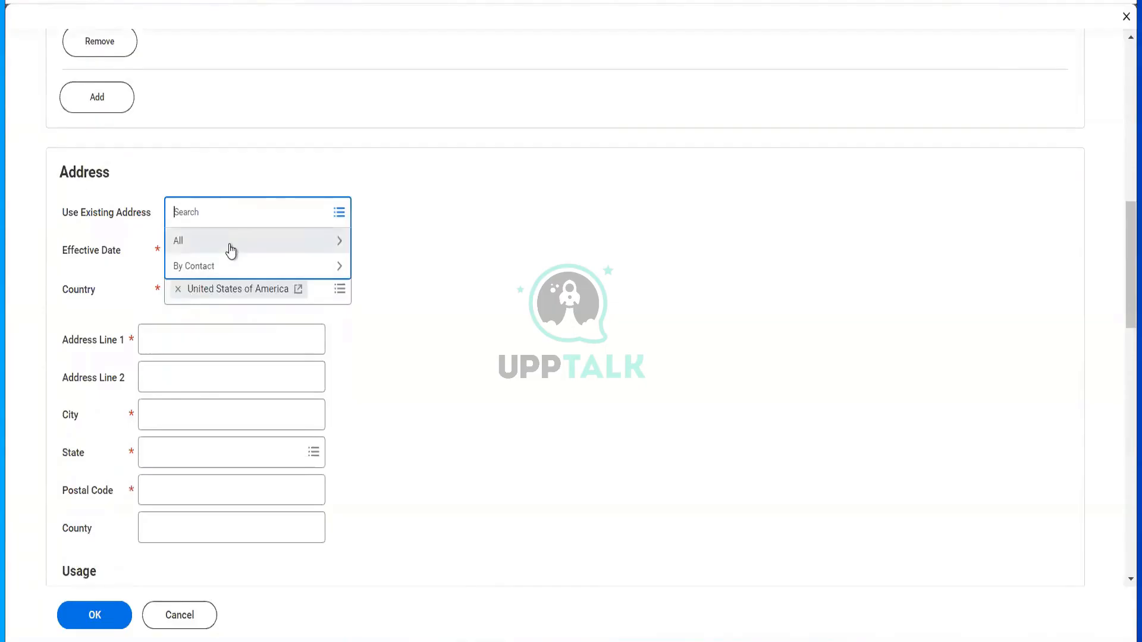
{"action": "left_click", "coordinate": [230, 247]}
{"action": "left_click", "coordinate": [219, 283]}
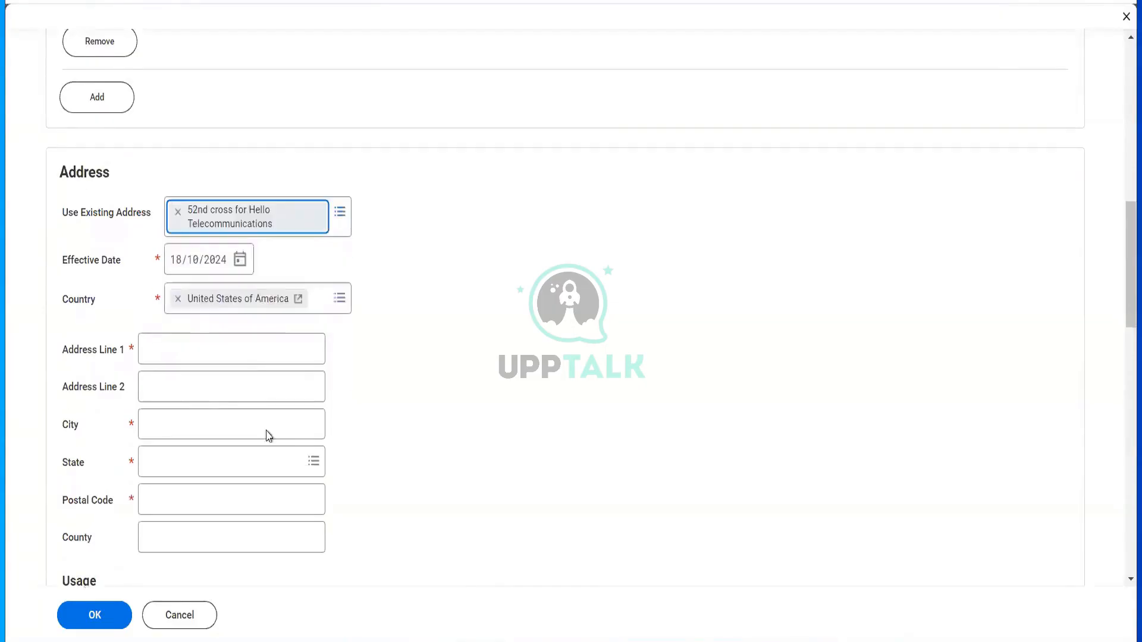
{"action": "scroll", "coordinate": [267, 436], "scroll_direction": "down", "scroll_amount": 4}
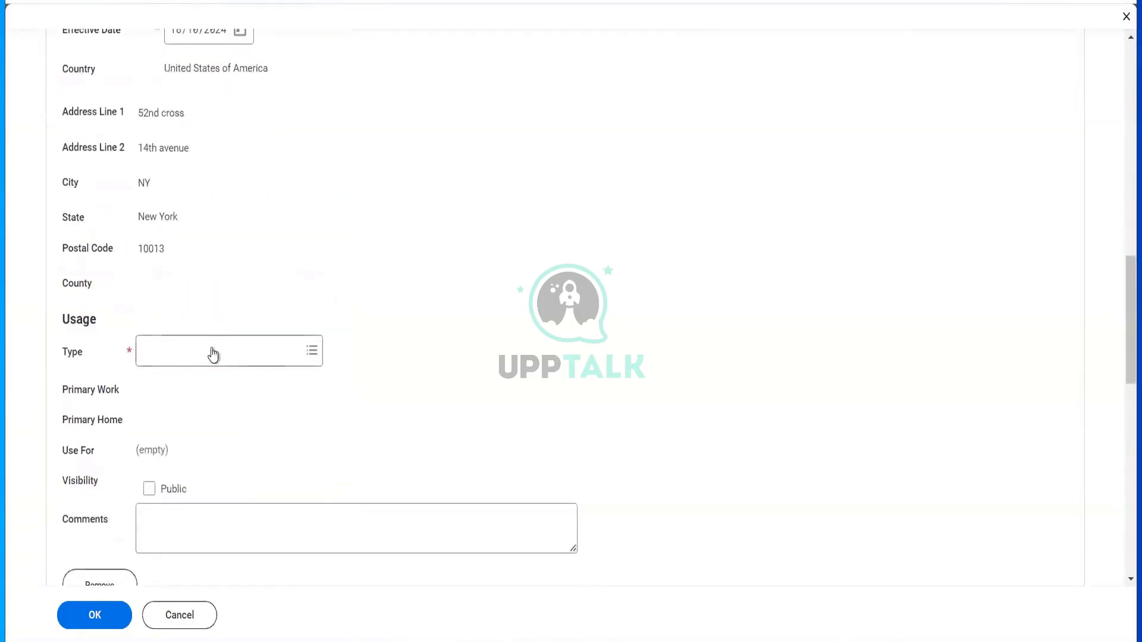
{"action": "left_click", "coordinate": [212, 350]}
{"action": "left_click", "coordinate": [207, 380]}
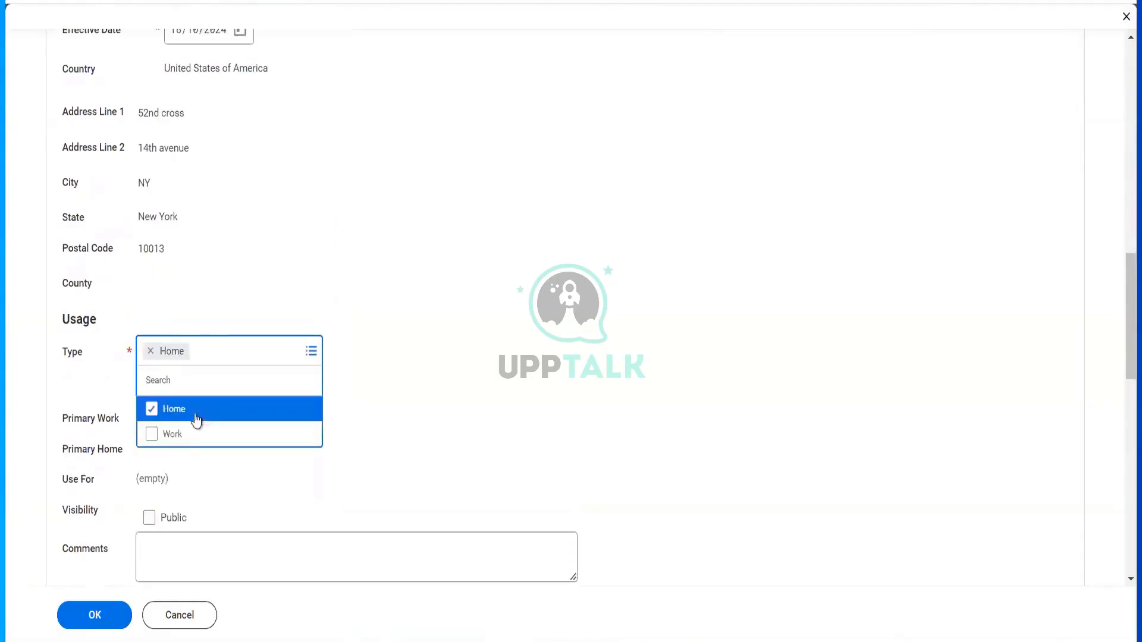
{"action": "left_click", "coordinate": [188, 436]}
{"action": "left_click", "coordinate": [441, 420]}
{"action": "scroll", "coordinate": [440, 421], "scroll_direction": "down", "scroll_amount": 10}
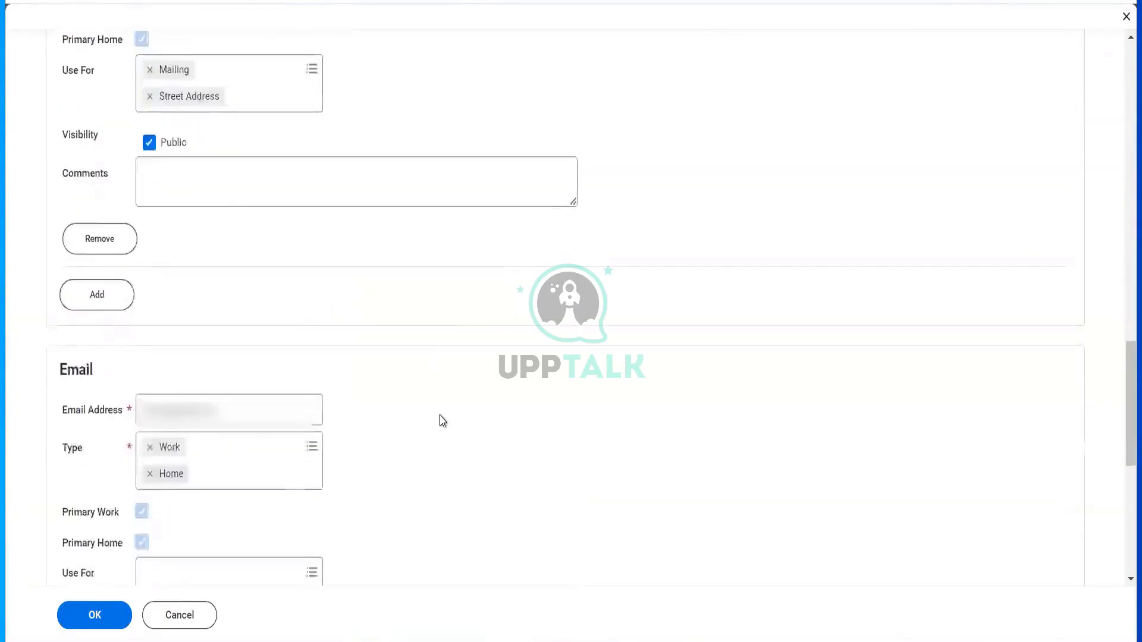
{"action": "left_click", "coordinate": [92, 616]}
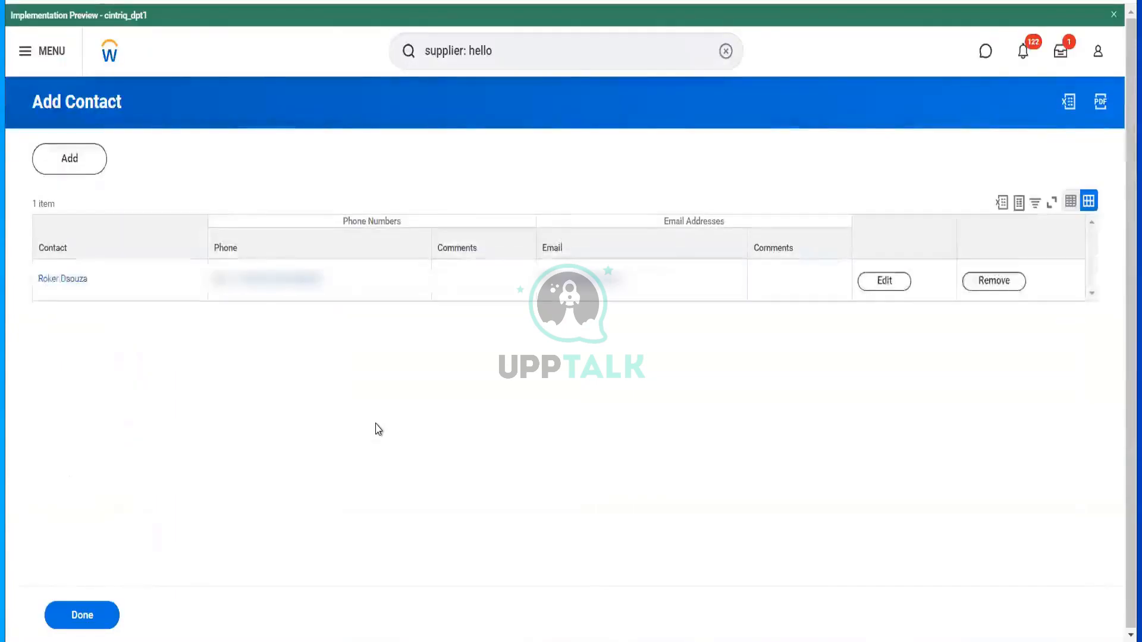
- Begin a second Hello Telecommunications contact, ready to enter the first name
{"action": "left_click", "coordinate": [96, 170]}
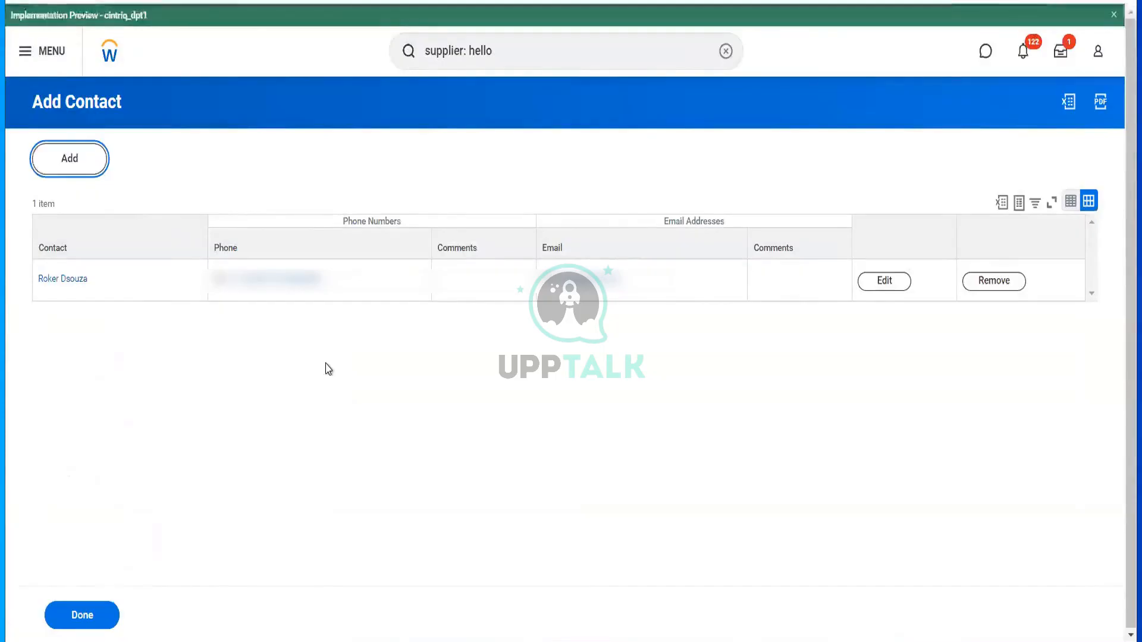
{"action": "left_click", "coordinate": [157, 353]}
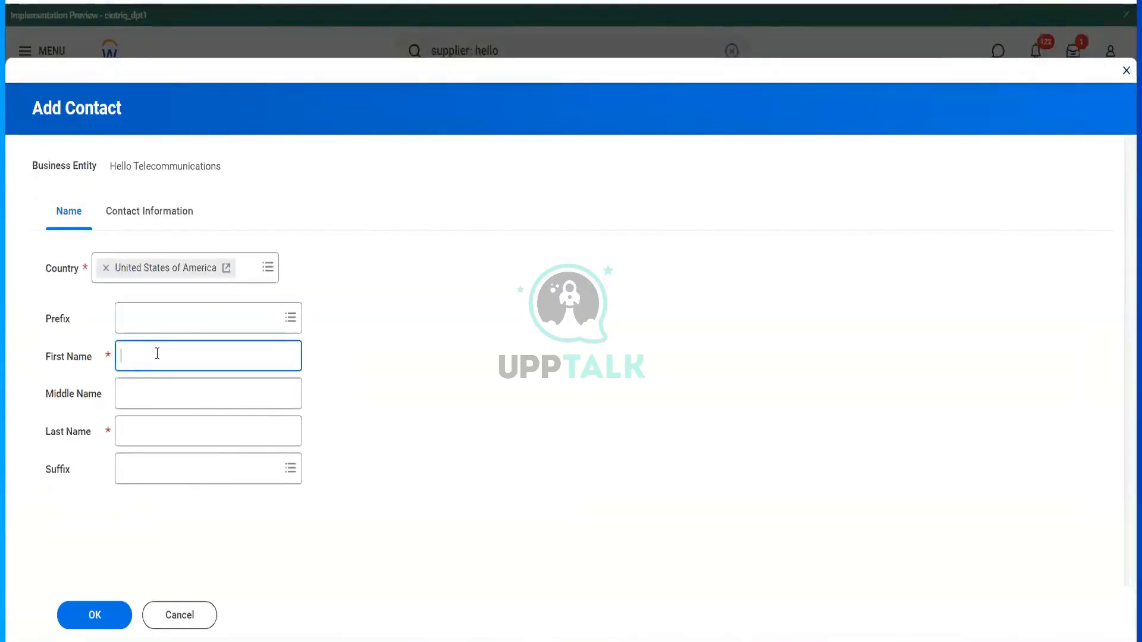
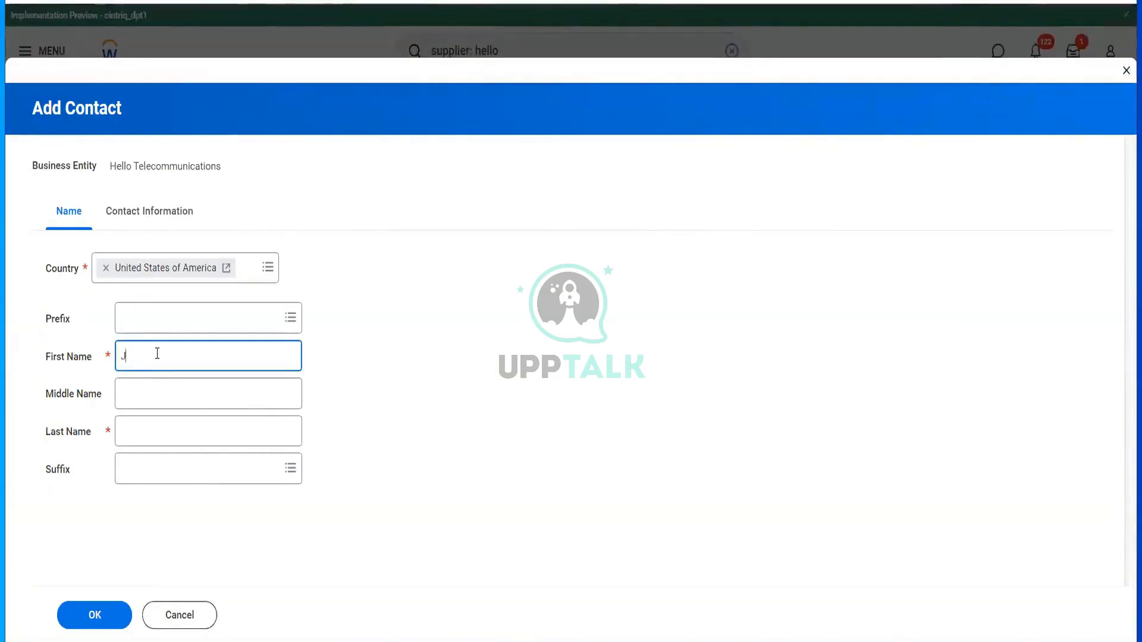
- Enter the second contact's first and last name with the prefix Ms
{"action": "key", "text": "Tab"}
{"action": "key", "text": "Tab"}
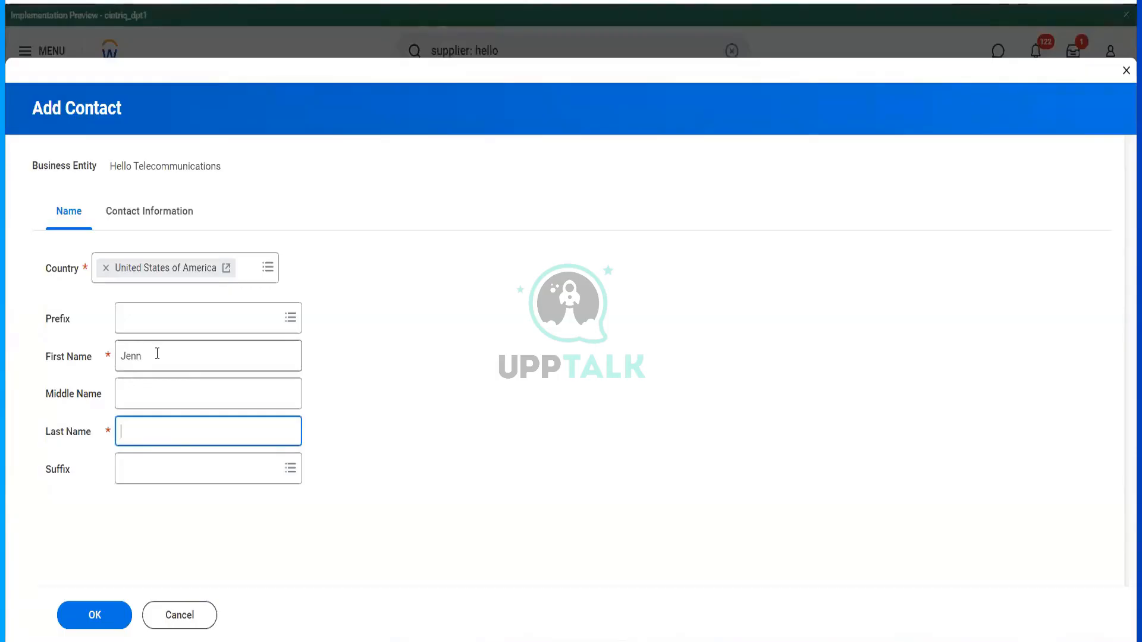
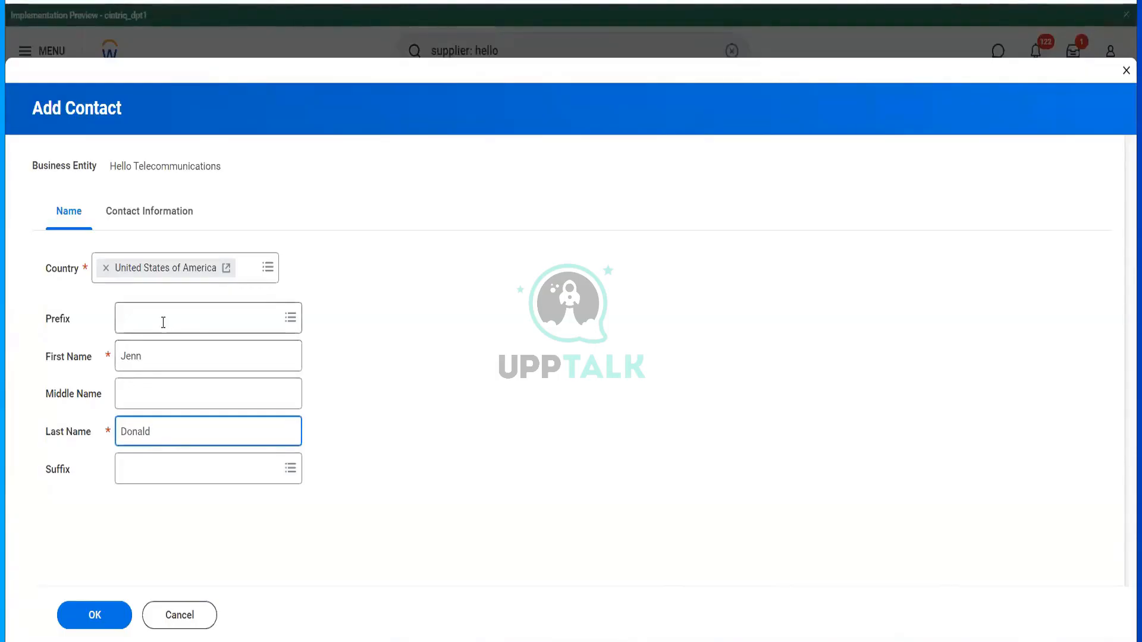
{"action": "left_click", "coordinate": [161, 321]}
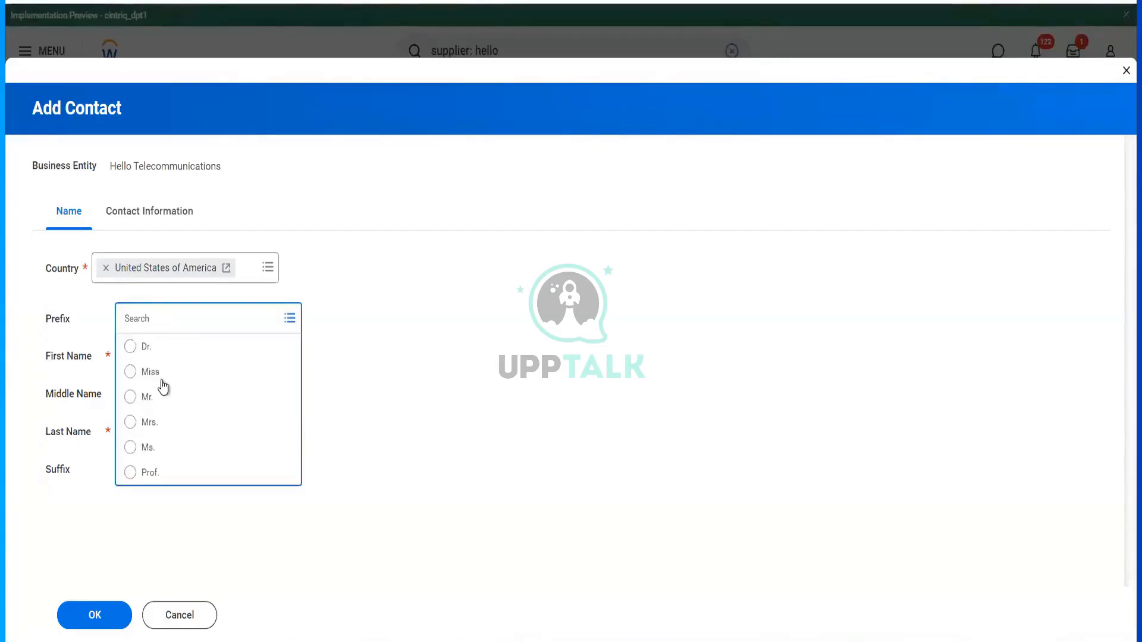
{"action": "left_click", "coordinate": [156, 447]}
{"action": "left_click", "coordinate": [159, 209]}
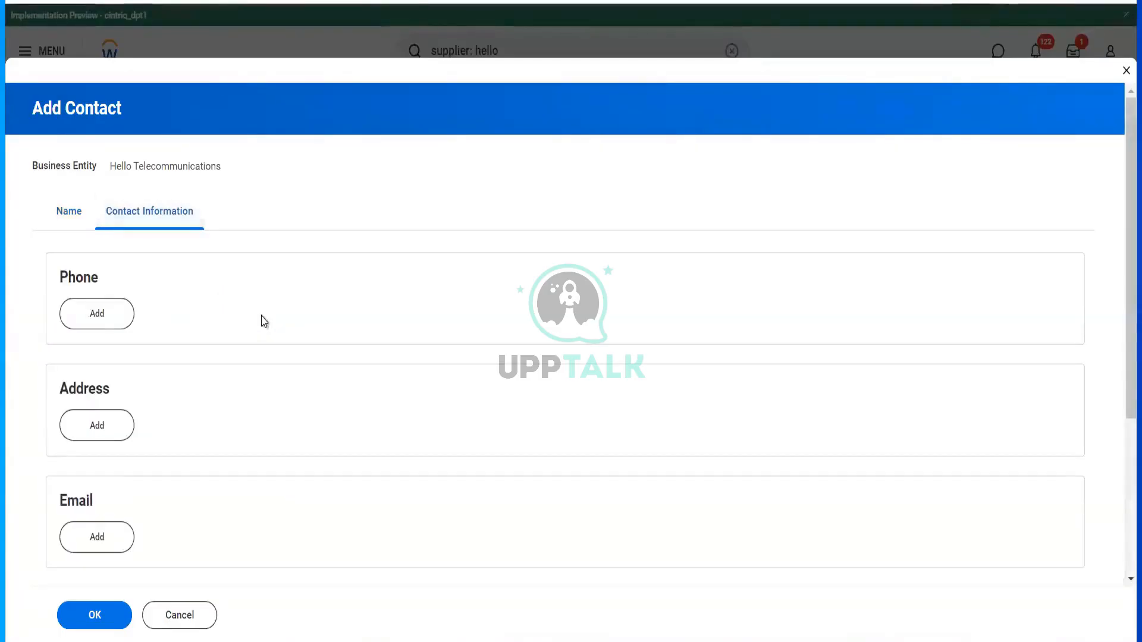
- Add a phone entry with the contact's number, keeping Mobile as the device
{"action": "left_click", "coordinate": [100, 324]}
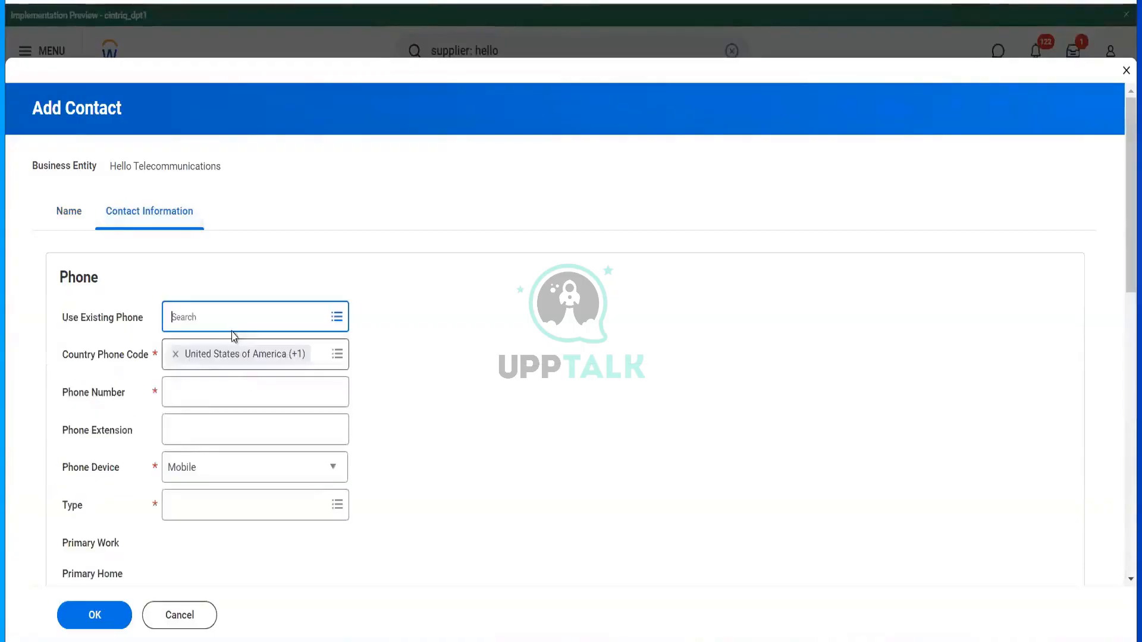
{"action": "left_click", "coordinate": [191, 401]}
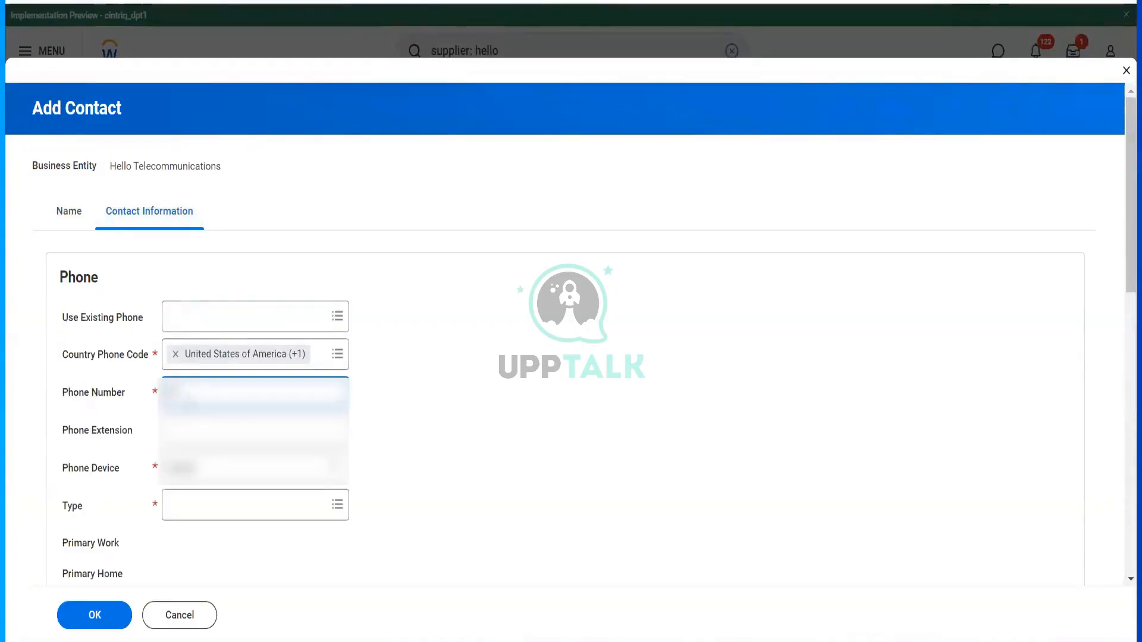
{"action": "type", "text": "555"}
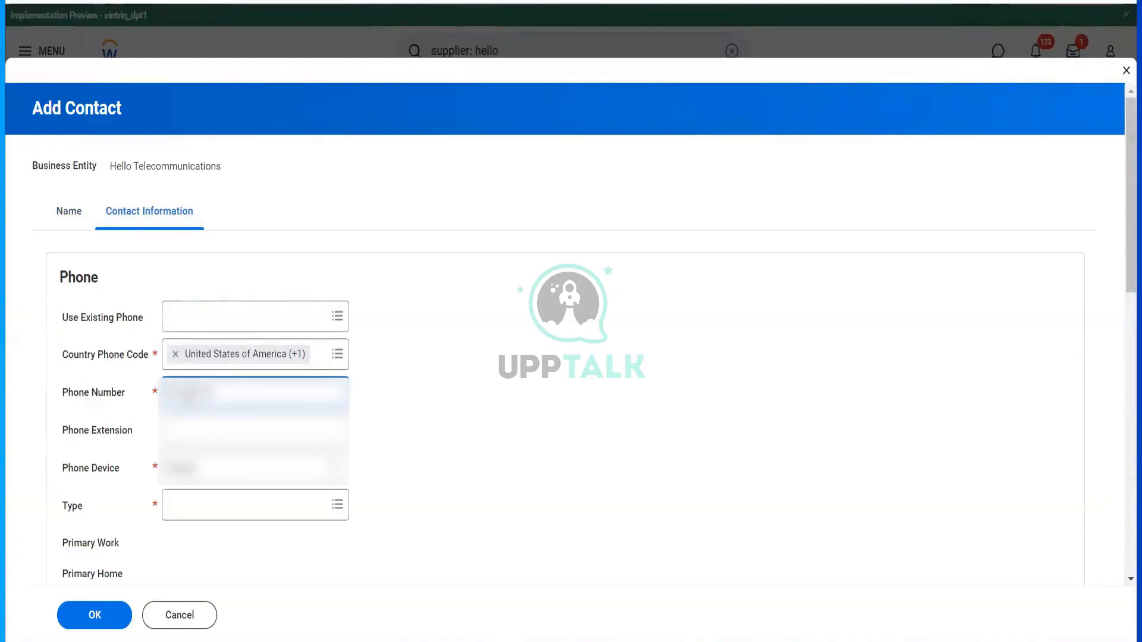
{"action": "type", "text": "55"}
{"action": "key", "text": "Tab"}
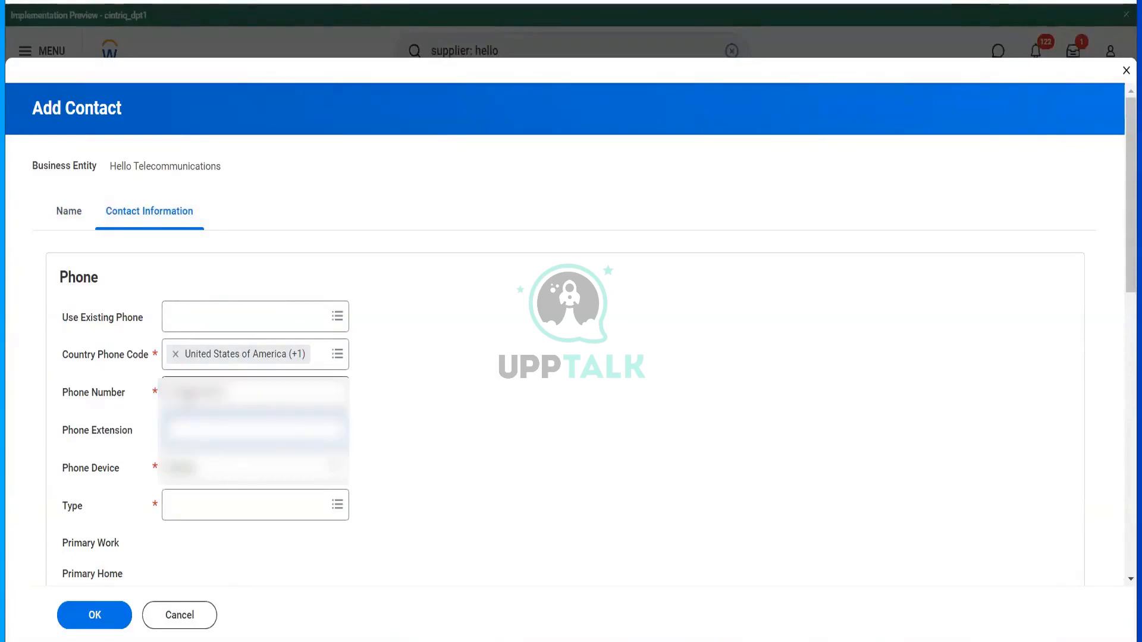
{"action": "left_click", "coordinate": [237, 392]}
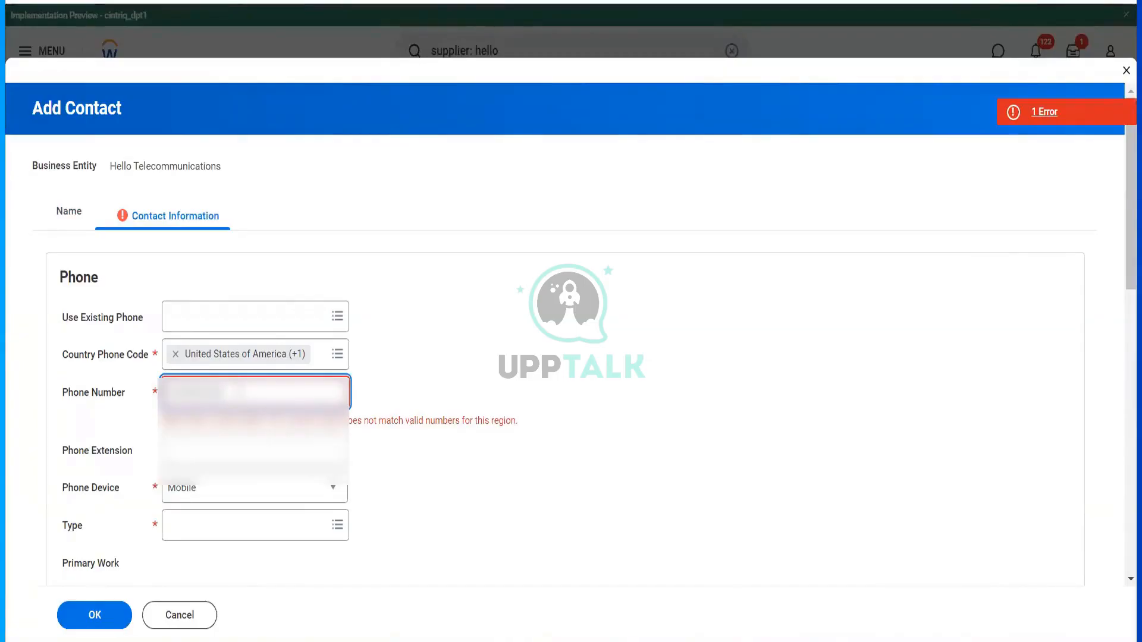
{"action": "key", "text": "Tab"}
{"action": "left_click", "coordinate": [227, 471]}
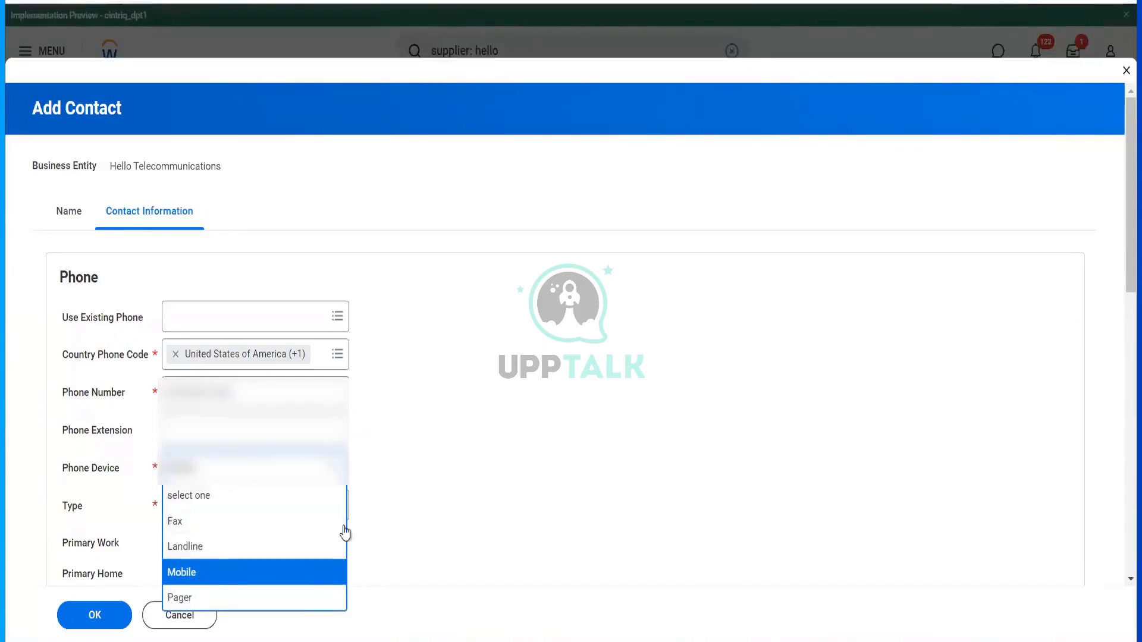
{"action": "left_click", "coordinate": [491, 505]}
- Mark the new phone as both Home and Work
{"action": "scroll", "coordinate": [281, 497], "scroll_direction": "down", "scroll_amount": 3}
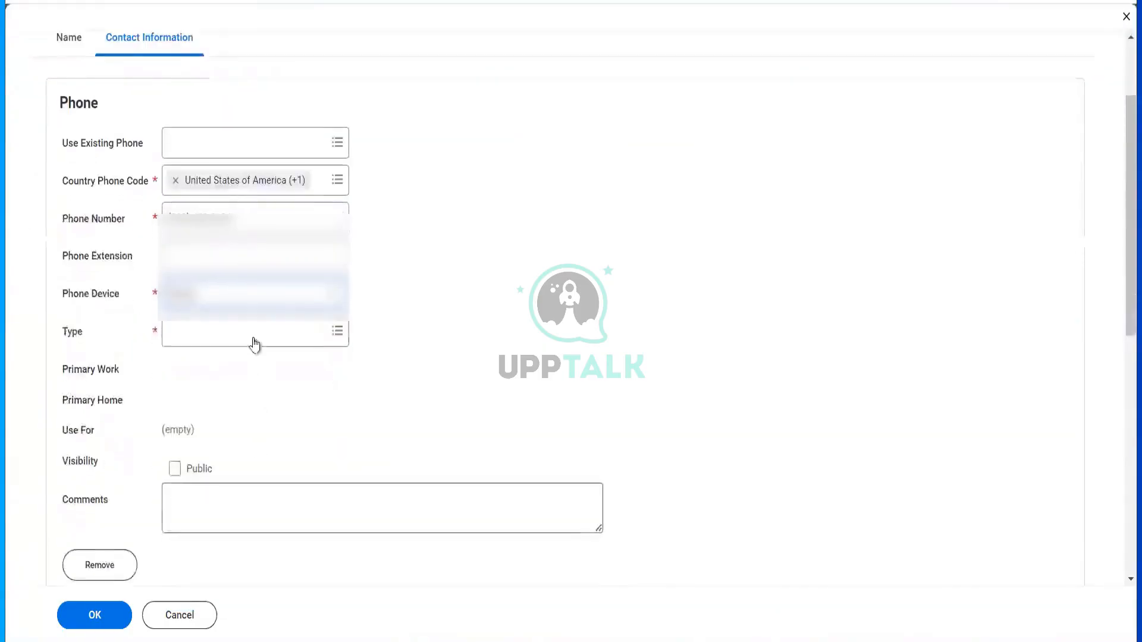
{"action": "left_click", "coordinate": [253, 338]}
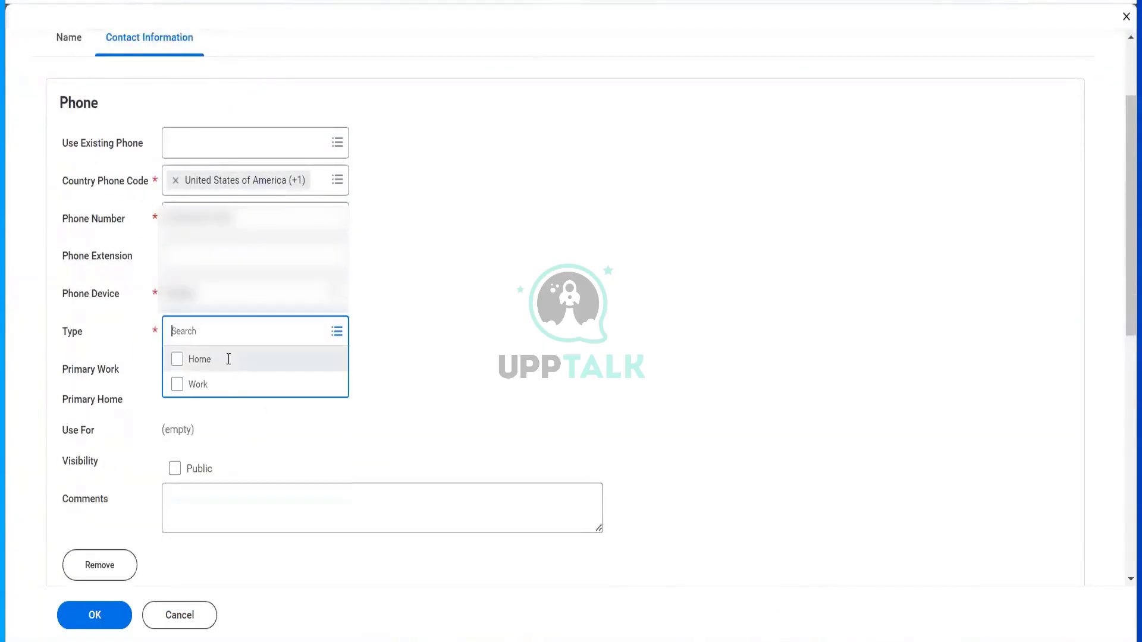
{"action": "left_click", "coordinate": [229, 359]}
{"action": "key", "text": "Down"}
{"action": "key", "text": "Return"}
{"action": "scroll", "coordinate": [432, 423], "scroll_direction": "down", "scroll_amount": 3}
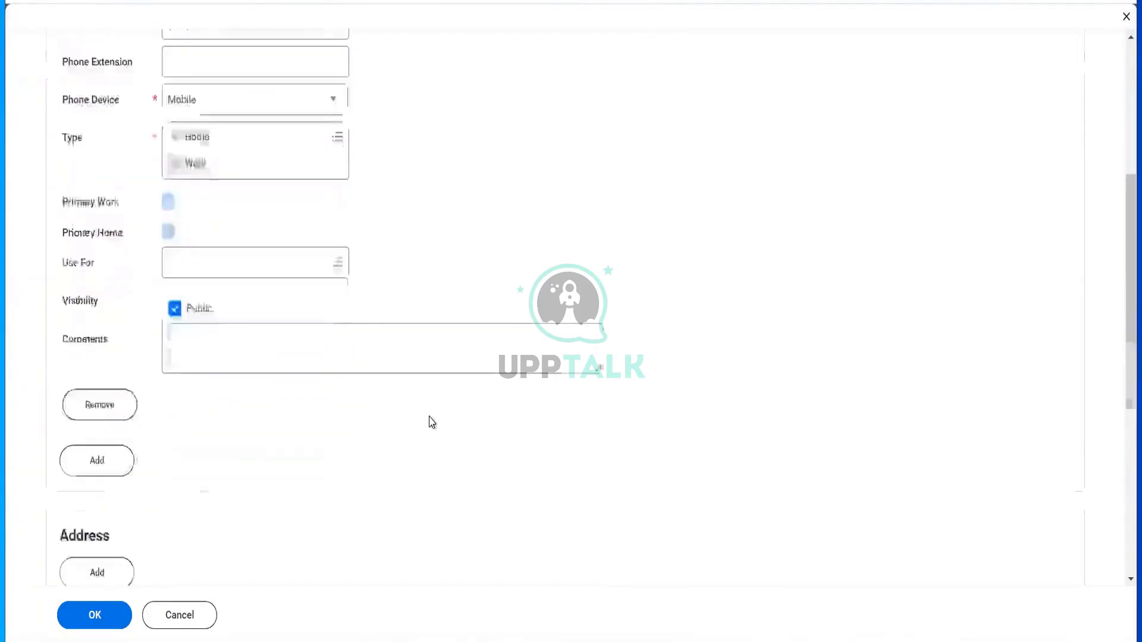
{"action": "scroll", "coordinate": [294, 423], "scroll_direction": "down", "scroll_amount": 1}
{"action": "left_click", "coordinate": [127, 380]}
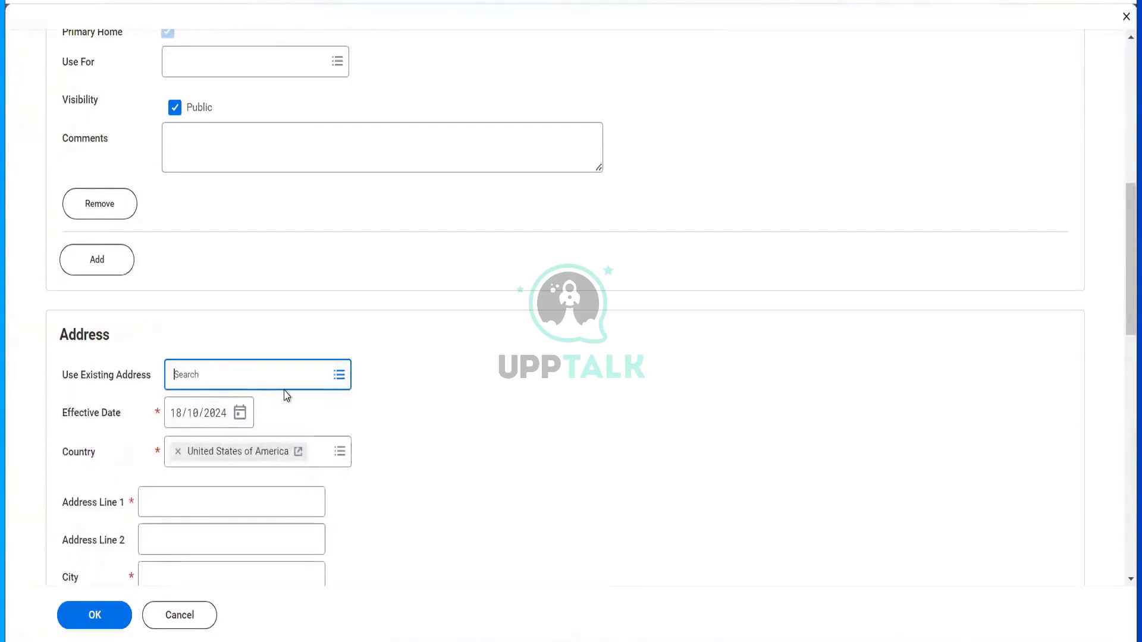
- Fill in the contact's address lines, city, state and postal code, and mark it Work
{"action": "left_click", "coordinate": [213, 500]}
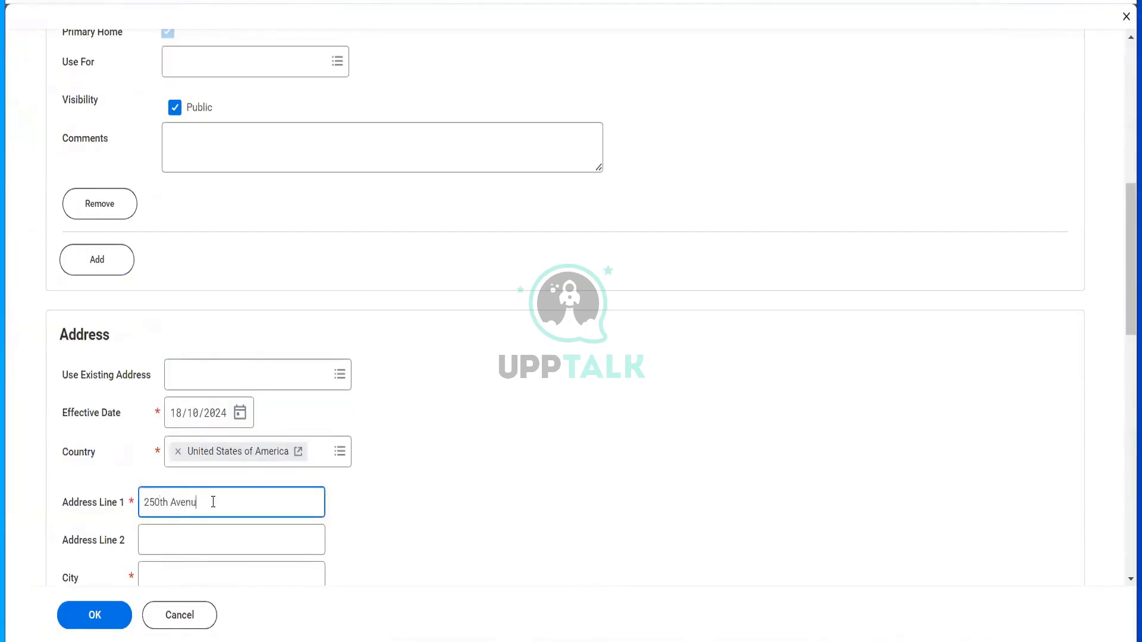
{"action": "key", "text": "Tab"}
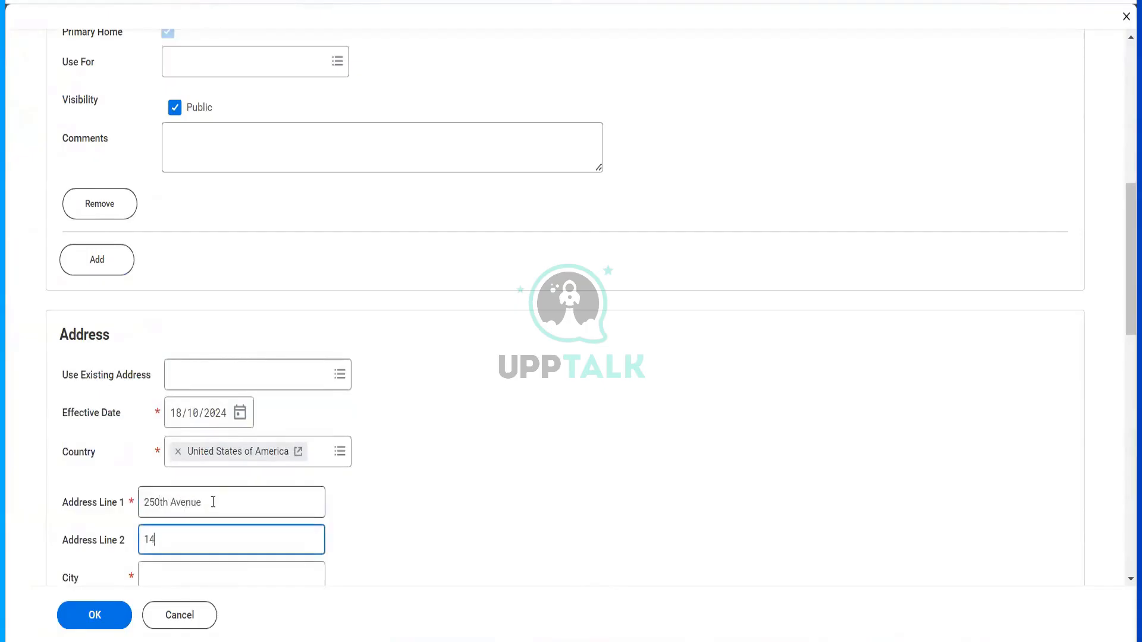
{"action": "key", "text": "Tab"}
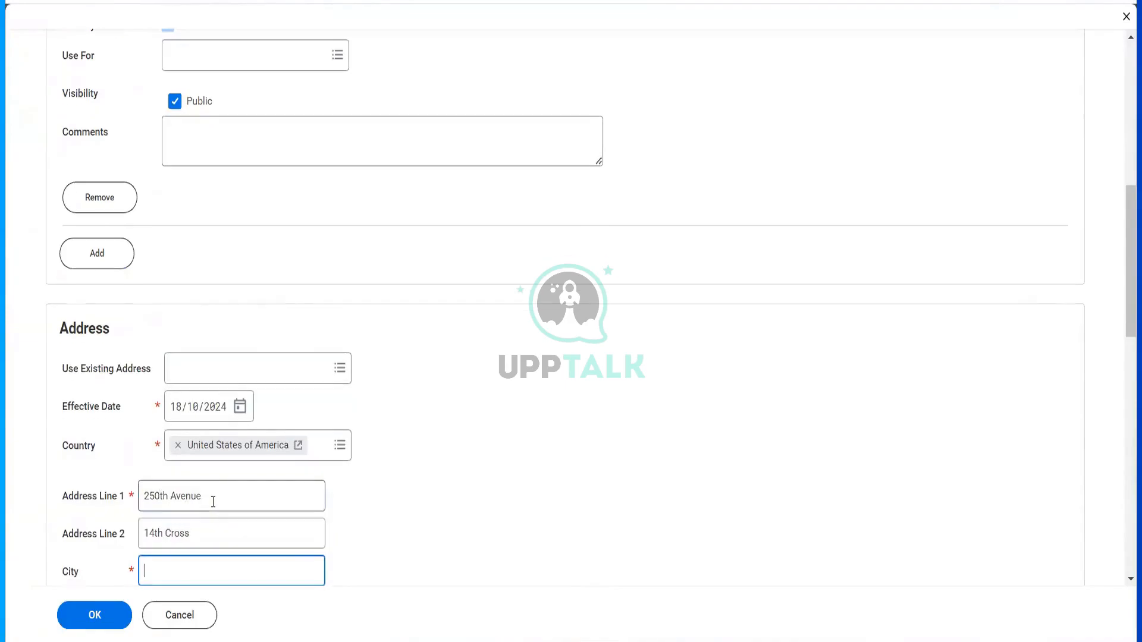
{"action": "type", "text": "NY"}
{"action": "key", "text": "Tab"}
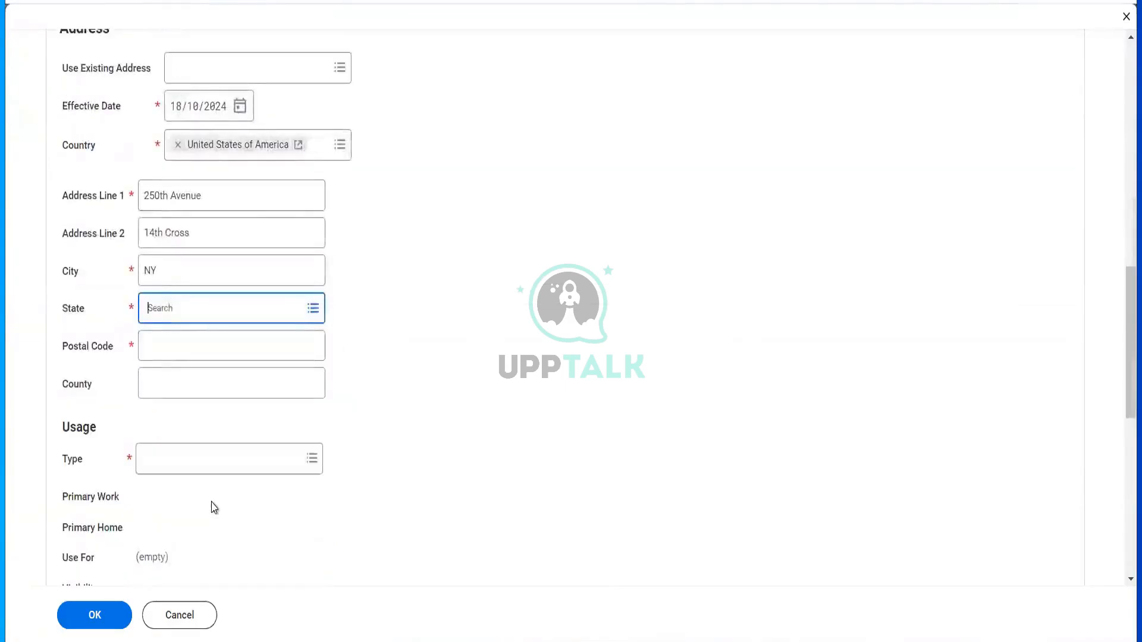
{"action": "type", "text": "Ny"}
{"action": "key", "text": "Return"}
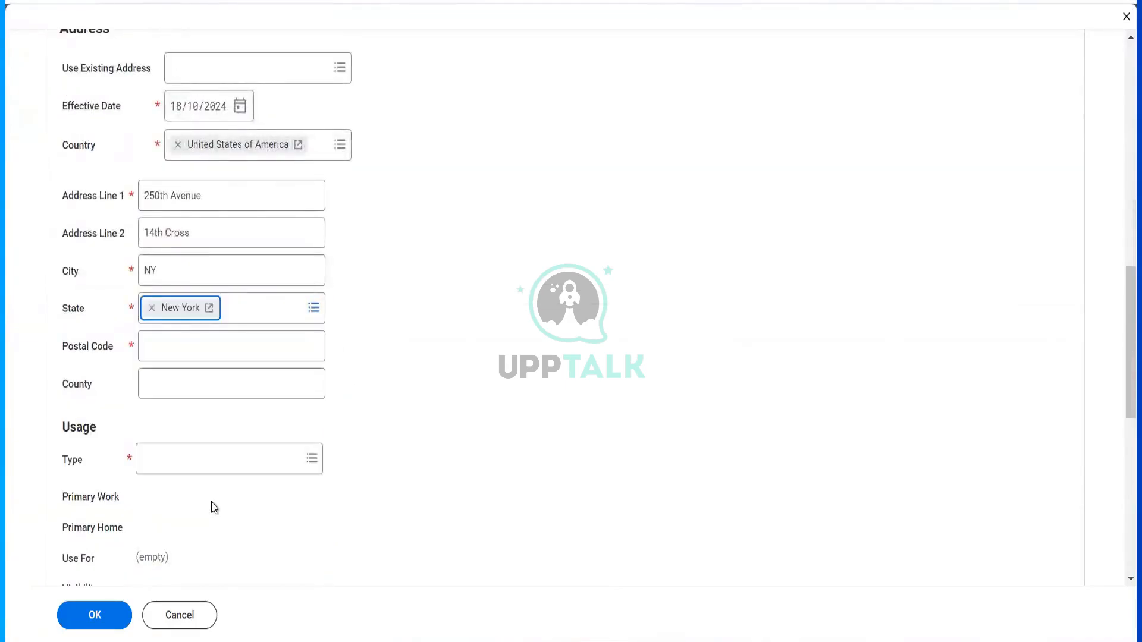
{"action": "key", "text": "Tab"}
{"action": "type", "text": "10013"}
{"action": "key", "text": "Tab"}
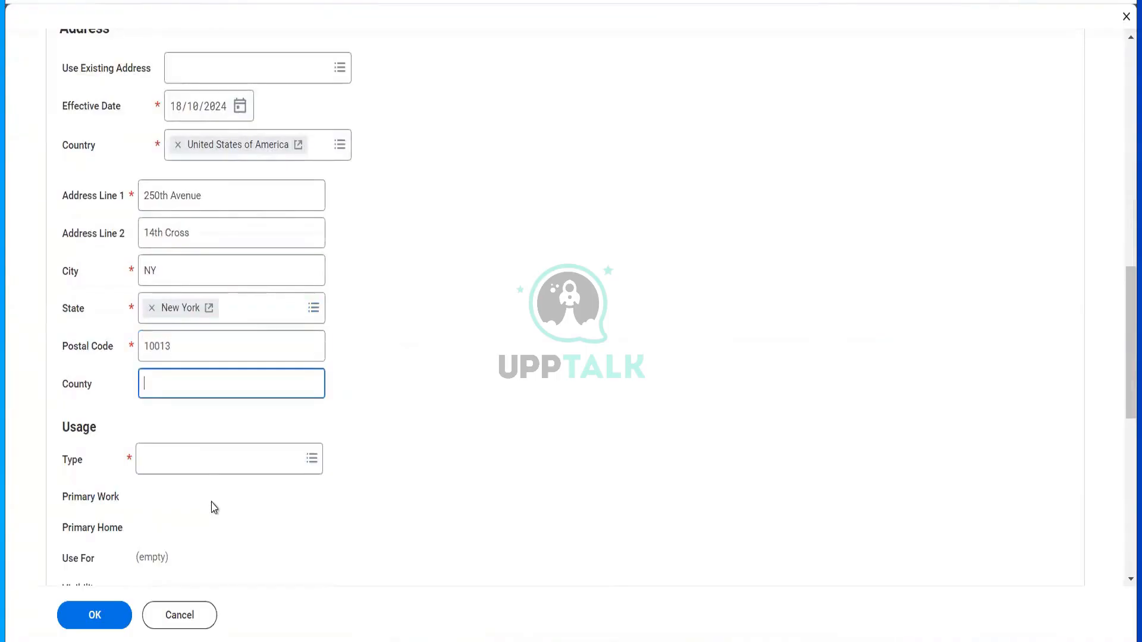
{"action": "left_click", "coordinate": [192, 462]}
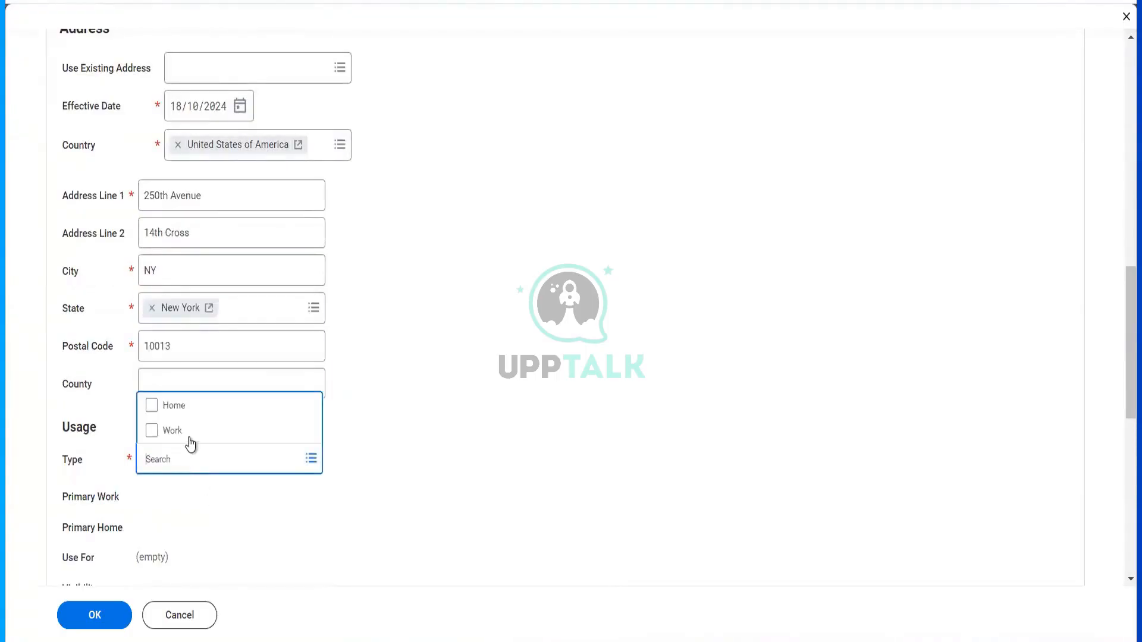
{"action": "left_click", "coordinate": [189, 433]}
- Mark the contact's address type as both Work and Home
{"action": "left_click", "coordinate": [185, 409]}
{"action": "left_click", "coordinate": [450, 463]}
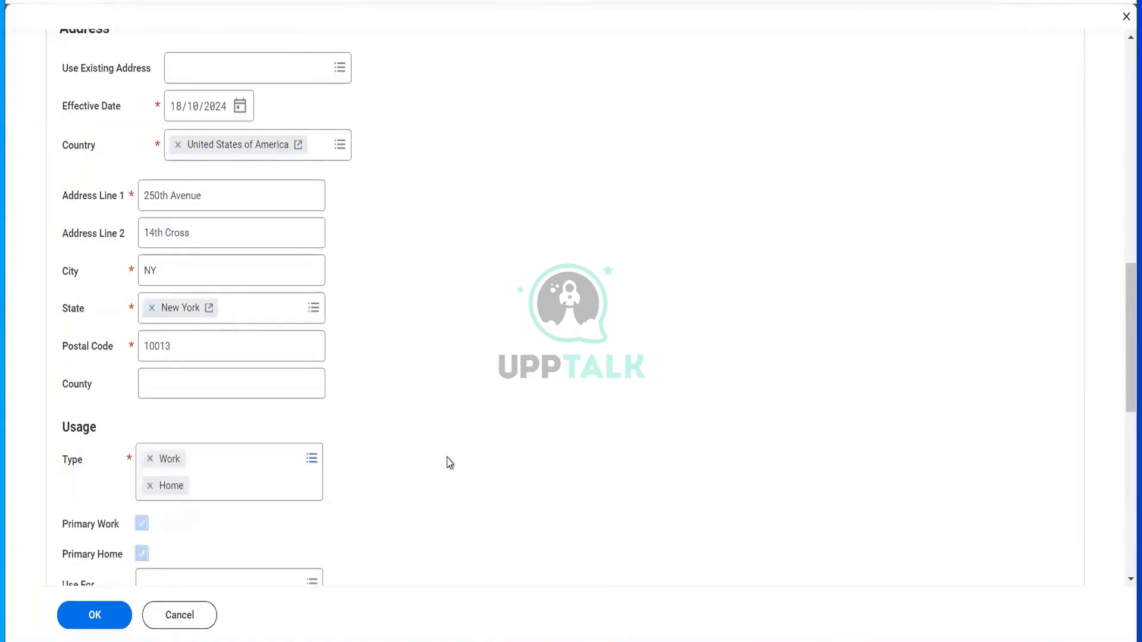
{"action": "scroll", "coordinate": [450, 463], "scroll_direction": "down", "scroll_amount": 10}
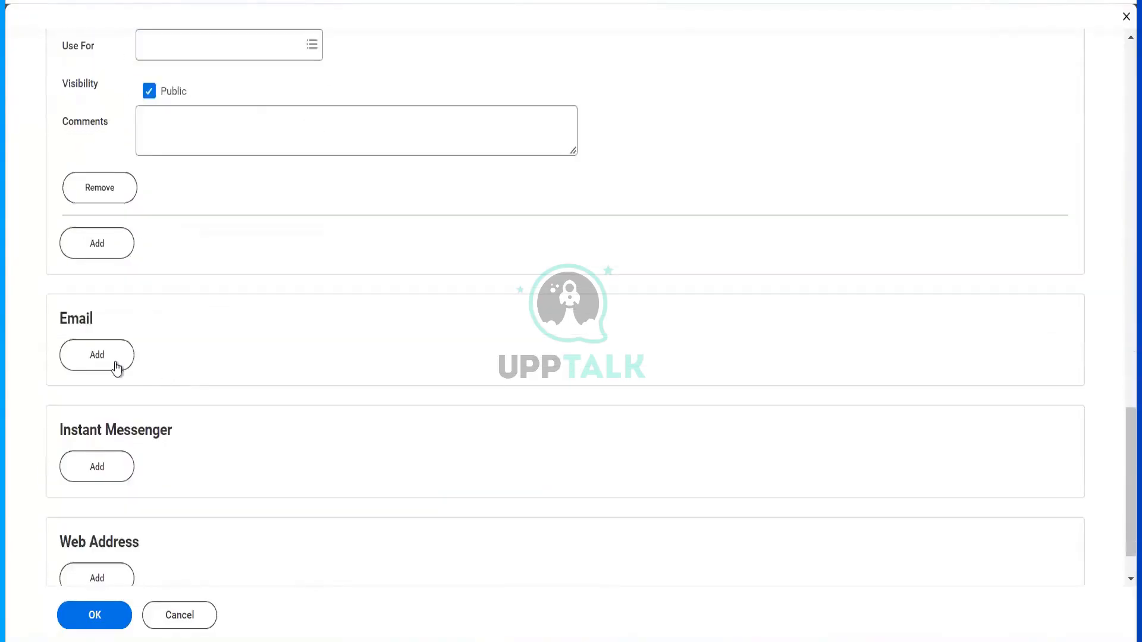
- Add the contact's e-mail address, typed Home and Work, and save the contact
{"action": "left_click", "coordinate": [97, 355]}
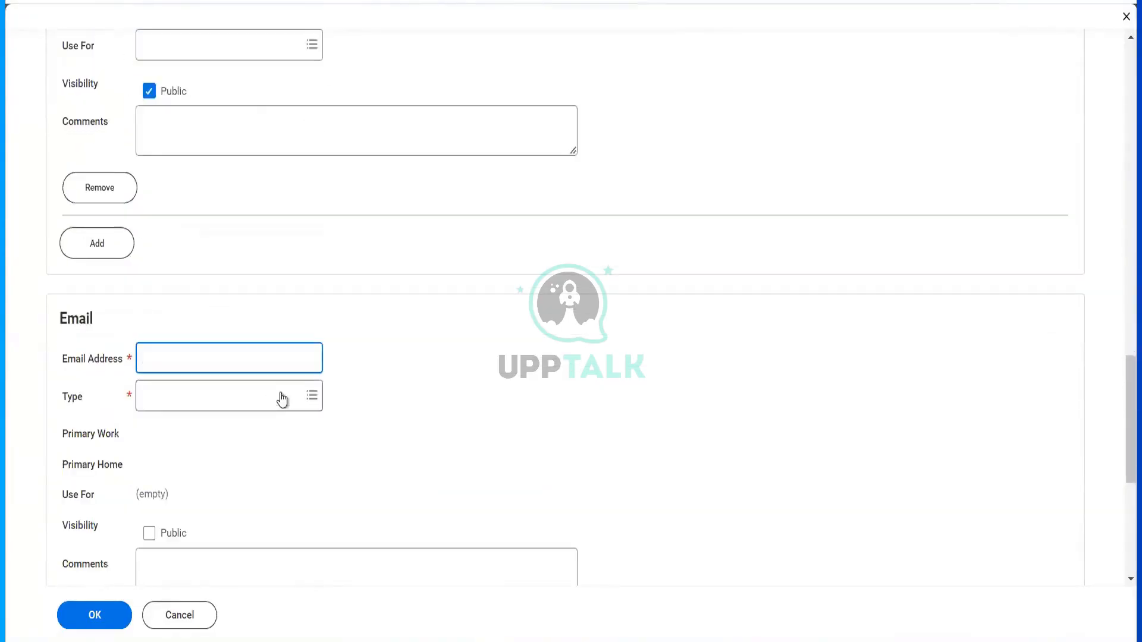
{"action": "type", "text": "????"}
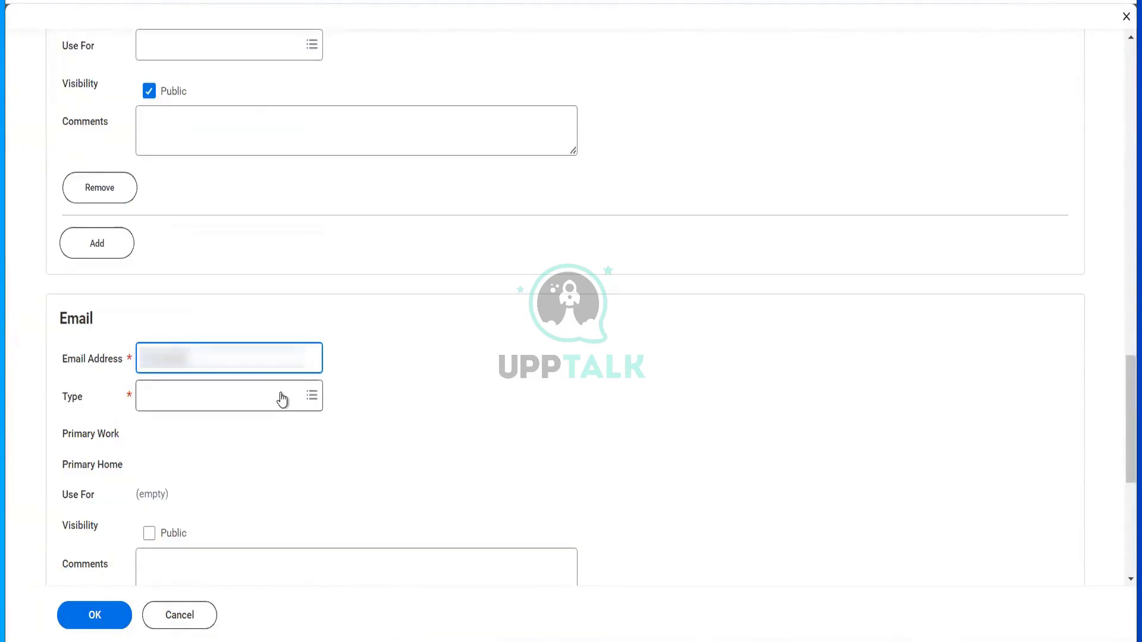
{"action": "type", "text": "??"}
{"action": "left_click", "coordinate": [282, 396]}
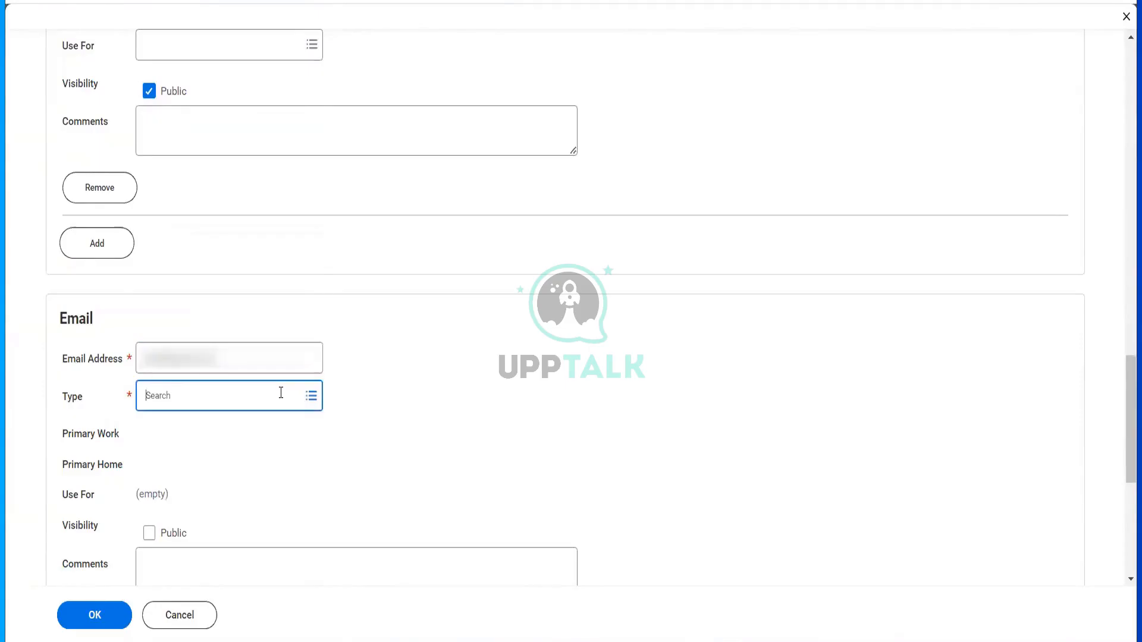
{"action": "key", "text": "Return"}
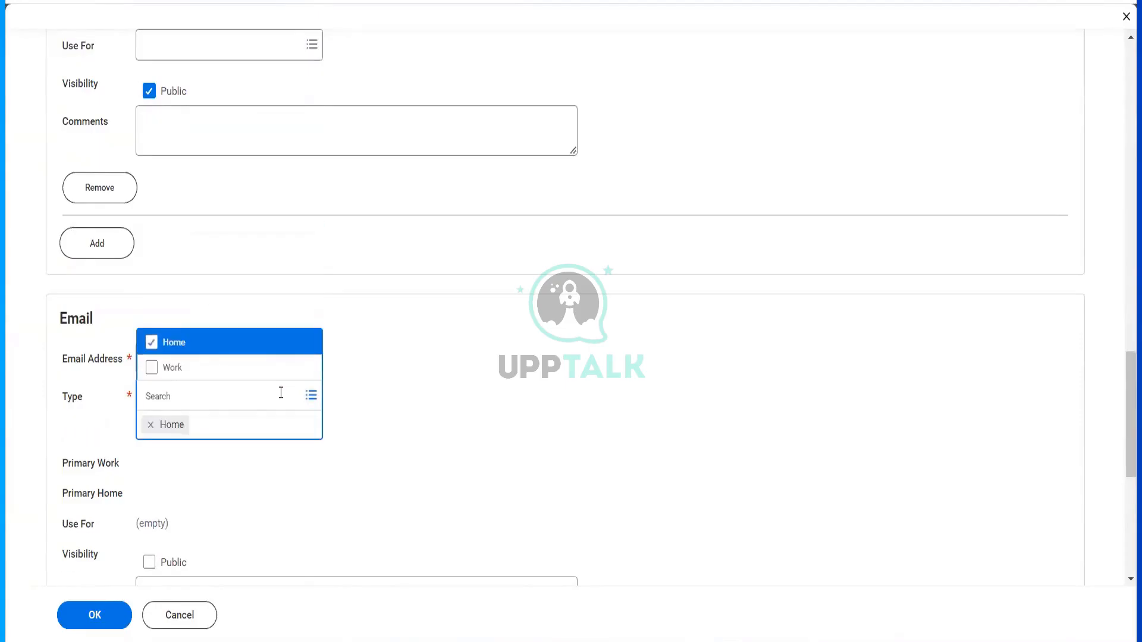
{"action": "left_click", "coordinate": [211, 375]}
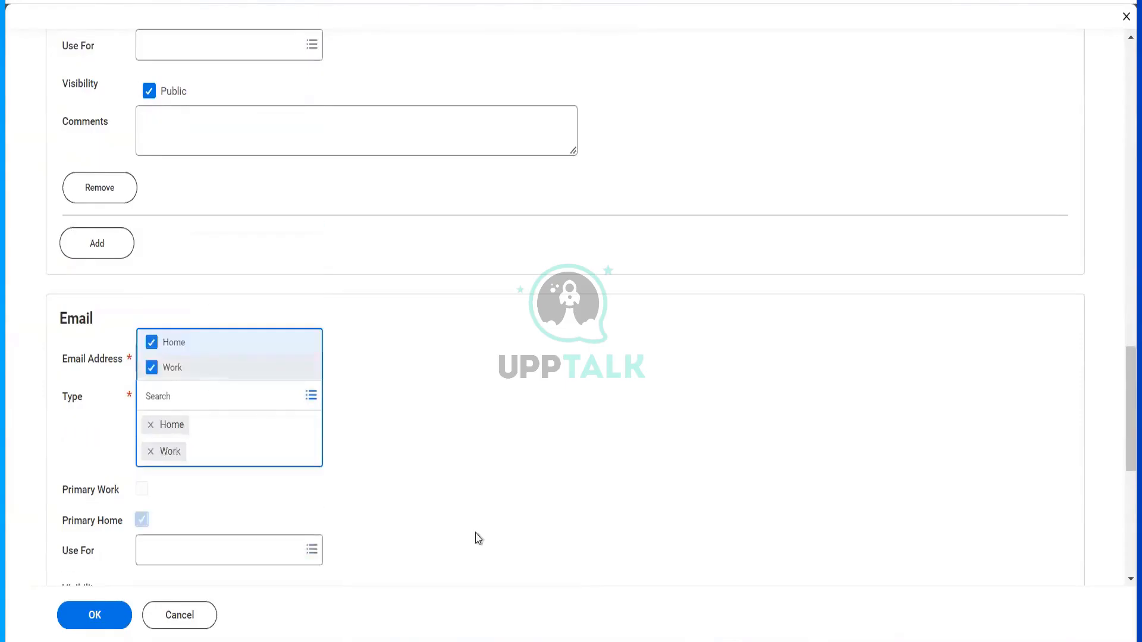
{"action": "left_click", "coordinate": [337, 566]}
{"action": "left_click", "coordinate": [104, 621]}
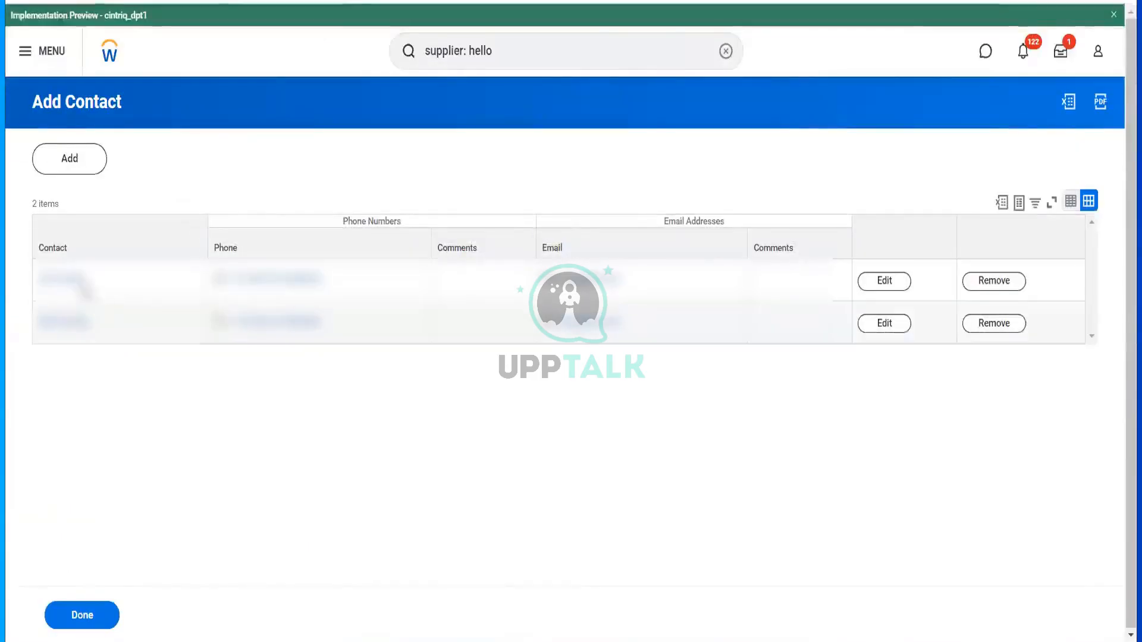
- Finish adding contacts, then view Hello Telecommunications' Supplier Connections and Questionnaire Responses
{"action": "left_click", "coordinate": [66, 615]}
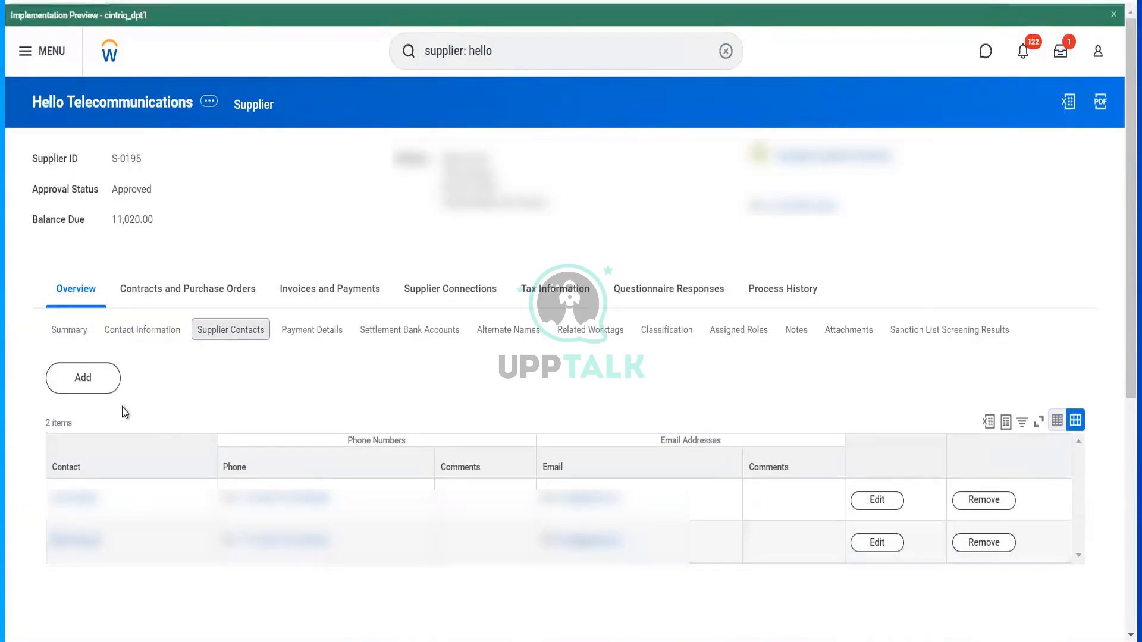
{"action": "left_click", "coordinate": [445, 296]}
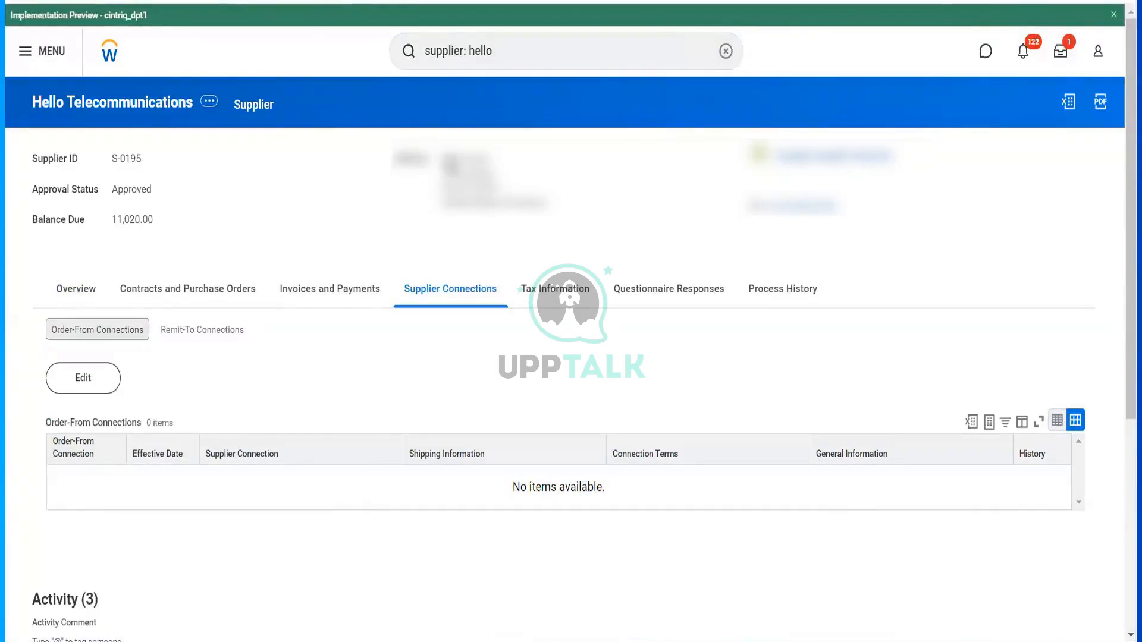
{"action": "left_click", "coordinate": [693, 292]}
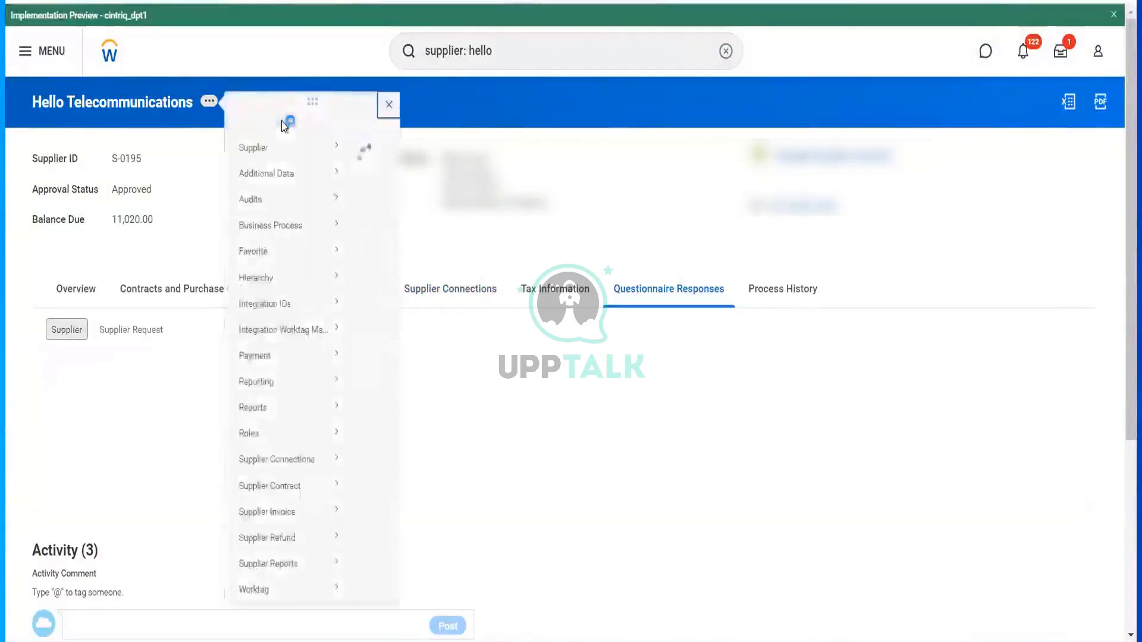
- Browse the Hello Telecommunications related actions submenus, then dismiss the list
{"action": "mouse_move", "coordinate": [312, 162]}
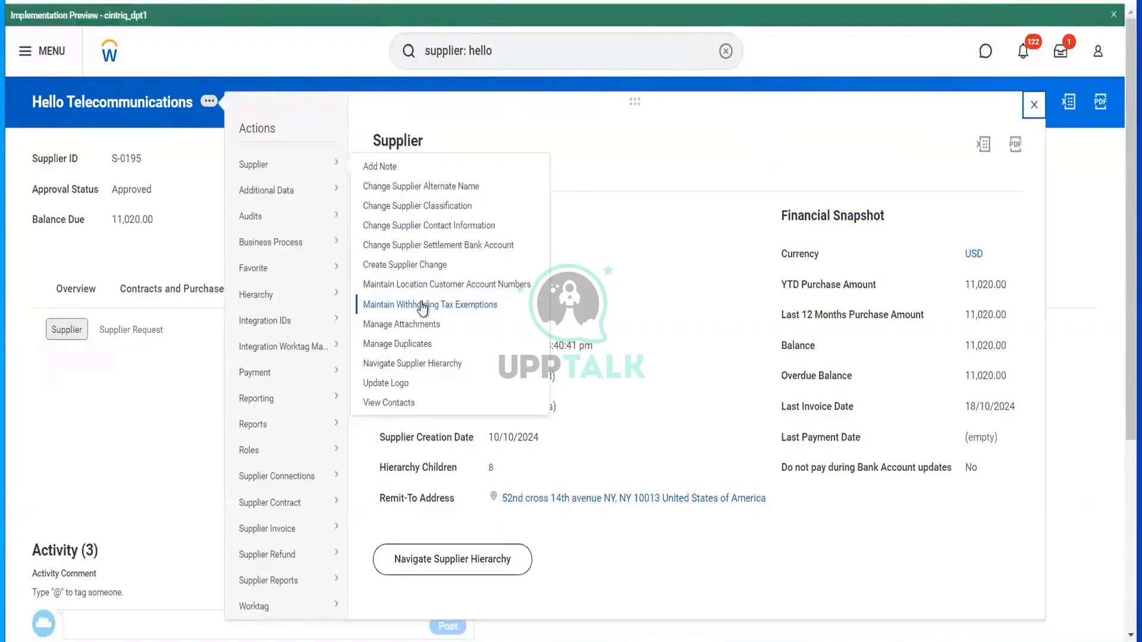
{"action": "mouse_move", "coordinate": [343, 476]}
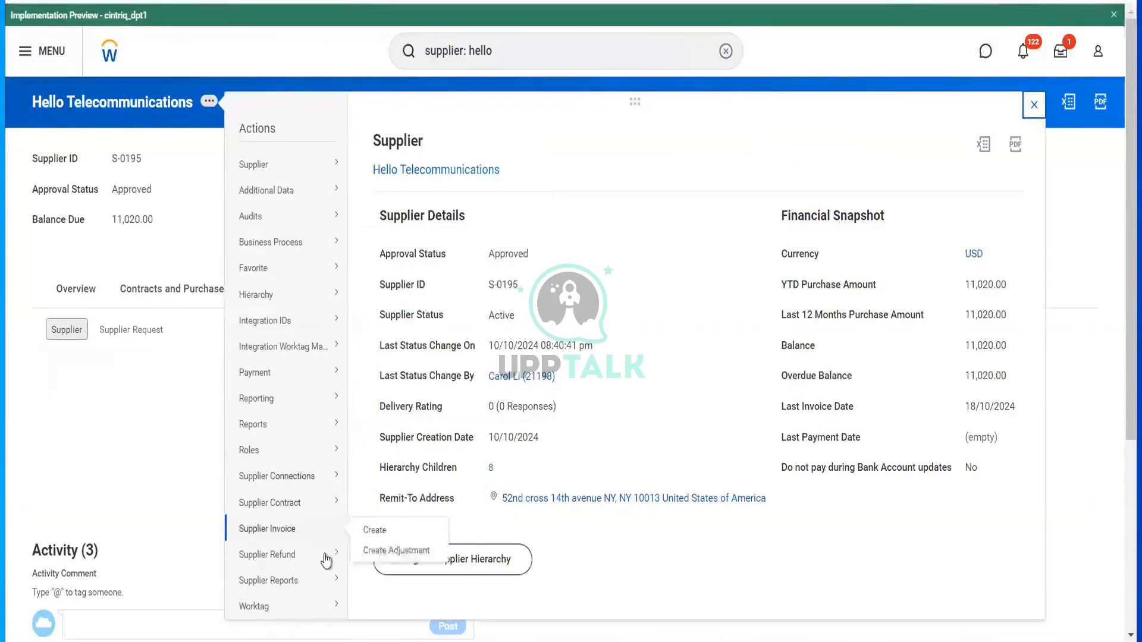
{"action": "mouse_move", "coordinate": [326, 564]}
{"action": "scroll", "coordinate": [326, 564], "scroll_direction": "down", "scroll_amount": 1}
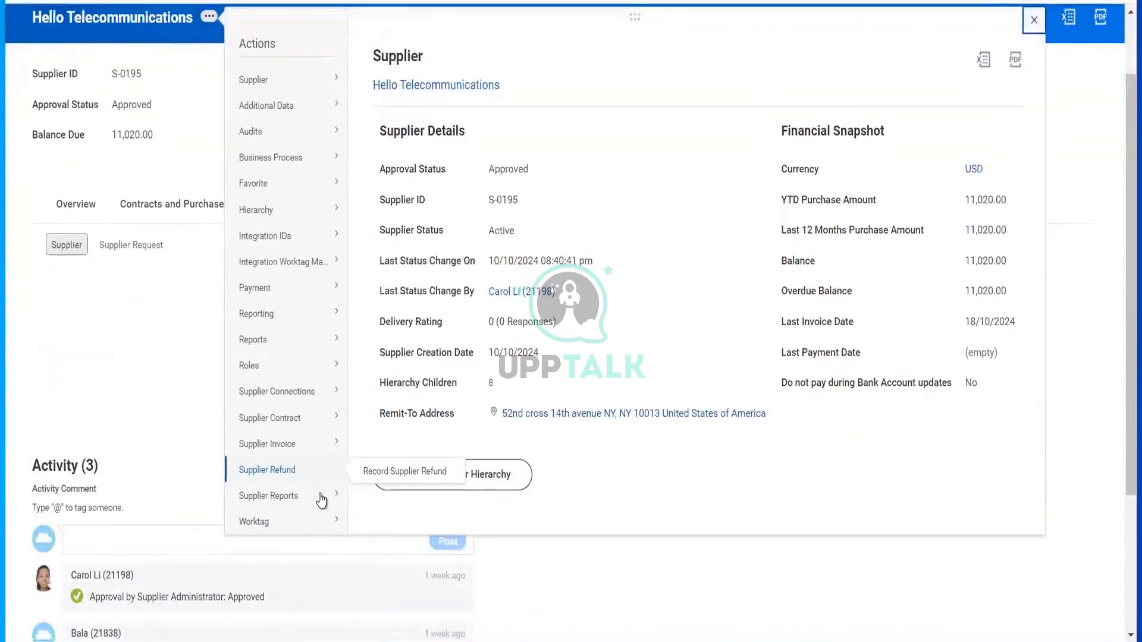
{"action": "mouse_move", "coordinate": [300, 340]}
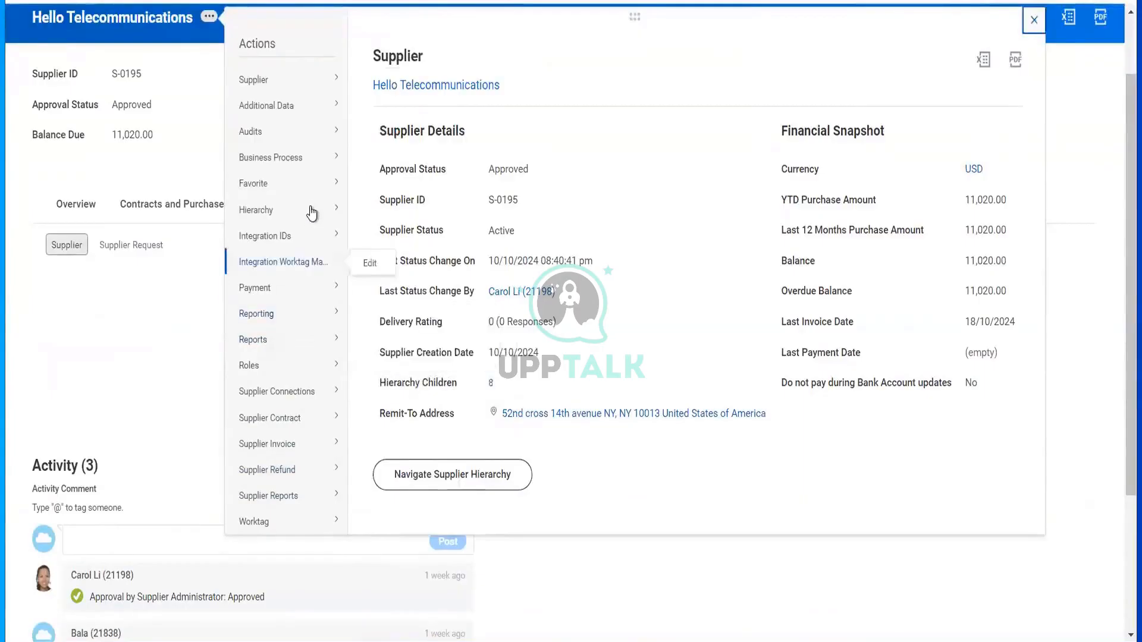
{"action": "mouse_move", "coordinate": [311, 202]}
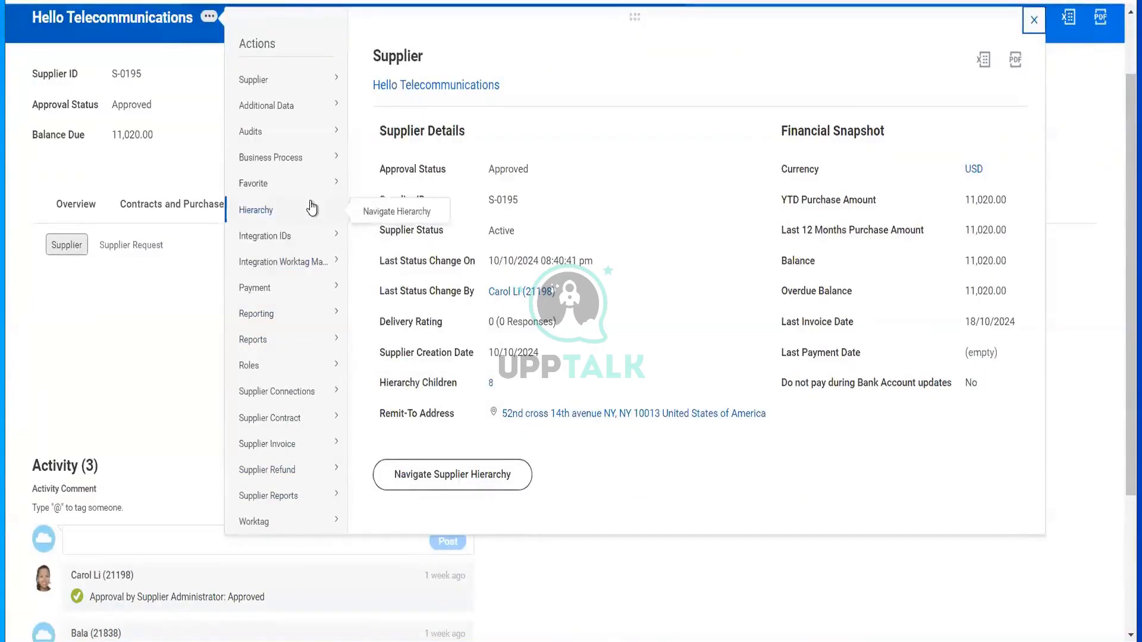
{"action": "scroll", "coordinate": [312, 207], "scroll_direction": "up", "scroll_amount": 1}
{"action": "mouse_move", "coordinate": [288, 176]}
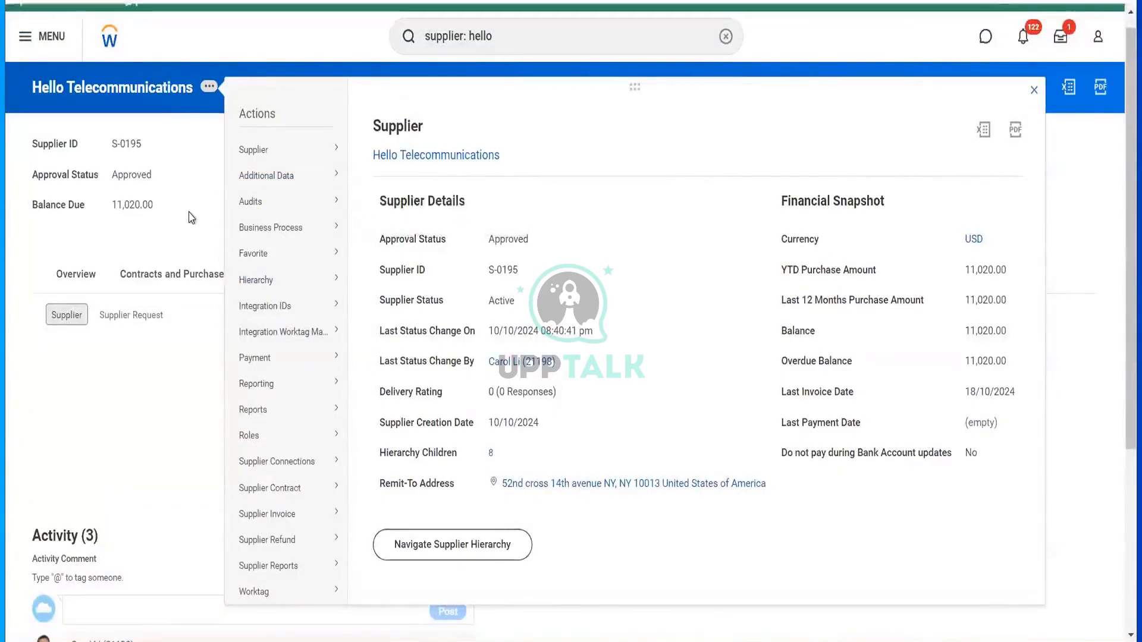
{"action": "left_click", "coordinate": [95, 274]}
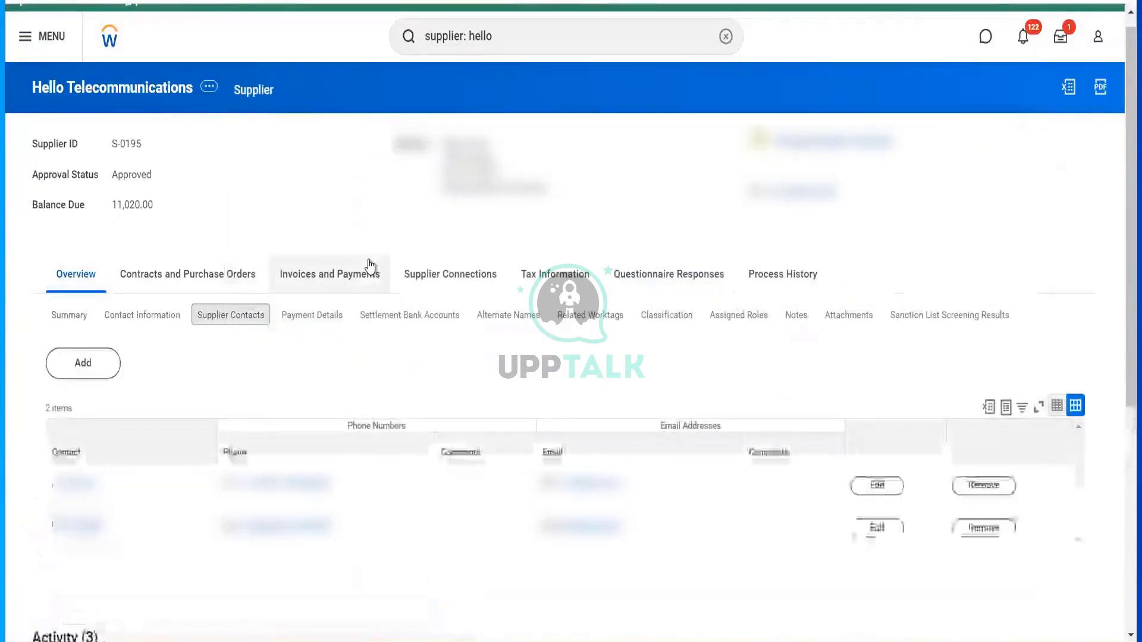
- View the supplier's Invoices and Payments, then return to Overview to list its two contacts
{"action": "left_click", "coordinate": [370, 266]}
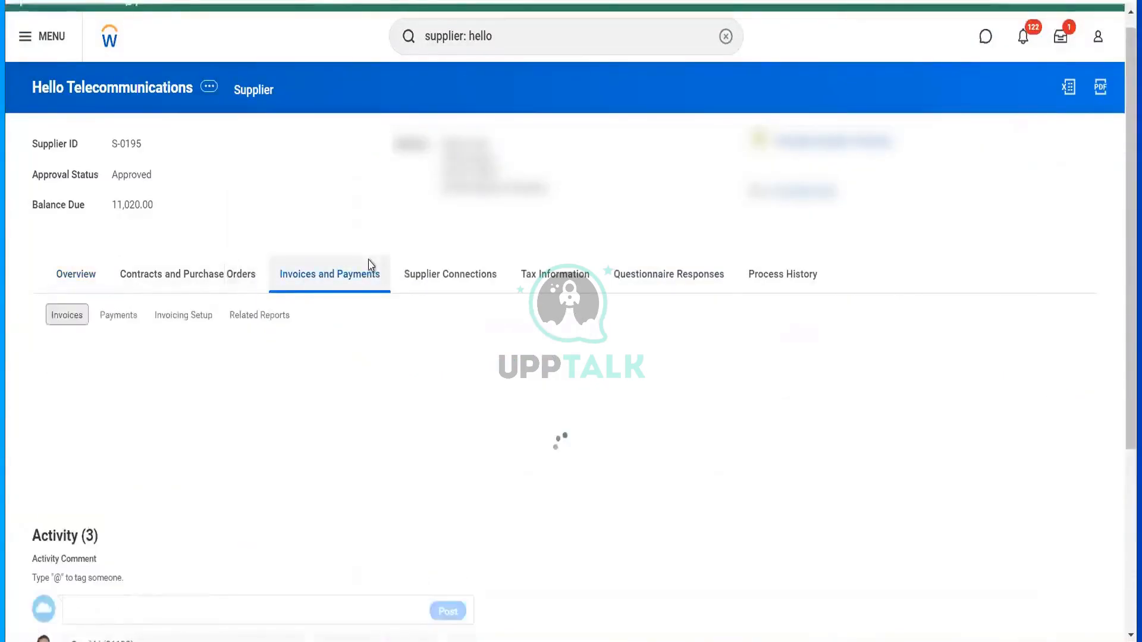
{"action": "left_click", "coordinate": [76, 274]}
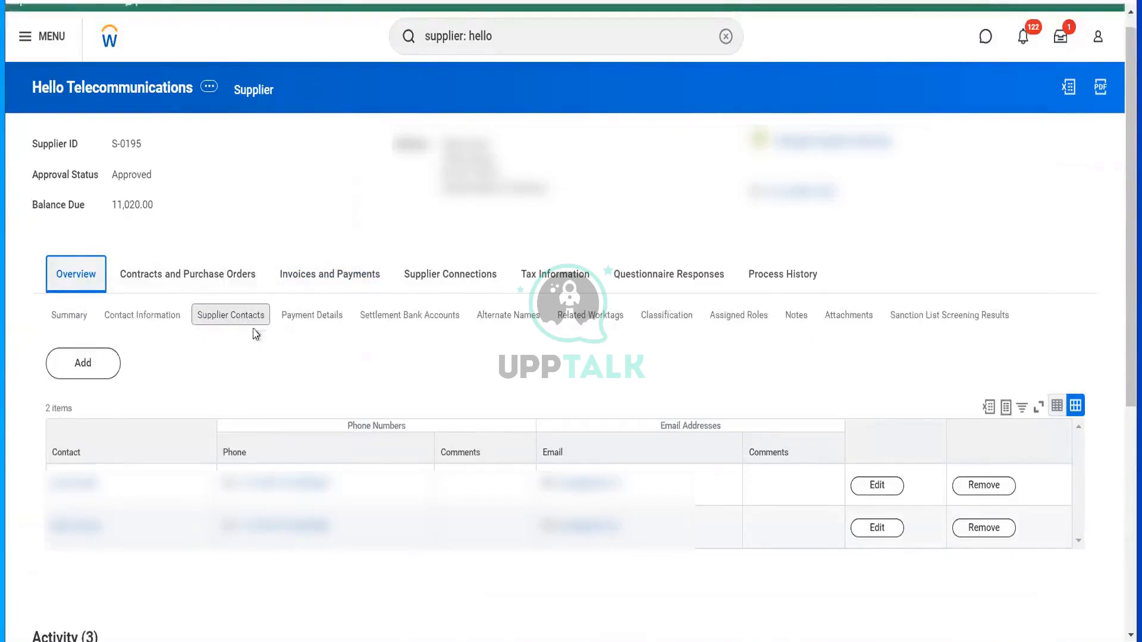
{"action": "left_click", "coordinate": [253, 327]}
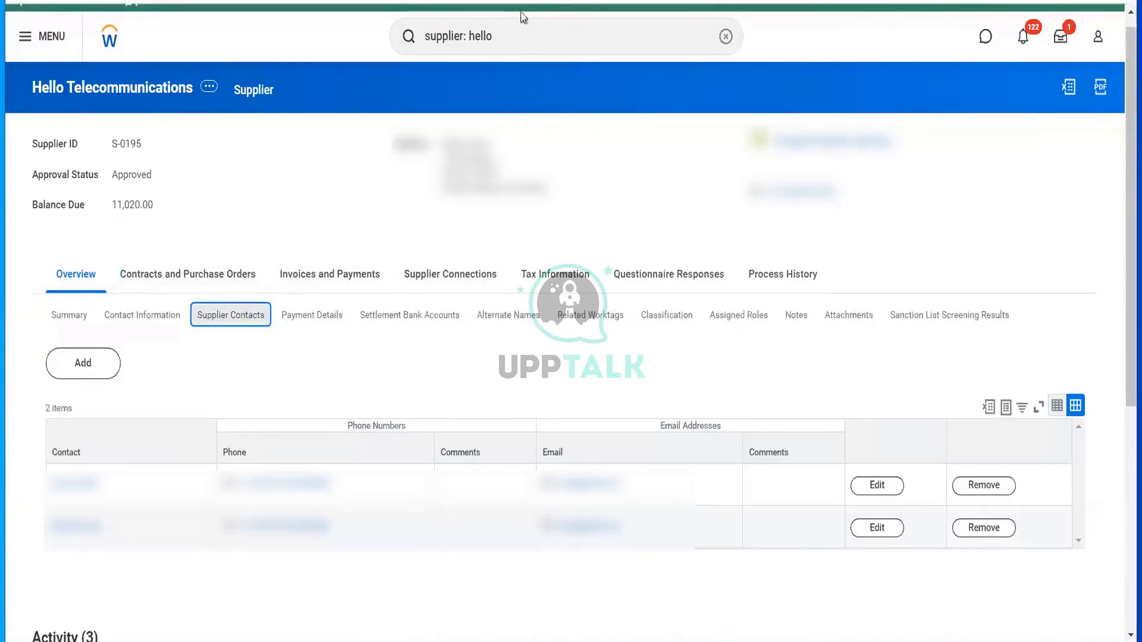
{"action": "left_click", "coordinate": [502, 39]}
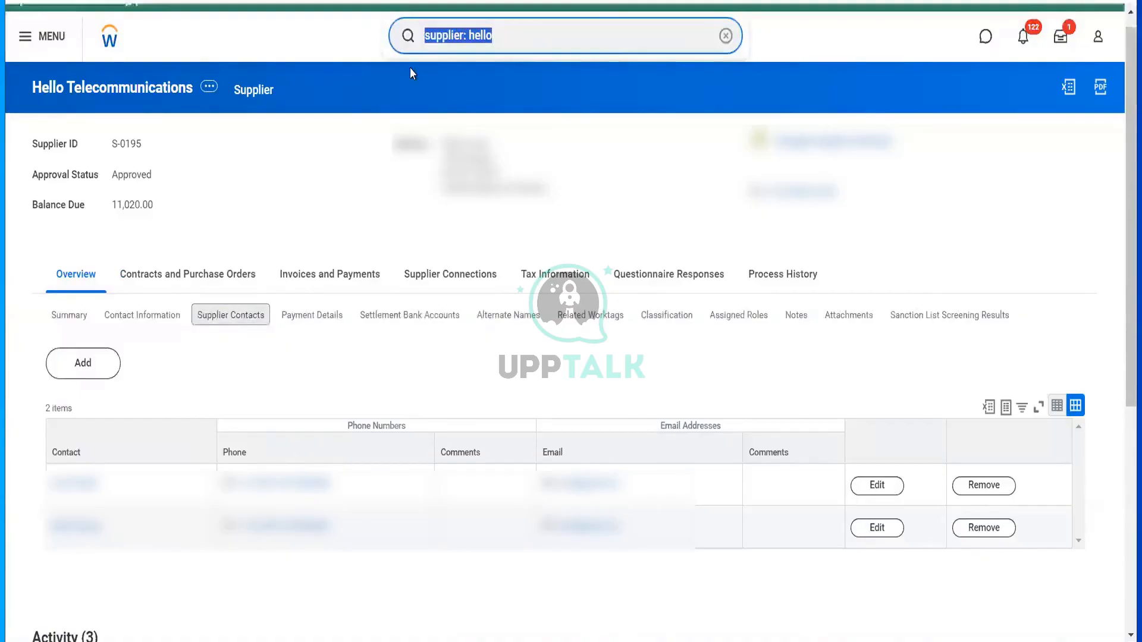
- Search 'cr profile group', then search 'start prox' and choose the Start Proxy task
{"action": "type", "text": "cr profil"}
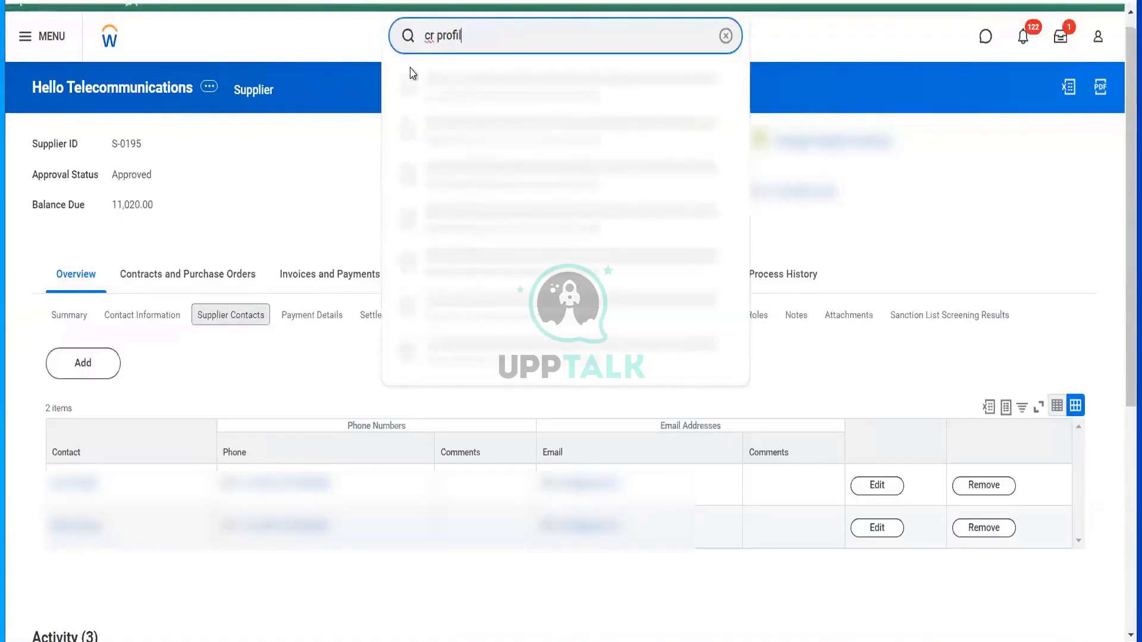
{"action": "type", "text": "e"}
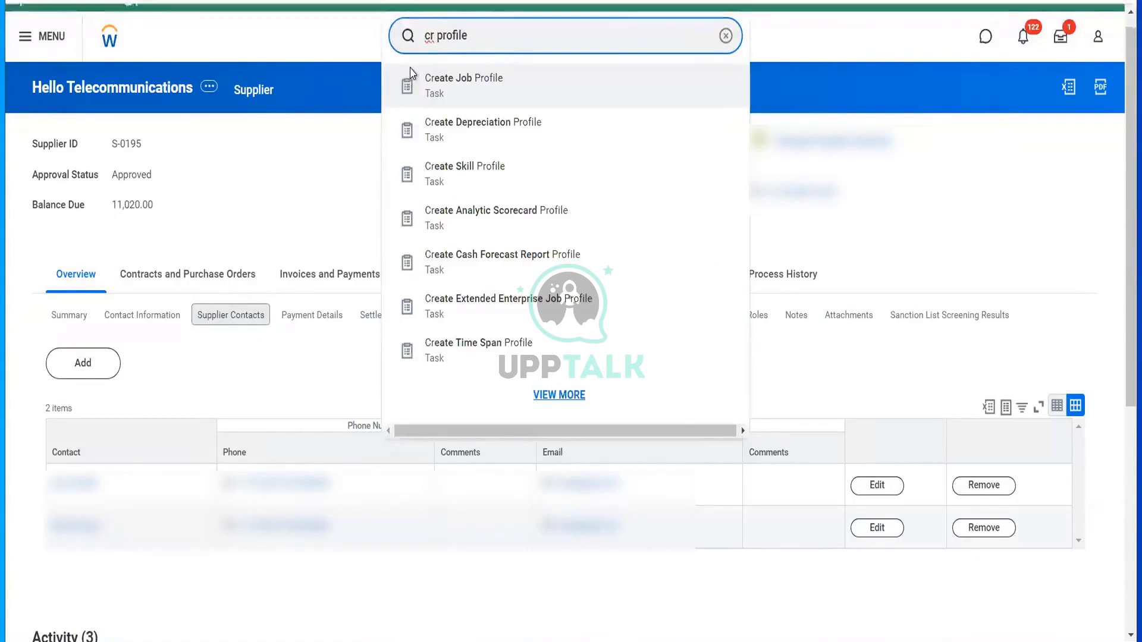
{"action": "type", "text": " group"}
{"action": "key", "text": "Return"}
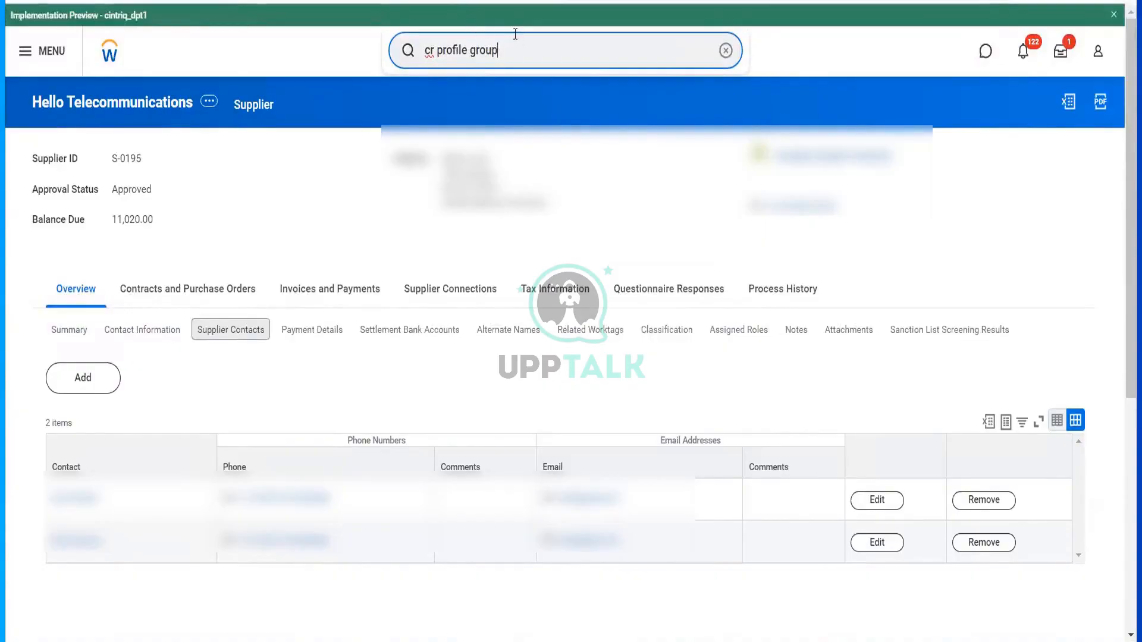
{"action": "left_click_drag", "start_coordinate": [512, 36], "coordinate": [341, 41]}
{"action": "type", "text": "sta"}
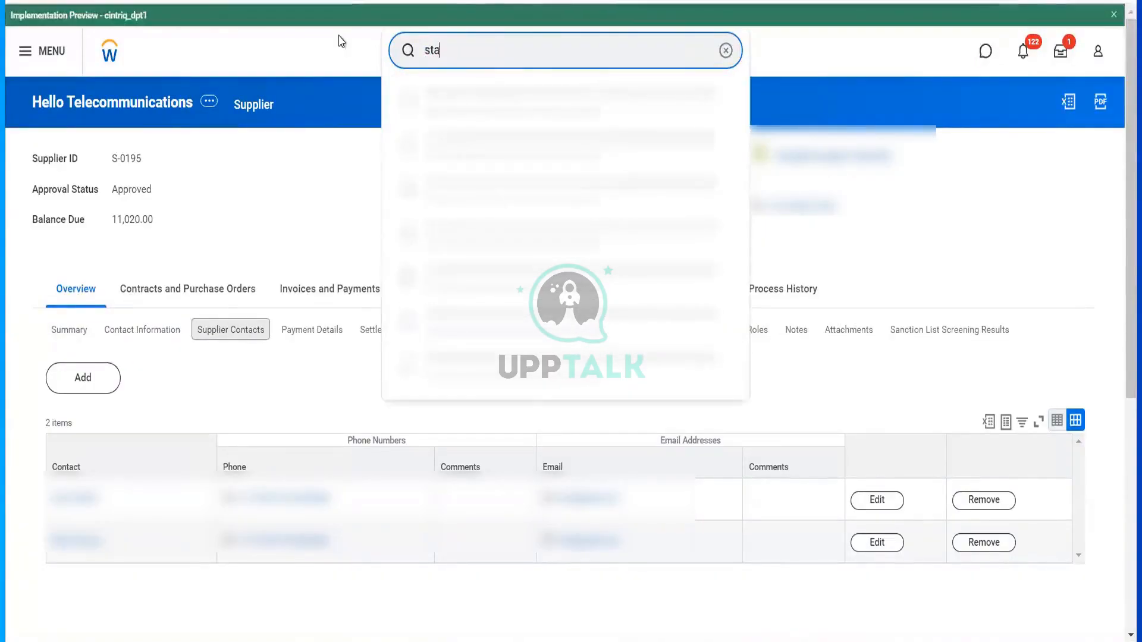
{"action": "type", "text": "rt prox"}
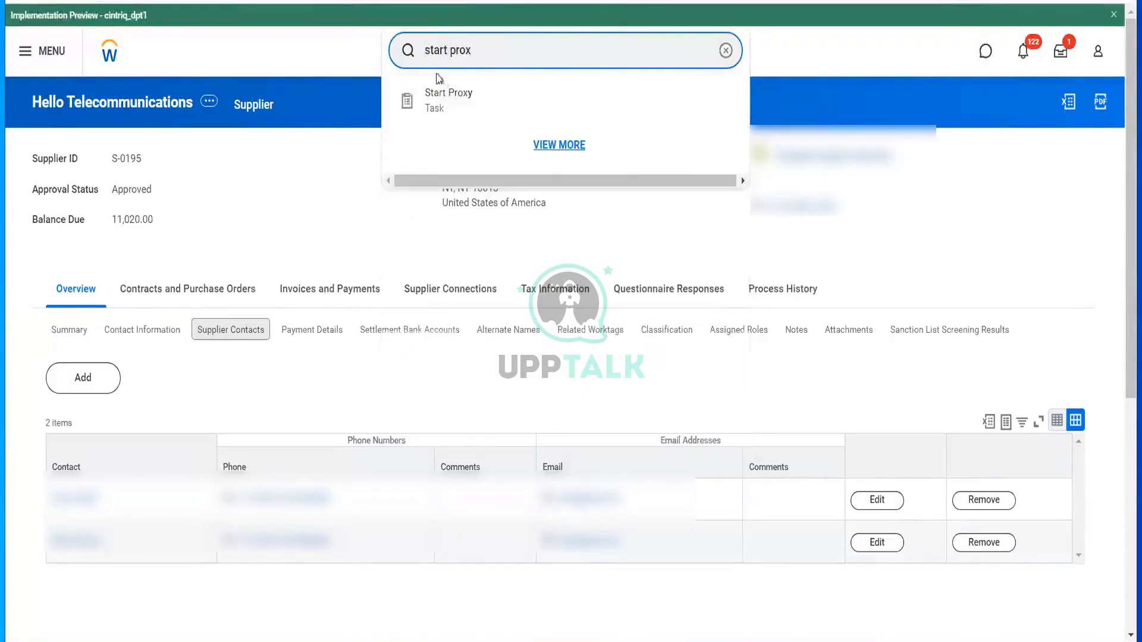
{"action": "left_click", "coordinate": [448, 99]}
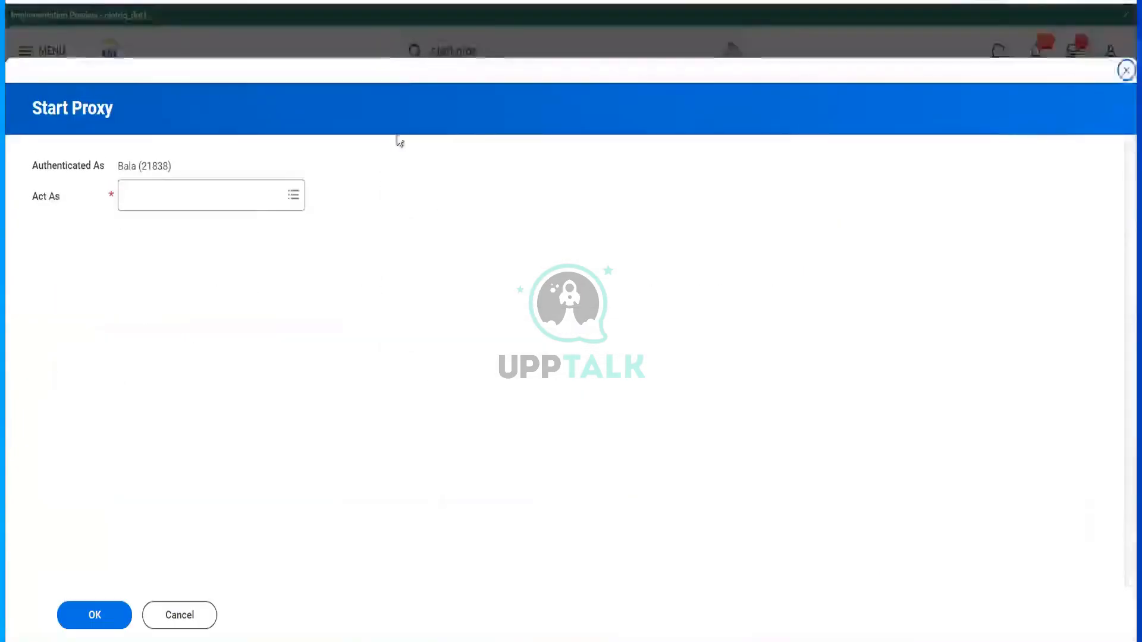
- Start a proxy session acting on behalf of the chosen worker
{"action": "left_click", "coordinate": [227, 204]}
{"action": "type", "text": "t"}
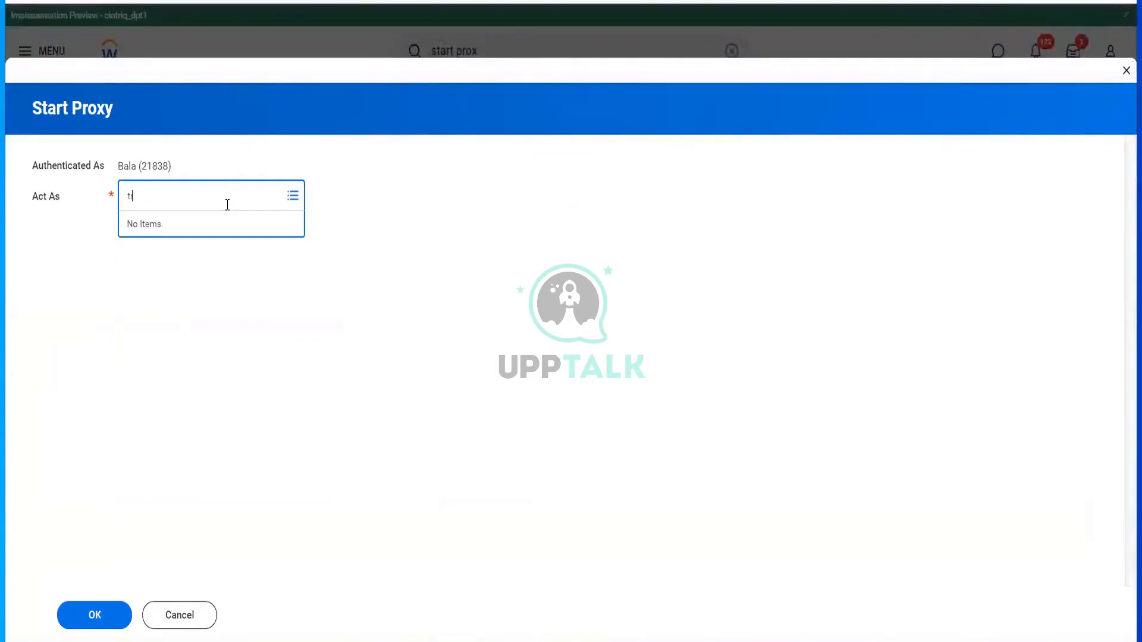
{"action": "type", "text": "er se"}
{"action": "key", "text": "Return"}
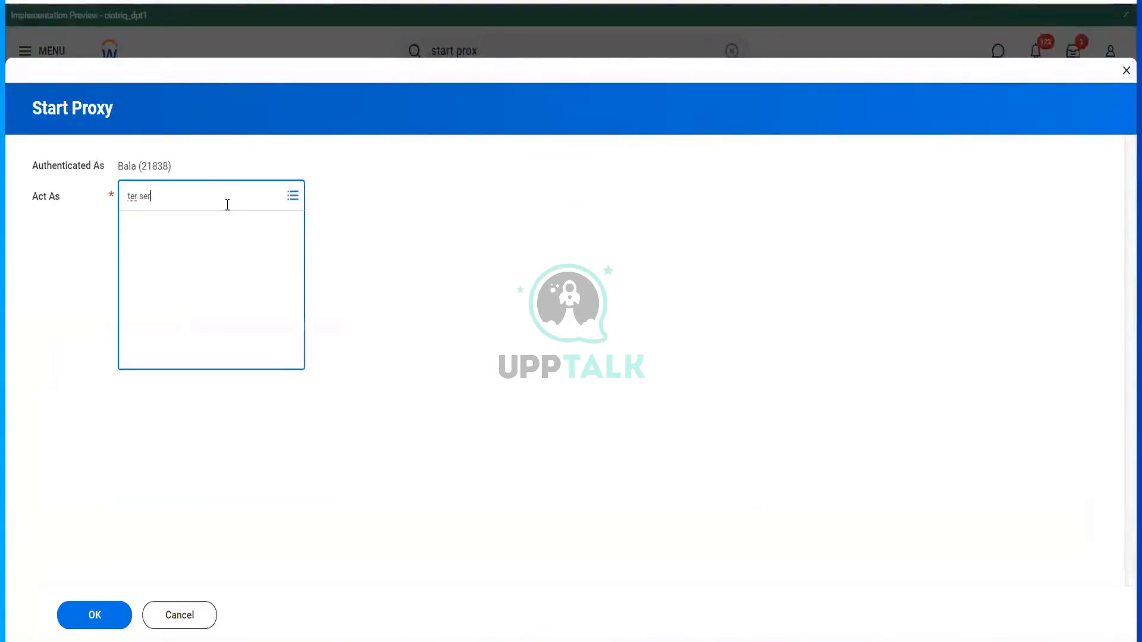
{"action": "left_click", "coordinate": [112, 617]}
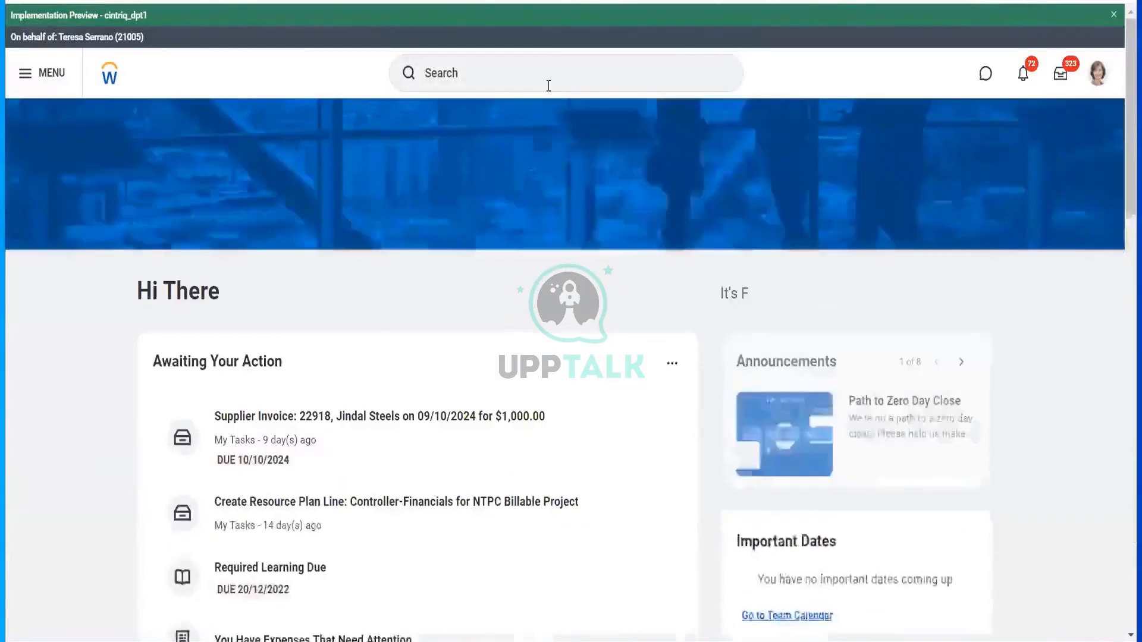
{"action": "left_click", "coordinate": [548, 86]}
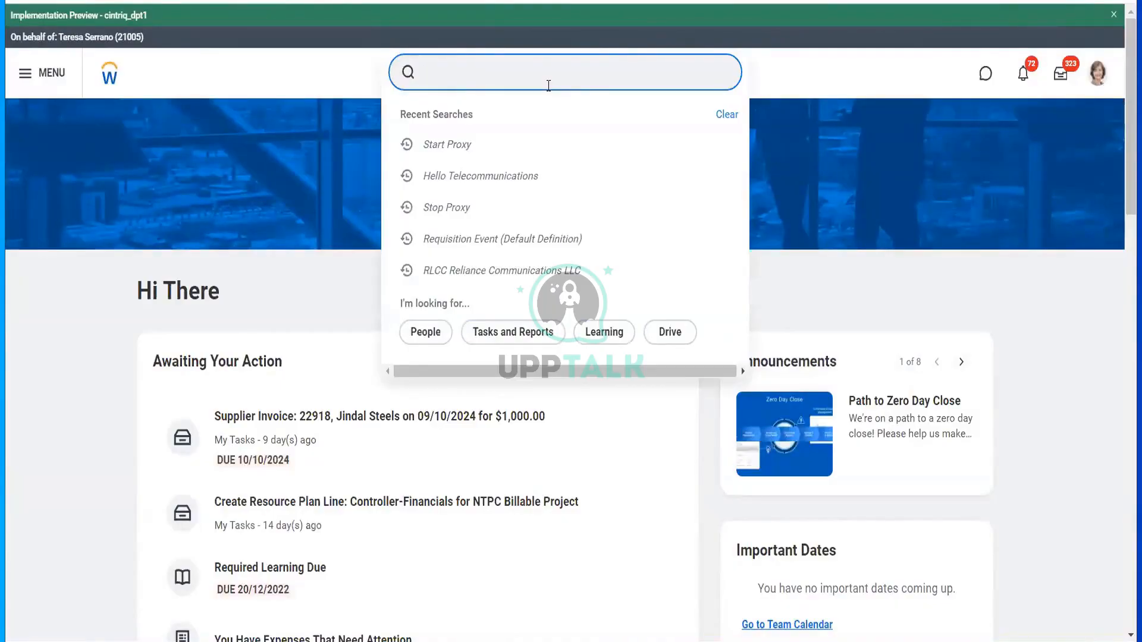
- Search for 'profile group' and choose the Configure Profile Group task
{"action": "type", "text": "mai prof"}
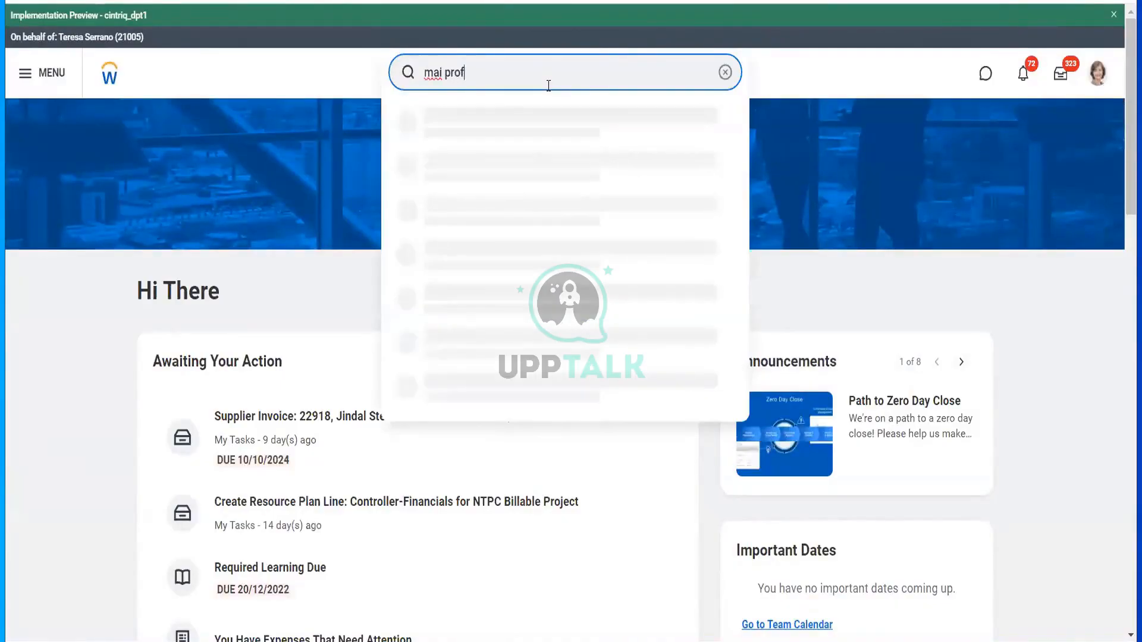
{"action": "type", "text": " group"}
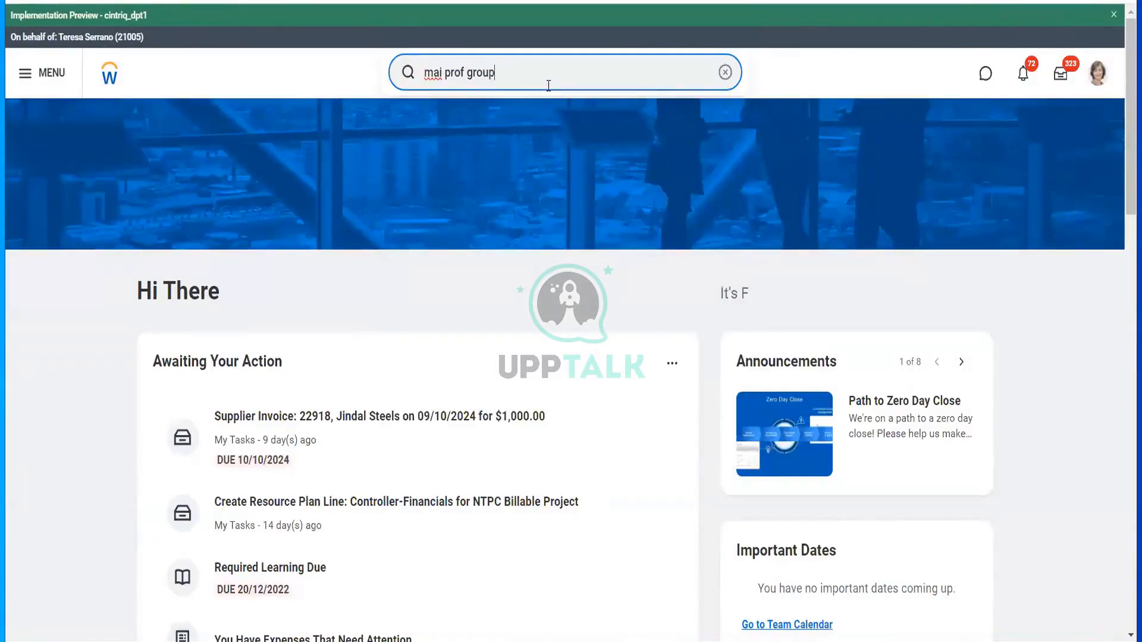
{"action": "key", "text": "ctrl+a"}
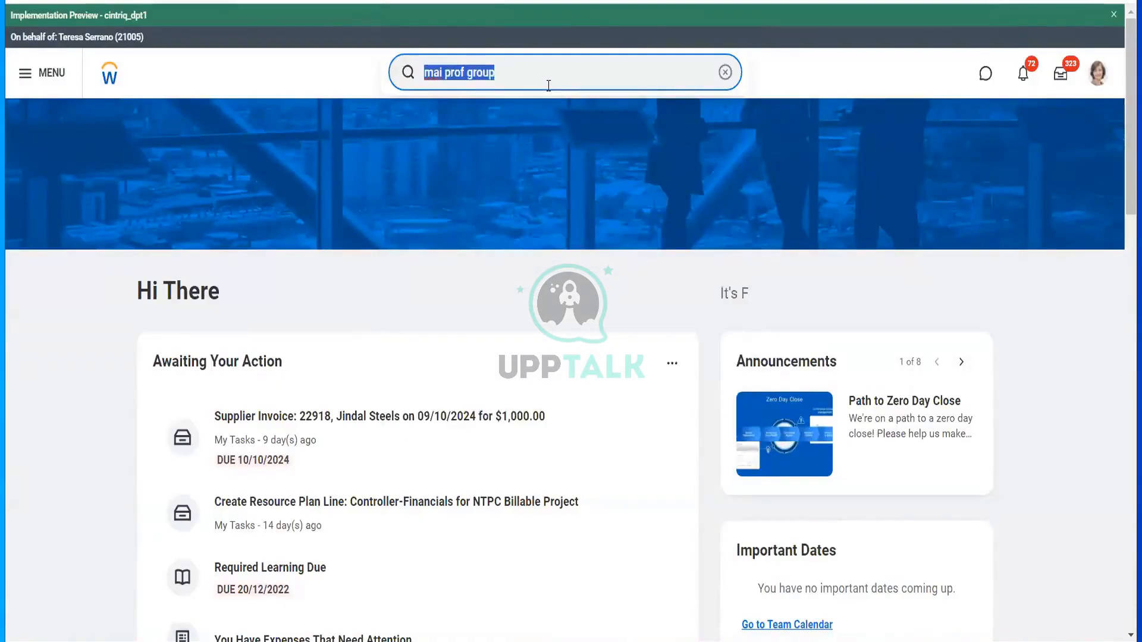
{"action": "type", "text": "profile g"}
{"action": "type", "text": "roip"}
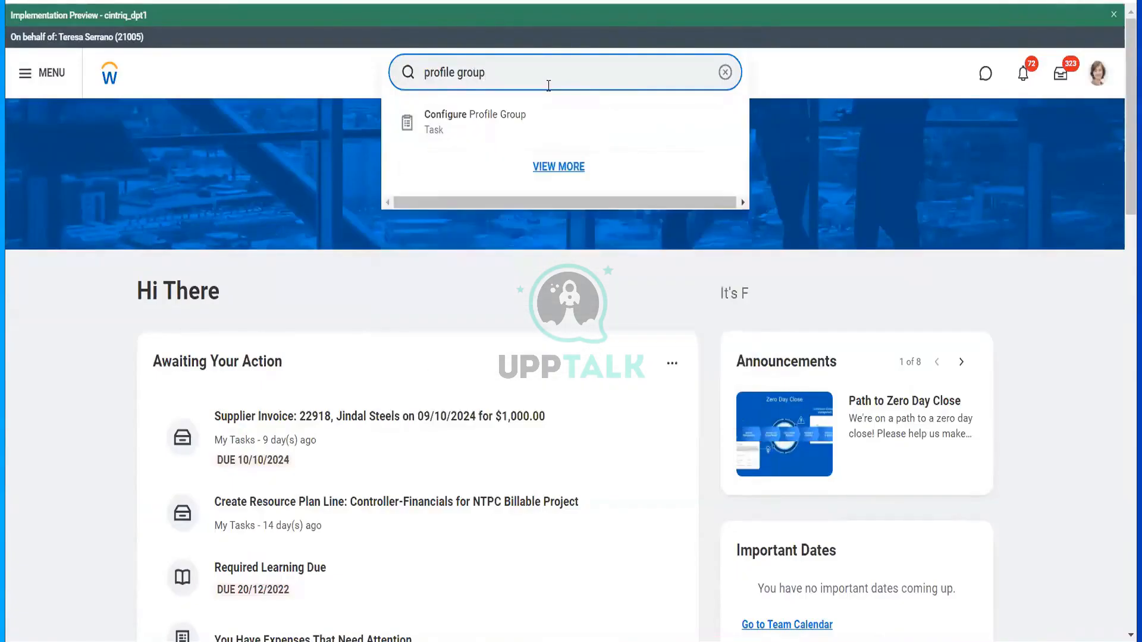
{"action": "left_click", "coordinate": [519, 127]}
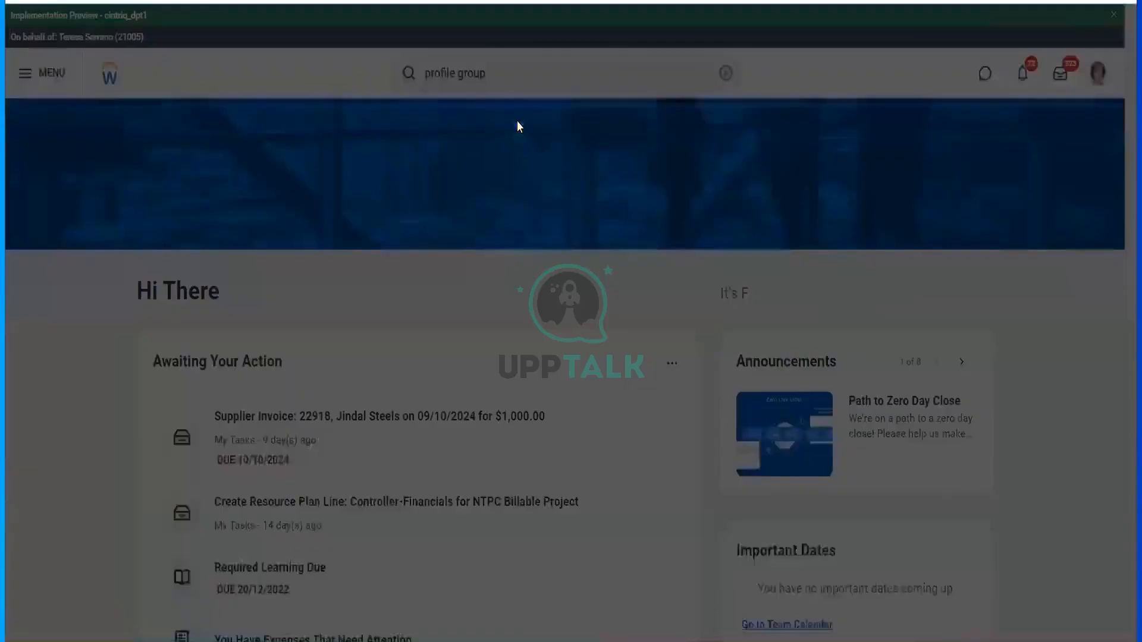
- Browse the profile groups organised by profile to find Supplier Composite View Profile
{"action": "left_click", "coordinate": [511, 168]}
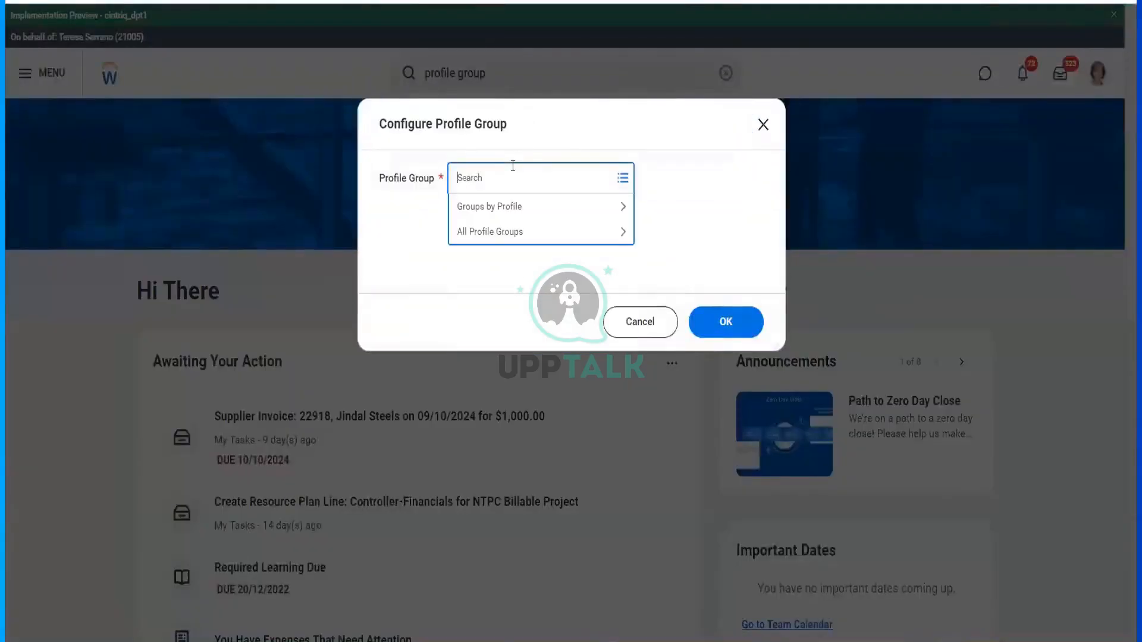
{"action": "left_click", "coordinate": [502, 208]}
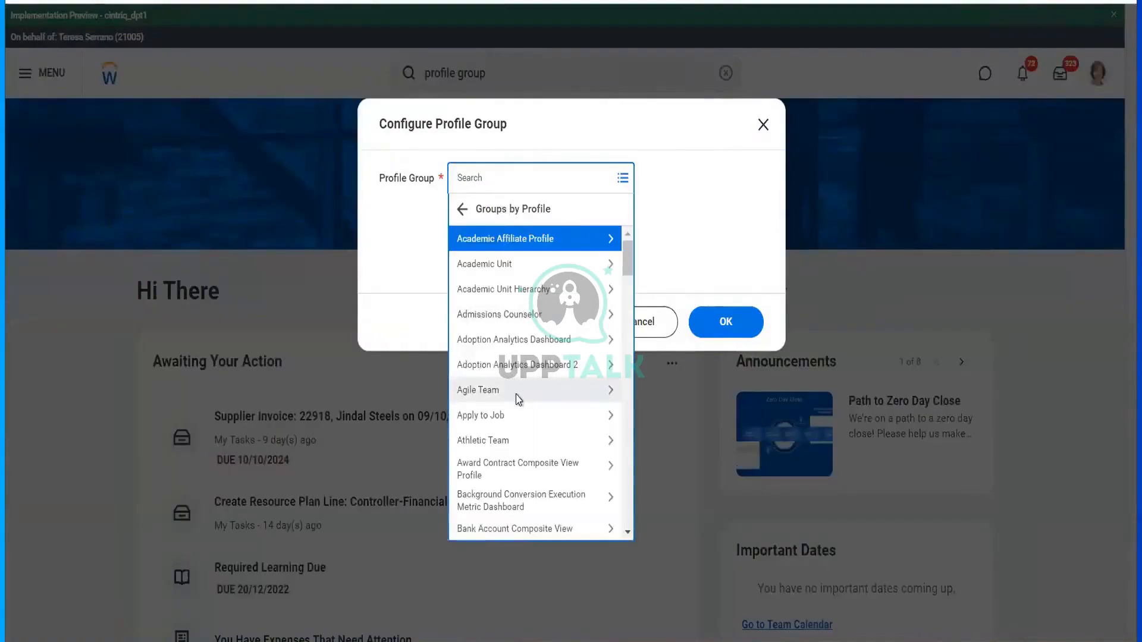
{"action": "scroll", "coordinate": [518, 399], "scroll_direction": "down", "scroll_amount": 5}
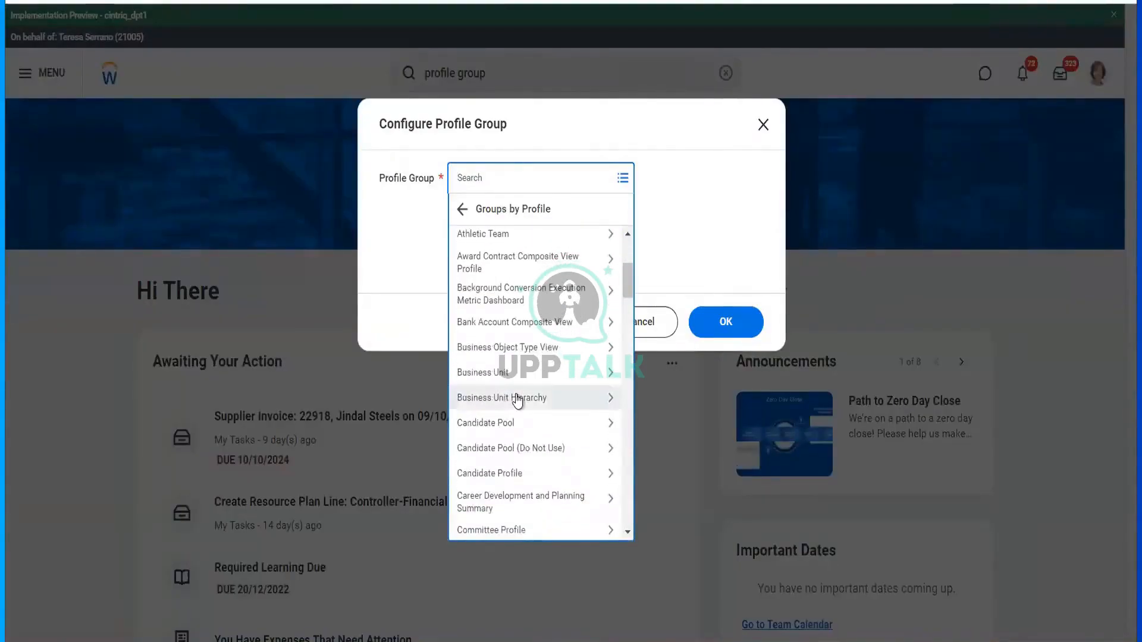
{"action": "scroll", "coordinate": [517, 400], "scroll_direction": "down", "scroll_amount": 3}
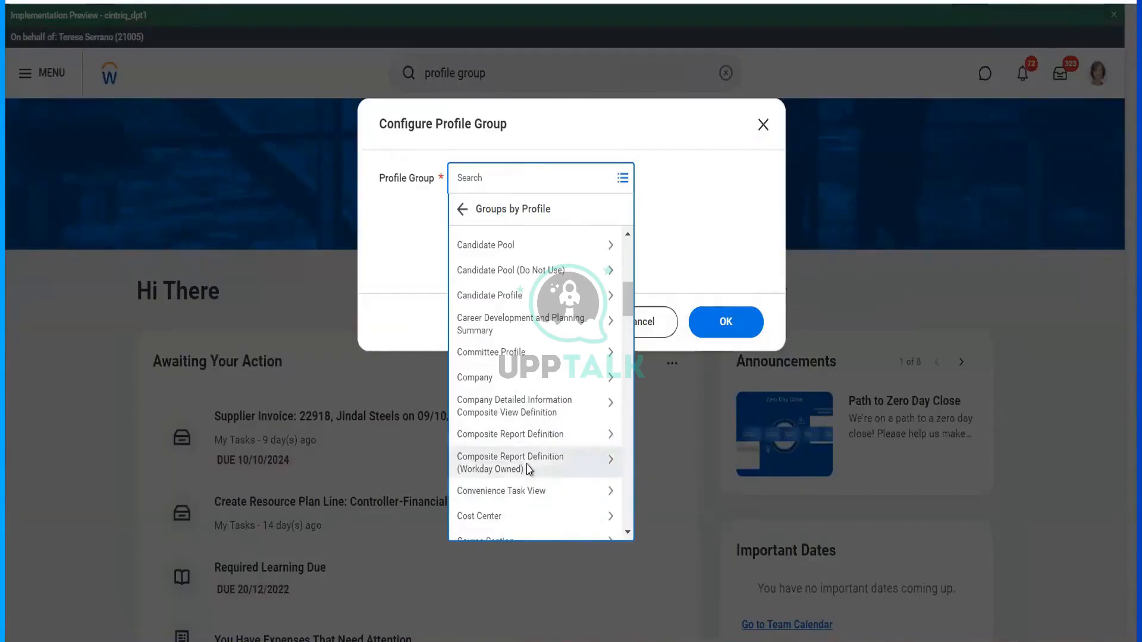
{"action": "scroll", "coordinate": [529, 470], "scroll_direction": "down", "scroll_amount": 2}
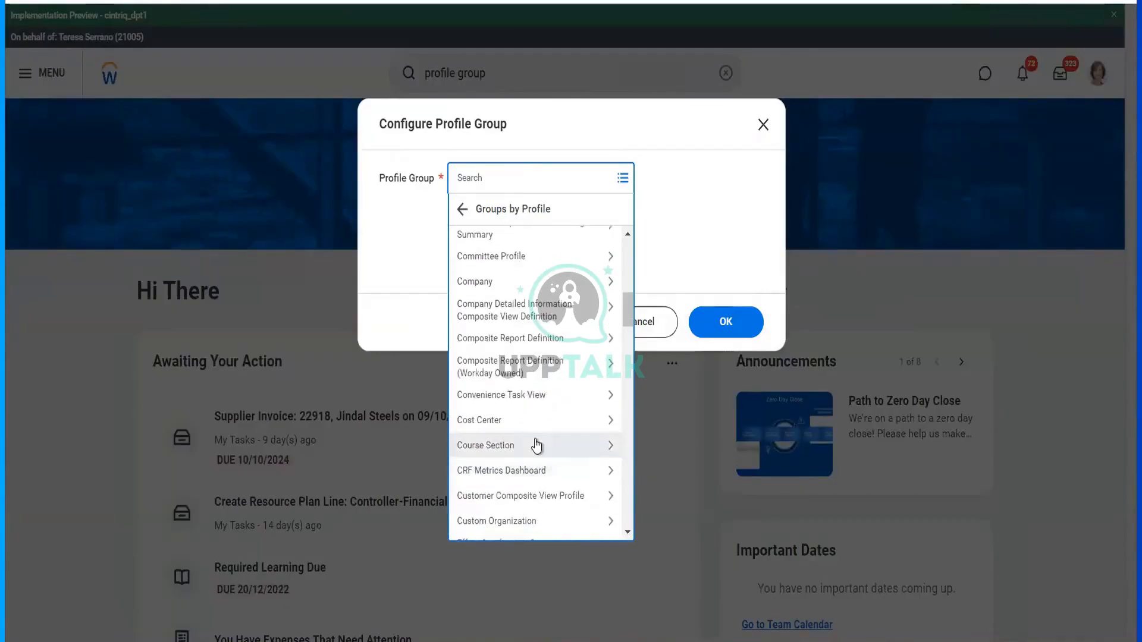
{"action": "scroll", "coordinate": [537, 445], "scroll_direction": "down", "scroll_amount": 5}
{"action": "scroll", "coordinate": [537, 445], "scroll_direction": "down", "scroll_amount": 7}
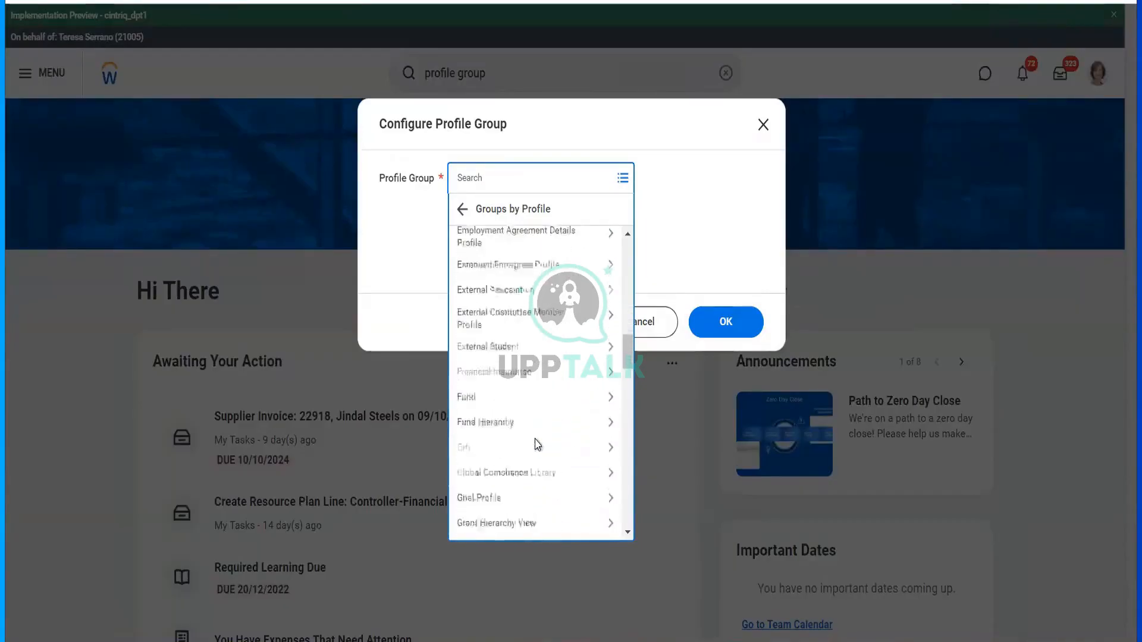
{"action": "scroll", "coordinate": [538, 445], "scroll_direction": "down", "scroll_amount": 3}
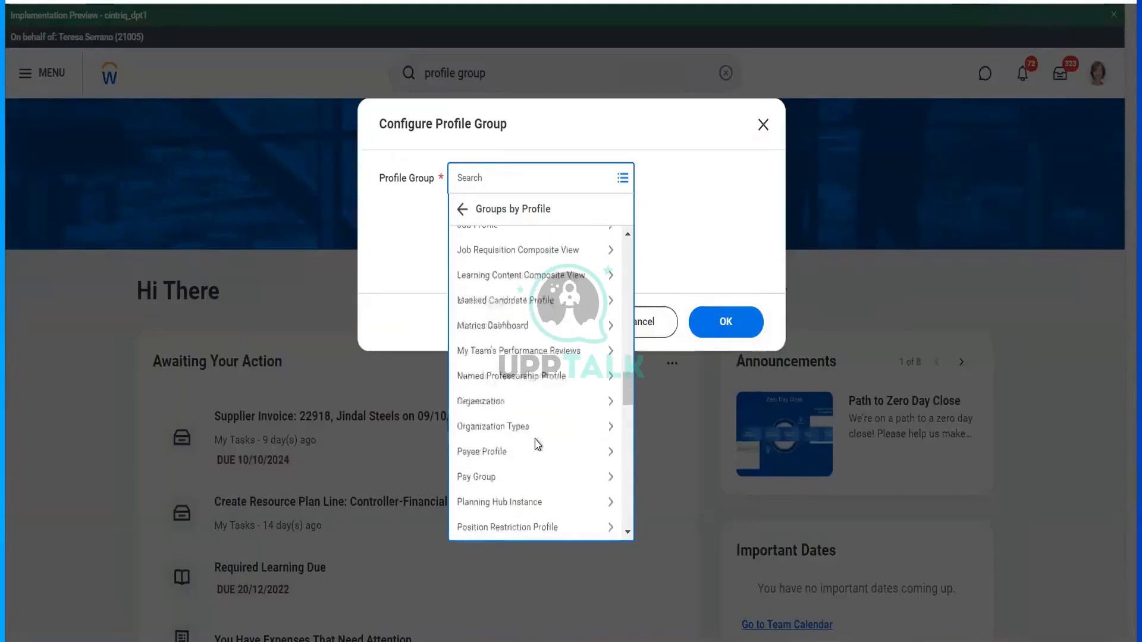
{"action": "scroll", "coordinate": [537, 445], "scroll_direction": "down", "scroll_amount": 9}
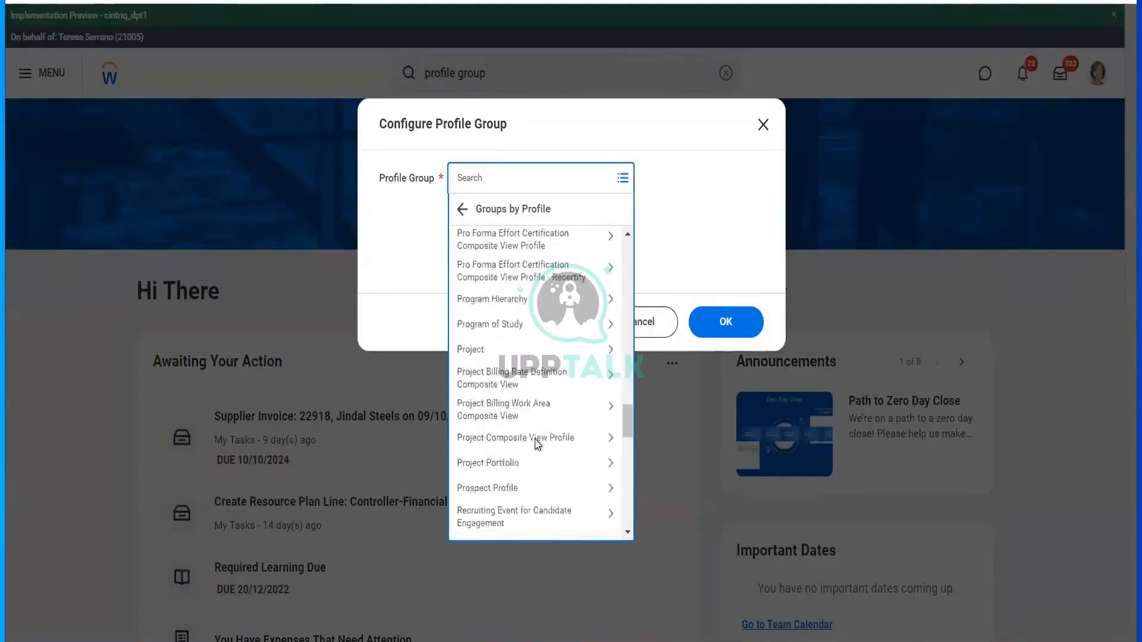
{"action": "scroll", "coordinate": [537, 445], "scroll_direction": "down", "scroll_amount": 4}
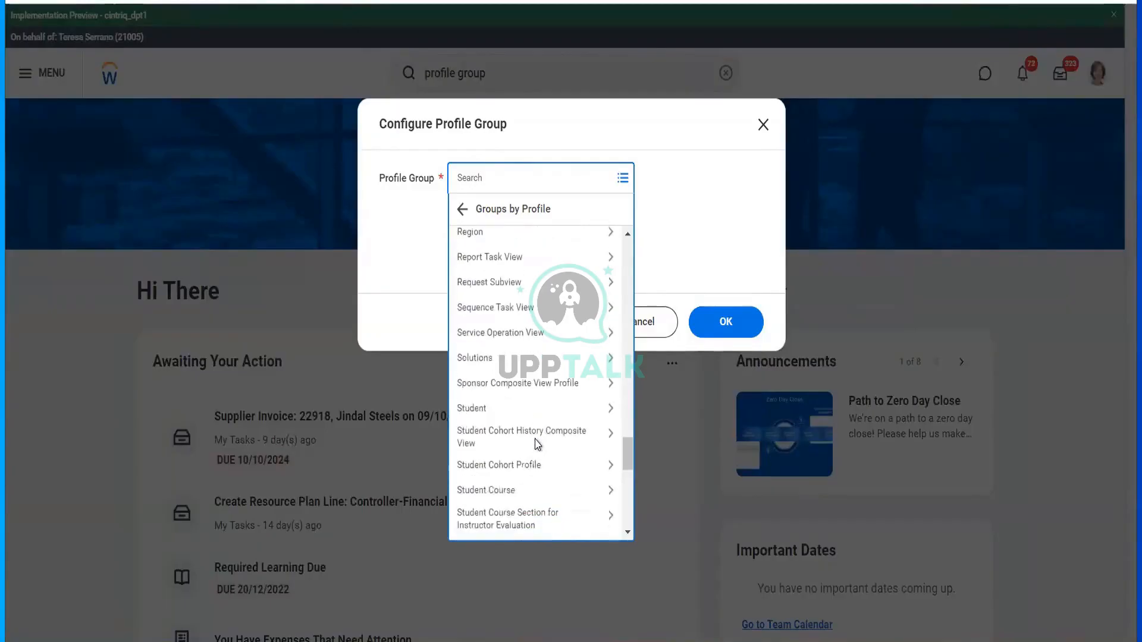
{"action": "scroll", "coordinate": [537, 445], "scroll_direction": "down", "scroll_amount": 6}
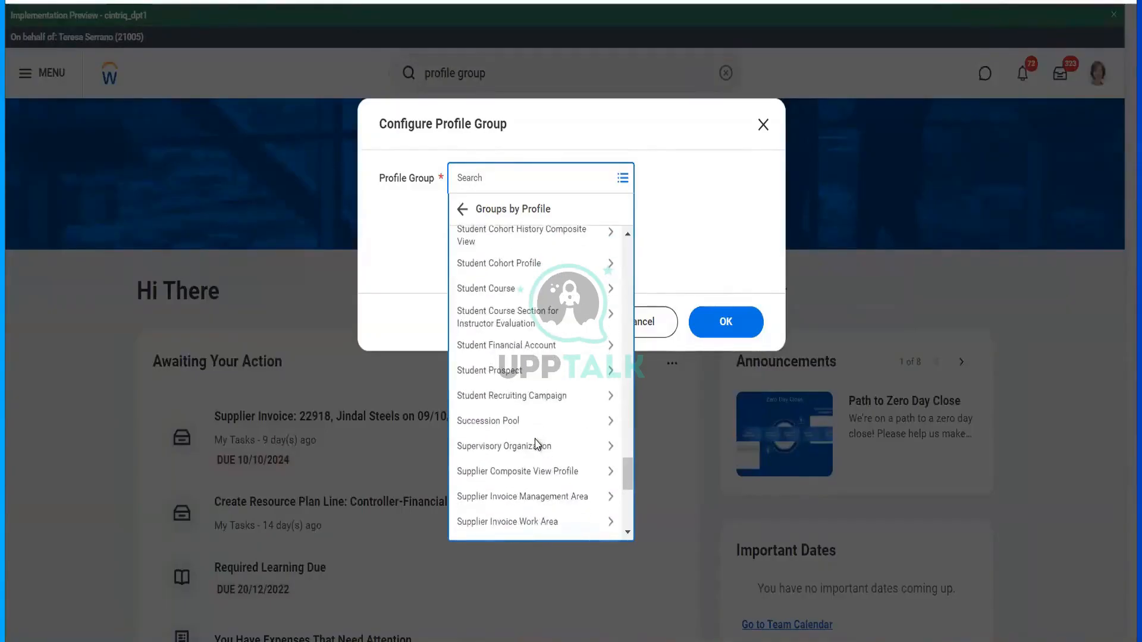
{"action": "scroll", "coordinate": [537, 445], "scroll_direction": "down", "scroll_amount": 3}
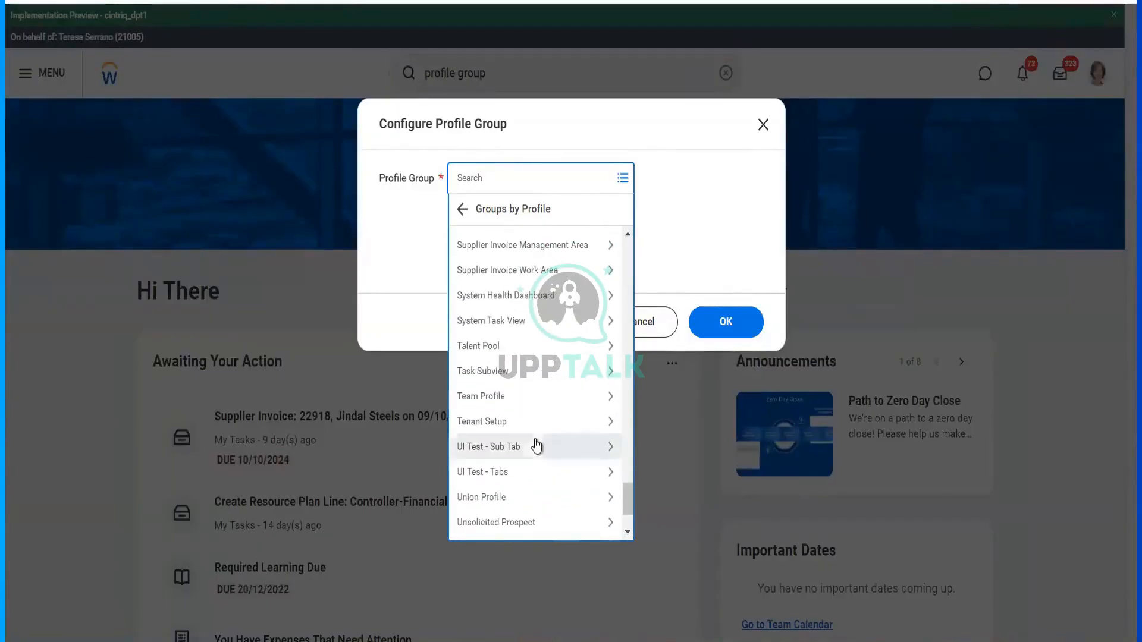
{"action": "scroll", "coordinate": [535, 443], "scroll_direction": "up", "scroll_amount": 1}
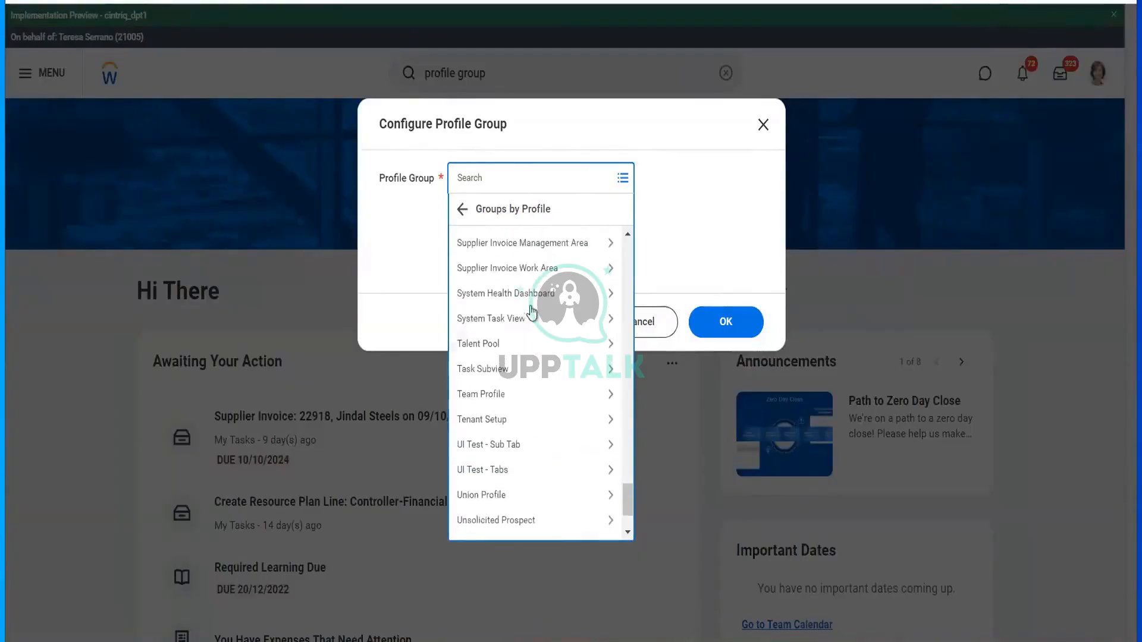
{"action": "scroll", "coordinate": [534, 289], "scroll_direction": "up", "scroll_amount": 2}
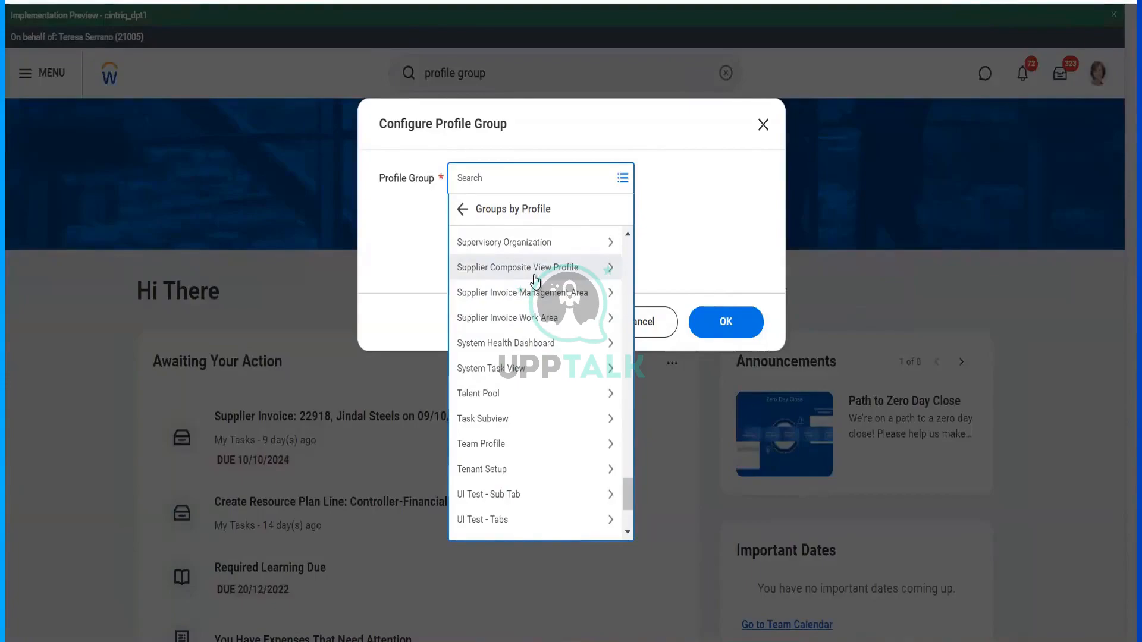
- Select Overview for Supplier Composite View Profile as the profile group and confirm
{"action": "left_click", "coordinate": [534, 275]}
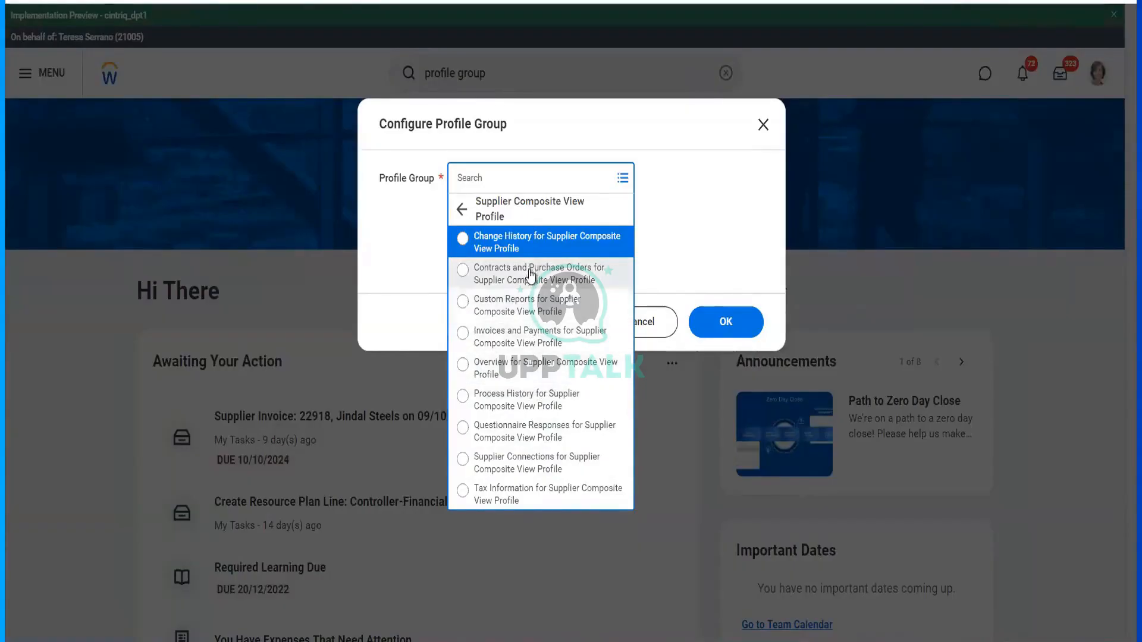
{"action": "left_click", "coordinate": [534, 370]}
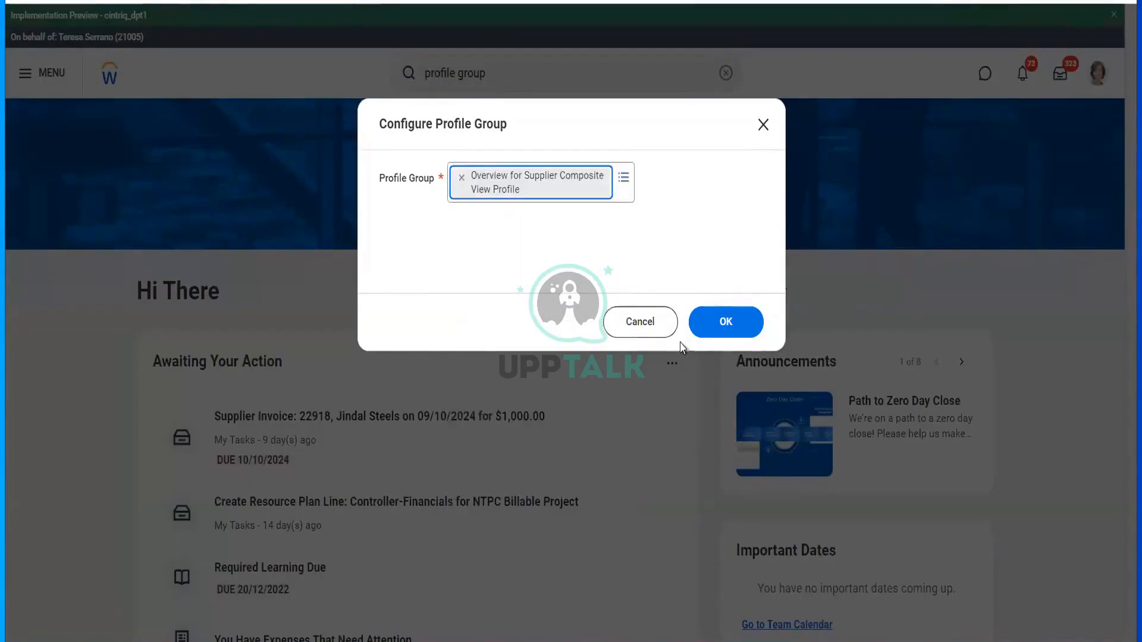
{"action": "left_click", "coordinate": [726, 319]}
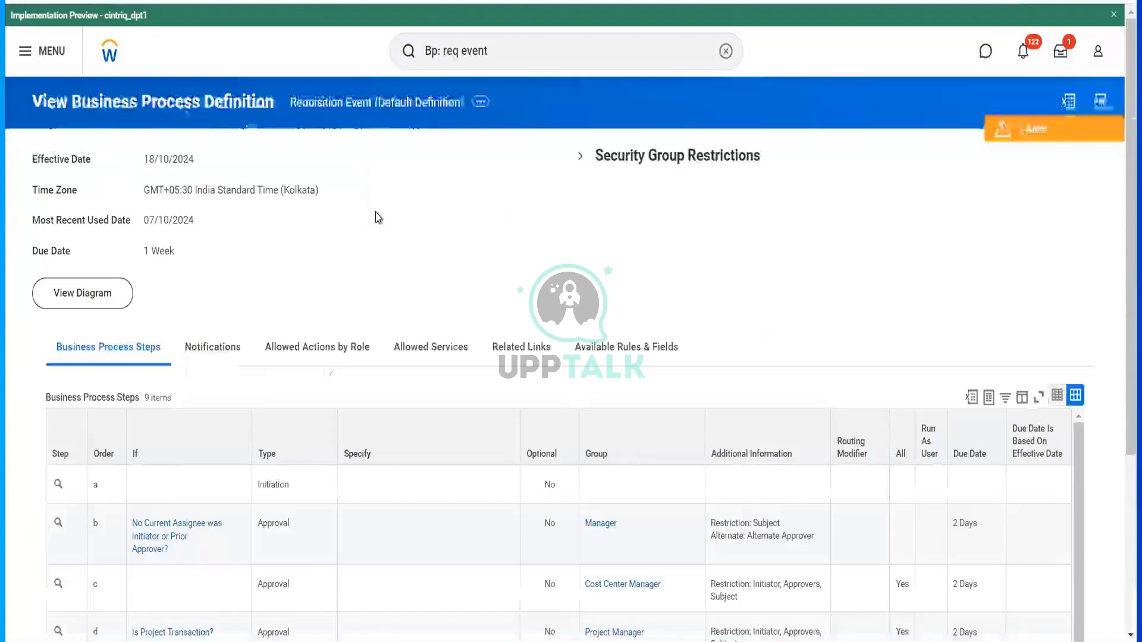
- Search for 'Supplier: hello', then choose the Jindal Steels supplier invoice task
{"action": "left_click", "coordinate": [498, 44]}
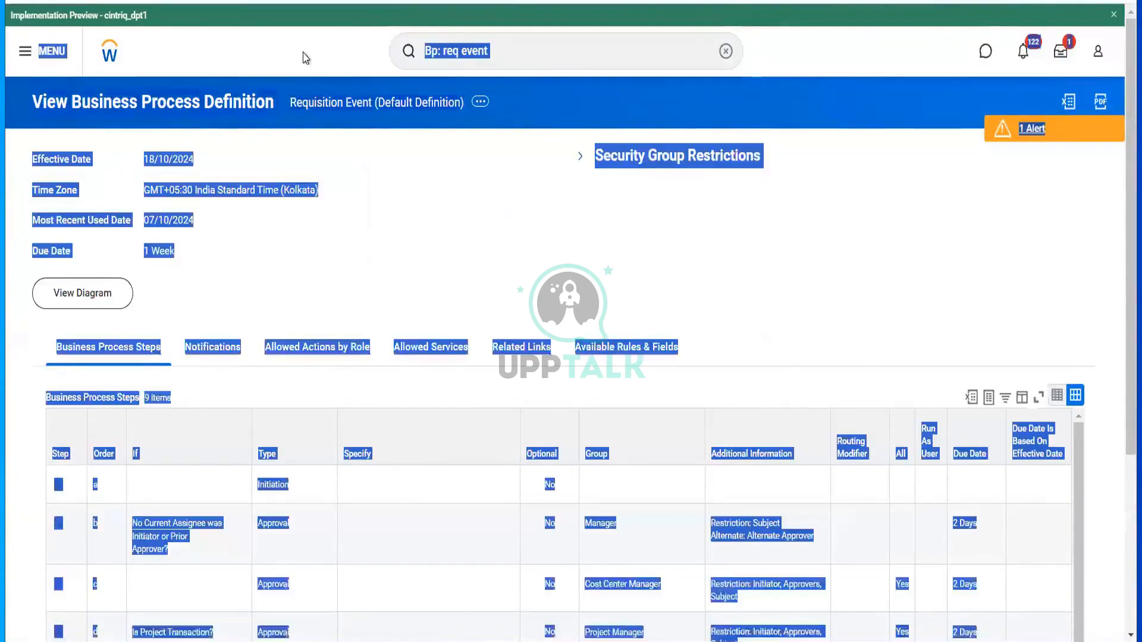
{"action": "left_click", "coordinate": [510, 45]}
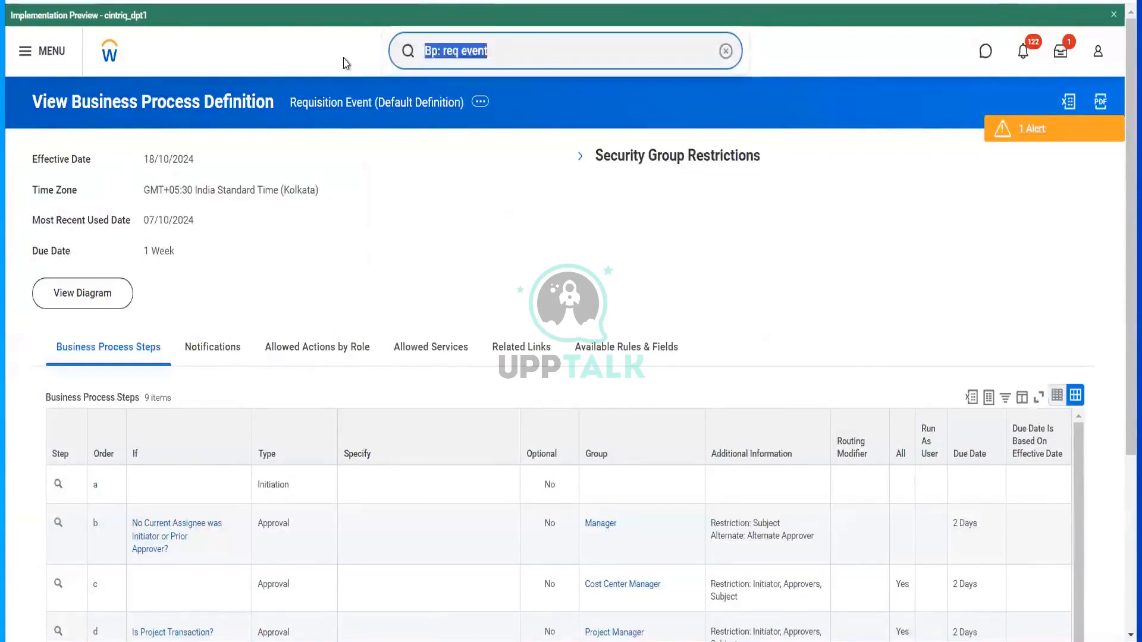
{"action": "type", "text": "Supplier"}
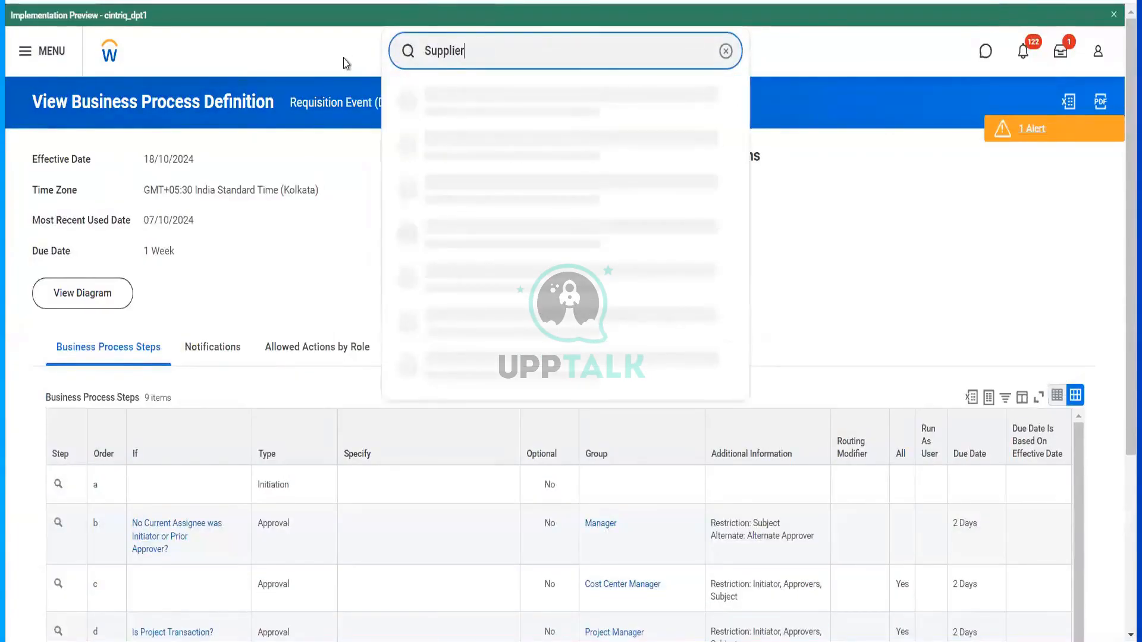
{"action": "type", "text": ": "}
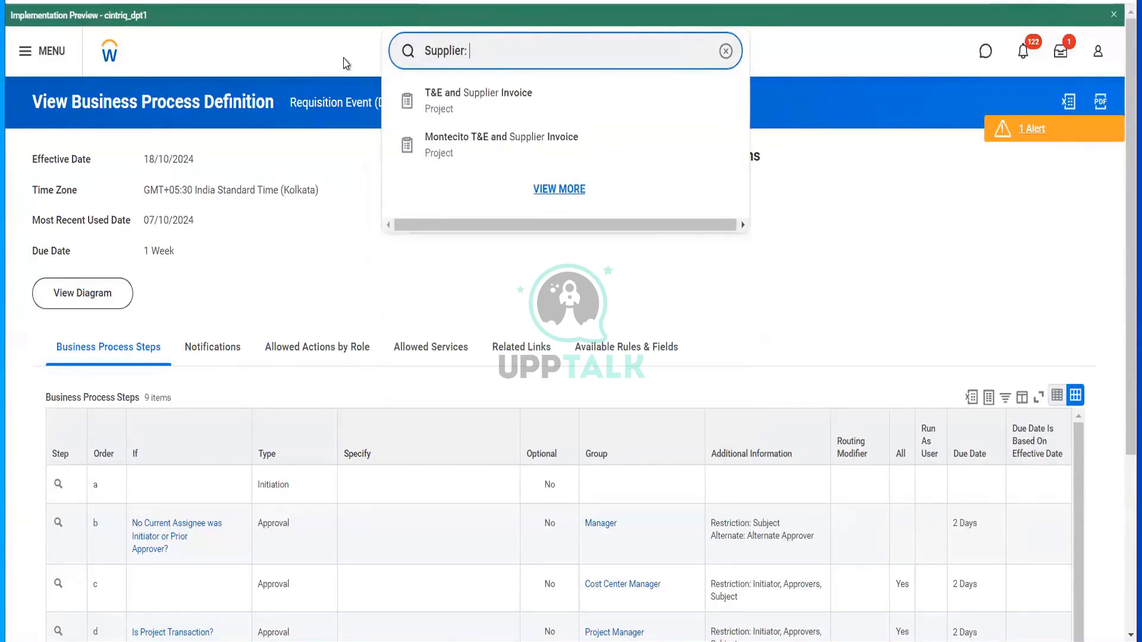
{"action": "type", "text": "hello"}
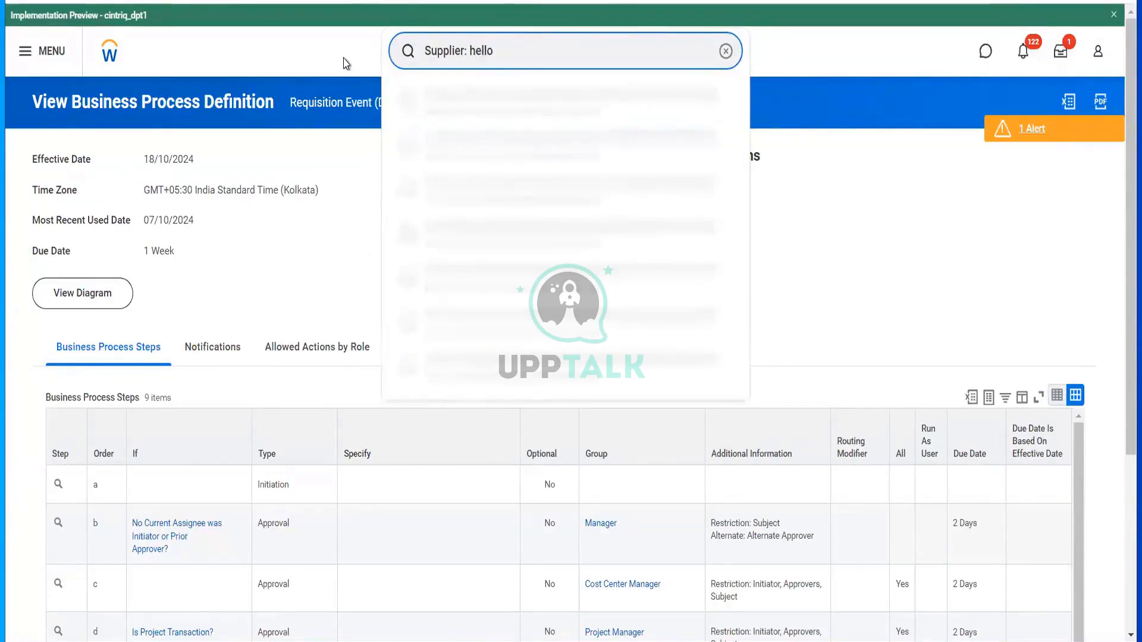
{"action": "left_click", "coordinate": [451, 116]}
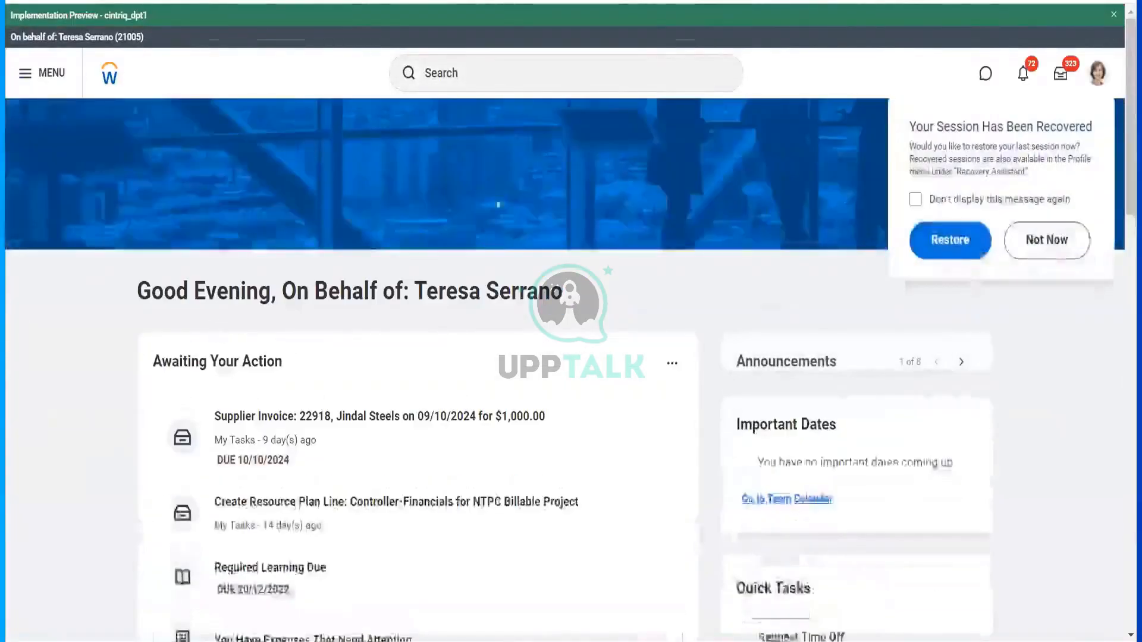
{"action": "left_click", "coordinate": [544, 432]}
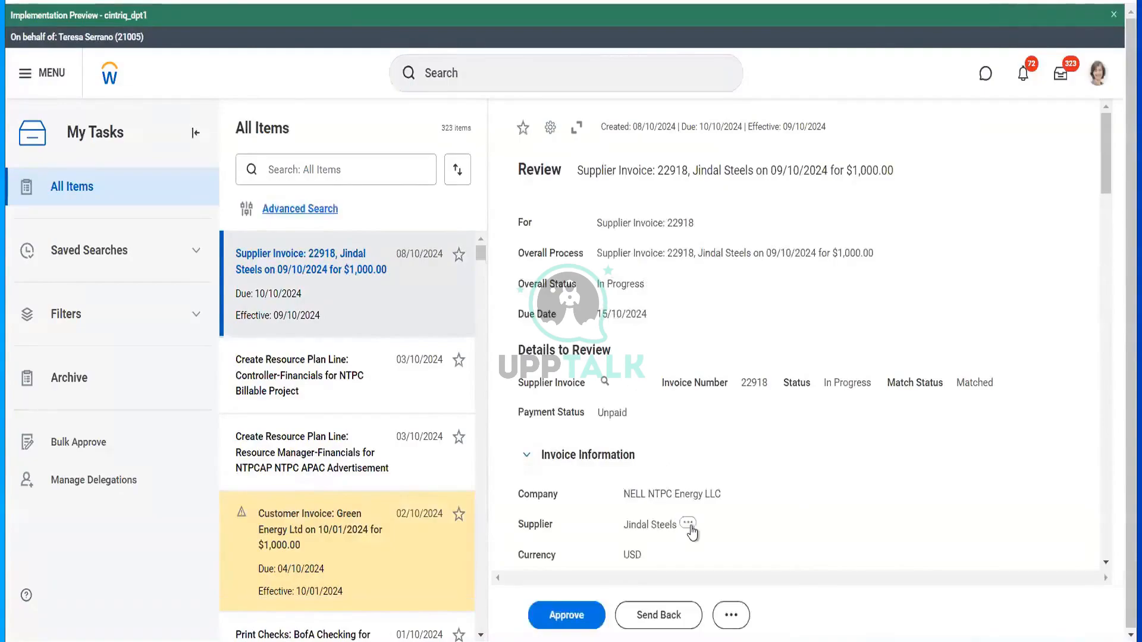
- Preview the Jindal Steels supplier details, then close the preview
{"action": "left_click", "coordinate": [649, 523]}
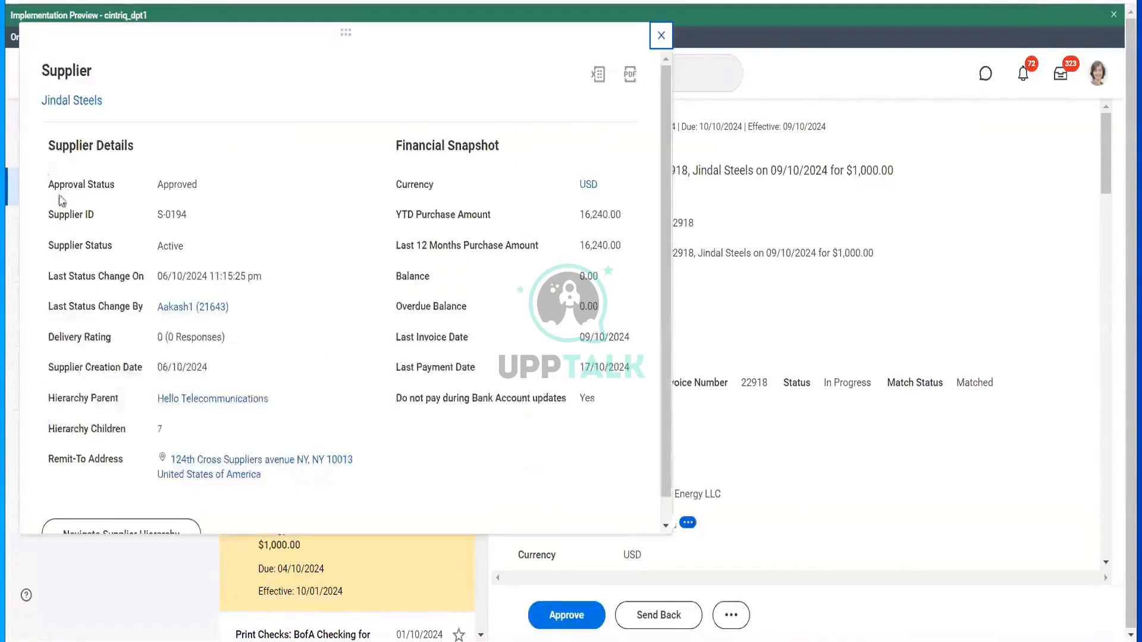
{"action": "left_click", "coordinate": [59, 102]}
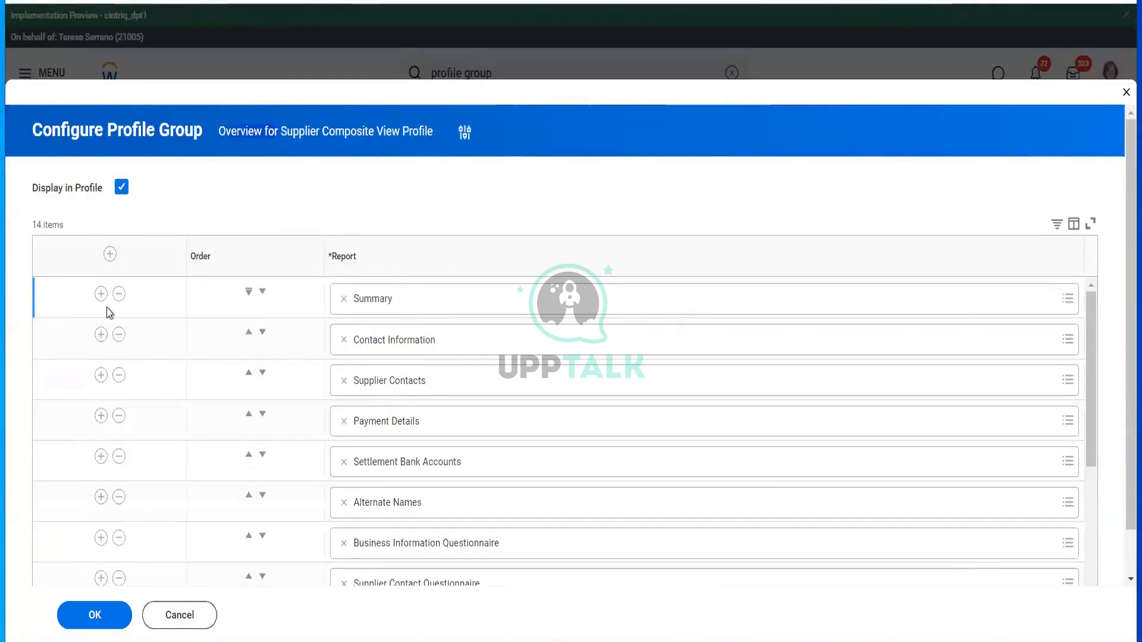
- Move Summary below Contact Information in the Overview order, save, and return to the Jindal Steels profile
{"action": "left_click", "coordinate": [263, 292]}
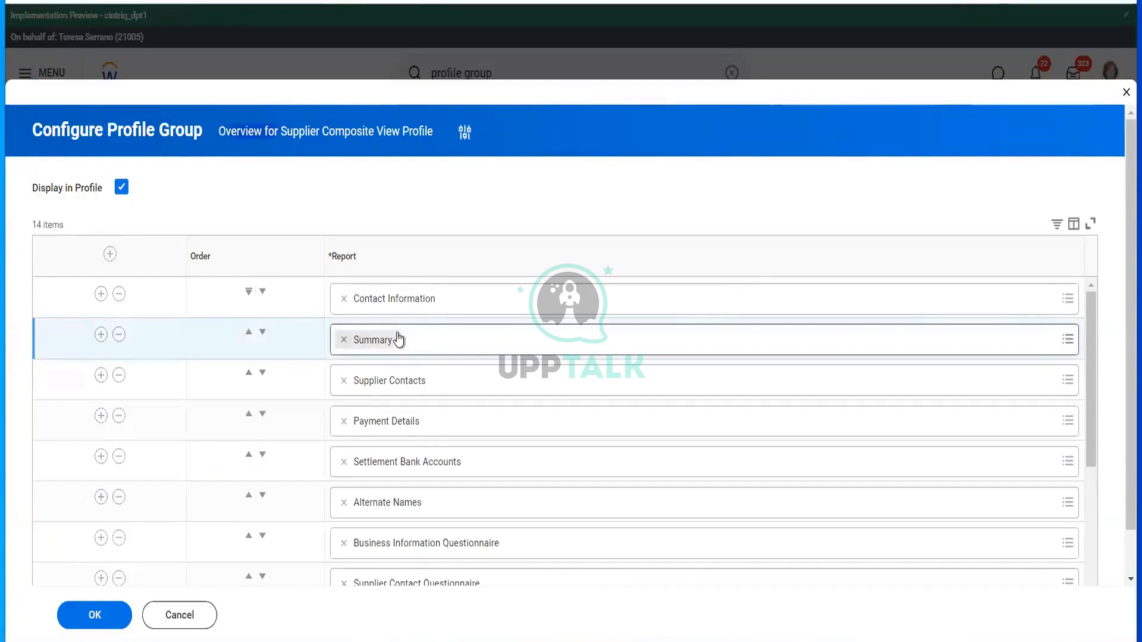
{"action": "left_click", "coordinate": [66, 620]}
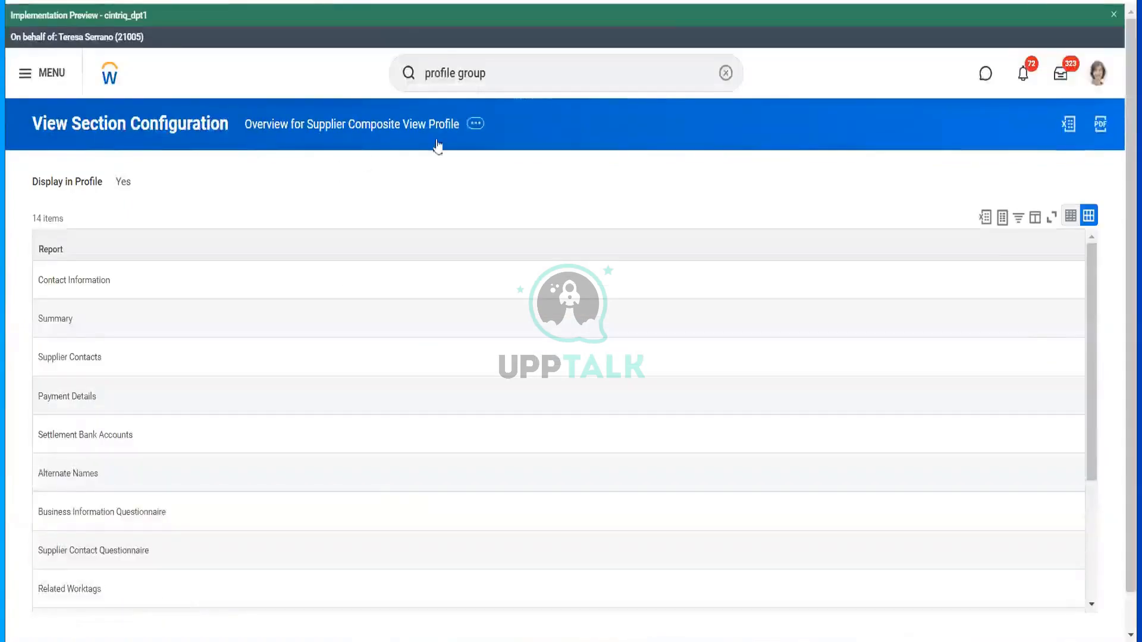
{"action": "key", "text": "ctrl+Tab"}
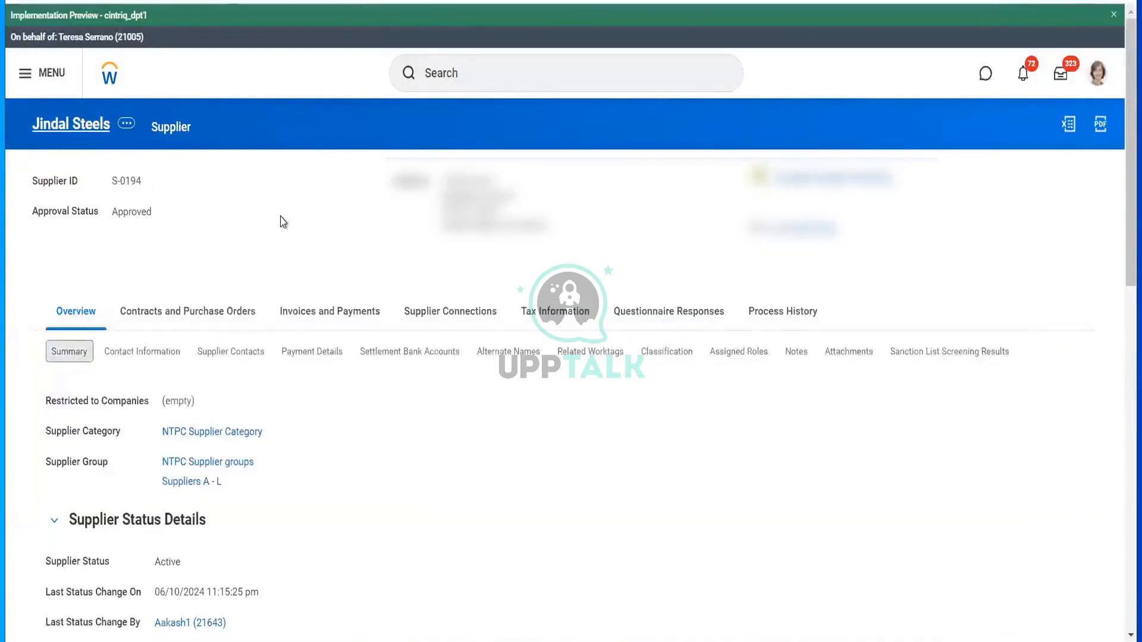
- Check the reordered Contact Information subtab on the Jindal Steels supplier profile
{"action": "left_click", "coordinate": [142, 352]}
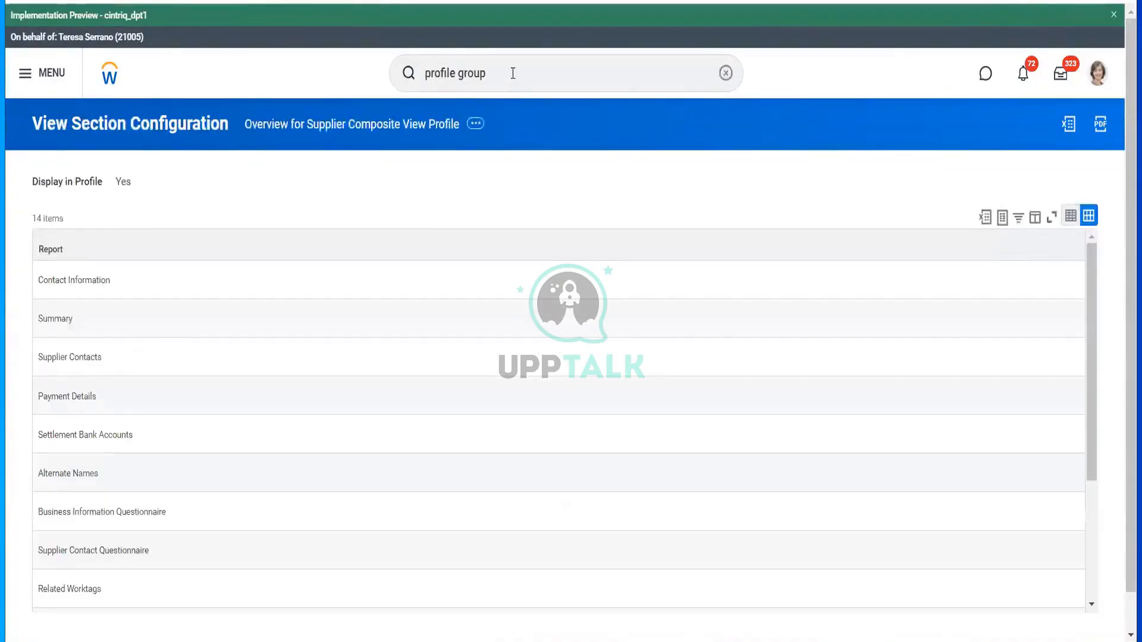
{"action": "left_click", "coordinate": [513, 72]}
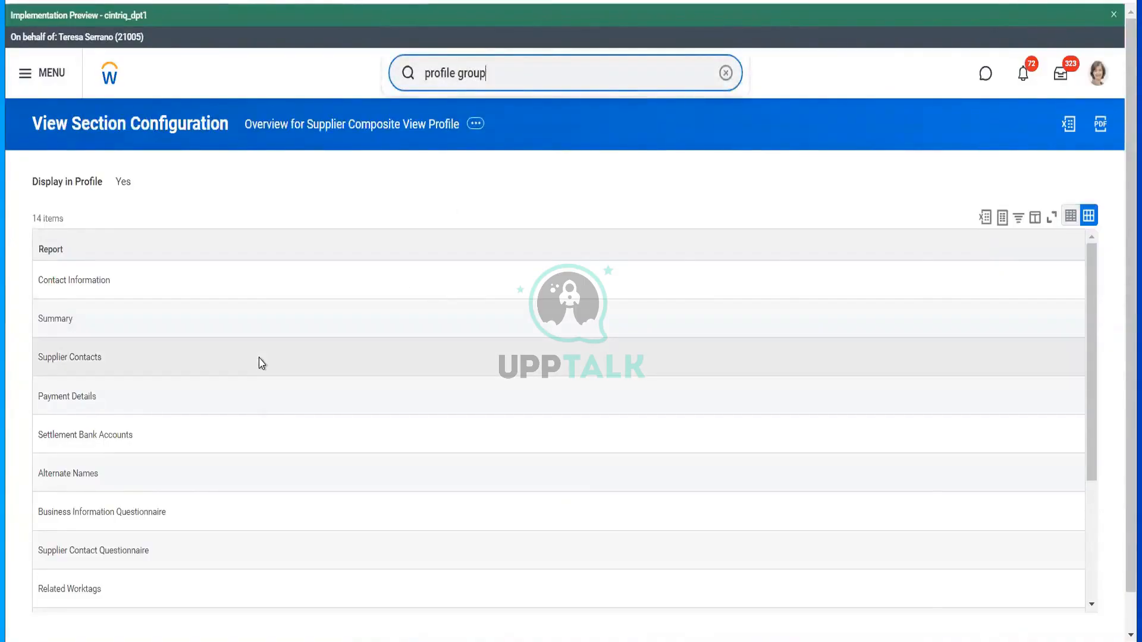
- Search 'stop proxy', run the Stop Proxy task and confirm to return as yourself
{"action": "mouse_move", "coordinate": [125, 287]}
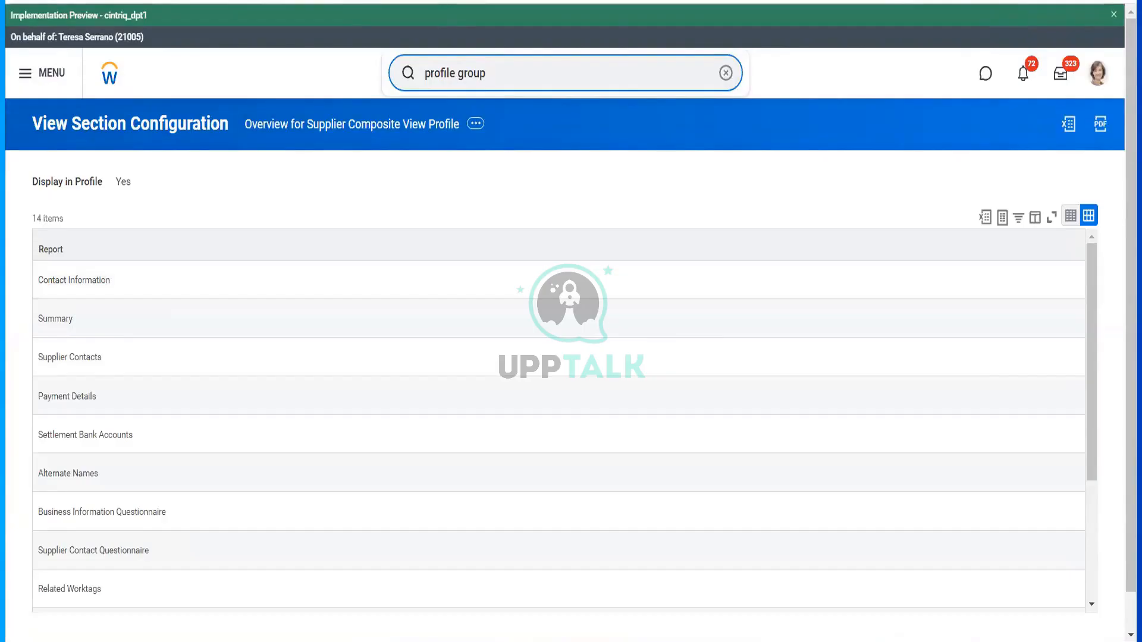
{"action": "right_click", "coordinate": [416, 0]}
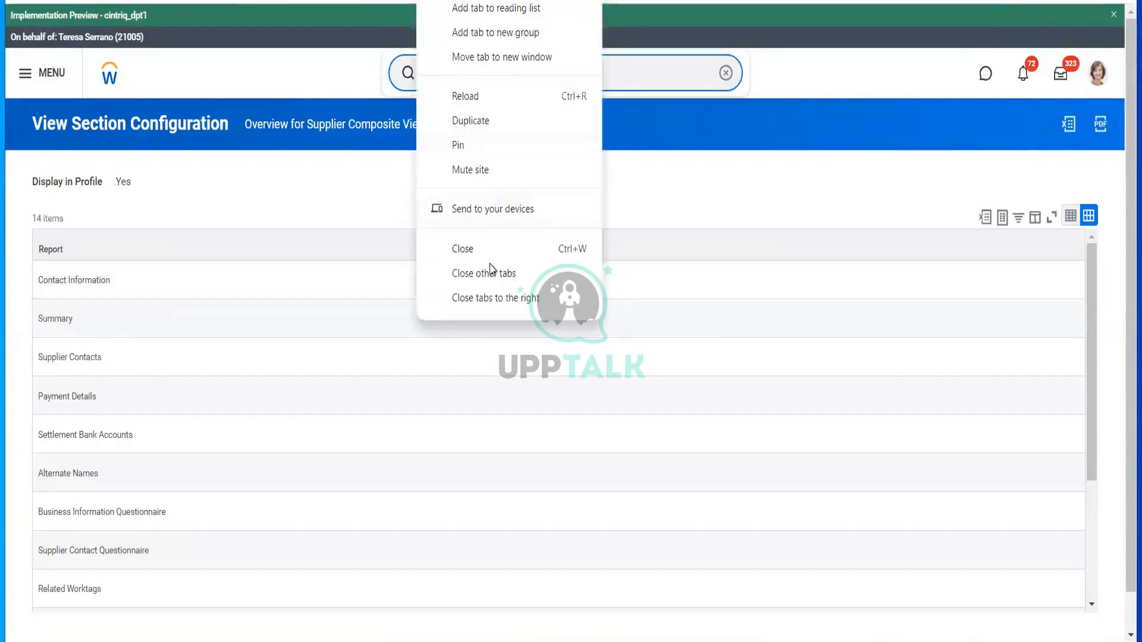
{"action": "left_click", "coordinate": [463, 118]}
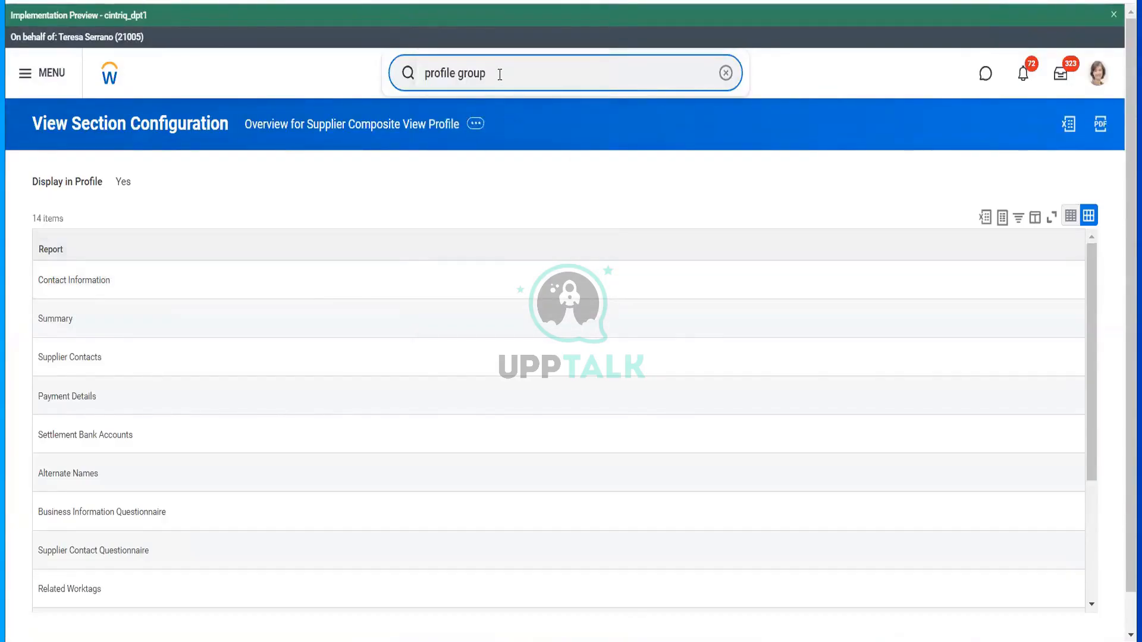
{"action": "key", "text": "ctrl+a"}
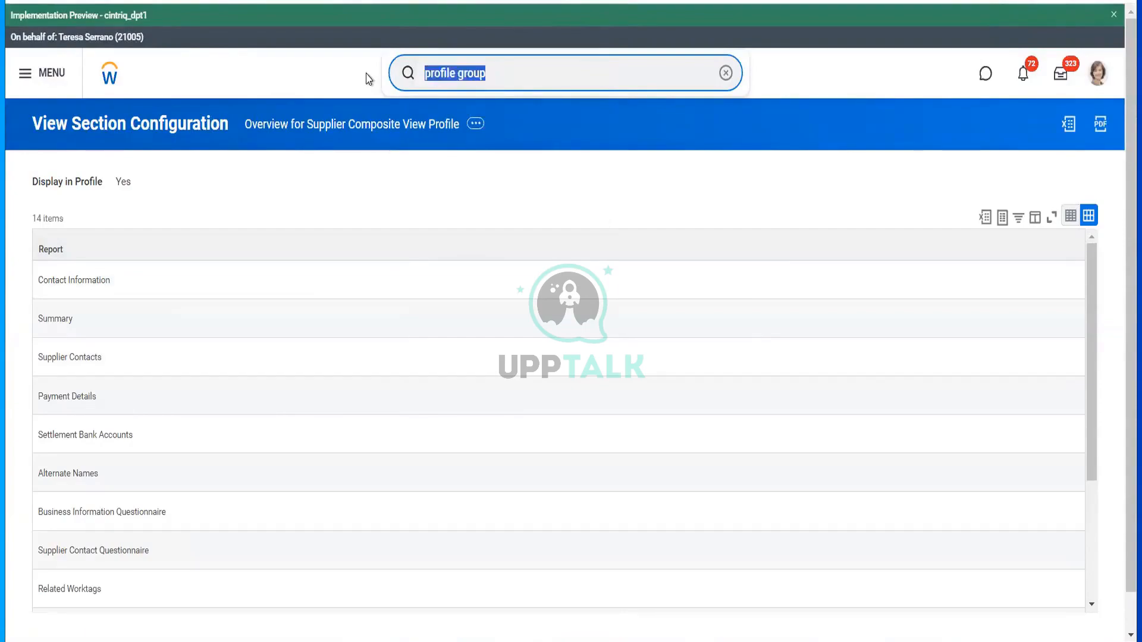
{"action": "type", "text": "stop"}
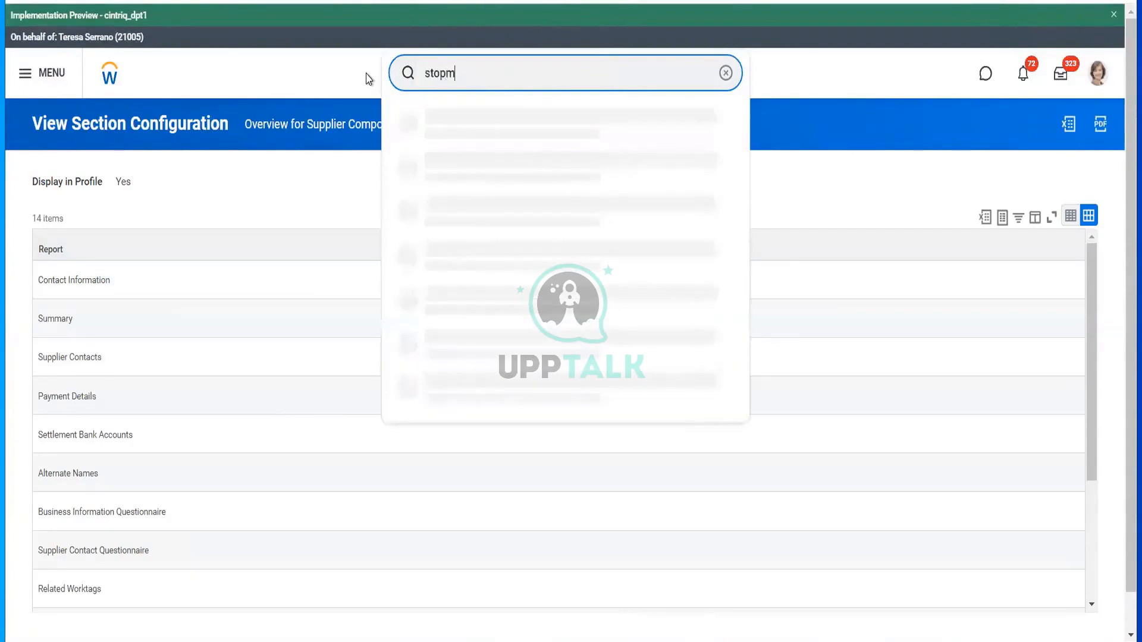
{"action": "type", "text": "m"}
{"action": "key", "text": "BackSpace"}
{"action": "type", "text": "proxy"}
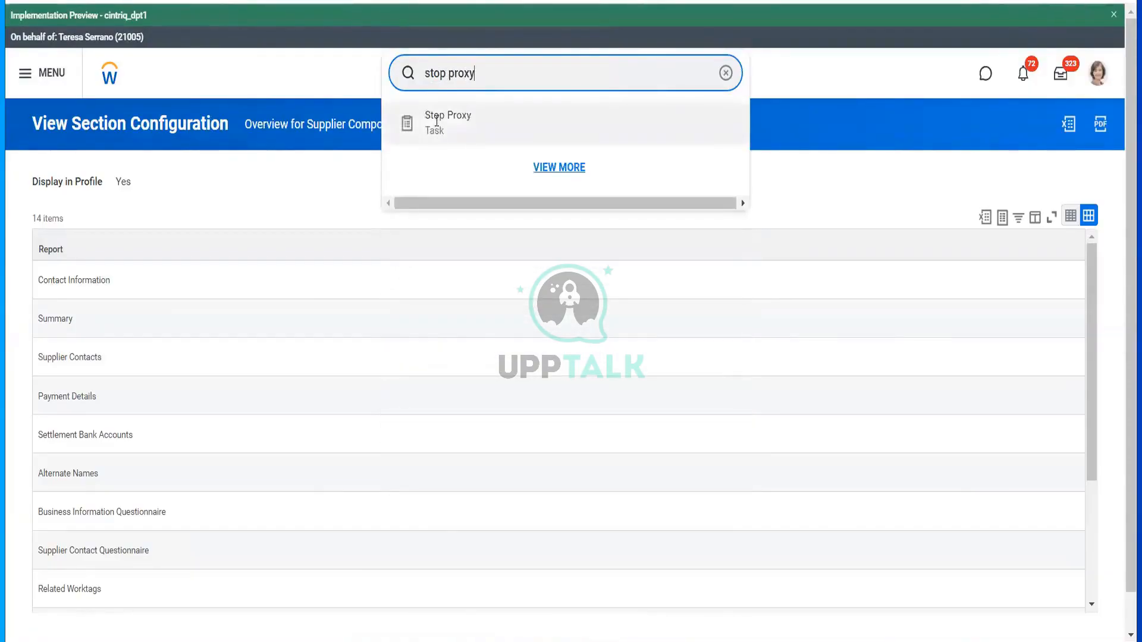
{"action": "left_click", "coordinate": [436, 121]}
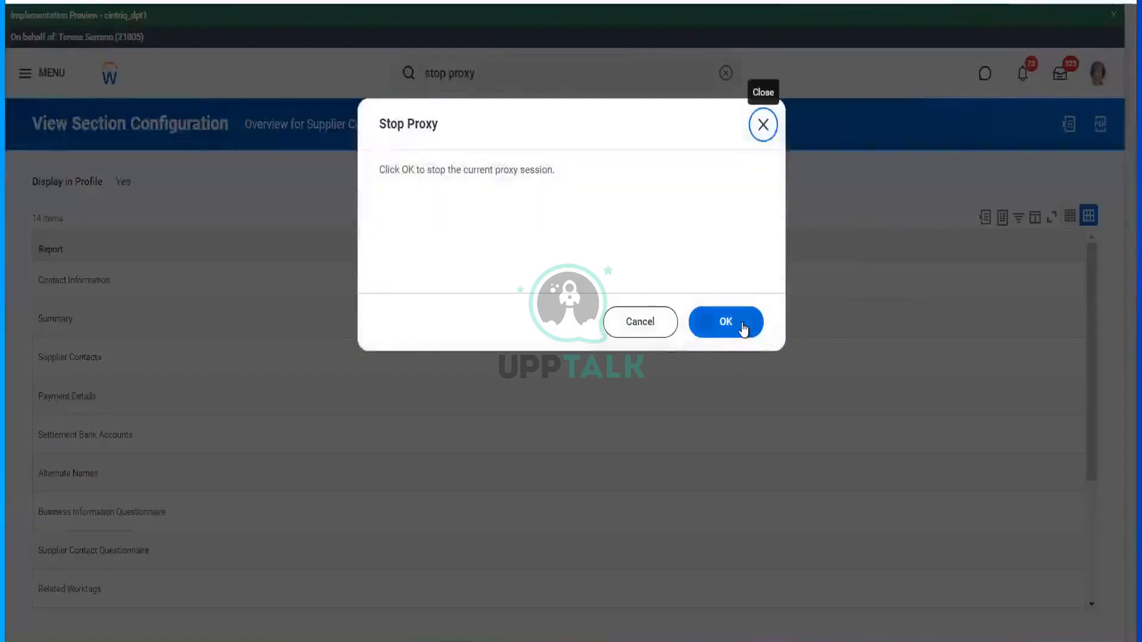
{"action": "left_click", "coordinate": [744, 326]}
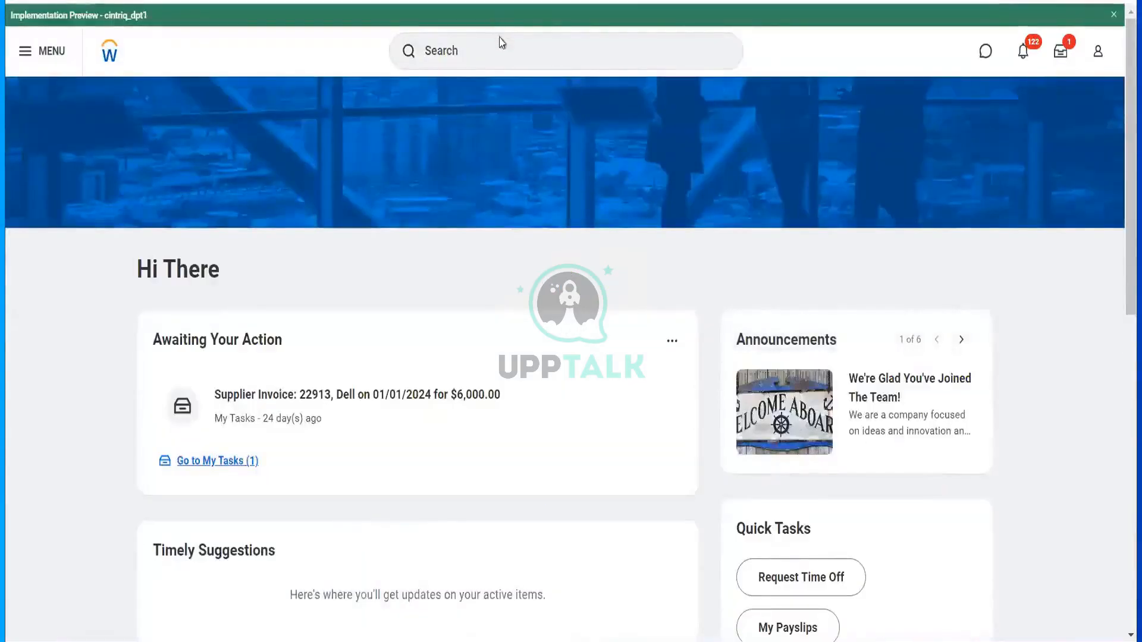
- Search 'Bp: Supp Contr' and open Supplier Contract Event (Default Definition)
{"action": "left_click", "coordinate": [500, 37]}
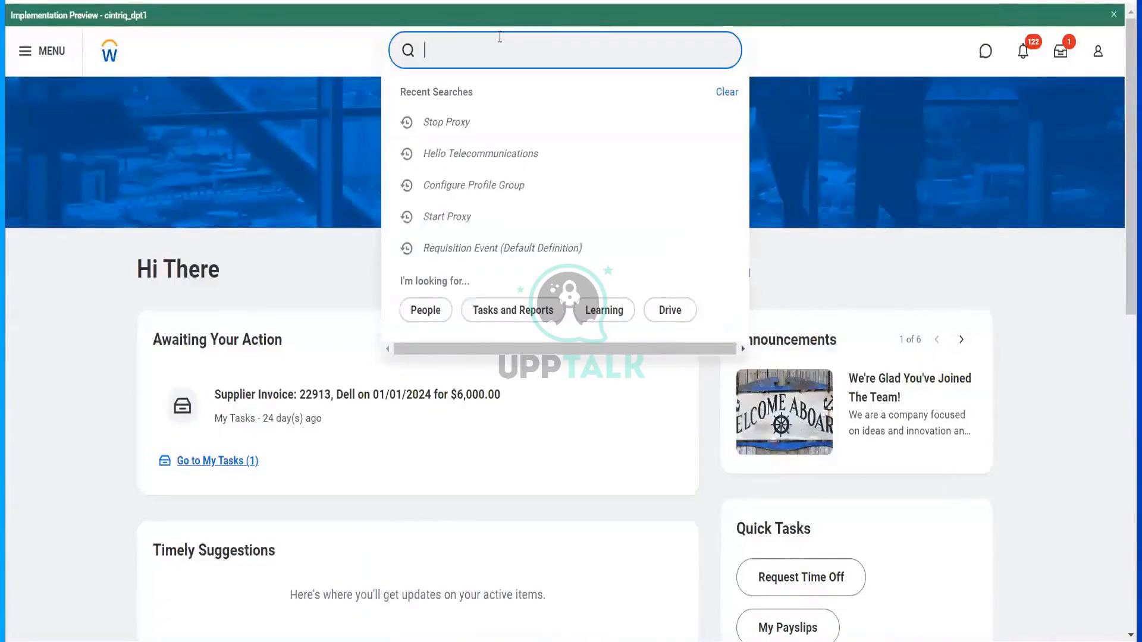
{"action": "type", "text": "Bp: "}
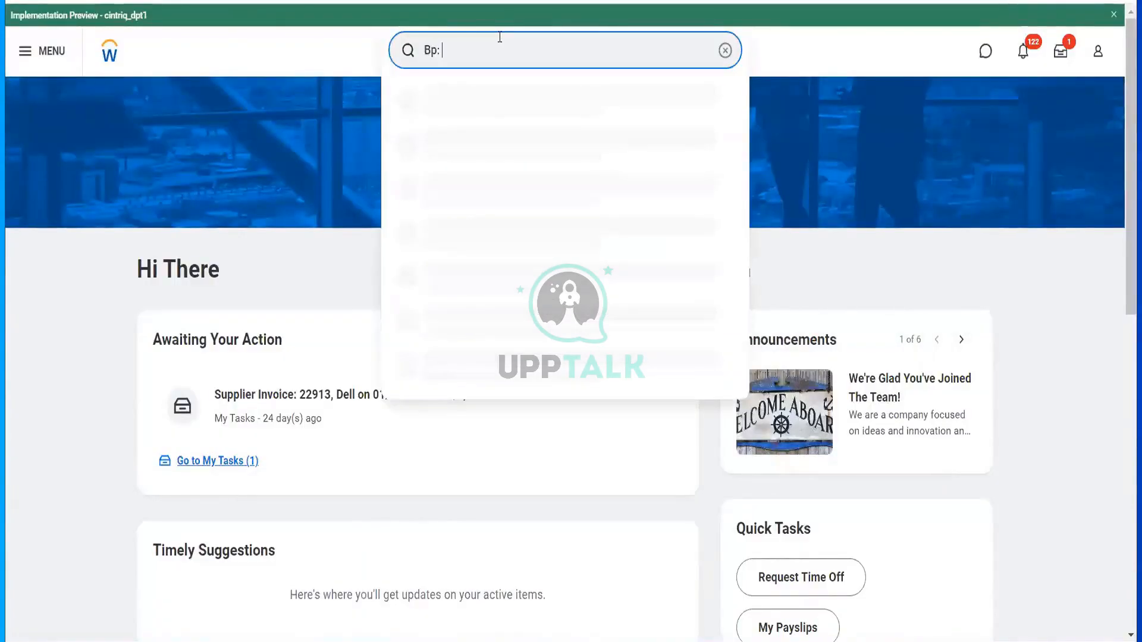
{"action": "type", "text": "Supp Contract"}
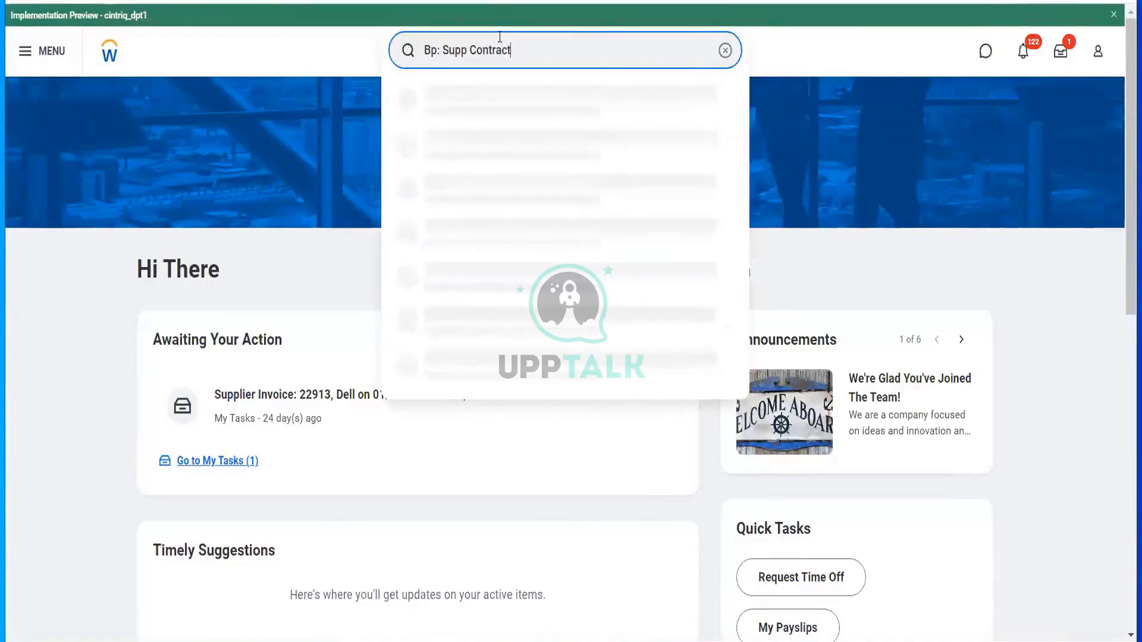
{"action": "left_click", "coordinate": [514, 115]}
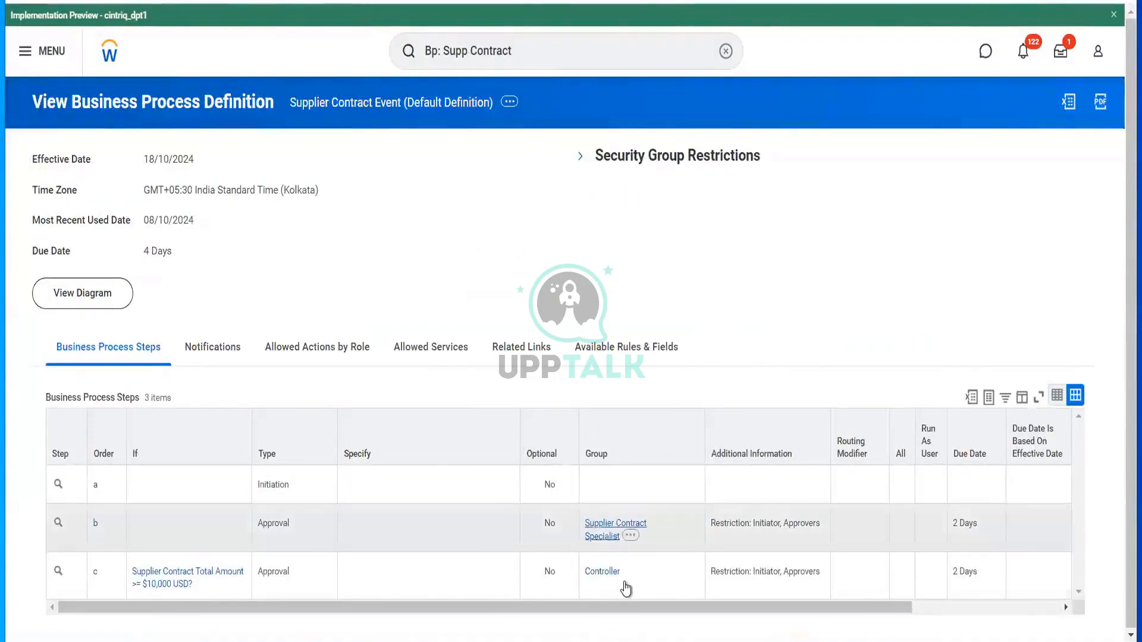
- View the Supplier Contract Event business process security policy to see who can start it
{"action": "left_click", "coordinate": [509, 103]}
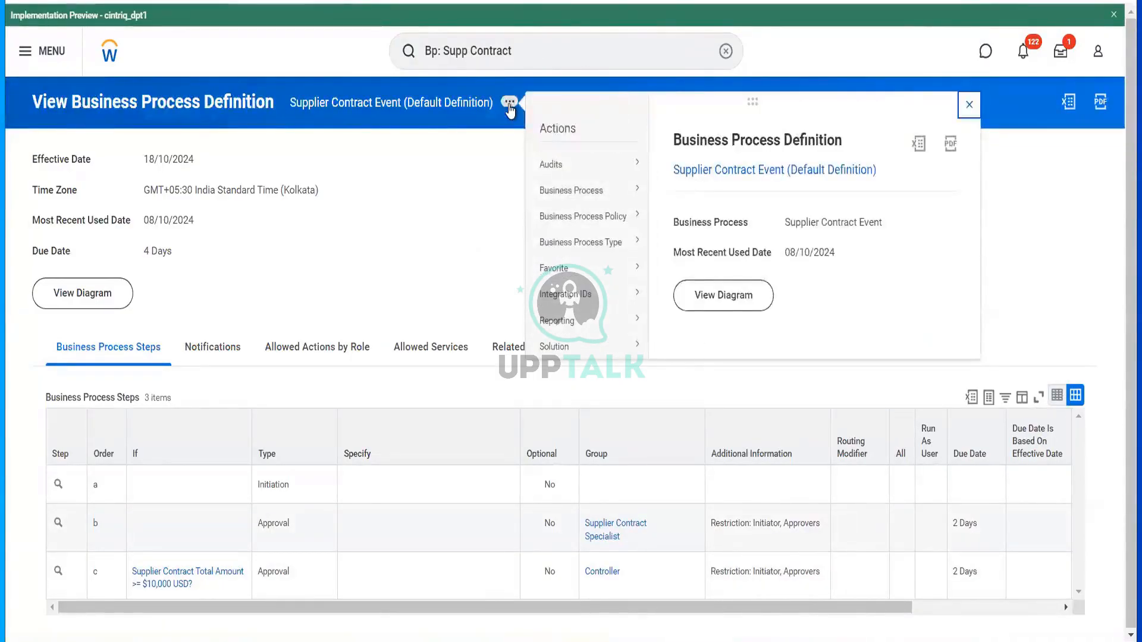
{"action": "mouse_move", "coordinate": [595, 217]}
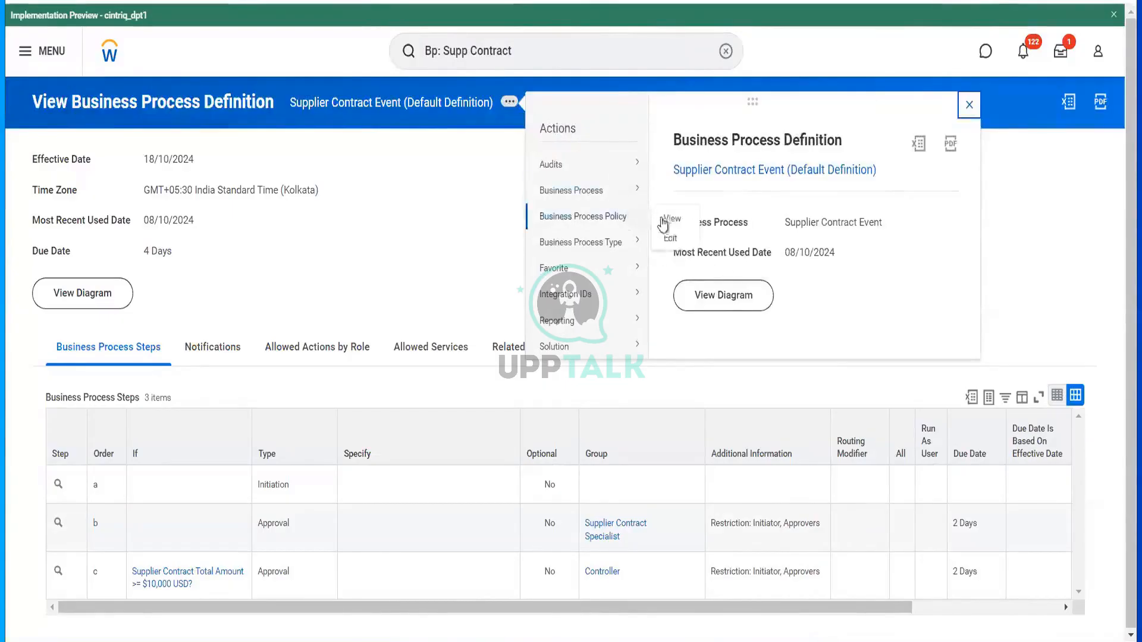
{"action": "left_click", "coordinate": [670, 225]}
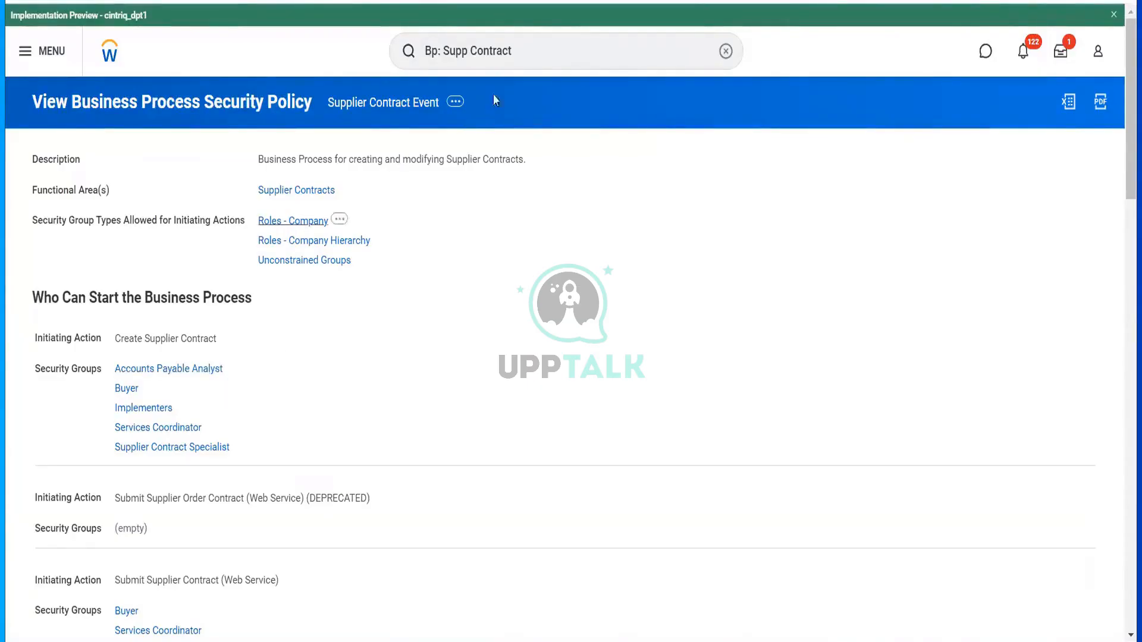
- Search 'cr supp contract' and launch the Create Supplier Contract task
{"action": "left_click", "coordinate": [539, 44]}
{"action": "left_click_drag", "start_coordinate": [539, 44], "coordinate": [384, 74]}
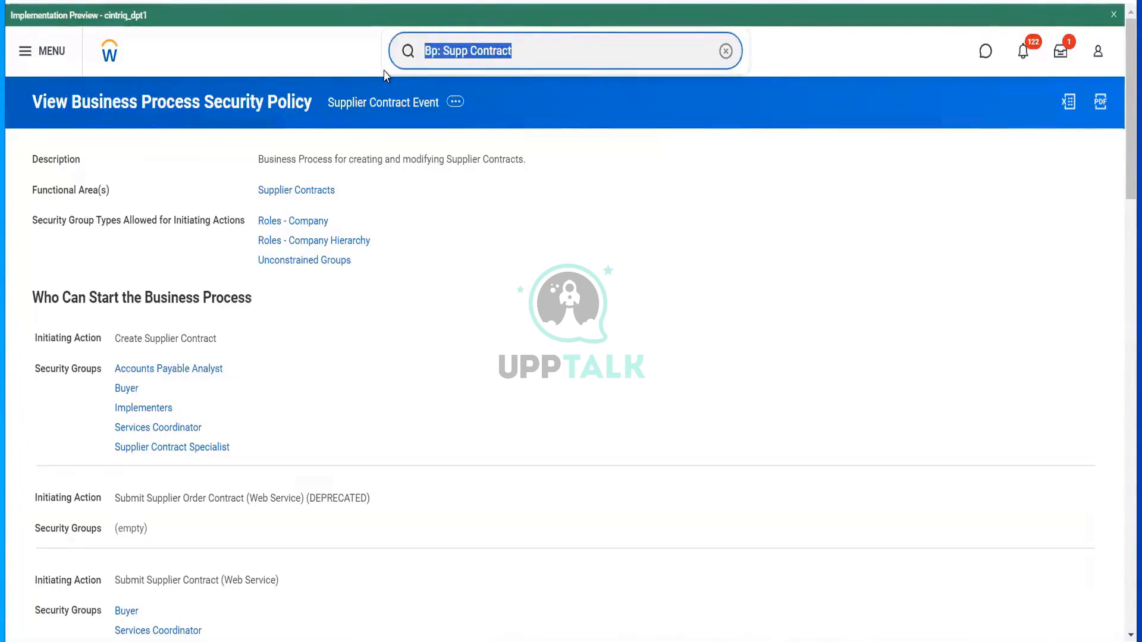
{"action": "type", "text": "cr"}
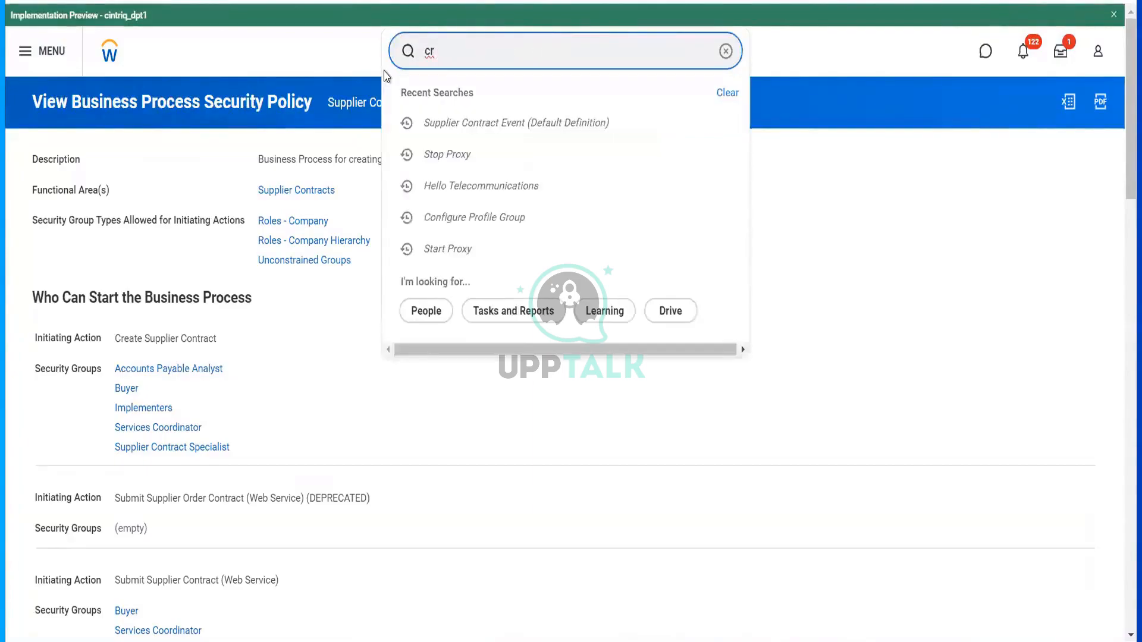
{"action": "type", "text": " supp "}
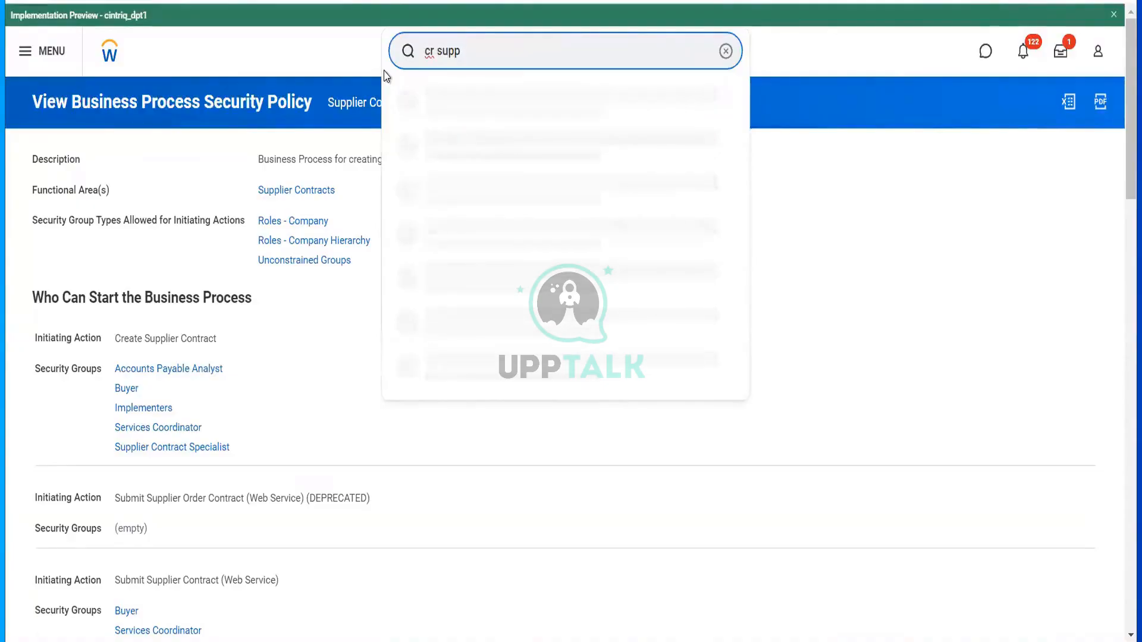
{"action": "type", "text": "contract"}
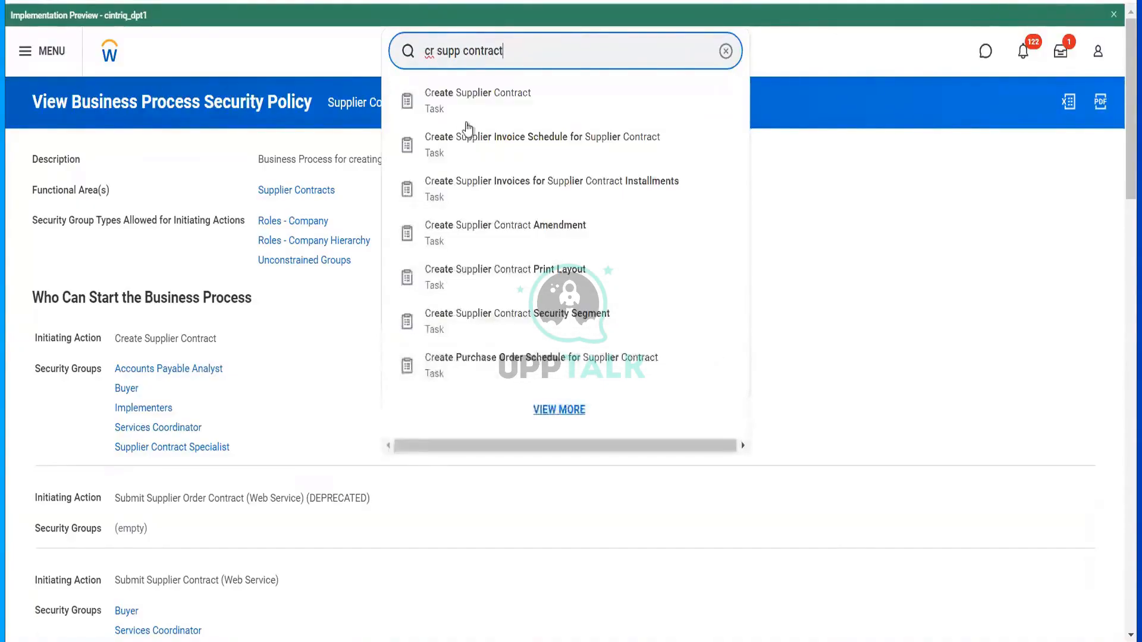
{"action": "left_click", "coordinate": [469, 111]}
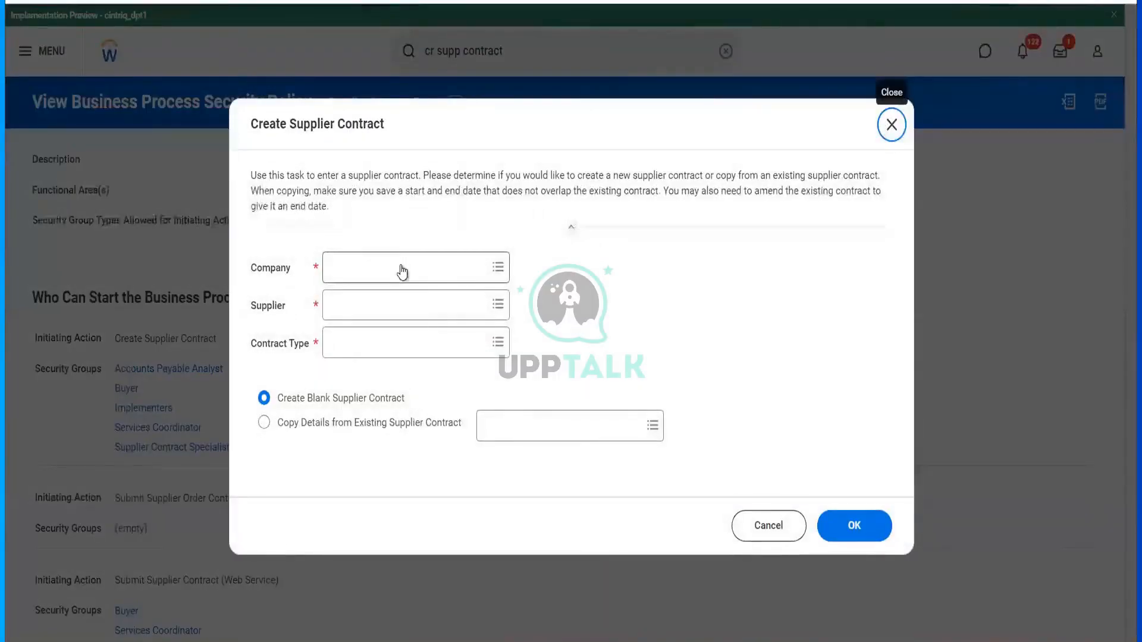
{"action": "left_click", "coordinate": [403, 273]}
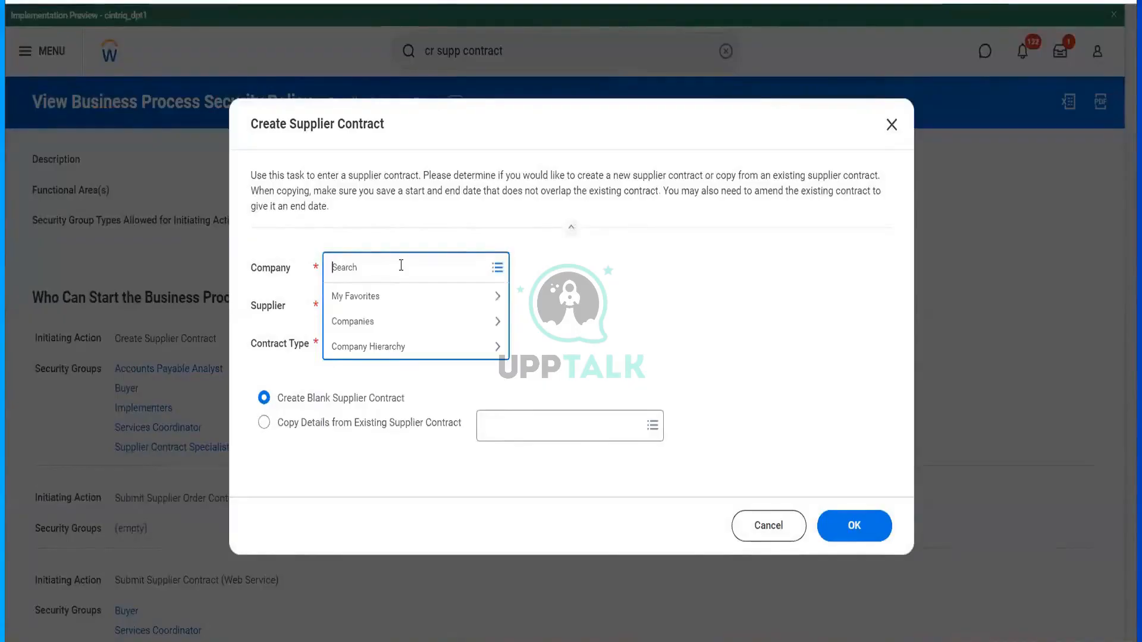
- Pick company RLCC Reliance Communications LLC via 'rlcc' and supplier Hello Telecommunications via 'hello'
{"action": "type", "text": "rlcc"}
{"action": "key", "text": "Return"}
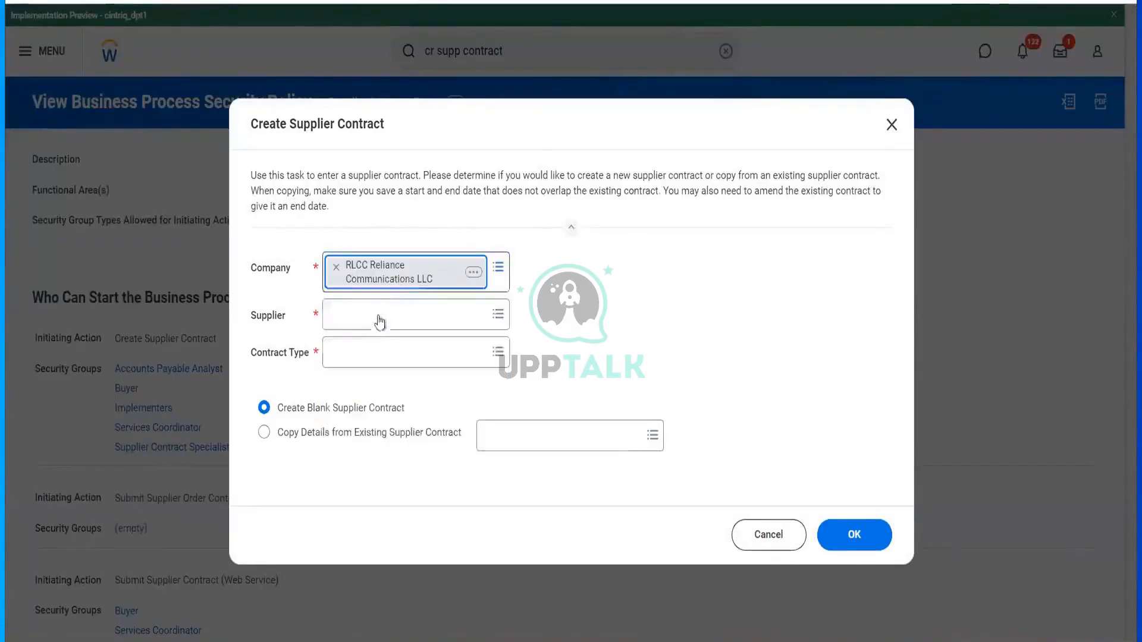
{"action": "left_click", "coordinate": [378, 318]}
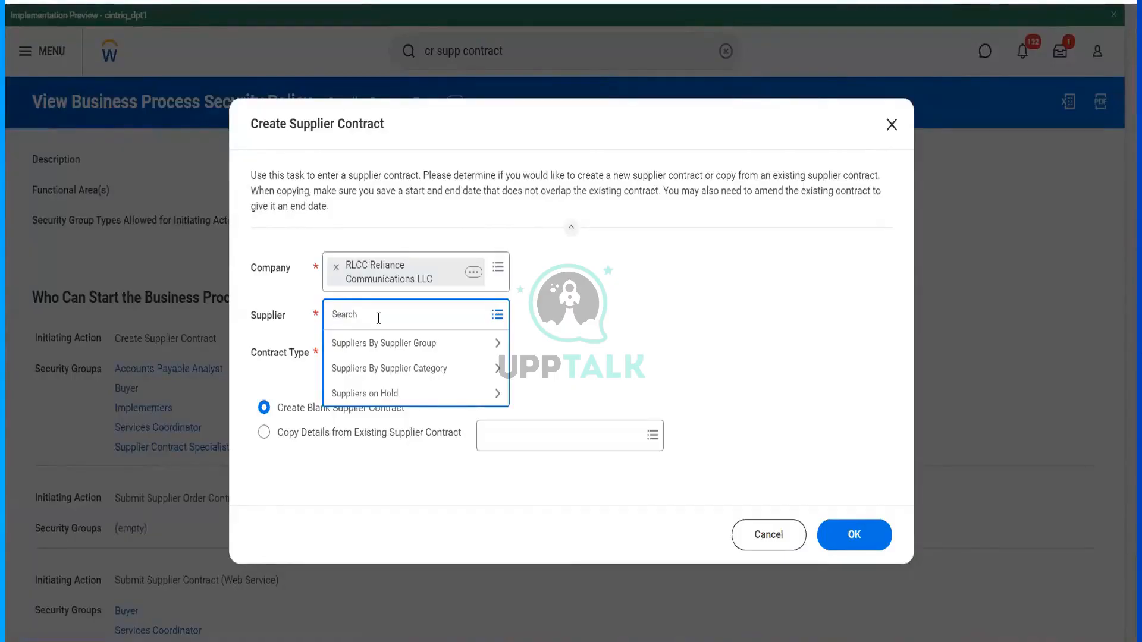
{"action": "type", "text": "hello"}
{"action": "key", "text": "Return"}
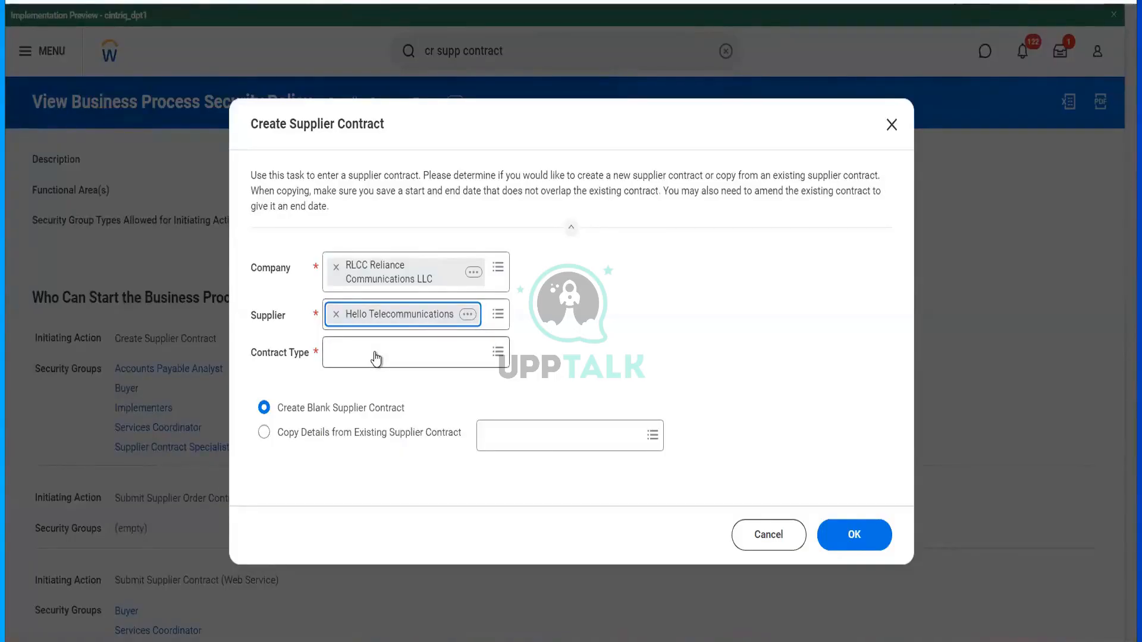
{"action": "left_click", "coordinate": [374, 354]}
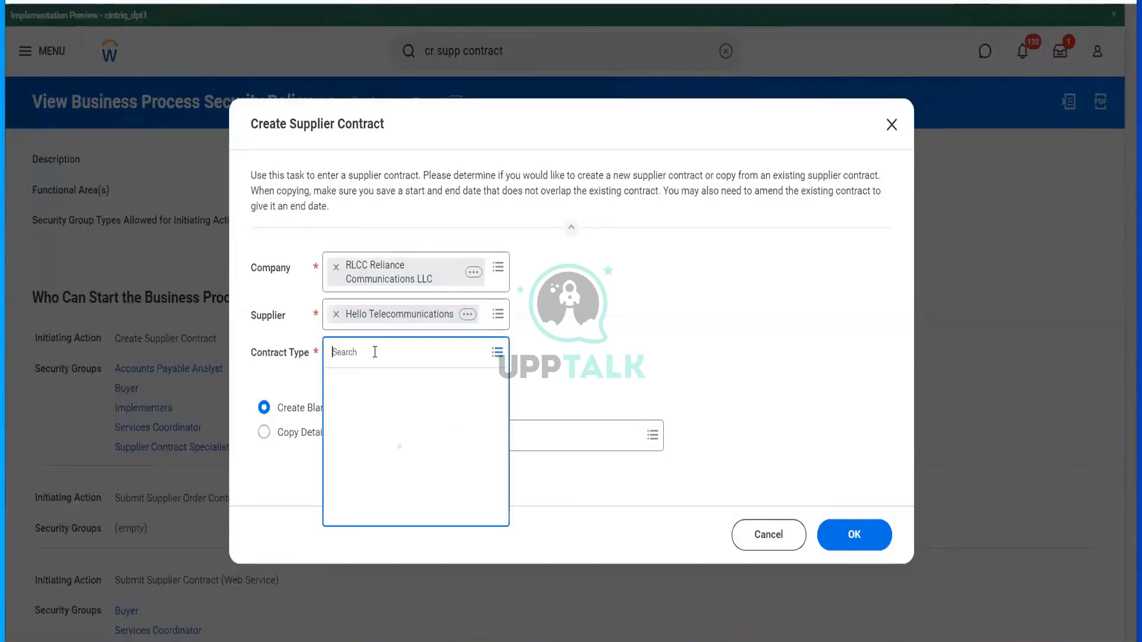
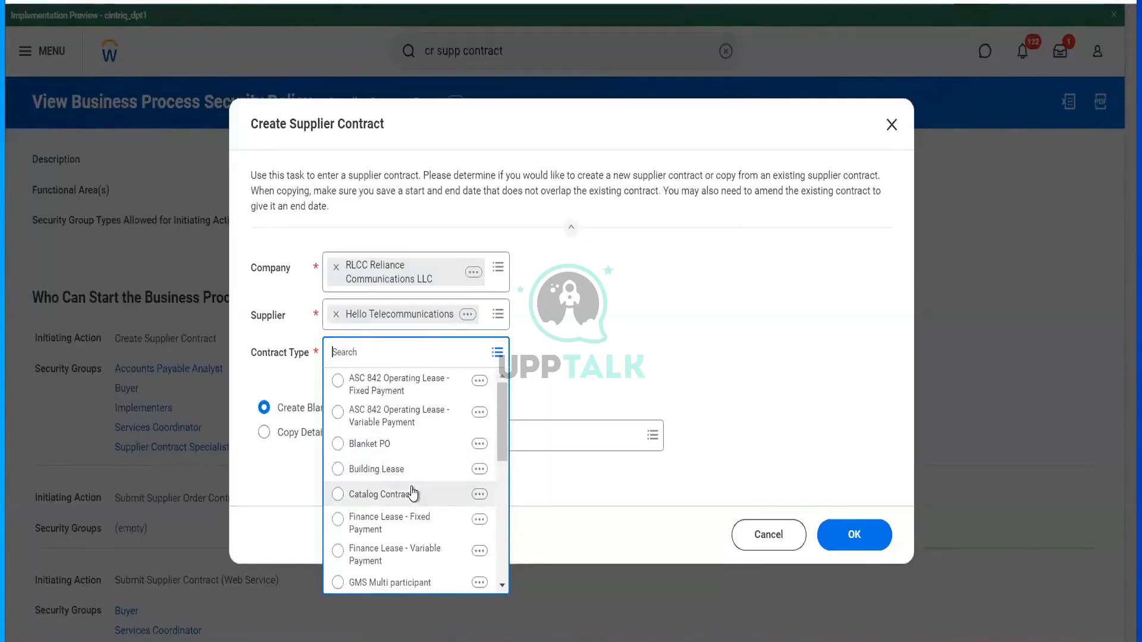
- Select Purchase Contract as the contract type and open that type's details from its related actions
{"action": "scroll", "coordinate": [413, 494], "scroll_direction": "down", "scroll_amount": 1}
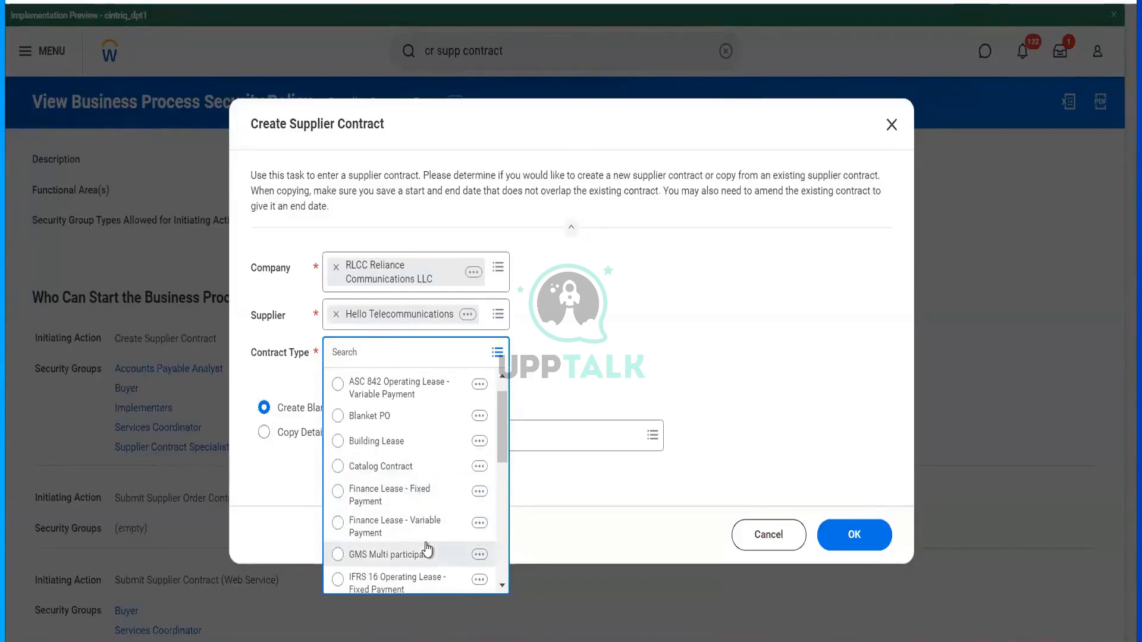
{"action": "scroll", "coordinate": [427, 550], "scroll_direction": "down", "scroll_amount": 8}
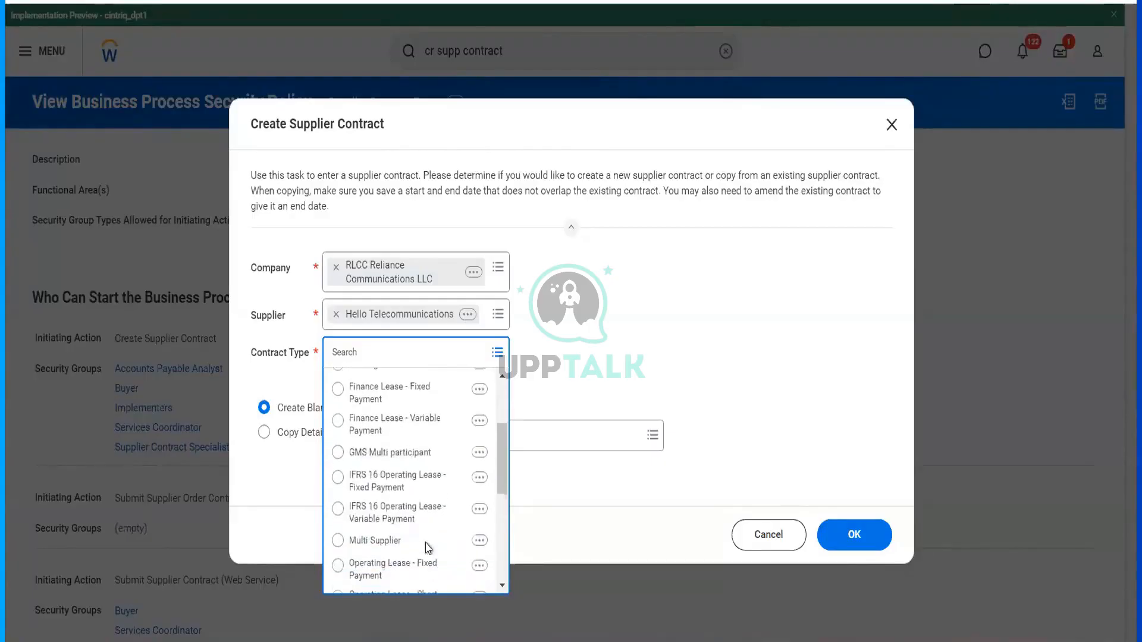
{"action": "scroll", "coordinate": [427, 550], "scroll_direction": "down", "scroll_amount": 5}
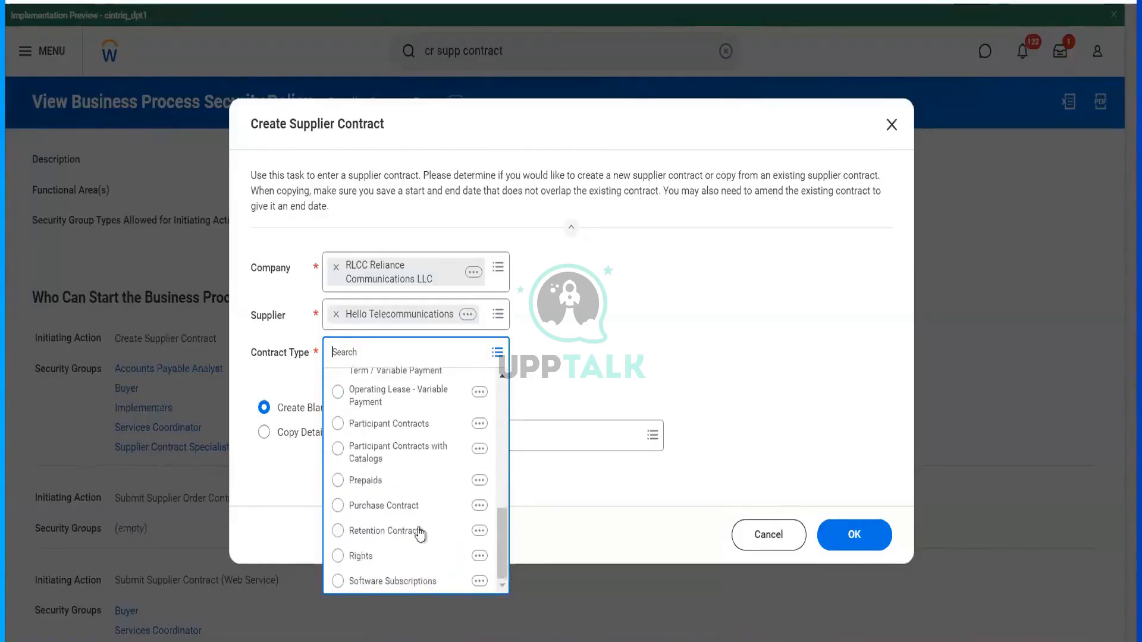
{"action": "left_click", "coordinate": [414, 510]}
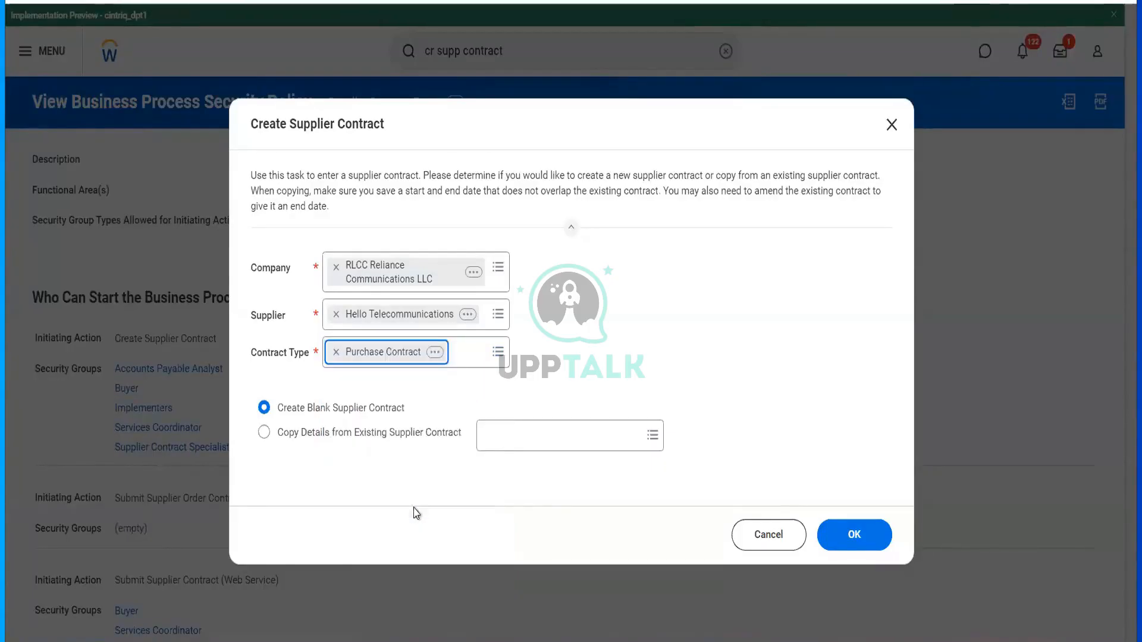
{"action": "right_click", "coordinate": [442, 358]}
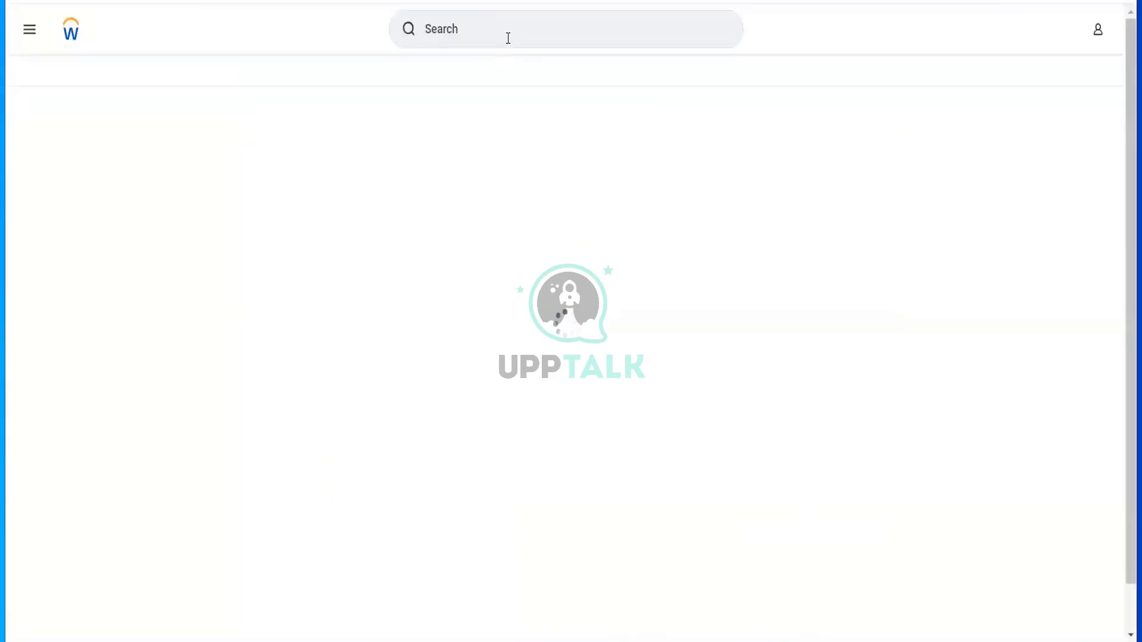
- Search 'mai supp cont' and open the Maintain Supplier Contract Types task
{"action": "left_click", "coordinate": [509, 38]}
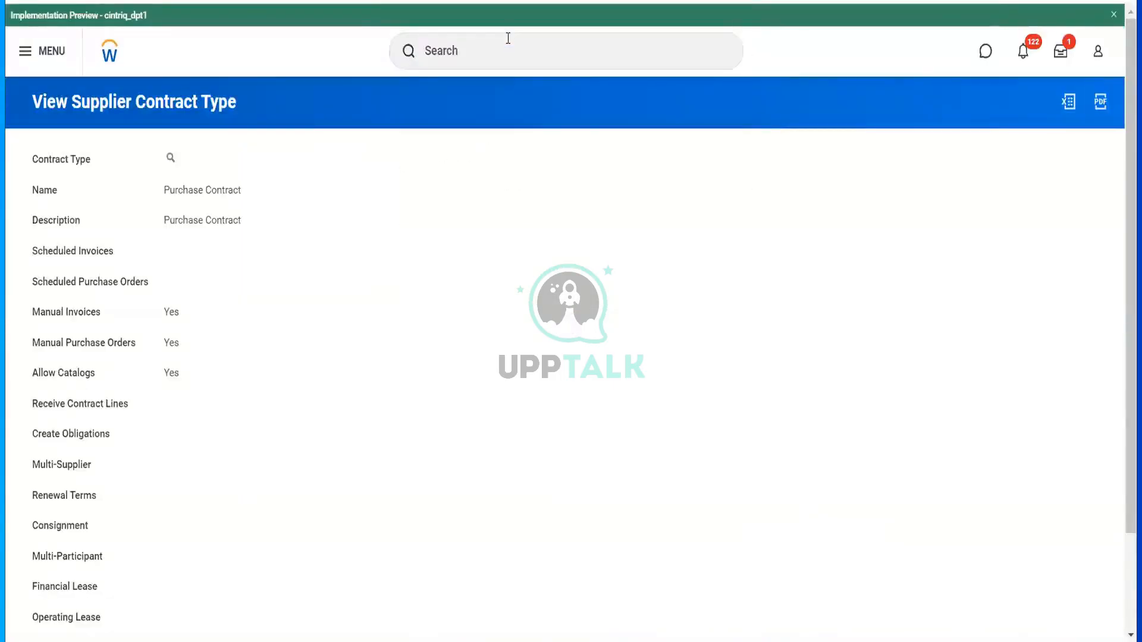
{"action": "left_click", "coordinate": [509, 38]}
{"action": "type", "text": "mai supp cont"}
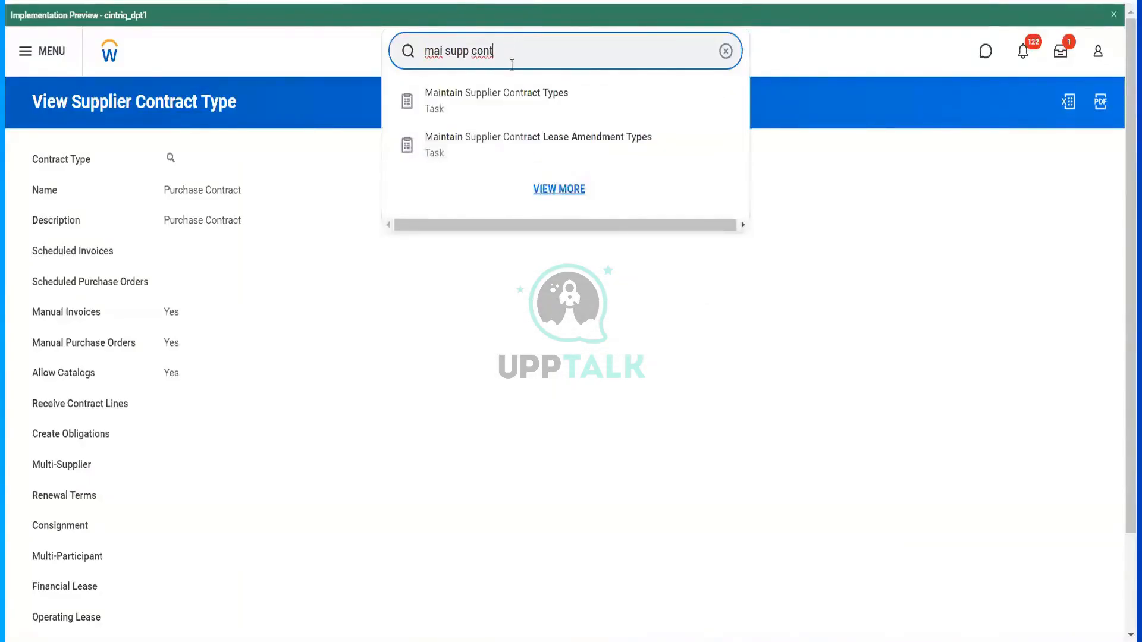
{"action": "left_click", "coordinate": [515, 89]}
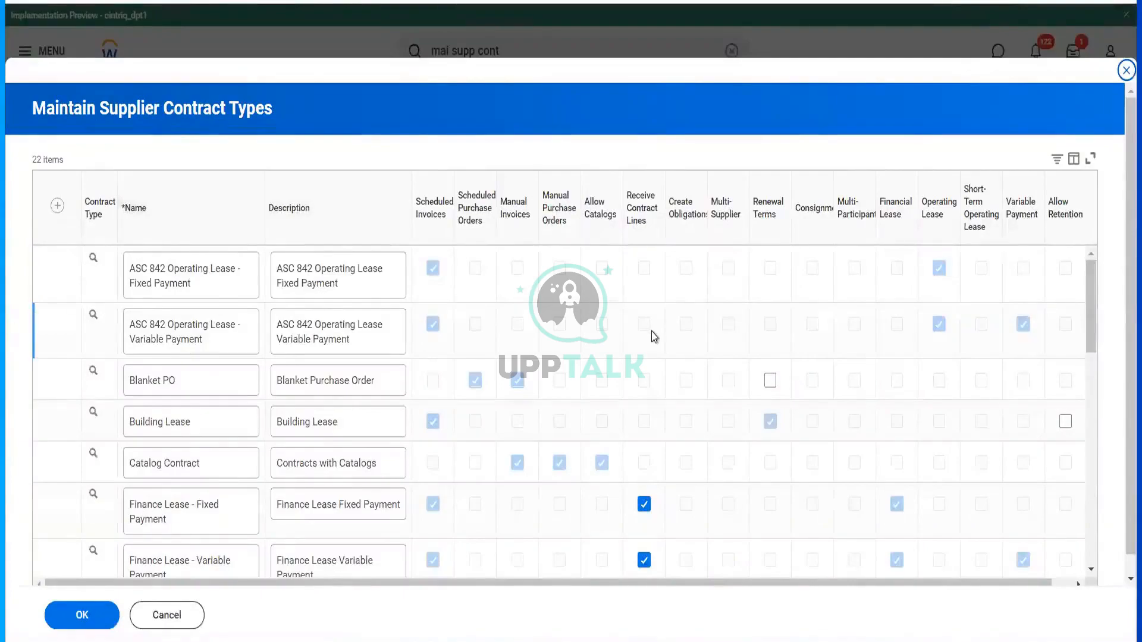
- Review the 22 existing supplier contract types and add a new blank row
{"action": "scroll", "coordinate": [655, 337], "scroll_direction": "right", "scroll_amount": 1}
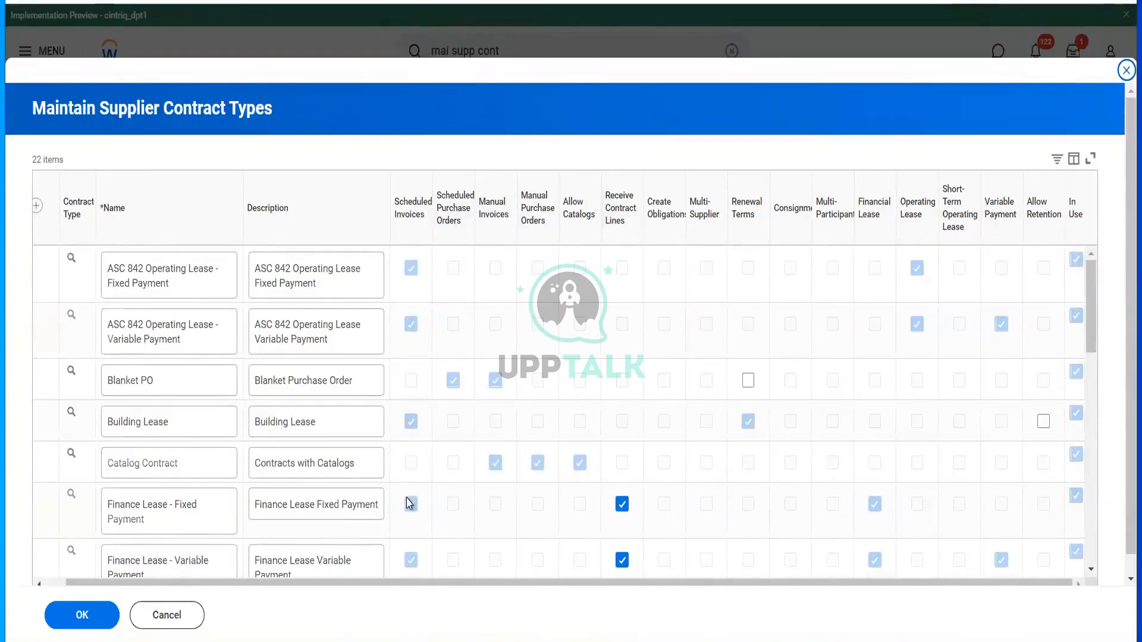
{"action": "scroll", "coordinate": [408, 503], "scroll_direction": "down", "scroll_amount": 3}
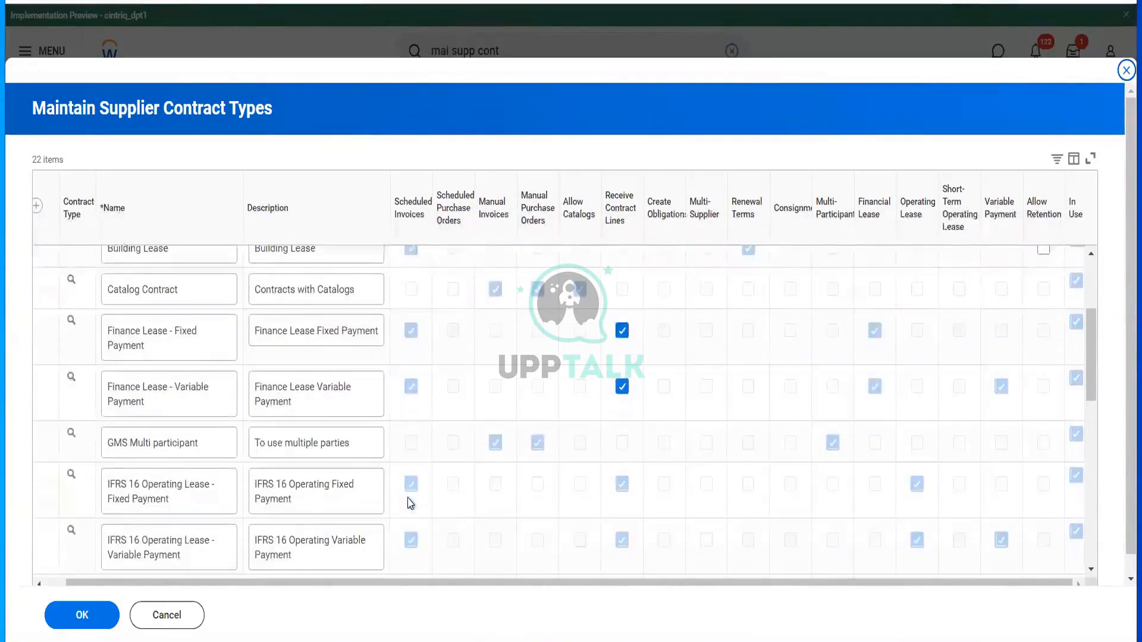
{"action": "scroll", "coordinate": [414, 533], "scroll_direction": "down", "scroll_amount": 2}
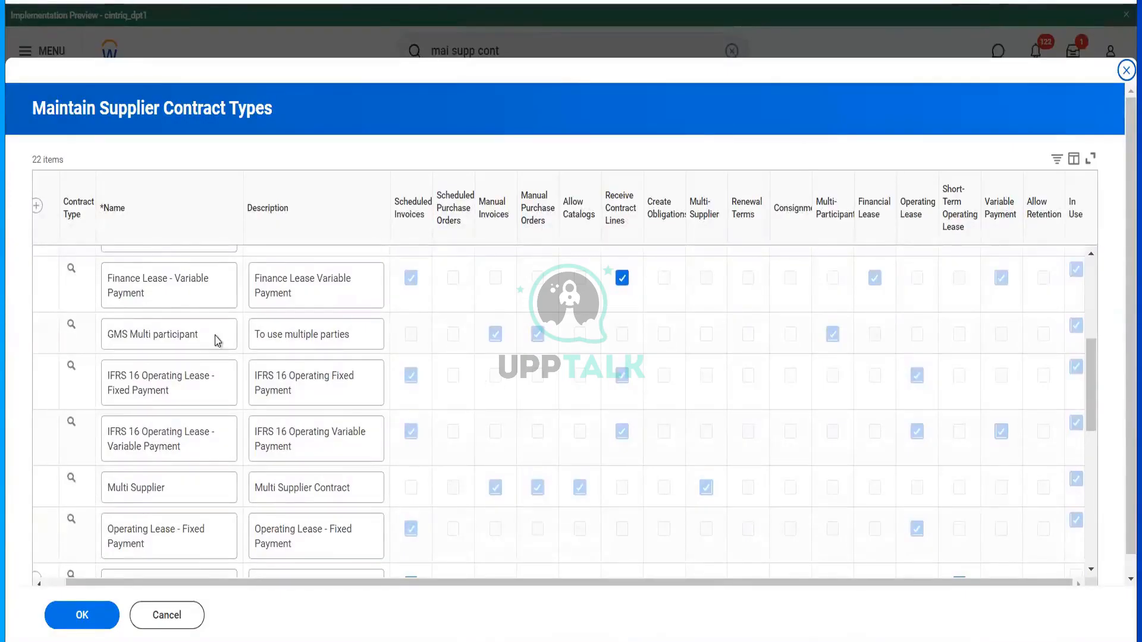
{"action": "scroll", "coordinate": [217, 341], "scroll_direction": "up", "scroll_amount": 5}
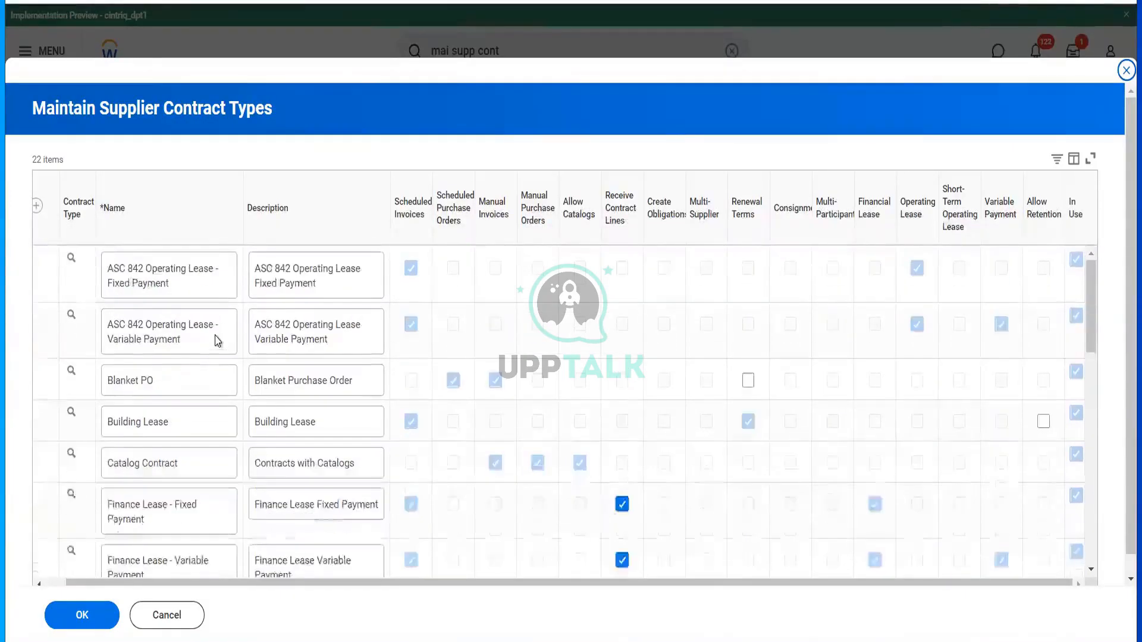
{"action": "left_click", "coordinate": [36, 210]}
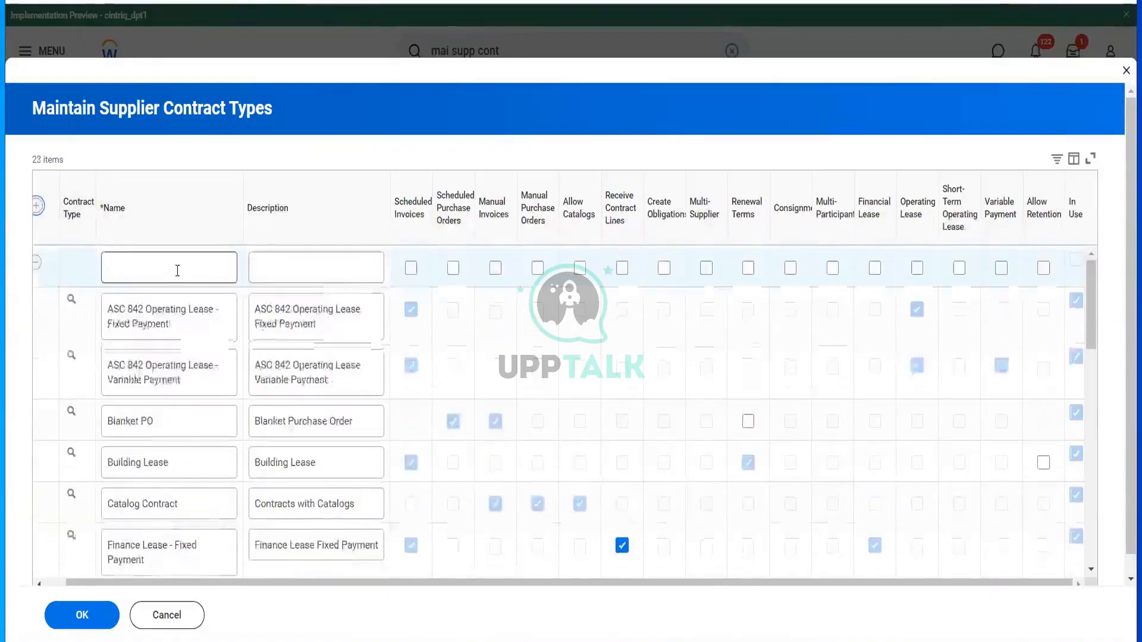
- Save new contract type RLCC Scheduled Invoice, described 'To schedule Invoice', with Scheduled Invoices ticked
{"action": "type", "text": "RLCO"}
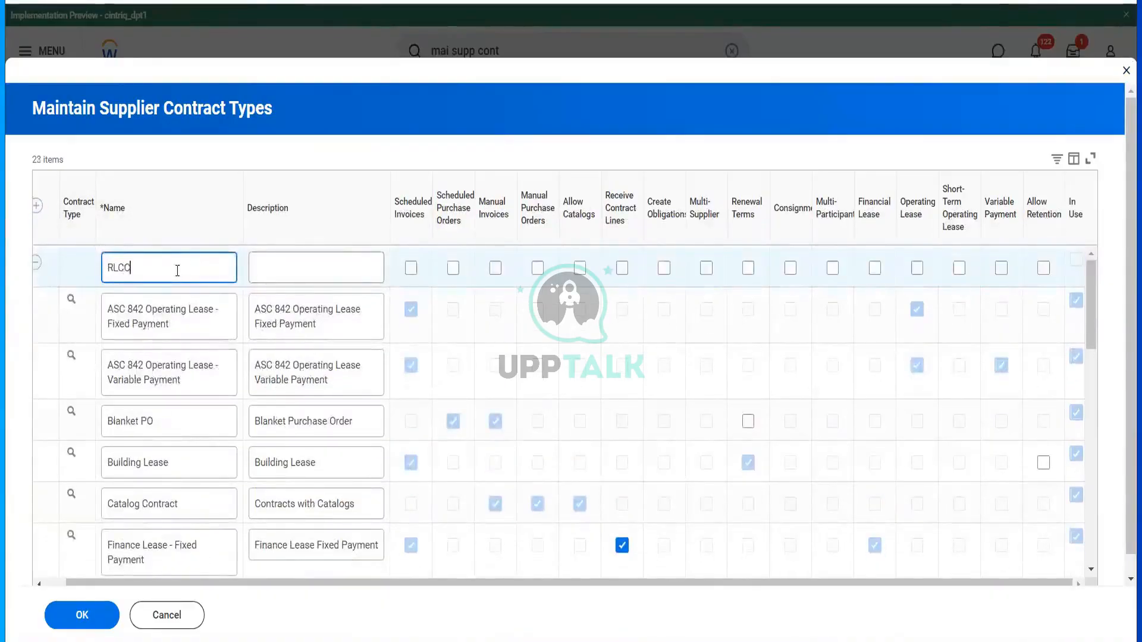
{"action": "type", "text": " Scheduled Invoice"}
{"action": "key", "text": "Tab"}
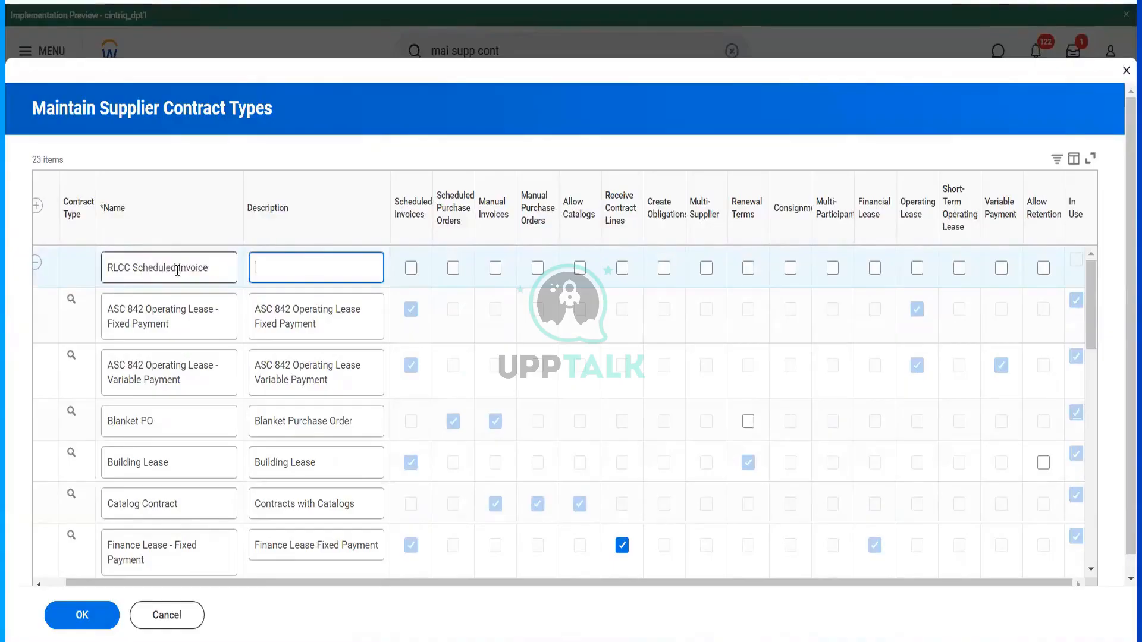
{"action": "type", "text": "To sec"}
{"action": "key", "text": "BackSpace"}
{"action": "type", "text": "chedule Invoice"}
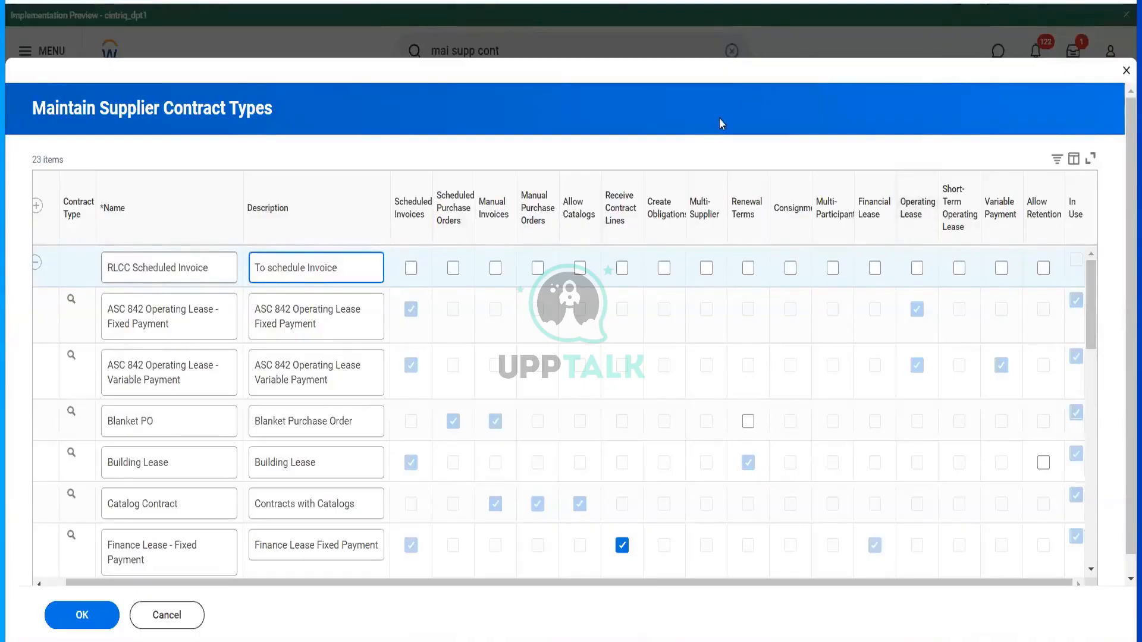
{"action": "left_click", "coordinate": [409, 269]}
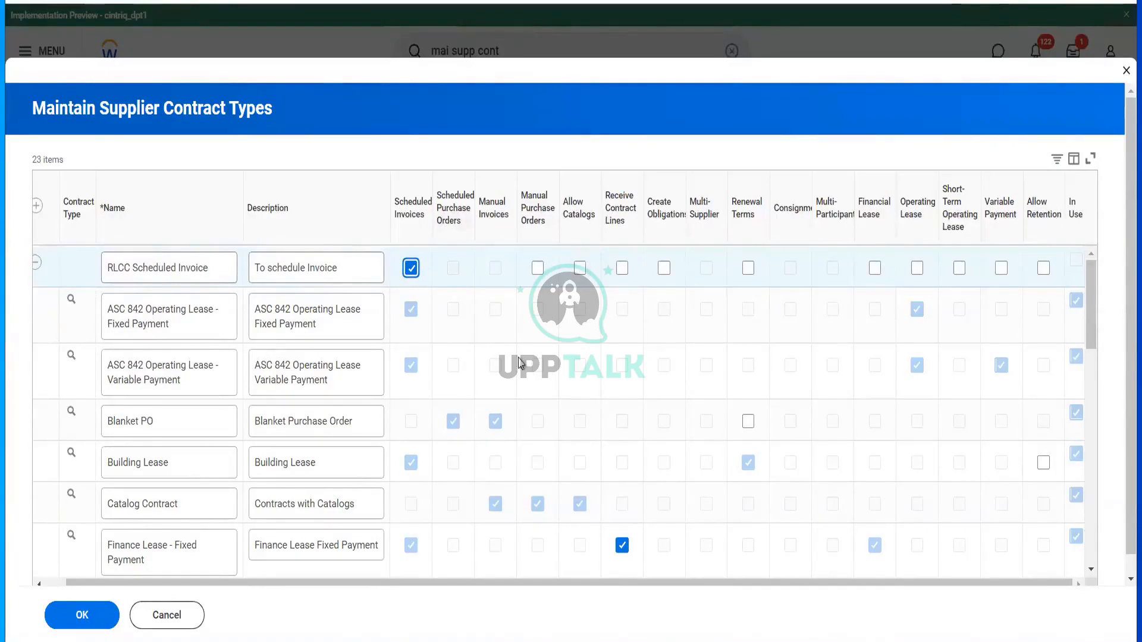
{"action": "left_click", "coordinate": [56, 614]}
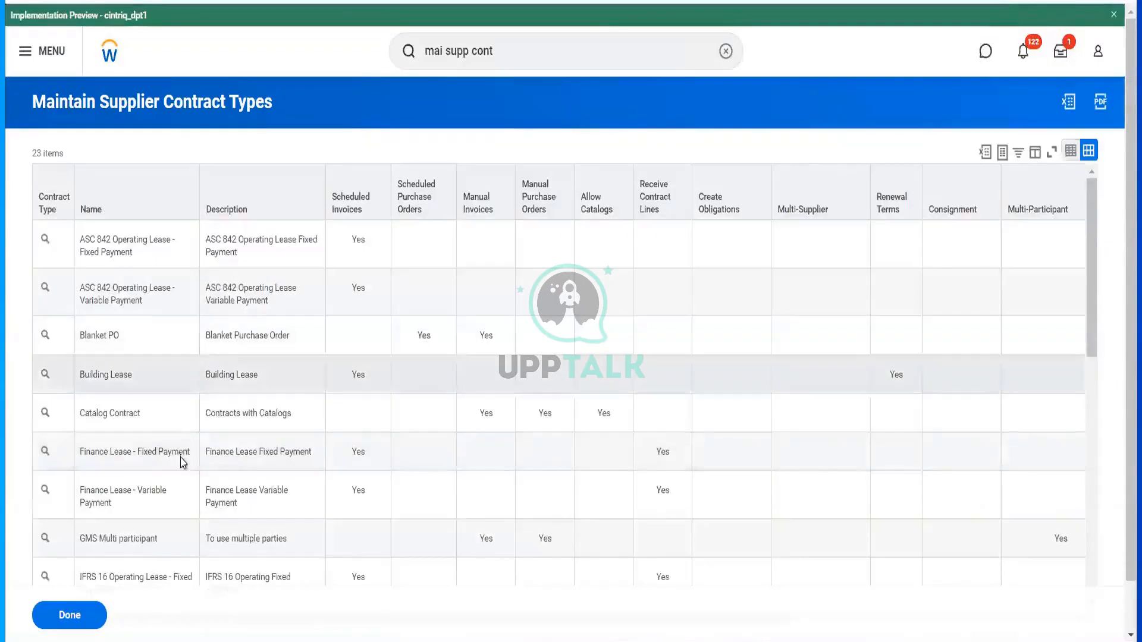
{"action": "scroll", "coordinate": [181, 463], "scroll_direction": "down", "scroll_amount": 3}
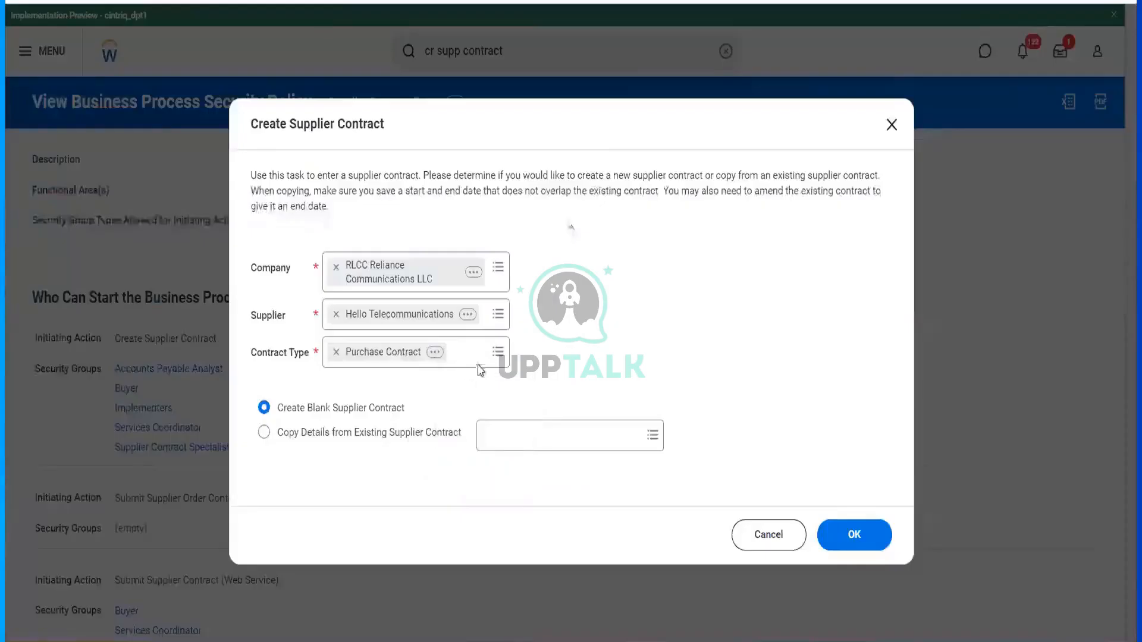
- Search the Contract Type prompt for the new RLCC contract type
{"action": "left_click", "coordinate": [486, 359]}
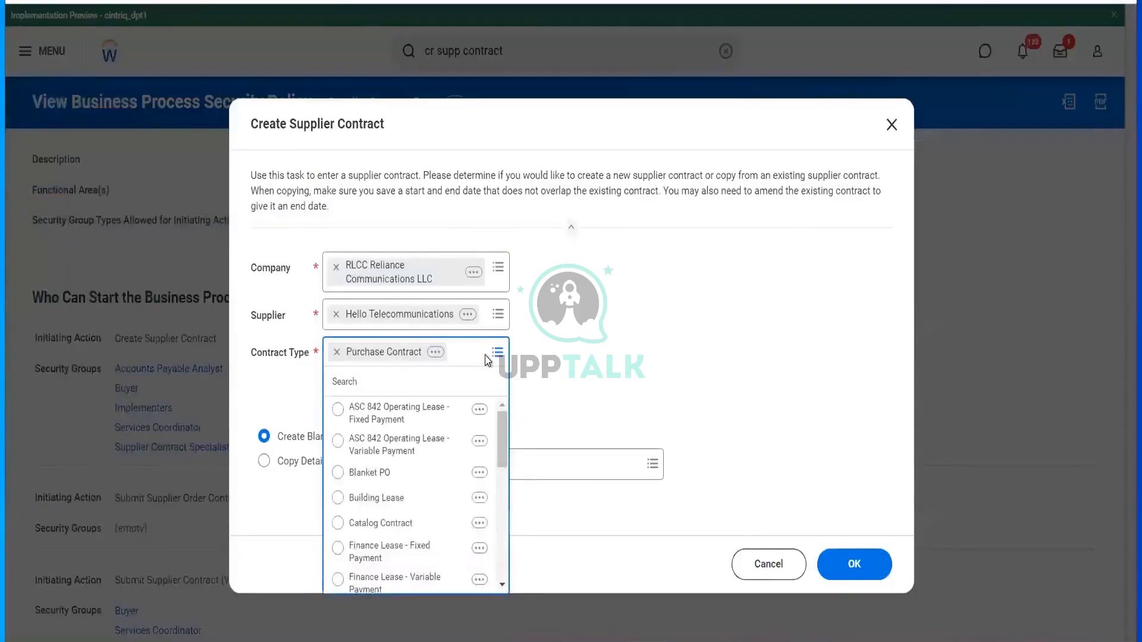
{"action": "type", "text": "rlcc"}
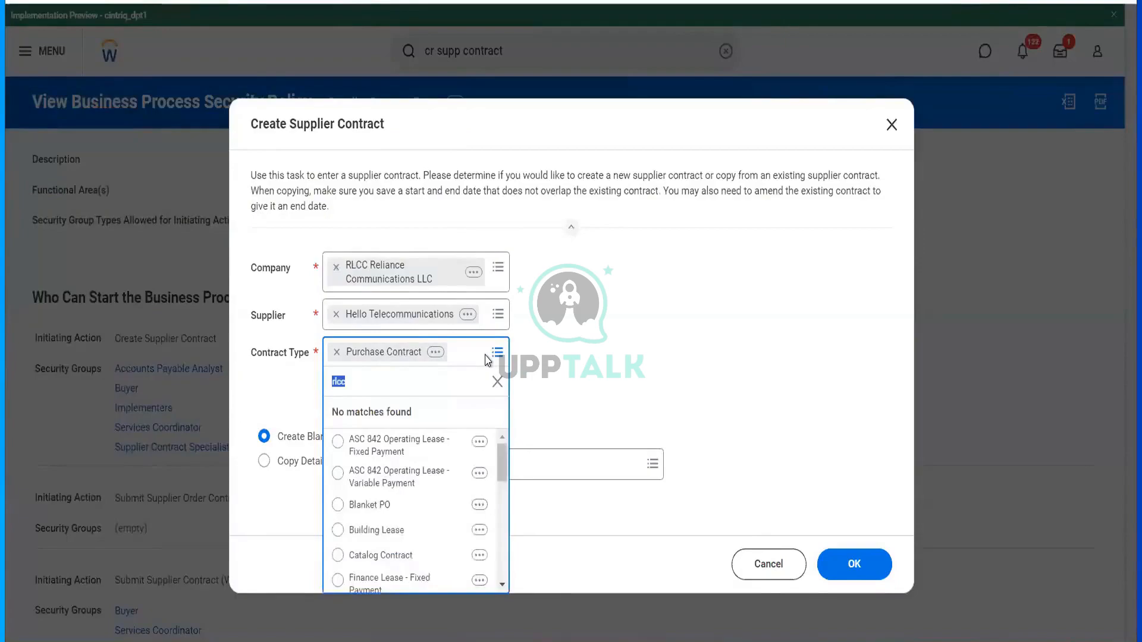
{"action": "left_click", "coordinate": [561, 377]}
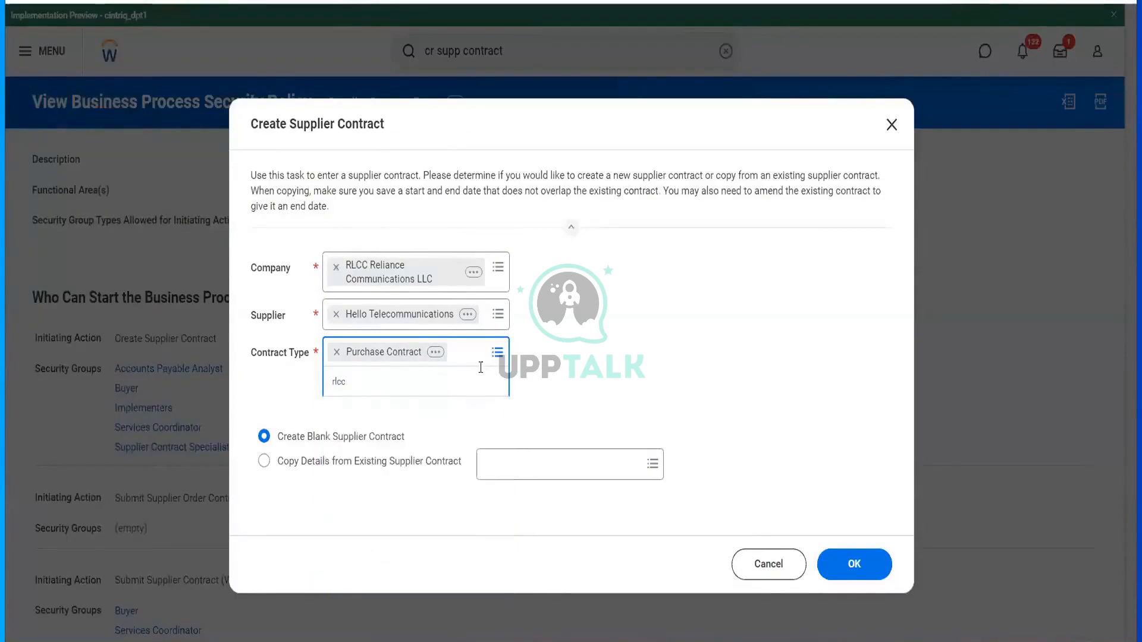
{"action": "left_click", "coordinate": [337, 352]}
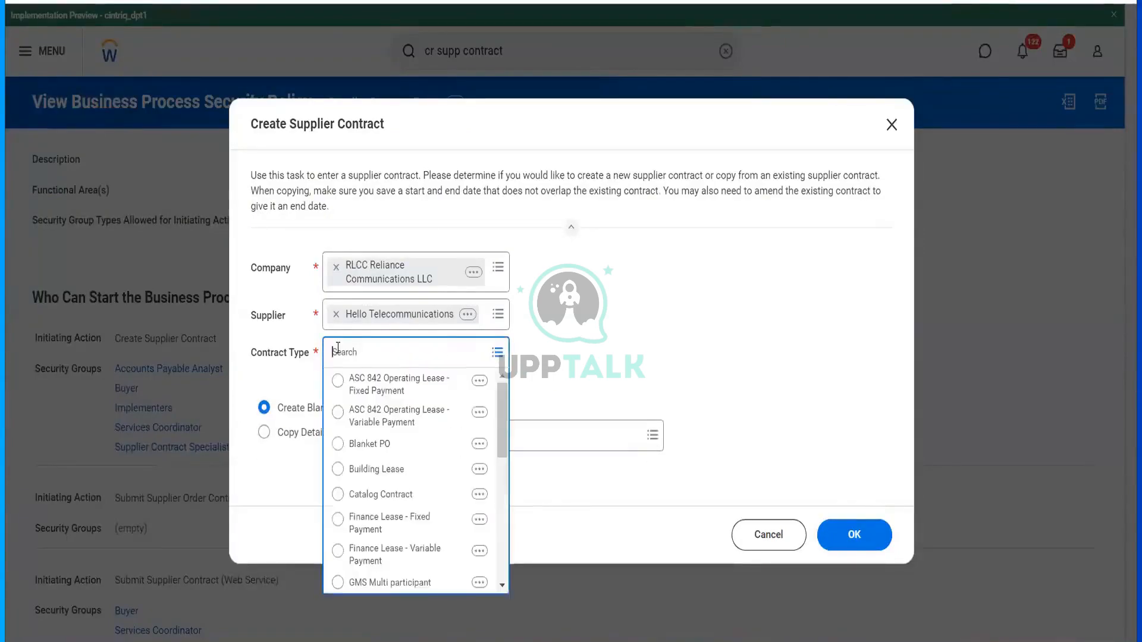
{"action": "type", "text": "RLCC"}
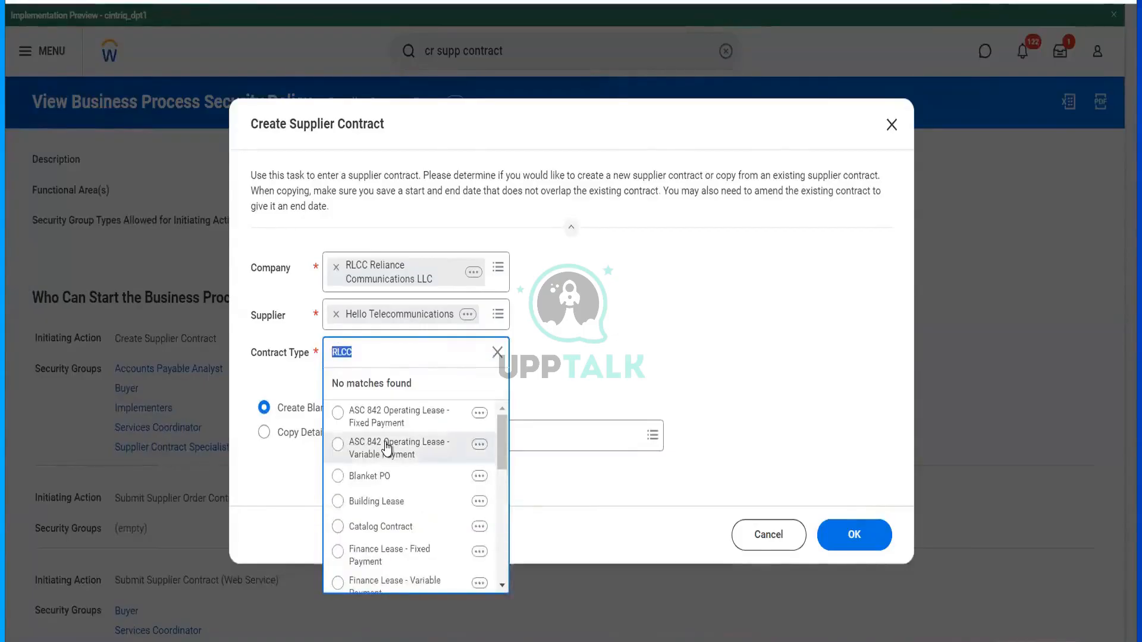
- Reselect Purchase Contract and continue to the full supplier contract form
{"action": "scroll", "coordinate": [387, 449], "scroll_direction": "down", "scroll_amount": 8}
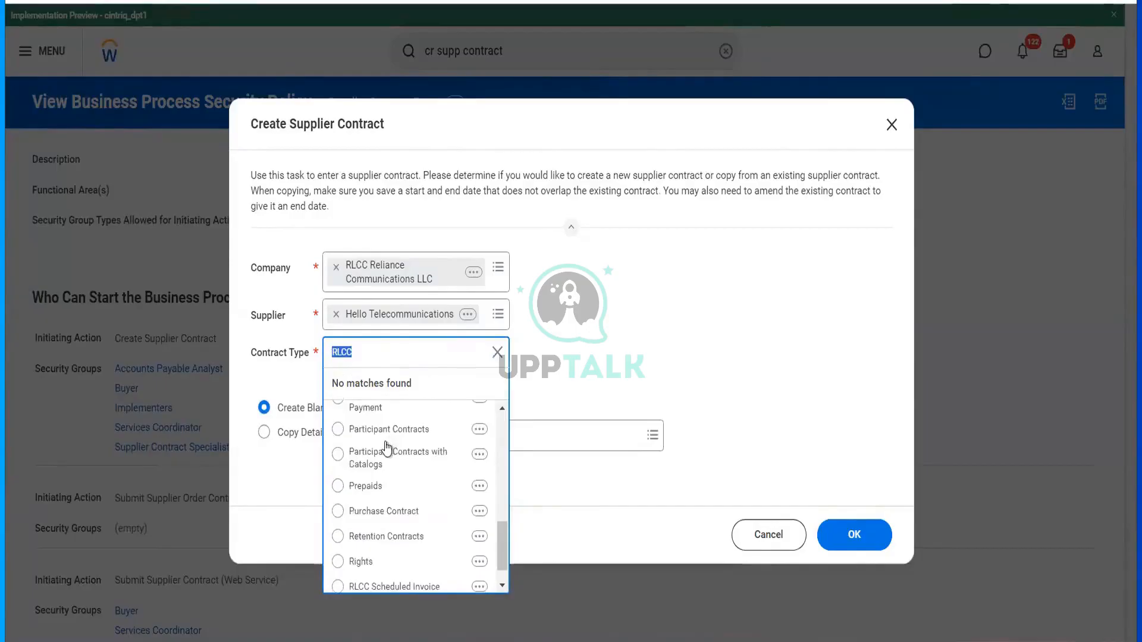
{"action": "scroll", "coordinate": [388, 449], "scroll_direction": "down", "scroll_amount": 1}
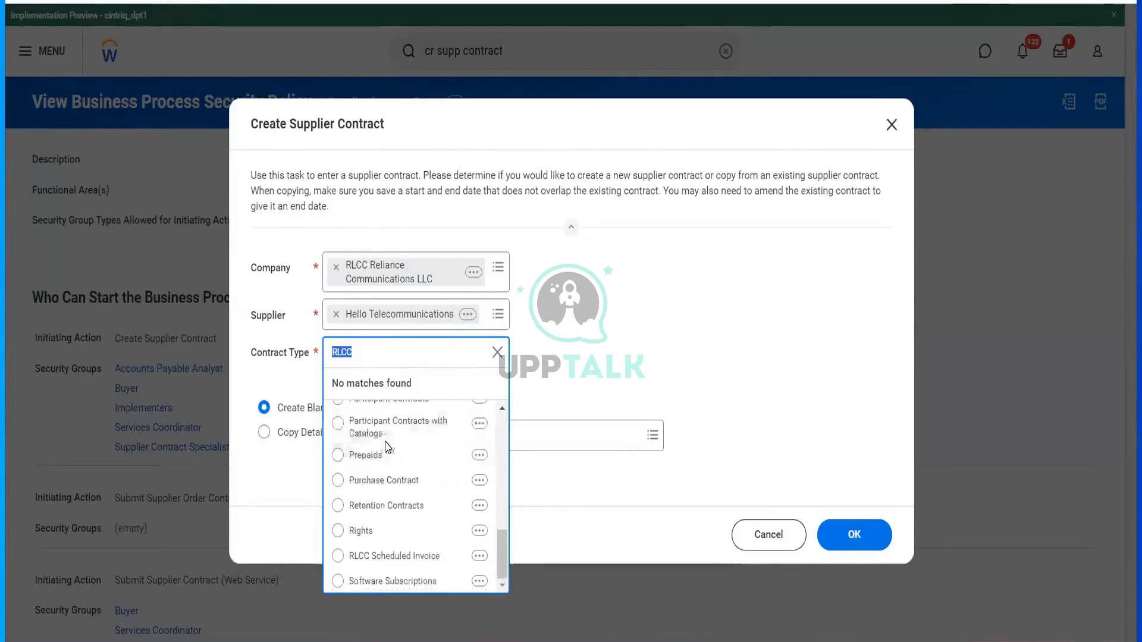
{"action": "left_click", "coordinate": [383, 481]}
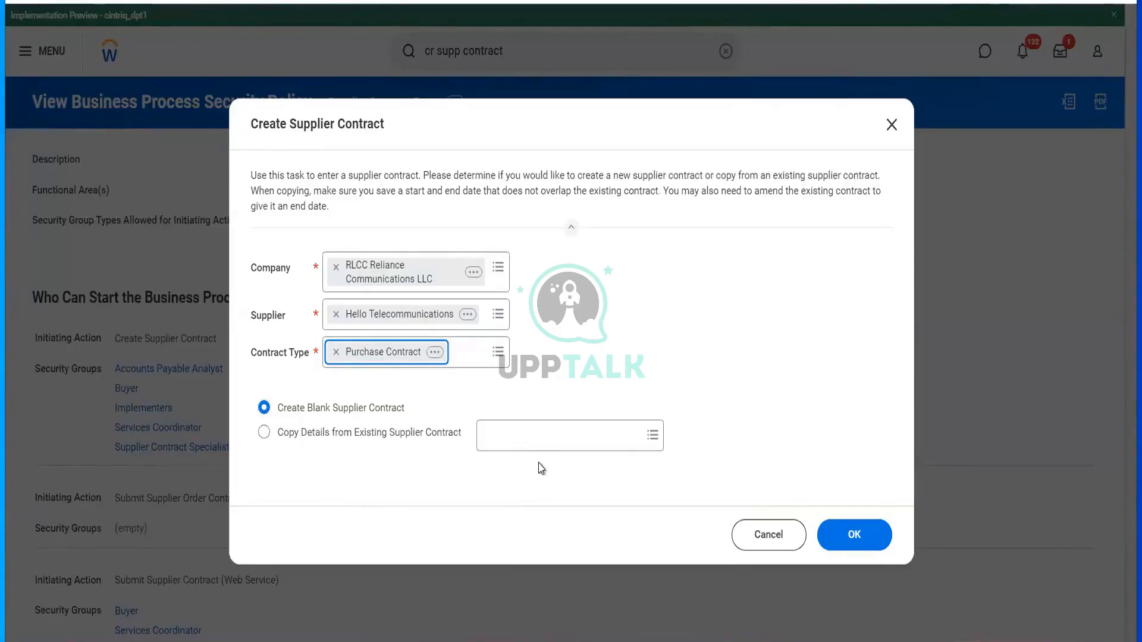
{"action": "left_click", "coordinate": [855, 537]}
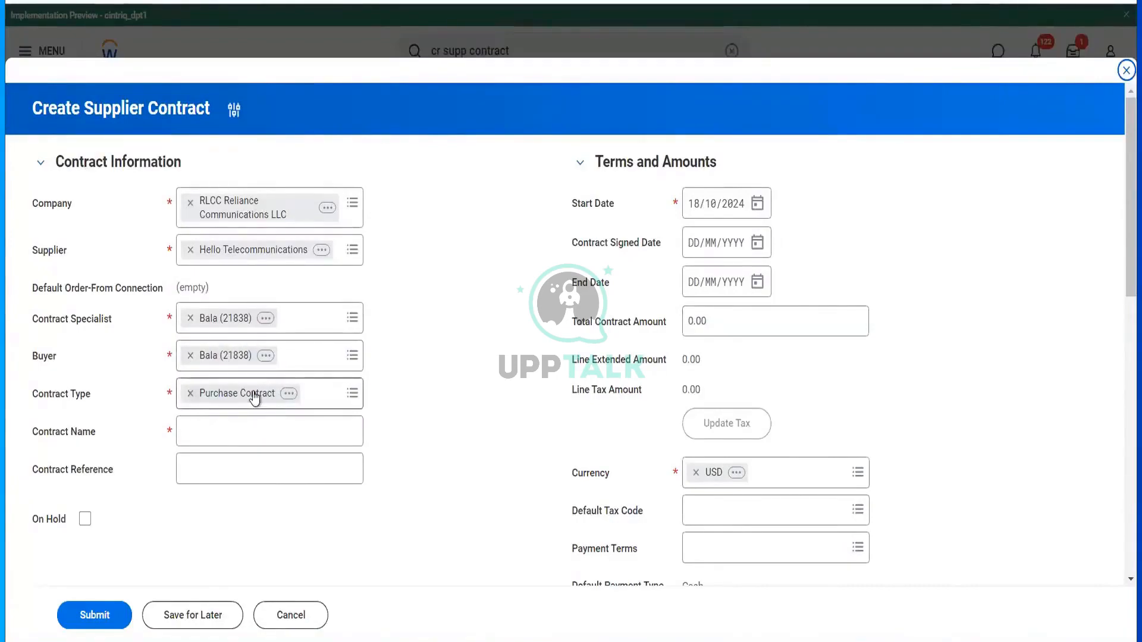
- Enter the contract name and the reference 'new Network Towers'
{"action": "left_click", "coordinate": [260, 428]}
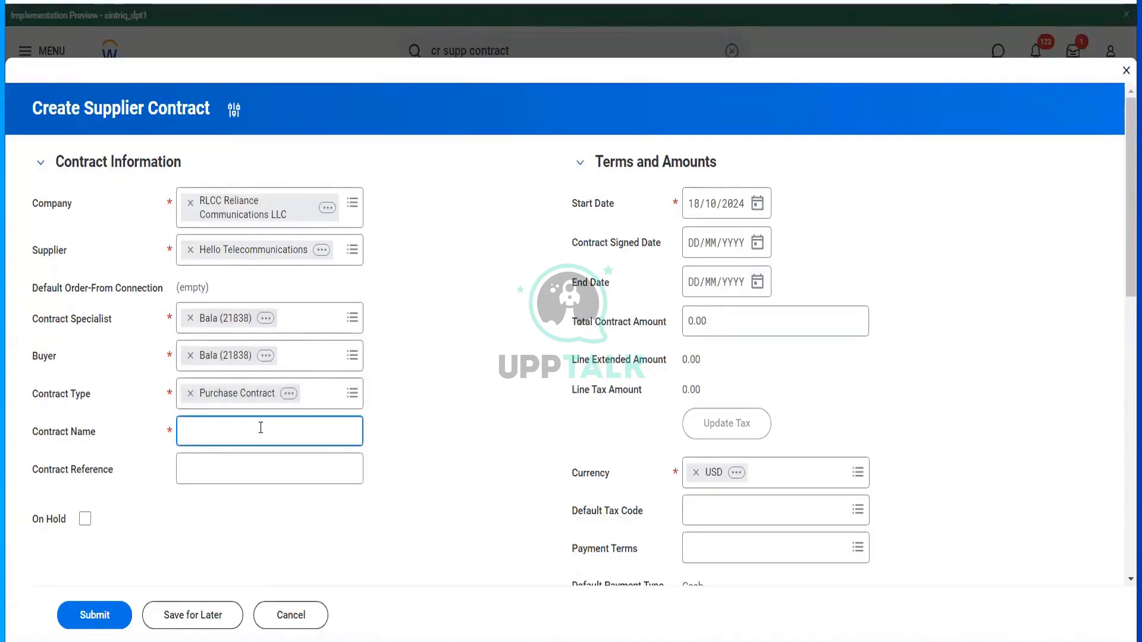
{"action": "type", "text": "RLCC Singhle"}
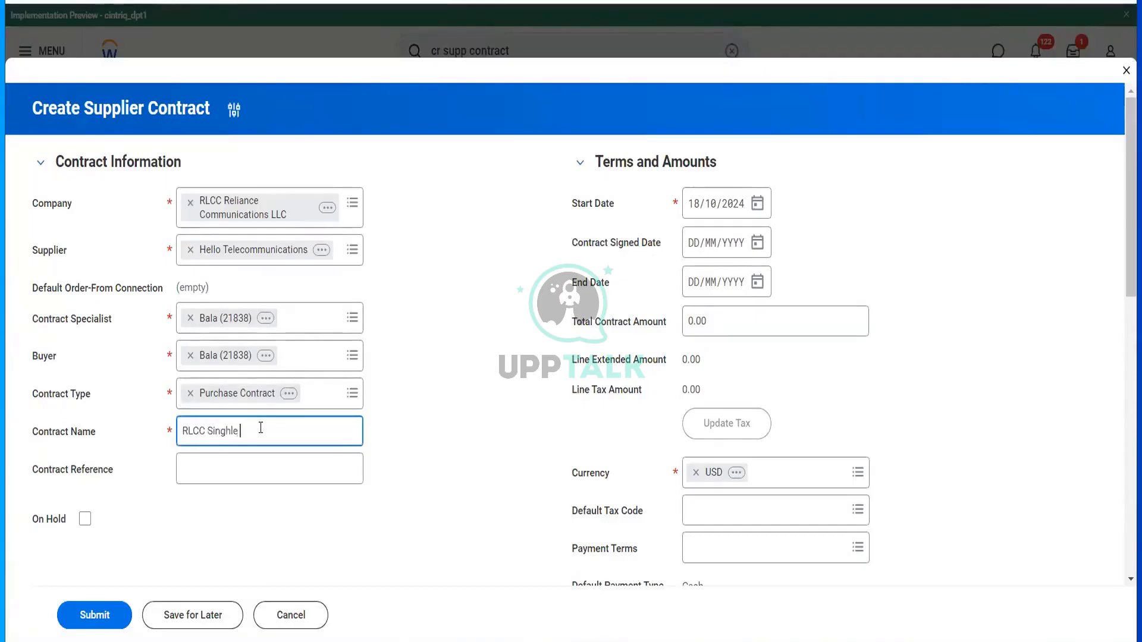
{"action": "key", "text": "BackSpace"}
{"action": "key", "text": "BackSpace"}
{"action": "key", "text": "BackSpace"}
{"action": "type", "text": "le PO Type"}
{"action": "left_click", "coordinate": [267, 477]}
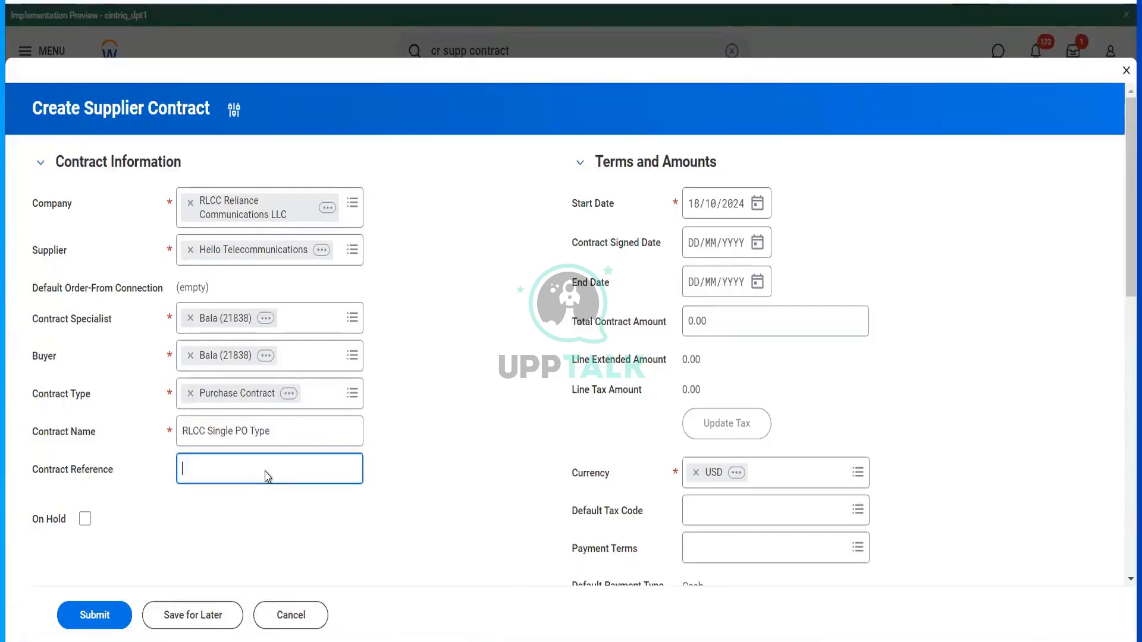
{"action": "type", "text": "new Network Tpwers"}
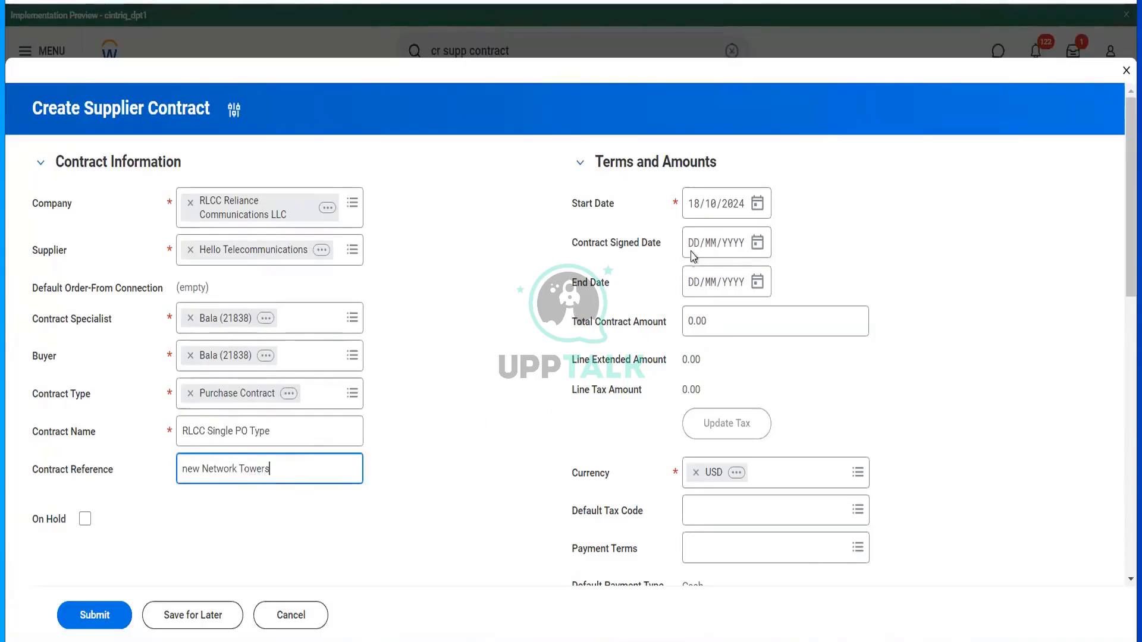
- Set start and signed dates 01/01/2024, end date 31/12/2024, and total 12,000.00
{"action": "left_click", "coordinate": [695, 211]}
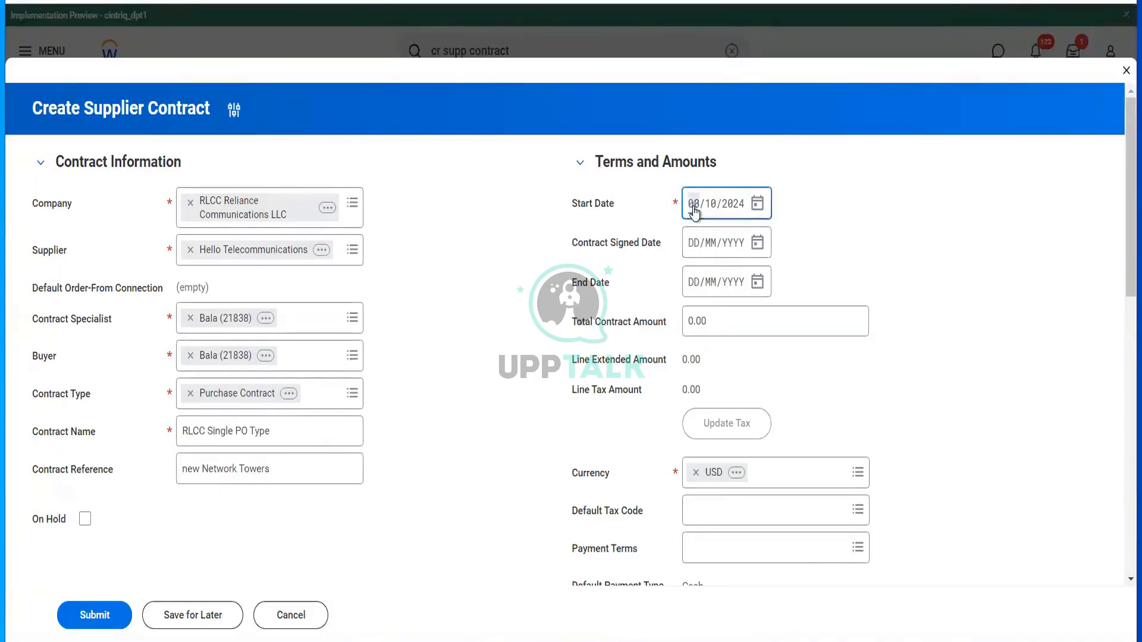
{"action": "type", "text": "0101"}
{"action": "left_click", "coordinate": [698, 249]}
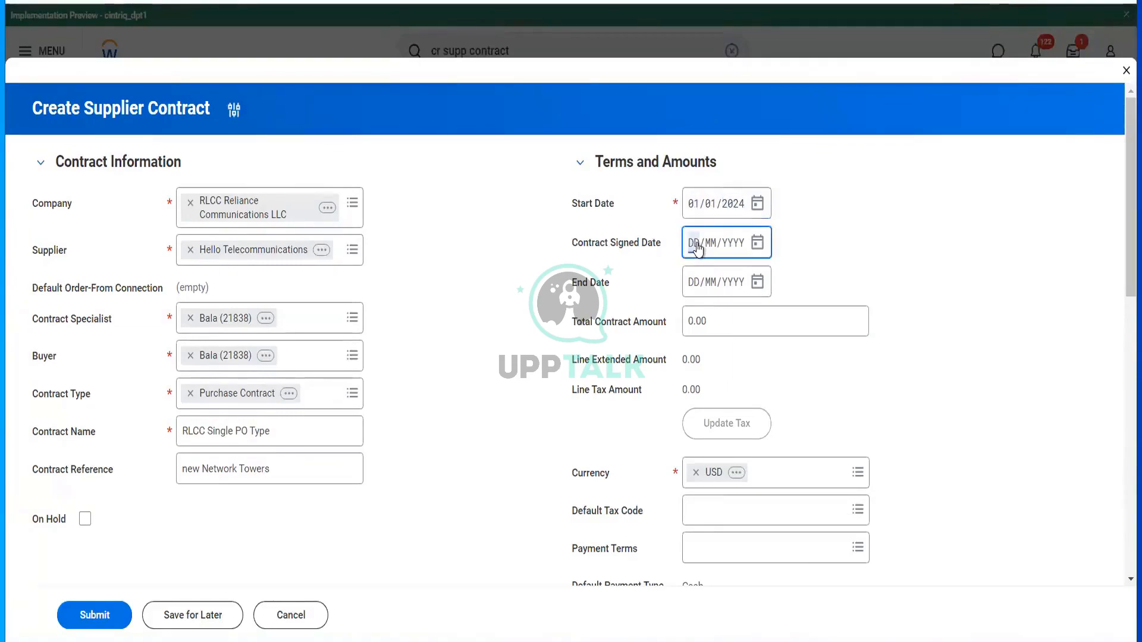
{"action": "type", "text": "01012024"}
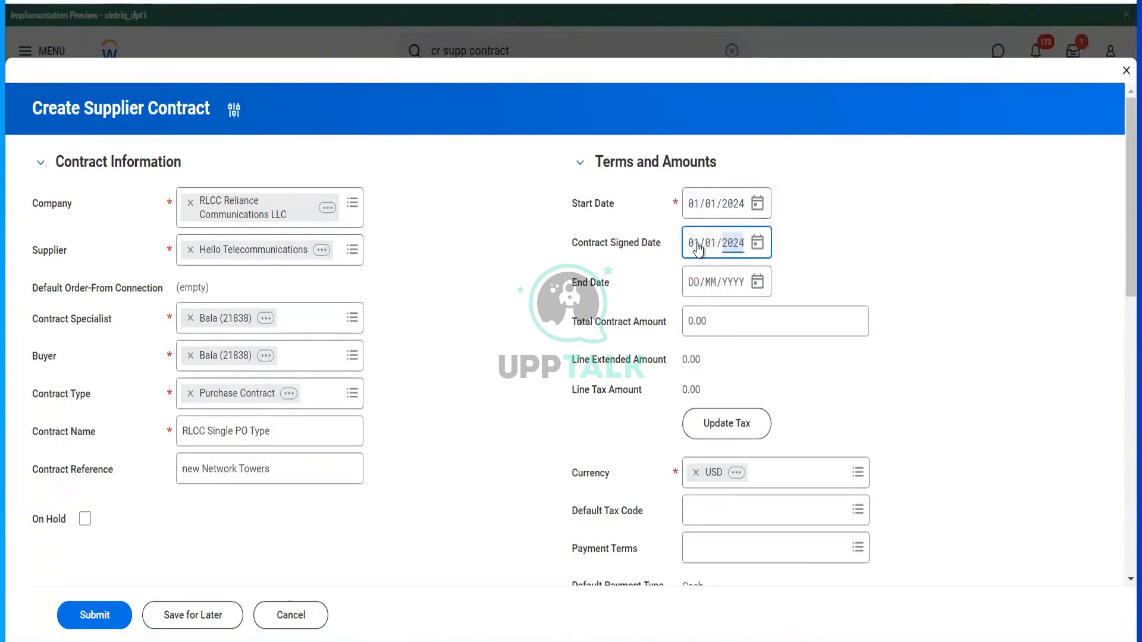
{"action": "left_click", "coordinate": [696, 281]}
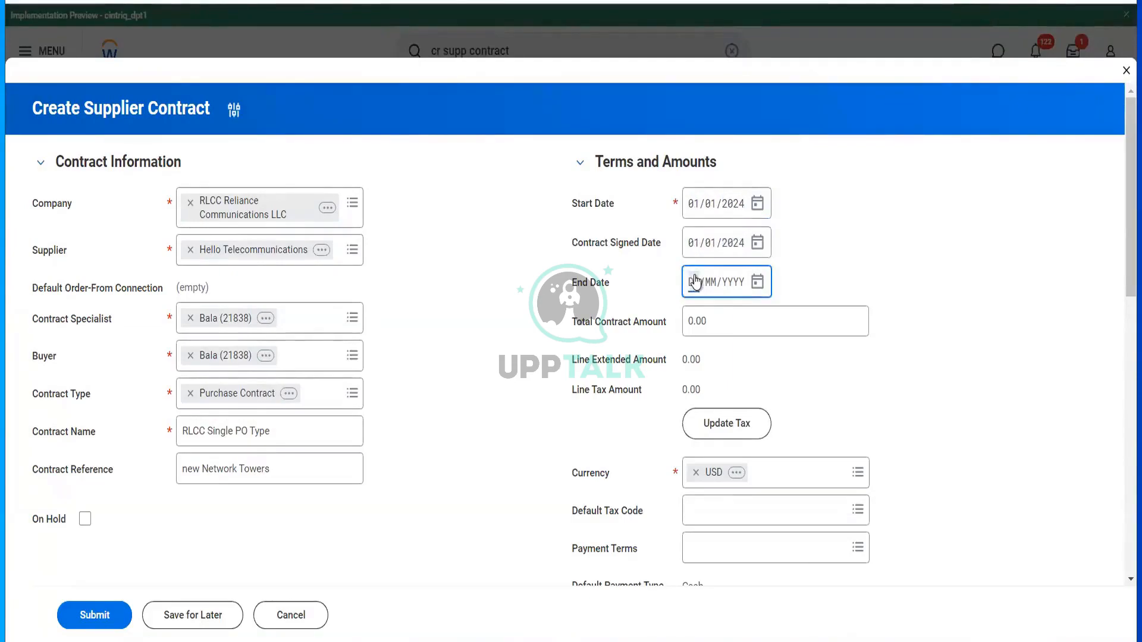
{"action": "type", "text": "31122024"}
{"action": "key", "text": "Tab"}
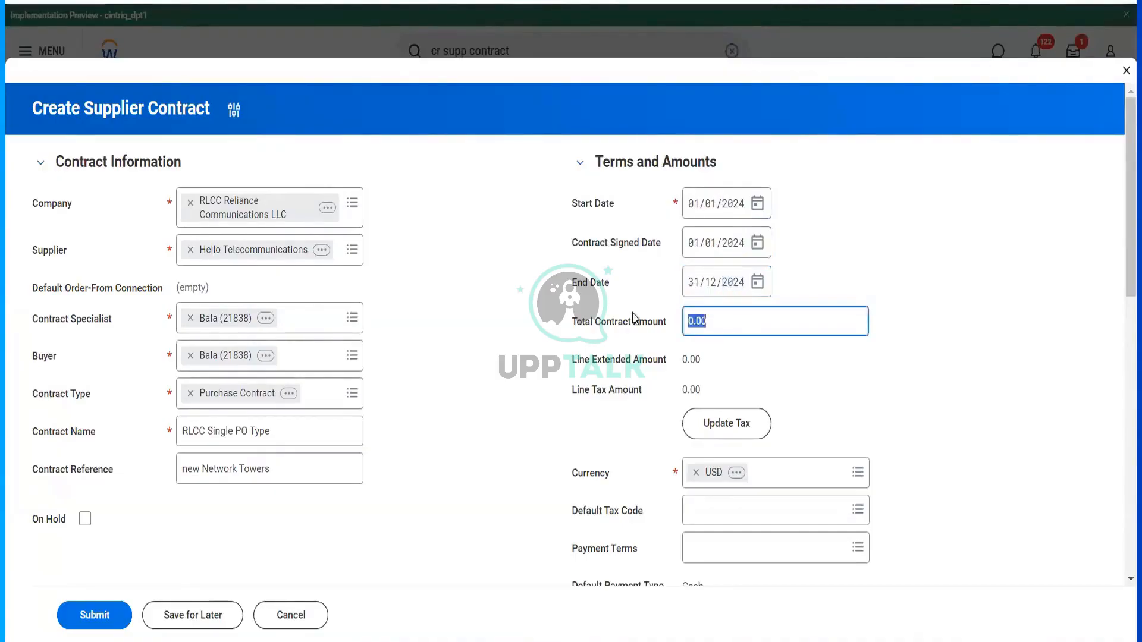
{"action": "type", "text": "12000"}
{"action": "left_click", "coordinate": [594, 433]}
{"action": "scroll", "coordinate": [594, 428], "scroll_direction": "down", "scroll_amount": 3}
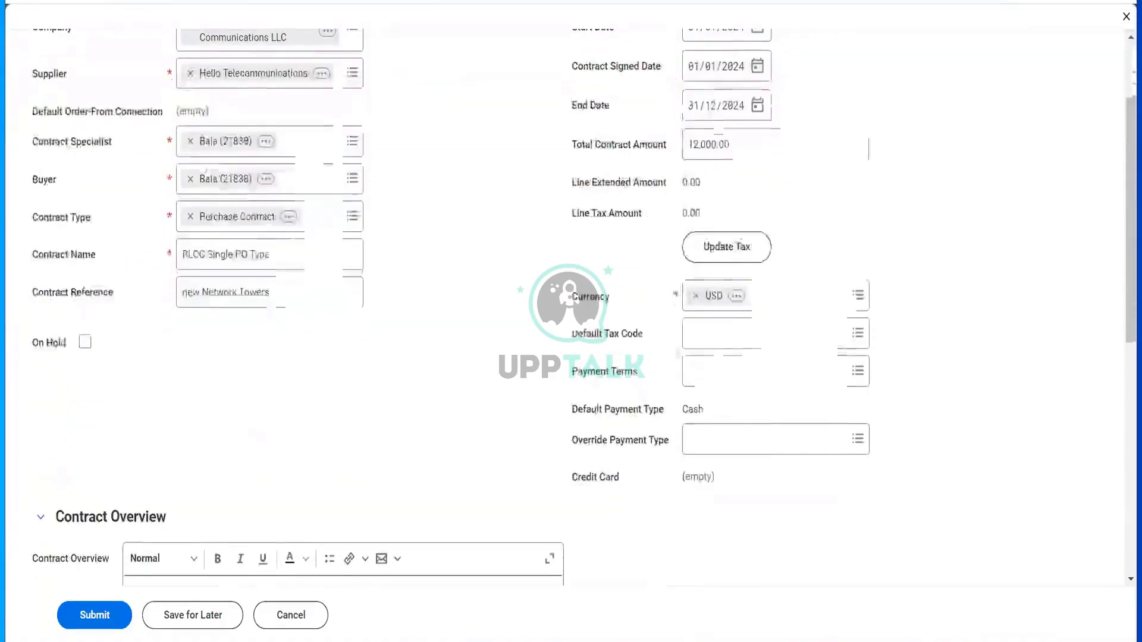
- Set the payment terms to 2% 10, net 30
{"action": "left_click", "coordinate": [700, 370]}
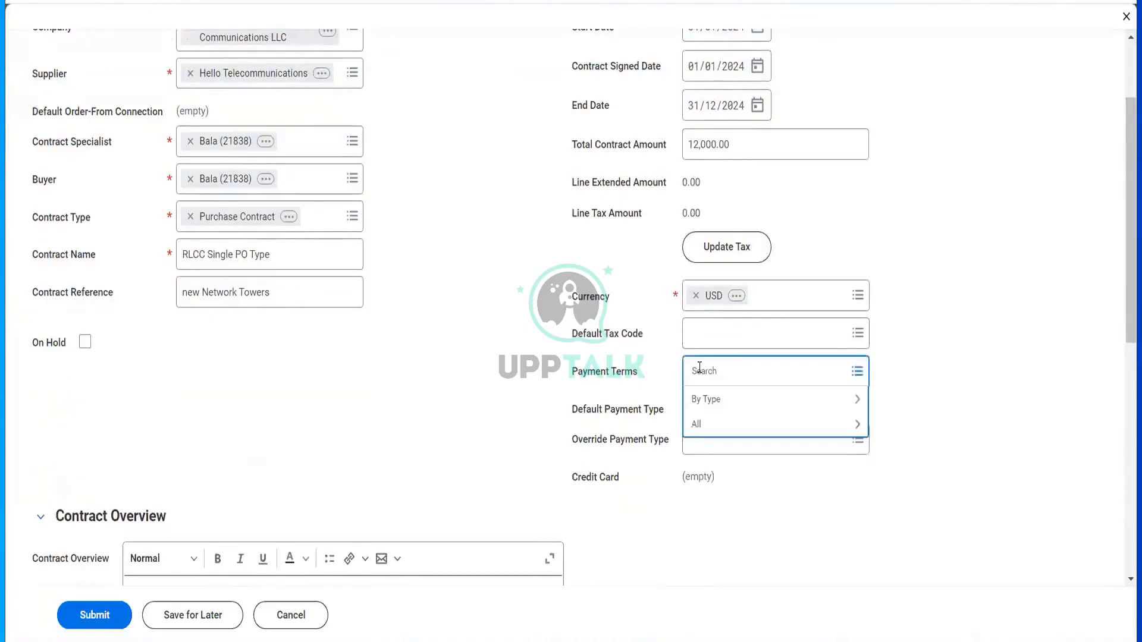
{"action": "left_click", "coordinate": [714, 432]}
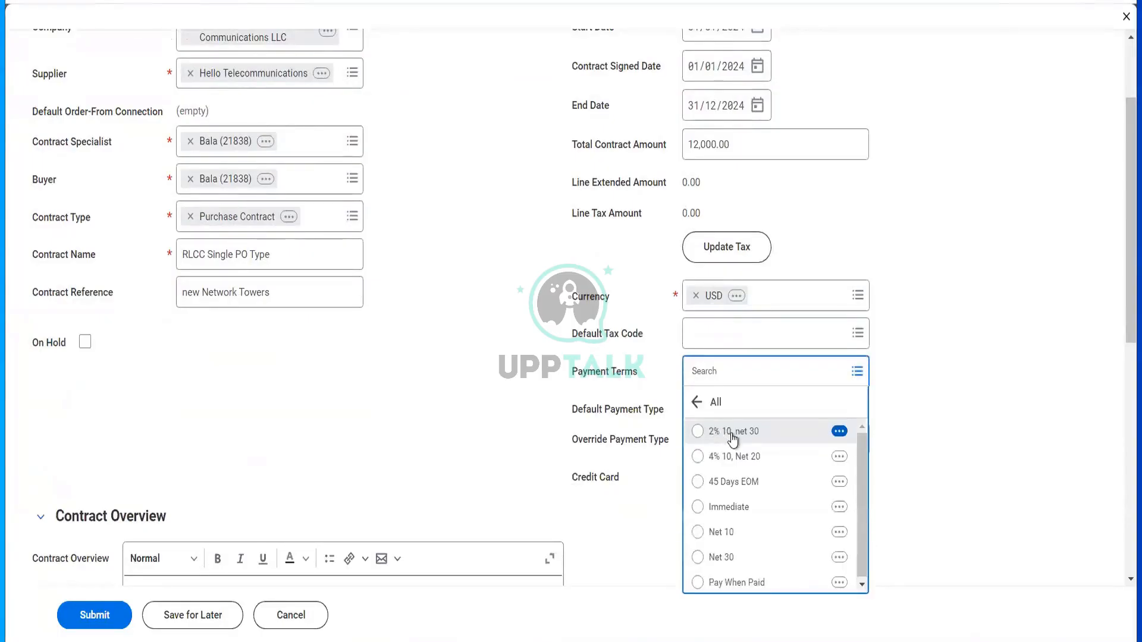
{"action": "left_click", "coordinate": [732, 436]}
{"action": "scroll", "coordinate": [467, 473], "scroll_direction": "down", "scroll_amount": 3}
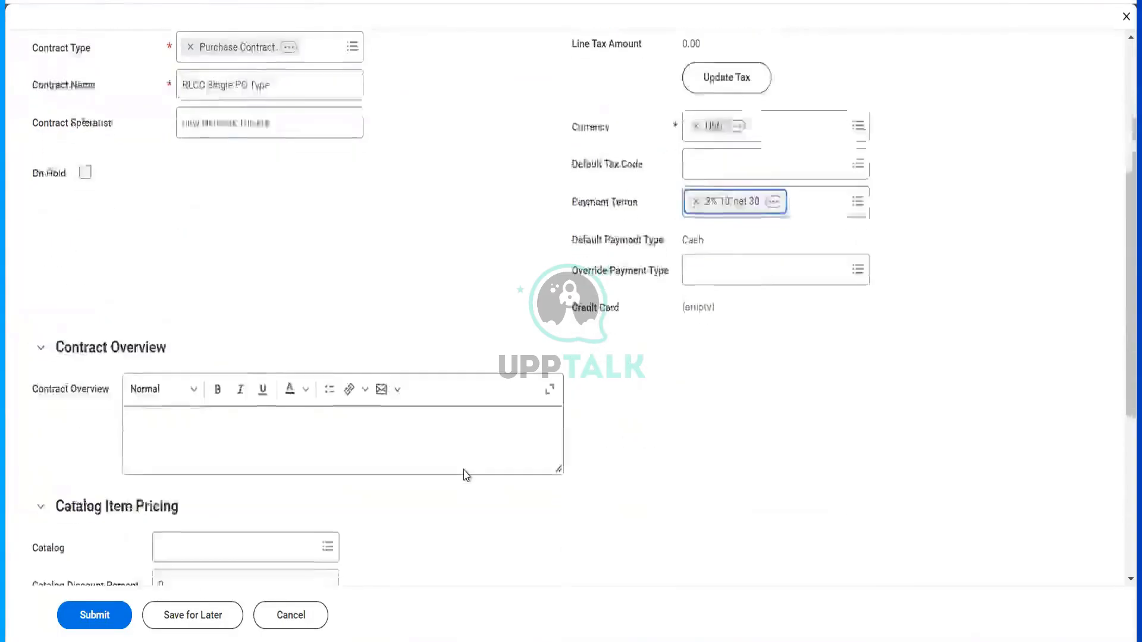
- Write the contract overview 'Buying new towers for punjab region'
{"action": "left_click", "coordinate": [195, 393]}
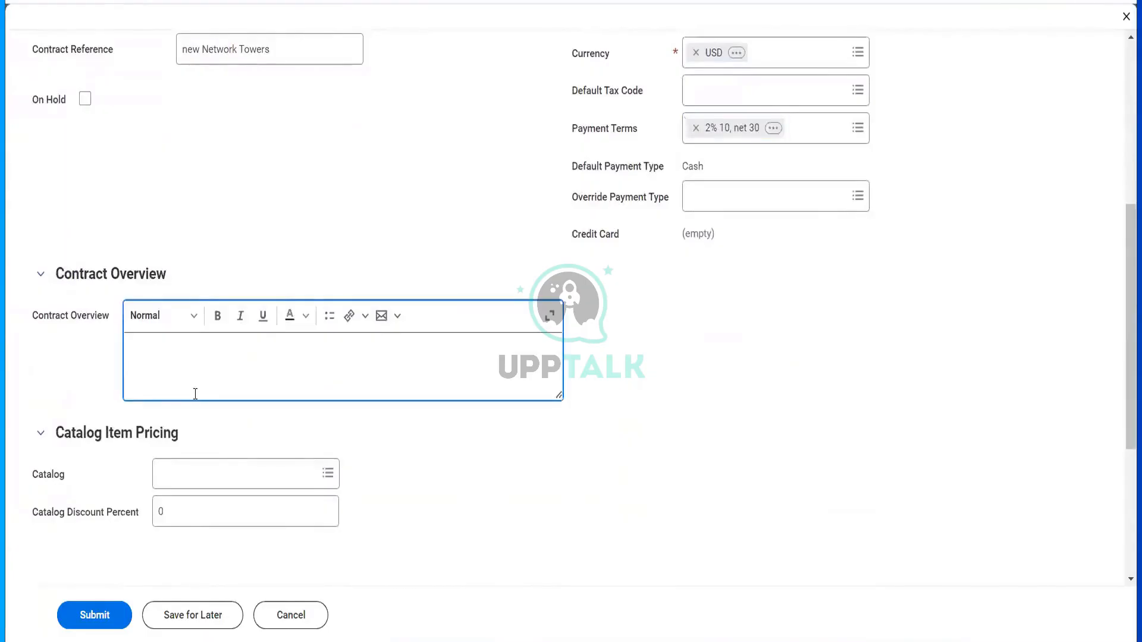
{"action": "type", "text": "Buying new towets"}
{"action": "key", "text": "BackSpace"}
{"action": "type", "text": "for punjab "}
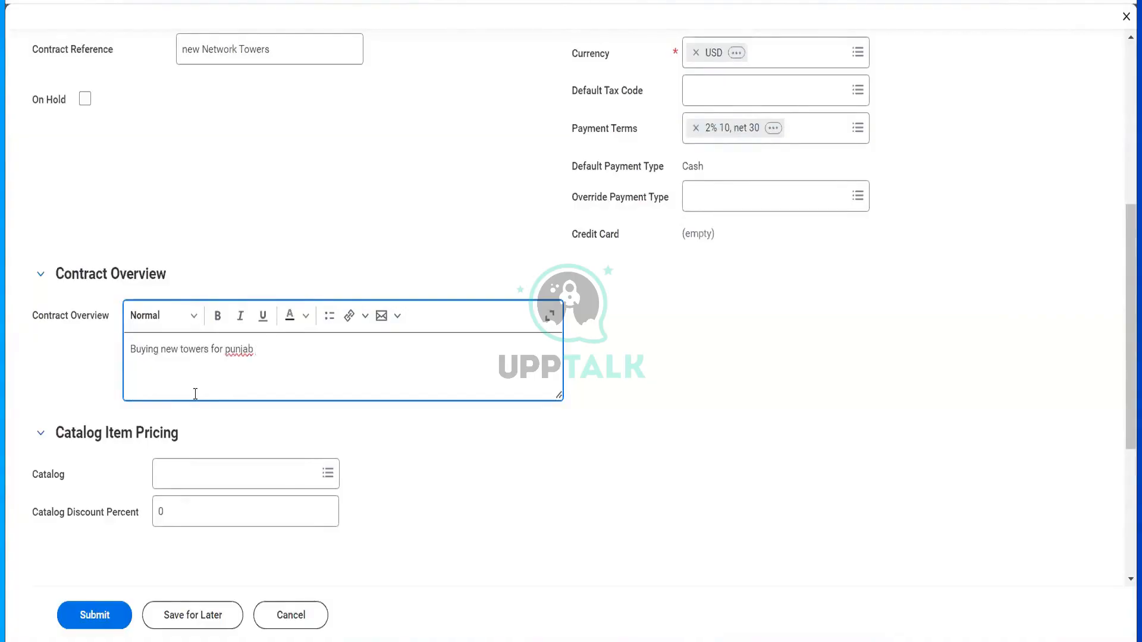
{"action": "type", "text": "region"}
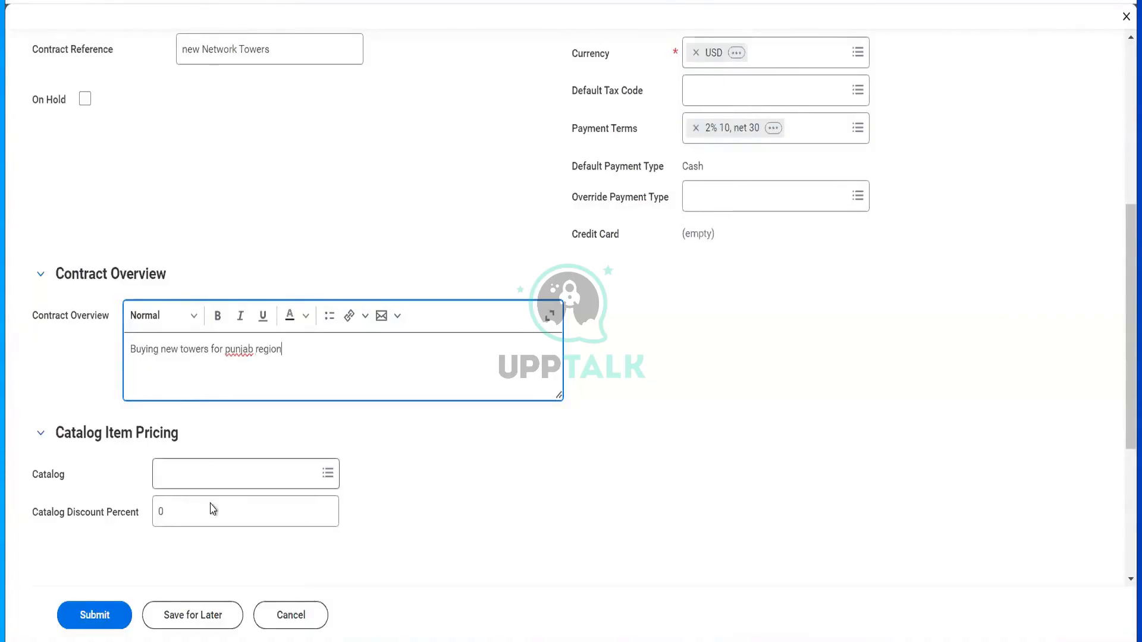
{"action": "scroll", "coordinate": [212, 511], "scroll_direction": "down", "scroll_amount": 1}
{"action": "scroll", "coordinate": [225, 446], "scroll_direction": "down", "scroll_amount": 3}
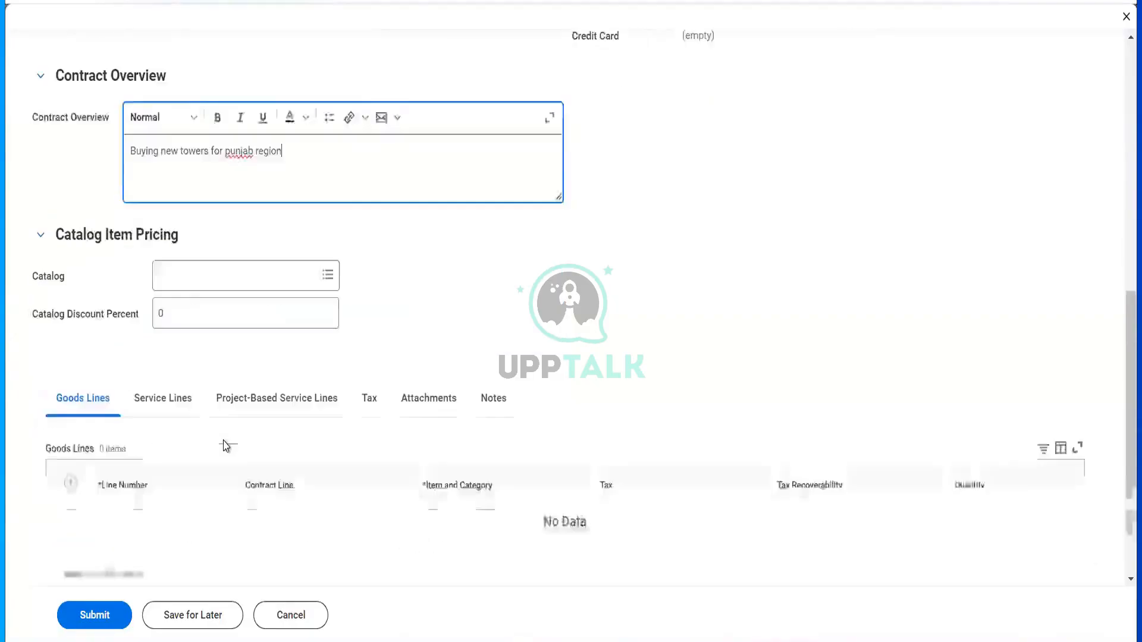
- Add goods line 1 with spend category Network Towers and item Telecom Towers
{"action": "left_click", "coordinate": [72, 469]}
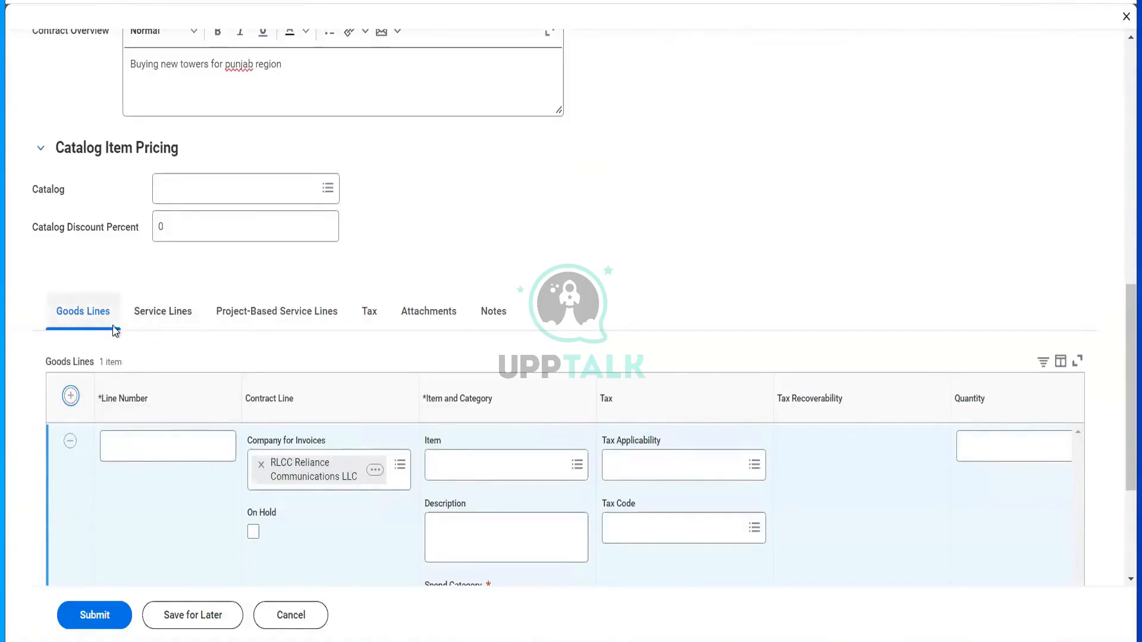
{"action": "left_click", "coordinate": [174, 435]}
{"action": "type", "text": "1"}
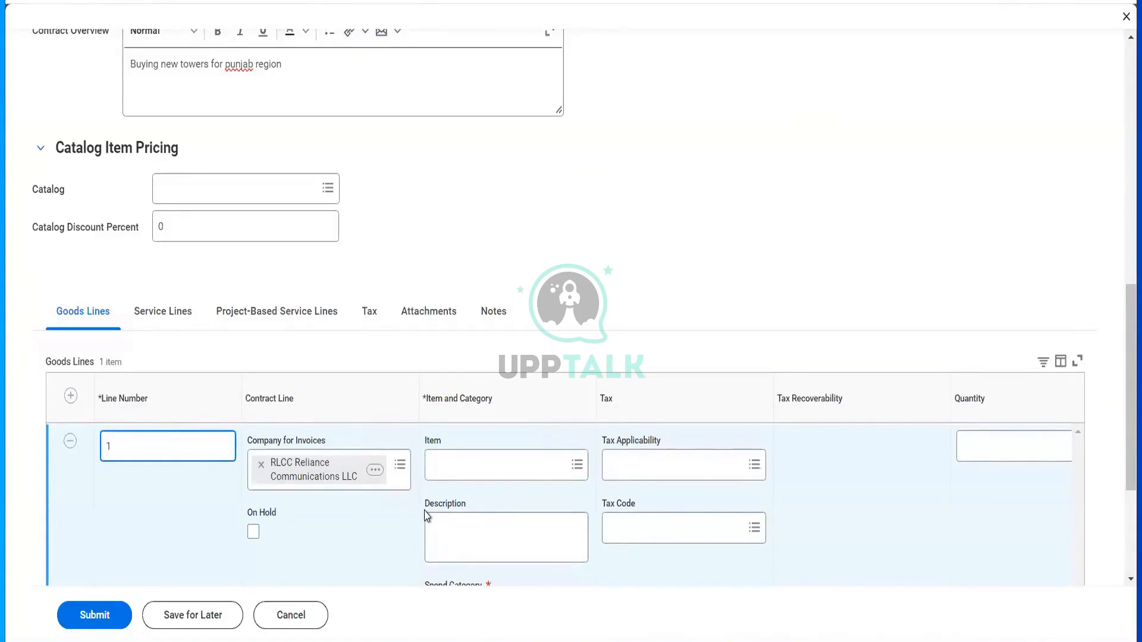
{"action": "scroll", "coordinate": [427, 515], "scroll_direction": "down", "scroll_amount": 2}
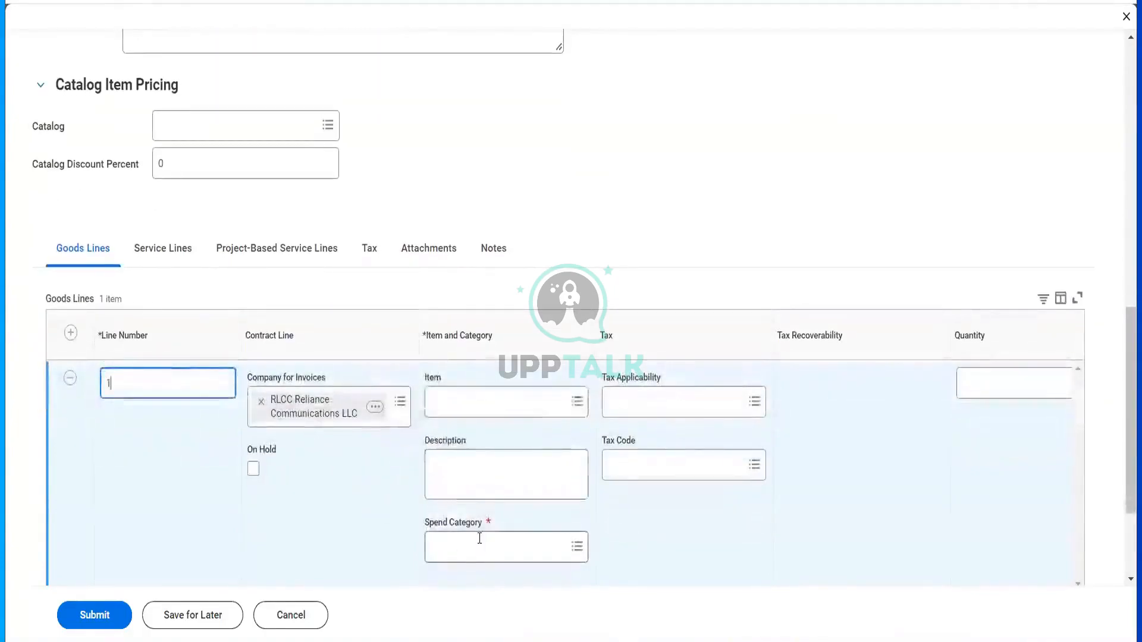
{"action": "left_click", "coordinate": [477, 542]}
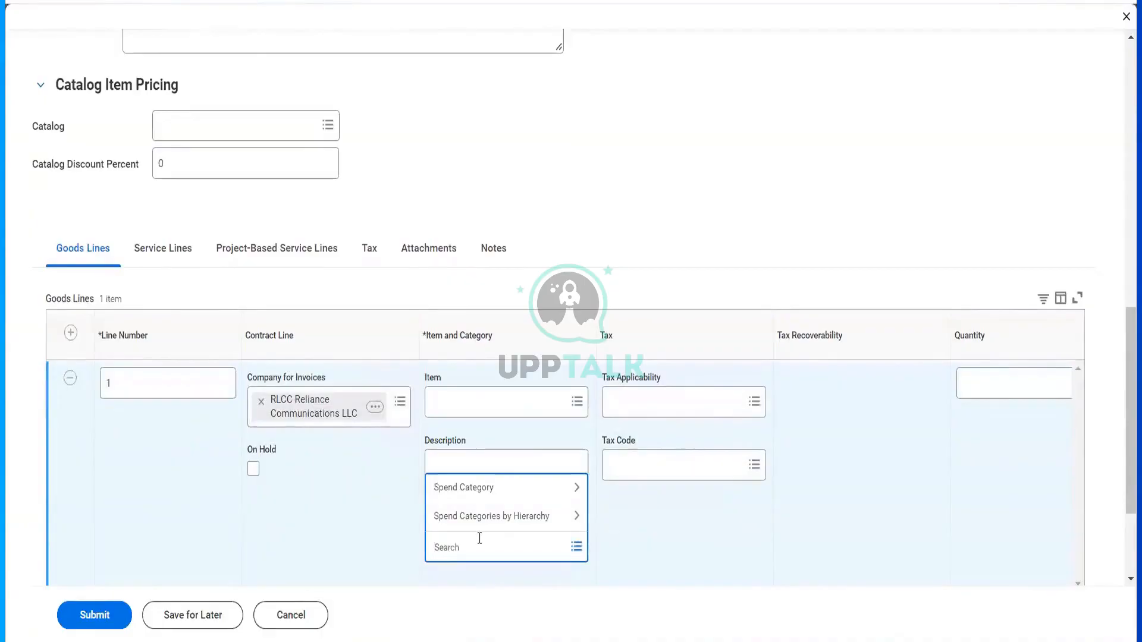
{"action": "type", "text": "netwo"}
{"action": "key", "text": "Return"}
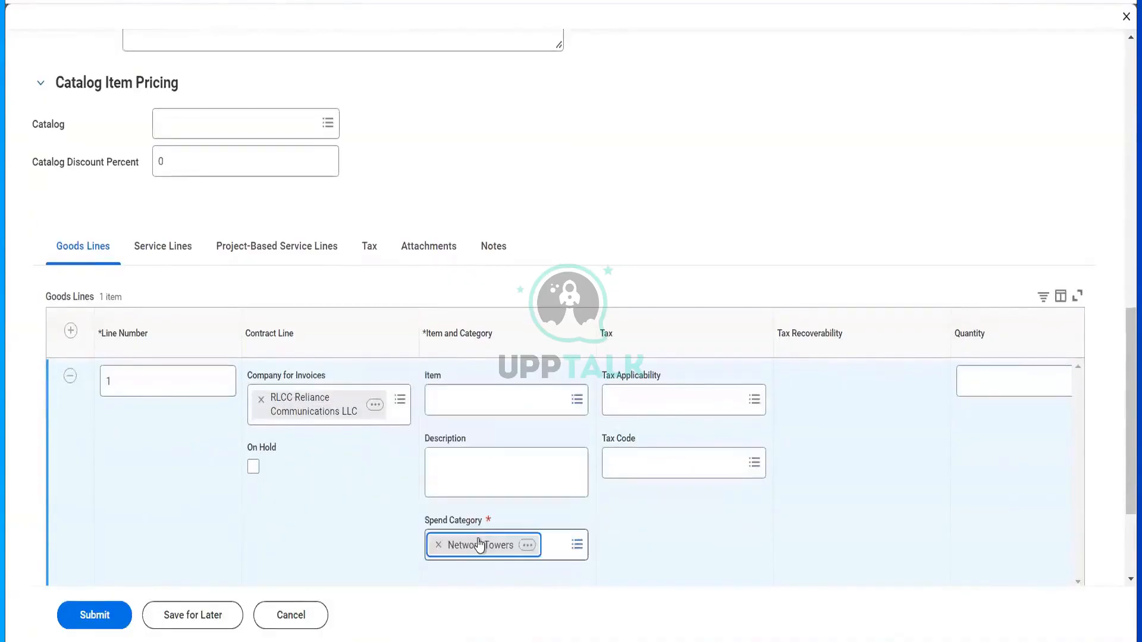
{"action": "left_click", "coordinate": [479, 393]}
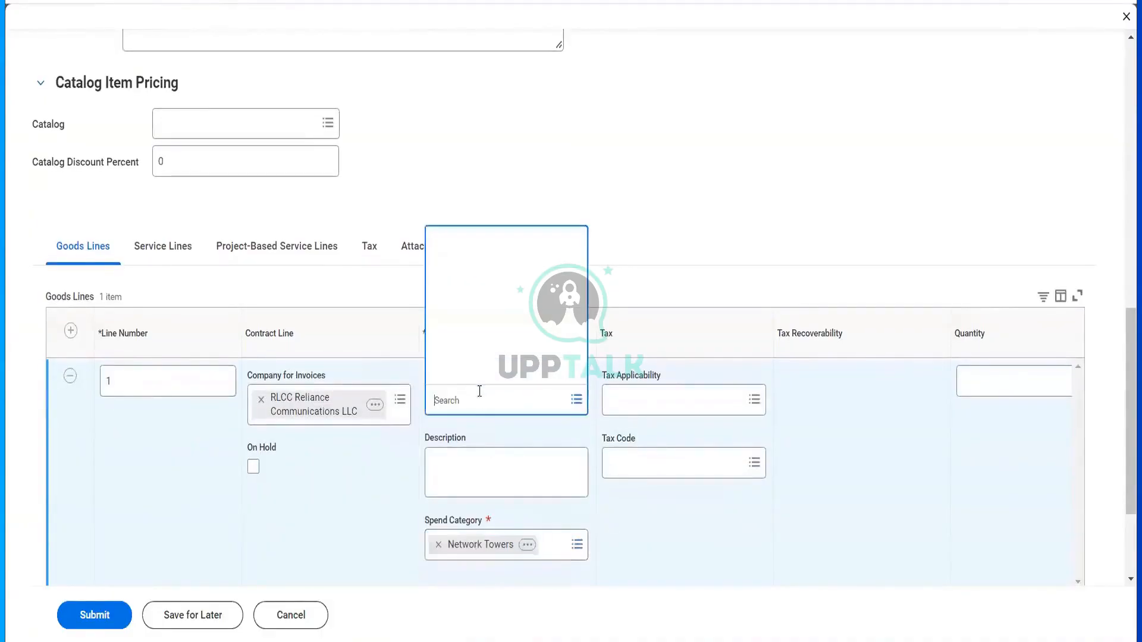
{"action": "type", "text": "networ"}
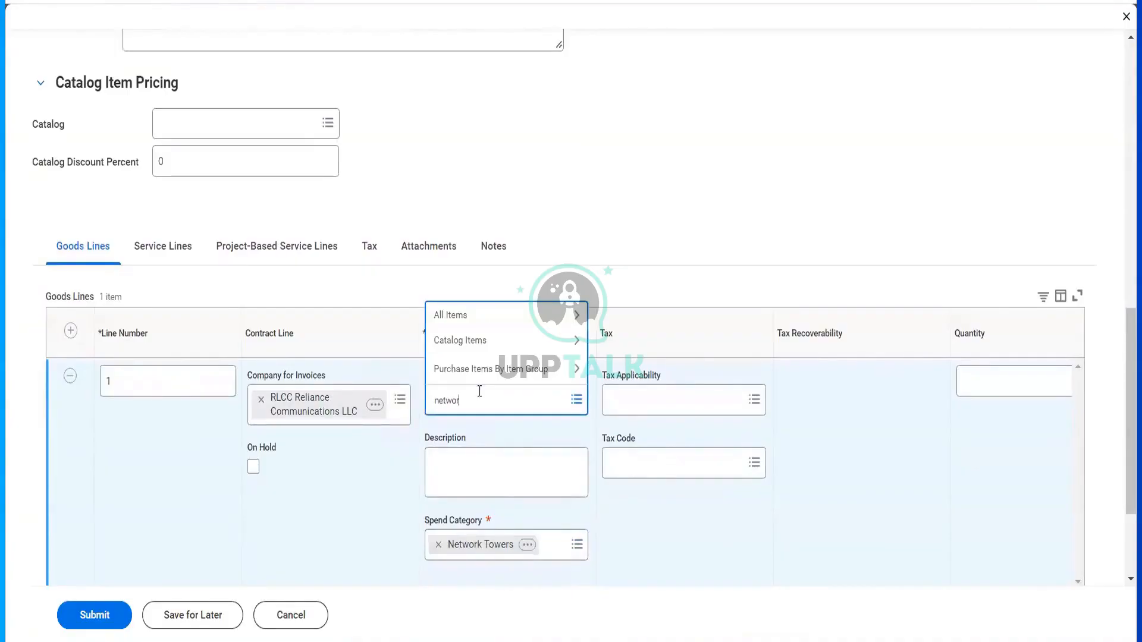
{"action": "type", "text": "k"}
{"action": "key", "text": "Return"}
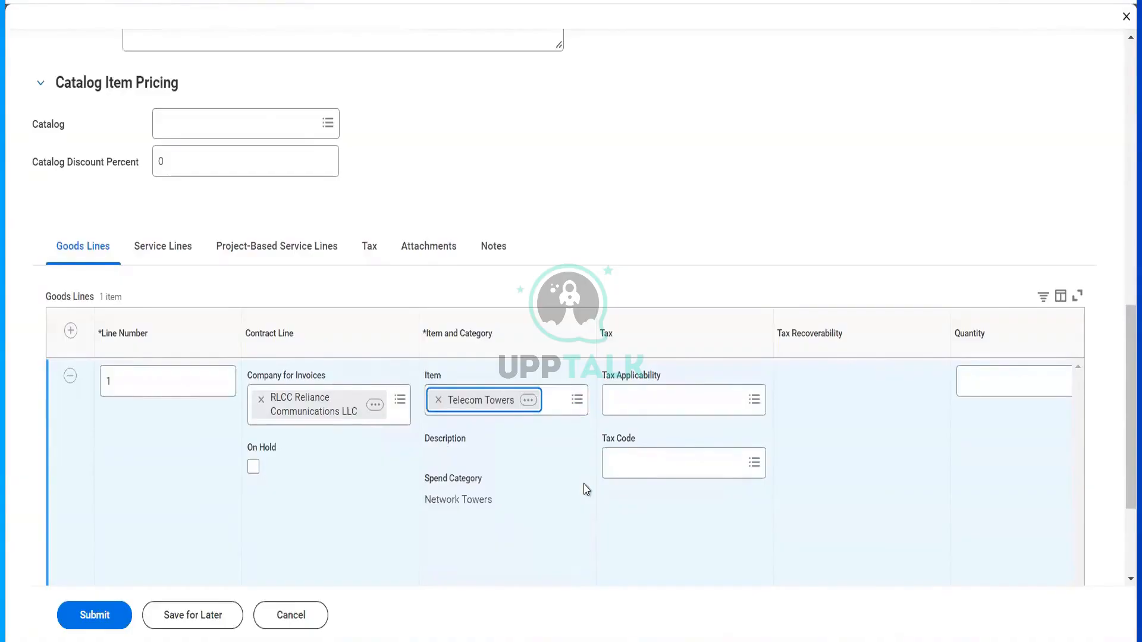
- Set the line to quantity 12, unit Each, conversion 1, unit cost 1,000.00
{"action": "scroll", "coordinate": [585, 489], "scroll_direction": "right", "scroll_amount": 10}
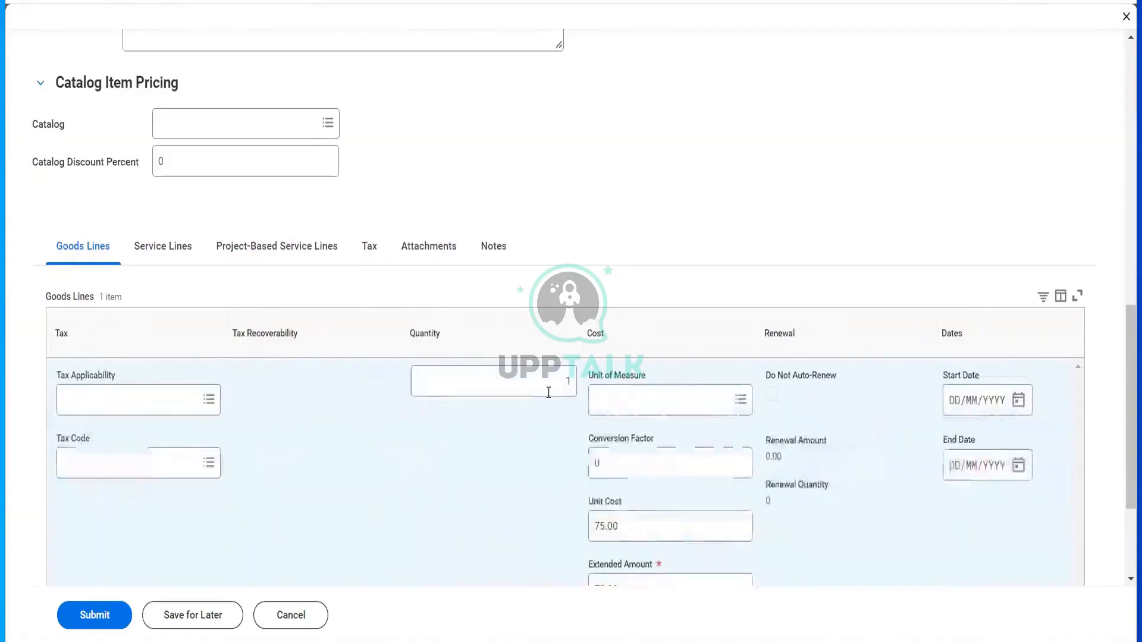
{"action": "left_click", "coordinate": [549, 392]}
{"action": "type", "text": "12"}
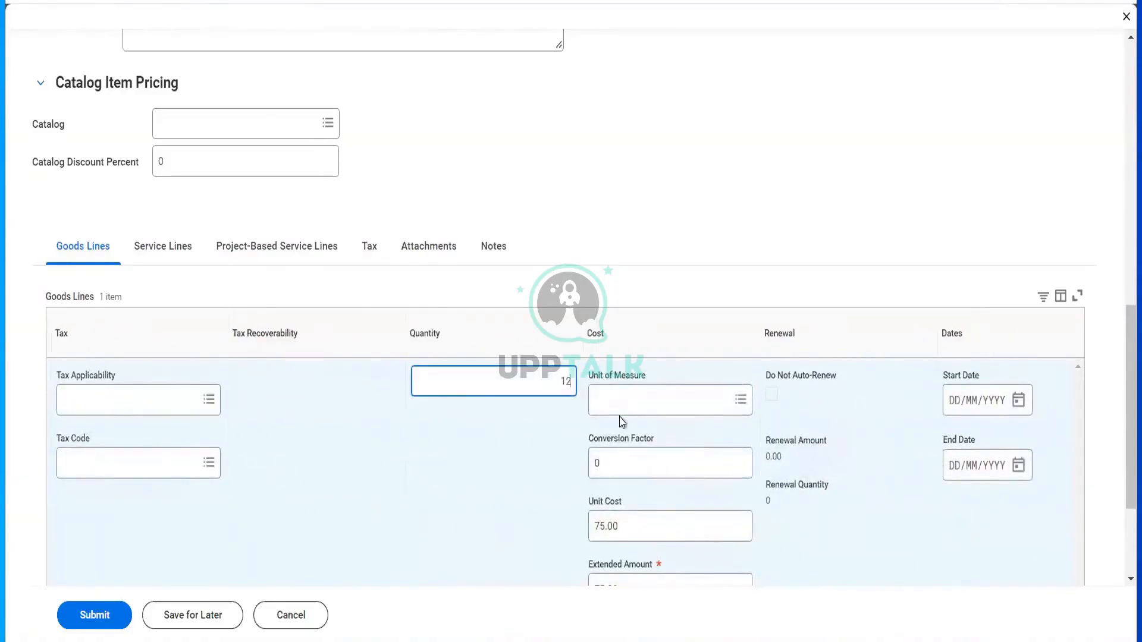
{"action": "key", "text": "Tab"}
{"action": "type", "text": "ea"}
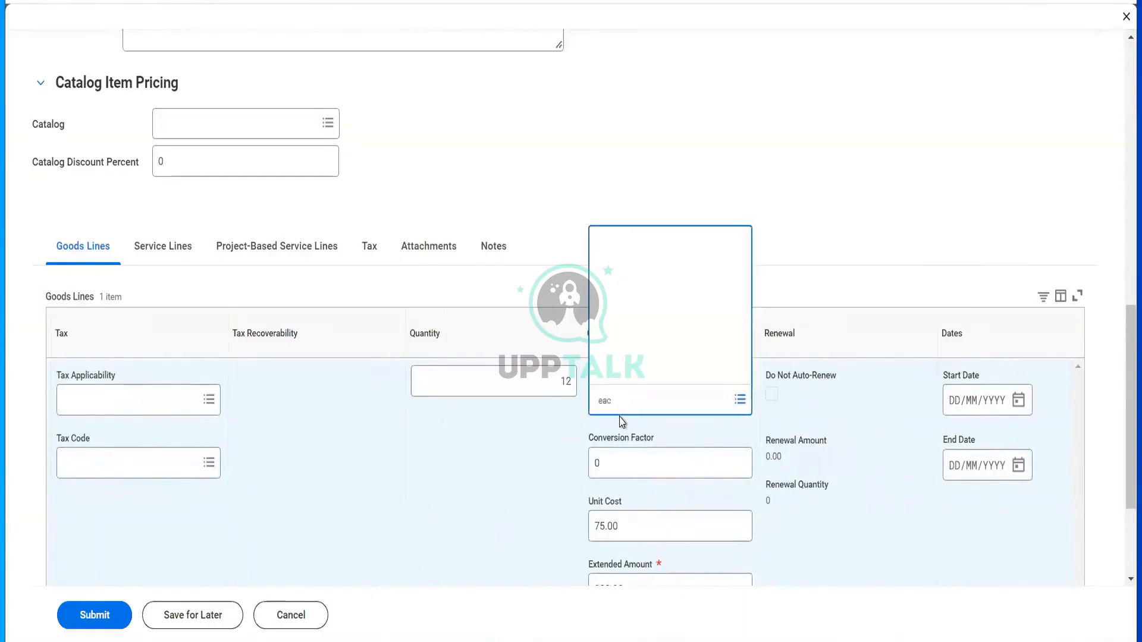
{"action": "key", "text": "Return"}
{"action": "left_click", "coordinate": [621, 473]}
{"action": "type", "text": "100"}
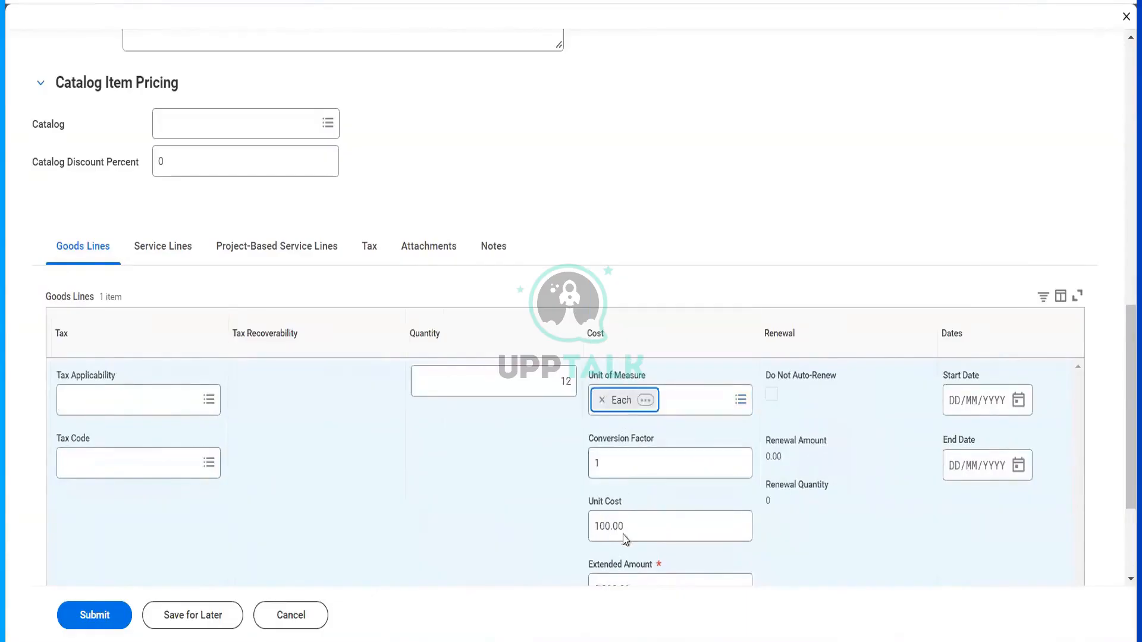
{"action": "key", "text": "Tab"}
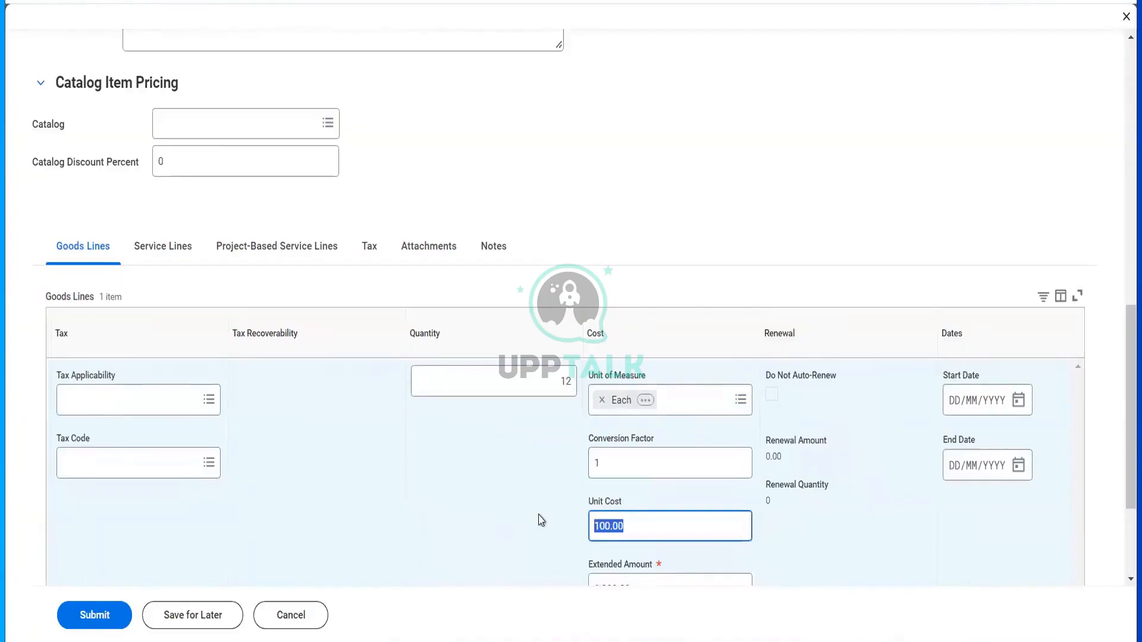
{"action": "type", "text": "1000"}
{"action": "key", "text": "Tab"}
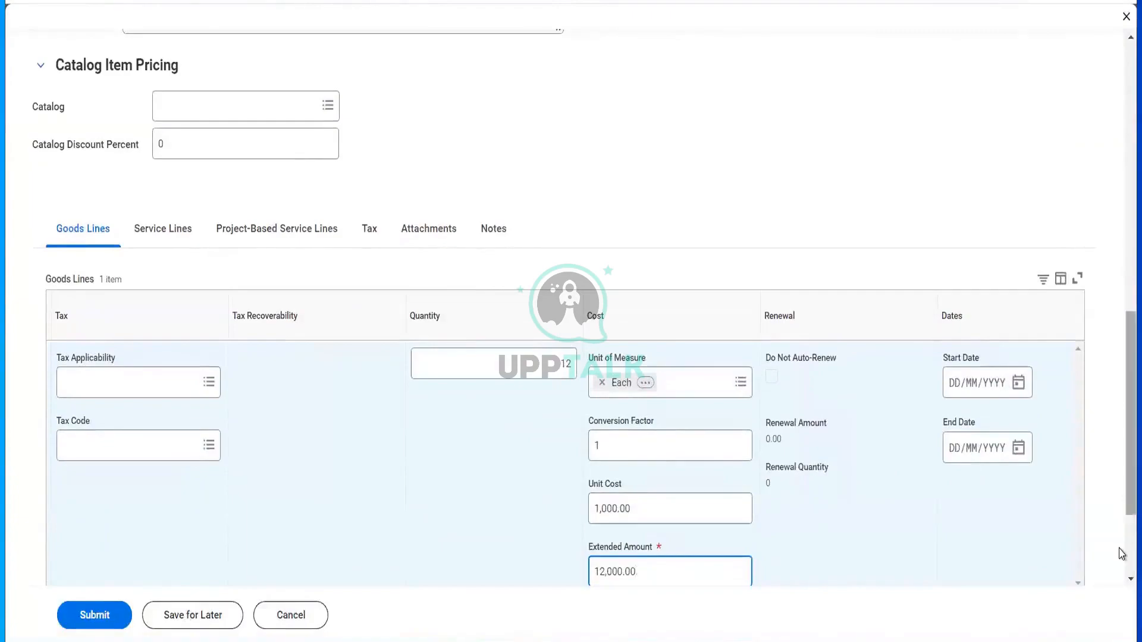
{"action": "scroll", "coordinate": [1123, 506], "scroll_direction": "down", "scroll_amount": 3}
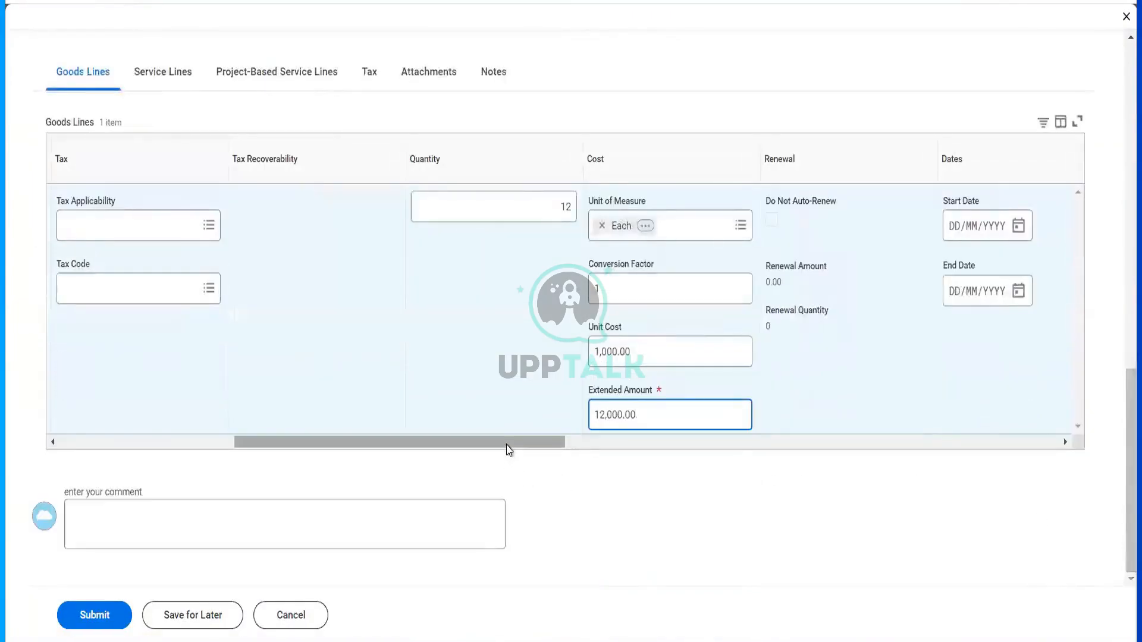
{"action": "left_click_drag", "start_coordinate": [508, 451], "coordinate": [560, 449]}
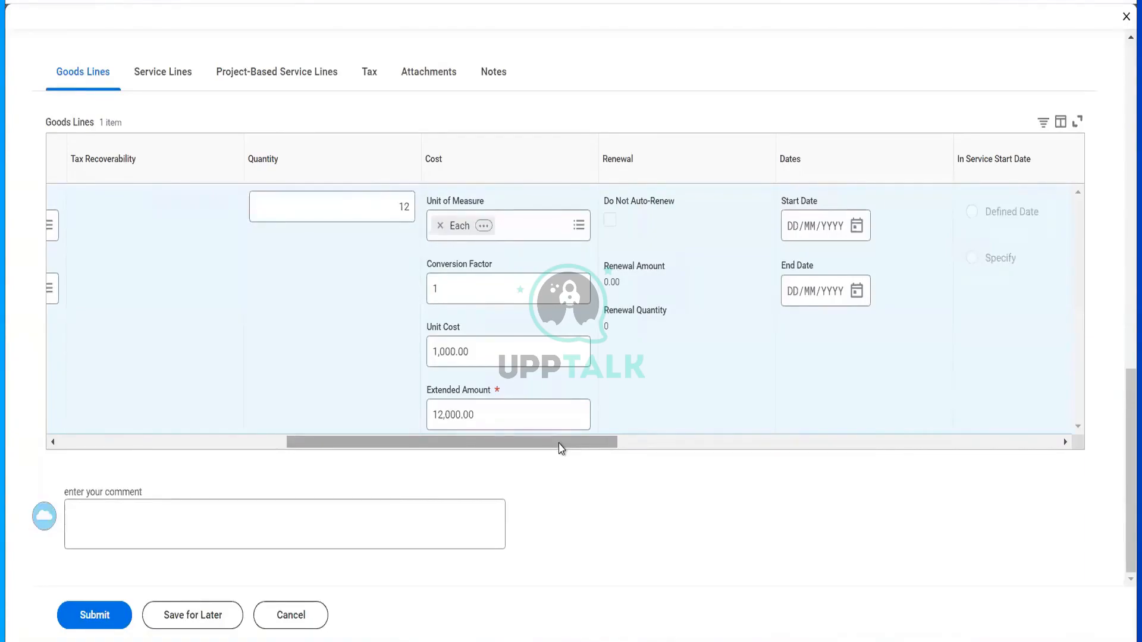
{"action": "left_click", "coordinate": [222, 443]}
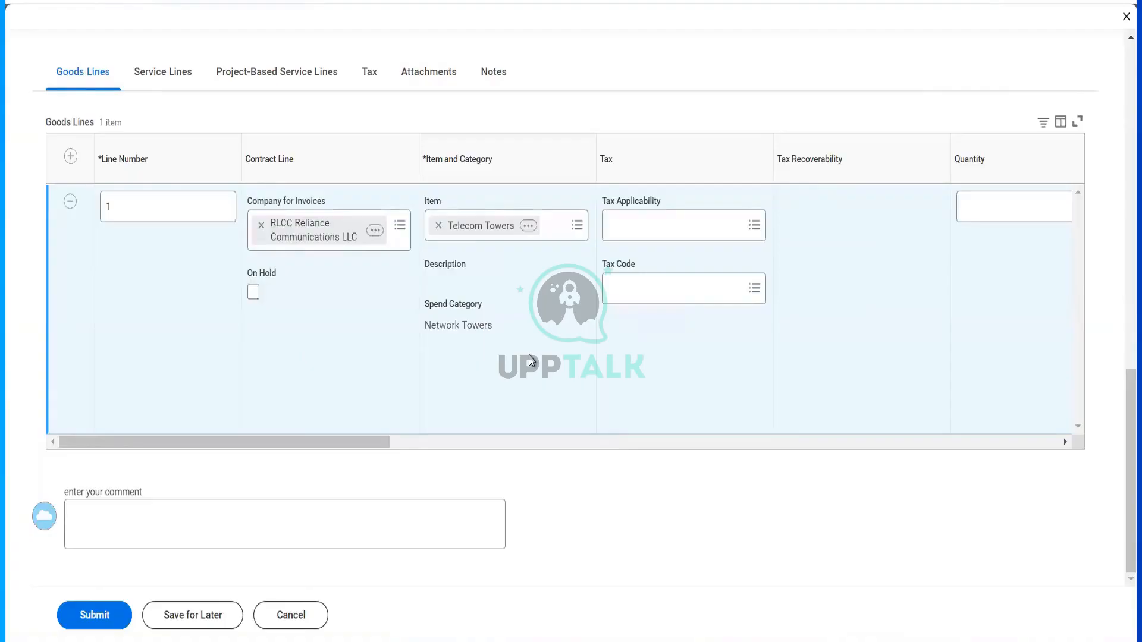
{"action": "scroll", "coordinate": [531, 361], "scroll_direction": "right", "scroll_amount": 3}
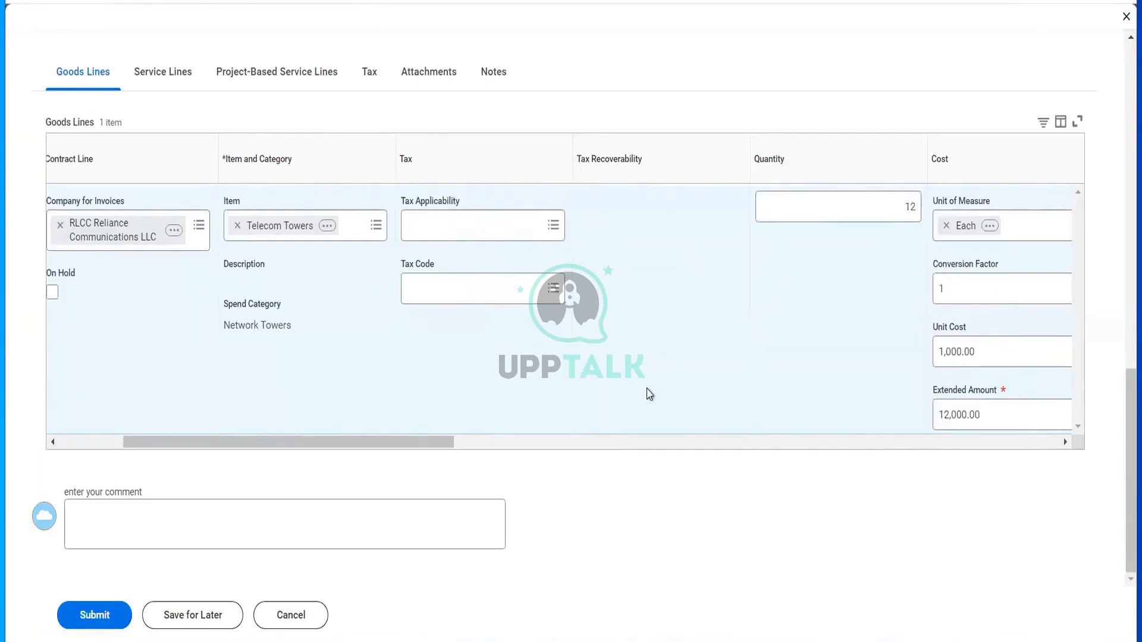
{"action": "scroll", "coordinate": [649, 394], "scroll_direction": "right", "scroll_amount": 5}
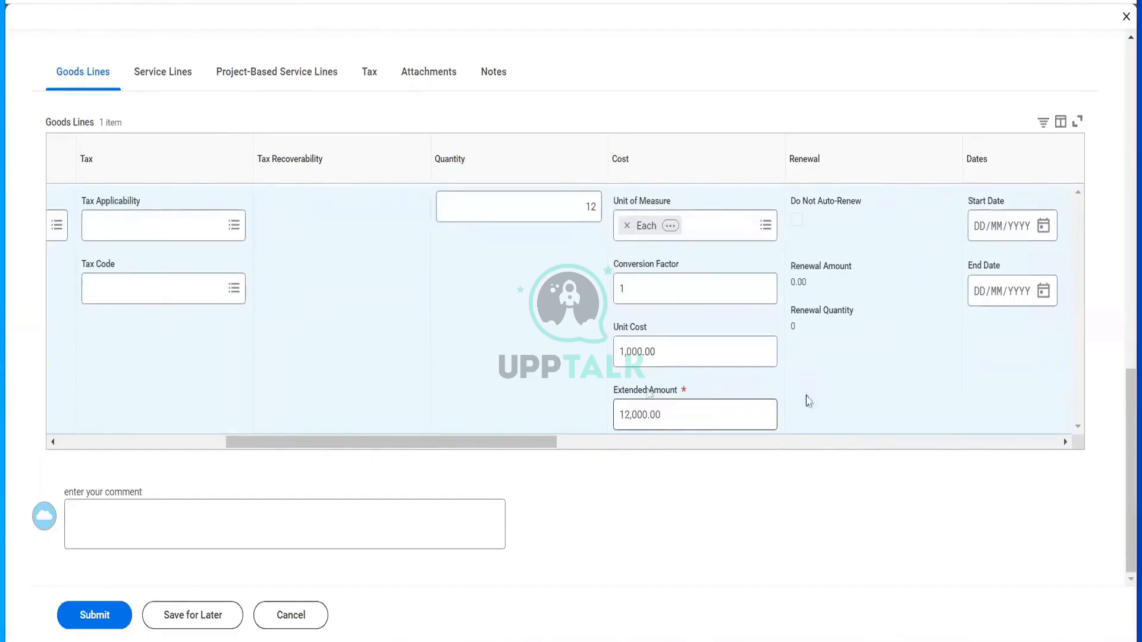
{"action": "scroll", "coordinate": [809, 402], "scroll_direction": "right", "scroll_amount": 8}
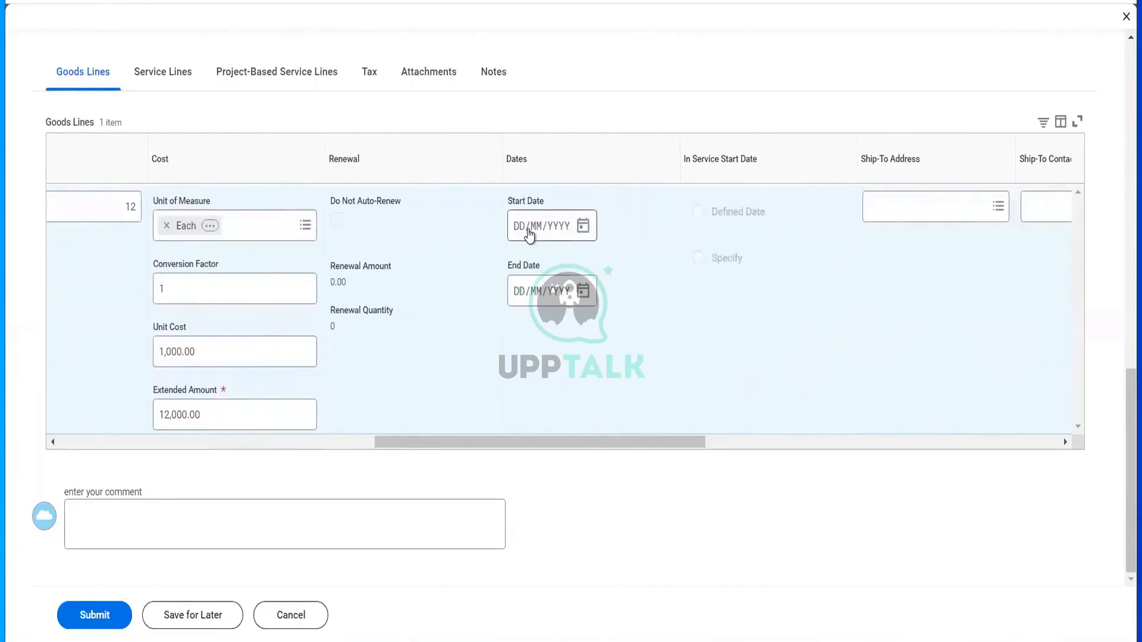
- Set the goods line dates from 01/01/2024 to 31/12/2024
{"action": "left_click", "coordinate": [520, 233]}
{"action": "type", "text": "01012024"}
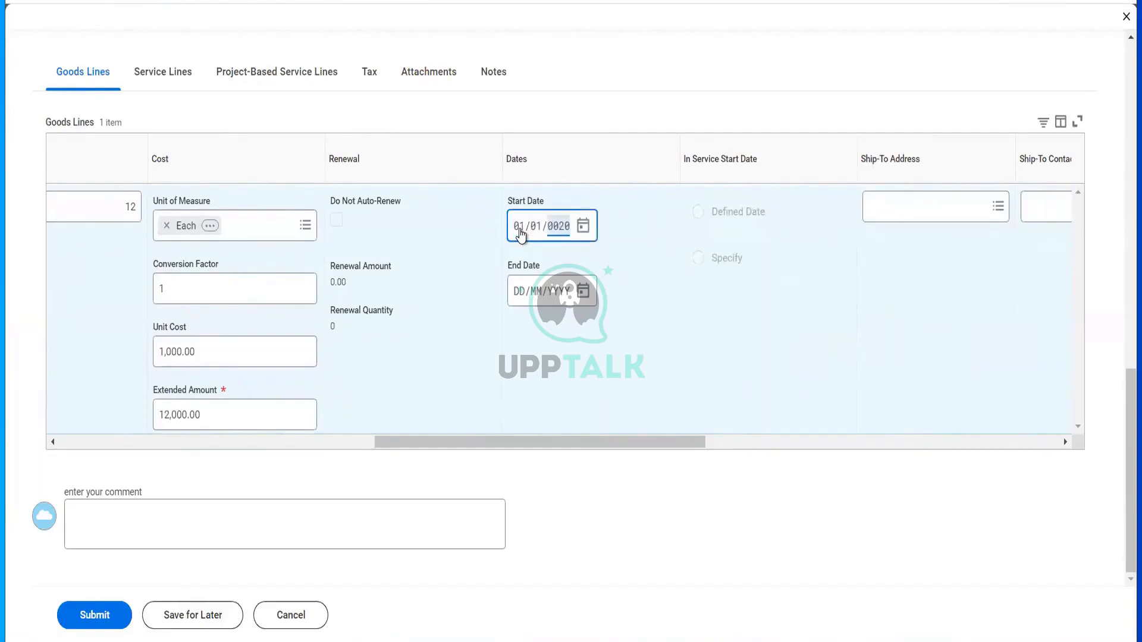
{"action": "left_click", "coordinate": [525, 295]}
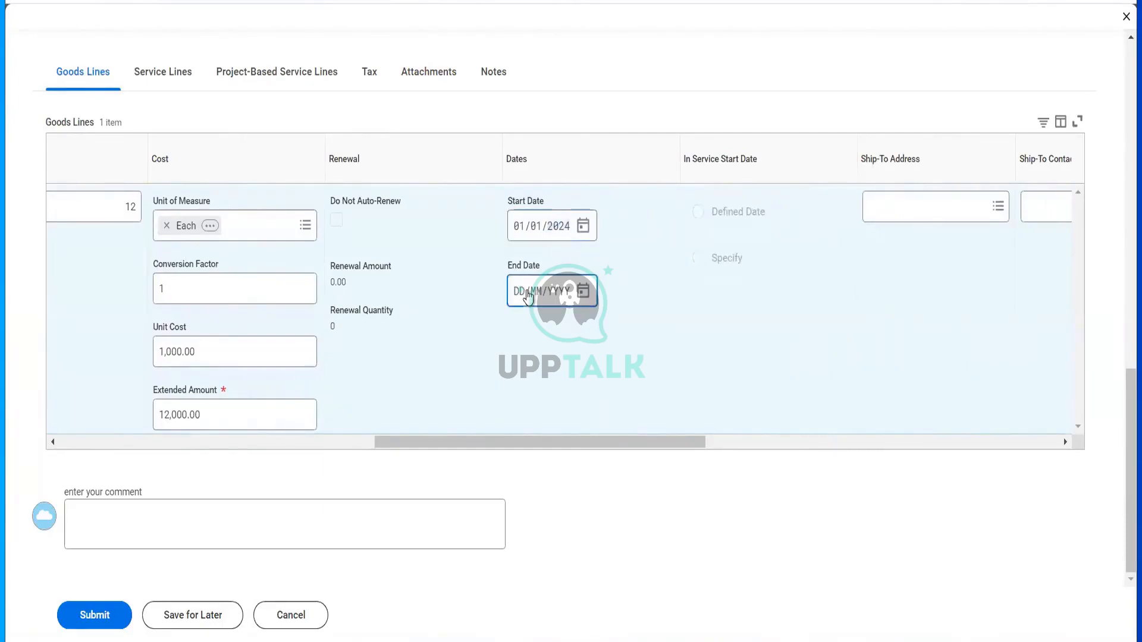
{"action": "type", "text": "1122"}
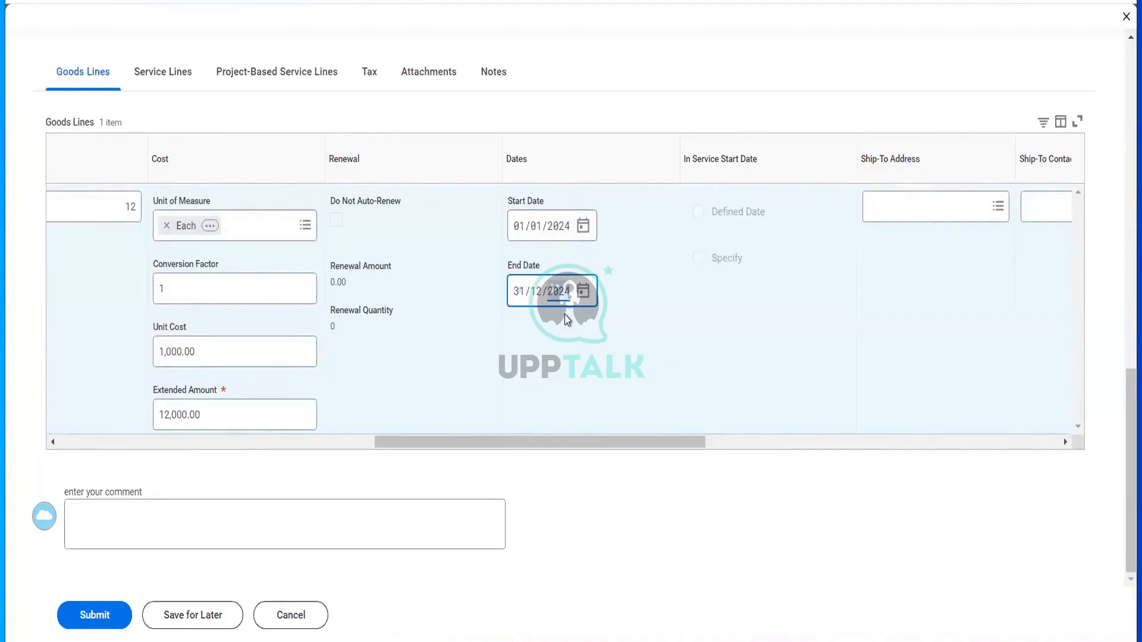
- Browse the Ship-To Address choices by company
{"action": "scroll", "coordinate": [567, 319], "scroll_direction": "right", "scroll_amount": 5}
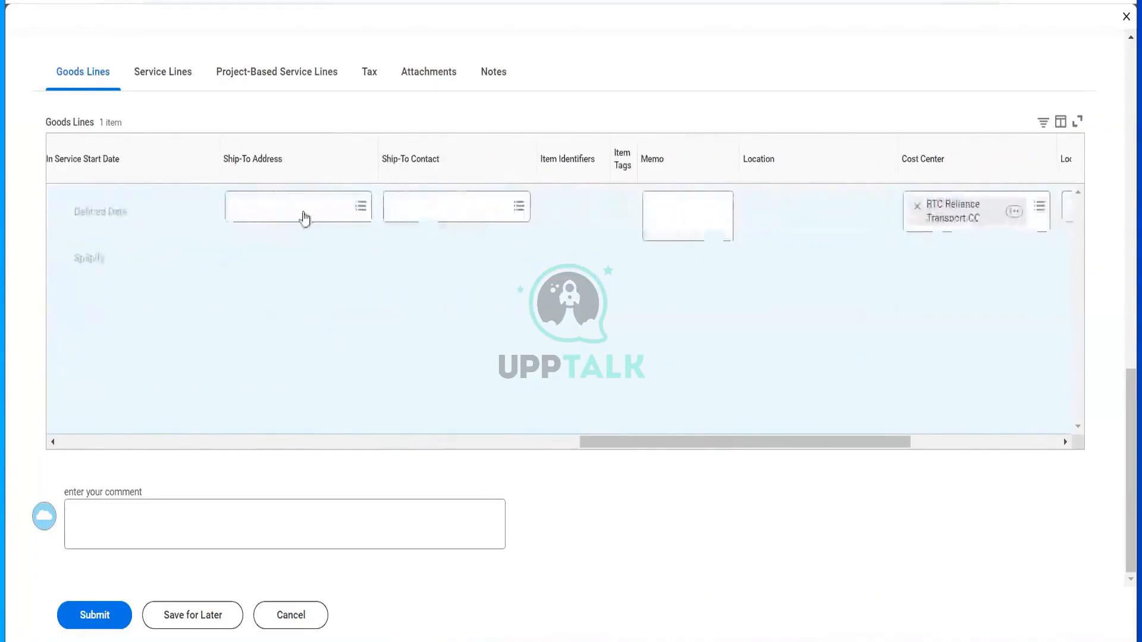
{"action": "left_click", "coordinate": [304, 211]}
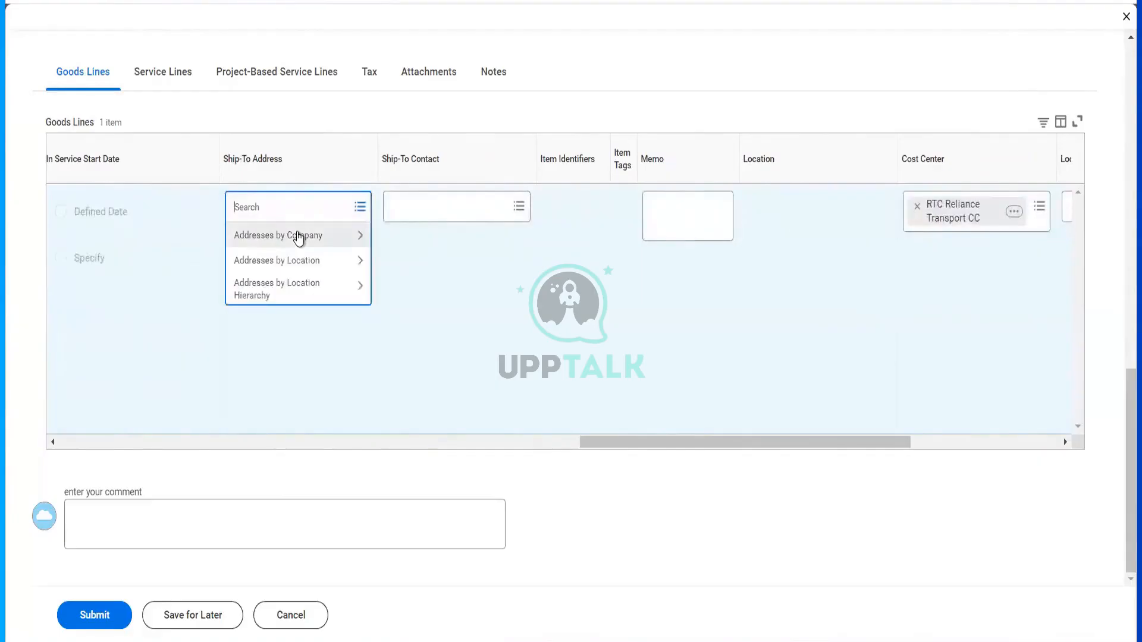
{"action": "left_click", "coordinate": [300, 236]}
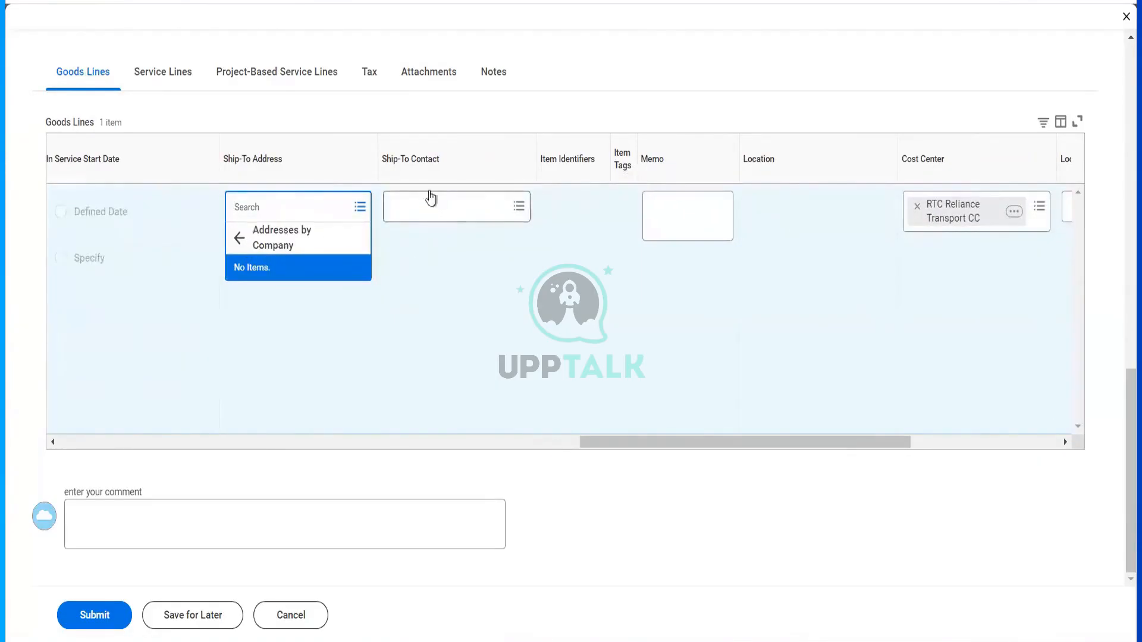
{"action": "scroll", "coordinate": [439, 136], "scroll_direction": "up", "scroll_amount": 12}
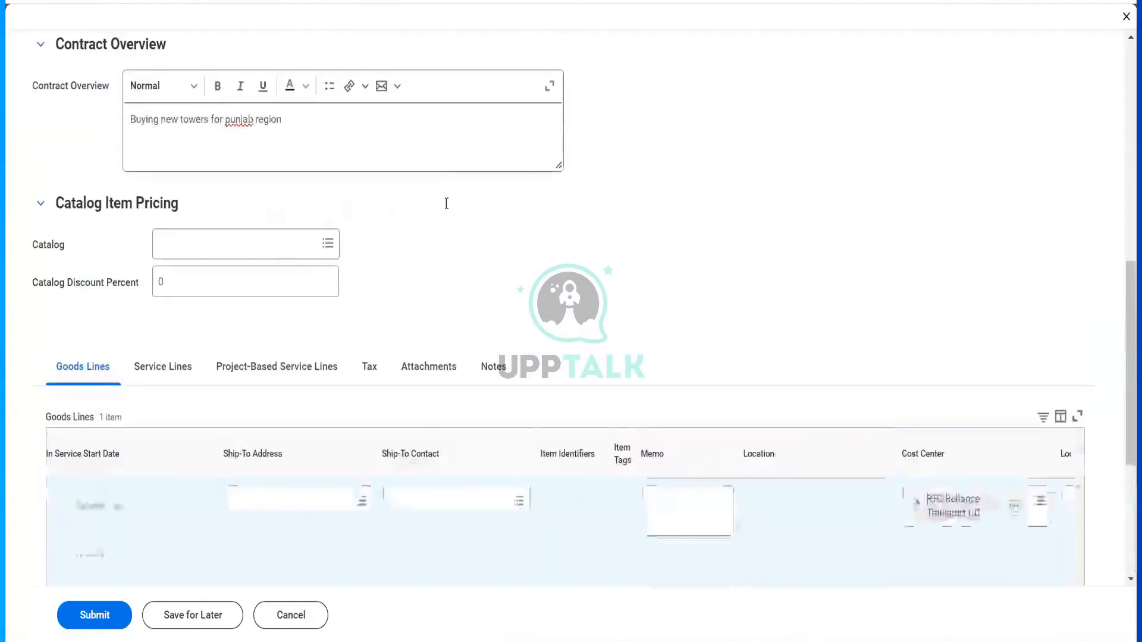
- Open Hello Telecommunications' supplier profile from the Supplier field's related actions
{"action": "scroll", "coordinate": [449, 218], "scroll_direction": "up", "scroll_amount": 4}
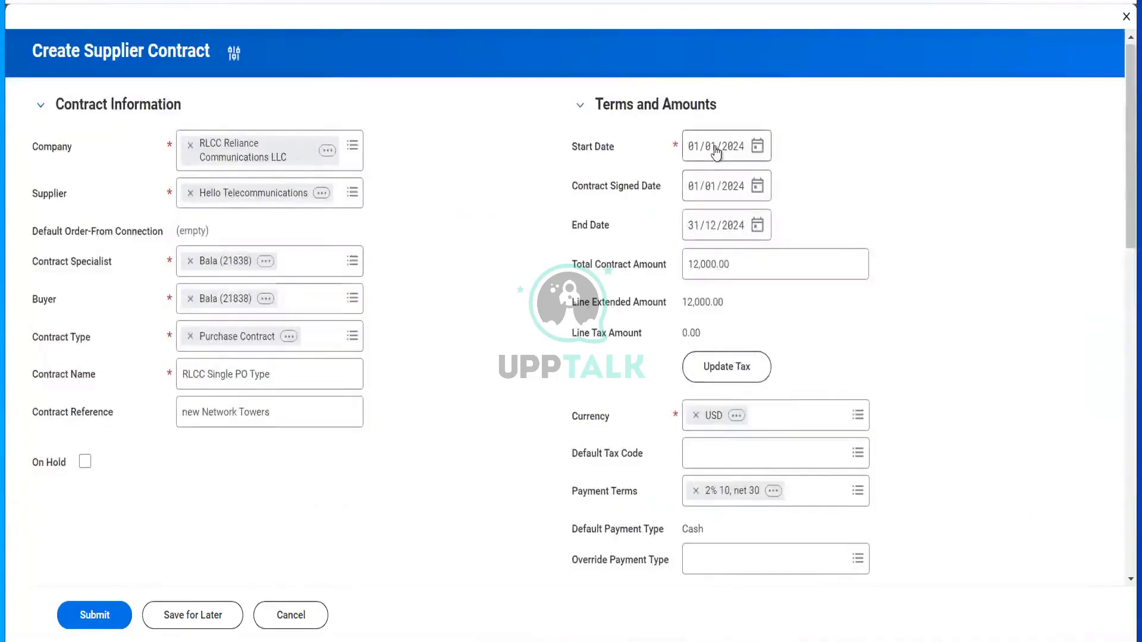
{"action": "left_click", "coordinate": [326, 196]}
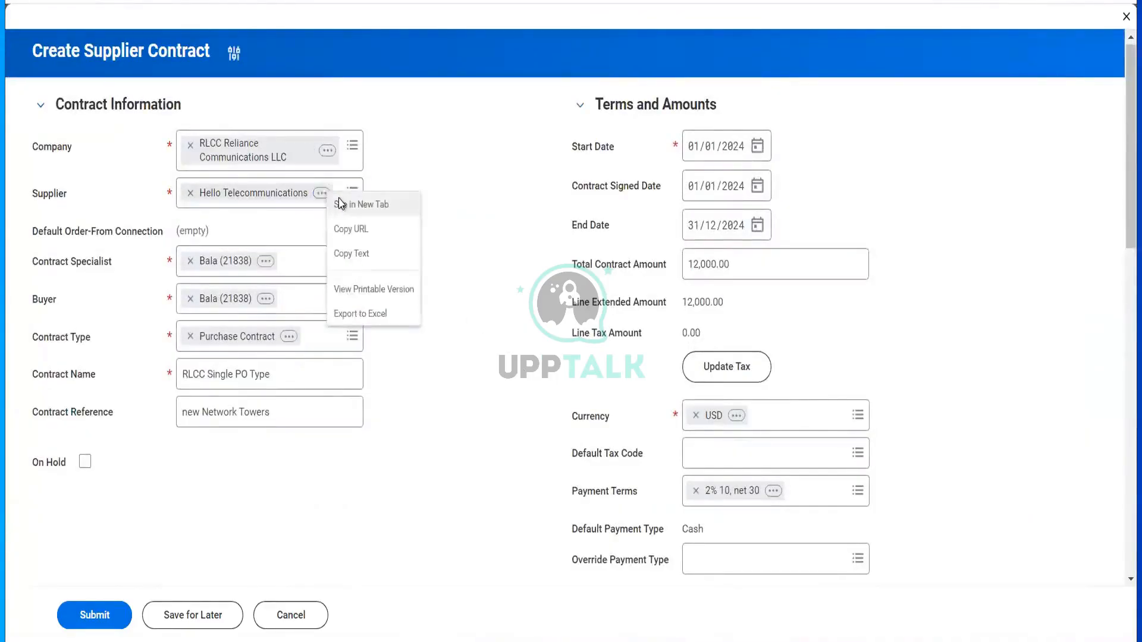
{"action": "left_click", "coordinate": [339, 199]}
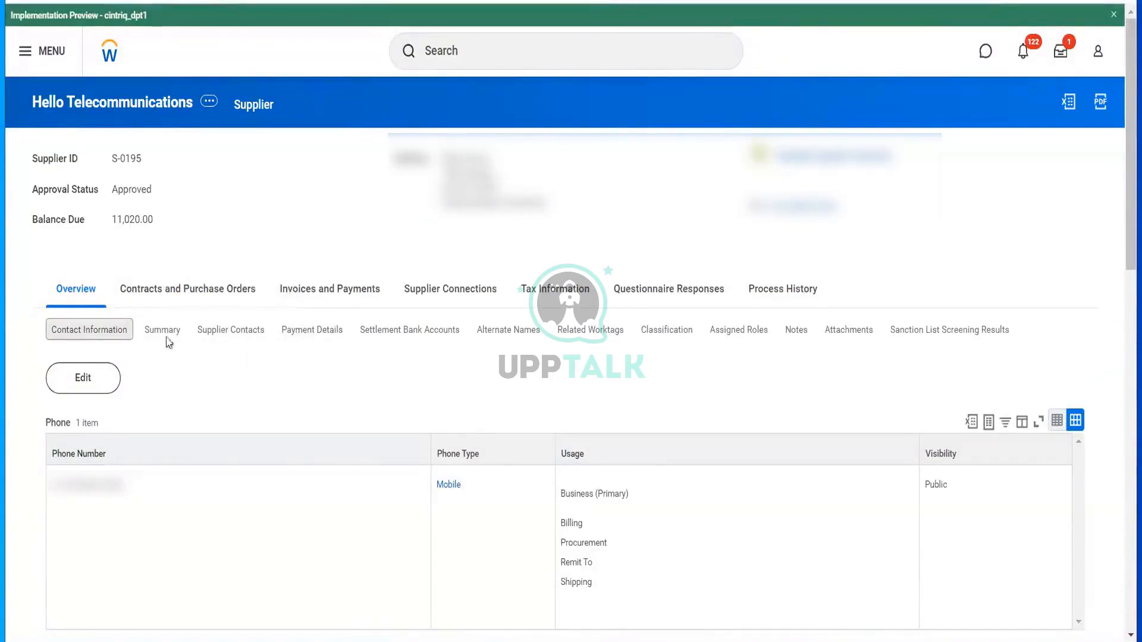
- Submit a draft contact information change for the supplier with address effective date 01/01/2024
{"action": "left_click", "coordinate": [86, 380]}
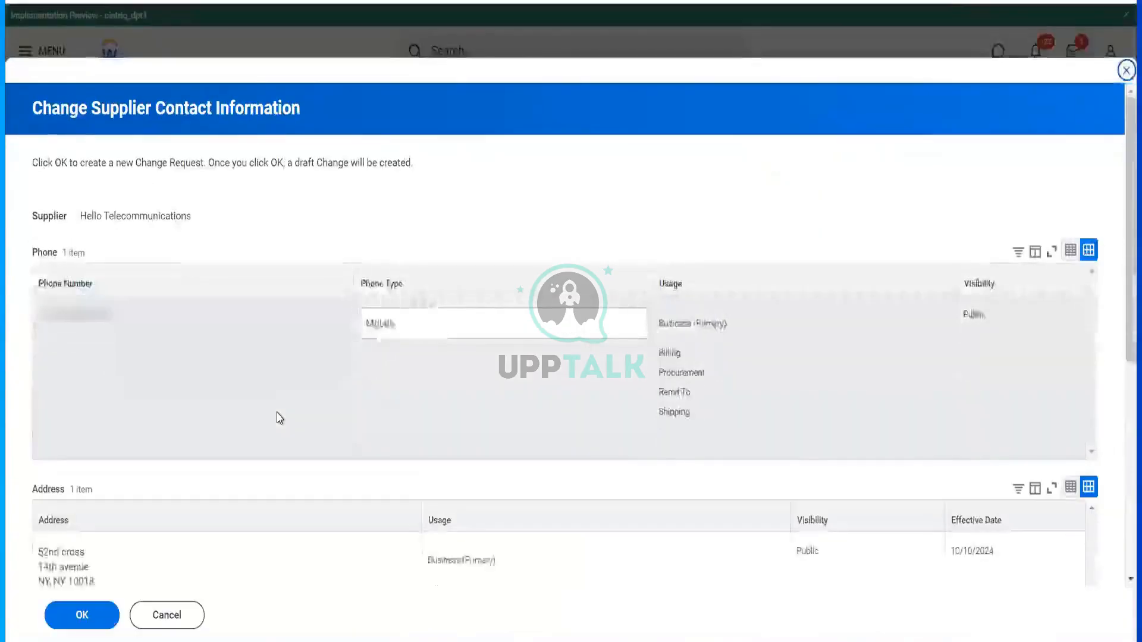
{"action": "scroll", "coordinate": [280, 418], "scroll_direction": "down", "scroll_amount": 6}
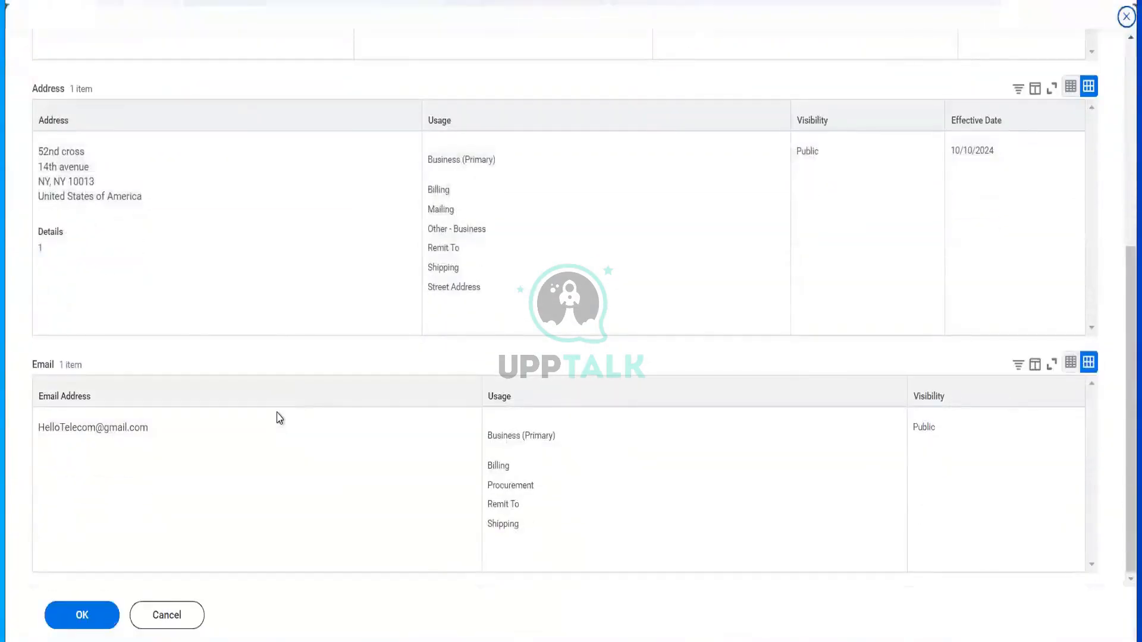
{"action": "scroll", "coordinate": [279, 418], "scroll_direction": "up", "scroll_amount": 6}
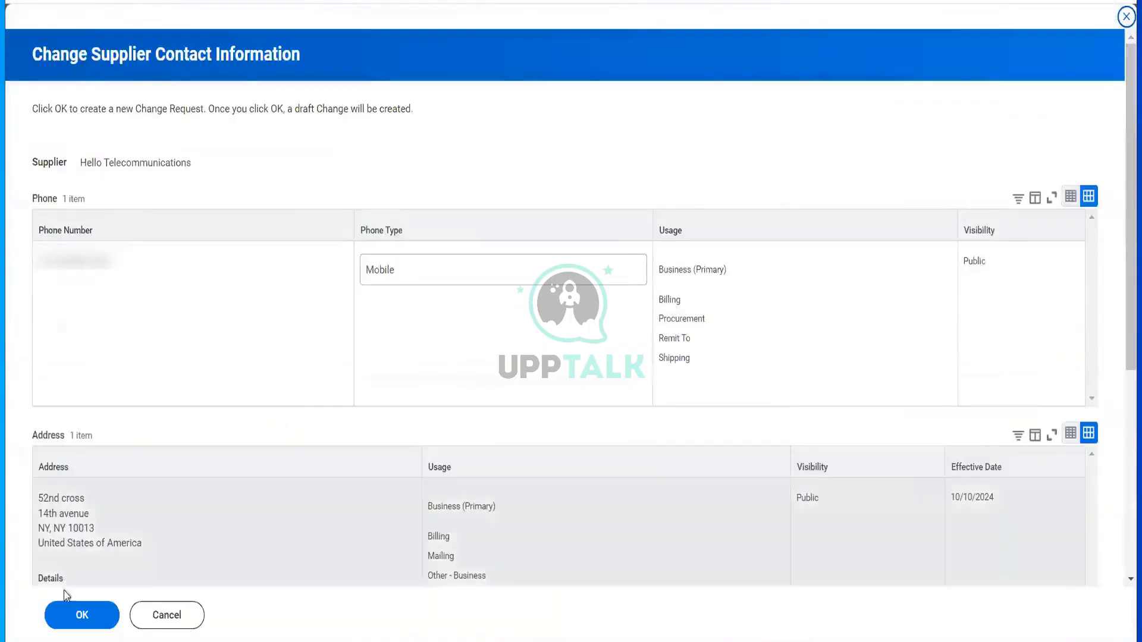
{"action": "left_click", "coordinate": [83, 612]}
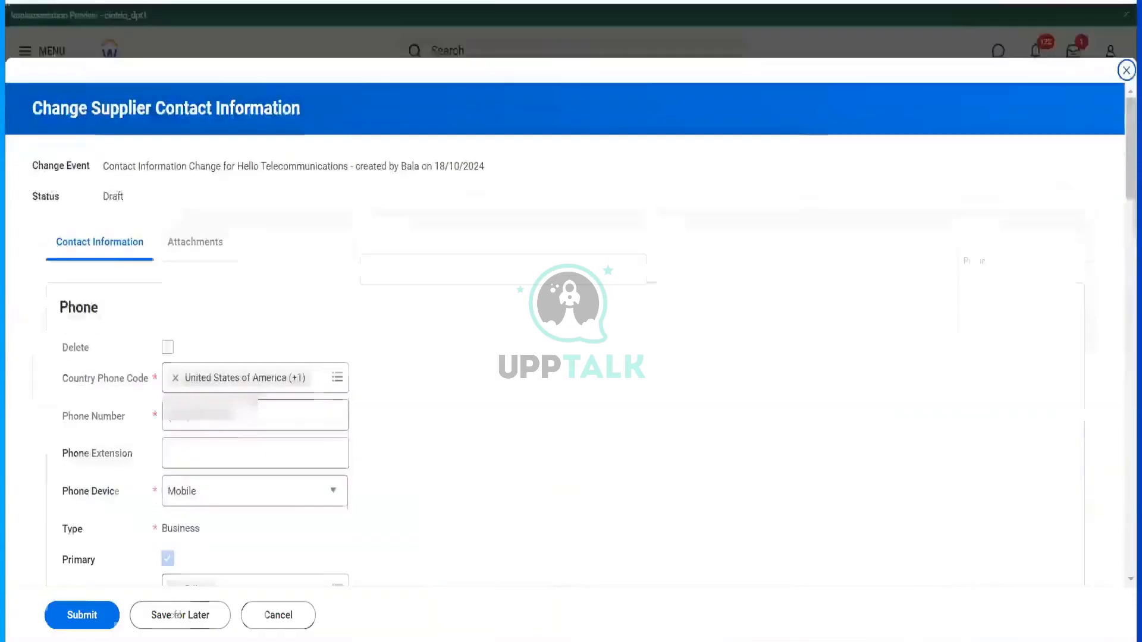
{"action": "scroll", "coordinate": [260, 403], "scroll_direction": "down", "scroll_amount": 10}
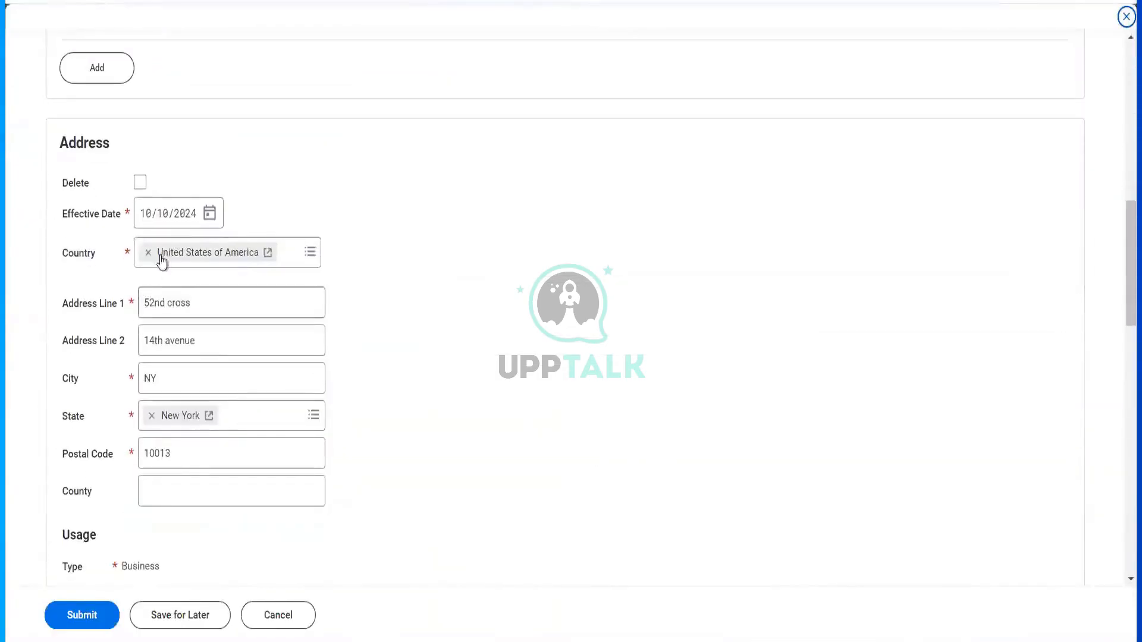
{"action": "left_click", "coordinate": [146, 220]}
{"action": "type", "text": "0101"}
{"action": "left_click", "coordinate": [81, 616]}
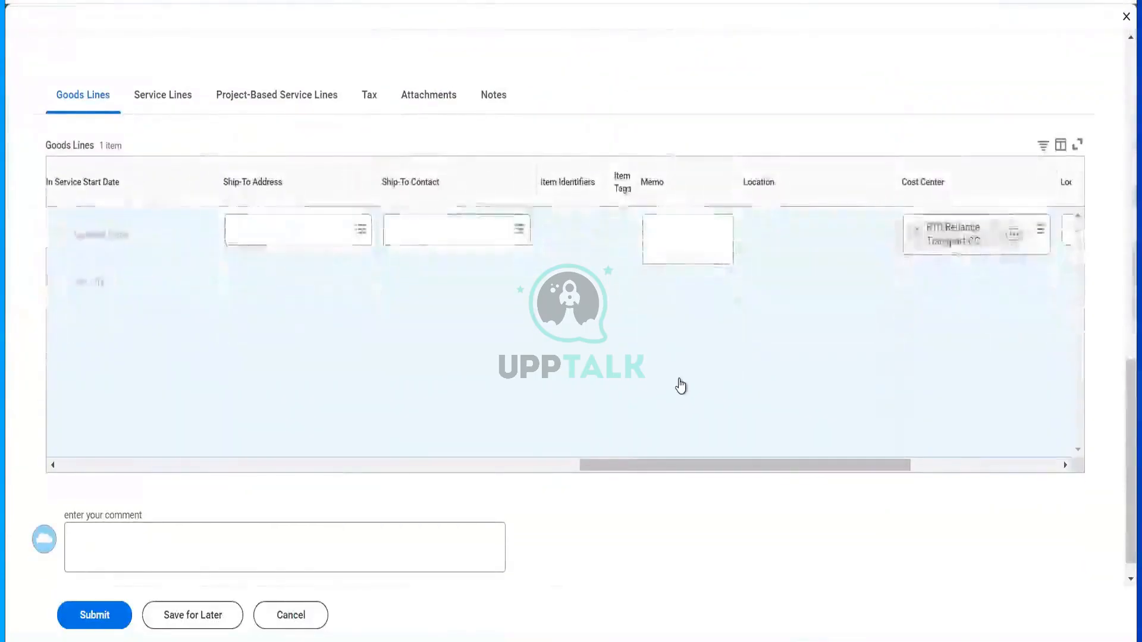
{"action": "scroll", "coordinate": [681, 387], "scroll_direction": "right", "scroll_amount": 2}
{"action": "scroll", "coordinate": [439, 226], "scroll_direction": "left", "scroll_amount": 4}
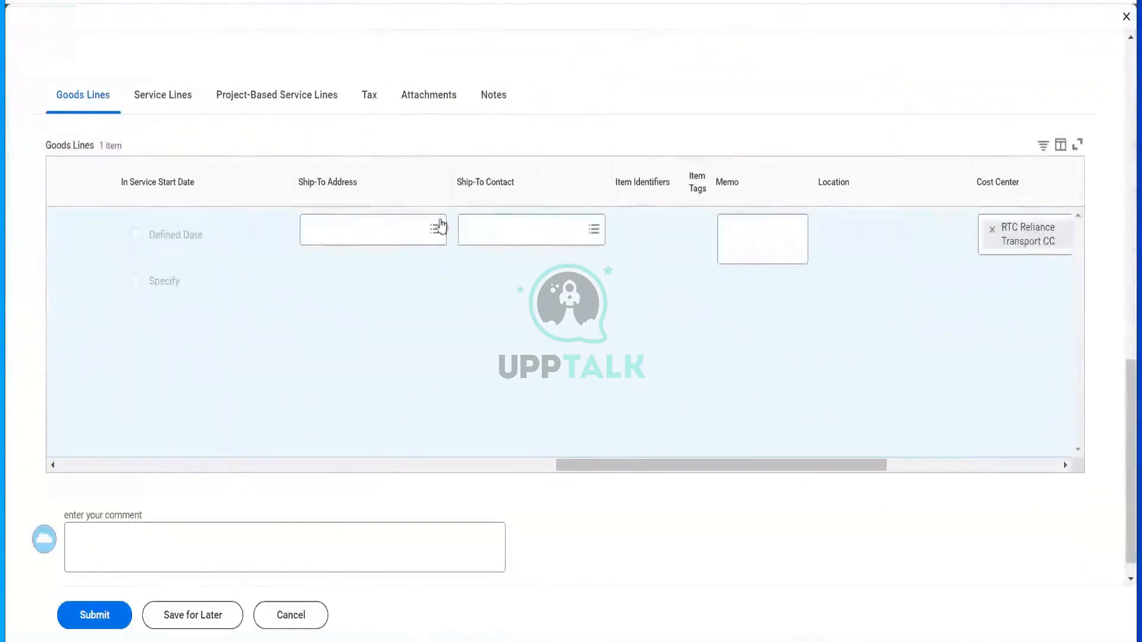
{"action": "left_click", "coordinate": [407, 236]}
{"action": "left_click", "coordinate": [389, 257]}
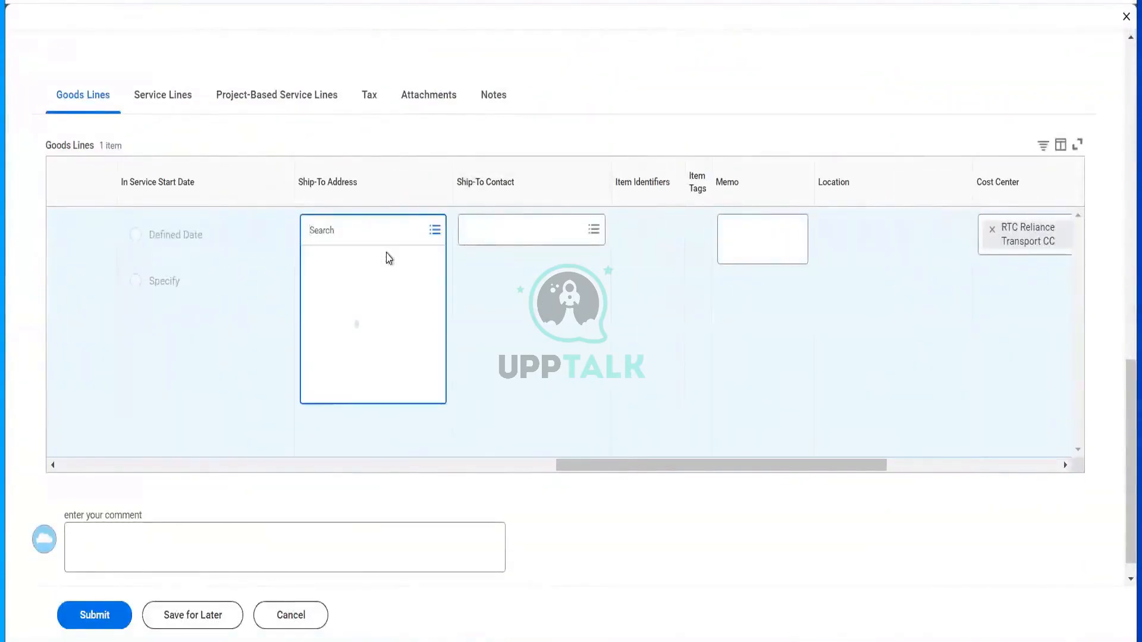
{"action": "left_click", "coordinate": [314, 259]}
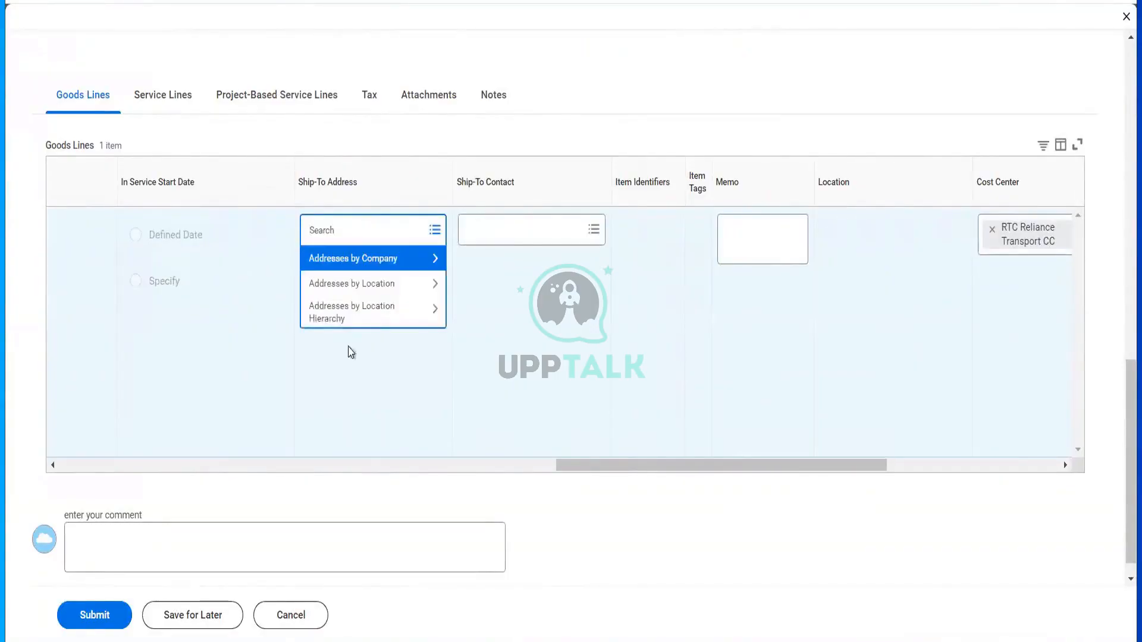
{"action": "left_click", "coordinate": [351, 352]}
{"action": "left_click", "coordinate": [342, 238]}
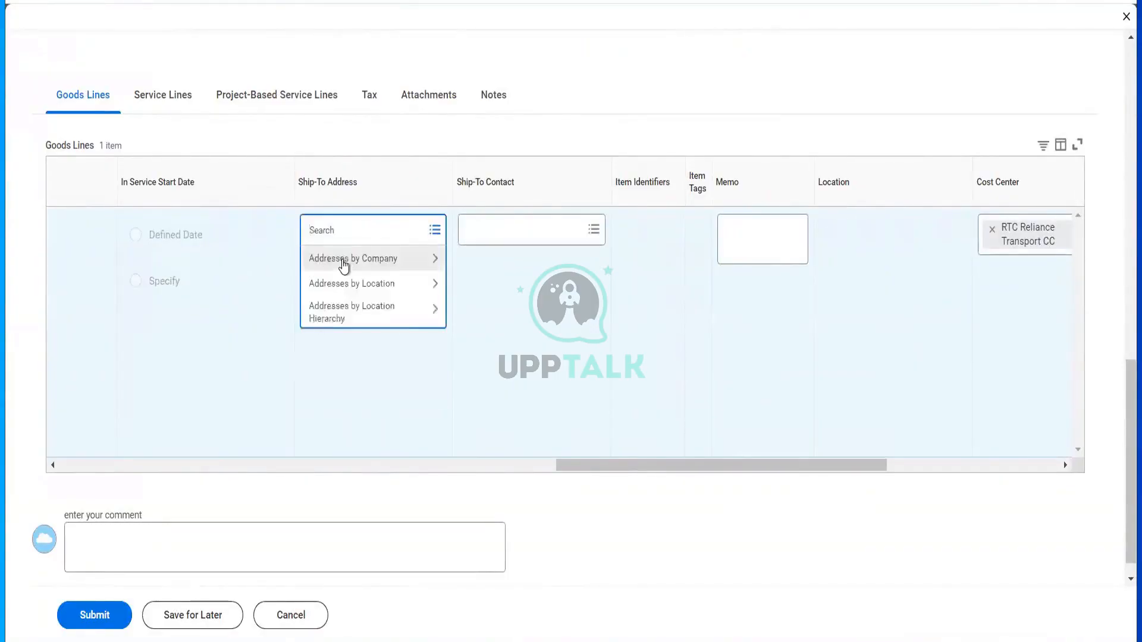
{"action": "left_click", "coordinate": [343, 260]}
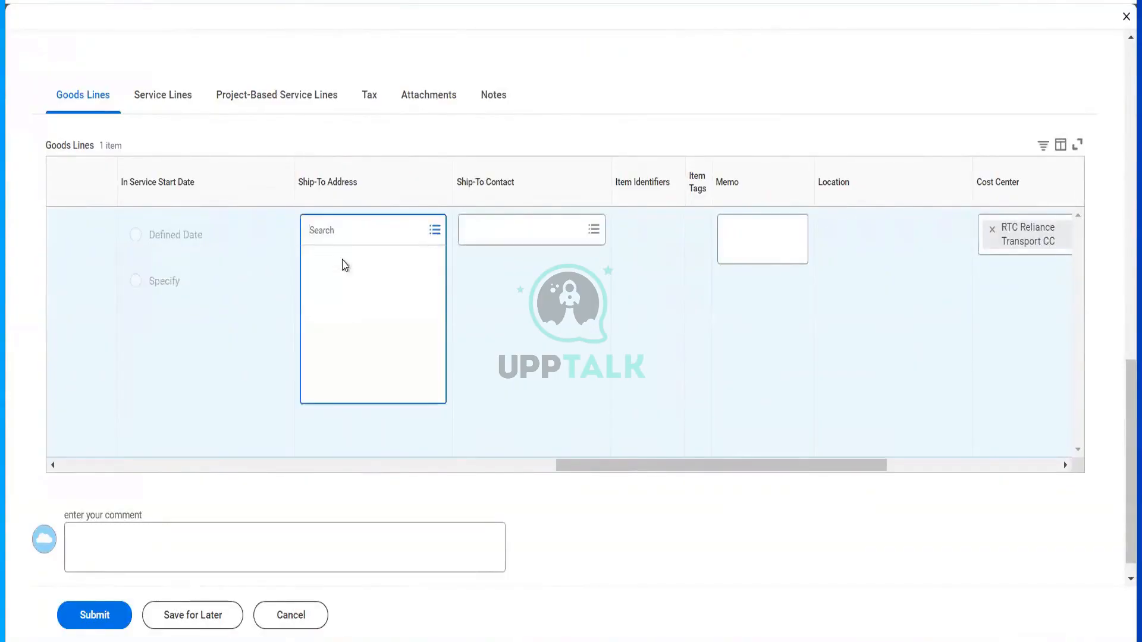
{"action": "left_click", "coordinate": [507, 226]}
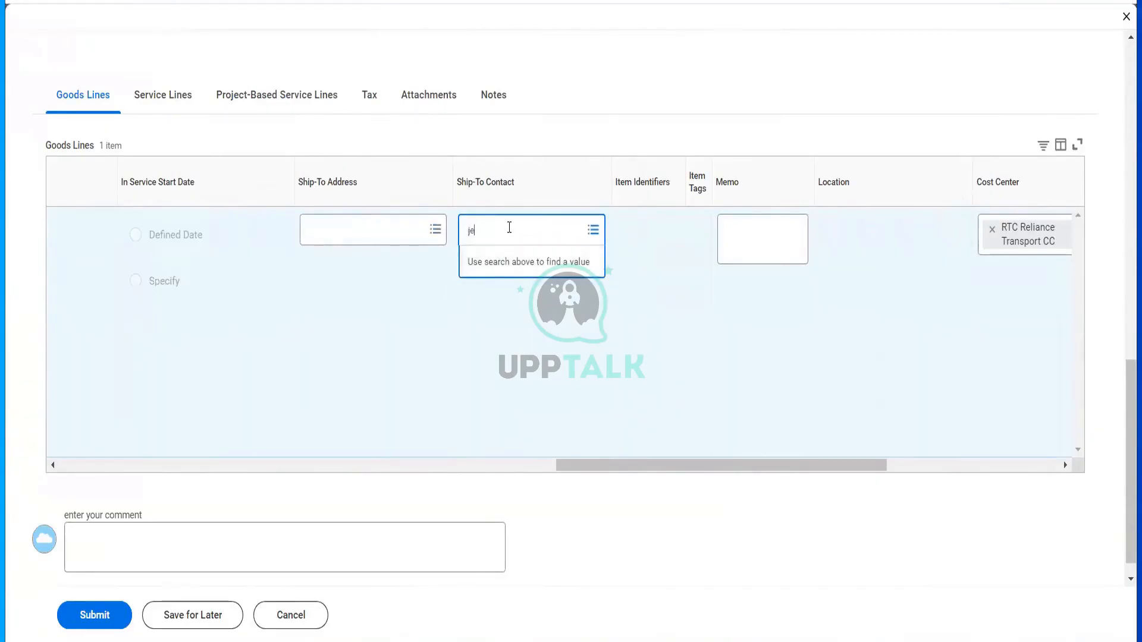
{"action": "key", "text": "Return"}
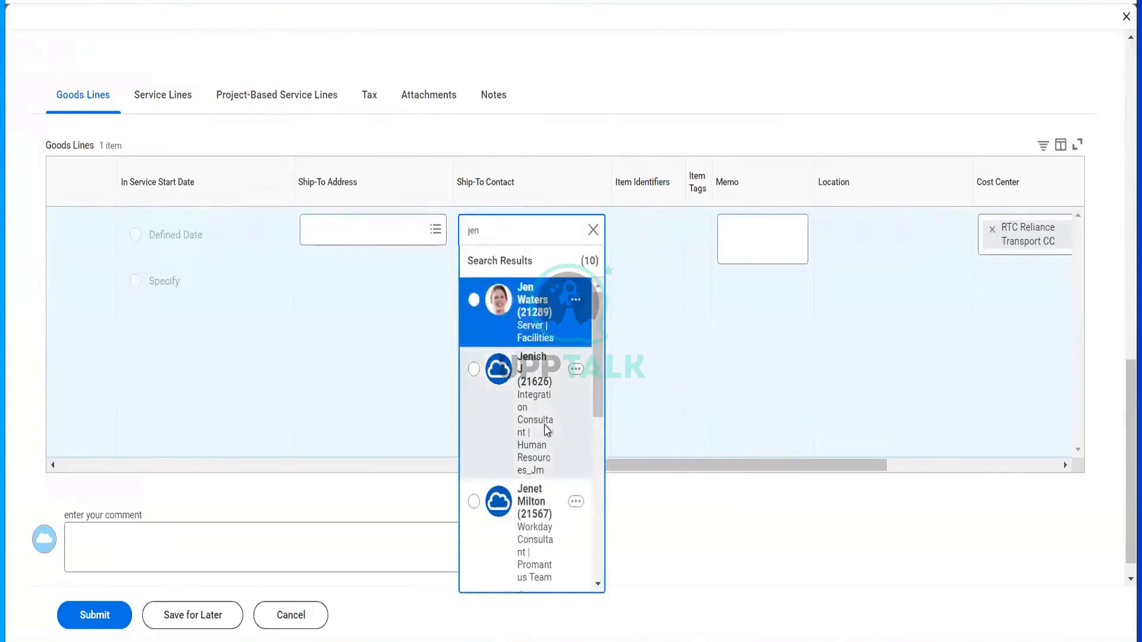
{"action": "scroll", "coordinate": [545, 427], "scroll_direction": "down", "scroll_amount": 5}
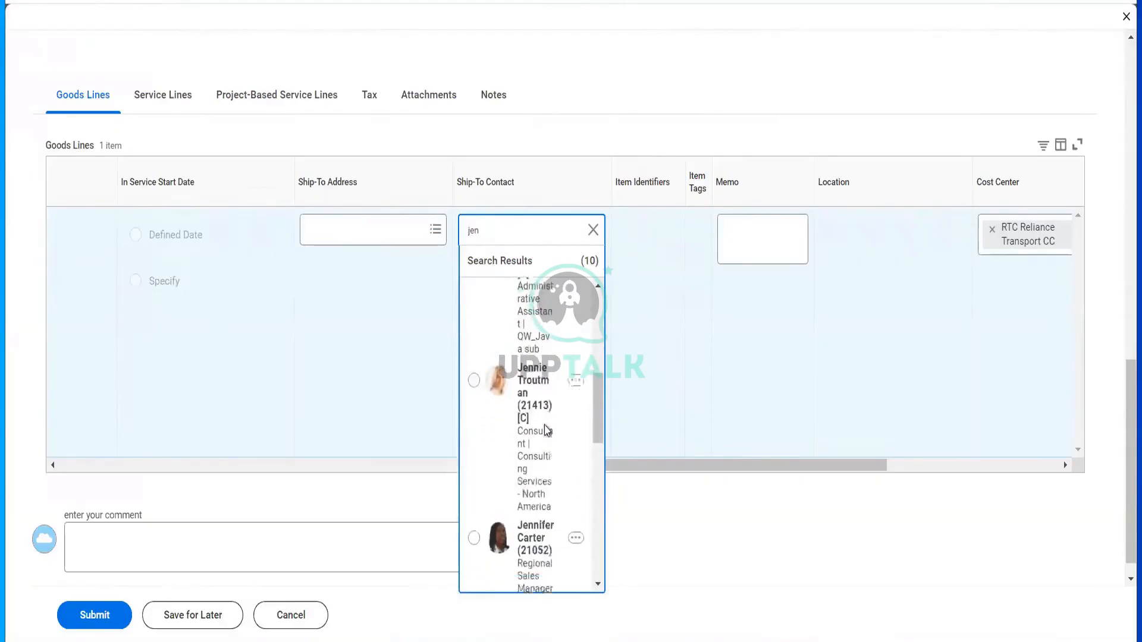
{"action": "scroll", "coordinate": [545, 429], "scroll_direction": "down", "scroll_amount": 2}
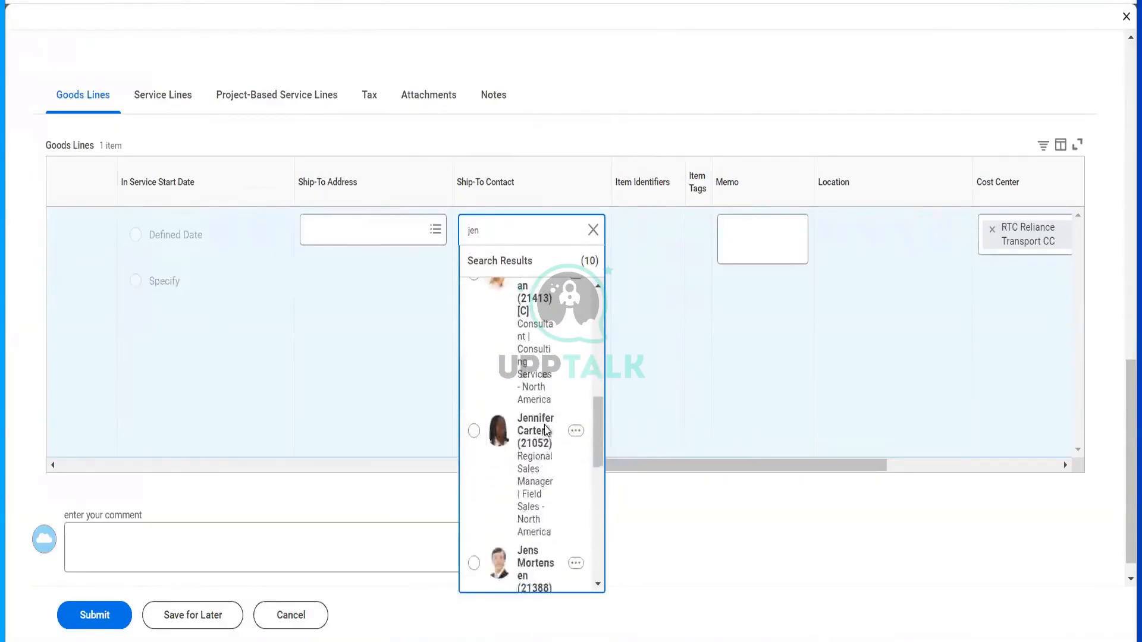
{"action": "scroll", "coordinate": [546, 428], "scroll_direction": "down", "scroll_amount": 6}
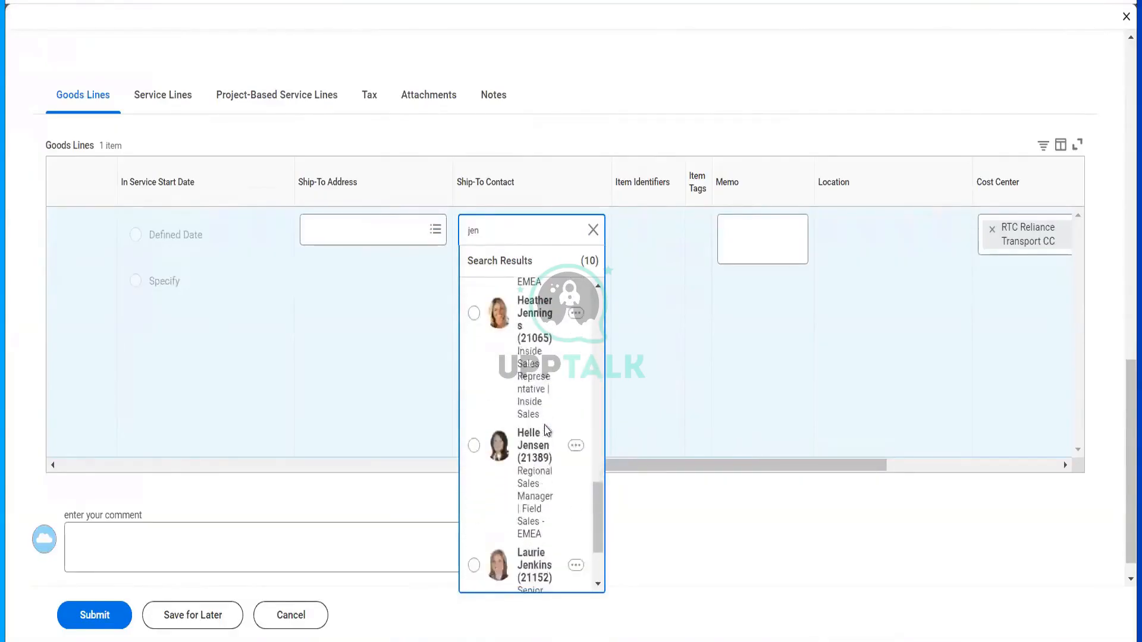
{"action": "scroll", "coordinate": [546, 429], "scroll_direction": "down", "scroll_amount": 2}
{"action": "scroll", "coordinate": [546, 429], "scroll_direction": "up", "scroll_amount": 10}
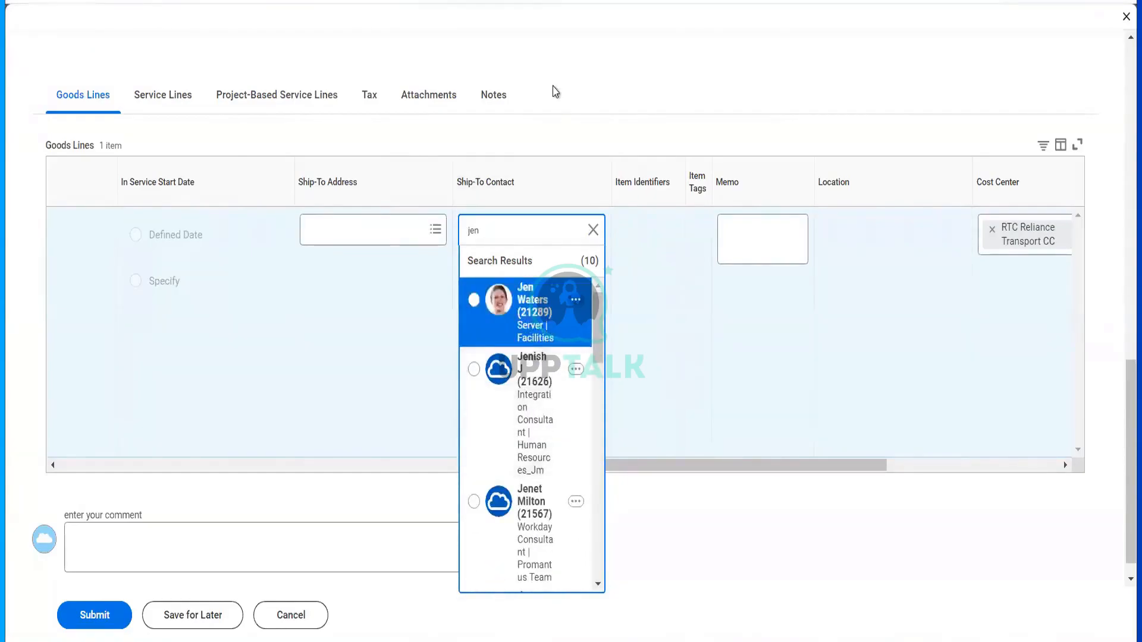
{"action": "scroll", "coordinate": [555, 91], "scroll_direction": "up", "scroll_amount": 10}
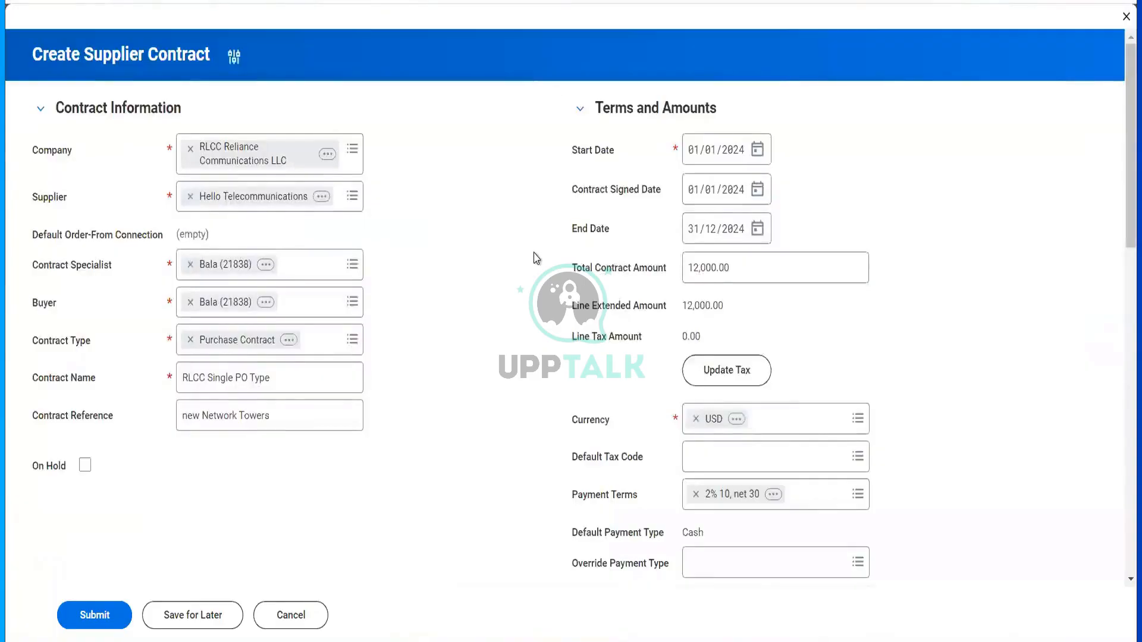
{"action": "scroll", "coordinate": [534, 258], "scroll_direction": "down", "scroll_amount": 10}
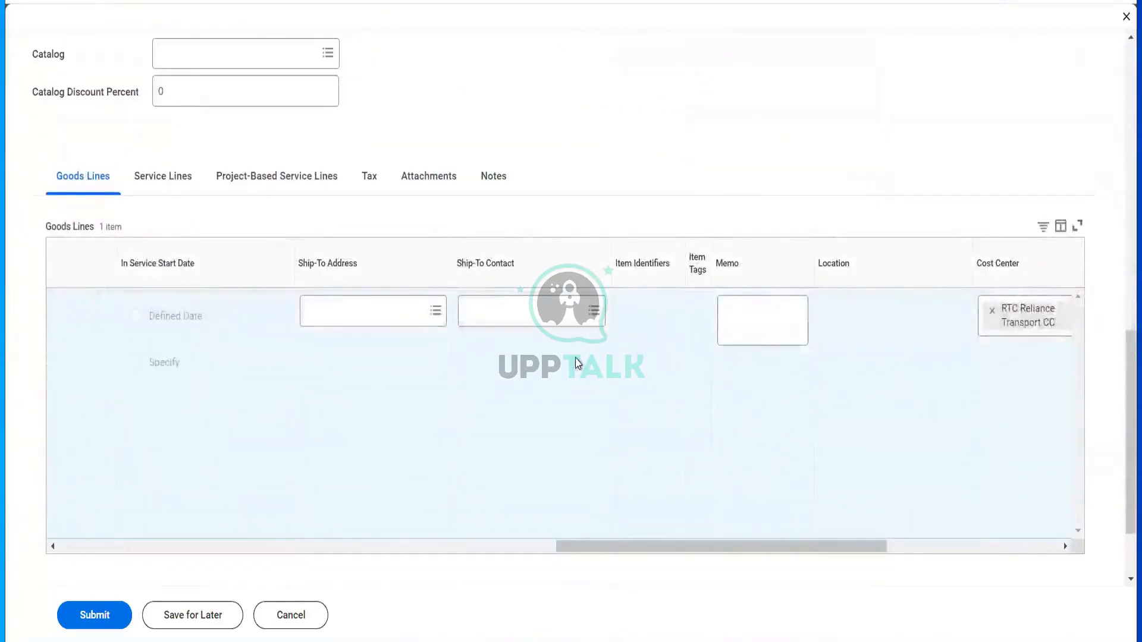
{"action": "scroll", "coordinate": [575, 362], "scroll_direction": "right", "scroll_amount": 6}
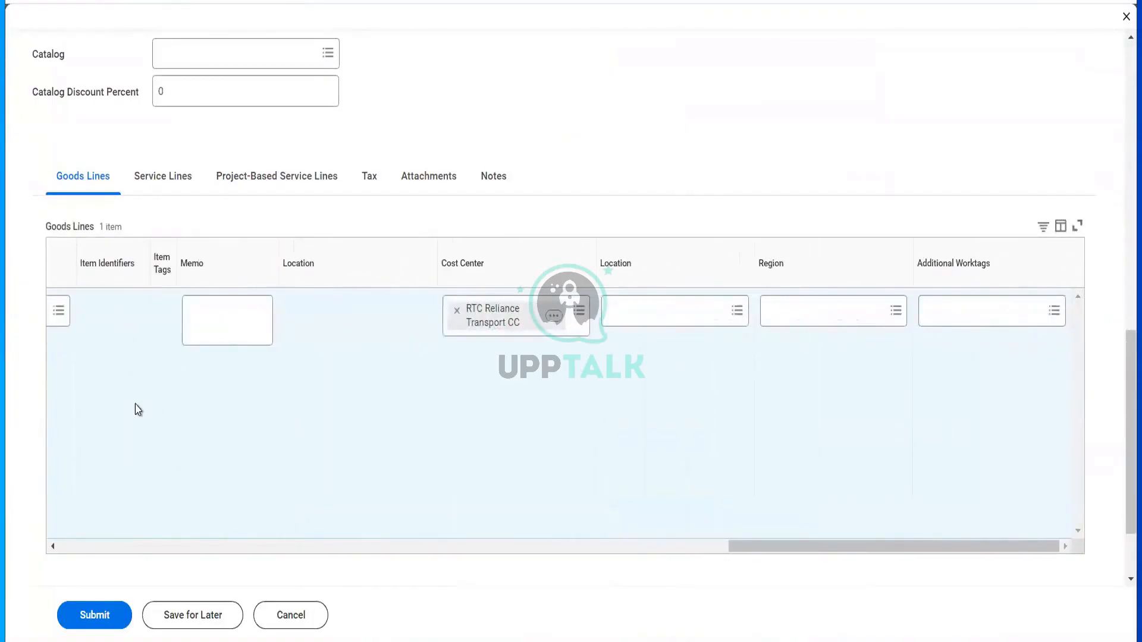
- Submit contract CON-1108 and review its process history awaiting Supplier Contract Specialist approval
{"action": "left_click", "coordinate": [84, 616]}
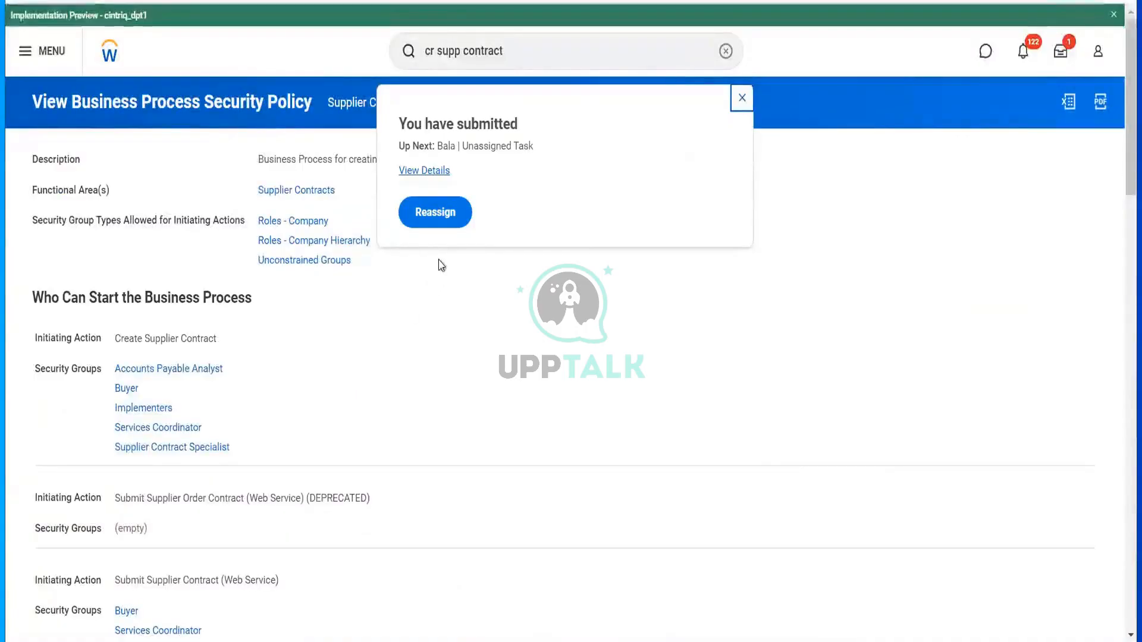
{"action": "left_click", "coordinate": [430, 172]}
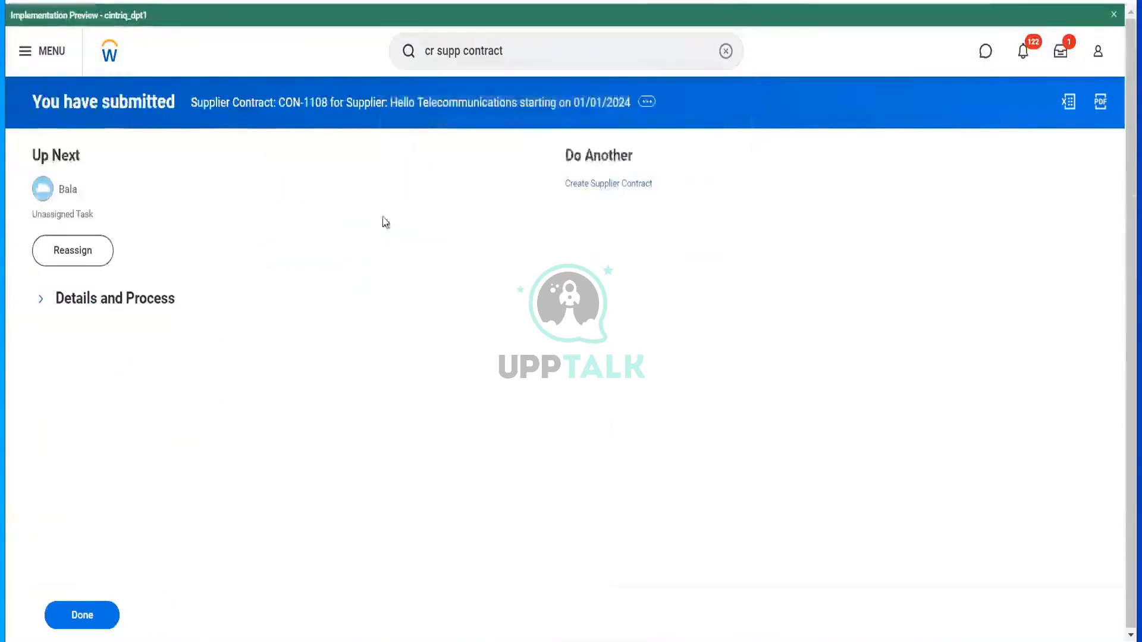
{"action": "left_click", "coordinate": [148, 311]}
{"action": "left_click", "coordinate": [126, 477]}
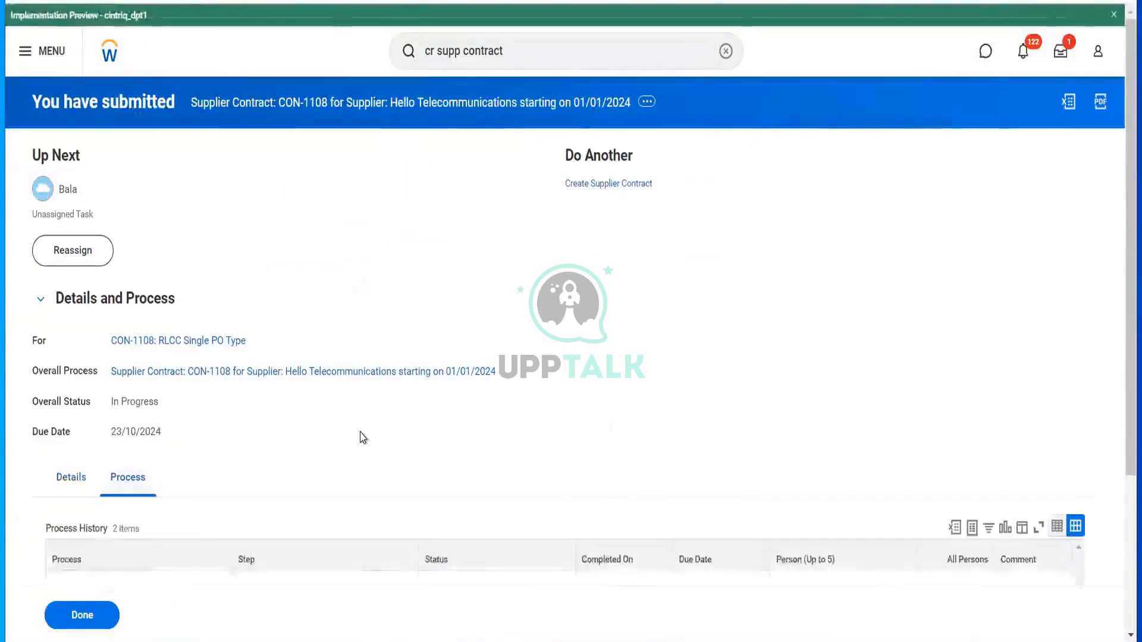
{"action": "scroll", "coordinate": [392, 433], "scroll_direction": "down", "scroll_amount": 3}
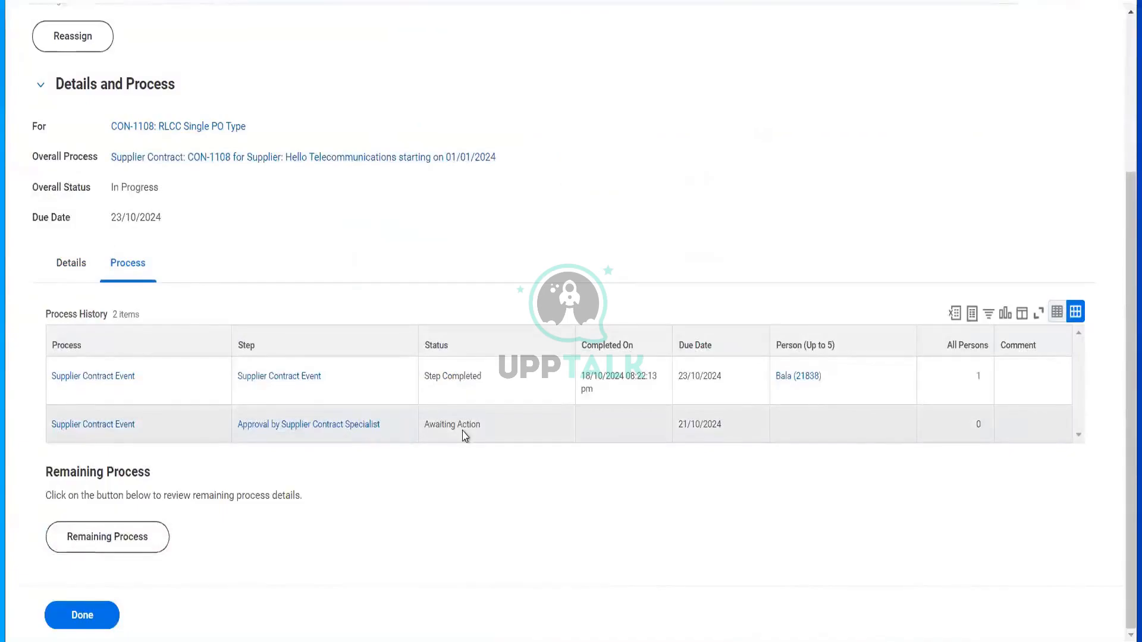
{"action": "scroll", "coordinate": [493, 244], "scroll_direction": "up", "scroll_amount": 3}
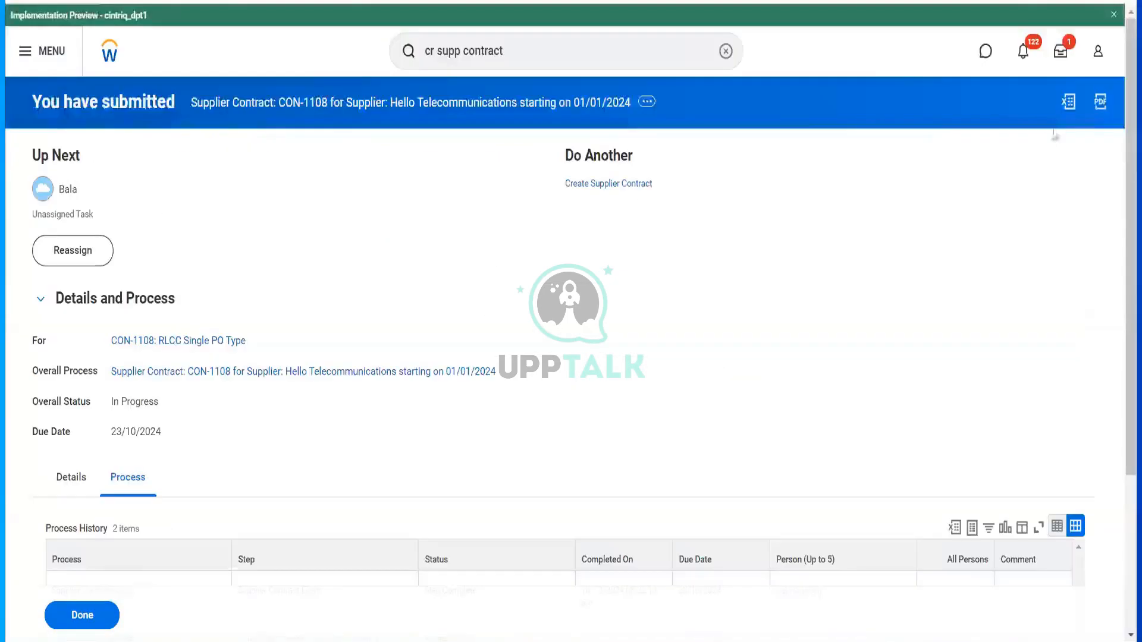
{"action": "left_click", "coordinate": [1059, 59]}
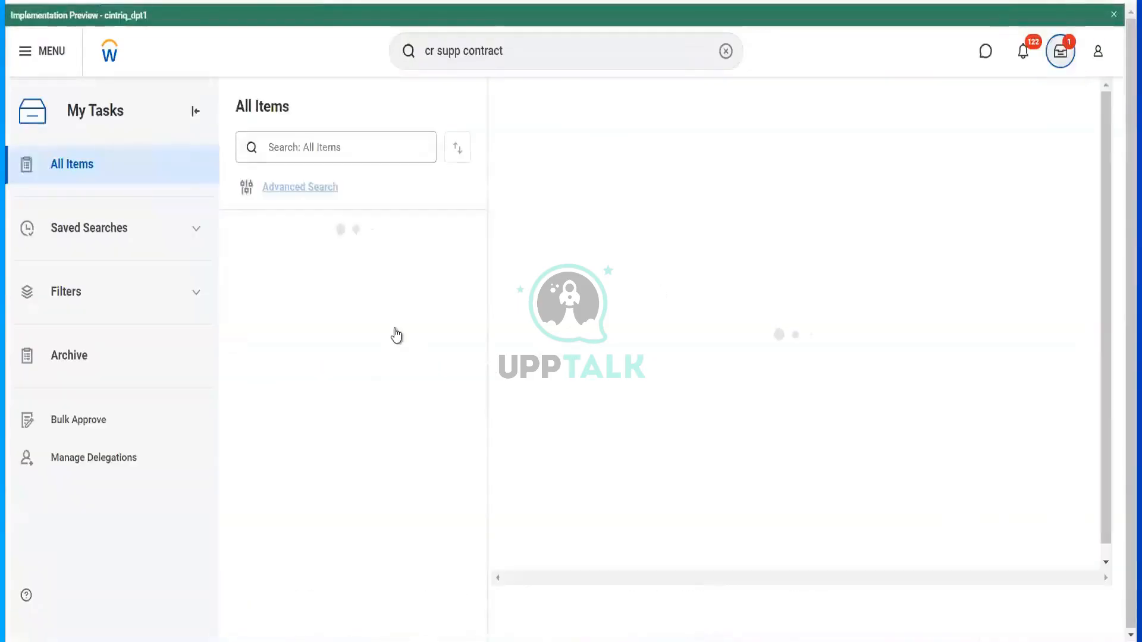
- From My Tasks, reassign the CON-1108 approval task to the chosen worker with comment 'test'
{"action": "left_click", "coordinate": [396, 335]}
{"action": "left_click", "coordinate": [387, 284]}
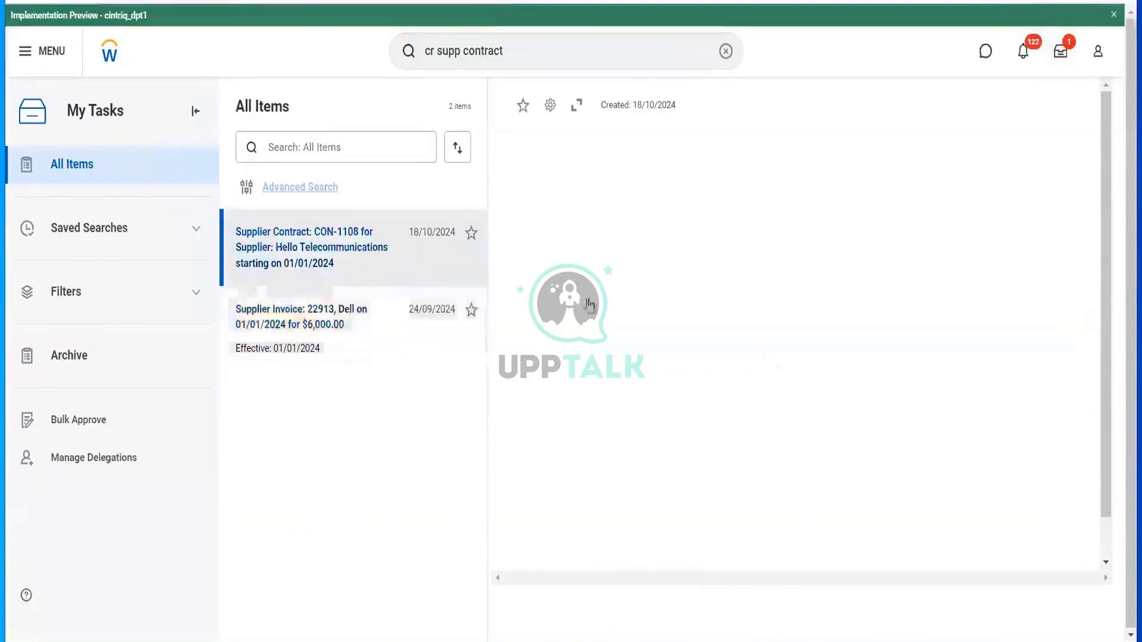
{"action": "left_click", "coordinate": [631, 256]}
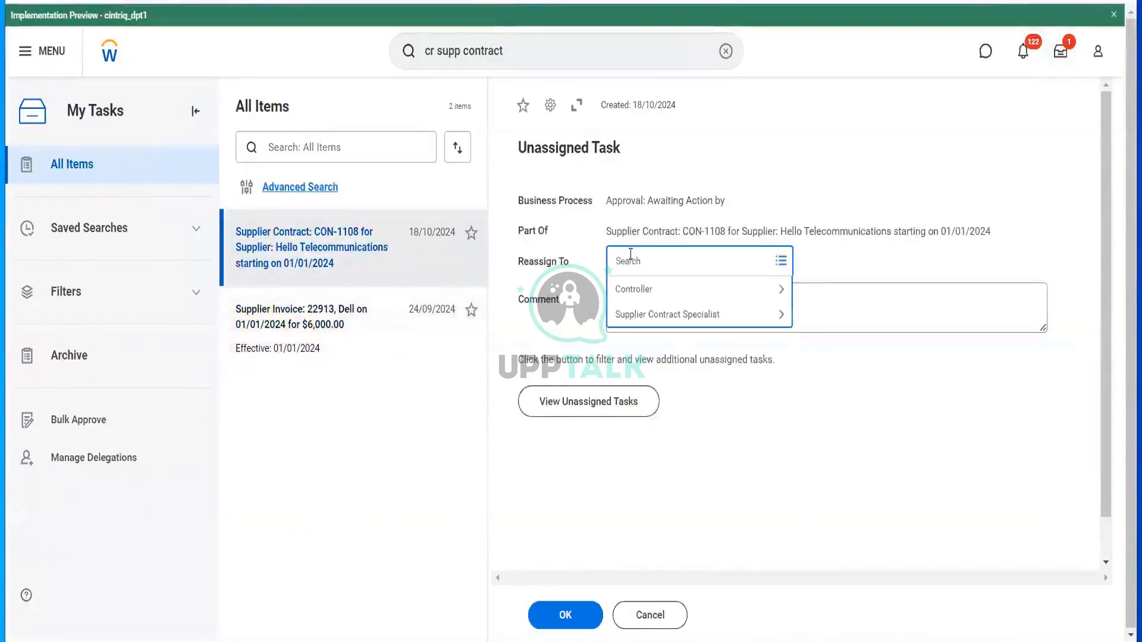
{"action": "type", "text": "ba"}
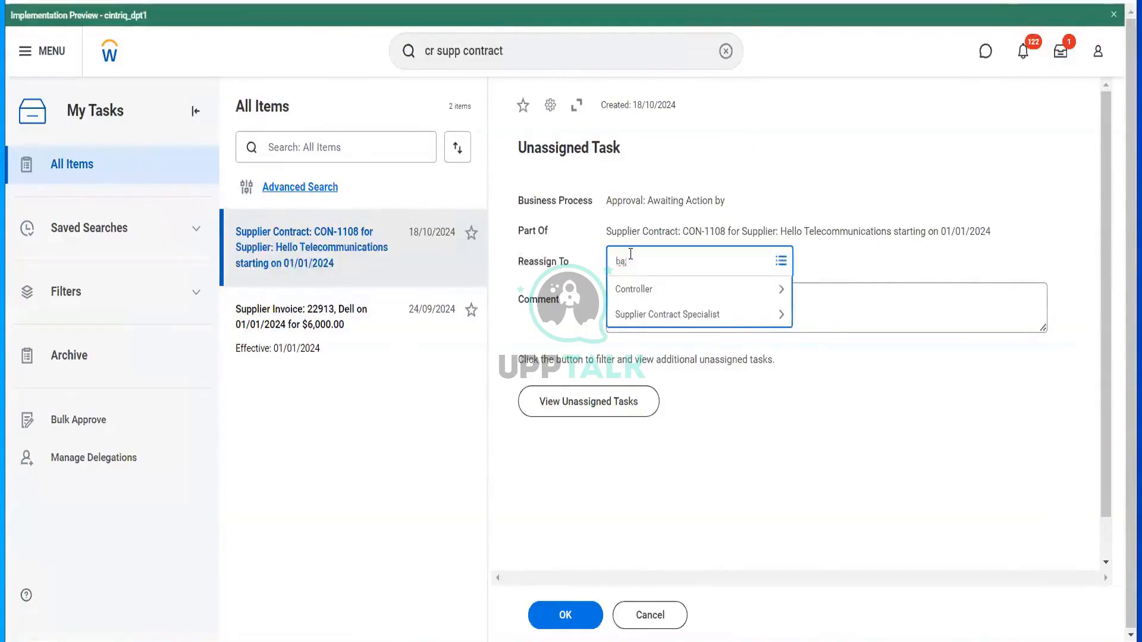
{"action": "type", "text": "la"}
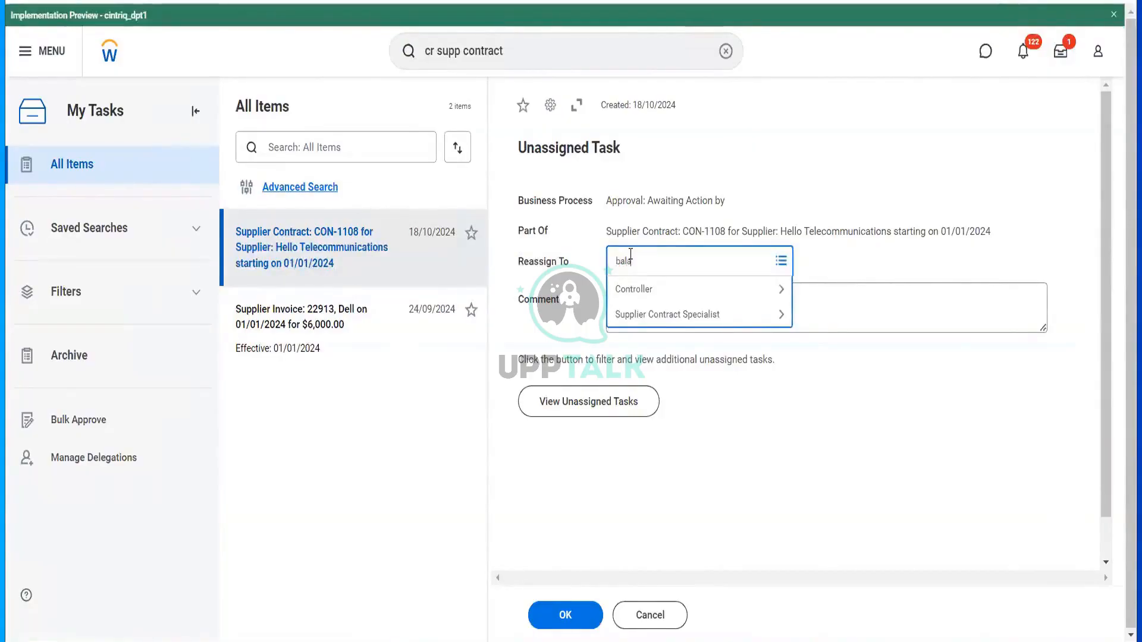
{"action": "key", "text": "Return"}
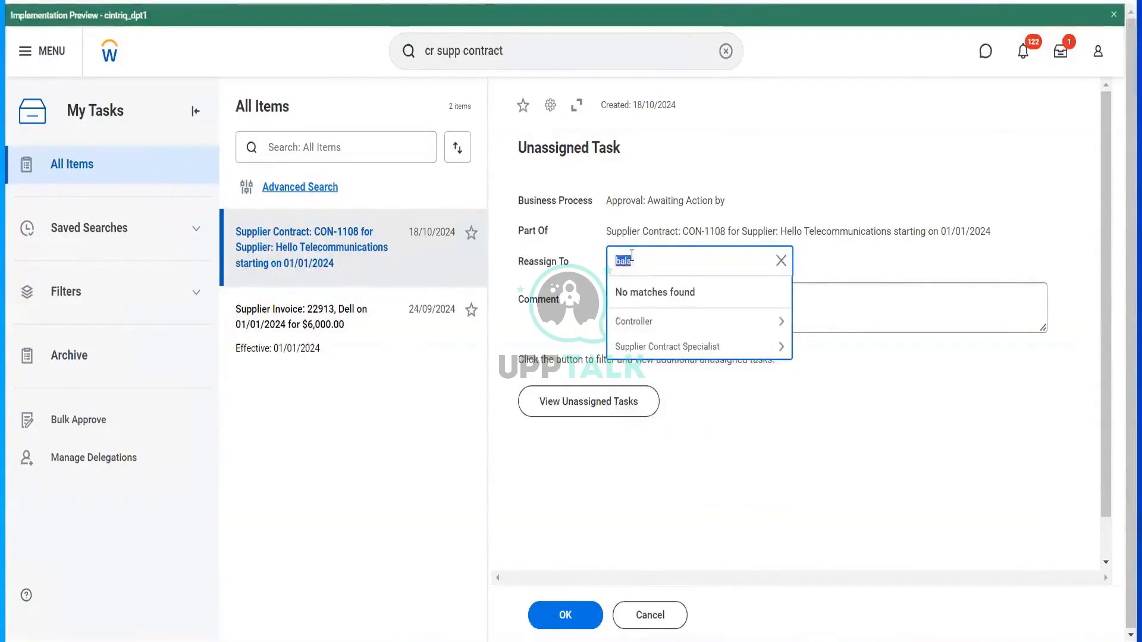
{"action": "type", "text": "ter ser"}
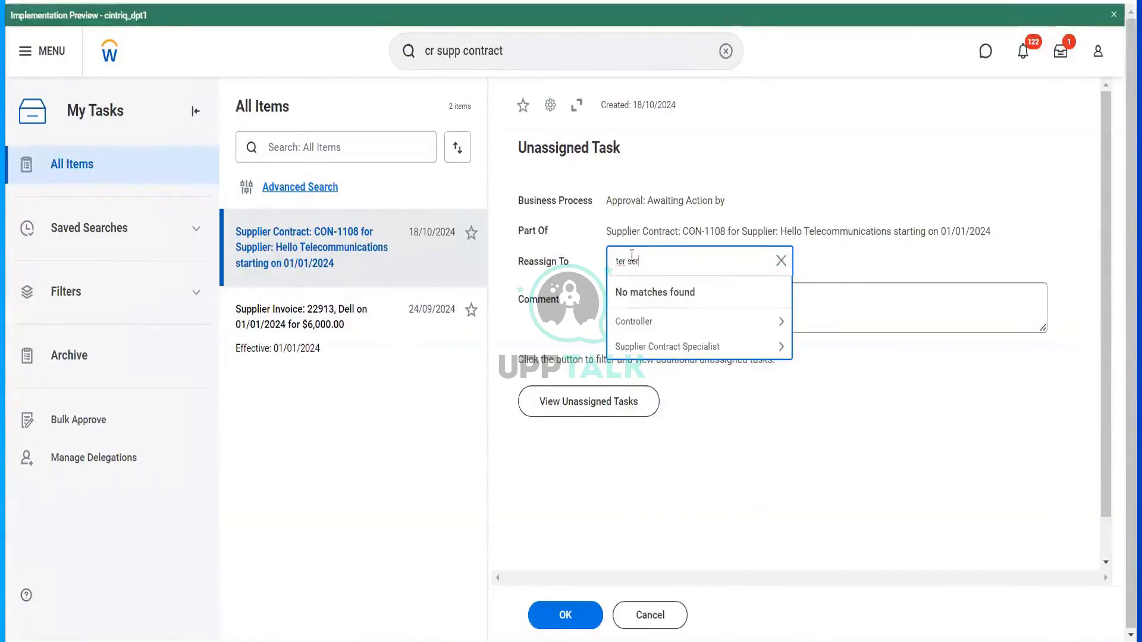
{"action": "key", "text": "Return"}
{"action": "left_click", "coordinate": [643, 327]}
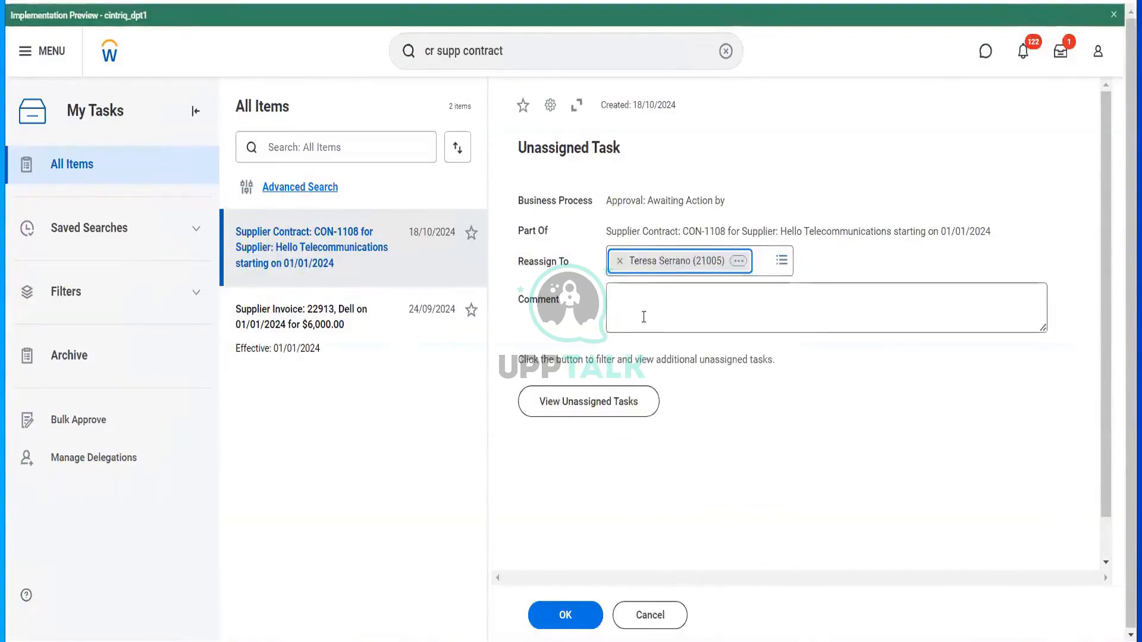
{"action": "type", "text": "test"}
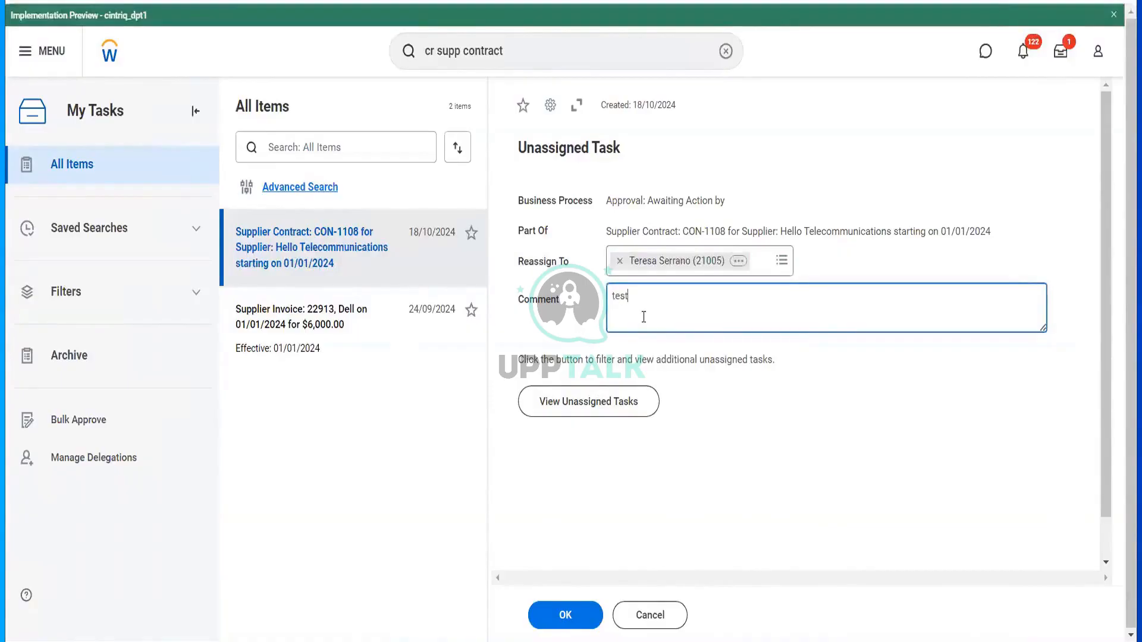
{"action": "left_click", "coordinate": [570, 622]}
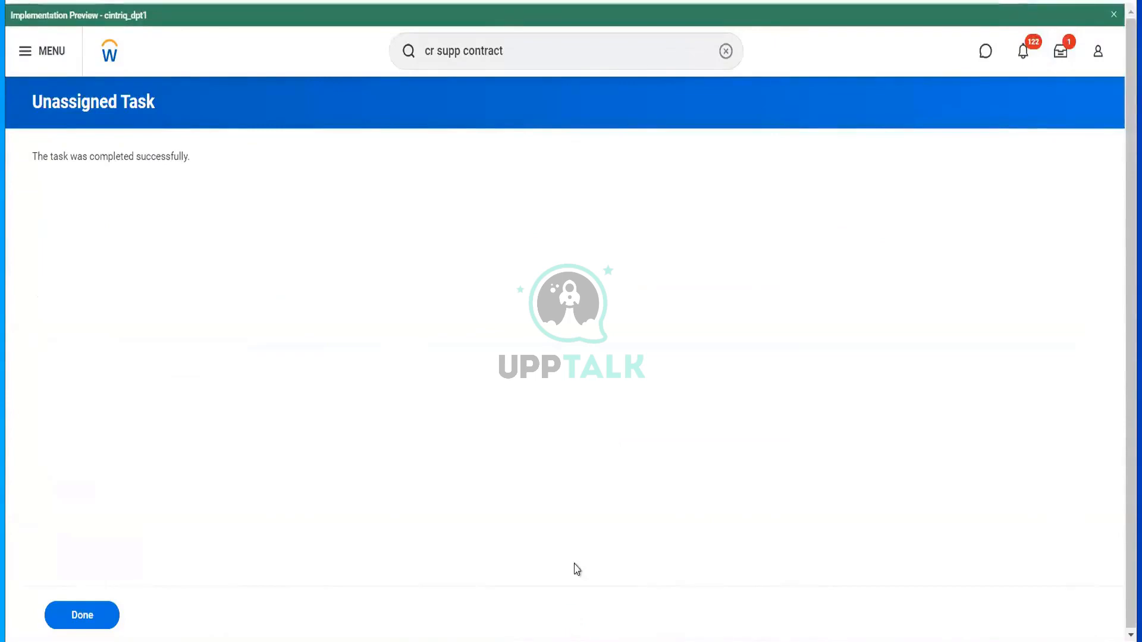
- Start a proxy session as the new approver and open the CON-1108 approval task
{"action": "left_click", "coordinate": [556, 51]}
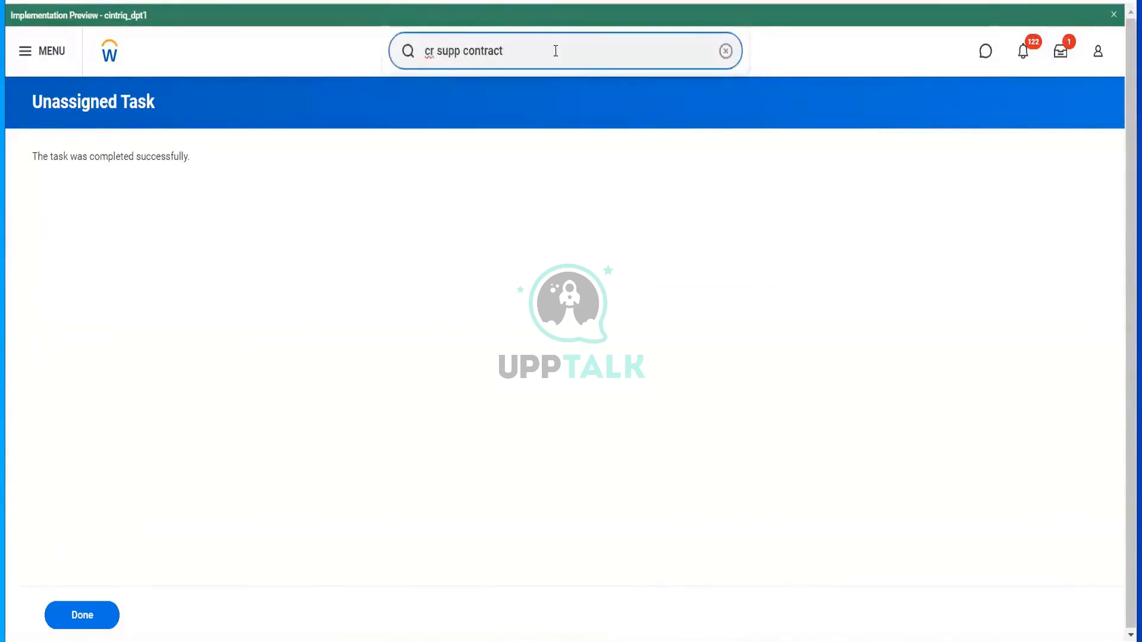
{"action": "key", "text": "ctrl+a"}
{"action": "type", "text": "start "}
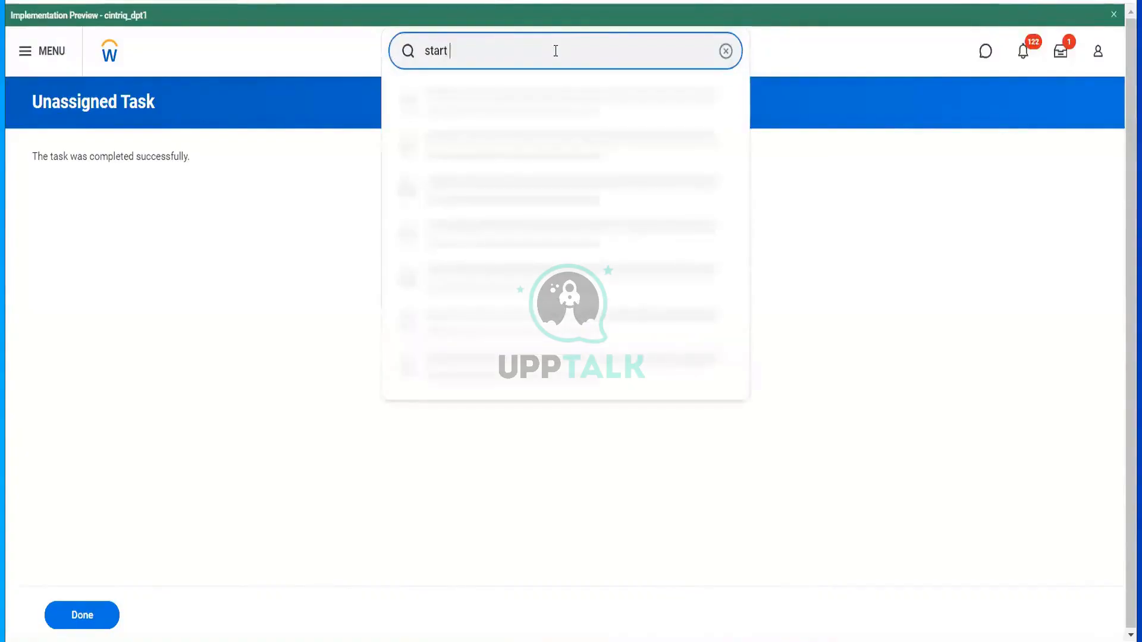
{"action": "type", "text": "prox"}
{"action": "left_click", "coordinate": [502, 102]}
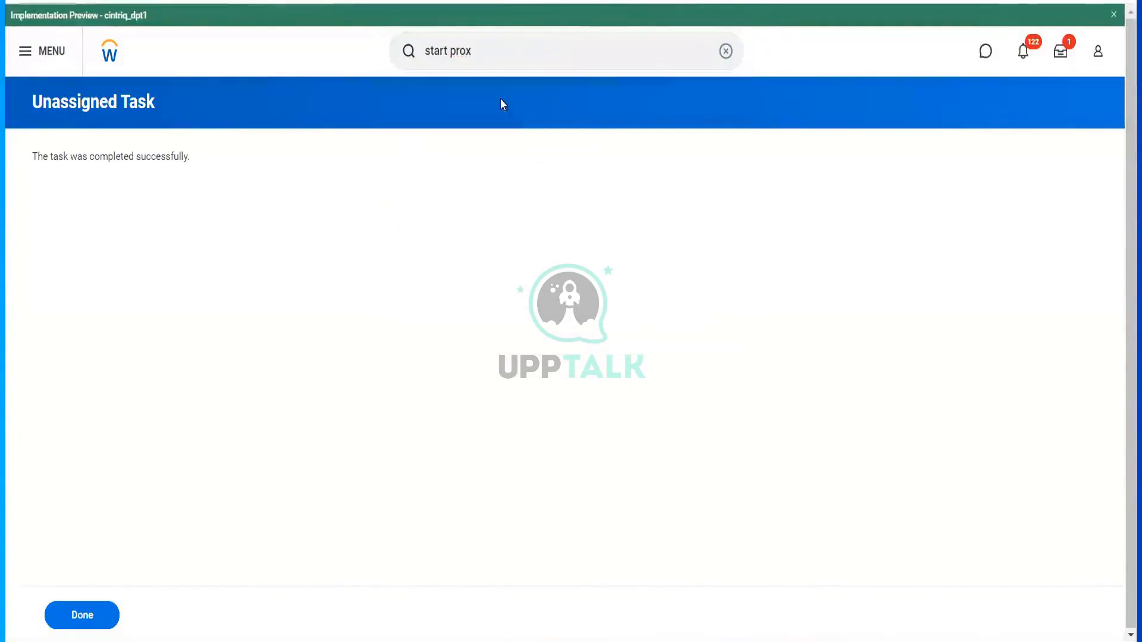
{"action": "left_click", "coordinate": [281, 188]}
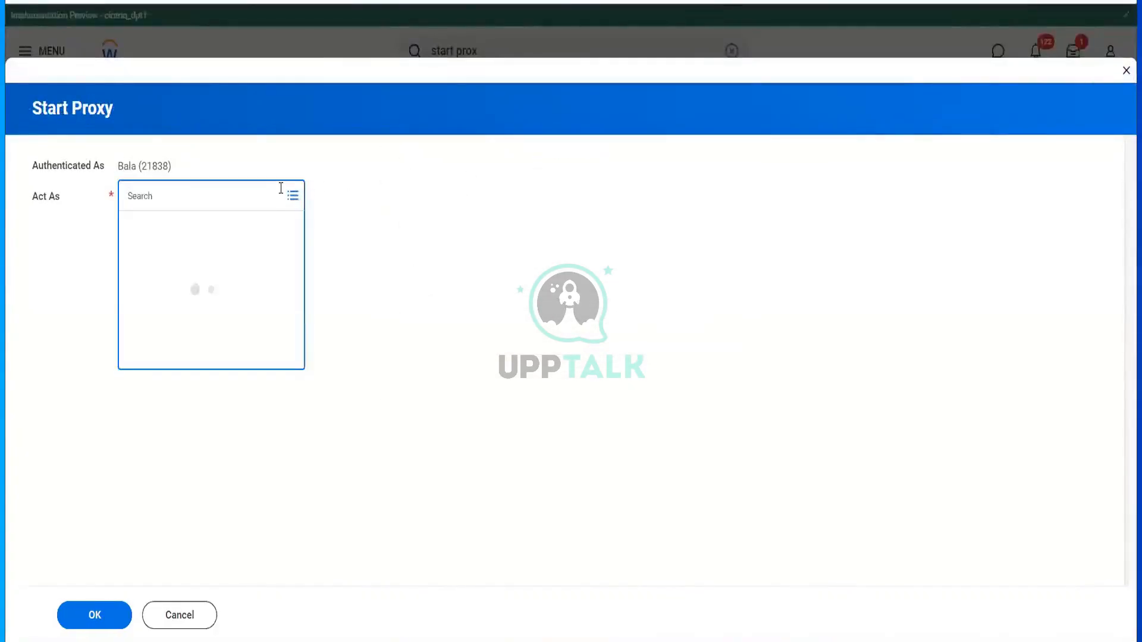
{"action": "type", "text": "ter ser"}
{"action": "key", "text": "Return"}
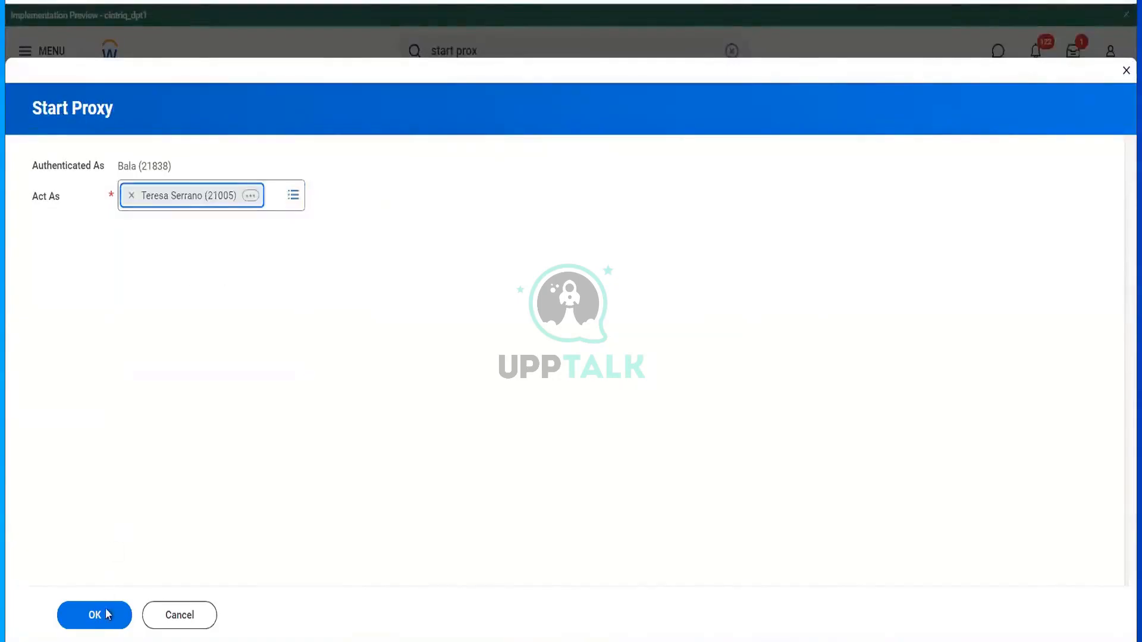
{"action": "left_click", "coordinate": [104, 620]}
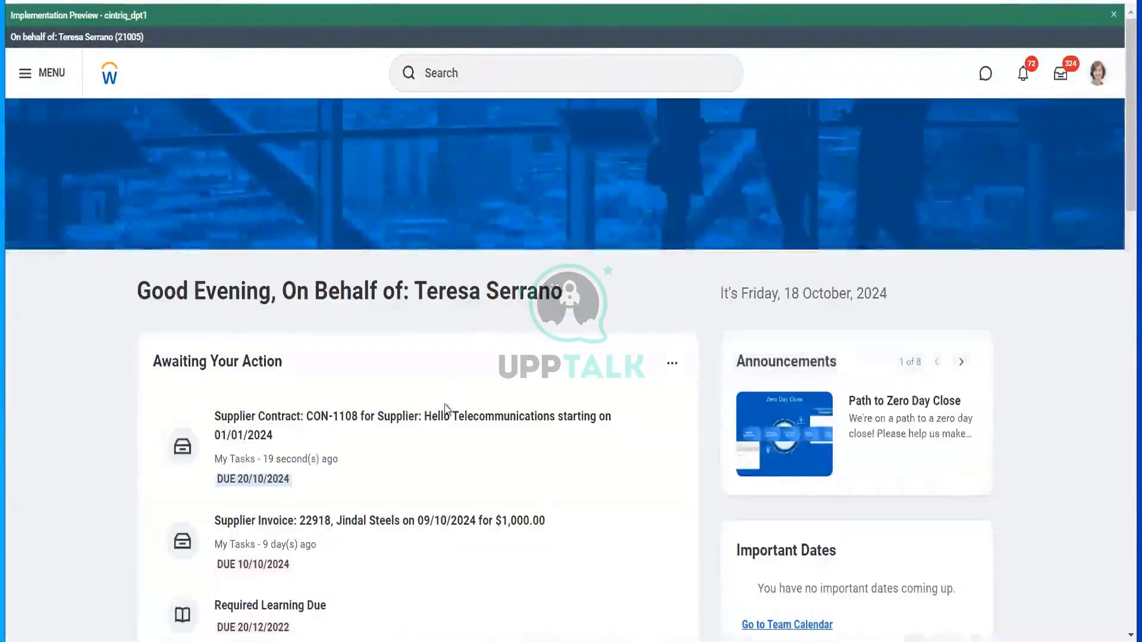
{"action": "left_click", "coordinate": [536, 438]}
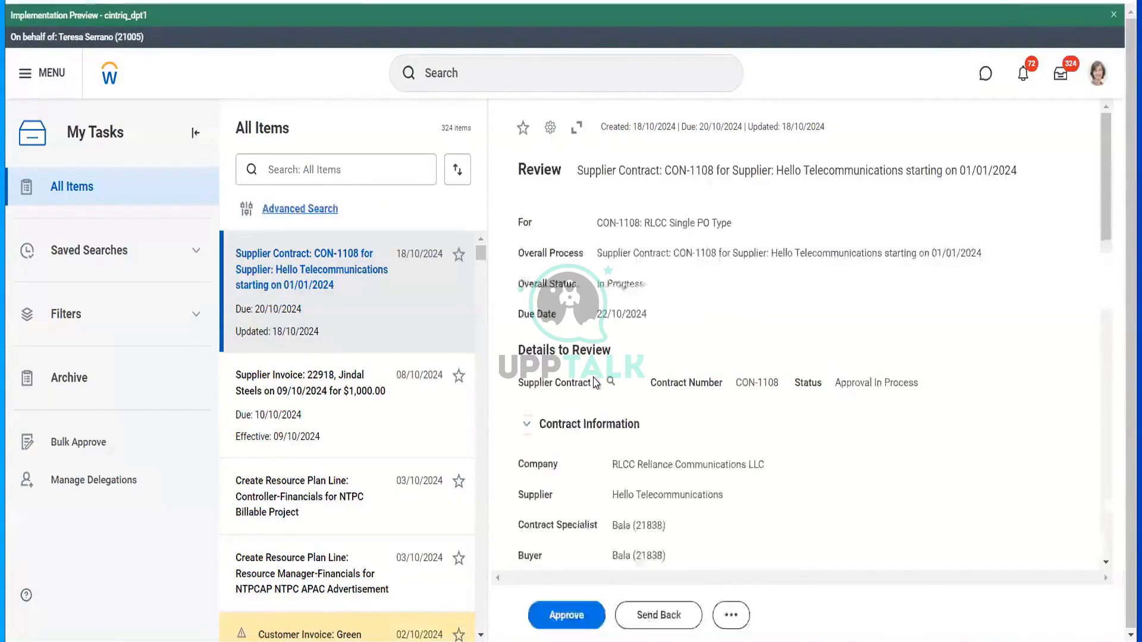
- Approve CON-1108, then open the contract from its completed approval to see the 12,000.00 total
{"action": "left_click", "coordinate": [563, 625]}
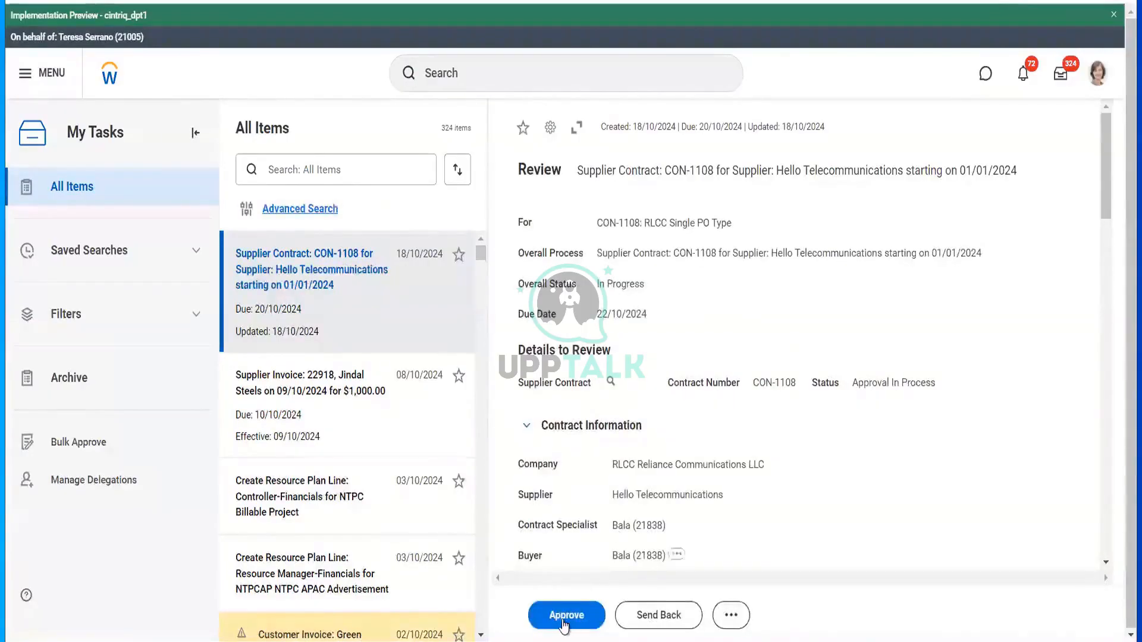
{"action": "left_click", "coordinate": [563, 622]}
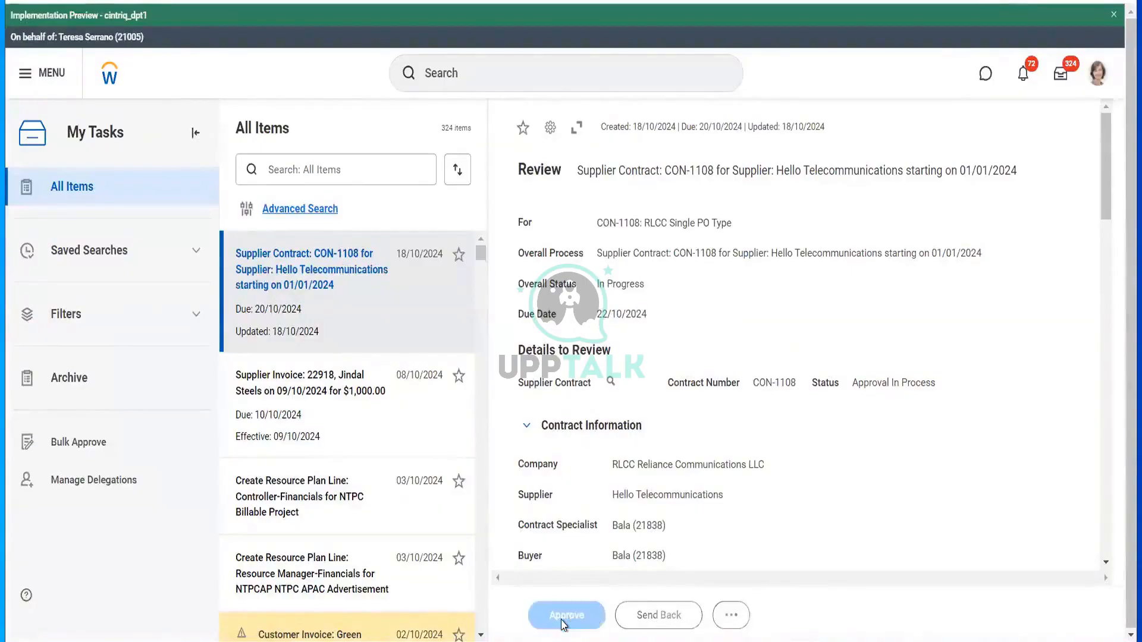
{"action": "scroll", "coordinate": [702, 455], "scroll_direction": "down", "scroll_amount": 10}
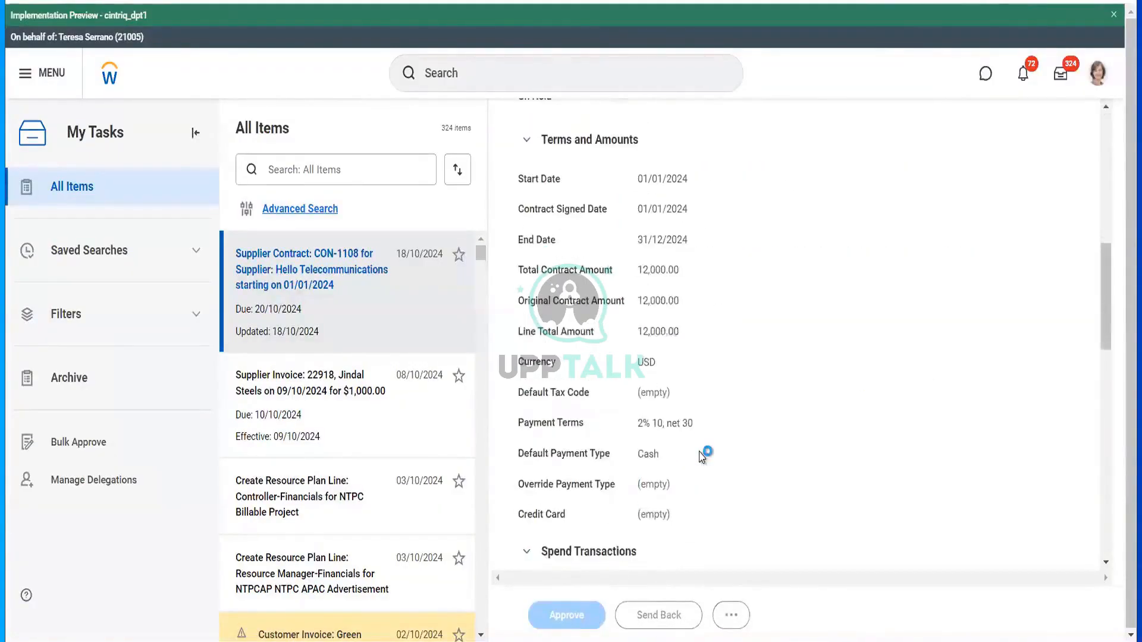
{"action": "scroll", "coordinate": [702, 455], "scroll_direction": "down", "scroll_amount": 3}
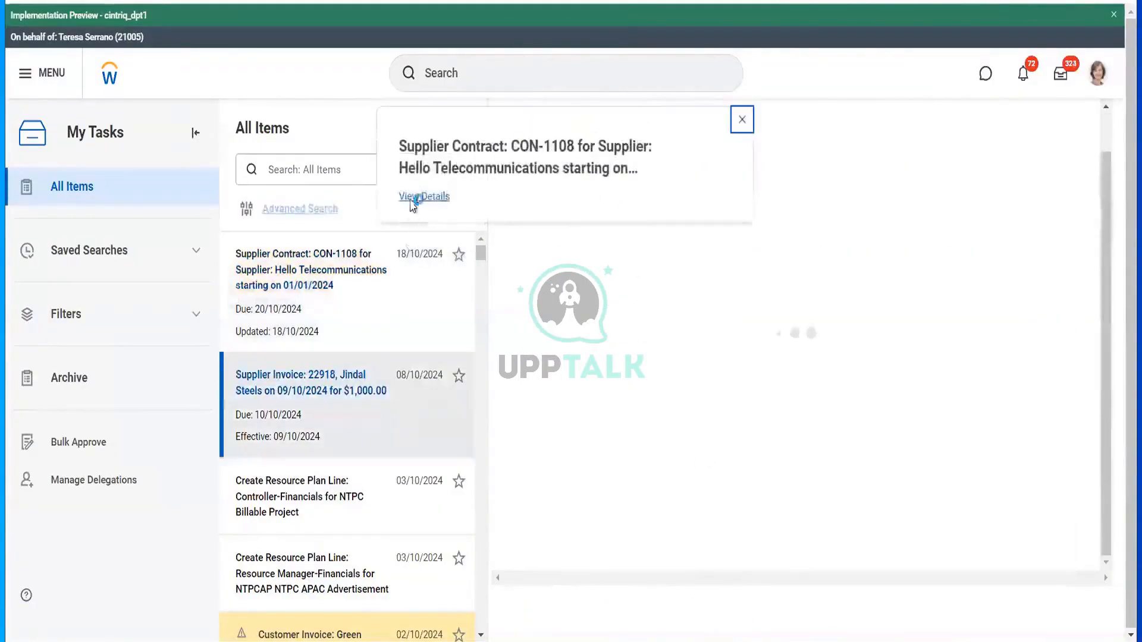
{"action": "left_click", "coordinate": [412, 199]}
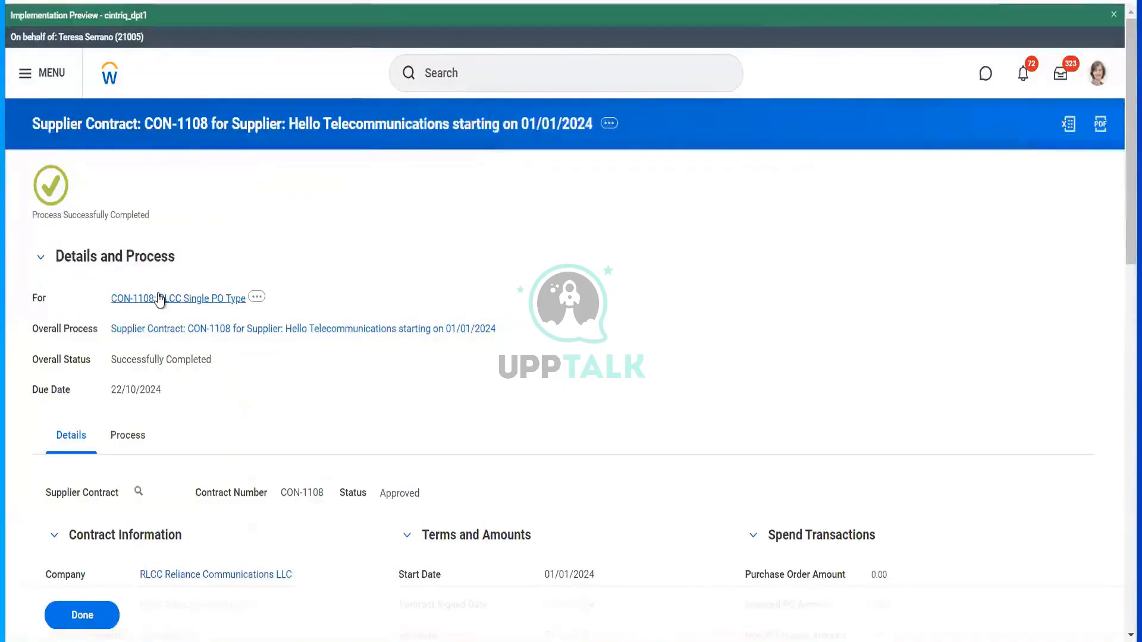
{"action": "left_click", "coordinate": [160, 298]}
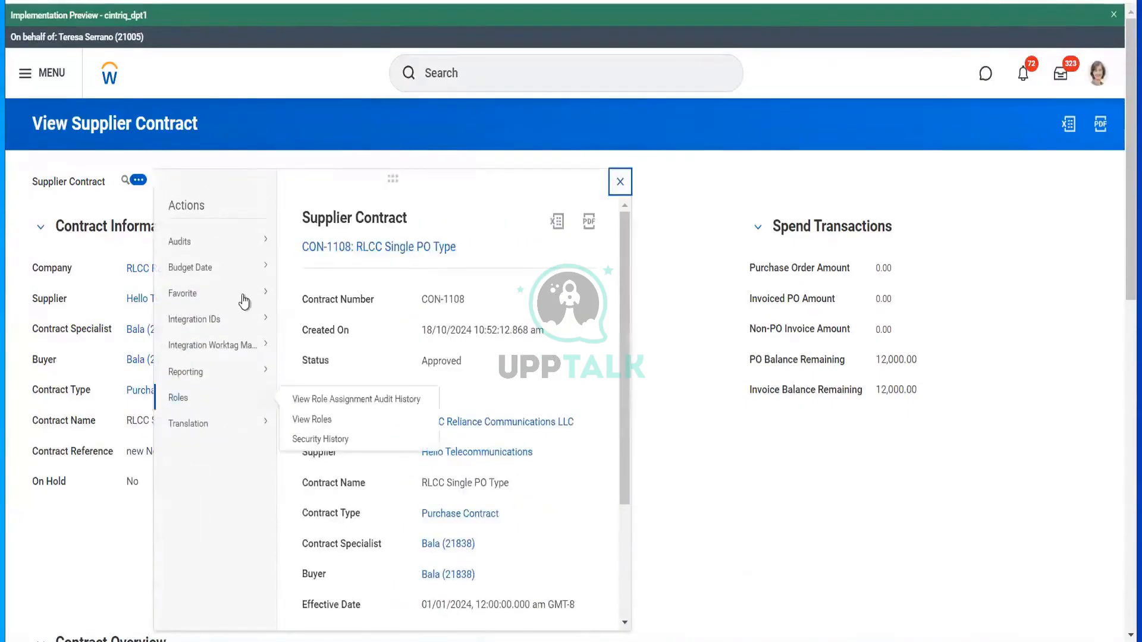
- End the proxy session with the Stop Proxy task and return to your own home page
{"action": "mouse_move", "coordinate": [267, 291]}
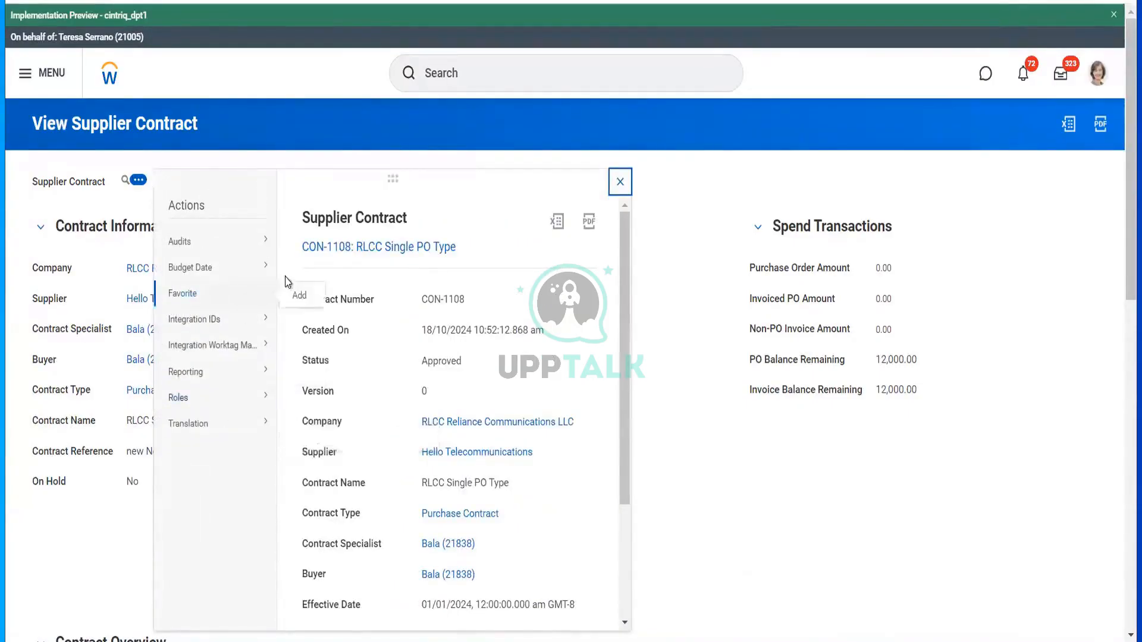
{"action": "left_click", "coordinate": [478, 85]}
{"action": "type", "text": "stop prox"}
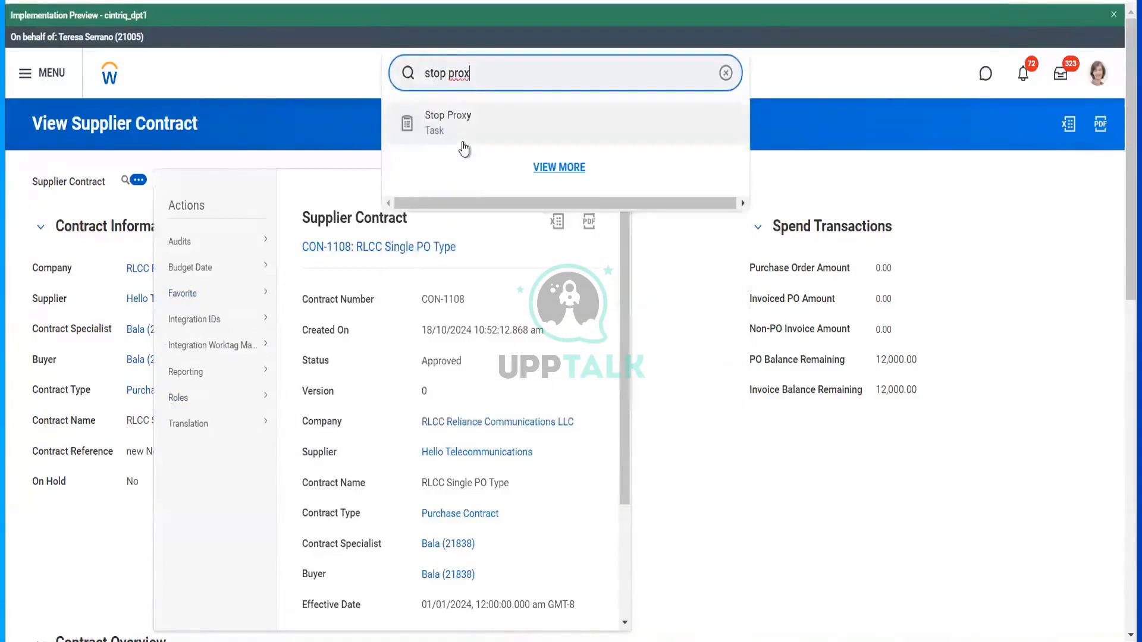
{"action": "left_click", "coordinate": [463, 143]}
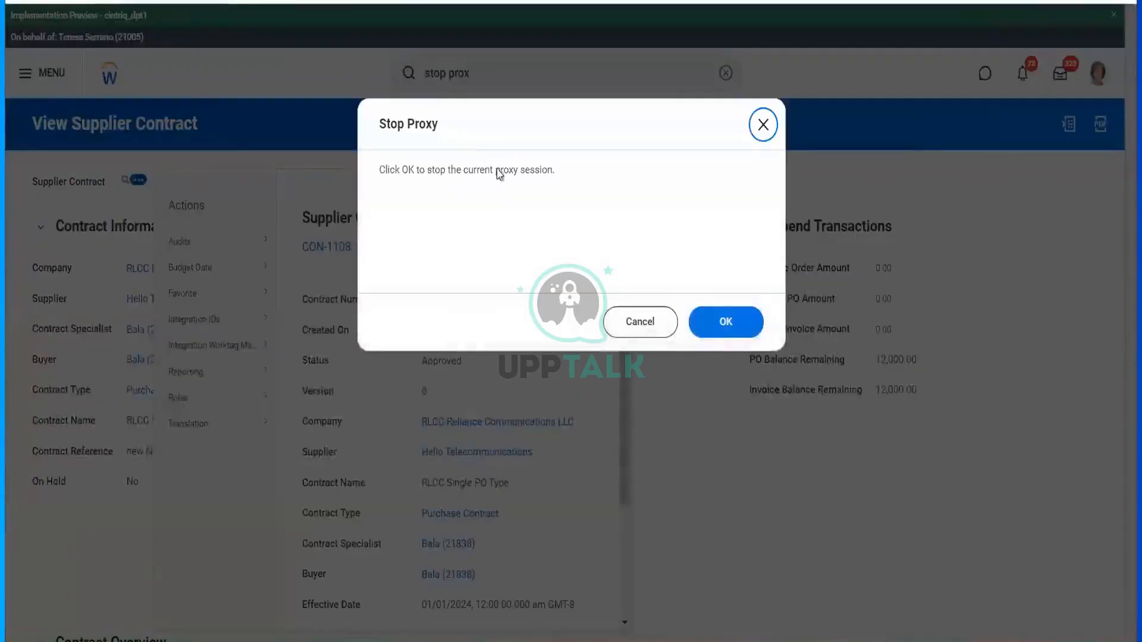
{"action": "left_click", "coordinate": [724, 326]}
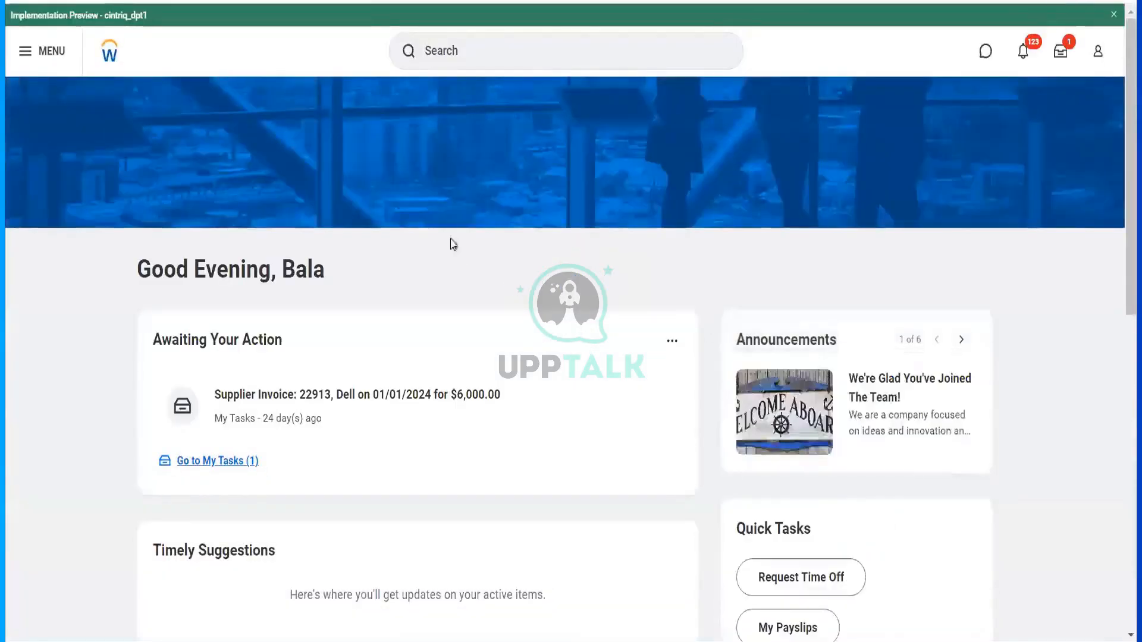
- Run Find Suppliers filtered to supplier Hello Telecommunications
{"action": "left_click", "coordinate": [488, 52]}
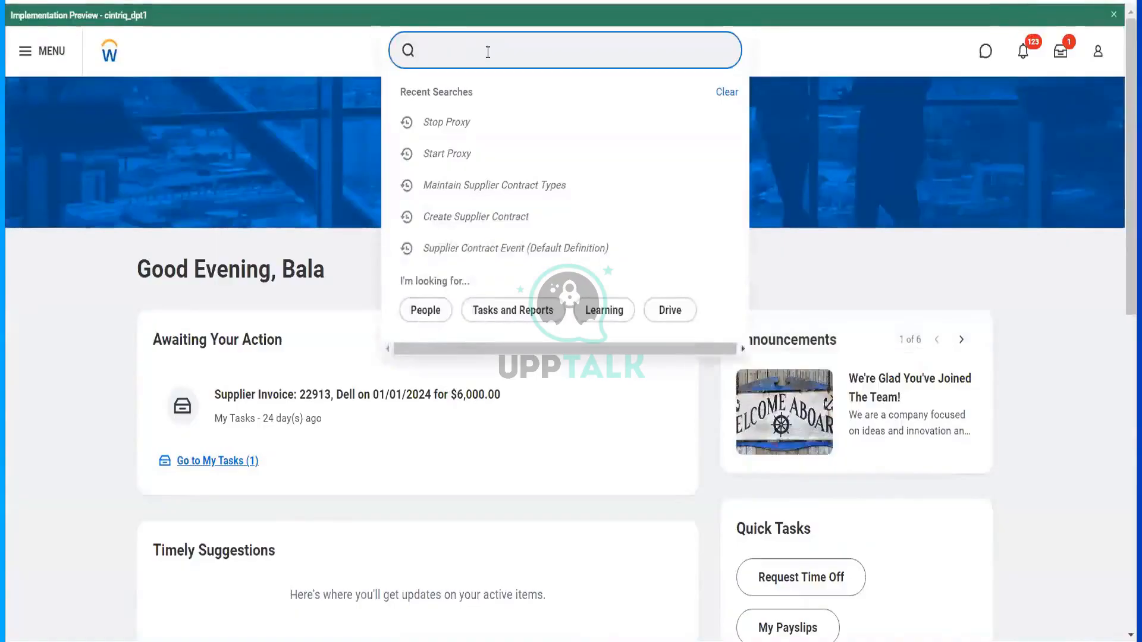
{"action": "type", "text": "find supplie"}
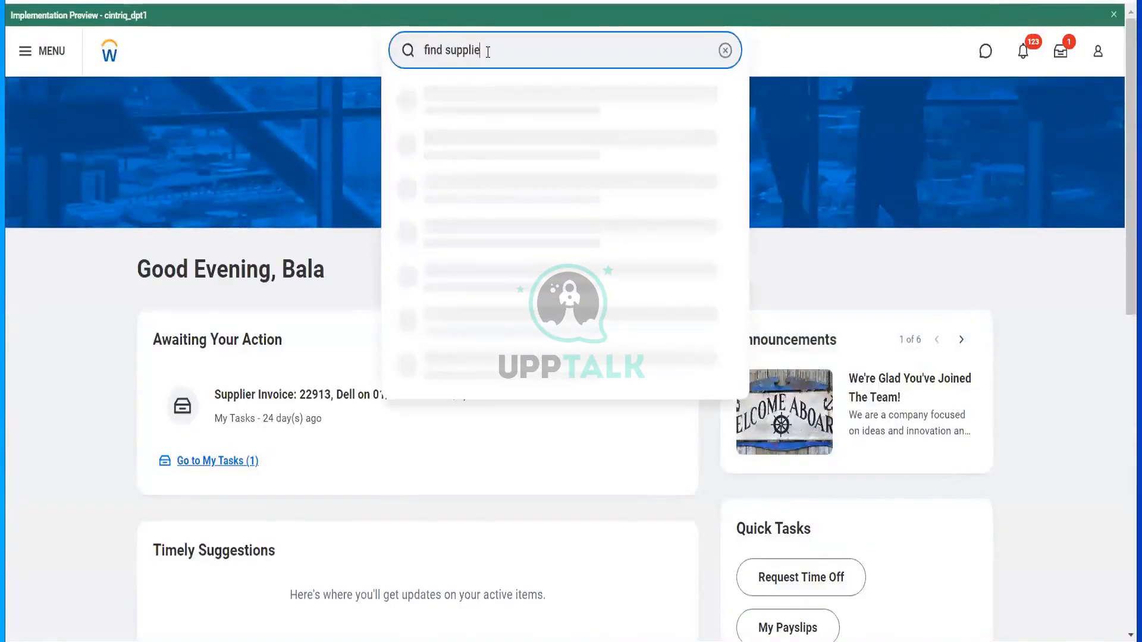
{"action": "type", "text": "rs"}
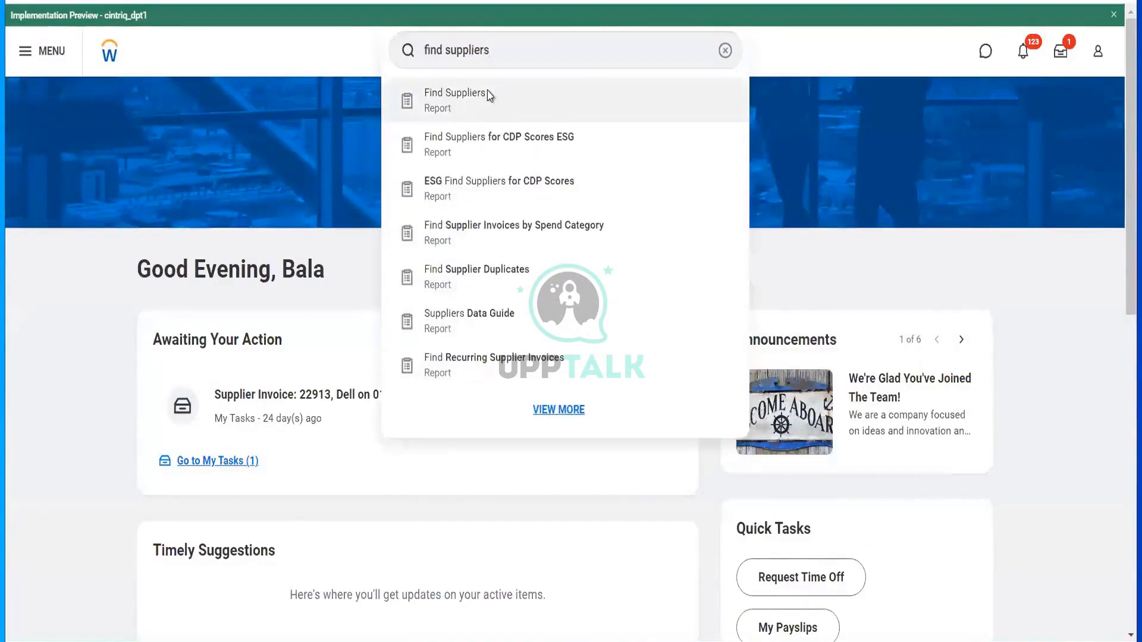
{"action": "left_click", "coordinate": [489, 97]}
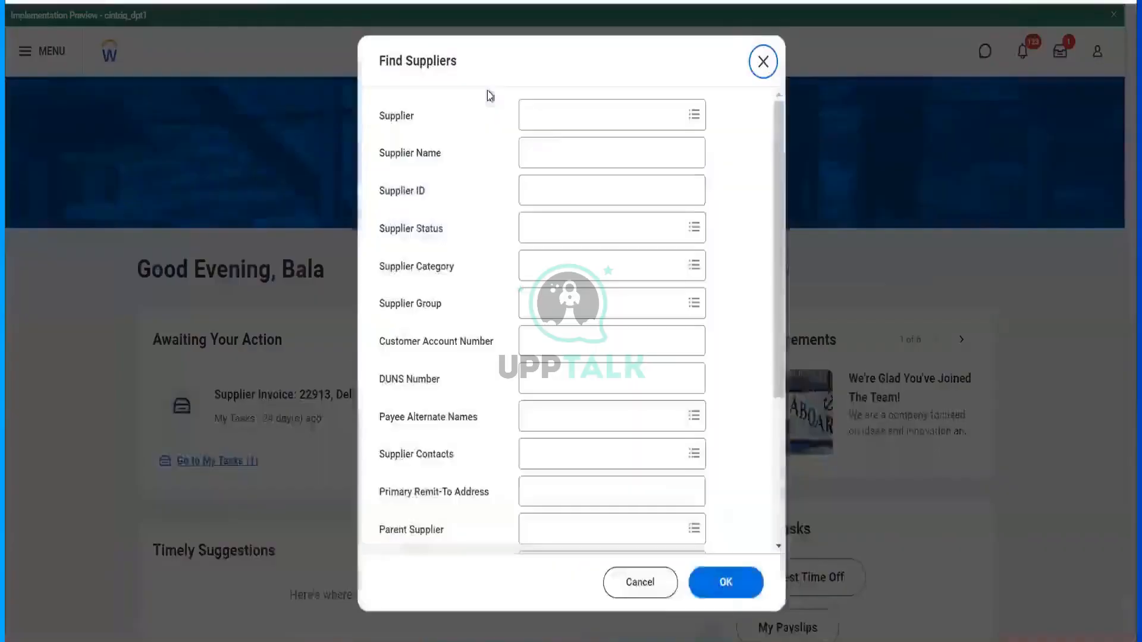
{"action": "left_click", "coordinate": [551, 115]}
{"action": "type", "text": "he"}
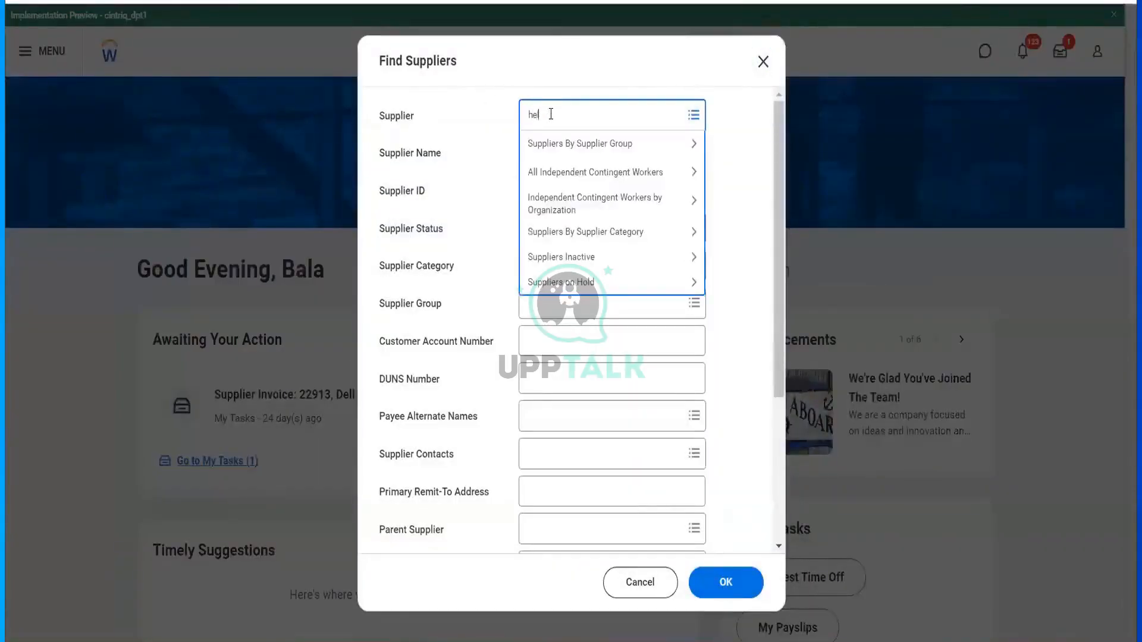
{"action": "type", "text": "llo"}
{"action": "key", "text": "Return"}
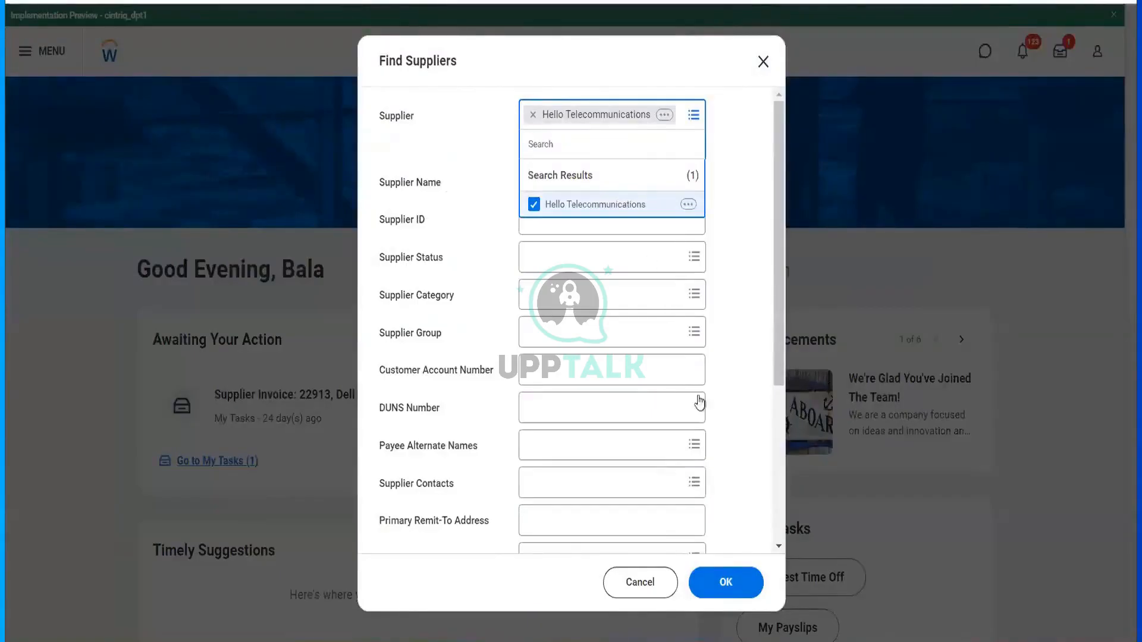
{"action": "left_click", "coordinate": [726, 583]}
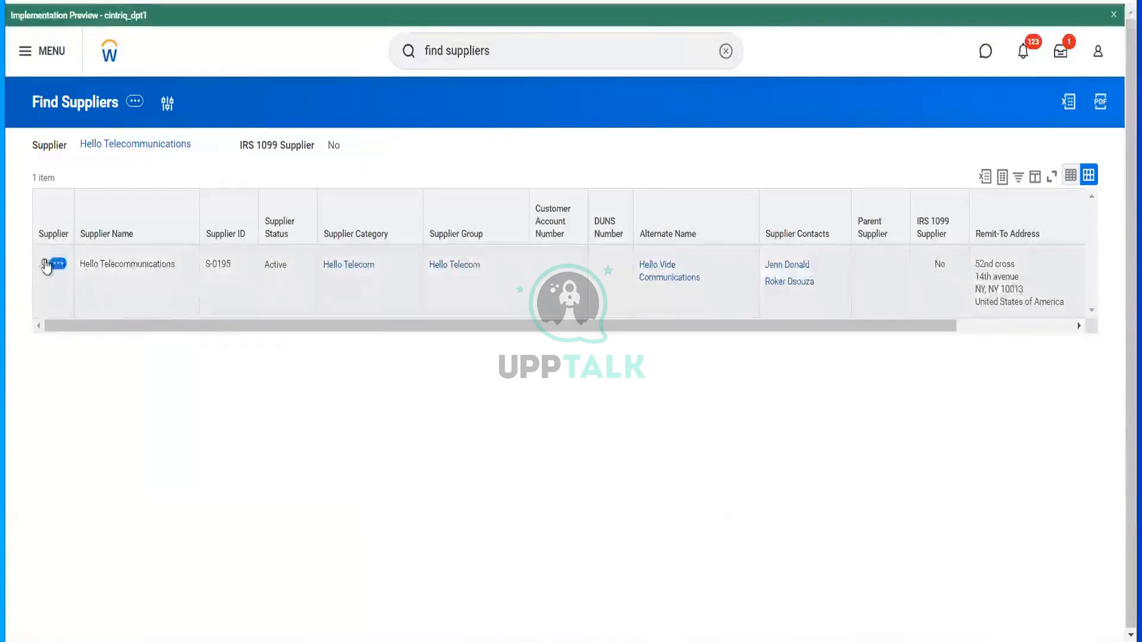
- Open Hello Telecommunications' Contracts and Purchase Orders and open contract CON-1108
{"action": "left_click", "coordinate": [187, 313]}
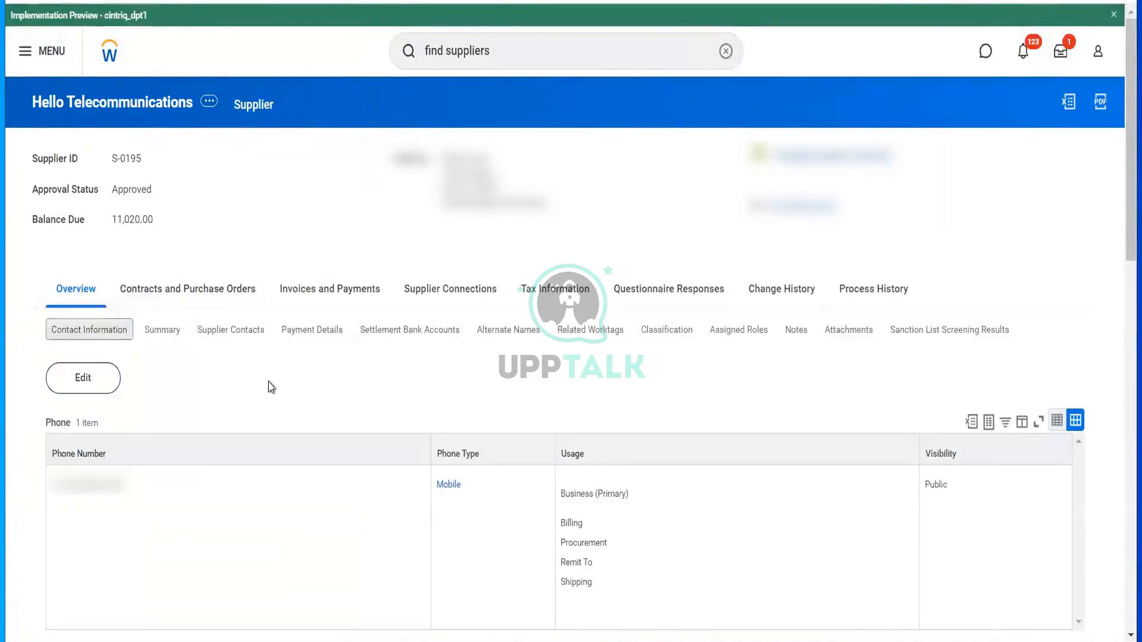
{"action": "left_click", "coordinate": [215, 298]}
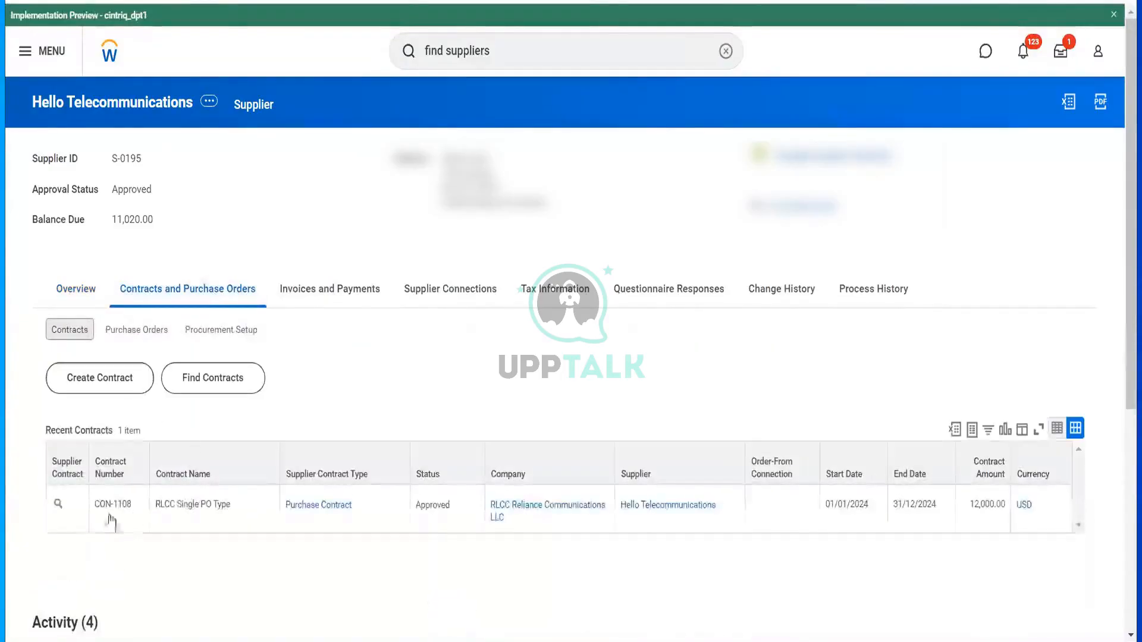
{"action": "left_click", "coordinate": [60, 511]}
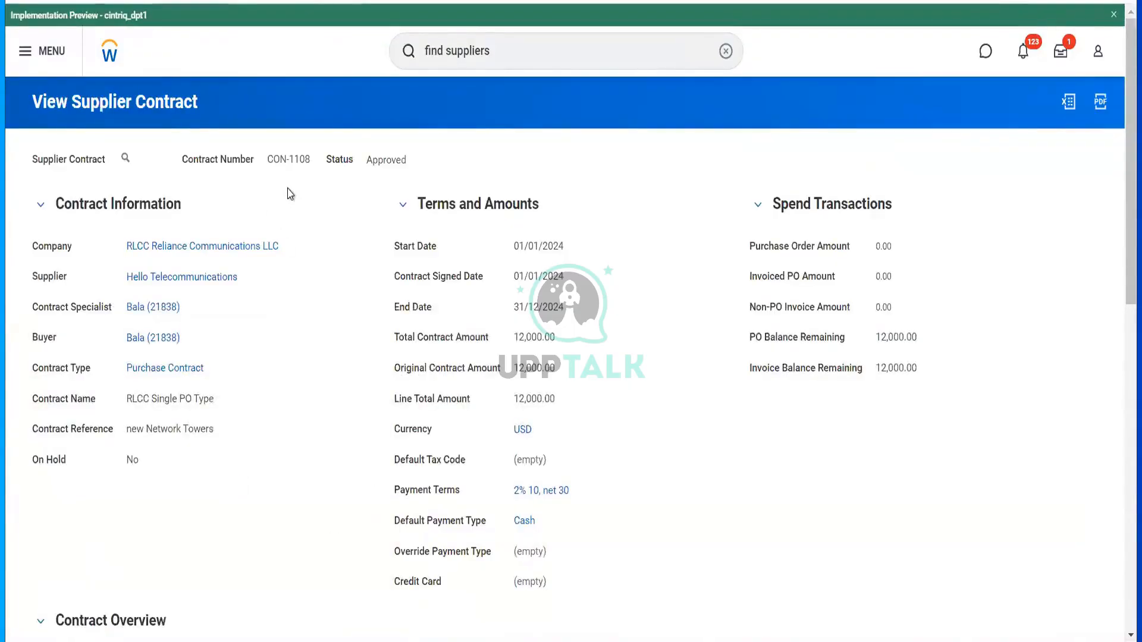
{"action": "left_click", "coordinate": [136, 158]}
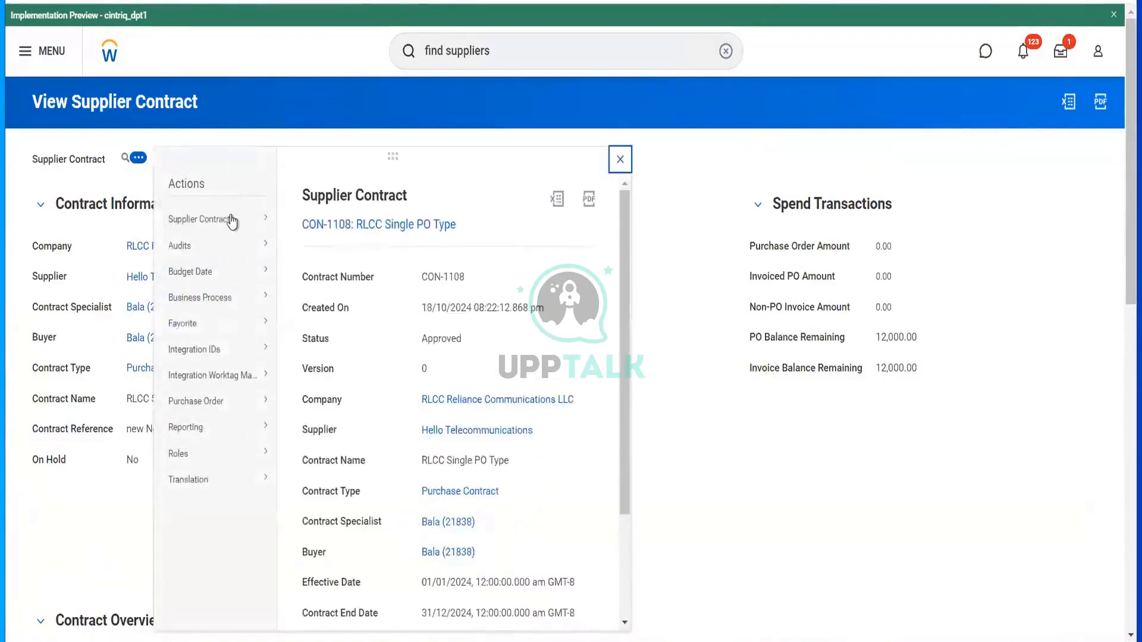
- Choose Supplier Contract > Amend Supplier Contract from CON-1108's Related Actions
{"action": "mouse_move", "coordinate": [232, 219]}
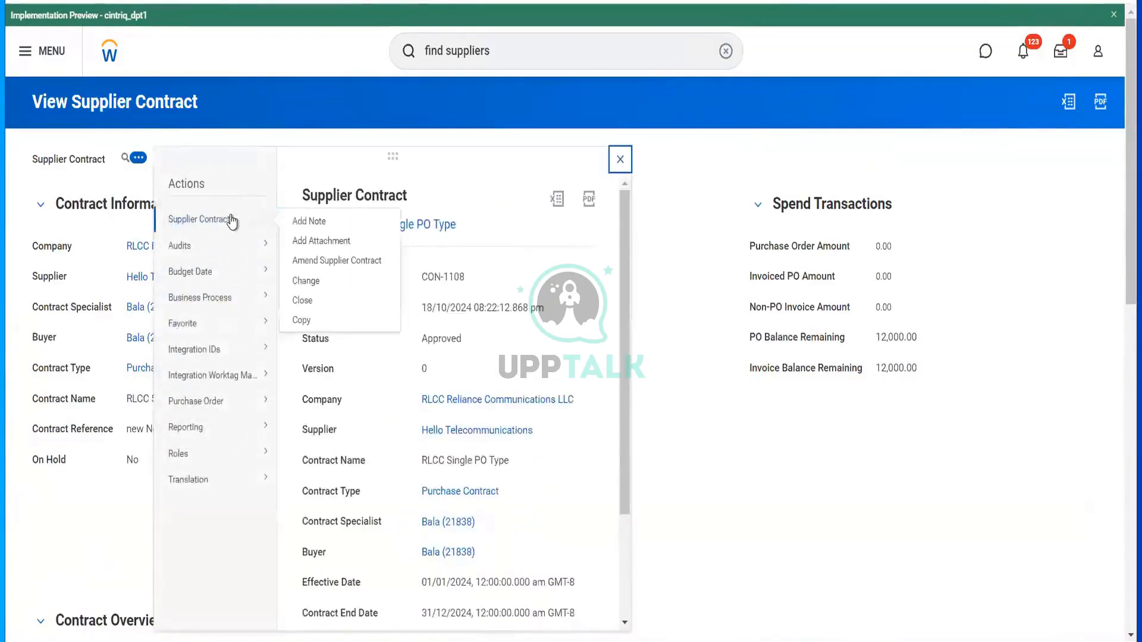
{"action": "left_click", "coordinate": [332, 262]}
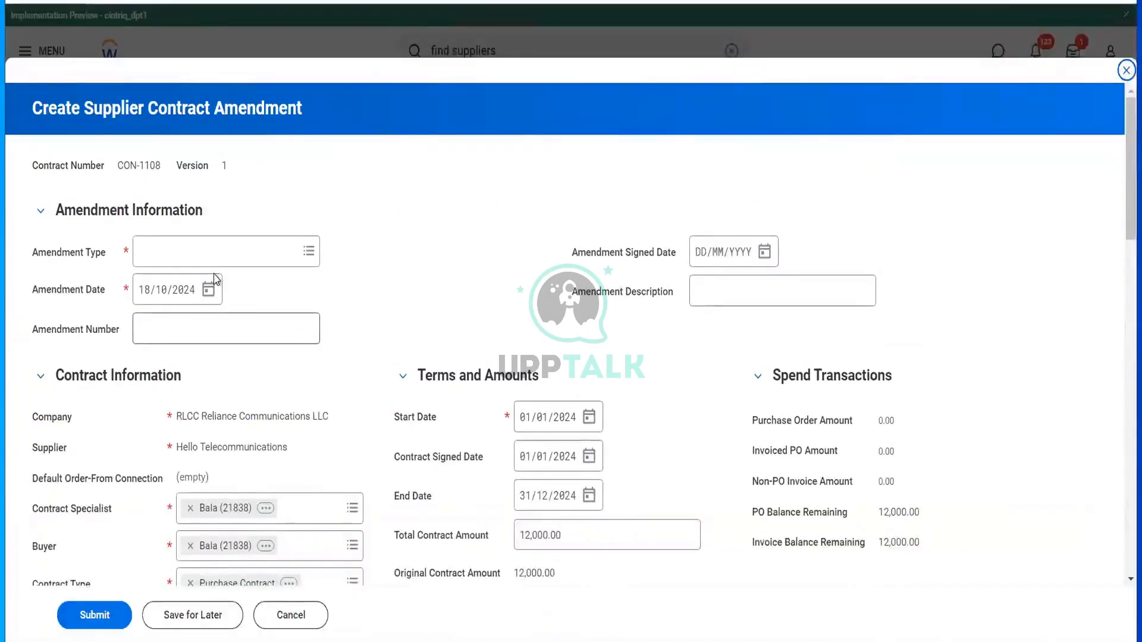
- Set amendment type Change, number CONAMD18102024, and signed date 18/10/2024
{"action": "left_click", "coordinate": [220, 256]}
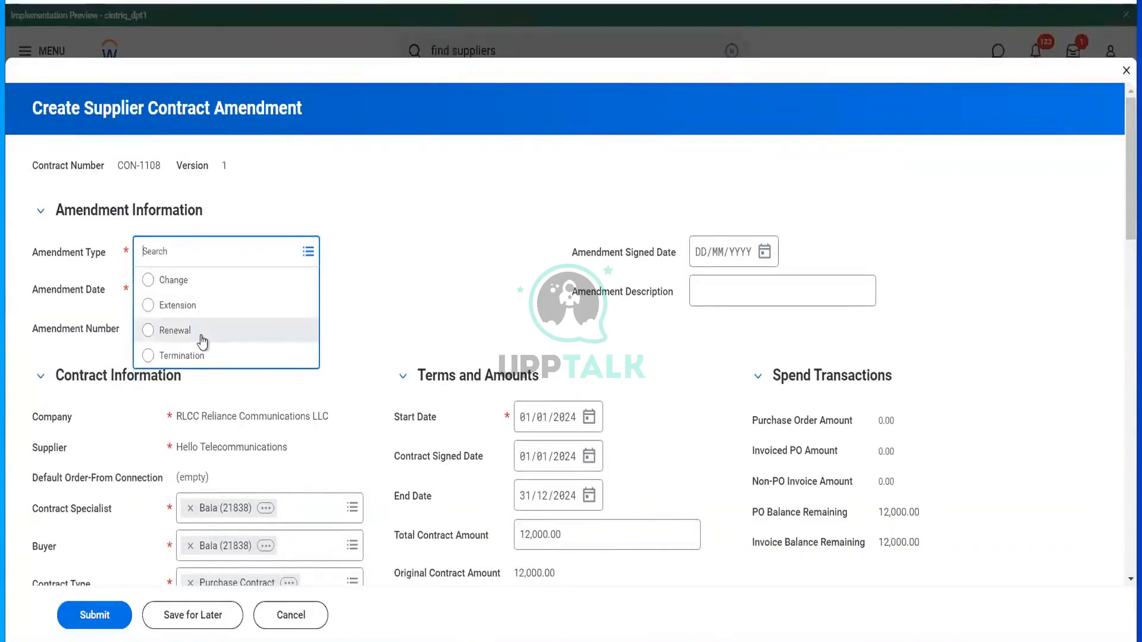
{"action": "left_click", "coordinate": [194, 281]}
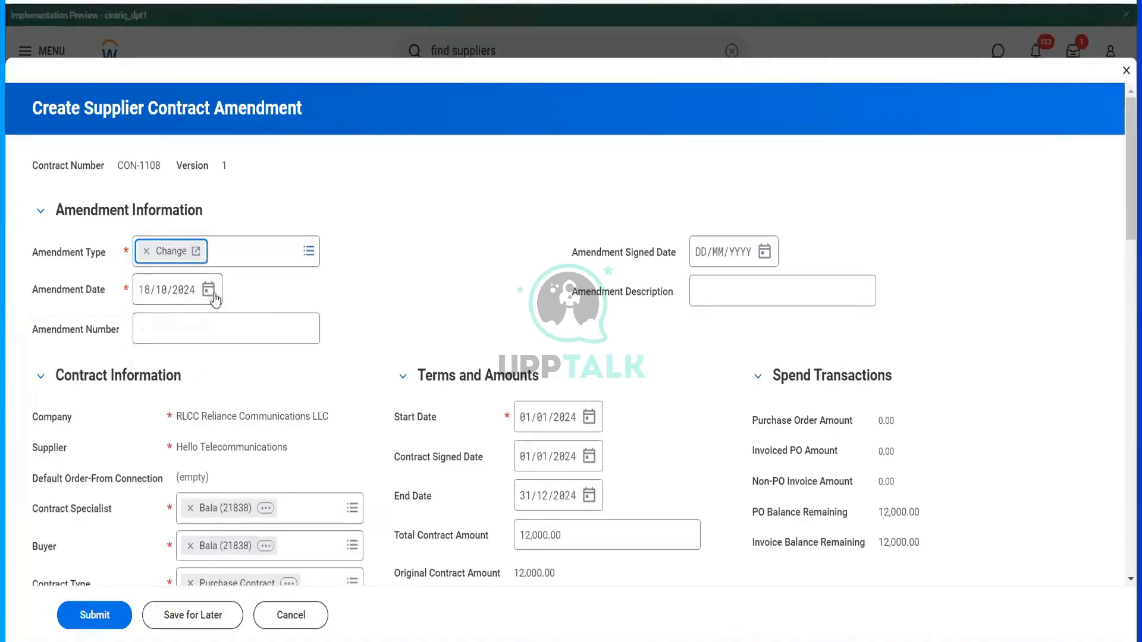
{"action": "left_click", "coordinate": [234, 327]}
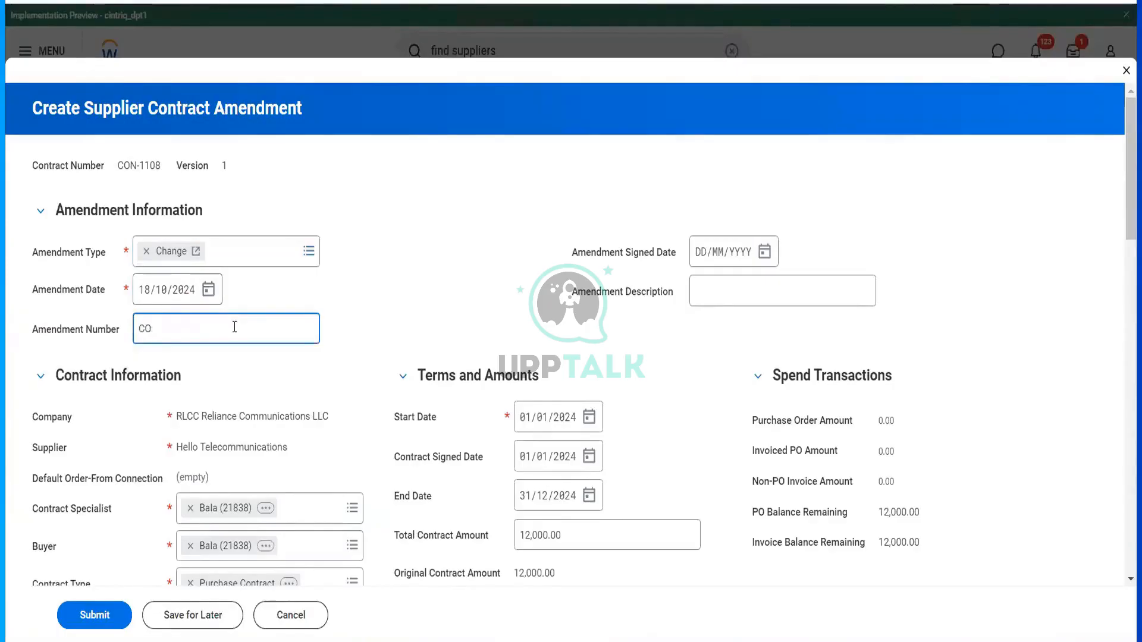
{"action": "type", "text": "CO"}
{"action": "key", "text": "BackSpace"}
{"action": "type", "text": "ONAMD18102024"}
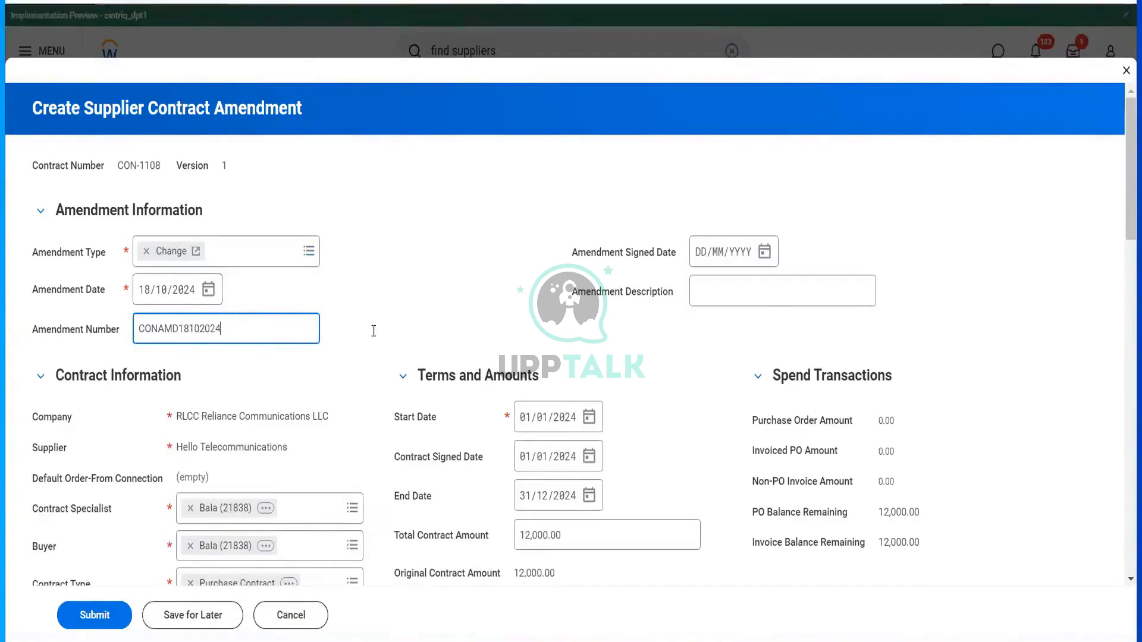
{"action": "scroll", "coordinate": [373, 331], "scroll_direction": "down", "scroll_amount": 2}
{"action": "left_click", "coordinate": [764, 163]}
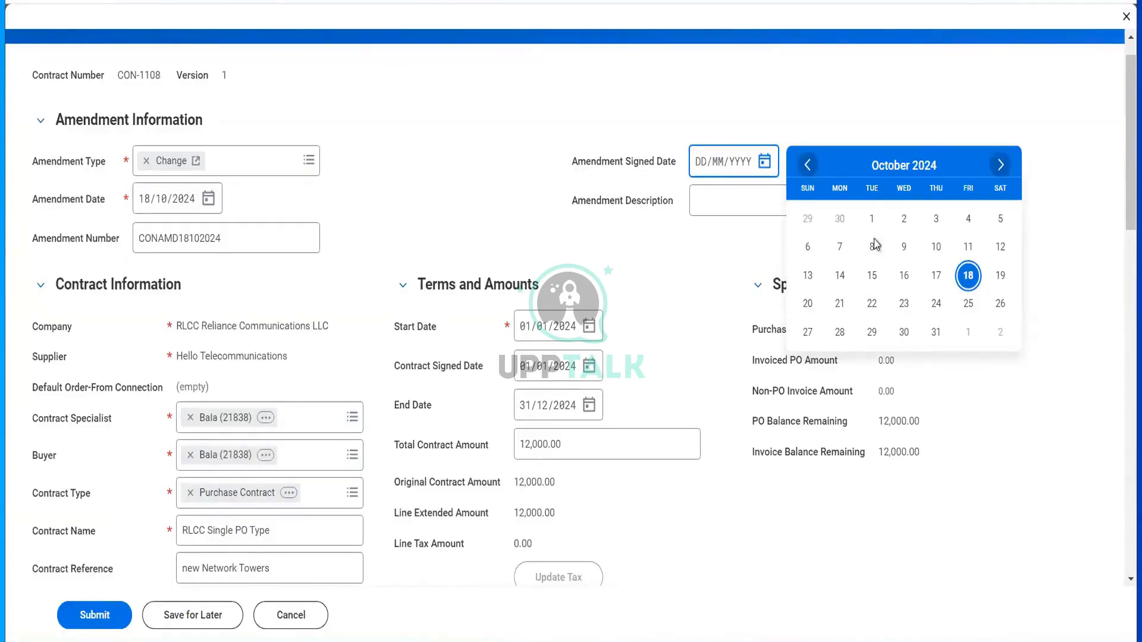
{"action": "left_click", "coordinate": [969, 275]}
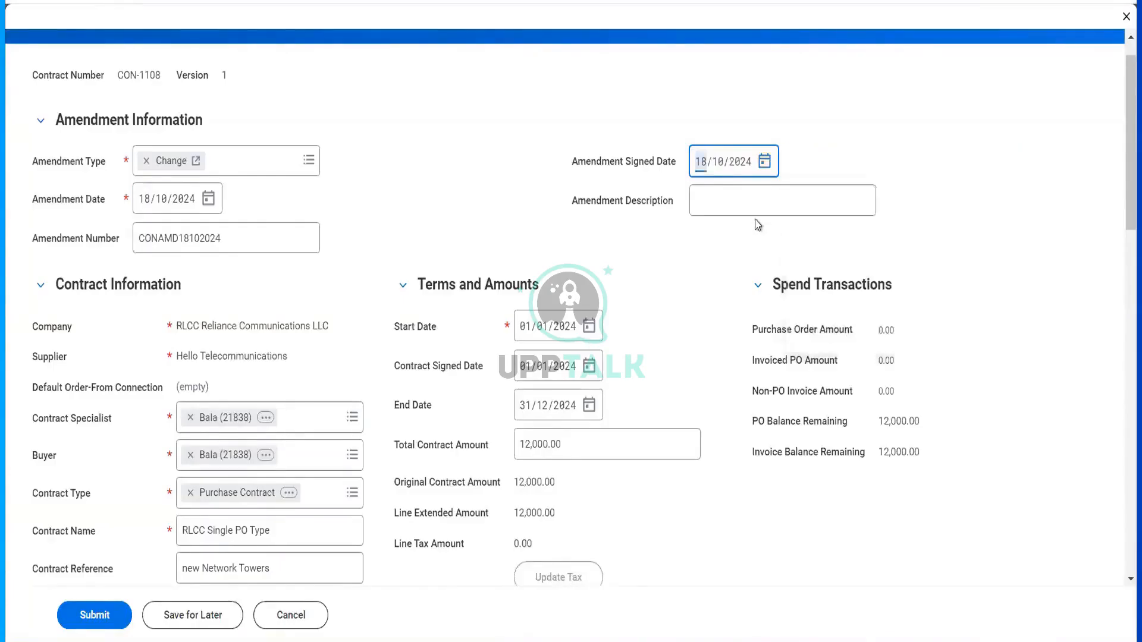
{"action": "scroll", "coordinate": [678, 350], "scroll_direction": "down", "scroll_amount": 10}
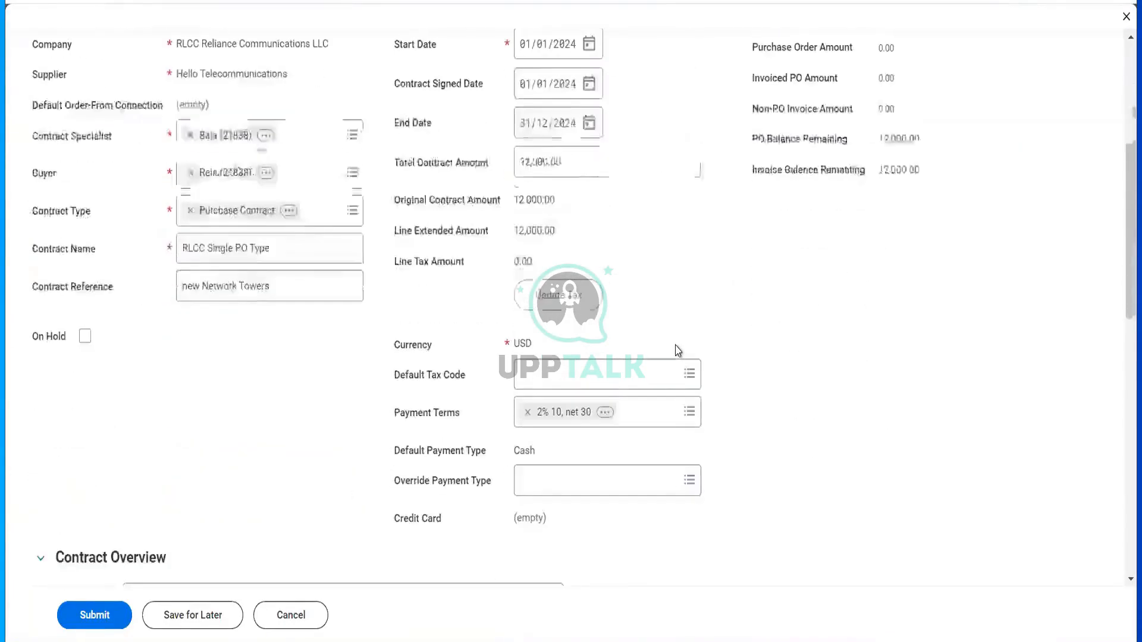
{"action": "scroll", "coordinate": [678, 351], "scroll_direction": "down", "scroll_amount": 5}
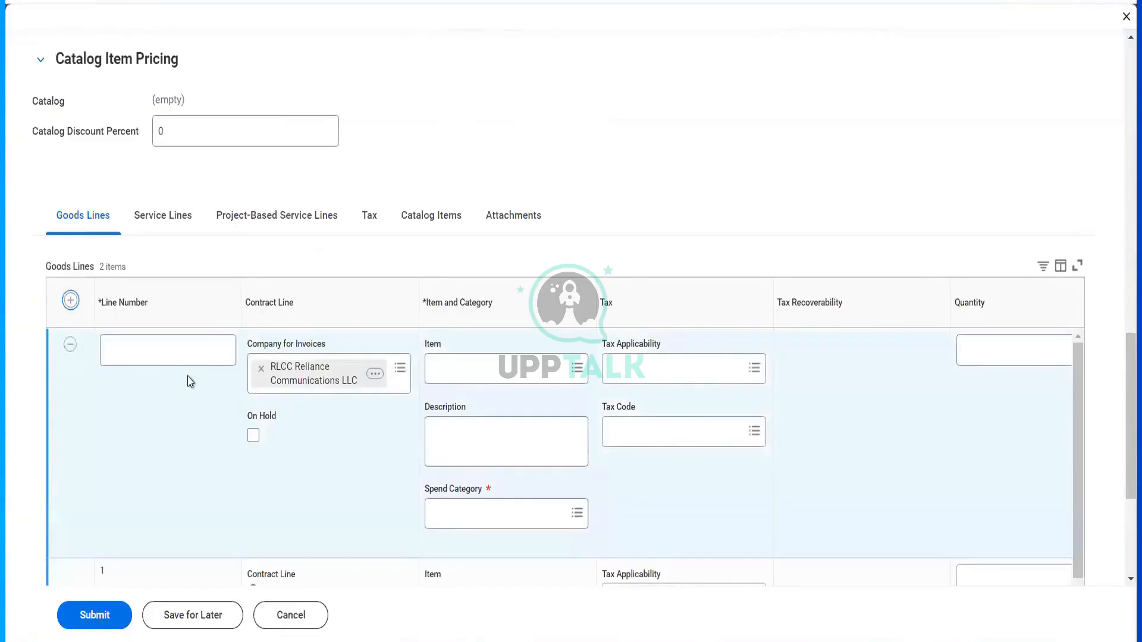
- Give the new goods line number 2 and browse its spend categories
{"action": "left_click", "coordinate": [171, 354]}
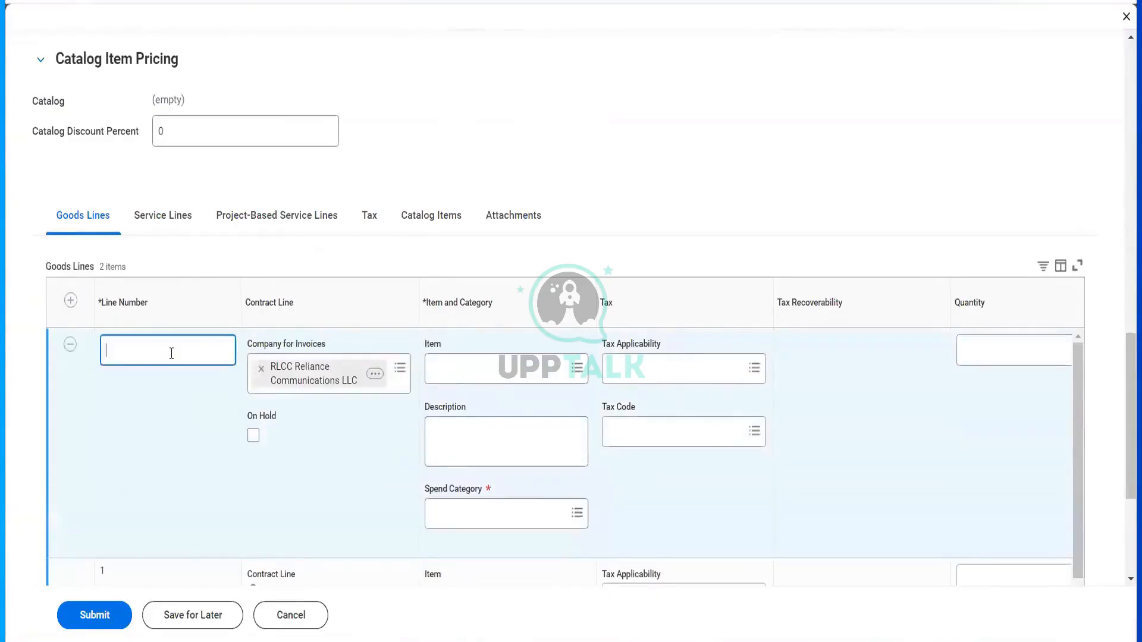
{"action": "type", "text": "2"}
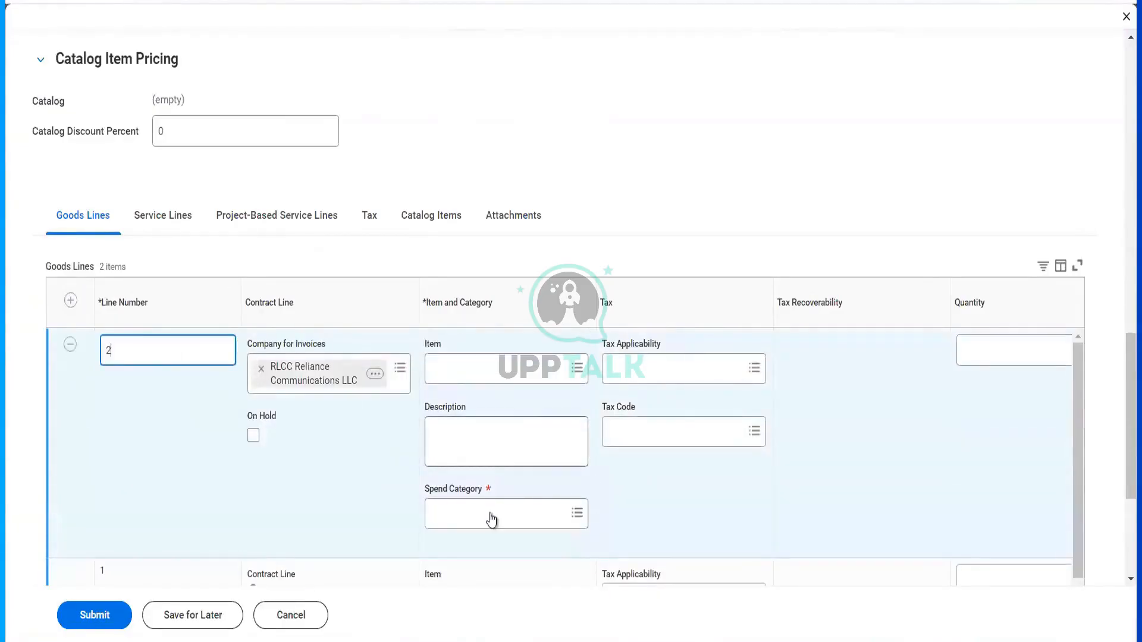
{"action": "left_click", "coordinate": [491, 513]}
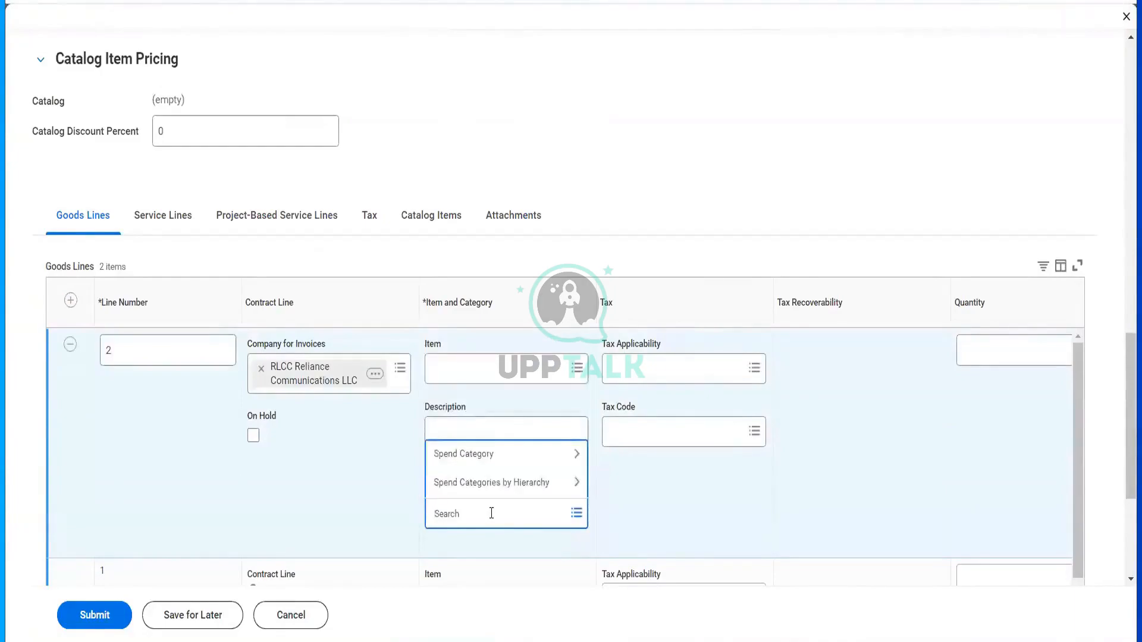
{"action": "type", "text": "dir"}
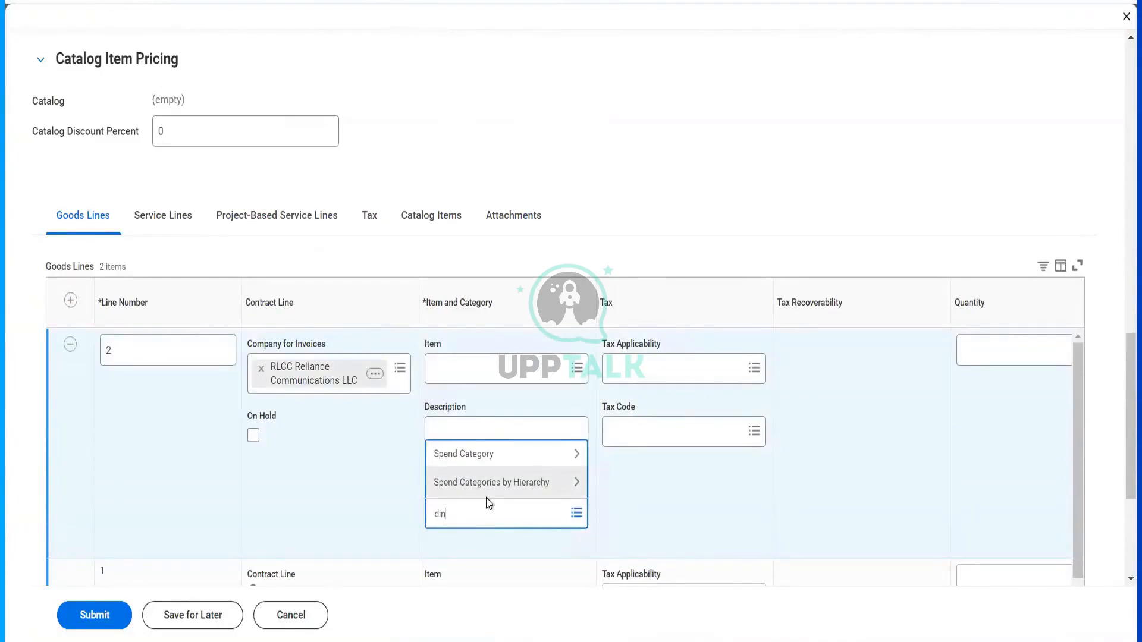
{"action": "key", "text": "Return"}
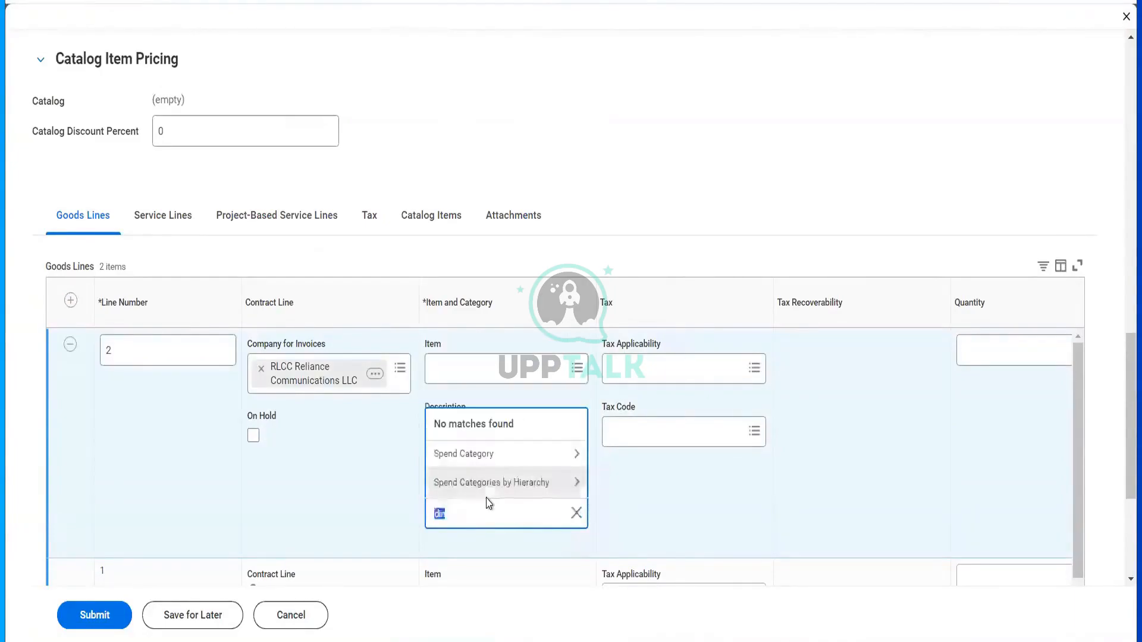
{"action": "left_click", "coordinate": [491, 458]}
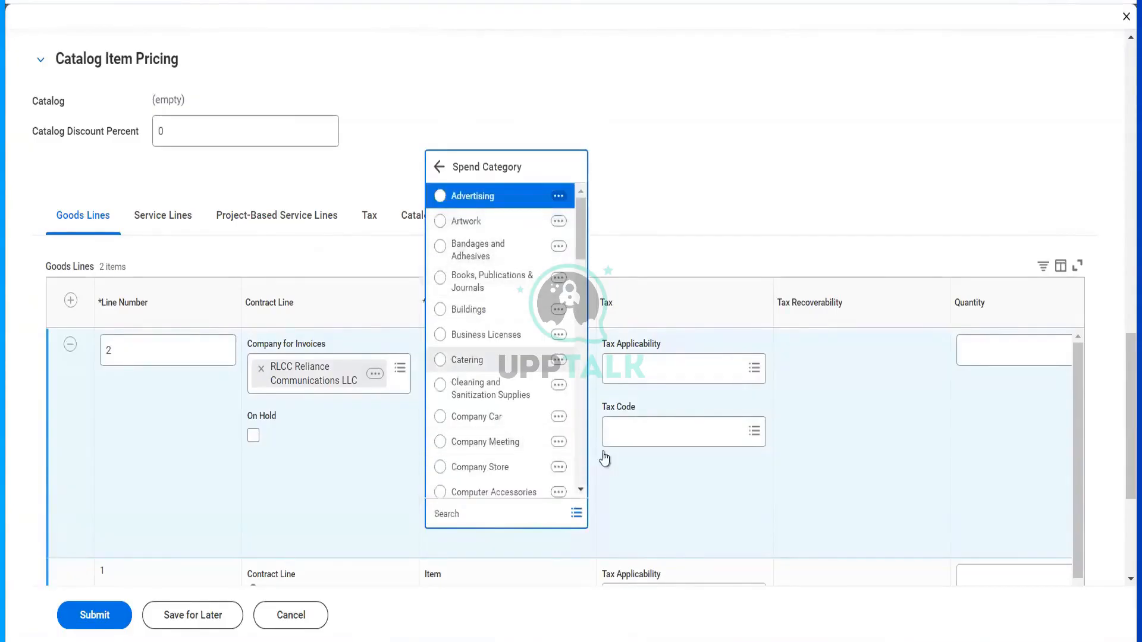
- Search items for lunch, dinner and food, then pick Catering Services for line 2
{"action": "left_click", "coordinate": [494, 366]}
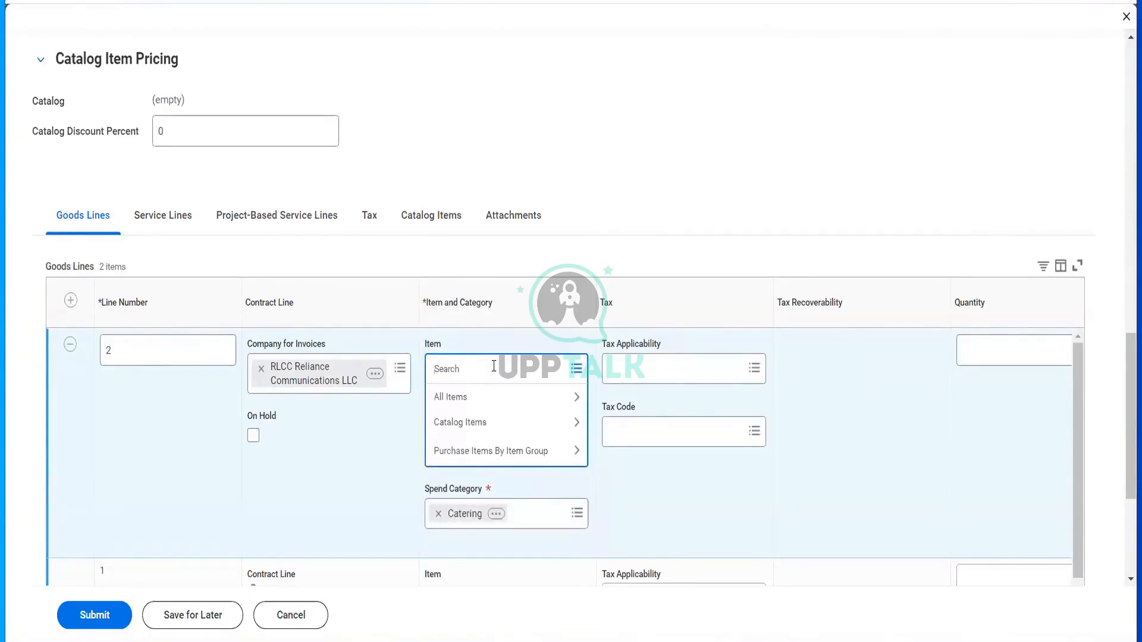
{"action": "type", "text": "f"}
{"action": "key", "text": "BackSpace"}
{"action": "key", "text": "BackSpace"}
{"action": "type", "text": "lunch"}
{"action": "key", "text": "Return"}
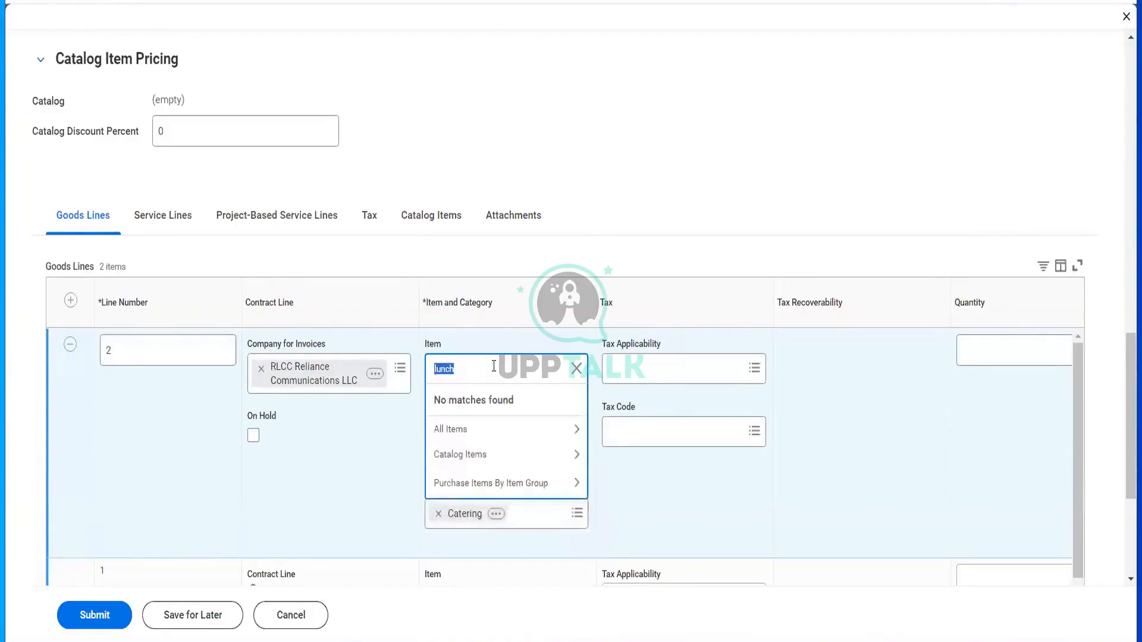
{"action": "key", "text": "BackSpace"}
{"action": "type", "text": "dinner"}
{"action": "key", "text": "Return"}
{"action": "type", "text": "foo"}
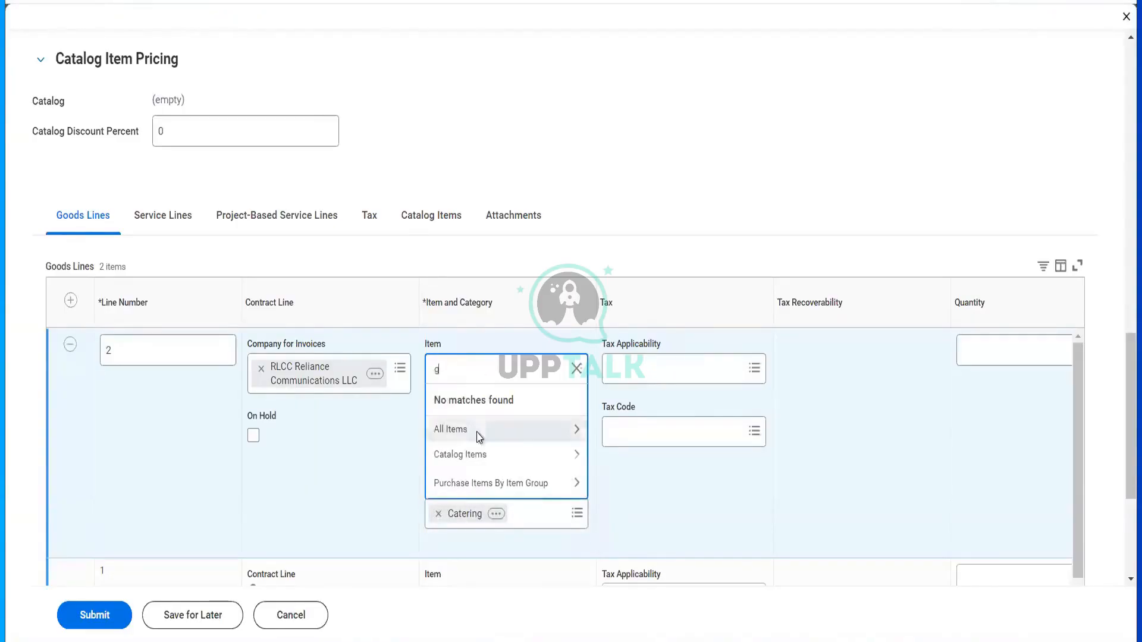
{"action": "left_click", "coordinate": [471, 431]}
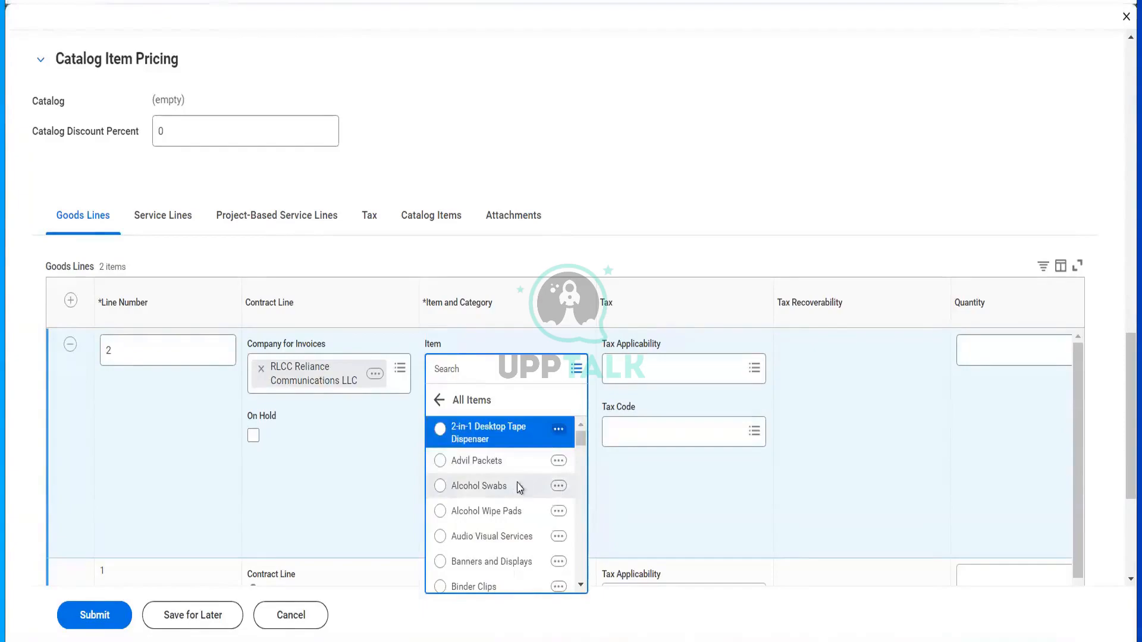
{"action": "scroll", "coordinate": [519, 488], "scroll_direction": "down", "scroll_amount": 5}
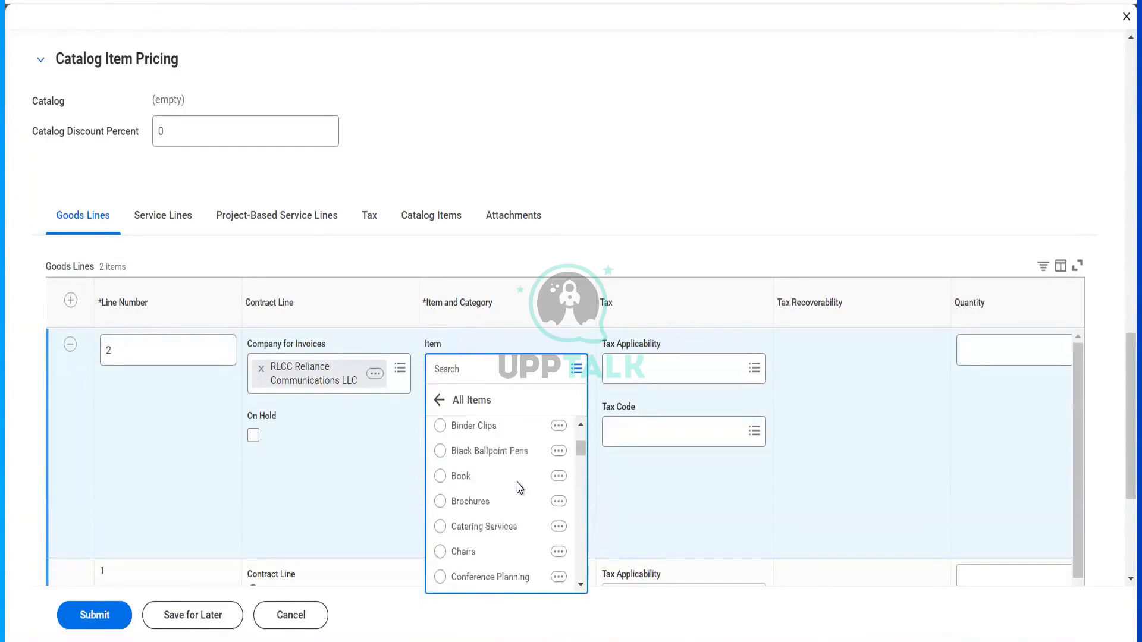
{"action": "scroll", "coordinate": [520, 487], "scroll_direction": "down", "scroll_amount": 1}
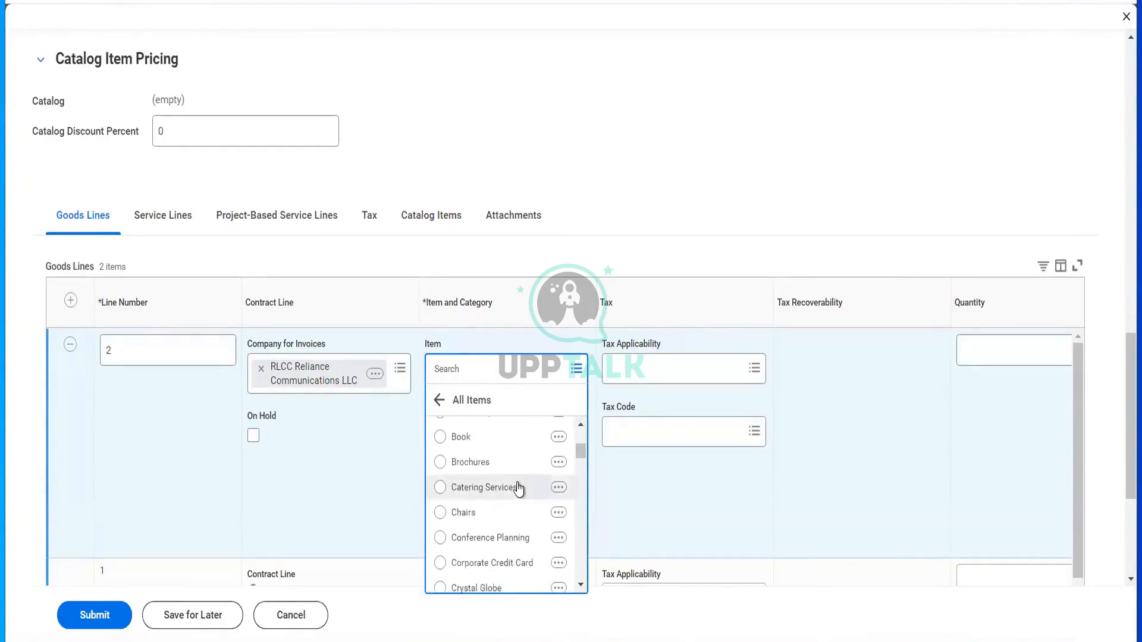
{"action": "left_click", "coordinate": [483, 487]}
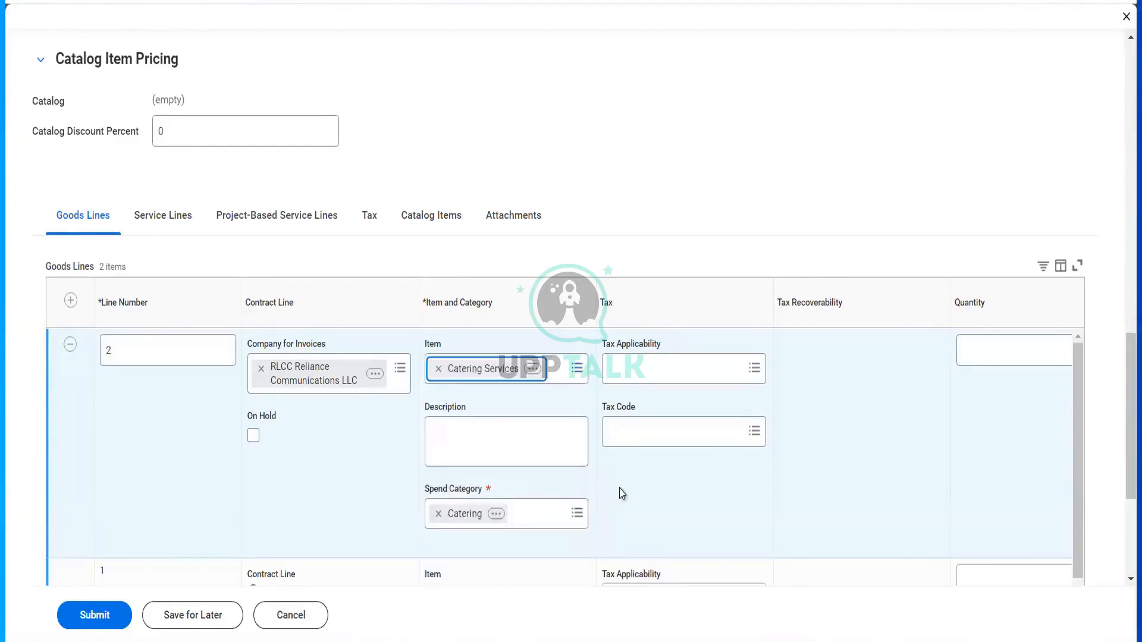
- Replace line 2's item Catering Services with Sport Shoes from All Items
{"action": "left_click", "coordinate": [424, 369]}
{"action": "left_click", "coordinate": [426, 370]}
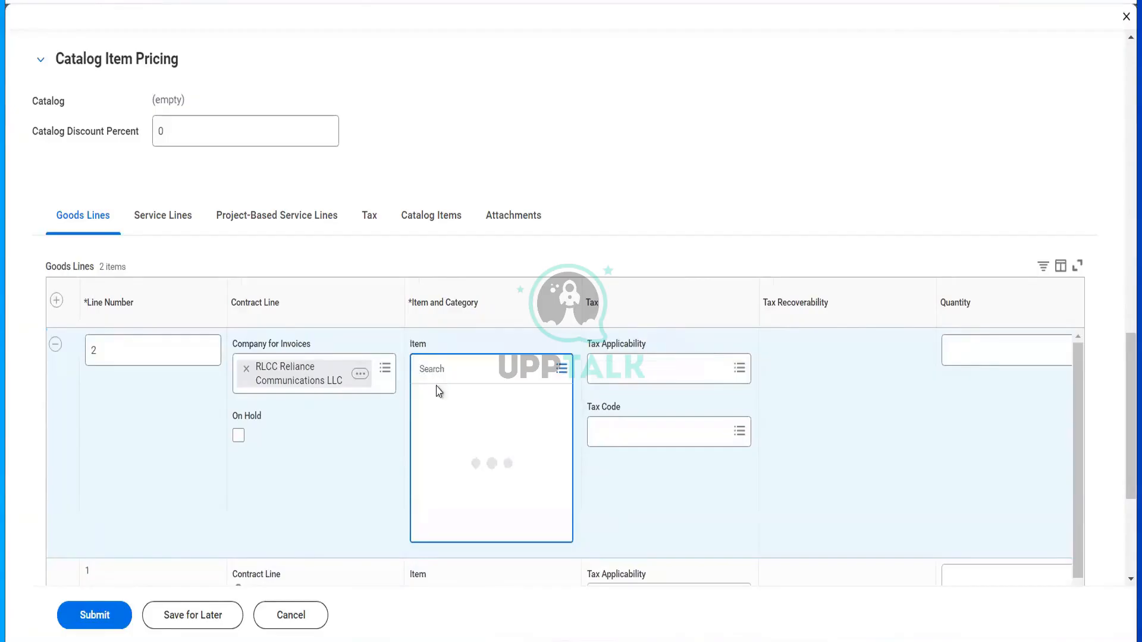
{"action": "left_click", "coordinate": [439, 409]}
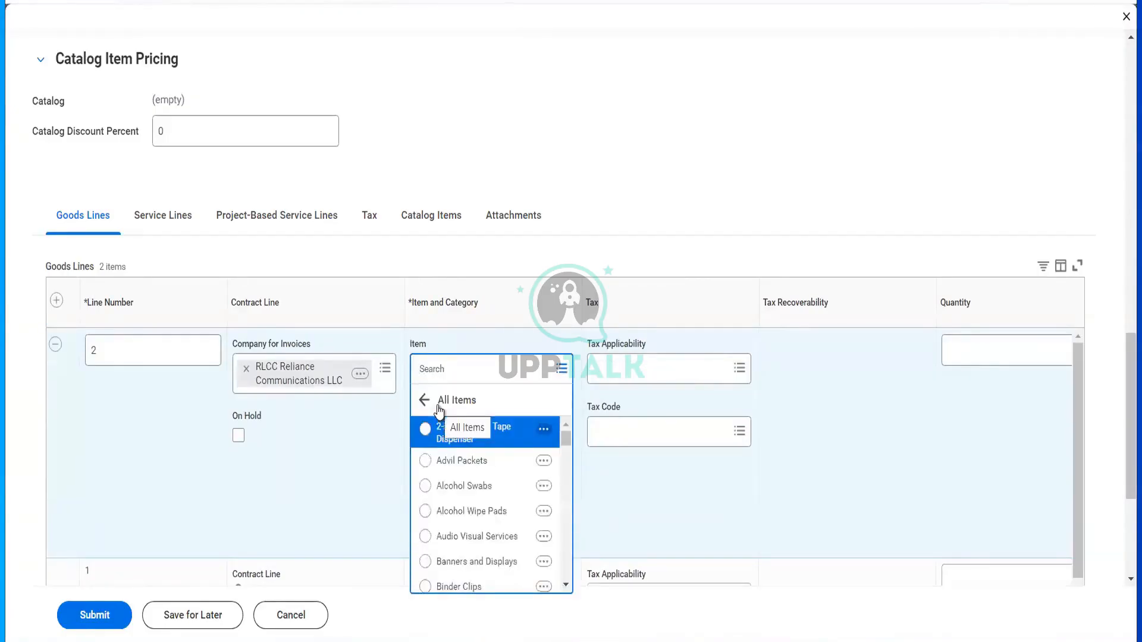
{"action": "scroll", "coordinate": [476, 528], "scroll_direction": "down", "scroll_amount": 4}
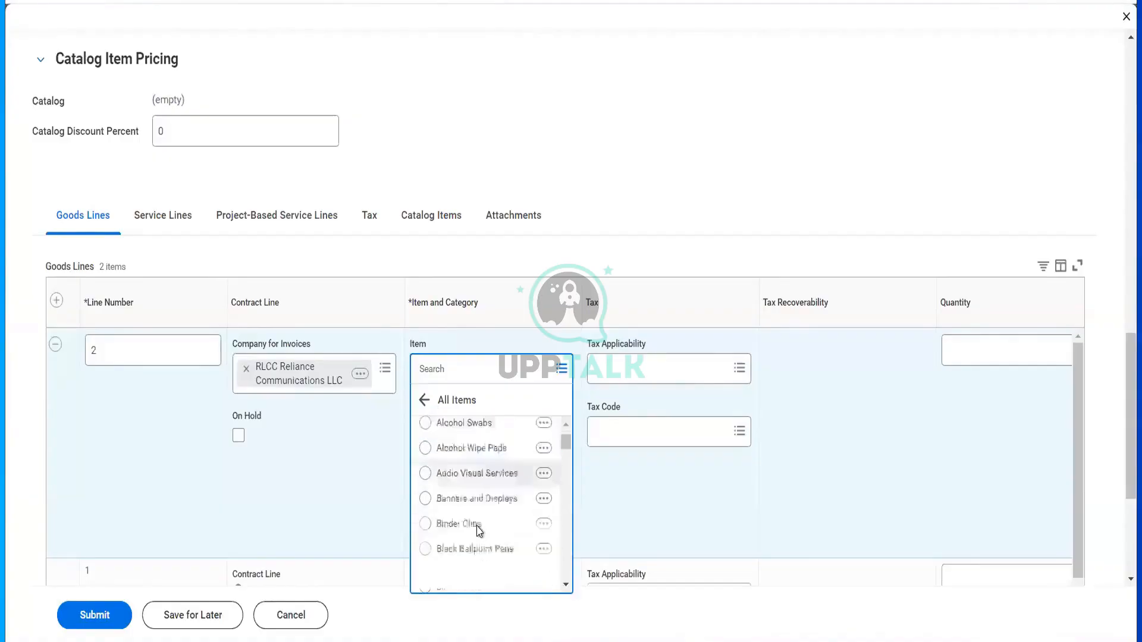
{"action": "scroll", "coordinate": [478, 531], "scroll_direction": "down", "scroll_amount": 5}
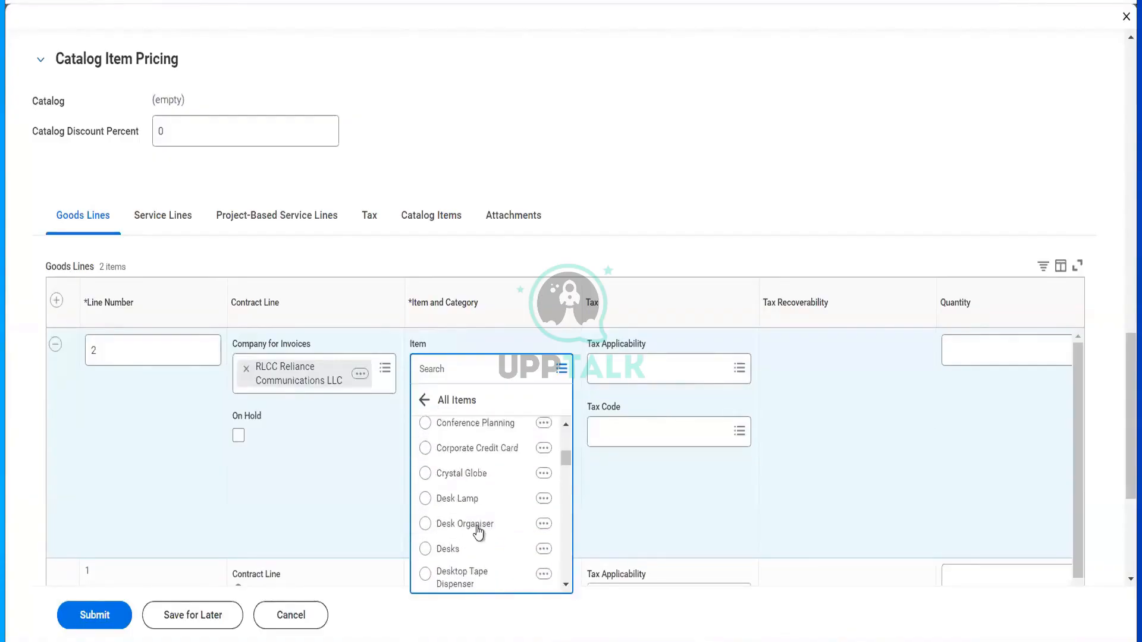
{"action": "scroll", "coordinate": [477, 531], "scroll_direction": "down", "scroll_amount": 5}
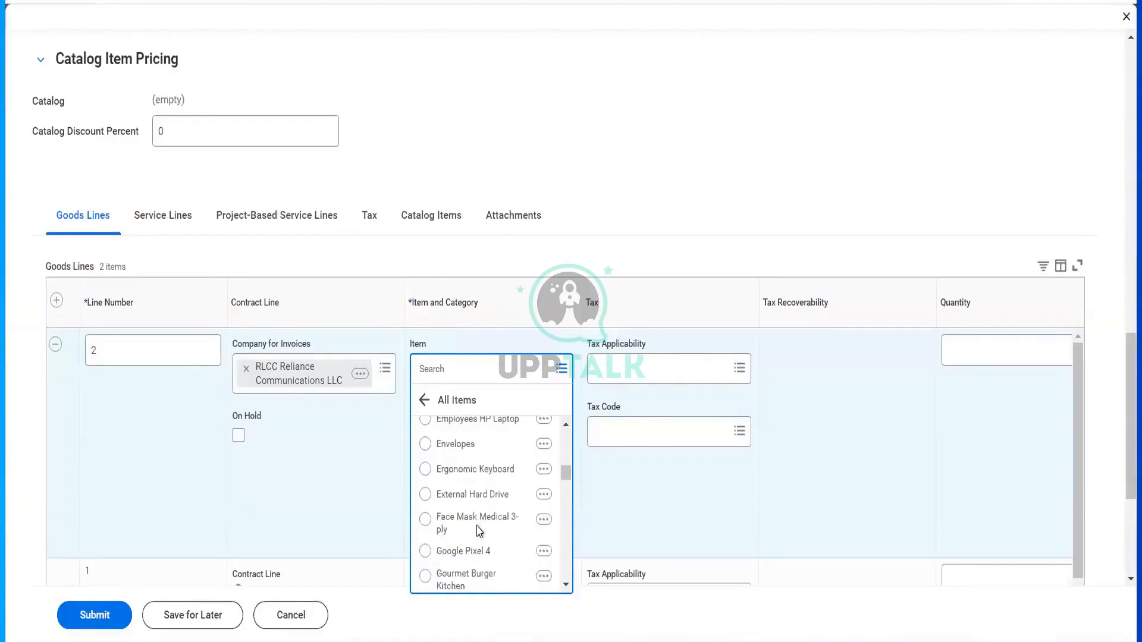
{"action": "scroll", "coordinate": [477, 531], "scroll_direction": "down", "scroll_amount": 4}
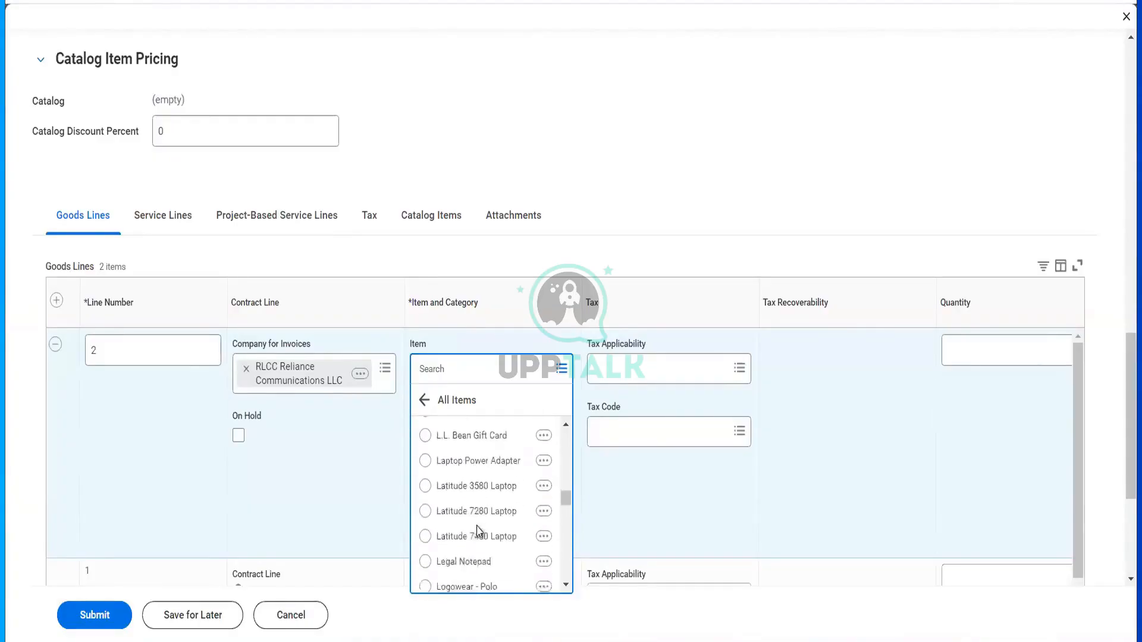
{"action": "scroll", "coordinate": [478, 531], "scroll_direction": "down", "scroll_amount": 5}
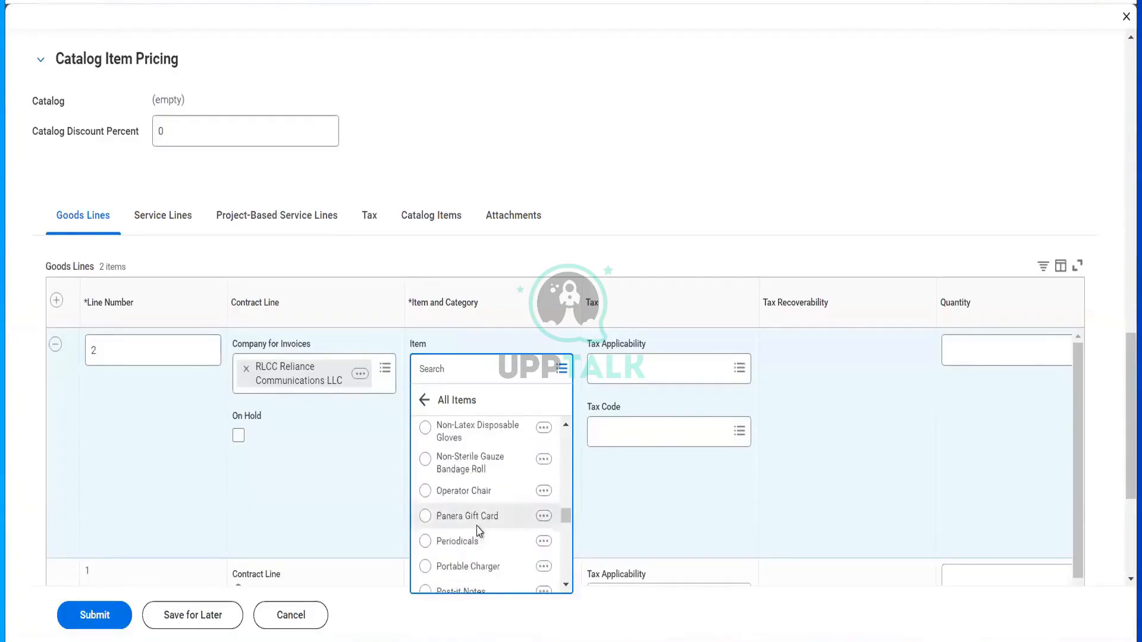
{"action": "scroll", "coordinate": [477, 531], "scroll_direction": "down", "scroll_amount": 5}
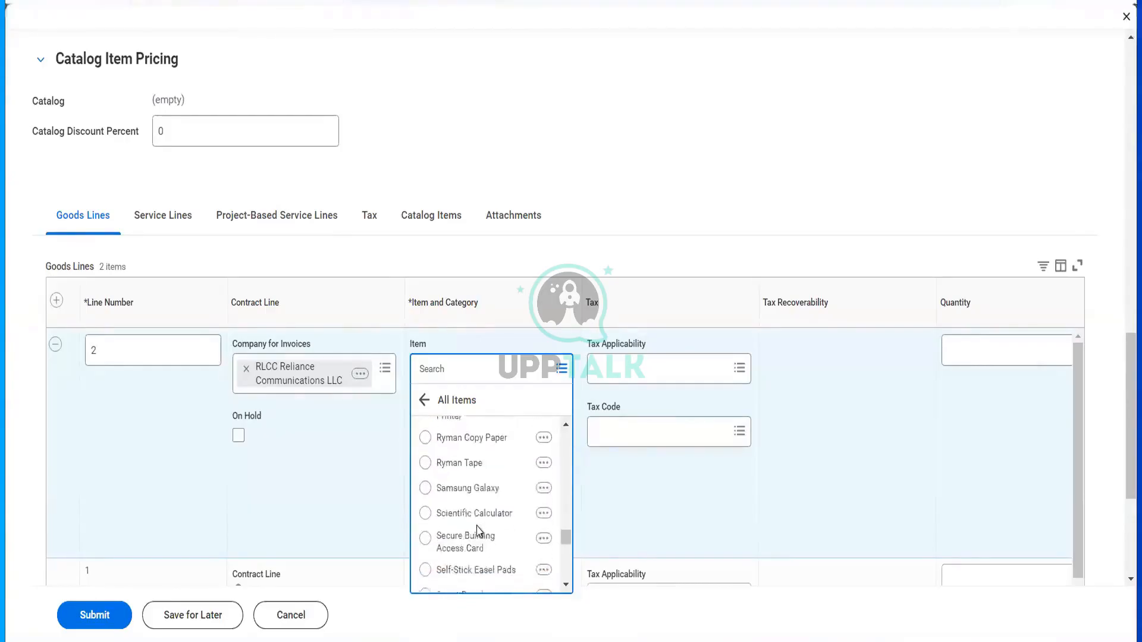
{"action": "scroll", "coordinate": [478, 531], "scroll_direction": "down", "scroll_amount": 2}
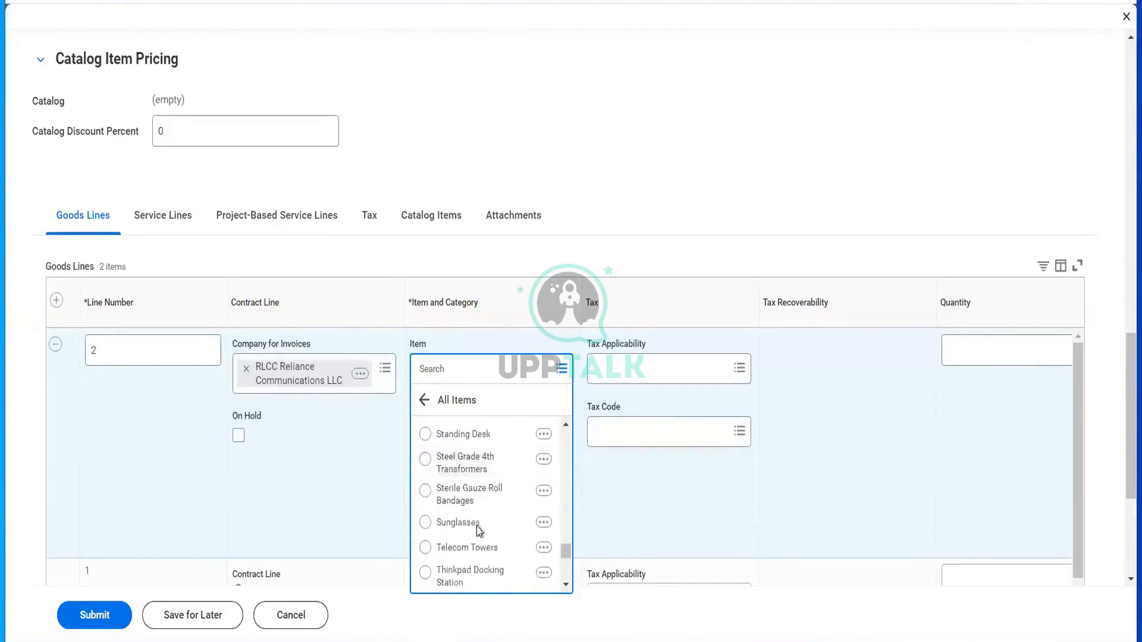
{"action": "scroll", "coordinate": [470, 494], "scroll_direction": "up", "scroll_amount": 4}
{"action": "left_click", "coordinate": [467, 483]}
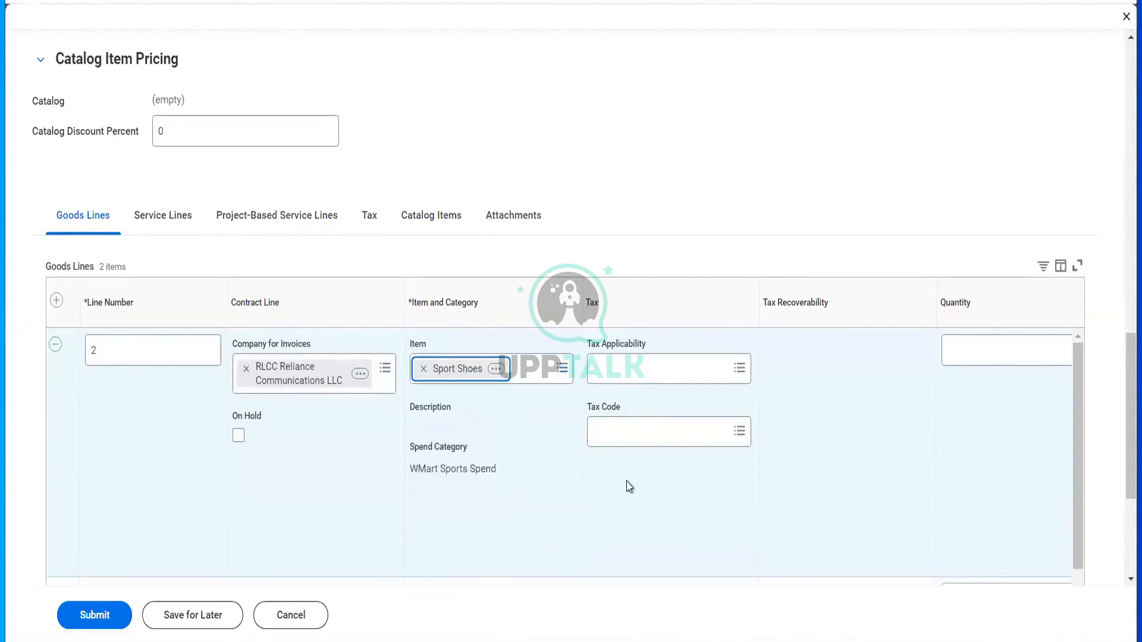
{"action": "scroll", "coordinate": [657, 505], "scroll_direction": "right", "scroll_amount": 5}
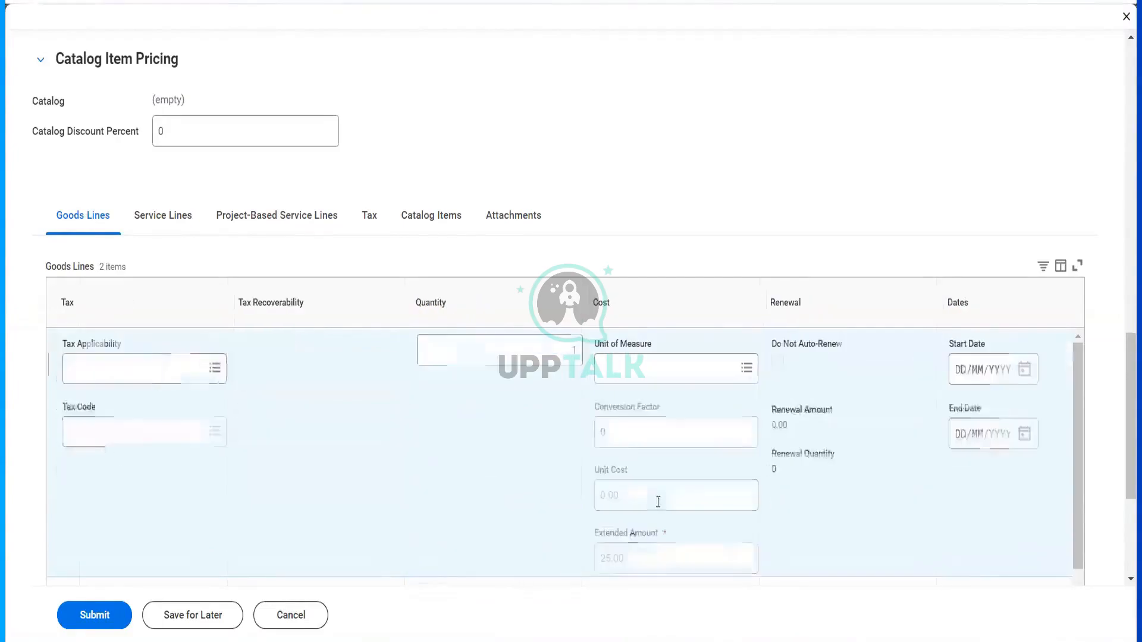
- Set the new goods line's unit of measure to Each
{"action": "left_click", "coordinate": [534, 361]}
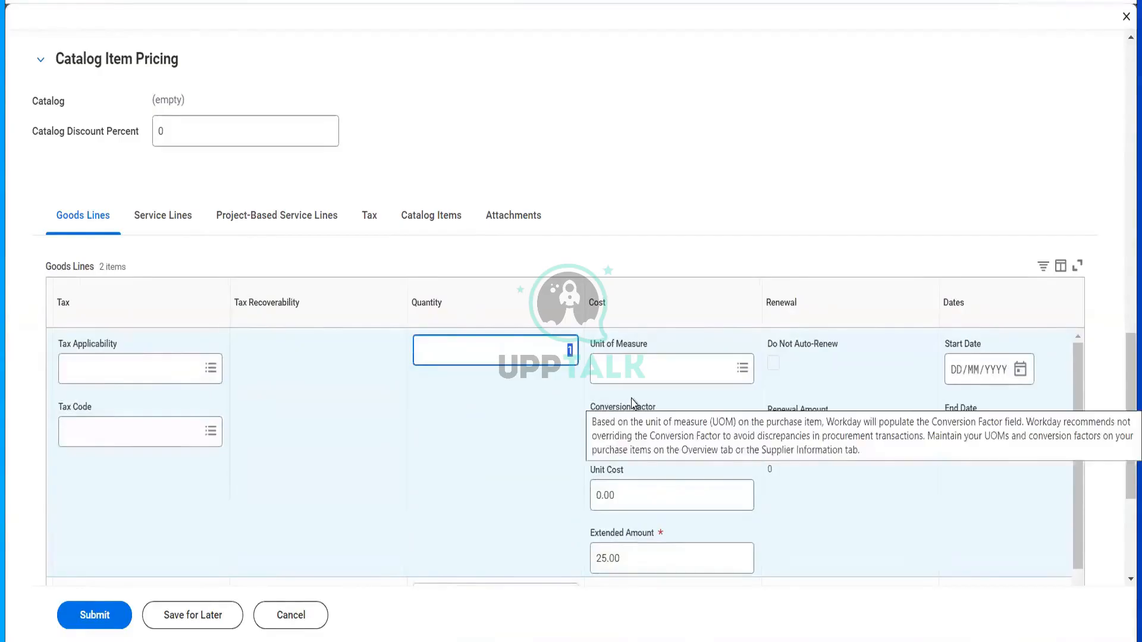
{"action": "scroll", "coordinate": [760, 247], "scroll_direction": "up", "scroll_amount": 15}
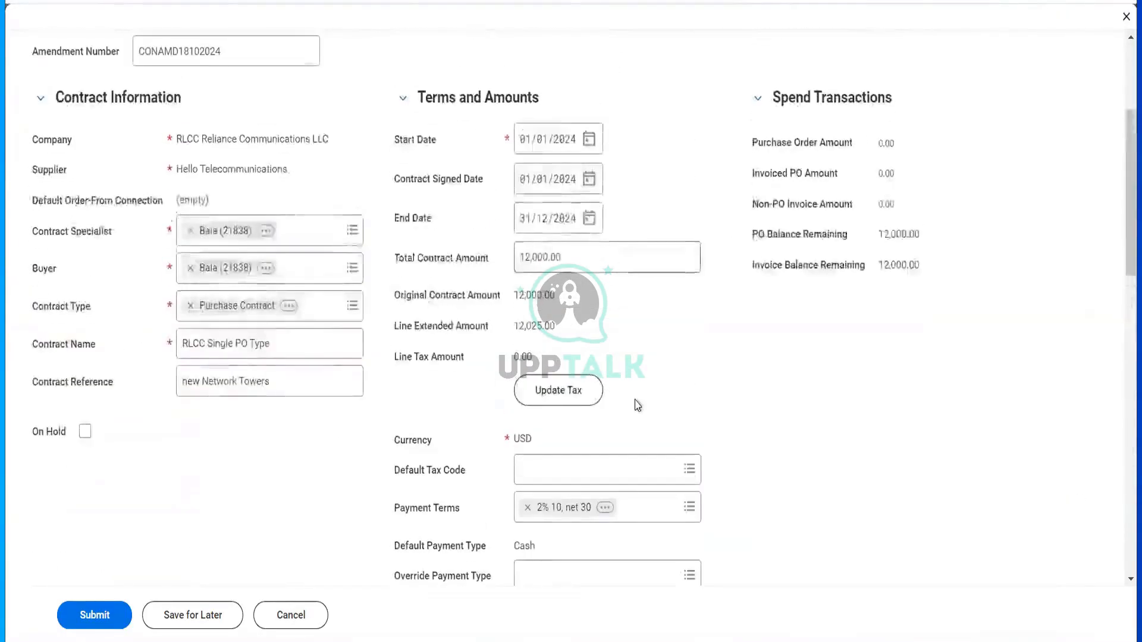
{"action": "scroll", "coordinate": [637, 404], "scroll_direction": "down", "scroll_amount": 4}
{"action": "scroll", "coordinate": [636, 403], "scroll_direction": "down", "scroll_amount": 11}
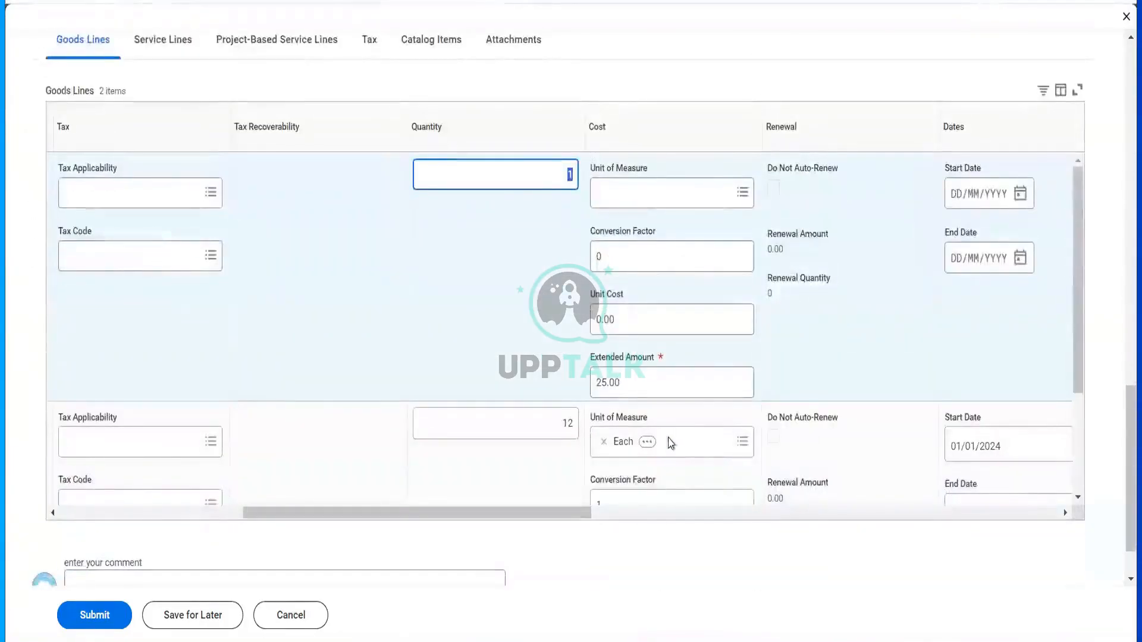
{"action": "scroll", "coordinate": [680, 443], "scroll_direction": "down", "scroll_amount": 2}
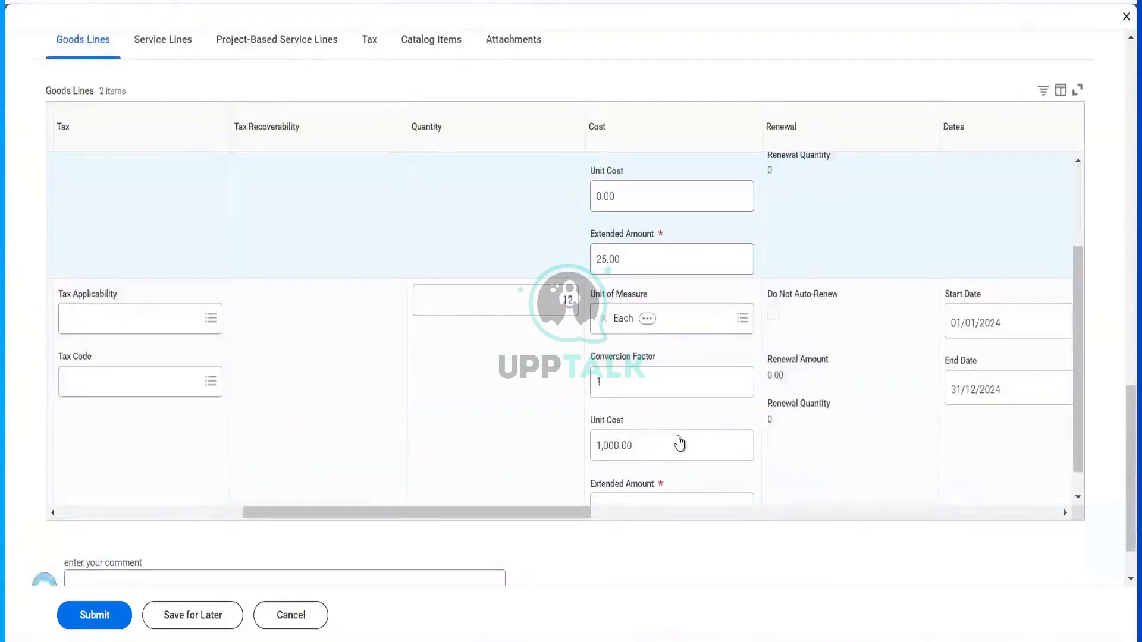
{"action": "left_click", "coordinate": [549, 304]}
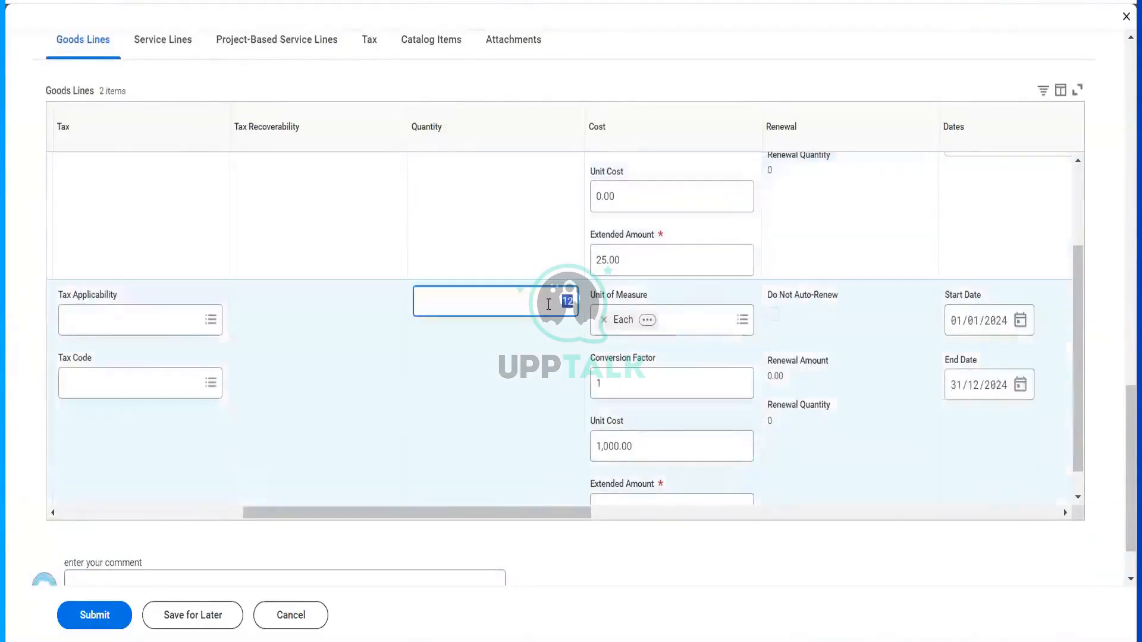
{"action": "key", "text": "Tab"}
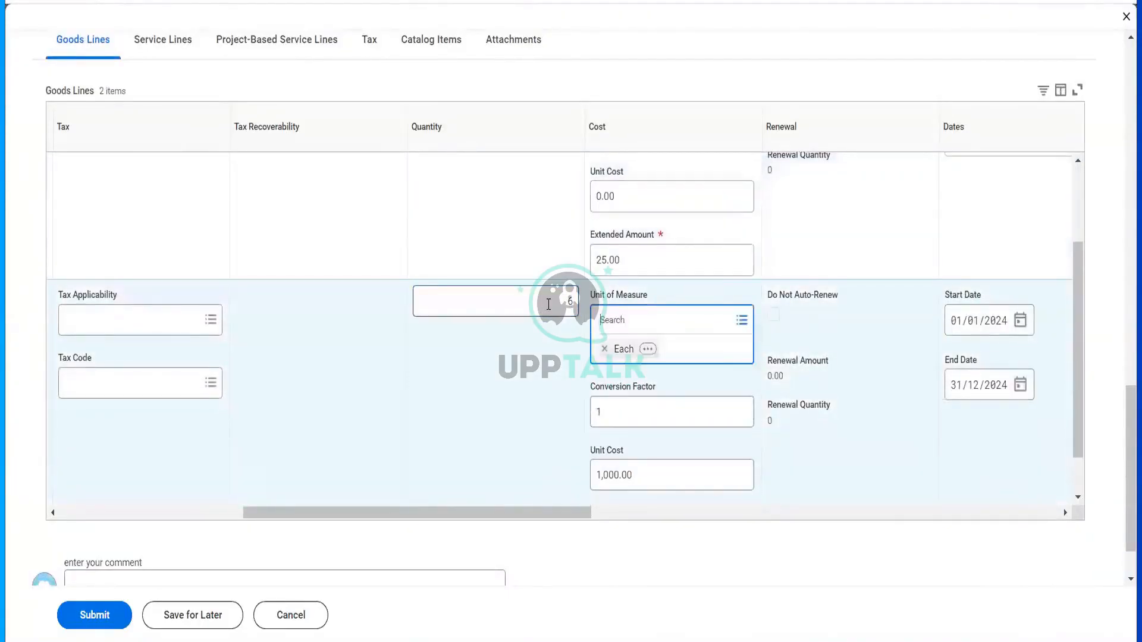
{"action": "scroll", "coordinate": [684, 399], "scroll_direction": "down", "scroll_amount": 1}
{"action": "scroll", "coordinate": [541, 243], "scroll_direction": "up", "scroll_amount": 3}
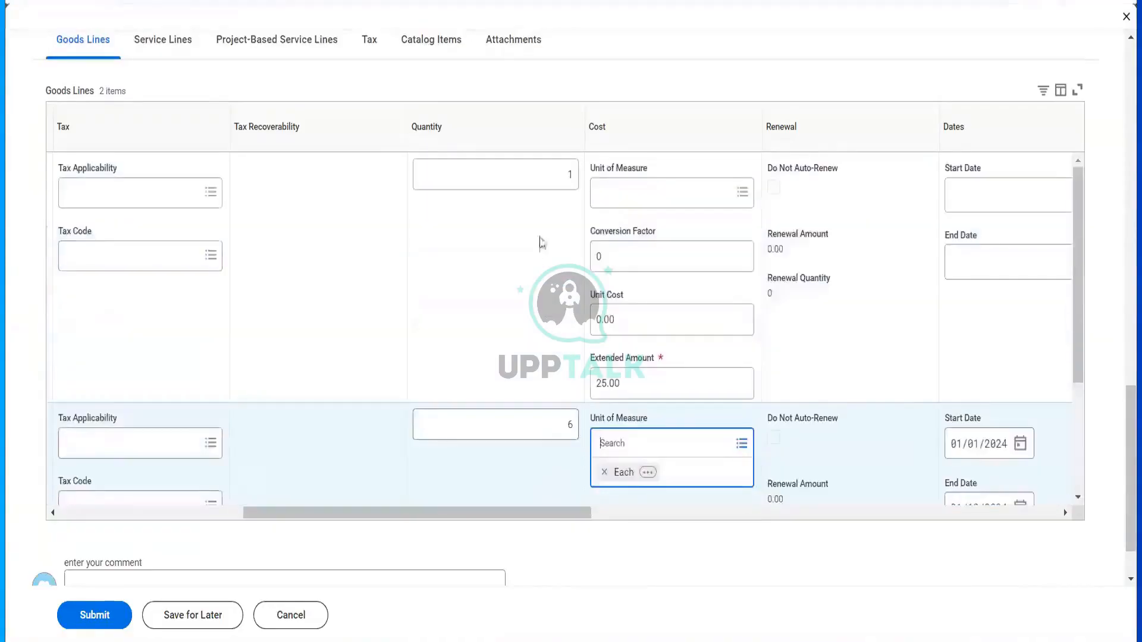
{"action": "left_click", "coordinate": [557, 188]}
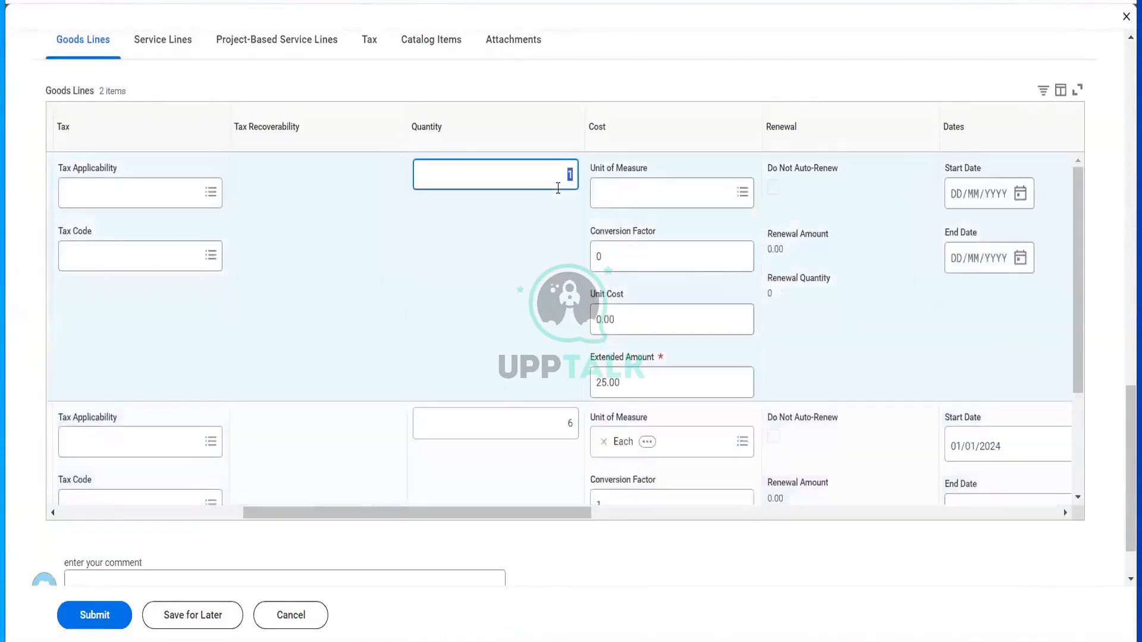
{"action": "key", "text": "Tab"}
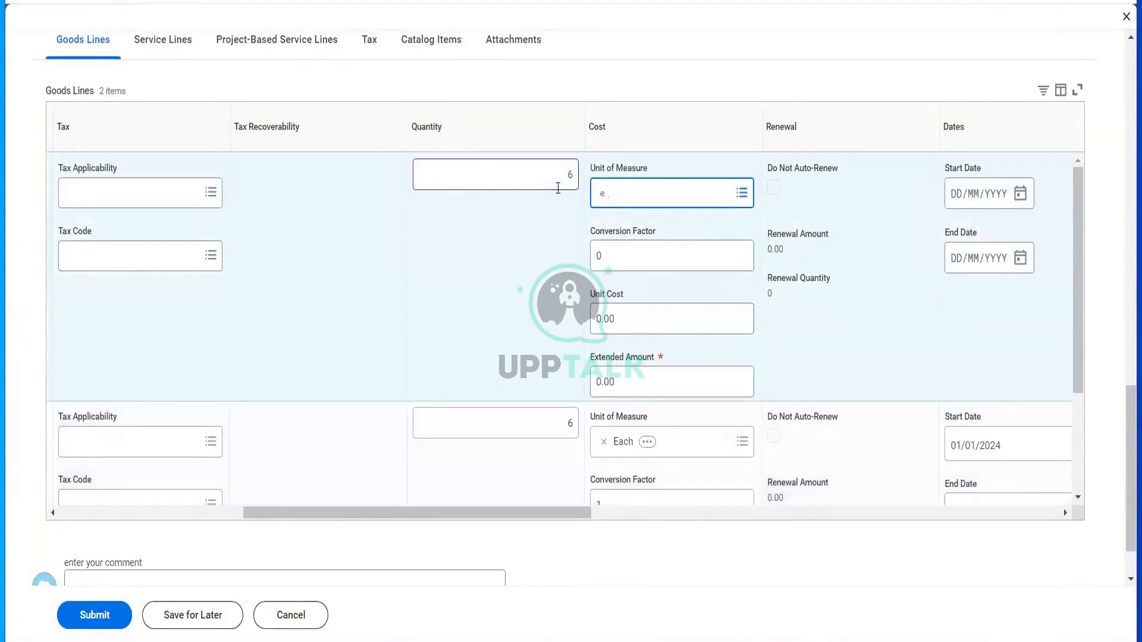
{"action": "type", "text": "each"}
{"action": "key", "text": "Return"}
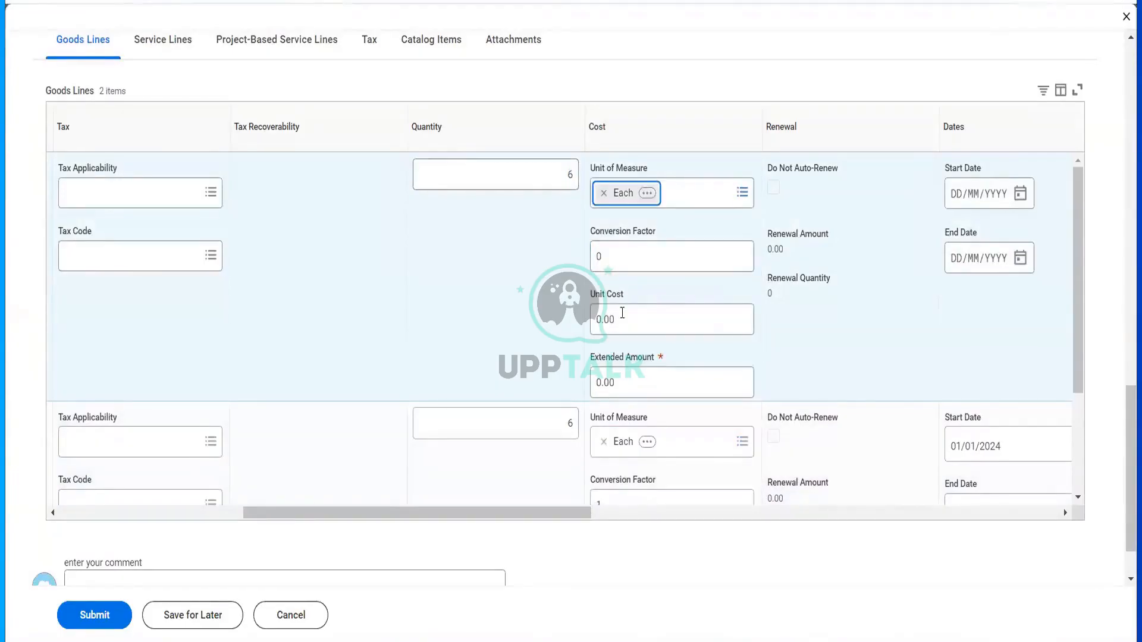
- Enter unit cost 1,000.00, giving a 6,000.00 extended amount
{"action": "key", "text": "Tab"}
{"action": "type", "text": "600"}
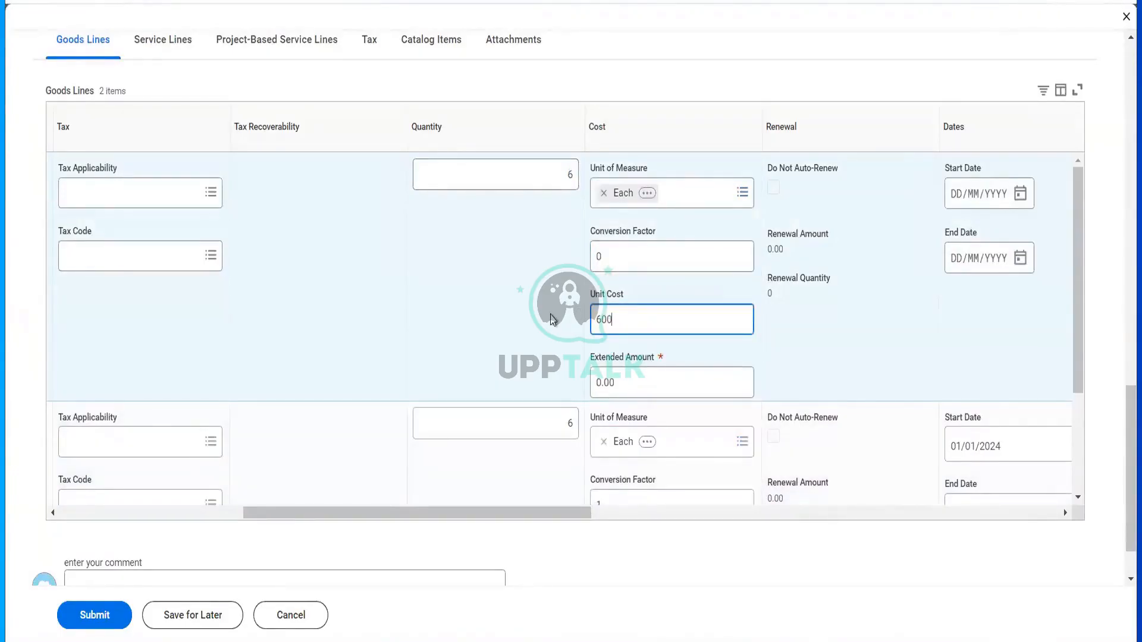
{"action": "key", "text": "Tab"}
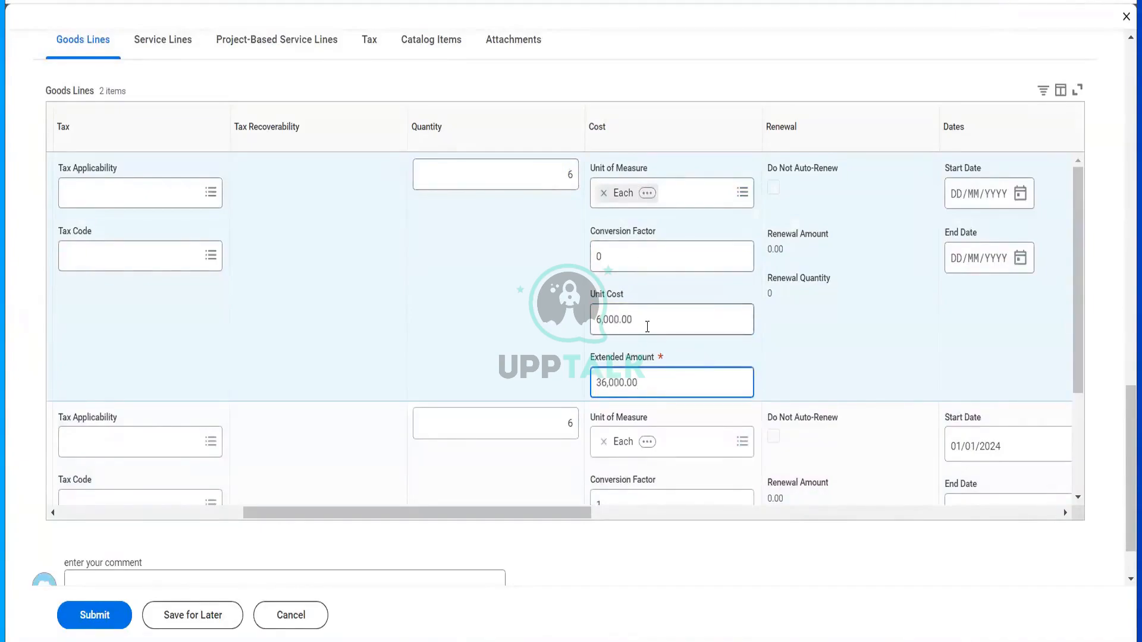
{"action": "key", "text": "shift+Tab"}
{"action": "type", "text": "1000"}
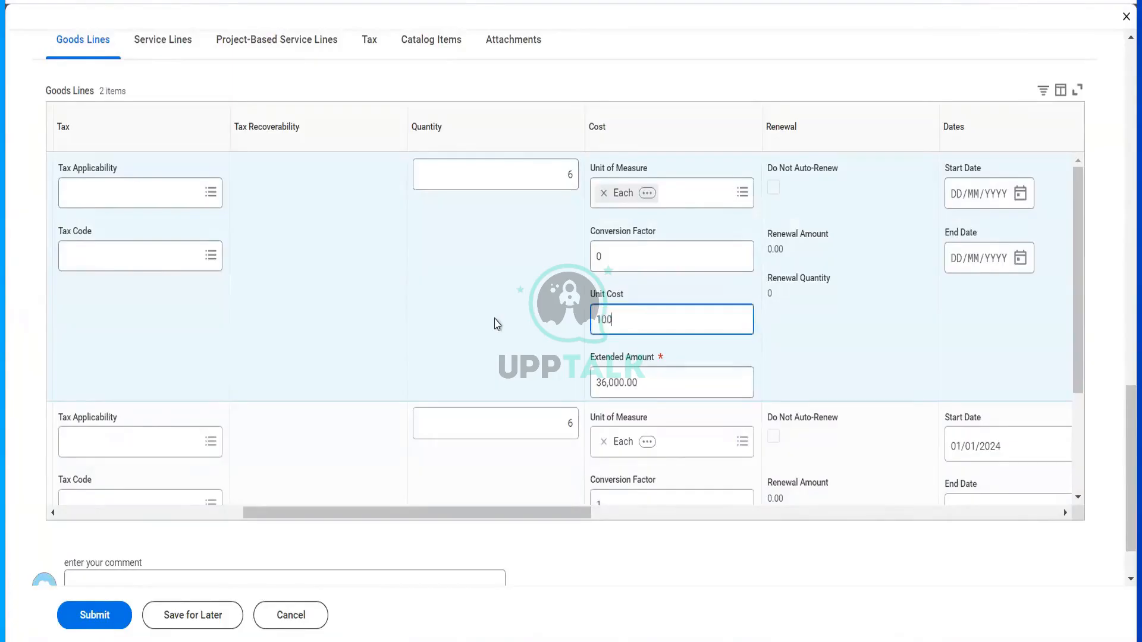
{"action": "key", "text": "Tab"}
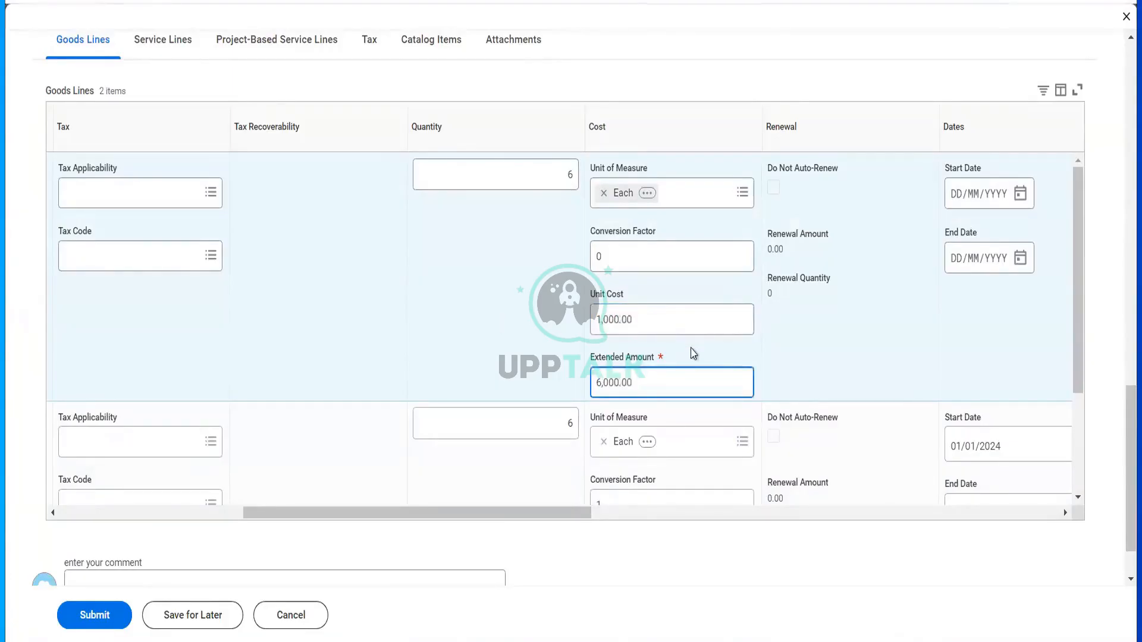
- Date the goods line from 01/01/2024 to 31/12/2024
{"action": "scroll", "coordinate": [694, 354], "scroll_direction": "right", "scroll_amount": 3}
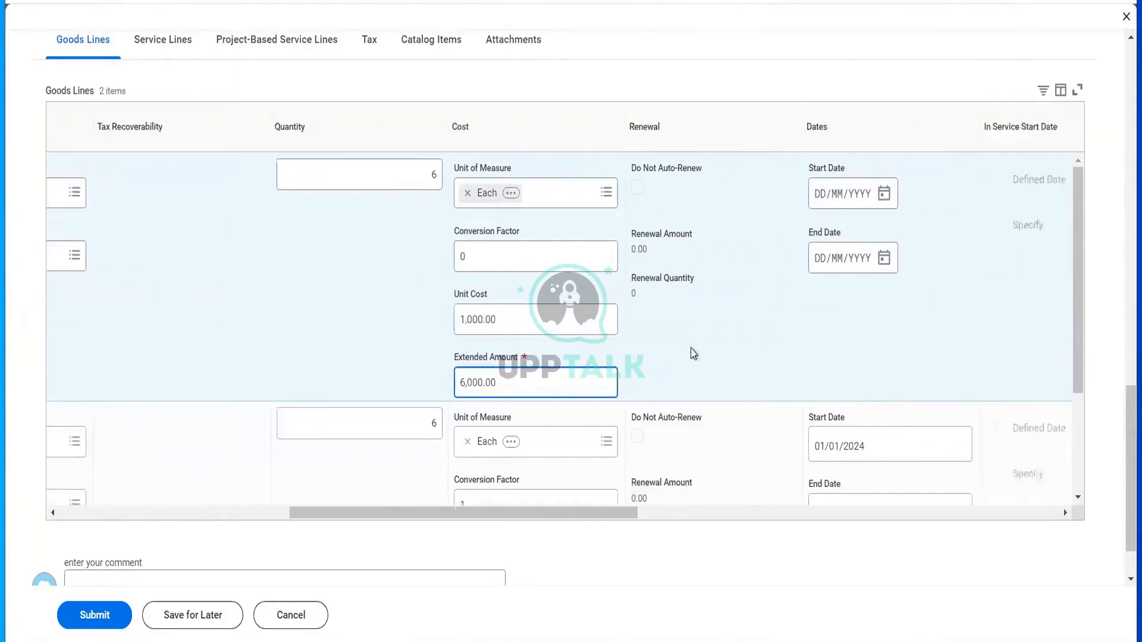
{"action": "left_click", "coordinate": [813, 197]}
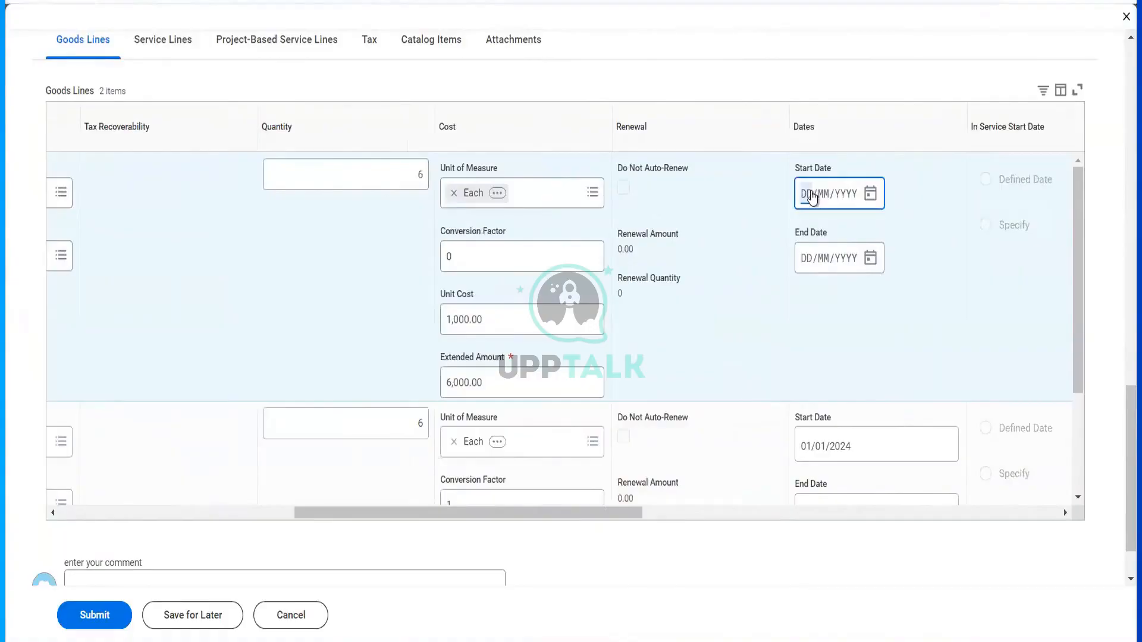
{"action": "type", "text": "01012024"}
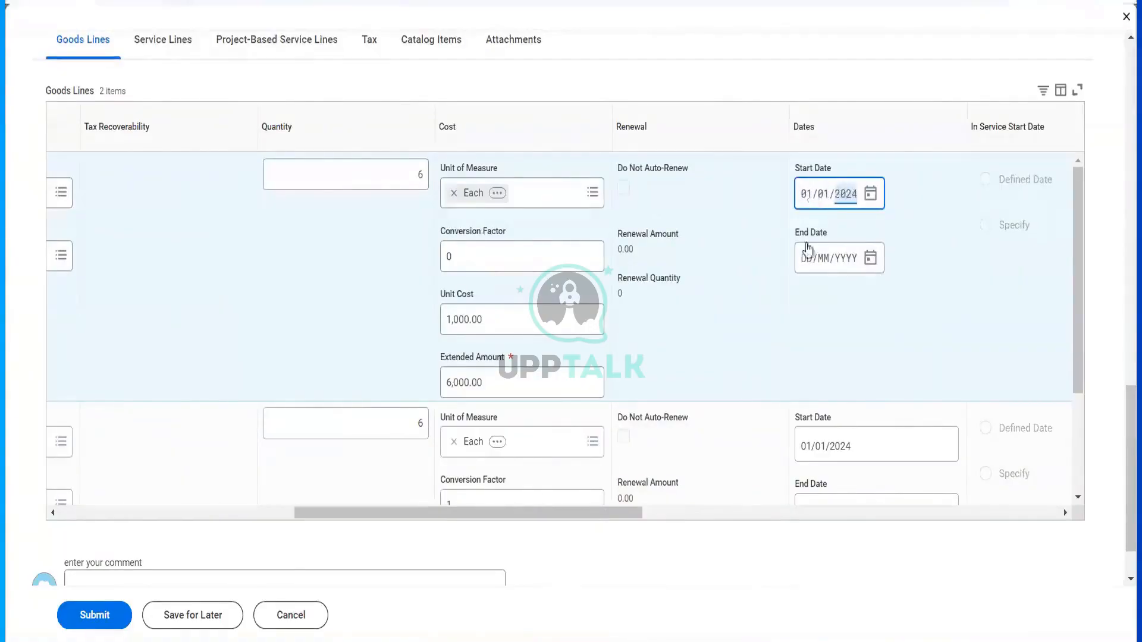
{"action": "left_click", "coordinate": [808, 258]}
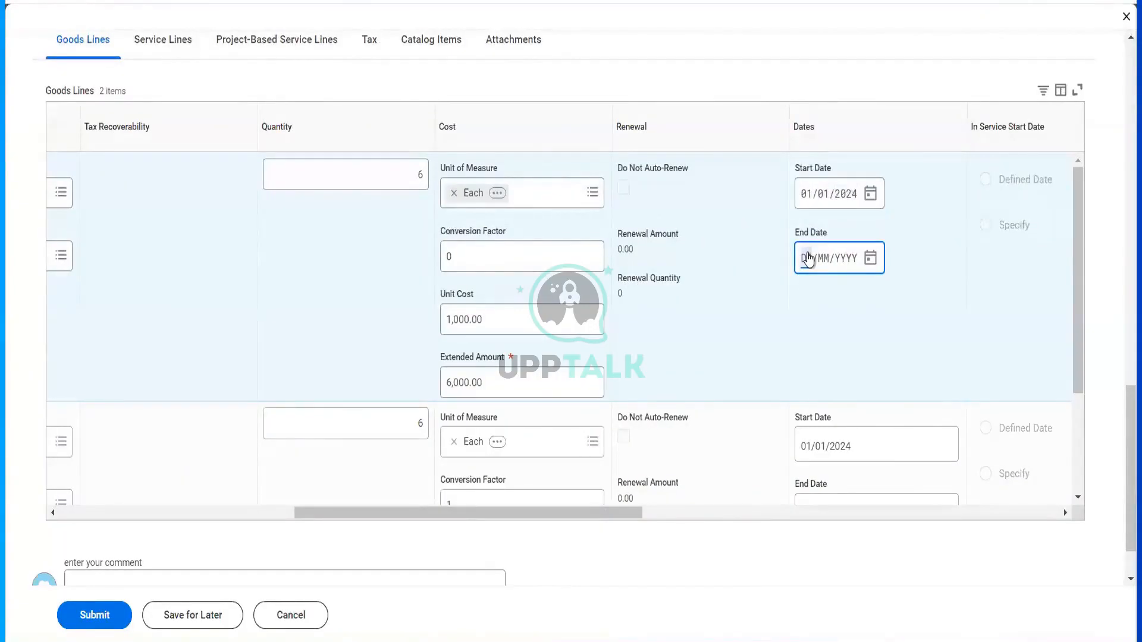
{"action": "type", "text": "31/12/"}
{"action": "type", "text": "2001"}
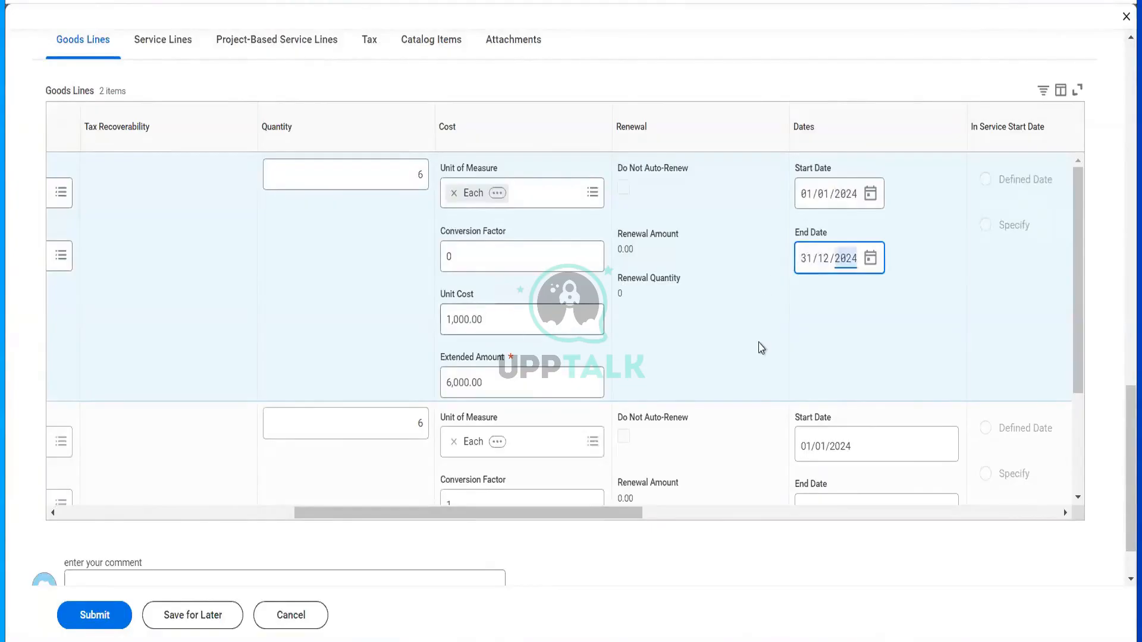
{"action": "scroll", "coordinate": [760, 347], "scroll_direction": "right", "scroll_amount": 10}
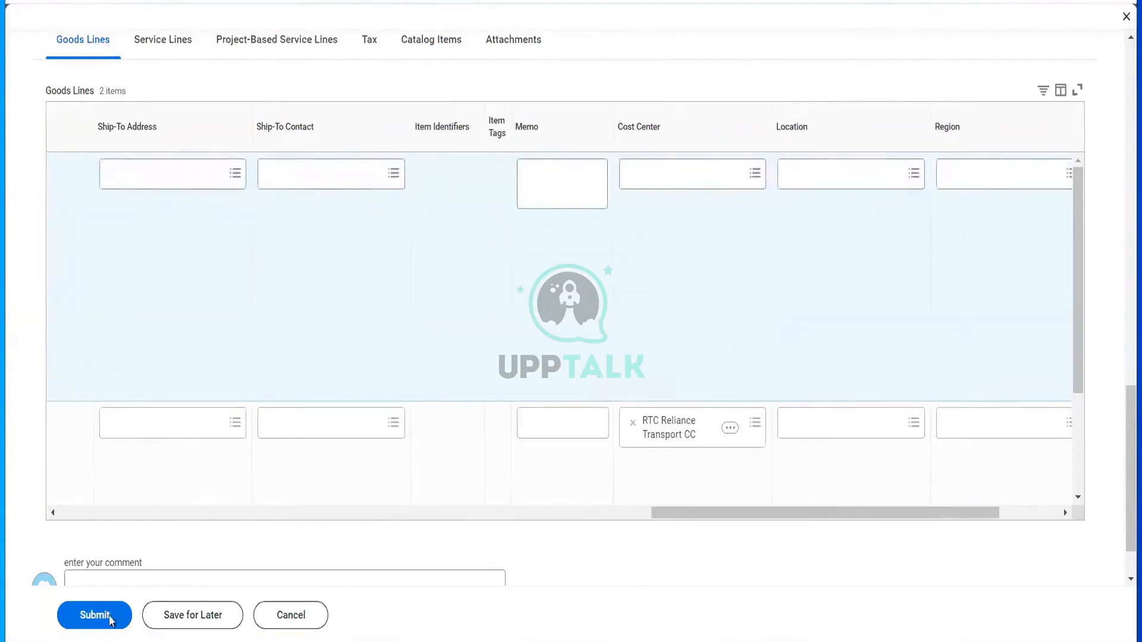
- Submit the CON-1108 amendment and reassign its approval task to the chosen worker with comment 'test'
{"action": "left_click", "coordinate": [84, 615]}
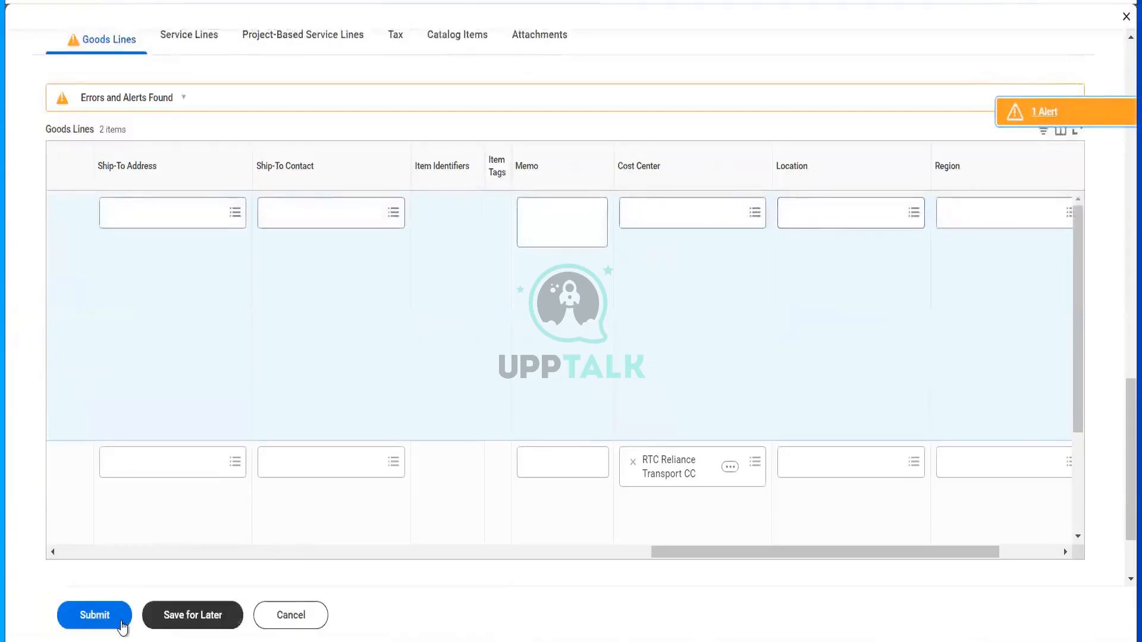
{"action": "left_click", "coordinate": [119, 621]}
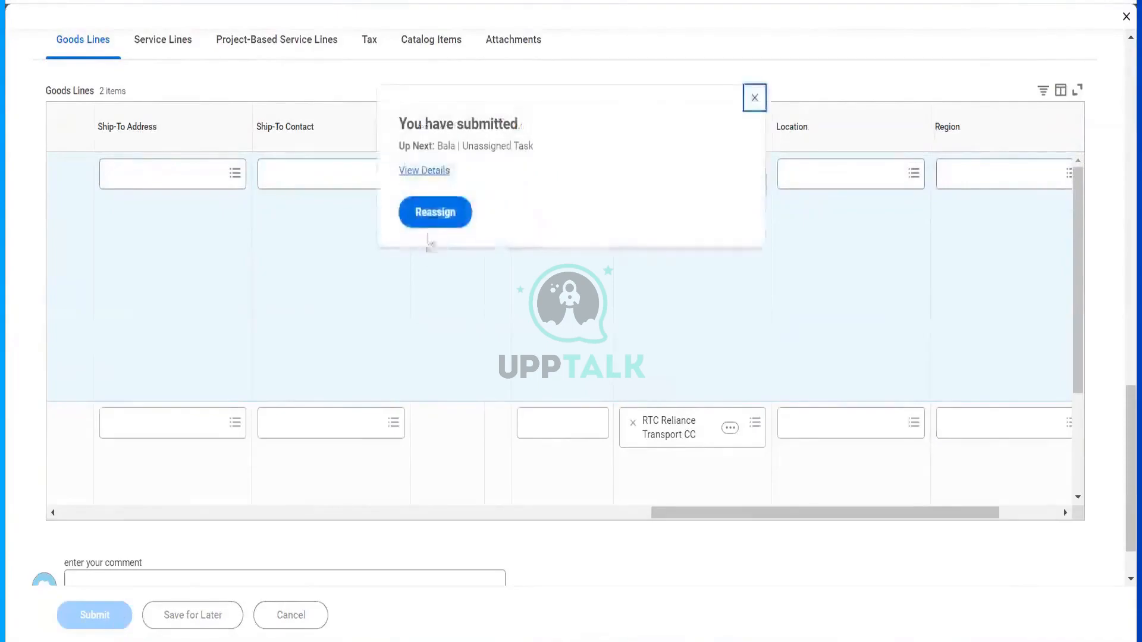
{"action": "left_click", "coordinate": [435, 214]}
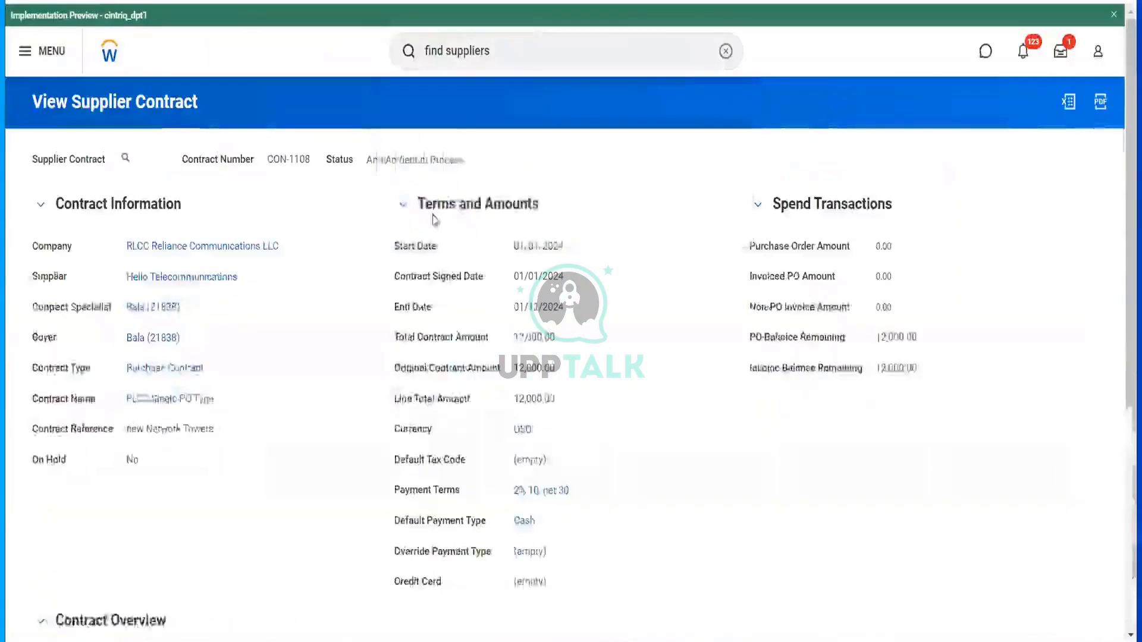
{"action": "left_click", "coordinate": [167, 227]}
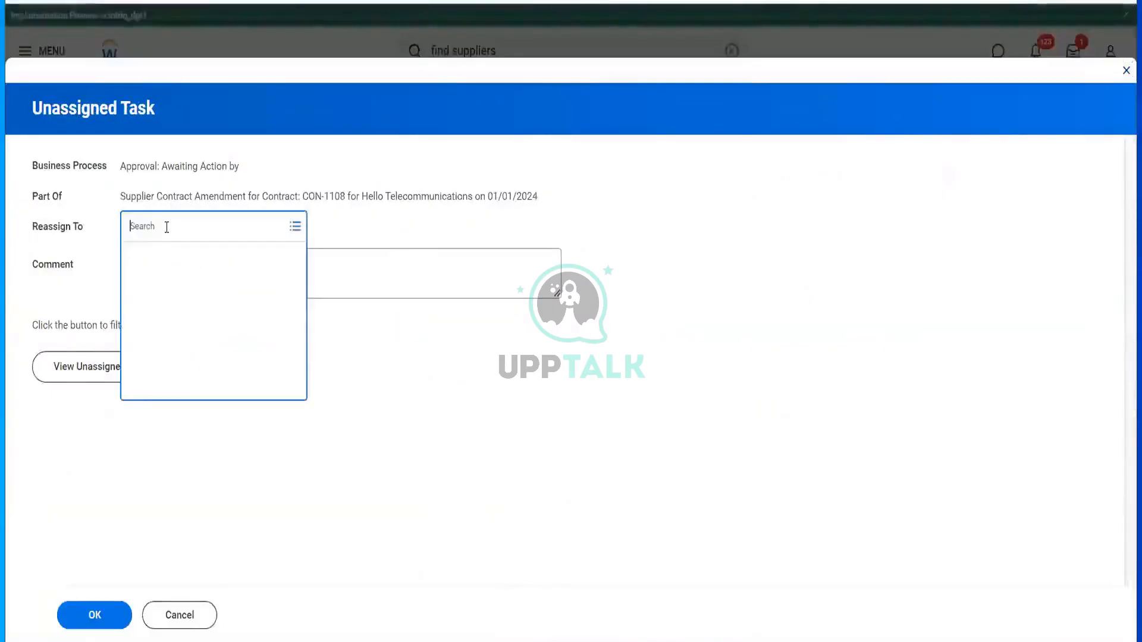
{"action": "type", "text": "ter ser"}
{"action": "key", "text": "Return"}
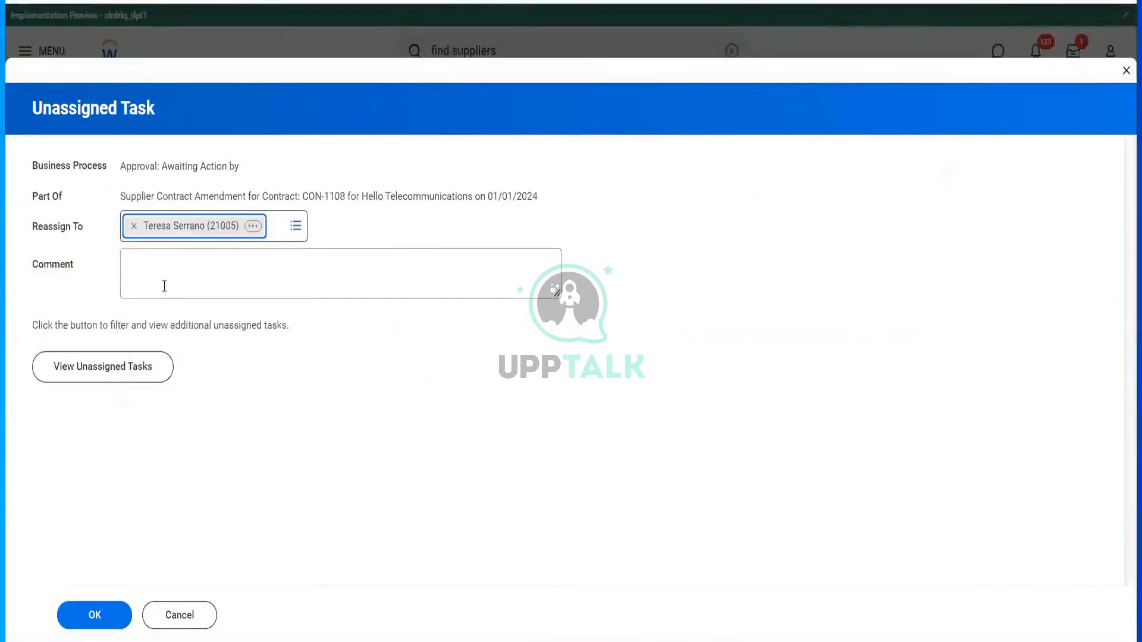
{"action": "left_click", "coordinate": [169, 271]}
{"action": "type", "text": "test"}
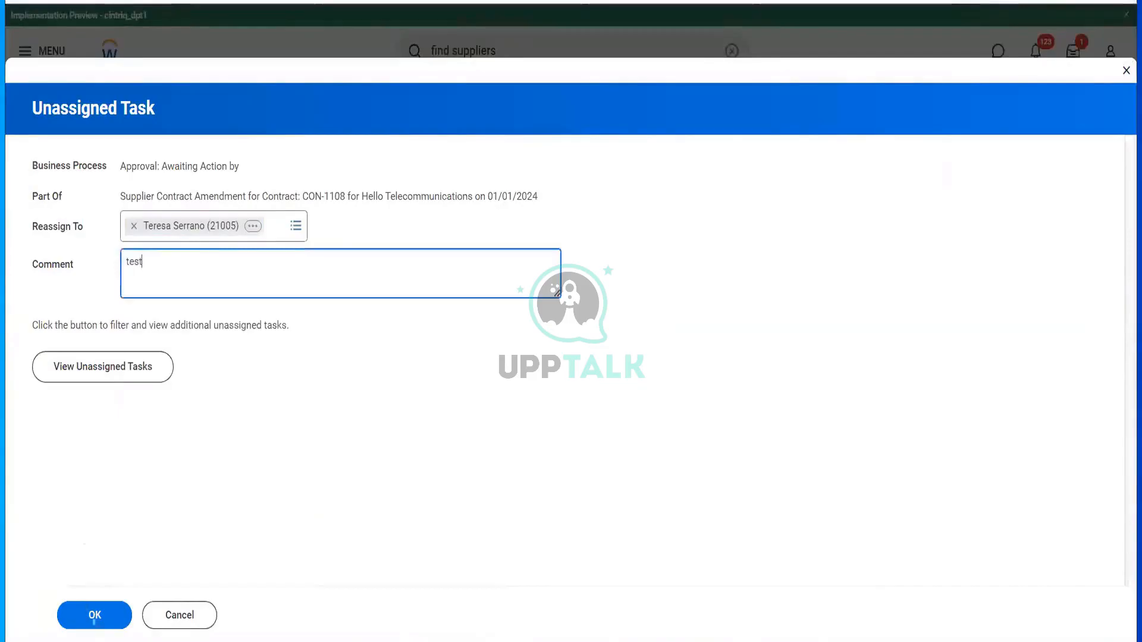
{"action": "left_click", "coordinate": [94, 617]}
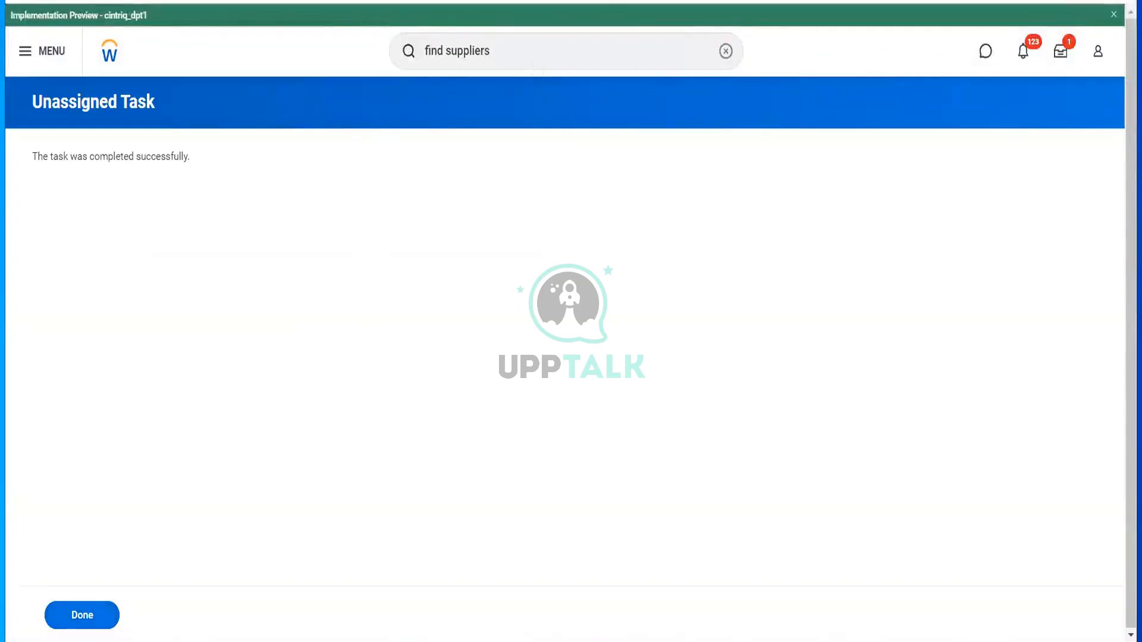
- Start Proxy as the reassigned approver, then open the CON-1108 amendment approval task from their home page
{"action": "left_click", "coordinate": [619, 66]}
{"action": "key", "text": "ctrl+a"}
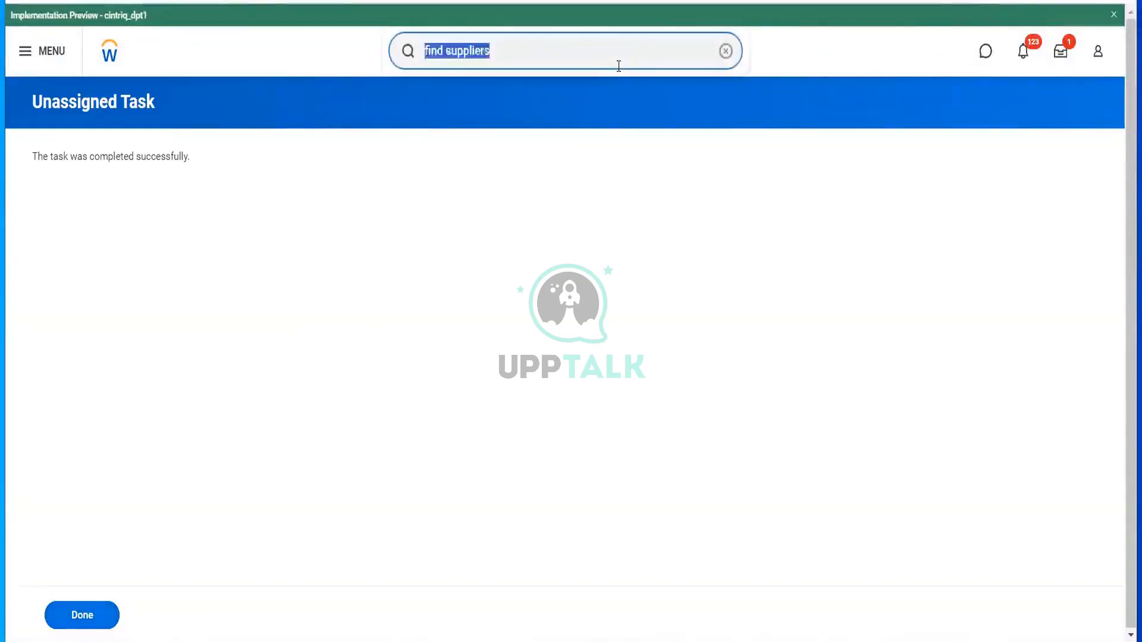
{"action": "type", "text": "sta"}
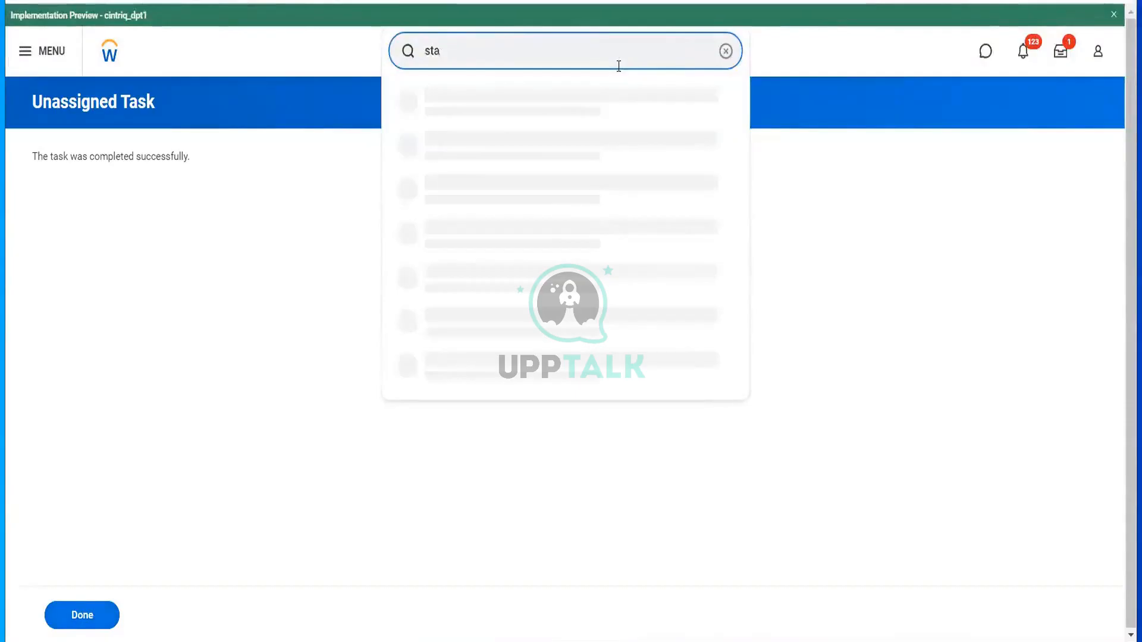
{"action": "type", "text": "rt prox"}
{"action": "left_click", "coordinate": [549, 111]}
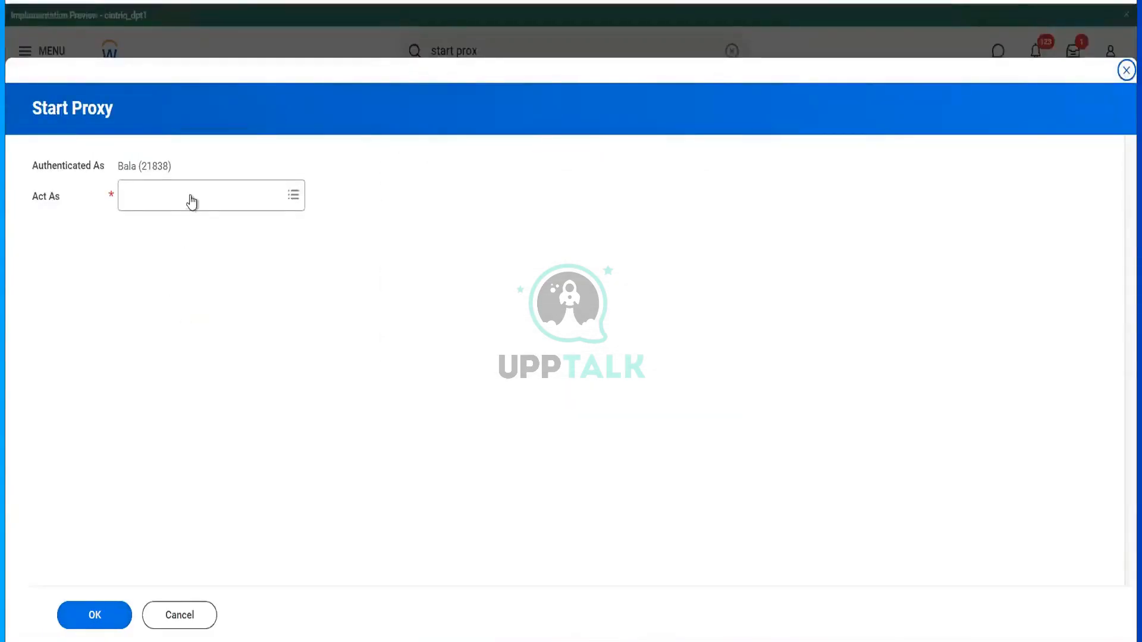
{"action": "left_click", "coordinate": [192, 197]}
{"action": "type", "text": "ter ser"}
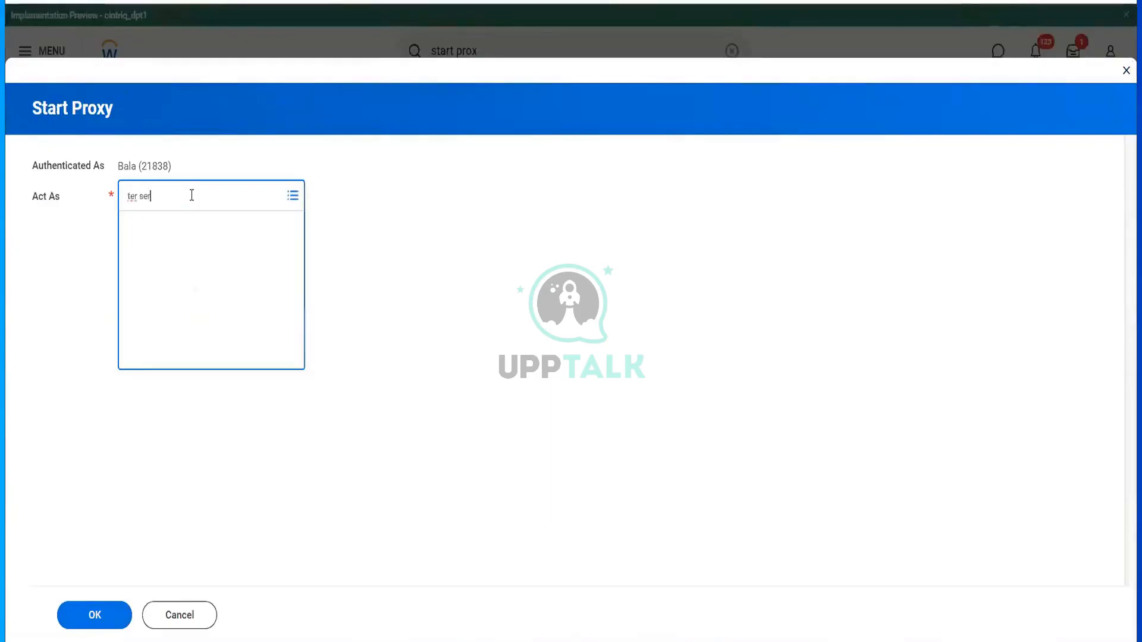
{"action": "left_click", "coordinate": [106, 623]}
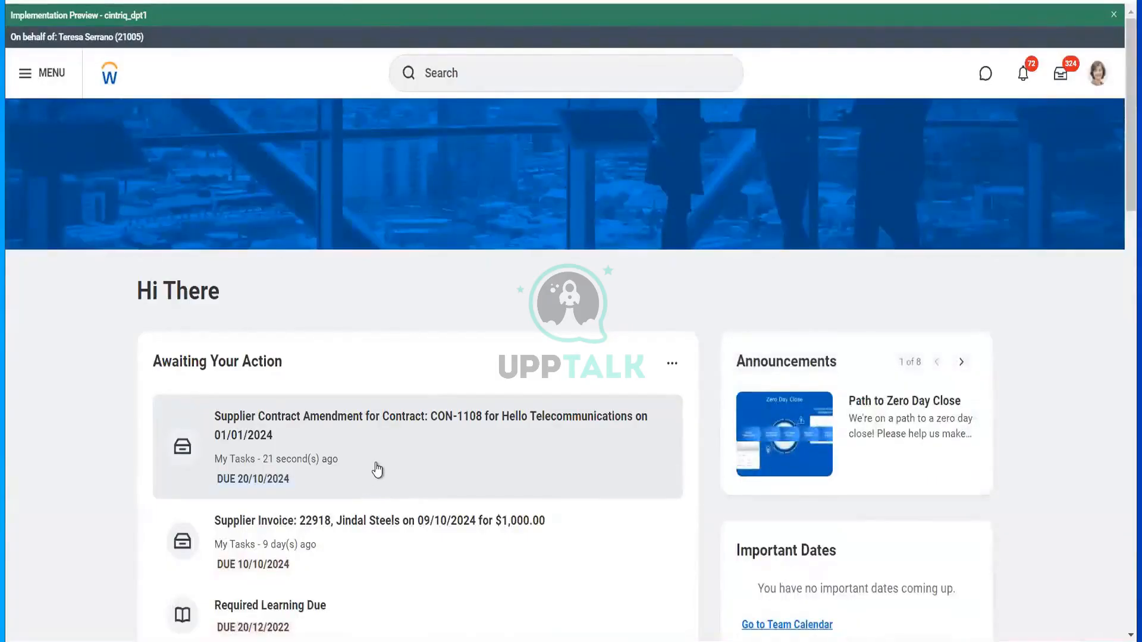
{"action": "left_click", "coordinate": [377, 468]}
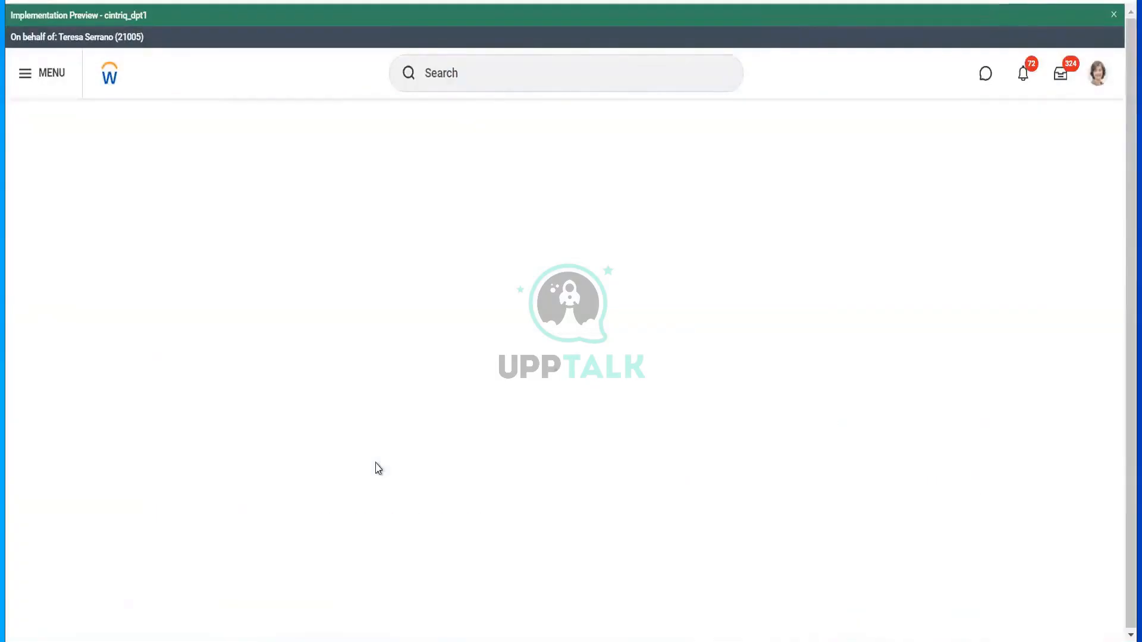
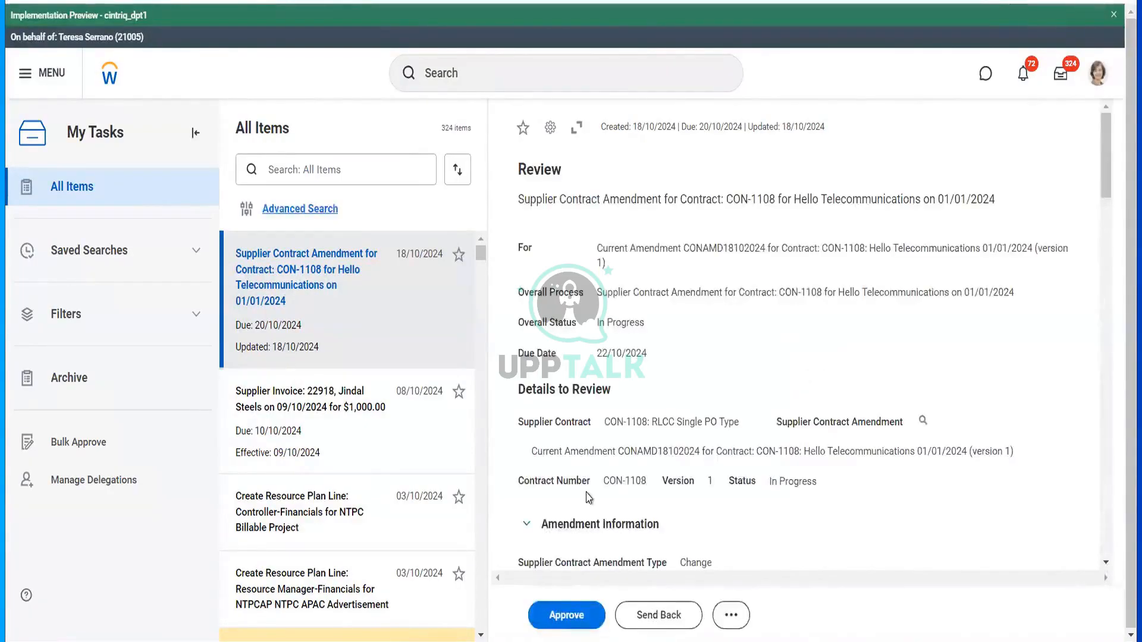
- Approve the CON-1108 contract amendment, then stop the proxy session
{"action": "left_click", "coordinate": [561, 618]}
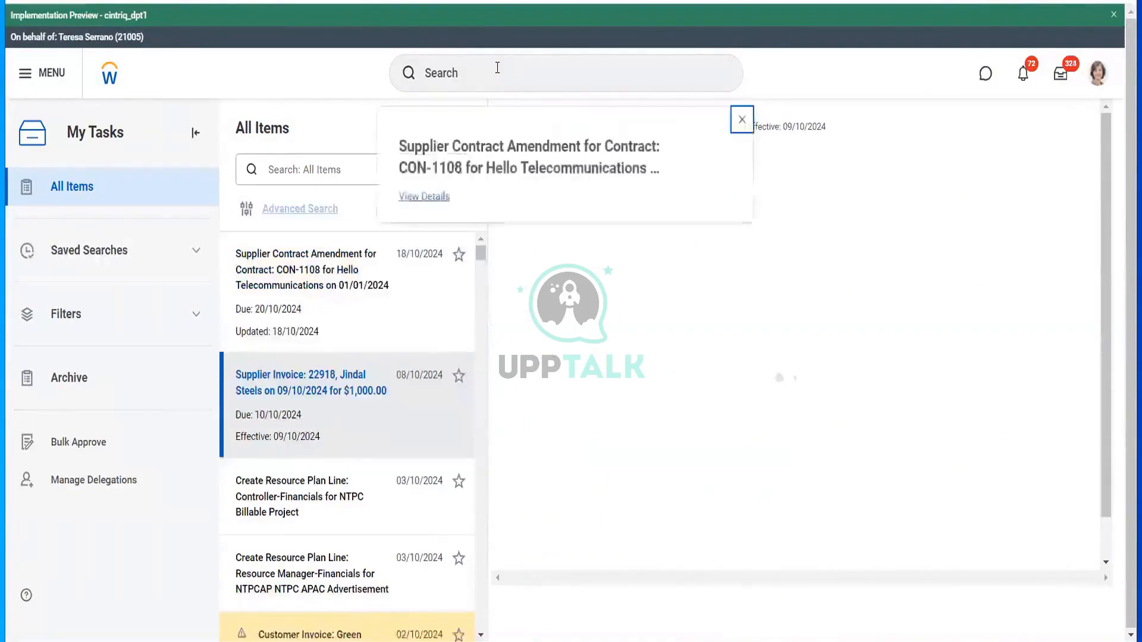
{"action": "left_click", "coordinate": [498, 67]}
{"action": "type", "text": "stop prox"}
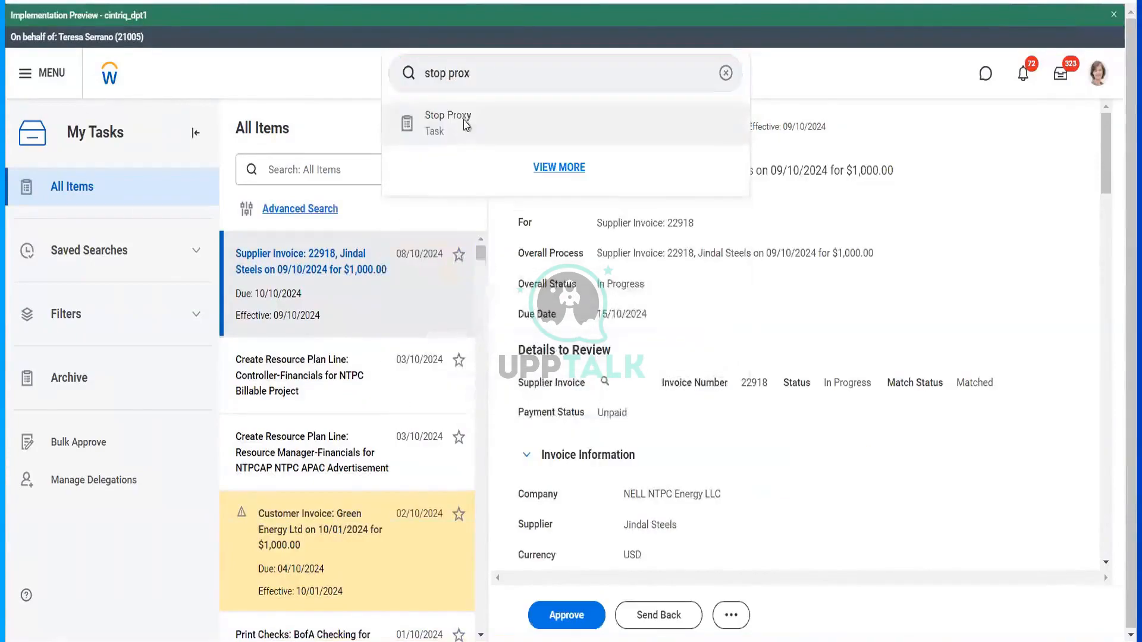
{"action": "left_click", "coordinate": [467, 121]}
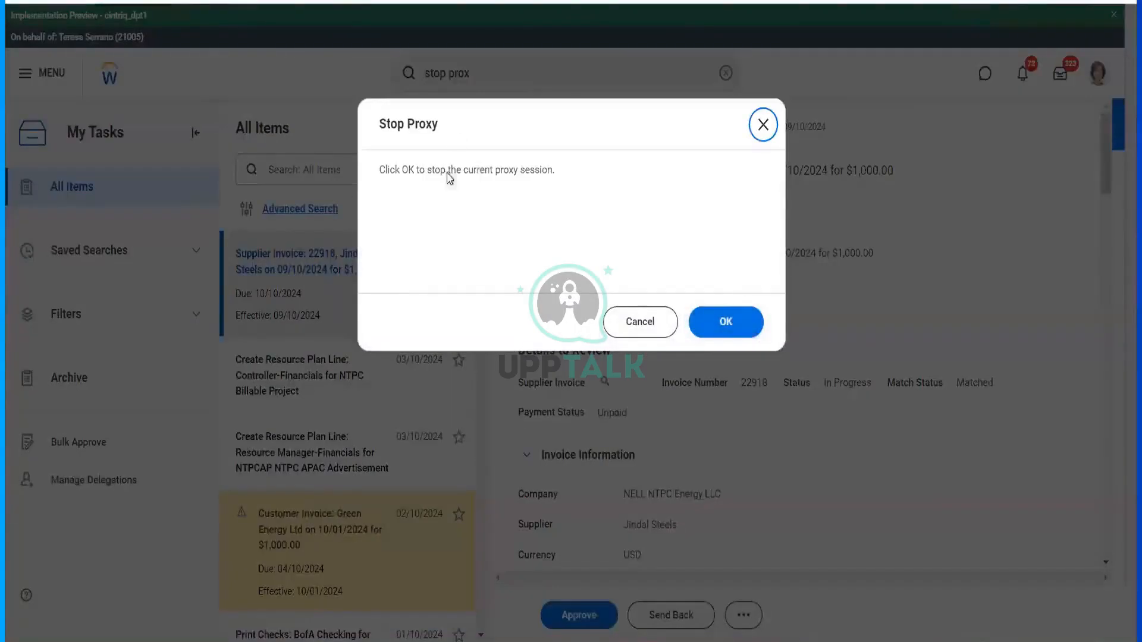
{"action": "left_click", "coordinate": [712, 325]}
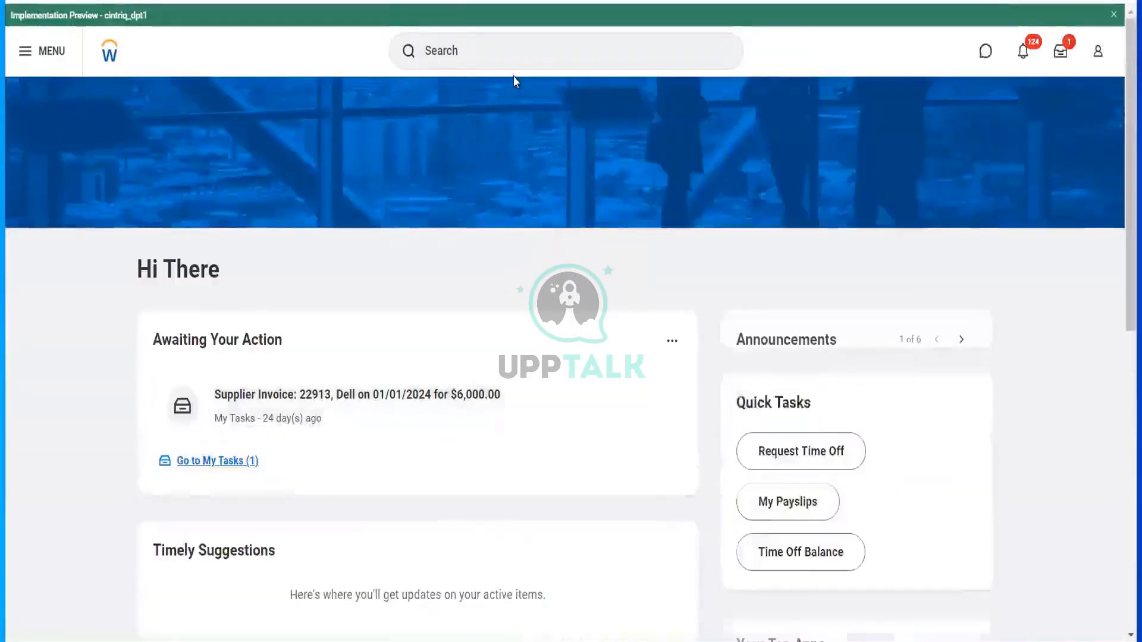
- Find supplier Hello Telecommunications, list its contracts, and show related actions for CON-1108
{"action": "left_click", "coordinate": [520, 58]}
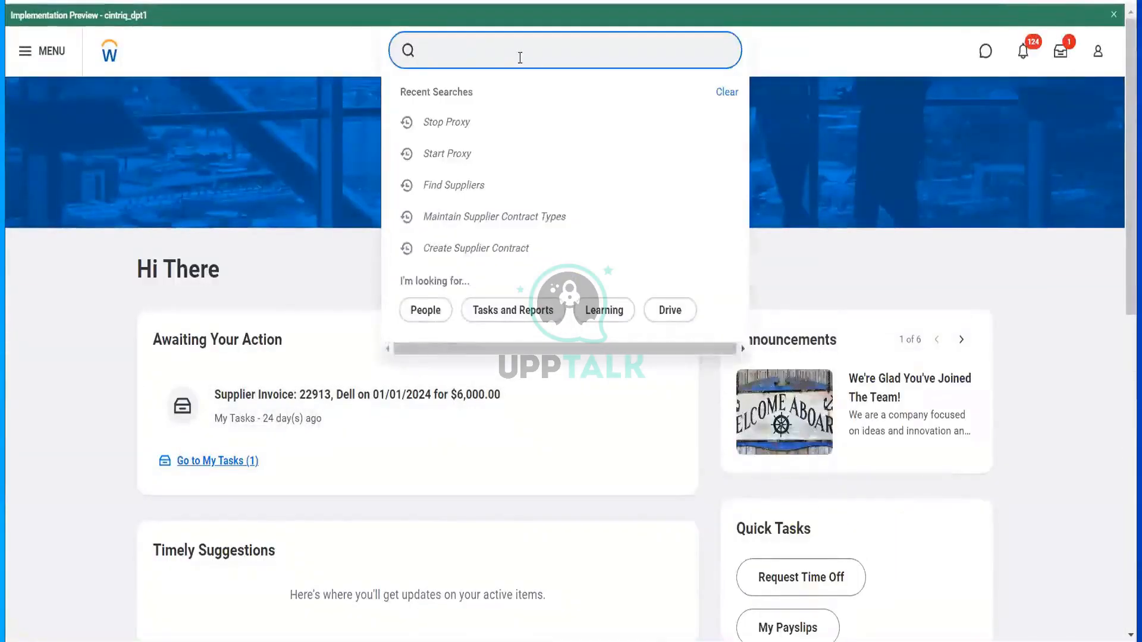
{"action": "type", "text": "suppl"}
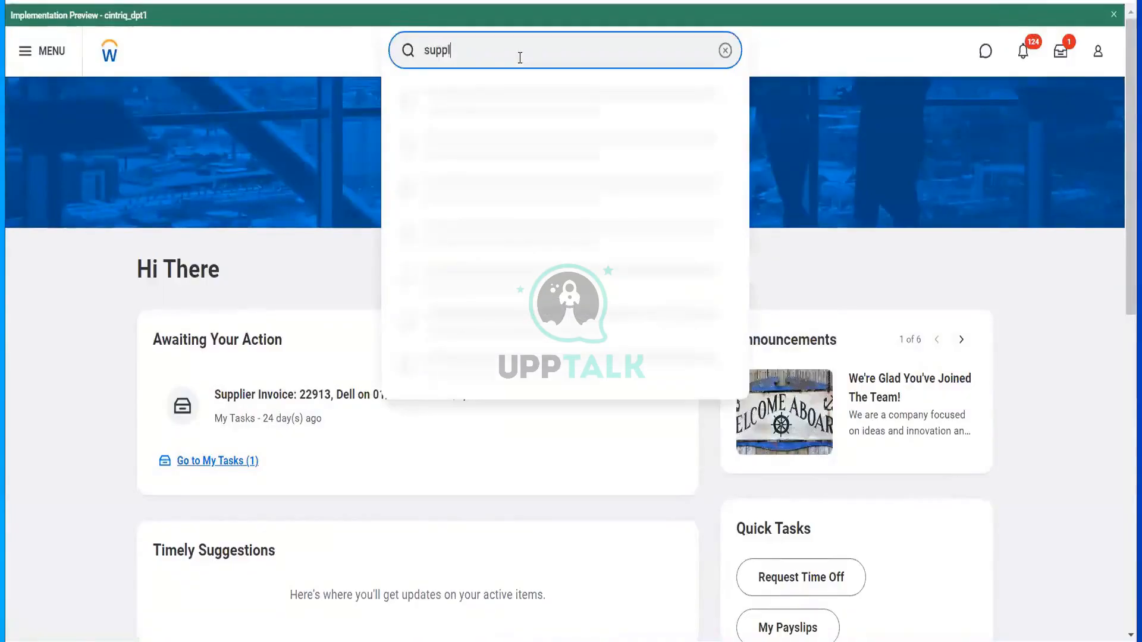
{"action": "type", "text": "ier : hello"}
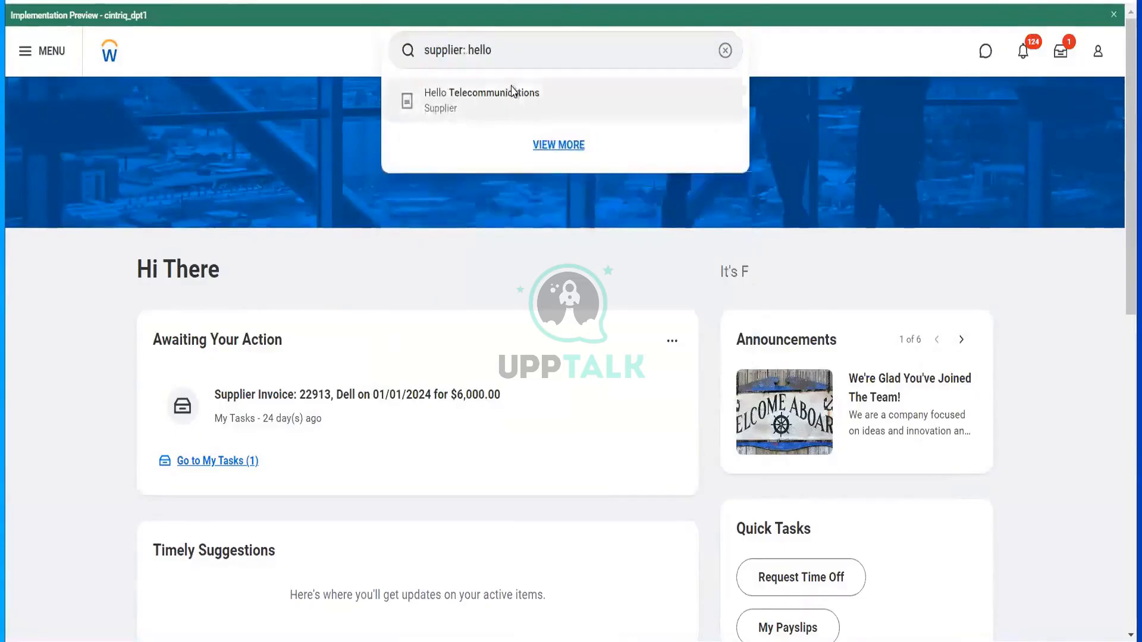
{"action": "left_click", "coordinate": [511, 85]}
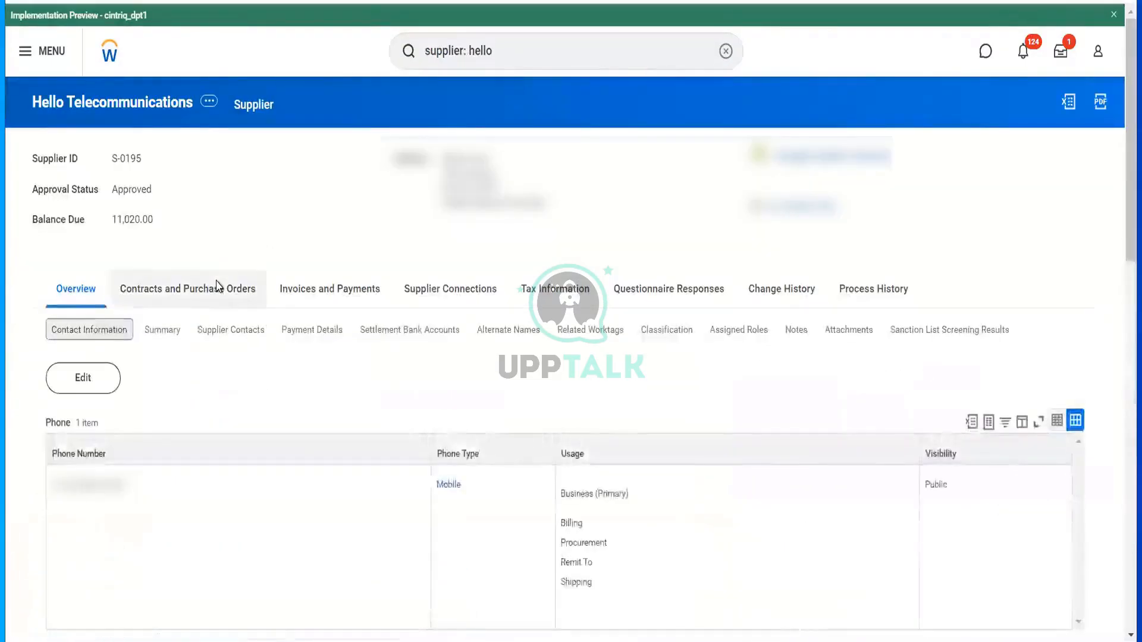
{"action": "left_click", "coordinate": [220, 288]}
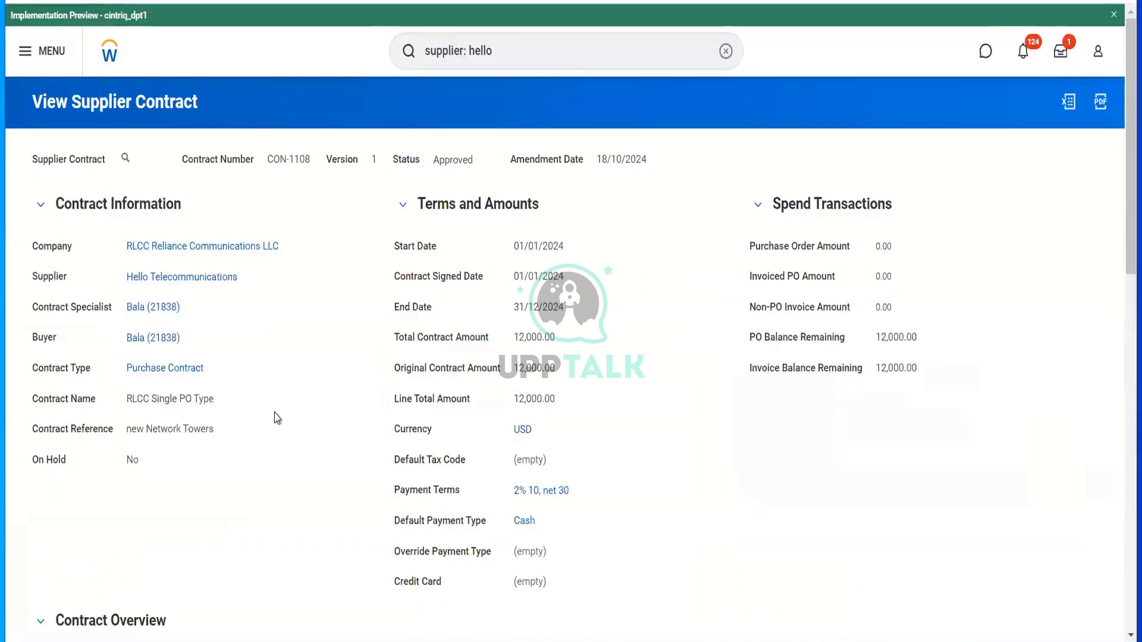
{"action": "scroll", "coordinate": [284, 297], "scroll_direction": "down", "scroll_amount": 4}
{"action": "scroll", "coordinate": [284, 297], "scroll_direction": "up", "scroll_amount": 4}
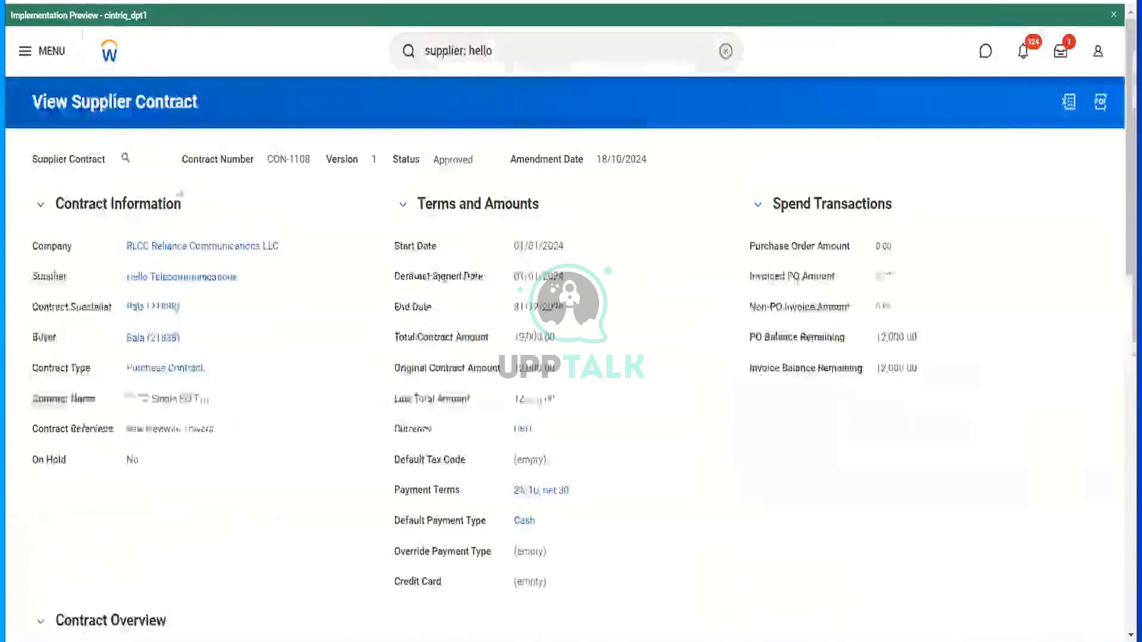
{"action": "left_click", "coordinate": [139, 159]}
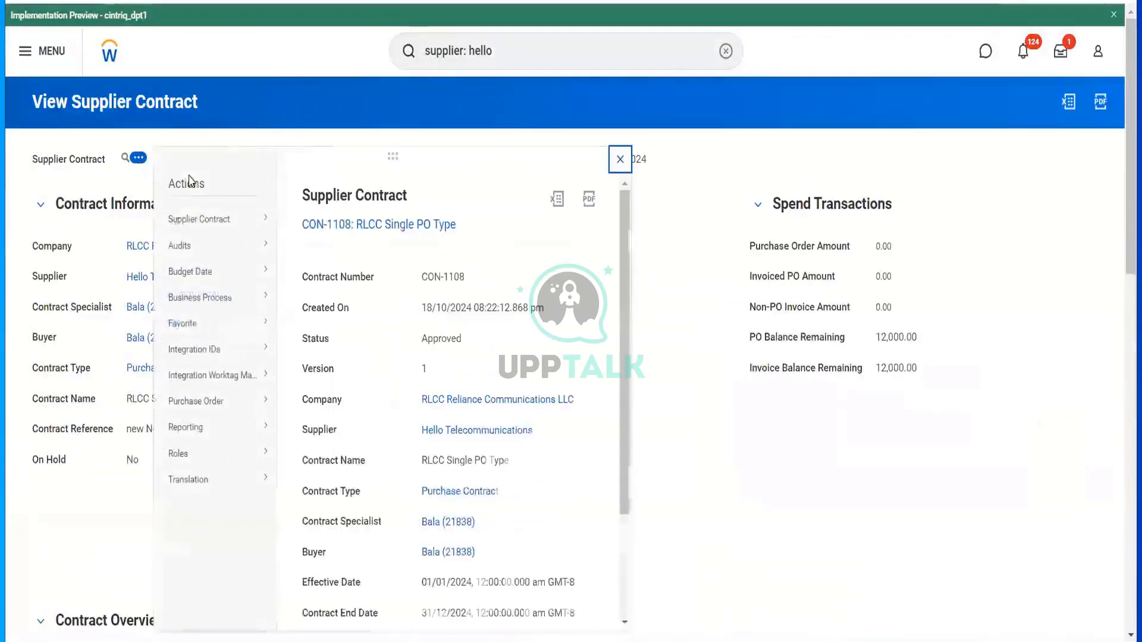
{"action": "mouse_move", "coordinate": [249, 219]}
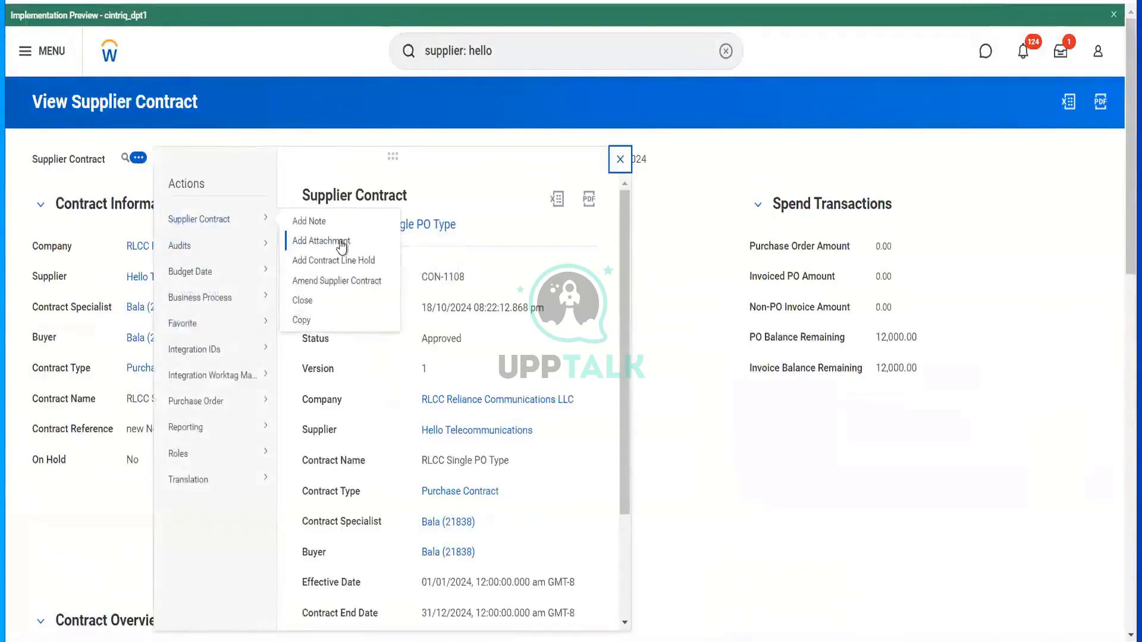
- Create a purchase order from CON-1108 dated 01/01/2024 with type One Time Purchase
{"action": "mouse_move", "coordinate": [257, 416]}
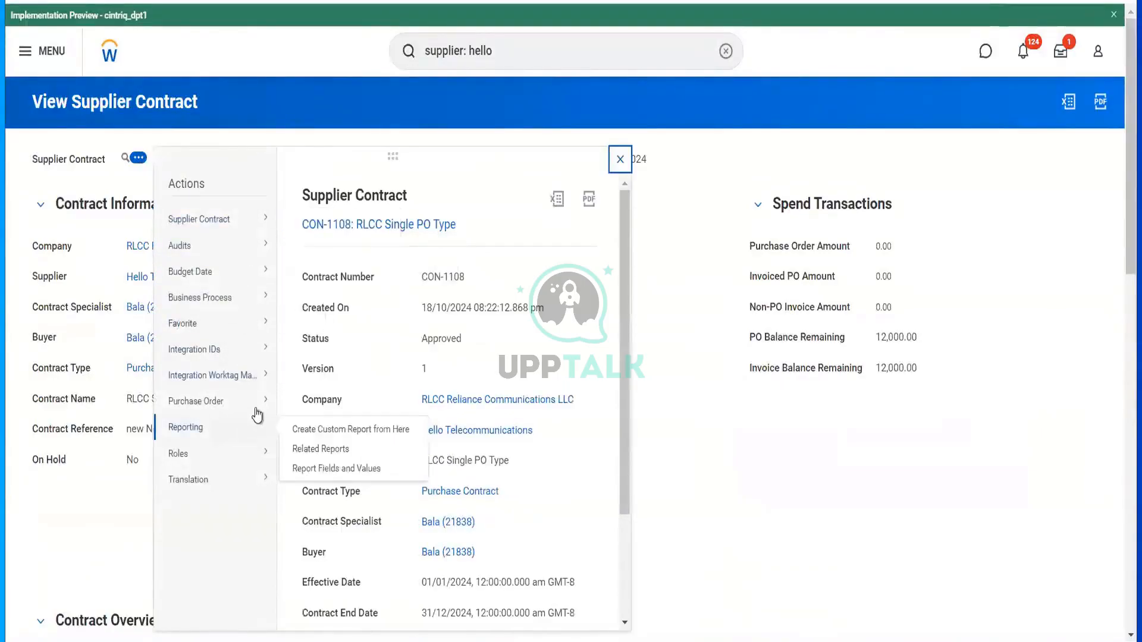
{"action": "left_click", "coordinate": [310, 401]}
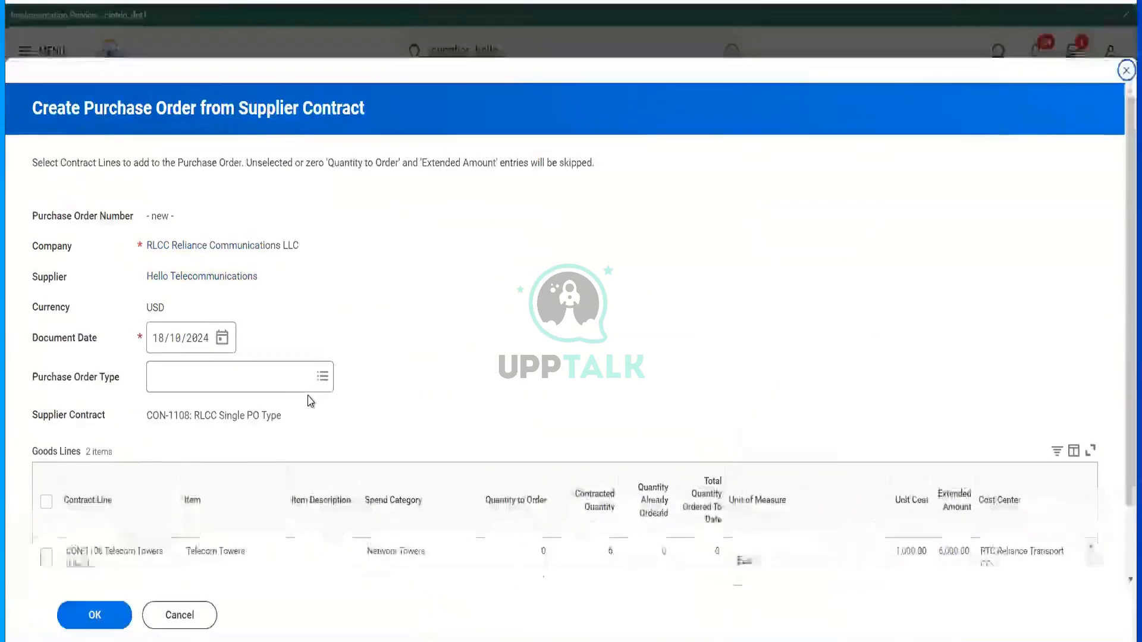
{"action": "left_click", "coordinate": [159, 348]}
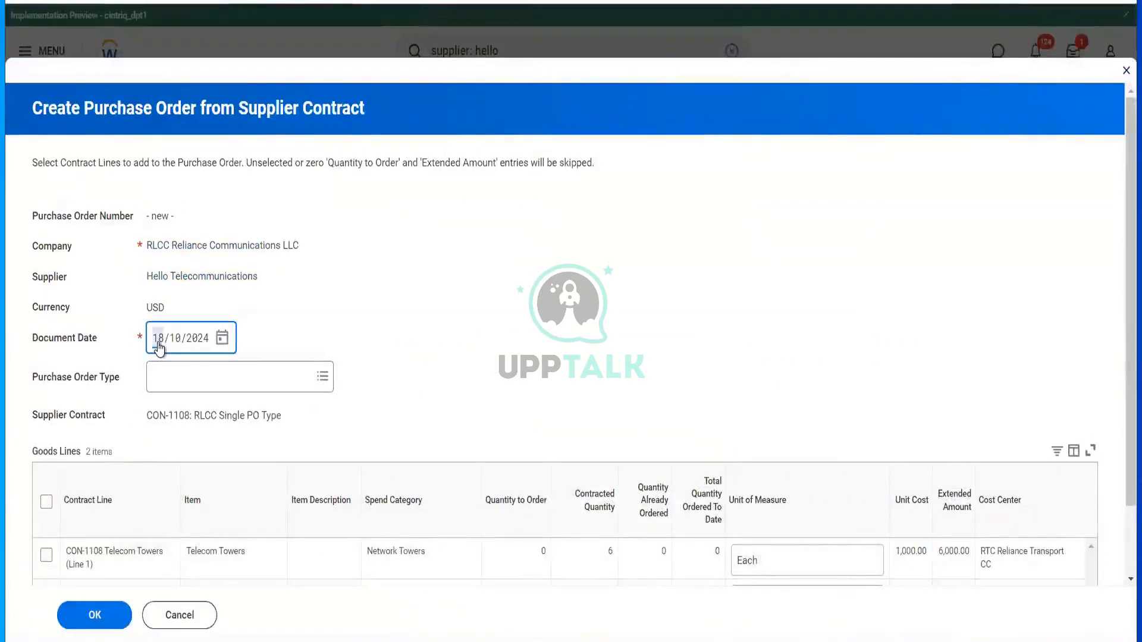
{"action": "type", "text": "0101"}
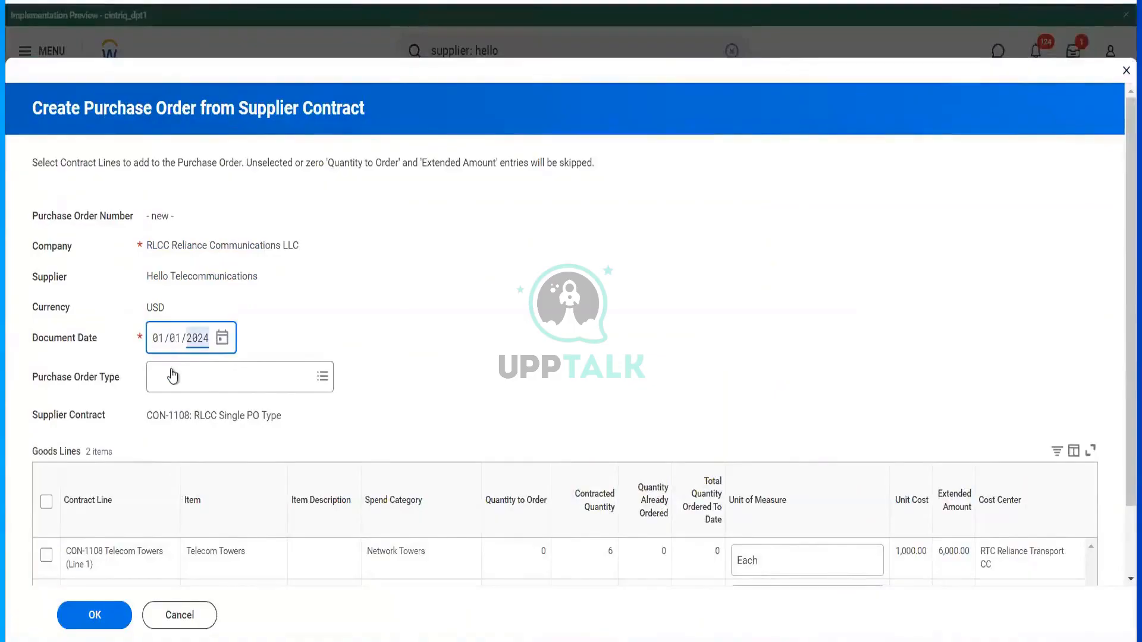
{"action": "left_click", "coordinate": [173, 370]}
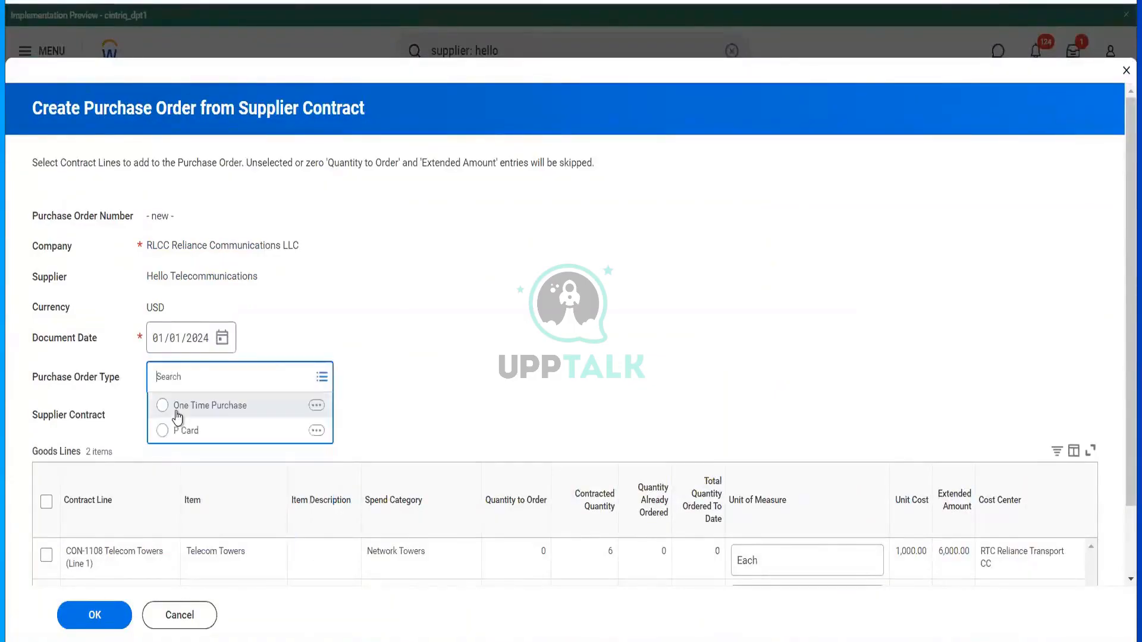
{"action": "left_click", "coordinate": [178, 404]}
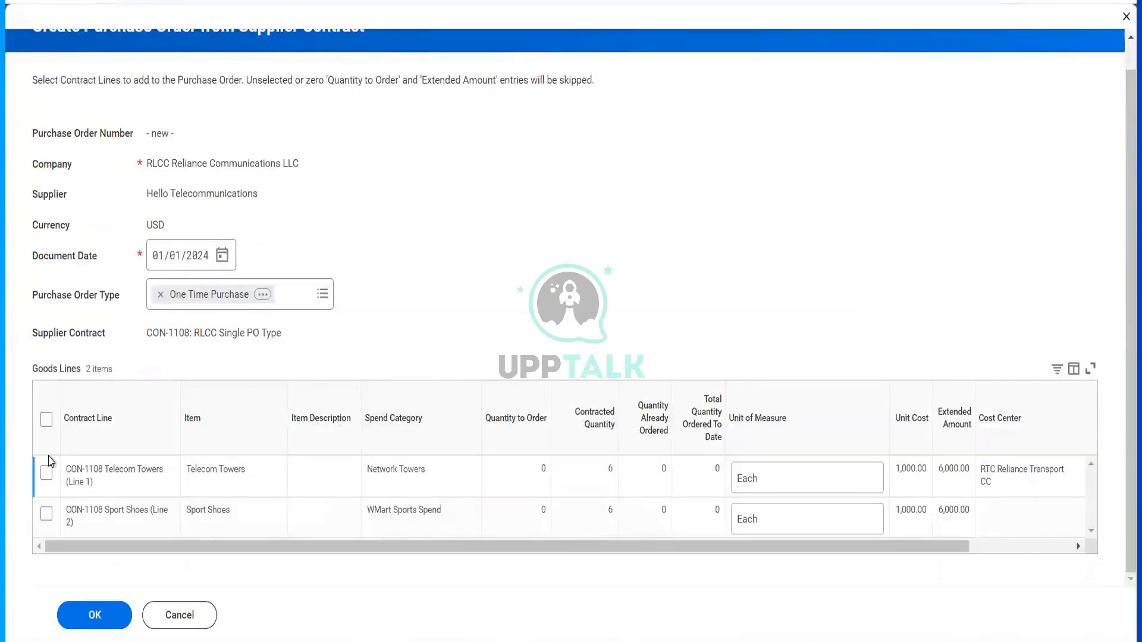
- Include the Sport Shoes contract line with quantity 1 and confirm the order lines
{"action": "left_click", "coordinate": [46, 513]}
{"action": "left_click", "coordinate": [97, 614]}
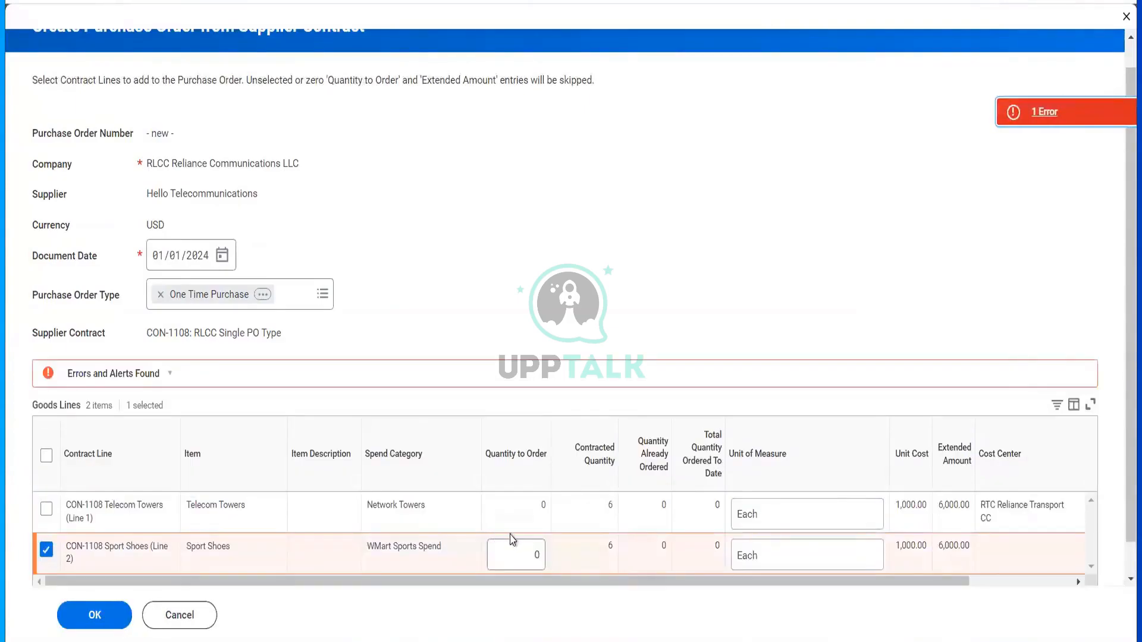
{"action": "left_click", "coordinate": [514, 541]}
{"action": "scroll", "coordinate": [622, 588], "scroll_direction": "down", "scroll_amount": 1}
{"action": "key", "text": "ctrl+a"}
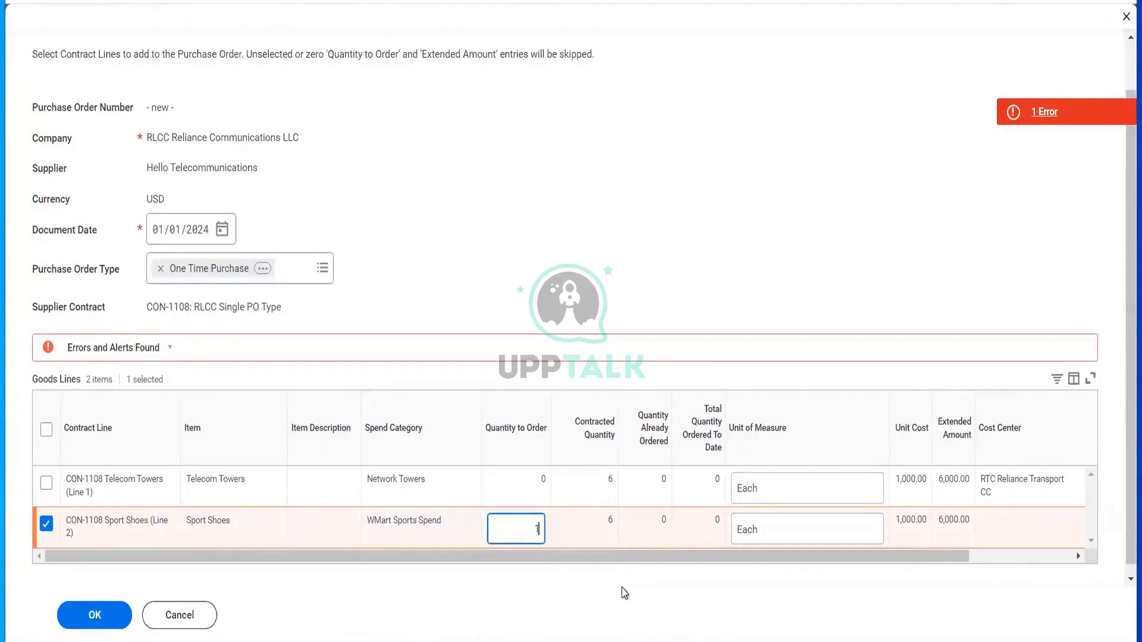
{"action": "key", "text": "Tab"}
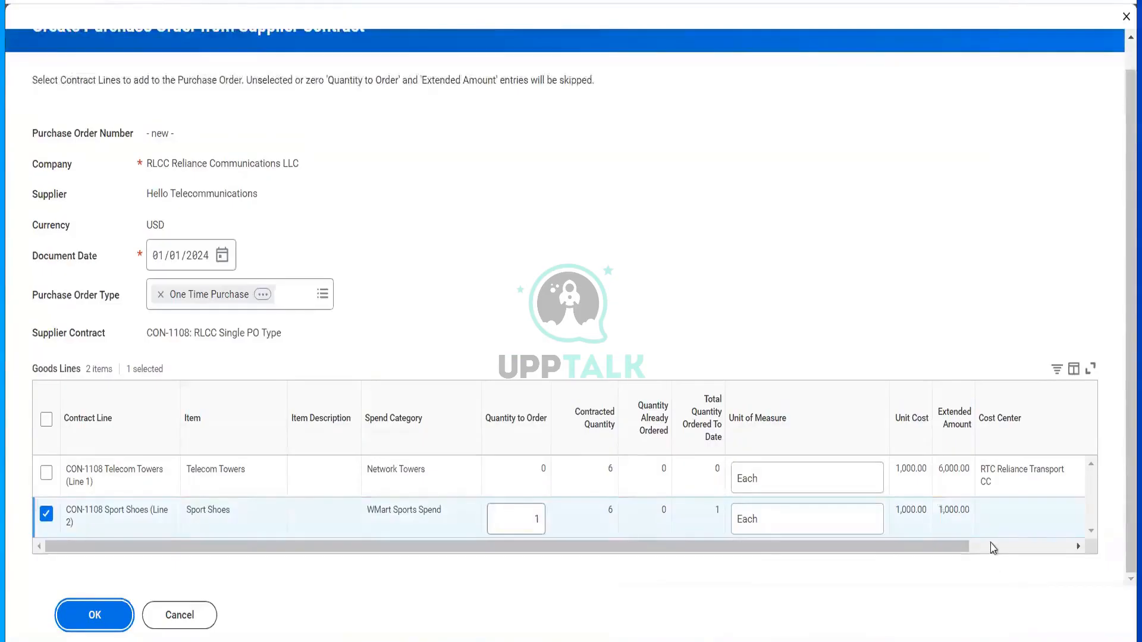
{"action": "left_click", "coordinate": [998, 547]}
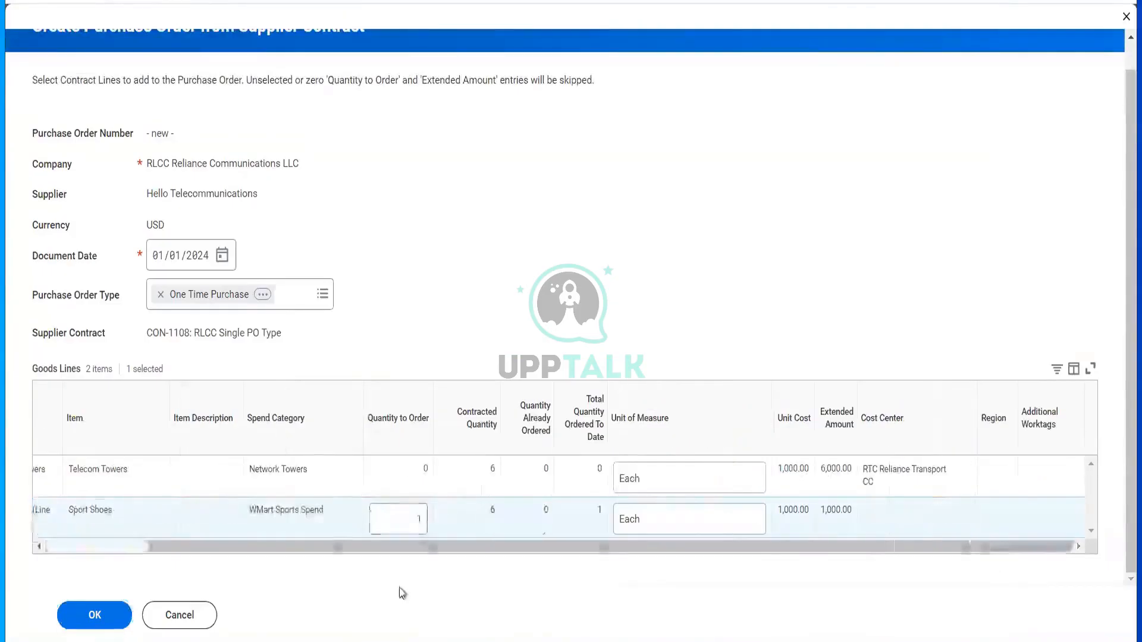
{"action": "left_click", "coordinate": [120, 614]}
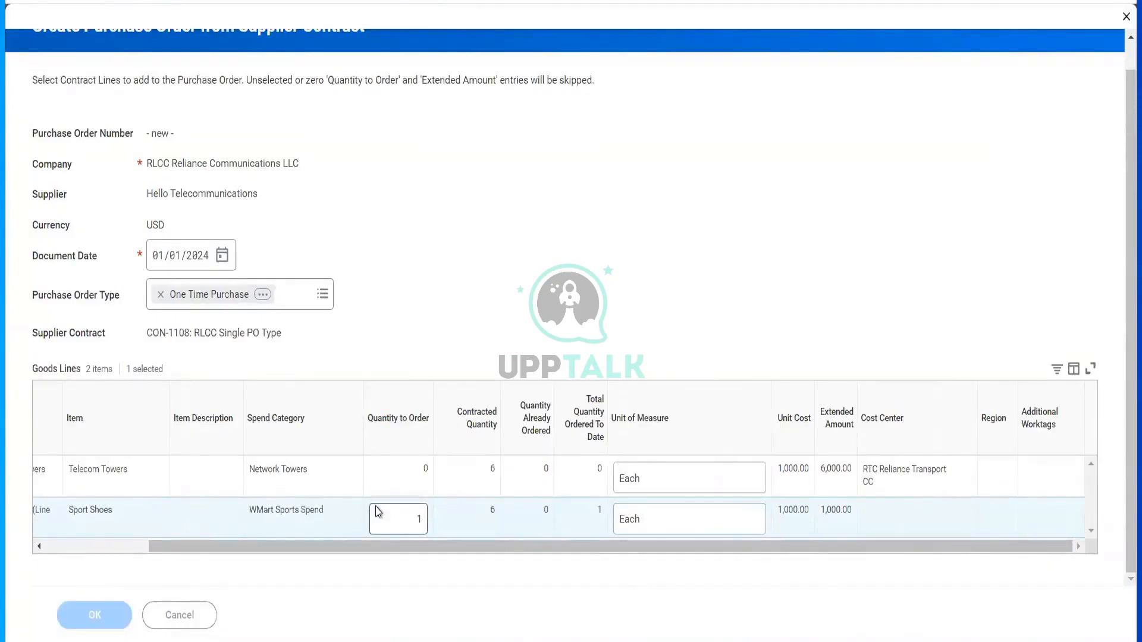
{"action": "scroll", "coordinate": [491, 506], "scroll_direction": "down", "scroll_amount": 8}
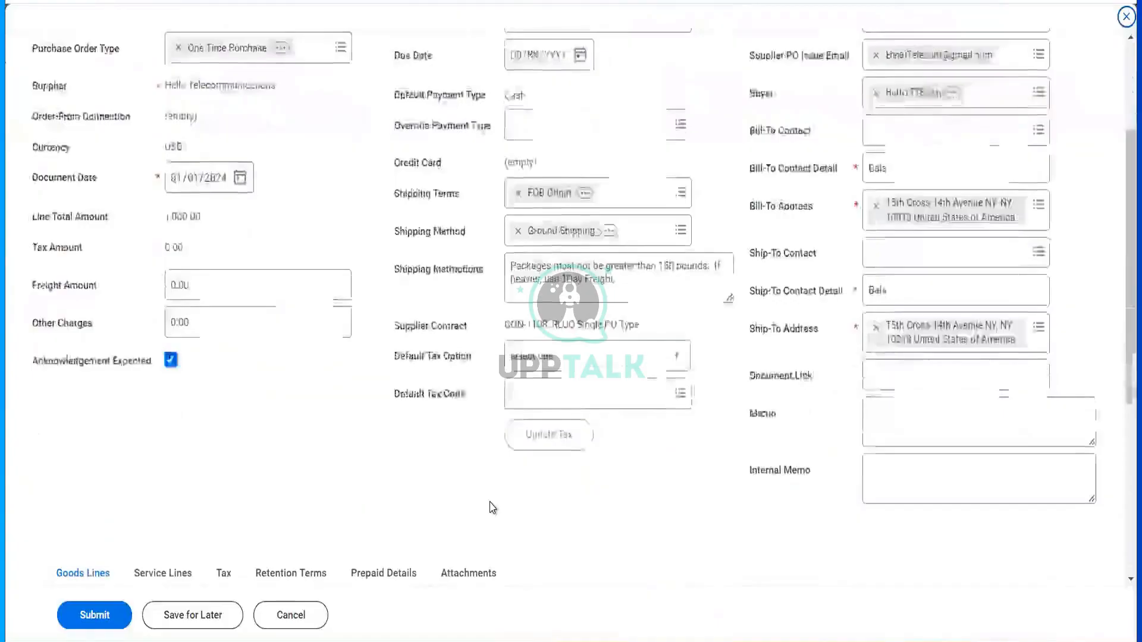
- Enter 05/01 as the Sport Shoes line's due date, then scroll toward the Ship-To Address column
{"action": "scroll", "coordinate": [352, 247], "scroll_direction": "up", "scroll_amount": 4}
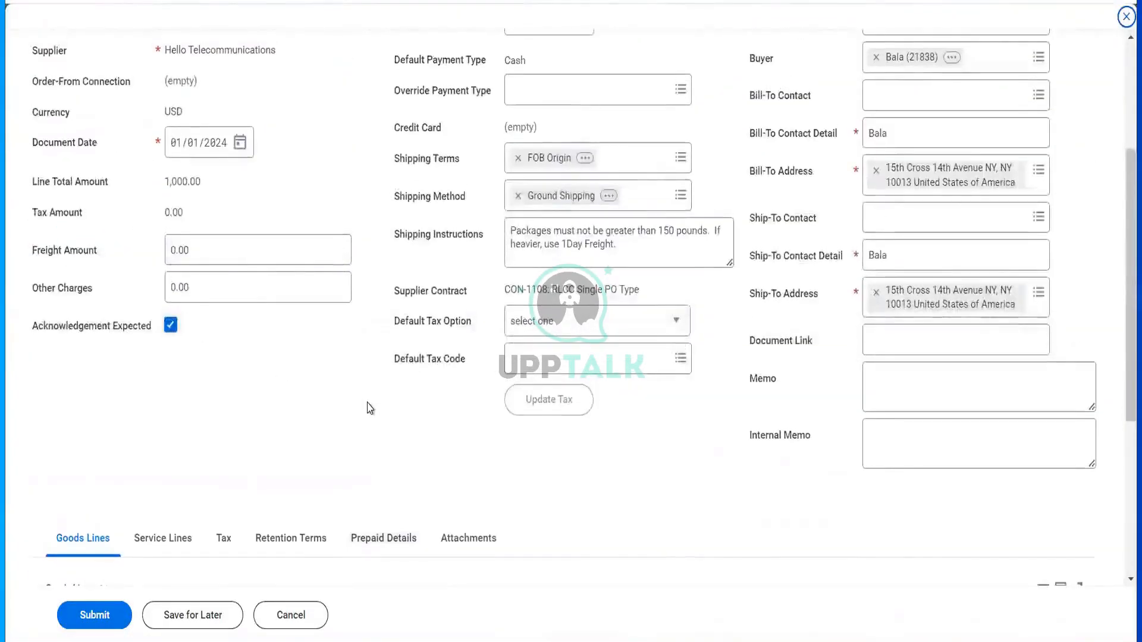
{"action": "scroll", "coordinate": [369, 408], "scroll_direction": "down", "scroll_amount": 5}
{"action": "scroll", "coordinate": [540, 394], "scroll_direction": "right", "scroll_amount": 5}
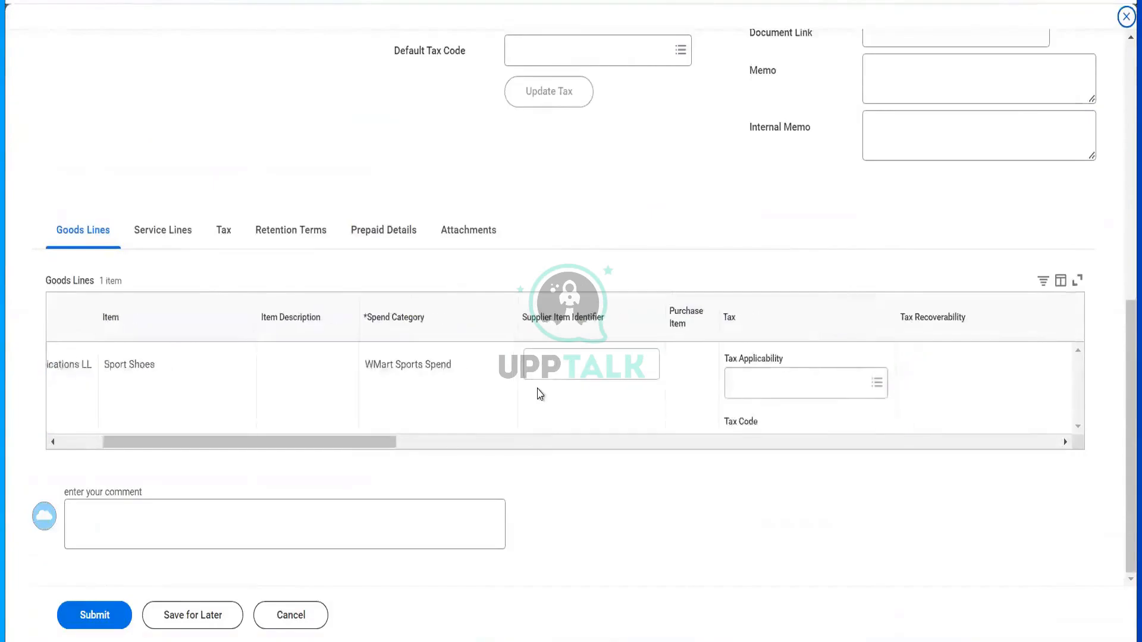
{"action": "scroll", "coordinate": [636, 243], "scroll_direction": "up", "scroll_amount": 8}
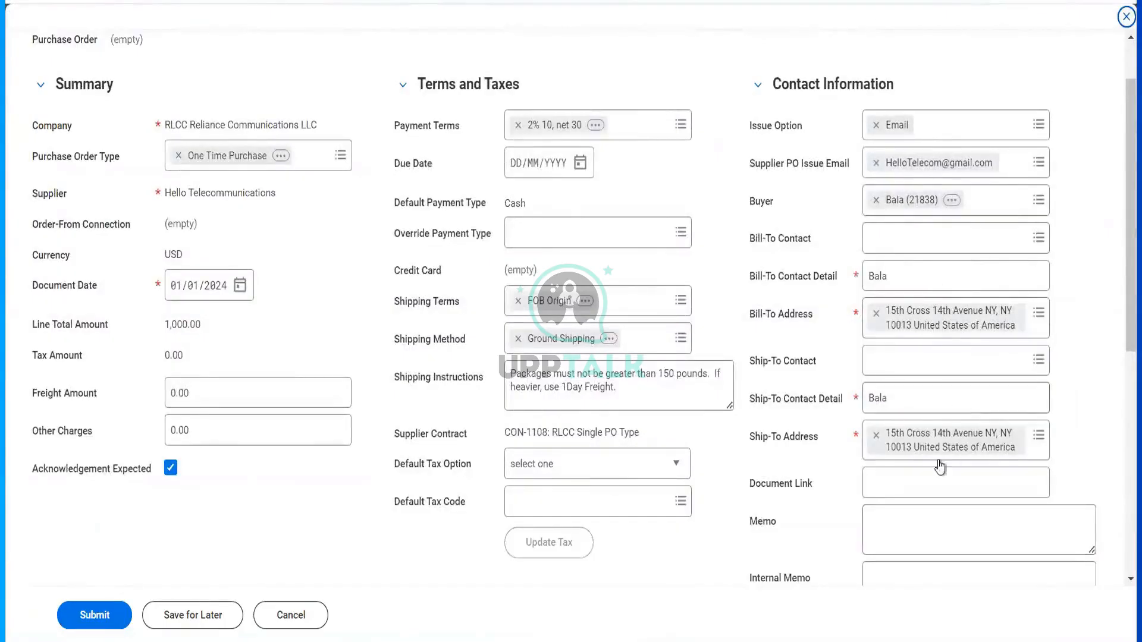
{"action": "scroll", "coordinate": [747, 491], "scroll_direction": "down", "scroll_amount": 8}
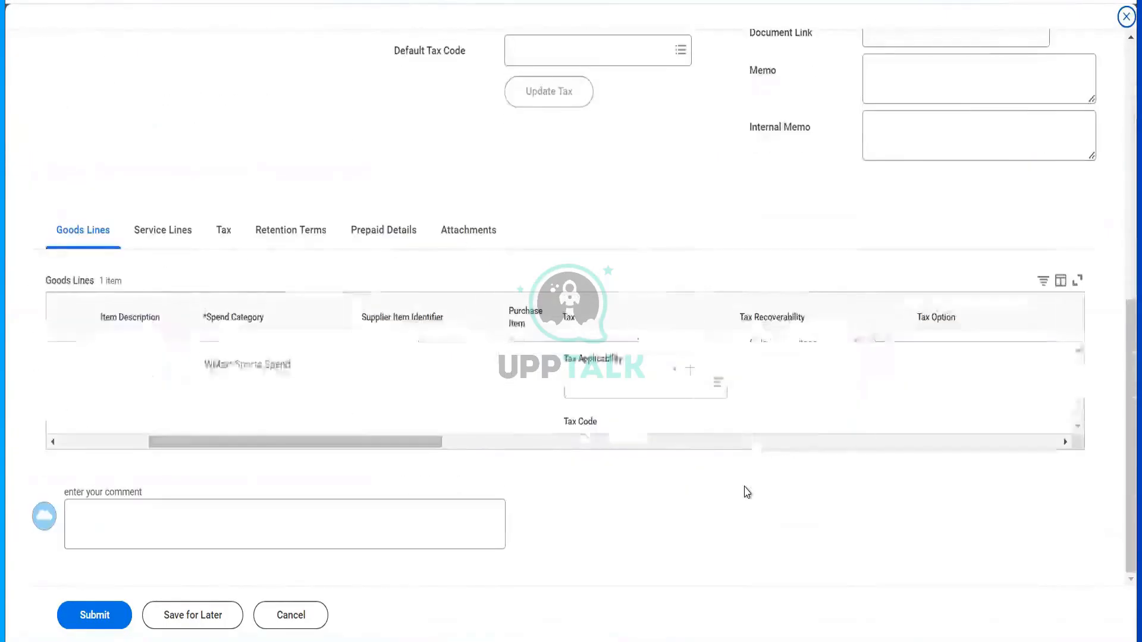
{"action": "left_click", "coordinate": [662, 445]}
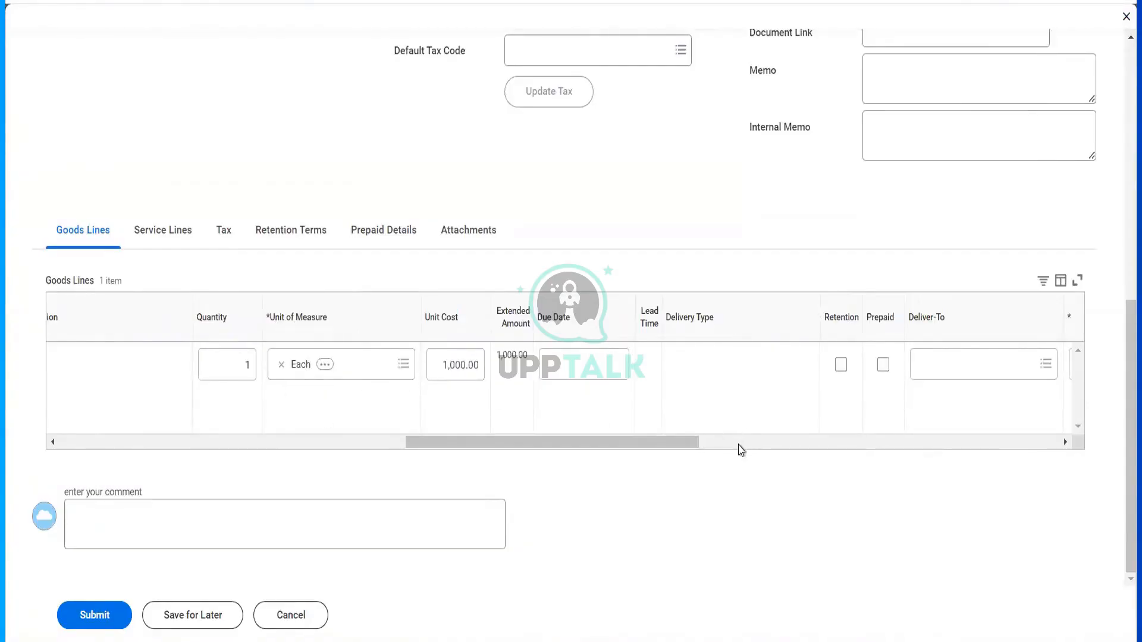
{"action": "left_click", "coordinate": [616, 369]}
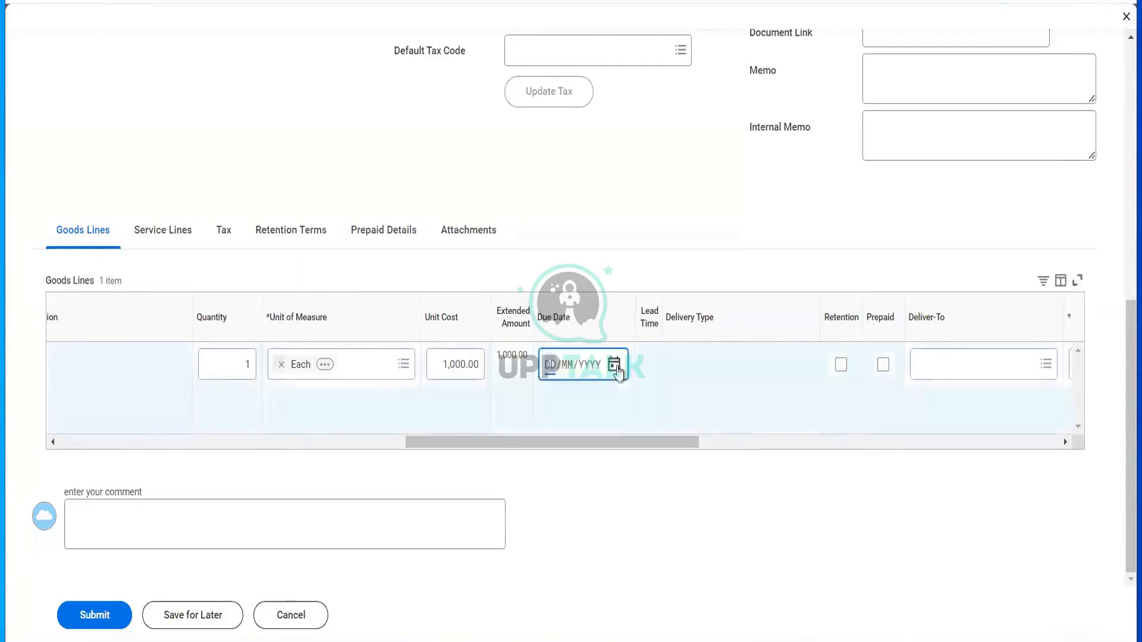
{"action": "left_click", "coordinate": [616, 370]}
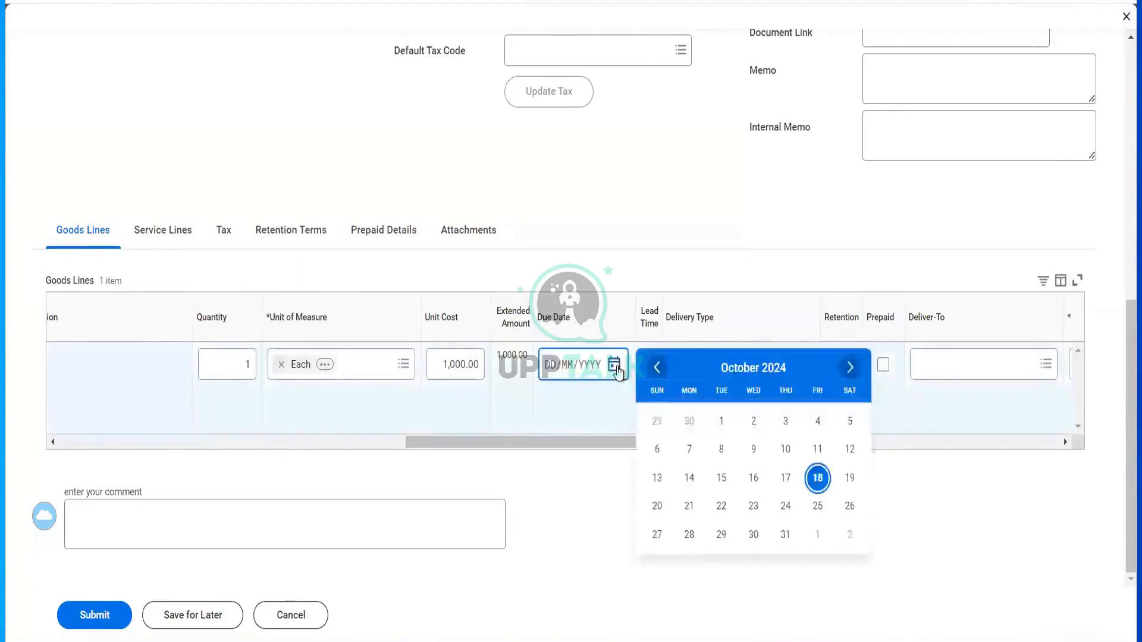
{"action": "left_click", "coordinate": [552, 373]}
{"action": "type", "text": "05/0"}
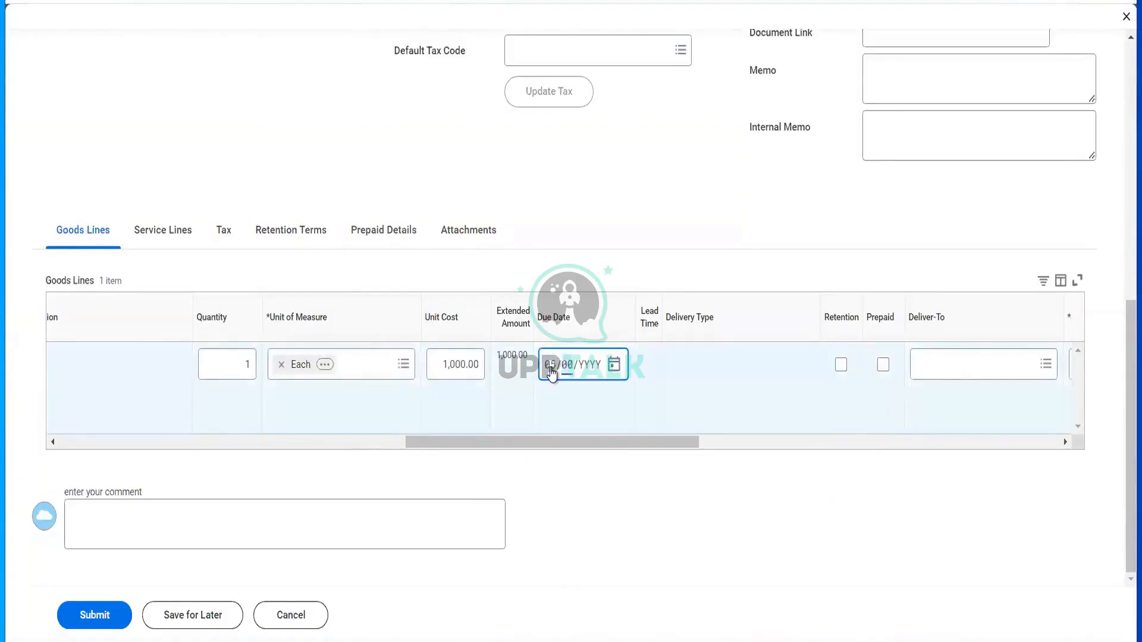
{"action": "type", "text": "1/2024"}
{"action": "left_click", "coordinate": [766, 447]}
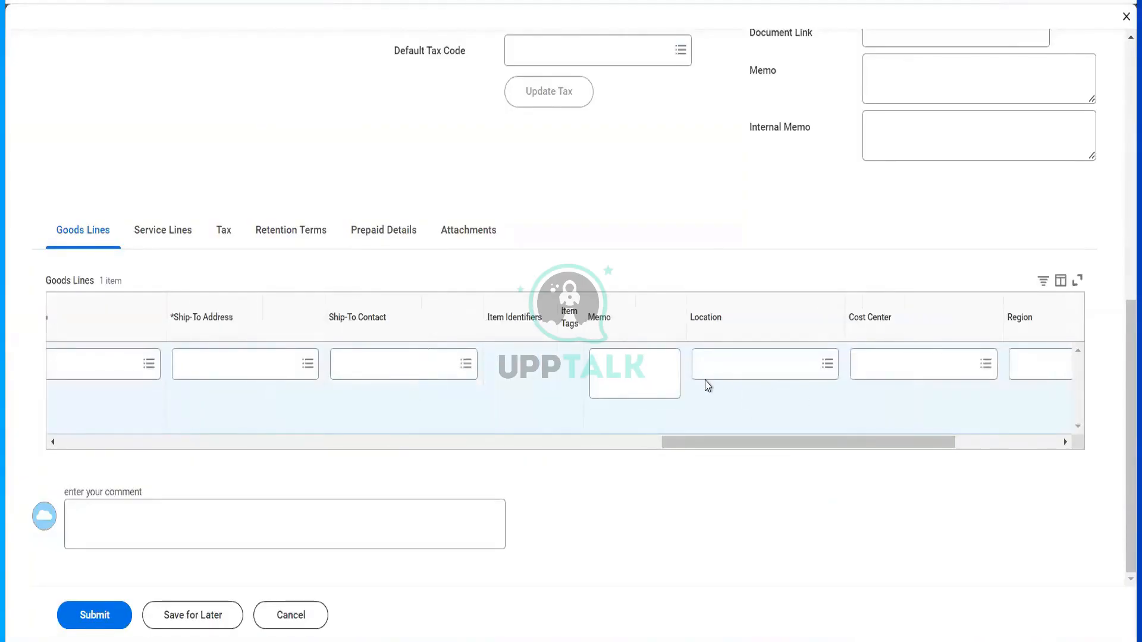
- Look for RLCC Reliance Communications LLC ship-to addresses on the line, finding none
{"action": "left_click", "coordinate": [248, 353]}
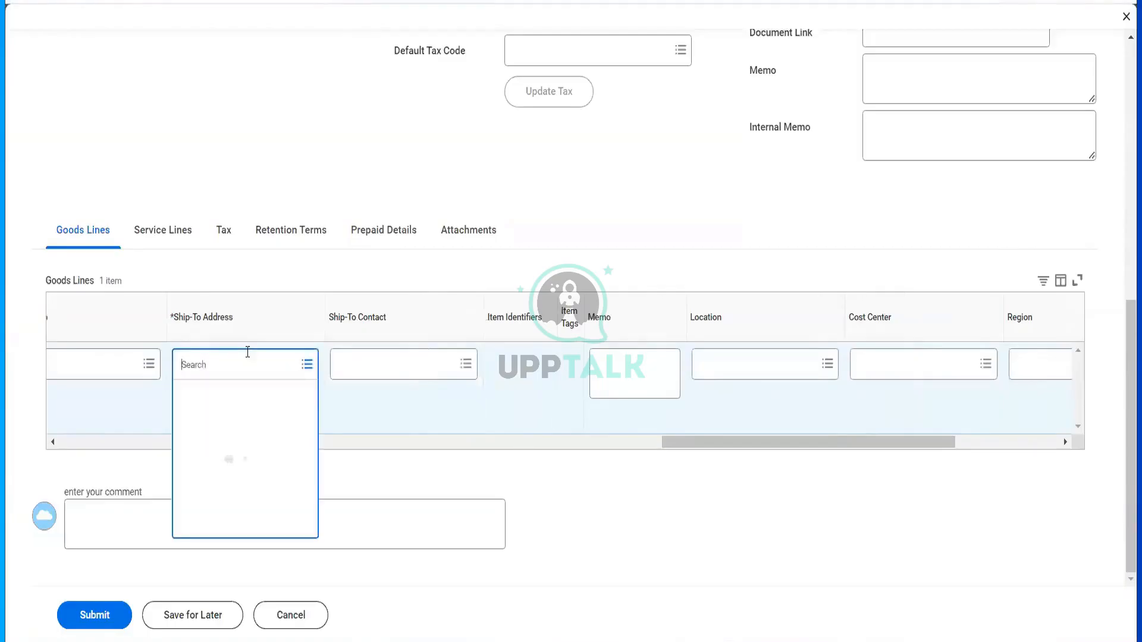
{"action": "left_click", "coordinate": [236, 393]}
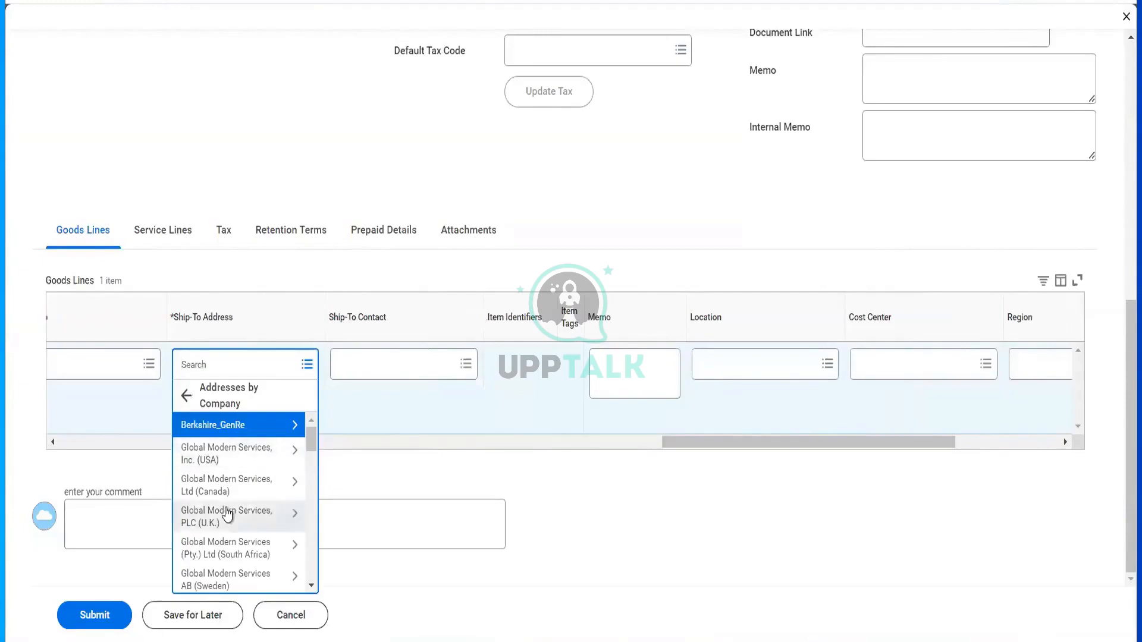
{"action": "scroll", "coordinate": [228, 511], "scroll_direction": "down", "scroll_amount": 4}
{"action": "scroll", "coordinate": [228, 512], "scroll_direction": "down", "scroll_amount": 8}
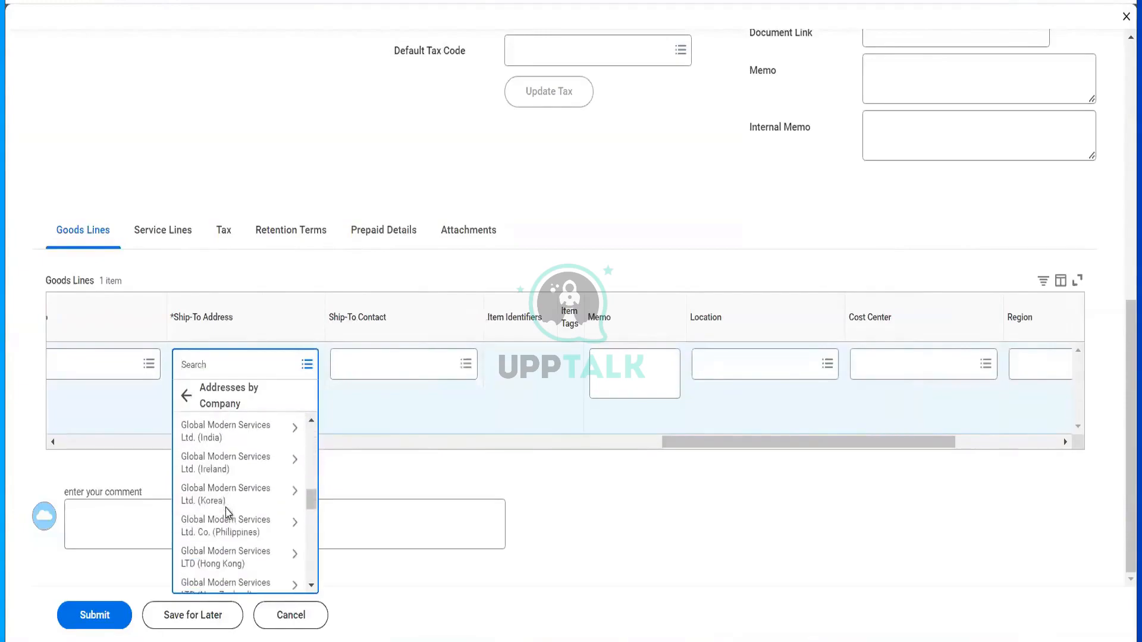
{"action": "scroll", "coordinate": [226, 512], "scroll_direction": "down", "scroll_amount": 2}
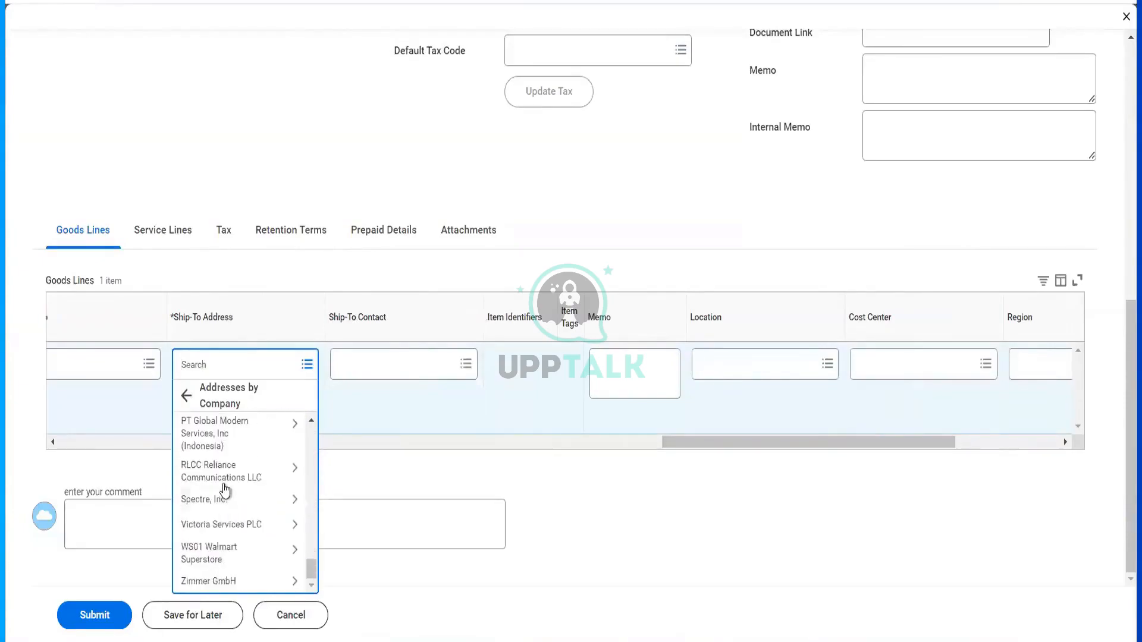
{"action": "left_click", "coordinate": [226, 490]}
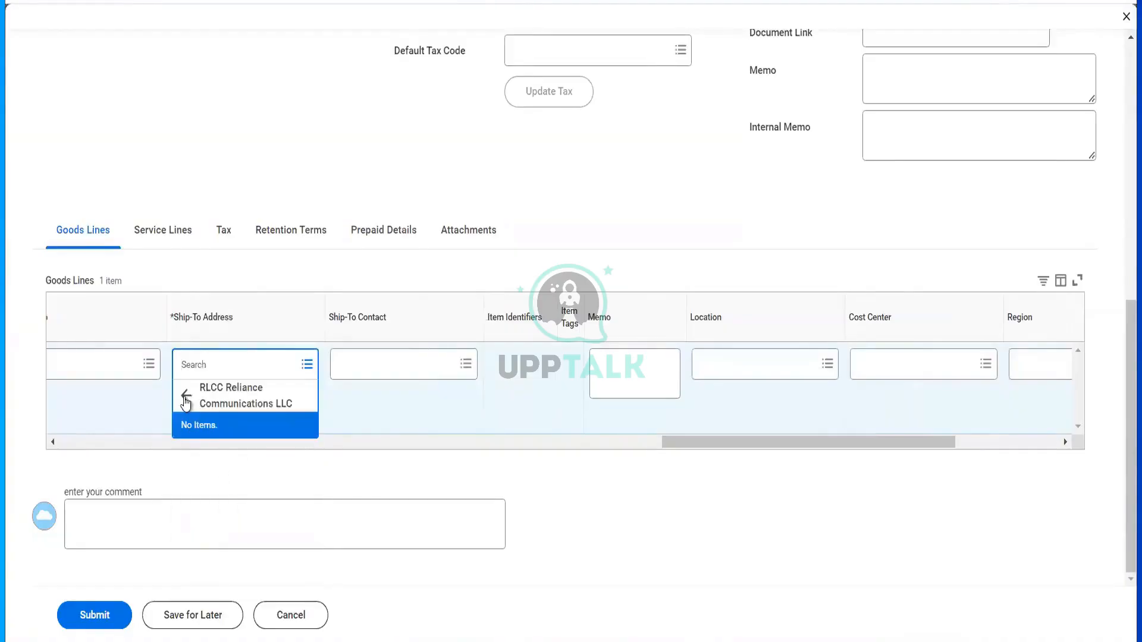
{"action": "left_click", "coordinate": [712, 444]}
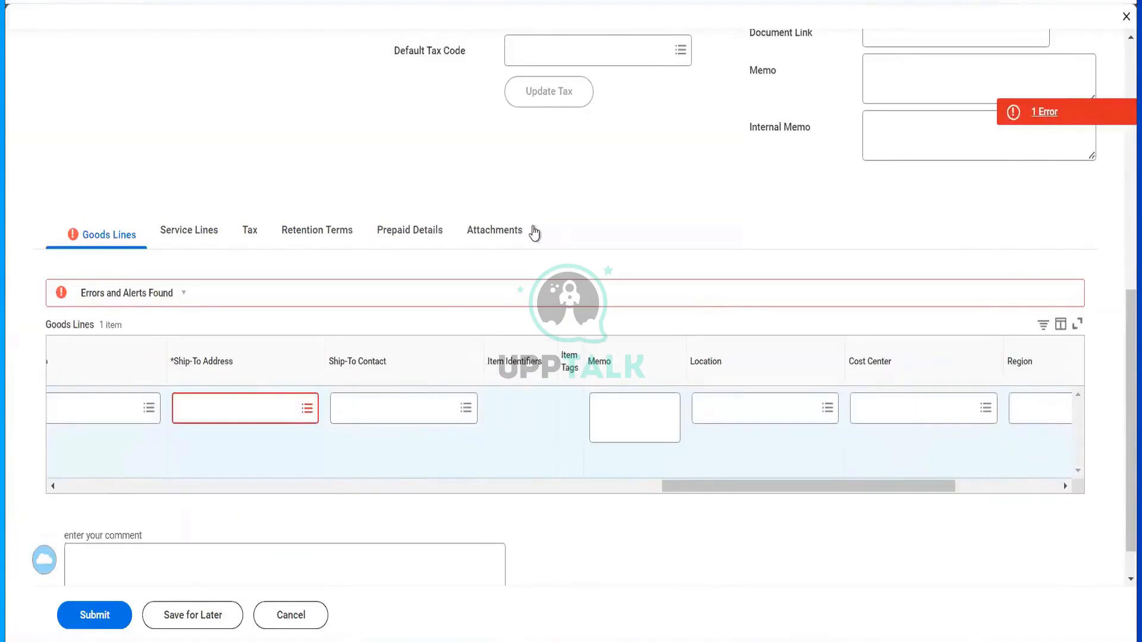
{"action": "scroll", "coordinate": [534, 233], "scroll_direction": "up", "scroll_amount": 9}
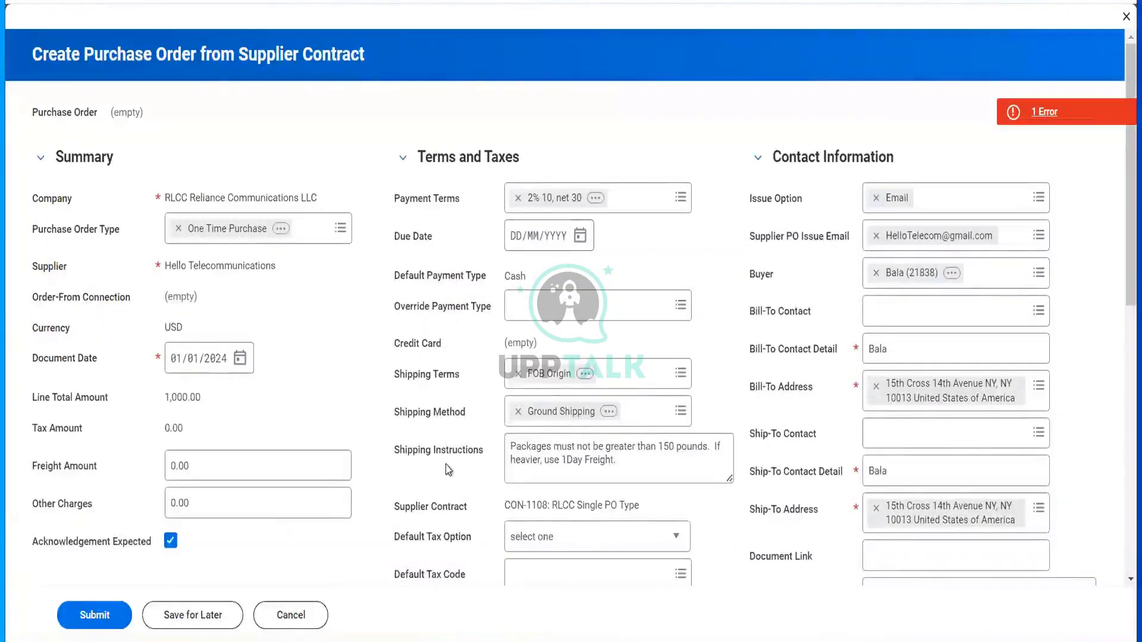
{"action": "scroll", "coordinate": [447, 470], "scroll_direction": "down", "scroll_amount": 8}
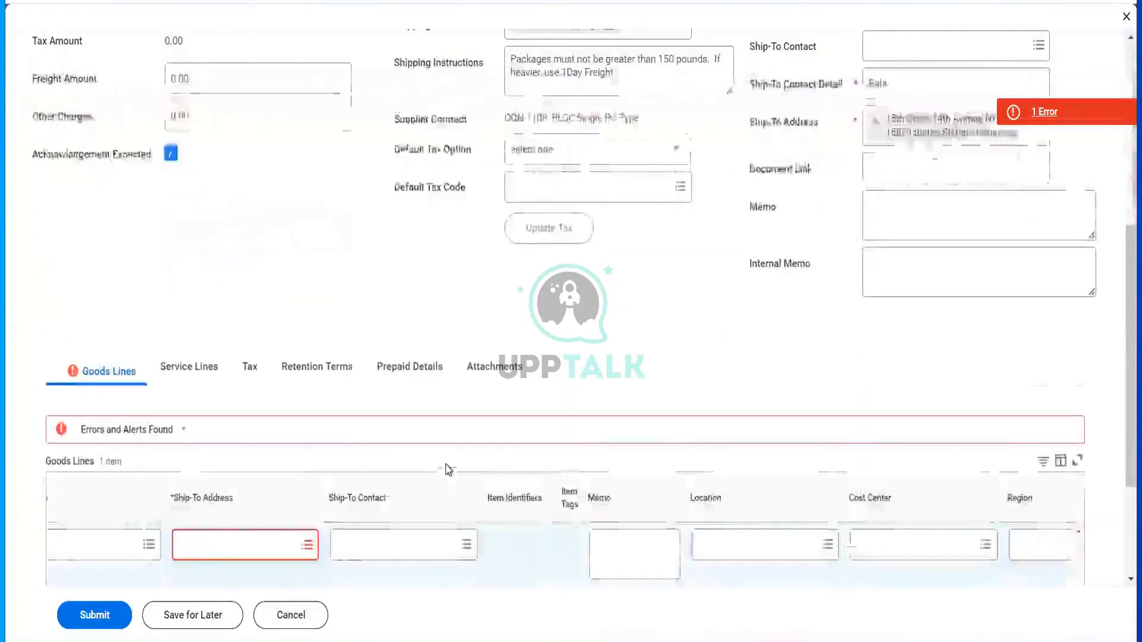
- Pick a Global Modern Services, Inc. (USA) ship-to address for the goods line
{"action": "left_click", "coordinate": [250, 478]}
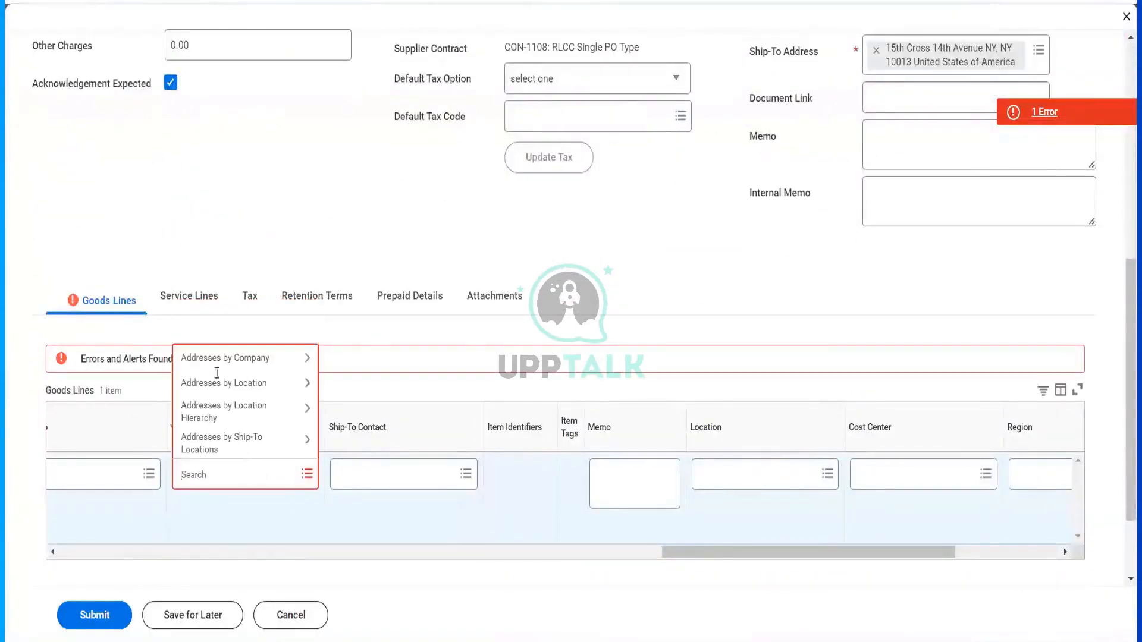
{"action": "left_click", "coordinate": [216, 364]}
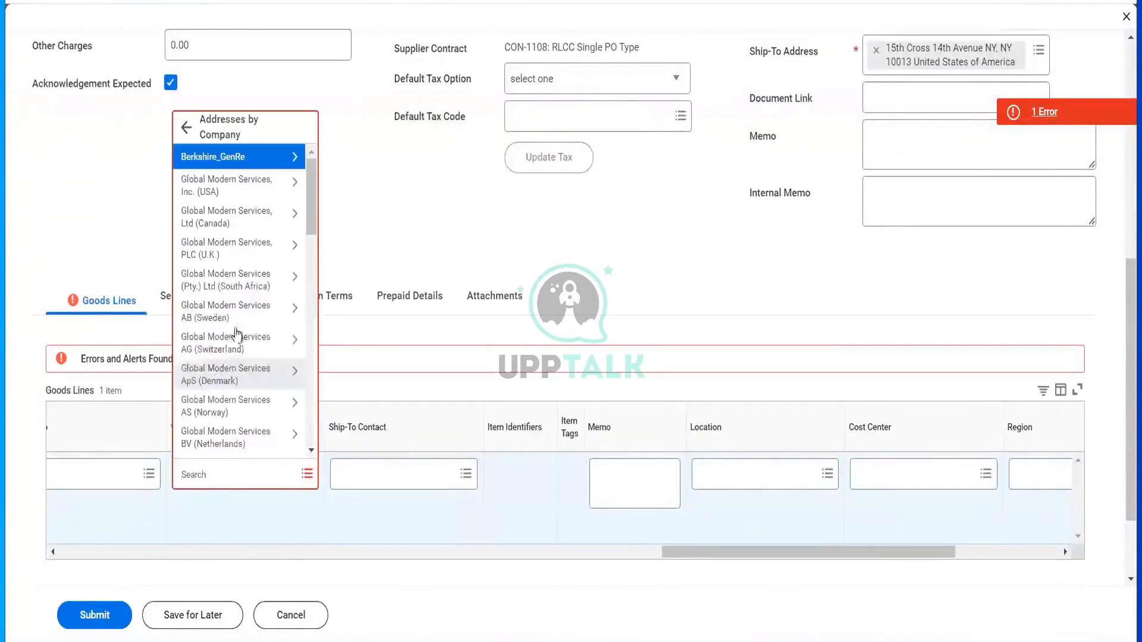
{"action": "left_click", "coordinate": [232, 186]}
{"action": "left_click", "coordinate": [211, 392]}
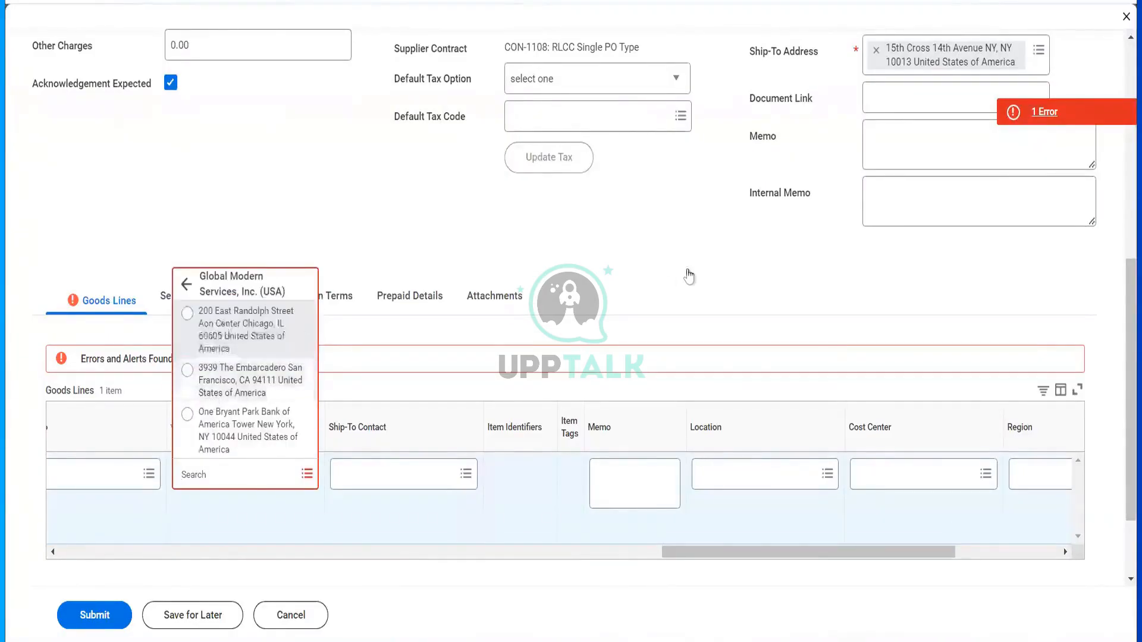
{"action": "scroll", "coordinate": [212, 399], "scroll_direction": "up", "scroll_amount": 5}
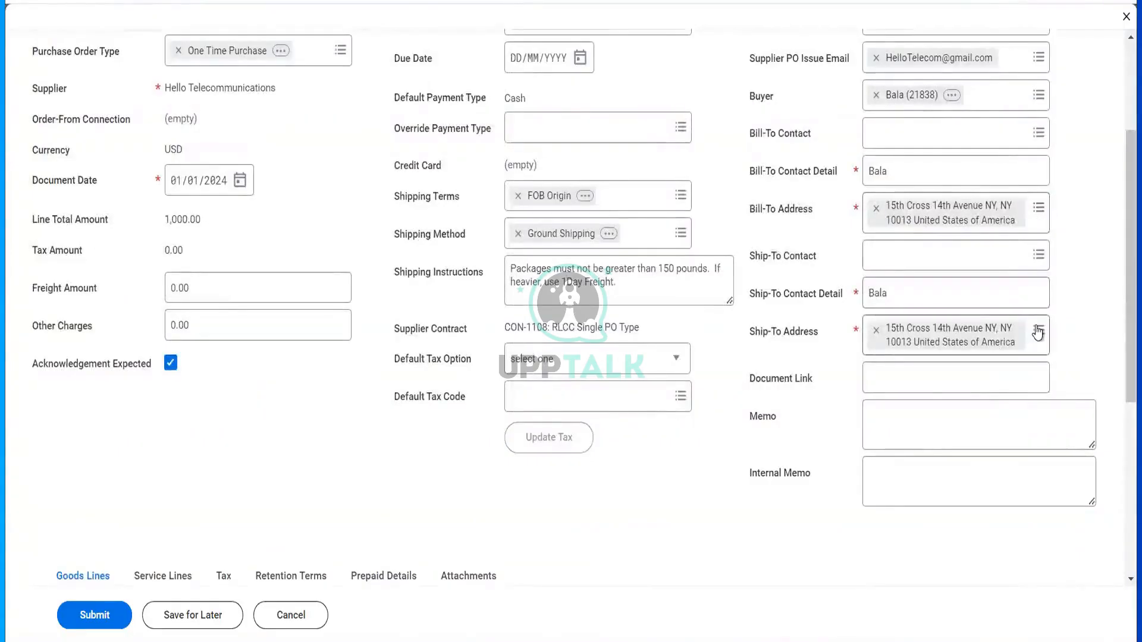
- Set the order's Ship-To Address to Global Modern Services' 200 East Randolph Street
{"action": "left_click", "coordinate": [1038, 332]}
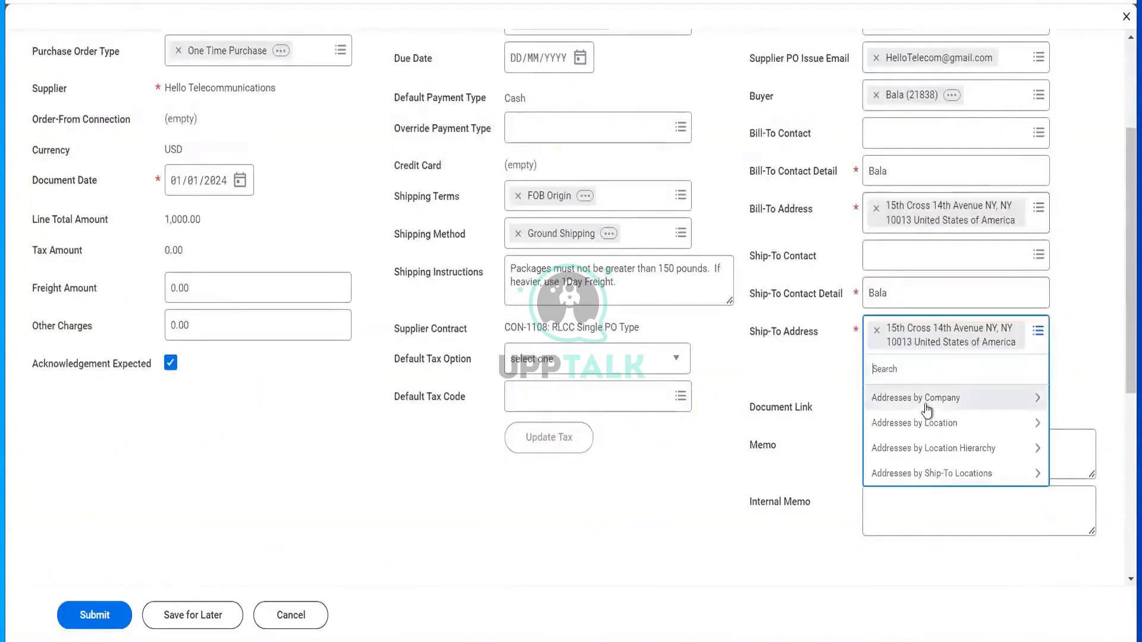
{"action": "left_click", "coordinate": [928, 410]}
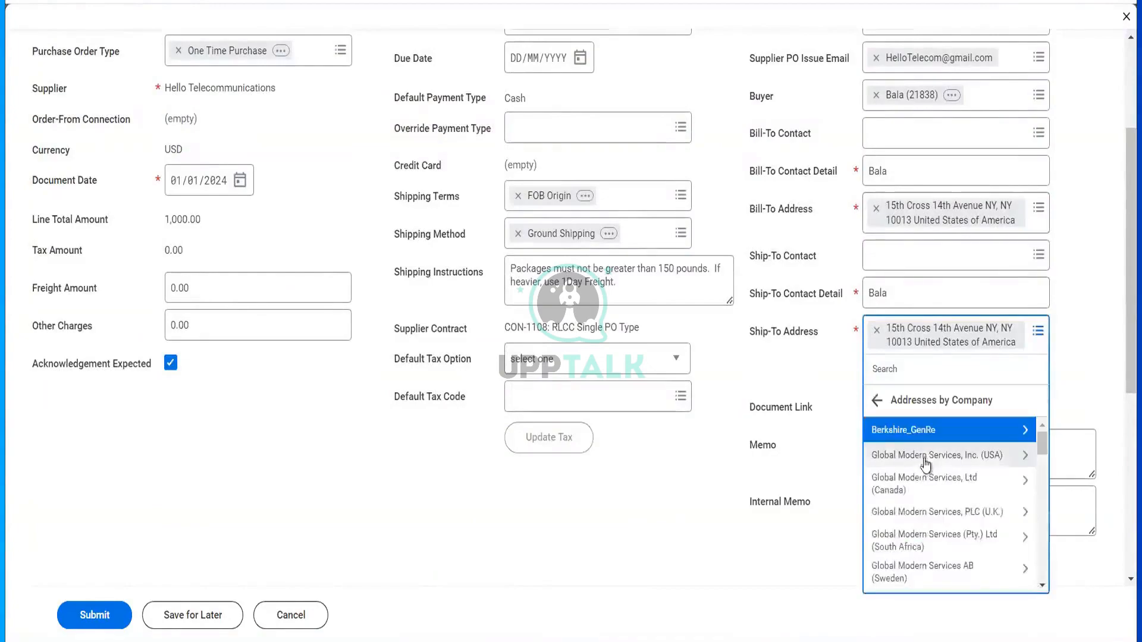
{"action": "left_click", "coordinate": [925, 457]}
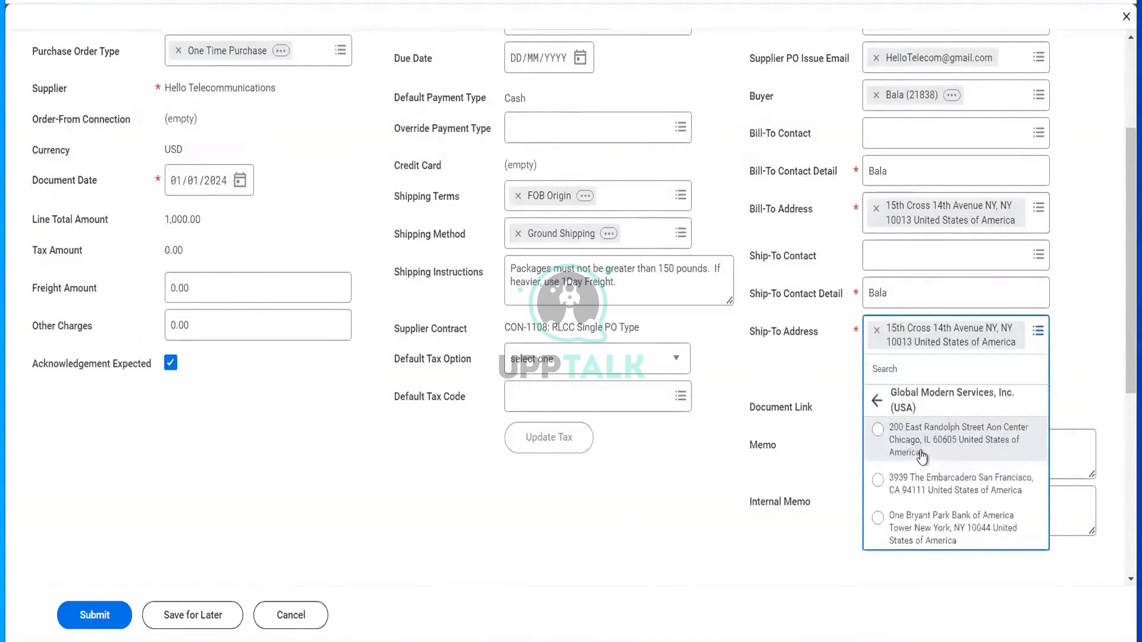
{"action": "left_click", "coordinate": [921, 446]}
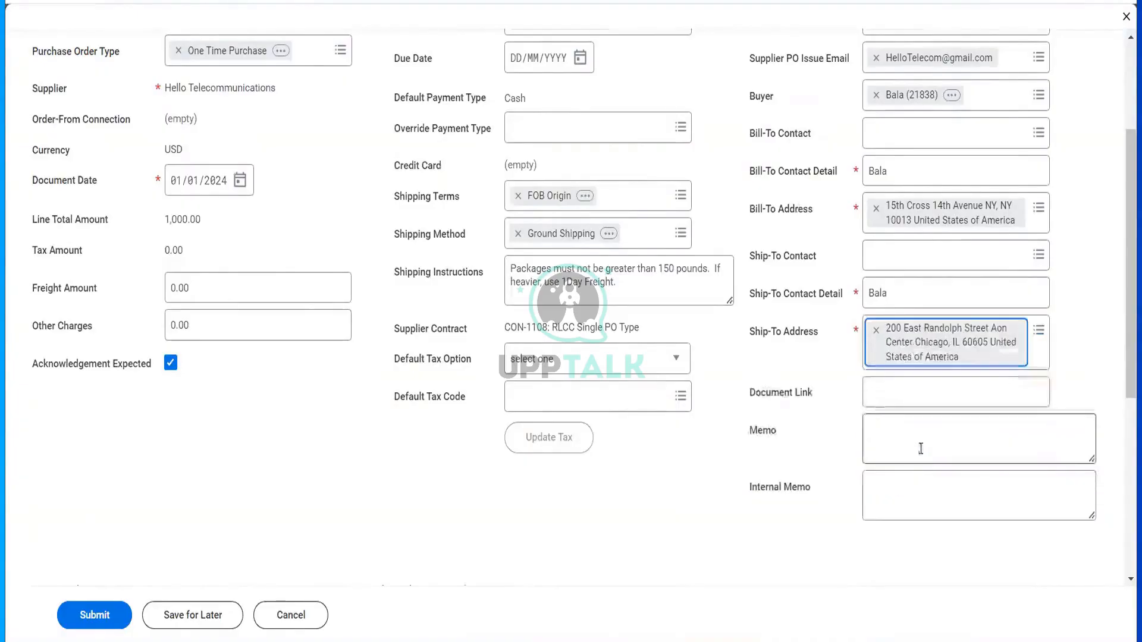
{"action": "scroll", "coordinate": [892, 410], "scroll_direction": "up", "scroll_amount": 3}
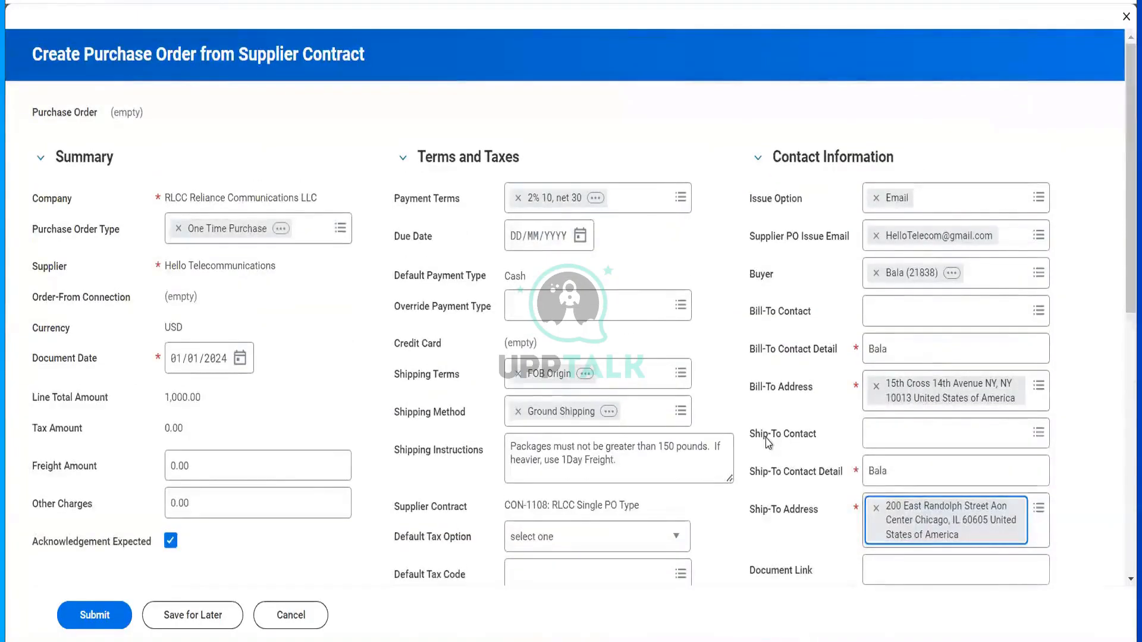
{"action": "scroll", "coordinate": [767, 442], "scroll_direction": "down", "scroll_amount": 10}
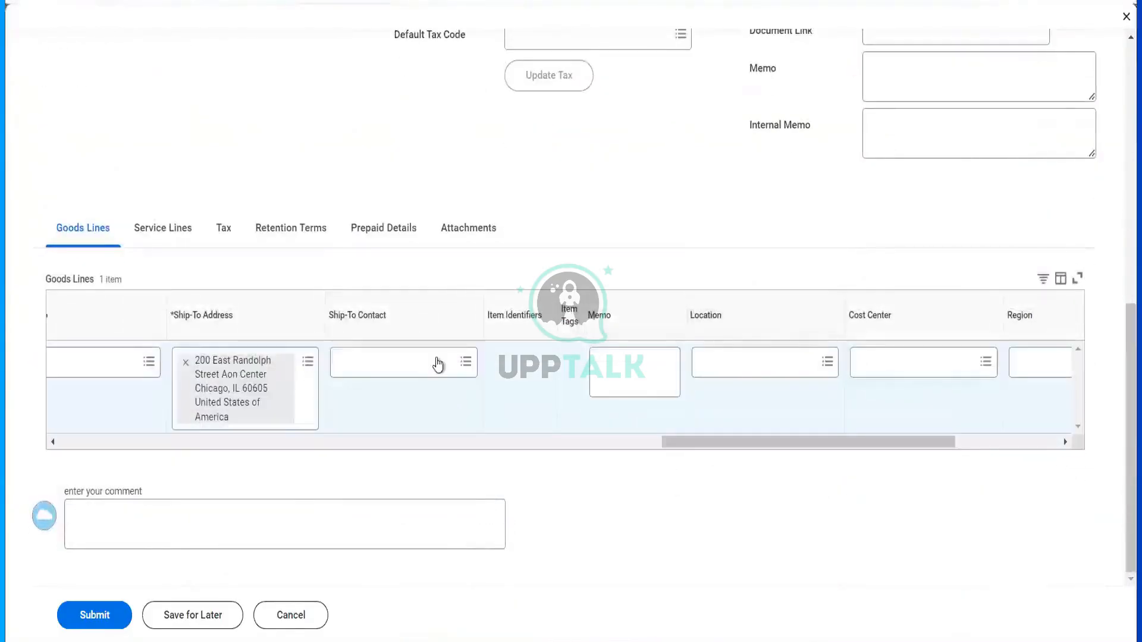
- Search for a ship-to contact by name, then close the results without choosing anyone
{"action": "left_click", "coordinate": [438, 360]}
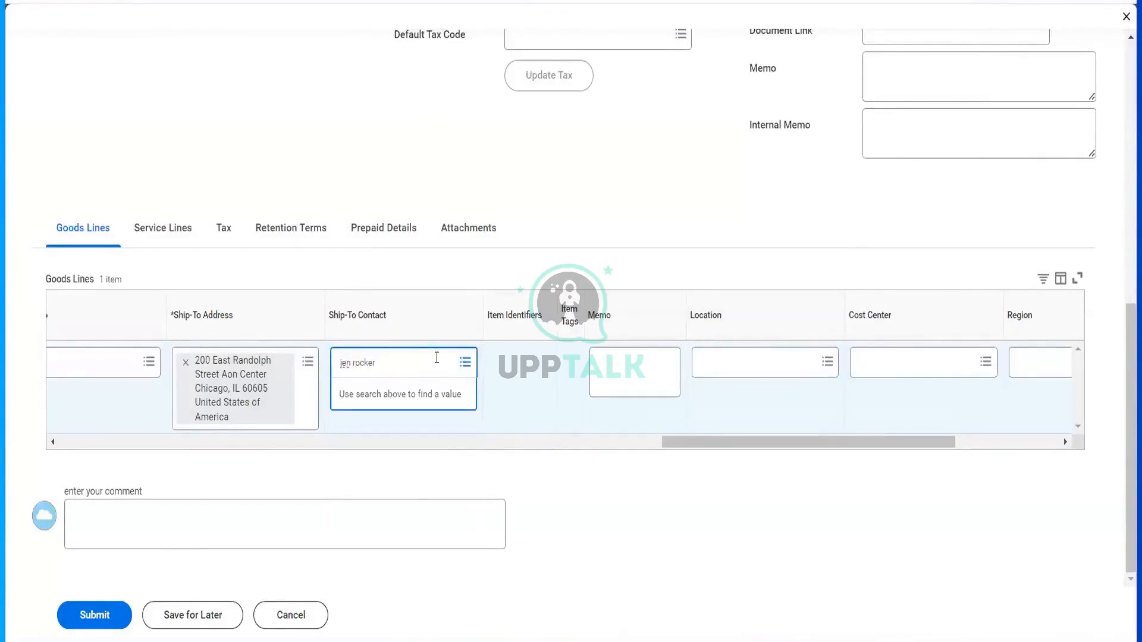
{"action": "key", "text": "Return"}
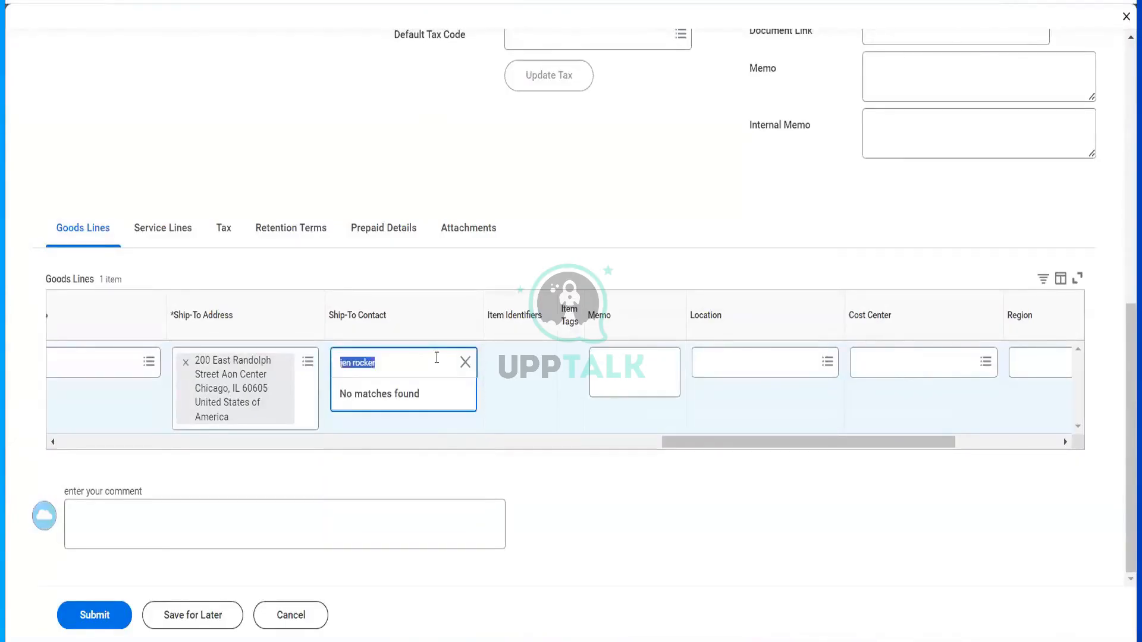
{"action": "type", "text": "jenn"}
{"action": "key", "text": "Return"}
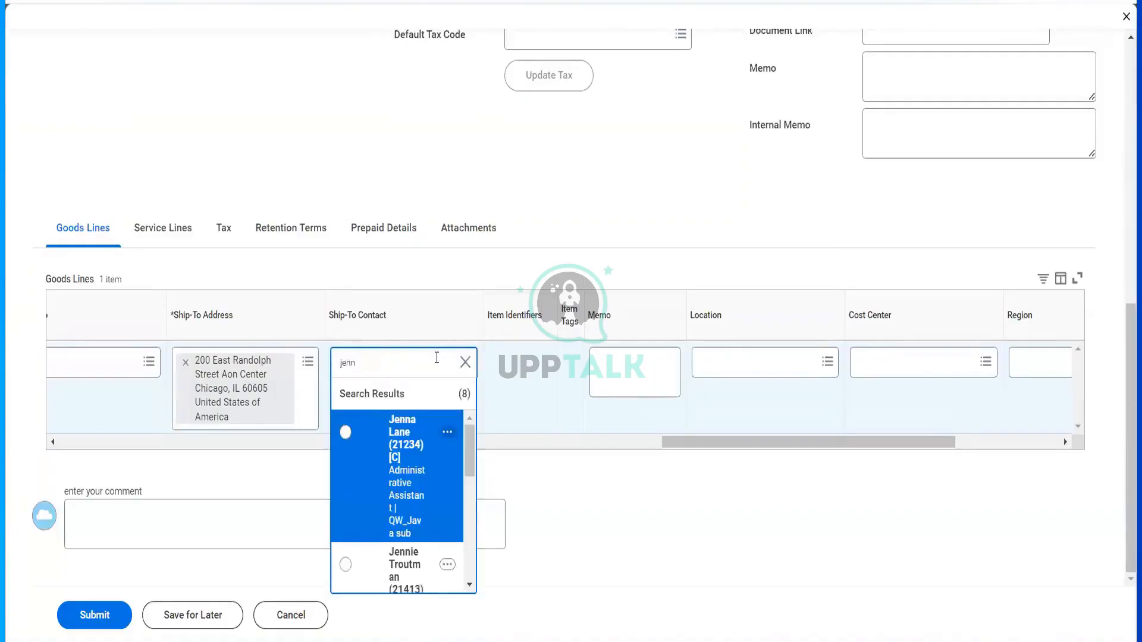
{"action": "scroll", "coordinate": [415, 491], "scroll_direction": "down", "scroll_amount": 5}
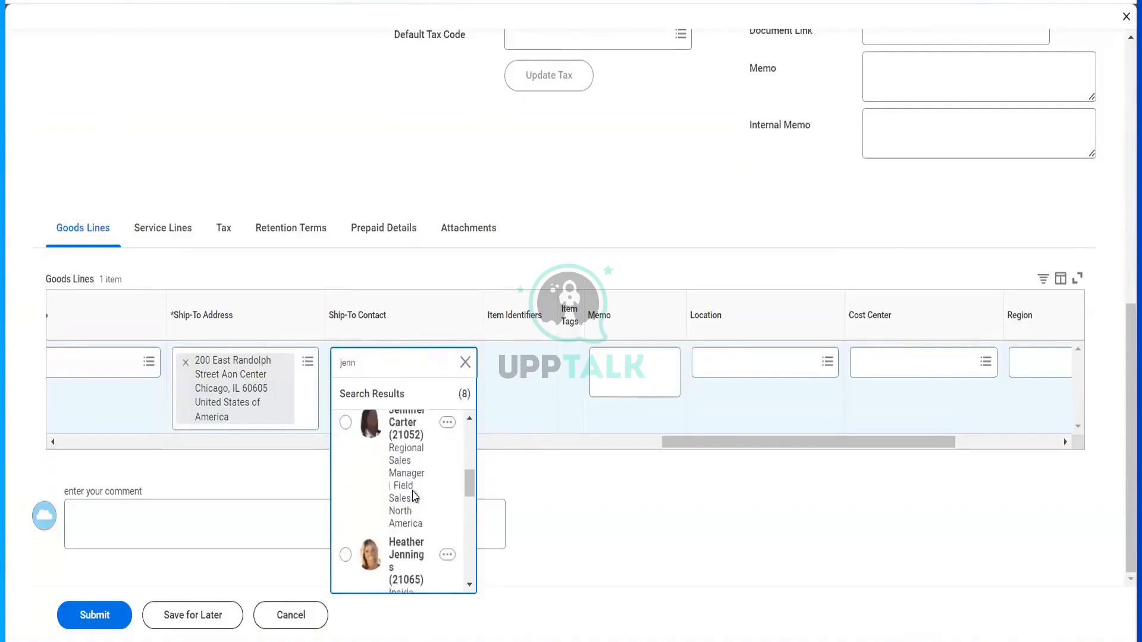
{"action": "scroll", "coordinate": [415, 494], "scroll_direction": "down", "scroll_amount": 3}
{"action": "scroll", "coordinate": [414, 495], "scroll_direction": "down", "scroll_amount": 4}
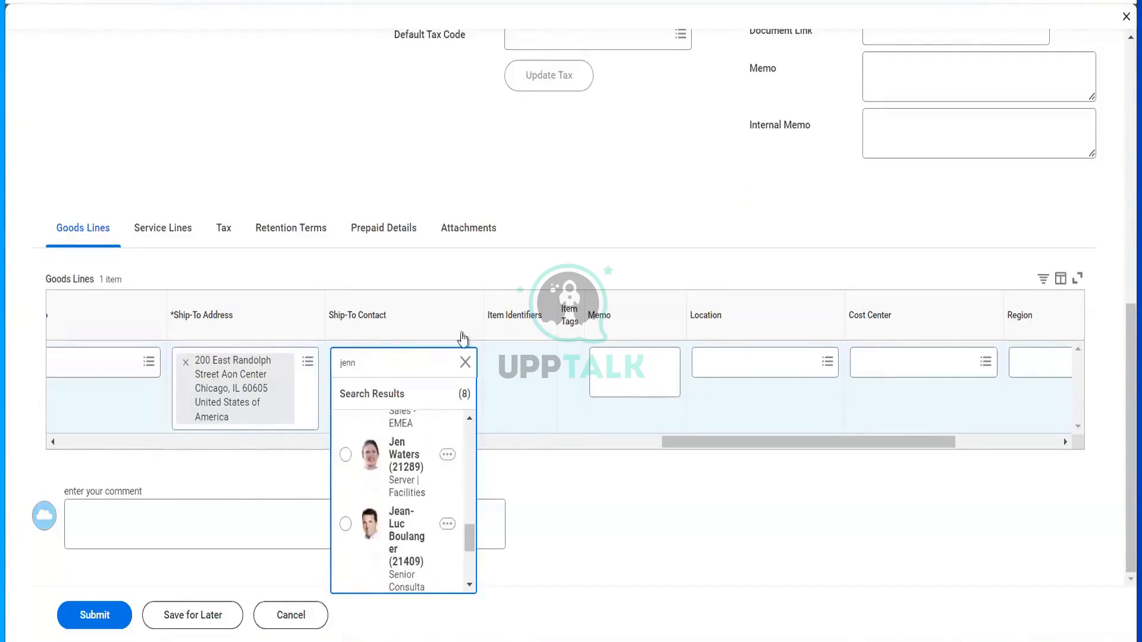
{"action": "left_click", "coordinate": [468, 228]}
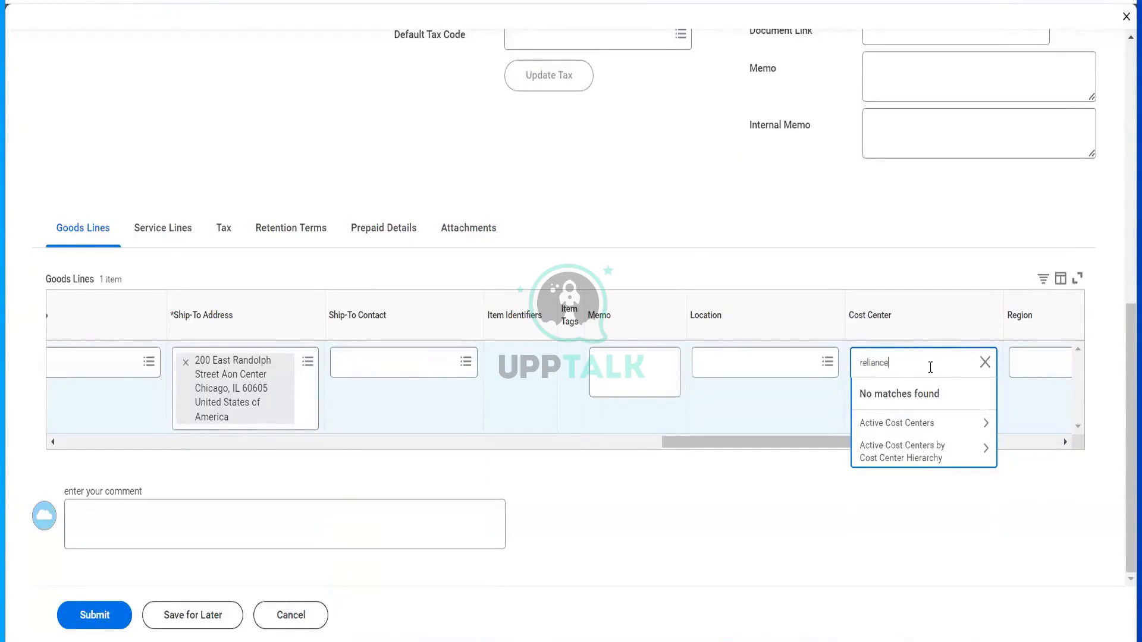
- Set the line's cost center to Reliance Finance, submit PO-4296, and open its details
{"action": "key", "text": "Return"}
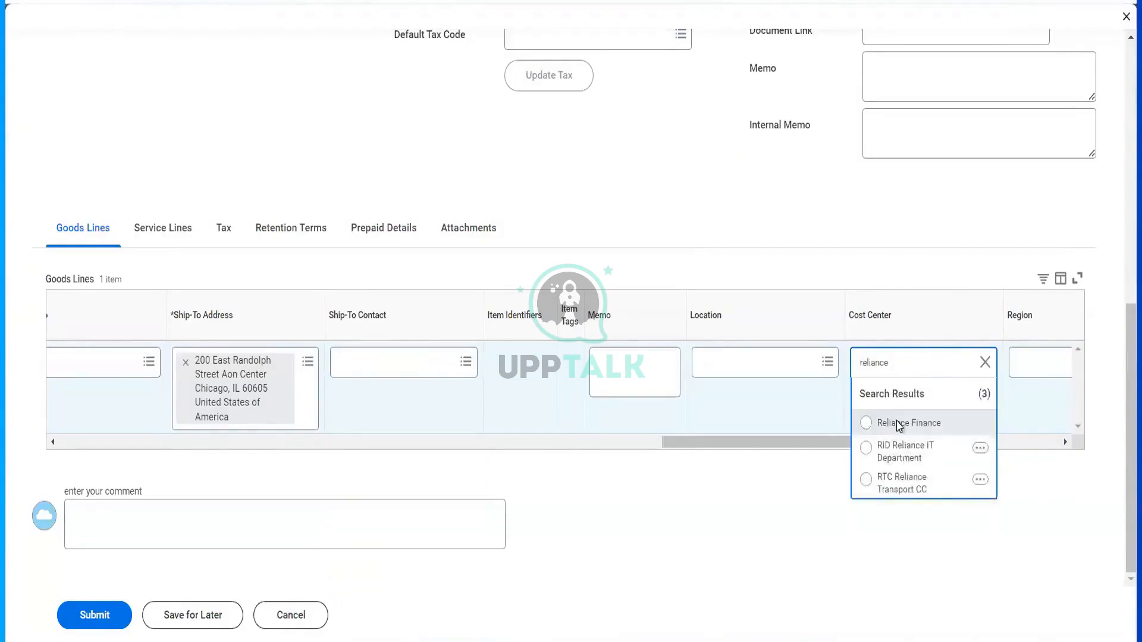
{"action": "left_click", "coordinate": [899, 423]}
{"action": "left_click", "coordinate": [991, 442]}
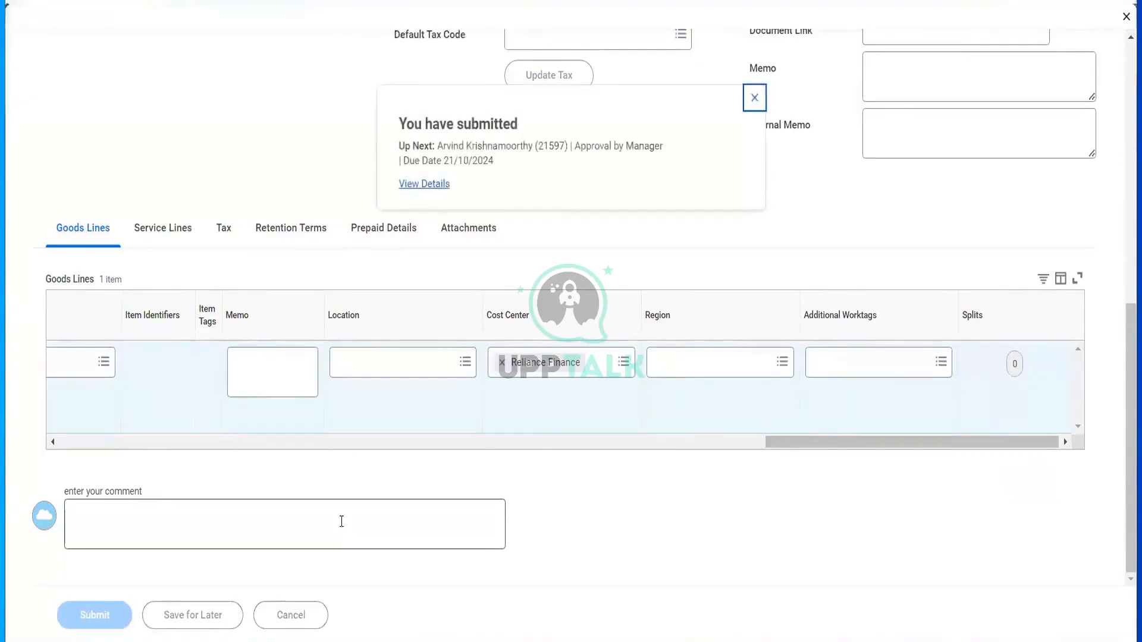
{"action": "left_click", "coordinate": [424, 183]}
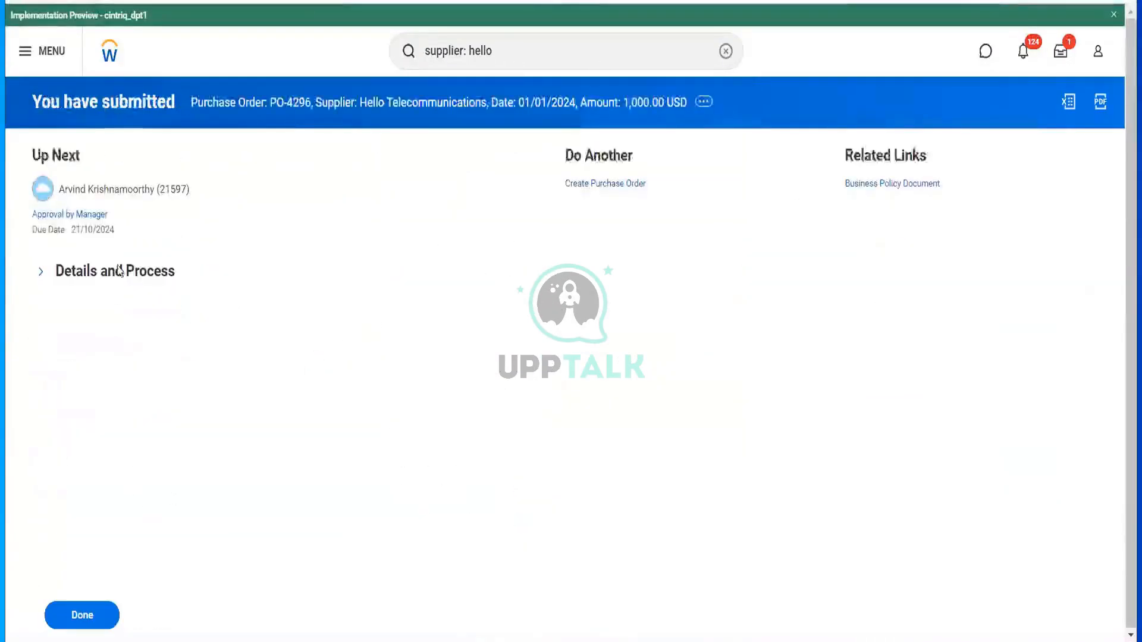
- From PO-4296's process history, proxy as the pending approver and open the purchase order task
{"action": "left_click", "coordinate": [115, 270]}
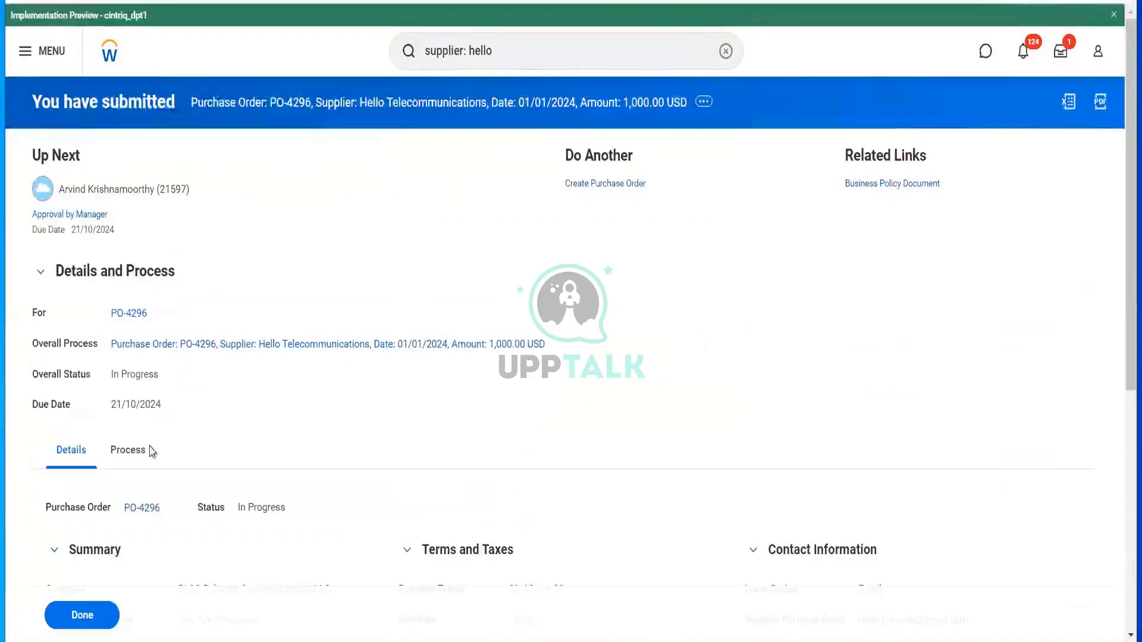
{"action": "left_click", "coordinate": [138, 450]}
{"action": "scroll", "coordinate": [694, 476], "scroll_direction": "down", "scroll_amount": 4}
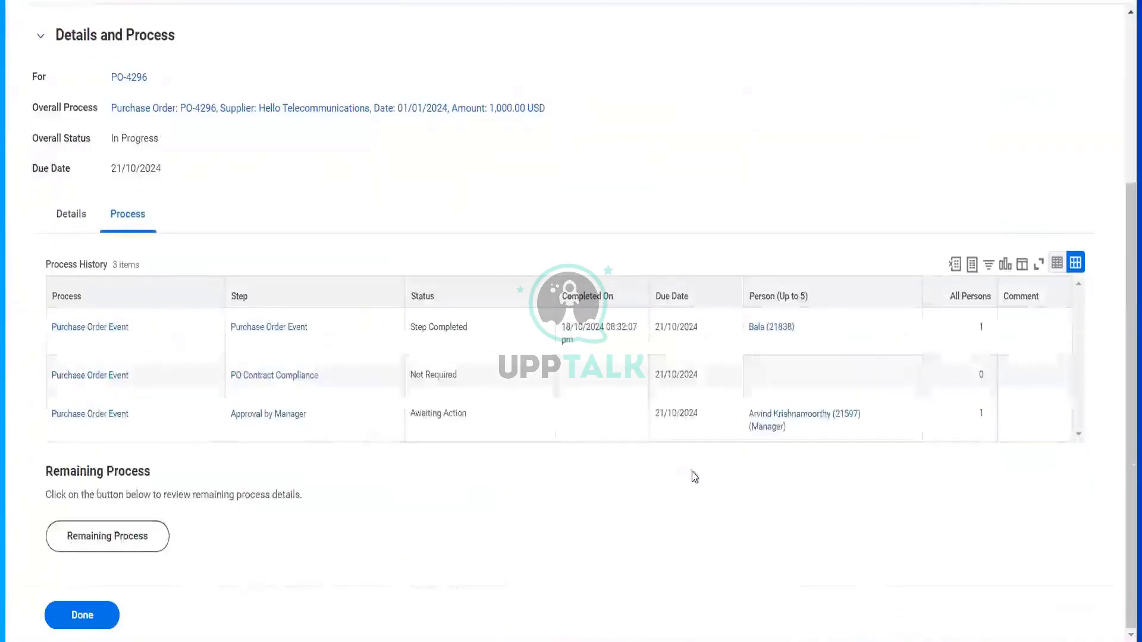
{"action": "left_click", "coordinate": [800, 427]}
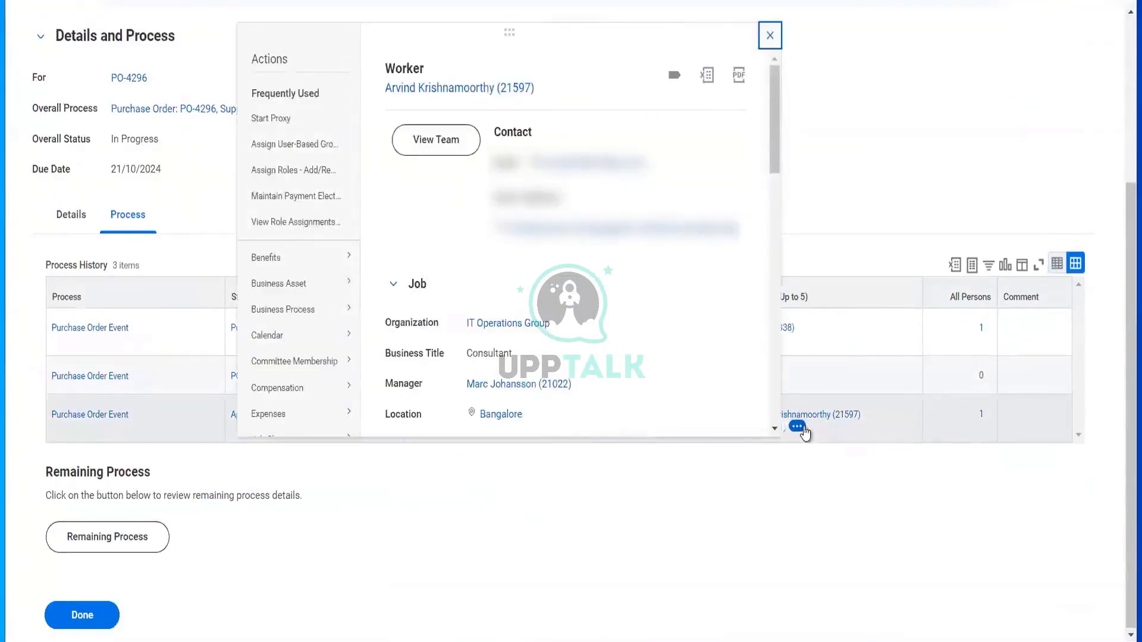
{"action": "left_click", "coordinate": [275, 117]}
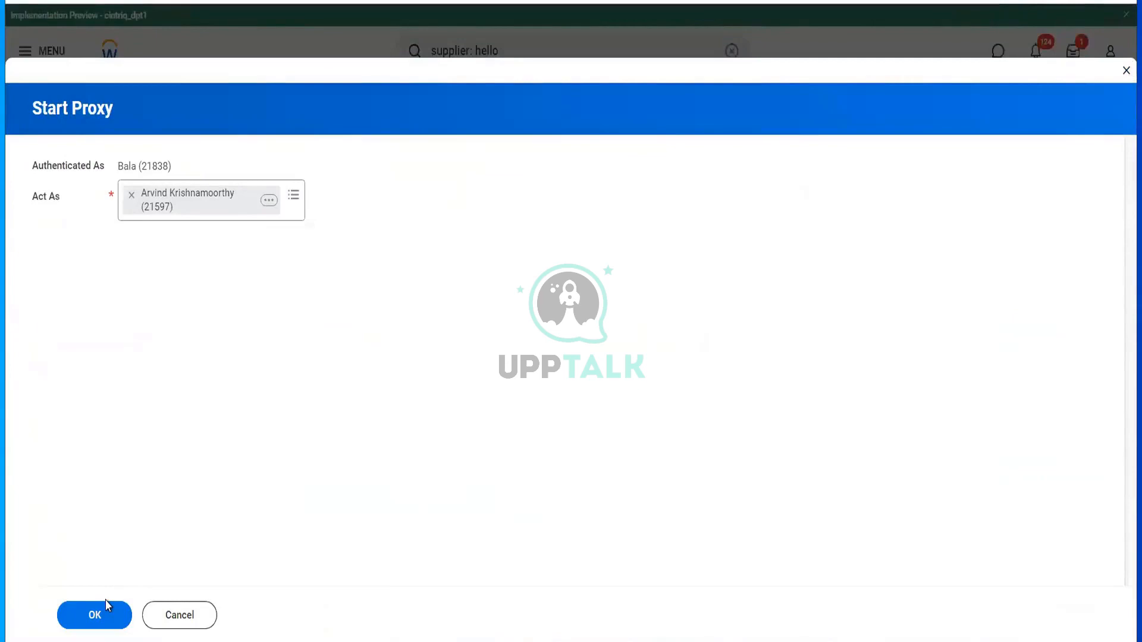
{"action": "left_click", "coordinate": [103, 616]}
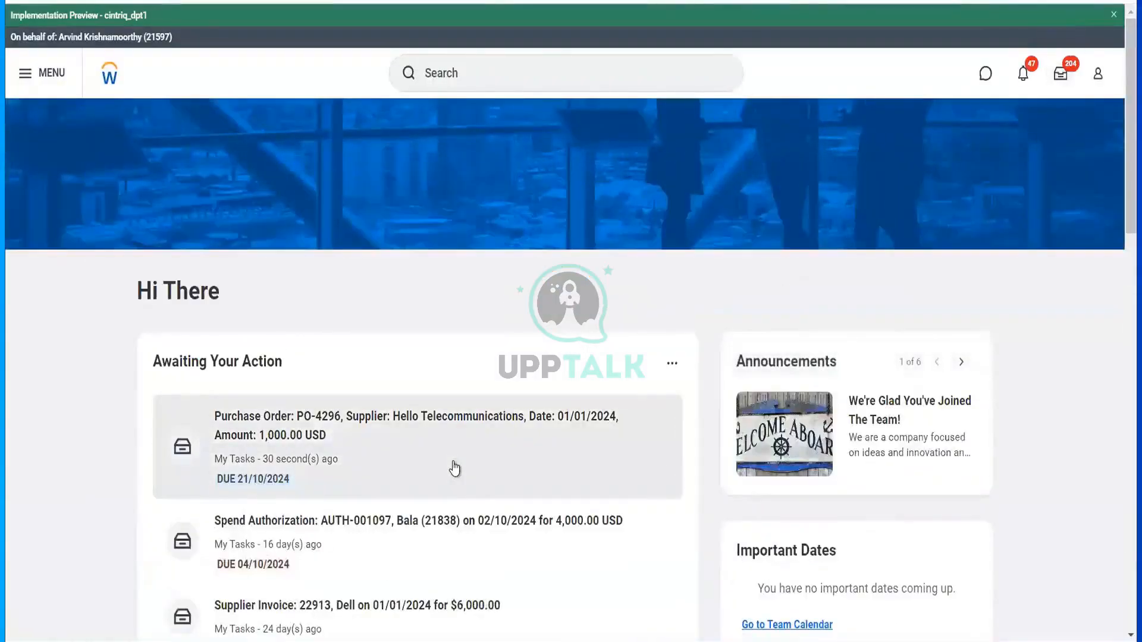
{"action": "left_click", "coordinate": [455, 466]}
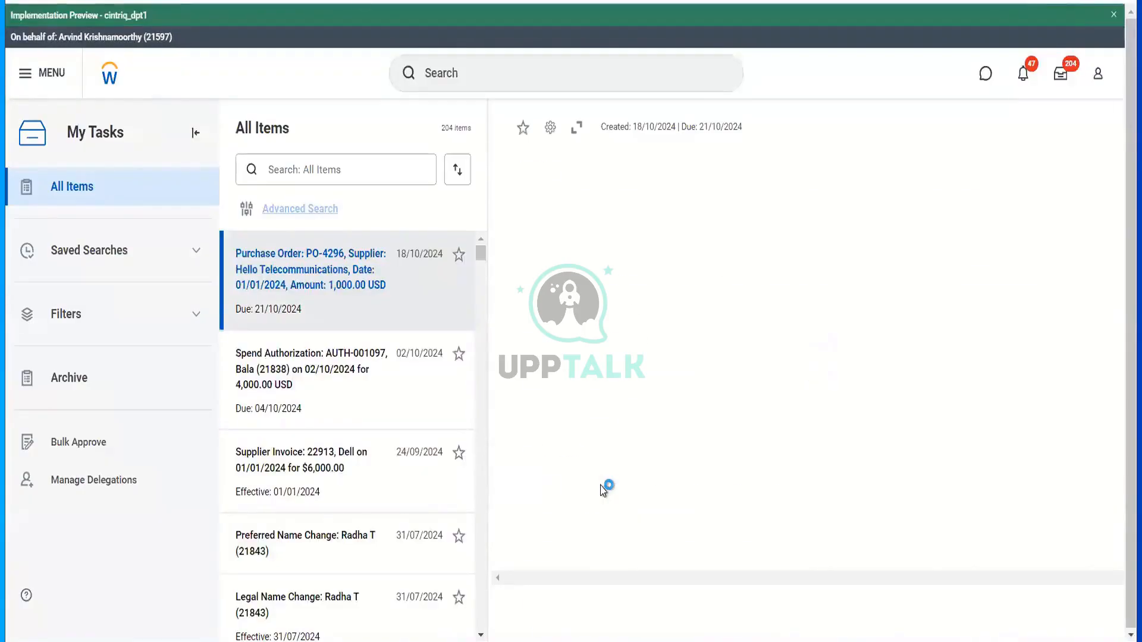
- Review the PO-4296 task details, approve it, and open the unassigned next approval step
{"action": "scroll", "coordinate": [618, 464], "scroll_direction": "down", "scroll_amount": 10}
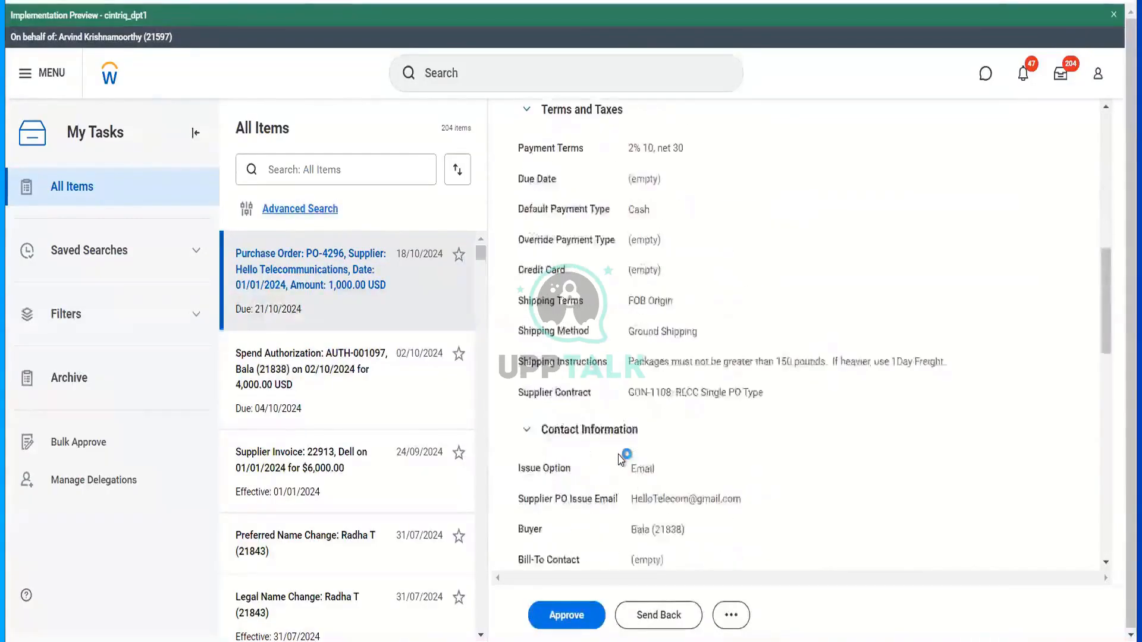
{"action": "scroll", "coordinate": [620, 459], "scroll_direction": "down", "scroll_amount": 5}
{"action": "scroll", "coordinate": [654, 458], "scroll_direction": "up", "scroll_amount": 10}
{"action": "scroll", "coordinate": [748, 454], "scroll_direction": "right", "scroll_amount": 3}
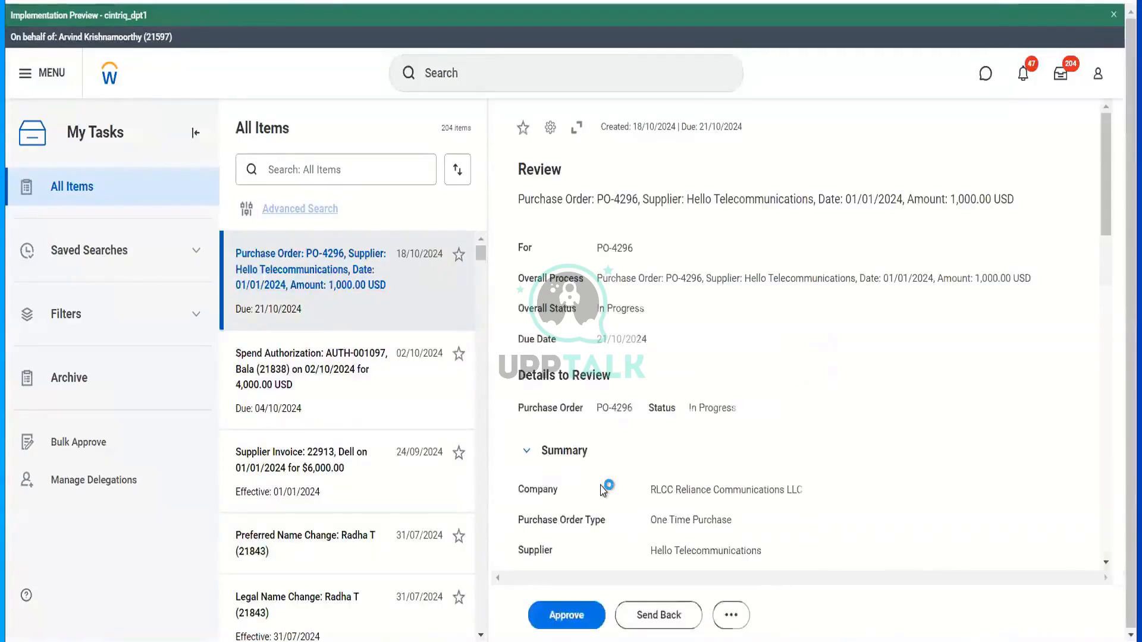
{"action": "scroll", "coordinate": [621, 459], "scroll_direction": "down", "scroll_amount": 10}
{"action": "scroll", "coordinate": [622, 459], "scroll_direction": "down", "scroll_amount": 5}
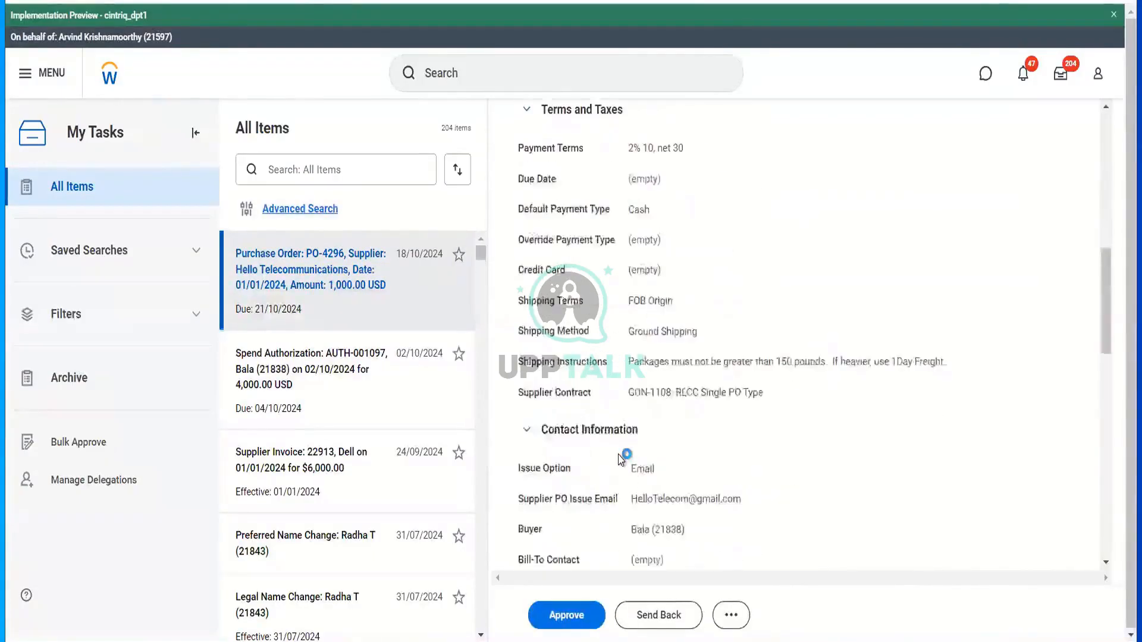
{"action": "scroll", "coordinate": [619, 455], "scroll_direction": "up", "scroll_amount": 4}
{"action": "scroll", "coordinate": [748, 454], "scroll_direction": "right", "scroll_amount": 10}
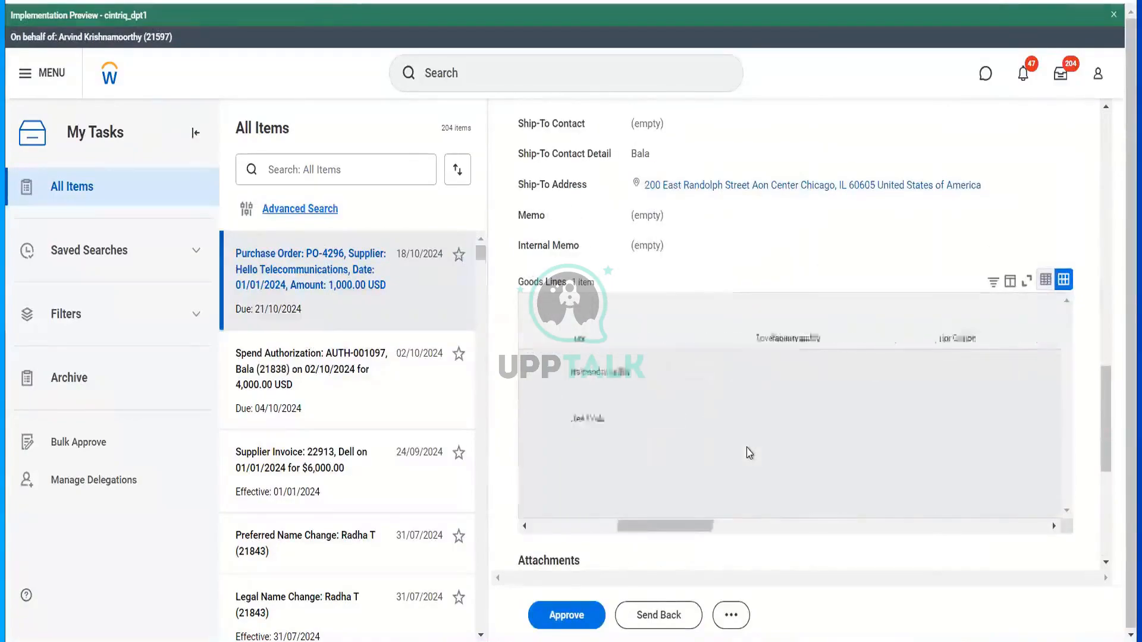
{"action": "left_click", "coordinate": [583, 619]}
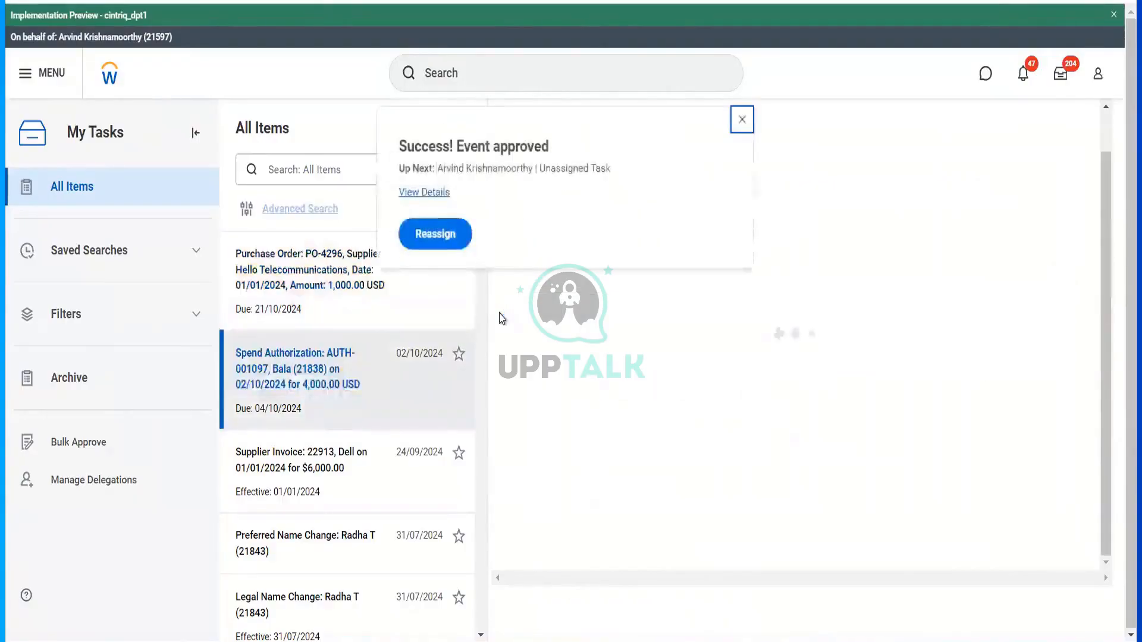
{"action": "left_click", "coordinate": [421, 234]}
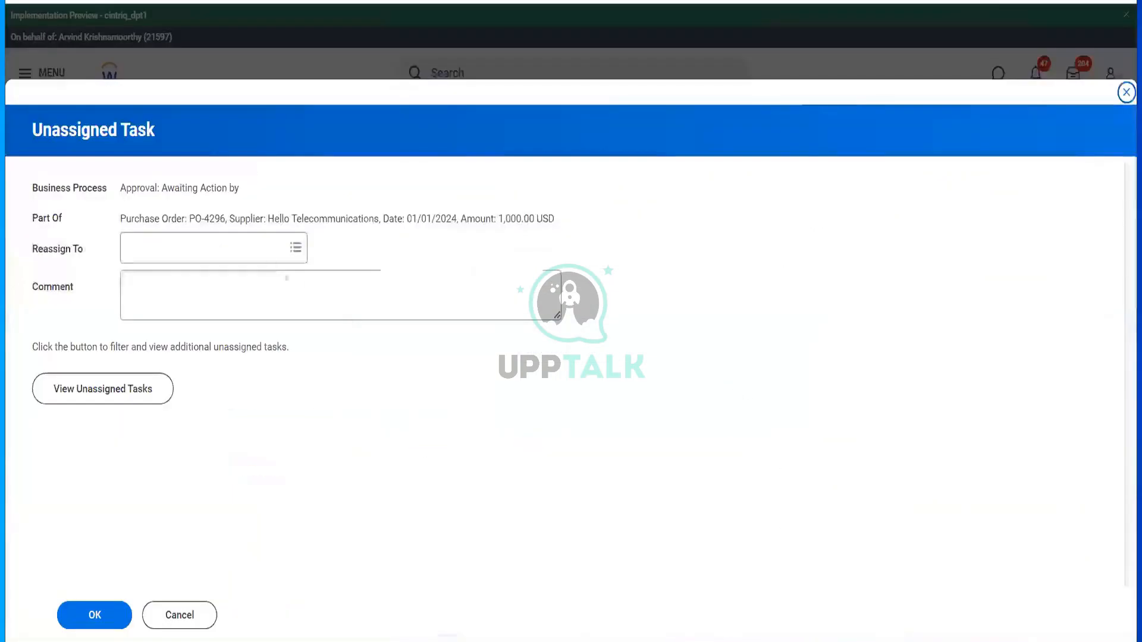
- Reassign PO-4296's next approval step to the chosen worker with comment 'terst'
{"action": "left_click", "coordinate": [240, 250]}
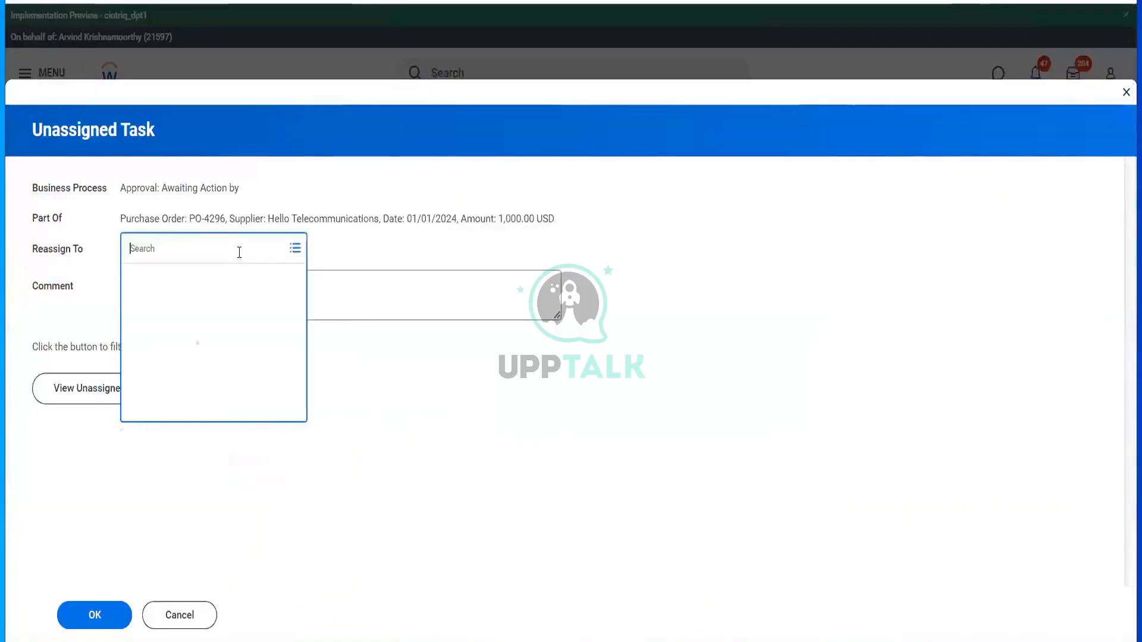
{"action": "type", "text": "ter se"}
{"action": "key", "text": "Return"}
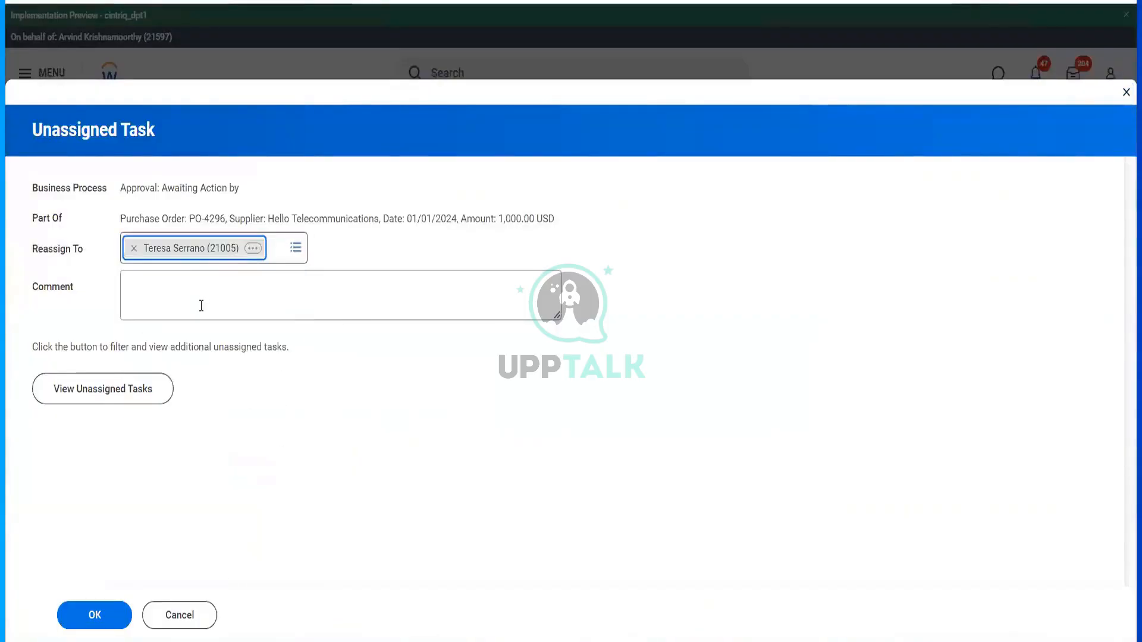
{"action": "left_click", "coordinate": [199, 305]}
{"action": "type", "text": "terst"}
{"action": "left_click", "coordinate": [95, 613]}
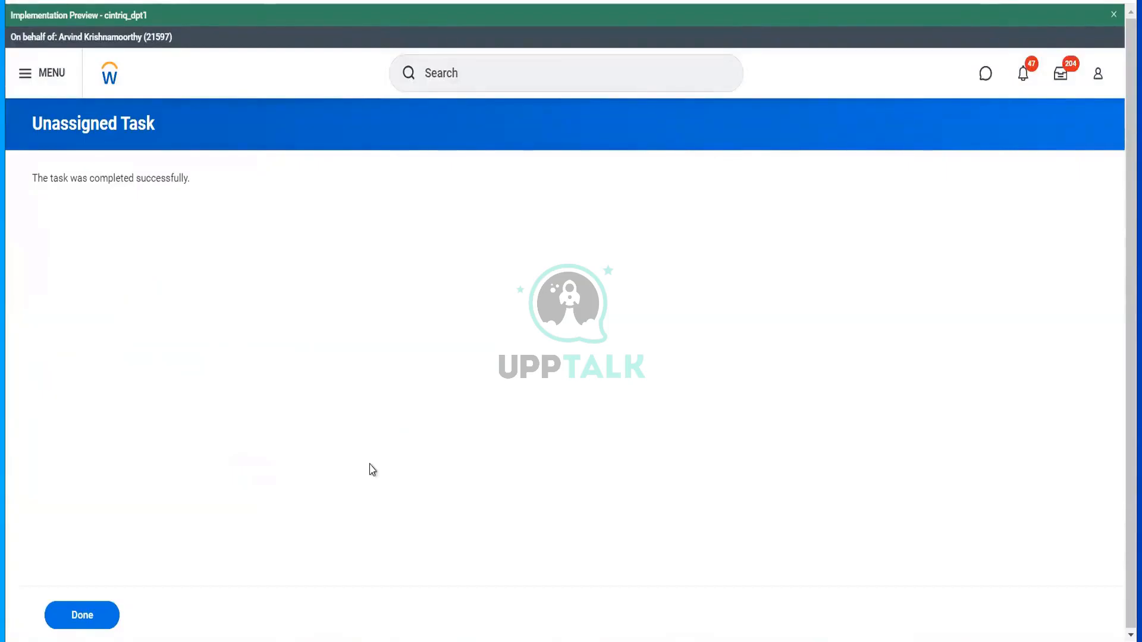
{"action": "left_click", "coordinate": [596, 74]}
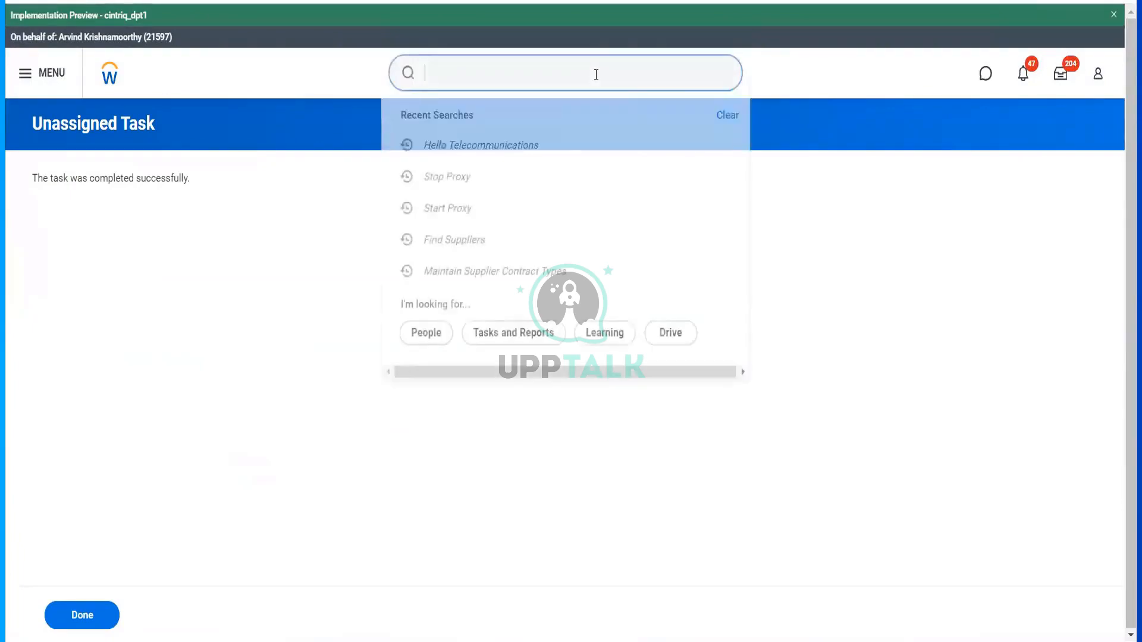
- Start a proxy session as the reassigned worker
{"action": "type", "text": "start prox"}
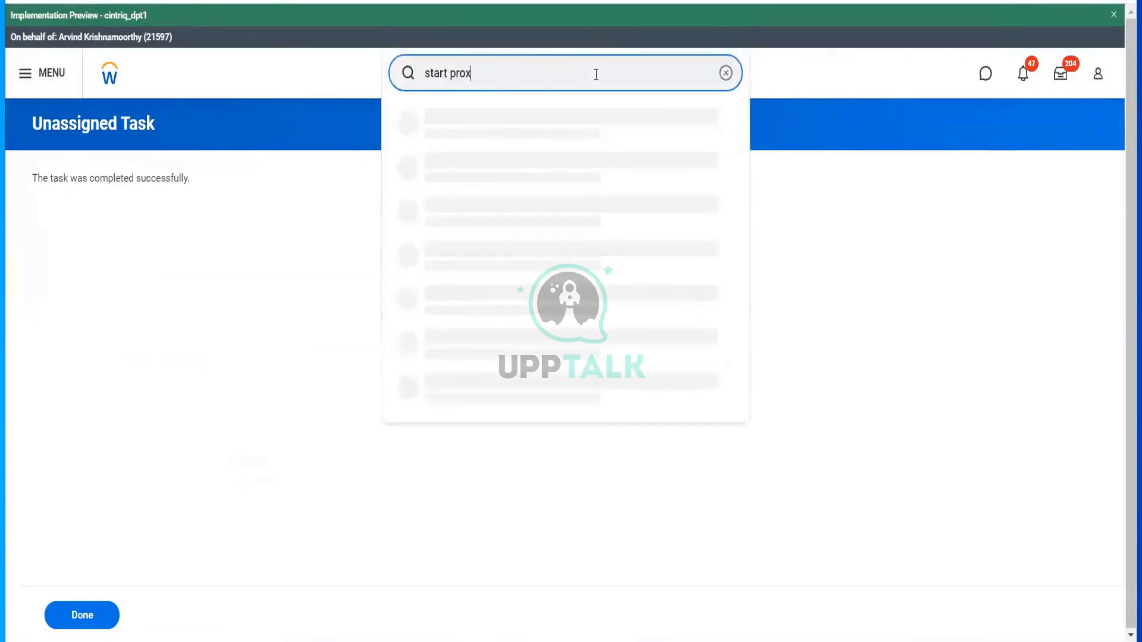
{"action": "left_click", "coordinate": [524, 135]}
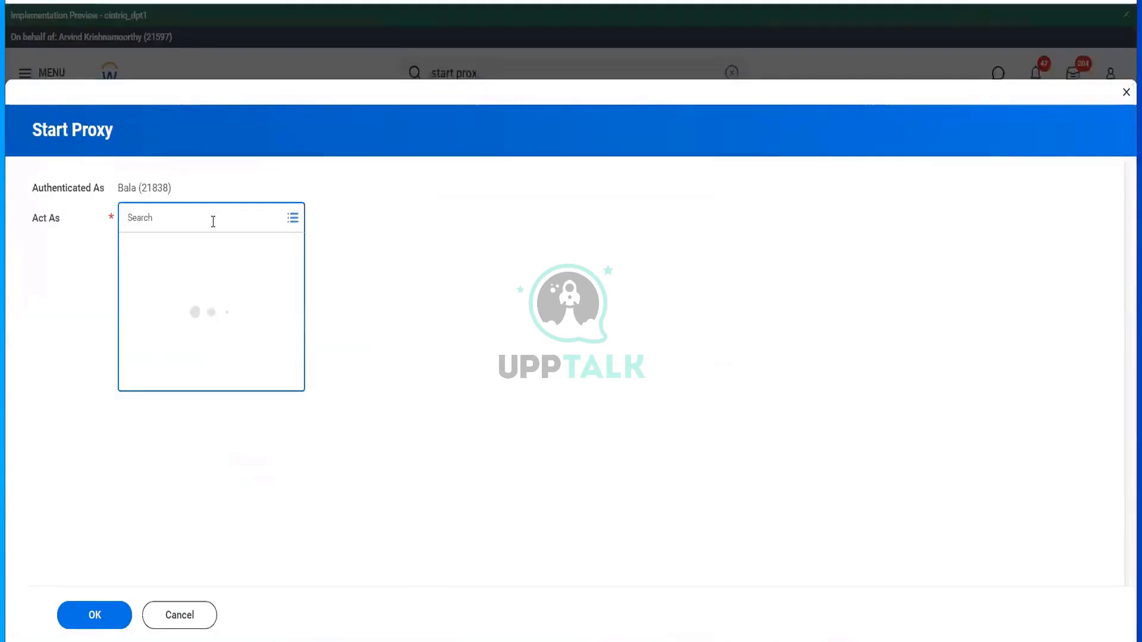
{"action": "type", "text": "ter ser"}
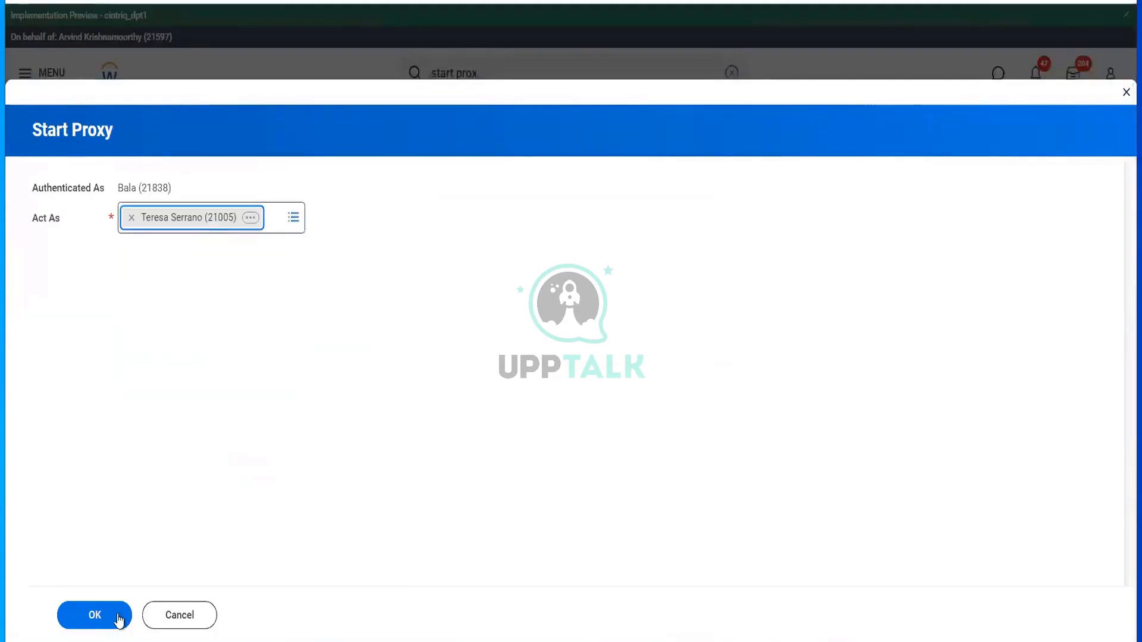
{"action": "left_click", "coordinate": [116, 616]}
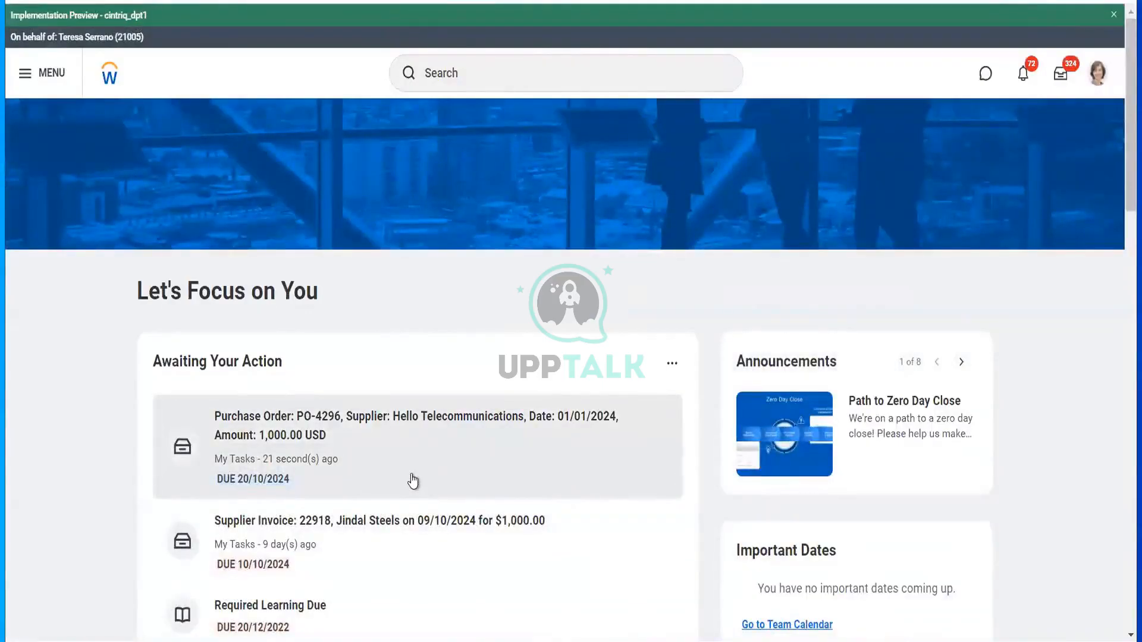
- Approve the PO-4296 task and open the now-approved purchase order from its details
{"action": "left_click", "coordinate": [413, 482]}
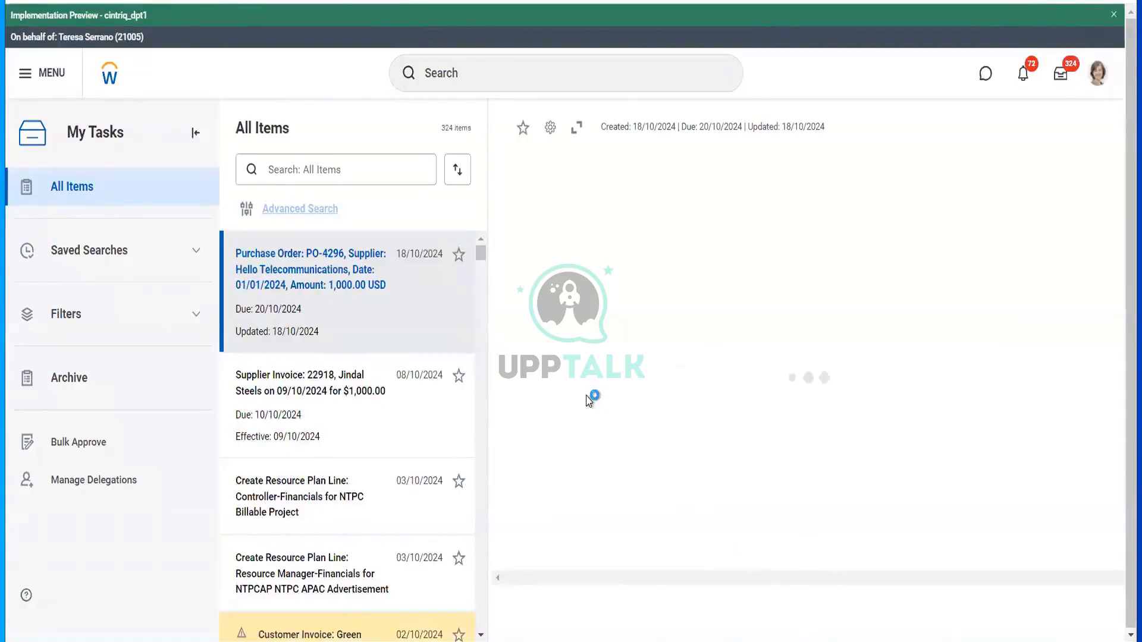
{"action": "scroll", "coordinate": [617, 539], "scroll_direction": "down", "scroll_amount": 10}
{"action": "scroll", "coordinate": [617, 538], "scroll_direction": "down", "scroll_amount": 2}
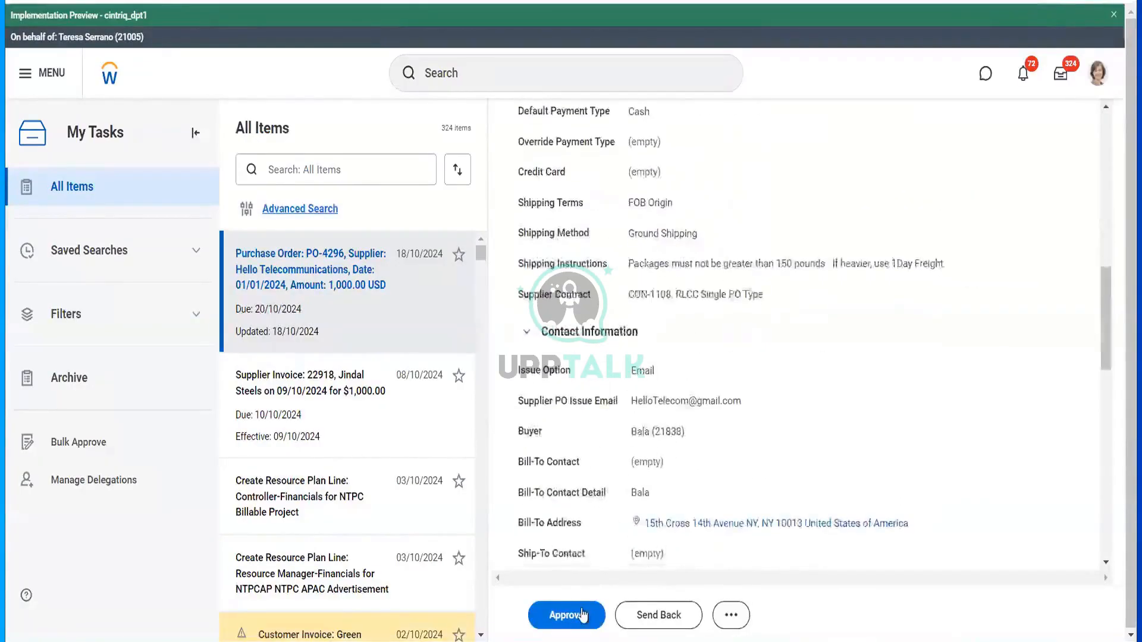
{"action": "left_click", "coordinate": [579, 617]}
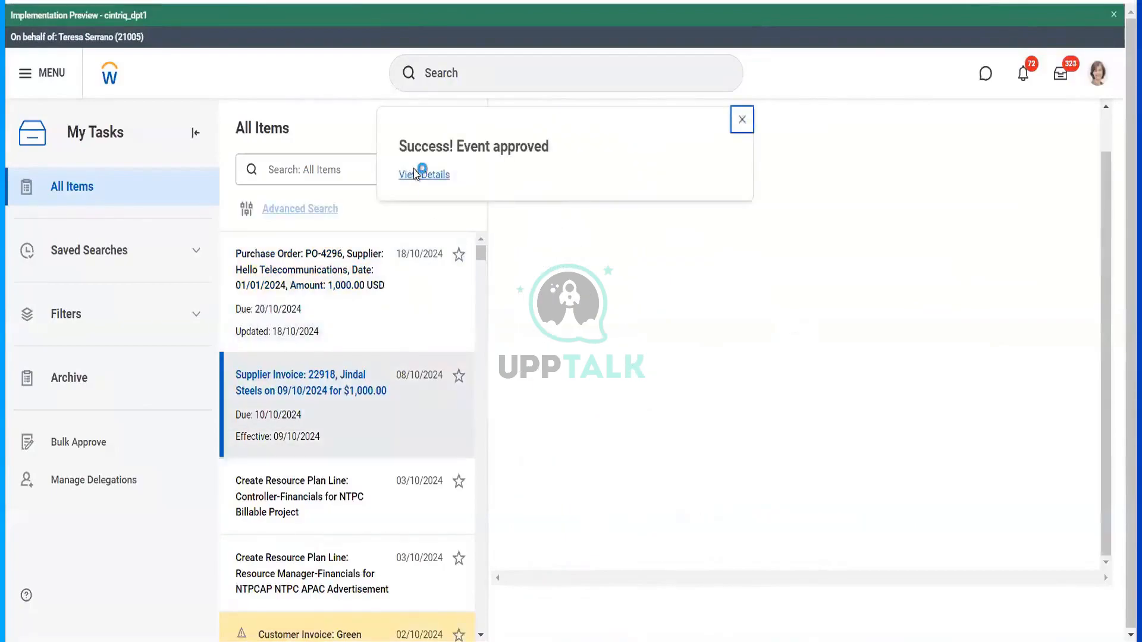
{"action": "left_click", "coordinate": [416, 174]}
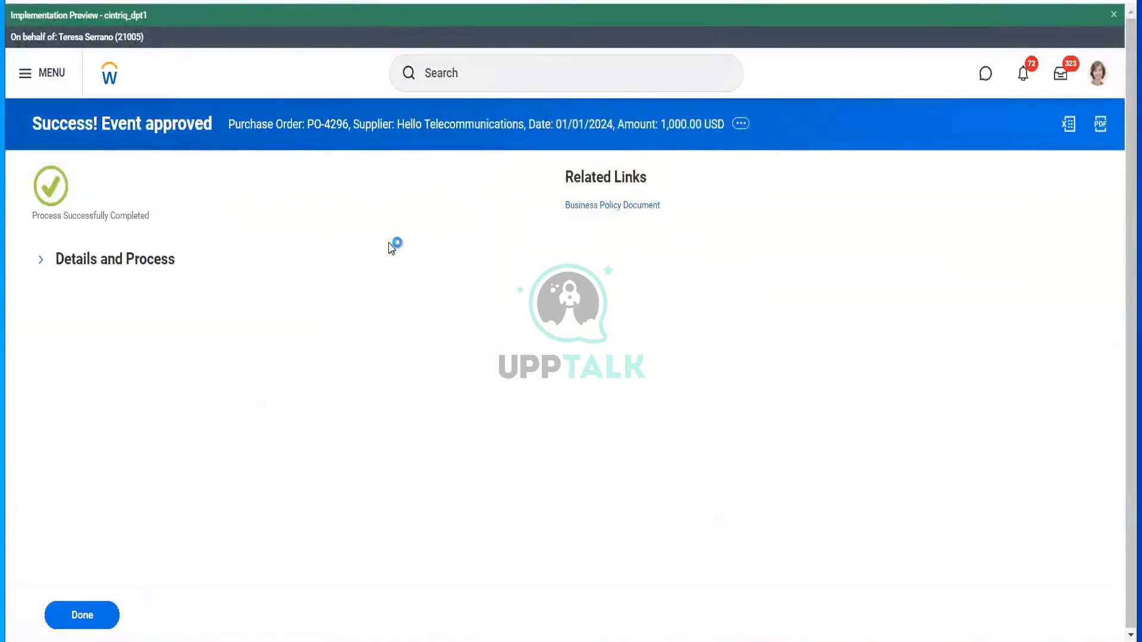
{"action": "left_click", "coordinate": [166, 270]}
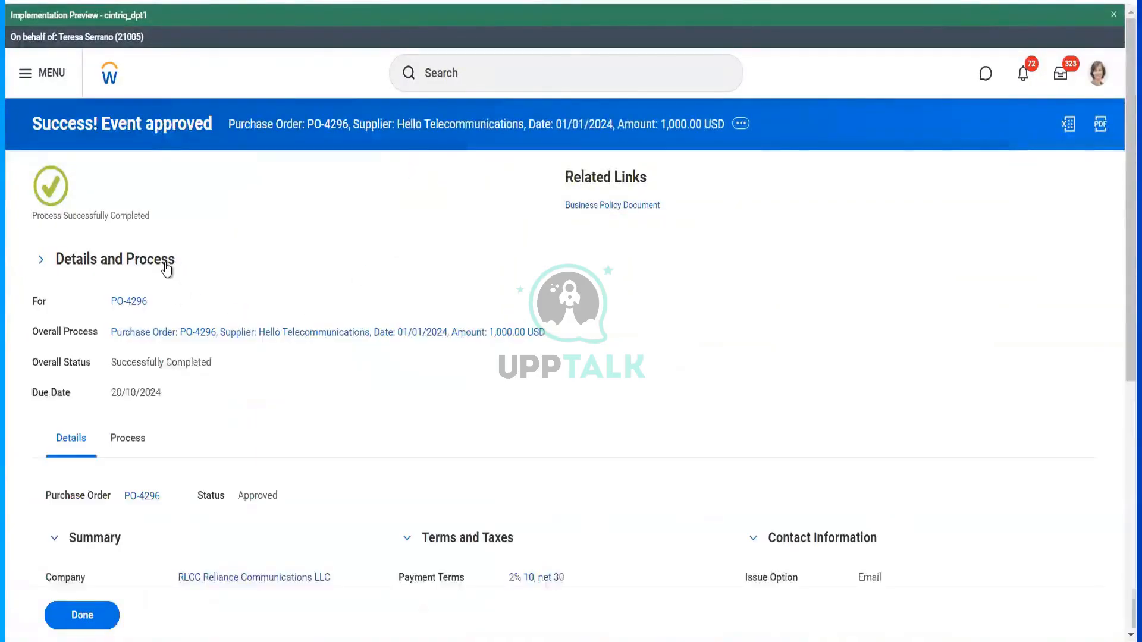
{"action": "mouse_move", "coordinate": [138, 311]}
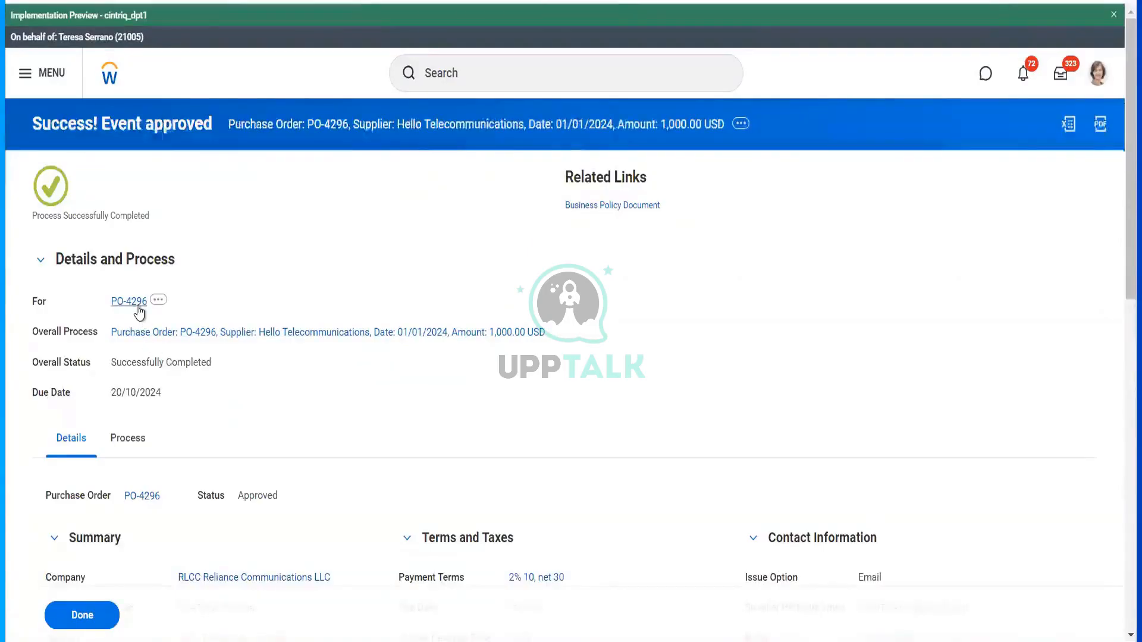
{"action": "left_click", "coordinate": [139, 311]}
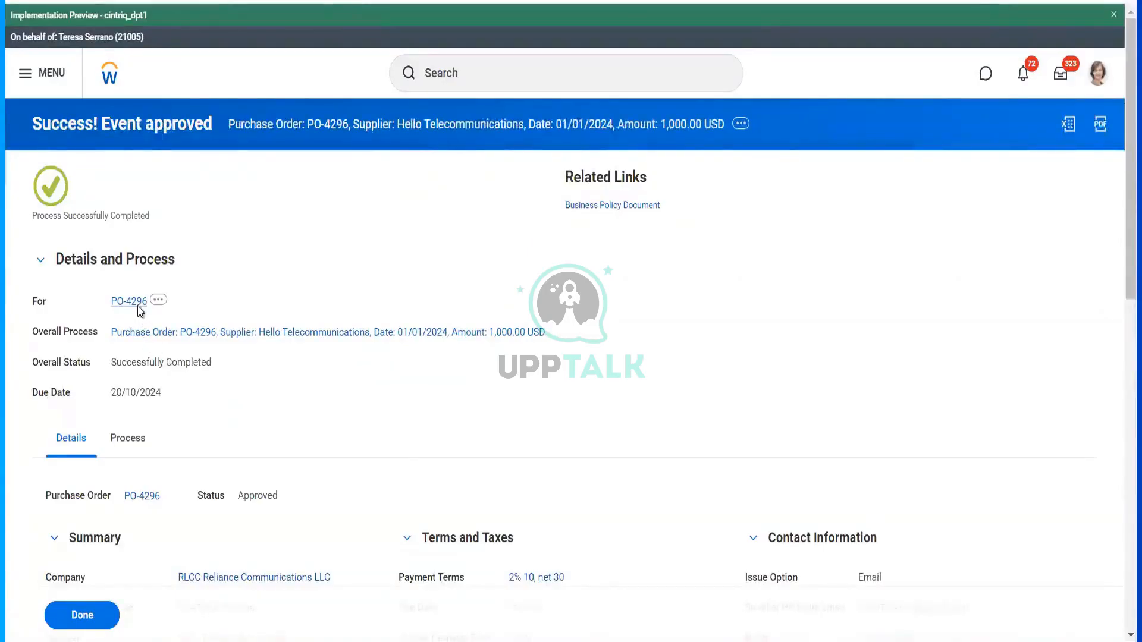
{"action": "mouse_move", "coordinate": [221, 342]}
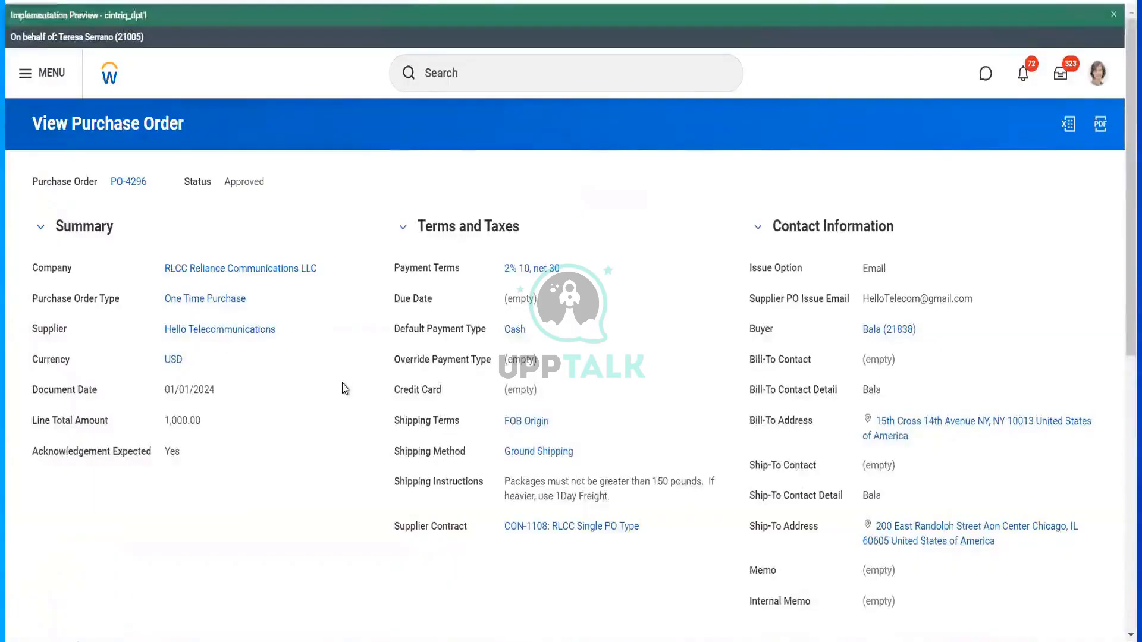
{"action": "scroll", "coordinate": [345, 389], "scroll_direction": "down", "scroll_amount": 9}
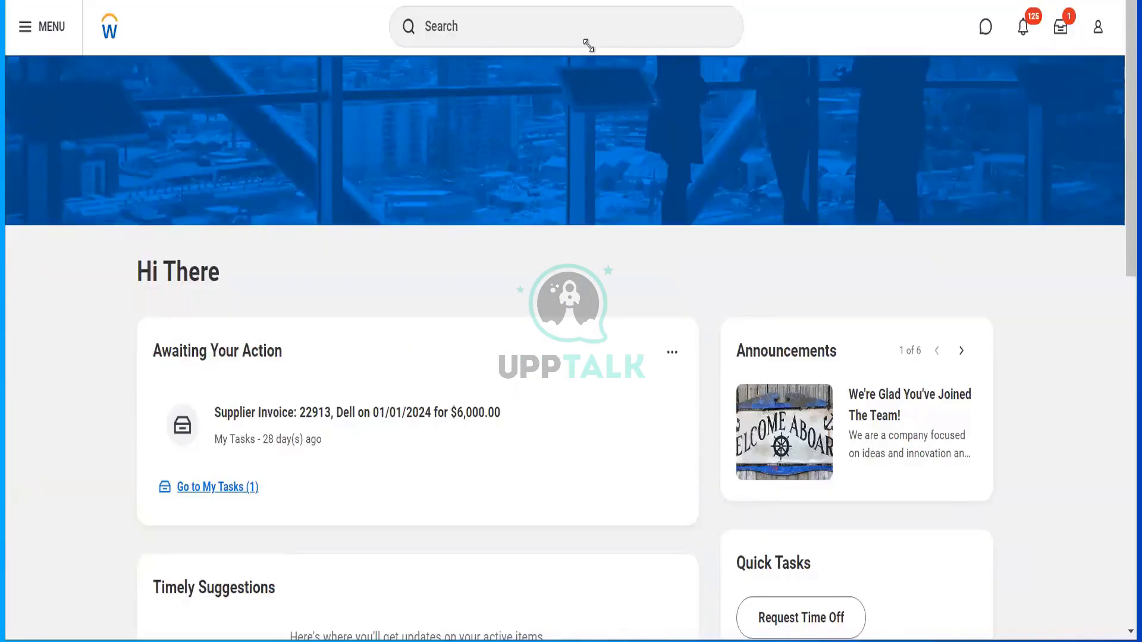
- Activate the Workday search bar at the top of the home page to show recent searches
{"action": "left_click", "coordinate": [588, 44]}
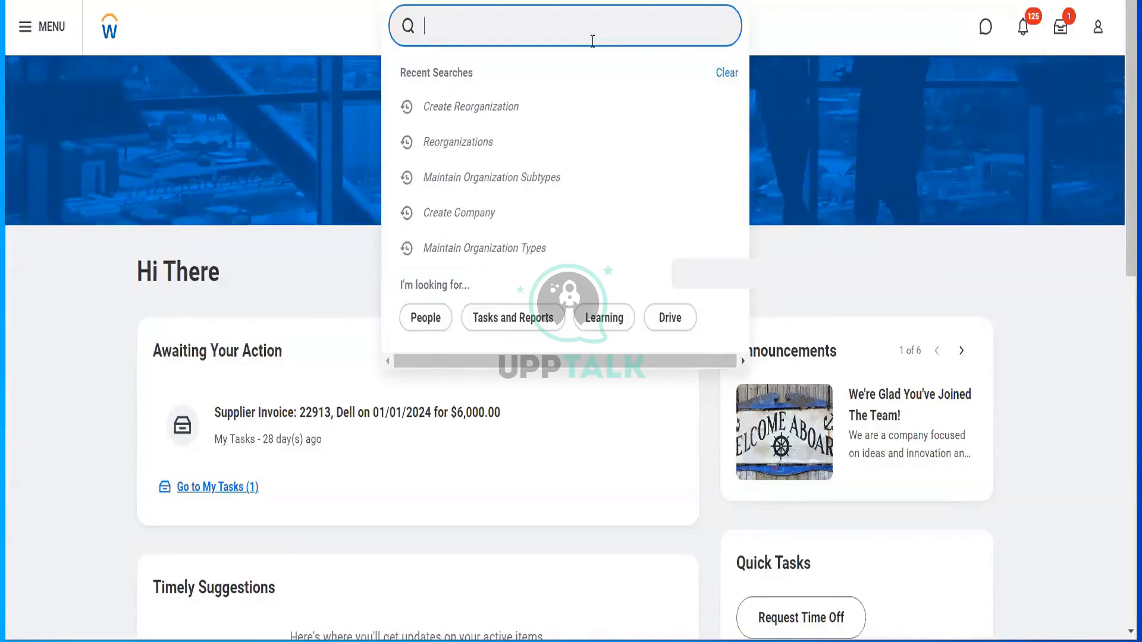
- Run Workday Standard Reports for Supplier Accounts, Supplier Contracts, Suppliers, and both Set Up supplier categories
{"action": "type", "text": "work s"}
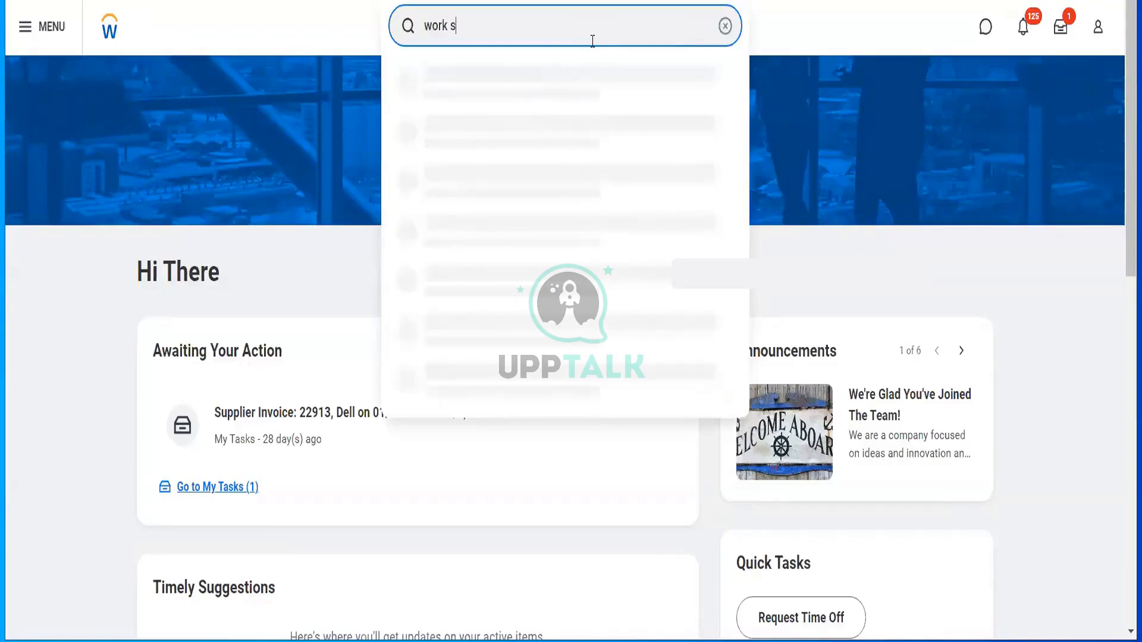
{"action": "type", "text": "ta report"}
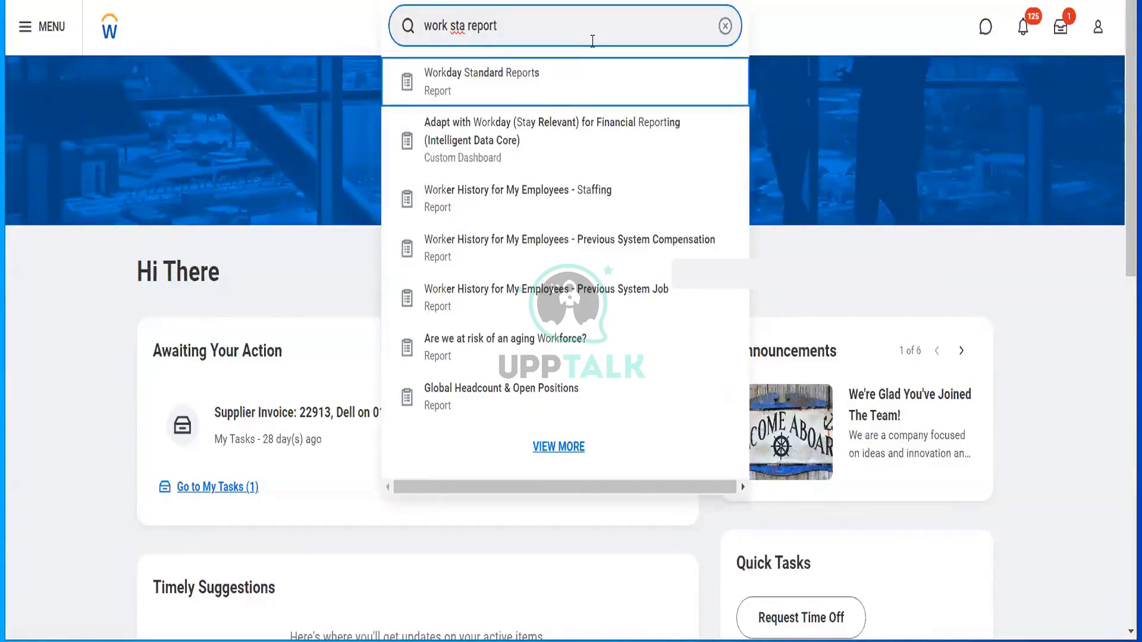
{"action": "key", "text": "Return"}
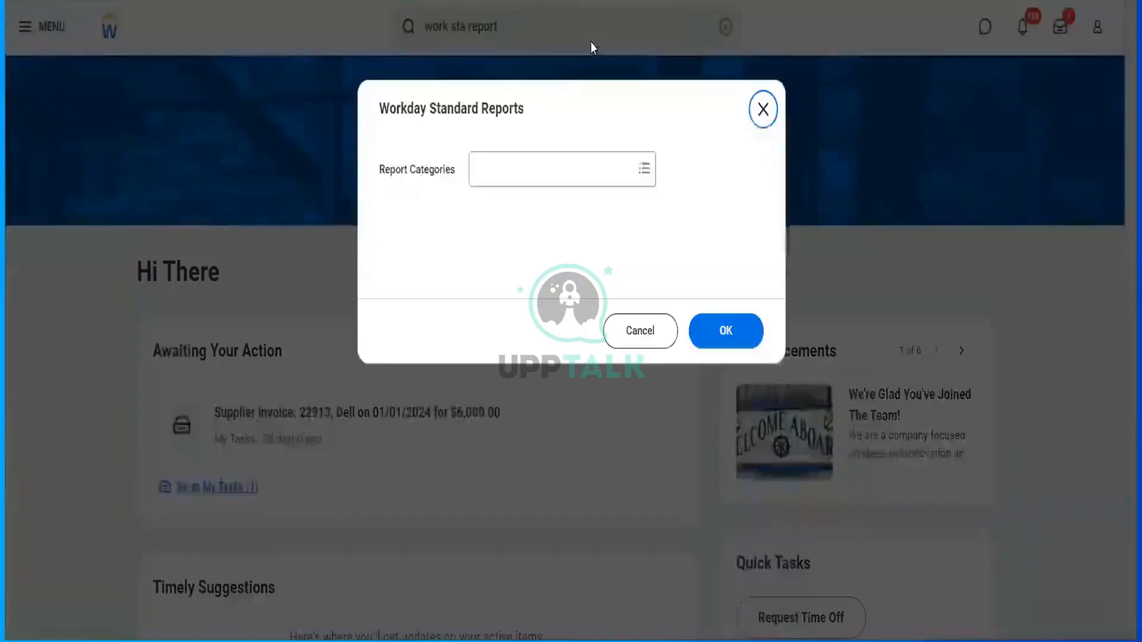
{"action": "left_click", "coordinate": [526, 170]}
{"action": "type", "text": "supplier"}
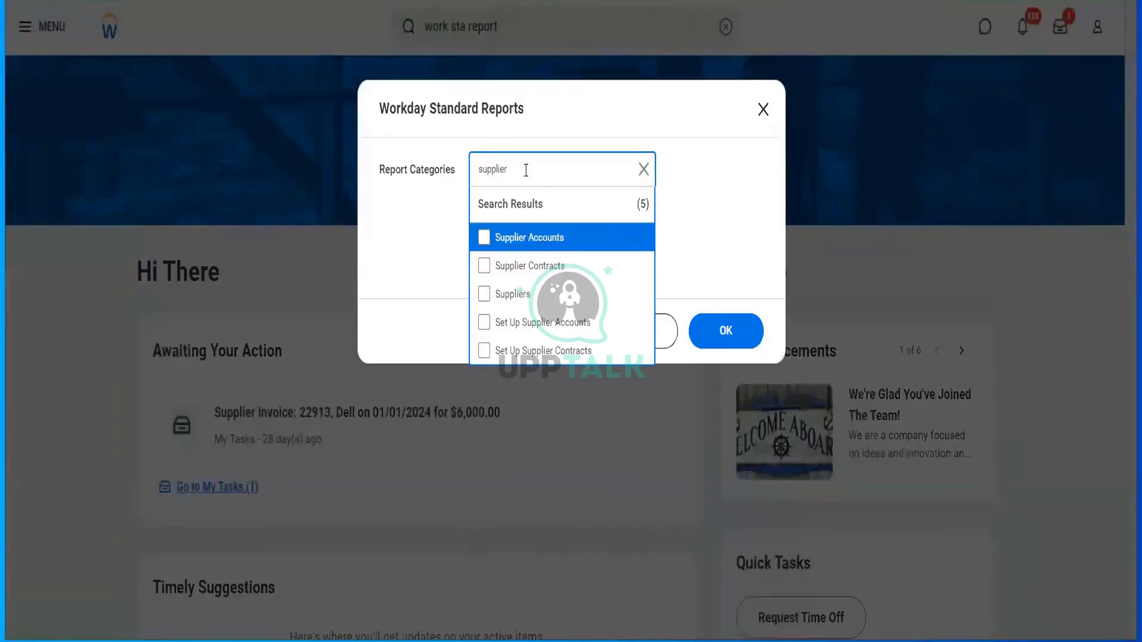
{"action": "left_click", "coordinate": [506, 237]}
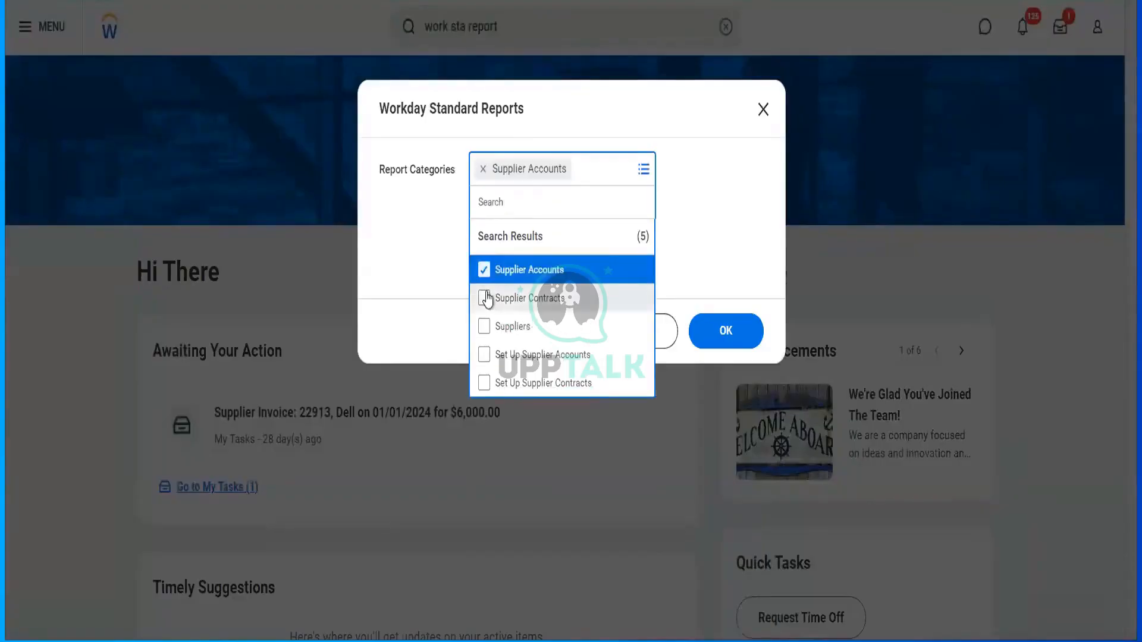
{"action": "left_click", "coordinate": [487, 299]}
{"action": "left_click", "coordinate": [484, 357]}
{"action": "left_click", "coordinate": [485, 419]}
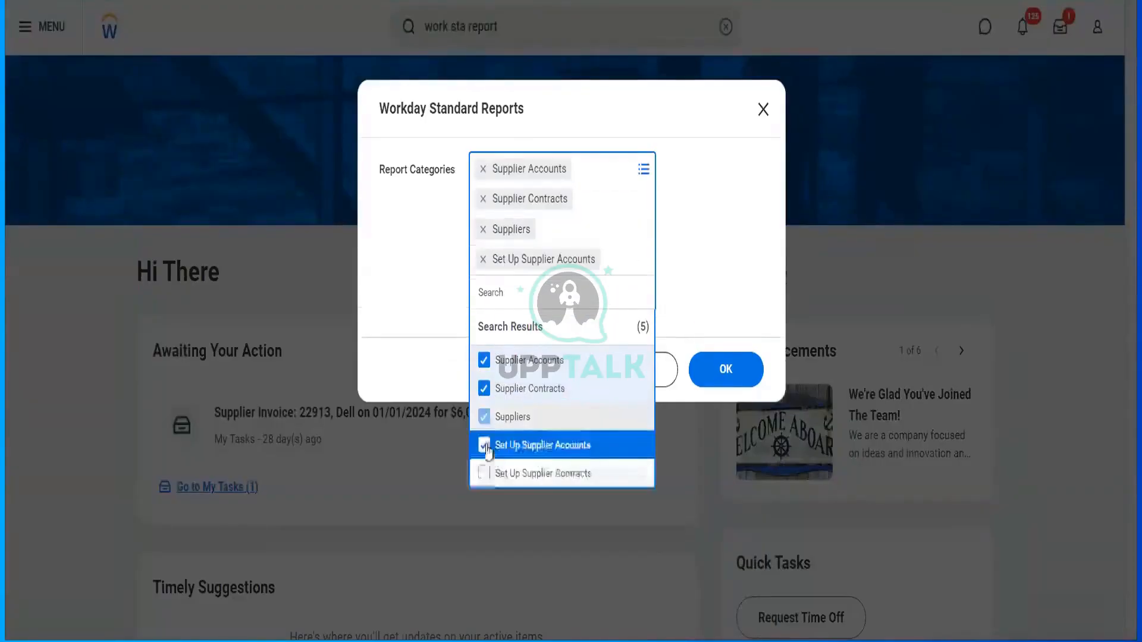
{"action": "left_click", "coordinate": [484, 474]}
{"action": "left_click", "coordinate": [724, 401]}
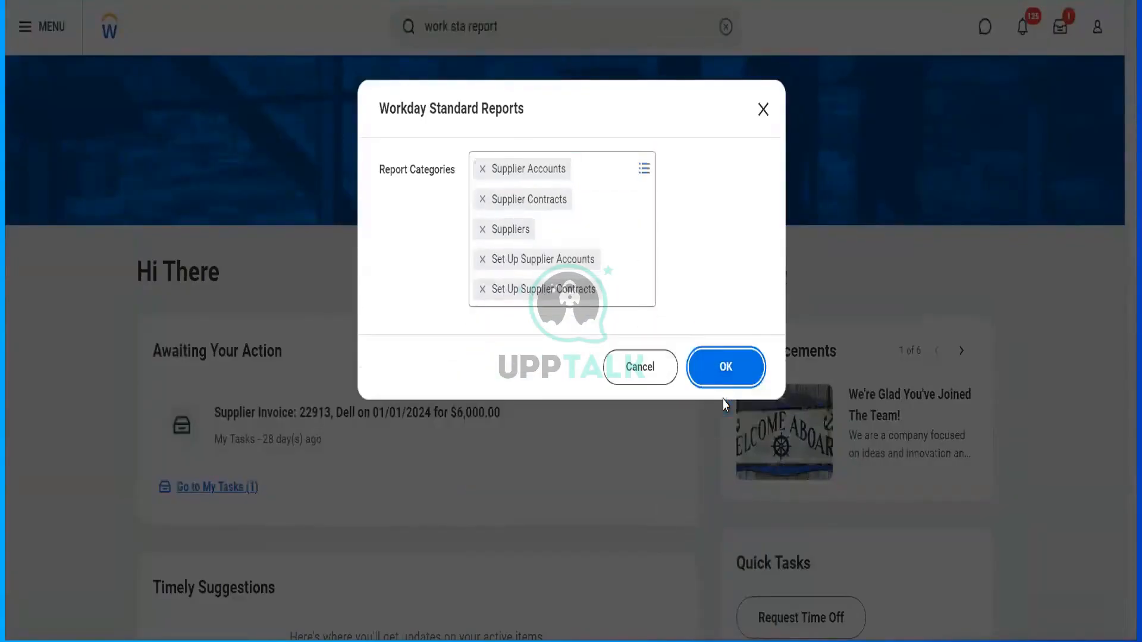
{"action": "left_click", "coordinate": [726, 370]}
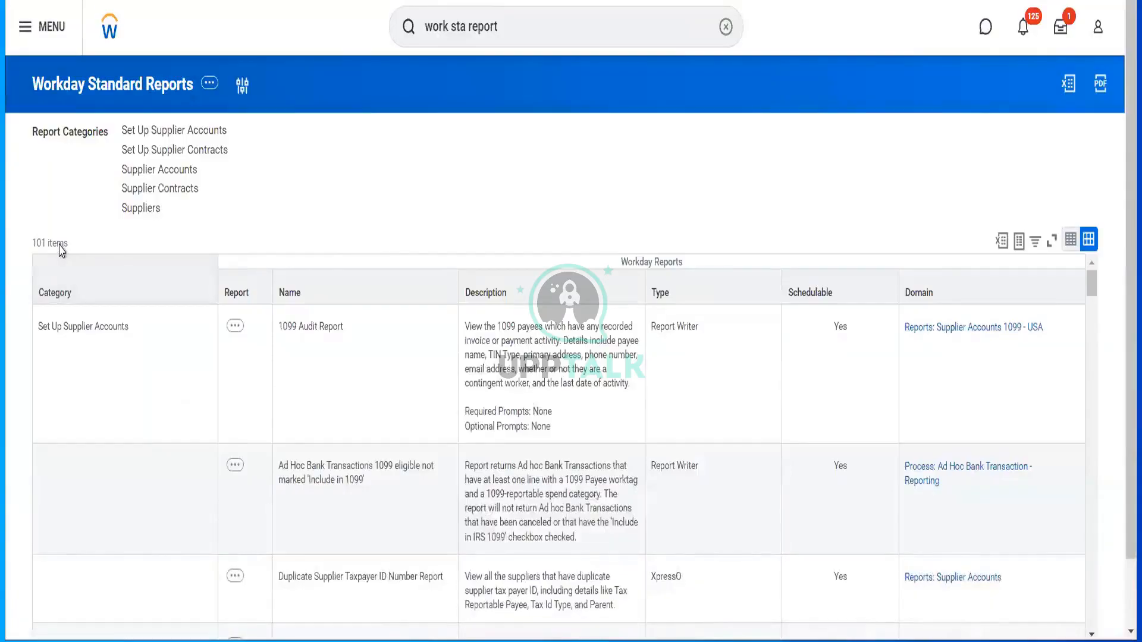
- Scroll the 101 supplier reports down to Mass Change Approved Supplier Invoices, a Report Writer report
{"action": "left_click_drag", "start_coordinate": [33, 244], "coordinate": [57, 245]}
{"action": "scroll", "coordinate": [226, 213], "scroll_direction": "down", "scroll_amount": 1}
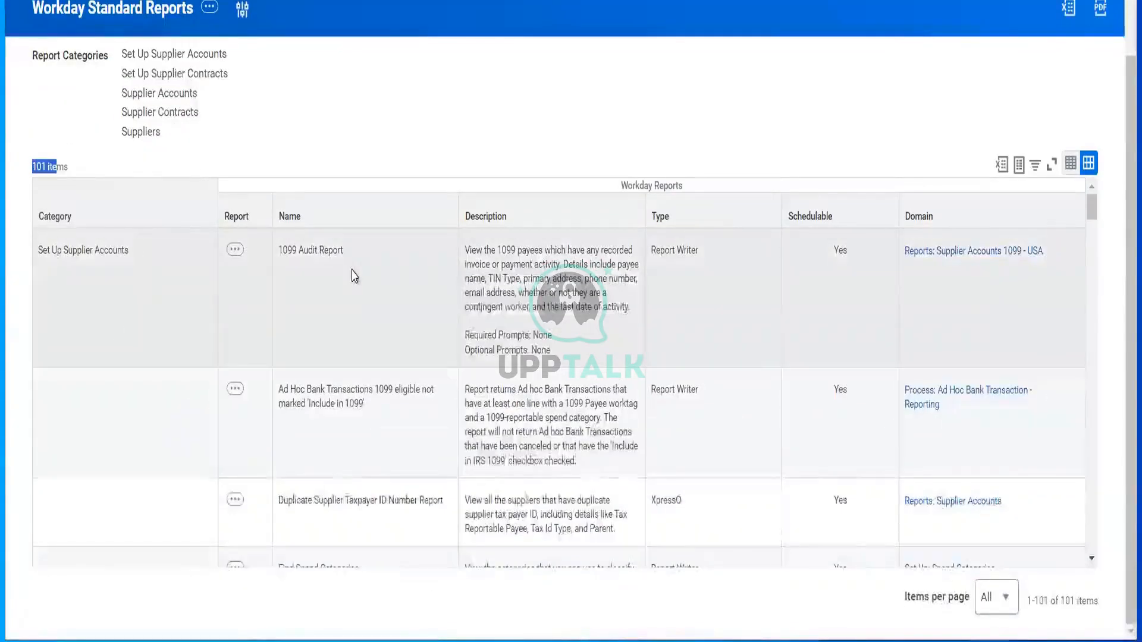
{"action": "scroll", "coordinate": [354, 276], "scroll_direction": "down", "scroll_amount": 2}
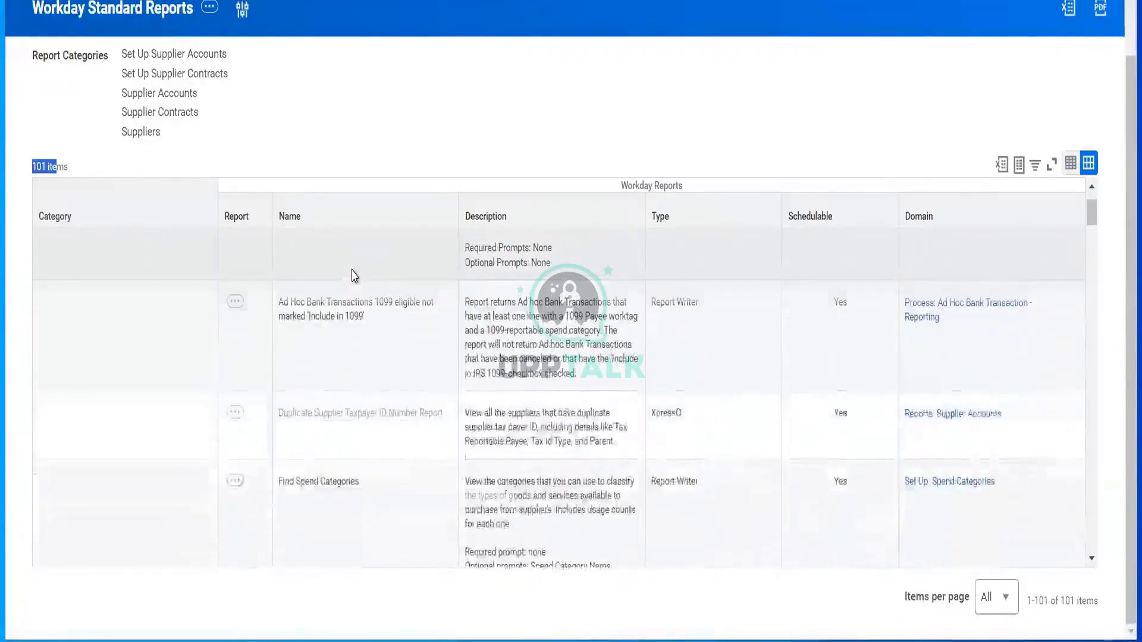
{"action": "scroll", "coordinate": [354, 276], "scroll_direction": "up", "scroll_amount": 1}
{"action": "scroll", "coordinate": [399, 417], "scroll_direction": "down", "scroll_amount": 3}
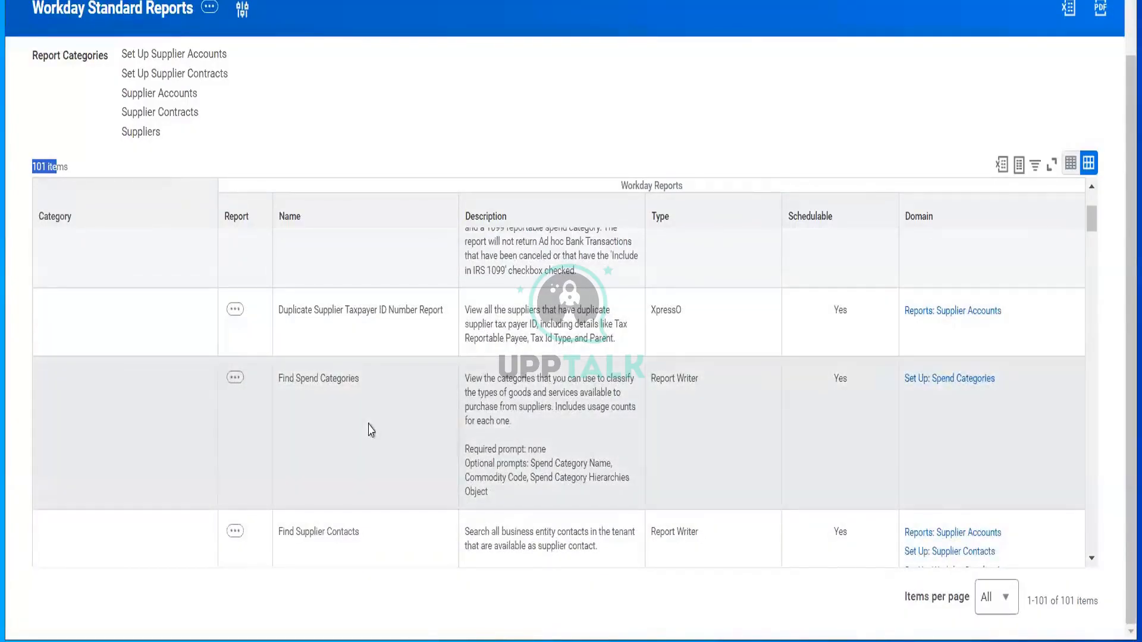
{"action": "scroll", "coordinate": [370, 430], "scroll_direction": "down", "scroll_amount": 1}
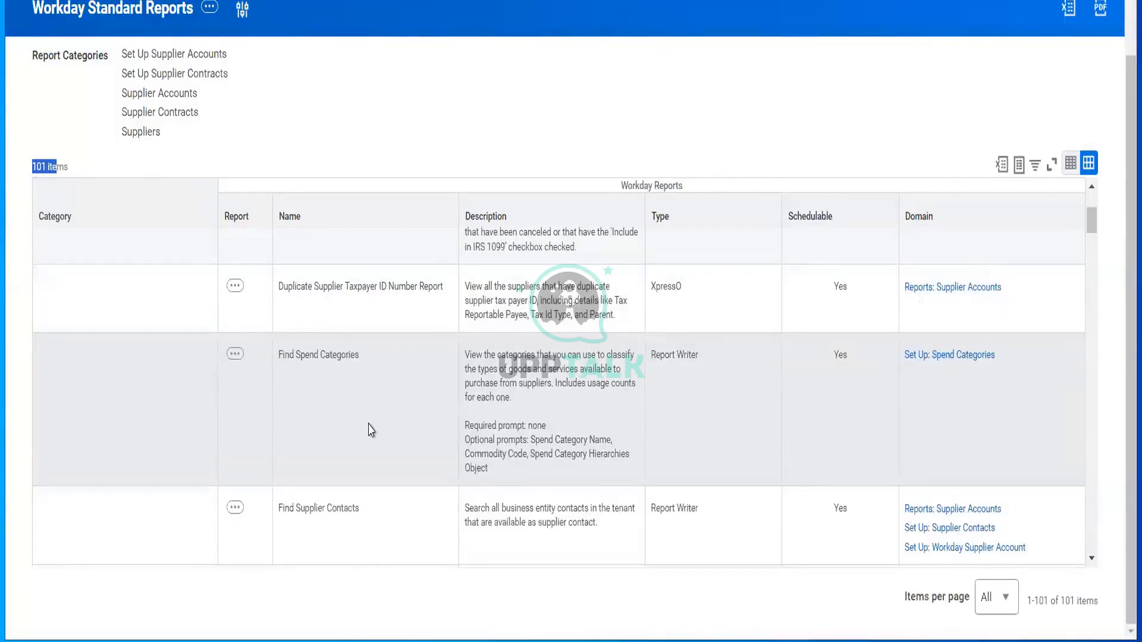
{"action": "scroll", "coordinate": [370, 430], "scroll_direction": "down", "scroll_amount": 15}
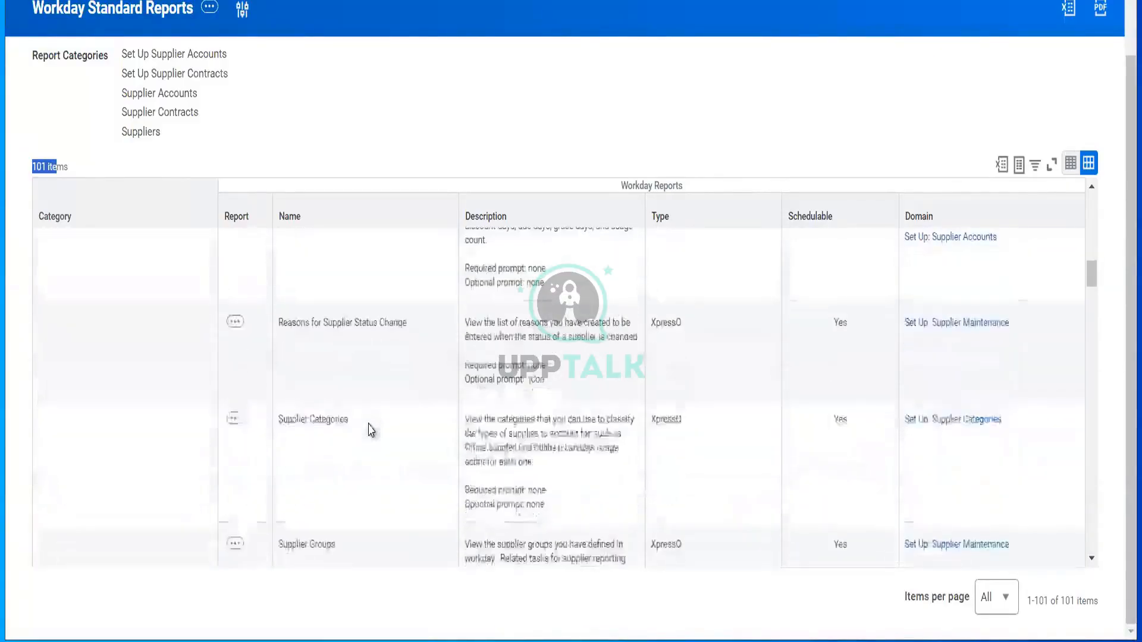
{"action": "scroll", "coordinate": [370, 430], "scroll_direction": "down", "scroll_amount": 5}
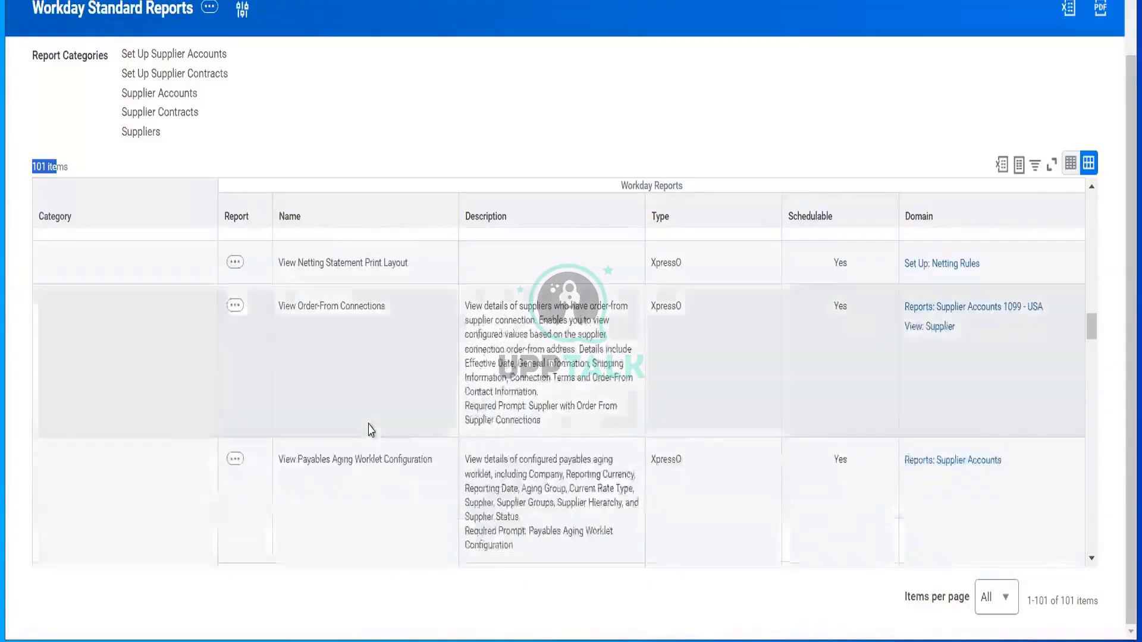
{"action": "scroll", "coordinate": [370, 430], "scroll_direction": "down", "scroll_amount": 6}
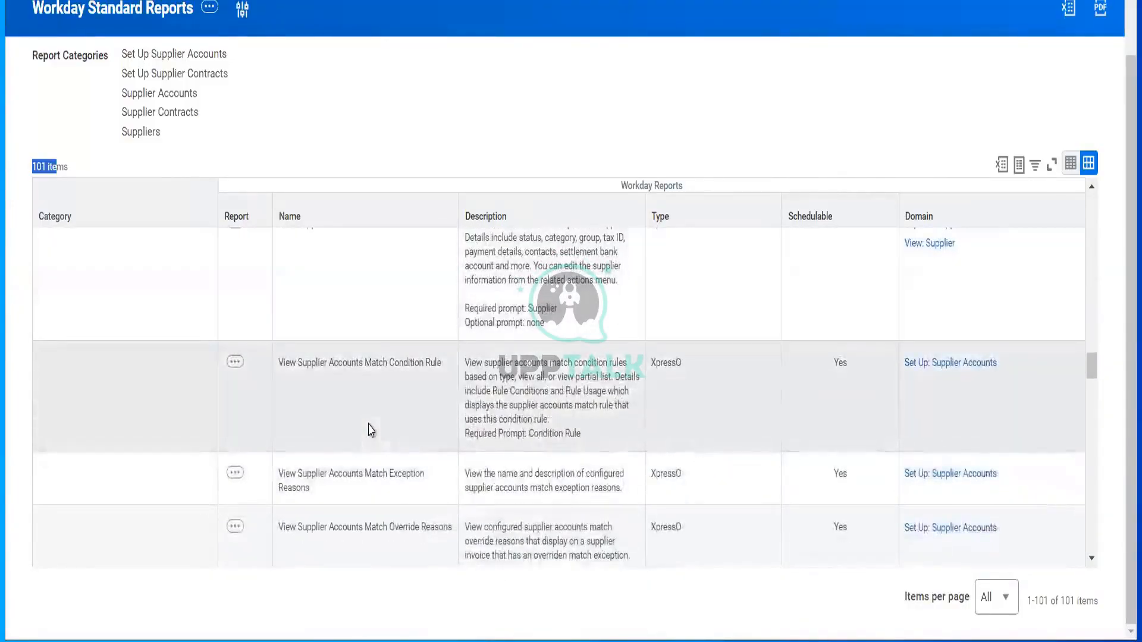
{"action": "scroll", "coordinate": [370, 429], "scroll_direction": "down", "scroll_amount": 5}
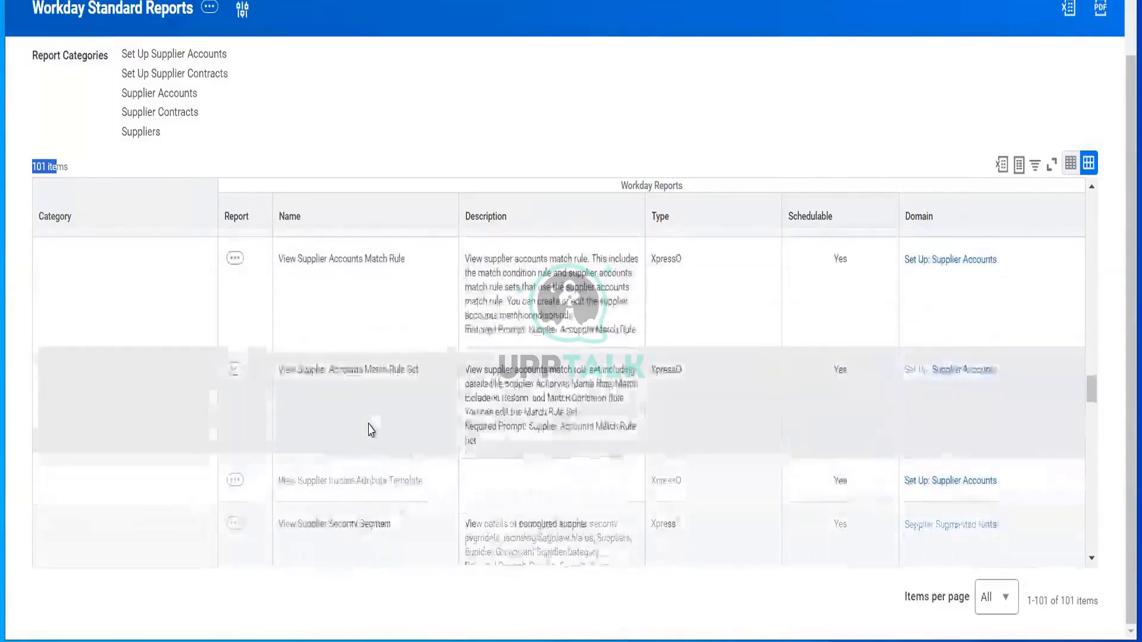
{"action": "scroll", "coordinate": [370, 429], "scroll_direction": "down", "scroll_amount": 5}
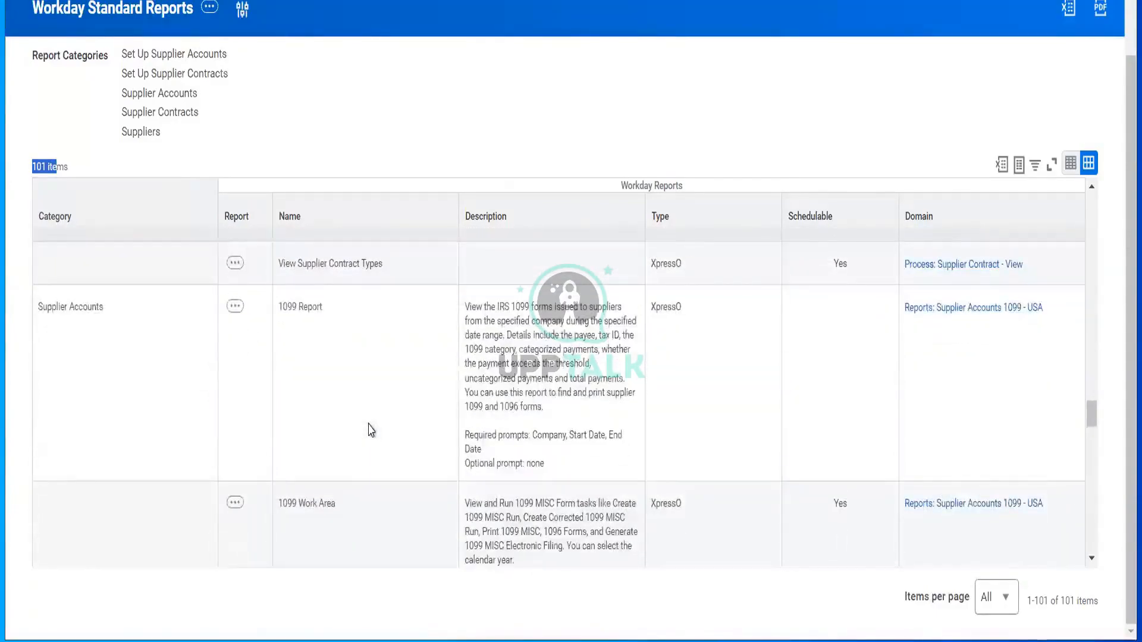
{"action": "scroll", "coordinate": [370, 430], "scroll_direction": "down", "scroll_amount": 5}
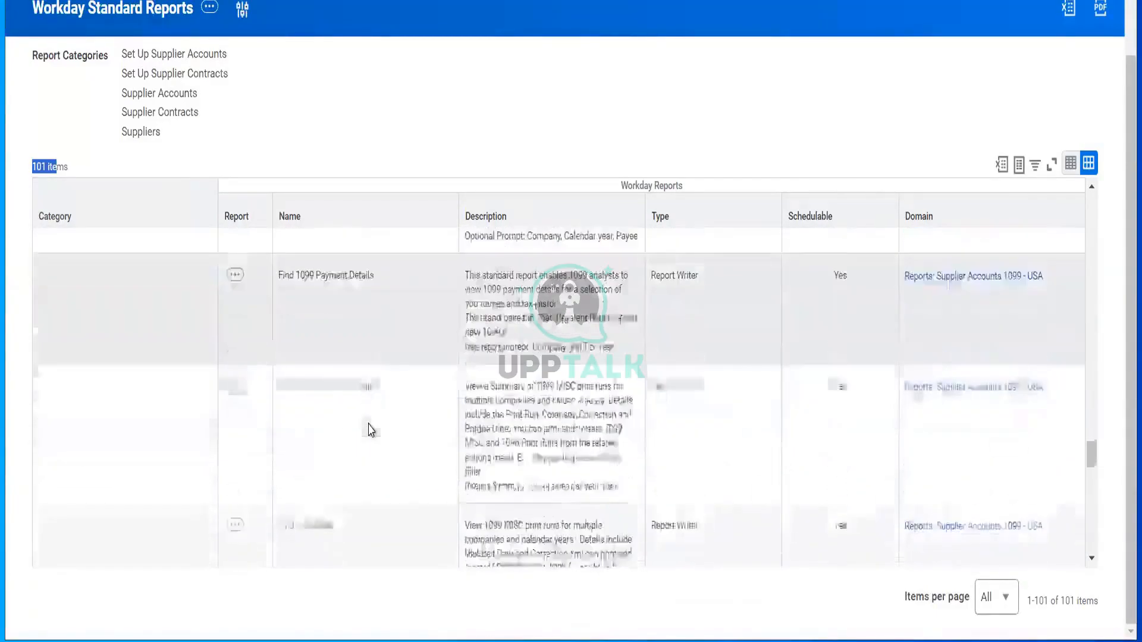
{"action": "scroll", "coordinate": [370, 429], "scroll_direction": "down", "scroll_amount": 5}
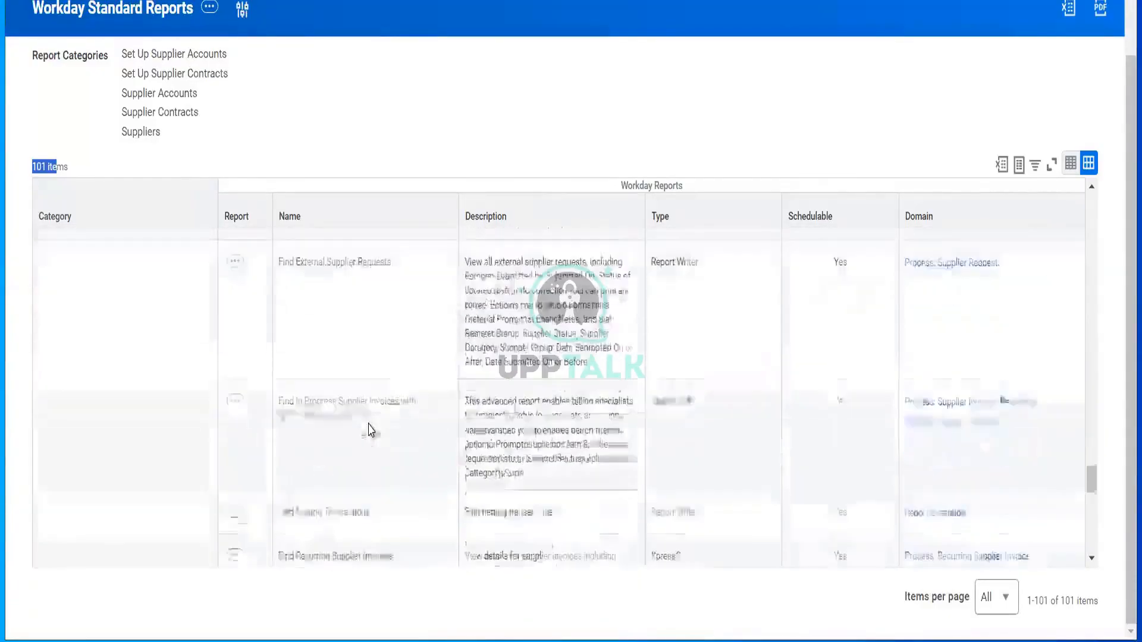
{"action": "scroll", "coordinate": [370, 430], "scroll_direction": "down", "scroll_amount": 5}
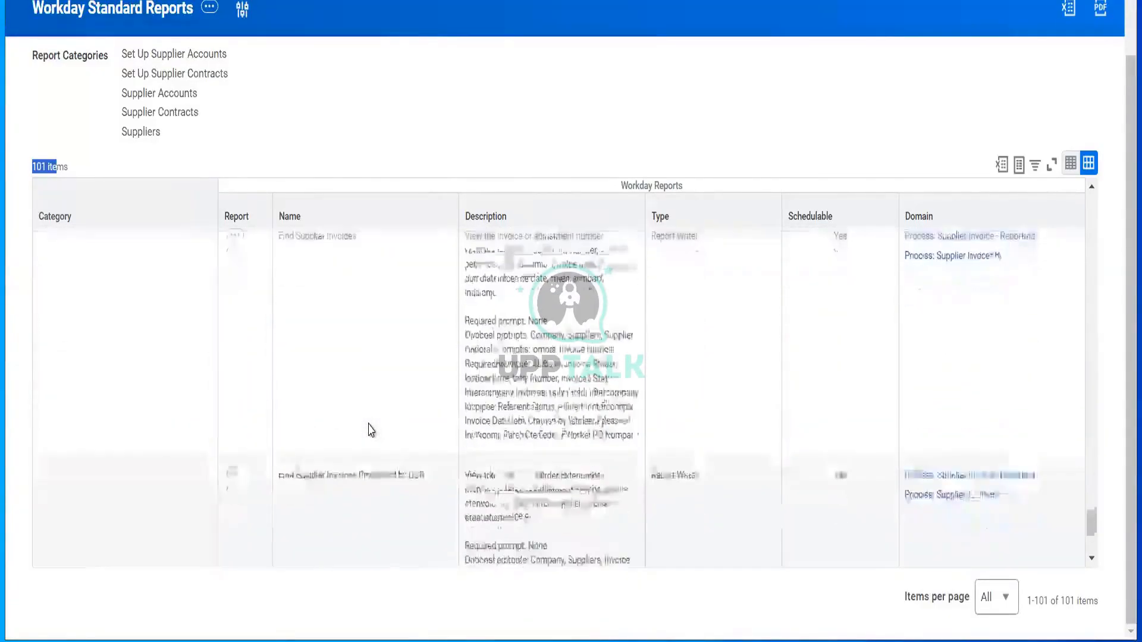
{"action": "scroll", "coordinate": [370, 430], "scroll_direction": "down", "scroll_amount": 5}
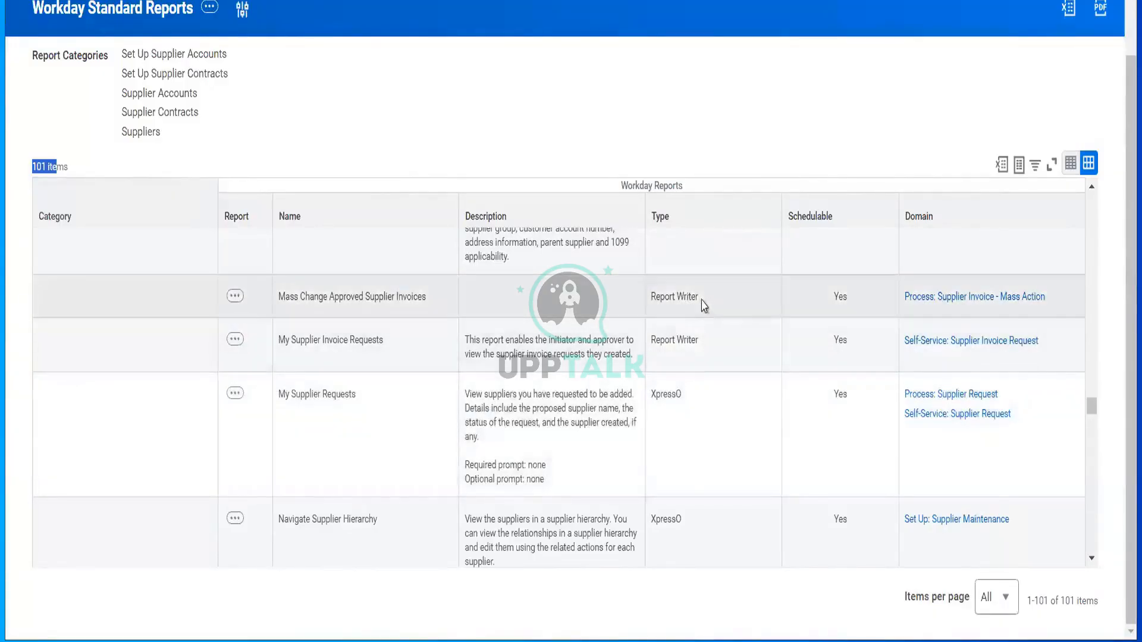
{"action": "left_click_drag", "start_coordinate": [686, 306], "coordinate": [648, 302]}
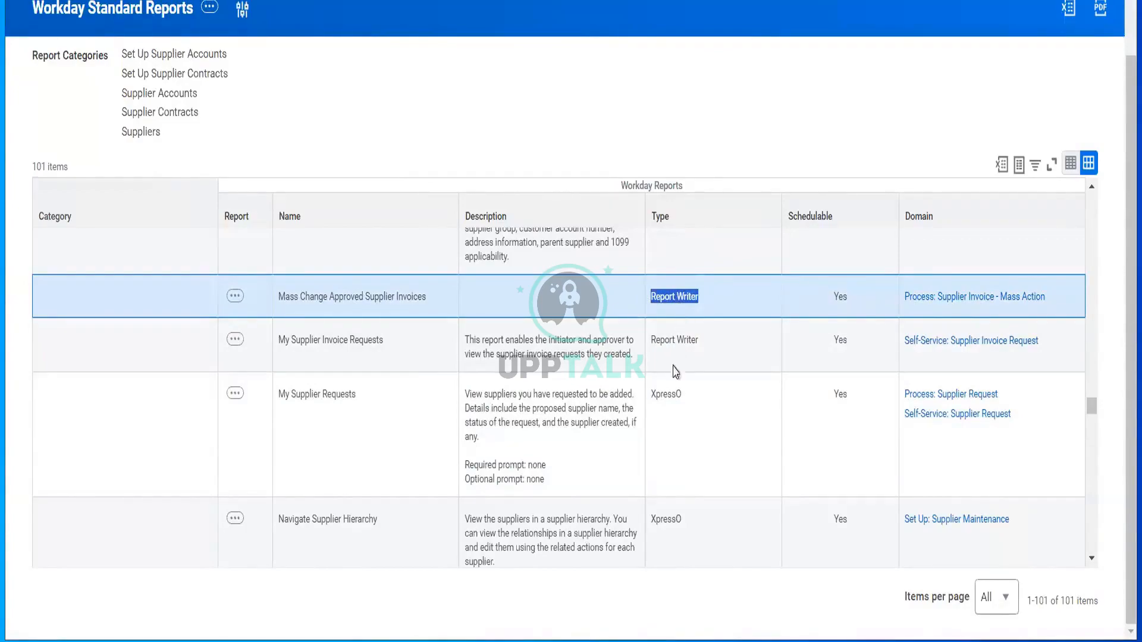
{"action": "left_click", "coordinate": [662, 398]}
{"action": "double_click", "coordinate": [664, 398]}
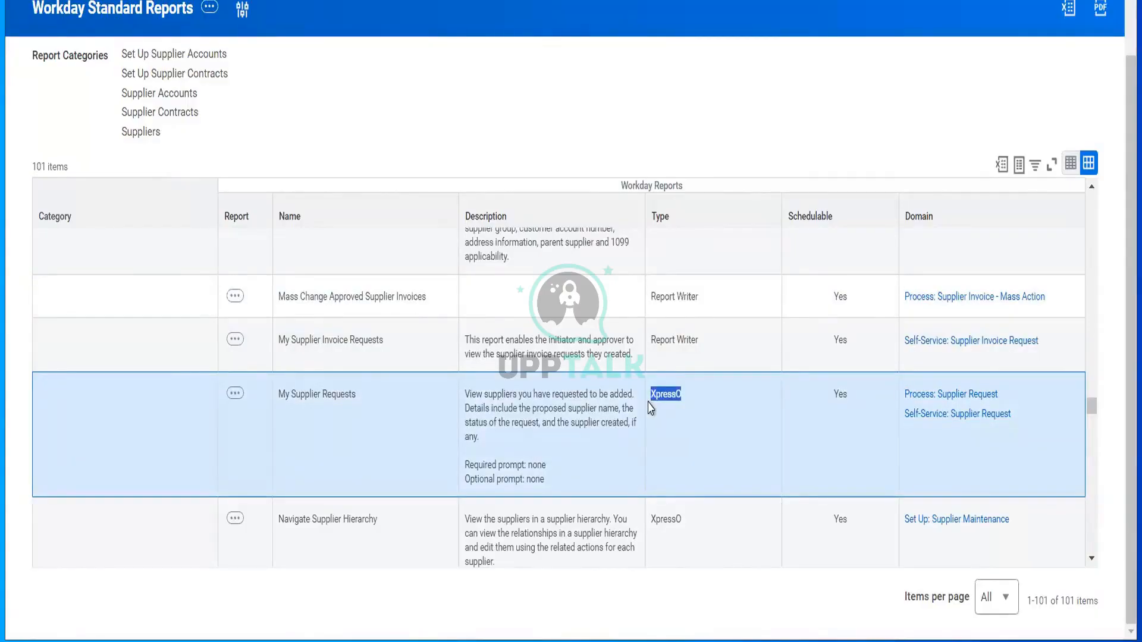
{"action": "double_click", "coordinate": [831, 410]}
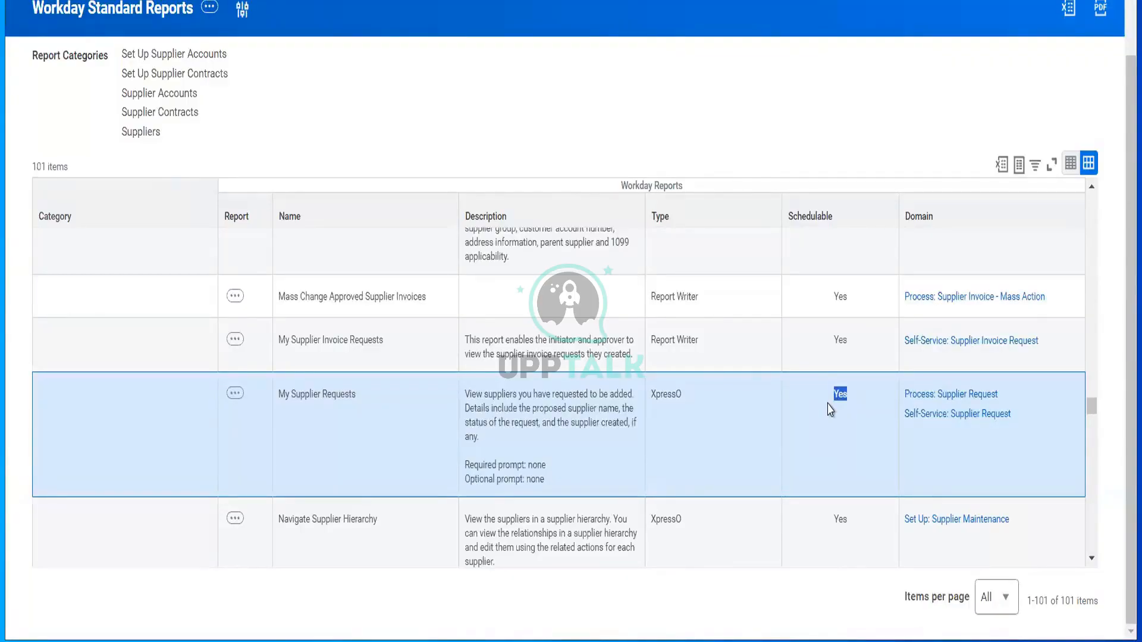
{"action": "scroll", "coordinate": [606, 127], "scroll_direction": "up", "scroll_amount": 2}
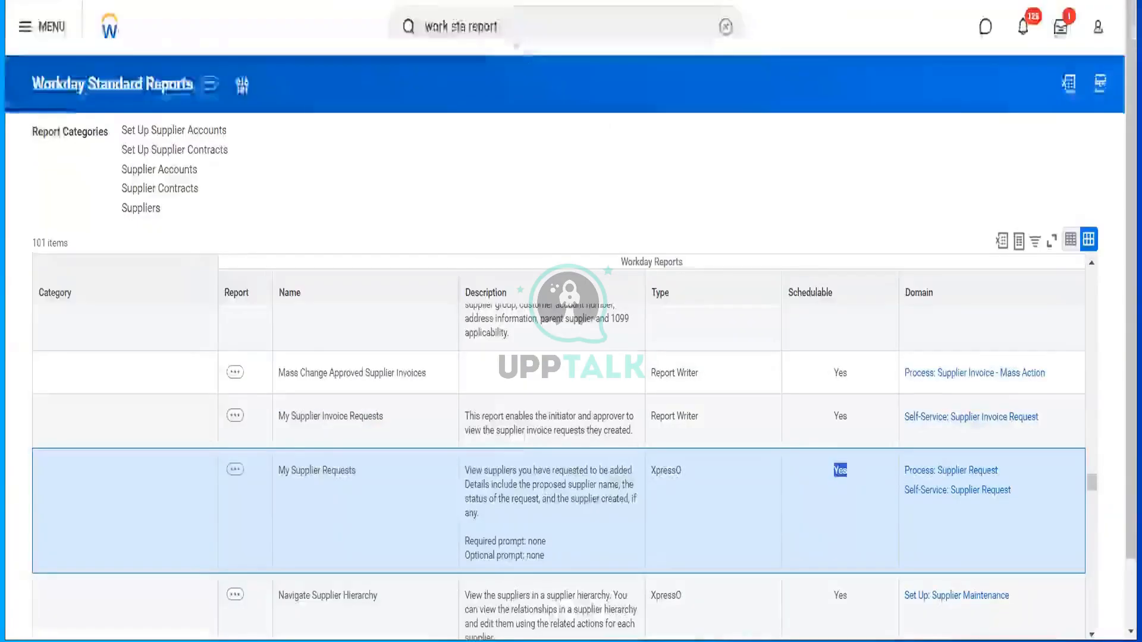
{"action": "left_click", "coordinate": [509, 26]}
- Run Trial Balance for company Global Modern Services, Inc. (USA) with year 2022
{"action": "left_click_drag", "start_coordinate": [506, 26], "coordinate": [369, 3]}
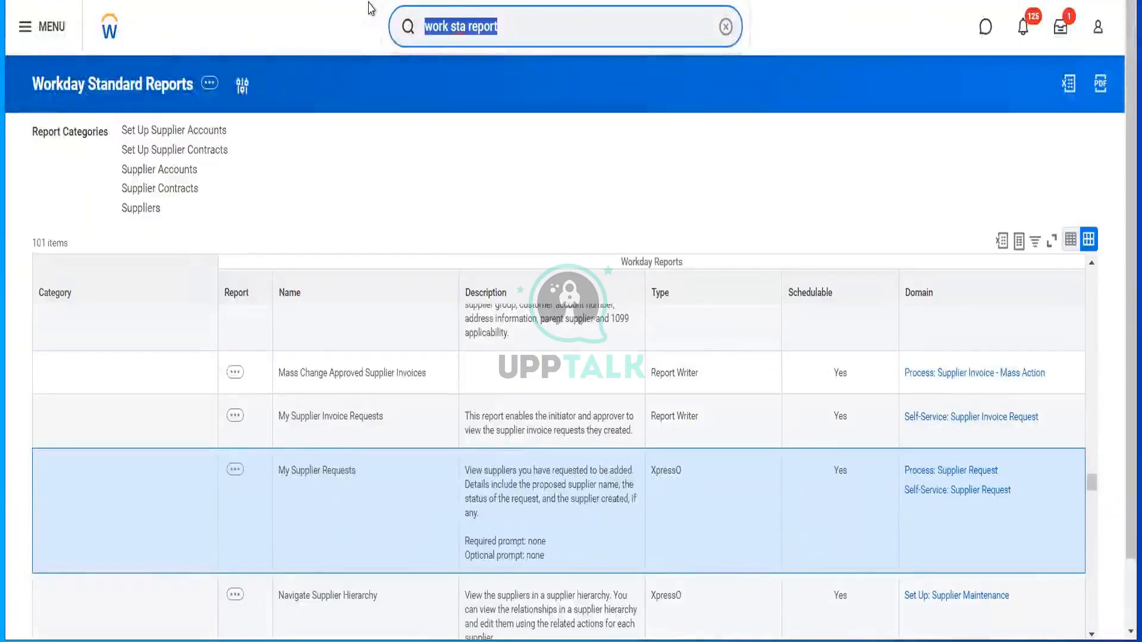
{"action": "type", "text": "trial balance"}
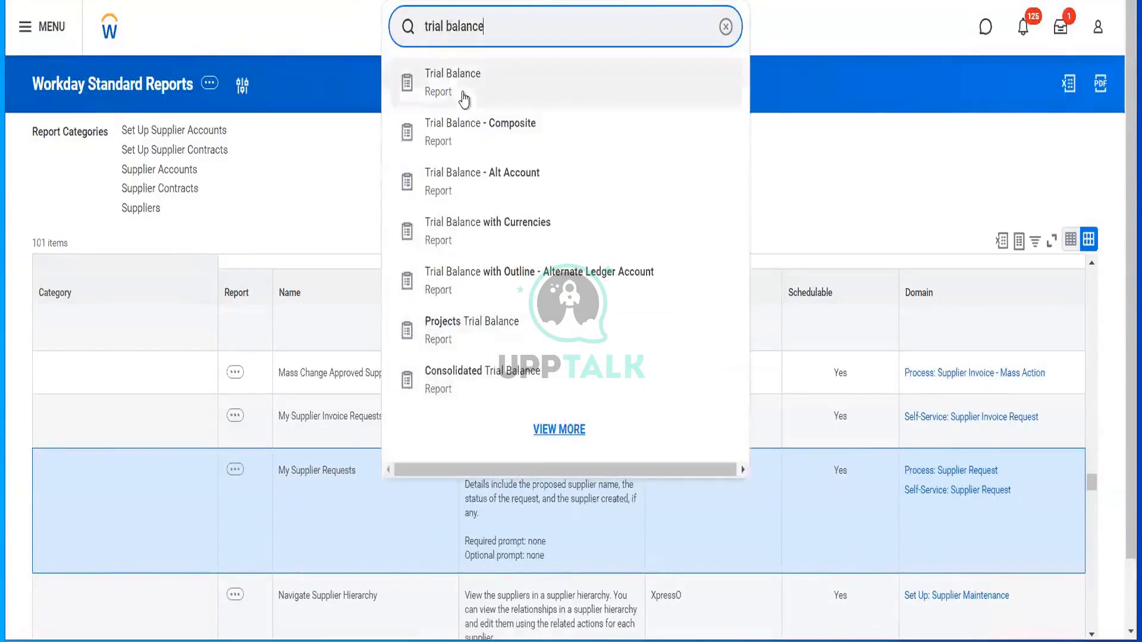
{"action": "left_click", "coordinate": [464, 97]}
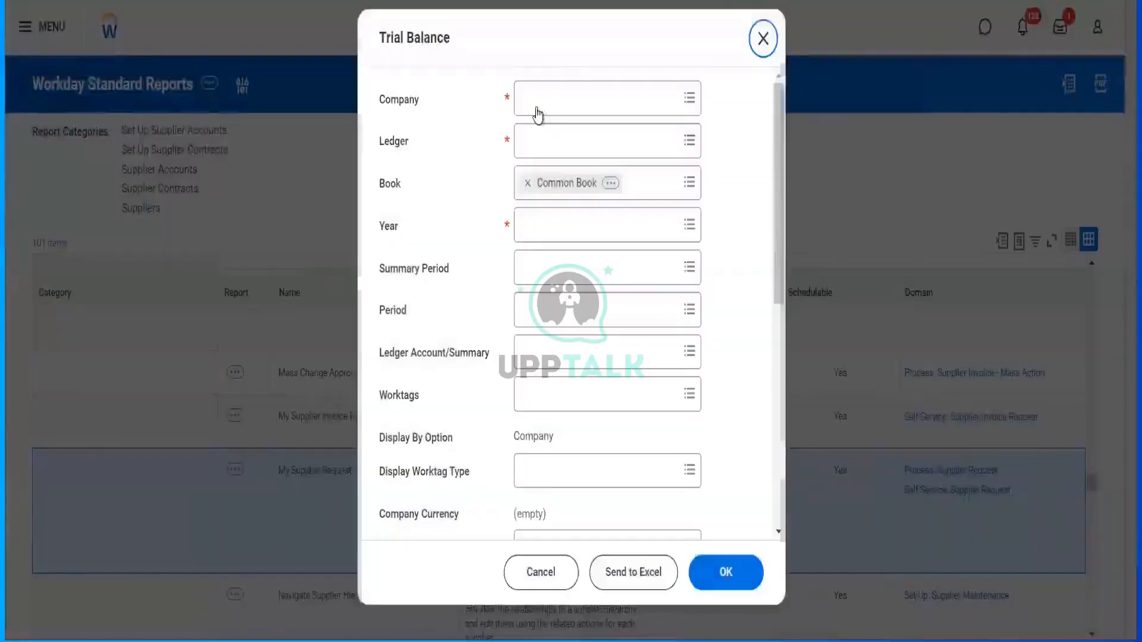
{"action": "left_click", "coordinate": [536, 107]}
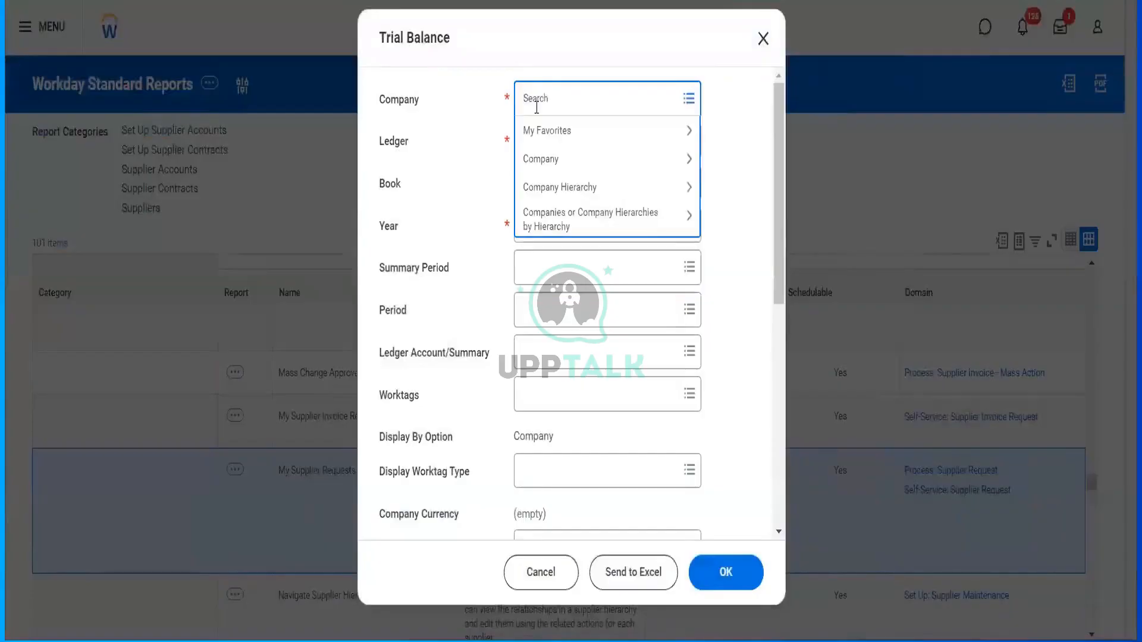
{"action": "type", "text": "gms usa"}
{"action": "key", "text": "Return"}
{"action": "left_click", "coordinate": [537, 113]}
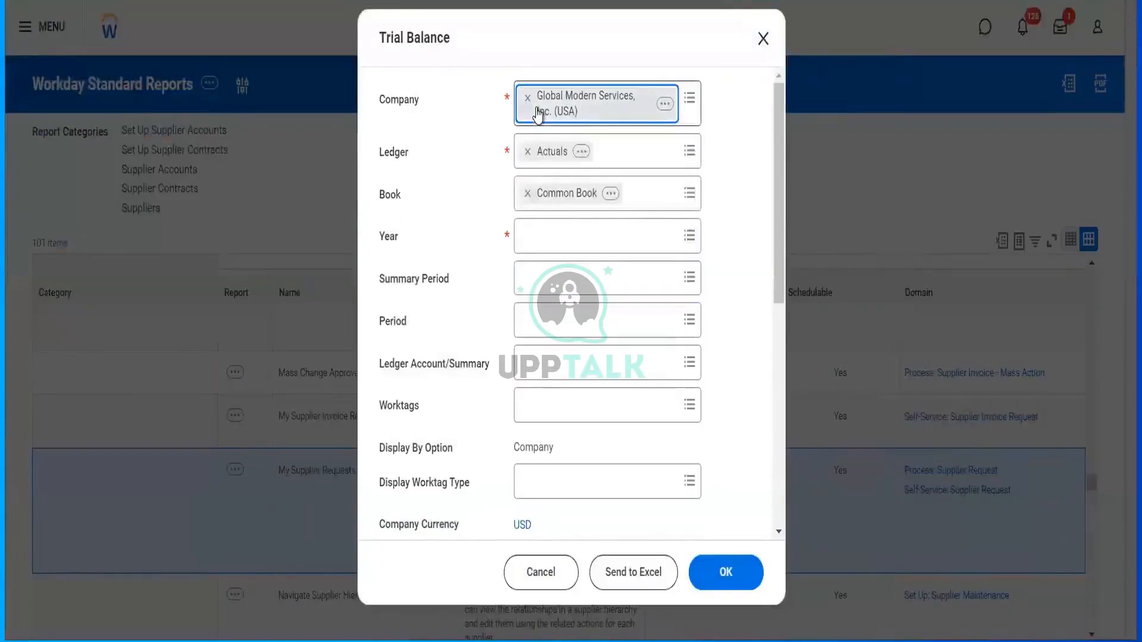
{"action": "left_click", "coordinate": [558, 237]}
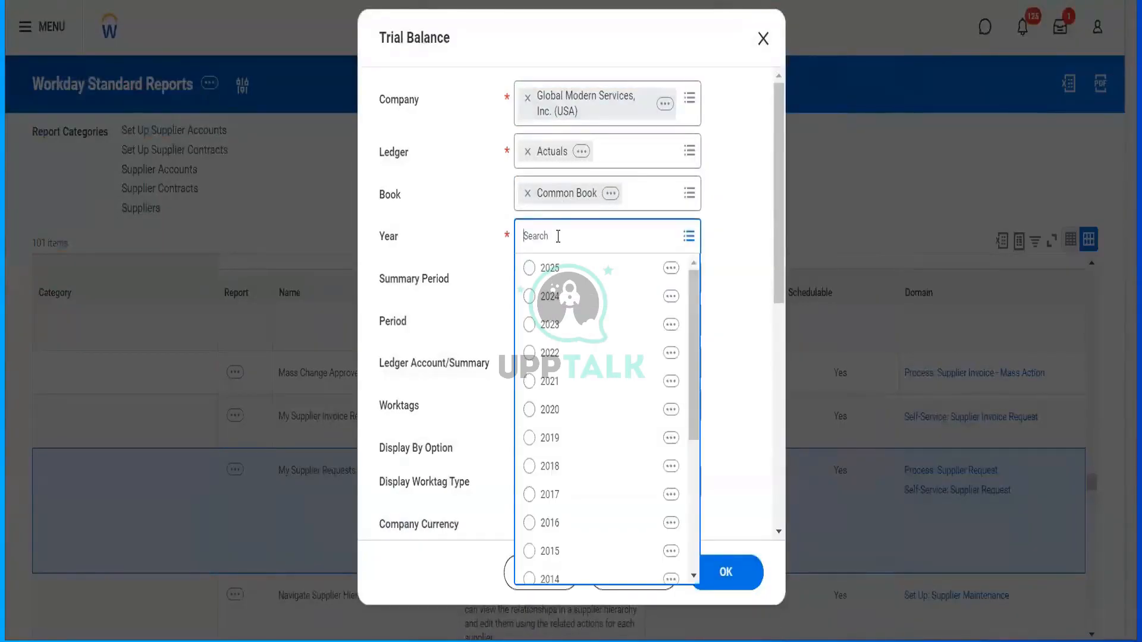
{"action": "left_click", "coordinate": [550, 352]}
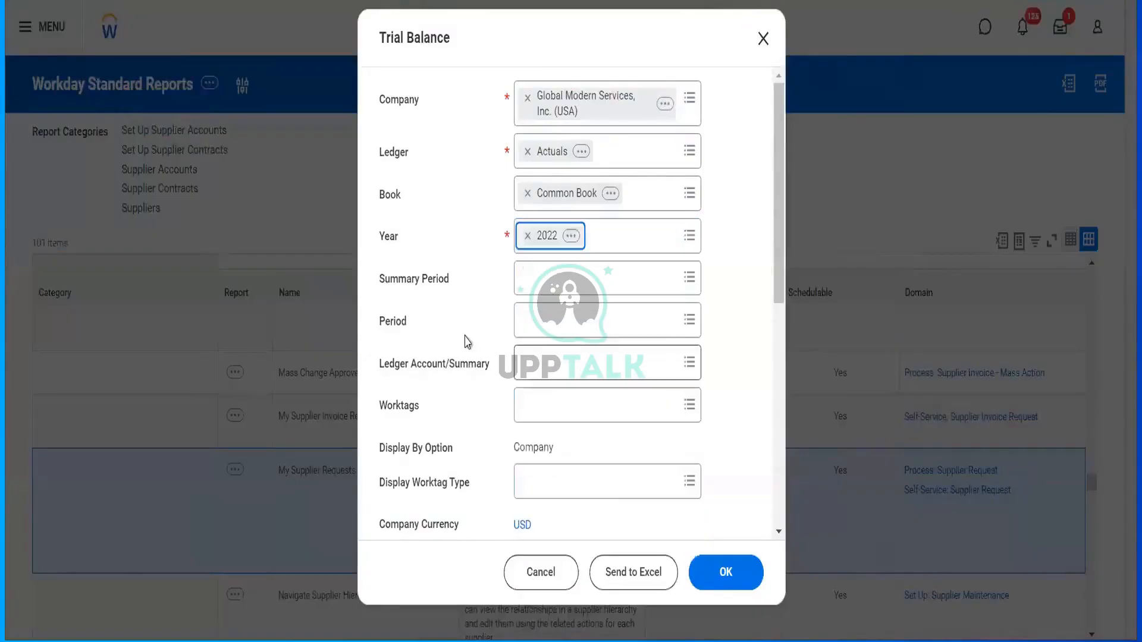
{"action": "left_click", "coordinate": [722, 571]}
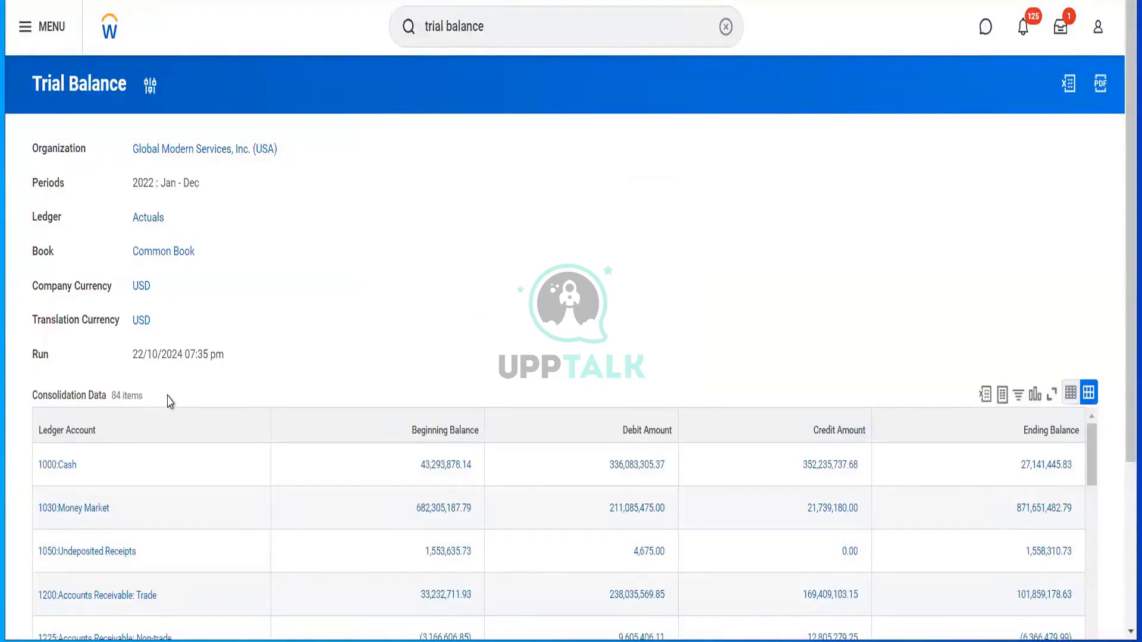
{"action": "scroll", "coordinate": [169, 402], "scroll_direction": "down", "scroll_amount": 1}
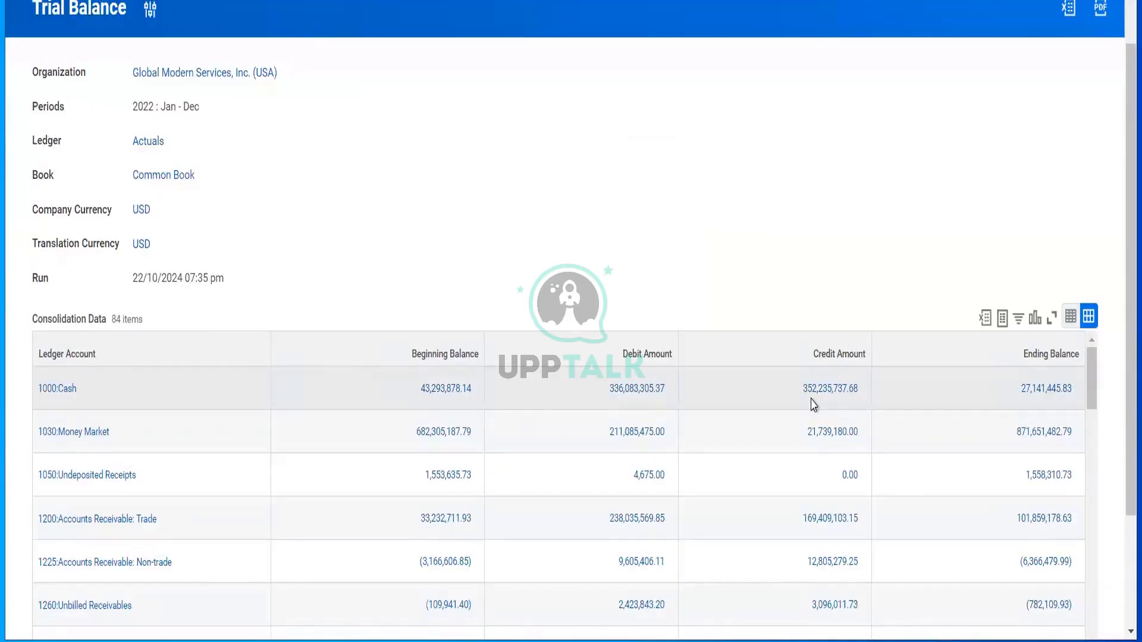
{"action": "scroll", "coordinate": [540, 248], "scroll_direction": "up", "scroll_amount": 1}
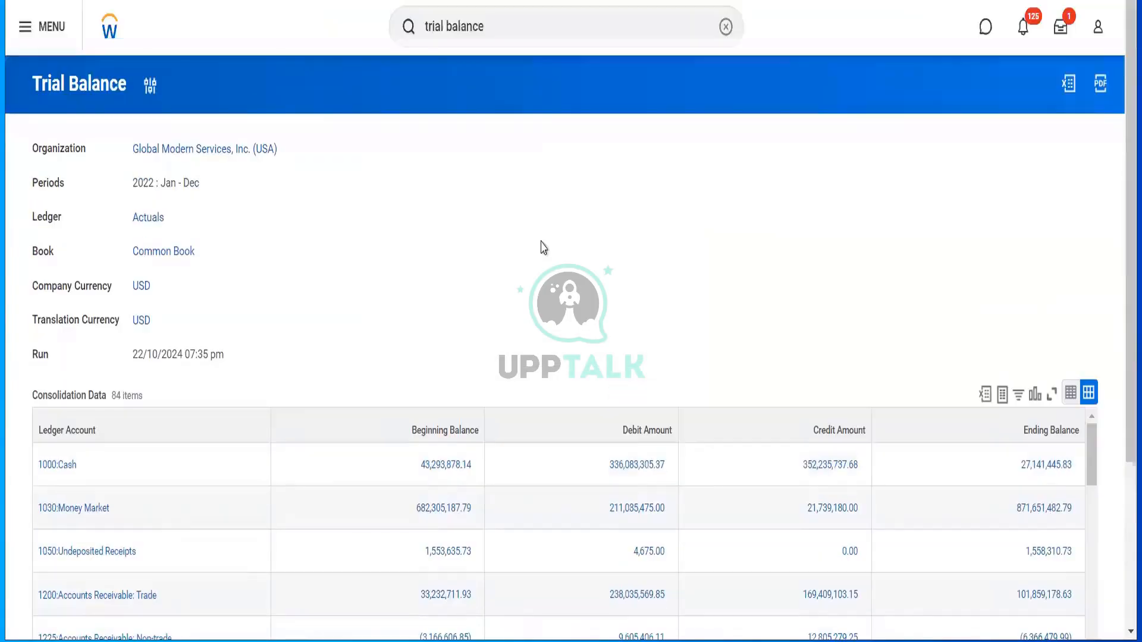
{"action": "left_click", "coordinate": [150, 87]}
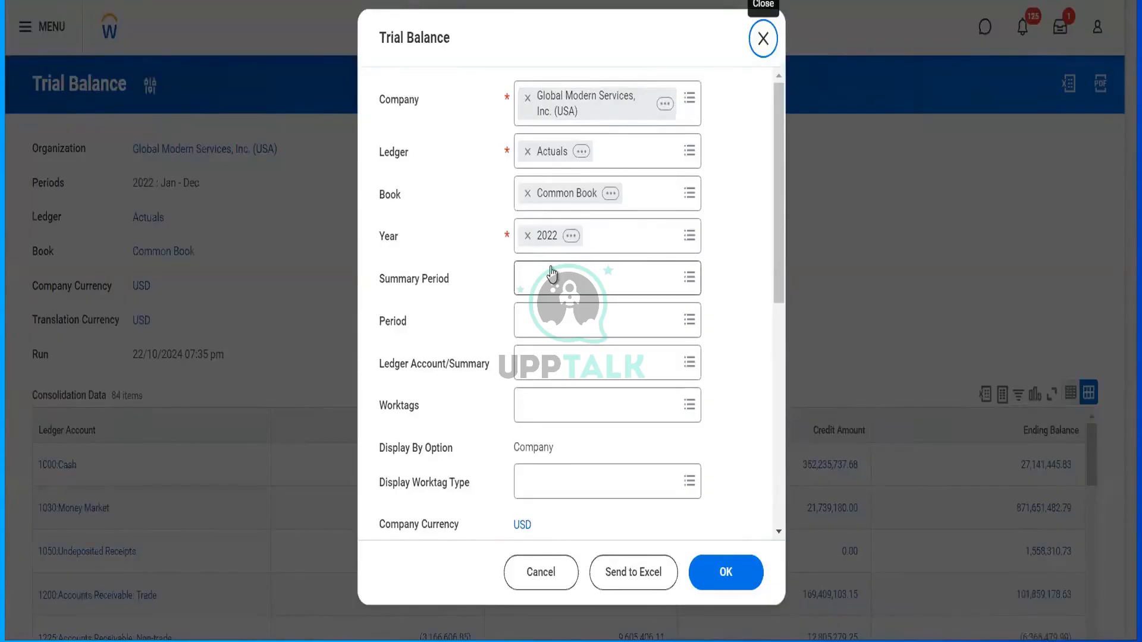
{"action": "left_click", "coordinate": [541, 571]}
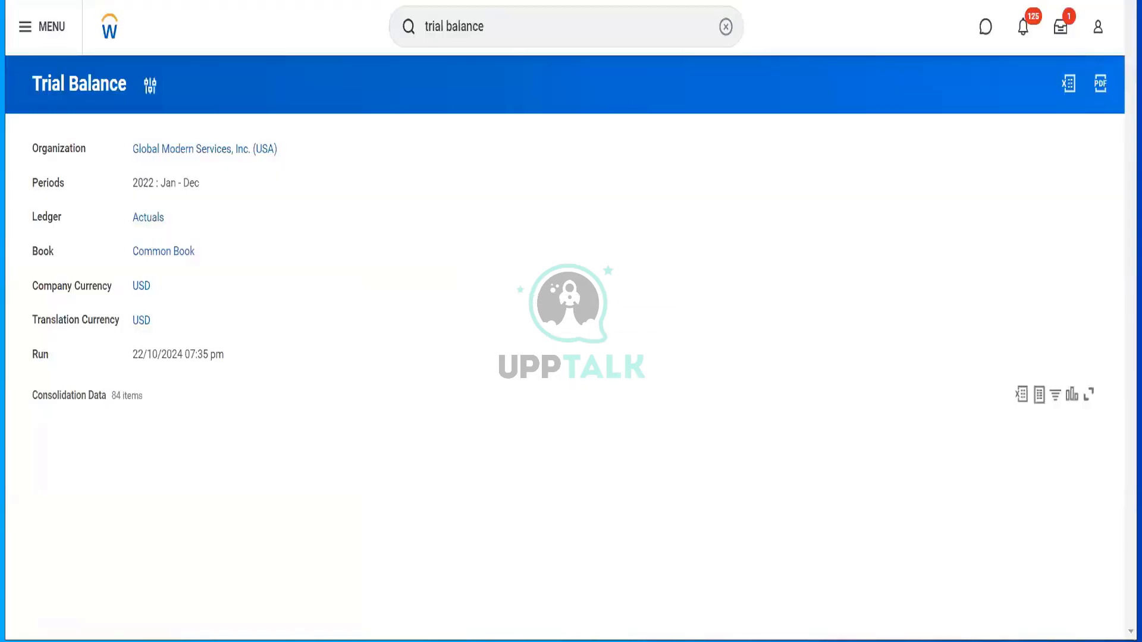
{"action": "left_click_drag", "start_coordinate": [502, 26], "coordinate": [415, 31]}
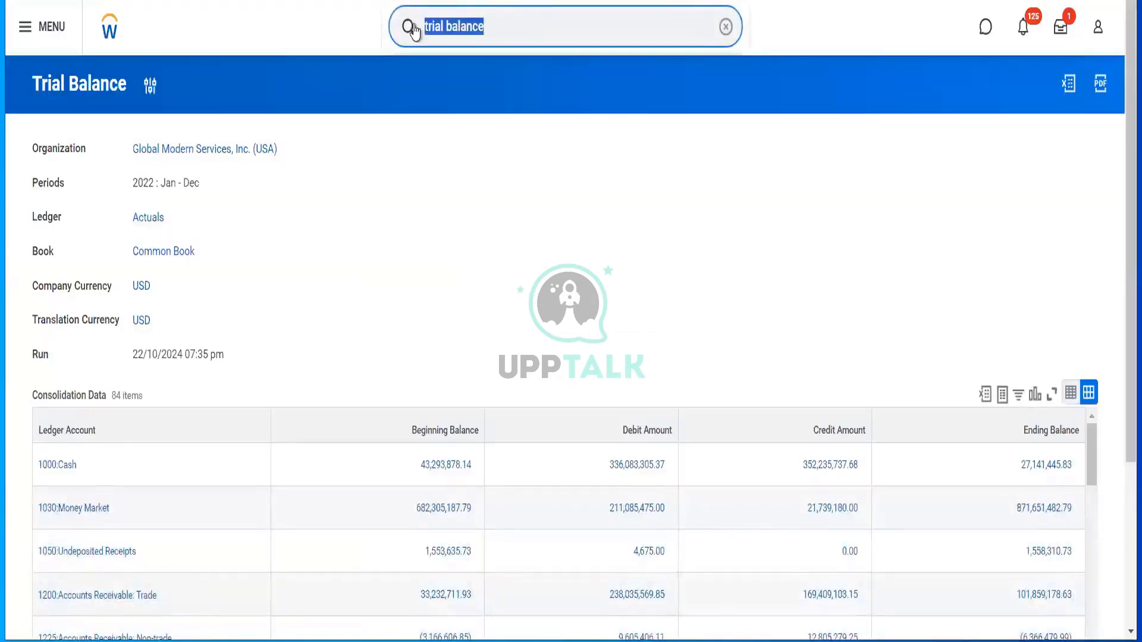
- Search 'find supp inv' and run Find Supplier Invoices for Global Modern Services, Inc. (USA)
{"action": "type", "text": "find su"}
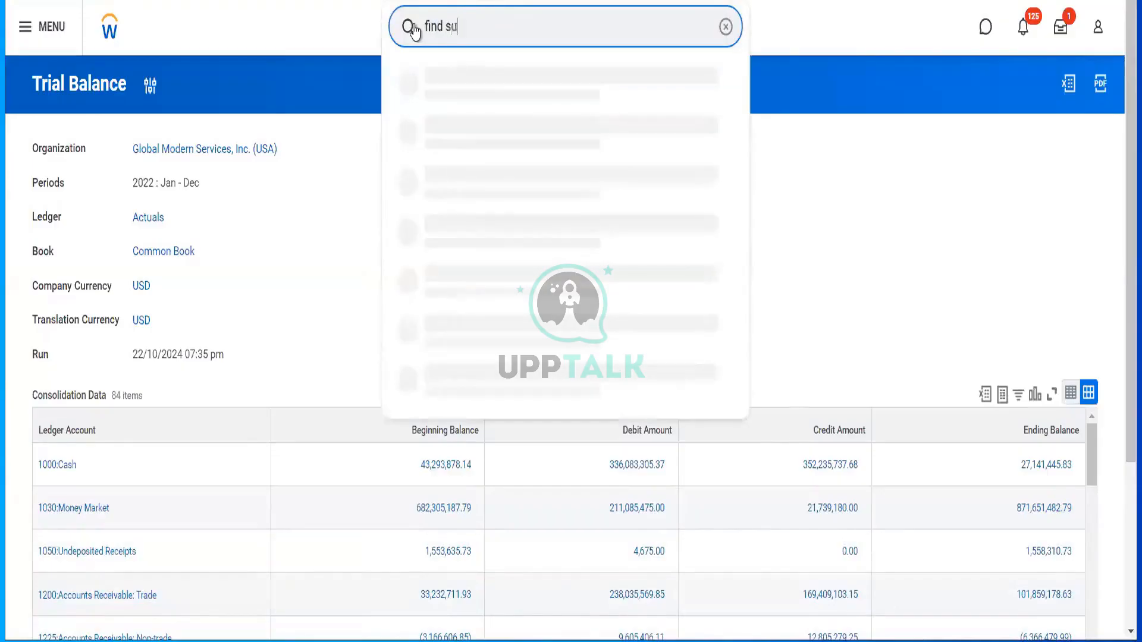
{"action": "type", "text": "pp inv fo"}
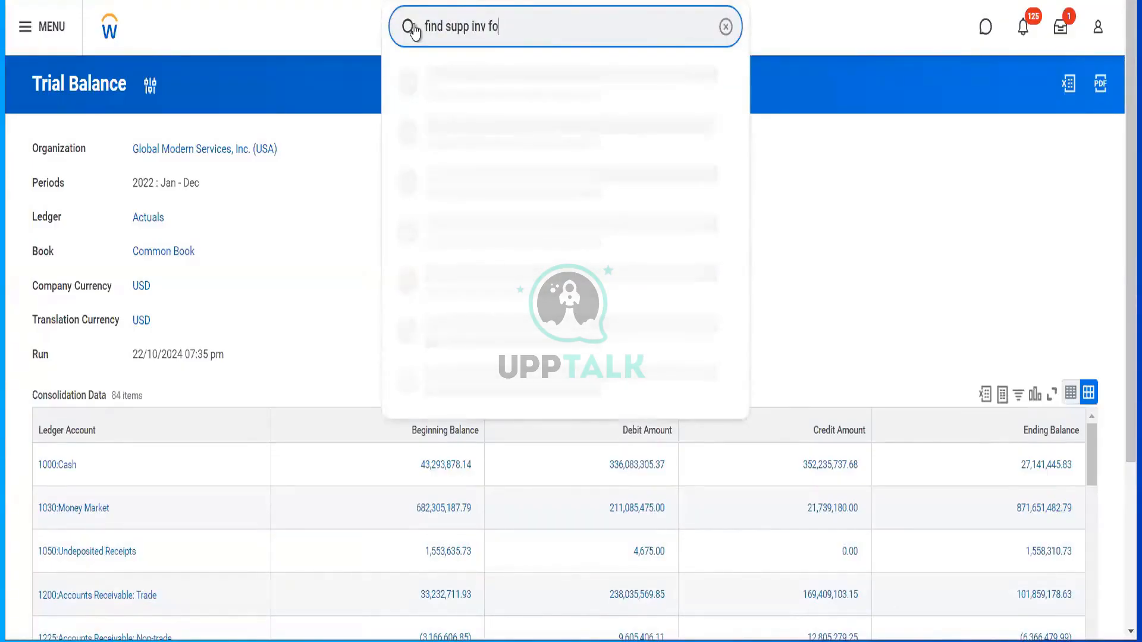
{"action": "key", "text": "Return"}
{"action": "key", "text": "BackSpace"}
{"action": "key", "text": "BackSpace"}
{"action": "key", "text": "BackSpace"}
{"action": "key", "text": "BackSpace"}
{"action": "left_click", "coordinate": [484, 76]}
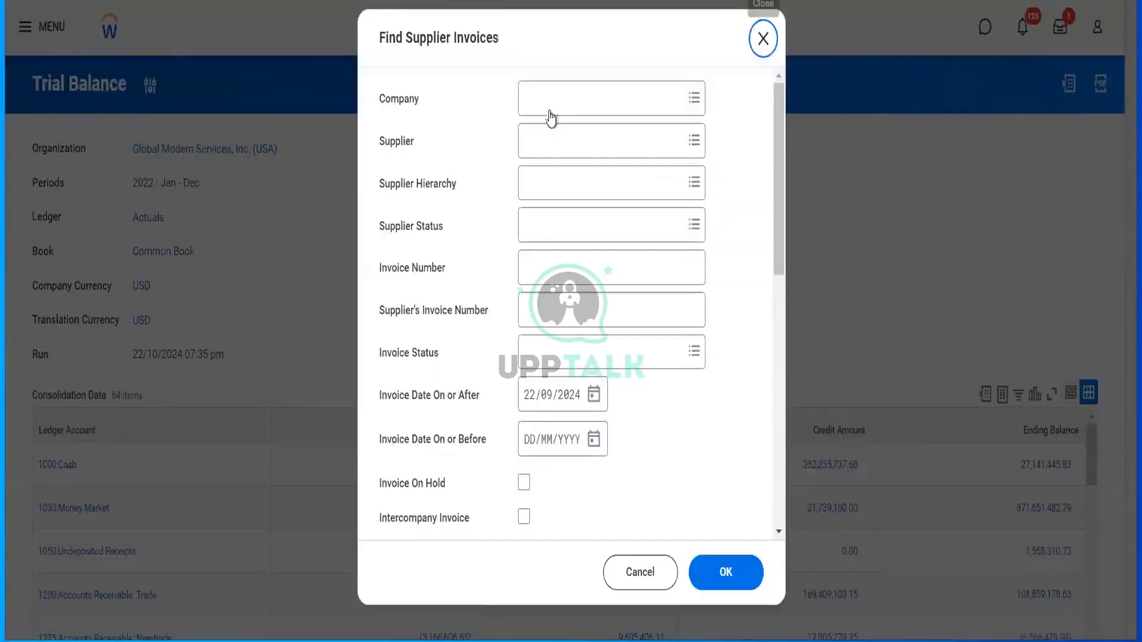
{"action": "left_click", "coordinate": [551, 108]}
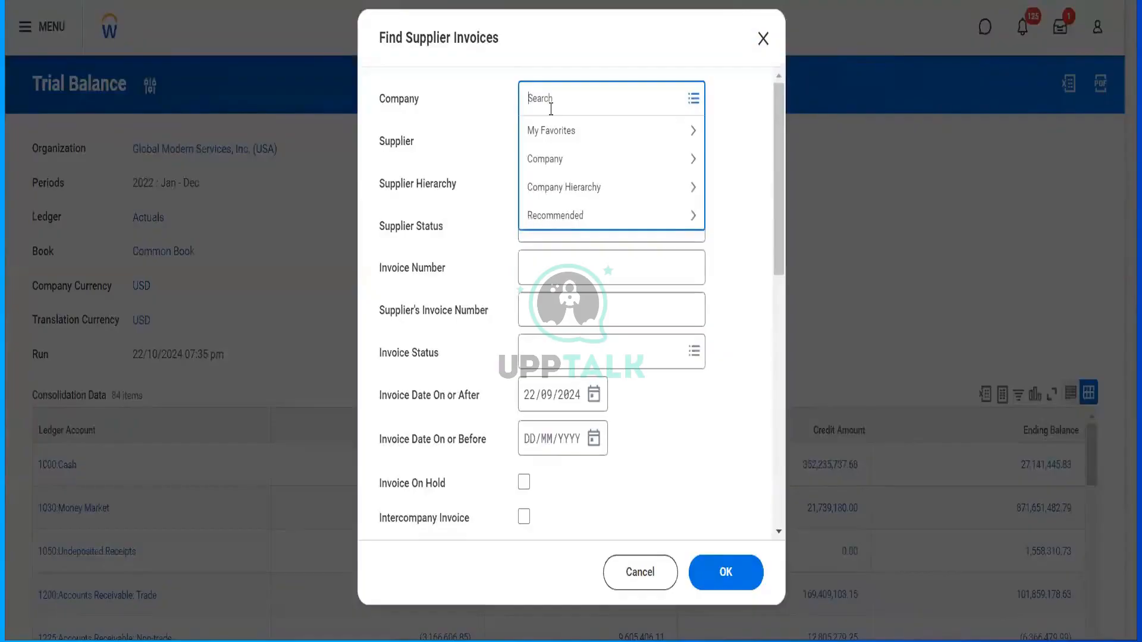
{"action": "type", "text": "gms usa"}
{"action": "key", "text": "Return"}
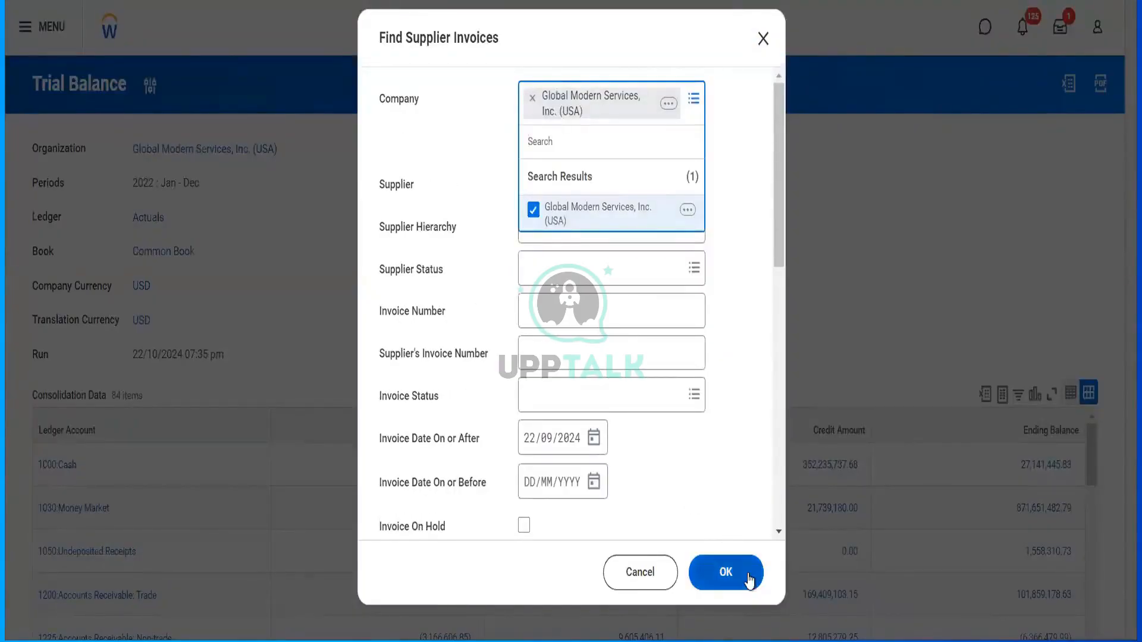
{"action": "left_click", "coordinate": [725, 572]}
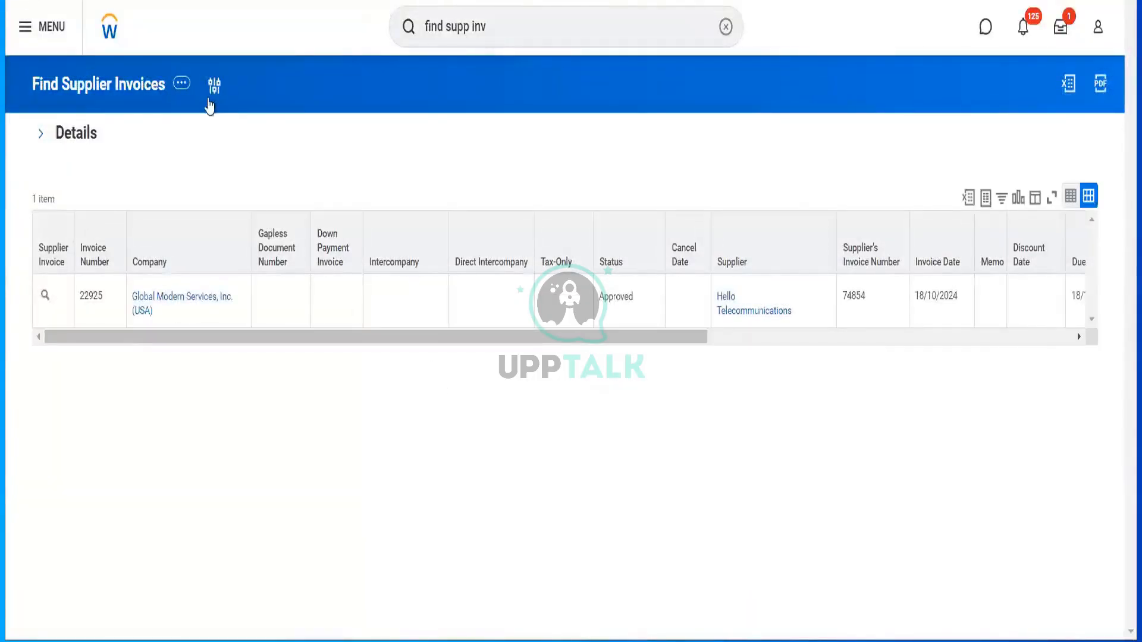
- Choose Standard Report > Schedule from the Find Supplier Invoices related actions
{"action": "left_click", "coordinate": [180, 85]}
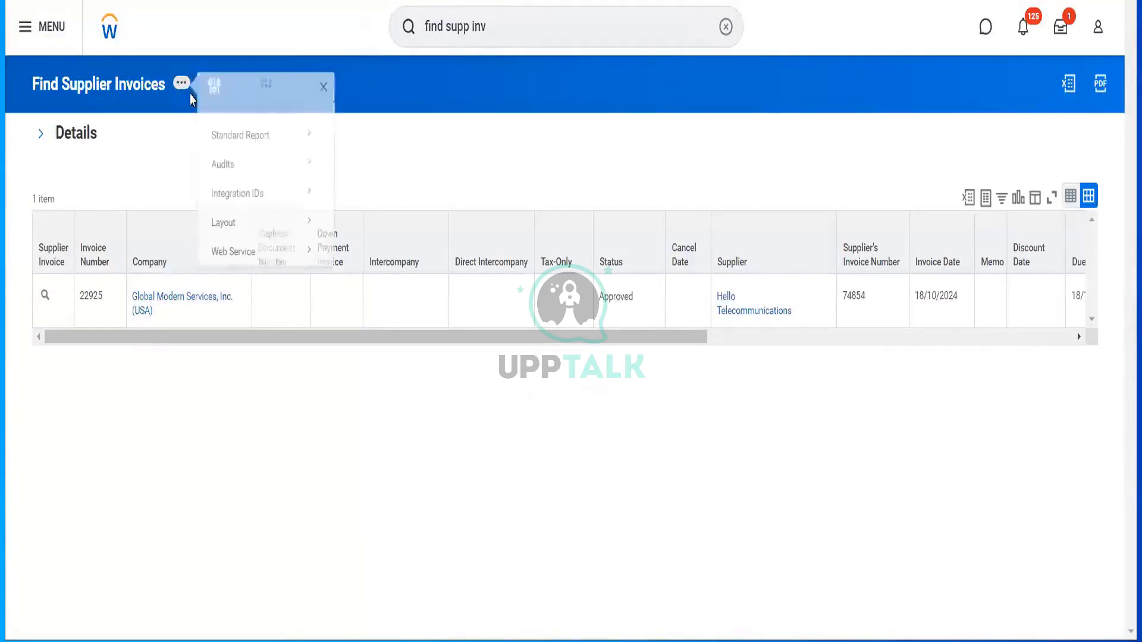
{"action": "mouse_move", "coordinate": [262, 145]}
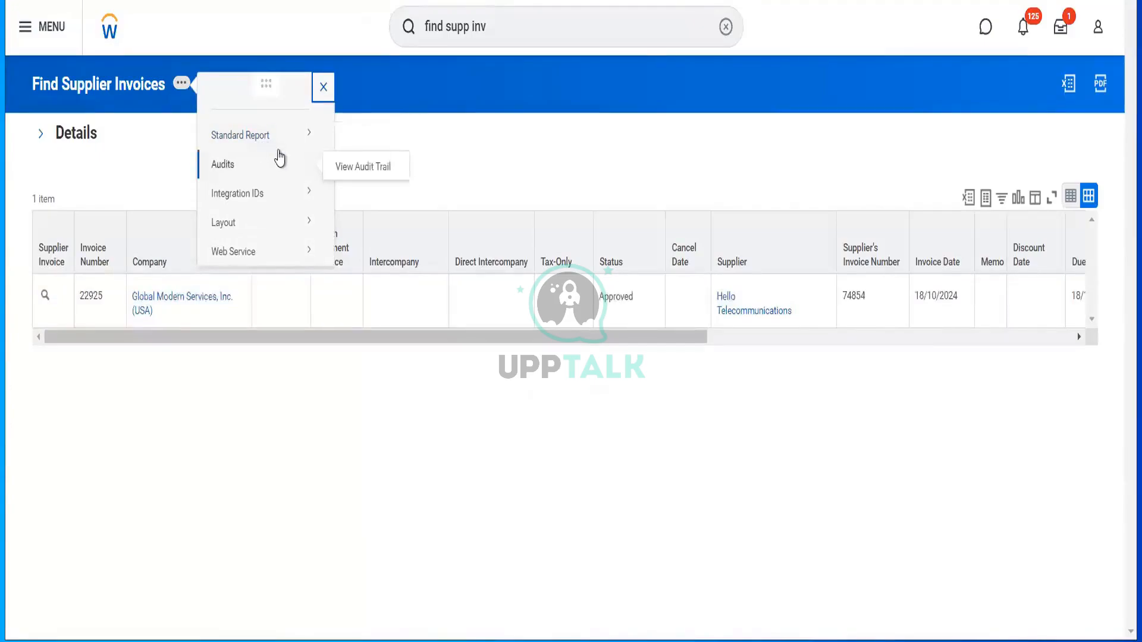
{"action": "mouse_move", "coordinate": [303, 137]}
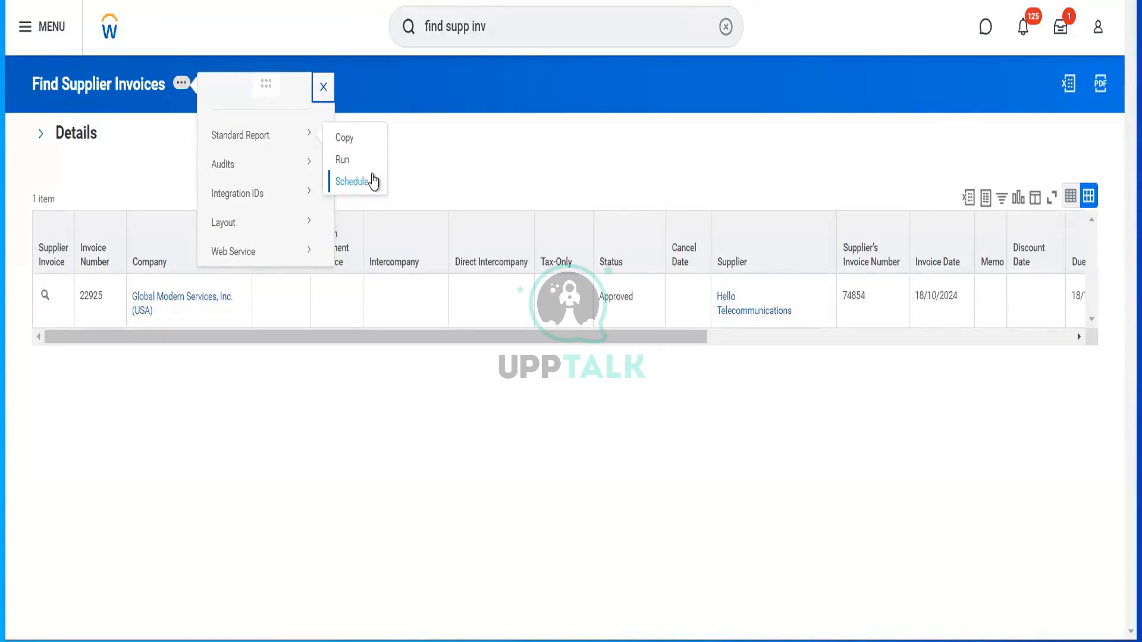
{"action": "left_click", "coordinate": [351, 182]}
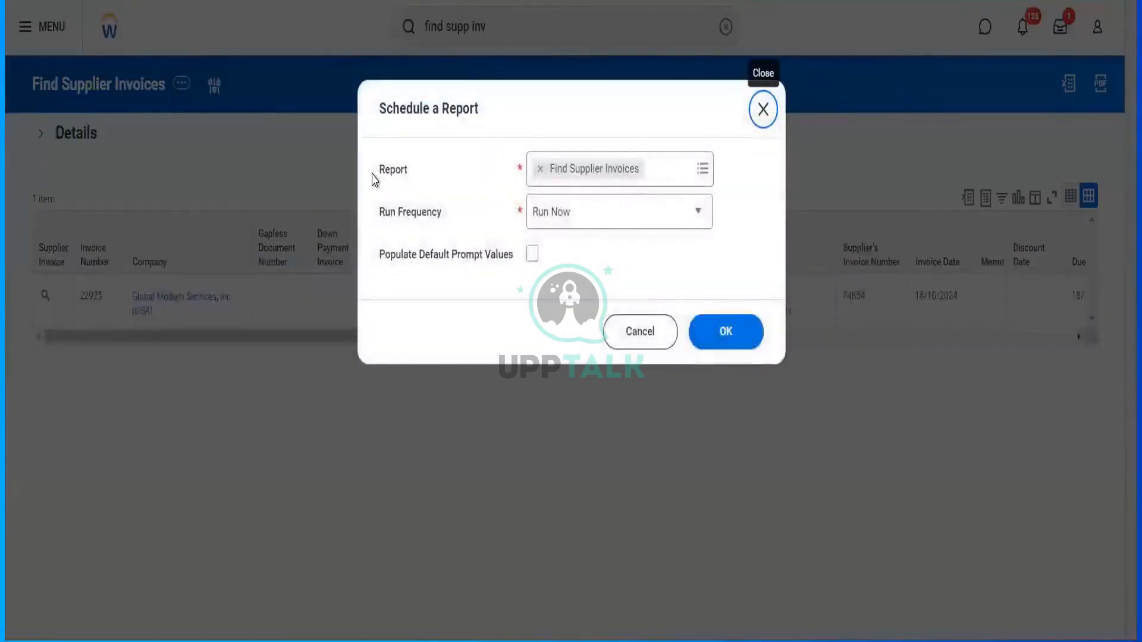
- Set the schedule's Run Frequency to Daily Recurrence
{"action": "left_click", "coordinate": [591, 229]}
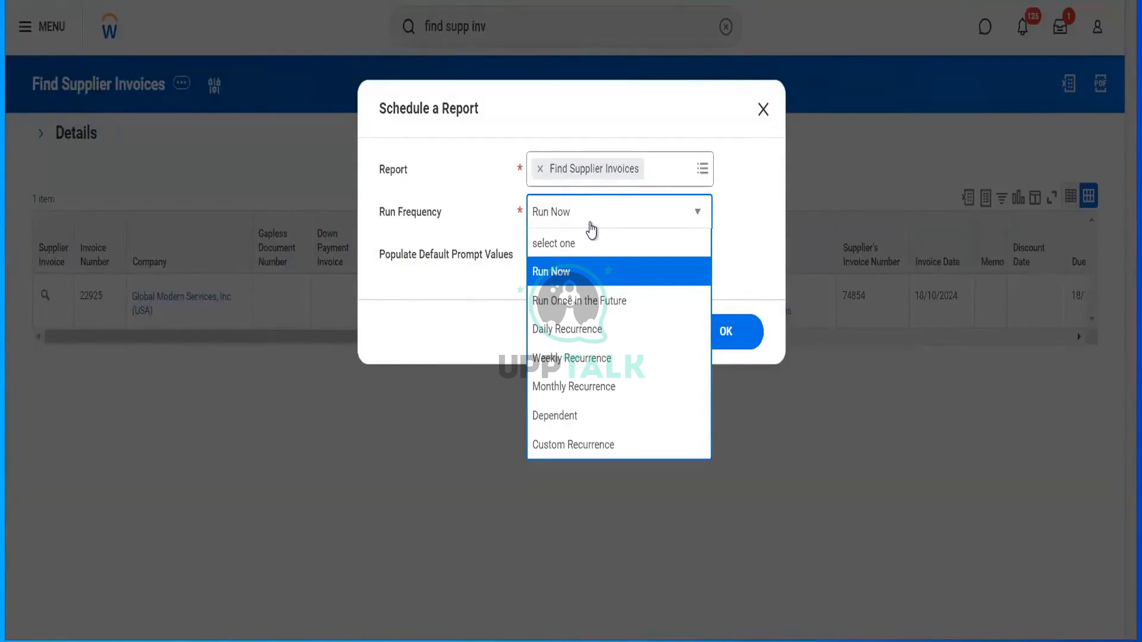
{"action": "left_click", "coordinate": [568, 328]}
{"action": "left_click", "coordinate": [708, 331]}
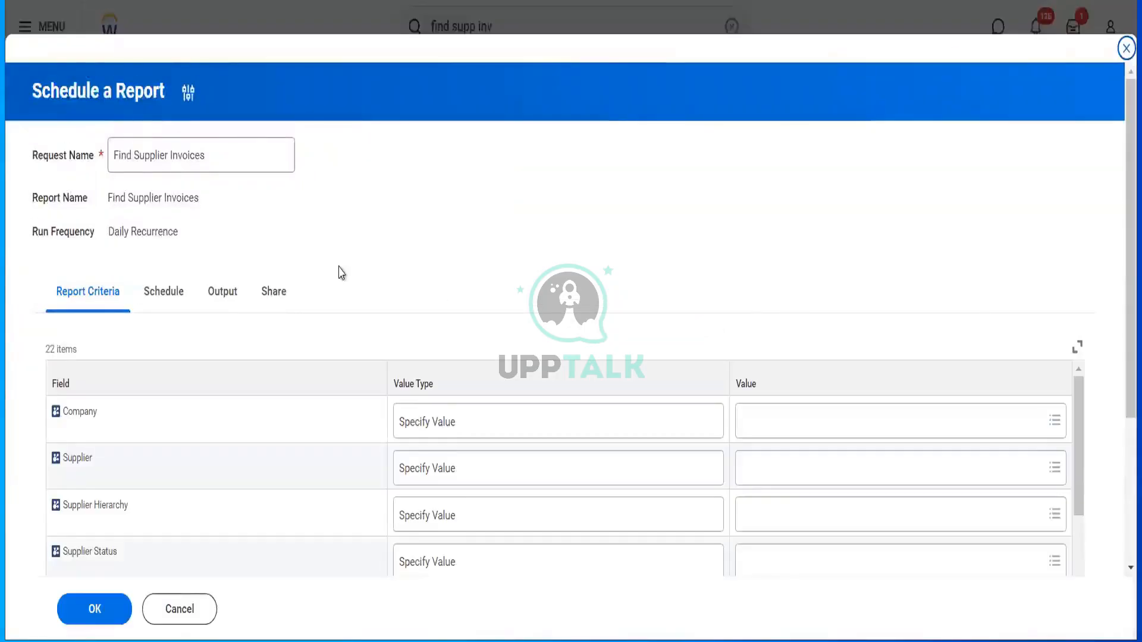
- Set Report Criteria Company to Global Modern Services, Inc. (USA) and Invoice Date On or After 01/01/2024
{"action": "scroll", "coordinate": [340, 272], "scroll_direction": "down", "scroll_amount": 3}
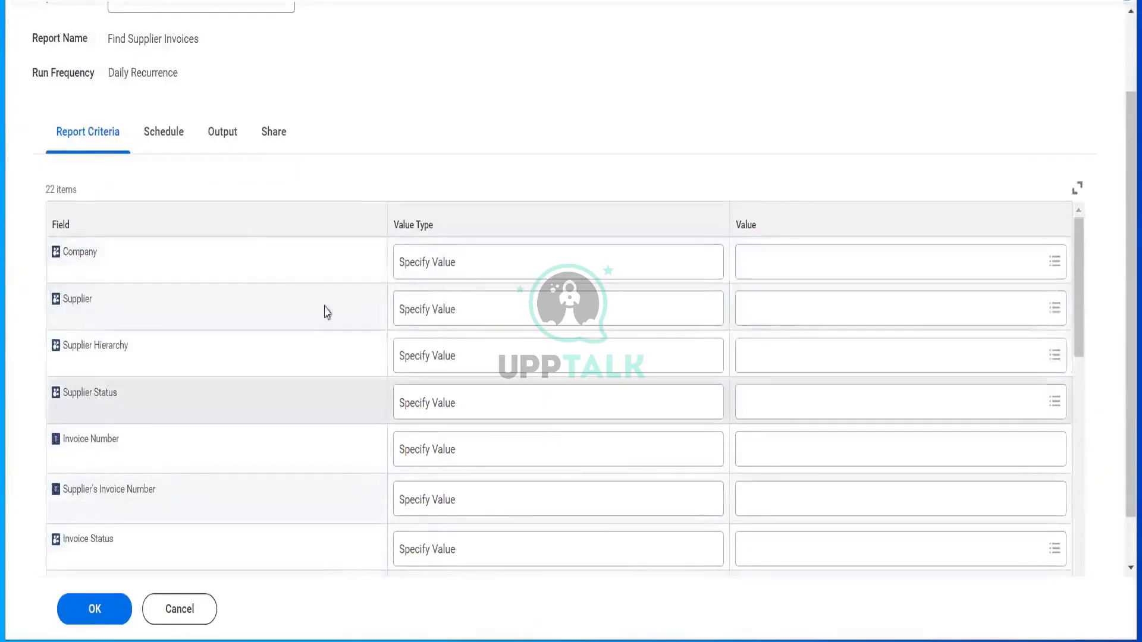
{"action": "scroll", "coordinate": [305, 324], "scroll_direction": "down", "scroll_amount": 4}
{"action": "scroll", "coordinate": [741, 373], "scroll_direction": "up", "scroll_amount": 4}
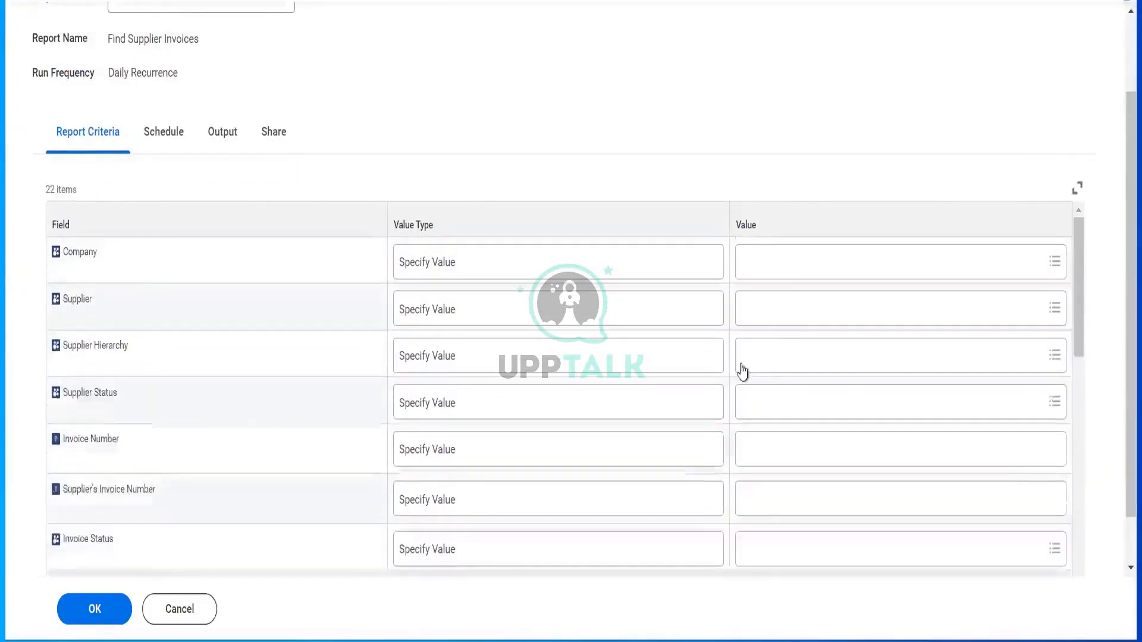
{"action": "left_click", "coordinate": [778, 263]}
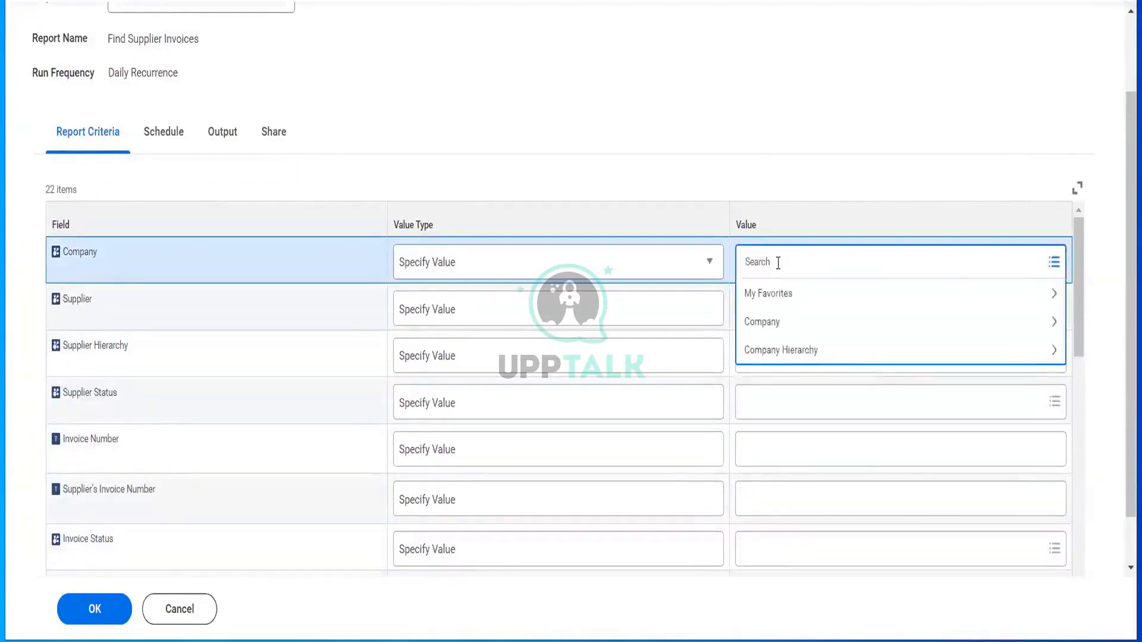
{"action": "type", "text": "gms usa"}
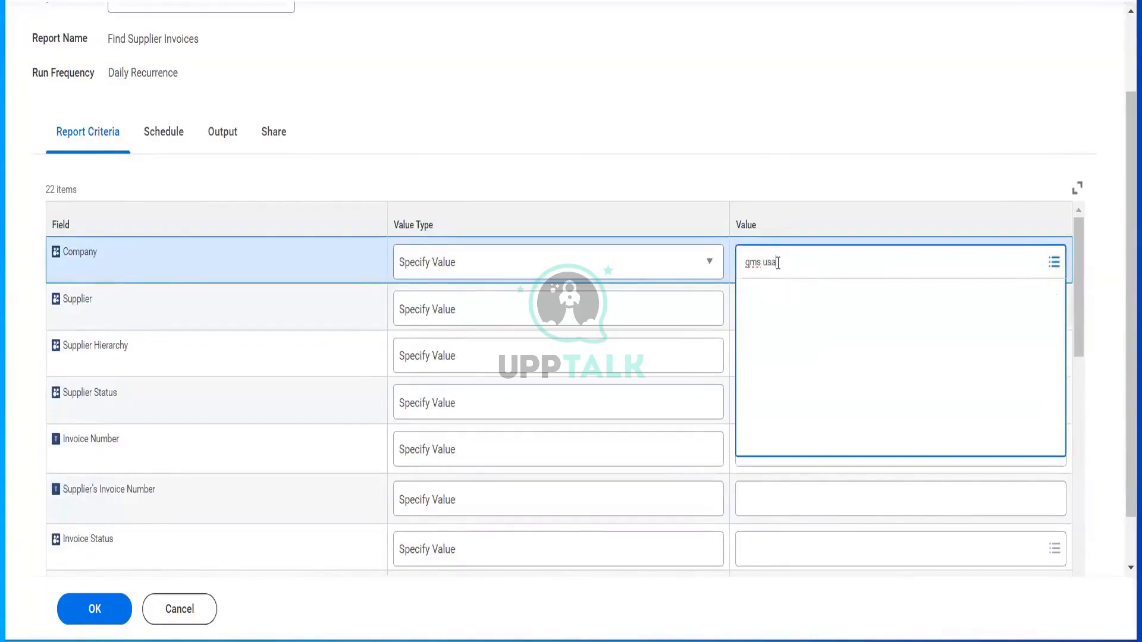
{"action": "key", "text": "Return"}
{"action": "scroll", "coordinate": [607, 413], "scroll_direction": "down", "scroll_amount": 4}
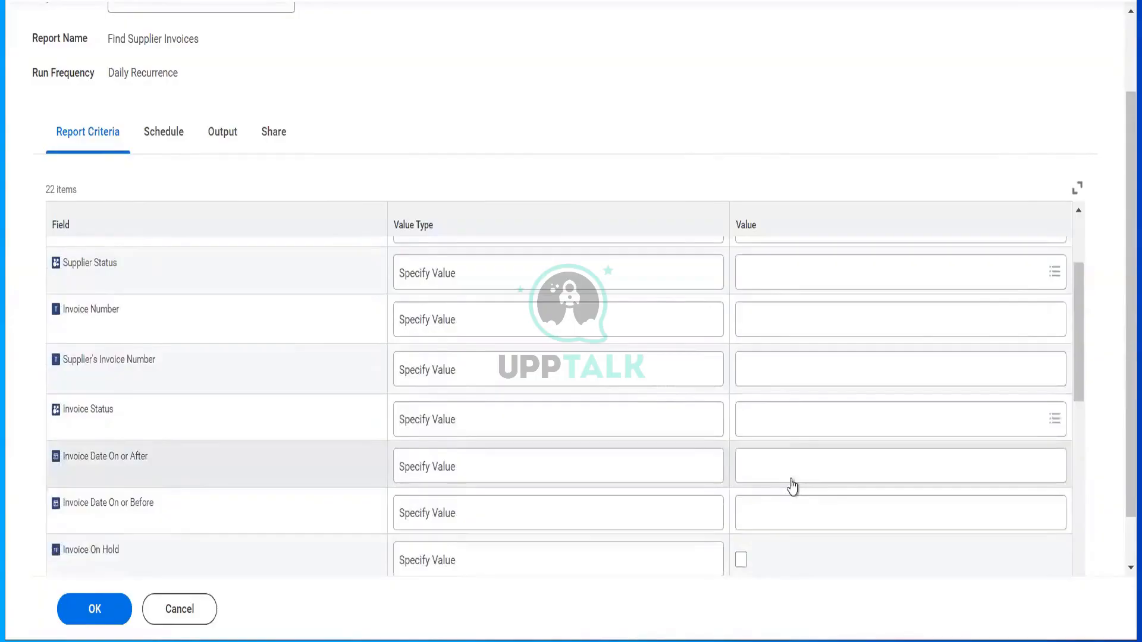
{"action": "left_click", "coordinate": [793, 480]}
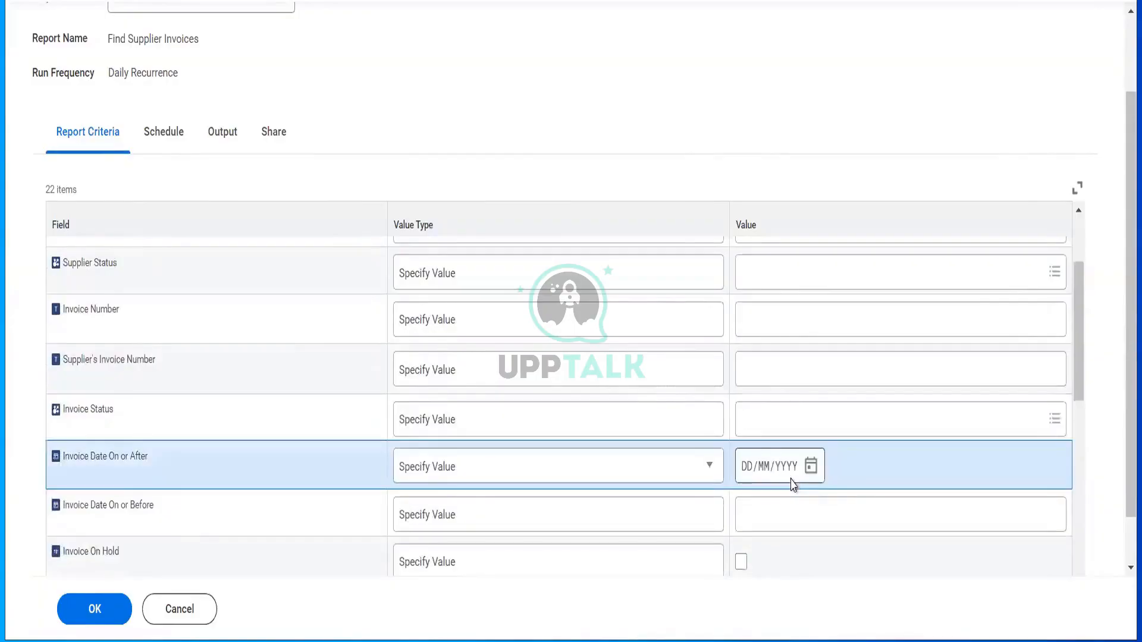
{"action": "left_click", "coordinate": [747, 474]}
{"action": "type", "text": "01012024"}
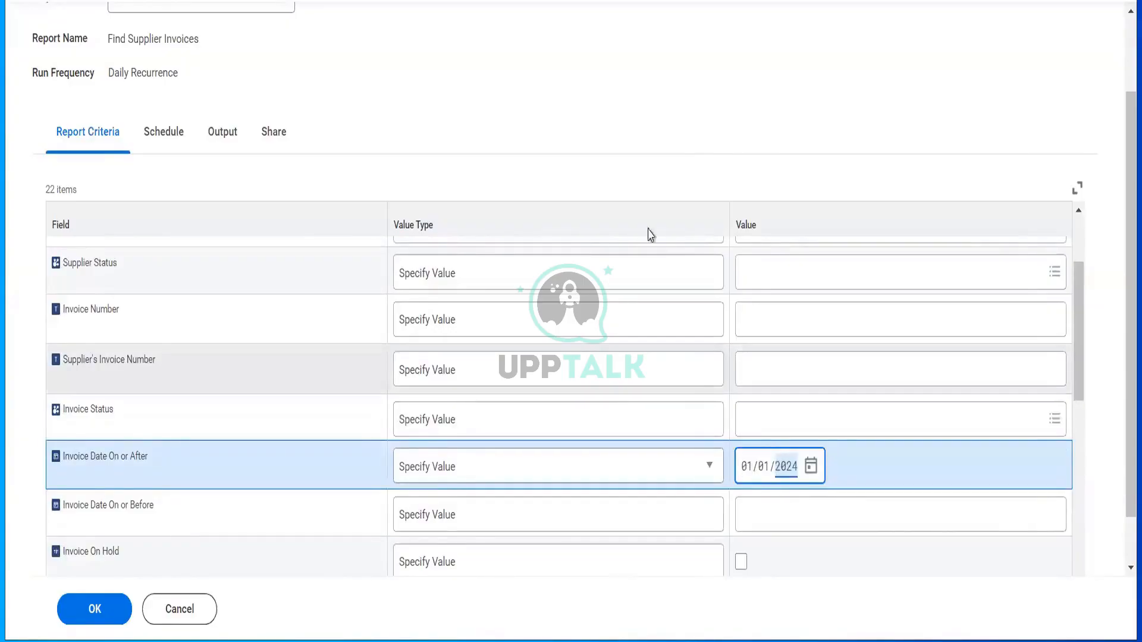
{"action": "left_click", "coordinate": [623, 150]}
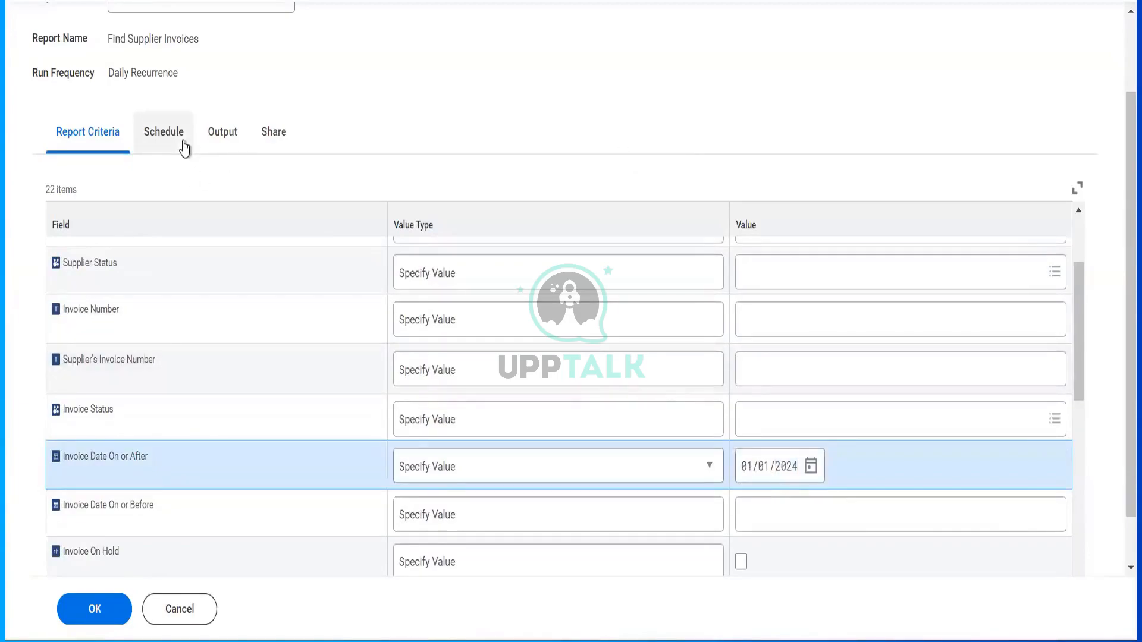
{"action": "left_click", "coordinate": [183, 143]}
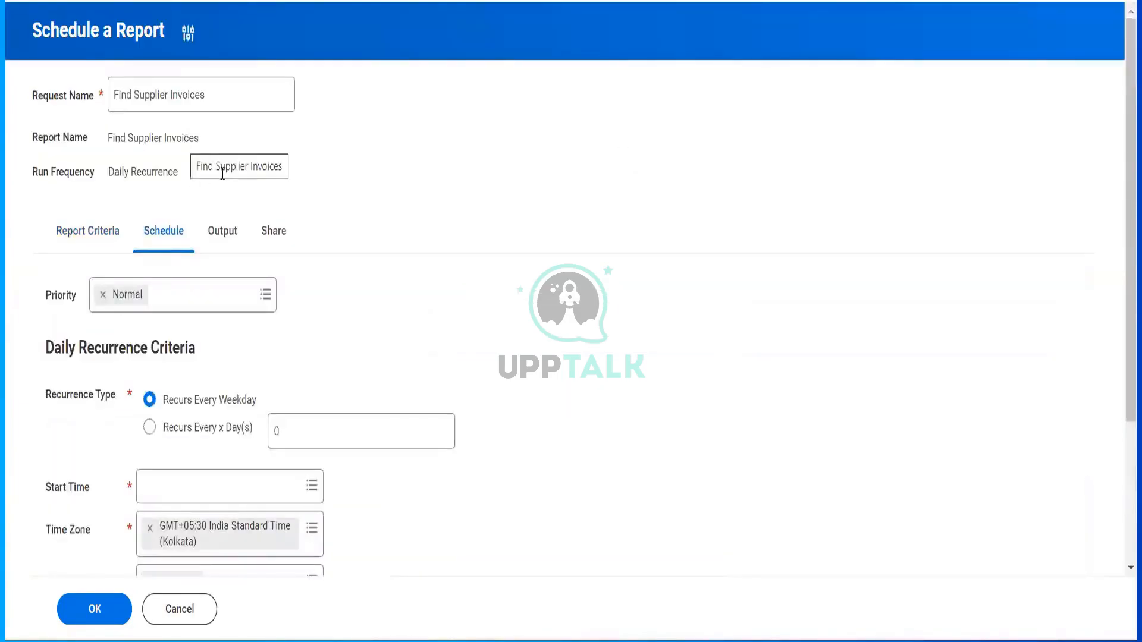
- Keep the recurrence on every weekday and set the start time to 7:40 pm
{"action": "scroll", "coordinate": [301, 266], "scroll_direction": "down", "scroll_amount": 2}
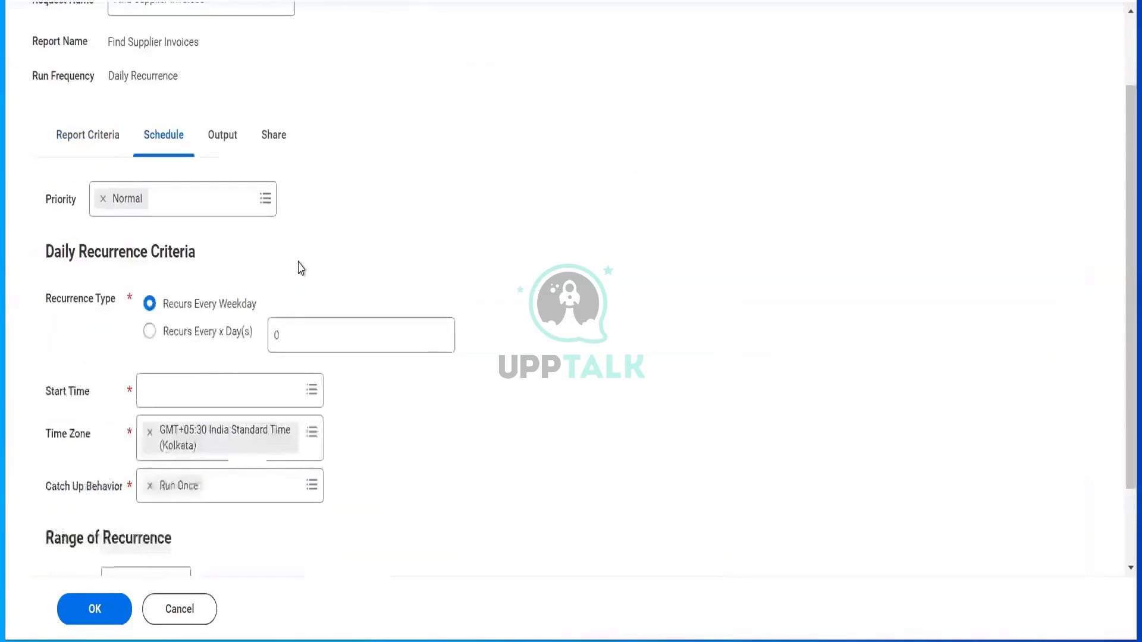
{"action": "left_click", "coordinate": [170, 291]}
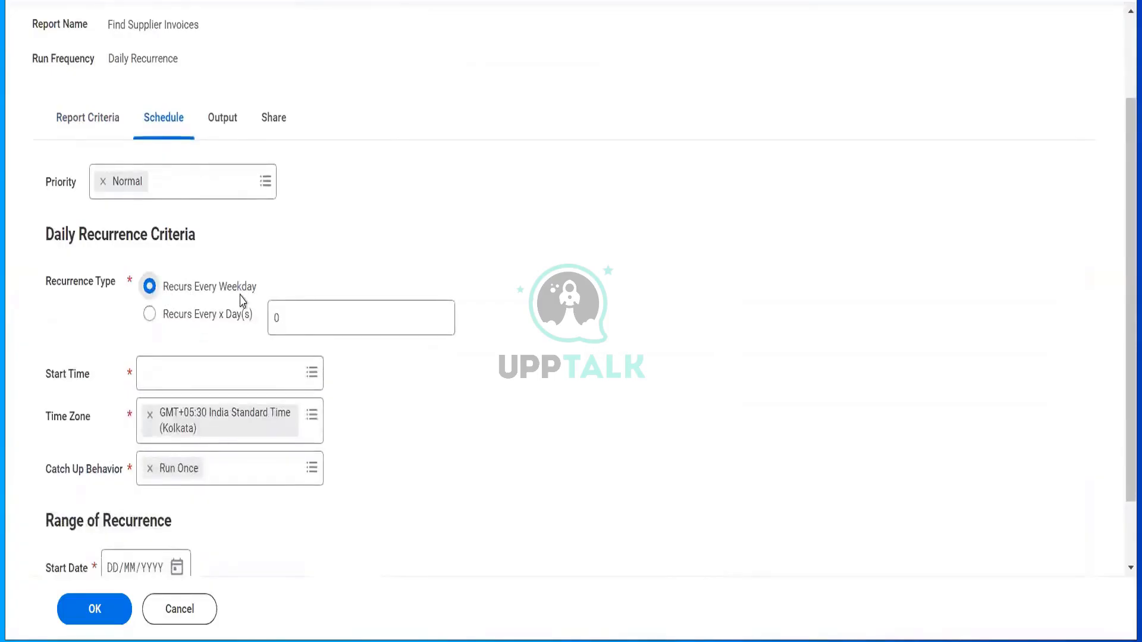
{"action": "left_click", "coordinate": [178, 379]}
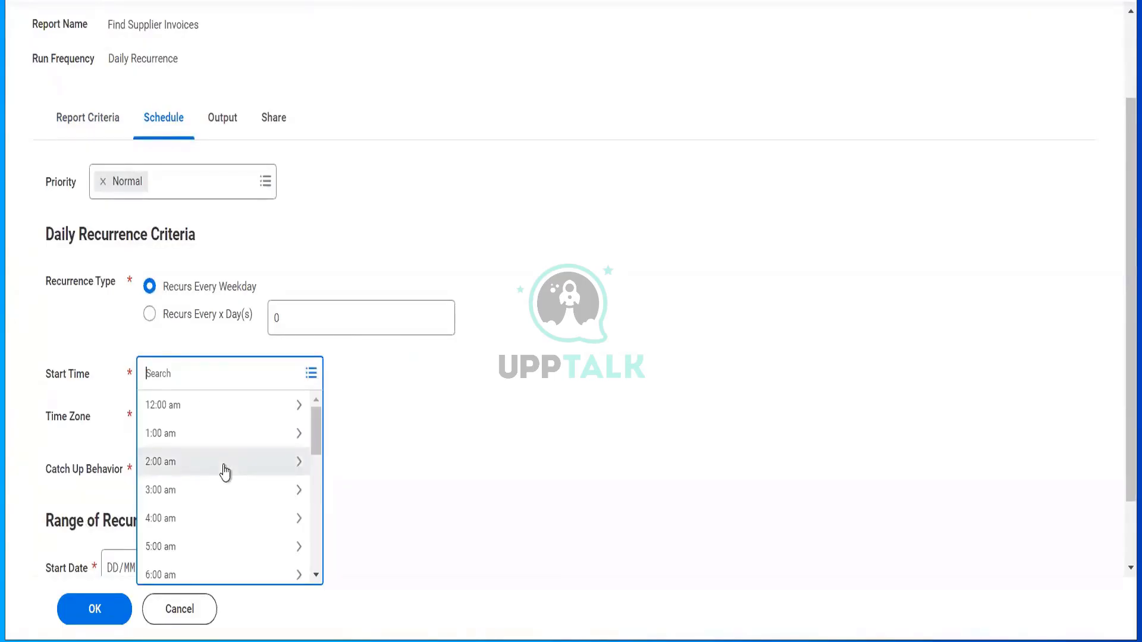
{"action": "scroll", "coordinate": [207, 546], "scroll_direction": "down", "scroll_amount": 7}
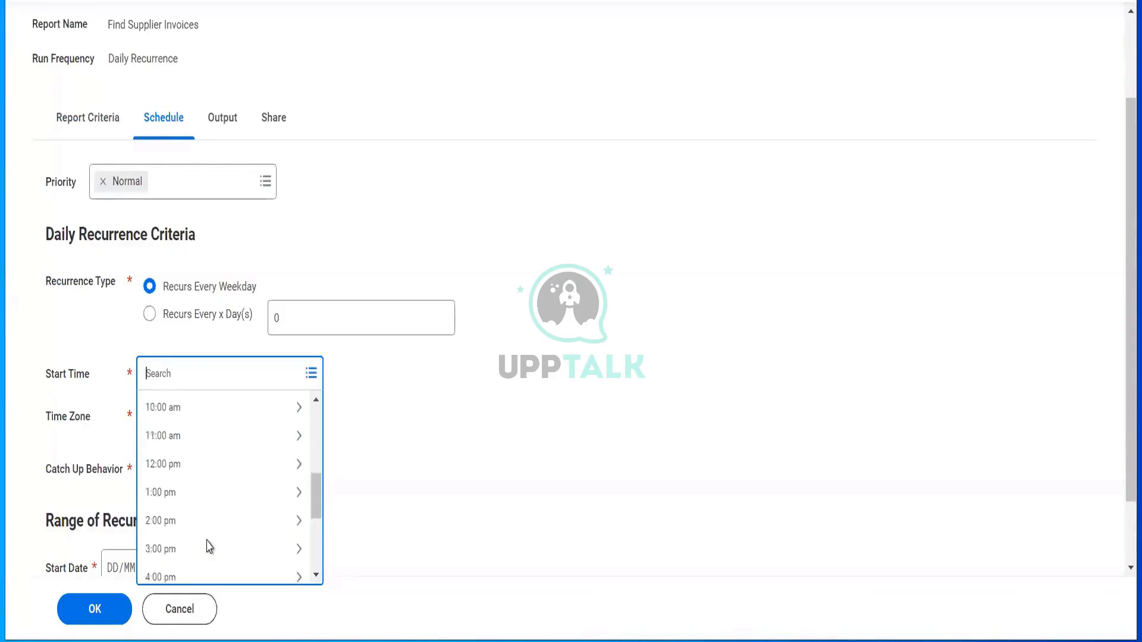
{"action": "left_click", "coordinate": [199, 532]}
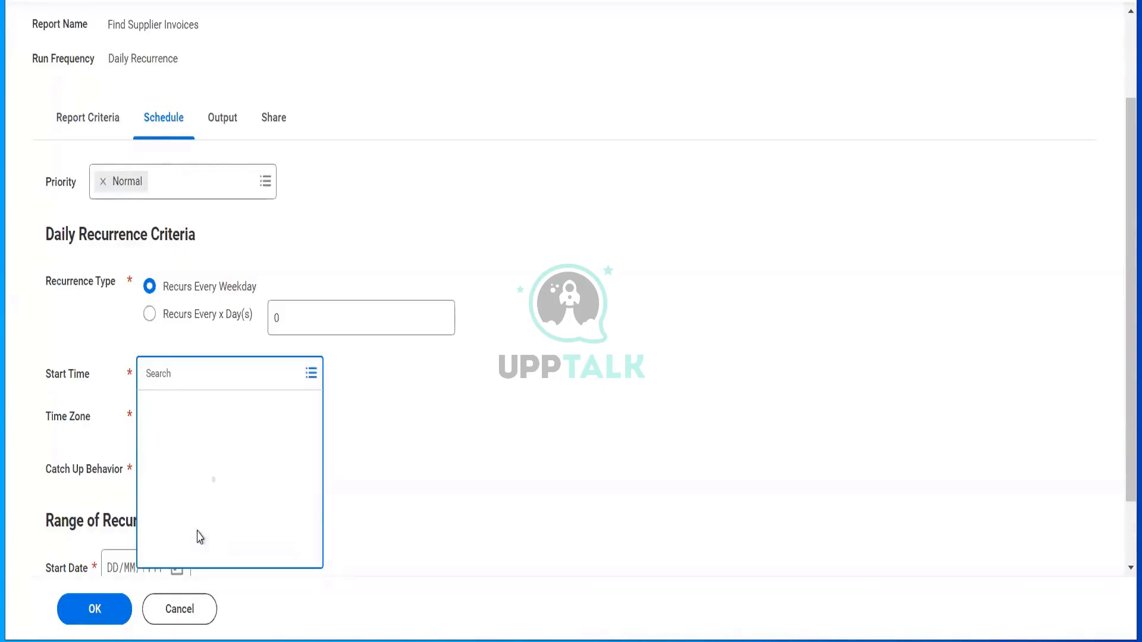
{"action": "scroll", "coordinate": [199, 539], "scroll_direction": "down", "scroll_amount": 3}
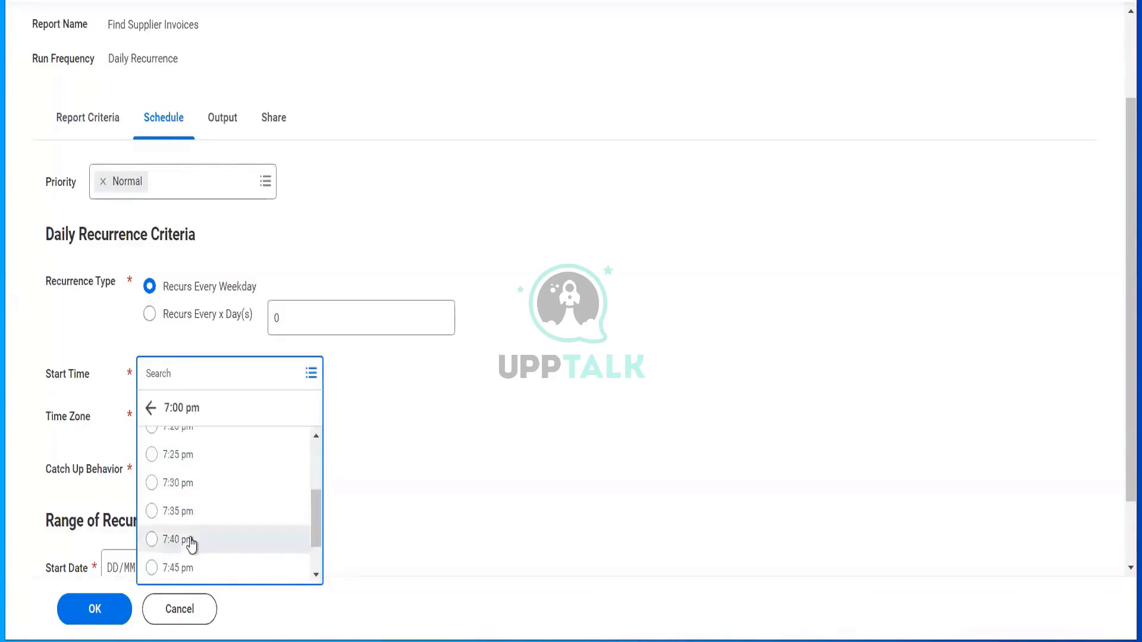
{"action": "left_click", "coordinate": [191, 540]}
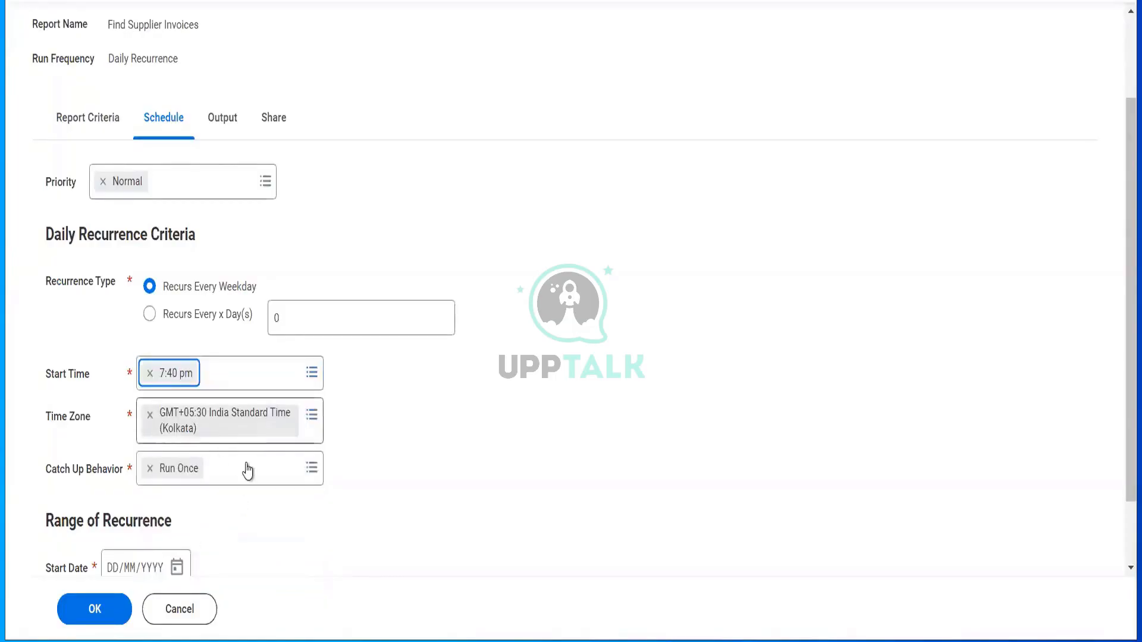
- Set the schedule to run from 22 October 2024 to 25 October 2024
{"action": "scroll", "coordinate": [247, 470], "scroll_direction": "down", "scroll_amount": 2}
{"action": "left_click", "coordinate": [177, 484]}
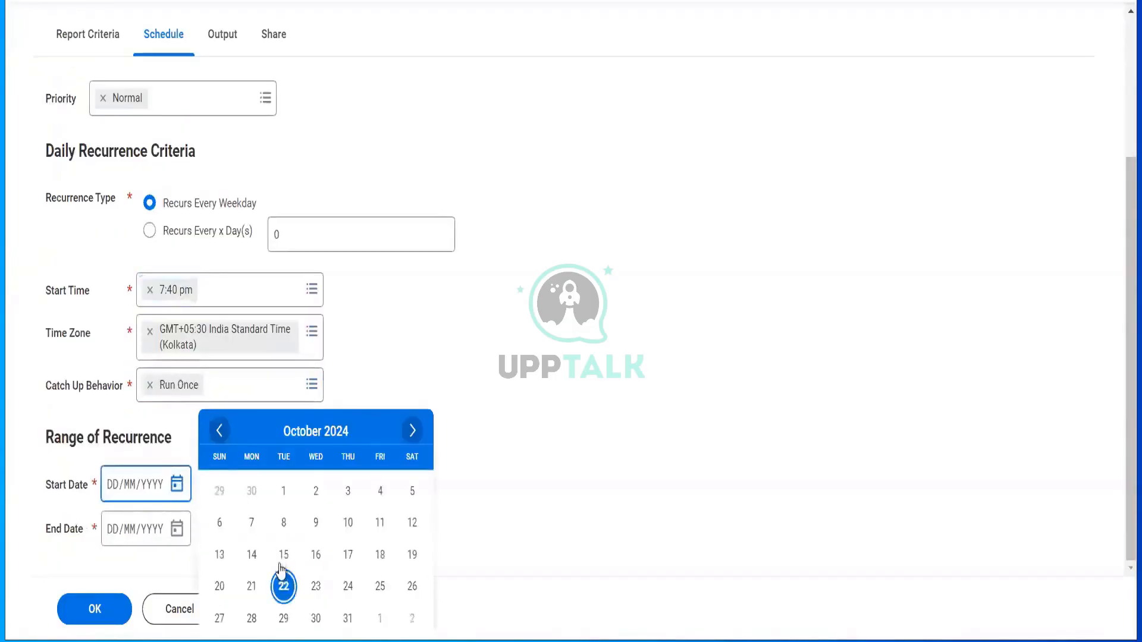
{"action": "left_click", "coordinate": [283, 586]}
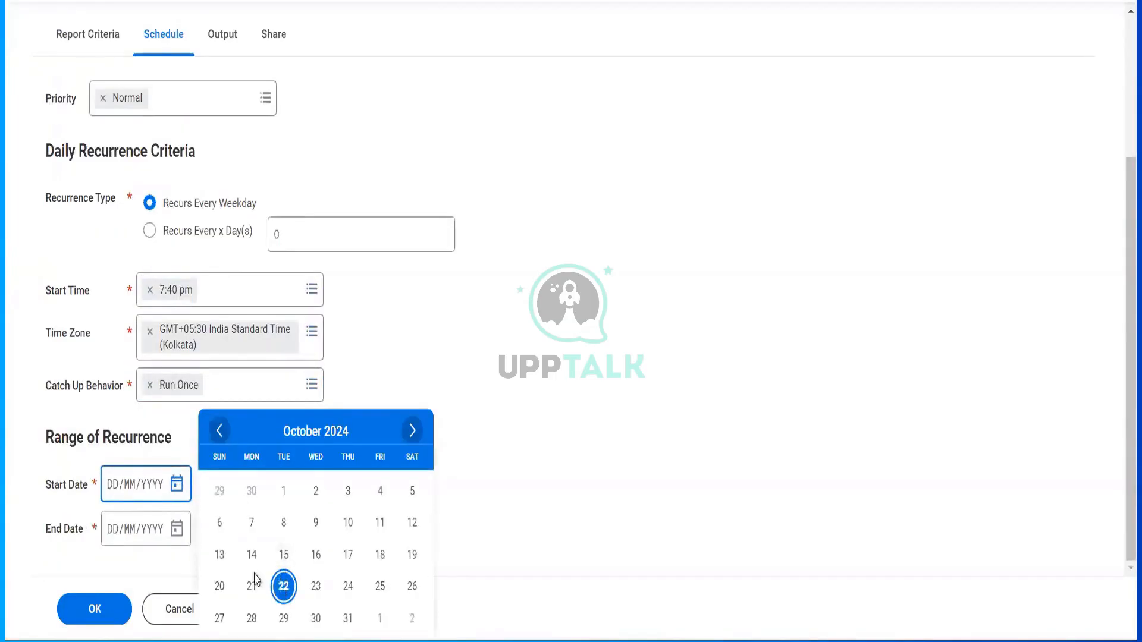
{"action": "left_click", "coordinate": [178, 530]}
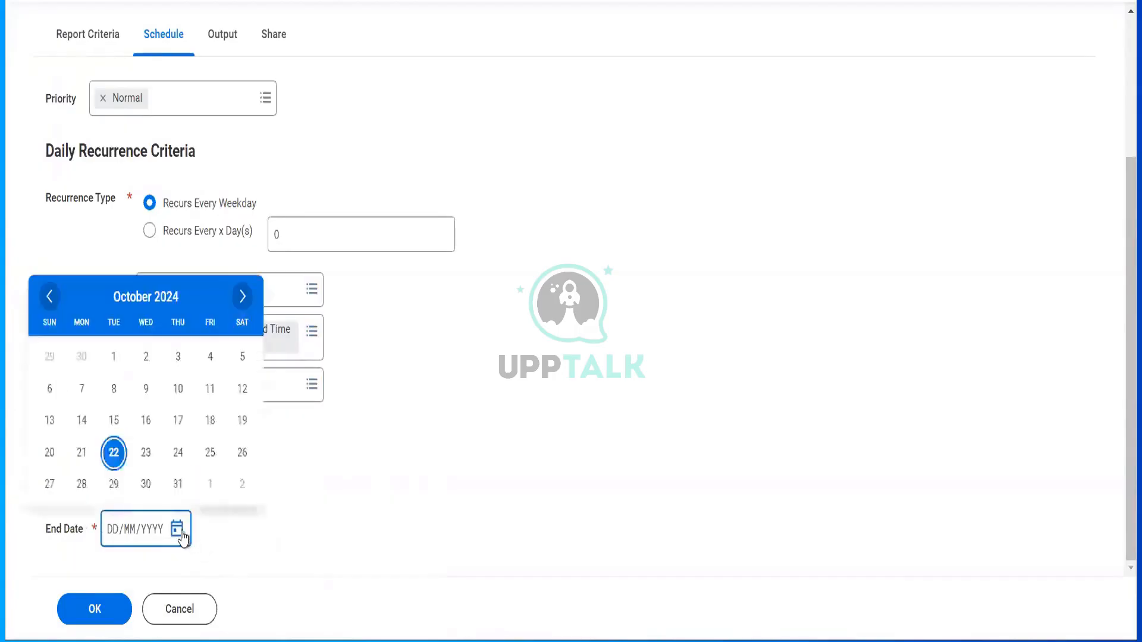
{"action": "left_click", "coordinate": [215, 456]}
{"action": "scroll", "coordinate": [215, 459], "scroll_direction": "up", "scroll_amount": 1}
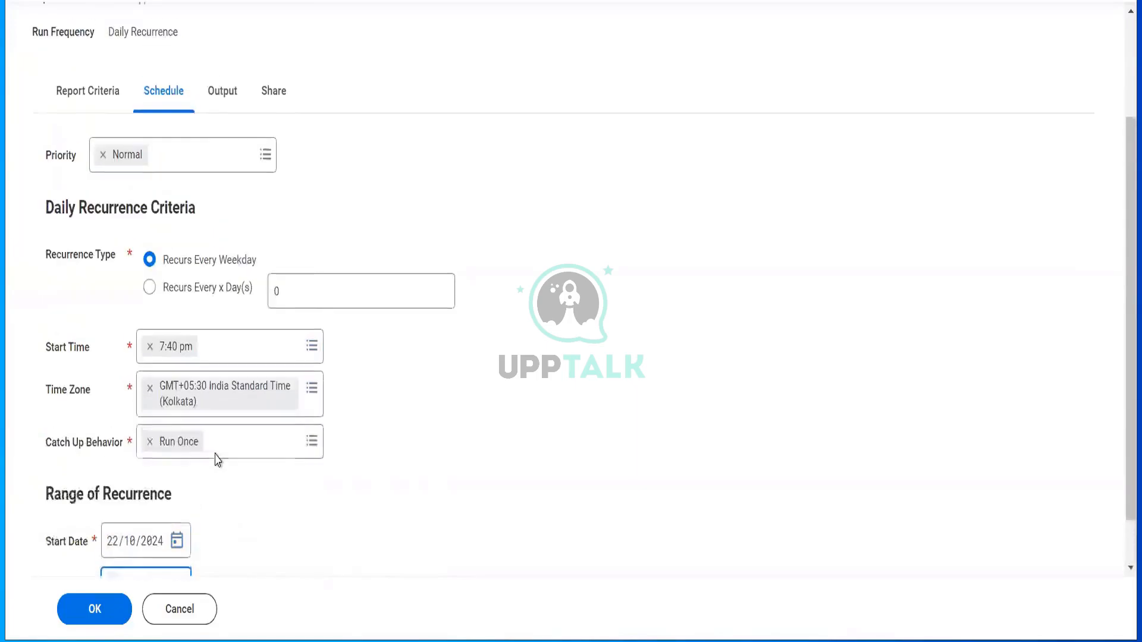
{"action": "left_click", "coordinate": [221, 106]}
{"action": "scroll", "coordinate": [218, 109], "scroll_direction": "up", "scroll_amount": 3}
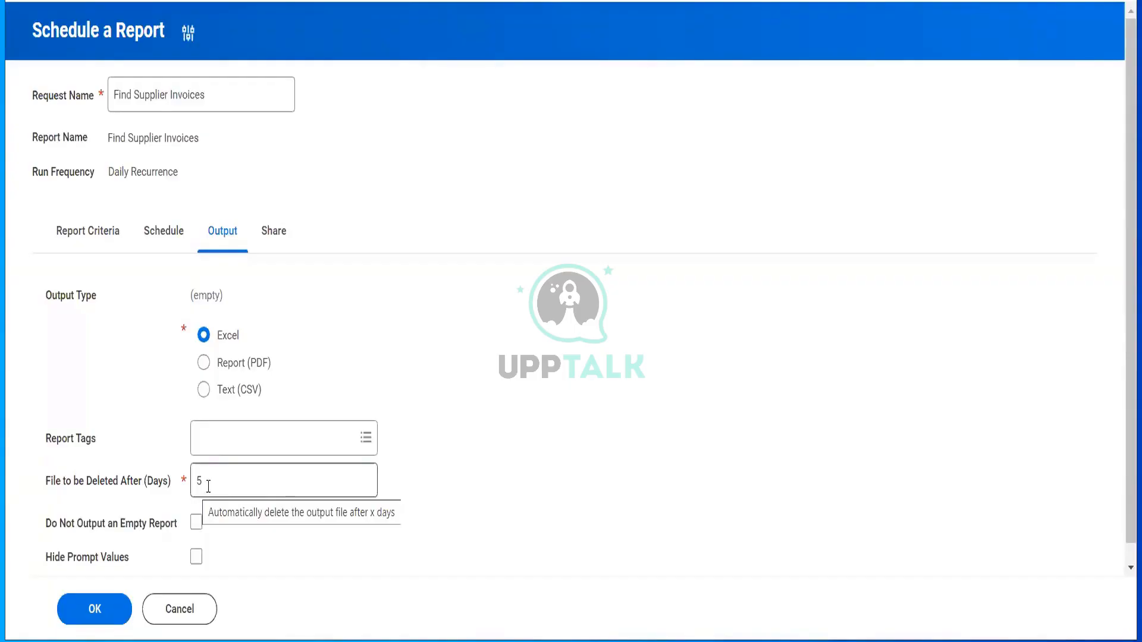
- Tick Do Not Output an Empty Report and Hide Prompt Values in the output settings
{"action": "scroll", "coordinate": [208, 487], "scroll_direction": "down", "scroll_amount": 1}
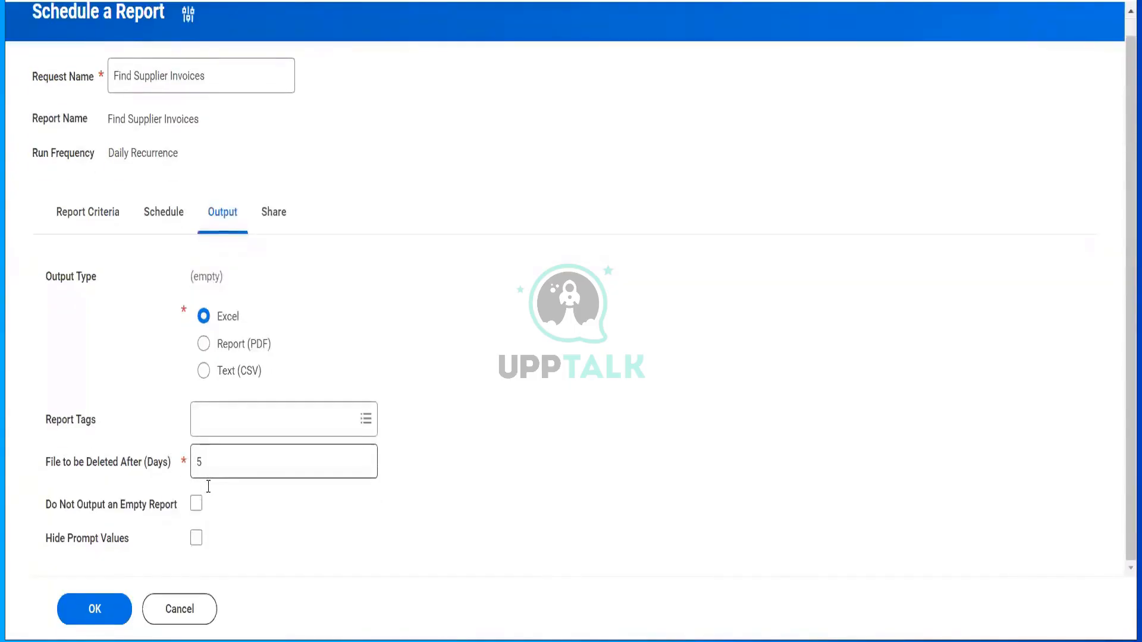
{"action": "mouse_move", "coordinate": [196, 511]}
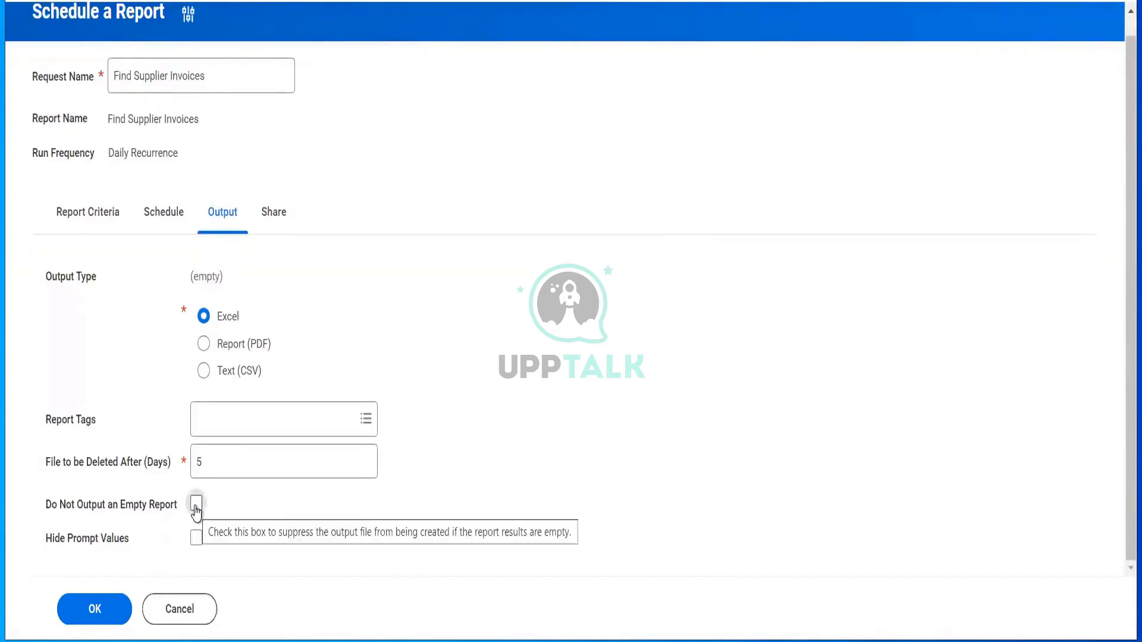
{"action": "left_click", "coordinate": [196, 508]}
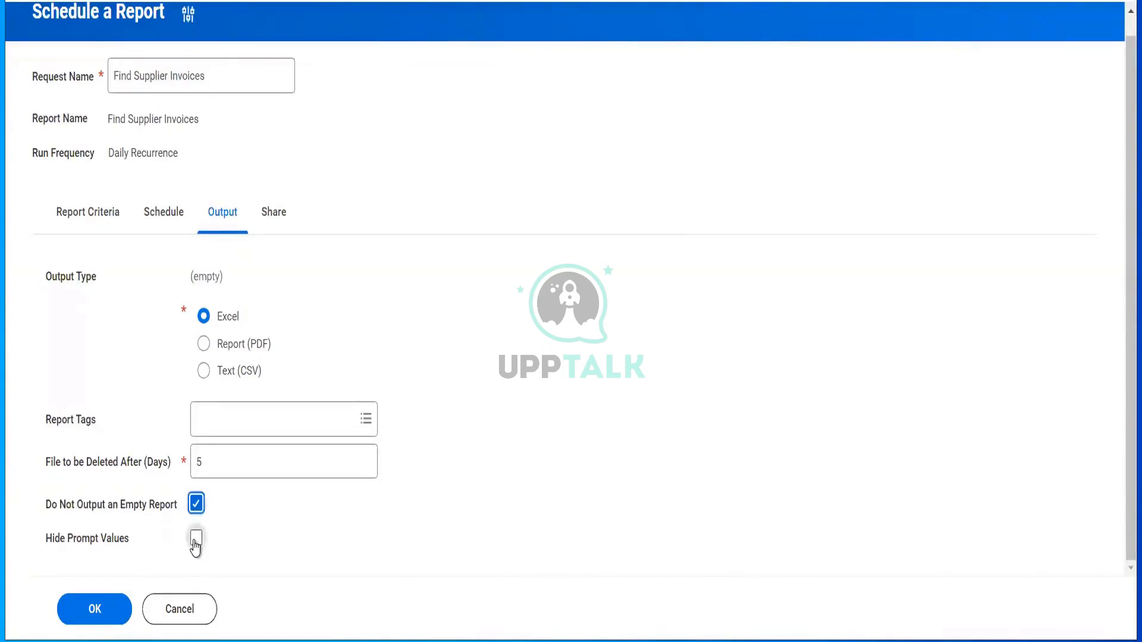
{"action": "left_click", "coordinate": [195, 540]}
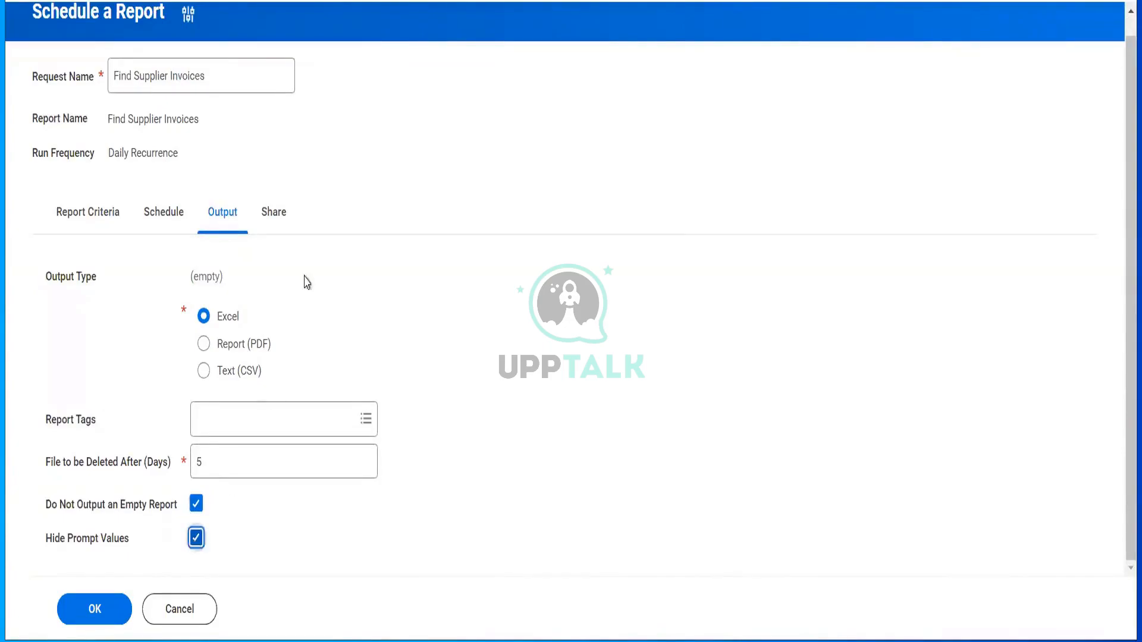
{"action": "left_click", "coordinate": [285, 213]}
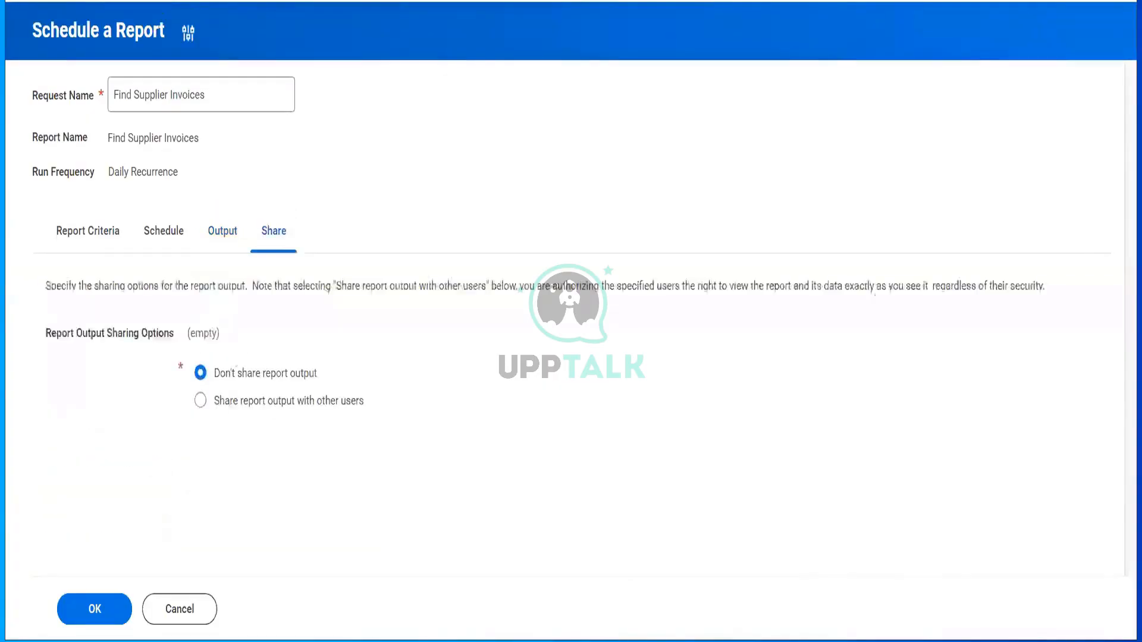
- Share the report output with two authorized users found by name search
{"action": "left_click", "coordinate": [200, 401]}
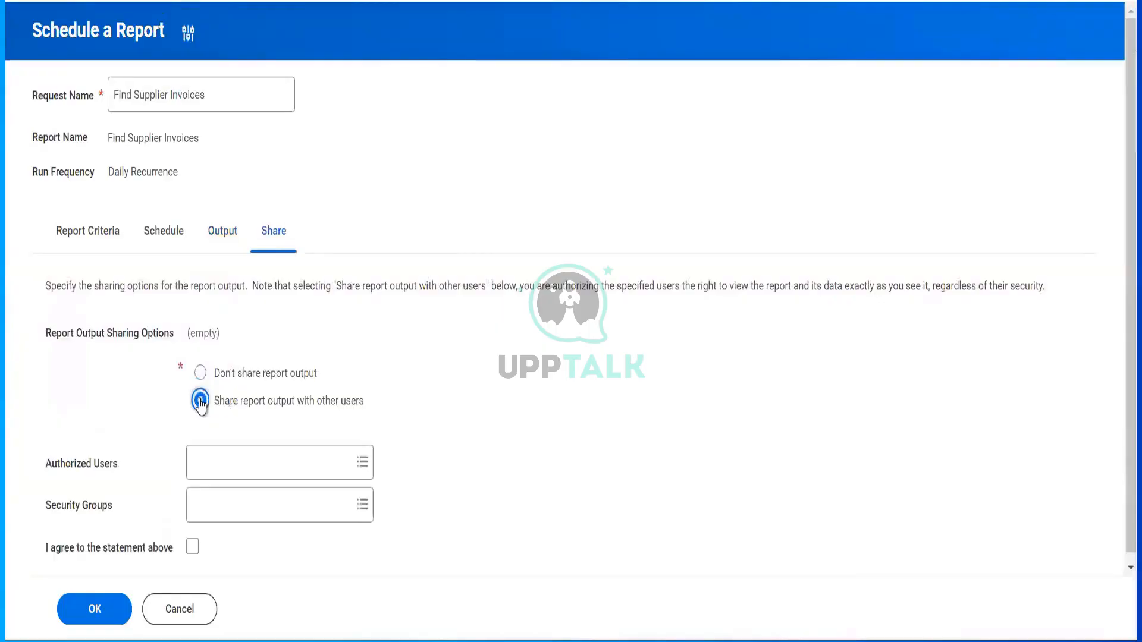
{"action": "left_click", "coordinate": [209, 461]}
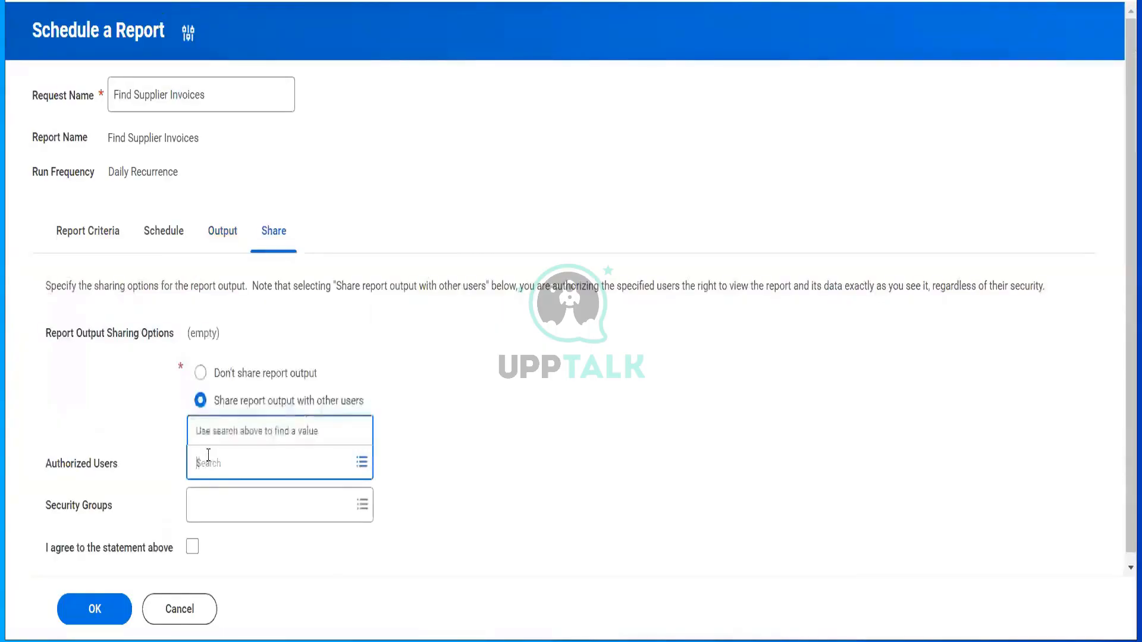
{"action": "key", "text": "Return"}
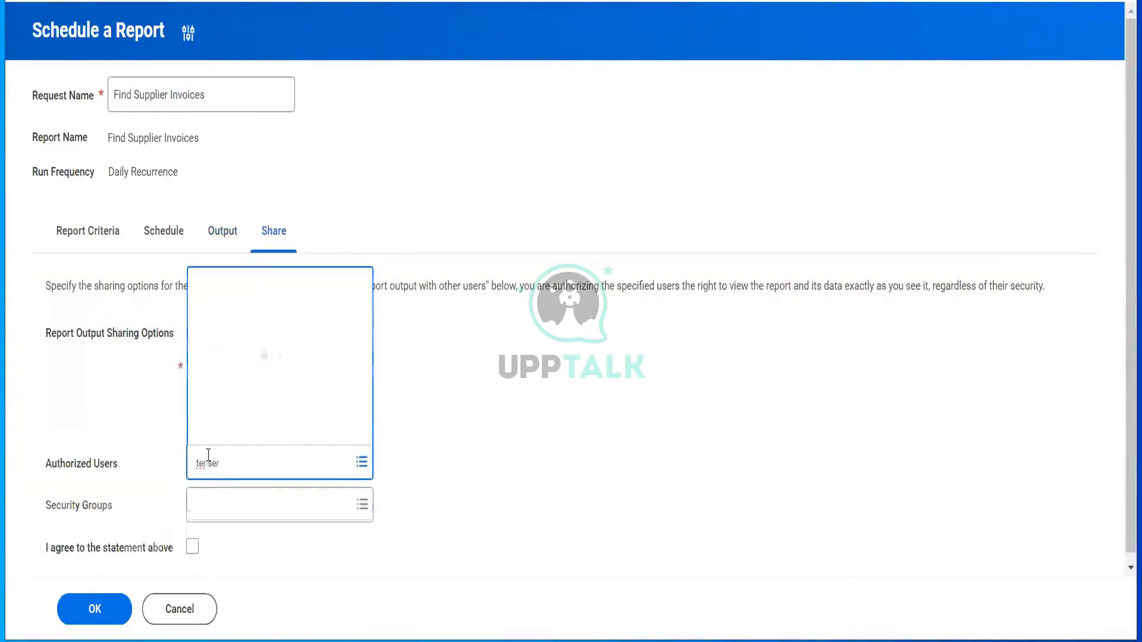
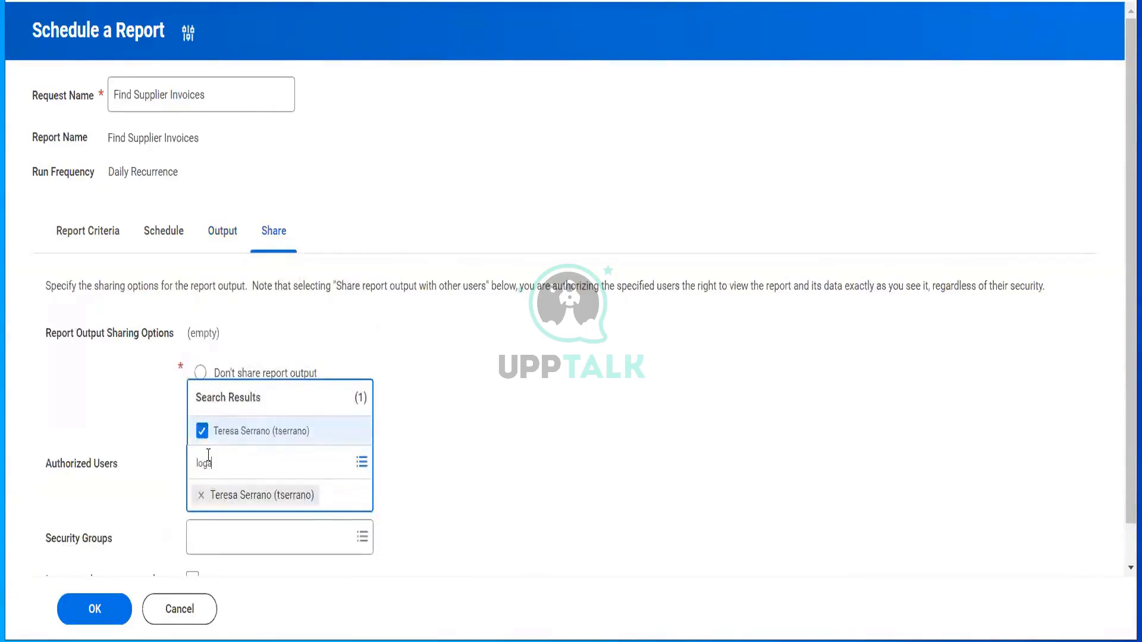
{"action": "key", "text": "Return"}
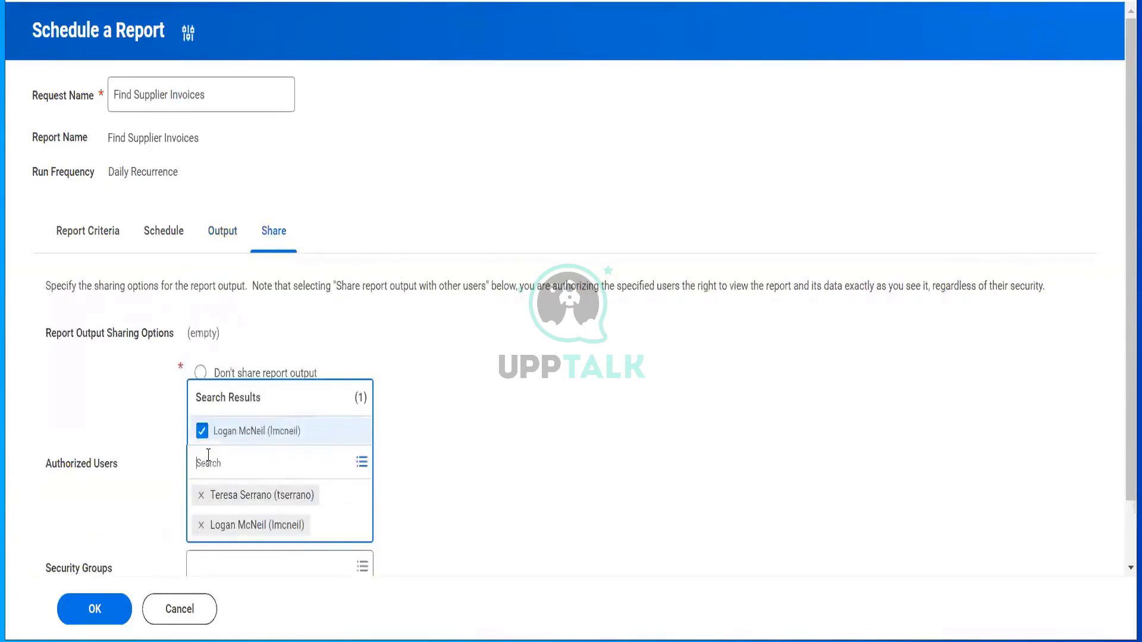
{"action": "left_click", "coordinate": [216, 550]}
- Agree to the sharing statement and submit the Find Supplier Invoices schedule
{"action": "scroll", "coordinate": [215, 550], "scroll_direction": "down", "scroll_amount": 1}
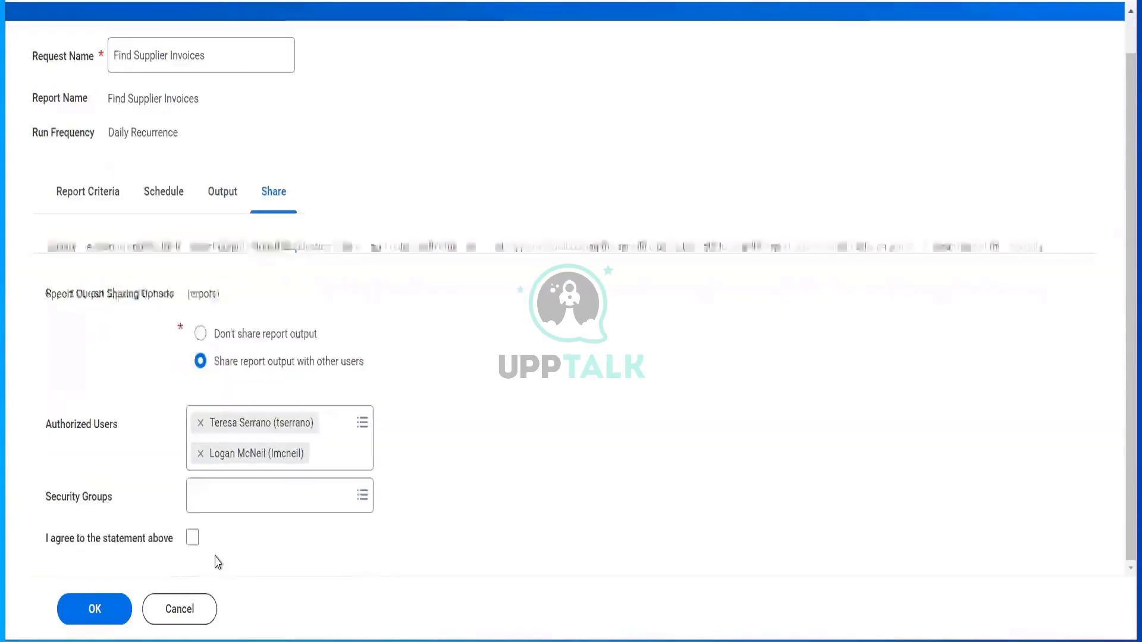
{"action": "left_click", "coordinate": [191, 541]}
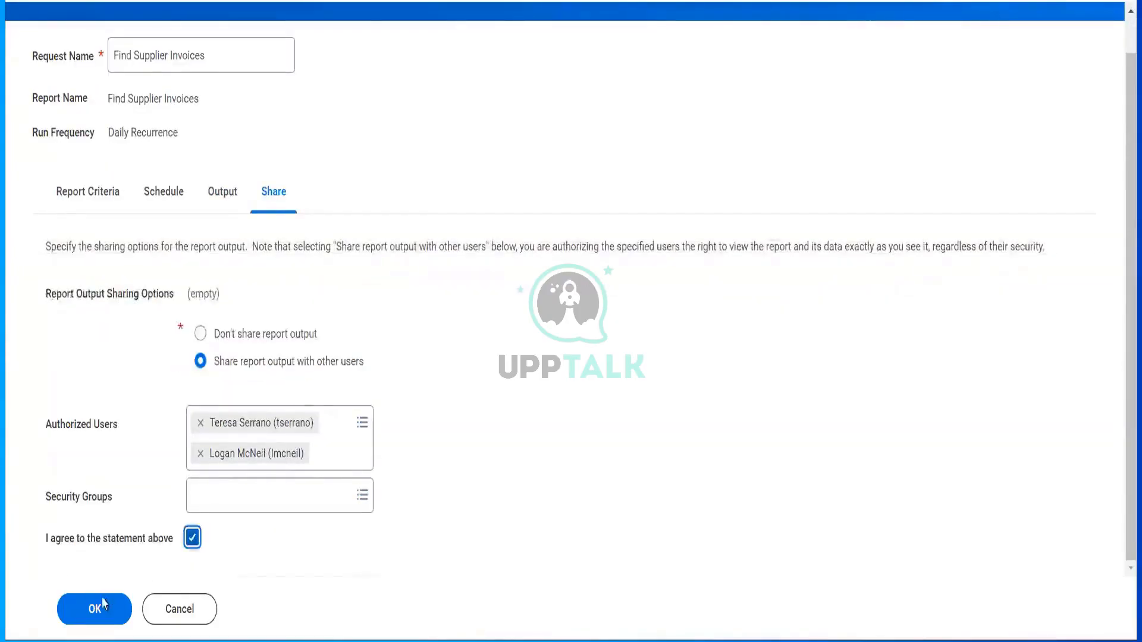
{"action": "left_click", "coordinate": [103, 605]}
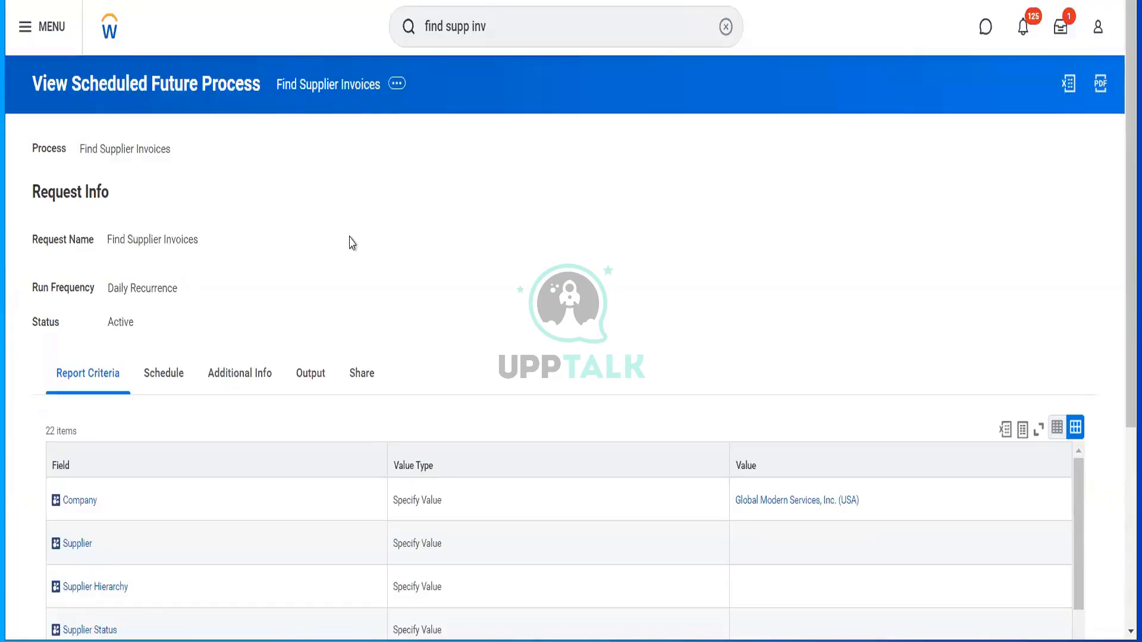
- Select the old text in the global search bar so it can be replaced
{"action": "left_click", "coordinate": [496, 36]}
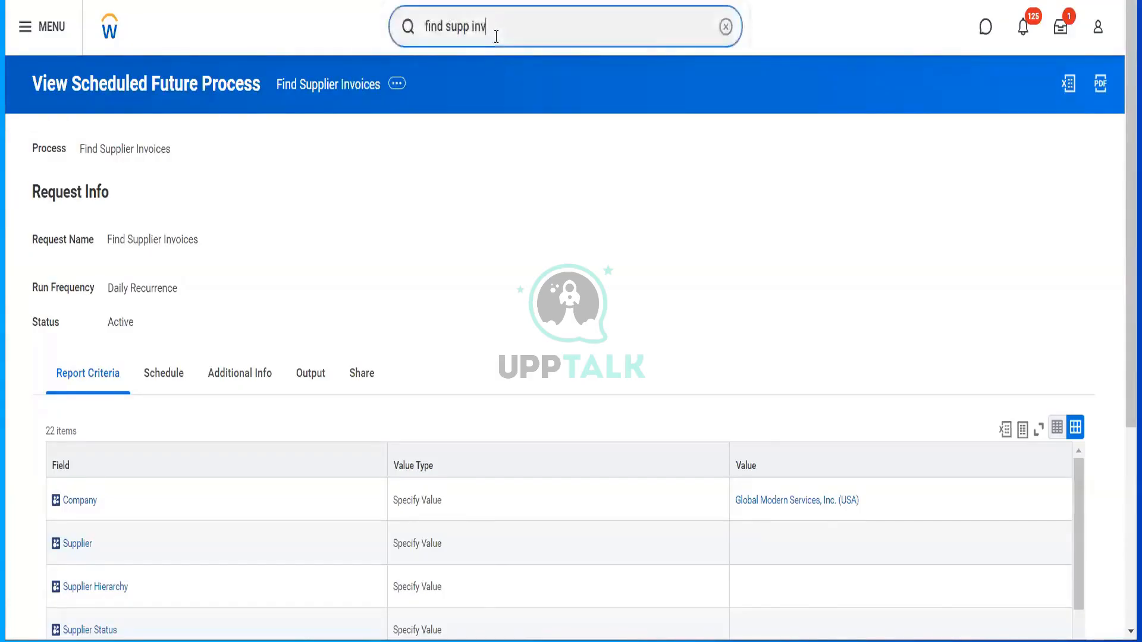
{"action": "left_click", "coordinate": [419, 36]}
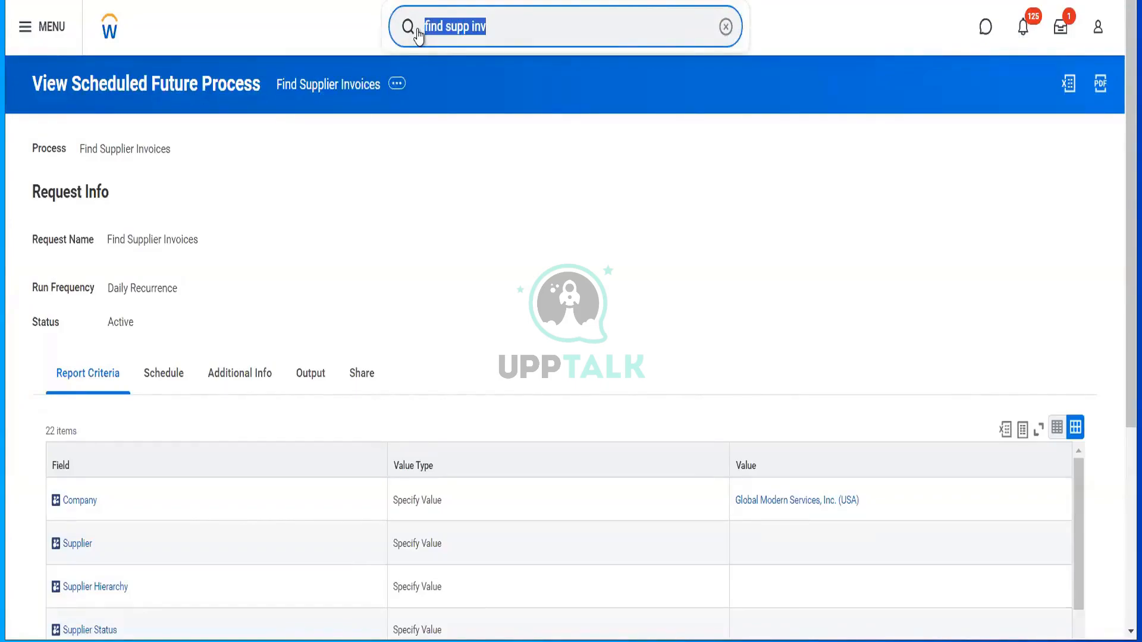
- Start a proxy session acting as one of the report's shared users, then open the report-ready notification
{"action": "type", "text": "sta"}
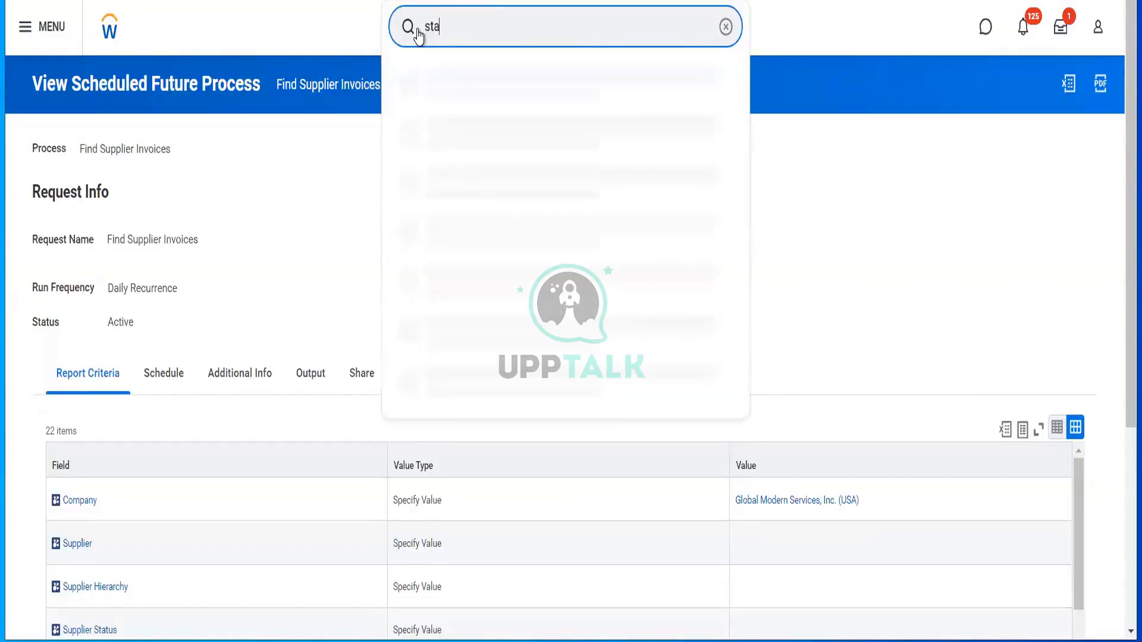
{"action": "type", "text": "rt proxy"}
{"action": "left_click", "coordinate": [445, 84]}
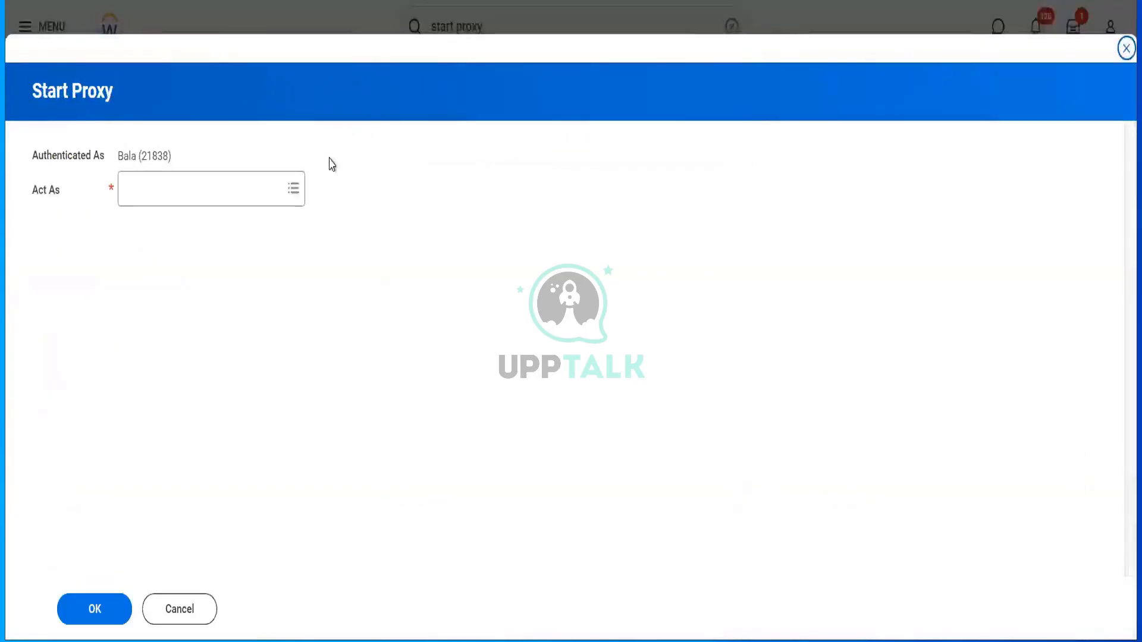
{"action": "left_click", "coordinate": [292, 188]}
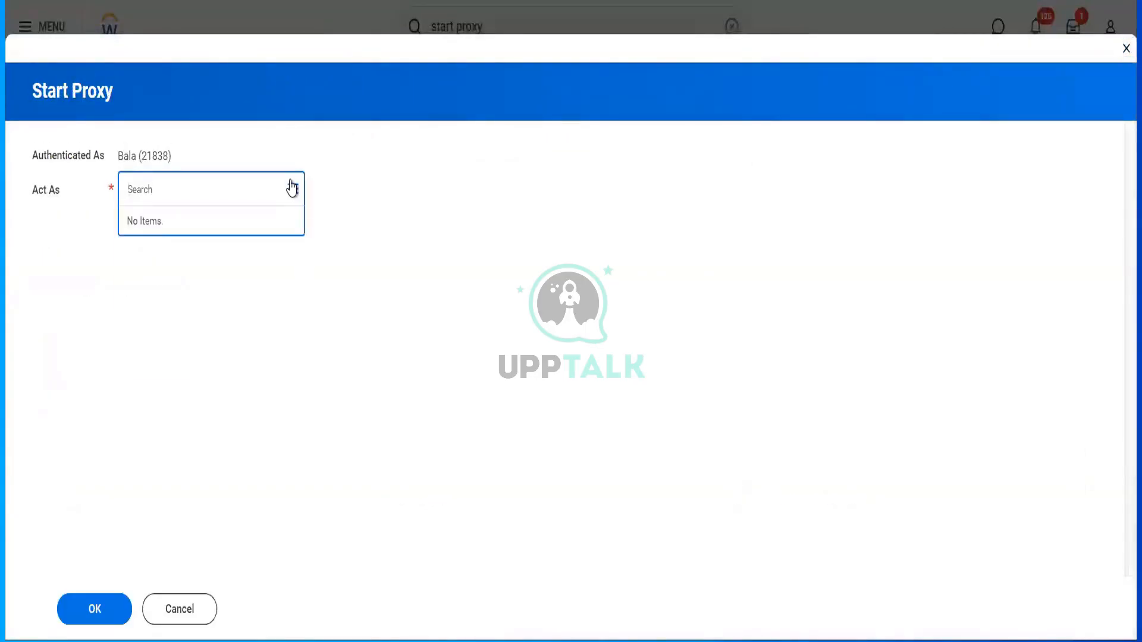
{"action": "type", "text": "ter"}
{"action": "type", "text": "esa"}
{"action": "key", "text": "Return"}
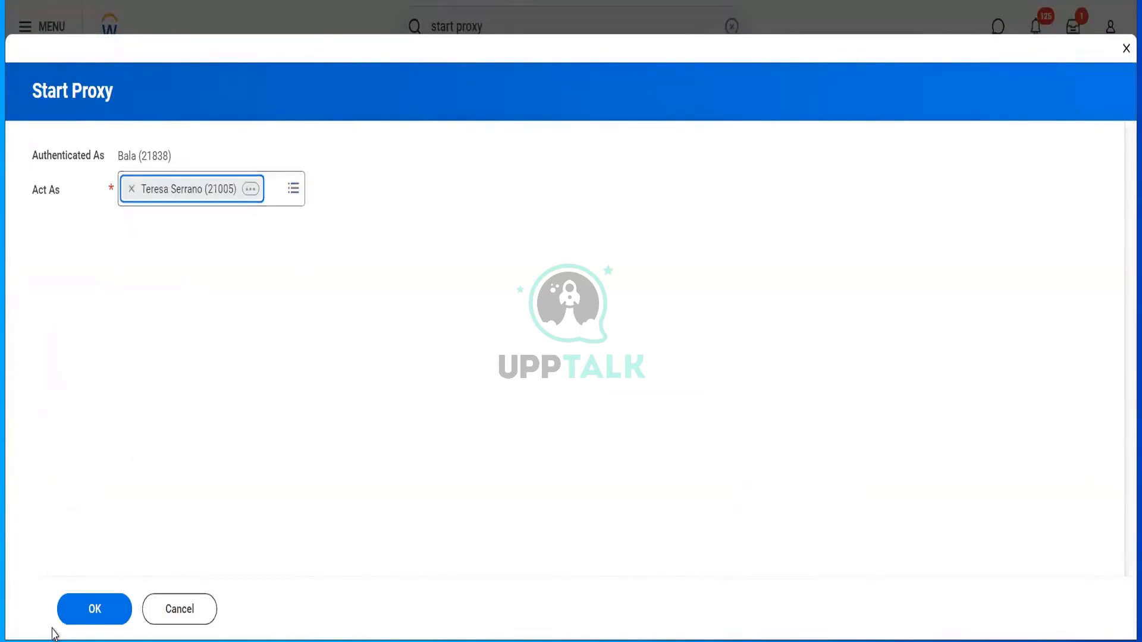
{"action": "left_click", "coordinate": [83, 621]}
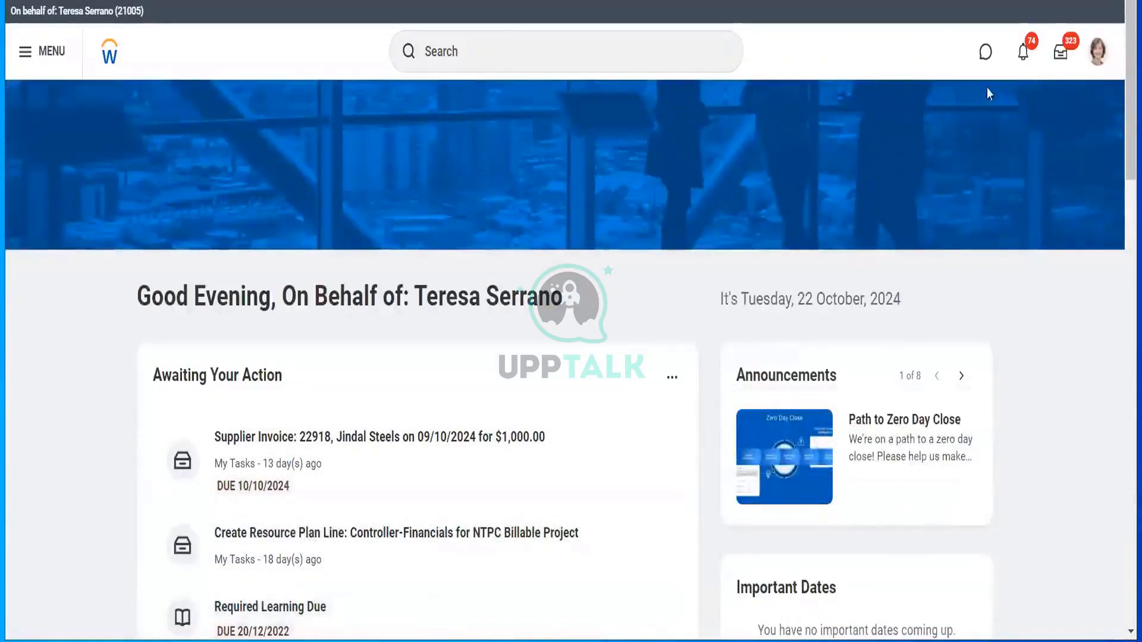
{"action": "left_click", "coordinate": [1019, 58]}
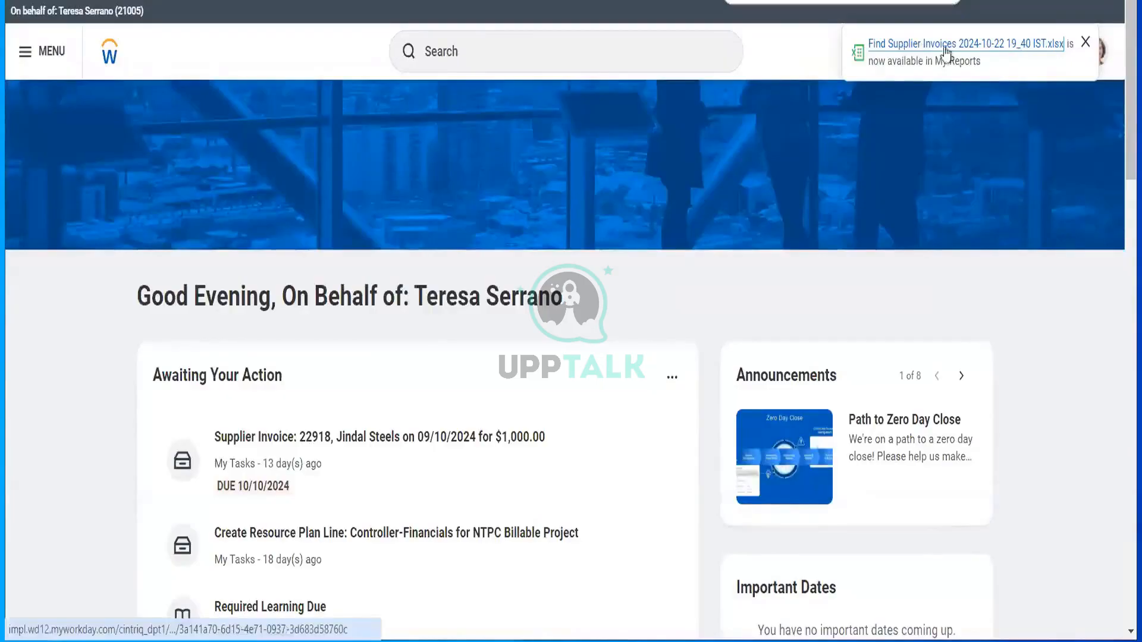
{"action": "left_click", "coordinate": [1085, 42]}
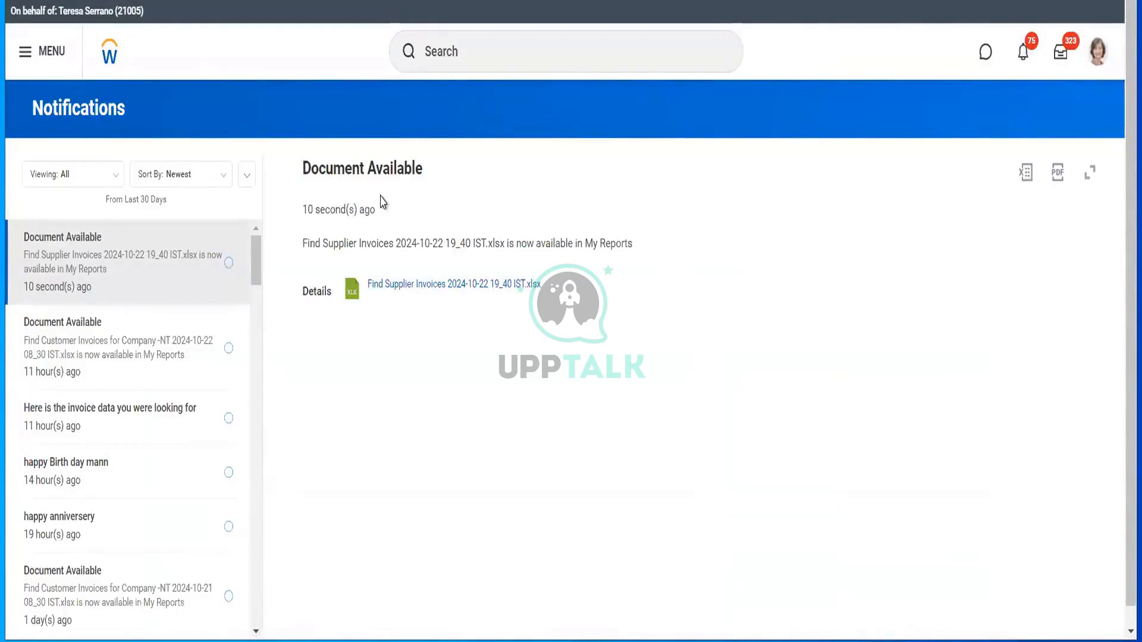
{"action": "left_click", "coordinate": [430, 286]}
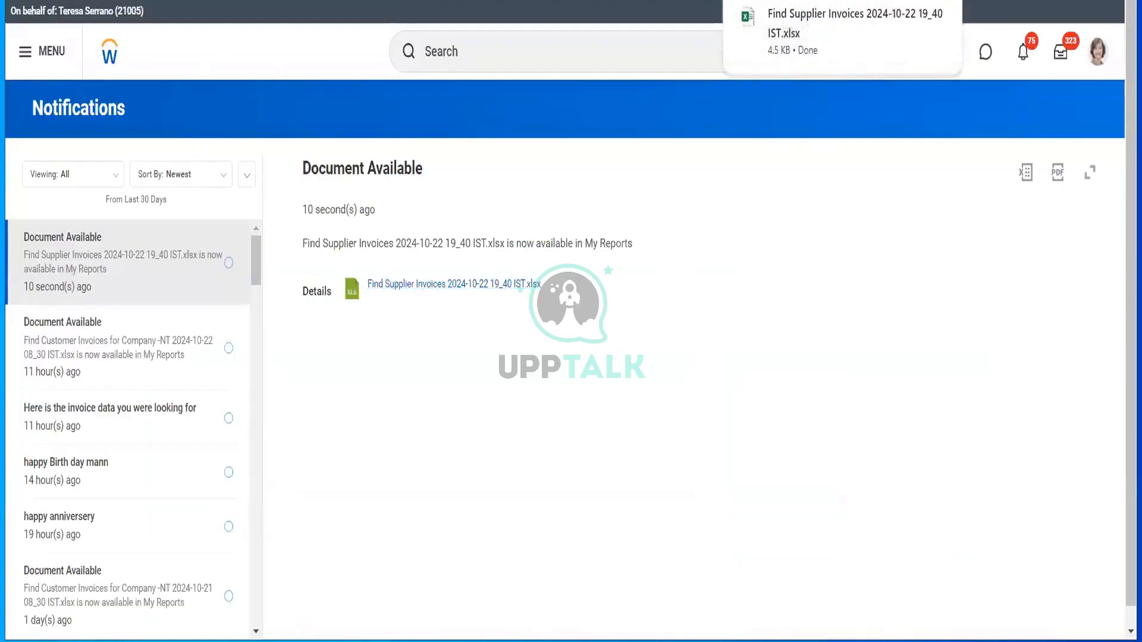
{"action": "left_click", "coordinate": [855, 23]}
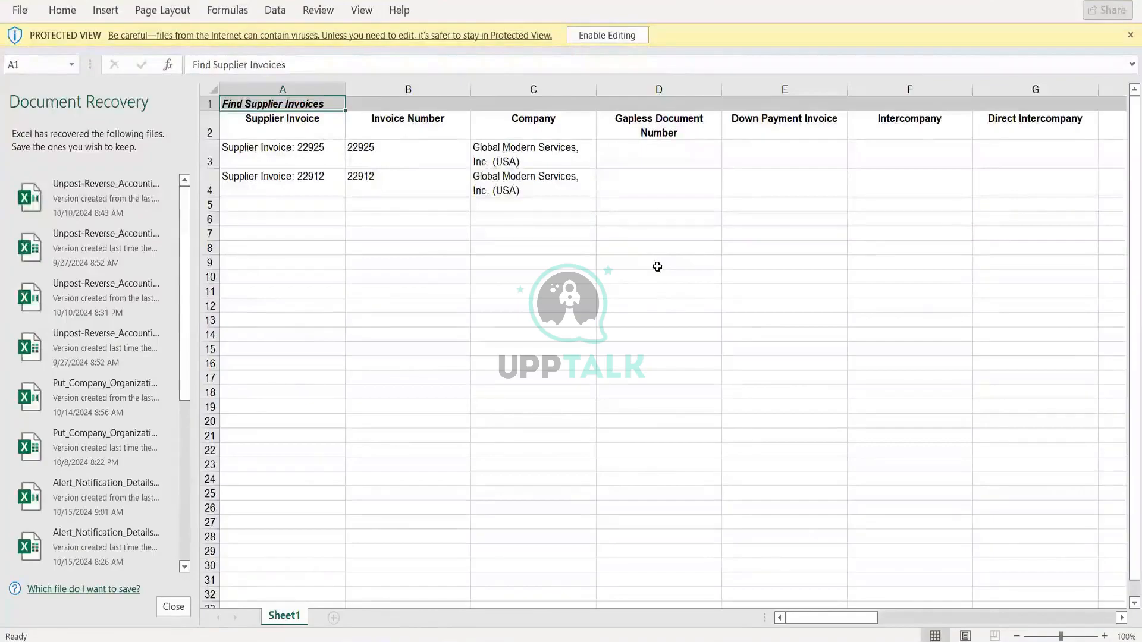
- Browse right through the exported columns up to External PO Number
{"action": "left_click", "coordinate": [546, 288]}
{"action": "key", "text": "Right"}
{"action": "key", "text": "Right"}
{"action": "key", "text": "Right"}
{"action": "key", "text": "Right"}
{"action": "key", "text": "Right"}
{"action": "key", "text": "Right"}
{"action": "key", "text": "Right"}
{"action": "key", "text": "Right"}
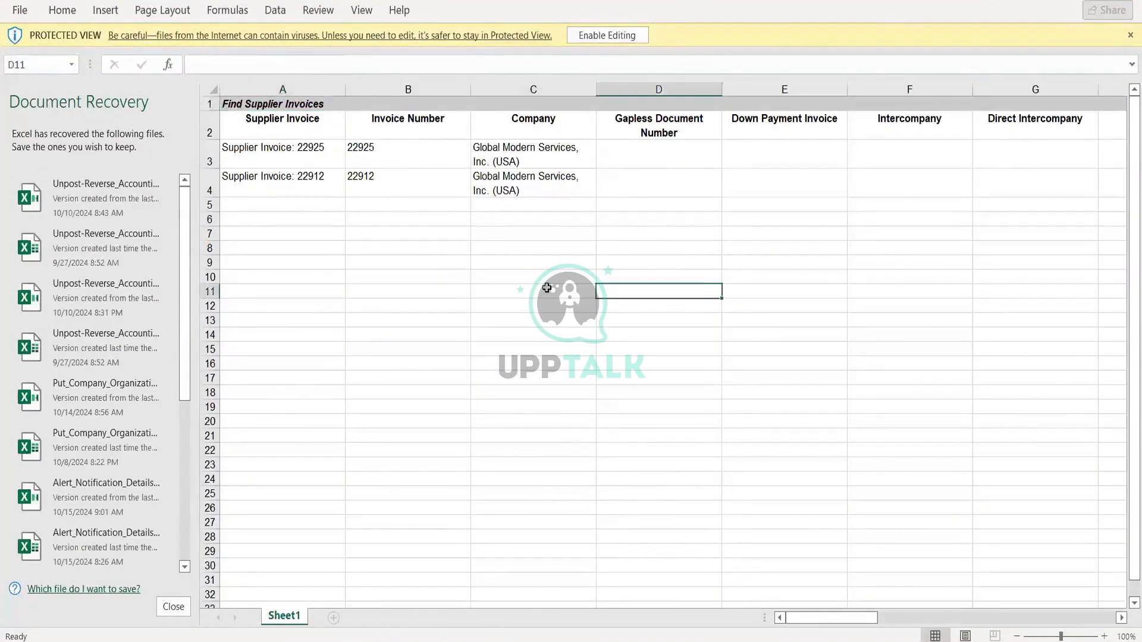
{"action": "key", "text": "Right"}
{"action": "key", "text": "Right"}
{"action": "key", "text": "Right"}
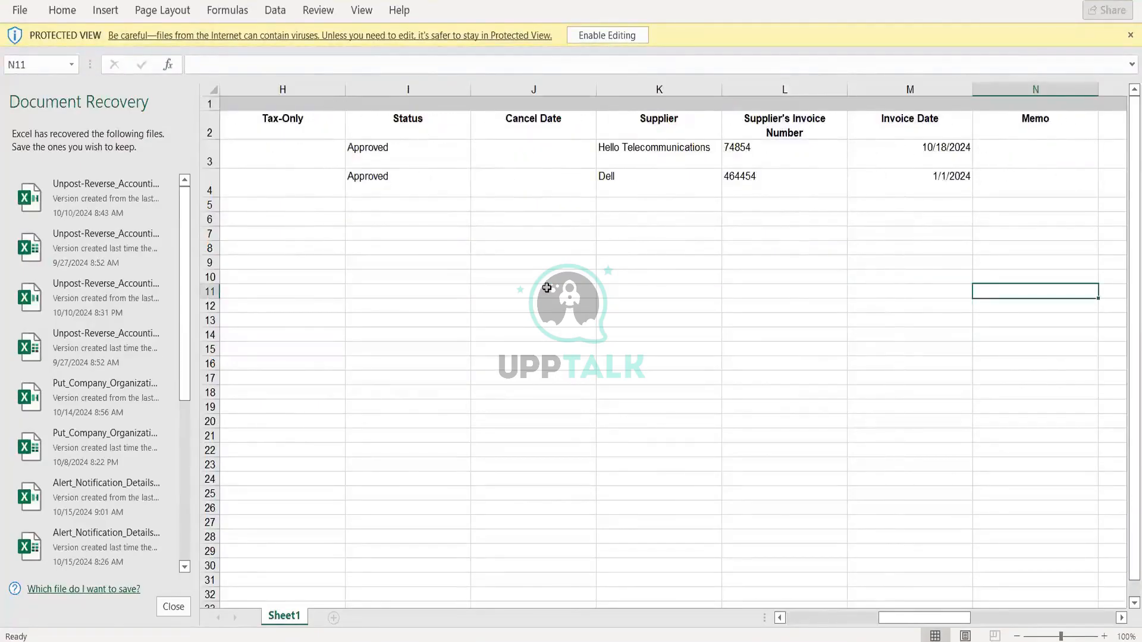
{"action": "key", "text": "Right"}
{"action": "key", "text": "Right"}
{"action": "key", "text": "Right"}
{"action": "key", "text": "Right"}
{"action": "key", "text": "Right"}
{"action": "key", "text": "Right"}
{"action": "key", "text": "Right"}
{"action": "key", "text": "Right"}
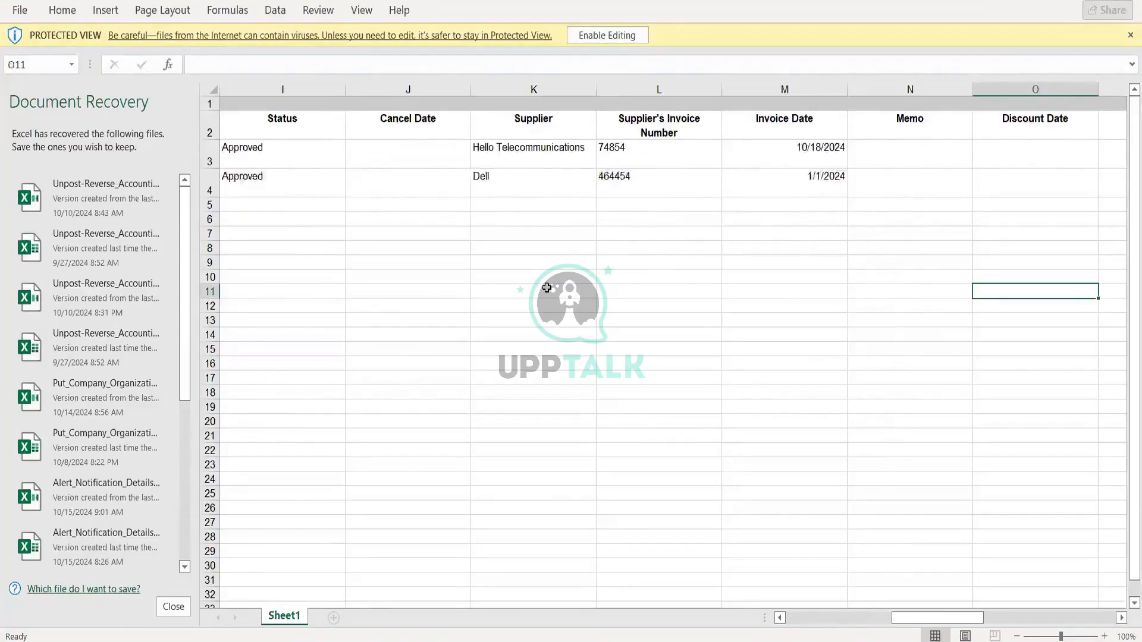
{"action": "key", "text": "Right"}
{"action": "key", "text": "Right"}
{"action": "key", "text": "Right"}
{"action": "key", "text": "Right"}
{"action": "key", "text": "Right"}
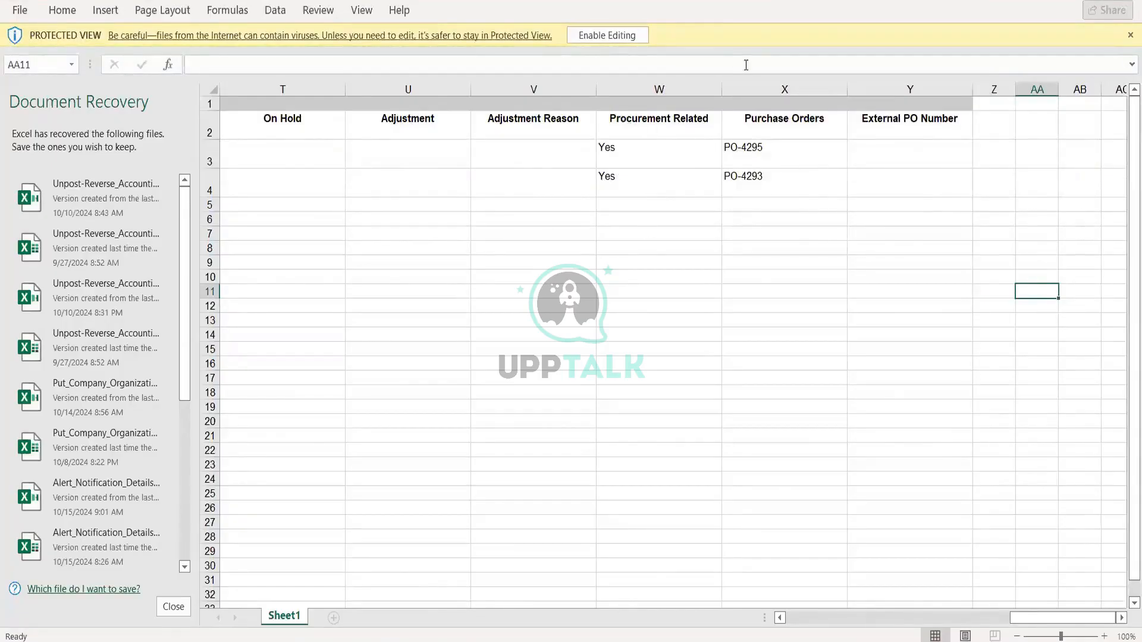
- Close Excel and remove the recovered files
{"action": "key", "text": "alt+F4"}
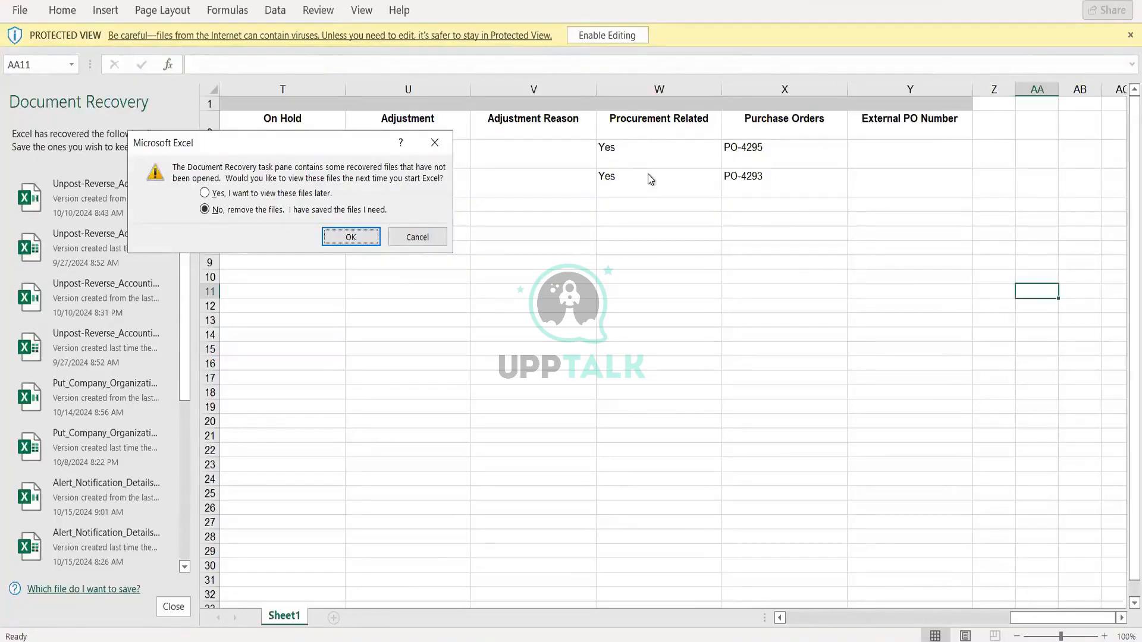
{"action": "left_click", "coordinate": [417, 237]}
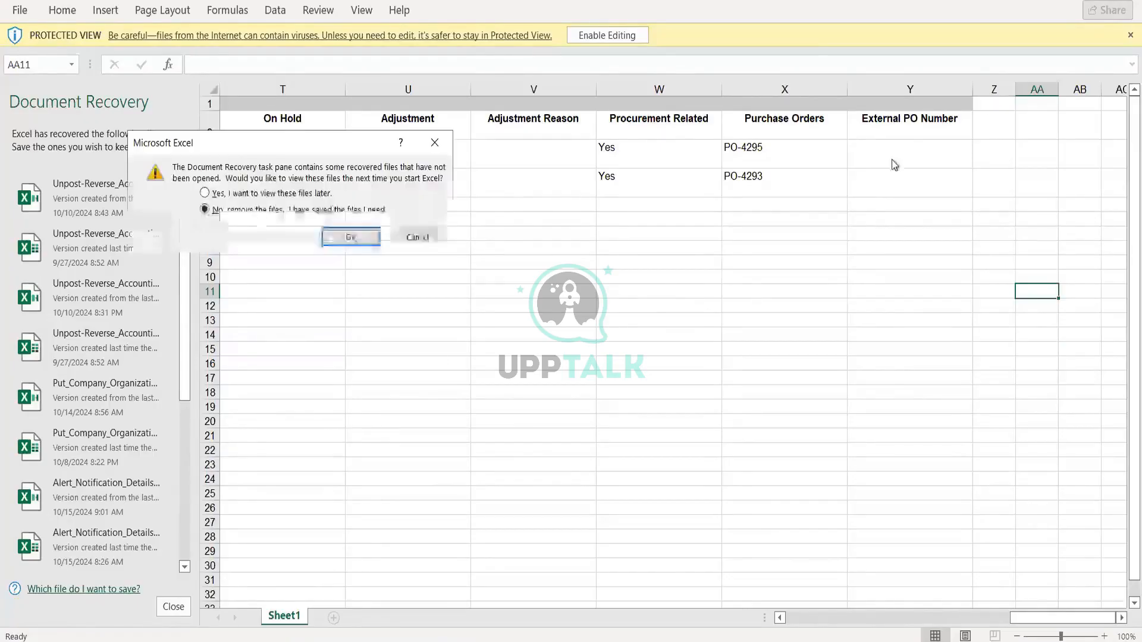
{"action": "left_click", "coordinate": [336, 233]}
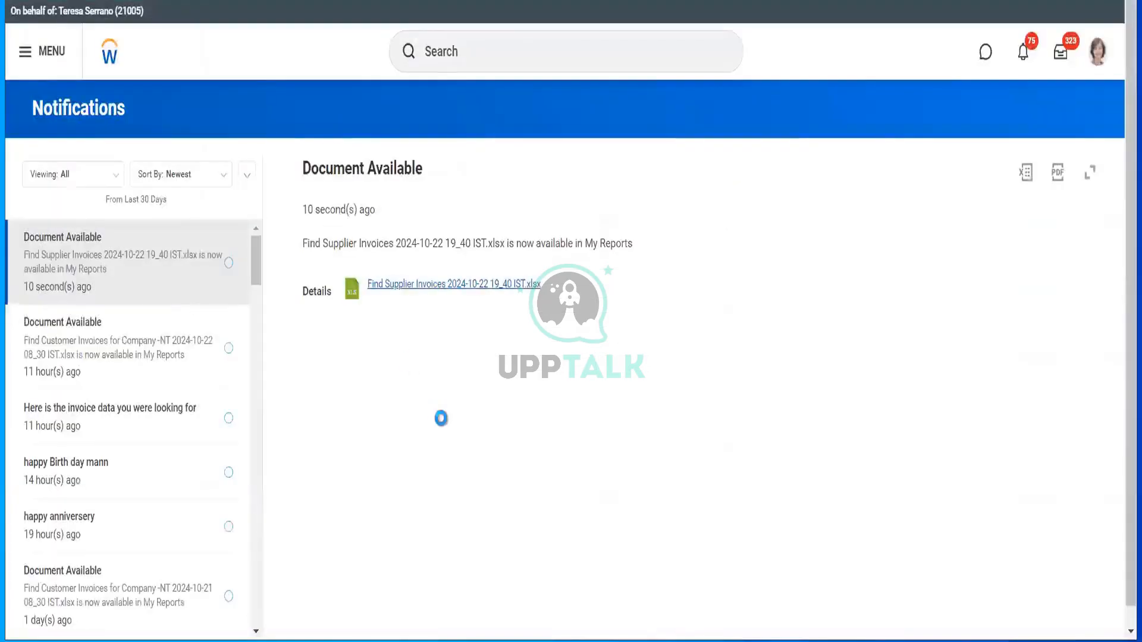
- End the proxy session with the Stop Proxy task and return to your own home page
{"action": "left_click", "coordinate": [486, 40]}
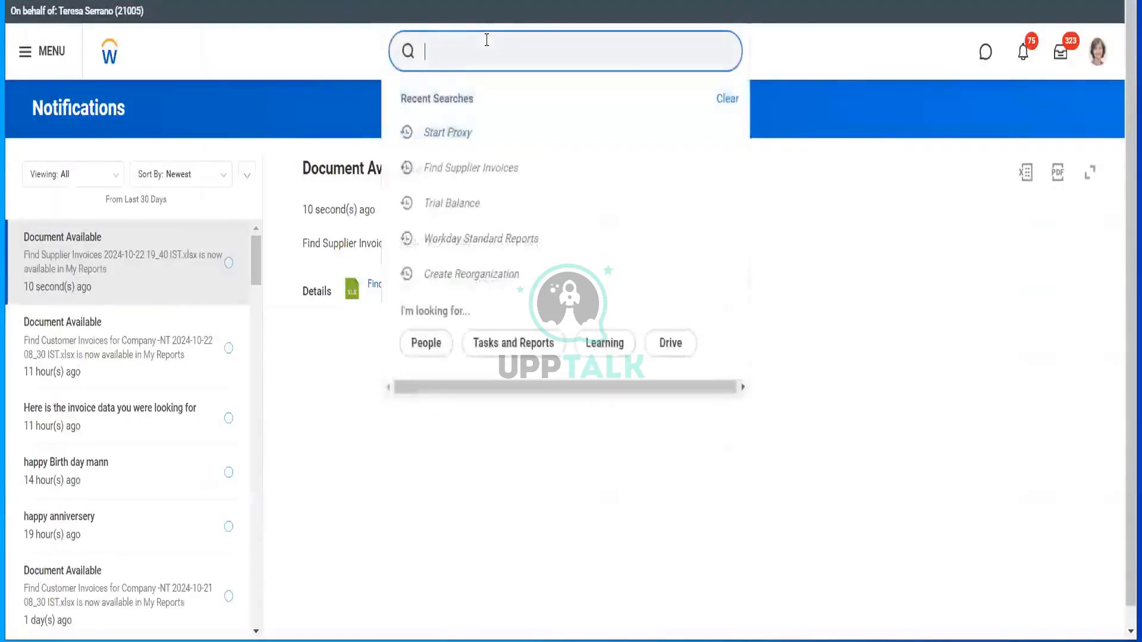
{"action": "type", "text": "st"}
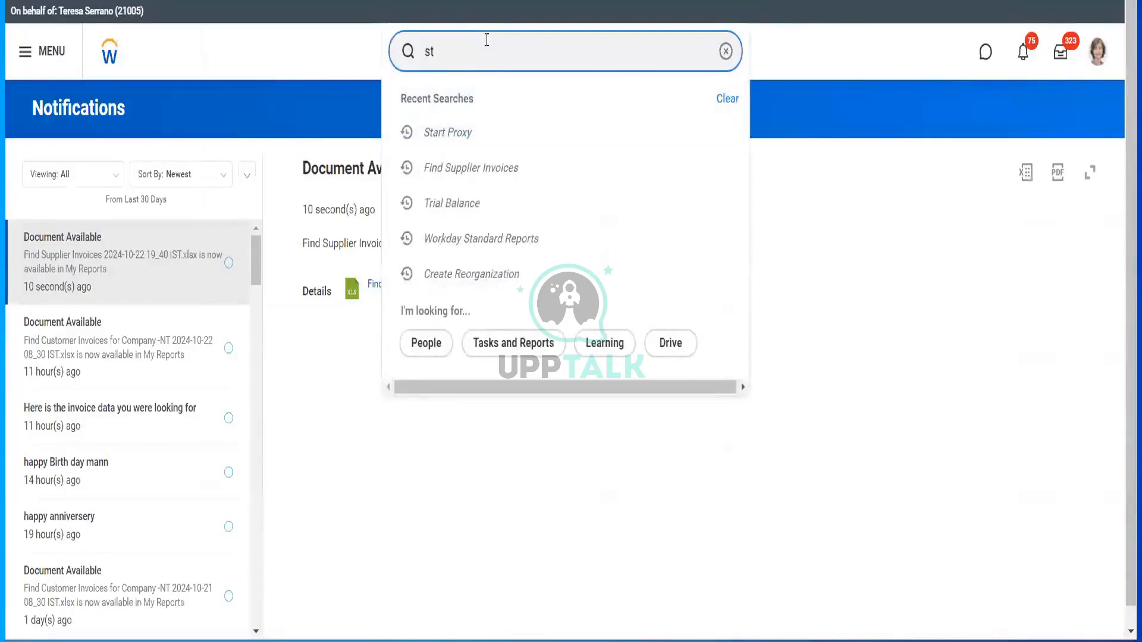
{"action": "type", "text": "op proxy"}
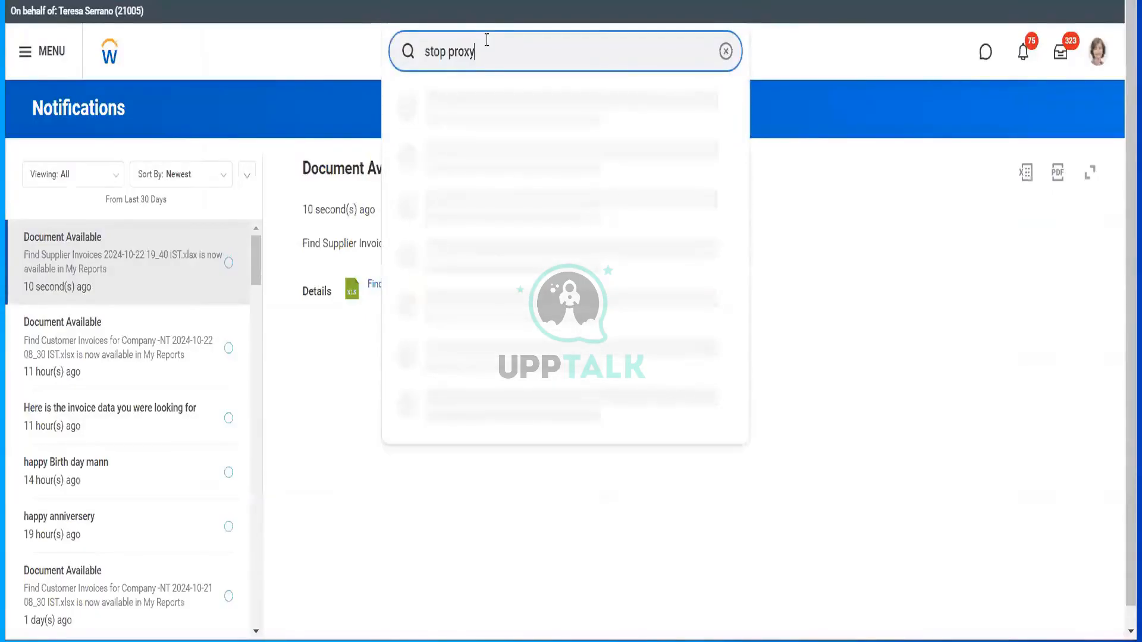
{"action": "left_click", "coordinate": [479, 105]}
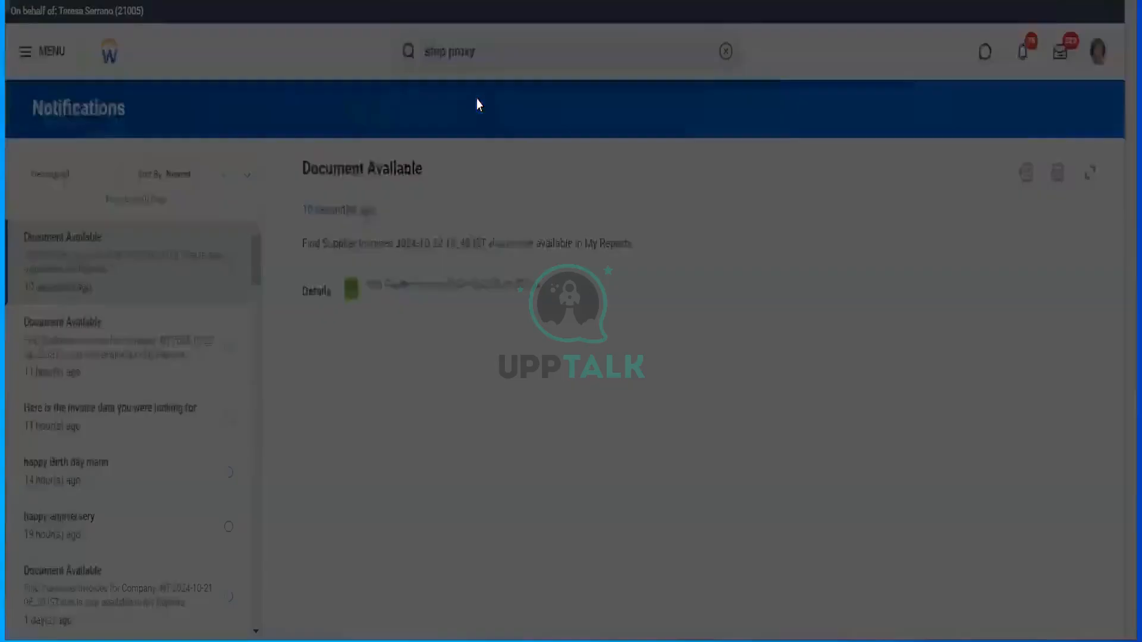
{"action": "left_click", "coordinate": [714, 330]}
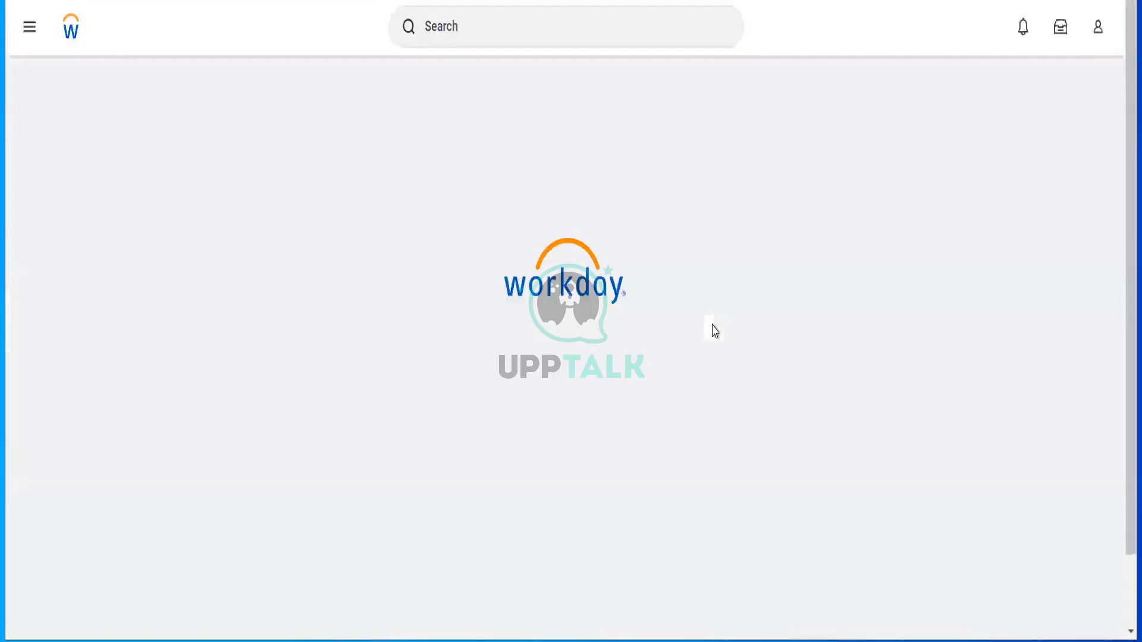
{"action": "left_click", "coordinate": [564, 13]}
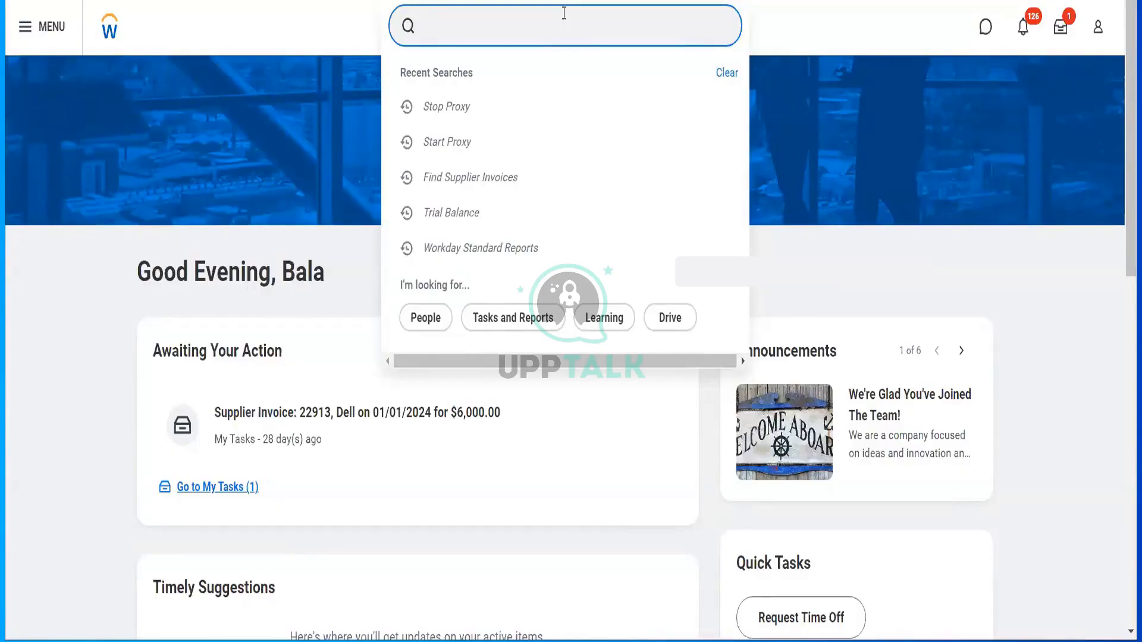
- Find and open the Copy Standard Report to Custom Report task
{"action": "type", "text": "cop"}
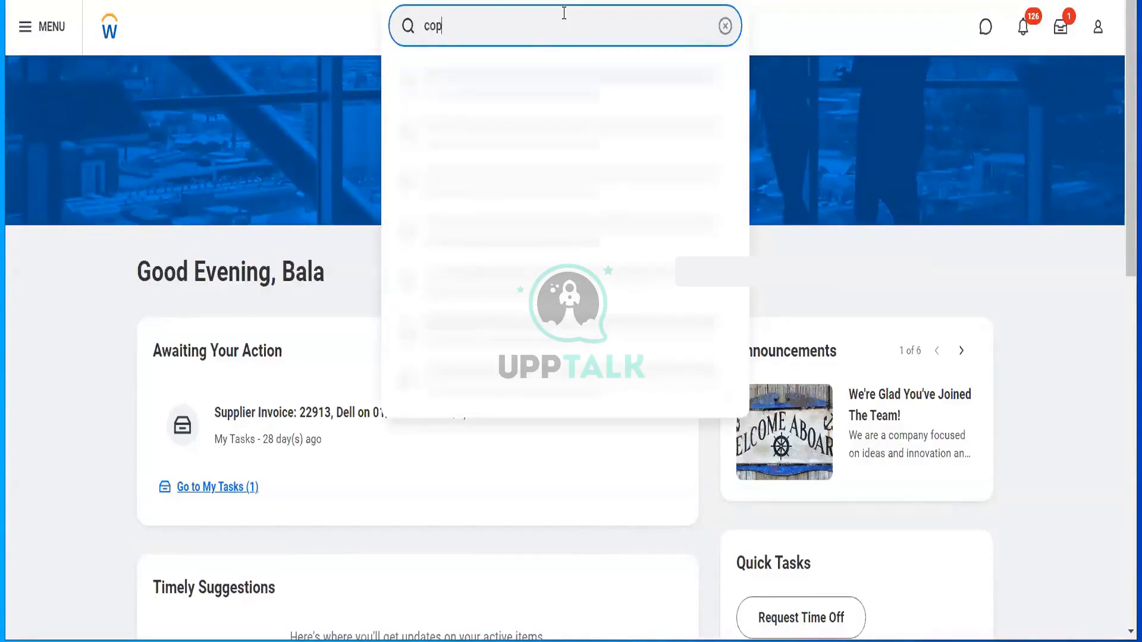
{"action": "type", "text": "y wor"}
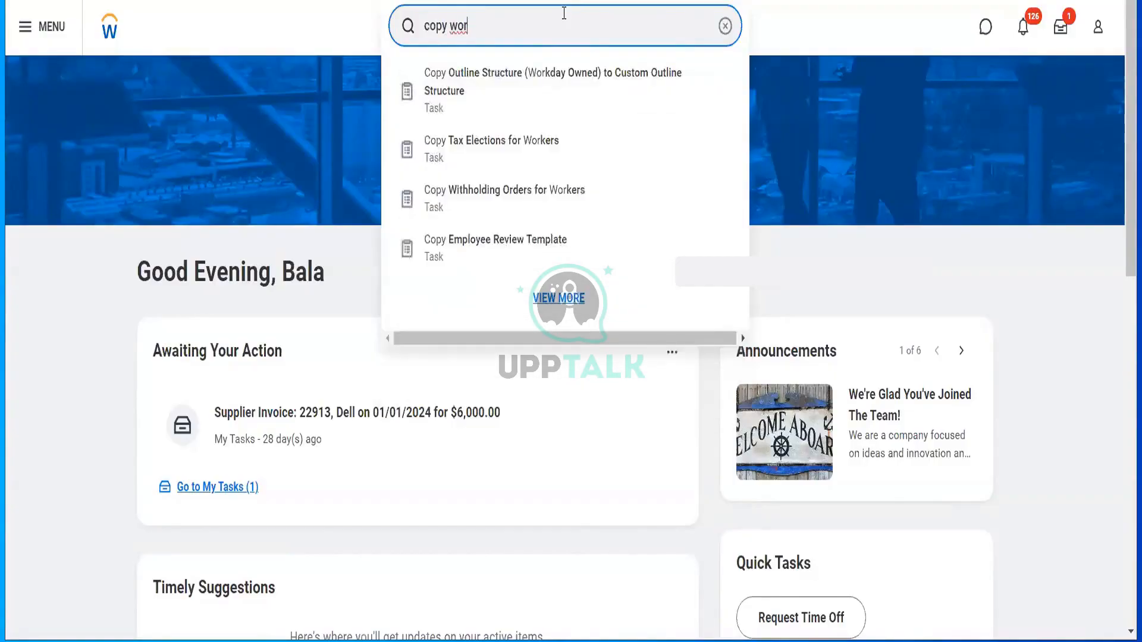
{"action": "key", "text": "BackSpace"}
{"action": "key", "text": "BackSpace"}
{"action": "key", "text": "BackSpace"}
{"action": "type", "text": "st"}
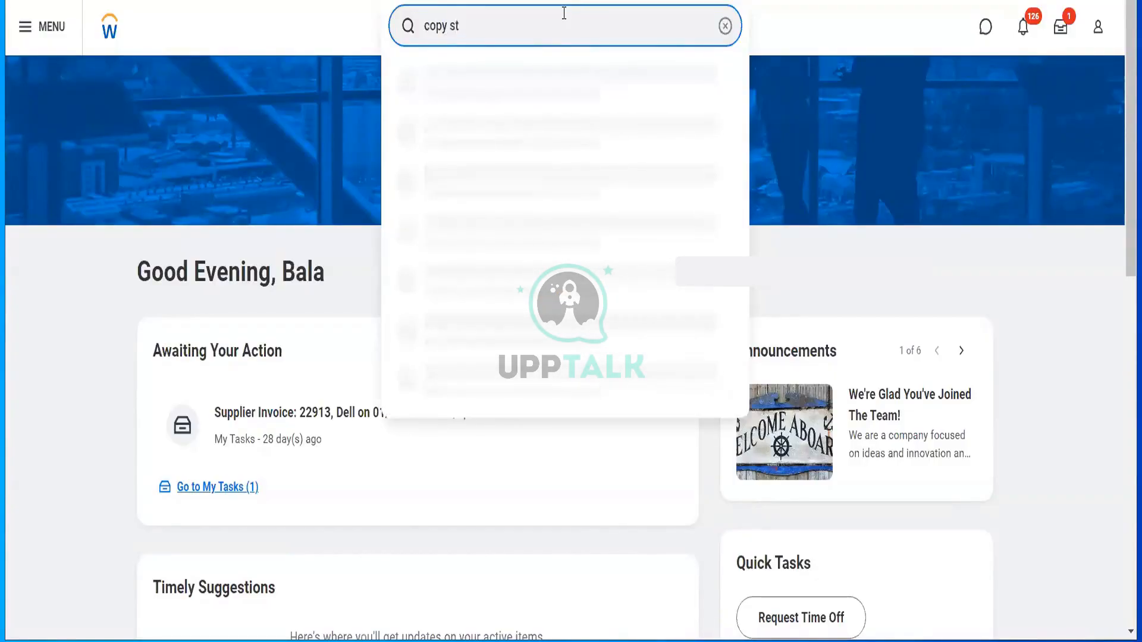
{"action": "type", "text": "an"}
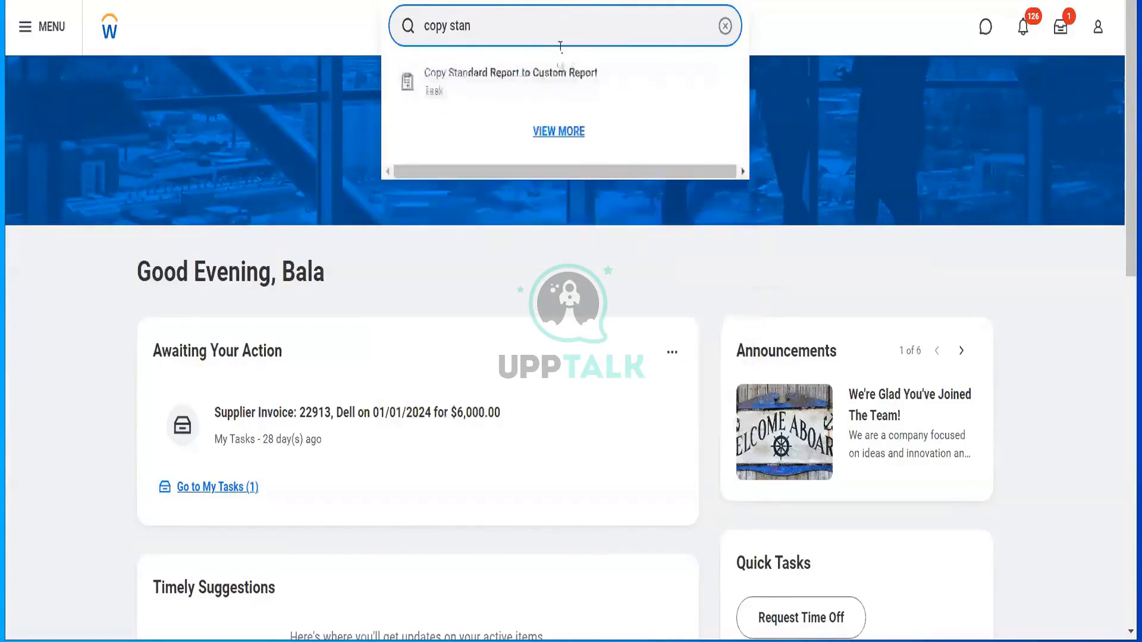
{"action": "left_click", "coordinate": [559, 77]}
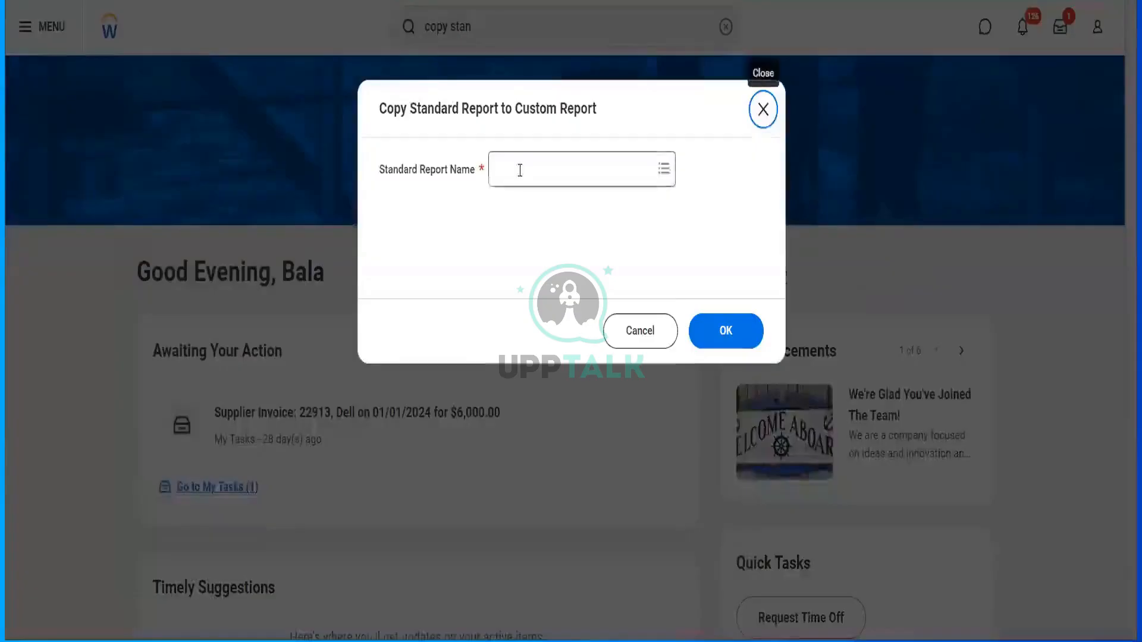
- Choose Find Supplier Invoices as the standard report to copy and confirm
{"action": "left_click", "coordinate": [520, 171]}
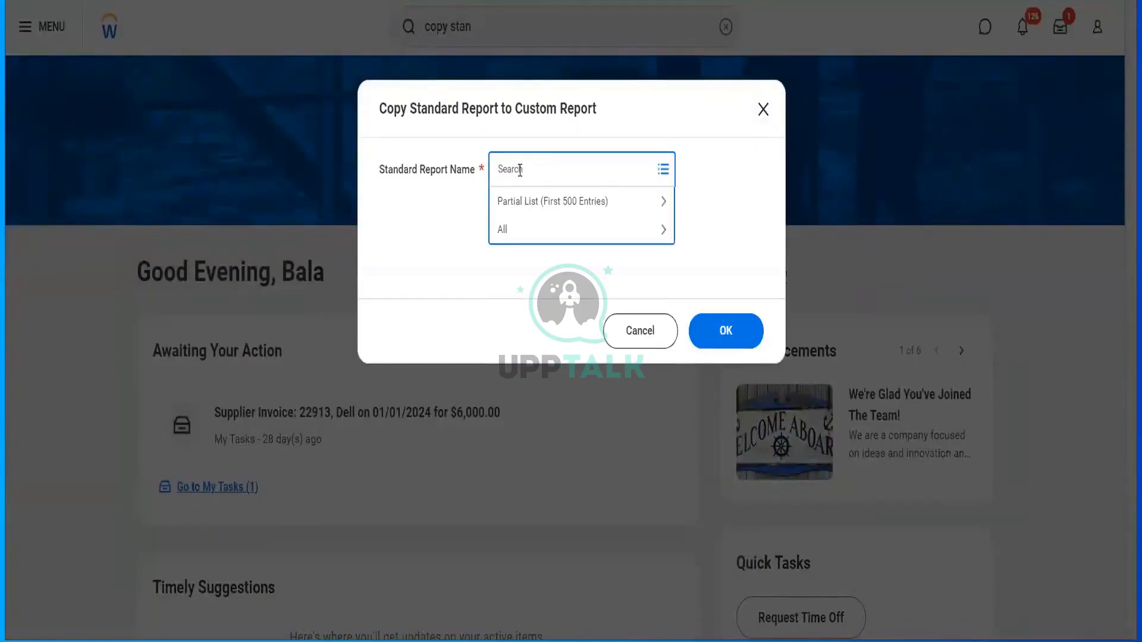
{"action": "type", "text": "find supp inv"}
{"action": "key", "text": "Return"}
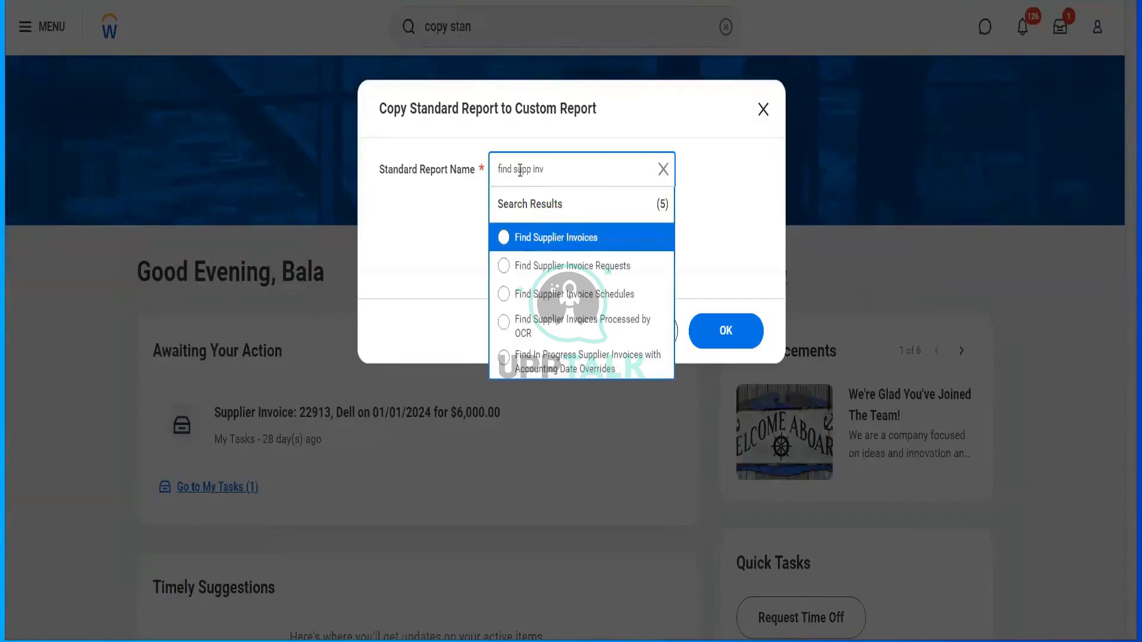
{"action": "left_click", "coordinate": [555, 241]}
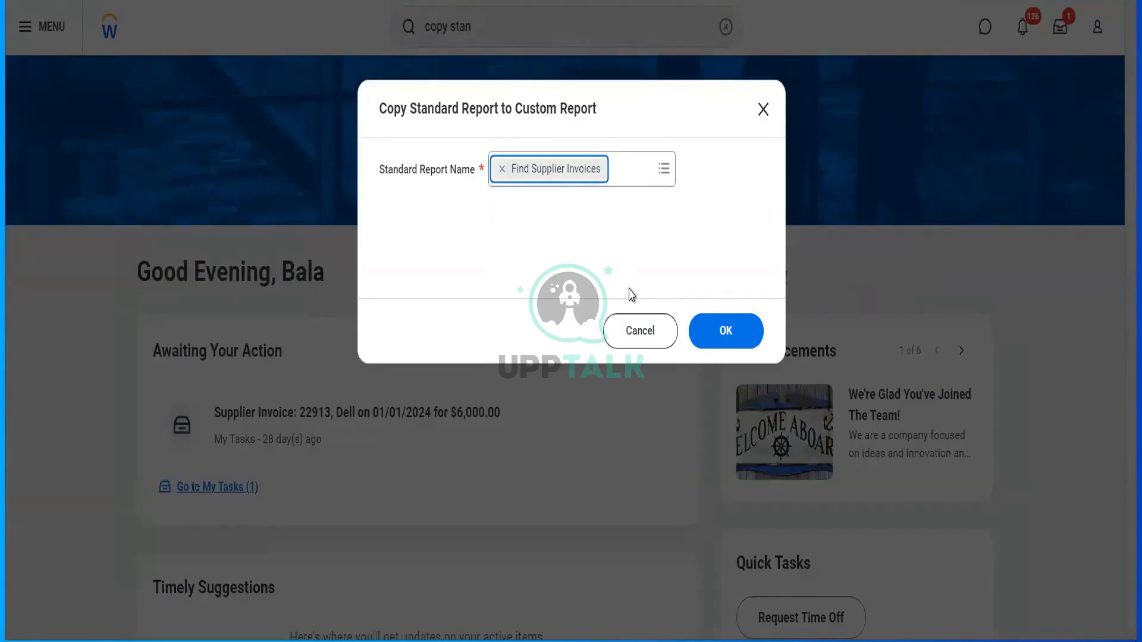
{"action": "left_click", "coordinate": [731, 330]}
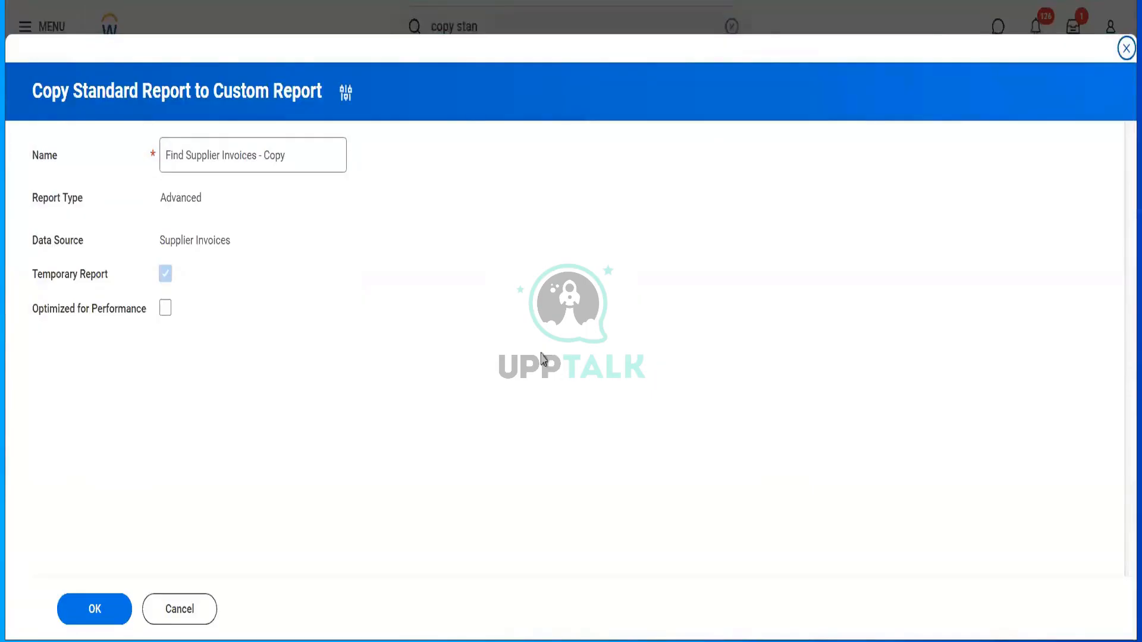
- Rename the copy to 'Find Supplier Invoices - JLL' and create the custom report
{"action": "left_click", "coordinate": [312, 155]}
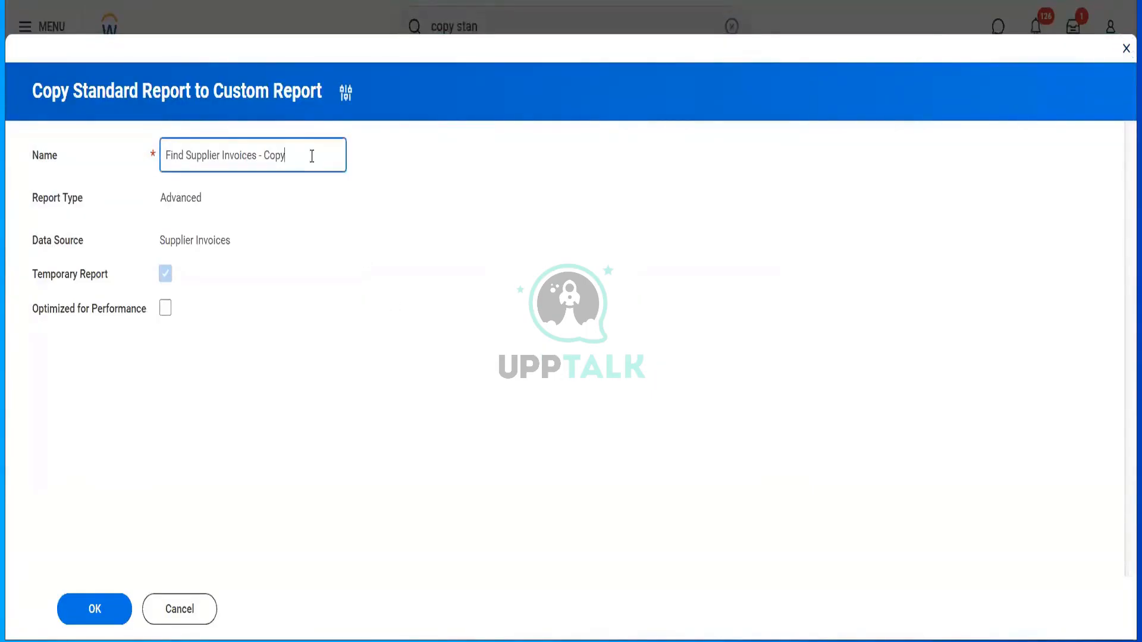
{"action": "key", "text": "BackSpace"}
{"action": "key", "text": "BackSpace"}
{"action": "key", "text": "BackSpace"}
{"action": "key", "text": "BackSpace"}
{"action": "type", "text": "JLL"}
{"action": "key", "text": "Tab"}
{"action": "key", "text": "Tab"}
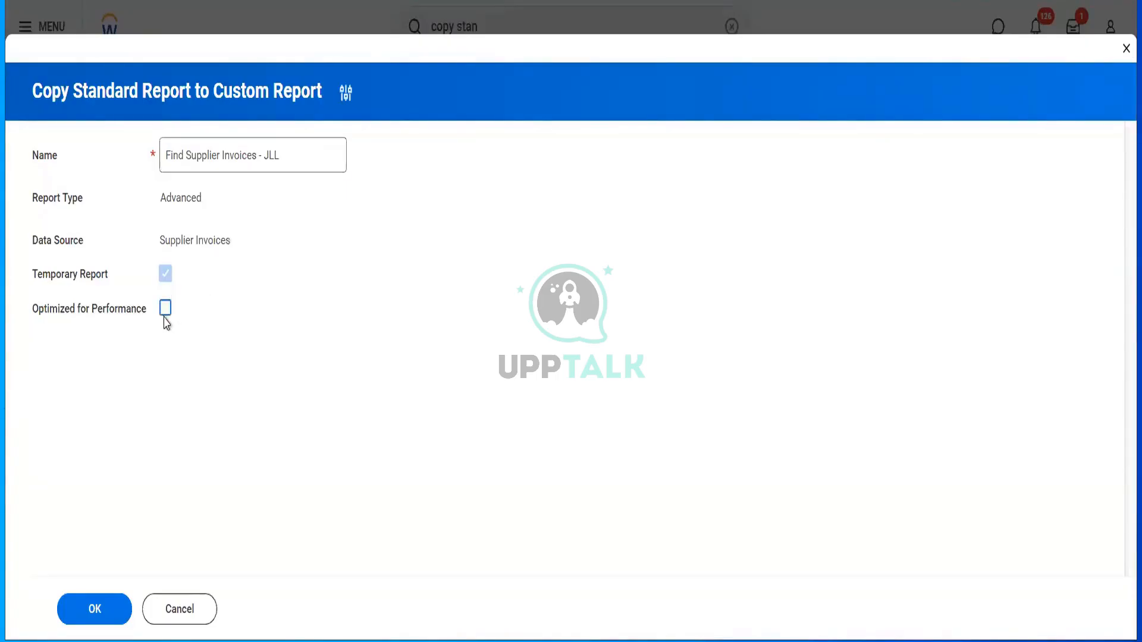
{"action": "left_click", "coordinate": [105, 601]}
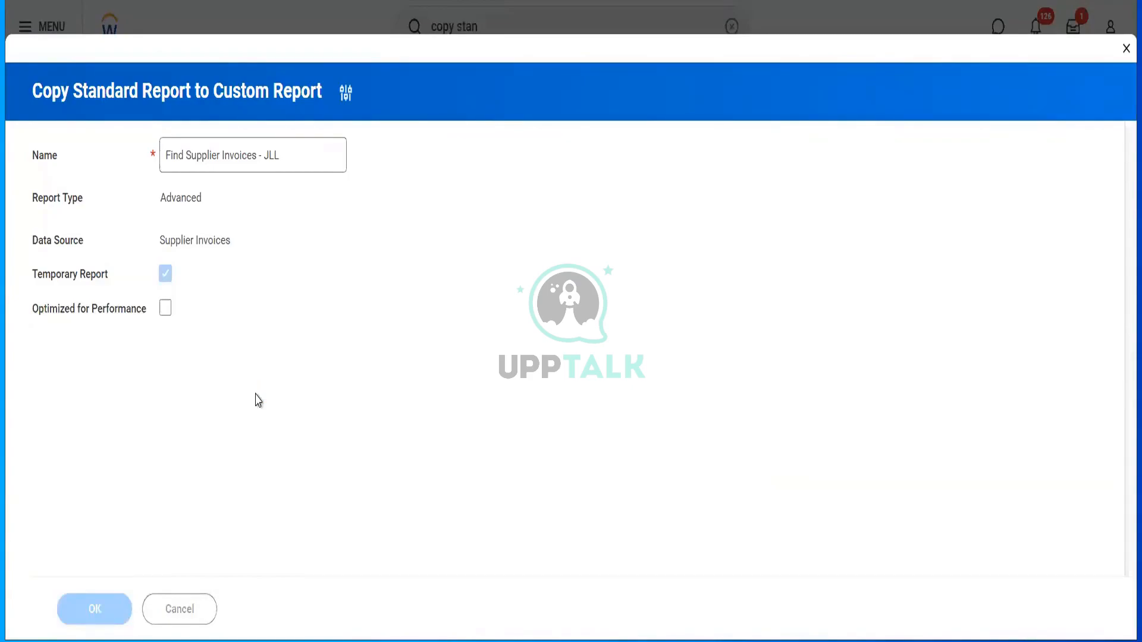
{"action": "scroll", "coordinate": [394, 345], "scroll_direction": "down", "scroll_amount": 5}
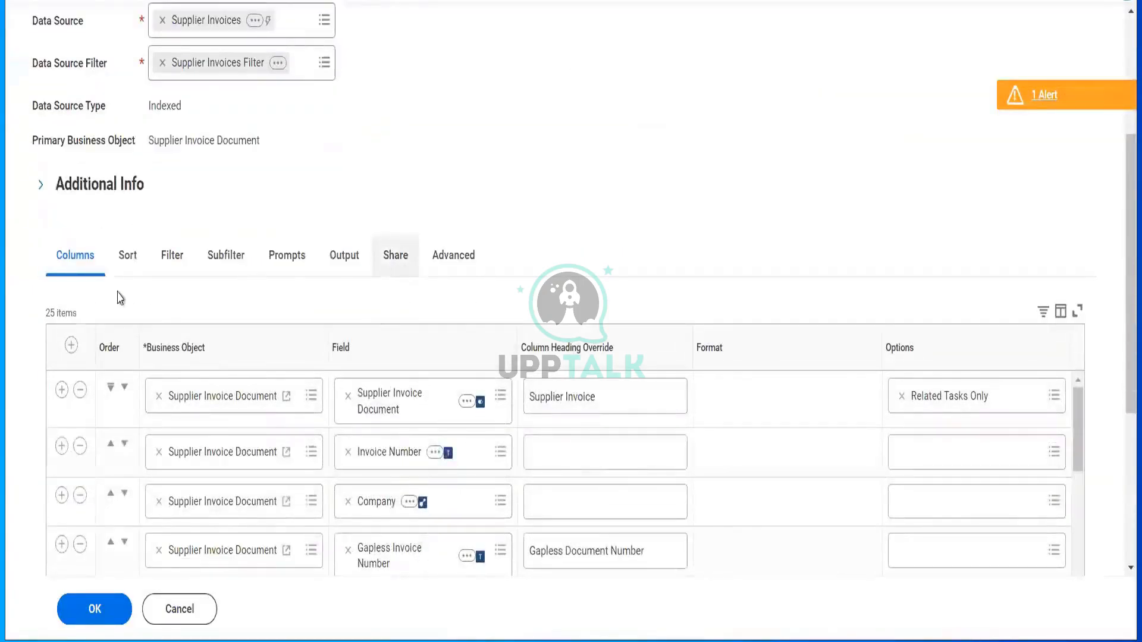
- Delete the External PO Number row from the Columns list, leaving 24 columns
{"action": "scroll", "coordinate": [401, 272], "scroll_direction": "down", "scroll_amount": 1}
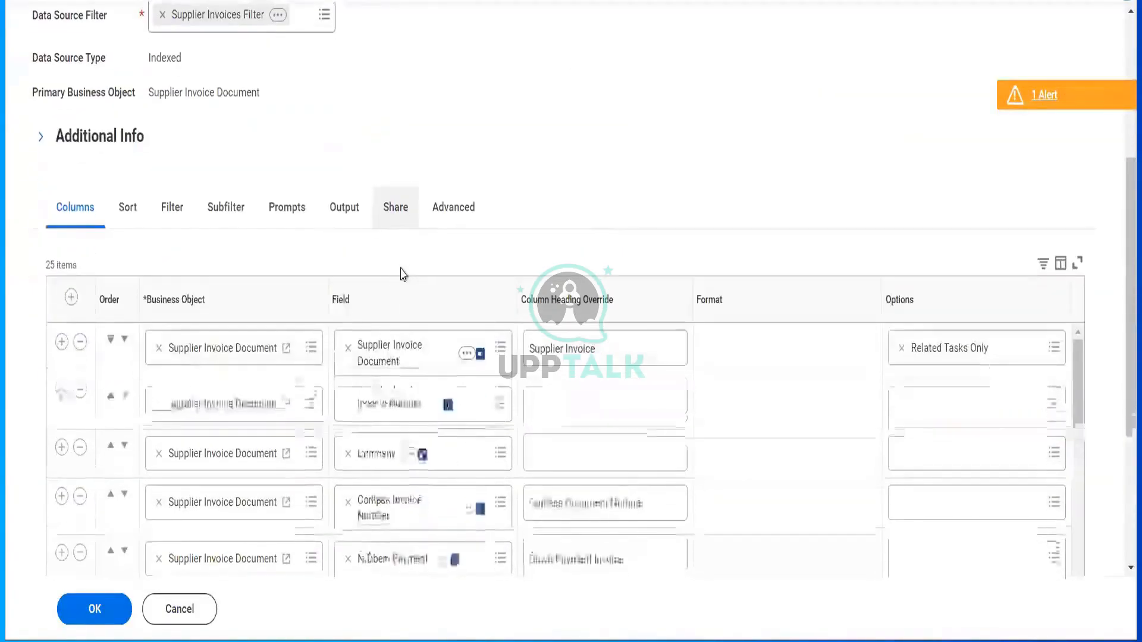
{"action": "scroll", "coordinate": [315, 229], "scroll_direction": "down", "scroll_amount": 3}
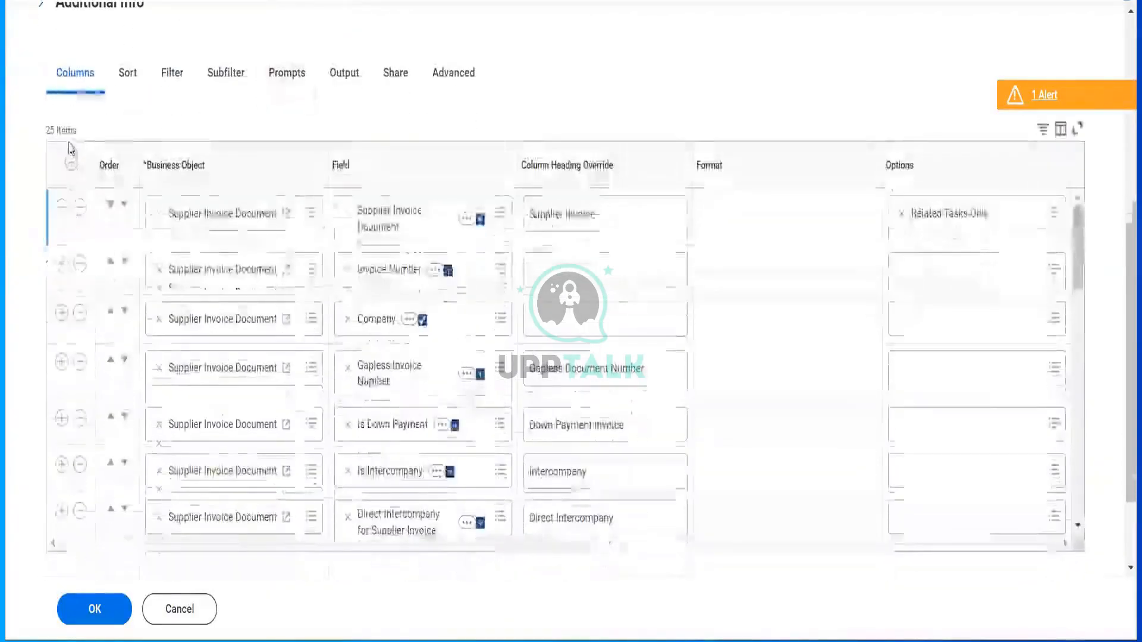
{"action": "left_click", "coordinate": [364, 260]}
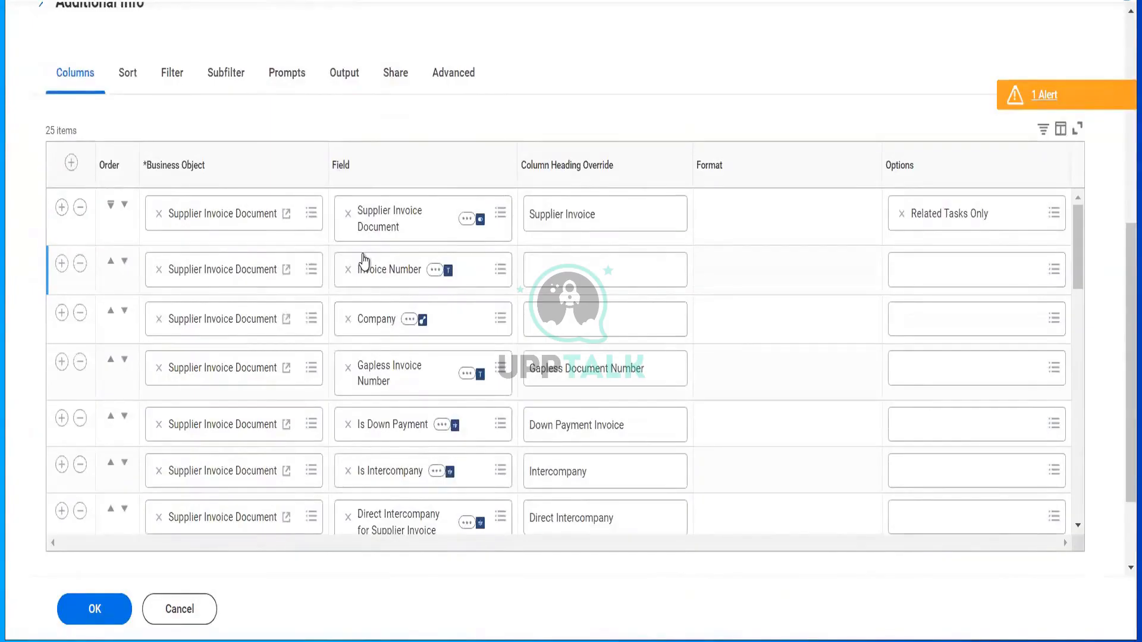
{"action": "left_click", "coordinate": [171, 64]}
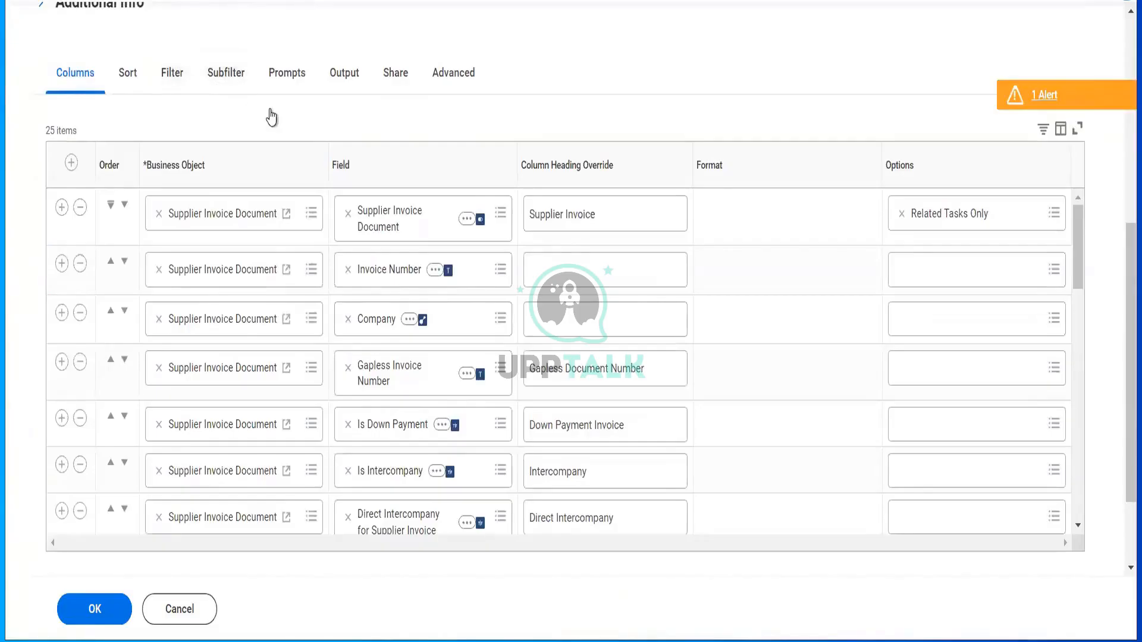
{"action": "scroll", "coordinate": [269, 116], "scroll_direction": "down", "scroll_amount": 2}
{"action": "scroll", "coordinate": [311, 222], "scroll_direction": "down", "scroll_amount": 5}
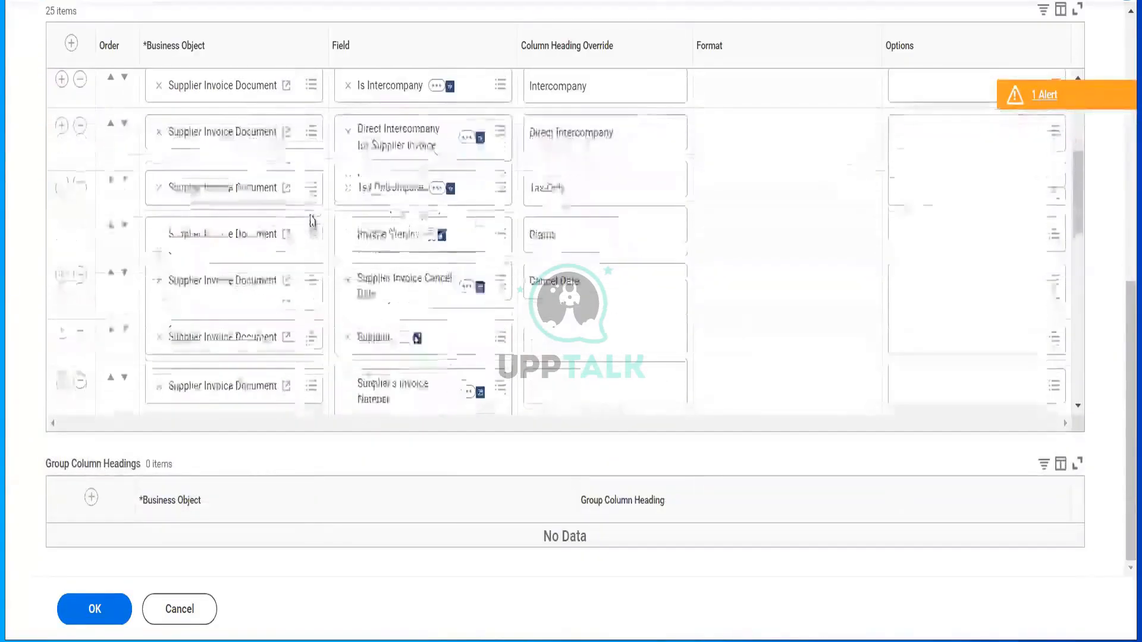
{"action": "scroll", "coordinate": [312, 221], "scroll_direction": "down", "scroll_amount": 3}
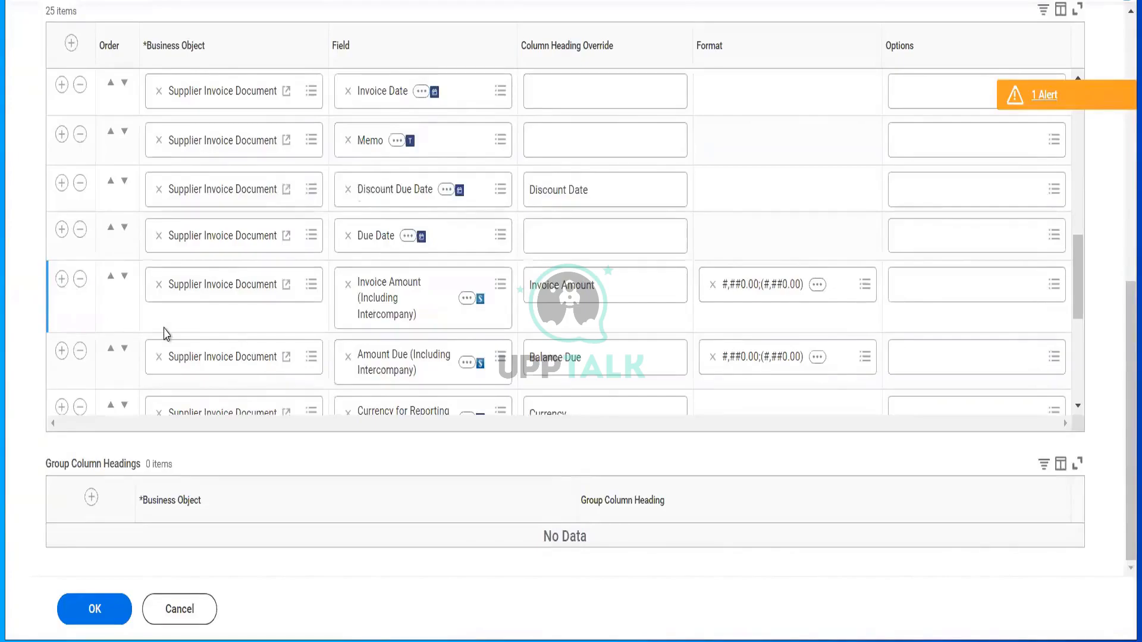
{"action": "scroll", "coordinate": [165, 334], "scroll_direction": "down", "scroll_amount": 5}
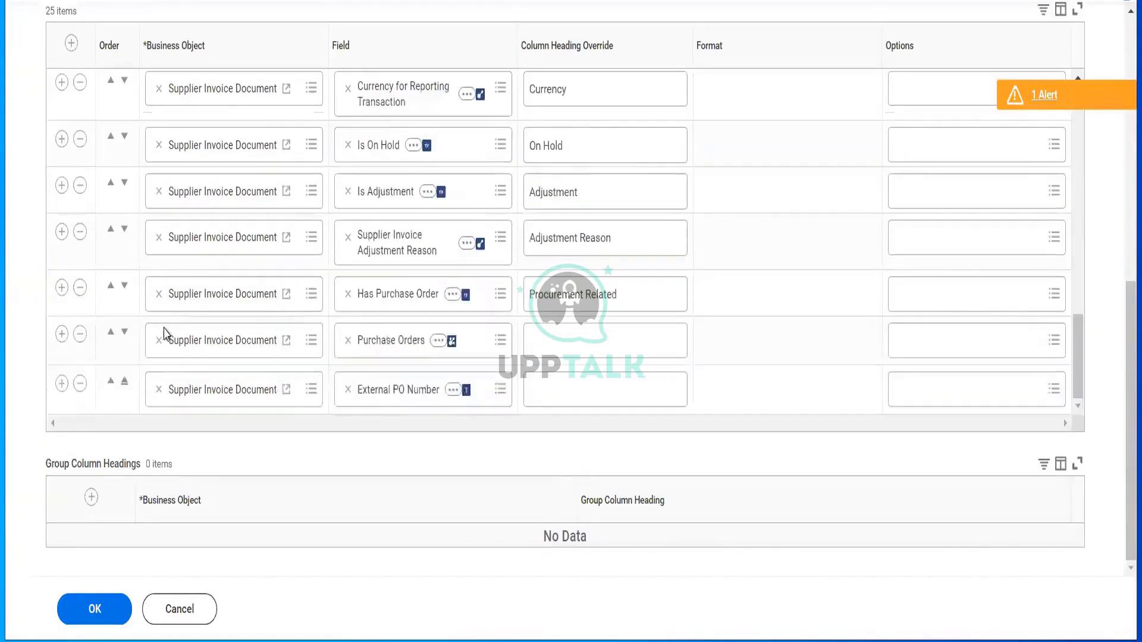
{"action": "left_click", "coordinate": [81, 384]}
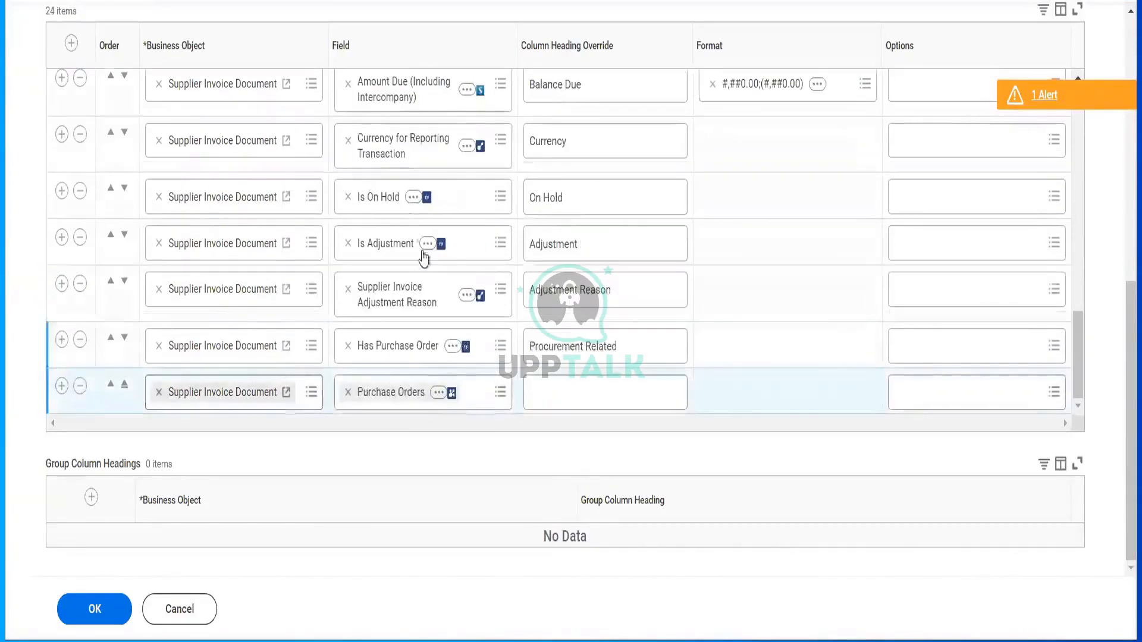
{"action": "scroll", "coordinate": [409, 220], "scroll_direction": "up", "scroll_amount": 5}
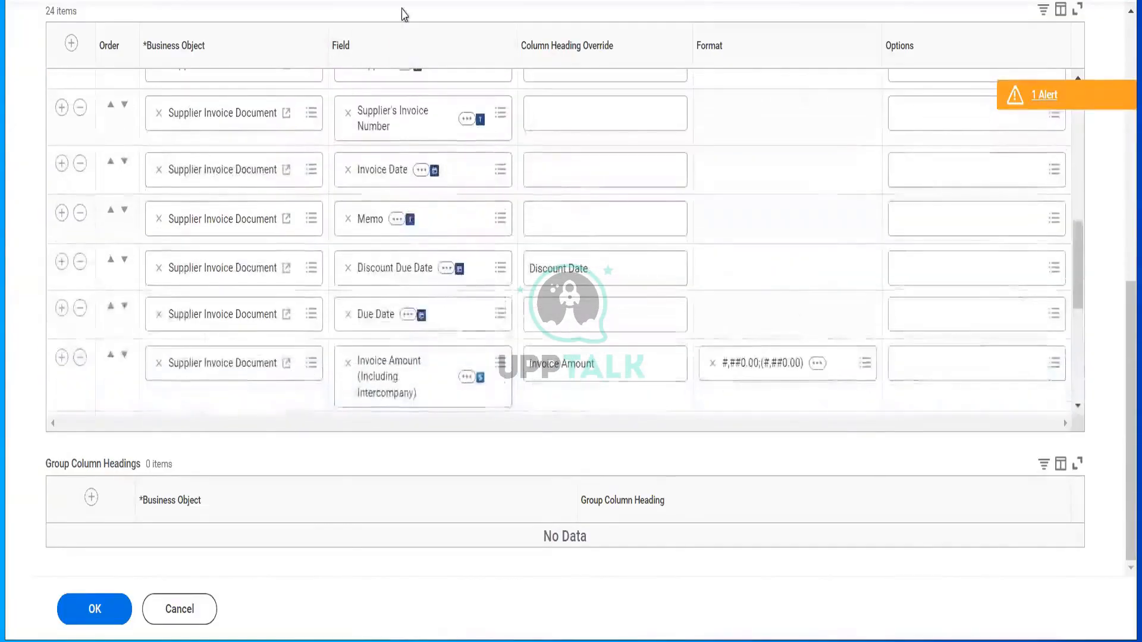
{"action": "scroll", "coordinate": [400, 12], "scroll_direction": "up", "scroll_amount": 10}
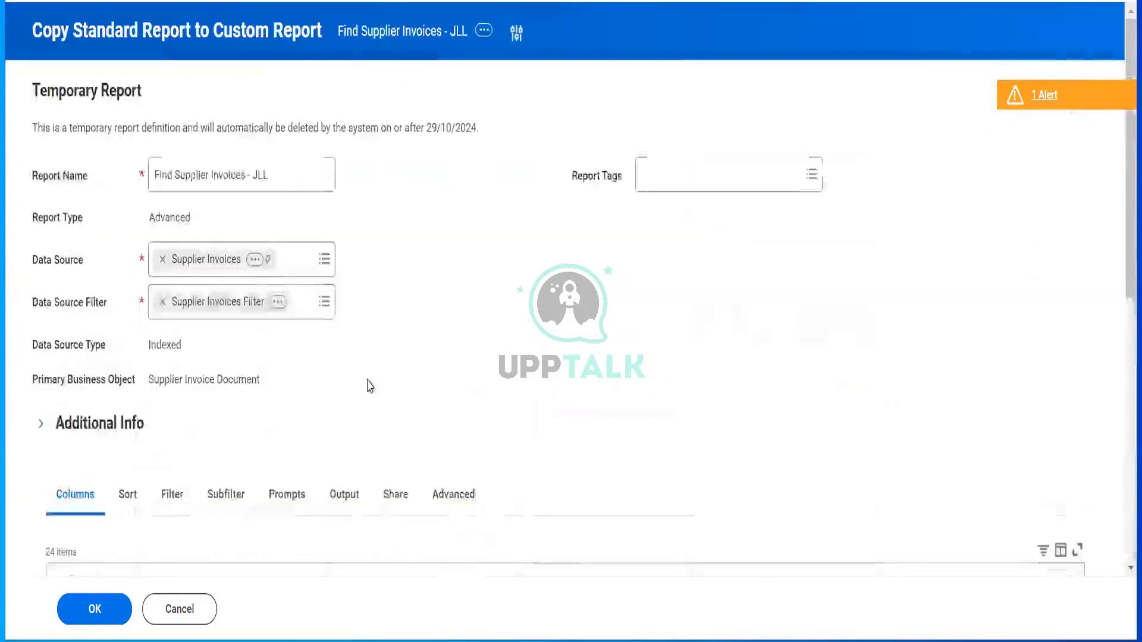
- Set the report to share with all authorized users and review the Supplier Invoices data source details
{"action": "left_click", "coordinate": [396, 495]}
{"action": "scroll", "coordinate": [381, 401], "scroll_direction": "down", "scroll_amount": 3}
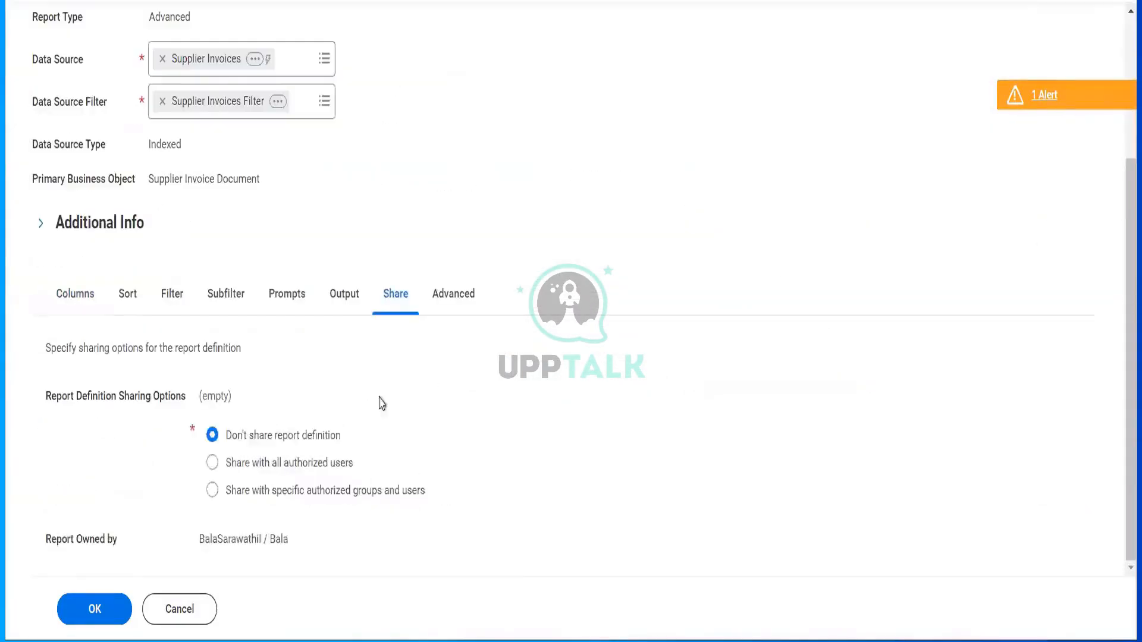
{"action": "left_click", "coordinate": [310, 468]}
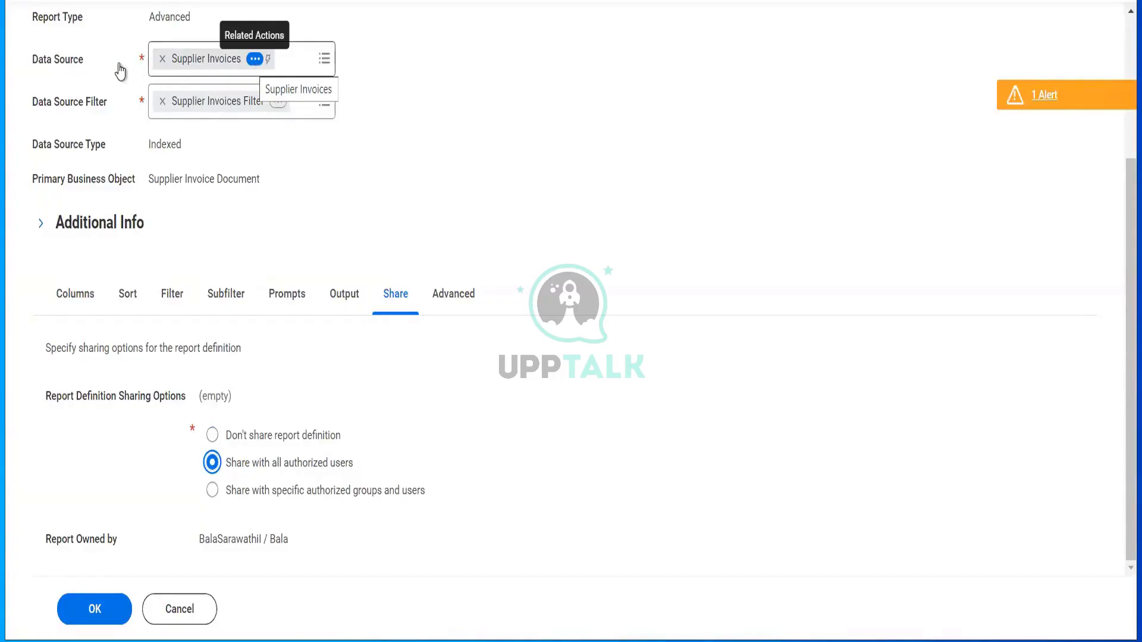
{"action": "left_click", "coordinate": [255, 60]}
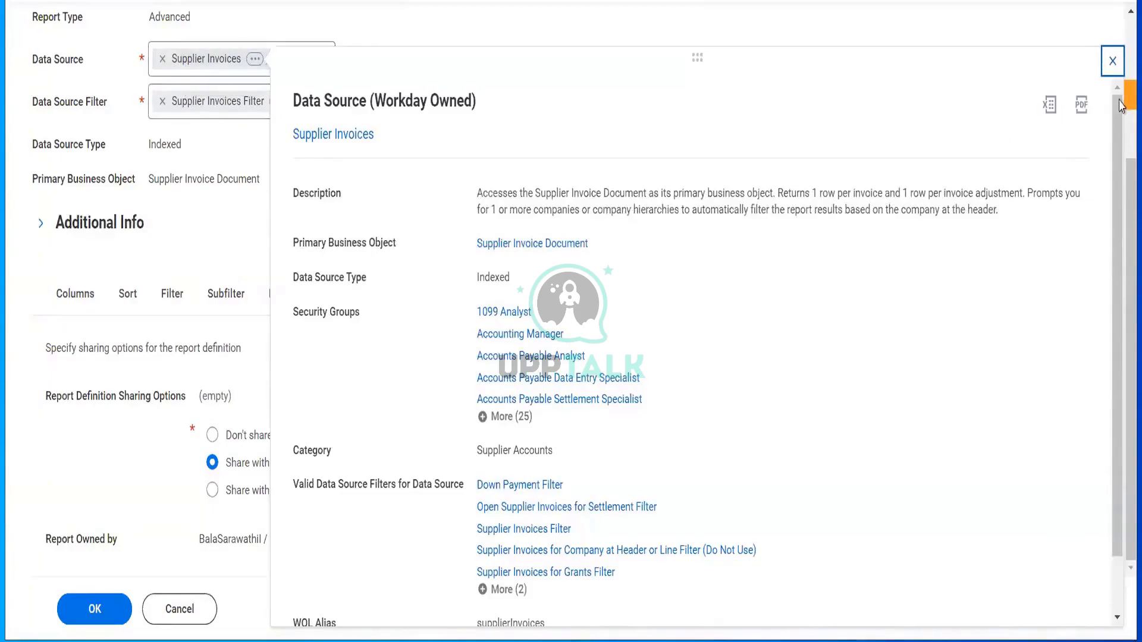
{"action": "left_click", "coordinate": [1113, 61]}
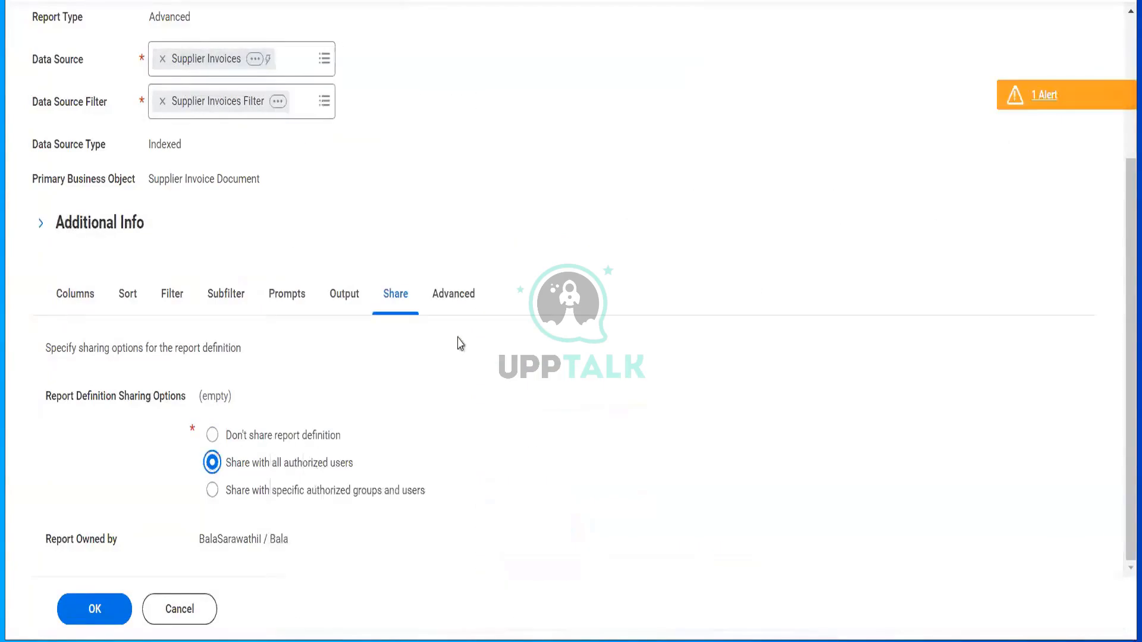
- Switch to sharing with specific groups and users, adding the Accounts Payable Analyst group
{"action": "left_click", "coordinate": [317, 491]}
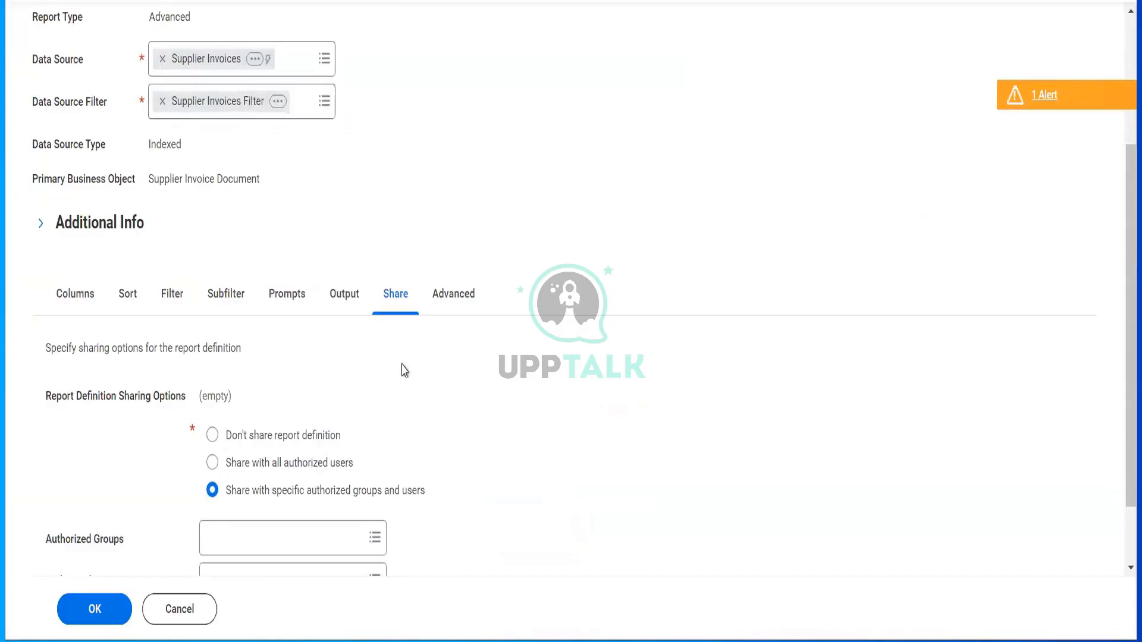
{"action": "scroll", "coordinate": [248, 467], "scroll_direction": "down", "scroll_amount": 2}
{"action": "left_click", "coordinate": [245, 463]}
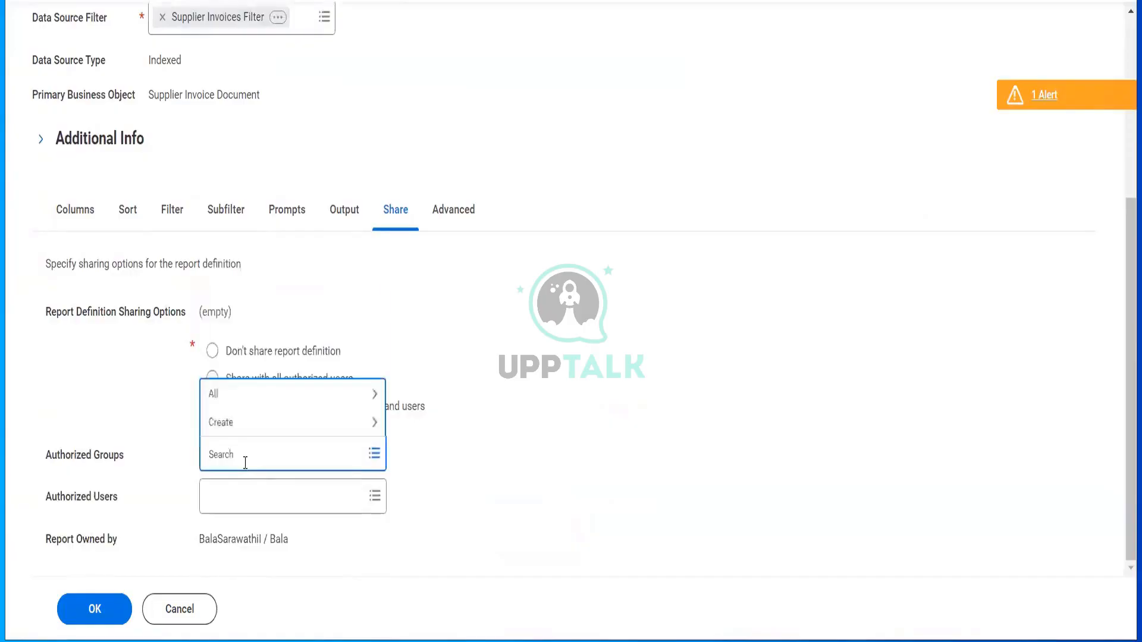
{"action": "type", "text": "logan mc"}
{"action": "key", "text": "Return"}
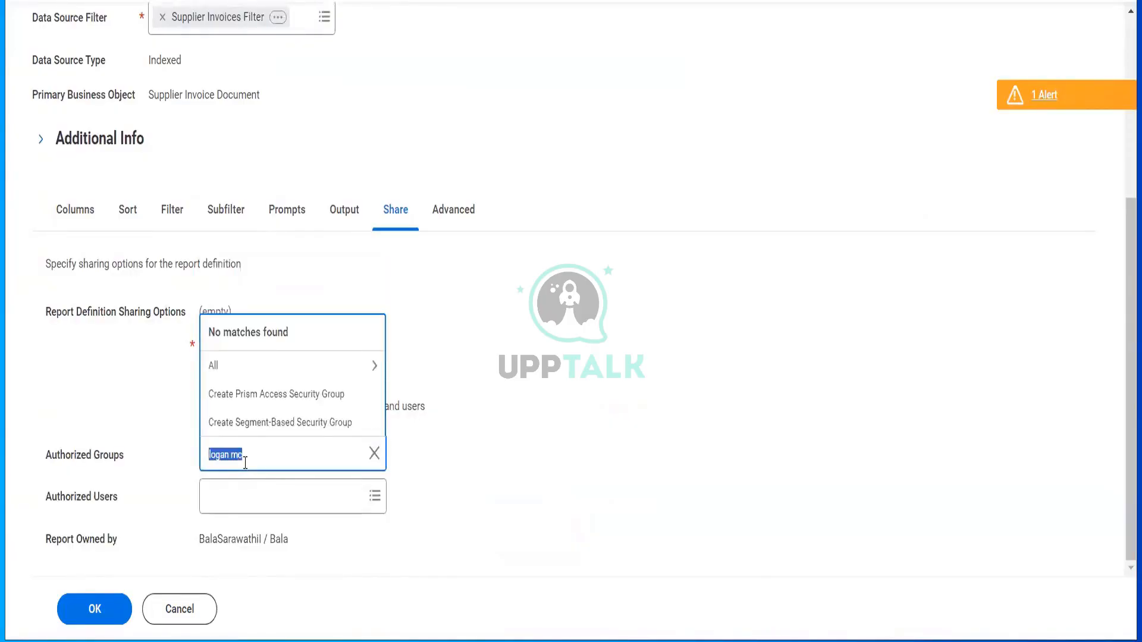
{"action": "key", "text": "BackSpace"}
{"action": "type", "text": "acc pay ana"}
{"action": "key", "text": "Return"}
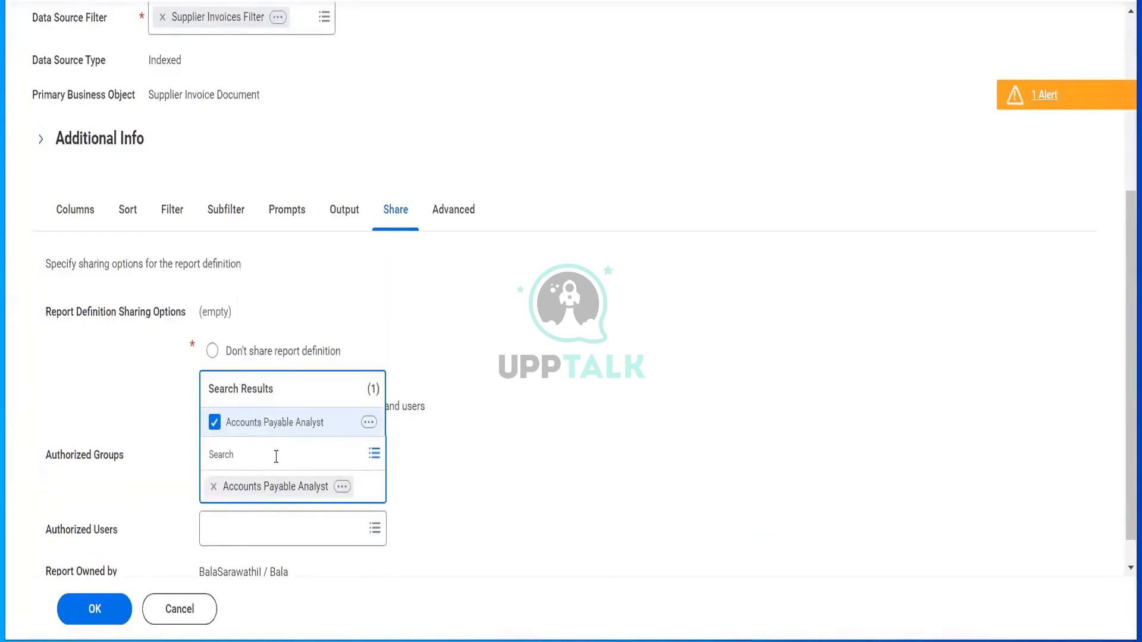
- Add the Accounting Manager and Accounts Payable Data Entry Specialist groups
{"action": "type", "text": "acc pay mar"}
{"action": "key", "text": "BackSpace"}
{"action": "key", "text": "Return"}
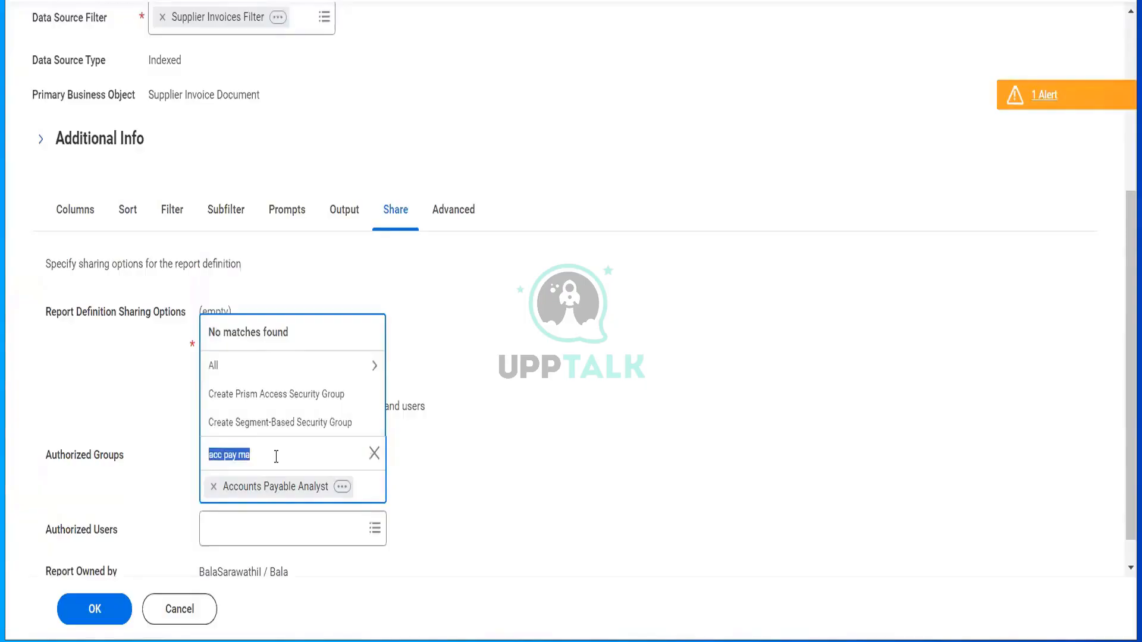
{"action": "type", "text": "acc"}
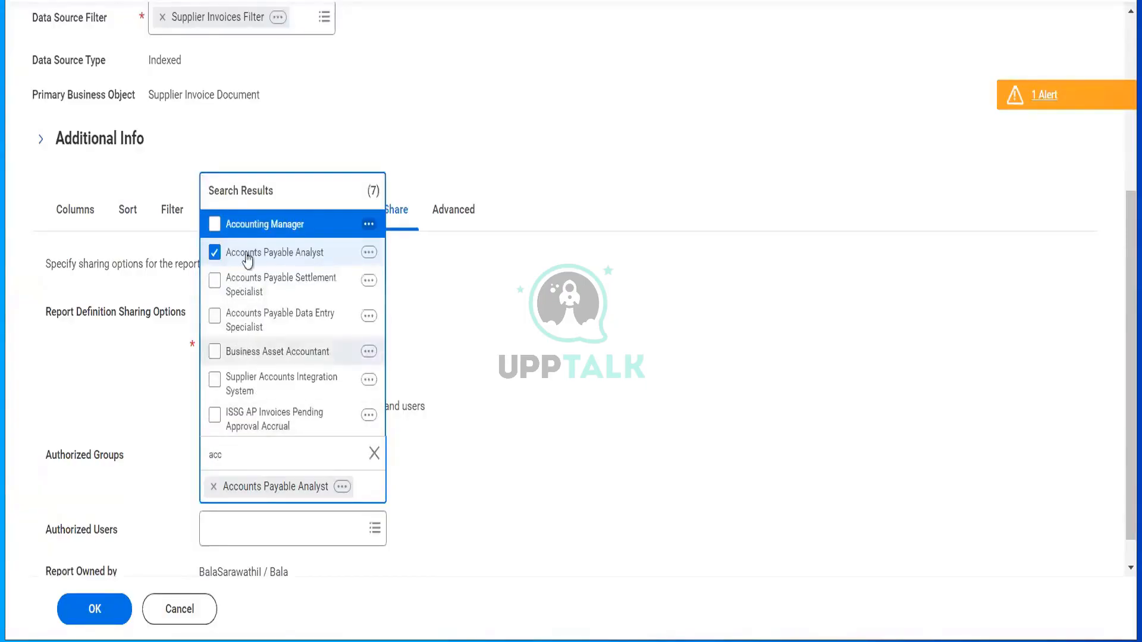
{"action": "left_click", "coordinate": [250, 229]}
{"action": "left_click", "coordinate": [256, 320]}
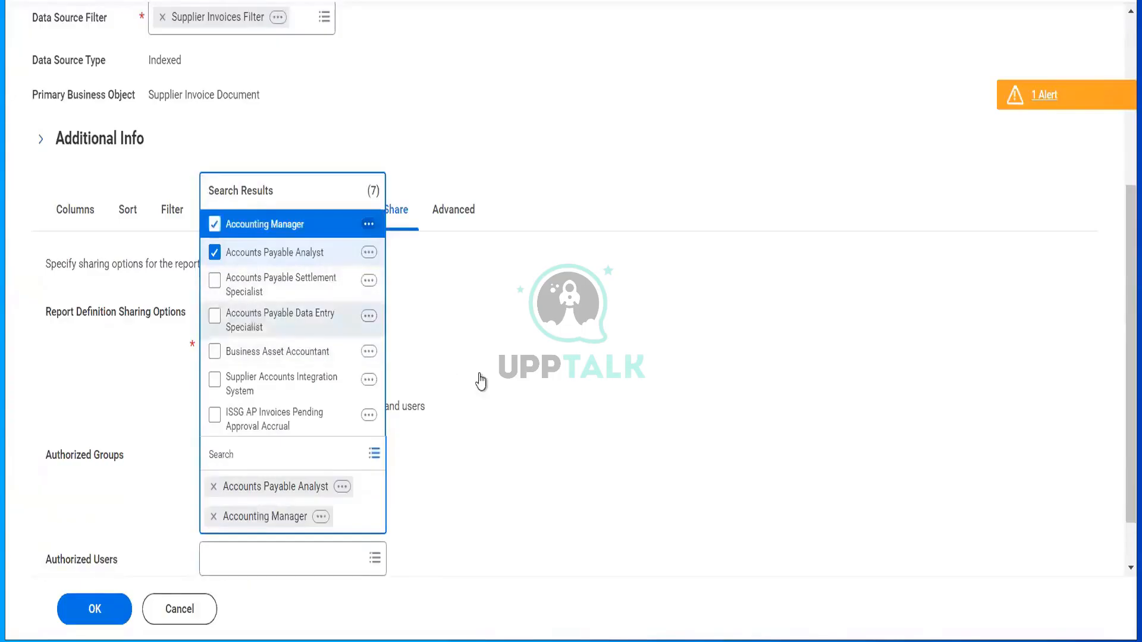
{"action": "left_click", "coordinate": [505, 403]}
{"action": "scroll", "coordinate": [505, 403], "scroll_direction": "down", "scroll_amount": 1}
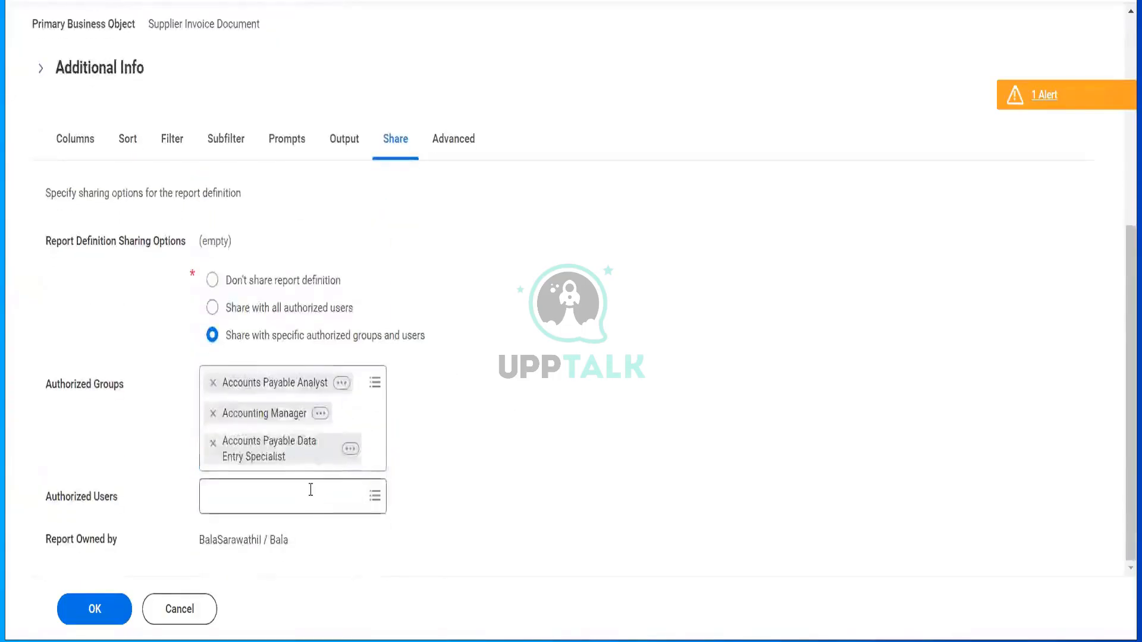
- Add two specific users by username to Authorized Users
{"action": "left_click", "coordinate": [311, 490]}
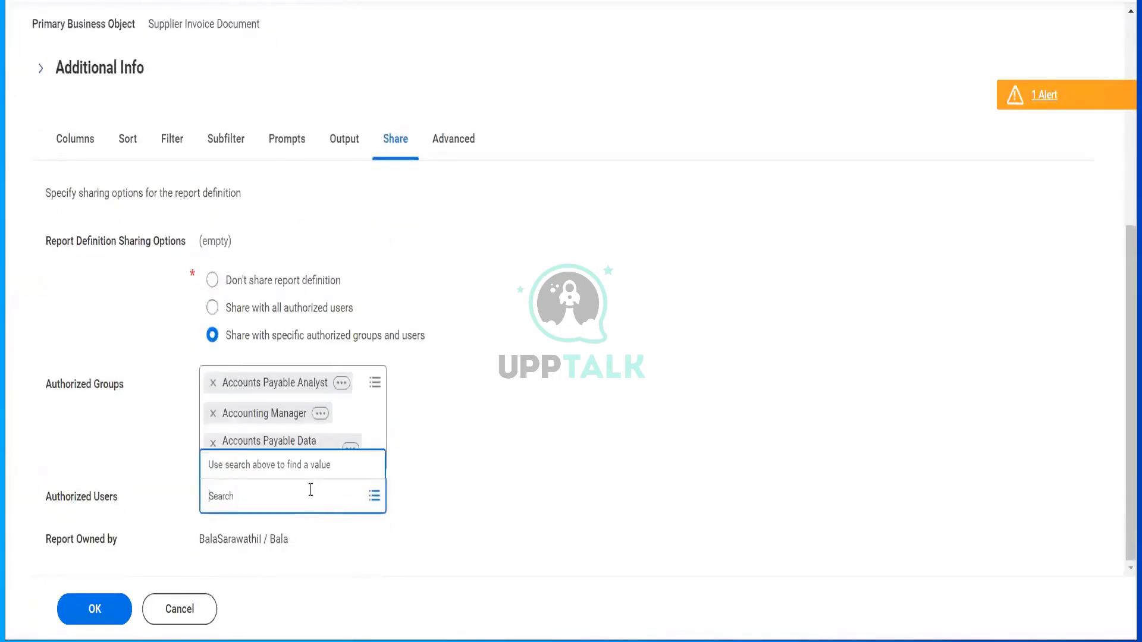
{"action": "key", "text": "Return"}
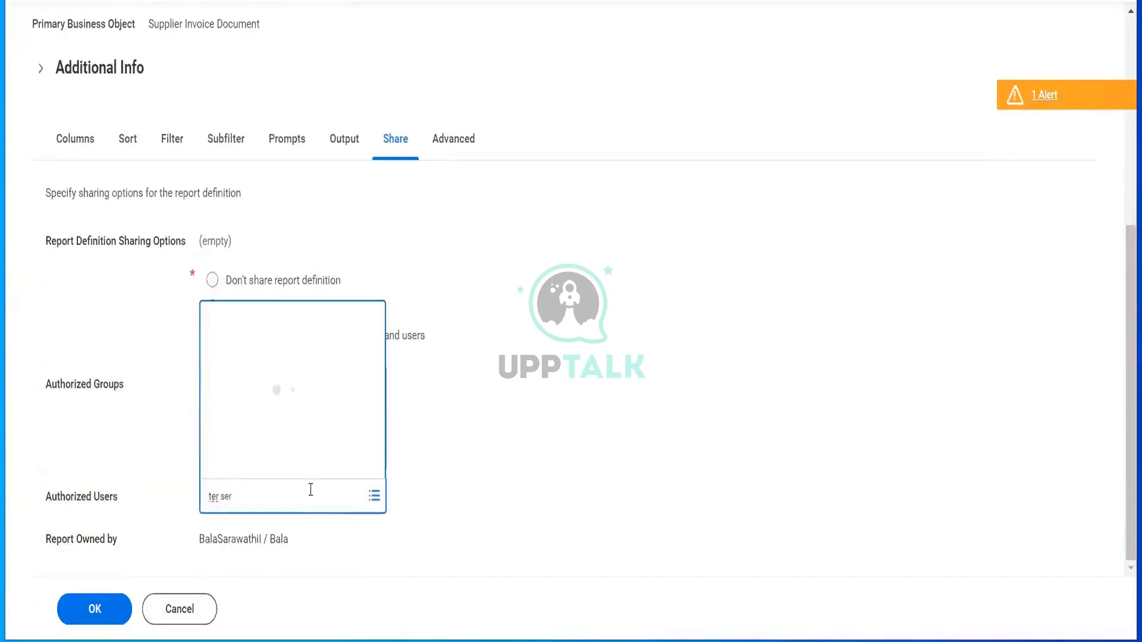
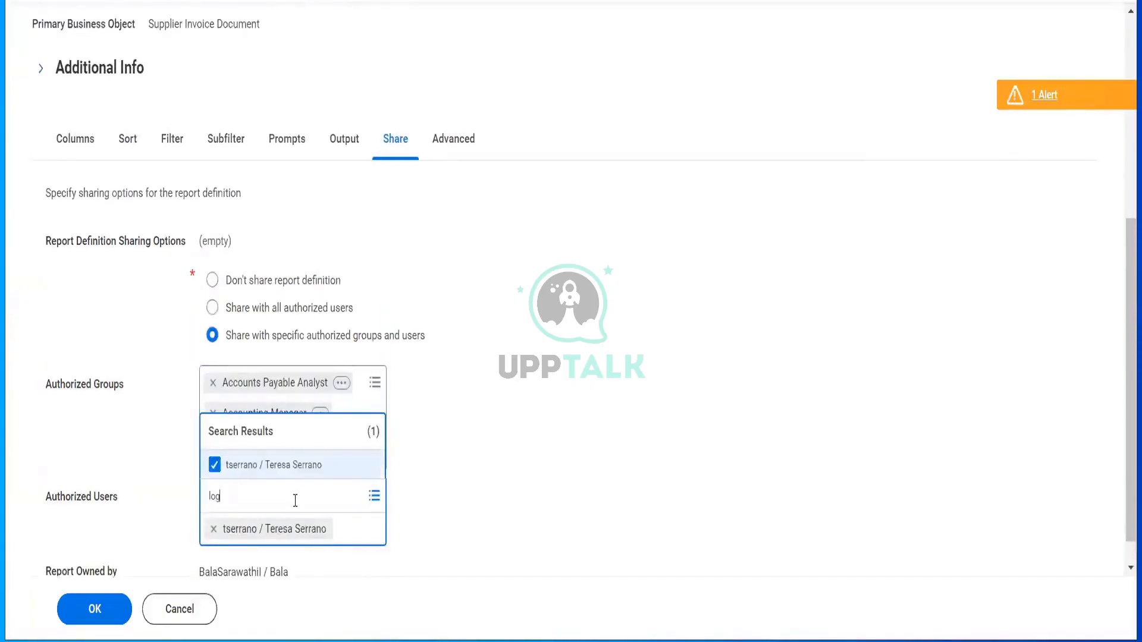
{"action": "key", "text": "Return"}
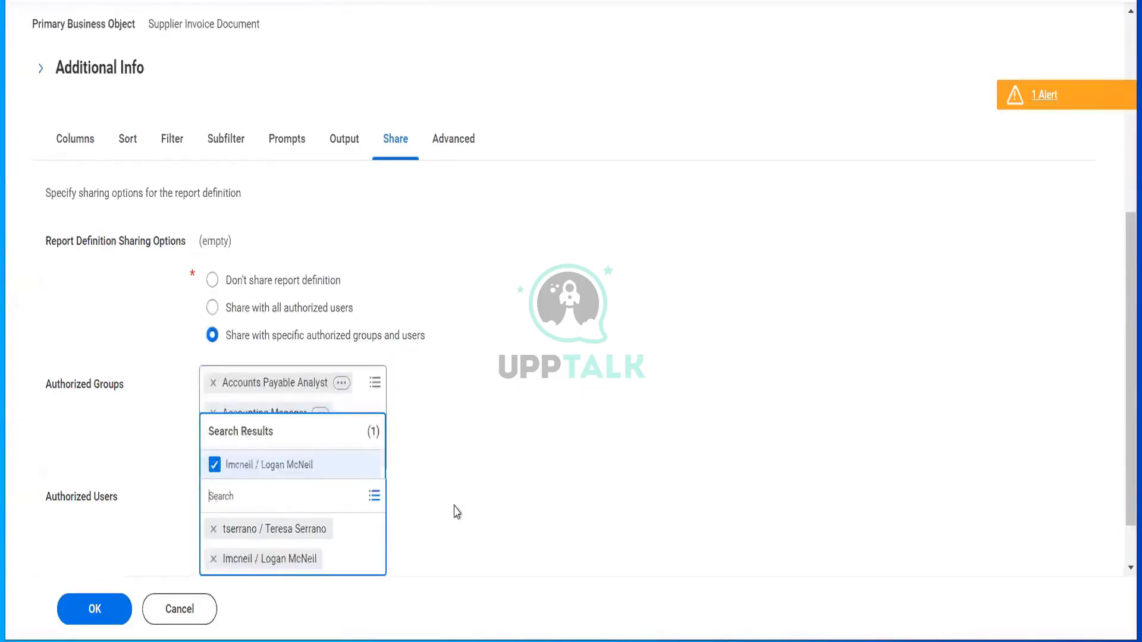
{"action": "left_click", "coordinate": [456, 512]}
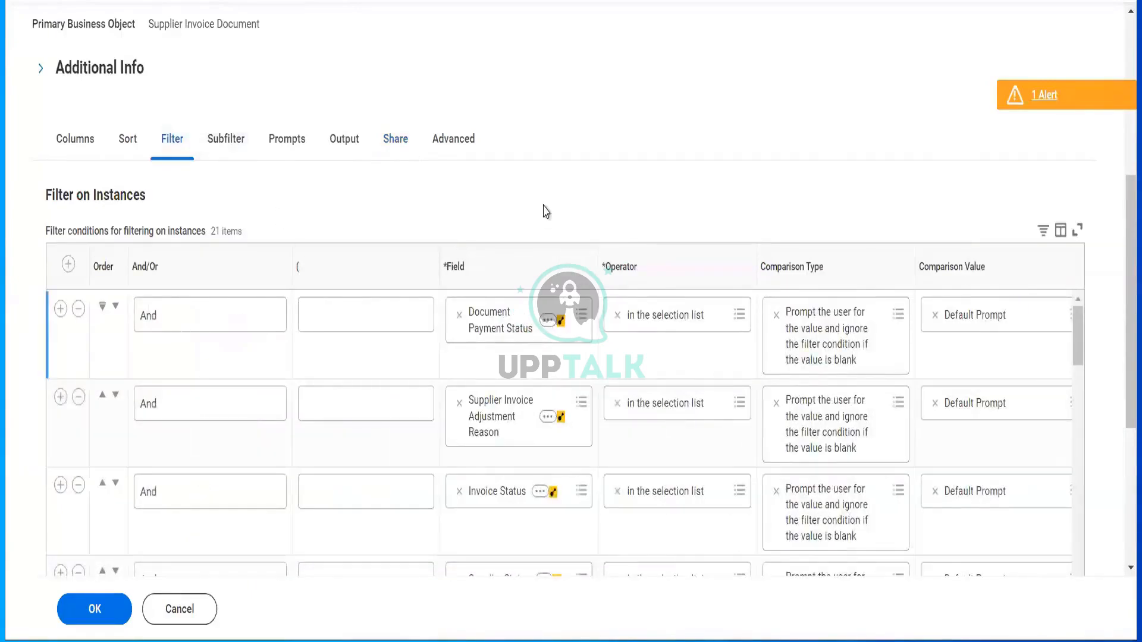
- Review the Filter on Instances conditions, including the Due Date field, and save the report definition
{"action": "scroll", "coordinate": [543, 213], "scroll_direction": "down", "scroll_amount": 4}
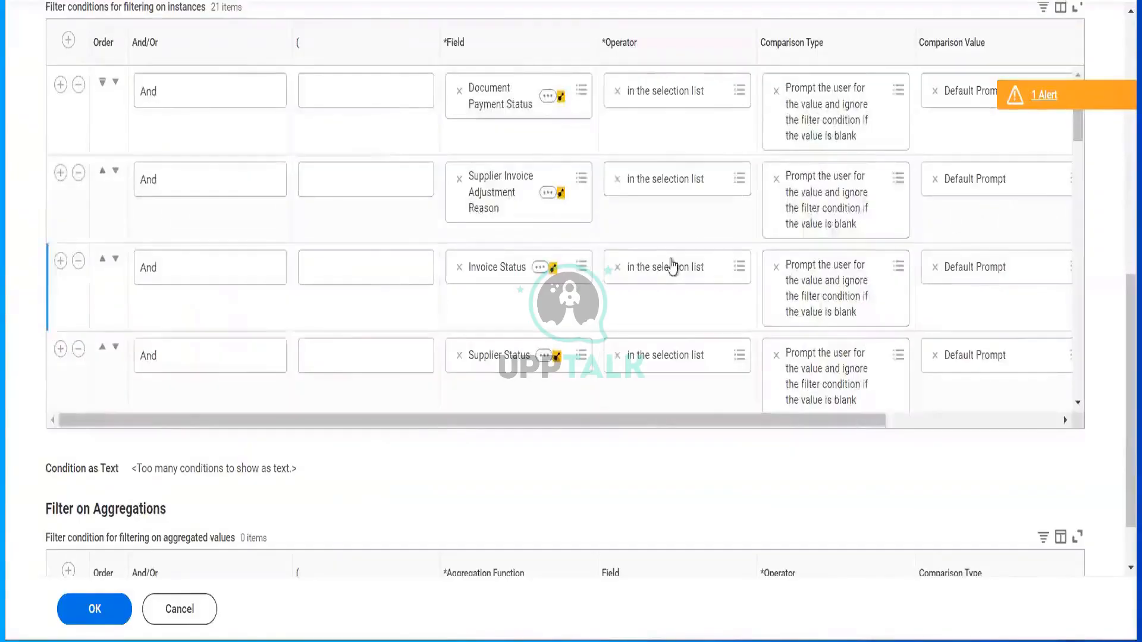
{"action": "scroll", "coordinate": [670, 262], "scroll_direction": "right", "scroll_amount": 3}
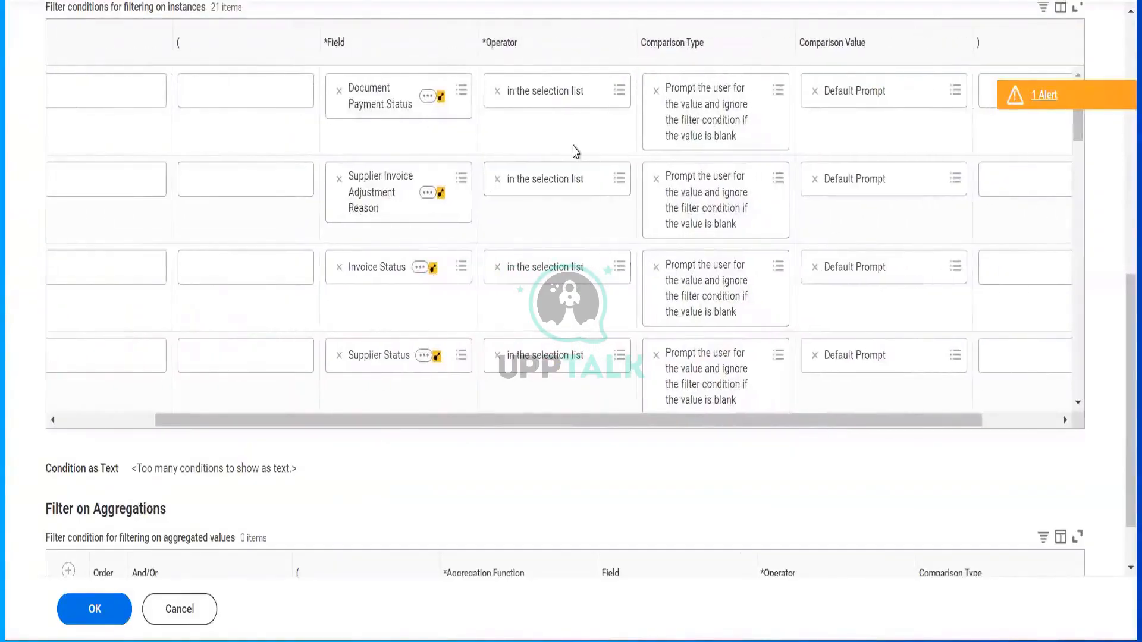
{"action": "scroll", "coordinate": [574, 152], "scroll_direction": "right", "scroll_amount": 2}
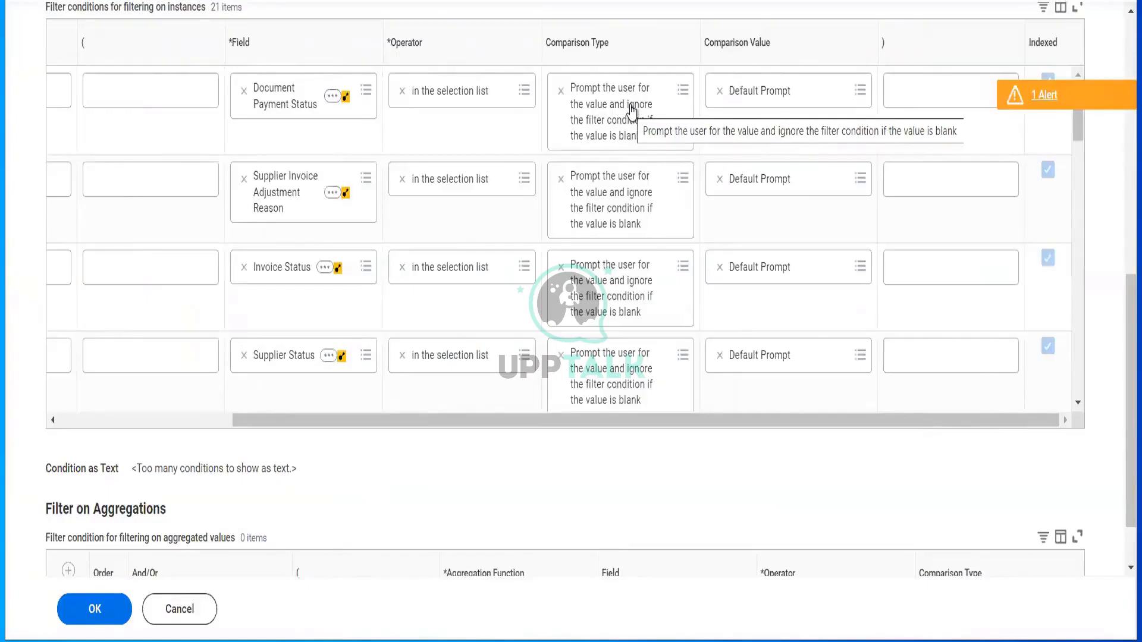
{"action": "scroll", "coordinate": [513, 233], "scroll_direction": "down", "scroll_amount": 5}
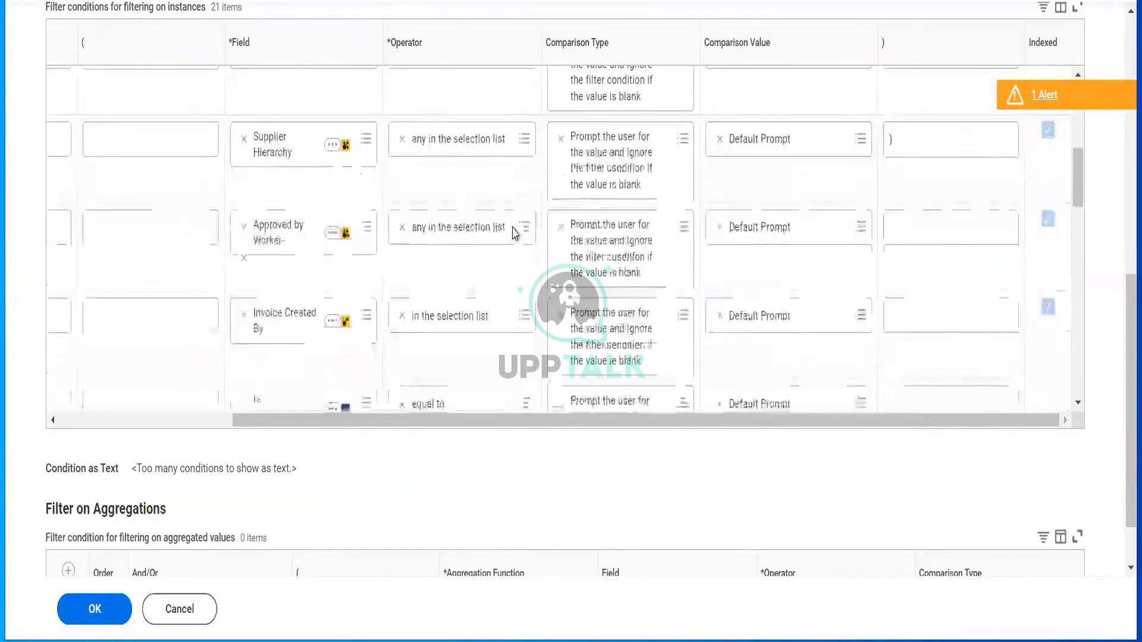
{"action": "scroll", "coordinate": [515, 235], "scroll_direction": "down", "scroll_amount": 10}
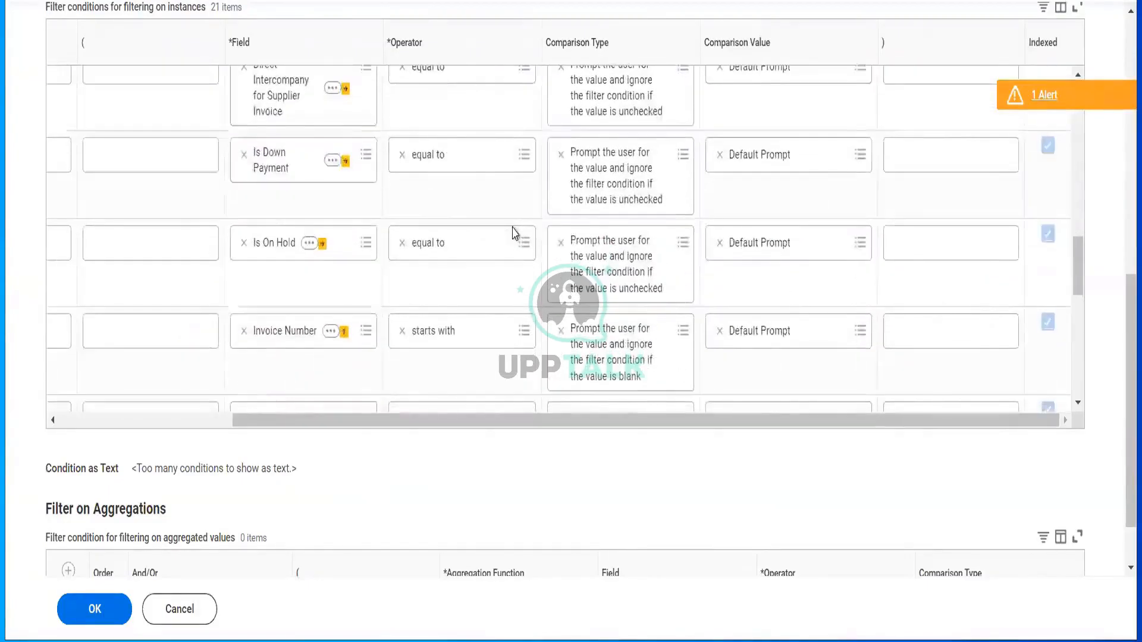
{"action": "scroll", "coordinate": [514, 233], "scroll_direction": "down", "scroll_amount": 5}
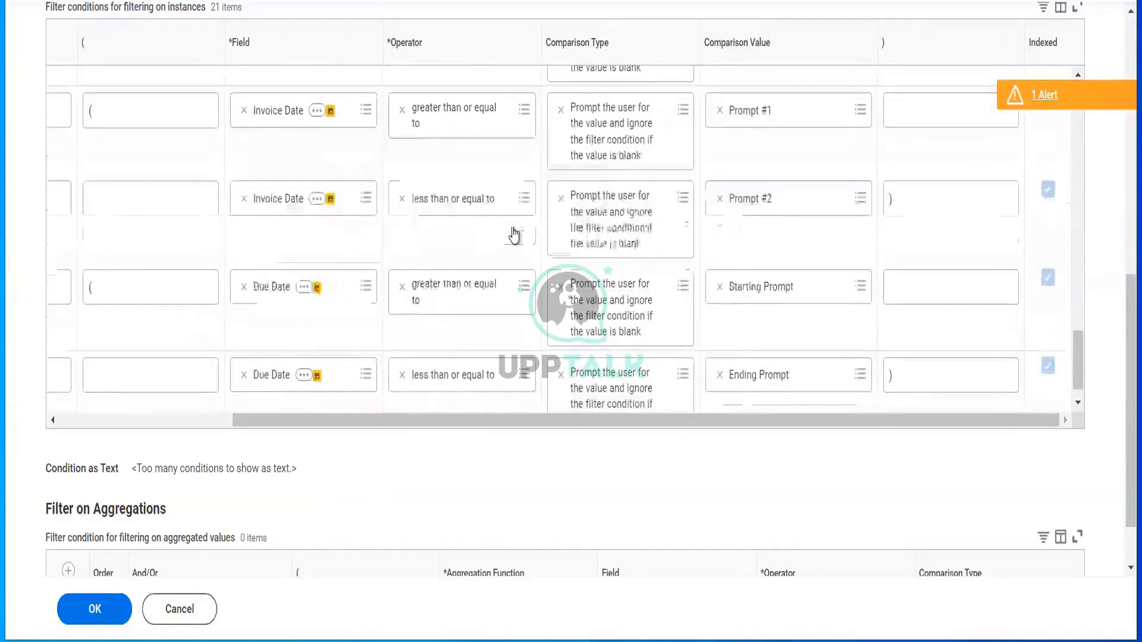
{"action": "scroll", "coordinate": [513, 232], "scroll_direction": "down", "scroll_amount": 1}
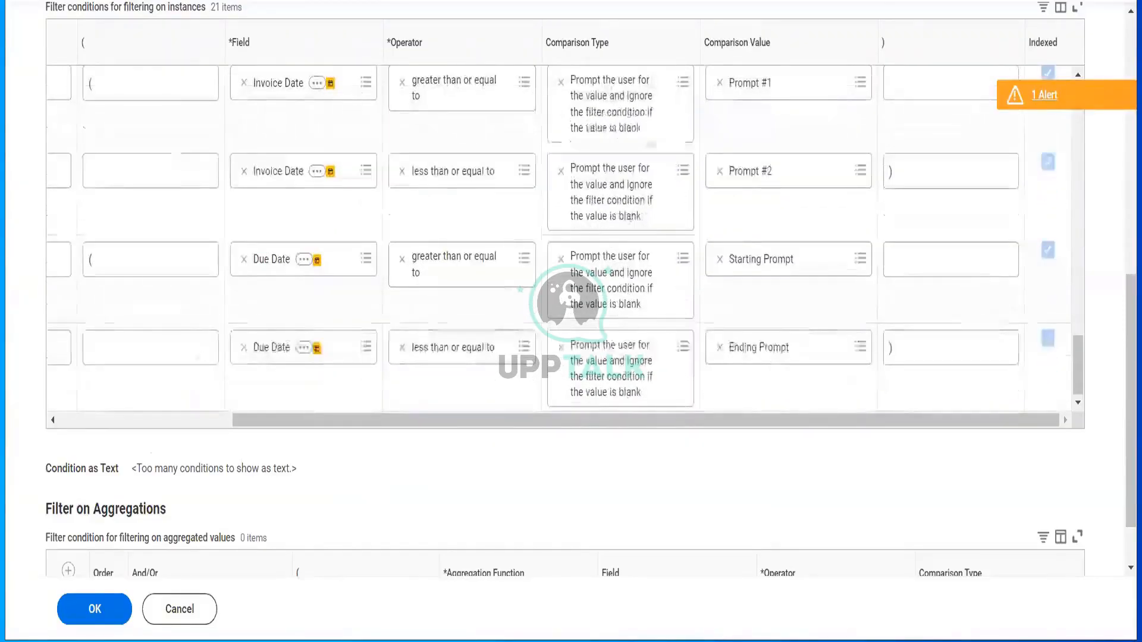
{"action": "left_click", "coordinate": [234, 289]}
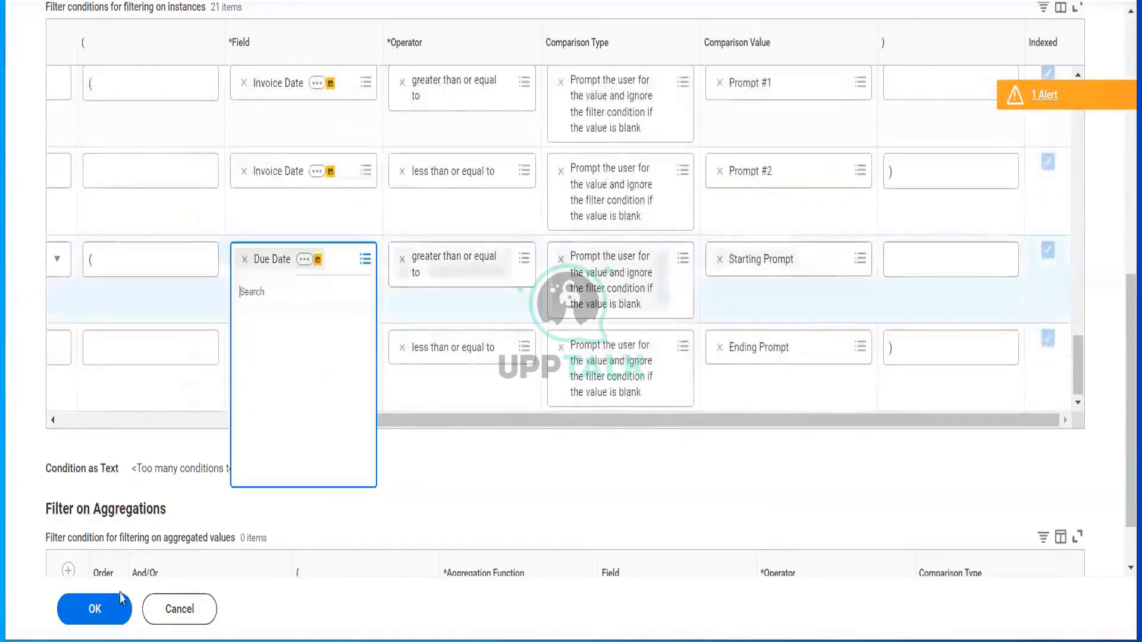
{"action": "left_click", "coordinate": [95, 609]}
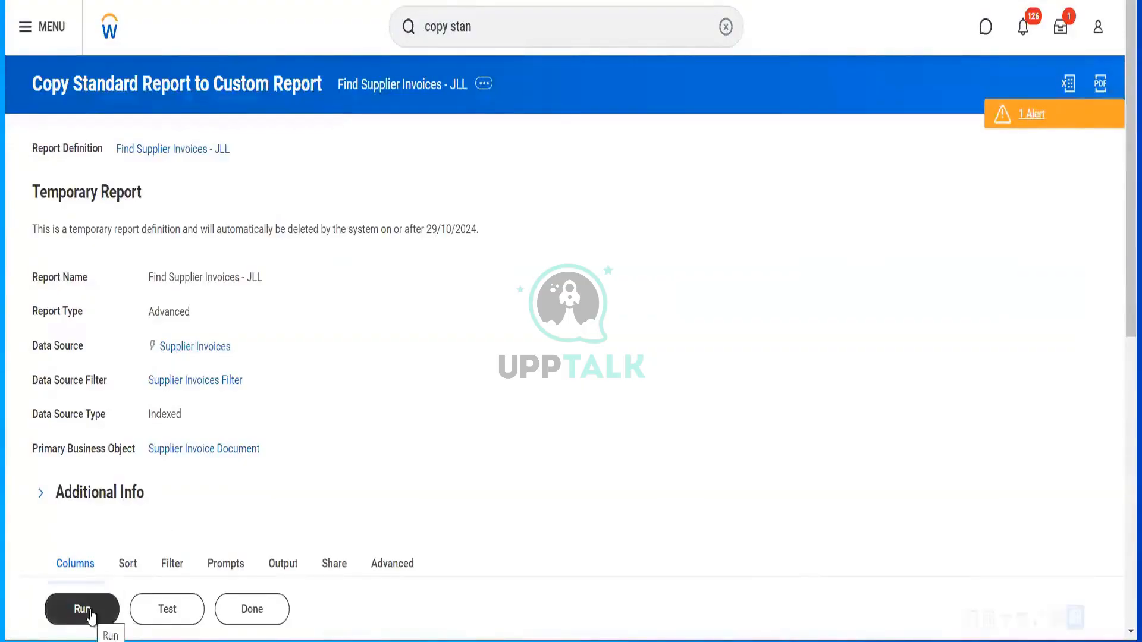
- Run Find Supplier Invoices - JLL, review its prompt window, then open View Report Definition
{"action": "left_click", "coordinate": [90, 615]}
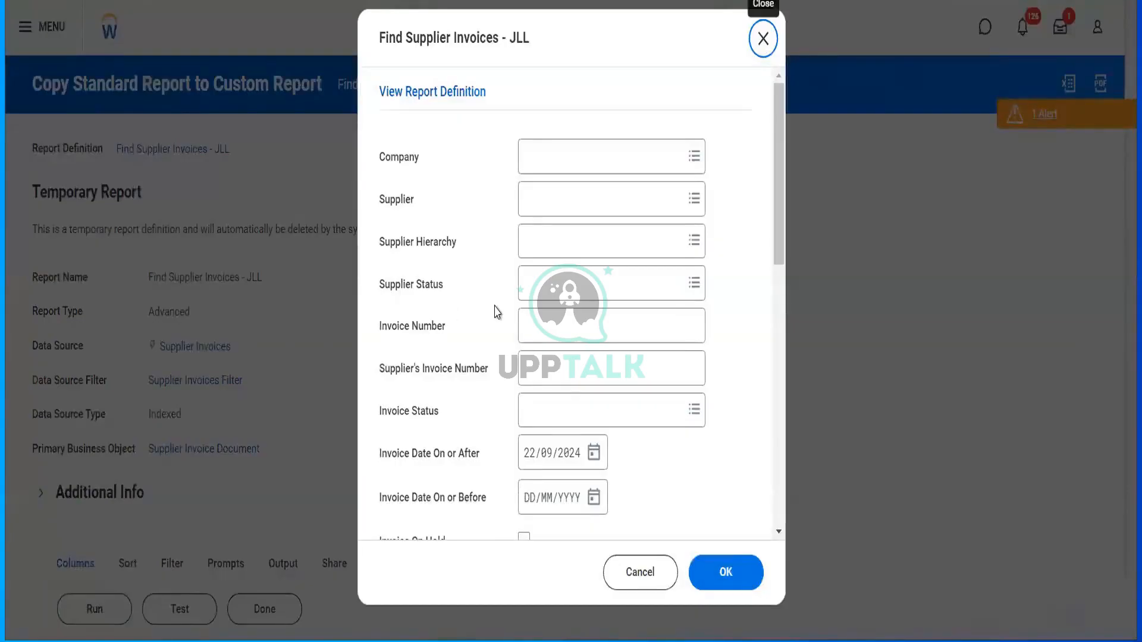
{"action": "scroll", "coordinate": [527, 309], "scroll_direction": "down", "scroll_amount": 4}
{"action": "scroll", "coordinate": [527, 308], "scroll_direction": "up", "scroll_amount": 4}
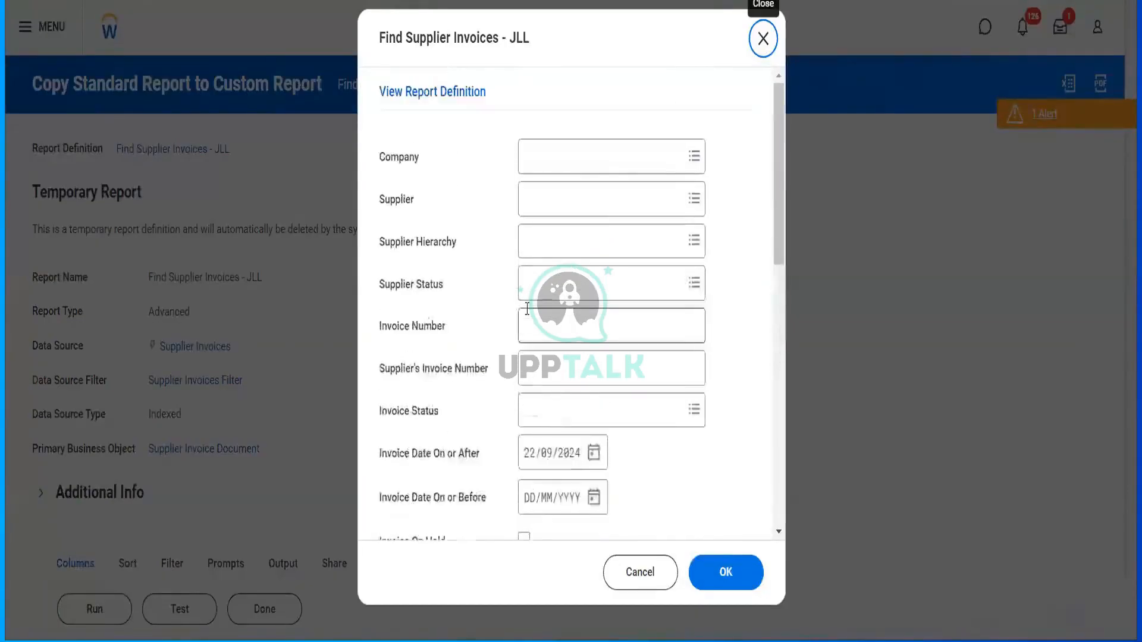
{"action": "scroll", "coordinate": [527, 308], "scroll_direction": "down", "scroll_amount": 10}
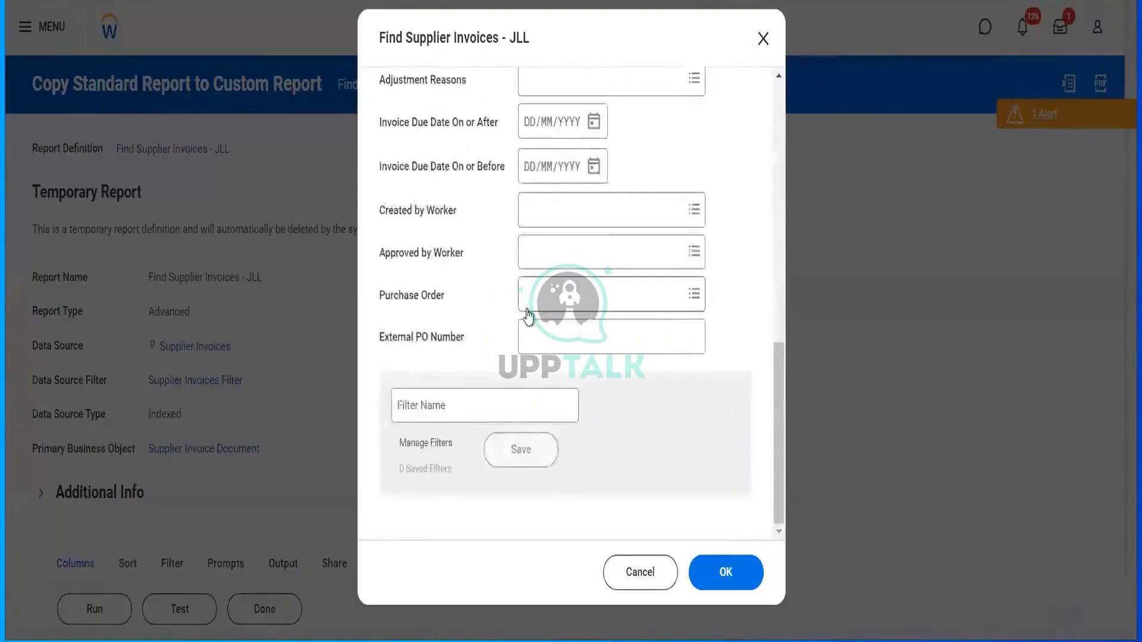
{"action": "scroll", "coordinate": [527, 309], "scroll_direction": "up", "scroll_amount": 7}
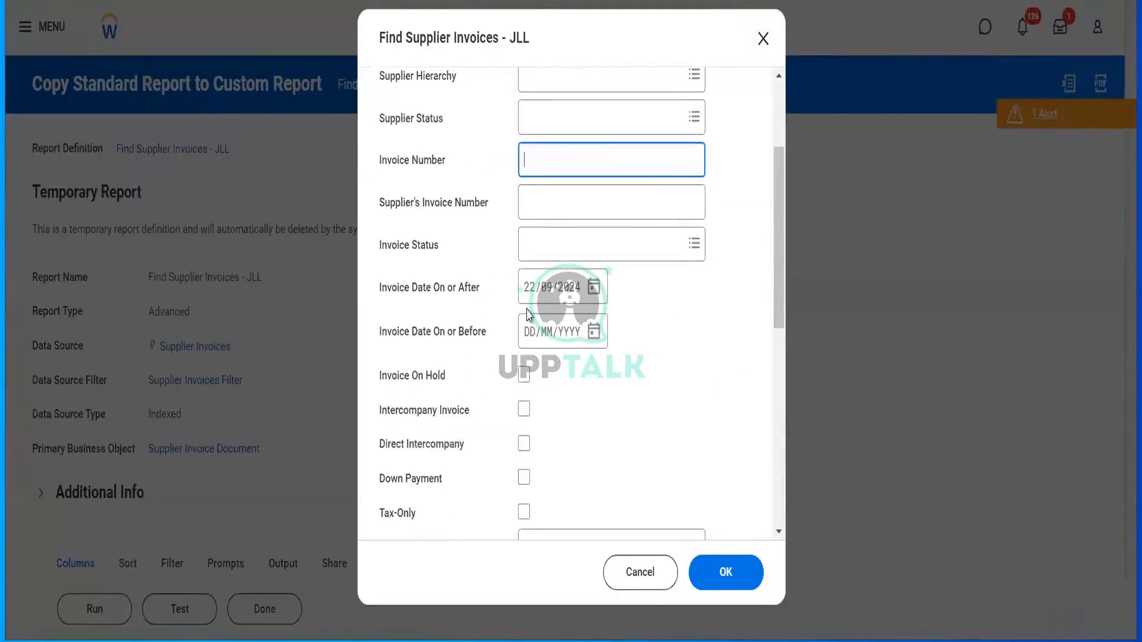
{"action": "scroll", "coordinate": [452, 199], "scroll_direction": "up", "scroll_amount": 3}
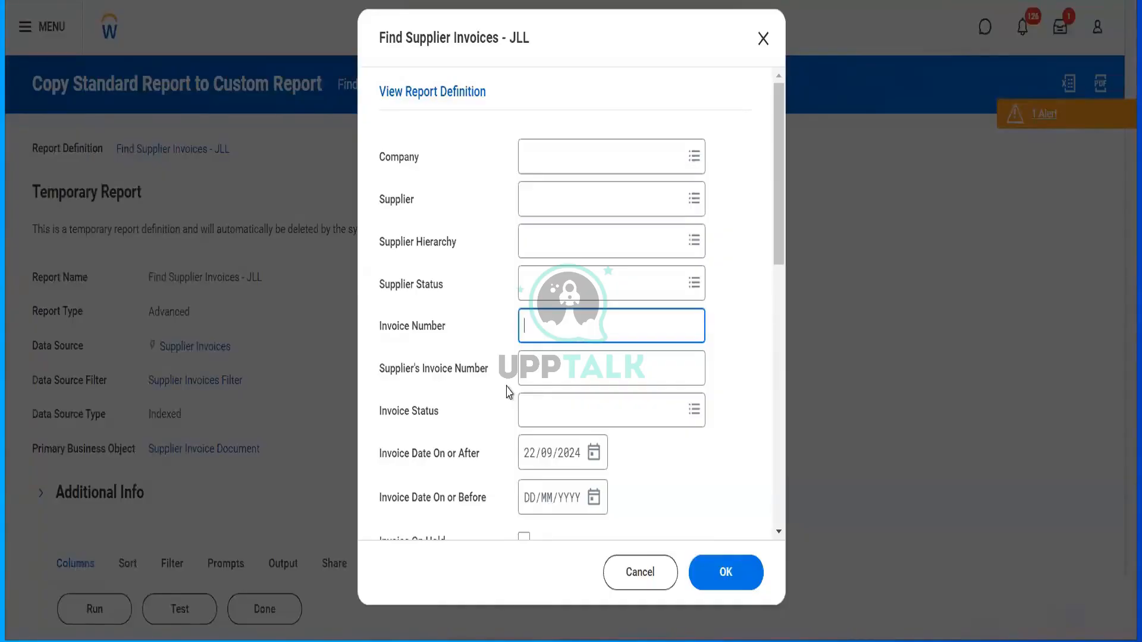
{"action": "left_click", "coordinate": [458, 95]}
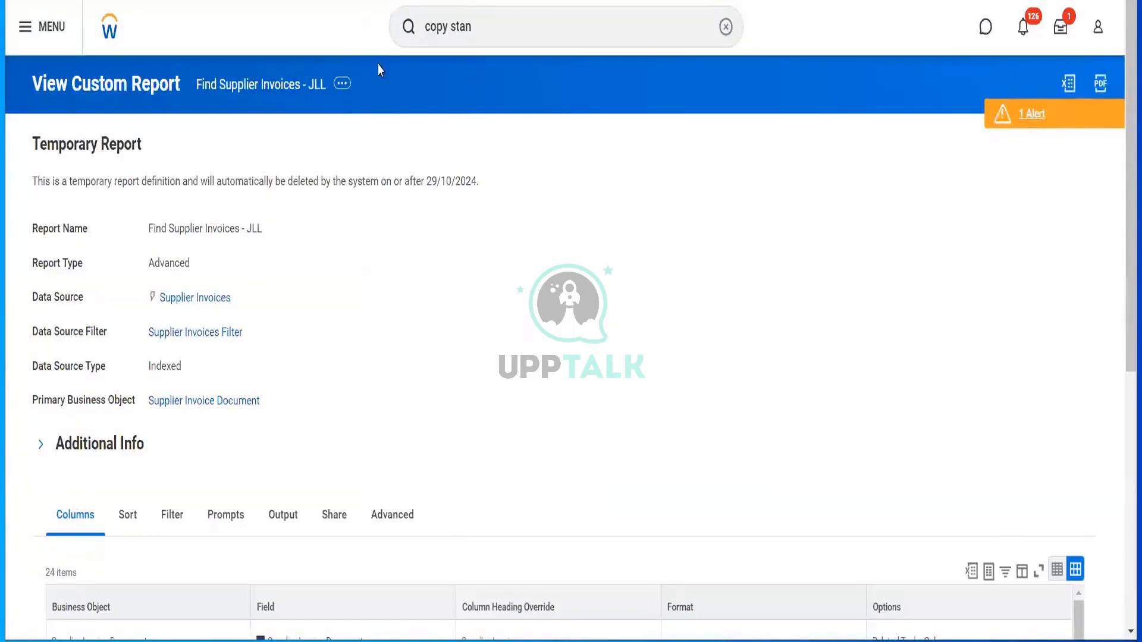
- From the report title's related actions, choose Custom Report > Edit
{"action": "left_click", "coordinate": [343, 84]}
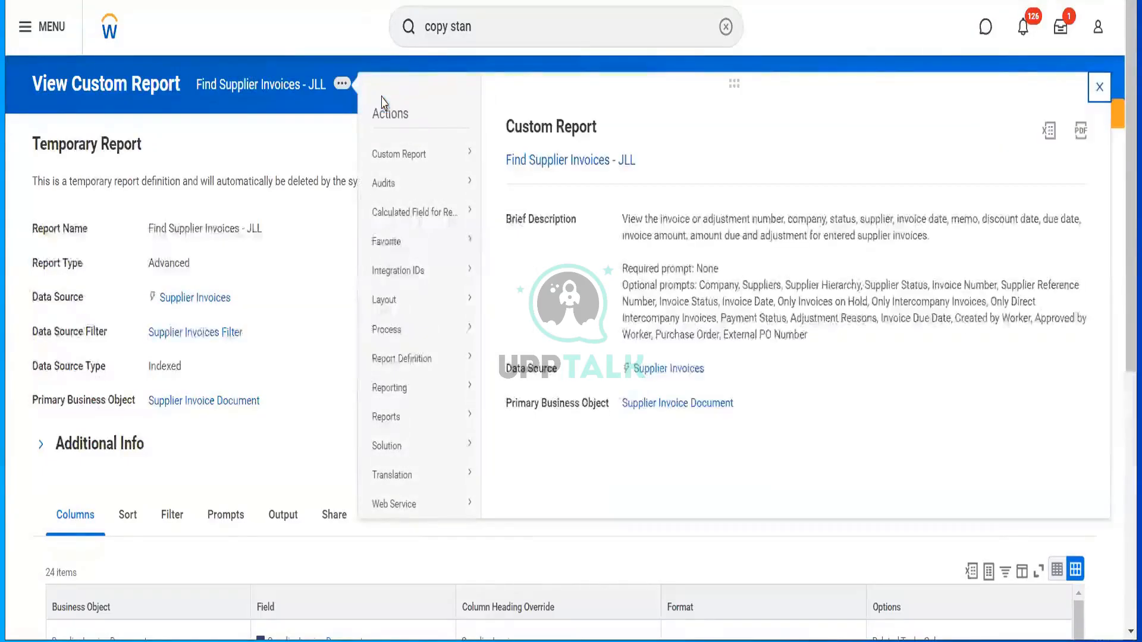
{"action": "mouse_move", "coordinate": [448, 158]}
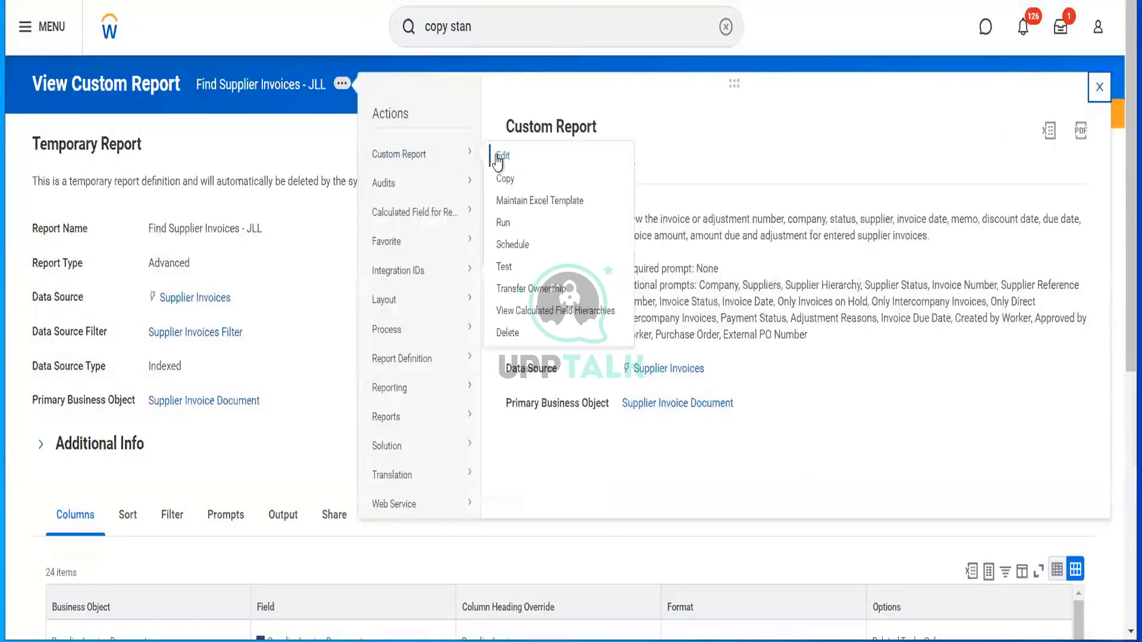
{"action": "left_click", "coordinate": [498, 161]}
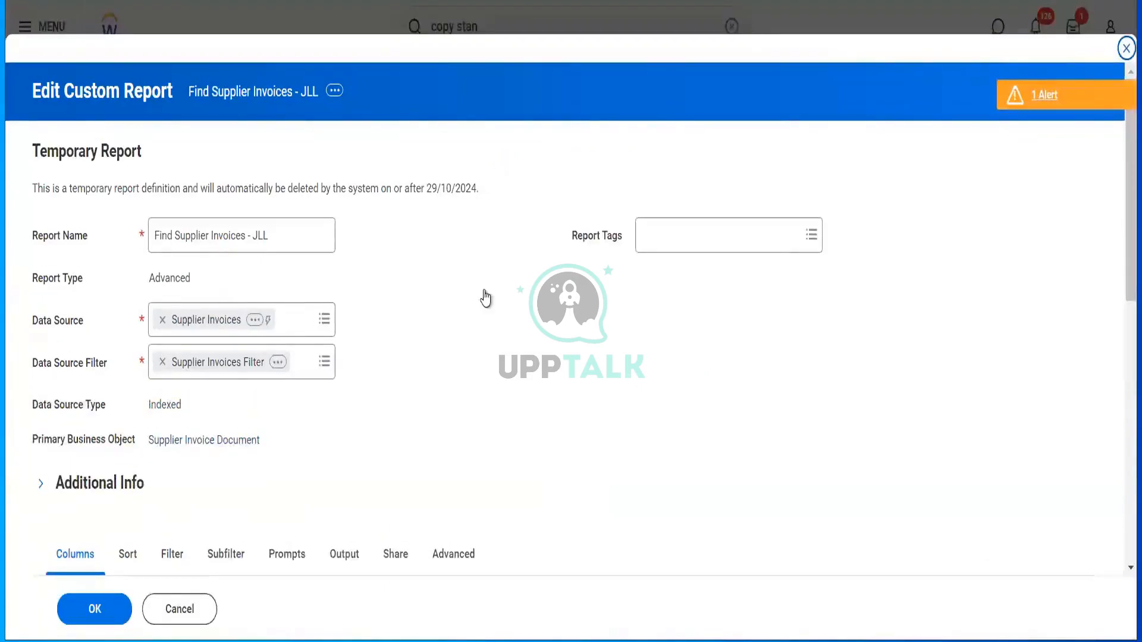
{"action": "scroll", "coordinate": [485, 299], "scroll_direction": "down", "scroll_amount": 9}
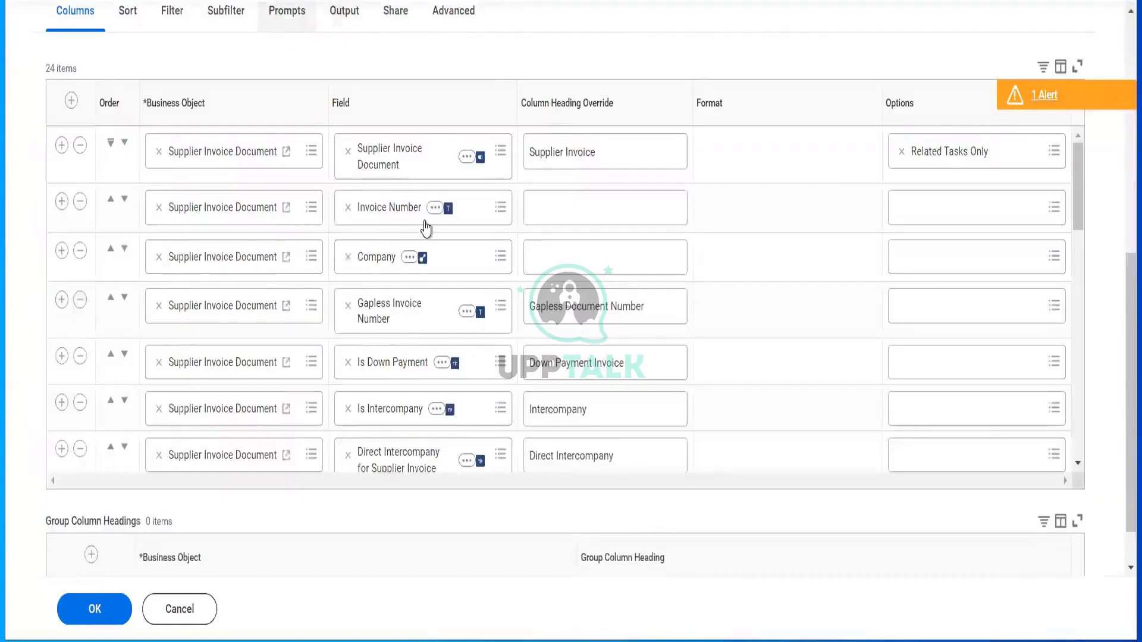
- On the Prompts tab, set Supplier Hierarchy and Supplier Status to Do Not Prompt at Runtime
{"action": "left_click", "coordinate": [286, 12]}
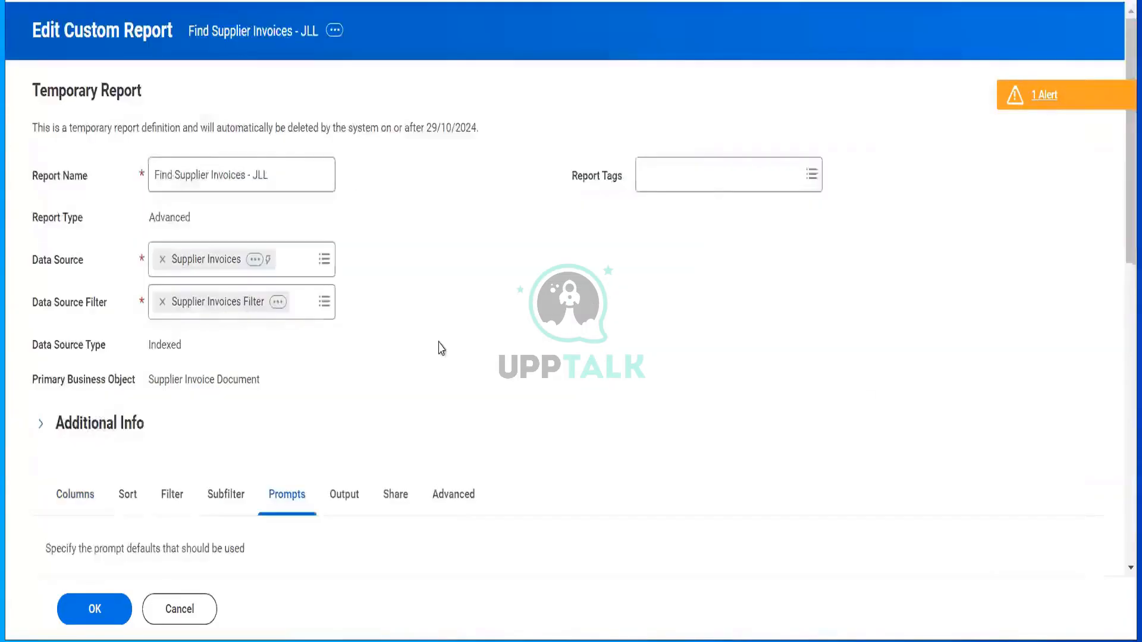
{"action": "scroll", "coordinate": [438, 349], "scroll_direction": "down", "scroll_amount": 5}
{"action": "scroll", "coordinate": [439, 349], "scroll_direction": "down", "scroll_amount": 5}
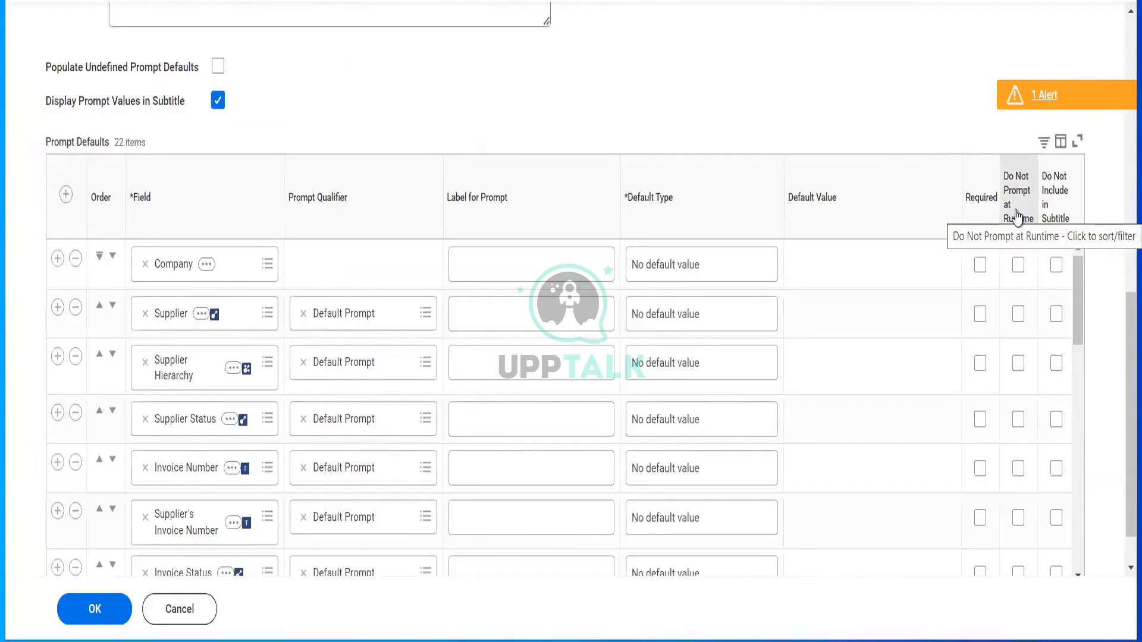
{"action": "left_click", "coordinate": [1019, 364]}
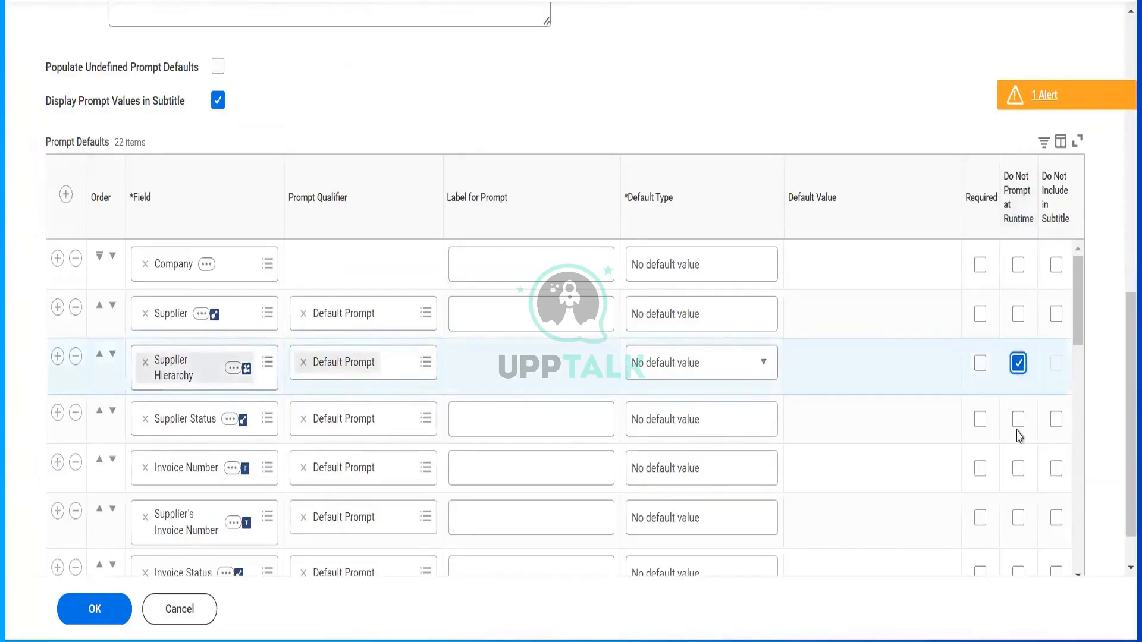
{"action": "scroll", "coordinate": [1018, 436], "scroll_direction": "down", "scroll_amount": 1}
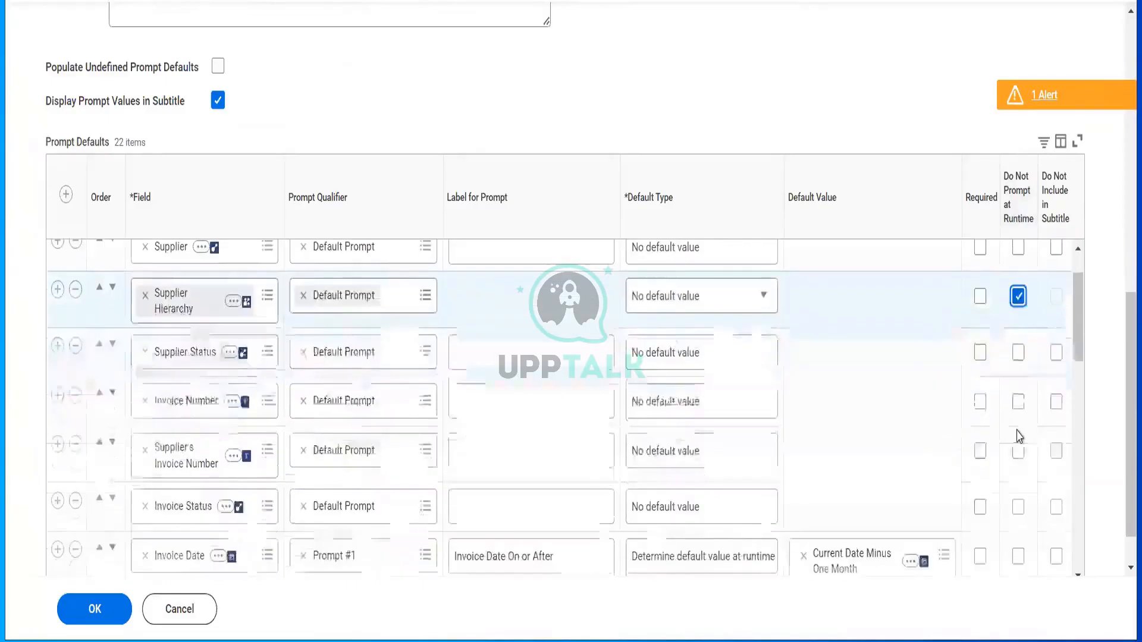
{"action": "left_click", "coordinate": [1023, 353]}
- Mark Is On Hold, Is Intercompany and Direct Intercompany as Do Not Prompt at Runtime
{"action": "scroll", "coordinate": [1019, 361], "scroll_direction": "down", "scroll_amount": 2}
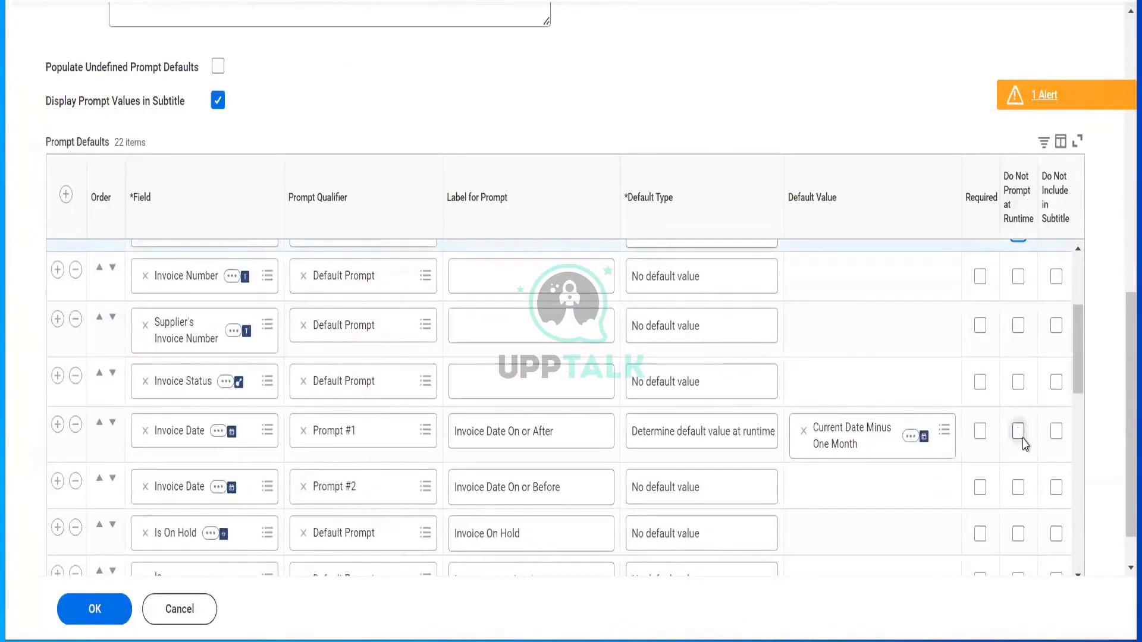
{"action": "scroll", "coordinate": [1023, 440], "scroll_direction": "down", "scroll_amount": 1}
{"action": "scroll", "coordinate": [1021, 464], "scroll_direction": "down", "scroll_amount": 1}
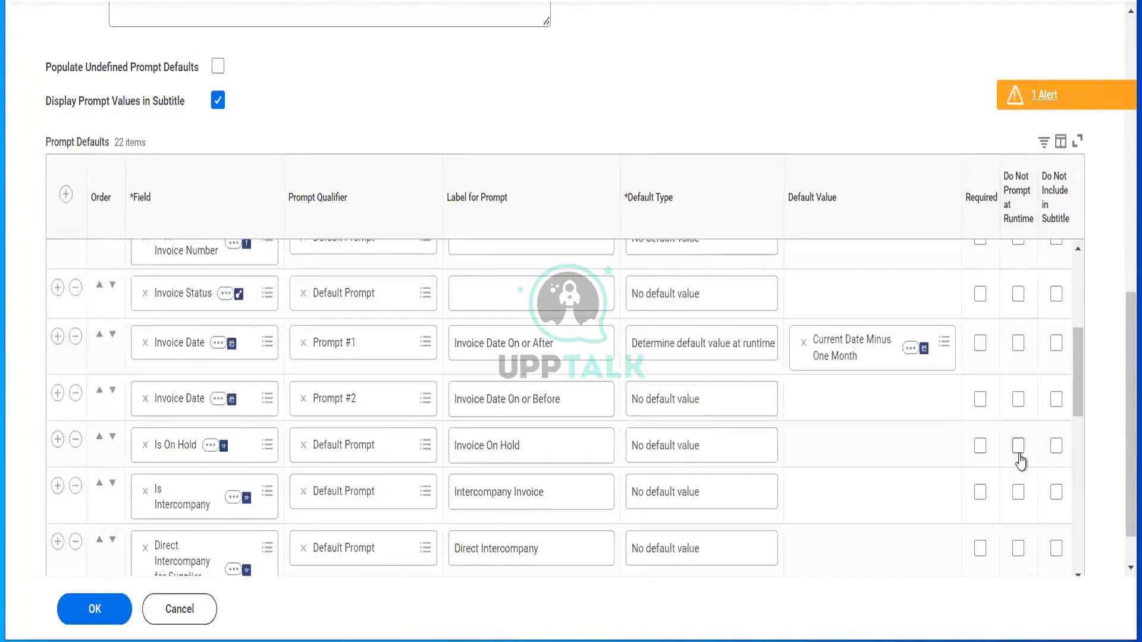
{"action": "left_click", "coordinate": [1019, 455]}
{"action": "scroll", "coordinate": [1020, 458], "scroll_direction": "down", "scroll_amount": 1}
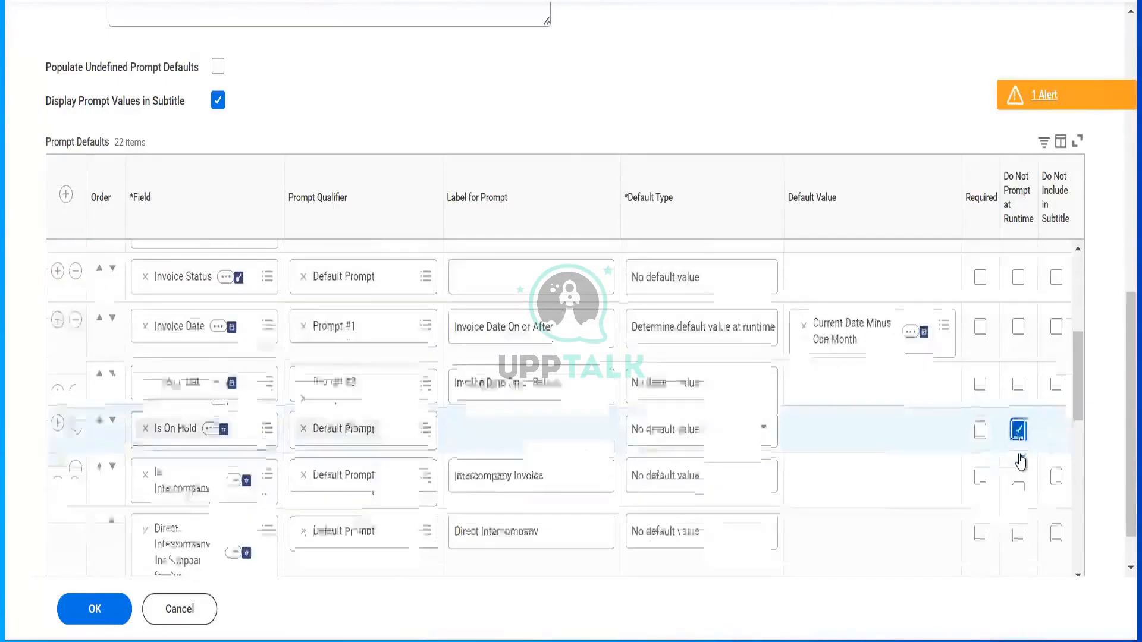
{"action": "left_click", "coordinate": [1019, 474]}
{"action": "scroll", "coordinate": [1018, 476], "scroll_direction": "down", "scroll_amount": 3}
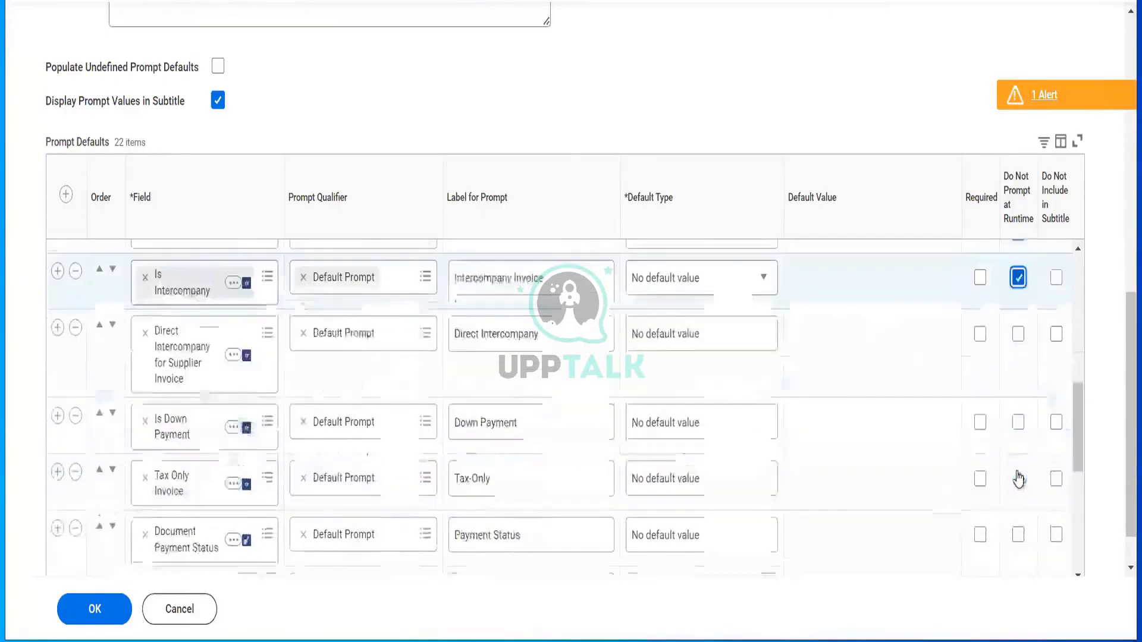
{"action": "left_click", "coordinate": [1018, 327]}
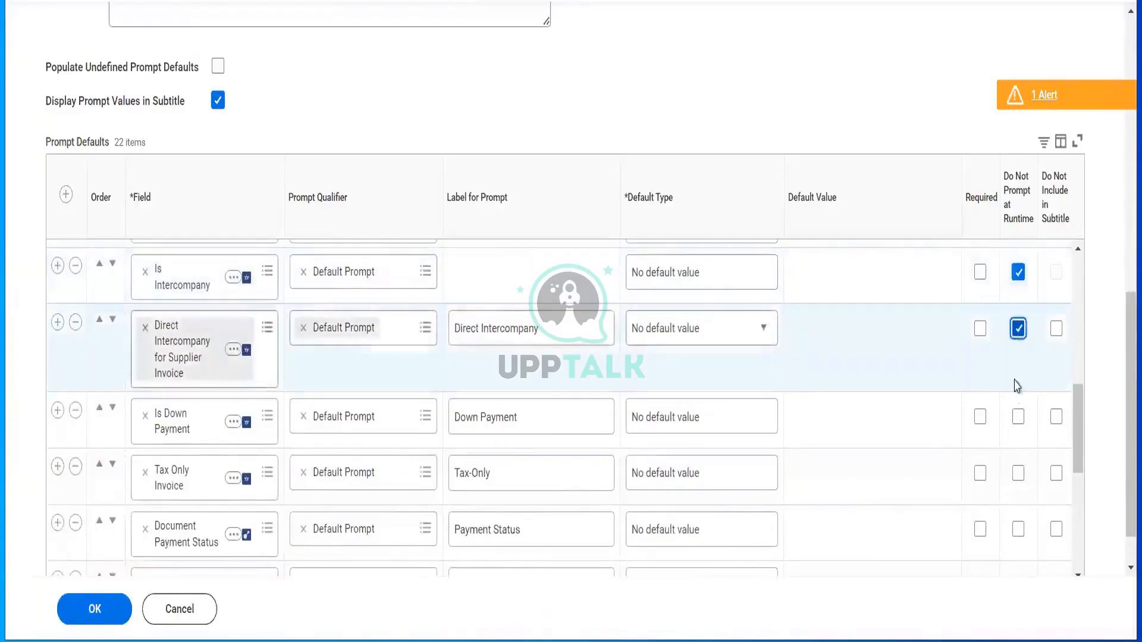
- Hide the Is Down Payment, Tax Only Invoice and both Due Date prompts, then save
{"action": "left_click", "coordinate": [1018, 417]}
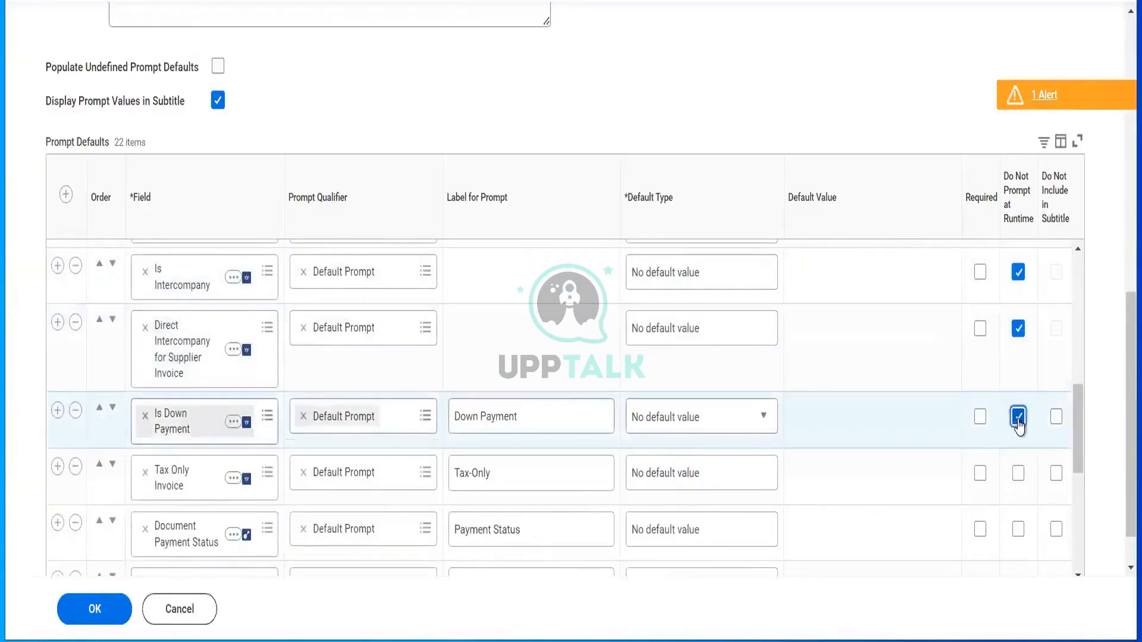
{"action": "scroll", "coordinate": [1019, 426], "scroll_direction": "down", "scroll_amount": 3}
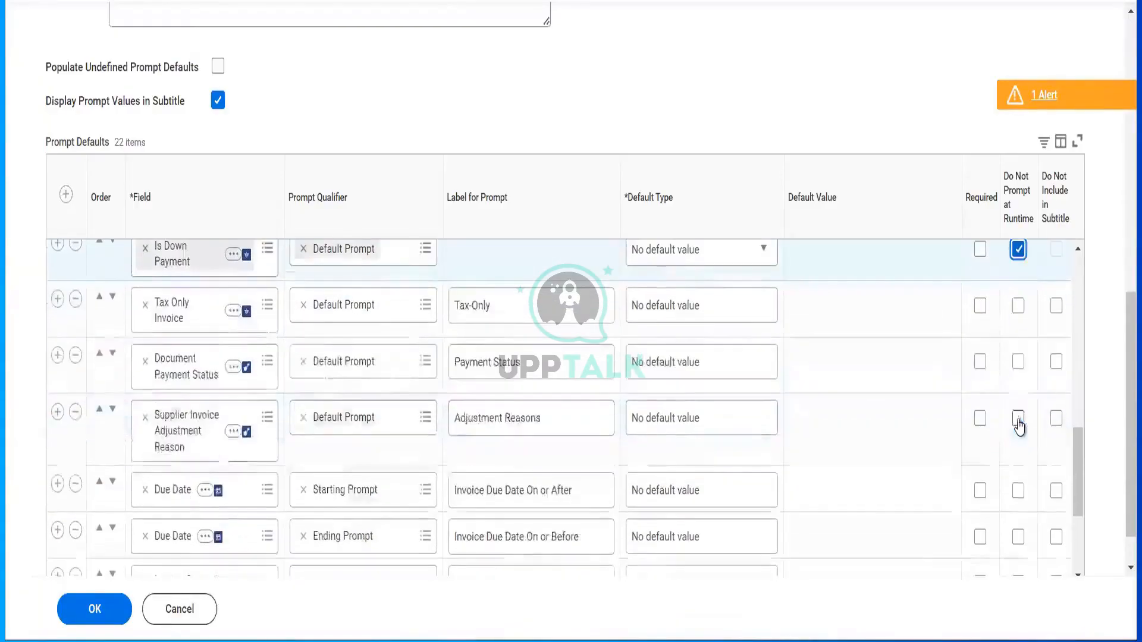
{"action": "left_click", "coordinate": [1018, 307]}
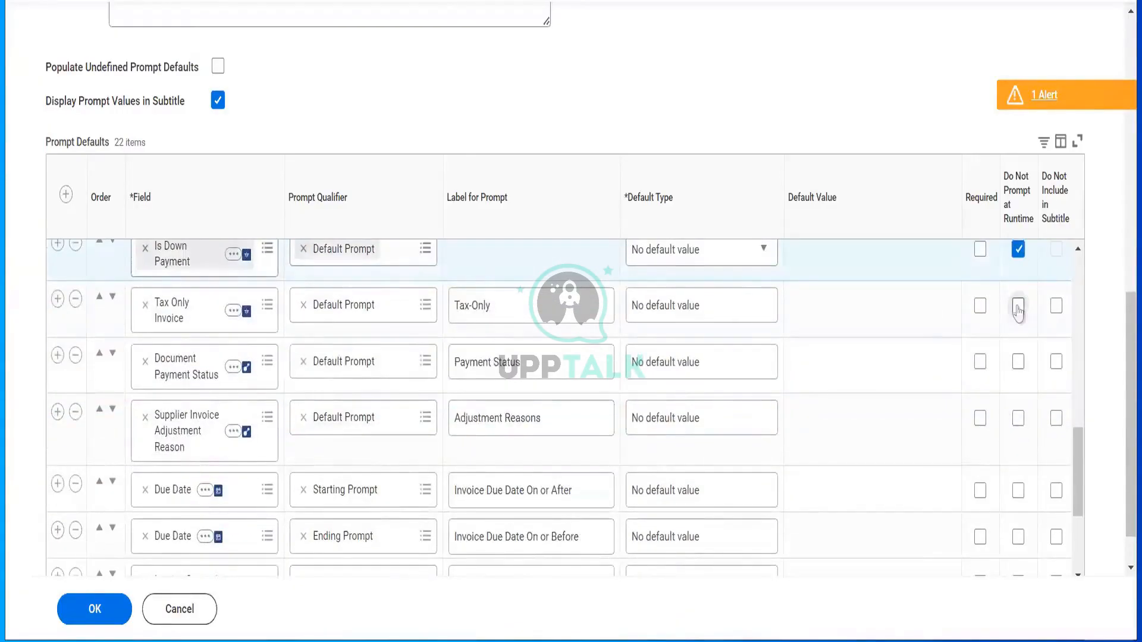
{"action": "left_click", "coordinate": [1018, 491]}
{"action": "scroll", "coordinate": [1016, 497], "scroll_direction": "down", "scroll_amount": 2}
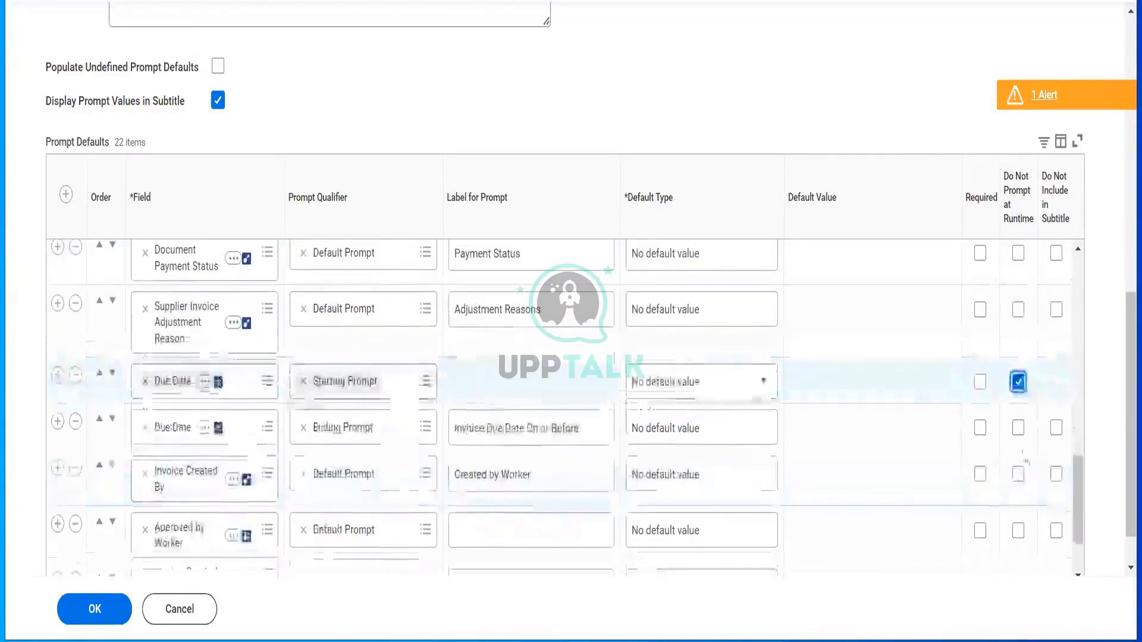
{"action": "left_click", "coordinate": [1019, 428]}
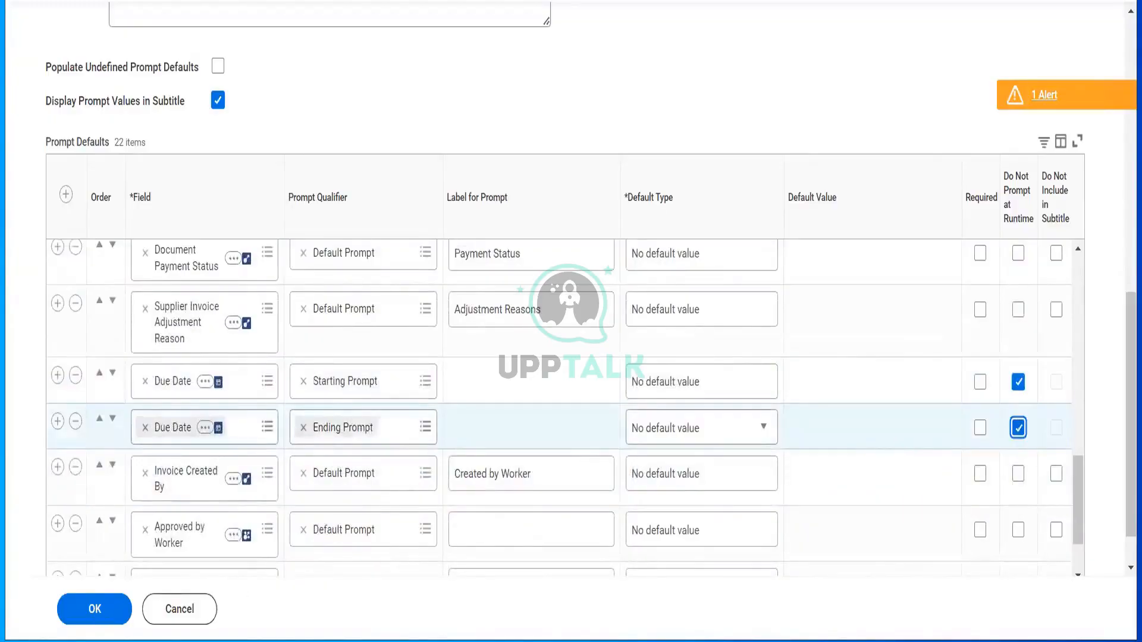
{"action": "left_click", "coordinate": [98, 619]}
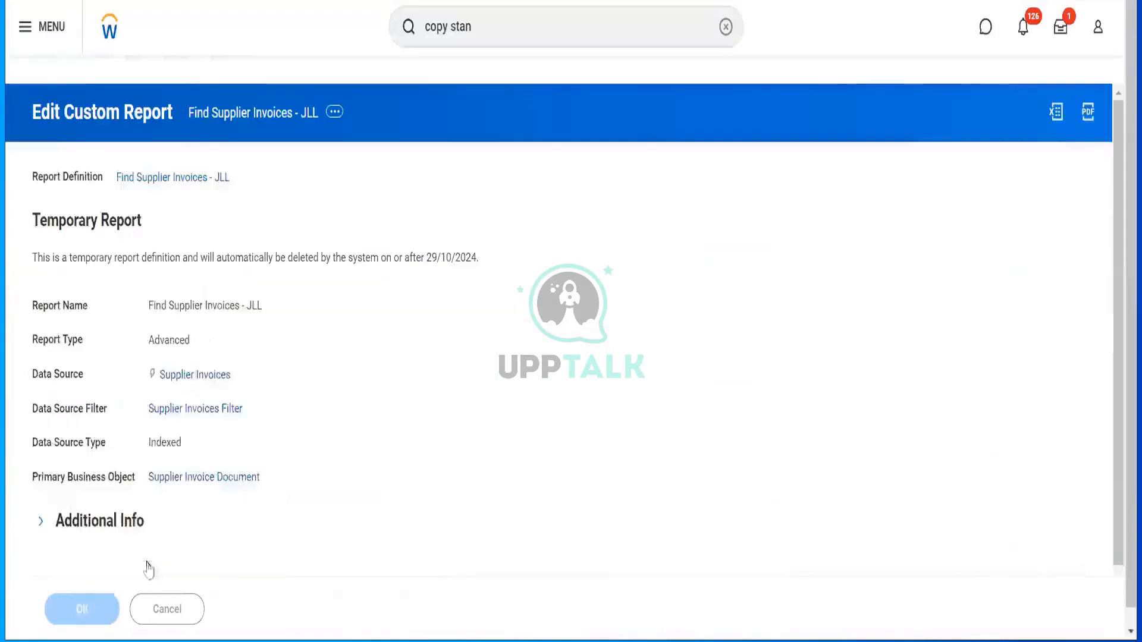
- Run the report to check the reduced prompt window, close it, and open the 1 Alert details
{"action": "left_click", "coordinate": [102, 611]}
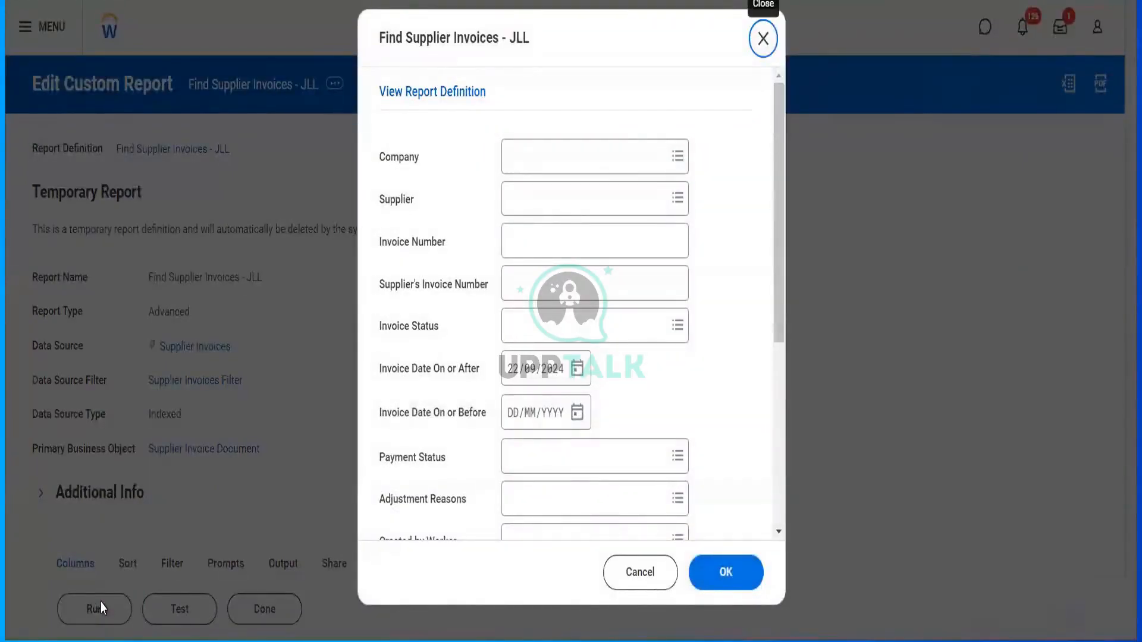
{"action": "scroll", "coordinate": [614, 278], "scroll_direction": "down", "scroll_amount": 5}
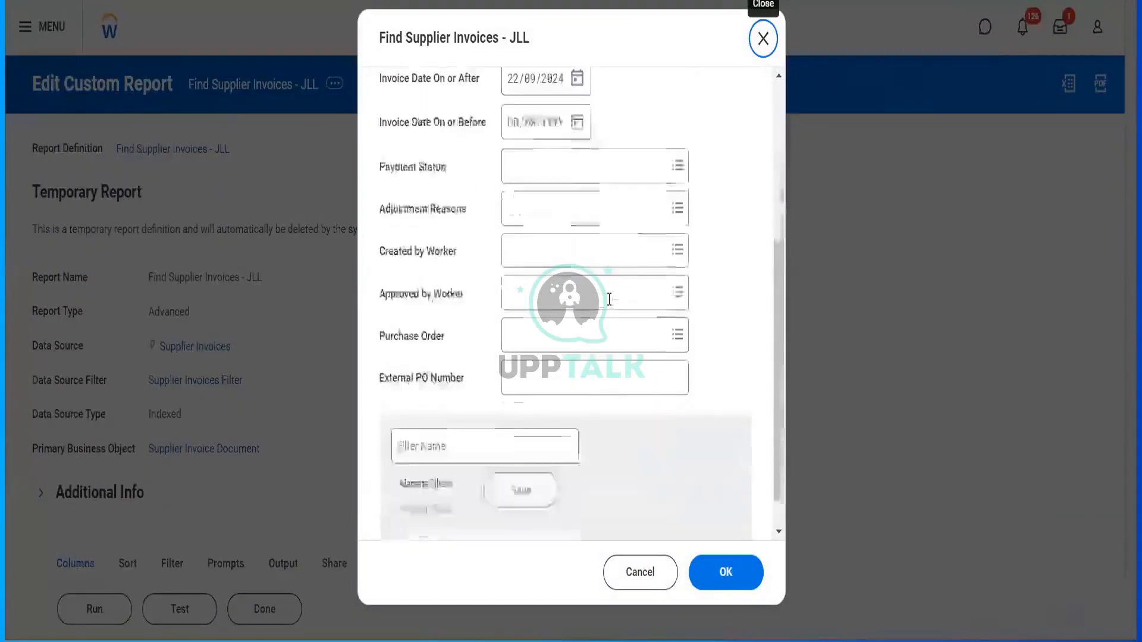
{"action": "scroll", "coordinate": [466, 172], "scroll_direction": "up", "scroll_amount": 5}
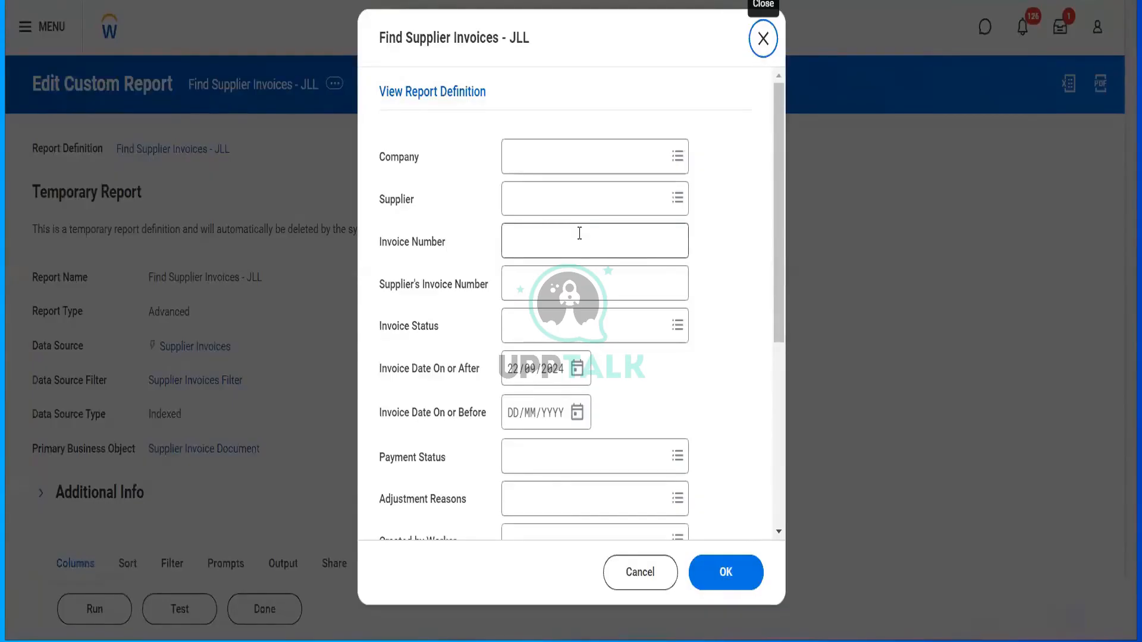
{"action": "left_click", "coordinate": [457, 96]}
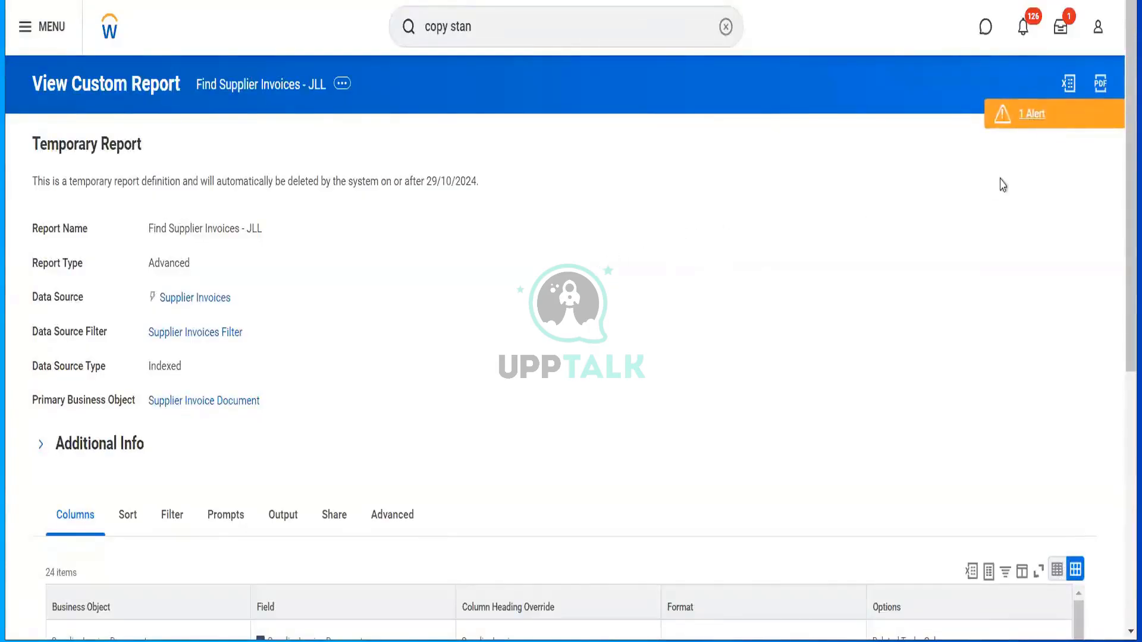
{"action": "left_click", "coordinate": [1031, 113]}
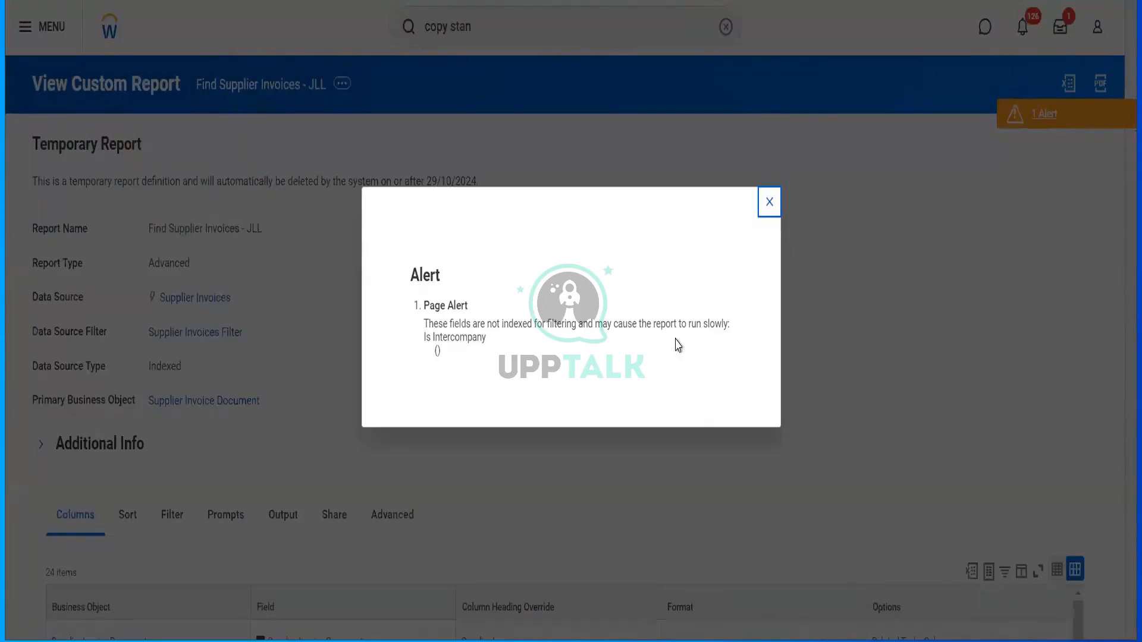
- Close the alert, then search 'cr cust report' and open the Create Custom Report task
{"action": "left_click", "coordinate": [769, 203]}
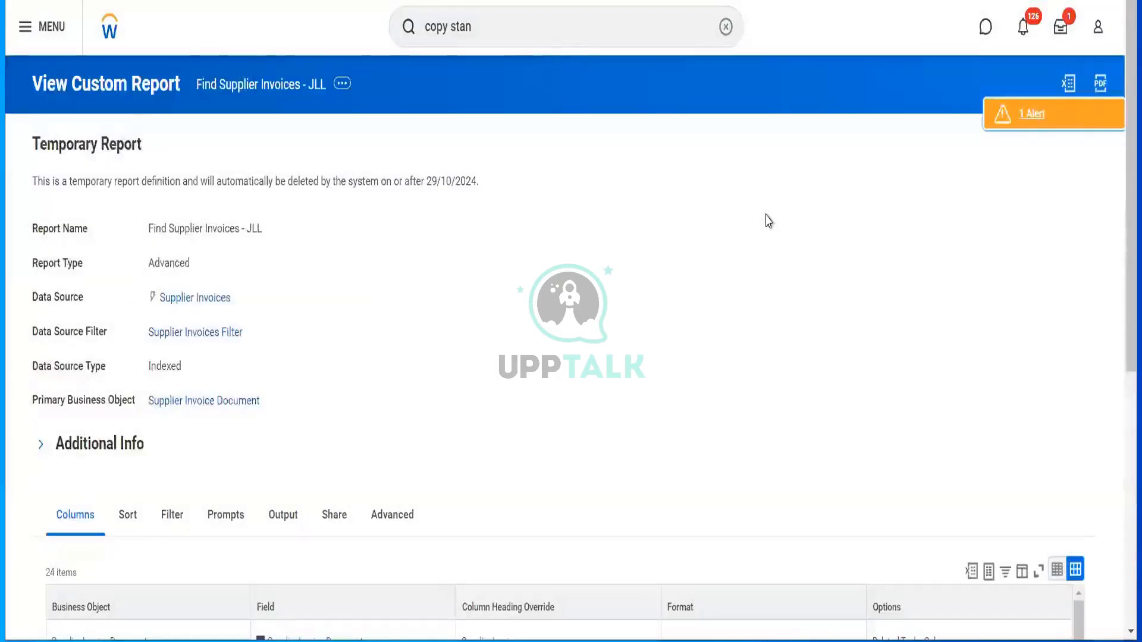
{"action": "left_click", "coordinate": [530, 43]}
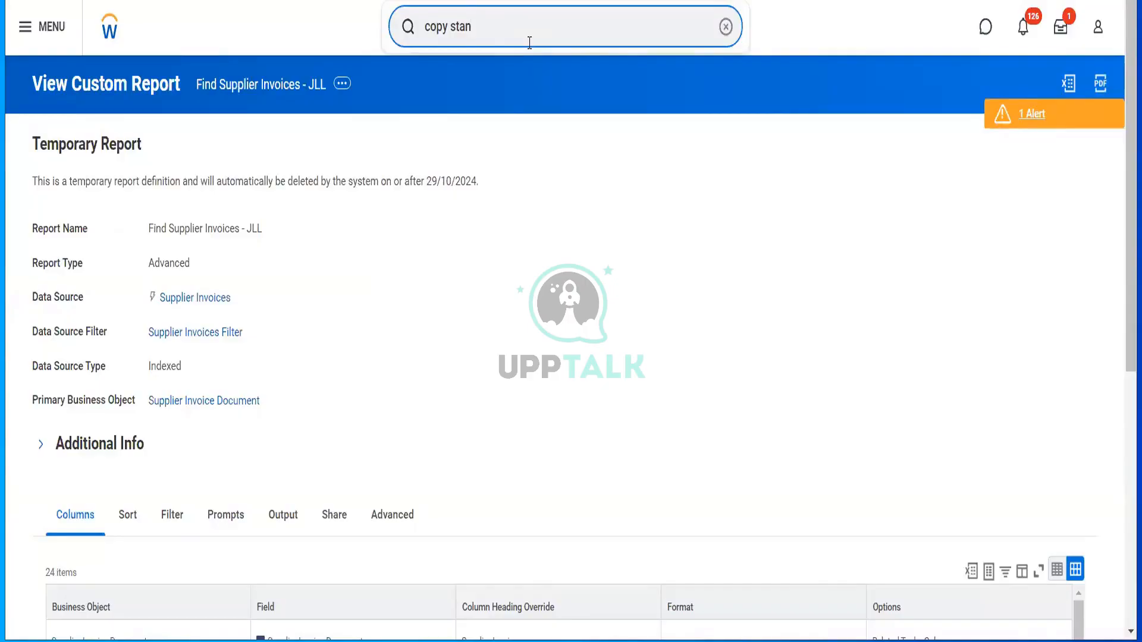
{"action": "left_click_drag", "start_coordinate": [529, 42], "coordinate": [398, 52]}
{"action": "key", "text": "BackSpace"}
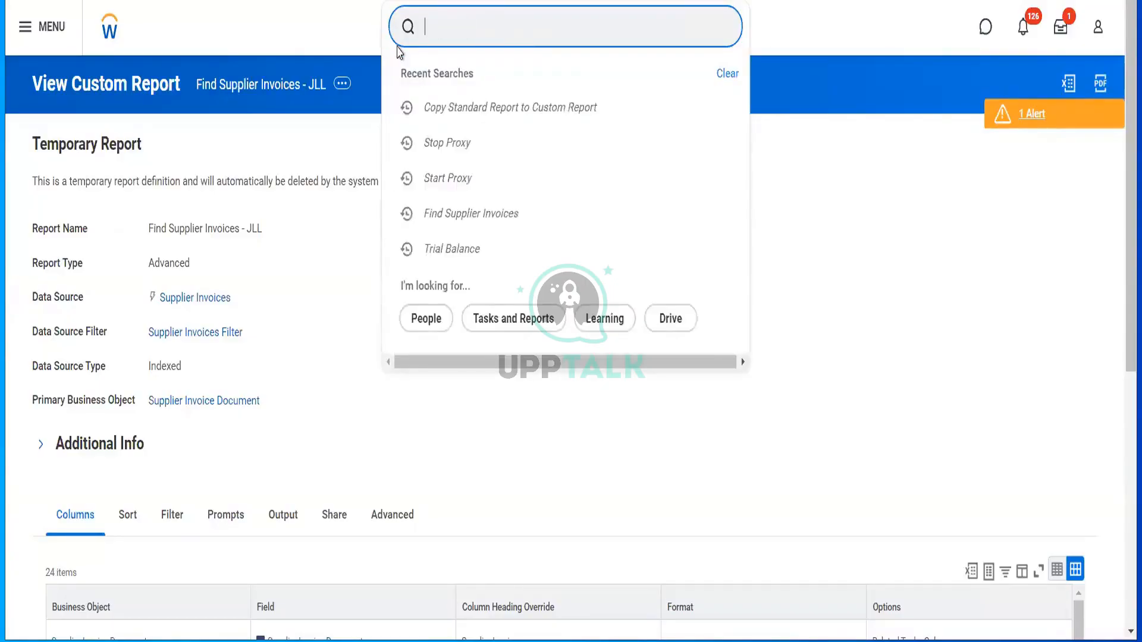
{"action": "type", "text": "cr cu"}
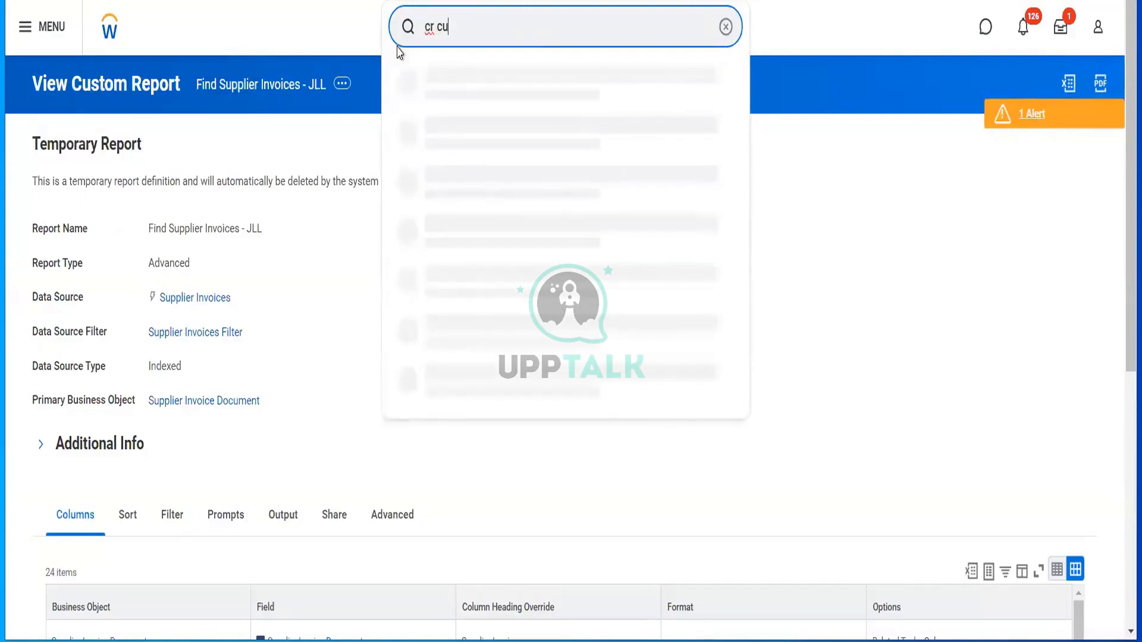
{"action": "type", "text": "st report"}
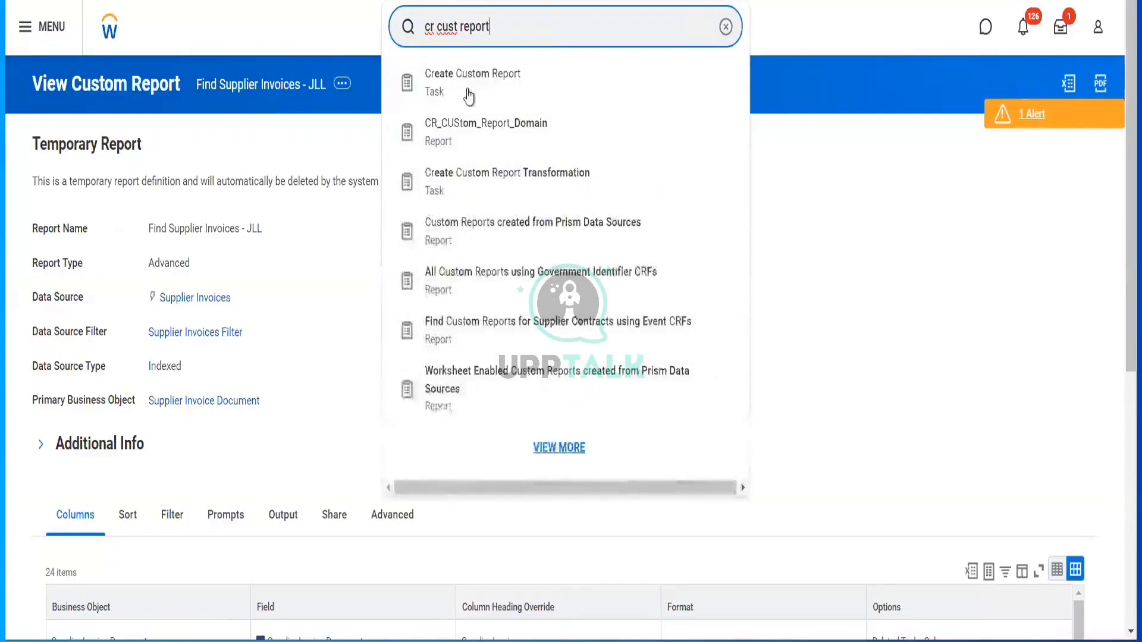
{"action": "left_click", "coordinate": [470, 90]}
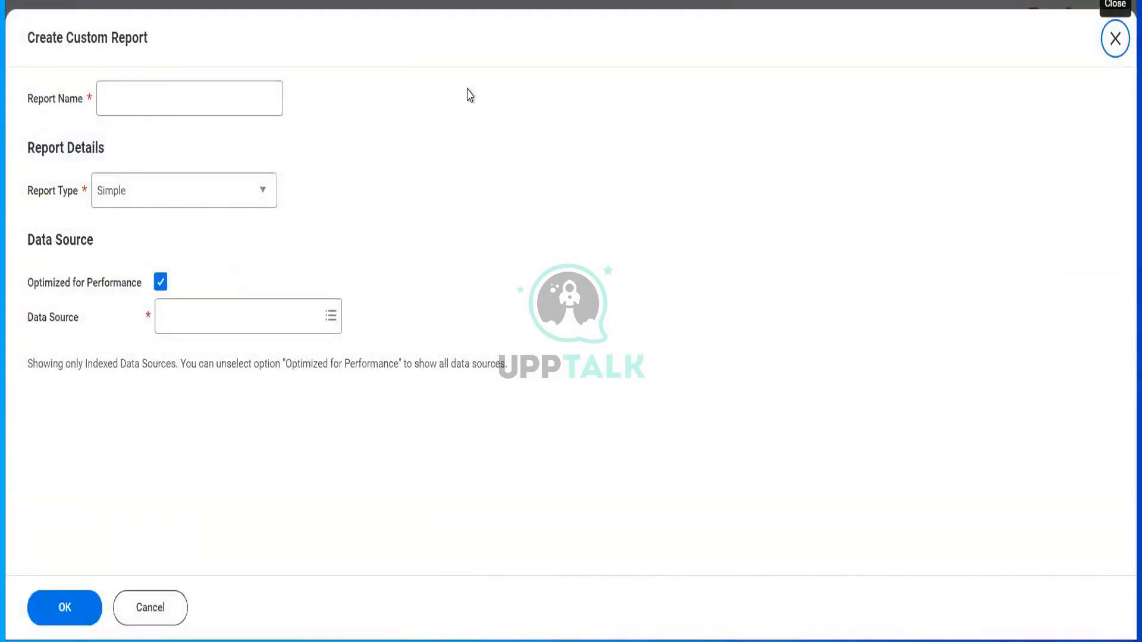
{"action": "left_click", "coordinate": [186, 100]}
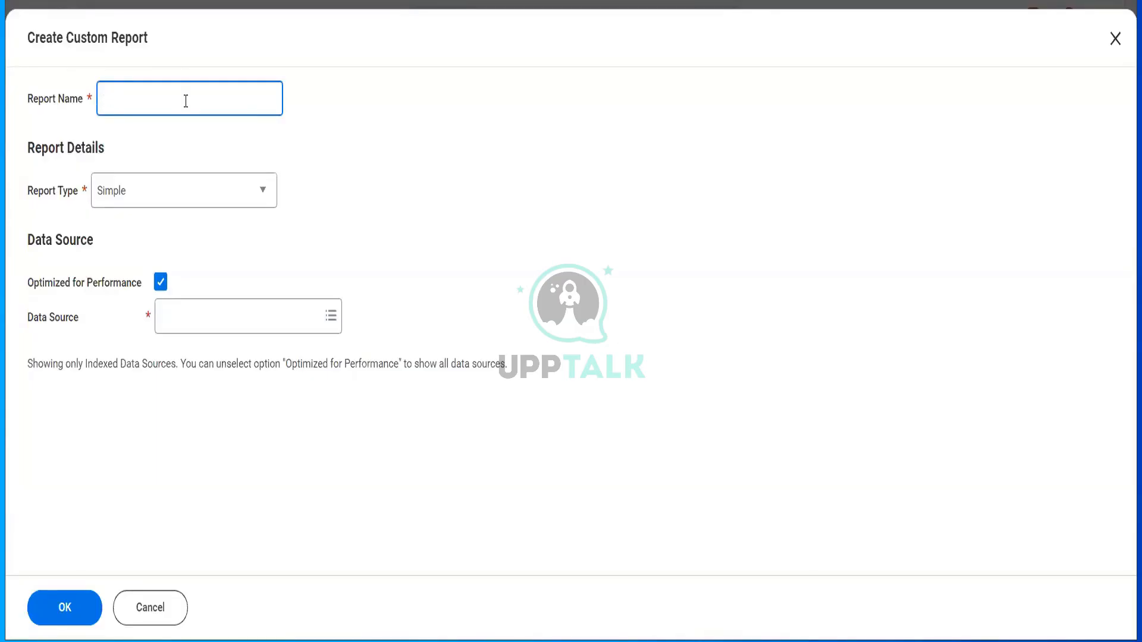
- Enter 'Hello Supplier Invoice Data' as the report name, correcting the typos in 'Invoice'
{"action": "type", "text": "Hello Supp"}
{"action": "type", "text": "lier Invoicre"}
{"action": "key", "text": "BackSpace"}
{"action": "key", "text": "BackSpace"}
{"action": "key", "text": "BackSpace"}
{"action": "type", "text": "c Datar"}
{"action": "key", "text": "BackSpace"}
{"action": "left_click", "coordinate": [185, 101]}
{"action": "key", "text": "BackSpace"}
{"action": "type", "text": "e"}
{"action": "key", "text": "BackSpace"}
{"action": "type", "text": "ce"}
- Bring up the Report Type choices for the new report
{"action": "left_click", "coordinate": [210, 202]}
{"action": "type", "text": "ce"}
{"action": "left_click", "coordinate": [211, 201]}
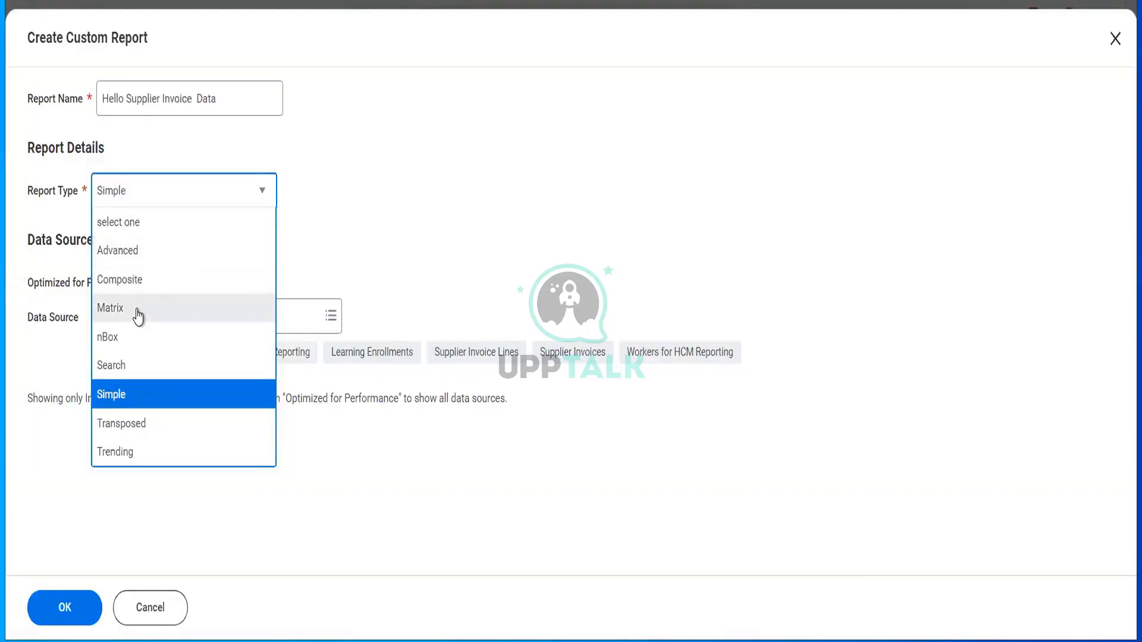
- Set Report Type to Advanced, choose Supplier Invoices as the data source, and confirm with OK
{"action": "left_click", "coordinate": [122, 261]}
{"action": "left_click", "coordinate": [228, 357]}
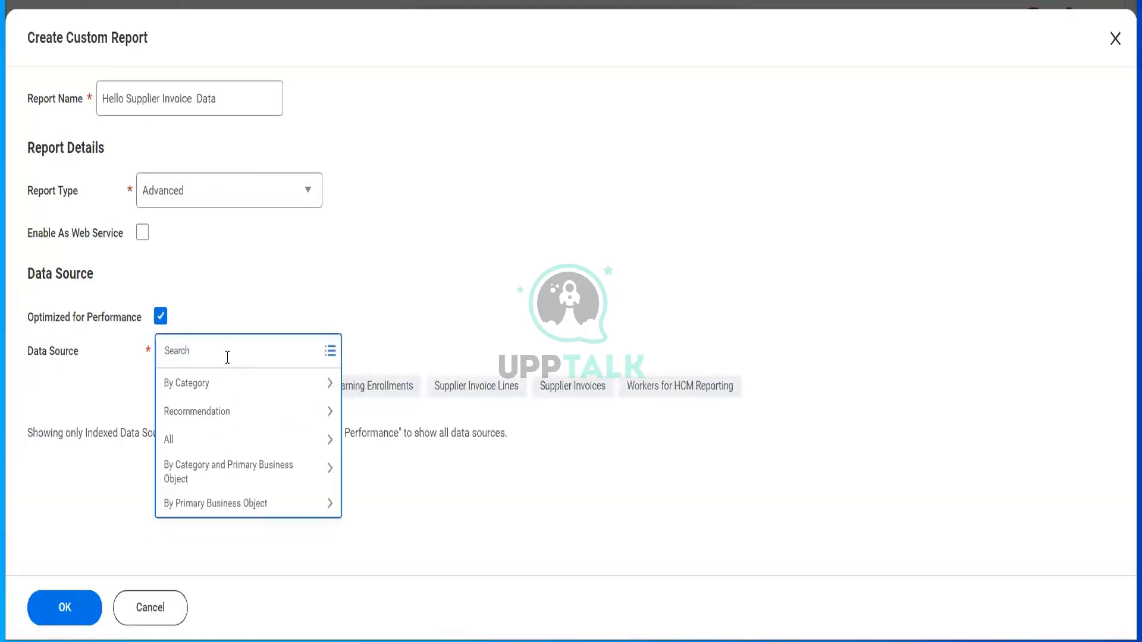
{"action": "type", "text": "supplier invoice"}
{"action": "key", "text": "Return"}
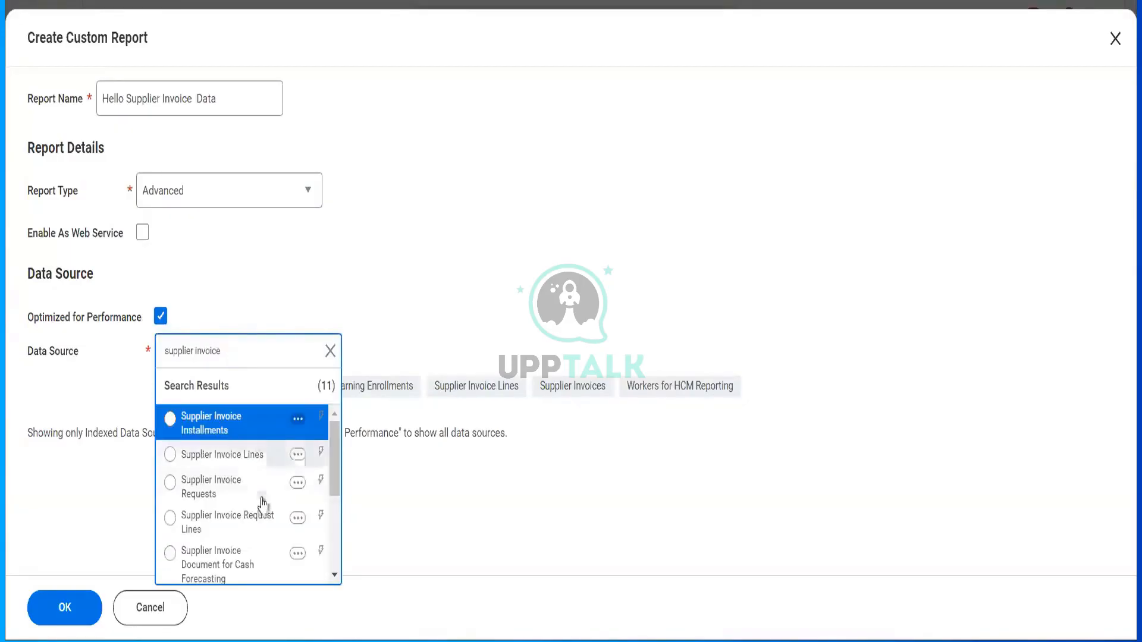
{"action": "scroll", "coordinate": [264, 509], "scroll_direction": "down", "scroll_amount": 3}
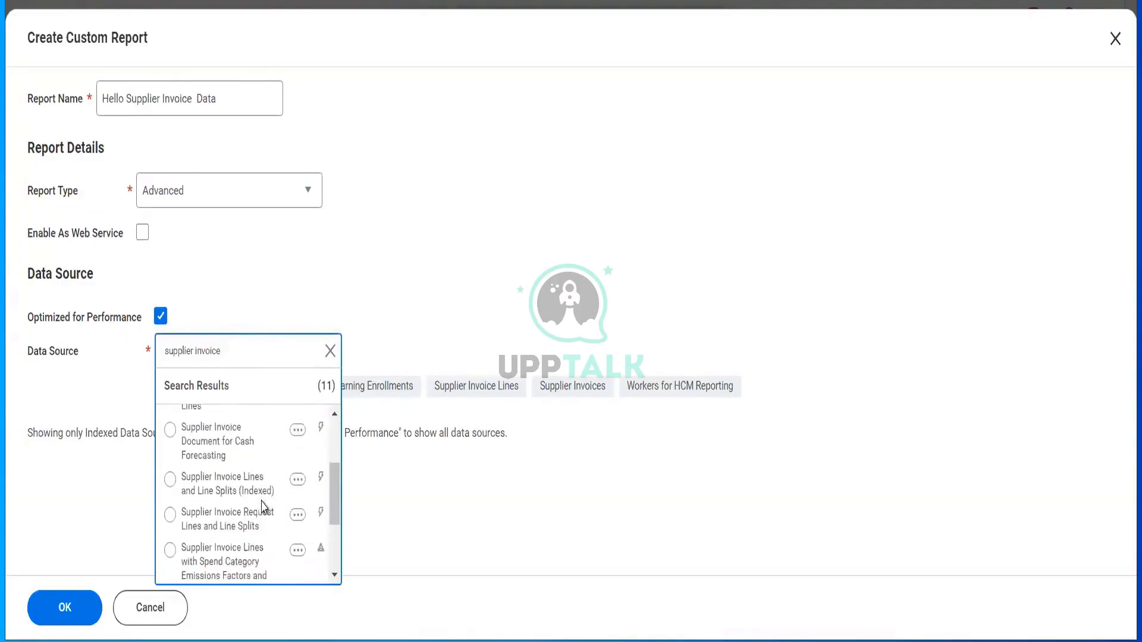
{"action": "scroll", "coordinate": [263, 509], "scroll_direction": "down", "scroll_amount": 3}
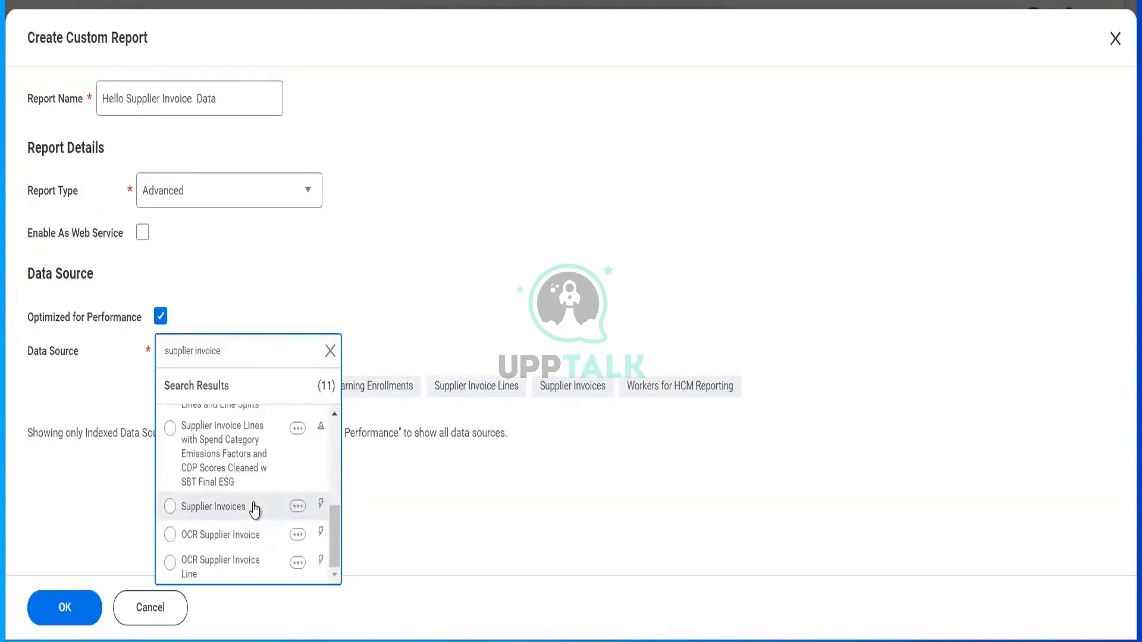
{"action": "left_click", "coordinate": [254, 507]}
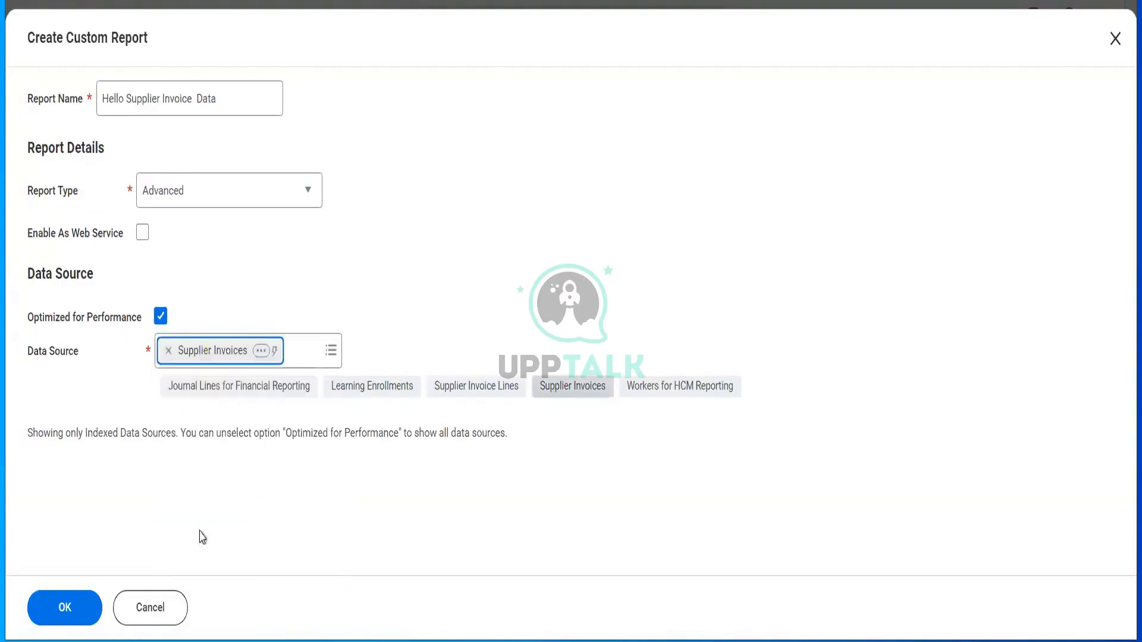
{"action": "left_click", "coordinate": [82, 615]}
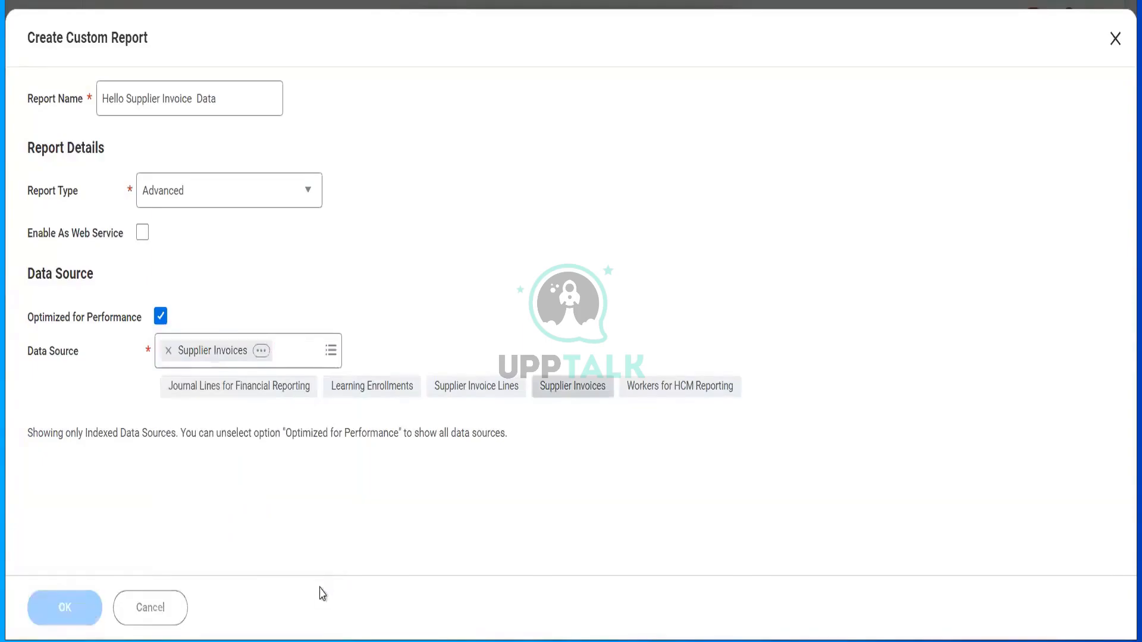
- Share the report definition with all authorized users
{"action": "scroll", "coordinate": [369, 387], "scroll_direction": "down", "scroll_amount": 5}
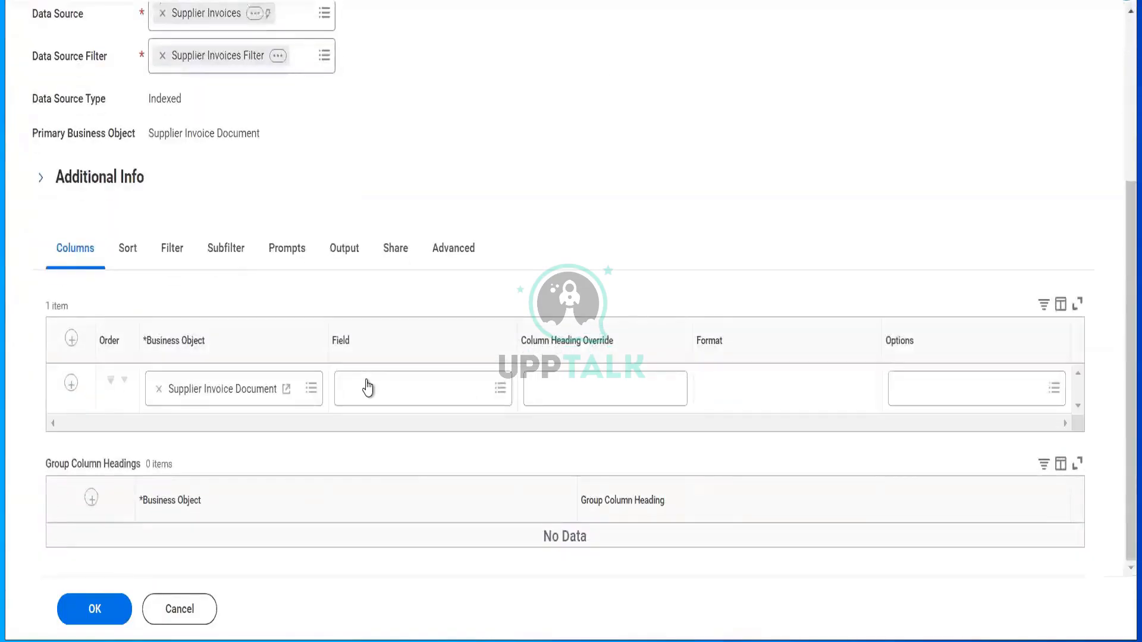
{"action": "left_click", "coordinate": [398, 262]}
{"action": "scroll", "coordinate": [432, 392], "scroll_direction": "down", "scroll_amount": 3}
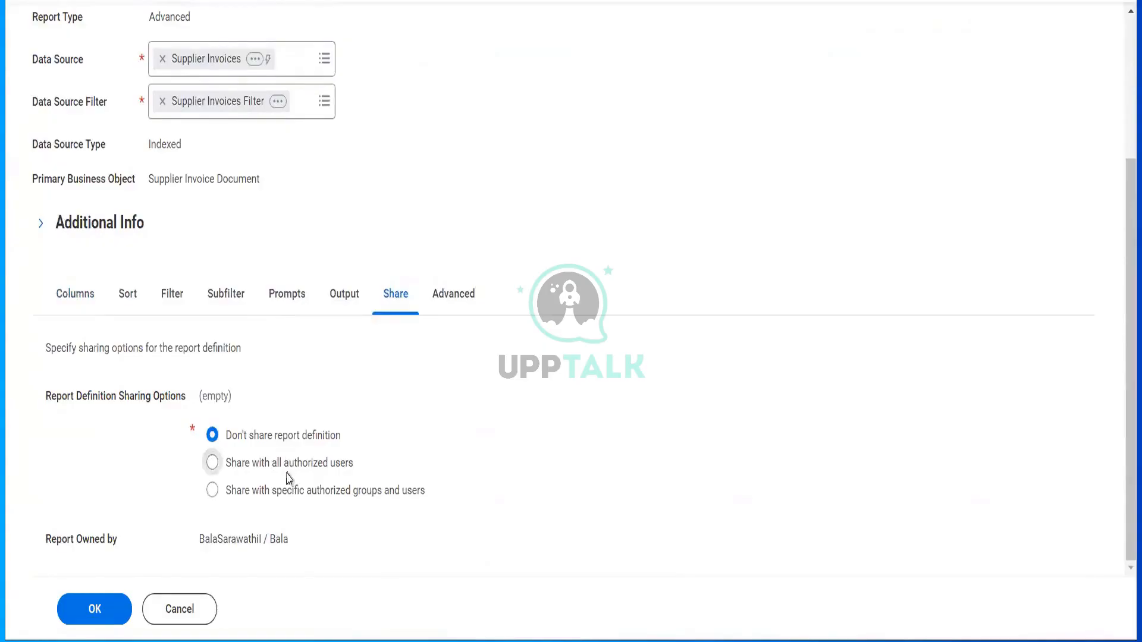
{"action": "left_click", "coordinate": [332, 471]}
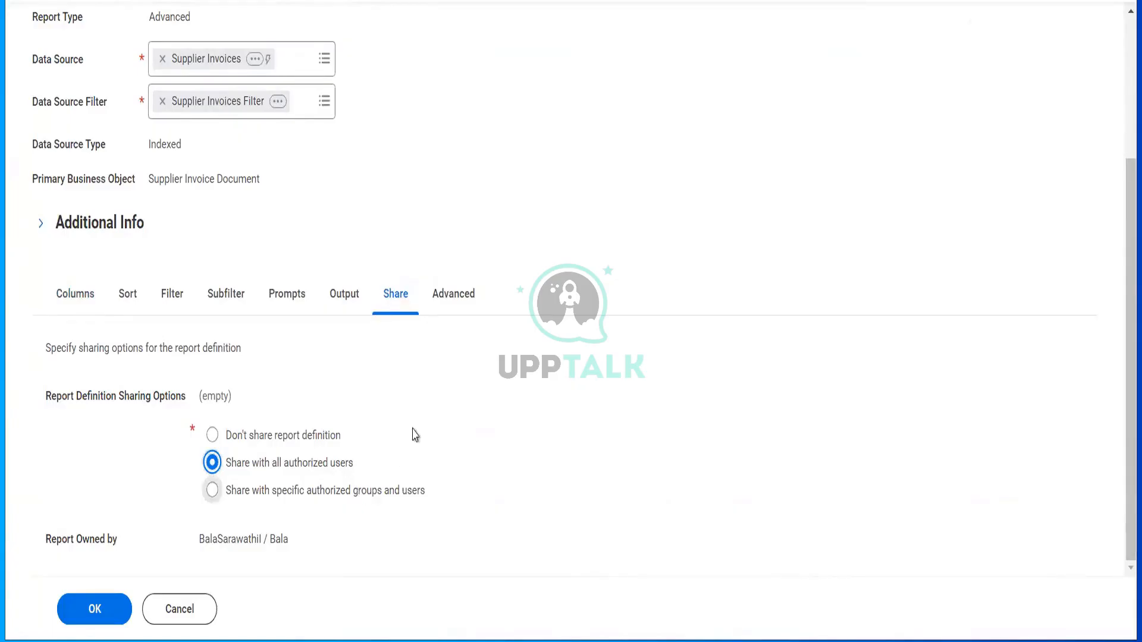
{"action": "left_click", "coordinate": [451, 302]}
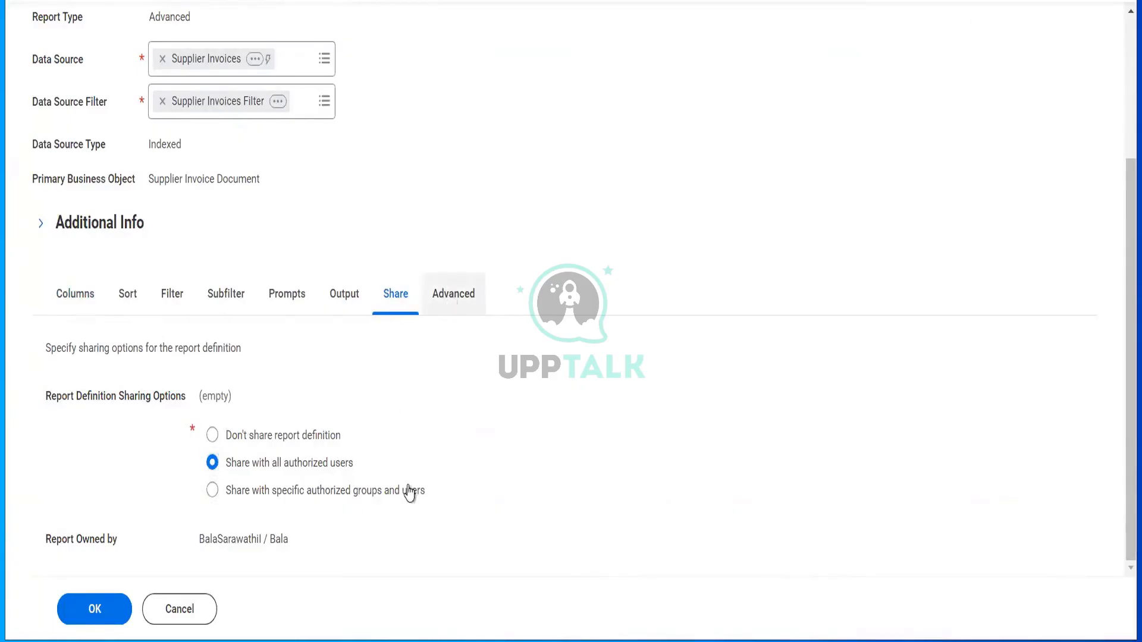
{"action": "scroll", "coordinate": [408, 492], "scroll_direction": "down", "scroll_amount": 5}
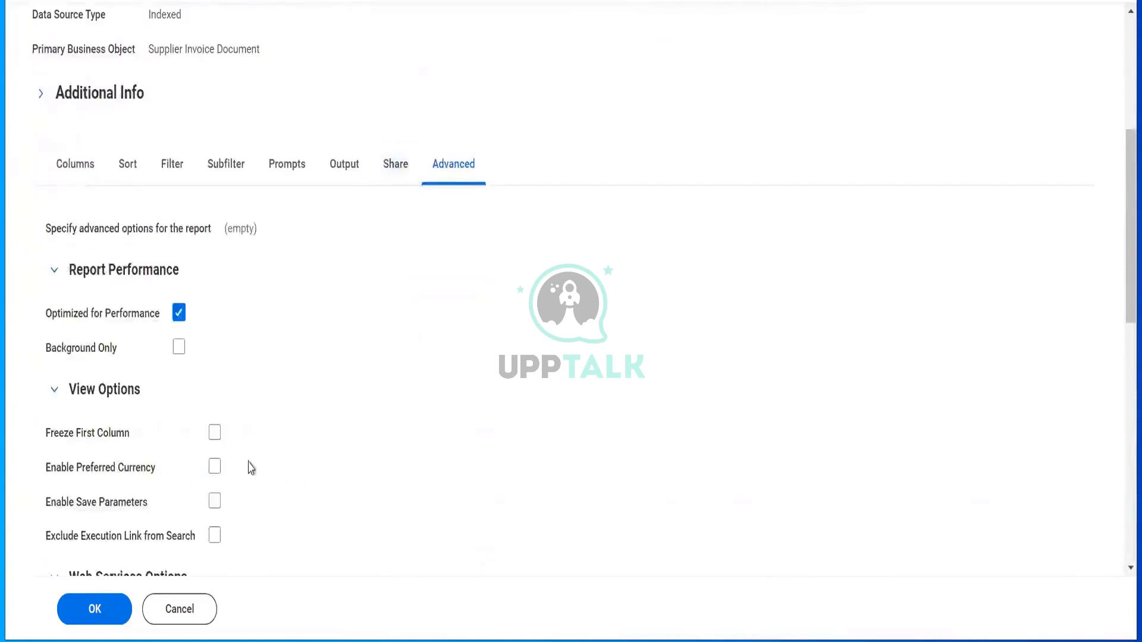
- Turn on Enable Save Parameters and Freeze First Column in the Advanced options
{"action": "left_click", "coordinate": [215, 503]}
{"action": "left_click", "coordinate": [215, 434]}
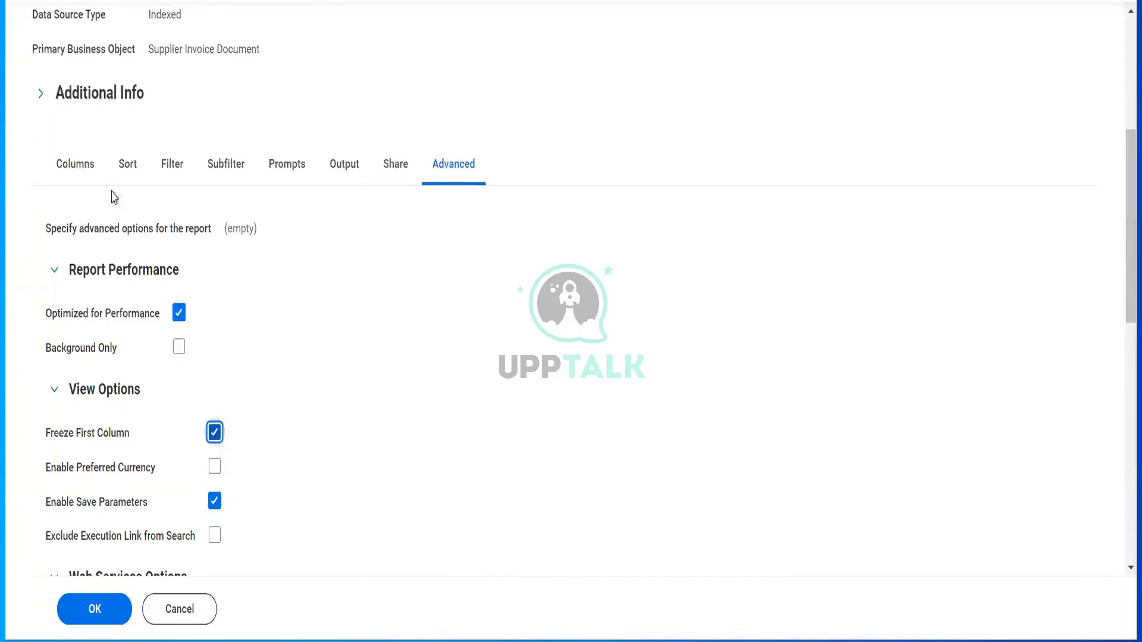
{"action": "left_click", "coordinate": [84, 179]}
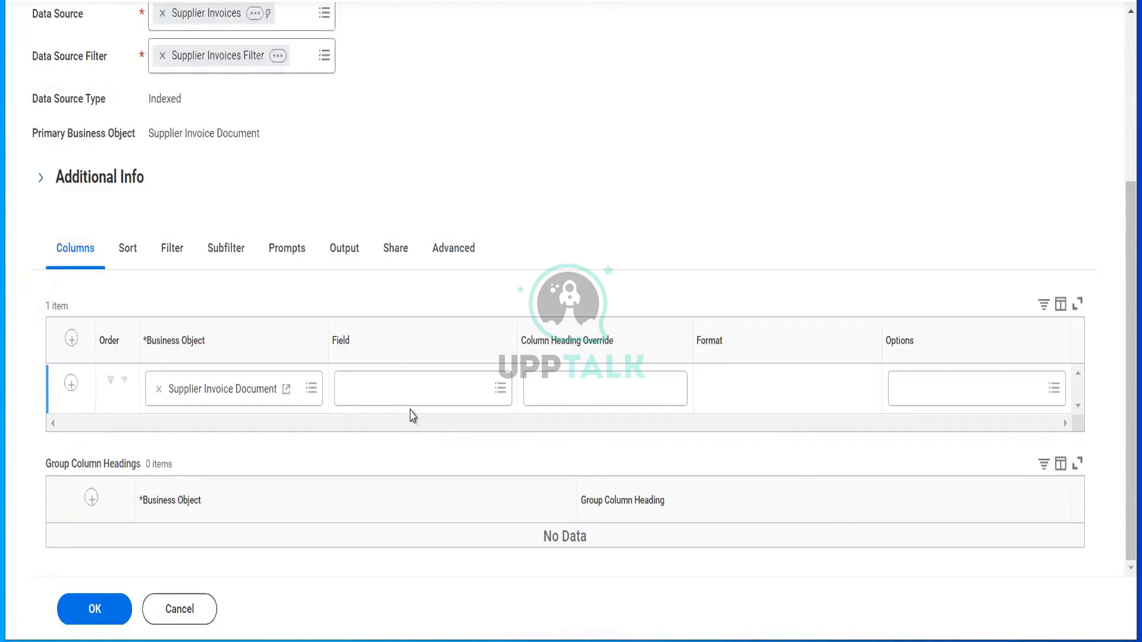
- Set the first column's field to Invoice Number under Supplier Invoice Document
{"action": "left_click", "coordinate": [409, 393]}
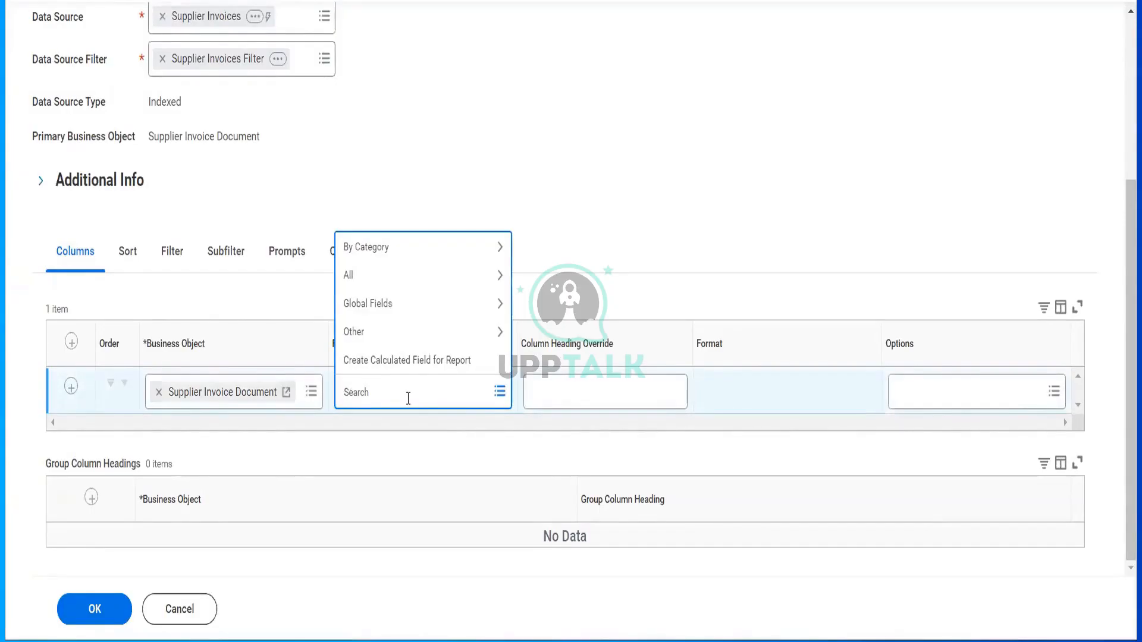
{"action": "type", "text": "invoice number"}
{"action": "key", "text": "Return"}
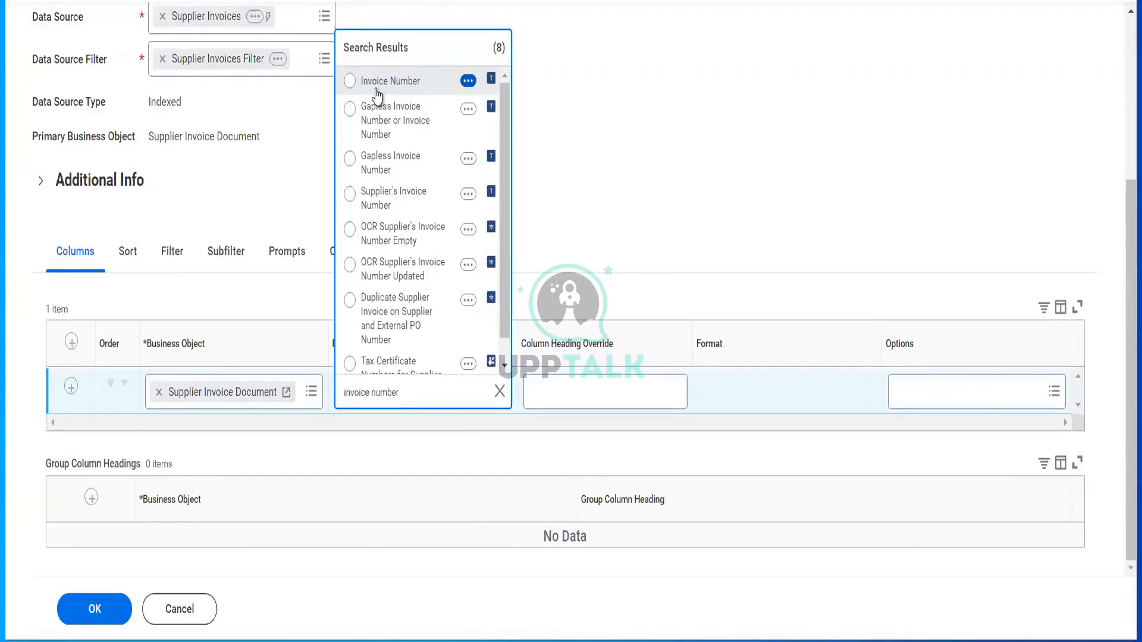
{"action": "left_click", "coordinate": [411, 93]}
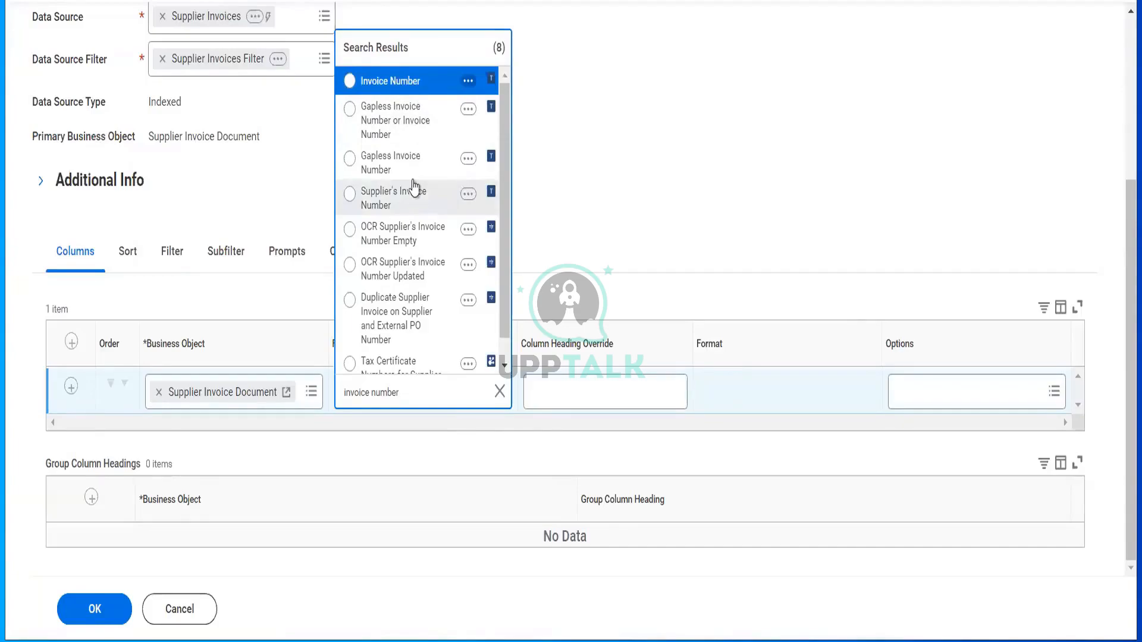
{"action": "left_click", "coordinate": [403, 85]}
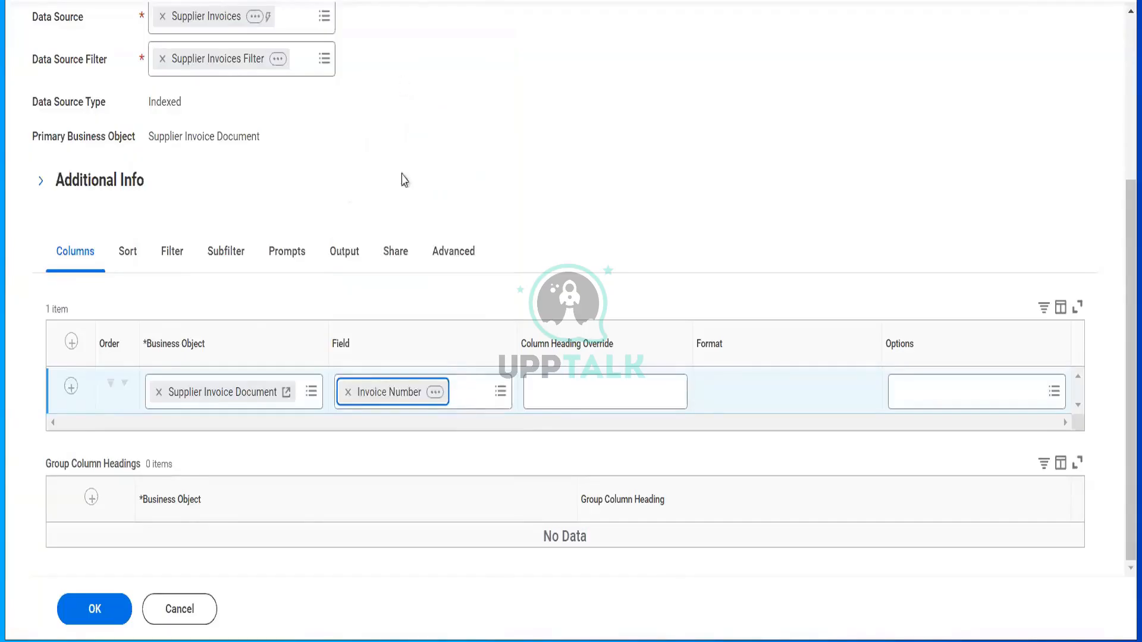
{"action": "left_click", "coordinate": [72, 388]}
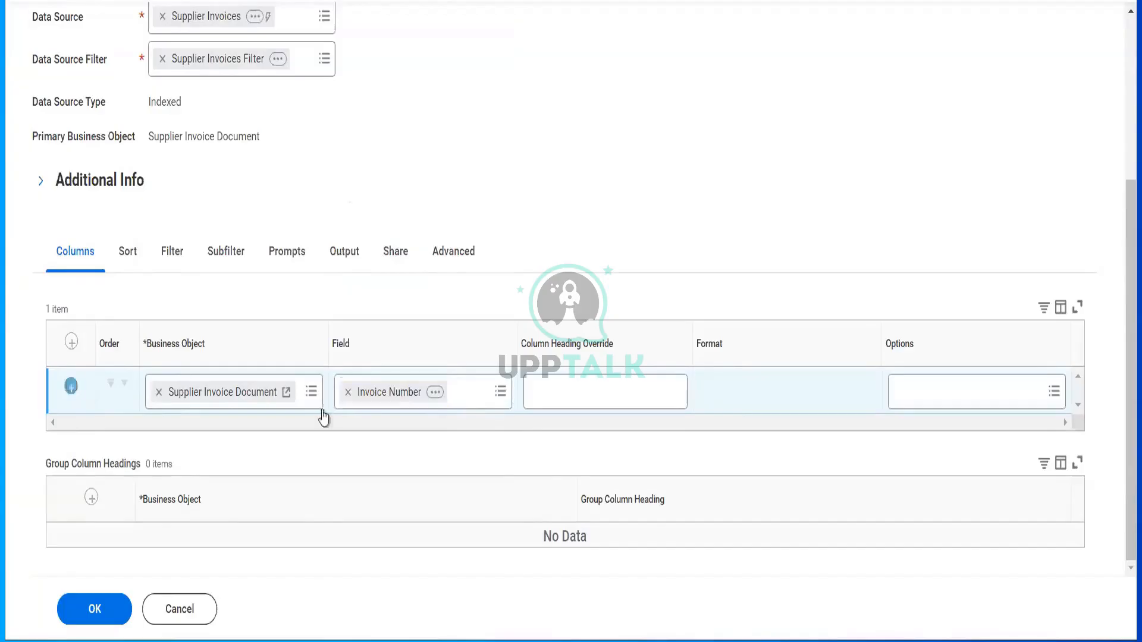
- Set the second and third columns to Company and Supplier
{"action": "left_click", "coordinate": [379, 451]}
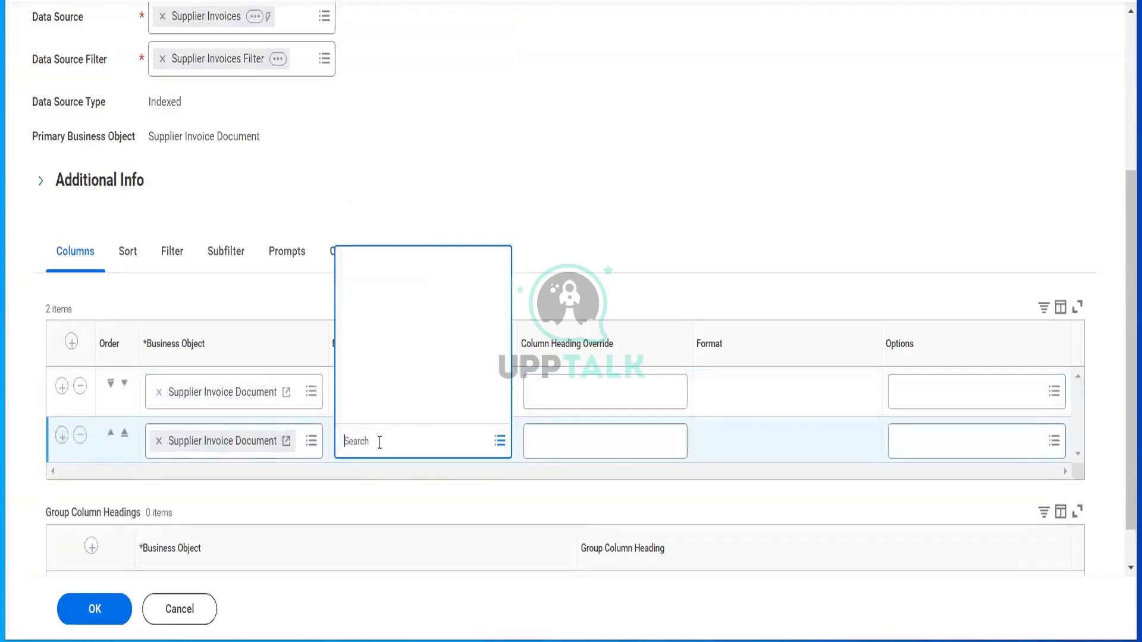
{"action": "type", "text": "com"}
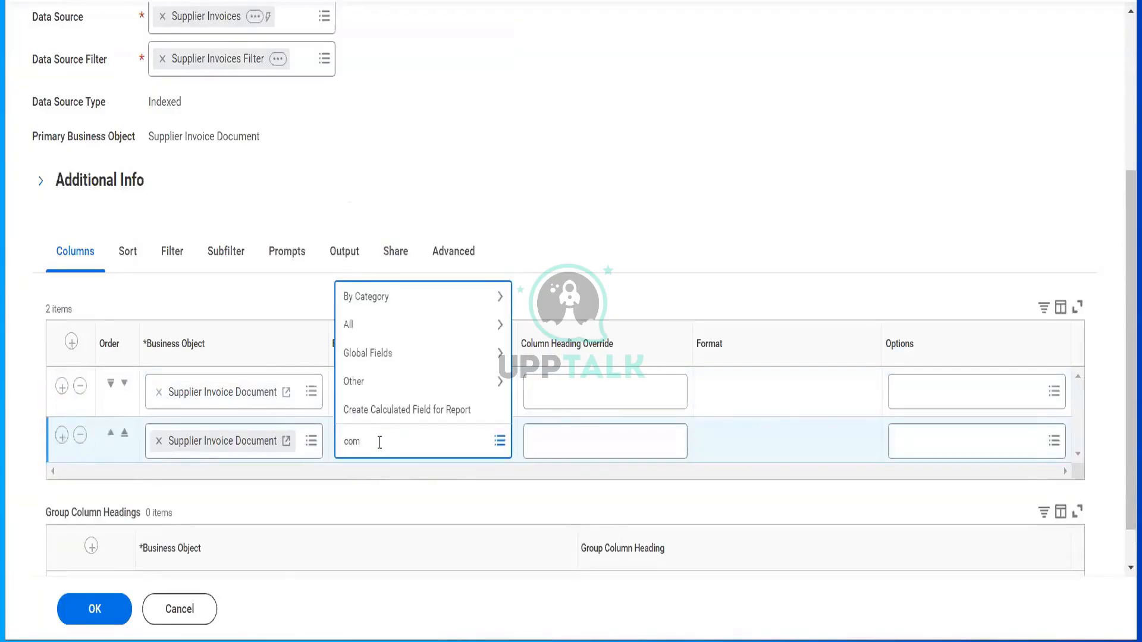
{"action": "type", "text": "pany"}
{"action": "key", "text": "Return"}
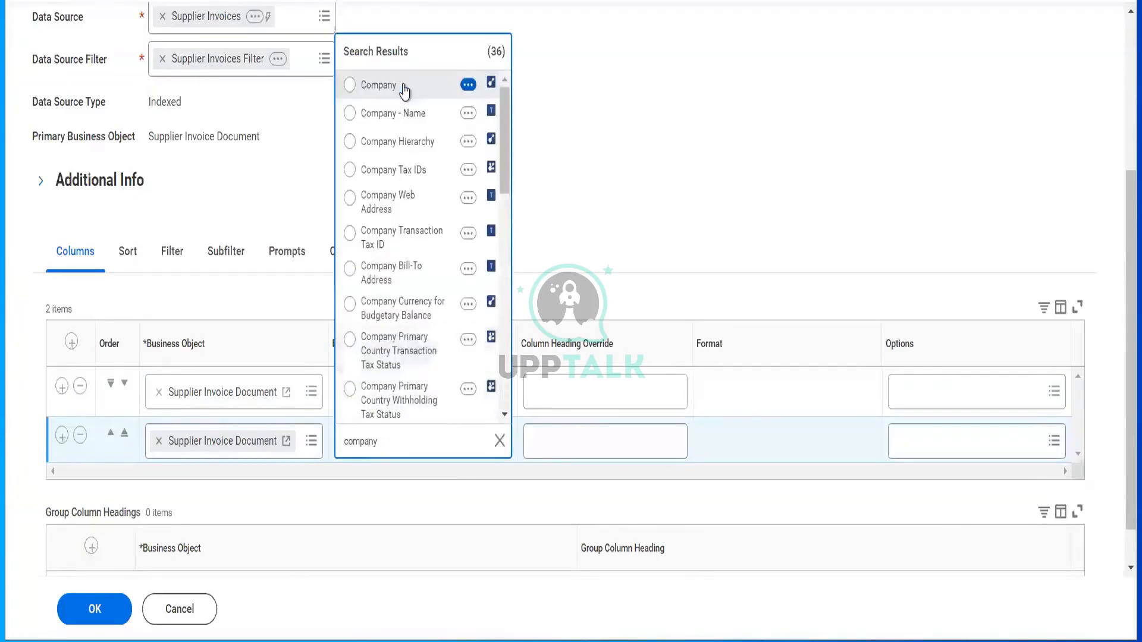
{"action": "left_click", "coordinate": [405, 90]}
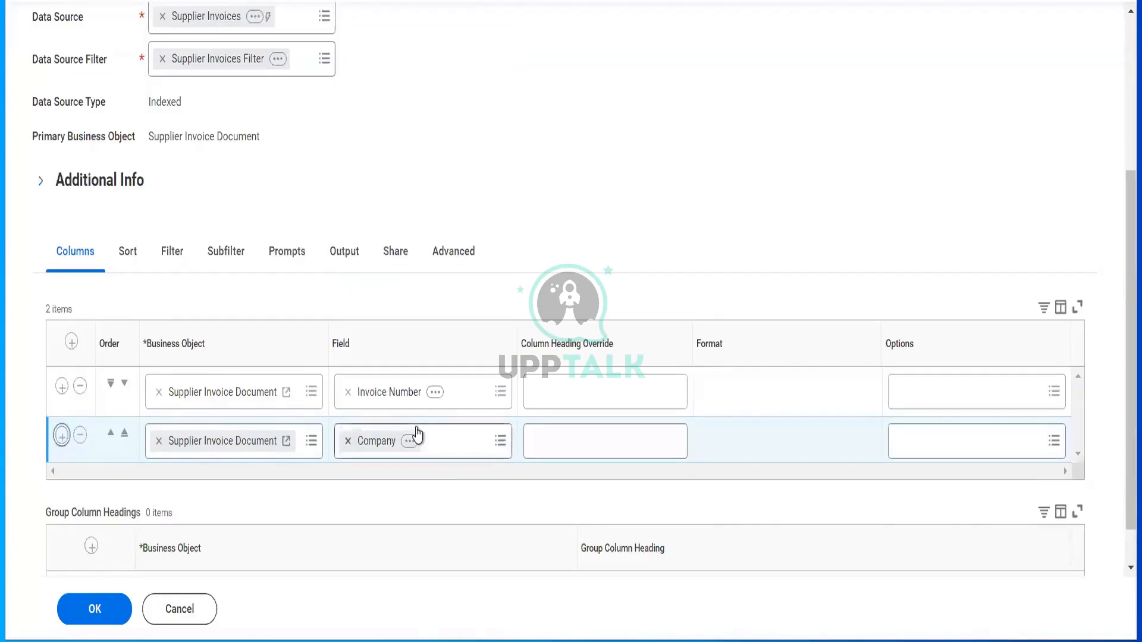
{"action": "left_click", "coordinate": [400, 498]}
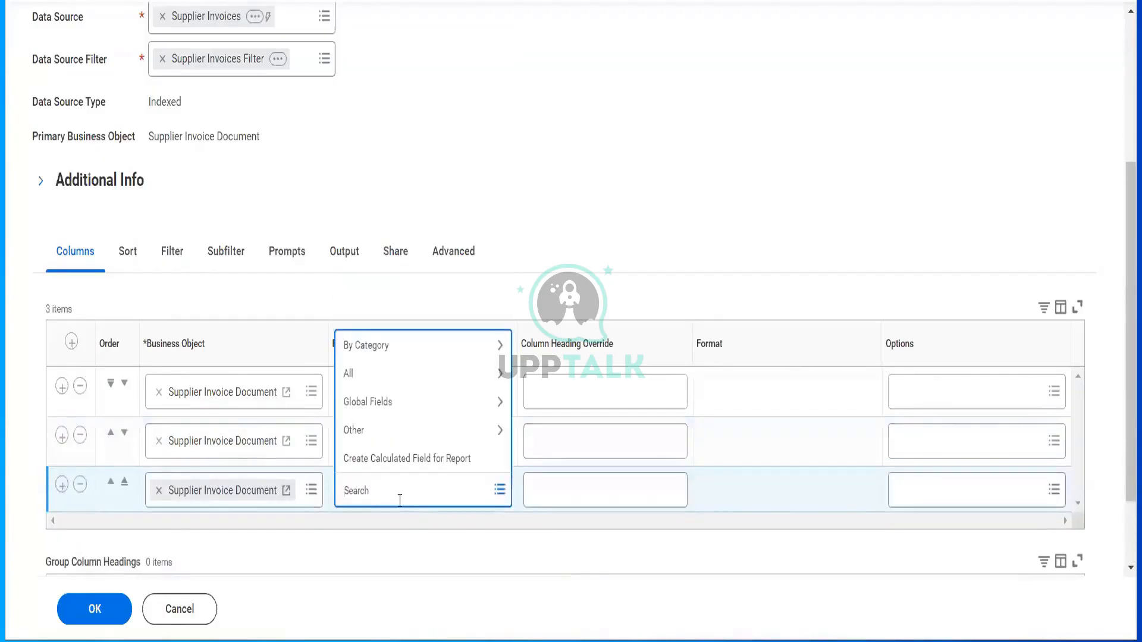
{"action": "type", "text": "supplier"}
{"action": "key", "text": "Return"}
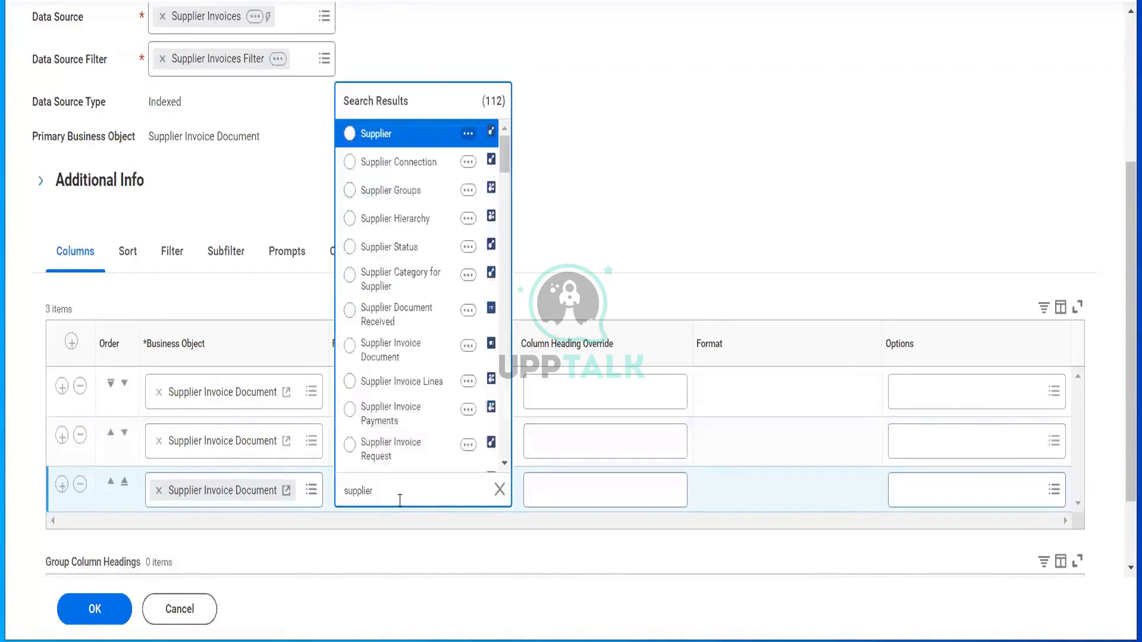
{"action": "left_click", "coordinate": [389, 136]}
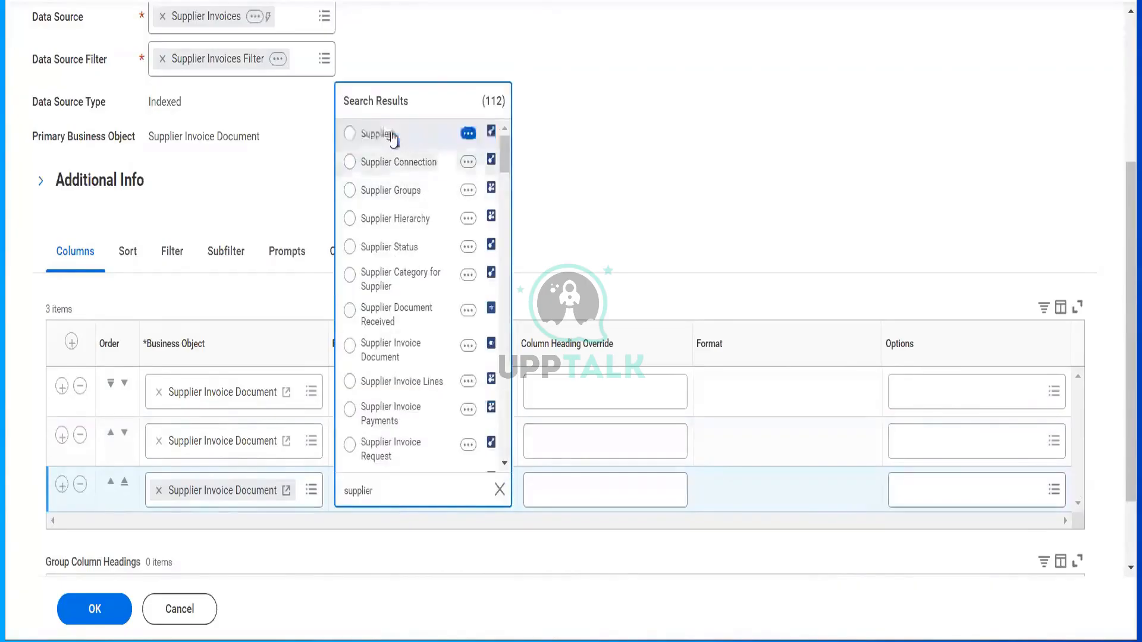
- Add a fourth column showing Total Invoice Amount with Sign
{"action": "left_click", "coordinate": [62, 484]}
{"action": "scroll", "coordinate": [379, 386], "scroll_direction": "down", "scroll_amount": 3}
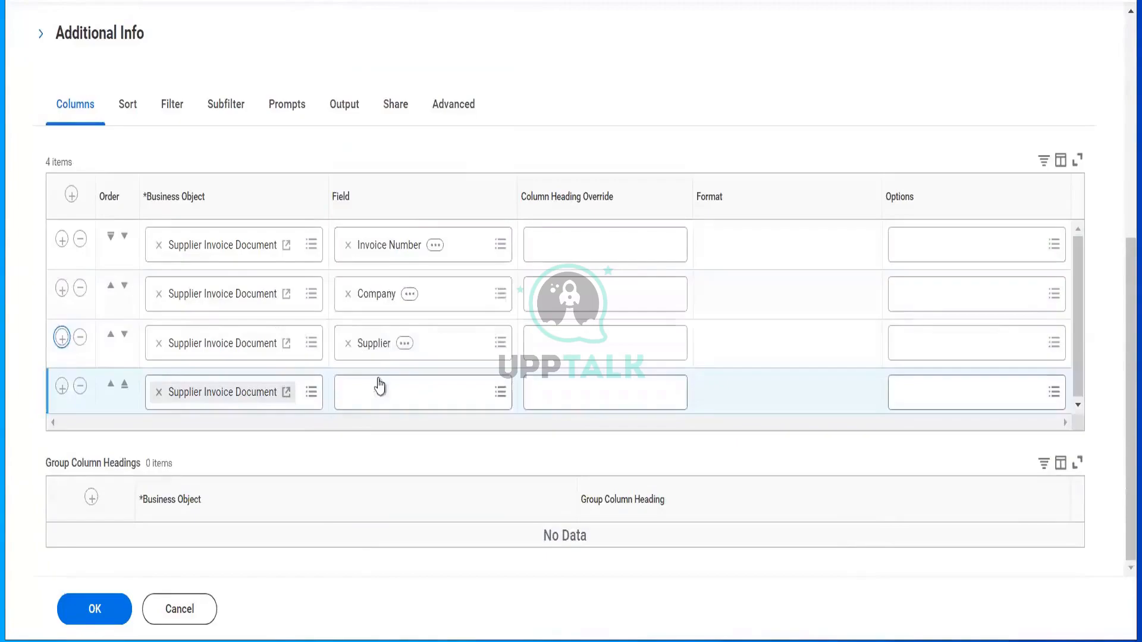
{"action": "left_click", "coordinate": [380, 387]}
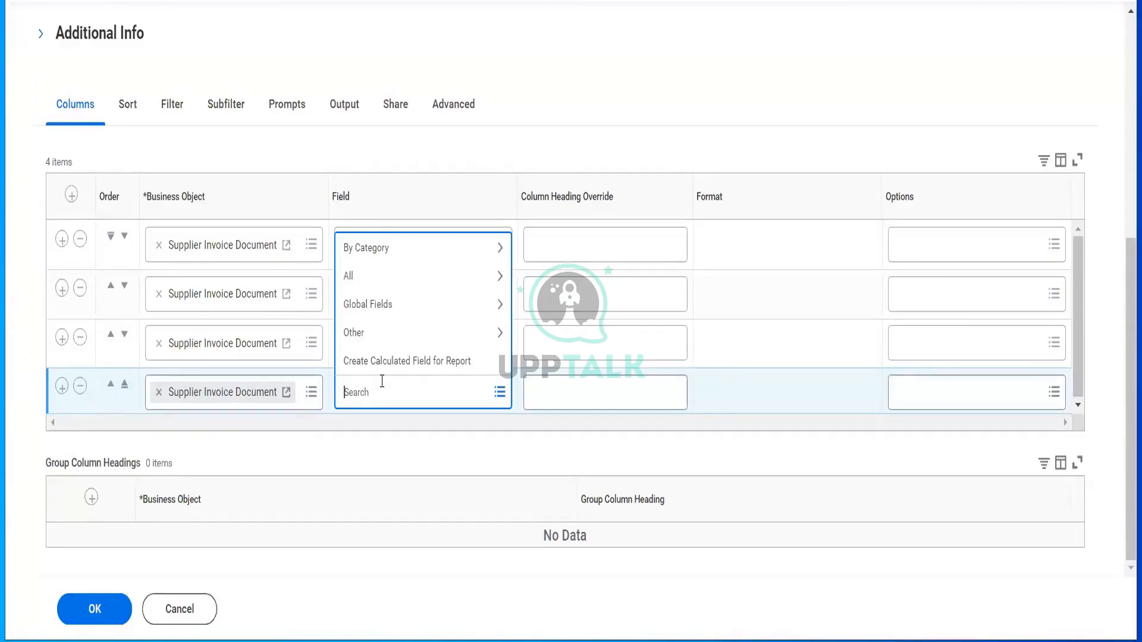
{"action": "type", "text": "invoice amount"}
{"action": "key", "text": "Return"}
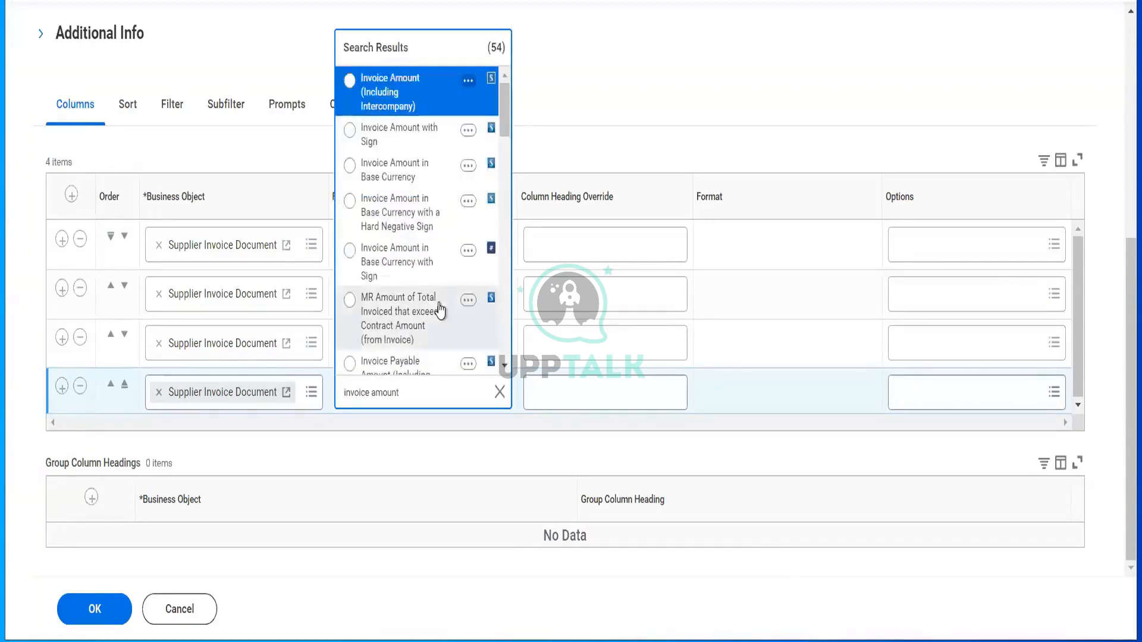
{"action": "scroll", "coordinate": [440, 309], "scroll_direction": "down", "scroll_amount": 3}
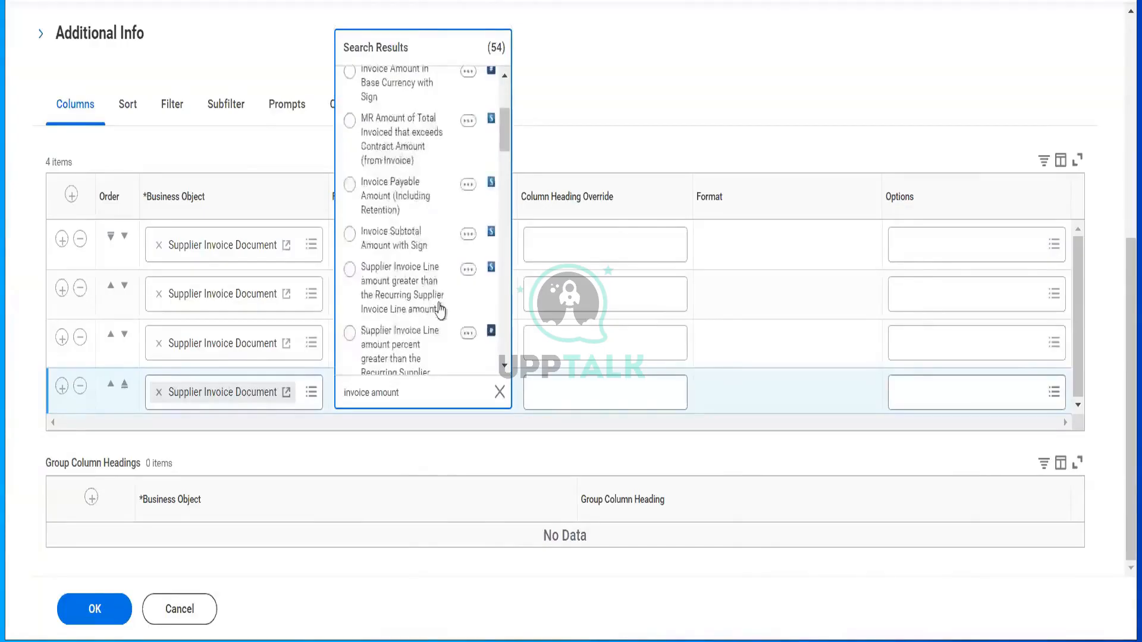
{"action": "scroll", "coordinate": [440, 309], "scroll_direction": "down", "scroll_amount": 5}
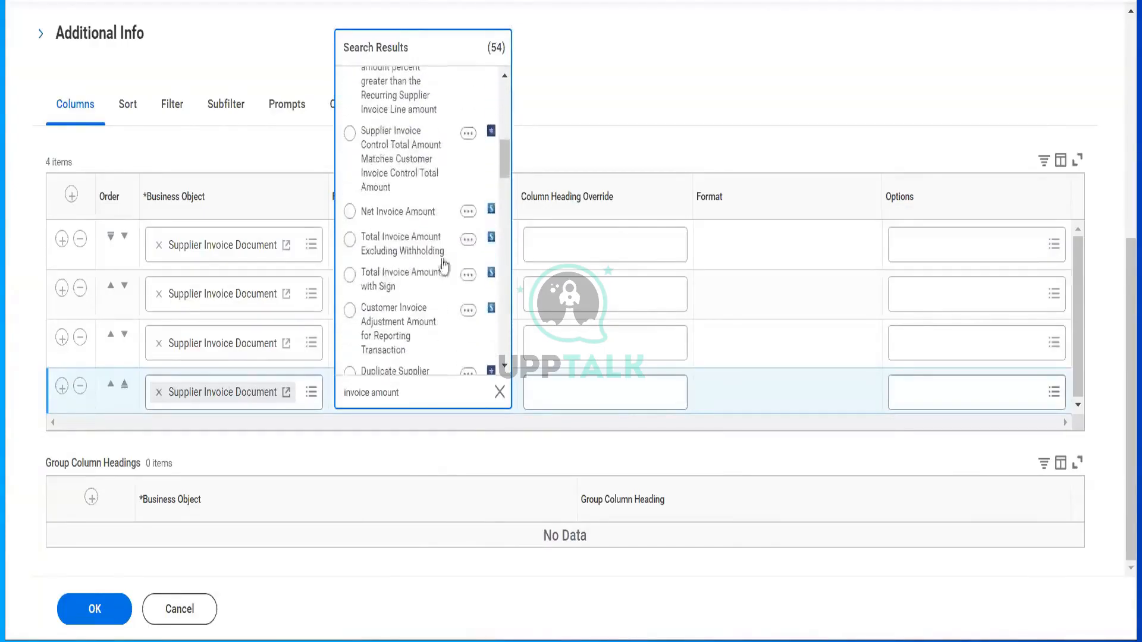
{"action": "left_click", "coordinate": [416, 291]}
- Add Net Invoice Amount and Amount Due as of Reporting Date columns
{"action": "left_click", "coordinate": [62, 387]}
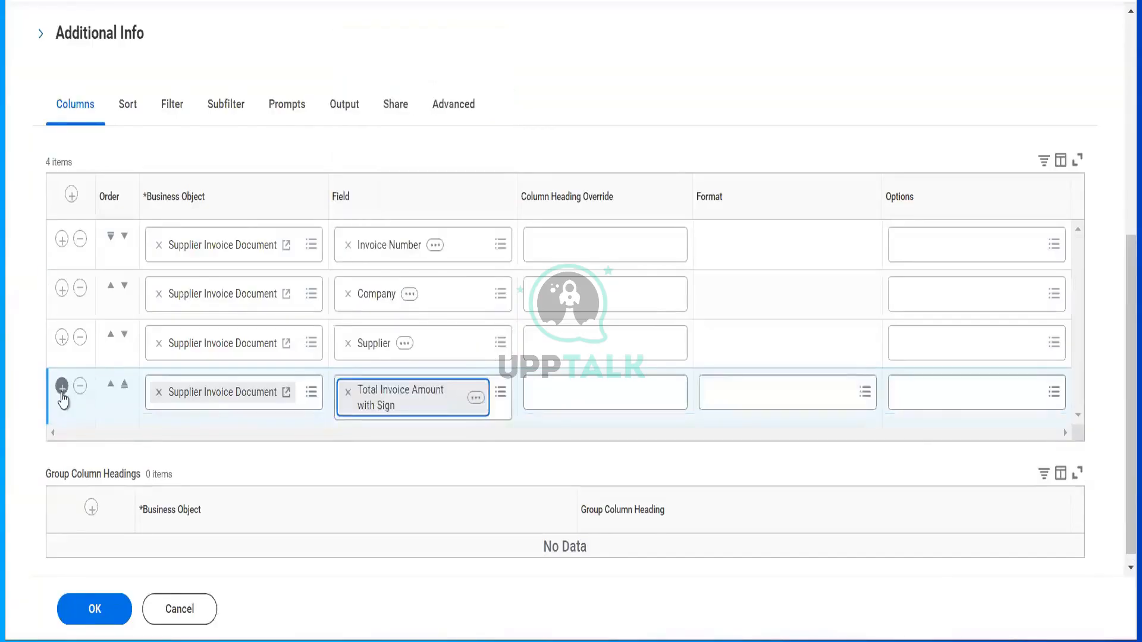
{"action": "left_click", "coordinate": [384, 459]}
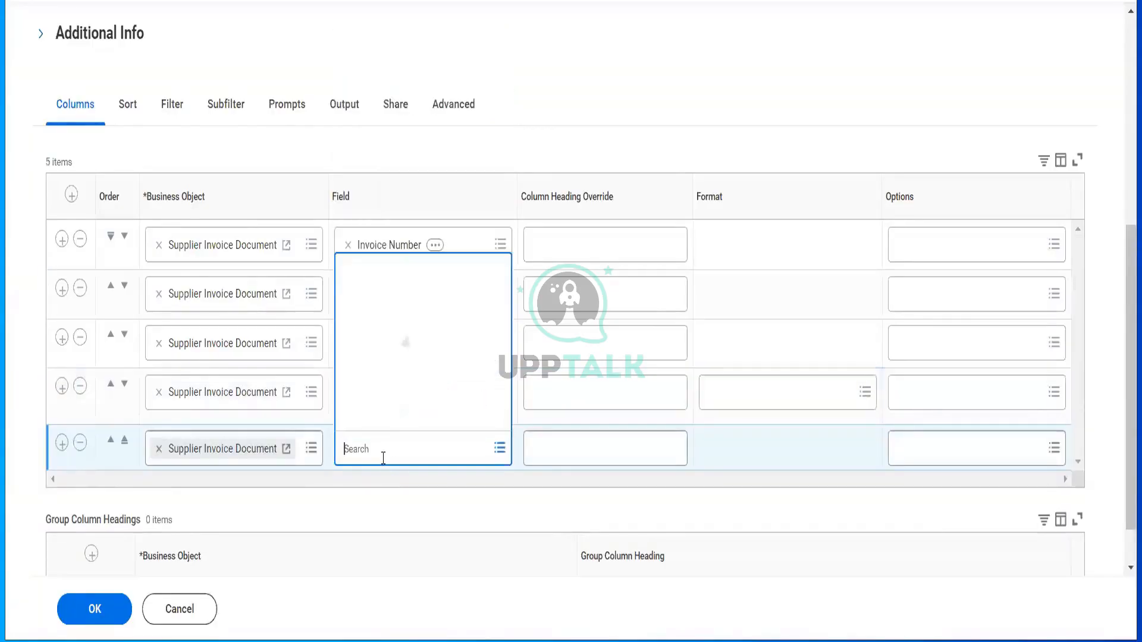
{"action": "type", "text": "net invoice"}
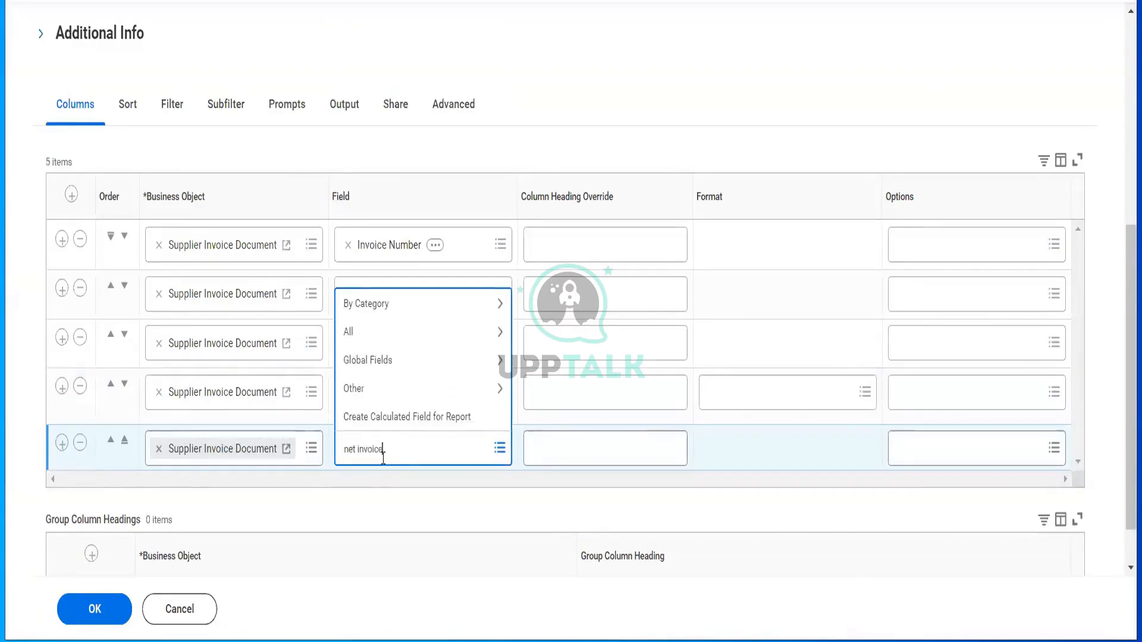
{"action": "key", "text": "Return"}
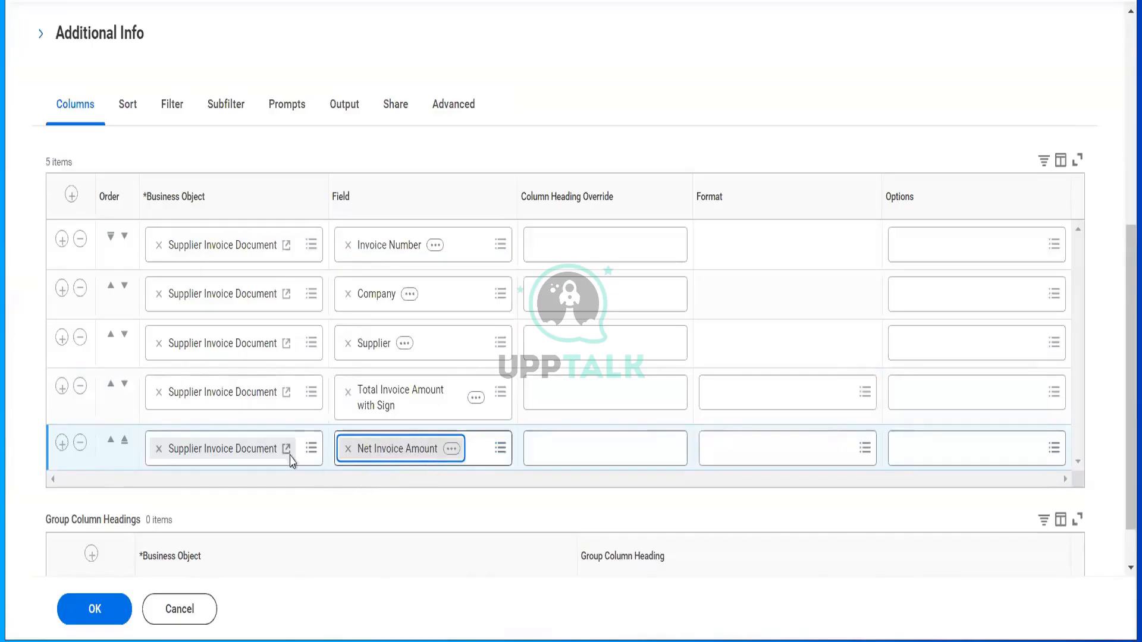
{"action": "left_click", "coordinate": [62, 443]}
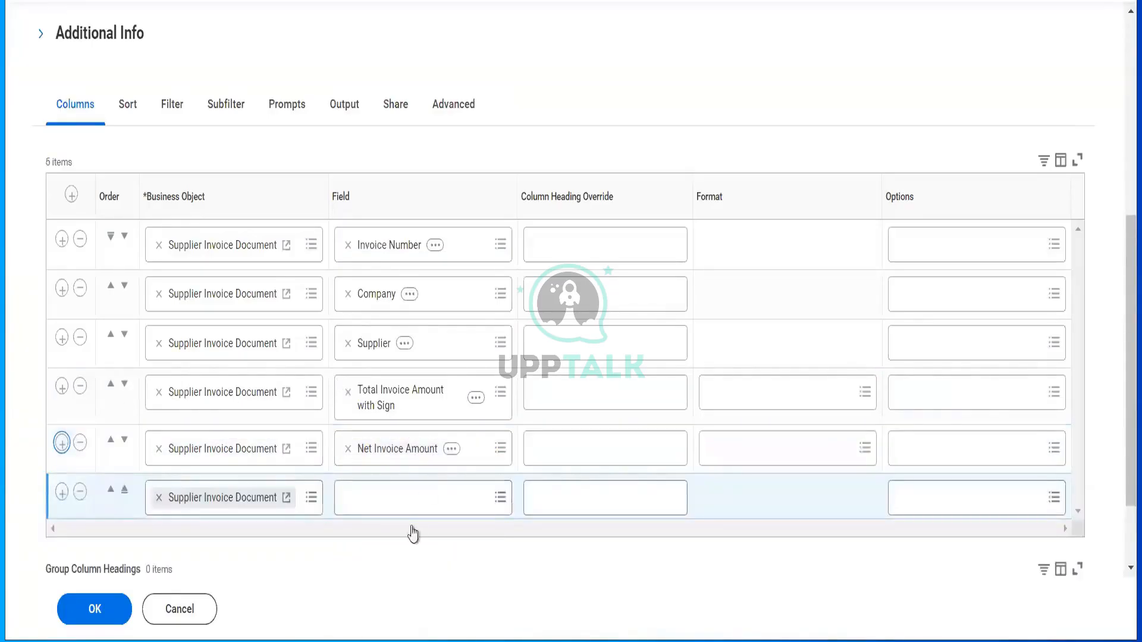
{"action": "left_click", "coordinate": [410, 507]}
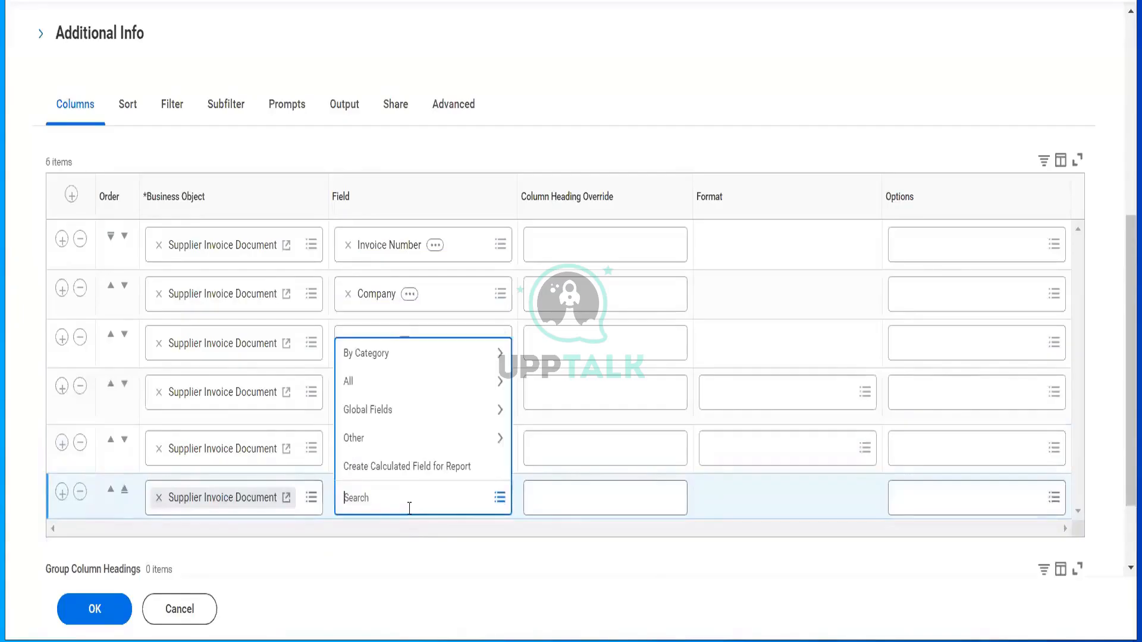
{"action": "type", "text": "due amount"}
{"action": "key", "text": "Return"}
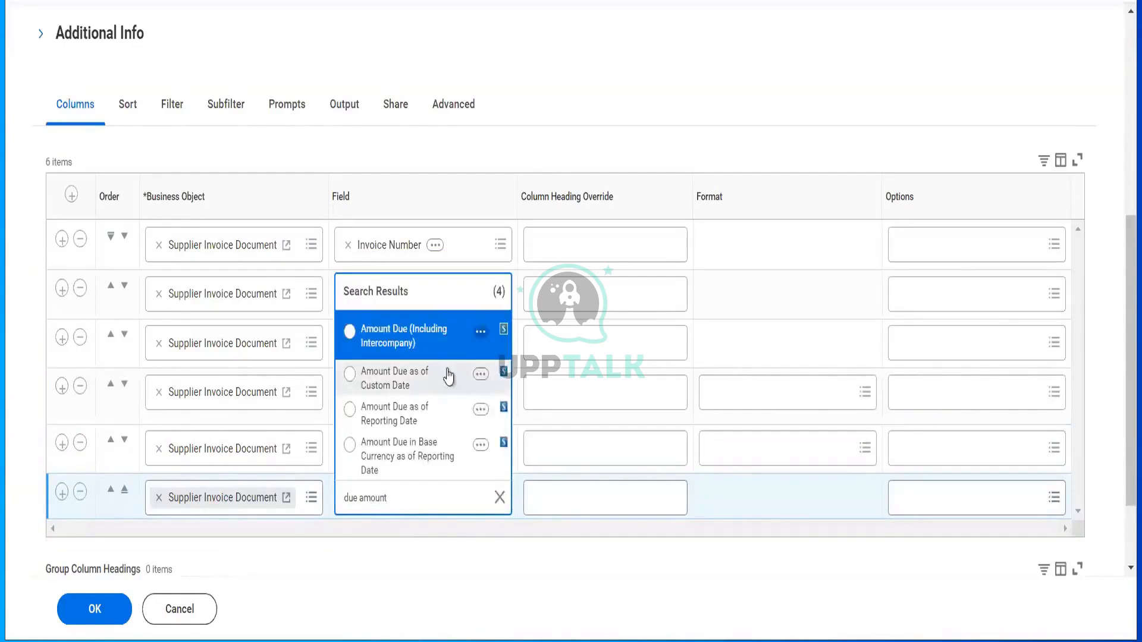
{"action": "left_click", "coordinate": [408, 424]}
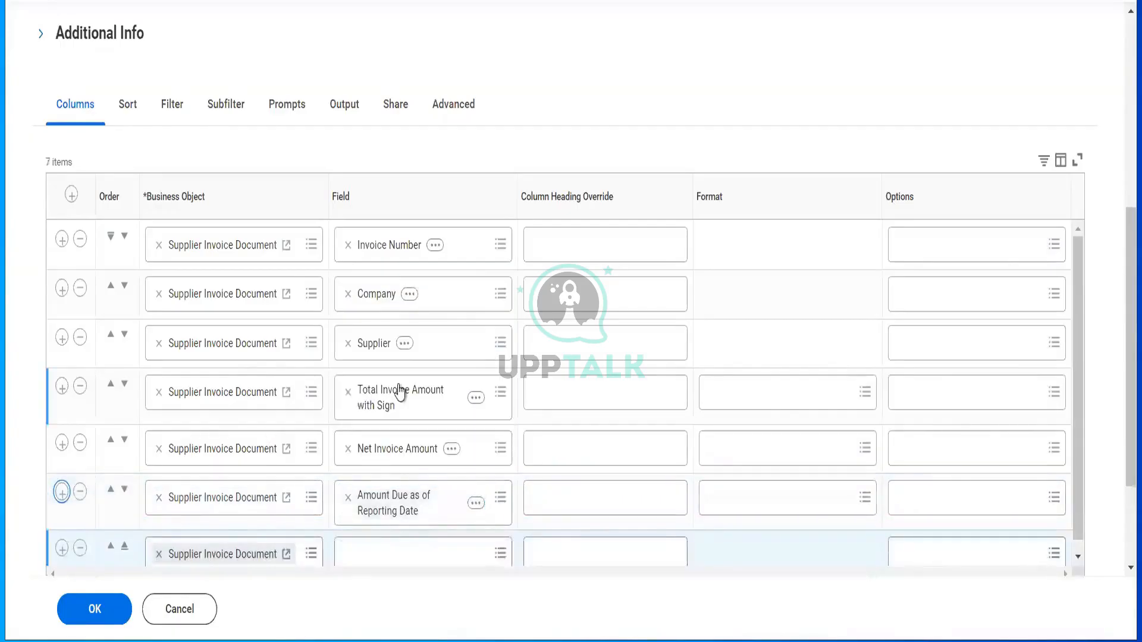
{"action": "scroll", "coordinate": [408, 484], "scroll_direction": "down", "scroll_amount": 1}
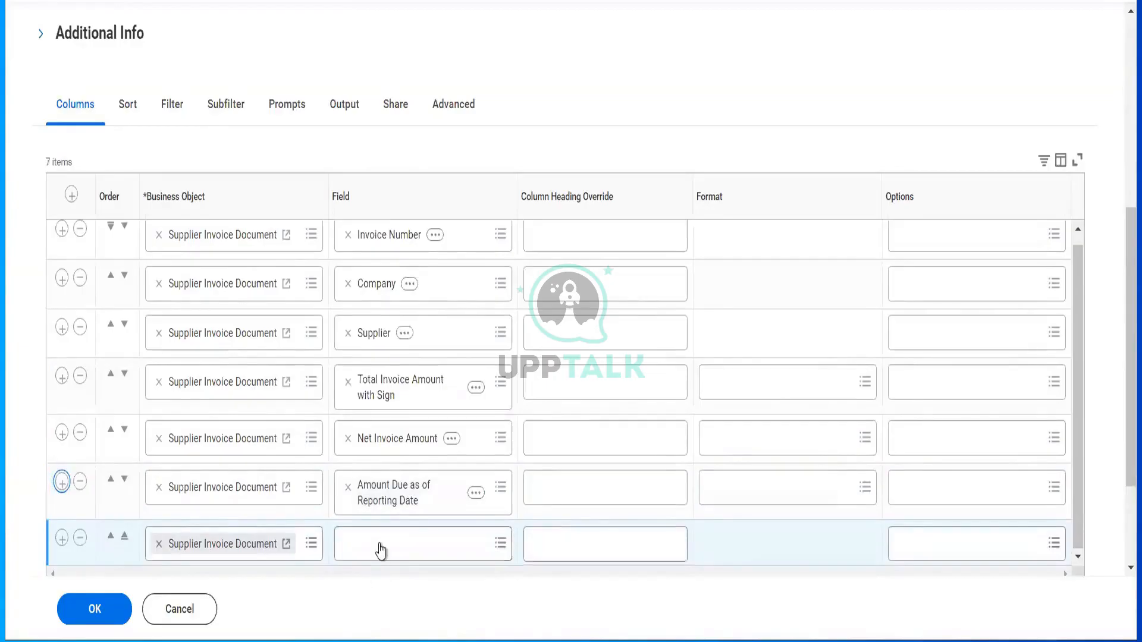
- Add Invoice Date and Due Date as the seventh and eighth columns
{"action": "left_click", "coordinate": [381, 542]}
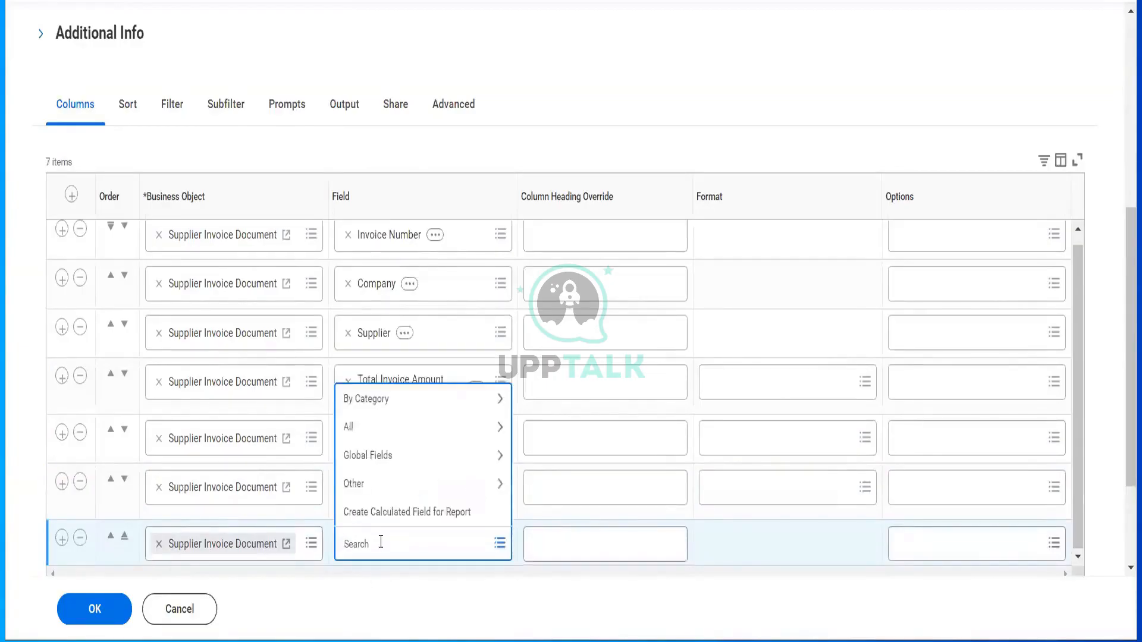
{"action": "type", "text": "invoice date"}
{"action": "key", "text": "Return"}
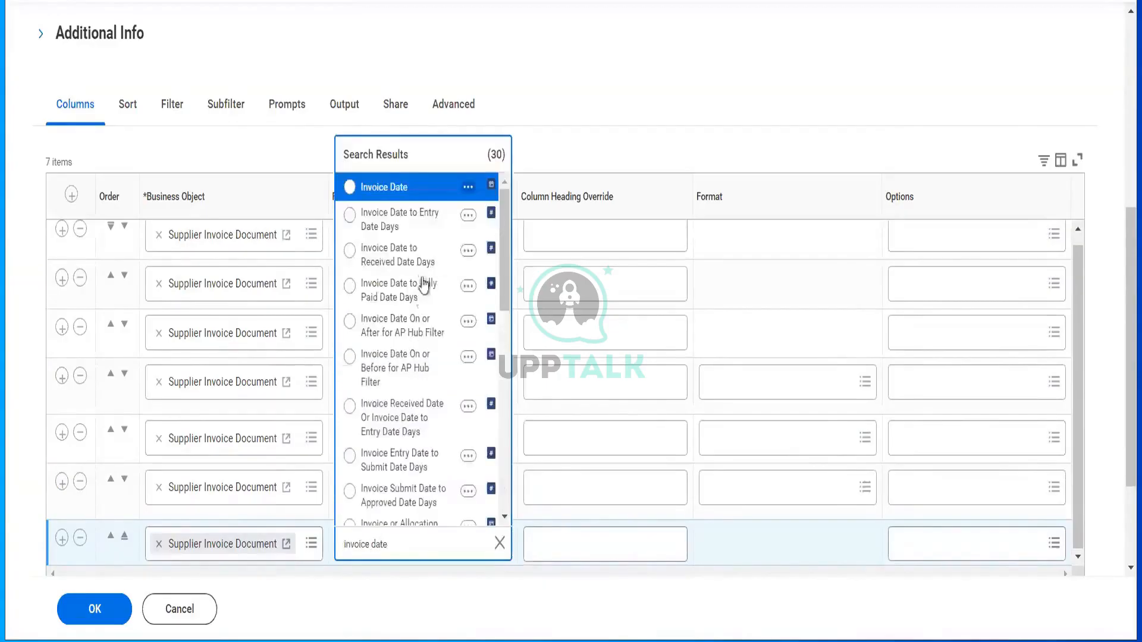
{"action": "left_click", "coordinate": [416, 189]}
{"action": "left_click", "coordinate": [61, 539]}
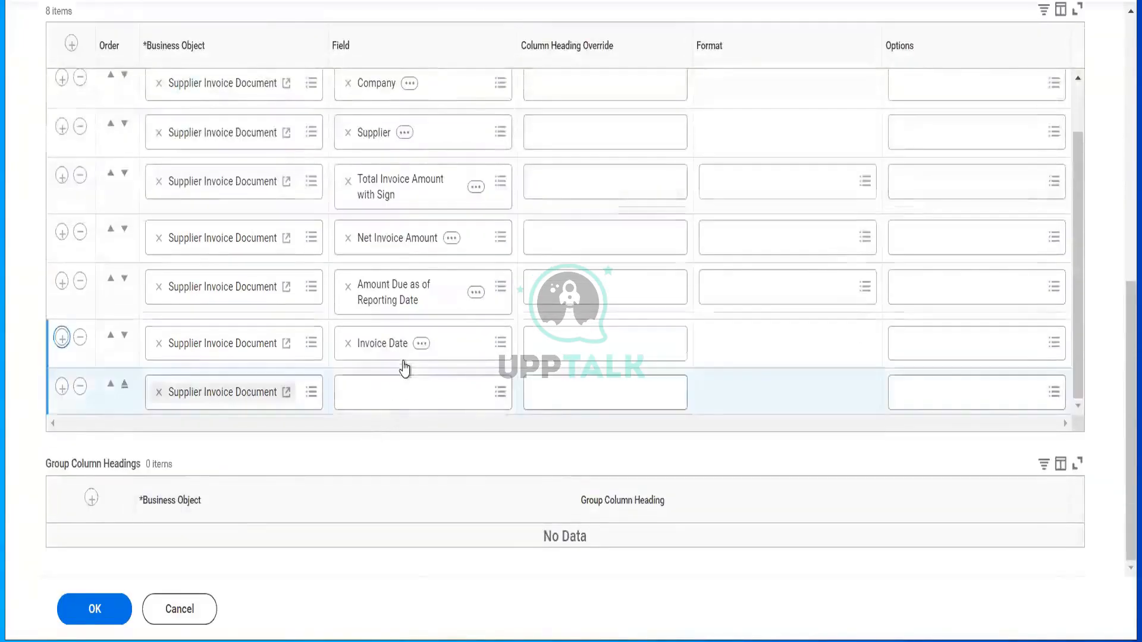
{"action": "left_click", "coordinate": [391, 393]}
{"action": "type", "text": "d"}
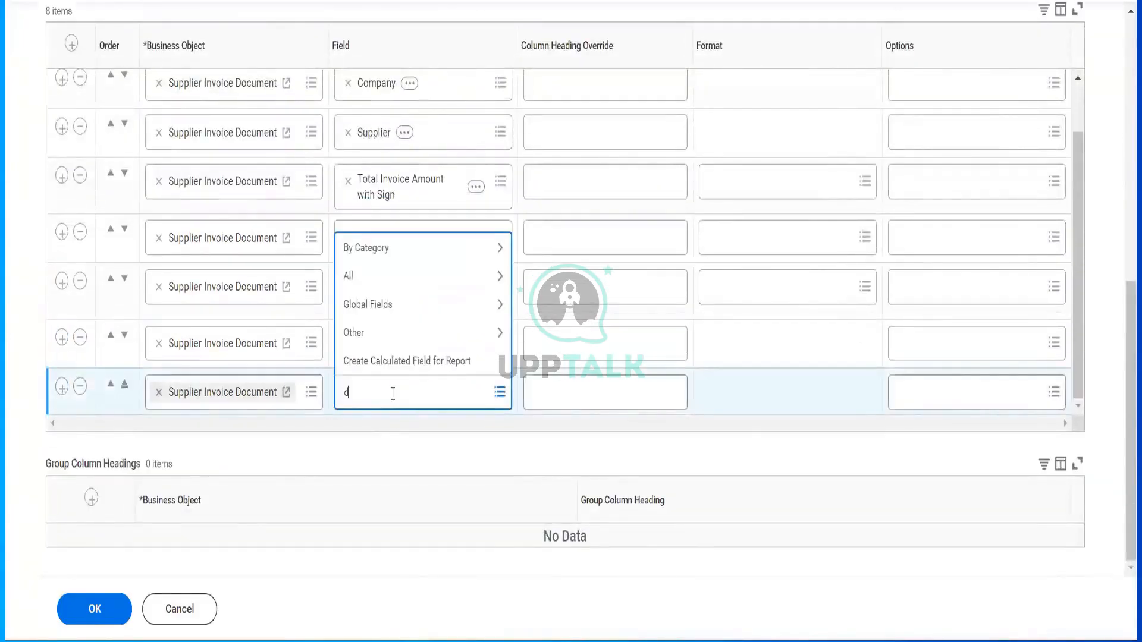
{"action": "type", "text": "ue date"}
{"action": "key", "text": "Return"}
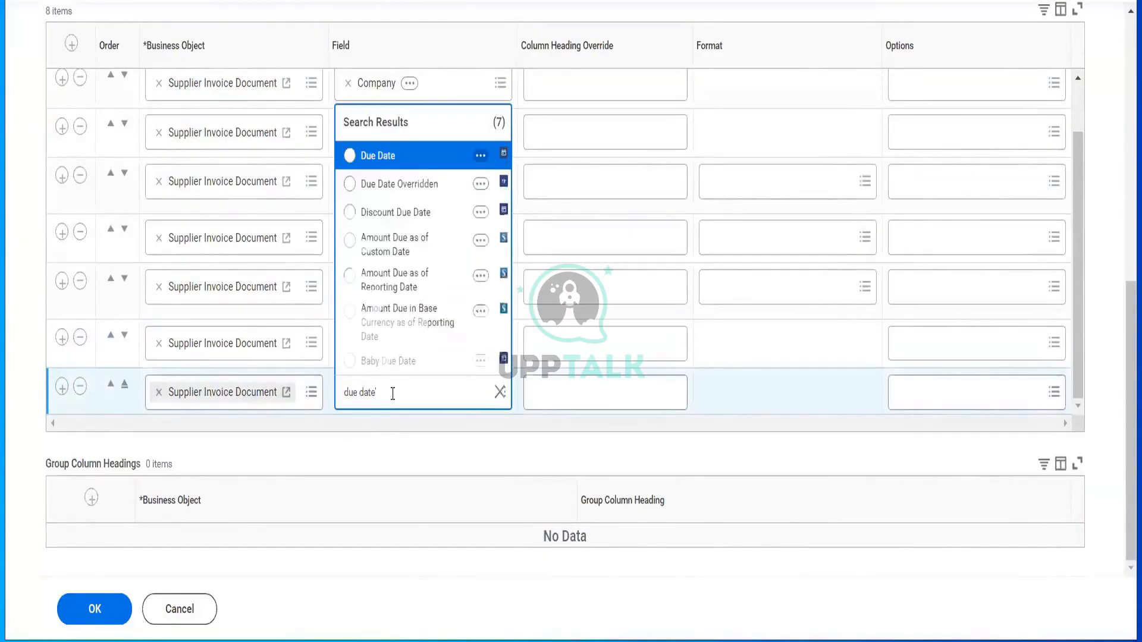
{"action": "left_click", "coordinate": [392, 158]}
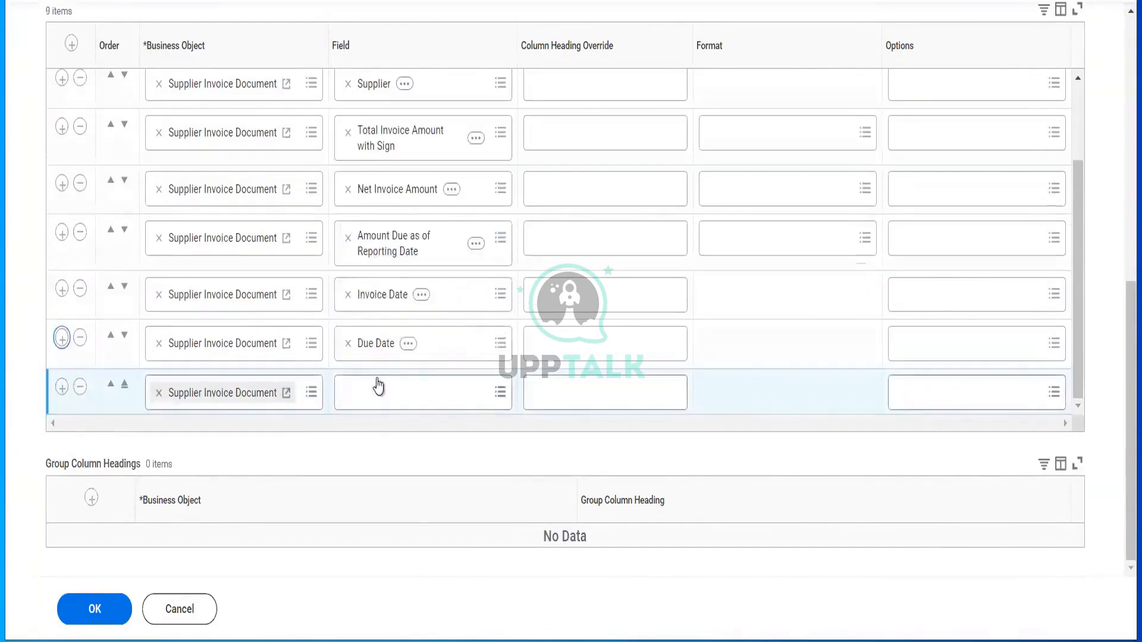
- Add an Invoice Status column and move it toward the top of the list
{"action": "left_click", "coordinate": [377, 399]}
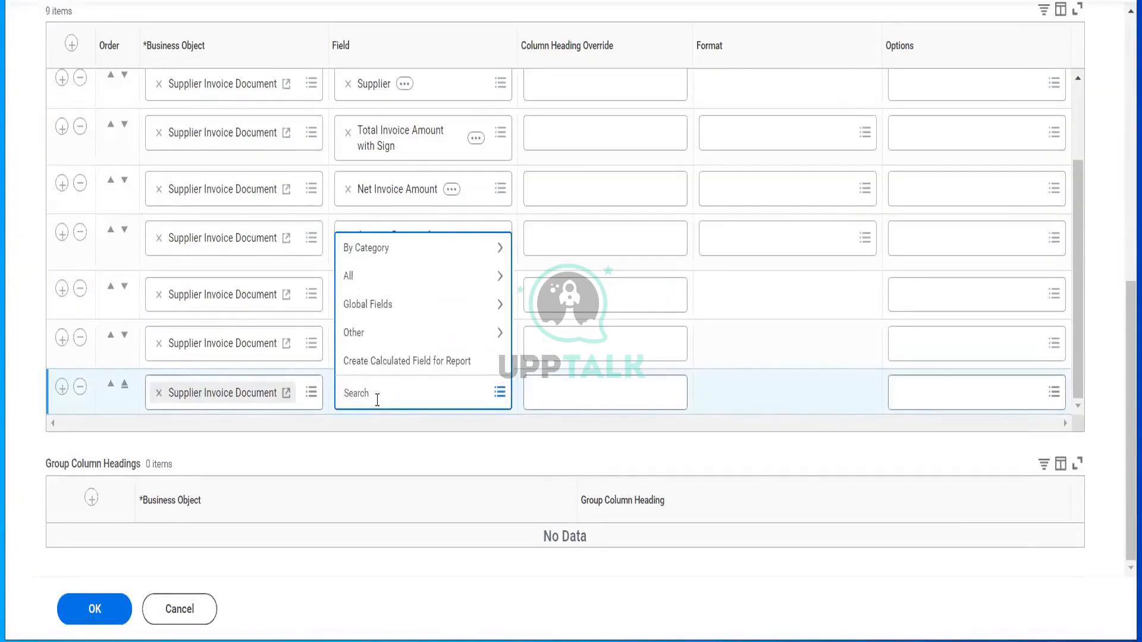
{"action": "type", "text": "docu"}
{"action": "key", "text": "BackSpace"}
{"action": "type", "text": "men"}
{"action": "key", "text": "BackSpace"}
{"action": "key", "text": "BackSpace"}
{"action": "key", "text": "BackSpace"}
{"action": "key", "text": "BackSpace"}
{"action": "key", "text": "BackSpace"}
{"action": "key", "text": "BackSpace"}
{"action": "key", "text": "BackSpace"}
{"action": "type", "text": "invoice status"}
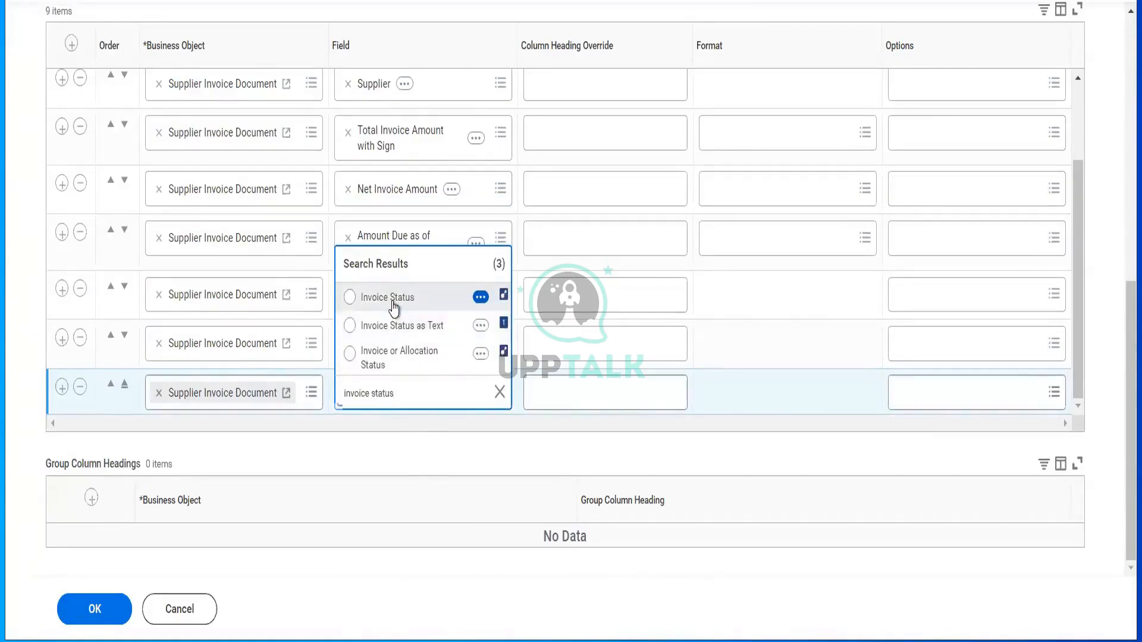
{"action": "left_click", "coordinate": [388, 298]}
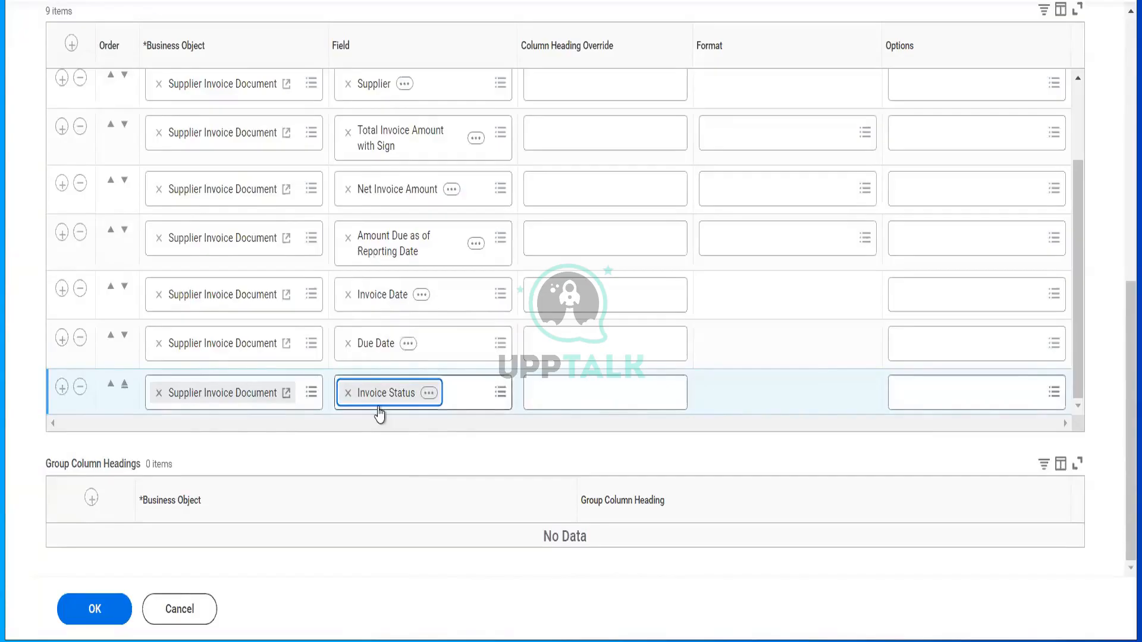
{"action": "left_click", "coordinate": [125, 393]}
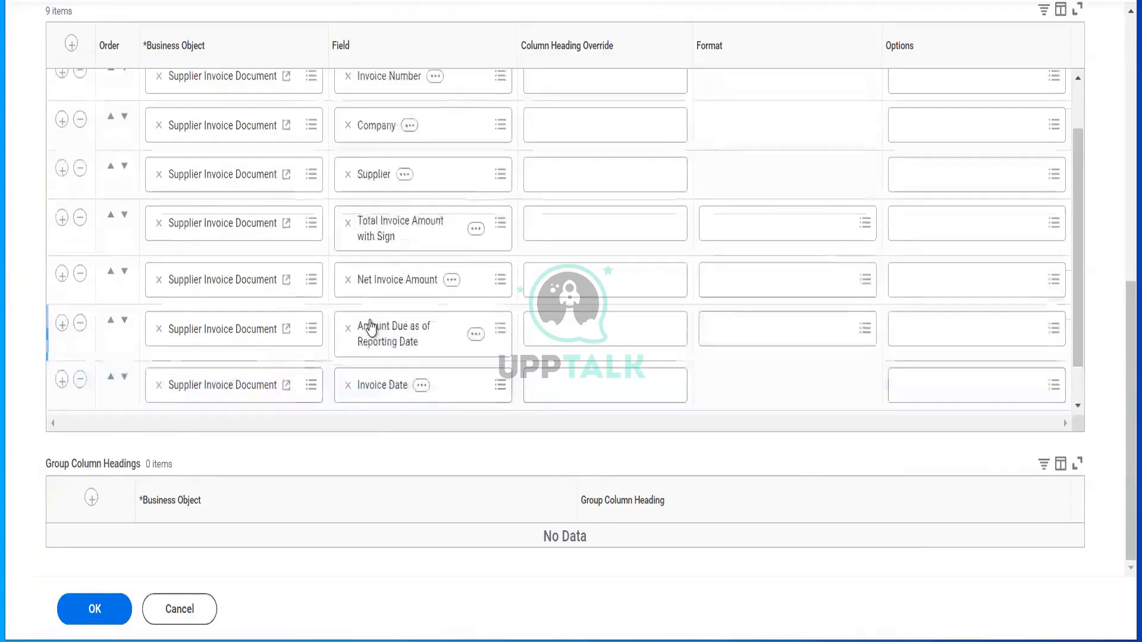
{"action": "scroll", "coordinate": [370, 327], "scroll_direction": "up", "scroll_amount": 2}
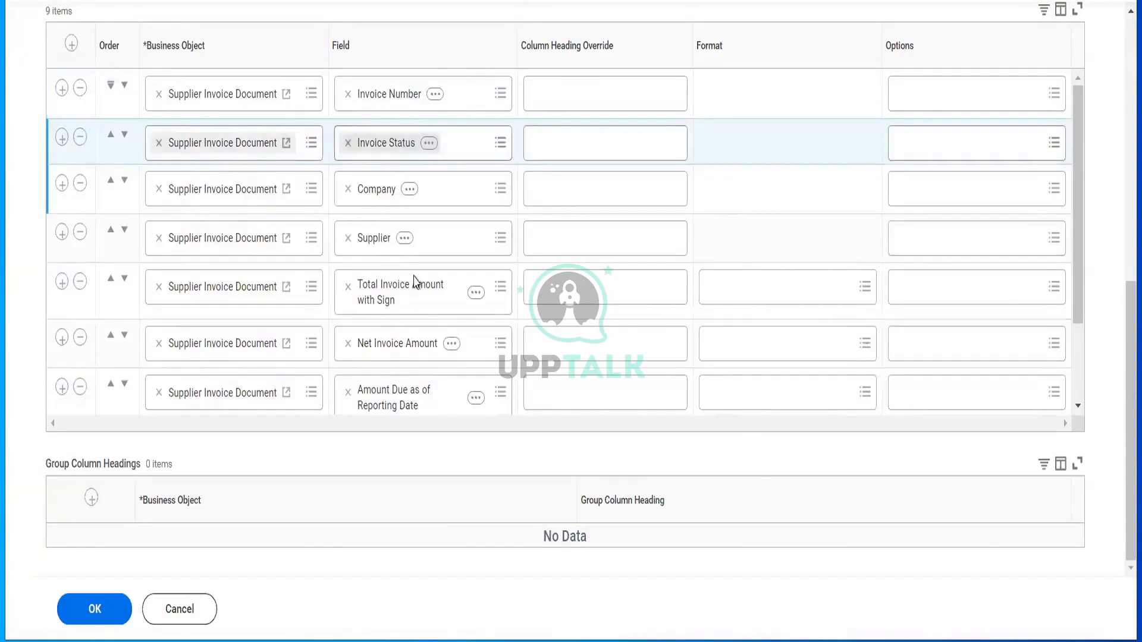
{"action": "scroll", "coordinate": [416, 326], "scroll_direction": "down", "scroll_amount": 2}
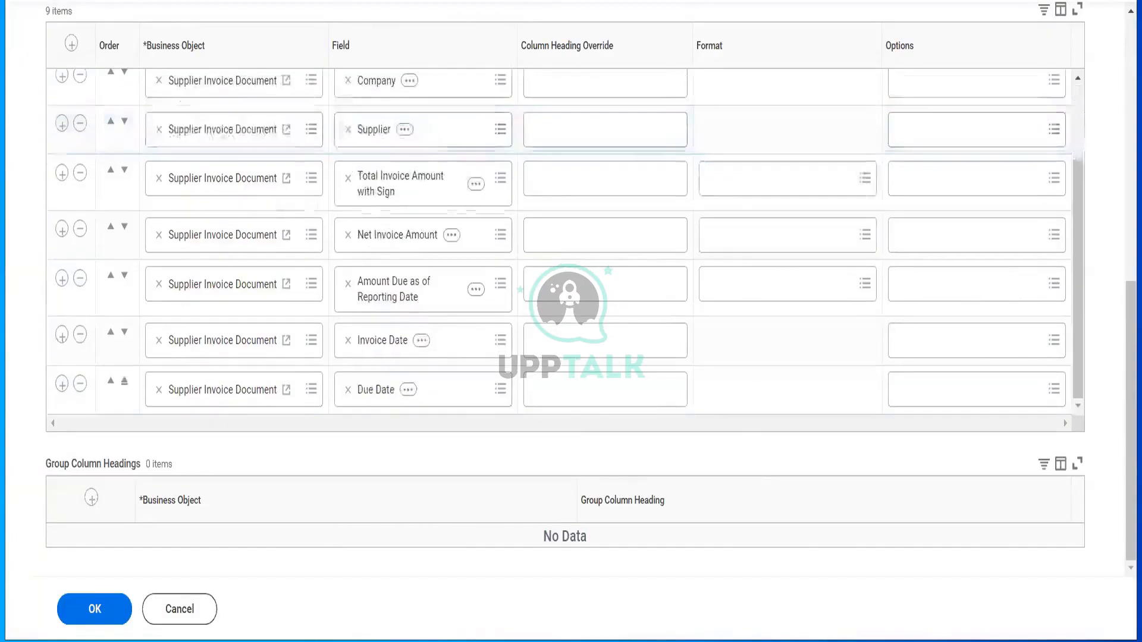
{"action": "scroll", "coordinate": [453, 38], "scroll_direction": "up", "scroll_amount": 8}
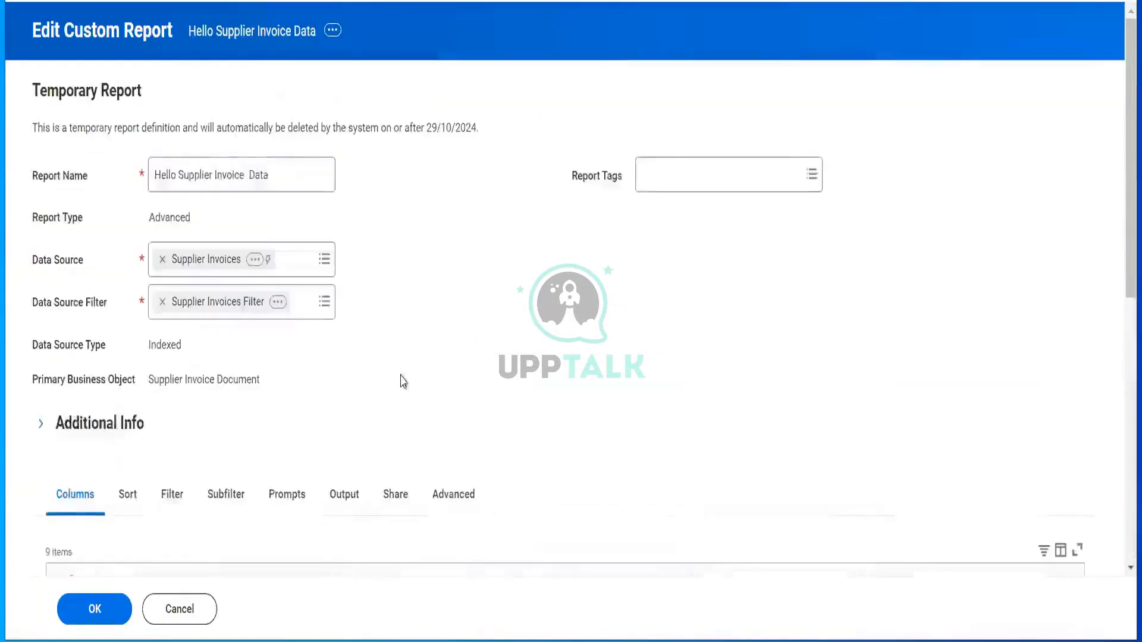
{"action": "left_click", "coordinate": [395, 503]}
{"action": "scroll", "coordinate": [500, 446], "scroll_direction": "down", "scroll_amount": 3}
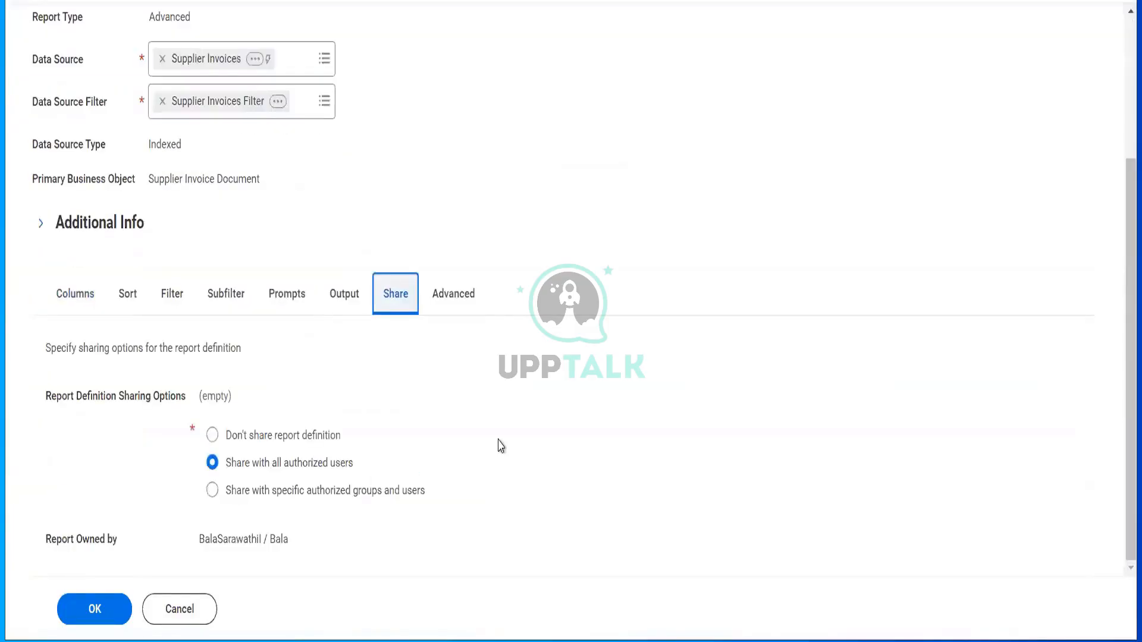
{"action": "left_click", "coordinate": [110, 609]}
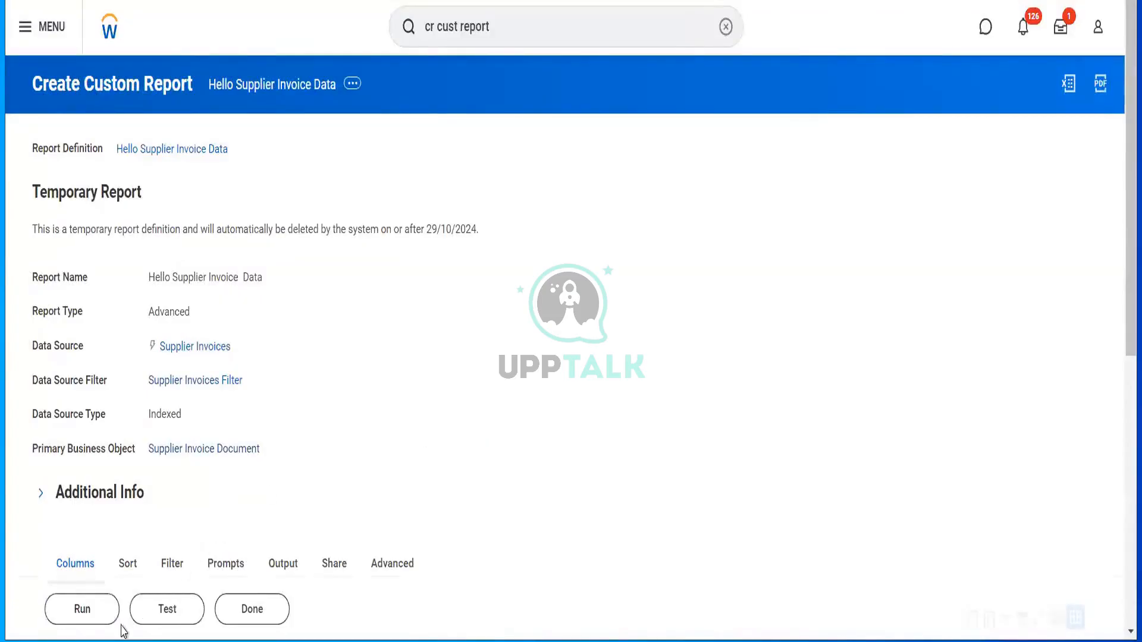
{"action": "left_click", "coordinate": [85, 622]}
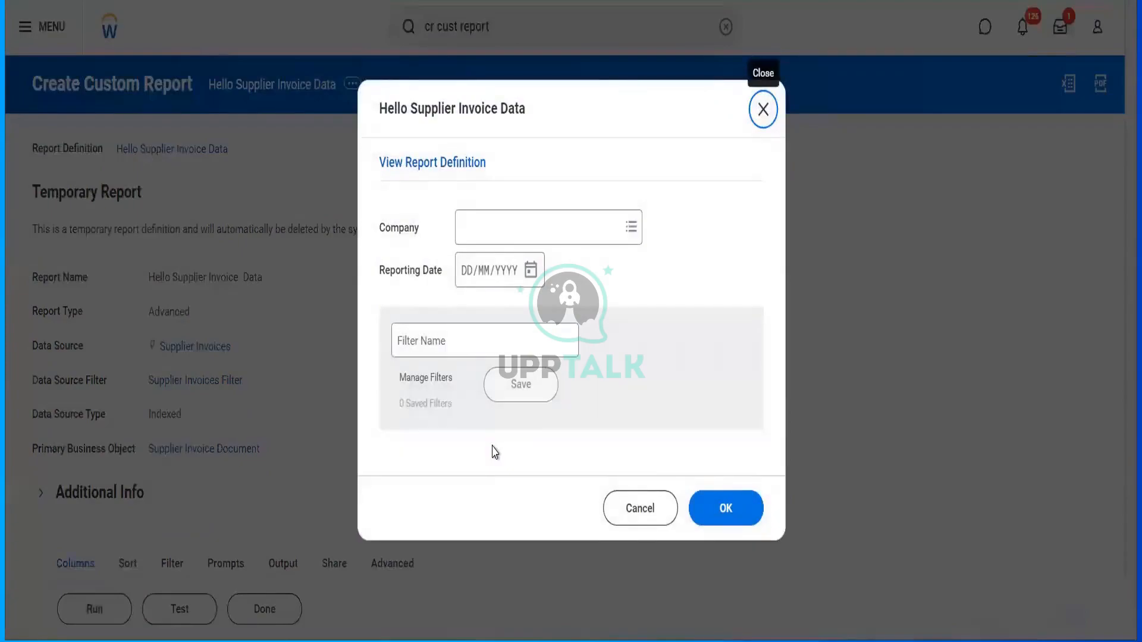
- Set the Company prompt to RLCC Reliance Communications LLC and Reporting Date to 01/01/2024
{"action": "left_click", "coordinate": [544, 241]}
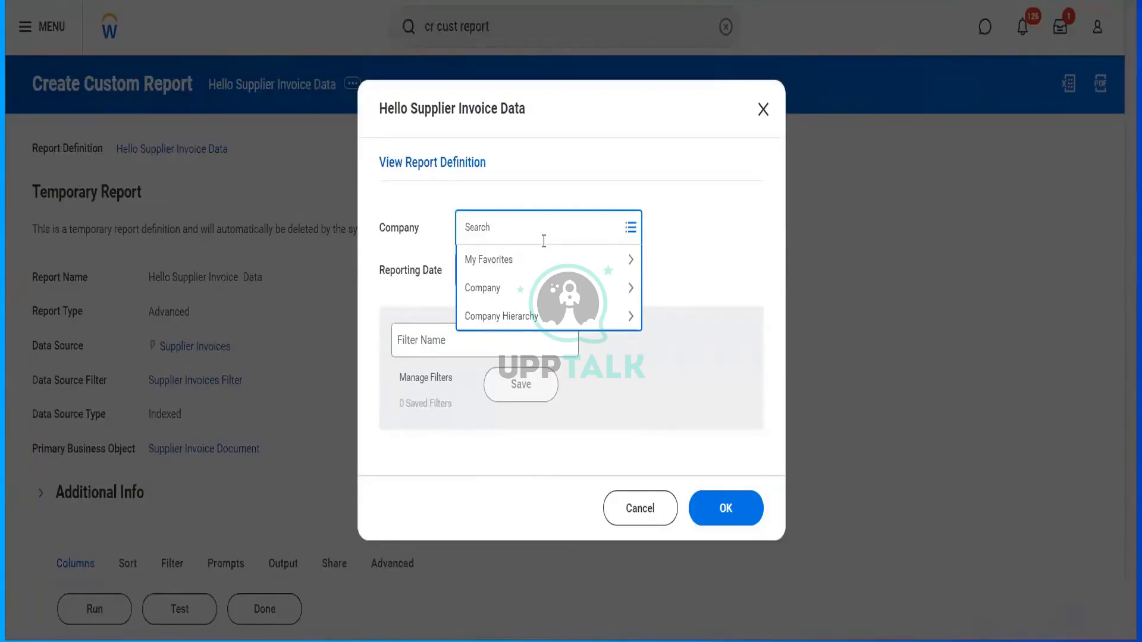
{"action": "type", "text": "rlcc"}
{"action": "key", "text": "Return"}
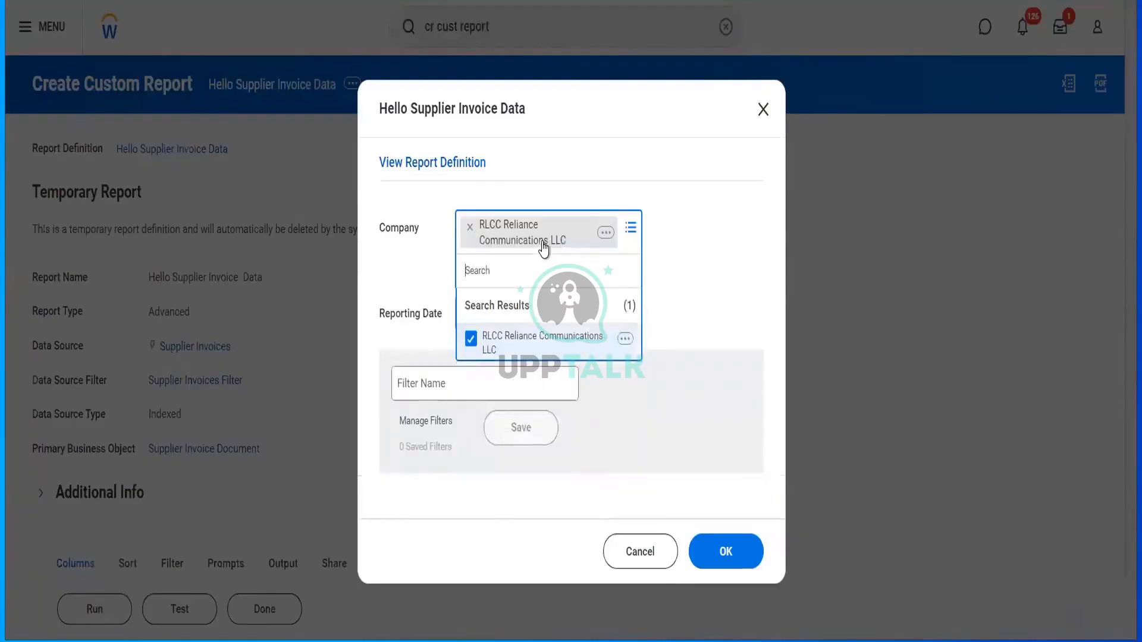
{"action": "left_click", "coordinate": [411, 293]}
{"action": "left_click", "coordinate": [531, 281]}
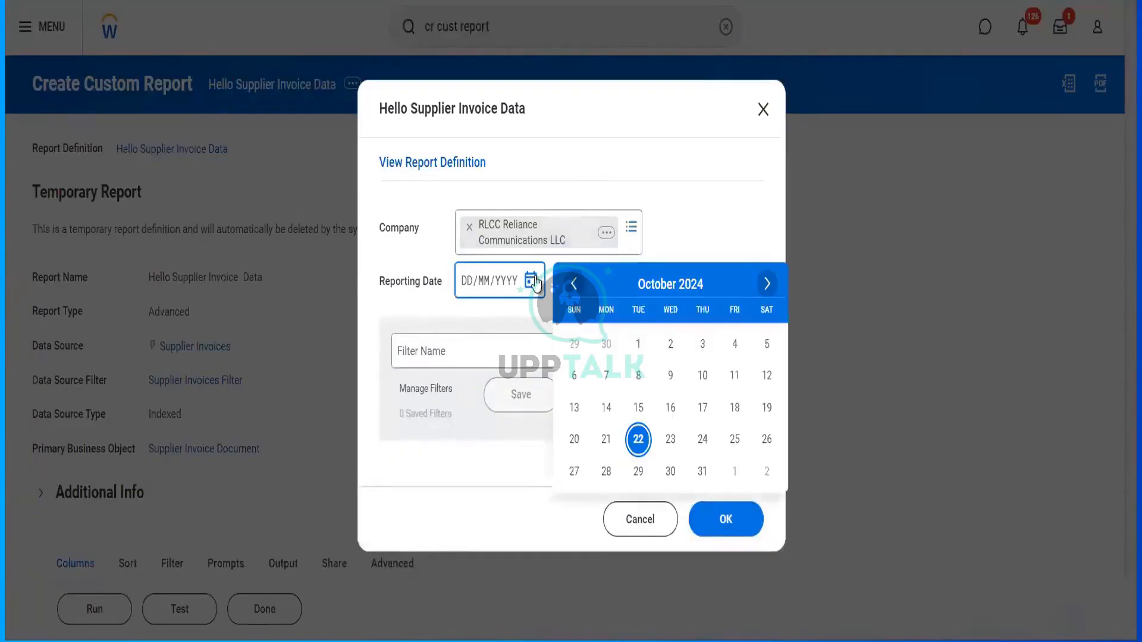
{"action": "left_click", "coordinate": [465, 292]}
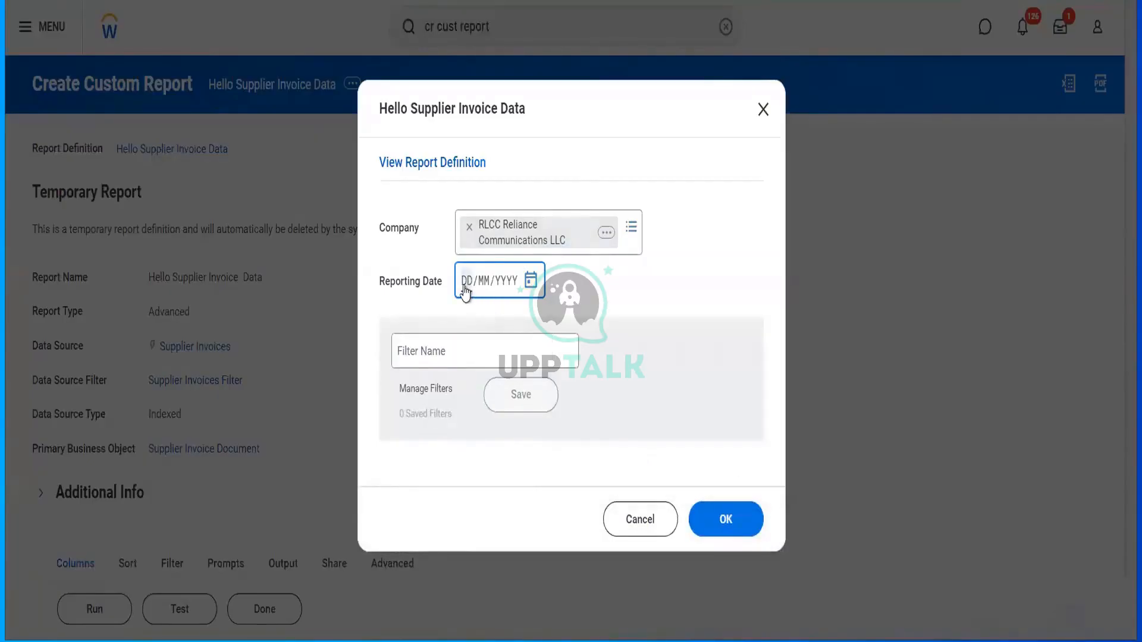
{"action": "type", "text": "01012024"}
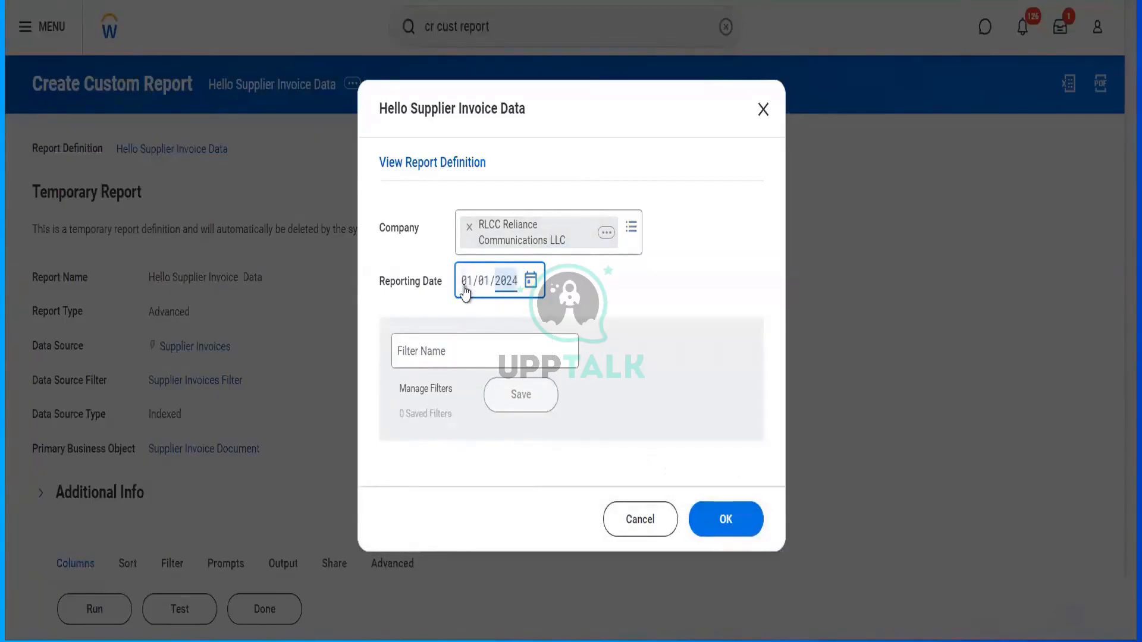
- Save these prompt values as filter 'rlcc' and run the report
{"action": "left_click", "coordinate": [471, 349]}
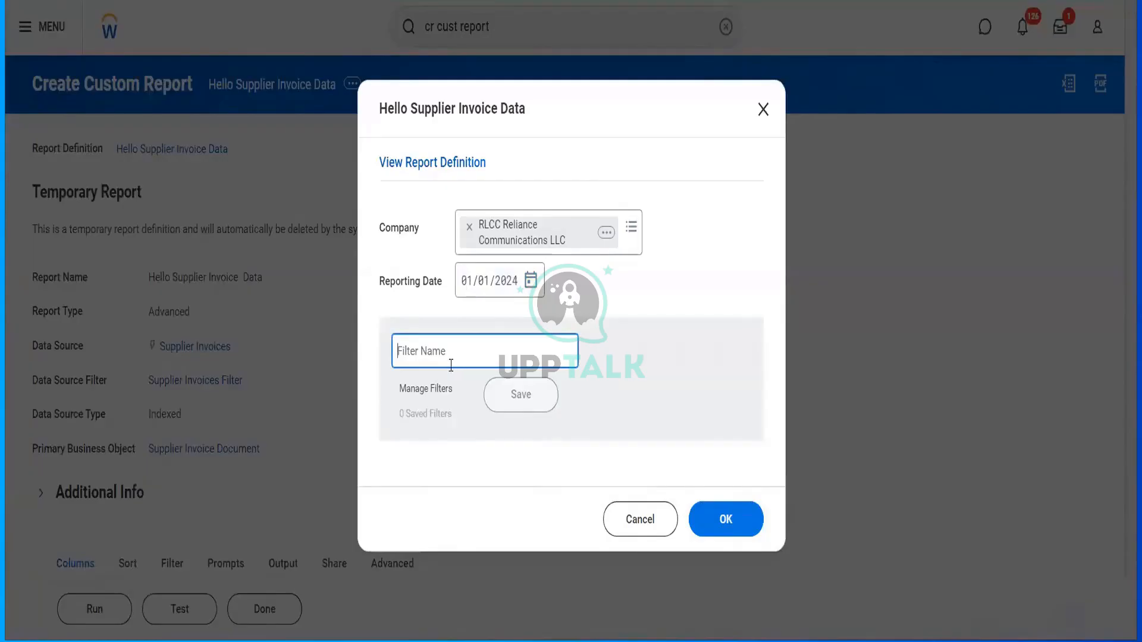
{"action": "type", "text": "rlcc"}
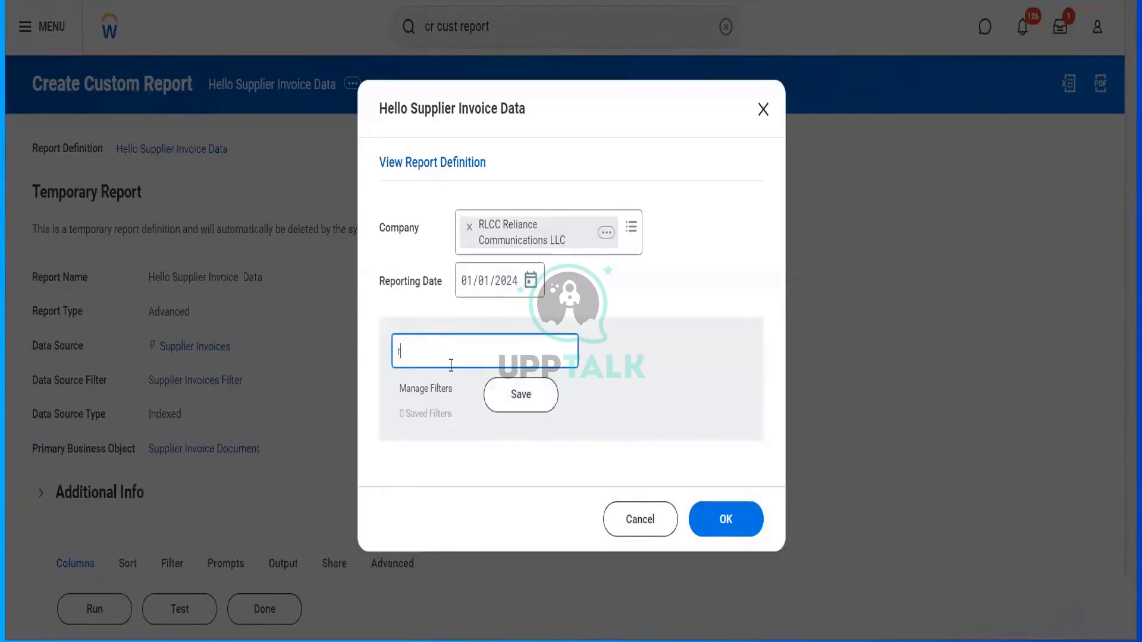
{"action": "left_click", "coordinate": [517, 409]}
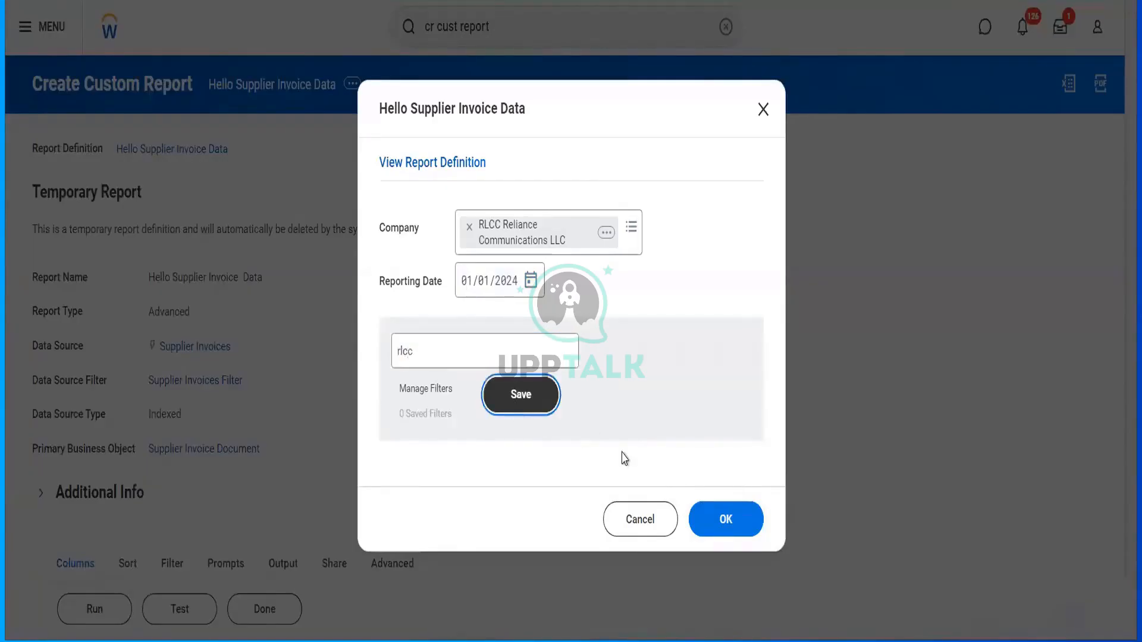
{"action": "left_click", "coordinate": [723, 519]}
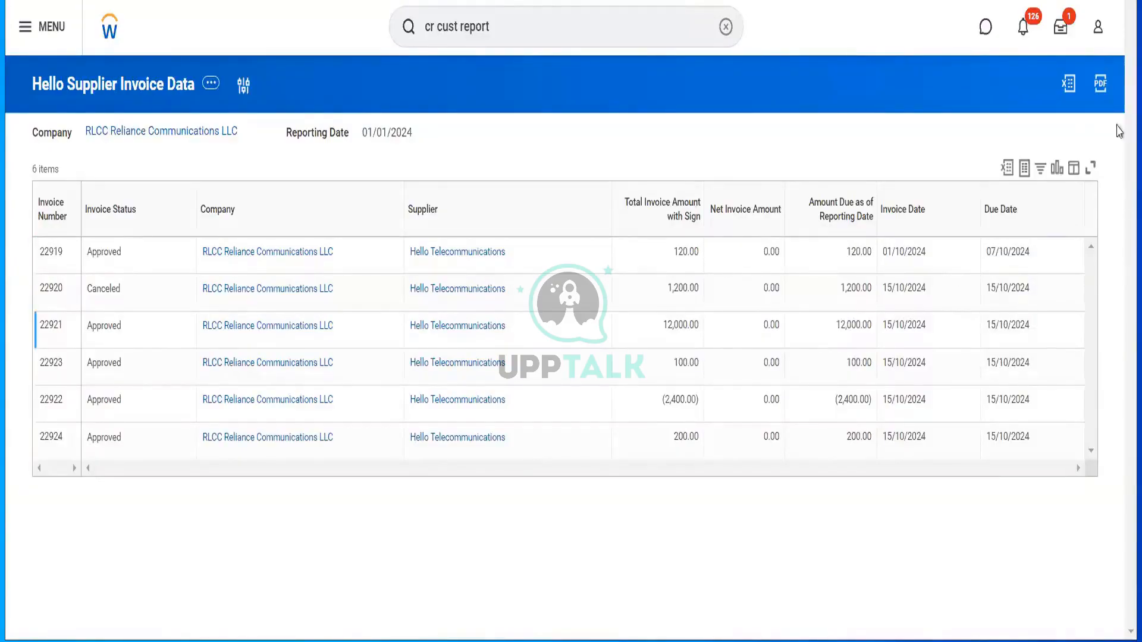
- Select the existing text in the global search bar for replacing
{"action": "left_click", "coordinate": [607, 25]}
{"action": "key", "text": "ctrl+a"}
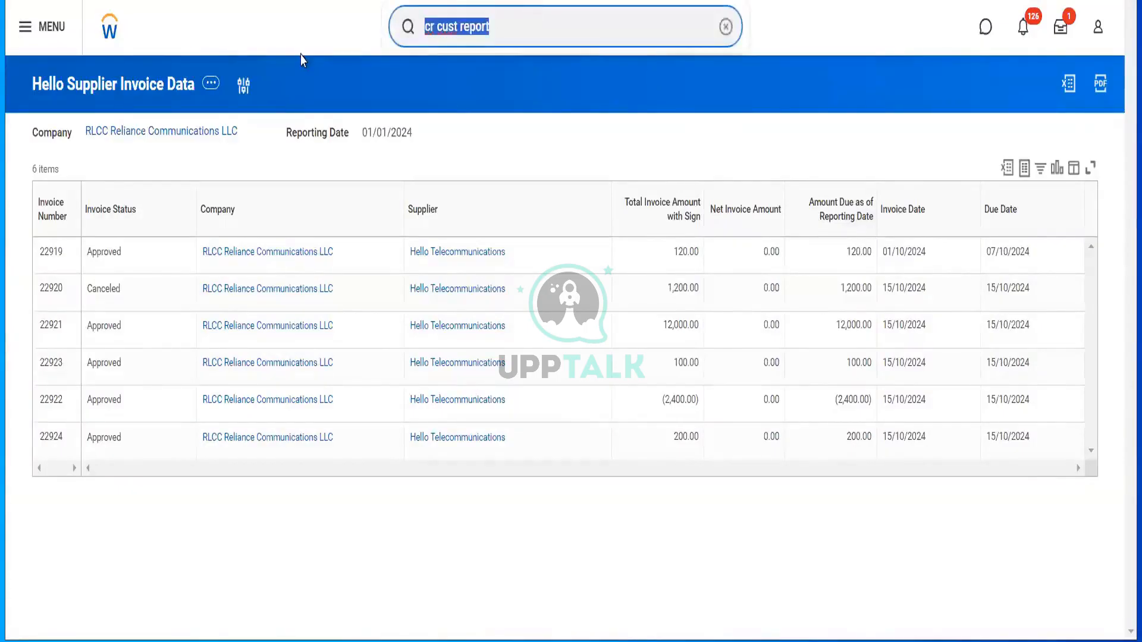
- Search '?' and scroll through the Better Ways To Search list of prefix keywords
{"action": "type", "text": "?"}
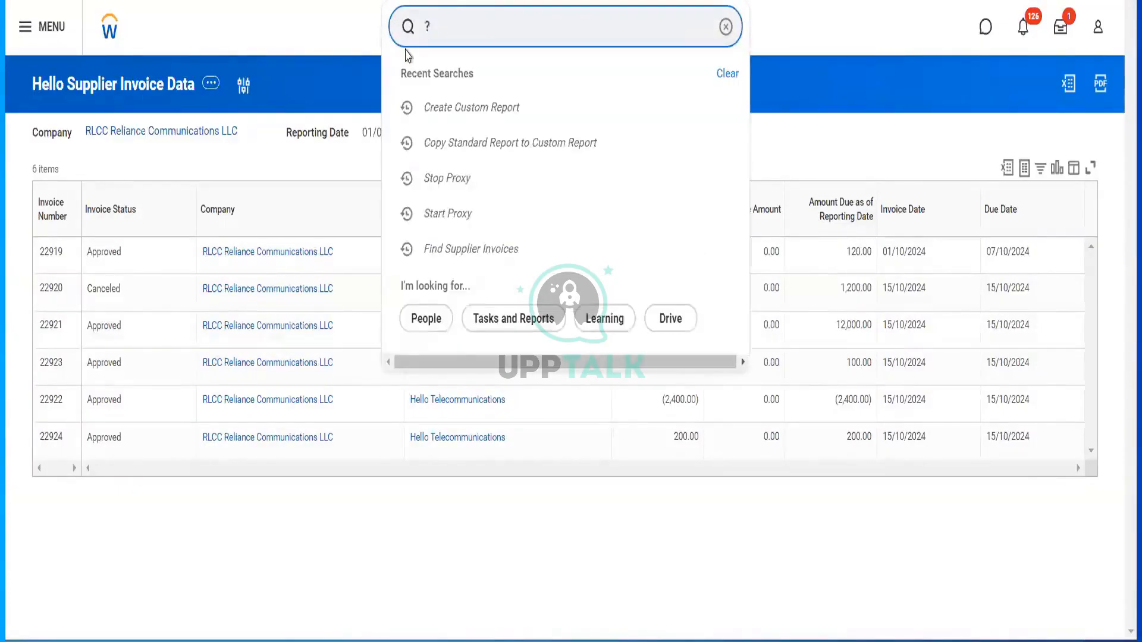
{"action": "key", "text": "Return"}
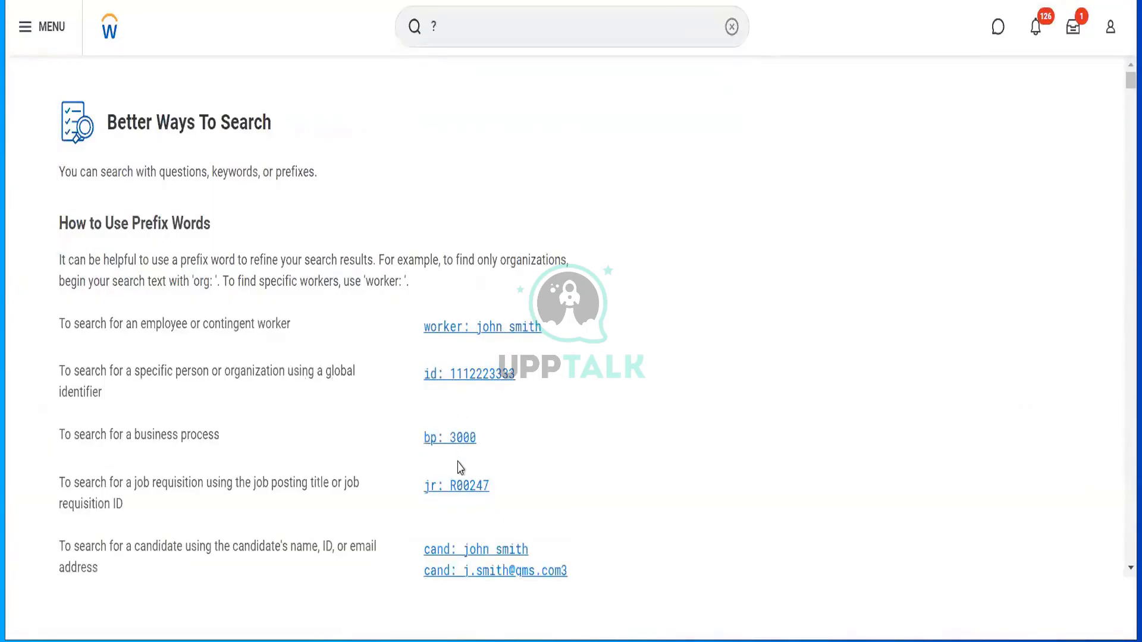
{"action": "scroll", "coordinate": [460, 468], "scroll_direction": "down", "scroll_amount": 3}
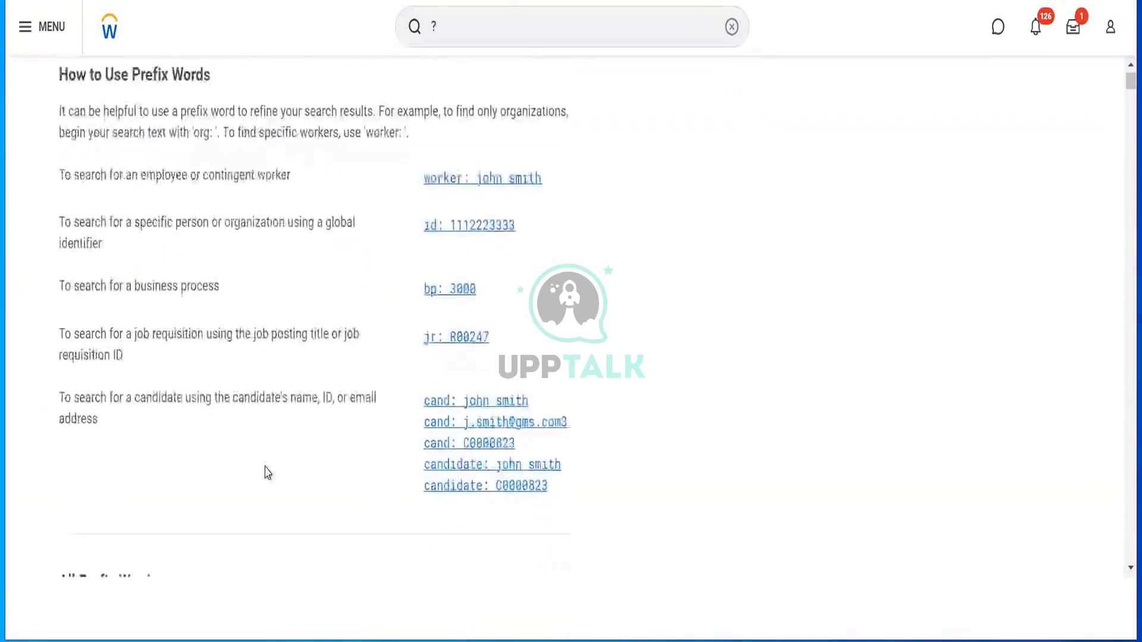
{"action": "scroll", "coordinate": [268, 473], "scroll_direction": "down", "scroll_amount": 5}
{"action": "scroll", "coordinate": [268, 473], "scroll_direction": "down", "scroll_amount": 2}
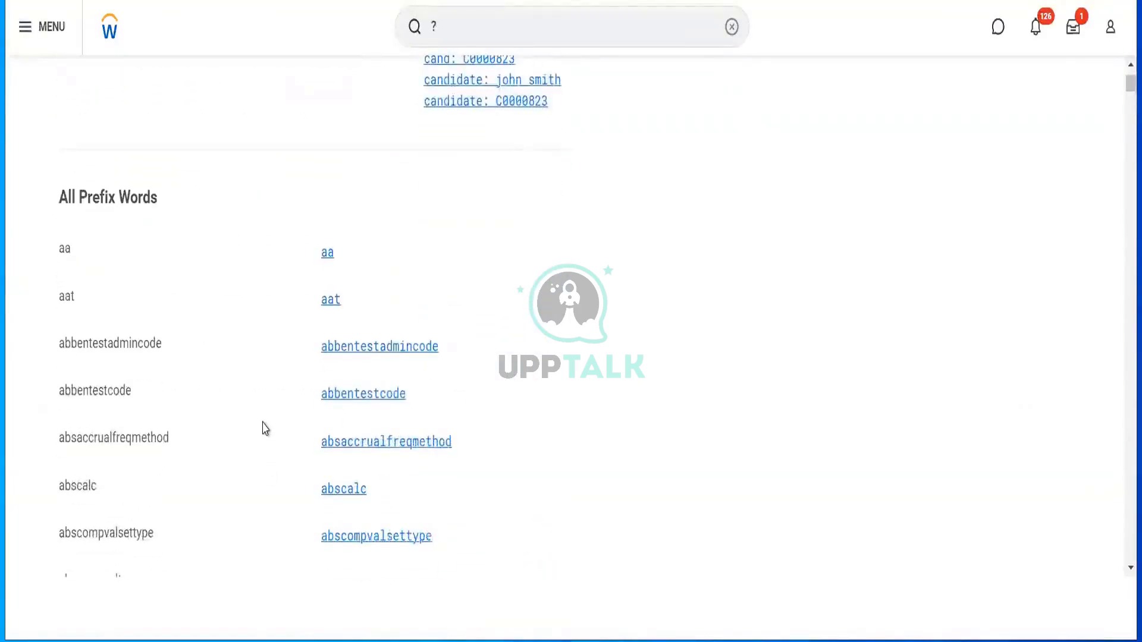
{"action": "scroll", "coordinate": [264, 429], "scroll_direction": "down", "scroll_amount": 1}
{"action": "scroll", "coordinate": [266, 441], "scroll_direction": "down", "scroll_amount": 3}
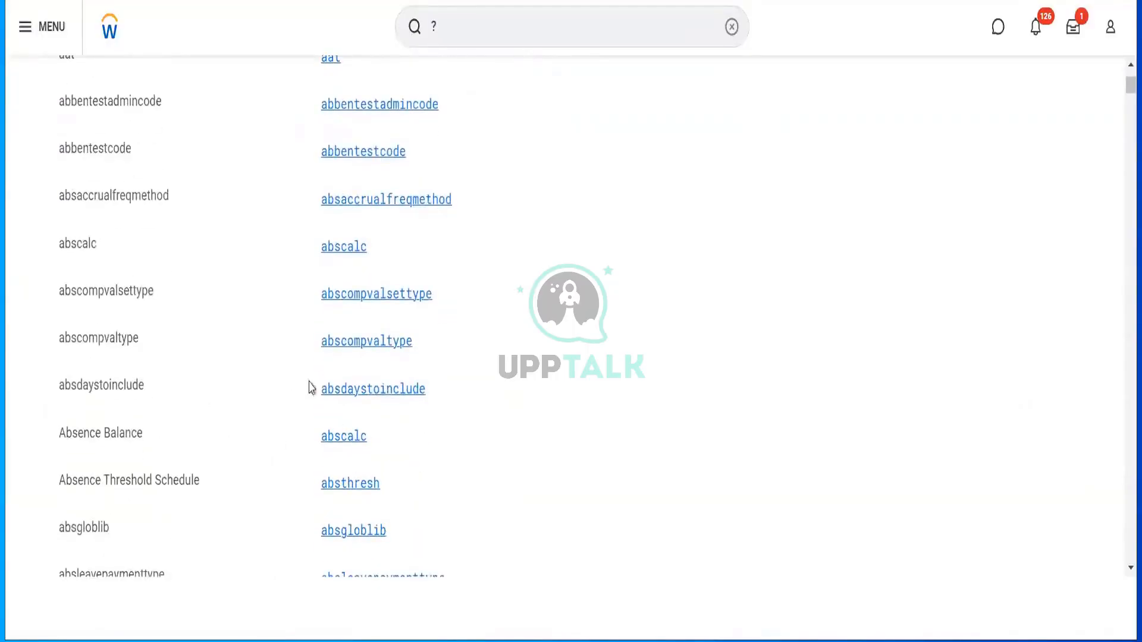
{"action": "scroll", "coordinate": [342, 461], "scroll_direction": "down", "scroll_amount": 4}
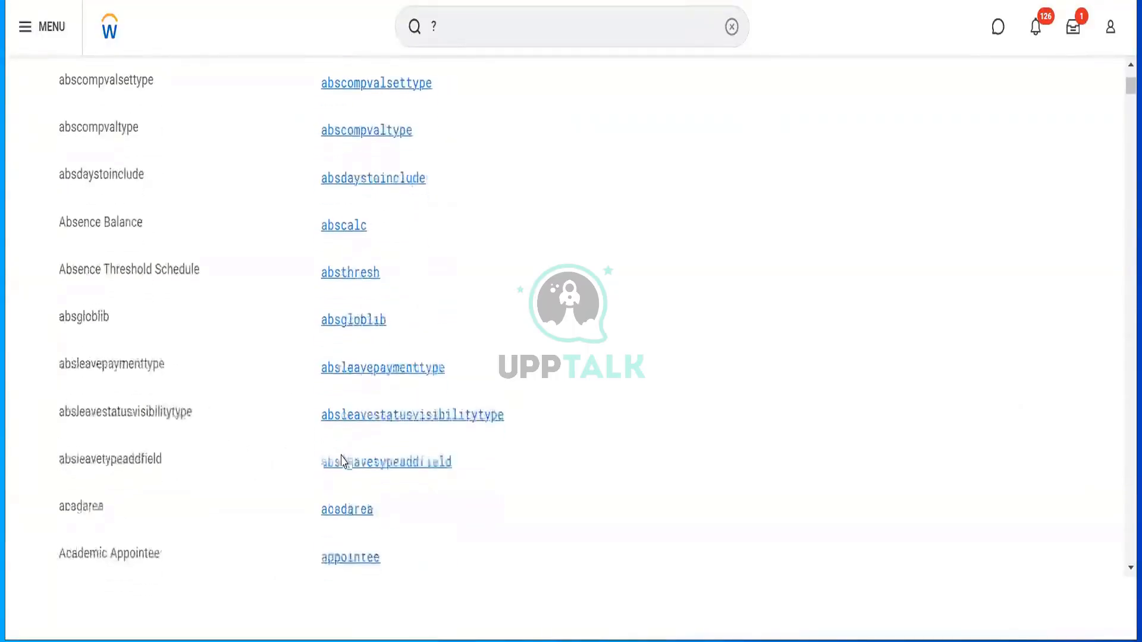
{"action": "scroll", "coordinate": [343, 461], "scroll_direction": "down", "scroll_amount": 6}
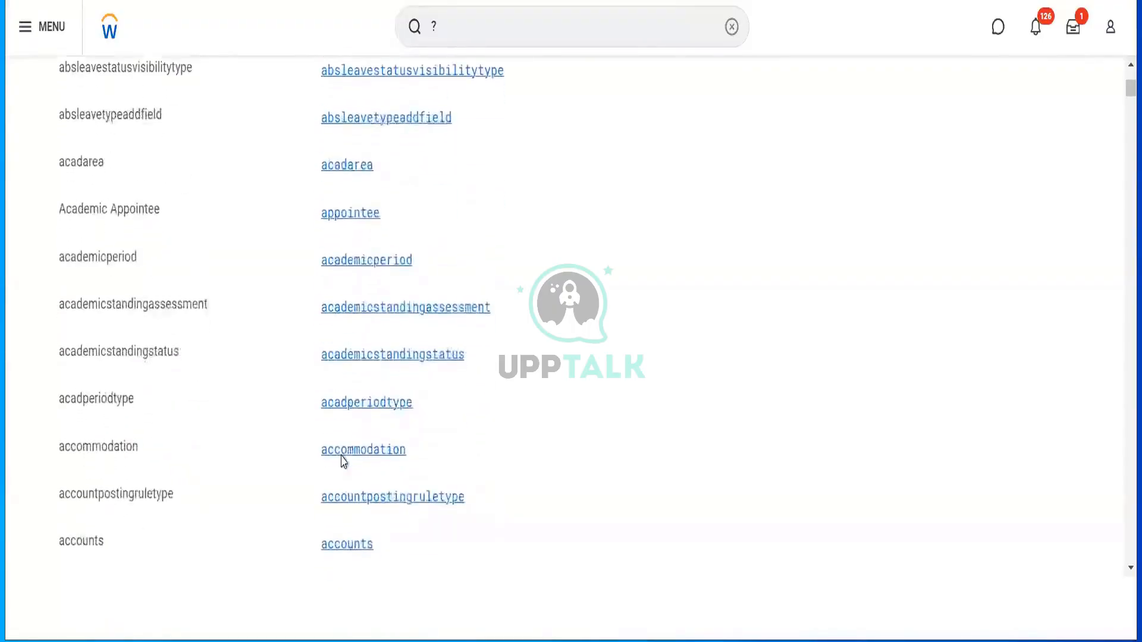
{"action": "scroll", "coordinate": [343, 462], "scroll_direction": "down", "scroll_amount": 2}
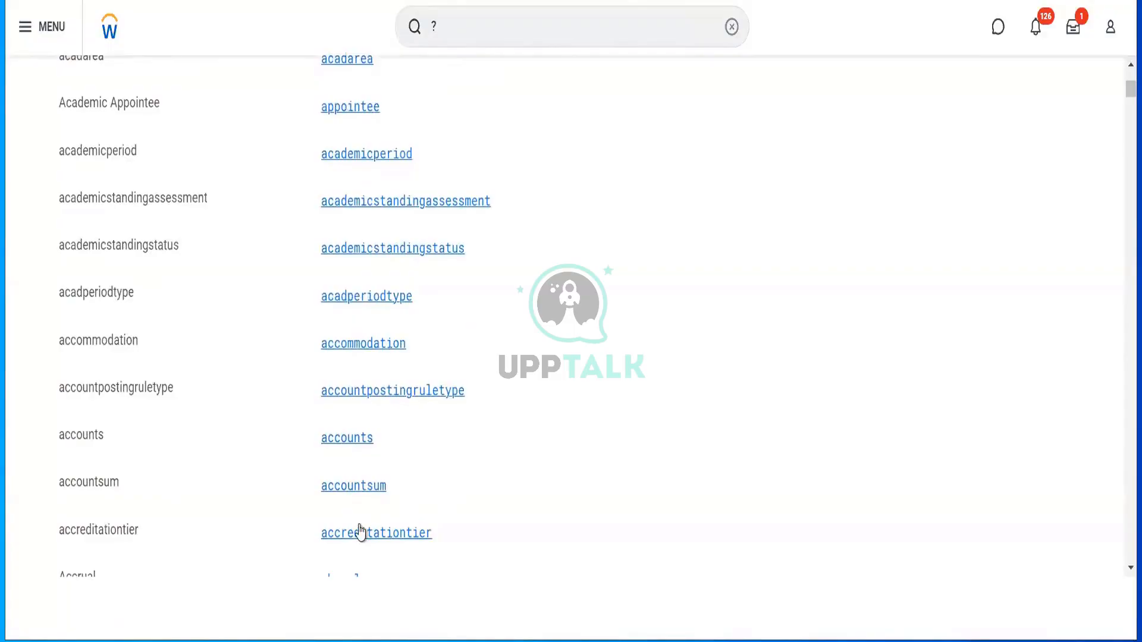
{"action": "scroll", "coordinate": [360, 534], "scroll_direction": "down", "scroll_amount": 2}
{"action": "scroll", "coordinate": [395, 481], "scroll_direction": "down", "scroll_amount": 3}
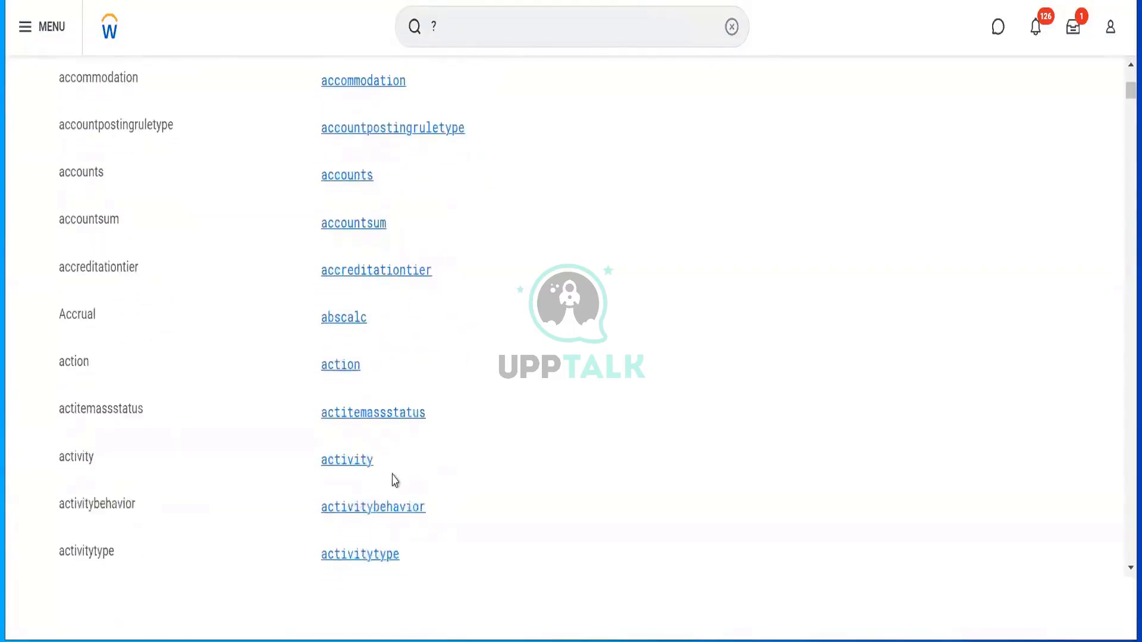
{"action": "scroll", "coordinate": [395, 481], "scroll_direction": "down", "scroll_amount": 4}
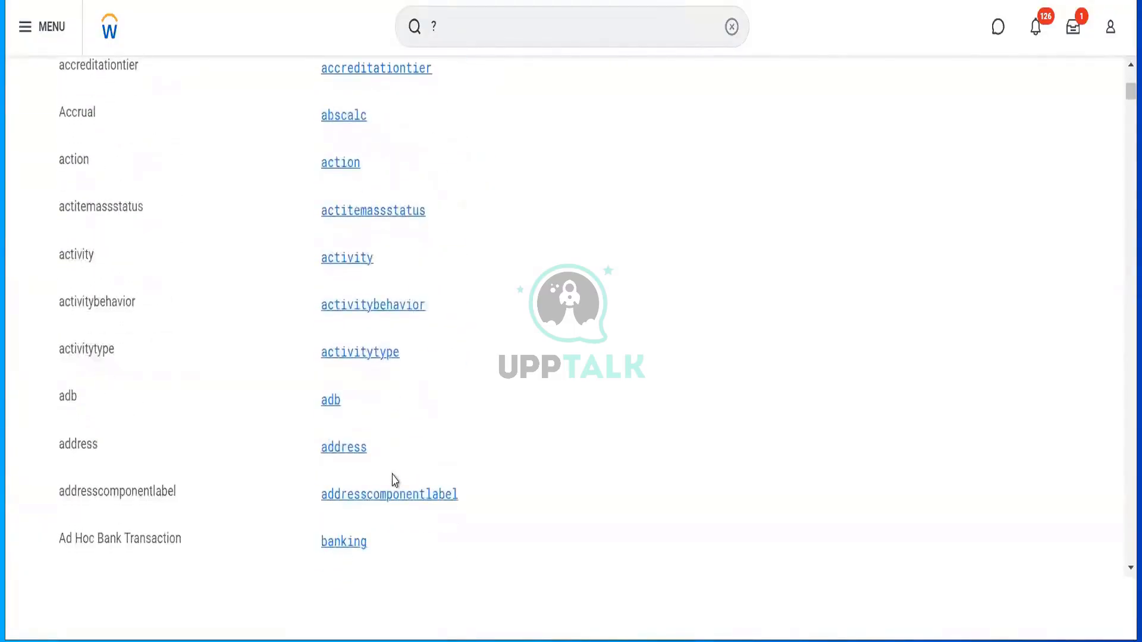
{"action": "left_click", "coordinate": [463, 26]}
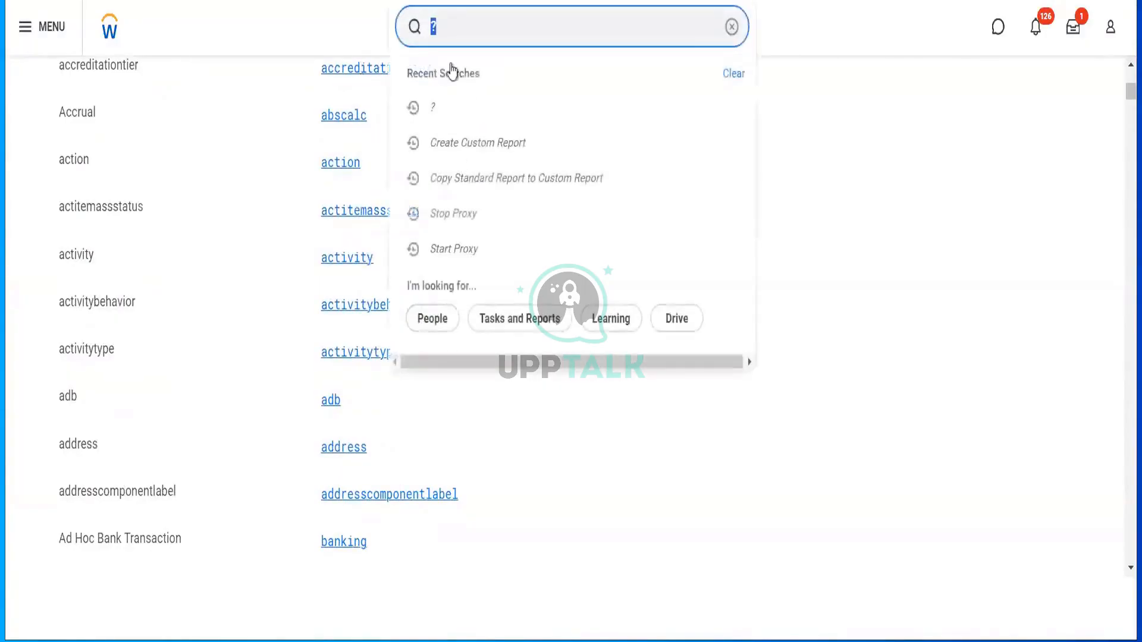
- Run a Workday search with the 'action:' prefix
{"action": "type", "text": "ac"}
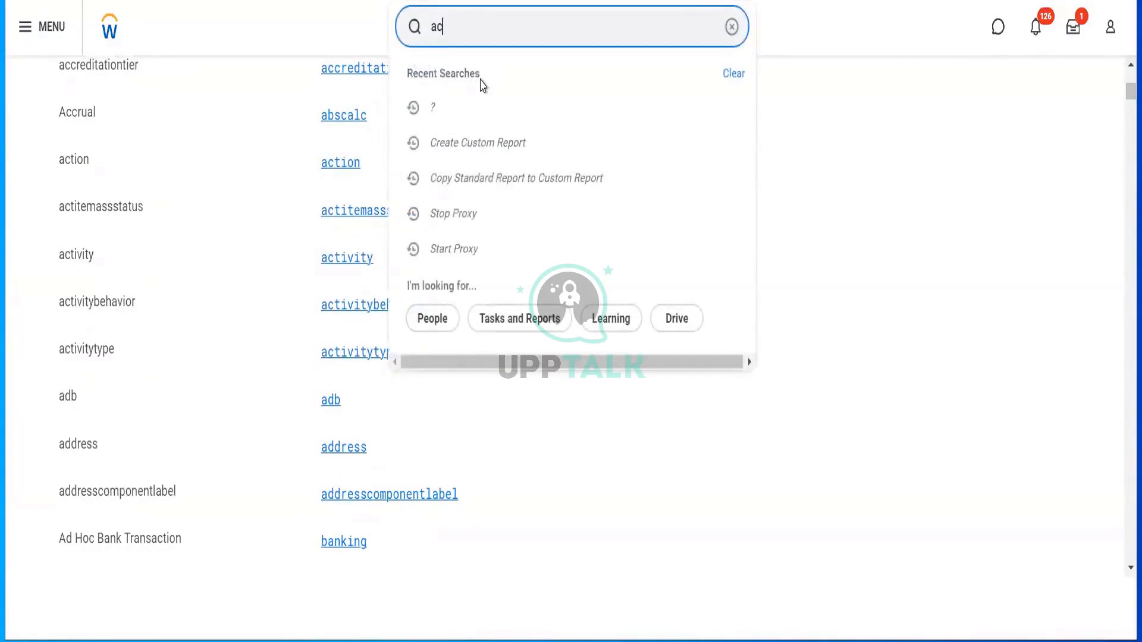
{"action": "type", "text": "tion"}
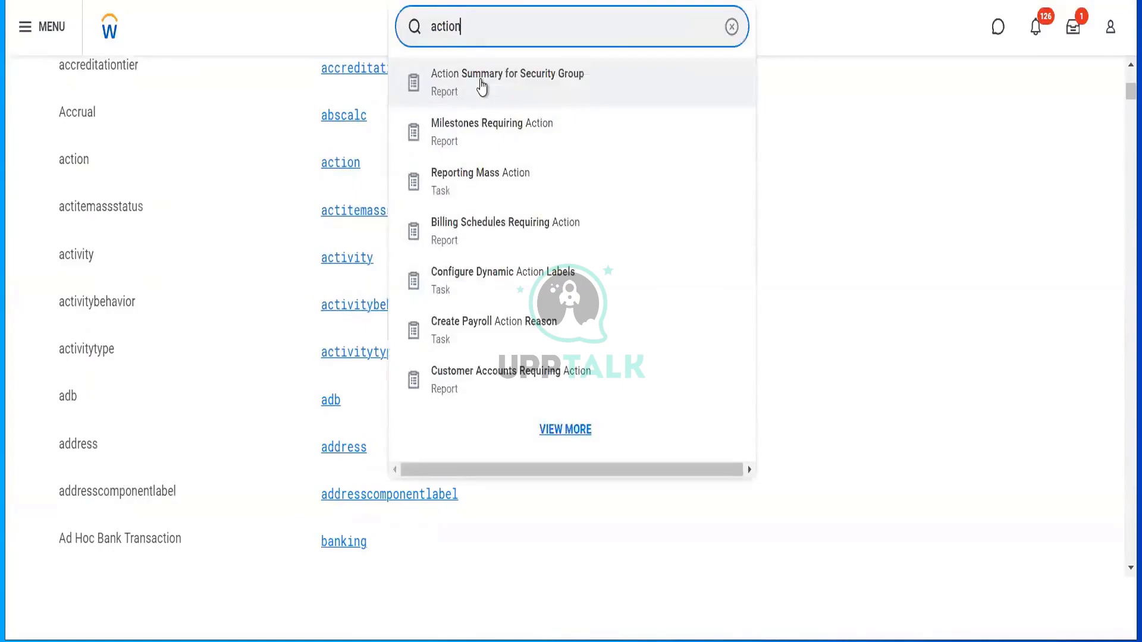
{"action": "type", "text": ":"}
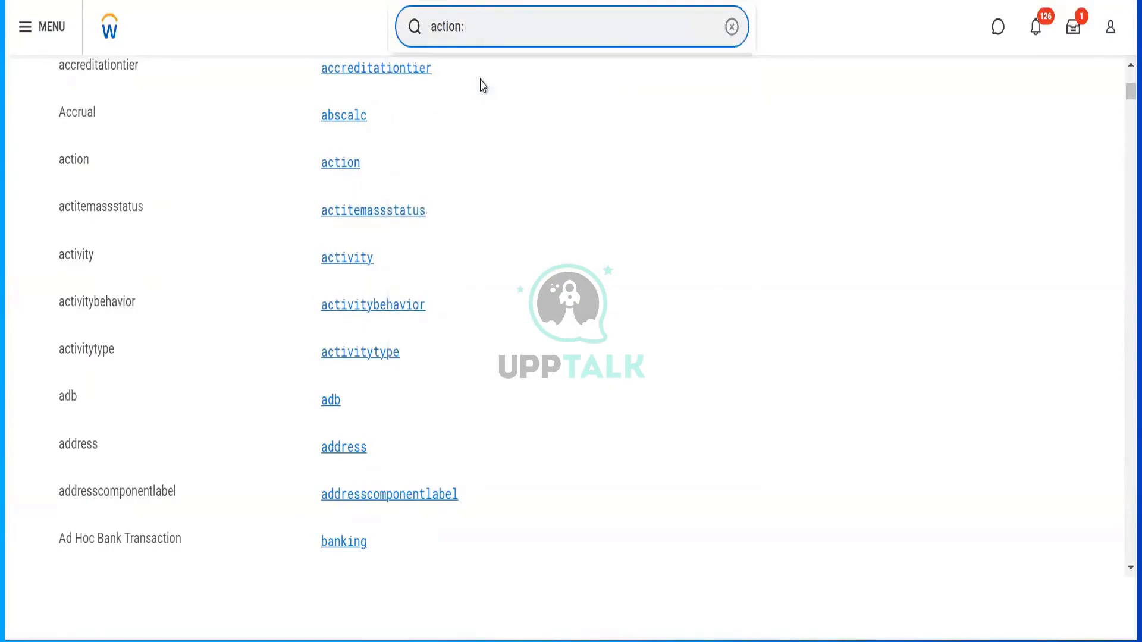
{"action": "key", "text": "Return"}
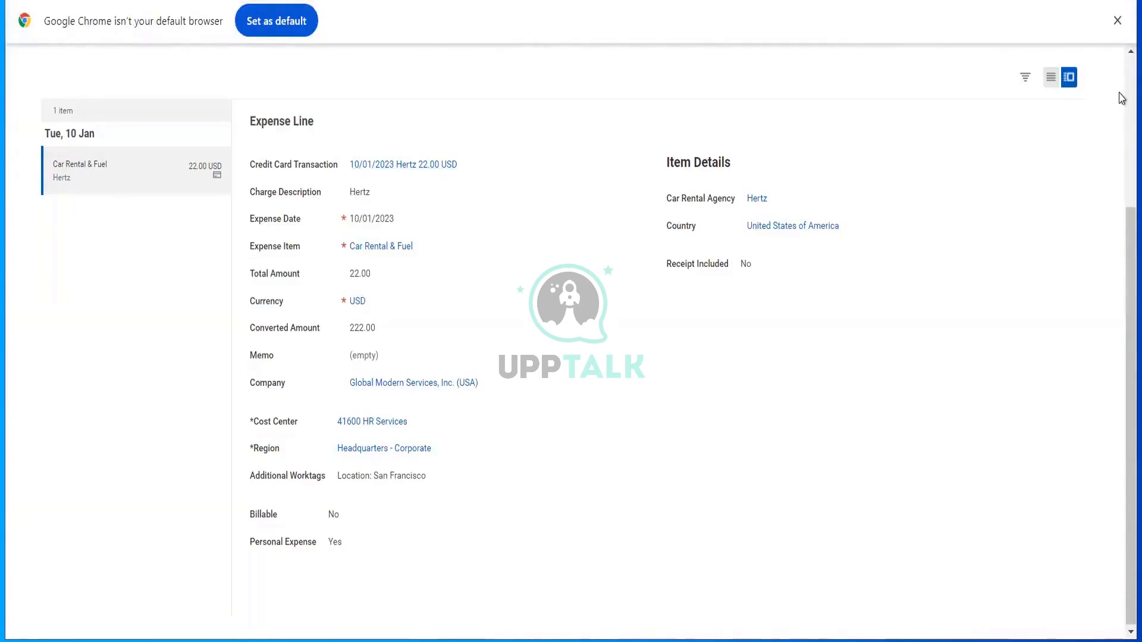
- Scroll through the Car Rental & Fuel line details on the Expense Lines tab
{"action": "scroll", "coordinate": [1122, 76], "scroll_direction": "up", "scroll_amount": 4}
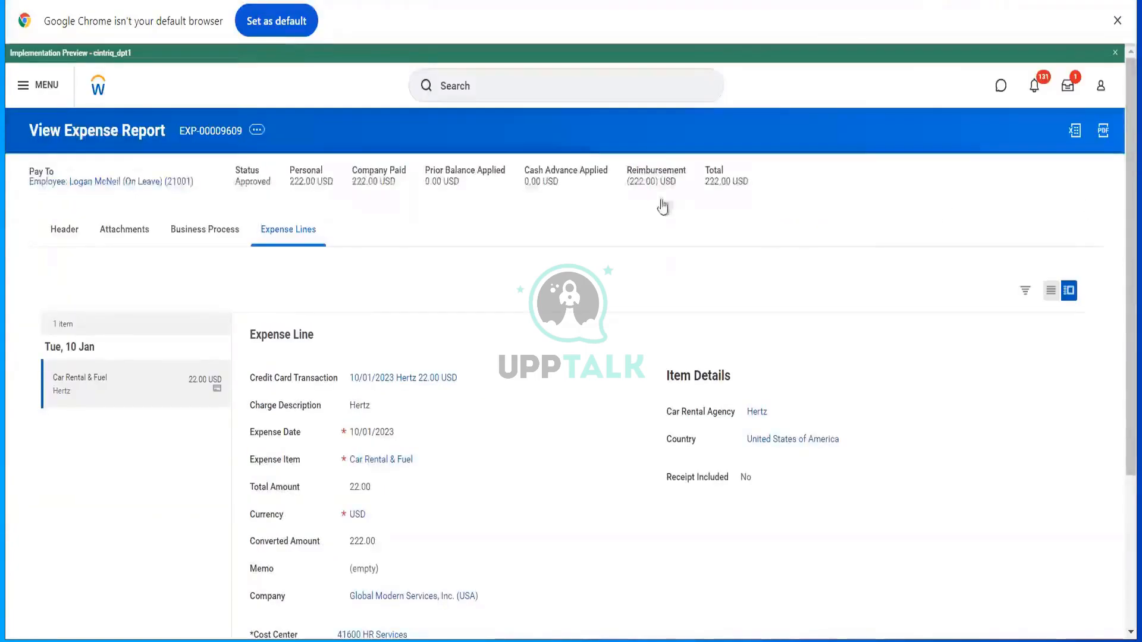
{"action": "left_click", "coordinate": [315, 1]}
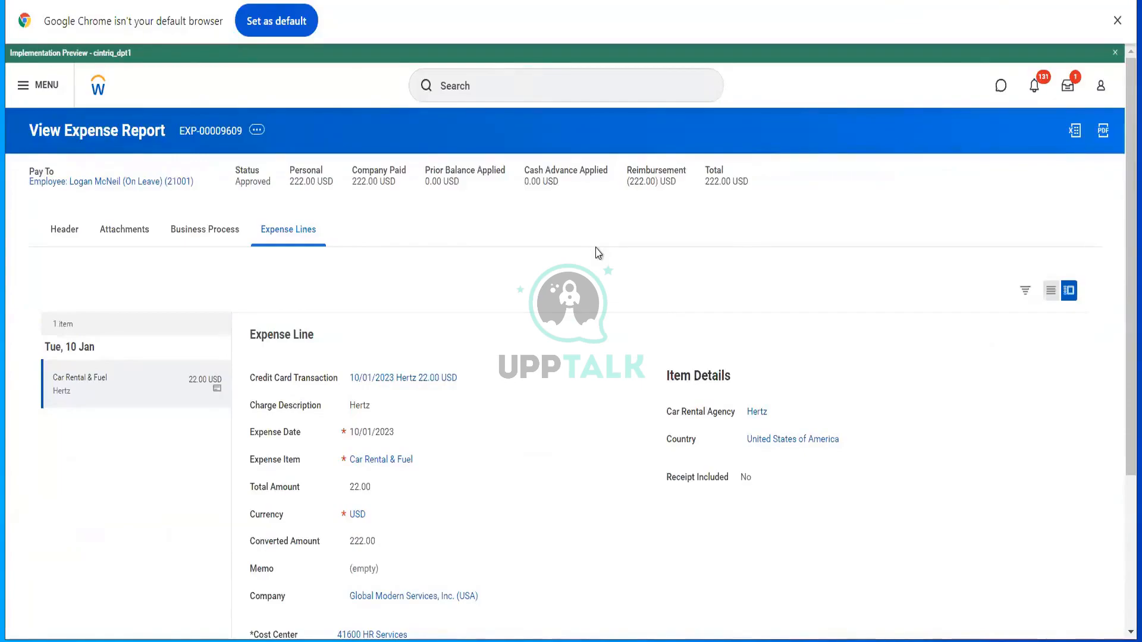
{"action": "scroll", "coordinate": [598, 252], "scroll_direction": "down", "scroll_amount": 3}
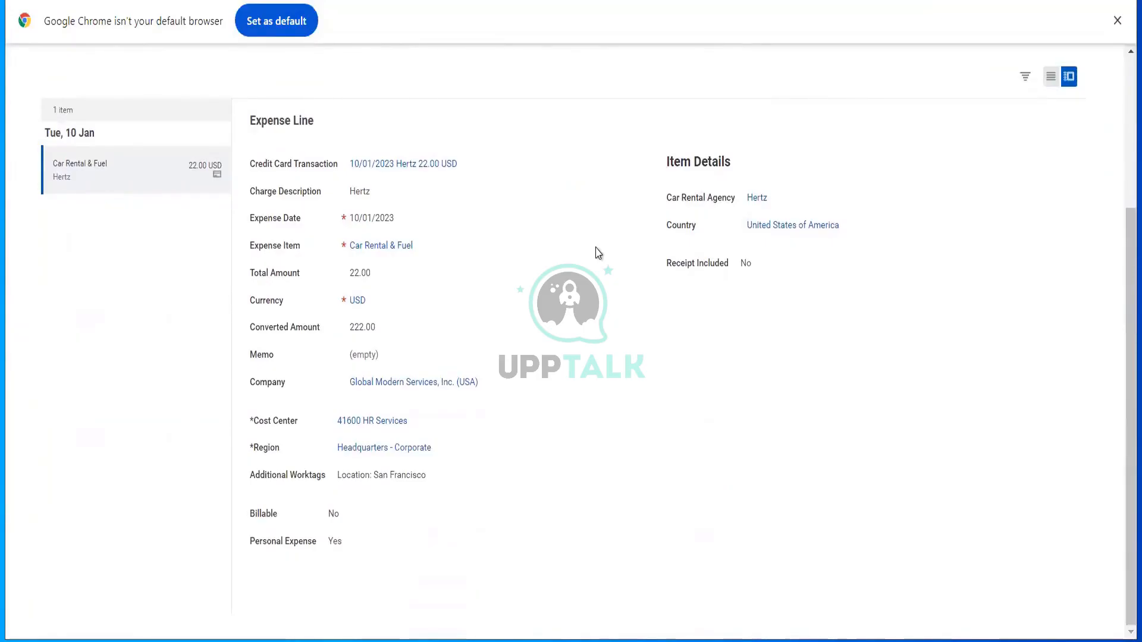
{"action": "scroll", "coordinate": [598, 252], "scroll_direction": "up", "scroll_amount": 3}
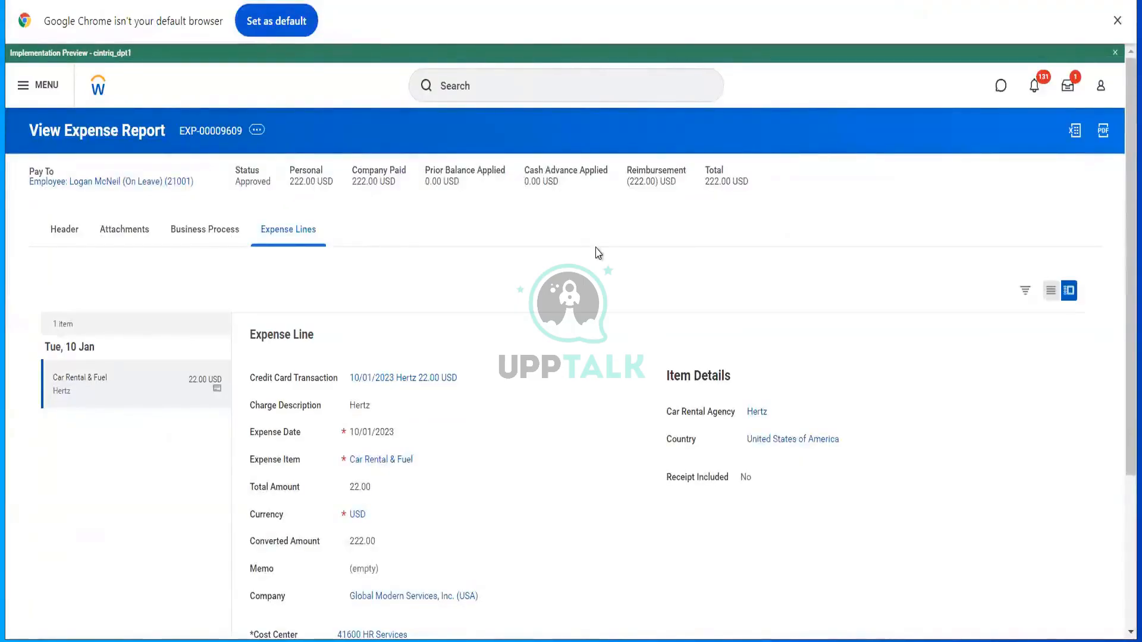
{"action": "scroll", "coordinate": [598, 253], "scroll_direction": "down", "scroll_amount": 3}
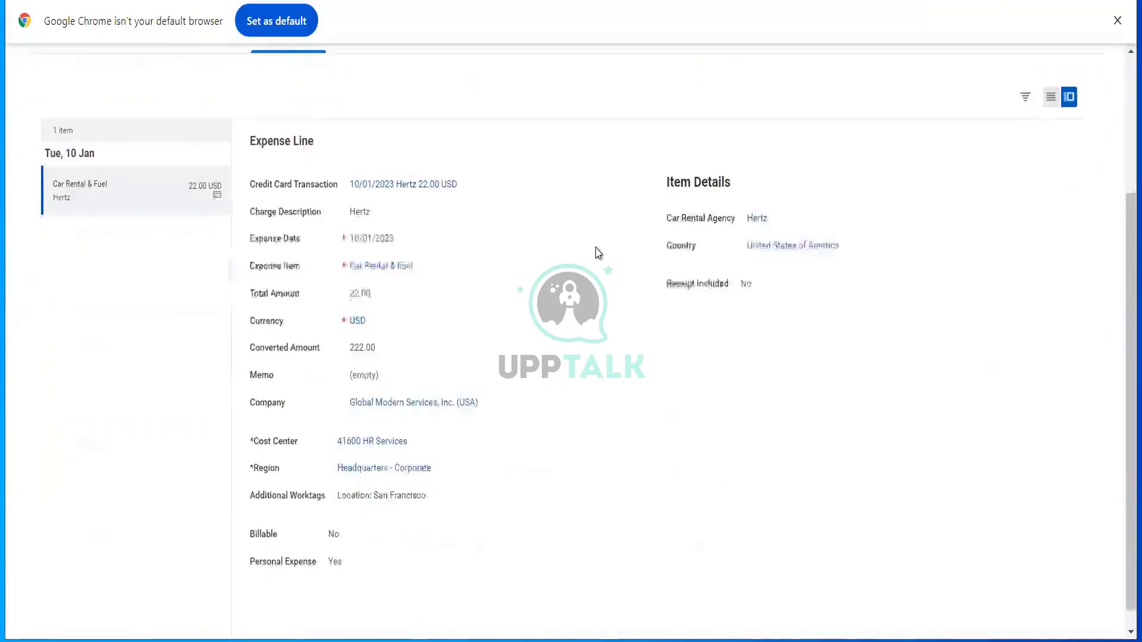
{"action": "scroll", "coordinate": [598, 252], "scroll_direction": "up", "scroll_amount": 3}
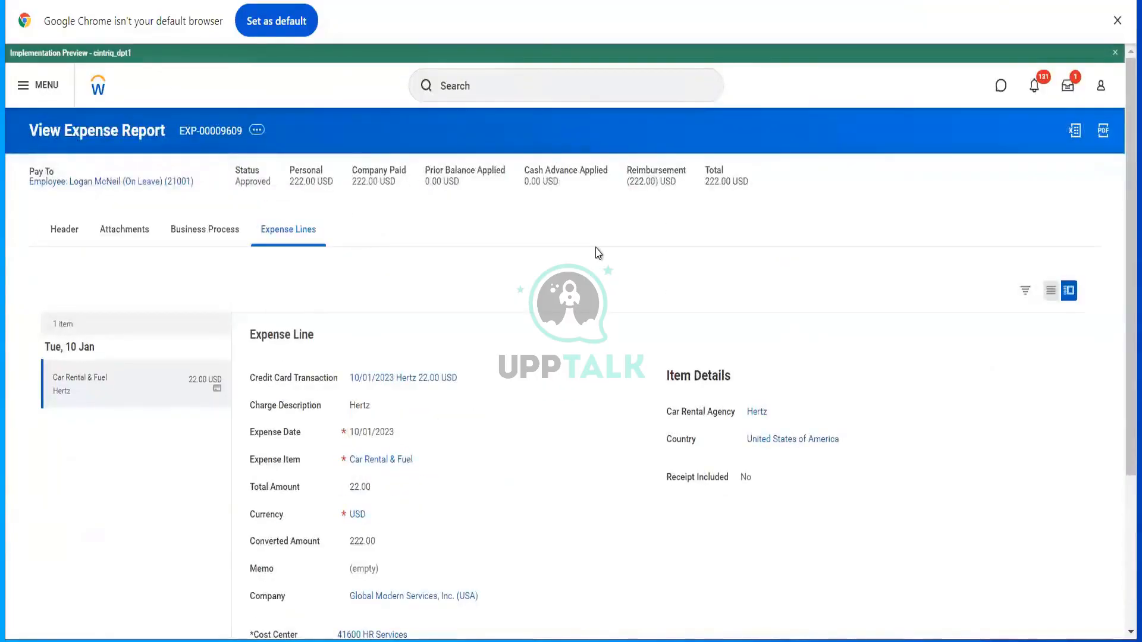
{"action": "left_click", "coordinate": [476, 87]}
- Search 'bp: exp report' and open Expense Report Event (Default Definition)
{"action": "type", "text": "b"}
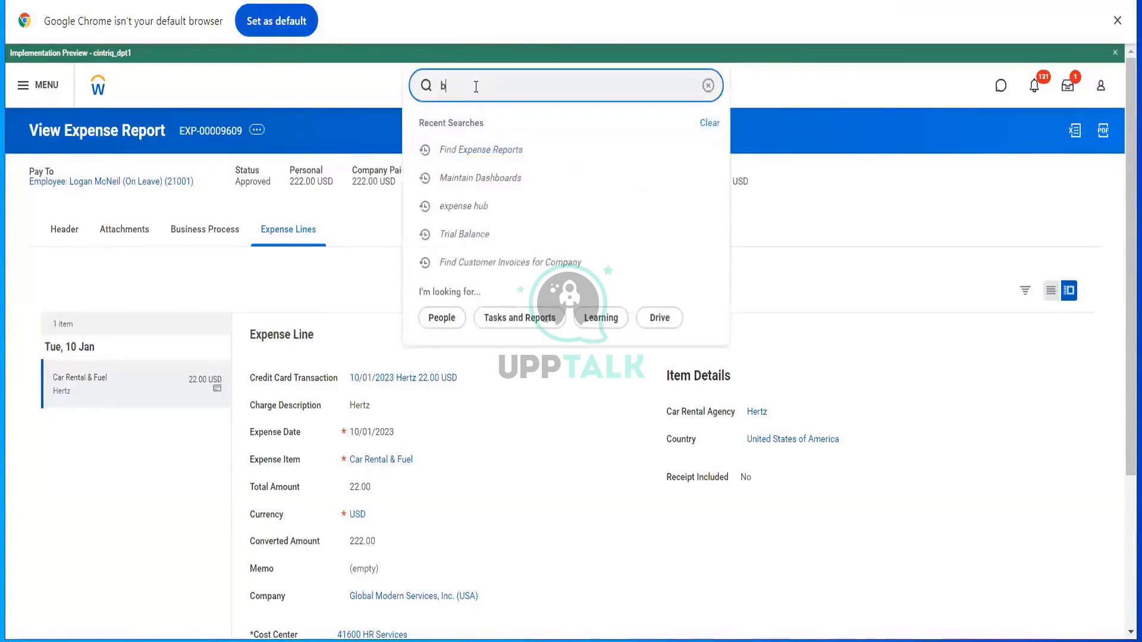
{"action": "type", "text": "p:"}
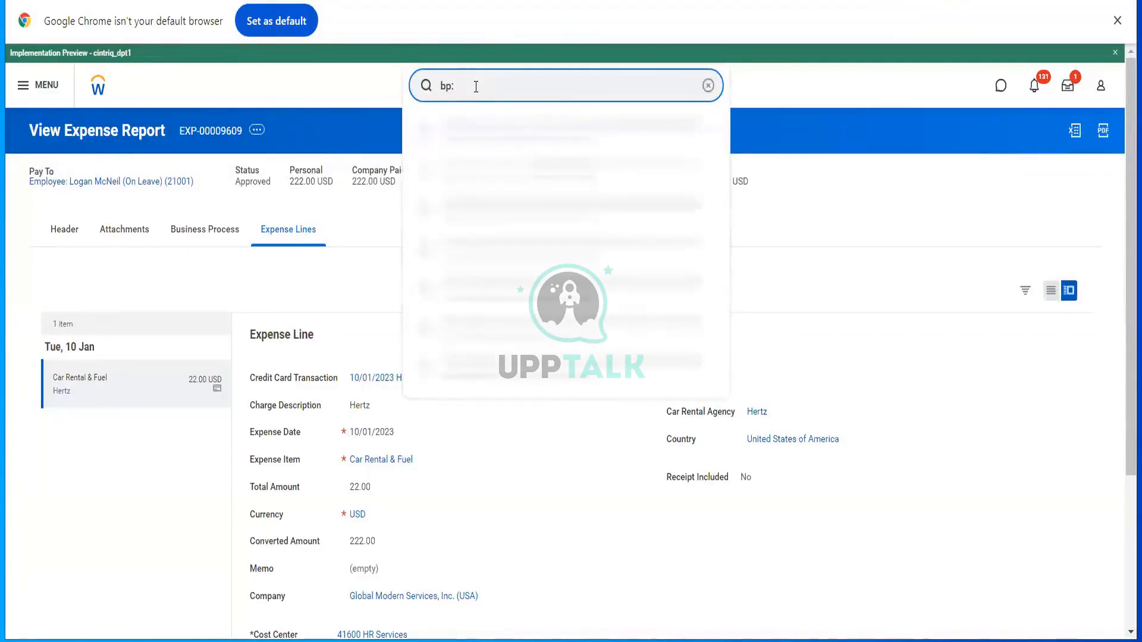
{"action": "type", "text": "exp"}
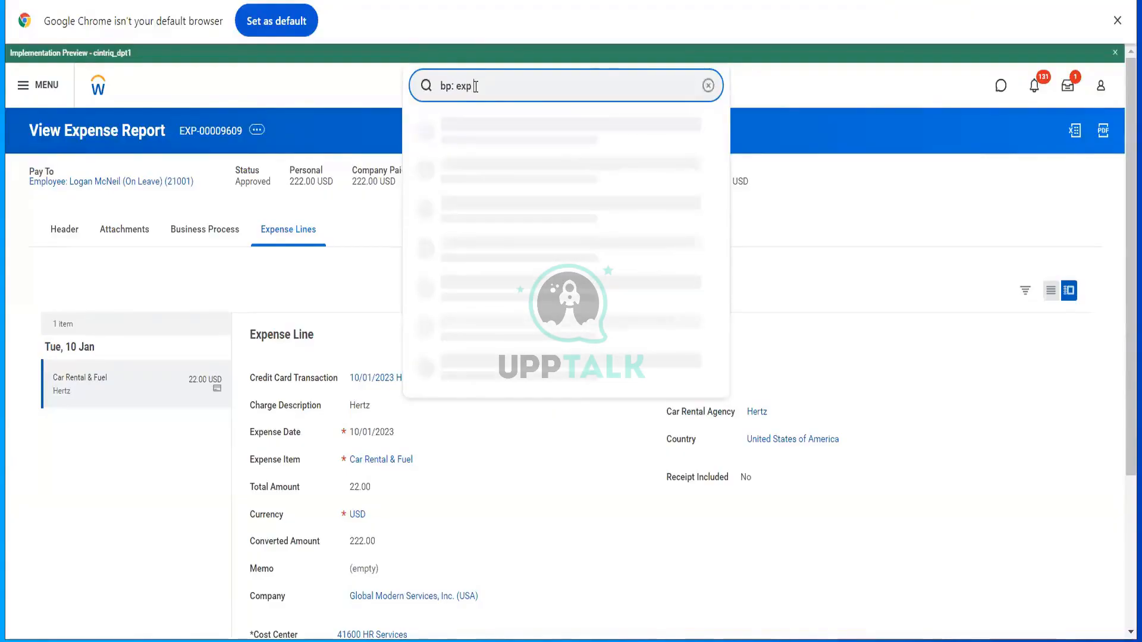
{"action": "type", "text": " report"}
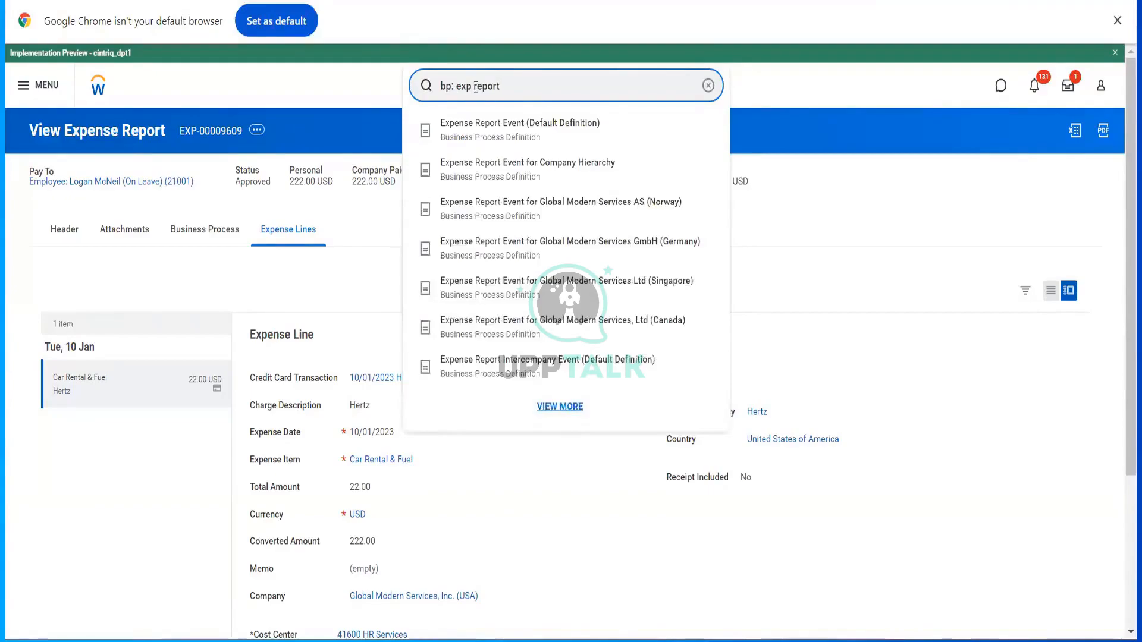
{"action": "left_click", "coordinate": [510, 137]}
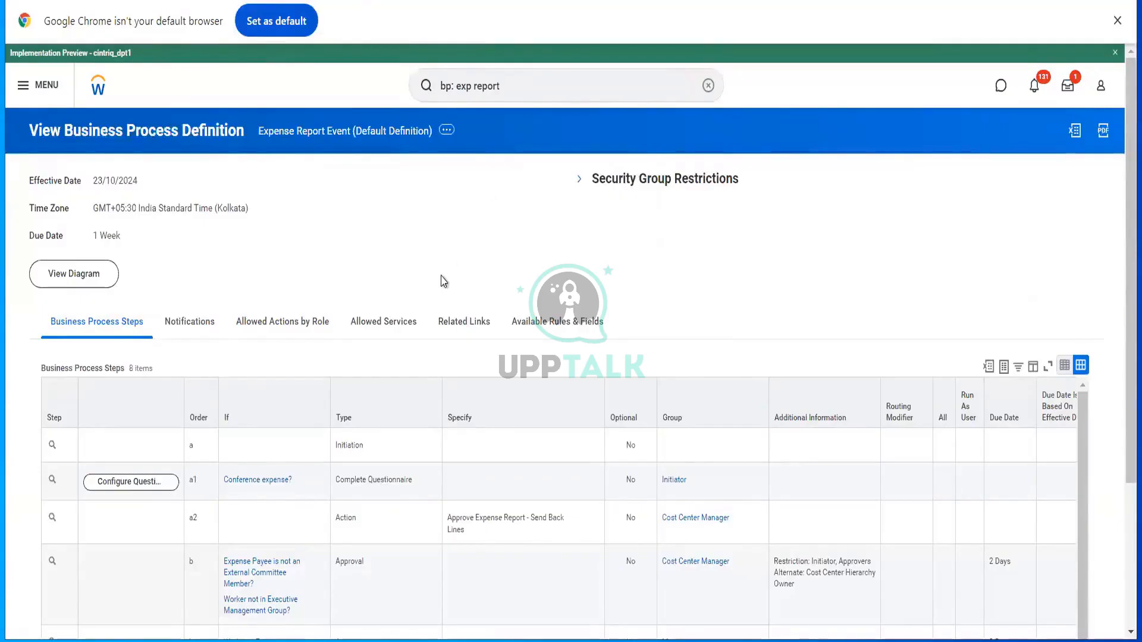
- Review the definition's 8-step table and bring up its Business Process Policy actions
{"action": "scroll", "coordinate": [443, 281], "scroll_direction": "down", "scroll_amount": 2}
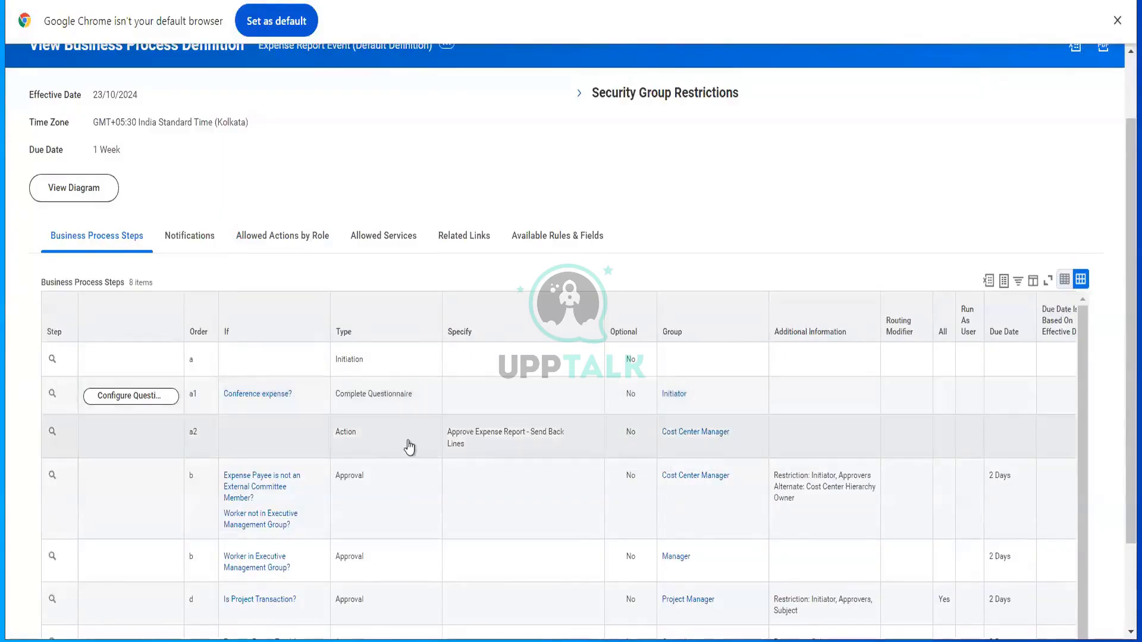
{"action": "mouse_move", "coordinate": [499, 449]}
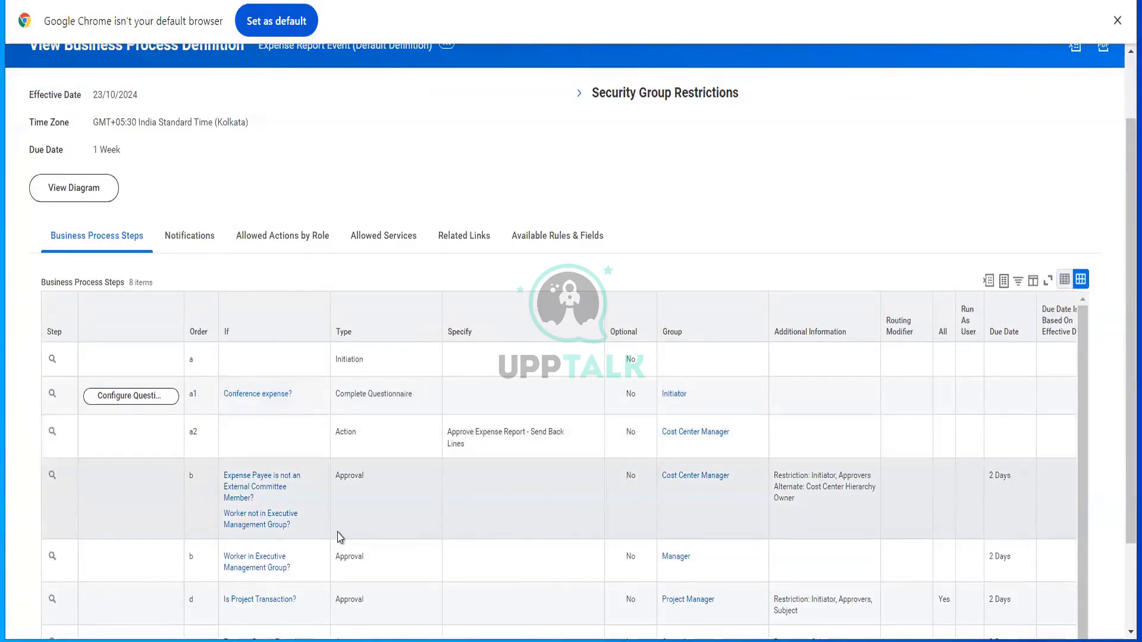
{"action": "scroll", "coordinate": [340, 537], "scroll_direction": "down", "scroll_amount": 1}
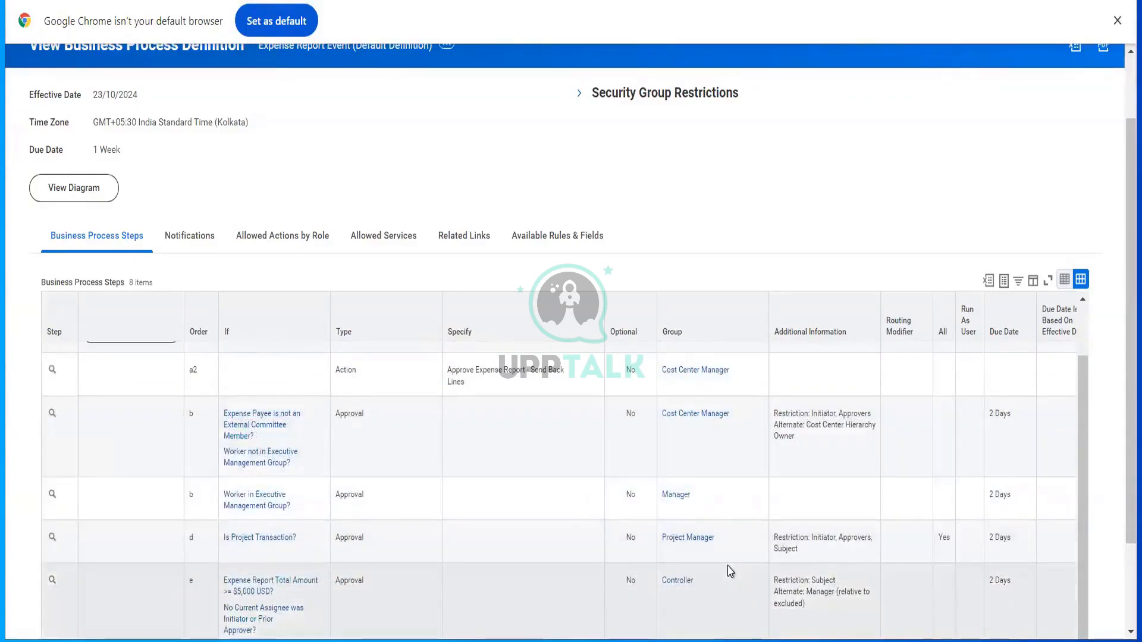
{"action": "scroll", "coordinate": [730, 571], "scroll_direction": "down", "scroll_amount": 2}
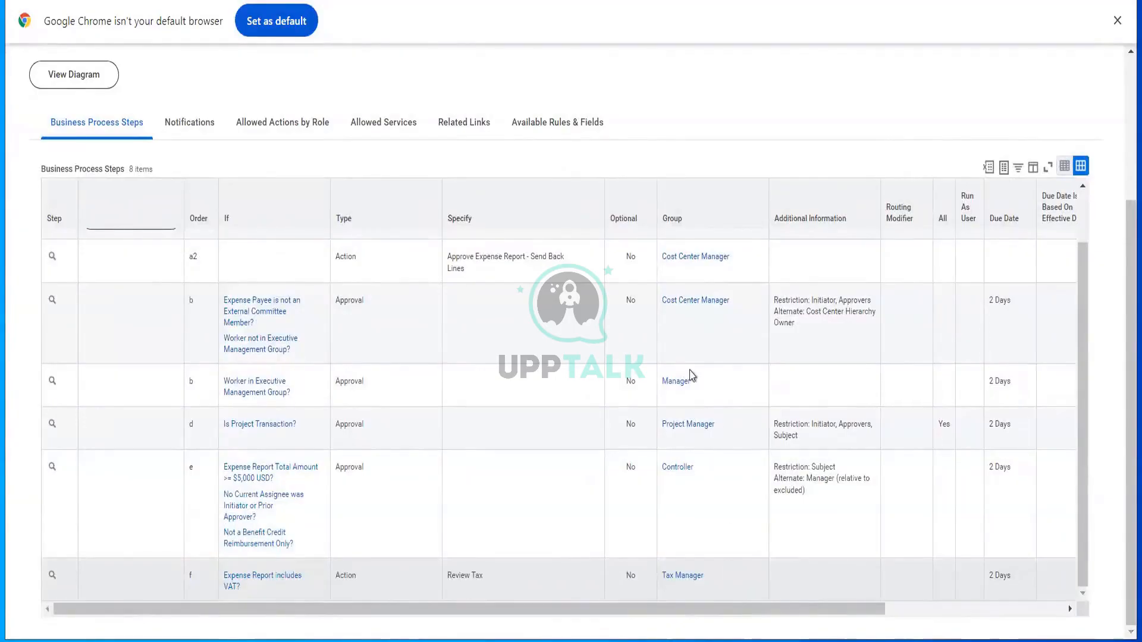
{"action": "scroll", "coordinate": [618, 369], "scroll_direction": "up", "scroll_amount": 2}
{"action": "scroll", "coordinate": [608, 220], "scroll_direction": "up", "scroll_amount": 3}
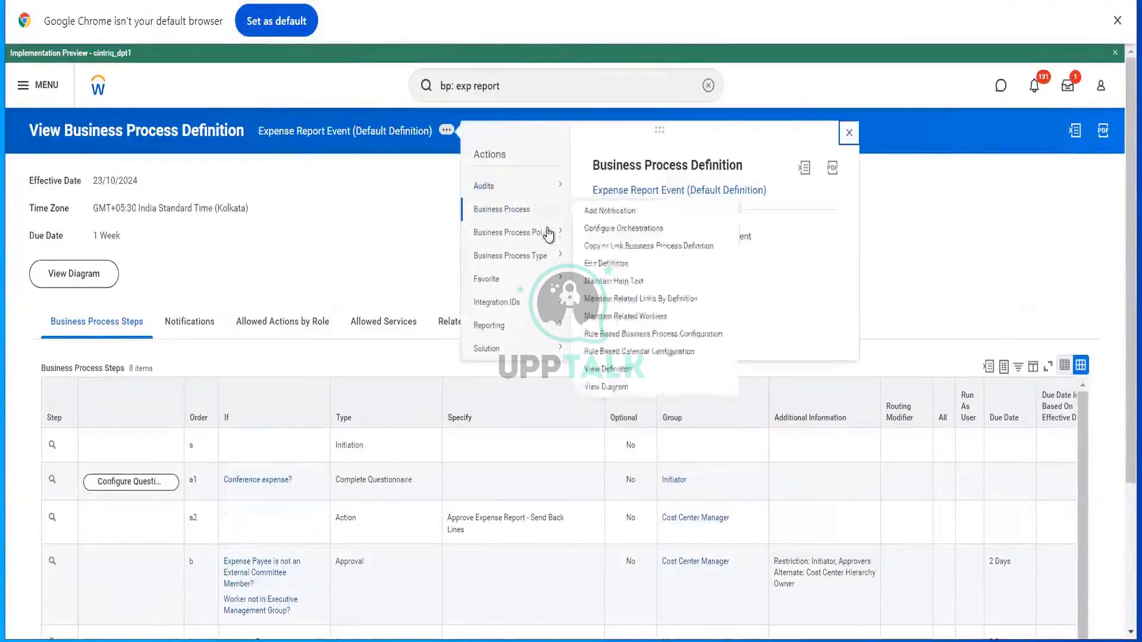
- View the Expense Report Event business process security policy
{"action": "mouse_move", "coordinate": [535, 232]}
{"action": "left_click", "coordinate": [589, 236]}
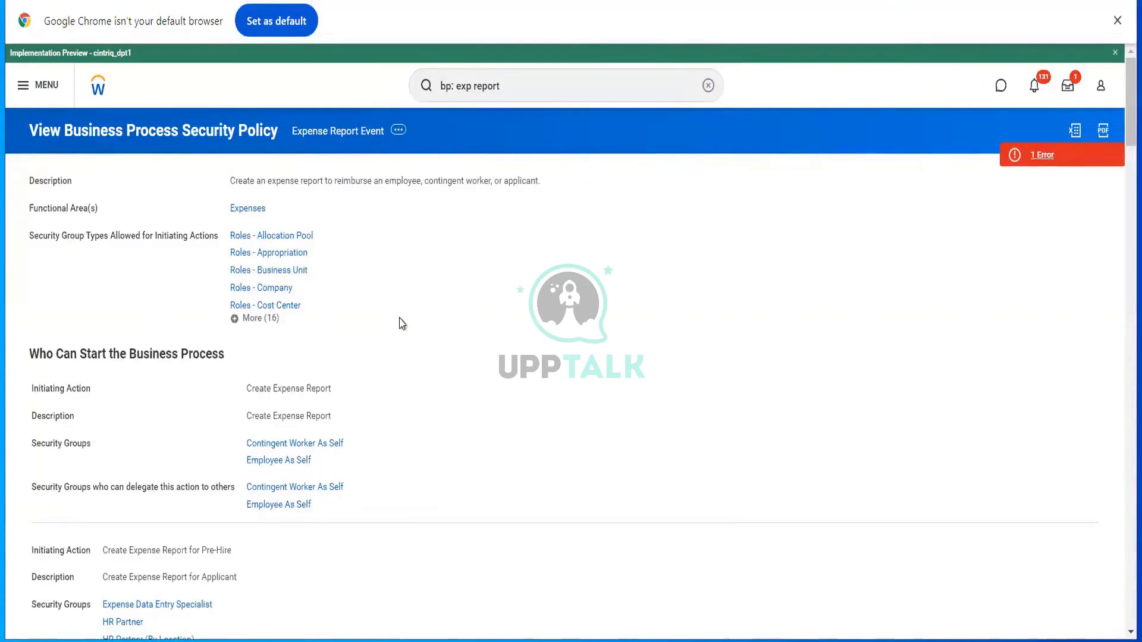
{"action": "scroll", "coordinate": [398, 324], "scroll_direction": "down", "scroll_amount": 2}
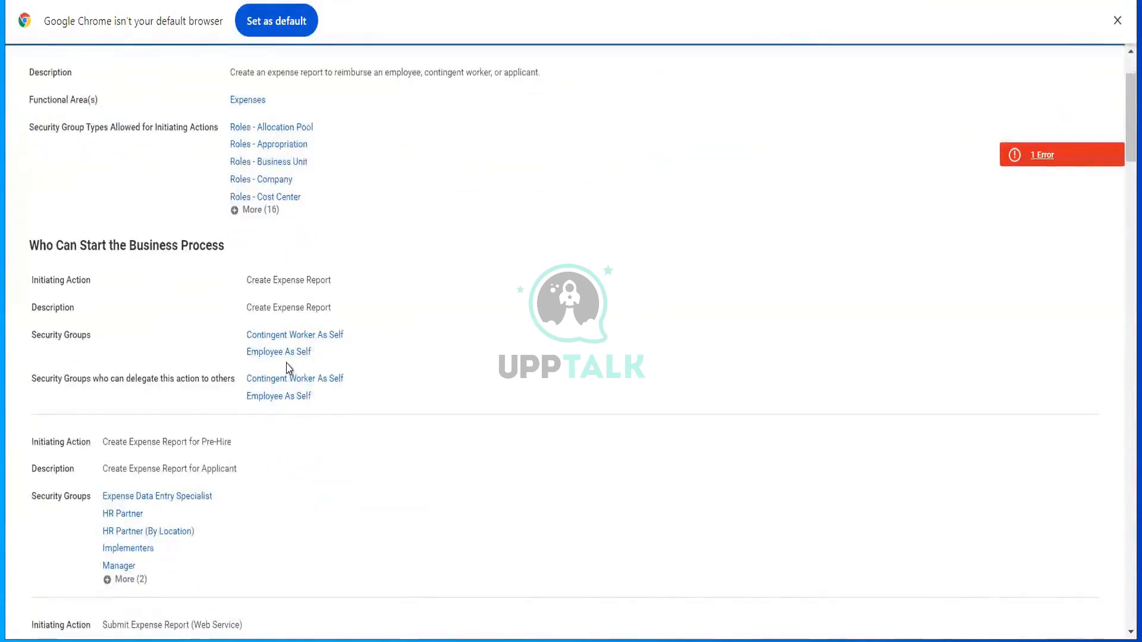
{"action": "scroll", "coordinate": [363, 398], "scroll_direction": "down", "scroll_amount": 4}
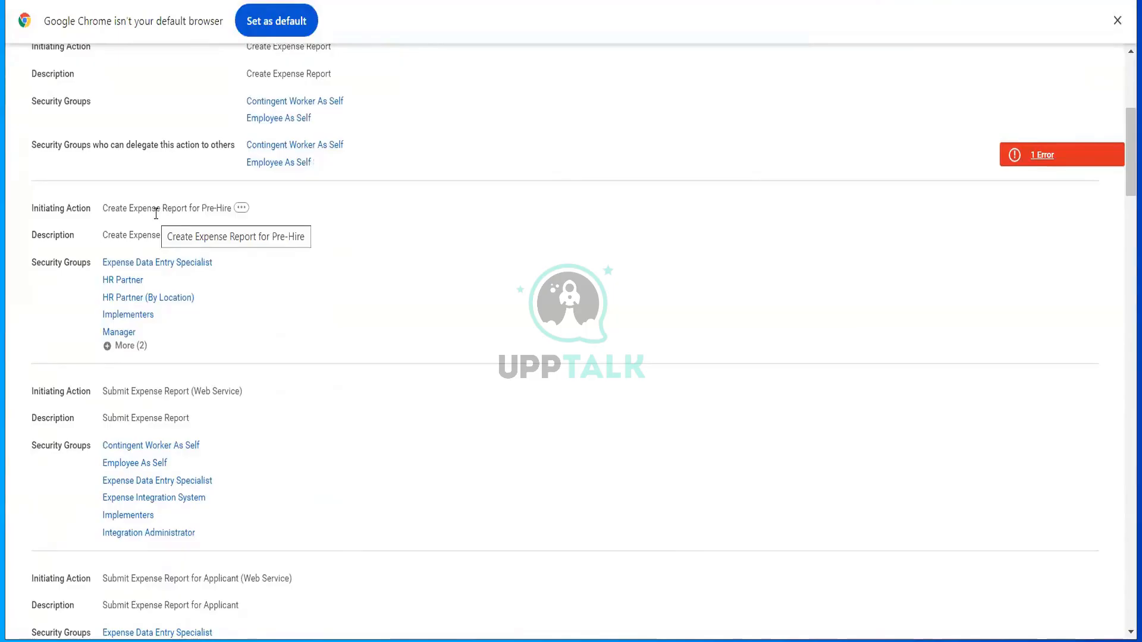
{"action": "scroll", "coordinate": [156, 213], "scroll_direction": "down", "scroll_amount": 3}
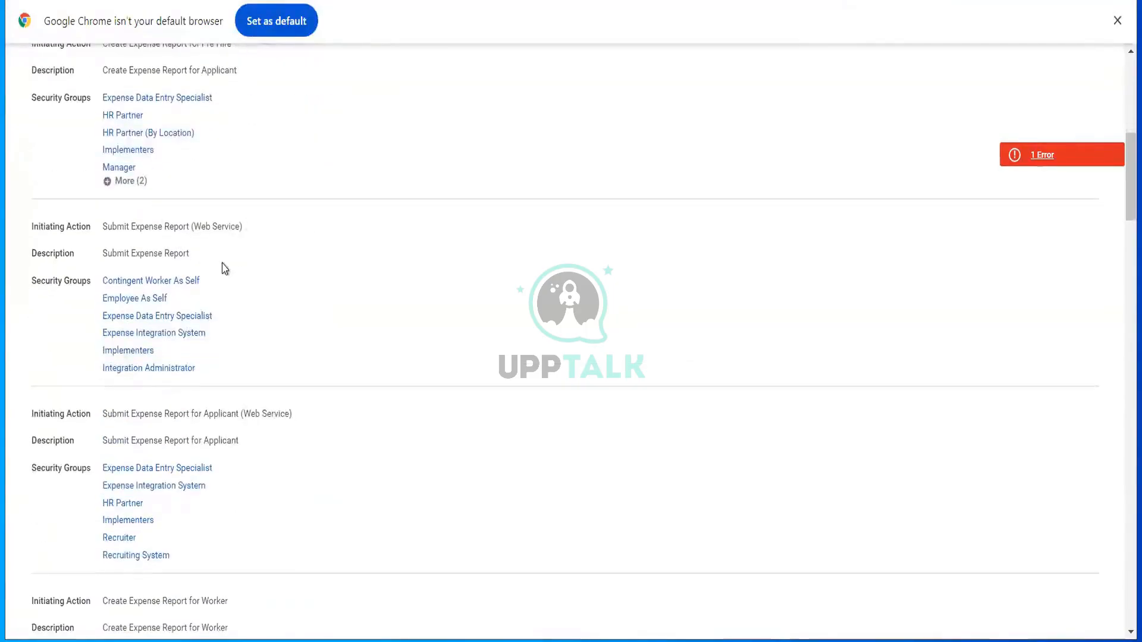
{"action": "scroll", "coordinate": [248, 145], "scroll_direction": "up", "scroll_amount": 1}
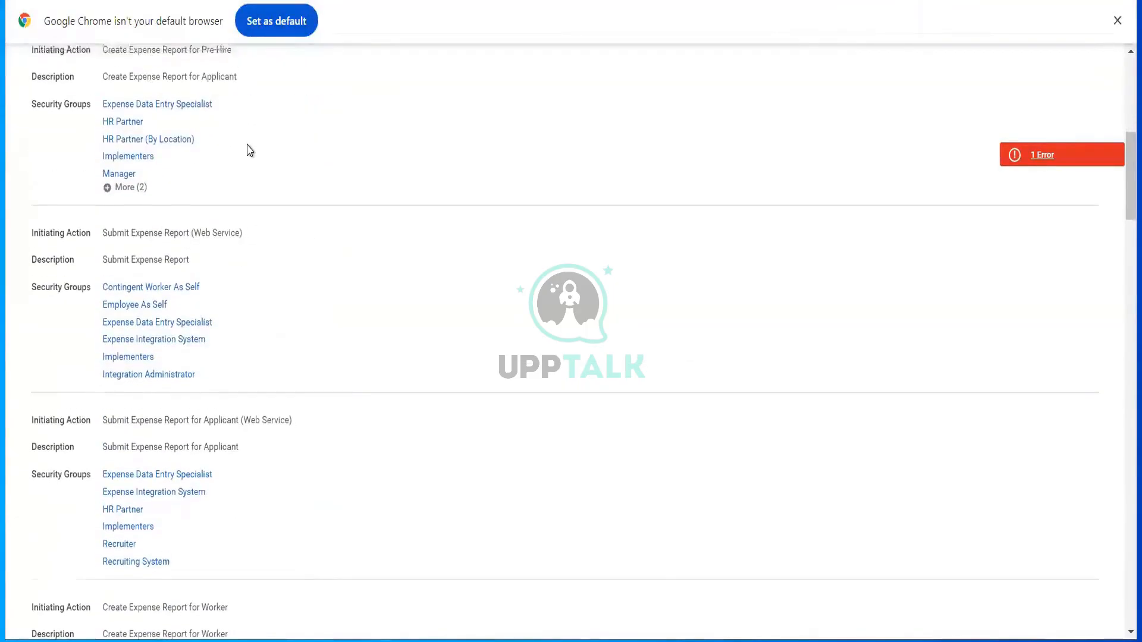
{"action": "scroll", "coordinate": [249, 150], "scroll_direction": "up", "scroll_amount": 4}
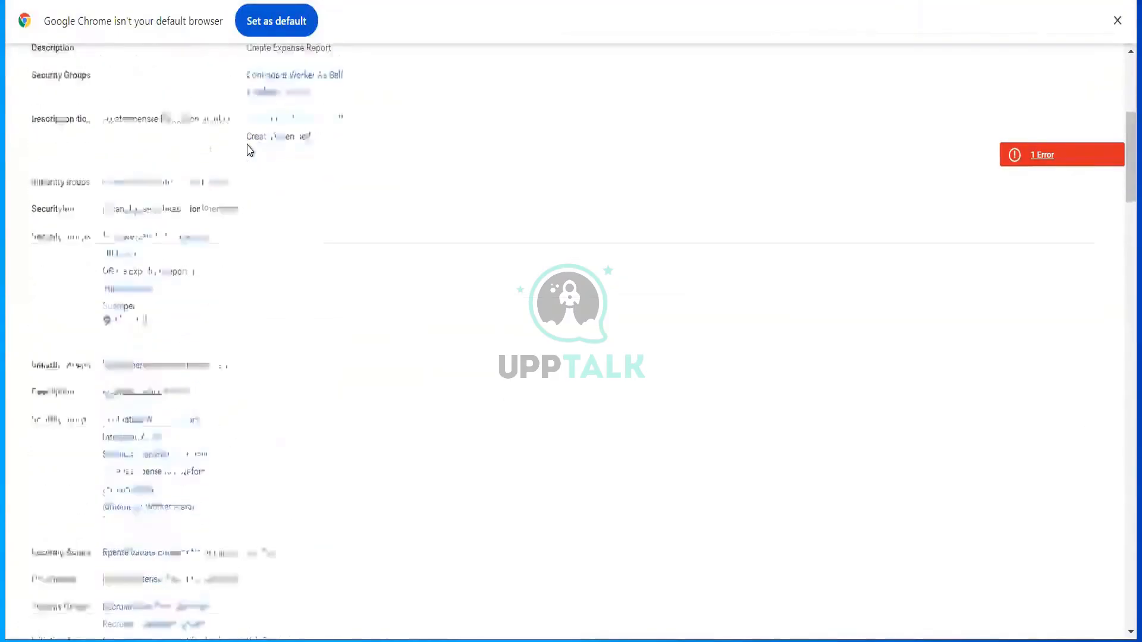
{"action": "scroll", "coordinate": [249, 149], "scroll_direction": "down", "scroll_amount": 5}
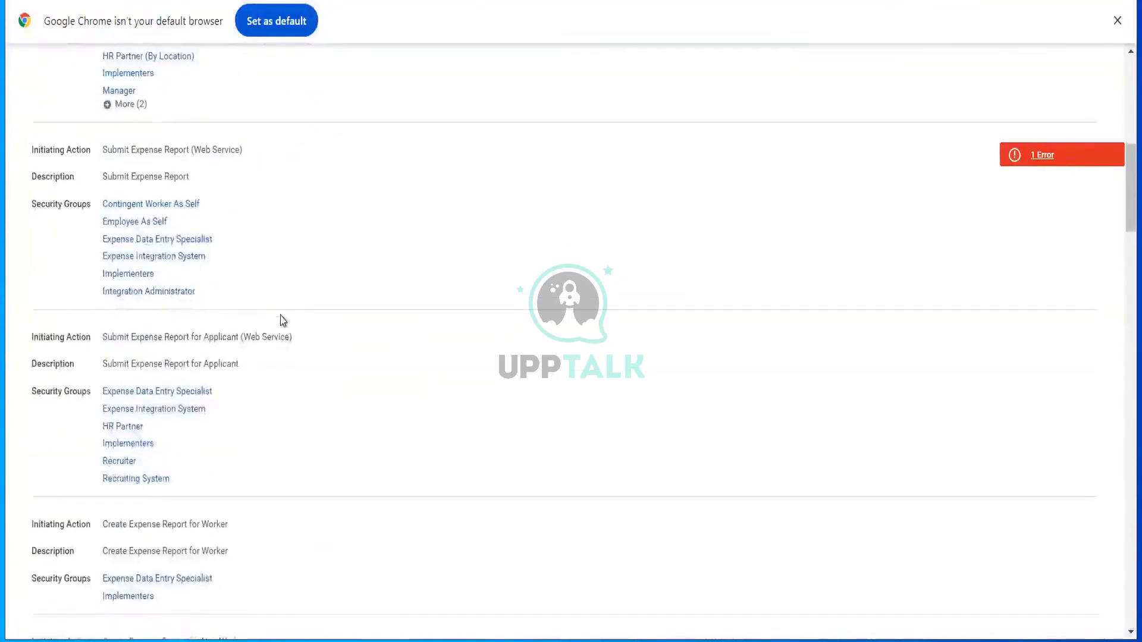
{"action": "scroll", "coordinate": [284, 321], "scroll_direction": "down", "scroll_amount": 3}
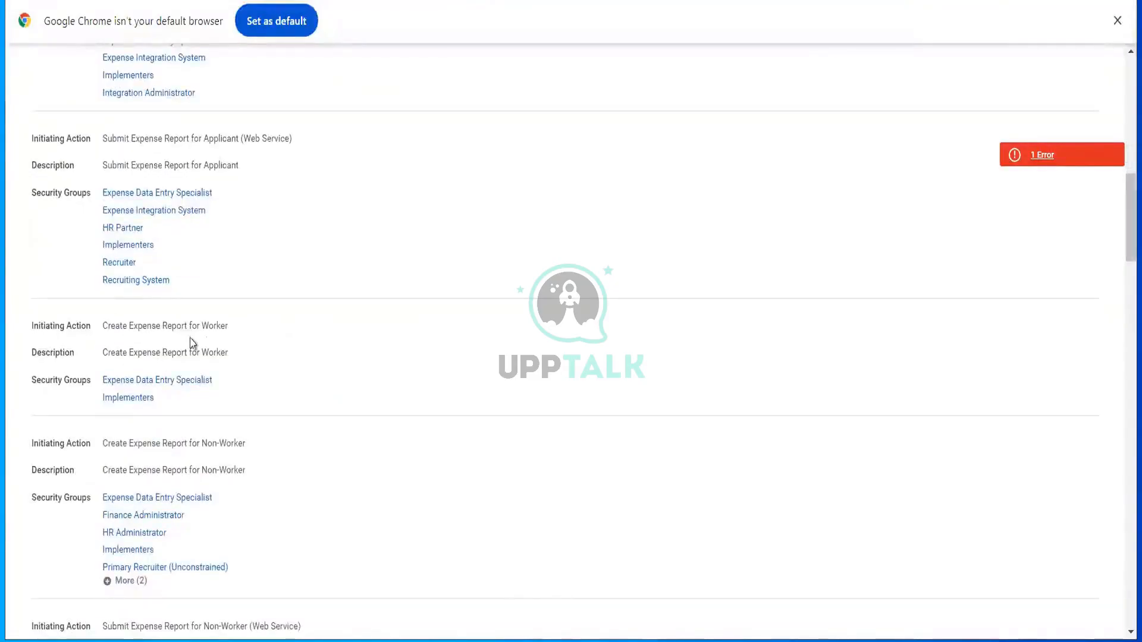
{"action": "scroll", "coordinate": [199, 386], "scroll_direction": "up", "scroll_amount": 1}
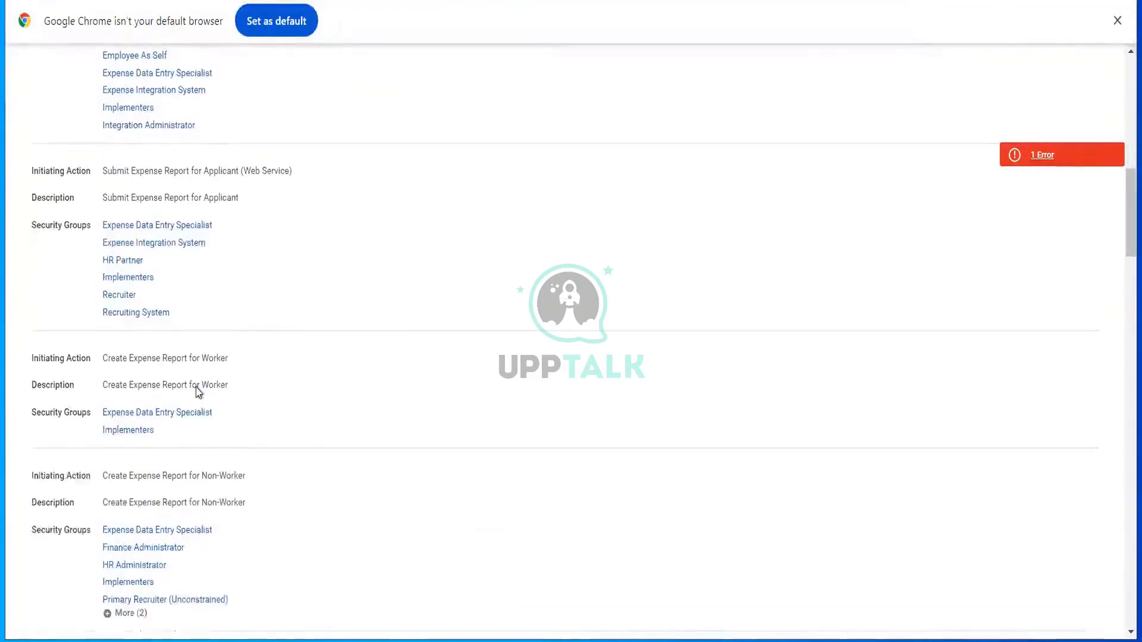
{"action": "scroll", "coordinate": [133, 426], "scroll_direction": "down", "scroll_amount": 1}
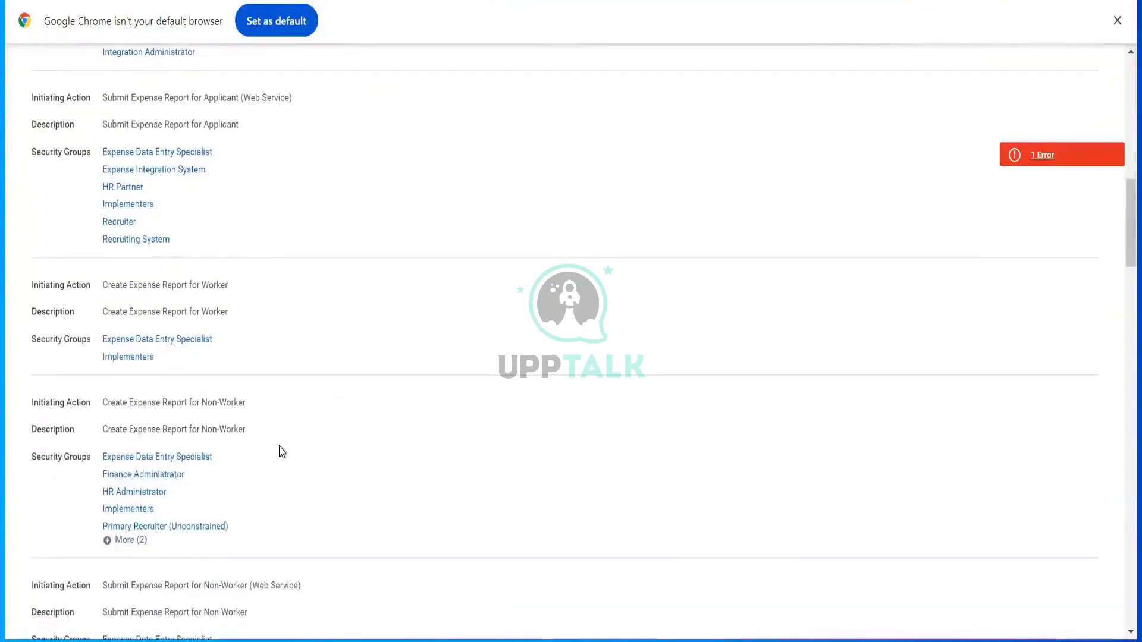
{"action": "scroll", "coordinate": [282, 452], "scroll_direction": "down", "scroll_amount": 3}
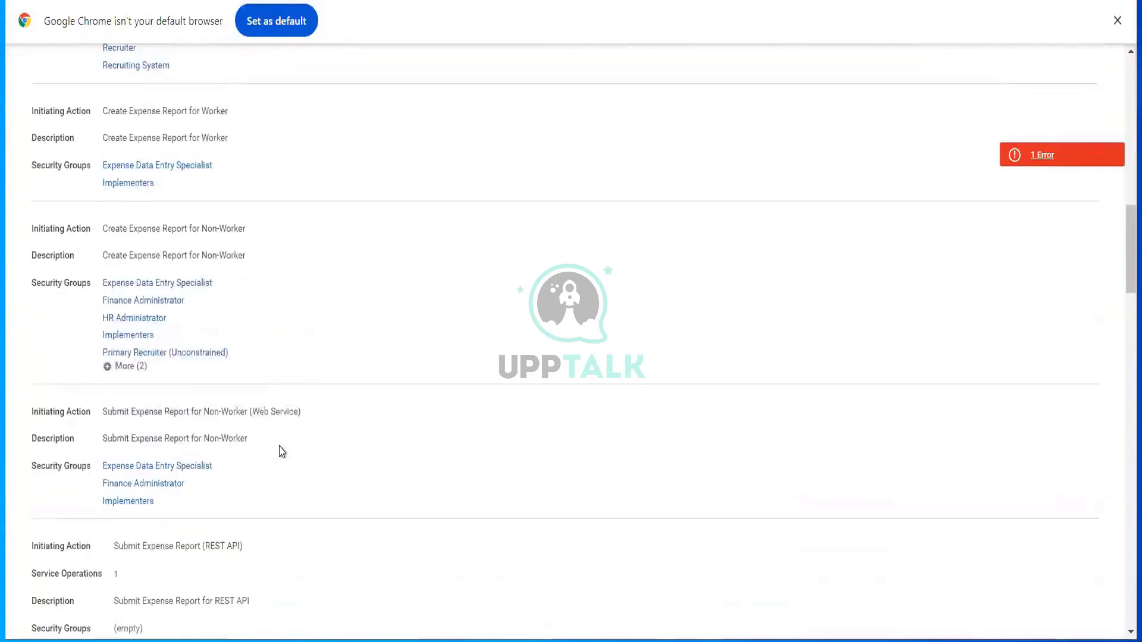
{"action": "scroll", "coordinate": [282, 451], "scroll_direction": "down", "scroll_amount": 8}
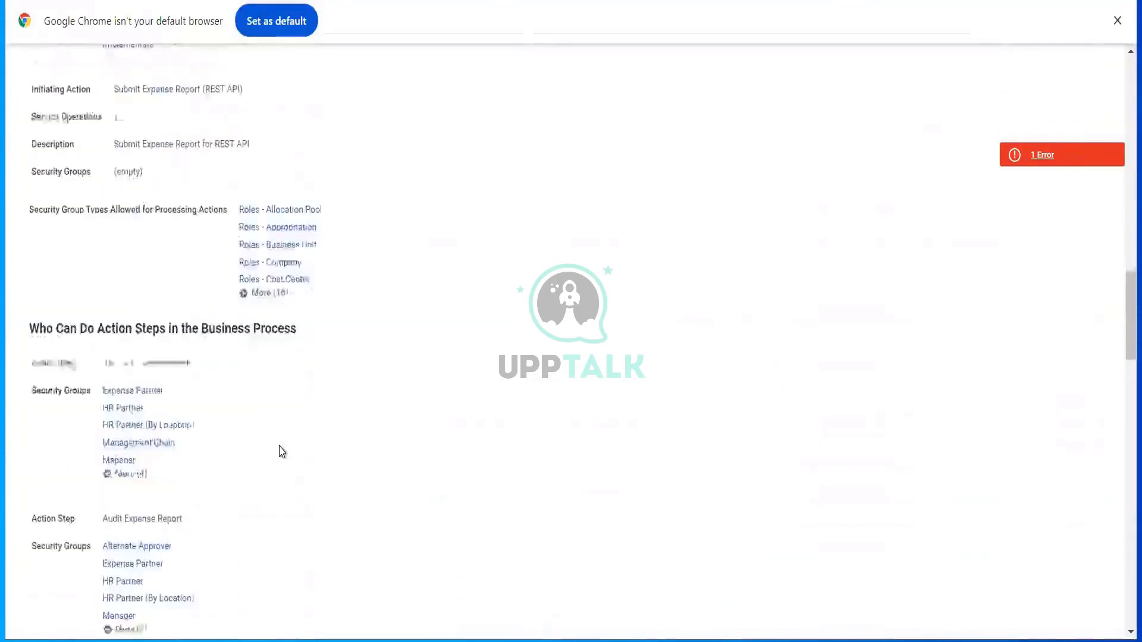
{"action": "scroll", "coordinate": [282, 451], "scroll_direction": "up", "scroll_amount": 15}
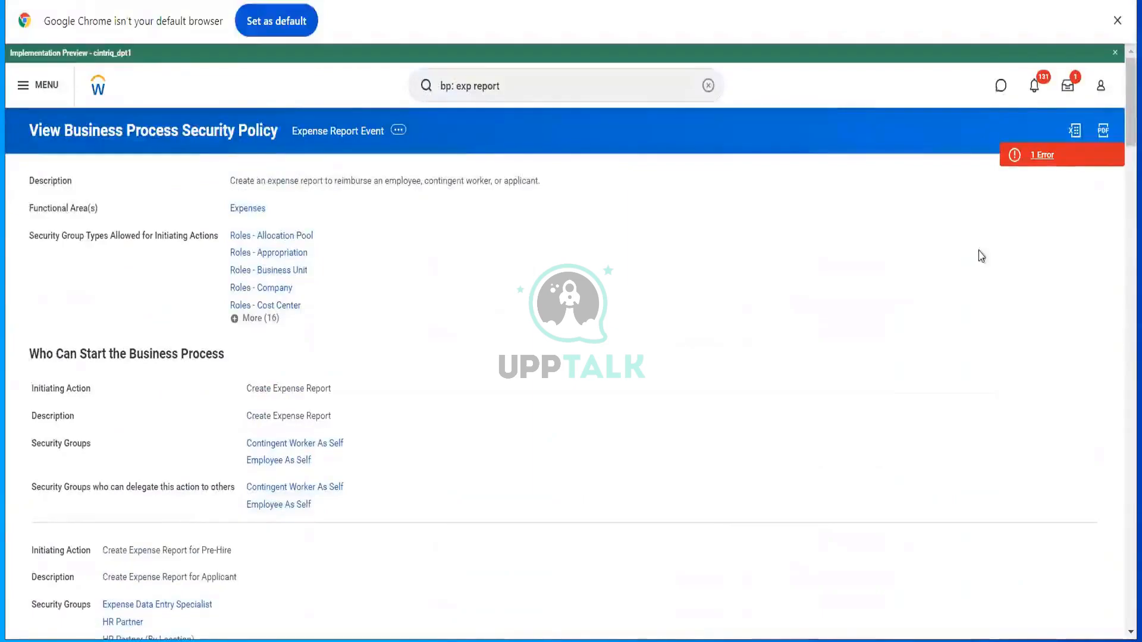
{"action": "left_click", "coordinate": [1045, 162]}
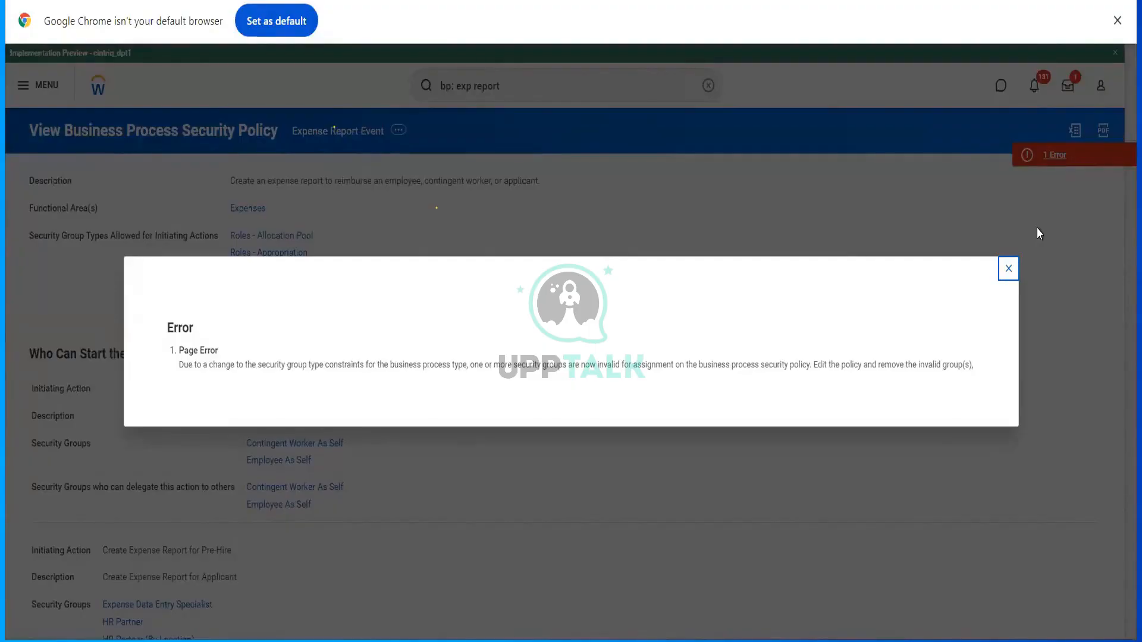
{"action": "left_click", "coordinate": [1008, 269]}
{"action": "scroll", "coordinate": [598, 338], "scroll_direction": "down", "scroll_amount": 8}
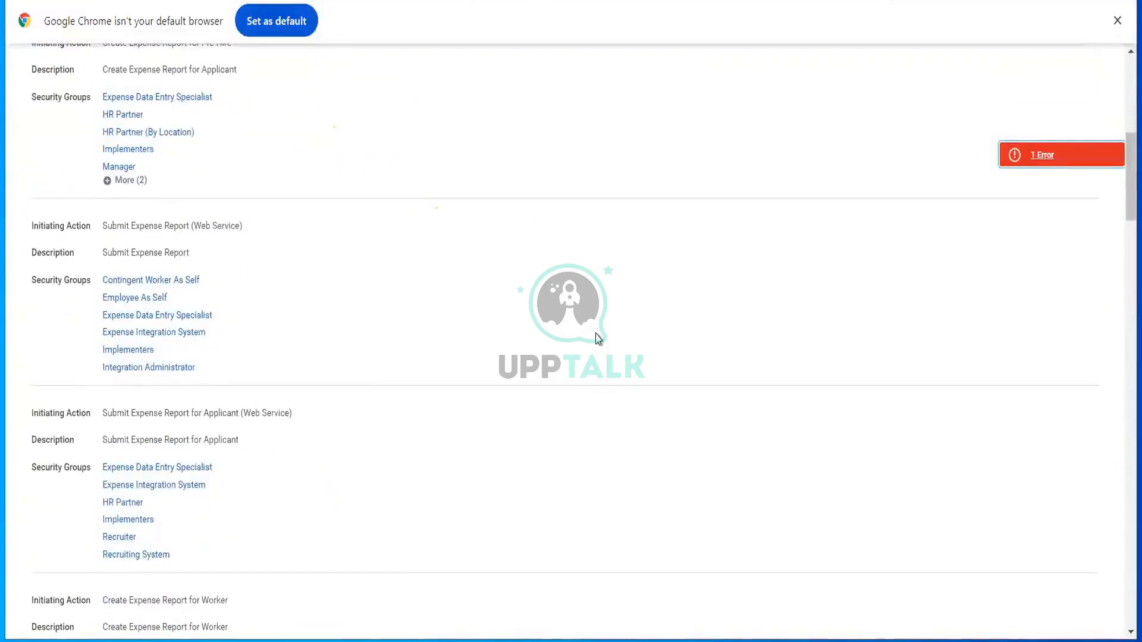
- Expand the remaining Non-Worker security groups in the policy
{"action": "scroll", "coordinate": [597, 338], "scroll_direction": "down", "scroll_amount": 4}
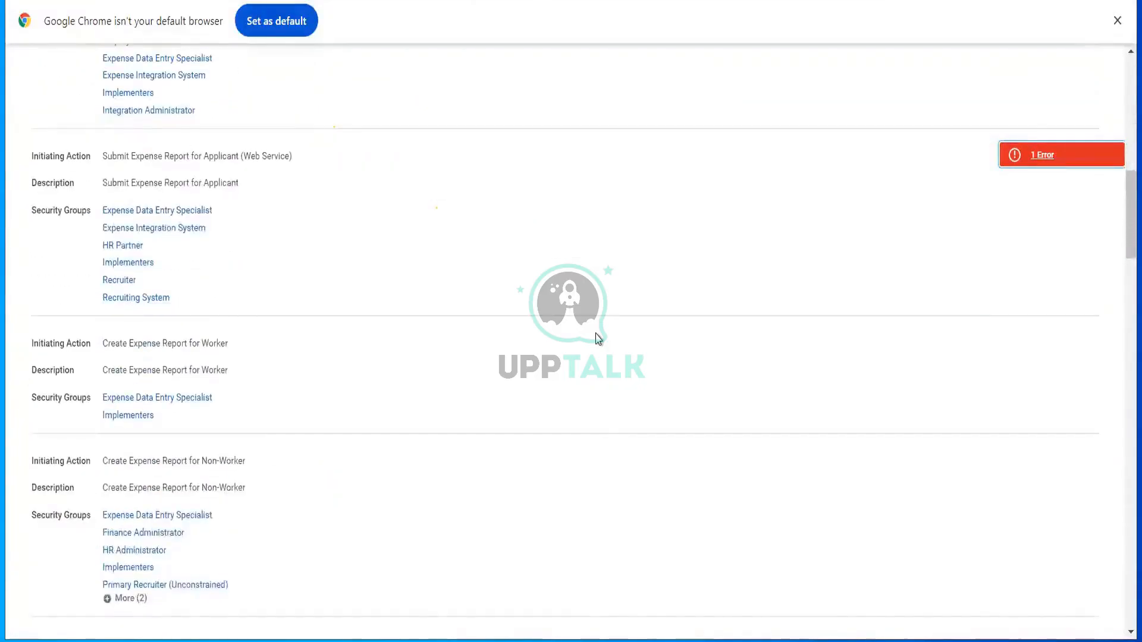
{"action": "scroll", "coordinate": [598, 338], "scroll_direction": "down", "scroll_amount": 4}
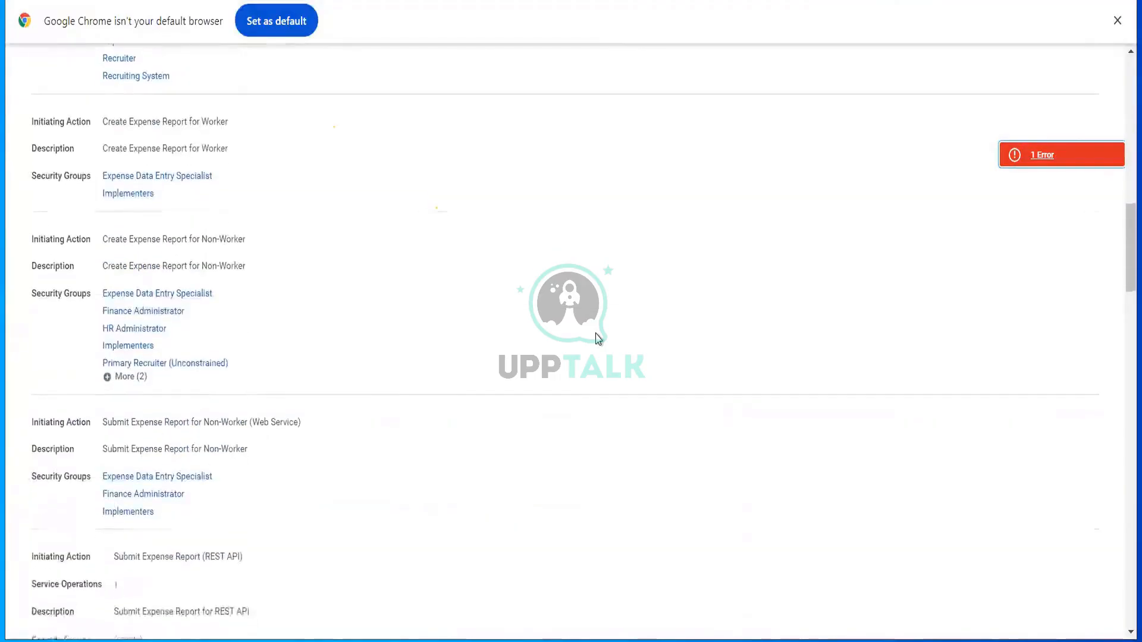
{"action": "left_click", "coordinate": [122, 377]}
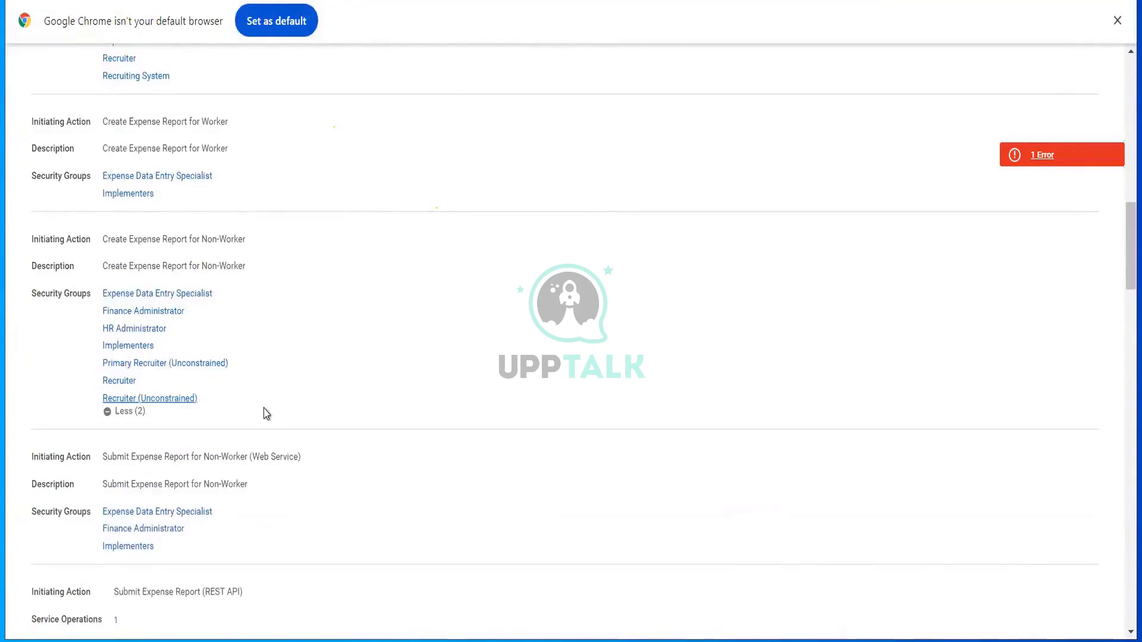
- Show all four extra security groups for Review Expense Report, then scroll back up
{"action": "scroll", "coordinate": [265, 414], "scroll_direction": "down", "scroll_amount": 6}
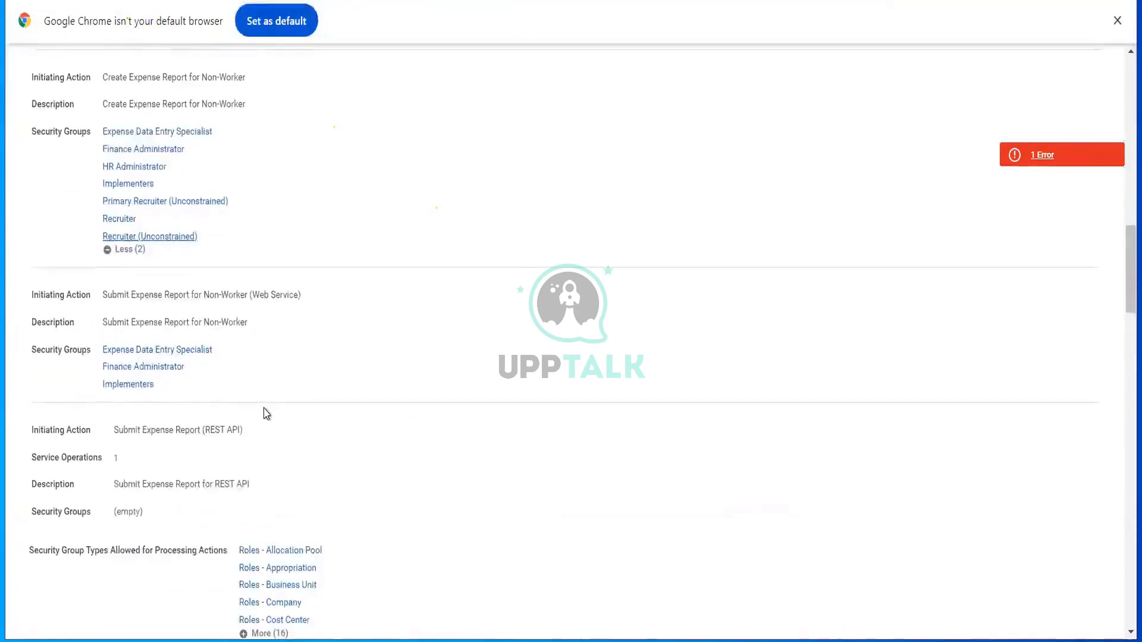
{"action": "scroll", "coordinate": [266, 414], "scroll_direction": "down", "scroll_amount": 3}
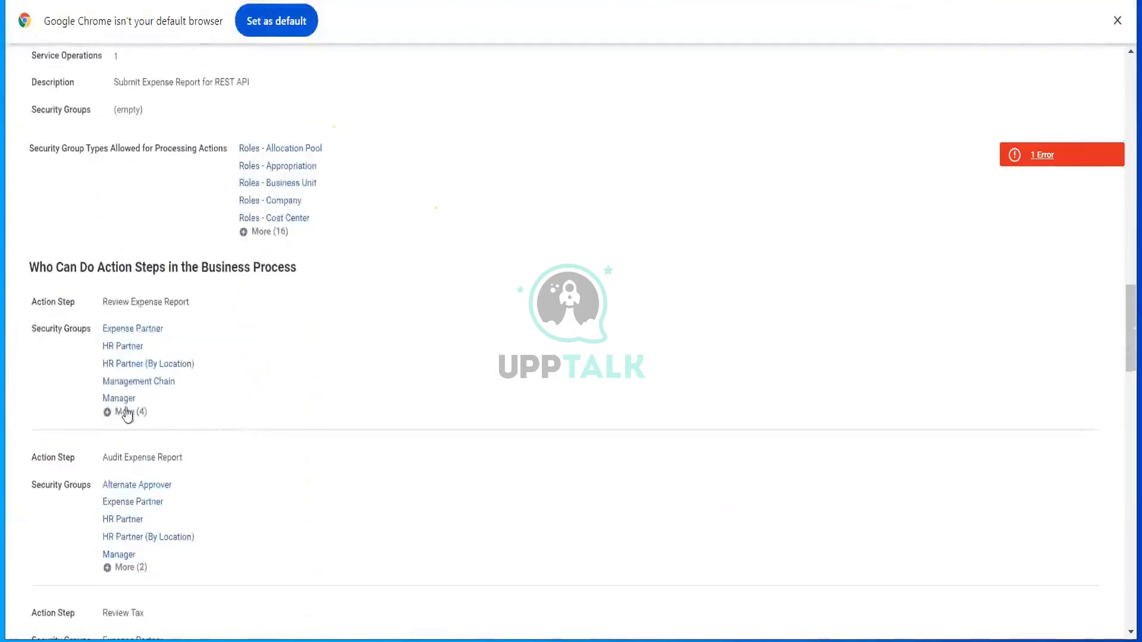
{"action": "left_click", "coordinate": [123, 412]}
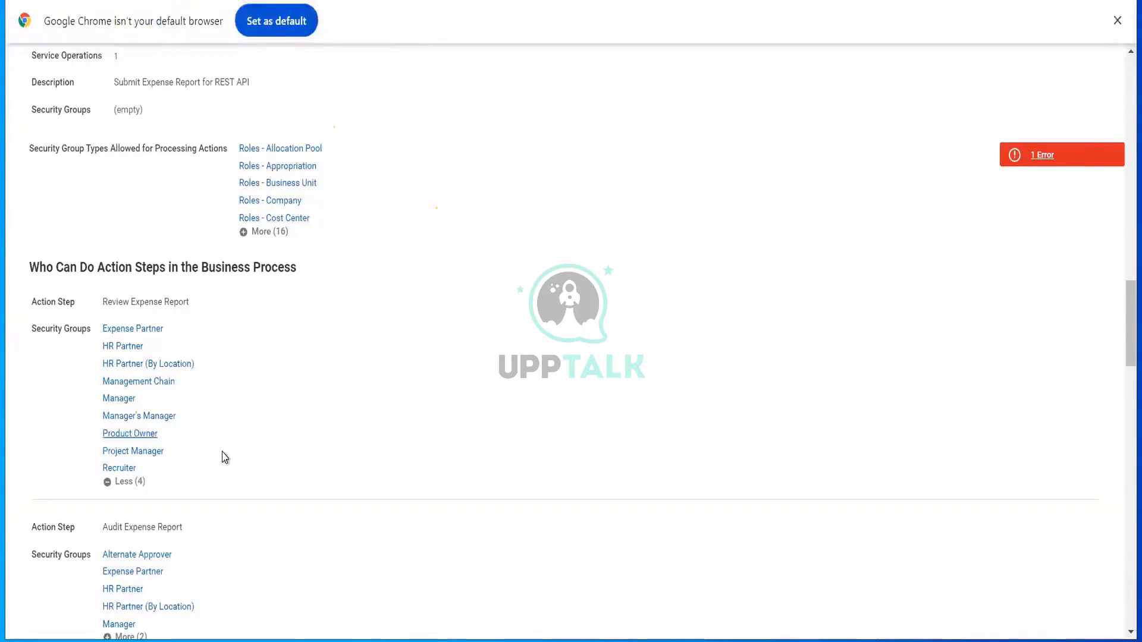
{"action": "scroll", "coordinate": [210, 412], "scroll_direction": "down", "scroll_amount": 3}
{"action": "scroll", "coordinate": [276, 227], "scroll_direction": "up", "scroll_amount": 18}
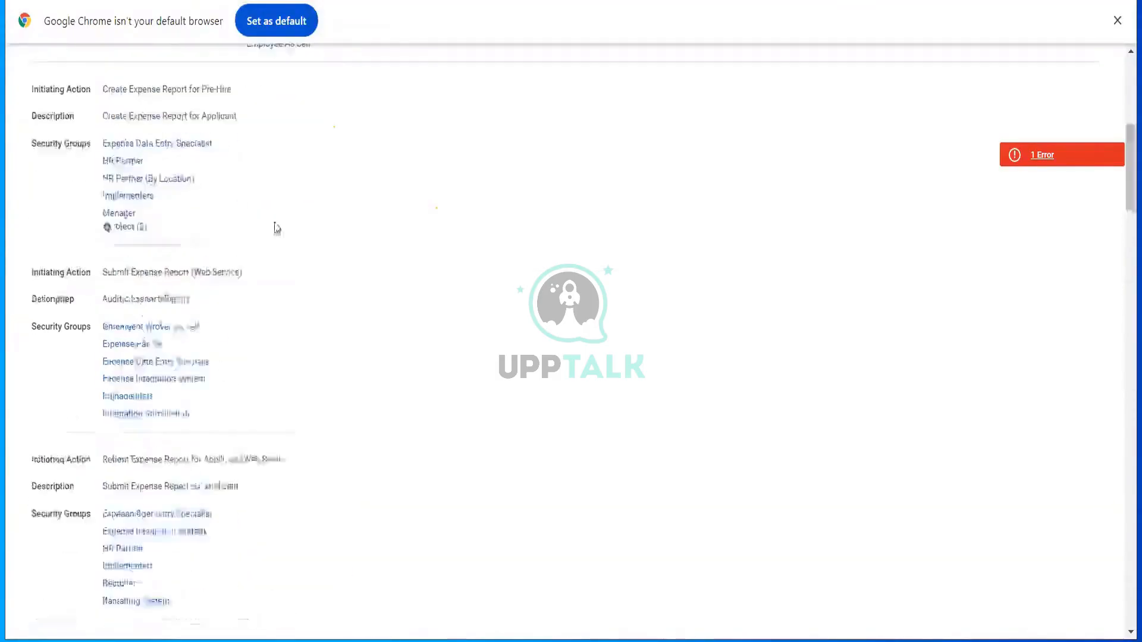
{"action": "scroll", "coordinate": [280, 216], "scroll_direction": "up", "scroll_amount": 5}
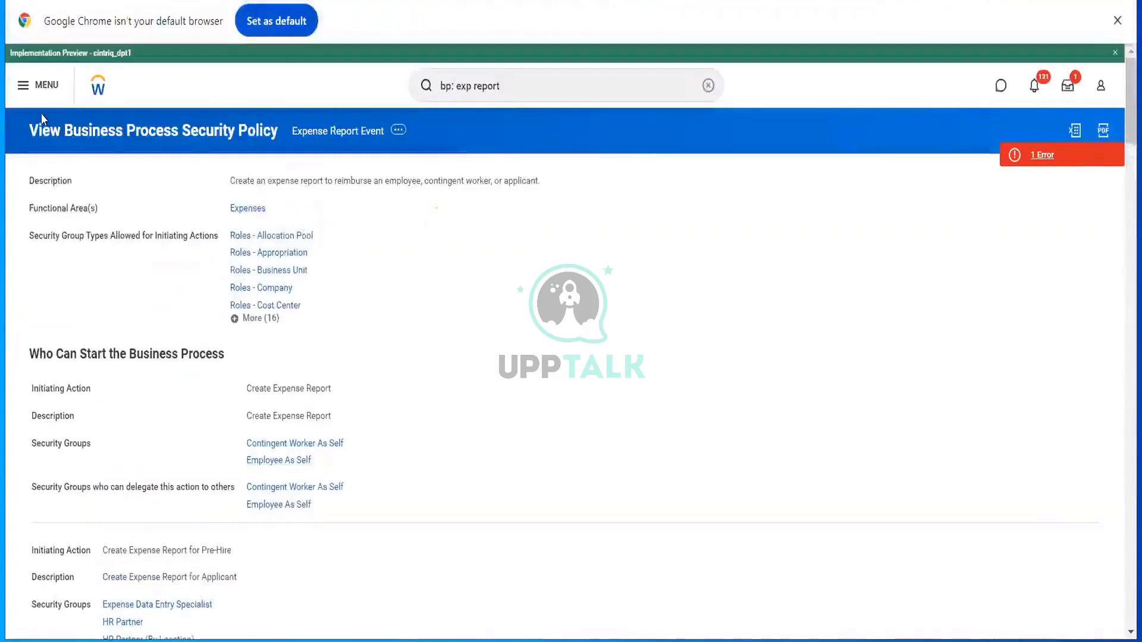
{"action": "left_click", "coordinate": [106, 91]}
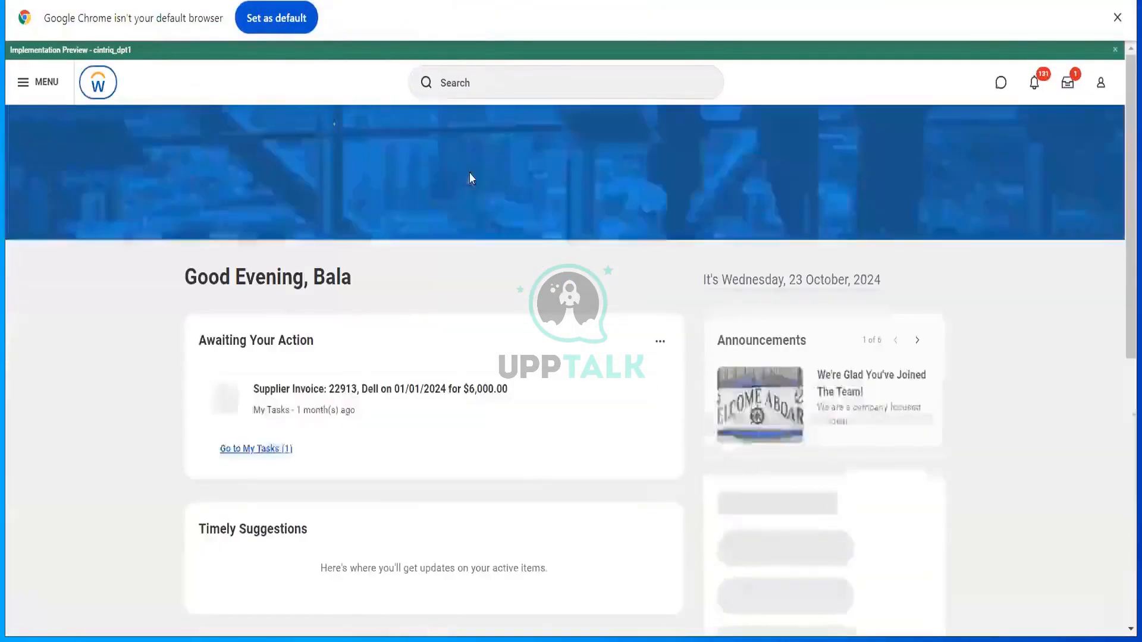
- Search 'mai hotel' and open the Maintain Hotels report
{"action": "left_click", "coordinate": [478, 81]}
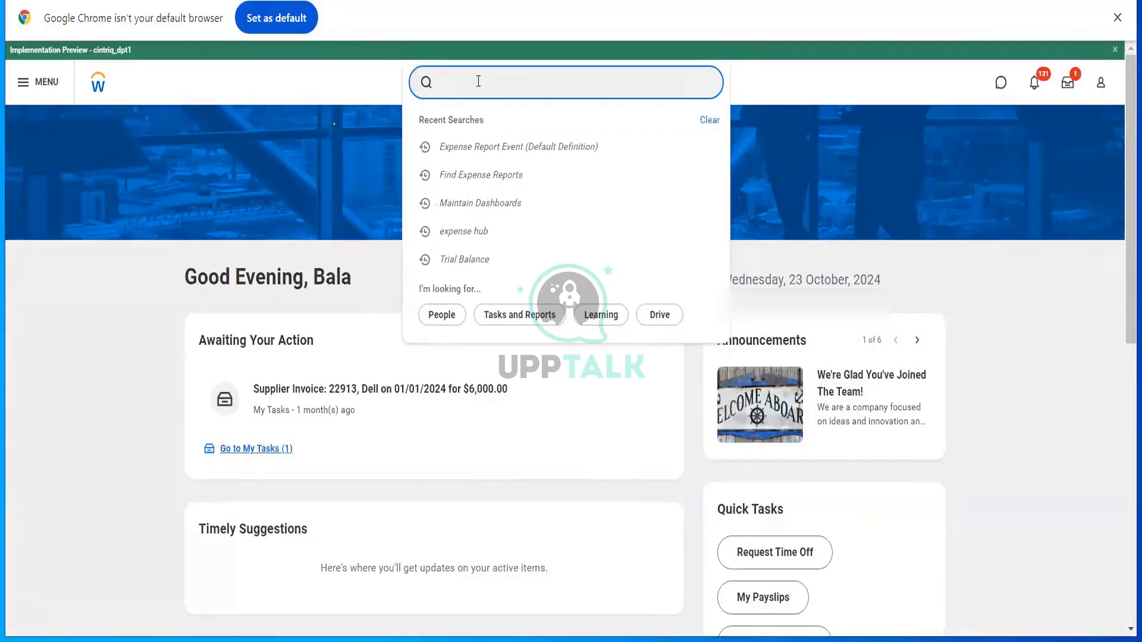
{"action": "type", "text": "m"}
{"action": "type", "text": "i"}
{"action": "type", "text": "ai hte"}
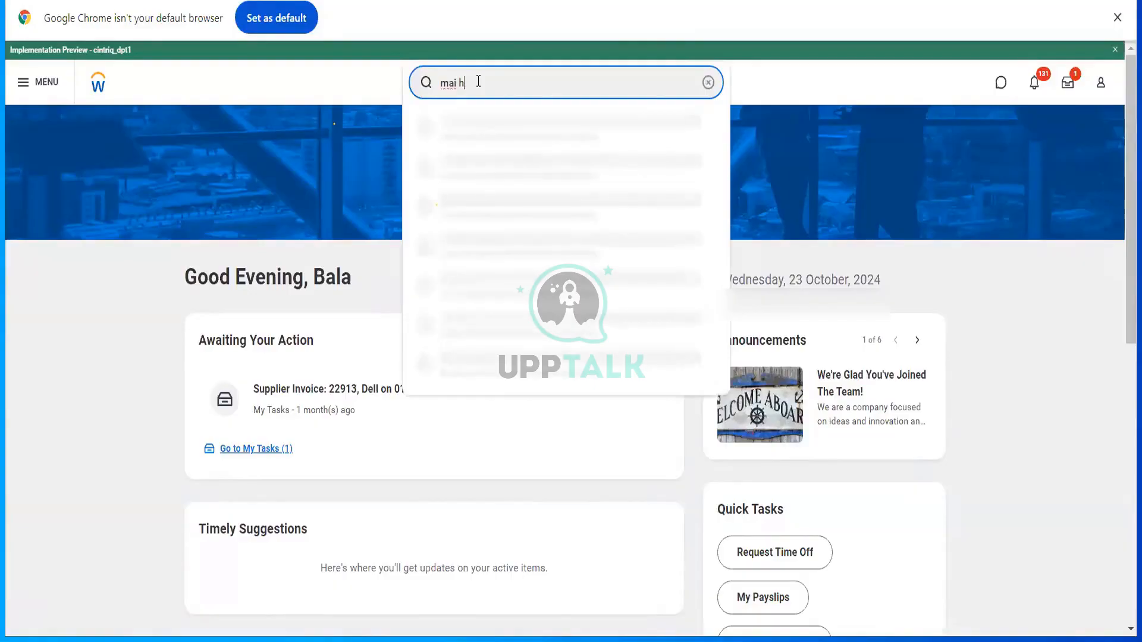
{"action": "type", "text": "otel"}
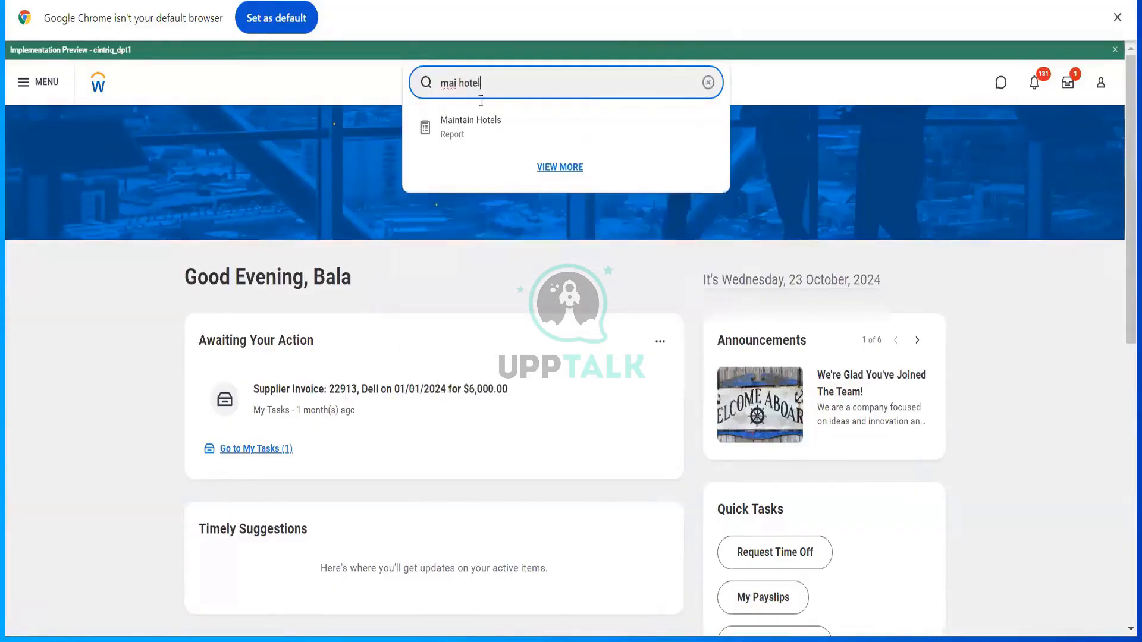
{"action": "left_click", "coordinate": [480, 119]}
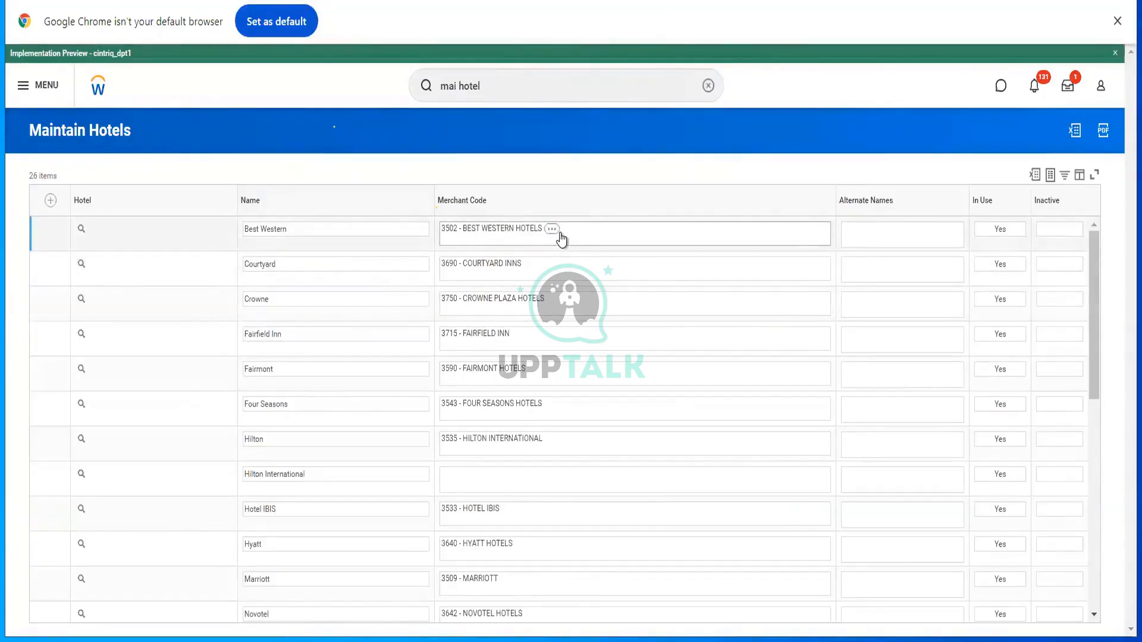
- Change the search to 'mai airl' and open the Maintain Airlines list of 25 airlines
{"action": "left_click", "coordinate": [511, 72]}
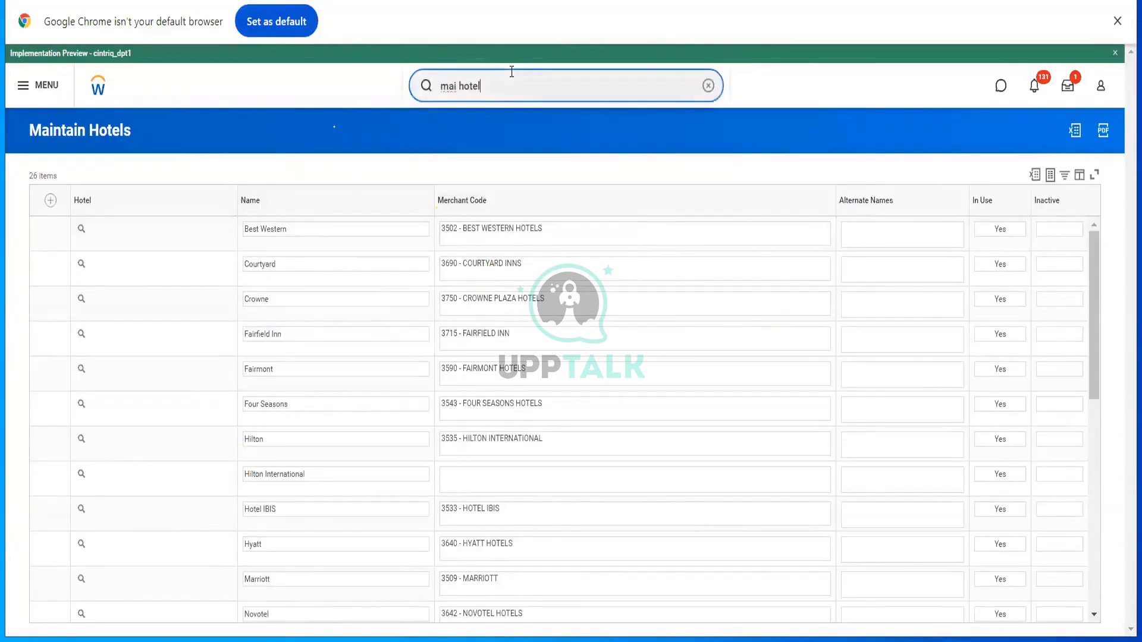
{"action": "key", "text": "BackSpace"}
{"action": "key", "text": "BackSpace"}
{"action": "key", "text": "BackSpace"}
{"action": "key", "text": "BackSpace"}
{"action": "key", "text": "BackSpace"}
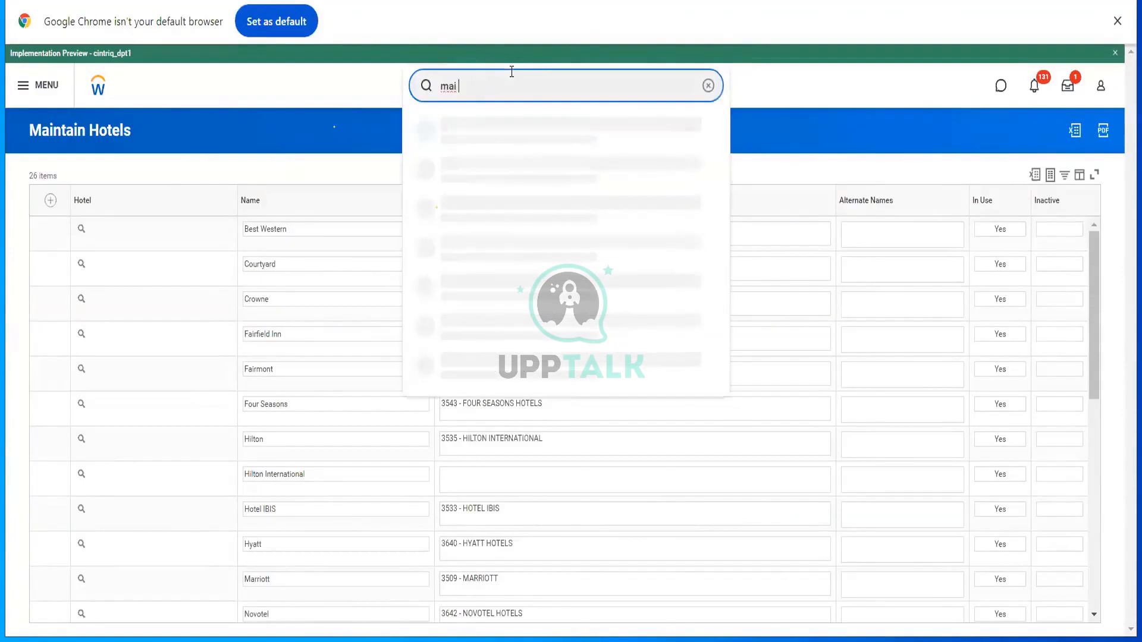
{"action": "type", "text": "airl"}
{"action": "left_click", "coordinate": [492, 134]}
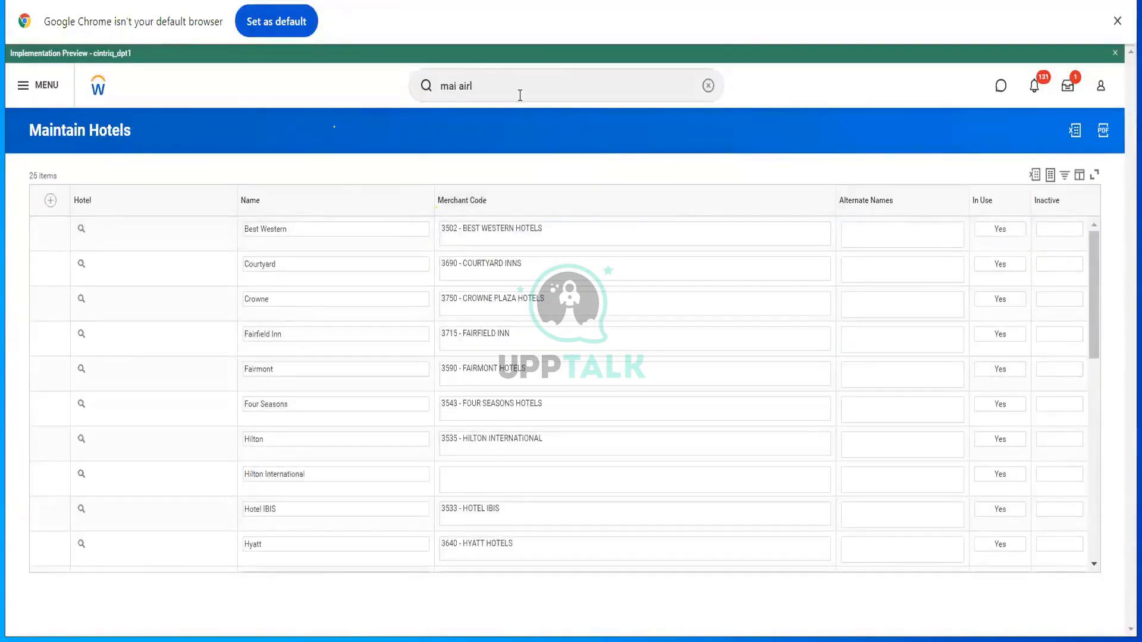
{"action": "left_click", "coordinate": [520, 94]}
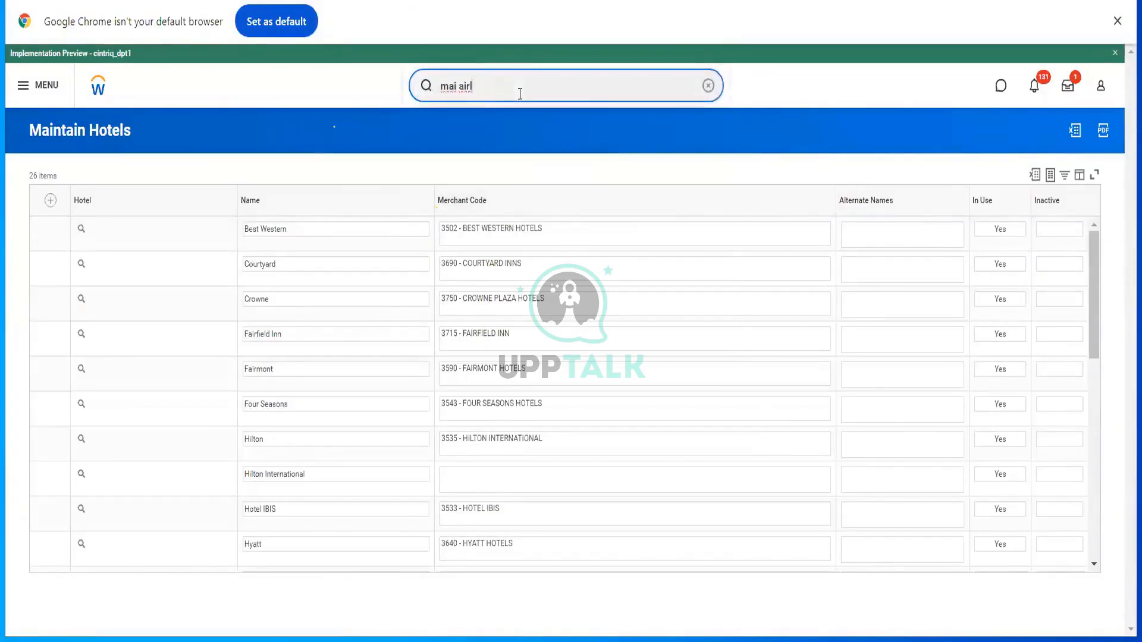
- Change the search to 'mai airport' and scroll the 54 codes in Maintain Airports
{"action": "key", "text": "BackSpace"}
{"action": "type", "text": "port"}
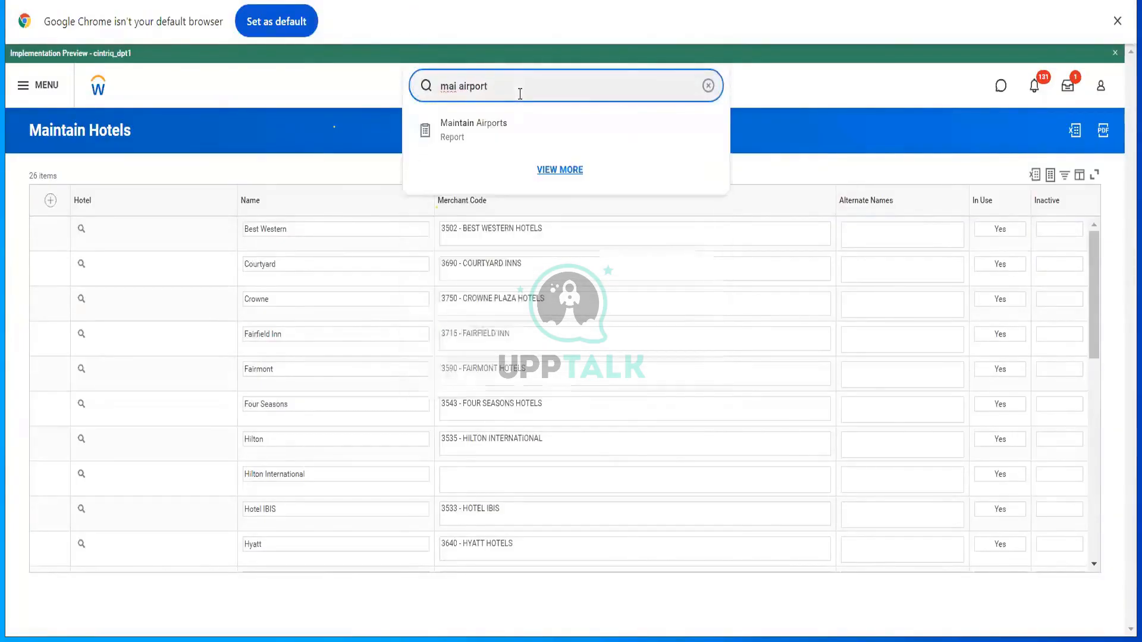
{"action": "left_click", "coordinate": [491, 132]}
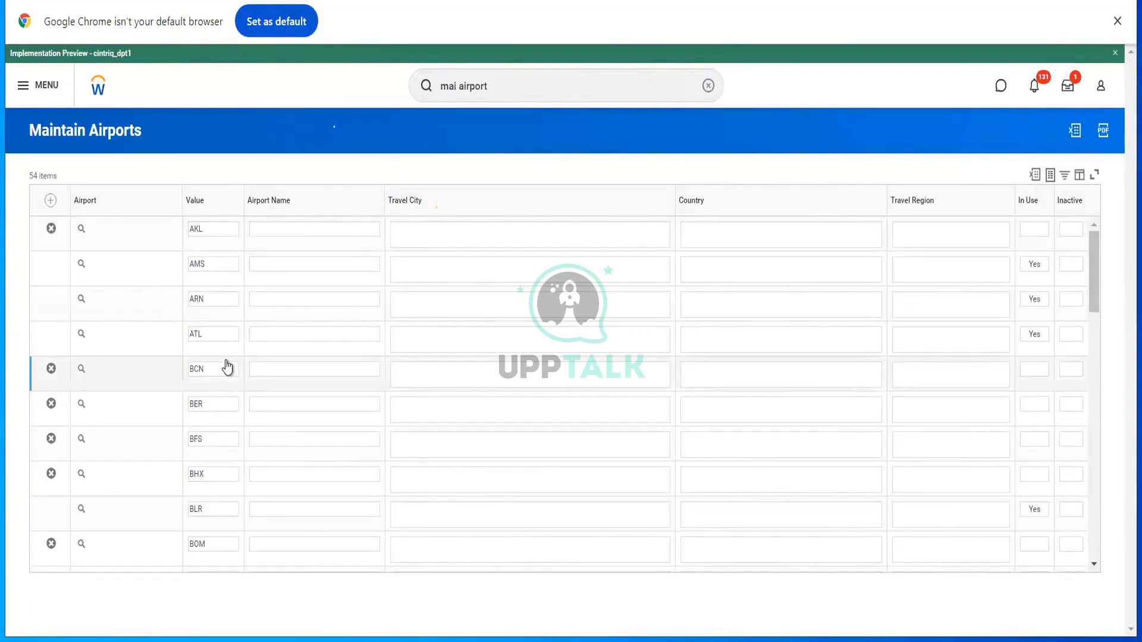
{"action": "scroll", "coordinate": [228, 367], "scroll_direction": "down", "scroll_amount": 5}
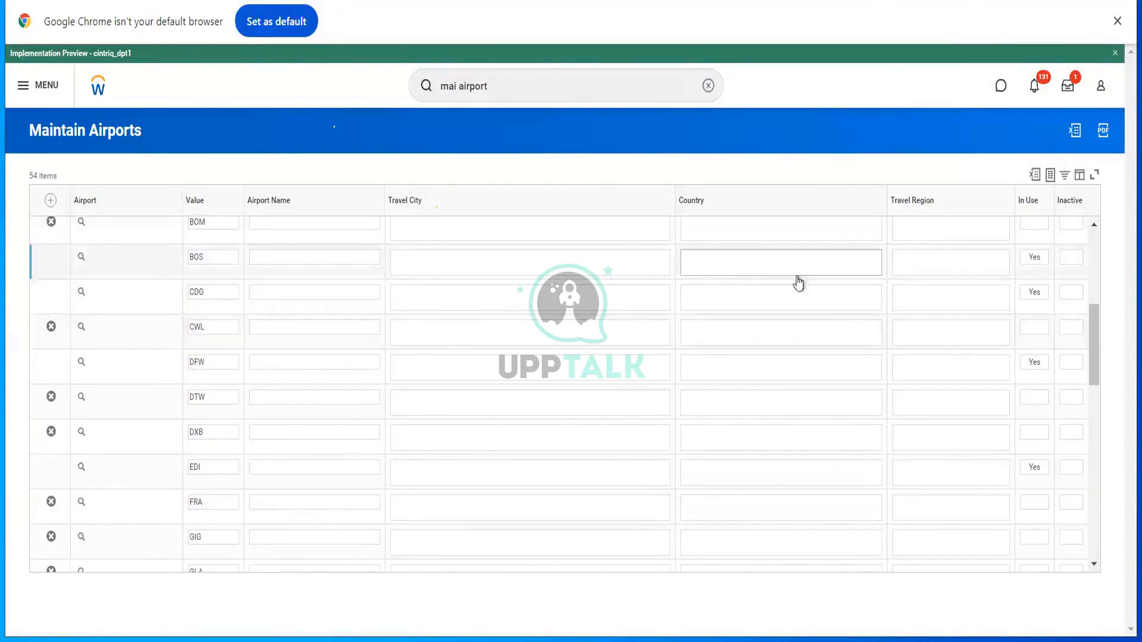
{"action": "scroll", "coordinate": [957, 358], "scroll_direction": "down", "scroll_amount": 3}
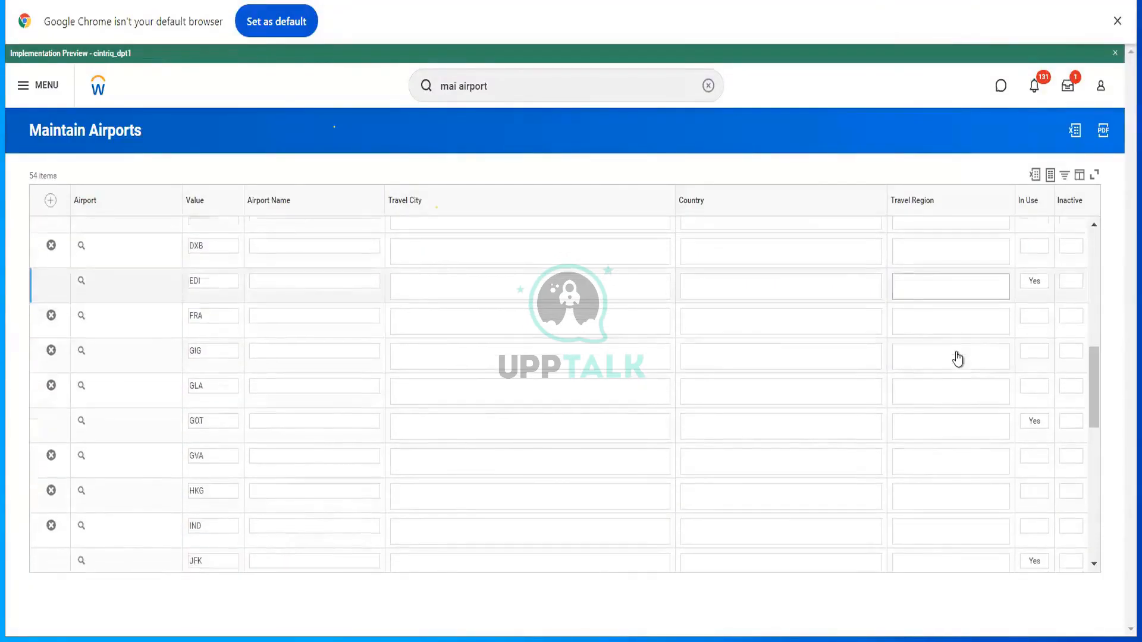
{"action": "left_click", "coordinate": [514, 92]}
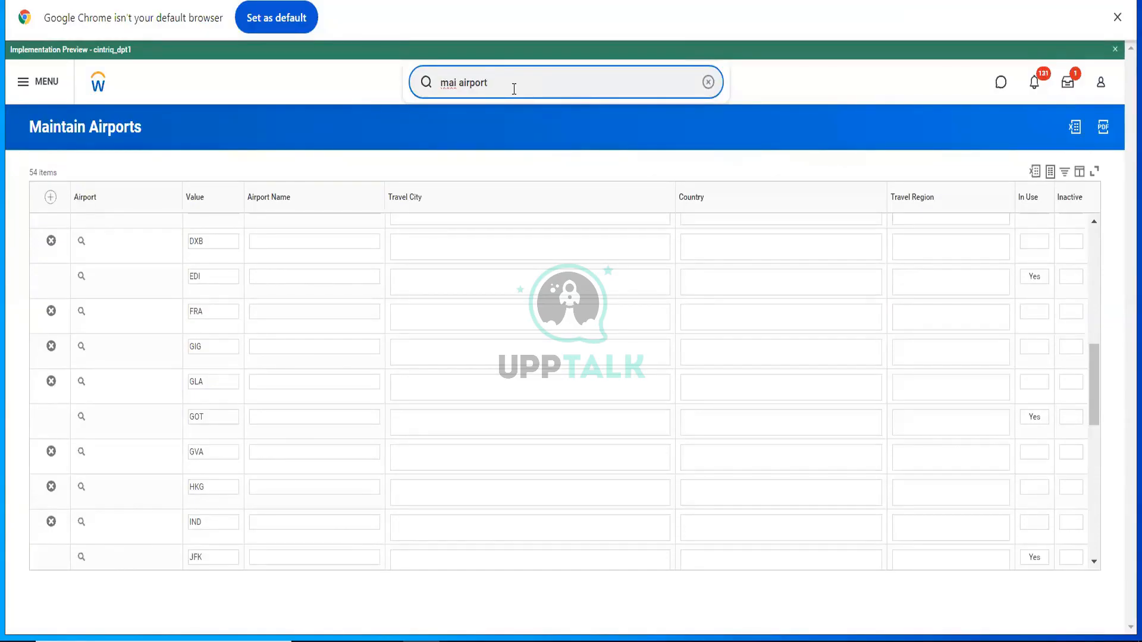
- Replace the search text with 'cr exp item' and launch the Create Expense Item task
{"action": "key", "text": "ctrl+a"}
{"action": "type", "text": "cr exp item"}
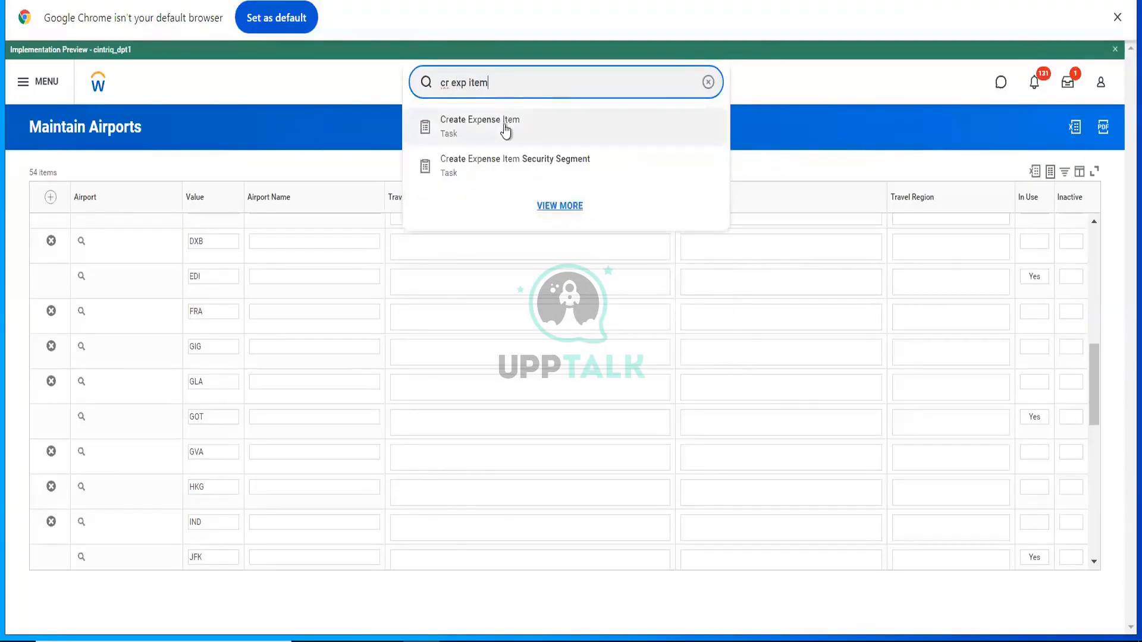
{"action": "left_click", "coordinate": [507, 130]}
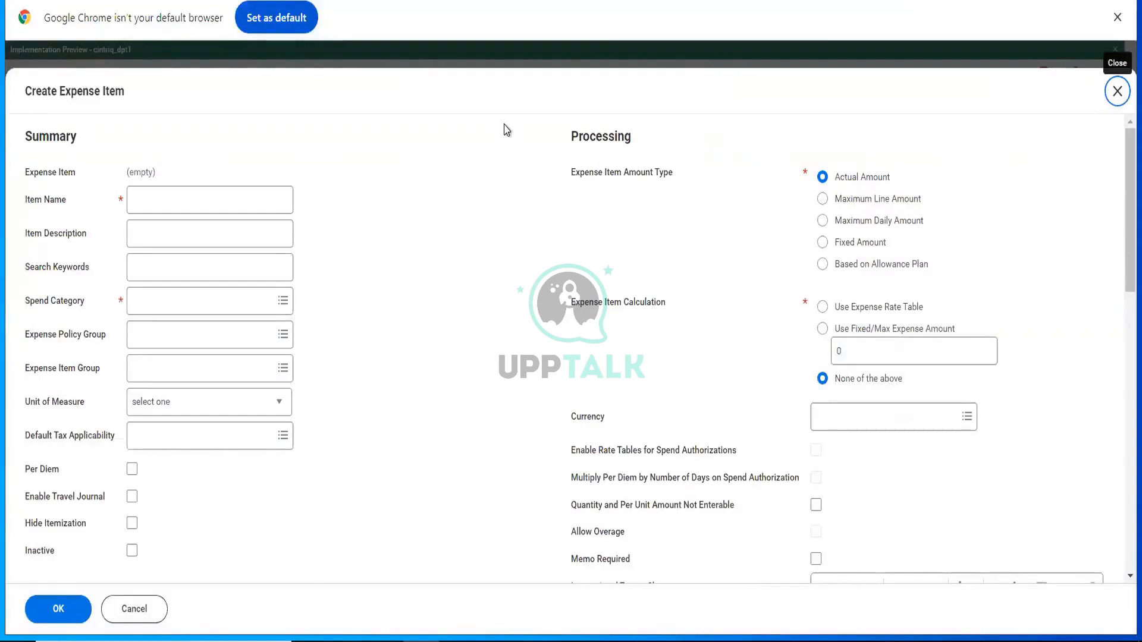
- Enter 'Wine Bottles for Client Dinner' as the item name and check India as expense policy group
{"action": "left_click", "coordinate": [237, 189]}
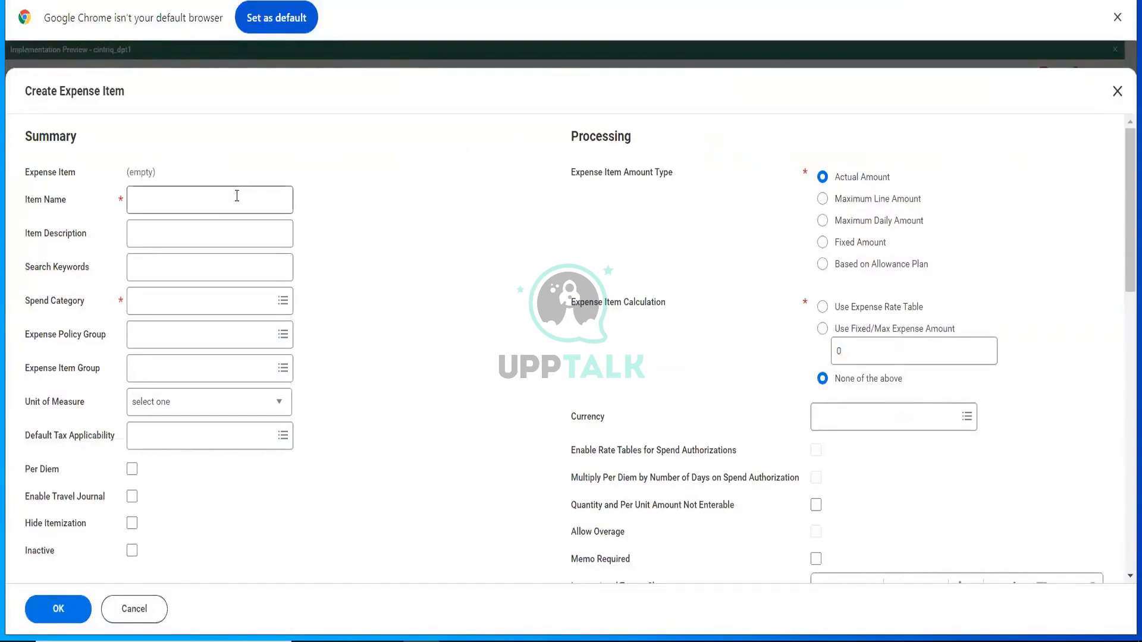
{"action": "left_click", "coordinate": [236, 196]}
{"action": "type", "text": "Wine Bottles fo"}
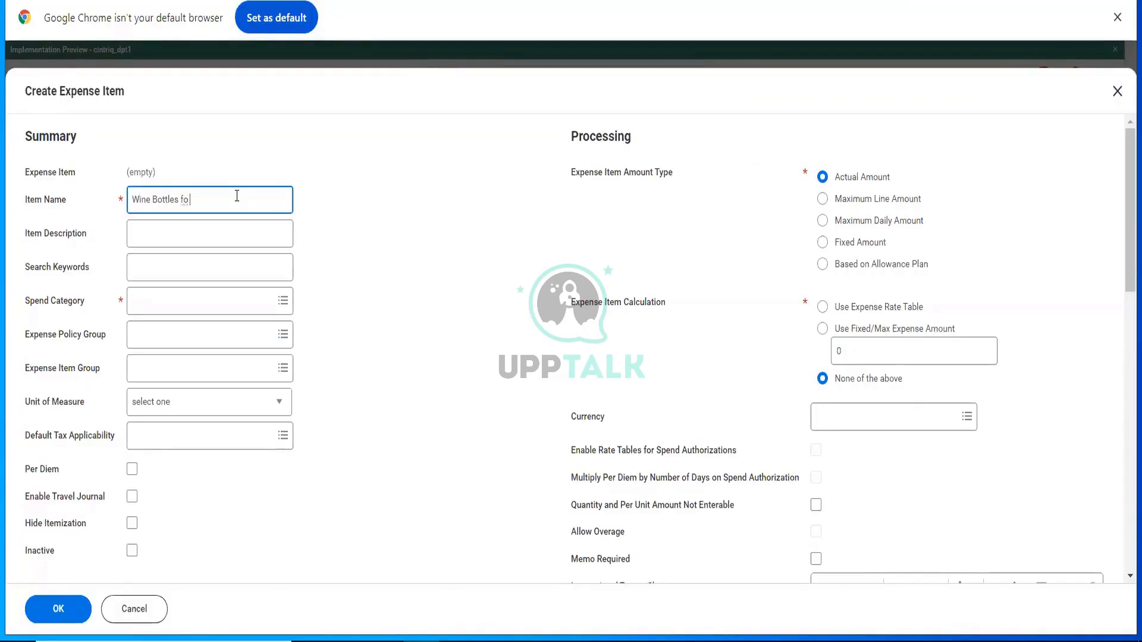
{"action": "type", "text": "r Clinet"}
{"action": "key", "text": "BackSpace"}
{"action": "key", "text": "BackSpace"}
{"action": "key", "text": "BackSpace"}
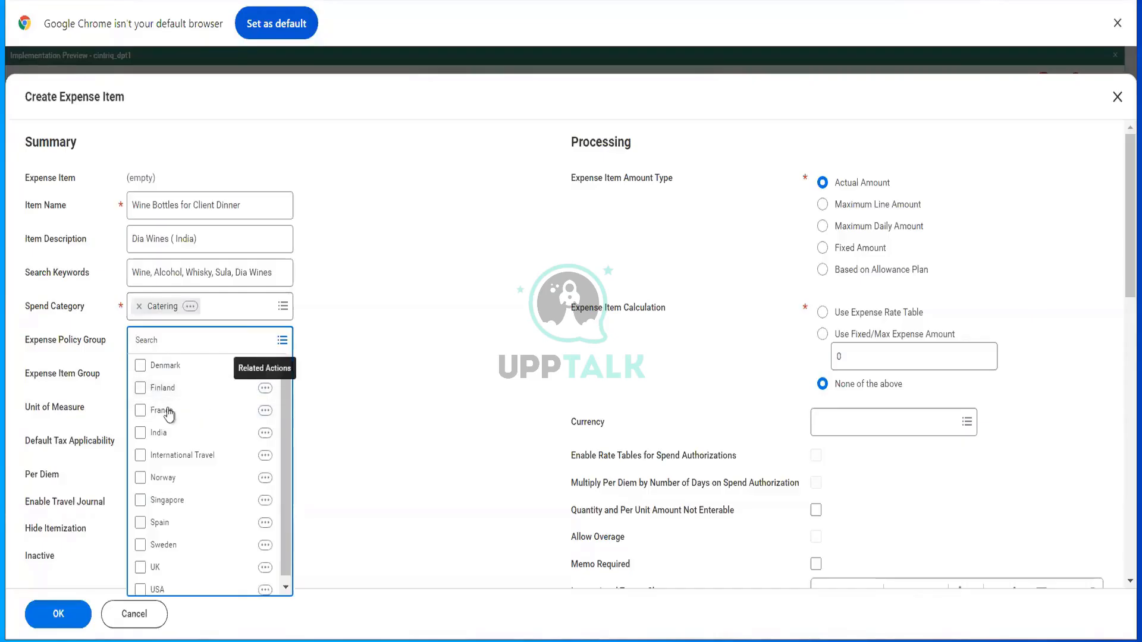
{"action": "left_click", "coordinate": [230, 432]}
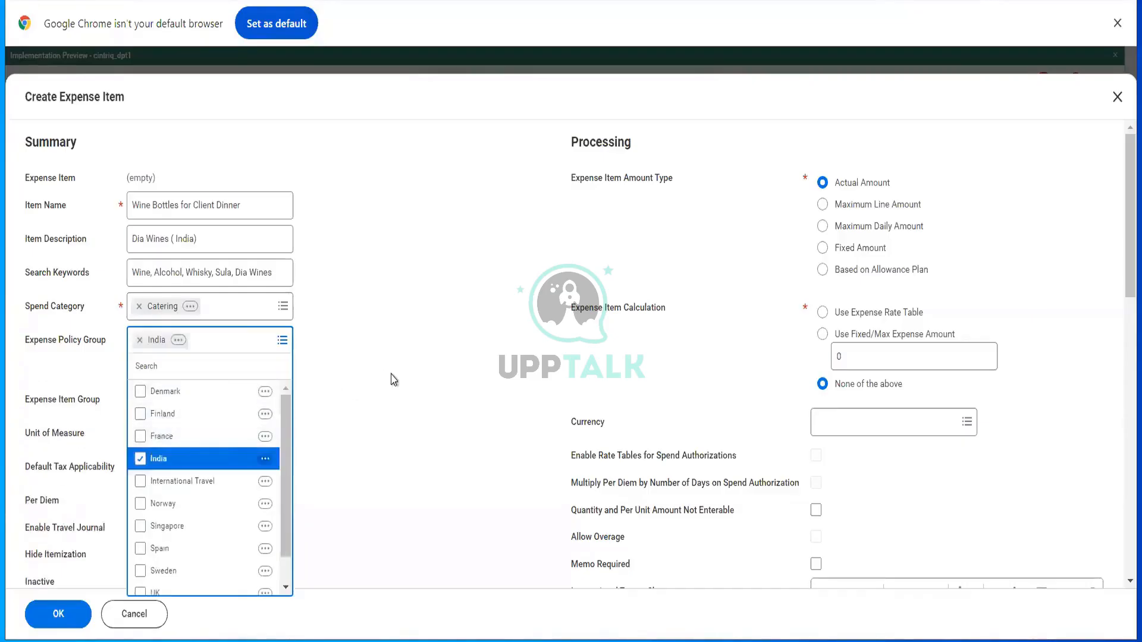
{"action": "left_click", "coordinate": [394, 380]}
- Open the India policy group in a new tab, list its expense items, then review expense item groups
{"action": "left_click", "coordinate": [178, 340]}
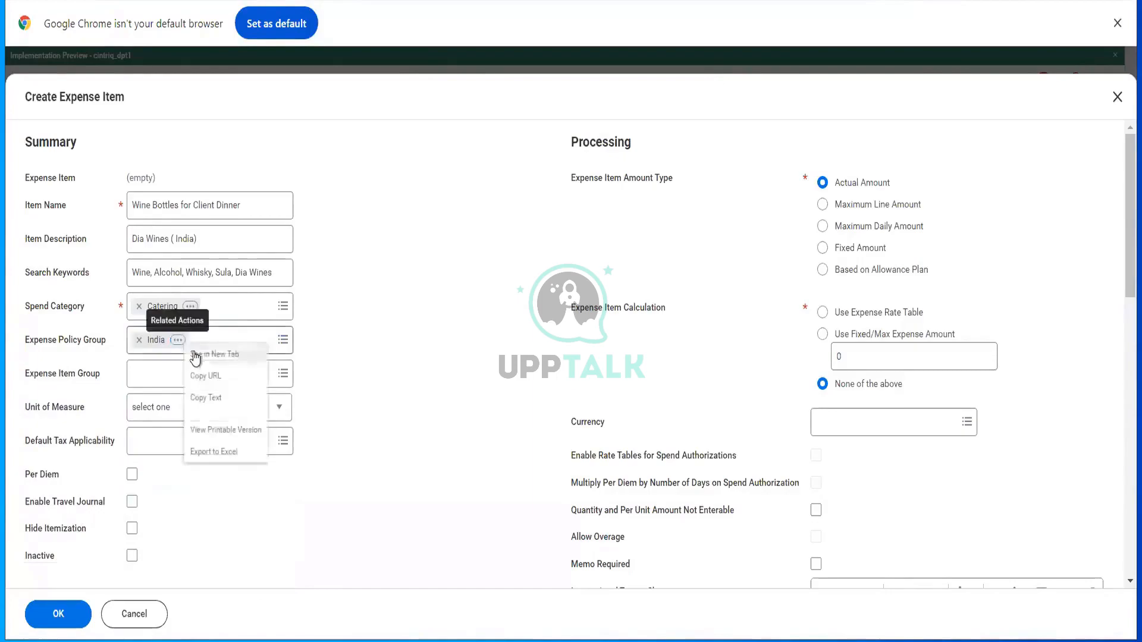
{"action": "left_click", "coordinate": [195, 355]}
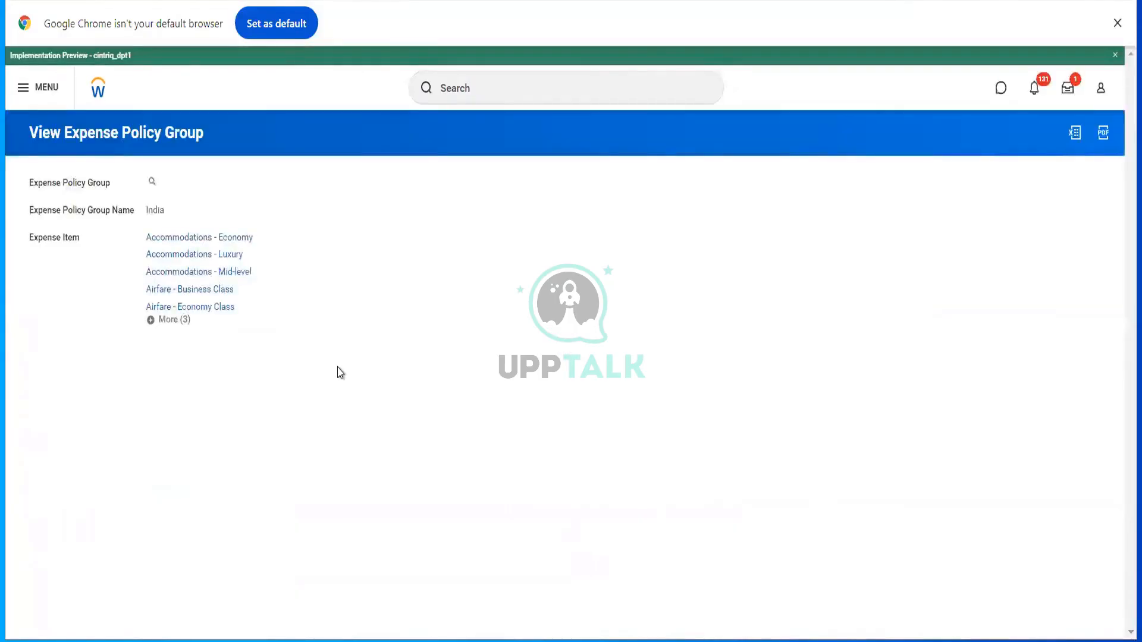
{"action": "left_click", "coordinate": [159, 328]}
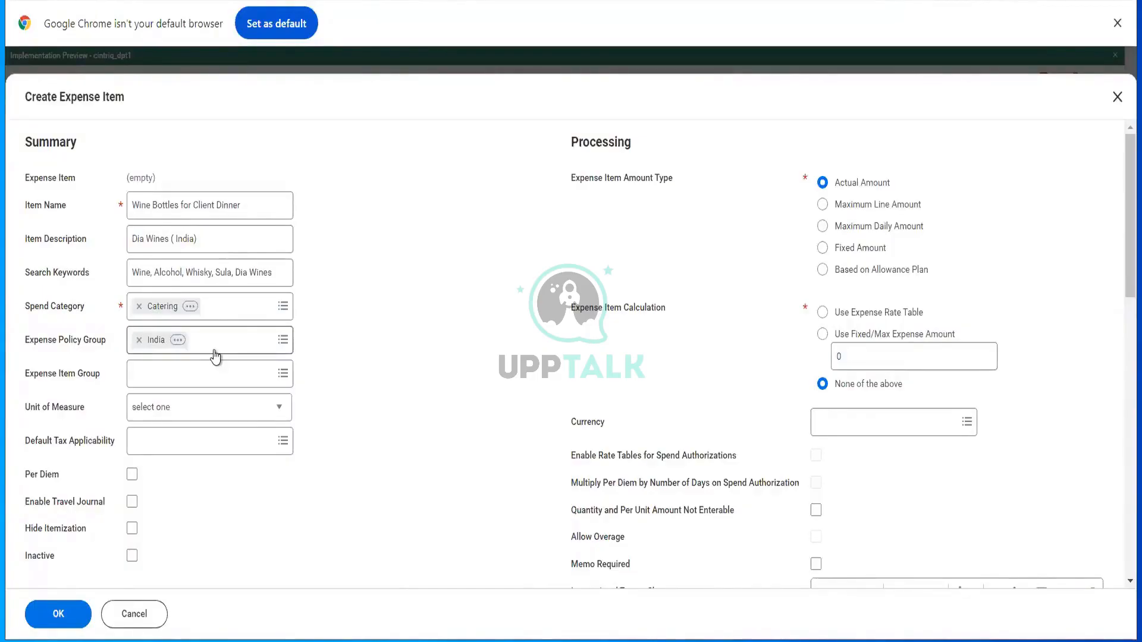
{"action": "left_click", "coordinate": [268, 368]}
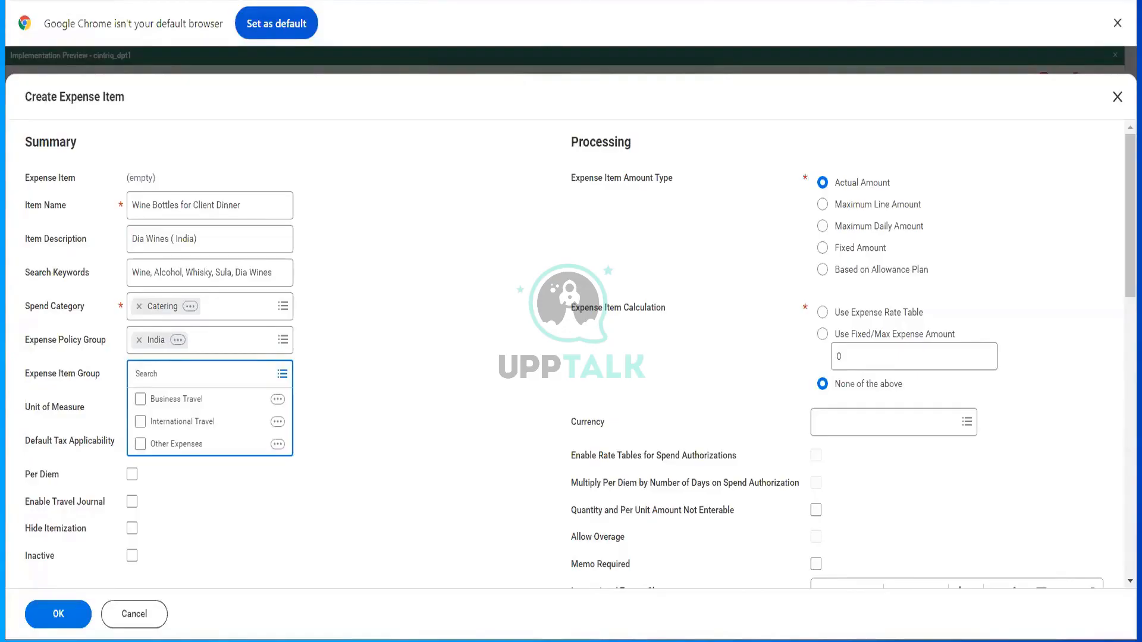
- Check the groups via the 'exp item group' search, then choose Business Travel as Expense Item Group
{"action": "key", "text": "ctrl+Tab"}
{"action": "left_click", "coordinate": [509, 99]}
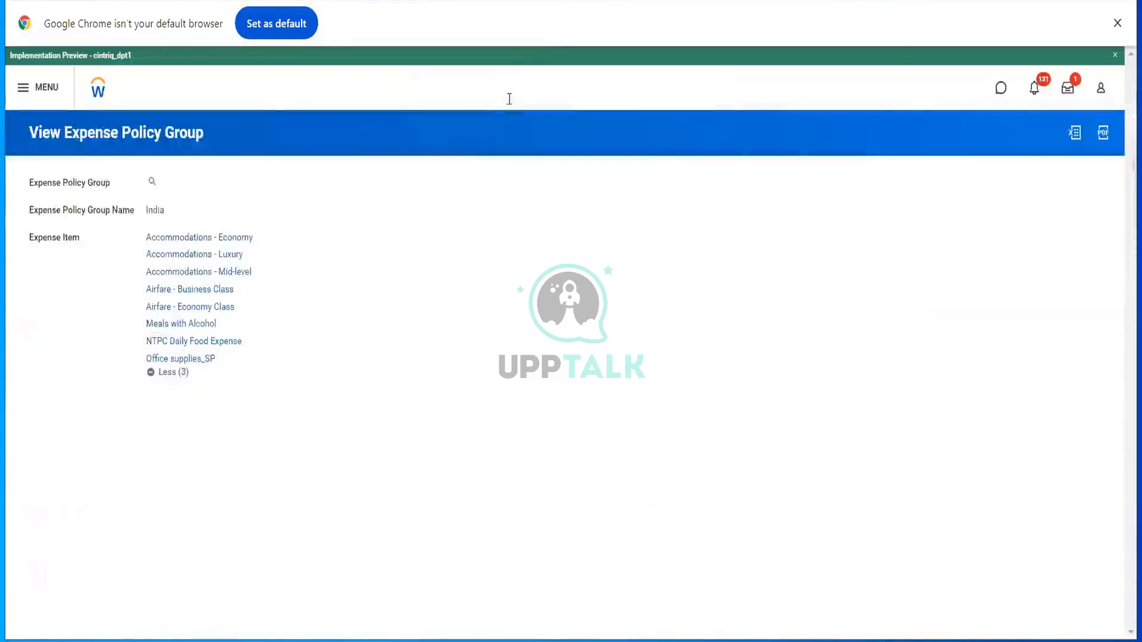
{"action": "type", "text": "exp i"}
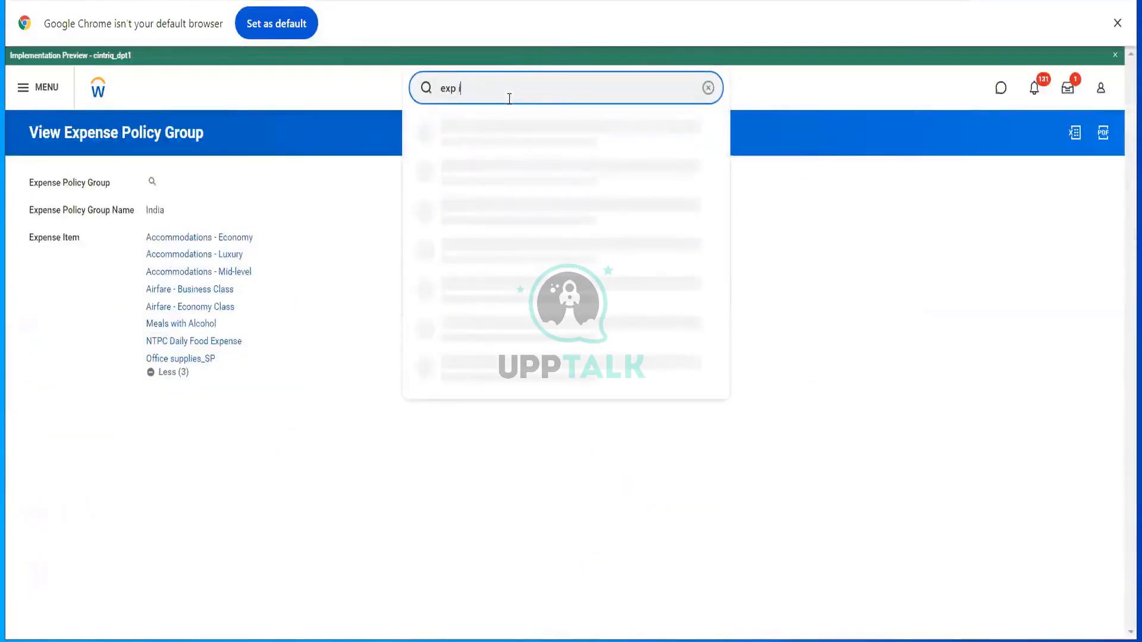
{"action": "type", "text": "tem group"}
{"action": "key", "text": "BackSpace"}
{"action": "key", "text": "BackSpace"}
{"action": "key", "text": "BackSpace"}
{"action": "key", "text": "BackSpace"}
{"action": "type", "text": "royp"}
{"action": "key", "text": "BackSpace"}
{"action": "type", "text": "up"}
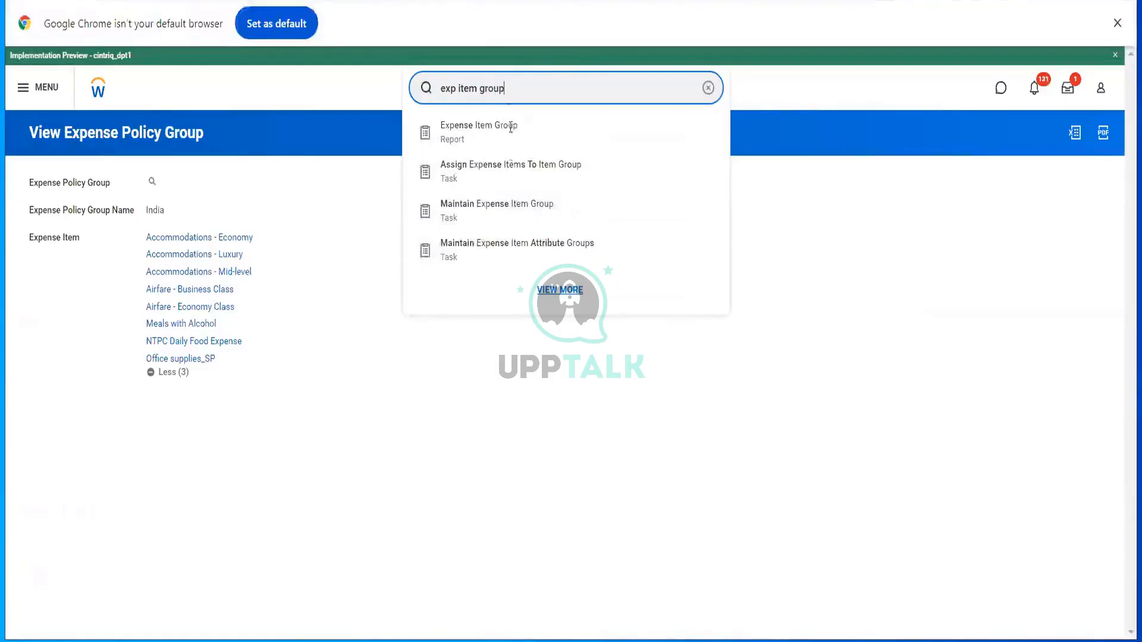
{"action": "left_click", "coordinate": [511, 206]}
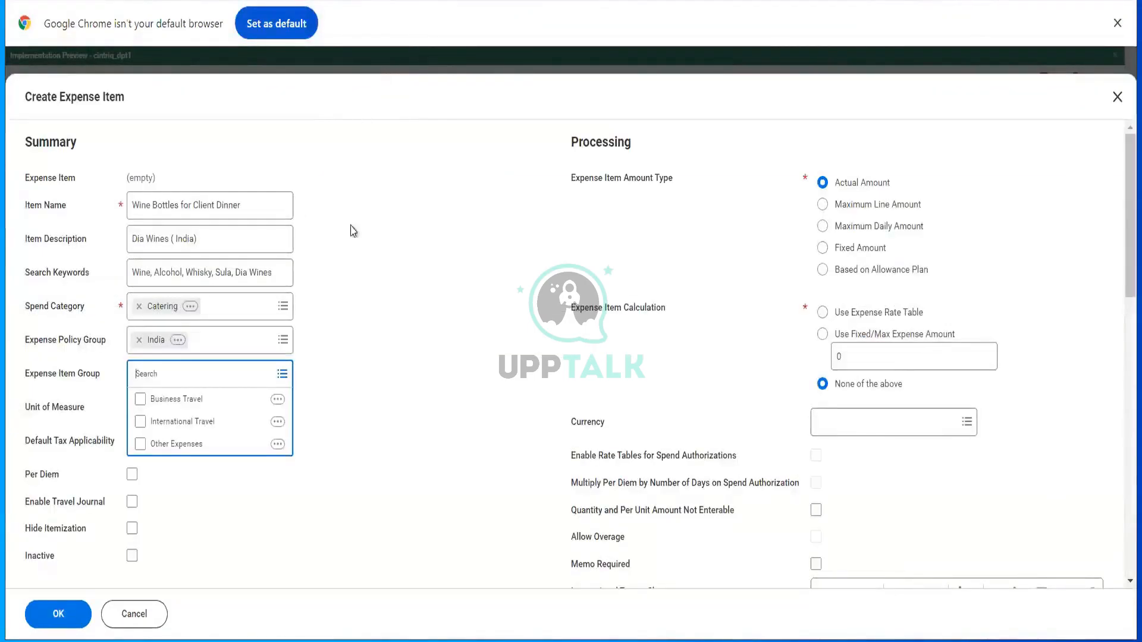
{"action": "left_click", "coordinate": [189, 398]}
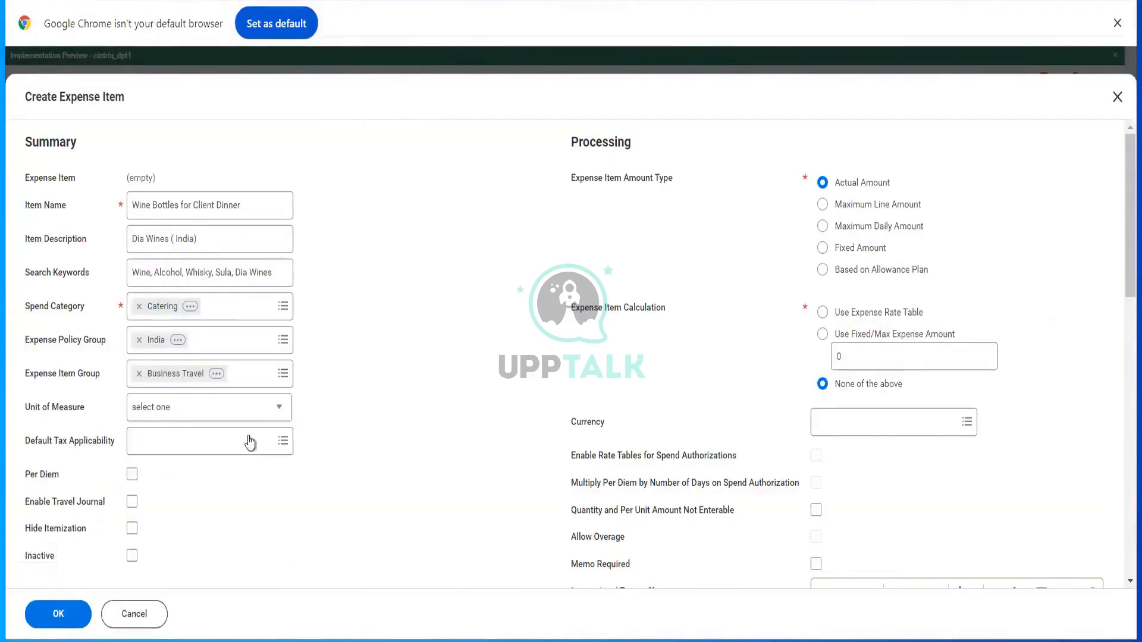
- Set the unit of measure to Bottle
{"action": "left_click", "coordinate": [252, 414]}
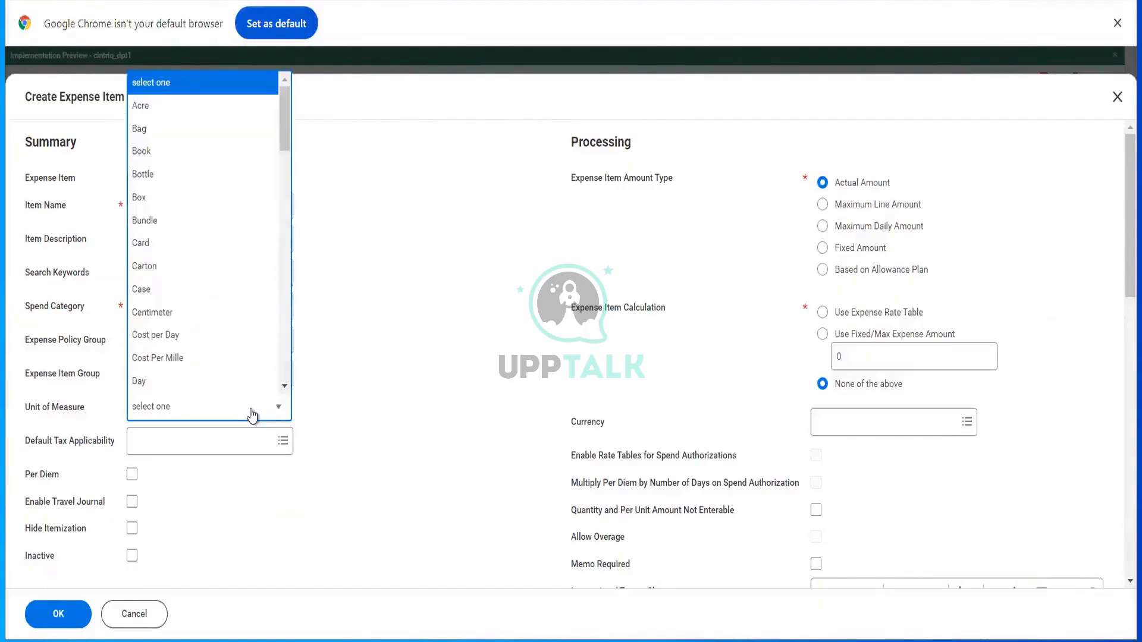
{"action": "key", "text": "Down"}
{"action": "key", "text": "Down"}
{"action": "key", "text": "Down"}
{"action": "key", "text": "Down"}
{"action": "key", "text": "Up"}
{"action": "key", "text": "Down"}
{"action": "key", "text": "Return"}
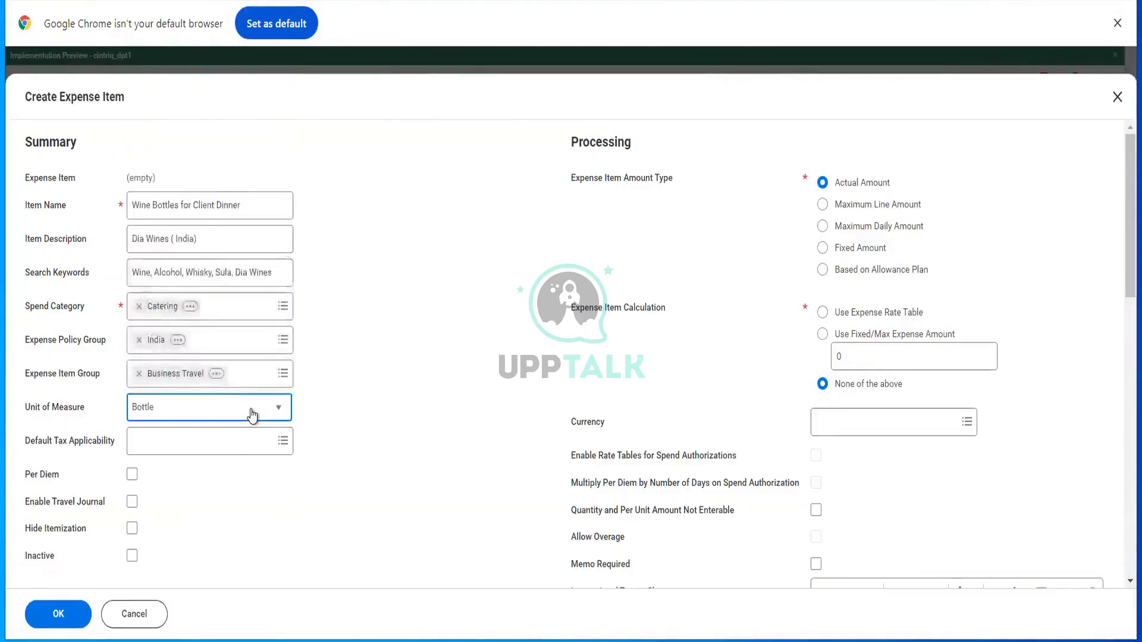
- Leave Default Tax Applicability empty after viewing its options
{"action": "left_click", "coordinate": [226, 447]}
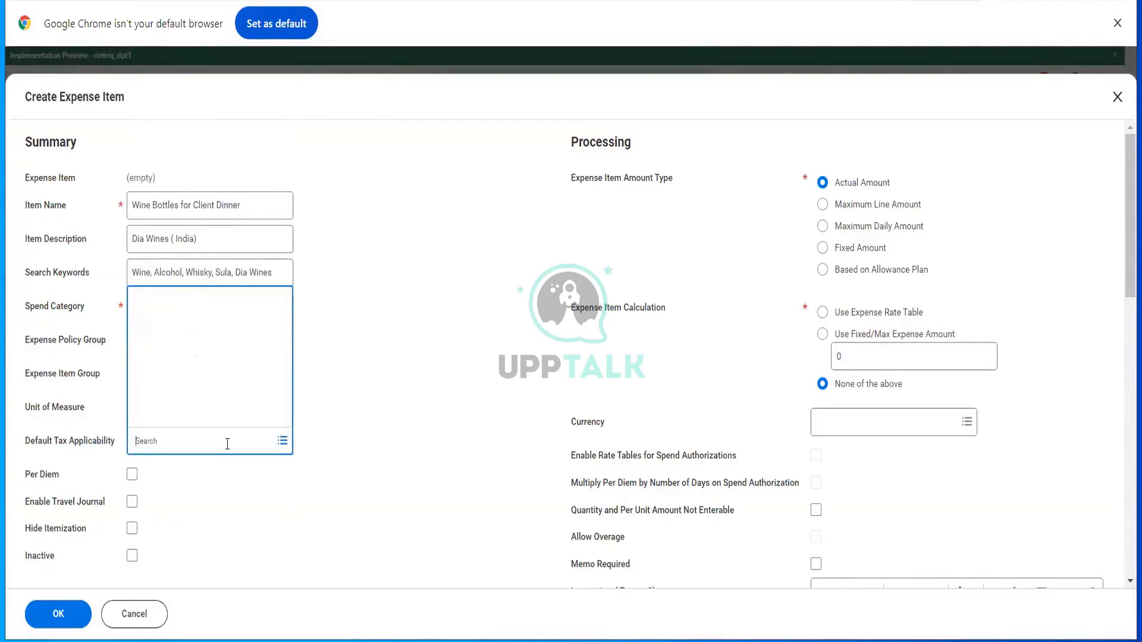
{"action": "left_click", "coordinate": [369, 300]}
{"action": "scroll", "coordinate": [368, 300], "scroll_direction": "down", "scroll_amount": 3}
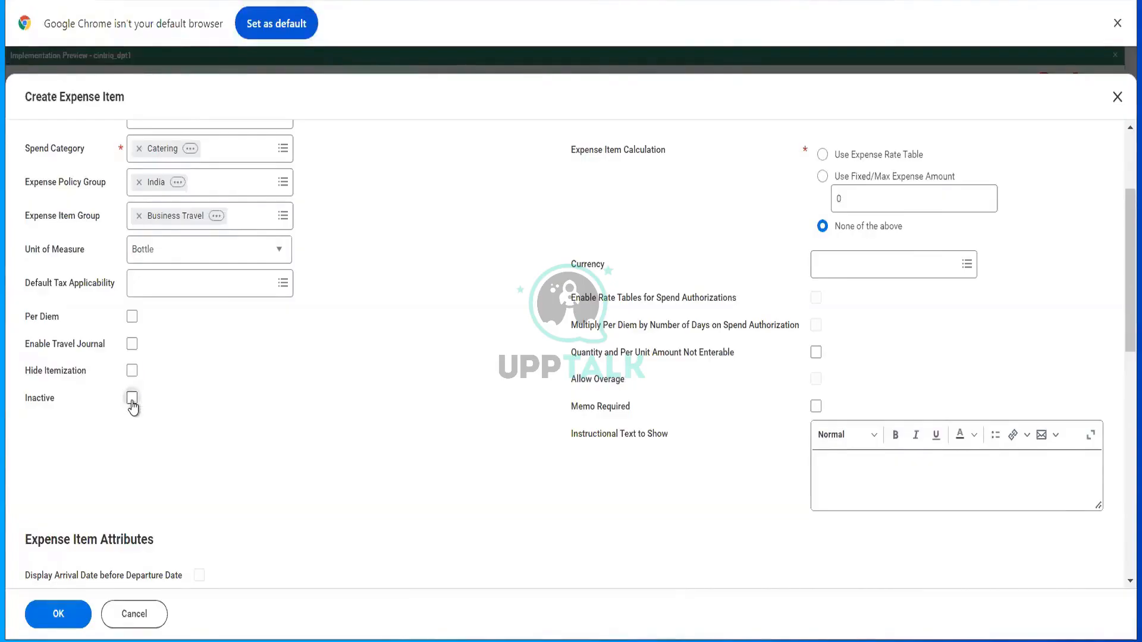
{"action": "scroll", "coordinate": [474, 370], "scroll_direction": "up", "scroll_amount": 3}
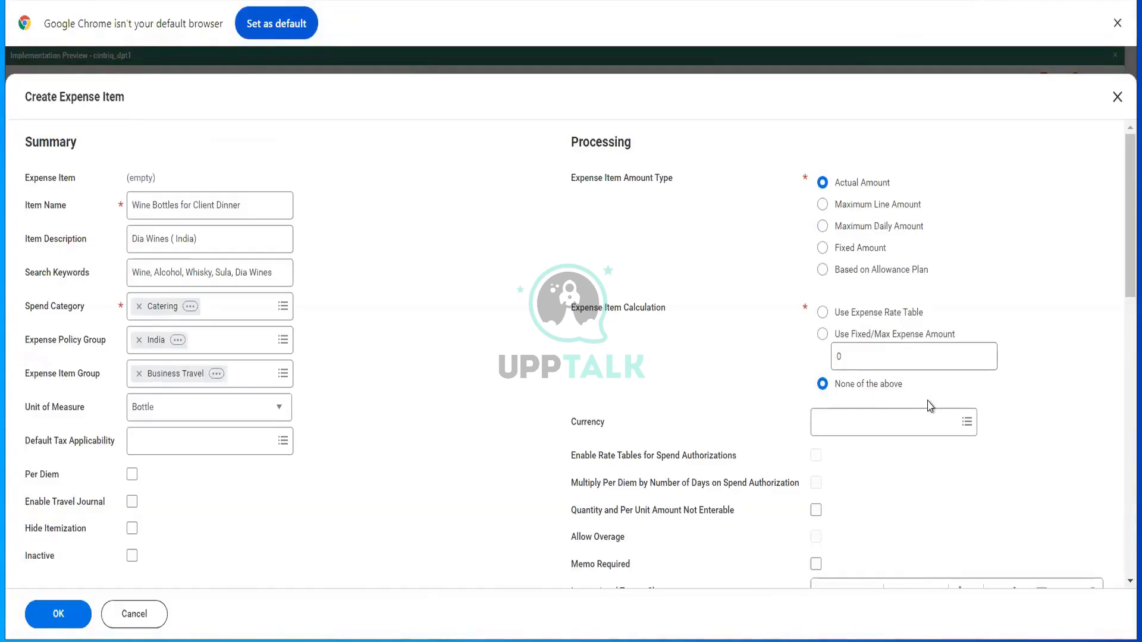
- Set the currency to USD
{"action": "left_click", "coordinate": [886, 423]}
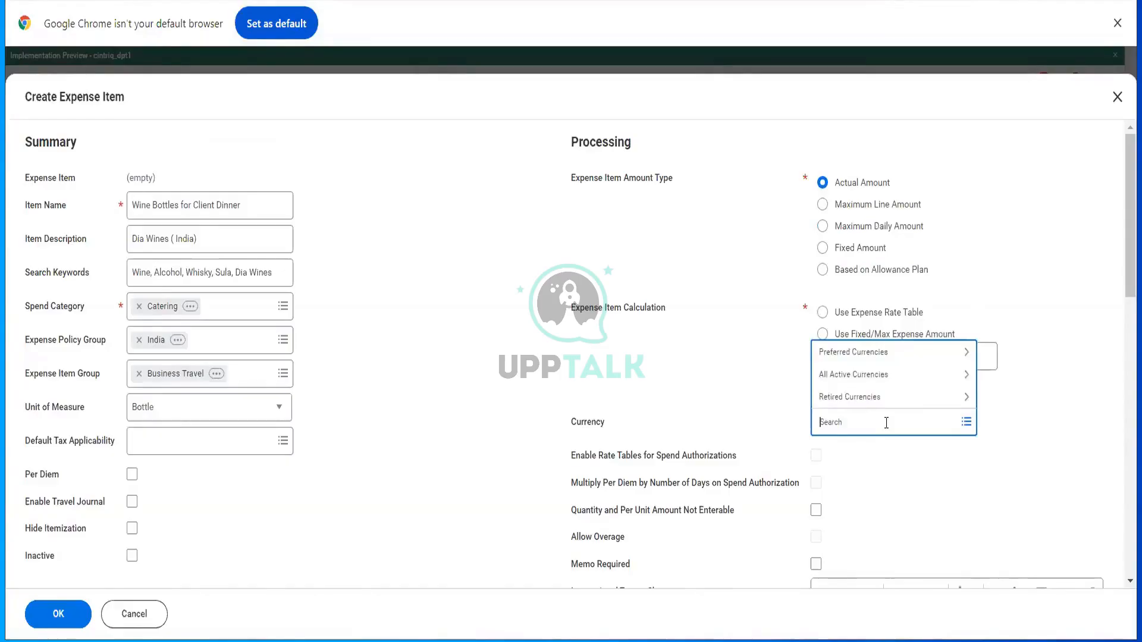
{"action": "type", "text": "USD"}
{"action": "key", "text": "Return"}
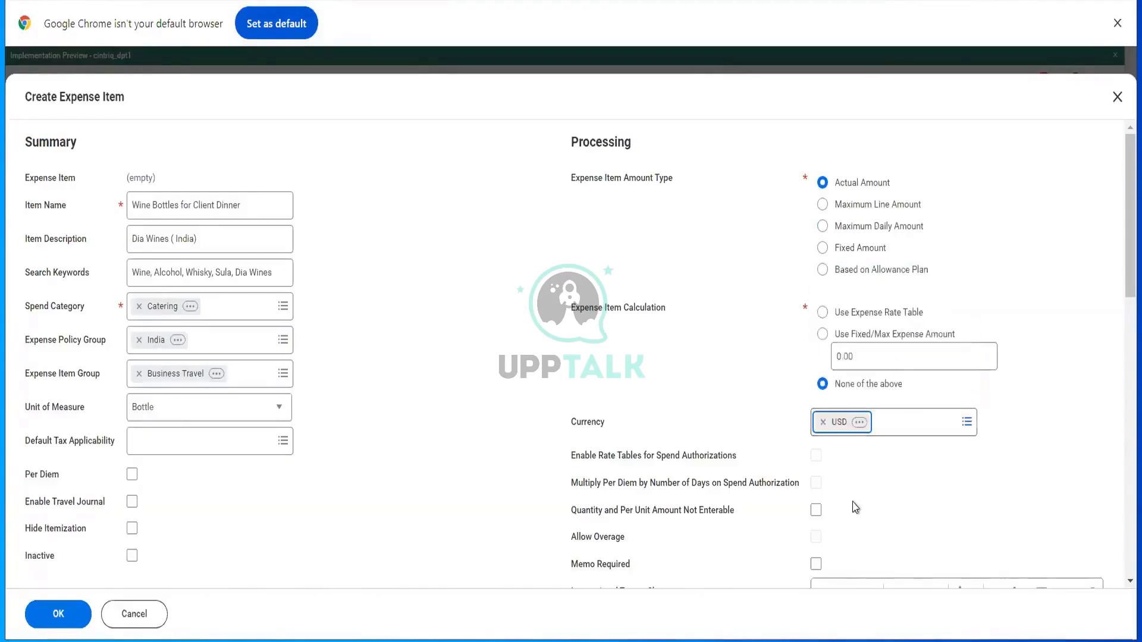
- Write a 'Hi User' note: maximum 2 bottles per expense report; read company expense policies first
{"action": "scroll", "coordinate": [855, 506], "scroll_direction": "down", "scroll_amount": 2}
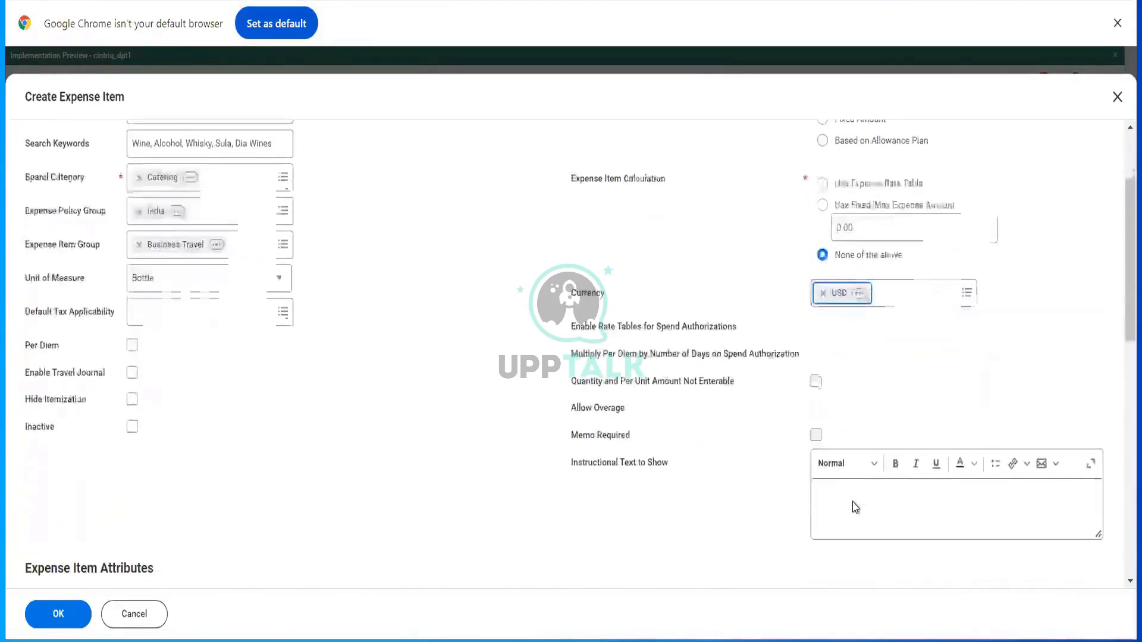
{"action": "left_click", "coordinate": [853, 501]}
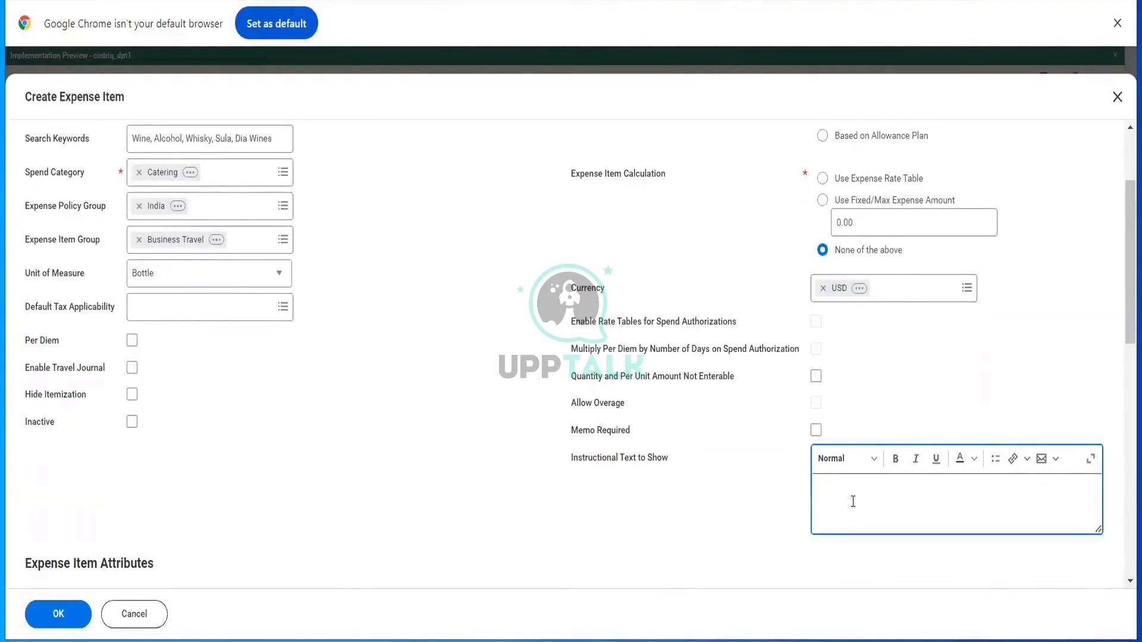
{"action": "type", "text": "hey G"}
{"action": "key", "text": "BackSpace"}
{"action": "key", "text": "BackSpace"}
{"action": "key", "text": "BackSpace"}
{"action": "key", "text": "BackSpace"}
{"action": "key", "text": "BackSpace"}
{"action": "type", "text": "Hi Ty"}
{"action": "key", "text": "BackSpace"}
{"action": "key", "text": "BackSpace"}
{"action": "type", "text": "user"}
{"action": "key", "text": "BackSpace"}
{"action": "key", "text": "BackSpace"}
{"action": "key", "text": "BackSpace"}
{"action": "type", "text": "User"}
{"action": "key", "text": "Return"}
{"action": "type", "text": "plea"}
{"action": "key", "text": "BackSpace"}
{"action": "key", "text": "BackSpace"}
{"action": "key", "text": "BackSpace"}
{"action": "key", "text": "BackSpace"}
{"action": "type", "text": "Please note ta"}
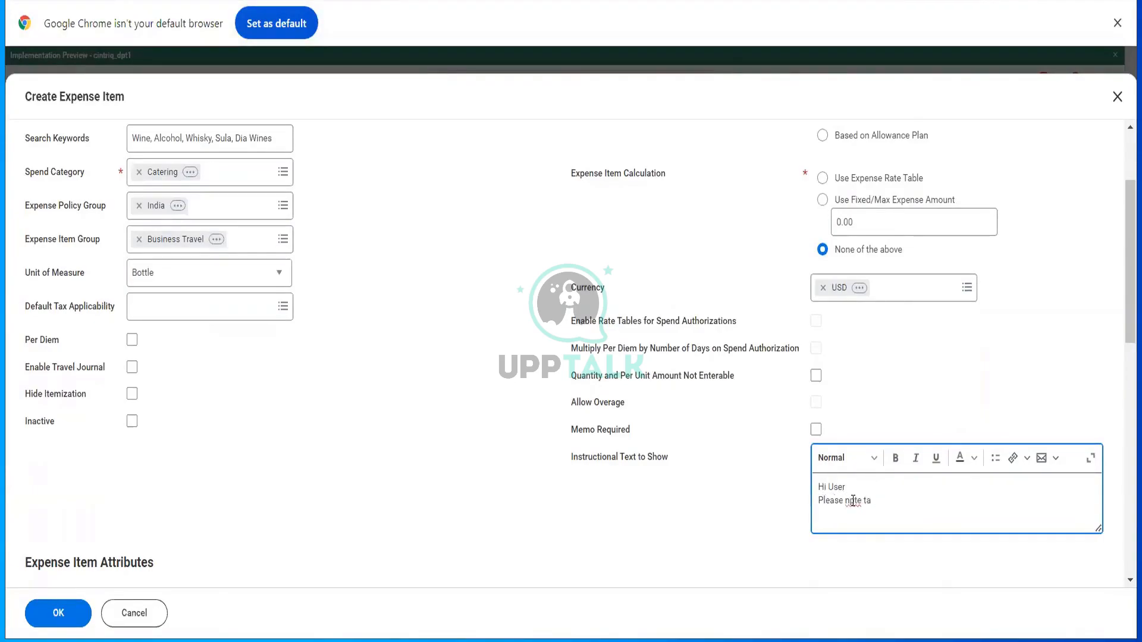
{"action": "key", "text": "BackSpace"}
{"action": "type", "text": "hat you cannot claim more than 2"}
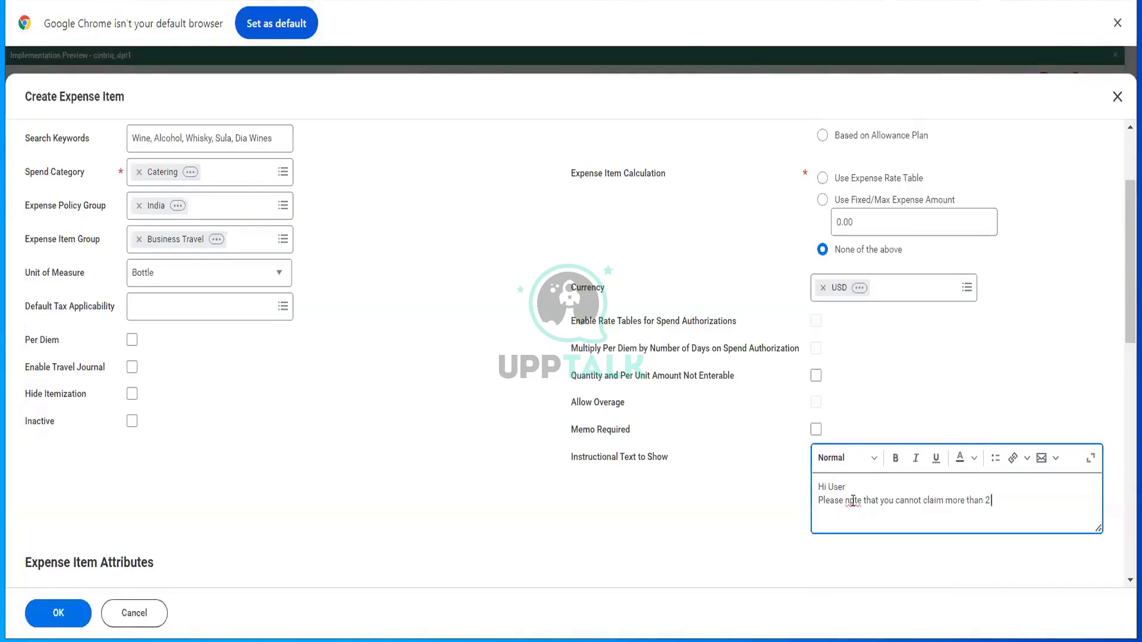
{"action": "type", "text": " bottles in an expense report. Please do reach"}
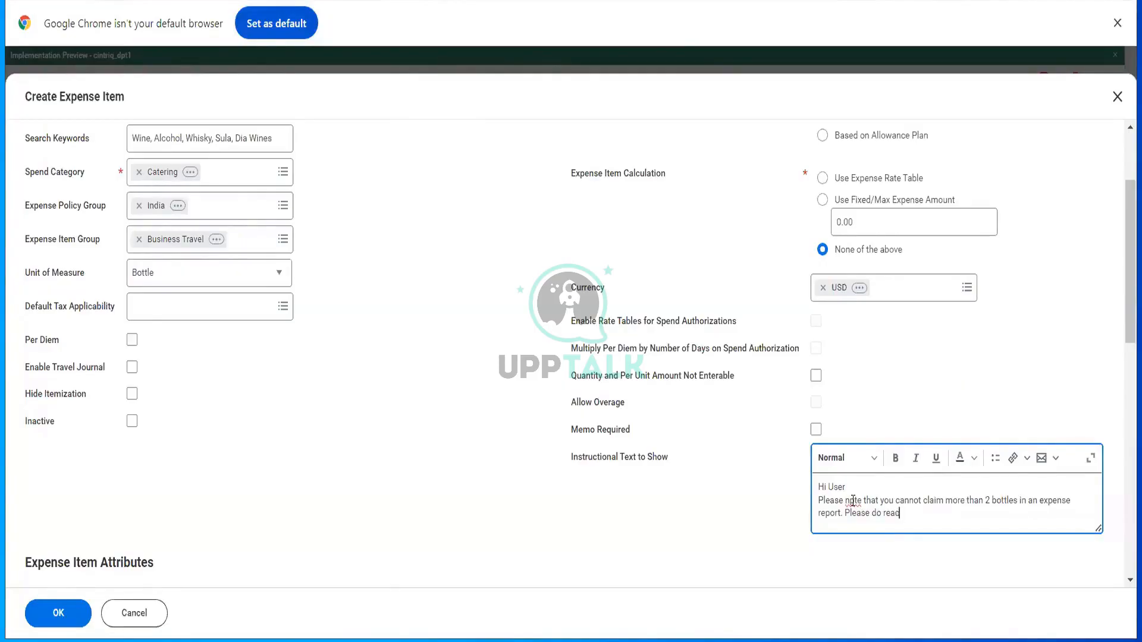
{"action": "type", "text": " compan"}
{"action": "key", "text": "BackSpace"}
{"action": "key", "text": "BackSpace"}
{"action": "key", "text": "BackSpace"}
{"action": "key", "text": "BackSpace"}
{"action": "key", "text": "BackSpace"}
{"action": "key", "text": "BackSpace"}
{"action": "key", "text": "BackSpace"}
{"action": "key", "text": "BackSpace"}
{"action": "key", "text": "BackSpace"}
{"action": "key", "text": "BackSpace"}
{"action": "key", "text": "BackSpace"}
{"action": "type", "text": "ead company expense polciies"}
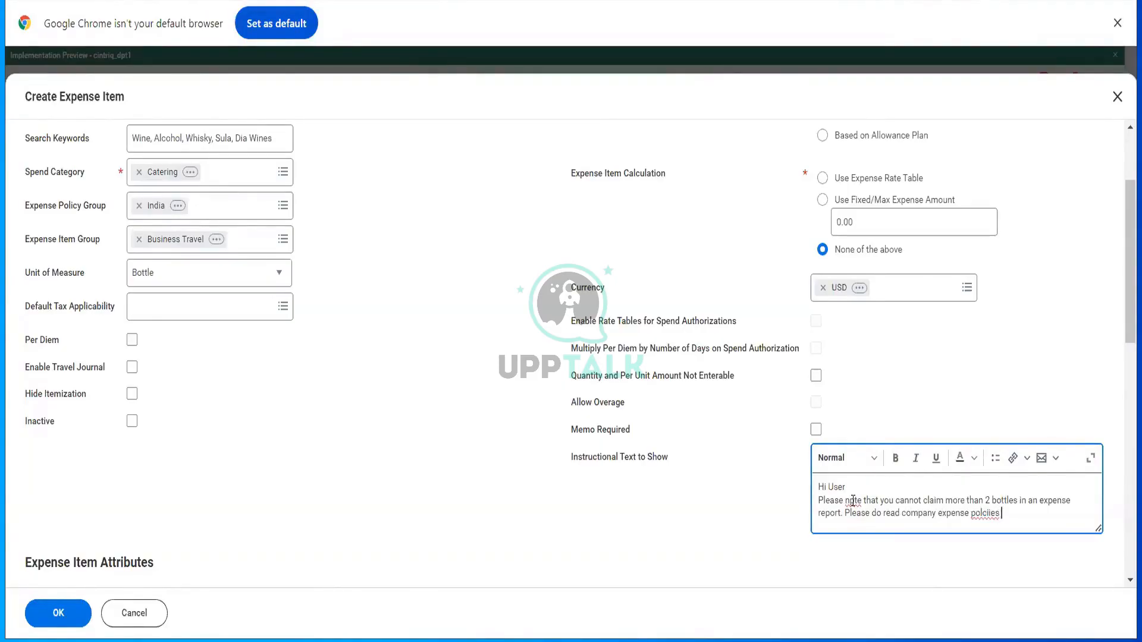
{"action": "key", "text": "BackSpace"}
{"action": "key", "text": "BackSpace"}
{"action": "key", "text": "BackSpace"}
{"action": "type", "text": "licies before submitting this expense repor"}
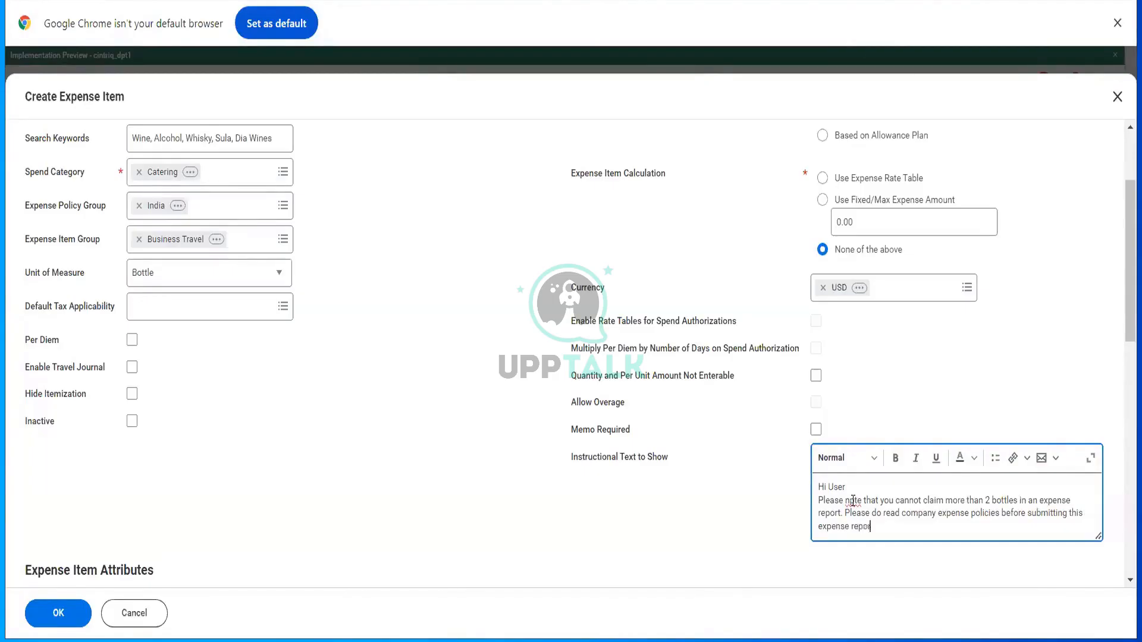
{"action": "type", "text": "t"}
{"action": "left_click", "coordinate": [770, 479]}
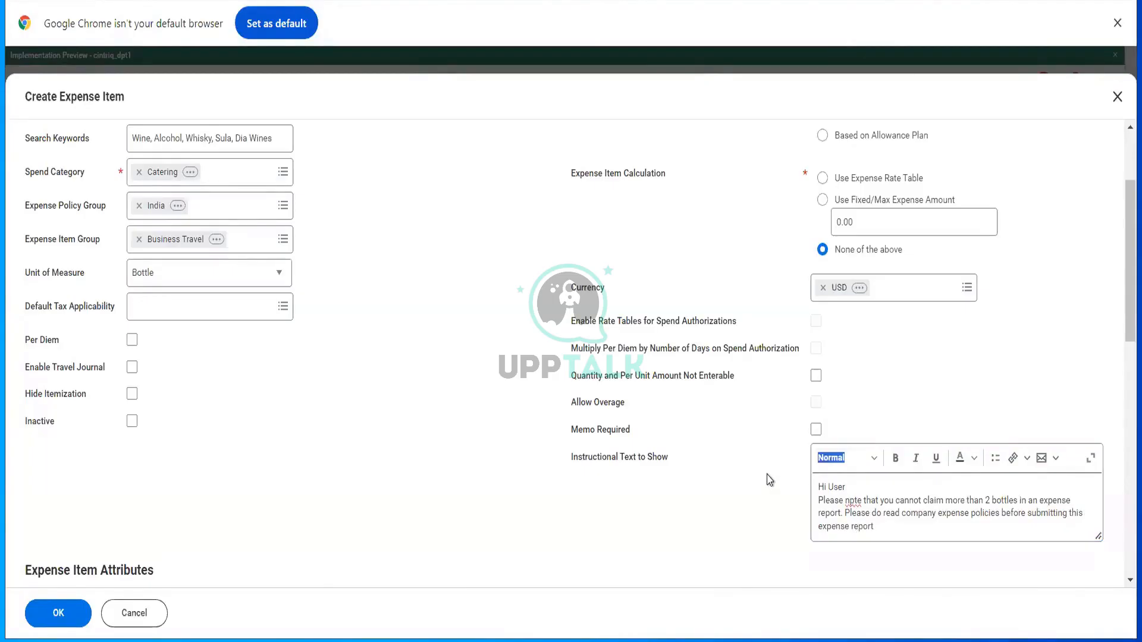
- Undo an accidental deletion to restore the instructional note
{"action": "left_click_drag", "start_coordinate": [874, 528], "coordinate": [815, 485]}
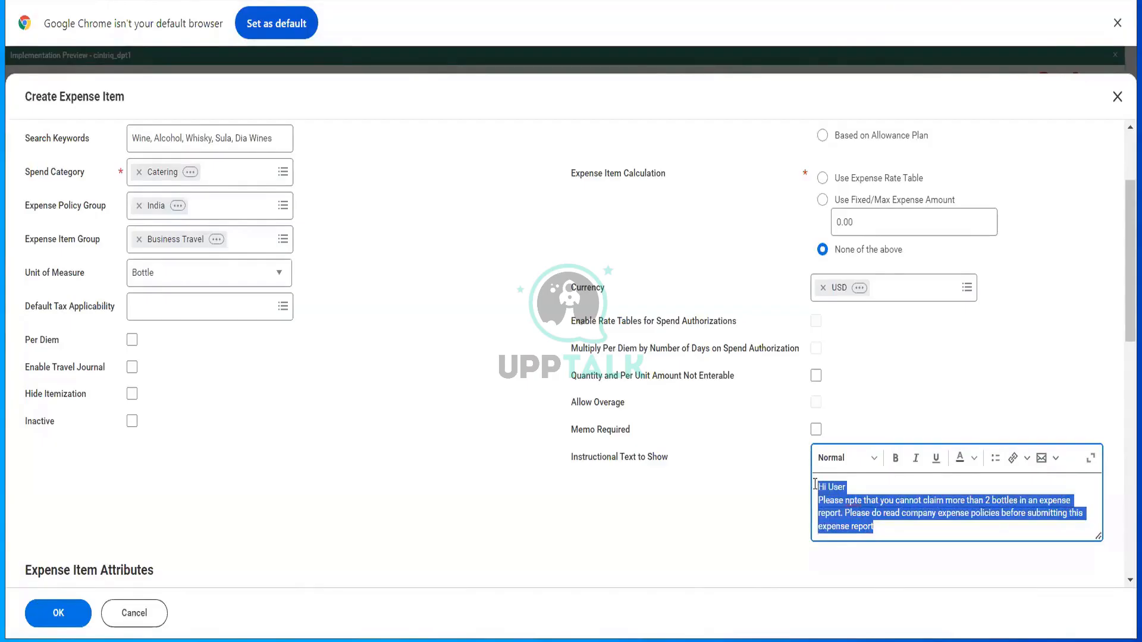
{"action": "key", "text": "BackSpace"}
{"action": "type", "text": "bz"}
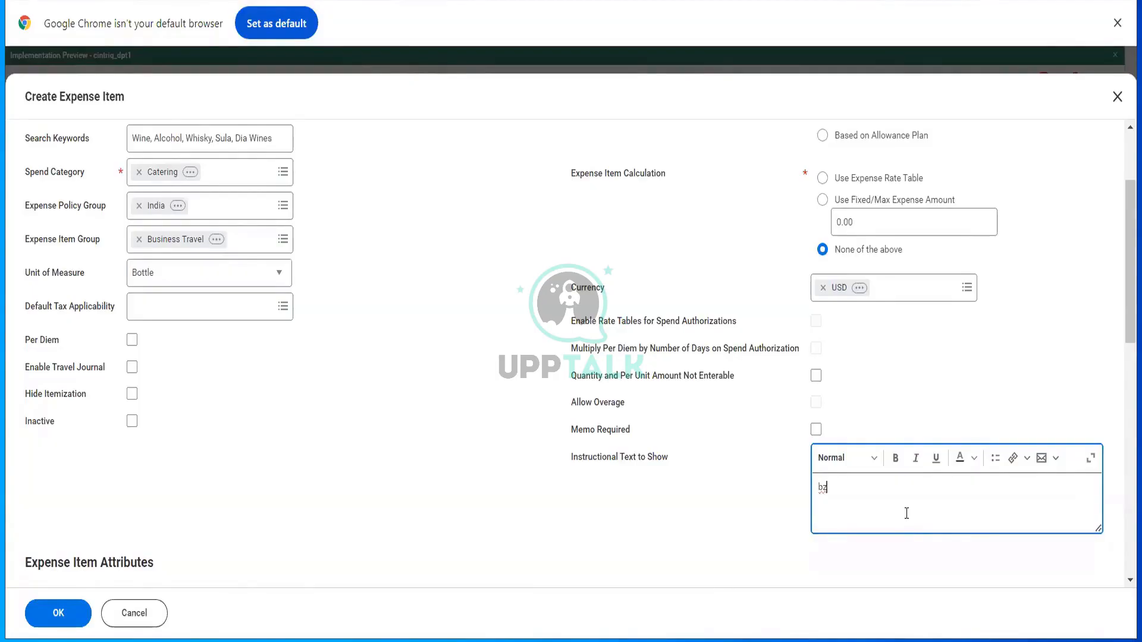
{"action": "key", "text": "ctrl+z"}
{"action": "key", "text": "ctrl+z"}
{"action": "key", "text": "ctrl+z"}
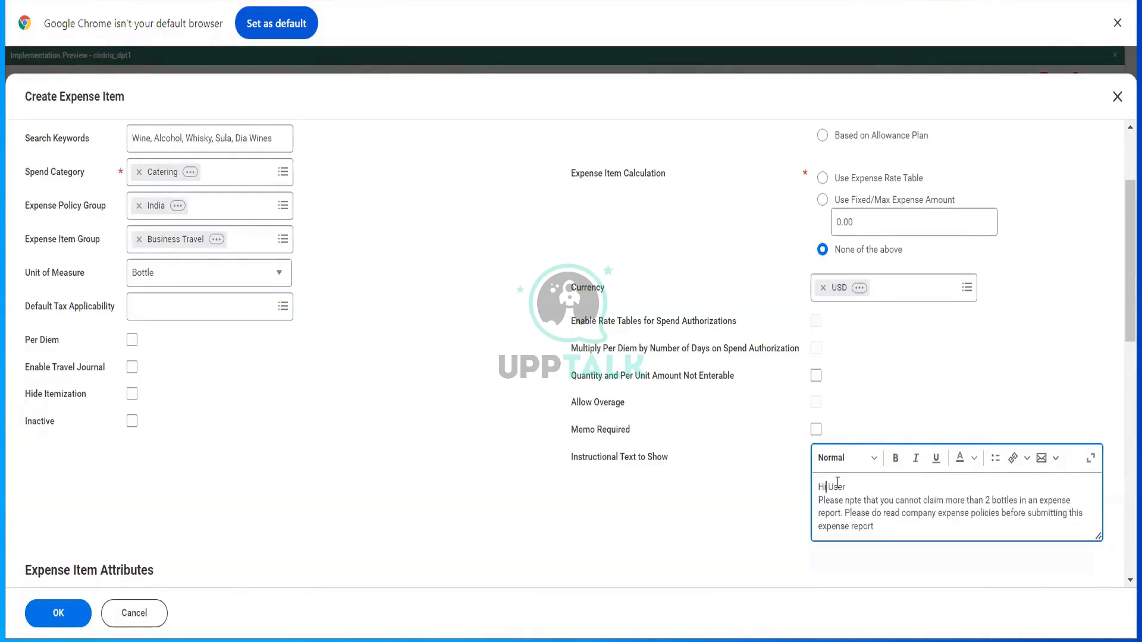
{"action": "key", "text": "ctrl+z"}
- Format the entire note as bold Heading 1 text in dark orange
{"action": "key", "text": "ctrl+a"}
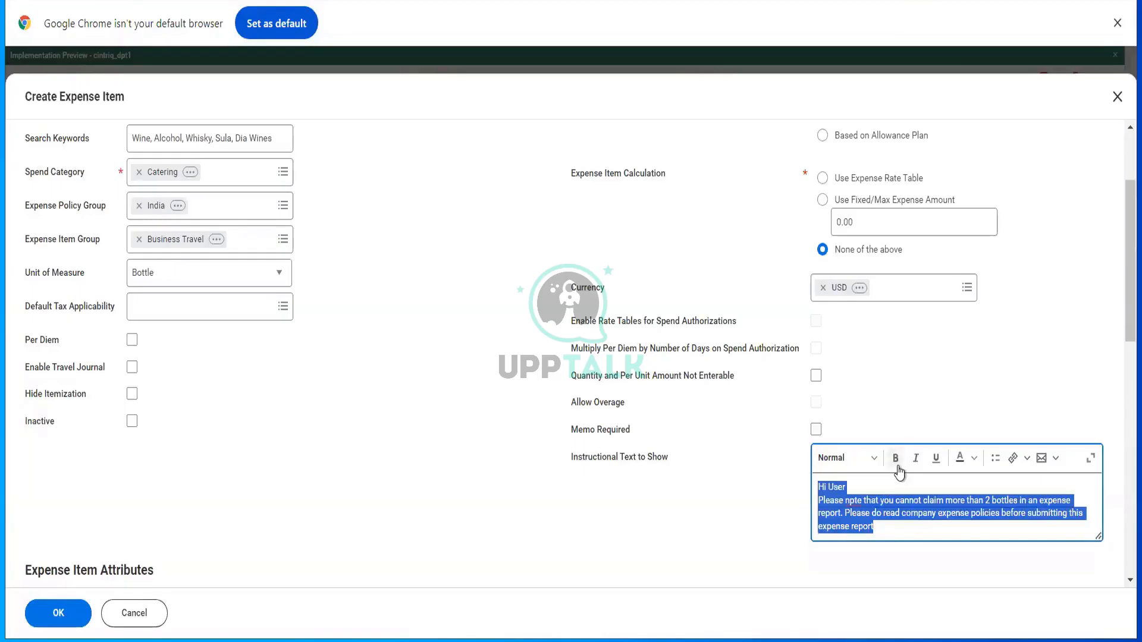
{"action": "left_click", "coordinate": [897, 468]}
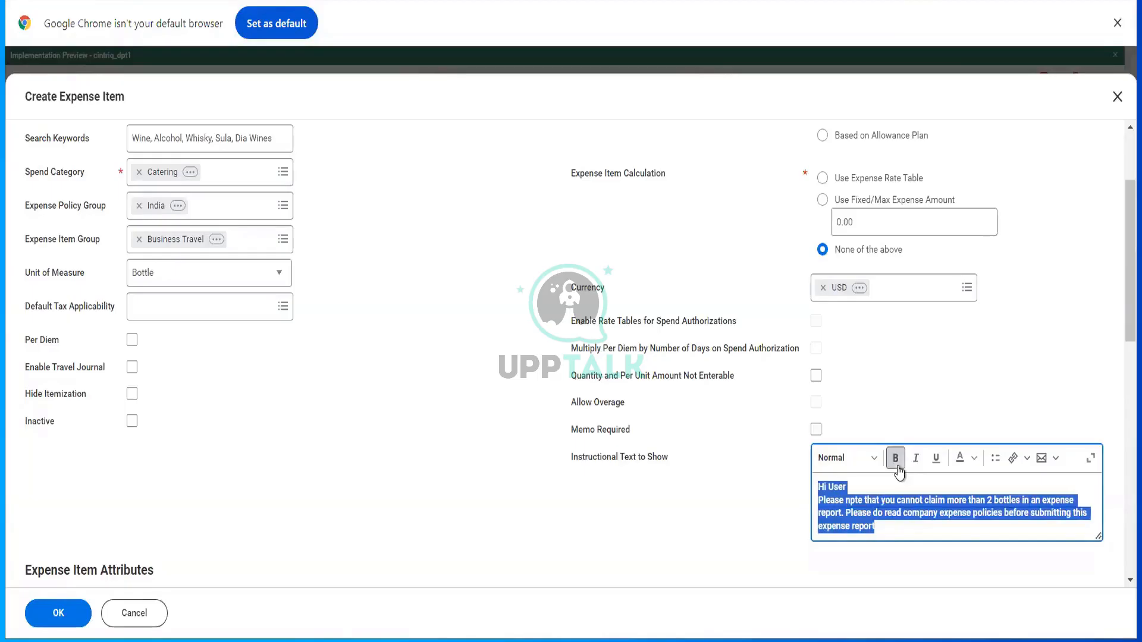
{"action": "left_click", "coordinate": [865, 473]}
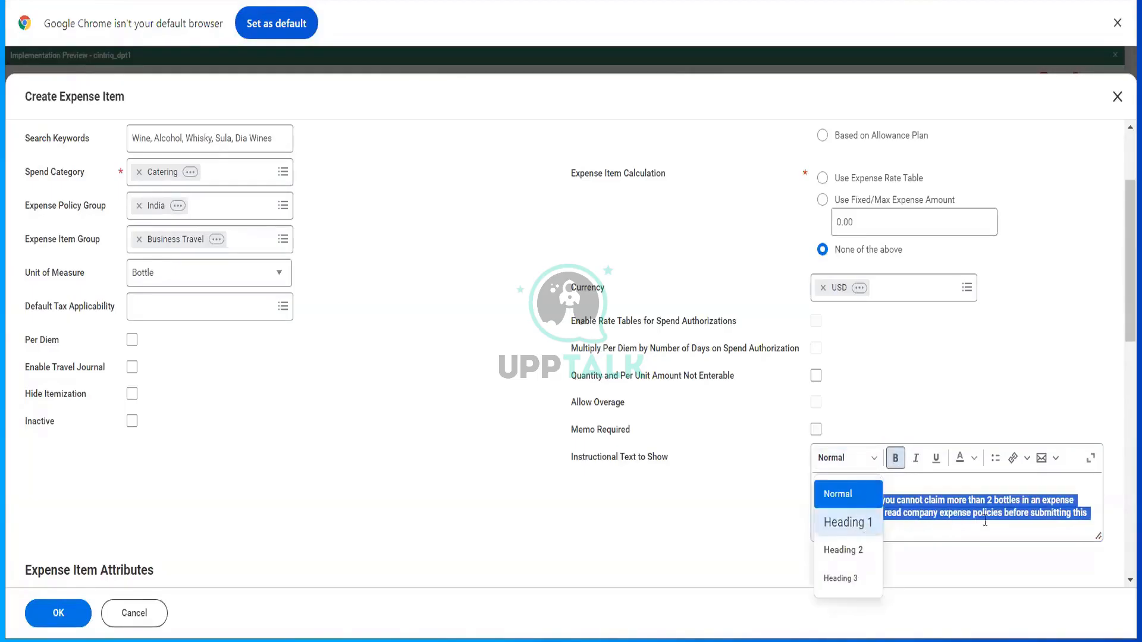
{"action": "key", "text": "Return"}
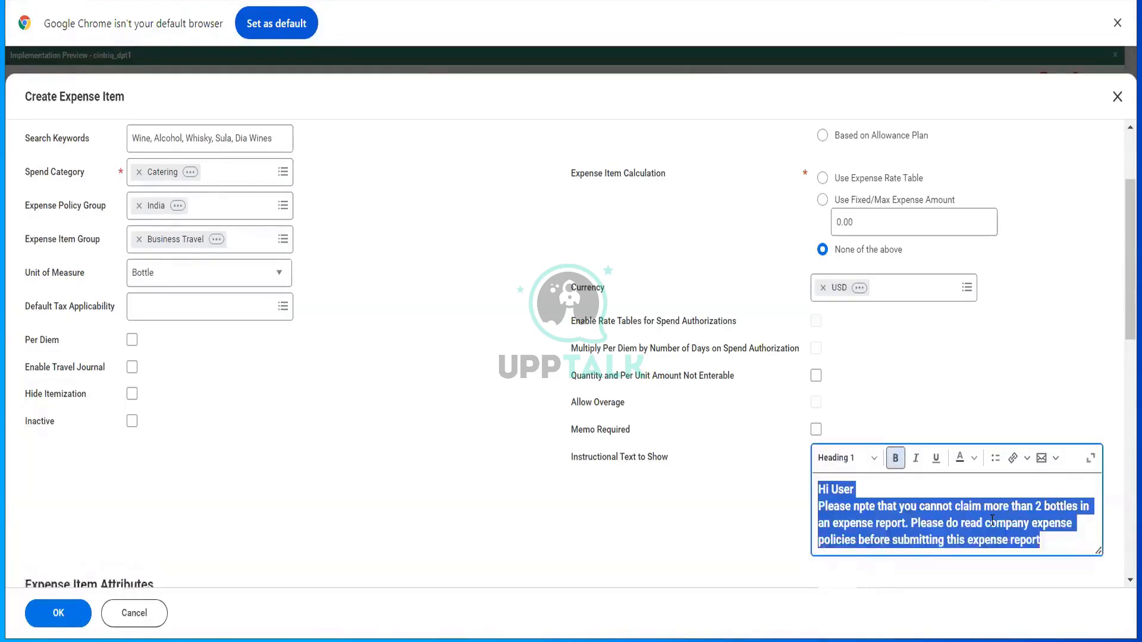
{"action": "left_click", "coordinate": [974, 464]}
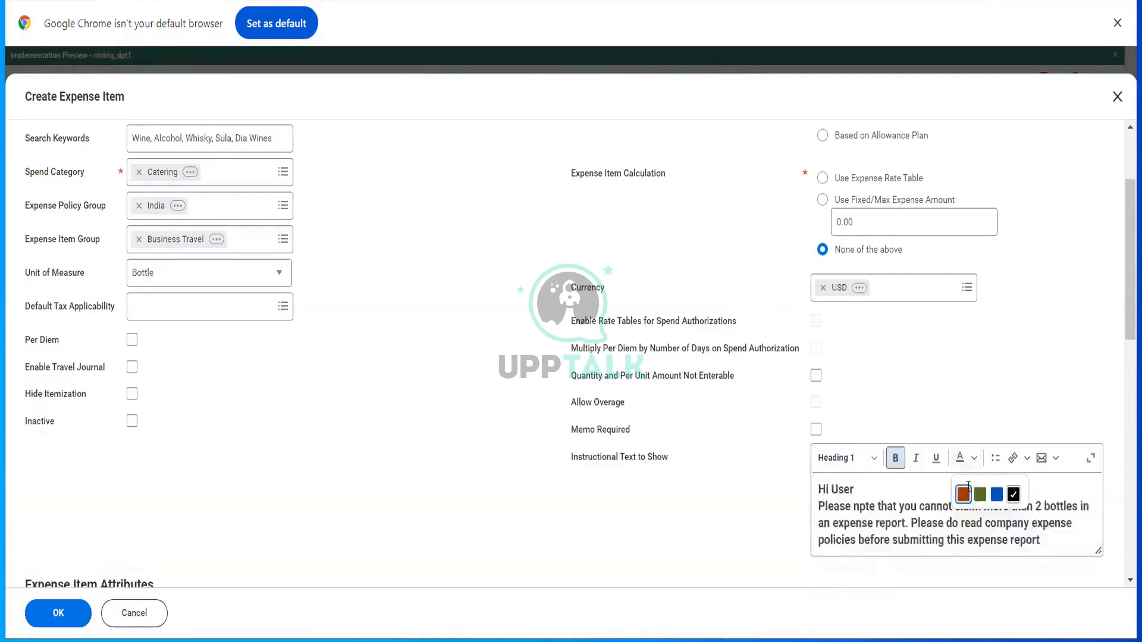
{"action": "left_click", "coordinate": [964, 492]}
{"action": "left_click", "coordinate": [965, 389]}
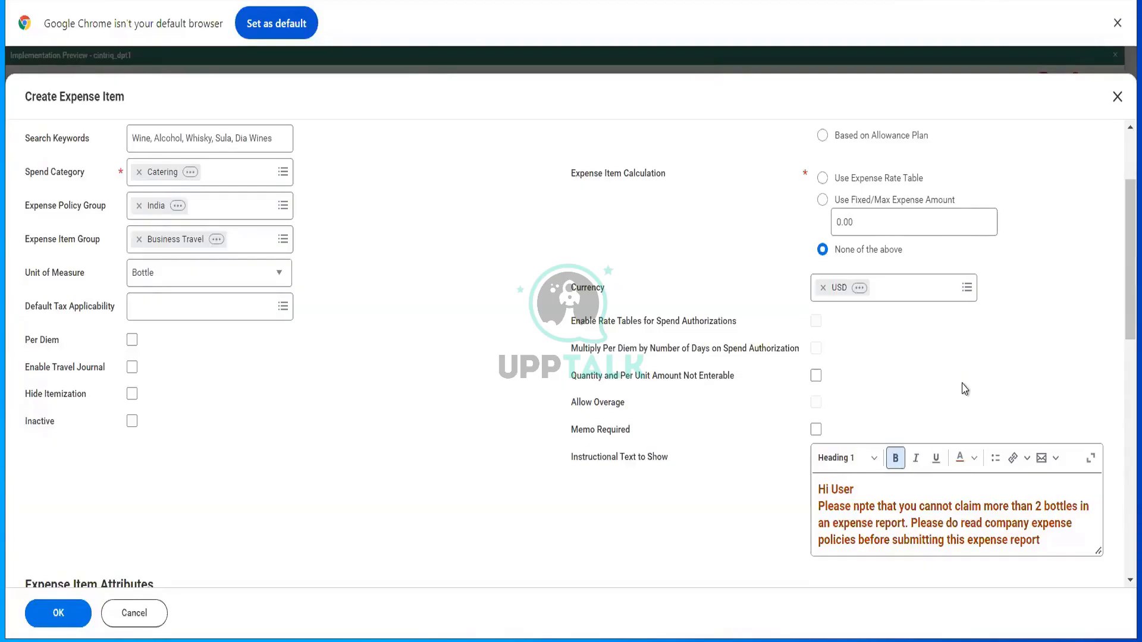
- Add Business Reason as the first expense item attribute
{"action": "scroll", "coordinate": [587, 307], "scroll_direction": "down", "scroll_amount": 5}
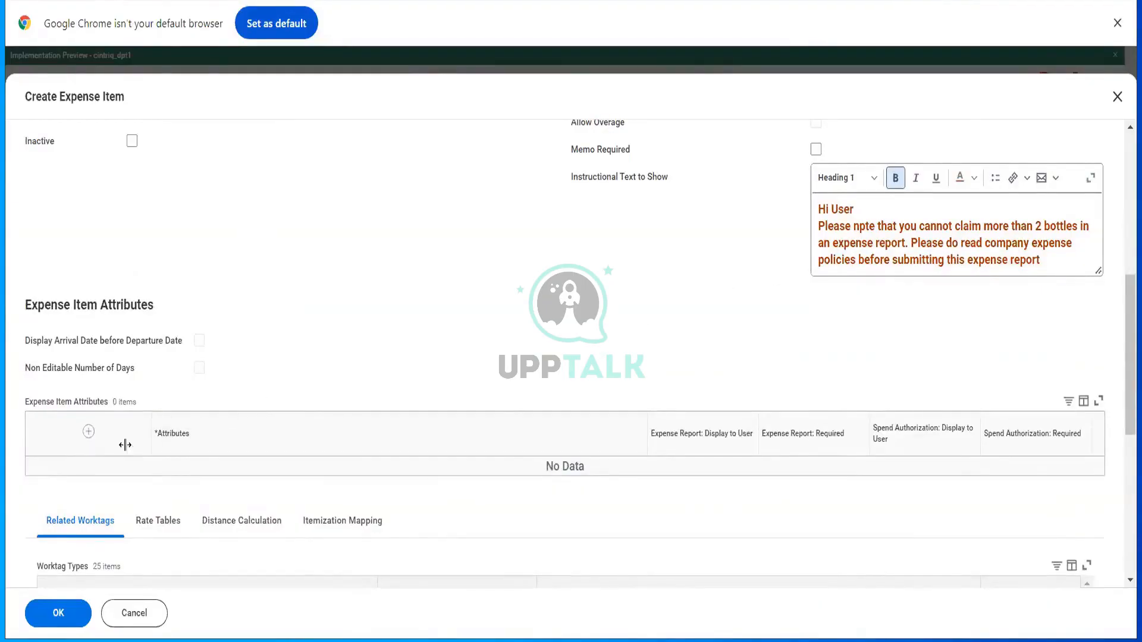
{"action": "left_click", "coordinate": [89, 433]}
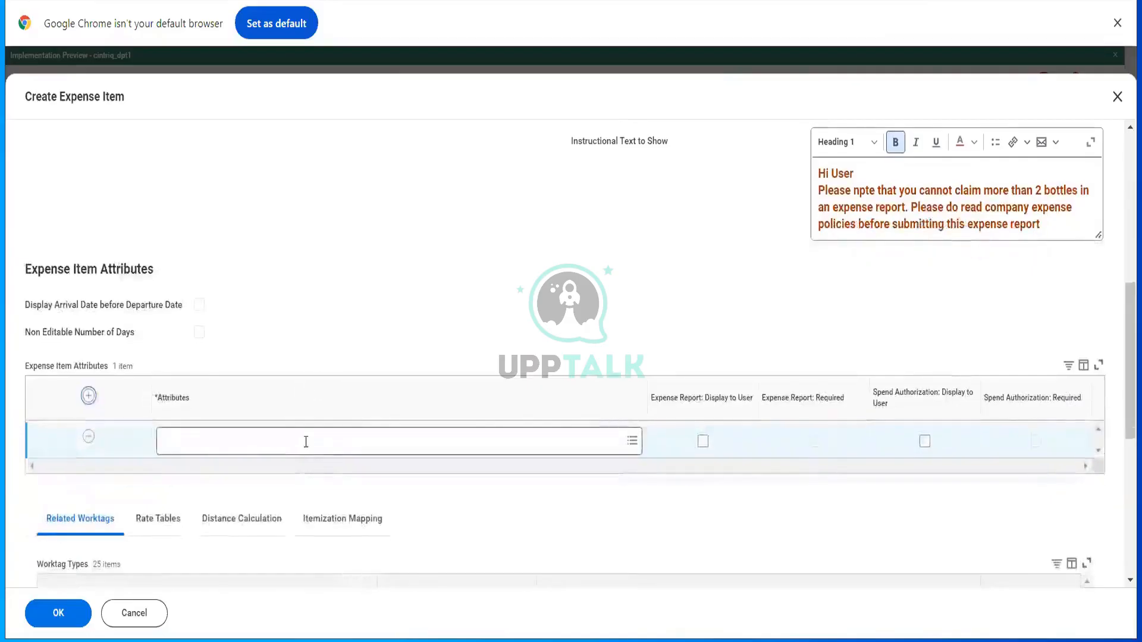
{"action": "left_click", "coordinate": [306, 444]}
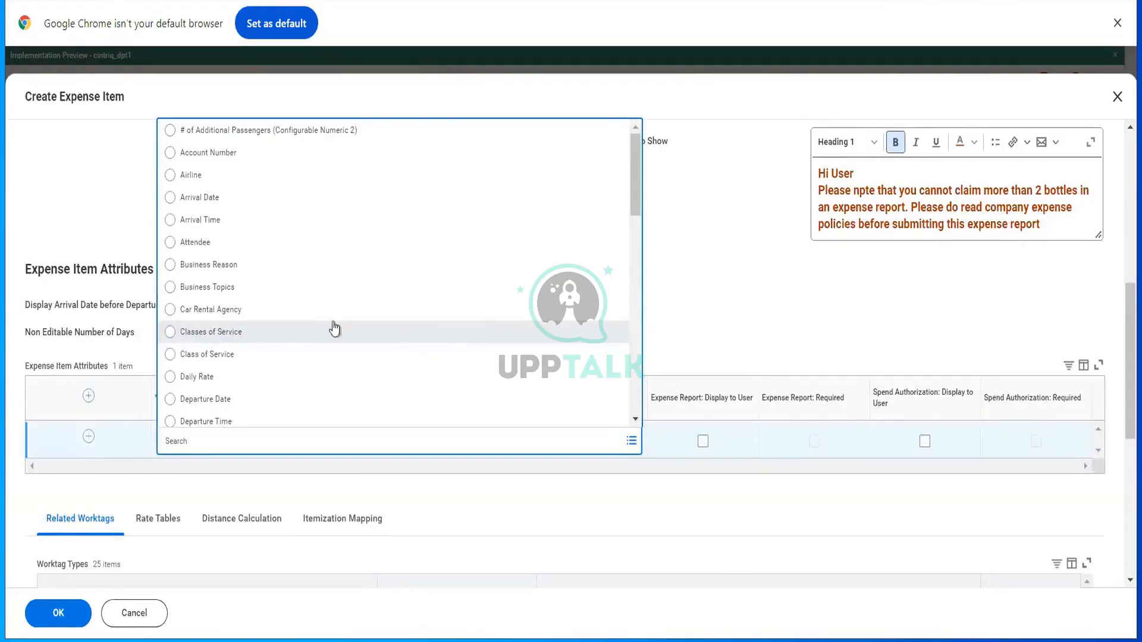
{"action": "left_click", "coordinate": [282, 267]}
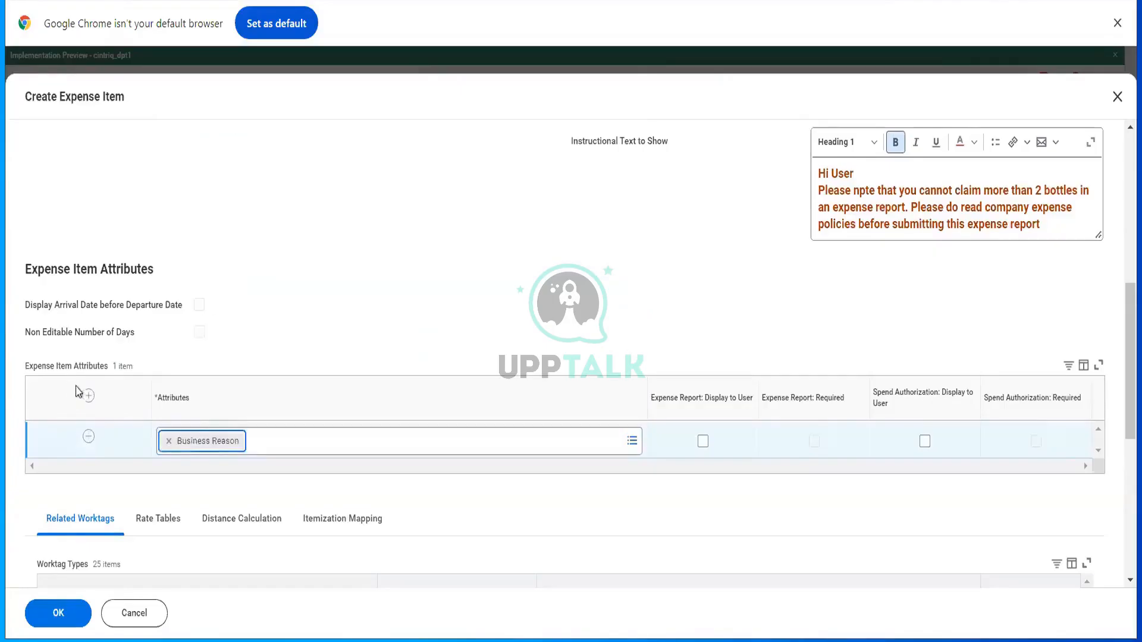
- Add Meals Provided (Configurable Numeric 1) and Number of Persons as further attributes
{"action": "left_click", "coordinate": [328, 441]}
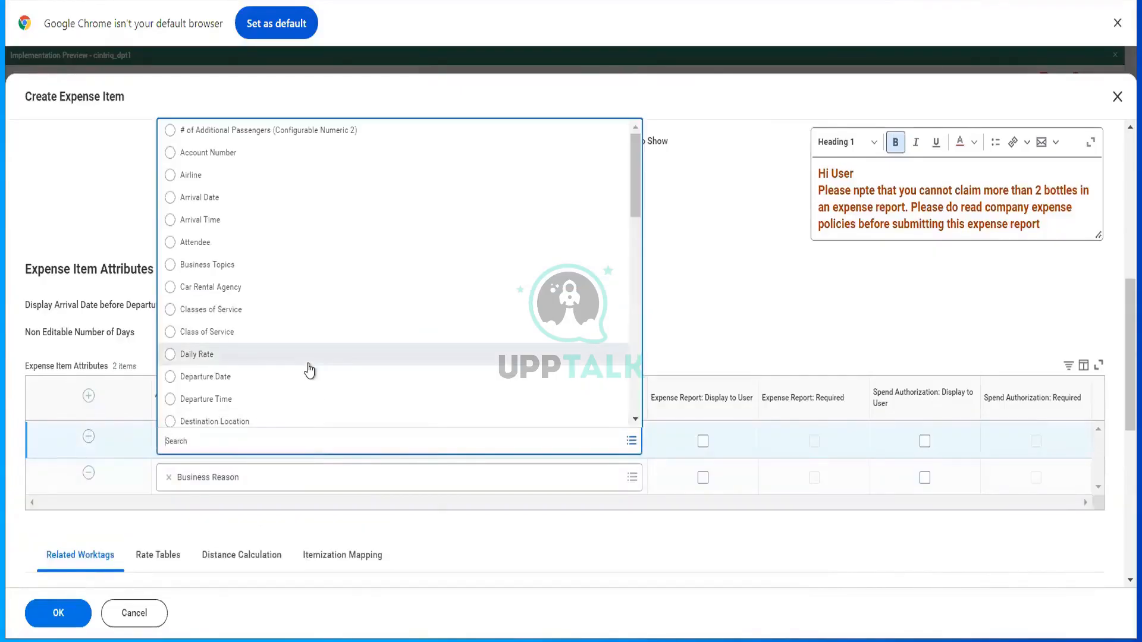
{"action": "scroll", "coordinate": [308, 369], "scroll_direction": "down", "scroll_amount": 1}
{"action": "scroll", "coordinate": [307, 369], "scroll_direction": "down", "scroll_amount": 2}
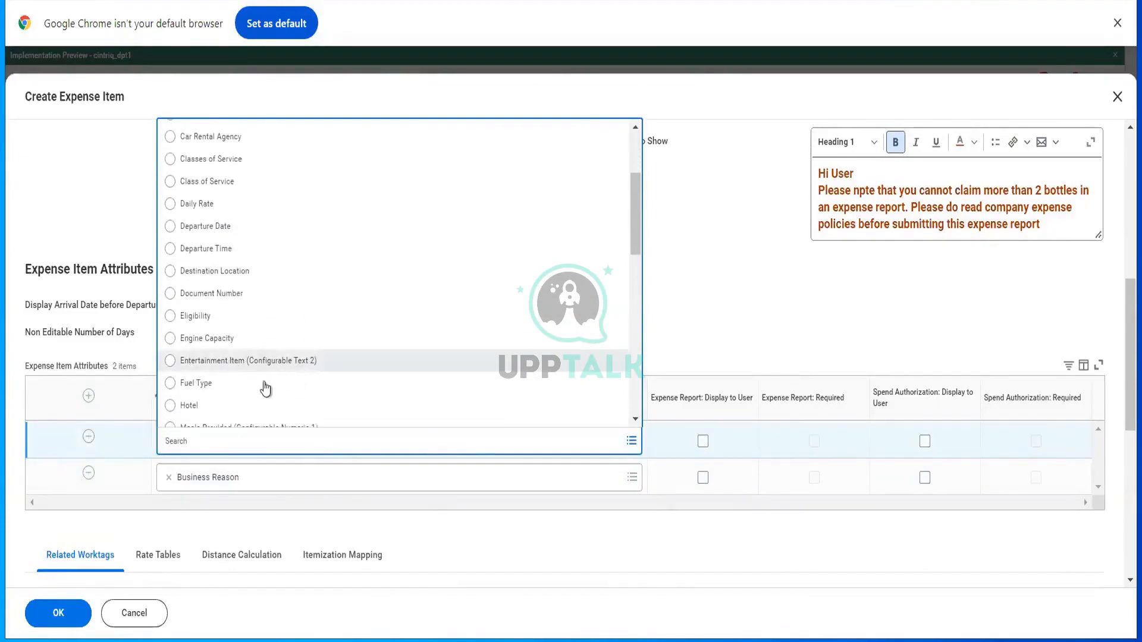
{"action": "scroll", "coordinate": [244, 389], "scroll_direction": "down", "scroll_amount": 1}
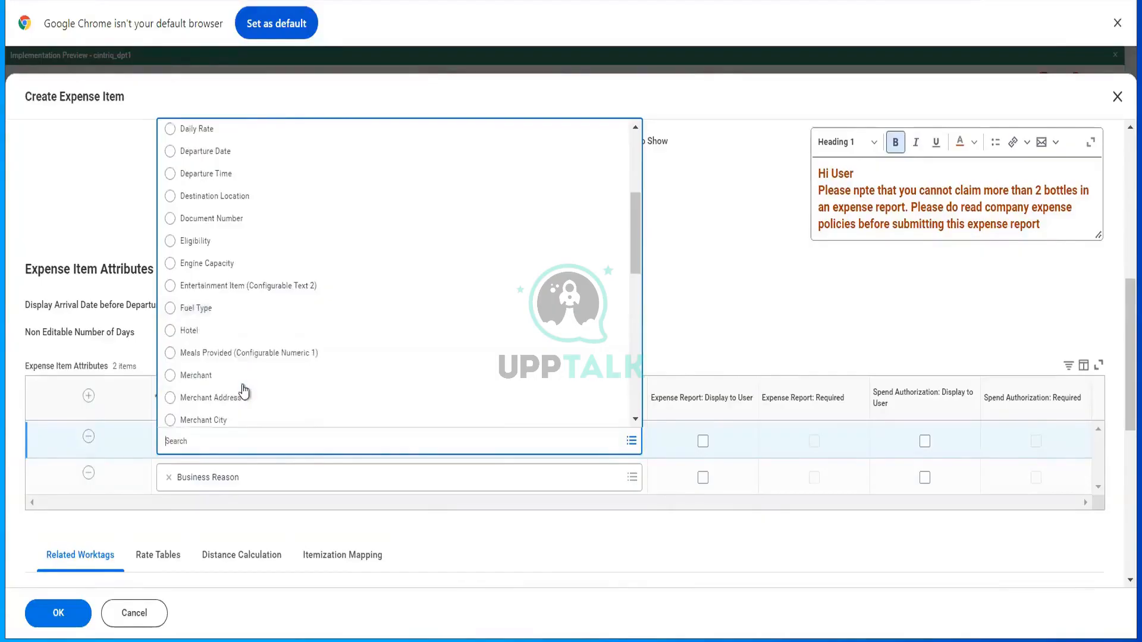
{"action": "left_click", "coordinate": [264, 357]}
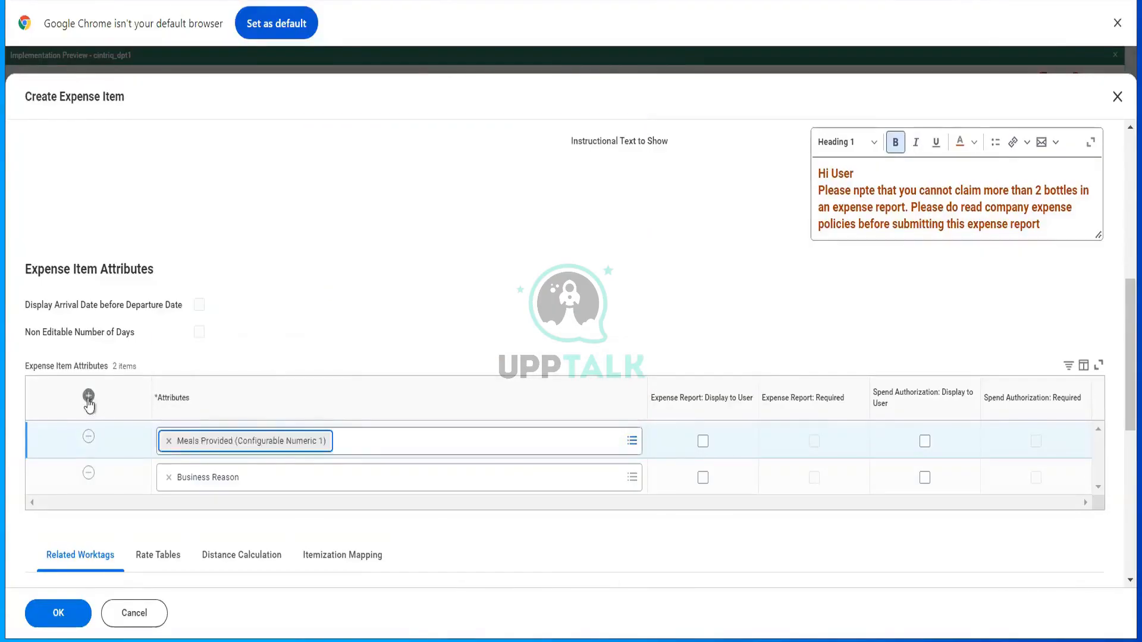
{"action": "left_click", "coordinate": [273, 450]}
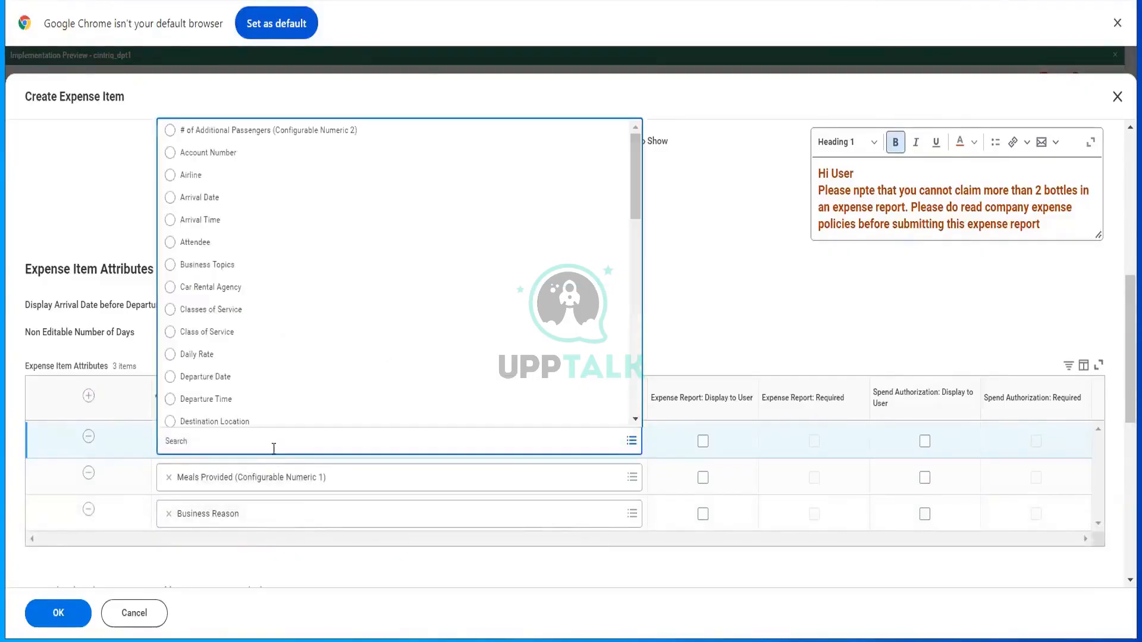
{"action": "scroll", "coordinate": [279, 371], "scroll_direction": "down", "scroll_amount": 5}
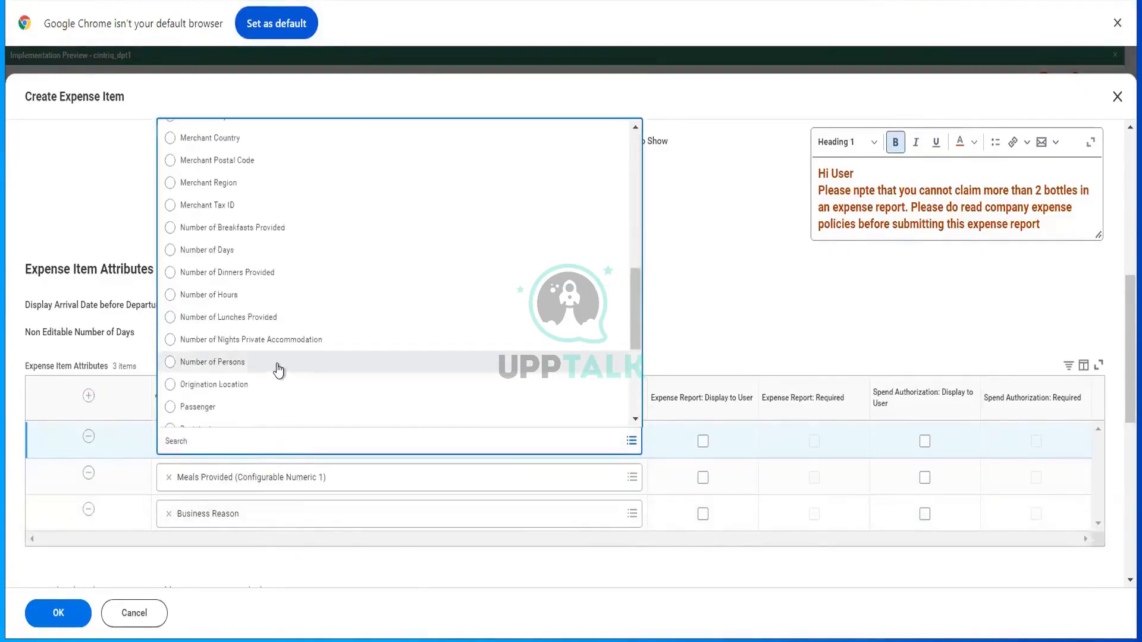
{"action": "left_click", "coordinate": [278, 368]}
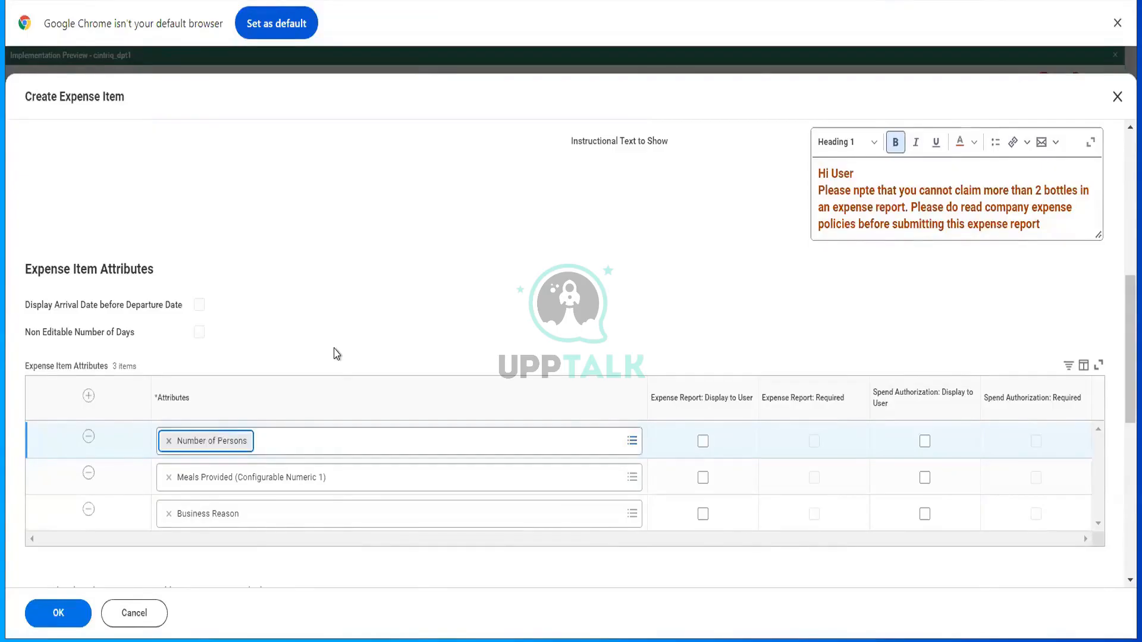
{"action": "scroll", "coordinate": [337, 354], "scroll_direction": "down", "scroll_amount": 6}
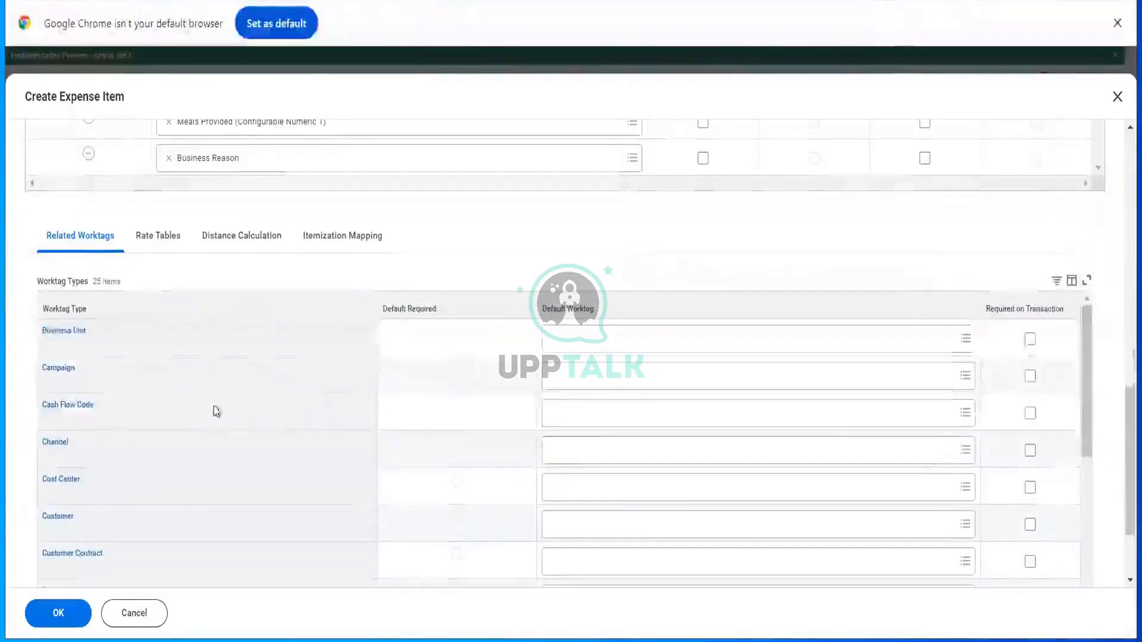
- Keep the default Rate Tables, Distance Calculation and Itemization Mapping settings, then save Wine Bottles for Client Dinner
{"action": "scroll", "coordinate": [616, 499], "scroll_direction": "down", "scroll_amount": 5}
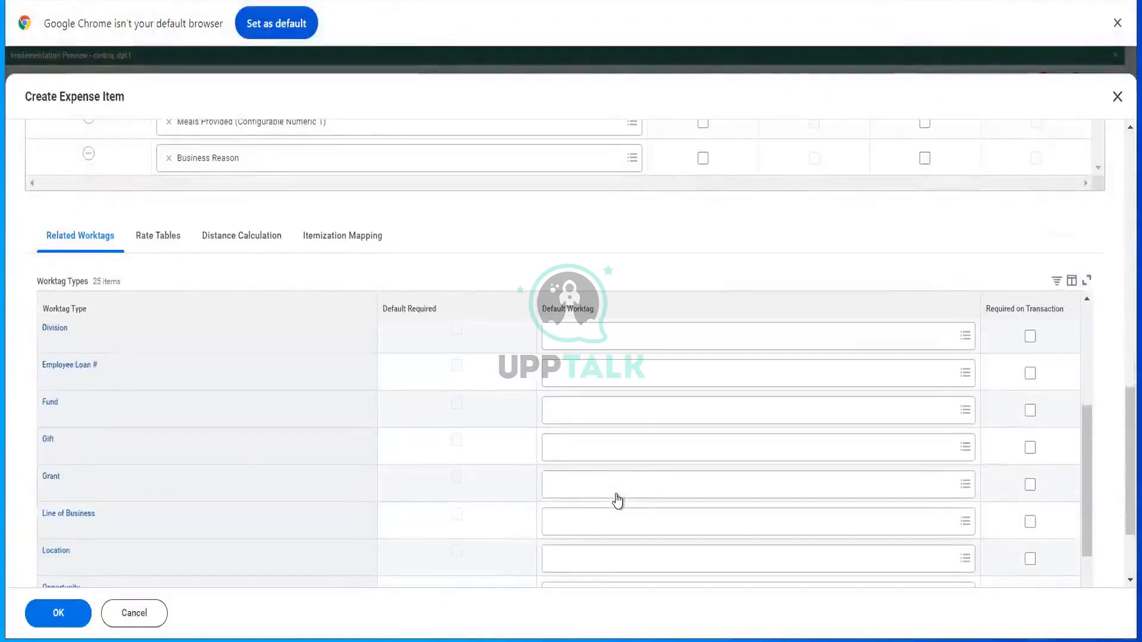
{"action": "scroll", "coordinate": [618, 501], "scroll_direction": "down", "scroll_amount": 5}
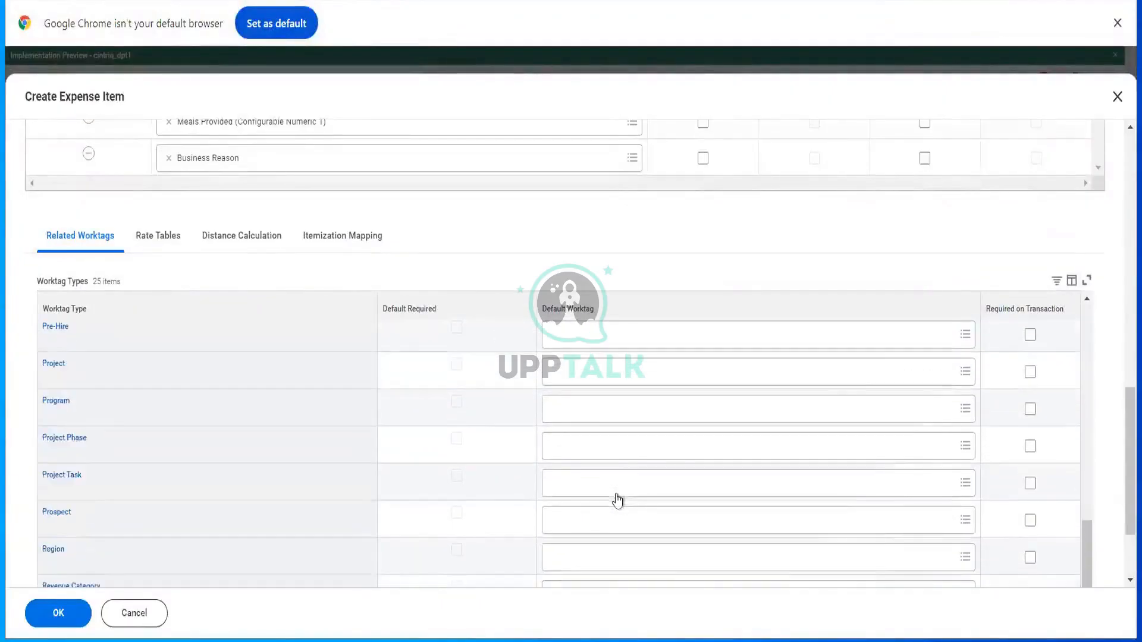
{"action": "left_click", "coordinate": [165, 248]}
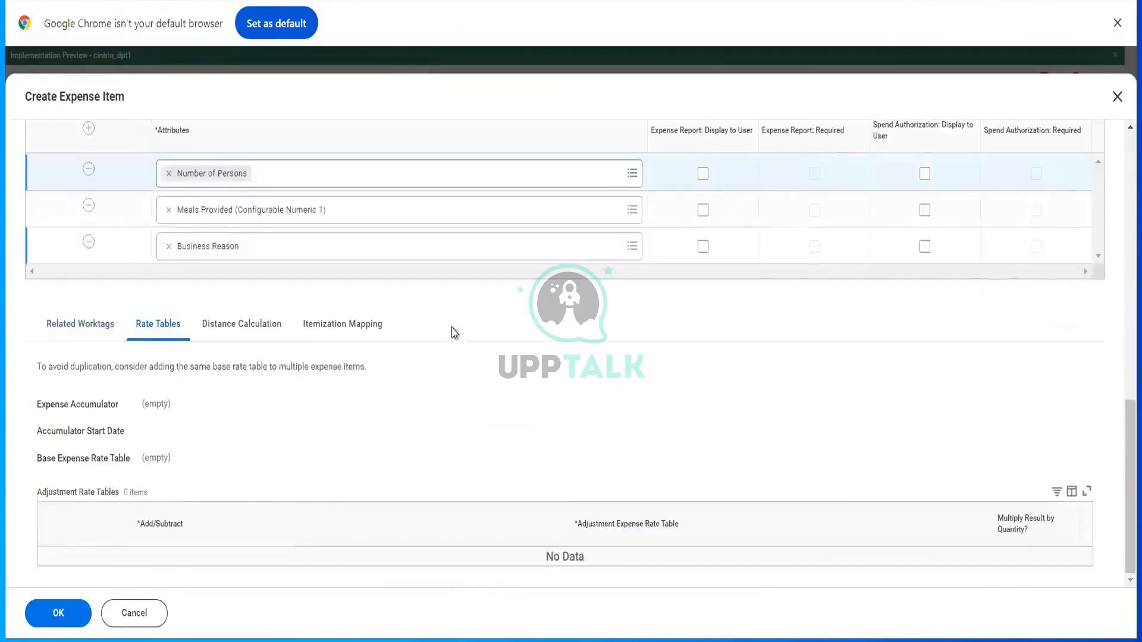
{"action": "left_click", "coordinate": [242, 321]}
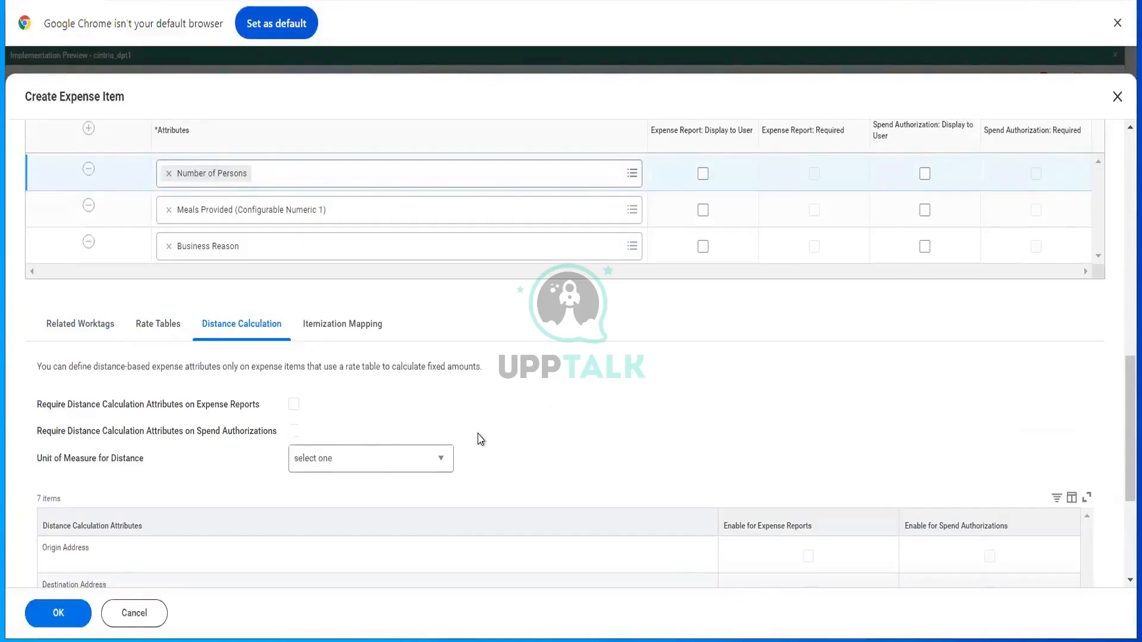
{"action": "left_click", "coordinate": [423, 467]}
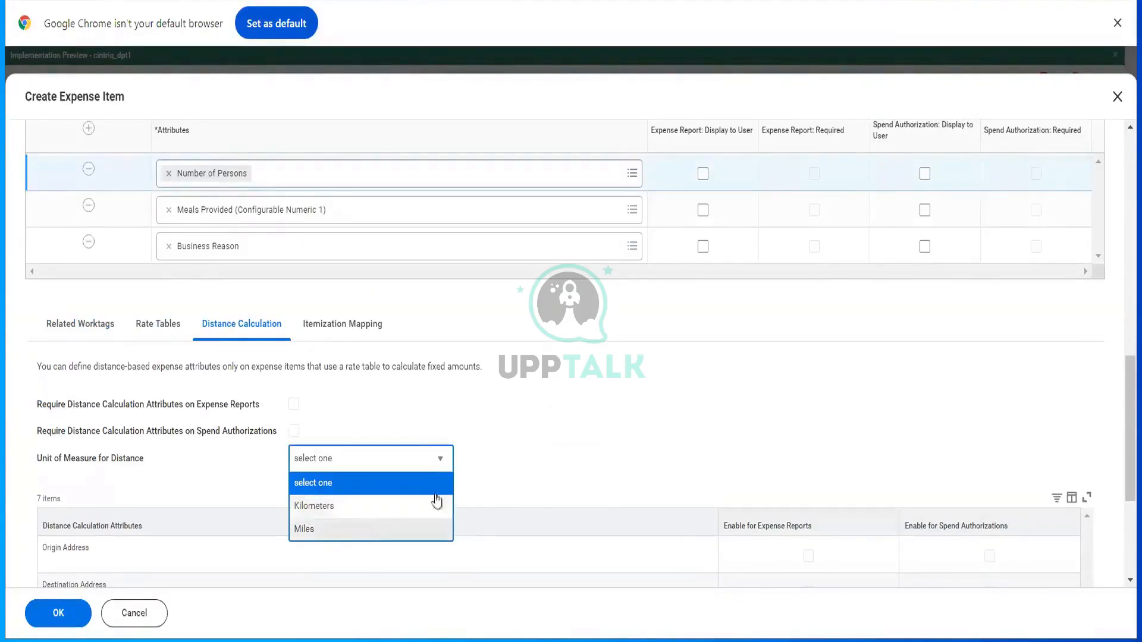
{"action": "left_click", "coordinate": [482, 475]}
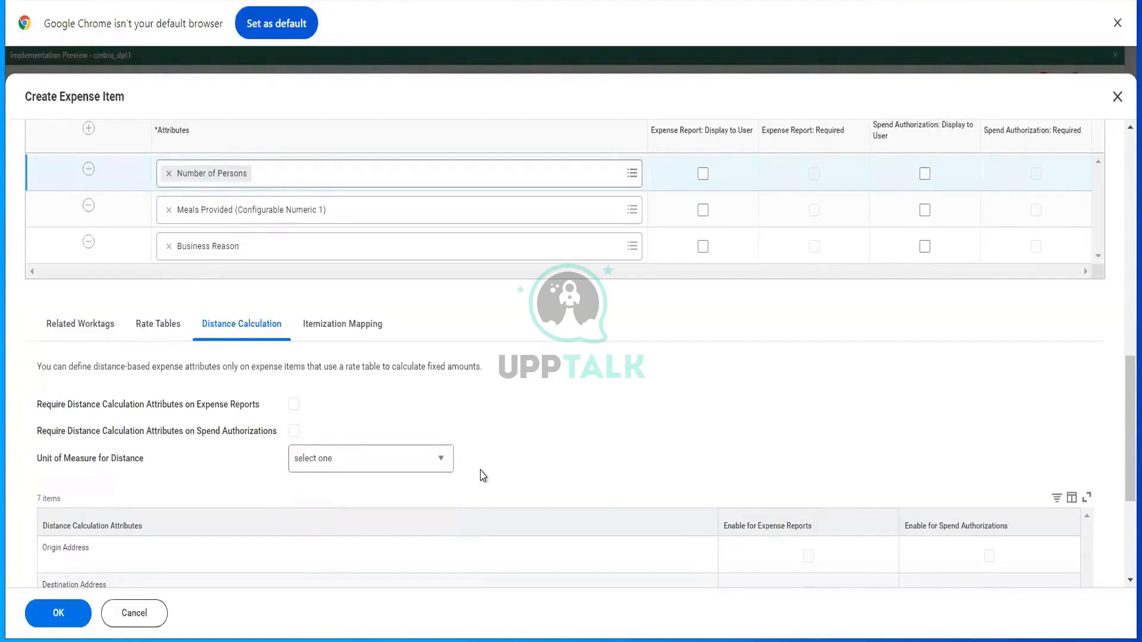
{"action": "left_click", "coordinate": [344, 332]}
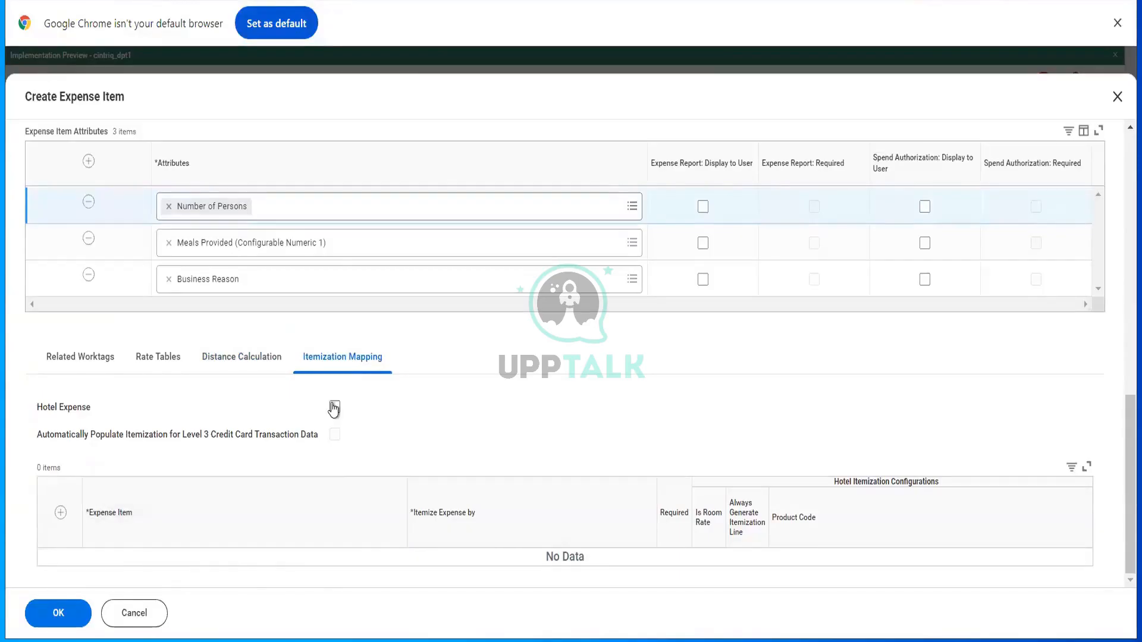
{"action": "left_click", "coordinate": [63, 613]}
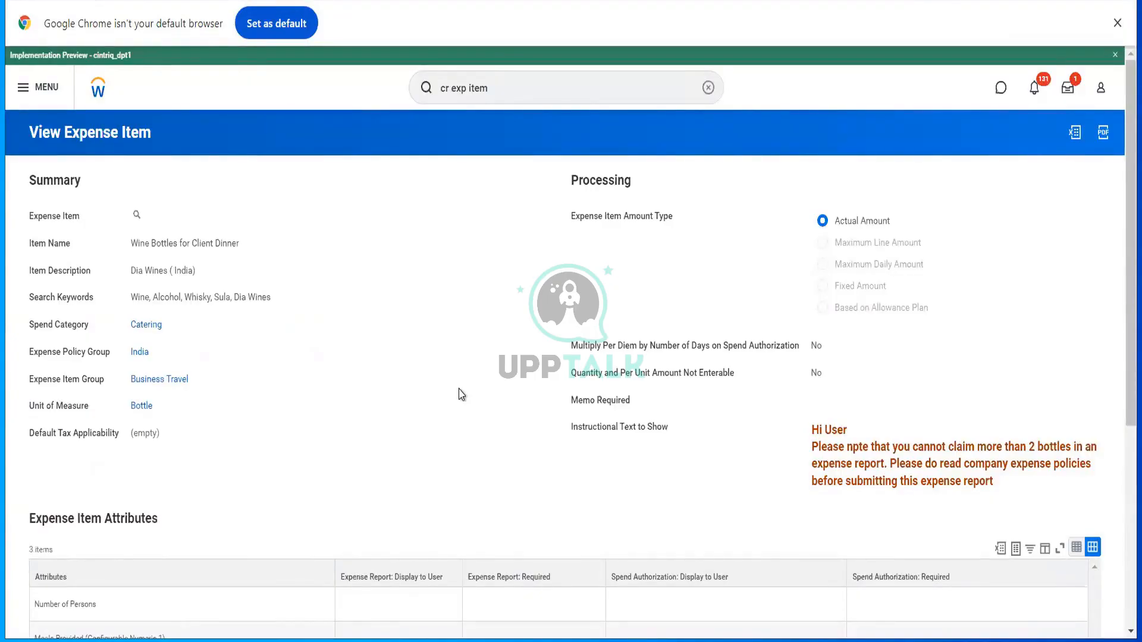
- Review the existing expense item groups and bring up the India expense policy group
{"action": "left_click", "coordinate": [498, 94]}
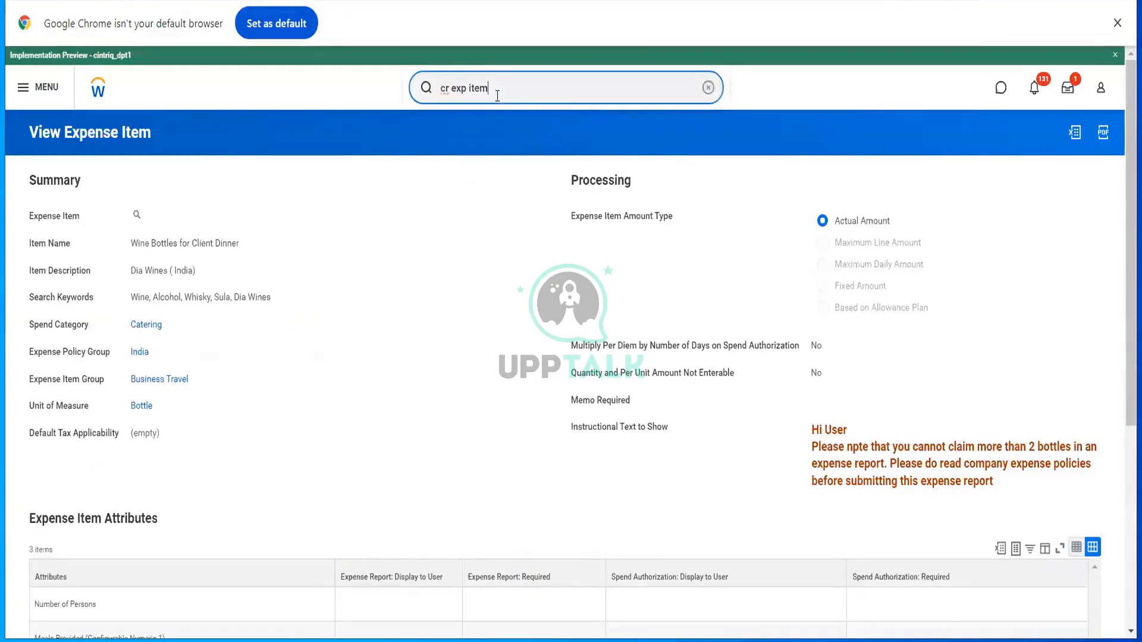
{"action": "key", "text": "ctrl+a"}
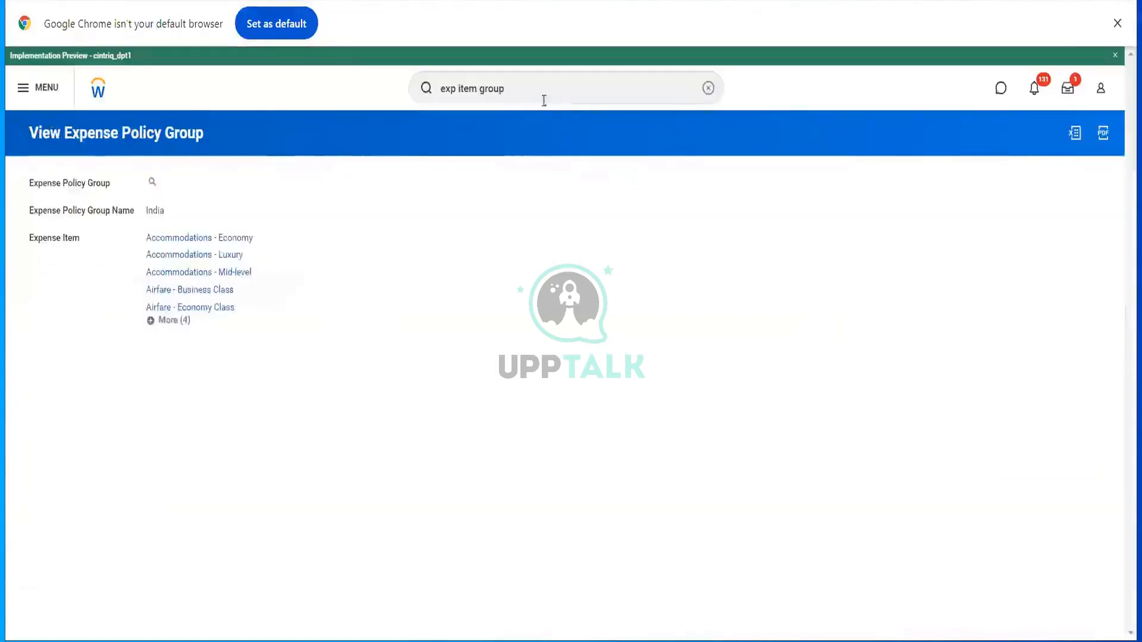
{"action": "left_click", "coordinate": [545, 100]}
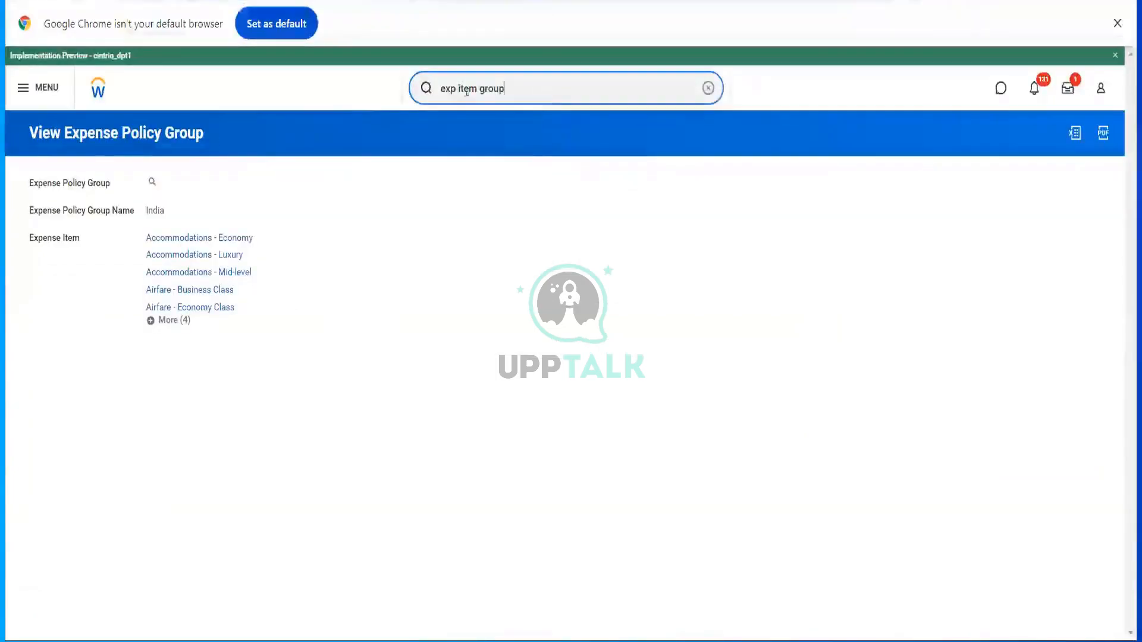
- Open Spend Authorization (Default Definition) via 'Bp: spend auth' and review its process steps
{"action": "type", "text": "Bp"}
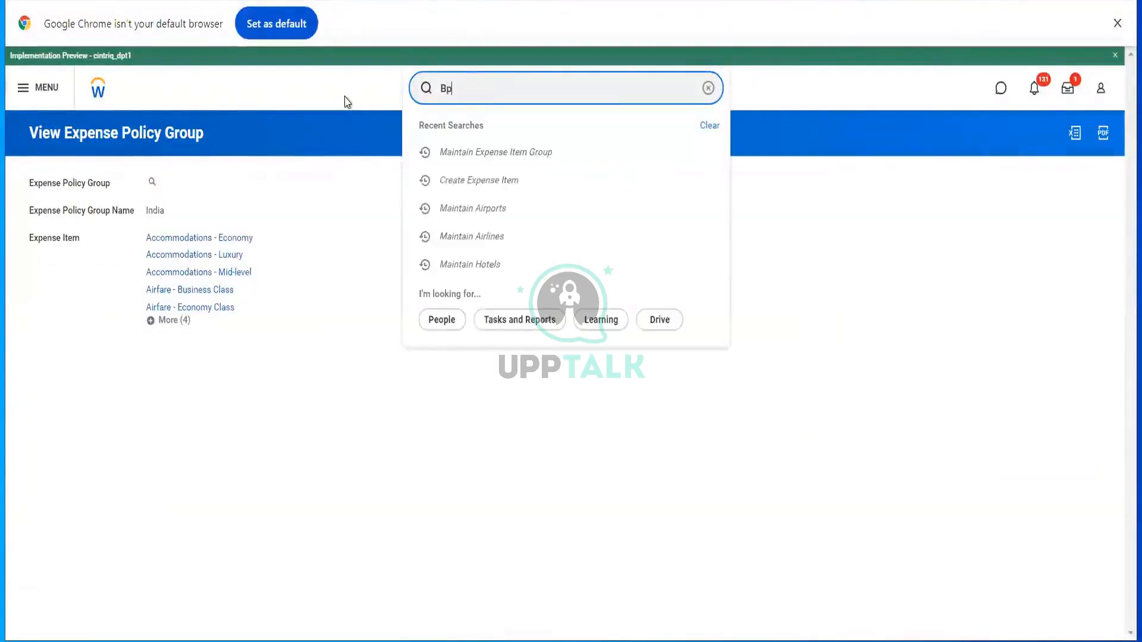
{"action": "type", "text": ": spend auth"}
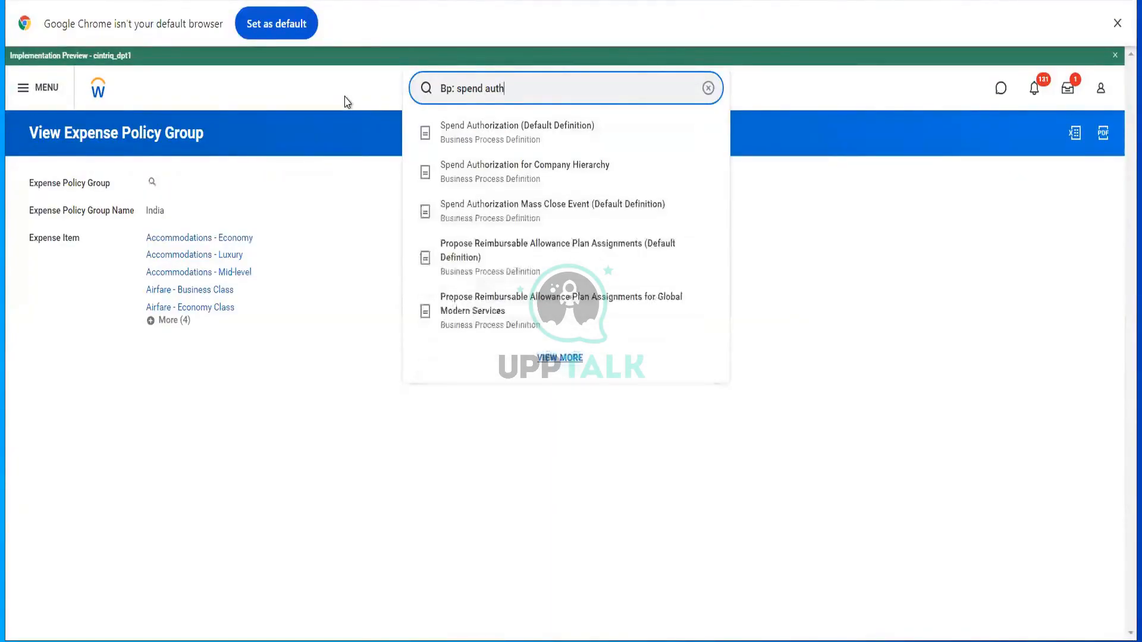
{"action": "left_click", "coordinate": [477, 141]}
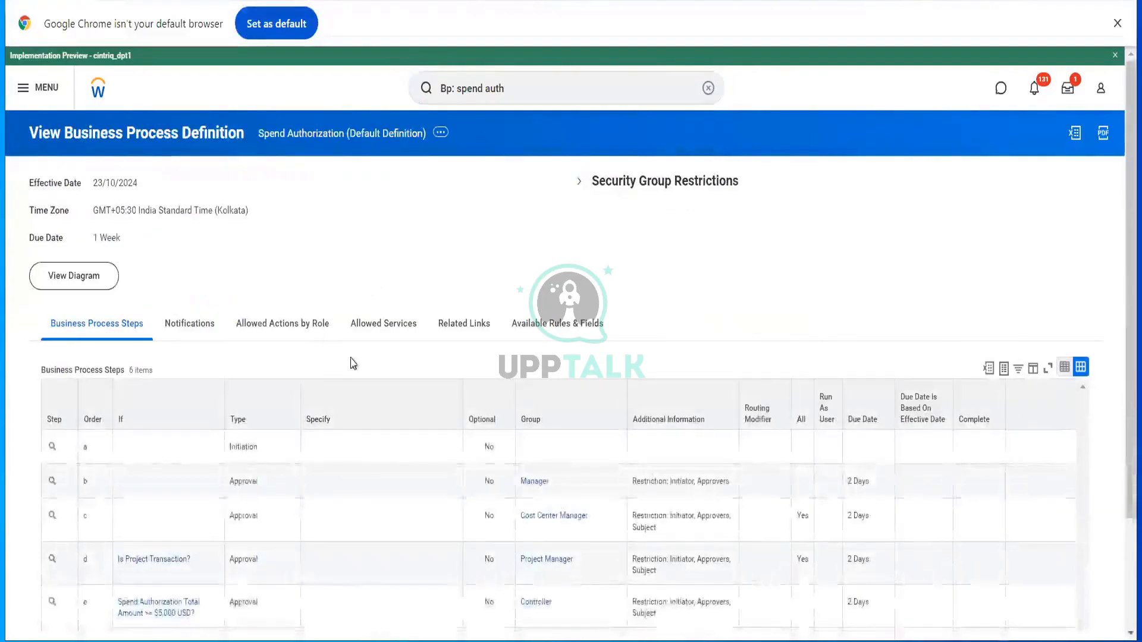
{"action": "scroll", "coordinate": [348, 361], "scroll_direction": "down", "scroll_amount": 3}
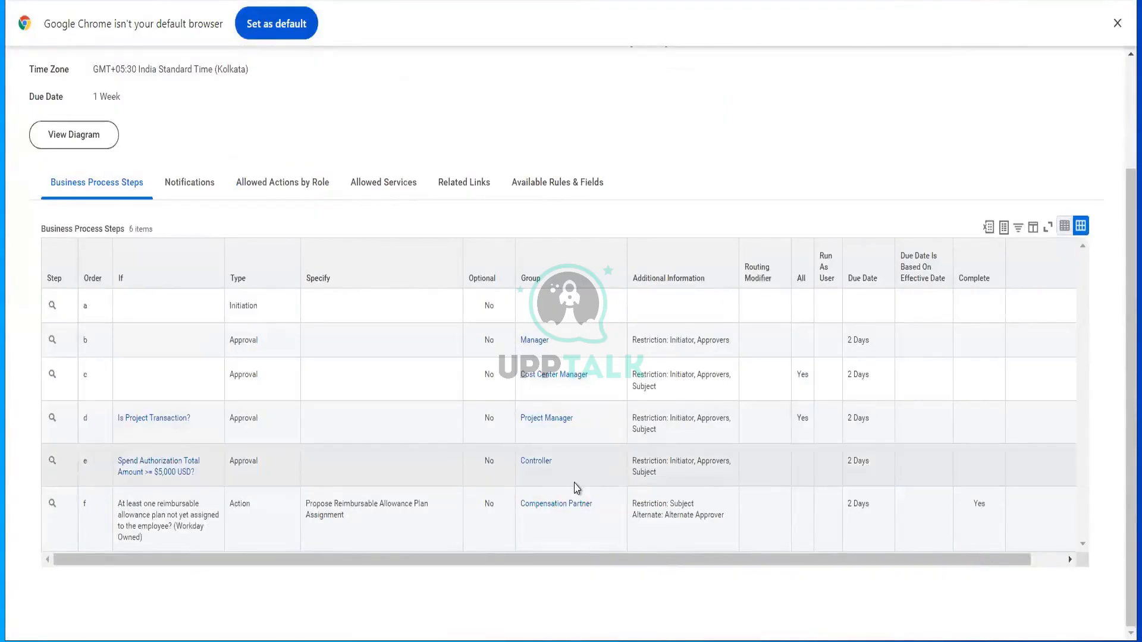
{"action": "scroll", "coordinate": [575, 487], "scroll_direction": "up", "scroll_amount": 3}
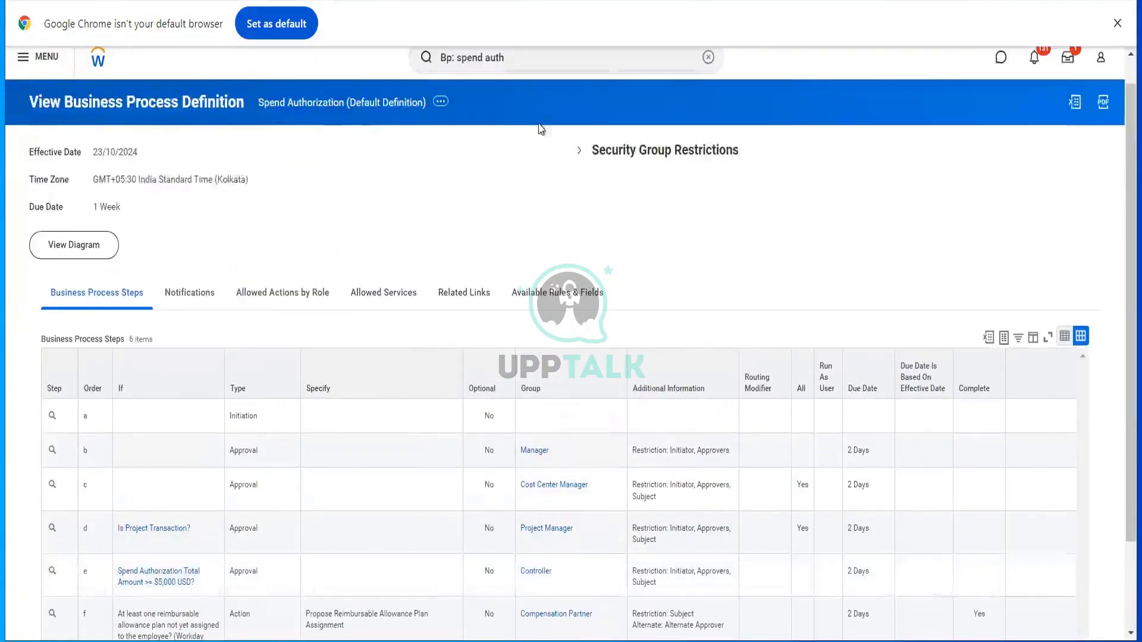
{"action": "scroll", "coordinate": [541, 129], "scroll_direction": "up", "scroll_amount": 1}
- Start a new Create Spend Authorization request
{"action": "left_click_drag", "start_coordinate": [504, 88], "coordinate": [412, 110]}
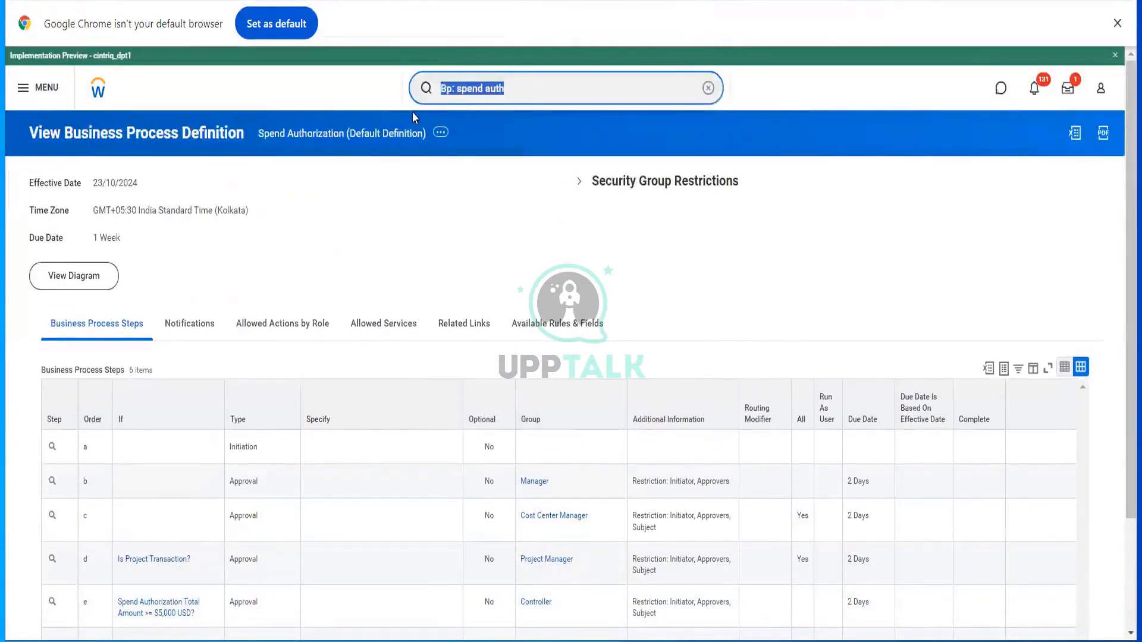
{"action": "type", "text": "cr"}
{"action": "type", "text": "d a"}
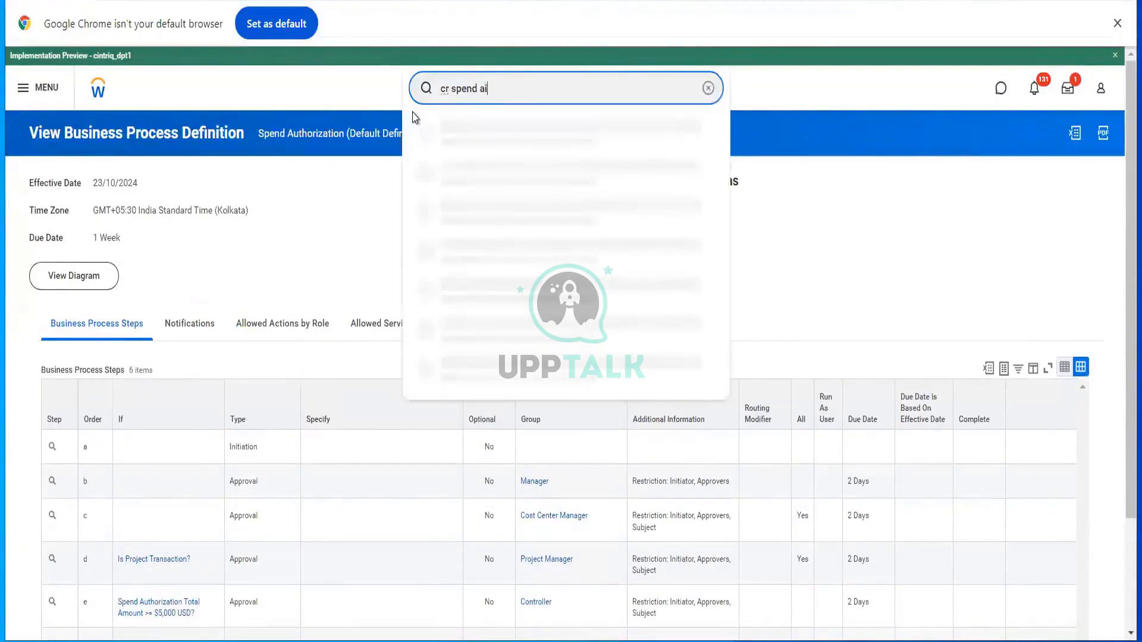
{"action": "type", "text": "ut"}
{"action": "key", "text": "BackSpace"}
{"action": "key", "text": "BackSpace"}
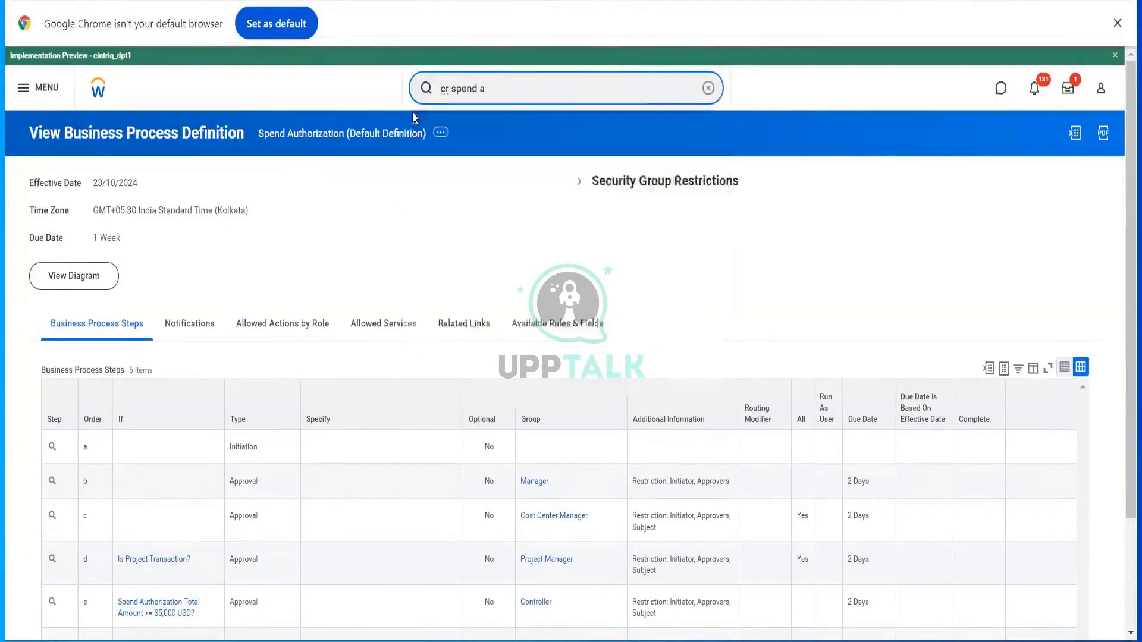
{"action": "type", "text": "uth"}
{"action": "left_click", "coordinate": [470, 143]}
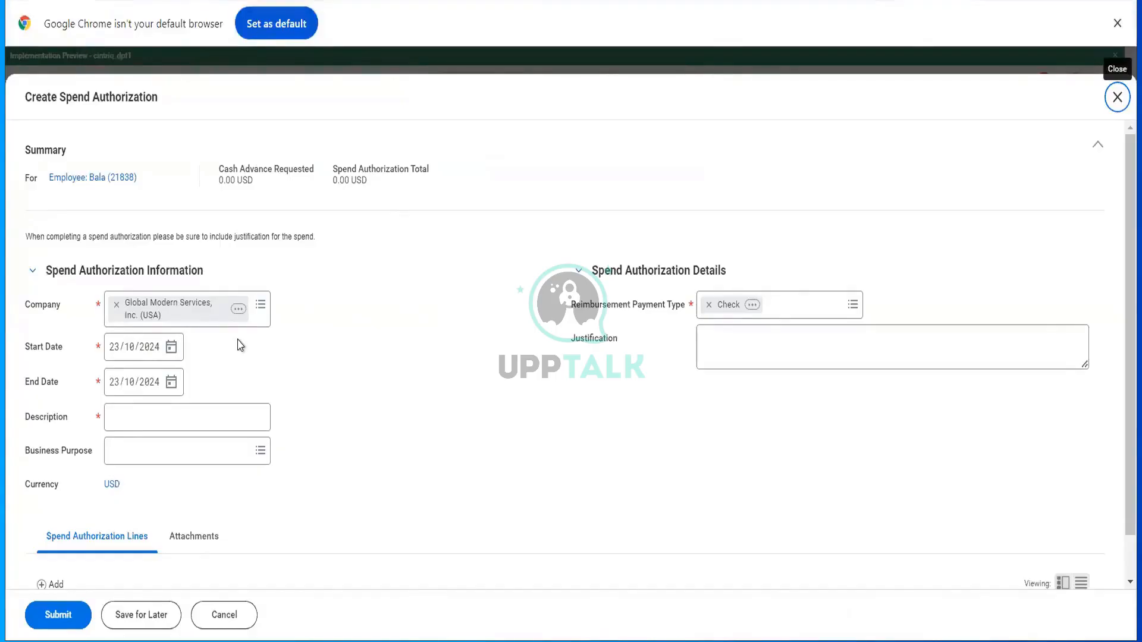
- Set end date 25/10/2024, description 'Asking approval for Wine expense', and business purpose Customer Visit
{"action": "left_click", "coordinate": [170, 386]}
{"action": "left_click", "coordinate": [171, 386]}
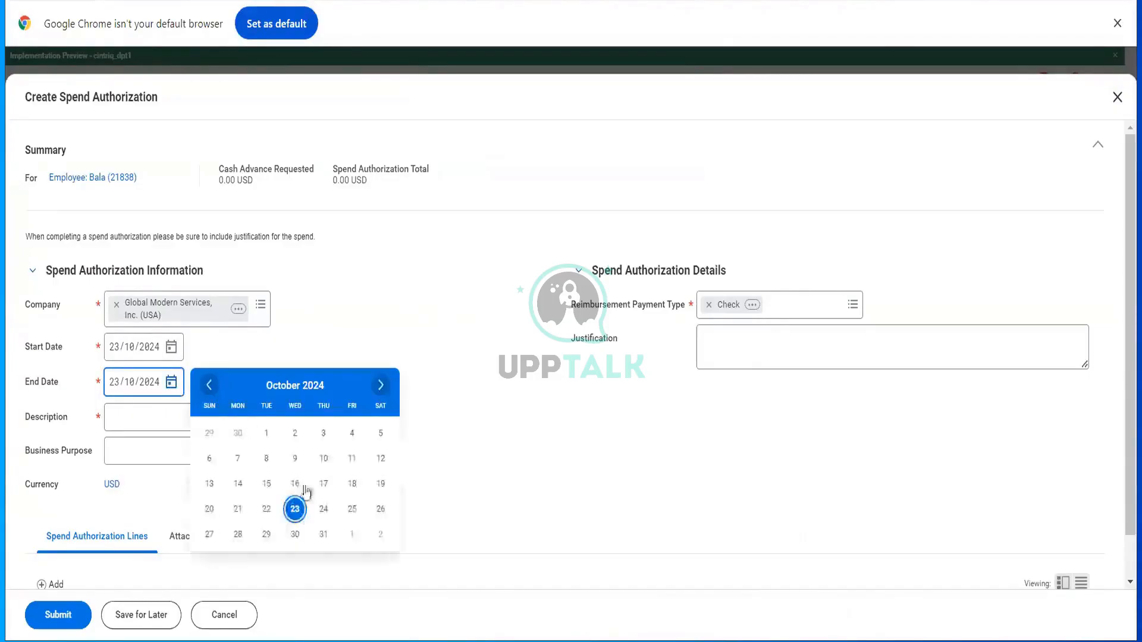
{"action": "left_click", "coordinate": [353, 509]}
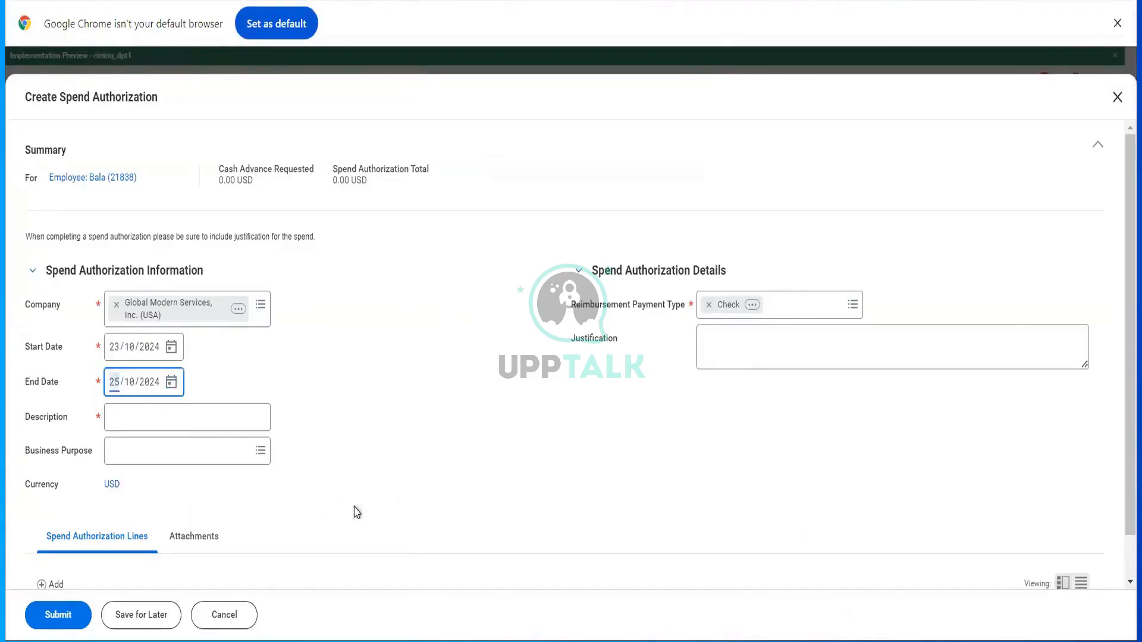
{"action": "left_click", "coordinate": [261, 419]}
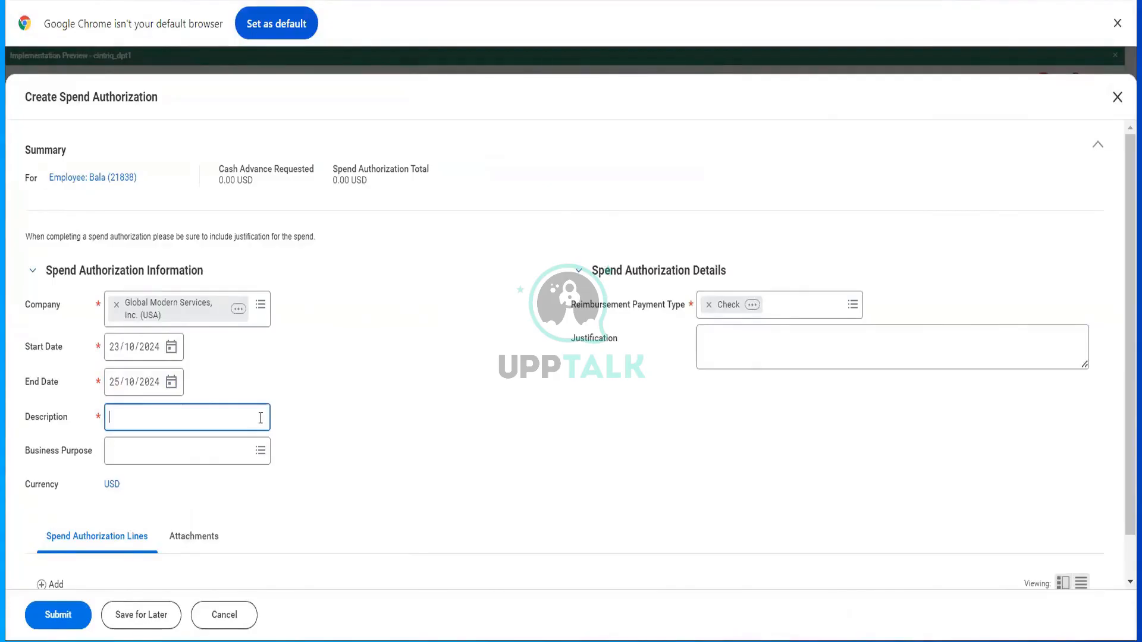
{"action": "type", "text": "Asking approval for Win"}
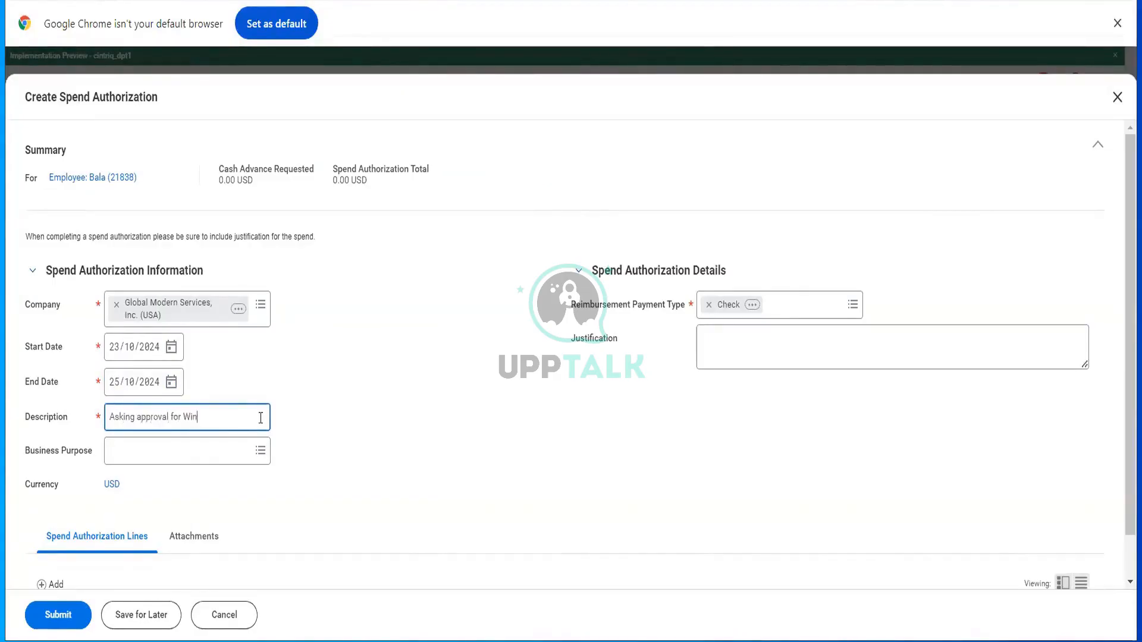
{"action": "type", "text": "e expense"}
{"action": "key", "text": "Tab"}
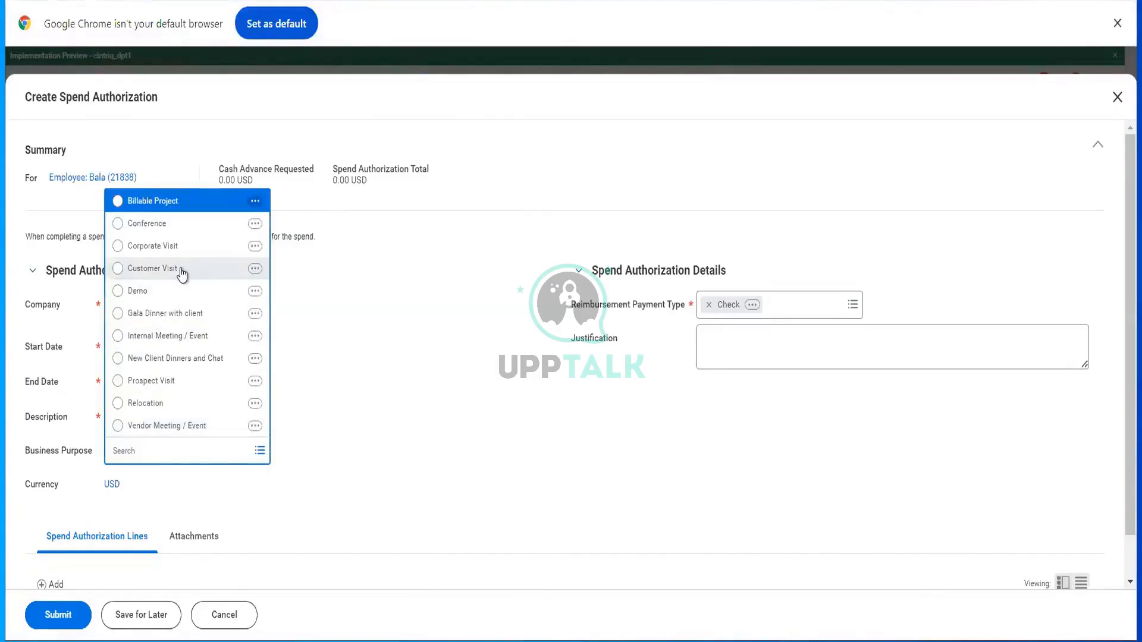
{"action": "left_click", "coordinate": [117, 268]}
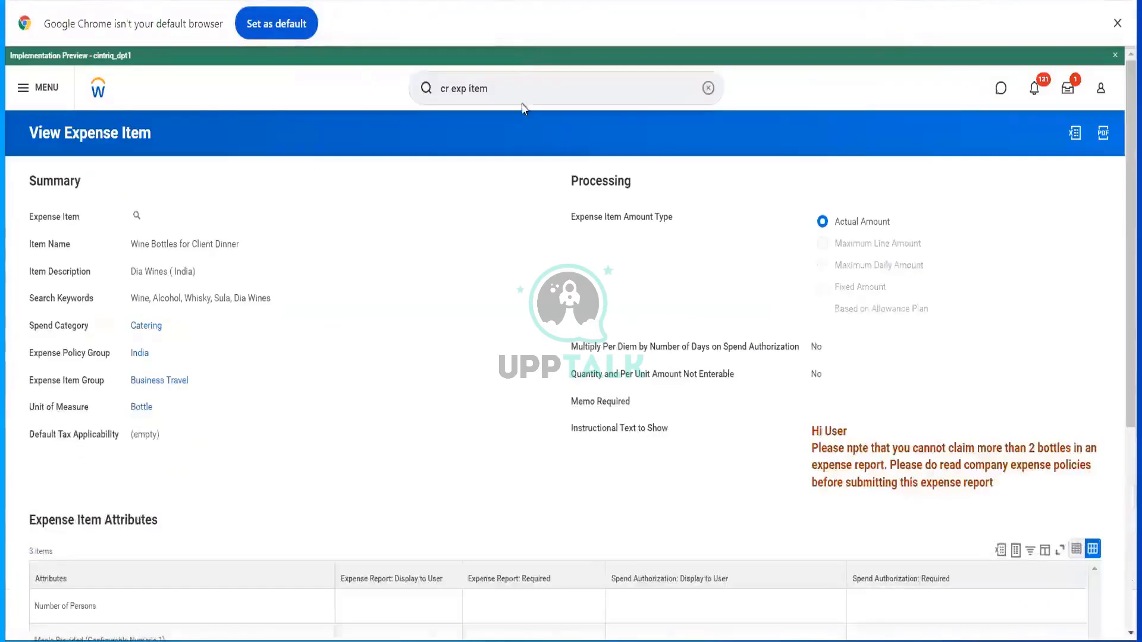
- Open Maintain Business Purposes and look through the 11 listed business purposes
{"action": "left_click", "coordinate": [517, 94]}
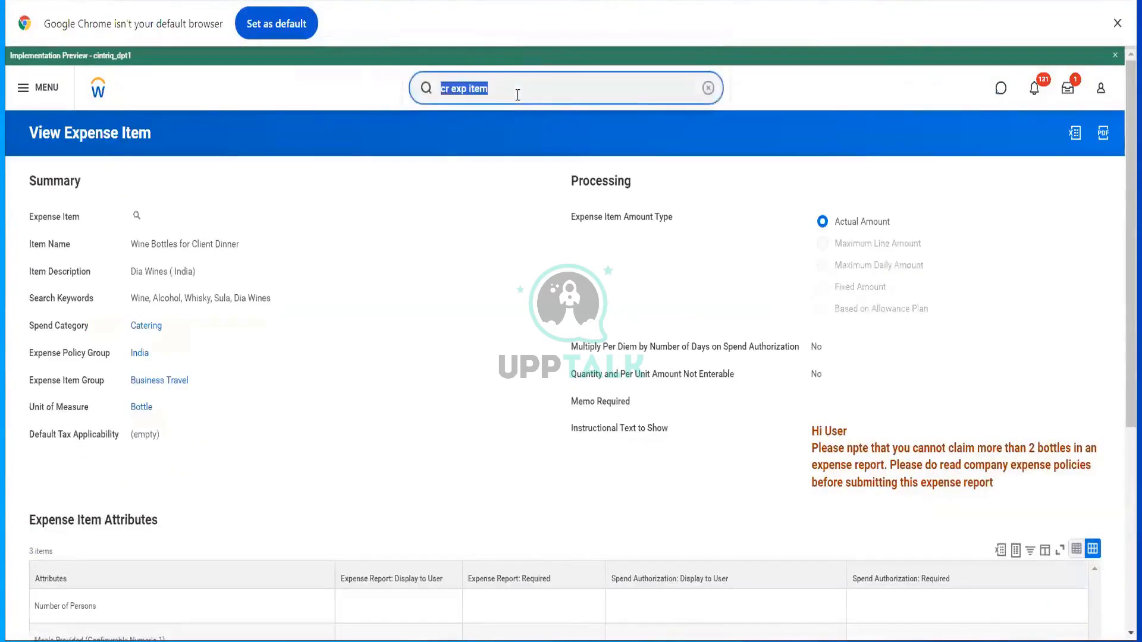
{"action": "type", "text": "business"}
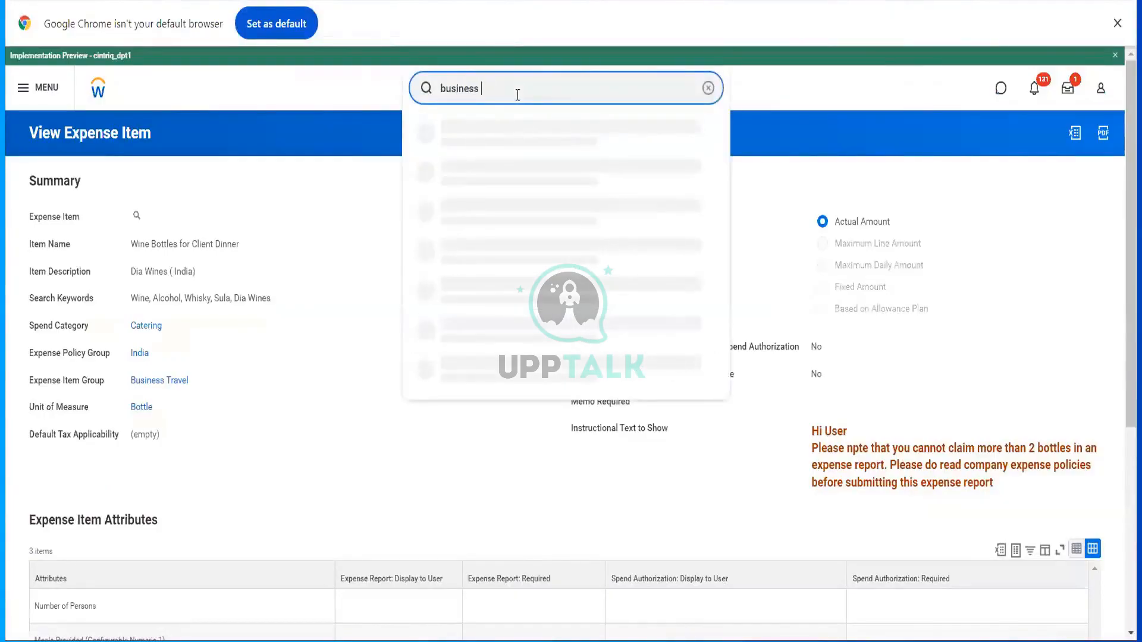
{"action": "type", "text": " re"}
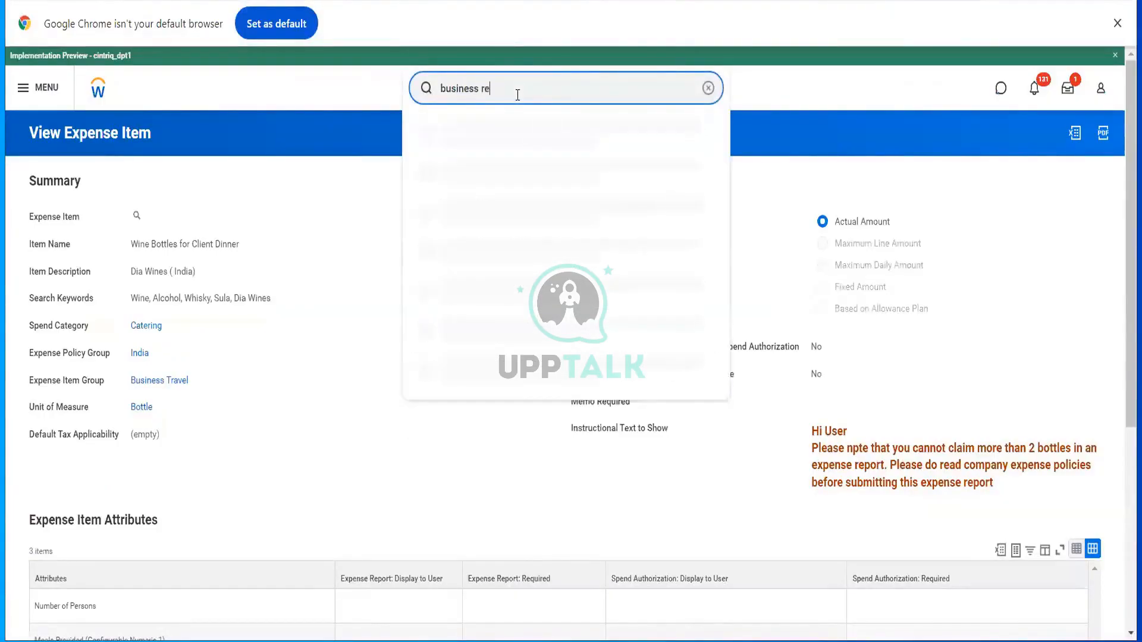
{"action": "key", "text": "BackSpace"}
{"action": "key", "text": "BackSpace"}
{"action": "type", "text": "purp"}
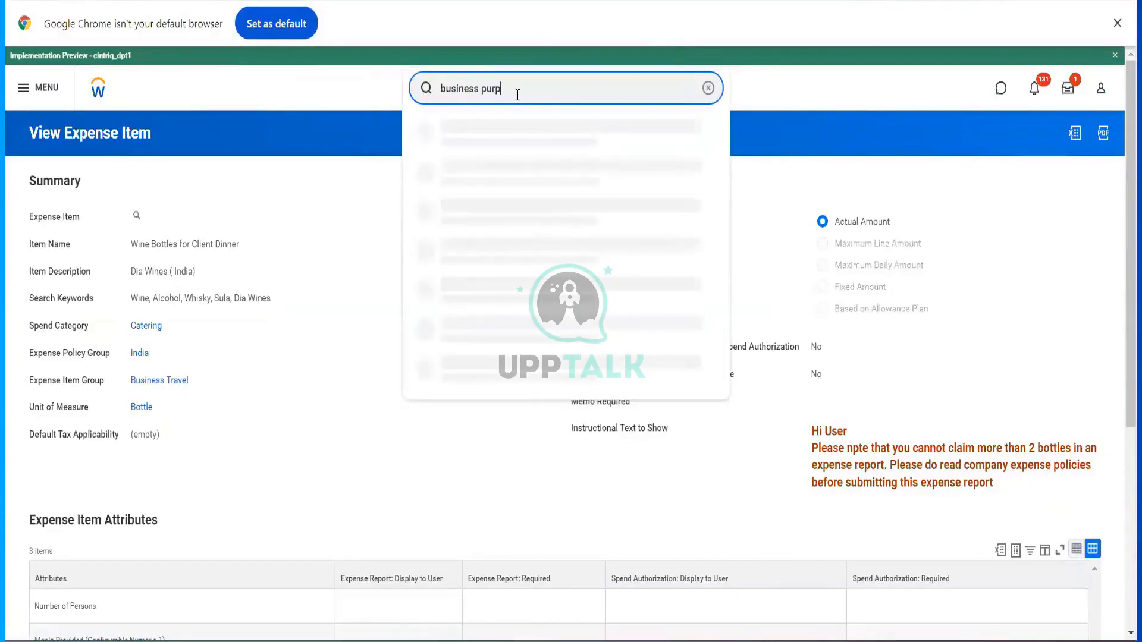
{"action": "left_click", "coordinate": [508, 131]}
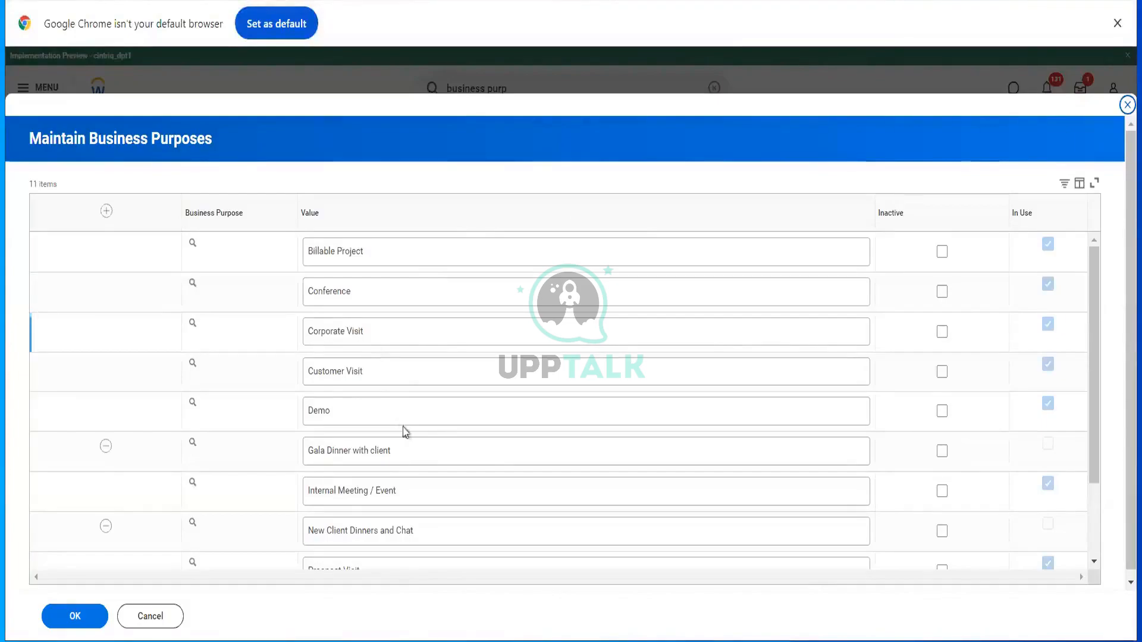
{"action": "scroll", "coordinate": [403, 431], "scroll_direction": "down", "scroll_amount": 3}
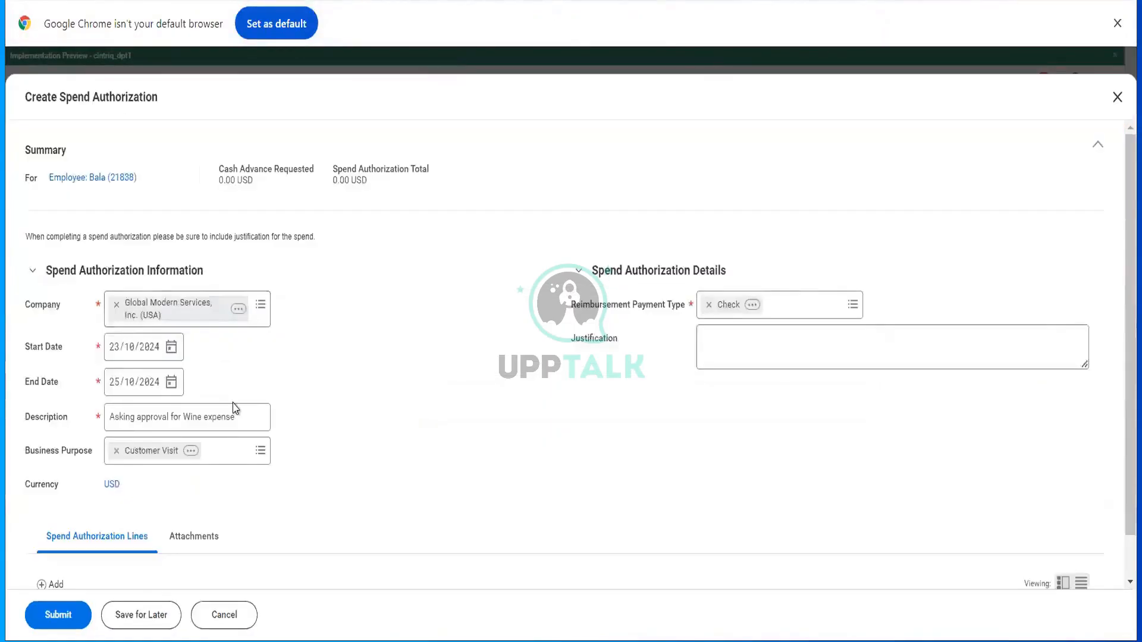
{"action": "scroll", "coordinate": [234, 408], "scroll_direction": "down", "scroll_amount": 1}
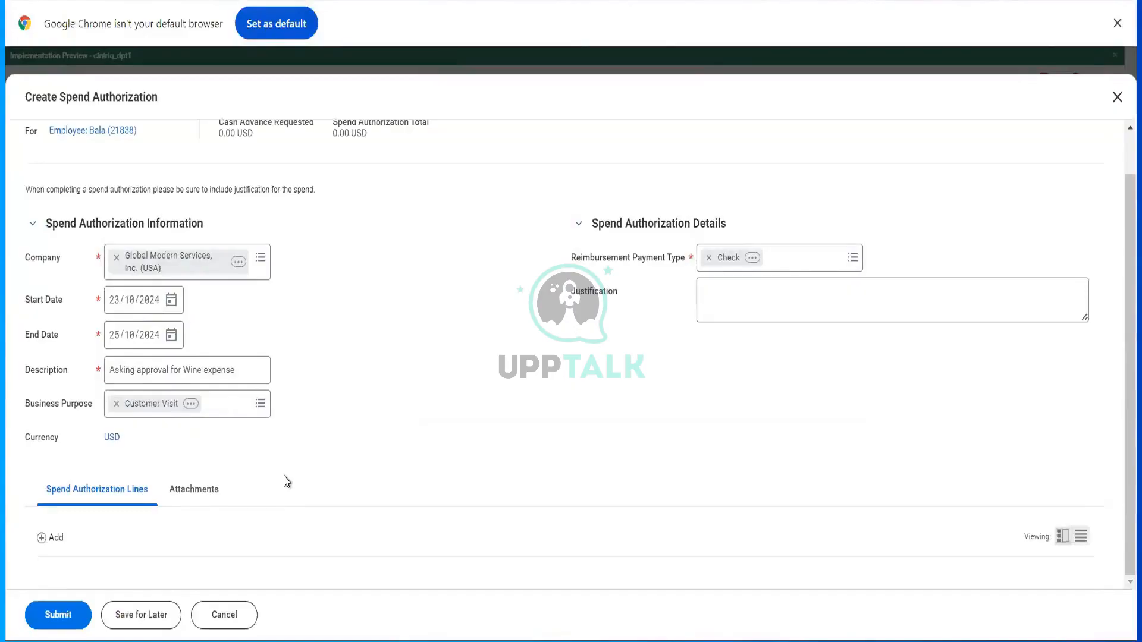
- Switch reimbursement to Direct Deposit and justify it as dinner with a client coming from US
{"action": "left_click", "coordinate": [776, 262]}
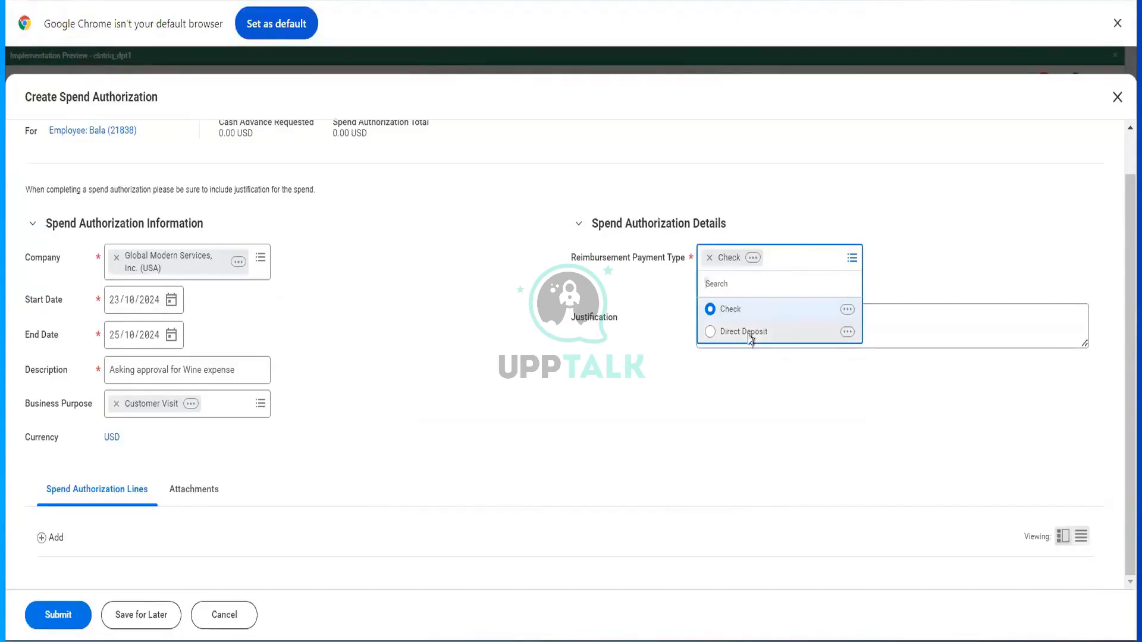
{"action": "left_click", "coordinate": [749, 337]}
{"action": "left_click", "coordinate": [745, 295]}
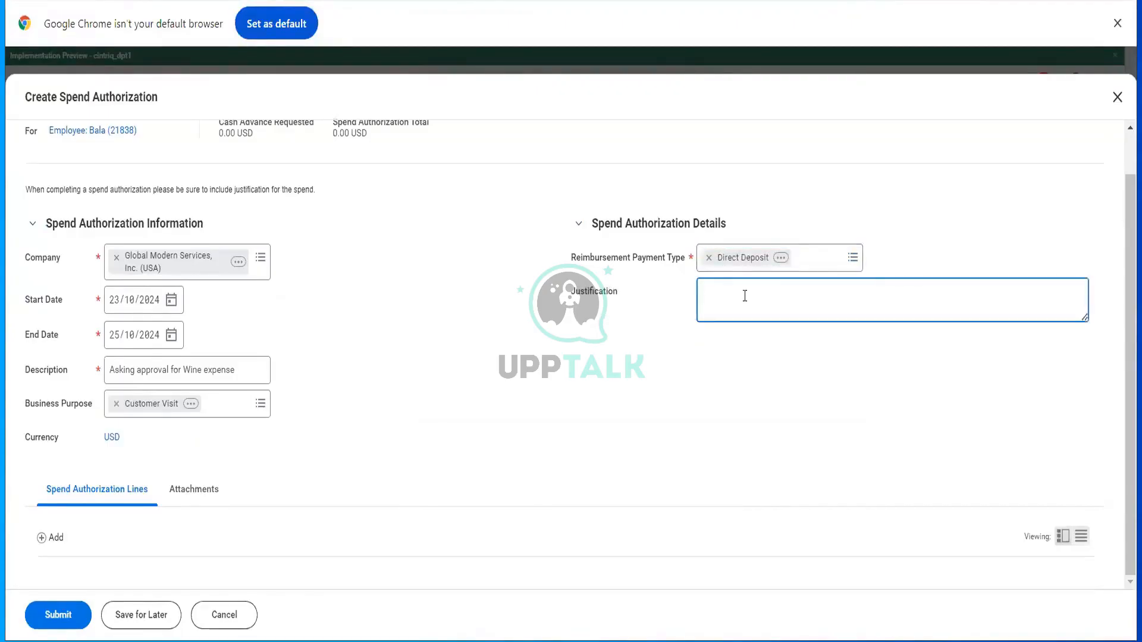
{"action": "type", "text": "We had"}
{"action": "key", "text": "BackSpace"}
{"action": "key", "text": "BackSpace"}
{"action": "key", "text": "BackSpace"}
{"action": "type", "text": "are goinf to h"}
{"action": "key", "text": "BackSpace"}
{"action": "key", "text": "BackSpace"}
{"action": "key", "text": "BackSpace"}
{"action": "key", "text": "BackSpace"}
{"action": "key", "text": "BackSpace"}
{"action": "key", "text": "BackSpace"}
{"action": "type", "text": "g to have c"}
{"action": "type", "text": "inner with"}
{"action": "type", "text": "client conng"}
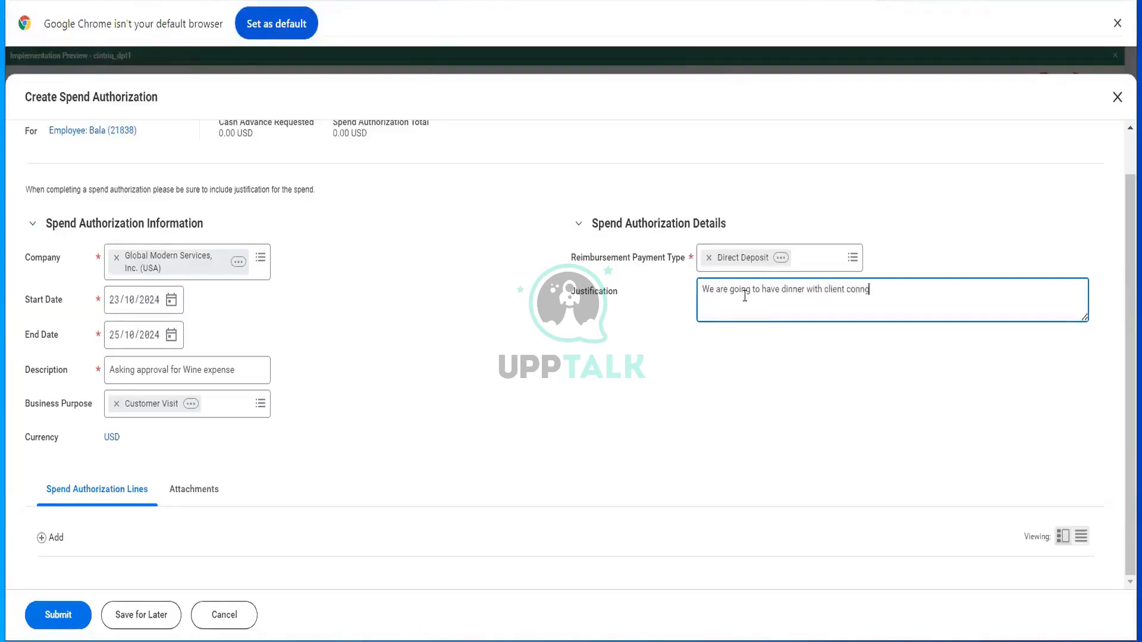
{"action": "key", "text": "BackSpace"}
{"action": "type", "text": "ming from US and there its require"}
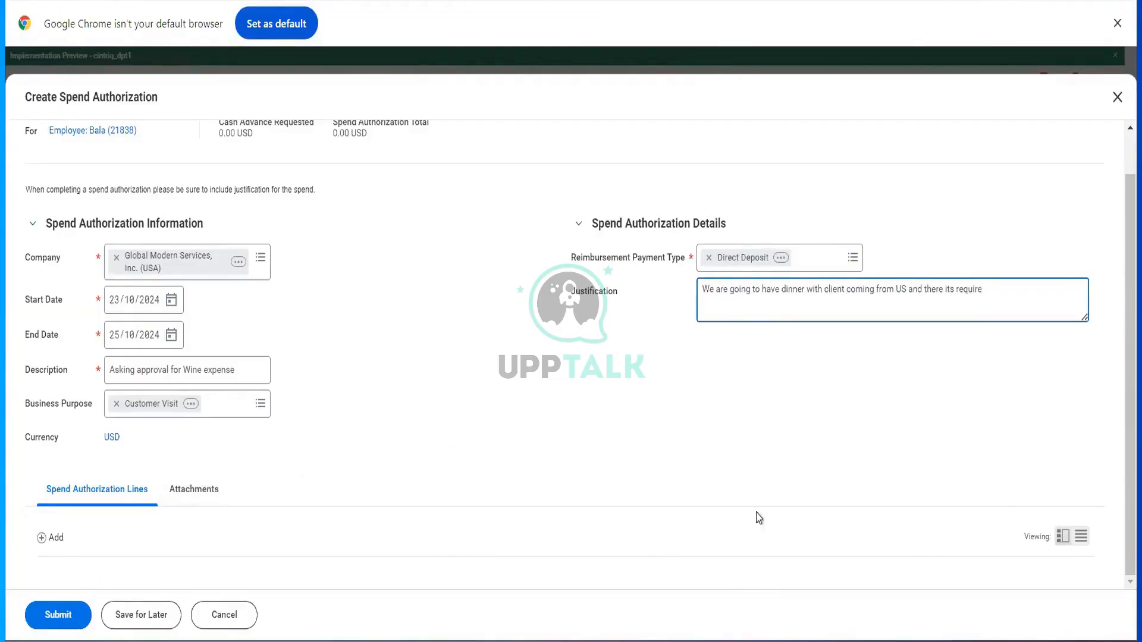
{"action": "left_click", "coordinate": [40, 536]}
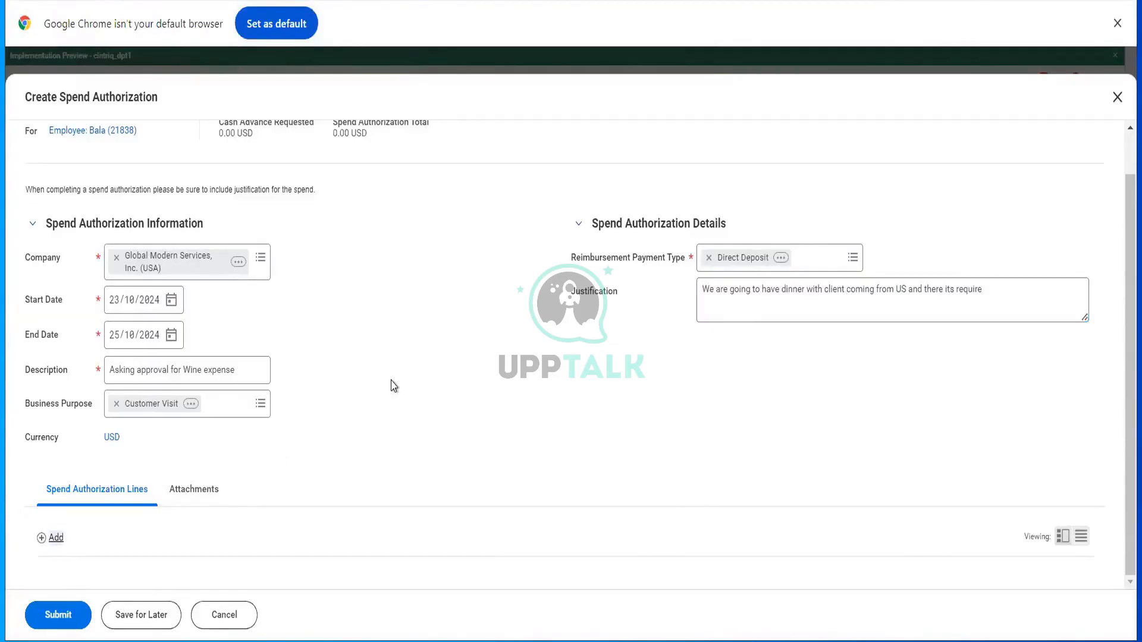
- Add a spend authorization line using the Wine Bottles for Client Dinner expense item
{"action": "scroll", "coordinate": [392, 384], "scroll_direction": "down", "scroll_amount": 7}
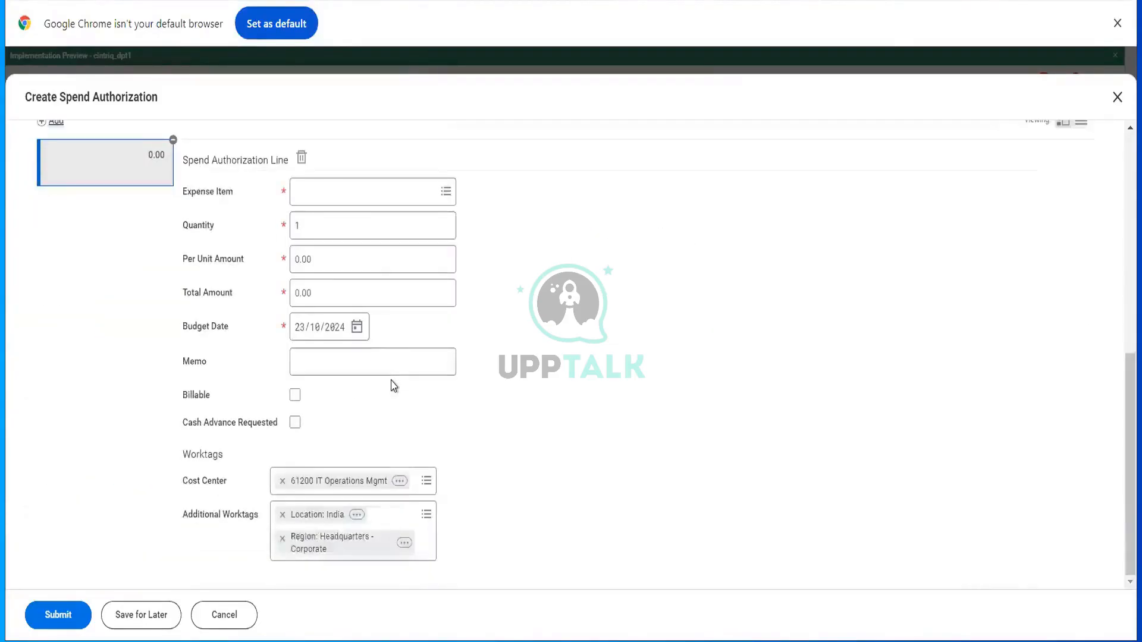
{"action": "left_click", "coordinate": [340, 194]}
{"action": "type", "text": "wine"}
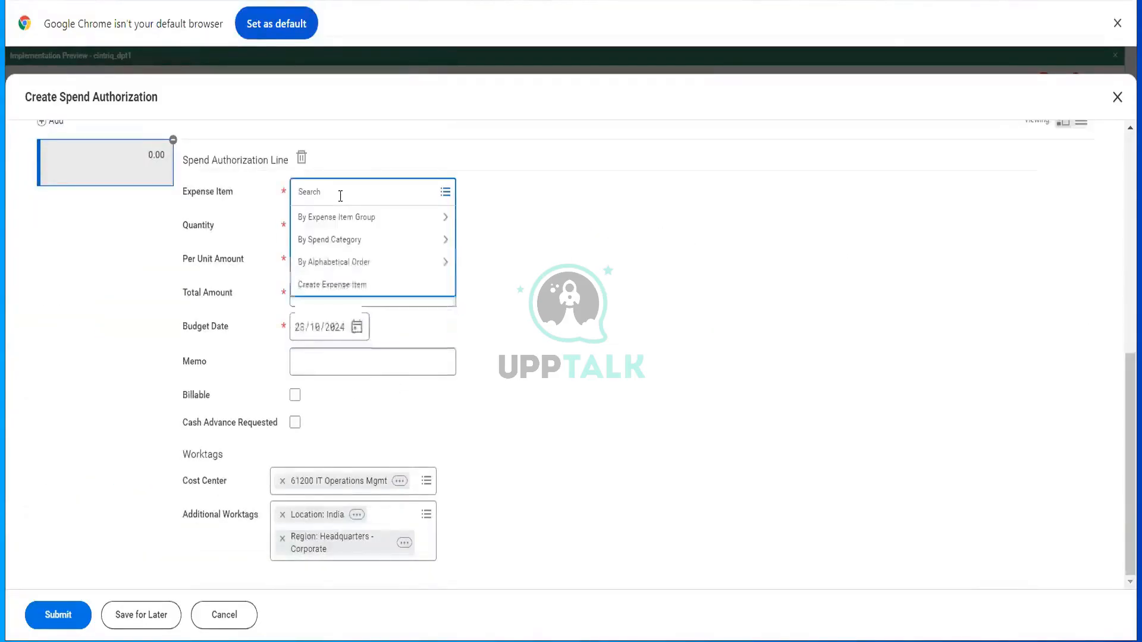
{"action": "key", "text": "Return"}
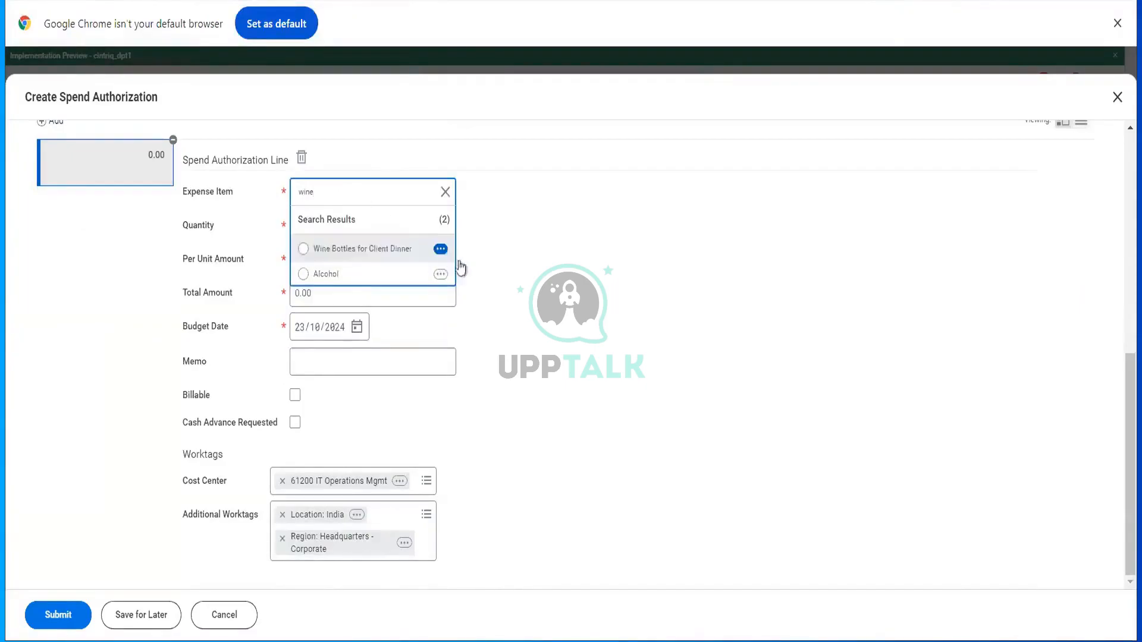
{"action": "left_click", "coordinate": [375, 249]}
{"action": "double_click", "coordinate": [370, 196]}
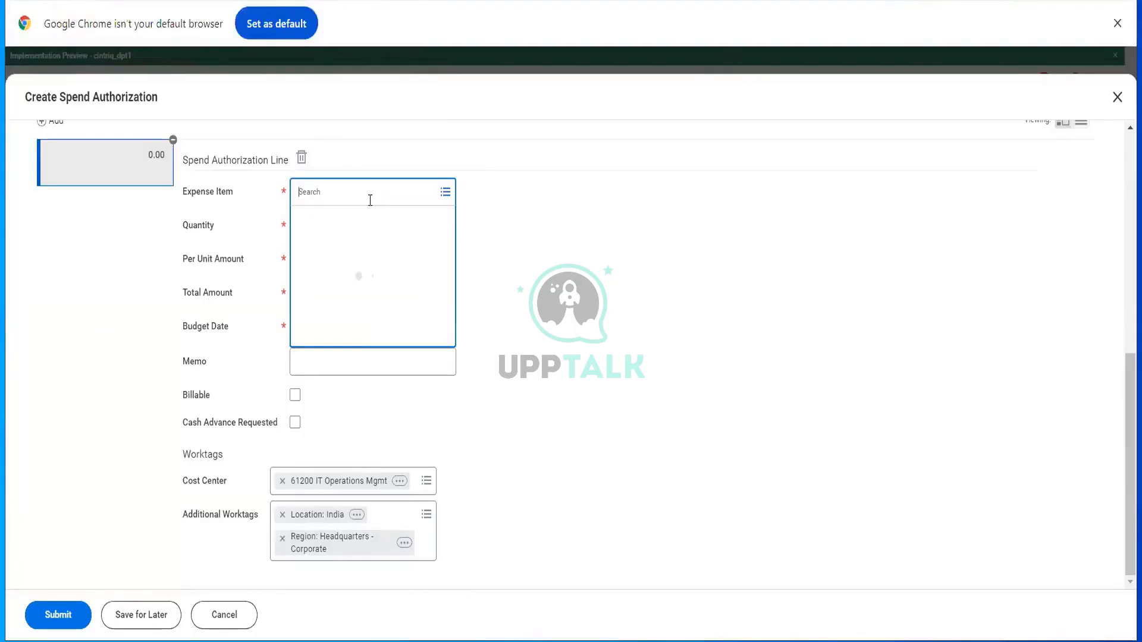
{"action": "type", "text": "sula"}
{"action": "key", "text": "Return"}
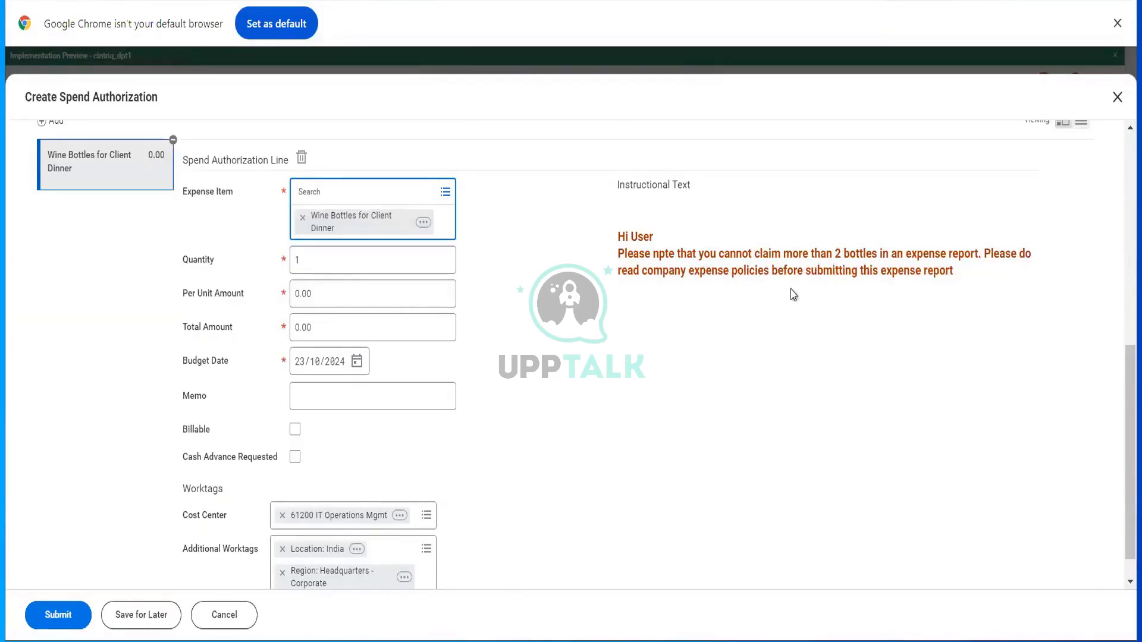
{"action": "left_click", "coordinate": [318, 304]}
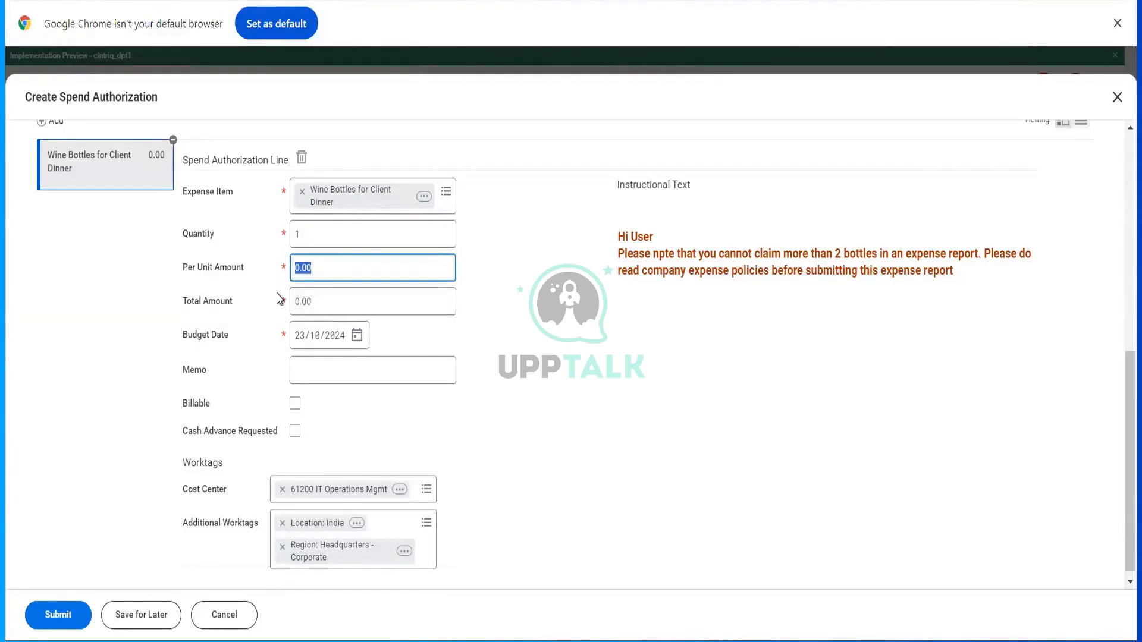
- Enter per unit amount 1000, giving a 1,000.00 total, and memo 'For Clients Dinner'
{"action": "type", "text": "1000"}
{"action": "key", "text": "Tab"}
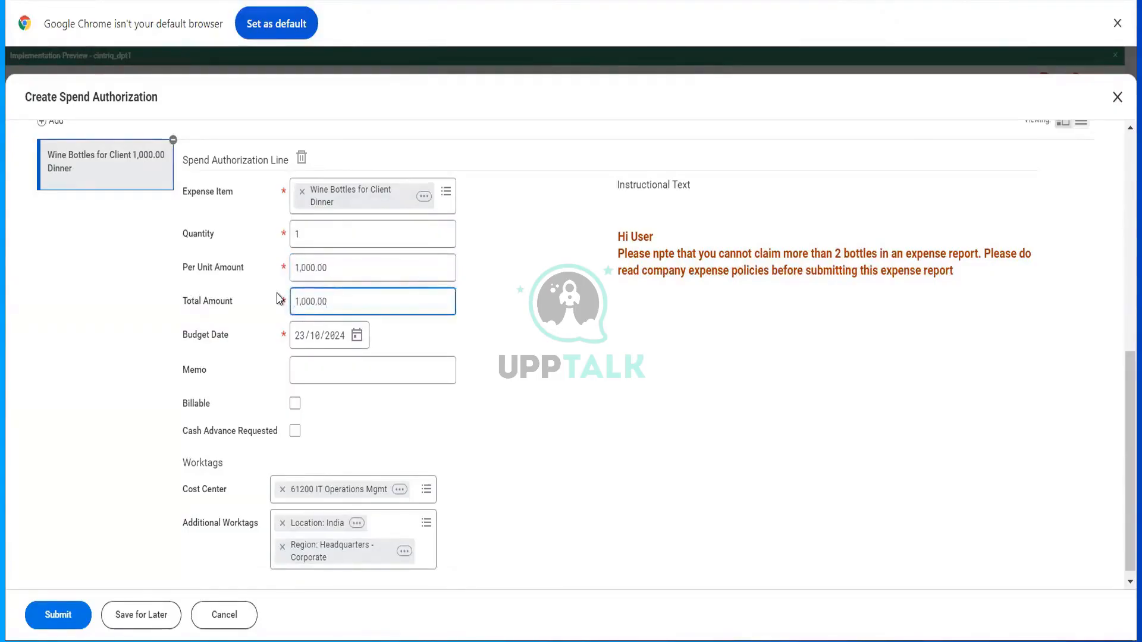
{"action": "left_click", "coordinate": [364, 365]}
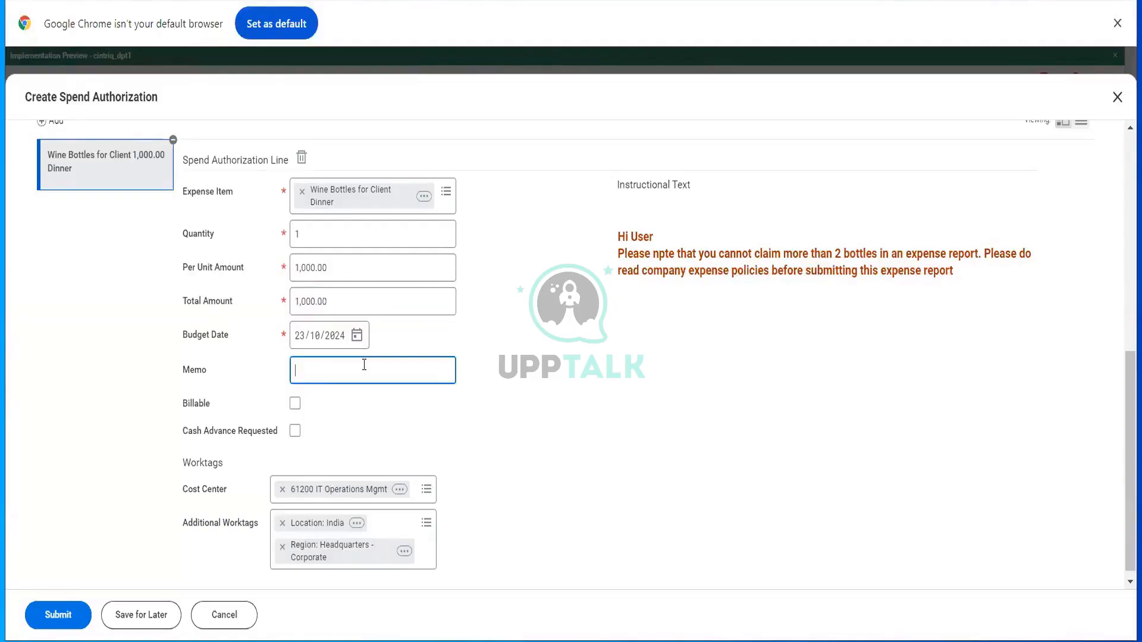
{"action": "type", "text": "For Clients Dinner"}
{"action": "scroll", "coordinate": [368, 455], "scroll_direction": "down", "scroll_amount": 1}
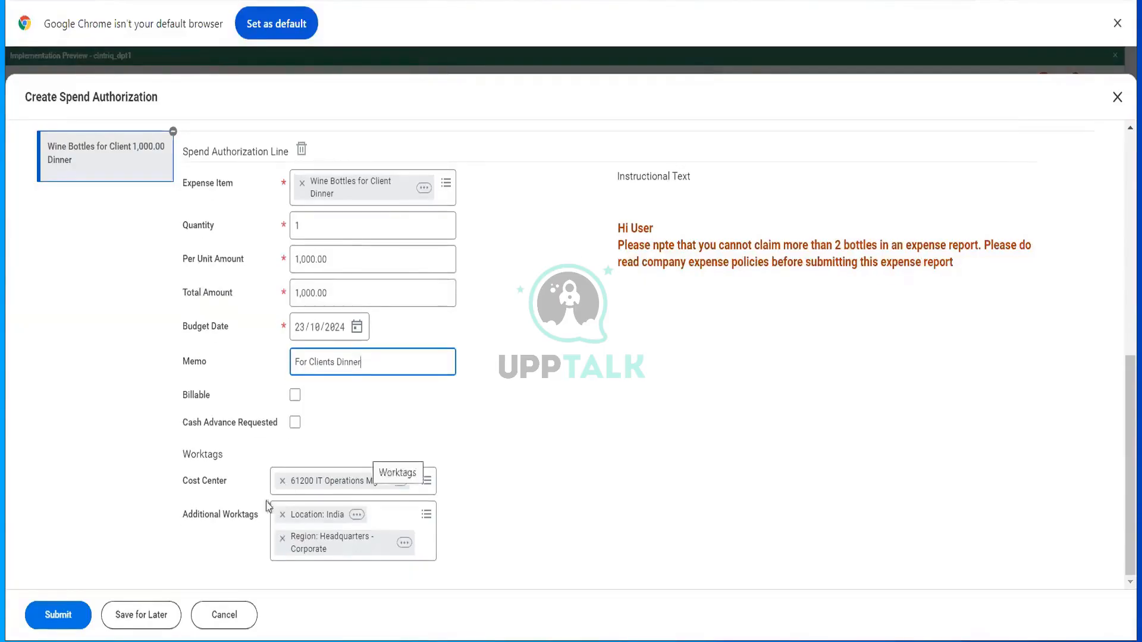
- Submit the 1,000.00 USD spend authorization and view its process history
{"action": "left_click", "coordinate": [60, 614]}
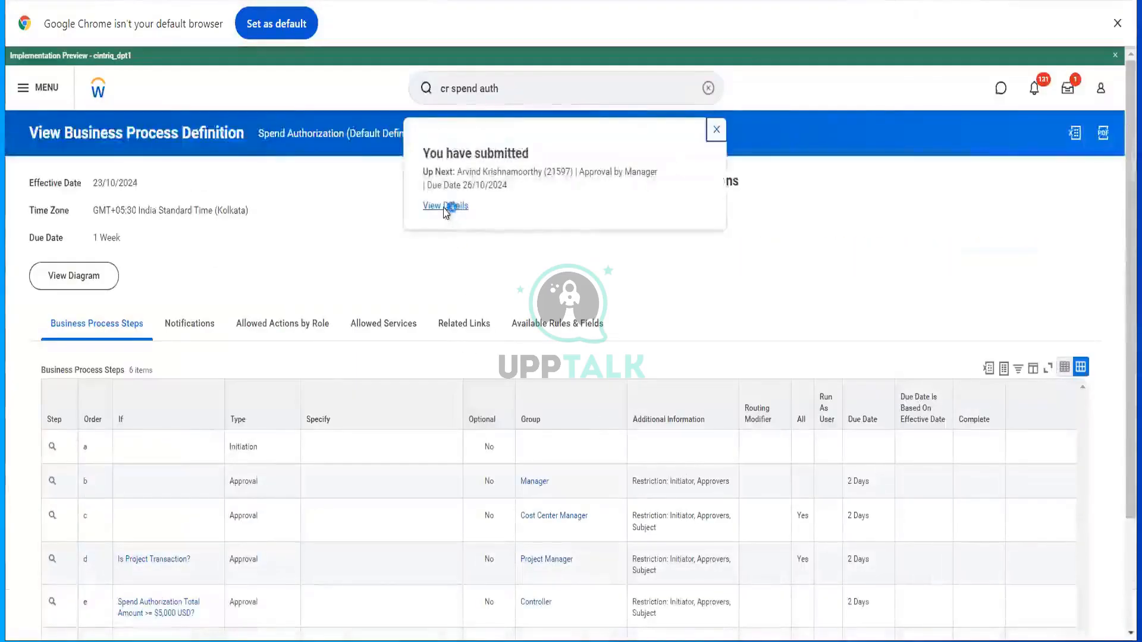
{"action": "left_click", "coordinate": [446, 206]}
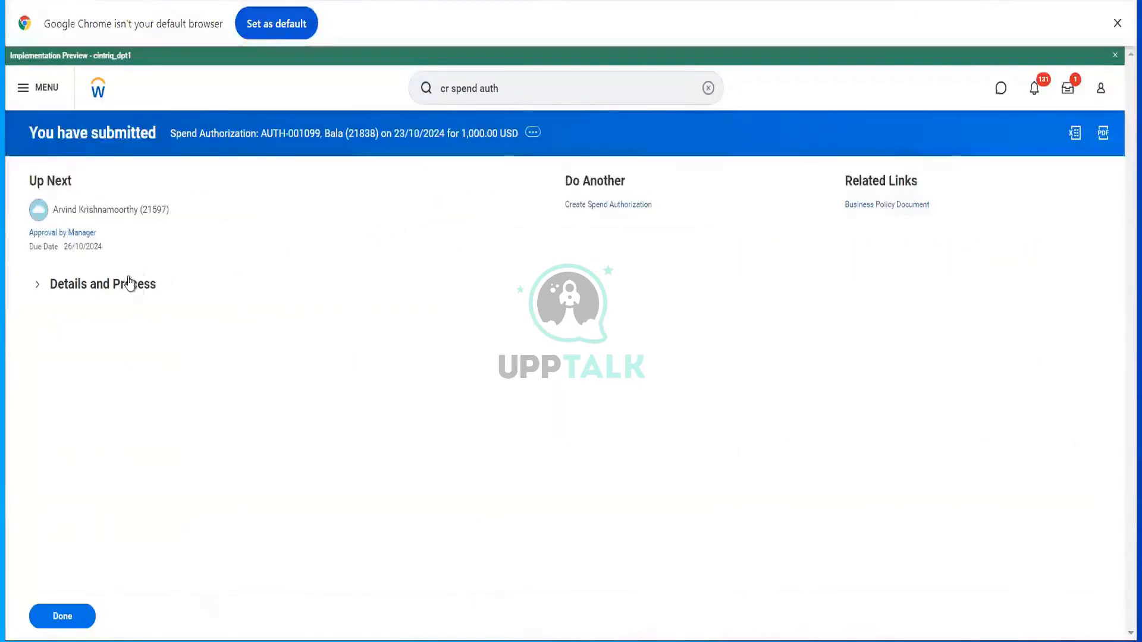
{"action": "left_click", "coordinate": [135, 286]}
{"action": "left_click", "coordinate": [118, 440]}
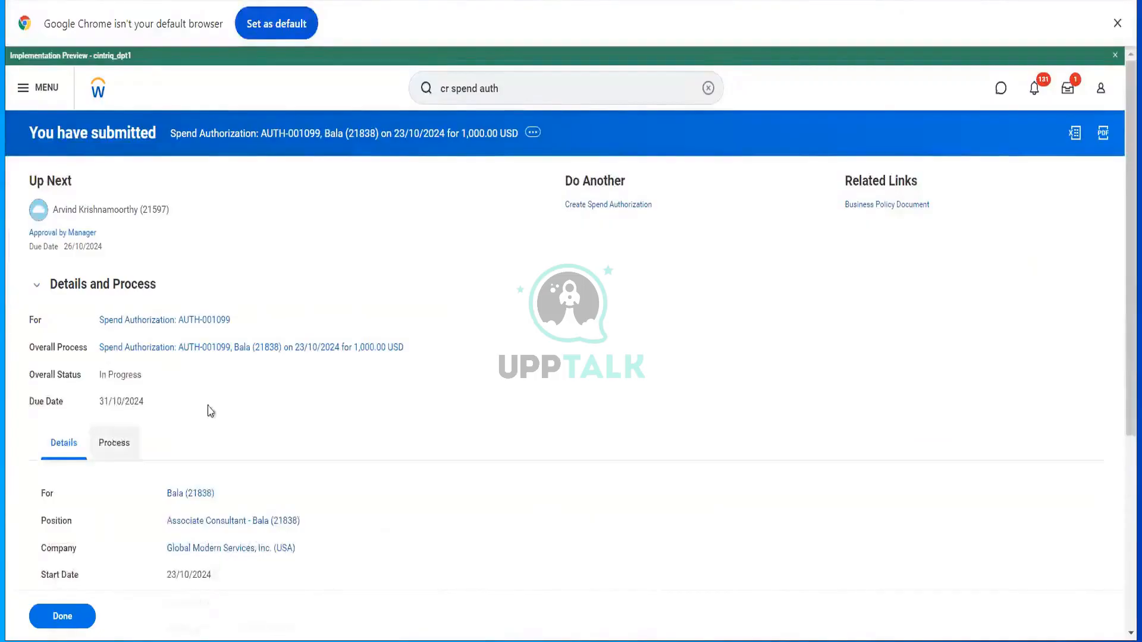
{"action": "scroll", "coordinate": [398, 429], "scroll_direction": "down", "scroll_amount": 3}
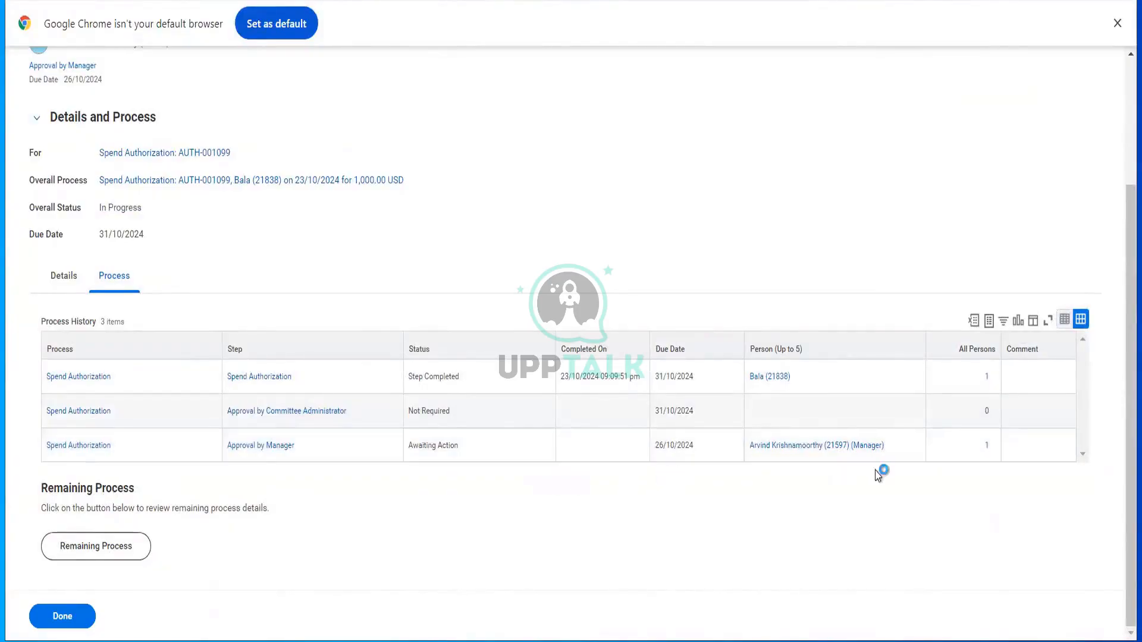
- Start a proxy as the approving manager from the Approval by Manager row's actions
{"action": "mouse_move", "coordinate": [895, 451]}
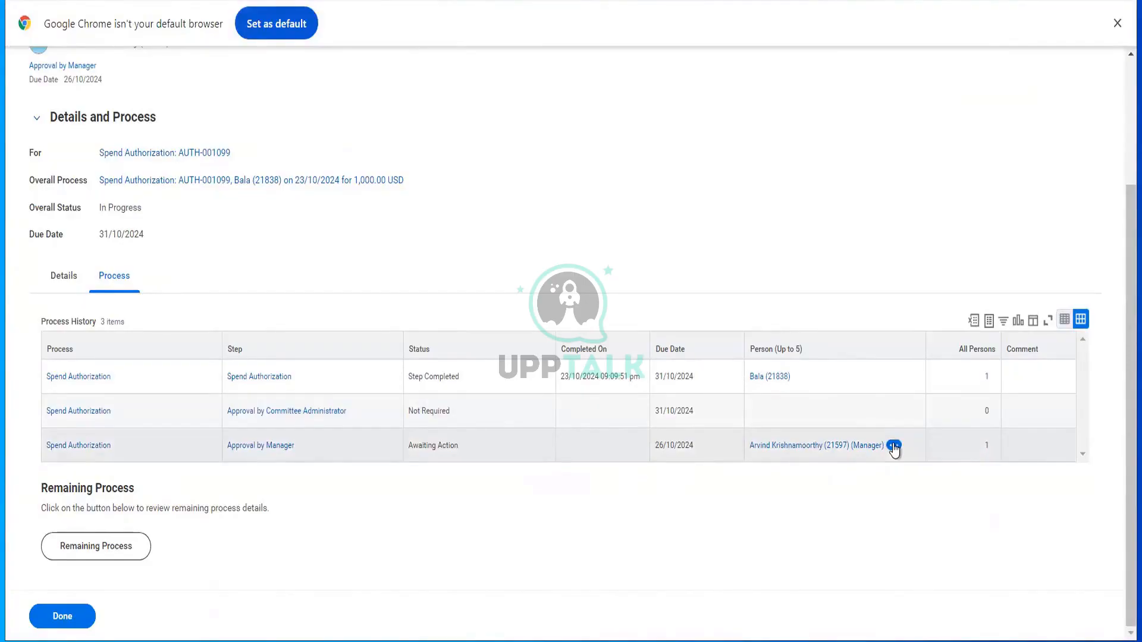
{"action": "left_click", "coordinate": [894, 447]}
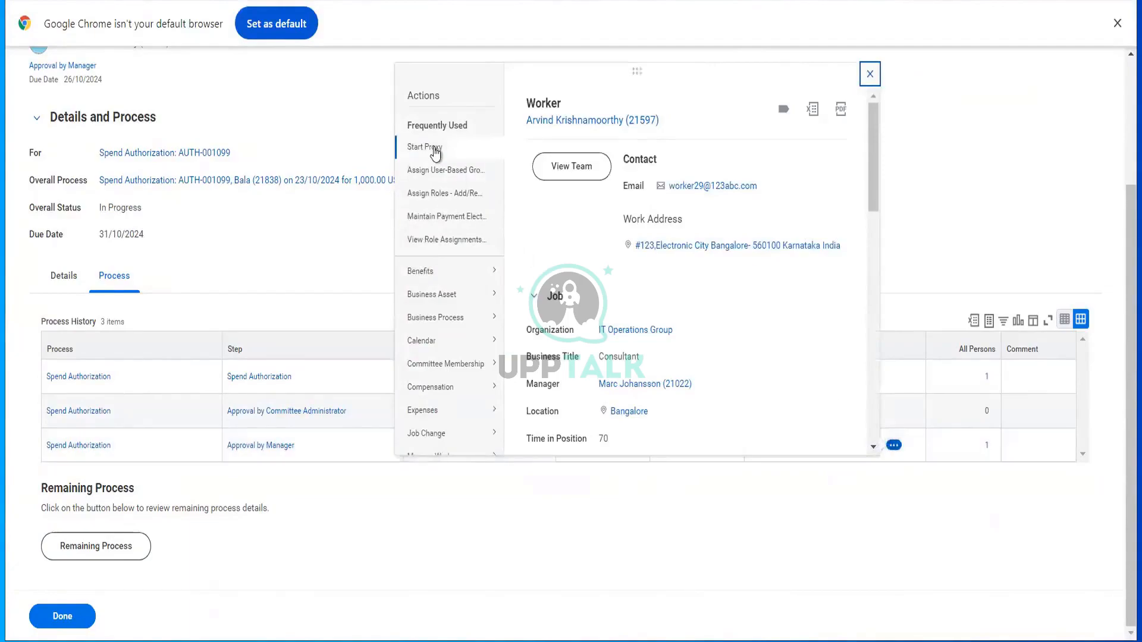
{"action": "left_click", "coordinate": [436, 148]}
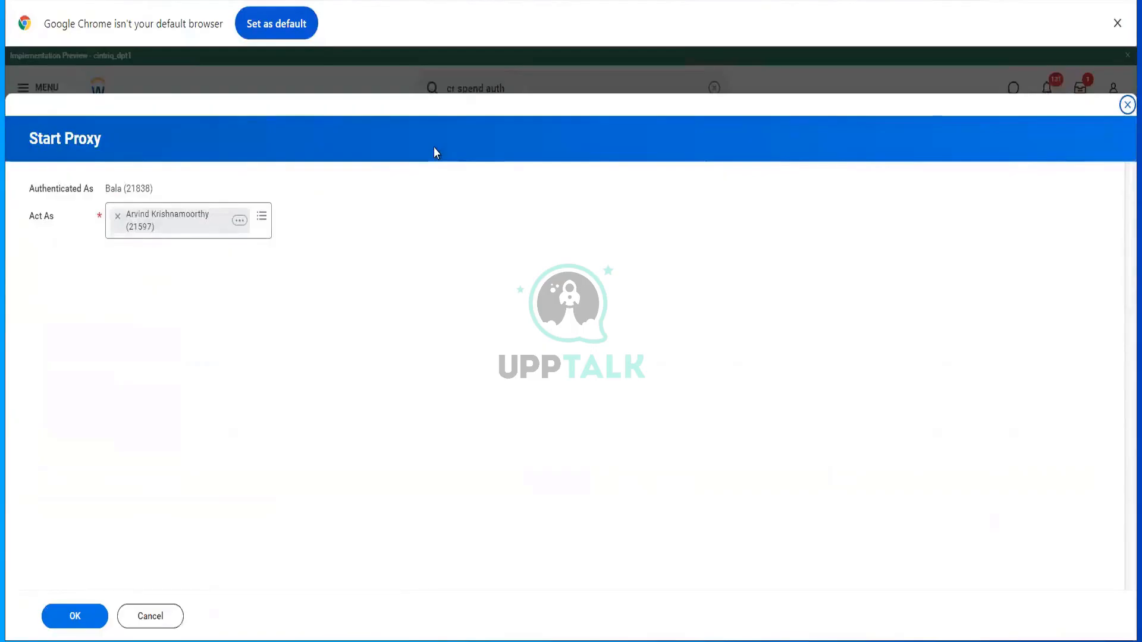
- Start a proxy session as the approving manager and open the AUTH-001099 spend authorization task
{"action": "left_click", "coordinate": [80, 619]}
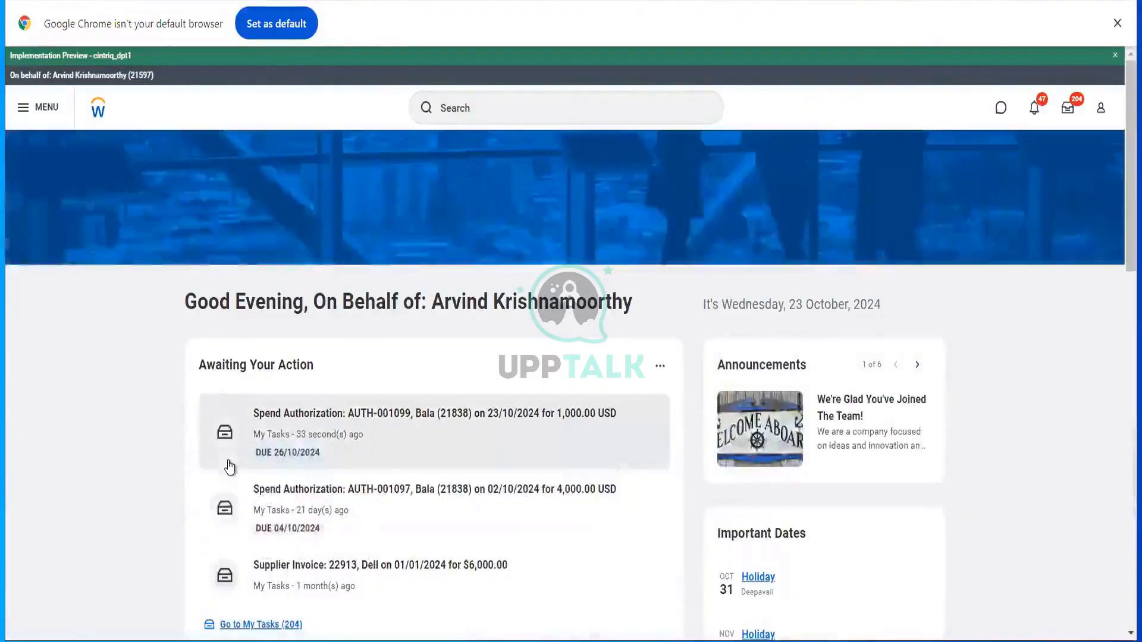
{"action": "left_click", "coordinate": [230, 468]}
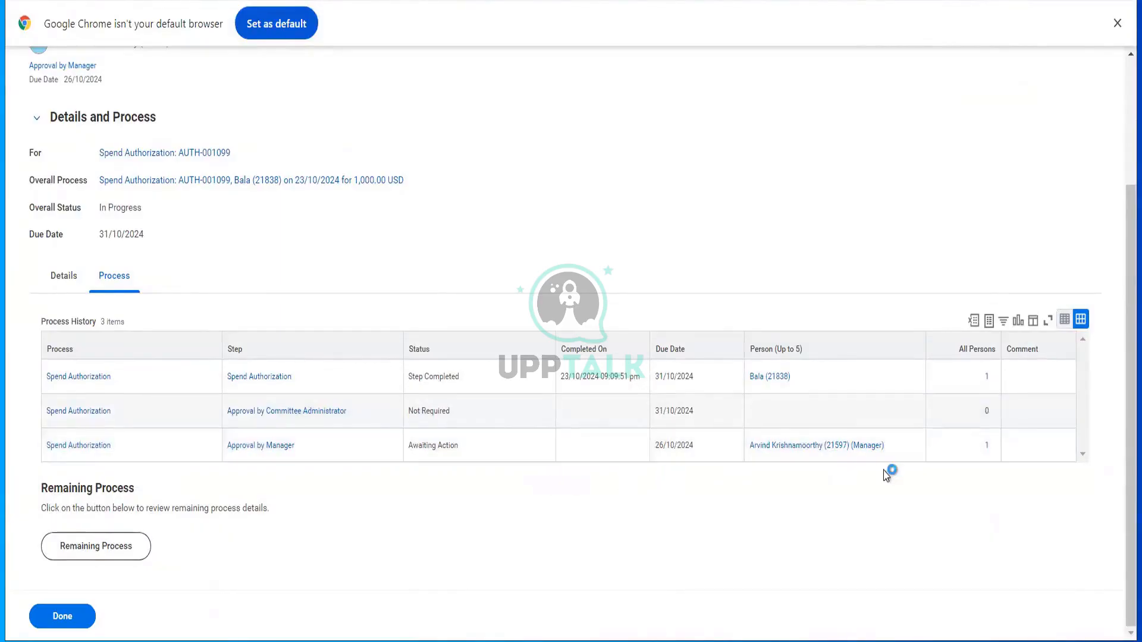
{"action": "mouse_move", "coordinate": [895, 449]}
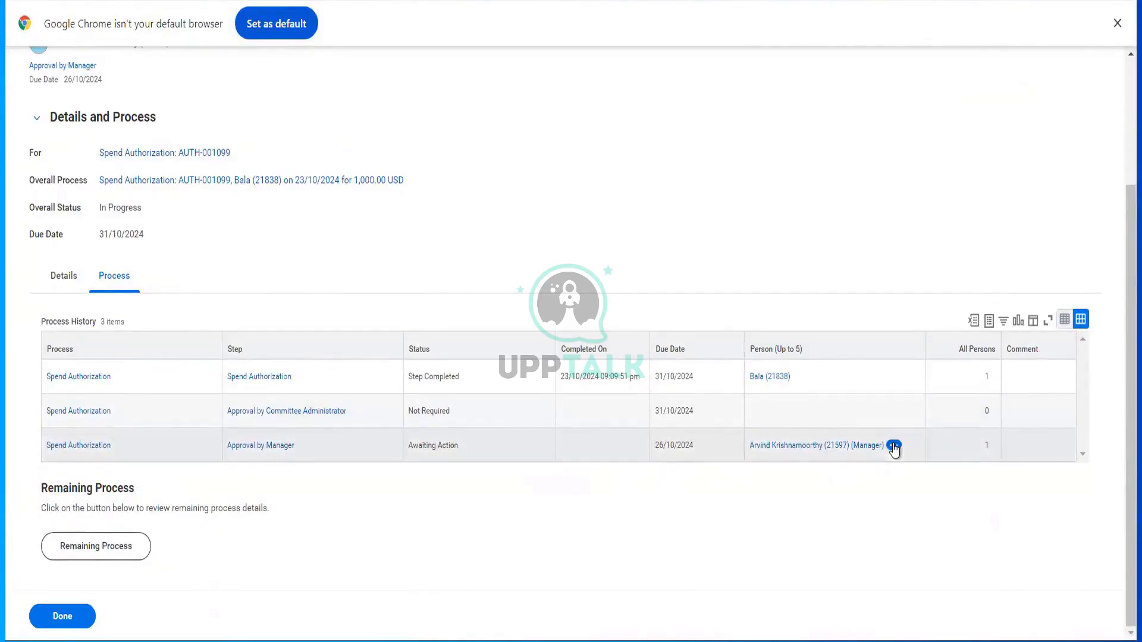
{"action": "left_click", "coordinate": [894, 448]}
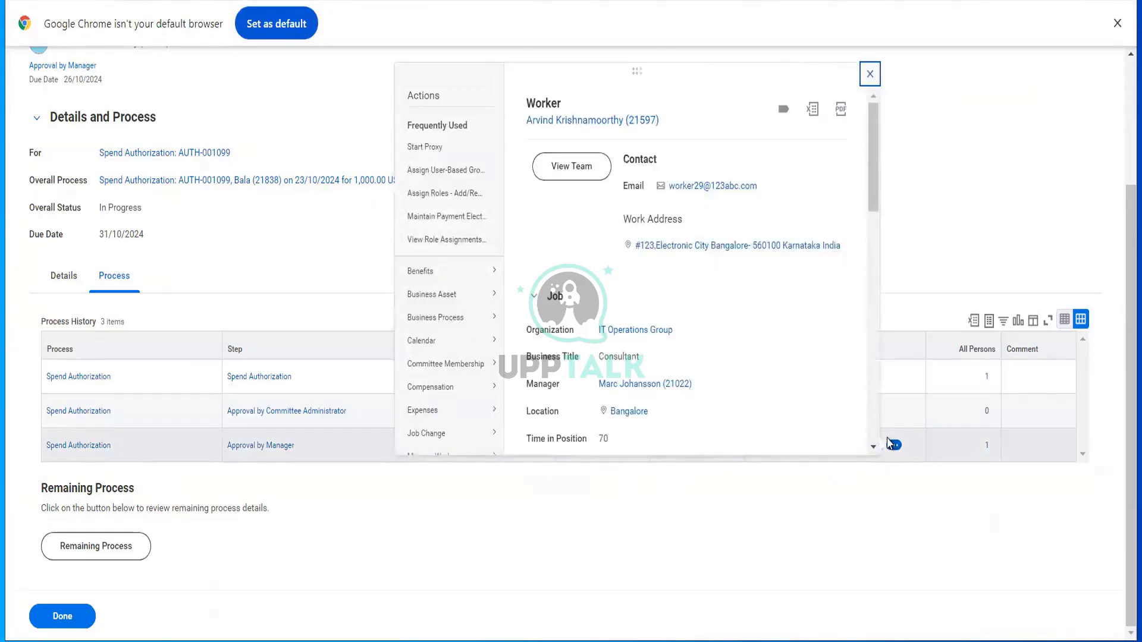
{"action": "left_click", "coordinate": [434, 148]}
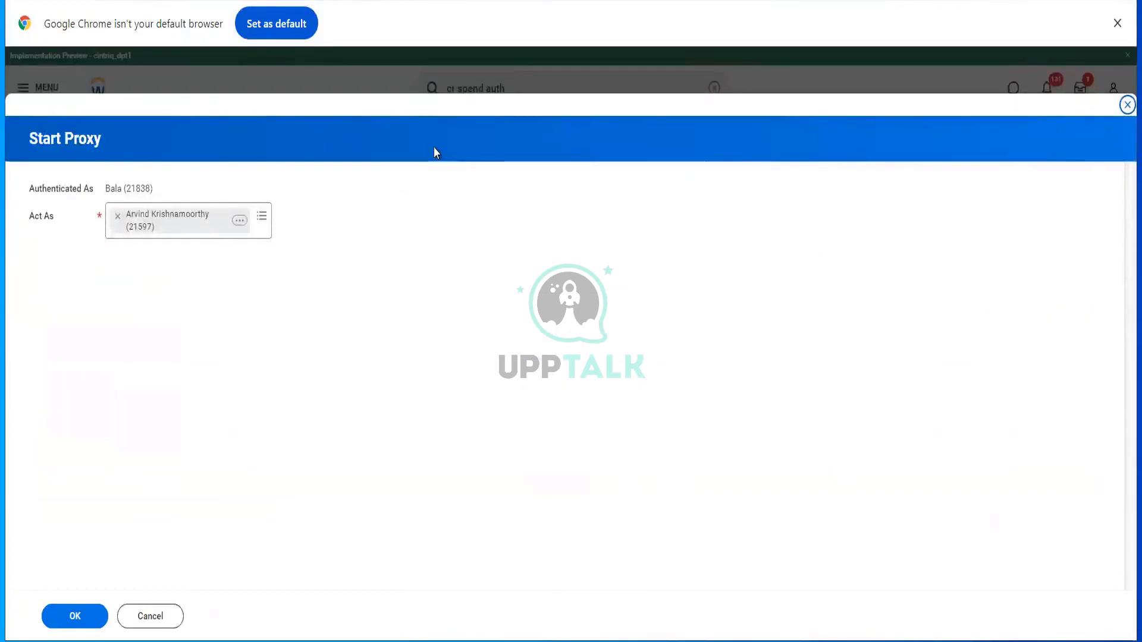
{"action": "left_click", "coordinate": [83, 620]}
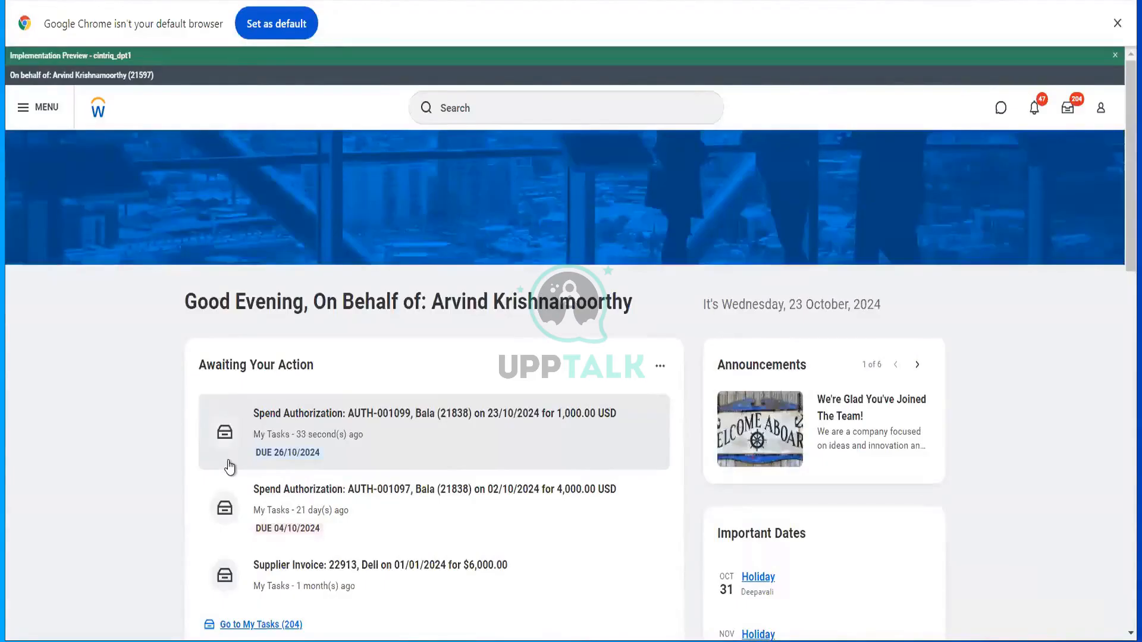
{"action": "left_click", "coordinate": [300, 440]}
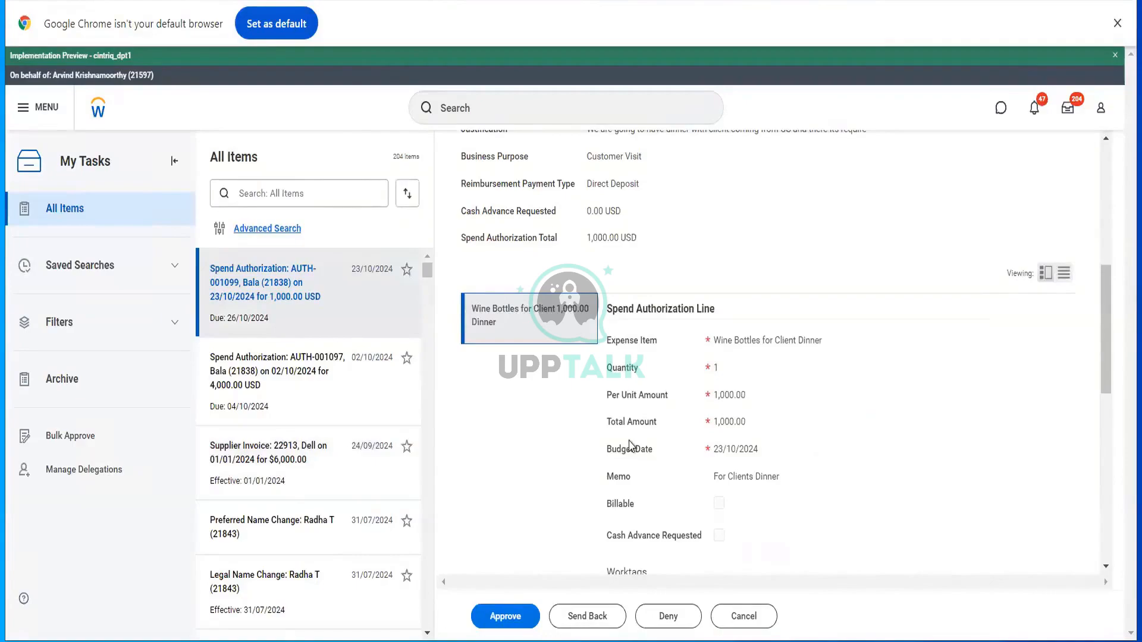
- Approve AUTH-001099 for 1,000.00 USD and expand its Details and Process section
{"action": "scroll", "coordinate": [631, 446], "scroll_direction": "down", "scroll_amount": 6}
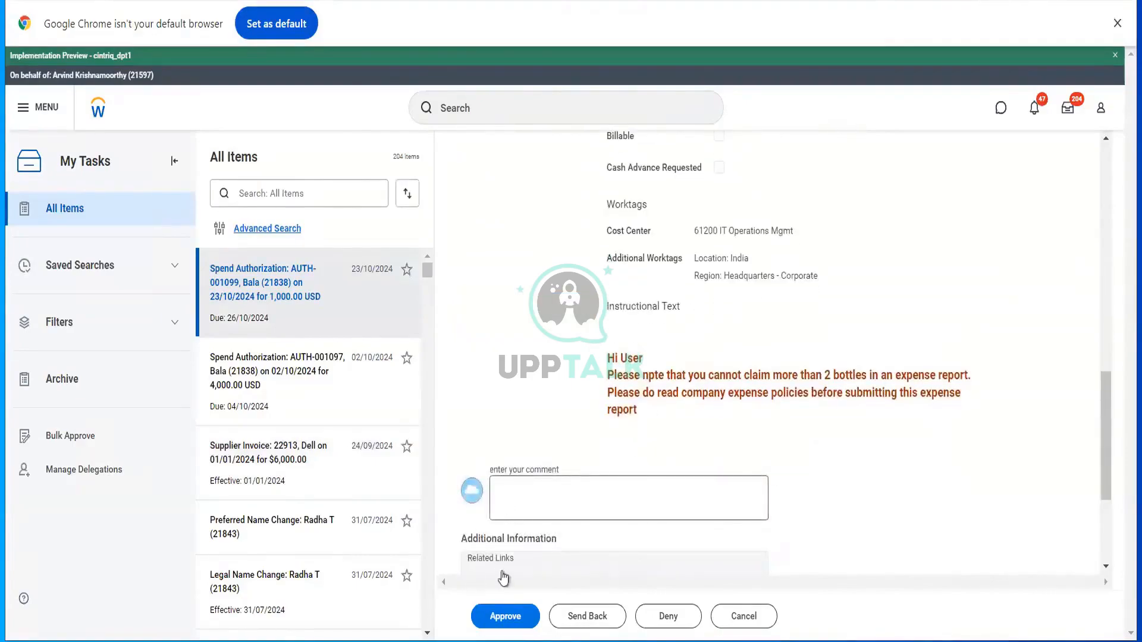
{"action": "left_click", "coordinate": [502, 621]}
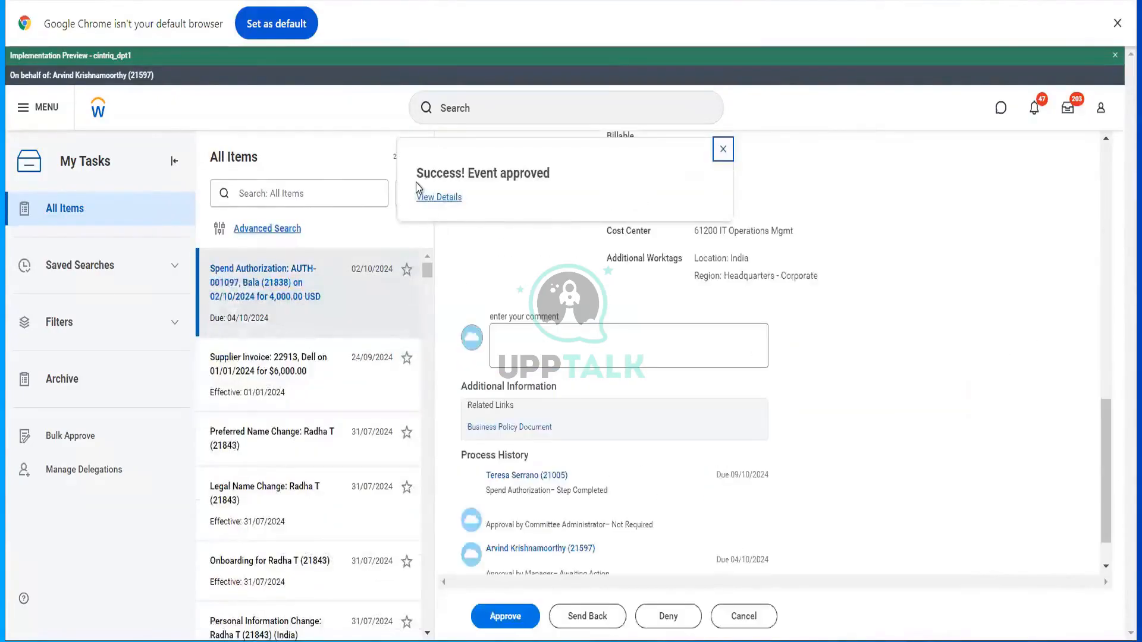
{"action": "left_click", "coordinate": [425, 198]}
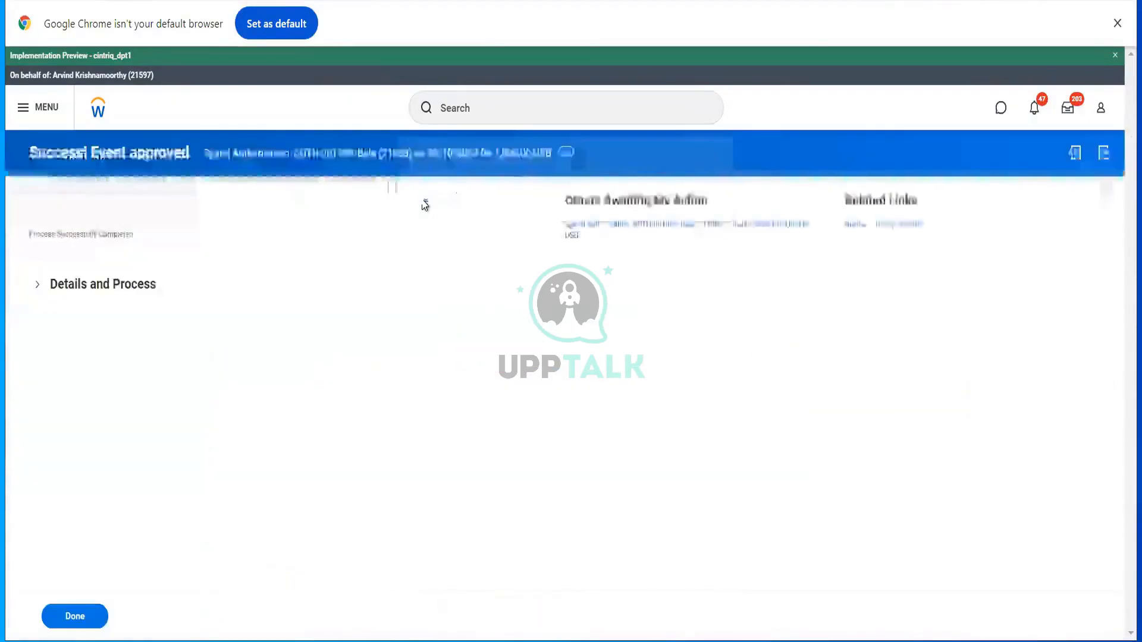
{"action": "left_click", "coordinate": [102, 289]}
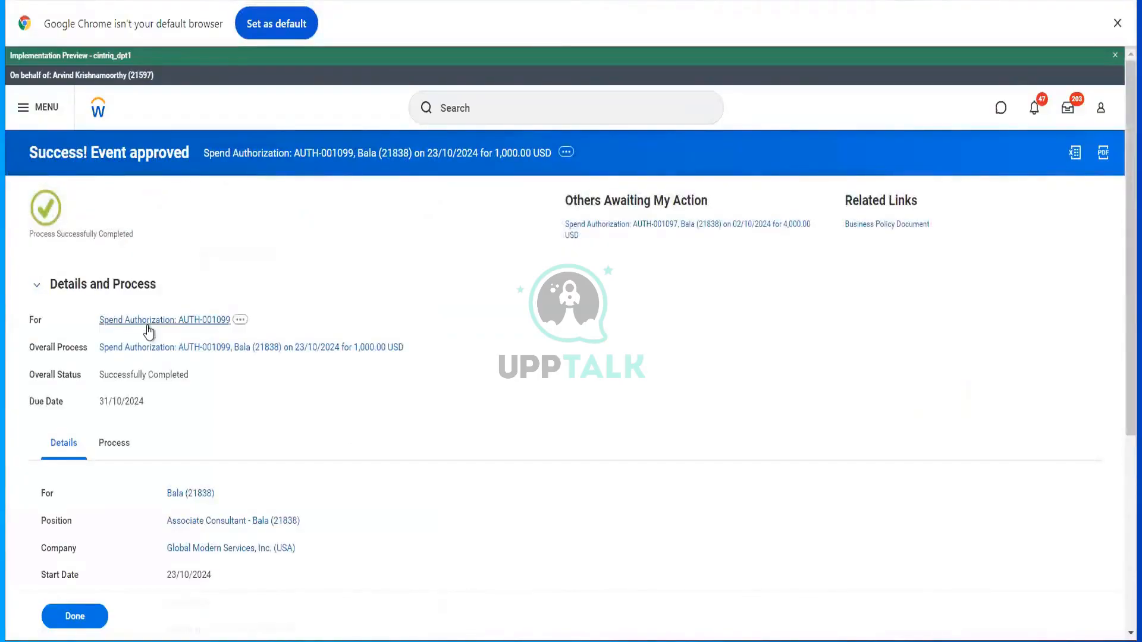
{"action": "left_click", "coordinate": [475, 104]}
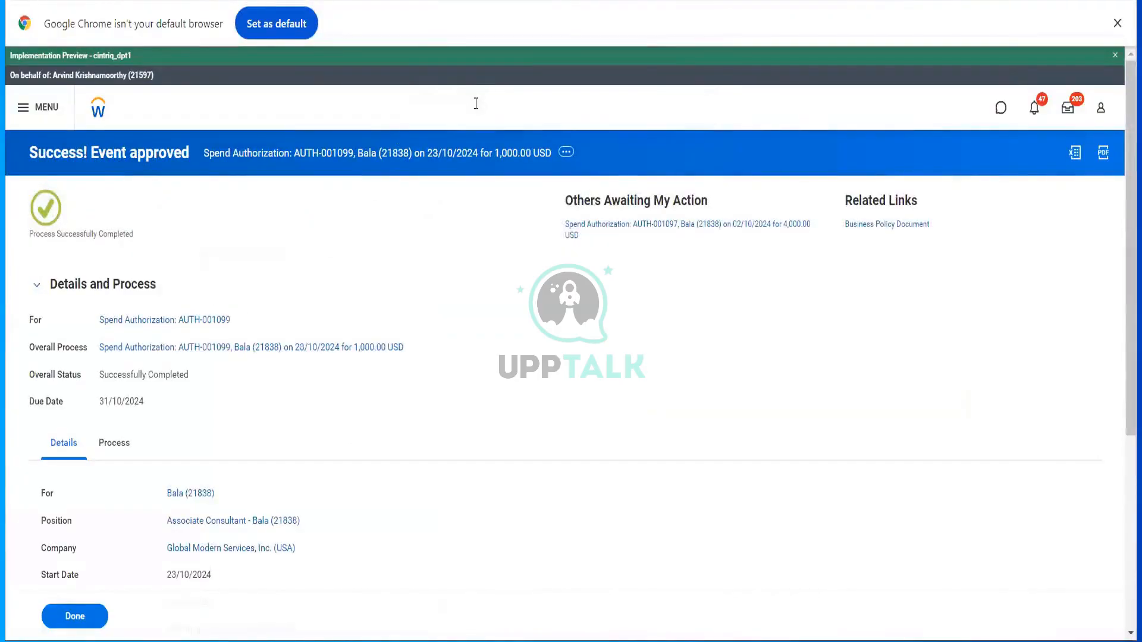
- End the proxy session using the Stop Proxy task
{"action": "type", "text": "st"}
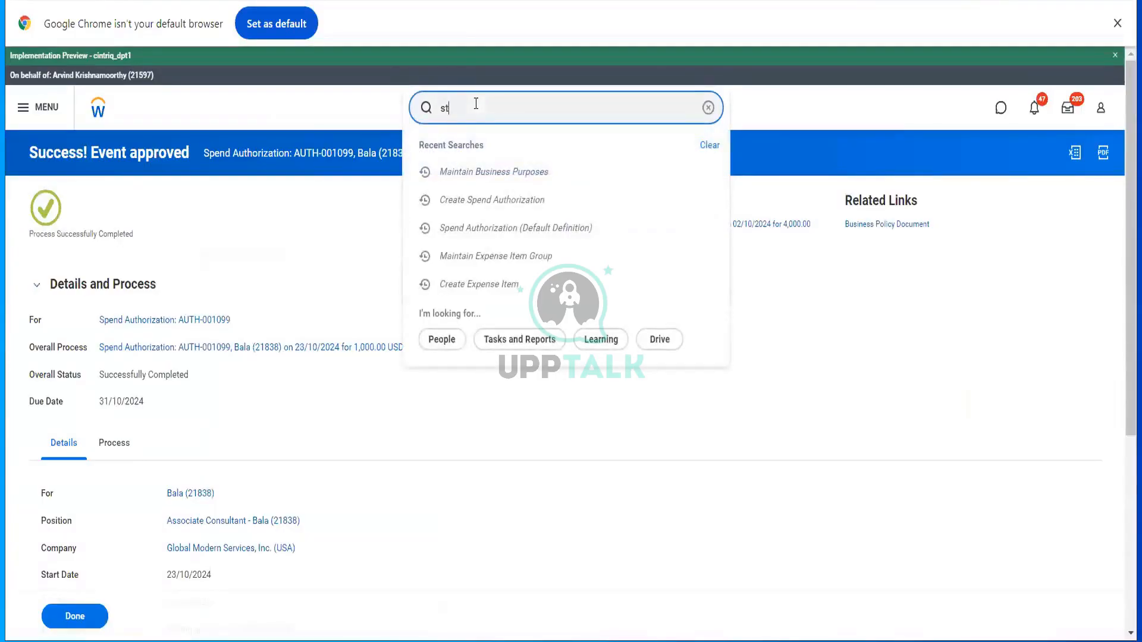
{"action": "type", "text": "op pr"}
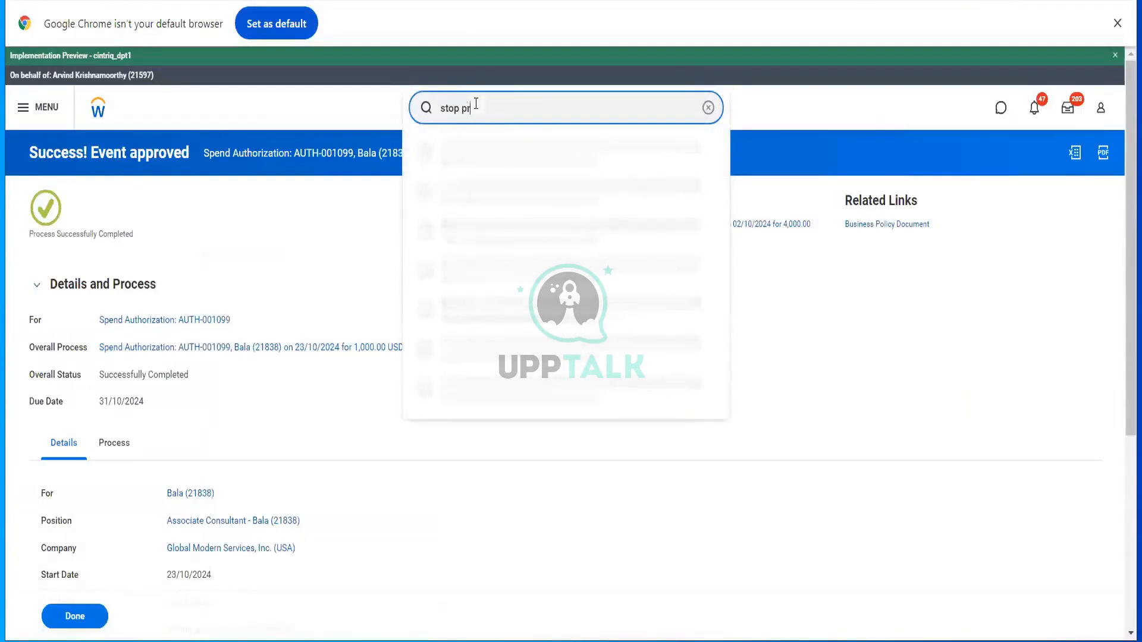
{"action": "type", "text": "ox"}
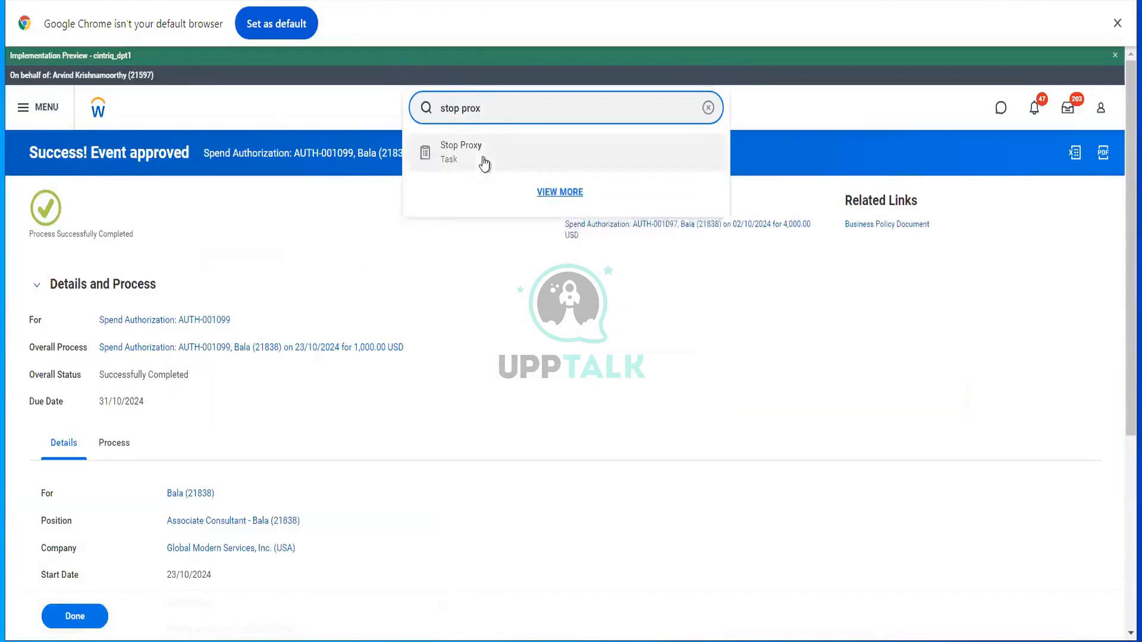
{"action": "left_click", "coordinate": [483, 163]}
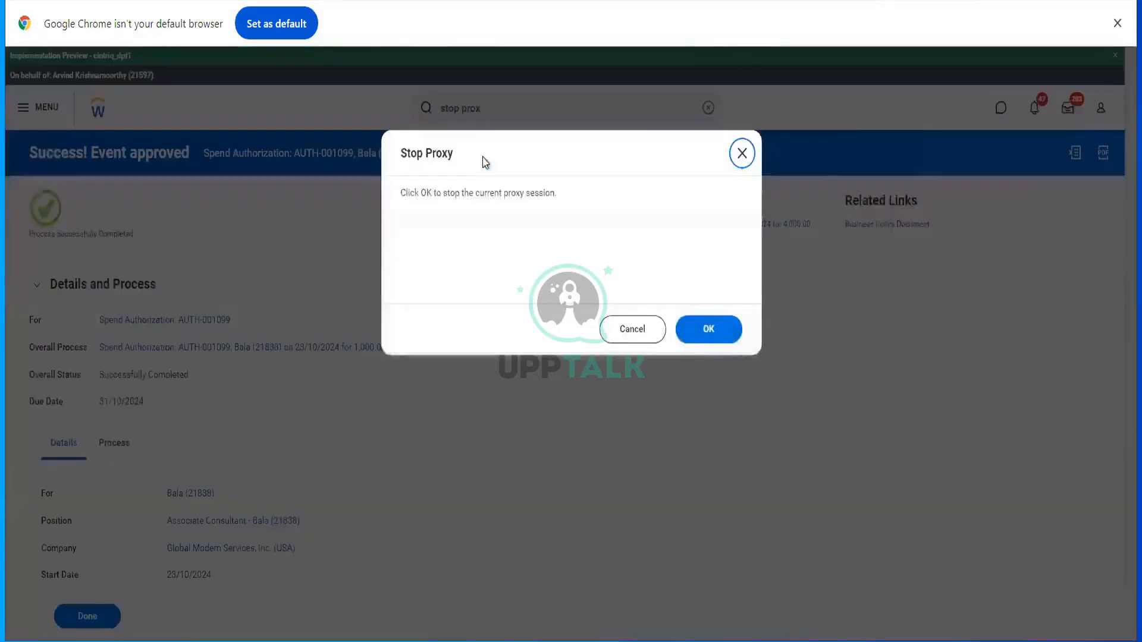
{"action": "left_click", "coordinate": [724, 330]}
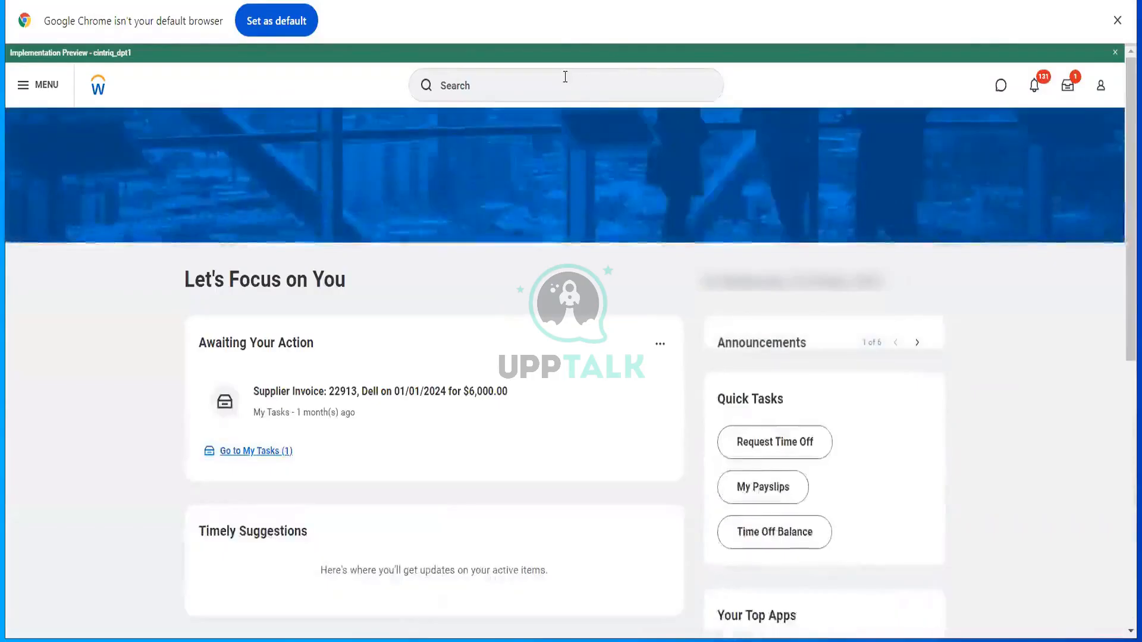
- Search 'cr exp report' and open the Create Expense Report task
{"action": "left_click", "coordinate": [565, 77]}
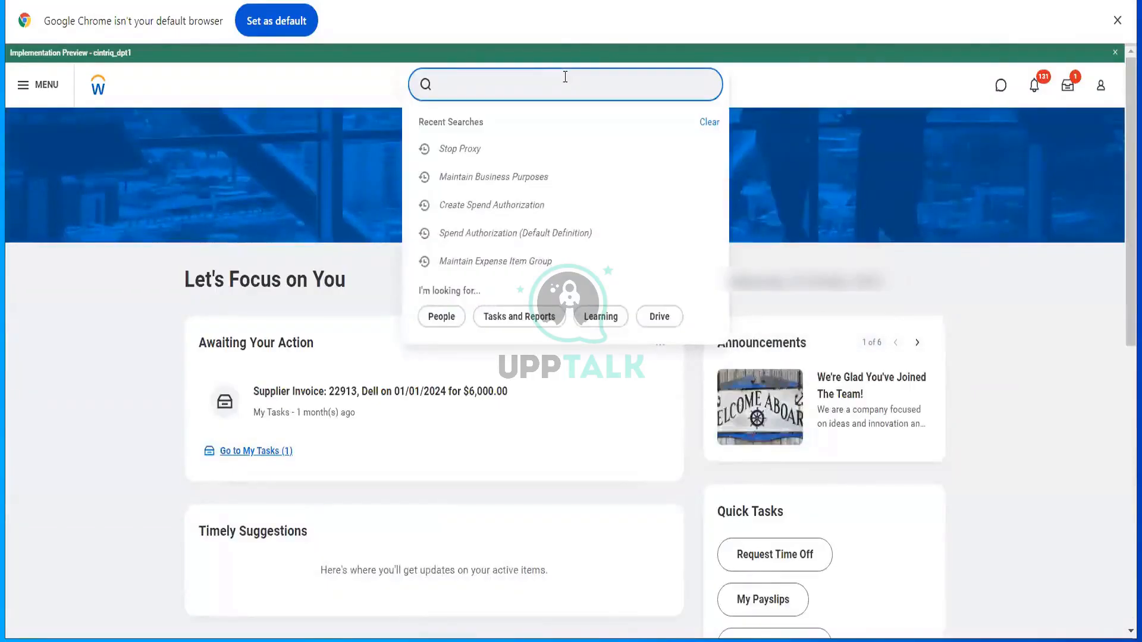
{"action": "type", "text": "cr e"}
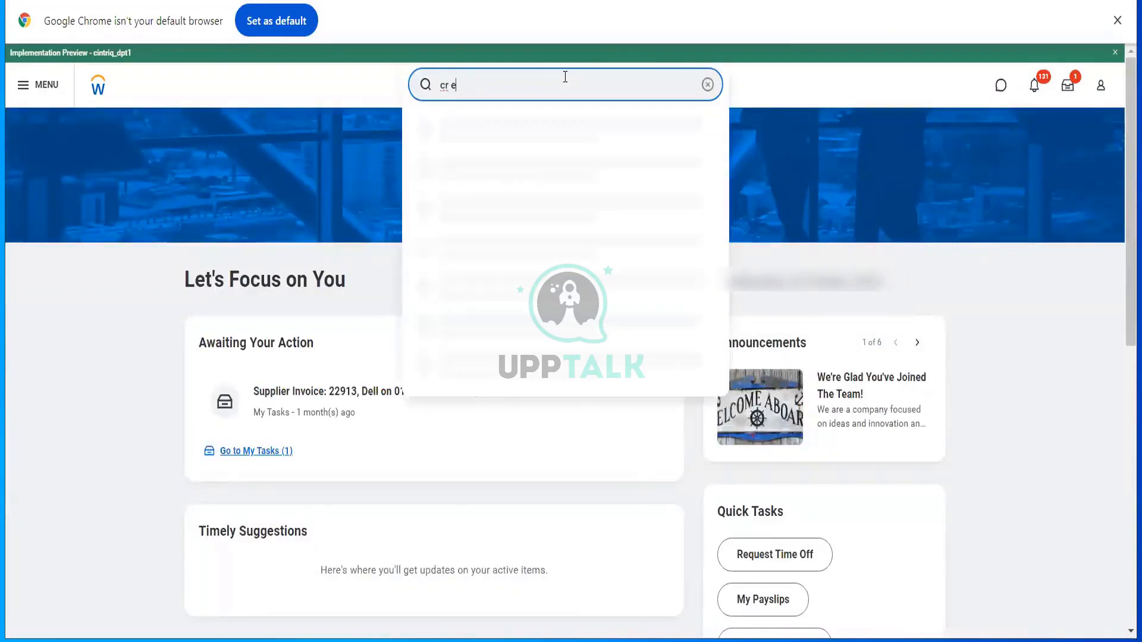
{"action": "type", "text": "xp report"}
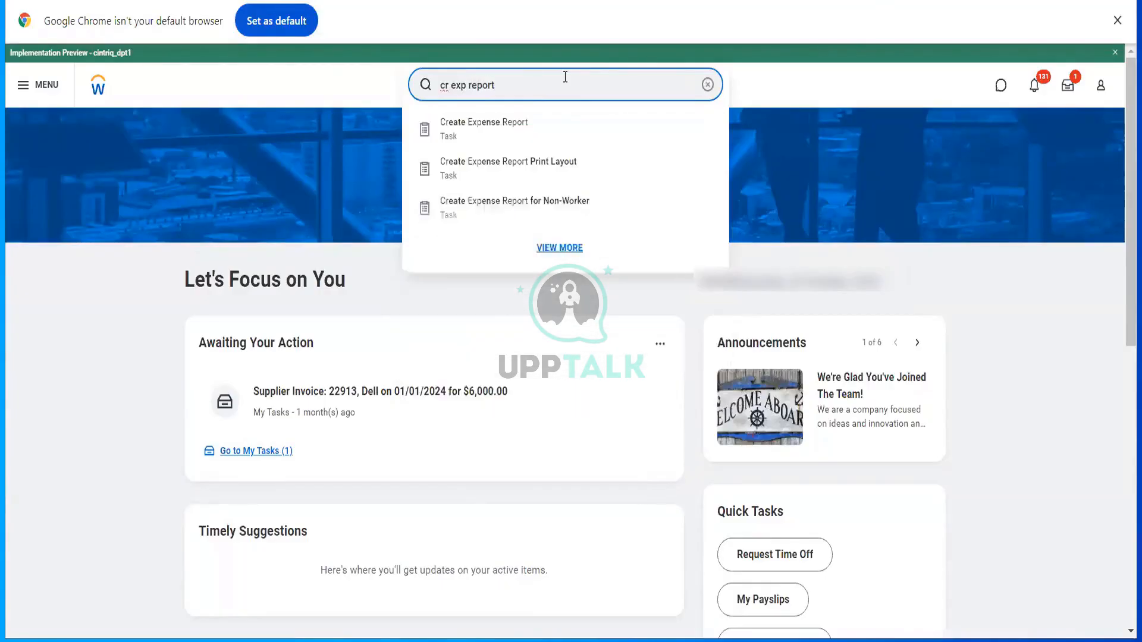
{"action": "left_click", "coordinate": [566, 120]}
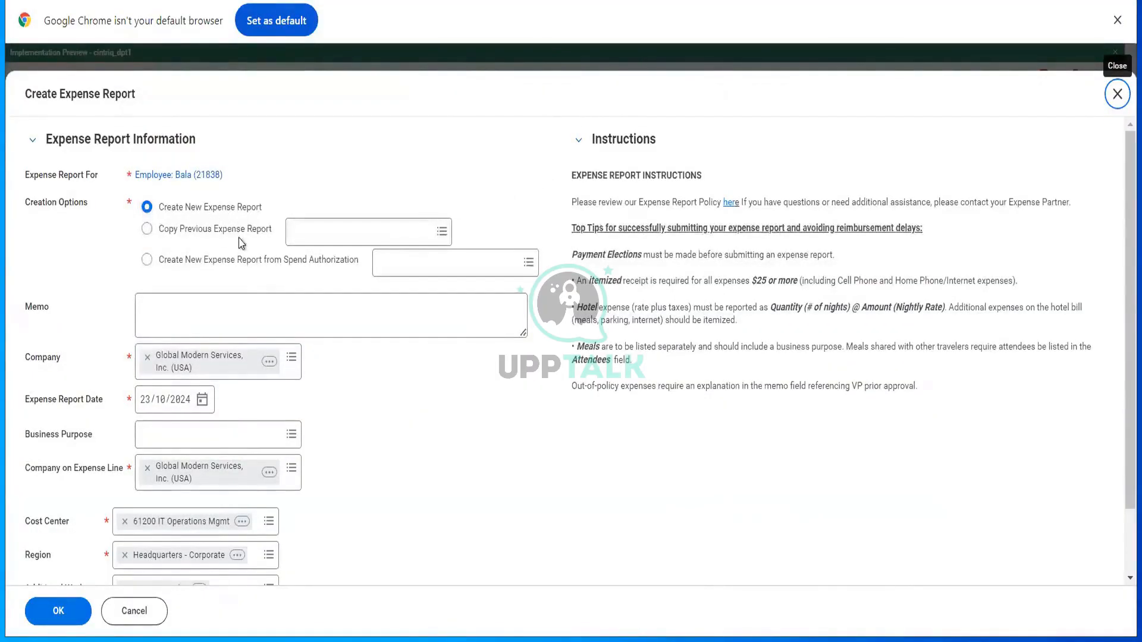
- Create the expense report from the 1,000.00 USD wine spend authorization dated 23/10/2024
{"action": "left_click", "coordinate": [268, 262]}
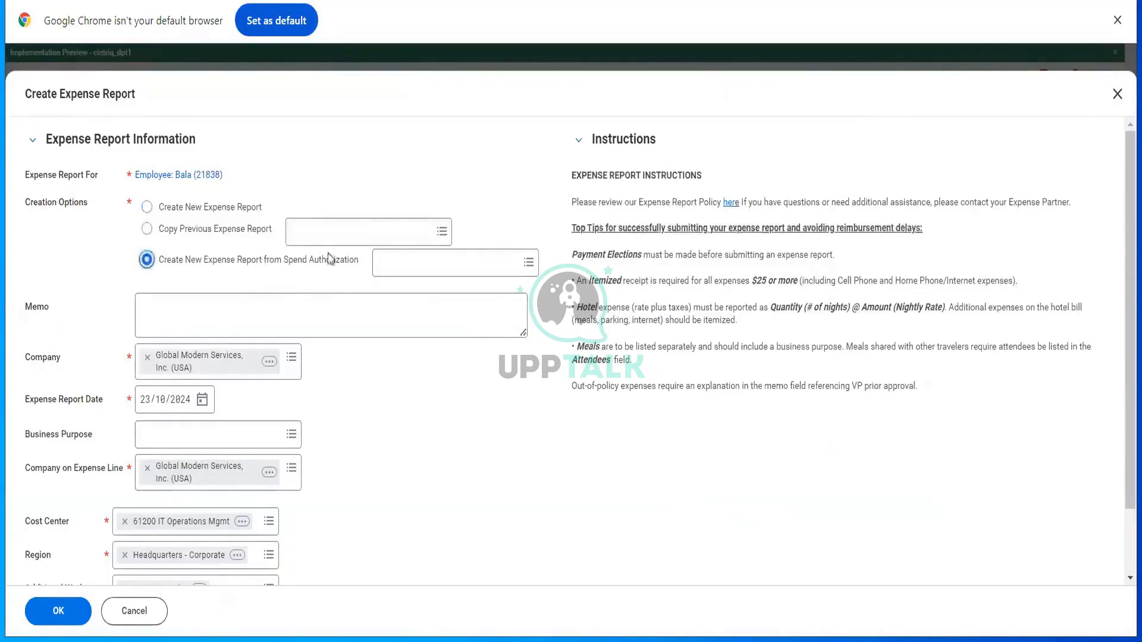
{"action": "left_click", "coordinate": [425, 252]}
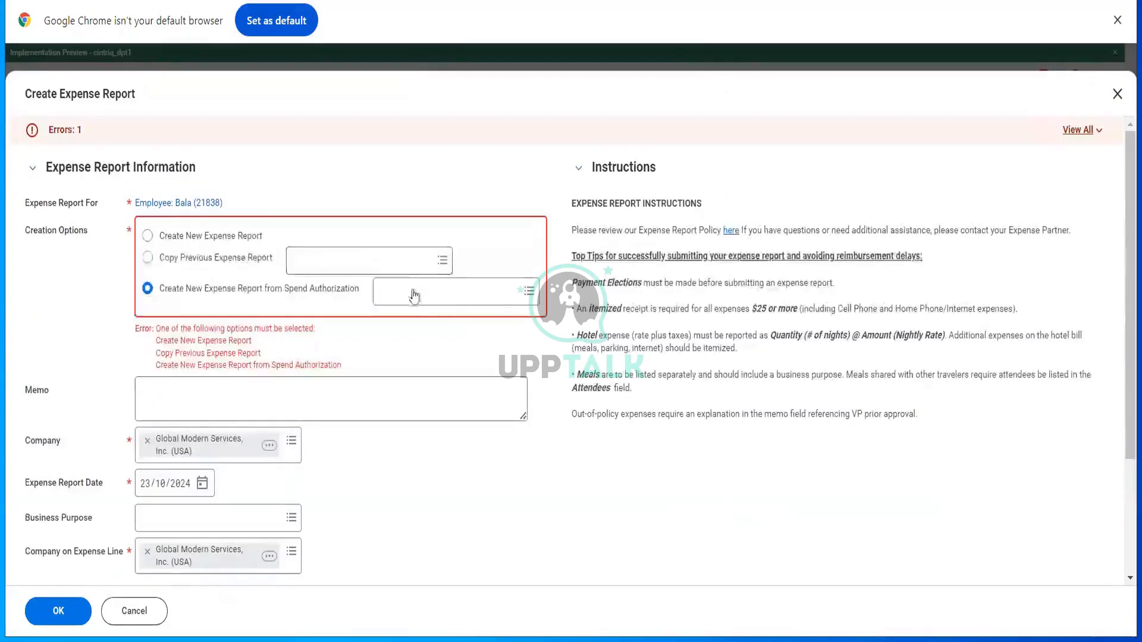
{"action": "left_click", "coordinate": [410, 292]}
{"action": "left_click", "coordinate": [415, 294]}
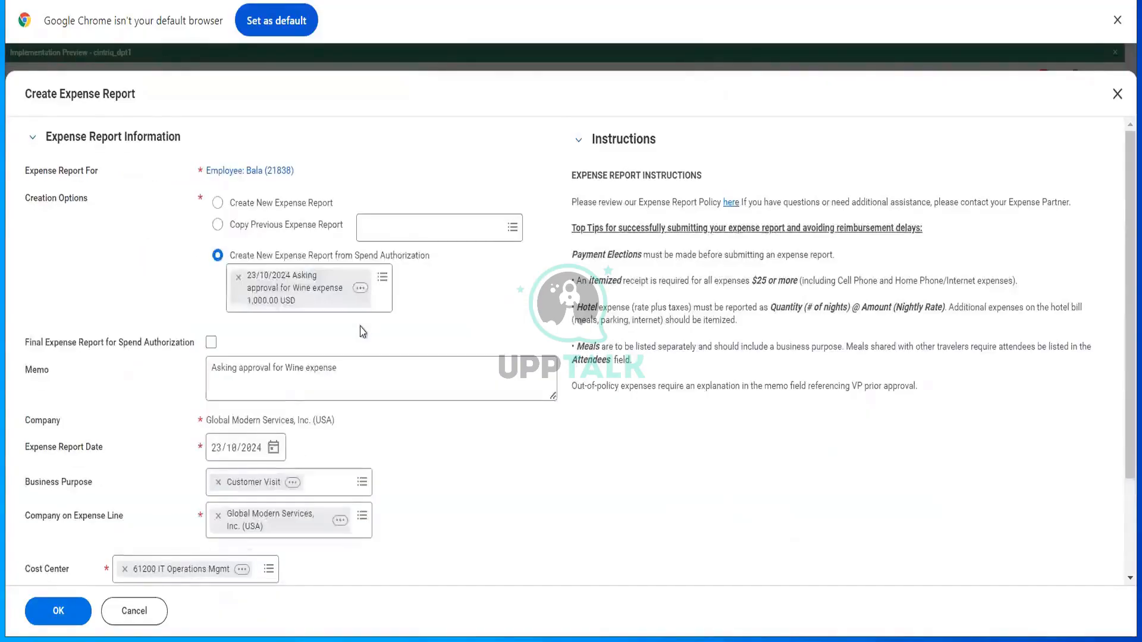
{"action": "scroll", "coordinate": [410, 385], "scroll_direction": "down", "scroll_amount": 3}
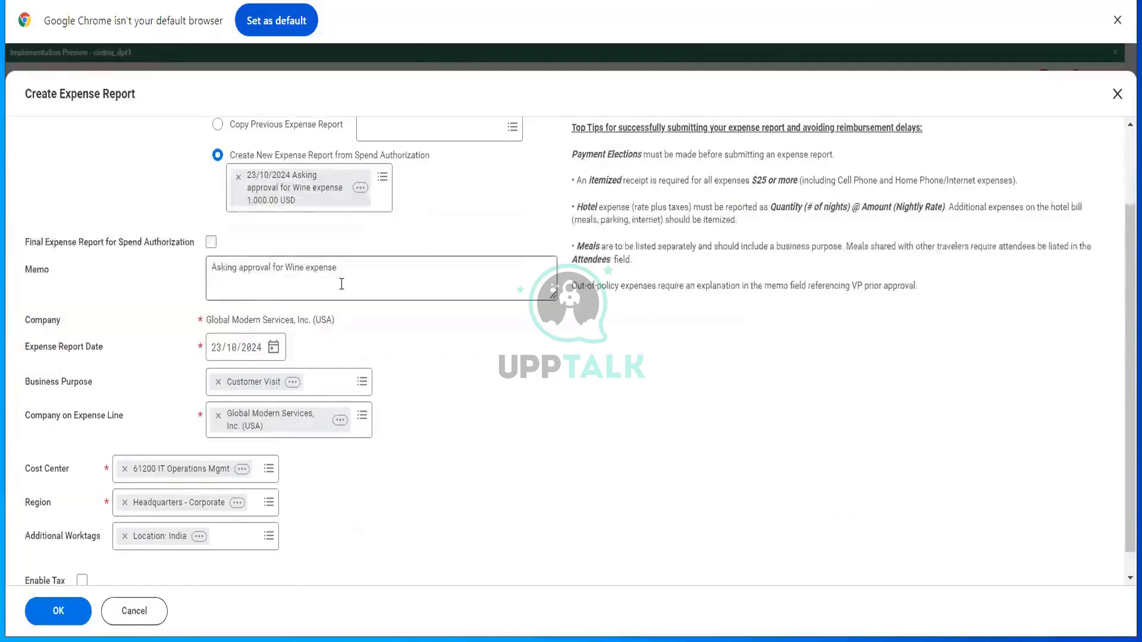
{"action": "scroll", "coordinate": [342, 284], "scroll_direction": "down", "scroll_amount": 1}
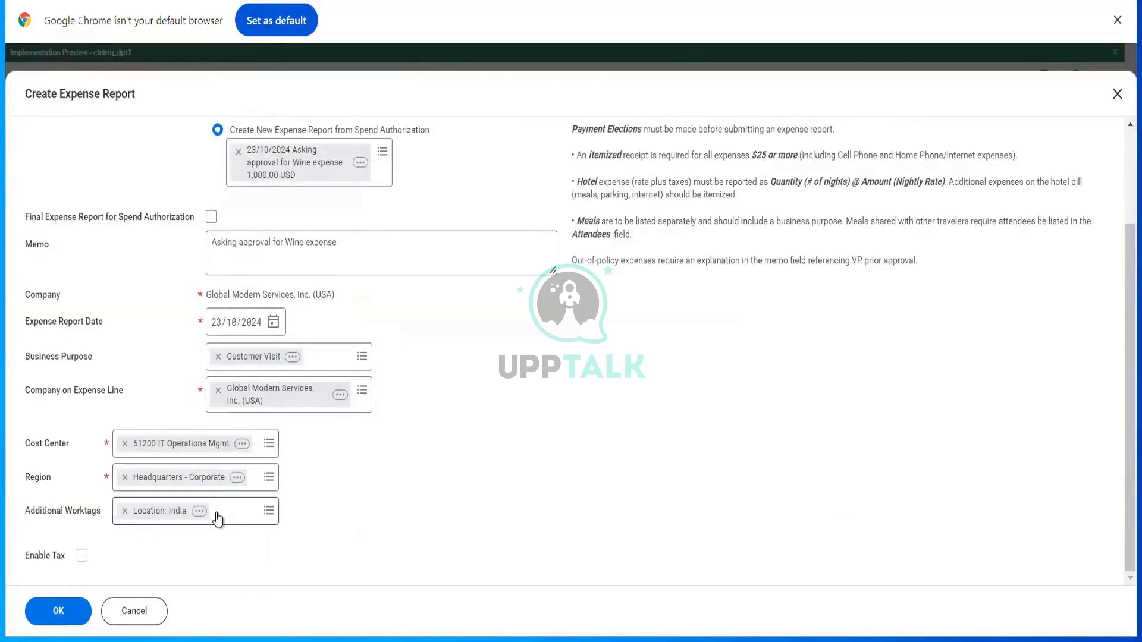
{"action": "left_click", "coordinate": [50, 611]}
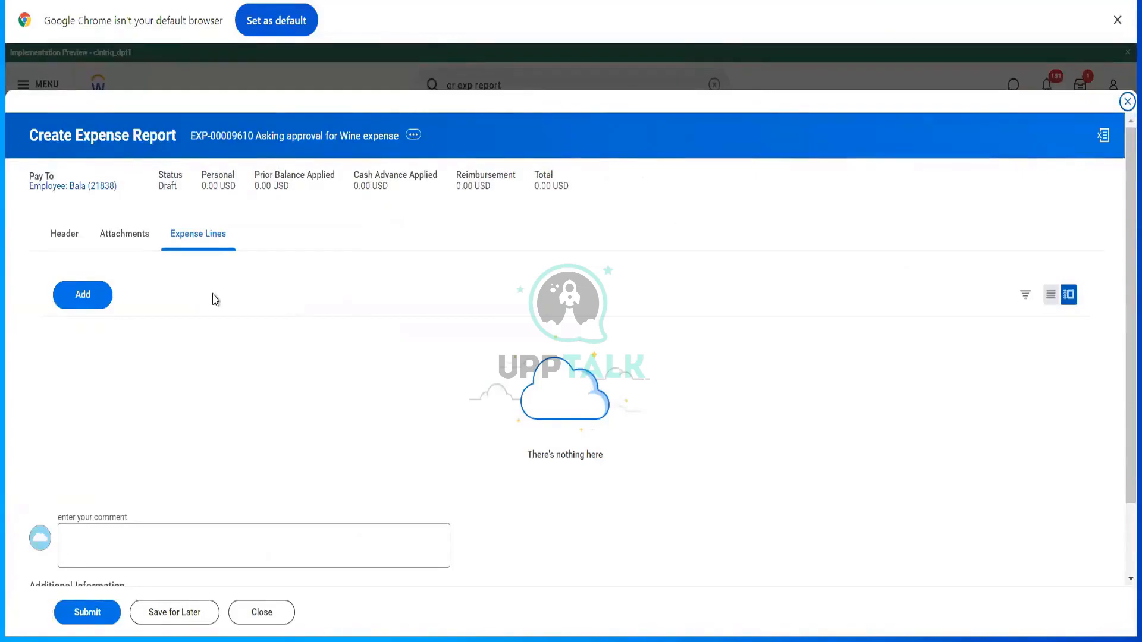
- Scroll draft report EXP-00009610's Expense Lines tab, which shows no lines and 0.00 USD
{"action": "scroll", "coordinate": [208, 300], "scroll_direction": "down", "scroll_amount": 2}
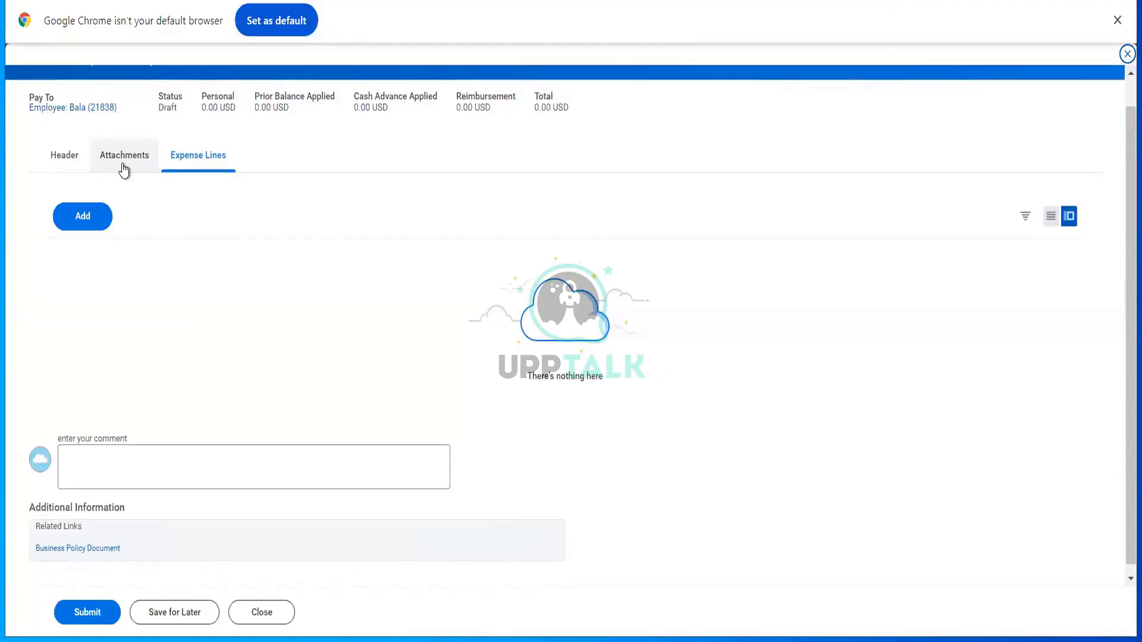
- Add a new expense line with expense item Wine Bottles for Client Dinner
{"action": "left_click", "coordinate": [84, 226]}
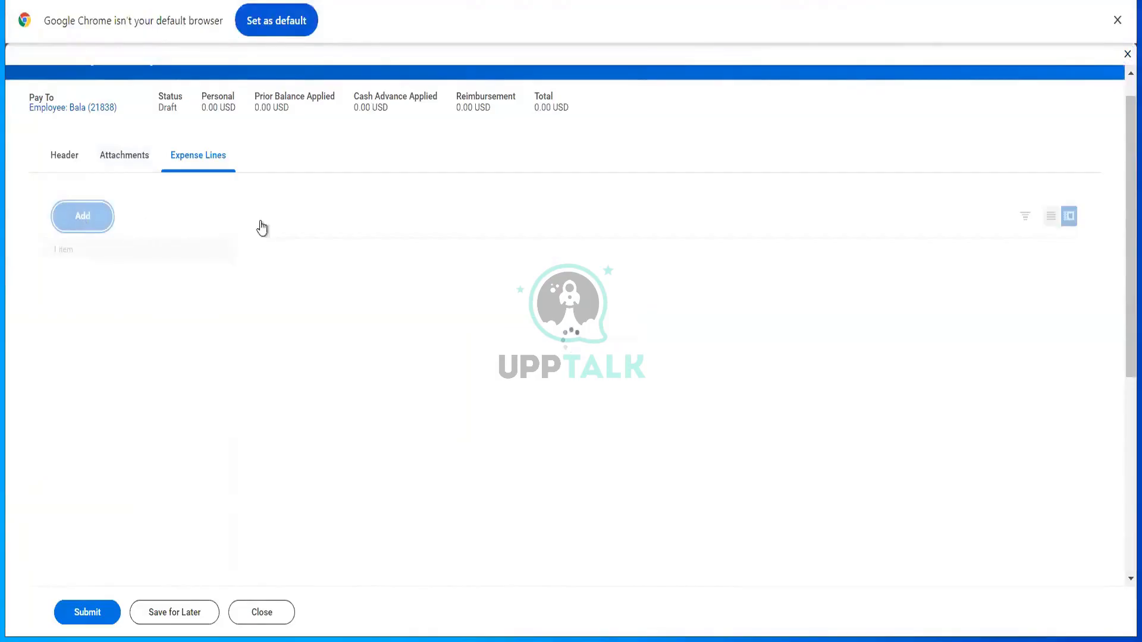
{"action": "scroll", "coordinate": [366, 289], "scroll_direction": "down", "scroll_amount": 4}
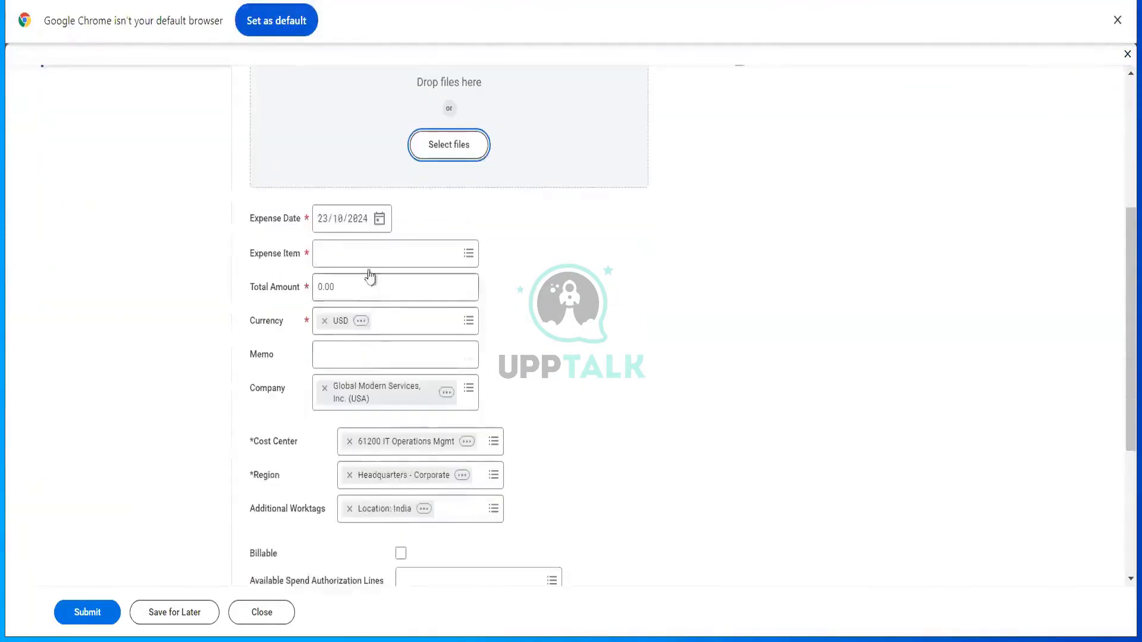
{"action": "left_click", "coordinate": [369, 265]}
{"action": "type", "text": "s"}
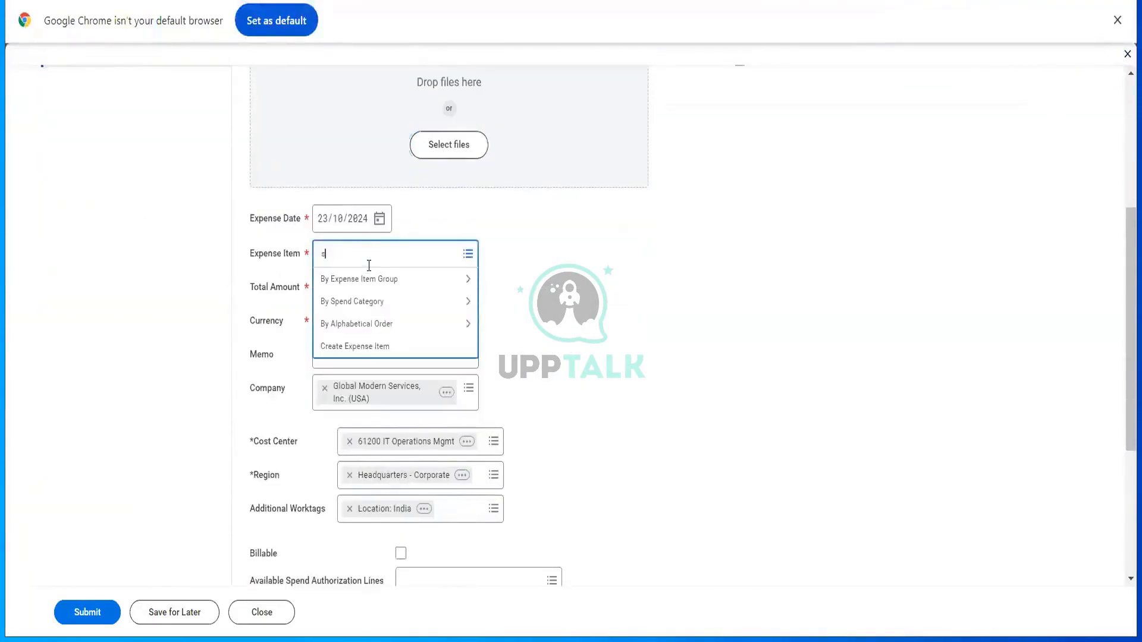
{"action": "type", "text": "ub"}
{"action": "key", "text": "Return"}
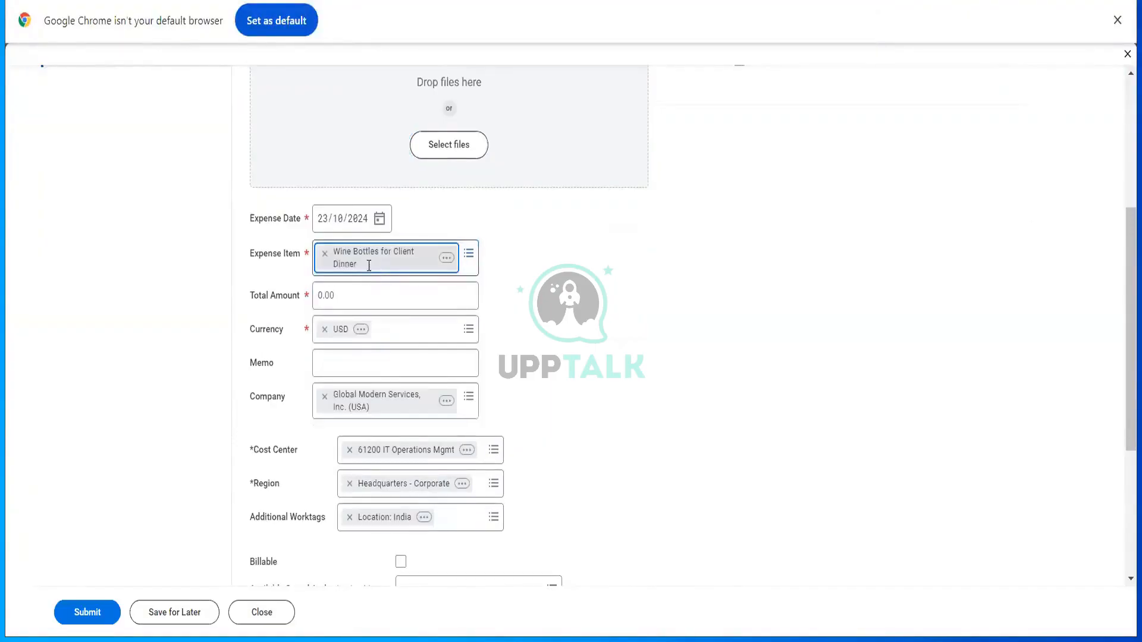
{"action": "left_click", "coordinate": [365, 360]}
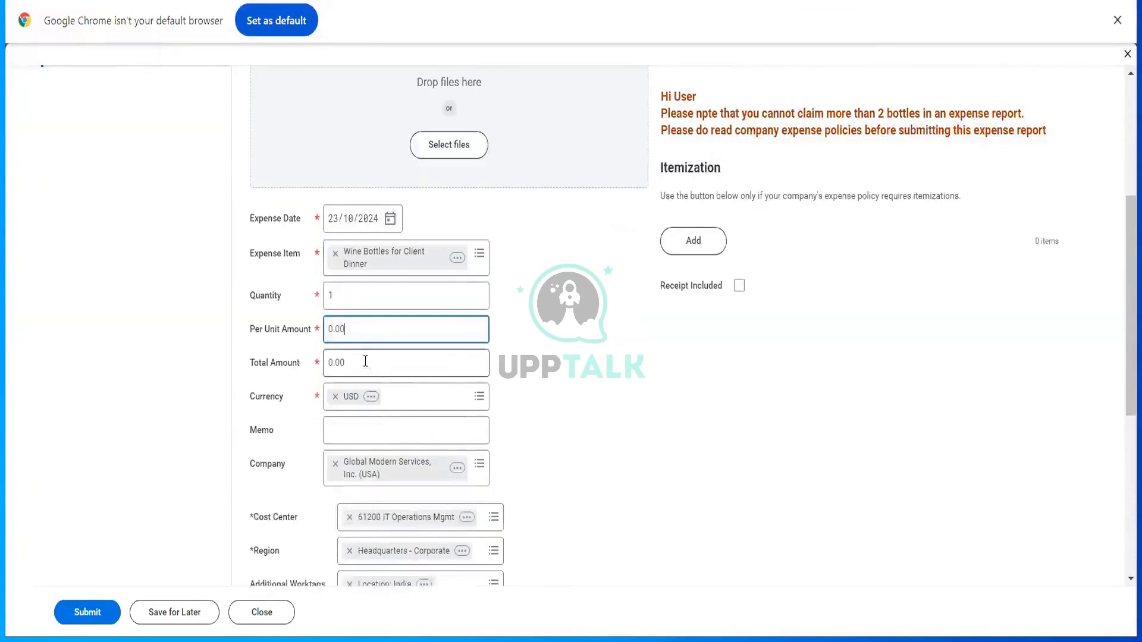
{"action": "left_click", "coordinate": [365, 364]}
- Enter 1000 as the per unit amount so the total recalculates to 1,000.00 USD
{"action": "left_click", "coordinate": [345, 335]}
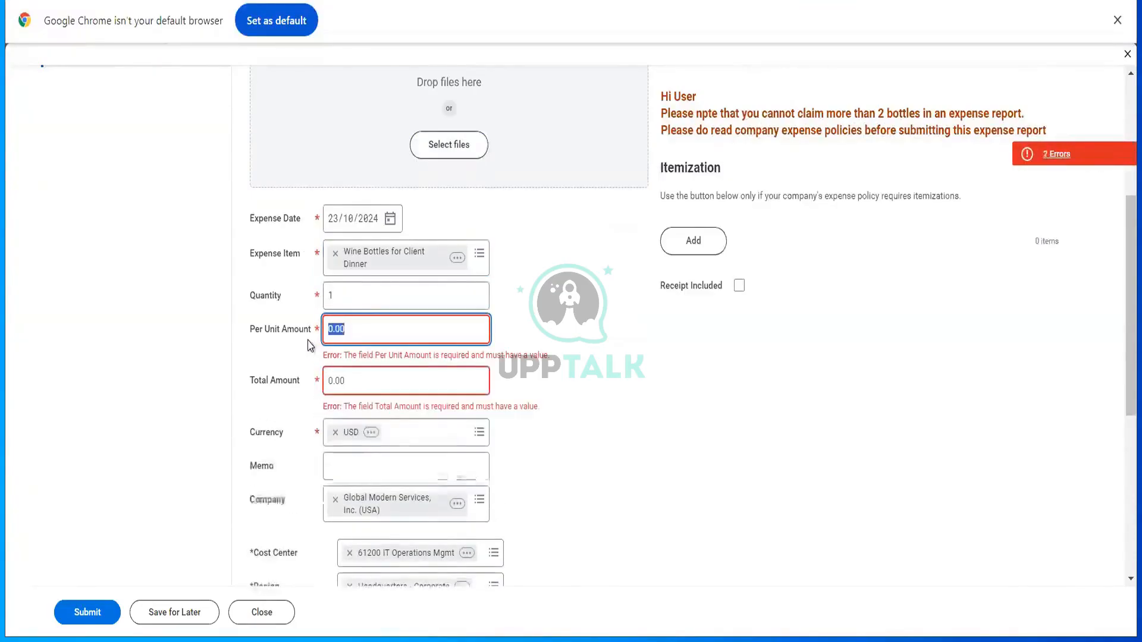
{"action": "type", "text": "0.00000"}
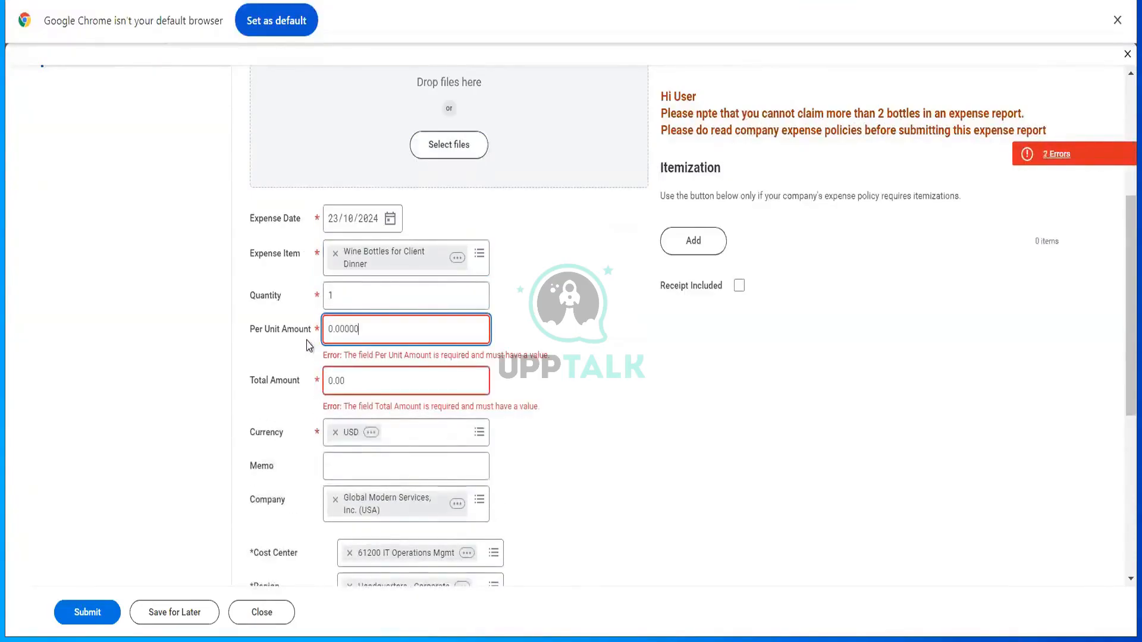
{"action": "key", "text": "BackSpace"}
{"action": "key", "text": "BackSpace"}
{"action": "key", "text": "BackSpace"}
{"action": "key", "text": "BackSpace"}
{"action": "key", "text": "BackSpace"}
{"action": "key", "text": "BackSpace"}
{"action": "key", "text": "BackSpace"}
{"action": "type", "text": "1000"}
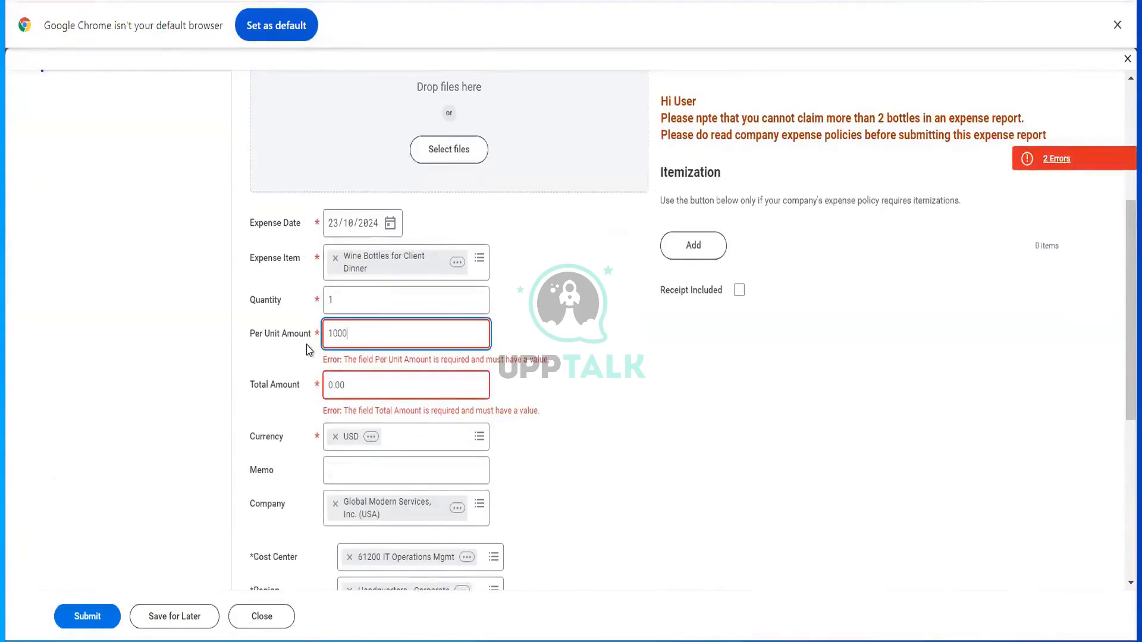
{"action": "key", "text": "Tab"}
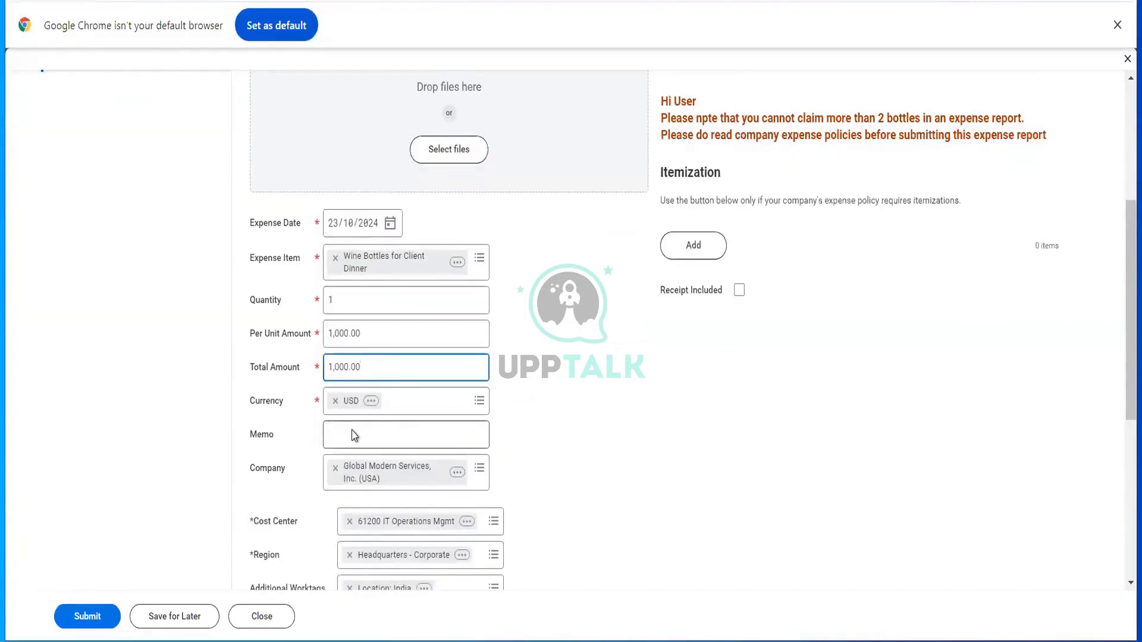
{"action": "scroll", "coordinate": [354, 436], "scroll_direction": "down", "scroll_amount": 3}
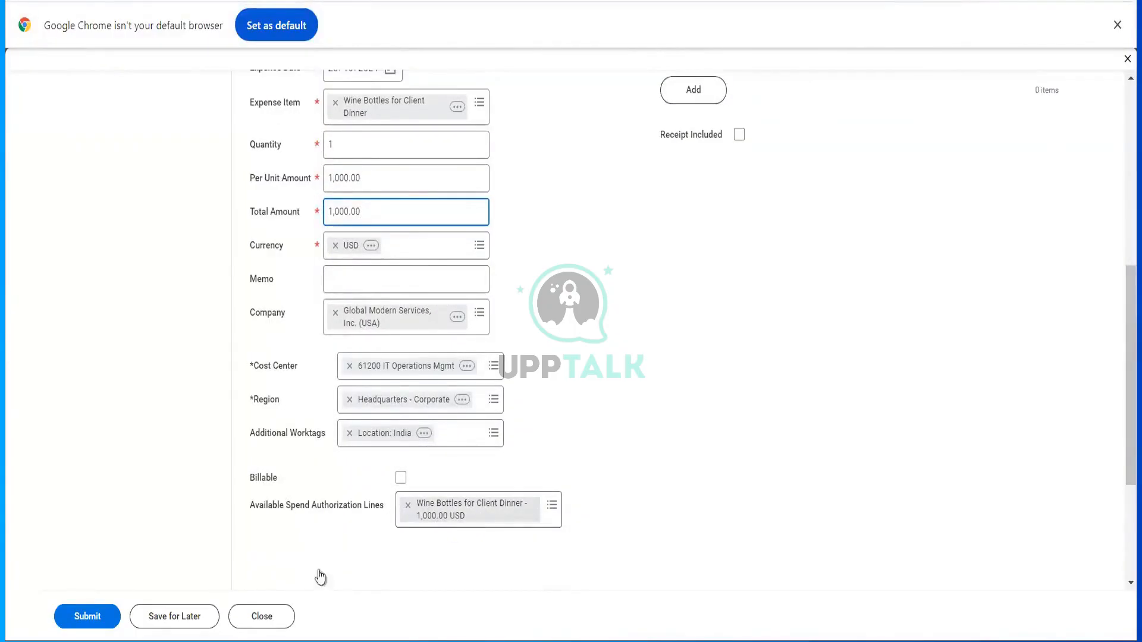
{"action": "left_click", "coordinate": [141, 622]}
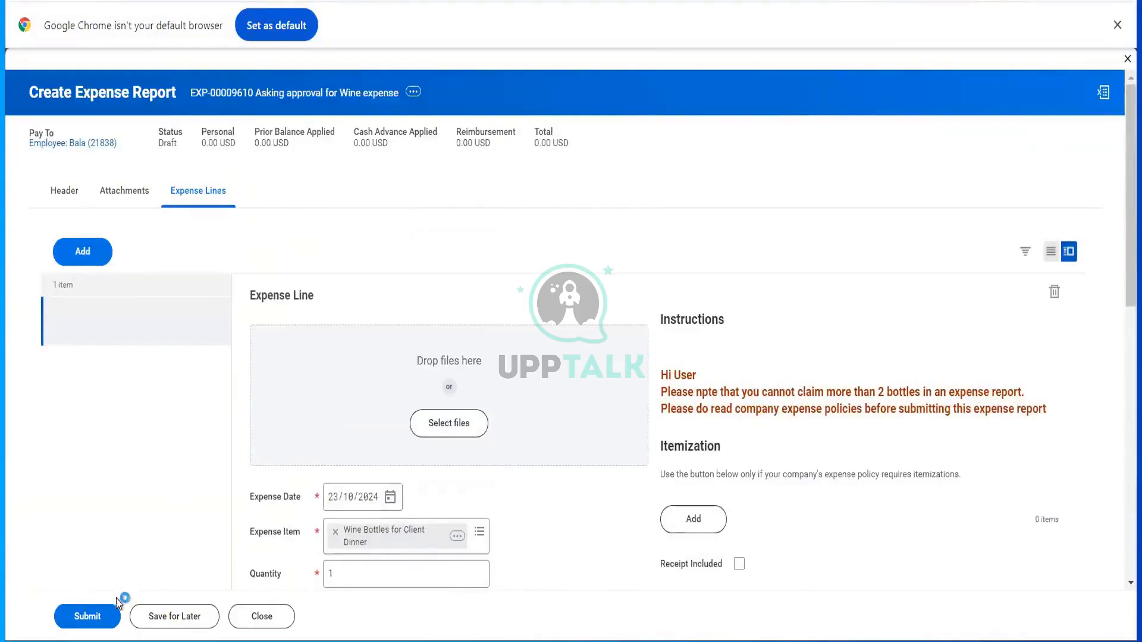
- Submit EXP-00009610, review its payment-election error and attachment alert, then close the report
{"action": "left_click", "coordinate": [111, 618]}
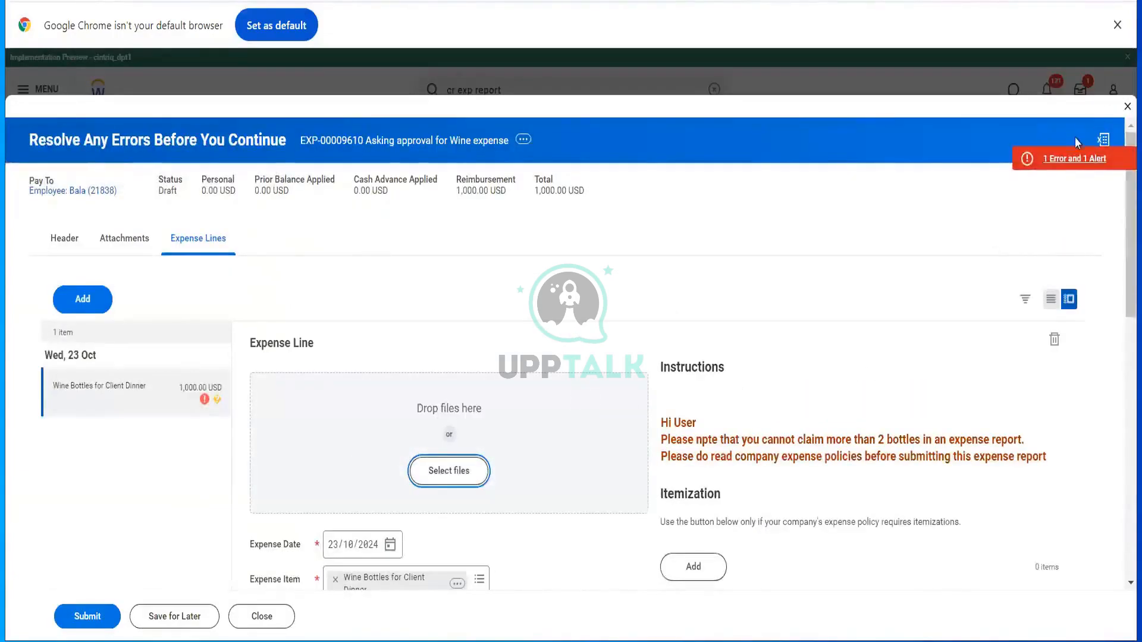
{"action": "left_click", "coordinate": [1070, 173]}
{"action": "left_click", "coordinate": [1072, 160]}
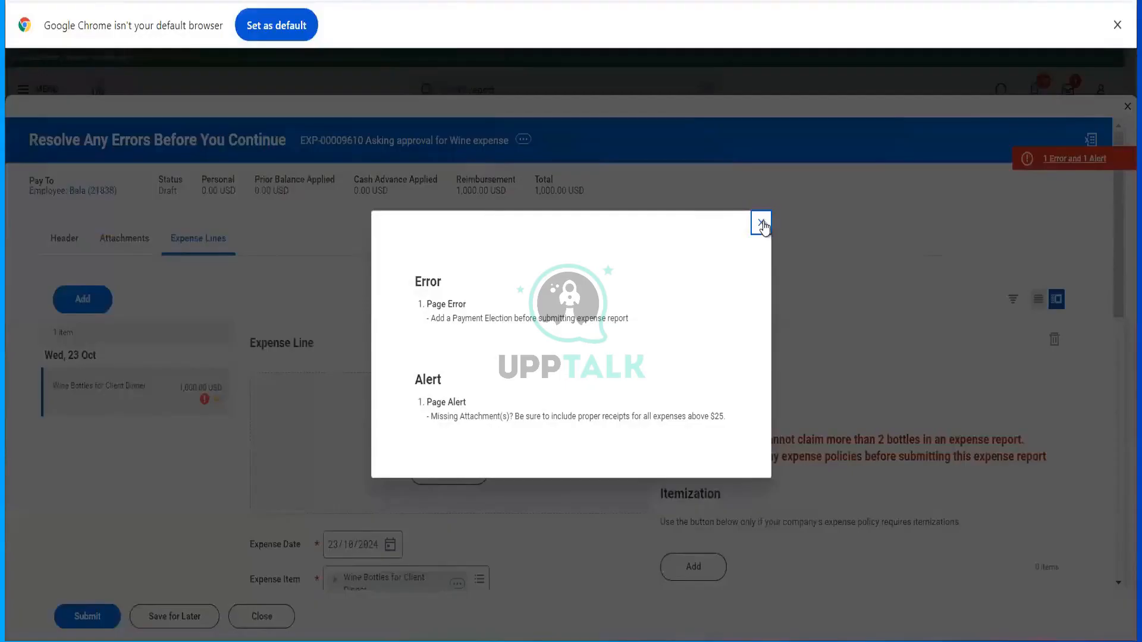
{"action": "left_click", "coordinate": [762, 223]}
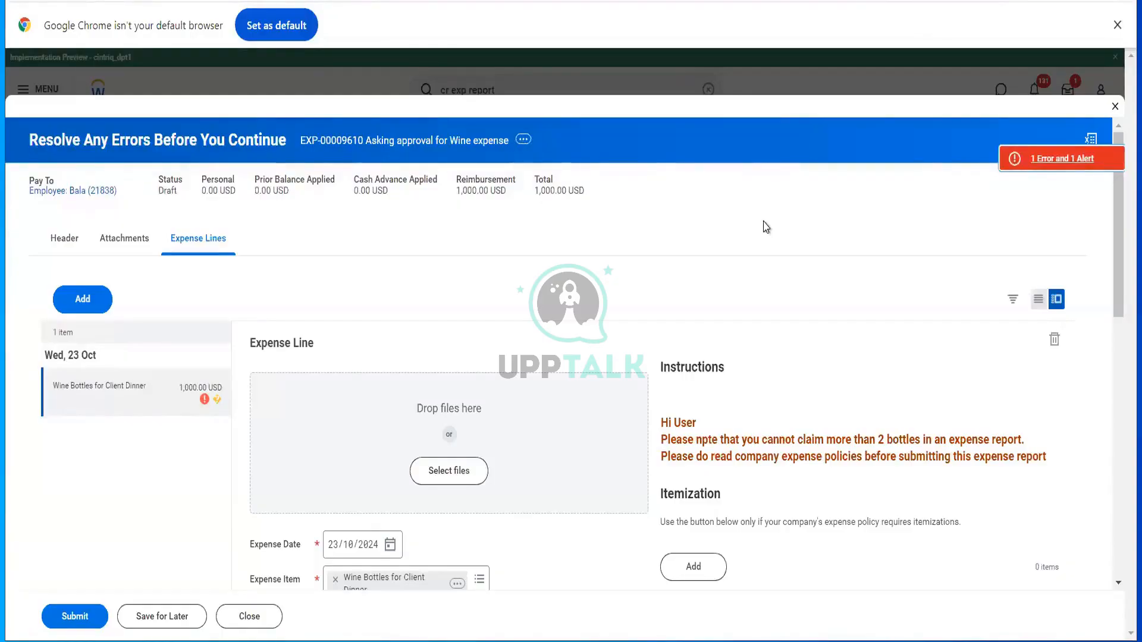
{"action": "left_click", "coordinate": [1115, 107]}
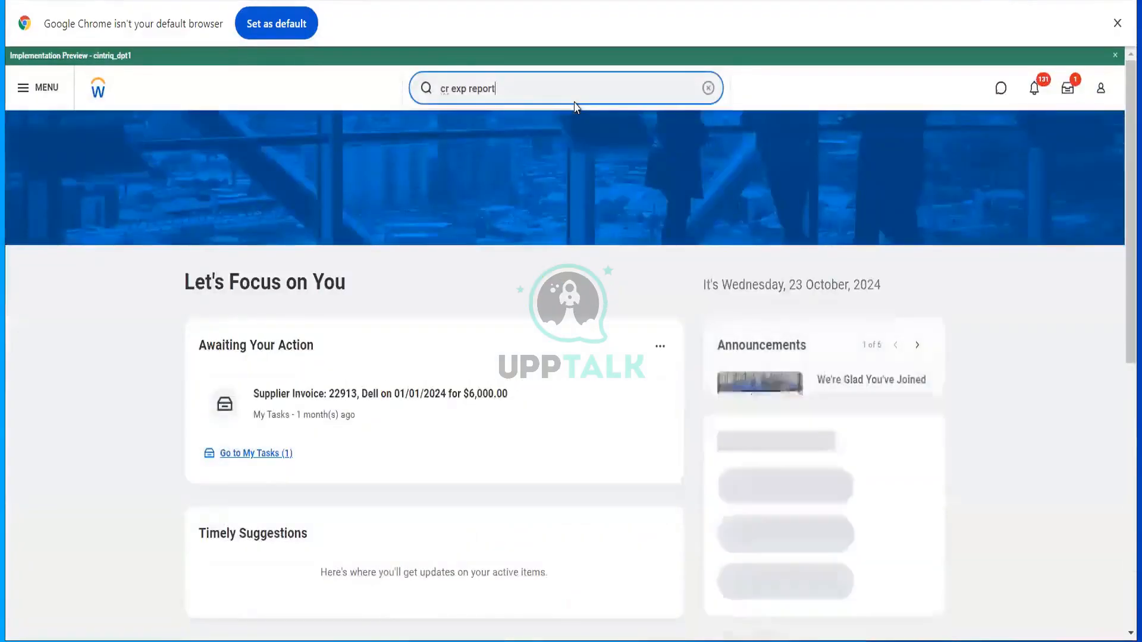
- Start Proxy, search the payee employee by name in Act As, and confirm
{"action": "left_click", "coordinate": [574, 103]}
{"action": "type", "text": "start prox"}
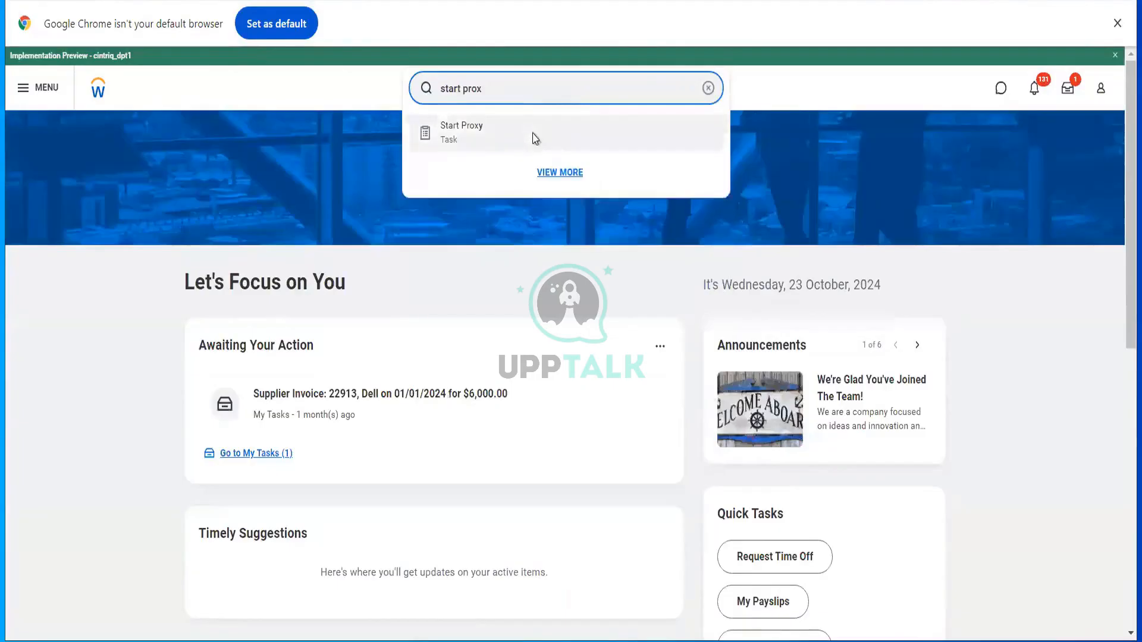
{"action": "left_click", "coordinate": [533, 134]}
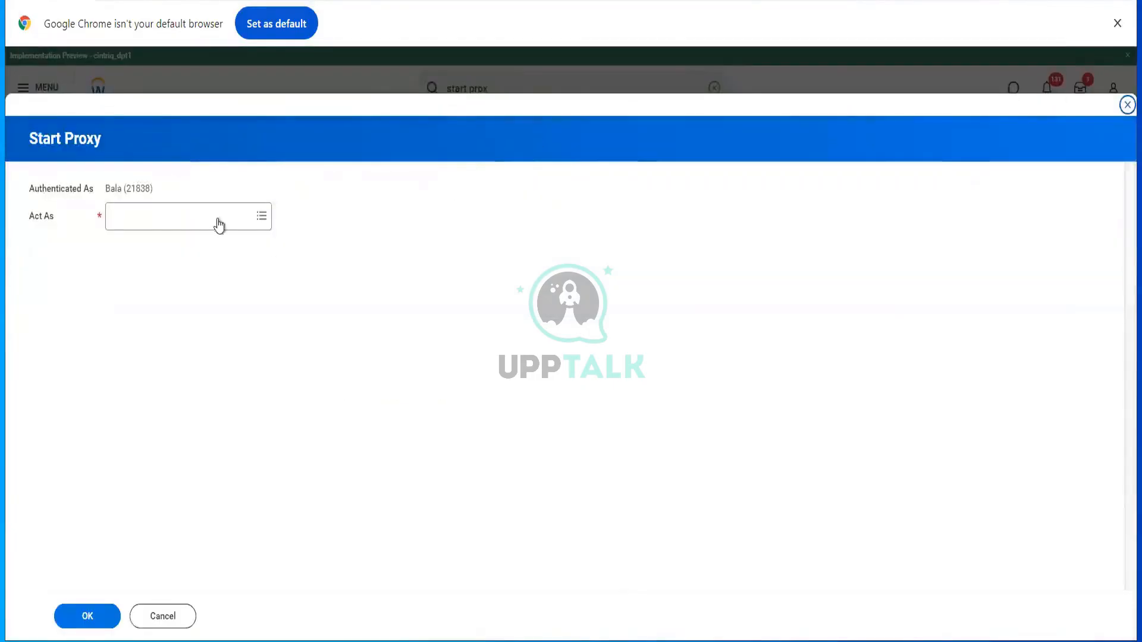
{"action": "left_click", "coordinate": [219, 217]}
{"action": "type", "text": "logan"}
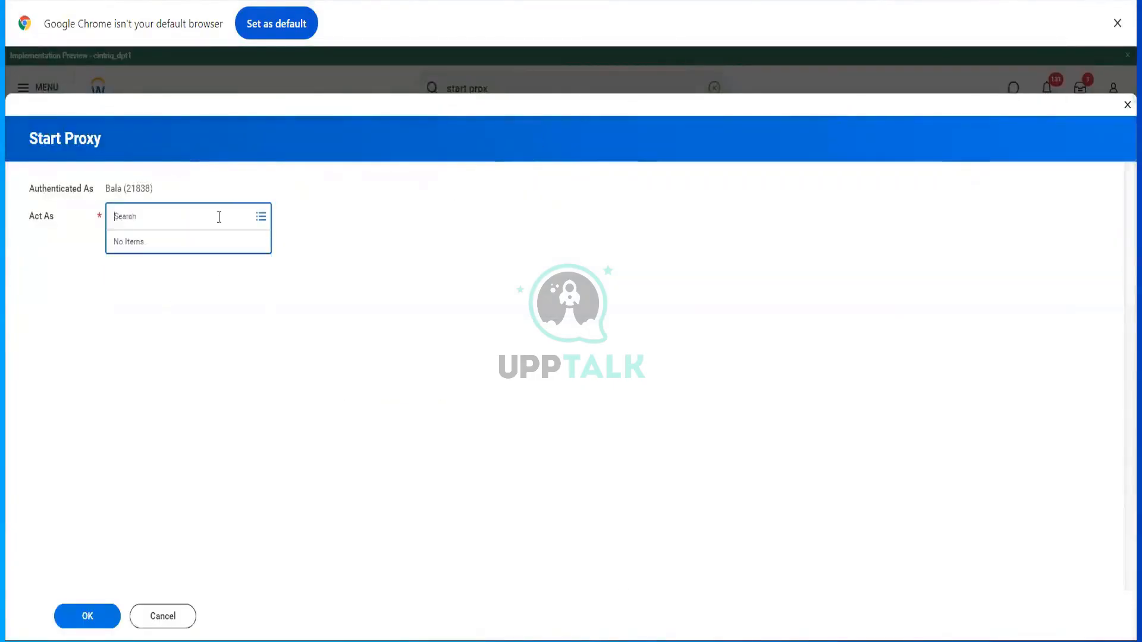
{"action": "key", "text": "ctrl+a"}
{"action": "type", "text": "ter ser"}
{"action": "key", "text": "Return"}
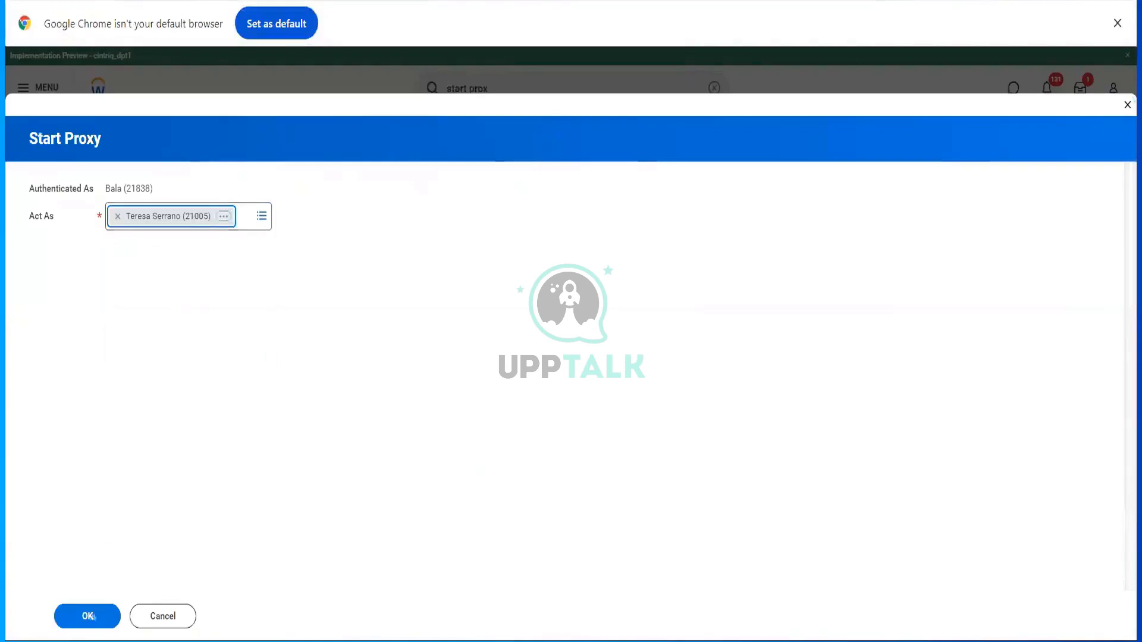
{"action": "left_click", "coordinate": [87, 616]}
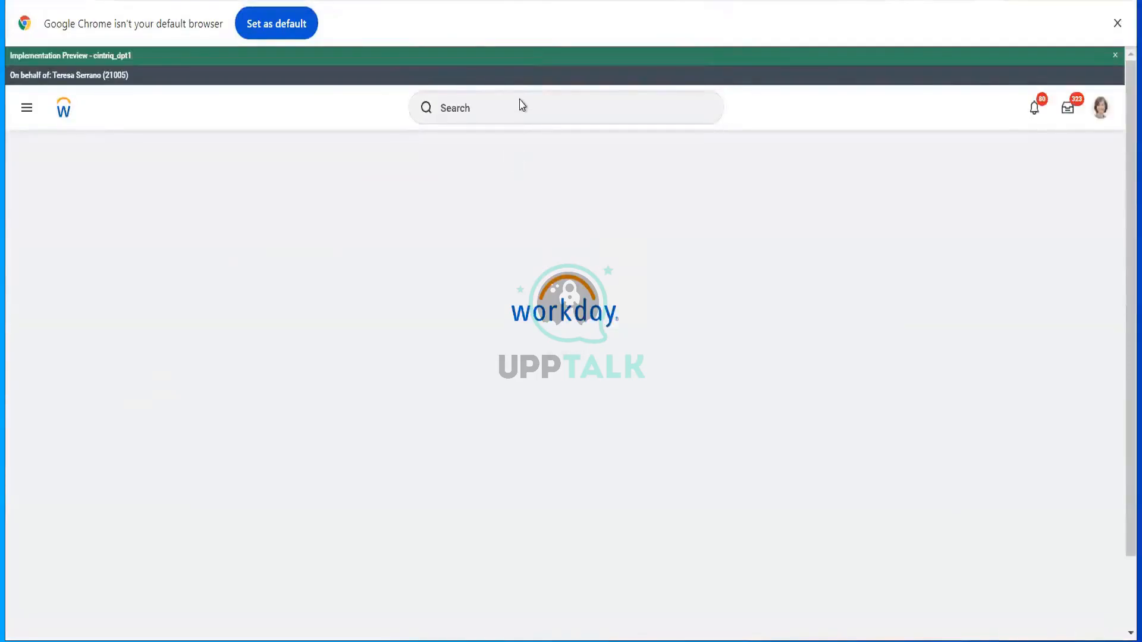
{"action": "left_click", "coordinate": [522, 105]}
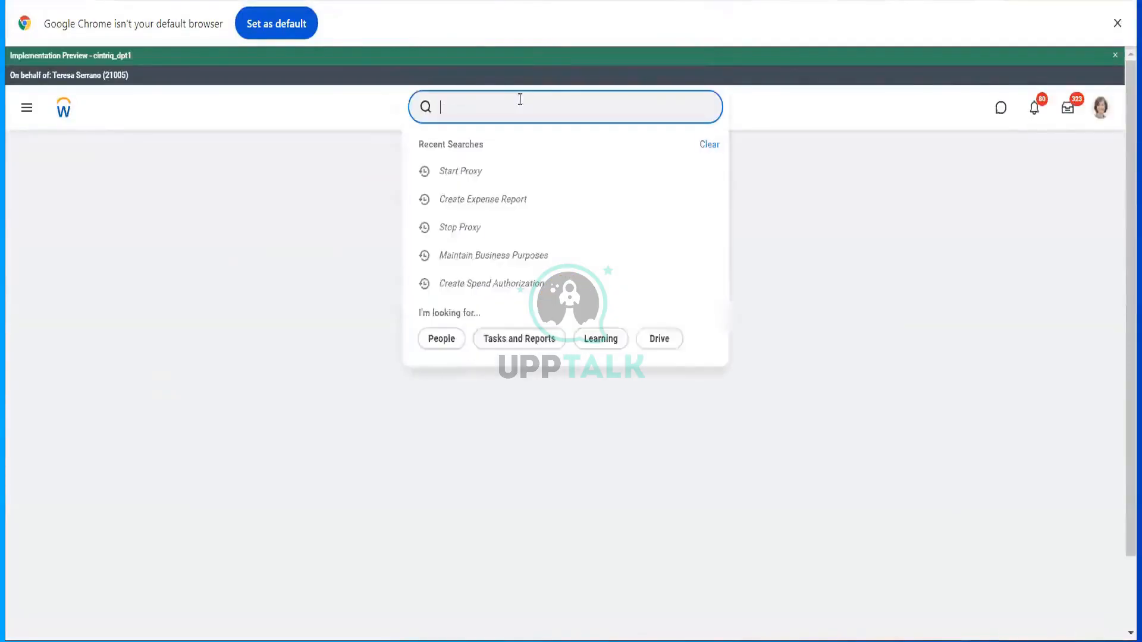
- Search 'cr exp report', open Create Expense Report, and pick the spend authorization option
{"action": "type", "text": "cer"}
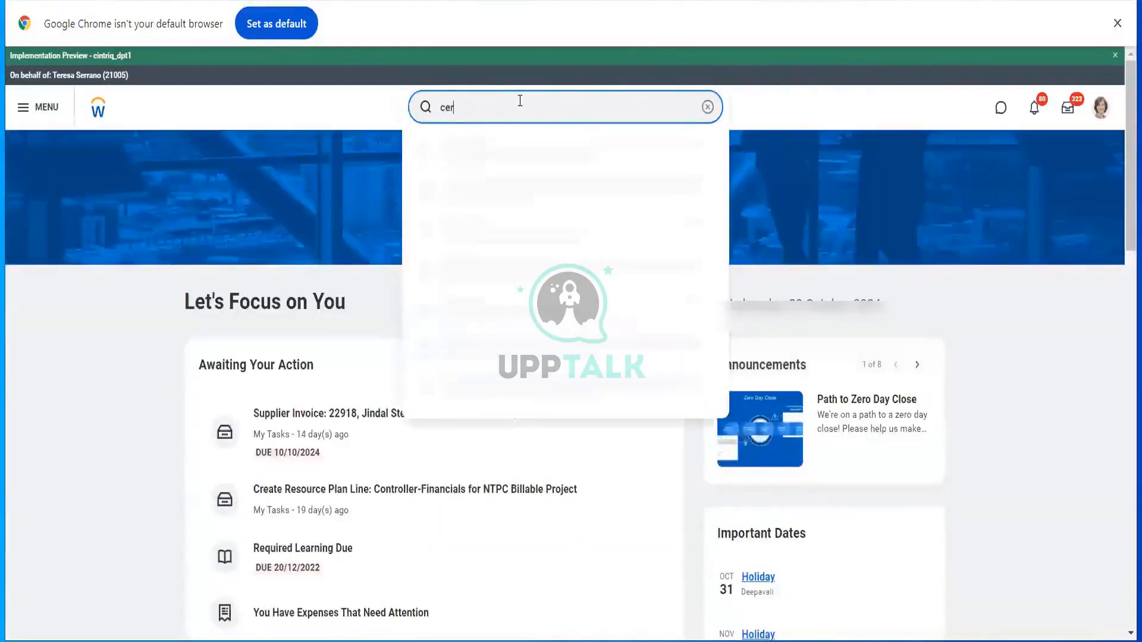
{"action": "key", "text": "BackSpace"}
{"action": "key", "text": "BackSpace"}
{"action": "type", "text": "r exp report"}
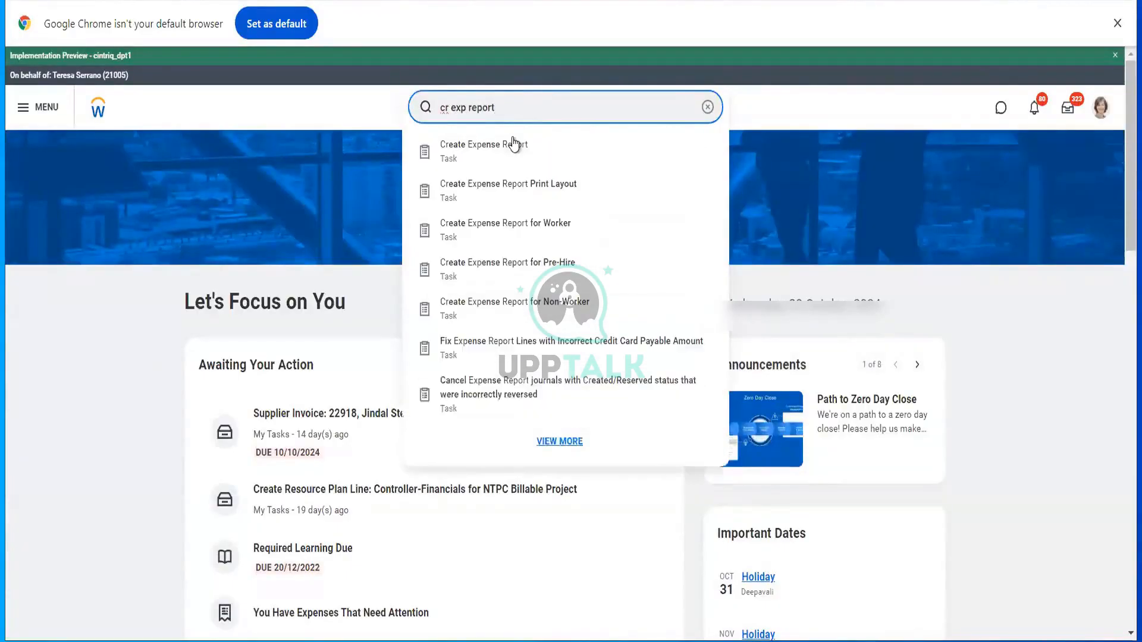
{"action": "left_click", "coordinate": [510, 144]}
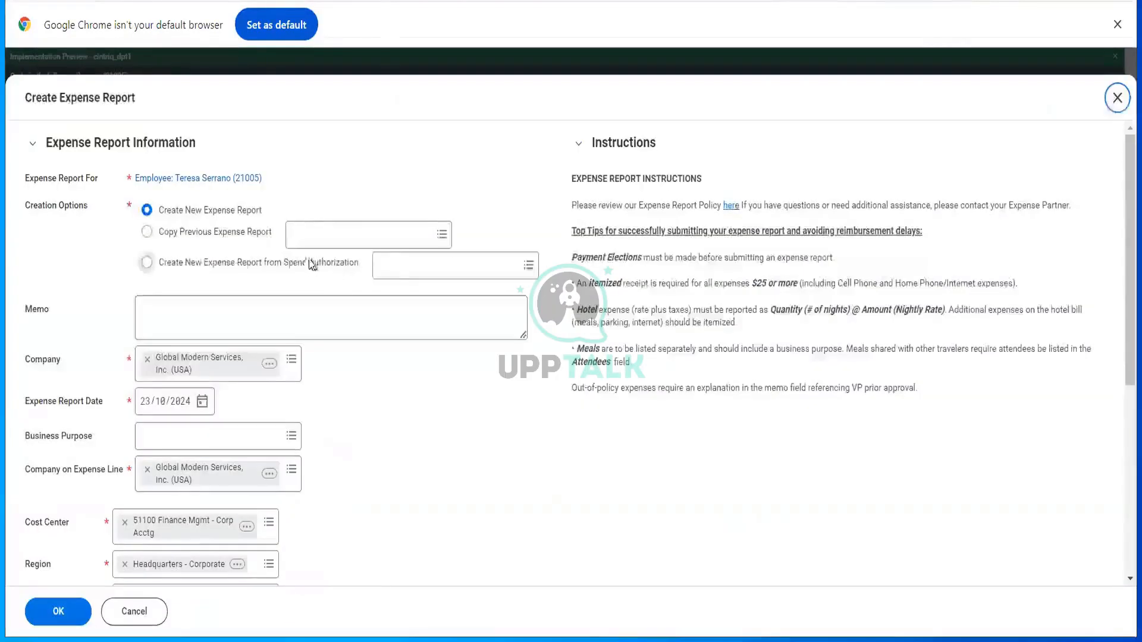
{"action": "left_click", "coordinate": [310, 265]}
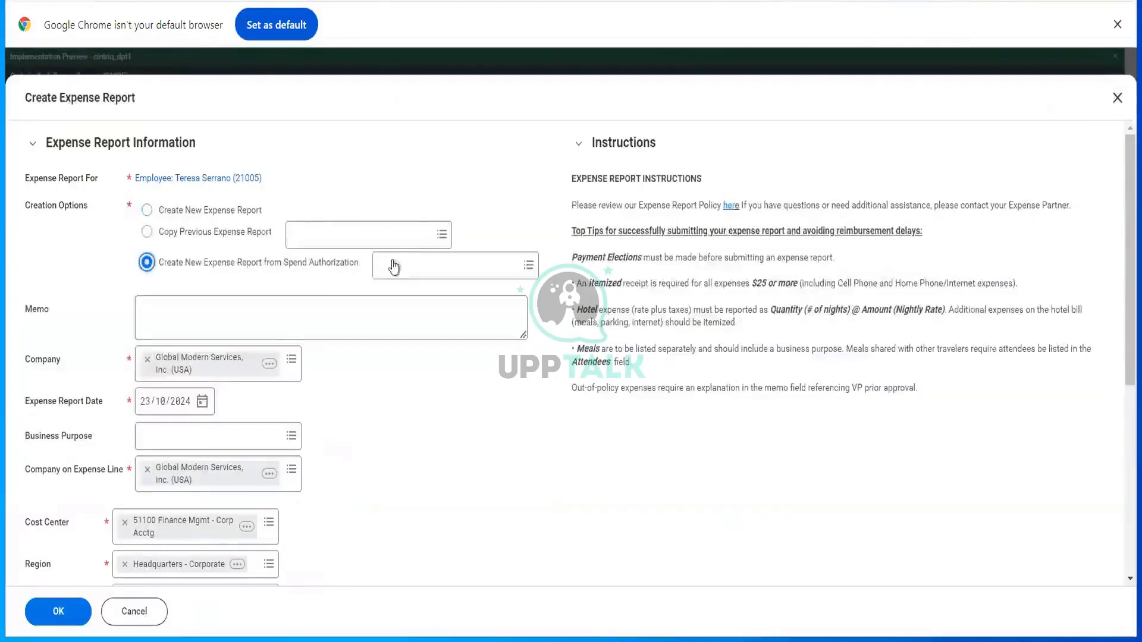
- Create blank expense report EXP-00009611 with business purpose Conference instead of a spend authorization
{"action": "left_click", "coordinate": [396, 263]}
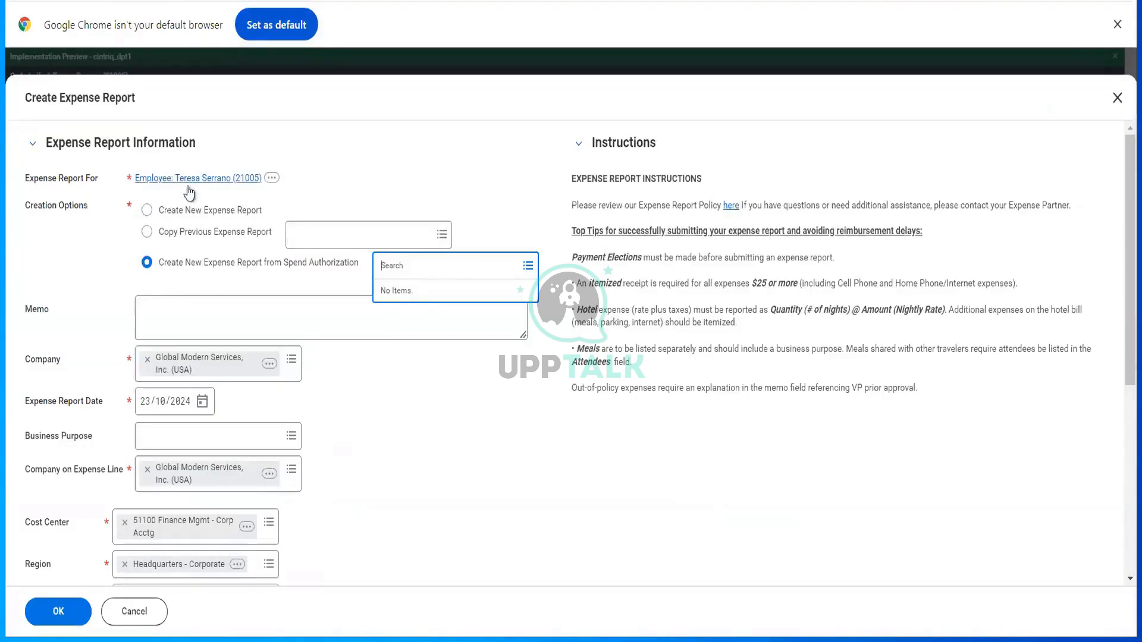
{"action": "left_click", "coordinate": [147, 210]}
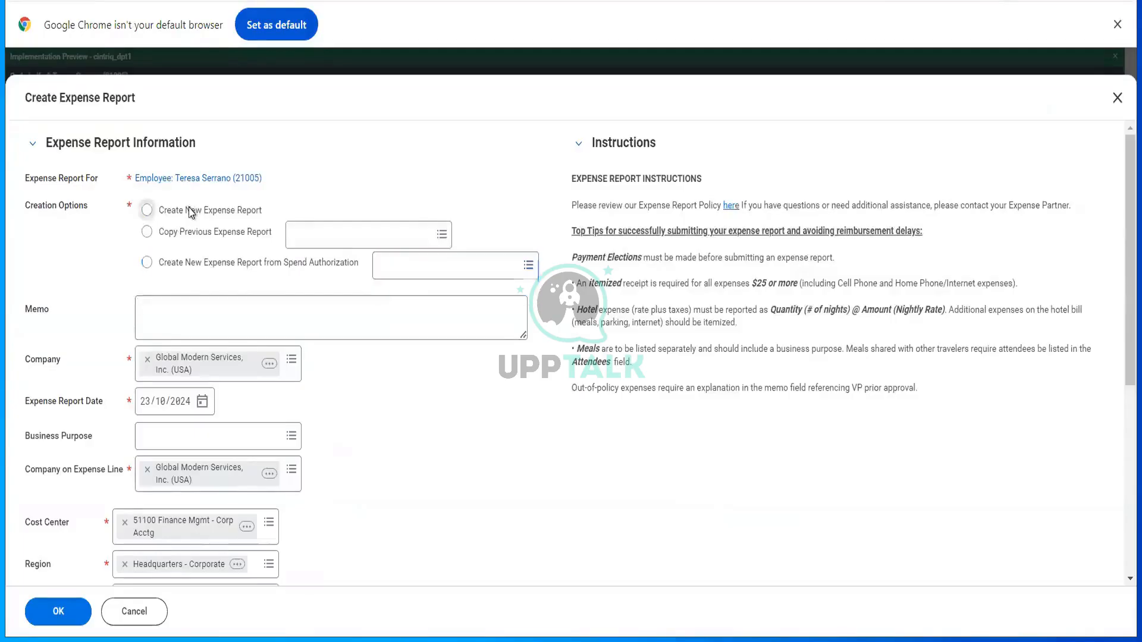
{"action": "scroll", "coordinate": [250, 321], "scroll_direction": "down", "scroll_amount": 2}
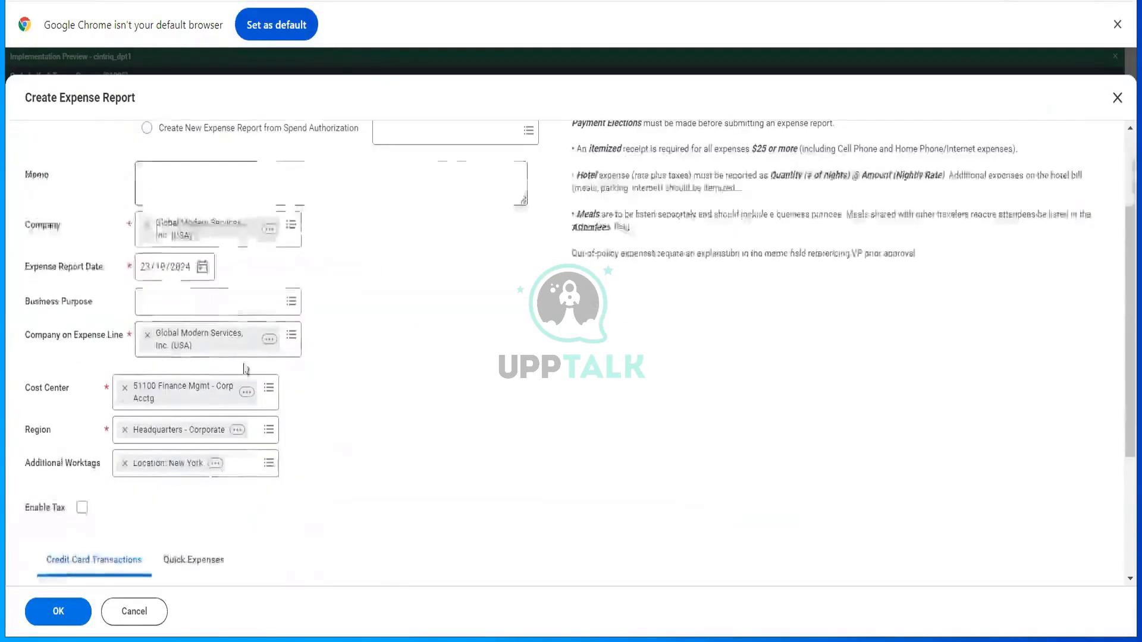
{"action": "left_click", "coordinate": [222, 304]}
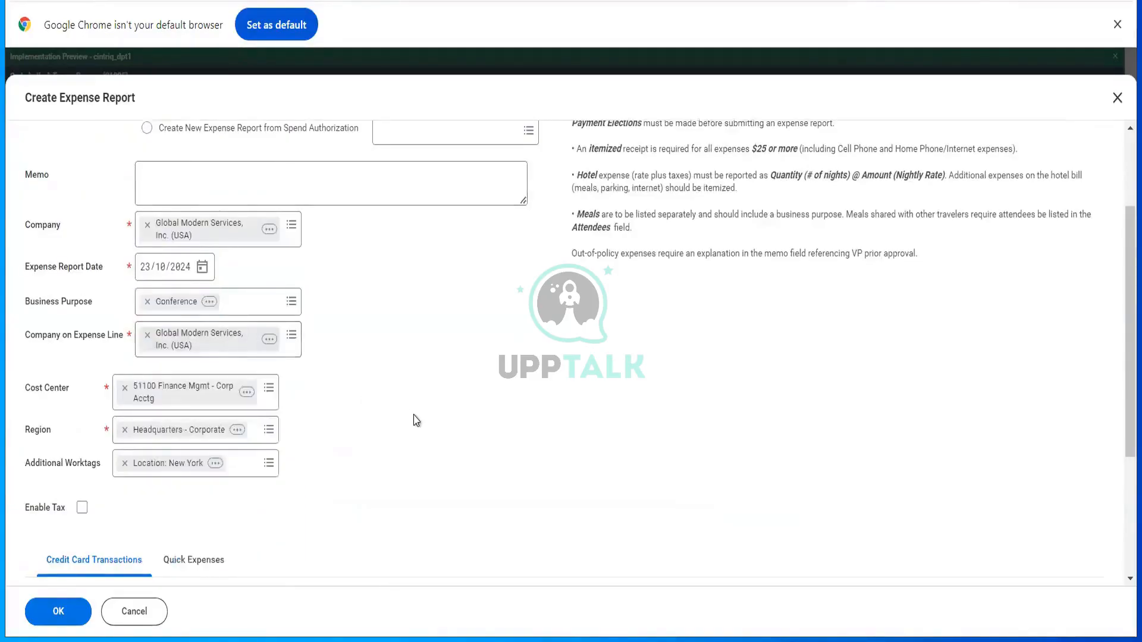
{"action": "scroll", "coordinate": [415, 420], "scroll_direction": "down", "scroll_amount": 4}
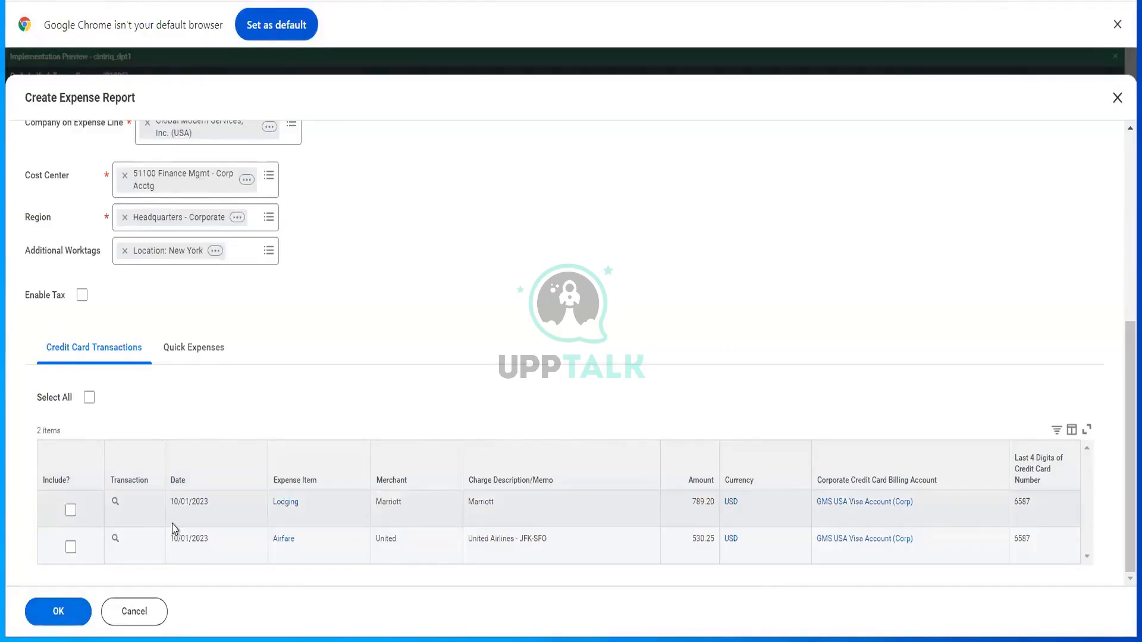
{"action": "left_click", "coordinate": [74, 610]}
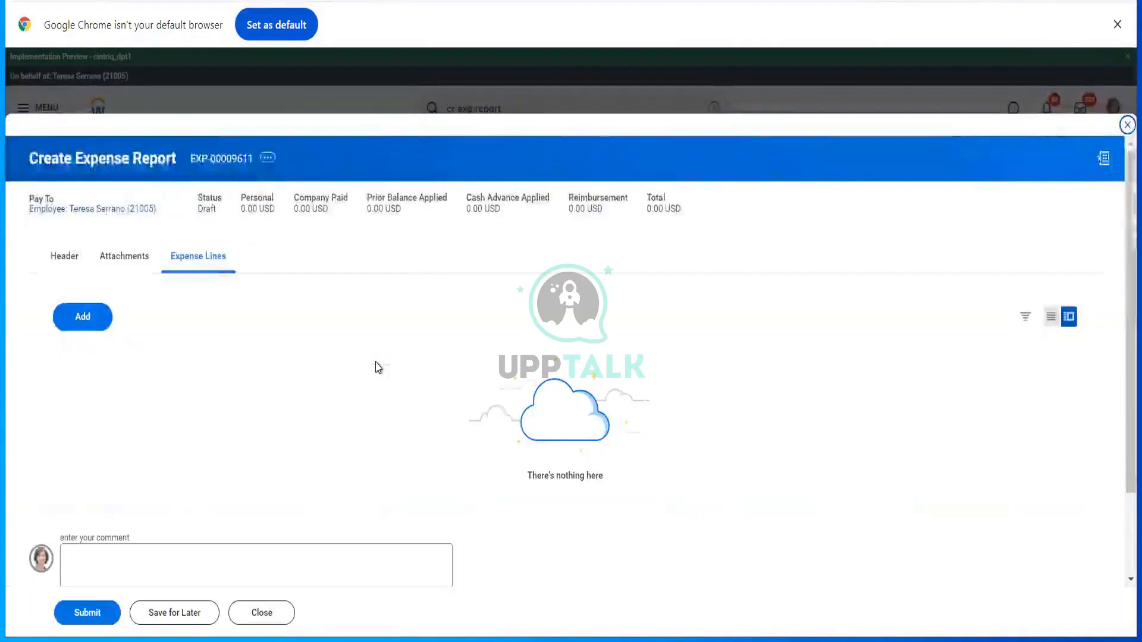
{"action": "left_click", "coordinate": [101, 332]}
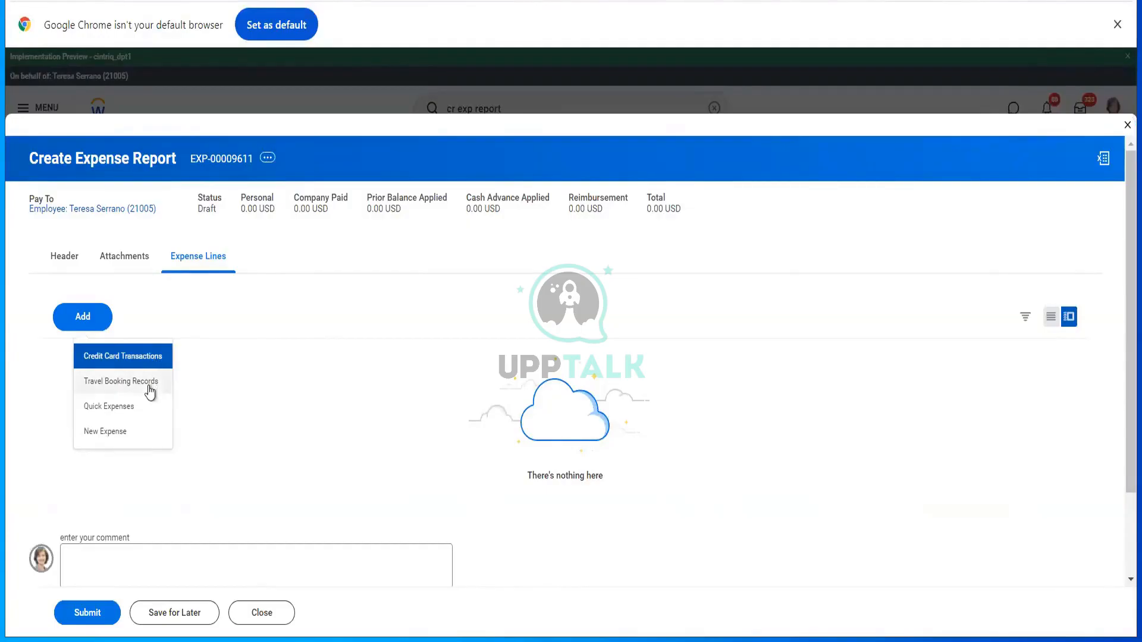
- Add a Wine Bottles for Client Dinner expense line with a 1000 per-unit amount
{"action": "left_click", "coordinate": [142, 438]}
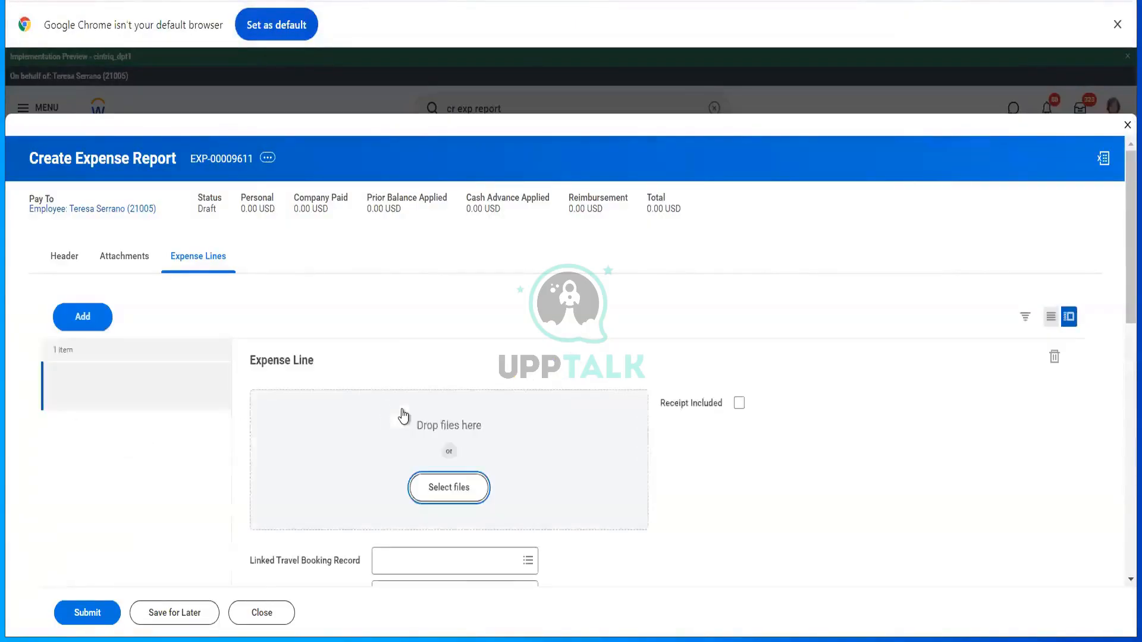
{"action": "scroll", "coordinate": [404, 416], "scroll_direction": "down", "scroll_amount": 7}
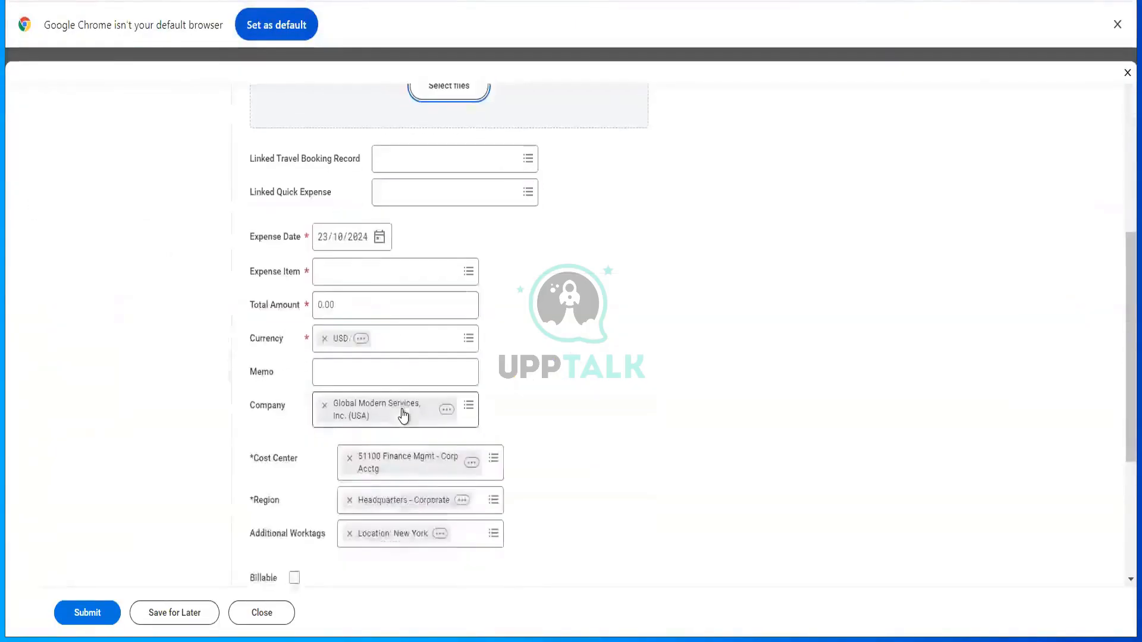
{"action": "left_click", "coordinate": [358, 267]}
{"action": "type", "text": "sou"}
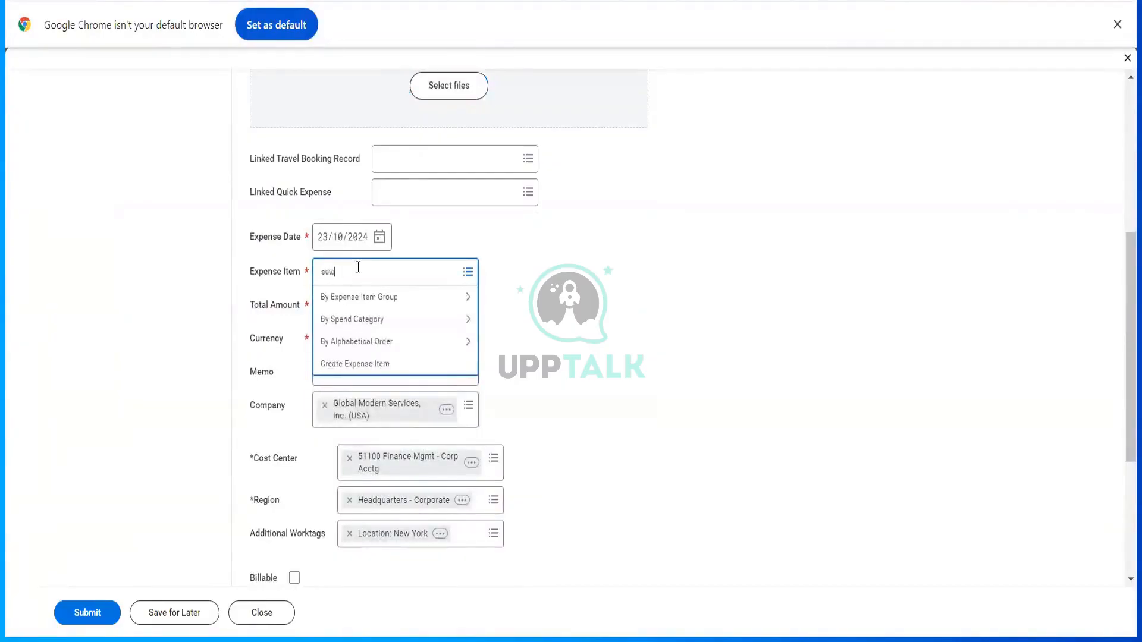
{"action": "key", "text": "Return"}
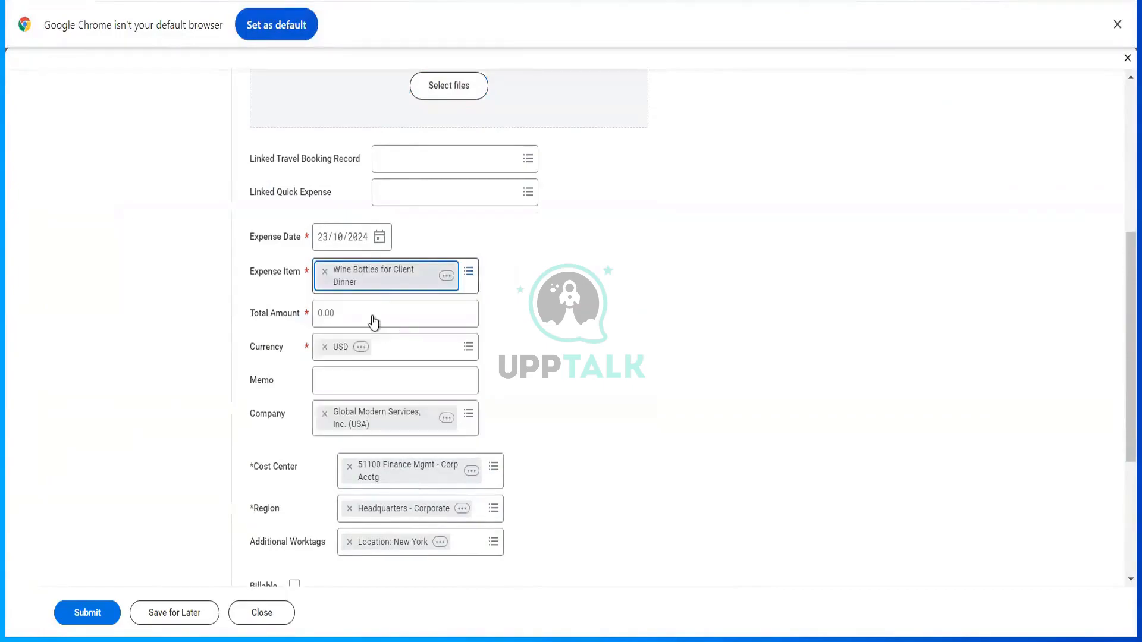
{"action": "left_click", "coordinate": [345, 331]}
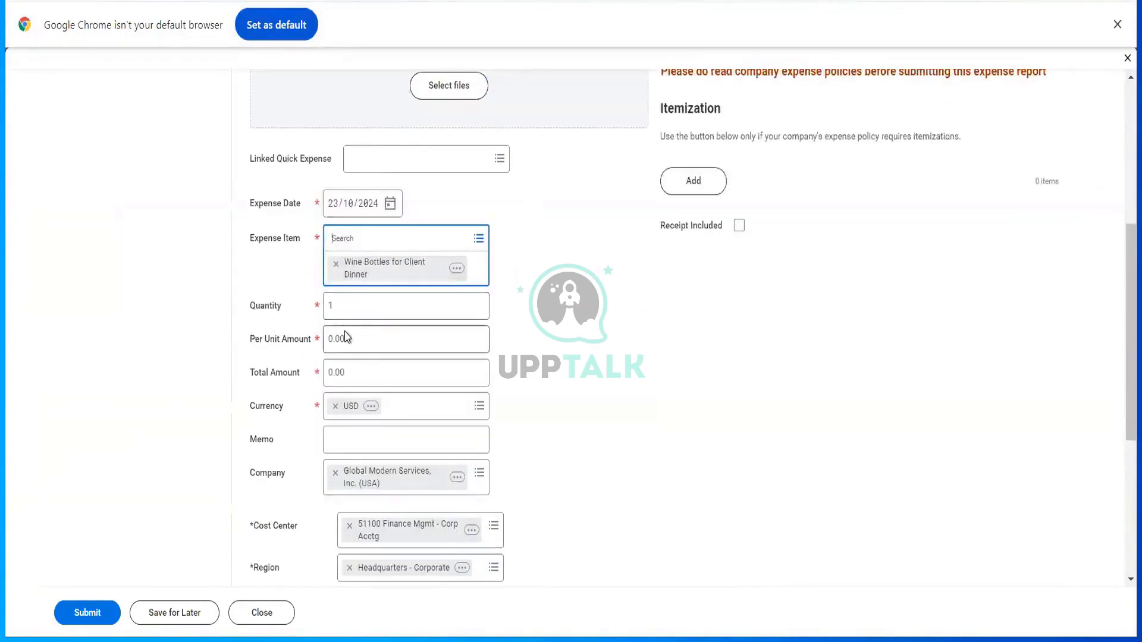
{"action": "key", "text": "ctrl+a"}
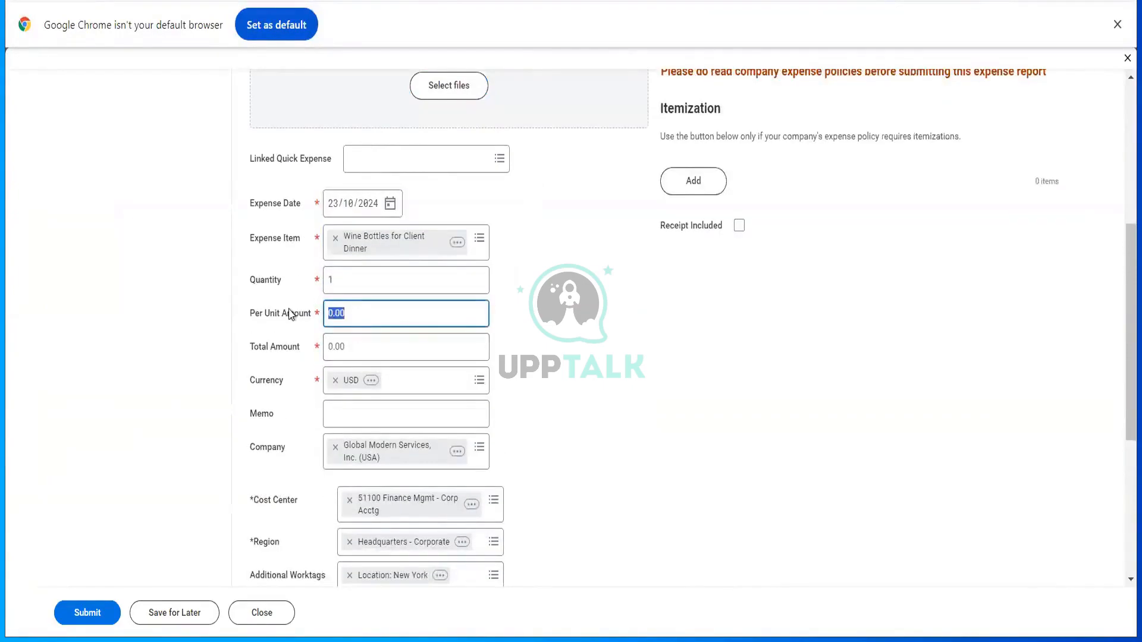
{"action": "type", "text": "1000"}
{"action": "key", "text": "Tab"}
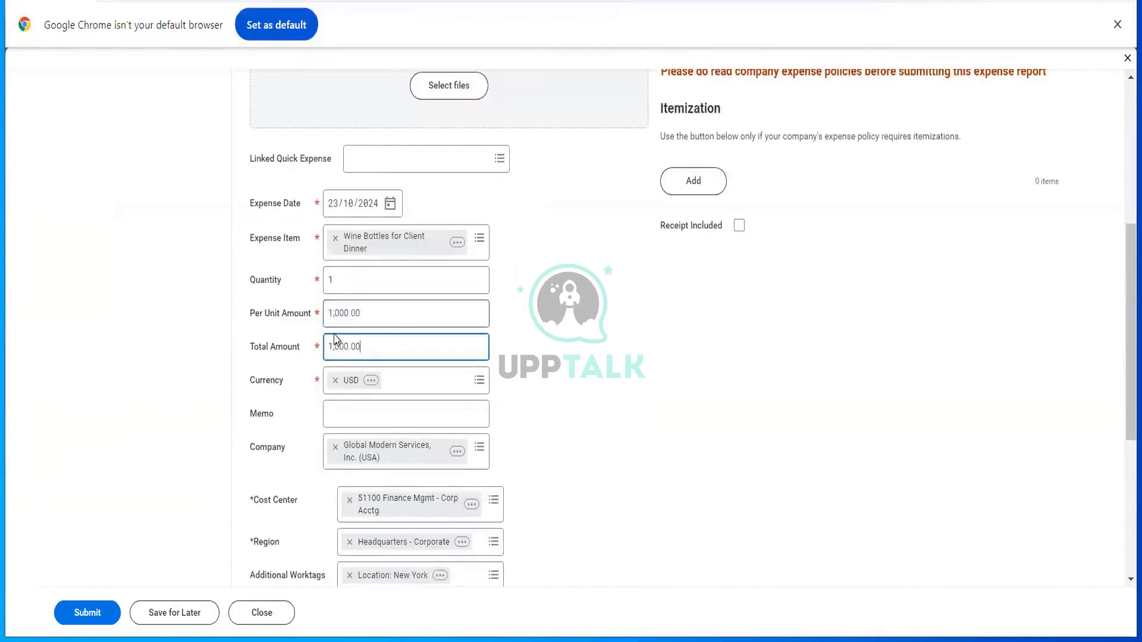
- Submit the expense report and expand its submission details and process information
{"action": "scroll", "coordinate": [374, 354], "scroll_direction": "down", "scroll_amount": 2}
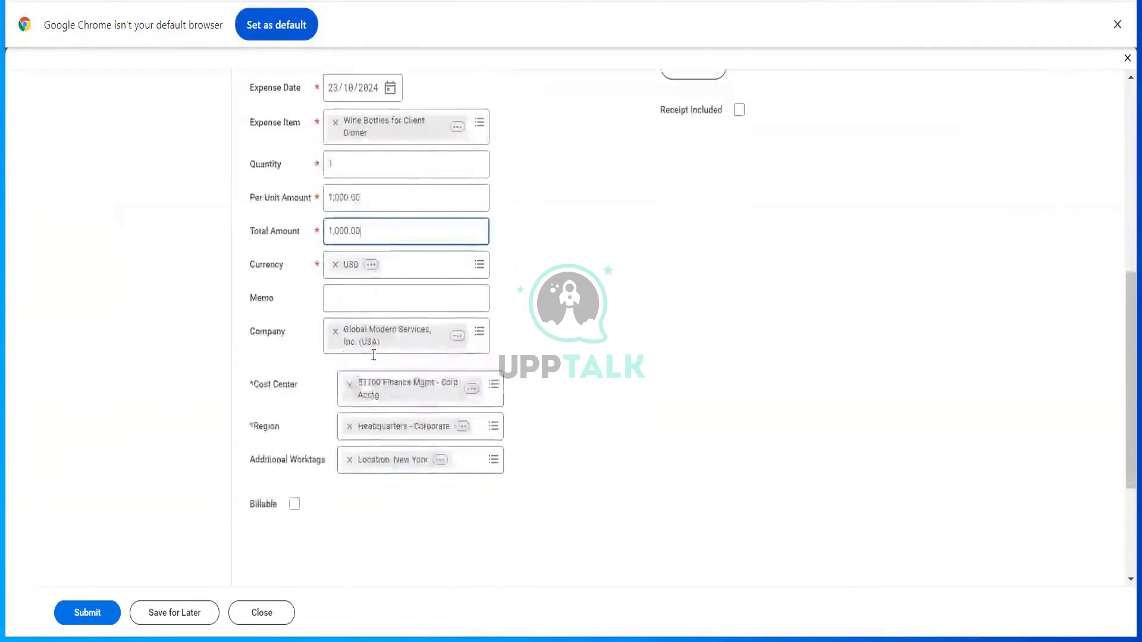
{"action": "scroll", "coordinate": [374, 354], "scroll_direction": "up", "scroll_amount": 5}
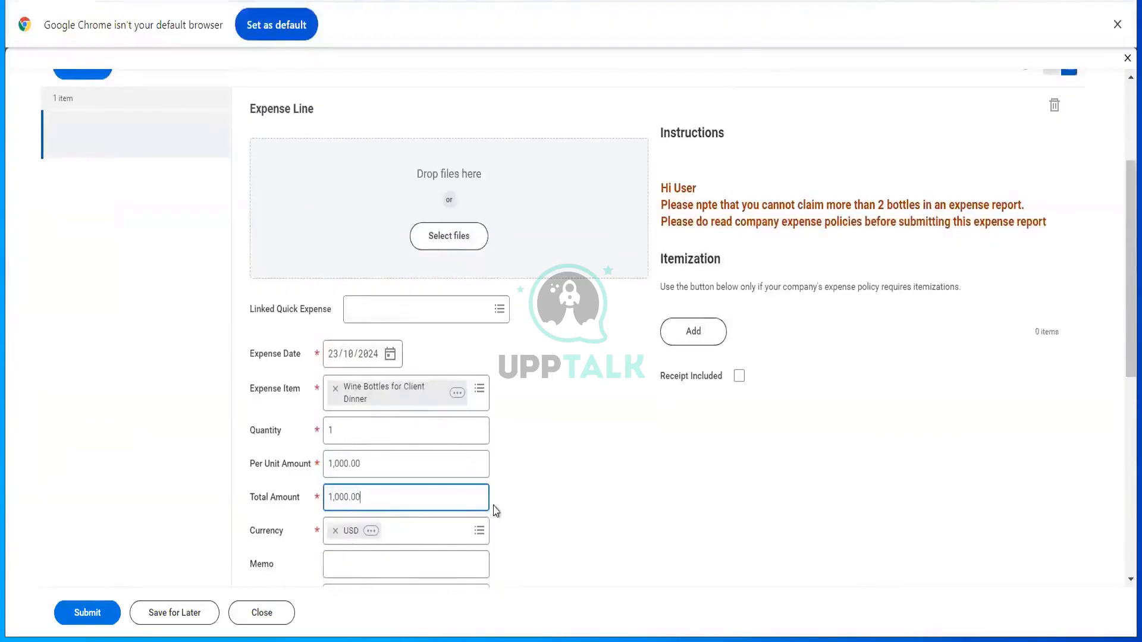
{"action": "scroll", "coordinate": [494, 510], "scroll_direction": "down", "scroll_amount": 5}
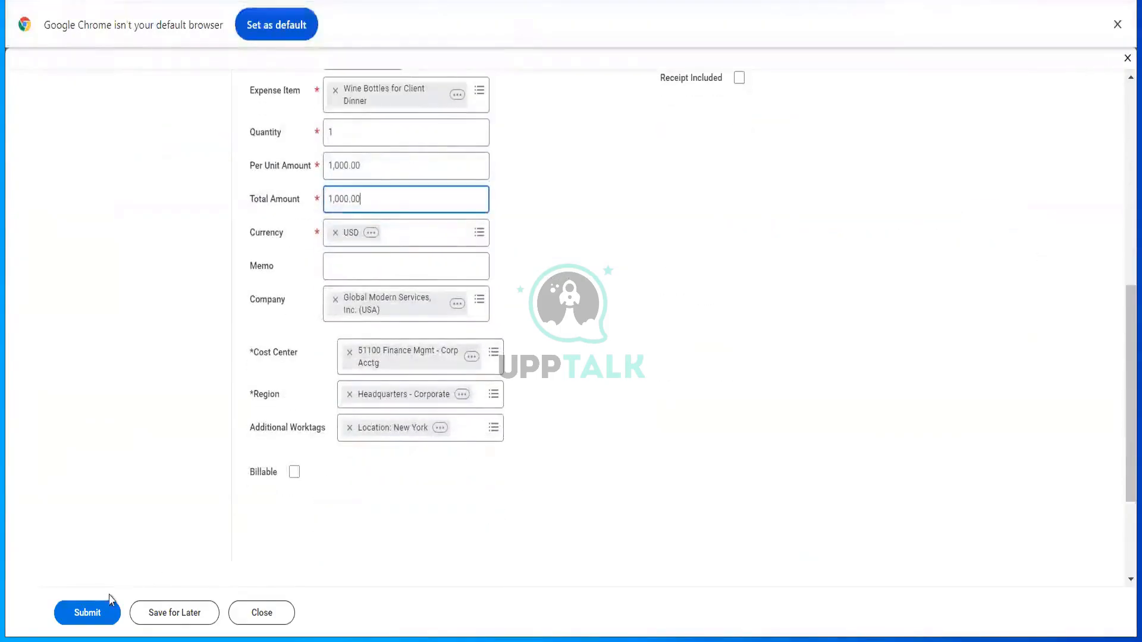
{"action": "left_click", "coordinate": [104, 611]}
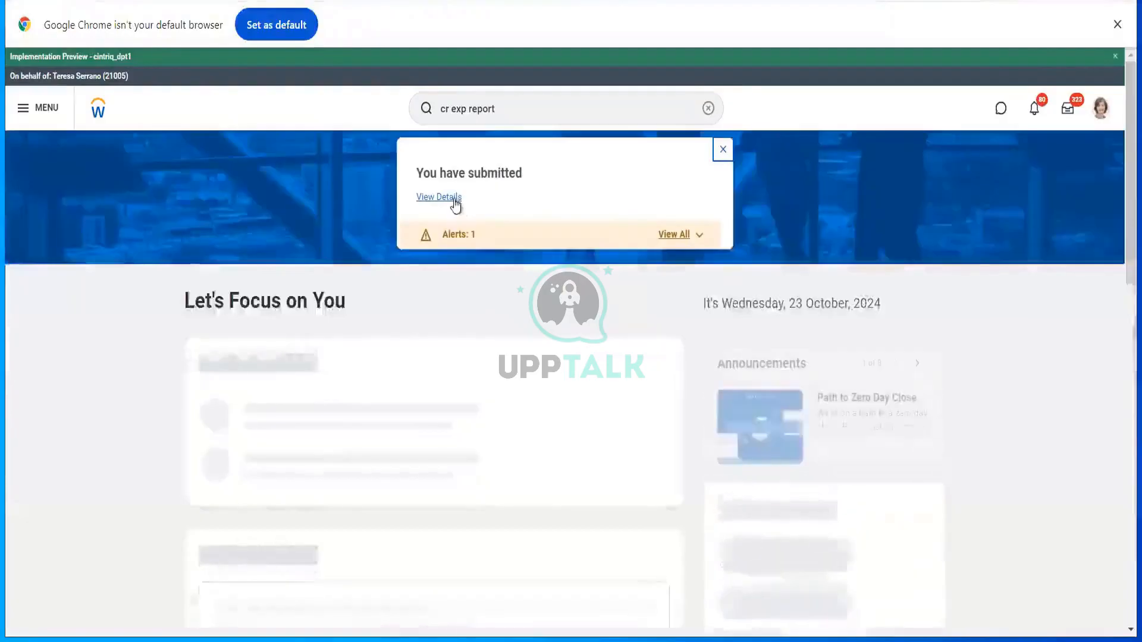
{"action": "left_click", "coordinate": [455, 201]}
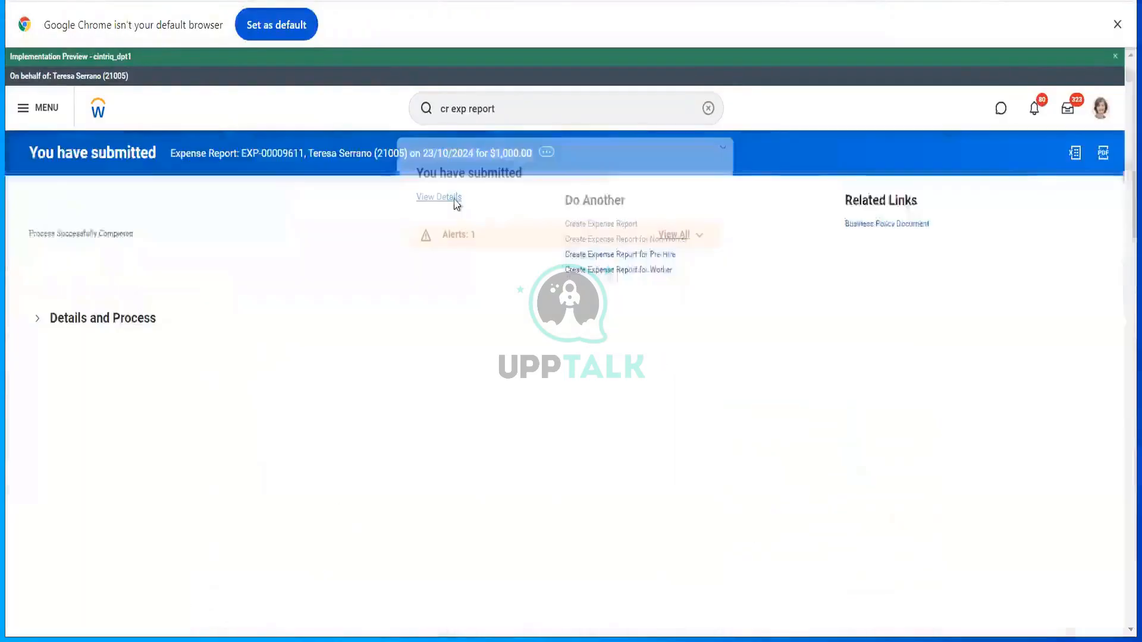
{"action": "left_click", "coordinate": [119, 321]}
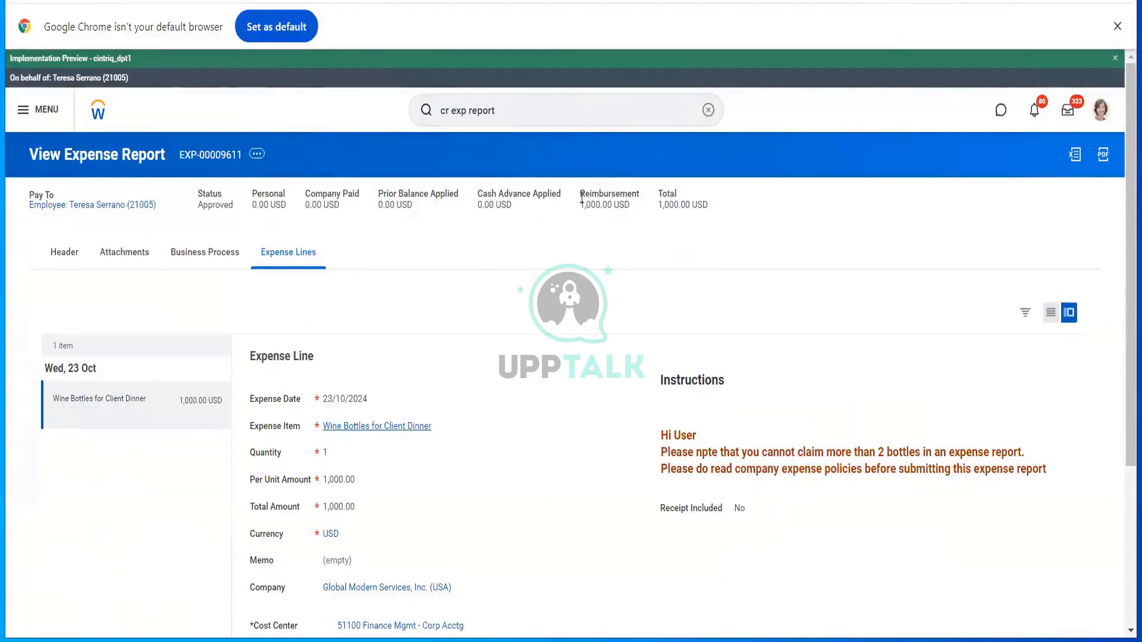
- Bring up EXP-00009611's related actions with the Accounting submenu showing
{"action": "left_click", "coordinate": [259, 155]}
{"action": "mouse_move", "coordinate": [358, 214]}
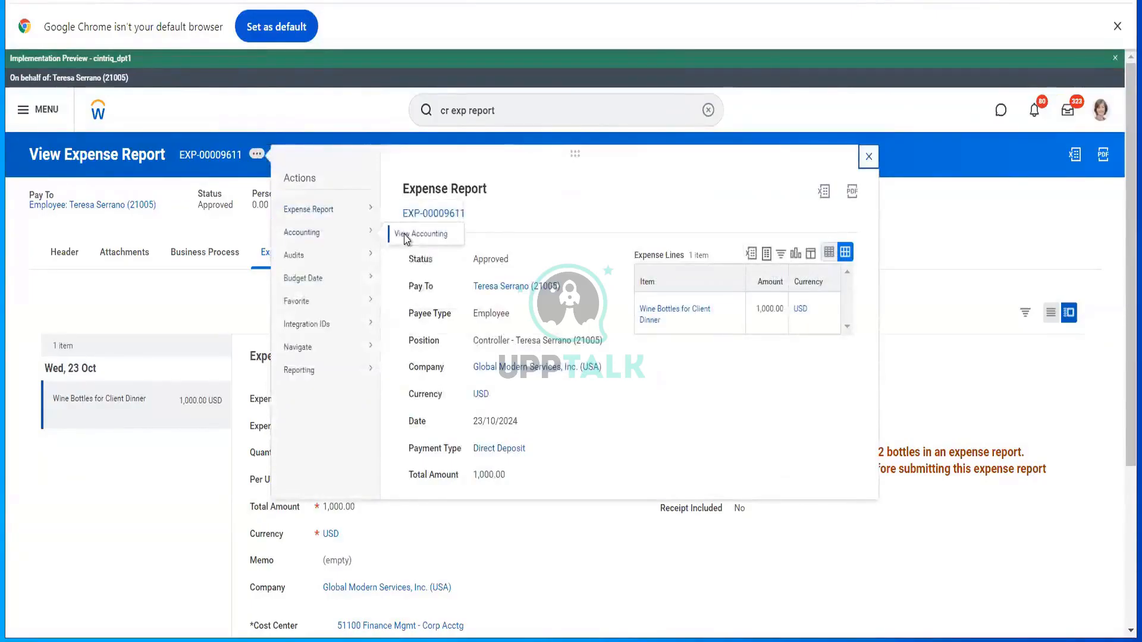
- View the report's accounting entries and open ledger account 6850 Employee Relations in a new tab
{"action": "left_click", "coordinate": [407, 238]}
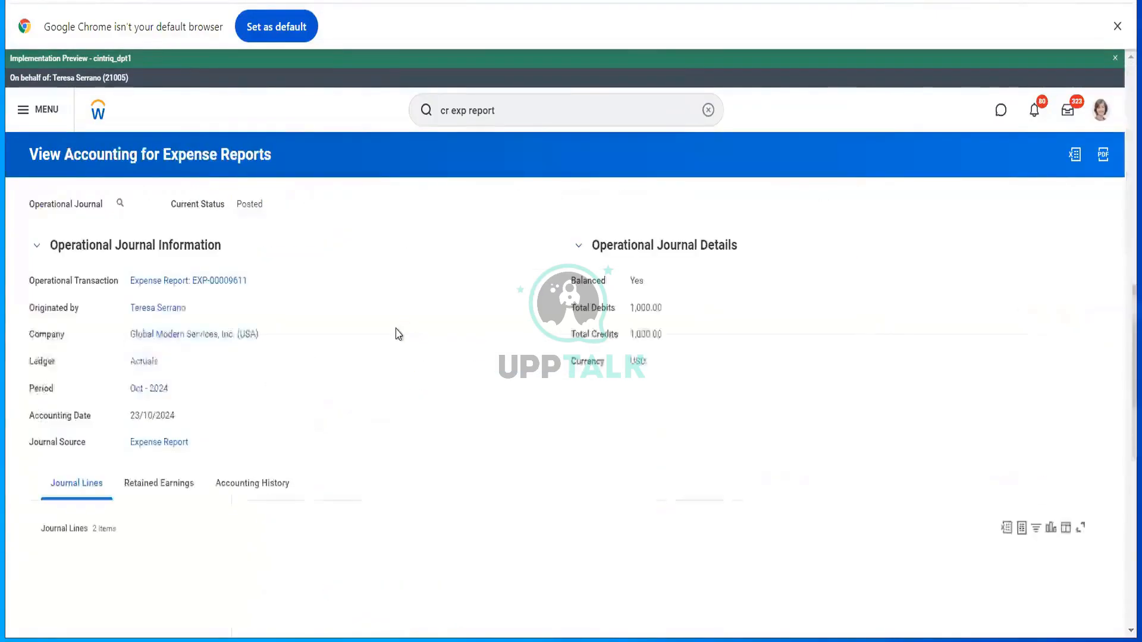
{"action": "scroll", "coordinate": [398, 334], "scroll_direction": "down", "scroll_amount": 1}
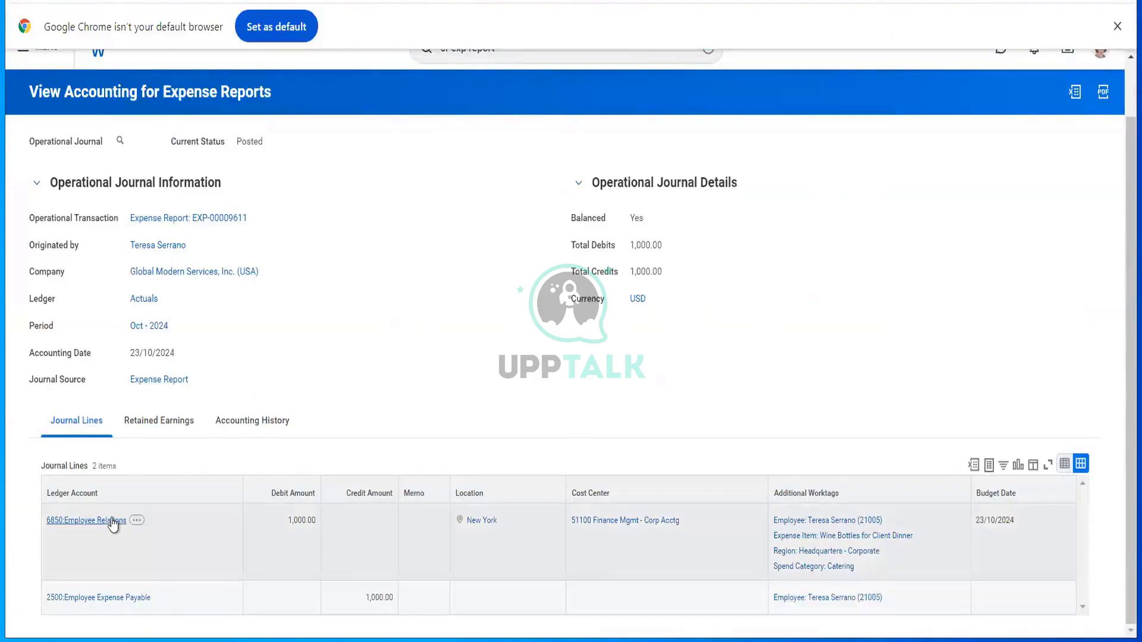
{"action": "right_click", "coordinate": [113, 524]}
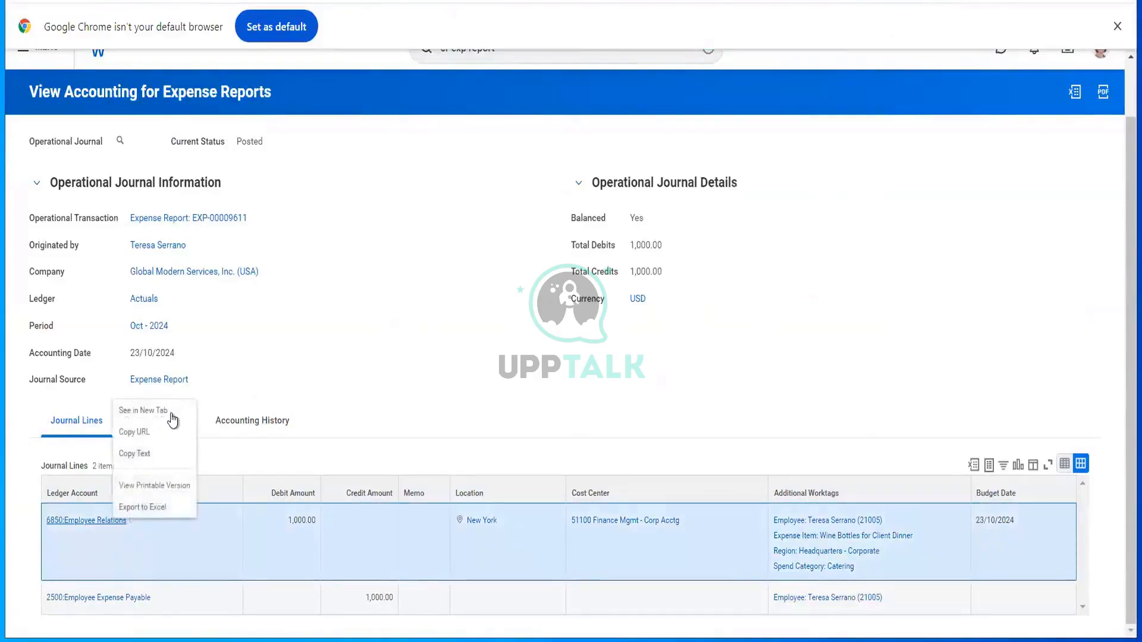
{"action": "left_click", "coordinate": [169, 412]}
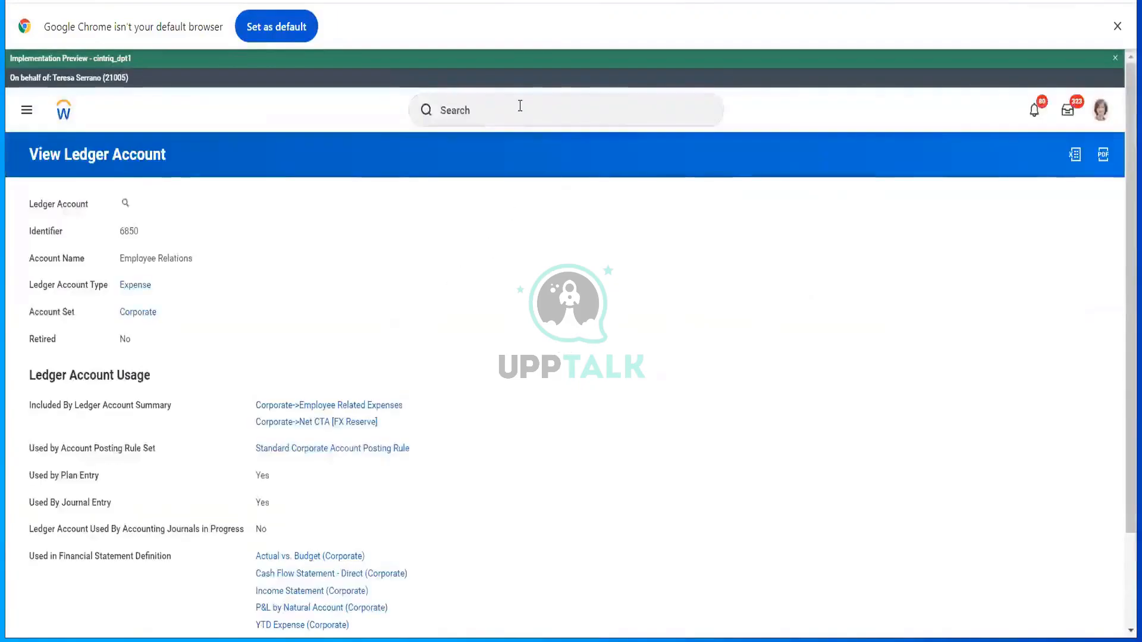
{"action": "left_click", "coordinate": [520, 106]}
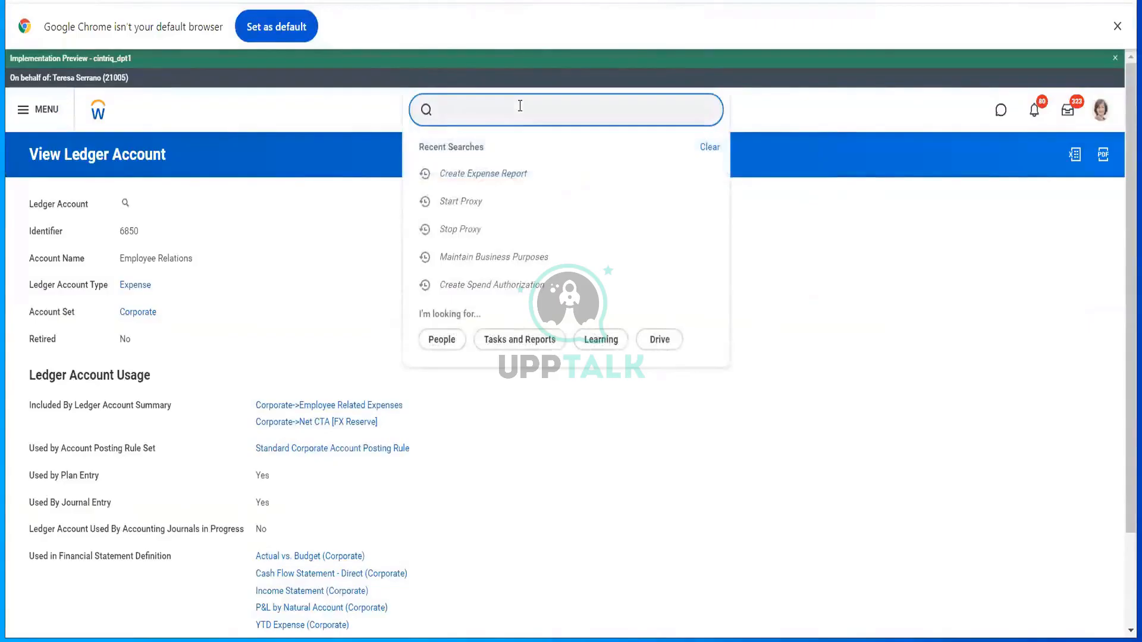
- Run View Account Posting Rule Set for the Standard Corporate Account Posting Rule
{"action": "type", "text": "view acc post rule set"}
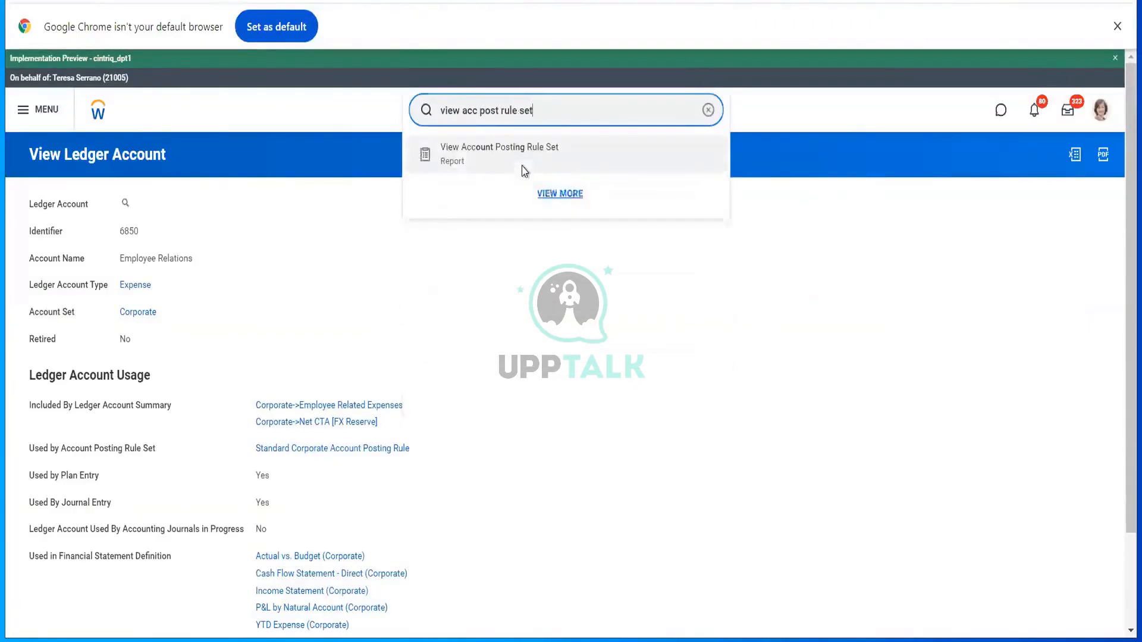
{"action": "left_click", "coordinate": [521, 162]}
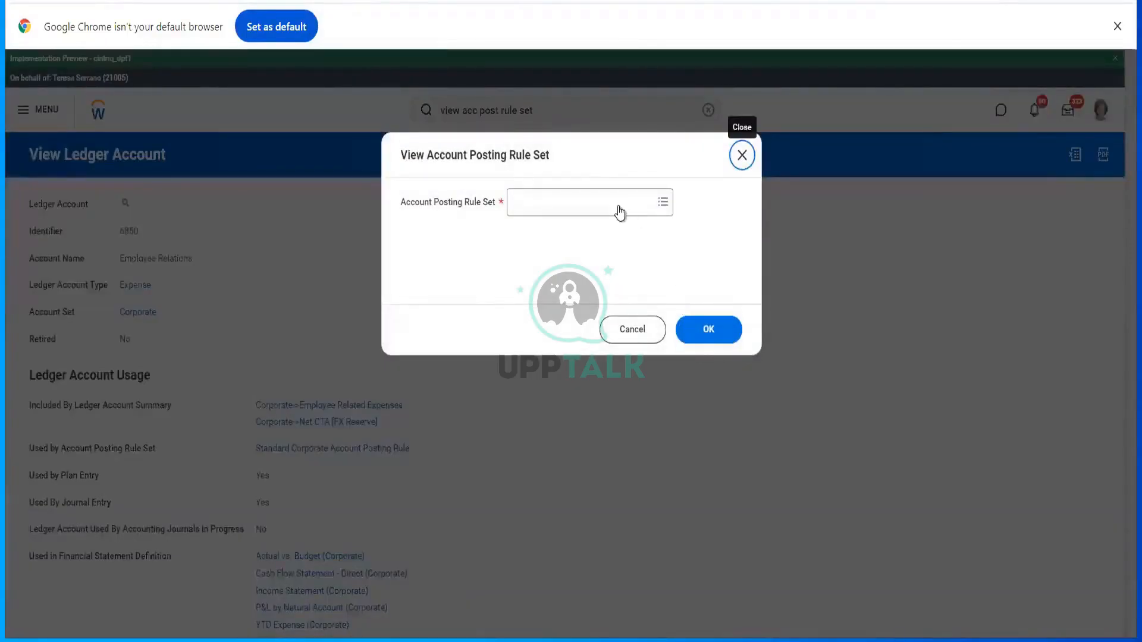
{"action": "left_click", "coordinate": [618, 204]}
{"action": "type", "text": "standard"}
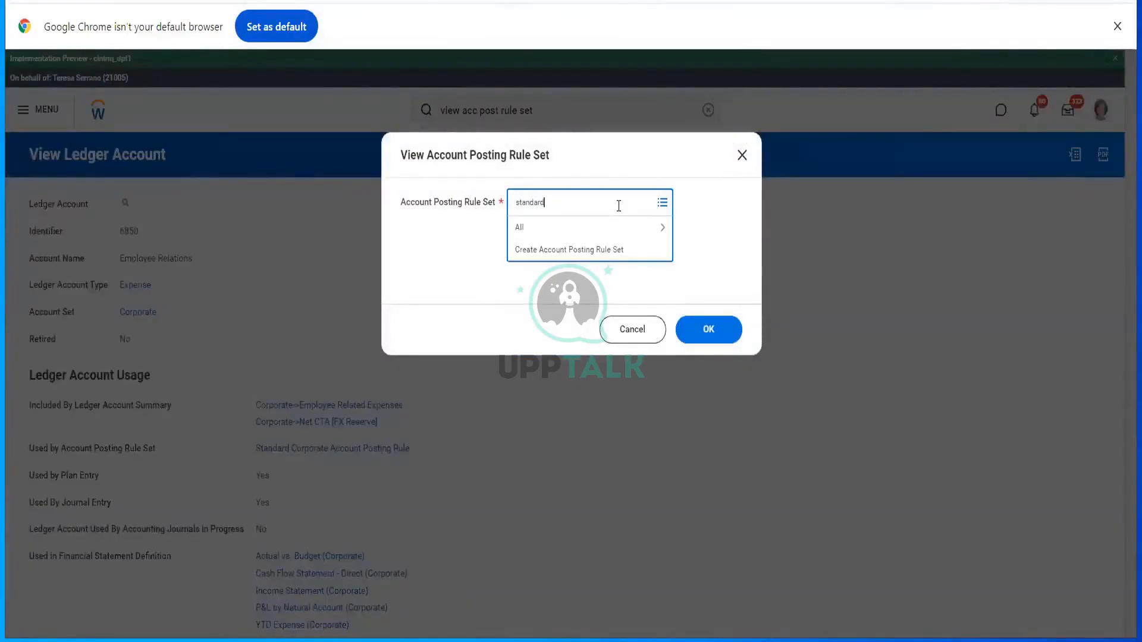
{"action": "key", "text": "Return"}
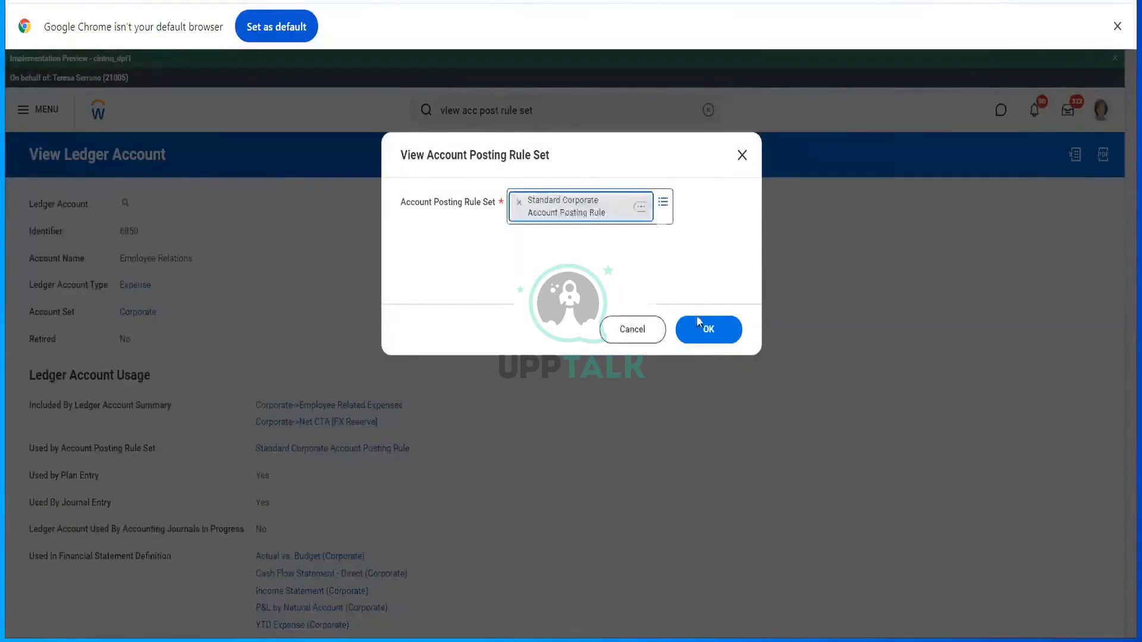
{"action": "left_click", "coordinate": [699, 324]}
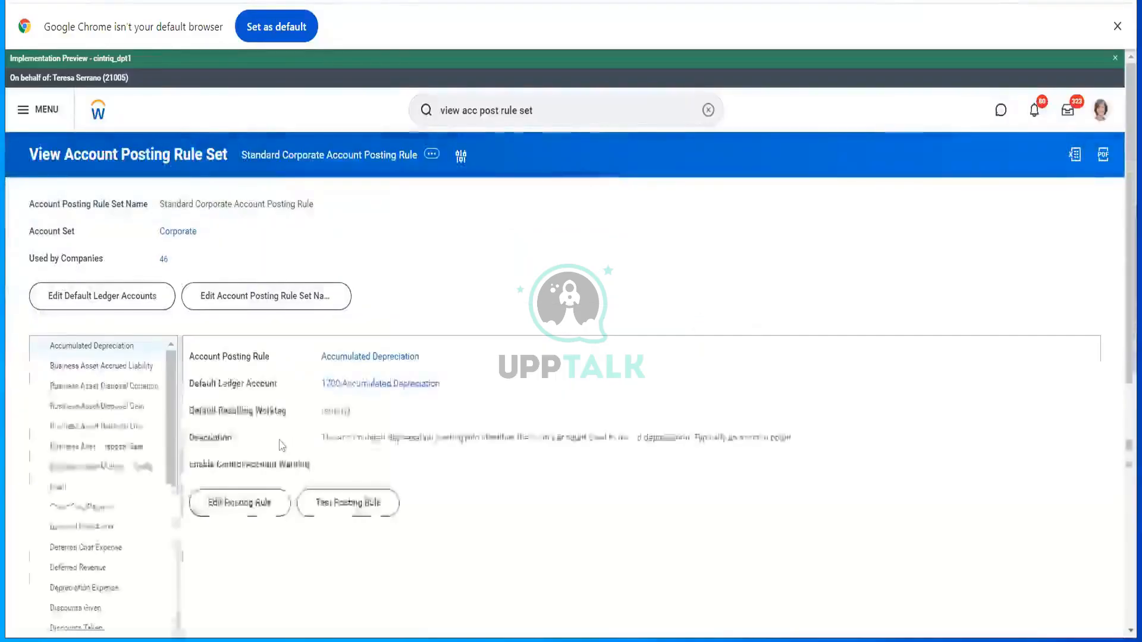
- Inspect the Expenses Advance, Payable, Payee Receivable and Payable to Supplier rules, then reopen EXP-00009611
{"action": "scroll", "coordinate": [72, 476], "scroll_direction": "down", "scroll_amount": 2}
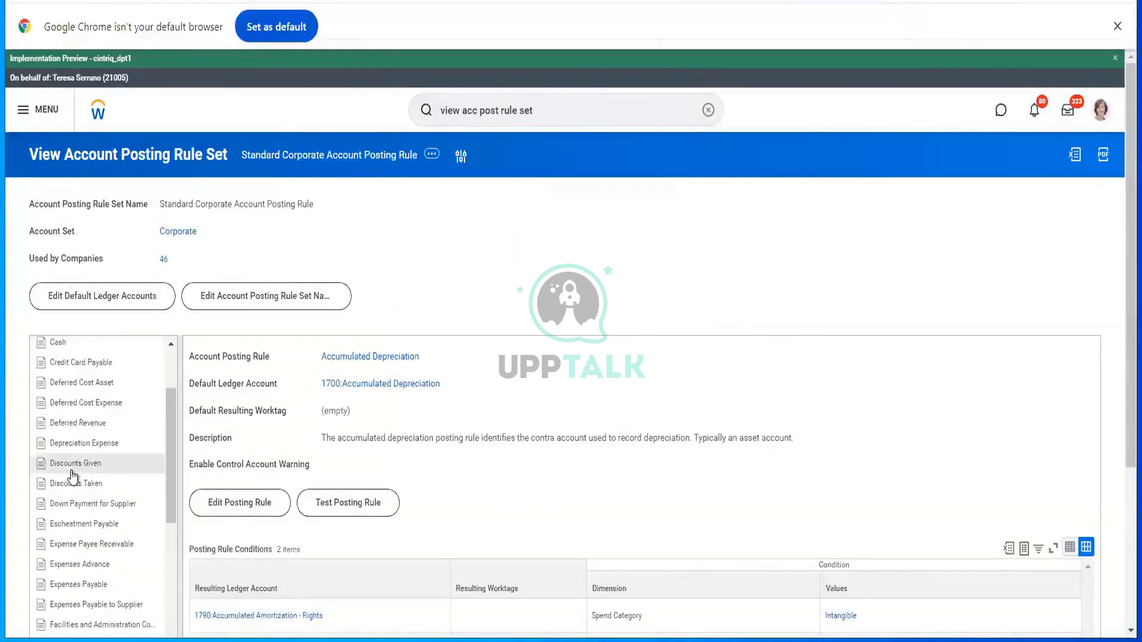
{"action": "left_click", "coordinate": [95, 565]}
{"action": "left_click", "coordinate": [92, 585]}
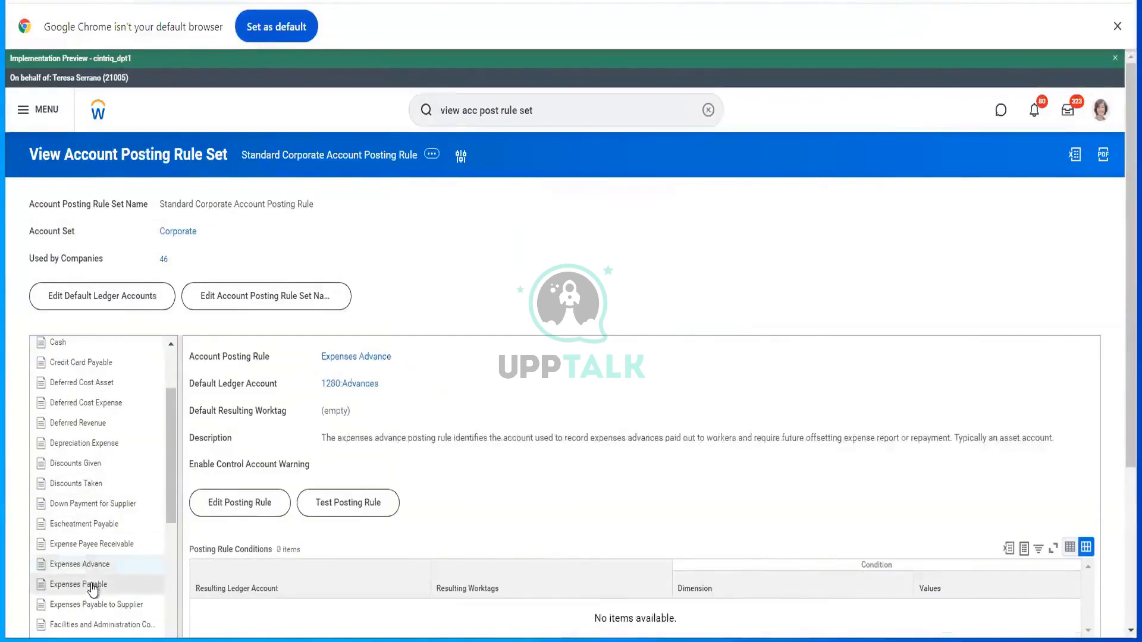
{"action": "left_click", "coordinate": [106, 546]}
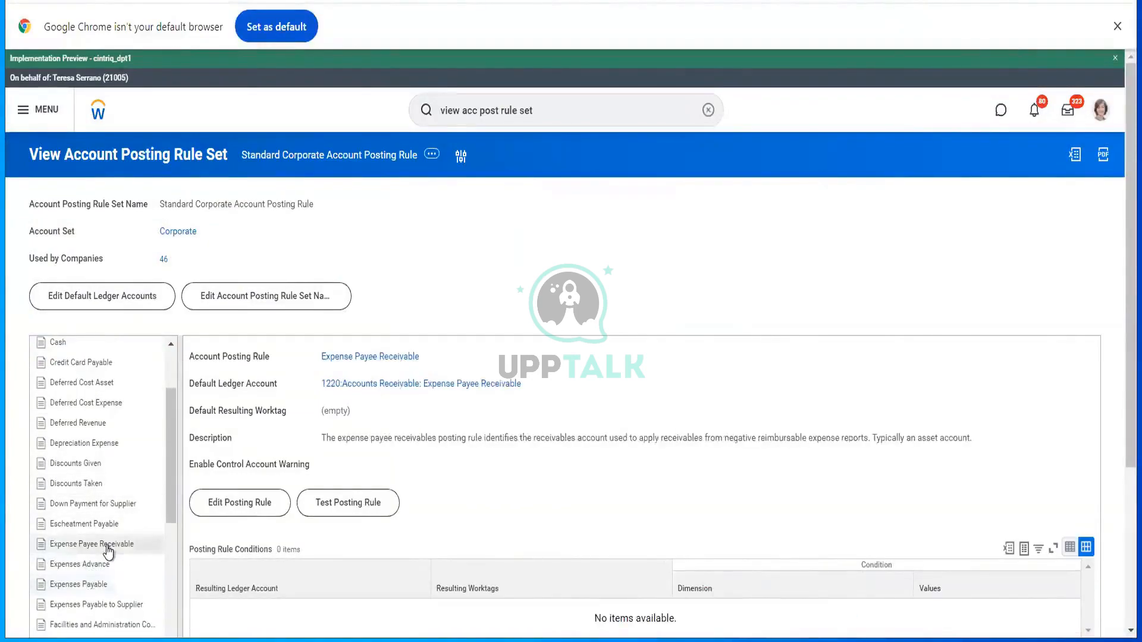
{"action": "scroll", "coordinate": [471, 433], "scroll_direction": "down", "scroll_amount": 2}
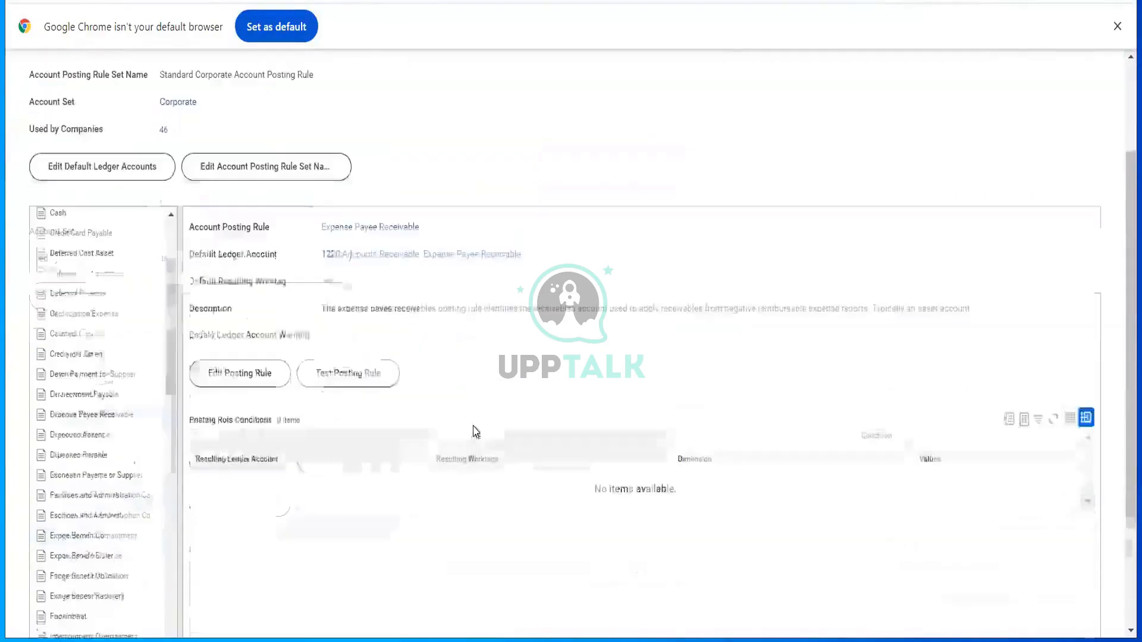
{"action": "left_click", "coordinate": [111, 438]}
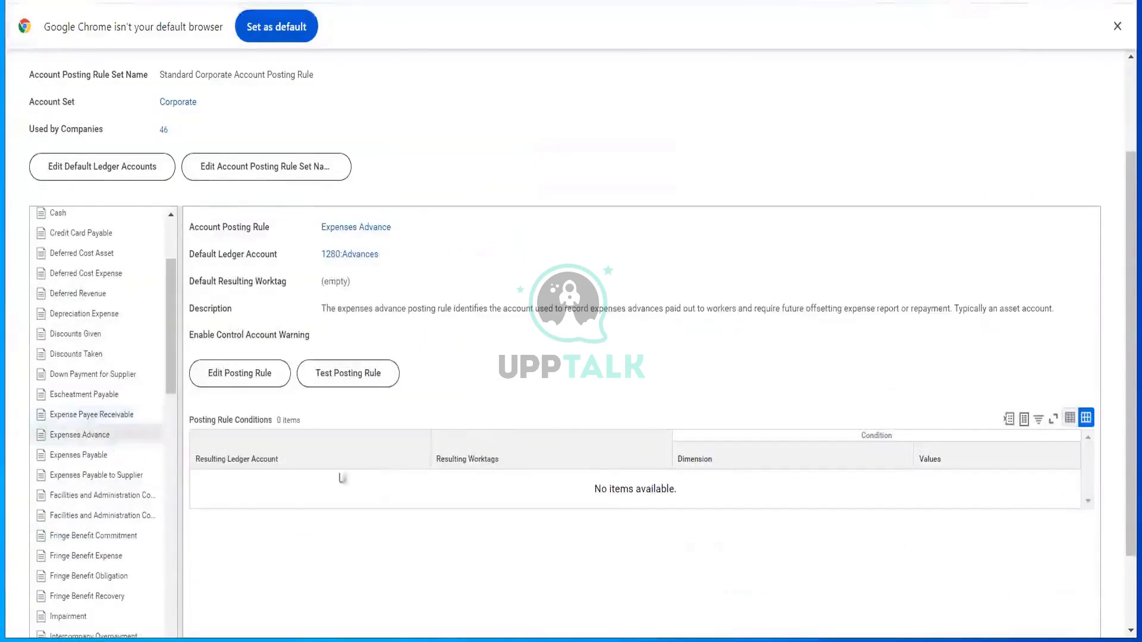
{"action": "left_click", "coordinate": [112, 457]}
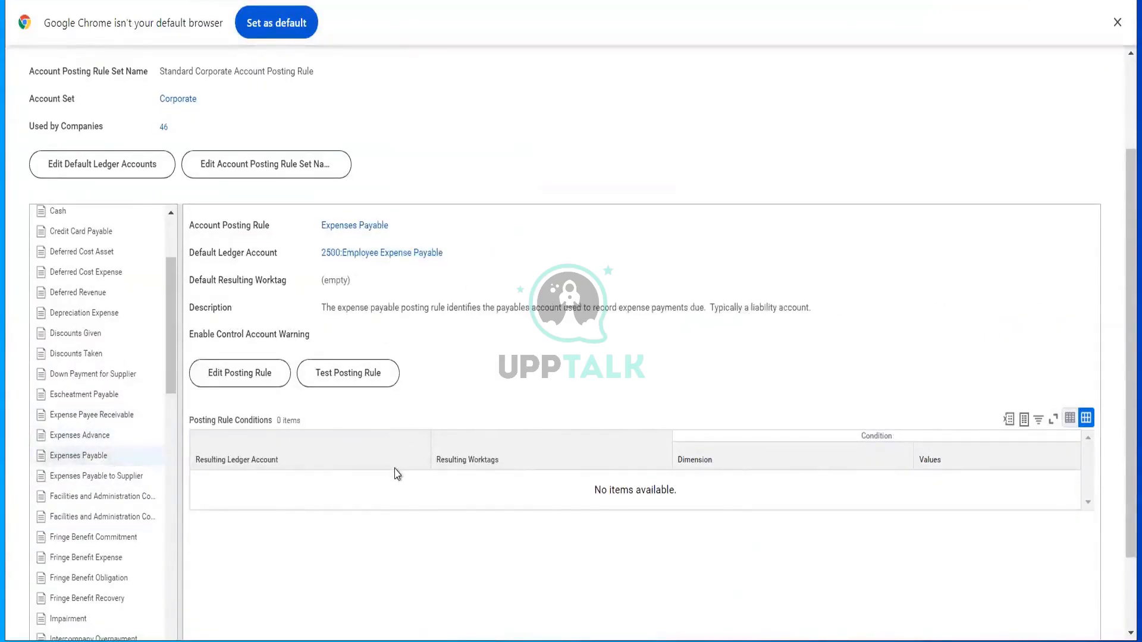
{"action": "left_click", "coordinate": [104, 479]}
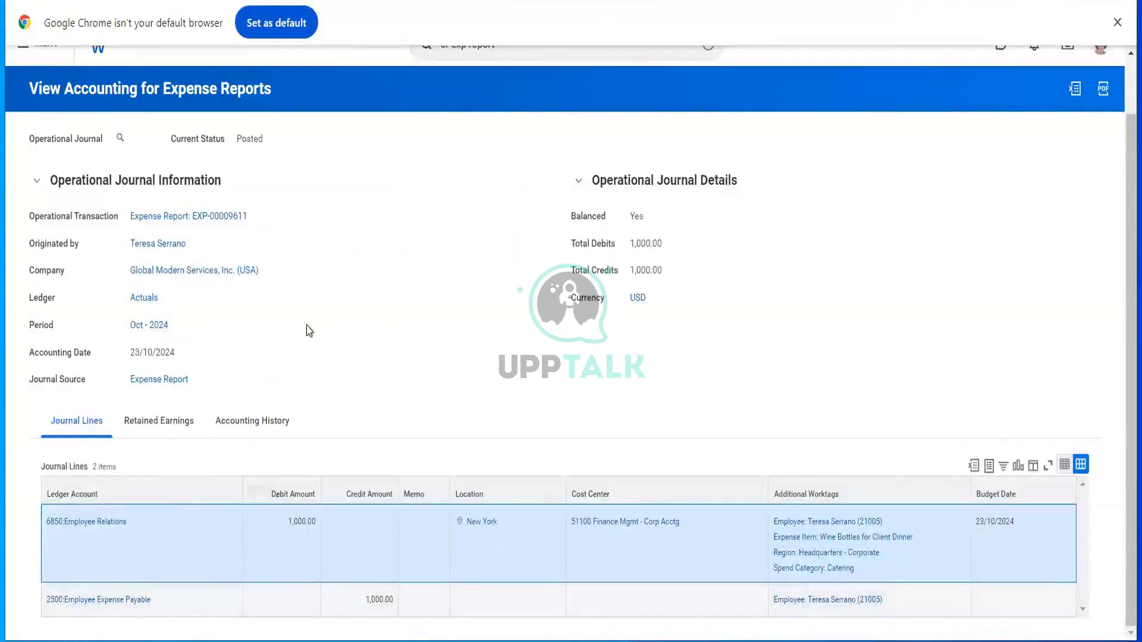
{"action": "left_click", "coordinate": [228, 218]}
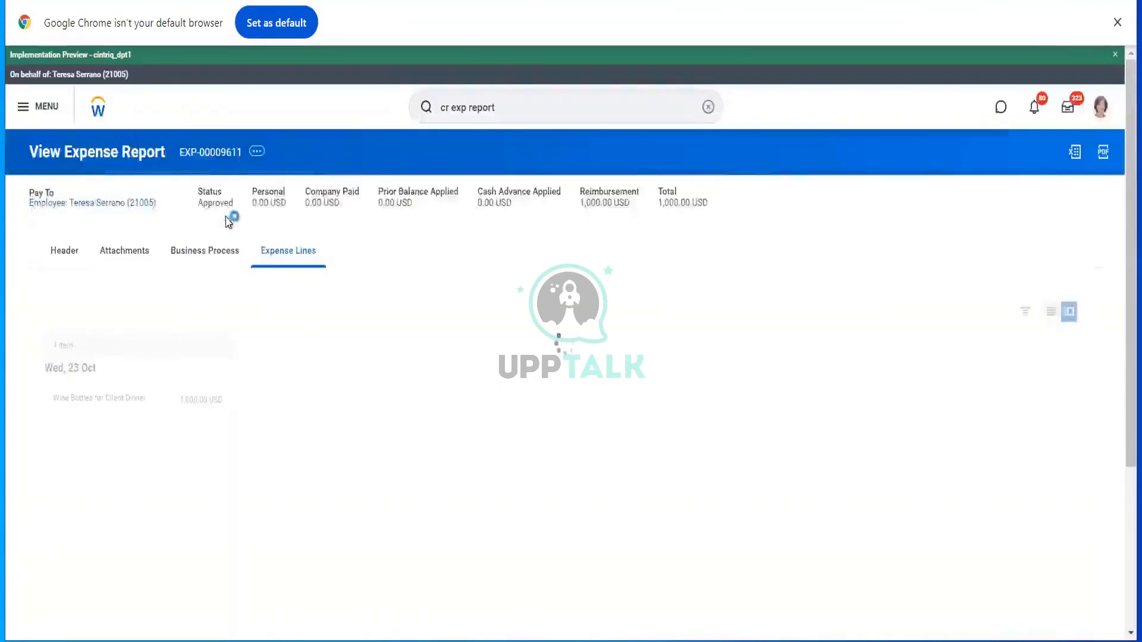
- Request a printout of EXP-00009611 and choose Notify Me Later on the processing message
{"action": "left_click", "coordinate": [256, 152]}
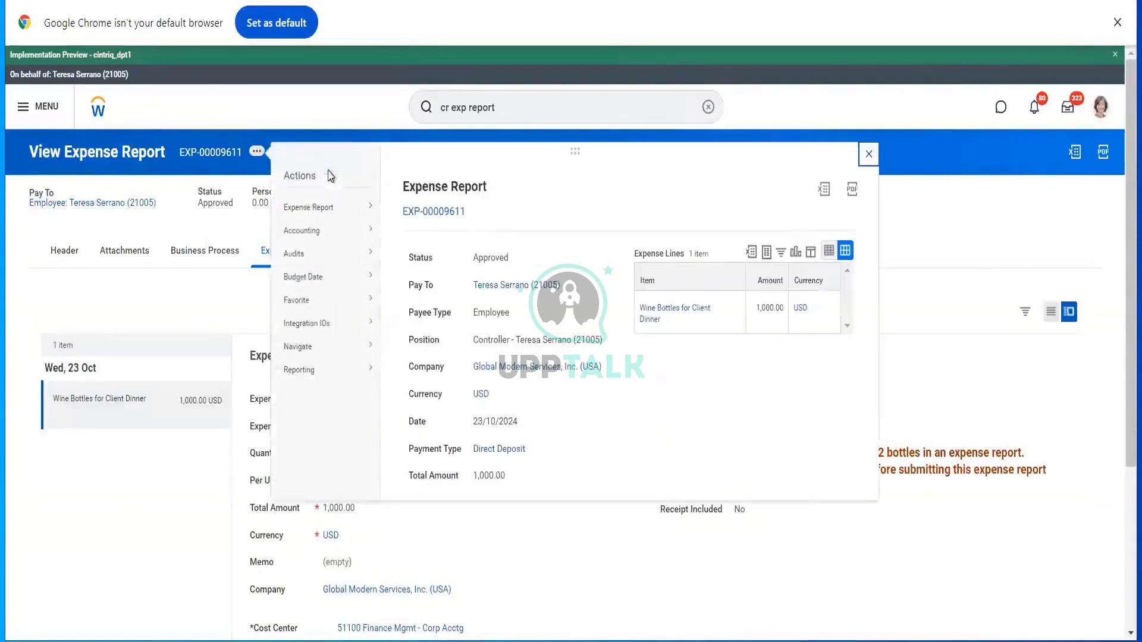
{"action": "mouse_move", "coordinate": [365, 208]}
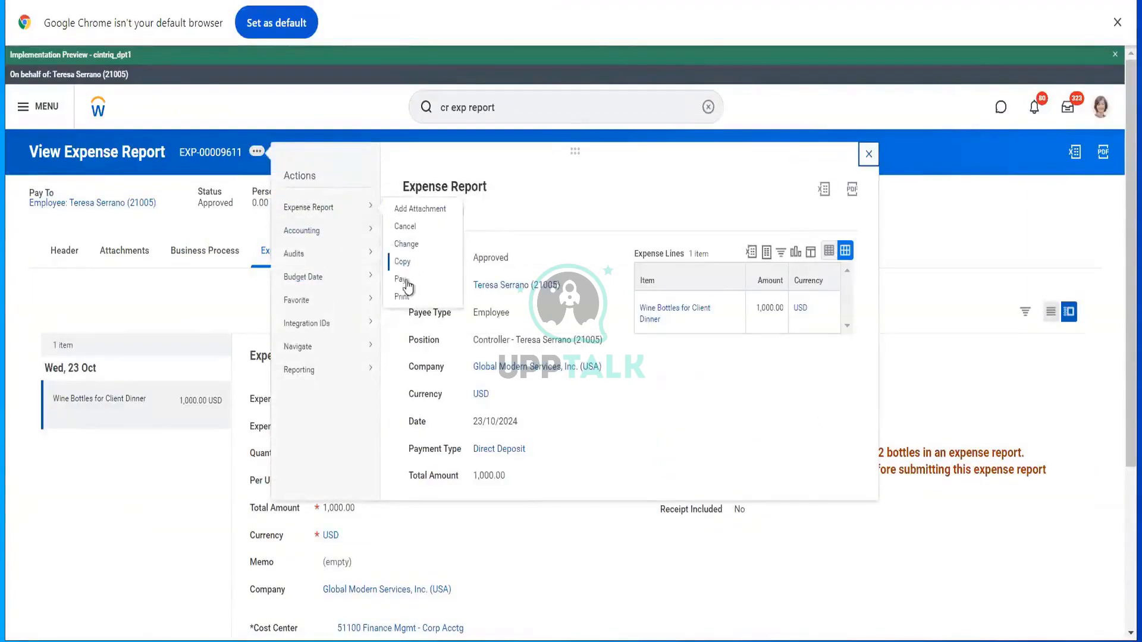
{"action": "left_click", "coordinate": [409, 300]}
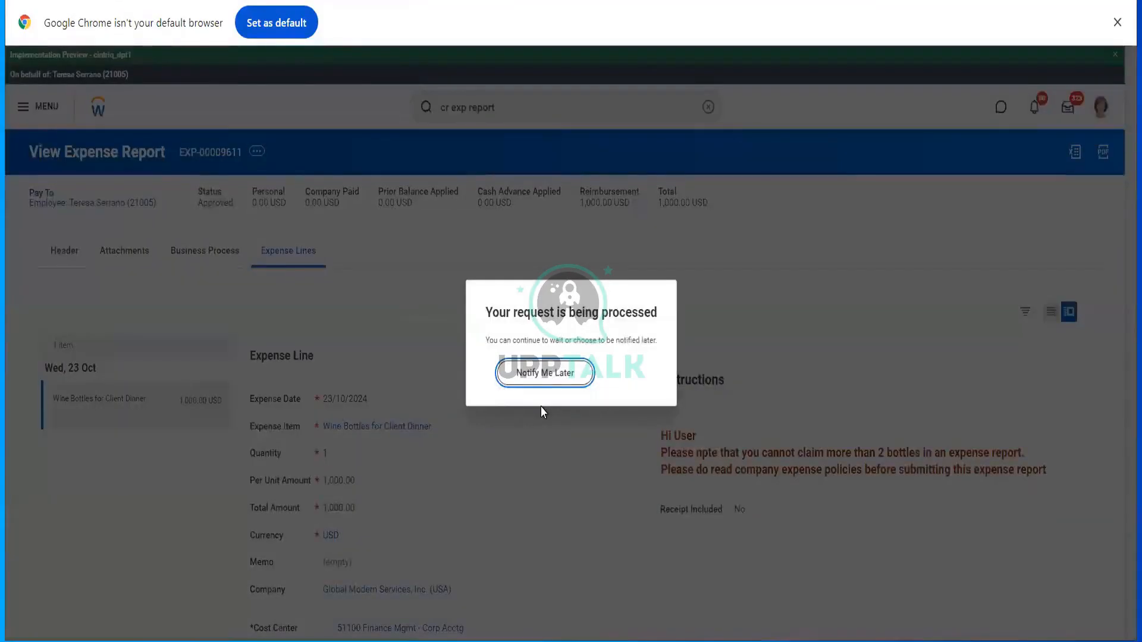
{"action": "left_click", "coordinate": [539, 384]}
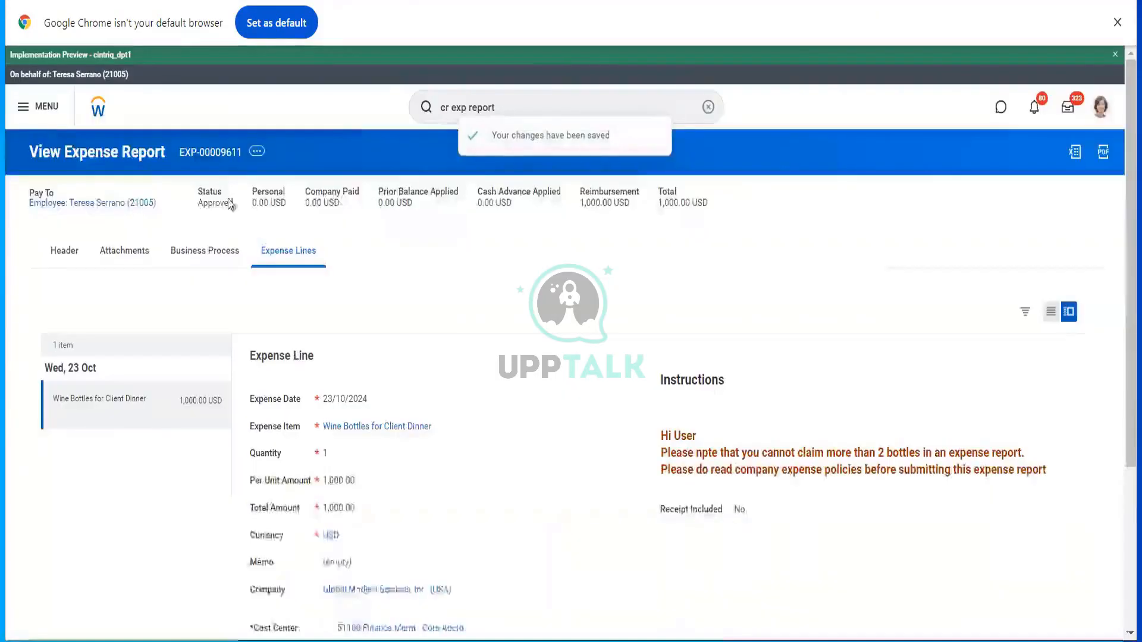
- Start the Pay action on EXP-00009611 and confirm the Pay Expense Report page
{"action": "left_click", "coordinate": [257, 151]}
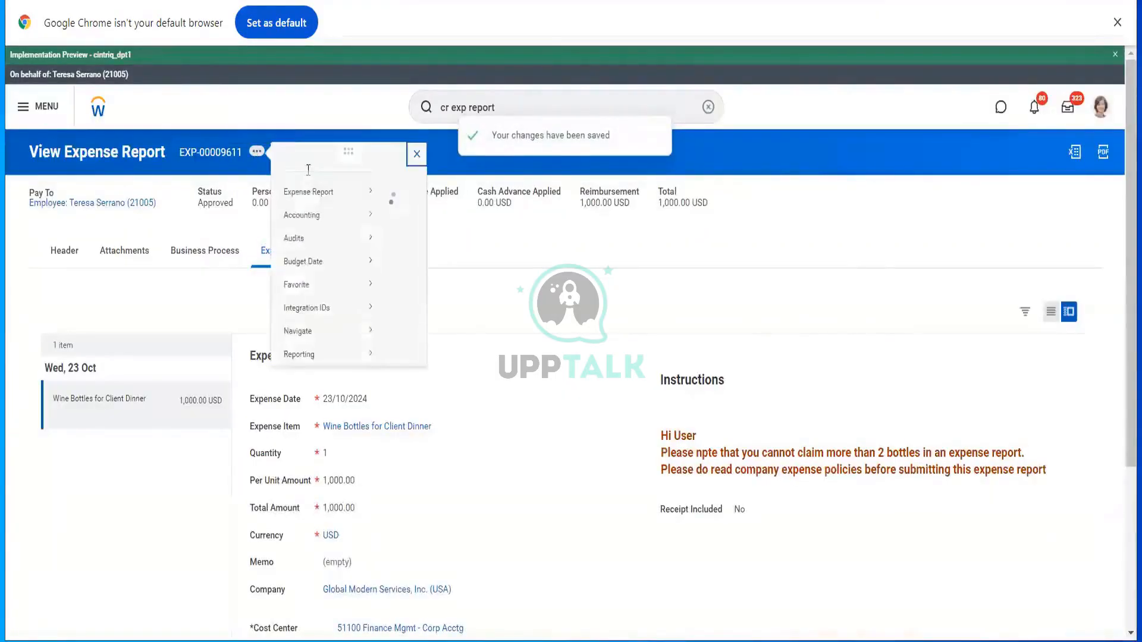
{"action": "mouse_move", "coordinate": [358, 210]}
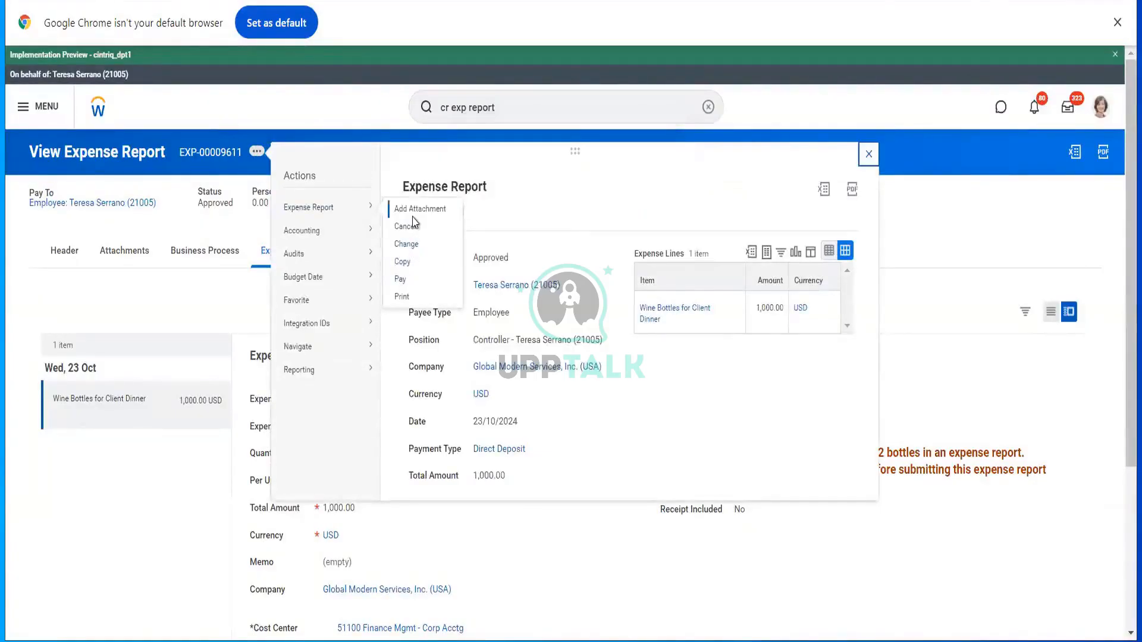
{"action": "left_click", "coordinate": [411, 284]}
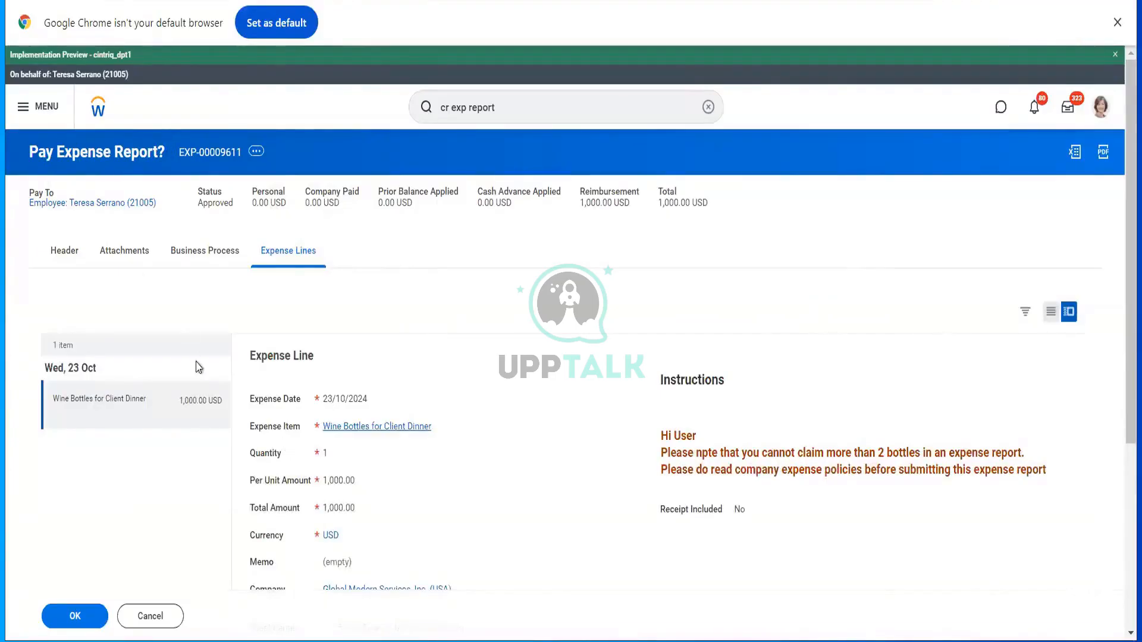
{"action": "scroll", "coordinate": [199, 369], "scroll_direction": "down", "scroll_amount": 5}
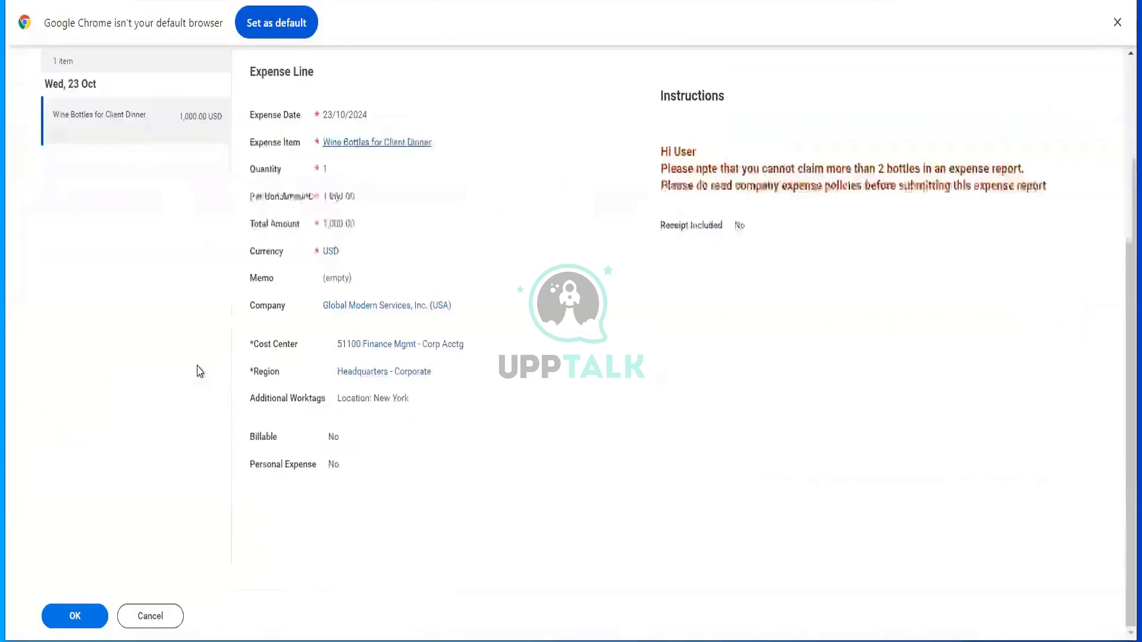
{"action": "left_click", "coordinate": [77, 613]}
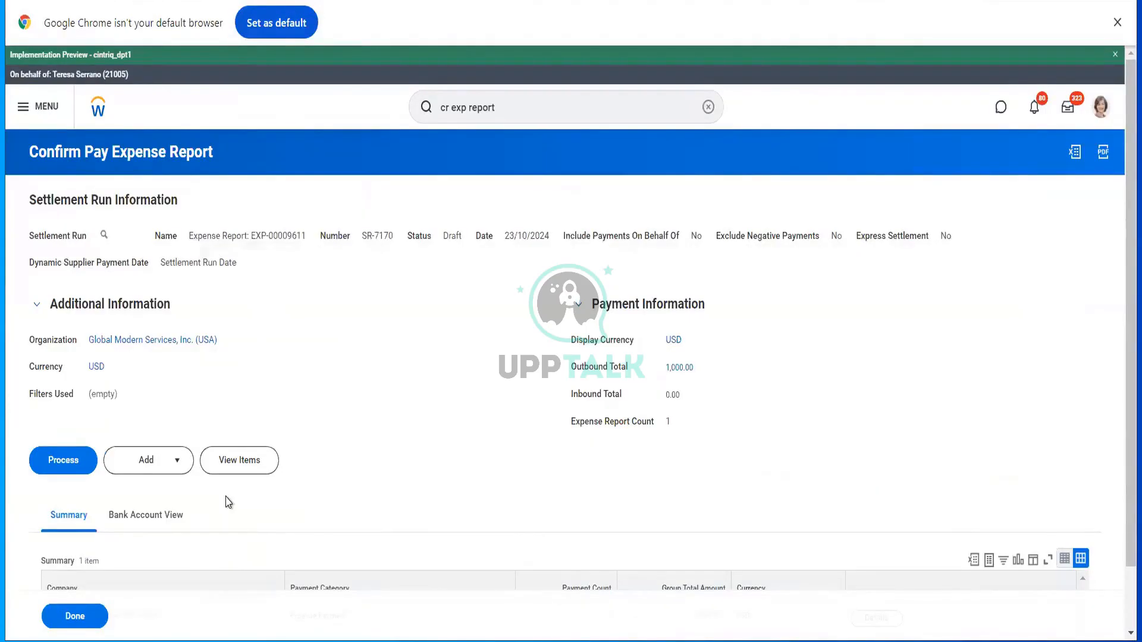
- Process settlement run SR-7170 for the 1,000.00 USD outbound payment
{"action": "scroll", "coordinate": [221, 506], "scroll_direction": "down", "scroll_amount": 2}
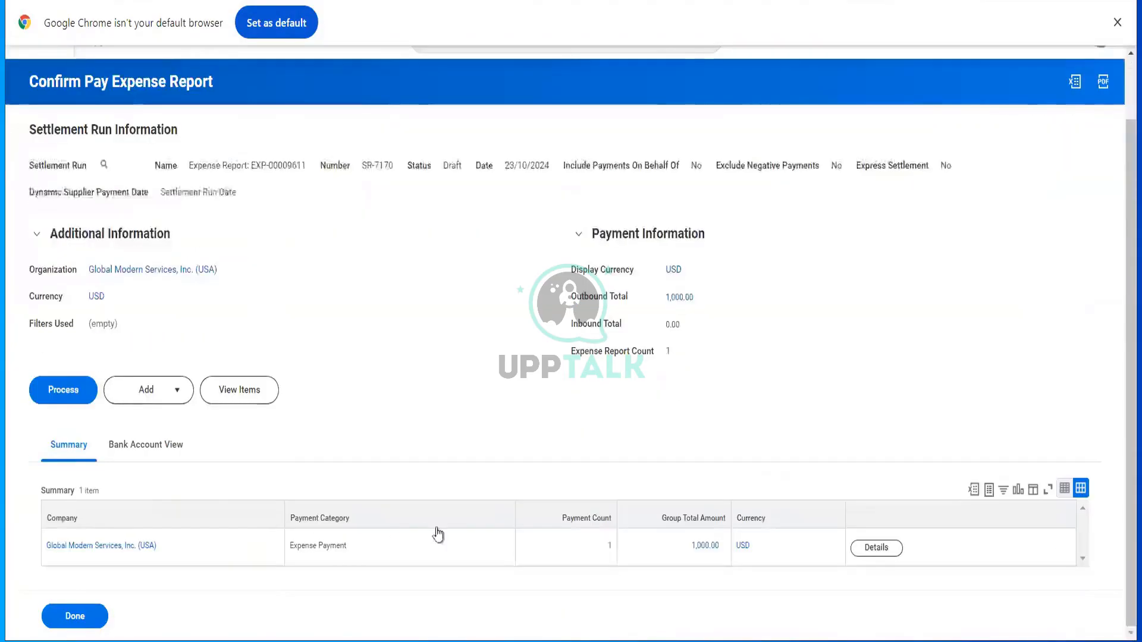
{"action": "left_click", "coordinate": [57, 403]}
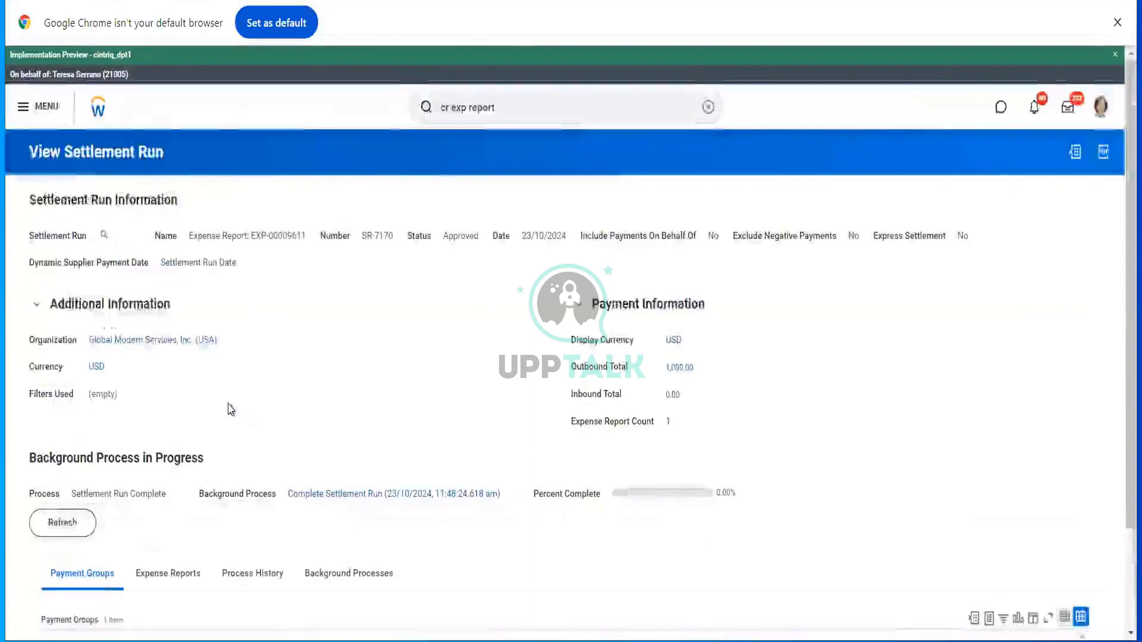
{"action": "scroll", "coordinate": [228, 408], "scroll_direction": "down", "scroll_amount": 2}
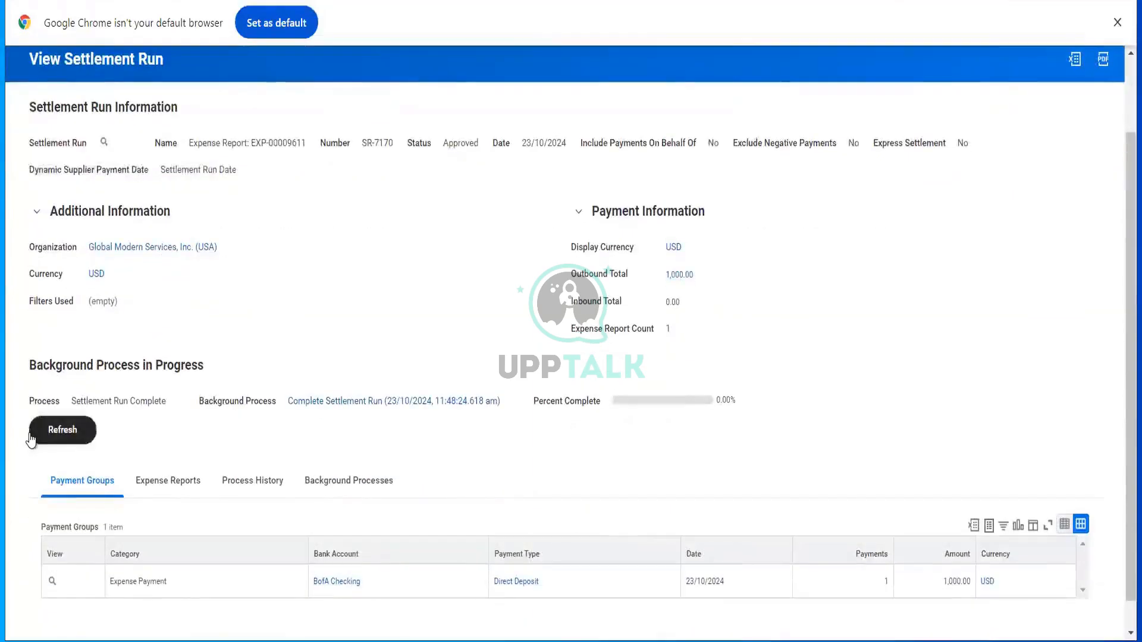
- Refresh SR-7170 until its background process finishes and the Direct Deposit payment group updates
{"action": "left_click", "coordinate": [30, 436]}
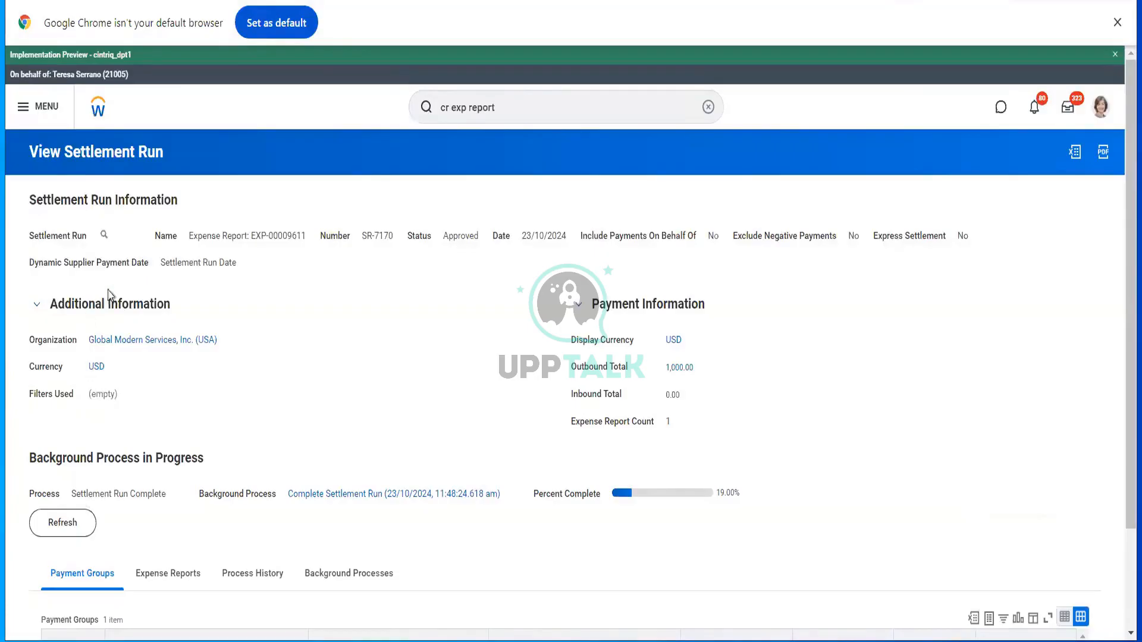
{"action": "left_click", "coordinate": [70, 526]}
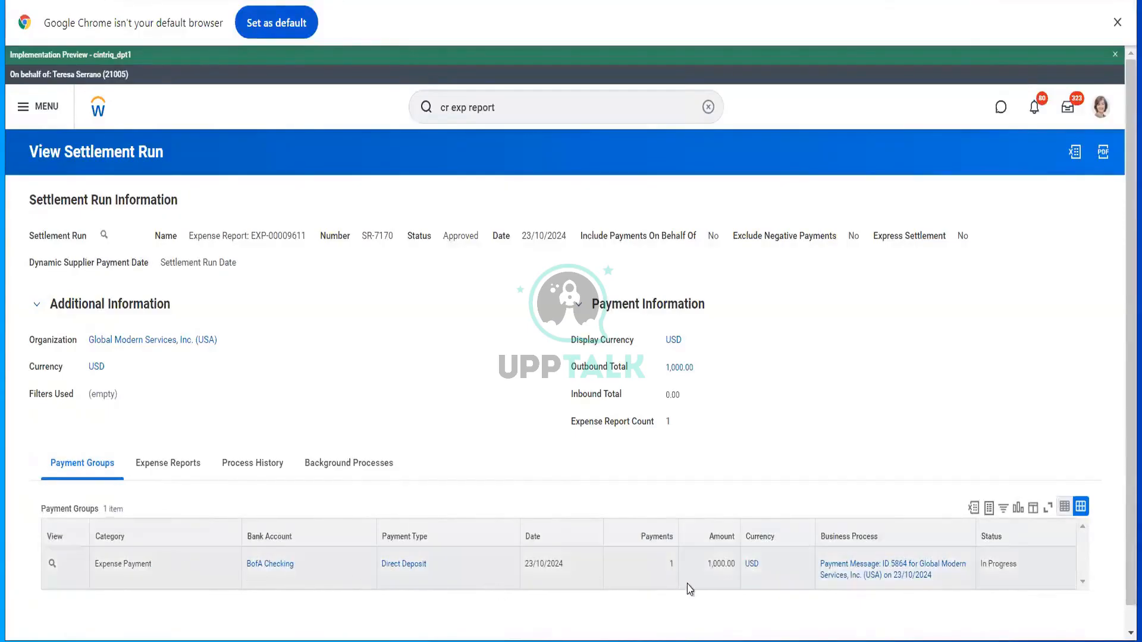
{"action": "left_click", "coordinate": [64, 564]}
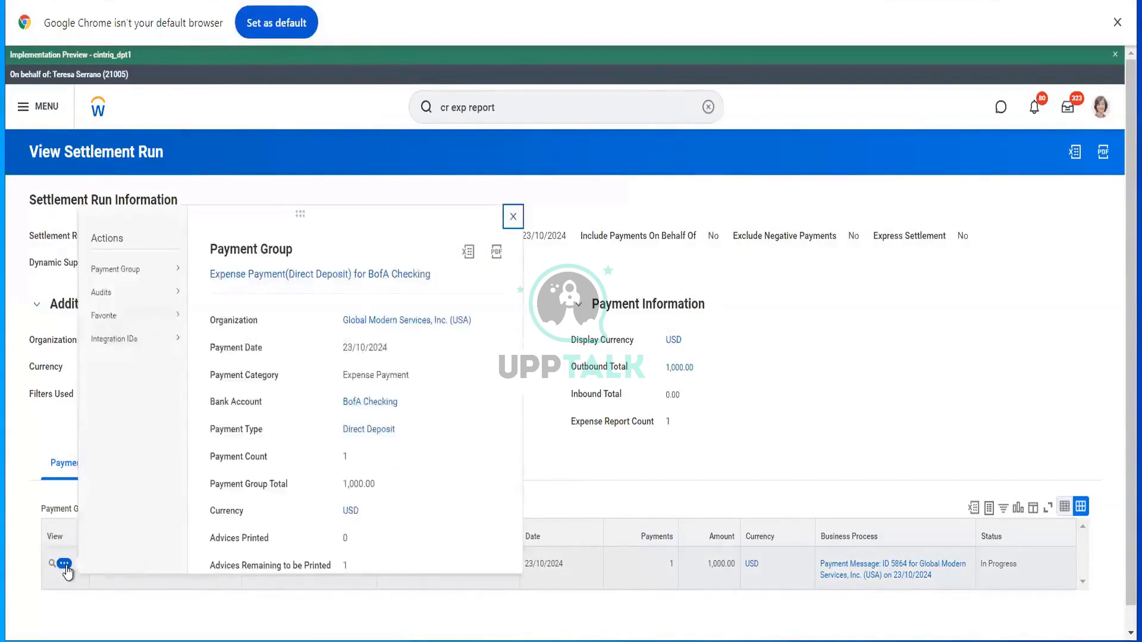
- Submit Print Advices for the 23/10/2024 BofA Checking payment and refresh the print file's progress
{"action": "mouse_move", "coordinate": [176, 271]}
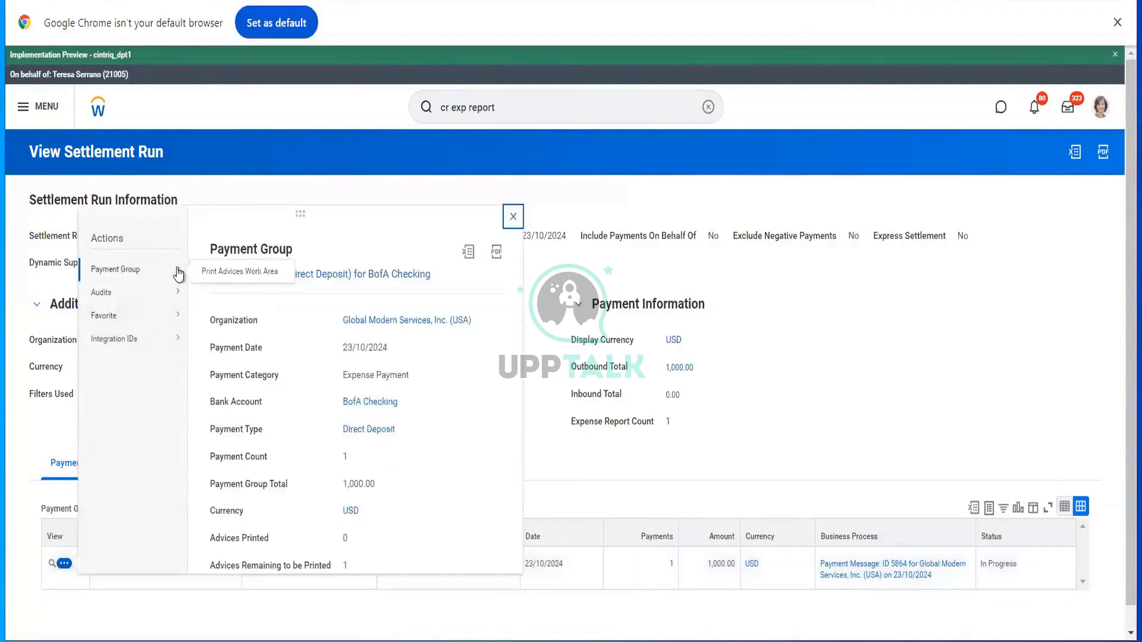
{"action": "left_click", "coordinate": [226, 272]}
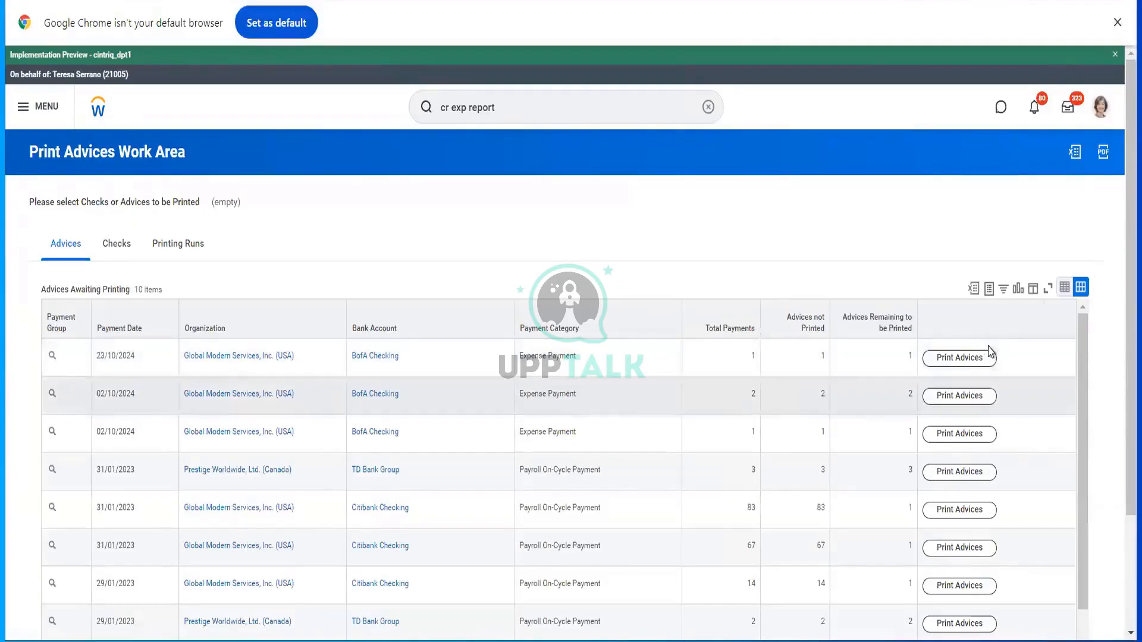
{"action": "left_click", "coordinate": [983, 359]}
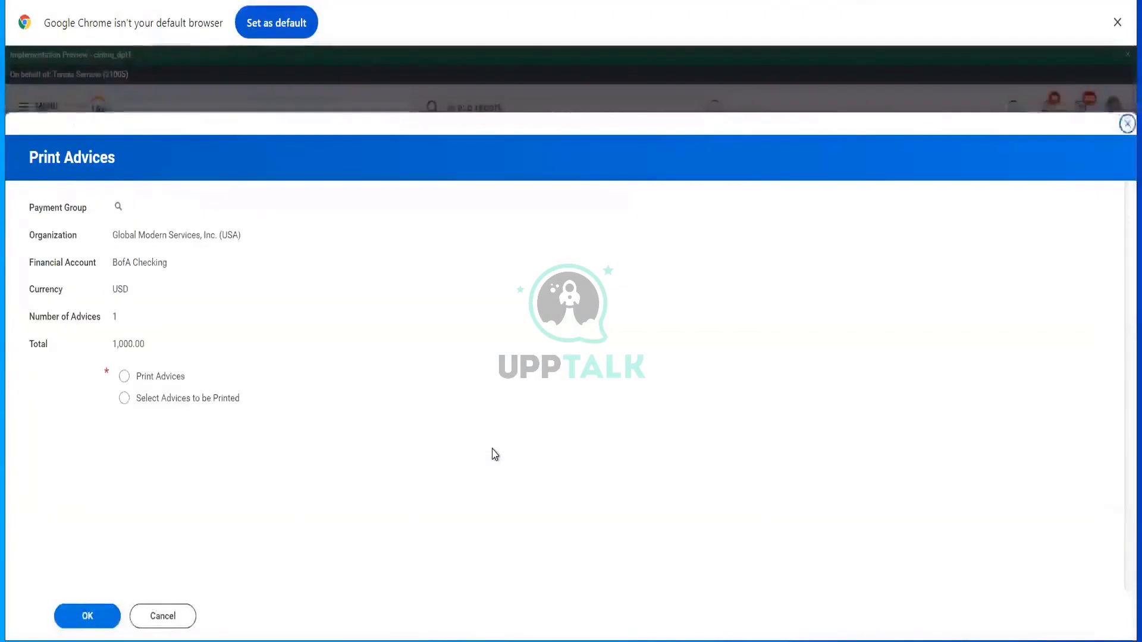
{"action": "left_click", "coordinate": [123, 376]}
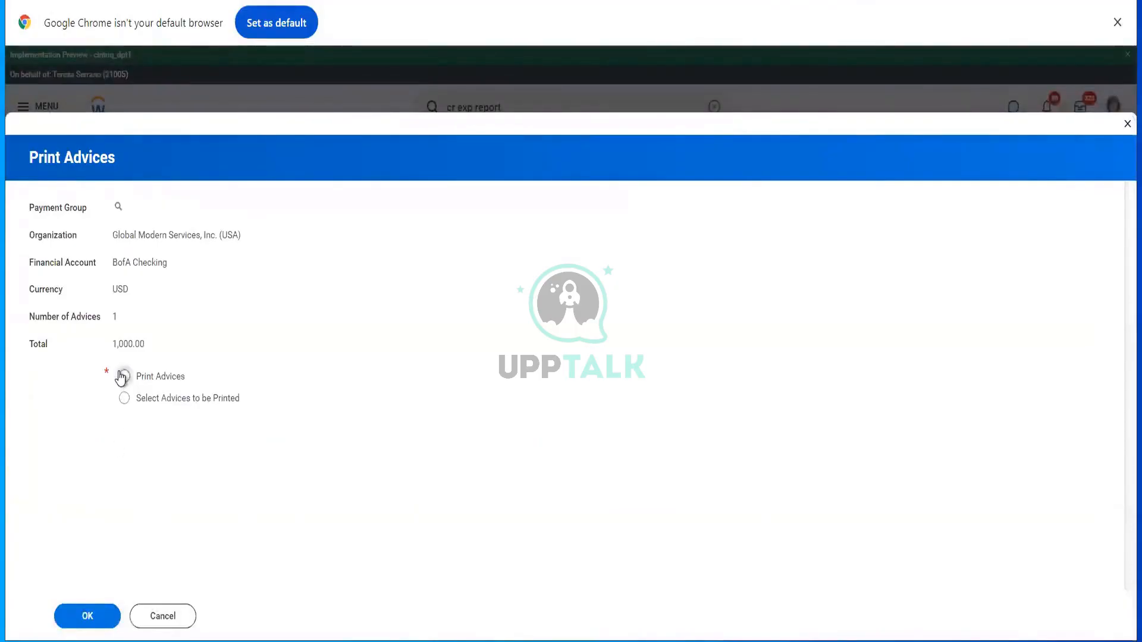
{"action": "left_click", "coordinate": [94, 607]}
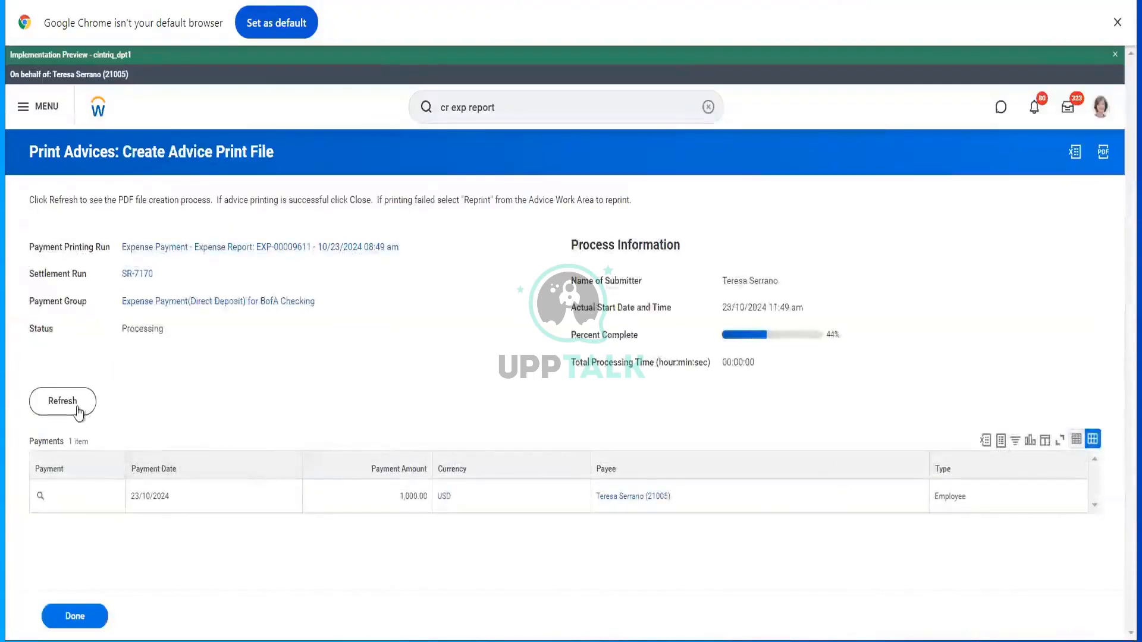
{"action": "left_click", "coordinate": [77, 411]}
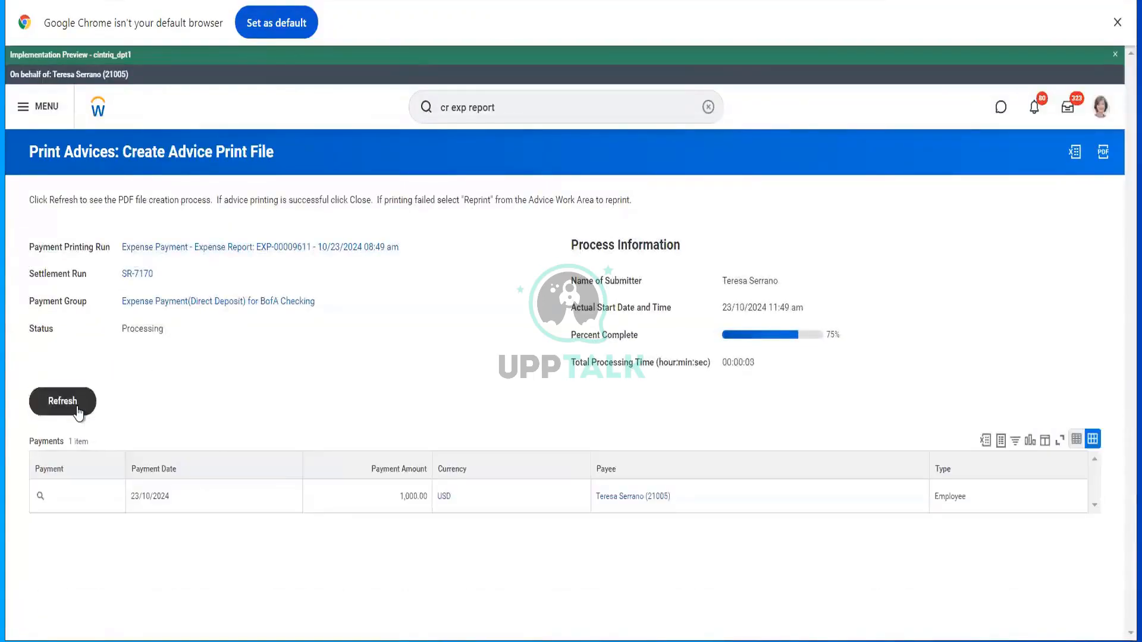
{"action": "left_click", "coordinate": [77, 410]}
{"action": "left_click", "coordinate": [77, 410]}
- Open the completed 1,000.00 direct deposit advice PDF, read through it, and close it
{"action": "left_click", "coordinate": [77, 410]}
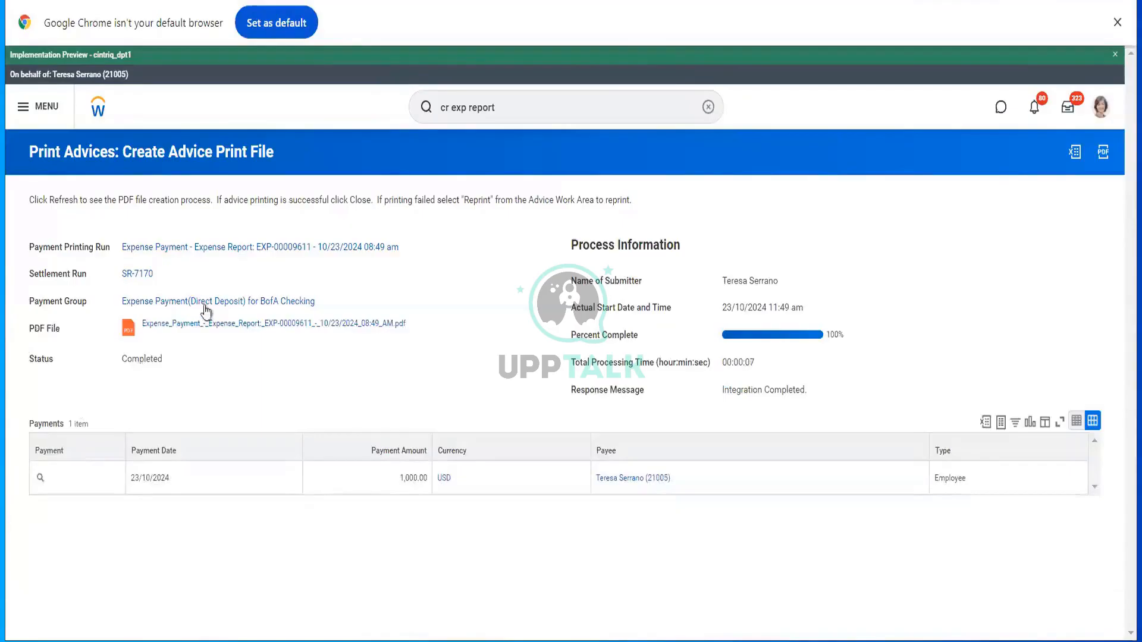
{"action": "left_click", "coordinate": [208, 325]}
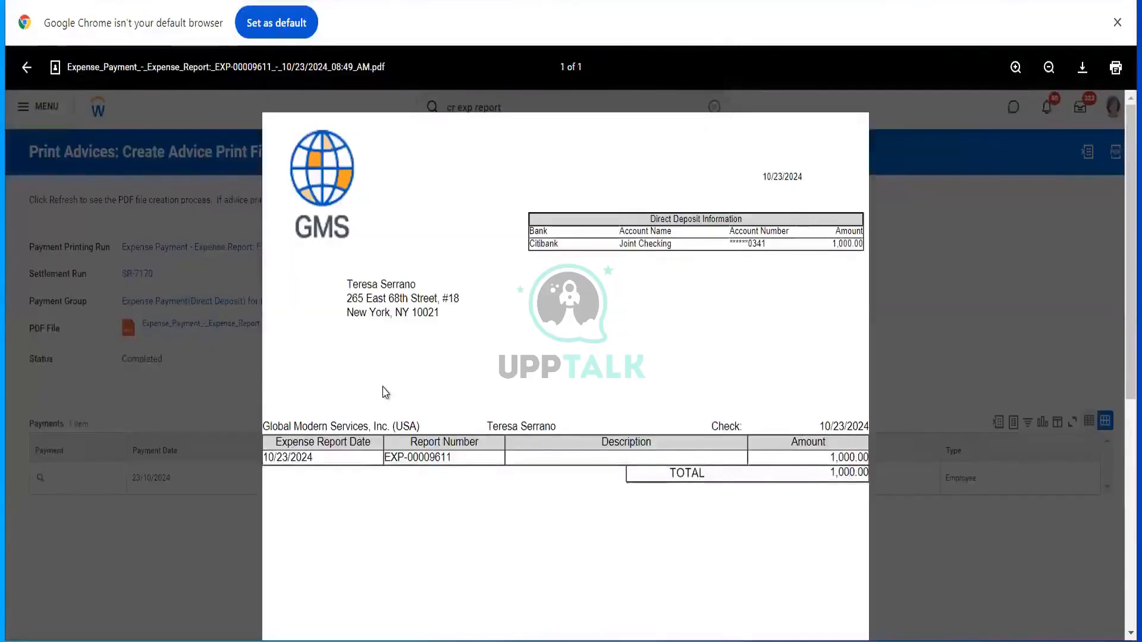
{"action": "scroll", "coordinate": [465, 432], "scroll_direction": "down", "scroll_amount": 3}
{"action": "scroll", "coordinate": [465, 432], "scroll_direction": "down", "scroll_amount": 2}
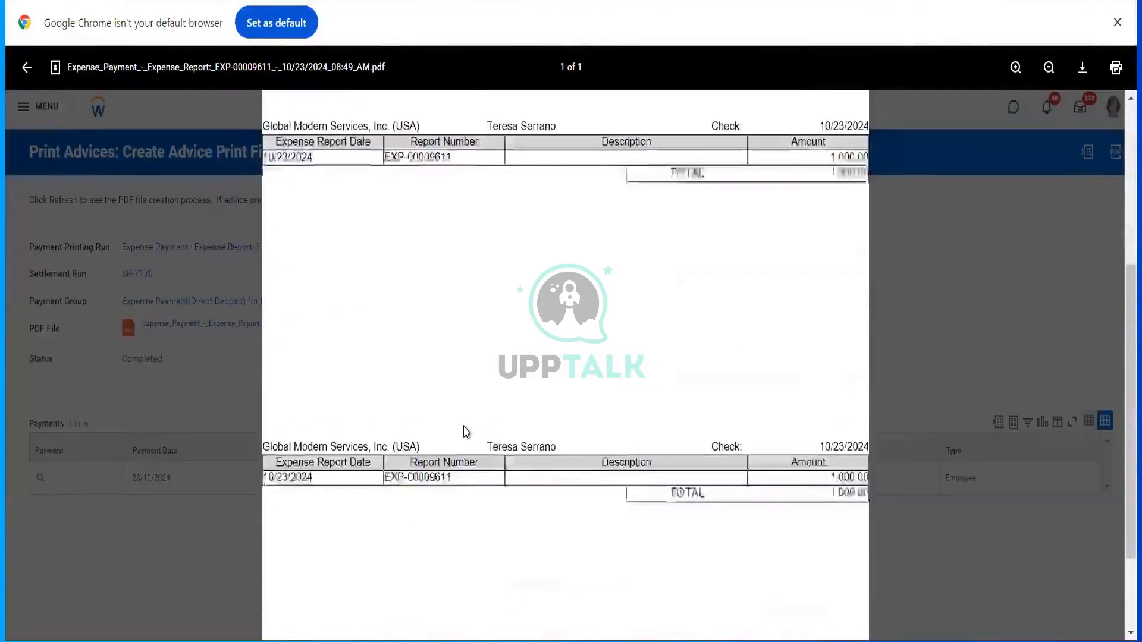
{"action": "scroll", "coordinate": [465, 432], "scroll_direction": "down", "scroll_amount": 2}
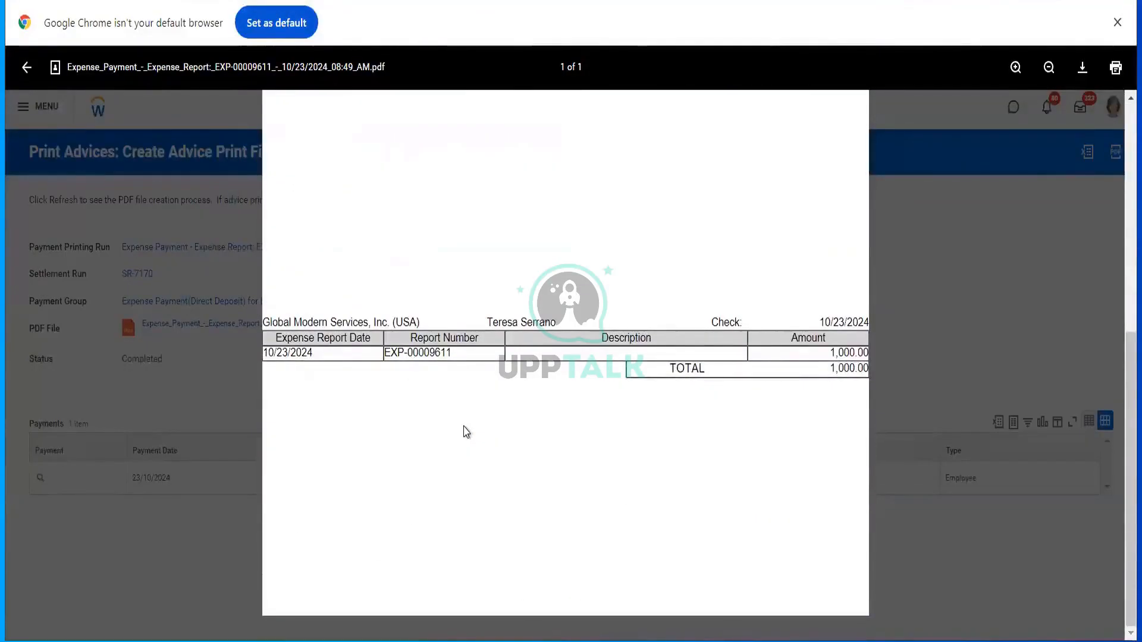
{"action": "scroll", "coordinate": [465, 432], "scroll_direction": "down", "scroll_amount": 2}
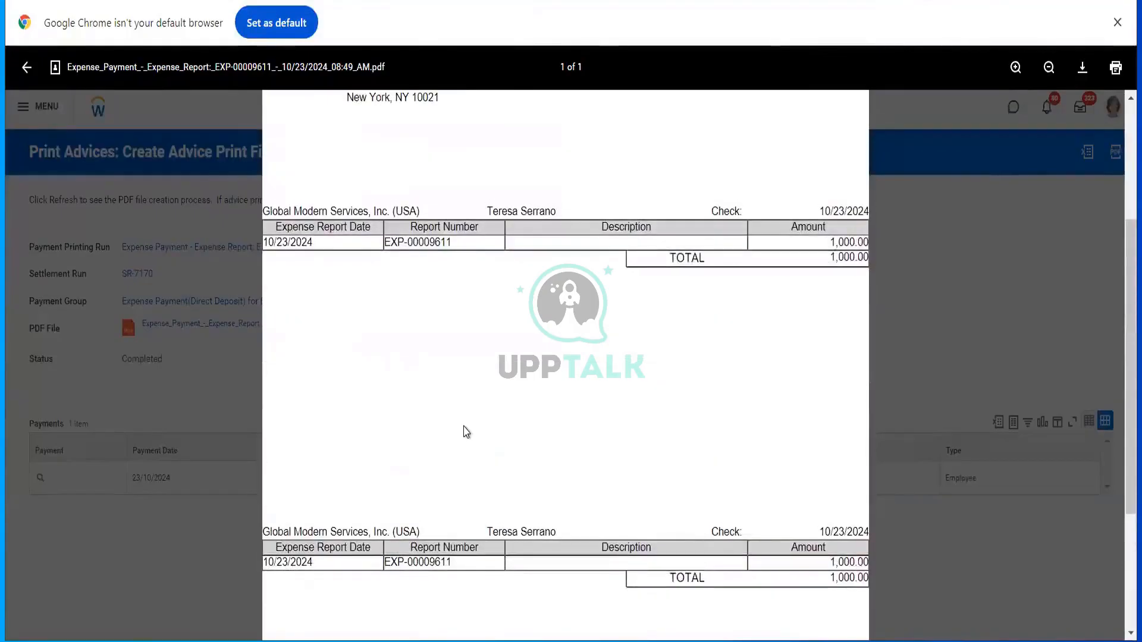
{"action": "scroll", "coordinate": [465, 433], "scroll_direction": "up", "scroll_amount": 1}
{"action": "scroll", "coordinate": [465, 428], "scroll_direction": "down", "scroll_amount": 2}
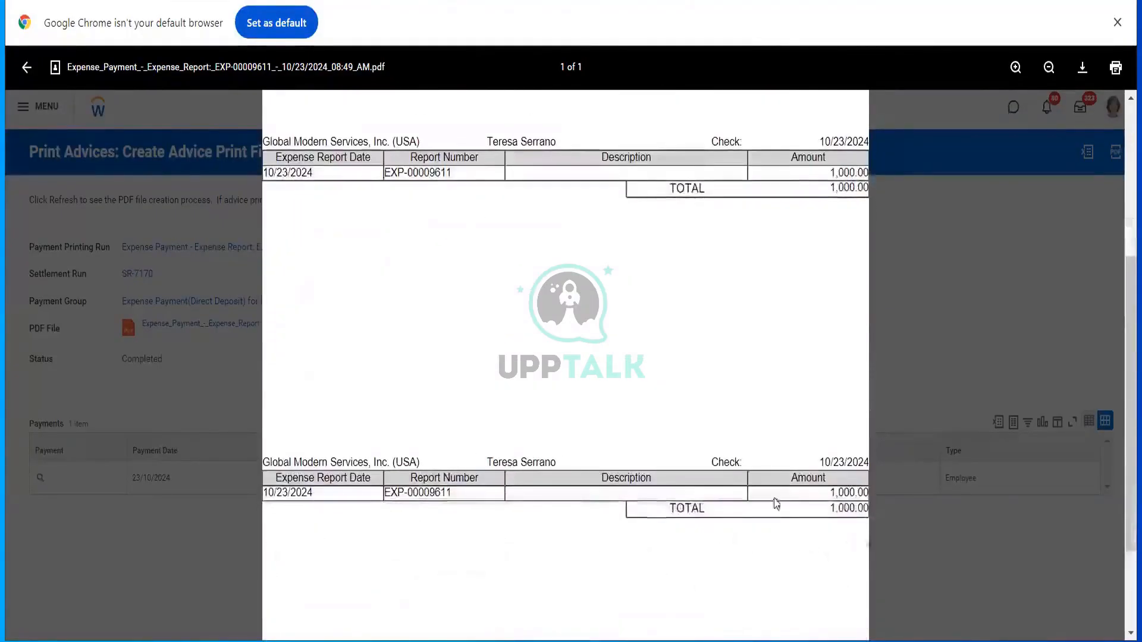
{"action": "scroll", "coordinate": [708, 387], "scroll_direction": "up", "scroll_amount": 4}
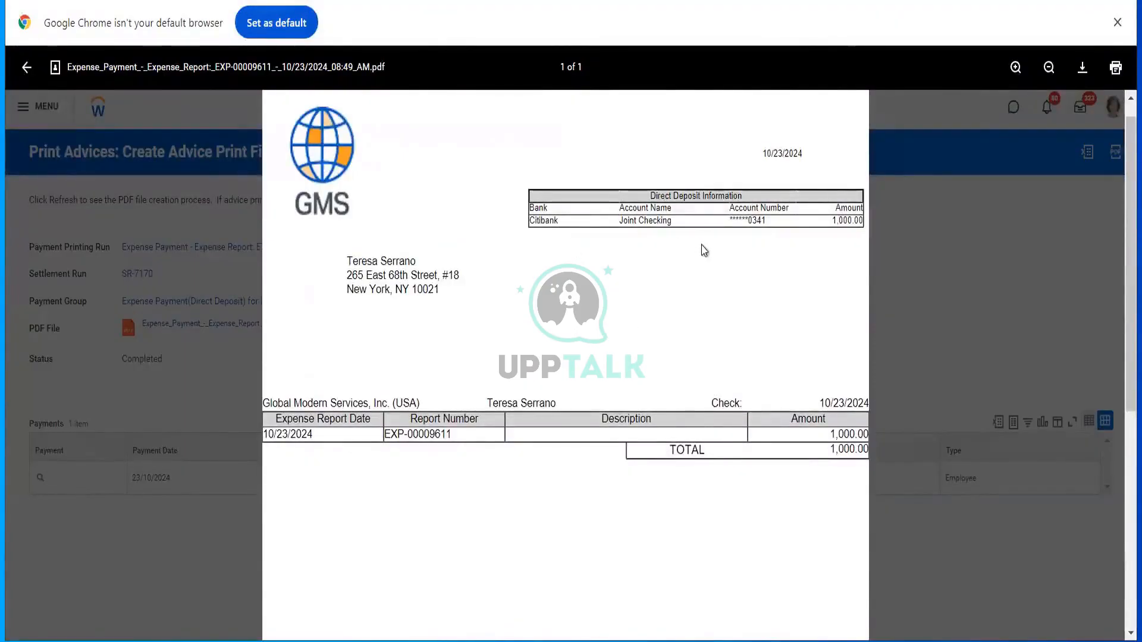
{"action": "left_click", "coordinate": [173, 106]}
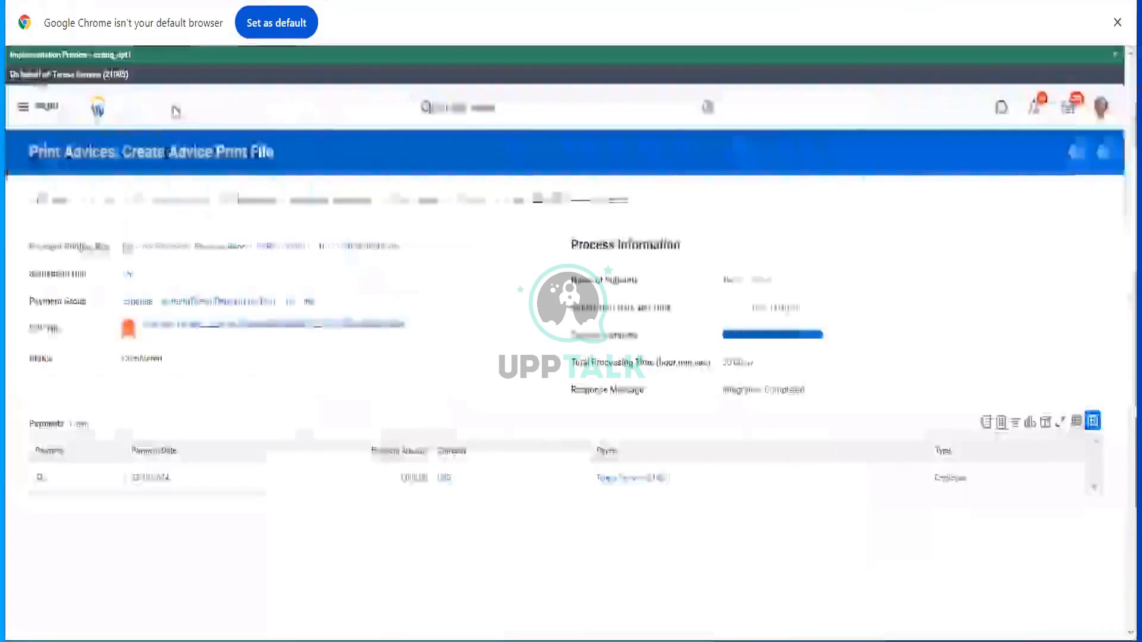
{"action": "left_click", "coordinate": [226, 248]}
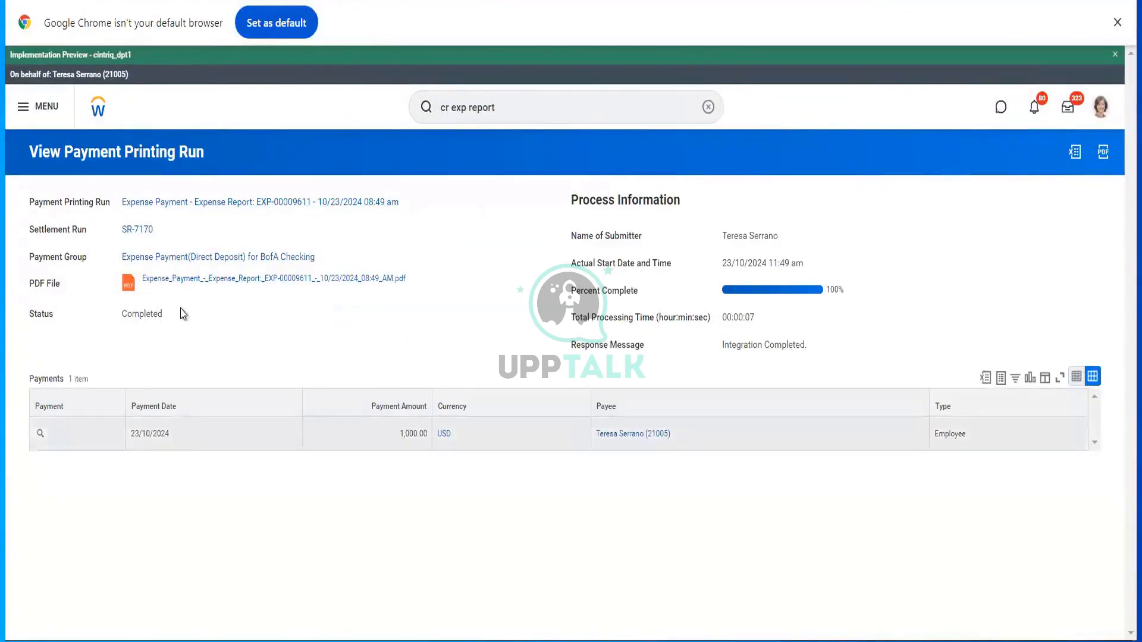
{"action": "left_click", "coordinate": [131, 234]}
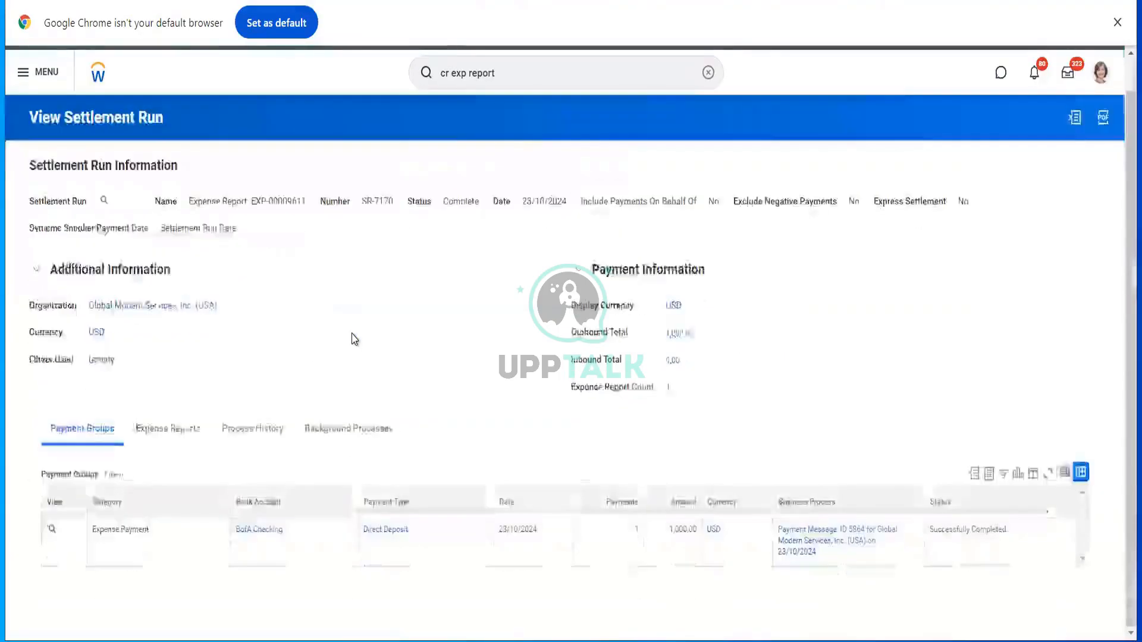
{"action": "left_click", "coordinate": [186, 428]}
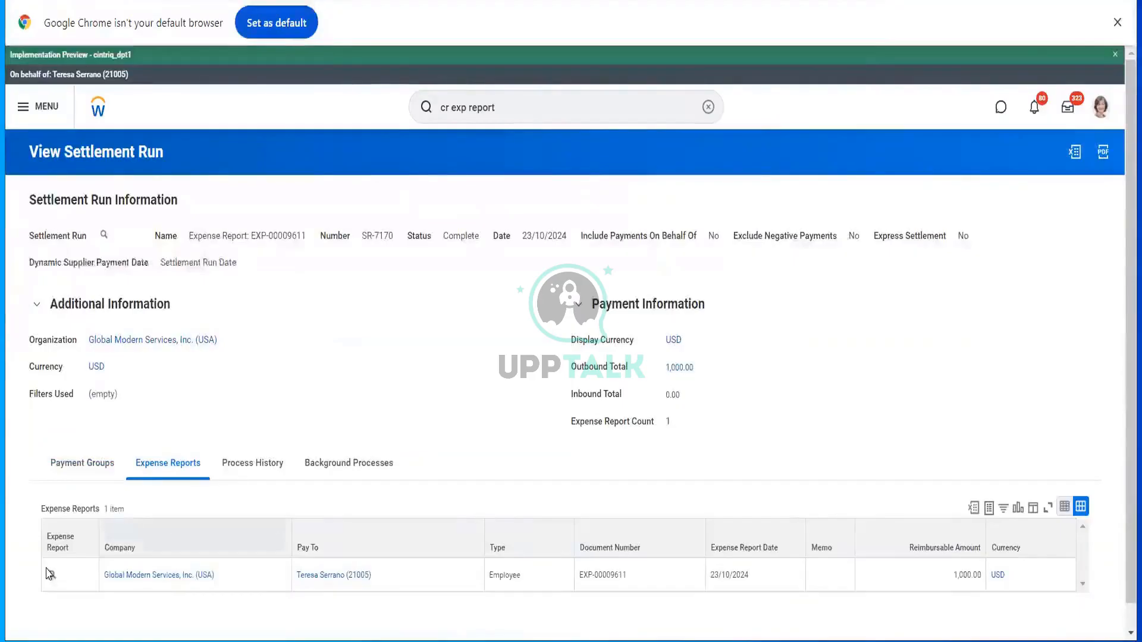
{"action": "mouse_move", "coordinate": [51, 576]}
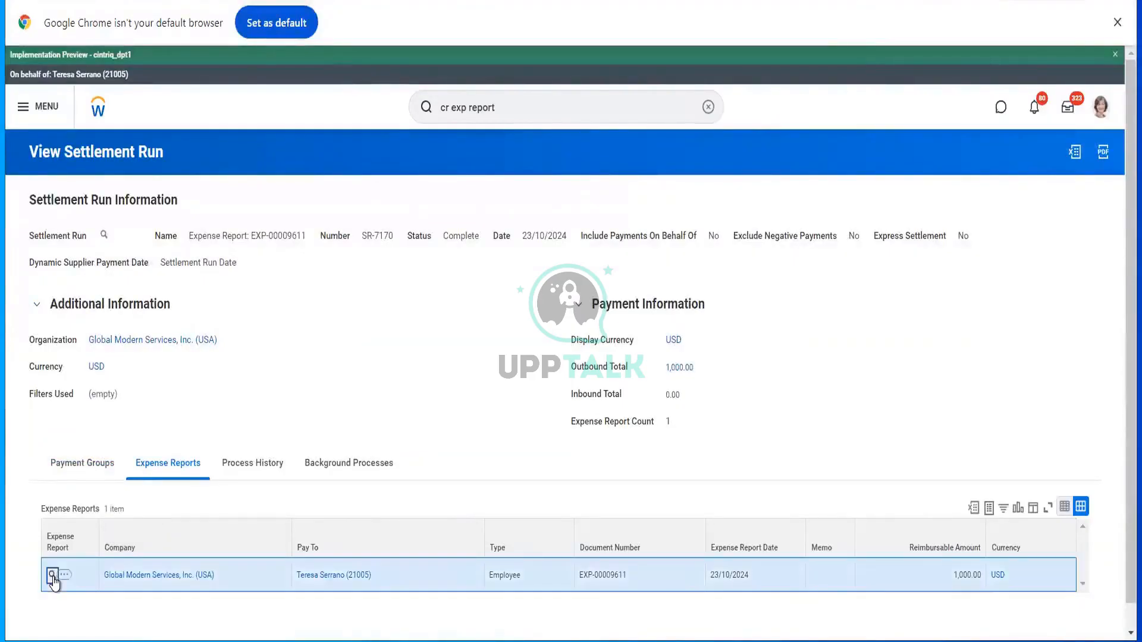
{"action": "left_click", "coordinate": [53, 575]}
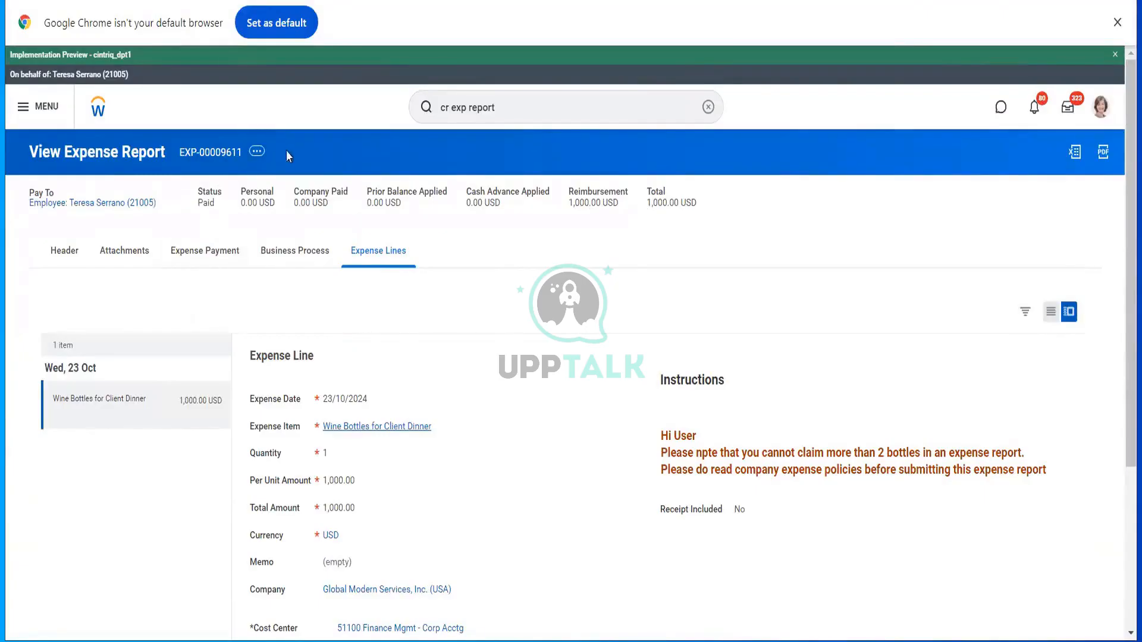
{"action": "left_click", "coordinate": [256, 153]}
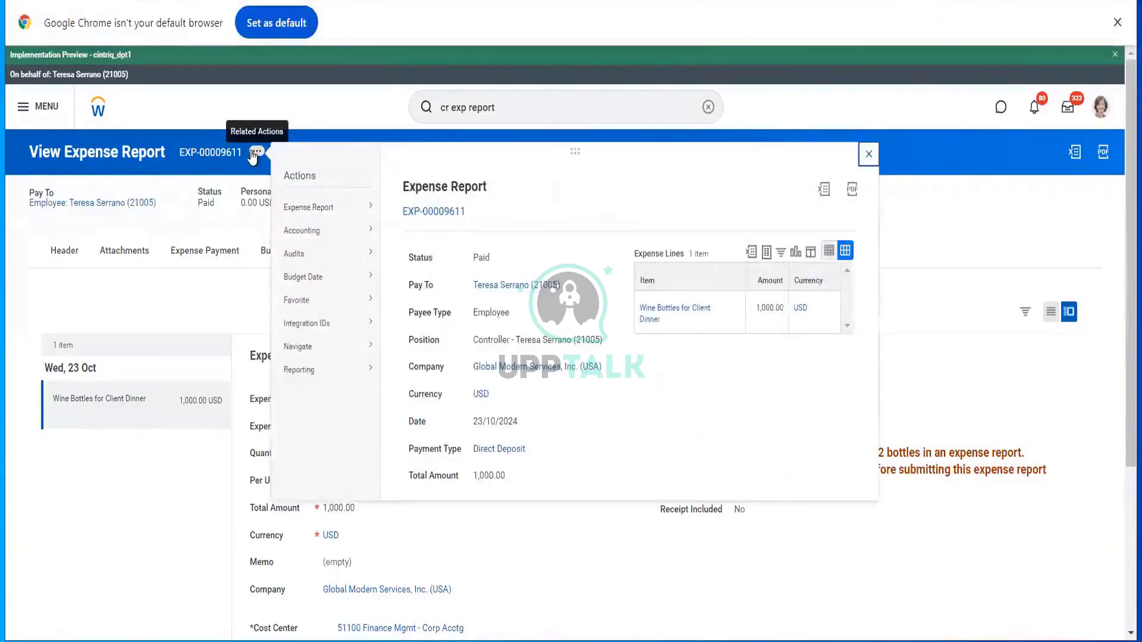
{"action": "mouse_move", "coordinate": [357, 208]}
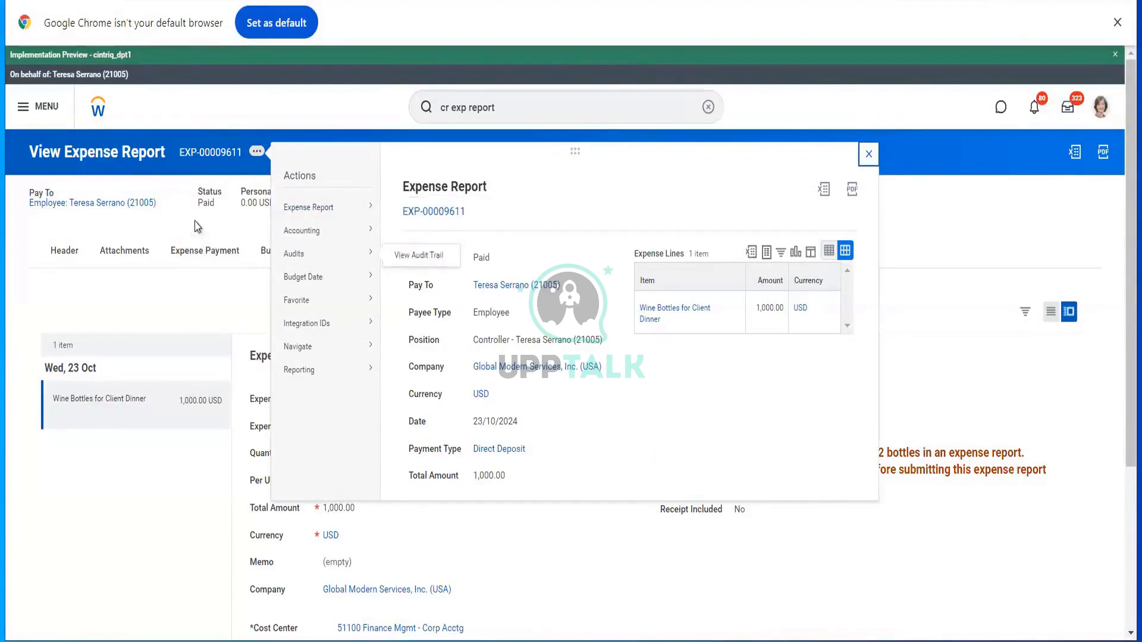
{"action": "left_click", "coordinate": [197, 227]}
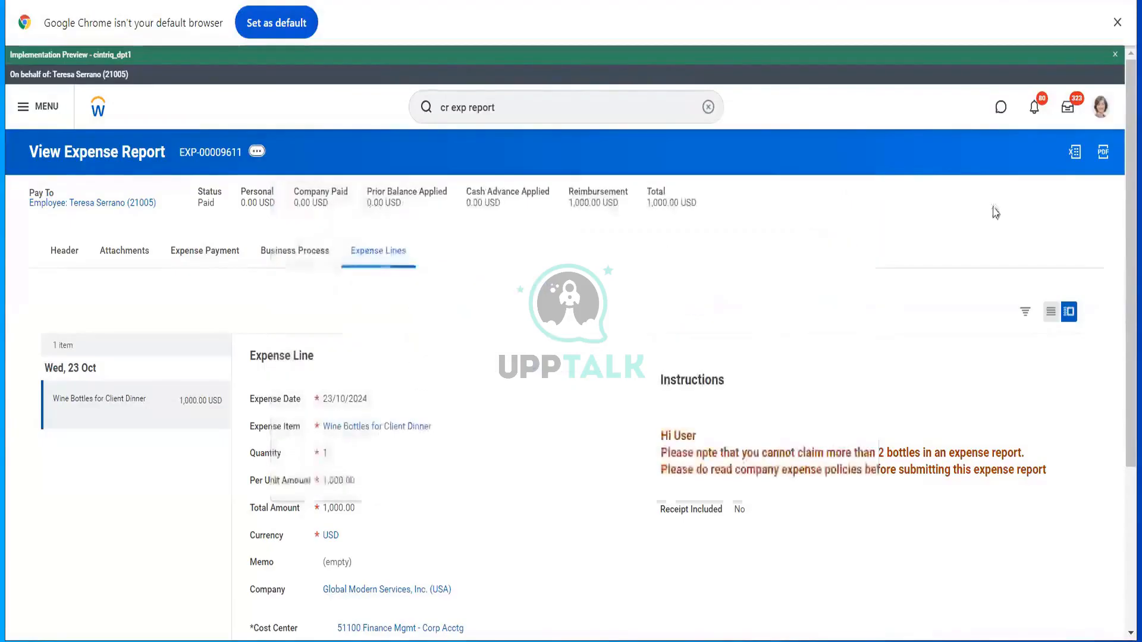
- Go from the payee's worker profile to Personal Data > Maintain Payment Elections
{"action": "left_click", "coordinate": [1100, 113]}
{"action": "left_click", "coordinate": [1009, 255]}
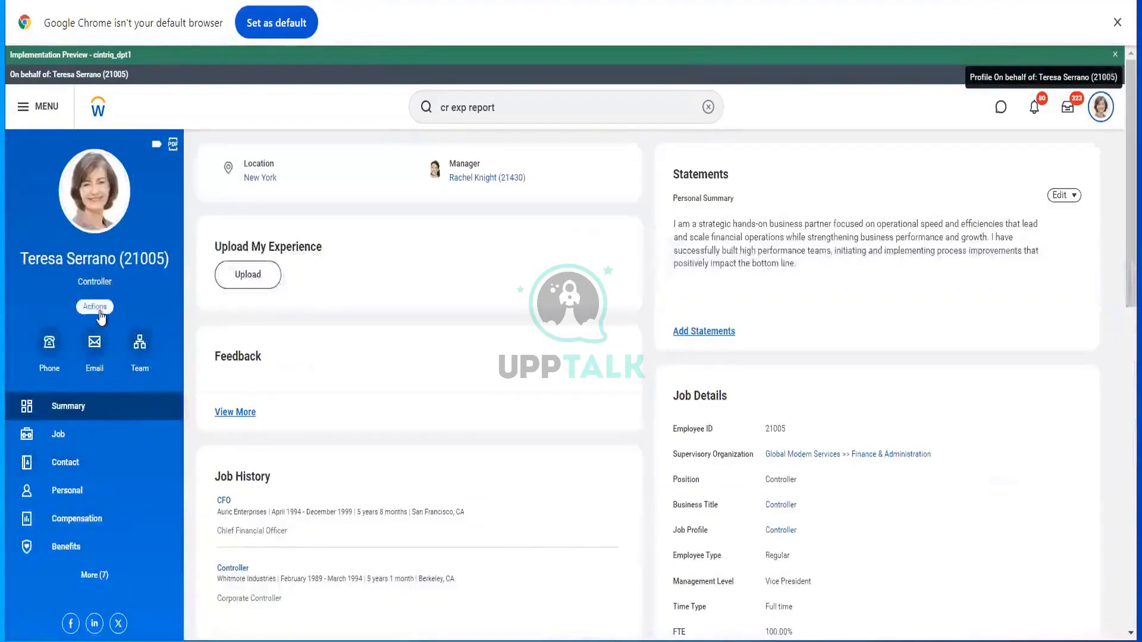
{"action": "left_click", "coordinate": [98, 310]}
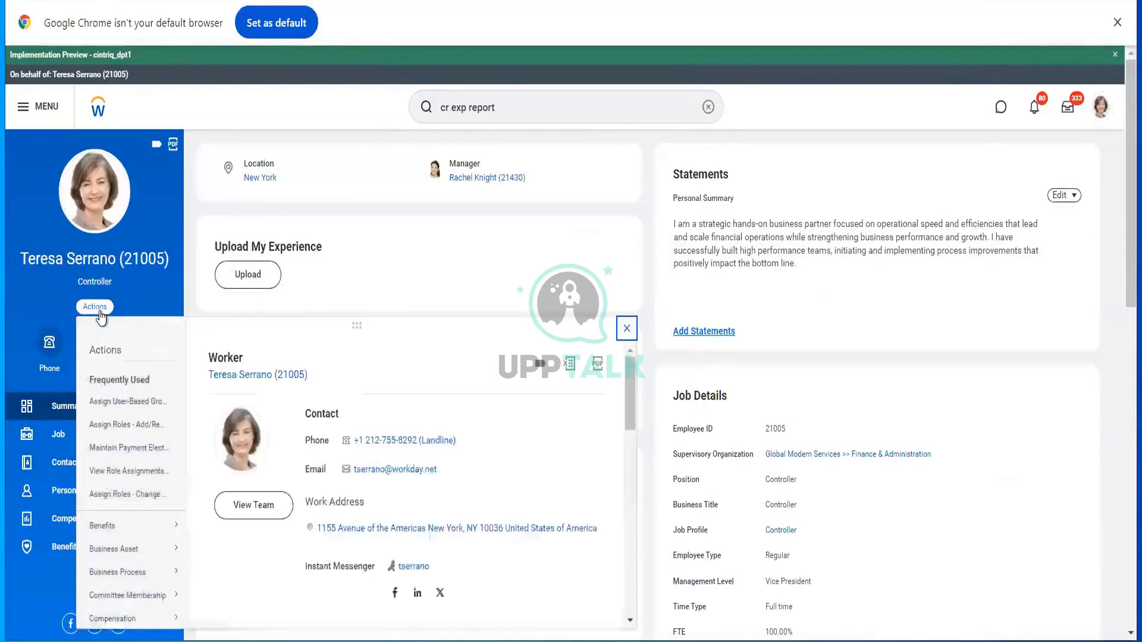
{"action": "mouse_move", "coordinate": [150, 538]}
{"action": "scroll", "coordinate": [152, 543], "scroll_direction": "down", "scroll_amount": 6}
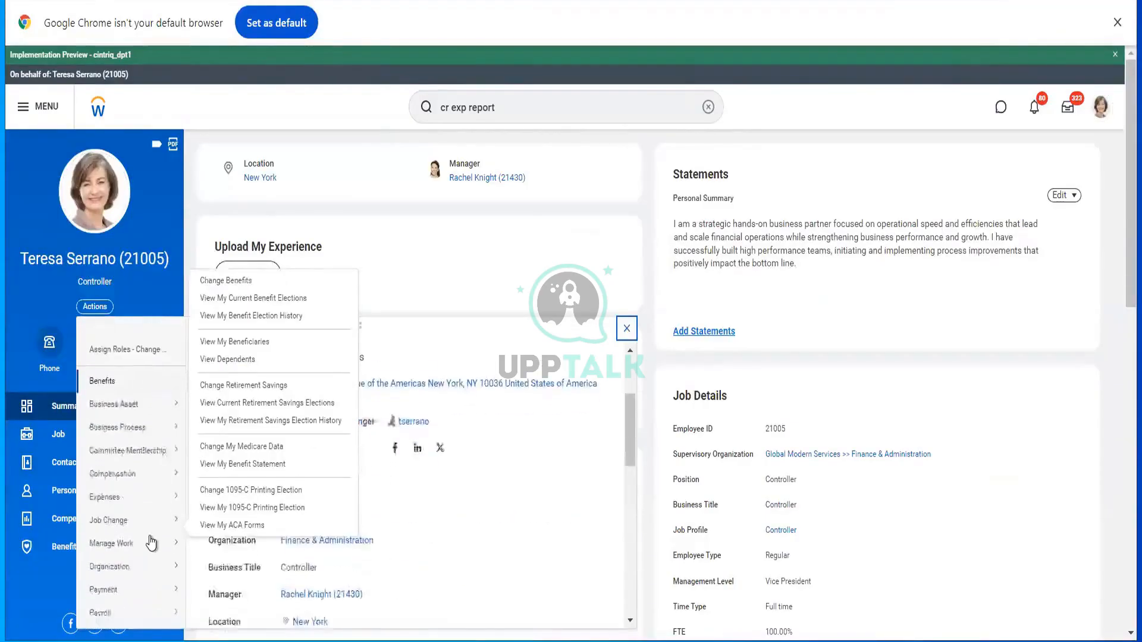
{"action": "mouse_move", "coordinate": [152, 486]}
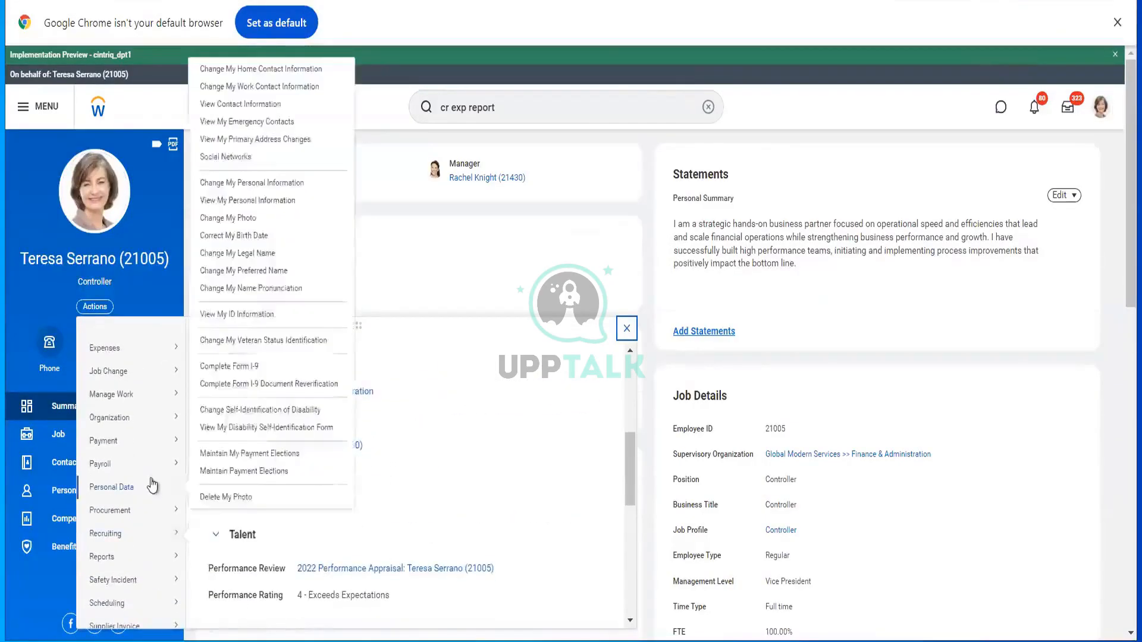
{"action": "left_click", "coordinate": [218, 472]}
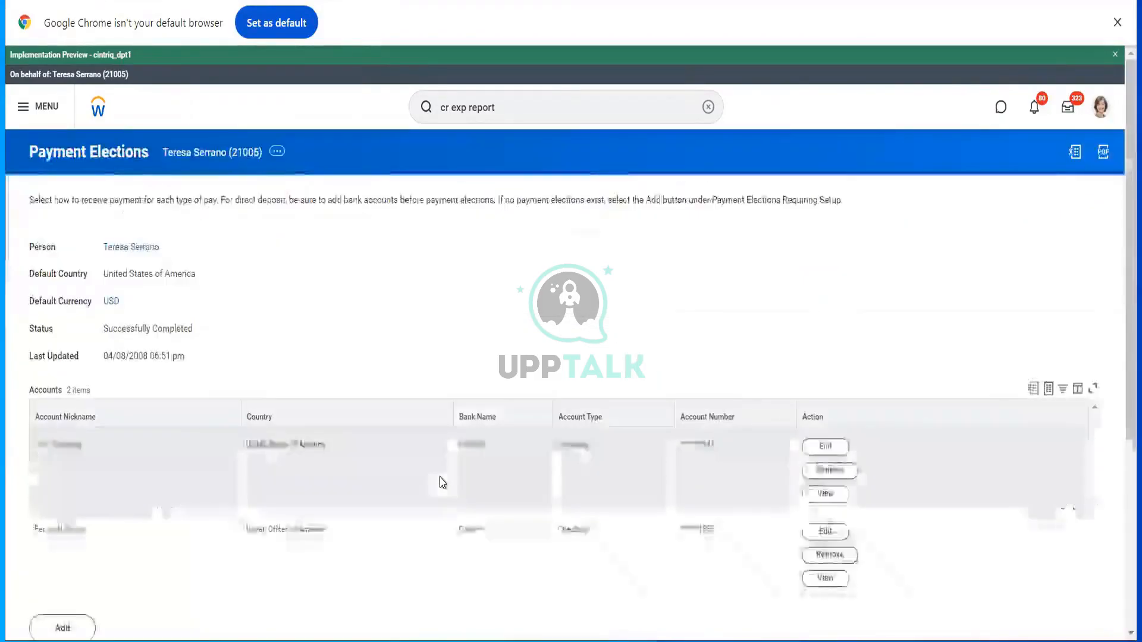
{"action": "scroll", "coordinate": [442, 483], "scroll_direction": "down", "scroll_amount": 4}
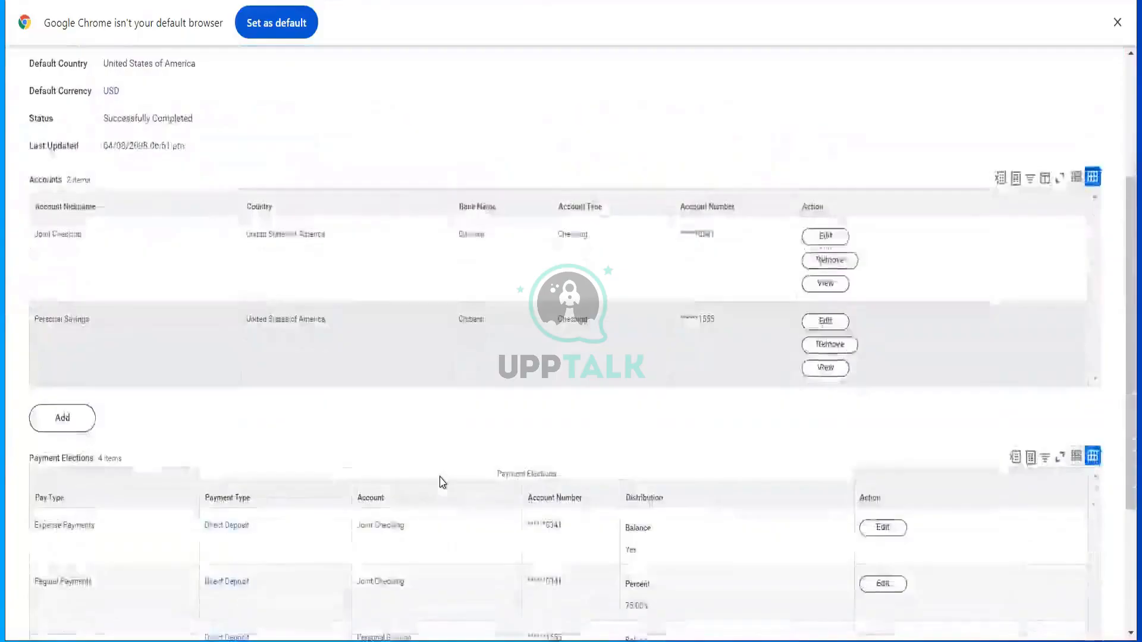
{"action": "scroll", "coordinate": [443, 483], "scroll_direction": "down", "scroll_amount": 3}
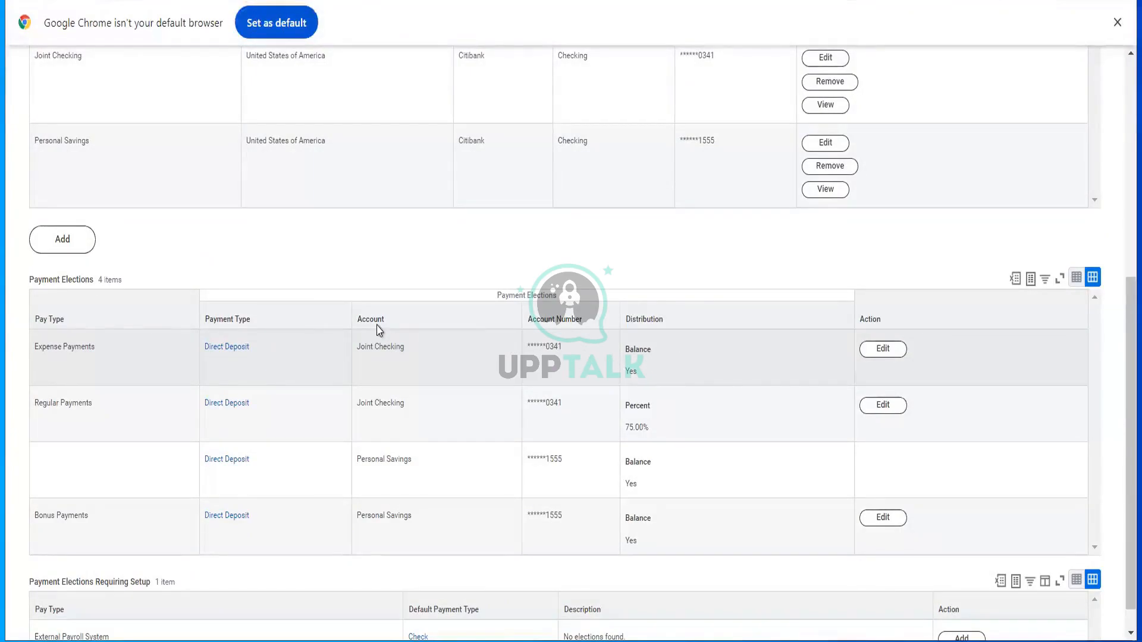
- Edit the Expense Payments row, keeping Balance to Joint Checking by Direct Deposit, and save
{"action": "left_click", "coordinate": [62, 238]}
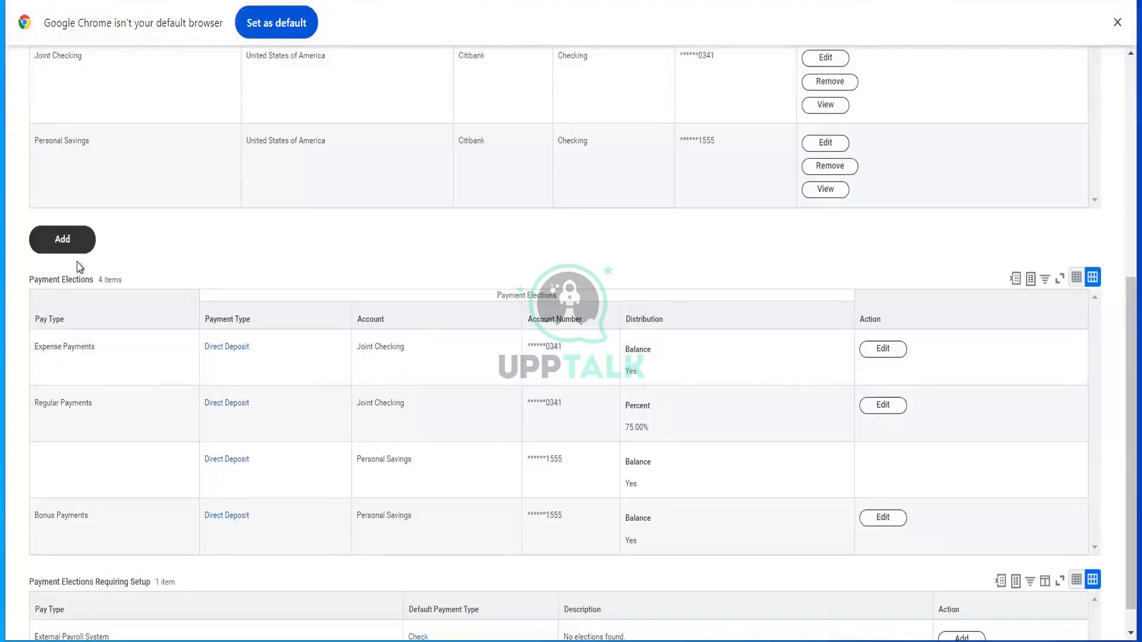
{"action": "scroll", "coordinate": [176, 337], "scroll_direction": "up", "scroll_amount": 3}
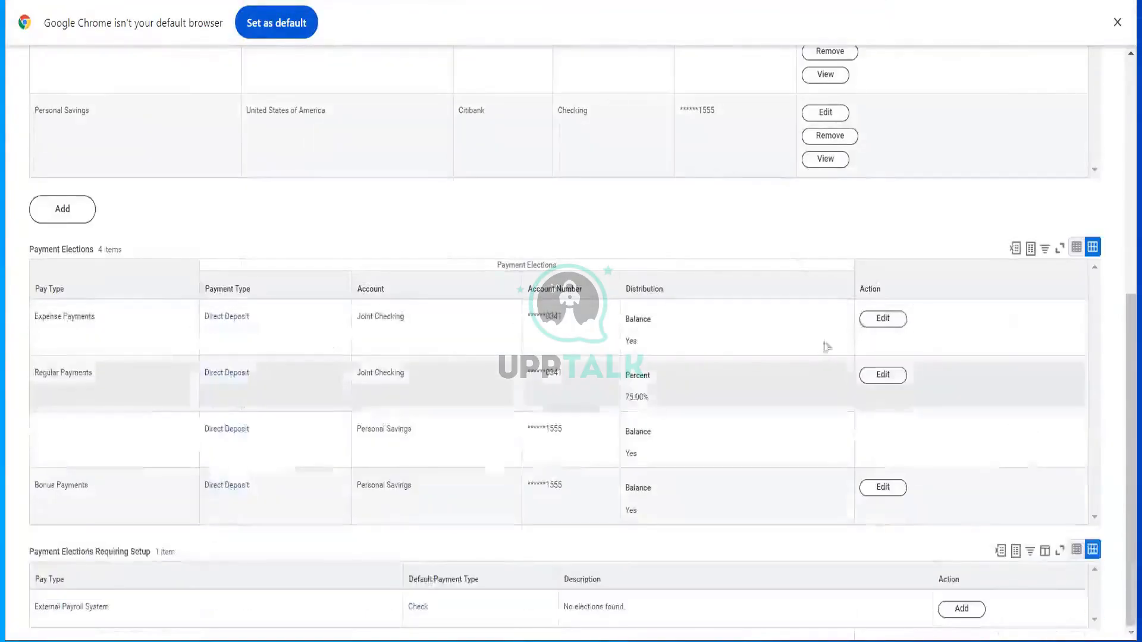
{"action": "left_click", "coordinate": [863, 328]}
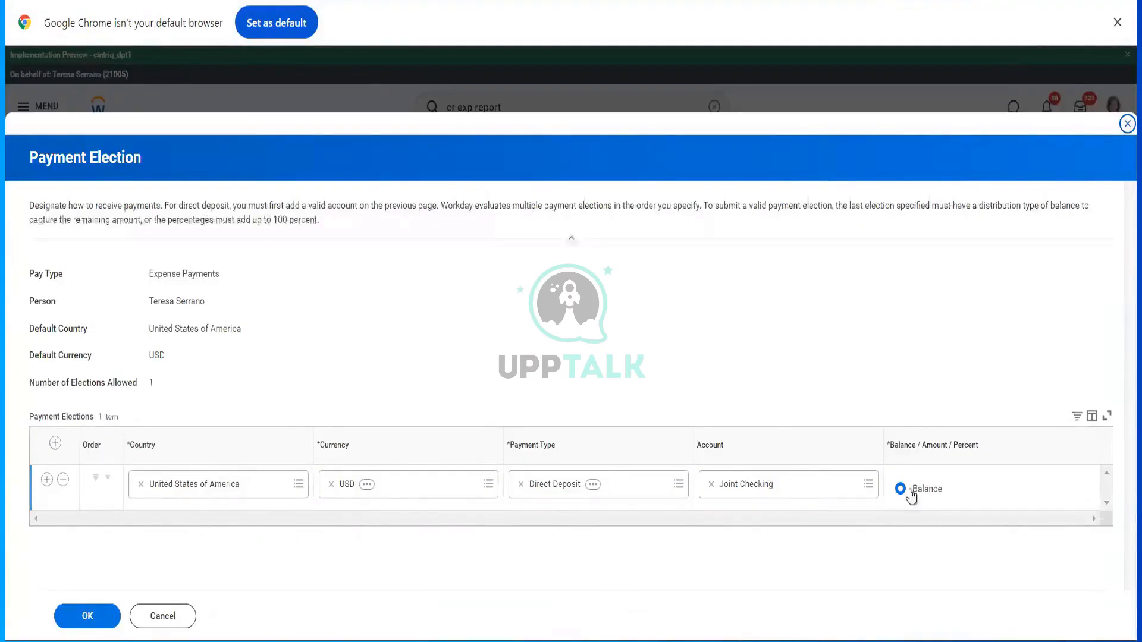
{"action": "left_click", "coordinate": [89, 618]}
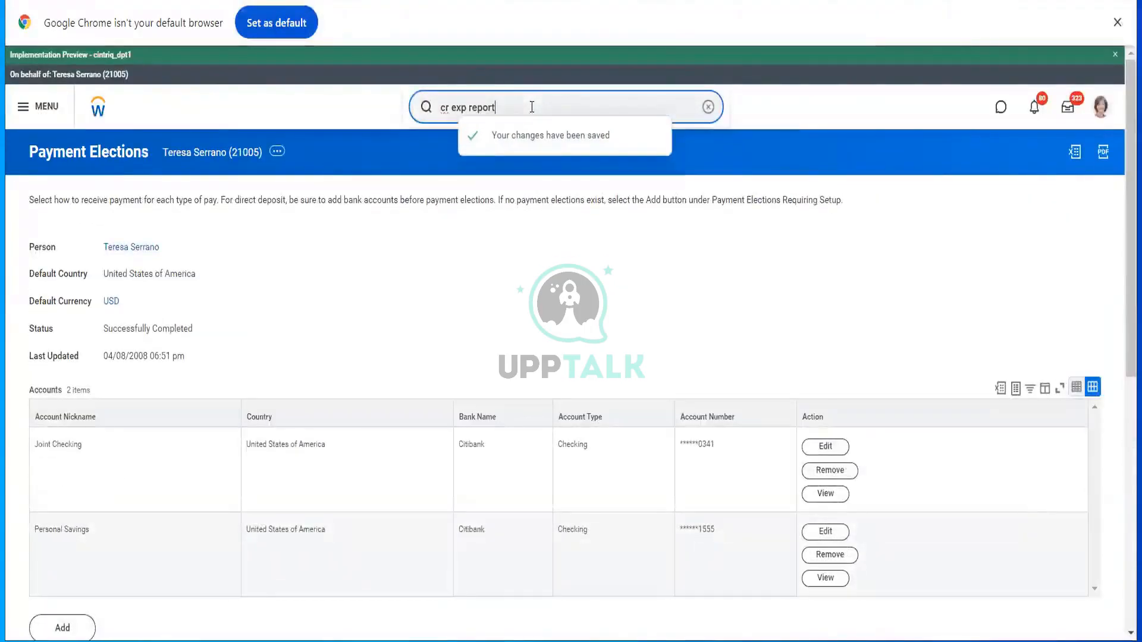
{"action": "left_click", "coordinate": [532, 107]}
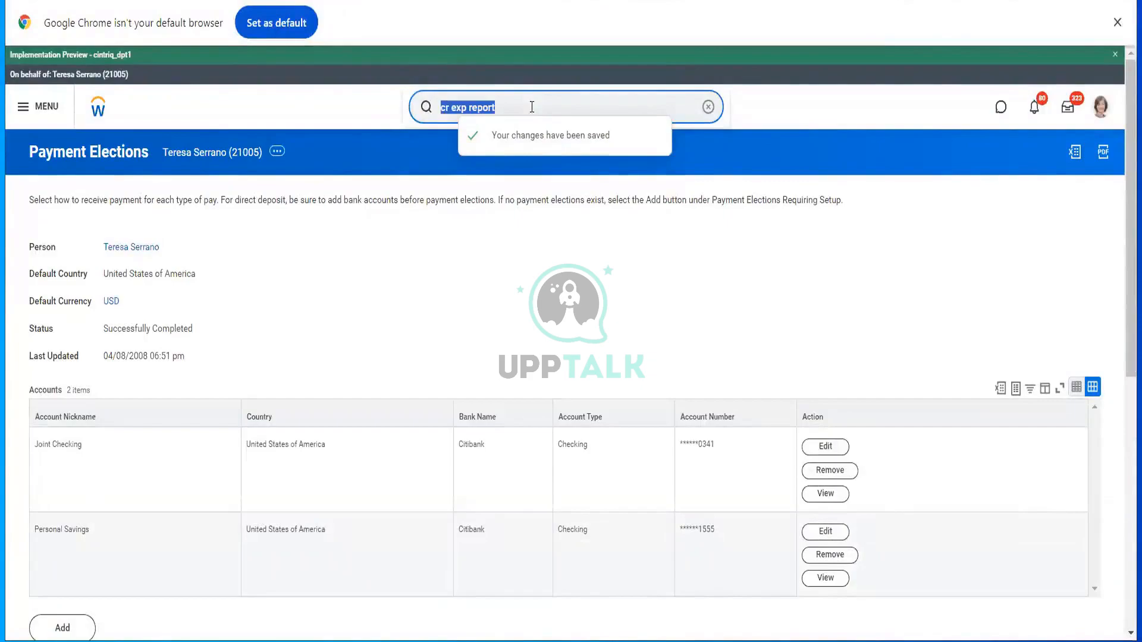
{"action": "type", "text": "pay b"}
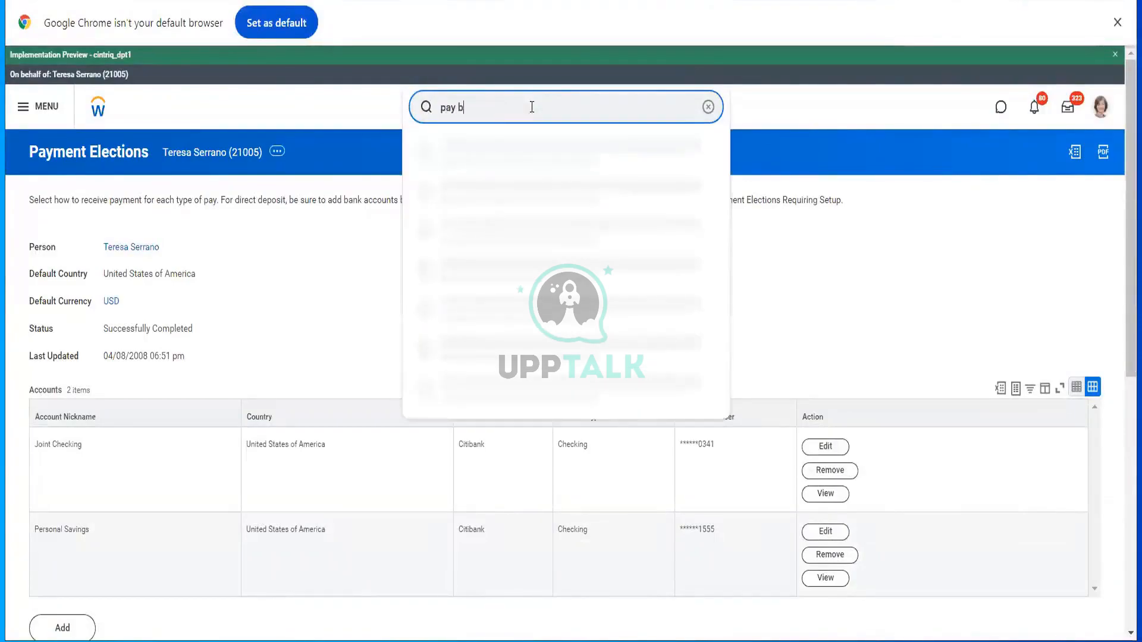
{"action": "type", "text": "elec"}
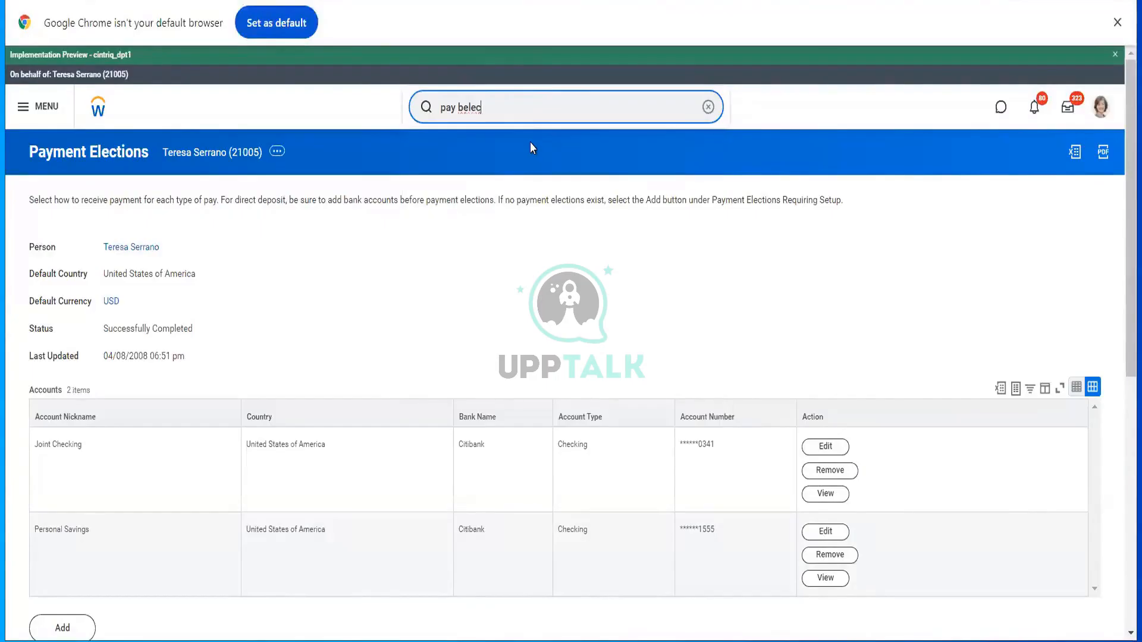
{"action": "key", "text": "BackSpace"}
{"action": "key", "text": "BackSpace"}
{"action": "key", "text": "BackSpace"}
{"action": "key", "text": "BackSpace"}
{"action": "key", "text": "BackSpace"}
{"action": "key", "text": "BackSpace"}
{"action": "type", "text": "e"}
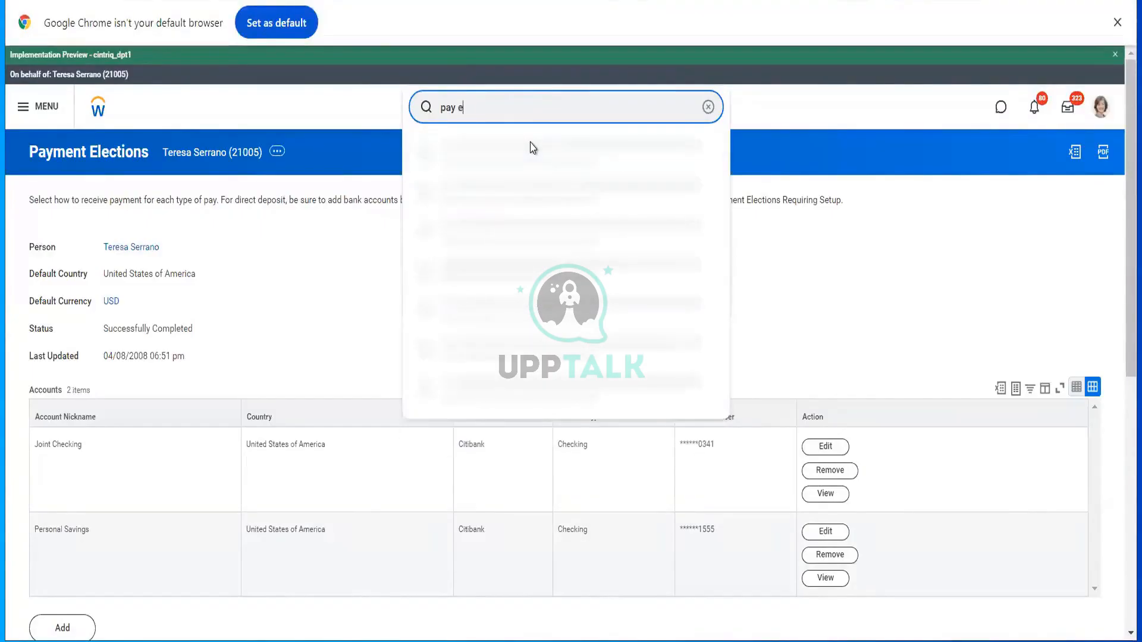
{"action": "type", "text": "lec"}
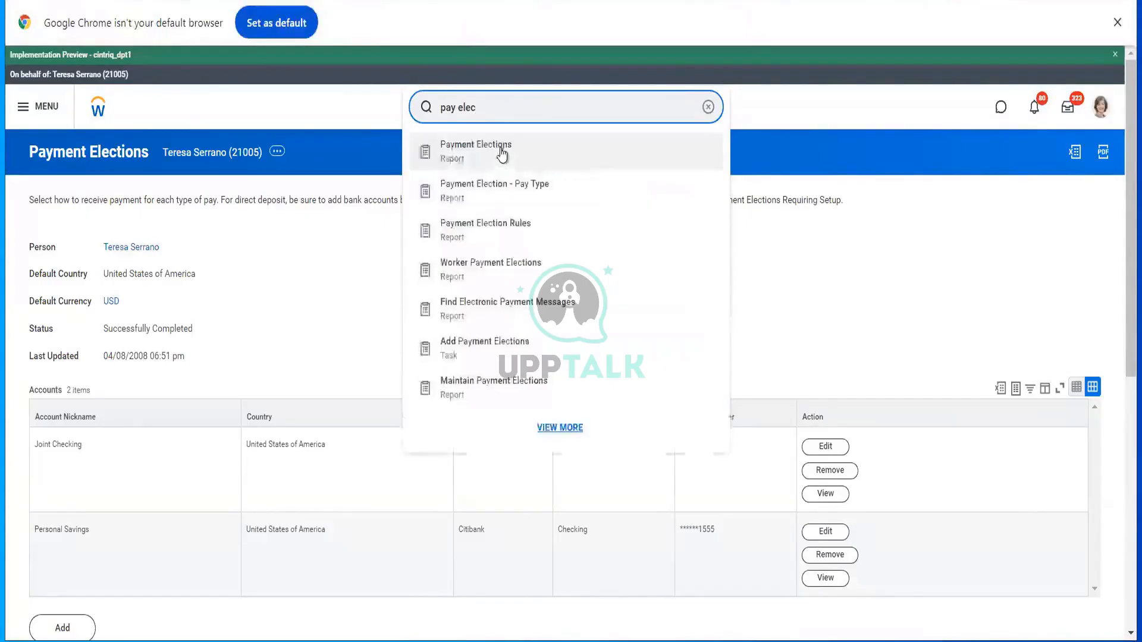
{"action": "left_click", "coordinate": [547, 163]}
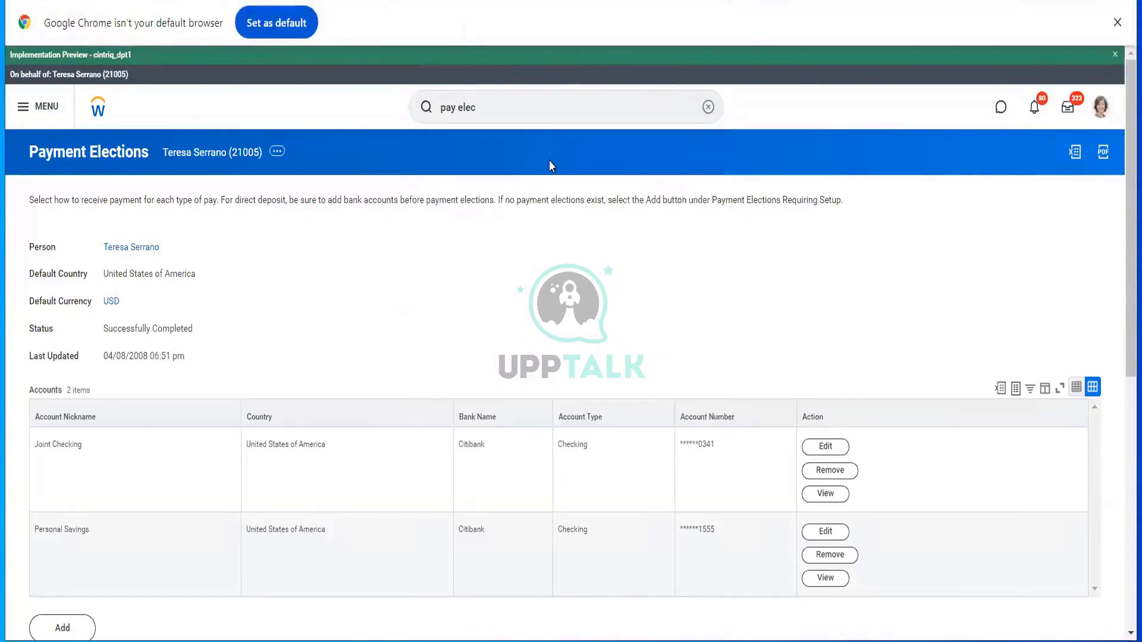
{"action": "left_click", "coordinate": [519, 104]}
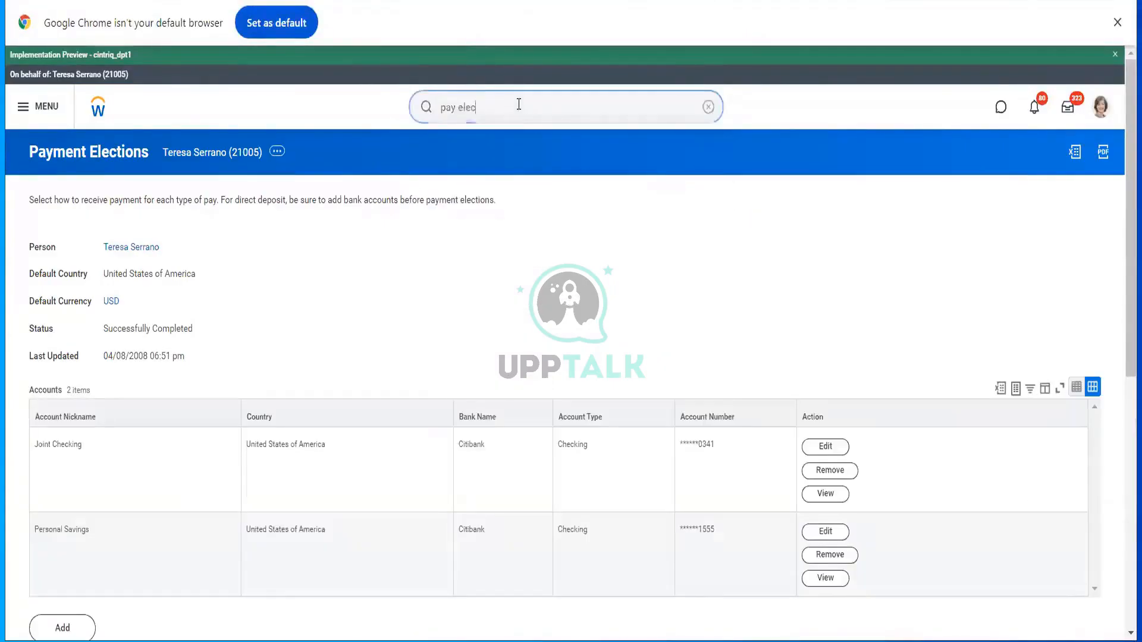
{"action": "type", "text": "tio"}
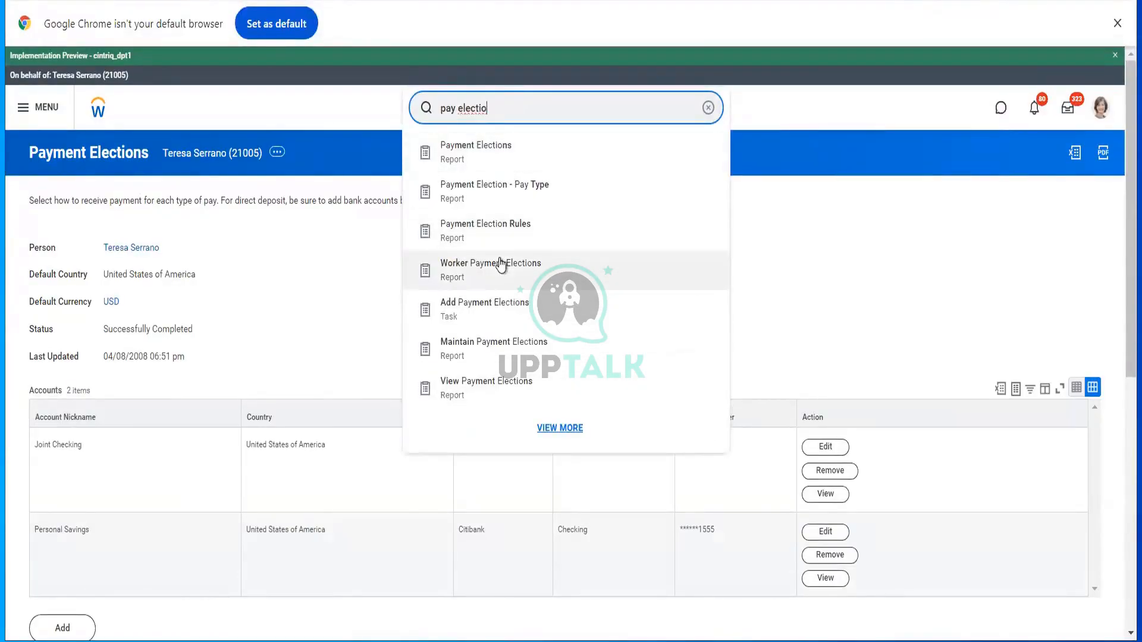
{"action": "left_click", "coordinate": [483, 324]}
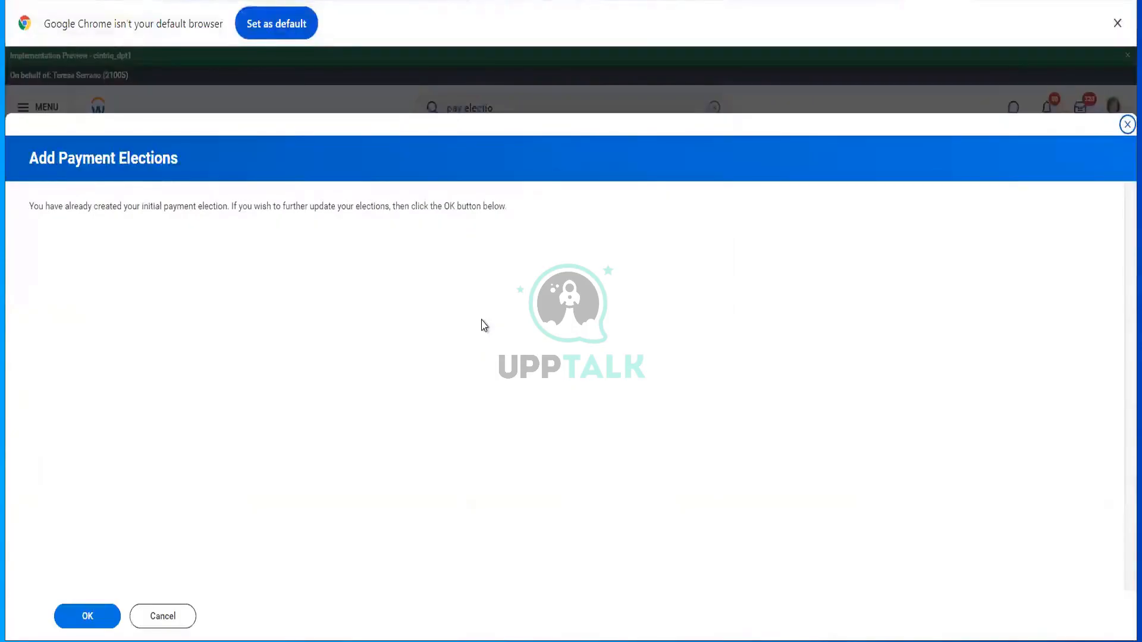
{"action": "left_click", "coordinate": [87, 615]}
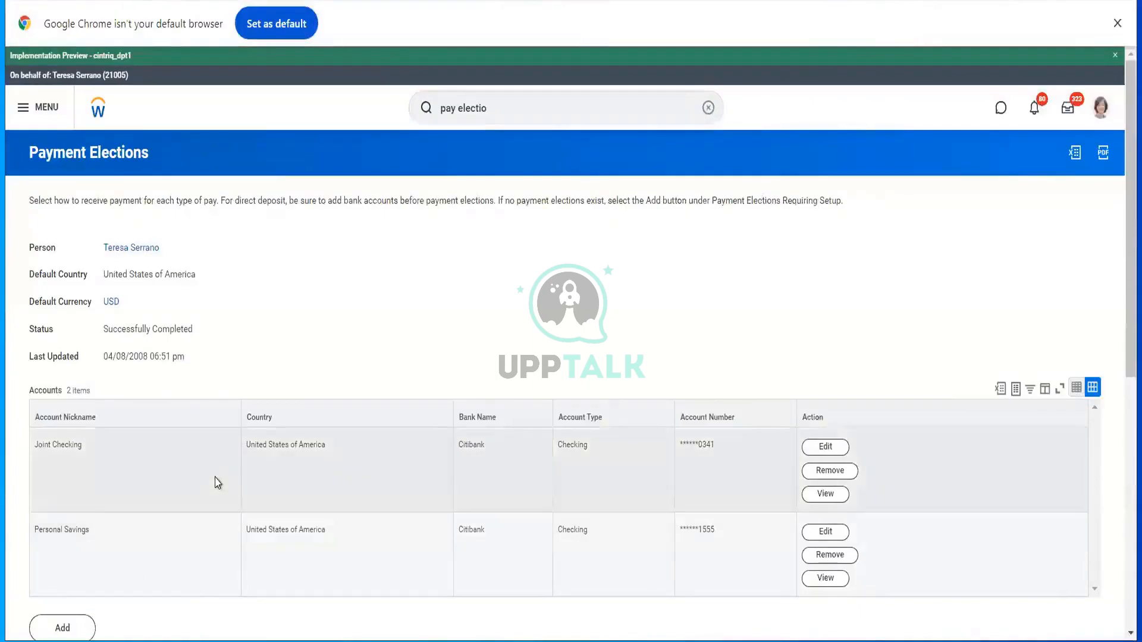
{"action": "scroll", "coordinate": [254, 480], "scroll_direction": "down", "scroll_amount": 2}
{"action": "scroll", "coordinate": [255, 479], "scroll_direction": "down", "scroll_amount": 3}
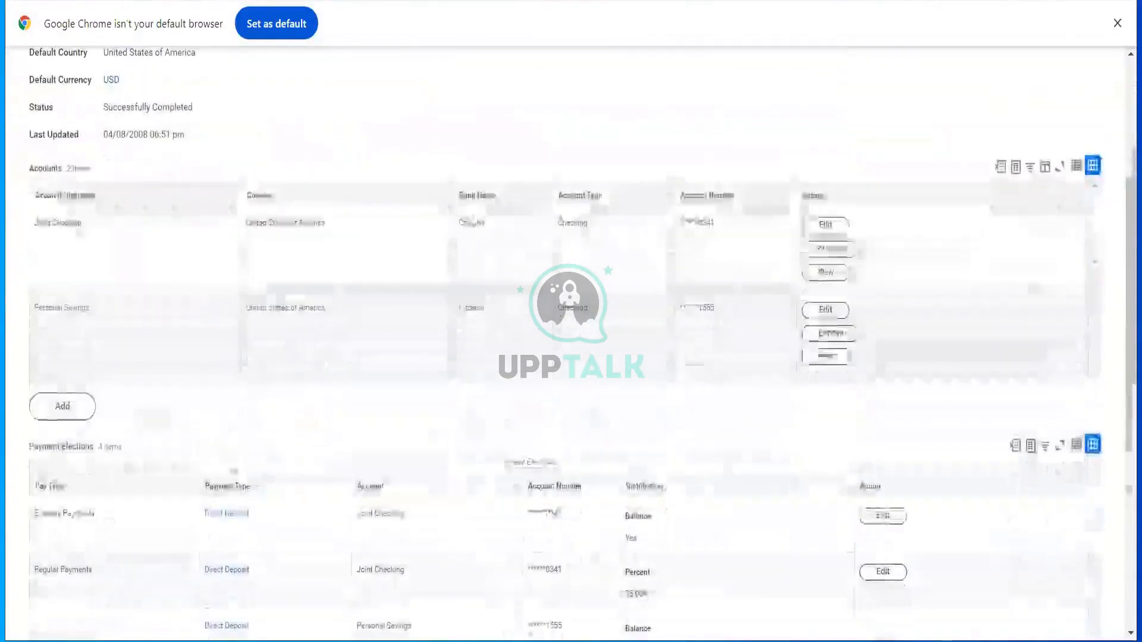
{"action": "scroll", "coordinate": [119, 387], "scroll_direction": "down", "scroll_amount": 3}
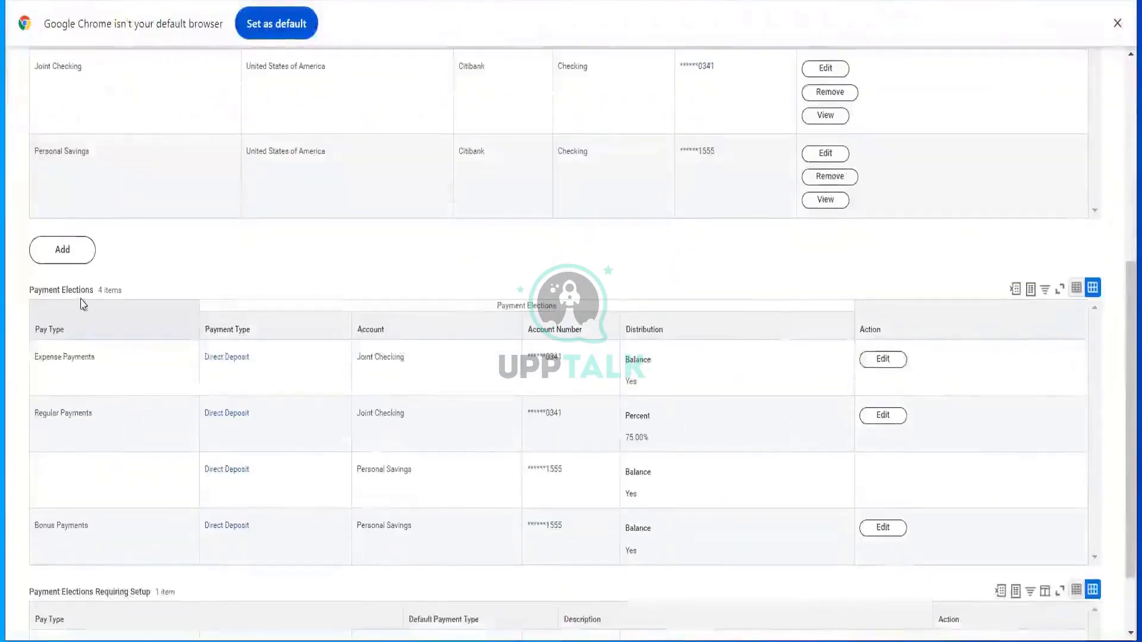
{"action": "left_click", "coordinate": [73, 257]}
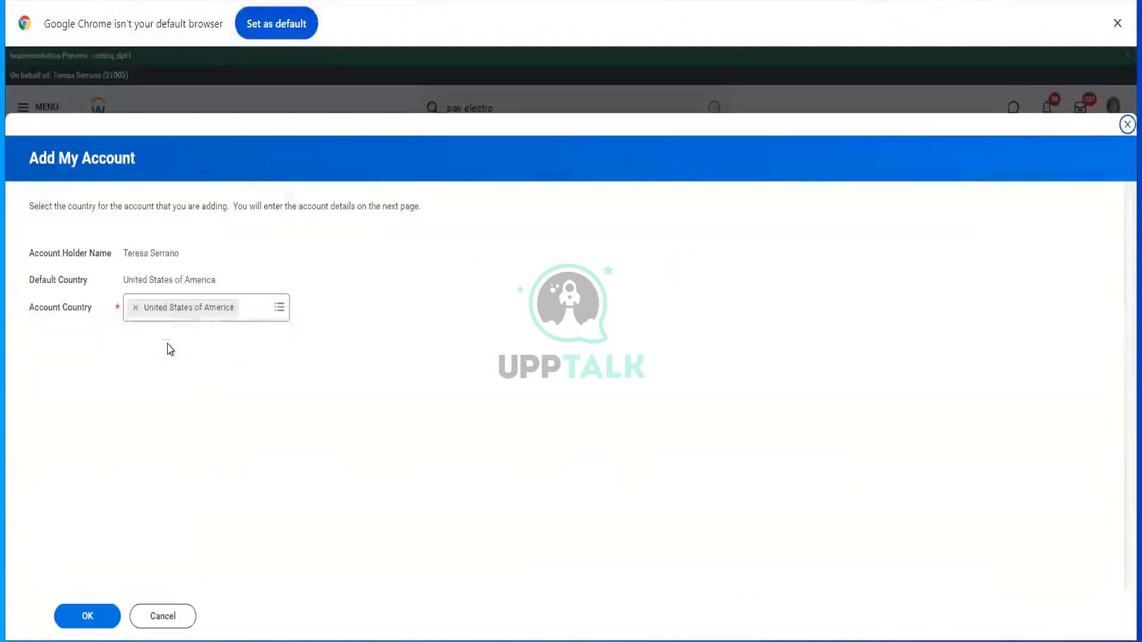
- Start a United States Savings account, then cancel and discard it without entering bank details
{"action": "left_click", "coordinate": [74, 616]}
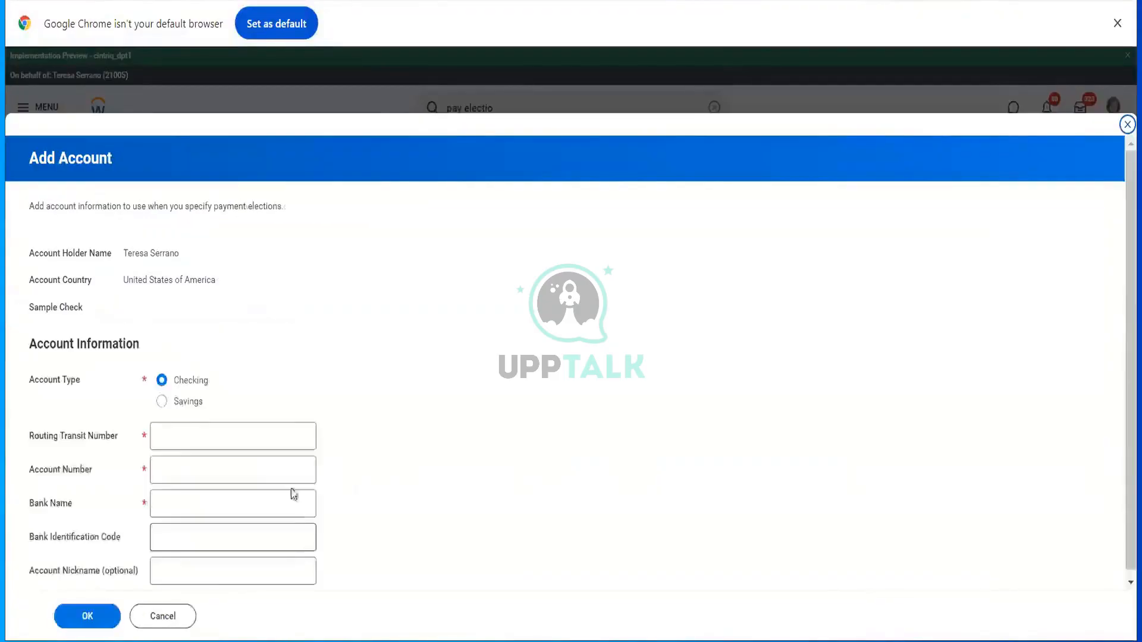
{"action": "scroll", "coordinate": [272, 464], "scroll_direction": "down", "scroll_amount": 2}
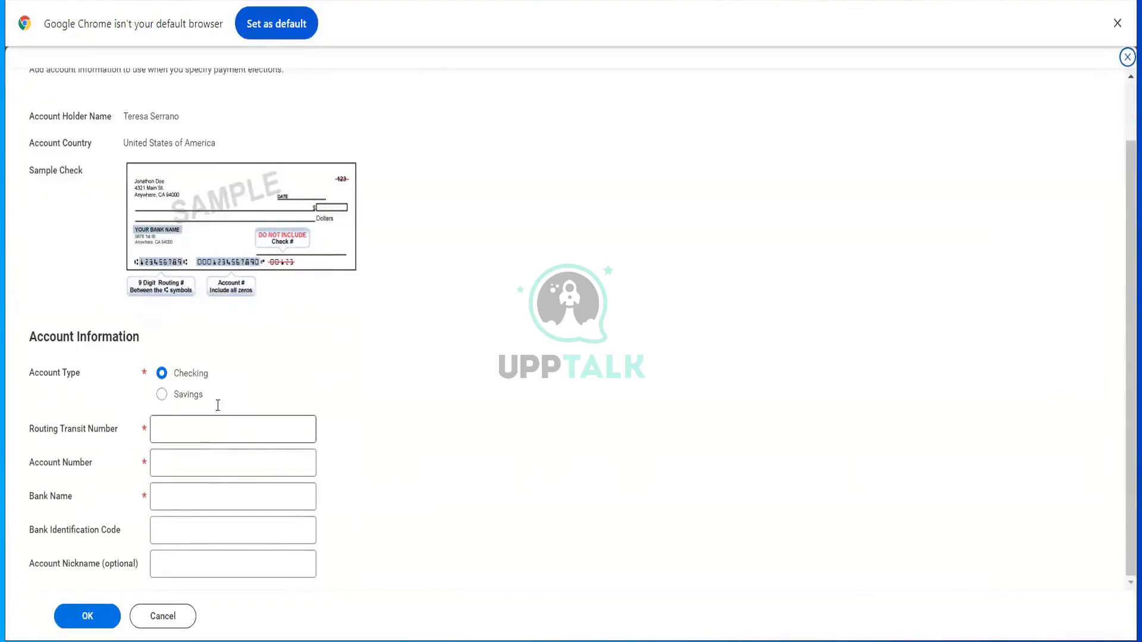
{"action": "left_click", "coordinate": [195, 400]}
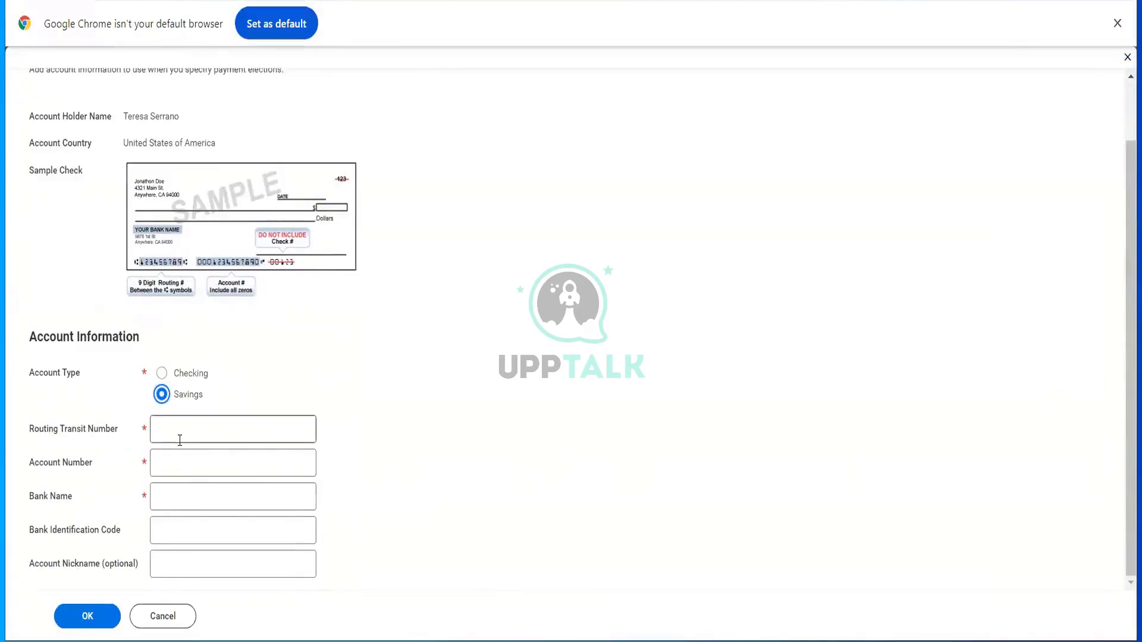
{"action": "left_click", "coordinate": [176, 625]}
{"action": "left_click", "coordinate": [526, 373]}
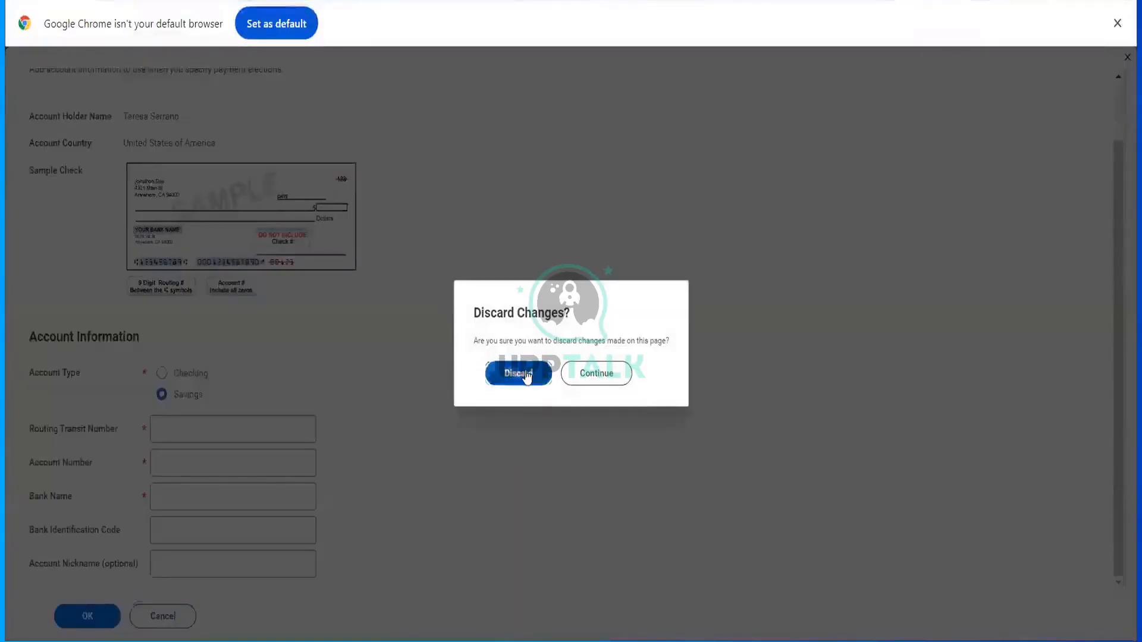
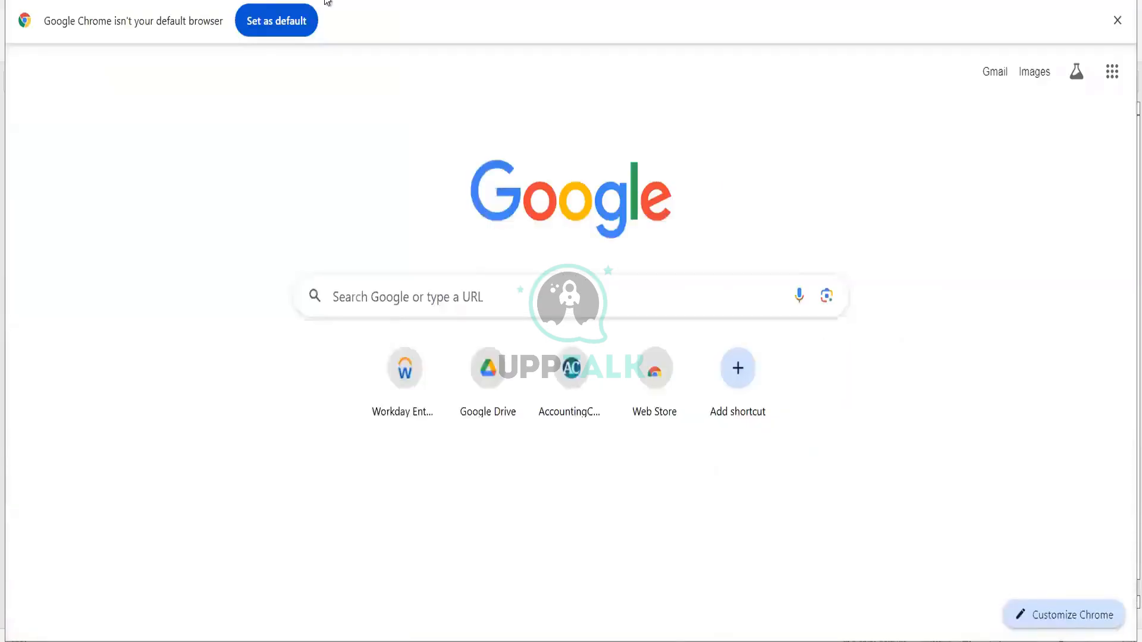
- Google 'rfq cycle', view the RFQ process diagram, then search Workday for 'Bp: request for'
{"action": "type", "text": "FQ"}
{"action": "key", "text": "BackSpace"}
{"action": "key", "text": "BackSpace"}
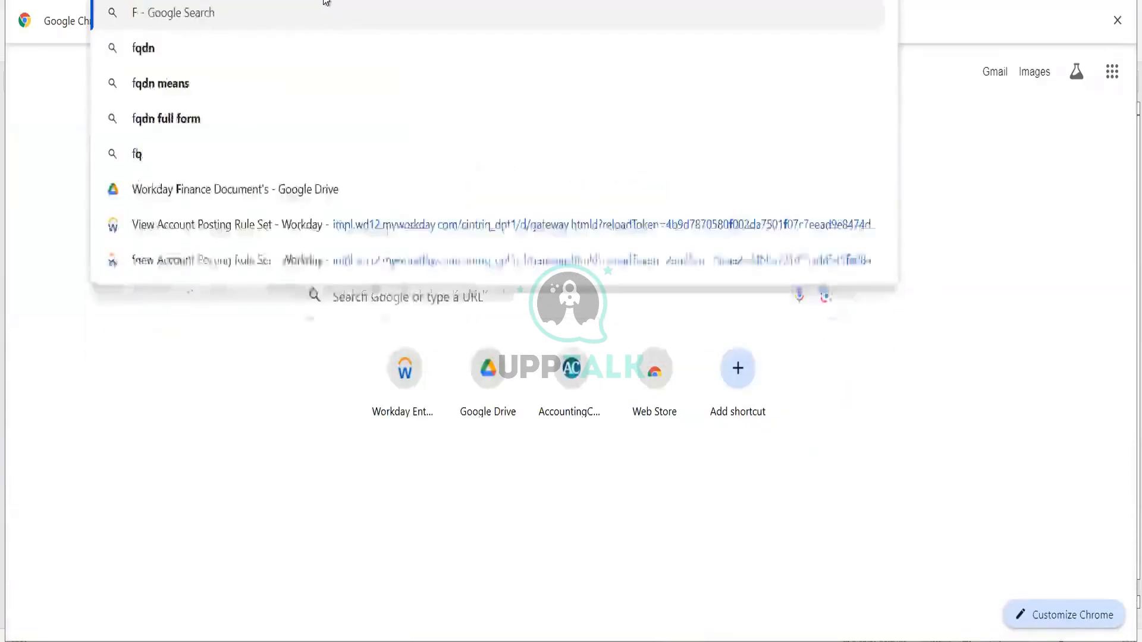
{"action": "type", "text": "RFQ cycy"}
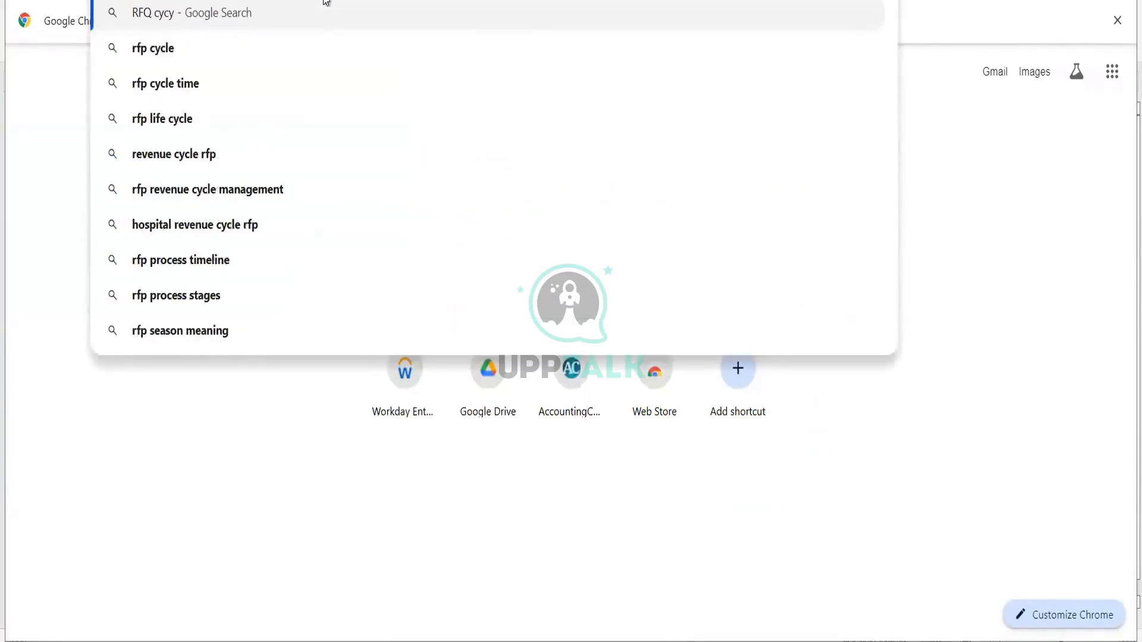
{"action": "key", "text": "Down"}
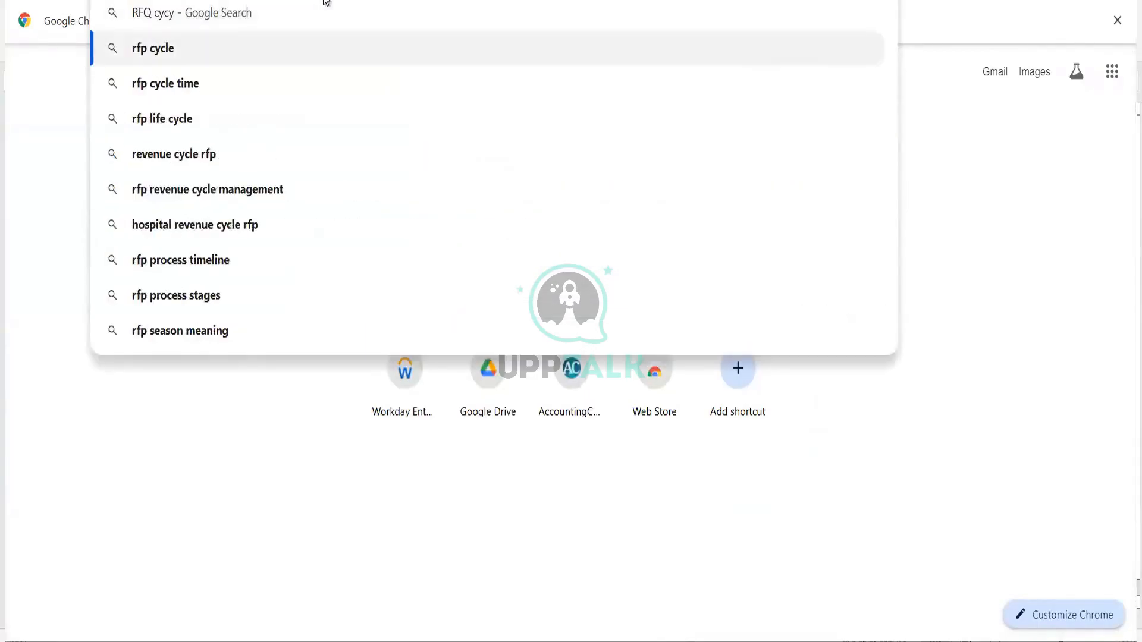
{"action": "key", "text": "BackSpace"}
{"action": "key", "text": "BackSpace"}
{"action": "key", "text": "BackSpace"}
{"action": "key", "text": "BackSpace"}
{"action": "key", "text": "BackSpace"}
{"action": "key", "text": "BackSpace"}
{"action": "key", "text": "BackSpace"}
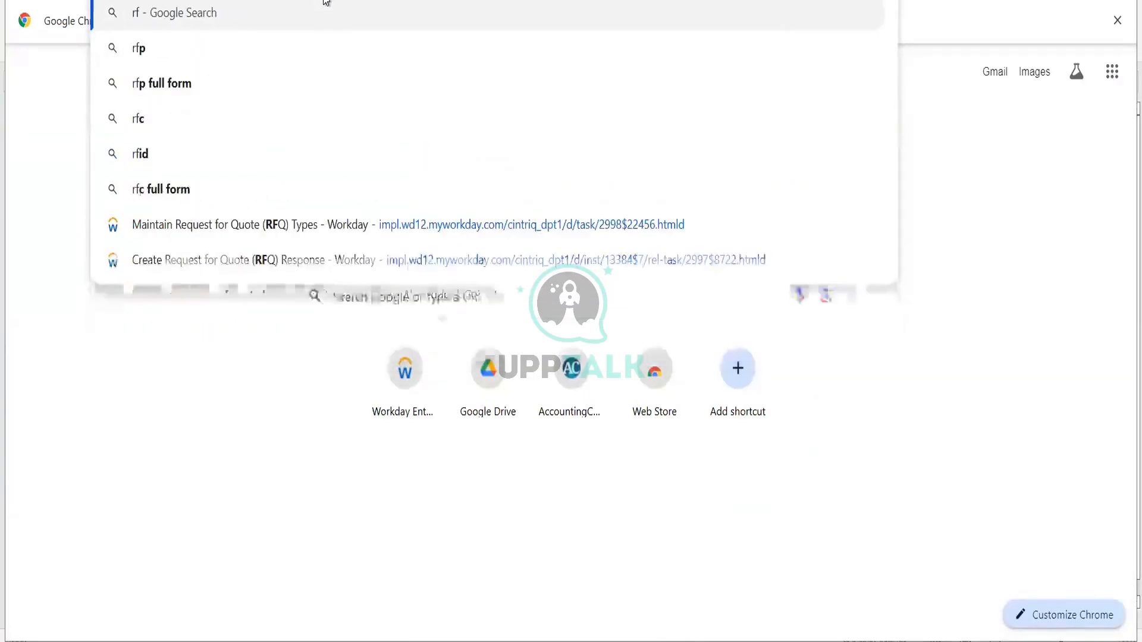
{"action": "type", "text": "q cyc"}
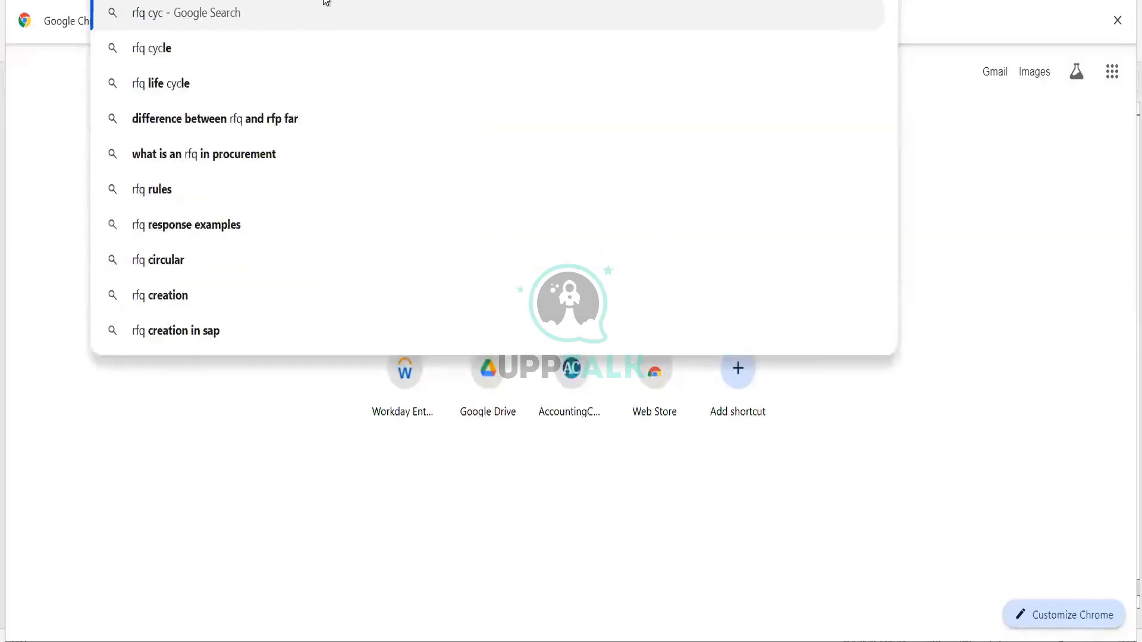
{"action": "type", "text": "le"}
{"action": "key", "text": "Return"}
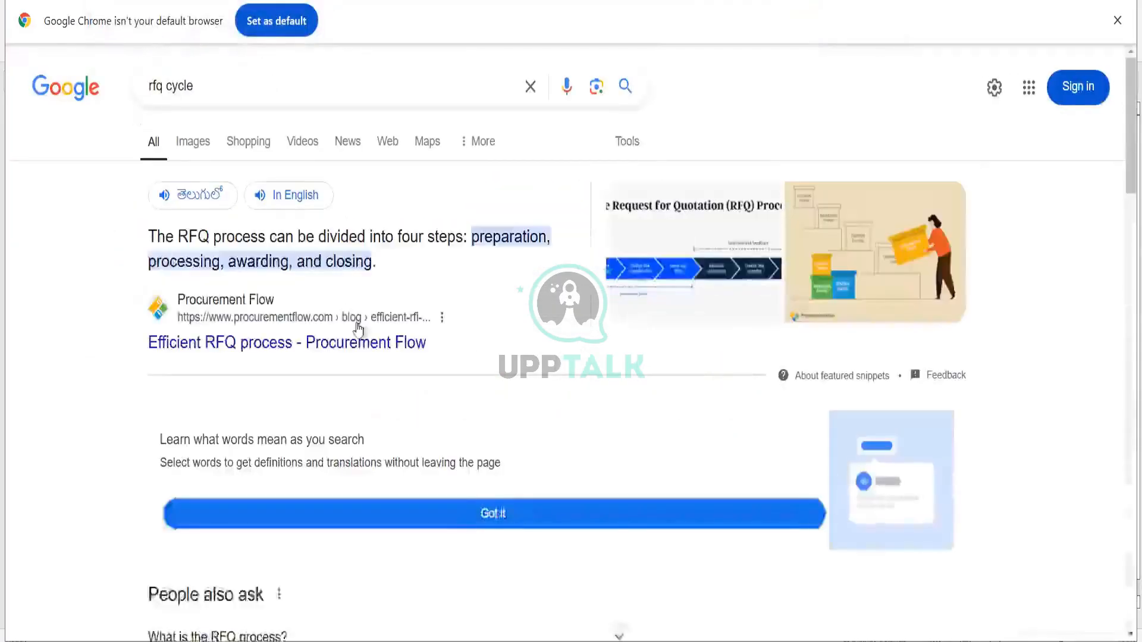
{"action": "left_click", "coordinate": [658, 264]}
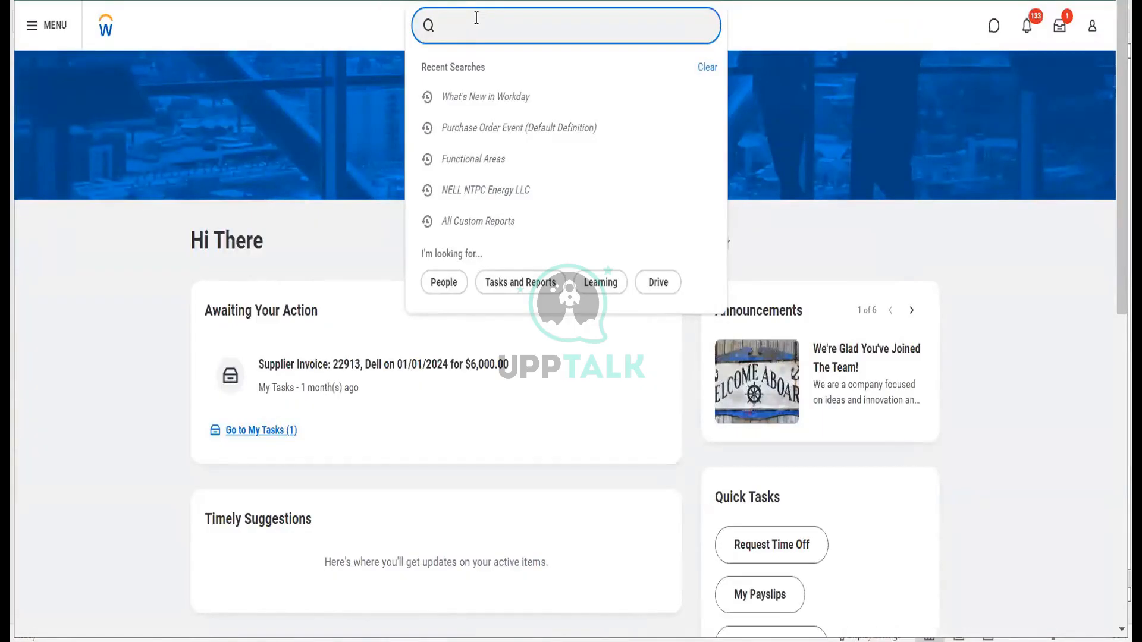
{"action": "type", "text": "Bp: "}
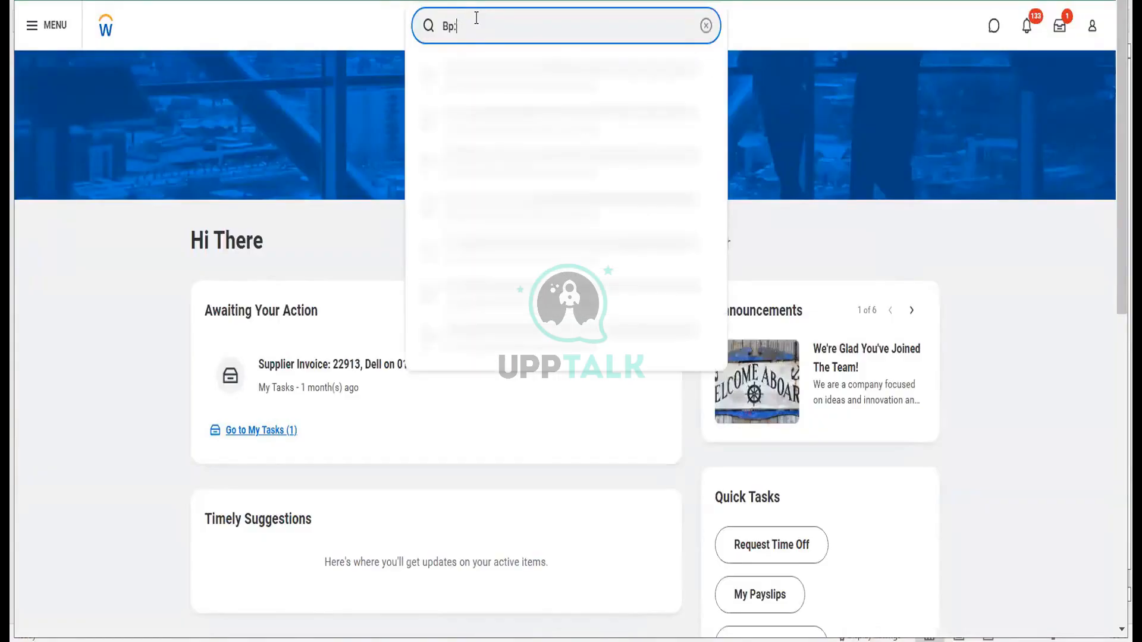
{"action": "type", "text": "request for"}
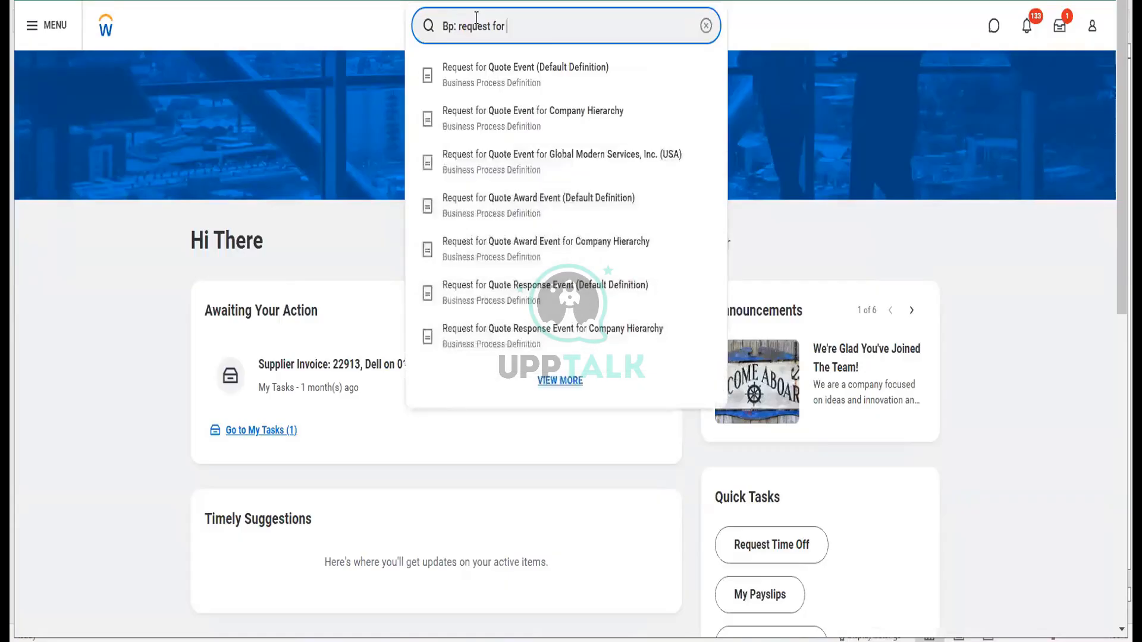
- Open Request for Quote Event (Default Definition) and view its business process security policy
{"action": "left_click", "coordinate": [500, 89]}
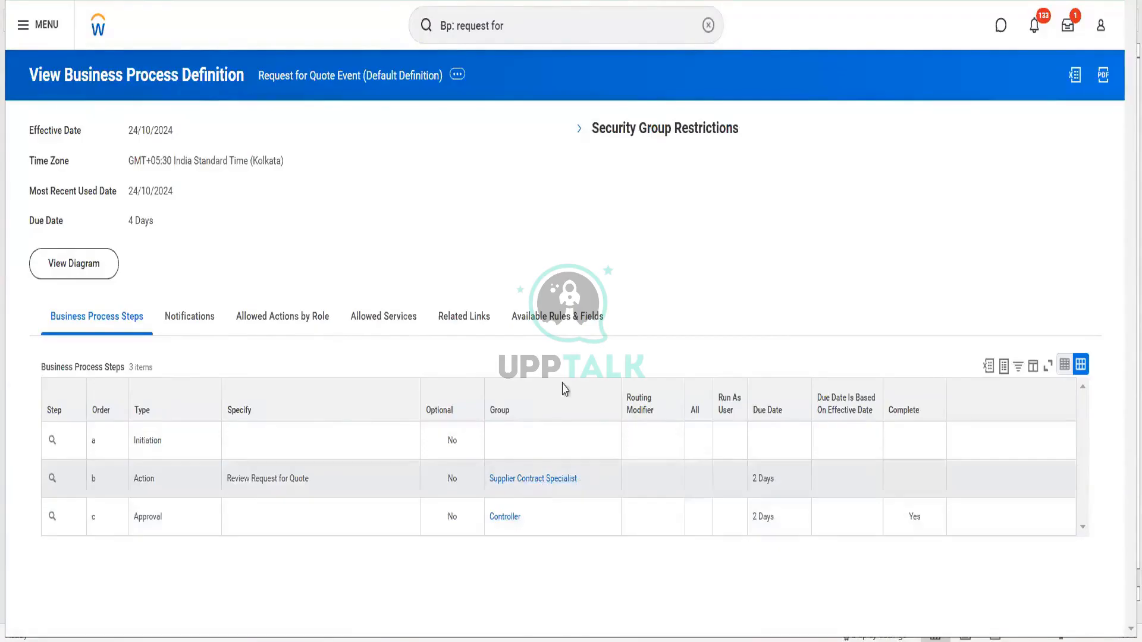
{"action": "left_click", "coordinate": [508, 37]}
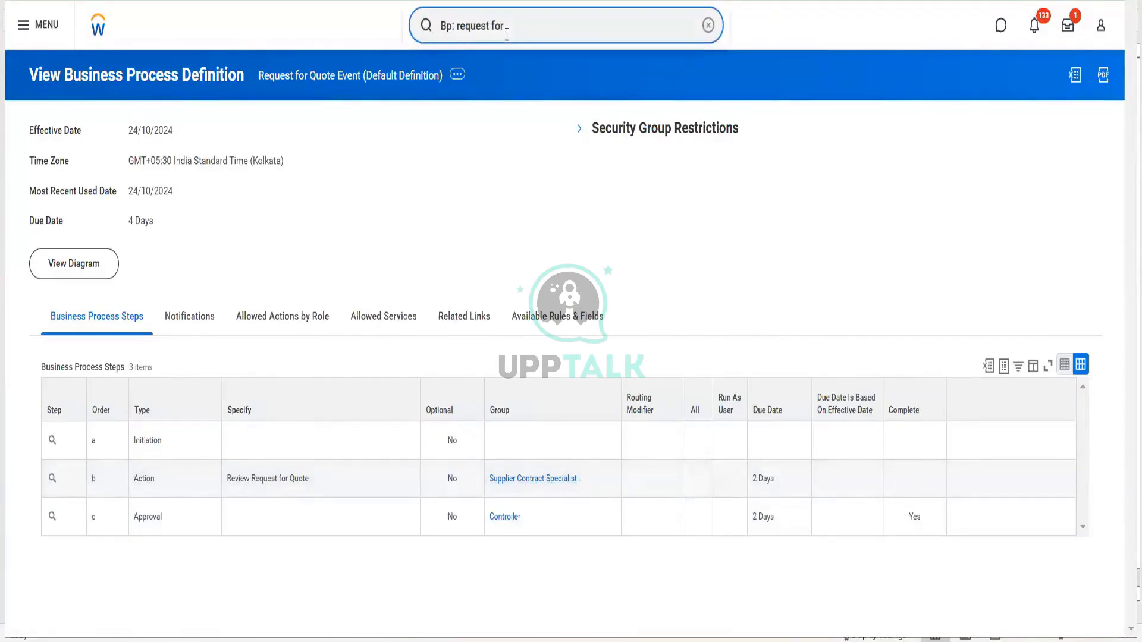
{"action": "left_click", "coordinate": [456, 74]}
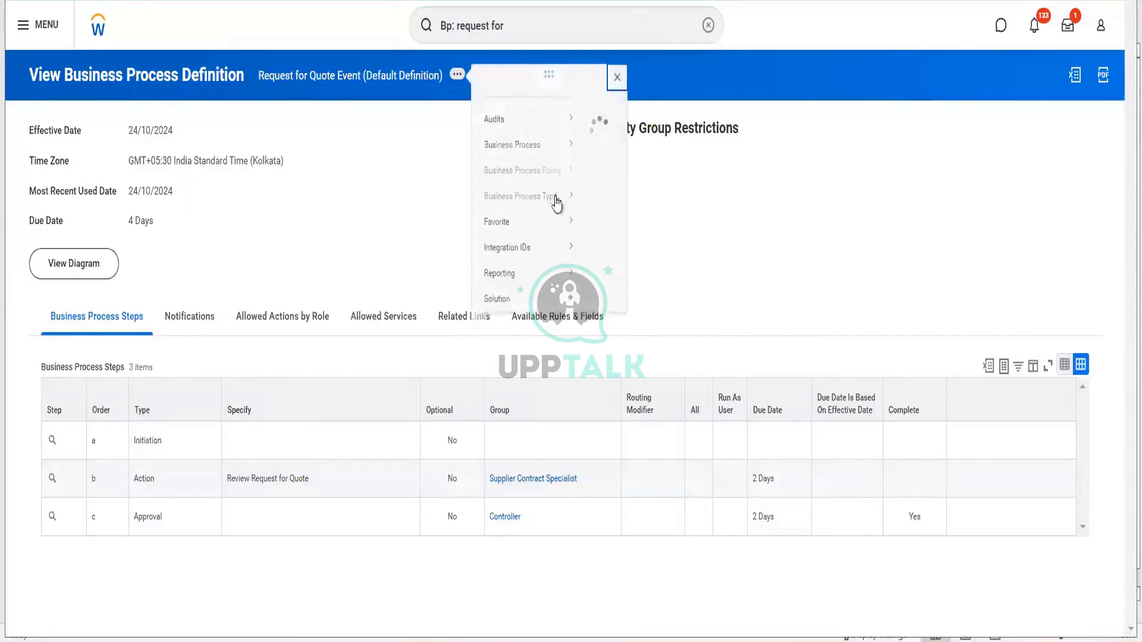
{"action": "mouse_move", "coordinate": [523, 187]}
{"action": "left_click", "coordinate": [602, 189]}
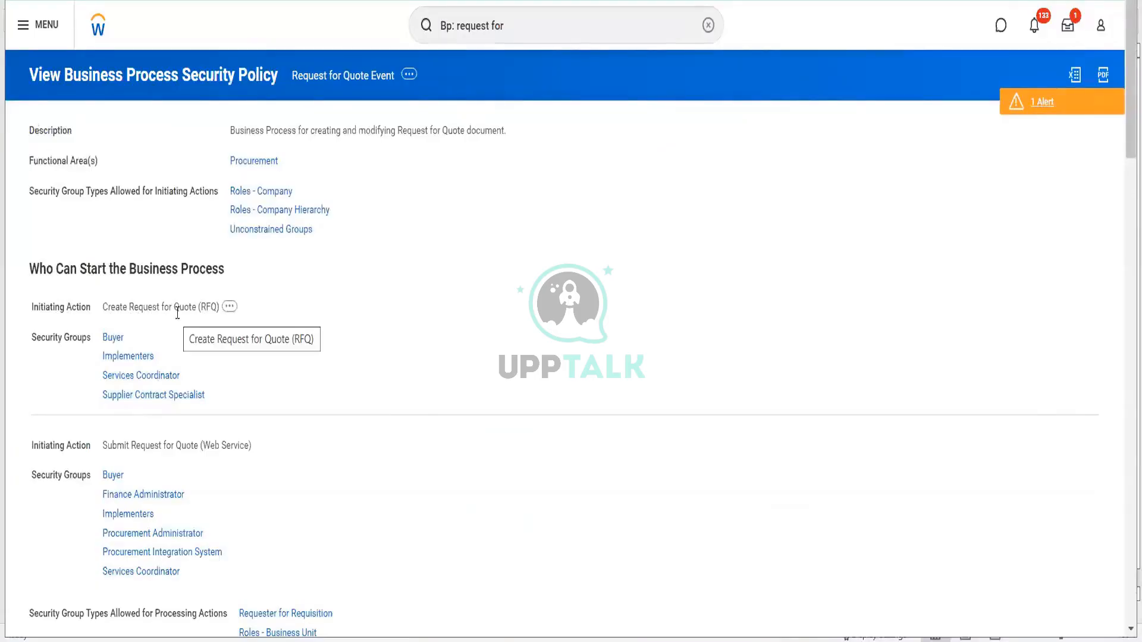
- Select the old text in the Workday search box to replace it
{"action": "left_click", "coordinate": [510, 31]}
{"action": "key", "text": "ctrl+a"}
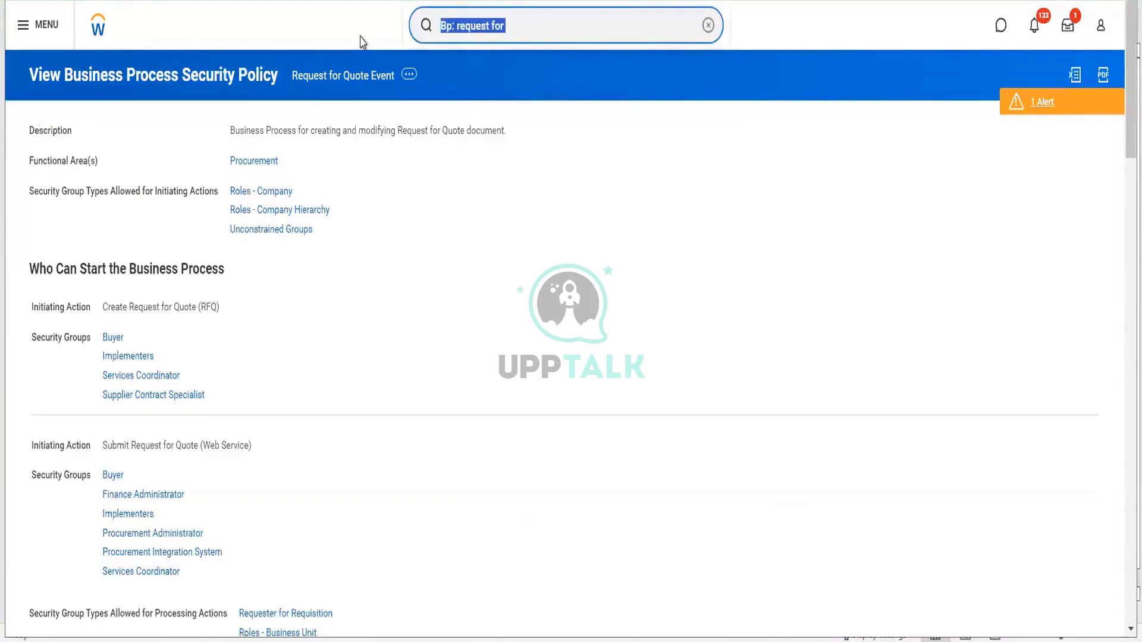
{"action": "left_click", "coordinate": [360, 38]}
{"action": "left_click", "coordinate": [538, 30]}
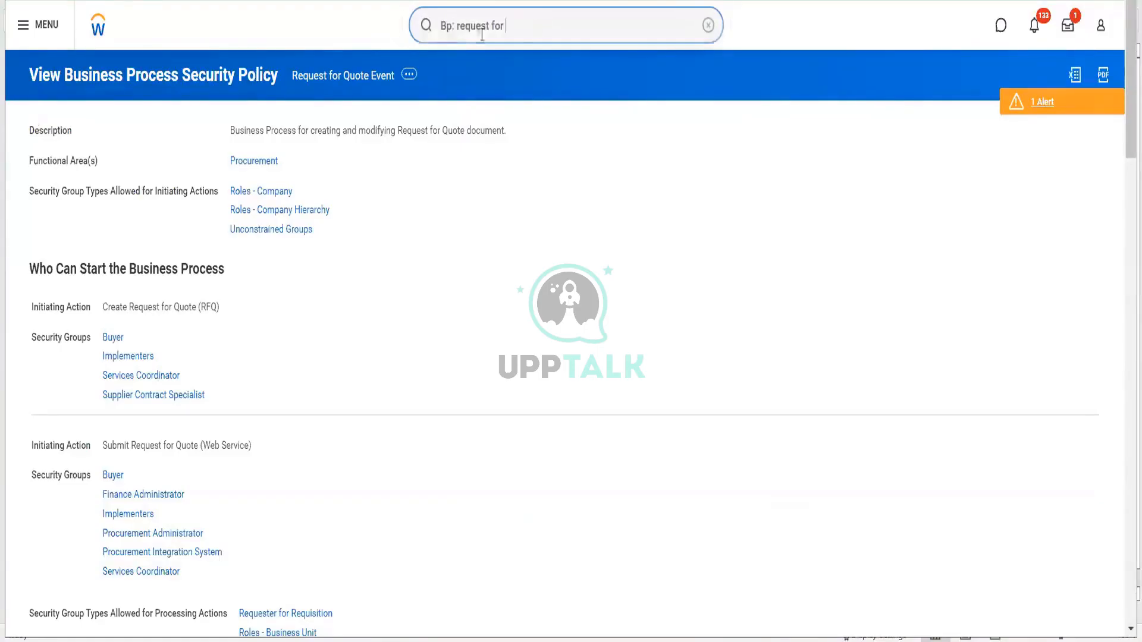
{"action": "key", "text": "ctrl+a"}
- Open RLCC Reliance Communications LLC's roles filtered to Assignable Role Supplier Contract Specialist
{"action": "type", "text": "rlcc"}
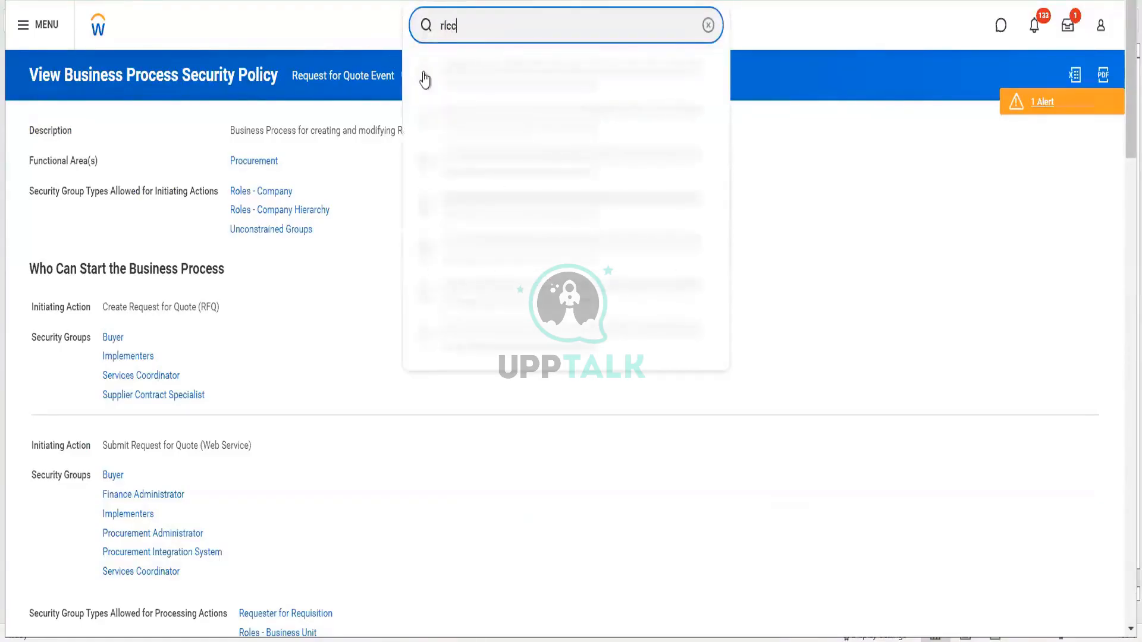
{"action": "left_click", "coordinate": [454, 86]}
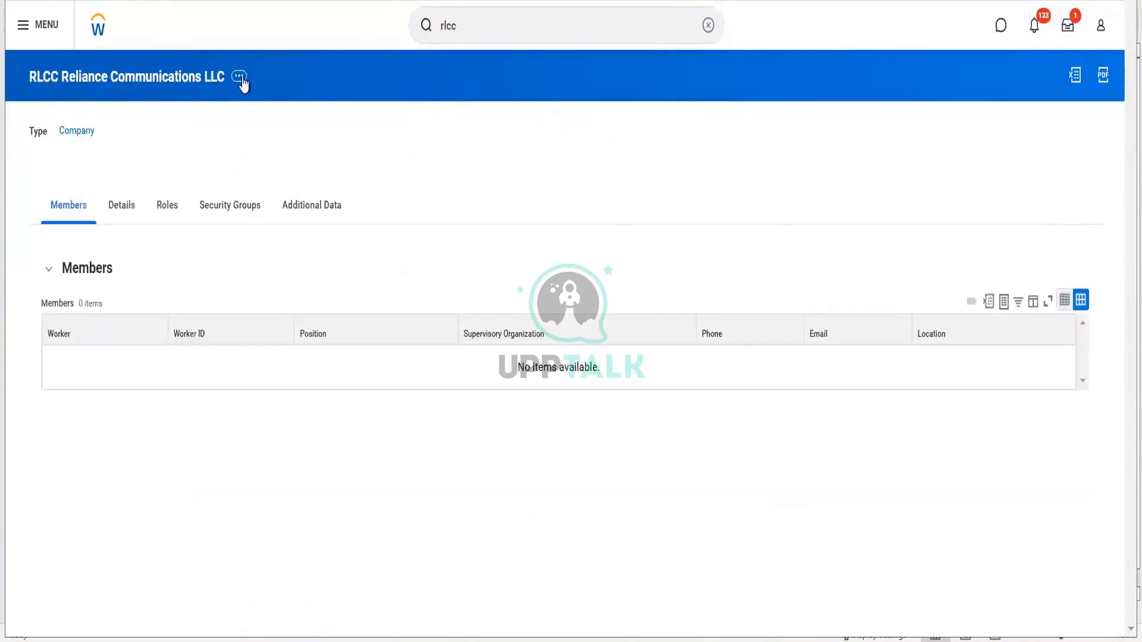
{"action": "left_click", "coordinate": [167, 222]}
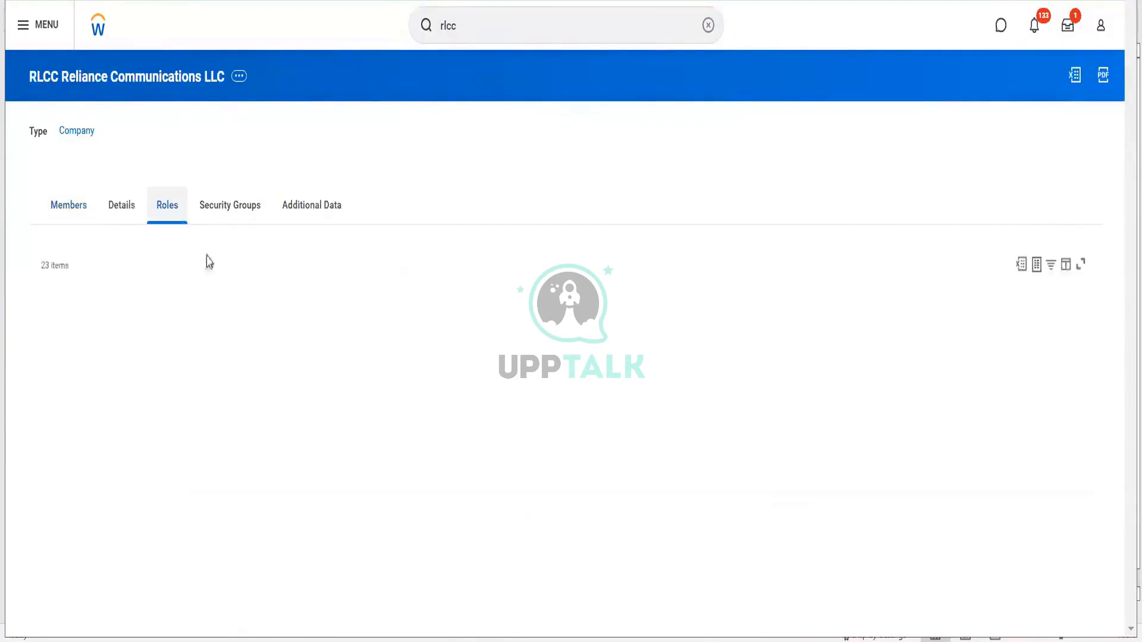
{"action": "left_click", "coordinate": [156, 305]}
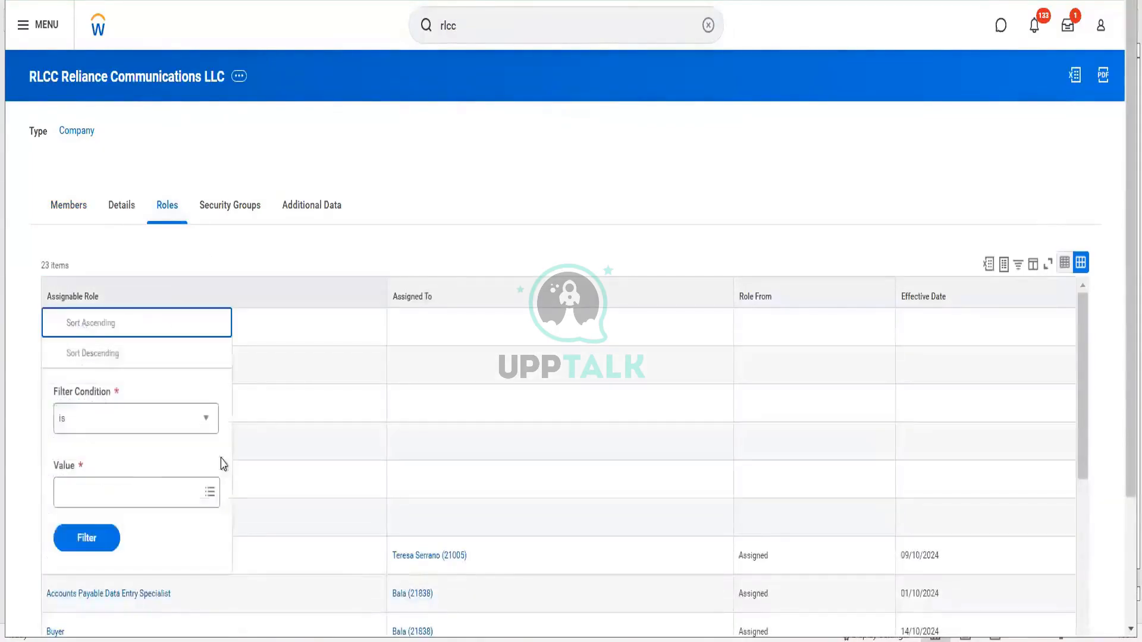
{"action": "left_click", "coordinate": [143, 496]}
{"action": "type", "text": "s"}
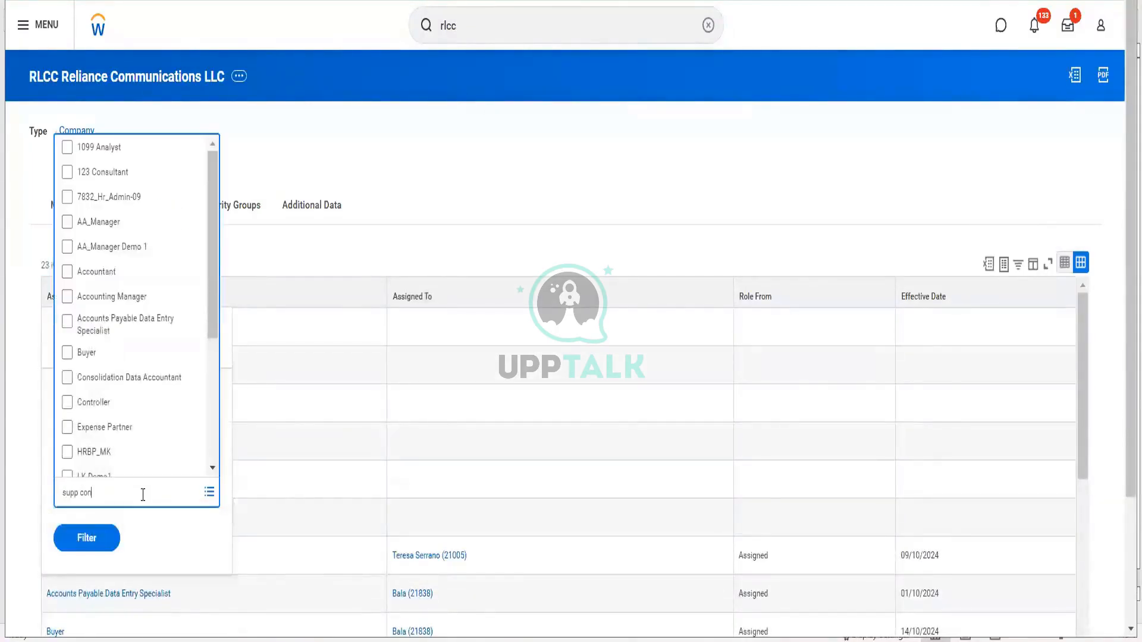
{"action": "type", "text": "upp con"}
{"action": "key", "text": "Return"}
{"action": "left_click", "coordinate": [207, 390]}
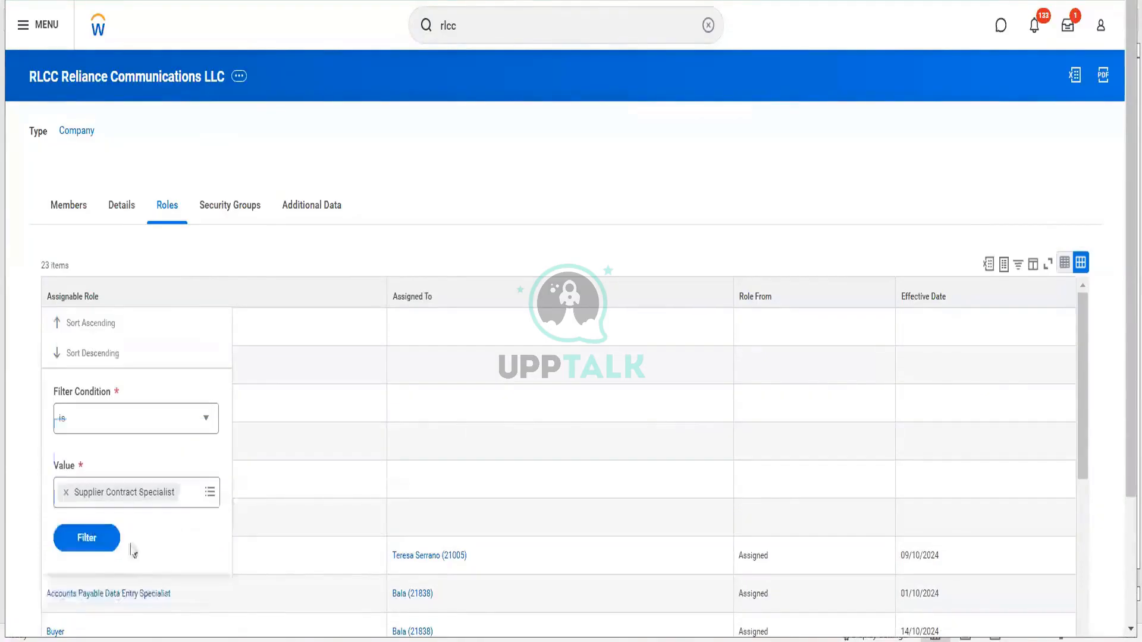
{"action": "left_click", "coordinate": [106, 543]}
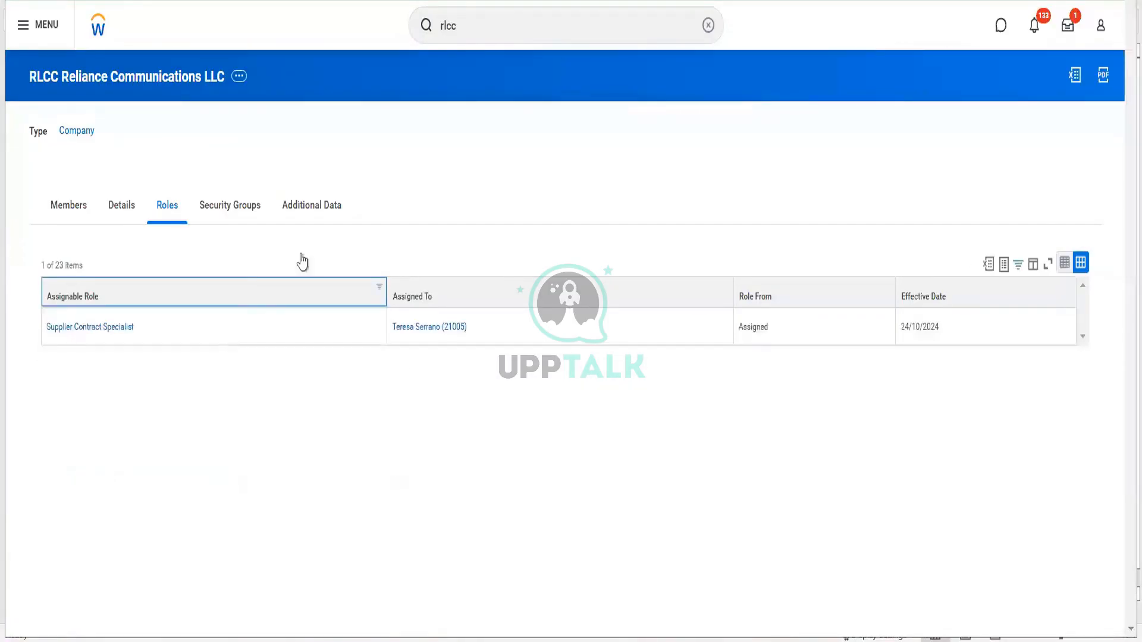
- Change the Assignable Role filter to Controller to see who holds it
{"action": "left_click", "coordinate": [235, 293]}
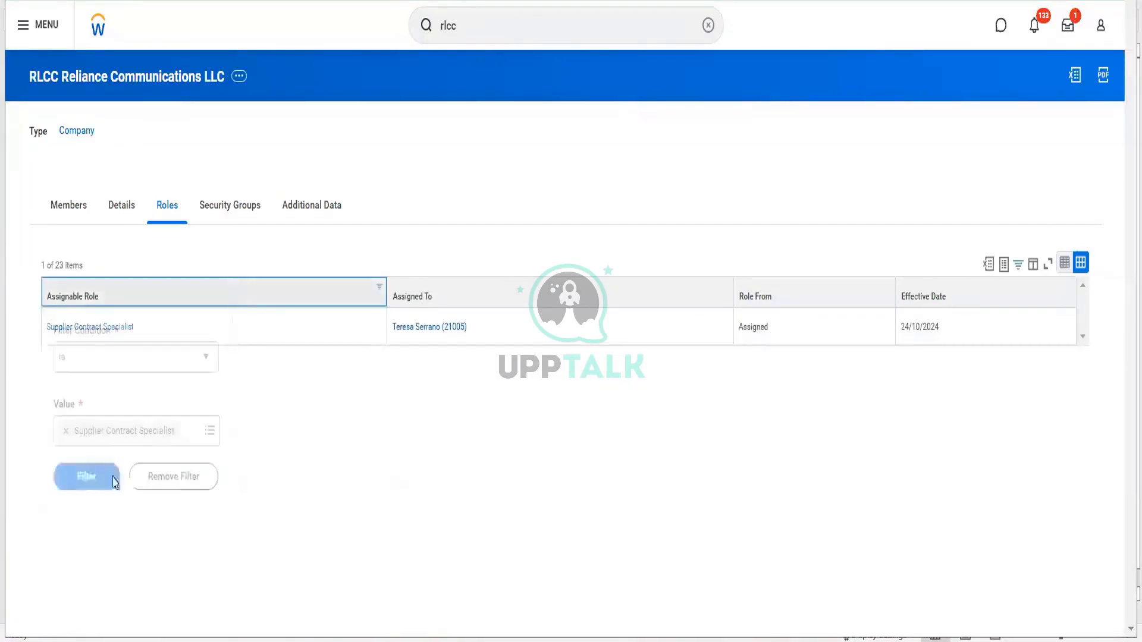
{"action": "left_click", "coordinate": [63, 432]}
{"action": "type", "text": "controll"}
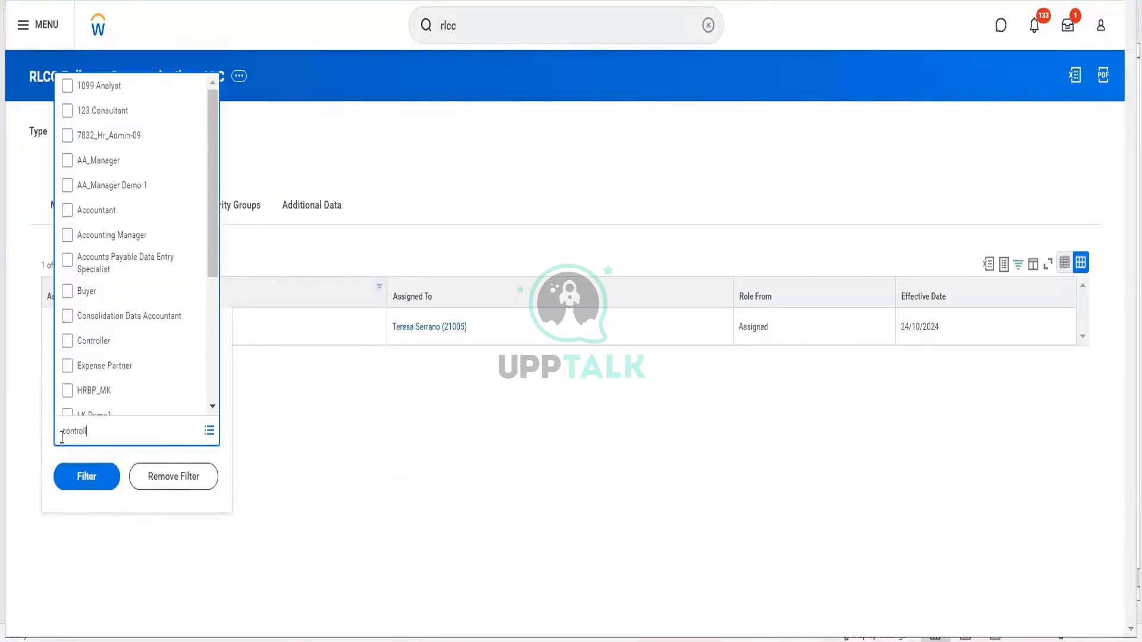
{"action": "type", "text": "er"}
{"action": "key", "text": "Return"}
{"action": "left_click", "coordinate": [95, 506]}
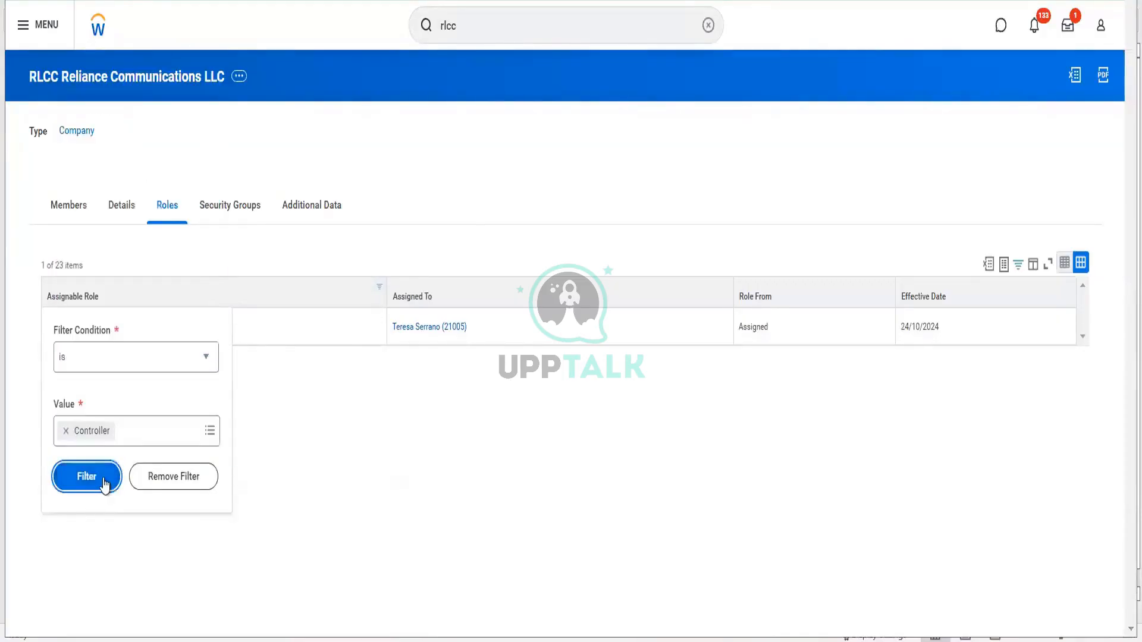
{"action": "left_click", "coordinate": [105, 485]}
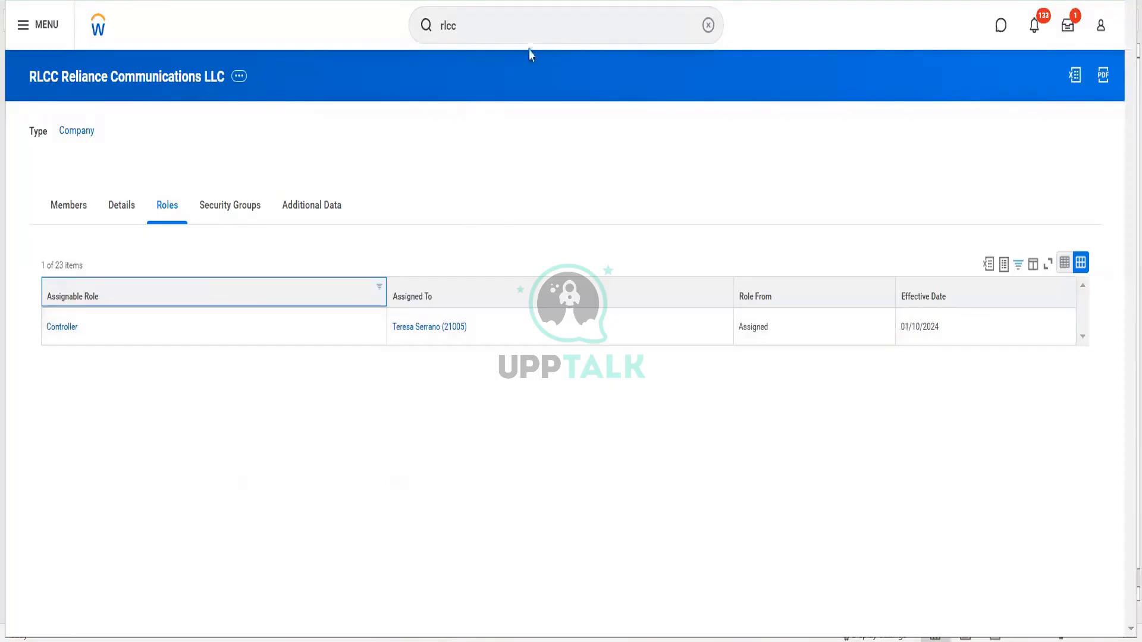
{"action": "left_click", "coordinate": [520, 31]}
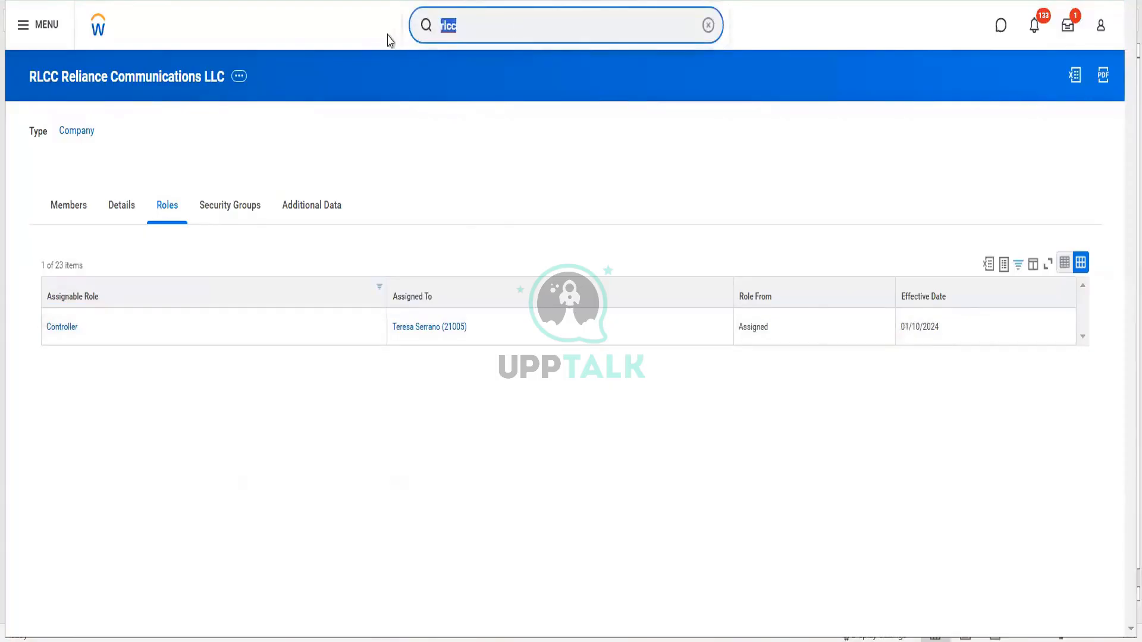
- Start a Request for Quote for RLCC Reliance Communications LLC and look up the Directed RFQ type
{"action": "type", "text": "cr re"}
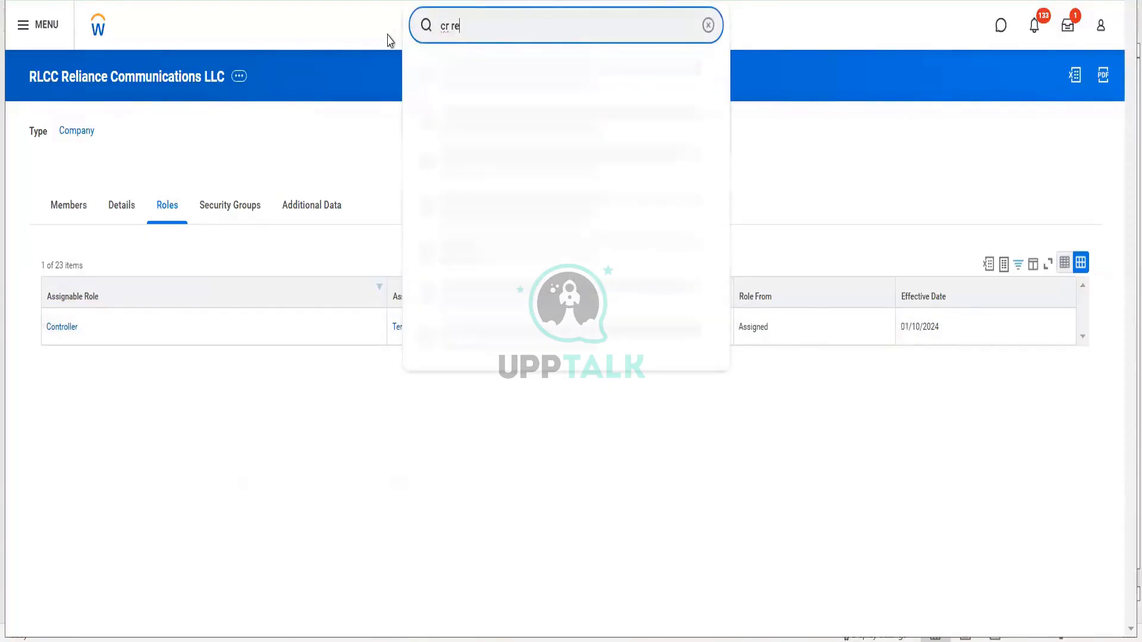
{"action": "type", "text": "q for quote"}
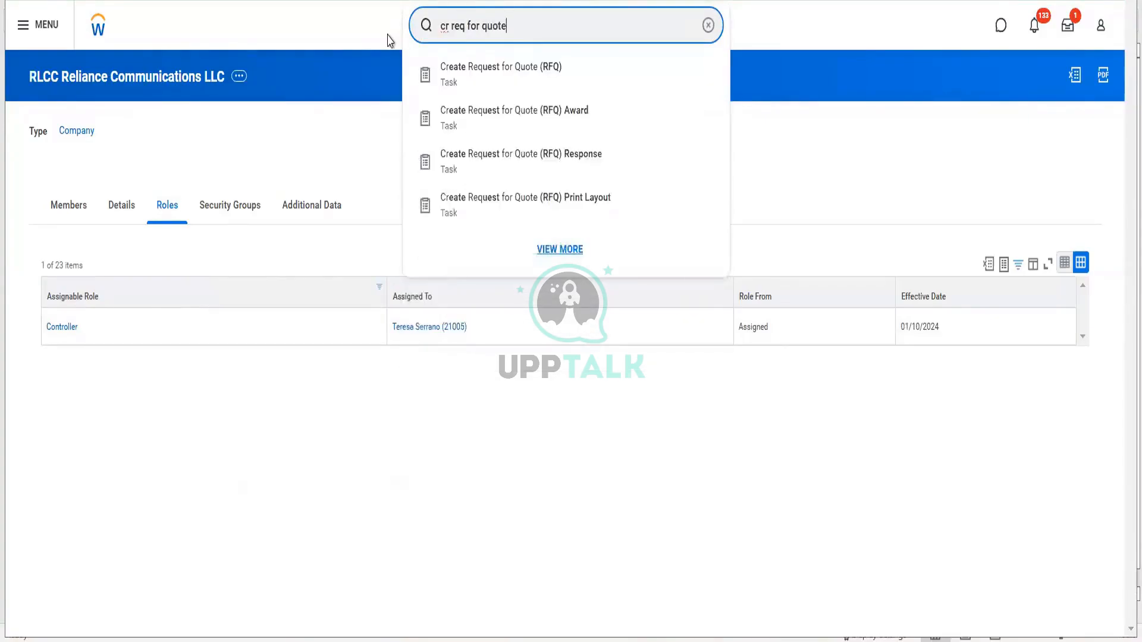
{"action": "left_click", "coordinate": [499, 71]}
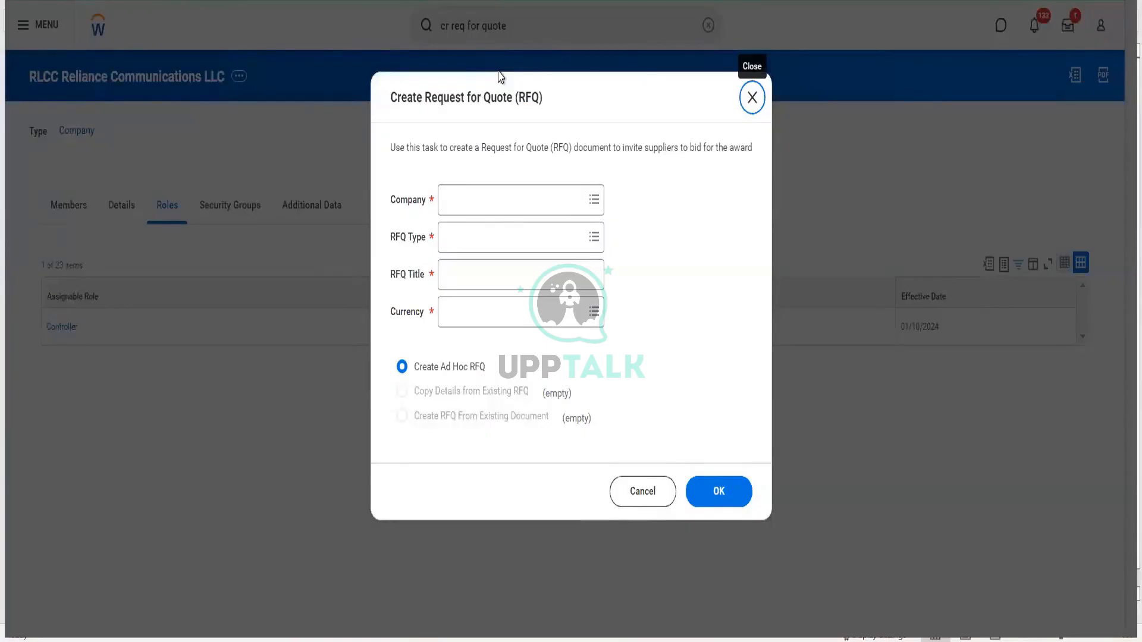
{"action": "left_click", "coordinate": [461, 196]}
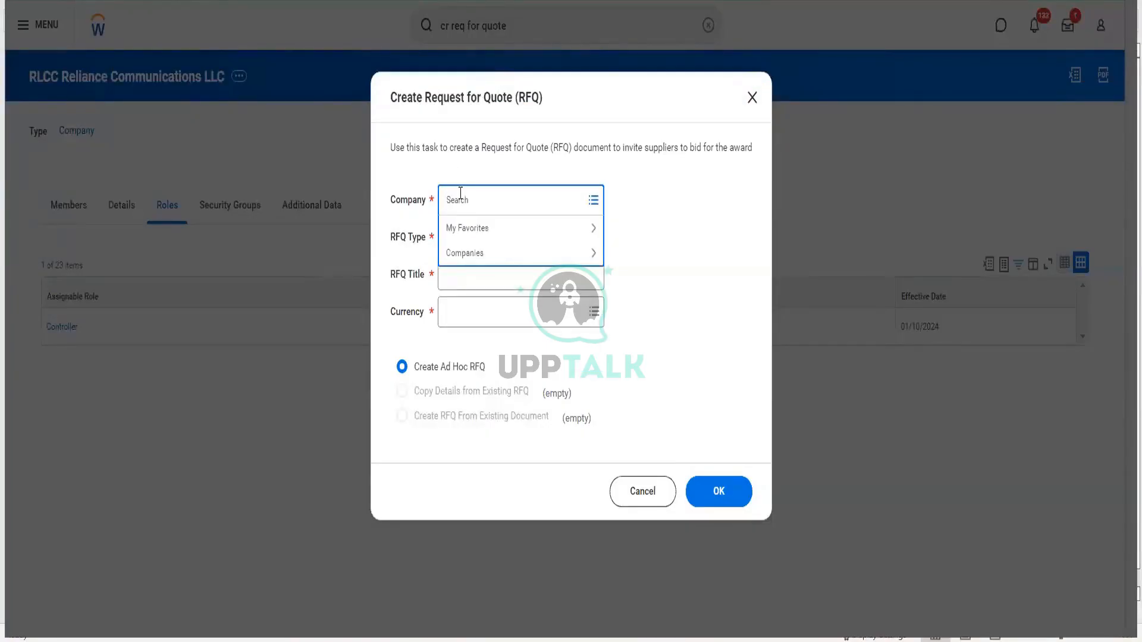
{"action": "type", "text": "rlcc"}
{"action": "key", "text": "Return"}
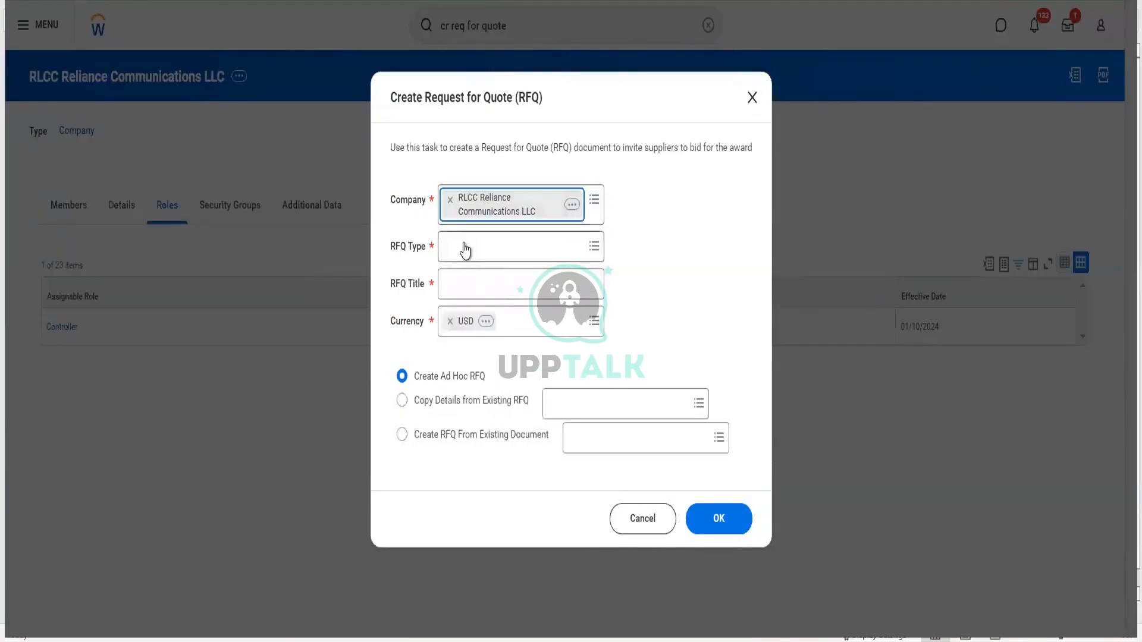
{"action": "left_click", "coordinate": [466, 249]}
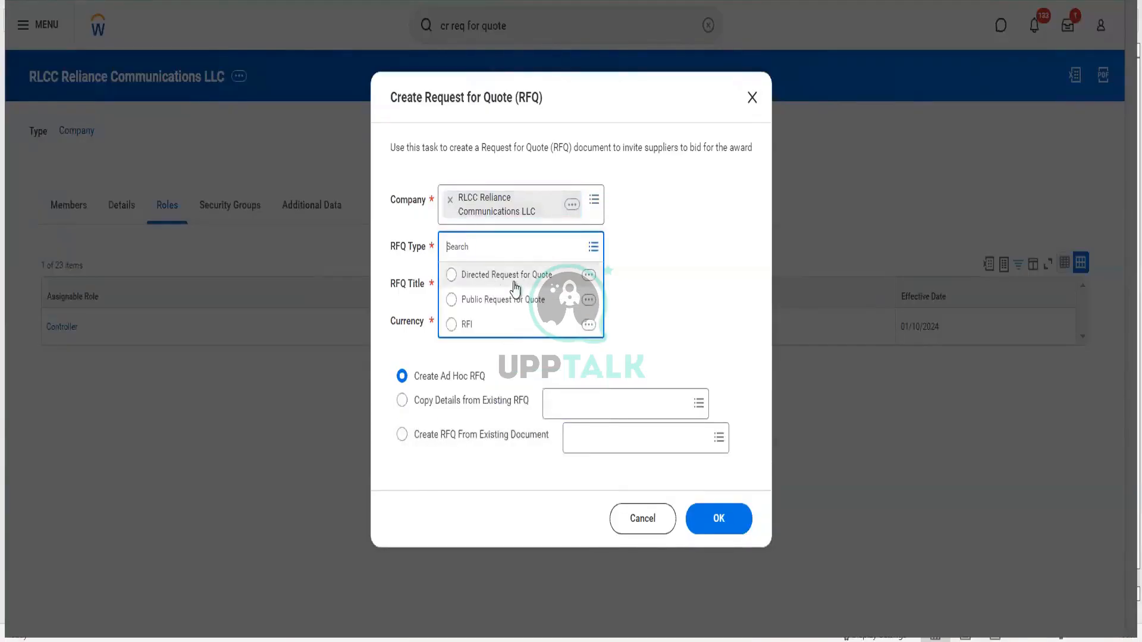
{"action": "left_click", "coordinate": [589, 275]}
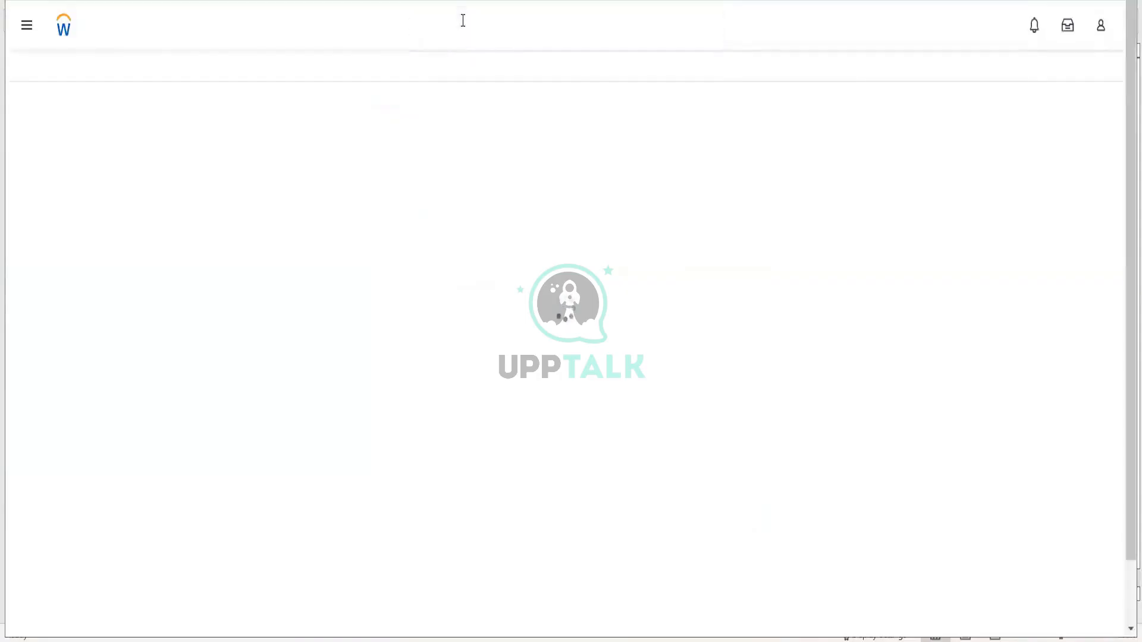
{"action": "left_click", "coordinate": [464, 20]}
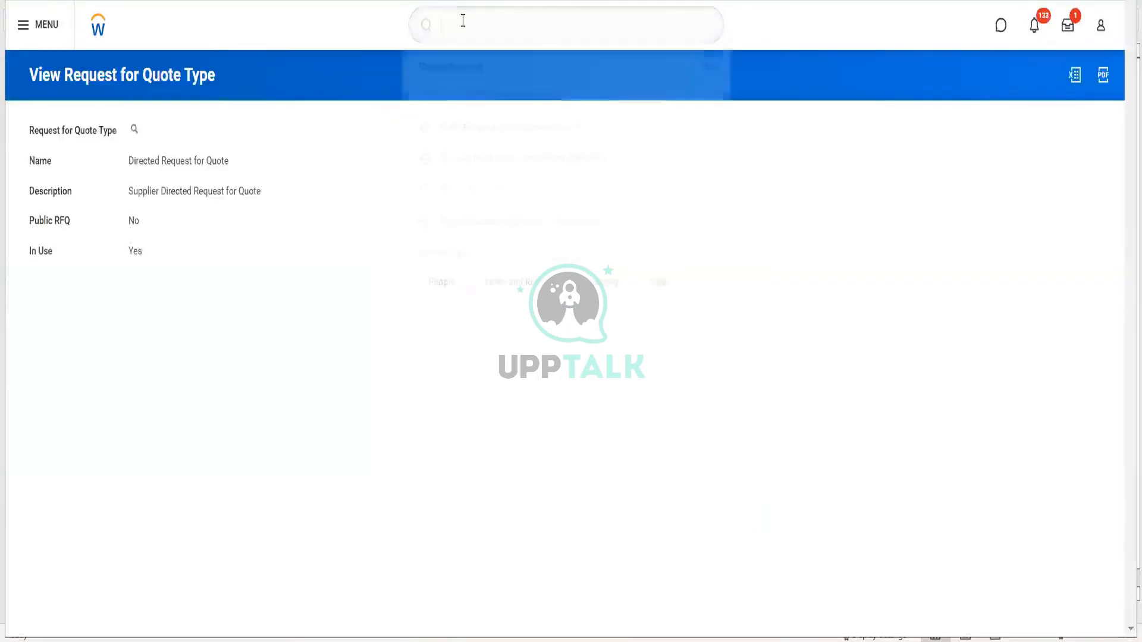
{"action": "type", "text": "RFQ type"}
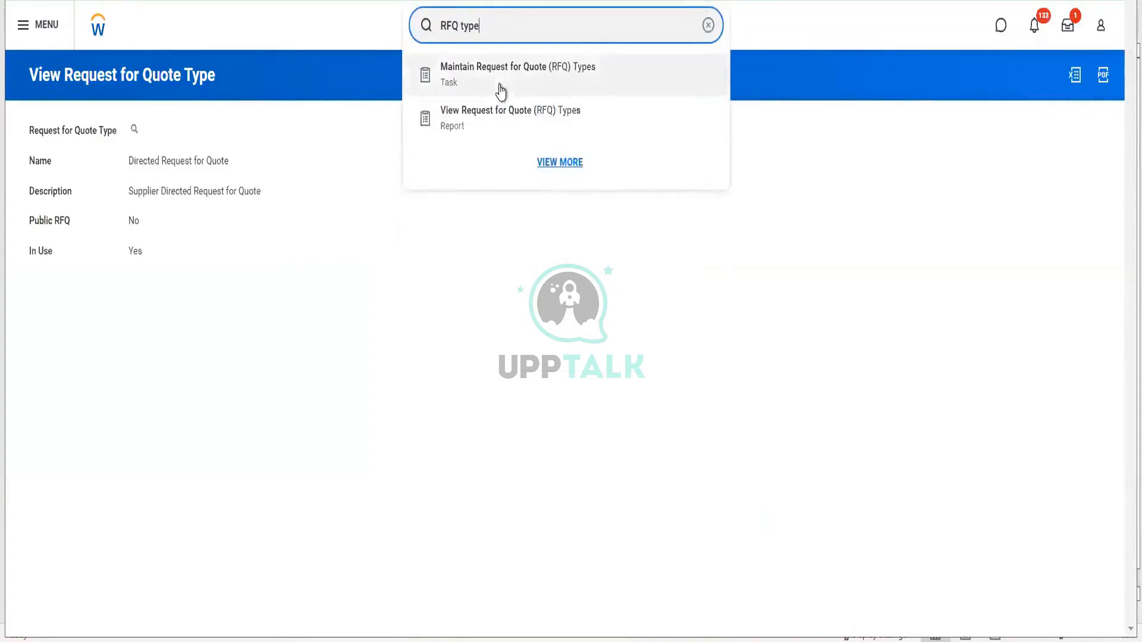
{"action": "left_click", "coordinate": [499, 89]}
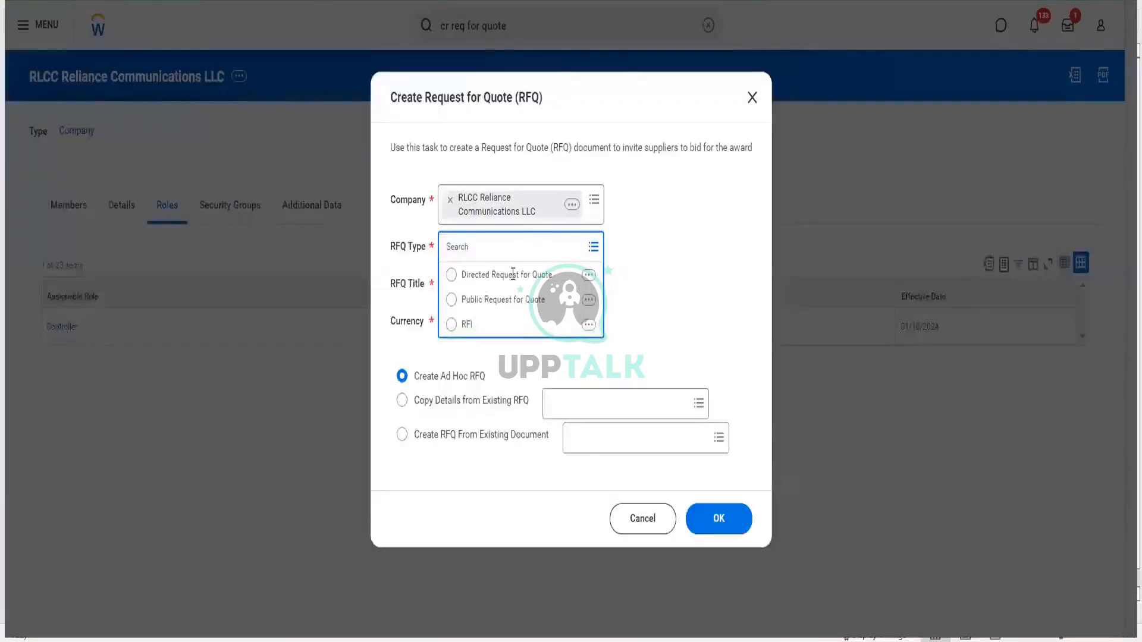
- Choose Directed Request for Quote as the type and title it 'RFQ for Towers'
{"action": "left_click", "coordinate": [507, 275]}
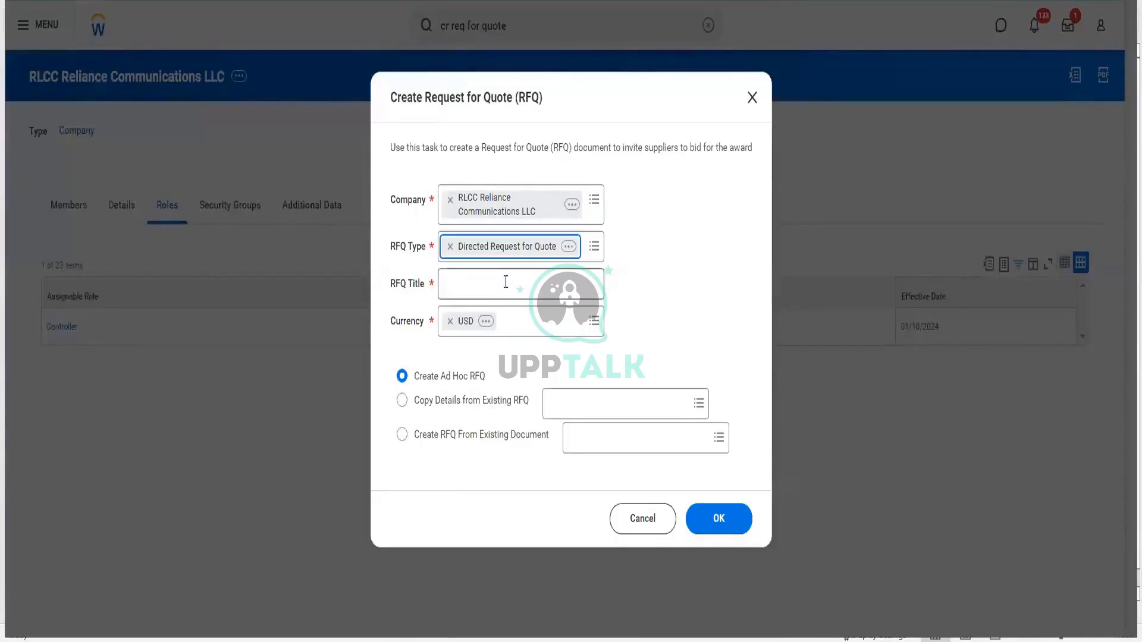
{"action": "left_click", "coordinate": [494, 290]}
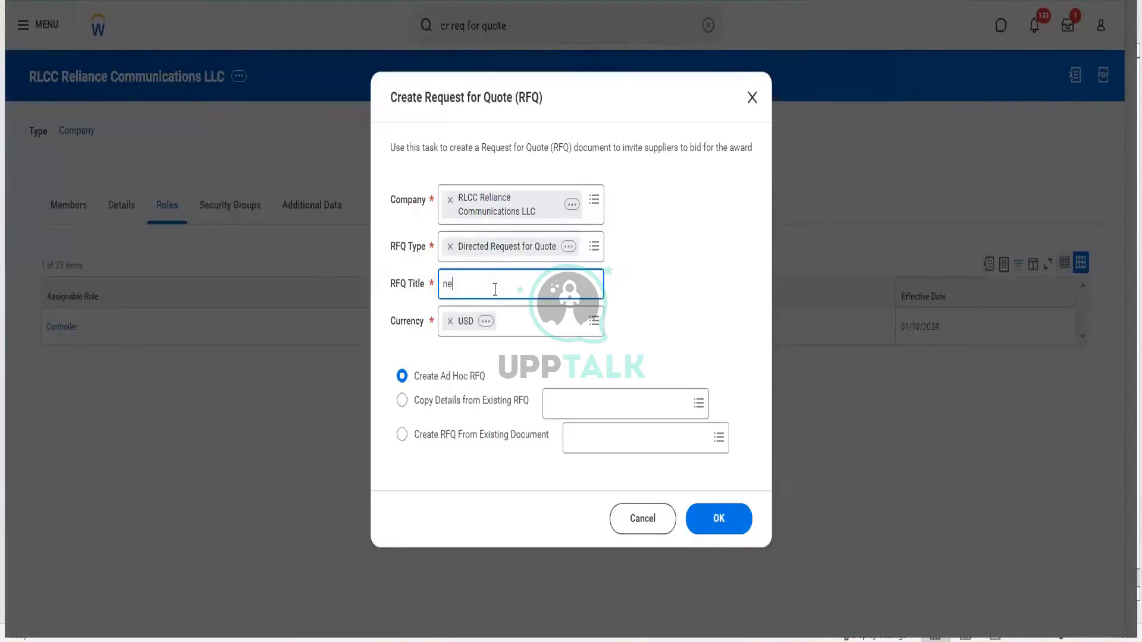
{"action": "type", "text": "RFQ for Towers"}
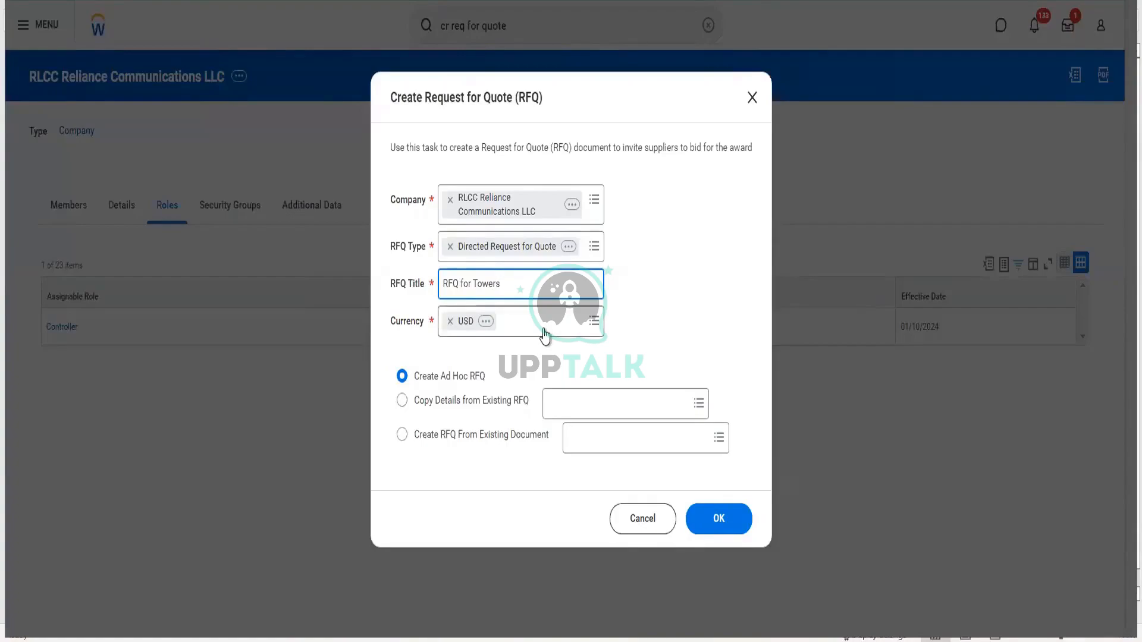
- Base the RFQ on existing purchase order PO-4296 and confirm the setup
{"action": "left_click", "coordinate": [490, 407]}
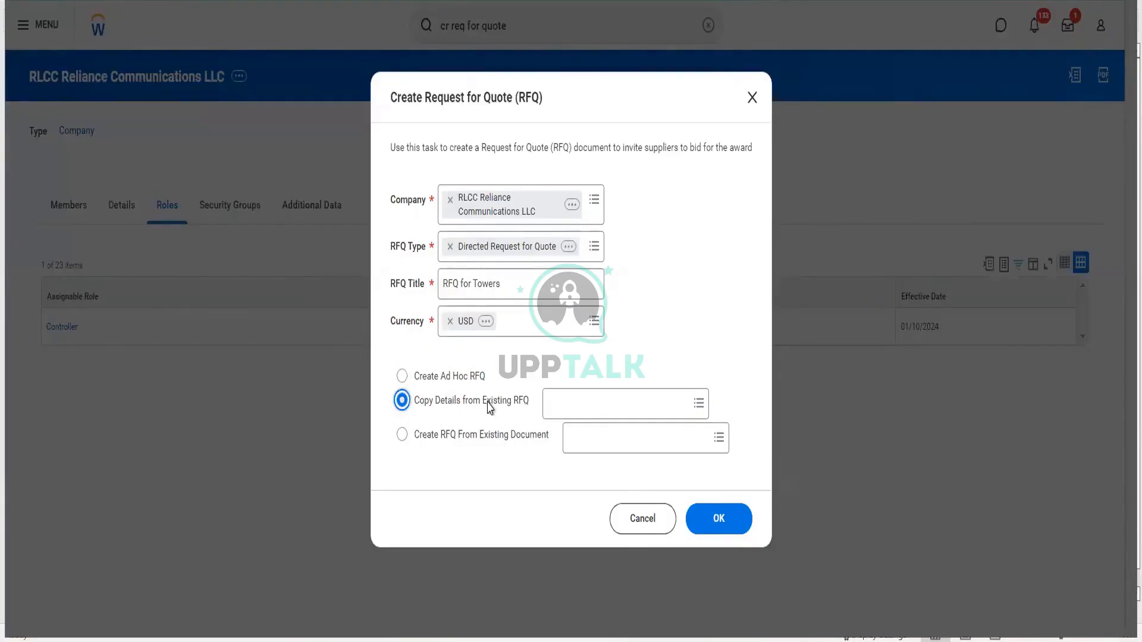
{"action": "left_click", "coordinate": [492, 438]}
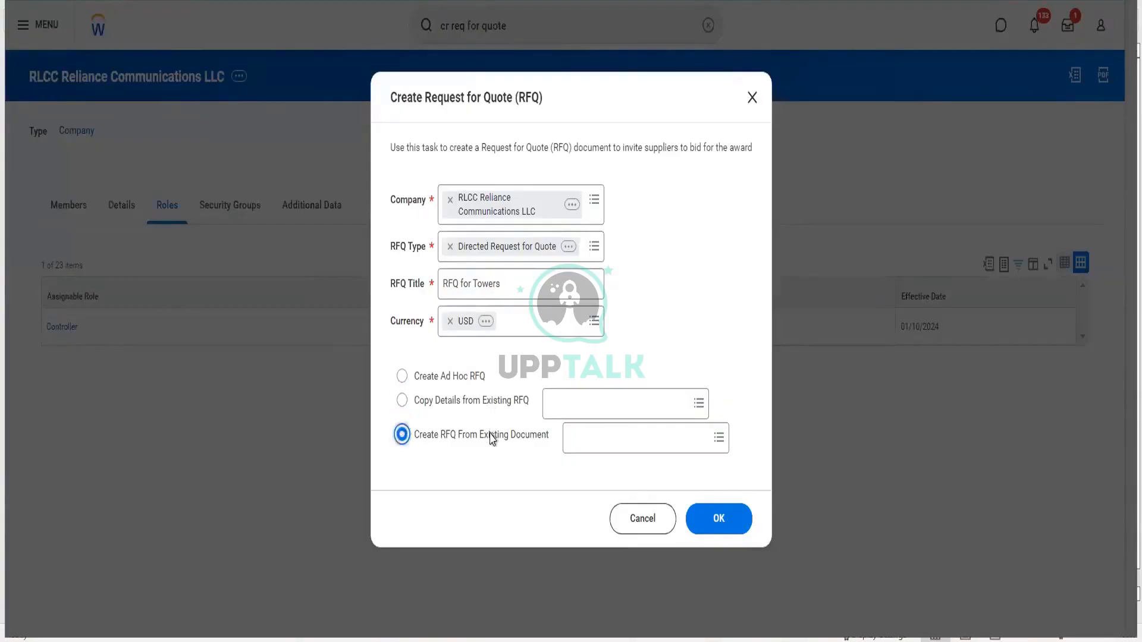
{"action": "left_click", "coordinate": [566, 440]}
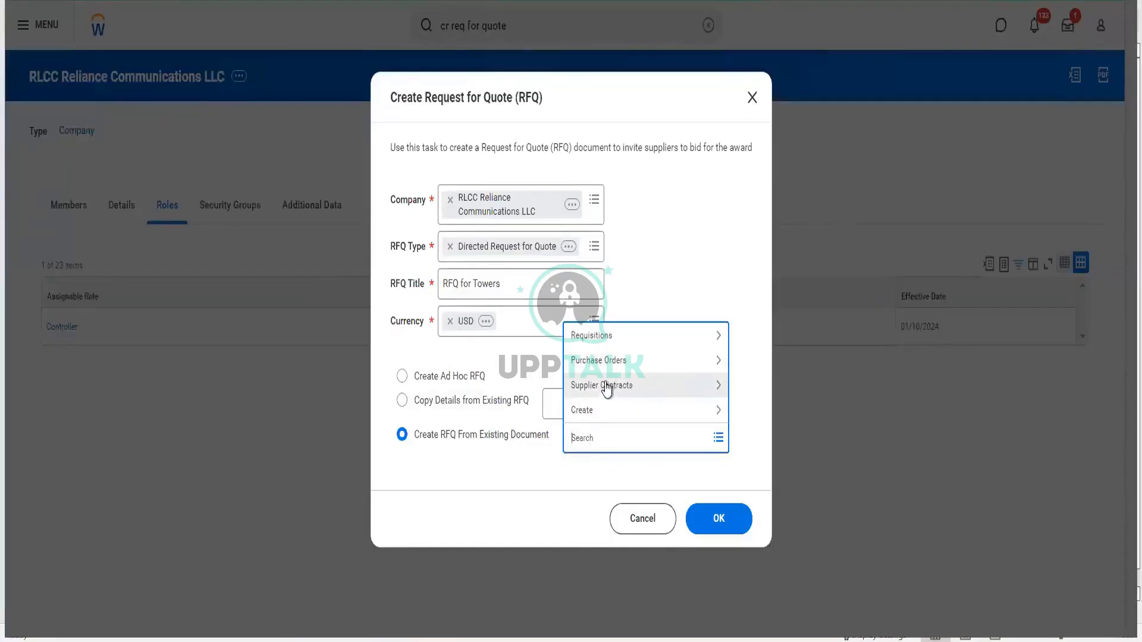
{"action": "left_click", "coordinate": [623, 363]}
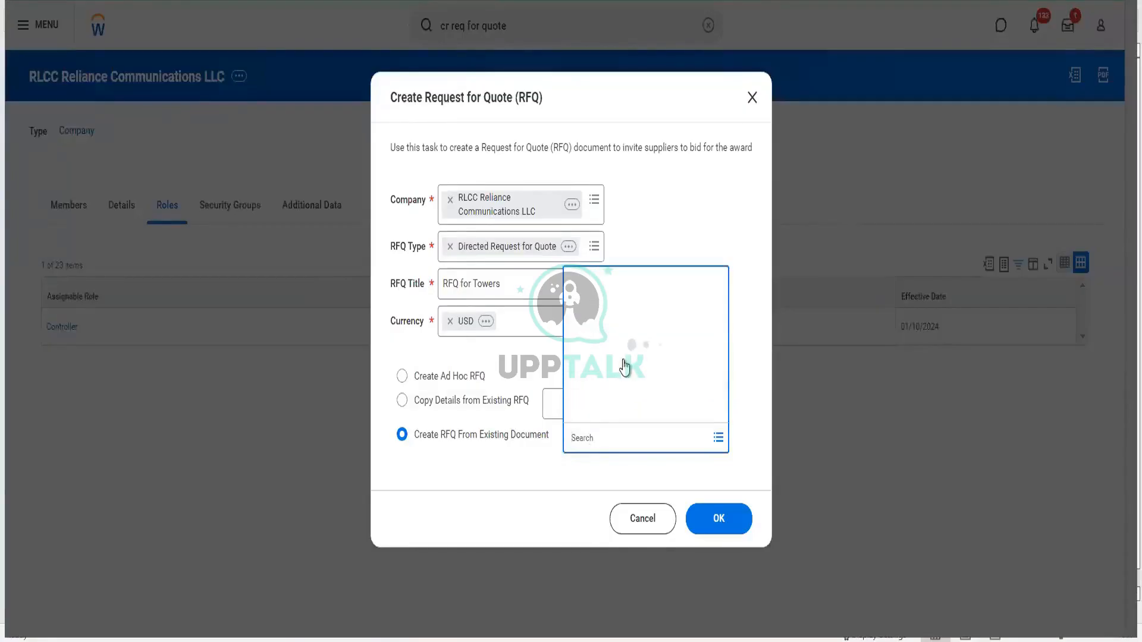
{"action": "left_click", "coordinate": [619, 401]}
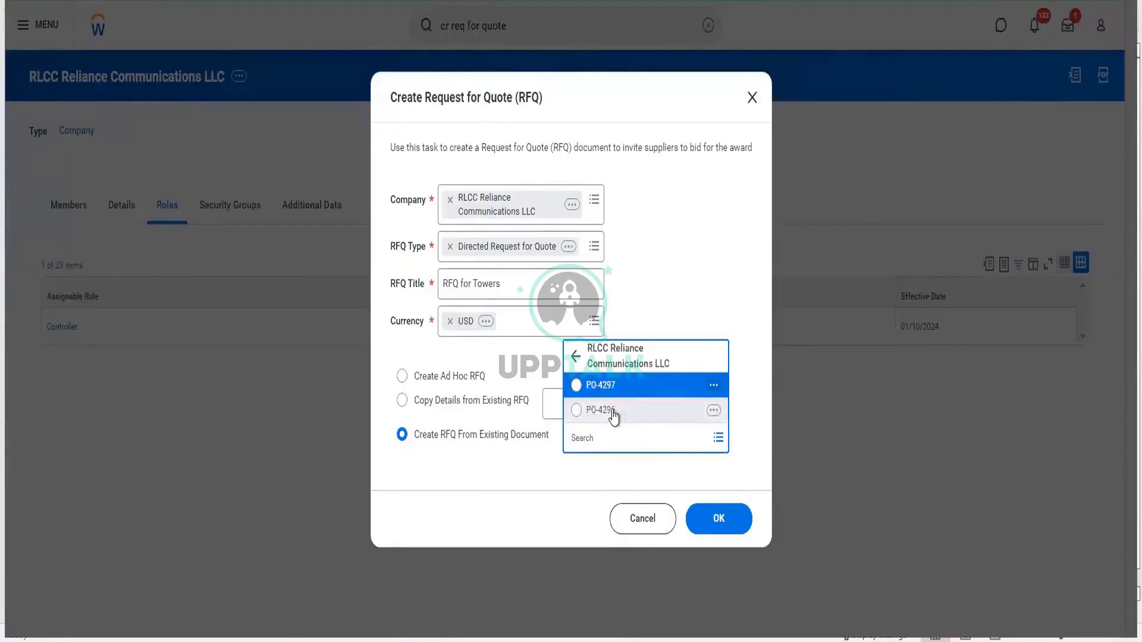
{"action": "left_click", "coordinate": [616, 393]}
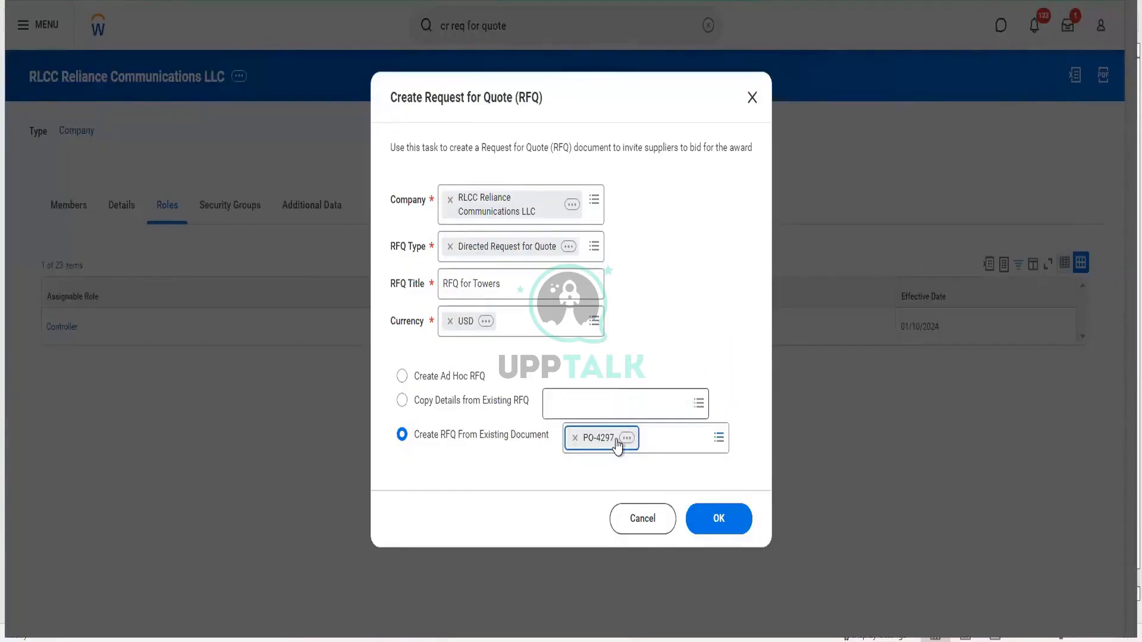
{"action": "left_click", "coordinate": [575, 439]}
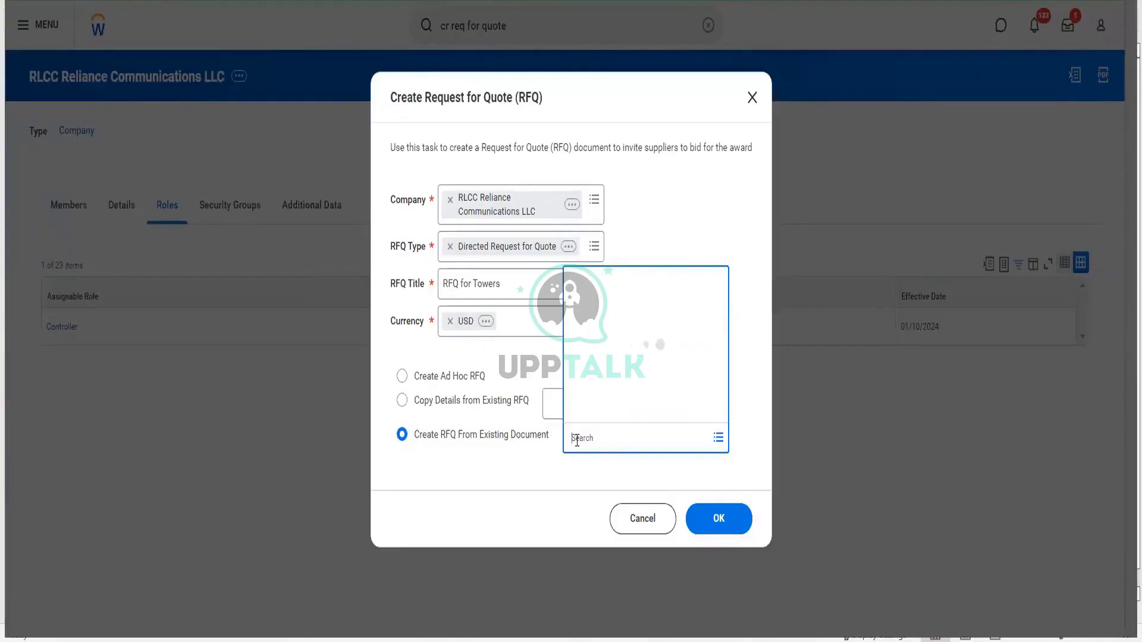
{"action": "left_click", "coordinate": [604, 362]}
{"action": "left_click", "coordinate": [603, 410]}
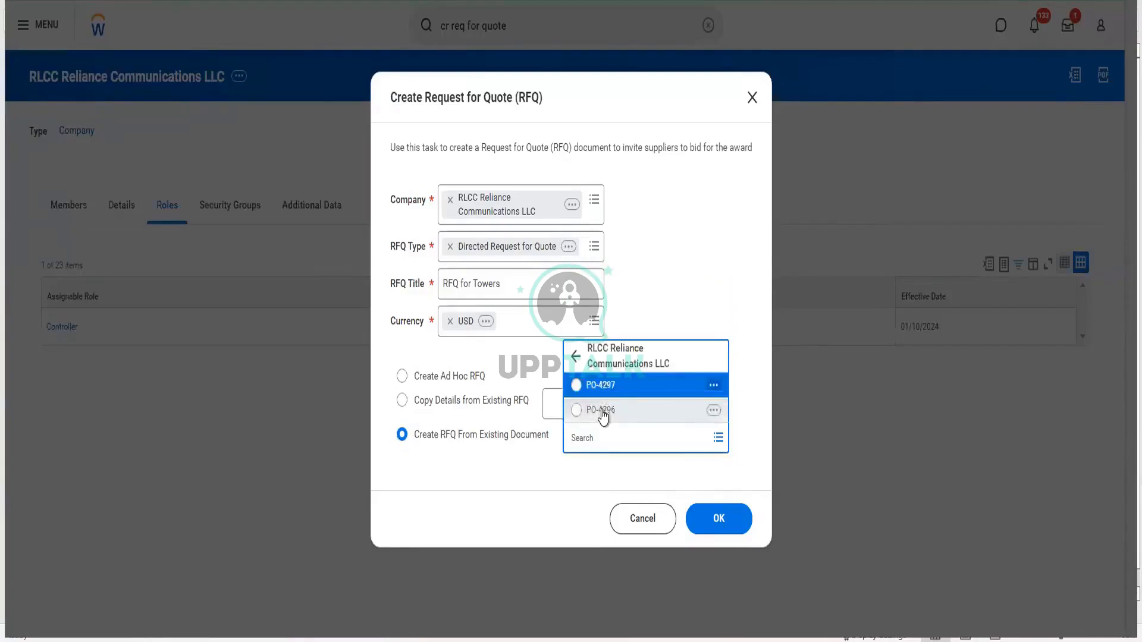
{"action": "left_click", "coordinate": [603, 415]}
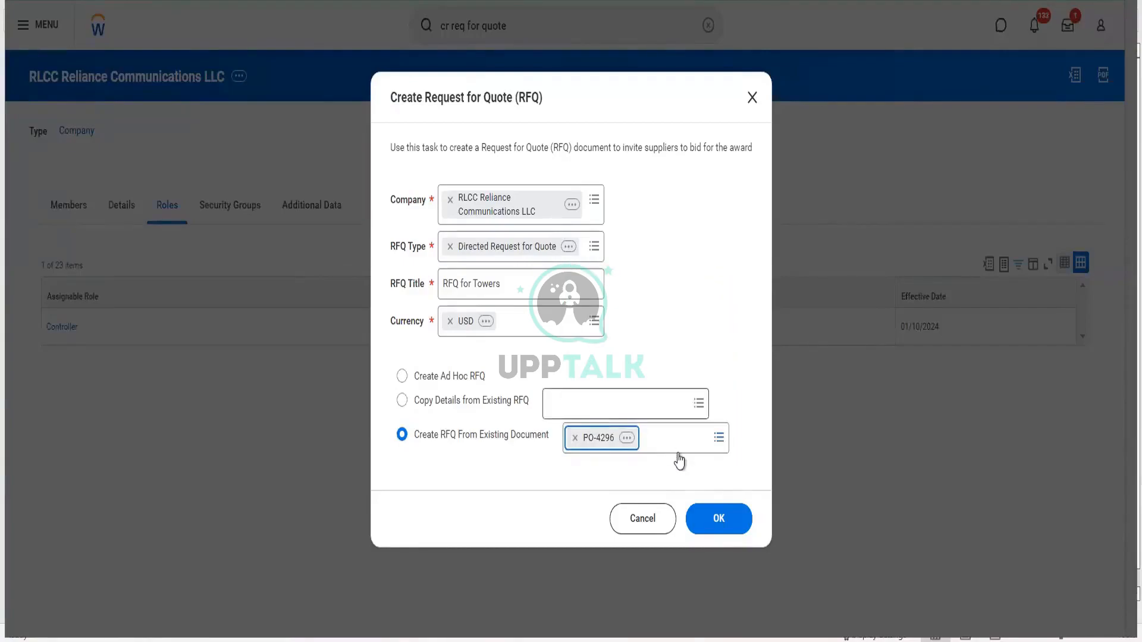
{"action": "left_click", "coordinate": [740, 516]}
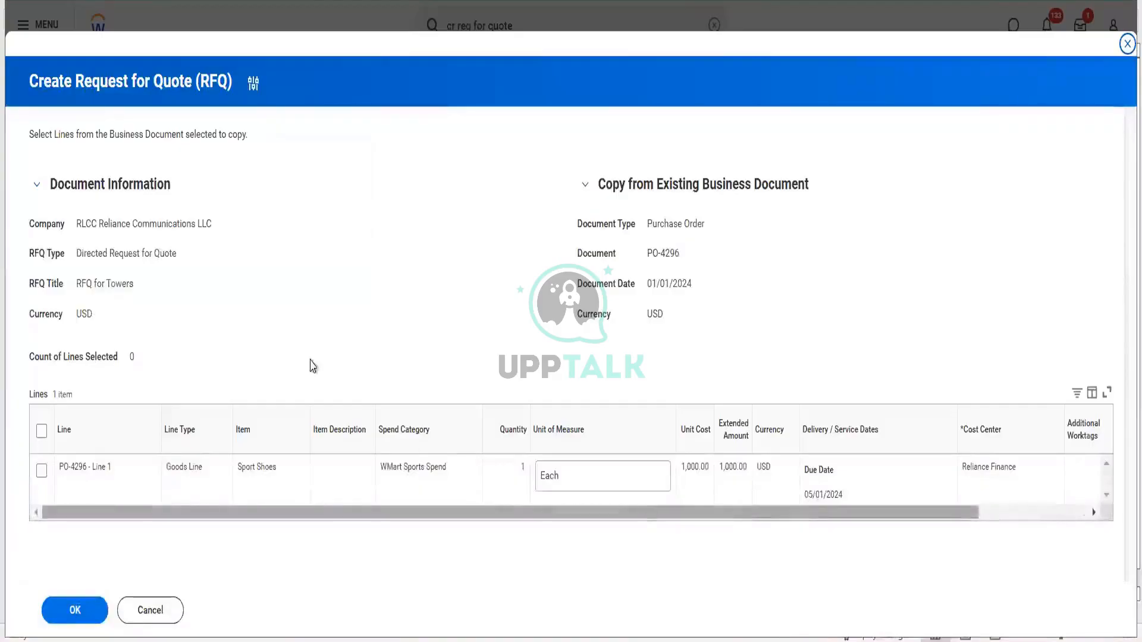
- Copy PO-4296 Line 1 (Sport Shoes) into the RFQ
{"action": "left_click", "coordinate": [42, 471]}
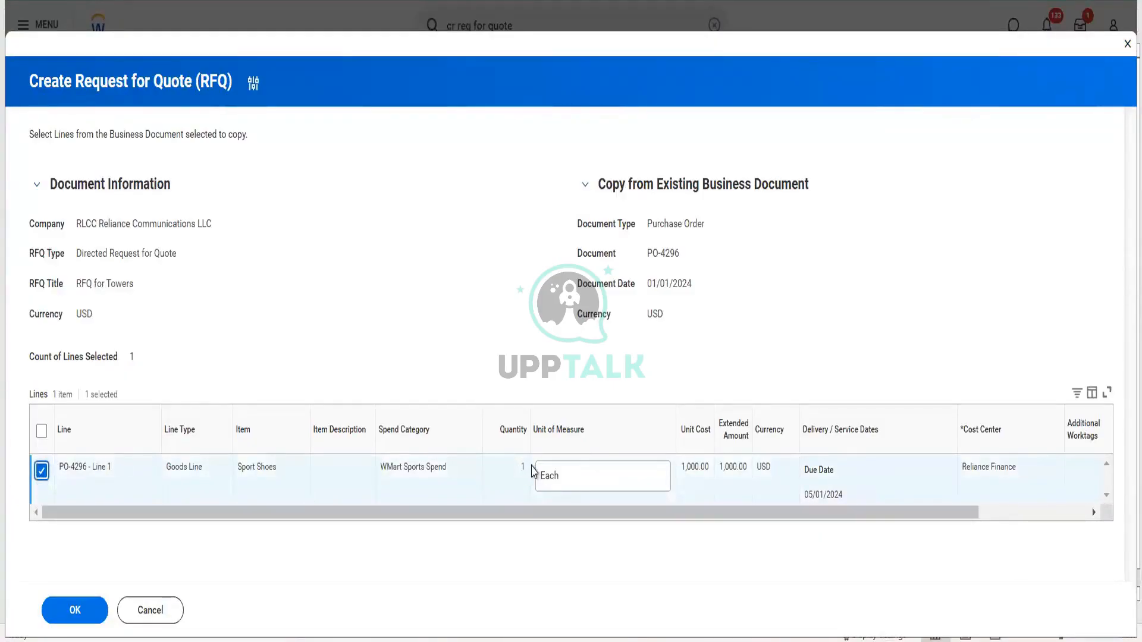
{"action": "left_click", "coordinate": [1026, 518]}
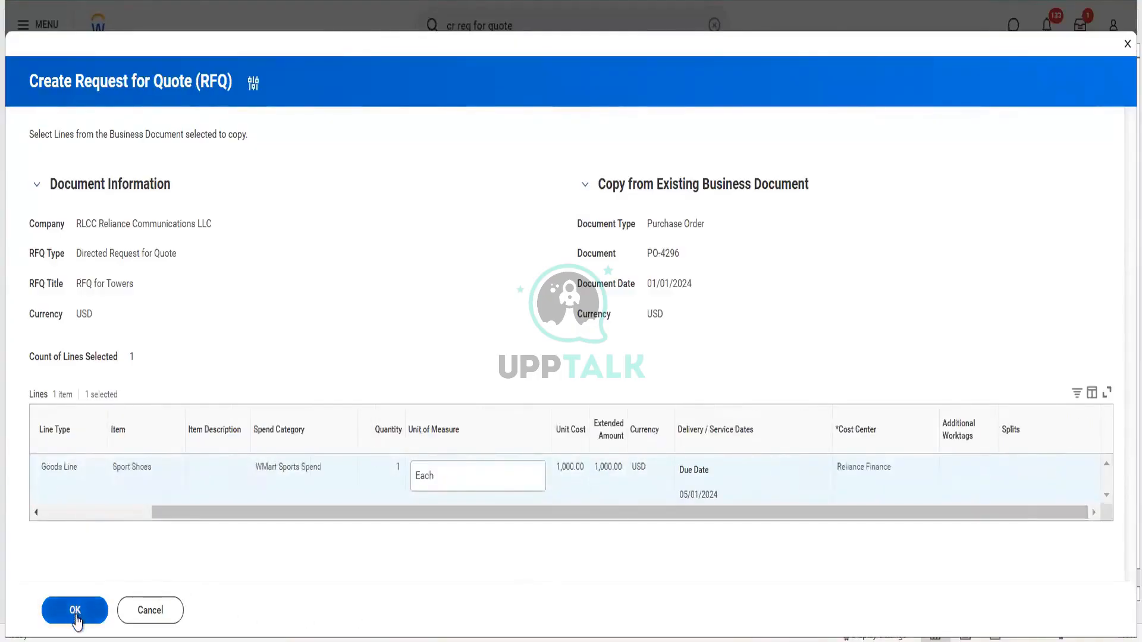
{"action": "left_click", "coordinate": [76, 613]}
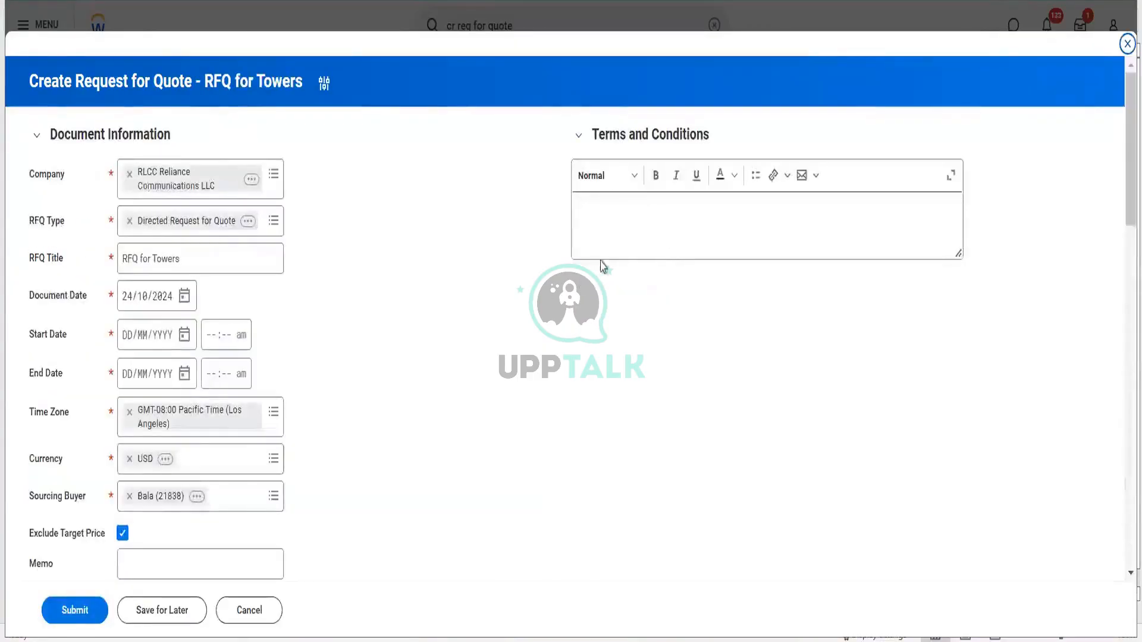
- Set Document Date 01/10/2024, Start Date 02/10/2024 and End Date 31/10/2024
{"action": "left_click", "coordinate": [616, 239]}
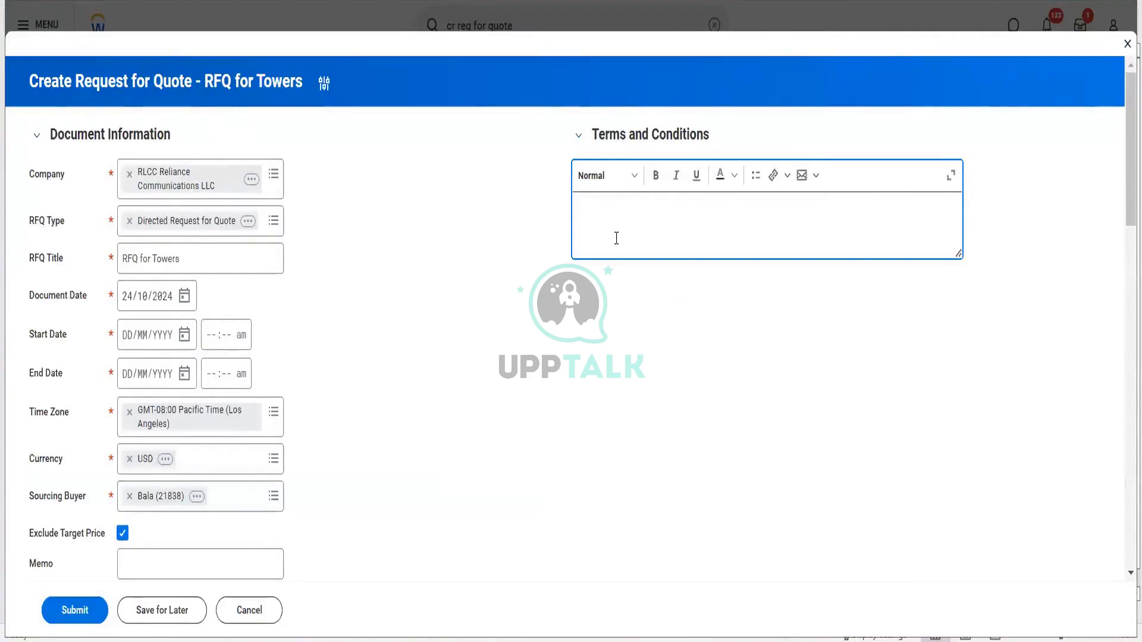
{"action": "left_click", "coordinate": [186, 306]}
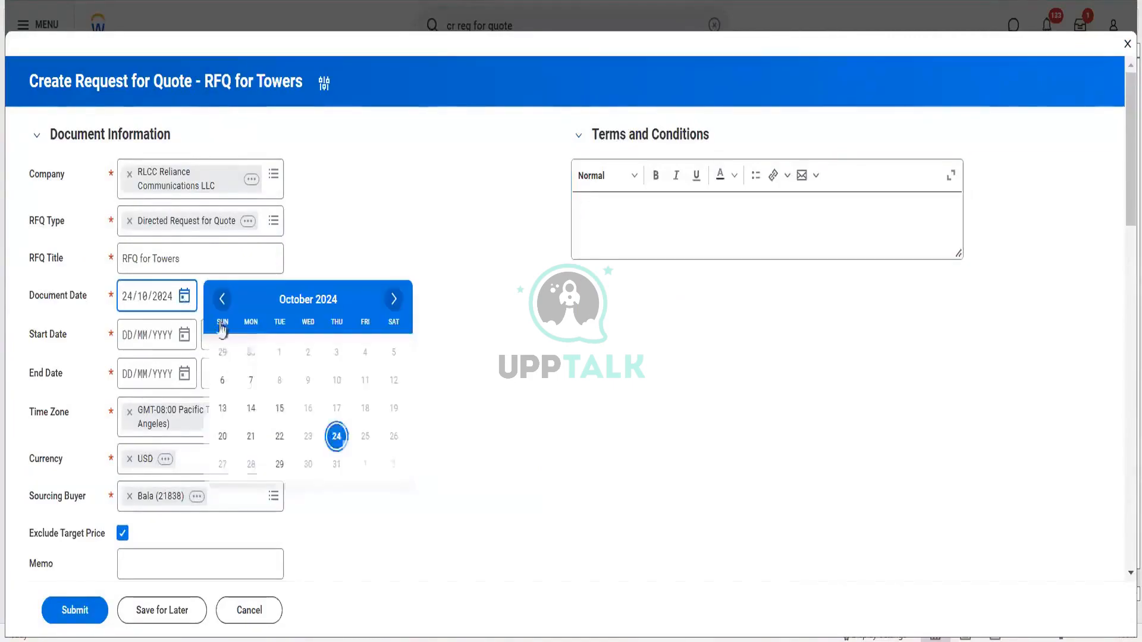
{"action": "left_click", "coordinate": [280, 354]}
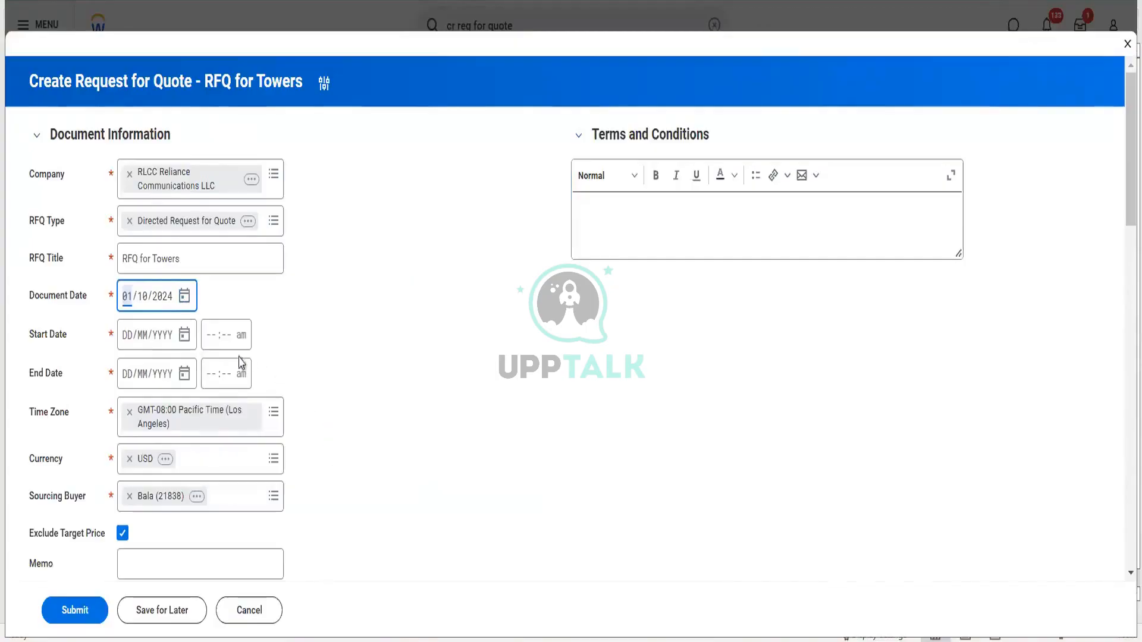
{"action": "left_click", "coordinate": [185, 337]}
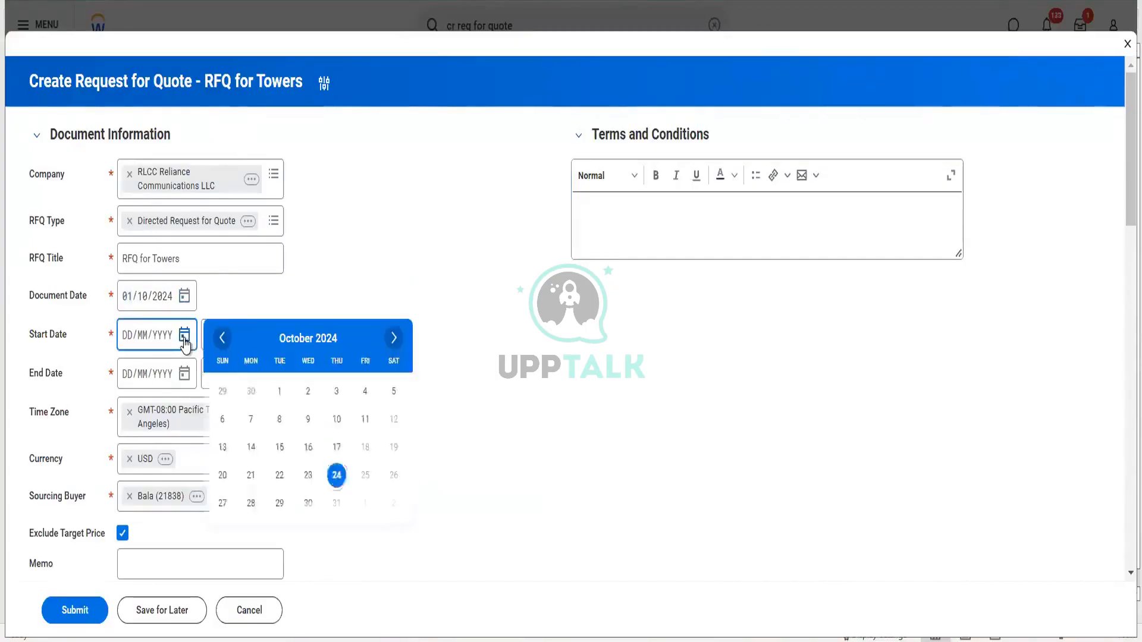
{"action": "left_click", "coordinate": [307, 392]}
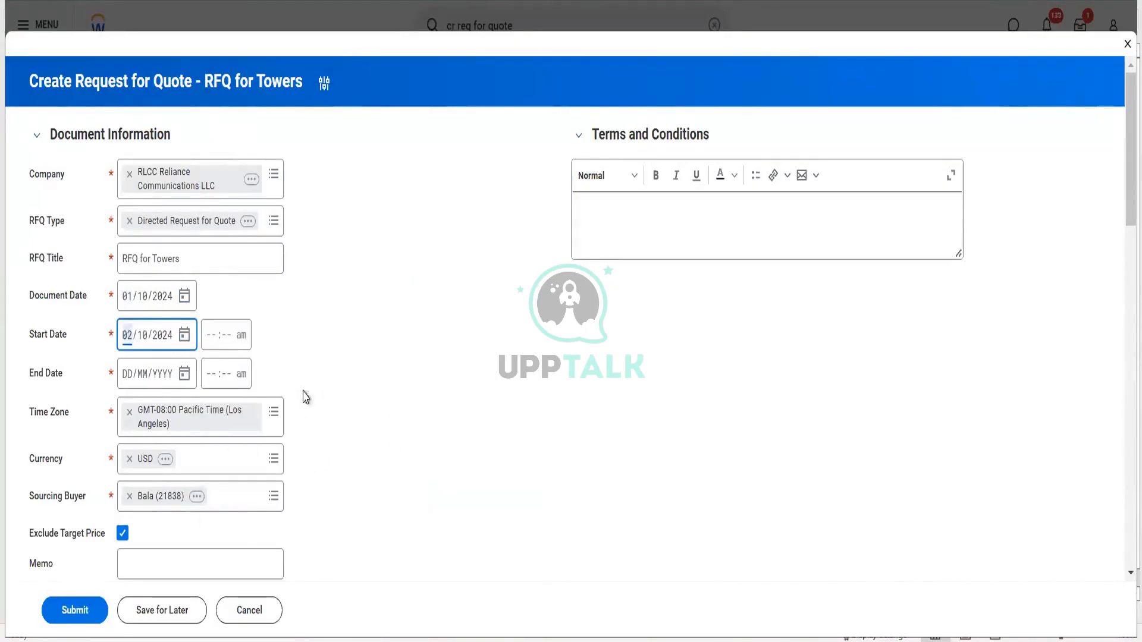
{"action": "left_click", "coordinate": [184, 374]}
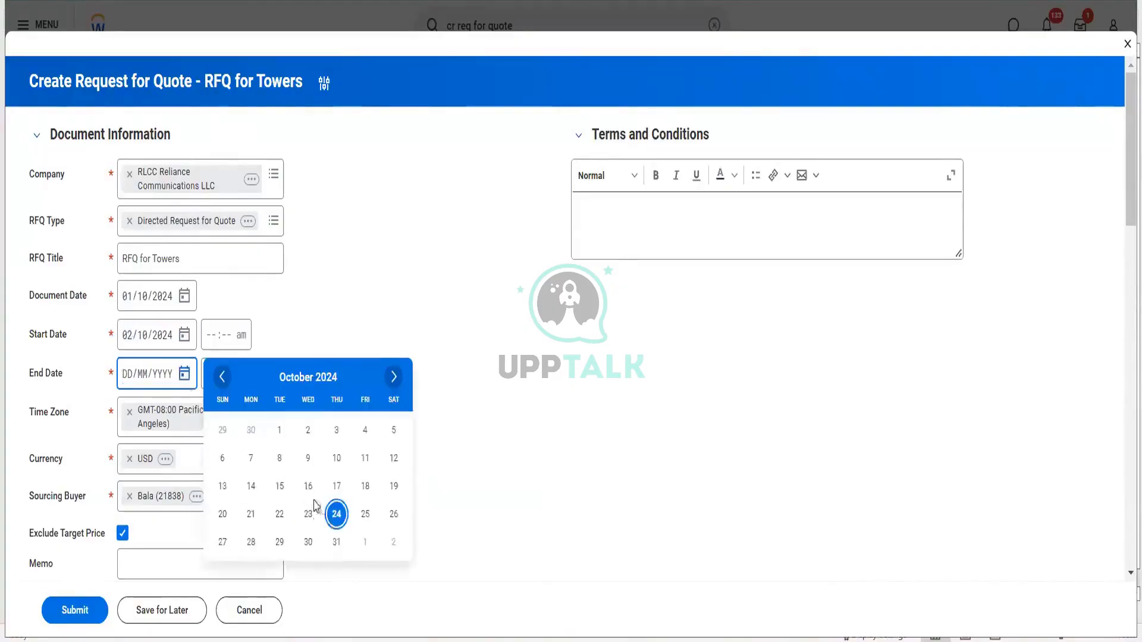
{"action": "left_click", "coordinate": [337, 542]}
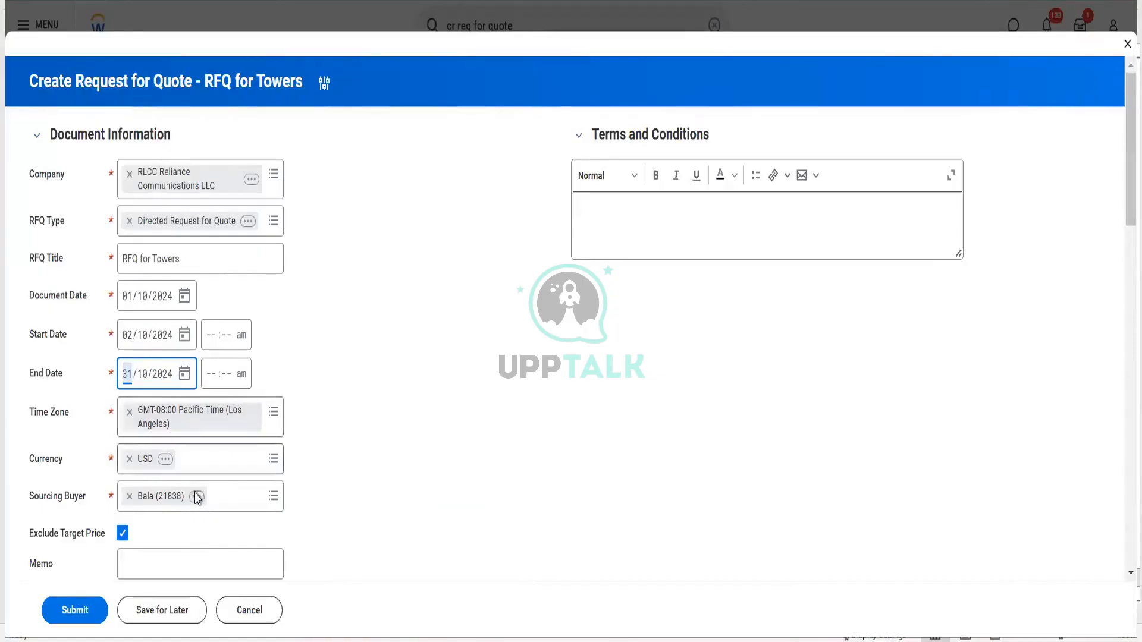
- Turn off Exclude Target Price
{"action": "scroll", "coordinate": [88, 400], "scroll_direction": "down", "scroll_amount": 2}
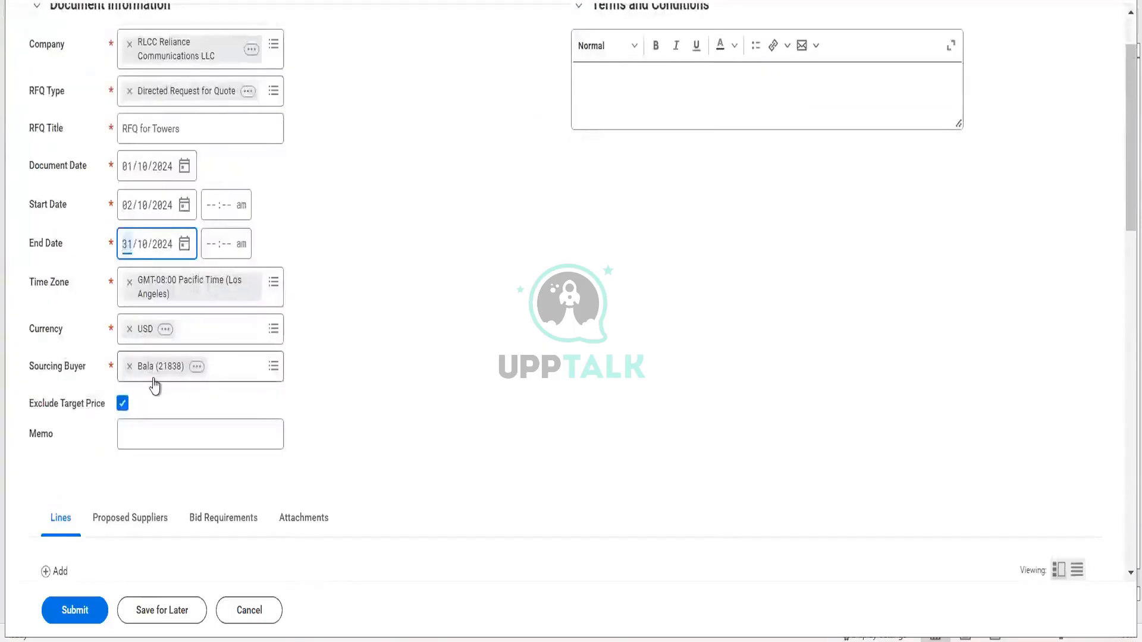
{"action": "left_click", "coordinate": [122, 404]}
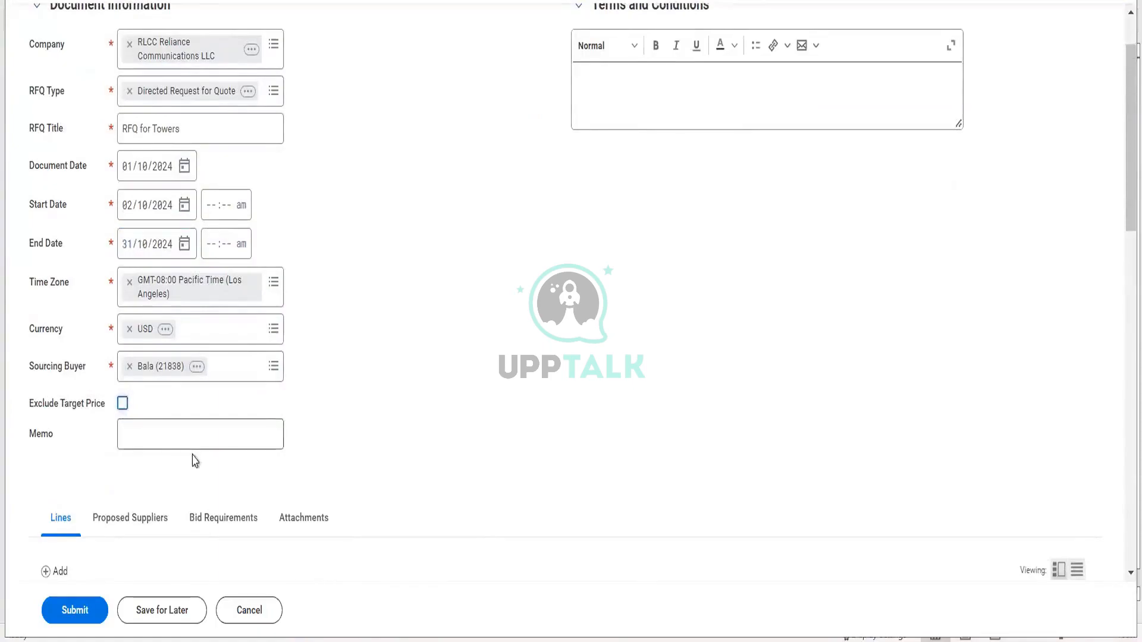
{"action": "scroll", "coordinate": [191, 455], "scroll_direction": "down", "scroll_amount": 5}
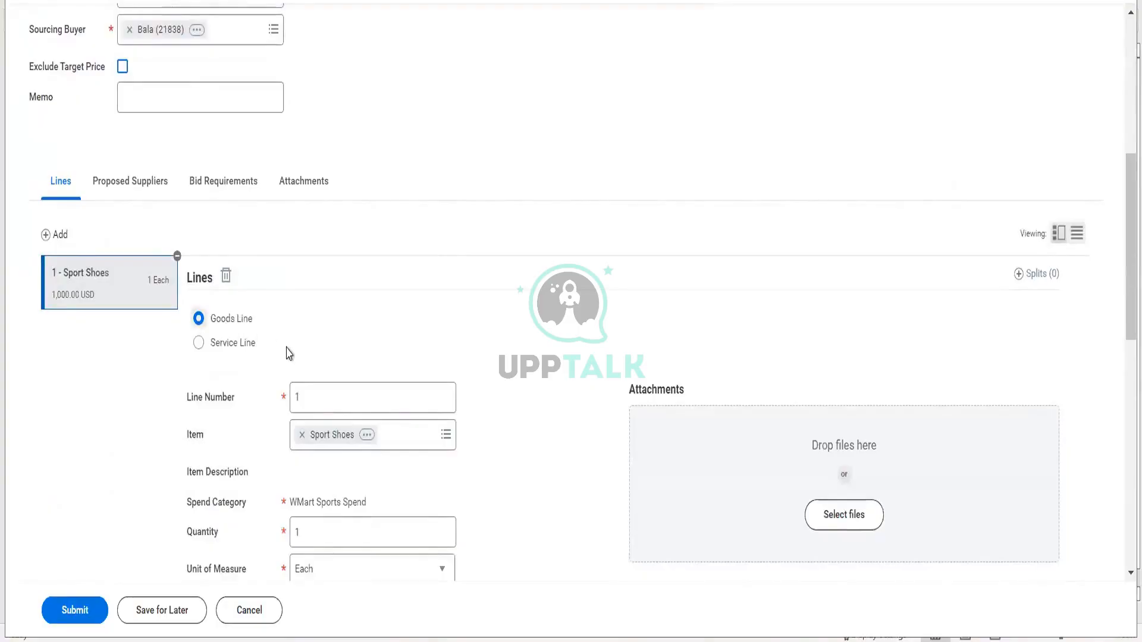
- Give the Sport Shoes line quantity 10, unit cost 100.00 and target price 95.00
{"action": "scroll", "coordinate": [290, 355], "scroll_direction": "down", "scroll_amount": 3}
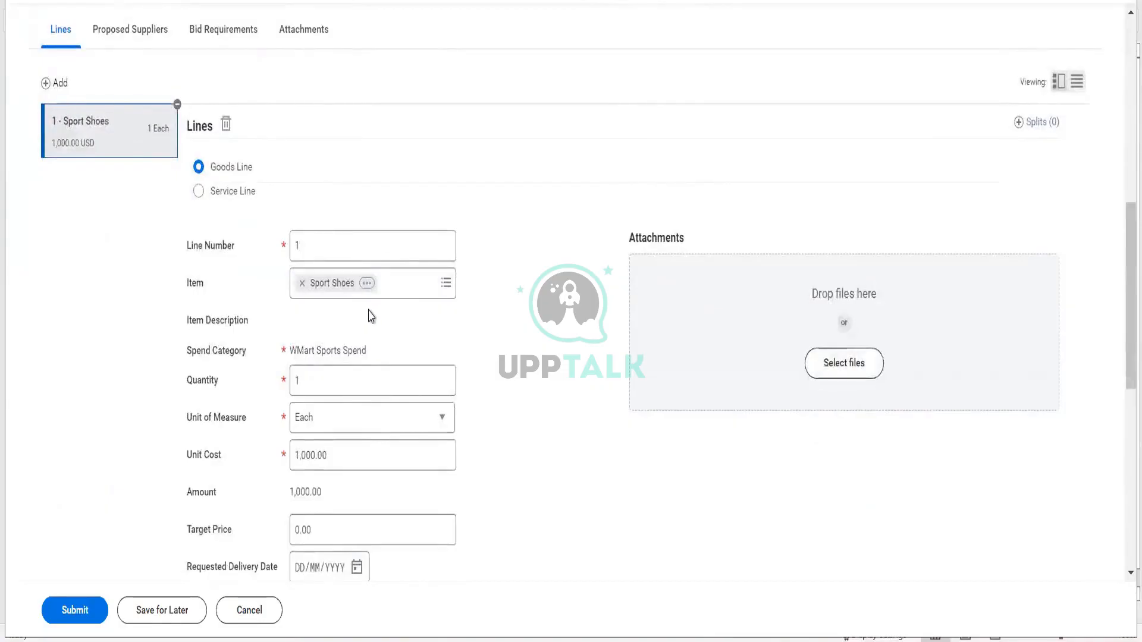
{"action": "scroll", "coordinate": [371, 317], "scroll_direction": "down", "scroll_amount": 2}
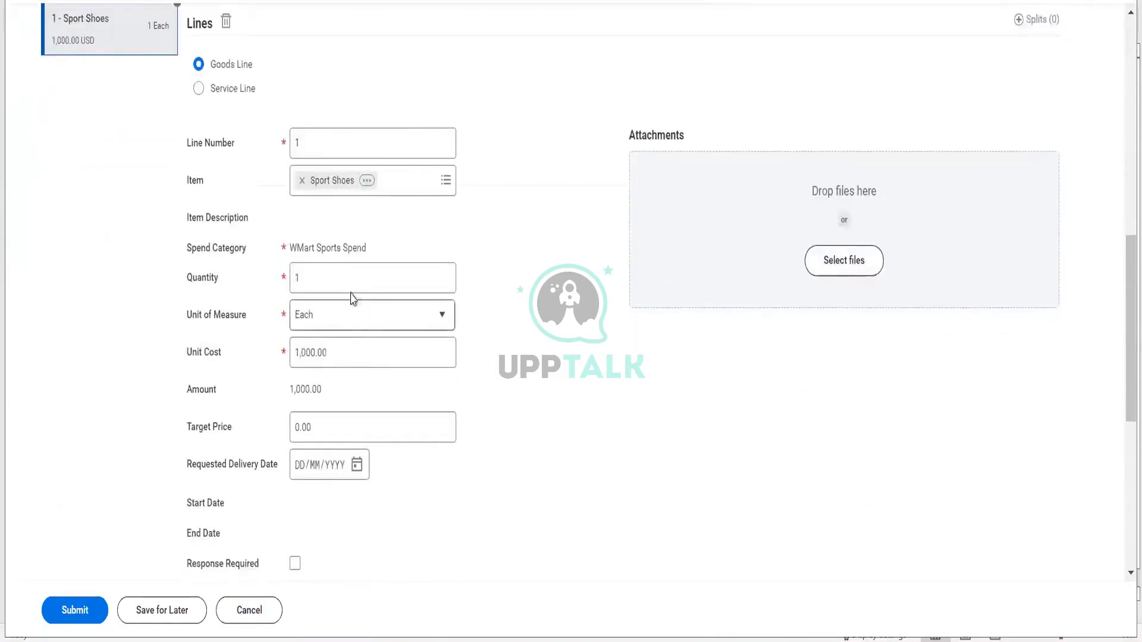
{"action": "left_click", "coordinate": [351, 292]}
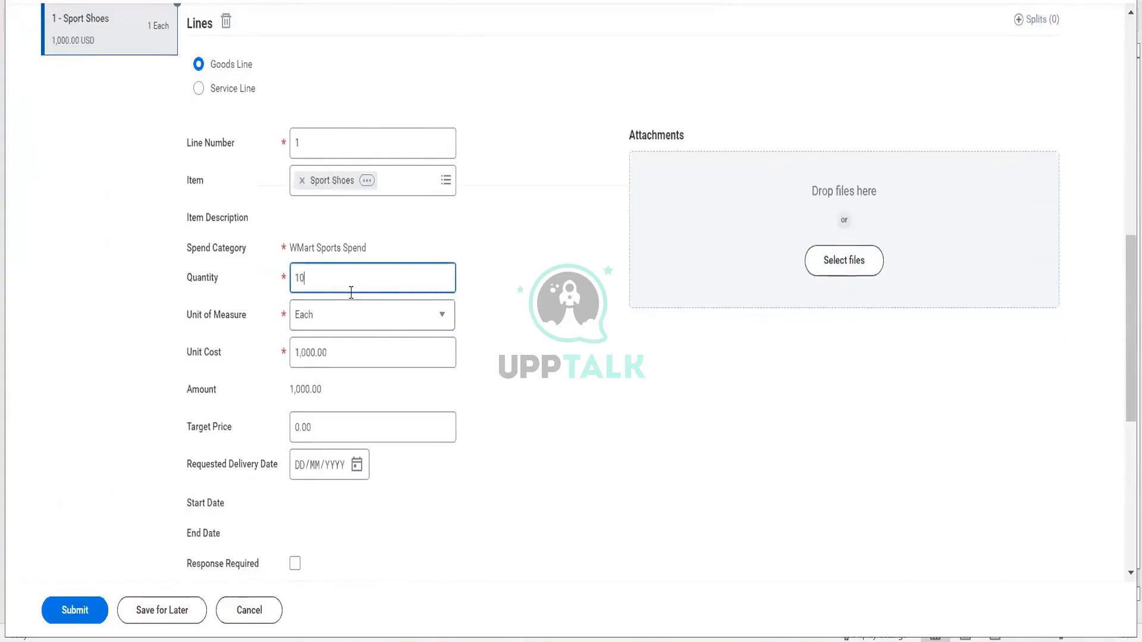
{"action": "type", "text": "0"}
{"action": "key", "text": "Tab"}
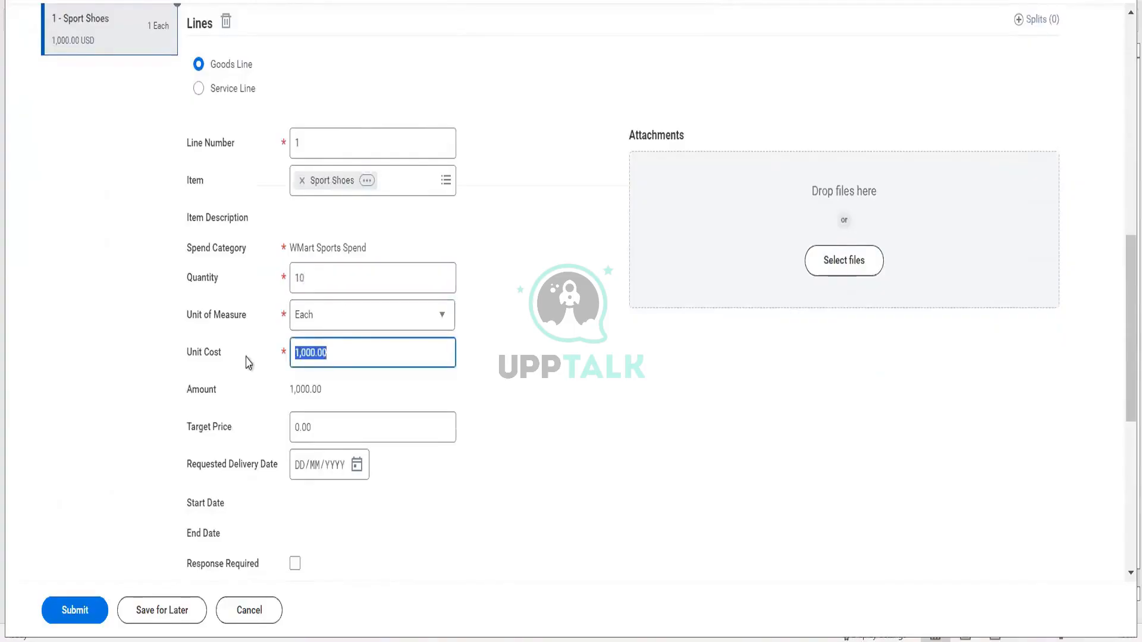
{"action": "type", "text": "100"}
{"action": "key", "text": "Tab"}
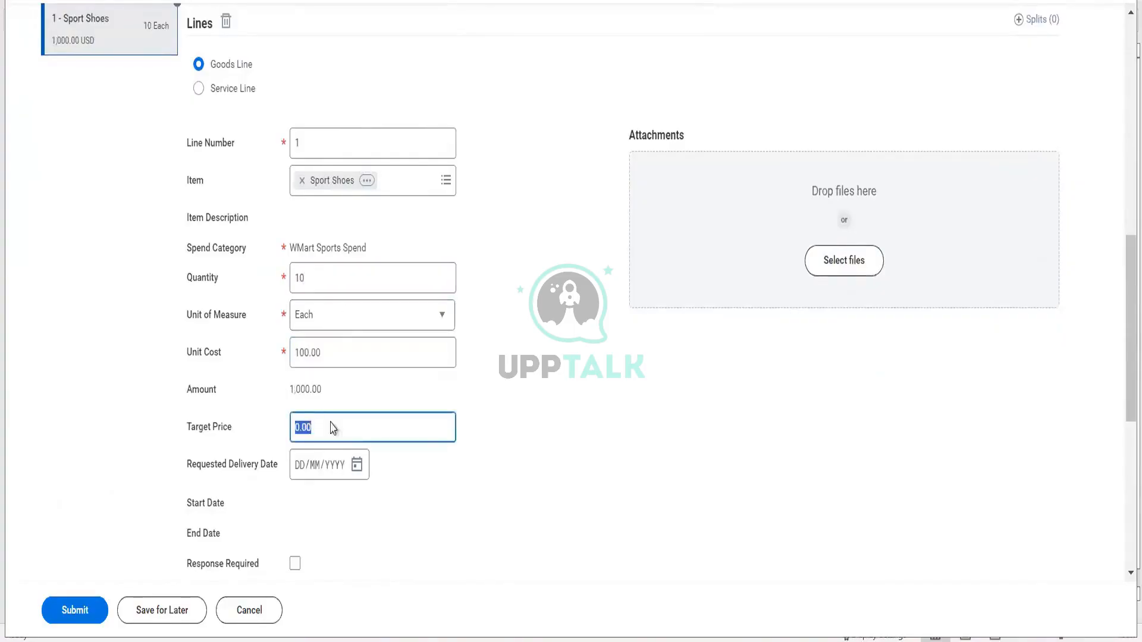
{"action": "scroll", "coordinate": [333, 499], "scroll_direction": "down", "scroll_amount": 2}
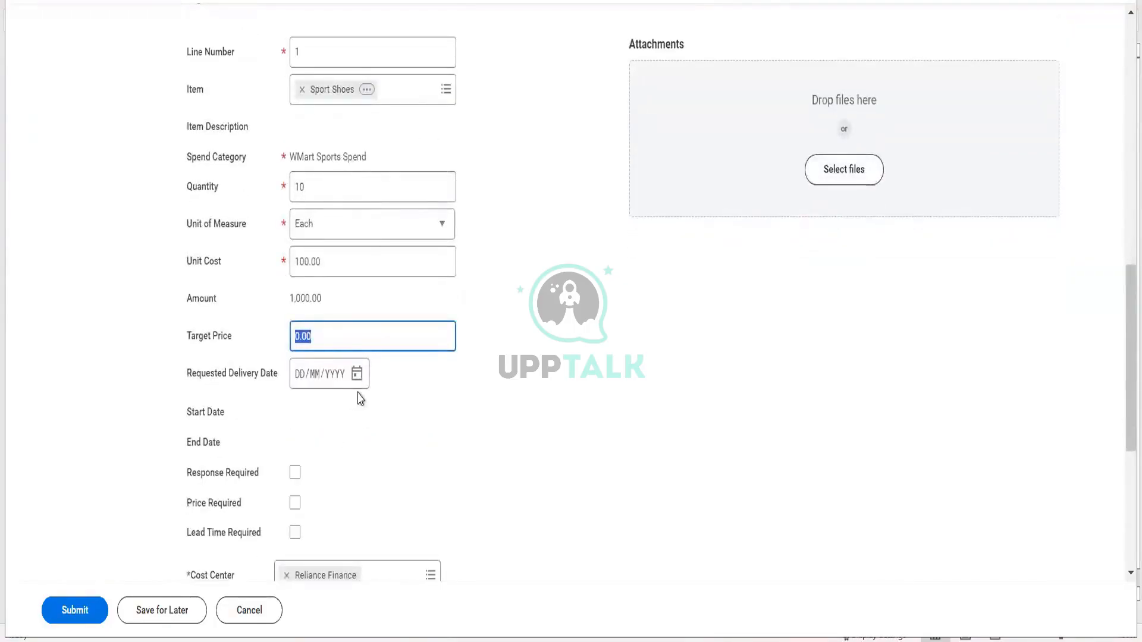
{"action": "type", "text": "95"}
{"action": "key", "text": "Tab"}
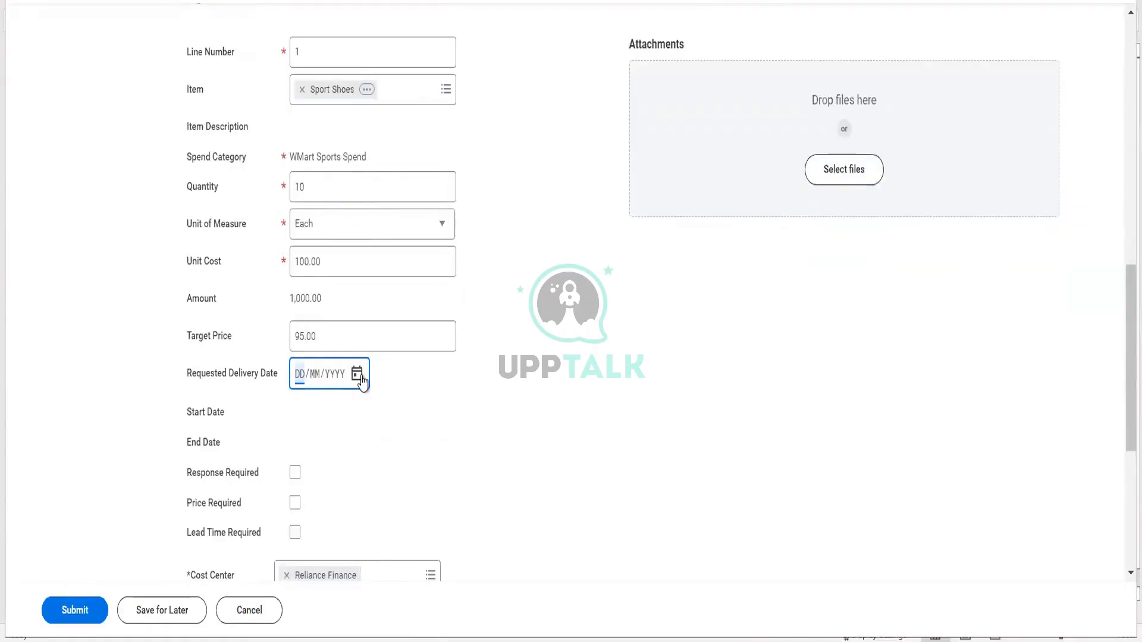
- Set delivery date 31/10/2024 and require response, price and lead time on the line
{"action": "left_click", "coordinate": [357, 375]}
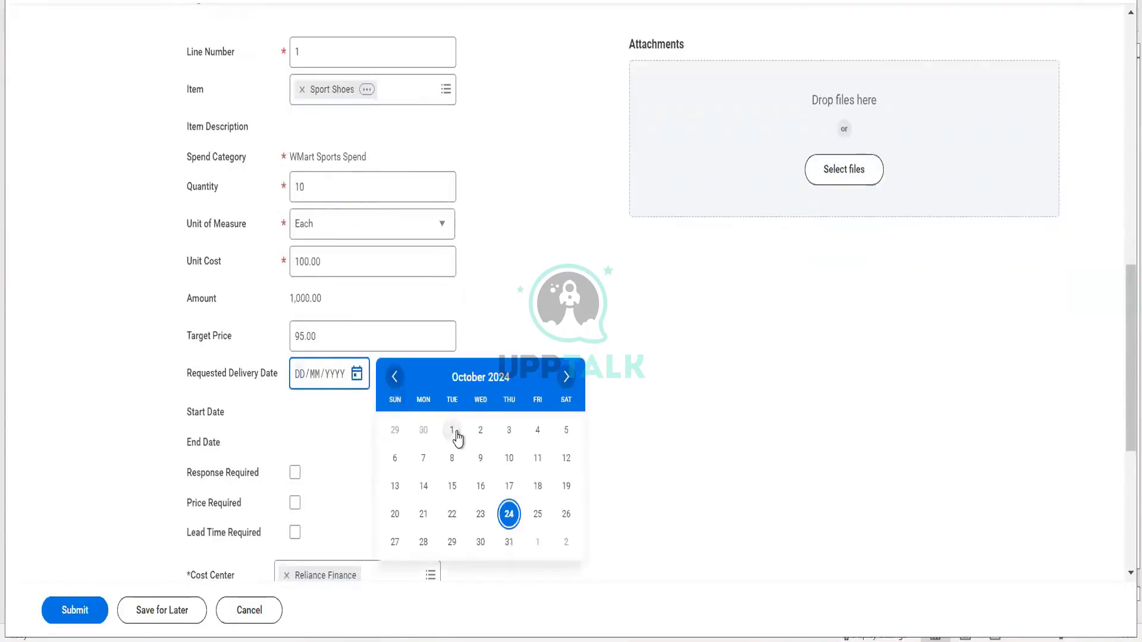
{"action": "left_click", "coordinate": [508, 543]}
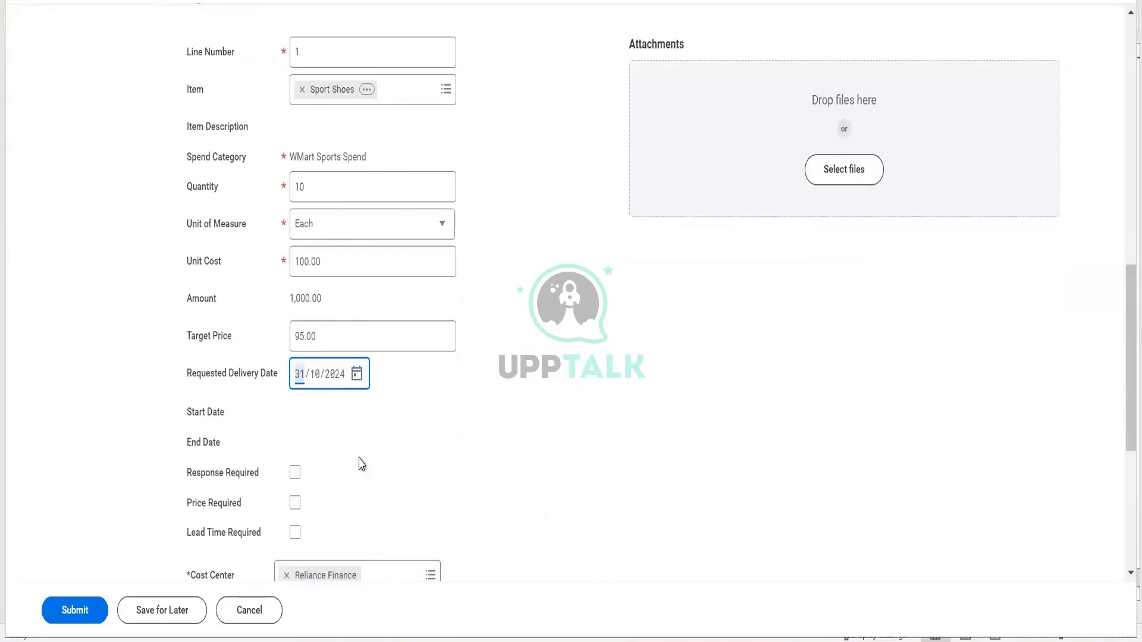
{"action": "scroll", "coordinate": [361, 463], "scroll_direction": "down", "scroll_amount": 2}
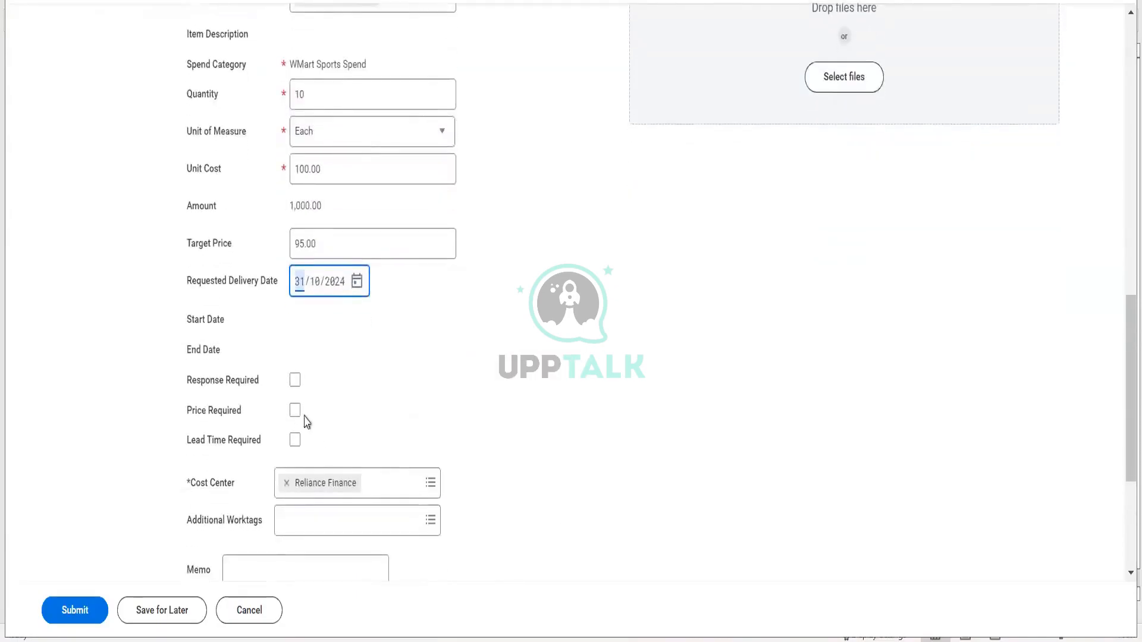
{"action": "left_click", "coordinate": [295, 382]}
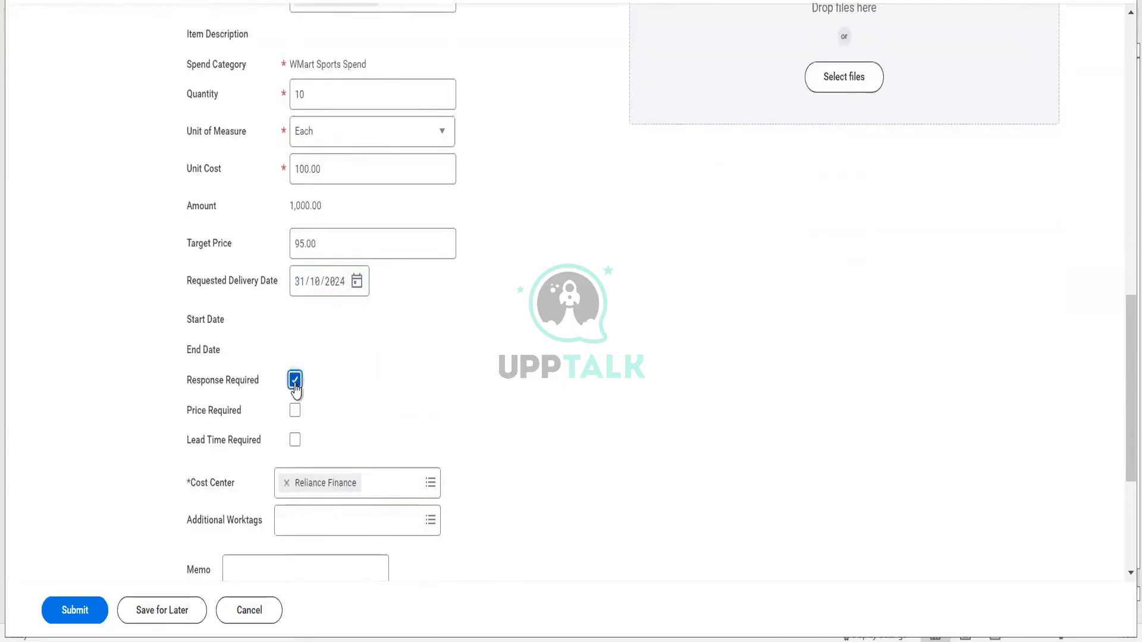
{"action": "left_click", "coordinate": [295, 410]}
{"action": "left_click", "coordinate": [294, 440]}
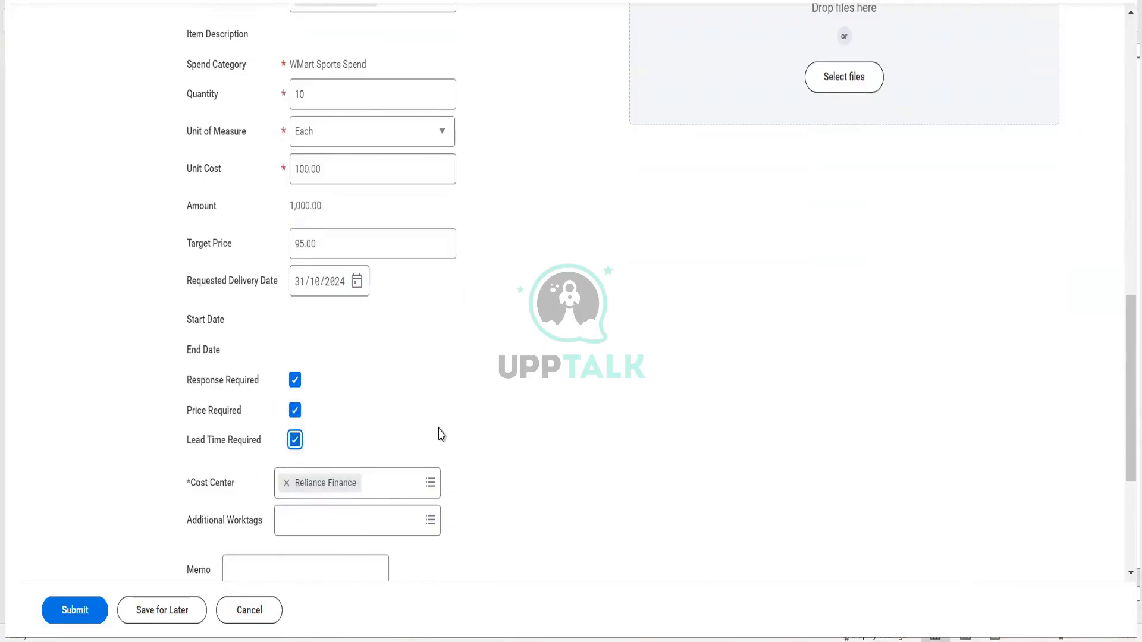
{"action": "scroll", "coordinate": [441, 435], "scroll_direction": "down", "scroll_amount": 2}
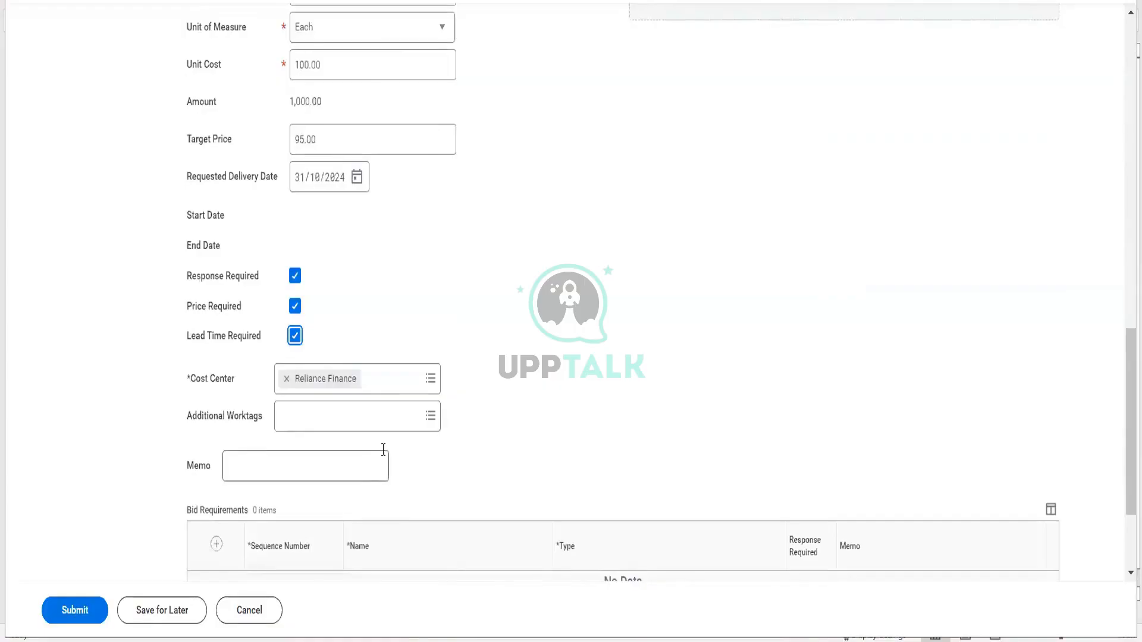
{"action": "scroll", "coordinate": [384, 449], "scroll_direction": "down", "scroll_amount": 2}
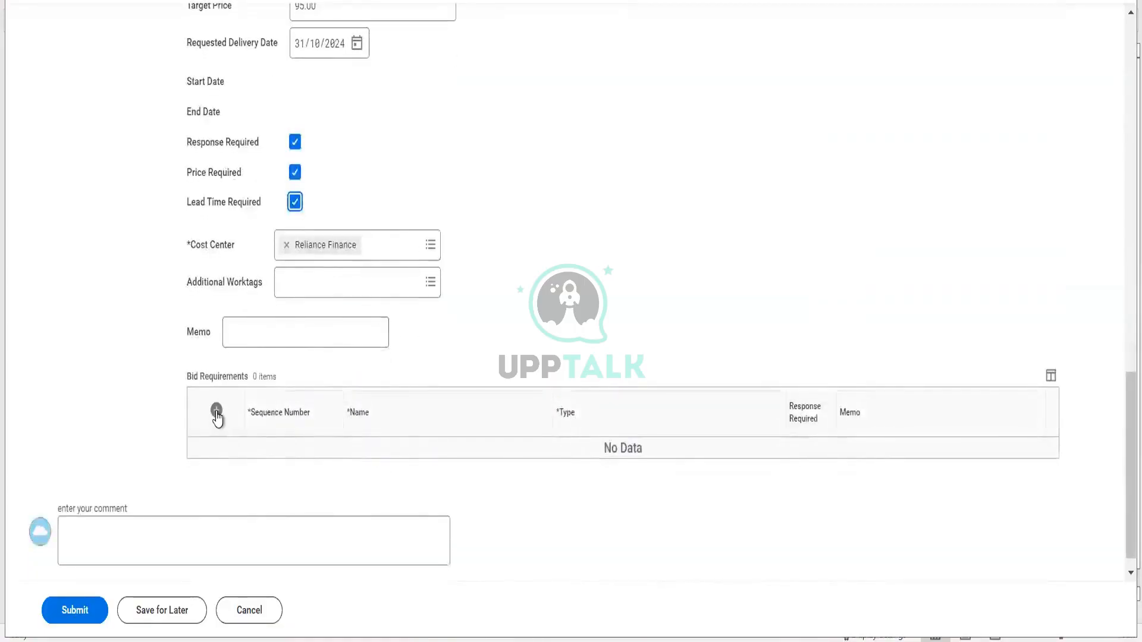
- Add a mandatory Yes/No bid requirement 'Can they Deliver this shoe'
{"action": "left_click", "coordinate": [216, 410]}
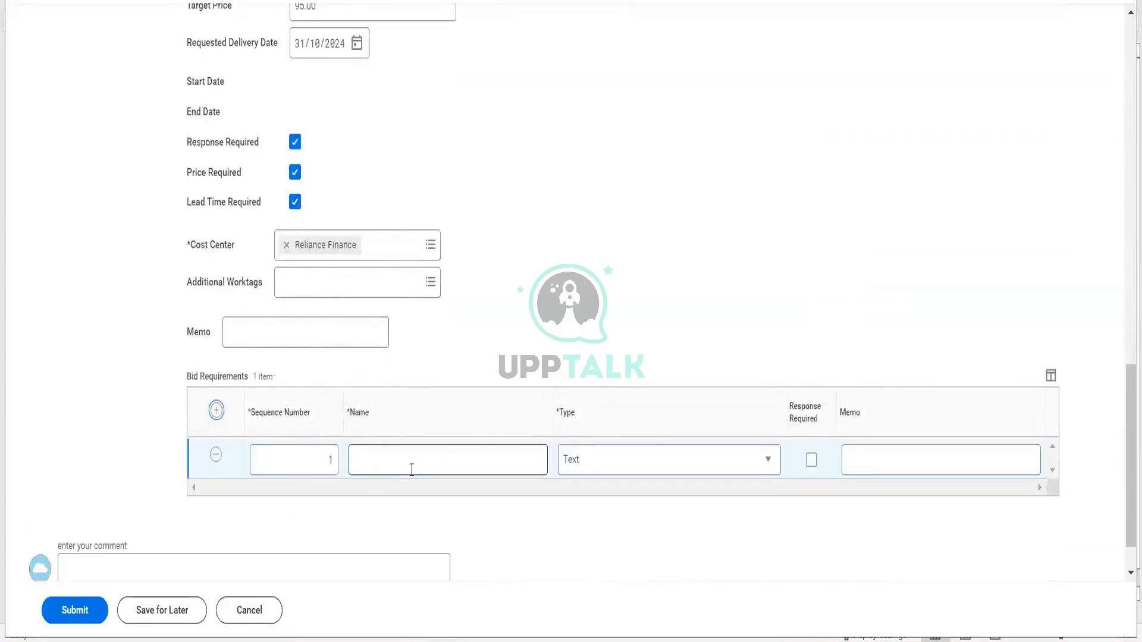
{"action": "left_click", "coordinate": [412, 469]}
{"action": "left_click", "coordinate": [589, 473]}
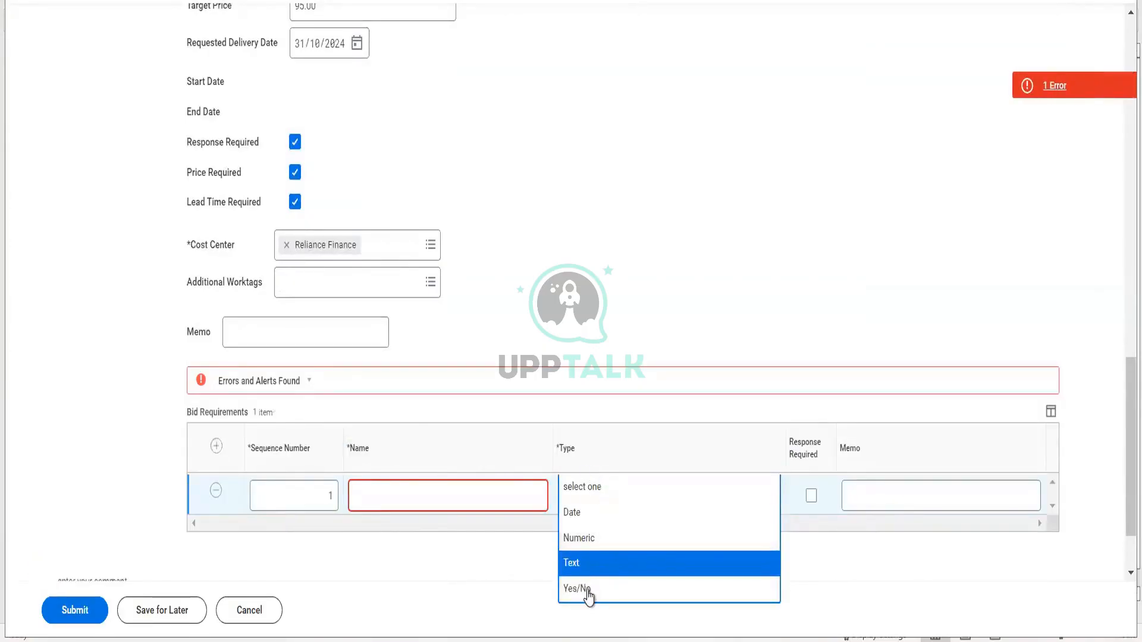
{"action": "left_click", "coordinate": [589, 592]}
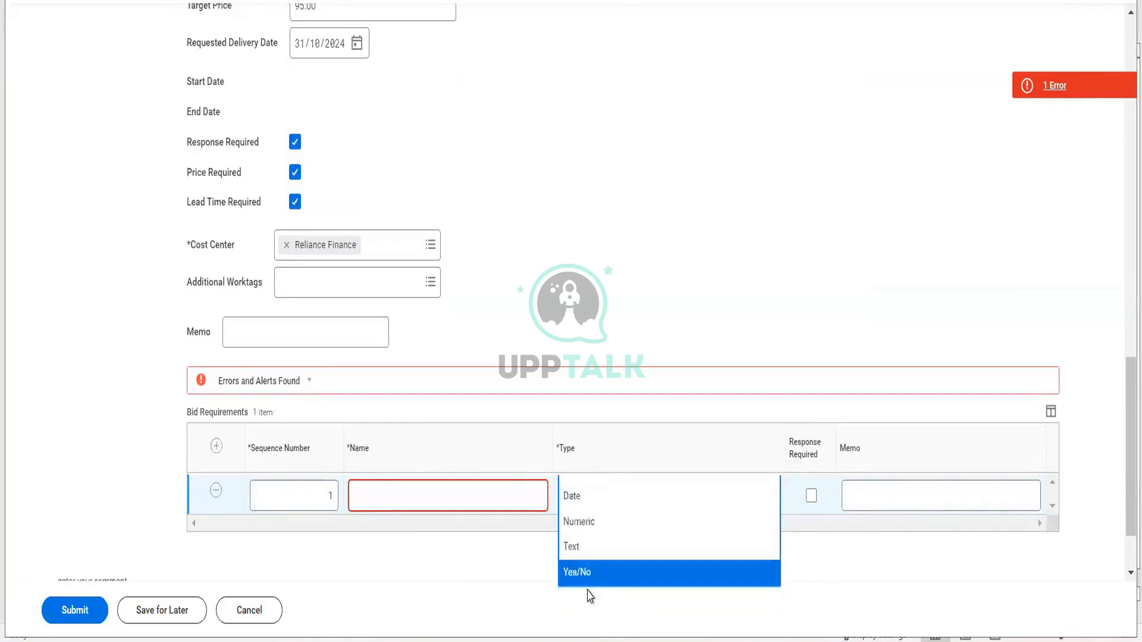
{"action": "left_click", "coordinate": [380, 483]}
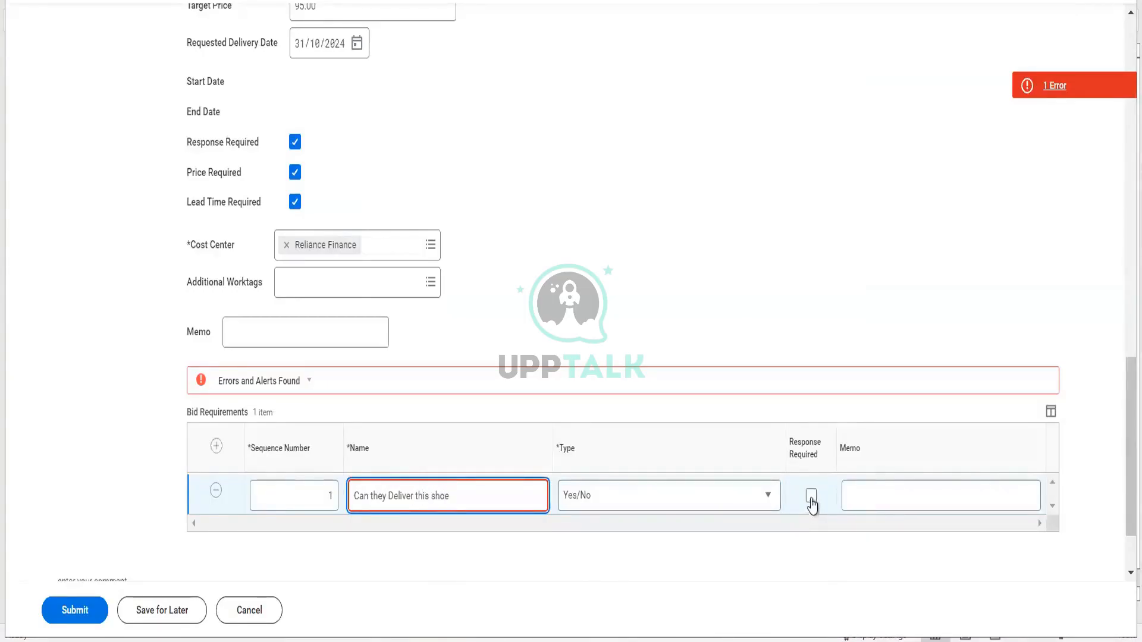
{"action": "left_click", "coordinate": [812, 503]}
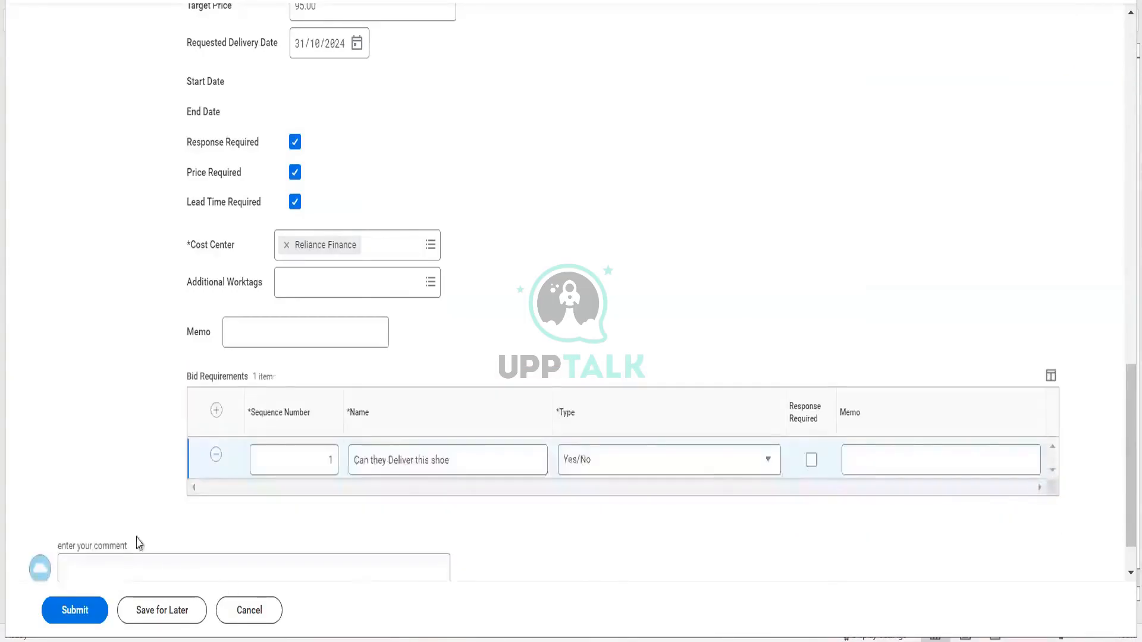
{"action": "left_click", "coordinate": [813, 461]}
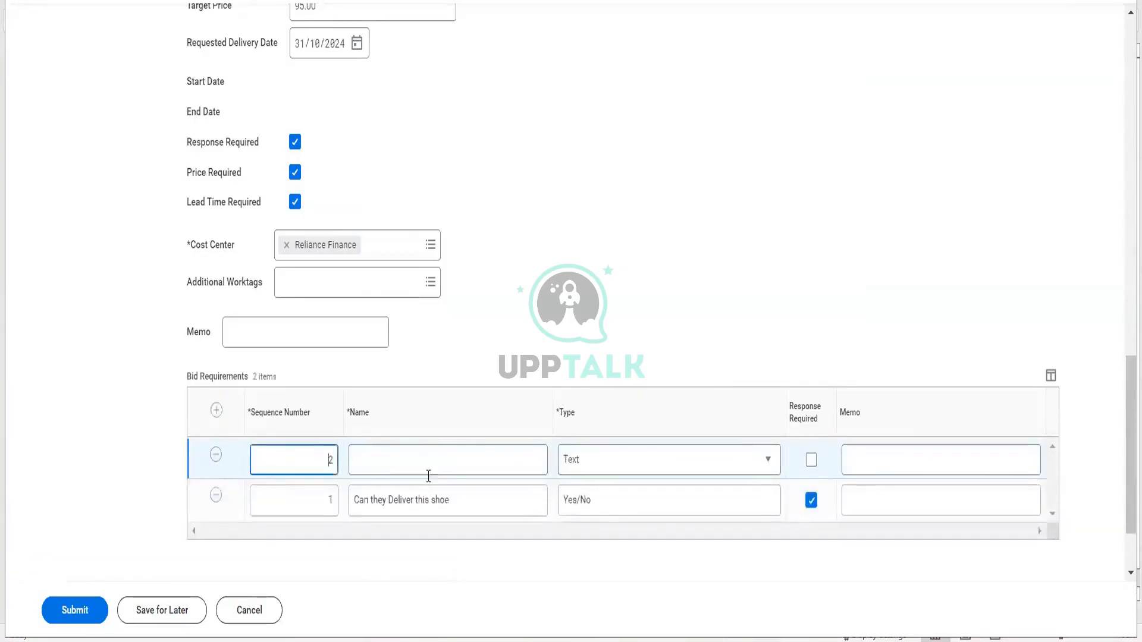
- Add a mandatory text bid requirement 'Just provide your certificate no'
{"action": "left_click", "coordinate": [426, 466]}
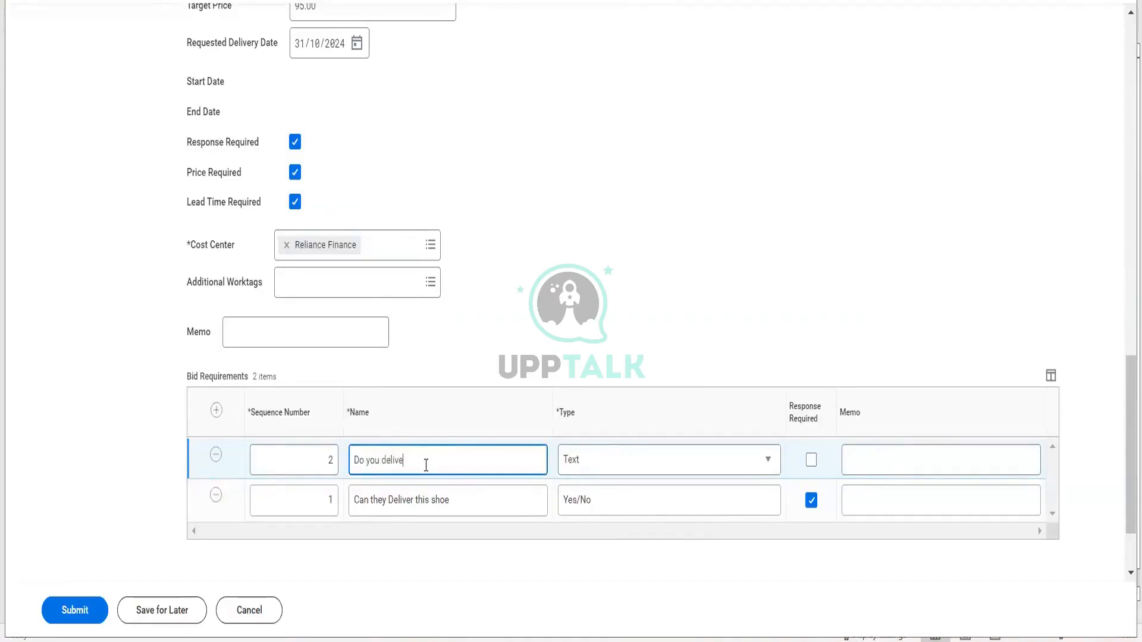
{"action": "key", "text": "BackSpace"}
{"action": "key", "text": "BackSpace"}
{"action": "key", "text": "BackSpace"}
{"action": "key", "text": "BackSpace"}
{"action": "key", "text": "BackSpace"}
{"action": "key", "text": "BackSpace"}
{"action": "key", "text": "BackSpace"}
{"action": "key", "text": "BackSpace"}
{"action": "key", "text": "BackSpace"}
{"action": "key", "text": "BackSpace"}
{"action": "key", "text": "BackSpace"}
{"action": "key", "text": "BackSpace"}
{"action": "key", "text": "BackSpace"}
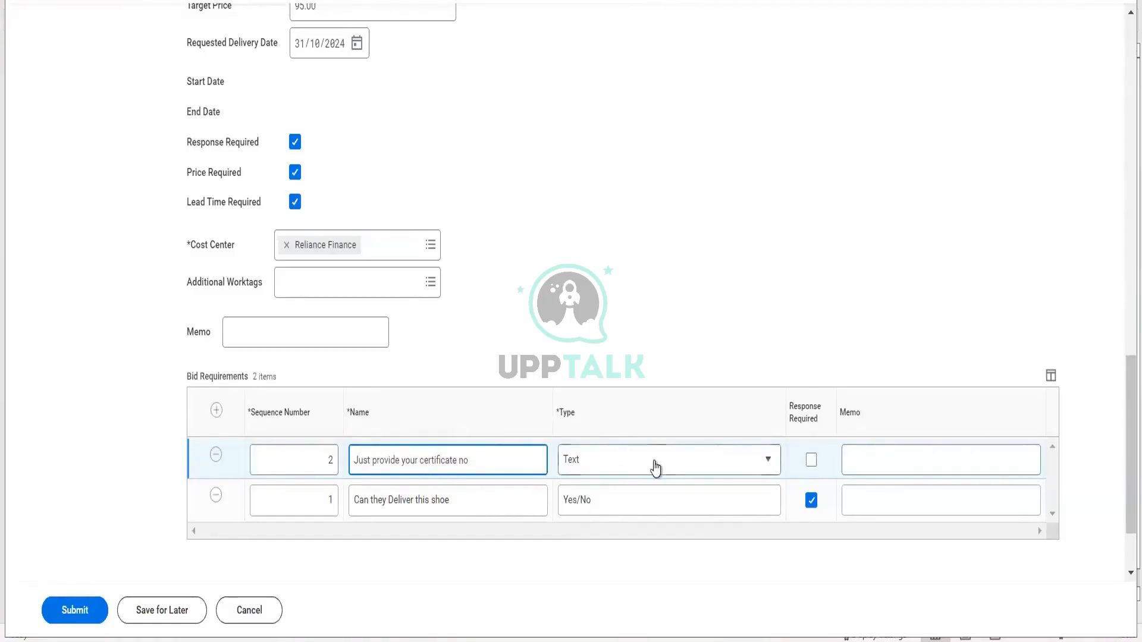
{"action": "left_click", "coordinate": [811, 462]}
{"action": "scroll", "coordinate": [355, 306], "scroll_direction": "up", "scroll_amount": 10}
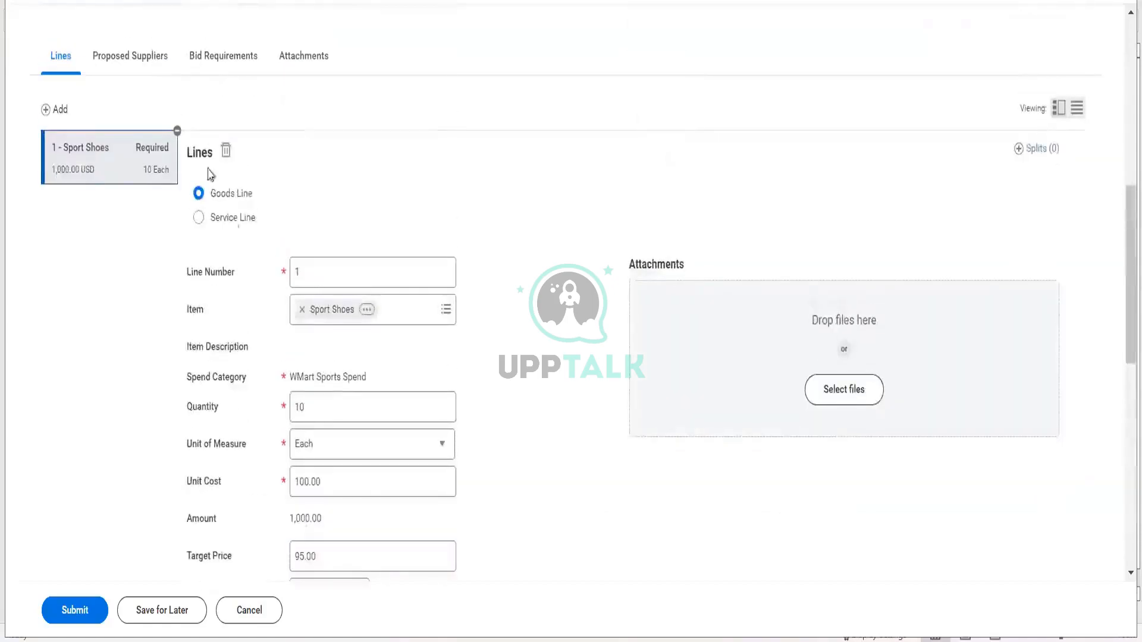
- Add two proposed supplier rows with Hello Telecommunications in the first
{"action": "left_click", "coordinate": [163, 60]}
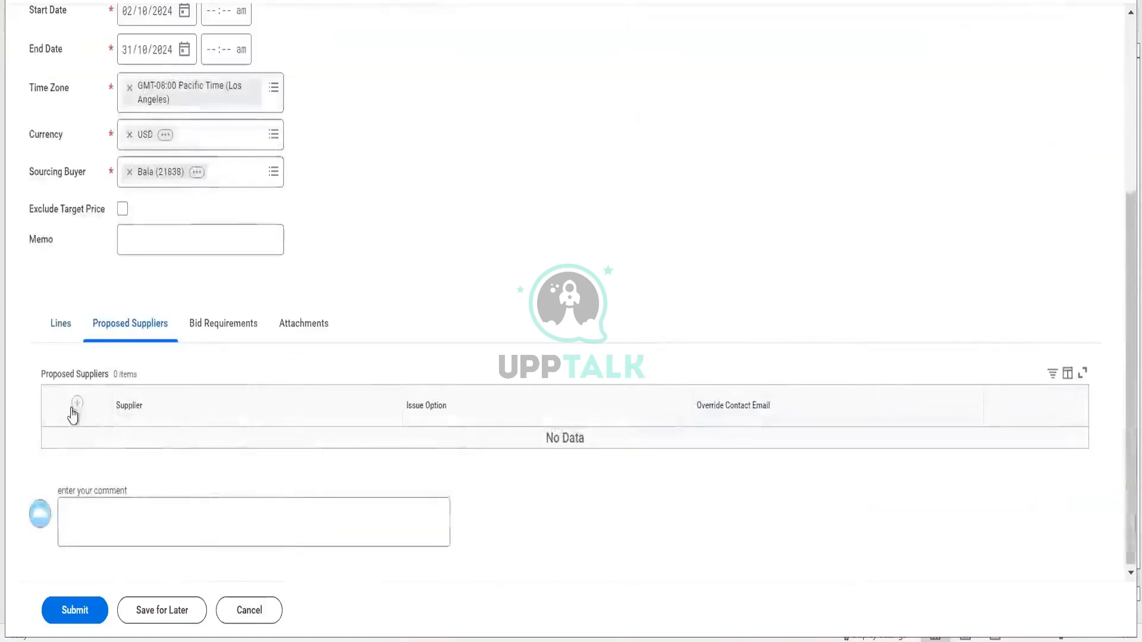
{"action": "left_click", "coordinate": [77, 405]}
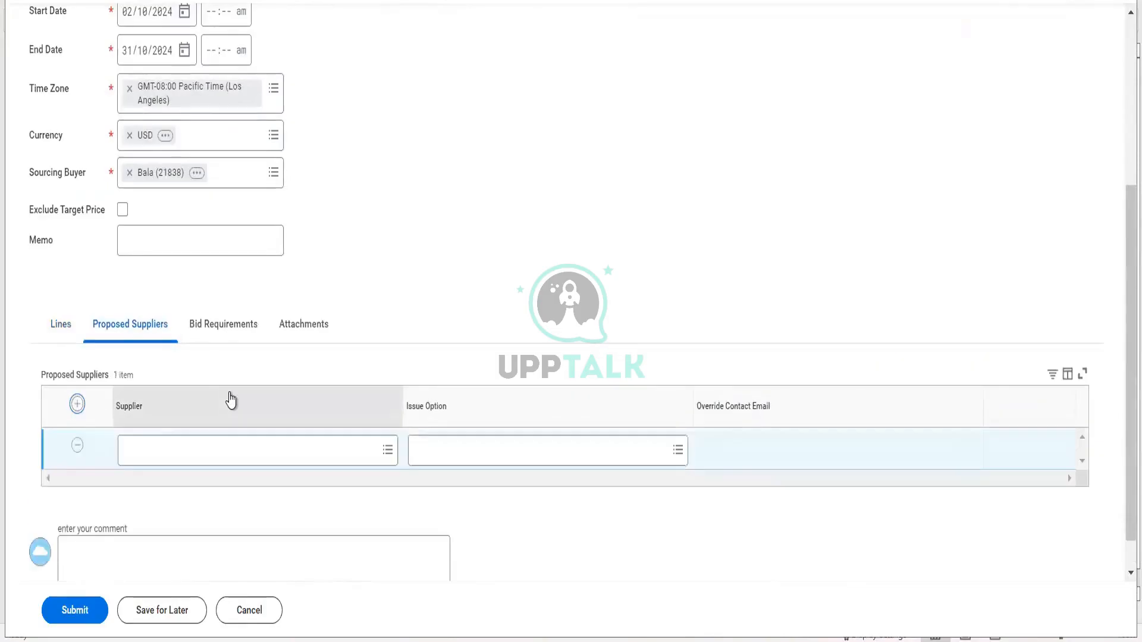
{"action": "left_click", "coordinate": [79, 407]}
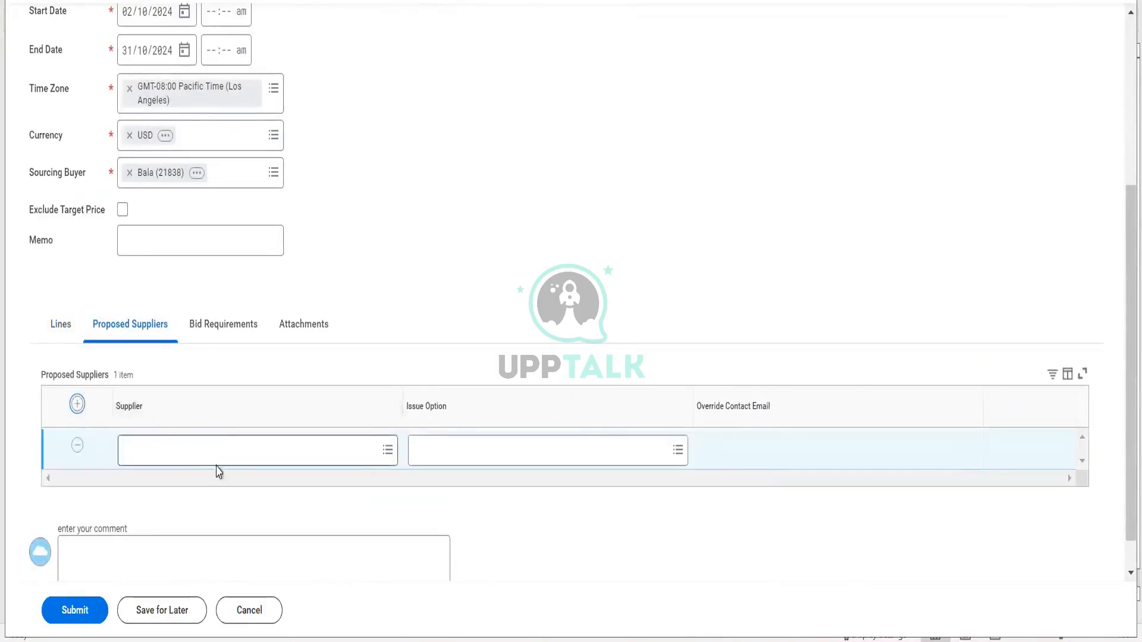
{"action": "left_click", "coordinate": [215, 459]}
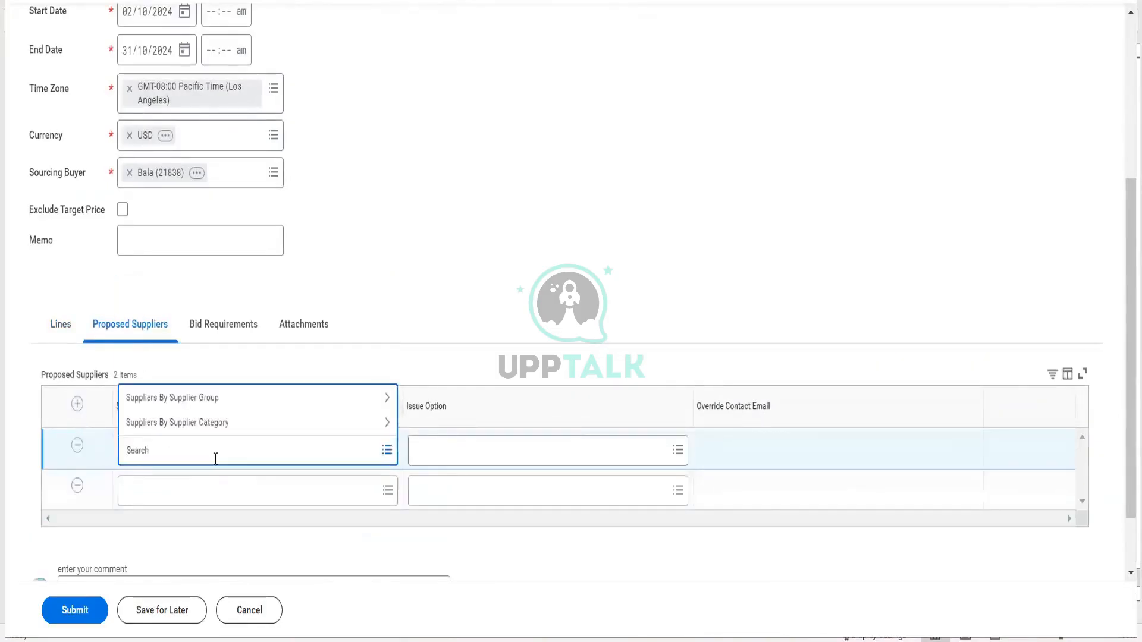
{"action": "left_click", "coordinate": [214, 397]}
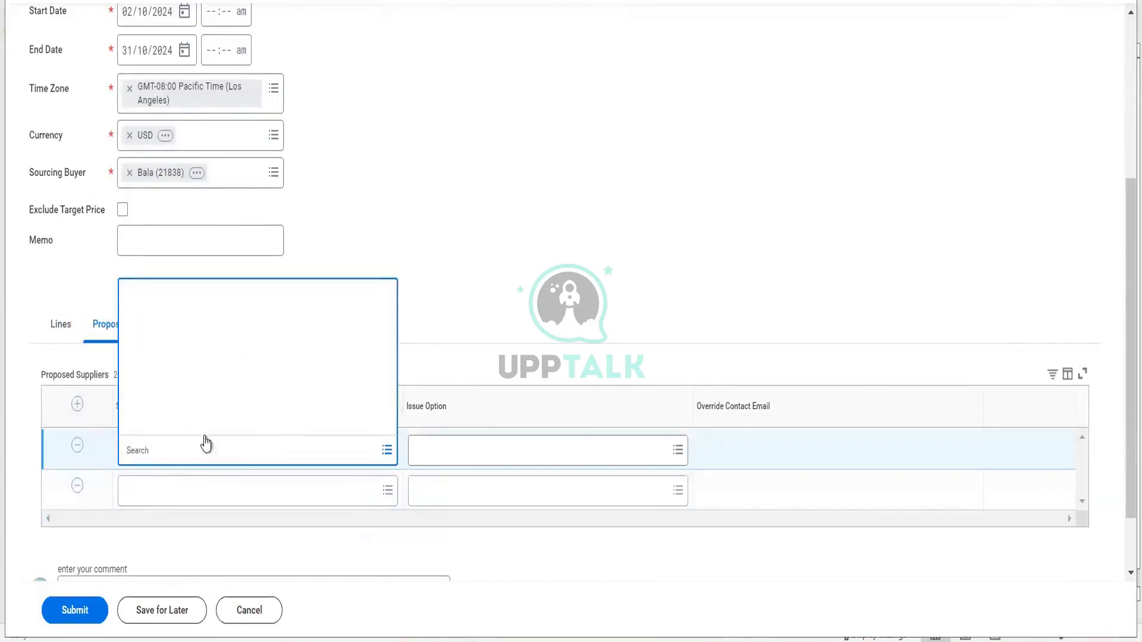
{"action": "left_click", "coordinate": [198, 450]}
{"action": "type", "text": "Se"}
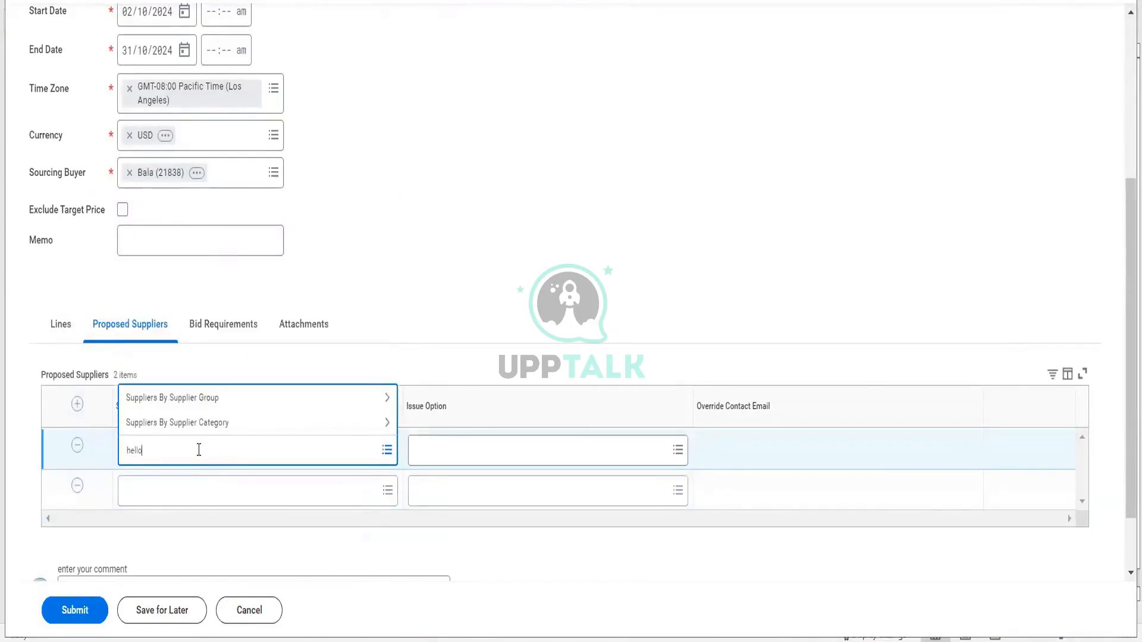
{"action": "type", "text": "llo"}
{"action": "key", "text": "Return"}
- Choose ProTech from the Tech Services group as the second supplier
{"action": "left_click", "coordinate": [187, 490]}
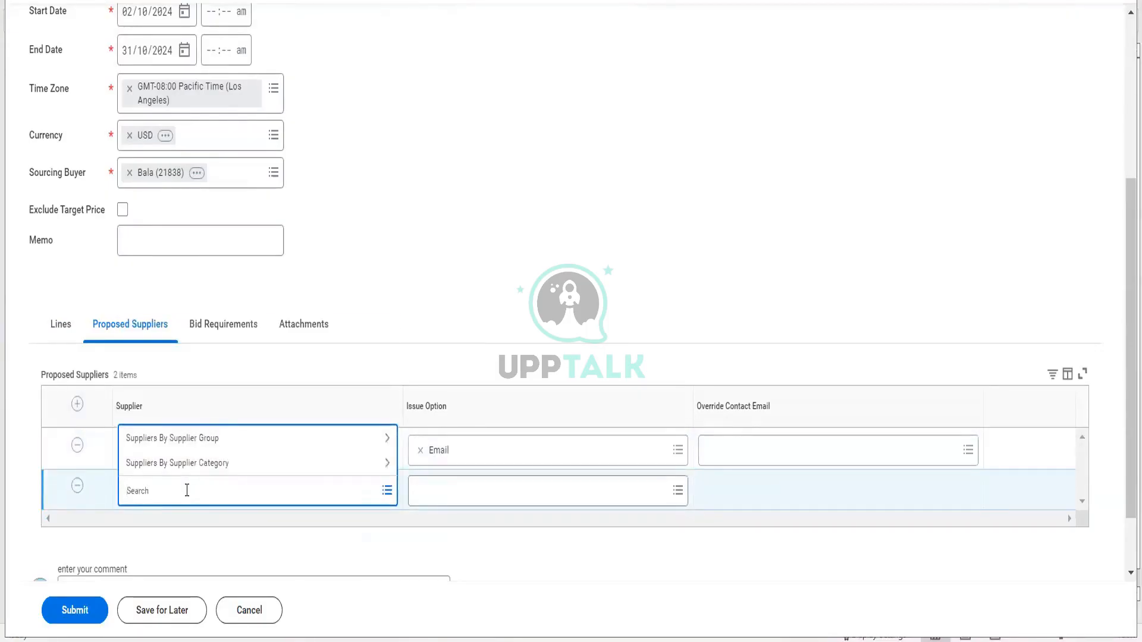
{"action": "left_click", "coordinate": [200, 447]}
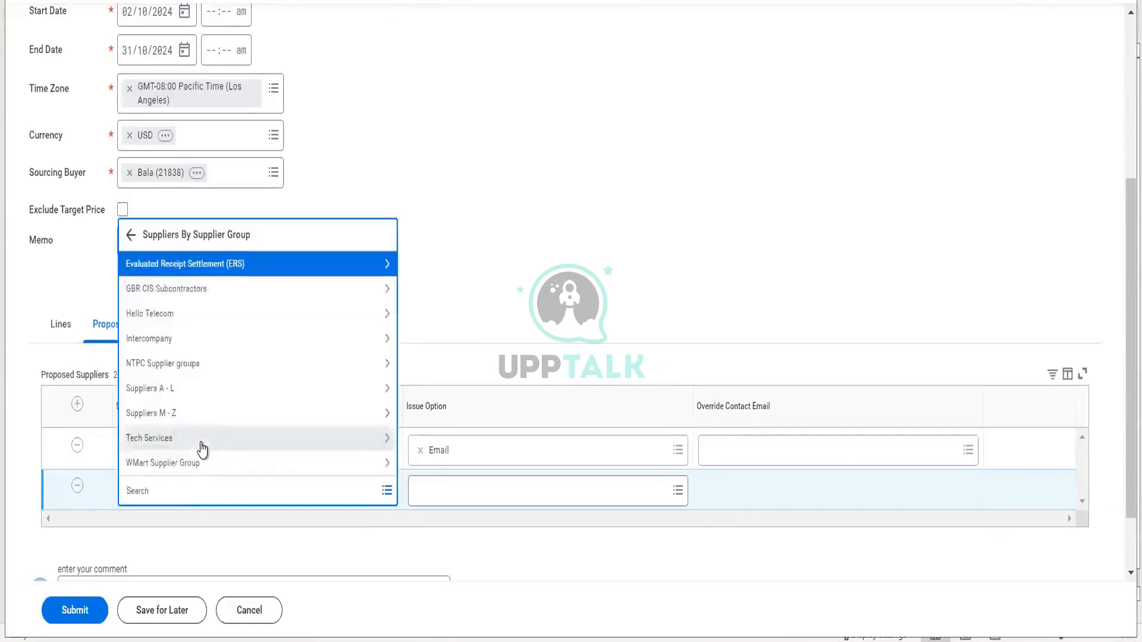
{"action": "left_click", "coordinate": [203, 446]}
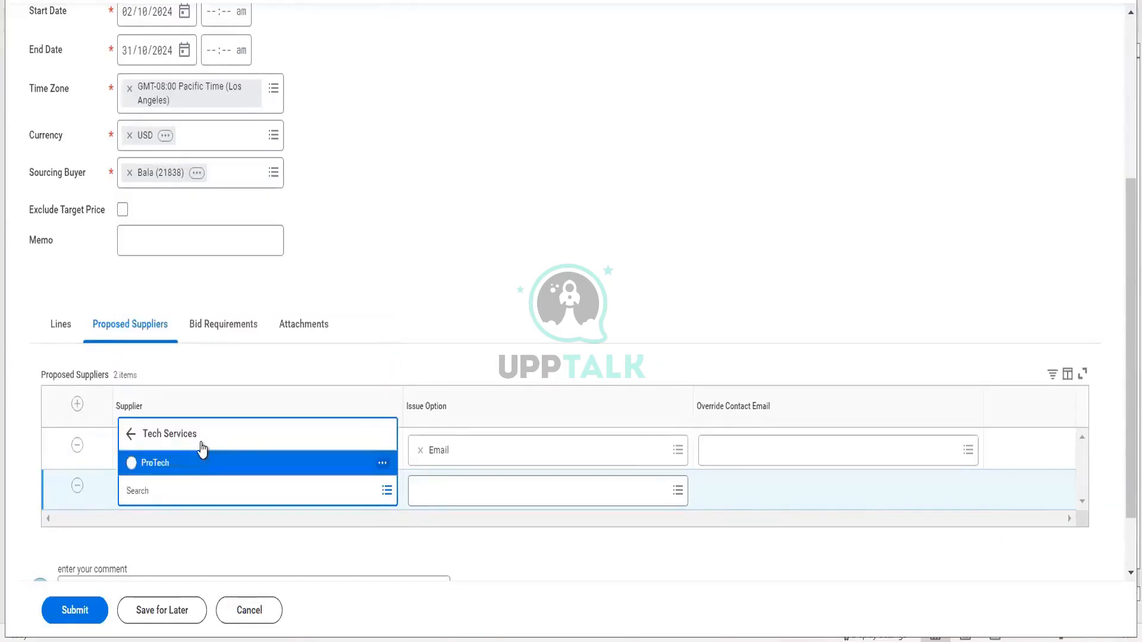
{"action": "left_click", "coordinate": [183, 463]}
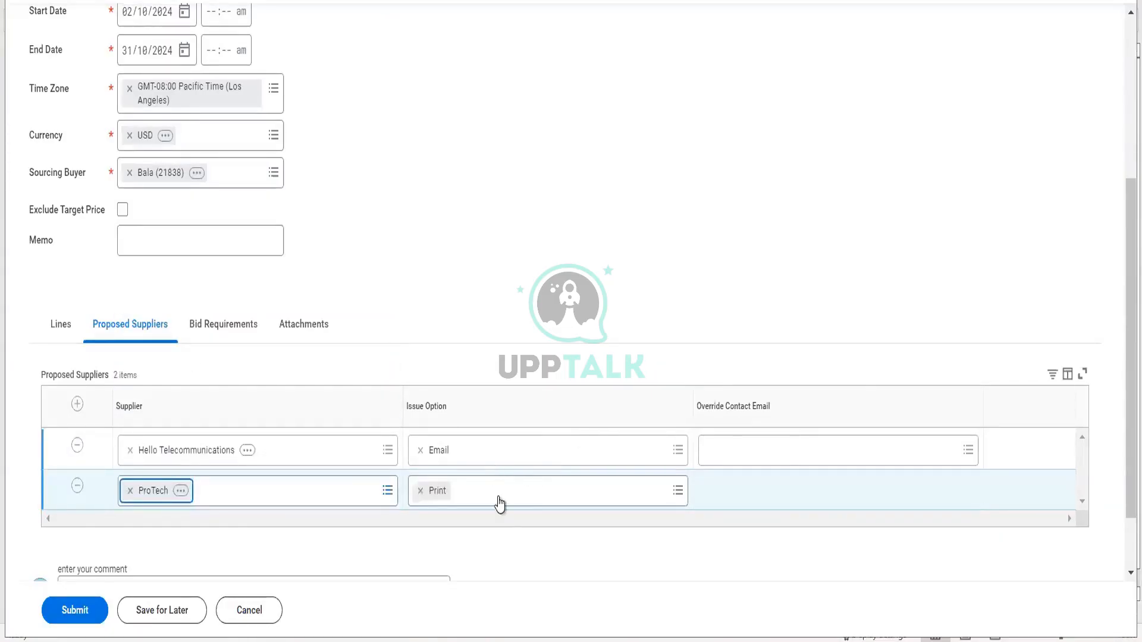
{"action": "left_click", "coordinate": [499, 498]}
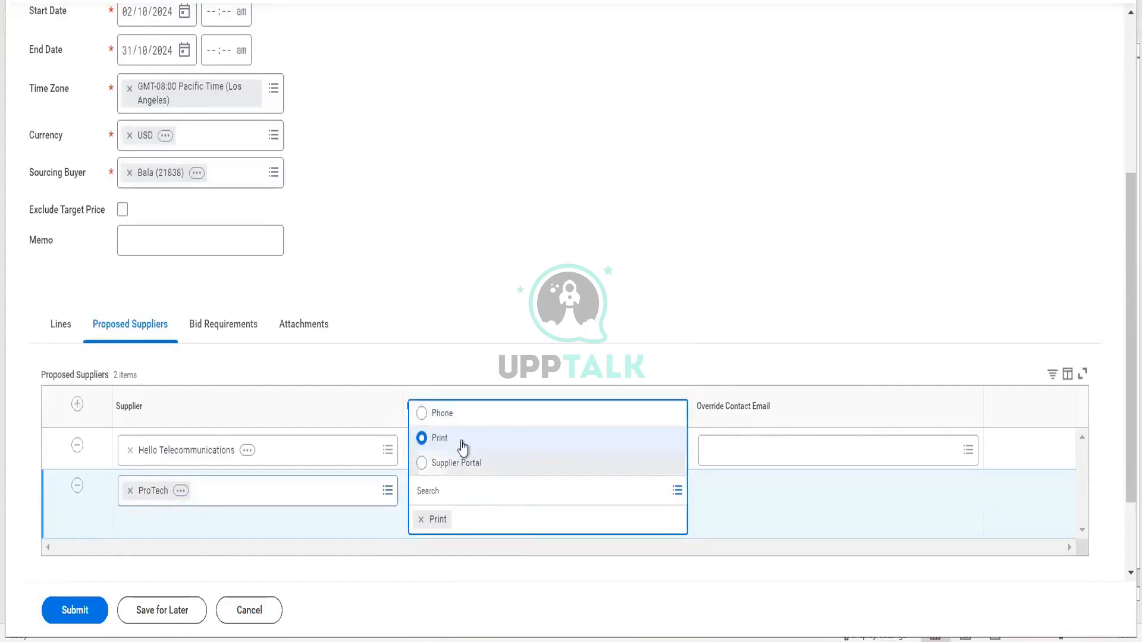
{"action": "left_click", "coordinate": [473, 294]}
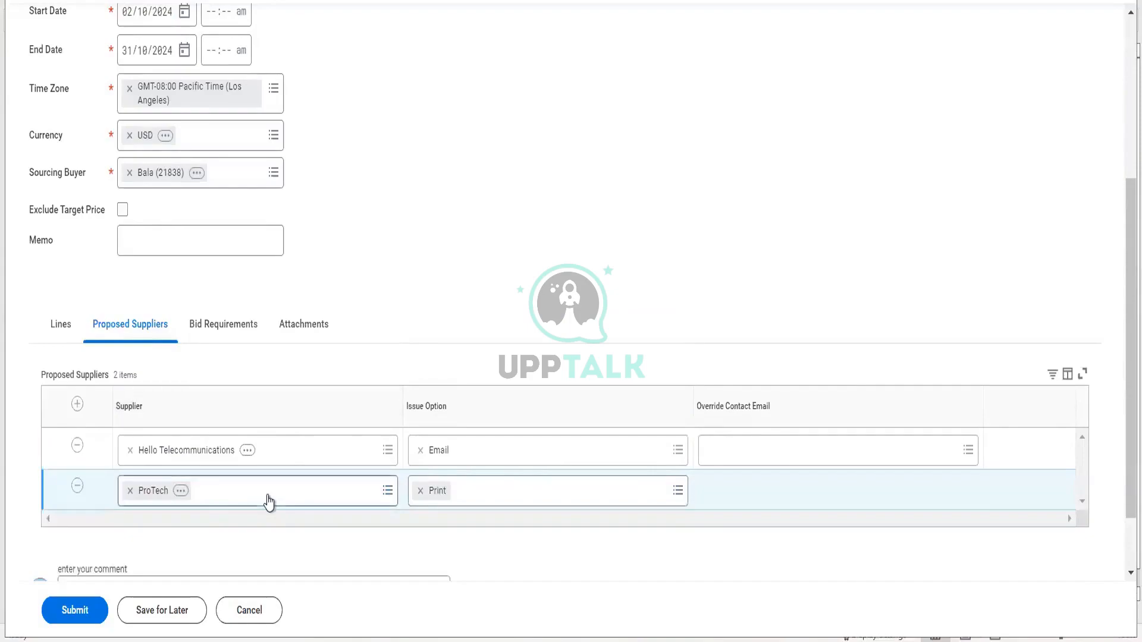
- Replace ProTech with Jindal Steels in the second supplier row
{"action": "left_click", "coordinate": [267, 492]}
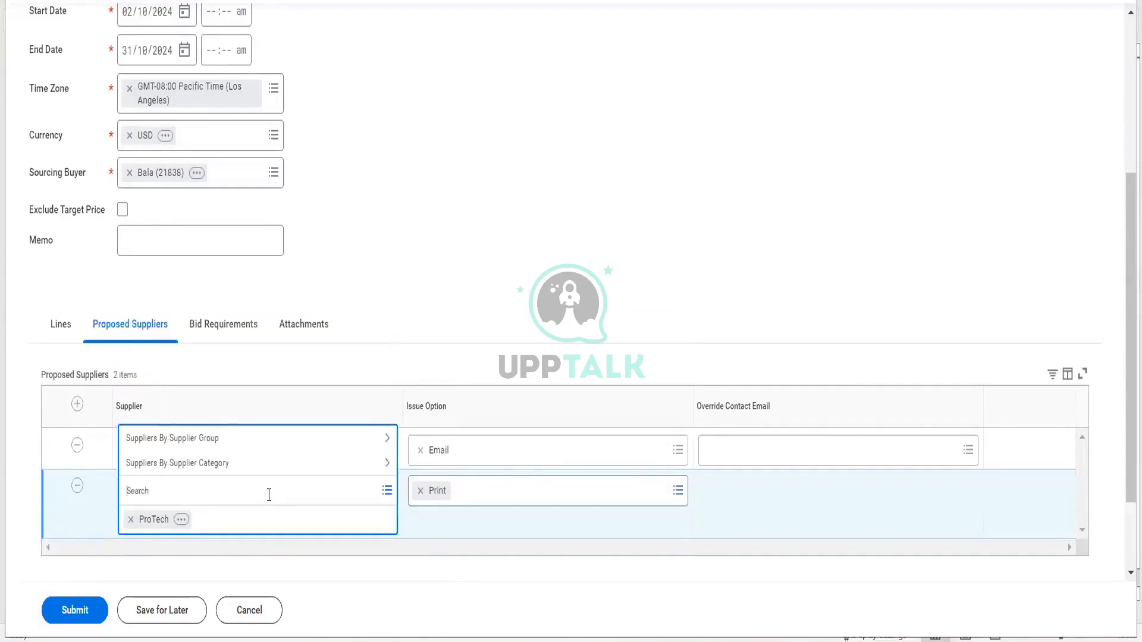
{"action": "left_click", "coordinate": [228, 440]}
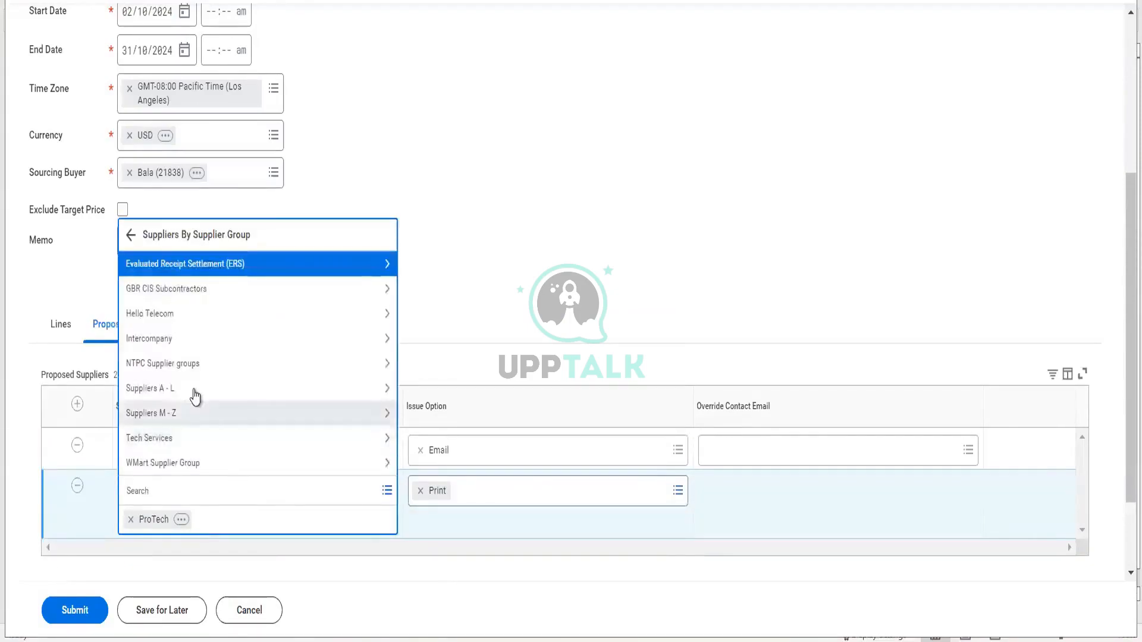
{"action": "left_click", "coordinate": [192, 390]}
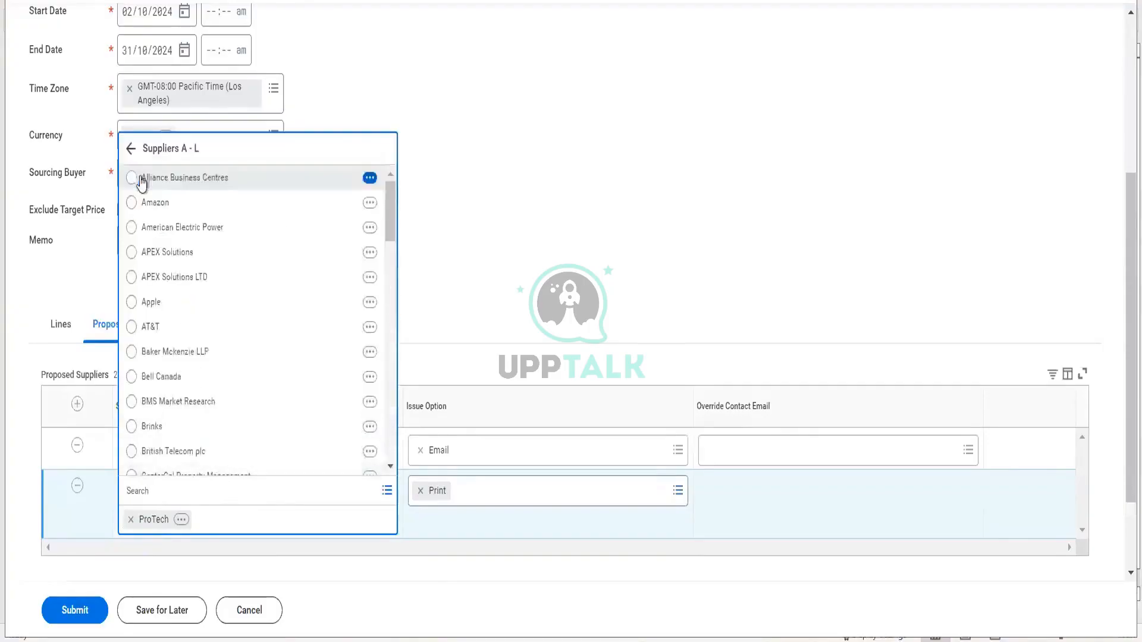
{"action": "left_click", "coordinate": [161, 490]}
{"action": "type", "text": "nt"}
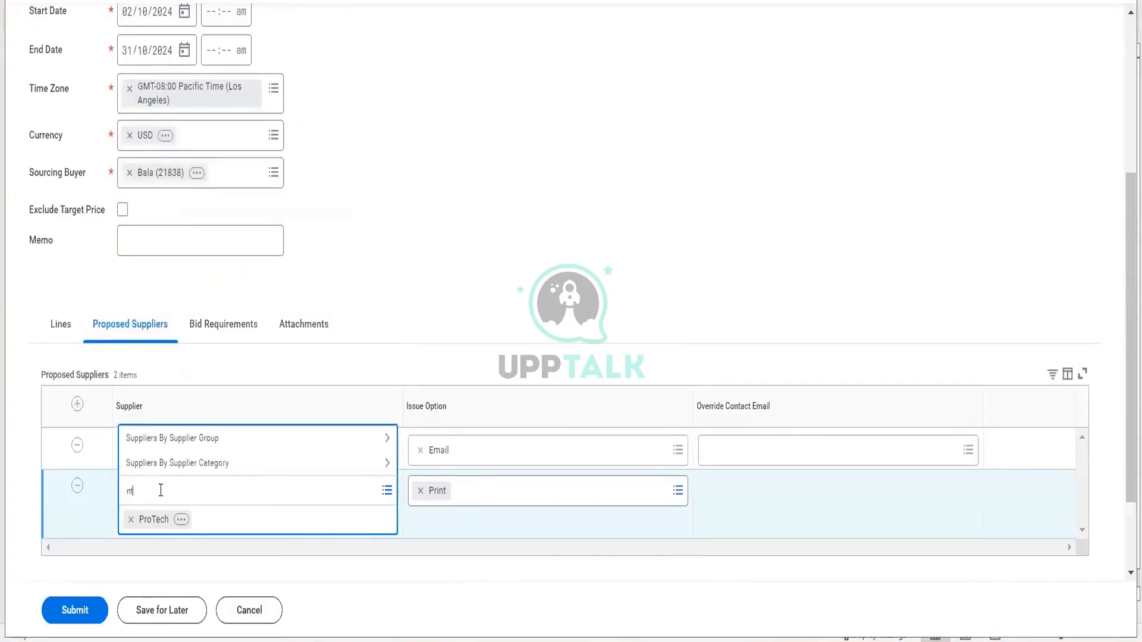
{"action": "type", "text": "pc"}
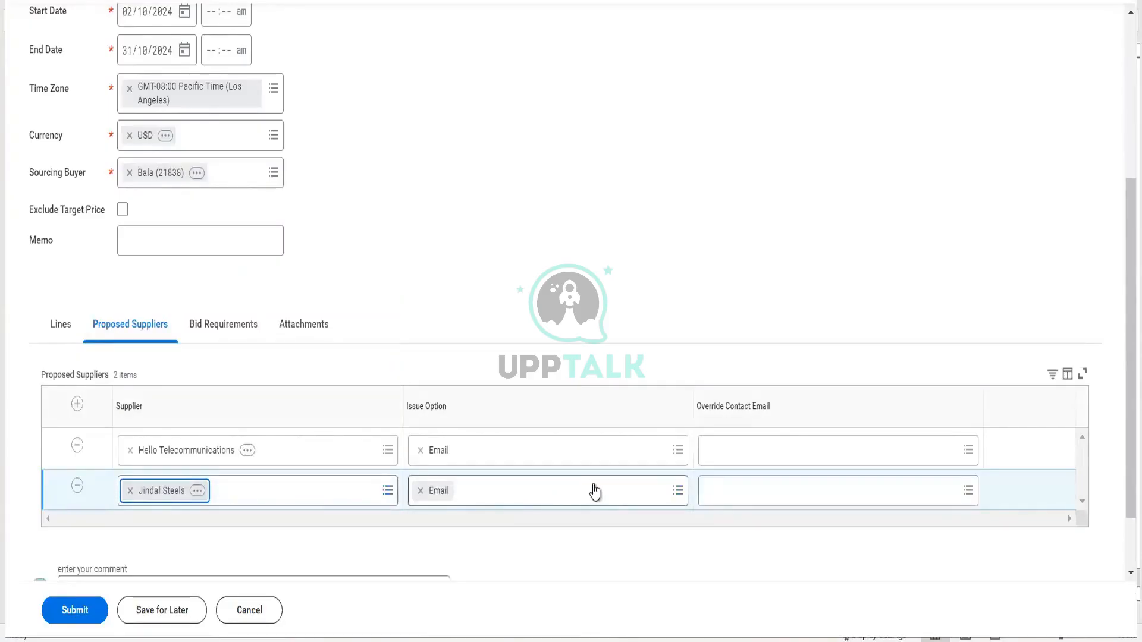
- Set Hello Telecommunications' override contact e-mails from its primary e-mail addresses
{"action": "left_click", "coordinate": [762, 456]}
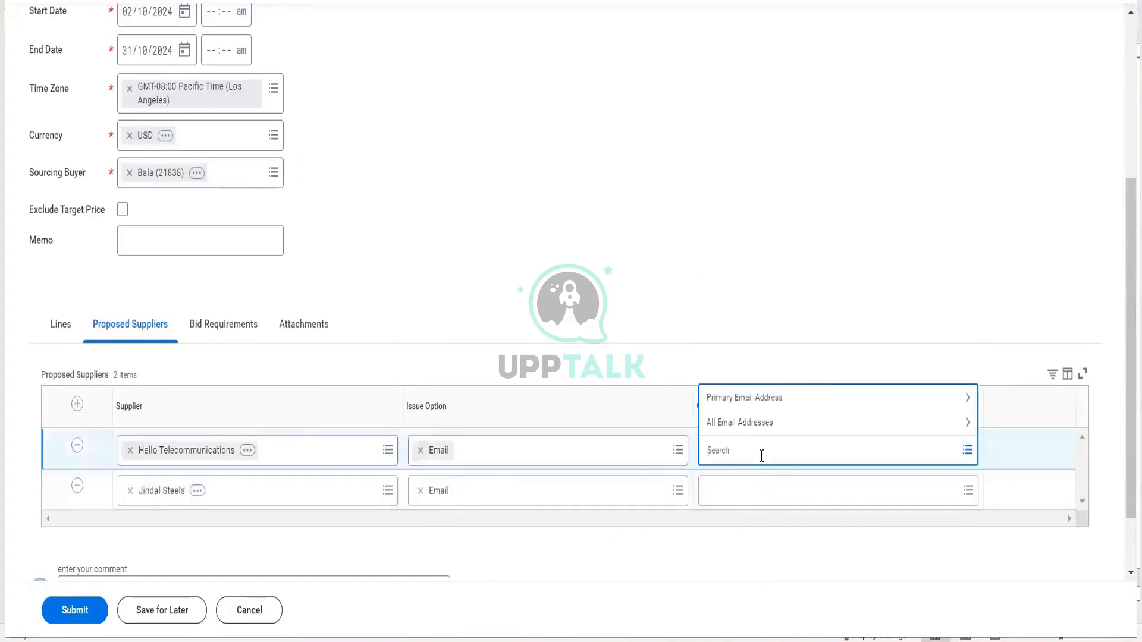
{"action": "left_click", "coordinate": [749, 407]}
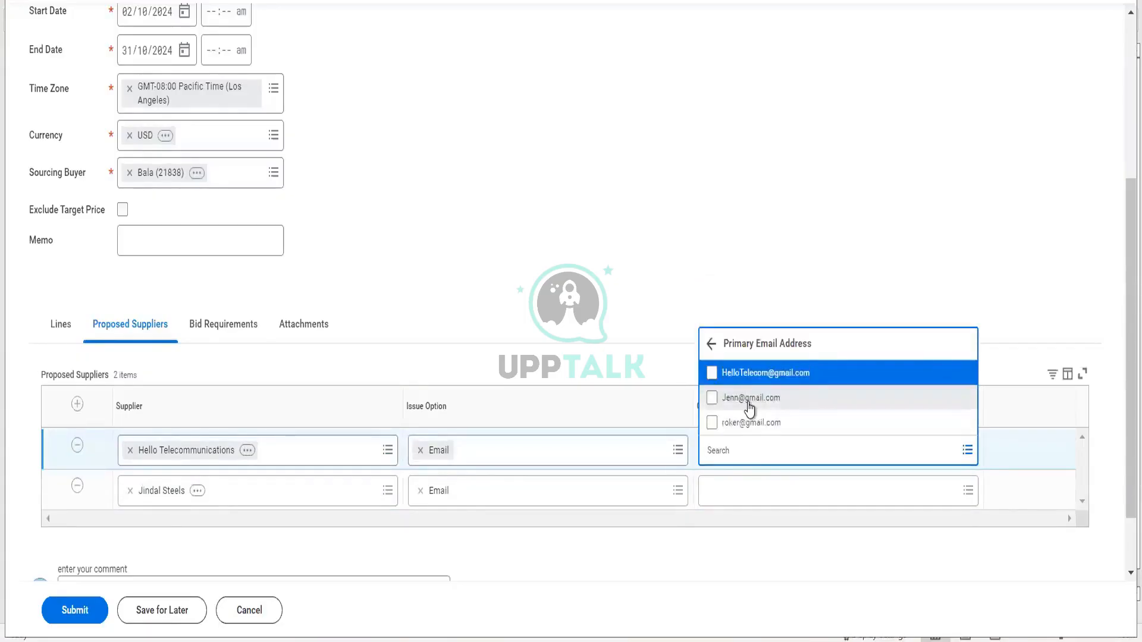
{"action": "left_click", "coordinate": [749, 407]}
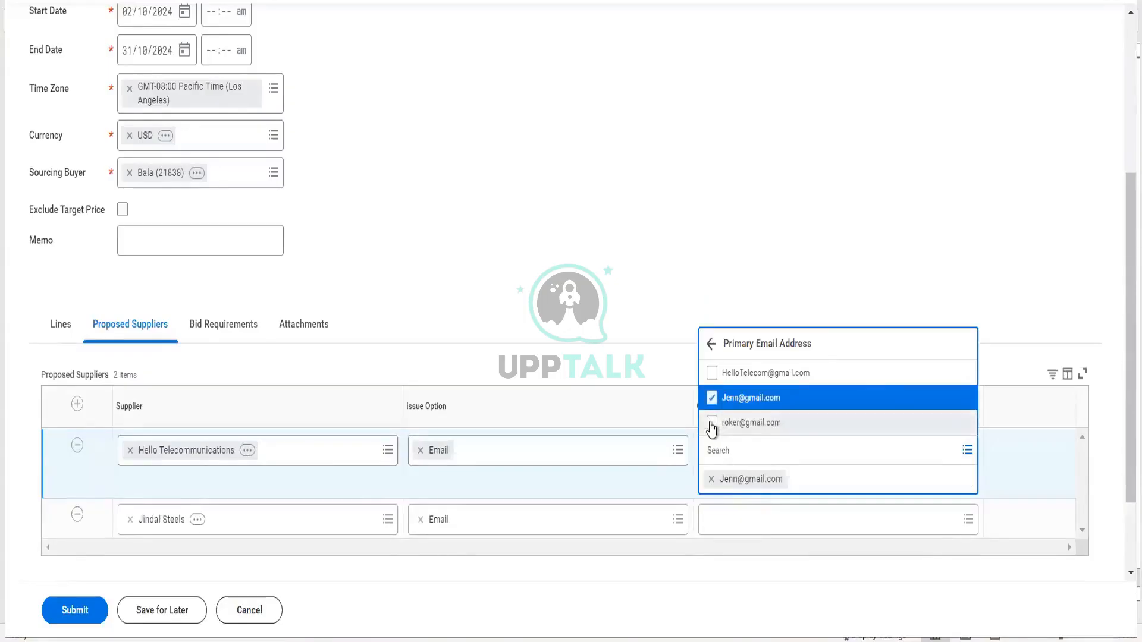
{"action": "left_click", "coordinate": [712, 423]}
{"action": "left_click", "coordinate": [776, 376]}
{"action": "left_click", "coordinate": [742, 276]}
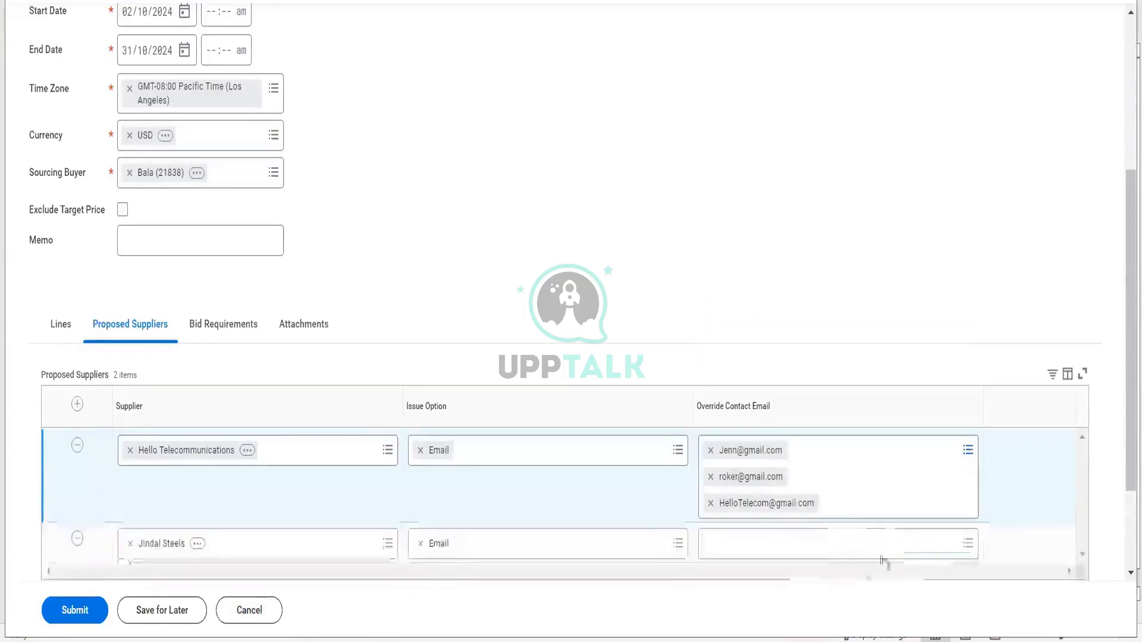
- Set the Jindal Steels override contact e-mail from its primary e-mail addresses
{"action": "left_click", "coordinate": [811, 536]}
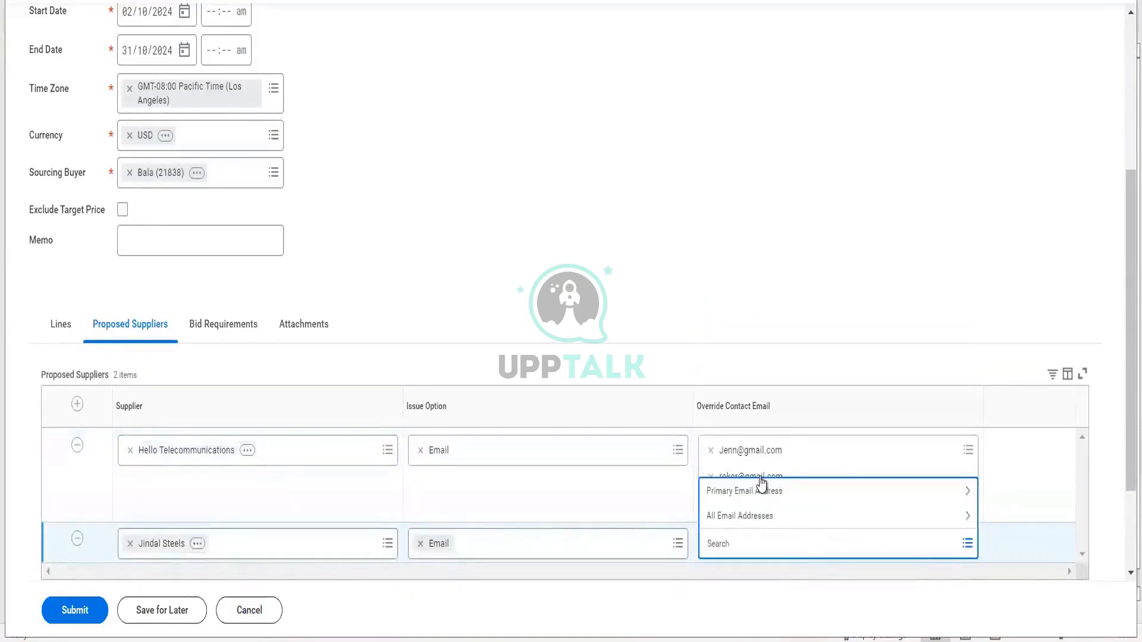
{"action": "left_click", "coordinate": [761, 489]}
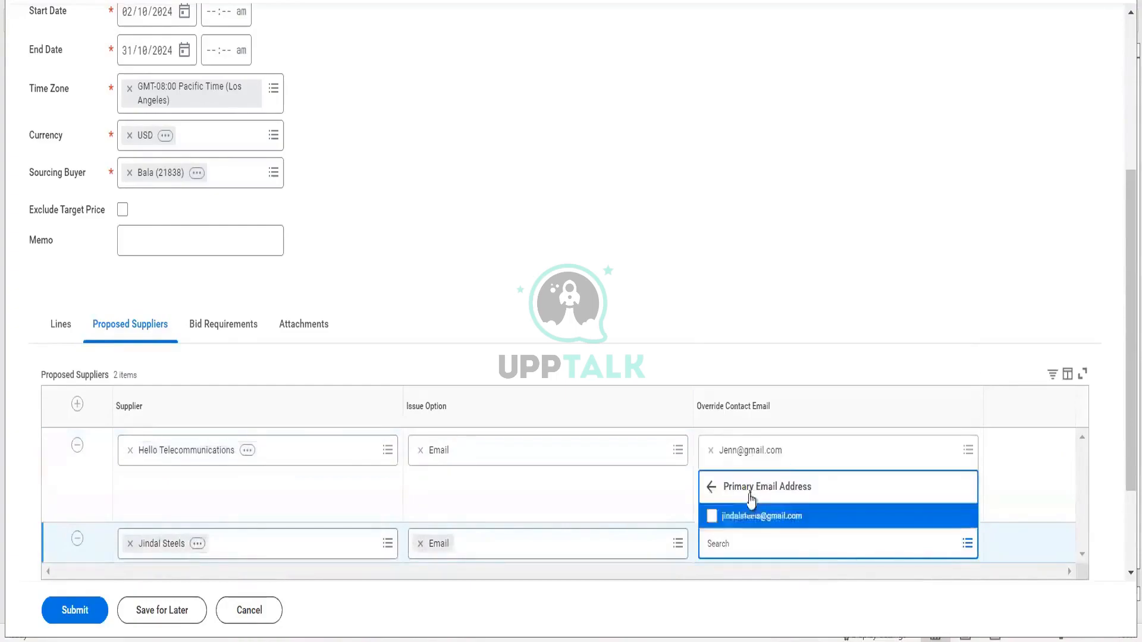
{"action": "left_click", "coordinate": [723, 516]}
{"action": "left_click", "coordinate": [428, 316]}
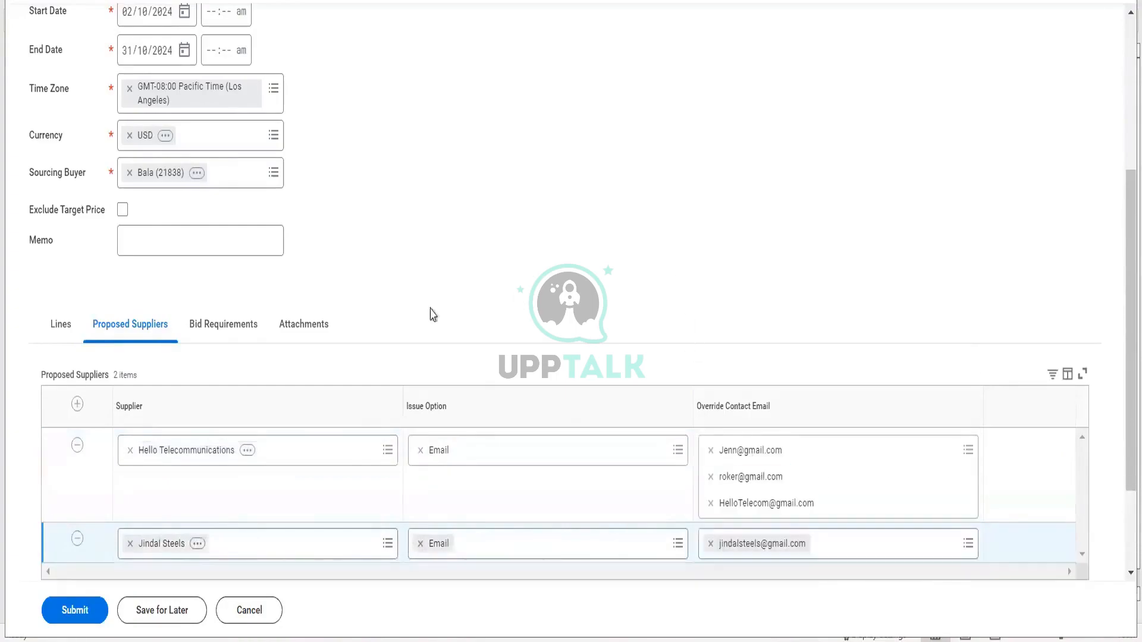
{"action": "left_click", "coordinate": [248, 326]}
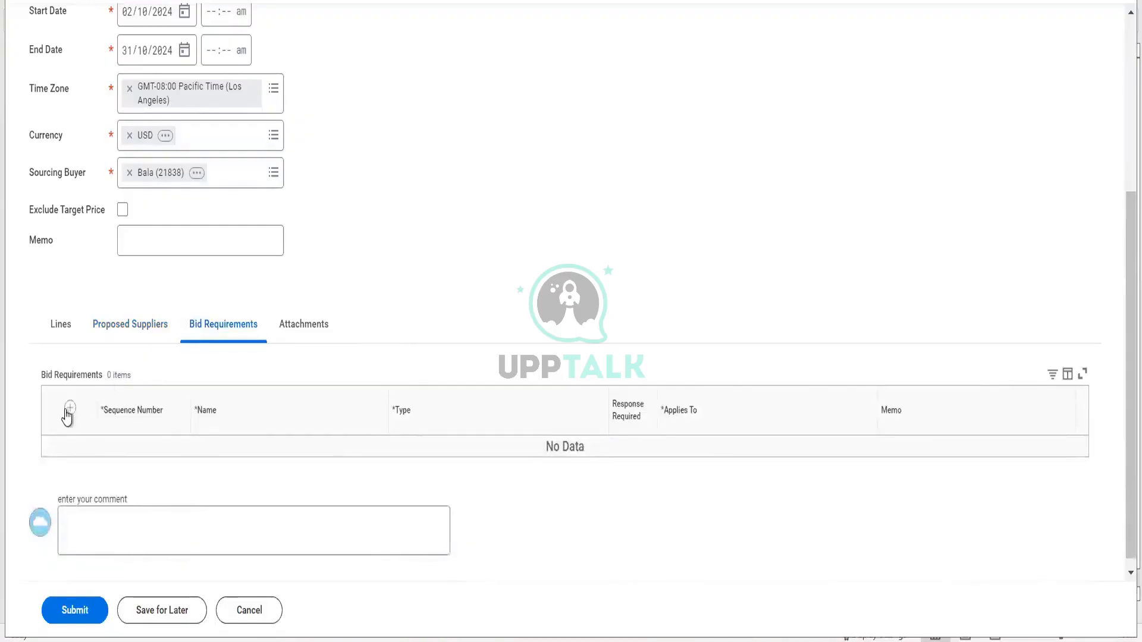
- Add the bid requirement 'Supplier should be from New Delhi only' with Response Required ticked
{"action": "left_click", "coordinate": [69, 410]}
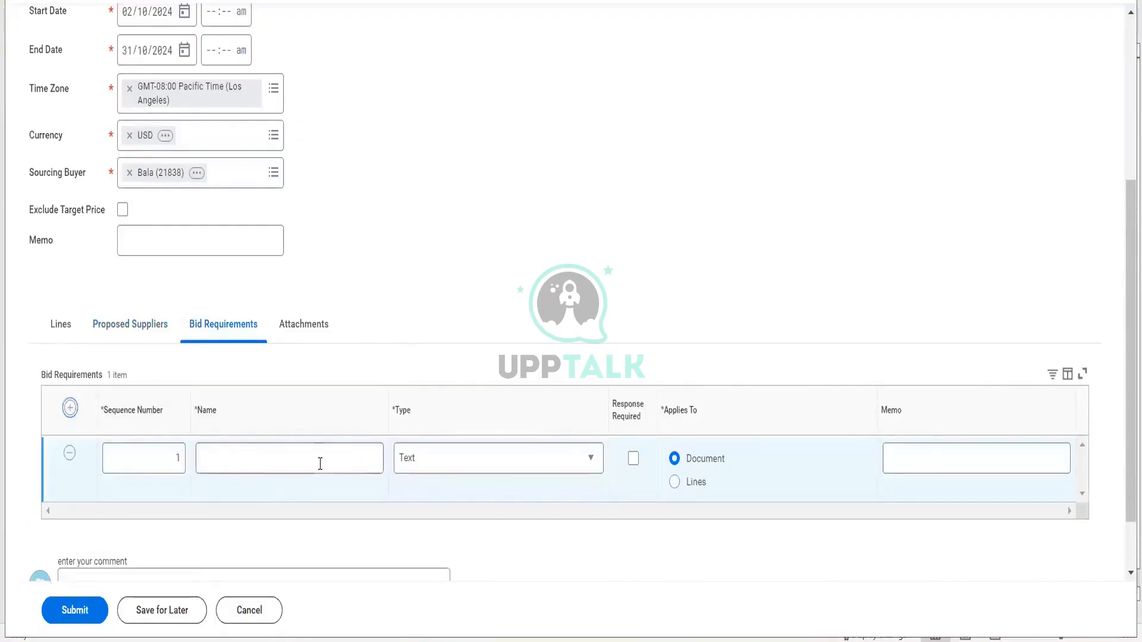
{"action": "left_click", "coordinate": [320, 463]}
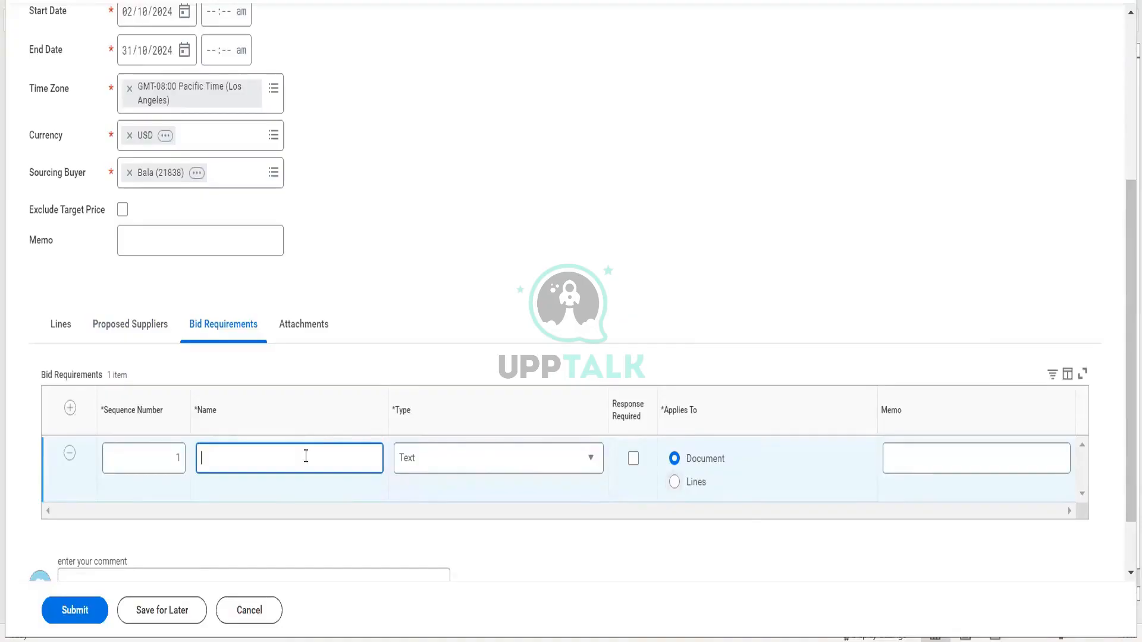
{"action": "type", "text": "upplier sjpu"}
{"action": "type", "text": " be fromo a c"}
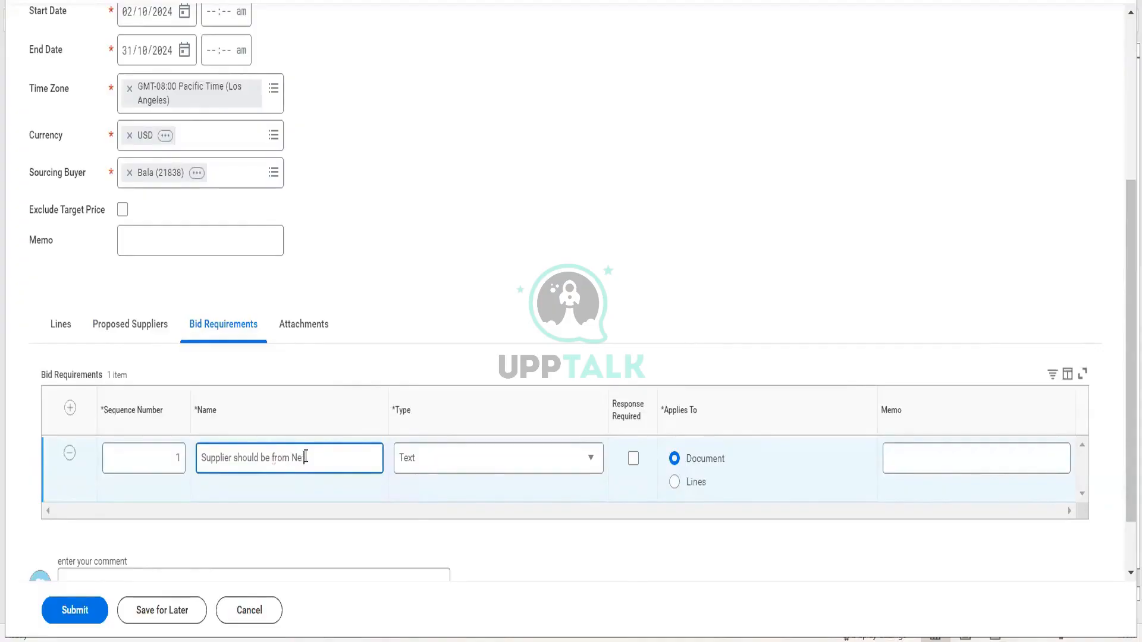
{"action": "type", "text": "w de"}
{"action": "key", "text": "BackSpace"}
{"action": "key", "text": "BackSpace"}
{"action": "key", "text": "BackSpace"}
{"action": "left_click", "coordinate": [634, 459]}
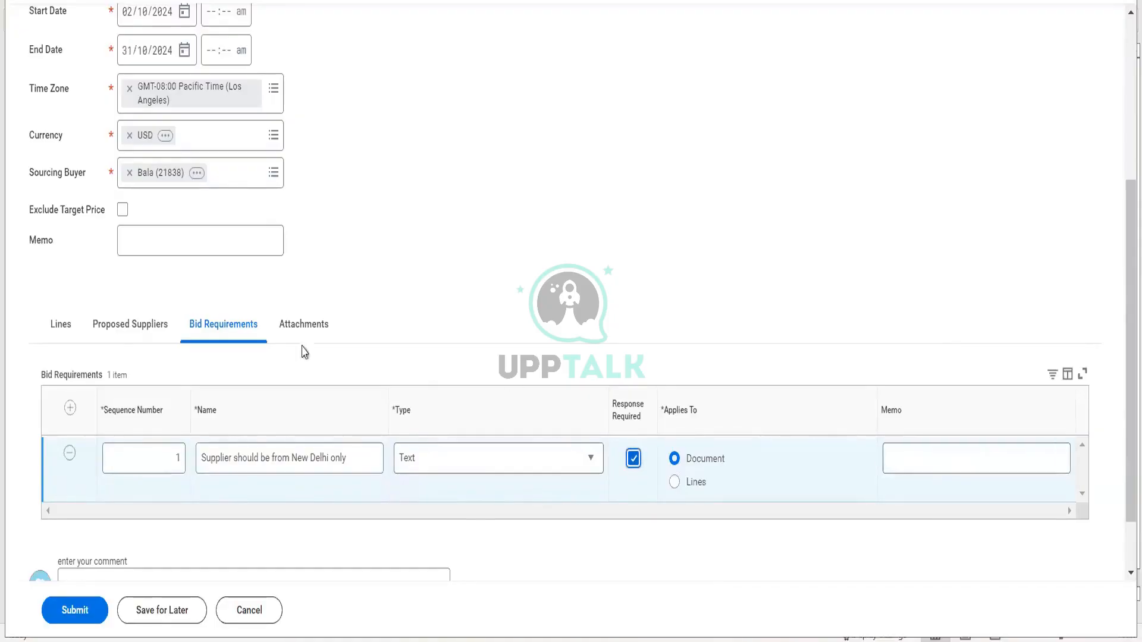
- Check the Attachments section and RFQ lines, then submit the request for quote
{"action": "left_click", "coordinate": [276, 343]}
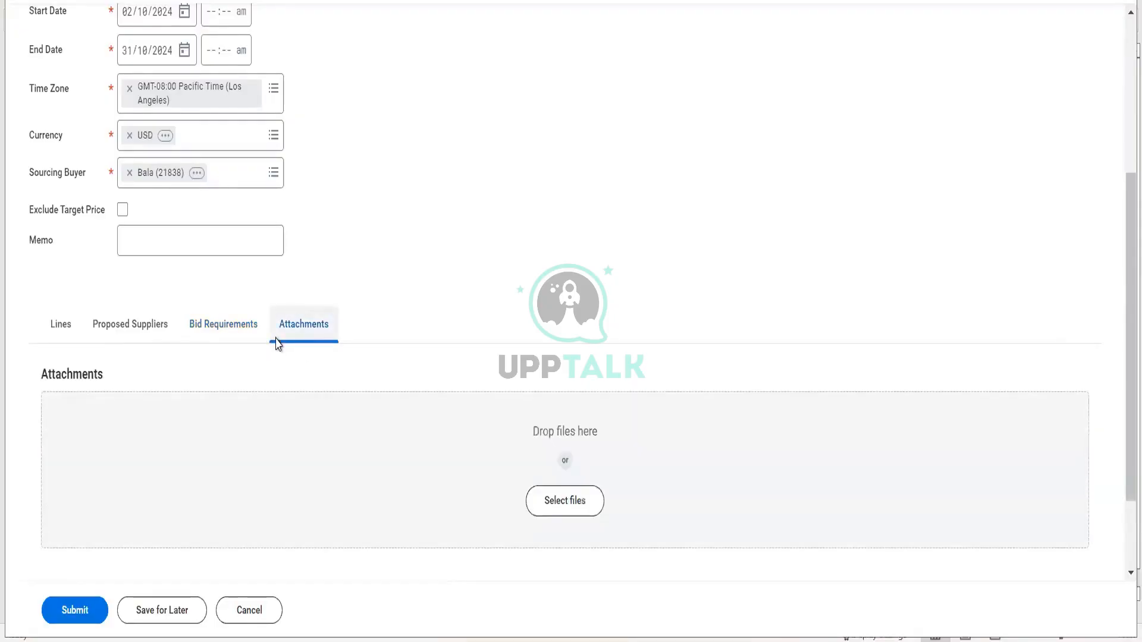
{"action": "left_click", "coordinate": [62, 328]}
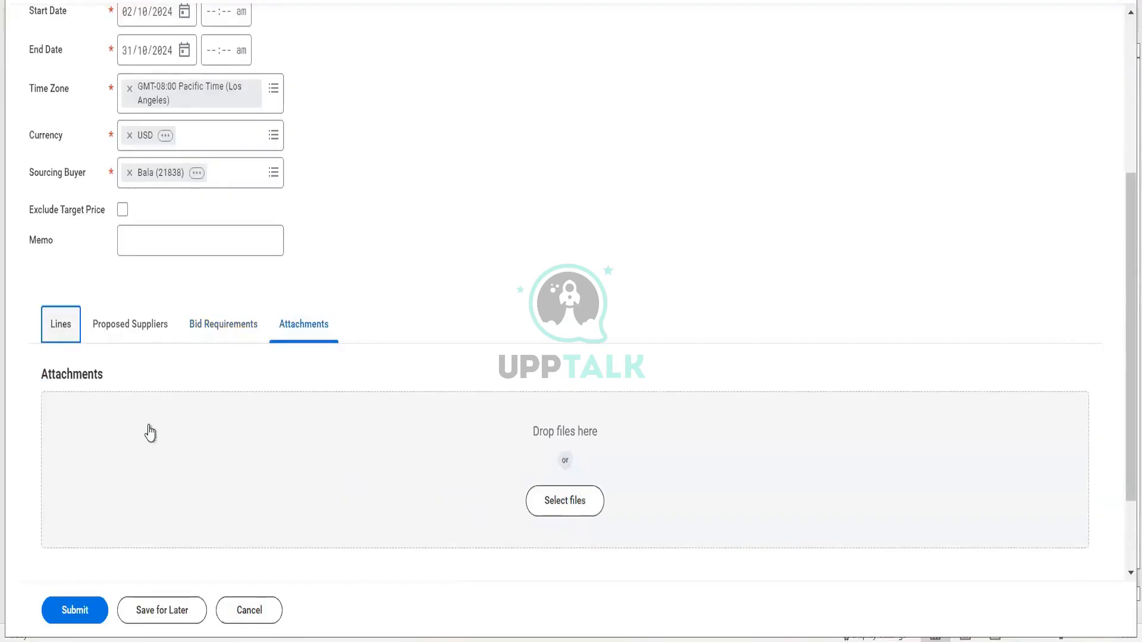
{"action": "left_click", "coordinate": [76, 610]}
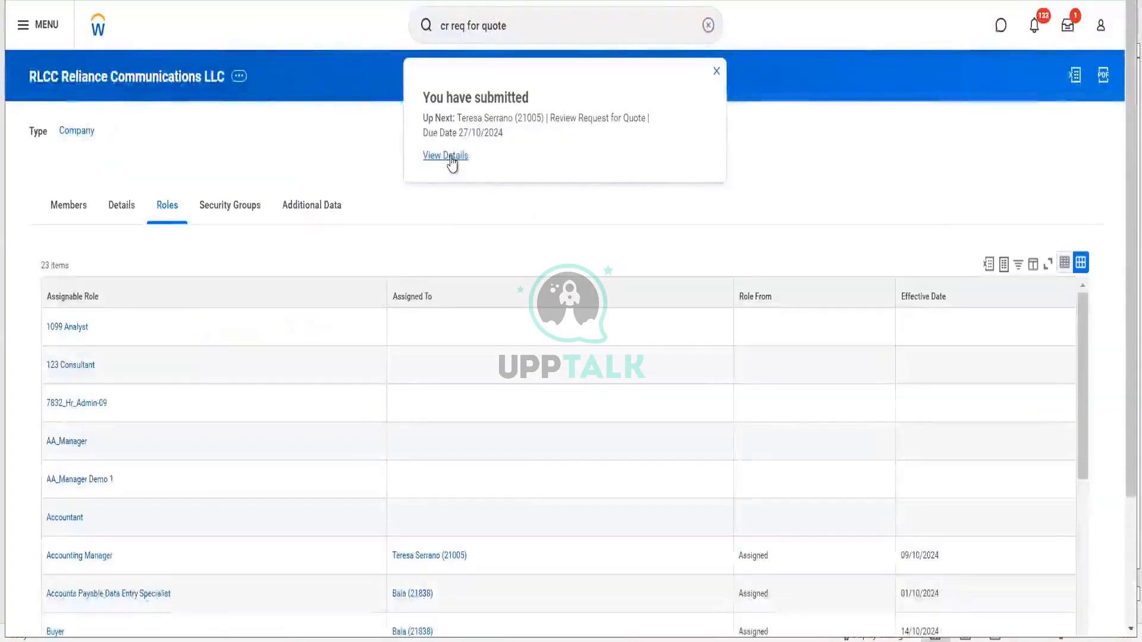
- View the submitted RFQ's details, then start a proxy session as the approving manager, found by employee ID
{"action": "left_click", "coordinate": [451, 158]}
{"action": "left_click", "coordinate": [537, 15]}
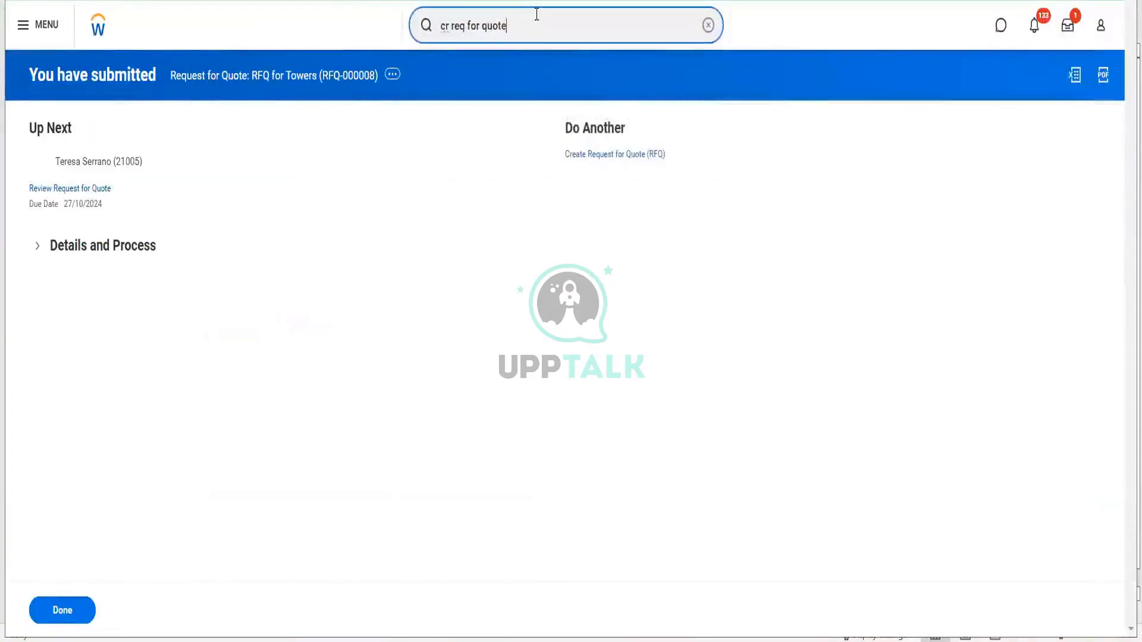
{"action": "key", "text": "ctrl+a"}
{"action": "type", "text": "start pro"}
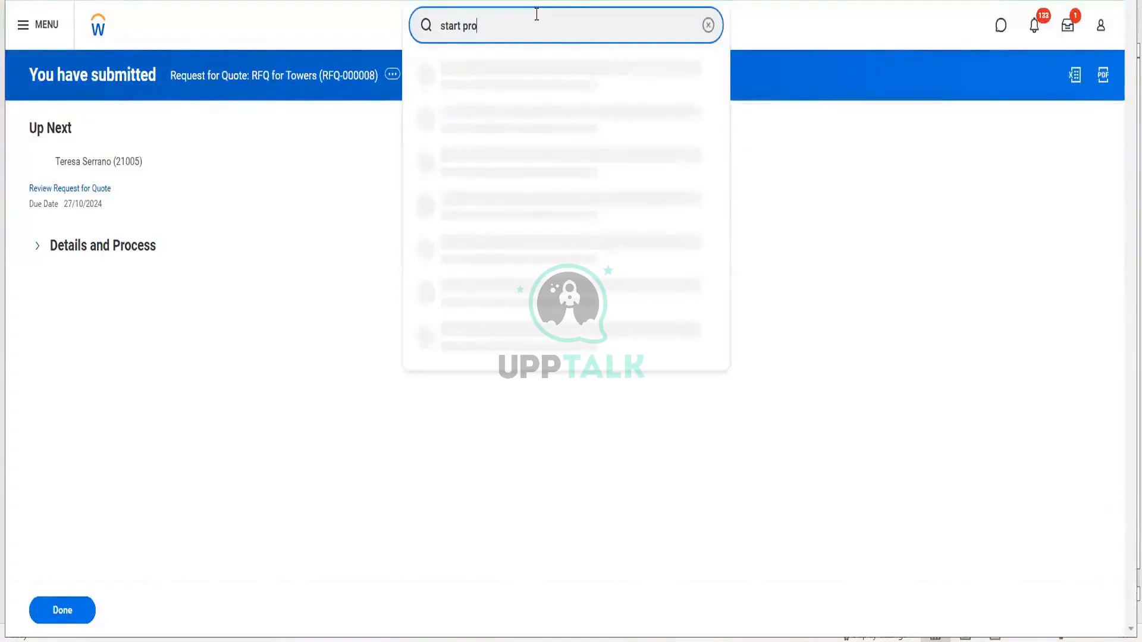
{"action": "type", "text": "x"}
{"action": "left_click", "coordinate": [491, 71]}
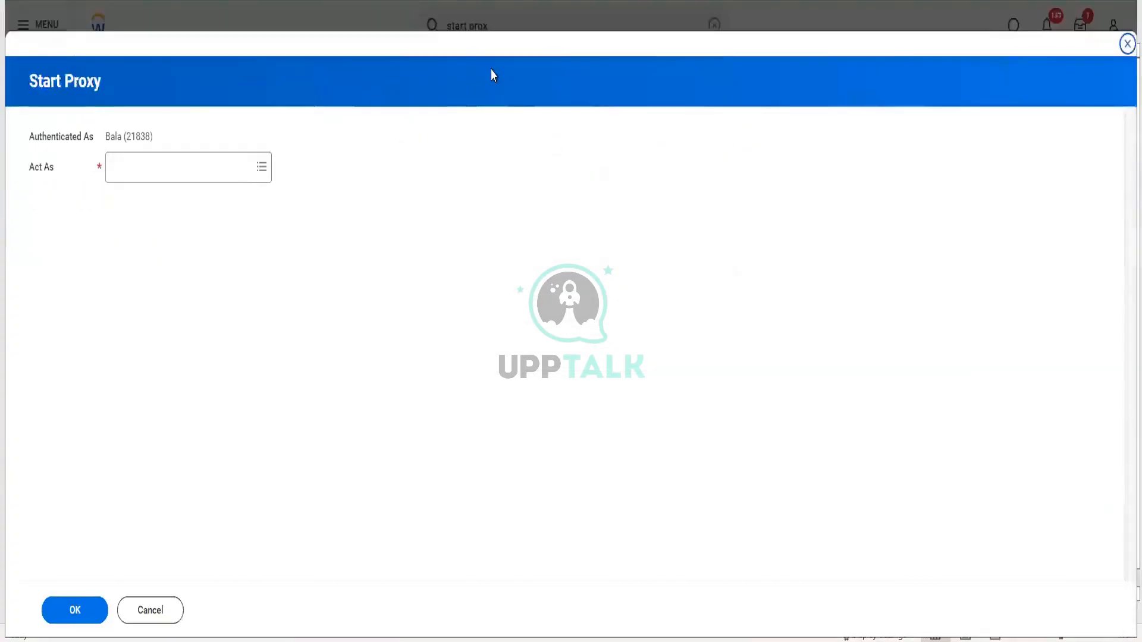
{"action": "left_click", "coordinate": [222, 169]}
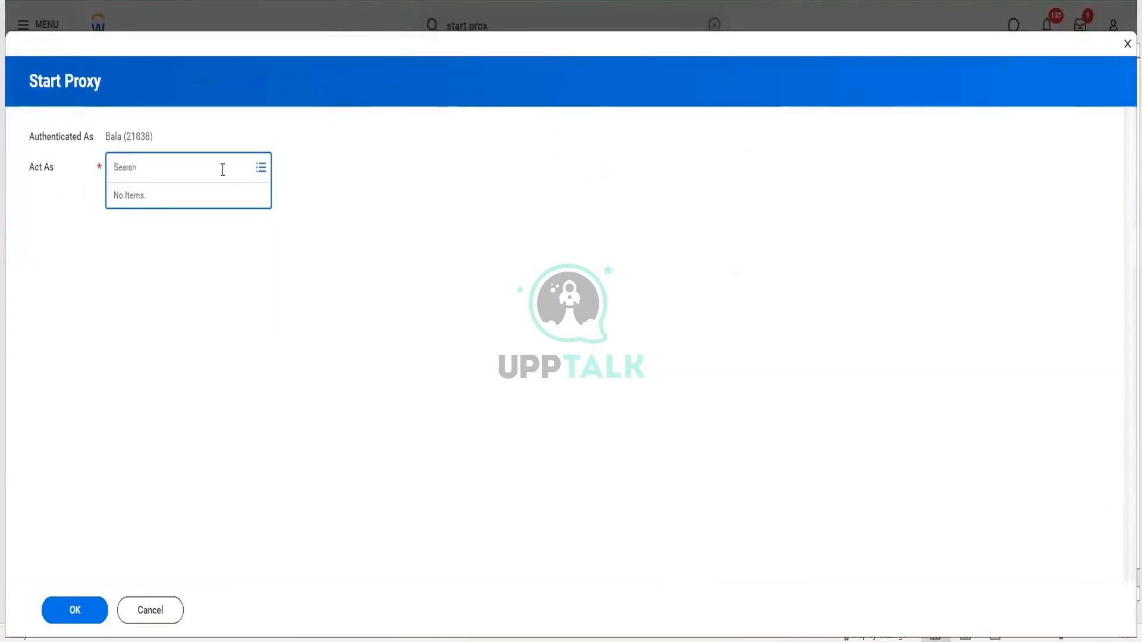
{"action": "type", "text": "21005"}
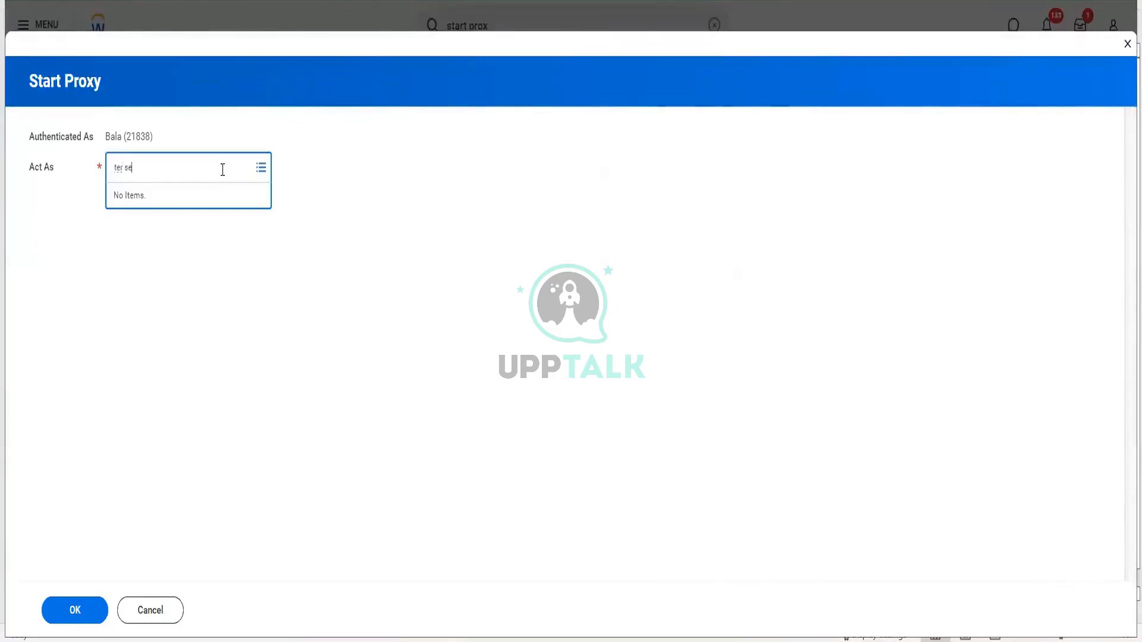
{"action": "key", "text": "Return"}
{"action": "left_click", "coordinate": [75, 611]}
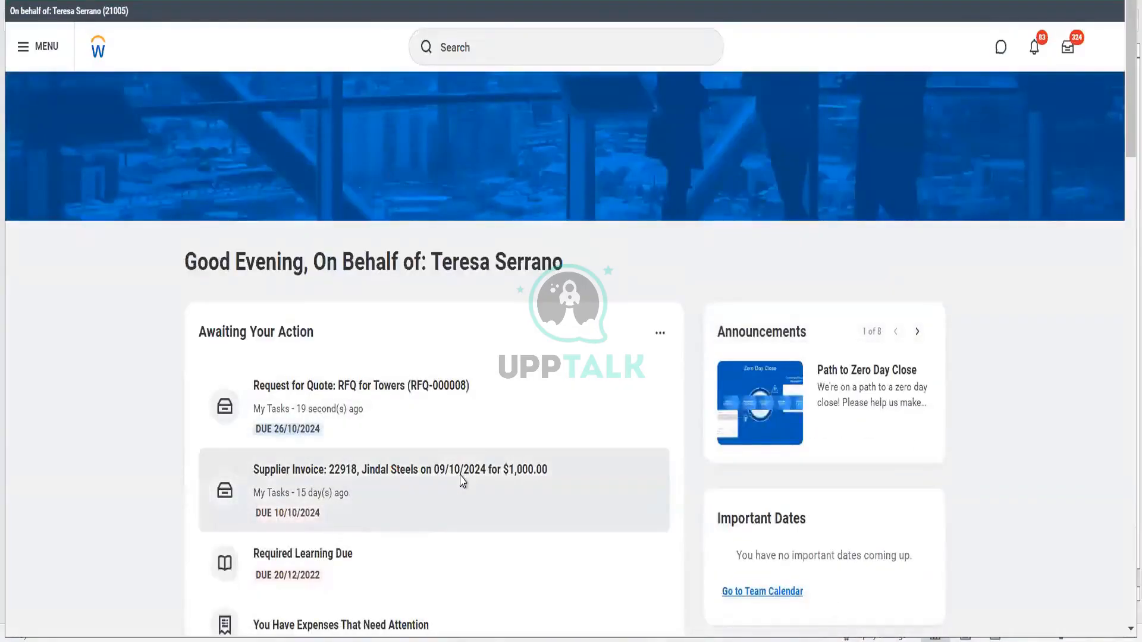
- As the manager, open the RFQ for Towers (RFQ-000008) task, comment 'All looks good', and approve it
{"action": "left_click", "coordinate": [463, 481]}
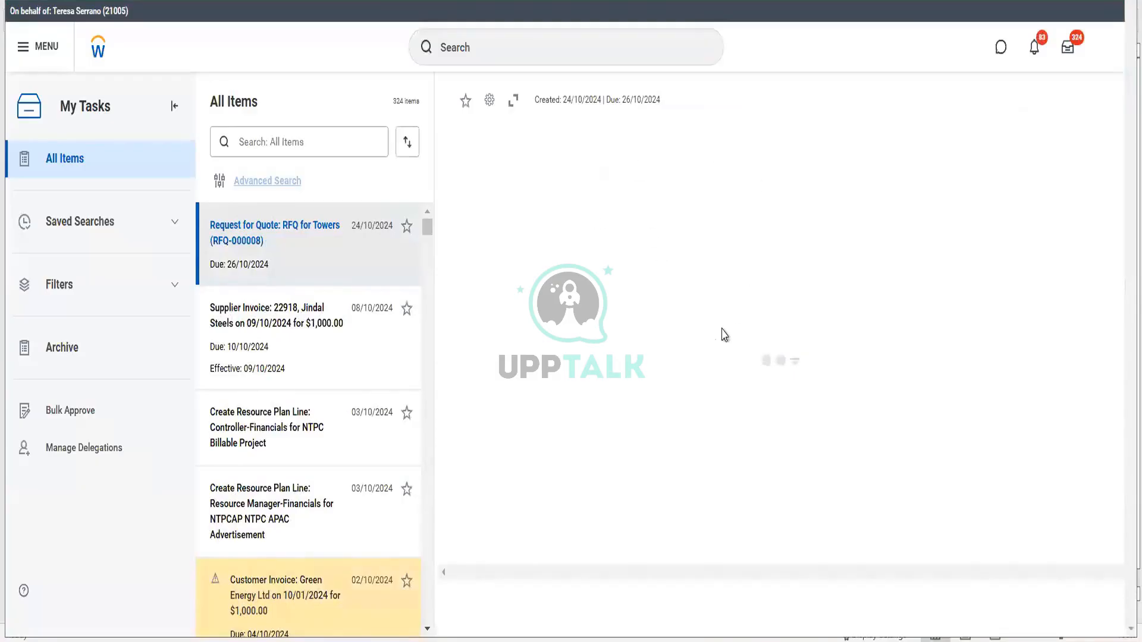
{"action": "scroll", "coordinate": [724, 334], "scroll_direction": "down", "scroll_amount": 15}
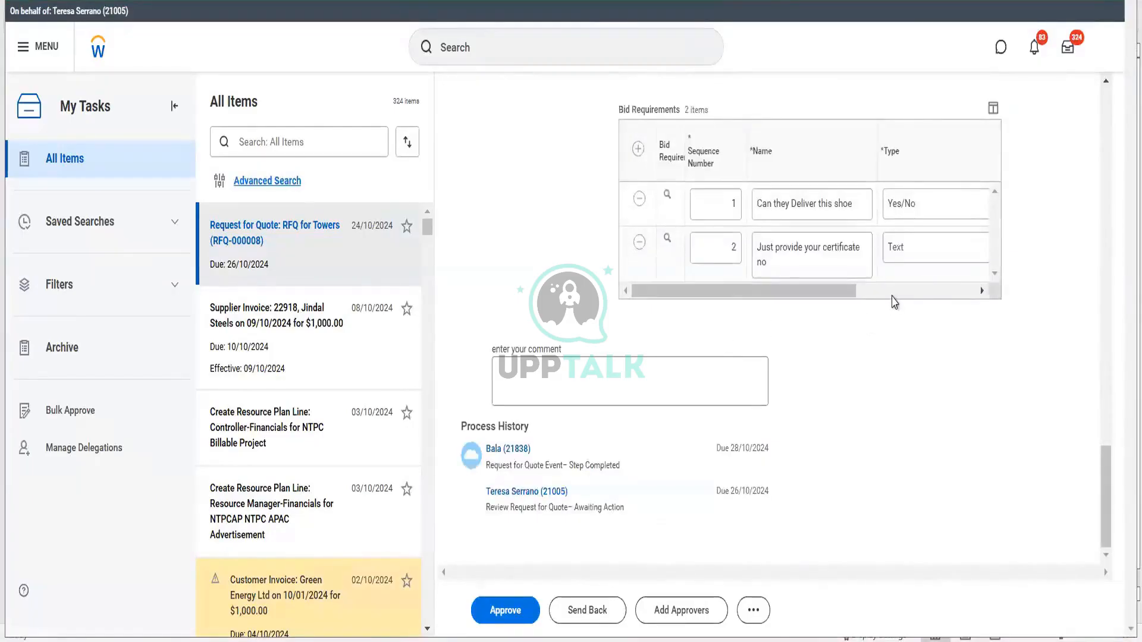
{"action": "left_click_drag", "start_coordinate": [773, 292], "coordinate": [893, 292]}
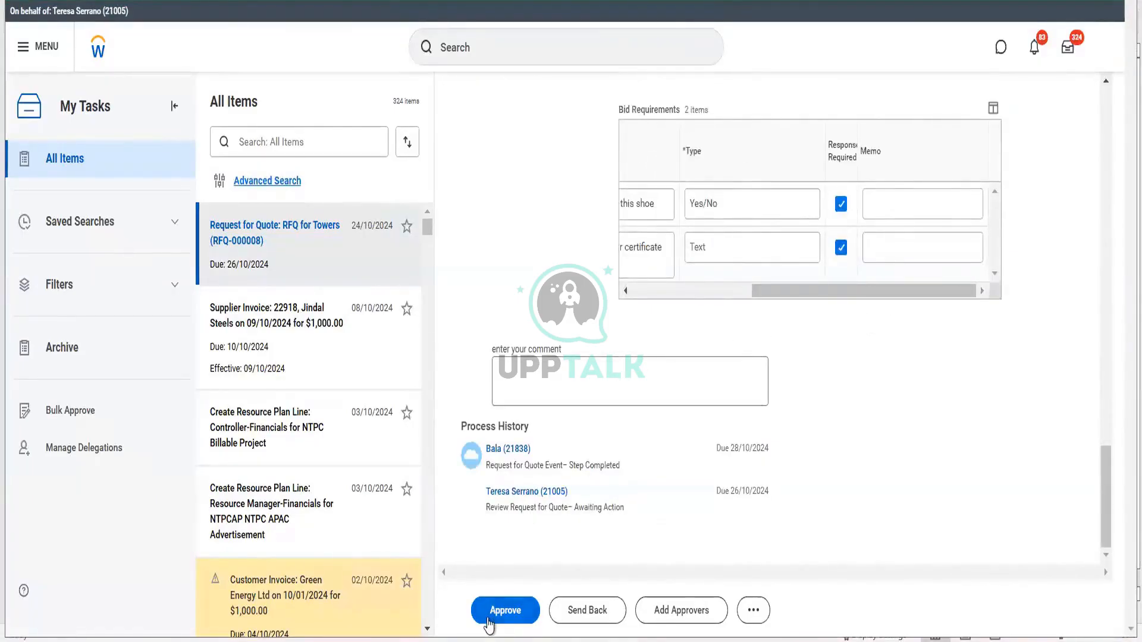
{"action": "left_click", "coordinate": [560, 391]}
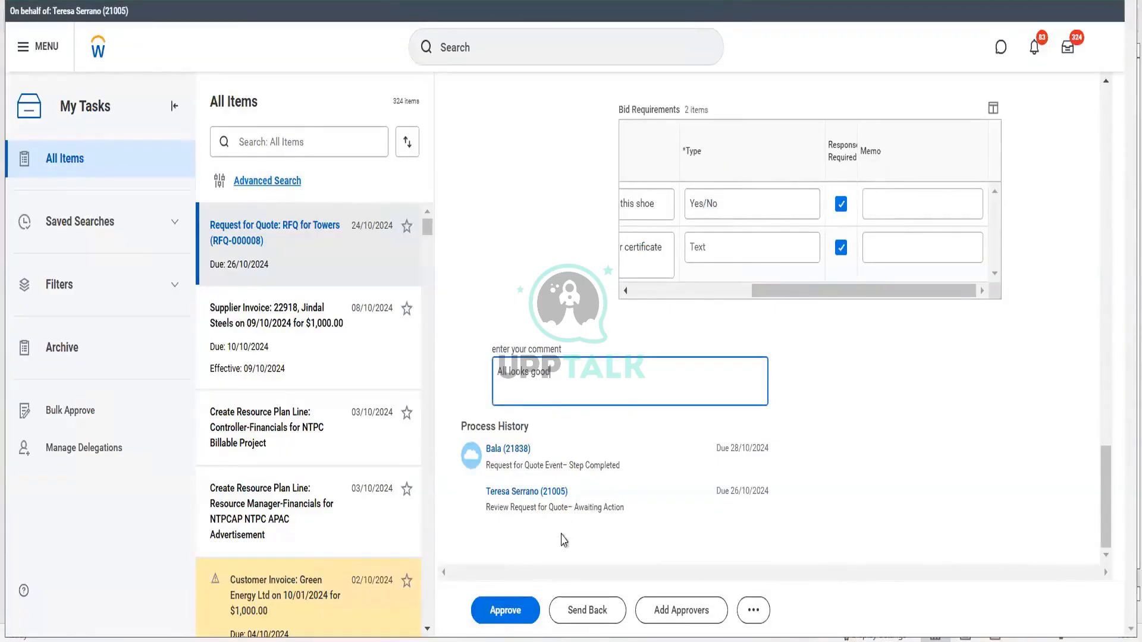
{"action": "left_click", "coordinate": [507, 611]}
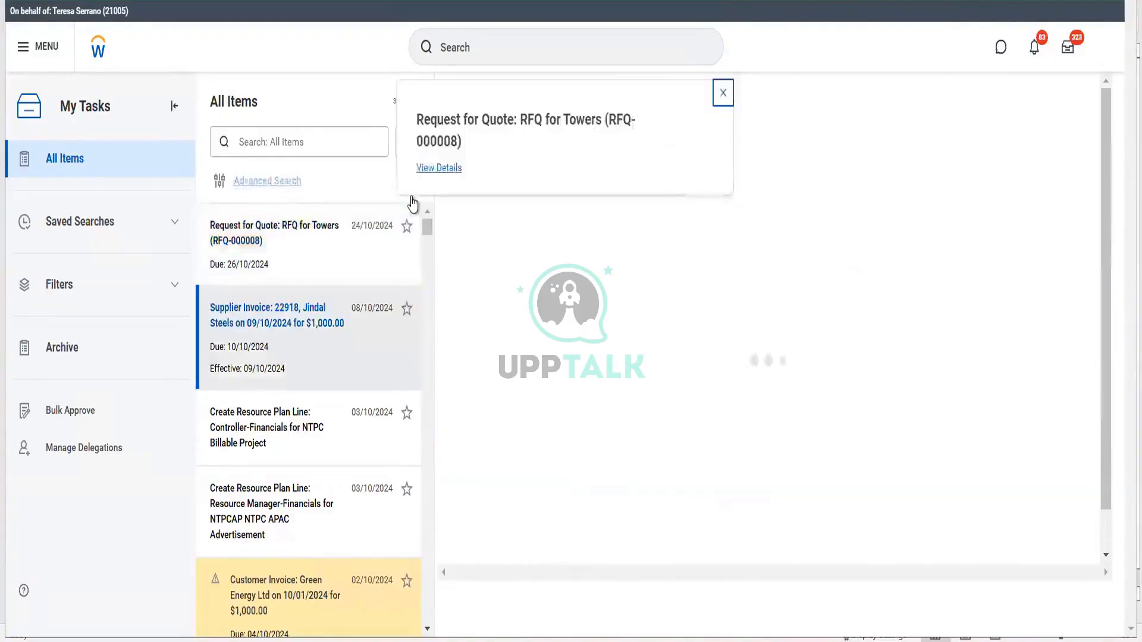
- Post RFQ-000008 with memo 'Posting this RFQ to get new quotations for shoes' and check its 24/10/2024 posted date
{"action": "left_click", "coordinate": [436, 168]}
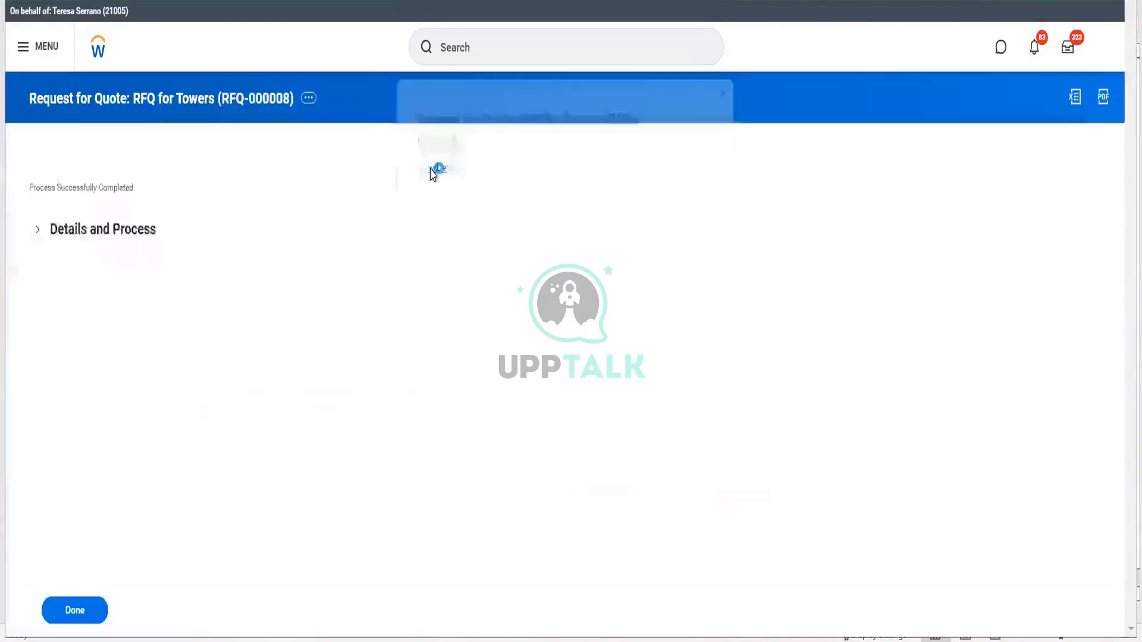
{"action": "left_click", "coordinate": [137, 232]}
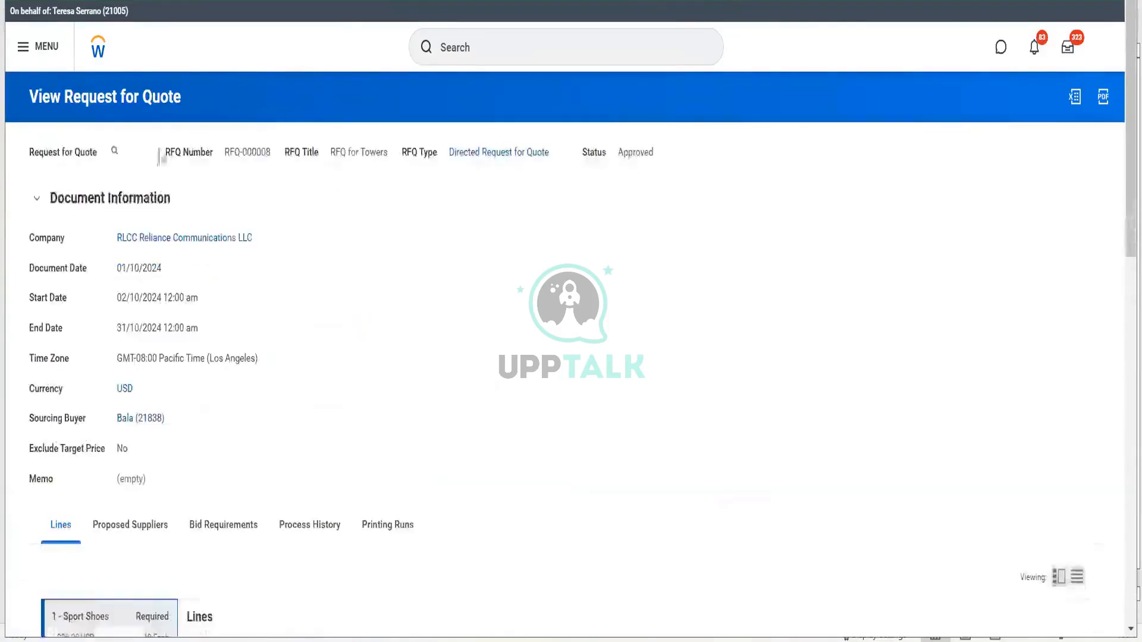
{"action": "left_click", "coordinate": [126, 152]}
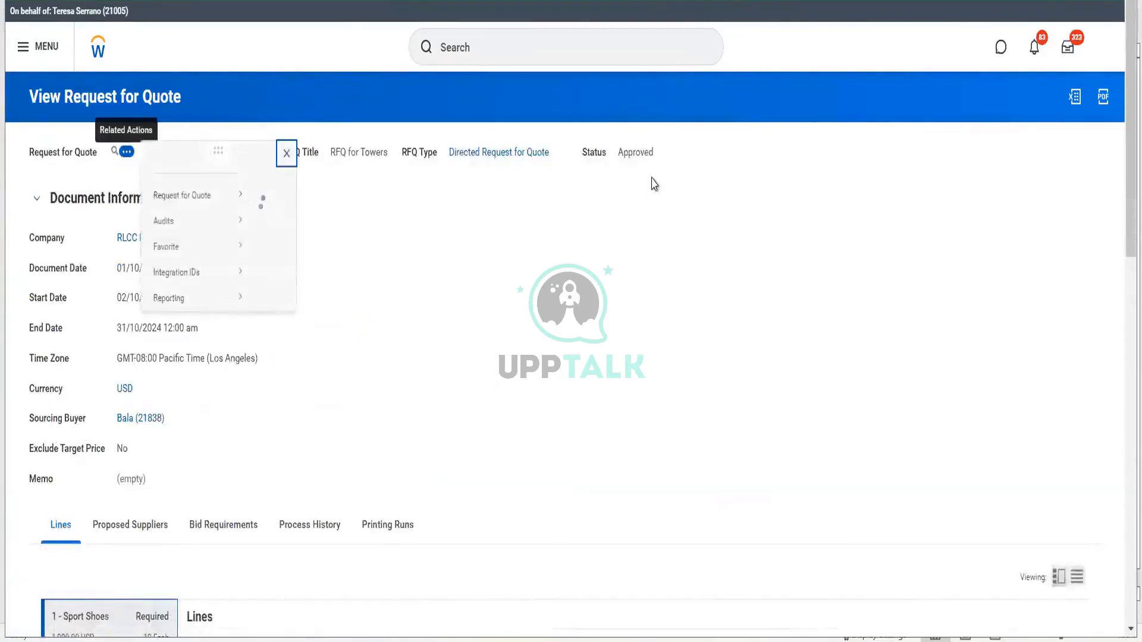
{"action": "mouse_move", "coordinate": [231, 215]}
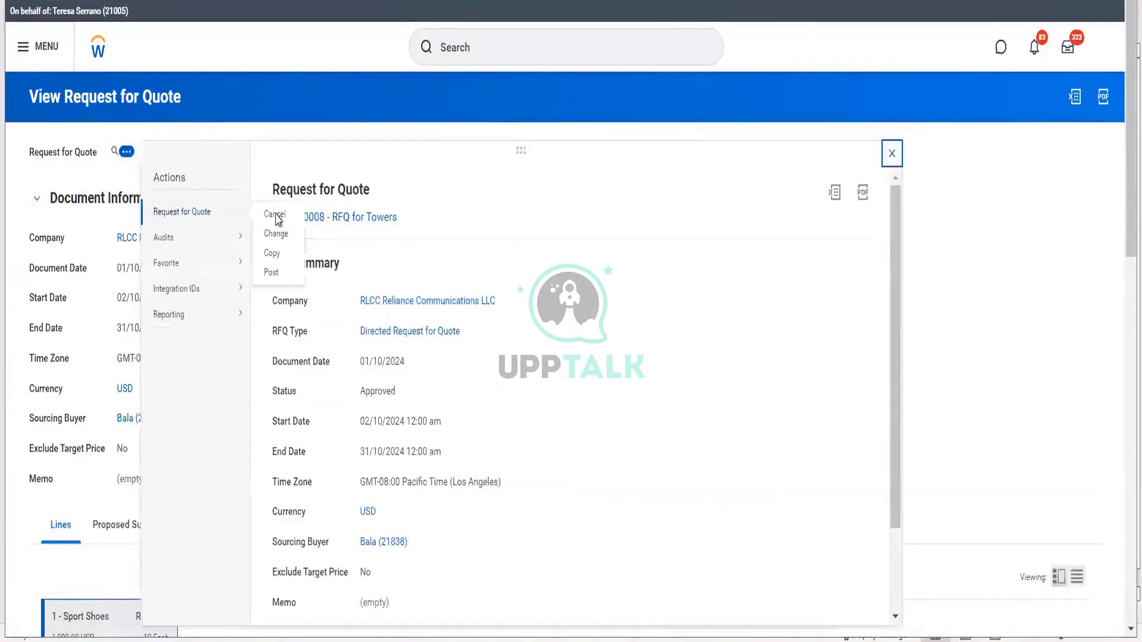
{"action": "left_click", "coordinate": [272, 273]}
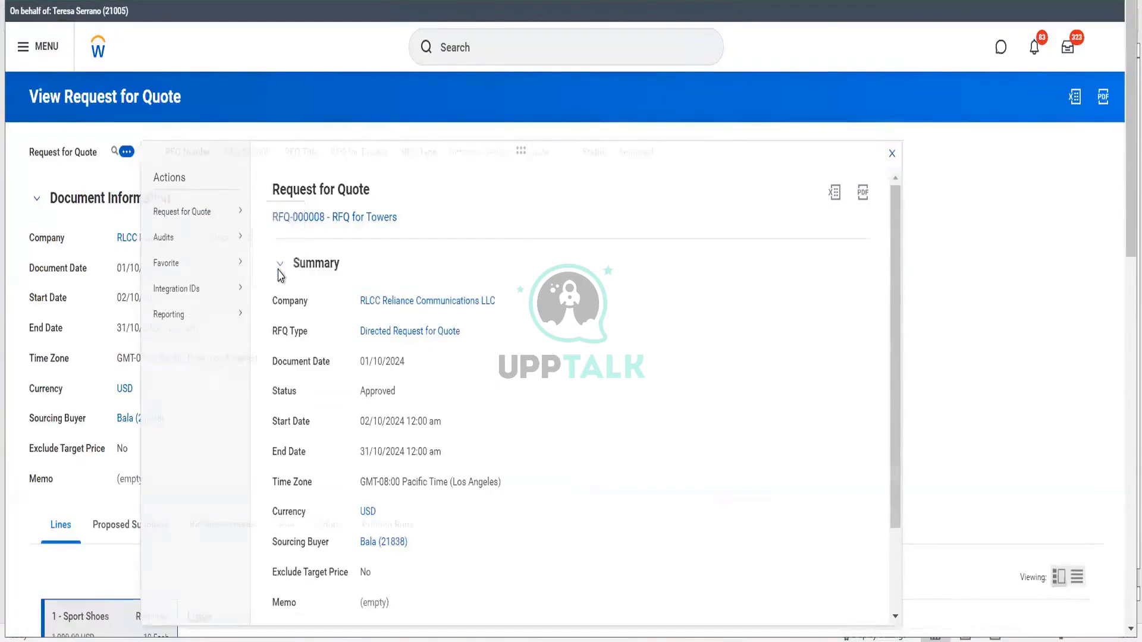
{"action": "left_click", "coordinate": [162, 188]}
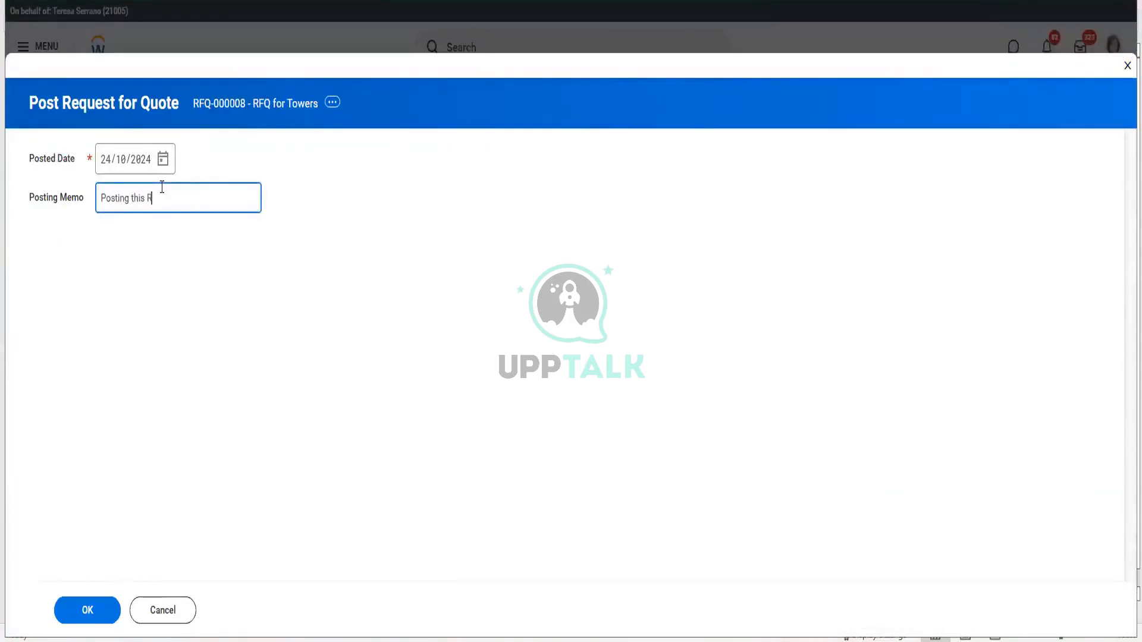
{"action": "type", "text": "Posting this RFQ to get new q"}
{"action": "type", "text": "uotations for shoes"}
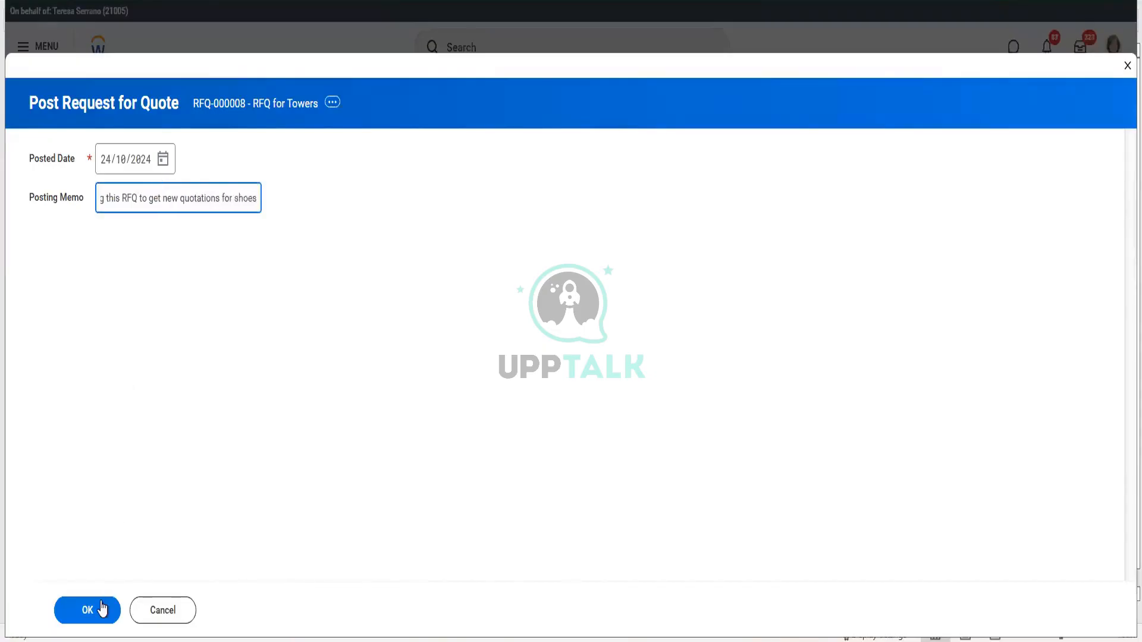
{"action": "left_click", "coordinate": [88, 610]}
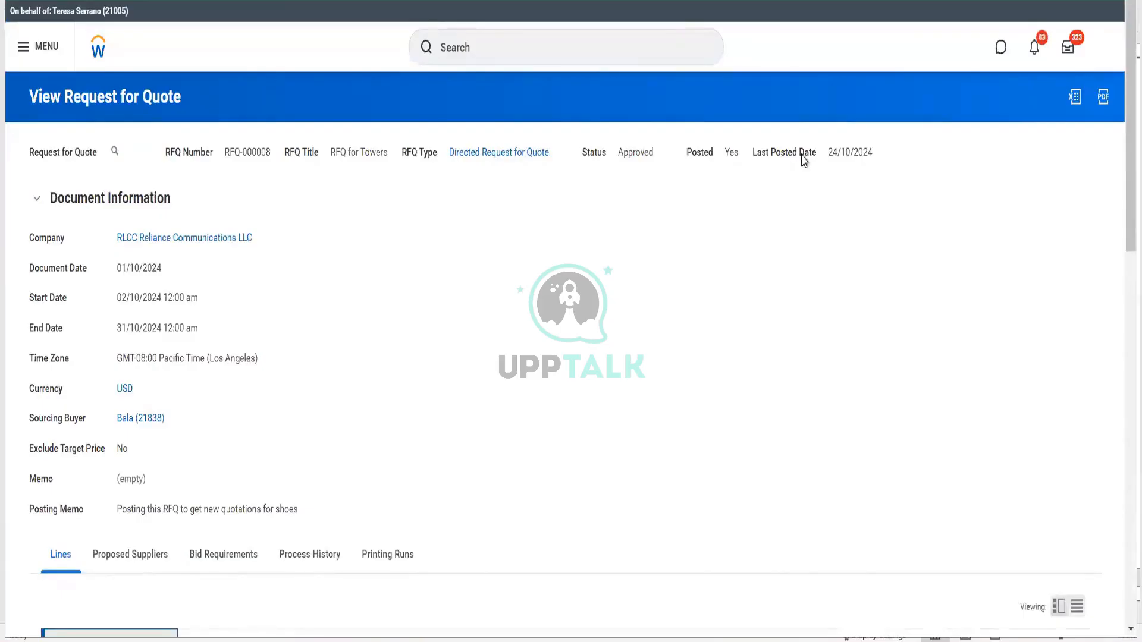
{"action": "left_click_drag", "start_coordinate": [803, 159], "coordinate": [862, 162]}
{"action": "left_click", "coordinate": [127, 152]}
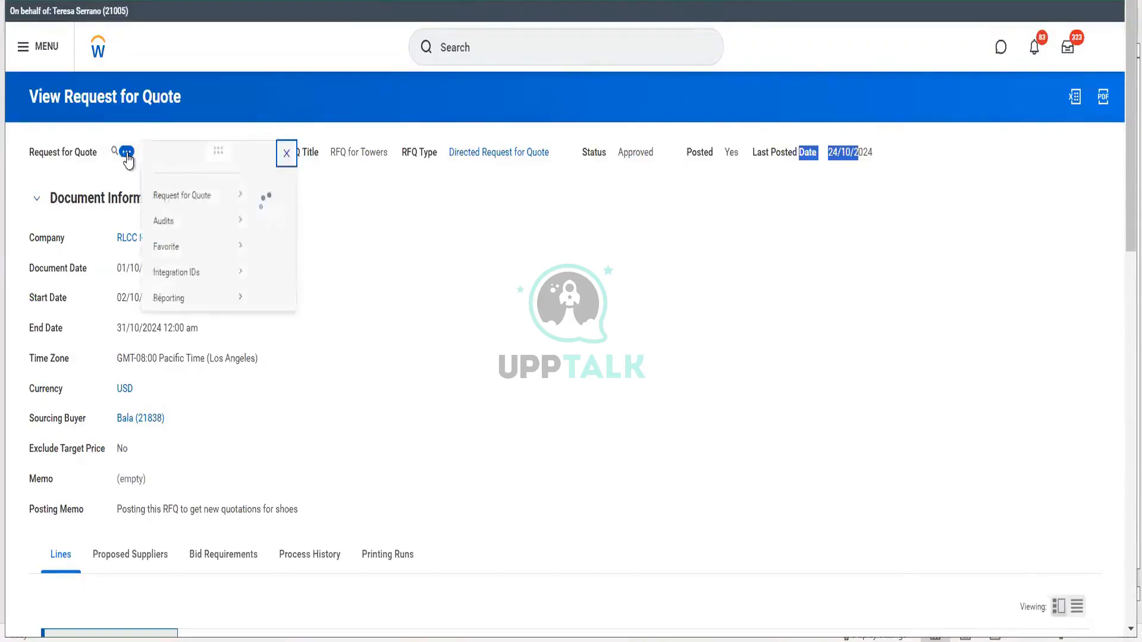
- Create an RFQ-000008 response from supplier Hello Telecommunications, filling in who recorded it
{"action": "mouse_move", "coordinate": [196, 216]}
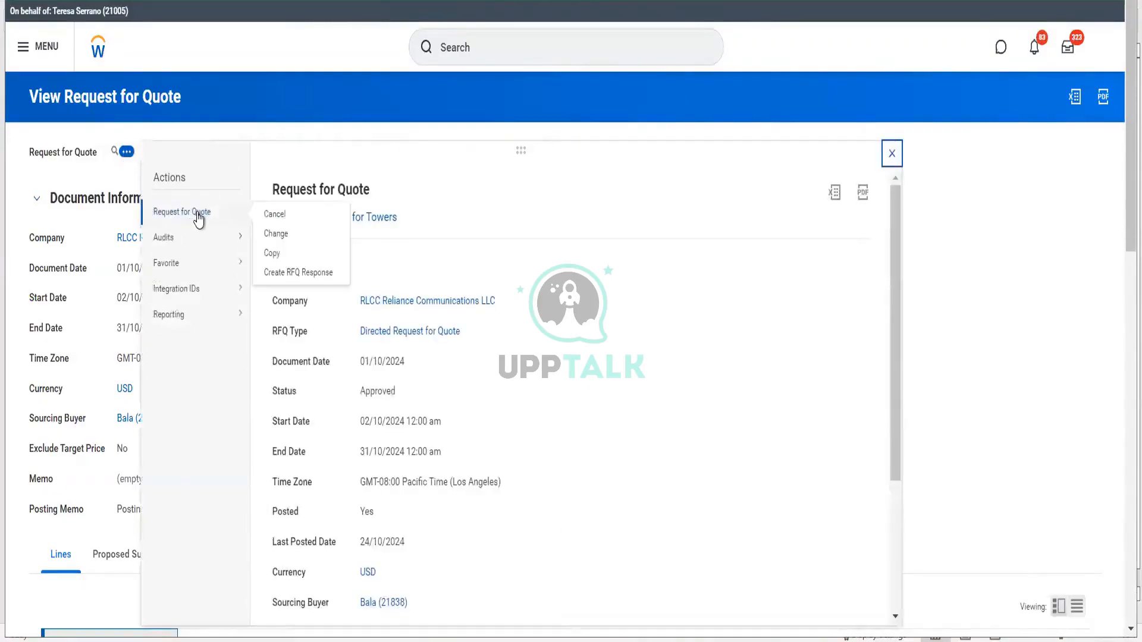
{"action": "left_click", "coordinate": [302, 275]}
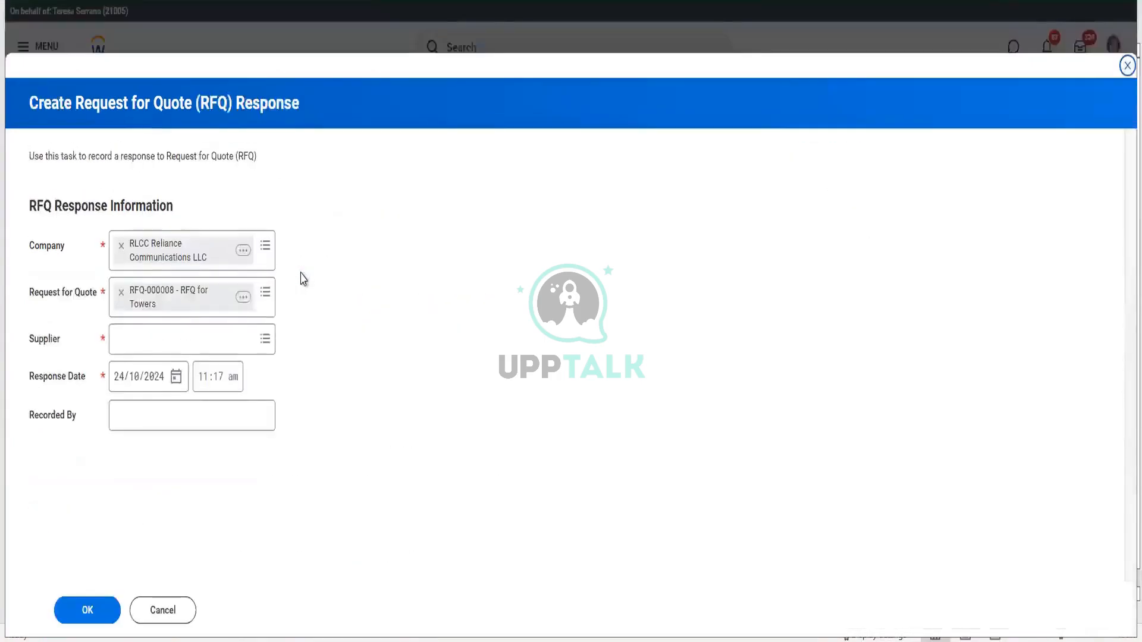
{"action": "left_click", "coordinate": [188, 337]}
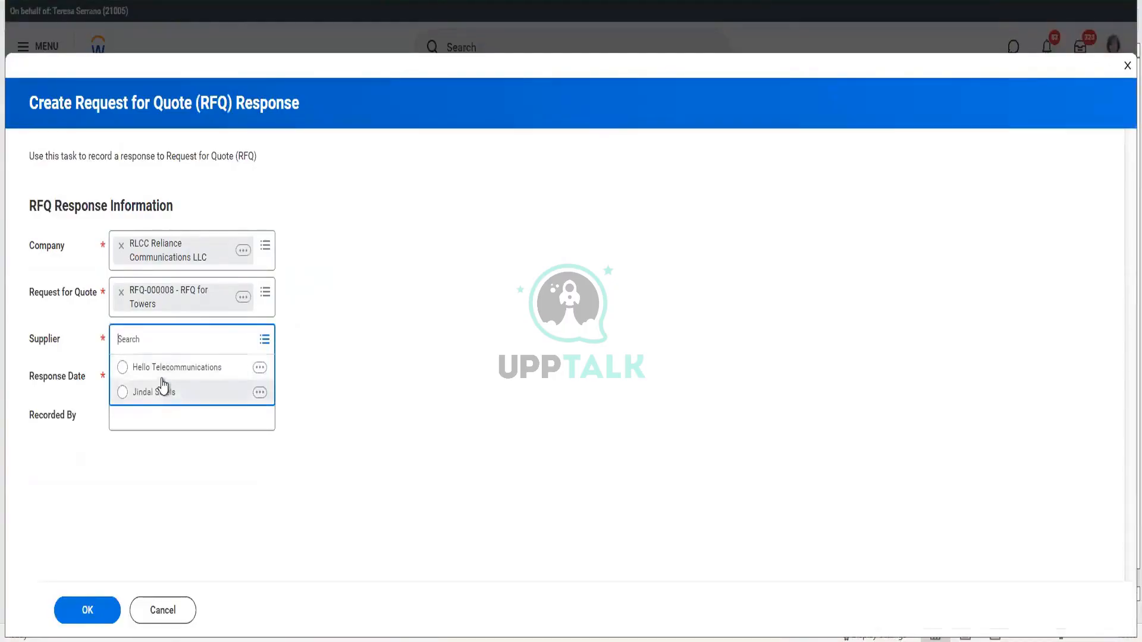
{"action": "left_click", "coordinate": [161, 373]}
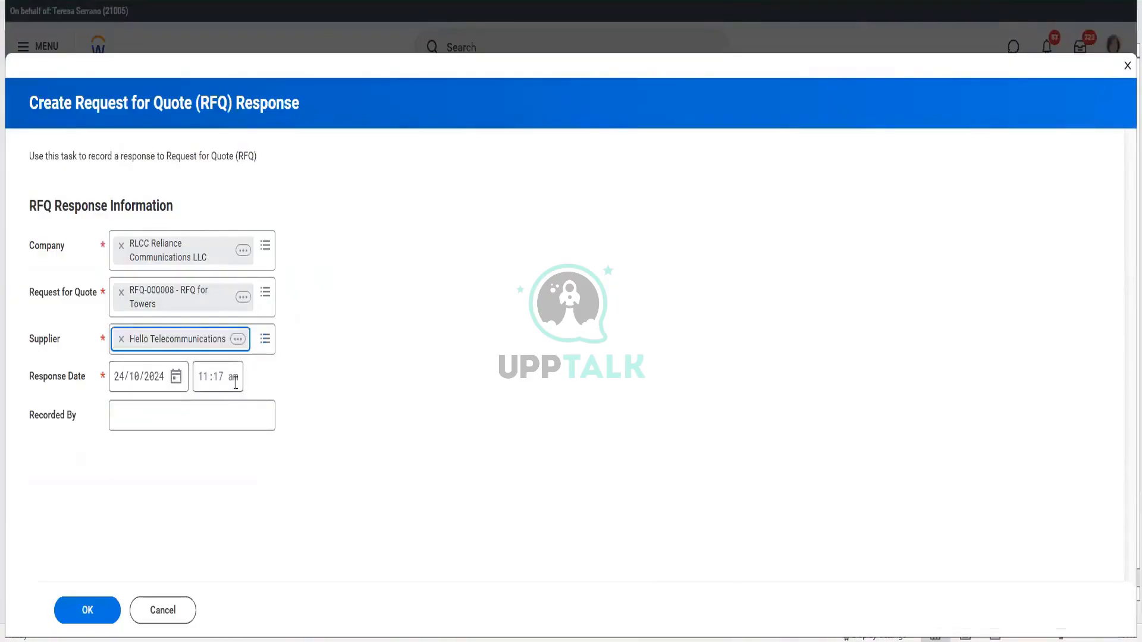
{"action": "left_click", "coordinate": [176, 405]}
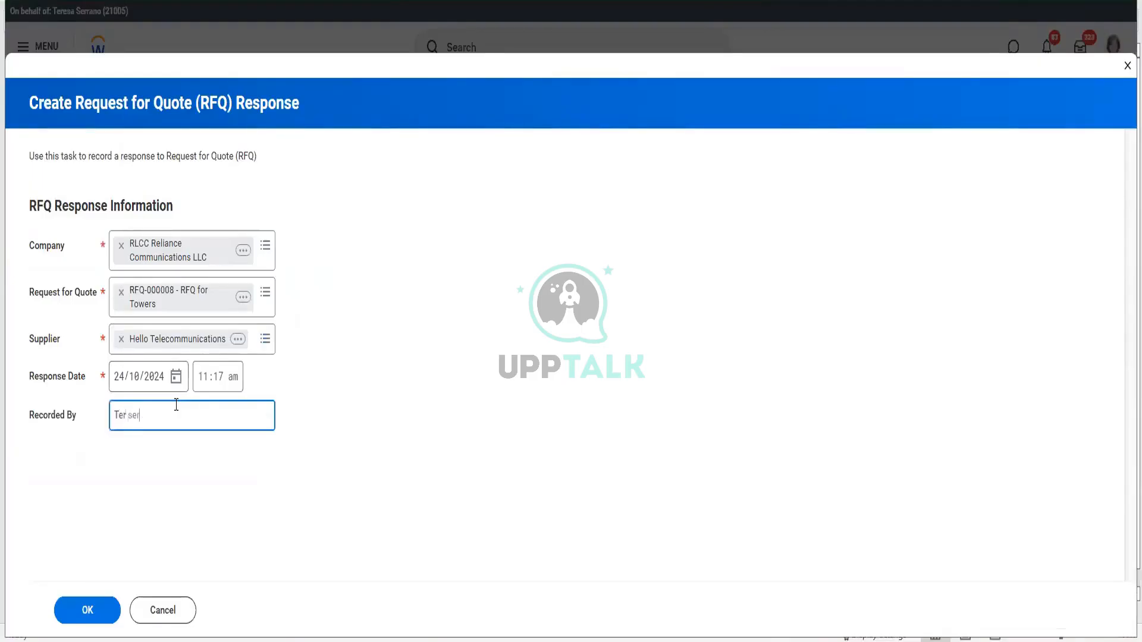
{"action": "left_click", "coordinate": [95, 616]}
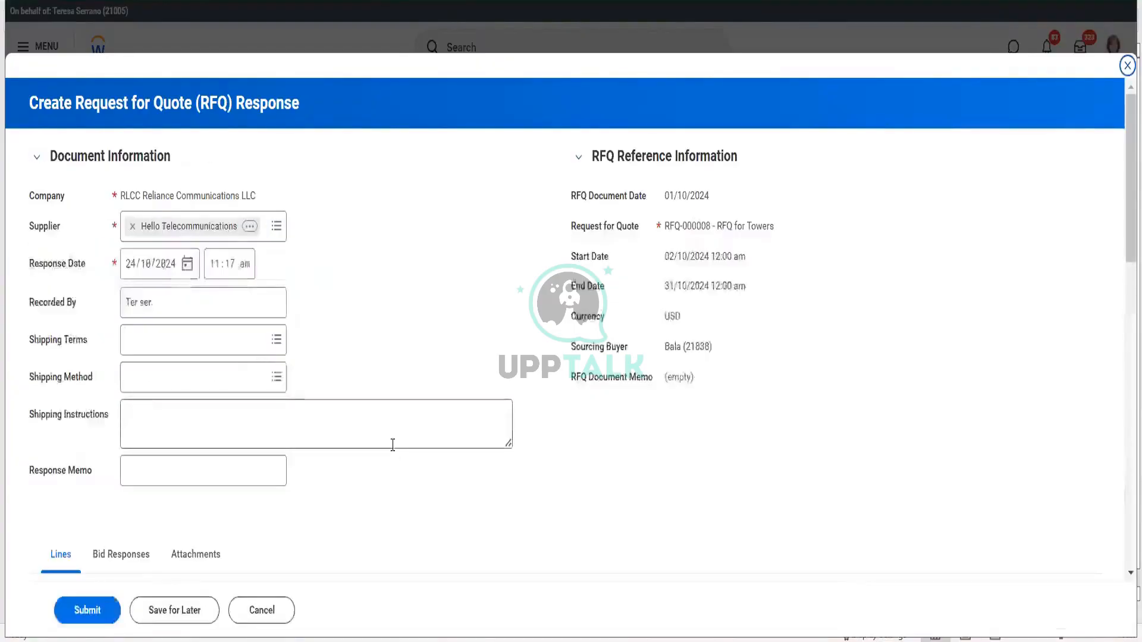
{"action": "left_click", "coordinate": [173, 347]}
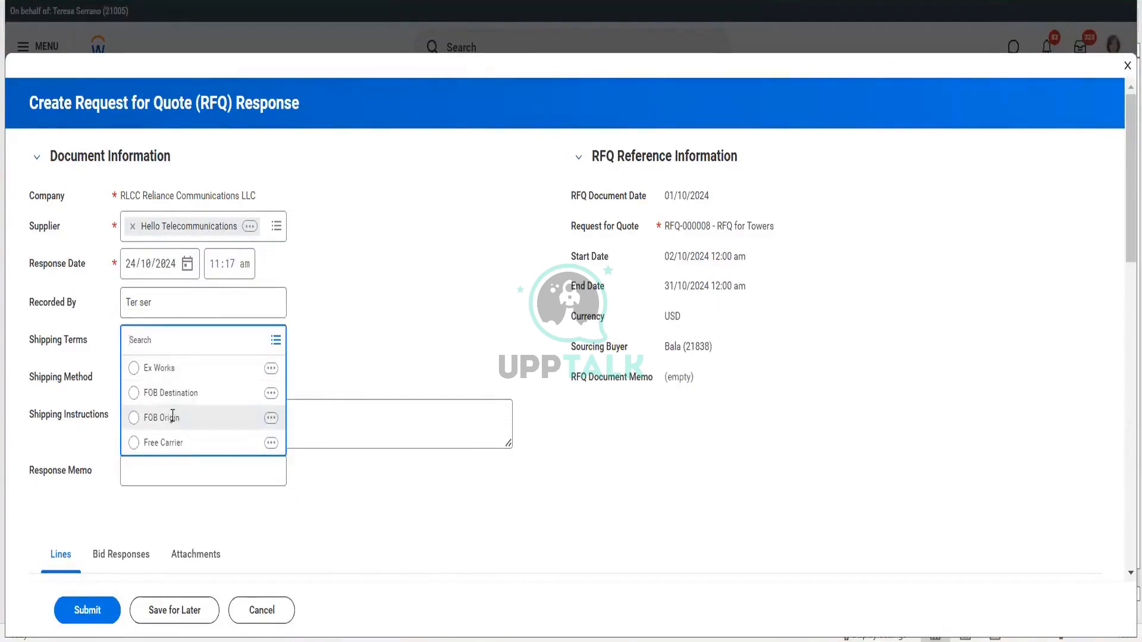
- Set FOB Origin shipping terms and Ground Shipping method, and add a response memo
{"action": "left_click", "coordinate": [172, 418]}
{"action": "left_click", "coordinate": [167, 371]}
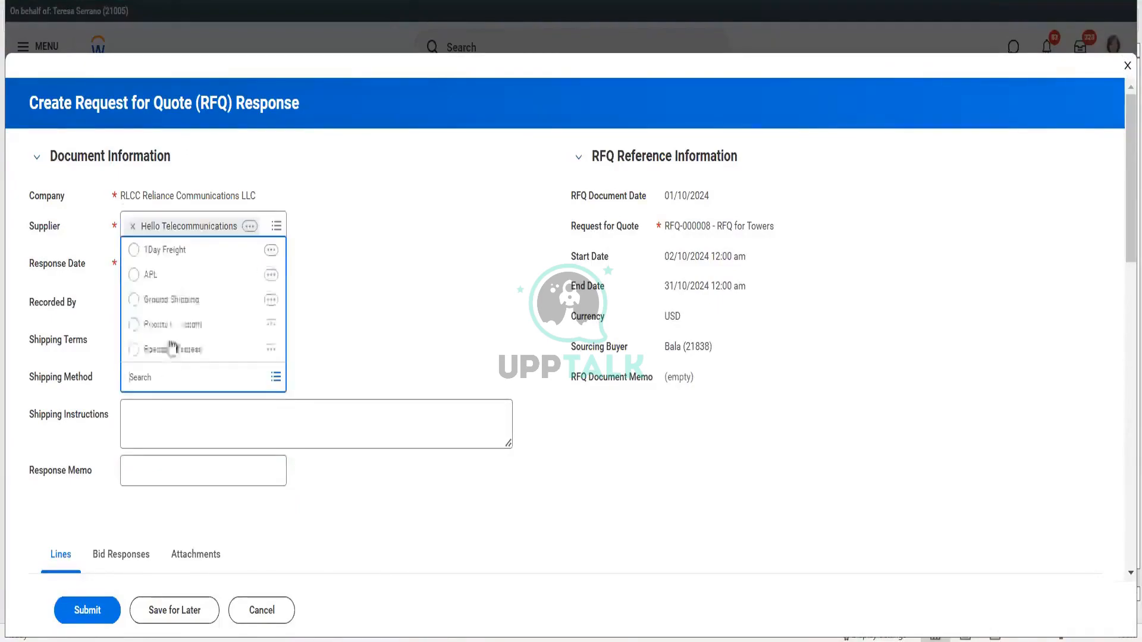
{"action": "left_click", "coordinate": [197, 298]}
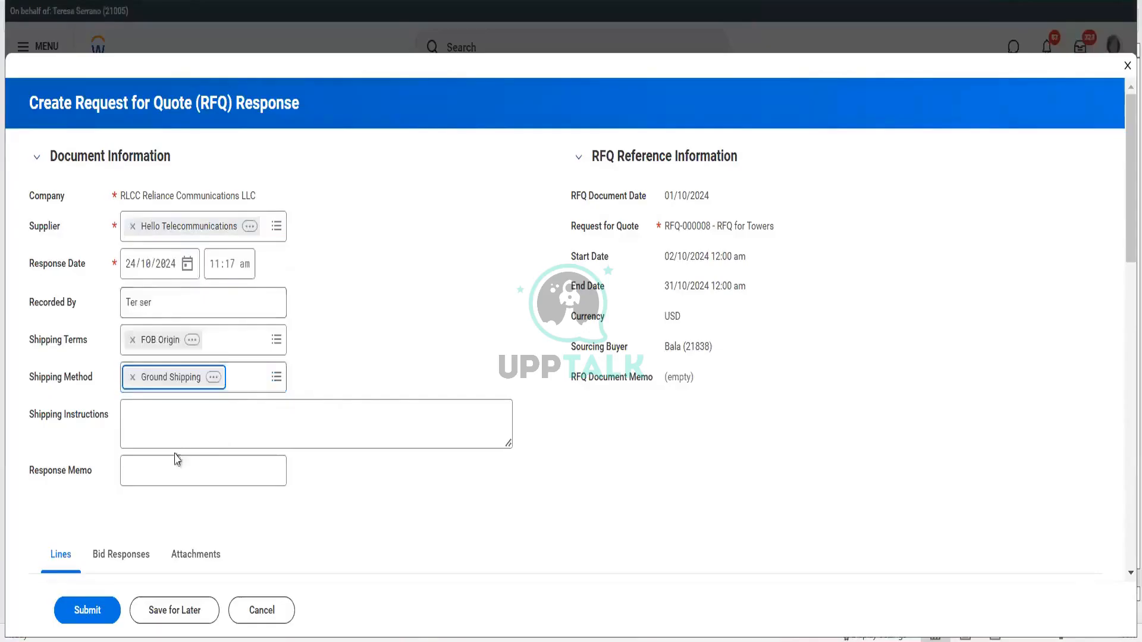
{"action": "left_click", "coordinate": [177, 471]}
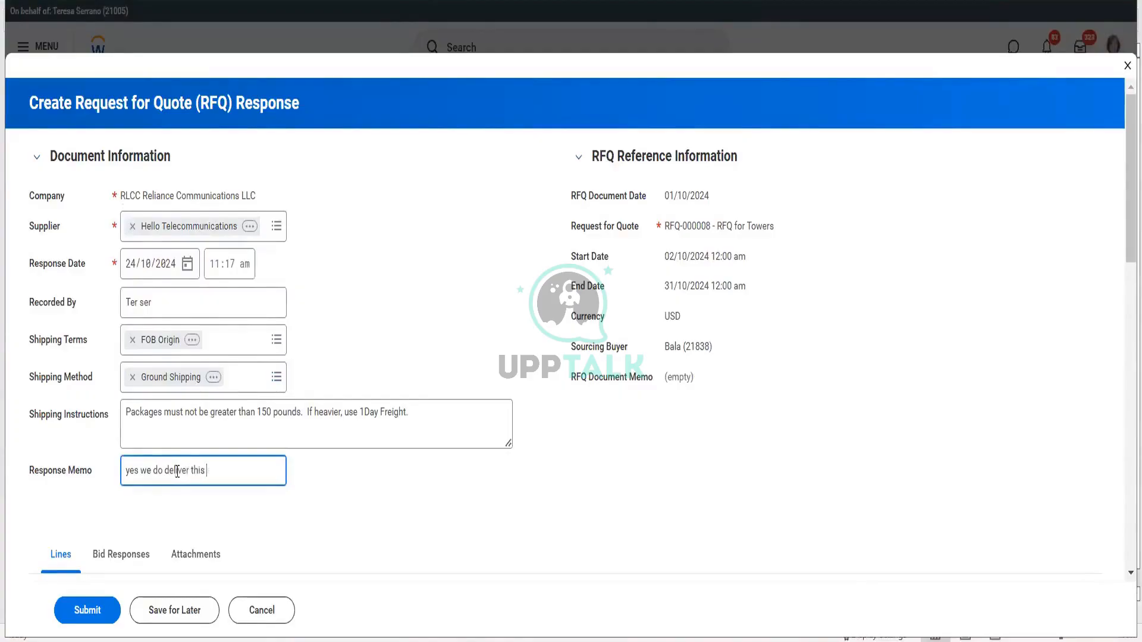
{"action": "scroll", "coordinate": [470, 483], "scroll_direction": "down", "scroll_amount": 5}
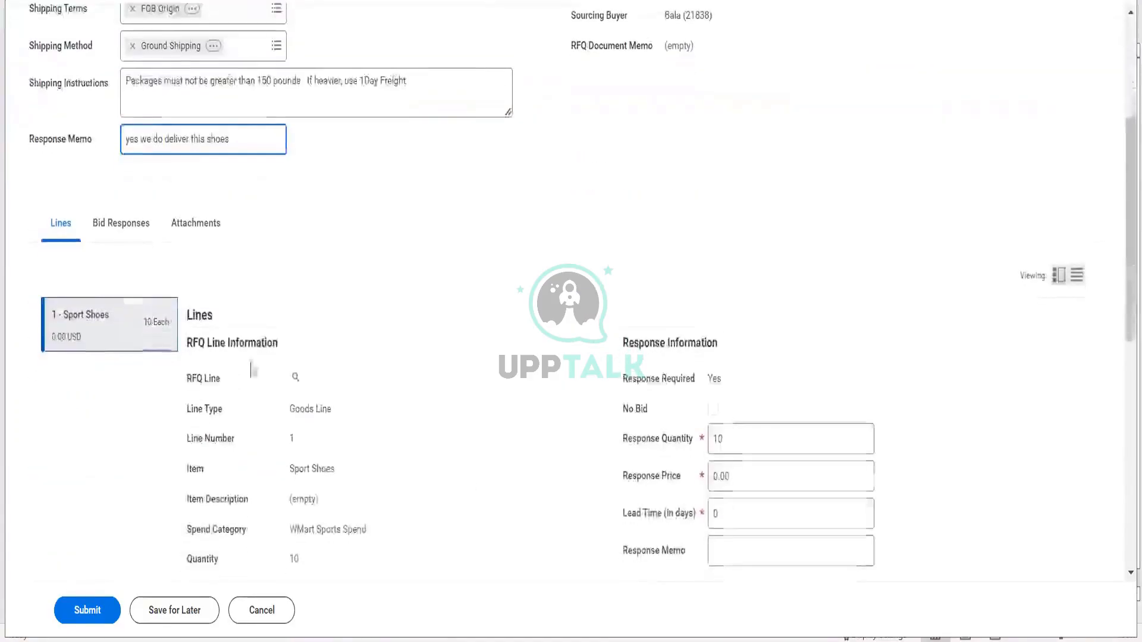
{"action": "scroll", "coordinate": [341, 368], "scroll_direction": "down", "scroll_amount": 3}
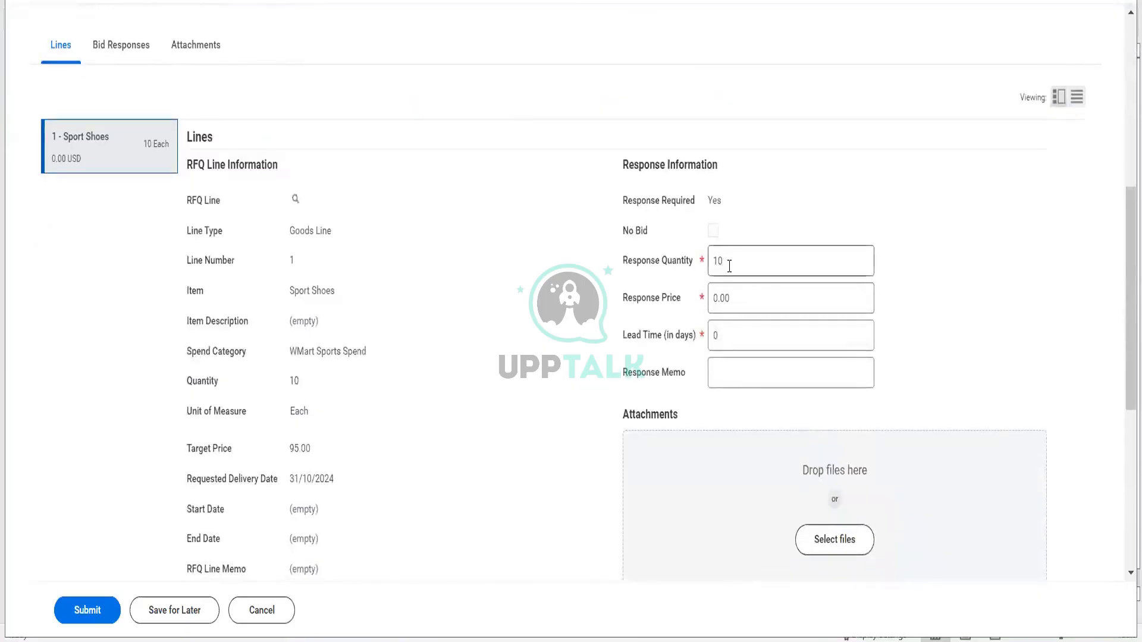
- Quote the Sport Shoes line at 99.00 per unit with a 10-day lead time
{"action": "left_click", "coordinate": [693, 264]}
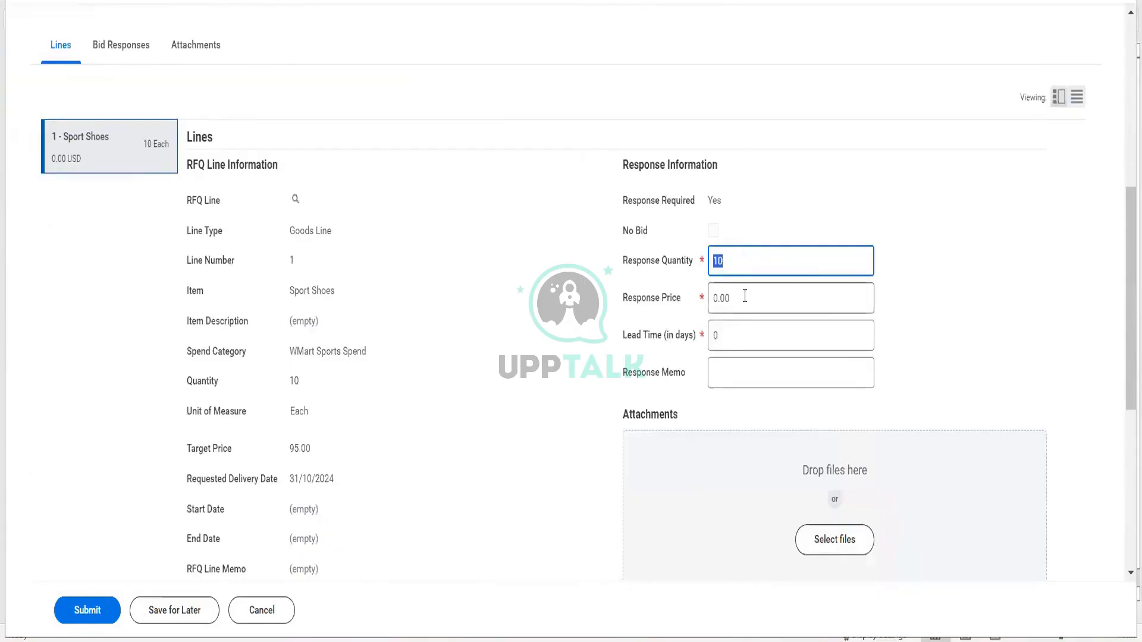
{"action": "key", "text": "Tab"}
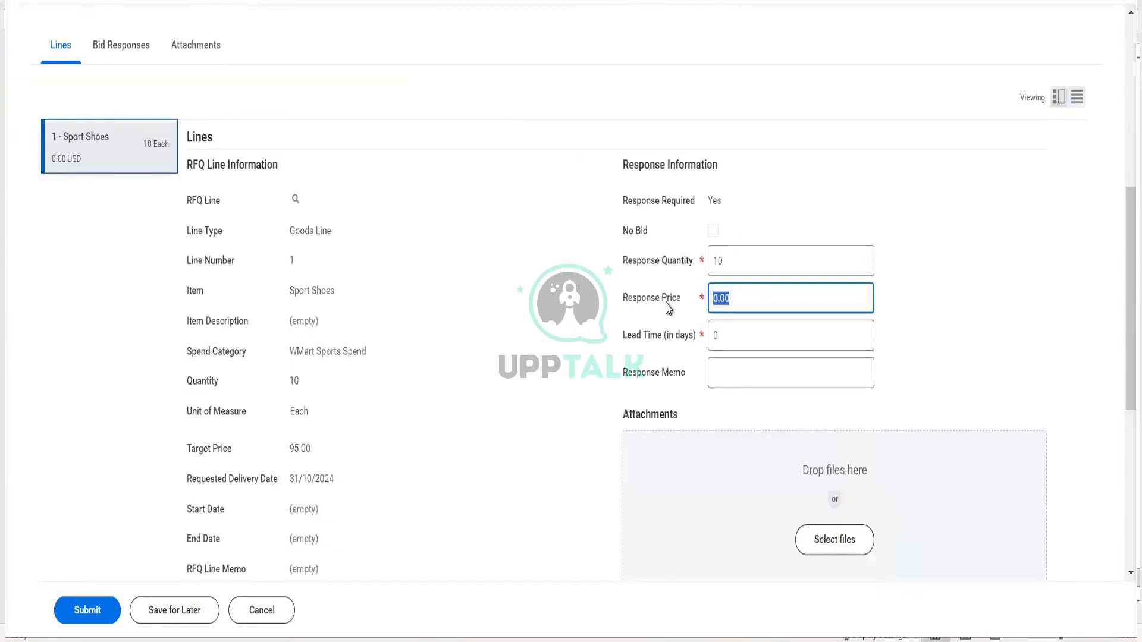
{"action": "type", "text": "99"}
{"action": "key", "text": "Tab"}
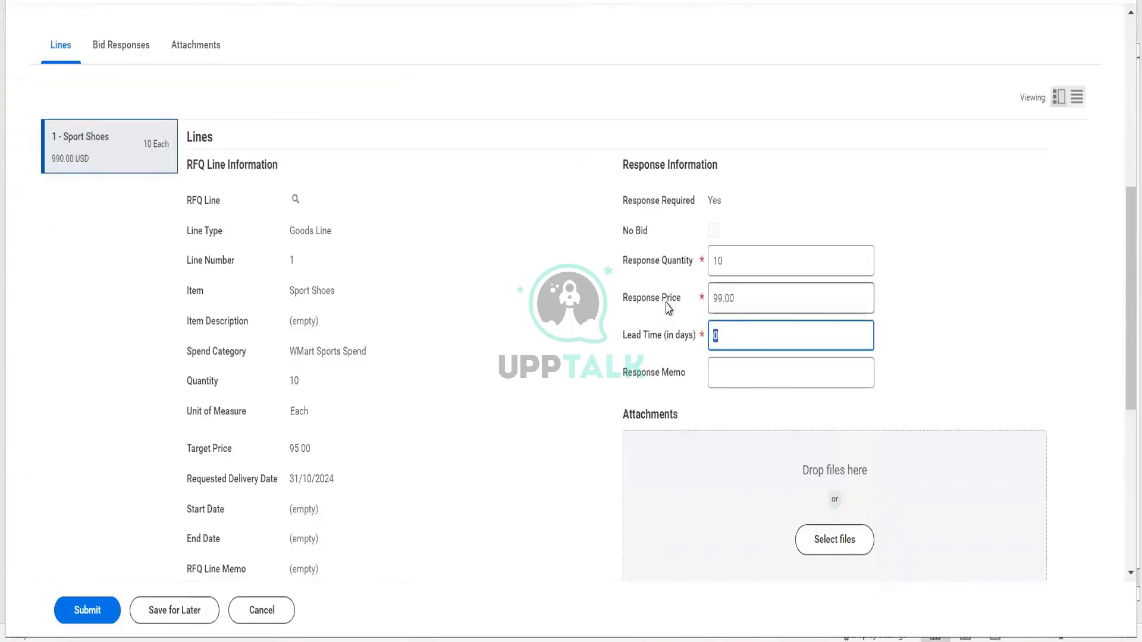
{"action": "type", "text": "10"}
{"action": "key", "text": "Tab"}
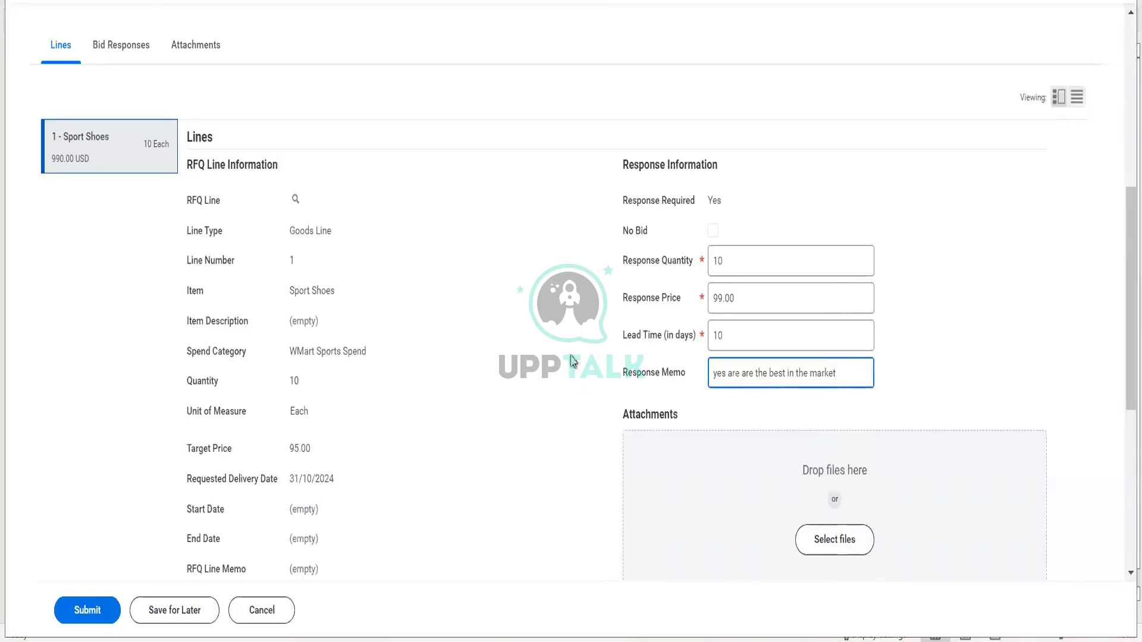
- Answer 'y' to the New Delhi supplier requirement with a short memo, then attempt submission
{"action": "left_click", "coordinate": [136, 53]}
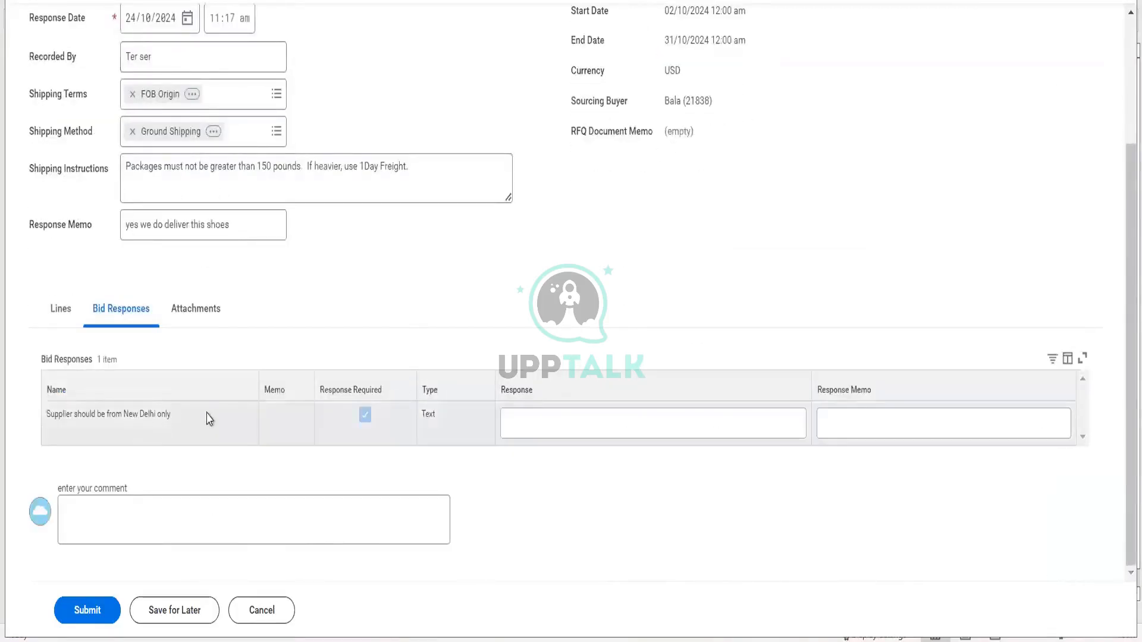
{"action": "left_click", "coordinate": [565, 423]}
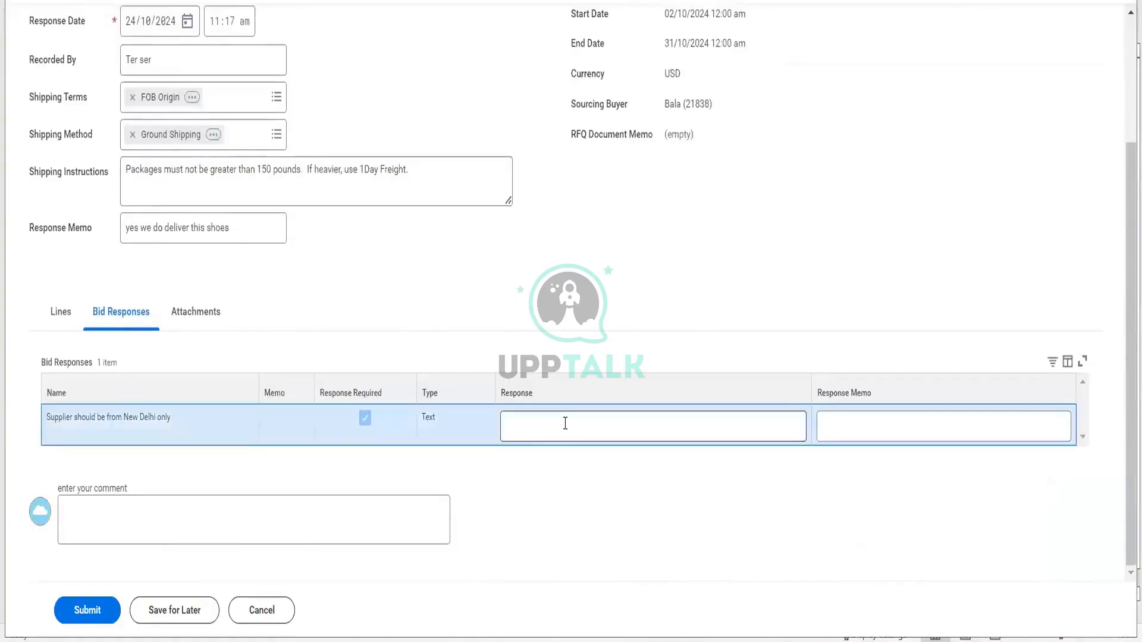
{"action": "left_click", "coordinate": [565, 423]}
{"action": "type", "text": "yes are are"}
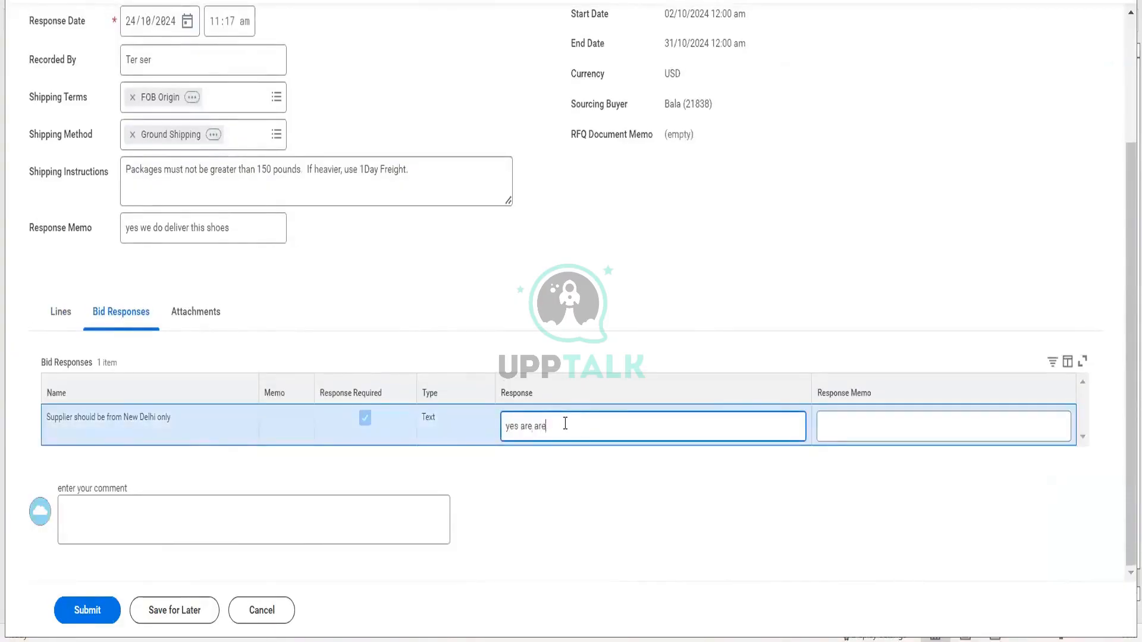
{"action": "key", "text": "Tab"}
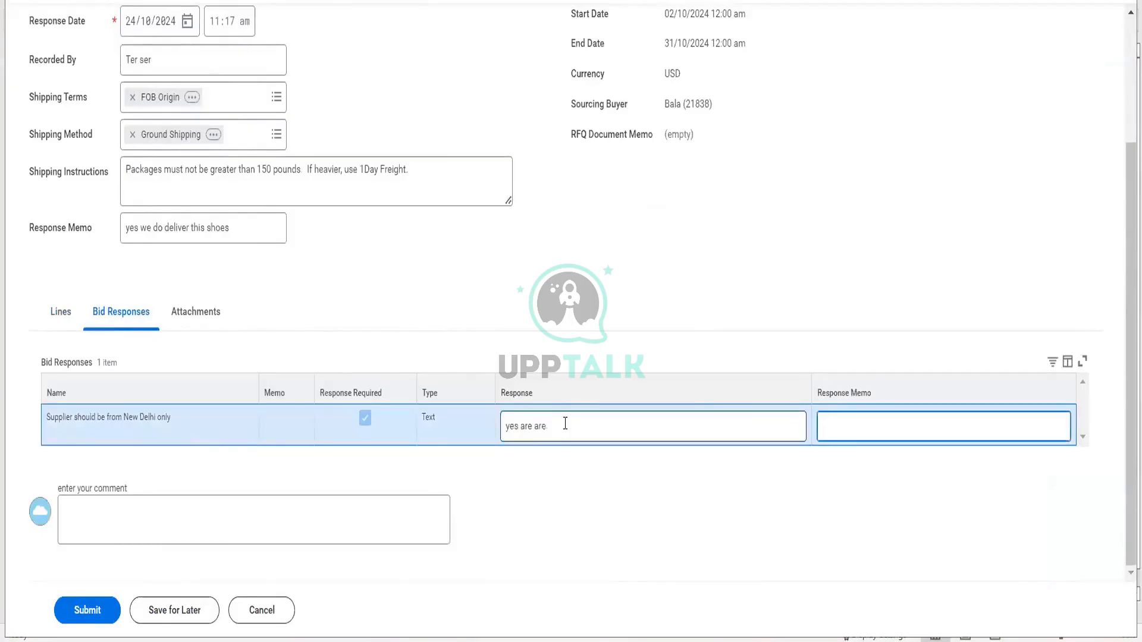
{"action": "type", "text": "we are gf"}
{"action": "key", "text": "BackSpace"}
{"action": "key", "text": "BackSpace"}
{"action": "key", "text": "BackSpace"}
{"action": "type", "text": "from NCT"}
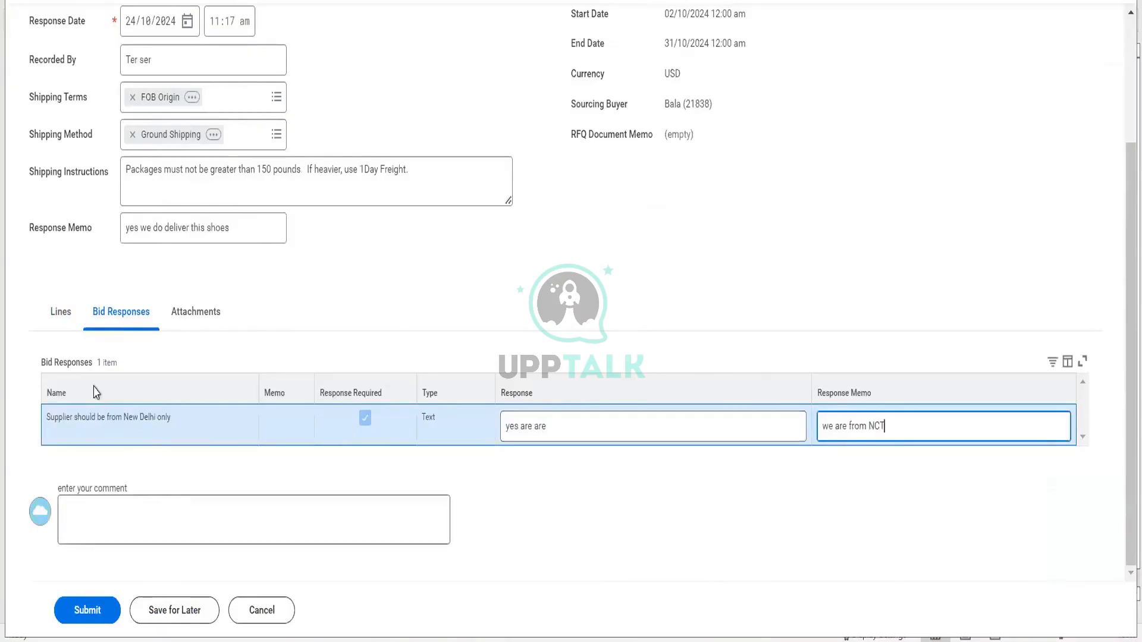
{"action": "left_click", "coordinate": [105, 624]}
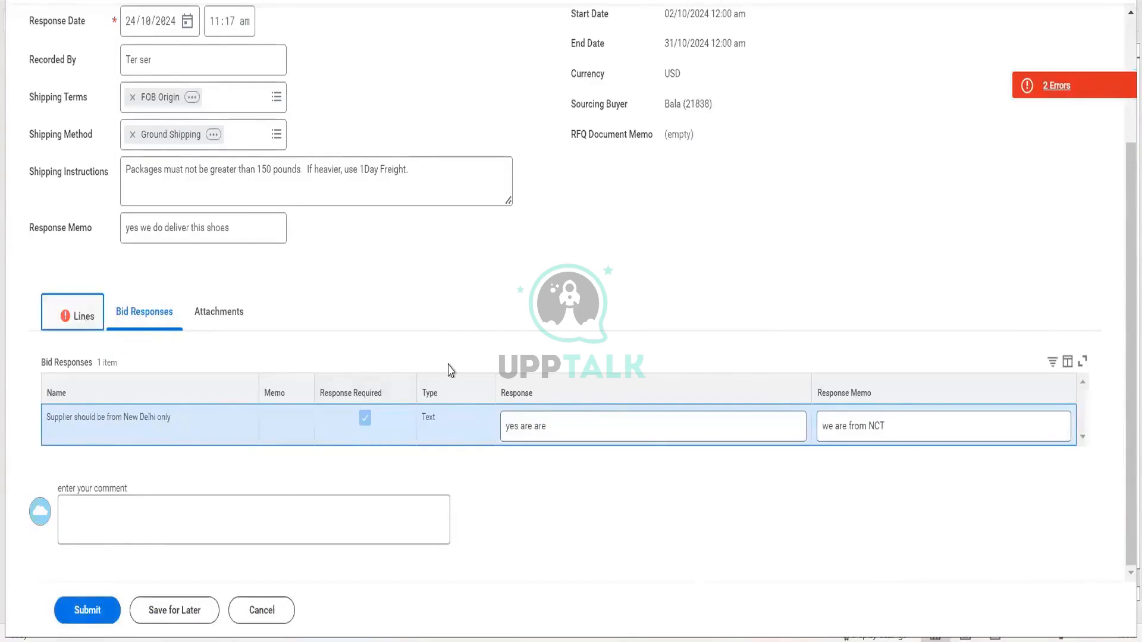
- Answer Yes to the delivery question, fill in the certificate number, and submit the response
{"action": "scroll", "coordinate": [449, 370], "scroll_direction": "down", "scroll_amount": 5}
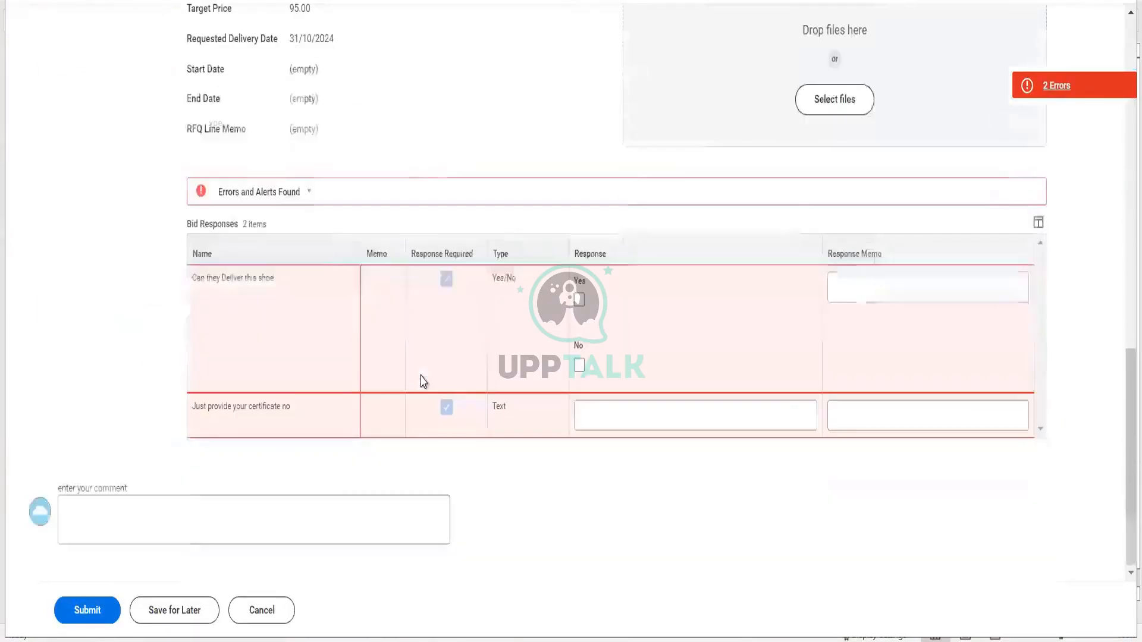
{"action": "scroll", "coordinate": [421, 378], "scroll_direction": "down", "scroll_amount": 8}
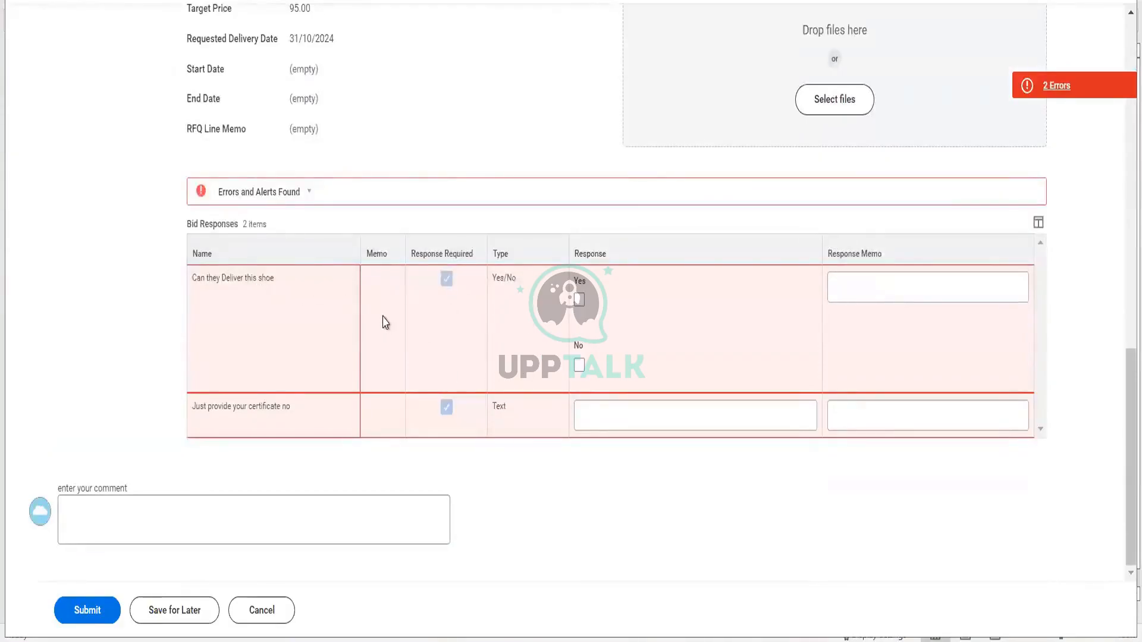
{"action": "left_click", "coordinate": [579, 299]}
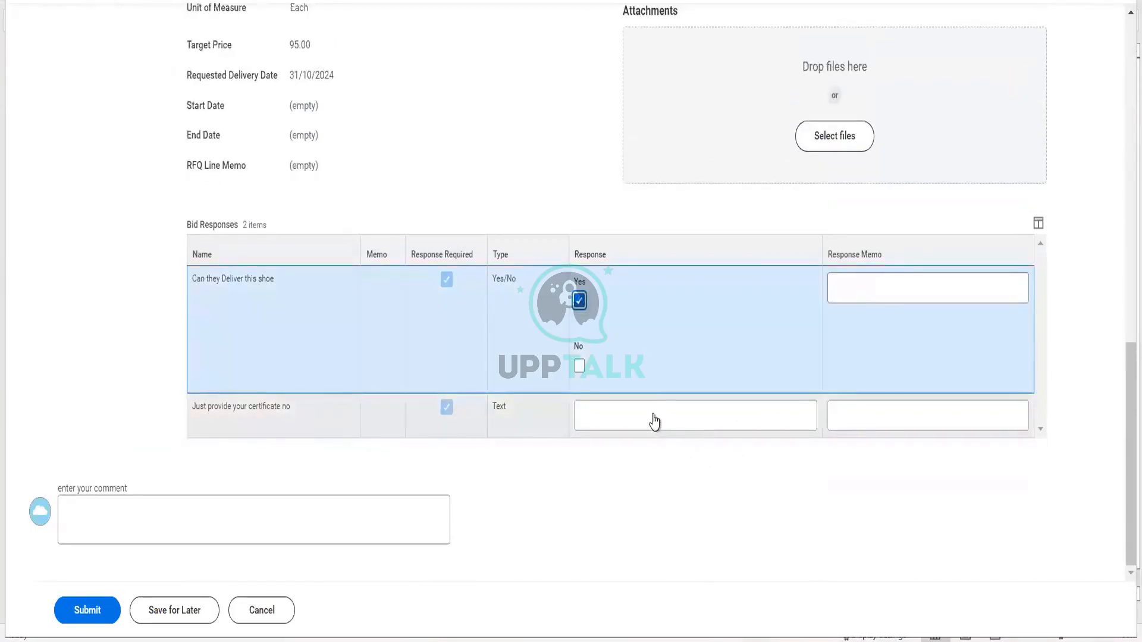
{"action": "left_click", "coordinate": [653, 414]}
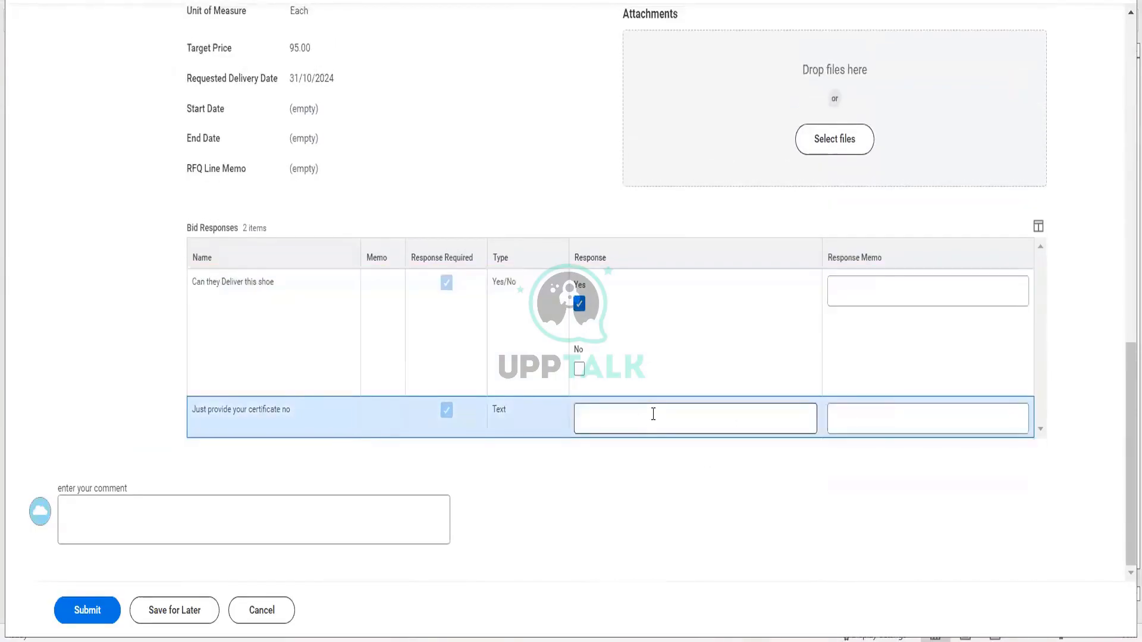
{"action": "left_click", "coordinate": [653, 414]}
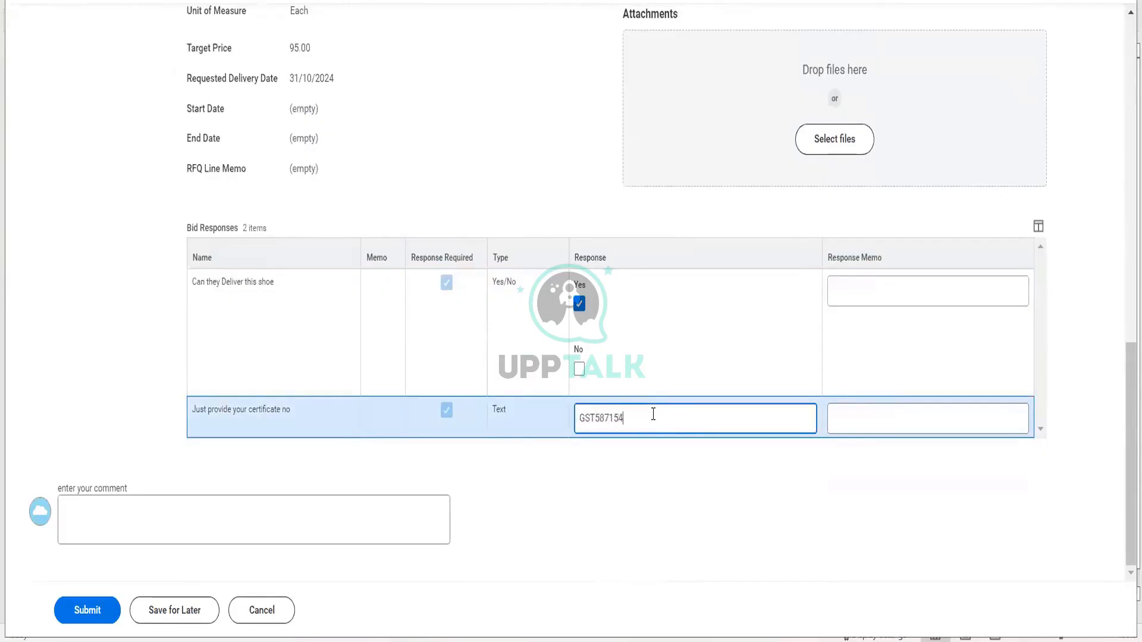
{"action": "left_click", "coordinate": [92, 610]}
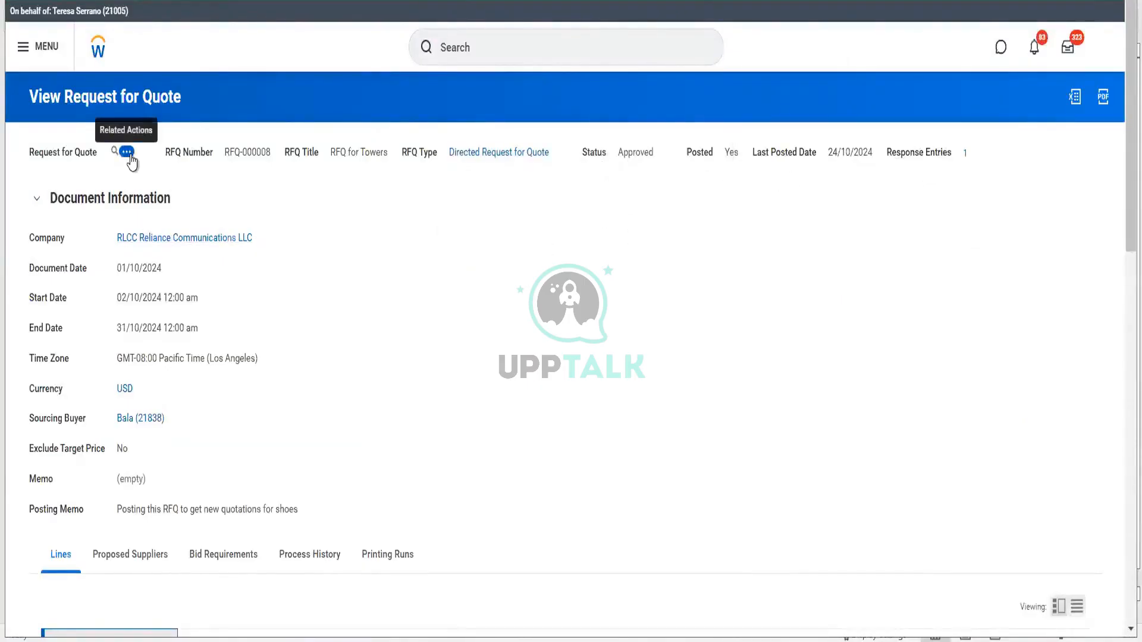
- Create an RFQ-000008 response from supplier Jindal Steels, filling in who recorded it
{"action": "left_click", "coordinate": [127, 153]}
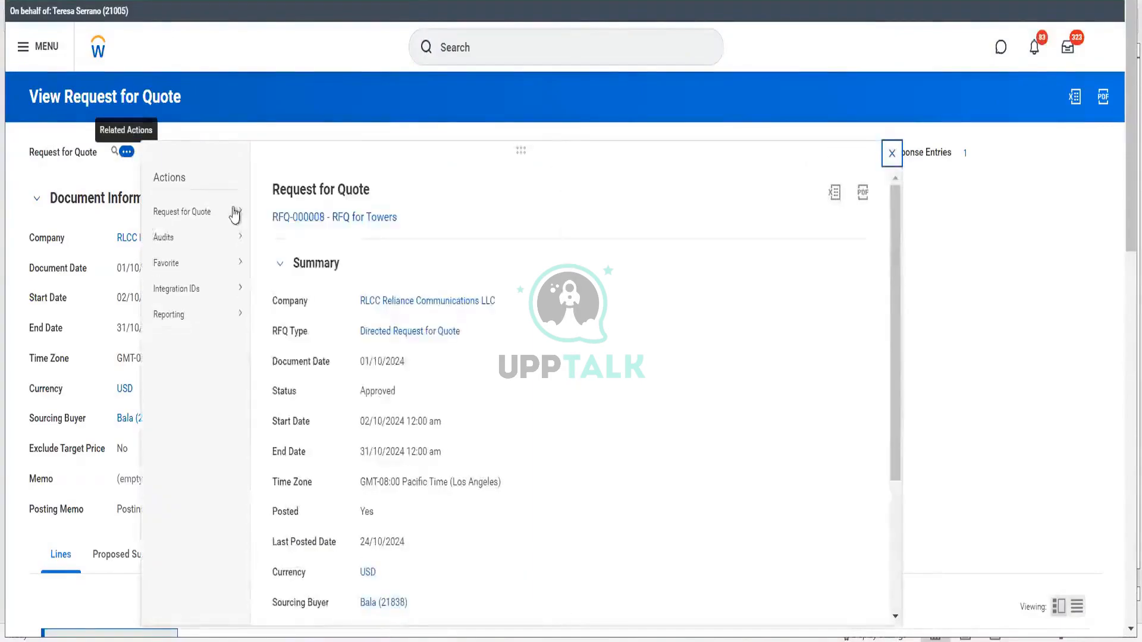
{"action": "mouse_move", "coordinate": [236, 213]}
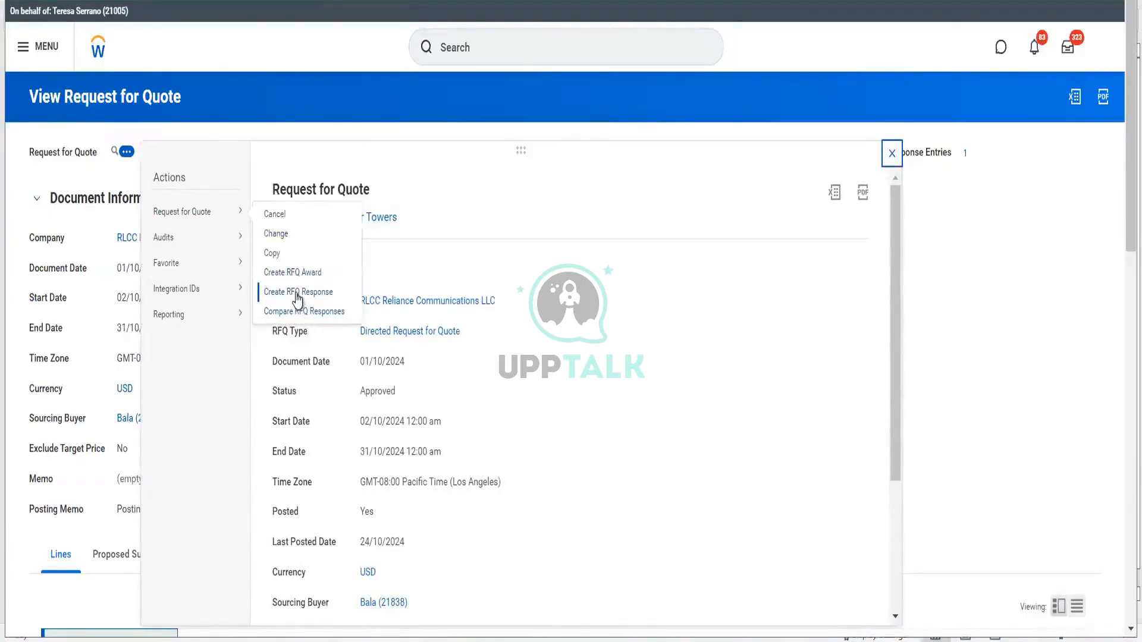
{"action": "left_click", "coordinate": [297, 293]}
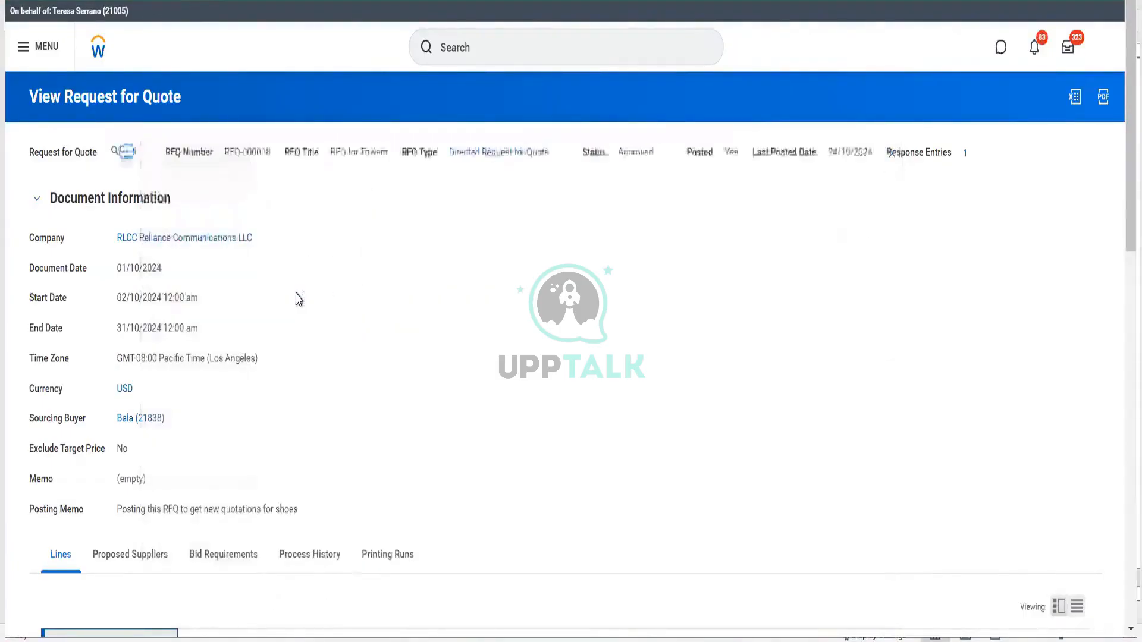
{"action": "left_click", "coordinate": [171, 339]}
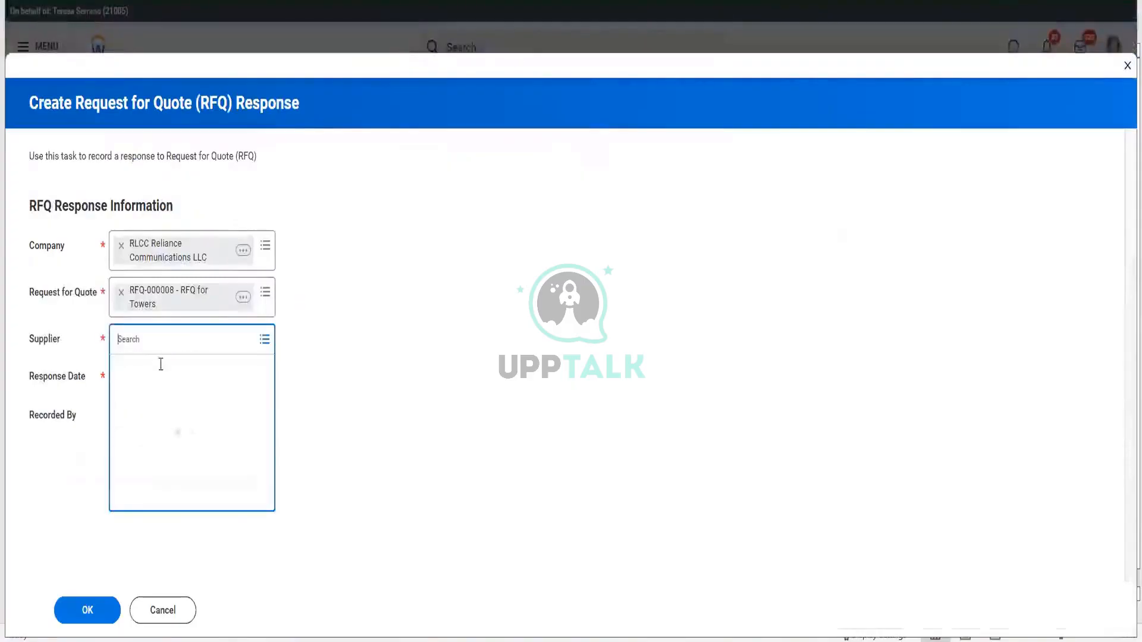
{"action": "left_click", "coordinate": [155, 367]}
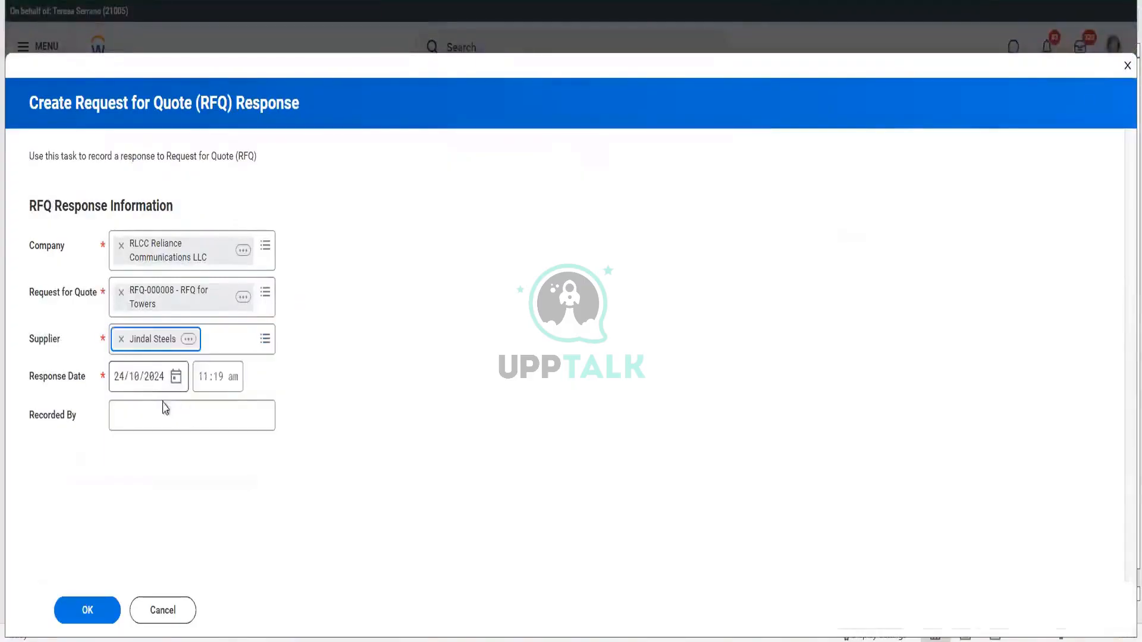
{"action": "left_click", "coordinate": [142, 415]}
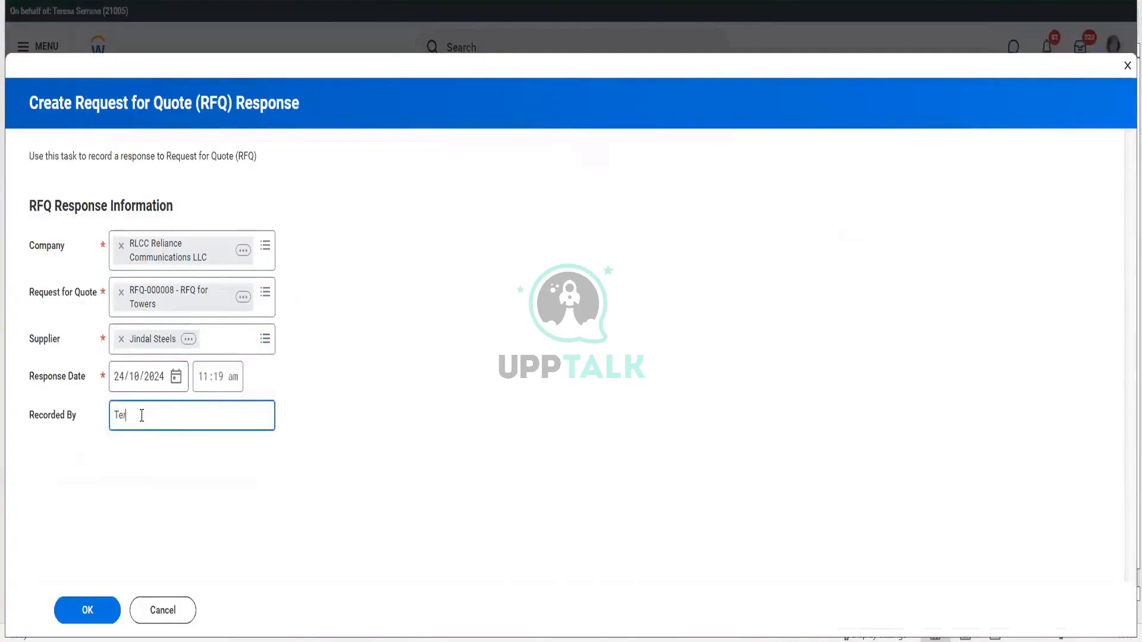
{"action": "left_click", "coordinate": [79, 615]}
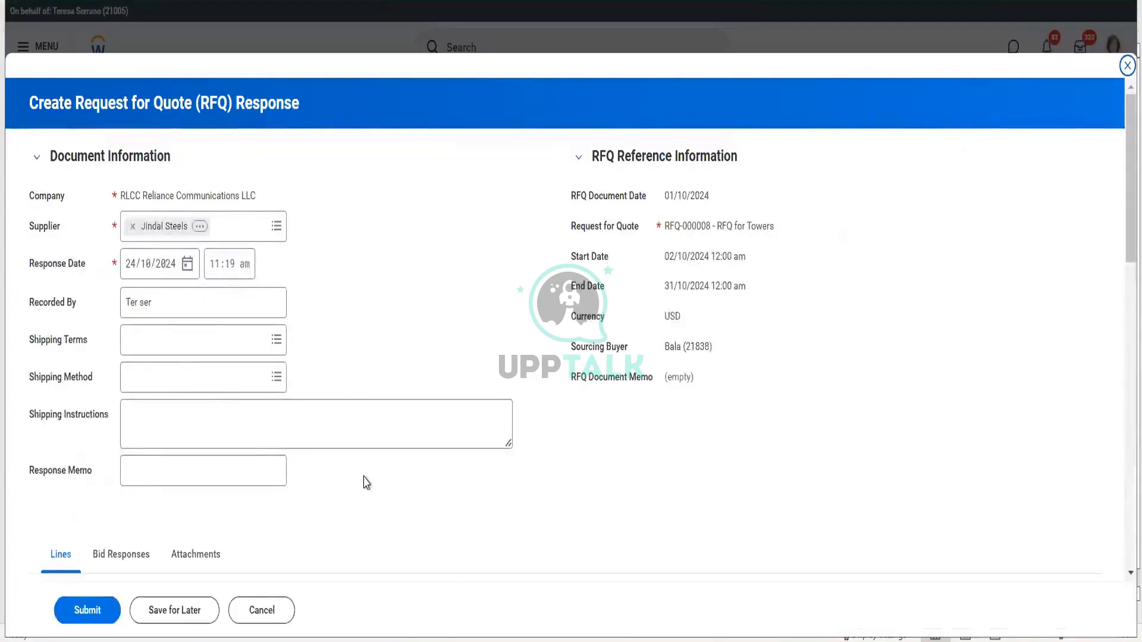
- Set shipping terms to FOB Origin and shipping method to Ground Shipping
{"action": "left_click", "coordinate": [180, 340]}
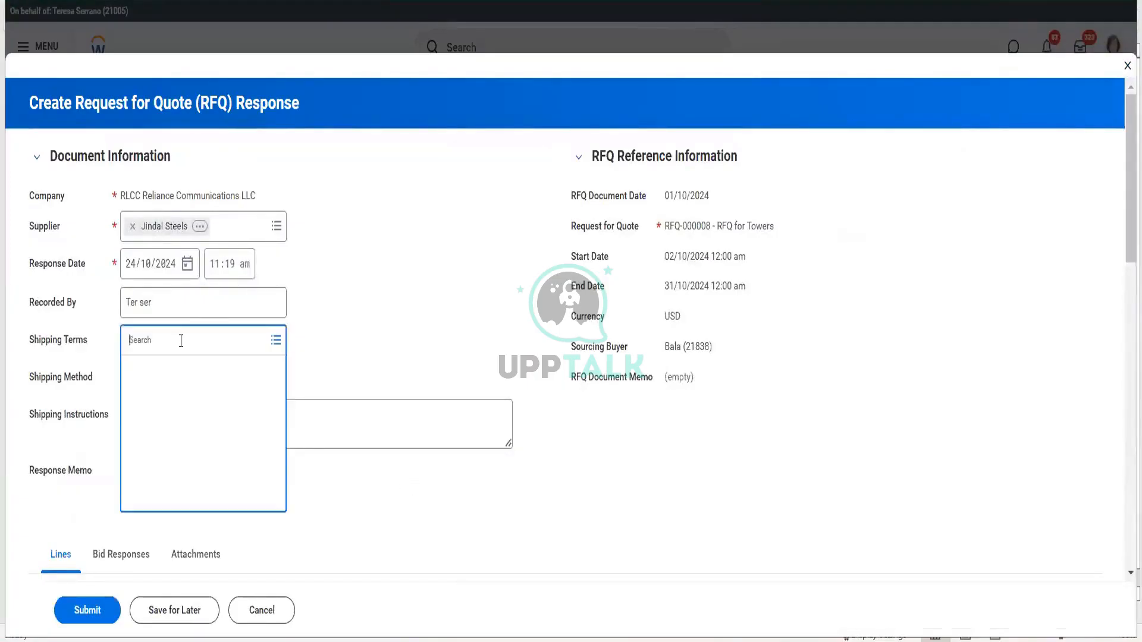
{"action": "left_click", "coordinate": [156, 418]}
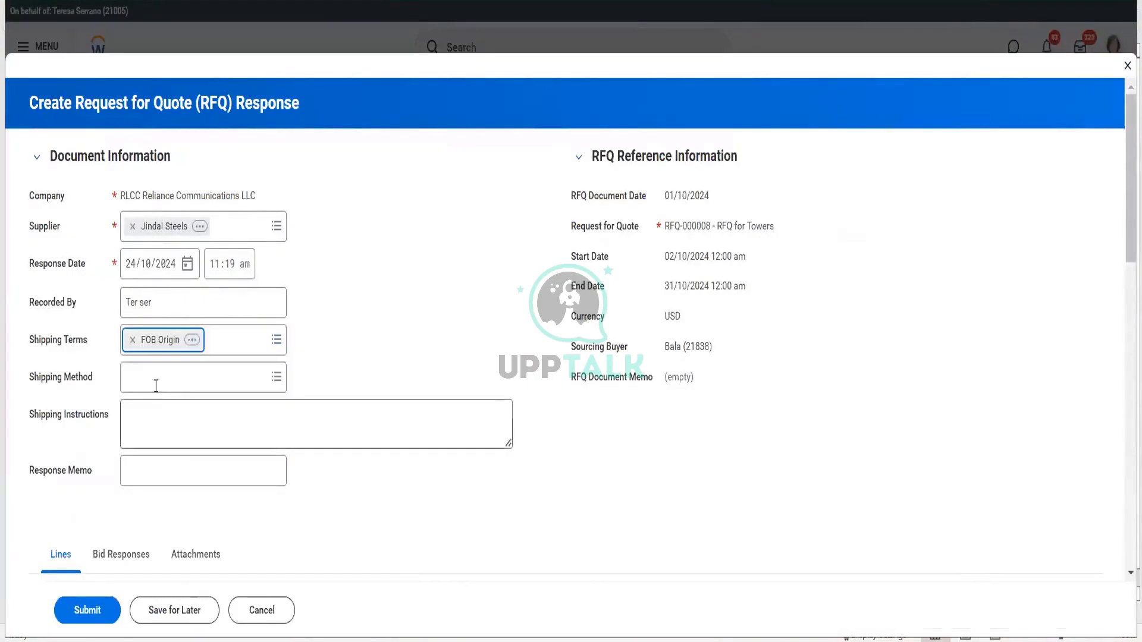
{"action": "left_click", "coordinate": [156, 376]}
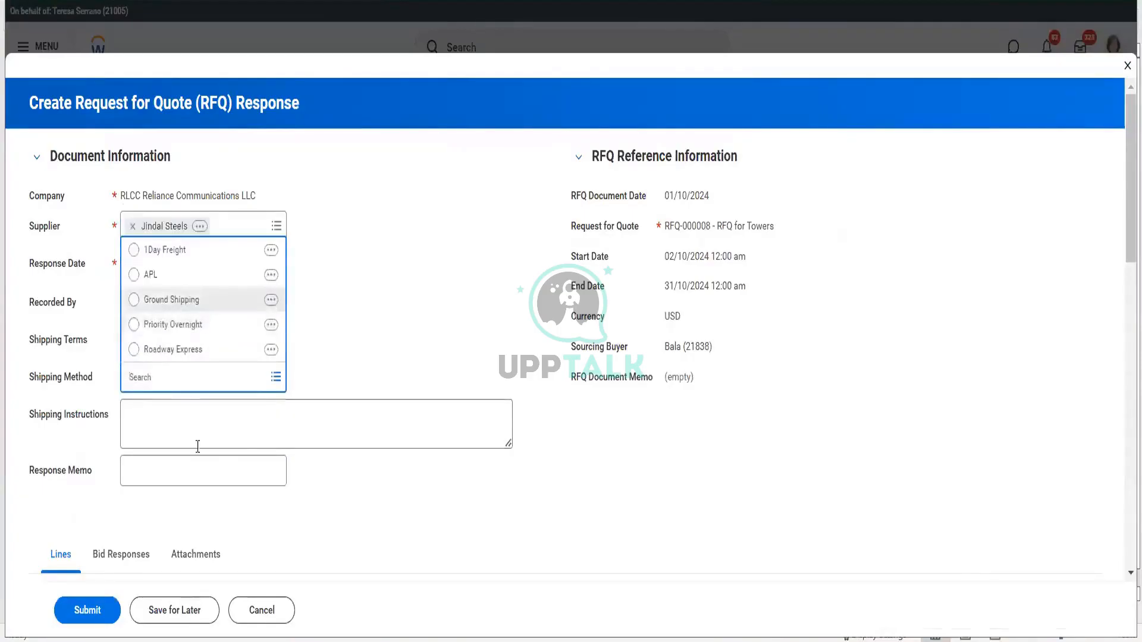
{"action": "left_click", "coordinate": [165, 299]}
{"action": "scroll", "coordinate": [400, 472], "scroll_direction": "down", "scroll_amount": 4}
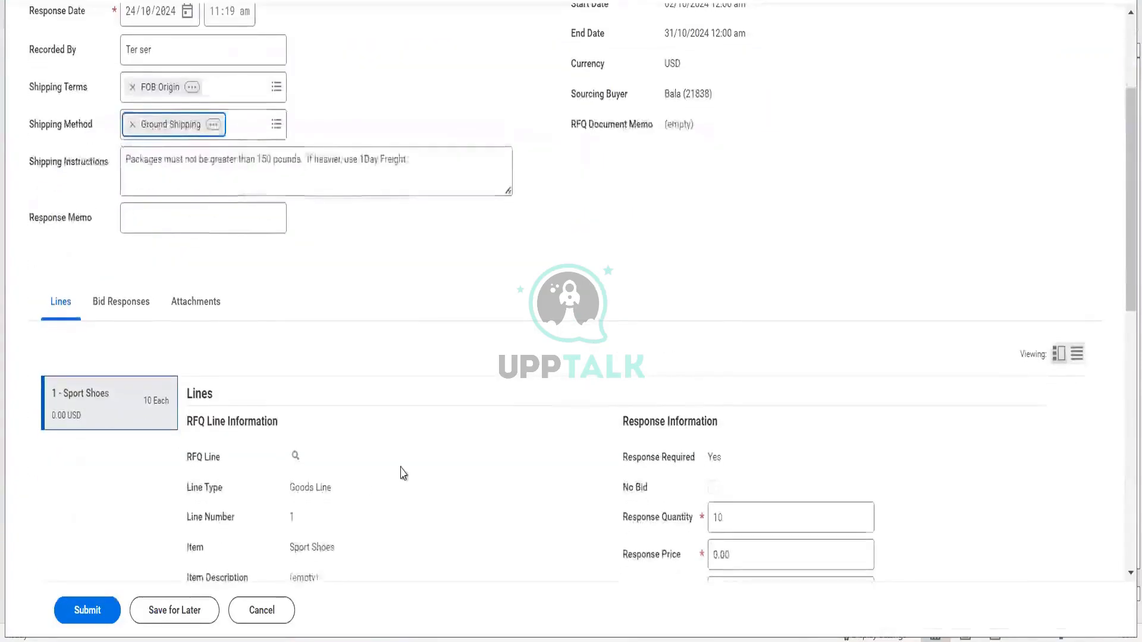
{"action": "scroll", "coordinate": [400, 471], "scroll_direction": "down", "scroll_amount": 3}
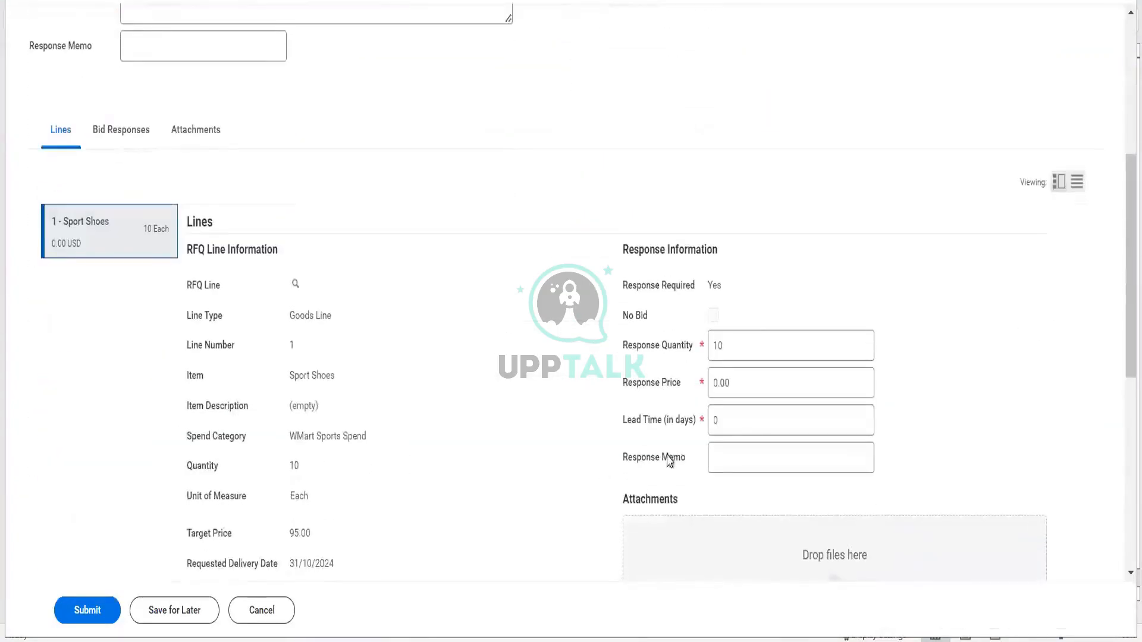
- Quote the Sport Shoes line at 97 with a 5-day lead time
{"action": "left_click", "coordinate": [686, 391]}
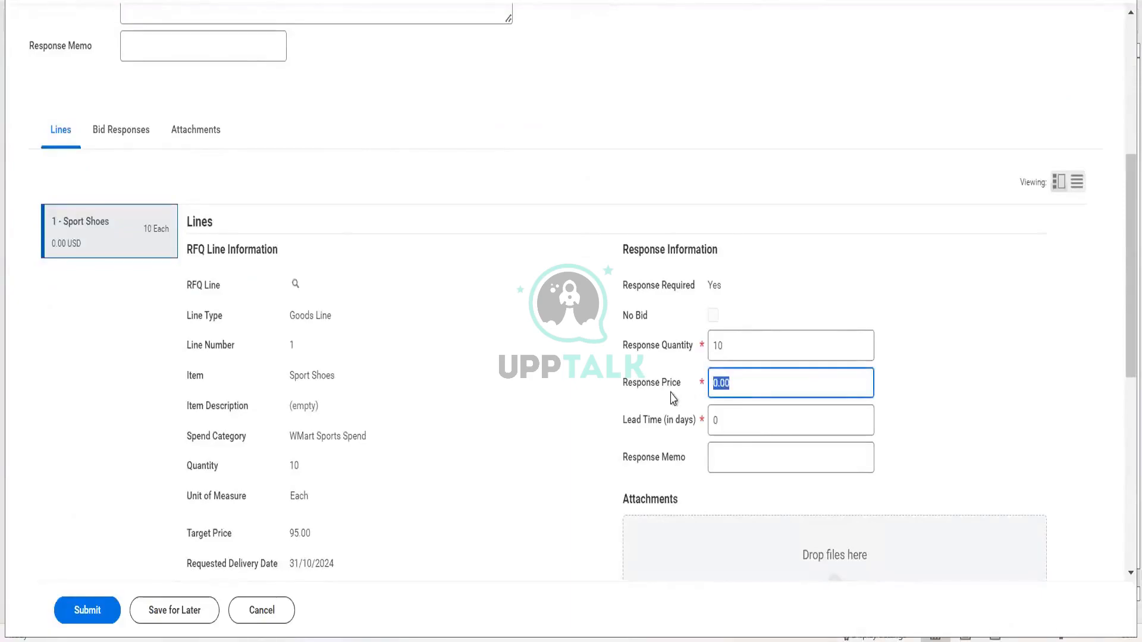
{"action": "type", "text": "97"}
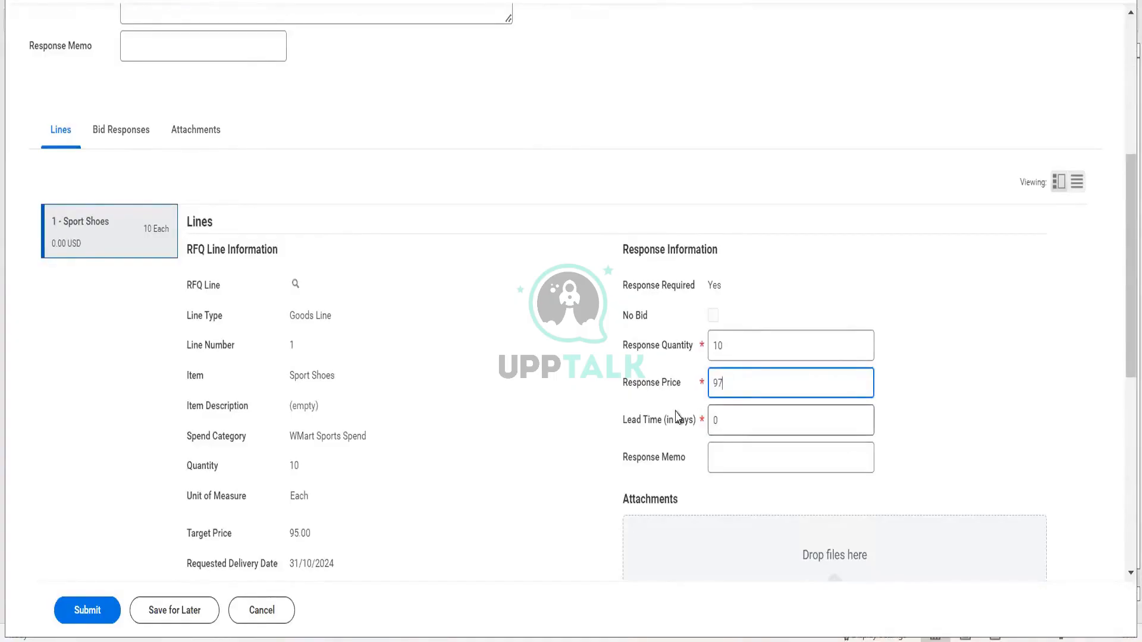
{"action": "left_click", "coordinate": [678, 420]}
{"action": "type", "text": "10"}
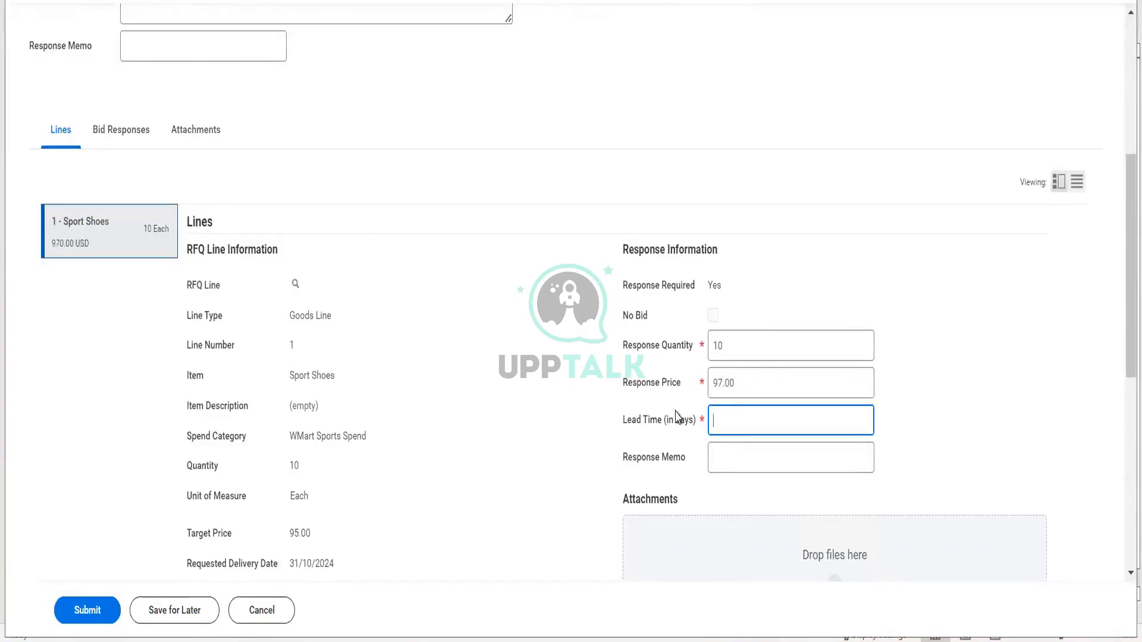
{"action": "type", "text": "5"}
{"action": "left_click", "coordinate": [715, 452]}
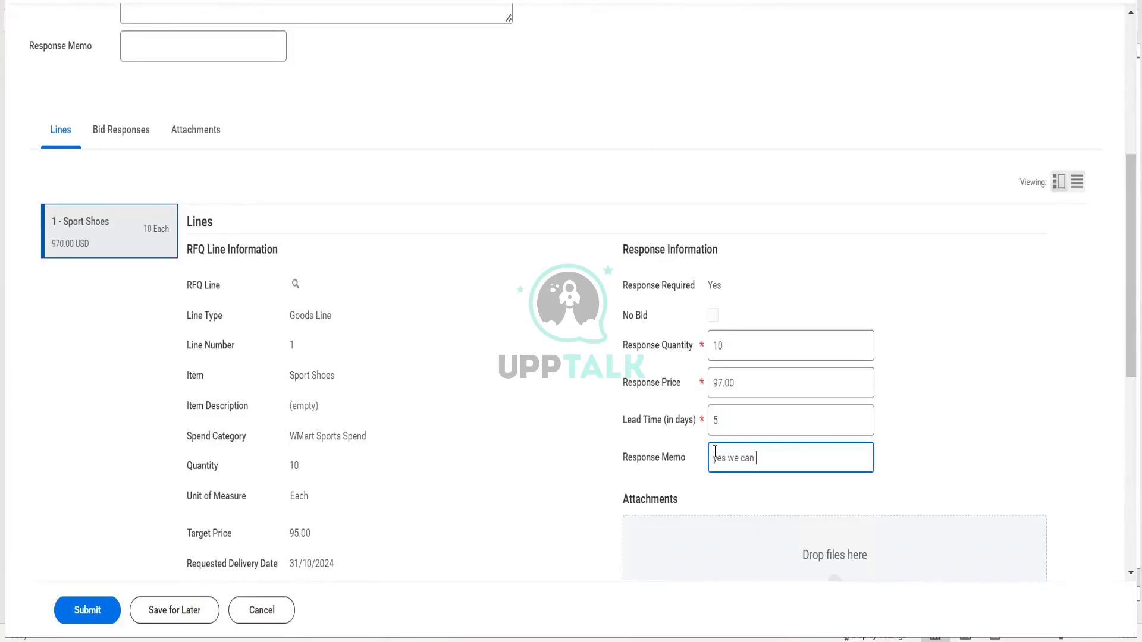
- Answer Yes to the delivery question and enter the GST certificate number
{"action": "scroll", "coordinate": [720, 443], "scroll_direction": "down", "scroll_amount": 4}
{"action": "scroll", "coordinate": [737, 426], "scroll_direction": "down", "scroll_amount": 4}
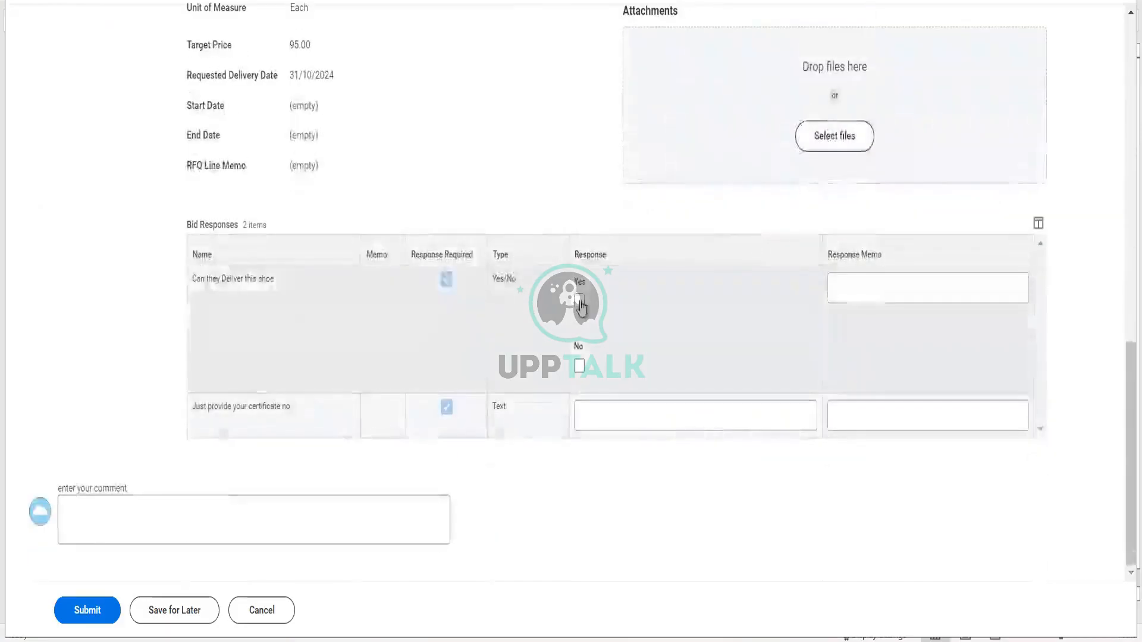
{"action": "left_click", "coordinate": [579, 303]}
{"action": "left_click", "coordinate": [613, 420]}
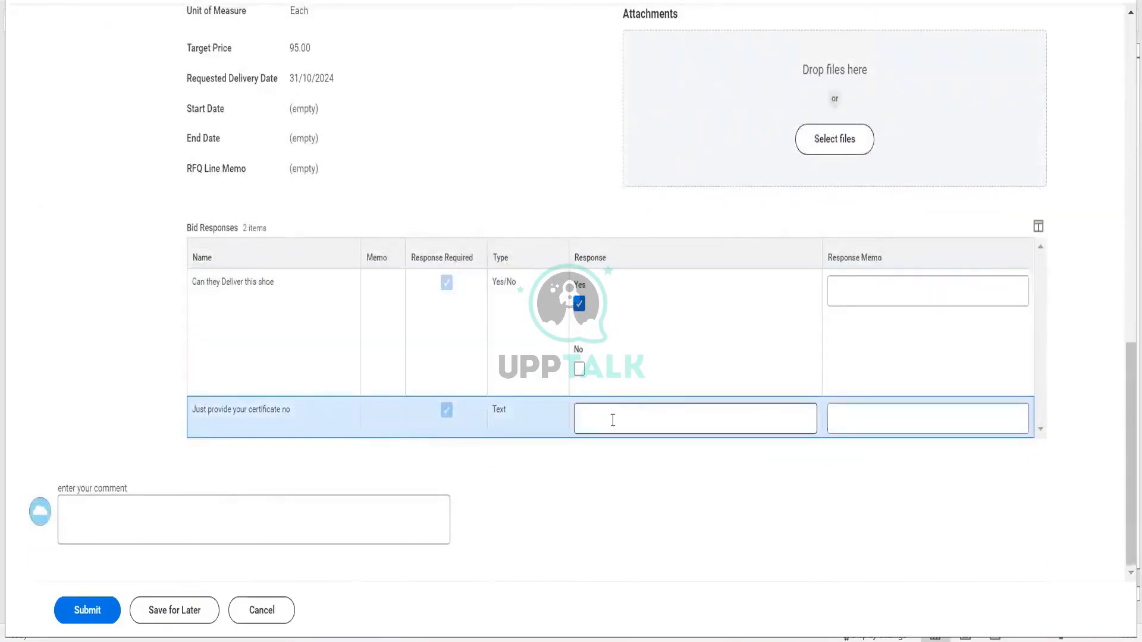
{"action": "type", "text": "yes are are"}
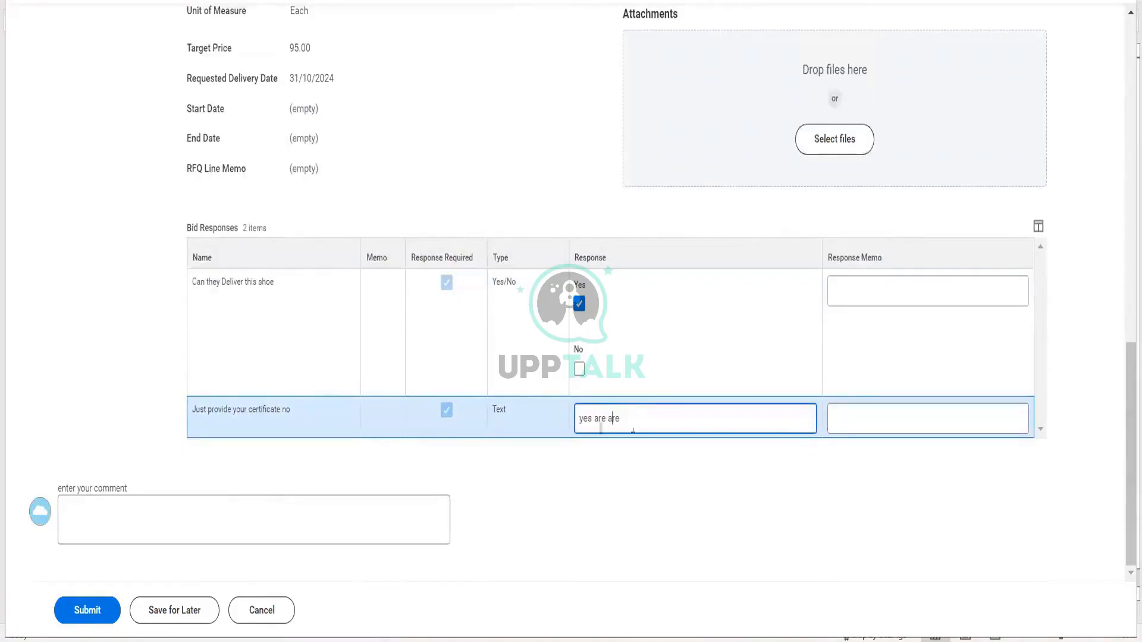
{"action": "key", "text": "ctrl+a"}
{"action": "type", "text": "GST"}
{"action": "type", "text": "#54156651"}
- Answer the header-level New Delhi supplier question and submit Jindal Steels' response
{"action": "scroll", "coordinate": [431, 222], "scroll_direction": "up", "scroll_amount": 7}
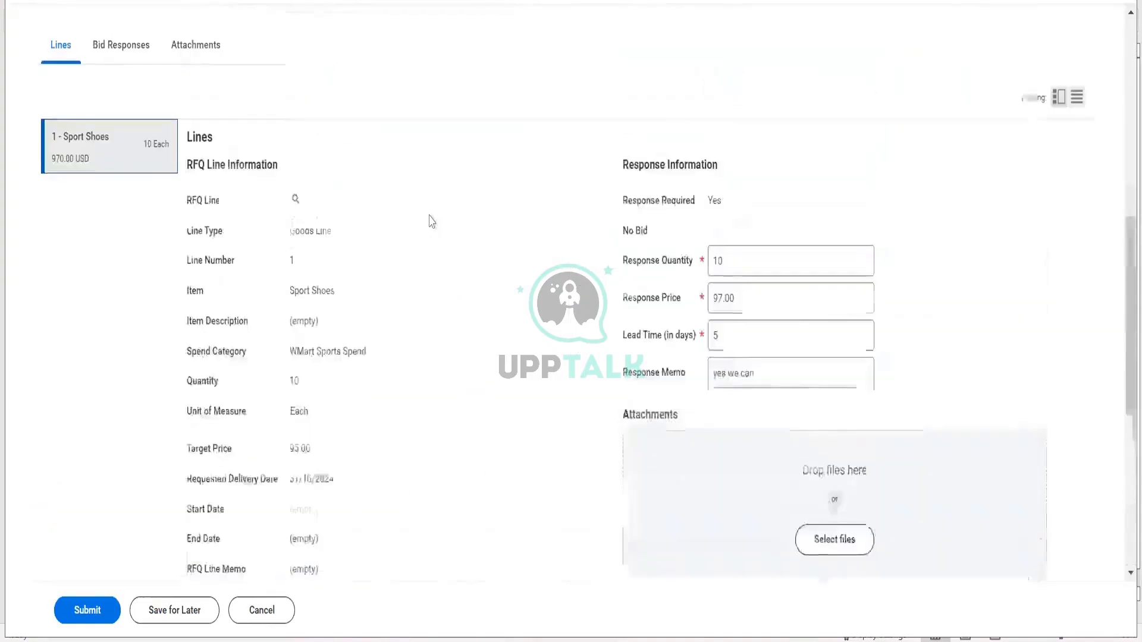
{"action": "left_click", "coordinate": [107, 52]}
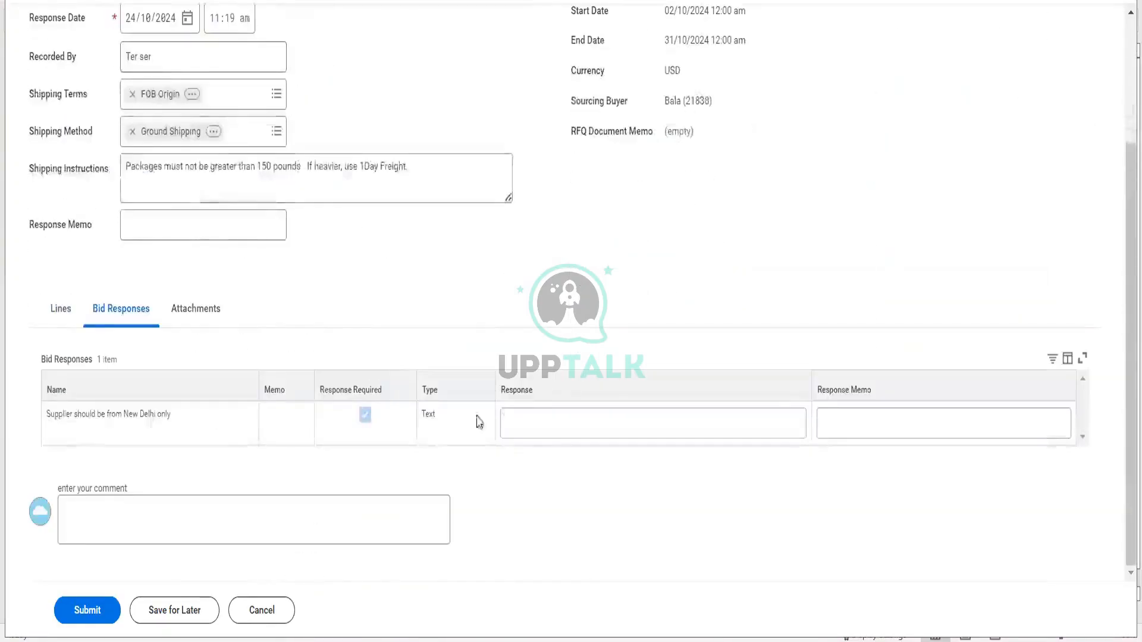
{"action": "left_click", "coordinate": [520, 431]}
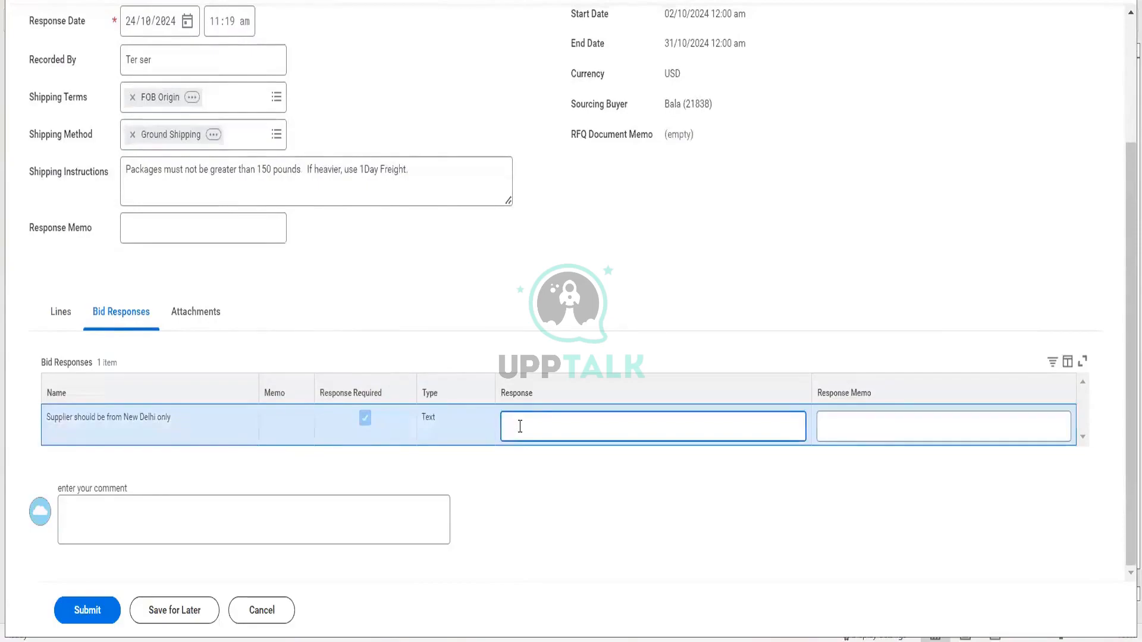
{"action": "left_click", "coordinate": [115, 616]}
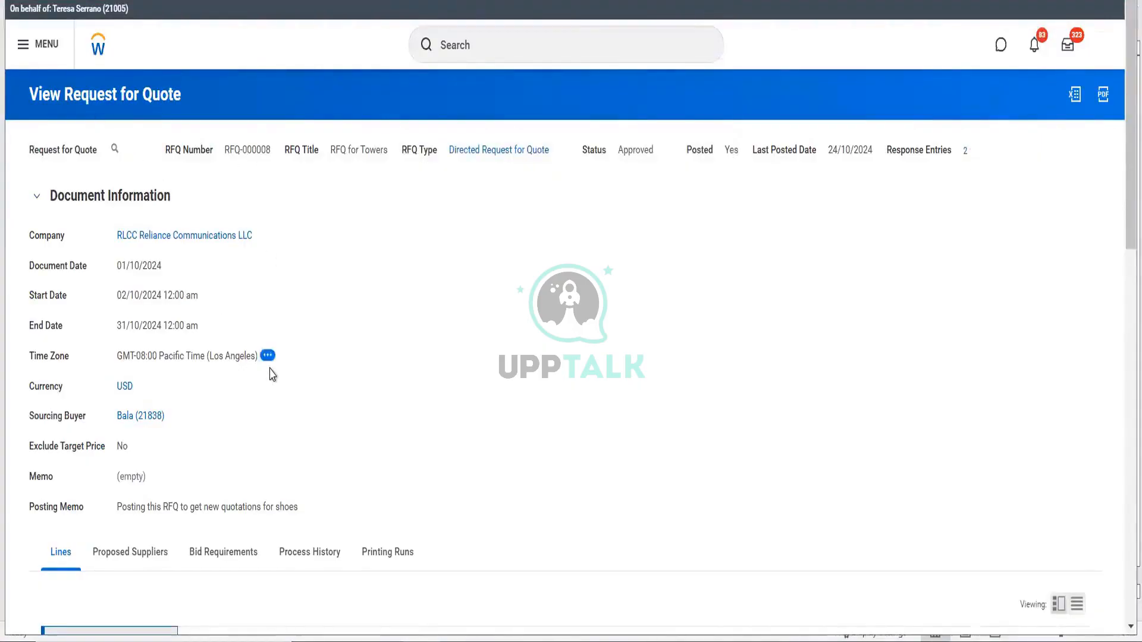
- Review RFQ-000008's proposed suppliers and bid requirements, then compare its supplier responses
{"action": "scroll", "coordinate": [271, 375], "scroll_direction": "down", "scroll_amount": 2}
{"action": "left_click", "coordinate": [104, 429]}
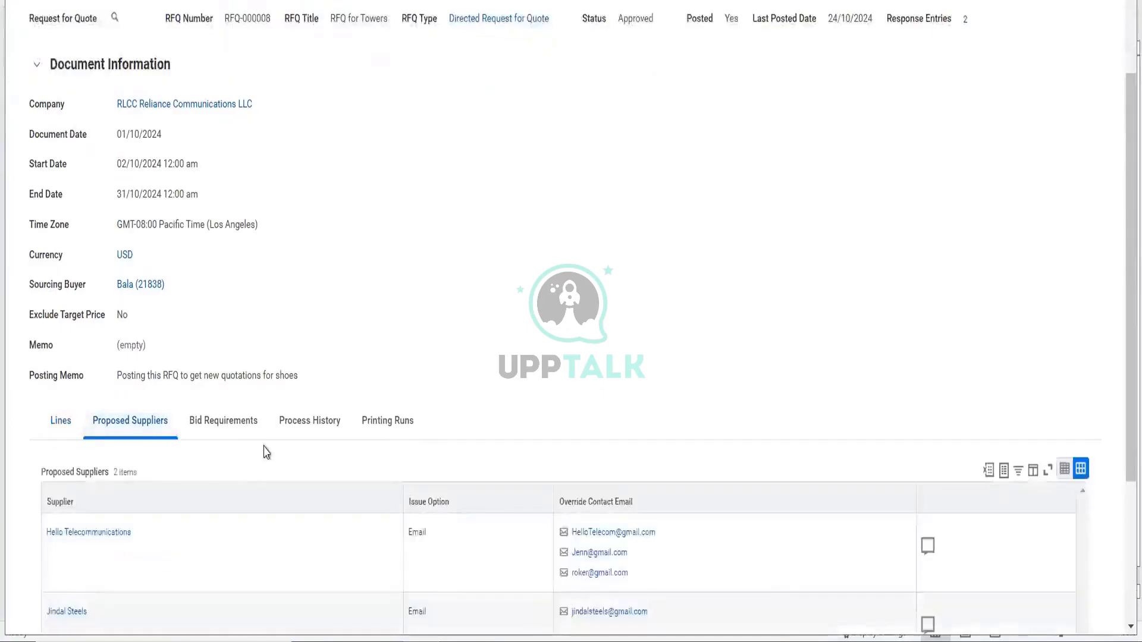
{"action": "scroll", "coordinate": [266, 453], "scroll_direction": "down", "scroll_amount": 3}
{"action": "left_click", "coordinate": [226, 209]}
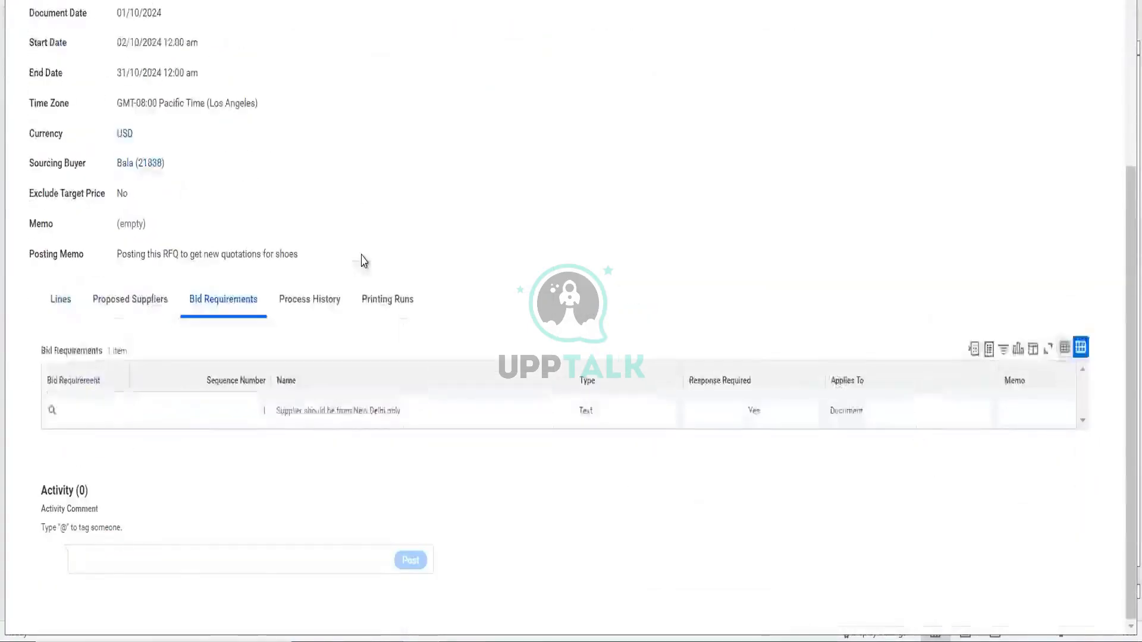
{"action": "scroll", "coordinate": [364, 260], "scroll_direction": "up", "scroll_amount": 4}
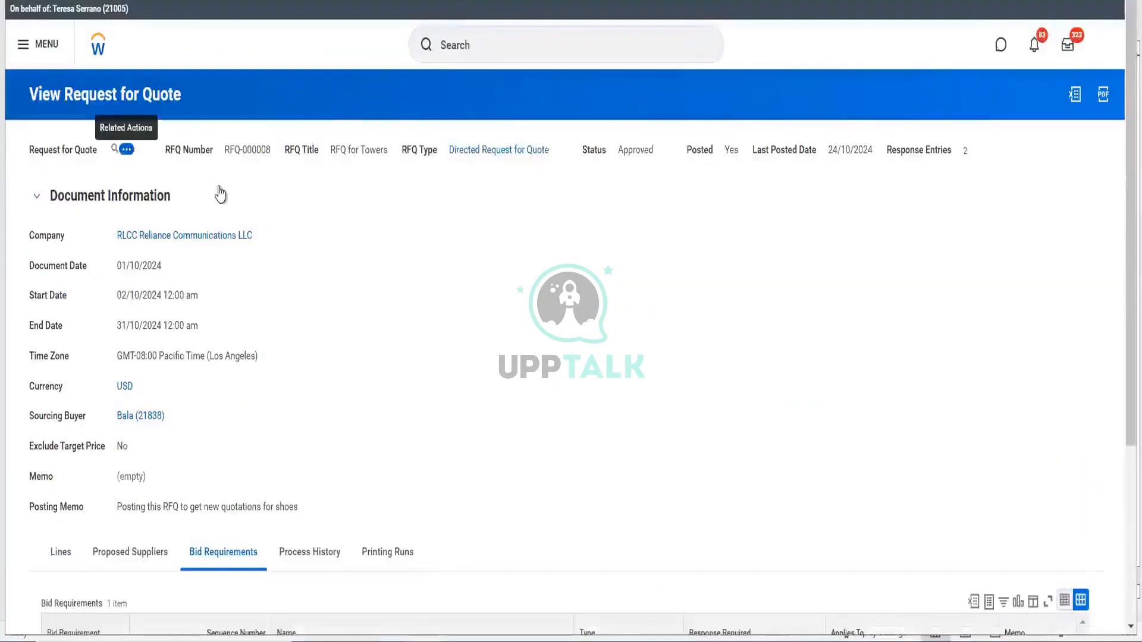
{"action": "mouse_move", "coordinate": [217, 191]}
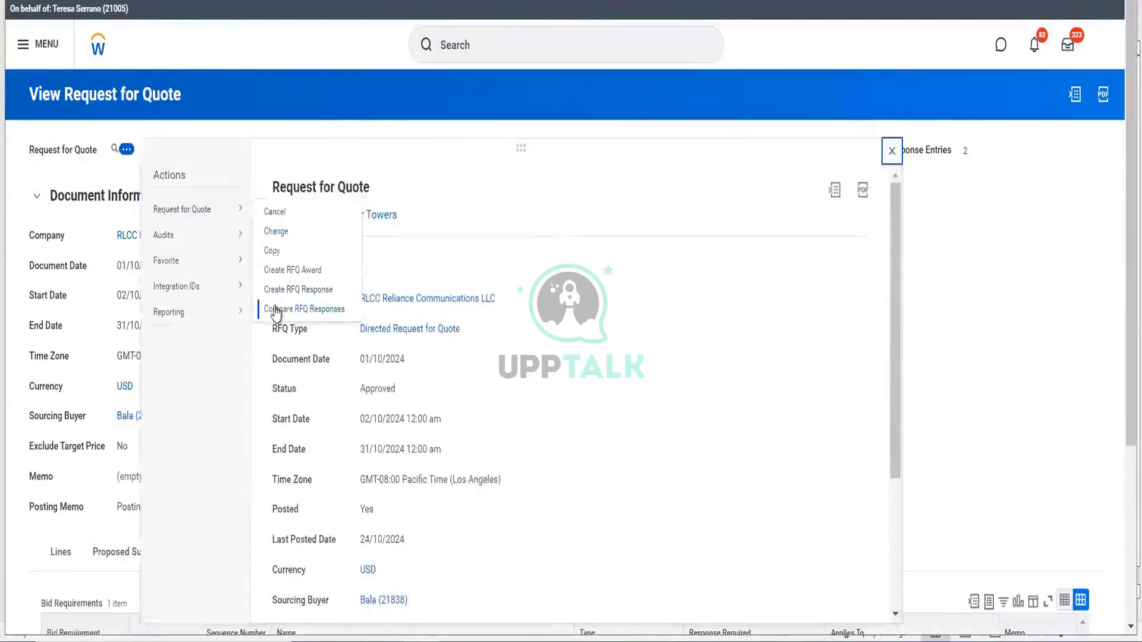
{"action": "left_click", "coordinate": [276, 310]}
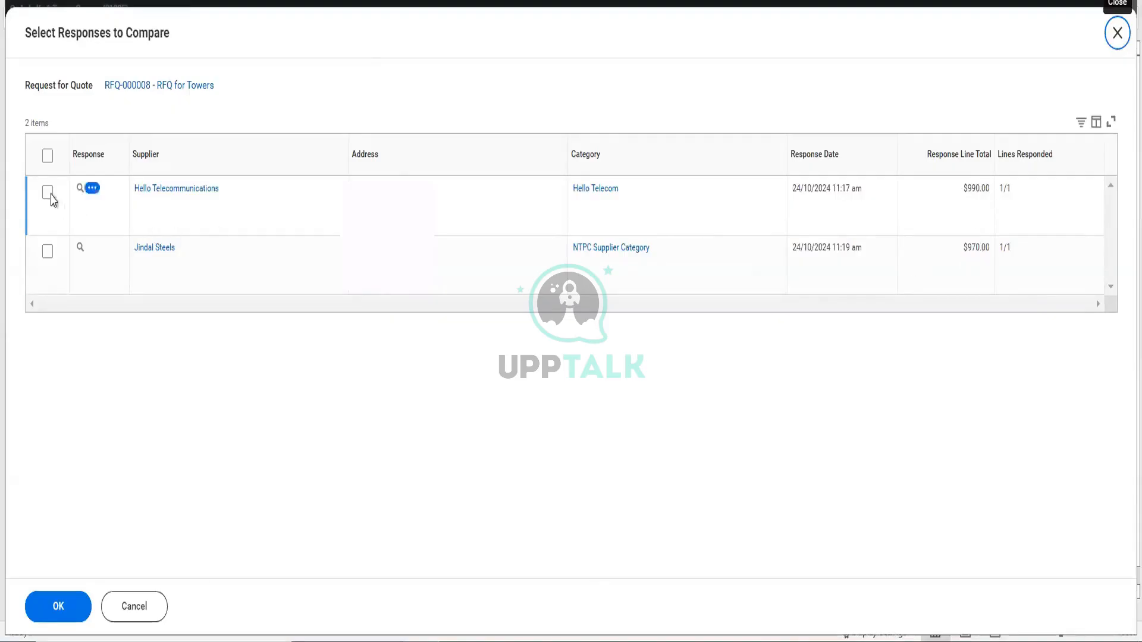
- Select both supplier responses to RFQ-000008 and open their comparison
{"action": "left_click", "coordinate": [47, 159]}
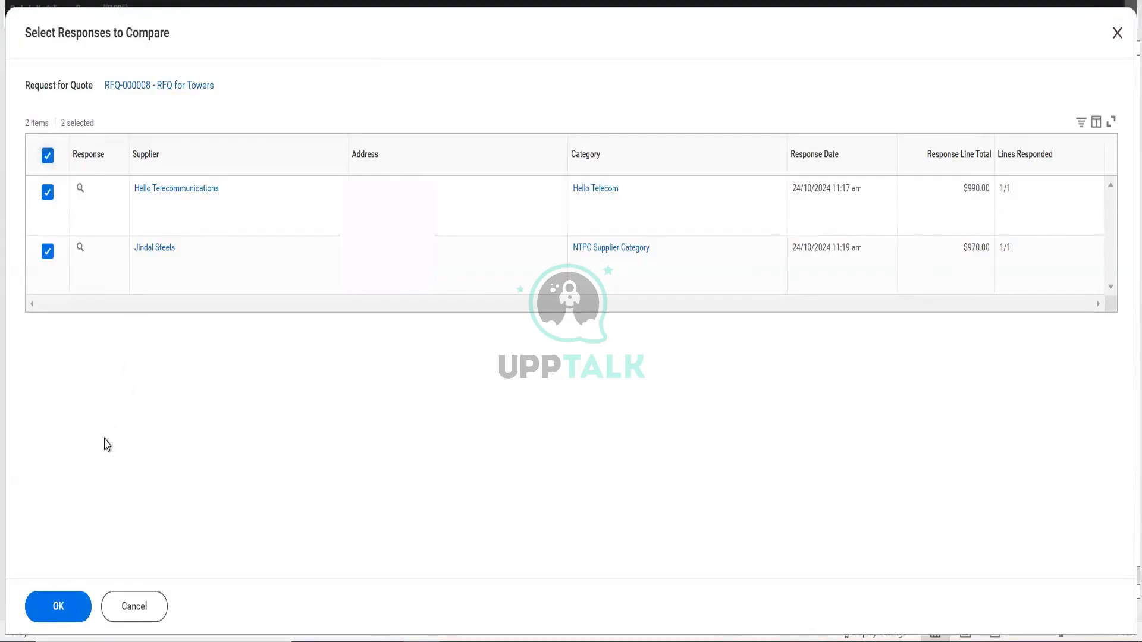
{"action": "left_click", "coordinate": [62, 605]}
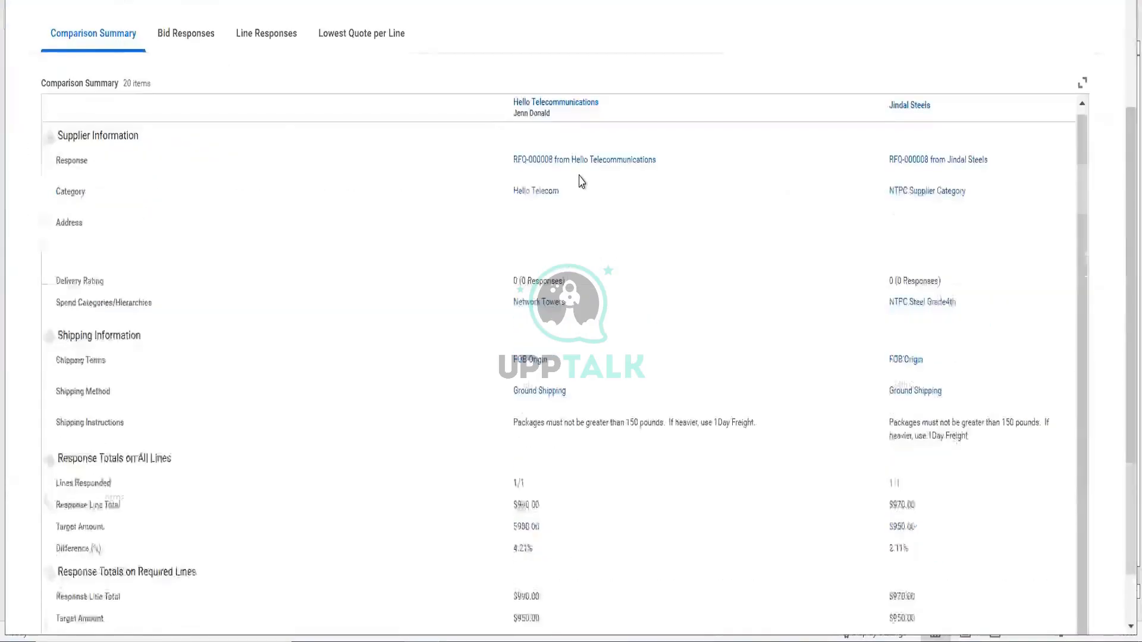
{"action": "scroll", "coordinate": [582, 180], "scroll_direction": "down", "scroll_amount": 3}
- Check Lowest Quote per Line: Jindal Steels at $97.00, $2.00 above the $95.00 target
{"action": "left_click", "coordinate": [364, 41]}
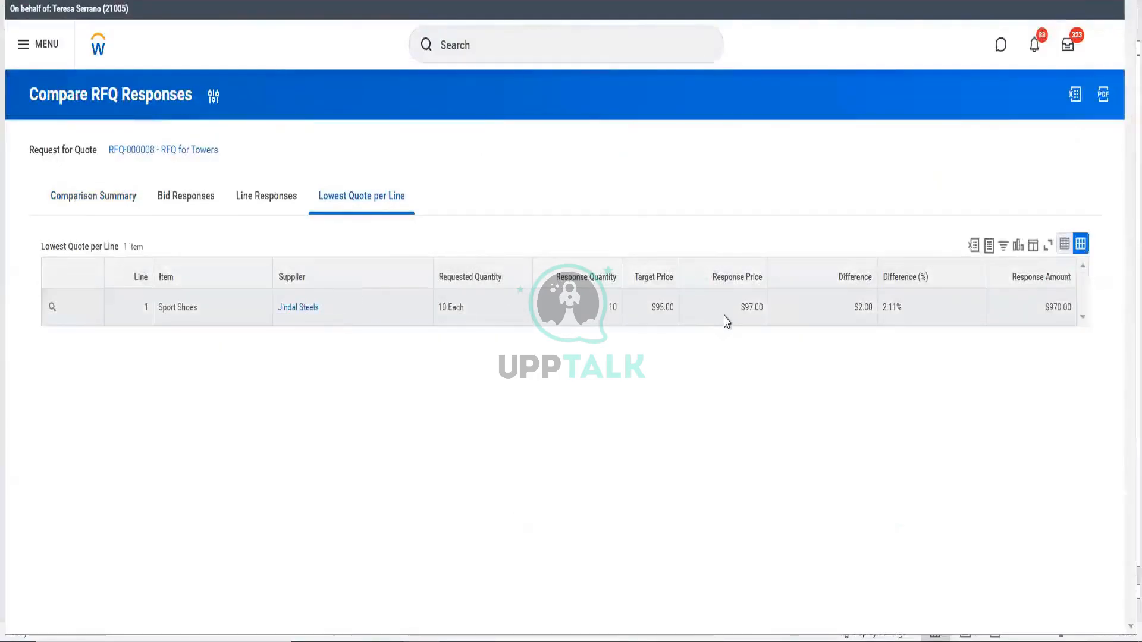
{"action": "left_click", "coordinate": [759, 320]}
{"action": "double_click", "coordinate": [763, 321]}
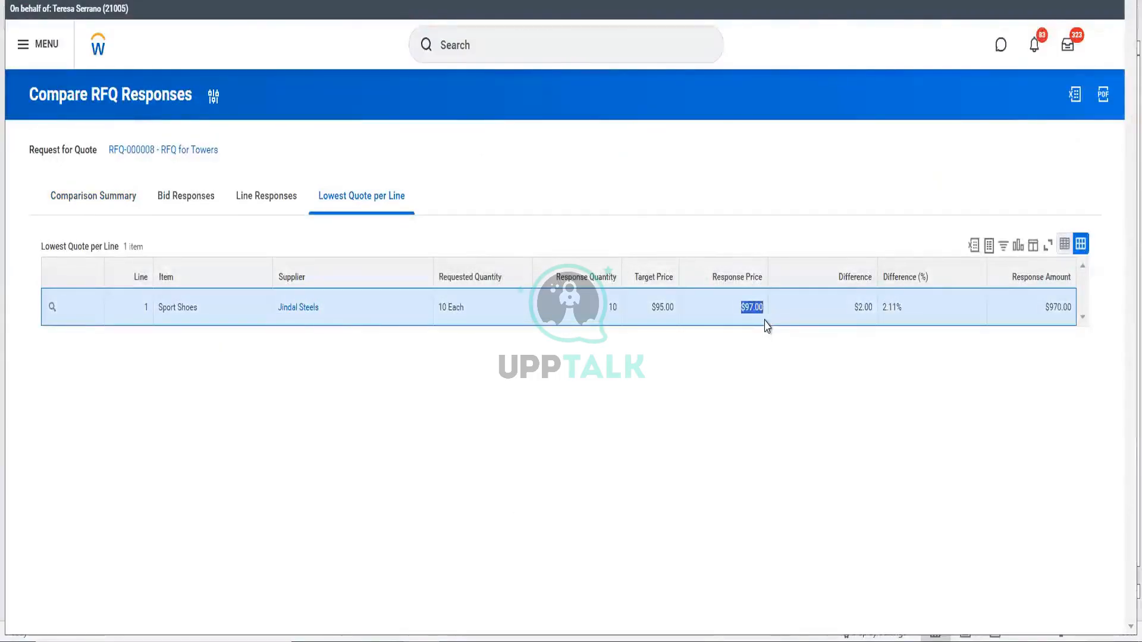
{"action": "double_click", "coordinate": [872, 310]}
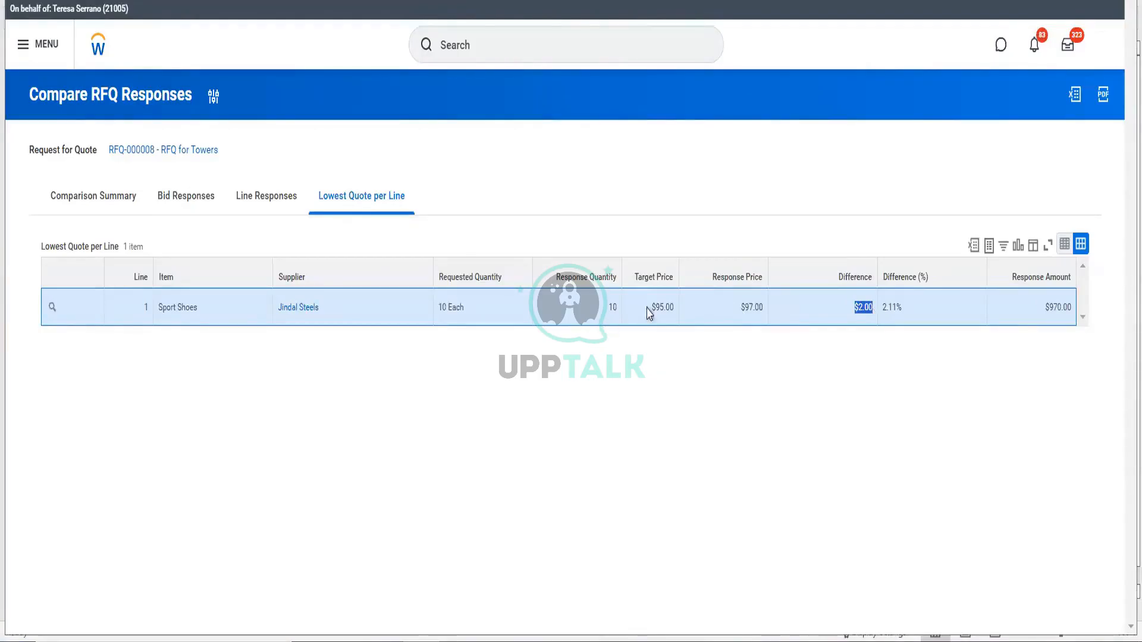
{"action": "left_click", "coordinate": [667, 317]}
{"action": "left_click_drag", "start_coordinate": [667, 317], "coordinate": [761, 314]}
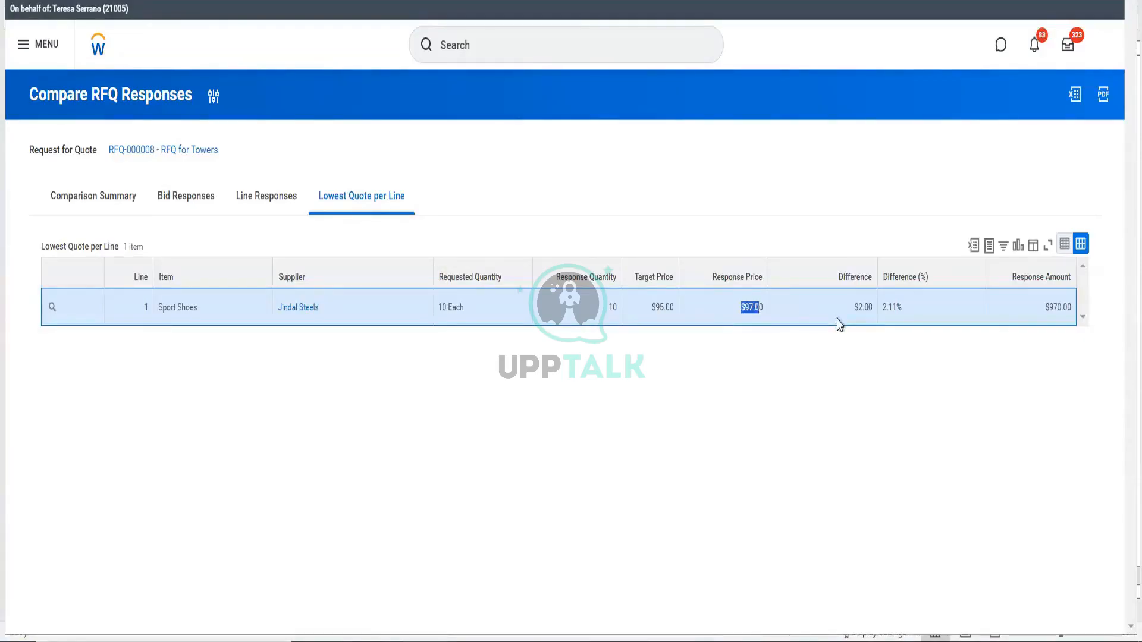
{"action": "left_click_drag", "start_coordinate": [855, 316], "coordinate": [878, 315]}
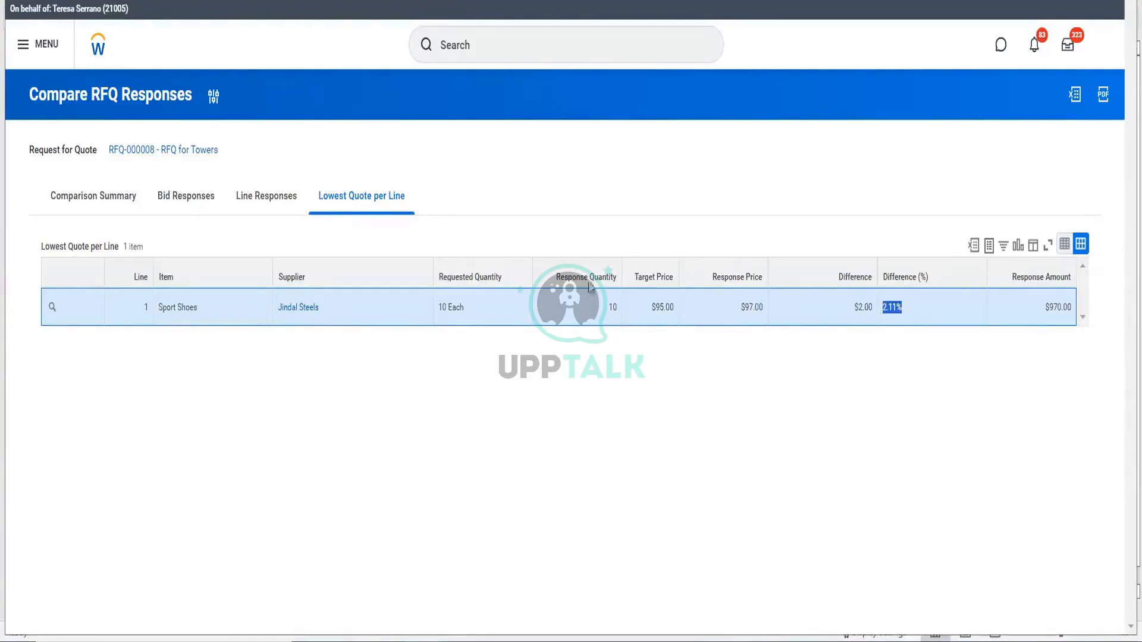
- Review each supplier's Line Responses side by side, then go back to RFQ-000008
{"action": "left_click", "coordinate": [267, 198]}
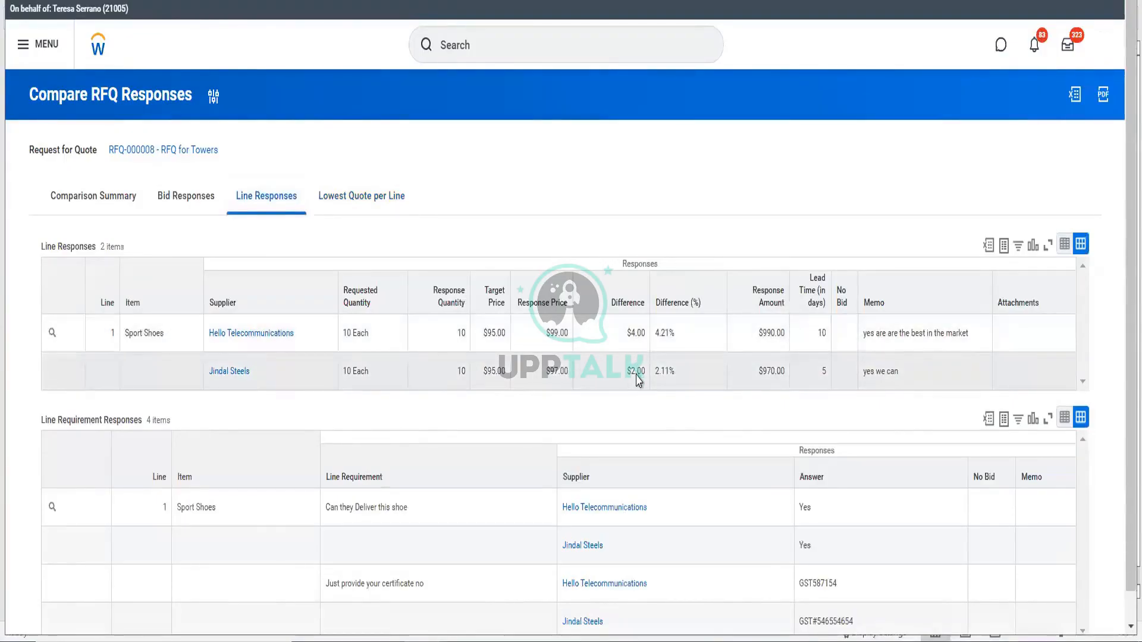
{"action": "scroll", "coordinate": [660, 375], "scroll_direction": "down", "scroll_amount": 1}
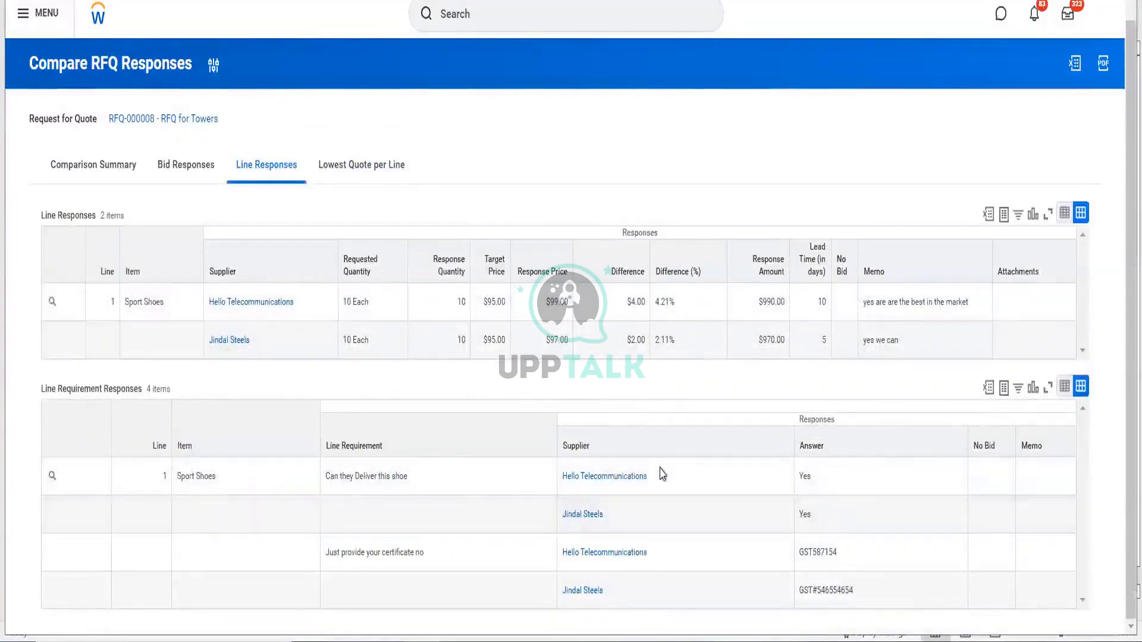
{"action": "left_click", "coordinate": [71, 173]}
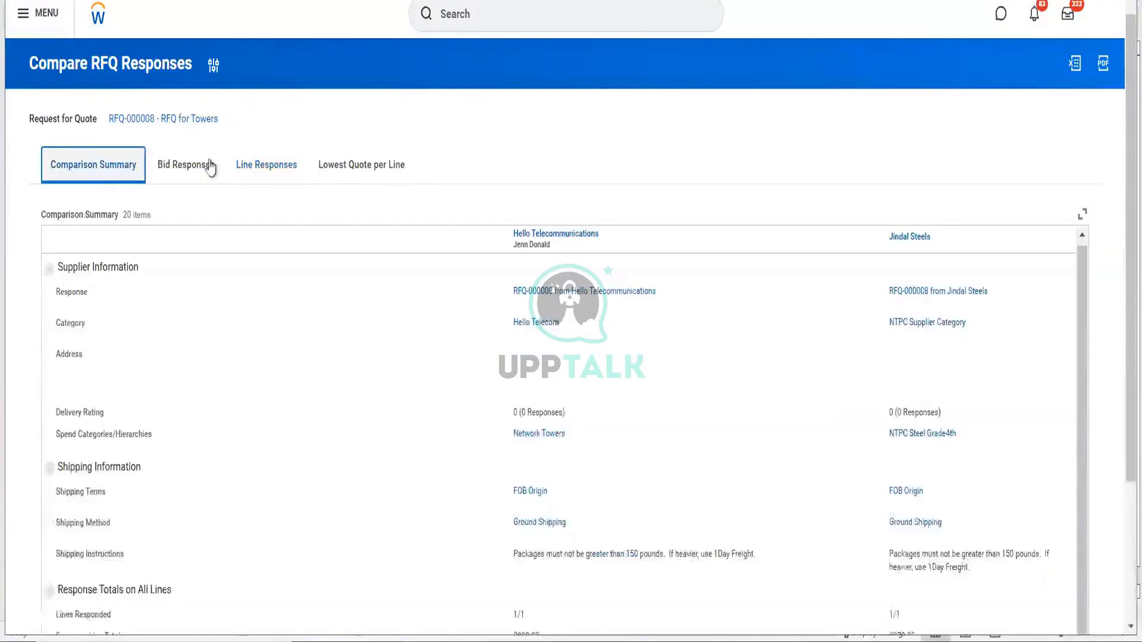
{"action": "left_click", "coordinate": [186, 121]}
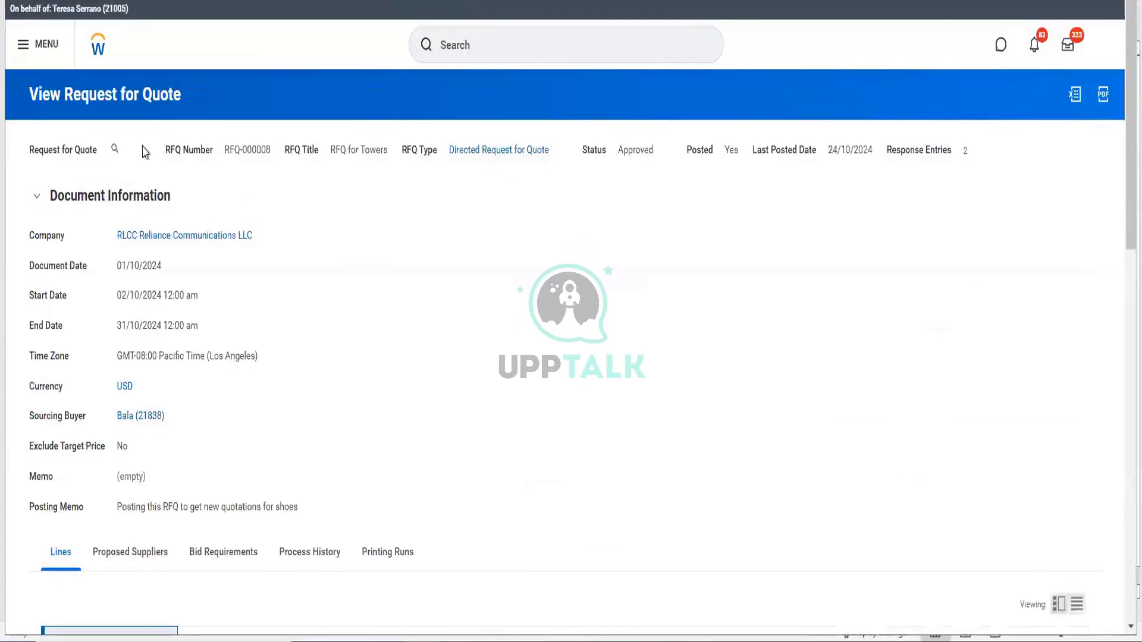
- Start an RFQ award to Jindal Steels with Purchase Order as the award type
{"action": "left_click", "coordinate": [126, 149]}
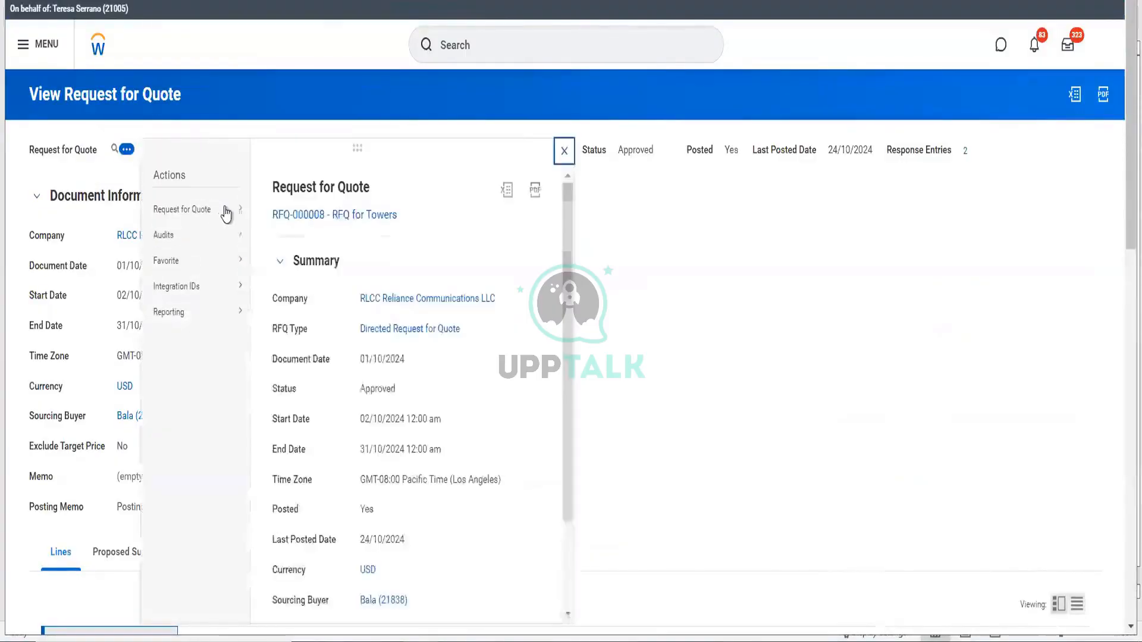
{"action": "mouse_move", "coordinate": [226, 211]}
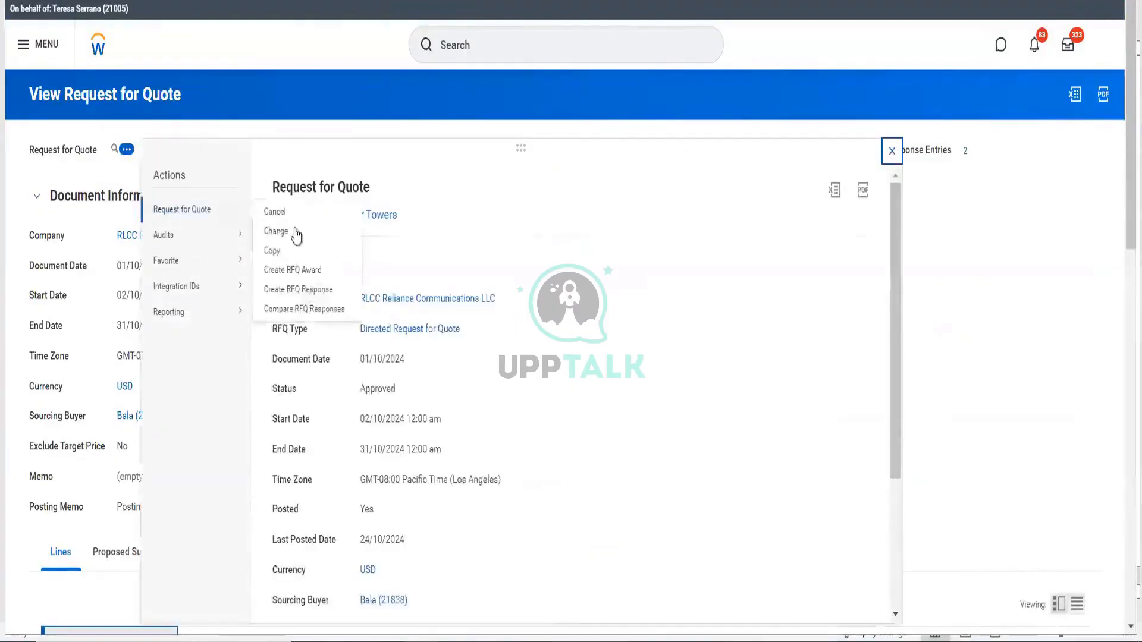
{"action": "left_click", "coordinate": [310, 271]}
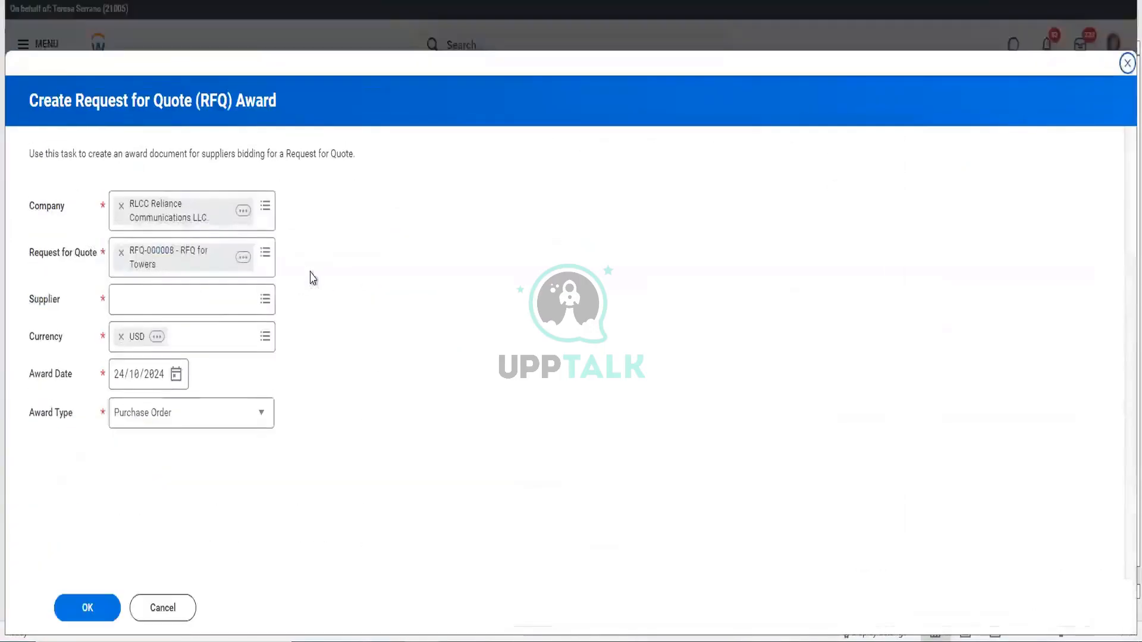
{"action": "left_click", "coordinate": [216, 301]}
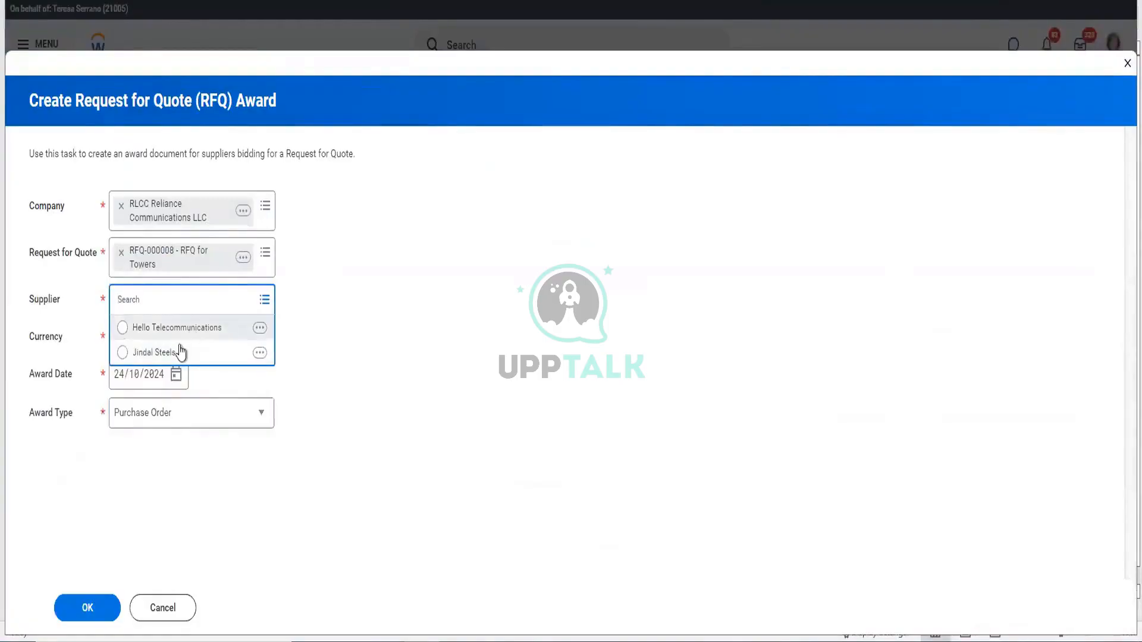
{"action": "left_click", "coordinate": [178, 352]}
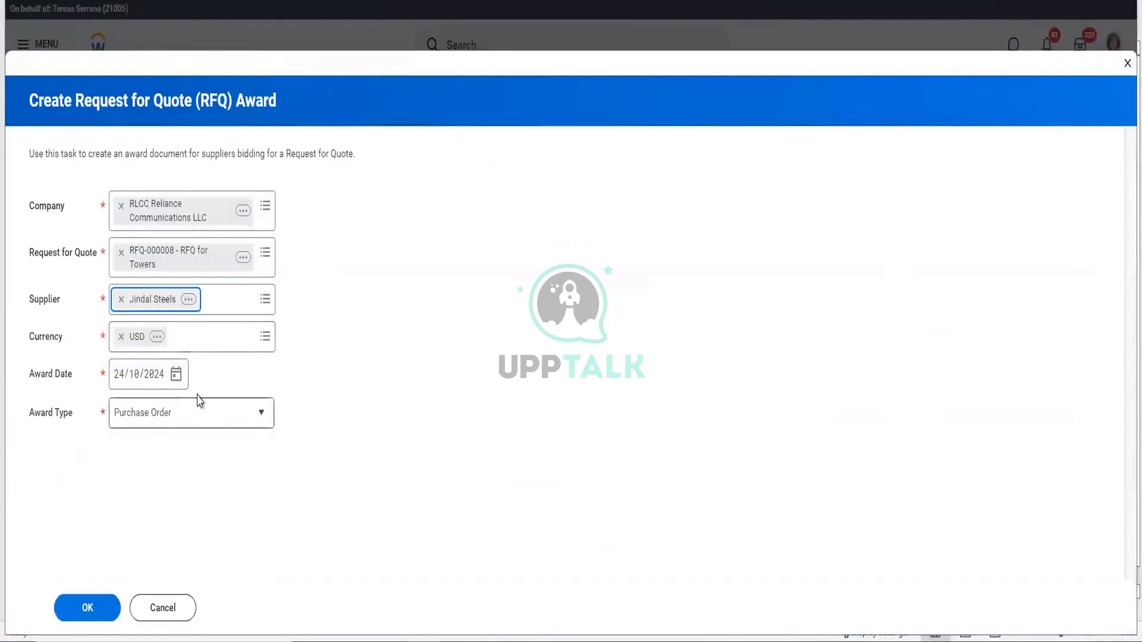
{"action": "left_click", "coordinate": [196, 421]}
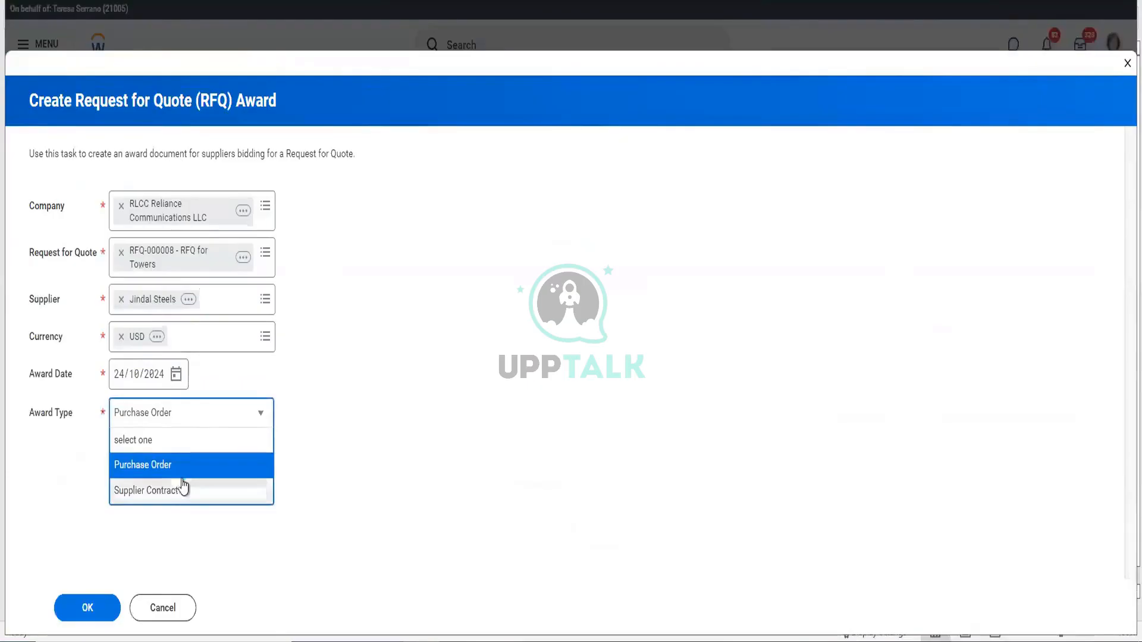
{"action": "left_click", "coordinate": [344, 452]}
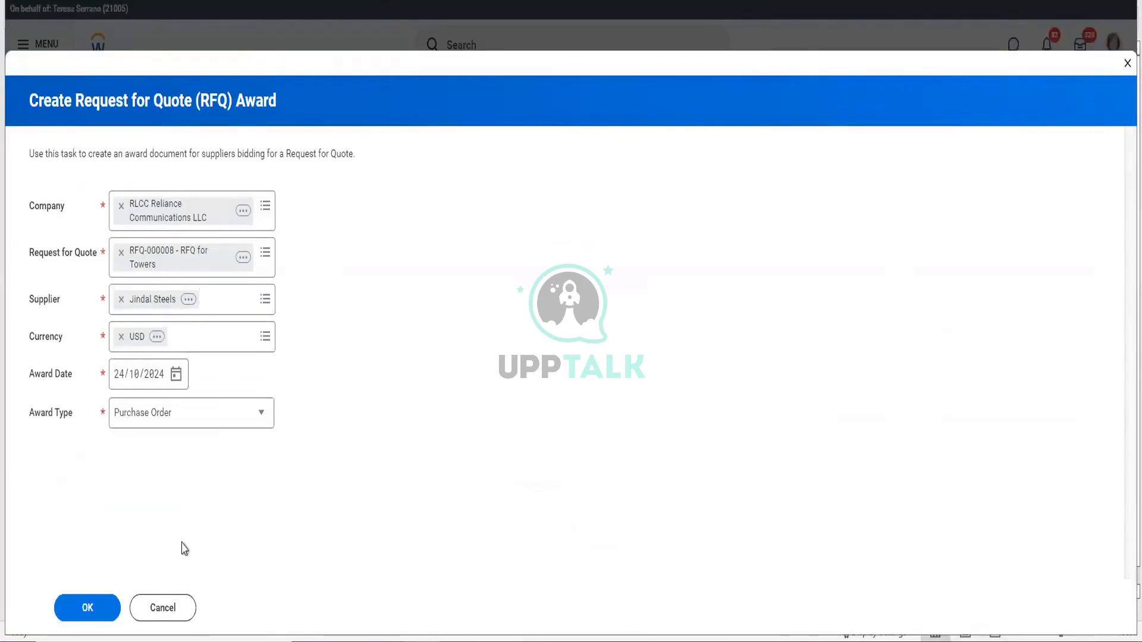
{"action": "left_click", "coordinate": [94, 613]}
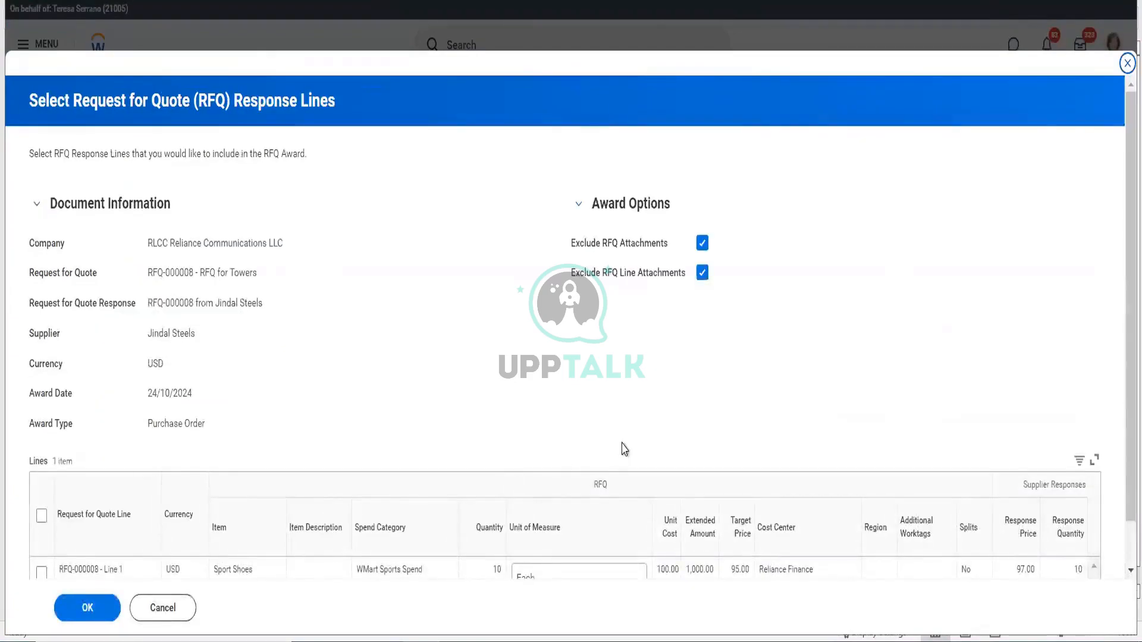
- Include the Sport Shoes line in the award and set the award reason to Lowest Price
{"action": "scroll", "coordinate": [681, 390], "scroll_direction": "down", "scroll_amount": 1}
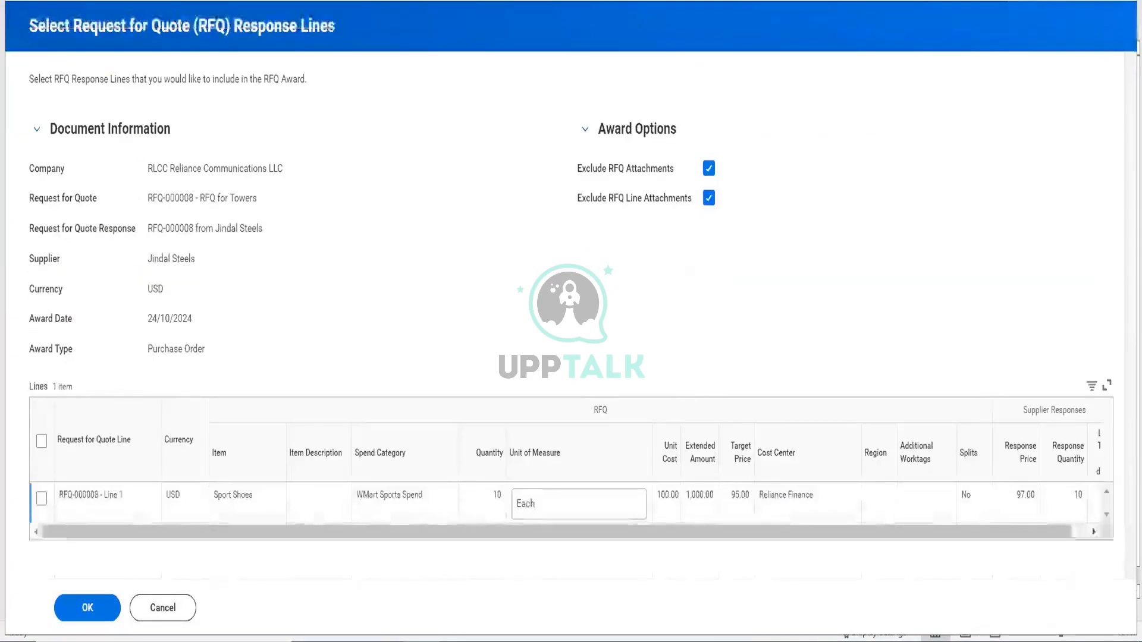
{"action": "left_click", "coordinate": [41, 499]}
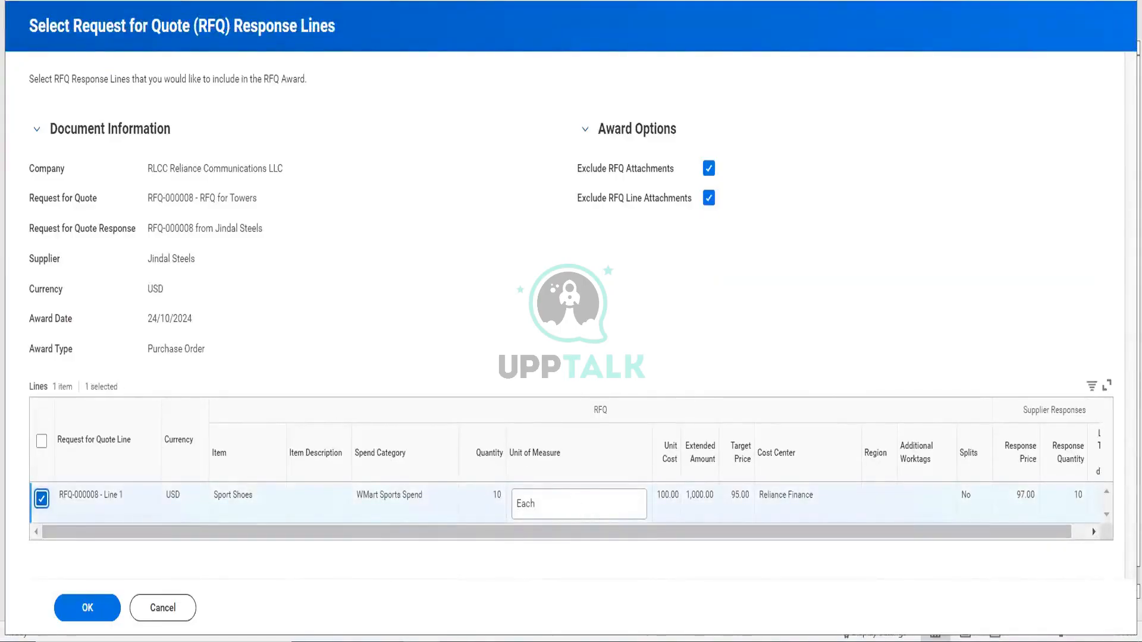
{"action": "left_click", "coordinate": [83, 608]}
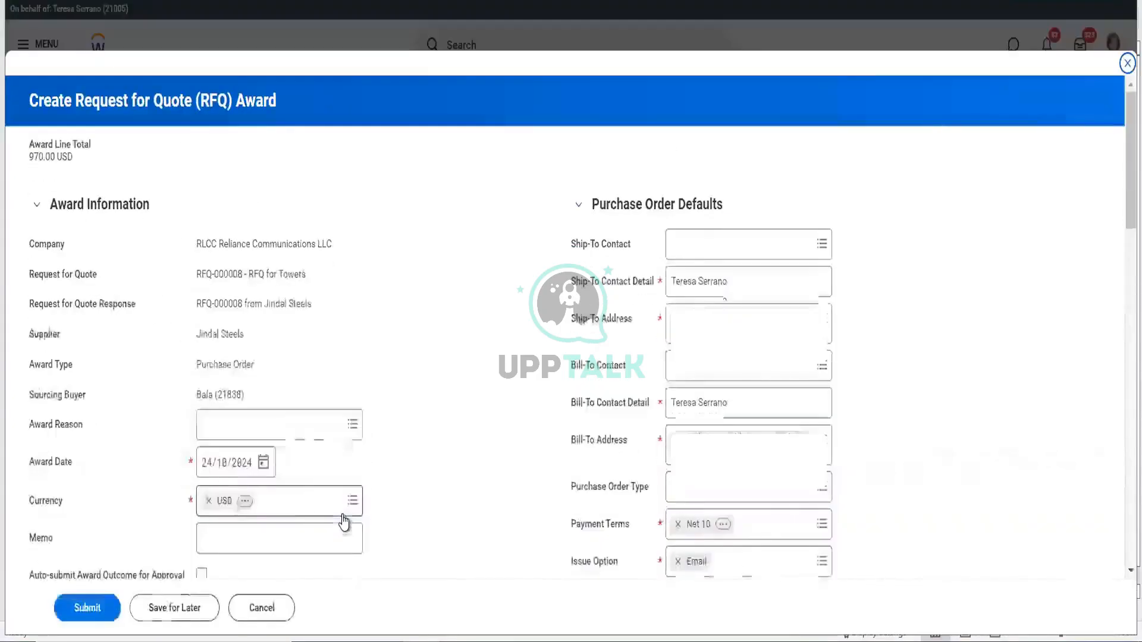
{"action": "right_click", "coordinate": [428, 428]}
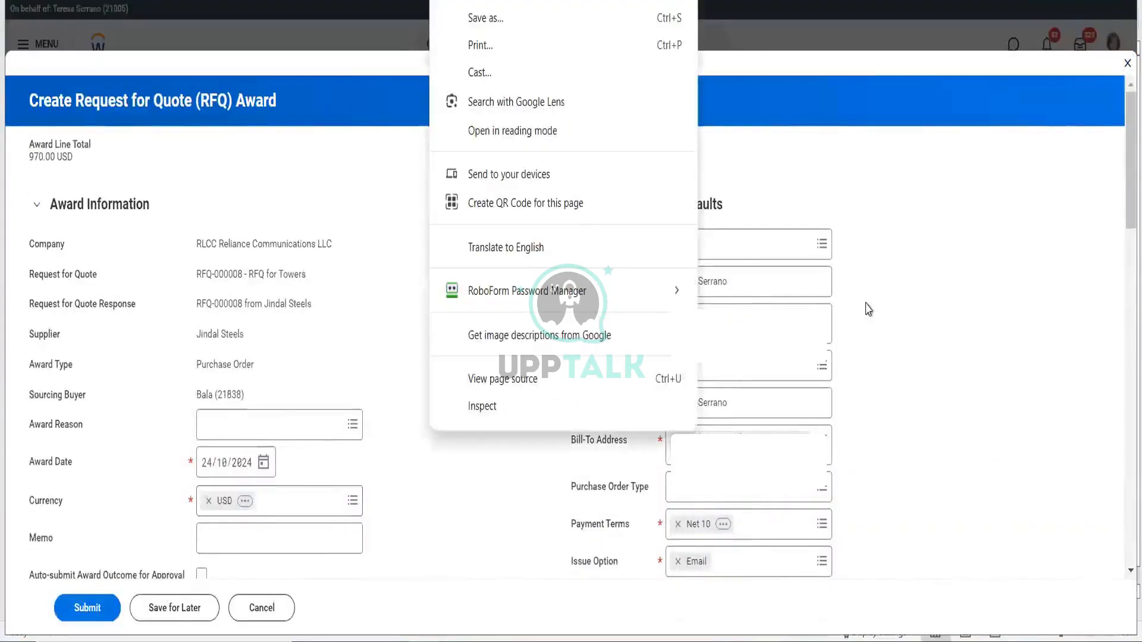
{"action": "double_click", "coordinate": [864, 314]}
{"action": "scroll", "coordinate": [846, 387], "scroll_direction": "down", "scroll_amount": 4}
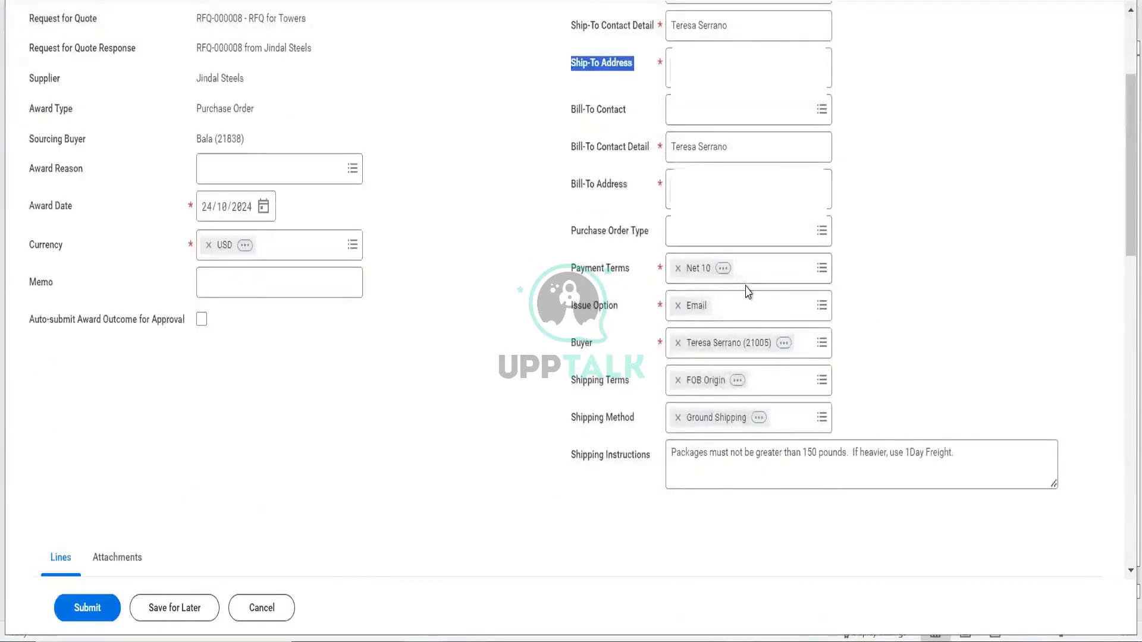
{"action": "left_click", "coordinate": [238, 178]}
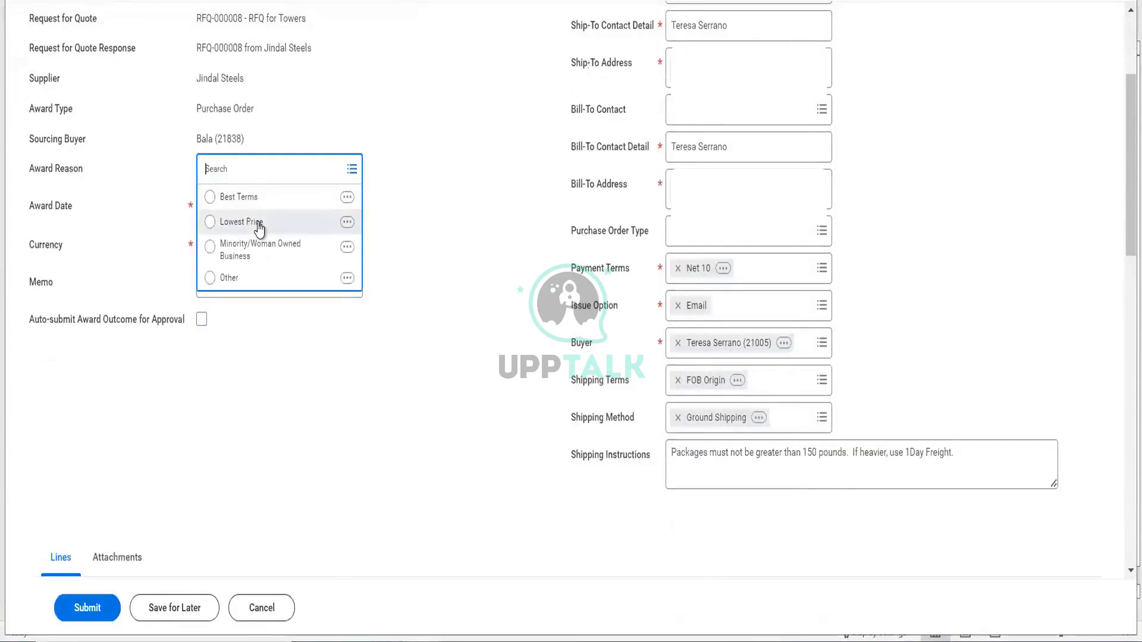
{"action": "left_click", "coordinate": [259, 223]}
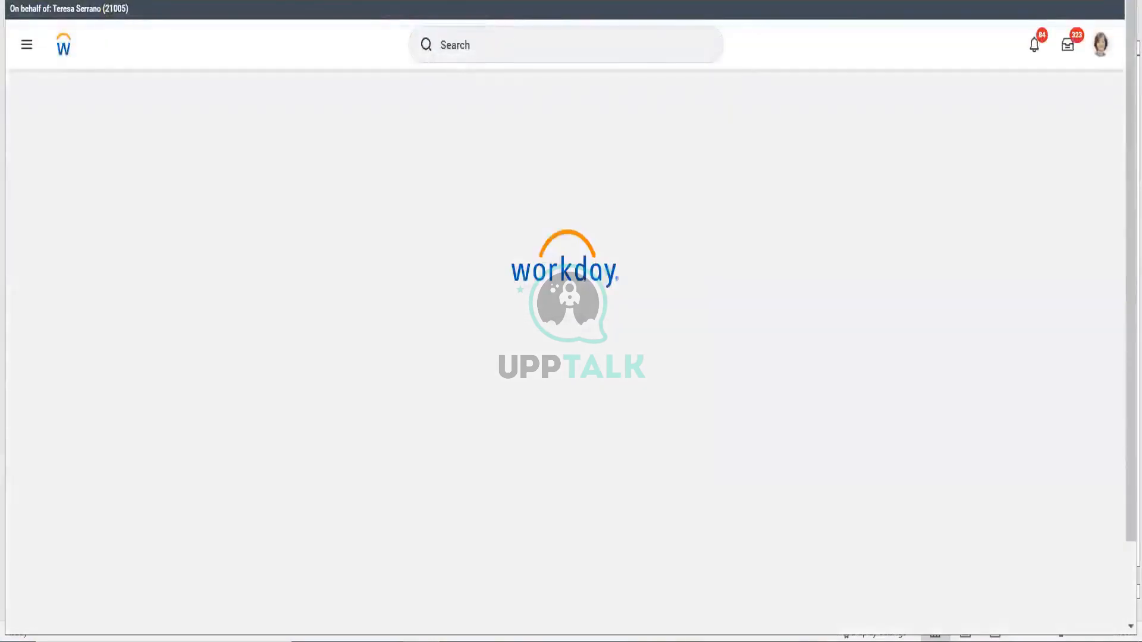
- Look up 'award reason' and open Maintain Procurement Award Reasons to review the four reasons
{"action": "left_click", "coordinate": [466, 46]}
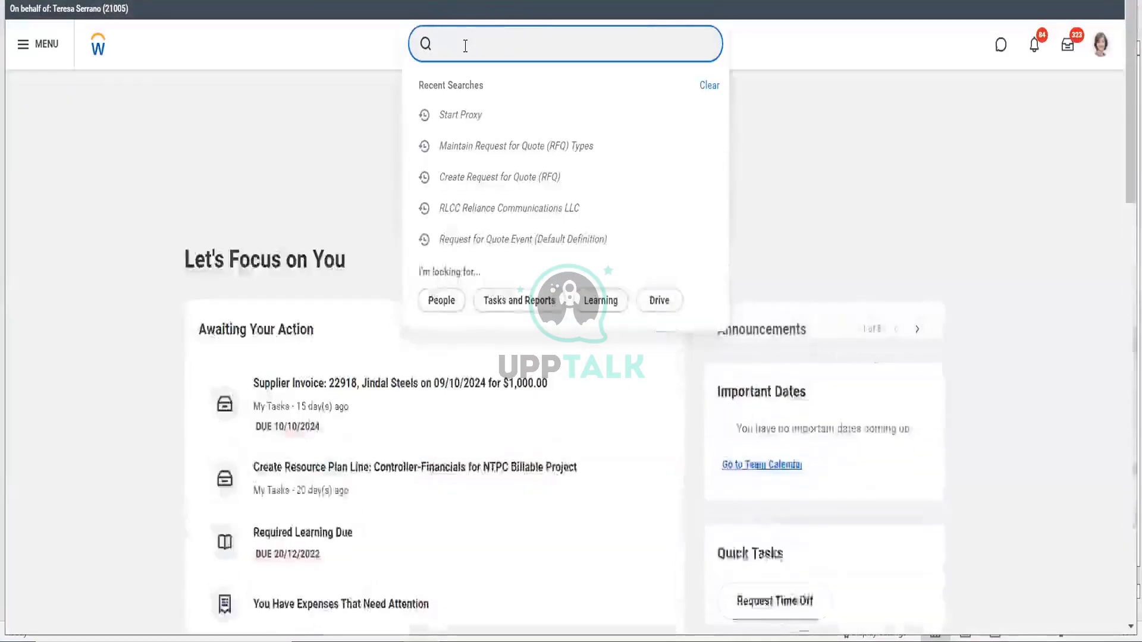
{"action": "type", "text": "award reas"}
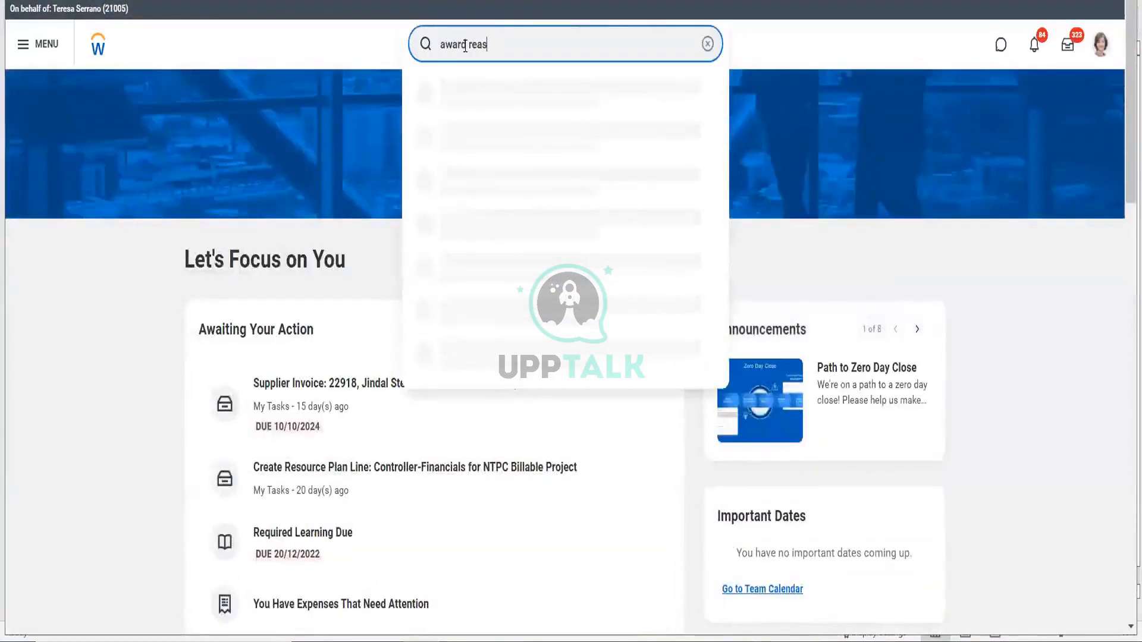
{"action": "type", "text": "ib"}
{"action": "key", "text": "BackSpace"}
{"action": "key", "text": "BackSpace"}
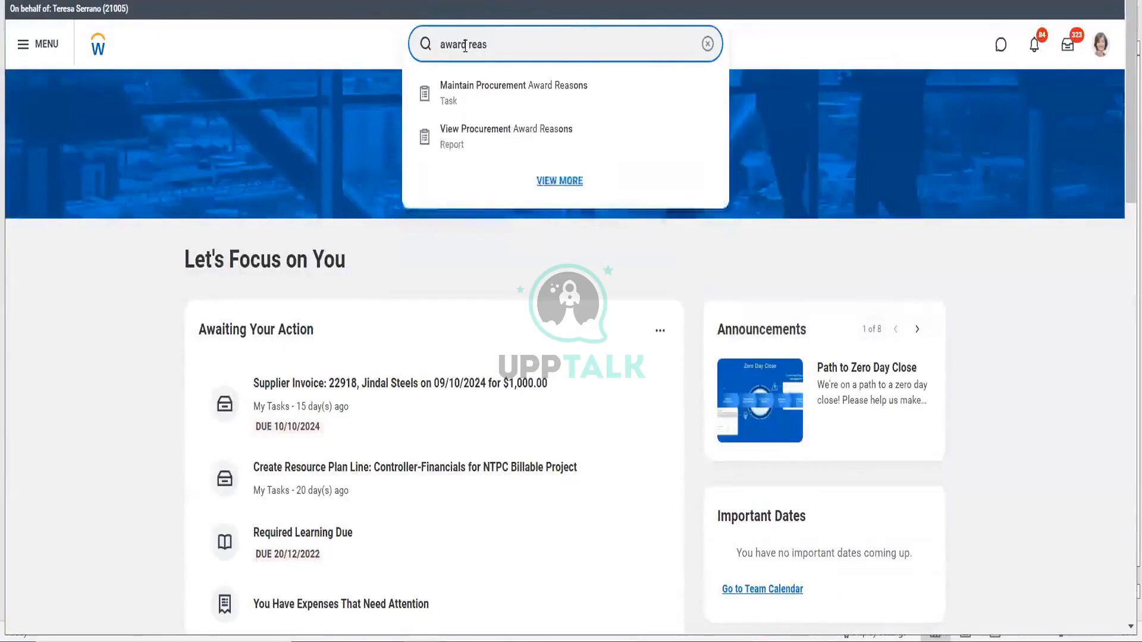
{"action": "left_click", "coordinate": [536, 110]}
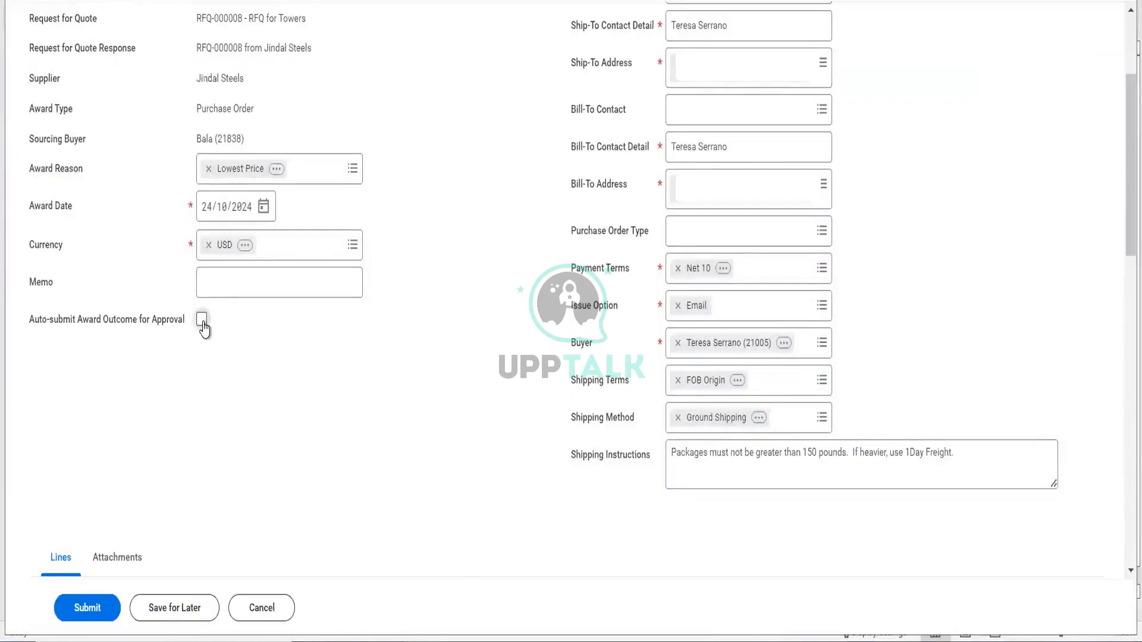
- Review the award line for 10 Sport Shoes at 970.00 USD and submit the award
{"action": "scroll", "coordinate": [201, 441], "scroll_direction": "down", "scroll_amount": 7}
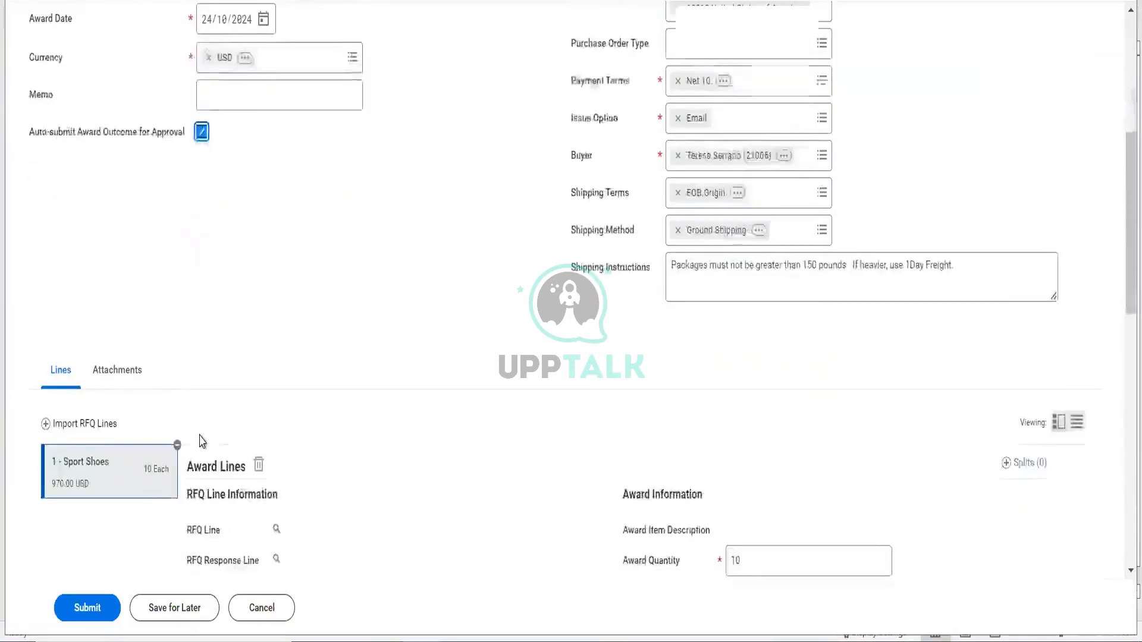
{"action": "scroll", "coordinate": [201, 441], "scroll_direction": "down", "scroll_amount": 6}
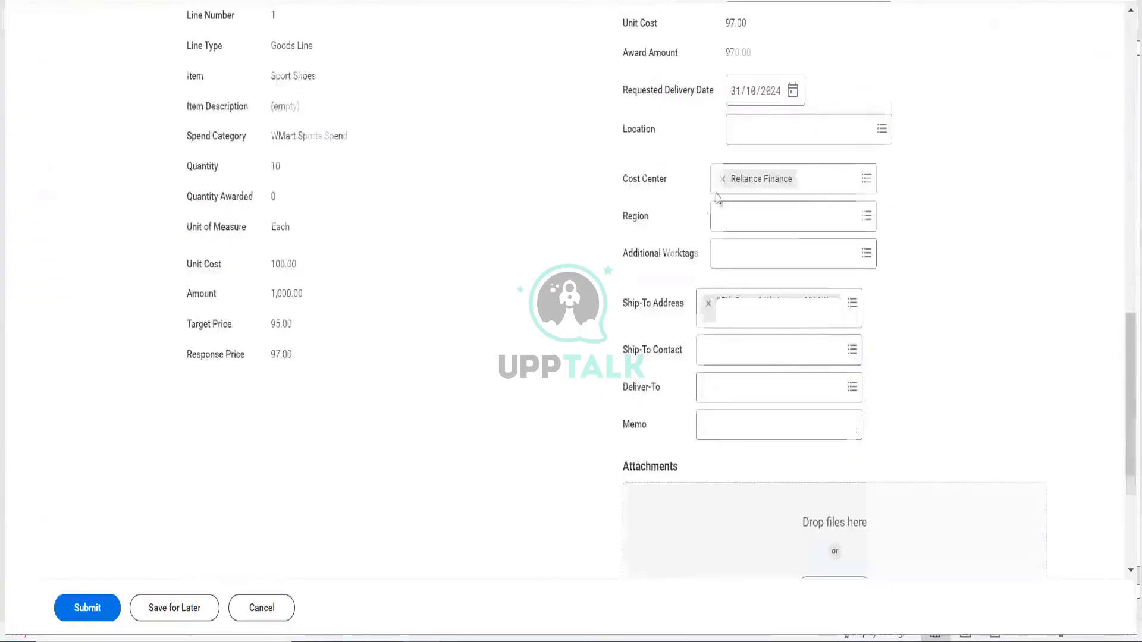
{"action": "scroll", "coordinate": [754, 114], "scroll_direction": "up", "scroll_amount": 2}
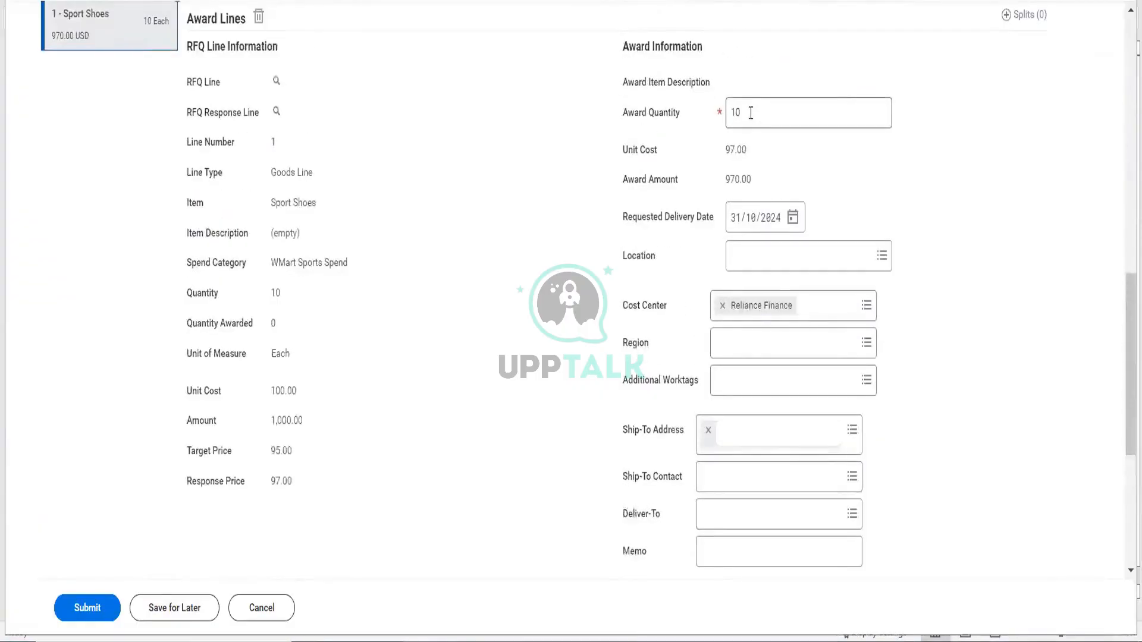
{"action": "scroll", "coordinate": [742, 364], "scroll_direction": "down", "scroll_amount": 3}
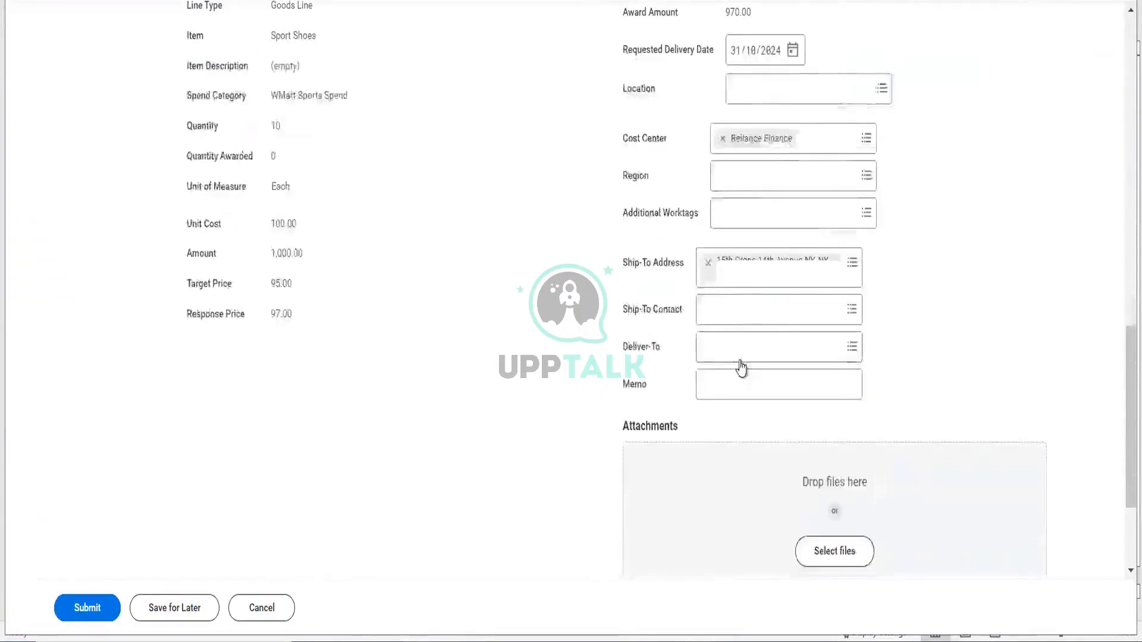
{"action": "scroll", "coordinate": [740, 368], "scroll_direction": "down", "scroll_amount": 2}
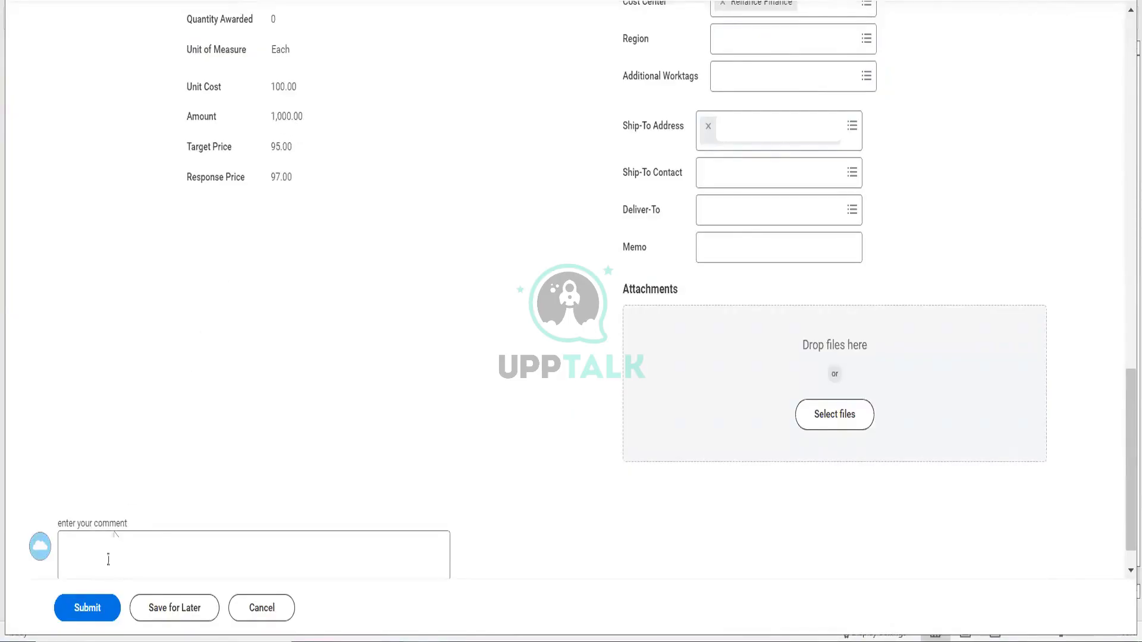
{"action": "left_click", "coordinate": [95, 609]}
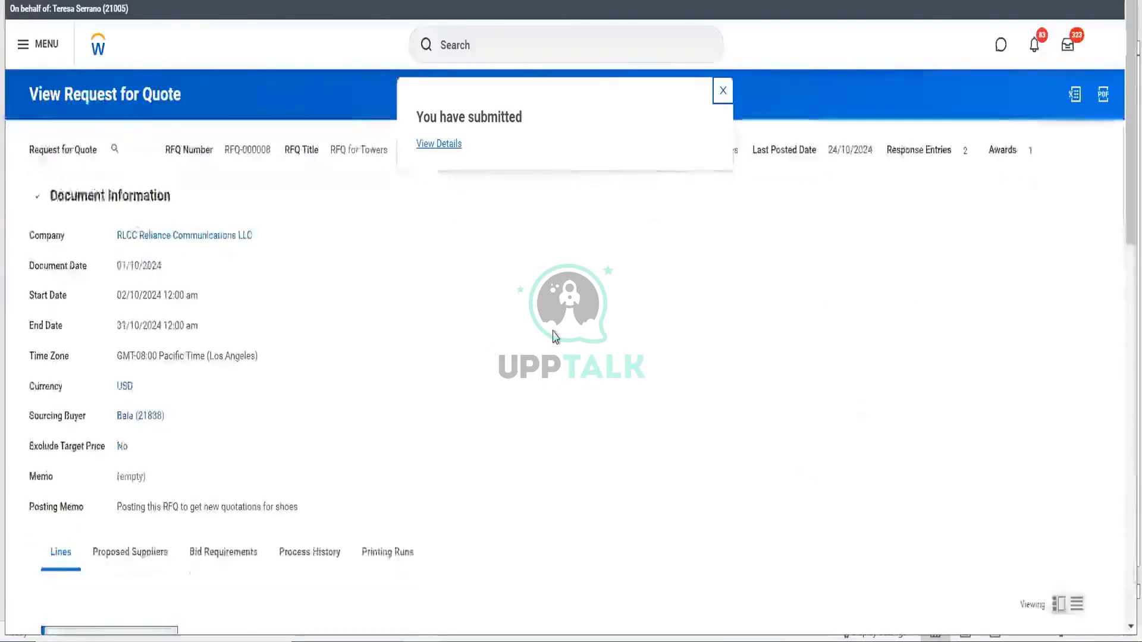
- From RFQ-000008's awards list, open purchase order PO-4298 created from the Jindal Steels award
{"action": "scroll", "coordinate": [555, 336], "scroll_direction": "down", "scroll_amount": 5}
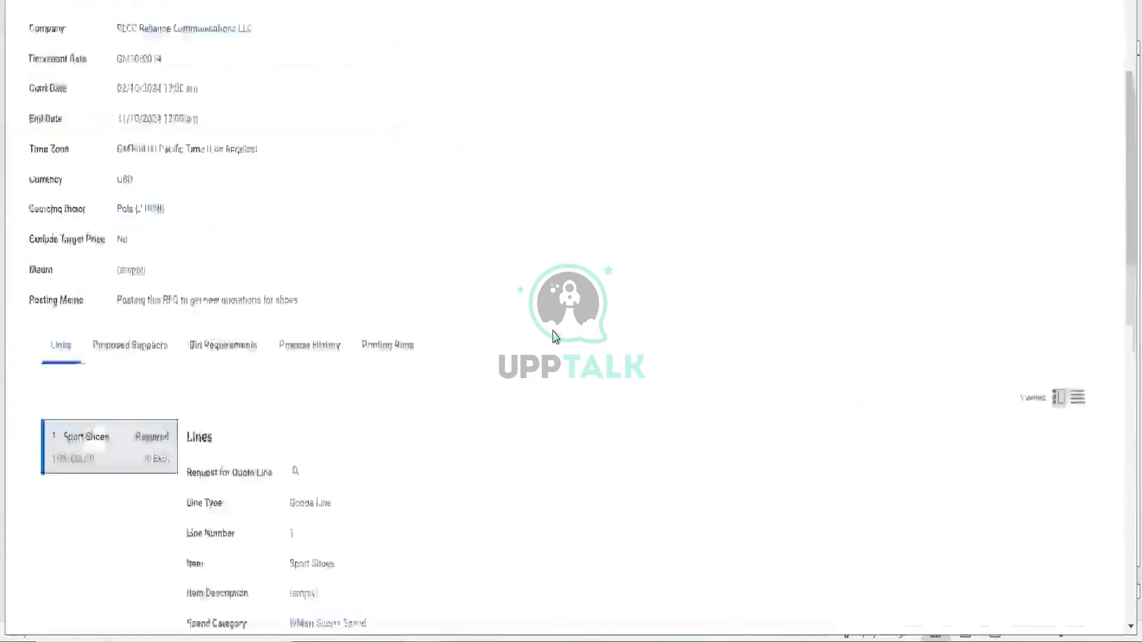
{"action": "scroll", "coordinate": [555, 337], "scroll_direction": "down", "scroll_amount": 8}
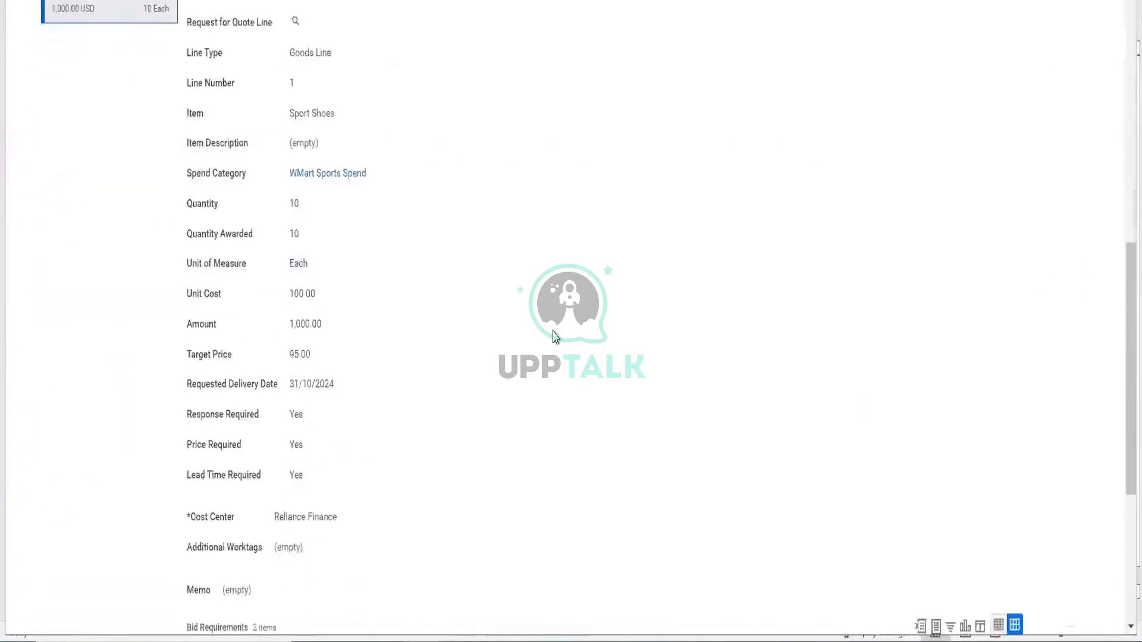
{"action": "scroll", "coordinate": [558, 294], "scroll_direction": "up", "scroll_amount": 10}
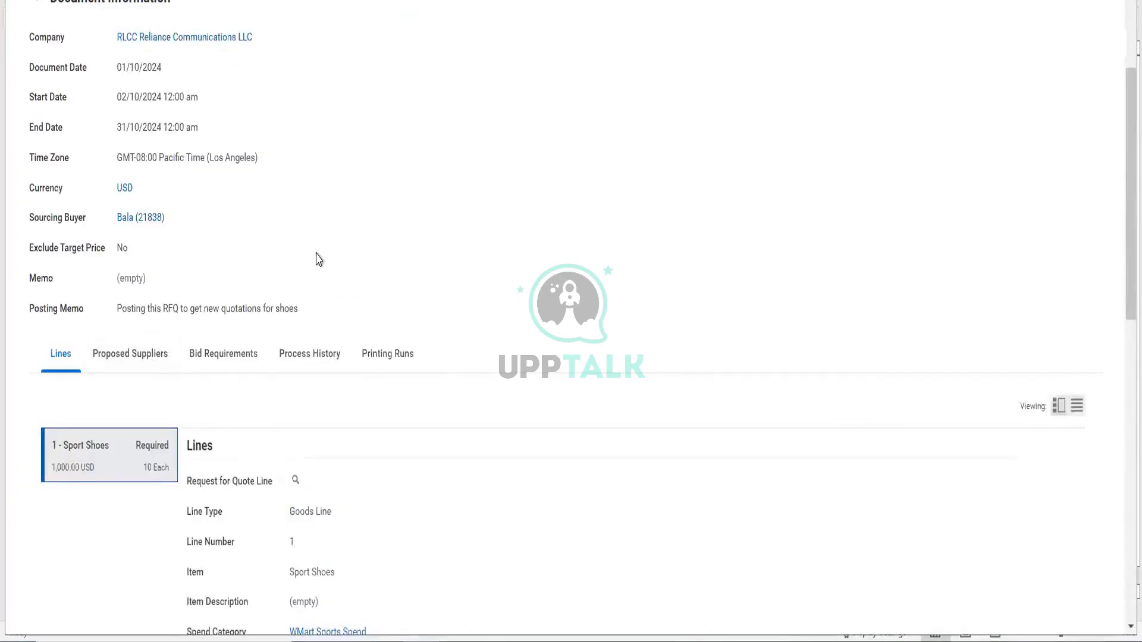
{"action": "scroll", "coordinate": [318, 260], "scroll_direction": "up", "scroll_amount": 3}
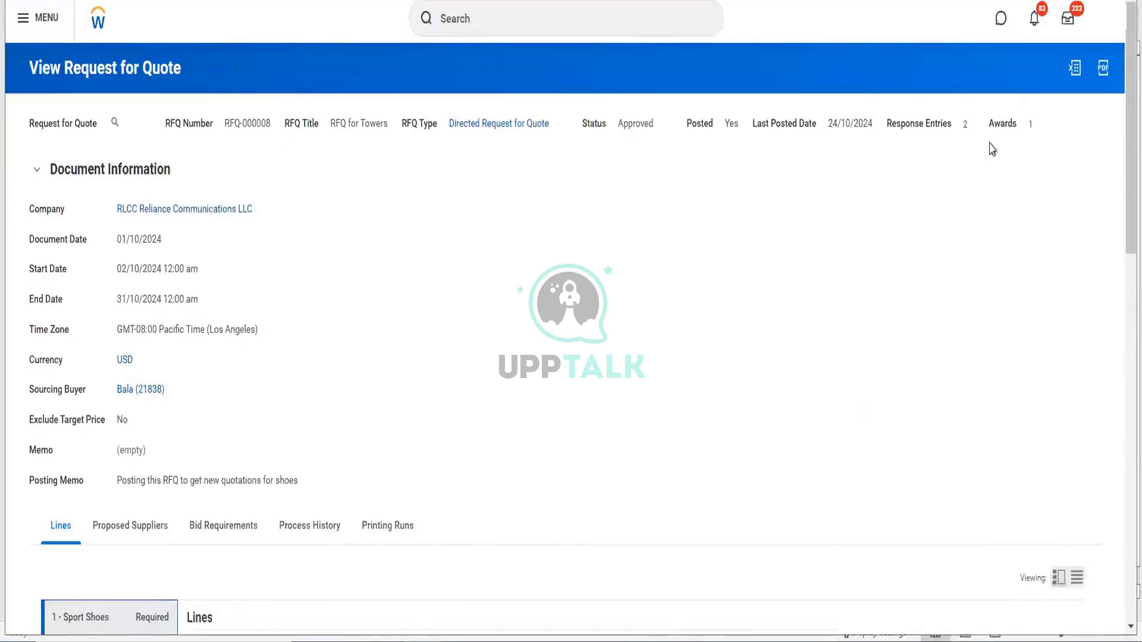
{"action": "left_click", "coordinate": [1032, 126]}
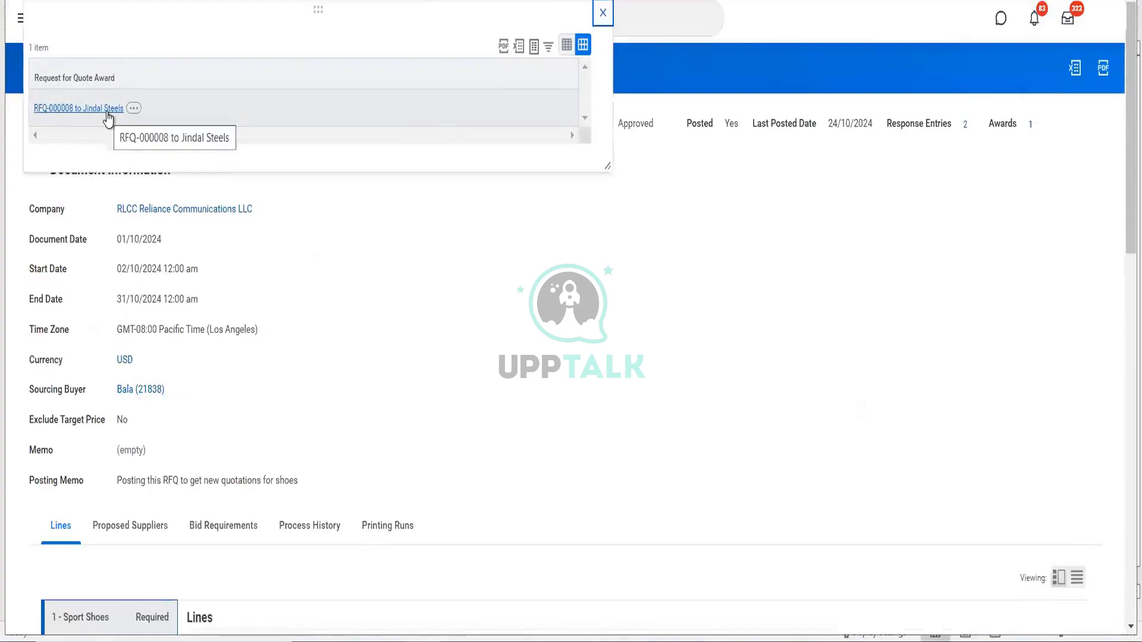
{"action": "right_click", "coordinate": [110, 121]}
{"action": "left_click", "coordinate": [117, 128]}
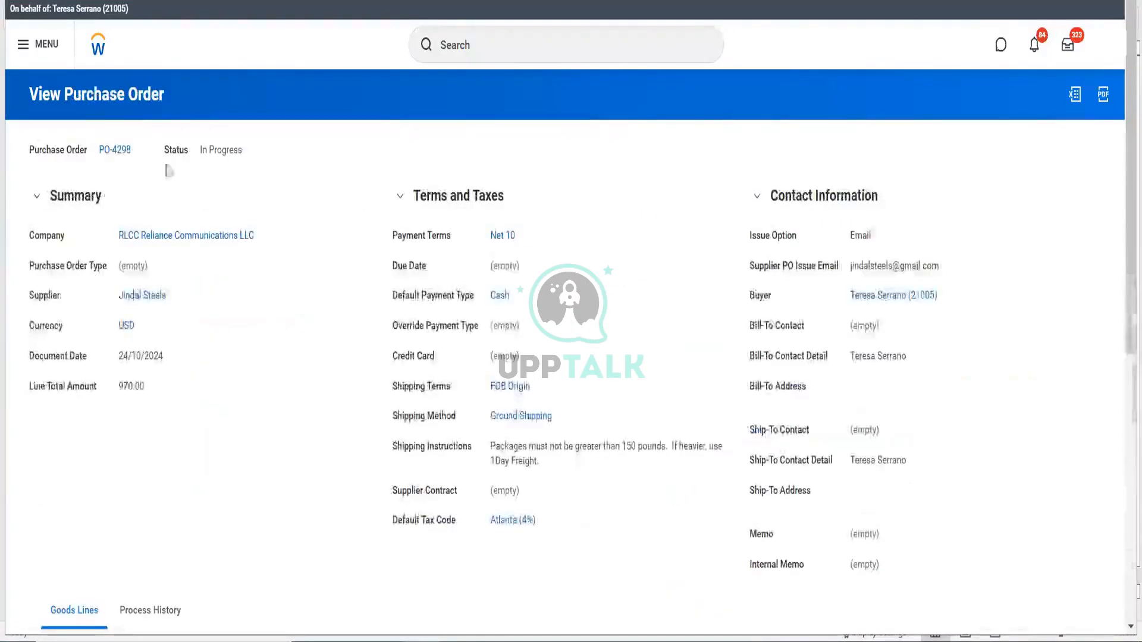
- From PO-4298's process history, start a proxy session as the approving manager
{"action": "scroll", "coordinate": [185, 162], "scroll_direction": "down", "scroll_amount": 8}
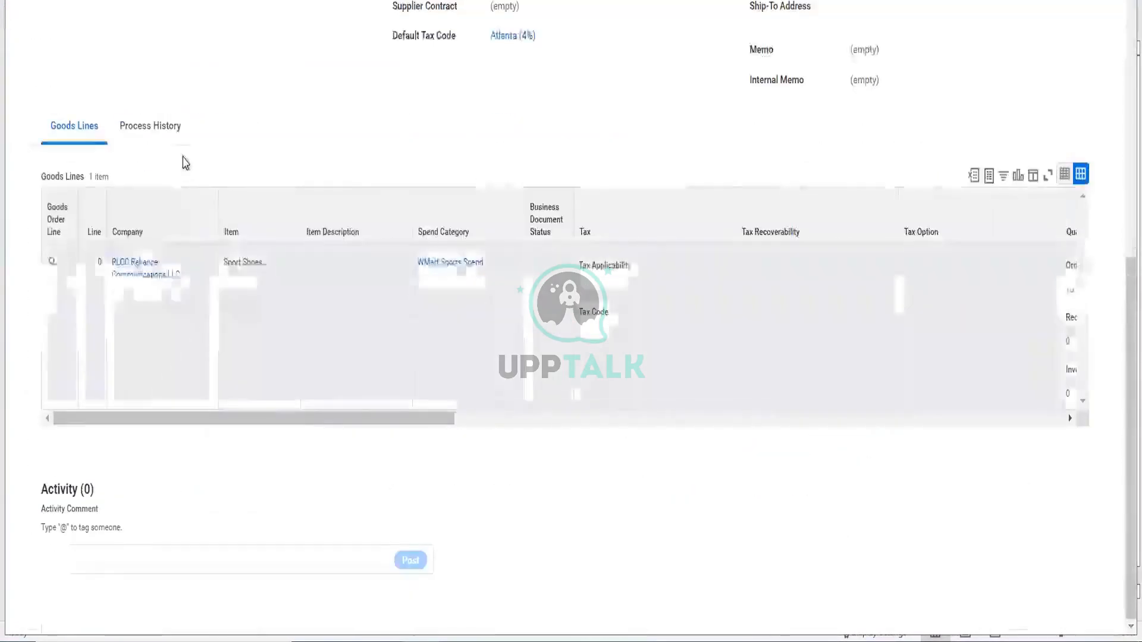
{"action": "left_click", "coordinate": [162, 130]}
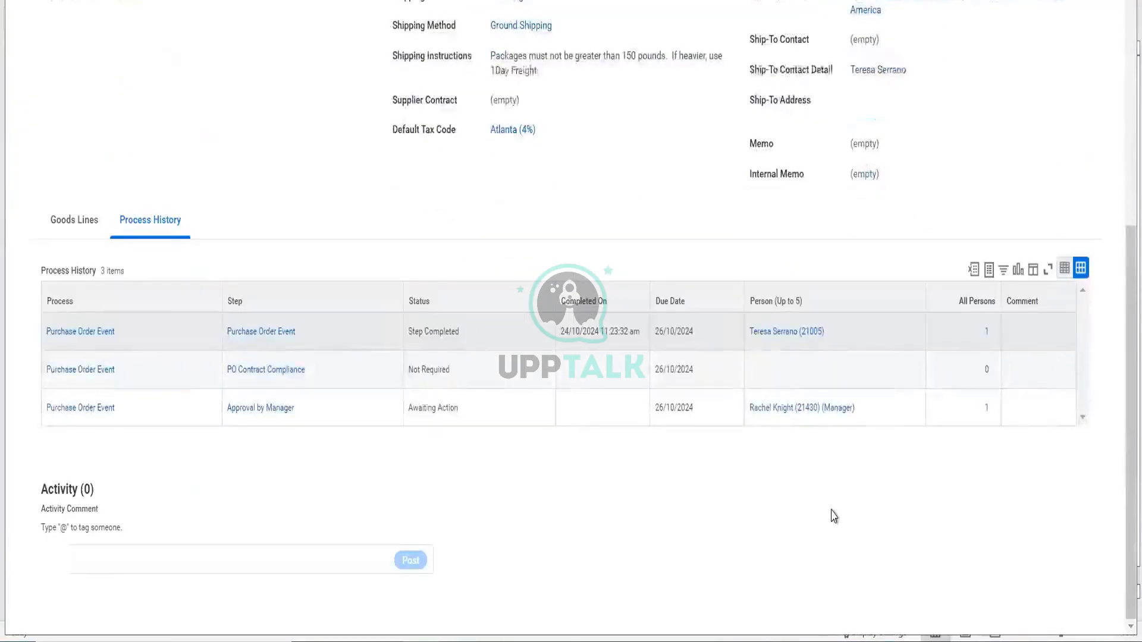
{"action": "mouse_move", "coordinate": [863, 413]}
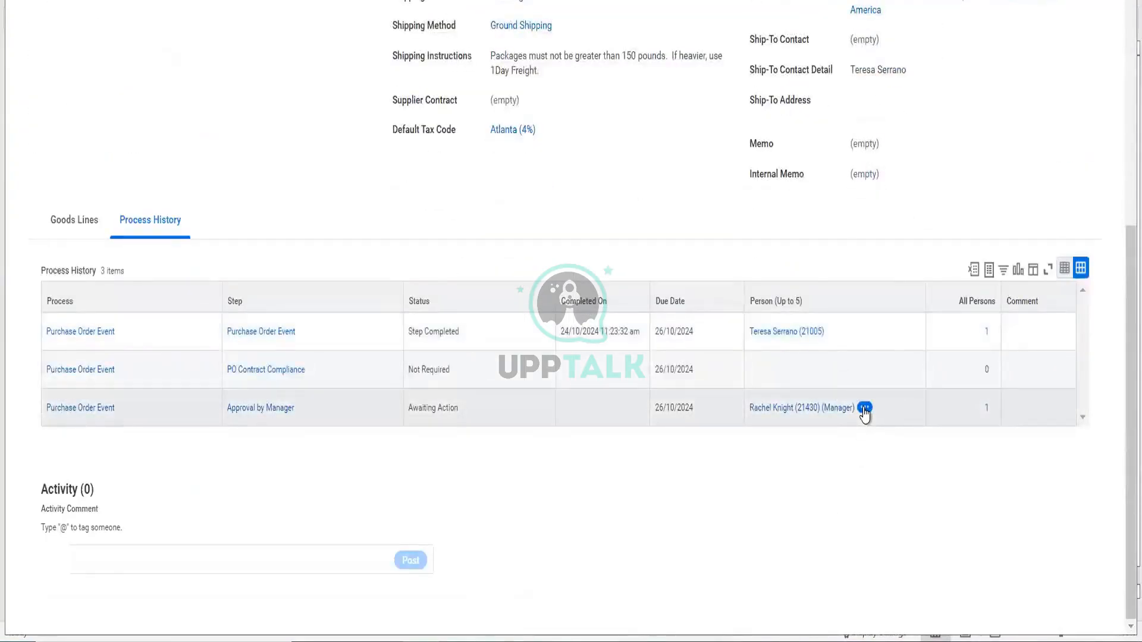
{"action": "left_click", "coordinate": [864, 409]}
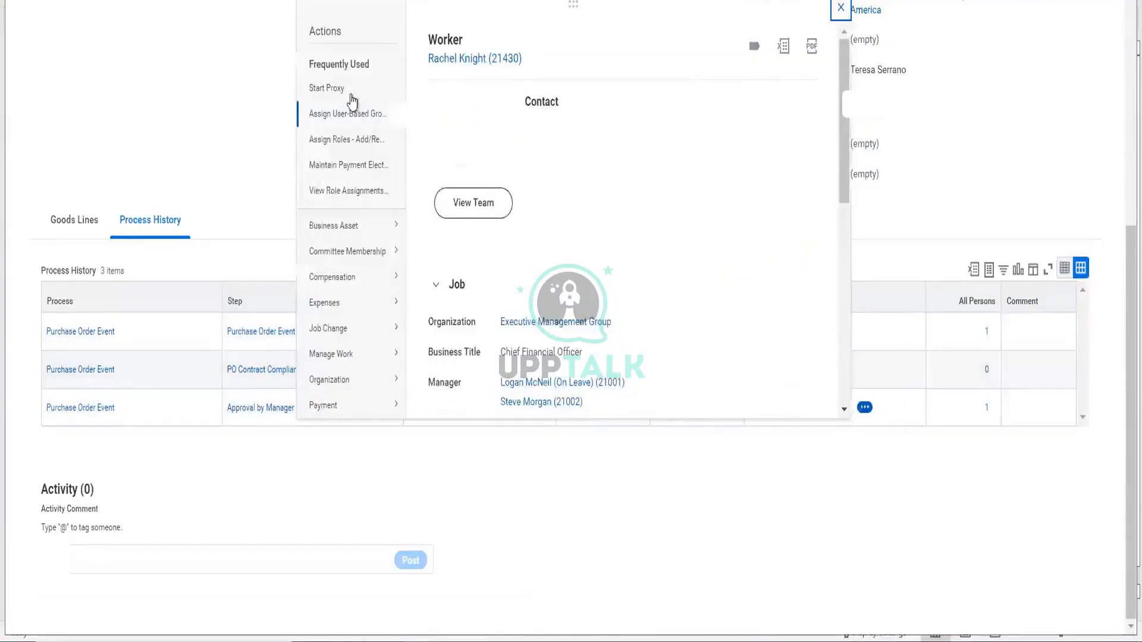
{"action": "left_click", "coordinate": [349, 95]}
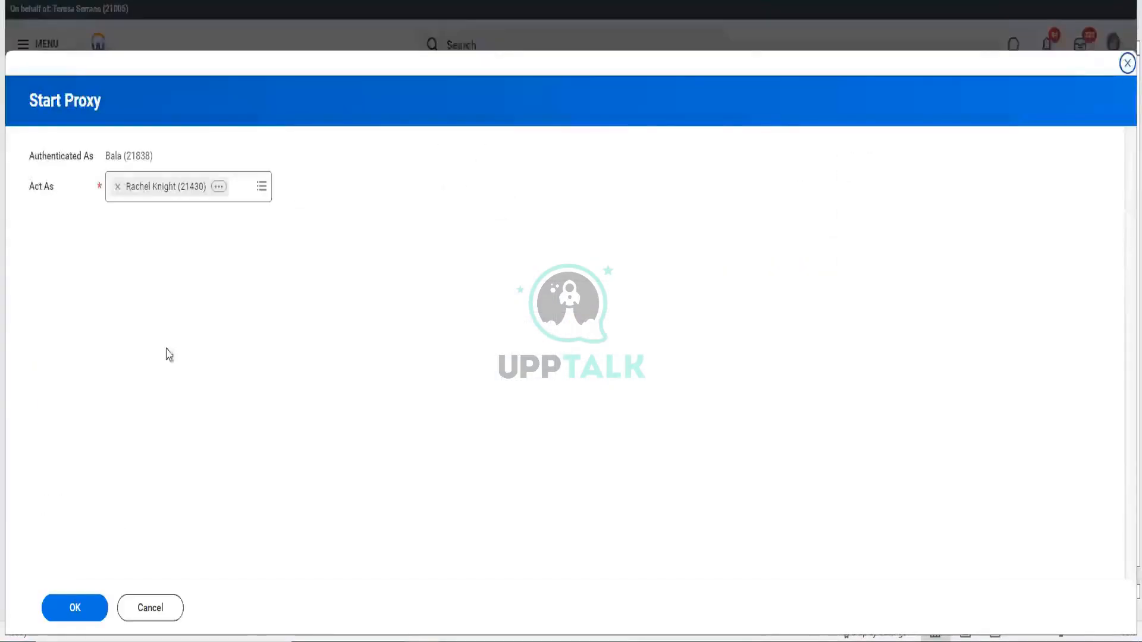
{"action": "left_click", "coordinate": [74, 613]}
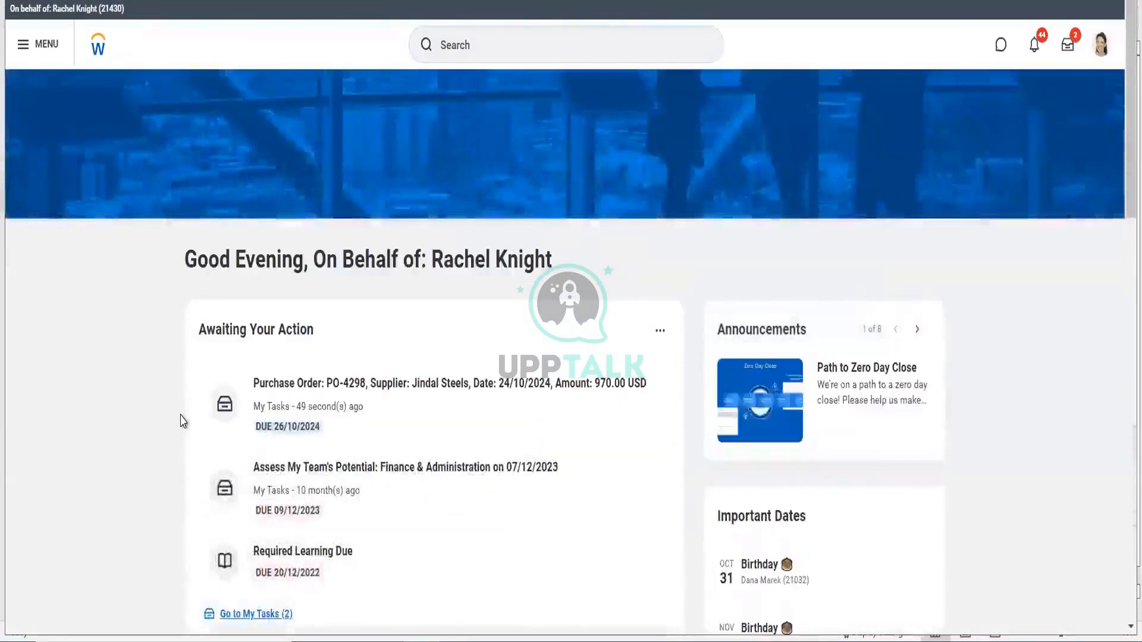
- Open the PO-4298 task for 970.00 USD, review it, and approve it
{"action": "left_click", "coordinate": [377, 419]}
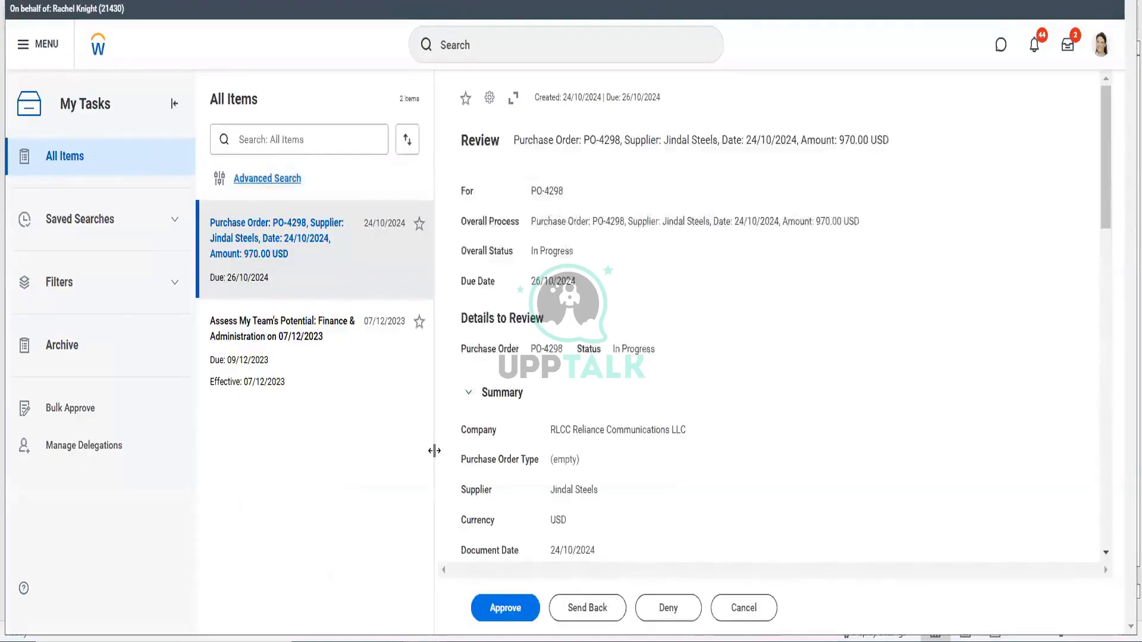
{"action": "scroll", "coordinate": [664, 524], "scroll_direction": "down", "scroll_amount": 10}
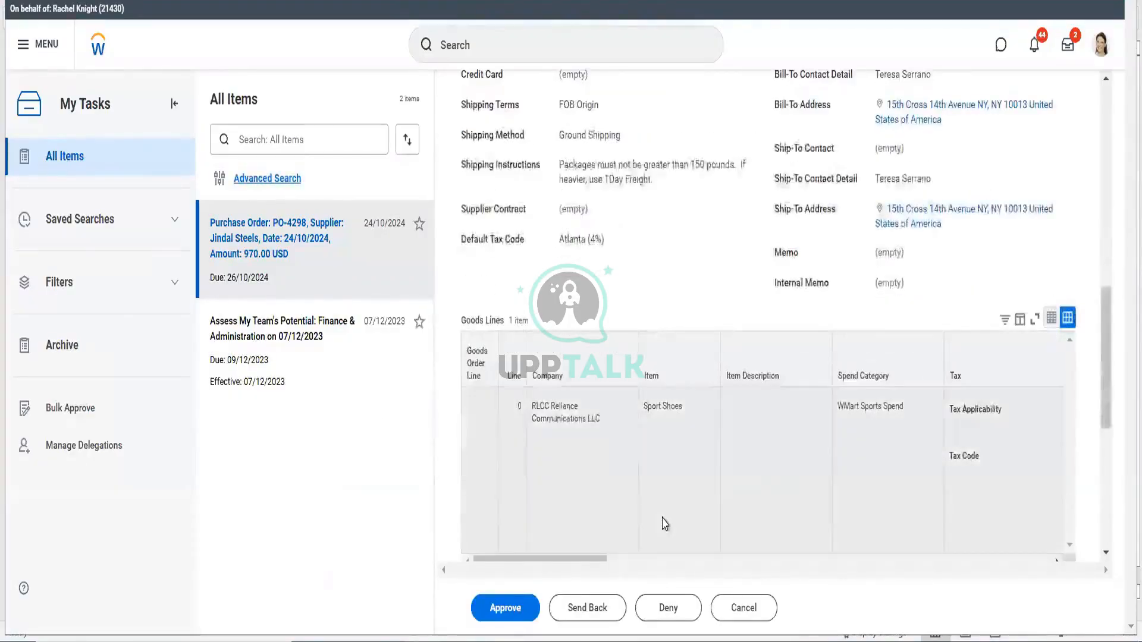
{"action": "scroll", "coordinate": [664, 524], "scroll_direction": "down", "scroll_amount": 4}
{"action": "left_click", "coordinate": [506, 609]}
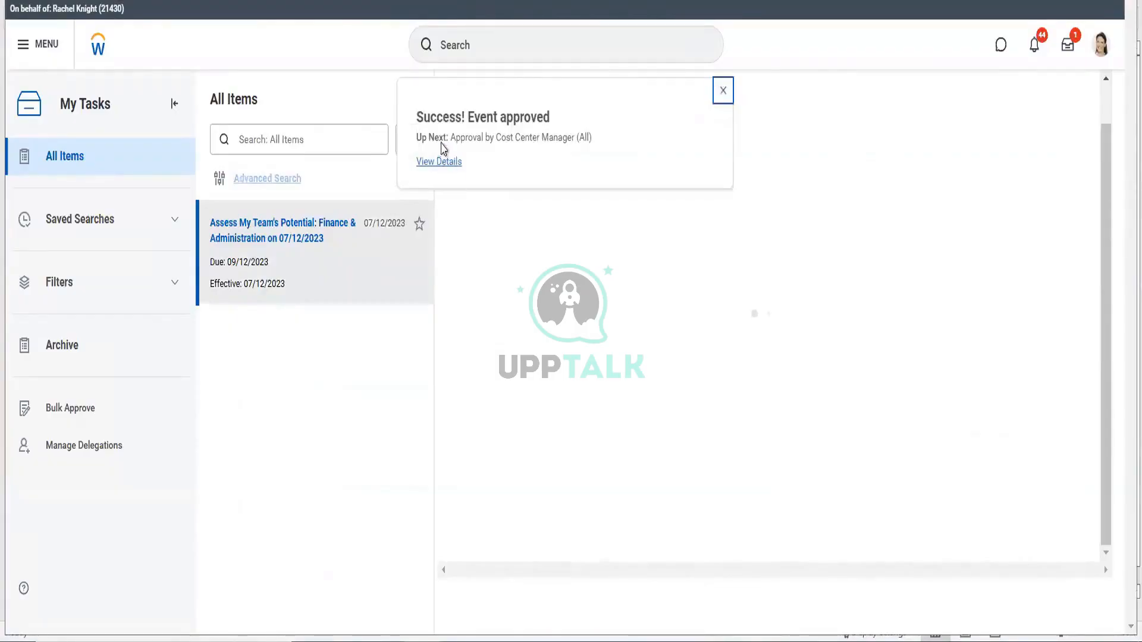
- Check the approved event's Process tab to confirm the manager approval of PO-4298
{"action": "left_click", "coordinate": [439, 161]}
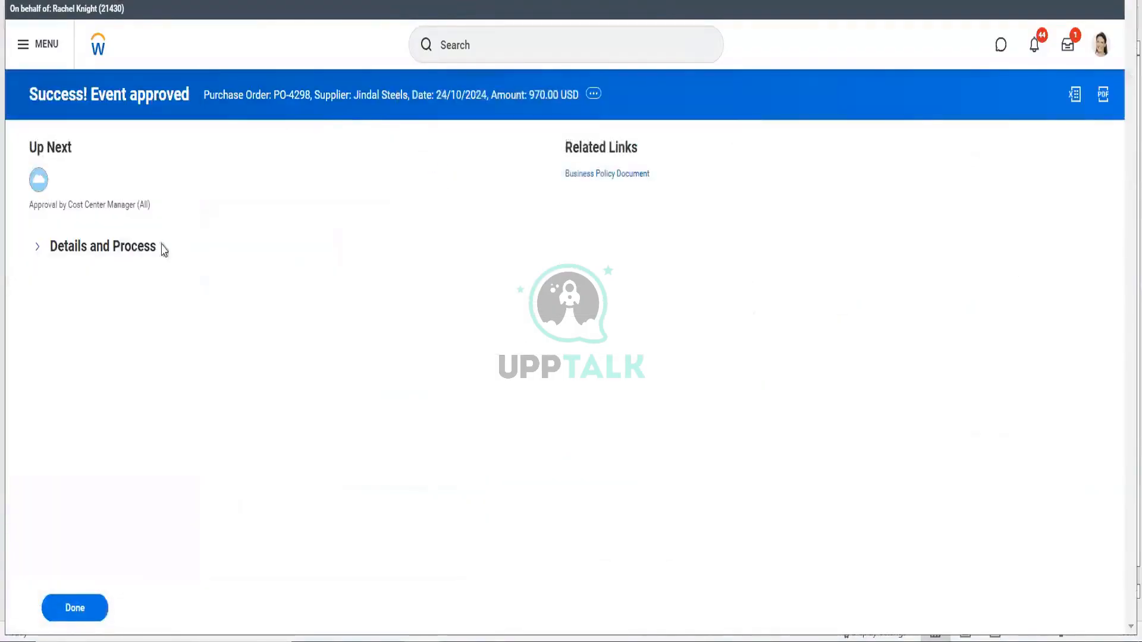
{"action": "left_click", "coordinate": [135, 250]}
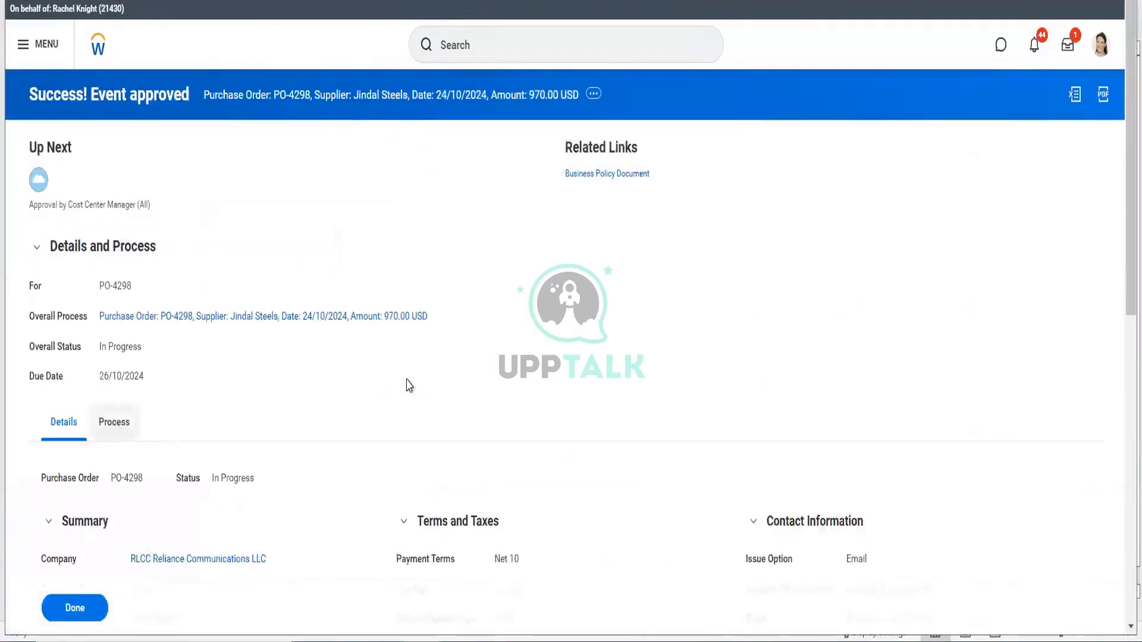
{"action": "left_click", "coordinate": [114, 421]}
{"action": "scroll", "coordinate": [238, 417], "scroll_direction": "down", "scroll_amount": 4}
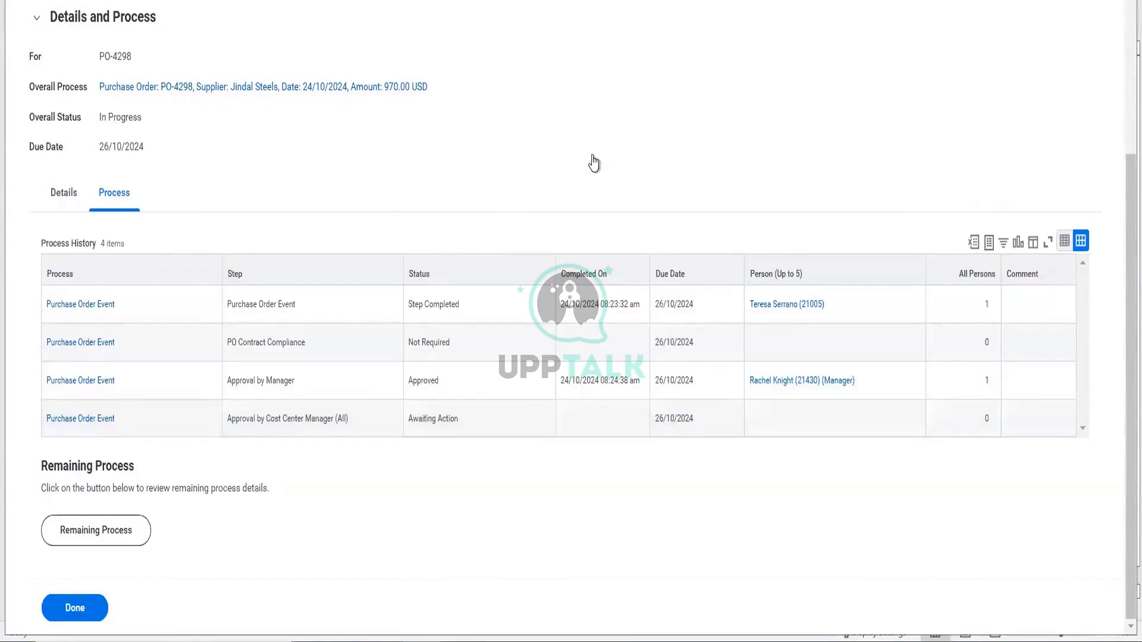
{"action": "scroll", "coordinate": [593, 163], "scroll_direction": "up", "scroll_amount": 4}
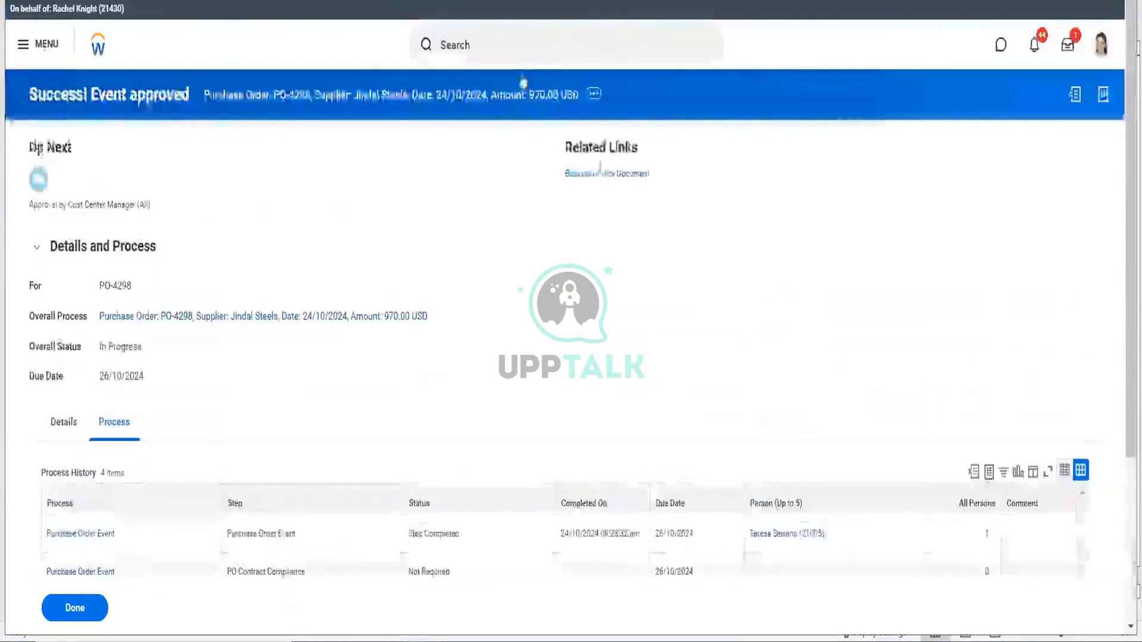
- Find the Stop Proxy task by searching 'stop pro' and confirm ending the proxy session
{"action": "left_click", "coordinate": [510, 38]}
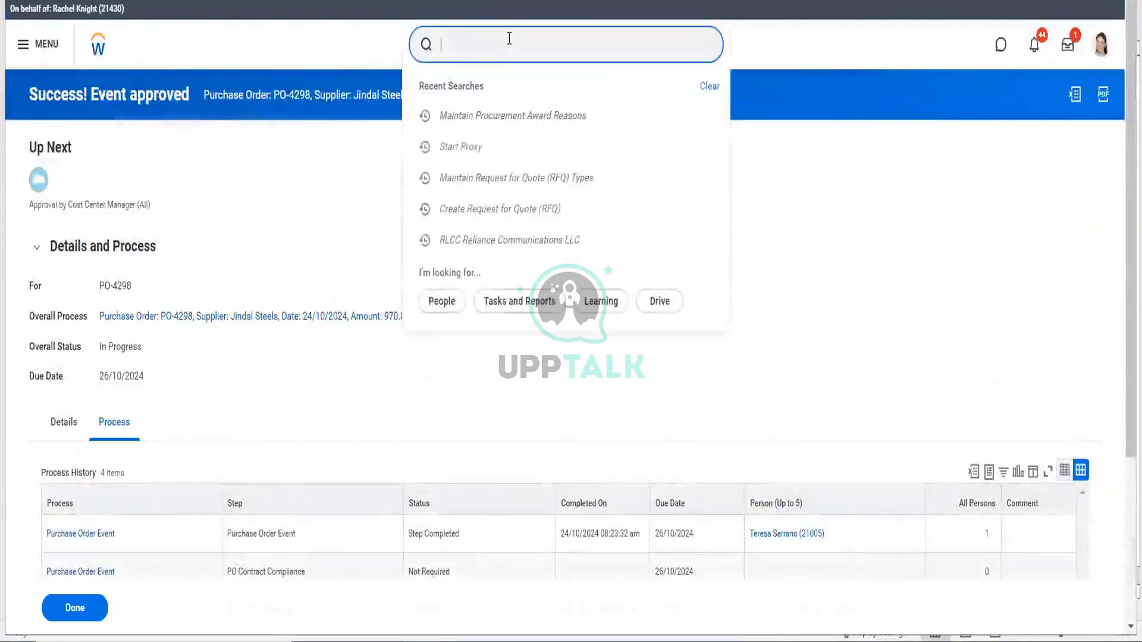
{"action": "type", "text": "reass task"}
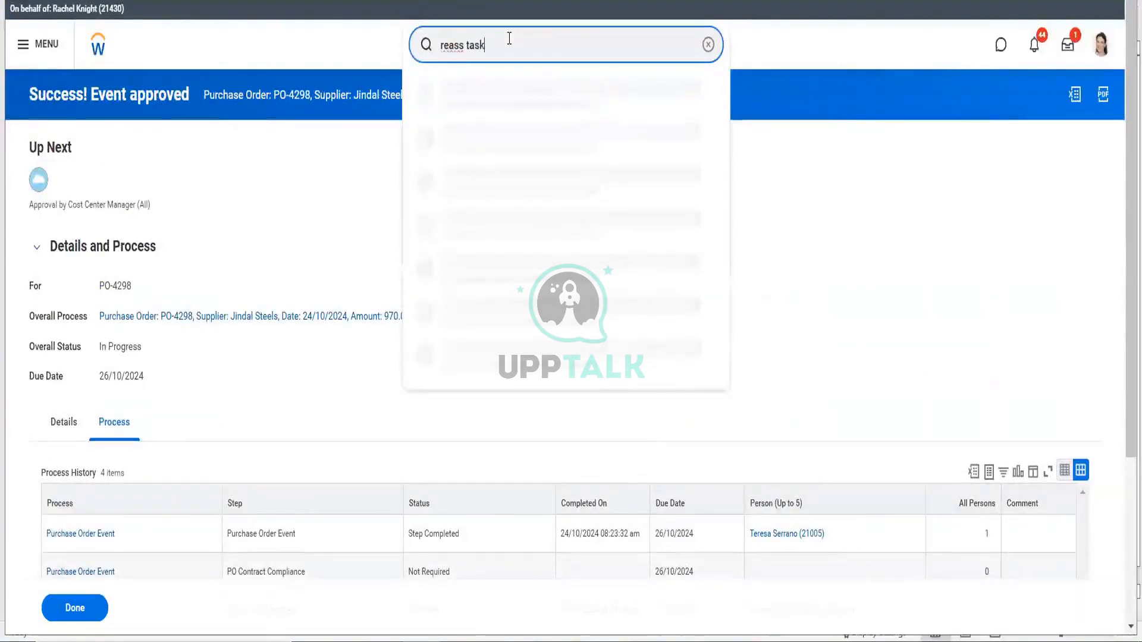
{"action": "key", "text": "Return"}
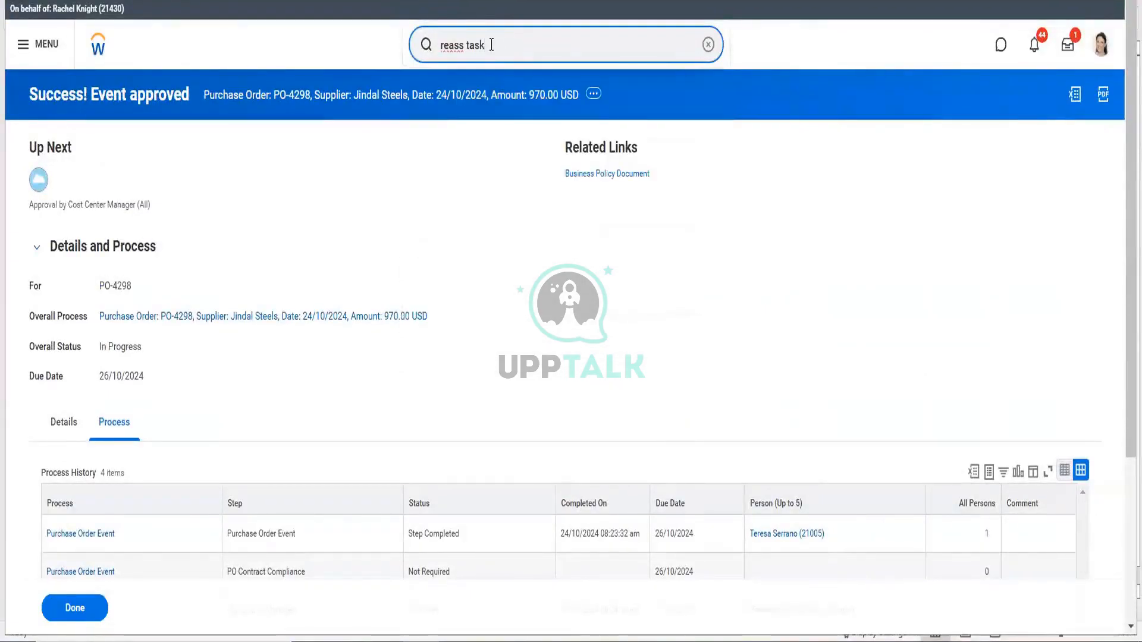
{"action": "key", "text": "BackSpace"}
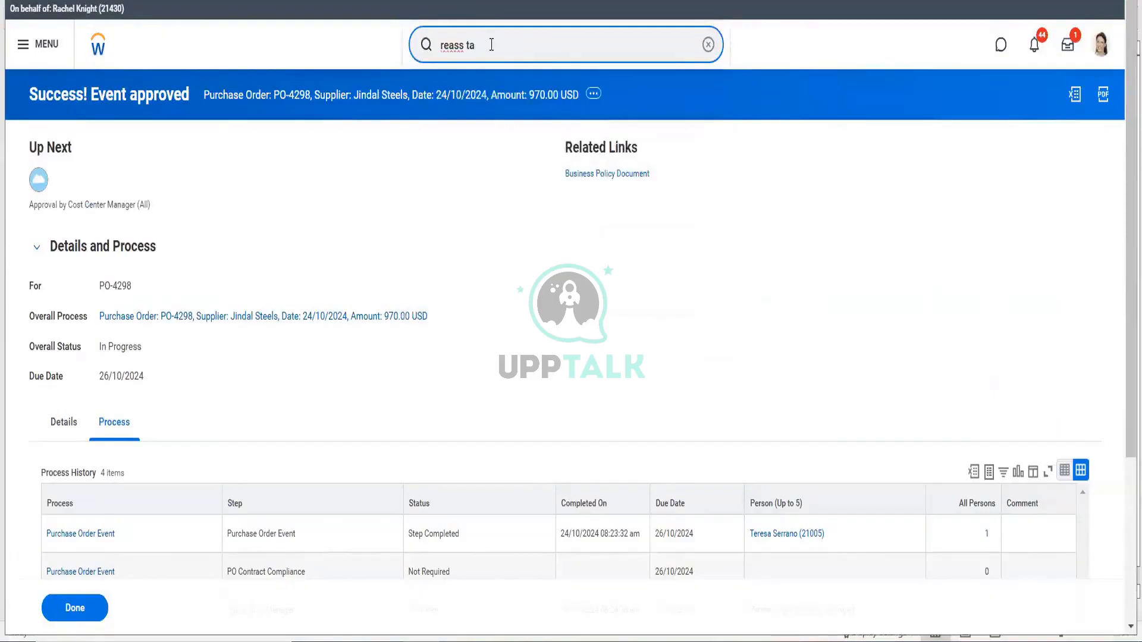
{"action": "key", "text": "ctrl+a"}
{"action": "type", "text": "stop pro"}
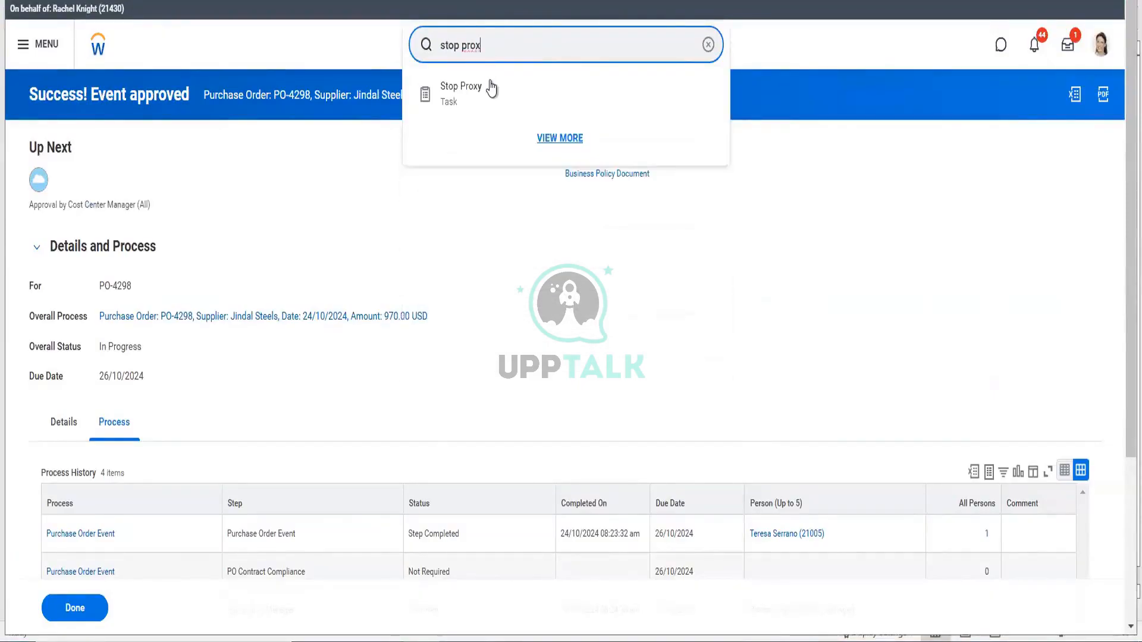
{"action": "left_click", "coordinate": [491, 87]}
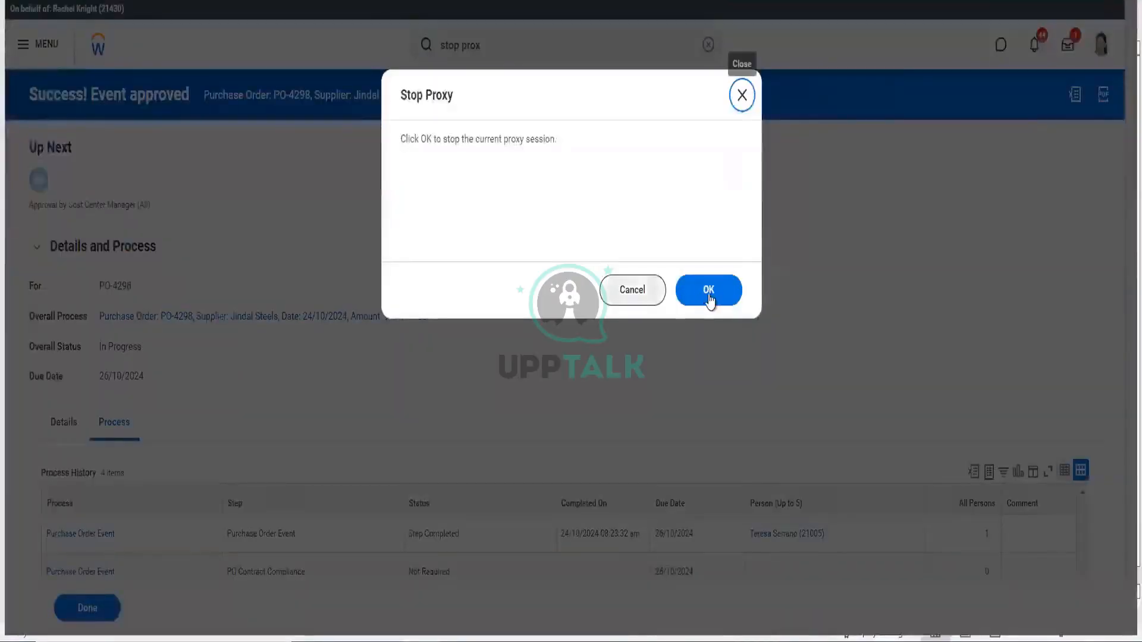
{"action": "left_click", "coordinate": [709, 293]}
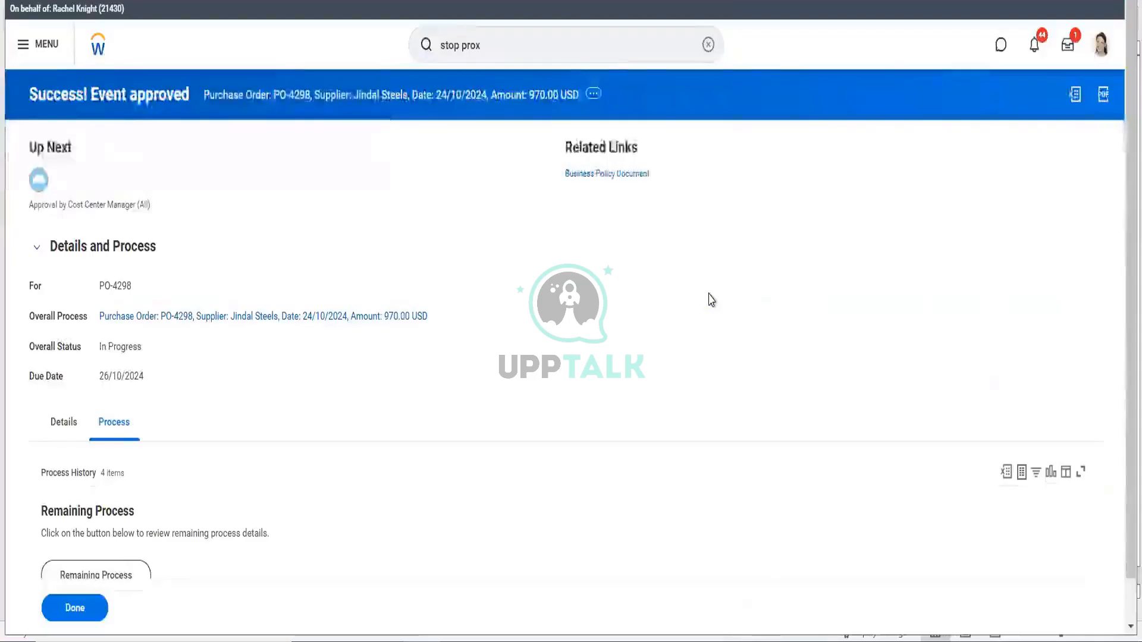
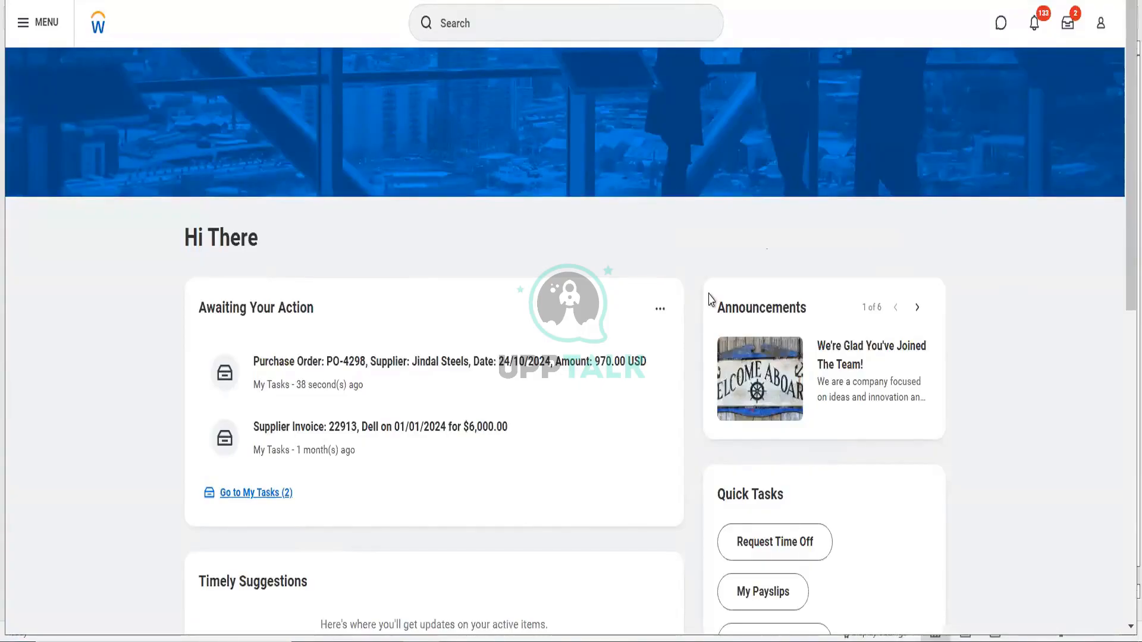
- Reassign the PO-4298 approval task to the colleague with the comment 'CC approvoal' and submit it
{"action": "left_click", "coordinate": [465, 391]}
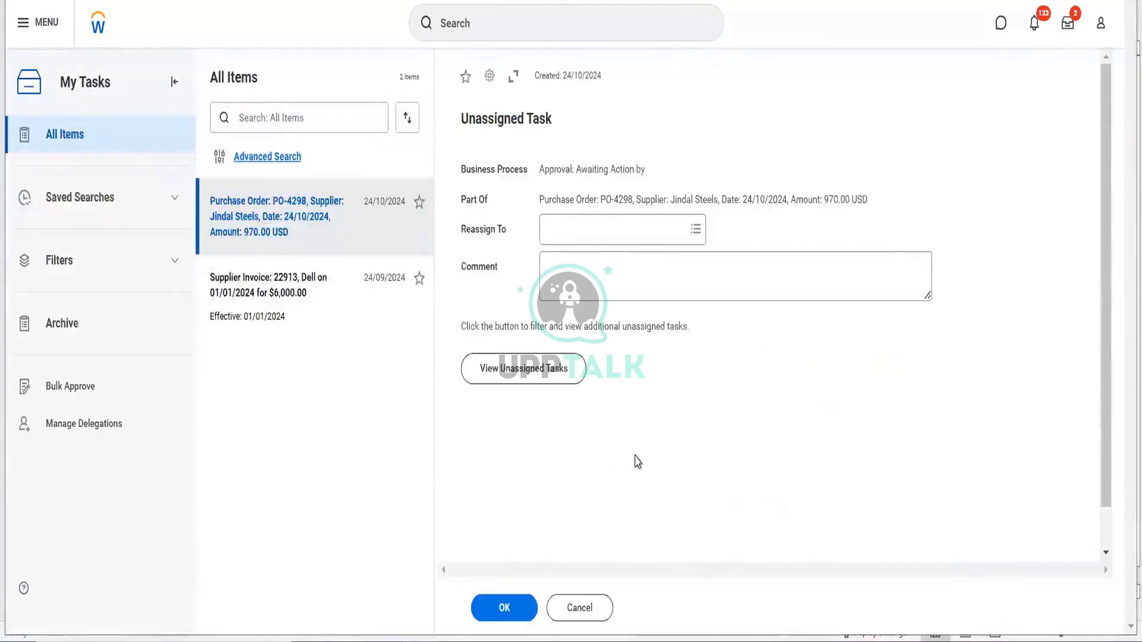
{"action": "left_click", "coordinate": [605, 232]}
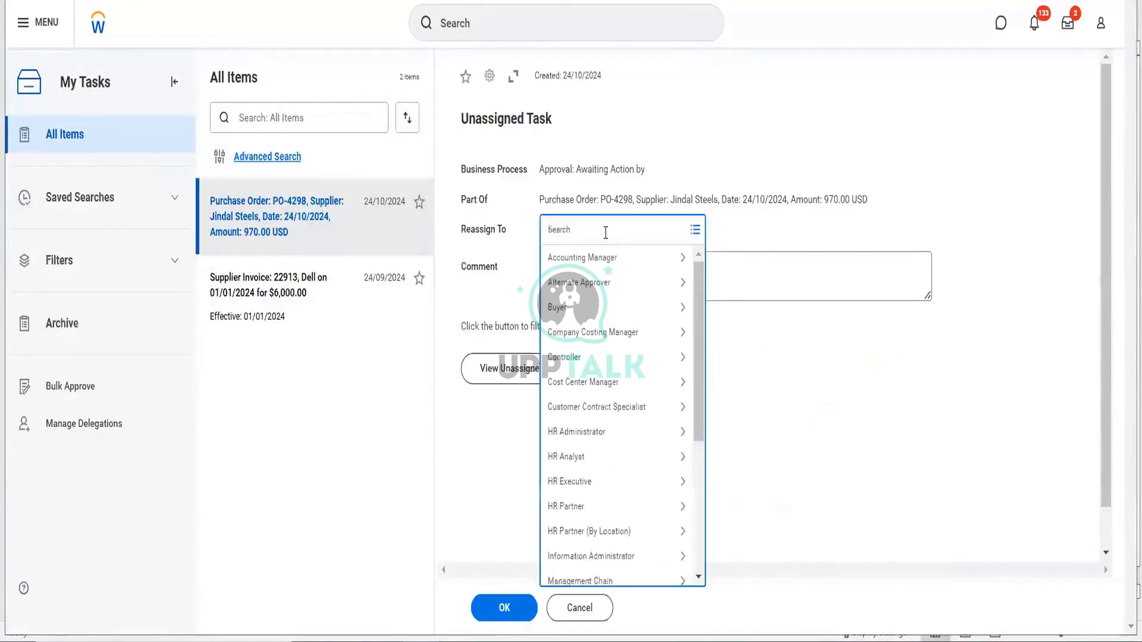
{"action": "type", "text": "teresa"}
{"action": "key", "text": "Return"}
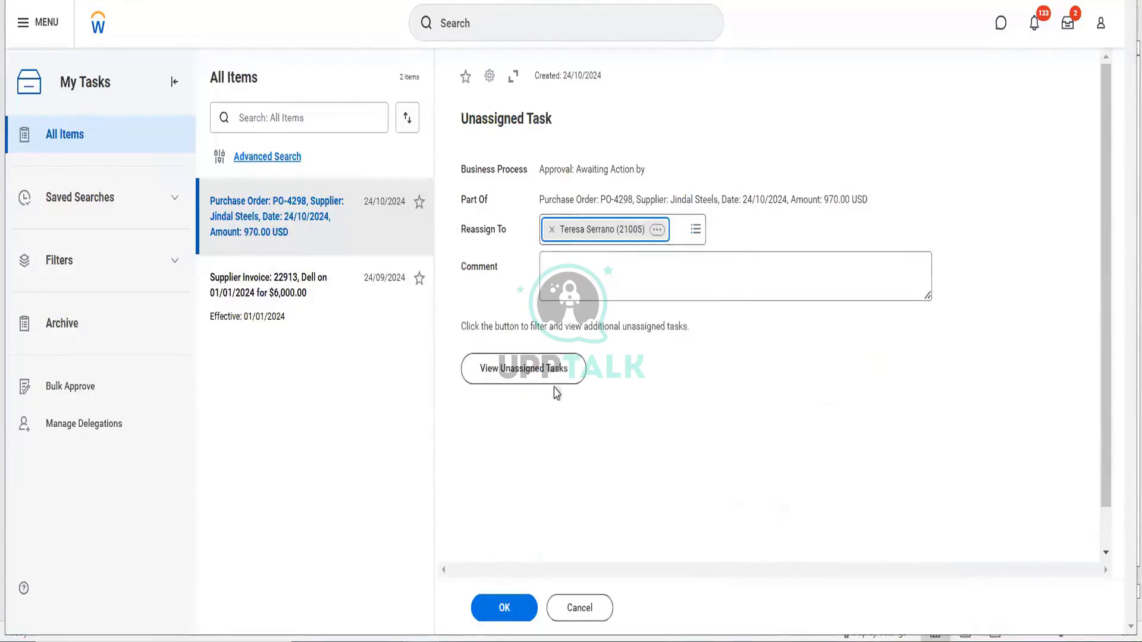
{"action": "left_click", "coordinate": [581, 288]}
{"action": "type", "text": "CC "}
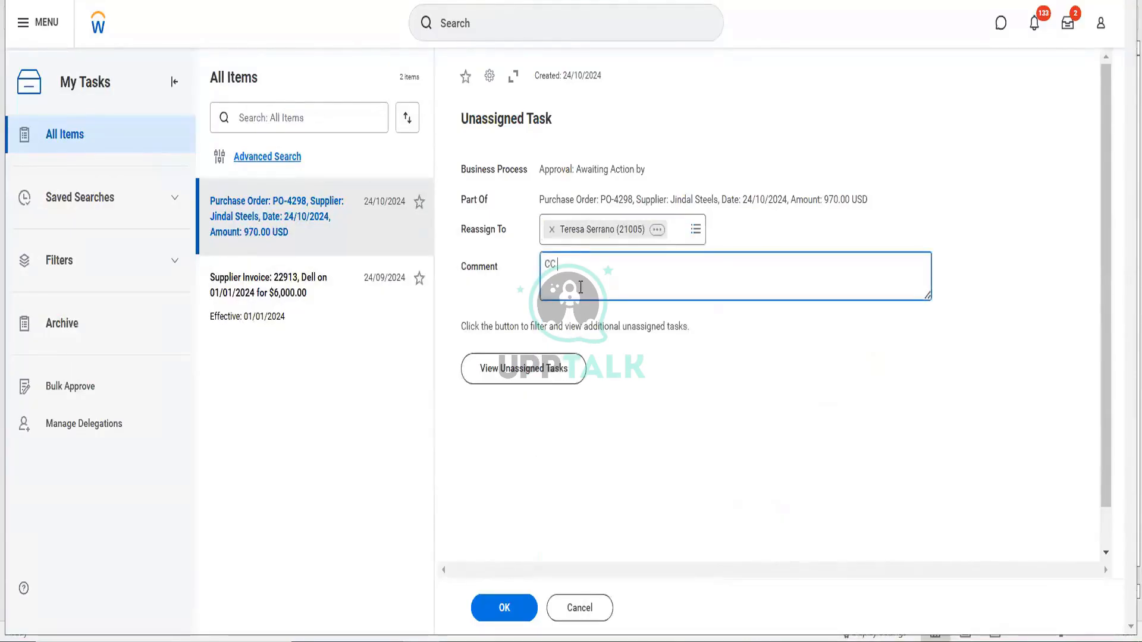
{"action": "type", "text": "approvoal require"}
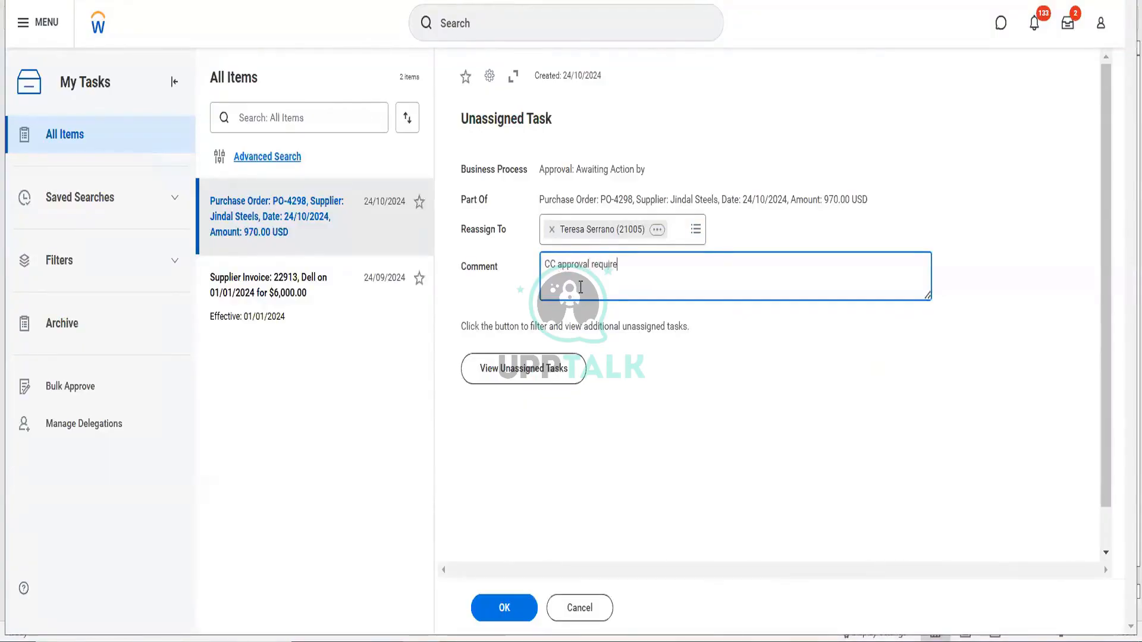
{"action": "left_click", "coordinate": [493, 605]}
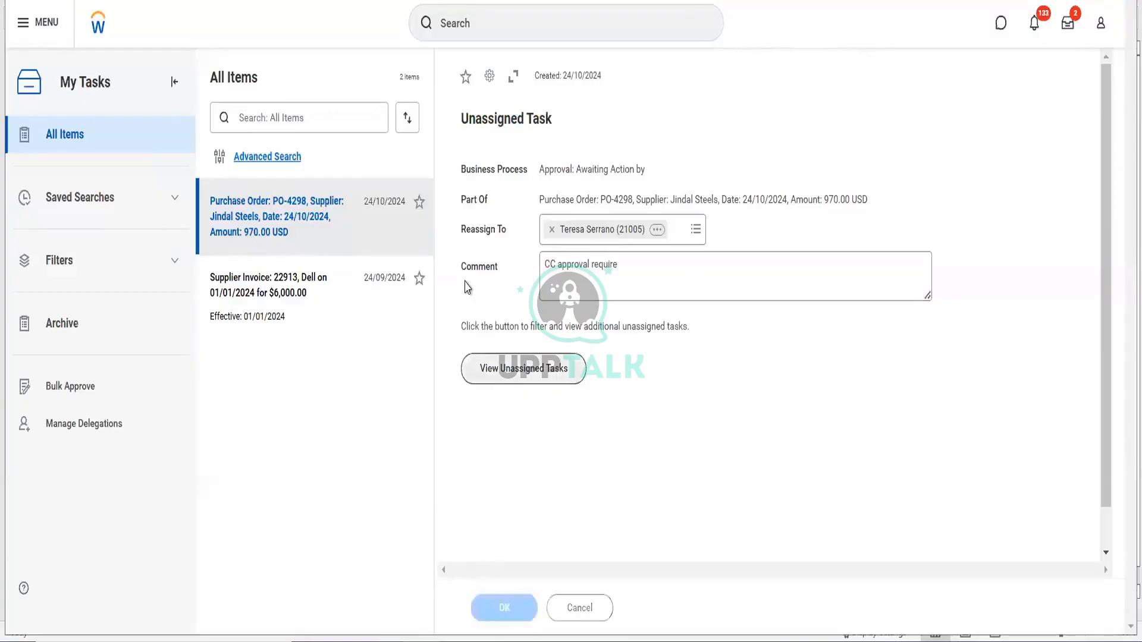
{"action": "left_click", "coordinate": [498, 32]}
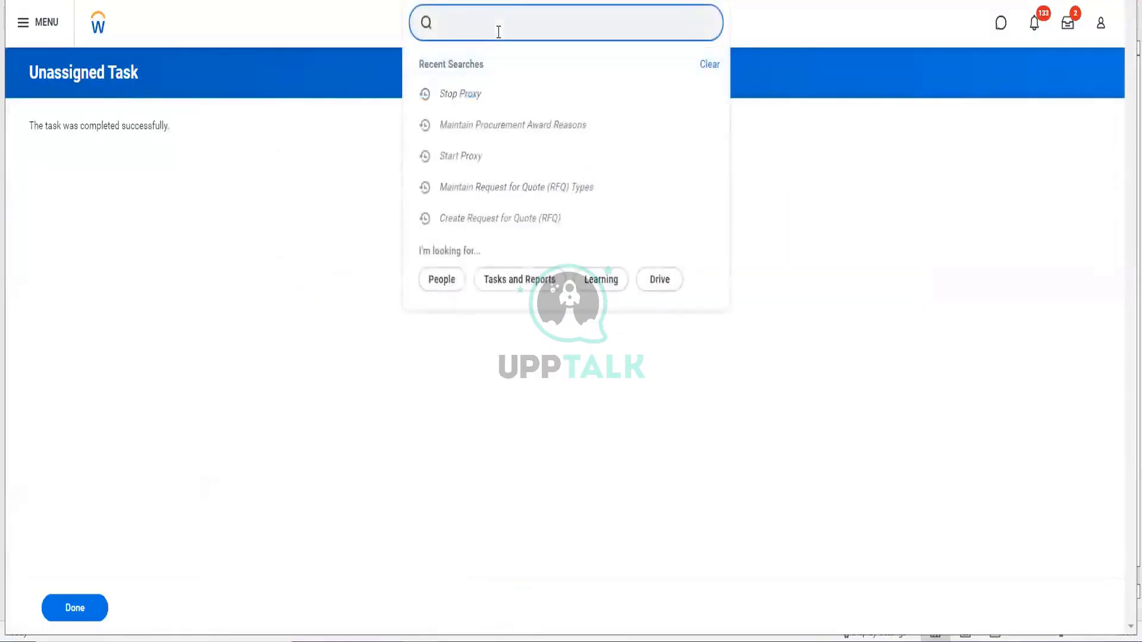
- Start a proxy session acting as the colleague who received the PO-4298 task
{"action": "type", "text": "start "}
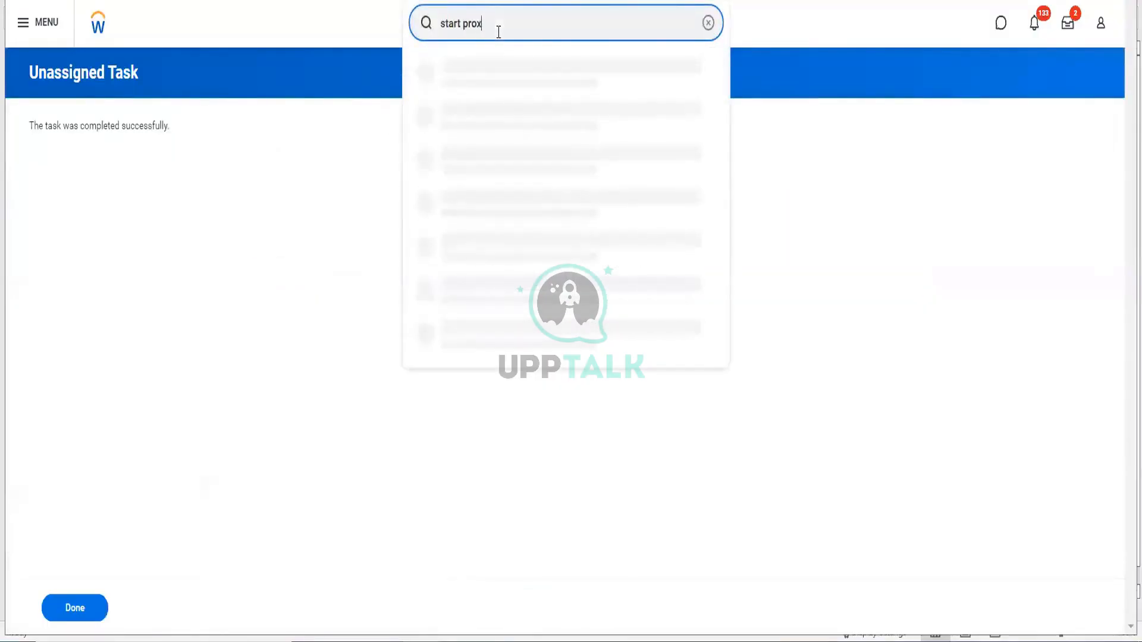
{"action": "type", "text": "prox"}
{"action": "left_click", "coordinate": [491, 71]}
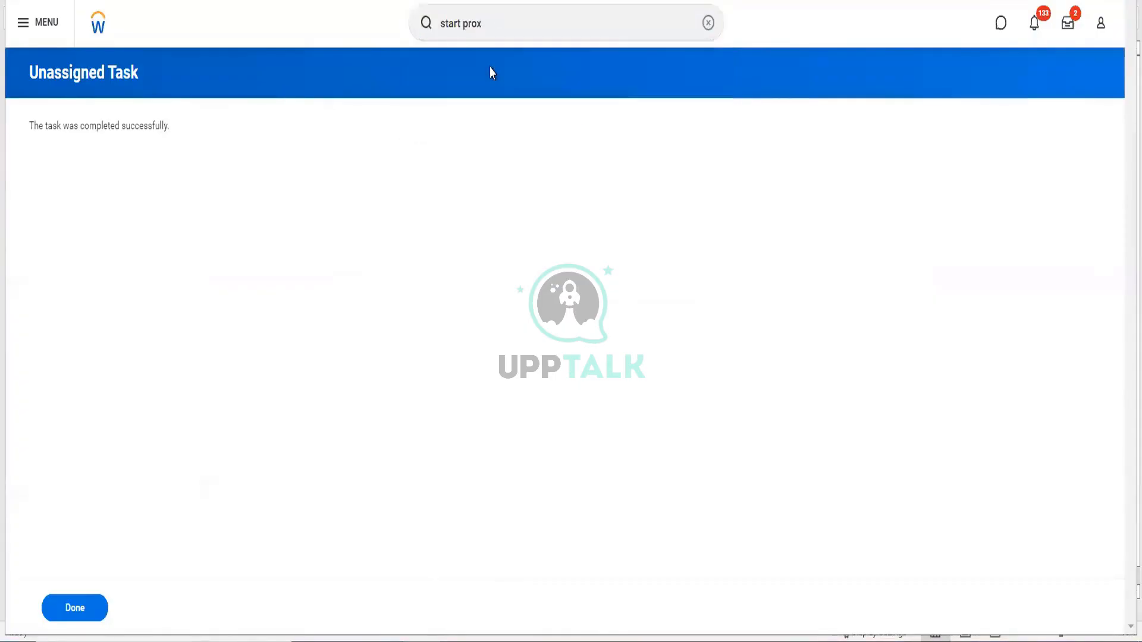
{"action": "left_click", "coordinate": [234, 165]}
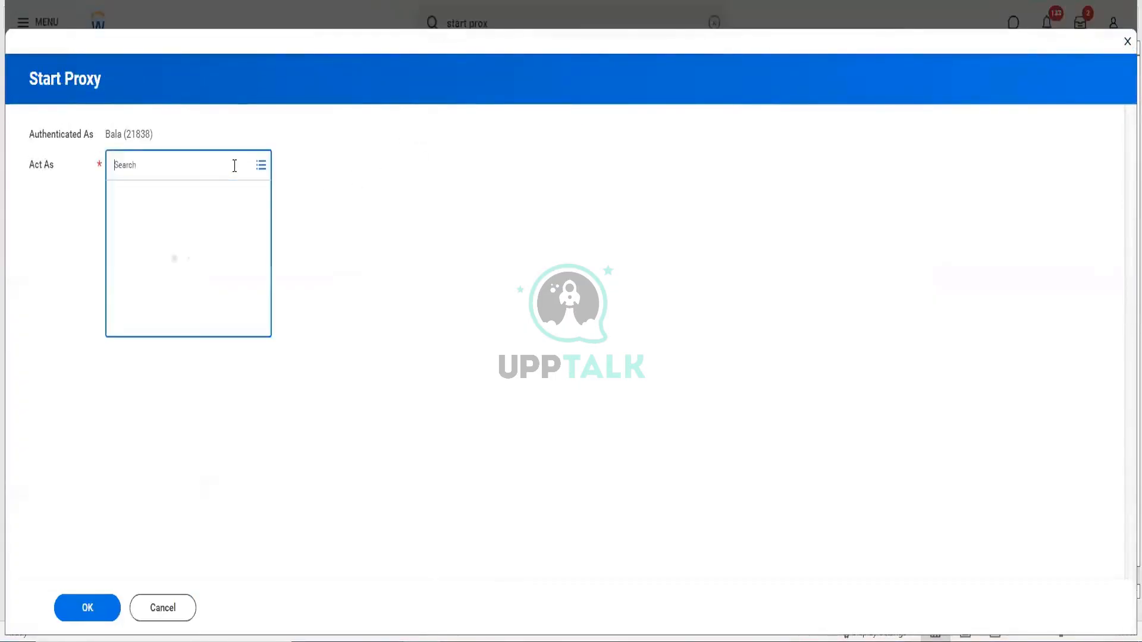
{"action": "type", "text": "tetns"}
{"action": "key", "text": "BackSpace"}
{"action": "key", "text": "BackSpace"}
{"action": "key", "text": "BackSpace"}
{"action": "type", "text": "r ser"}
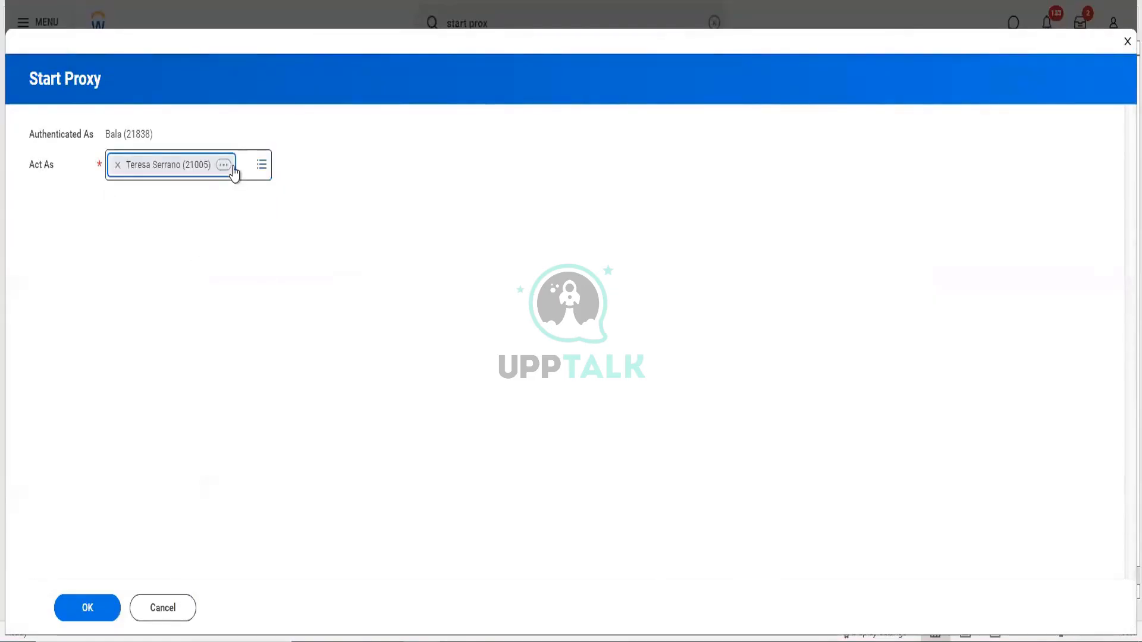
{"action": "left_click", "coordinate": [91, 616]}
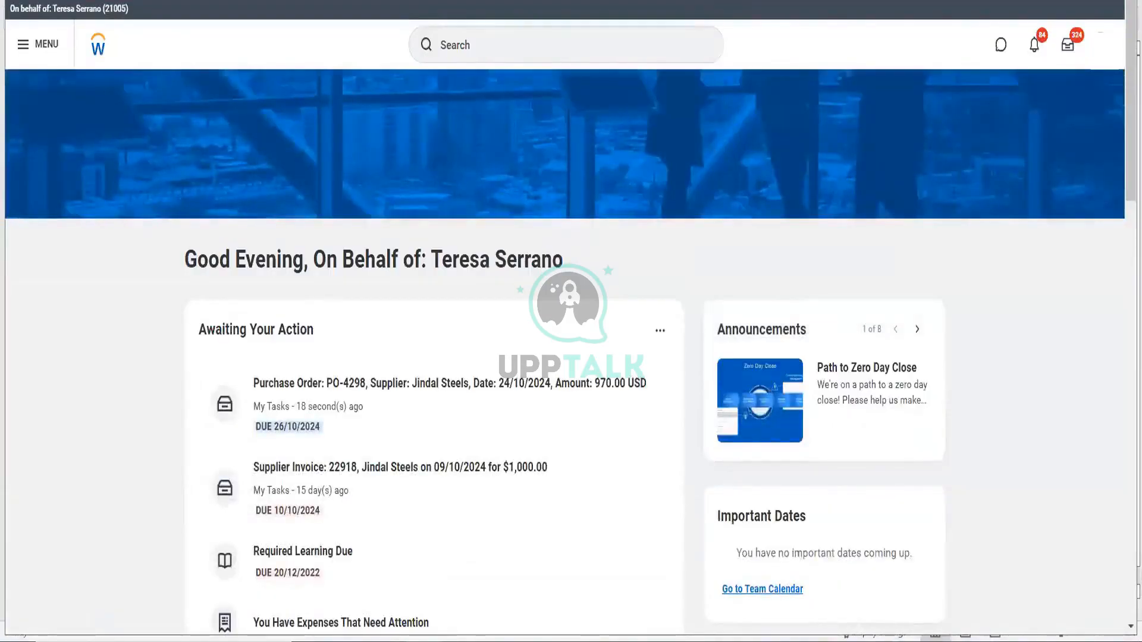
- Approve PO-4298 as the colleague, then open the order from the approval's process details
{"action": "left_click", "coordinate": [489, 402]}
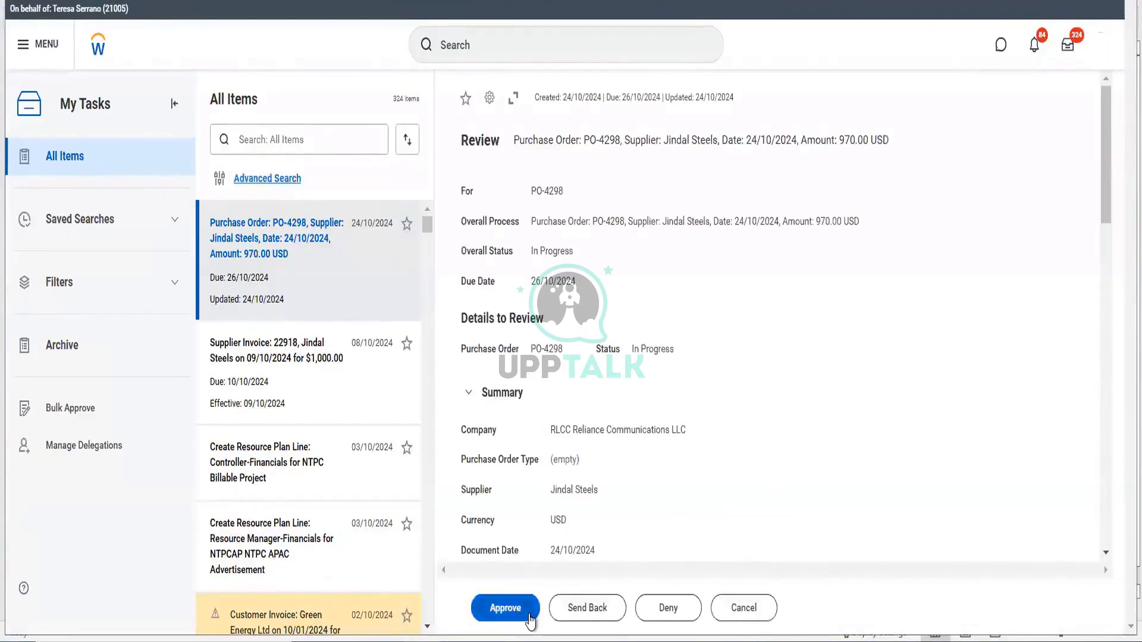
{"action": "left_click", "coordinate": [530, 616]}
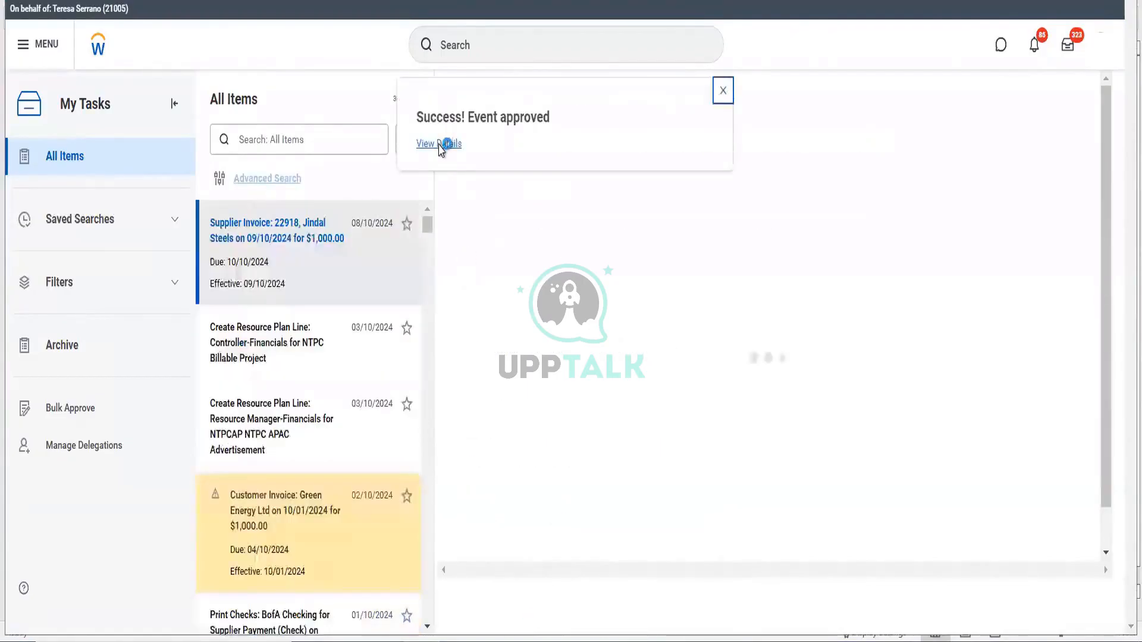
{"action": "left_click", "coordinate": [440, 144]}
{"action": "left_click", "coordinate": [114, 232]}
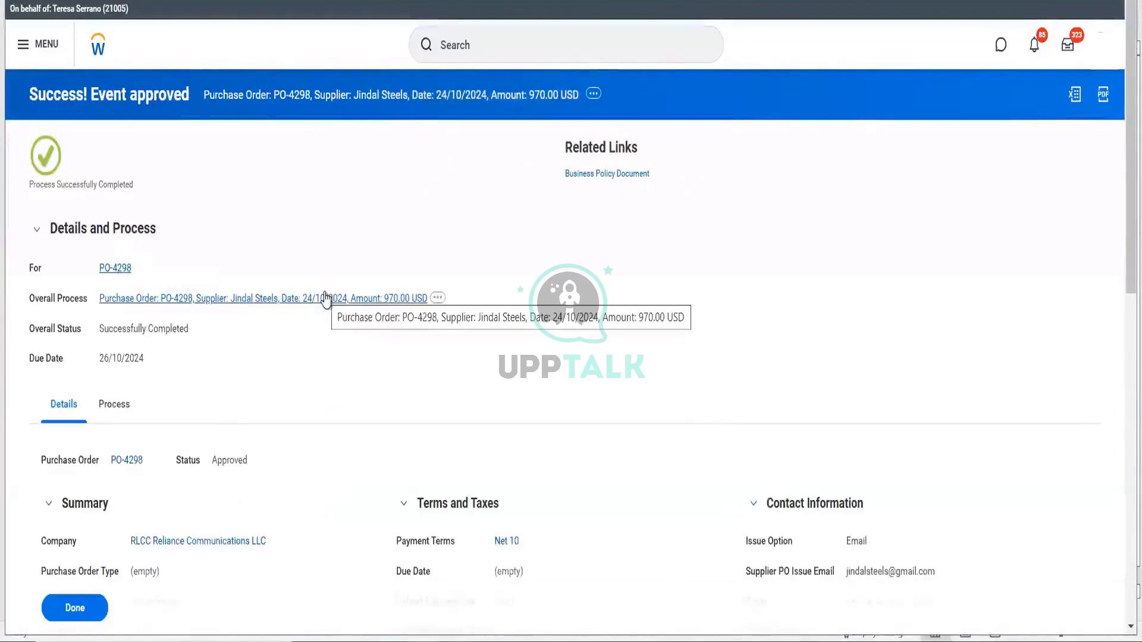
{"action": "left_click", "coordinate": [326, 297]}
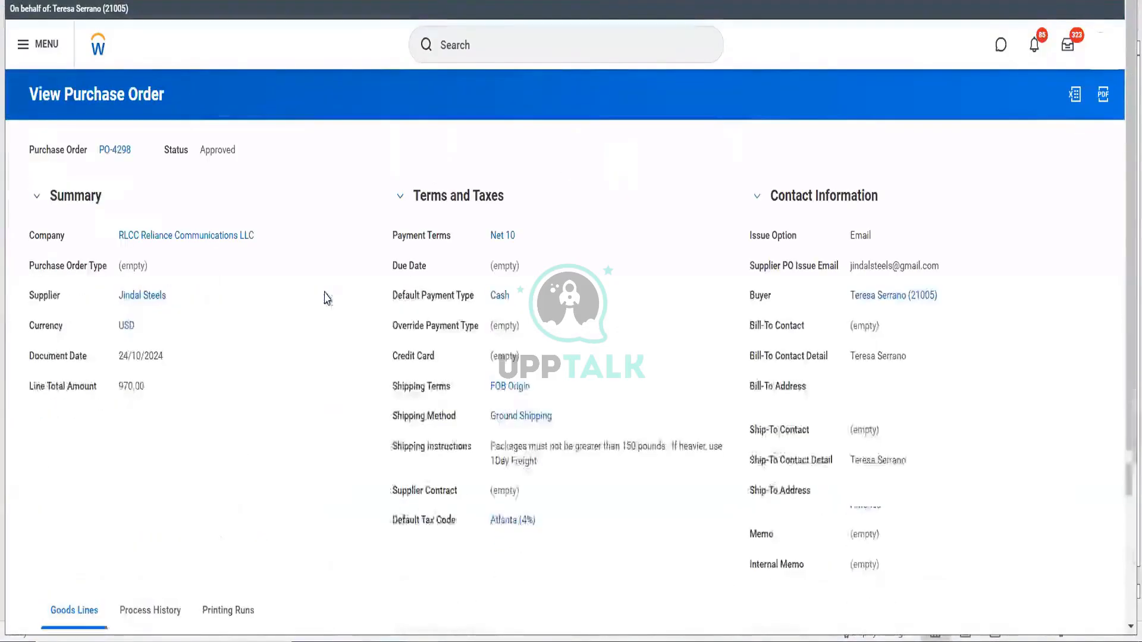
- Start issuing PO-4298 through Related Actions > Purchase Order > Issue and confirm it
{"action": "left_click", "coordinate": [141, 149]}
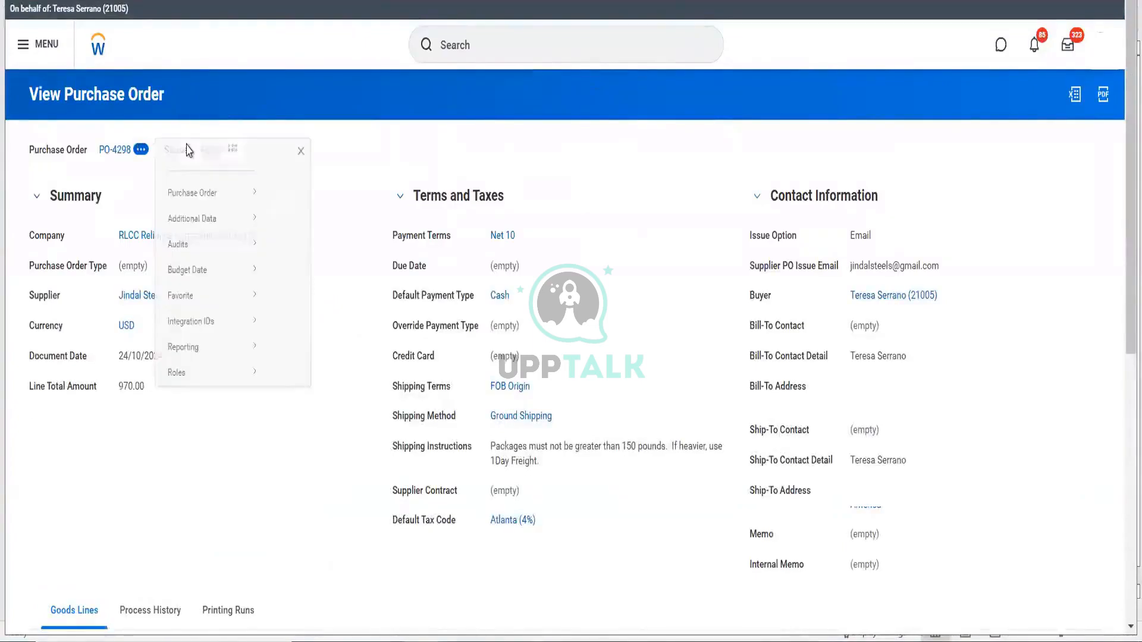
{"action": "mouse_move", "coordinate": [244, 210]}
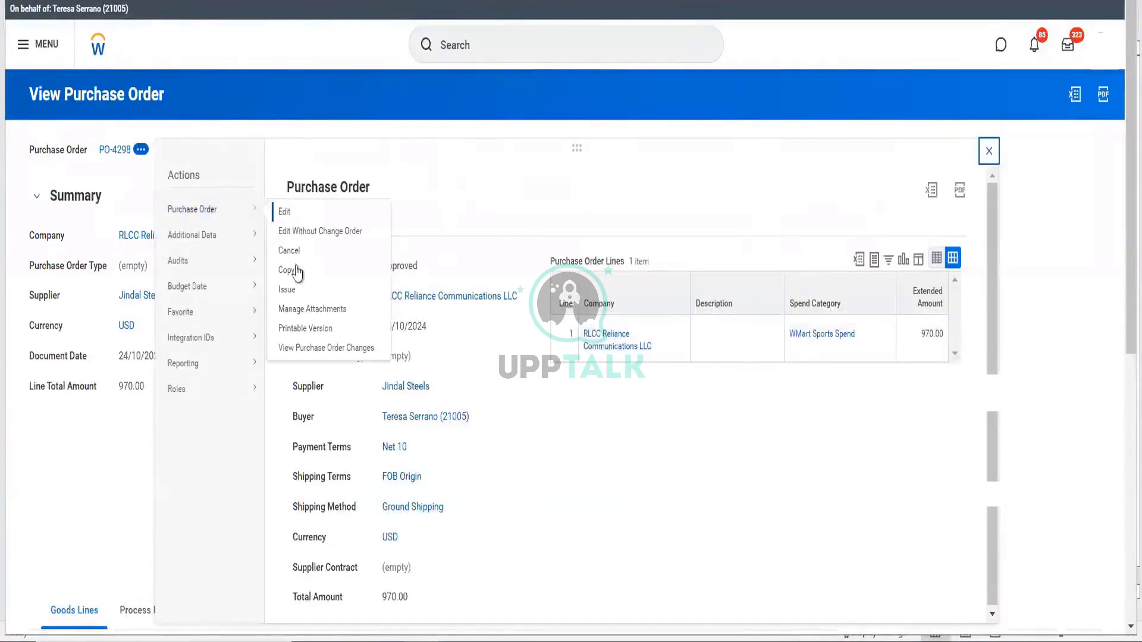
{"action": "left_click", "coordinate": [293, 291]}
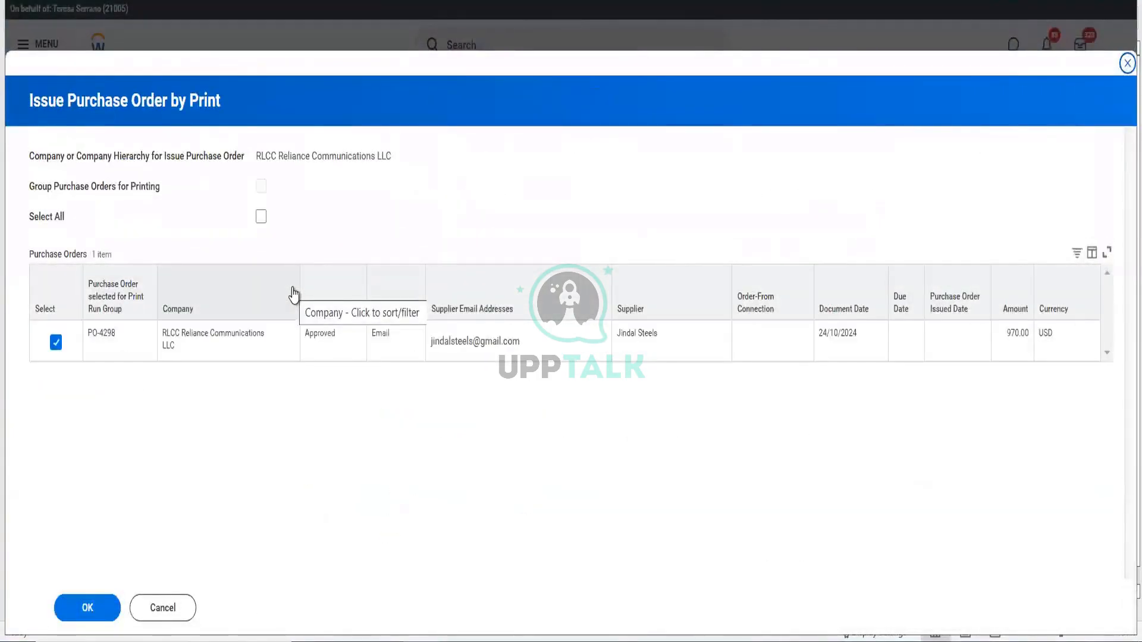
{"action": "left_click", "coordinate": [104, 608]}
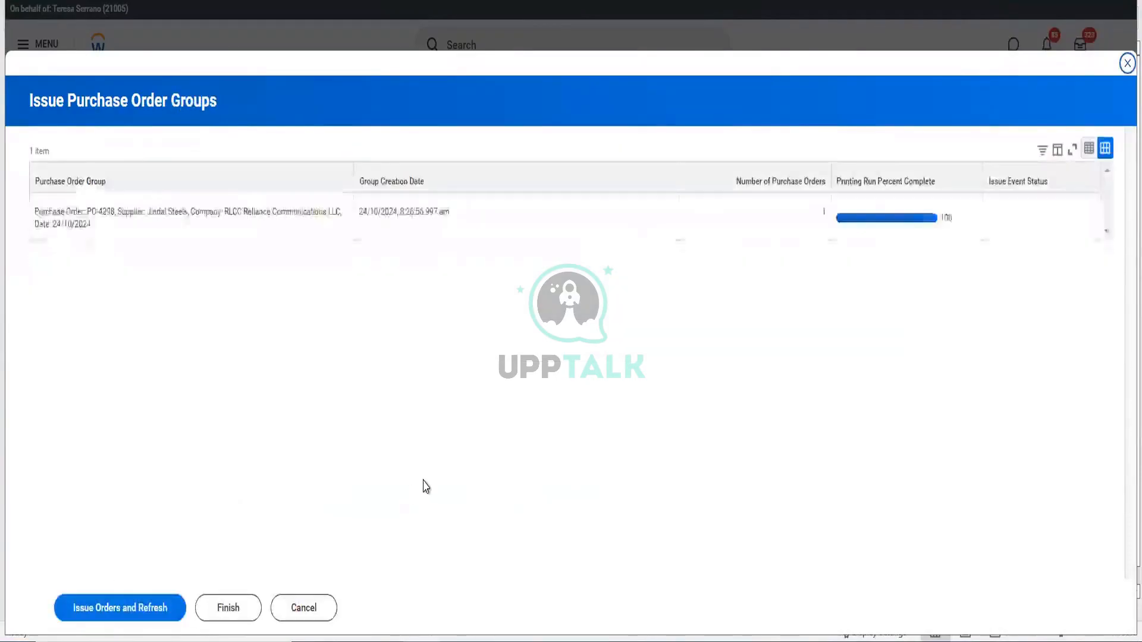
- Issue the grouped order, refresh until processed, finish the run, and reopen PO-4298
{"action": "left_click", "coordinate": [120, 619]}
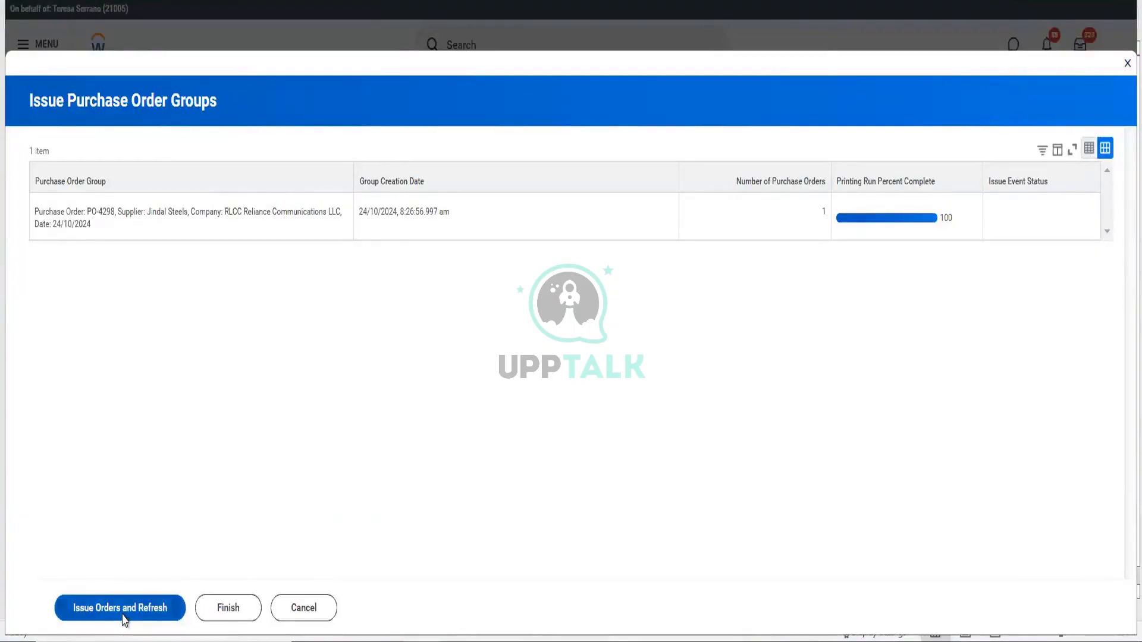
{"action": "left_click", "coordinate": [123, 620]}
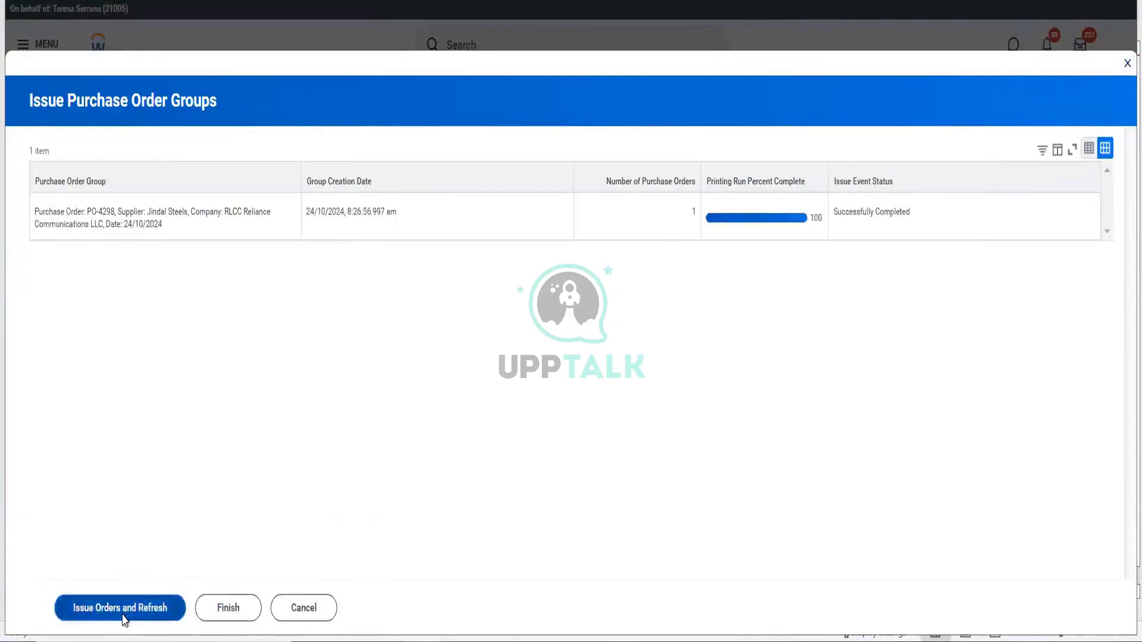
{"action": "left_click", "coordinate": [123, 620]}
{"action": "left_click", "coordinate": [123, 620]}
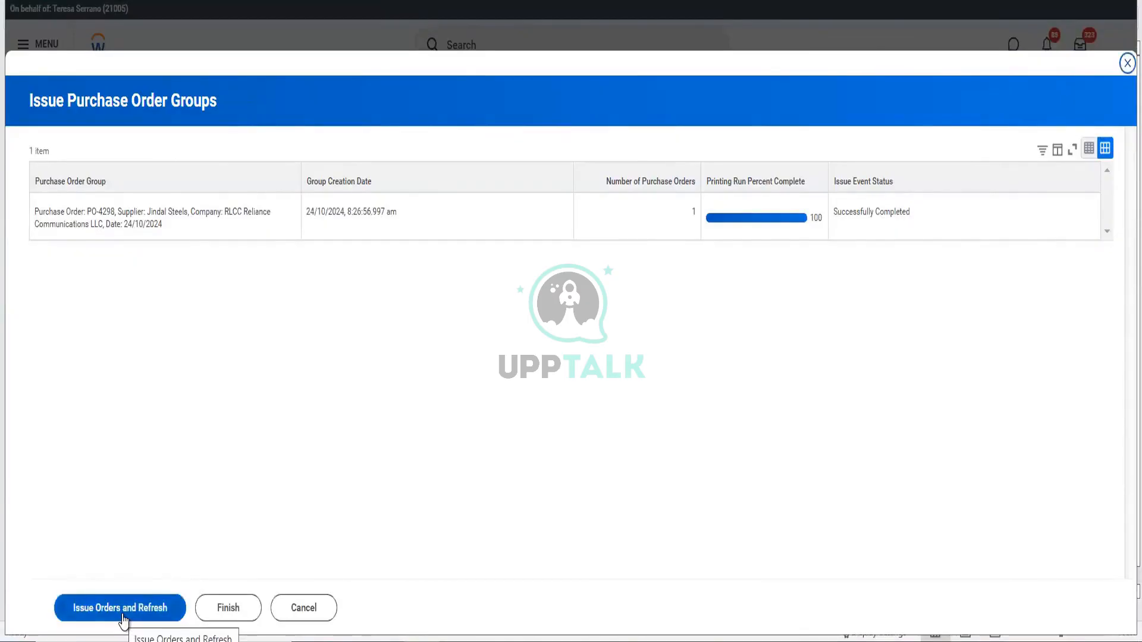
{"action": "left_click", "coordinate": [123, 620]}
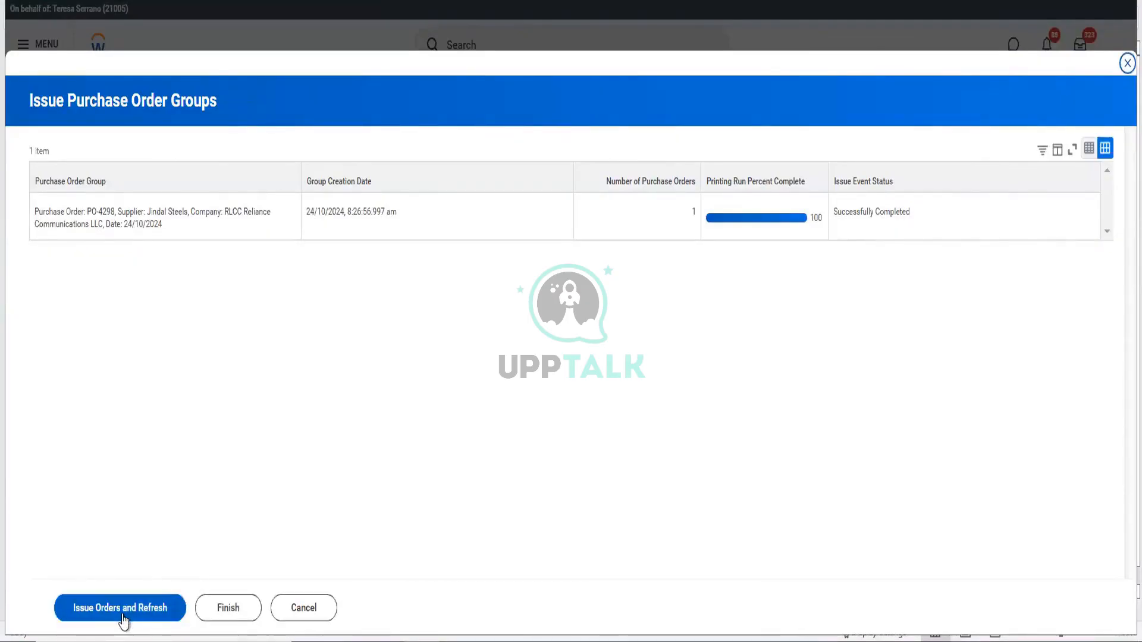
{"action": "left_click", "coordinate": [124, 620]}
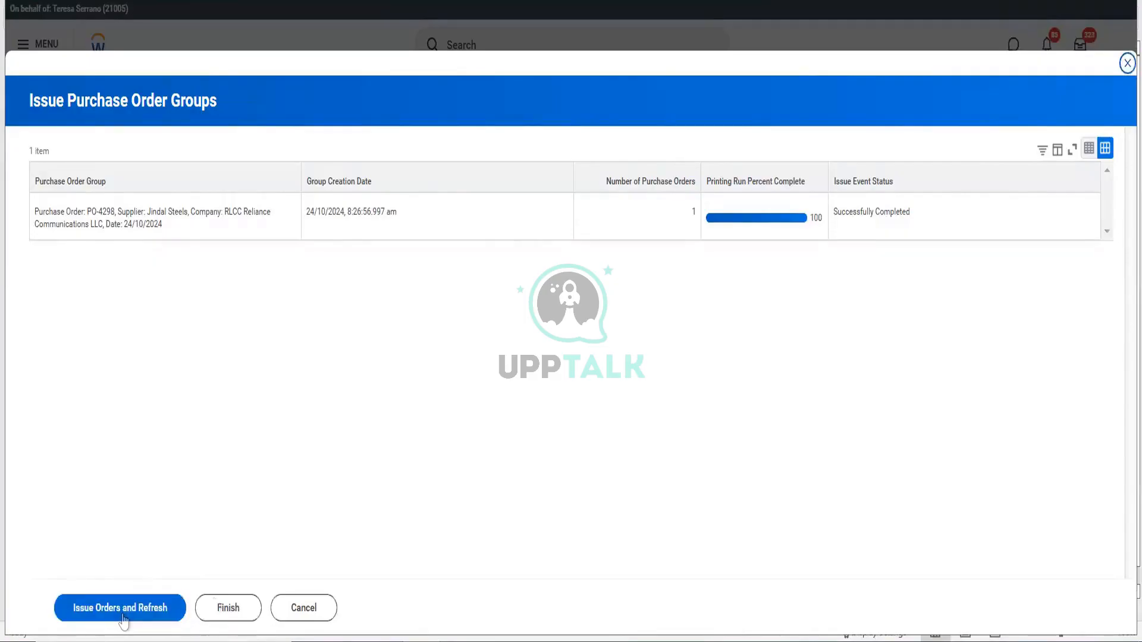
{"action": "left_click", "coordinate": [220, 609]}
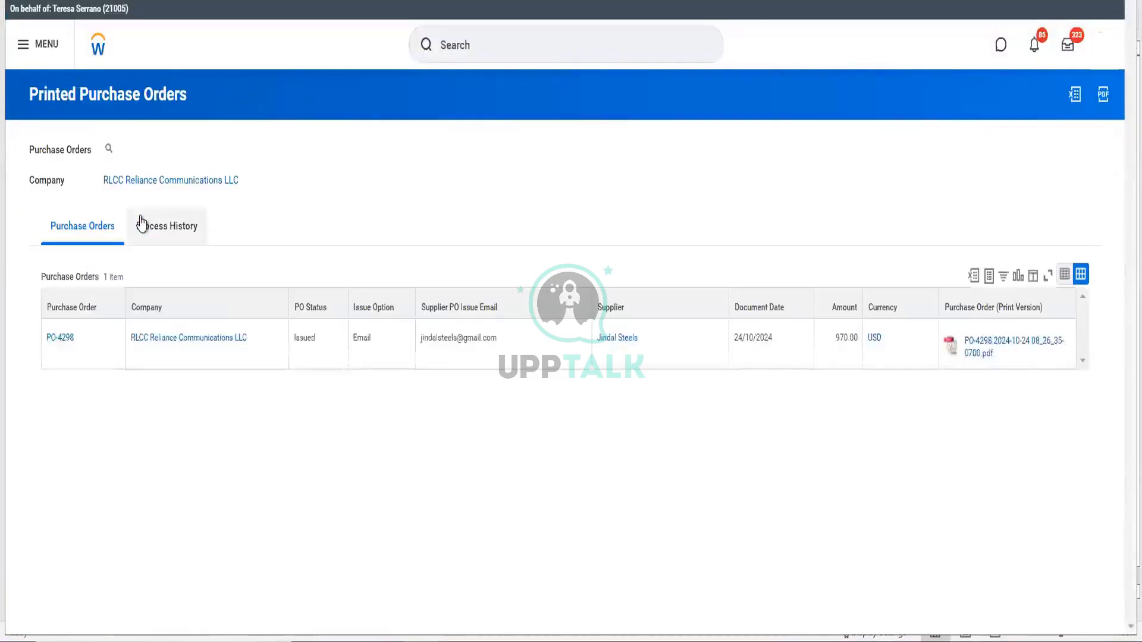
{"action": "left_click", "coordinate": [66, 334]}
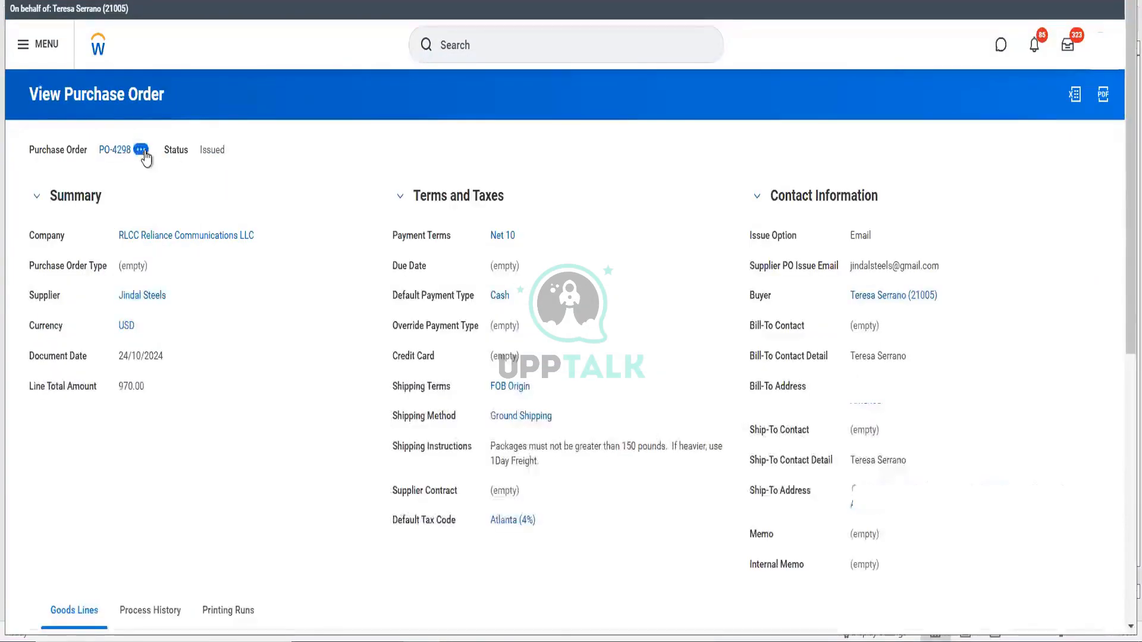
- Create and submit receipt RCT-8984 fully receiving all 10 Sport Shoes on PO-4298
{"action": "mouse_move", "coordinate": [222, 212]}
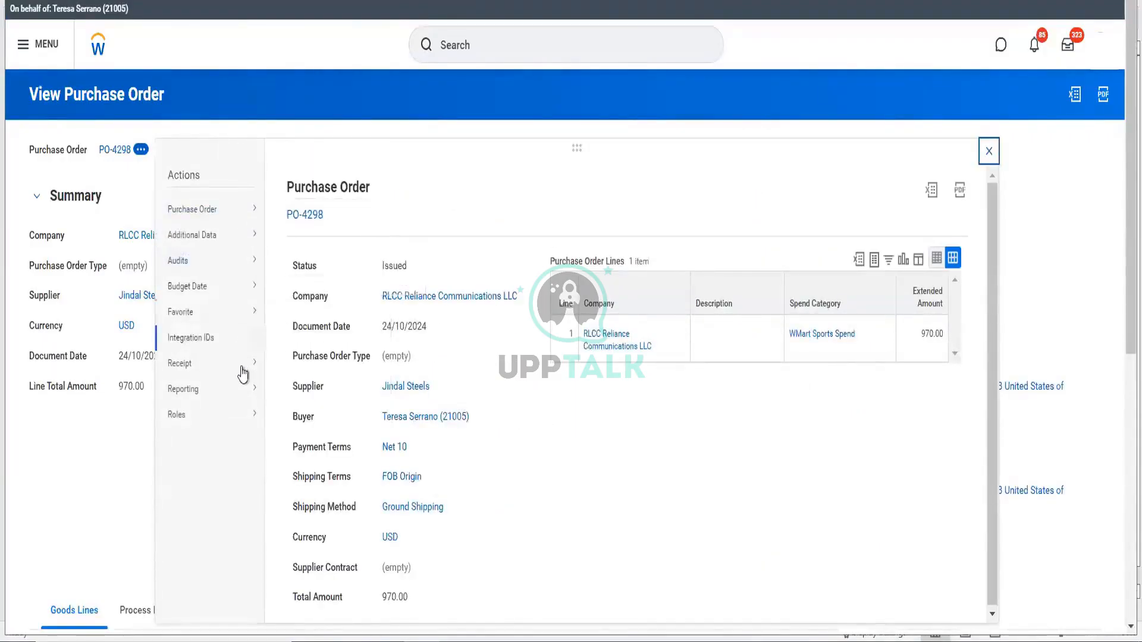
{"action": "mouse_move", "coordinate": [244, 373]}
{"action": "left_click", "coordinate": [288, 366]}
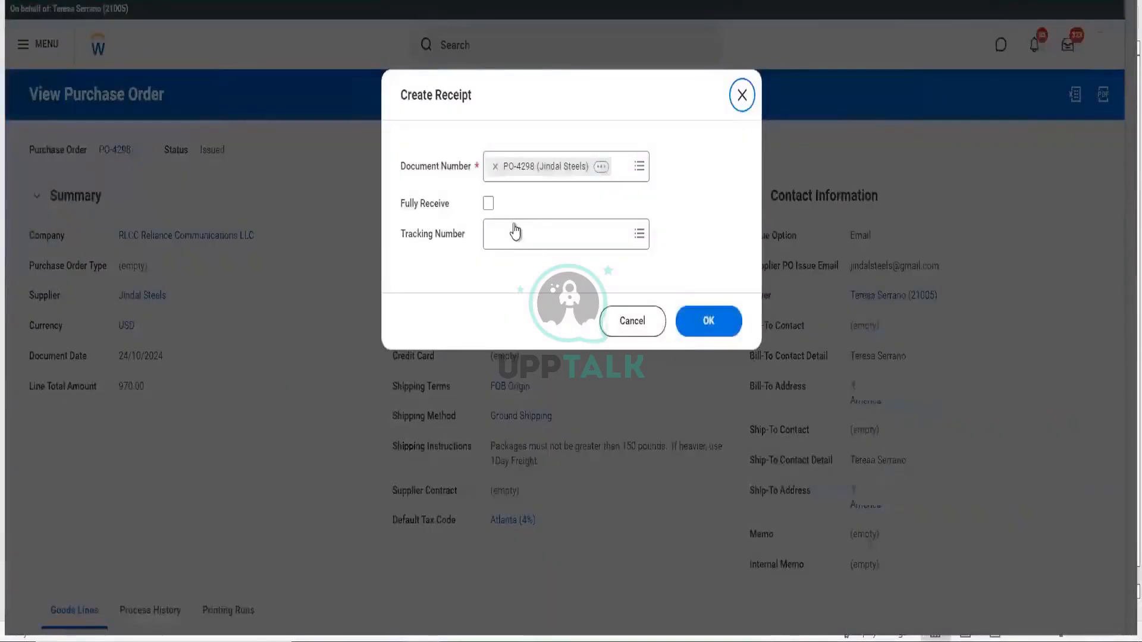
{"action": "left_click", "coordinate": [488, 203]}
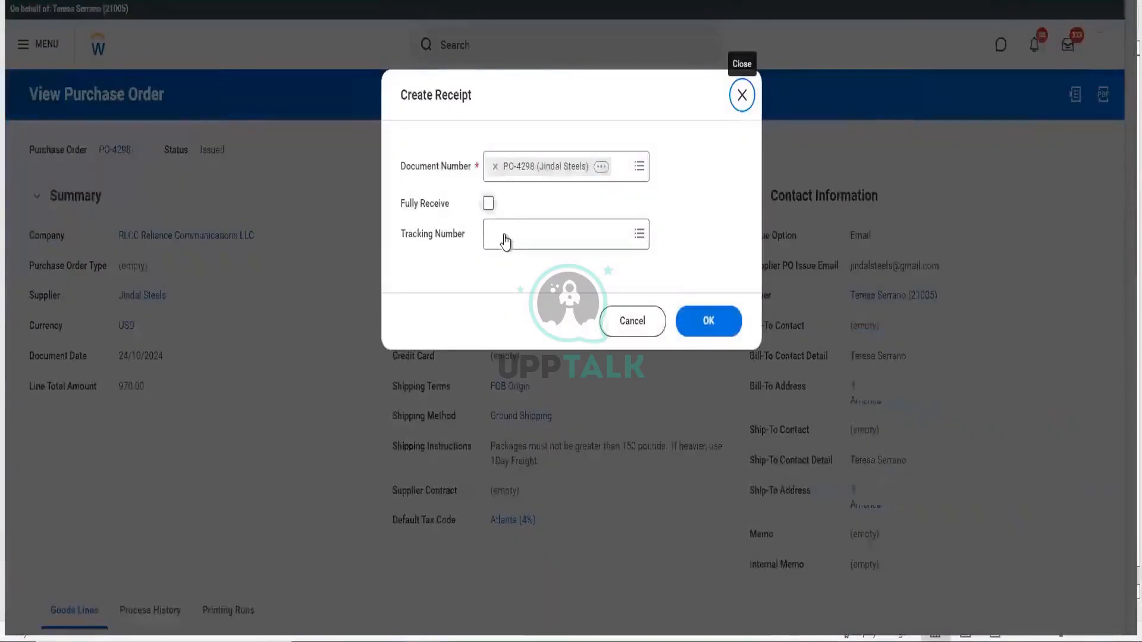
{"action": "left_click", "coordinate": [507, 243]}
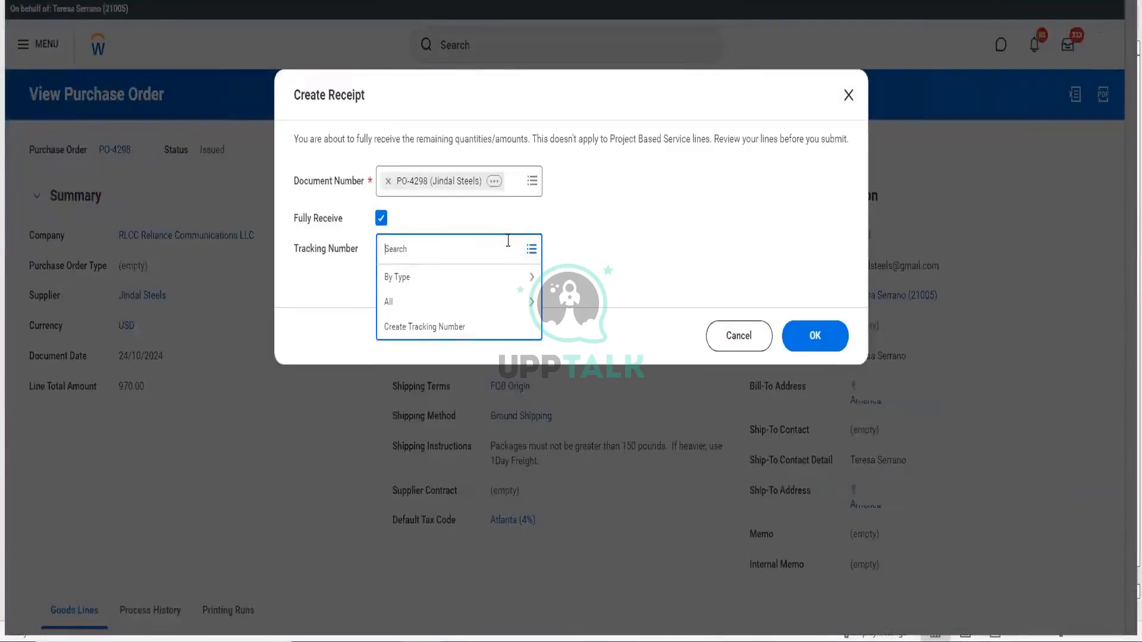
{"action": "left_click", "coordinate": [755, 295]}
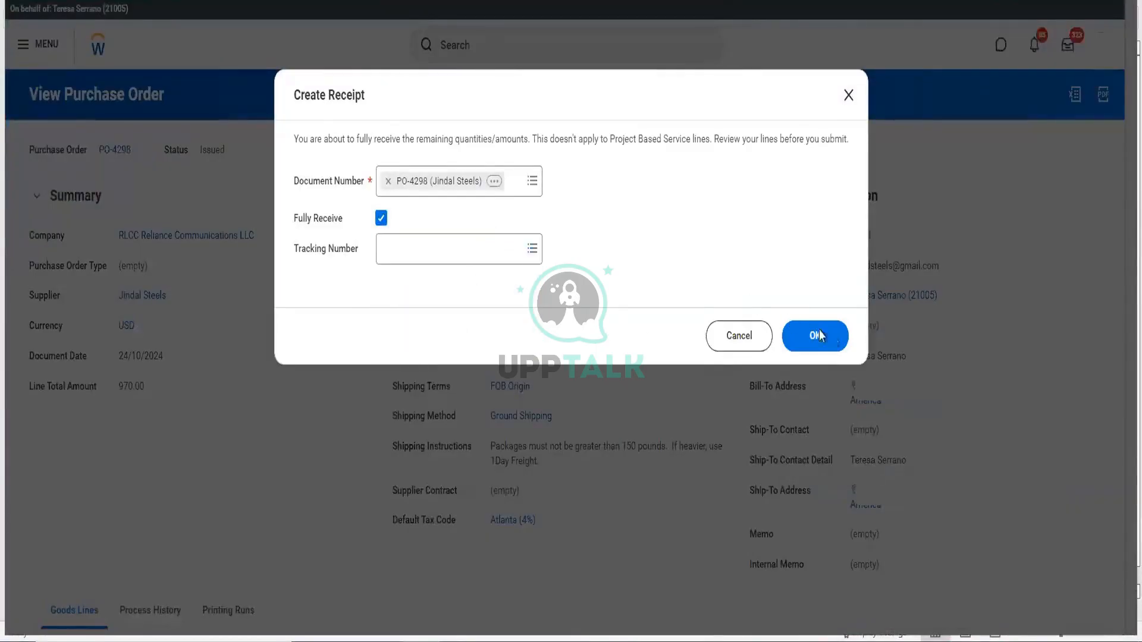
{"action": "left_click", "coordinate": [835, 343]}
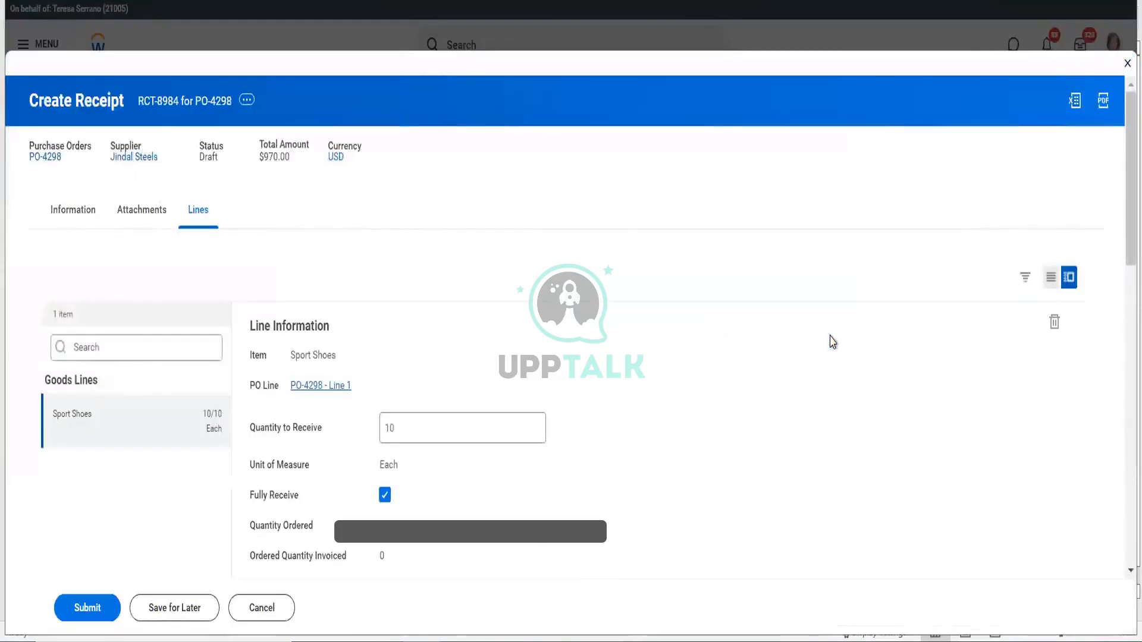
{"action": "scroll", "coordinate": [631, 281], "scroll_direction": "down", "scroll_amount": 5}
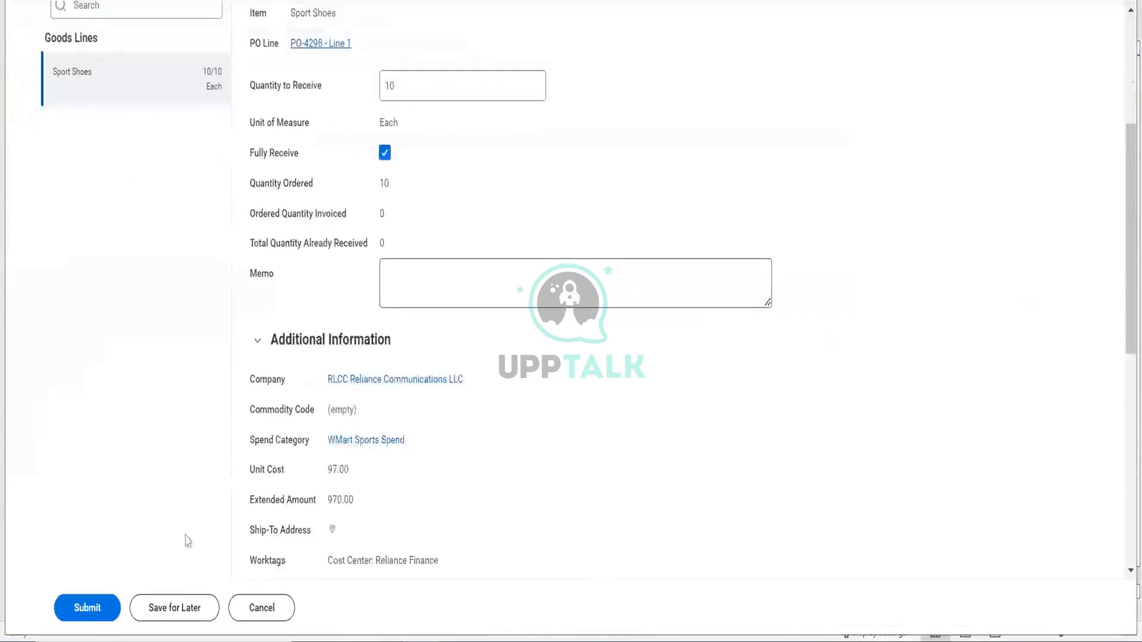
{"action": "left_click", "coordinate": [84, 607]}
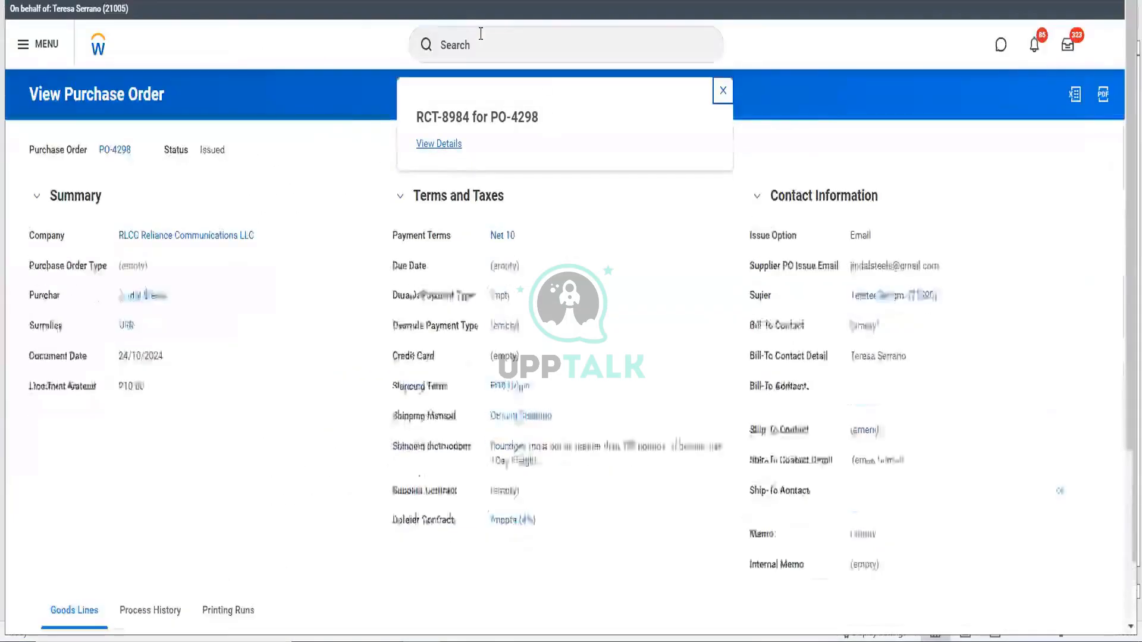
{"action": "left_click", "coordinate": [479, 39]}
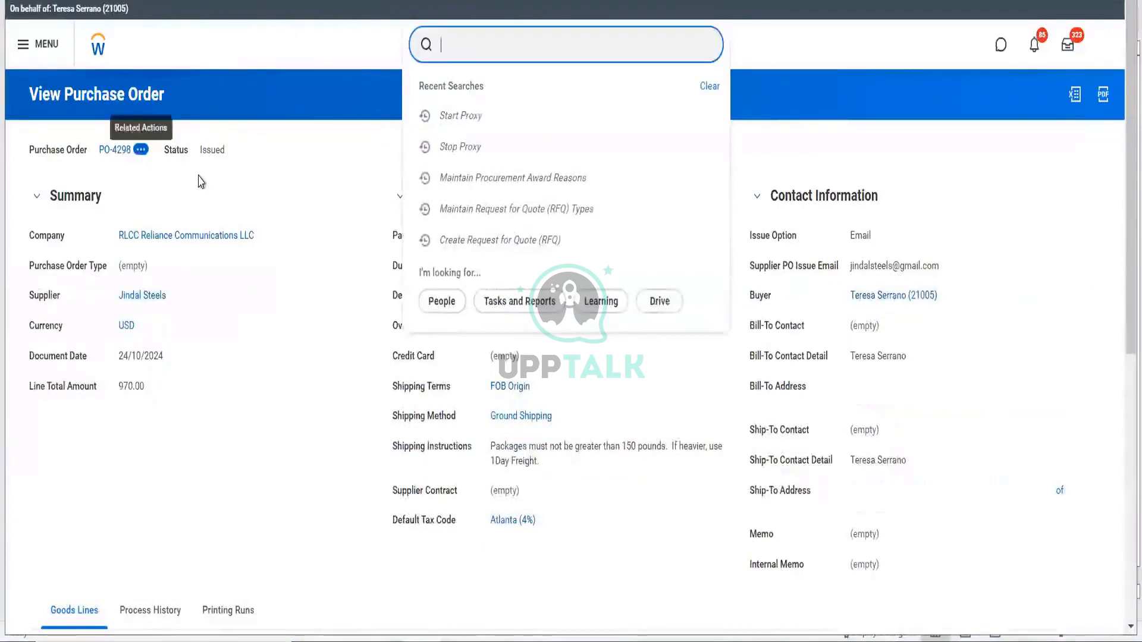
- Run Stop Proxy to end acting as the colleague and return to your own home page
{"action": "left_click", "coordinate": [140, 150]}
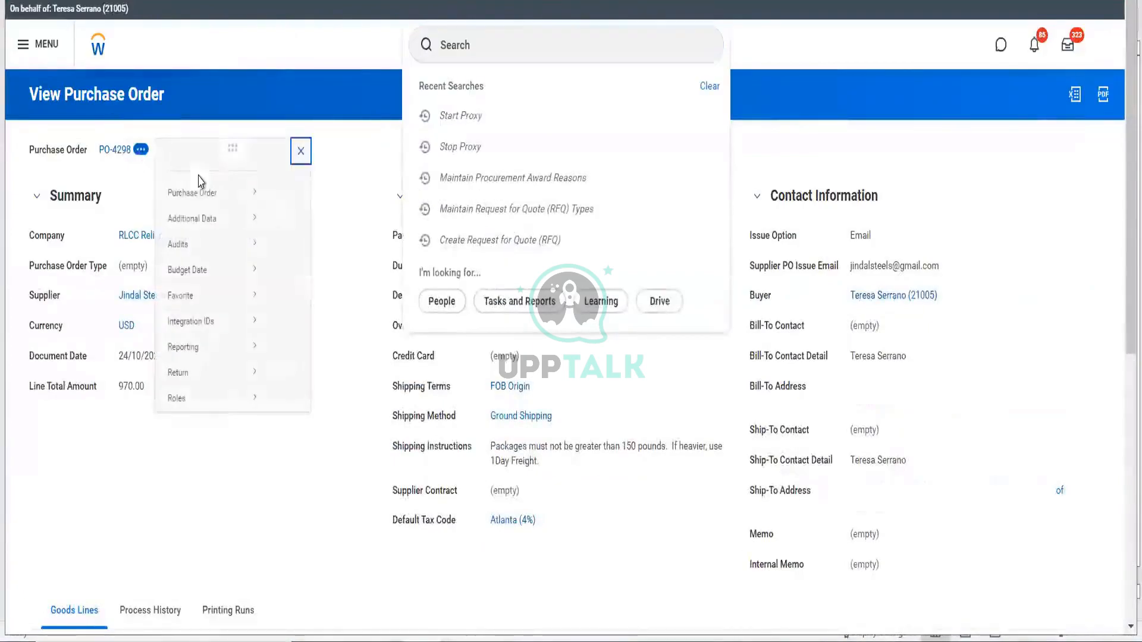
{"action": "left_click", "coordinate": [507, 35]}
{"action": "left_click", "coordinate": [507, 35]}
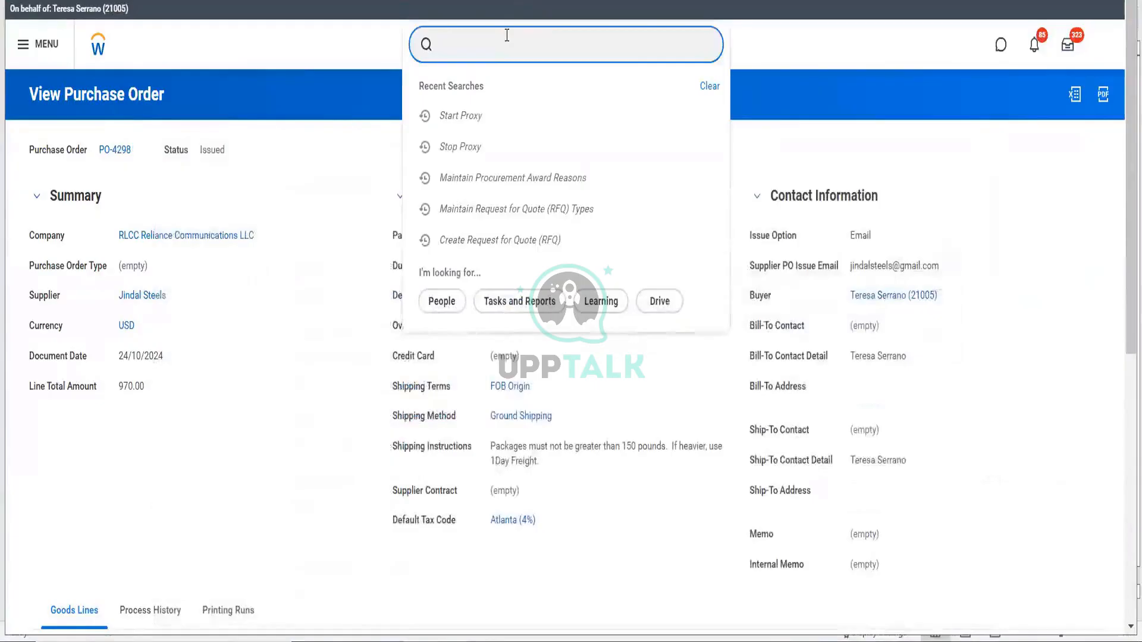
{"action": "type", "text": "stop prox"}
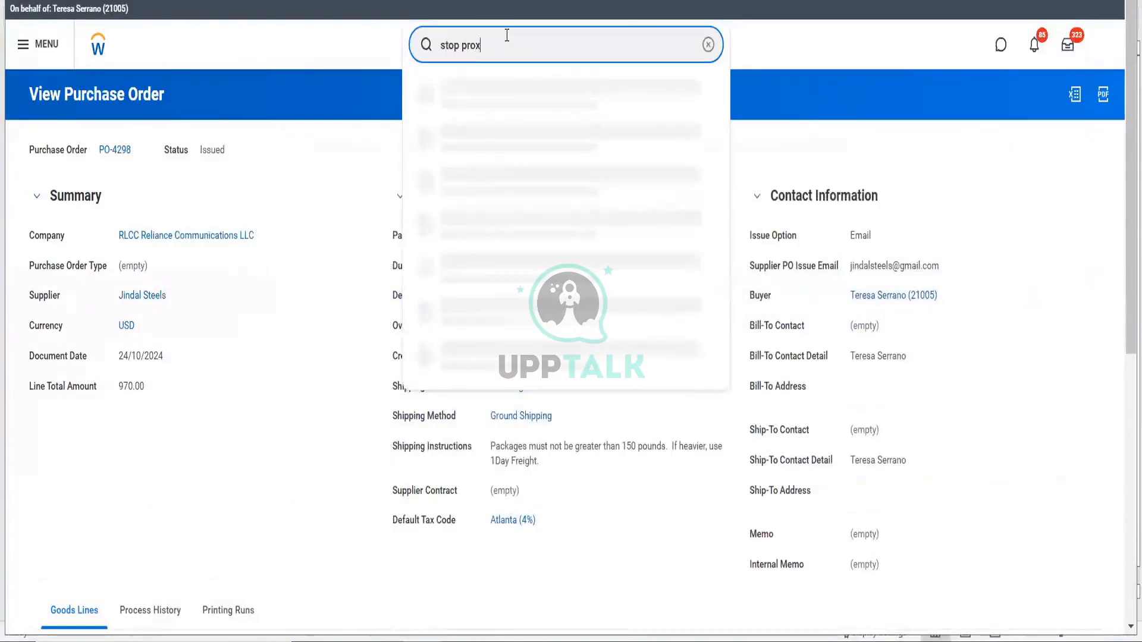
{"action": "left_click", "coordinate": [500, 89]}
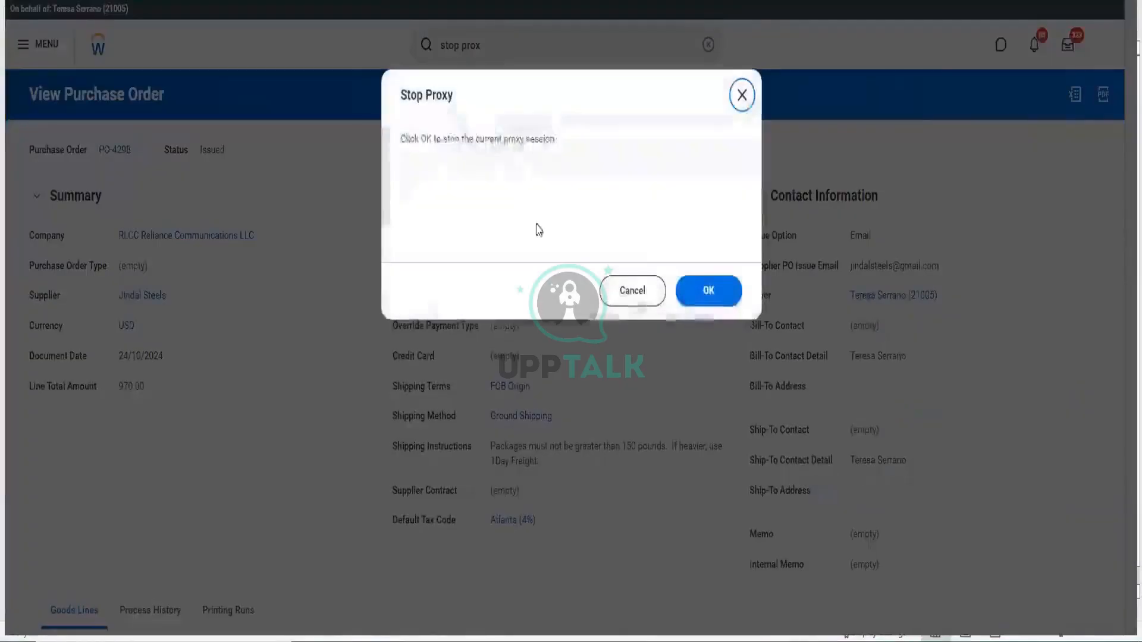
{"action": "left_click", "coordinate": [707, 290]}
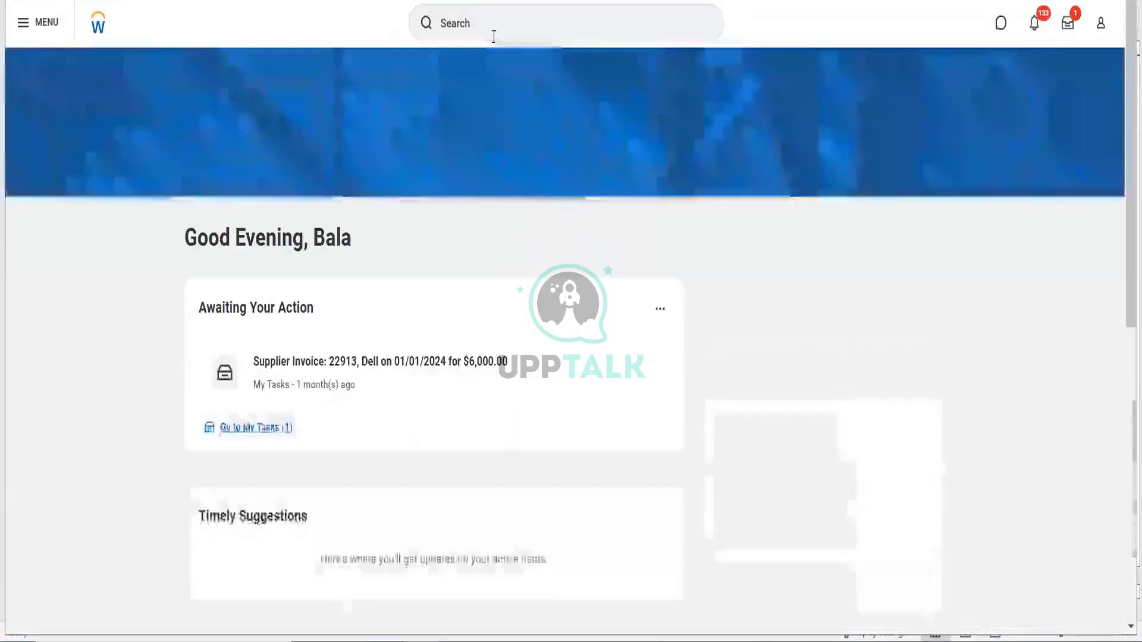
{"action": "left_click", "coordinate": [493, 34]}
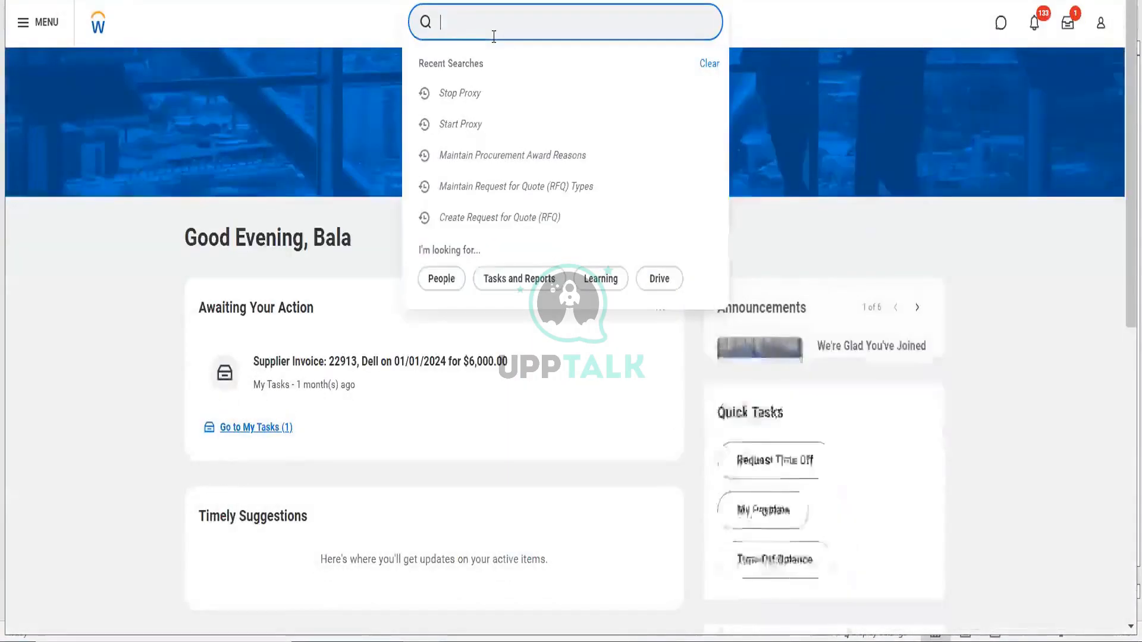
- Find purchase orders for company RLCC Reliance Communications LLC and open PO-4298 from the results
{"action": "type", "text": "find"}
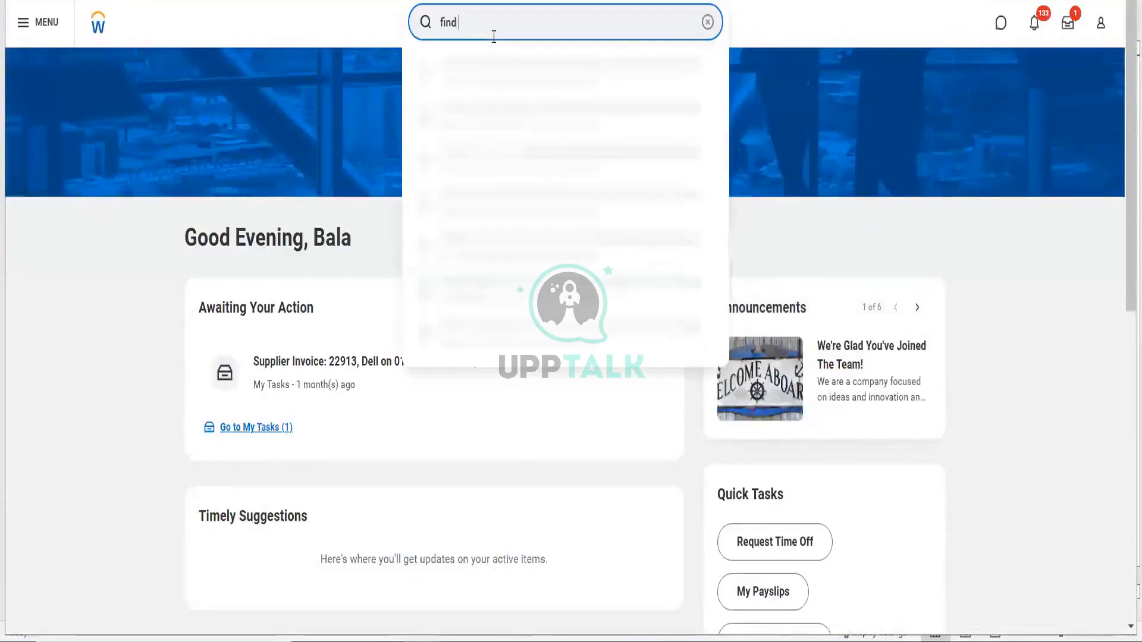
{"action": "type", "text": " purch order"}
{"action": "left_click", "coordinate": [494, 64]}
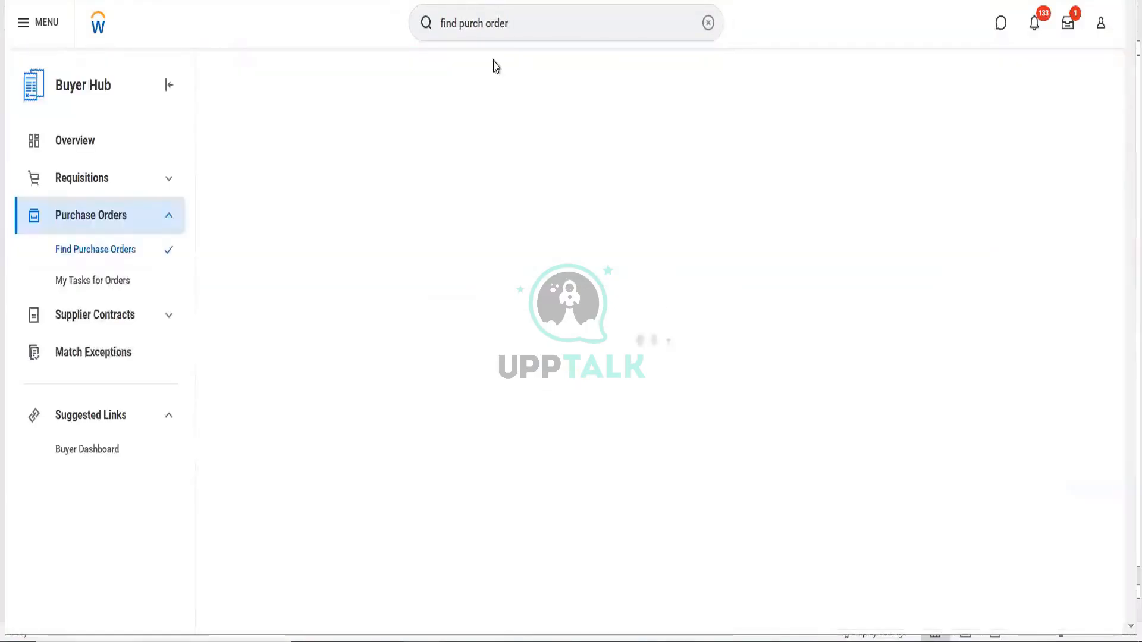
{"action": "left_click", "coordinate": [365, 129]}
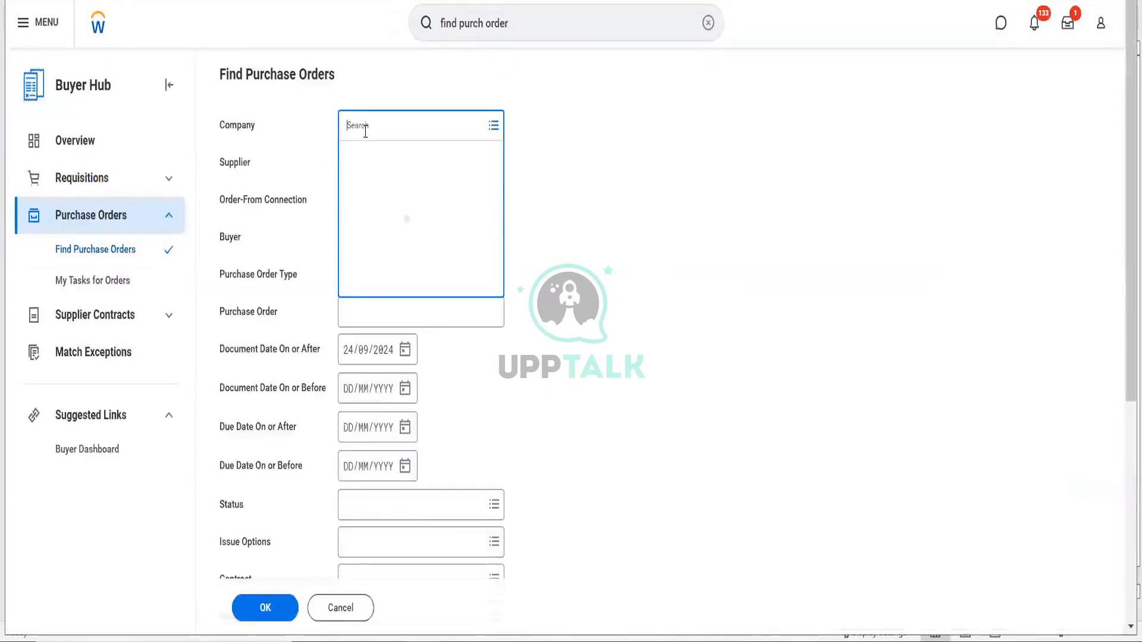
{"action": "type", "text": "rlc"}
{"action": "key", "text": "Return"}
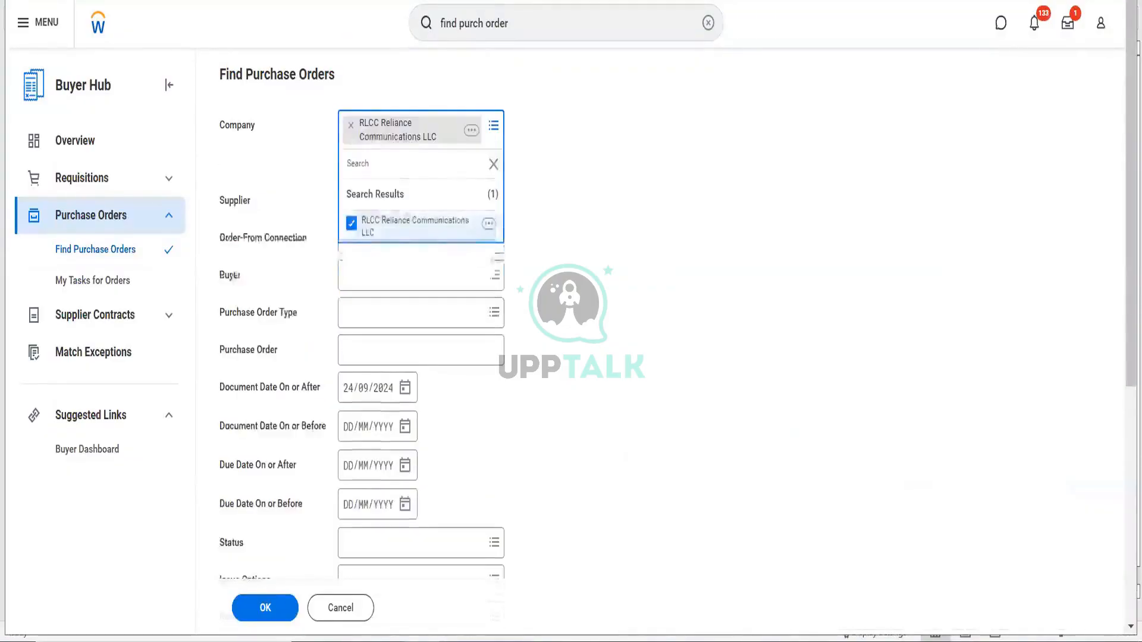
{"action": "left_click", "coordinate": [280, 604]}
{"action": "left_click", "coordinate": [280, 604]}
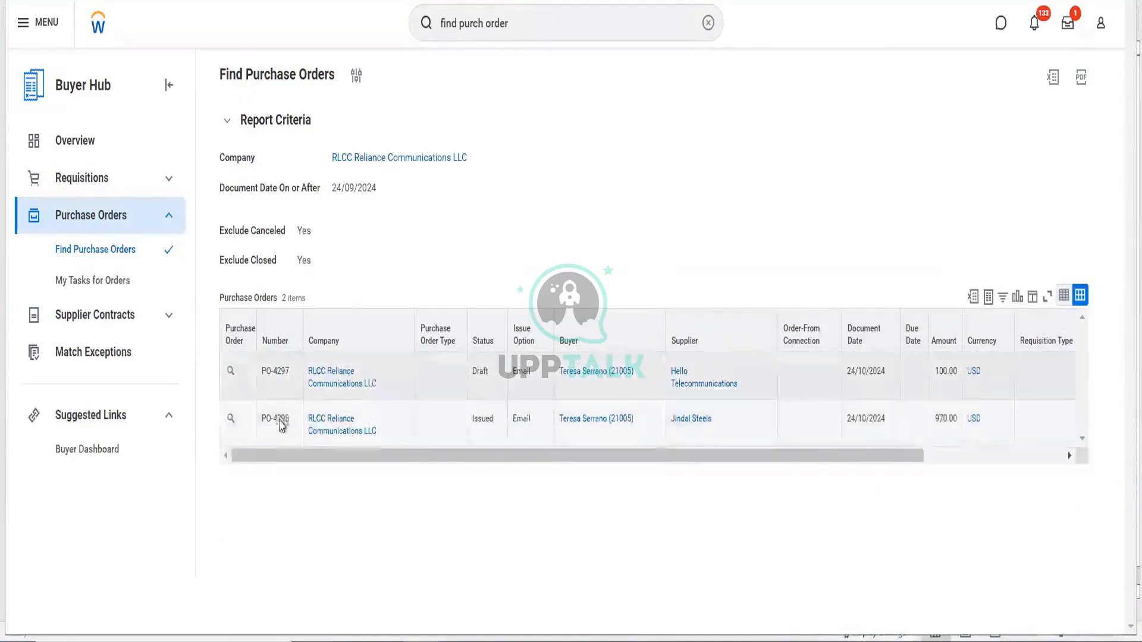
{"action": "left_click", "coordinate": [232, 424]}
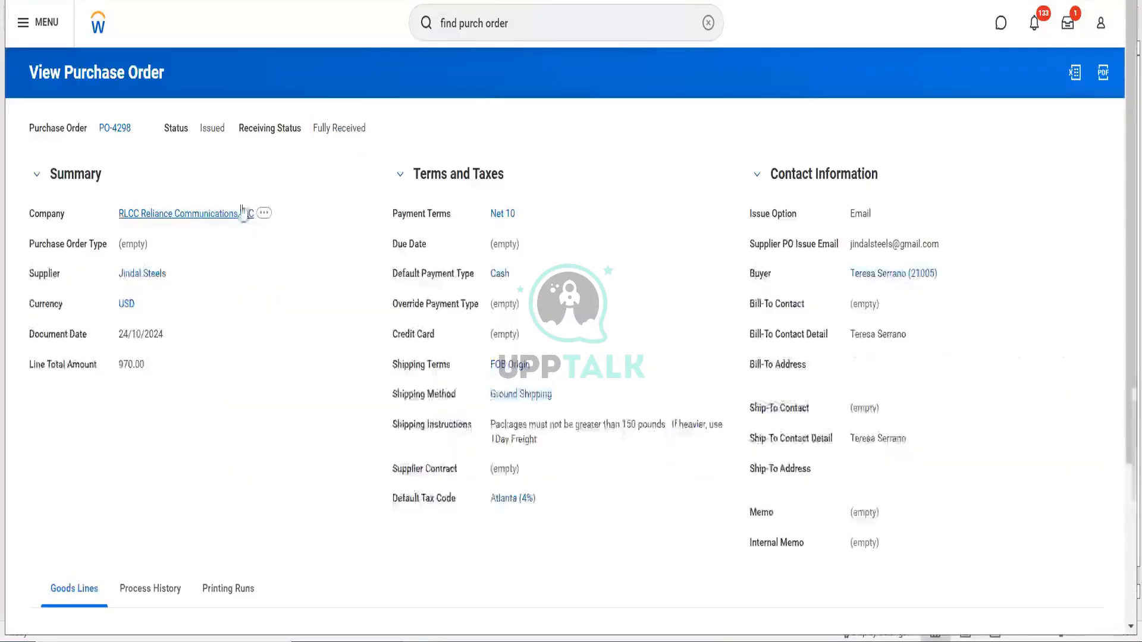
- Create a supplier invoice from PO-4298 via Related Actions > Supplier Invoice > Create
{"action": "left_click", "coordinate": [140, 128]}
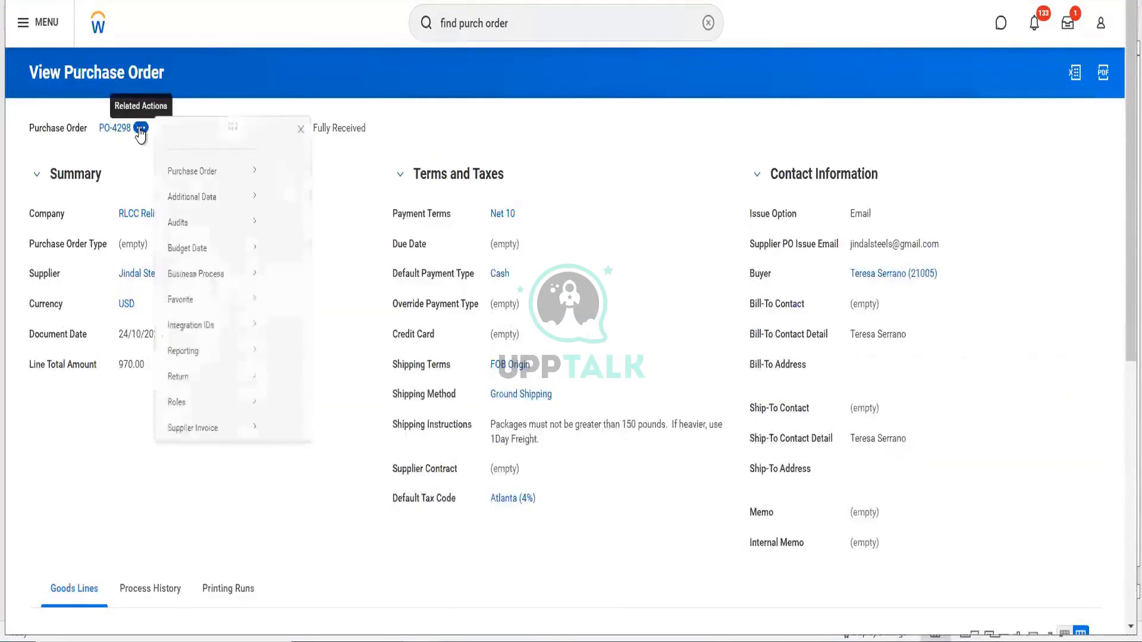
{"action": "mouse_move", "coordinate": [238, 195]}
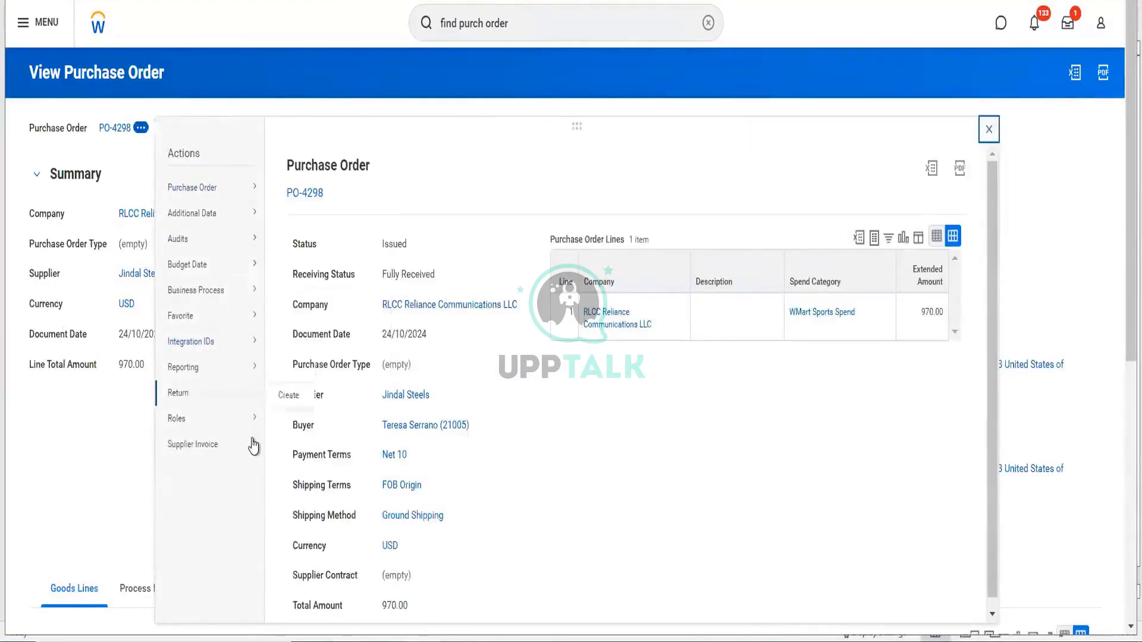
{"action": "mouse_move", "coordinate": [253, 448]}
{"action": "mouse_move", "coordinate": [243, 394]}
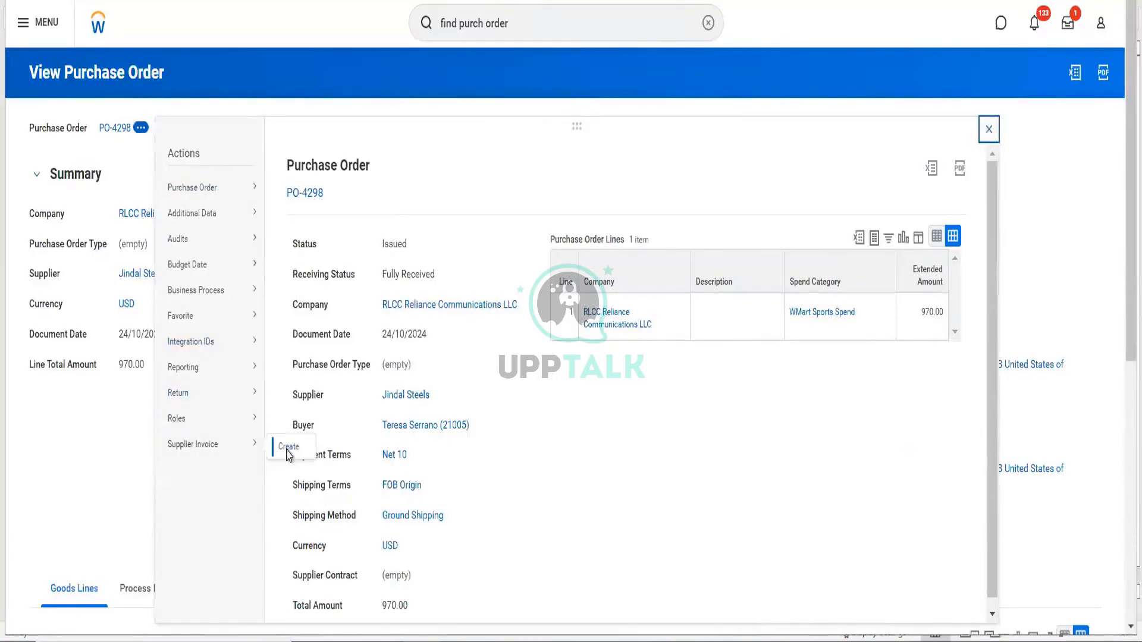
{"action": "left_click", "coordinate": [288, 448]}
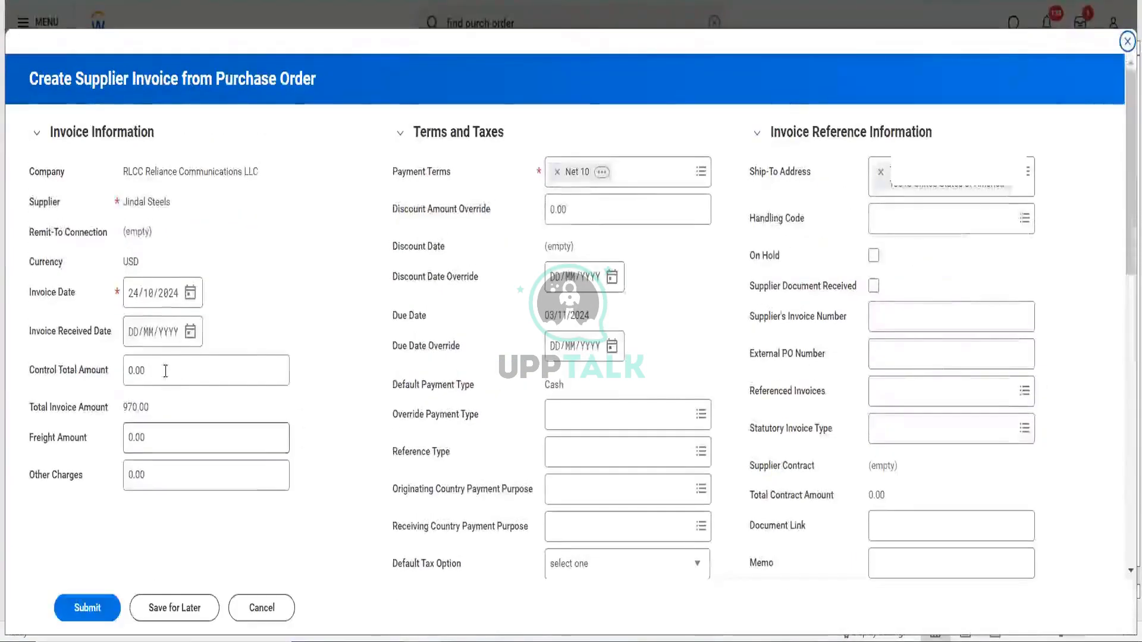
- Remove the Atlanta (4%) default tax code, review the invoice lines, and submit the 970.00 invoice
{"action": "scroll", "coordinate": [267, 450], "scroll_direction": "down", "scroll_amount": 5}
{"action": "scroll", "coordinate": [267, 449], "scroll_direction": "down", "scroll_amount": 4}
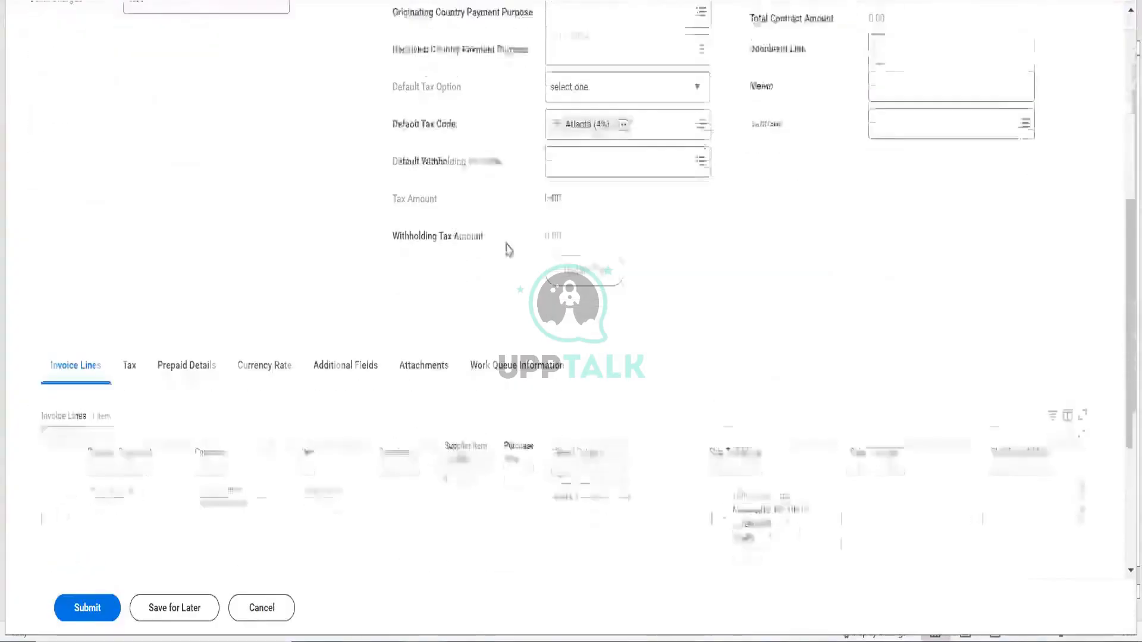
{"action": "left_click", "coordinate": [558, 109]}
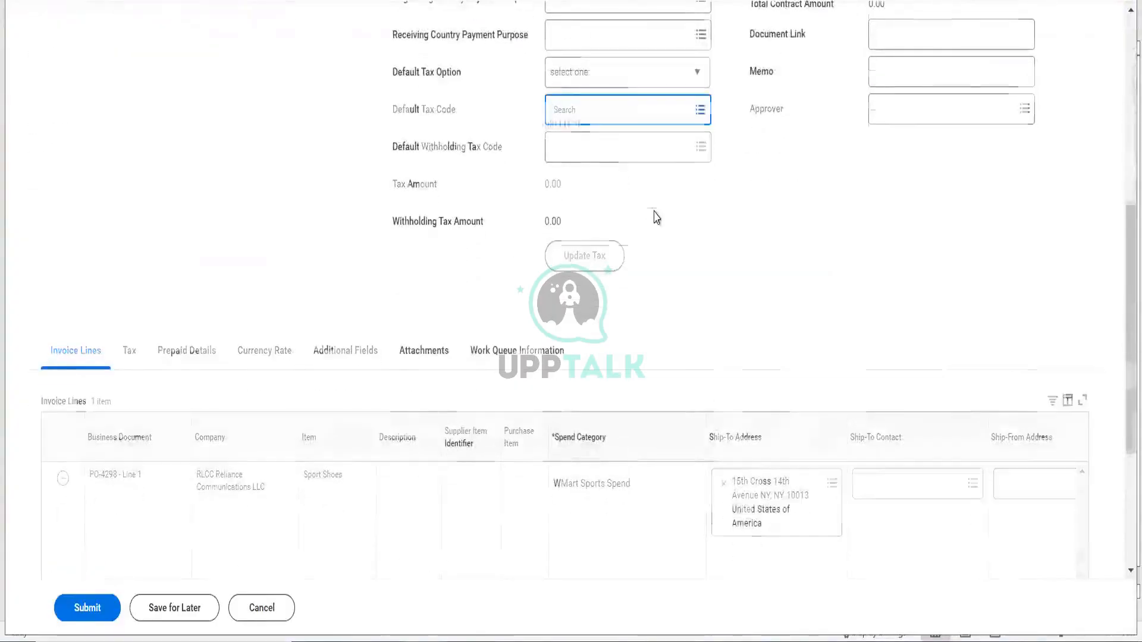
{"action": "scroll", "coordinate": [654, 218], "scroll_direction": "up", "scroll_amount": 7}
{"action": "scroll", "coordinate": [654, 218], "scroll_direction": "down", "scroll_amount": 12}
{"action": "scroll", "coordinate": [572, 238], "scroll_direction": "right", "scroll_amount": 10}
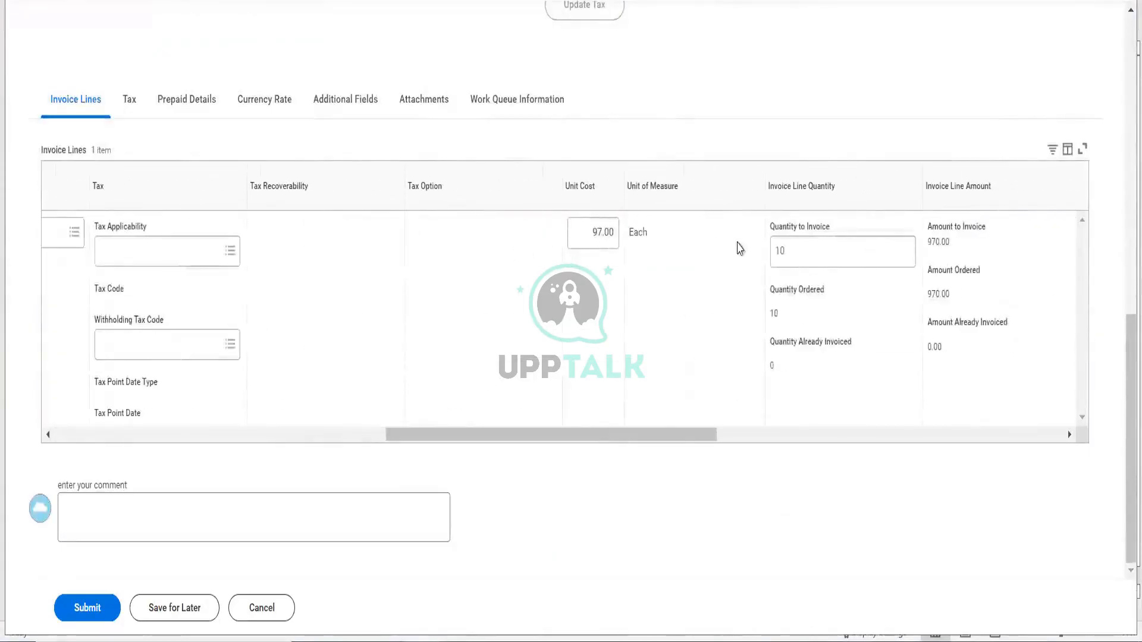
{"action": "scroll", "coordinate": [711, 324], "scroll_direction": "right", "scroll_amount": 5}
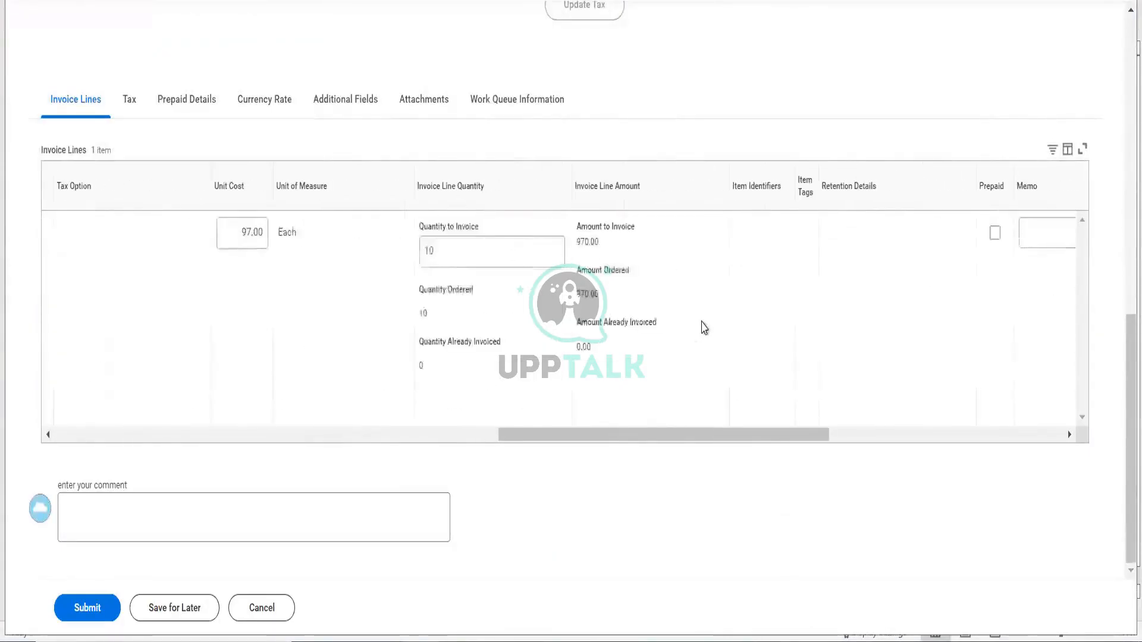
{"action": "scroll", "coordinate": [395, 391], "scroll_direction": "right", "scroll_amount": 5}
{"action": "scroll", "coordinate": [395, 391], "scroll_direction": "right", "scroll_amount": 3}
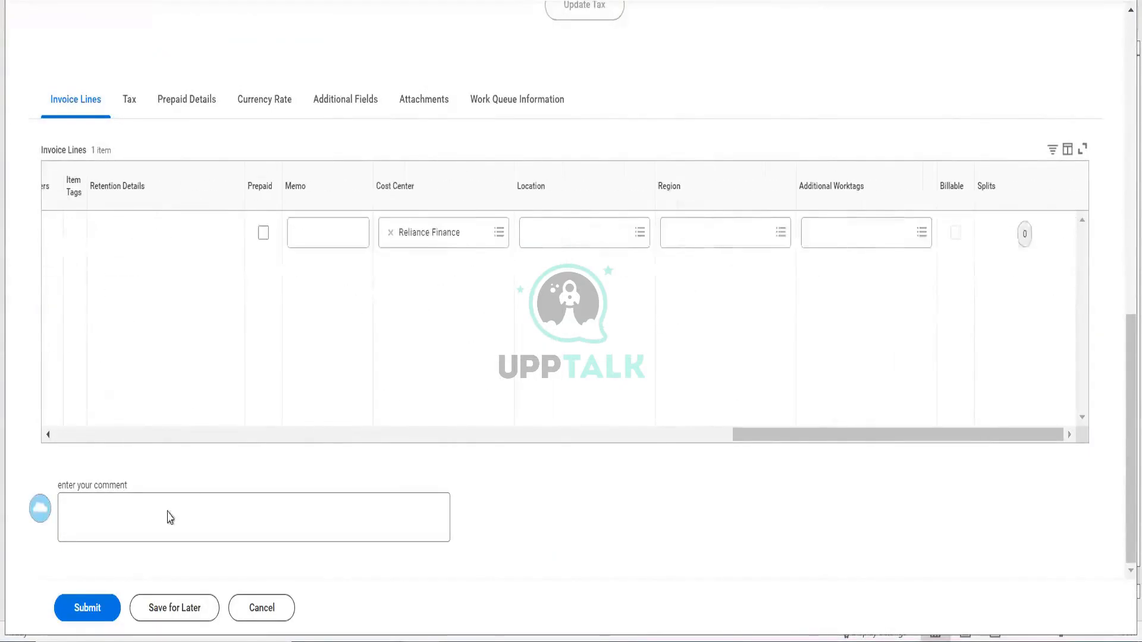
{"action": "left_click", "coordinate": [101, 620]}
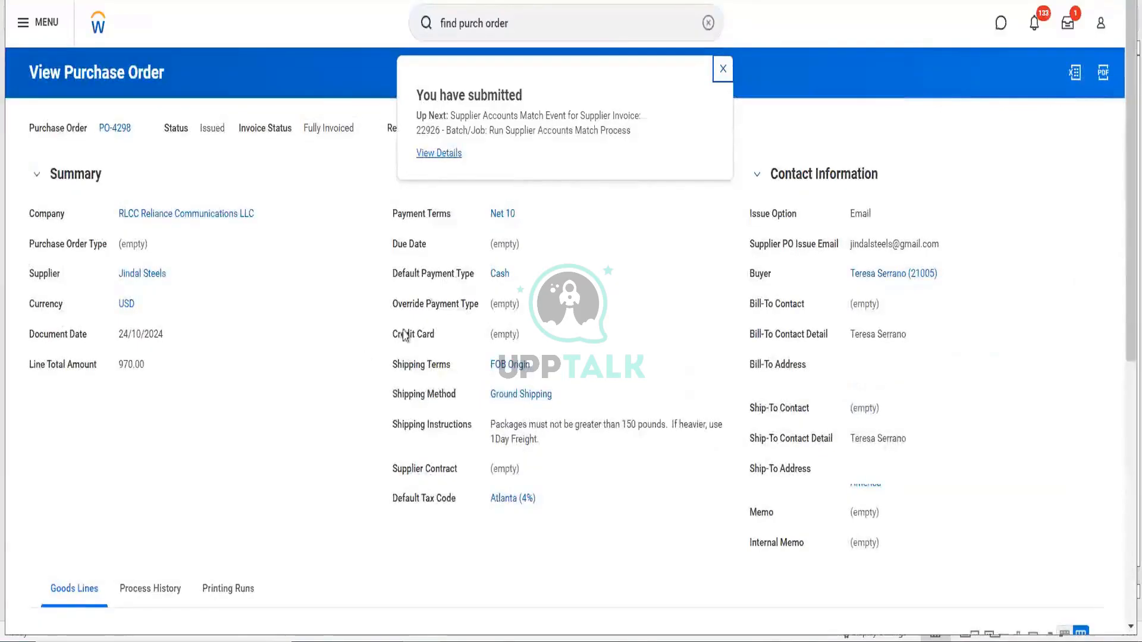
- View invoice 22926's details, confirming it is Approved, Matched and Unpaid for 970.00
{"action": "left_click", "coordinate": [424, 154]}
{"action": "left_click", "coordinate": [109, 235]}
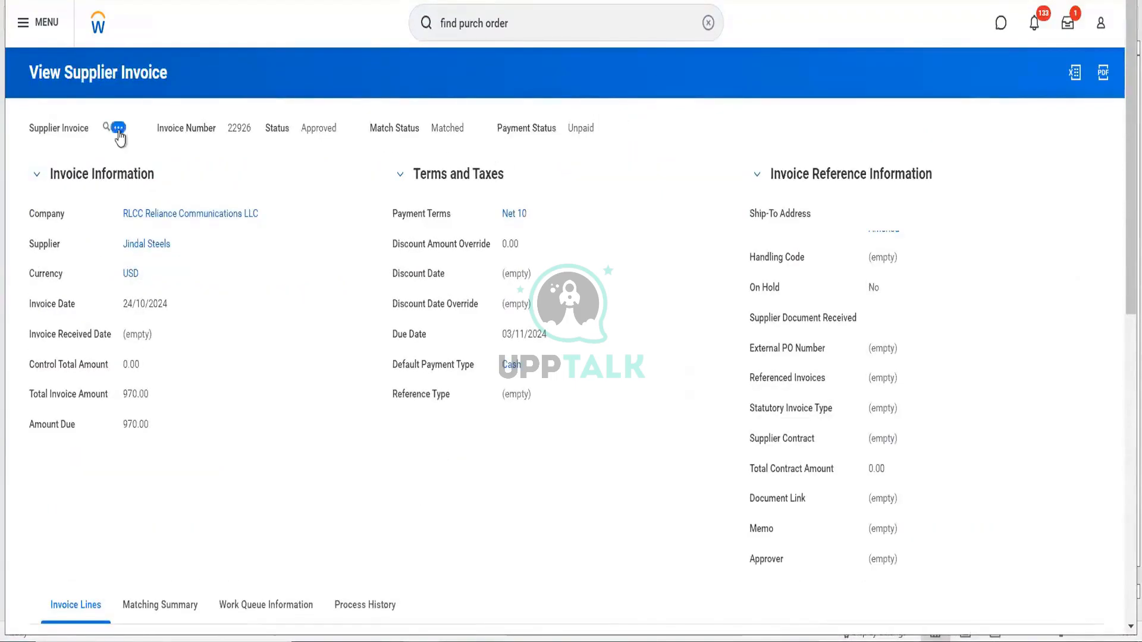
{"action": "left_click", "coordinate": [118, 127]}
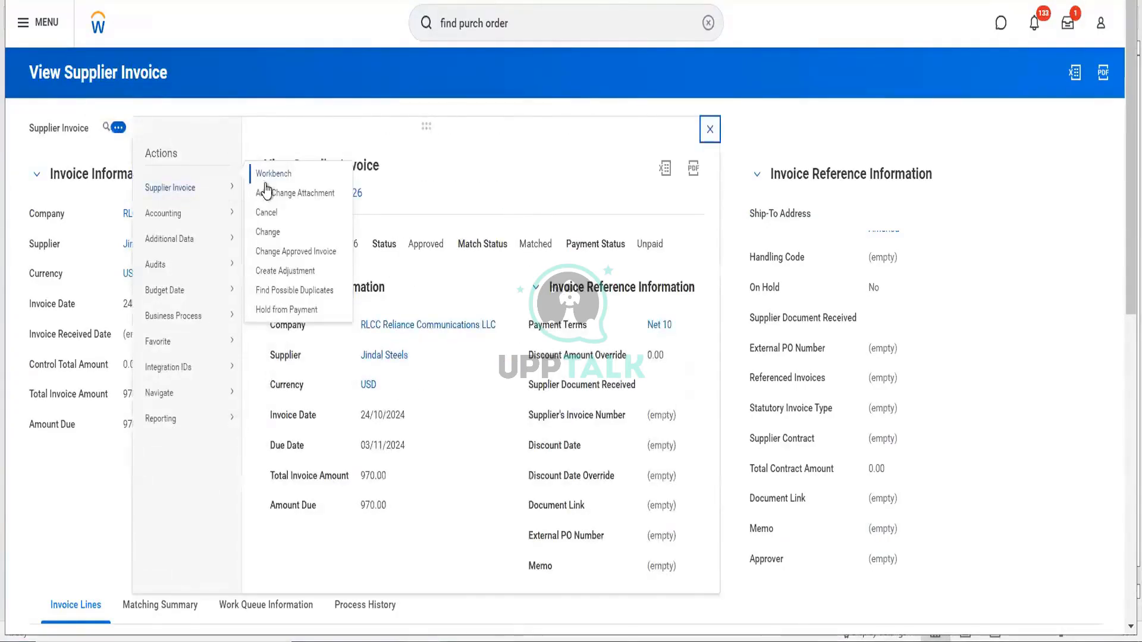
{"action": "left_click", "coordinate": [544, 41]}
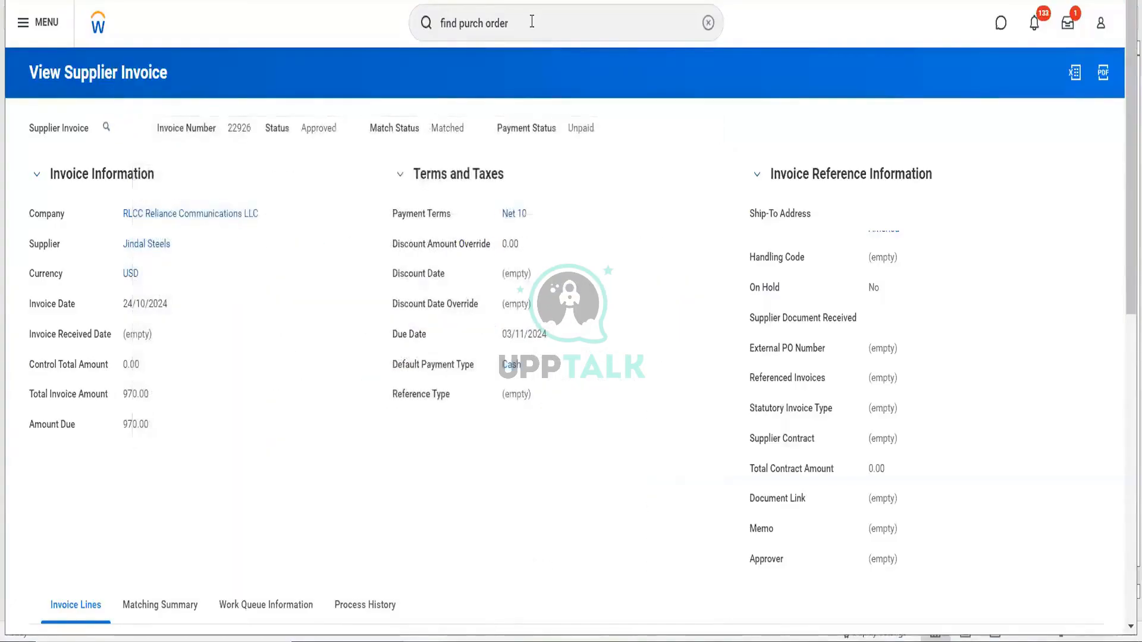
{"action": "left_click", "coordinate": [531, 22]}
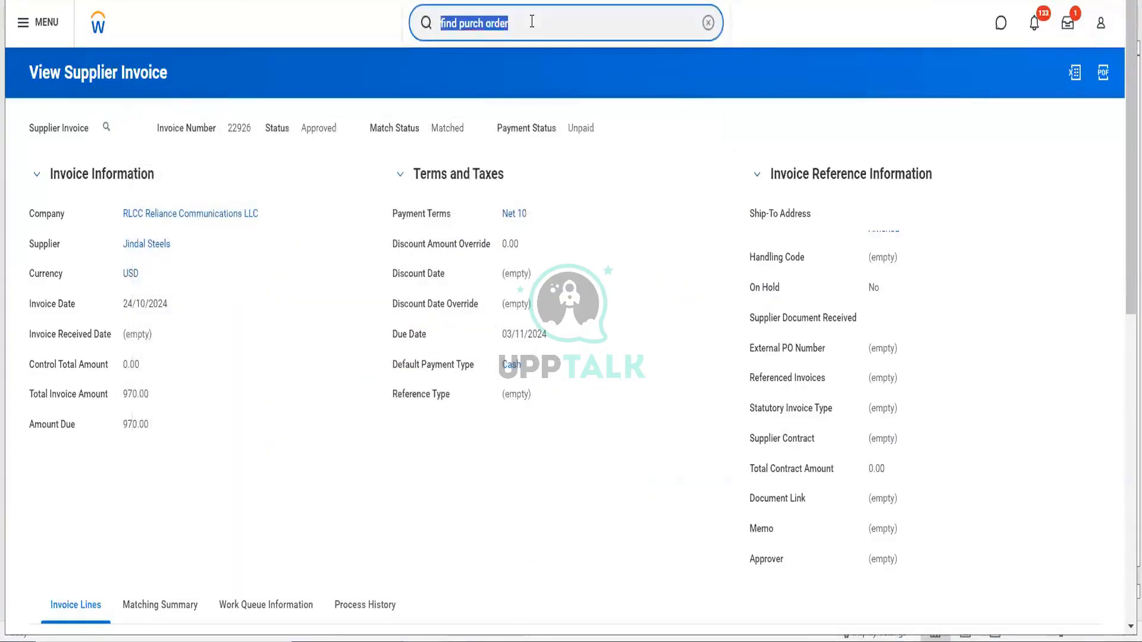
- Run View Security for Securable Item for items matching 'settlement run'
{"action": "type", "text": "secura"}
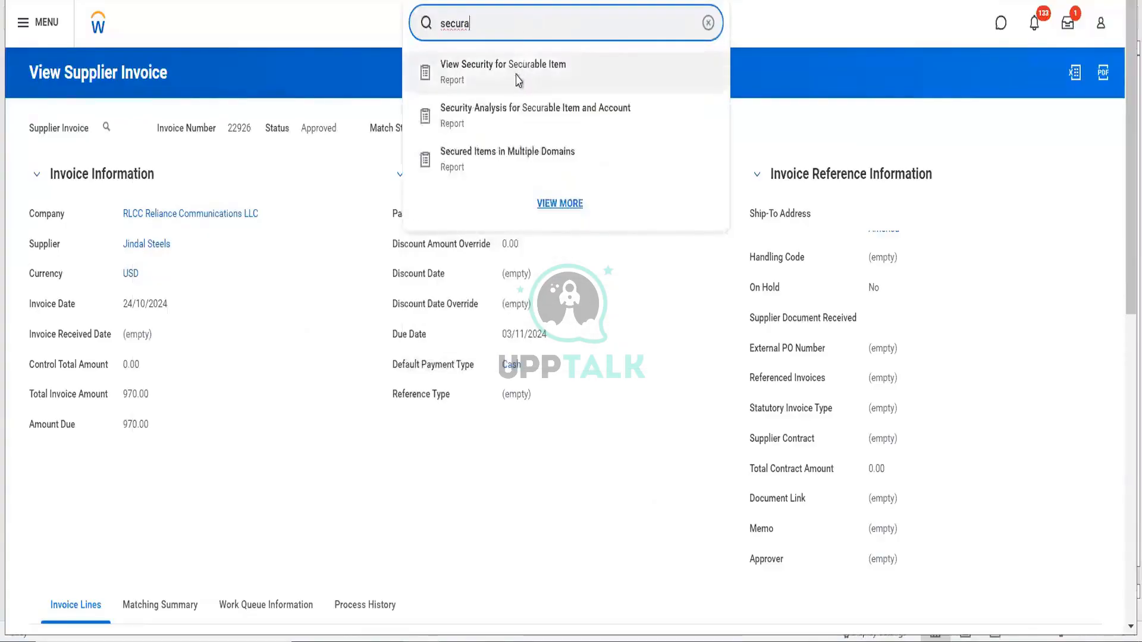
{"action": "left_click", "coordinate": [516, 76]}
{"action": "left_click", "coordinate": [430, 240]}
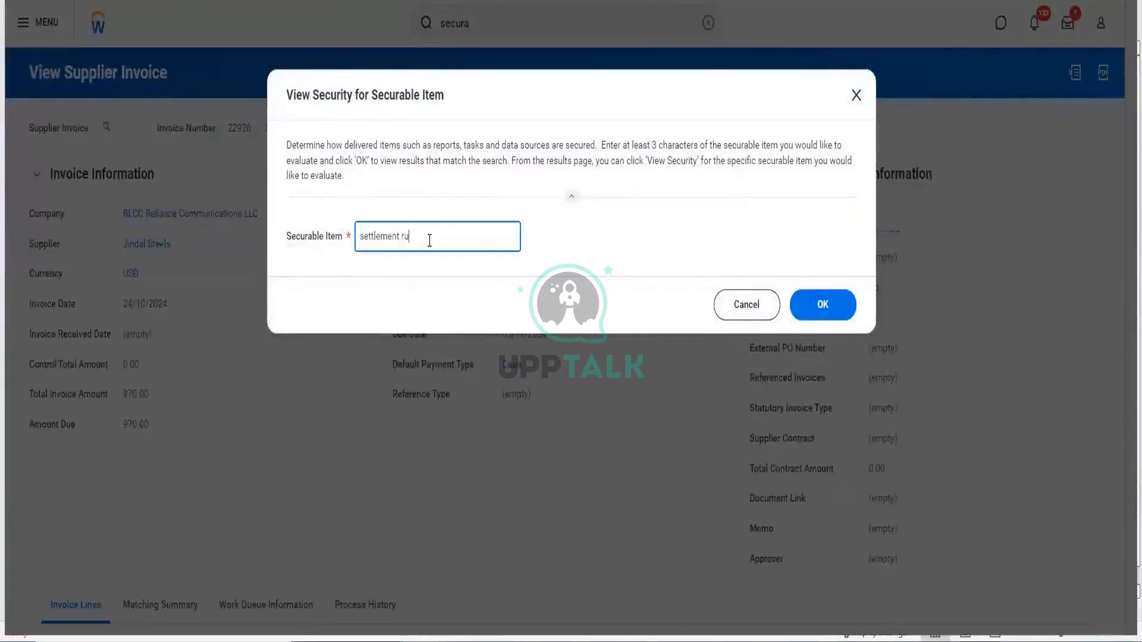
{"action": "type", "text": "settlement run"}
{"action": "left_click", "coordinate": [849, 319]}
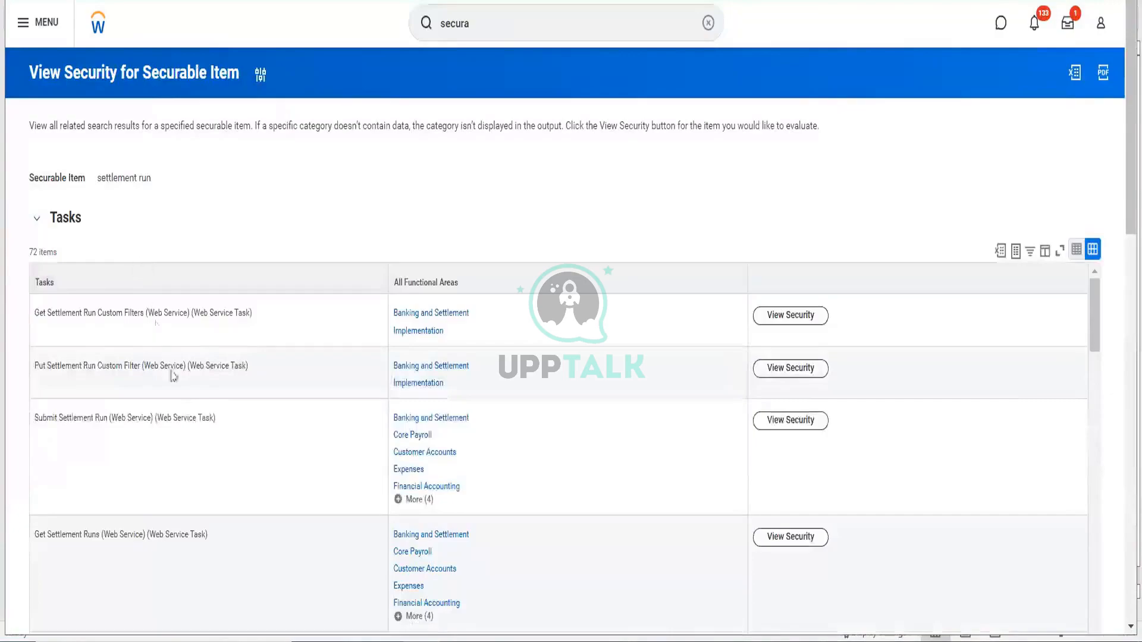
- Review which security groups are permitted on Create Settlement Run, then close the details
{"action": "scroll", "coordinate": [202, 431], "scroll_direction": "down", "scroll_amount": 3}
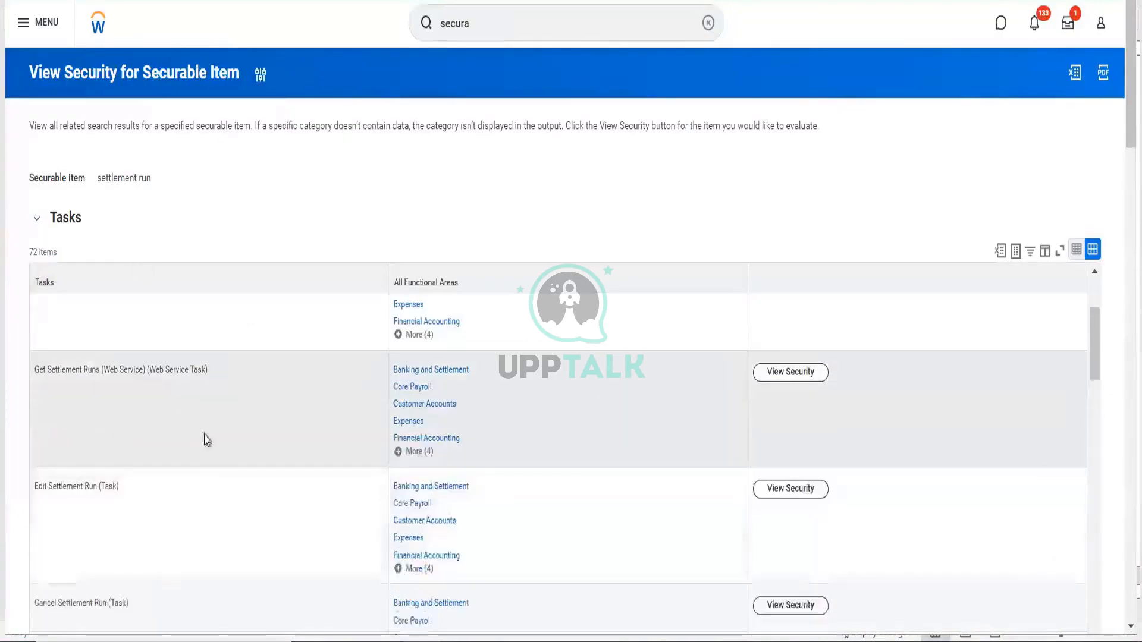
{"action": "scroll", "coordinate": [217, 451], "scroll_direction": "down", "scroll_amount": 2}
{"action": "scroll", "coordinate": [219, 454], "scroll_direction": "down", "scroll_amount": 4}
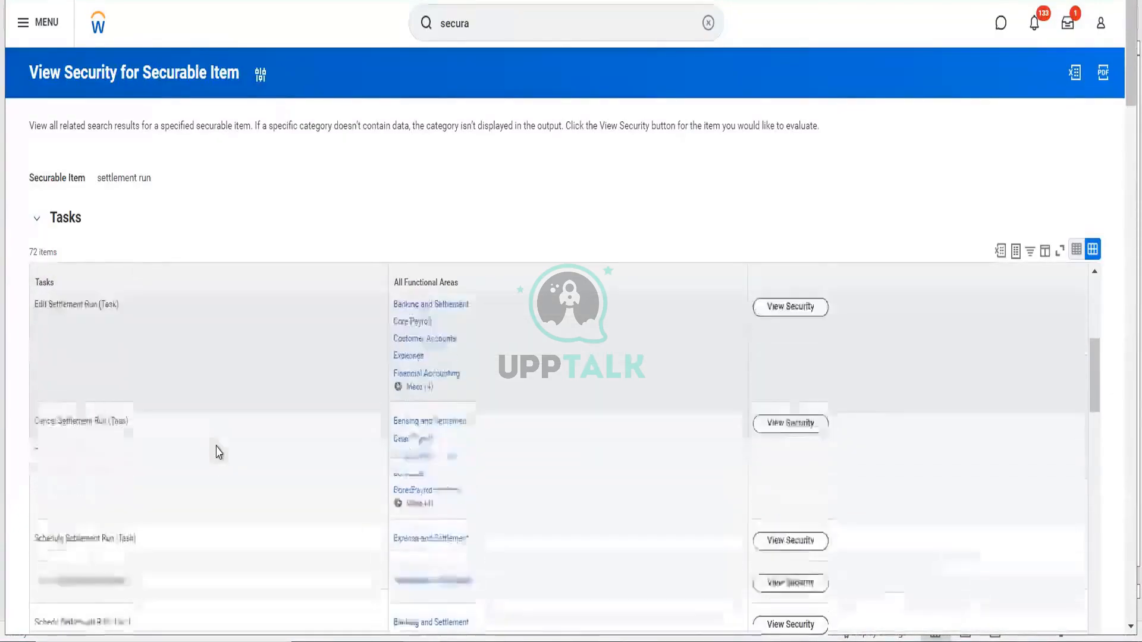
{"action": "scroll", "coordinate": [218, 453], "scroll_direction": "down", "scroll_amount": 5}
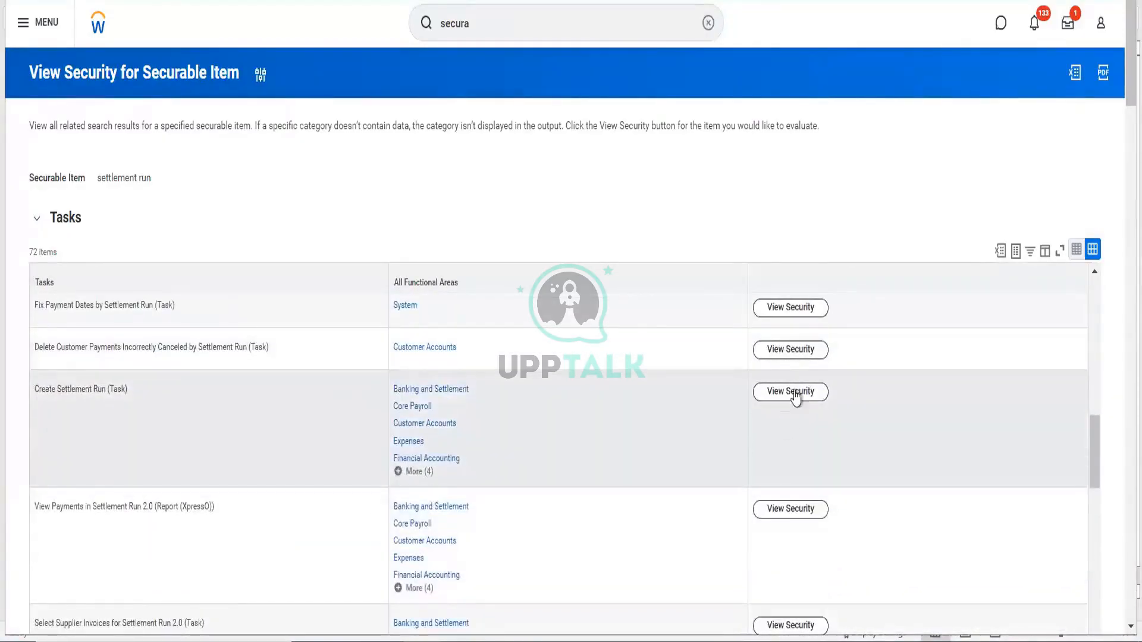
{"action": "left_click", "coordinate": [796, 392]}
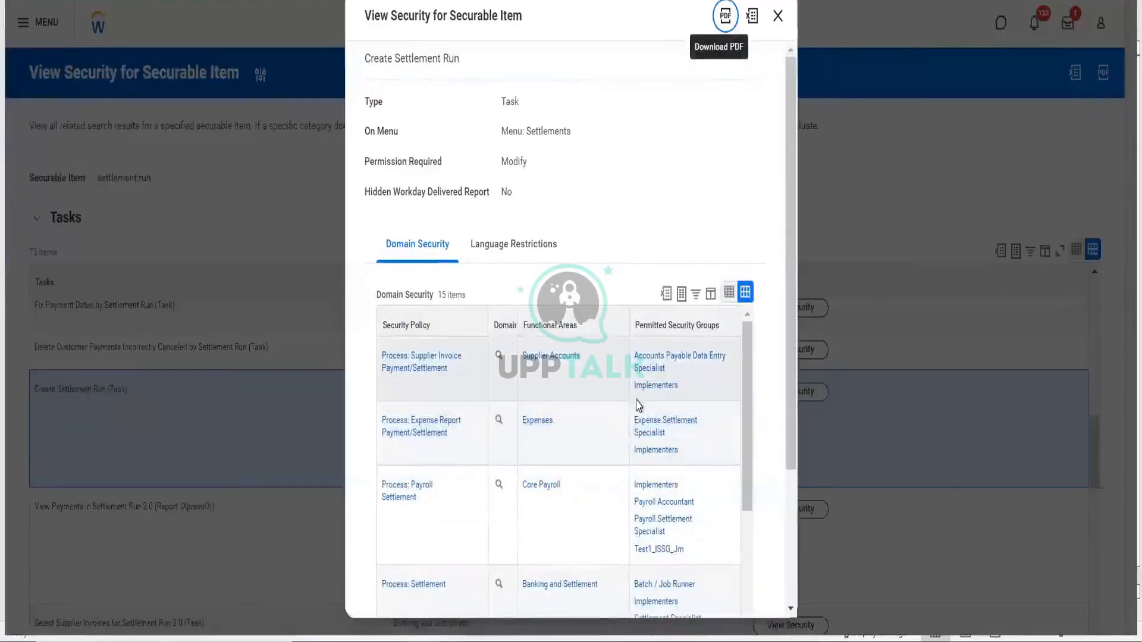
{"action": "mouse_move", "coordinate": [660, 426]}
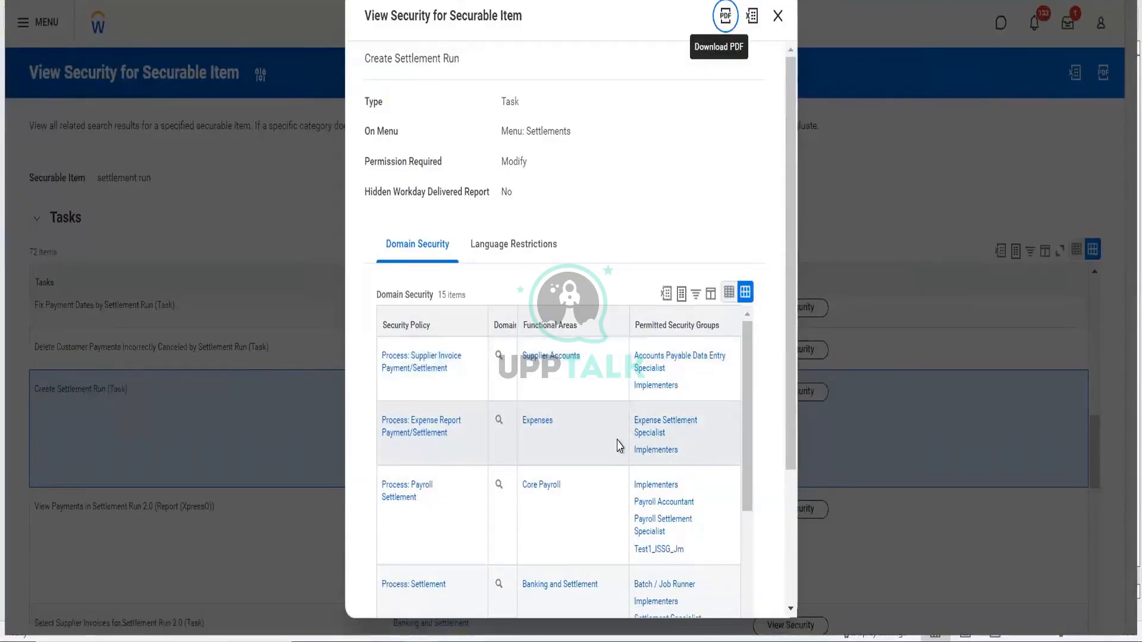
{"action": "scroll", "coordinate": [633, 503], "scroll_direction": "down", "scroll_amount": 2}
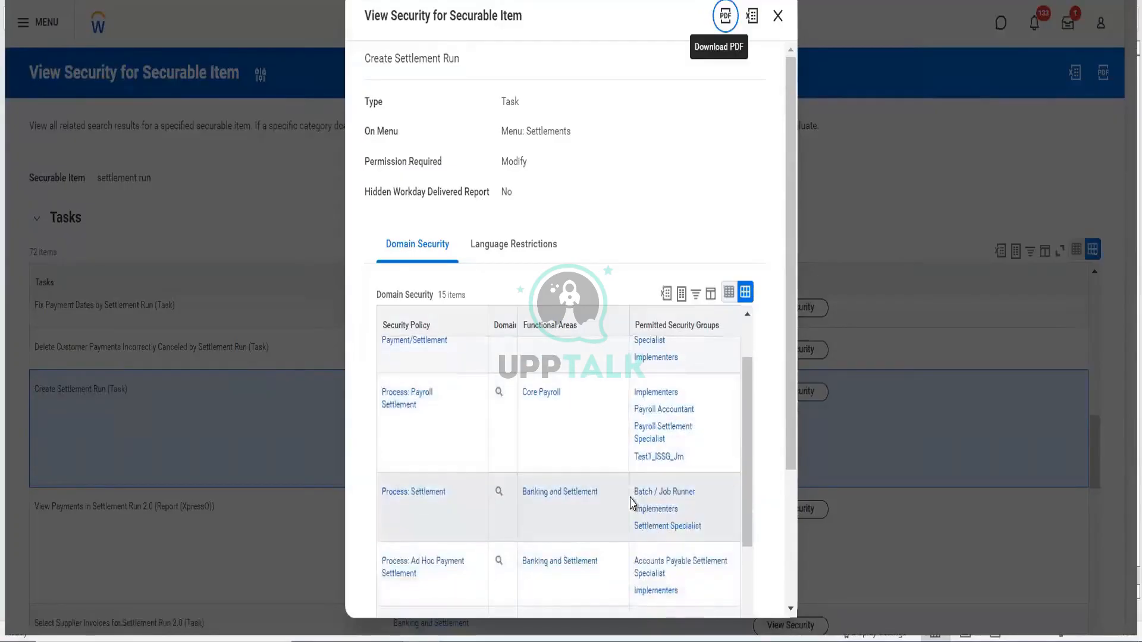
{"action": "scroll", "coordinate": [630, 476], "scroll_direction": "up", "scroll_amount": 1}
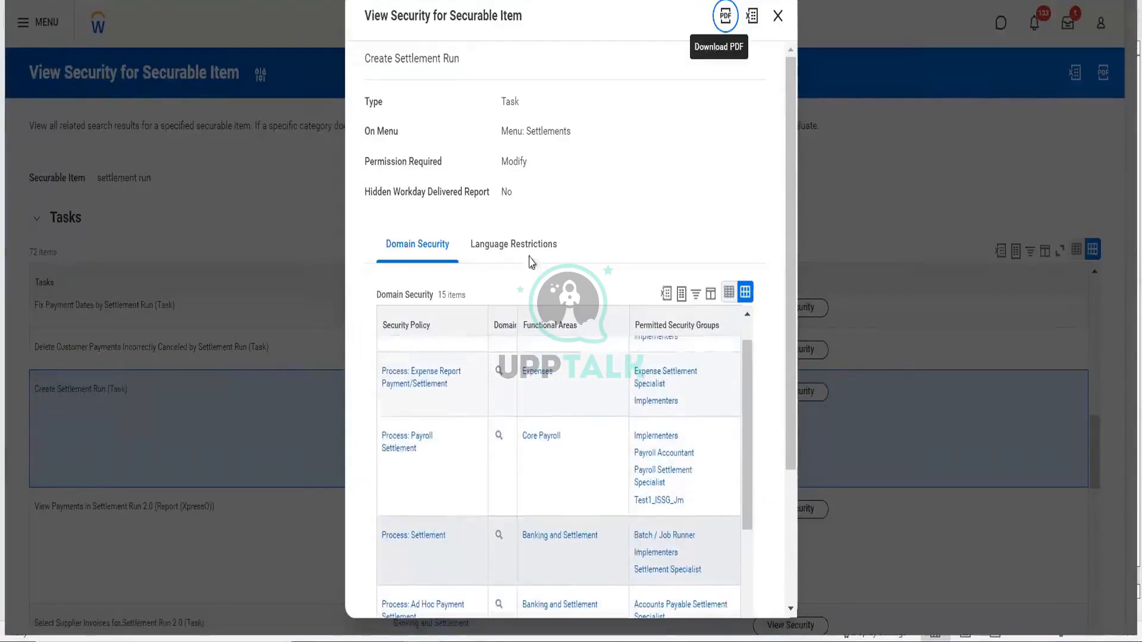
{"action": "left_click", "coordinate": [777, 16]}
{"action": "left_click_drag", "start_coordinate": [474, 26], "coordinate": [416, 28]}
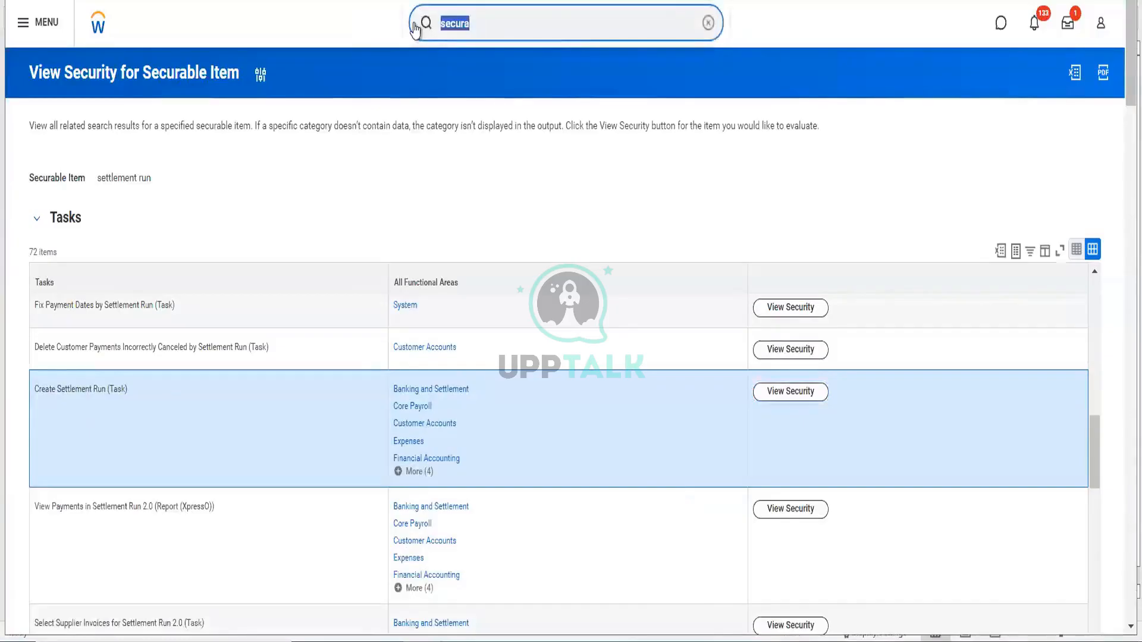
- From the RLCC Reliance Communications LLC company page, start Assign Roles effective 01/10/2024
{"action": "type", "text": "RLCC"}
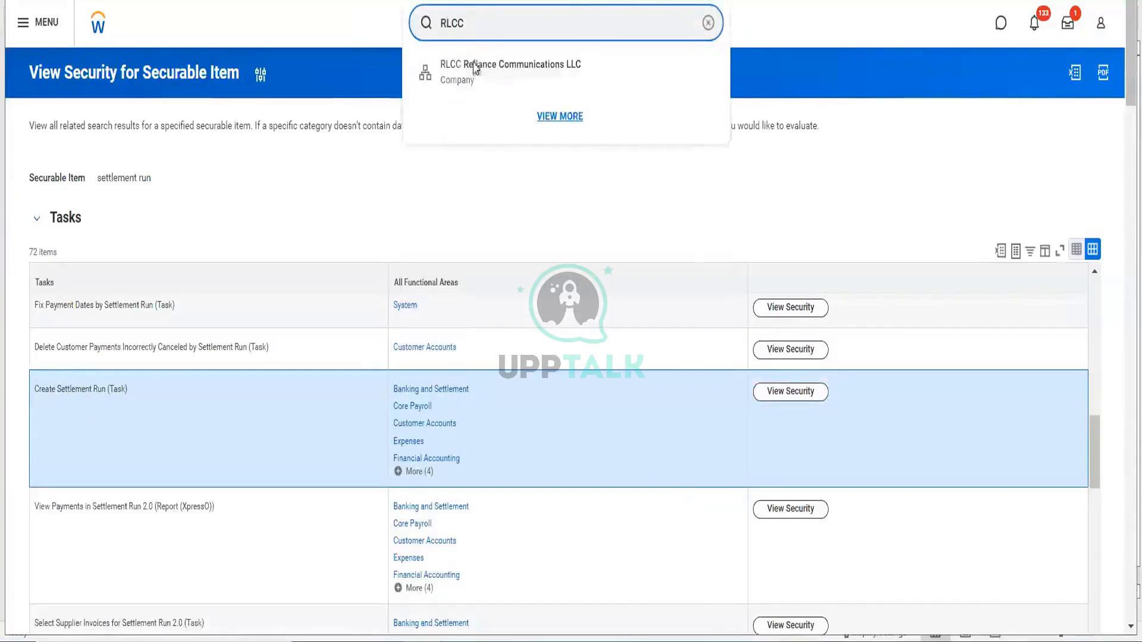
{"action": "left_click", "coordinate": [476, 70]}
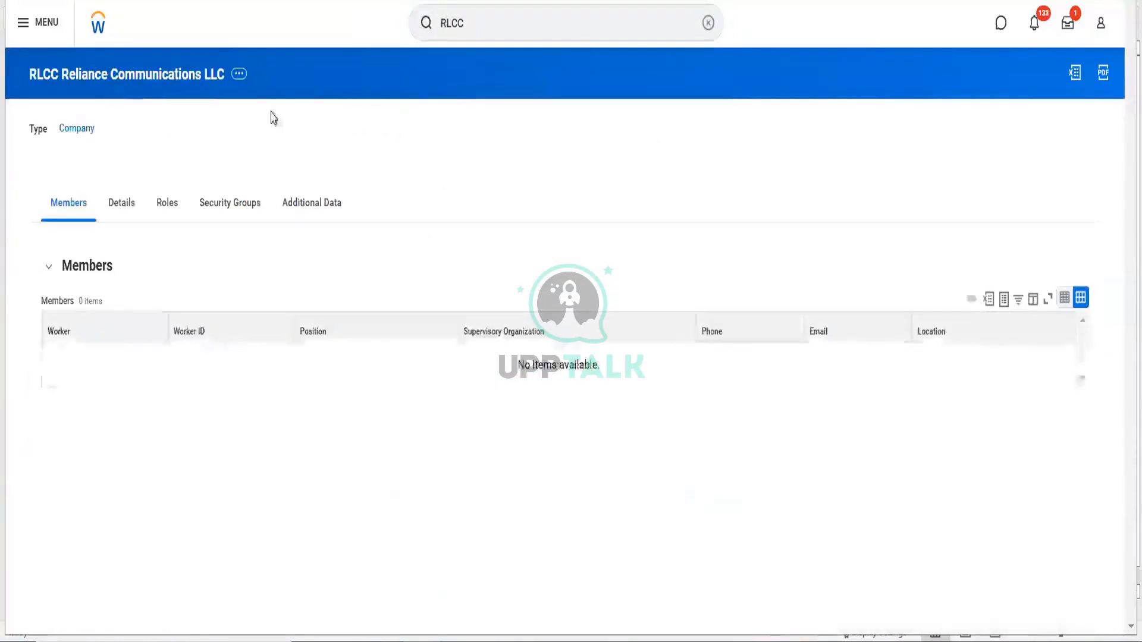
{"action": "left_click", "coordinate": [238, 74]}
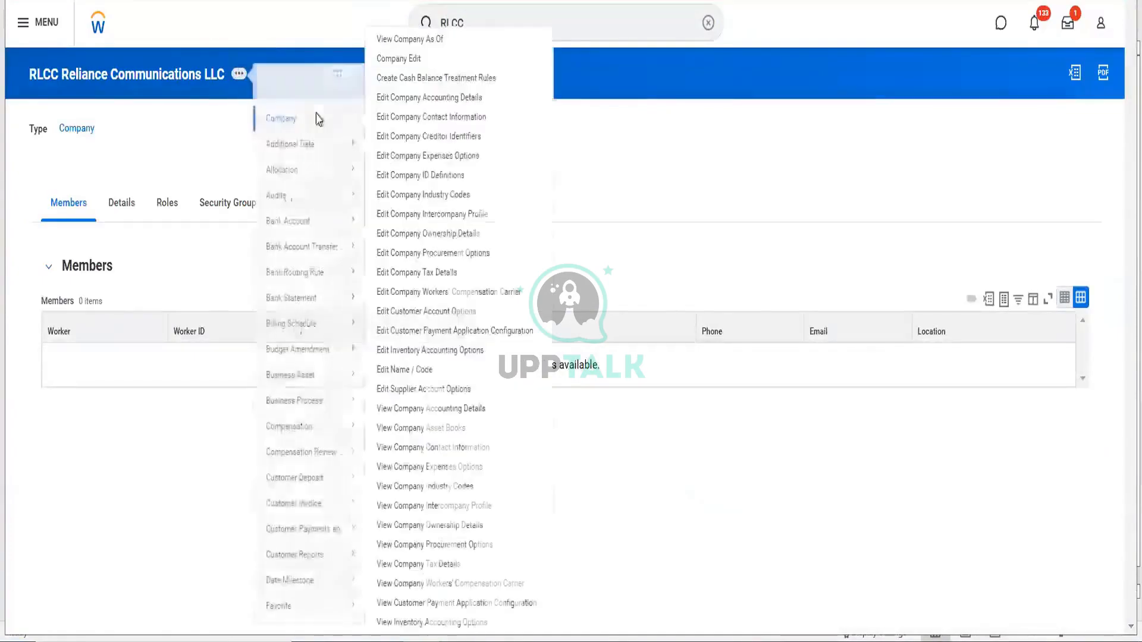
{"action": "scroll", "coordinate": [321, 442], "scroll_direction": "down", "scroll_amount": 5}
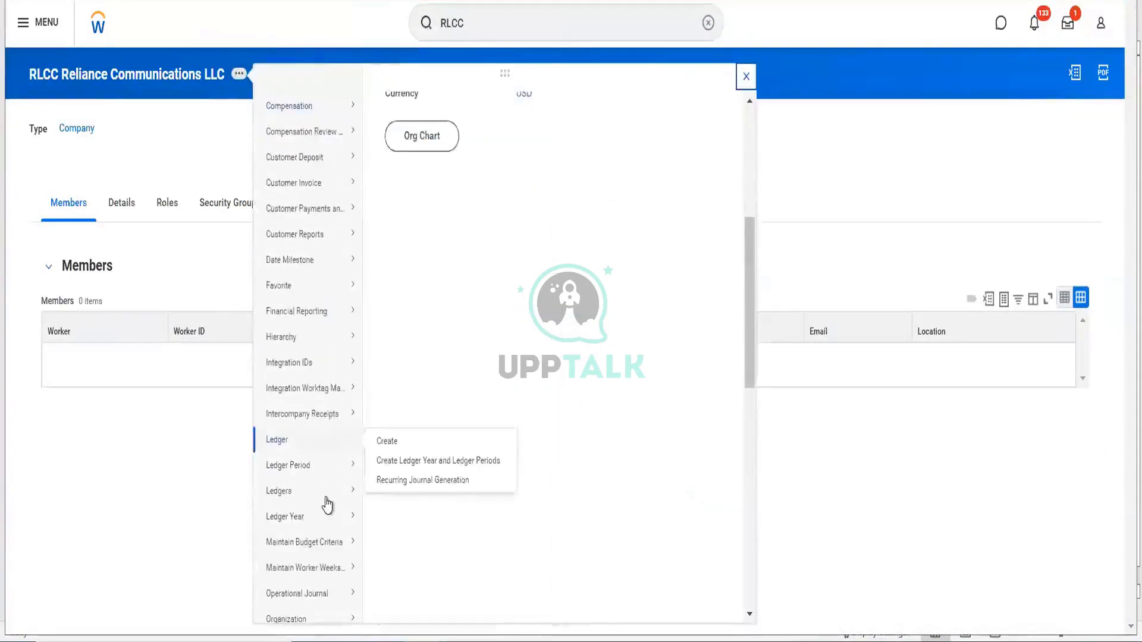
{"action": "scroll", "coordinate": [326, 503], "scroll_direction": "down", "scroll_amount": 3}
{"action": "scroll", "coordinate": [327, 502], "scroll_direction": "down", "scroll_amount": 5}
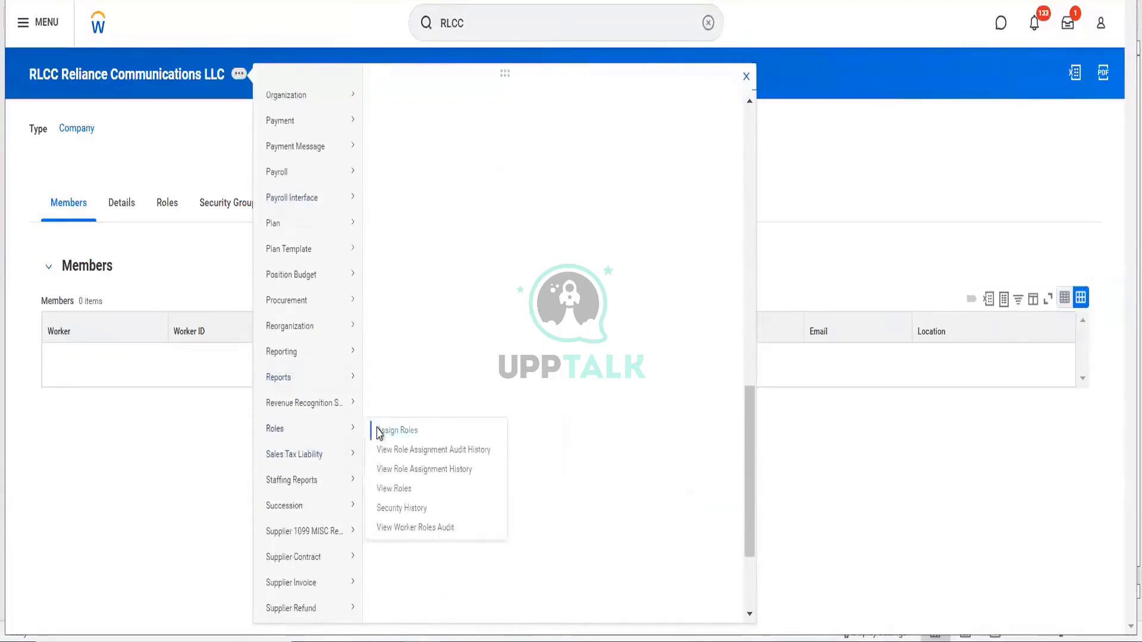
{"action": "left_click", "coordinate": [377, 431]}
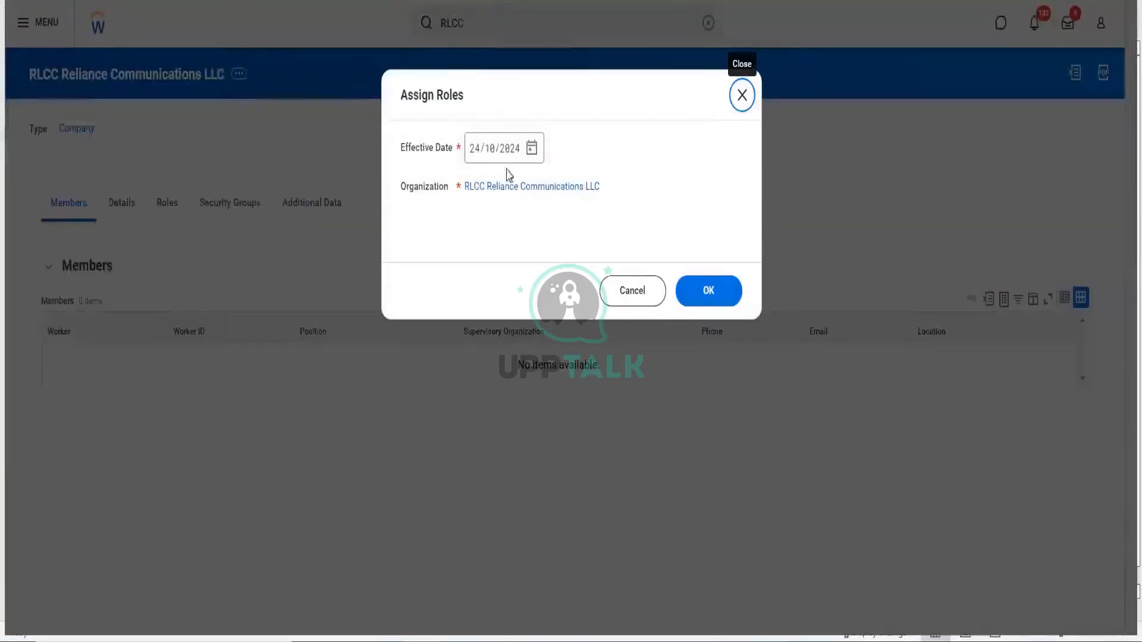
{"action": "left_click", "coordinate": [476, 156]}
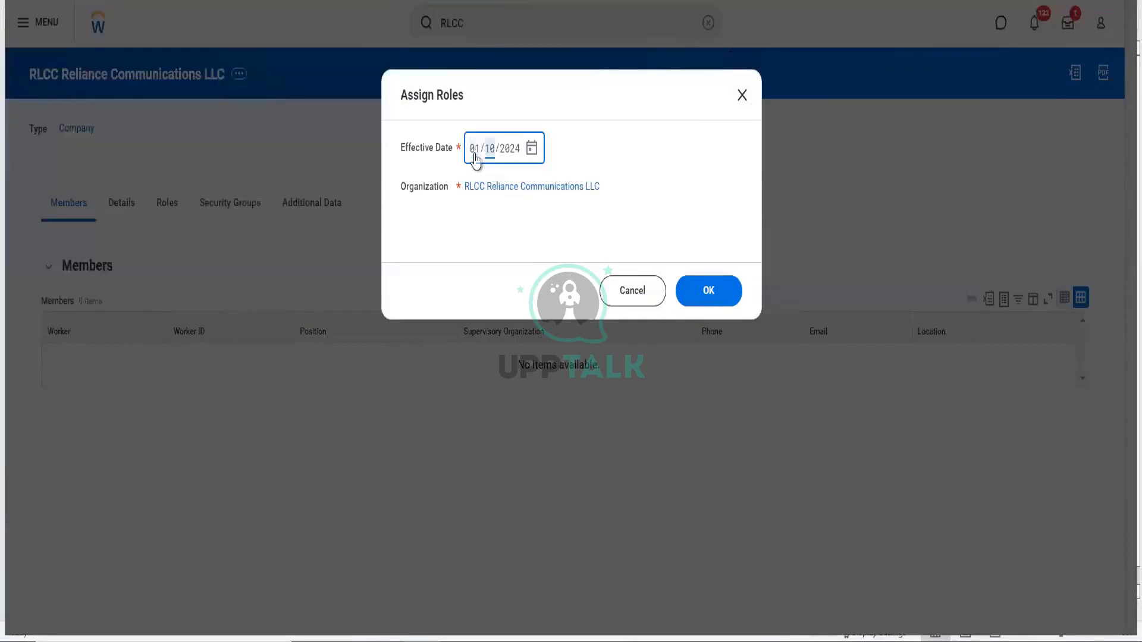
{"action": "left_click", "coordinate": [711, 293]}
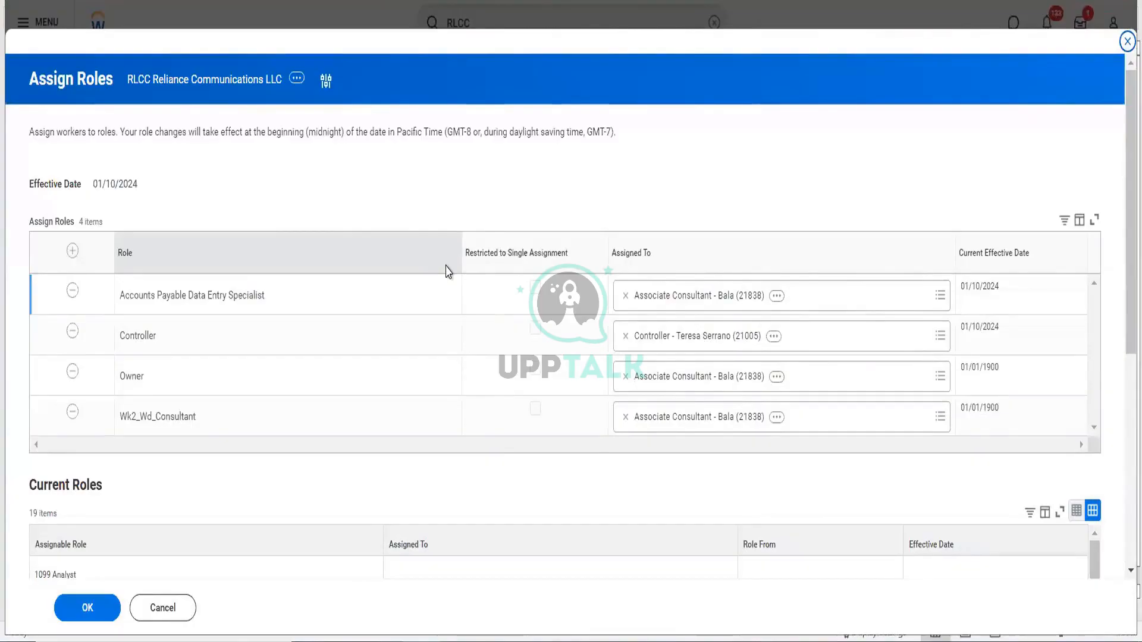
- Add three empty role rows and set the first to Settlement Specialist
{"action": "left_click", "coordinate": [72, 251]}
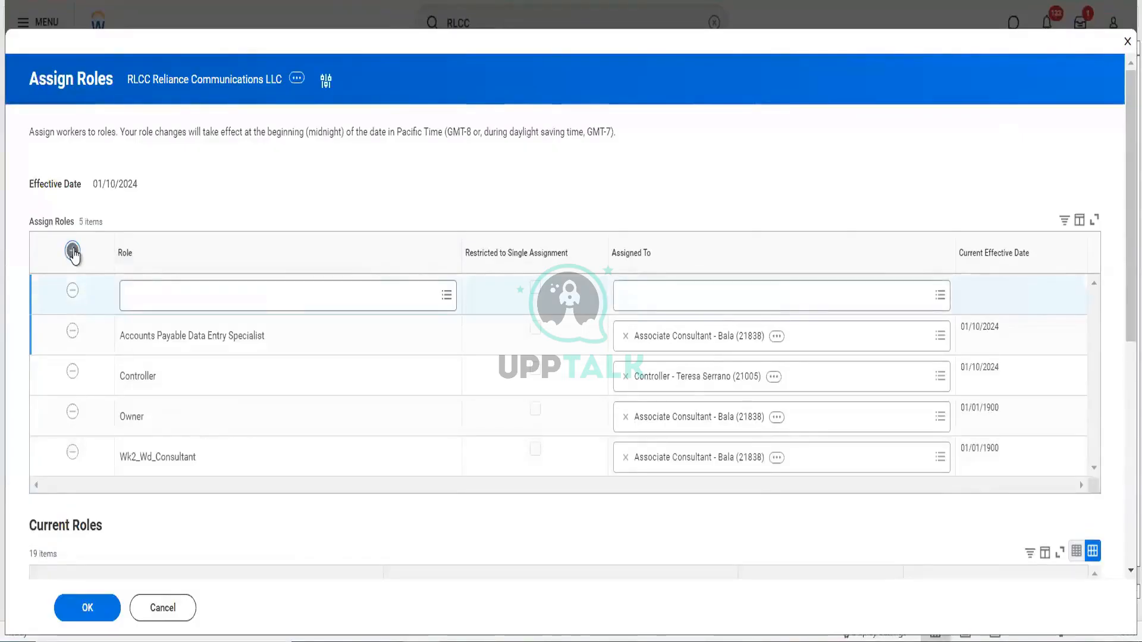
{"action": "left_click", "coordinate": [72, 251]}
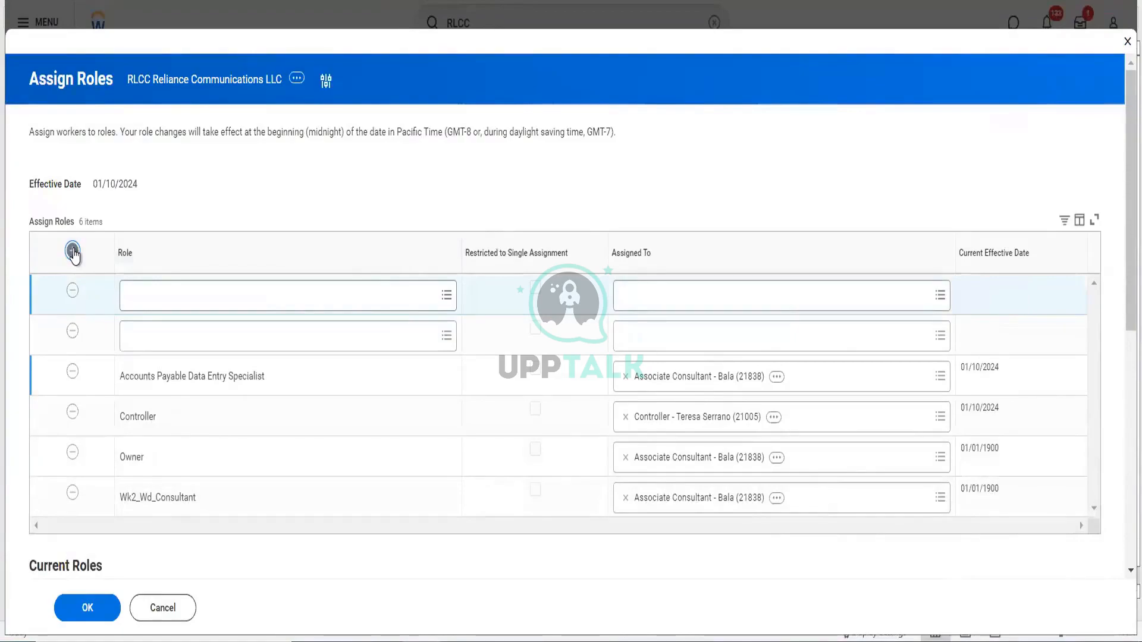
{"action": "left_click", "coordinate": [72, 250]}
{"action": "left_click", "coordinate": [176, 294]}
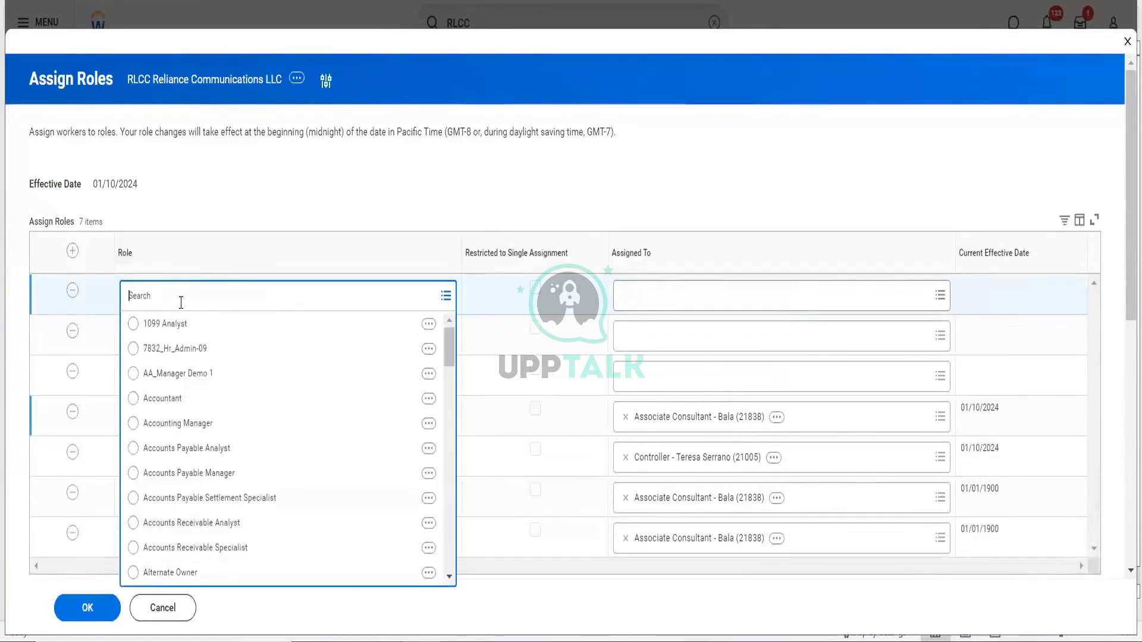
{"action": "type", "text": "sett"}
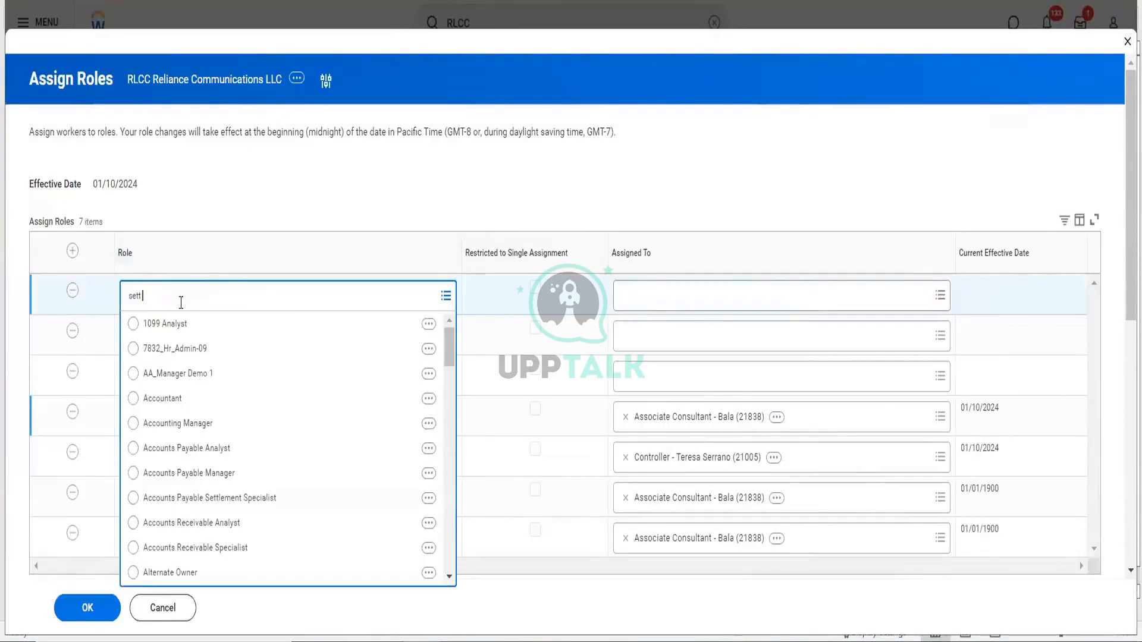
{"action": "type", "text": " spec"}
{"action": "key", "text": "Return"}
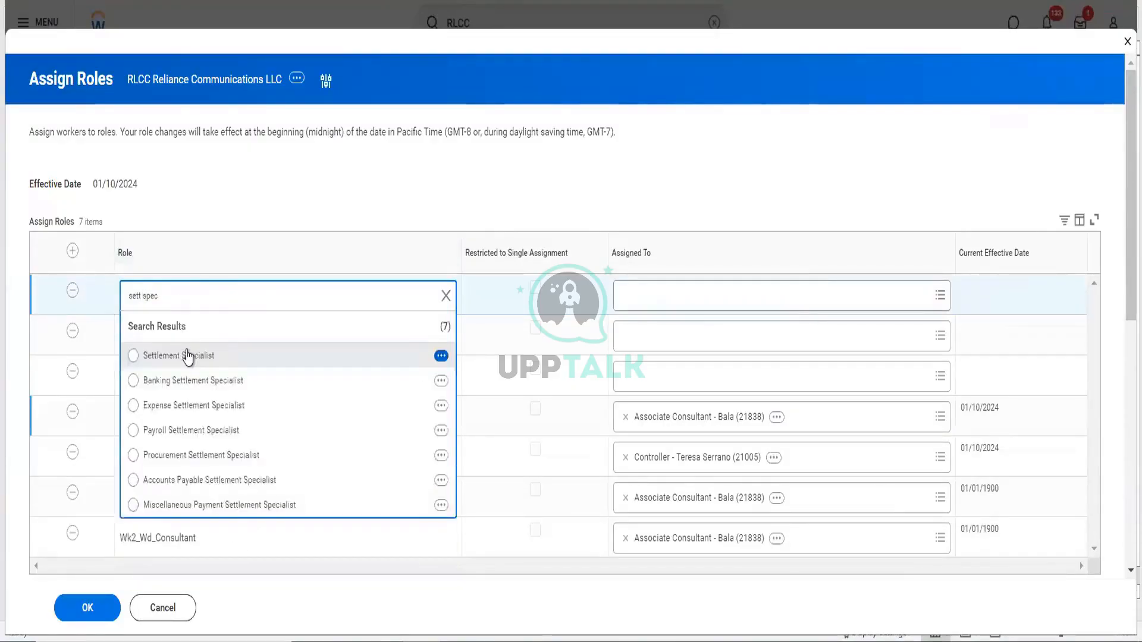
{"action": "left_click", "coordinate": [185, 354]}
- Set the second row to Banking Settlement Specialist and the third to Settlement Specialist
{"action": "left_click", "coordinate": [169, 343]}
{"action": "type", "text": "banking"}
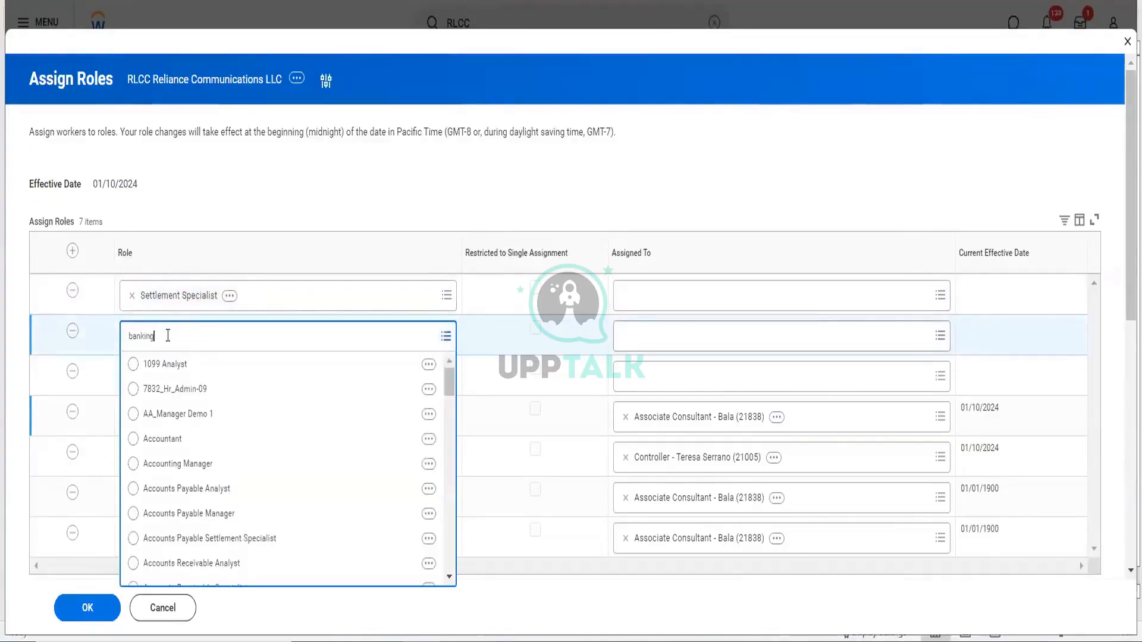
{"action": "key", "text": "Return"}
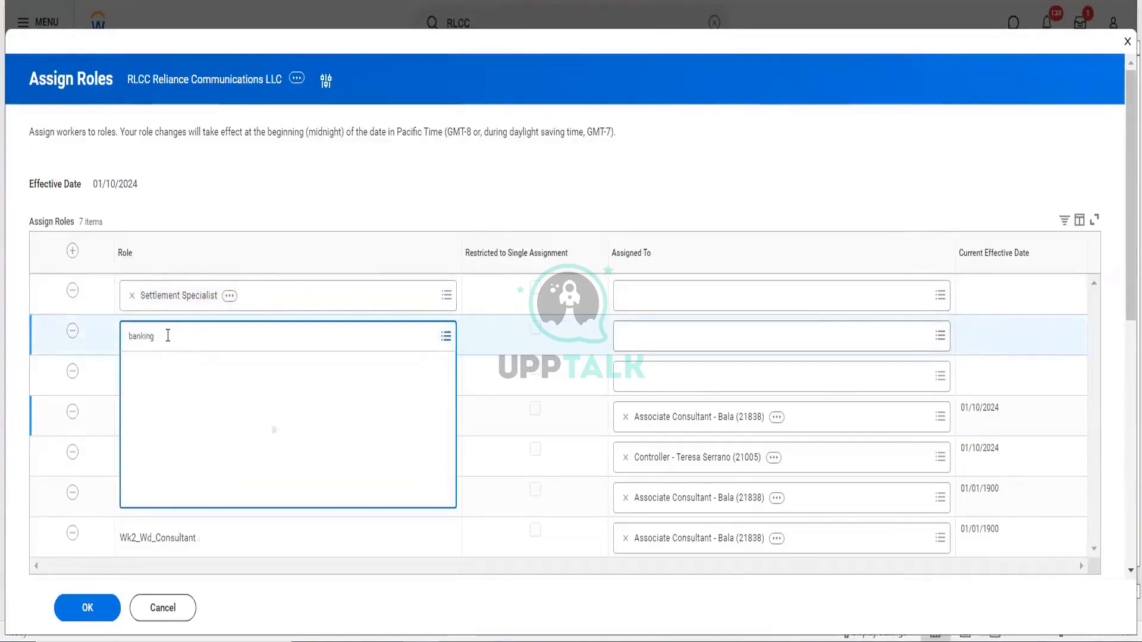
{"action": "left_click", "coordinate": [181, 397]}
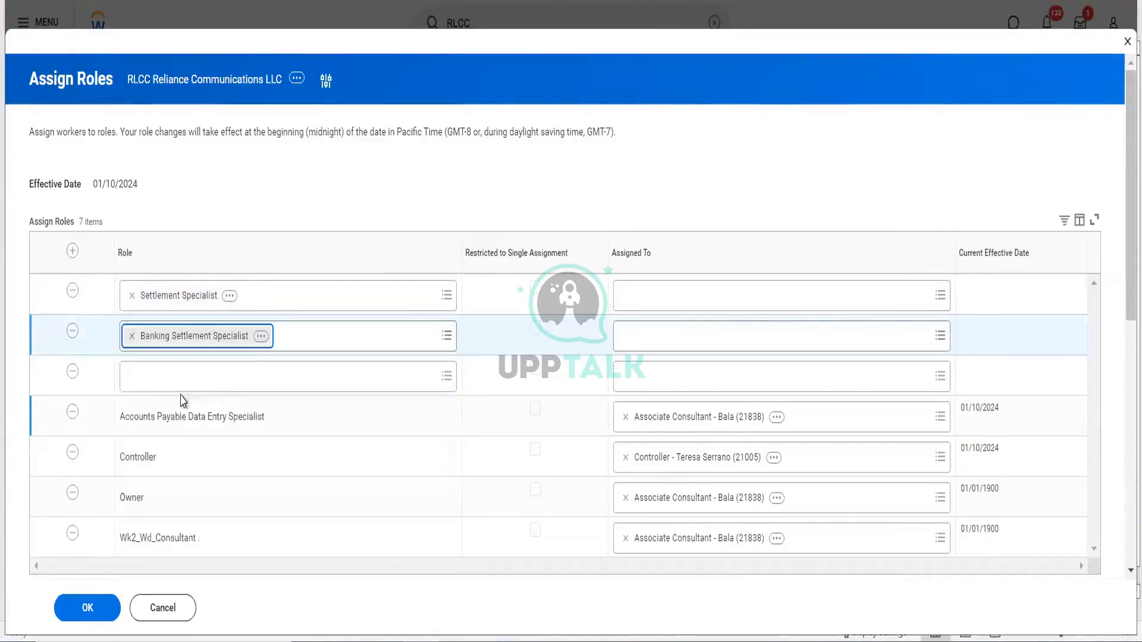
{"action": "left_click", "coordinate": [148, 379]}
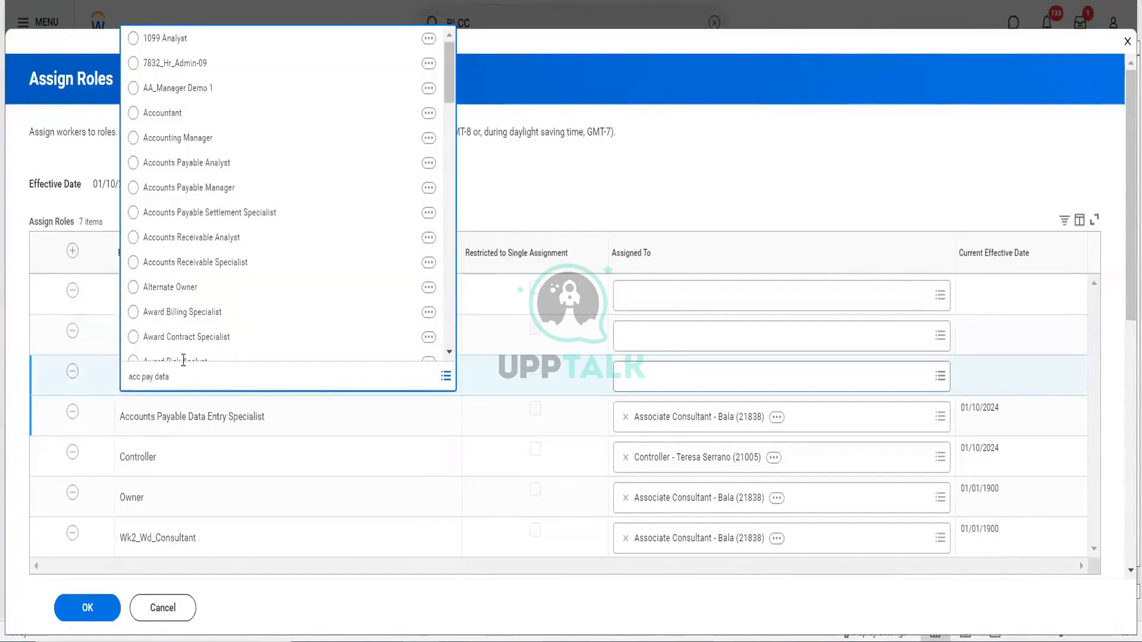
{"action": "key", "text": "ctrl+a"}
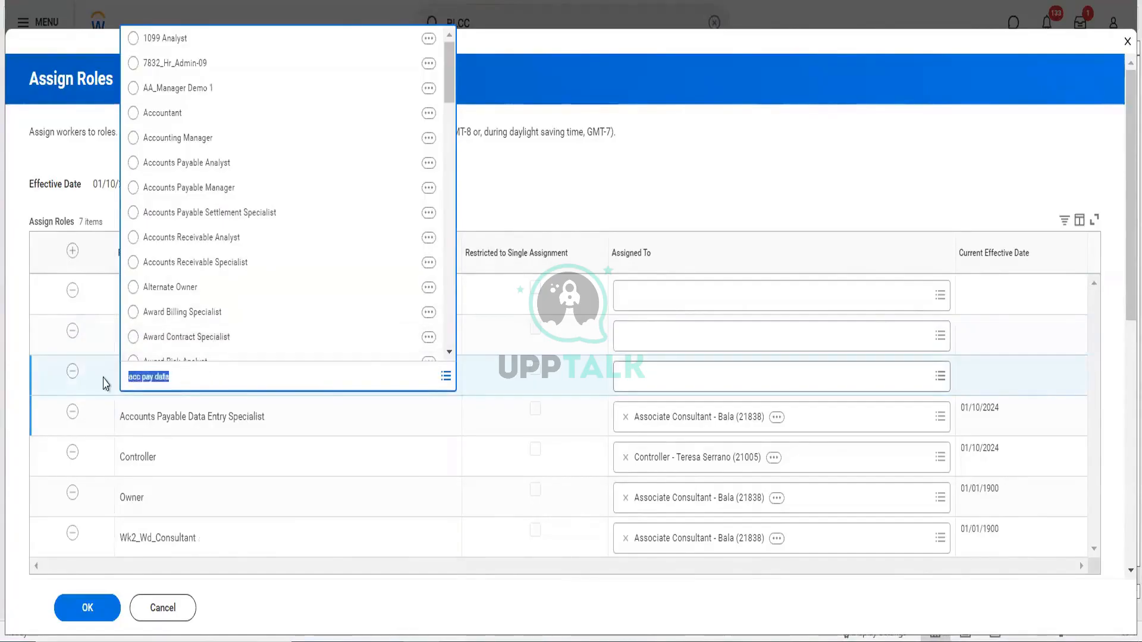
{"action": "type", "text": "sett spec"}
{"action": "key", "text": "Return"}
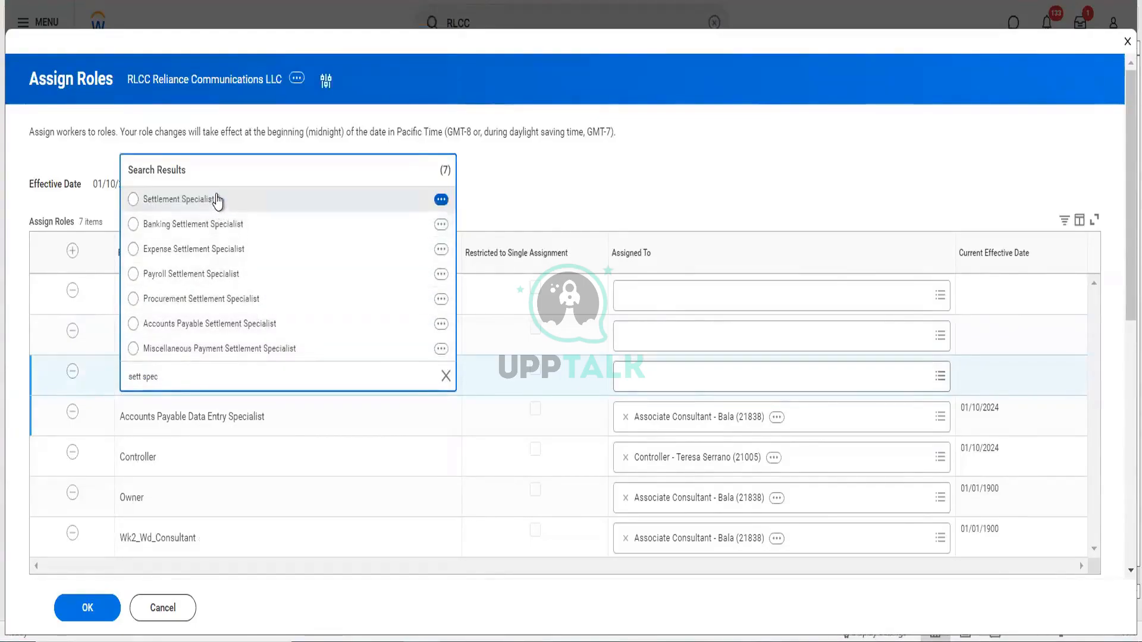
{"action": "left_click", "coordinate": [217, 198]}
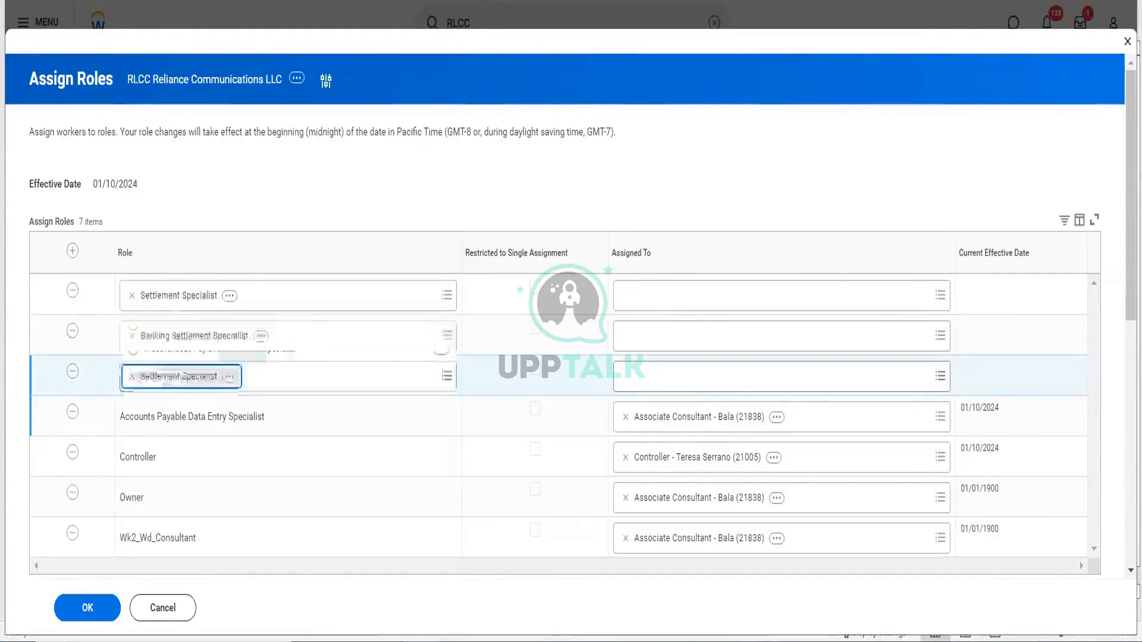
- Add a row with the Accounts Payable Settlement Specialist role
{"action": "left_click", "coordinate": [73, 249]}
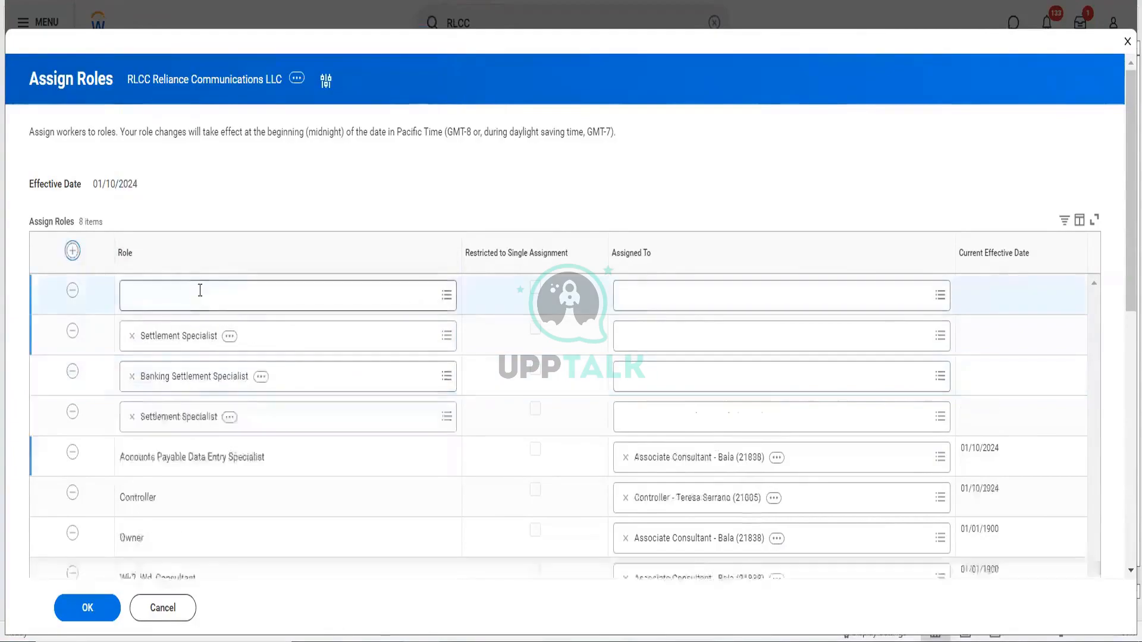
{"action": "left_click", "coordinate": [200, 290]}
{"action": "type", "text": "sett spec"}
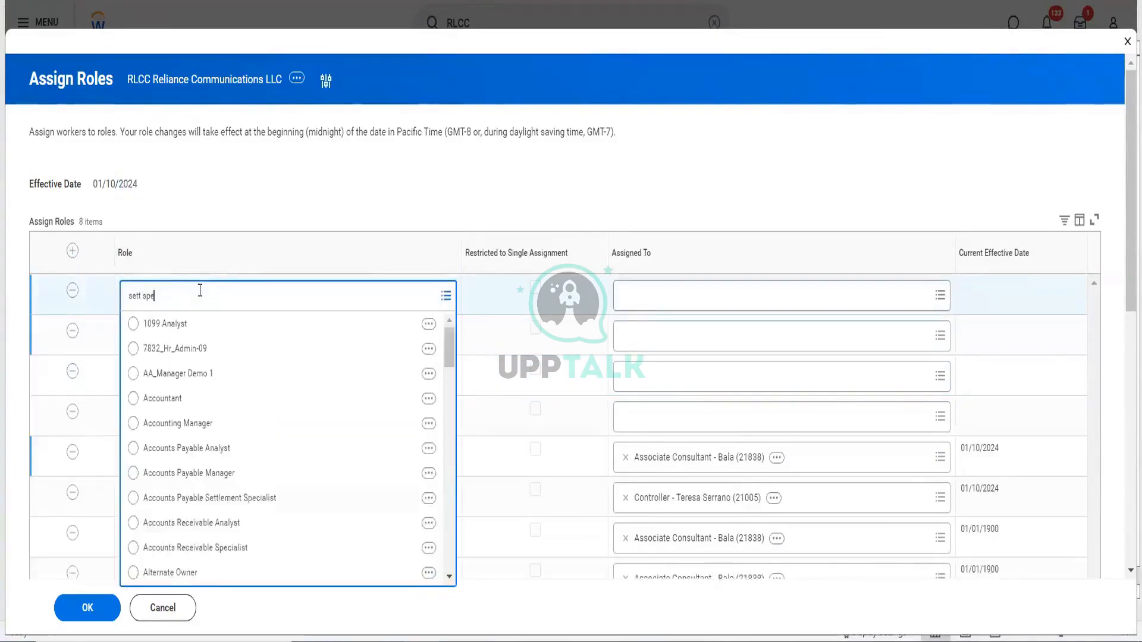
{"action": "key", "text": "Return"}
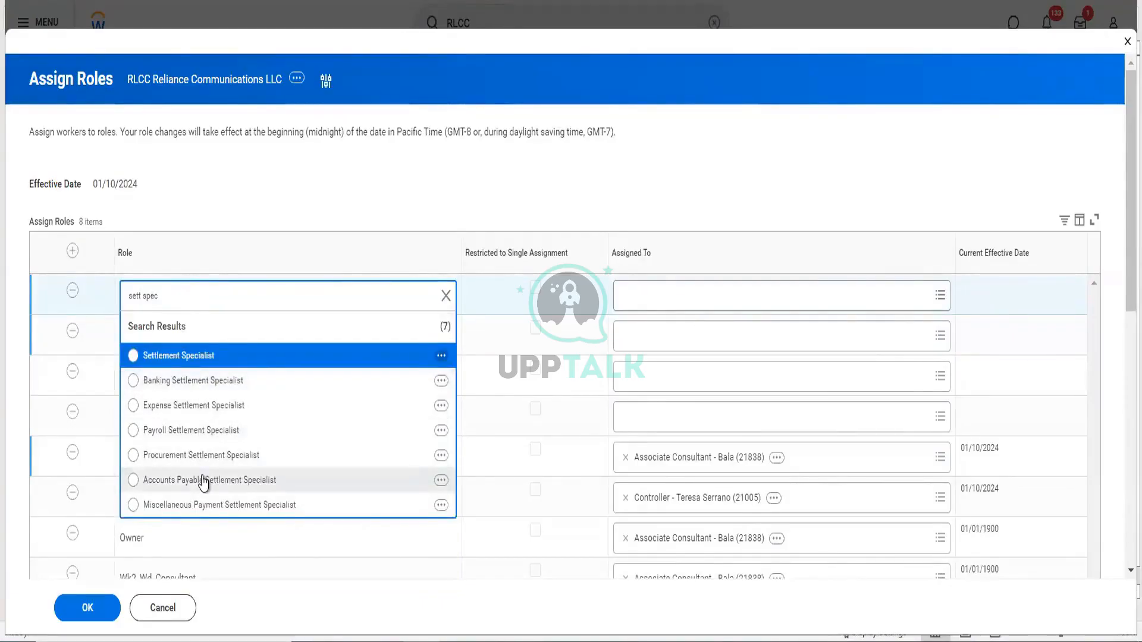
{"action": "left_click", "coordinate": [203, 480]}
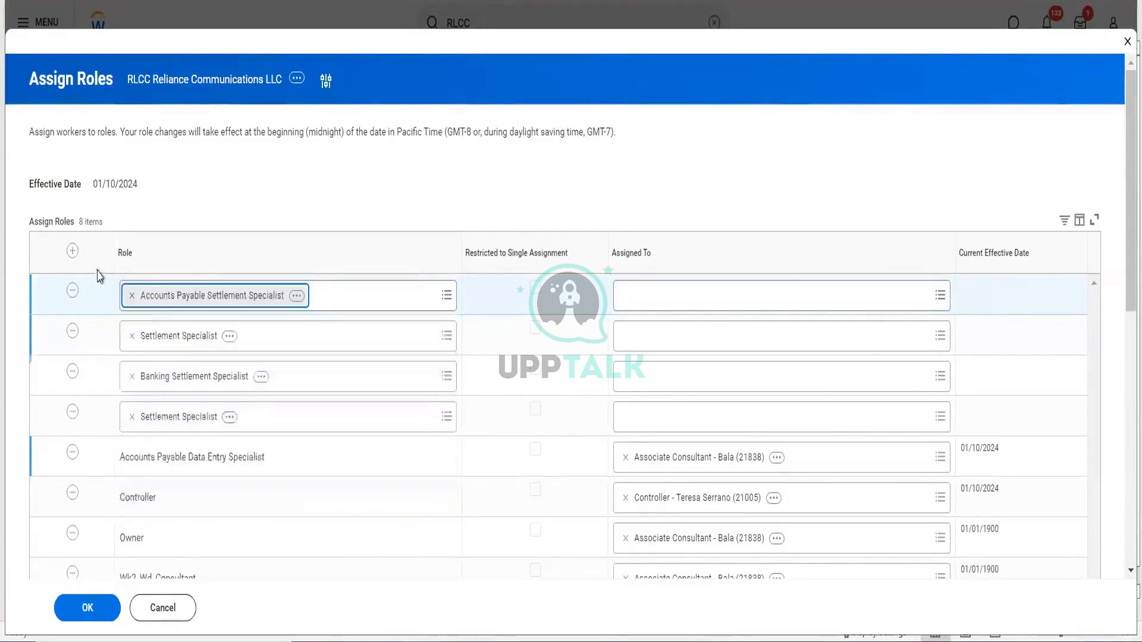
{"action": "key", "text": "Return"}
- Add a row with Procurement Settlement Specialist, correcting a mistaken Settlement Specialist pick
{"action": "left_click", "coordinate": [235, 297]}
{"action": "type", "text": "sett spec"}
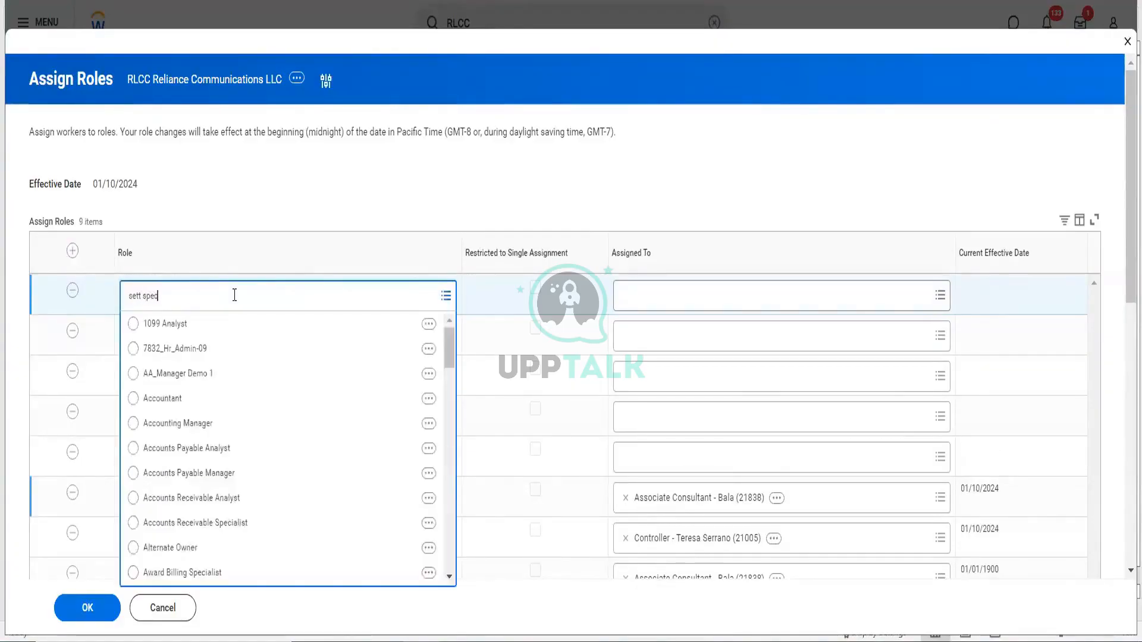
{"action": "key", "text": "Return"}
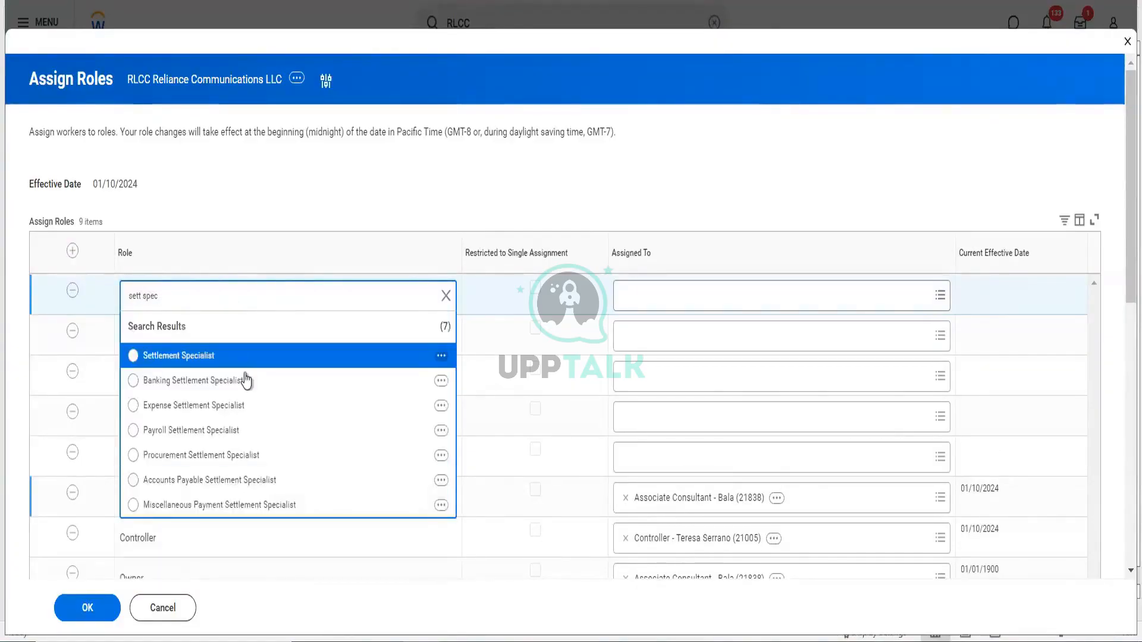
{"action": "left_click", "coordinate": [241, 357]}
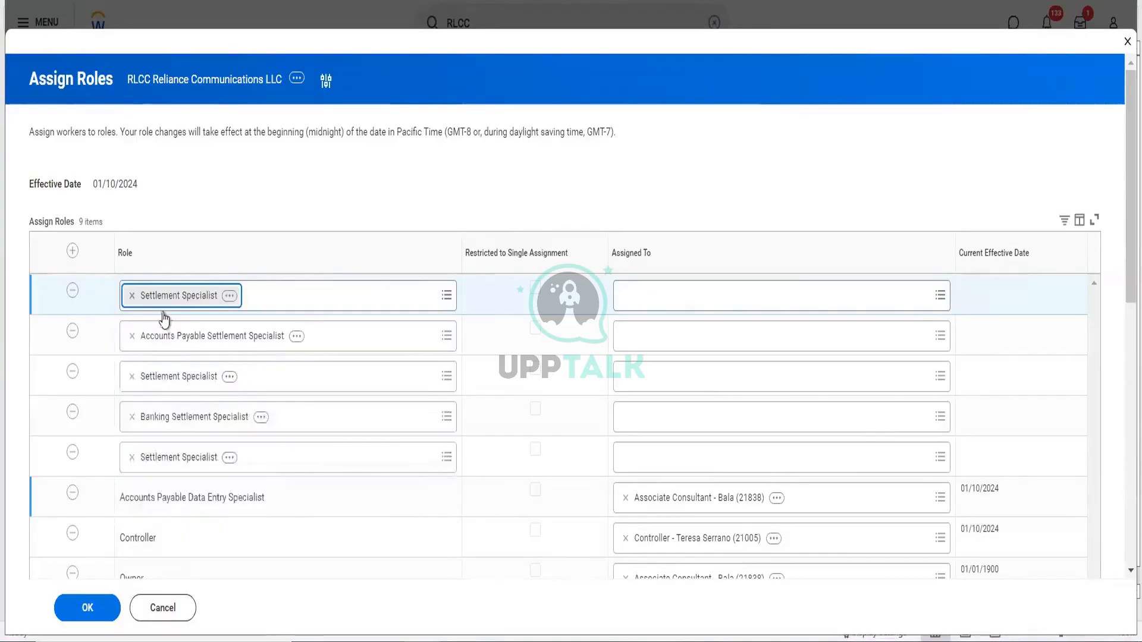
{"action": "left_click", "coordinate": [133, 296]}
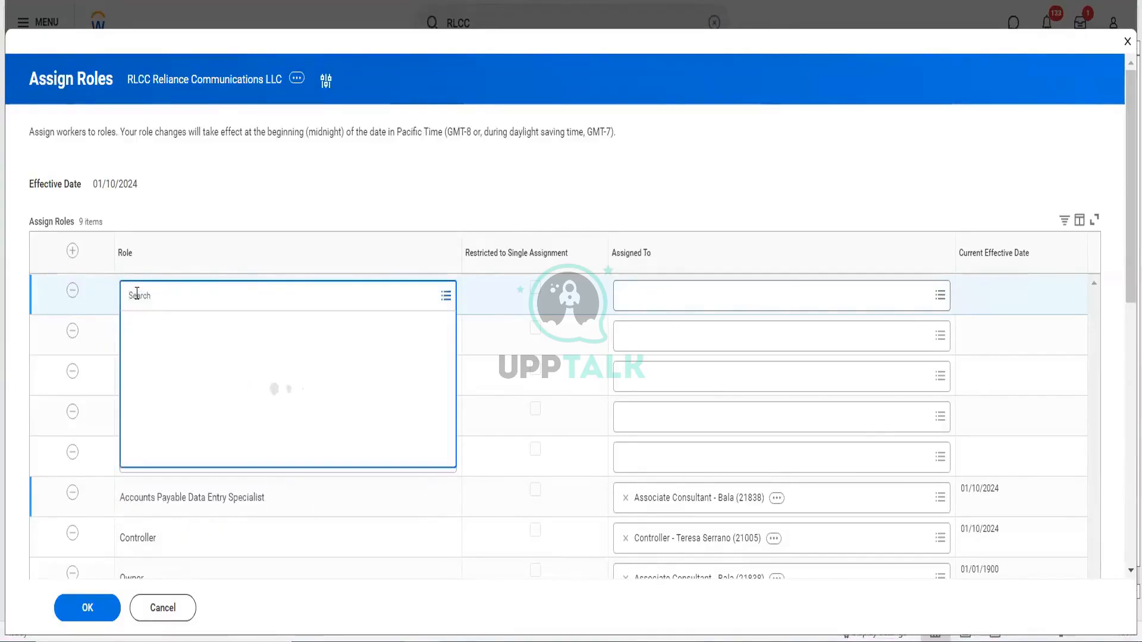
{"action": "type", "text": "proc sett se"}
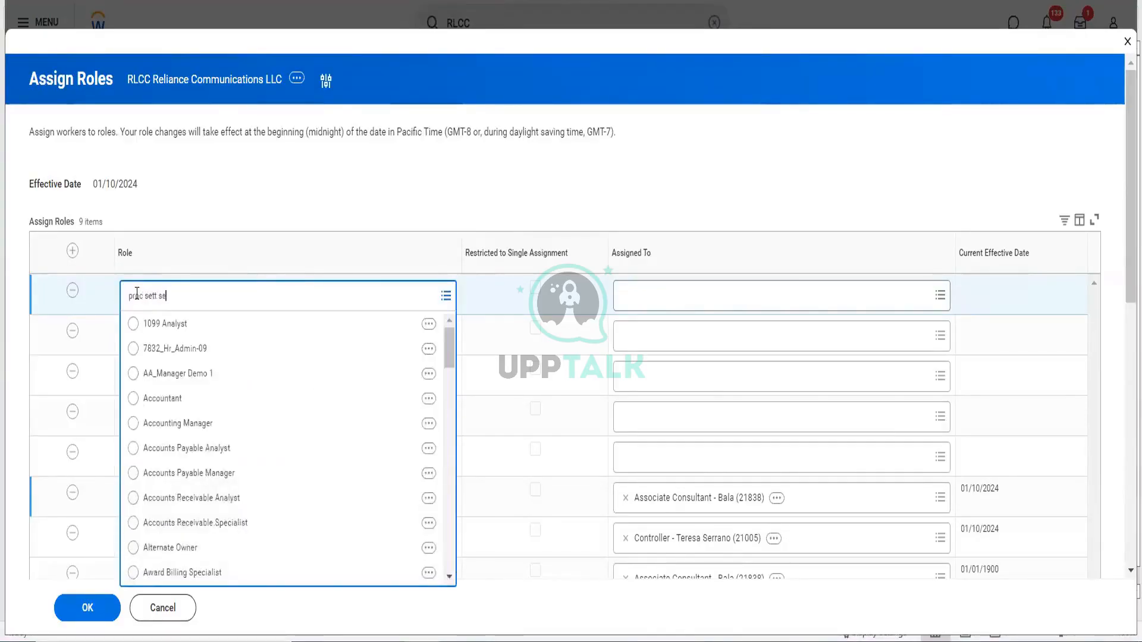
{"action": "type", "text": "p"}
{"action": "key", "text": "Return"}
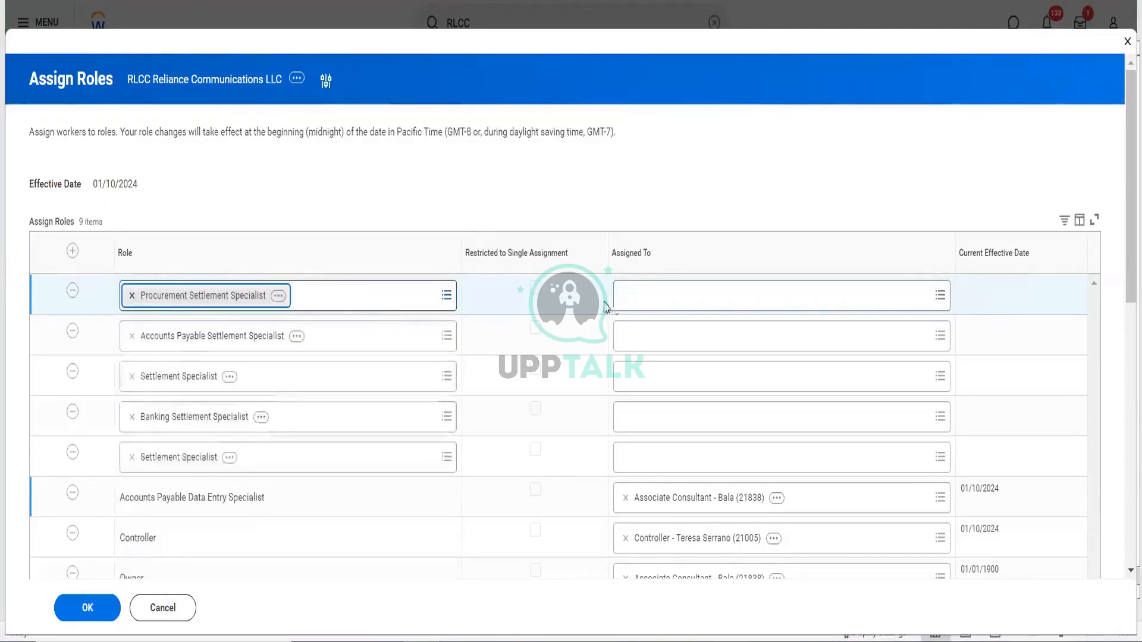
- Assign the associate consultant to the Procurement and Accounts Payable Settlement Specialist rows
{"action": "left_click", "coordinate": [642, 304]}
{"action": "type", "text": "ba"}
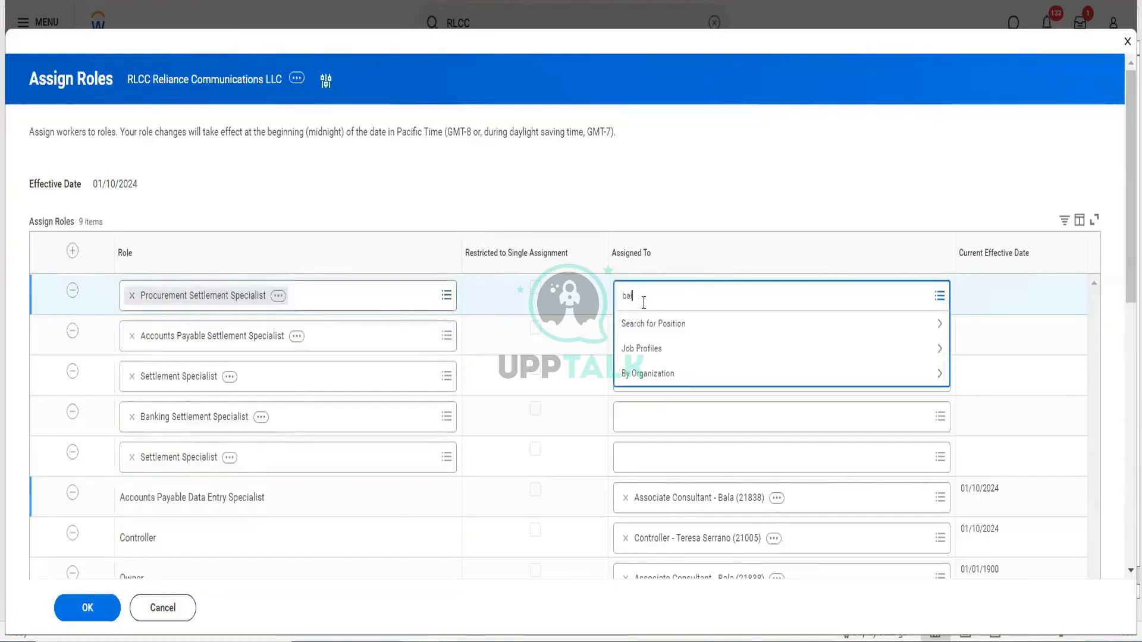
{"action": "type", "text": "la"}
{"action": "key", "text": "Return"}
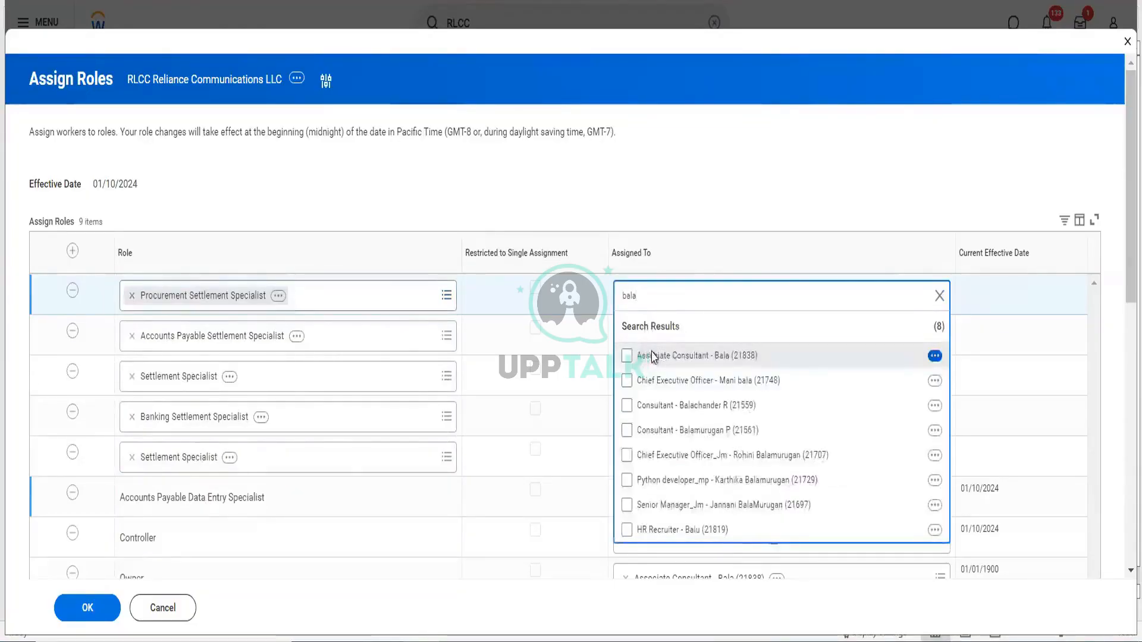
{"action": "left_click", "coordinate": [653, 357]}
{"action": "left_click", "coordinate": [625, 189]}
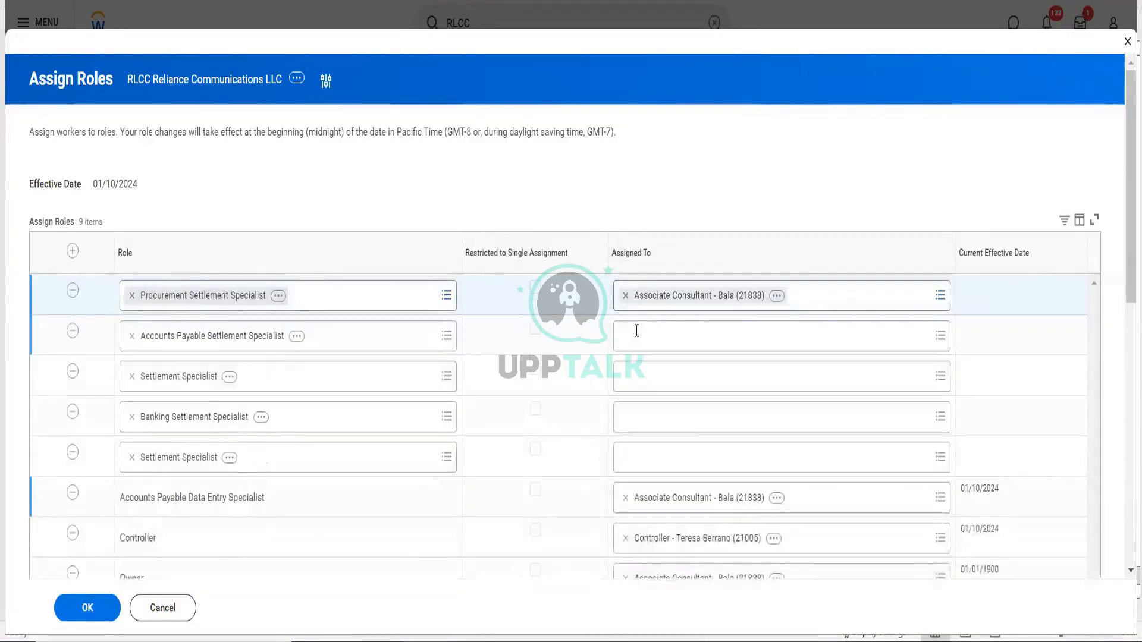
{"action": "left_click", "coordinate": [634, 331]}
{"action": "type", "text": "bala"}
{"action": "key", "text": "Return"}
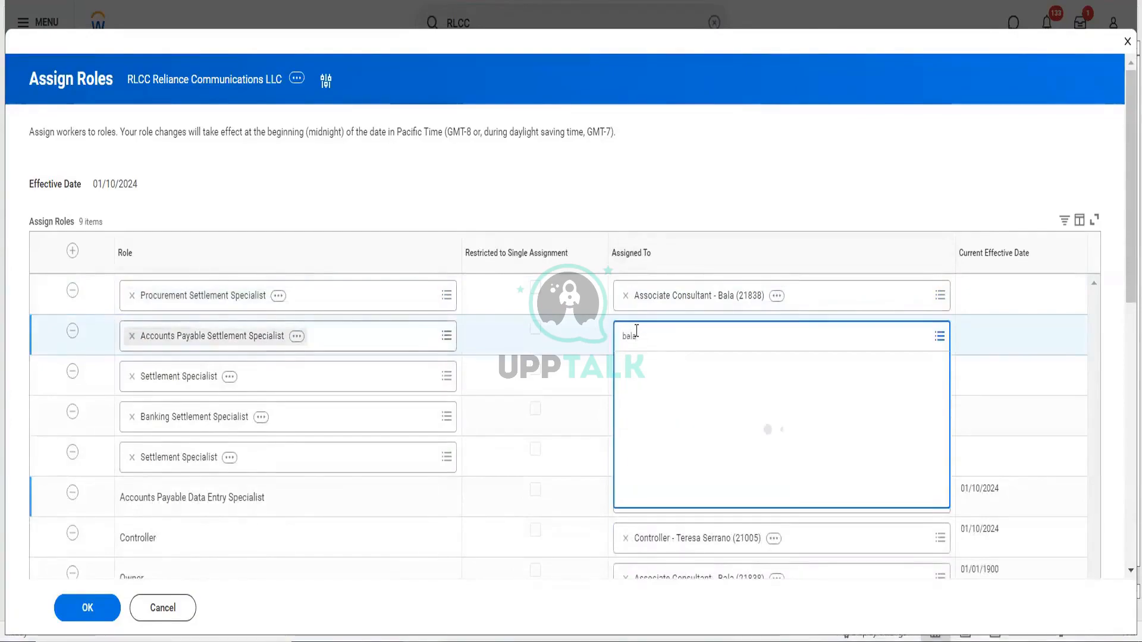
{"action": "left_click", "coordinate": [647, 402]}
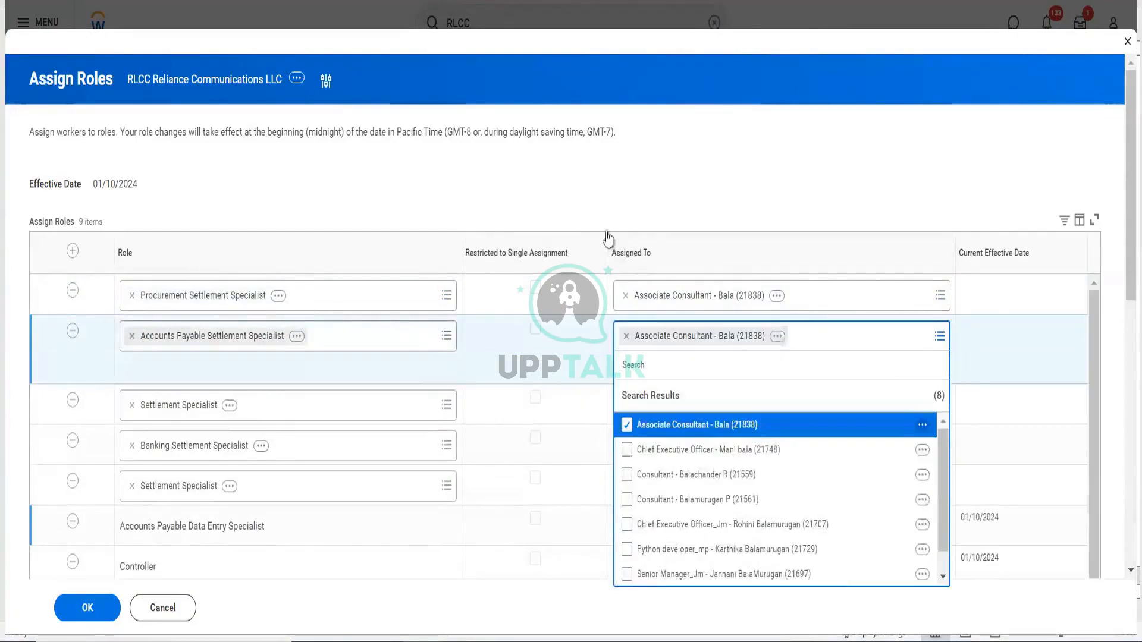
{"action": "left_click", "coordinate": [601, 237]}
- Assign the associate consultant to both Settlement Specialist rows and the Banking Settlement Specialist row
{"action": "left_click", "coordinate": [640, 365]}
{"action": "type", "text": "bala"}
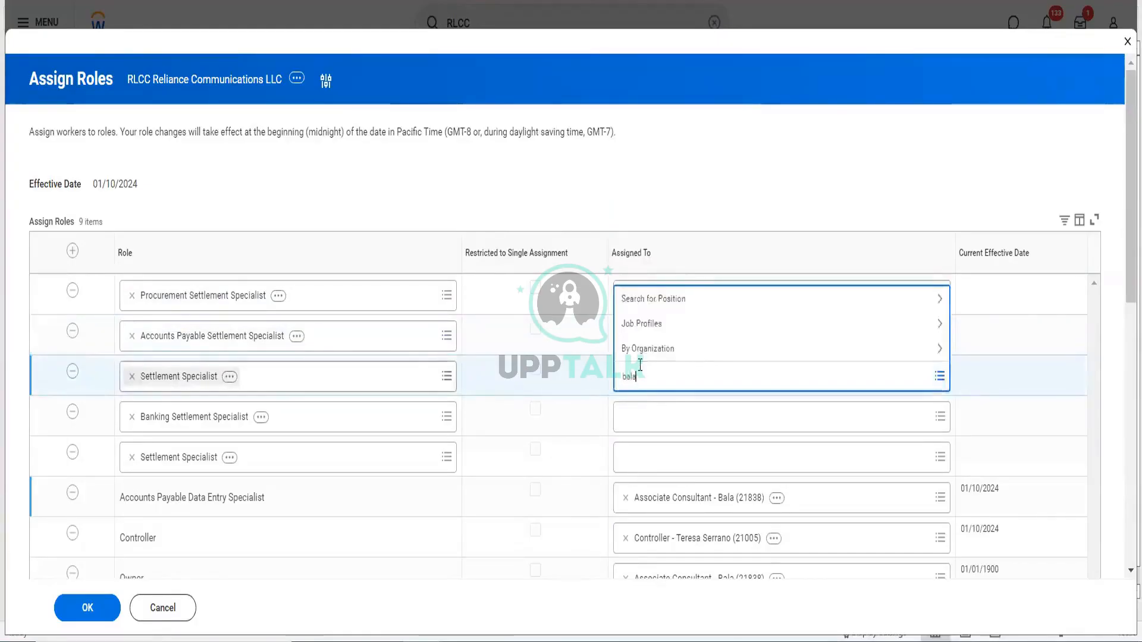
{"action": "key", "text": "Return"}
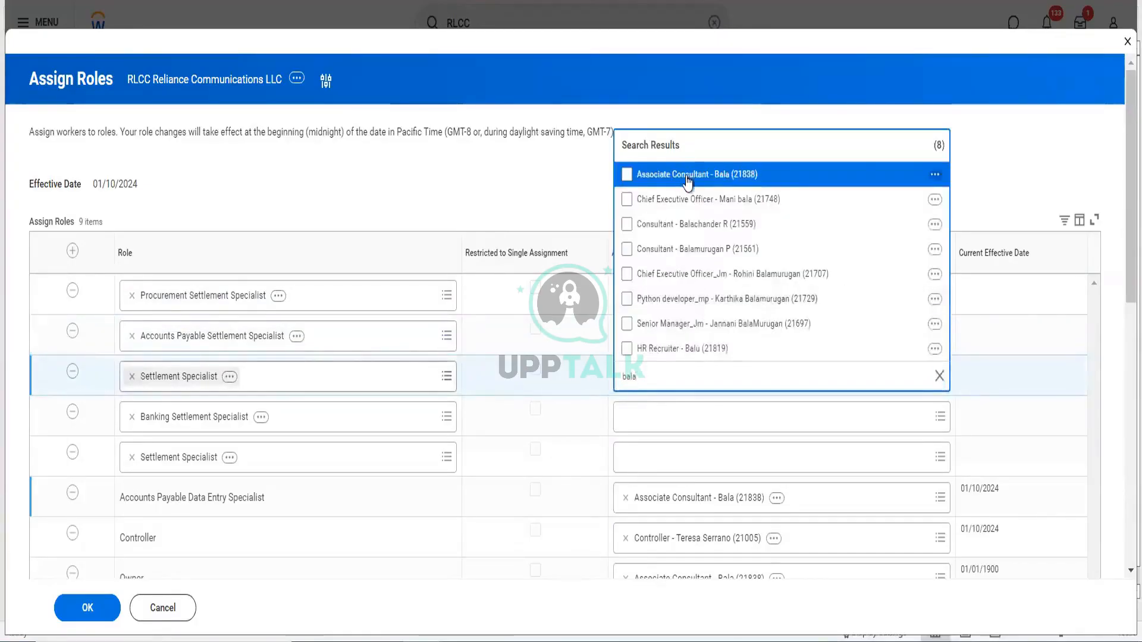
{"action": "left_click", "coordinate": [688, 181]}
{"action": "left_click", "coordinate": [639, 428]}
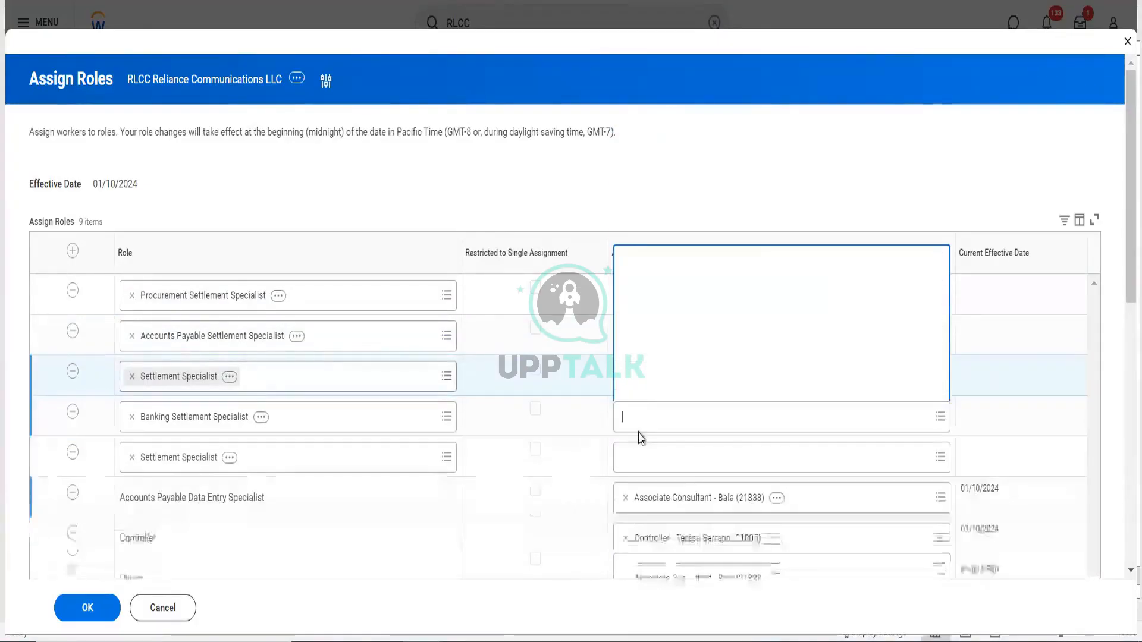
{"action": "type", "text": "bal"}
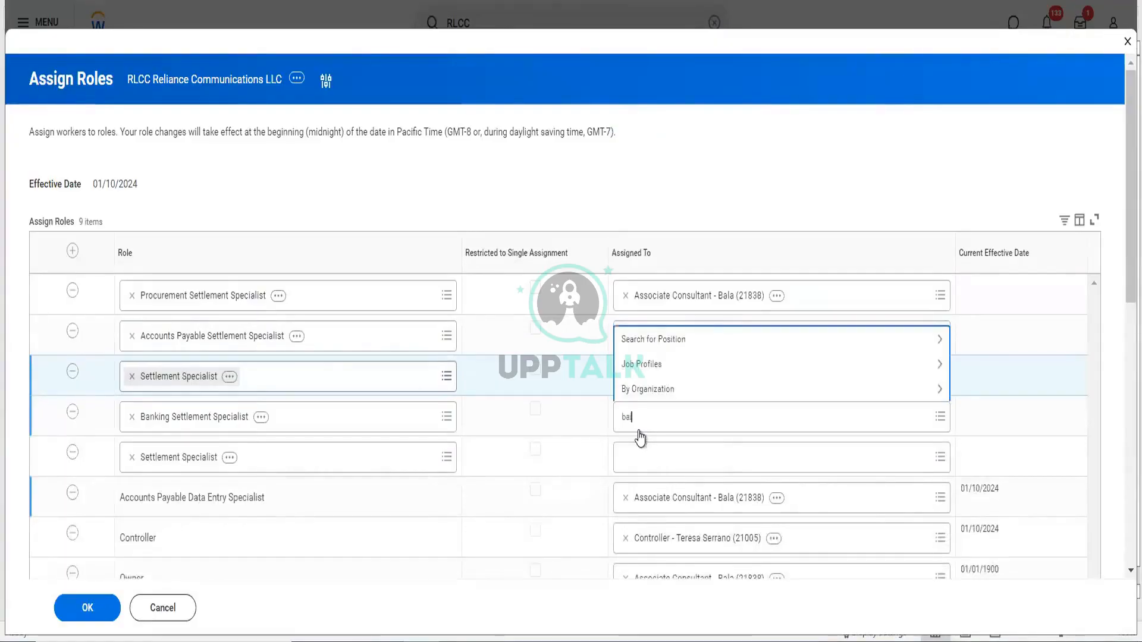
{"action": "type", "text": "a"}
{"action": "key", "text": "Return"}
{"action": "left_click", "coordinate": [700, 222]}
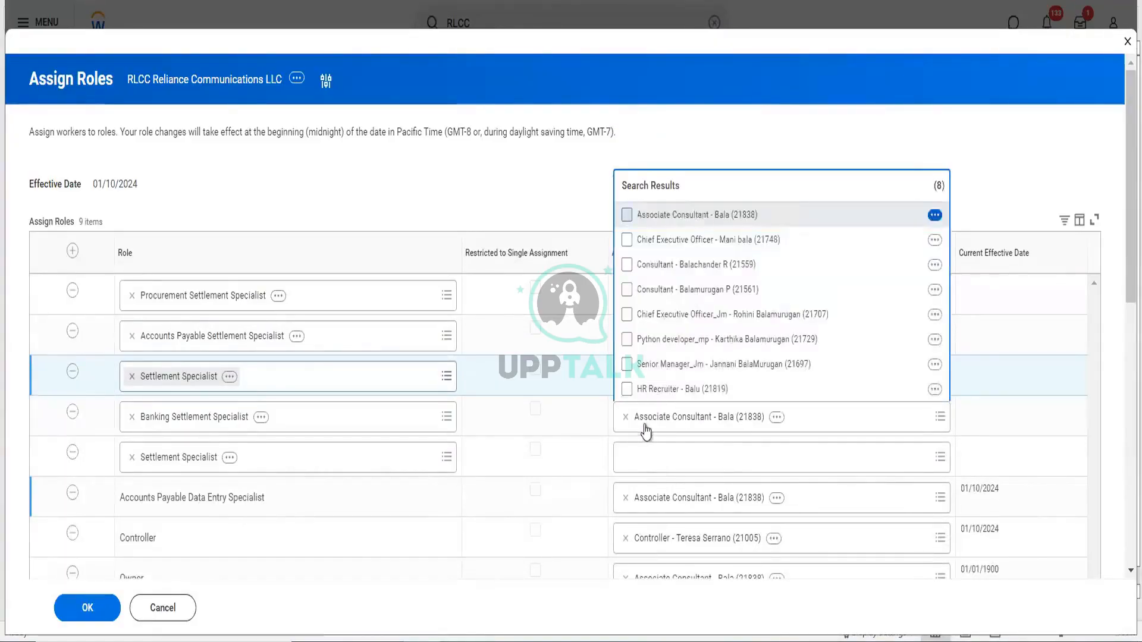
{"action": "left_click", "coordinate": [640, 457]}
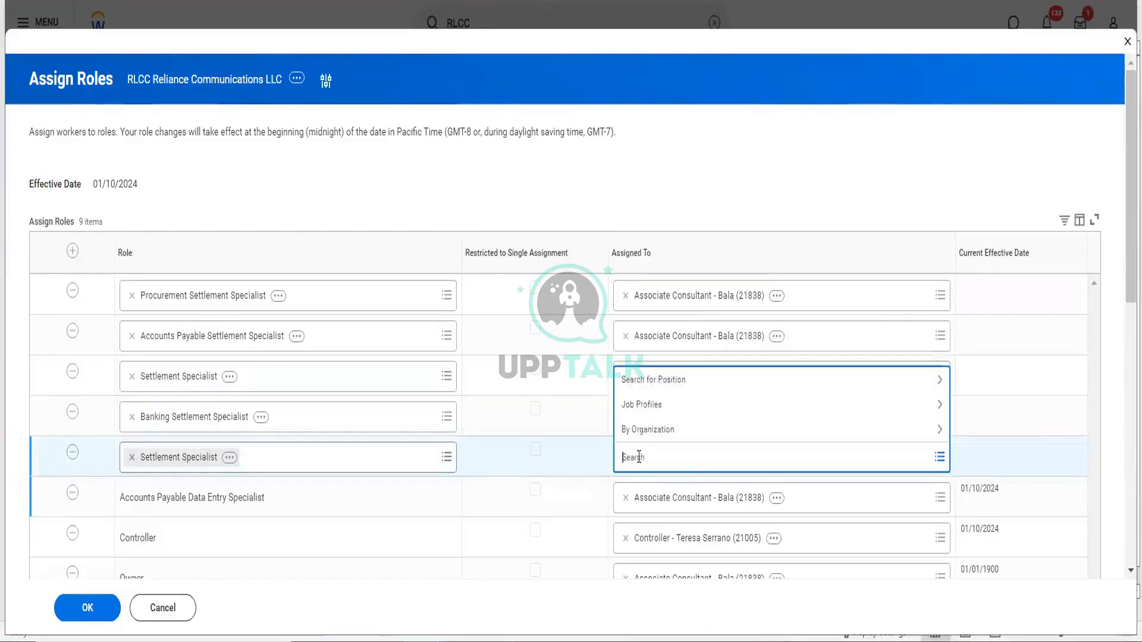
{"action": "type", "text": "bala"}
{"action": "key", "text": "Return"}
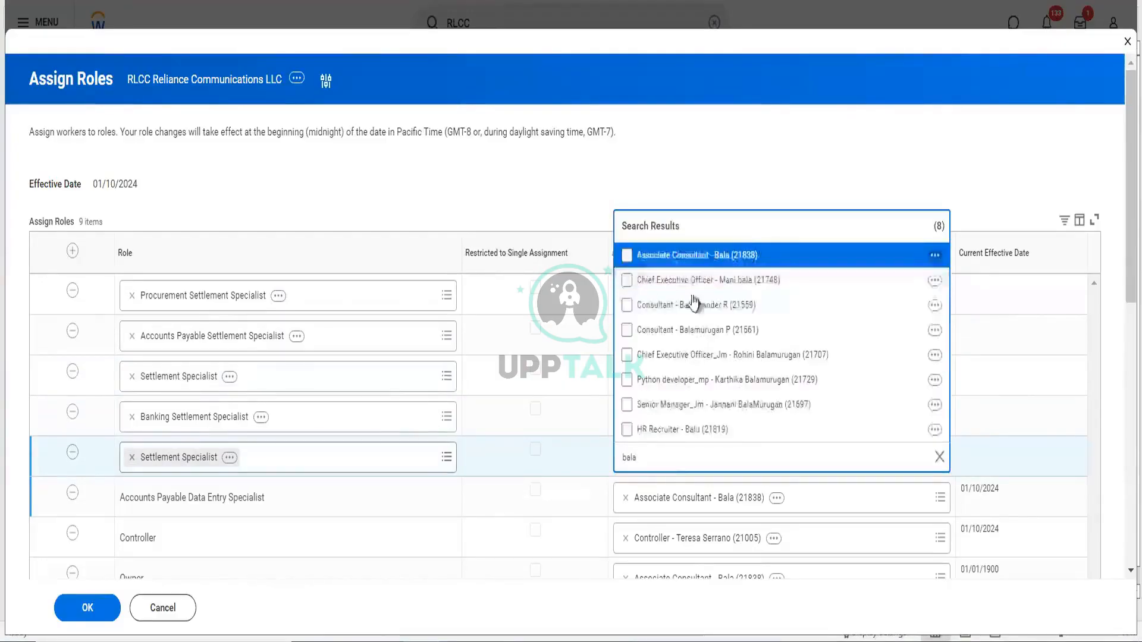
{"action": "left_click", "coordinate": [693, 260]}
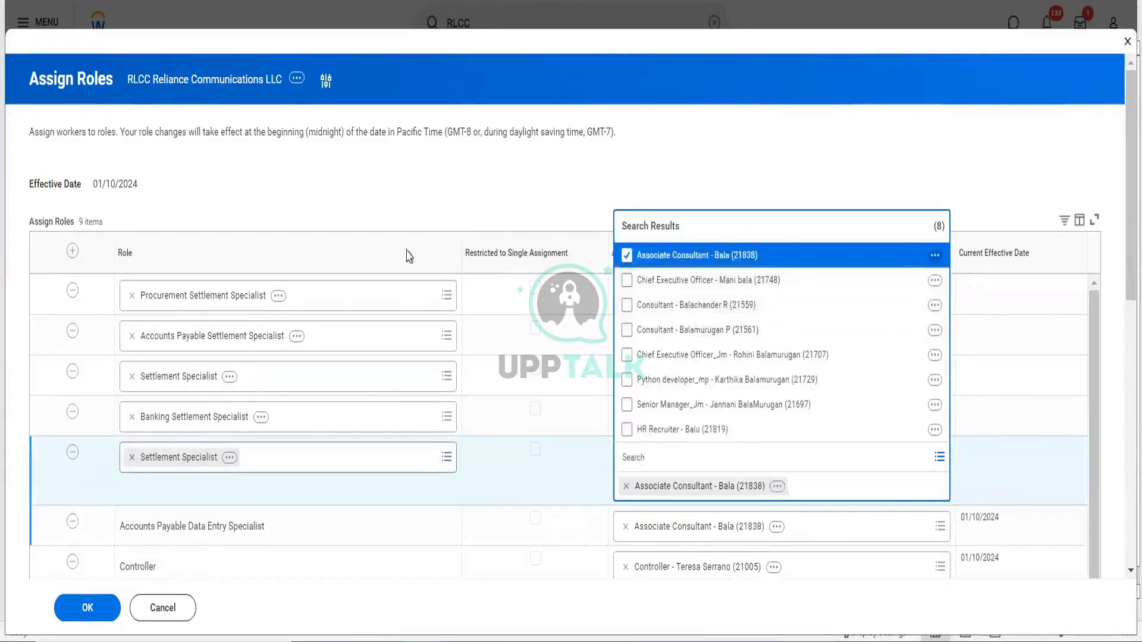
- Remove the duplicate Settlement Specialist row and submit the role assignments
{"action": "left_click", "coordinate": [87, 609]}
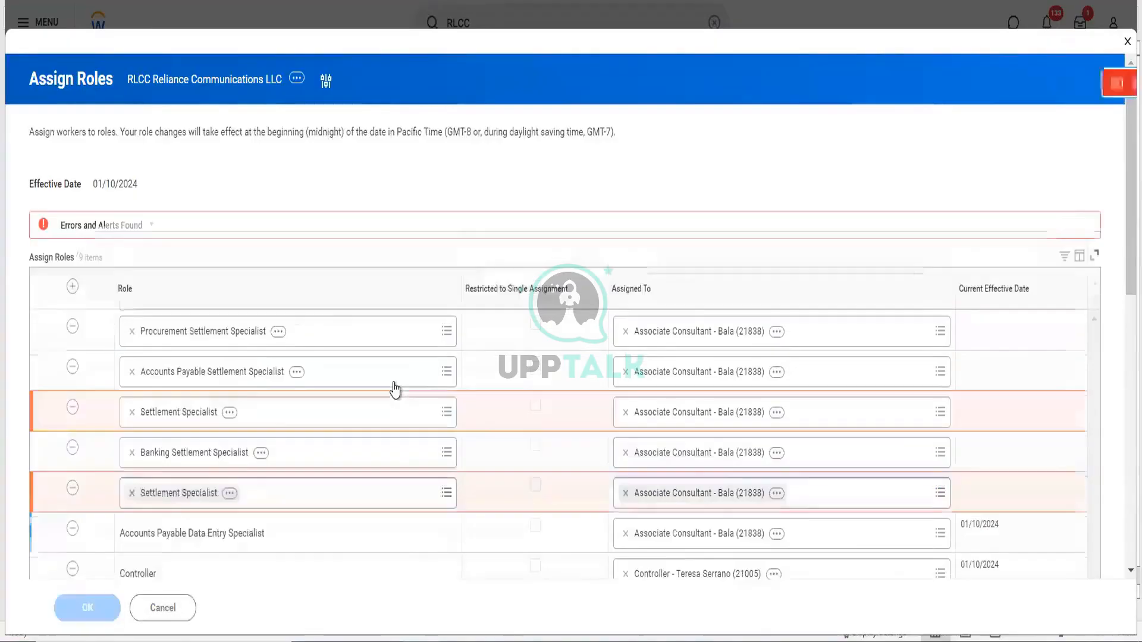
{"action": "scroll", "coordinate": [341, 423], "scroll_direction": "down", "scroll_amount": 4}
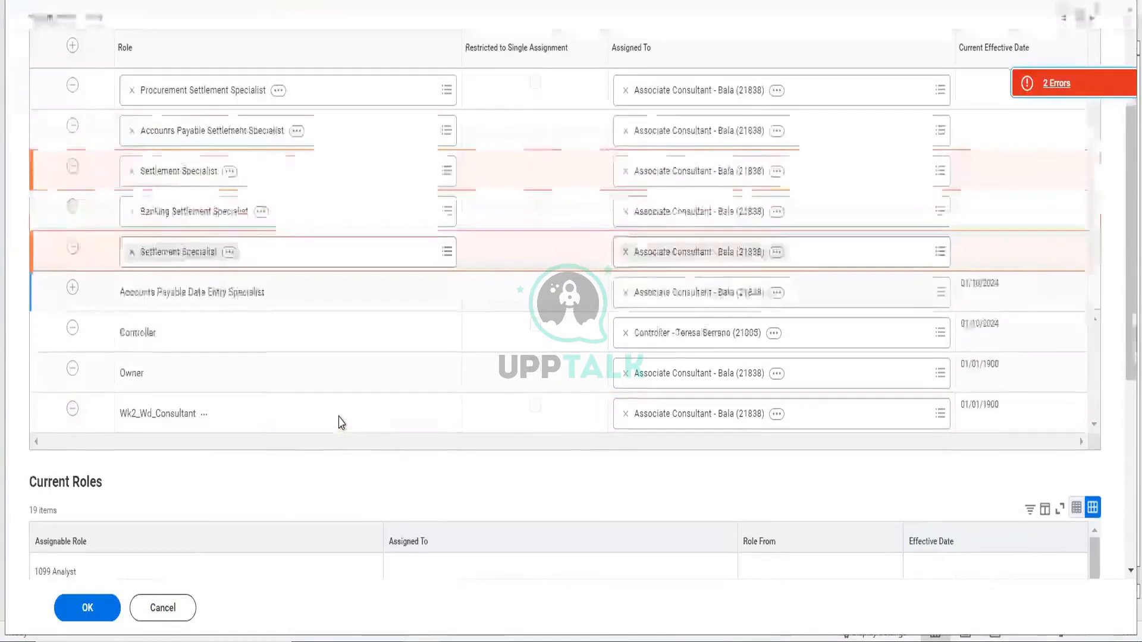
{"action": "left_click", "coordinate": [73, 247]}
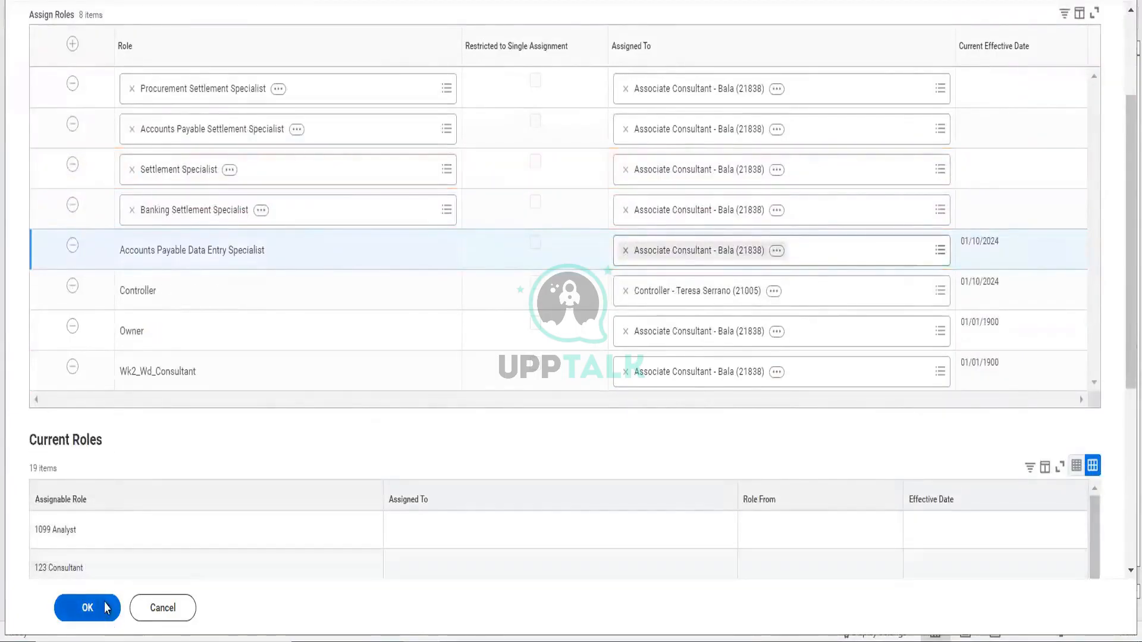
{"action": "left_click", "coordinate": [105, 603]}
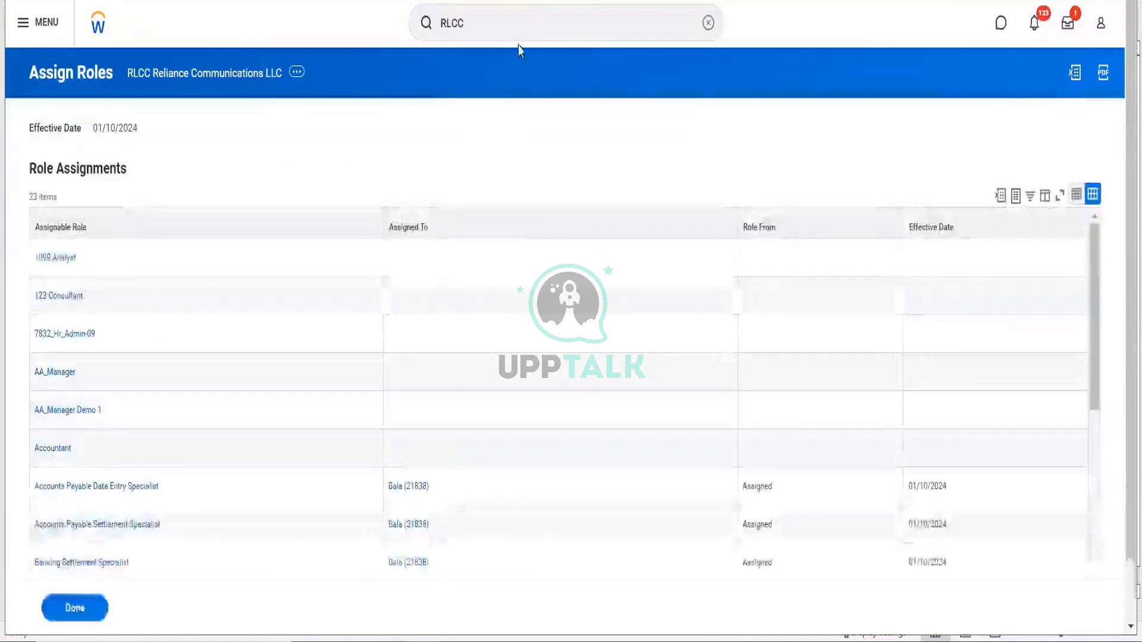
{"action": "left_click", "coordinate": [498, 34]}
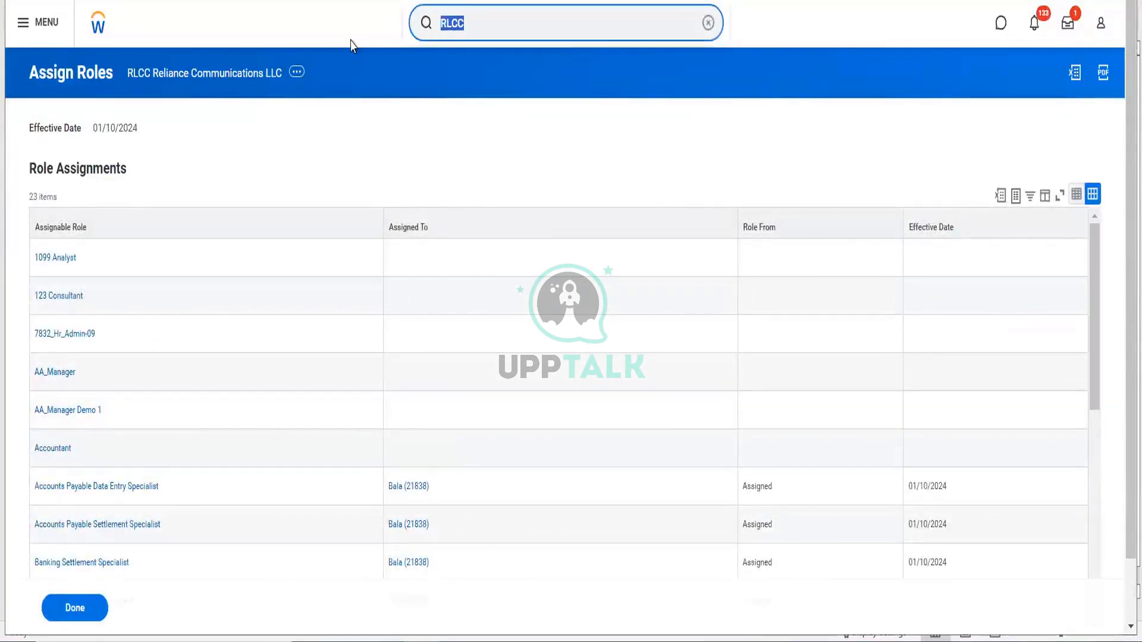
- Create a settlement run for RLCC with All Currencies; after the bank routing error, open the company page
{"action": "type", "text": "cr sett run"}
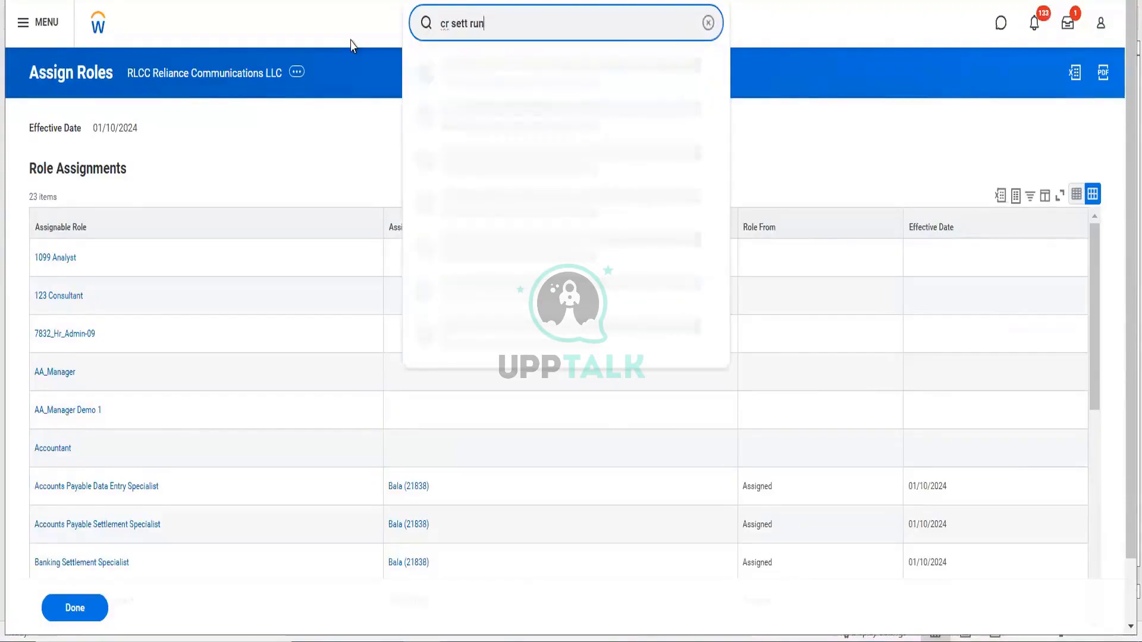
{"action": "left_click", "coordinate": [441, 78]}
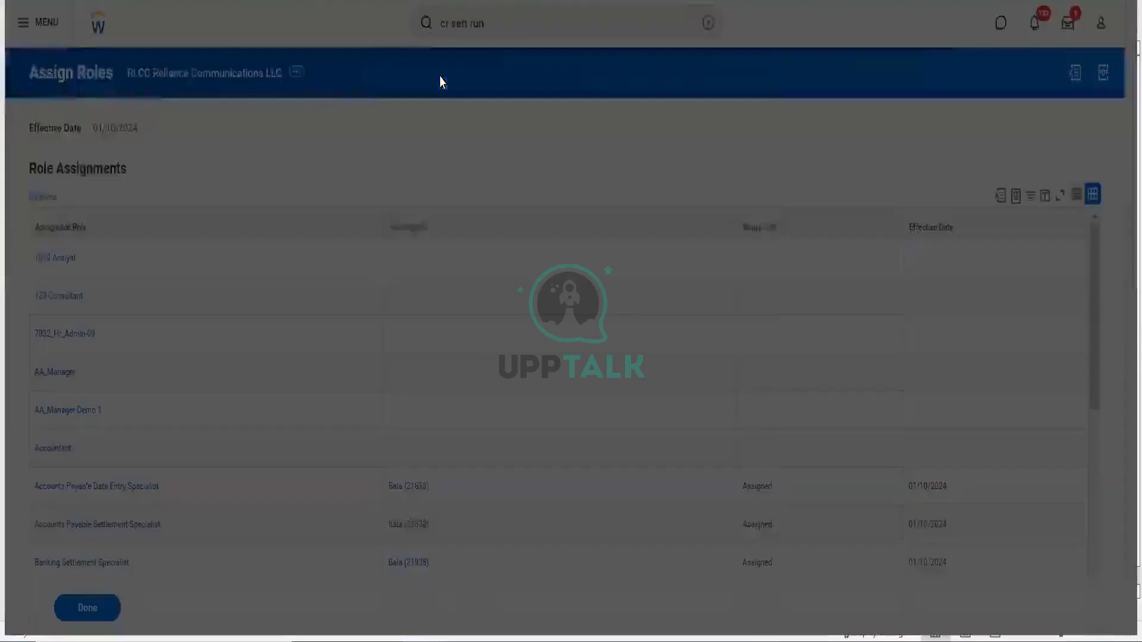
{"action": "left_click", "coordinate": [614, 164]}
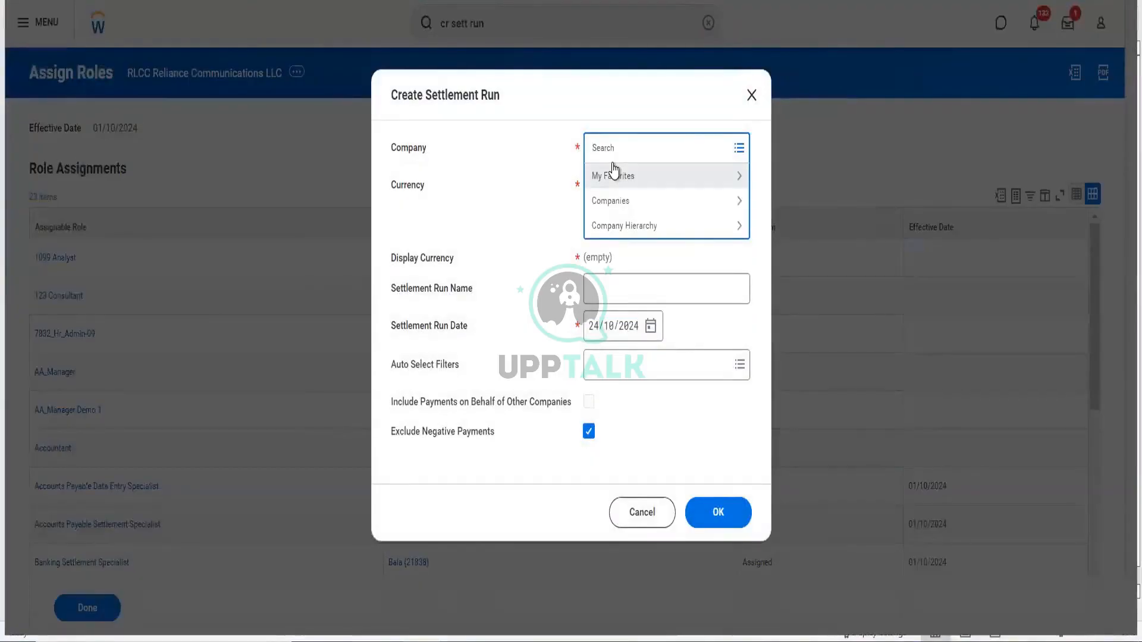
{"action": "key", "text": "Return"}
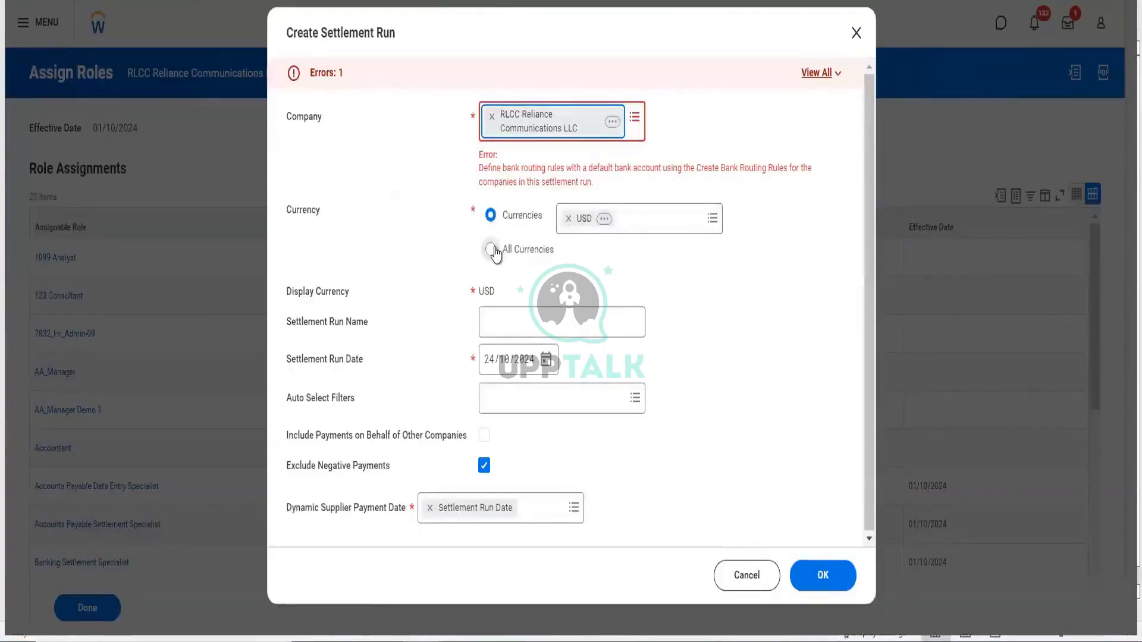
{"action": "left_click", "coordinate": [491, 249]}
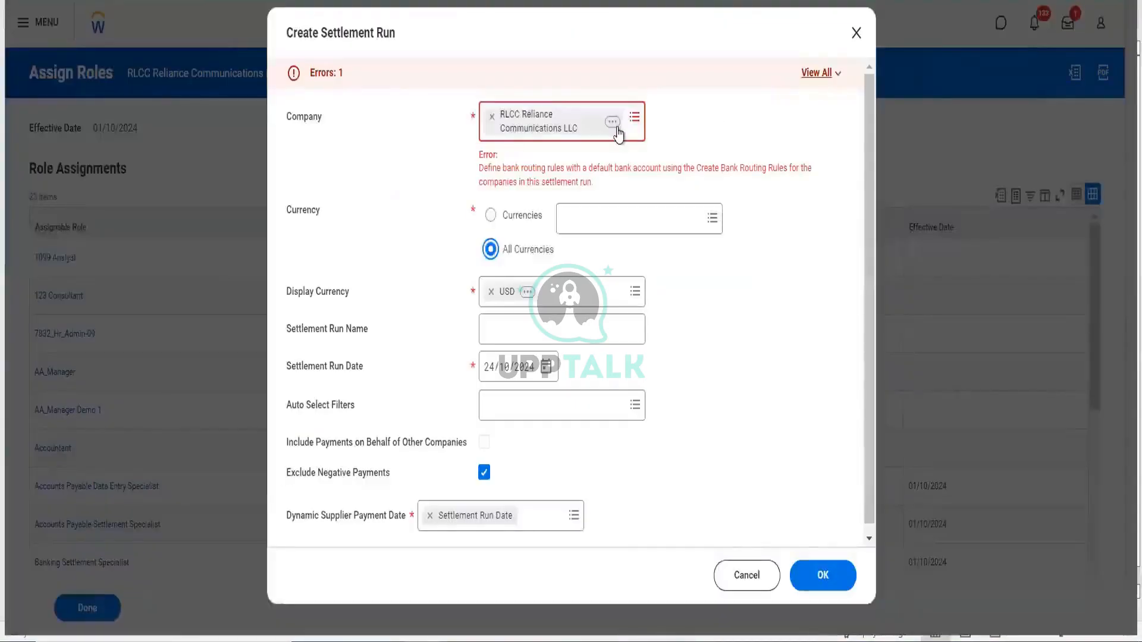
{"action": "left_click", "coordinate": [612, 122]}
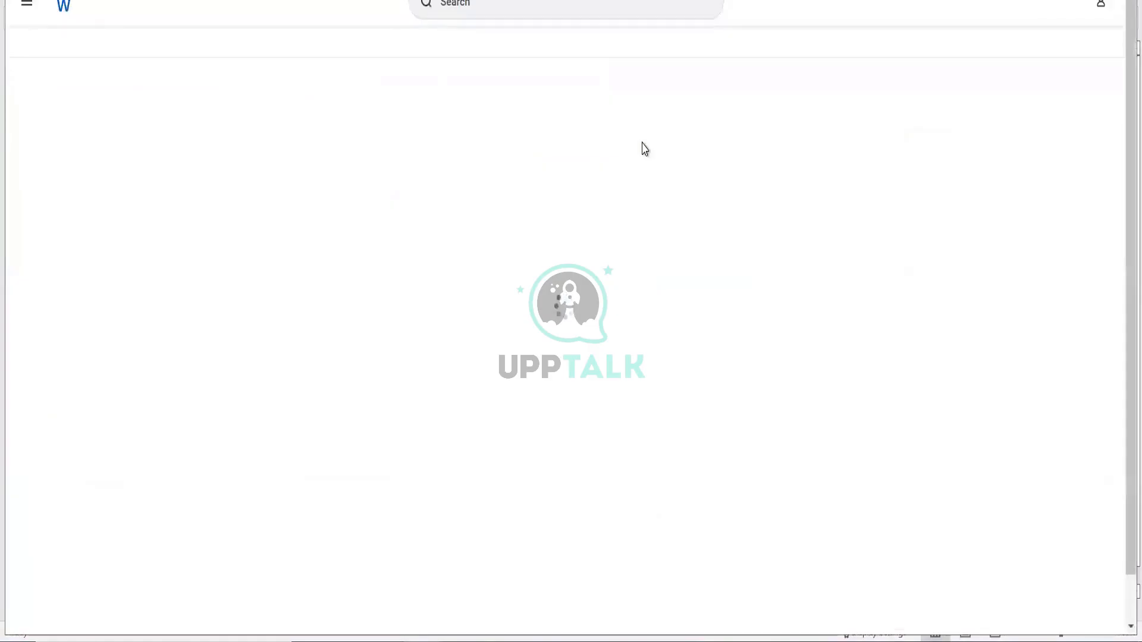
- Start a Create Bank Routing Rule for company RLCC Reliance Communications LLC
{"action": "left_click", "coordinate": [515, 24]}
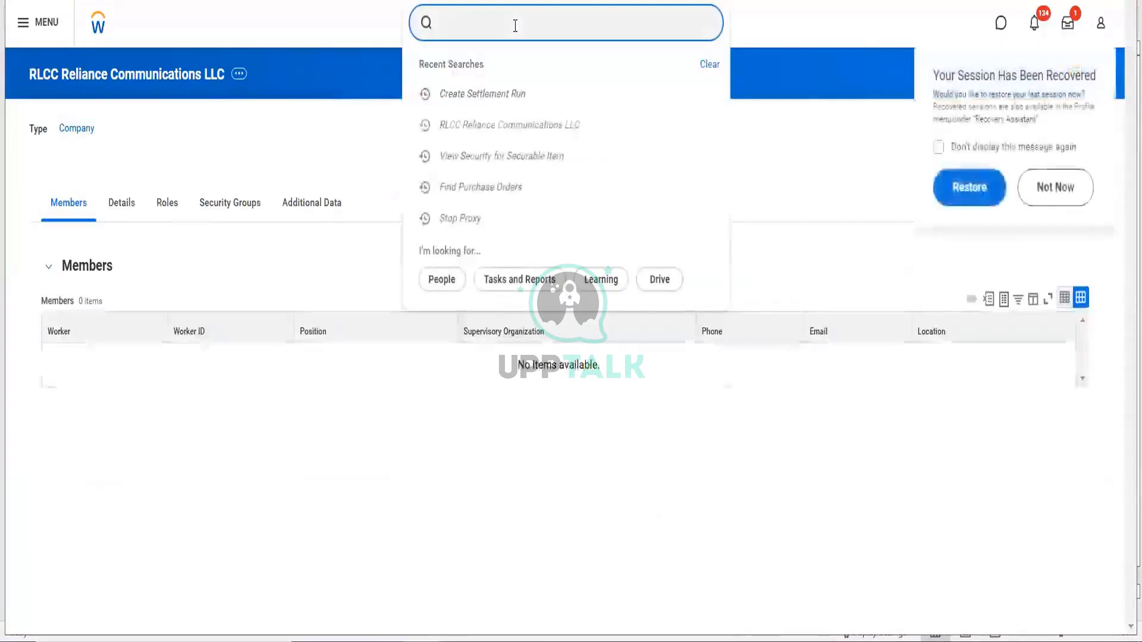
{"action": "type", "text": "cr bank"}
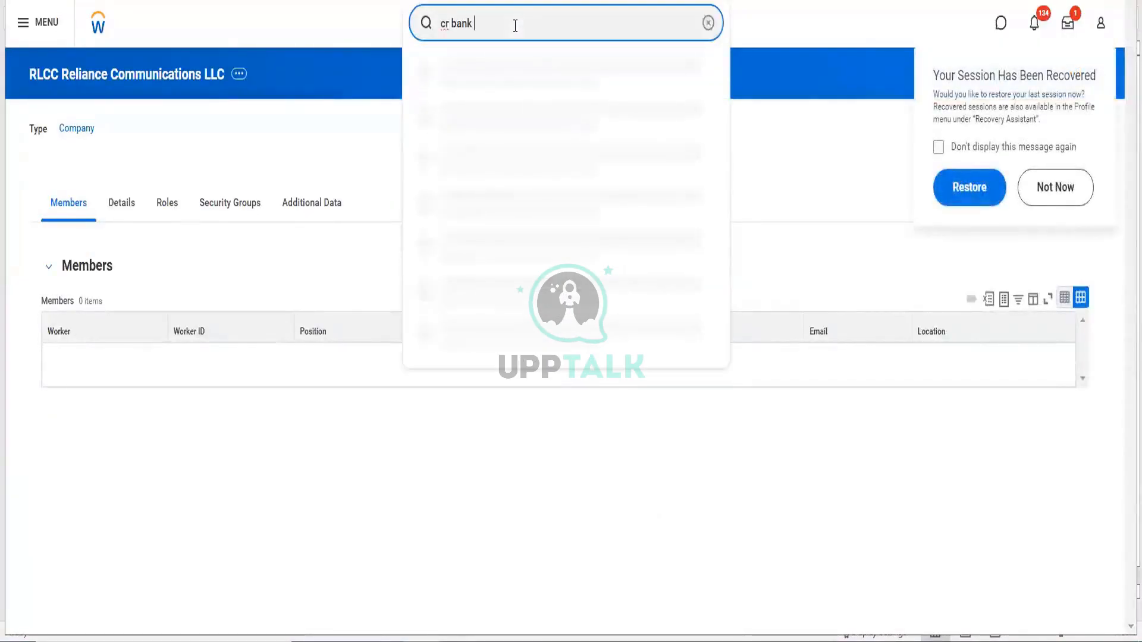
{"action": "type", "text": " routing "}
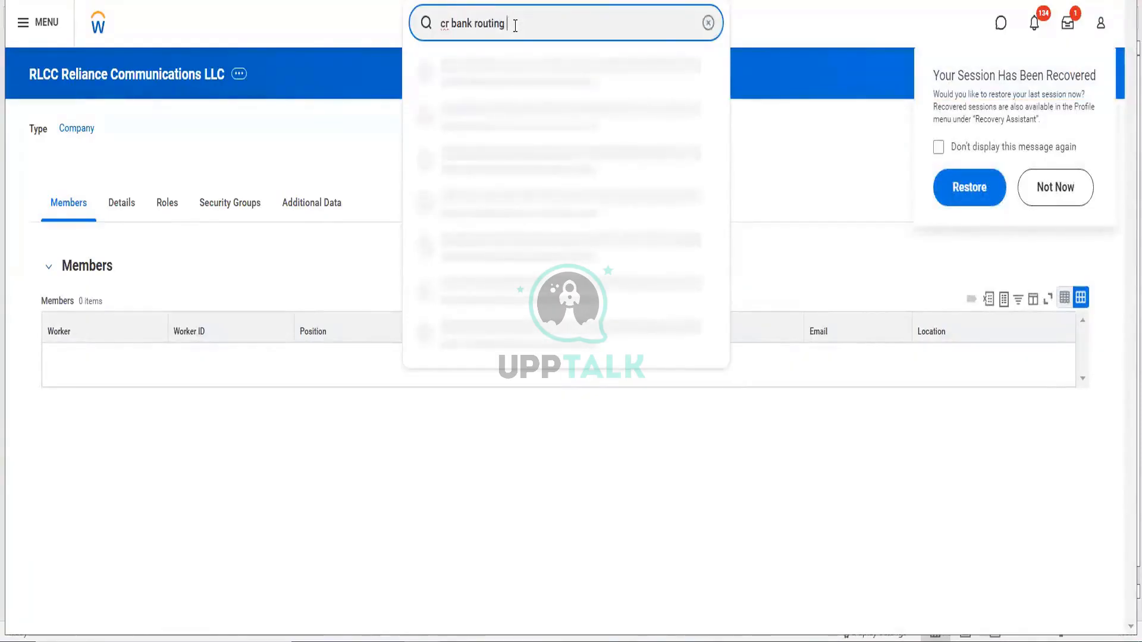
{"action": "type", "text": "rule"}
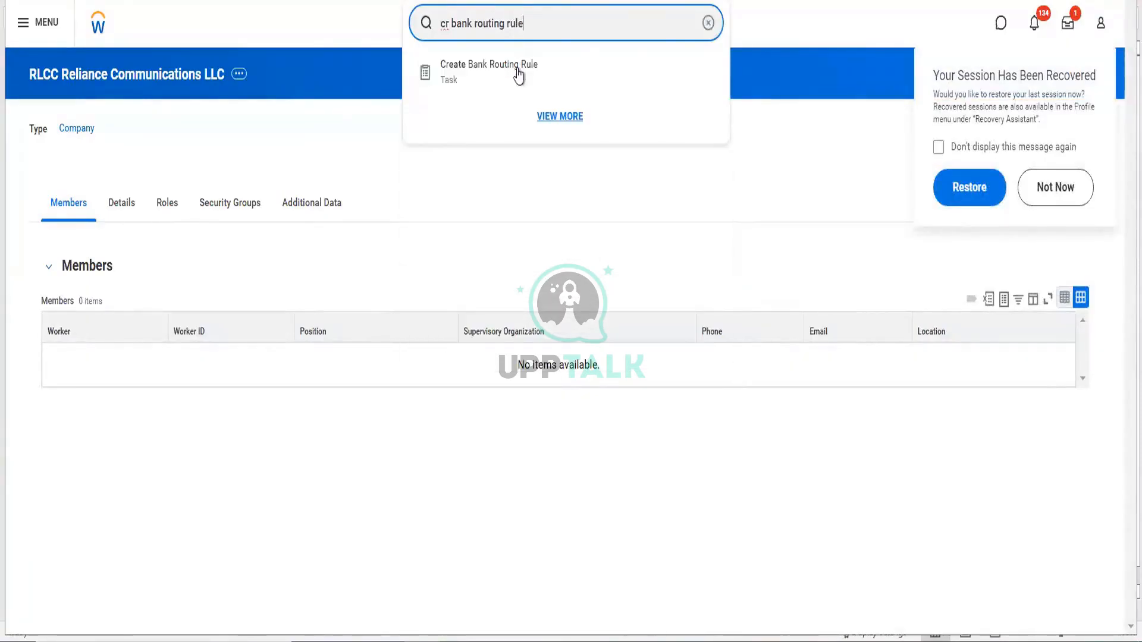
{"action": "left_click", "coordinate": [517, 71]}
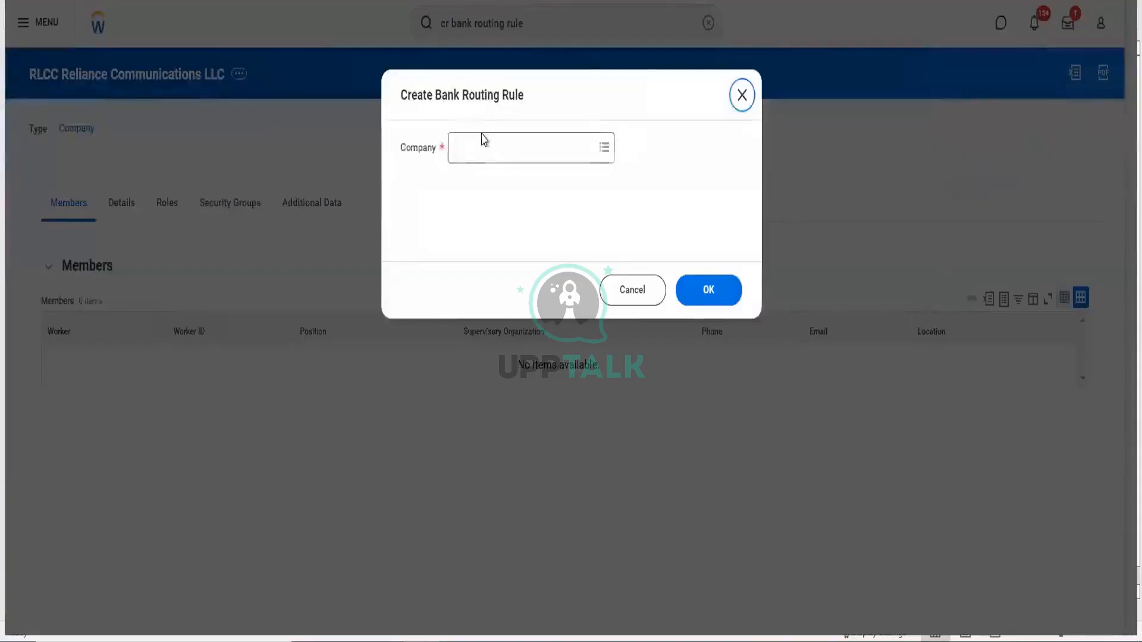
{"action": "left_click", "coordinate": [484, 140]}
{"action": "type", "text": "rlcc"}
{"action": "key", "text": "Return"}
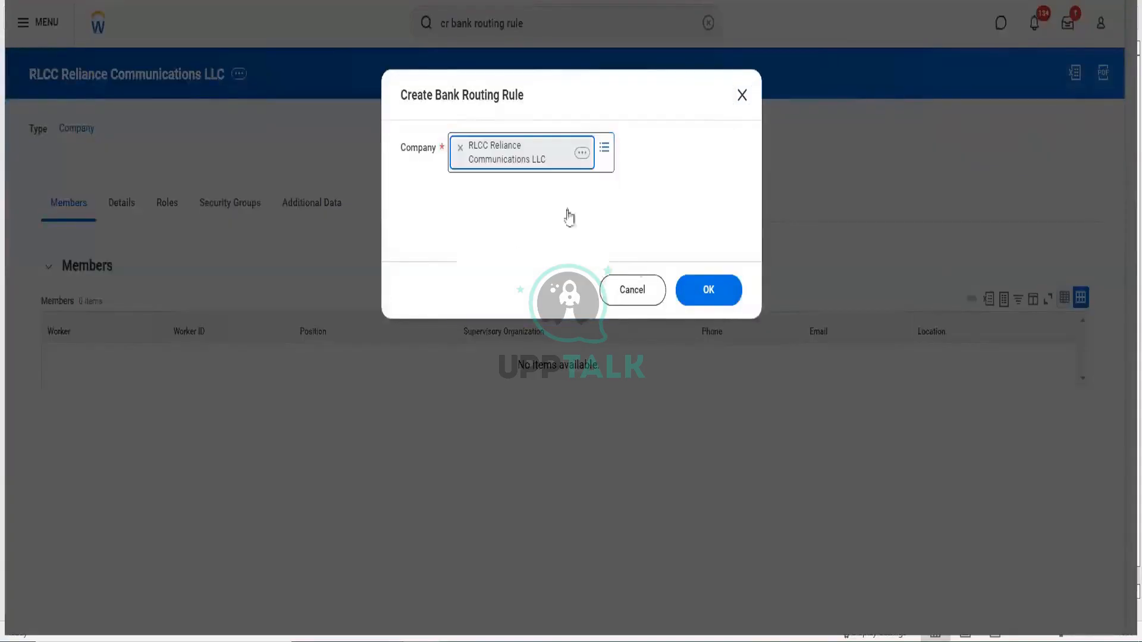
{"action": "left_click", "coordinate": [705, 291]}
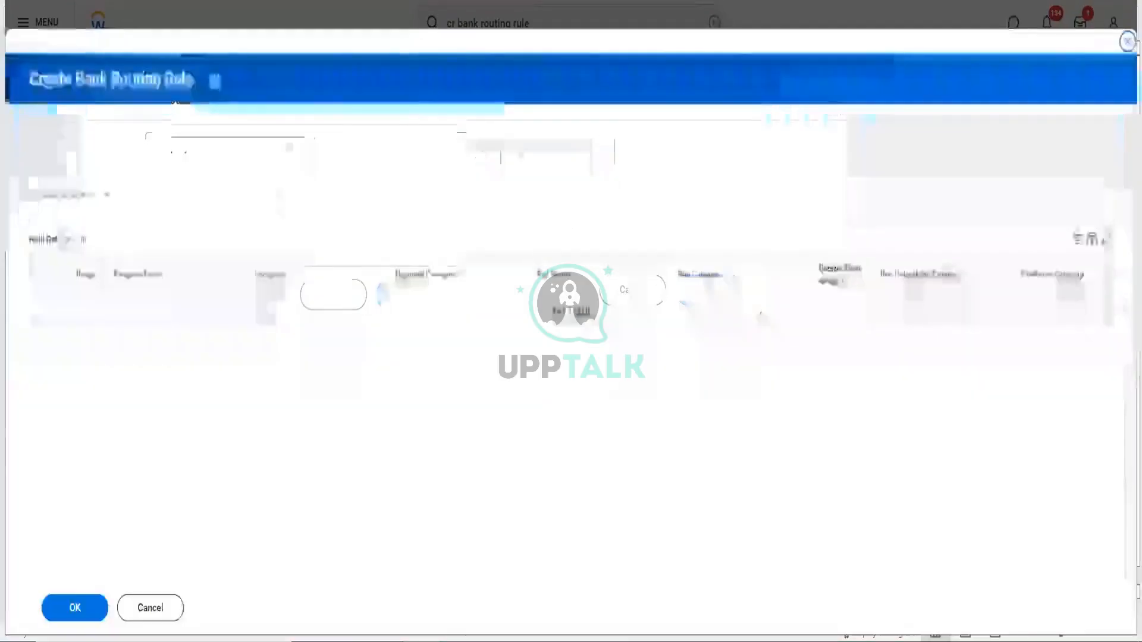
- Find no open or closed bank accounts for the default bank account, then return to RLCC
{"action": "left_click", "coordinate": [264, 198]}
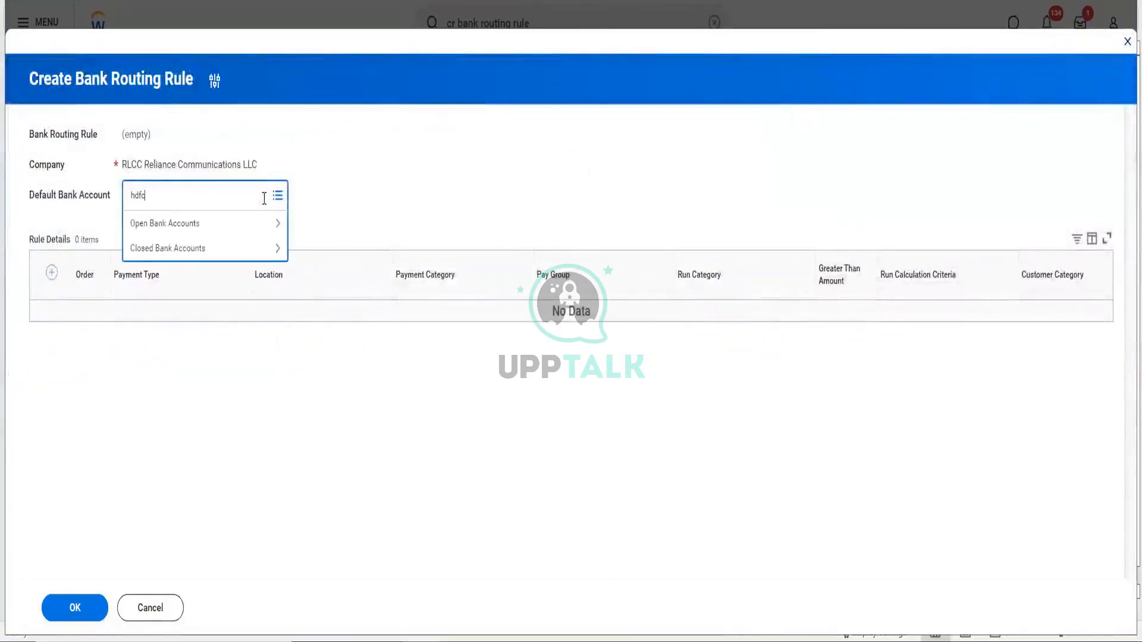
{"action": "key", "text": "Return"}
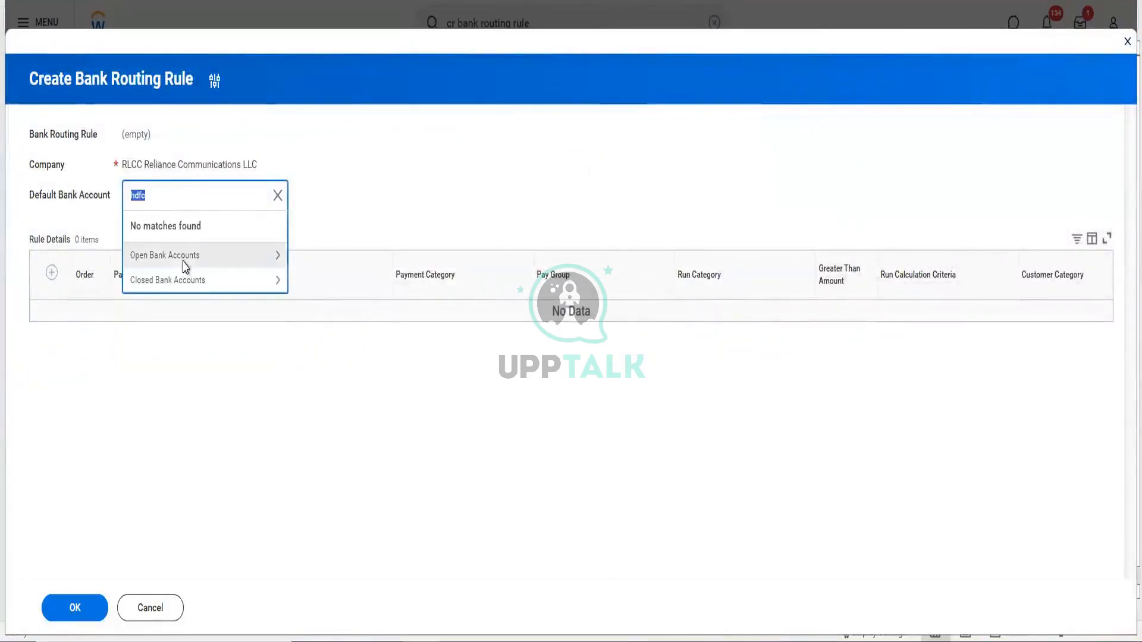
{"action": "left_click", "coordinate": [183, 261]}
{"action": "left_click", "coordinate": [141, 224]}
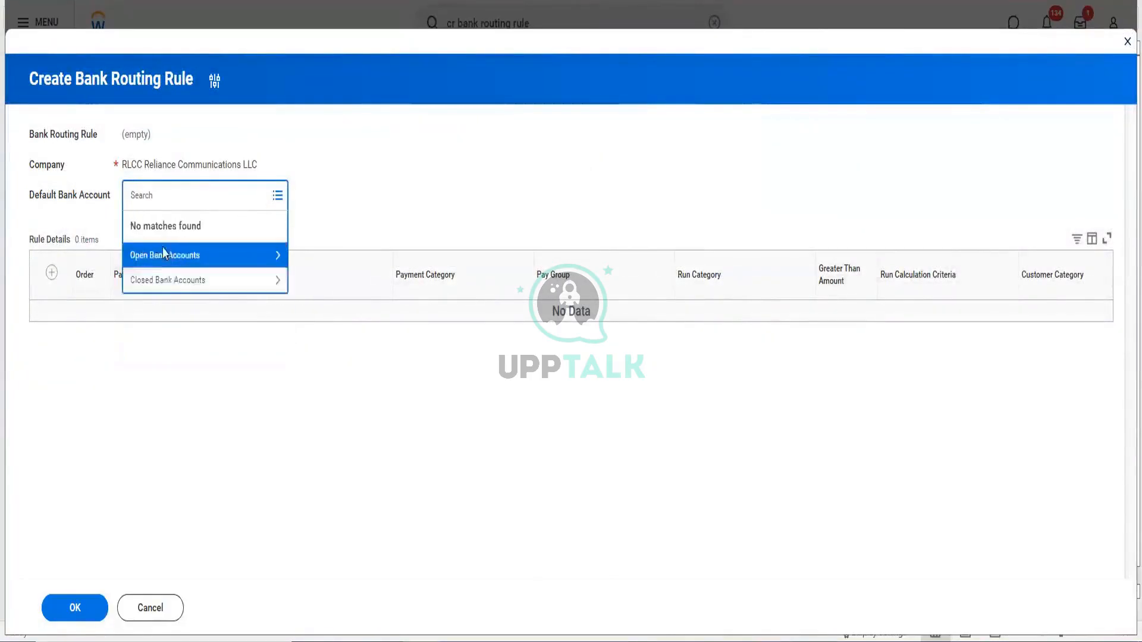
{"action": "left_click", "coordinate": [170, 285]}
{"action": "left_click", "coordinate": [133, 225]}
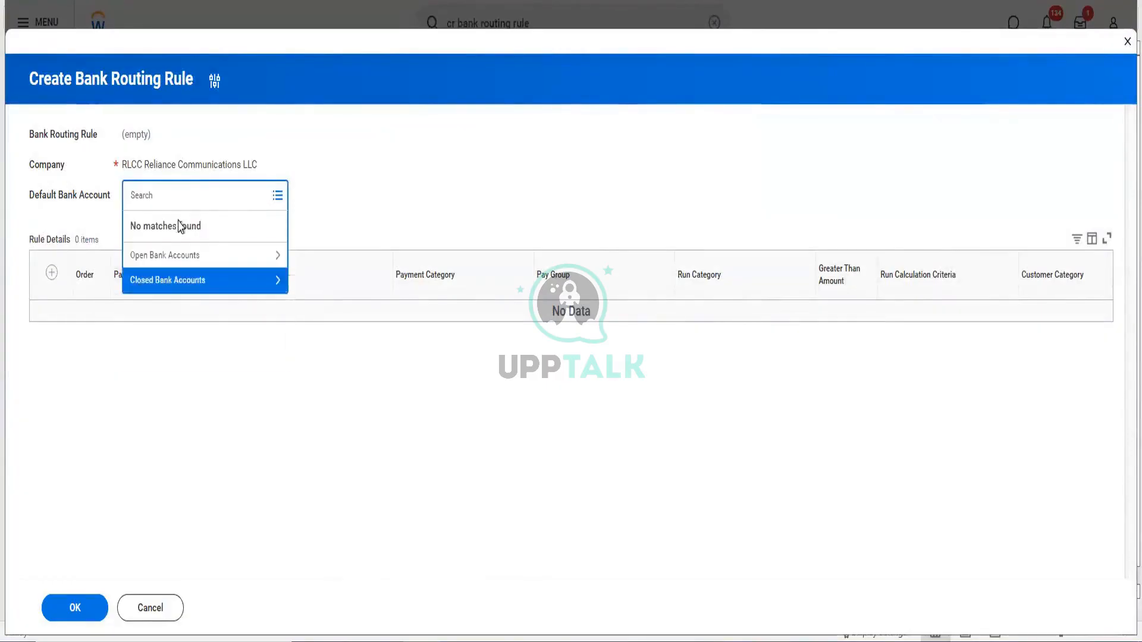
{"action": "left_click", "coordinate": [297, 141]}
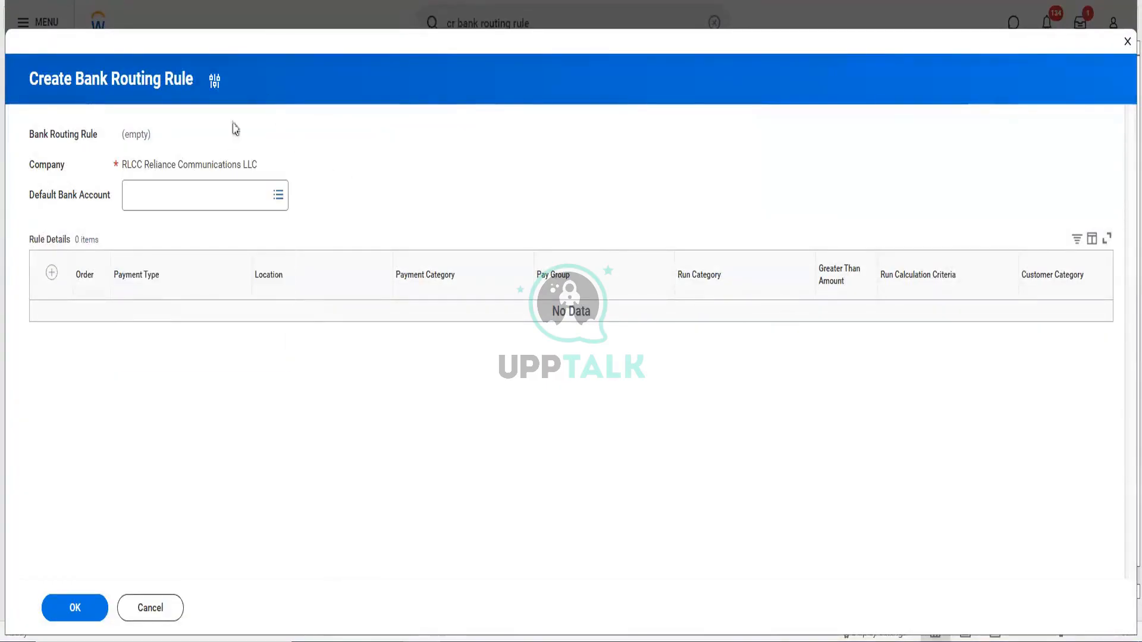
{"action": "right_click", "coordinate": [266, 166]}
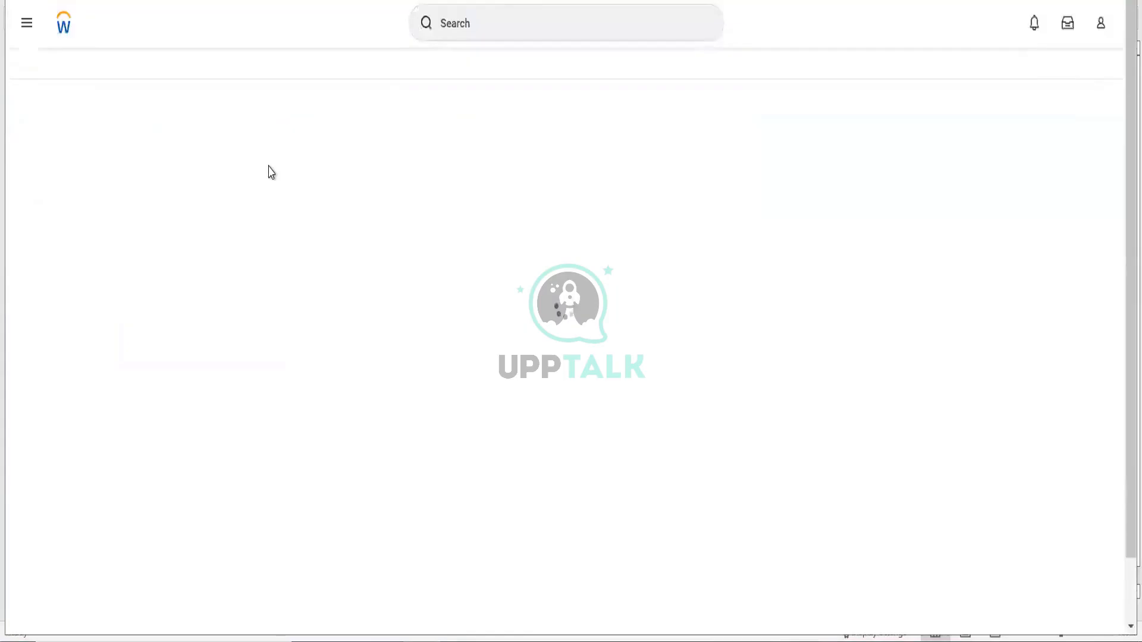
{"action": "left_click", "coordinate": [489, 25]}
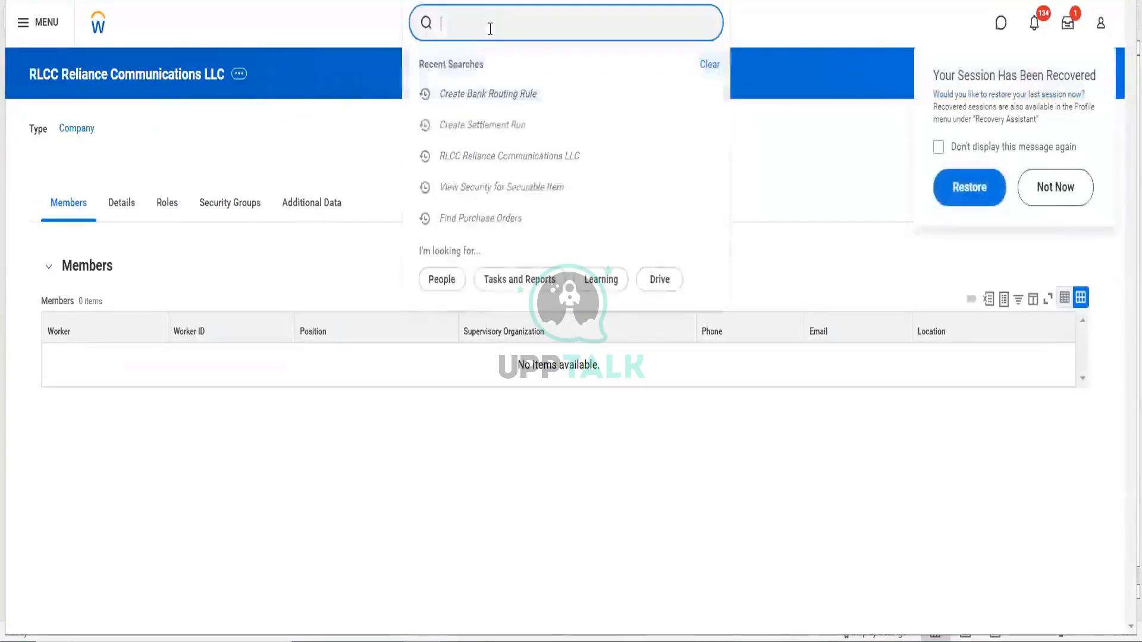
{"action": "type", "text": "cr bank account"}
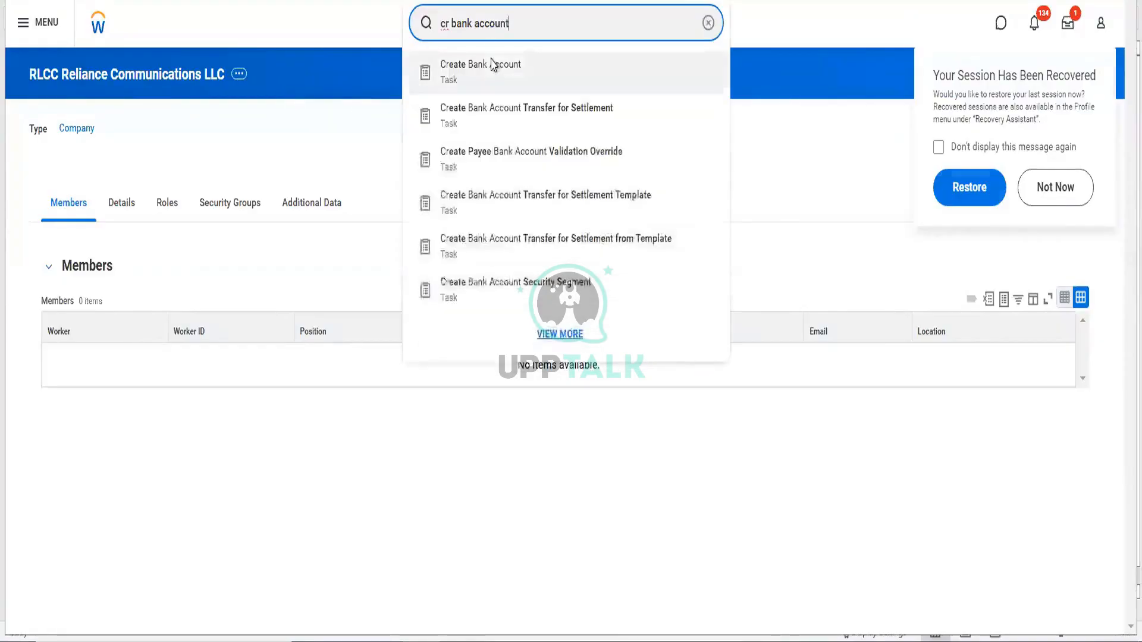
- Create bank account 'RLCC HDFC account' of type Bank Account in India and open its full form
{"action": "left_click", "coordinate": [492, 64]}
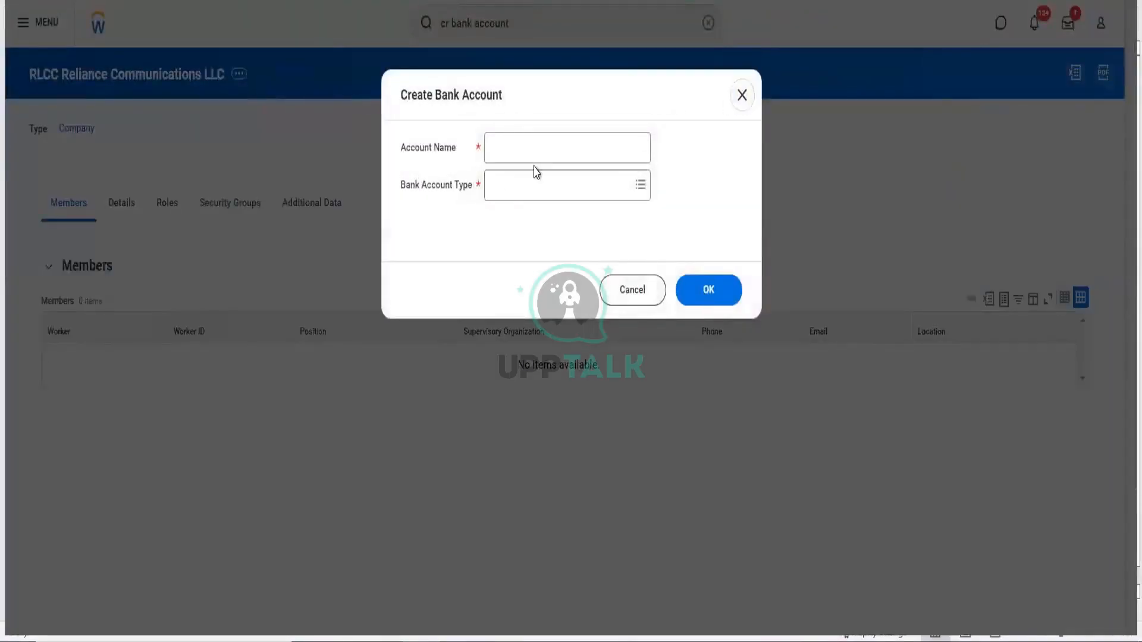
{"action": "left_click", "coordinate": [536, 152]}
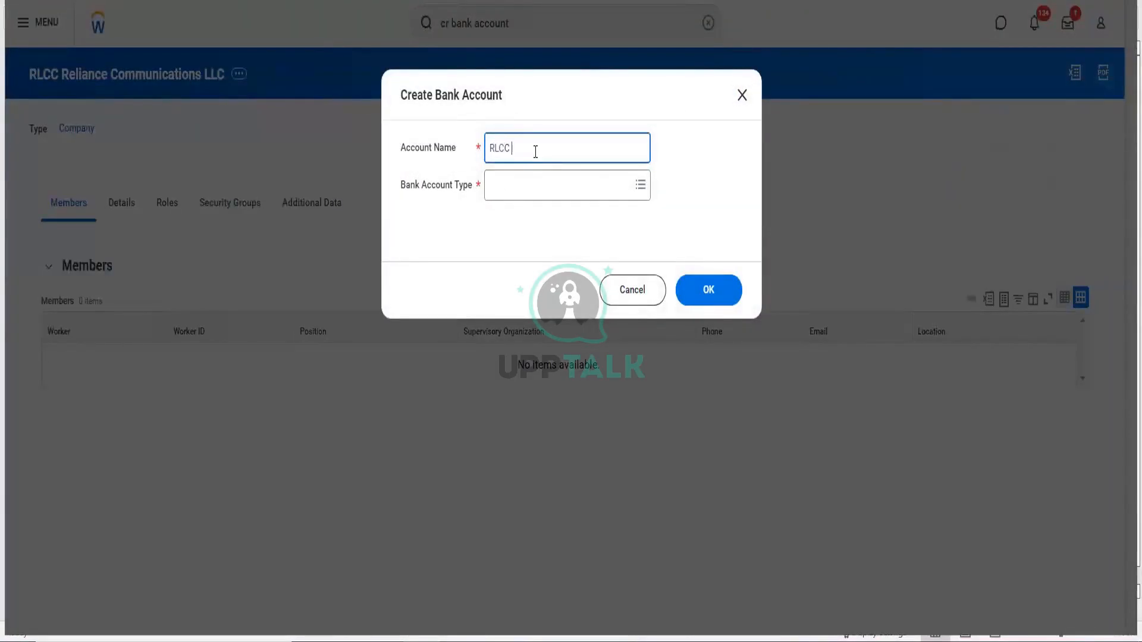
{"action": "type", "text": "RLCC HDFC account"}
{"action": "key", "text": "Tab"}
{"action": "left_click", "coordinate": [528, 187]}
{"action": "left_click", "coordinate": [526, 219]}
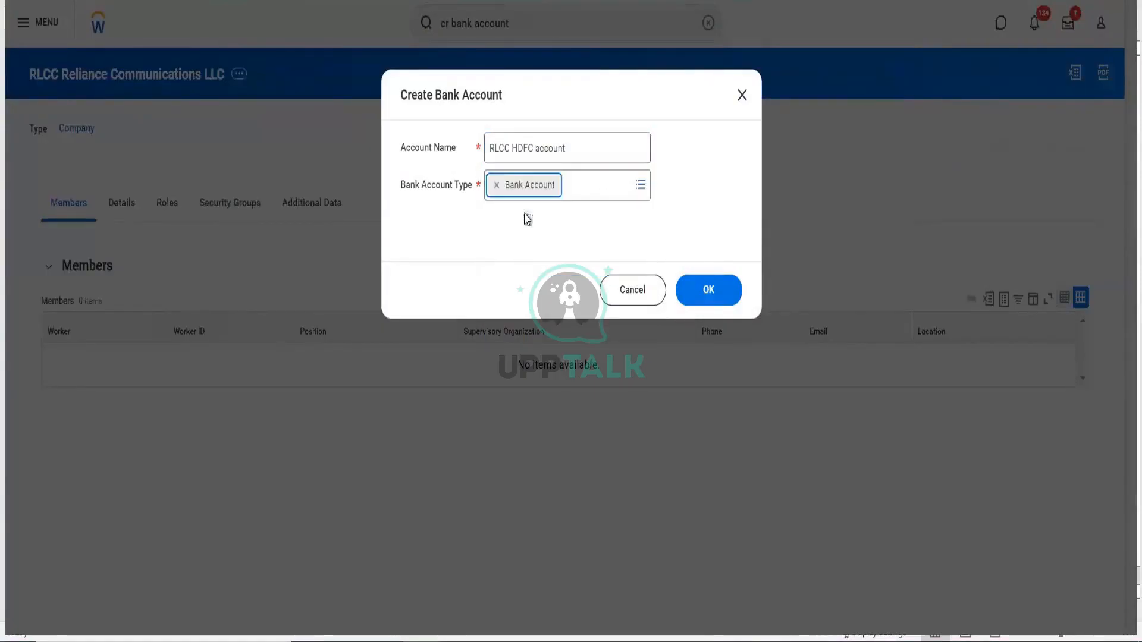
{"action": "left_click", "coordinate": [520, 234]}
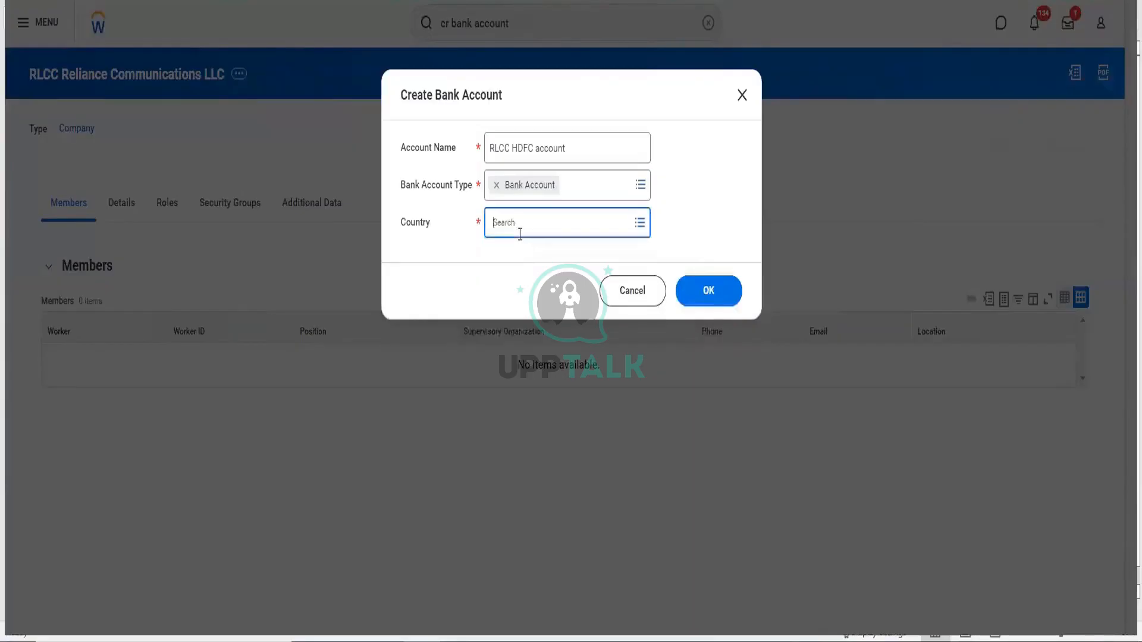
{"action": "key", "text": "Return"}
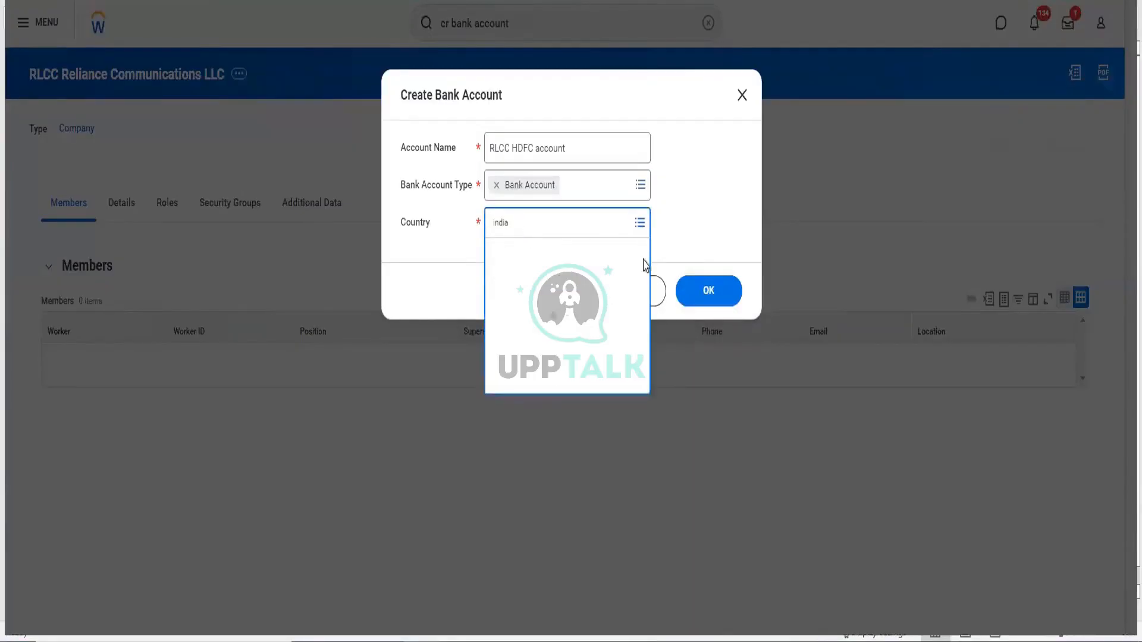
{"action": "left_click", "coordinate": [552, 305]}
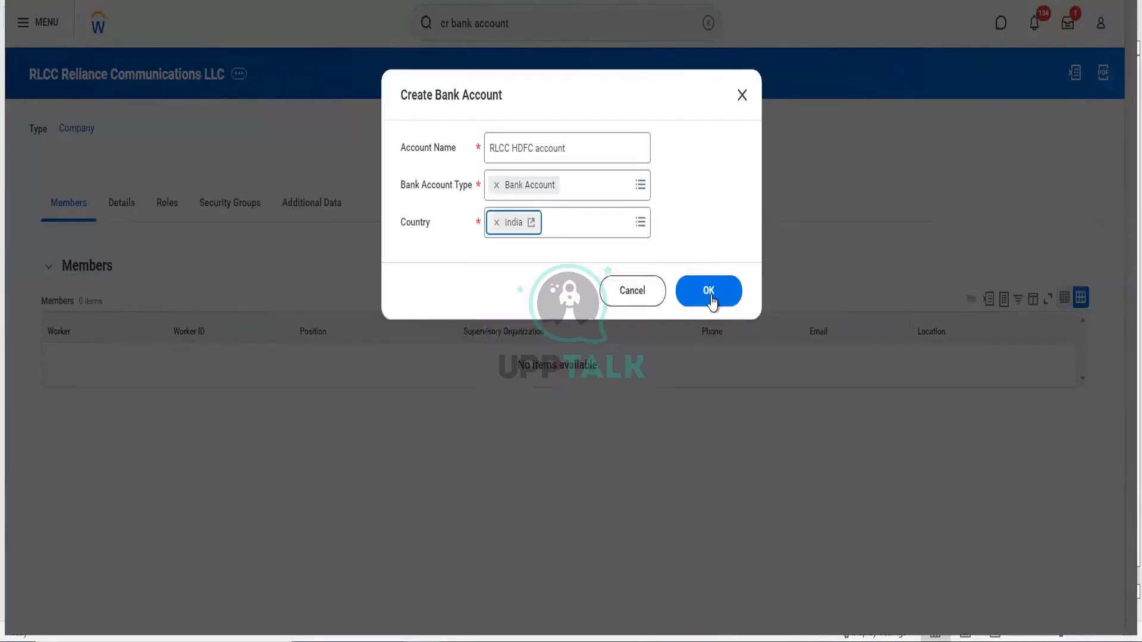
{"action": "left_click", "coordinate": [713, 297]}
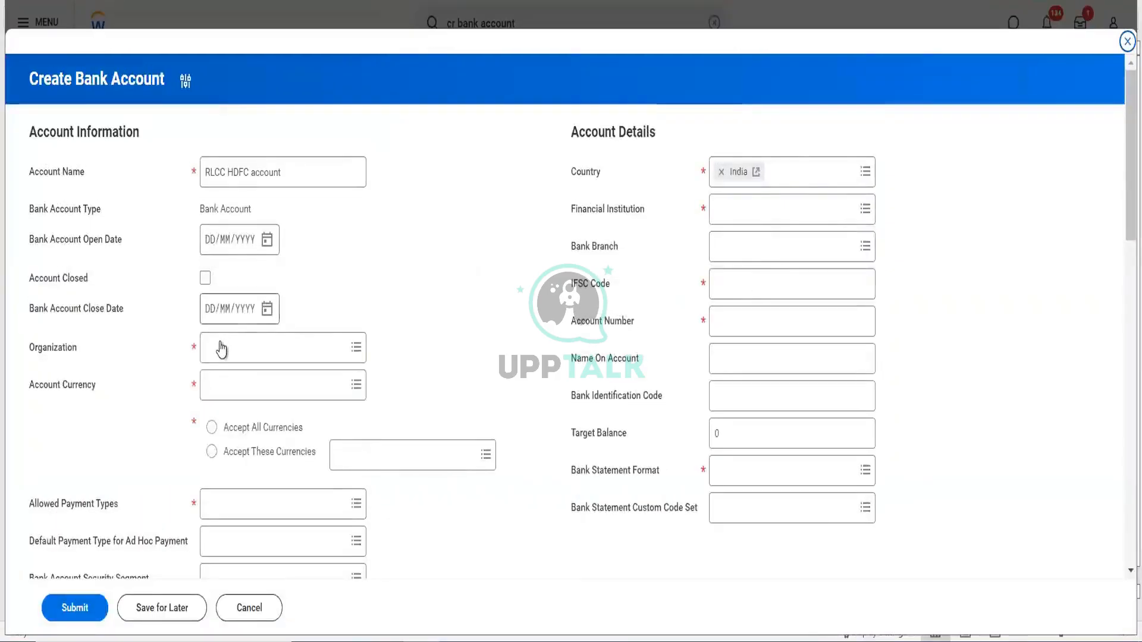
{"action": "left_click", "coordinate": [221, 345]}
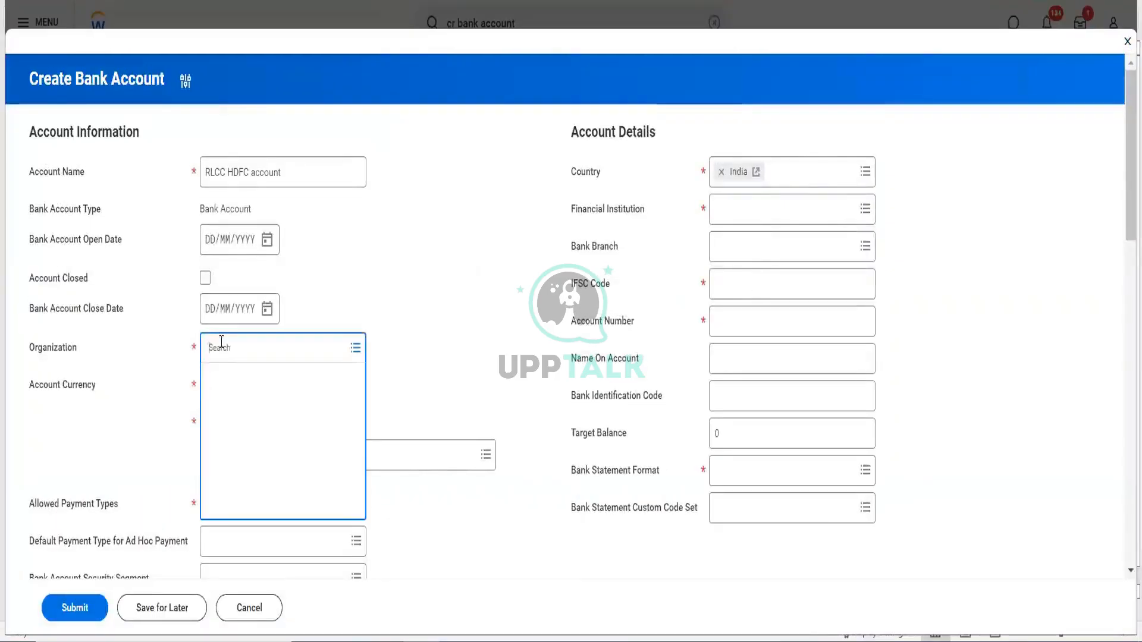
- Set organization RLCC, open date 01/10/2024, accept all currencies, and financial institution HDFC
{"action": "type", "text": "rlcc"}
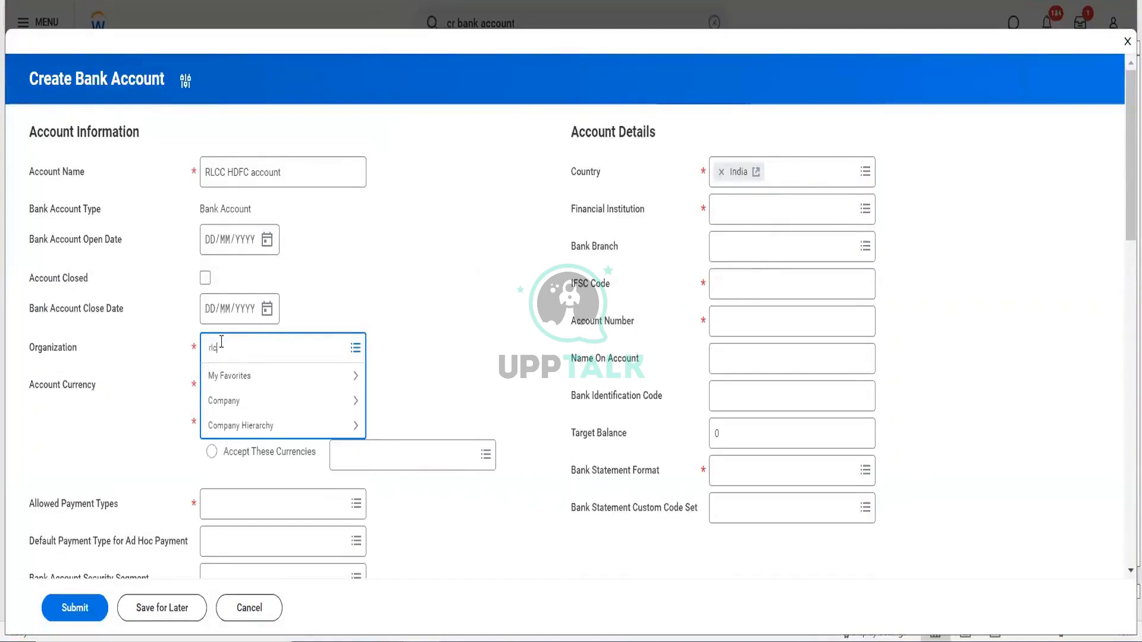
{"action": "key", "text": "Return"}
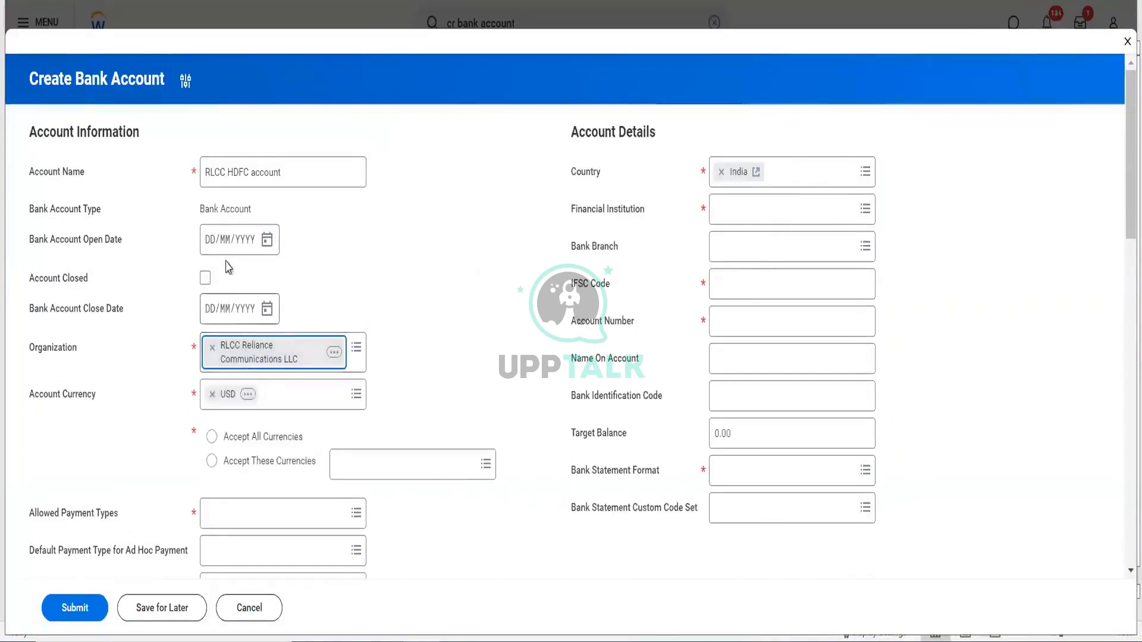
{"action": "left_click", "coordinate": [268, 240]}
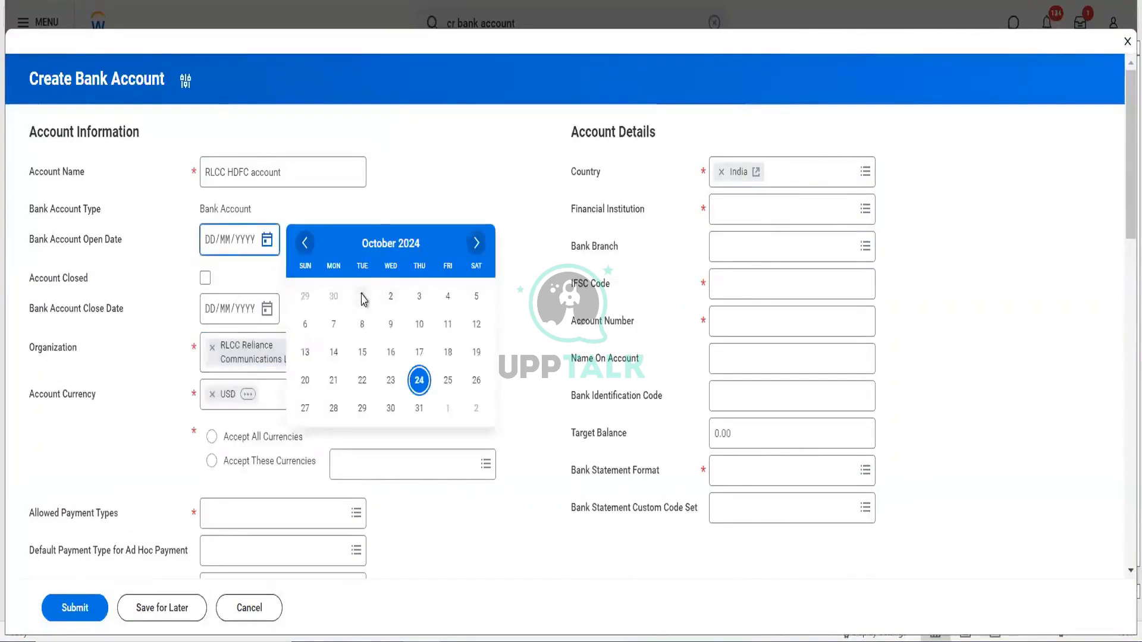
{"action": "left_click", "coordinate": [362, 297]}
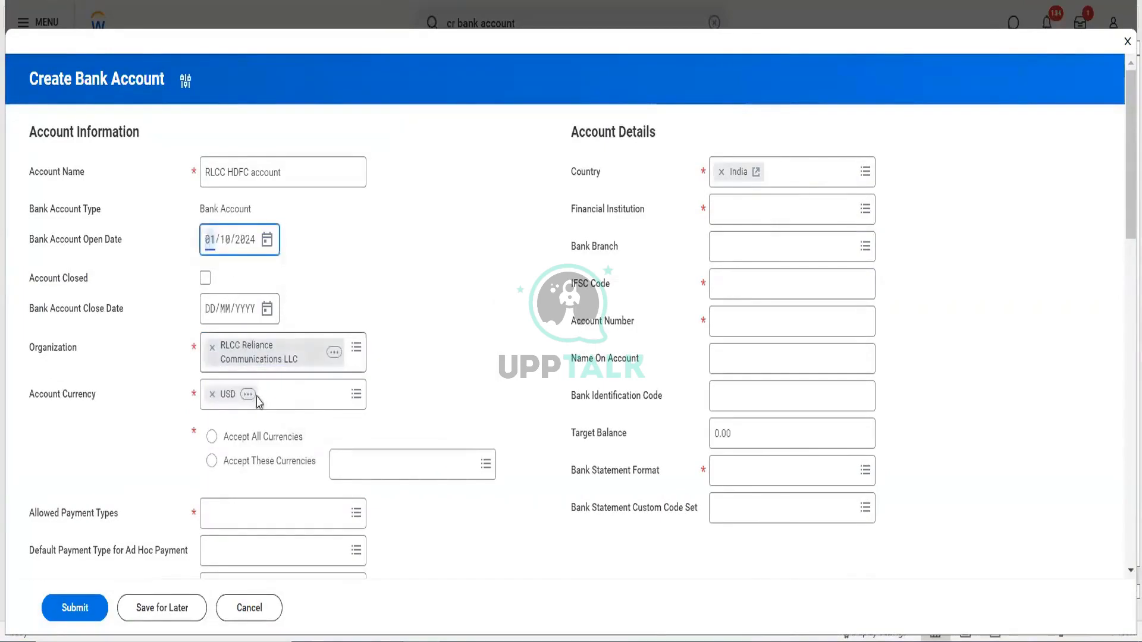
{"action": "left_click", "coordinate": [212, 437]}
{"action": "left_click", "coordinate": [737, 214]}
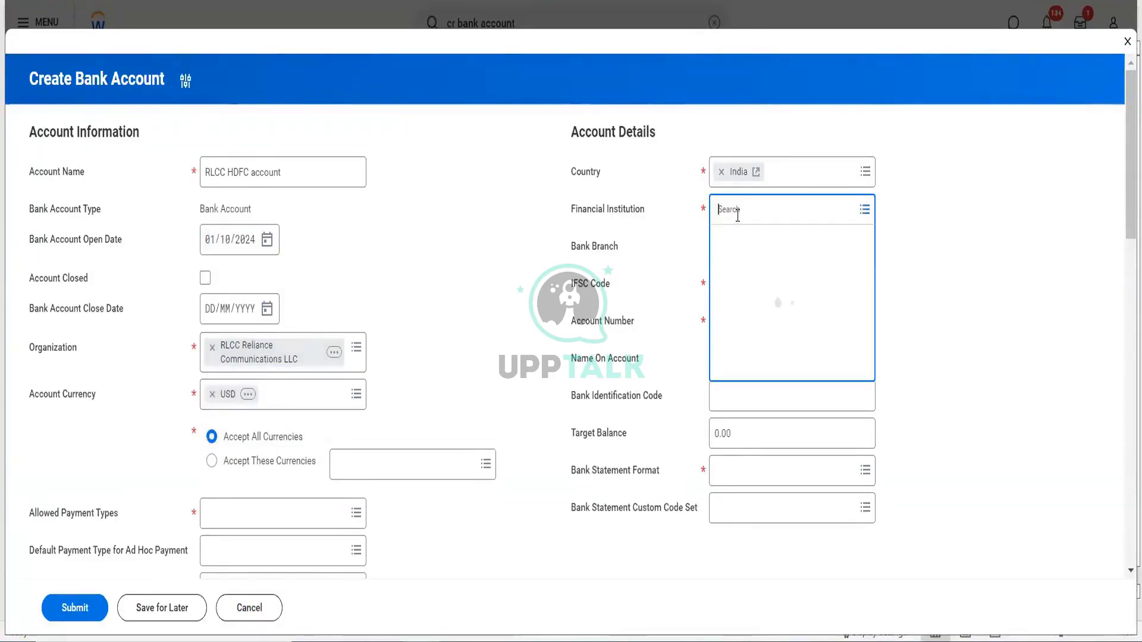
{"action": "type", "text": "hdfc"}
{"action": "key", "text": "Return"}
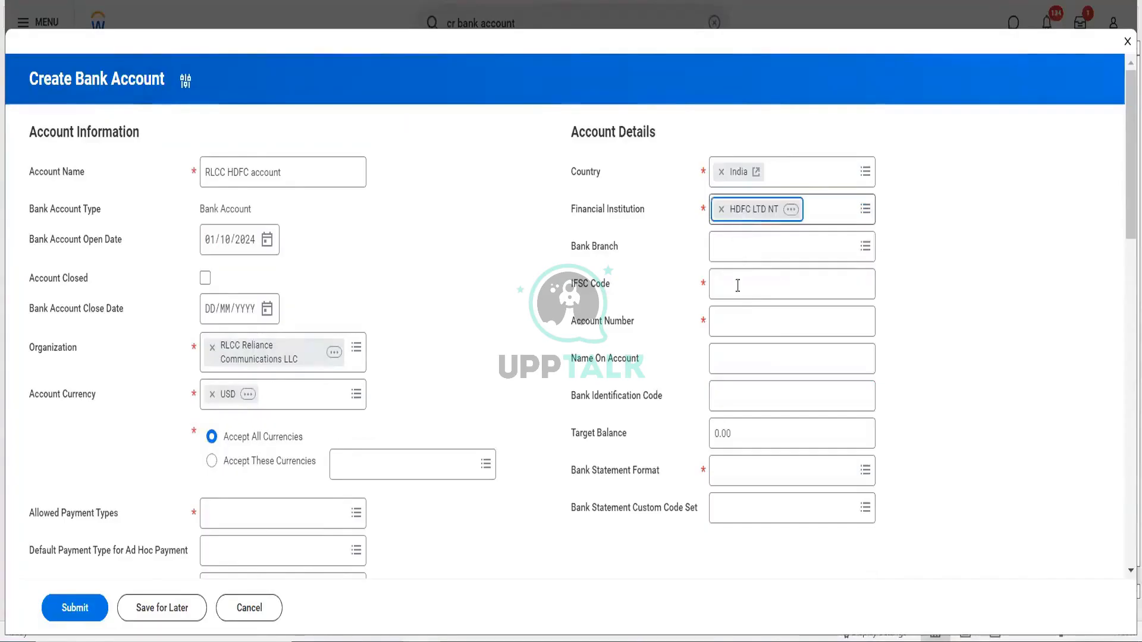
- Enter IFSC hdfc0000438, the account number, name 'RLCC pvt ltd', 25000 target balance, BAI2 format
{"action": "left_click", "coordinate": [738, 284]}
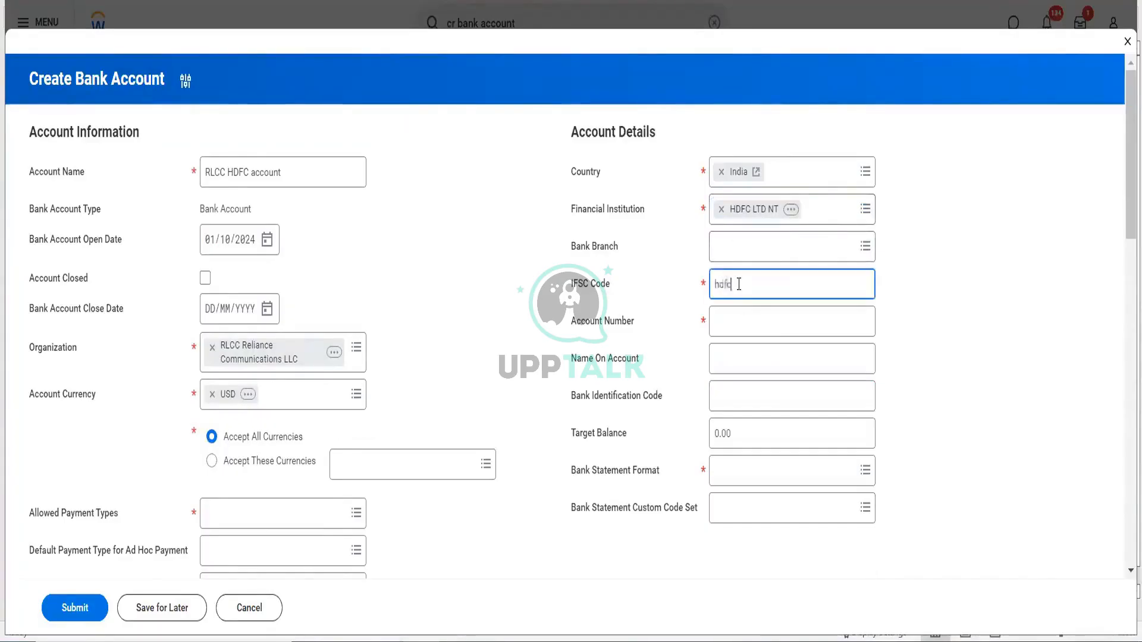
{"action": "type", "text": "hdfc0000"}
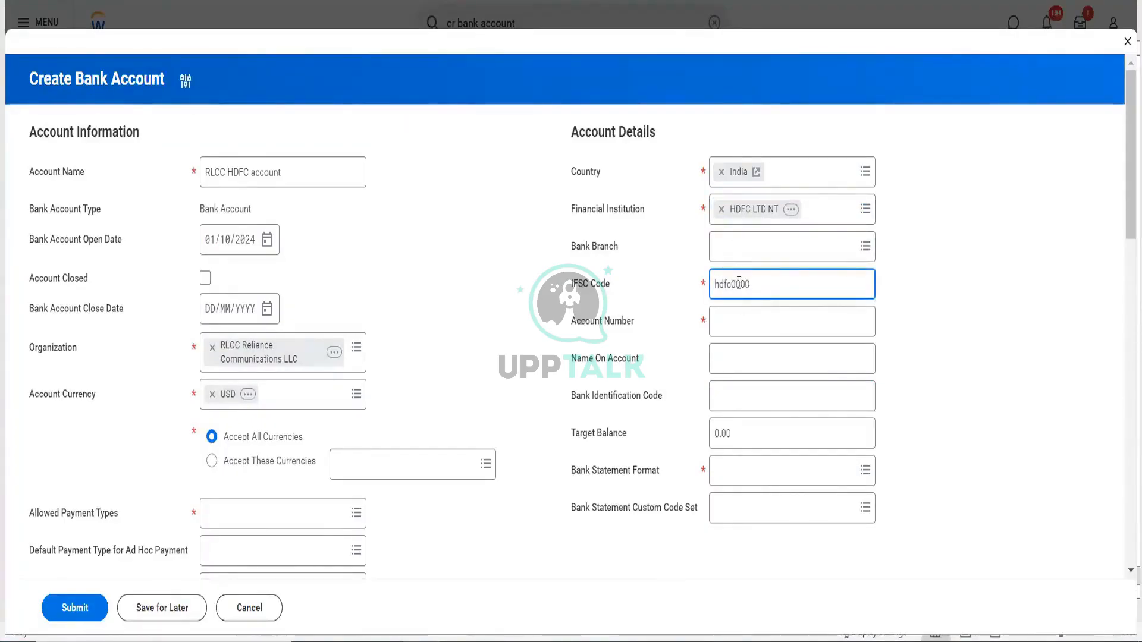
{"action": "type", "text": "438"}
{"action": "key", "text": "Tab"}
{"action": "type", "text": "24561"}
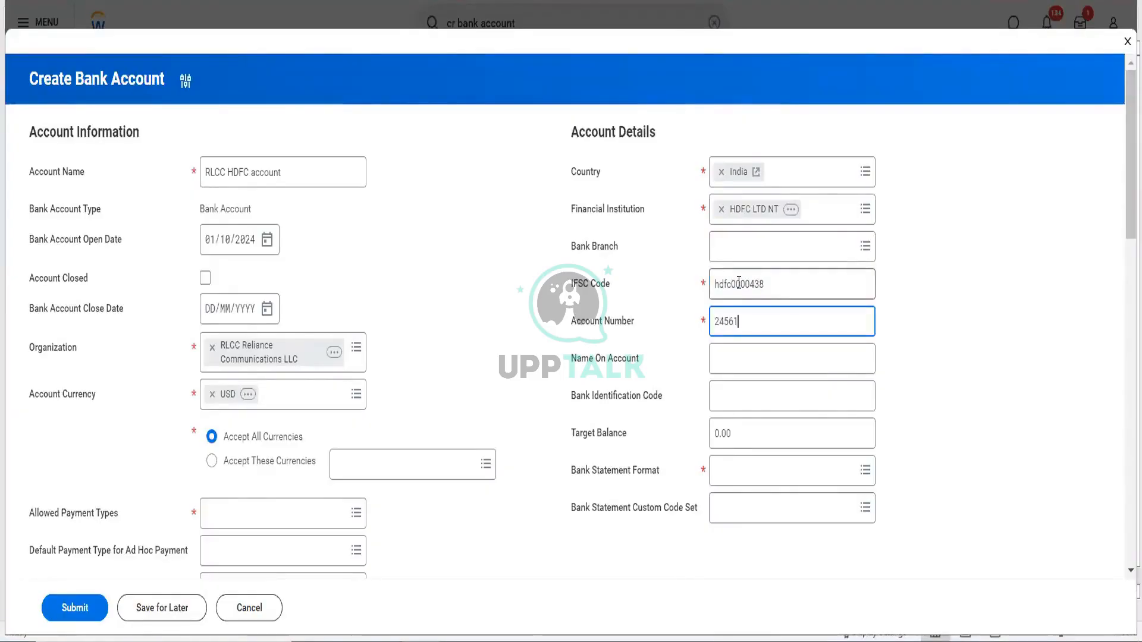
{"action": "left_click", "coordinate": [759, 356]}
{"action": "type", "text": "RLCC"}
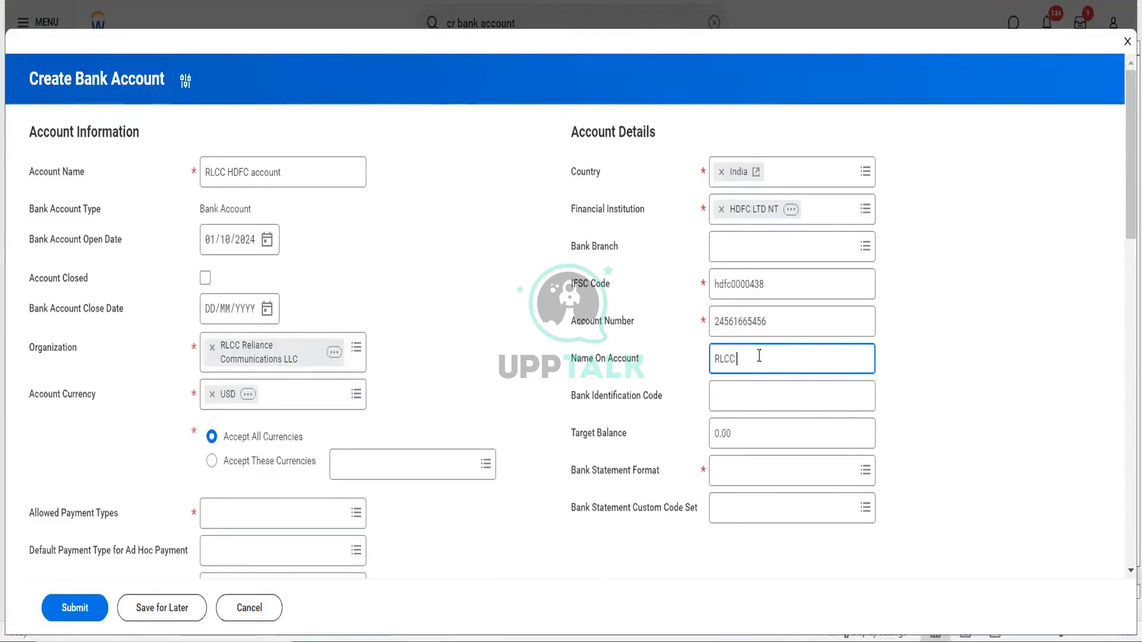
{"action": "type", "text": " pvt ltd"}
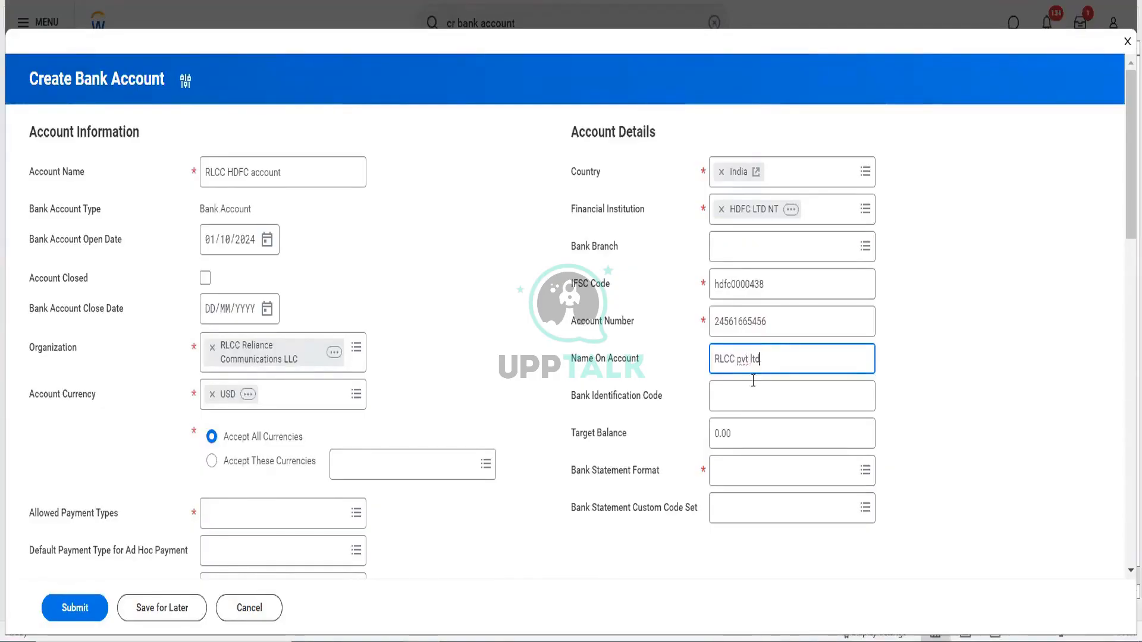
{"action": "key", "text": "Tab"}
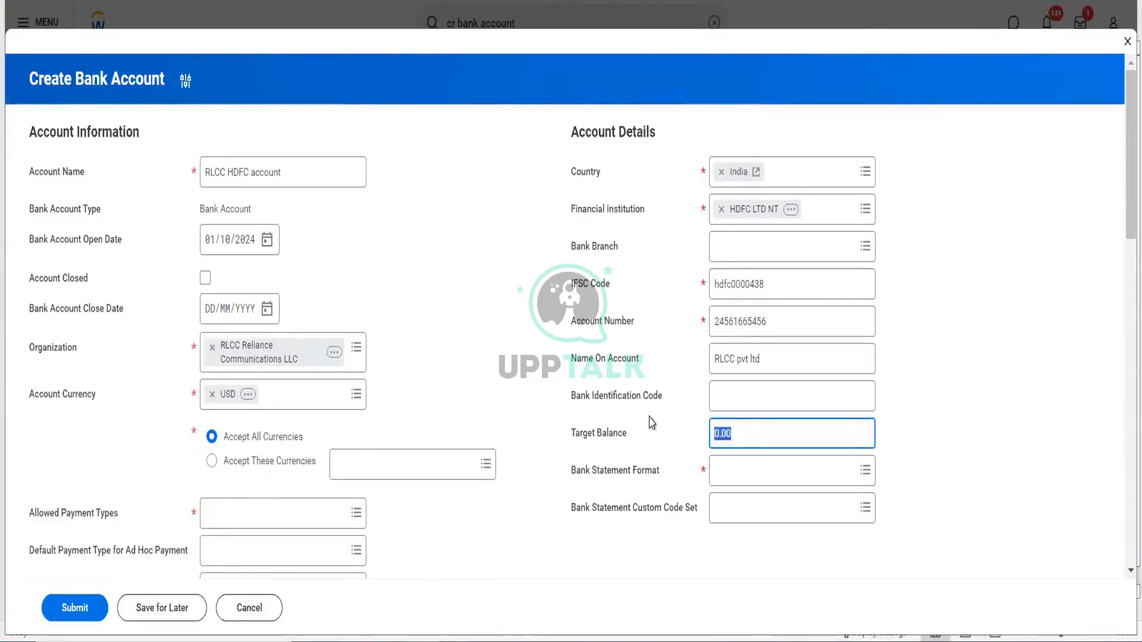
{"action": "type", "text": "25000"}
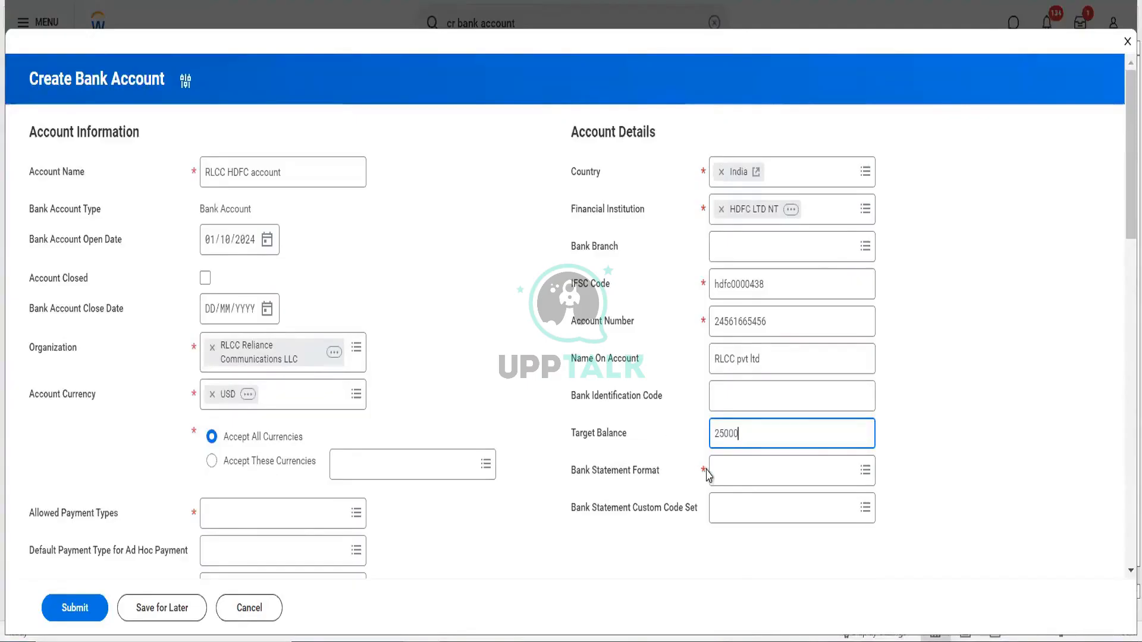
{"action": "left_click", "coordinate": [715, 470]}
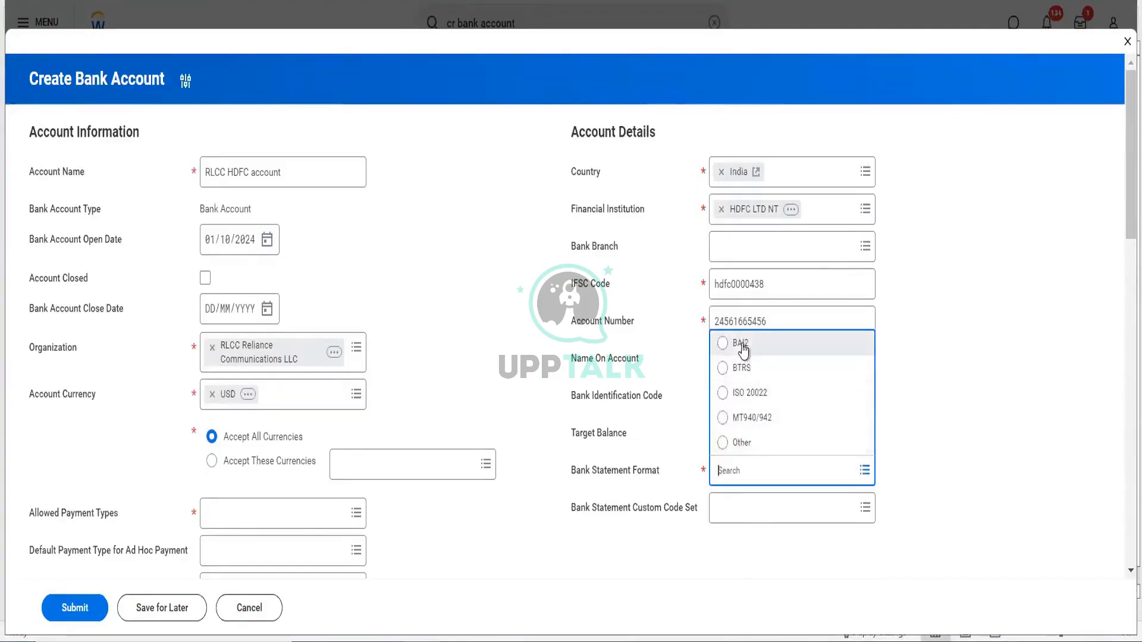
{"action": "left_click", "coordinate": [742, 343]}
- Allow all ten payment types, enable additional usage, and select every primary account usage
{"action": "scroll", "coordinate": [188, 331], "scroll_direction": "down", "scroll_amount": 5}
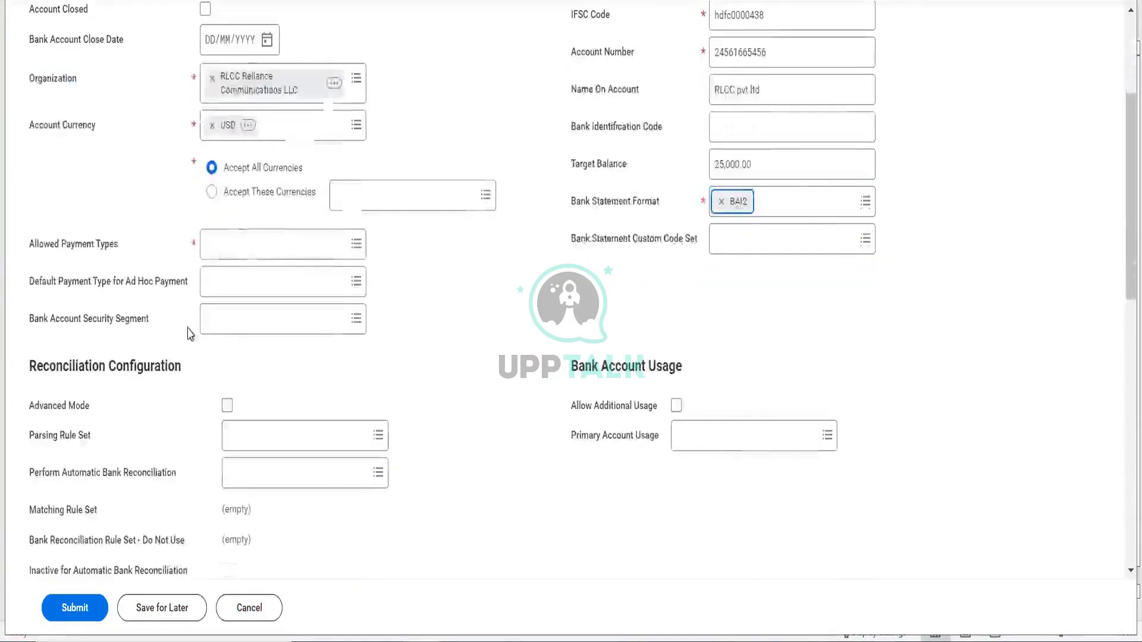
{"action": "left_click", "coordinate": [233, 242]}
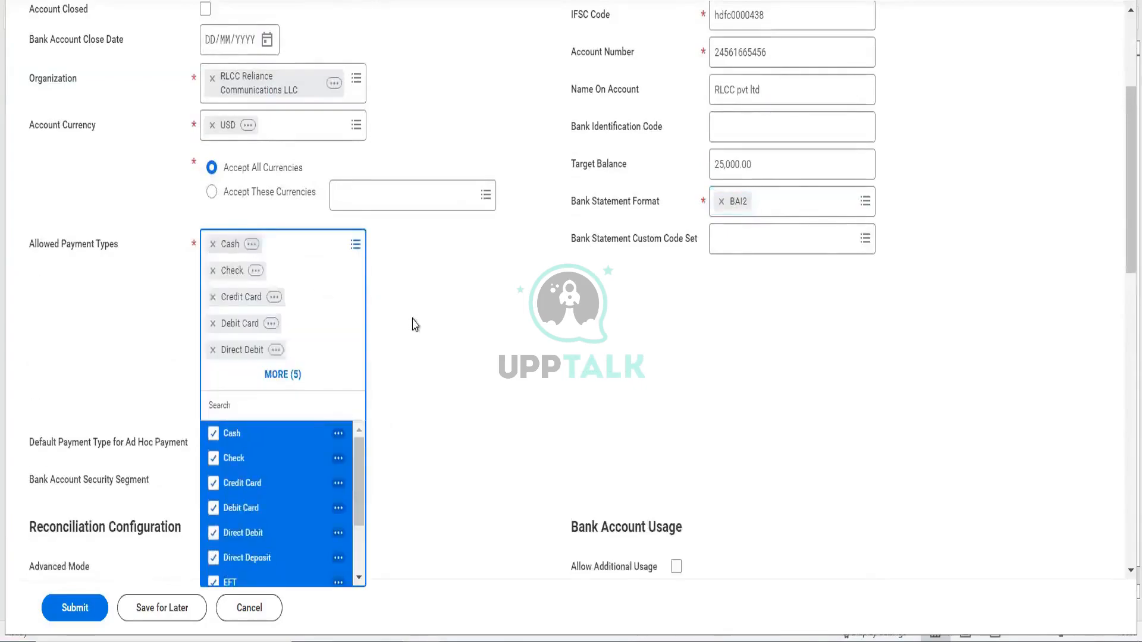
{"action": "left_click", "coordinate": [410, 324]}
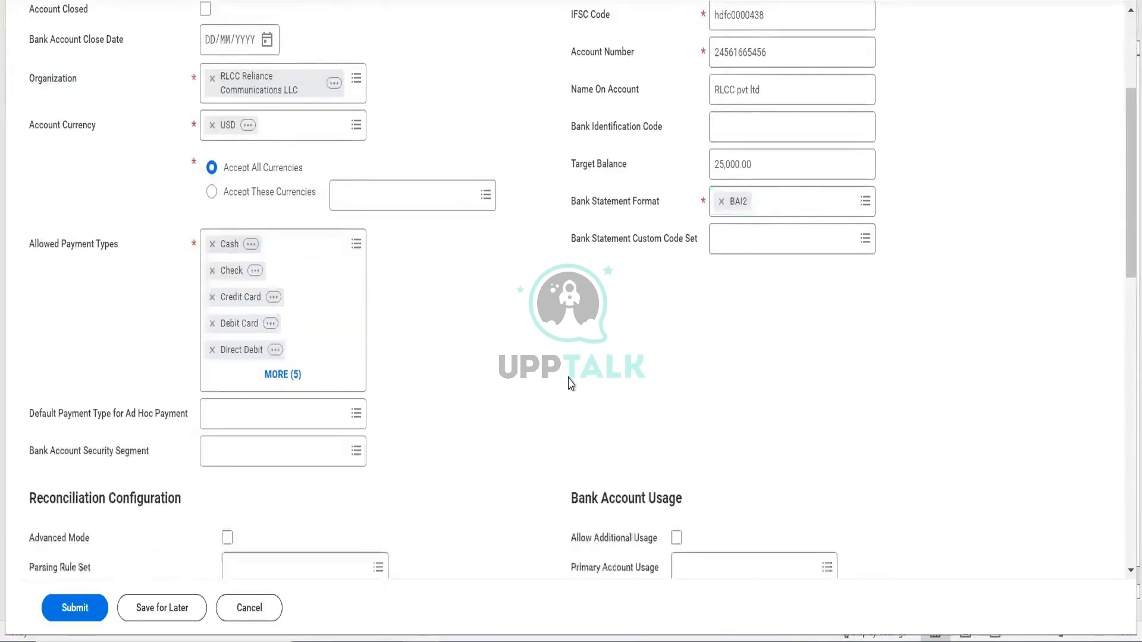
{"action": "scroll", "coordinate": [669, 329], "scroll_direction": "down", "scroll_amount": 4}
{"action": "left_click", "coordinate": [676, 308]}
{"action": "left_click", "coordinate": [690, 334]}
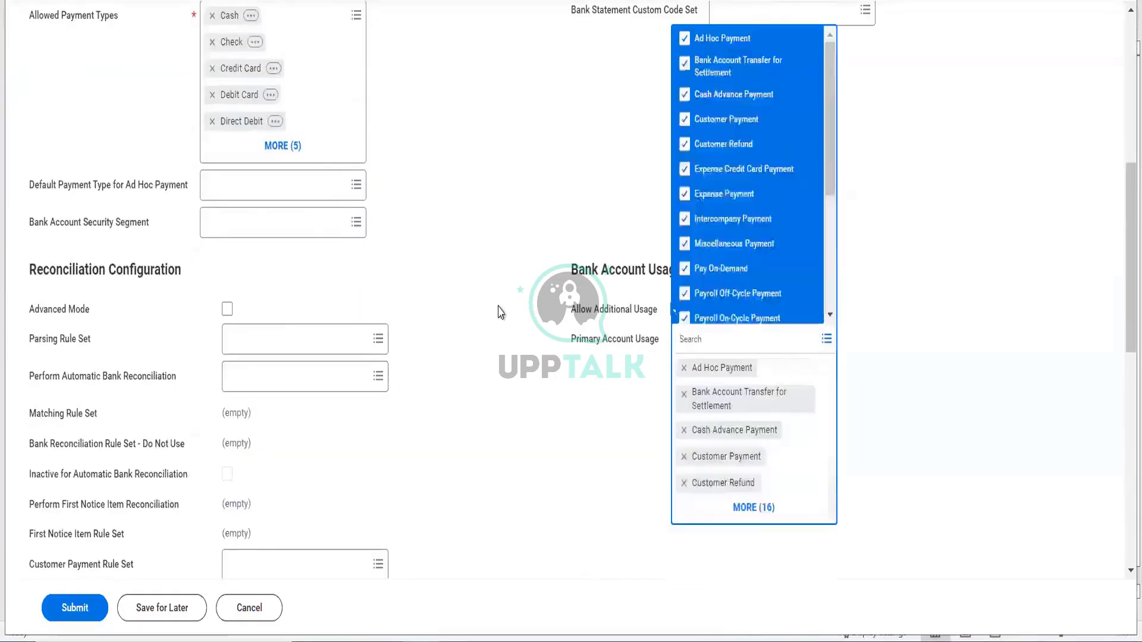
{"action": "left_click", "coordinate": [499, 312]}
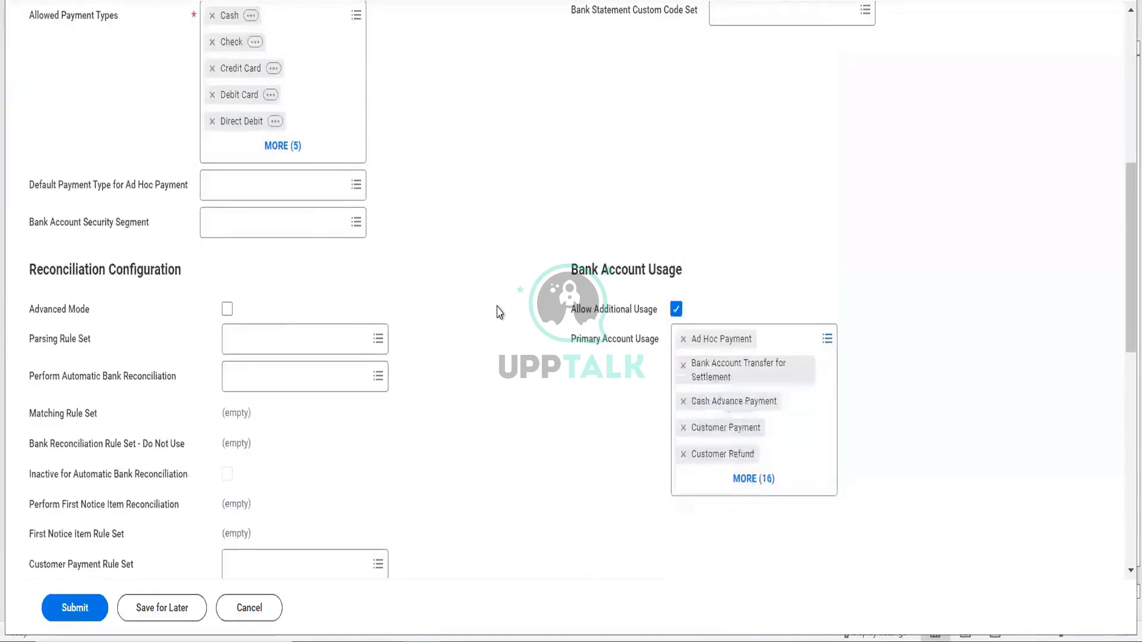
- Turn on positive pay with the Citibank Check Print layout and submit the bank account
{"action": "scroll", "coordinate": [498, 312], "scroll_direction": "down", "scroll_amount": 4}
{"action": "scroll", "coordinate": [498, 312], "scroll_direction": "down", "scroll_amount": 6}
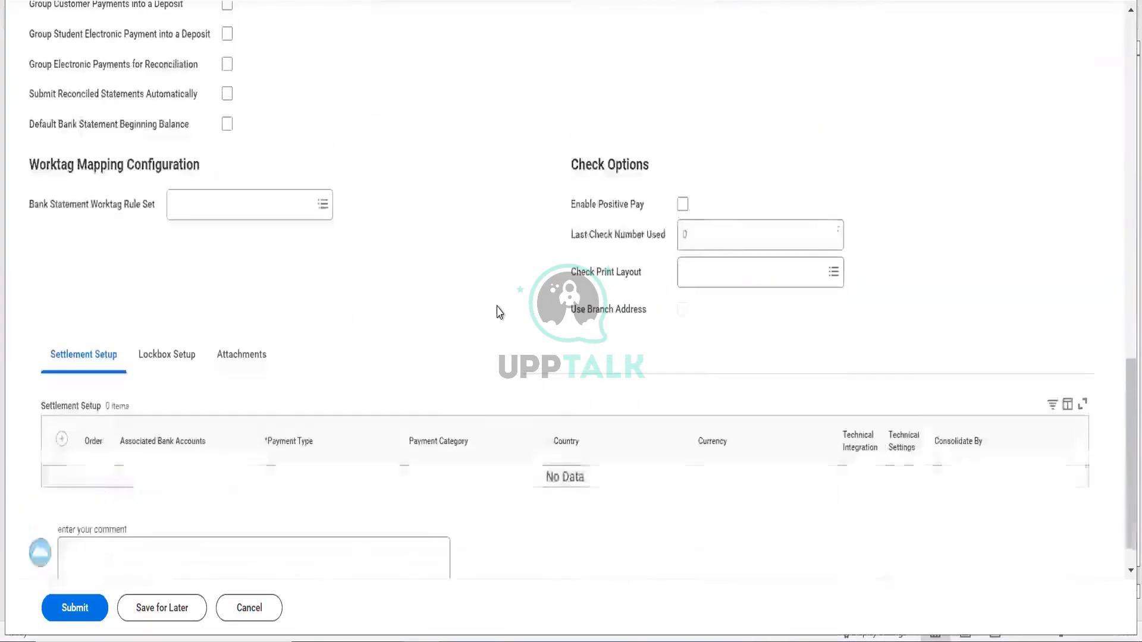
{"action": "left_click", "coordinate": [683, 204]}
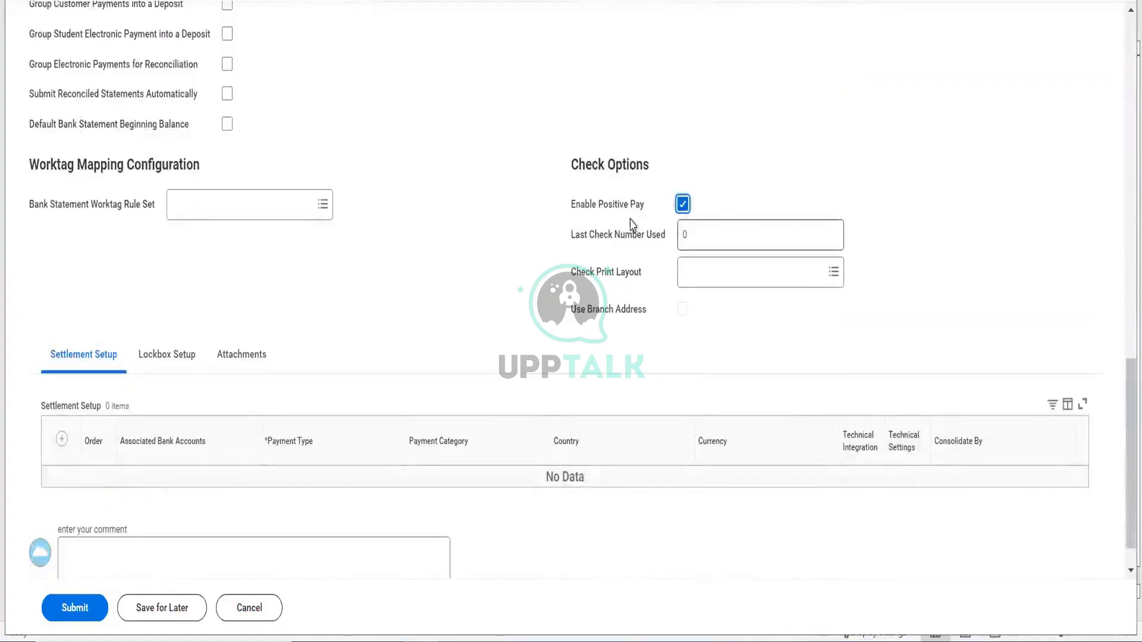
{"action": "key", "text": "Tab"}
{"action": "key", "text": "Tab"}
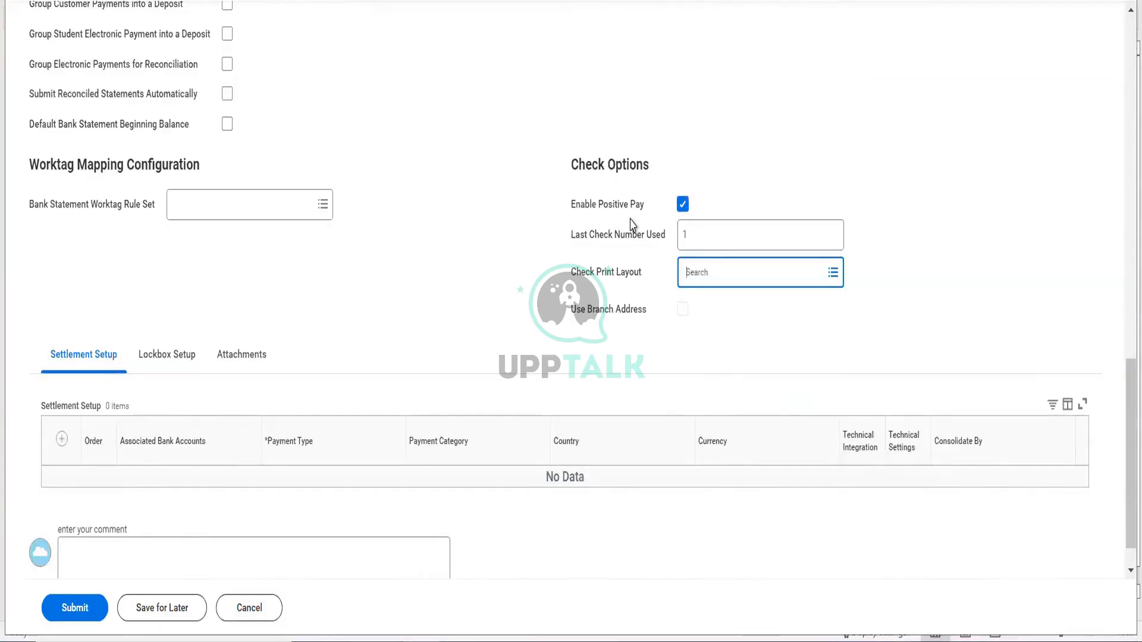
{"action": "type", "text": "cit"}
{"action": "key", "text": "Return"}
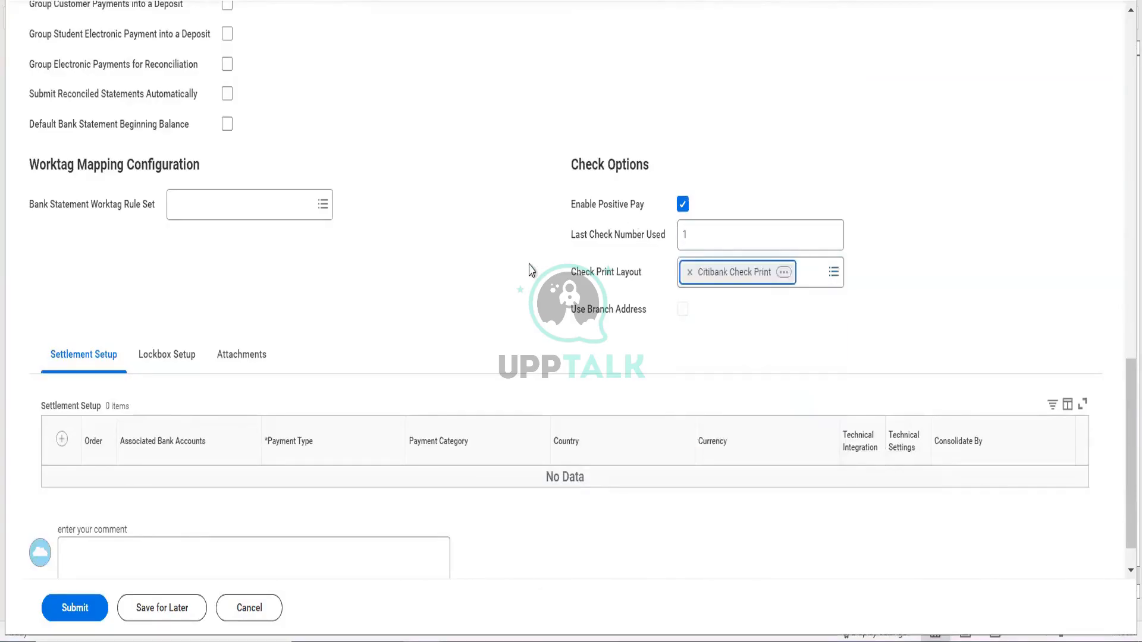
{"action": "left_click", "coordinate": [77, 608]}
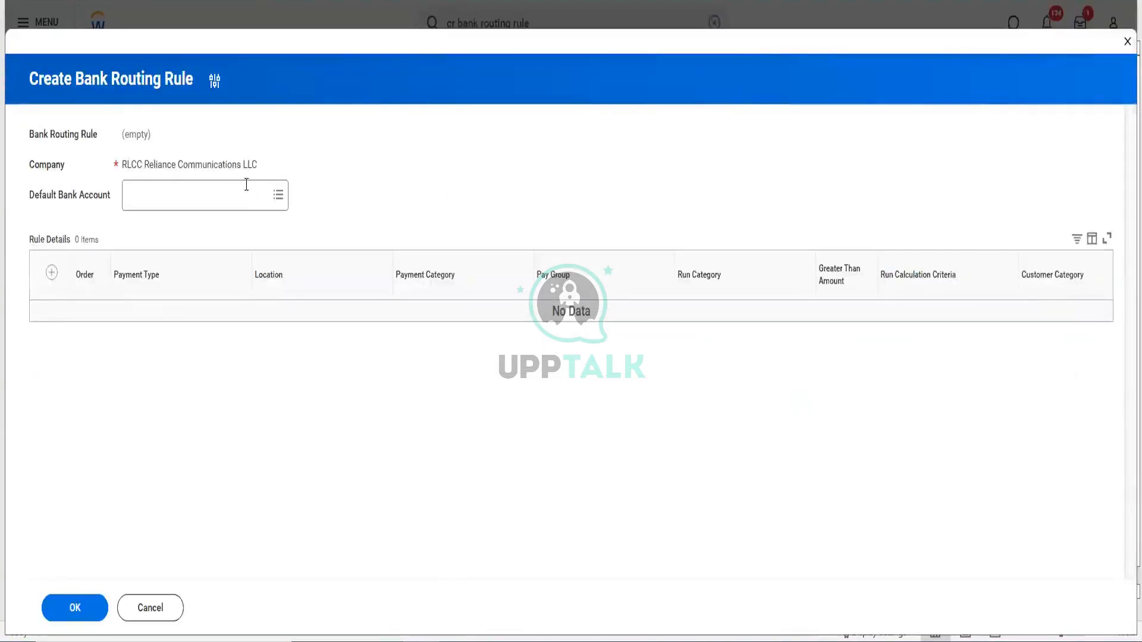
- Save a routing rule defaulting to the RLCC HDFC account, then return to the settlement run
{"action": "left_click", "coordinate": [246, 185]}
{"action": "type", "text": "r"}
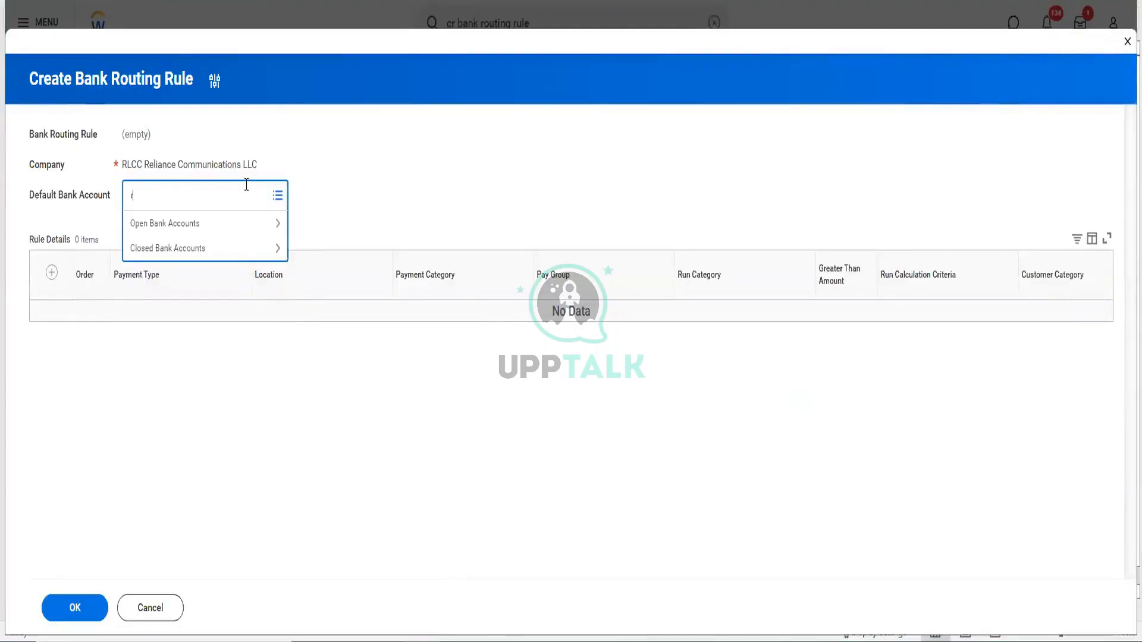
{"action": "type", "text": "lcc"}
{"action": "key", "text": "Return"}
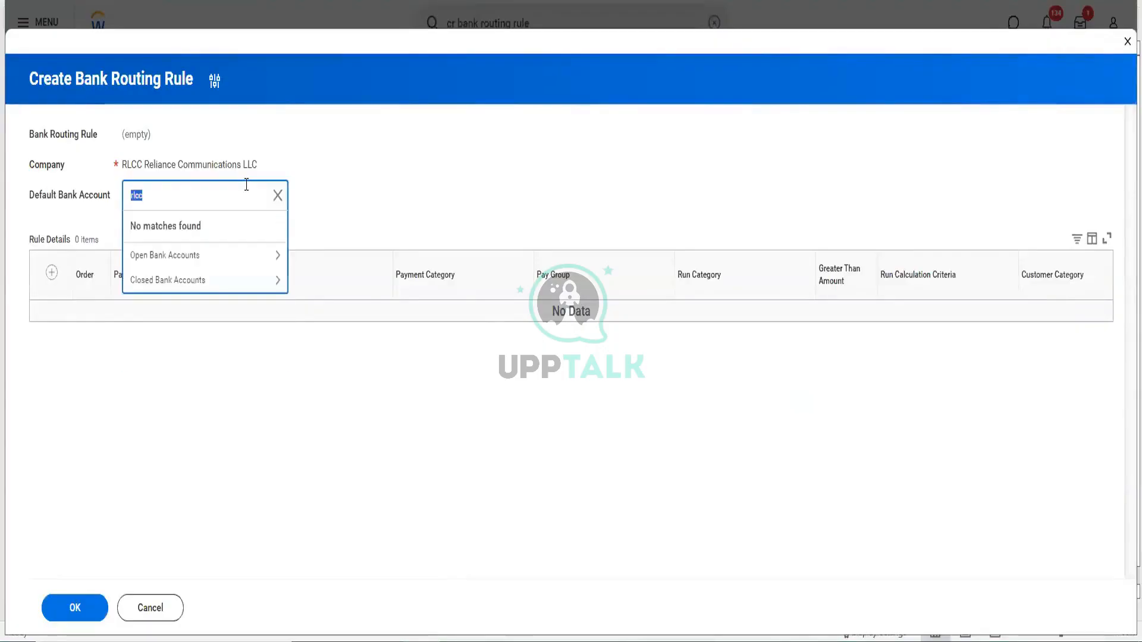
{"action": "left_click", "coordinate": [196, 260]}
{"action": "left_click", "coordinate": [194, 255]}
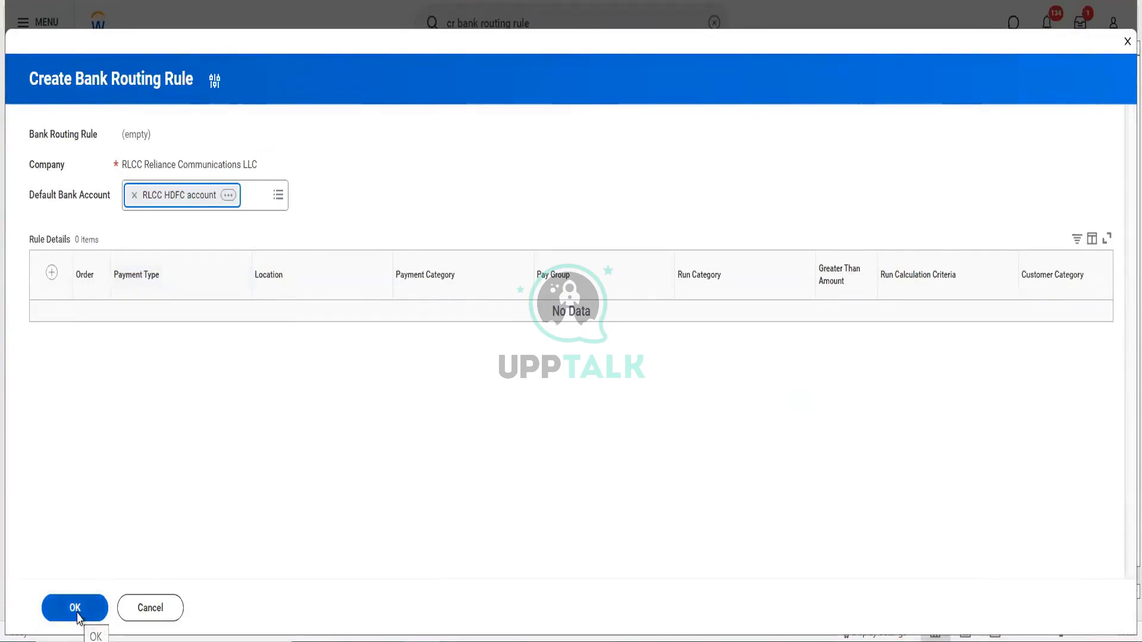
{"action": "left_click", "coordinate": [76, 613]}
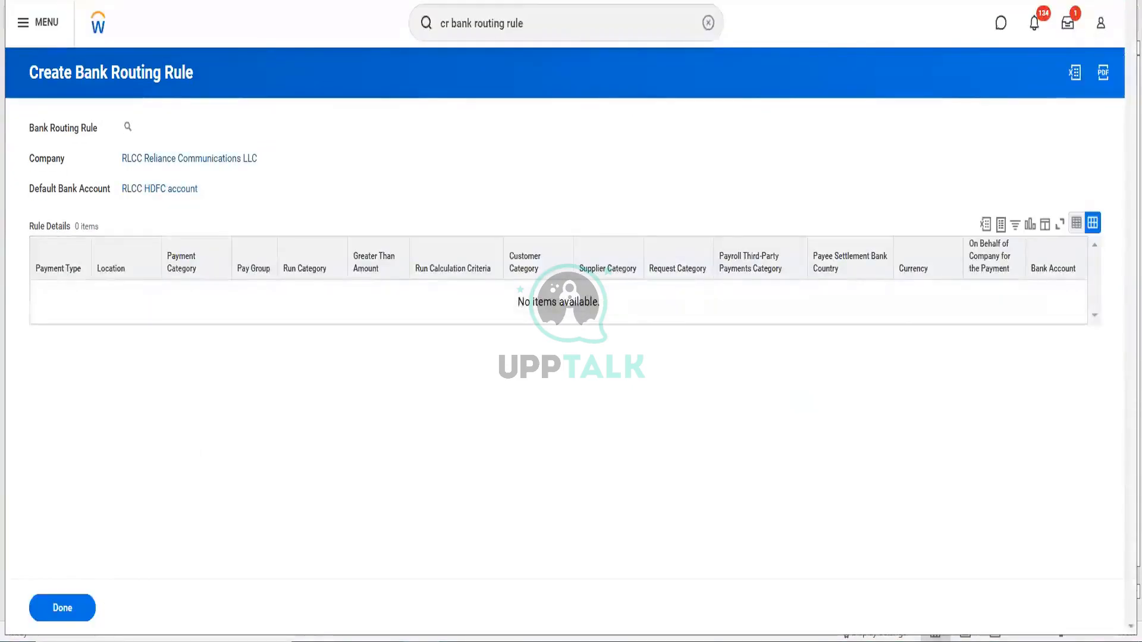
{"action": "left_click", "coordinate": [238, 1]}
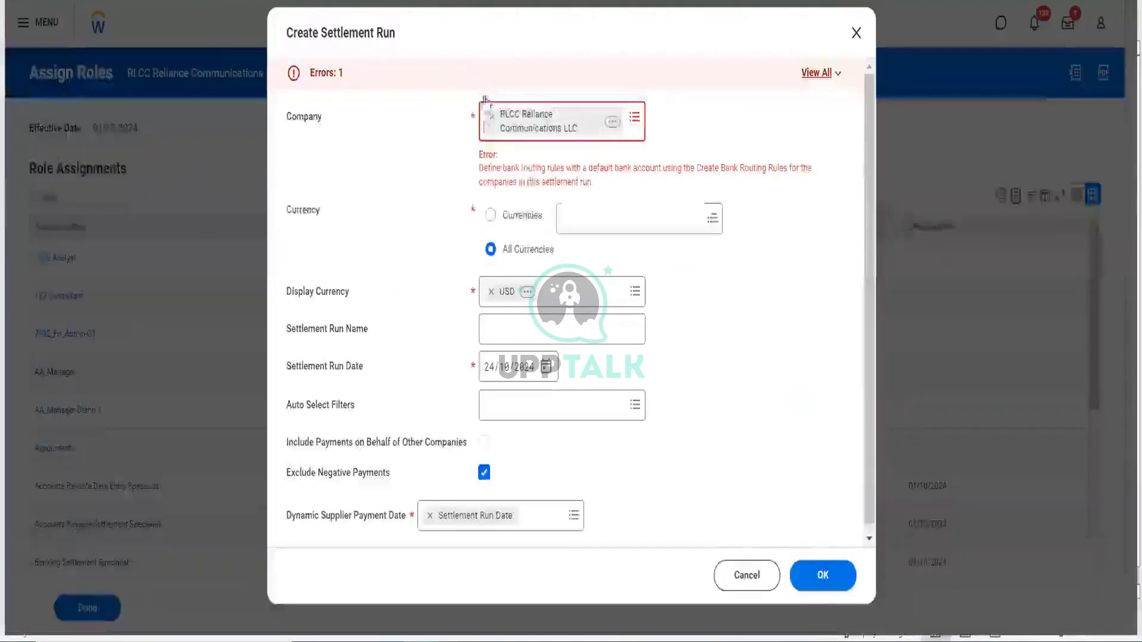
- Set the settlement run to all currencies and name it 'Processing Due Supplier Invoice'
{"action": "left_click", "coordinate": [490, 219]}
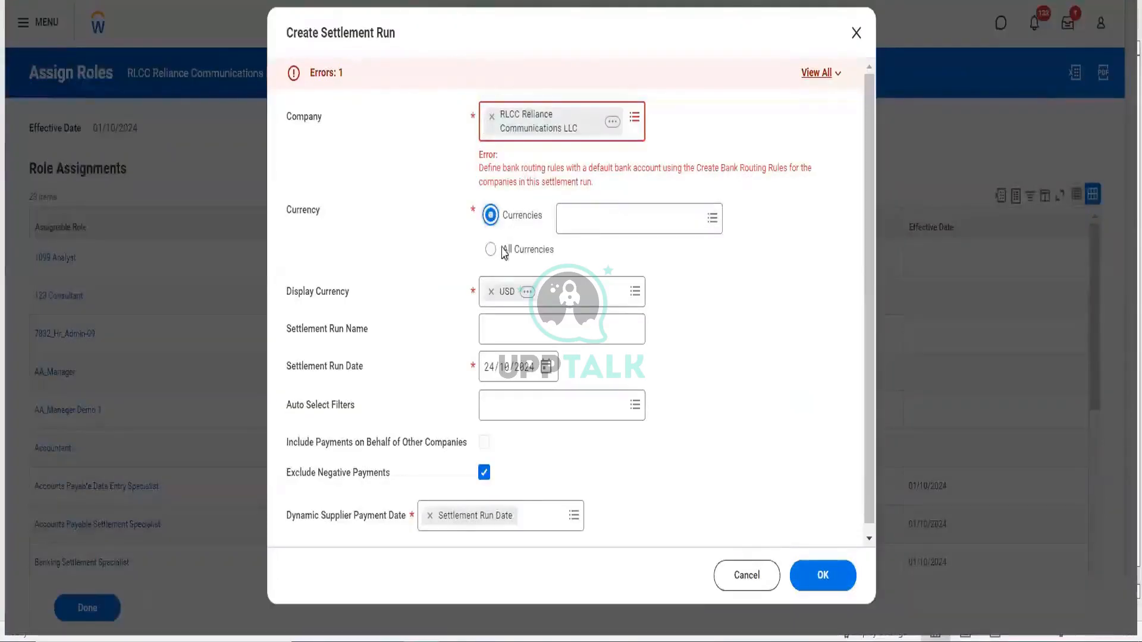
{"action": "left_click", "coordinate": [495, 254]}
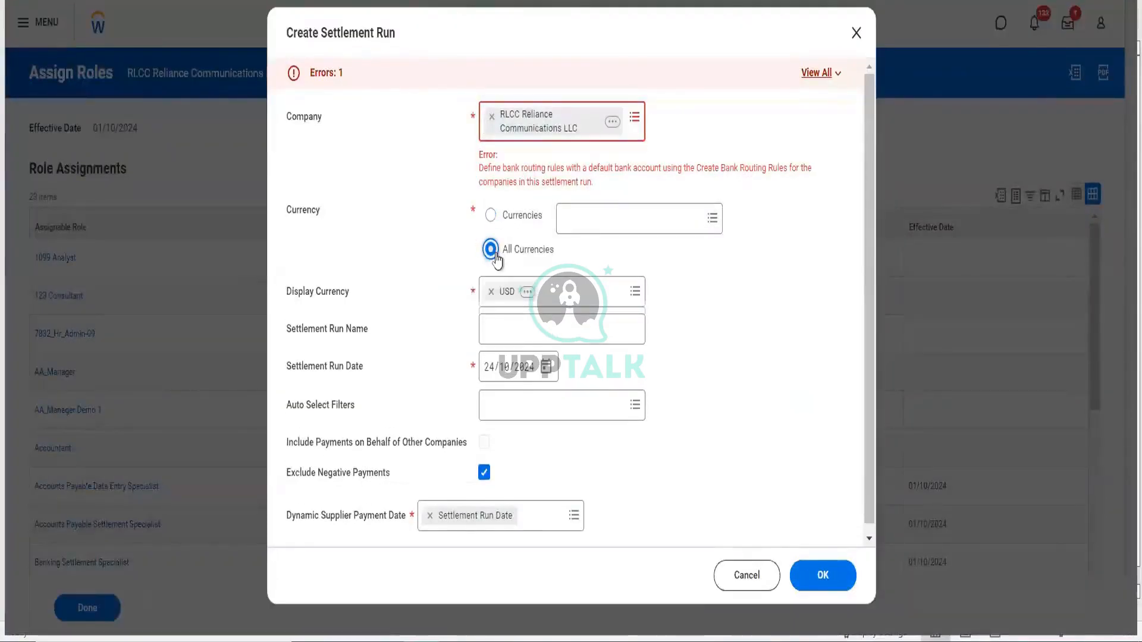
{"action": "left_click", "coordinate": [534, 328]}
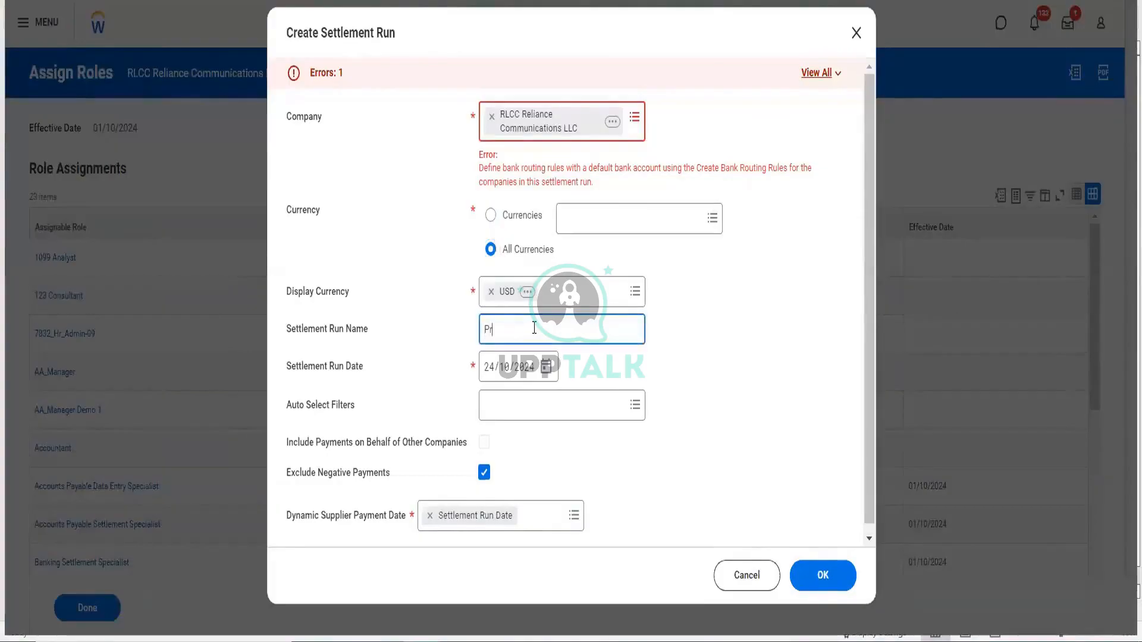
{"action": "type", "text": "Processing Due s"}
{"action": "type", "text": "up"}
{"action": "type", "text": "pp"}
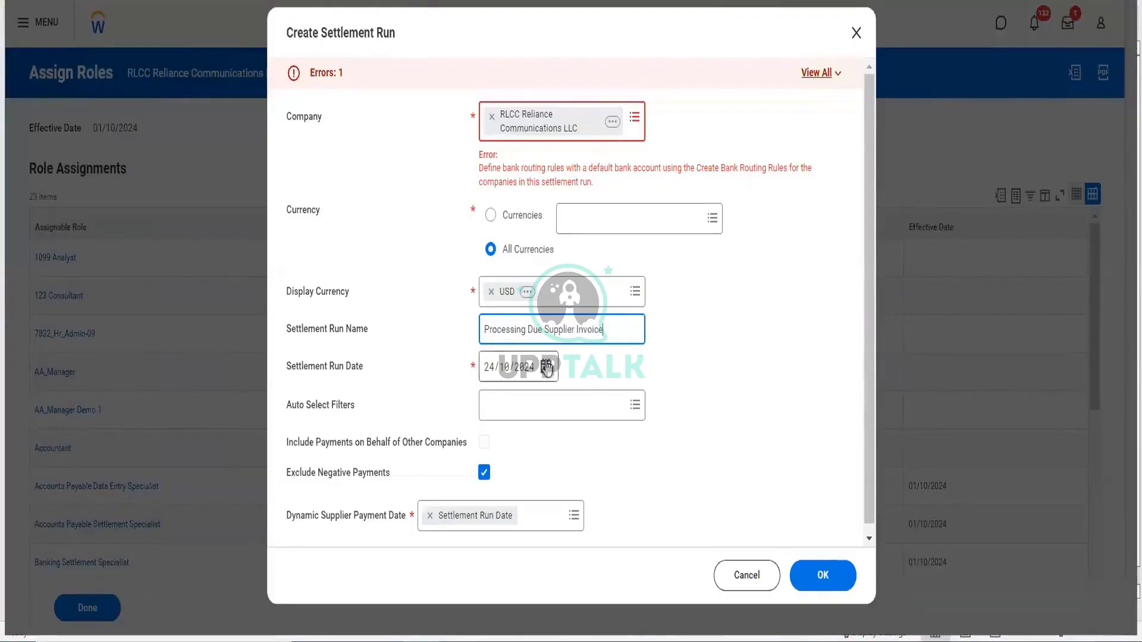
- Add All Available Expense Reports and All Available Supplier Invoices filters, then create the run
{"action": "left_click", "coordinate": [494, 404]}
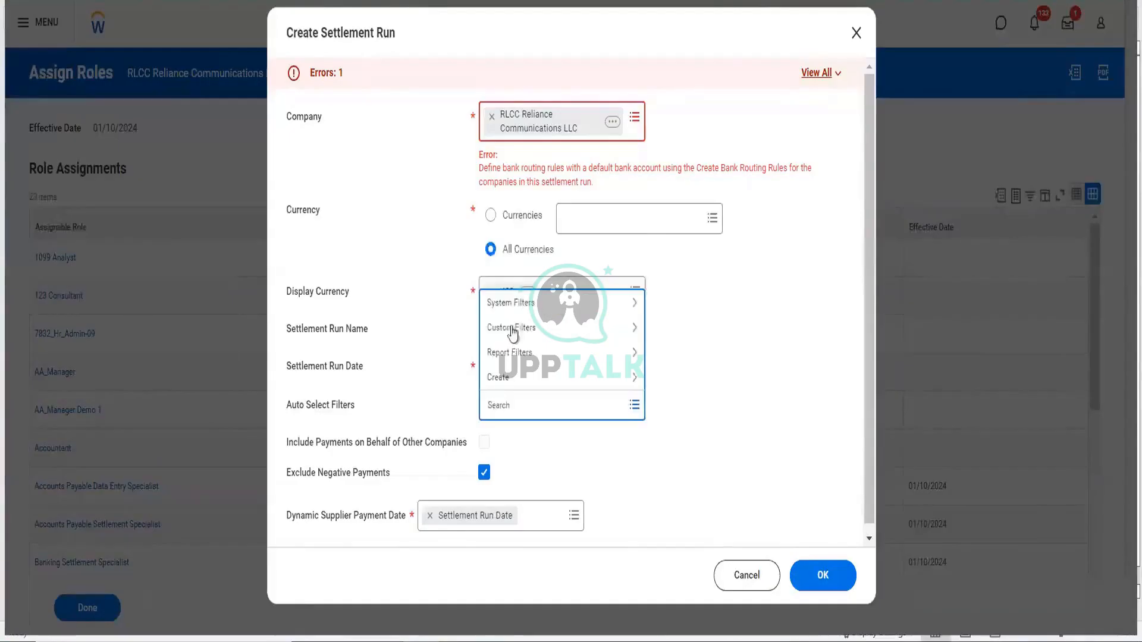
{"action": "left_click", "coordinate": [516, 309]}
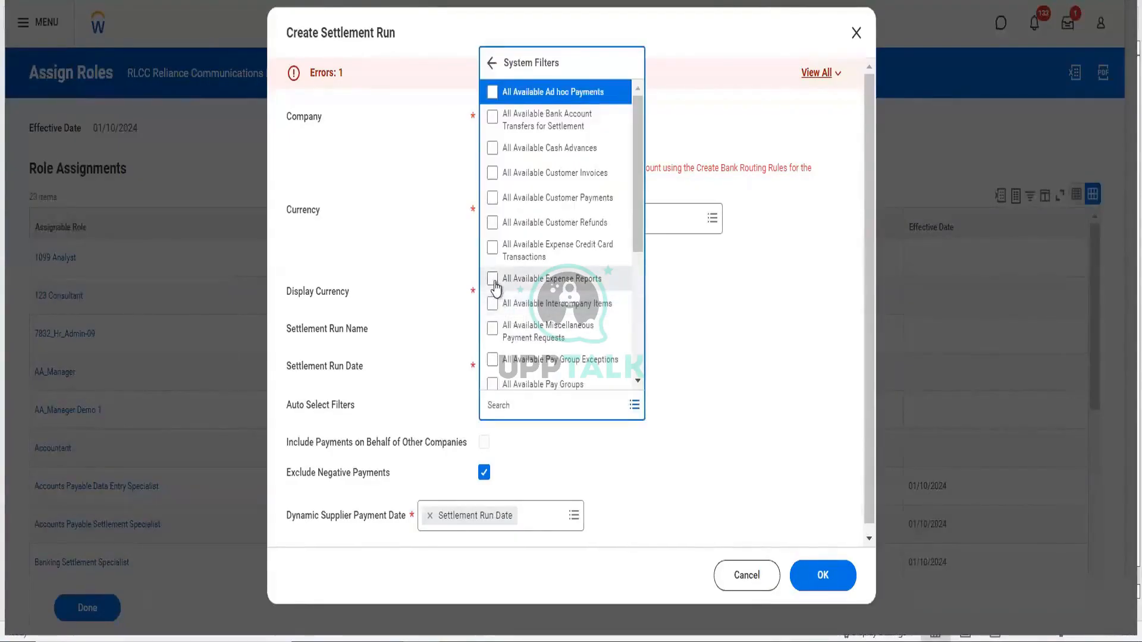
{"action": "left_click", "coordinate": [493, 279]}
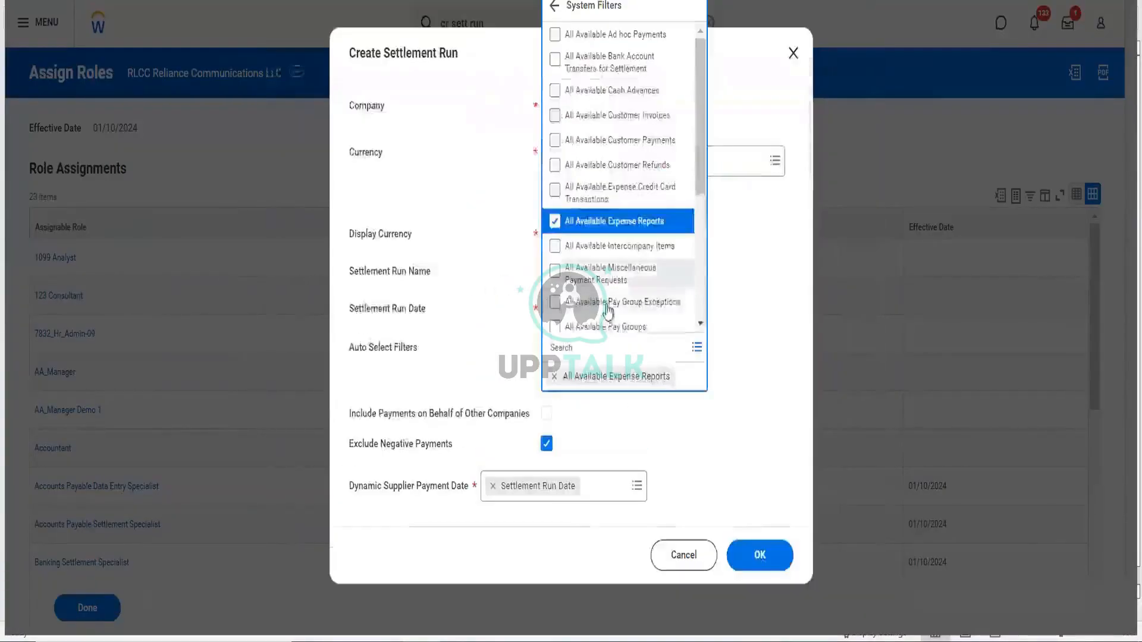
{"action": "scroll", "coordinate": [608, 310], "scroll_direction": "down", "scroll_amount": 5}
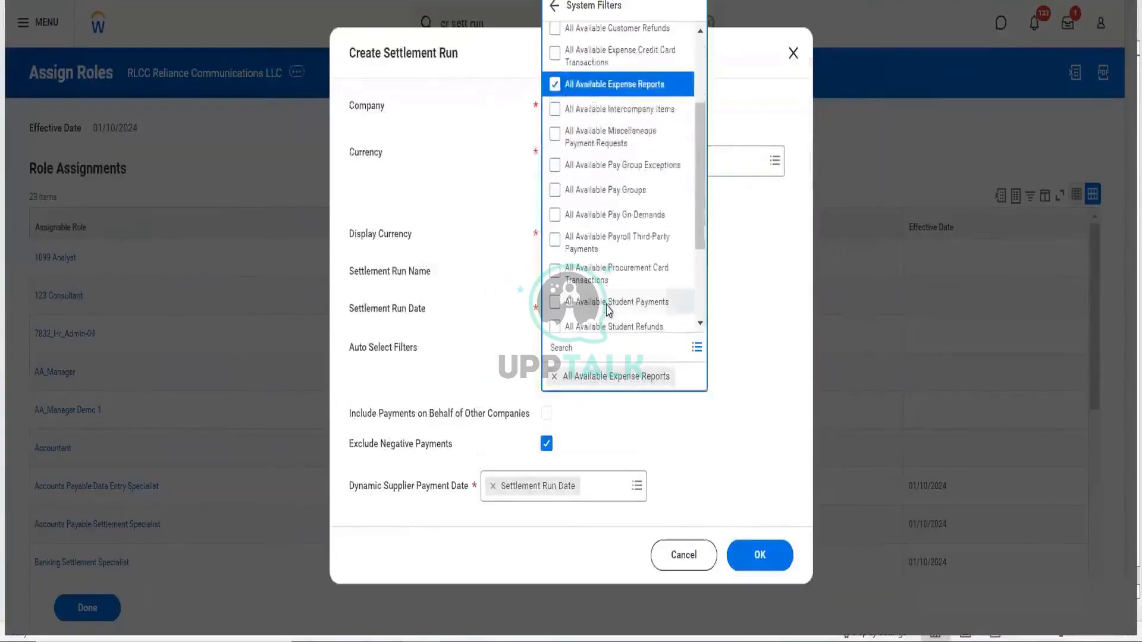
{"action": "left_click", "coordinate": [576, 302]}
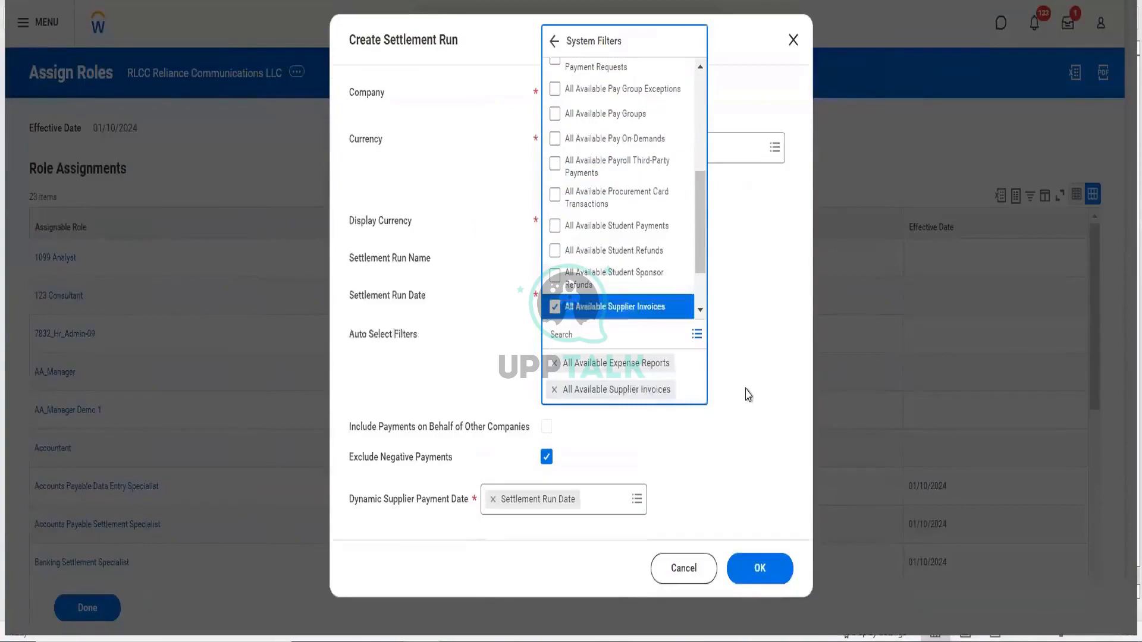
{"action": "left_click", "coordinate": [747, 395]}
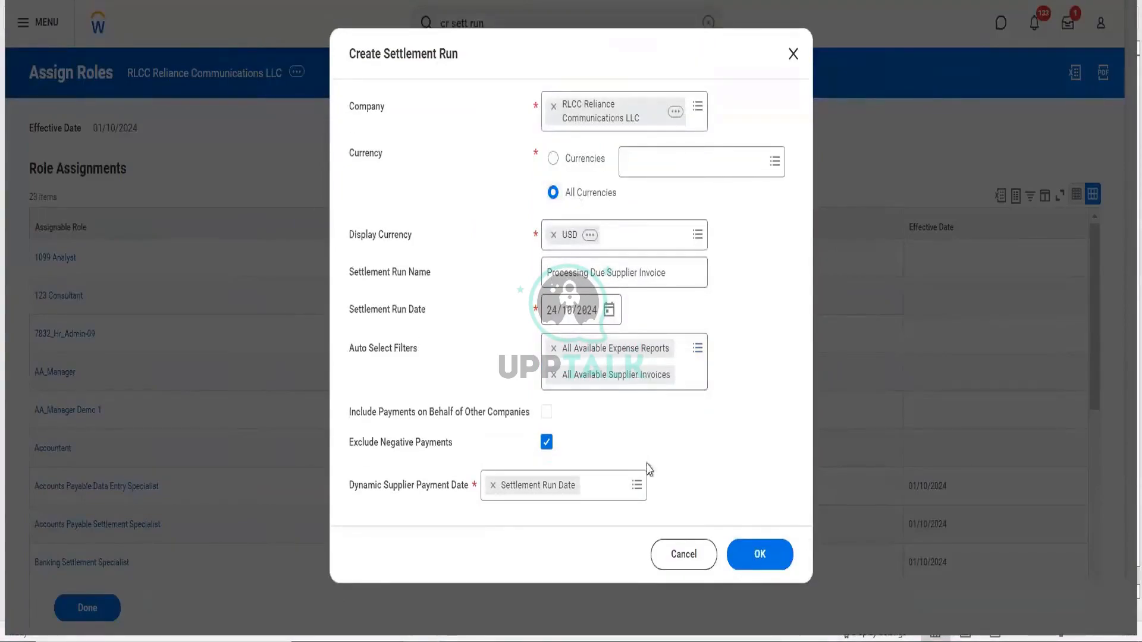
{"action": "left_click", "coordinate": [767, 575]}
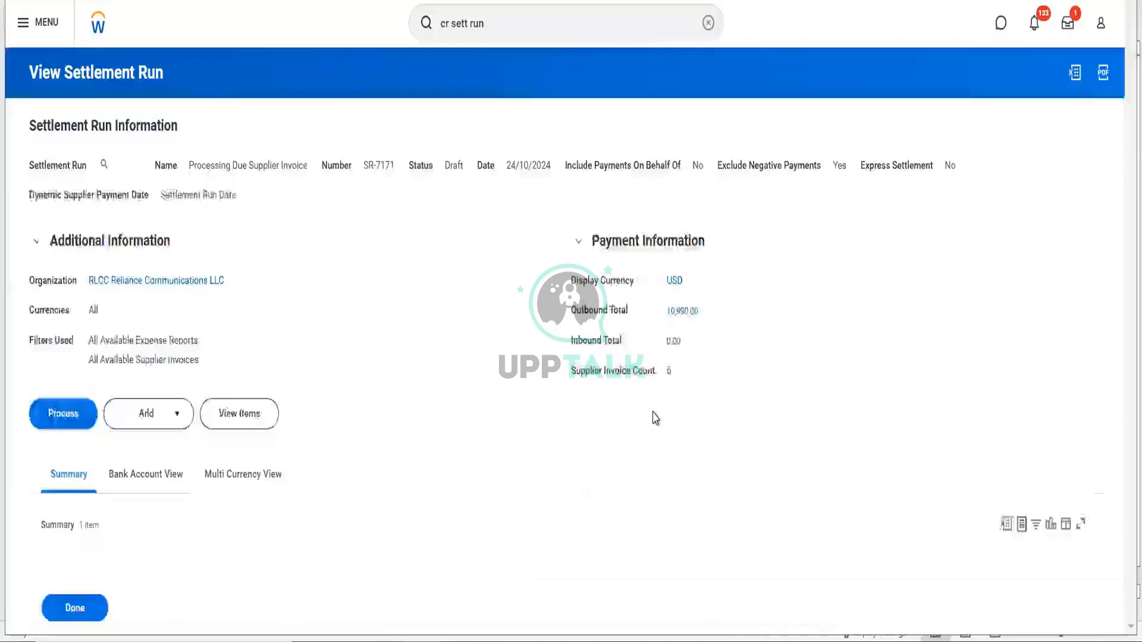
{"action": "scroll", "coordinate": [343, 370], "scroll_direction": "down", "scroll_amount": 1}
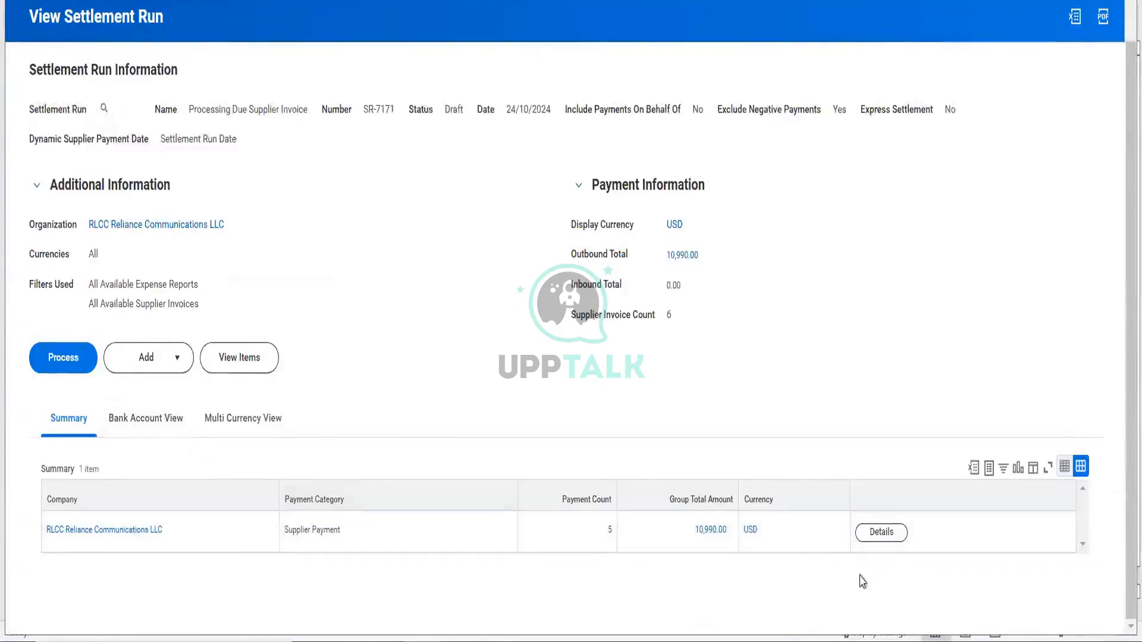
{"action": "left_click", "coordinate": [882, 532]}
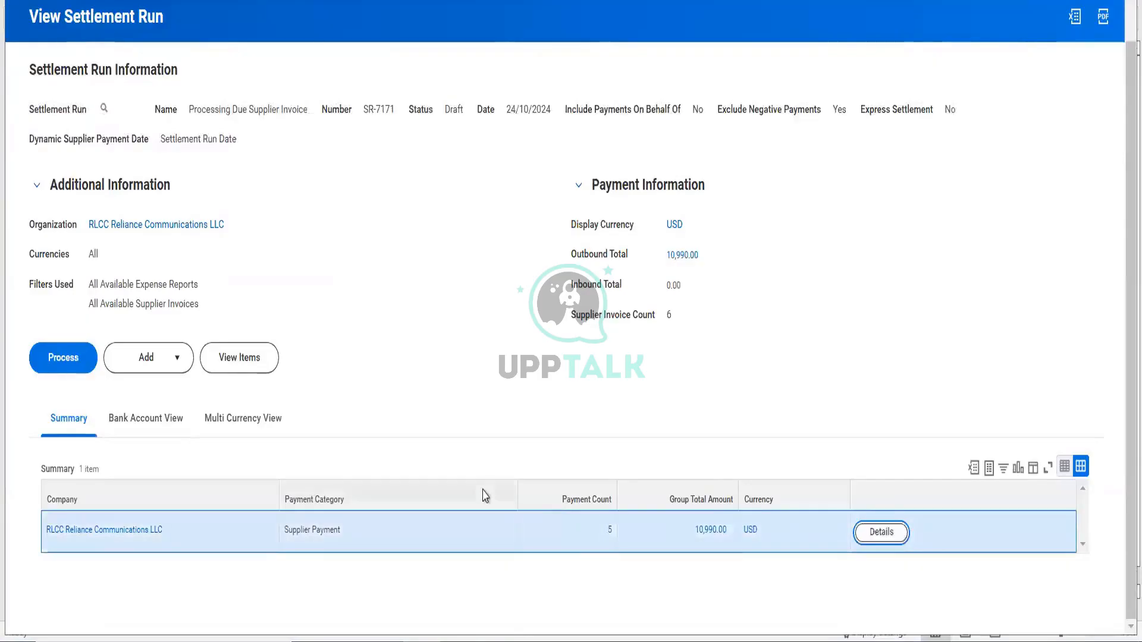
{"action": "scroll", "coordinate": [484, 497], "scroll_direction": "down", "scroll_amount": 2}
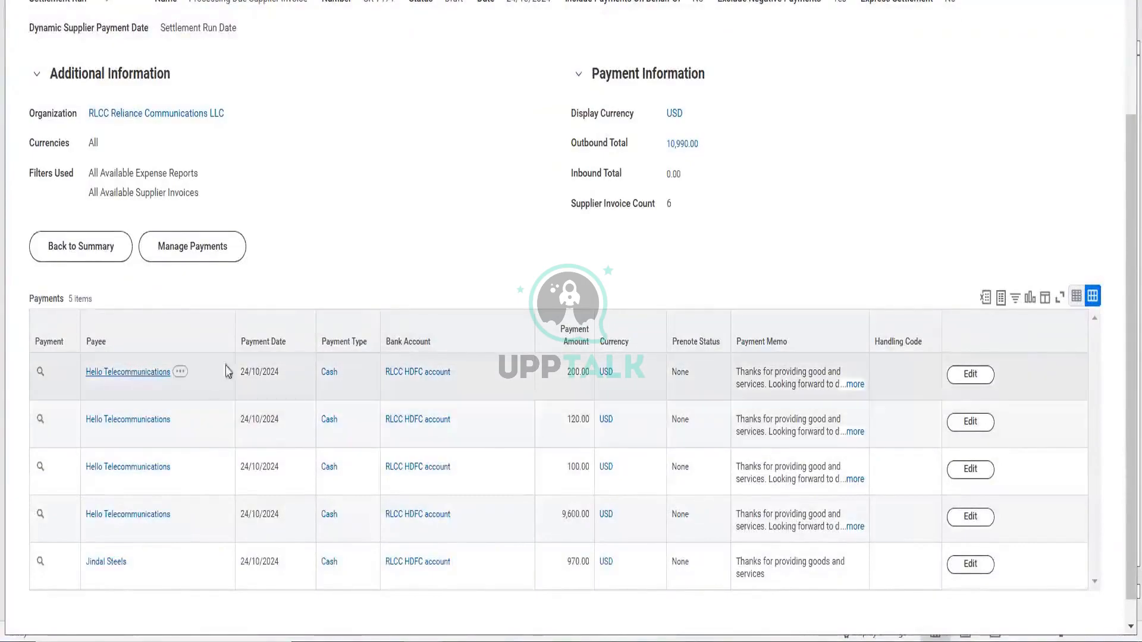
{"action": "mouse_move", "coordinate": [329, 378]}
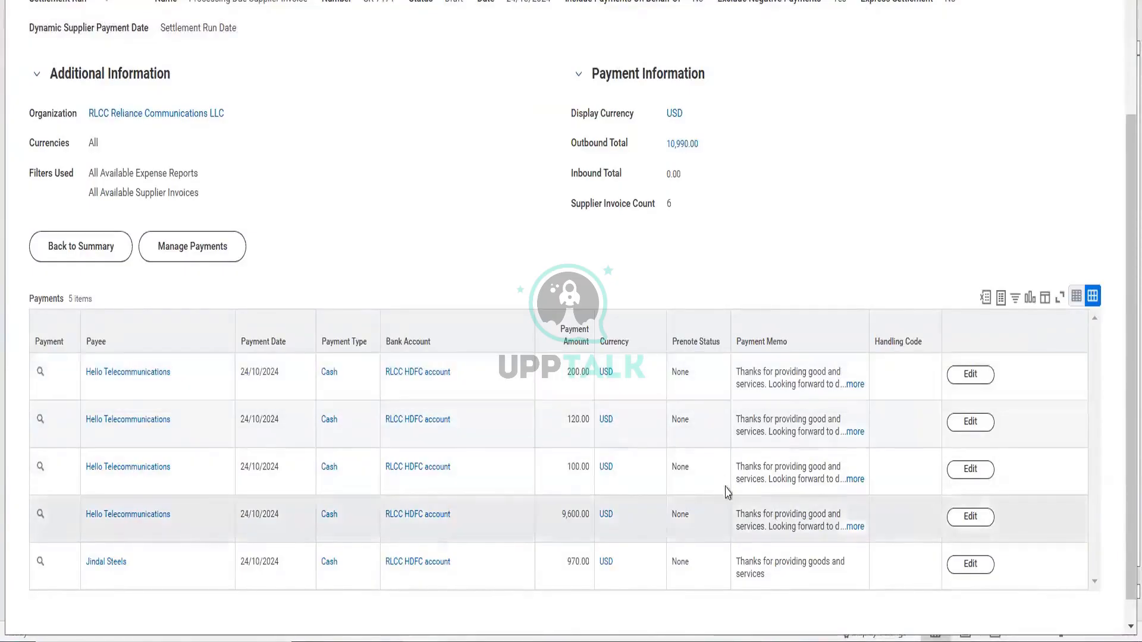
{"action": "left_click", "coordinate": [84, 246]}
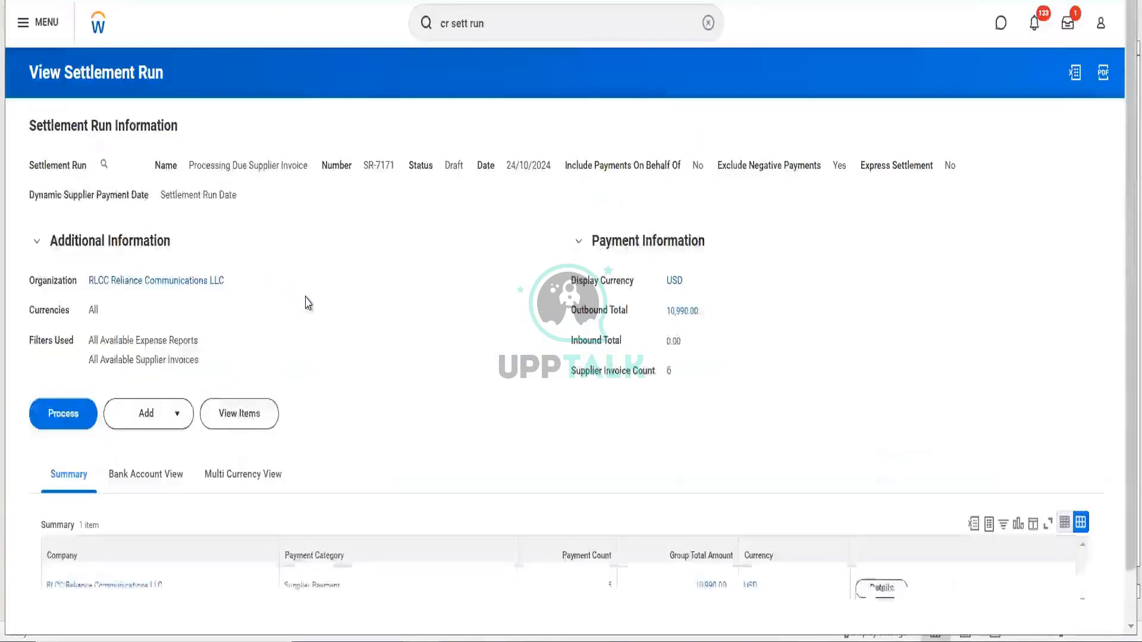
{"action": "scroll", "coordinate": [321, 380], "scroll_direction": "down", "scroll_amount": 1}
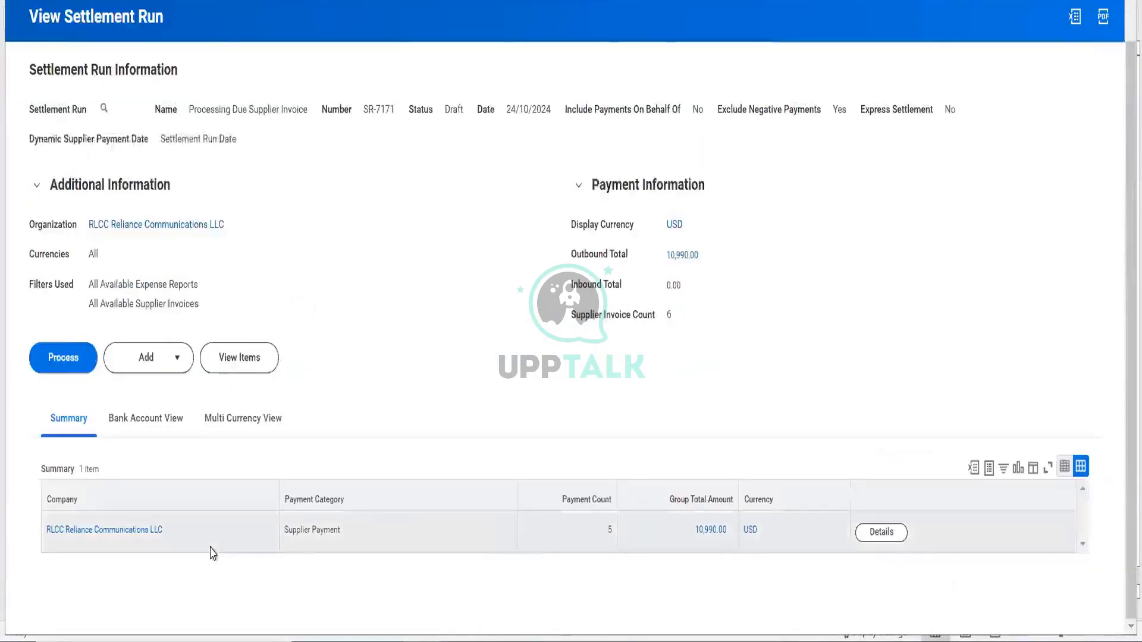
{"action": "mouse_move", "coordinate": [186, 535]}
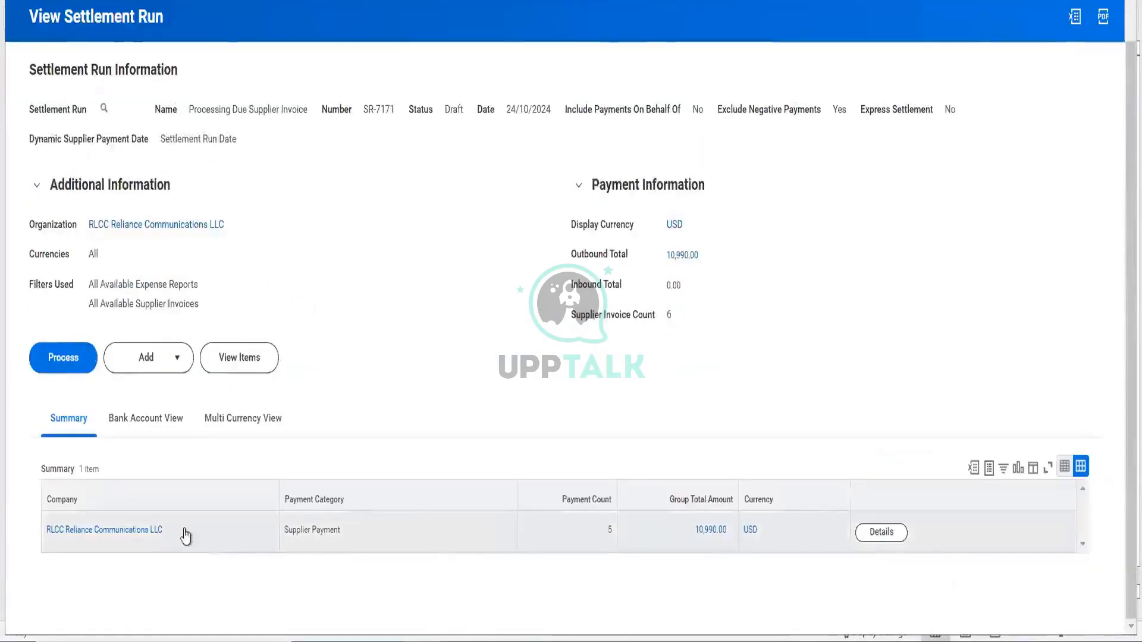
- Process settlement run SR-7171 and refresh until it is Complete with 10,990.00 outbound
{"action": "left_click", "coordinate": [62, 368]}
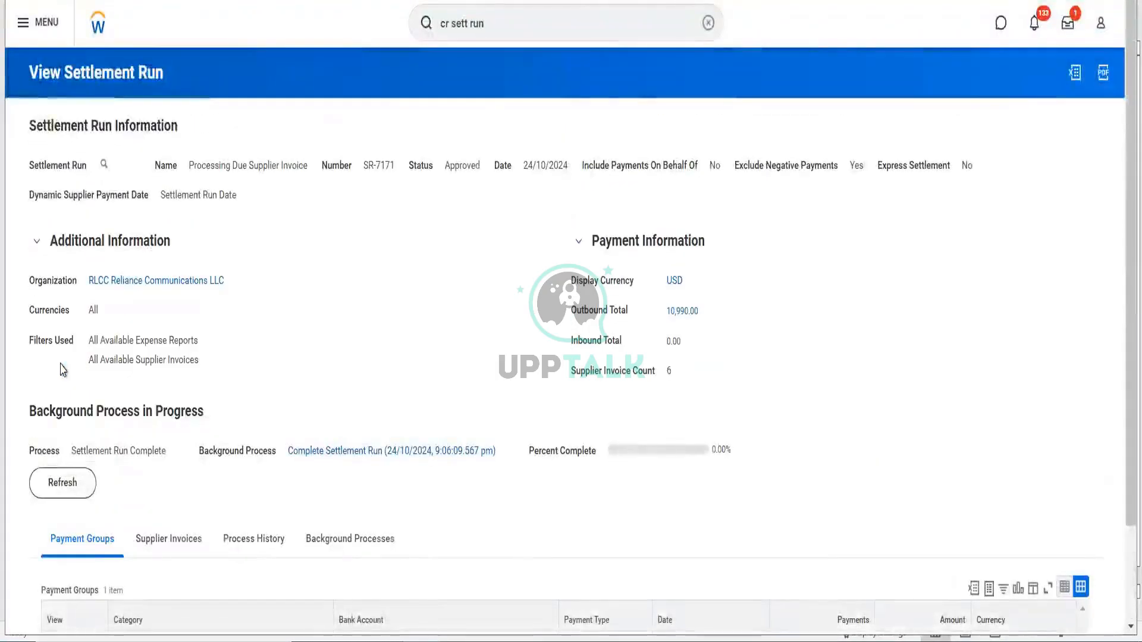
{"action": "left_click", "coordinate": [63, 502]}
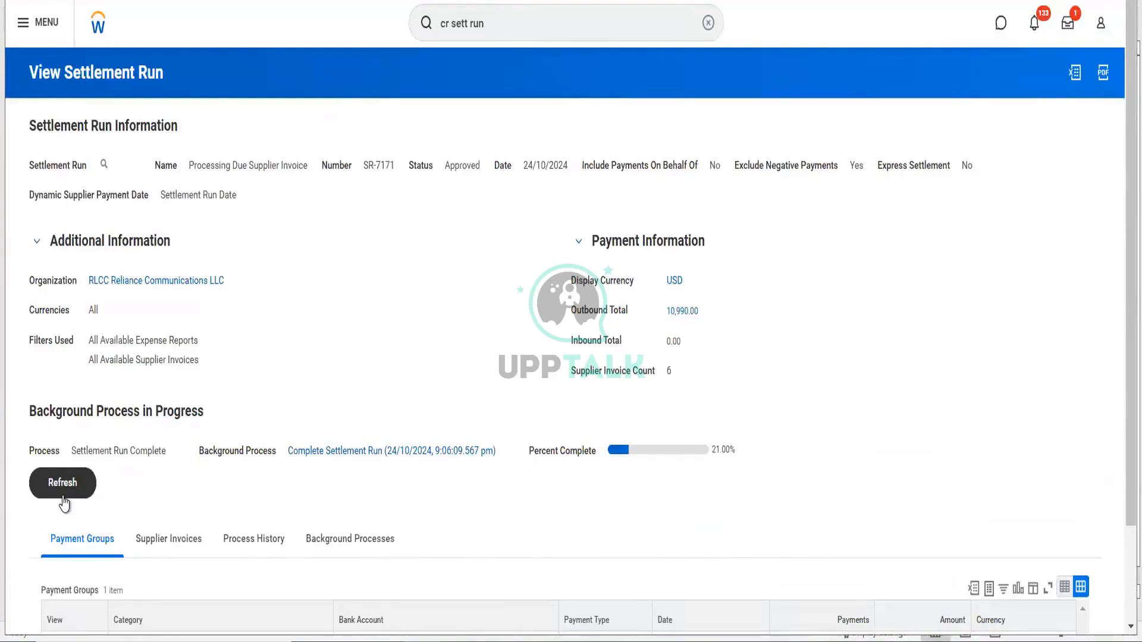
{"action": "left_click", "coordinate": [64, 503]}
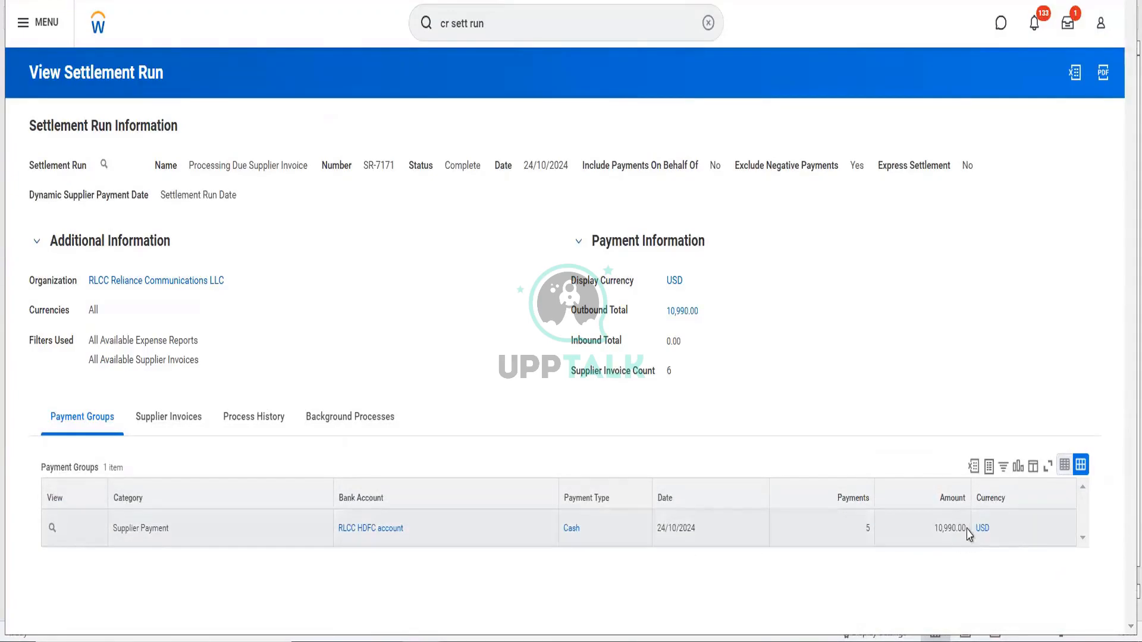
{"action": "left_click_drag", "start_coordinate": [967, 531], "coordinate": [932, 533]}
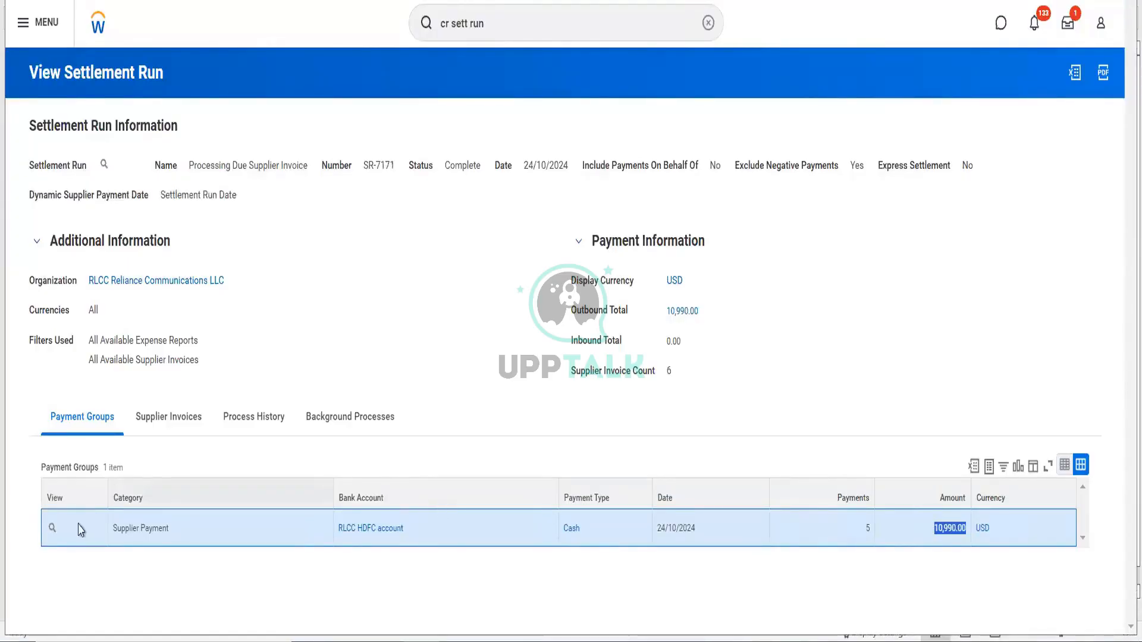
- Open supplier invoice 22919 from the run's Supplier Invoices list to confirm 0.00 amount due
{"action": "left_click", "coordinate": [158, 427]}
{"action": "scroll", "coordinate": [327, 394], "scroll_direction": "down", "scroll_amount": 2}
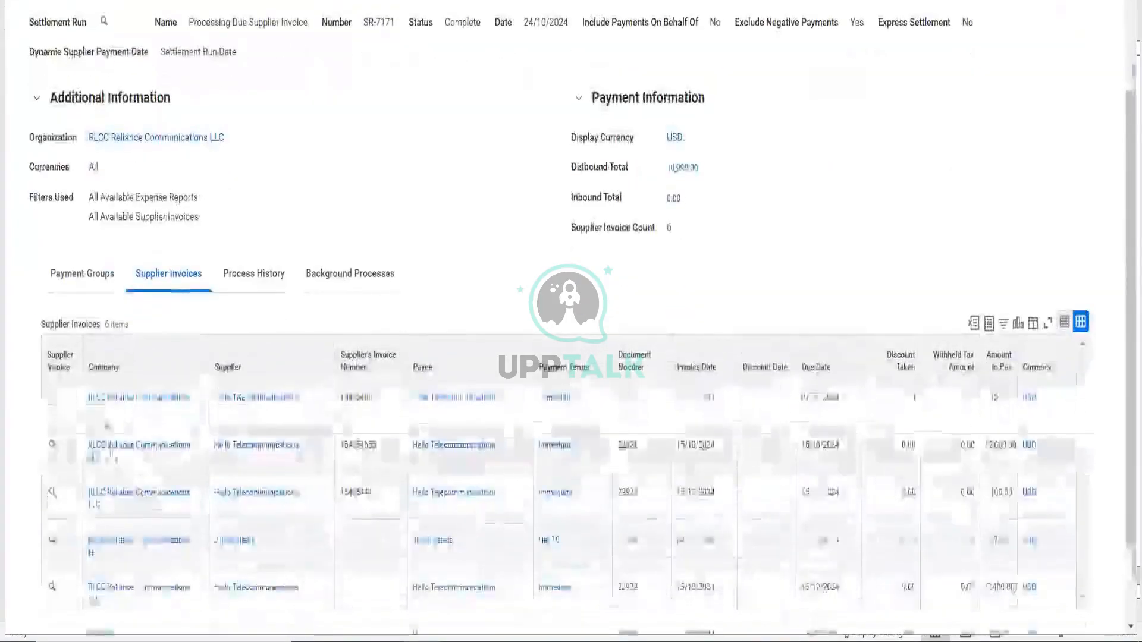
{"action": "scroll", "coordinate": [230, 312], "scroll_direction": "down", "scroll_amount": 2}
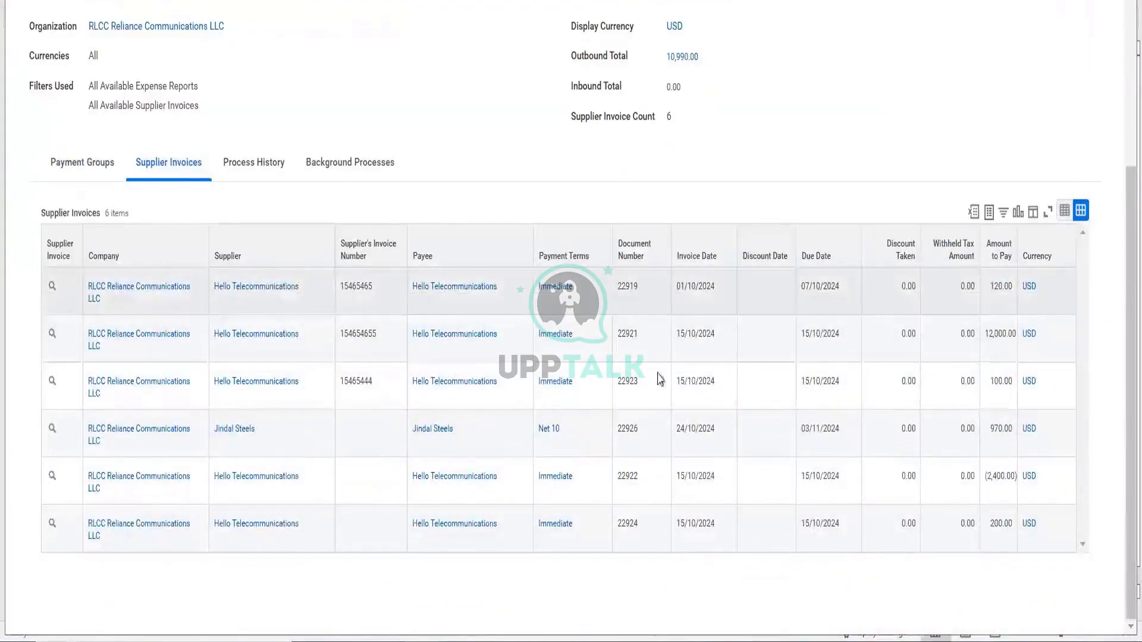
{"action": "right_click", "coordinate": [53, 288]}
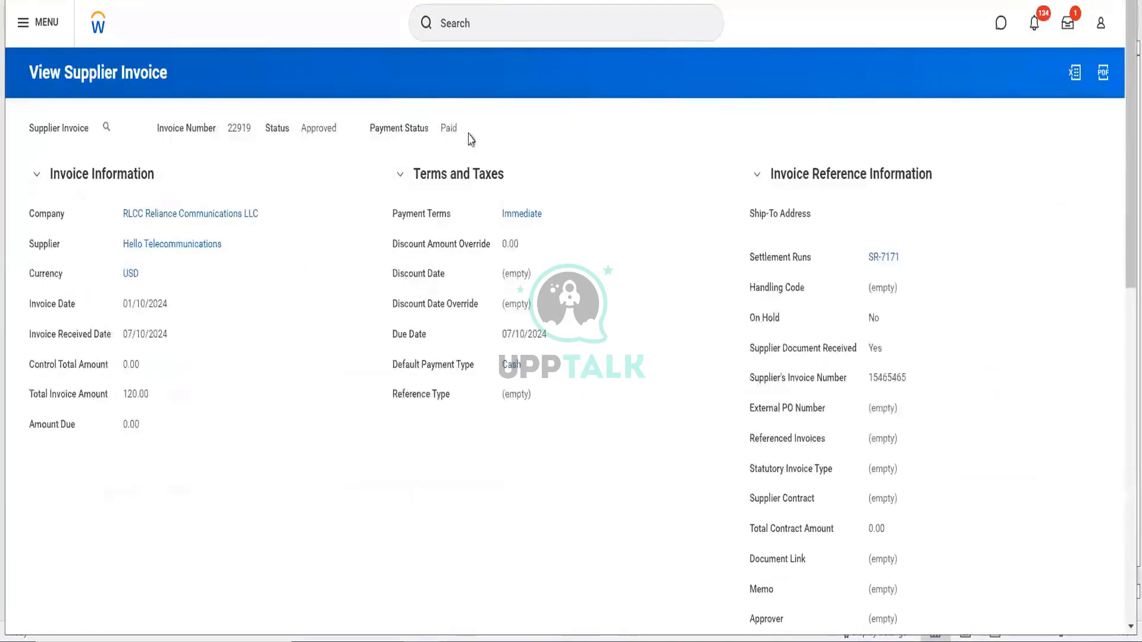
{"action": "mouse_move", "coordinate": [455, 131]}
{"action": "mouse_move", "coordinate": [884, 259]}
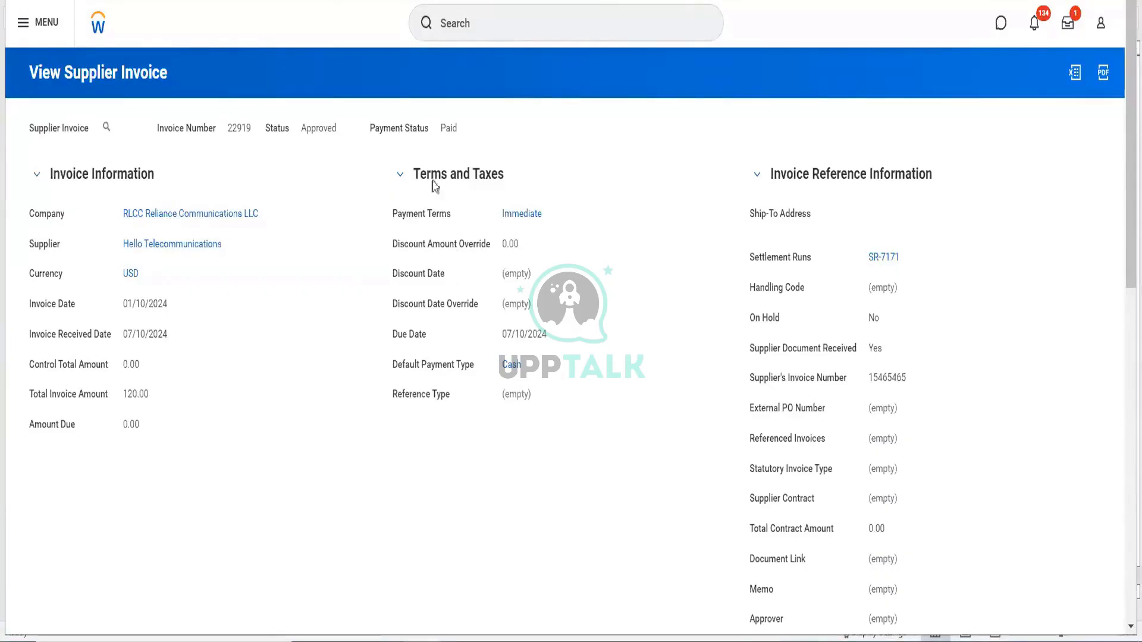
{"action": "left_click", "coordinate": [501, 20]}
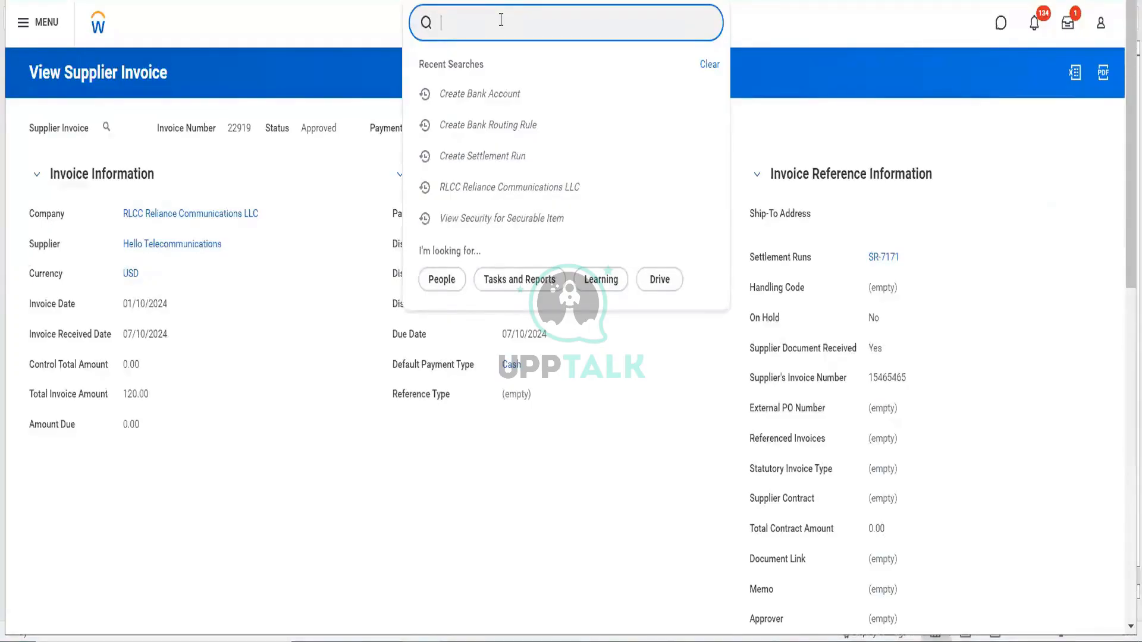
- Start a Mass Close Procurement Documents request 'RLCC PO Close' for RLCC Reliance Communications LLC
{"action": "type", "text": "mass close"}
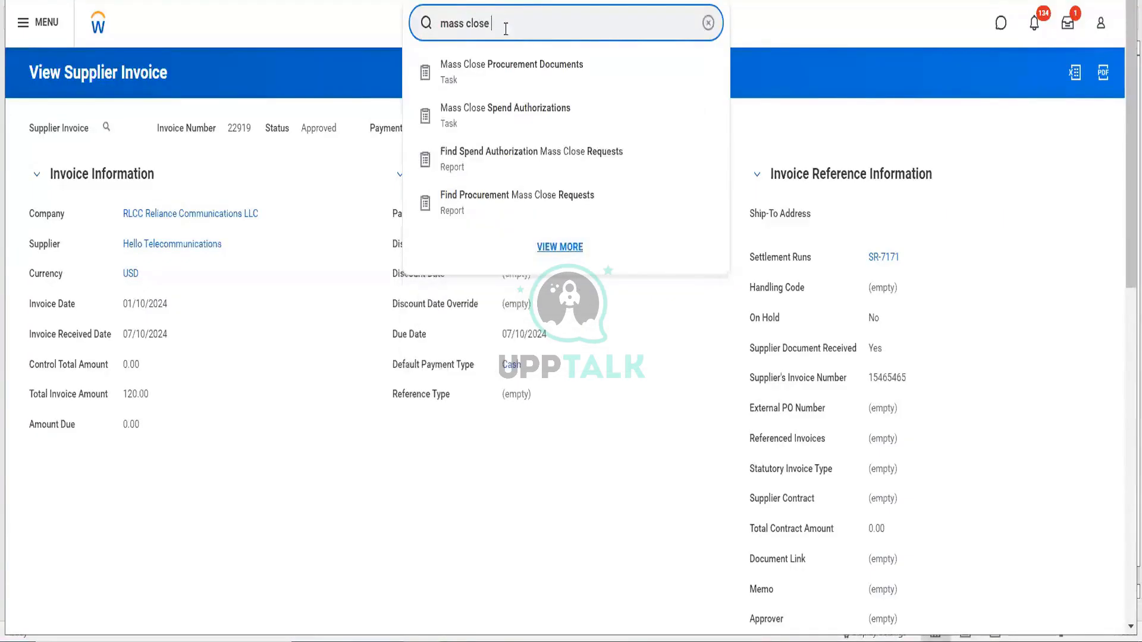
{"action": "left_click", "coordinate": [527, 84]}
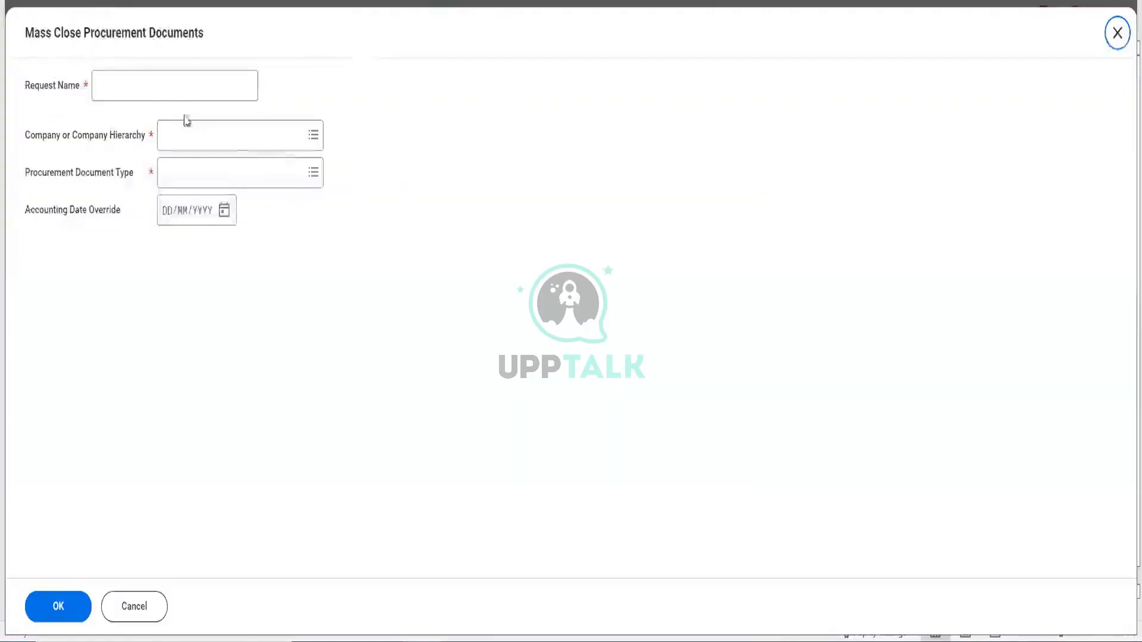
{"action": "left_click", "coordinate": [169, 94]}
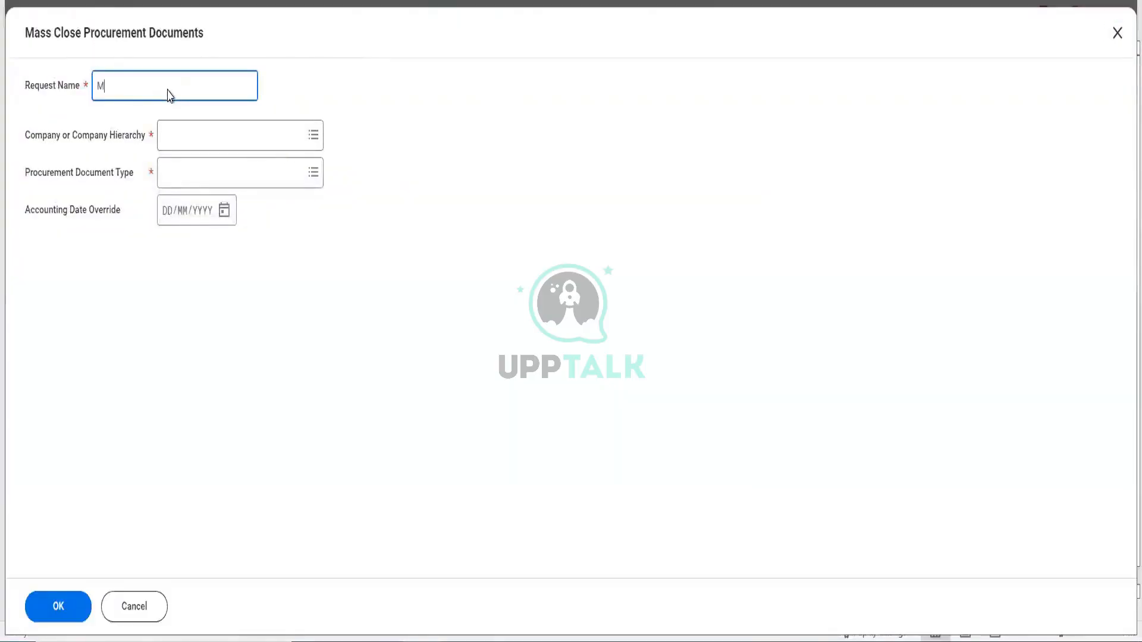
{"action": "type", "text": "RLCC PO Close"}
{"action": "key", "text": "Tab"}
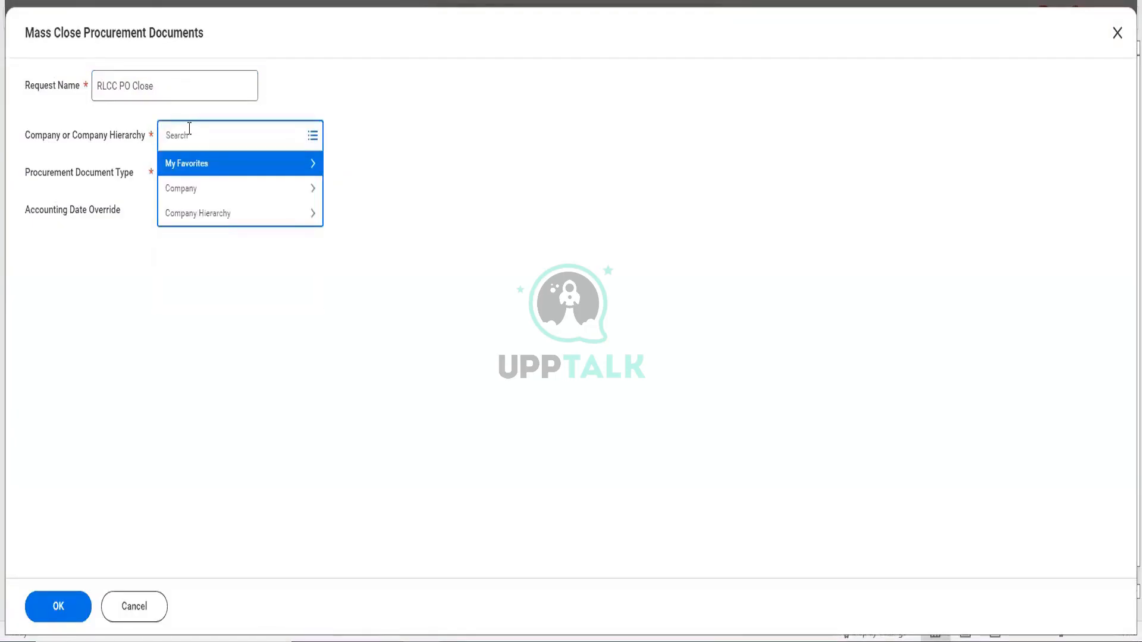
{"action": "type", "text": "RLCC"}
{"action": "key", "text": "Return"}
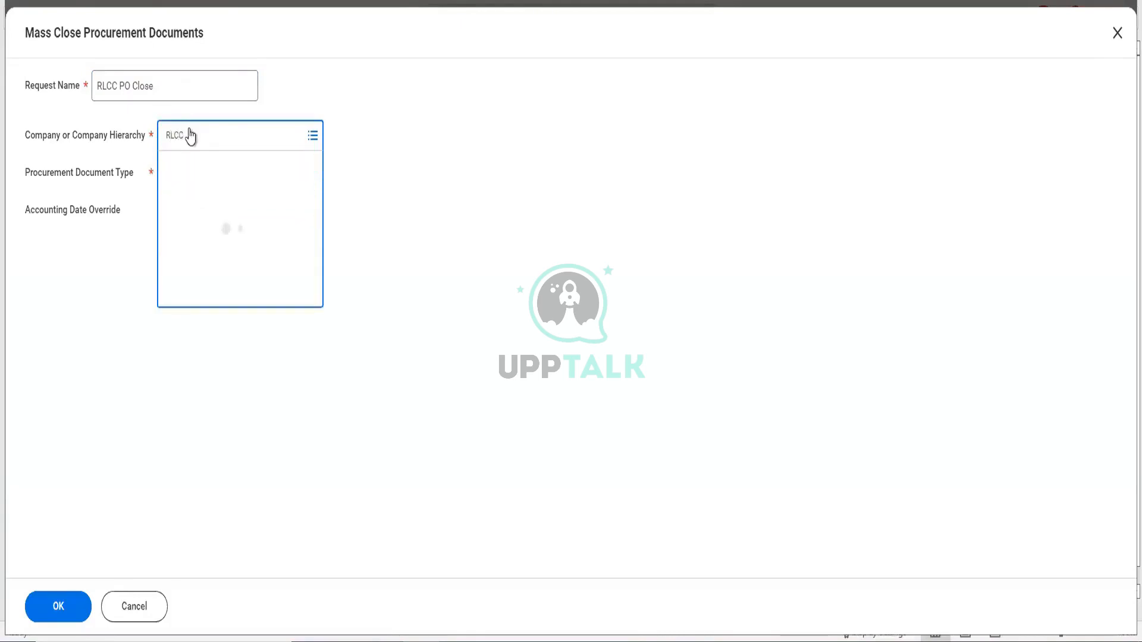
- Set the procurement document type to Purchase Order and submit the criteria
{"action": "left_click", "coordinate": [186, 188]}
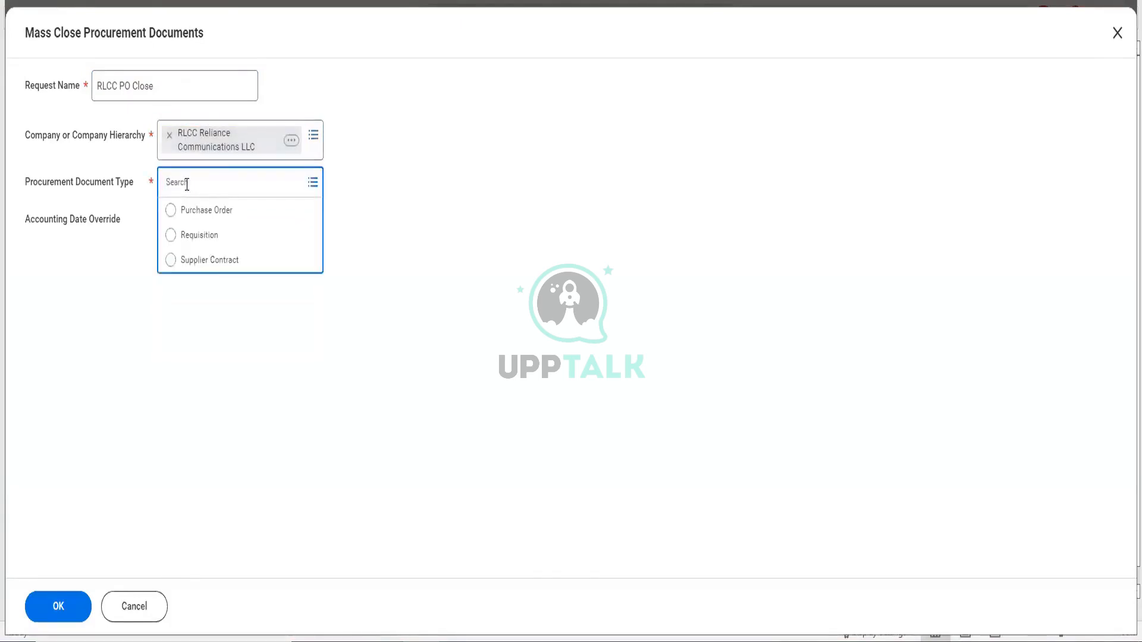
{"action": "left_click", "coordinate": [218, 214]}
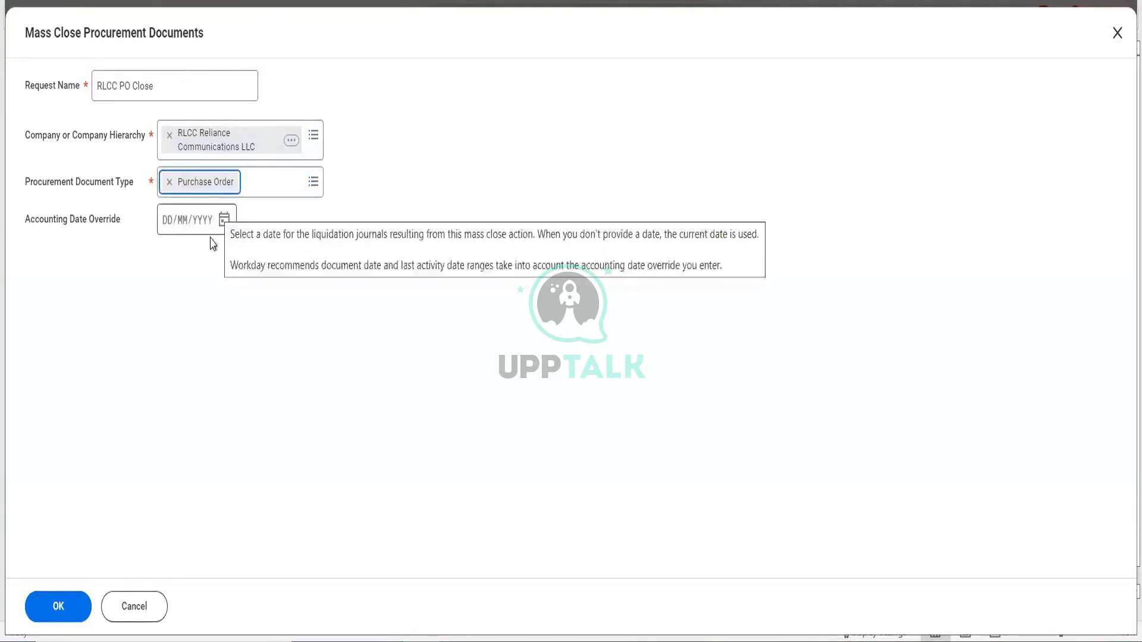
{"action": "scroll", "coordinate": [521, 285], "scroll_direction": "down", "scroll_amount": 3}
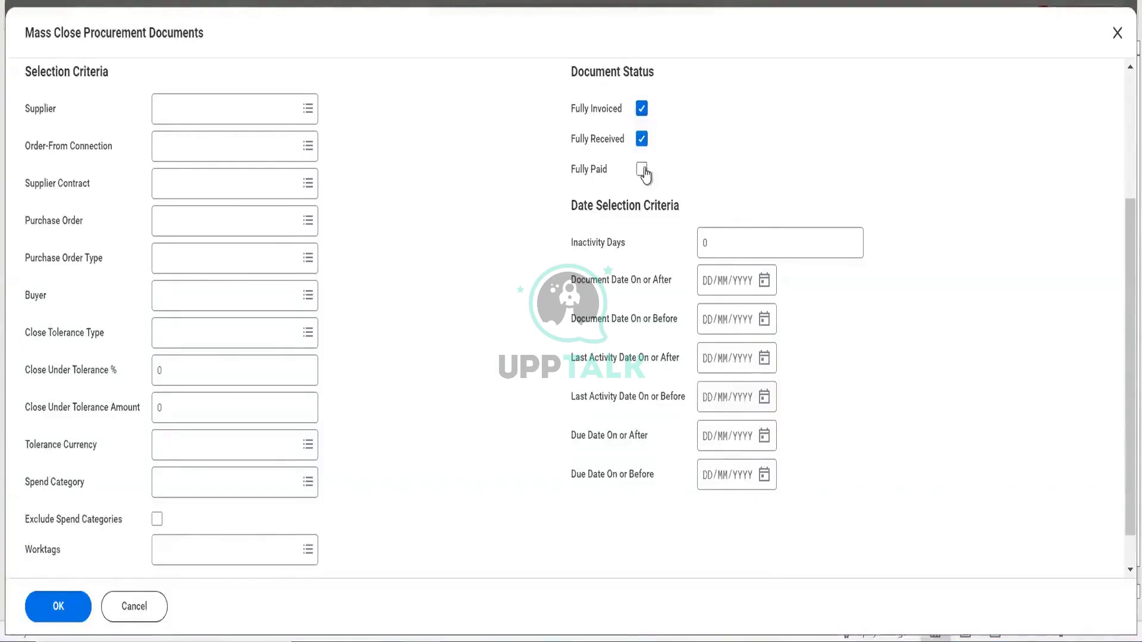
{"action": "mouse_move", "coordinate": [646, 175]}
{"action": "scroll", "coordinate": [389, 294], "scroll_direction": "down", "scroll_amount": 1}
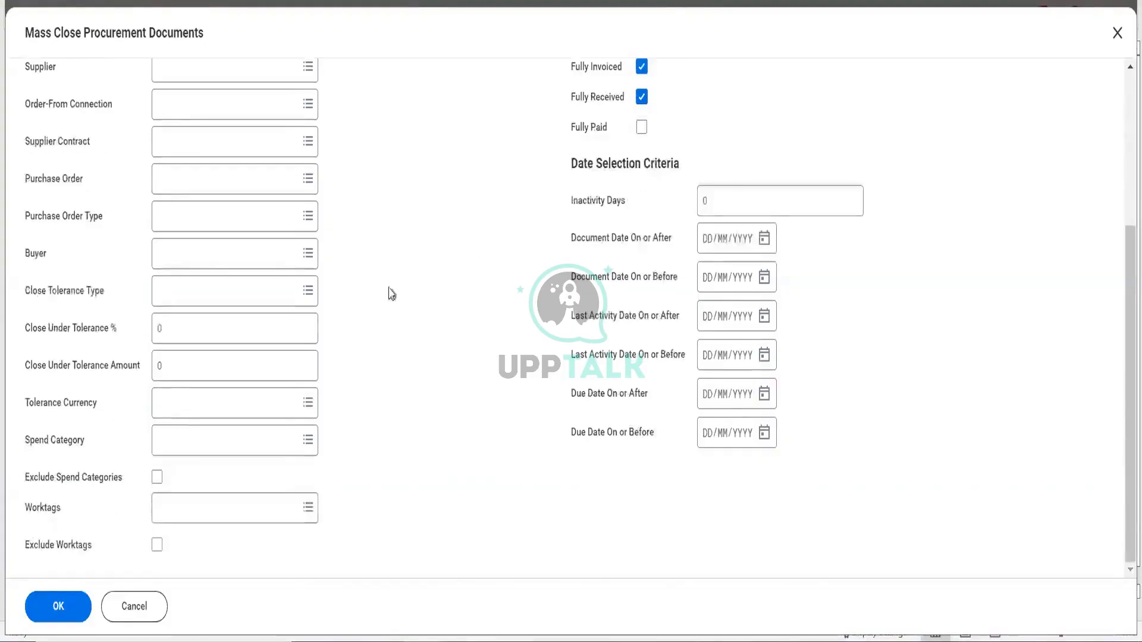
{"action": "scroll", "coordinate": [347, 306], "scroll_direction": "up", "scroll_amount": 5}
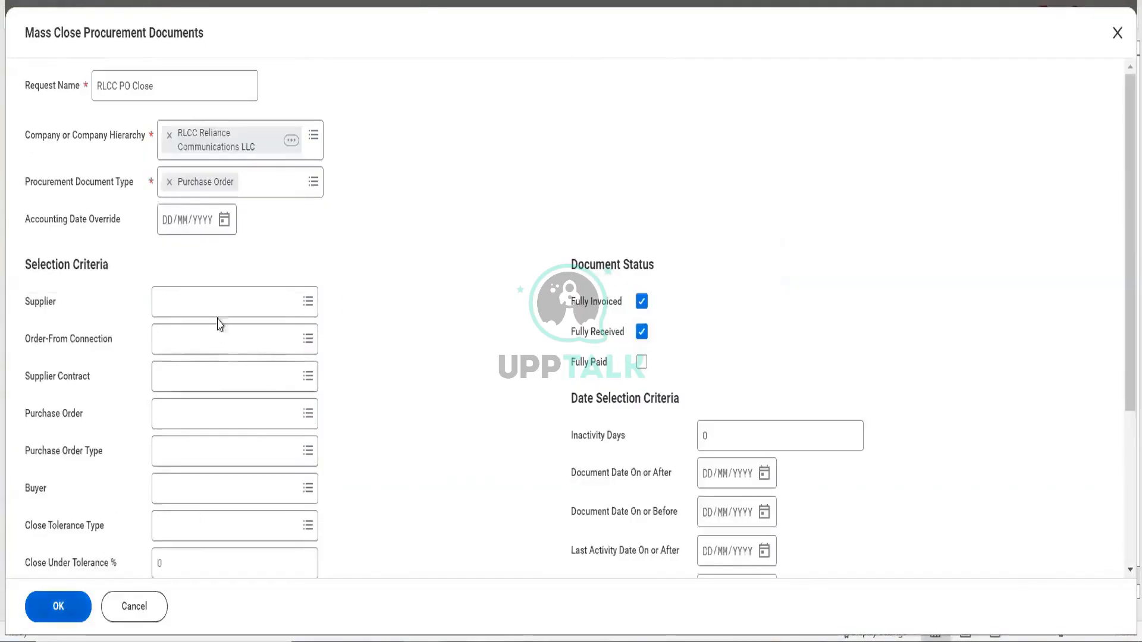
{"action": "left_click", "coordinate": [48, 617]}
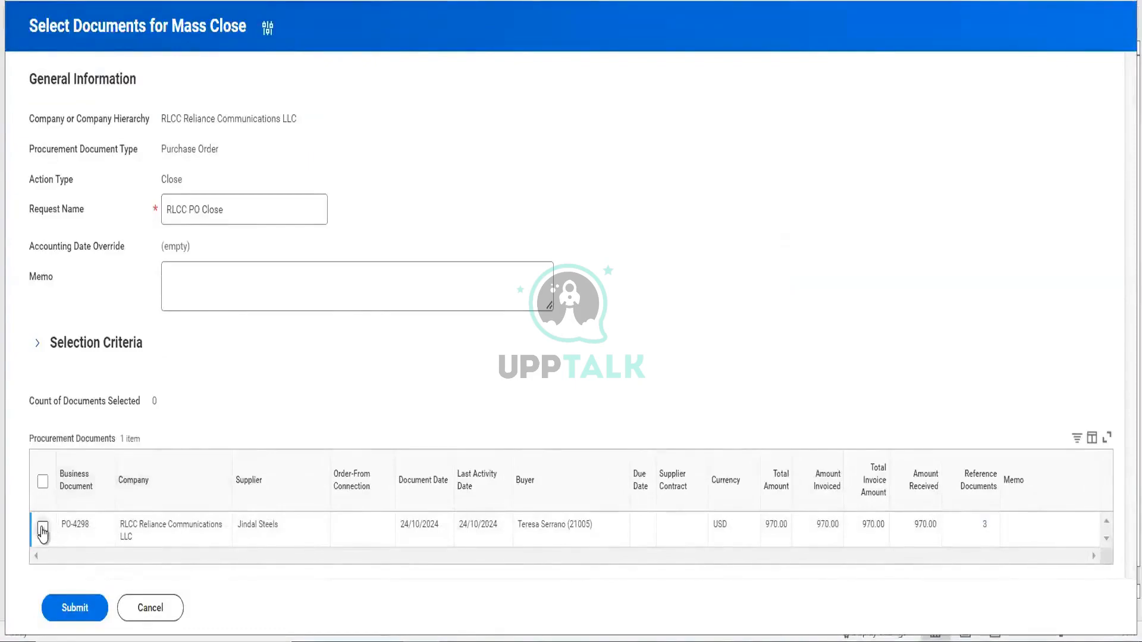
- Select the Jindal Steels order, submit it, tick Exclude, and approve the mass close
{"action": "left_click", "coordinate": [42, 530]}
{"action": "left_click", "coordinate": [72, 613]}
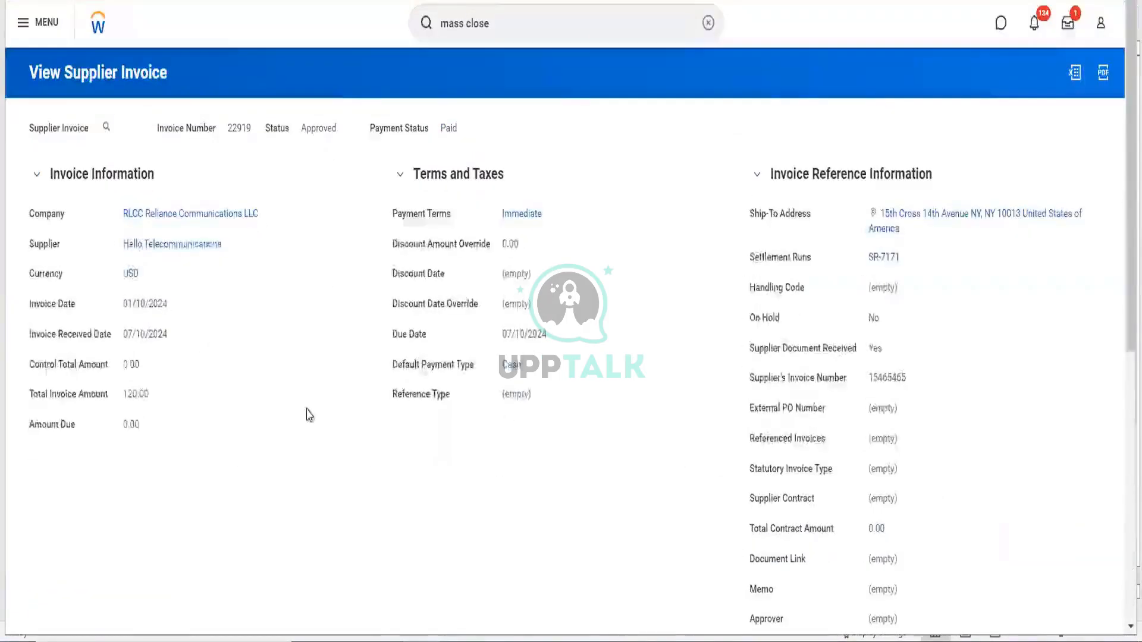
{"action": "scroll", "coordinate": [306, 408], "scroll_direction": "down", "scroll_amount": 3}
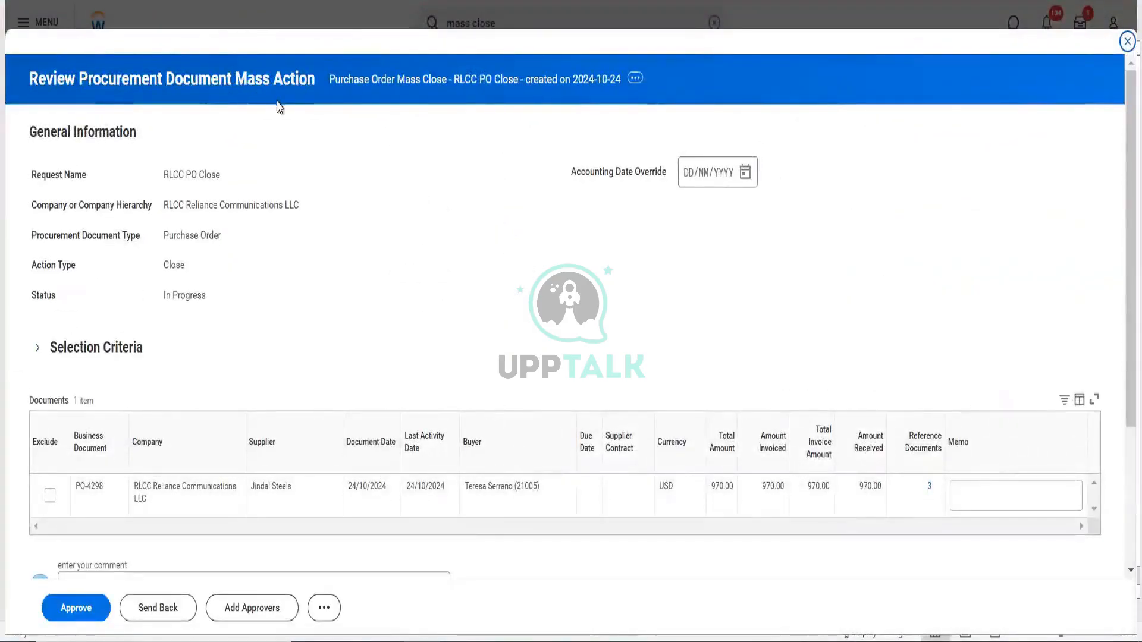
{"action": "left_click", "coordinate": [50, 495]}
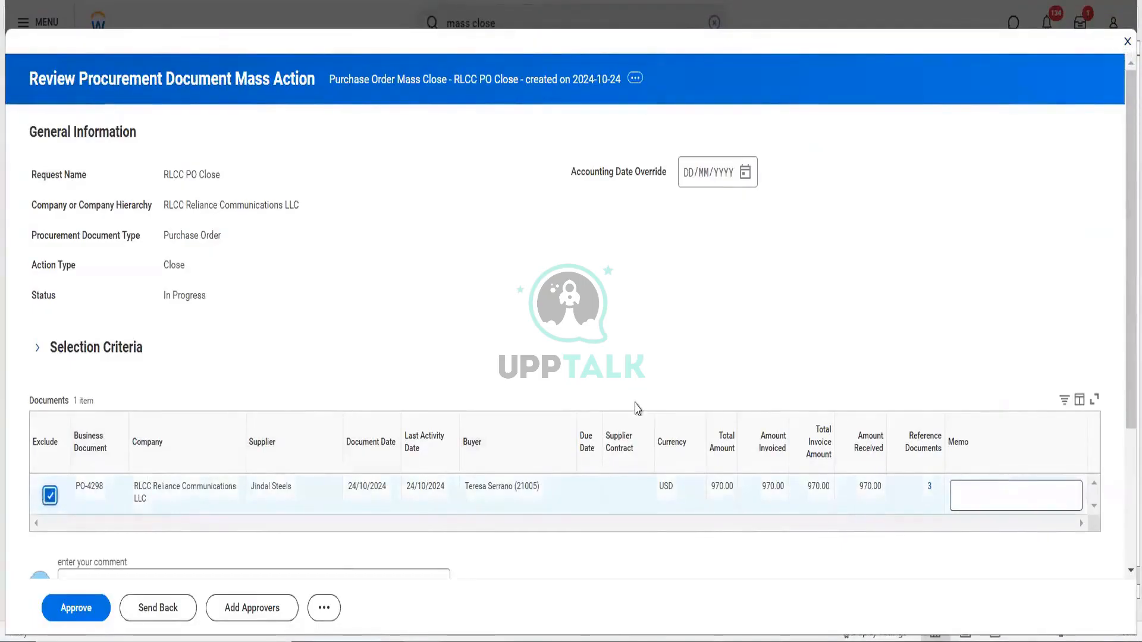
{"action": "scroll", "coordinate": [634, 405], "scroll_direction": "down", "scroll_amount": 3}
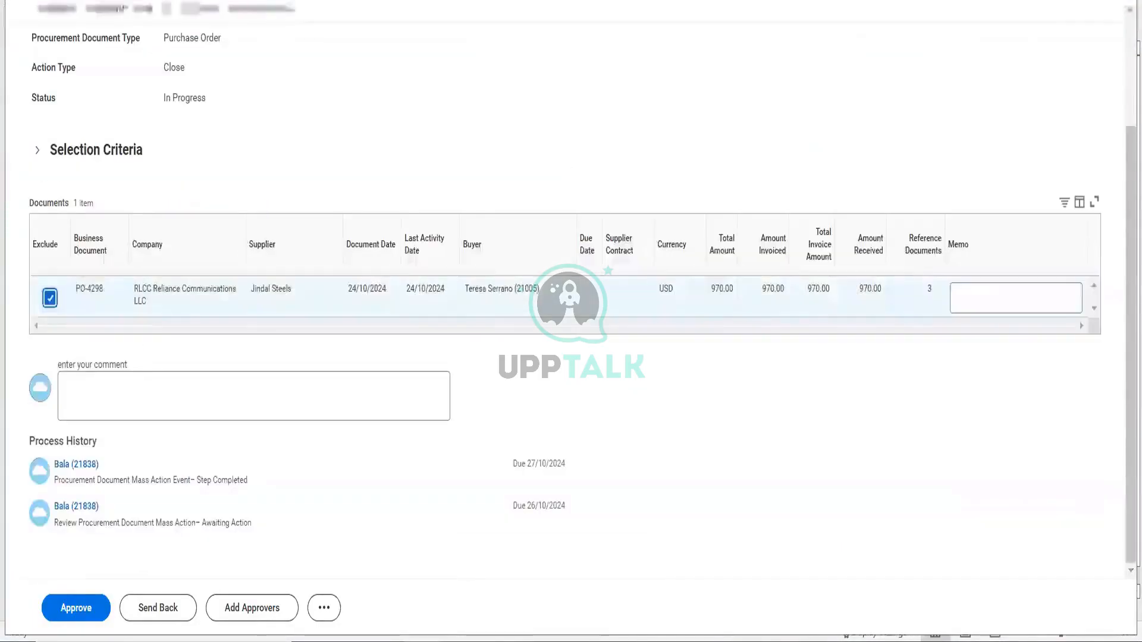
{"action": "left_click", "coordinate": [69, 615]}
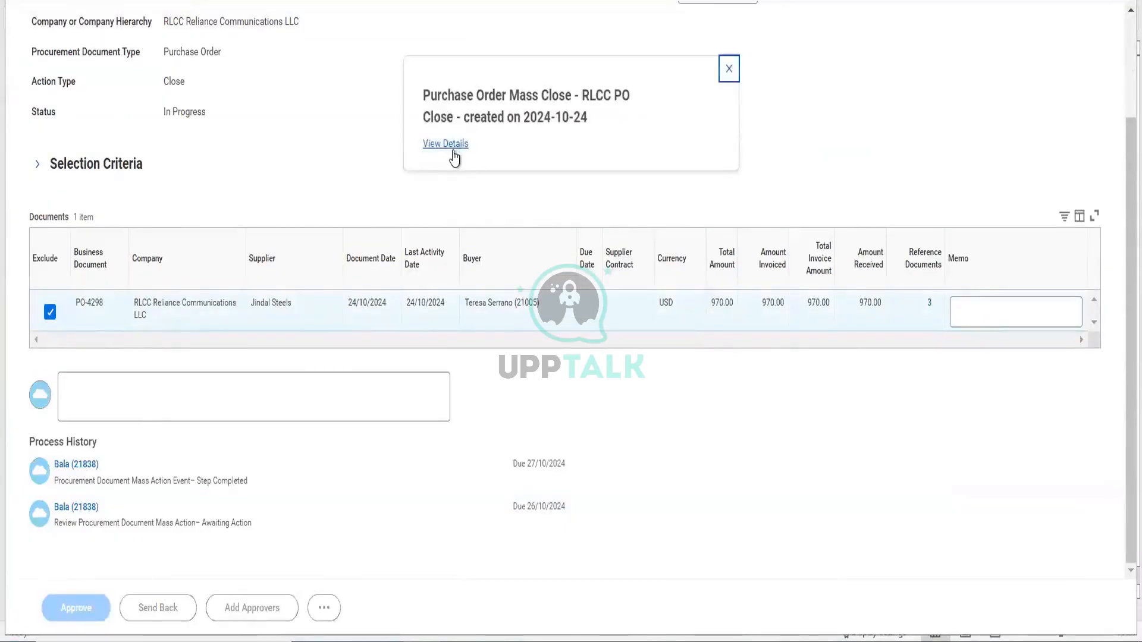
- Open the completed mass close's details down to the Jindal Steels request line
{"action": "left_click", "coordinate": [452, 152]}
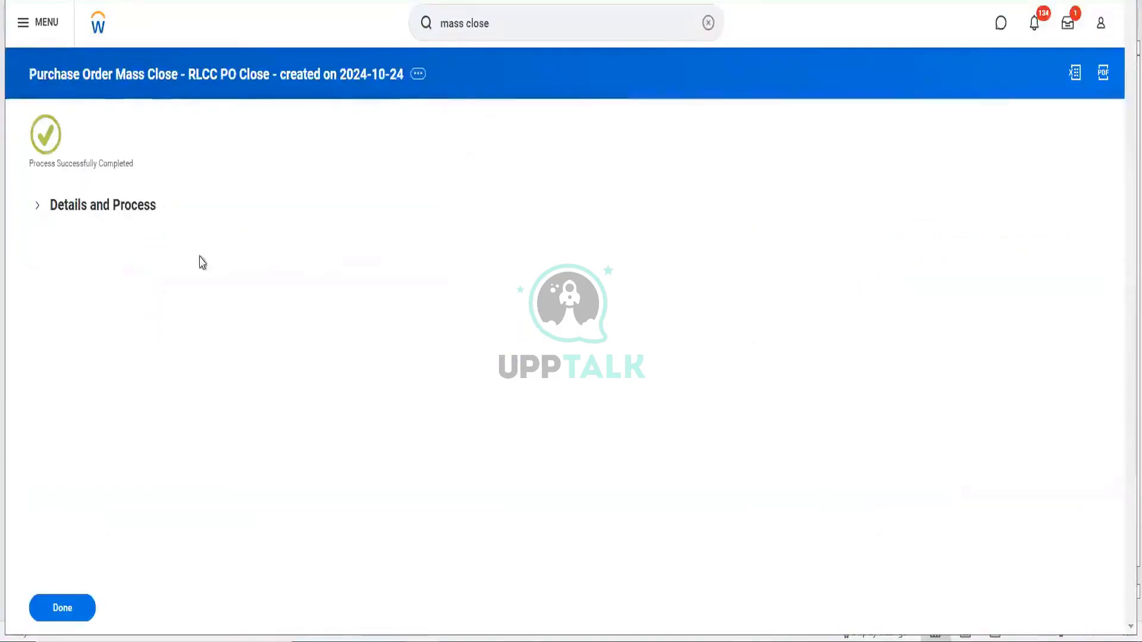
{"action": "left_click", "coordinate": [153, 211]}
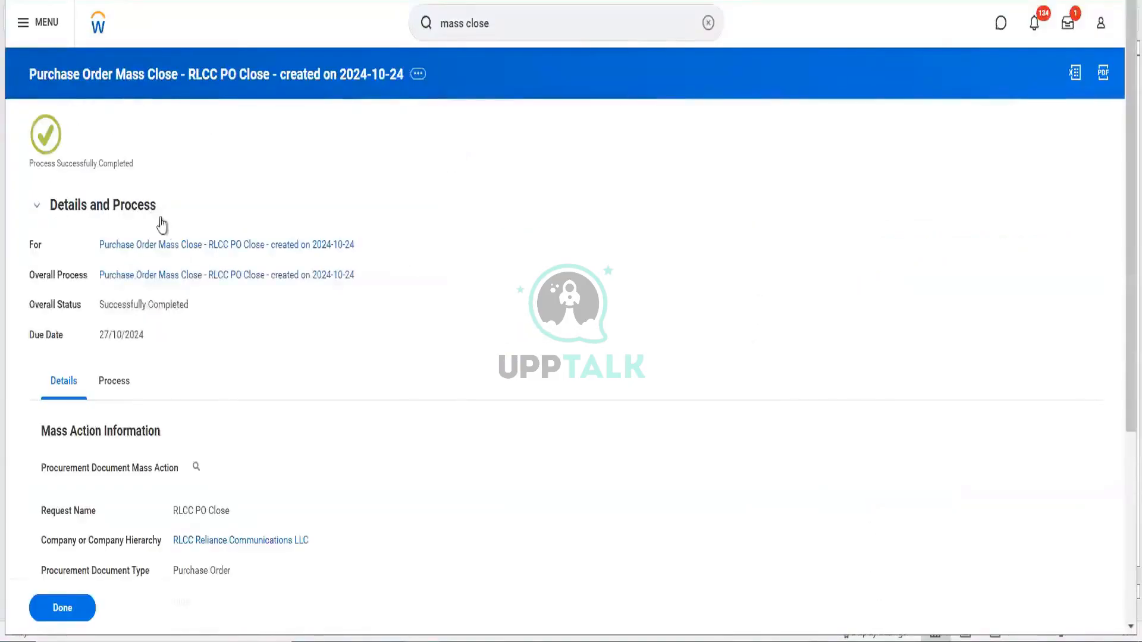
{"action": "left_click", "coordinate": [183, 245]}
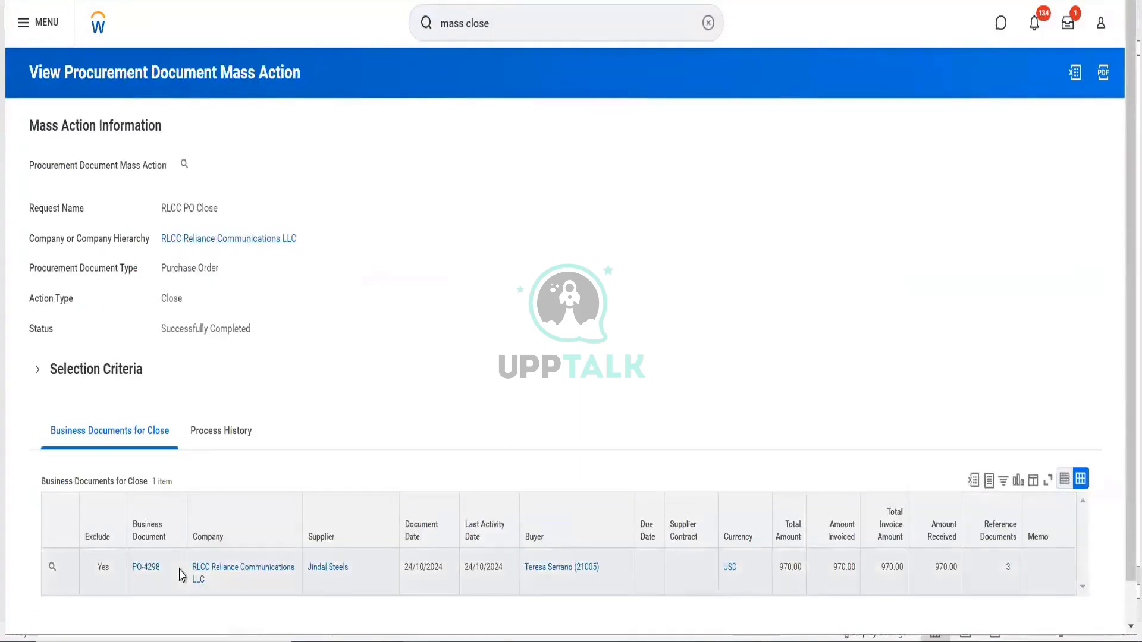
{"action": "left_click", "coordinate": [52, 567]}
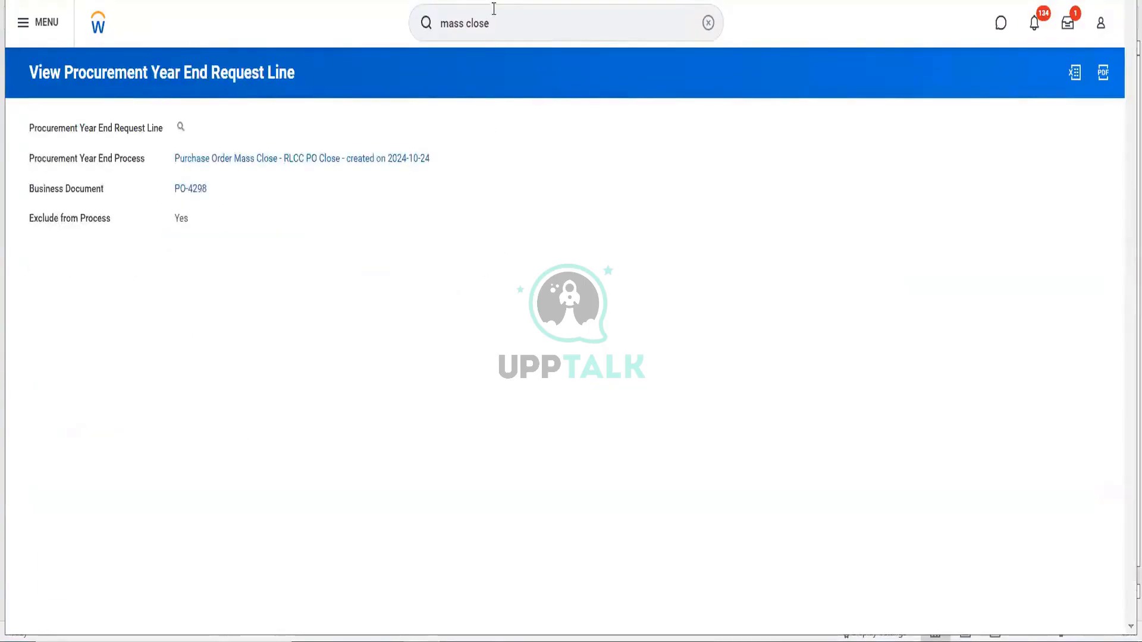
{"action": "left_click", "coordinate": [510, 27]}
- Open Schedule Issue Purchase Orders with run frequency set to Daily Recurrence
{"action": "type", "text": "sche"}
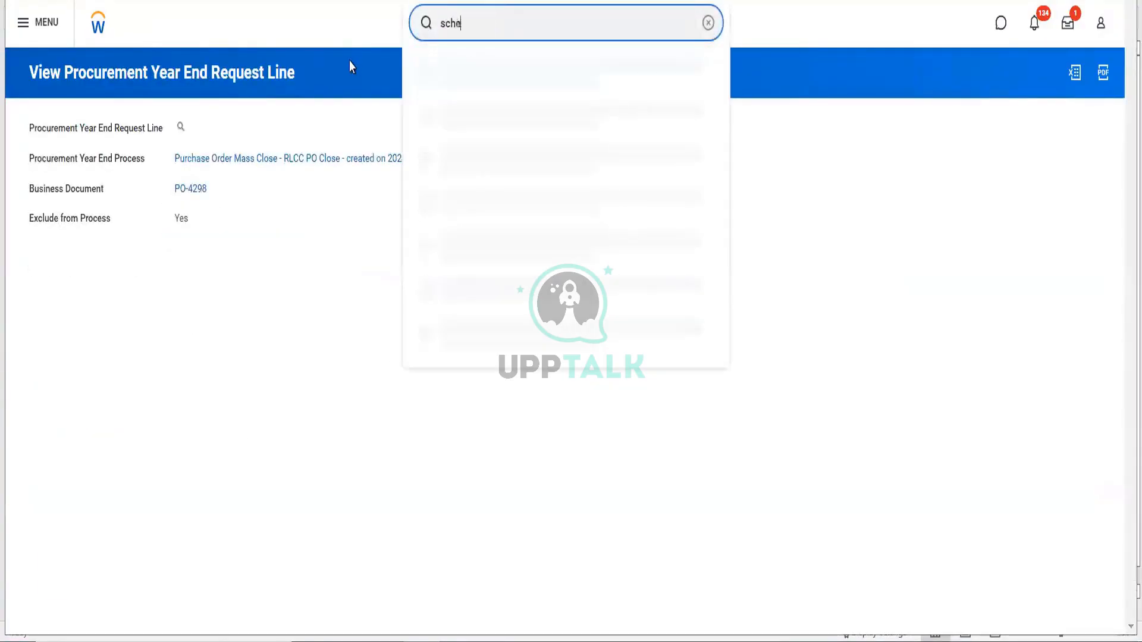
{"action": "type", "text": "dule"}
{"action": "key", "text": "BackSpace"}
{"action": "key", "text": "BackSpace"}
{"action": "type", "text": "ul"}
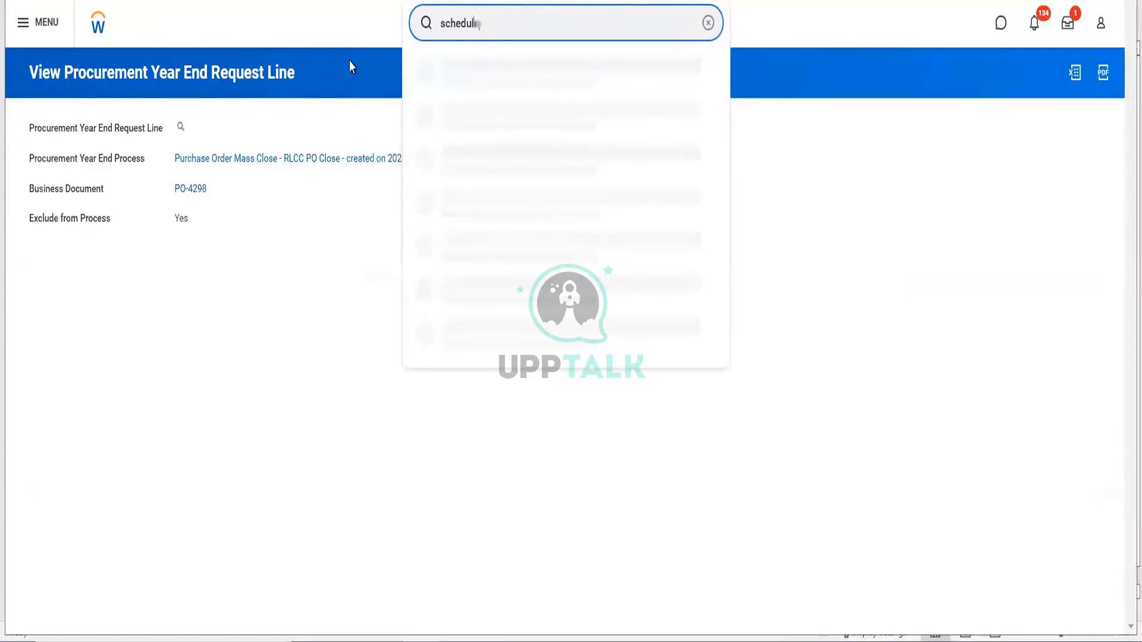
{"action": "type", "text": "e mass close"}
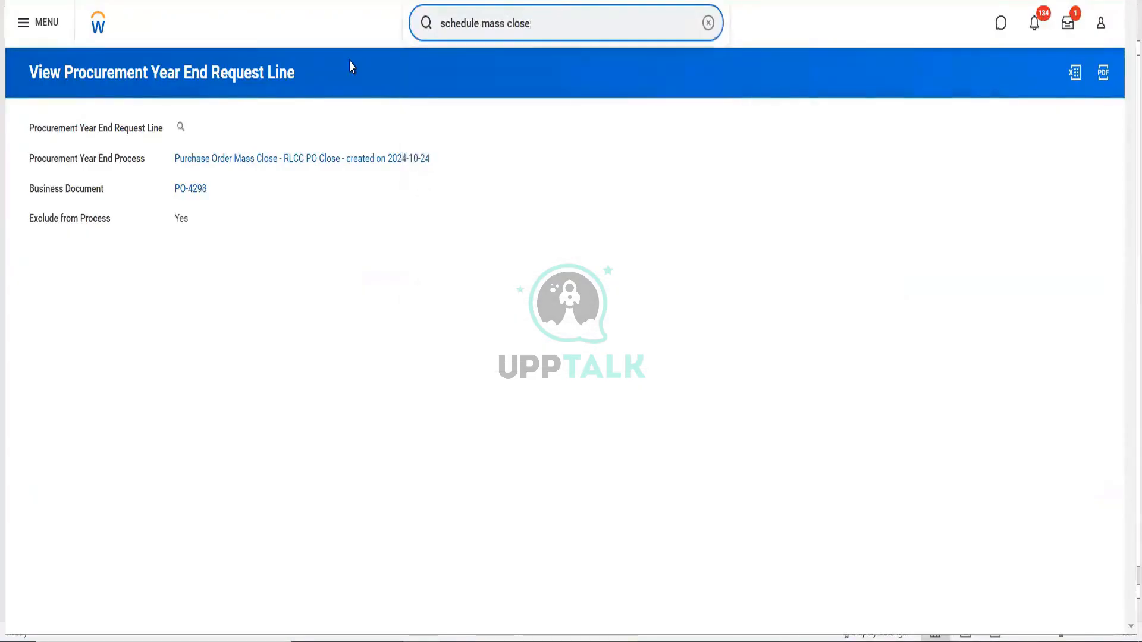
{"action": "key", "text": "BackSpace"}
{"action": "key", "text": "BackSpace"}
{"action": "key", "text": "BackSpace"}
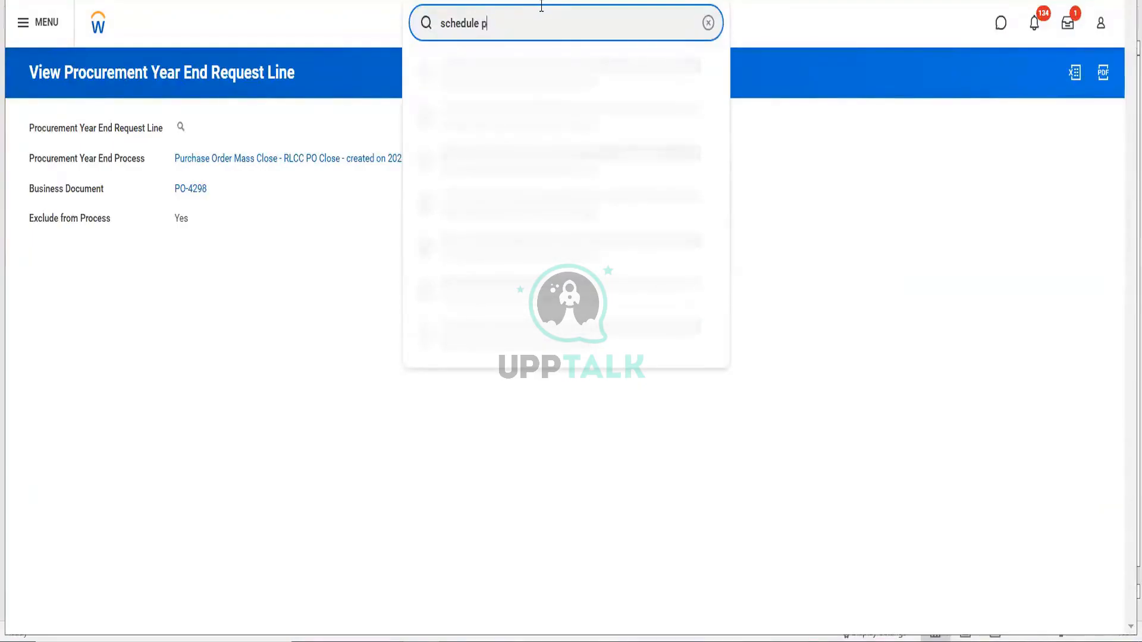
{"action": "type", "text": "er"}
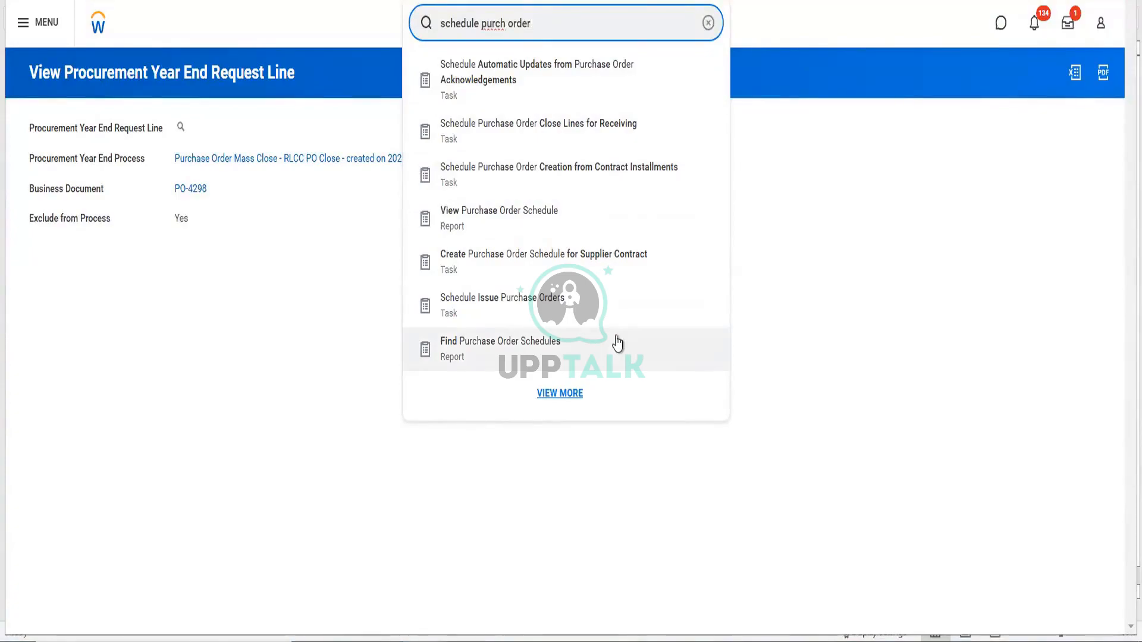
{"action": "left_click", "coordinate": [523, 313]}
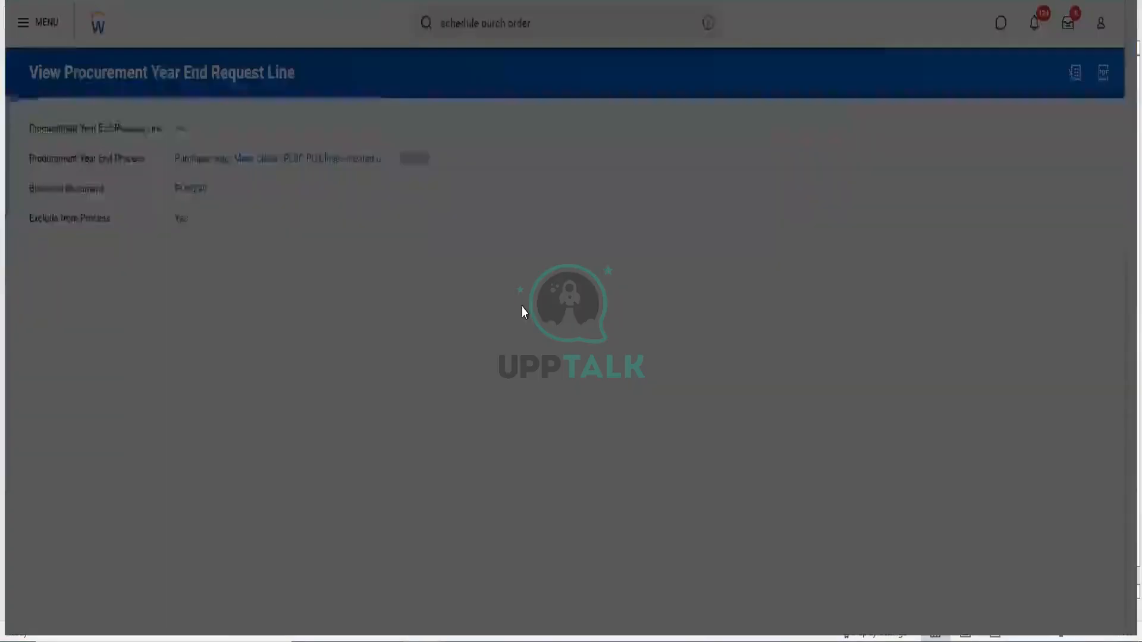
{"action": "left_click", "coordinate": [553, 152]}
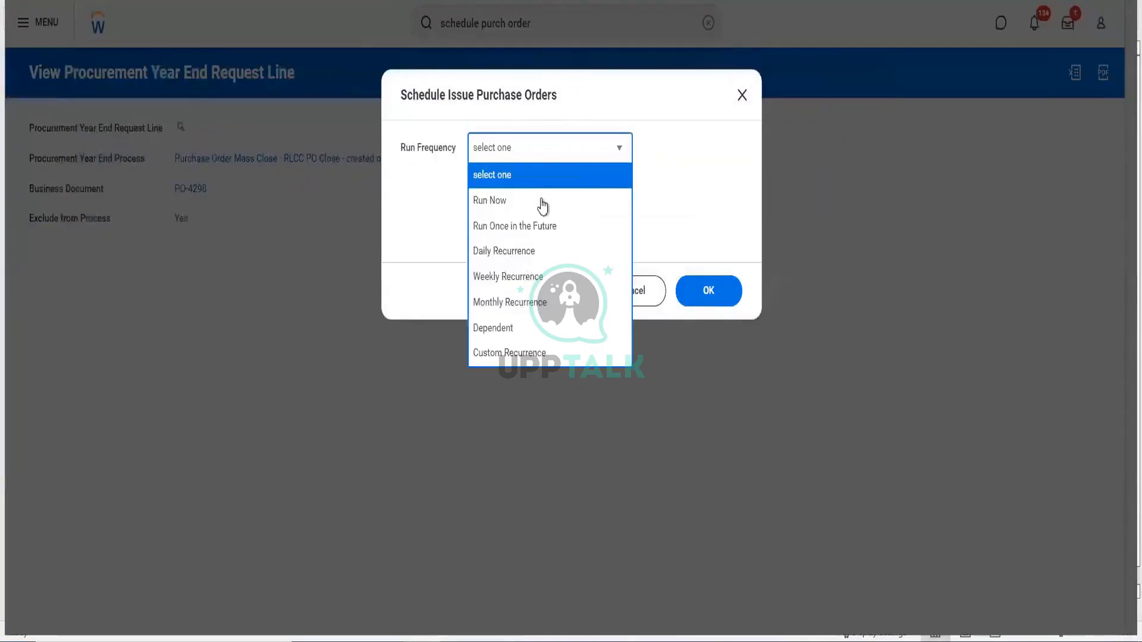
{"action": "left_click", "coordinate": [534, 255]}
{"action": "left_click", "coordinate": [737, 292]}
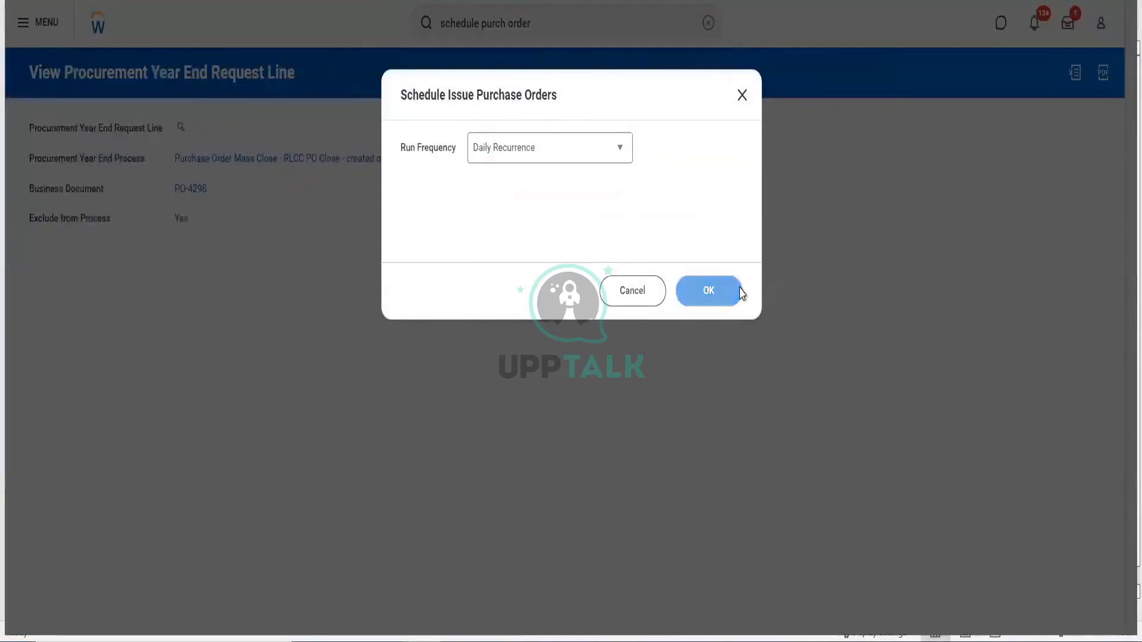
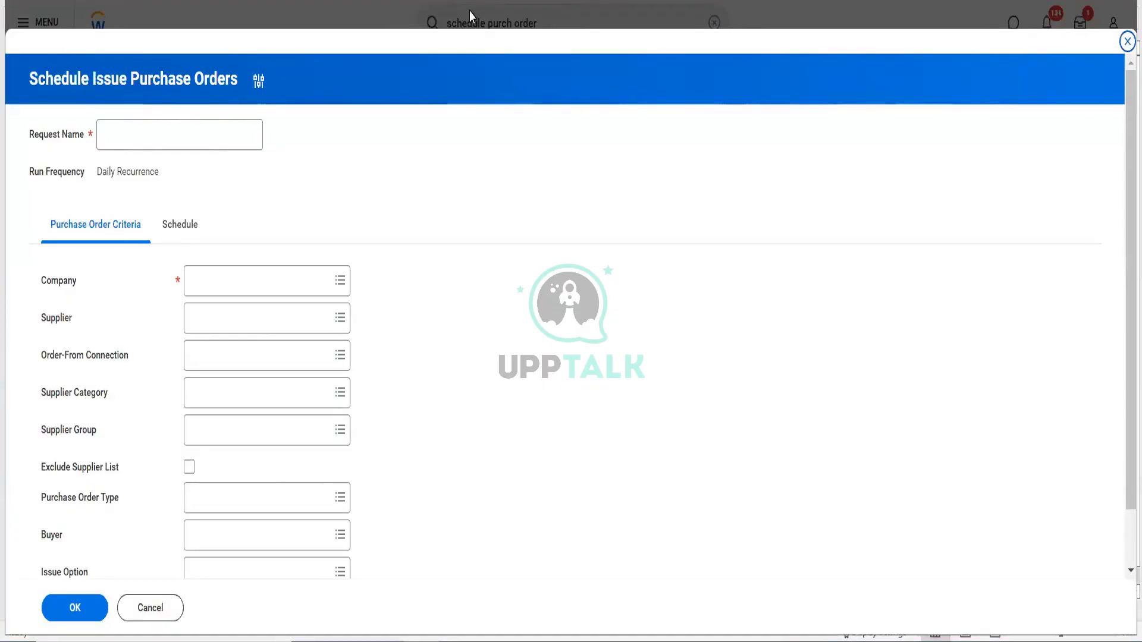
- Name the request 'RLCC PO Issue' and set the company to RLCC
{"action": "left_click", "coordinate": [179, 146]}
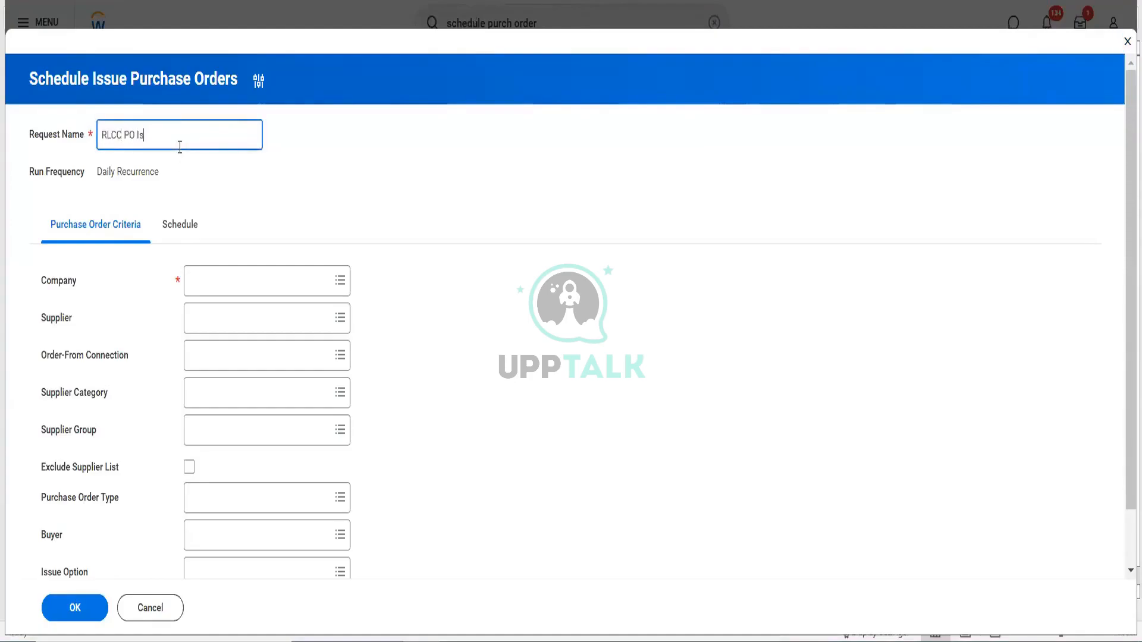
{"action": "type", "text": "RLCC PO Issue"}
{"action": "left_click", "coordinate": [248, 273]}
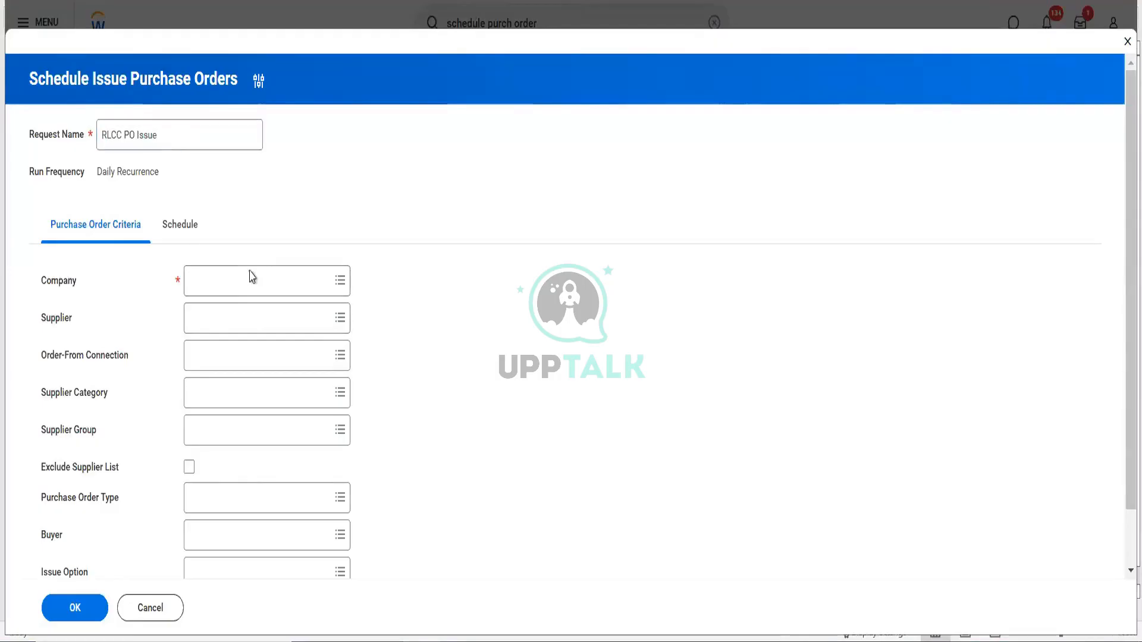
{"action": "type", "text": "RLCC"}
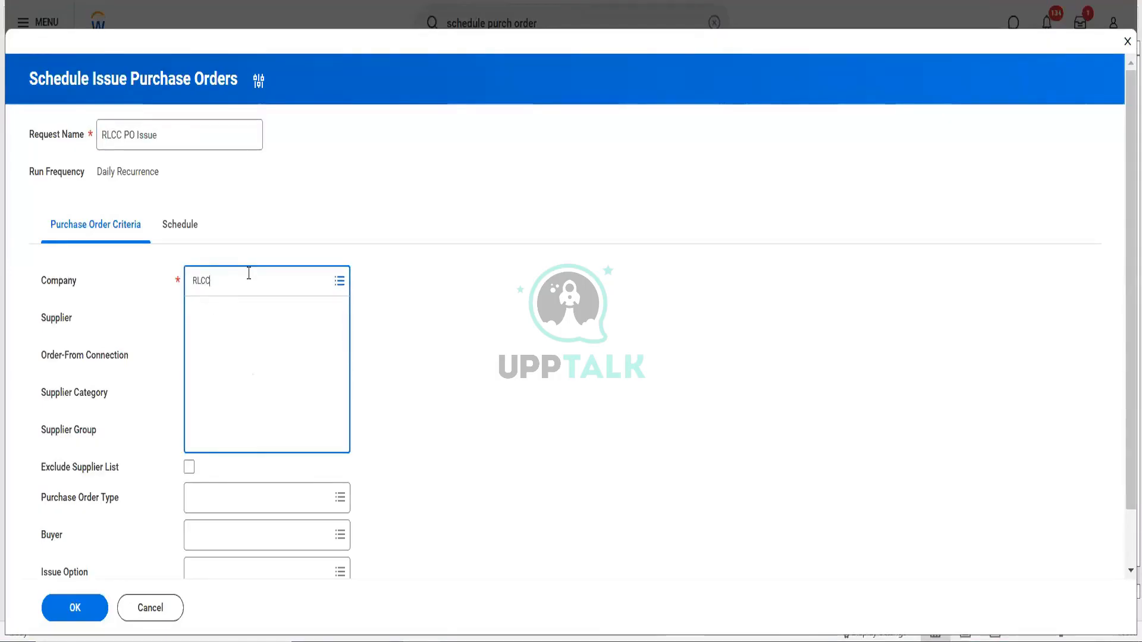
{"action": "key", "text": "Return"}
- Schedule it to start at 10:00 pm, running from 24/10/2024 to 31/10/2024
{"action": "left_click", "coordinate": [181, 226]}
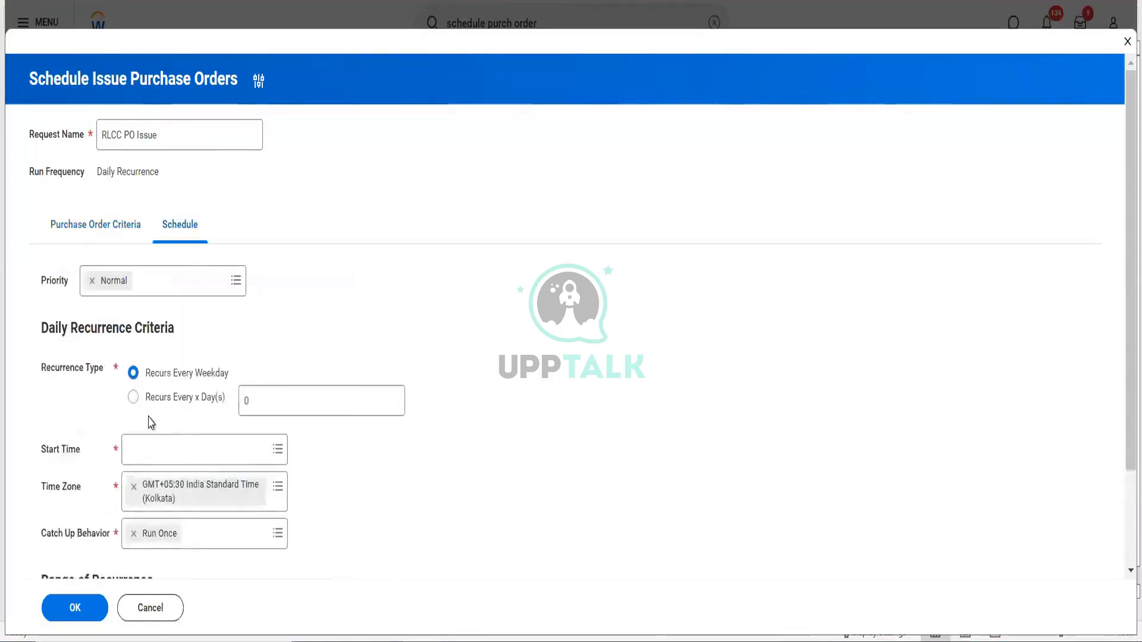
{"action": "scroll", "coordinate": [150, 425], "scroll_direction": "down", "scroll_amount": 2}
{"action": "left_click", "coordinate": [156, 331]}
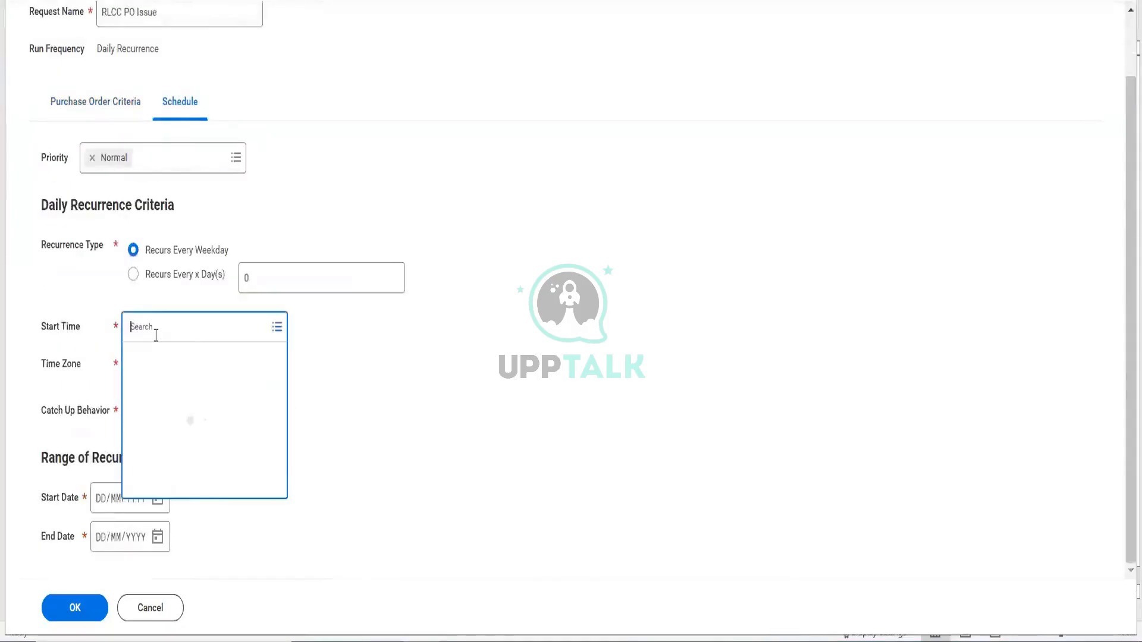
{"action": "scroll", "coordinate": [159, 502], "scroll_direction": "down", "scroll_amount": 5}
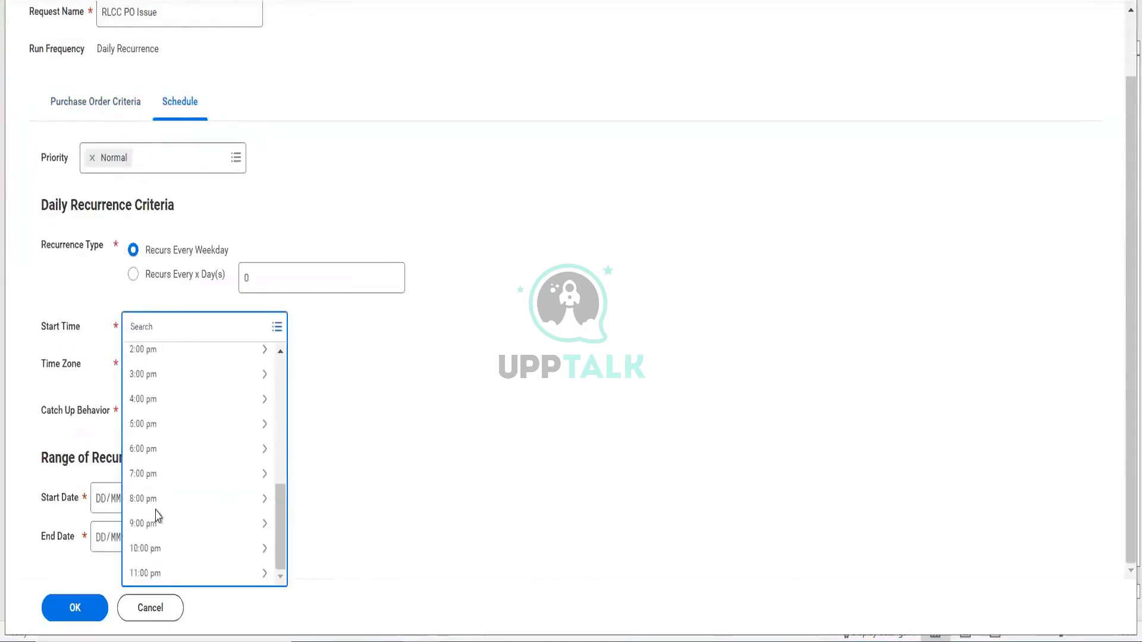
{"action": "left_click", "coordinate": [155, 549]}
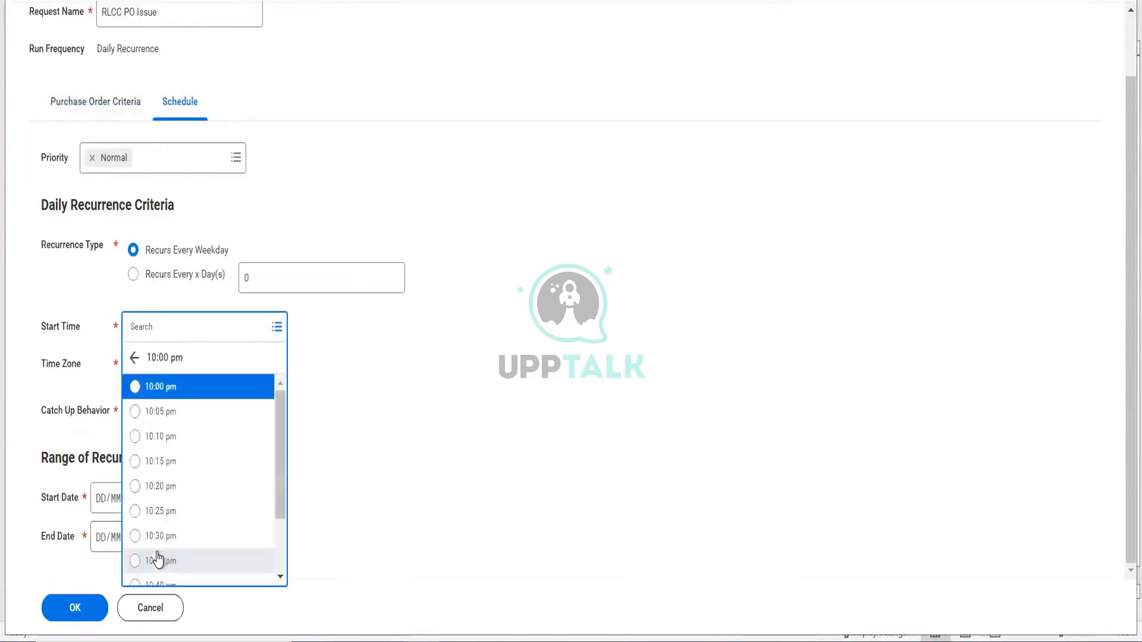
{"action": "left_click", "coordinate": [182, 392]}
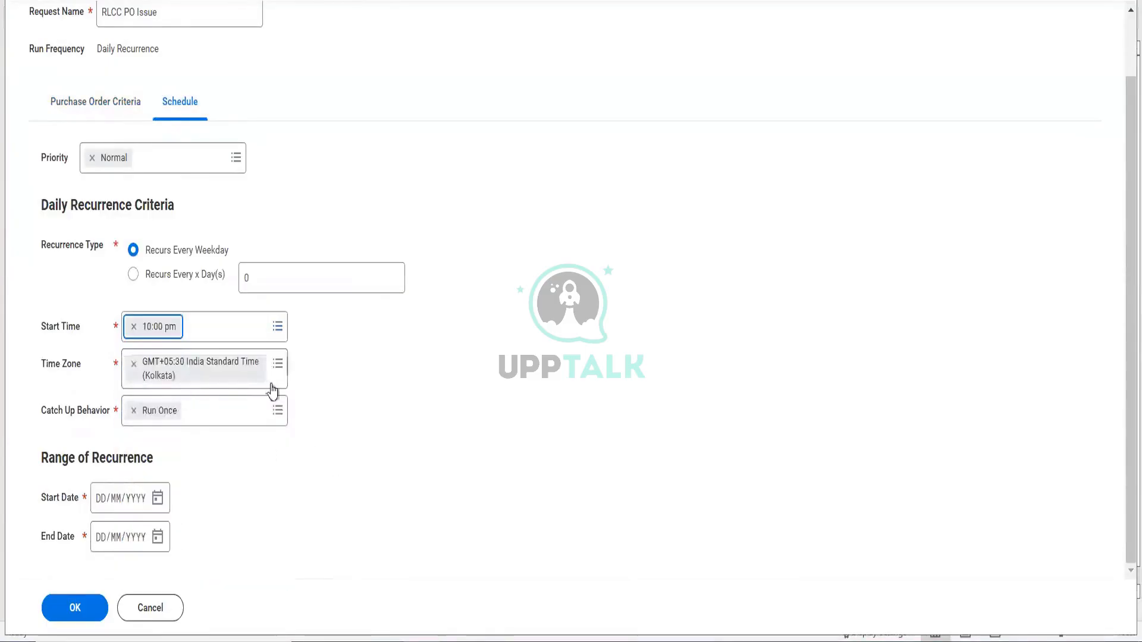
{"action": "left_click", "coordinate": [157, 500]}
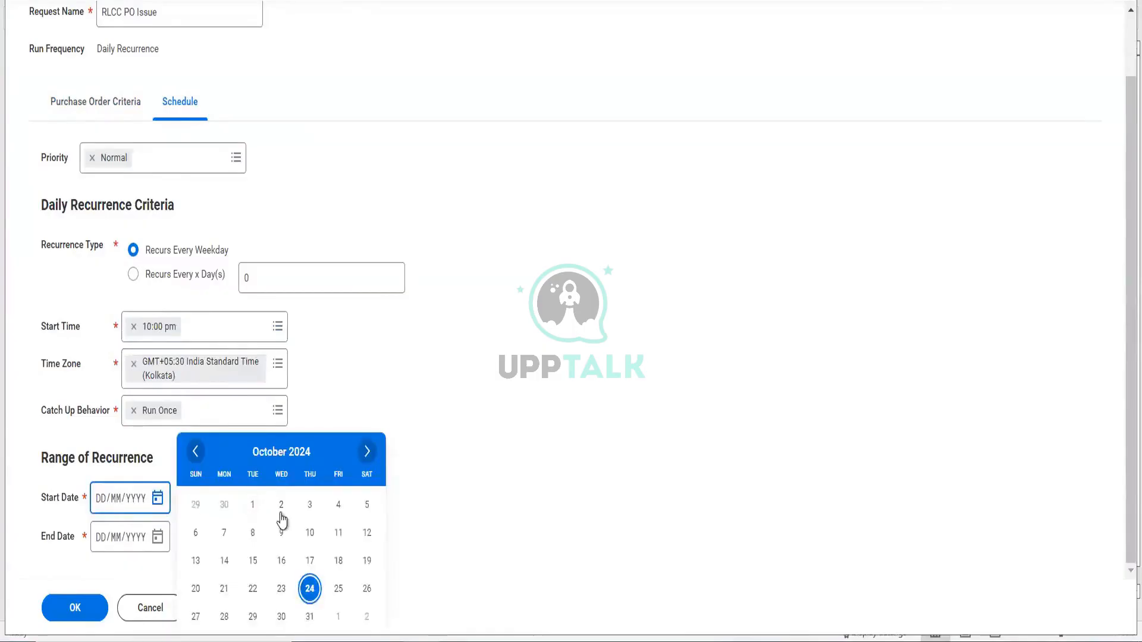
{"action": "left_click", "coordinate": [309, 589]}
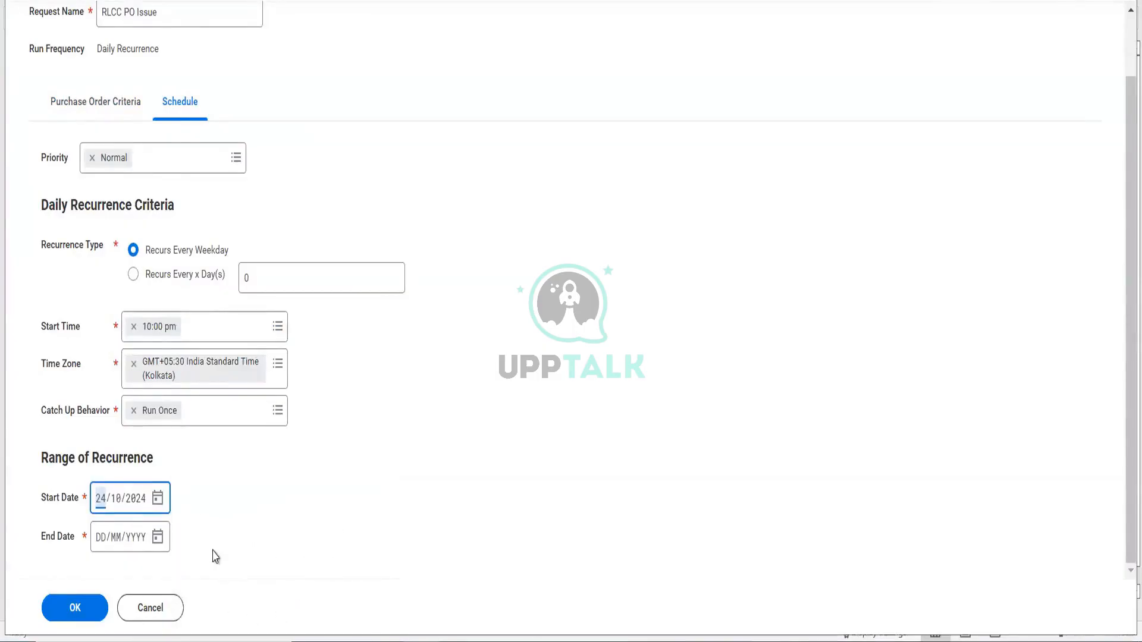
{"action": "left_click", "coordinate": [158, 539]}
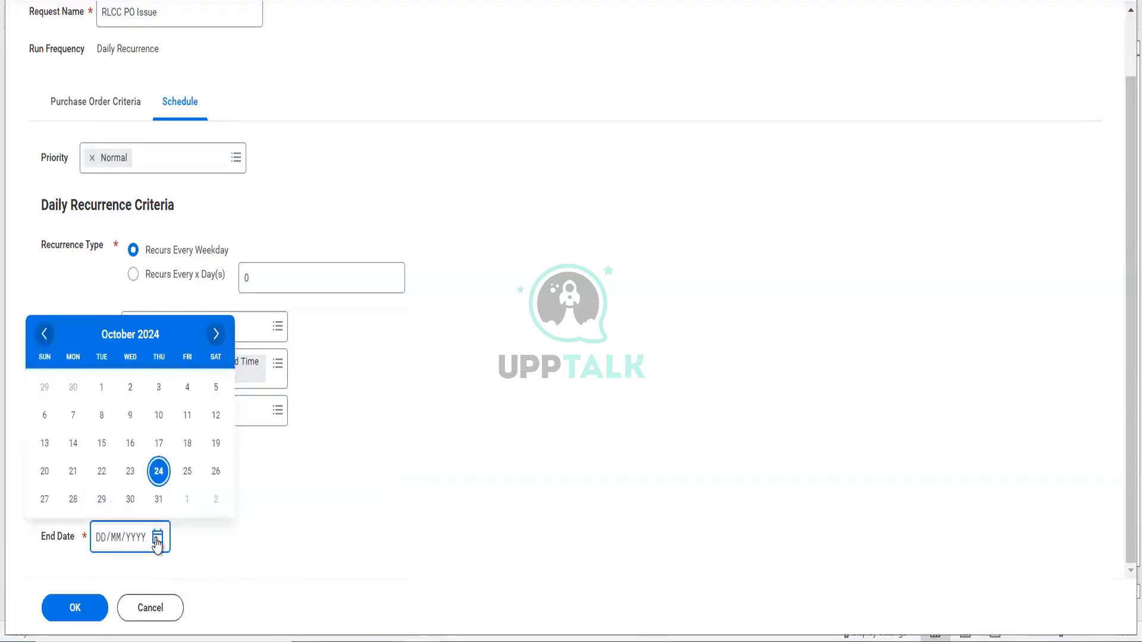
{"action": "left_click", "coordinate": [159, 500]}
{"action": "left_click", "coordinate": [102, 115]}
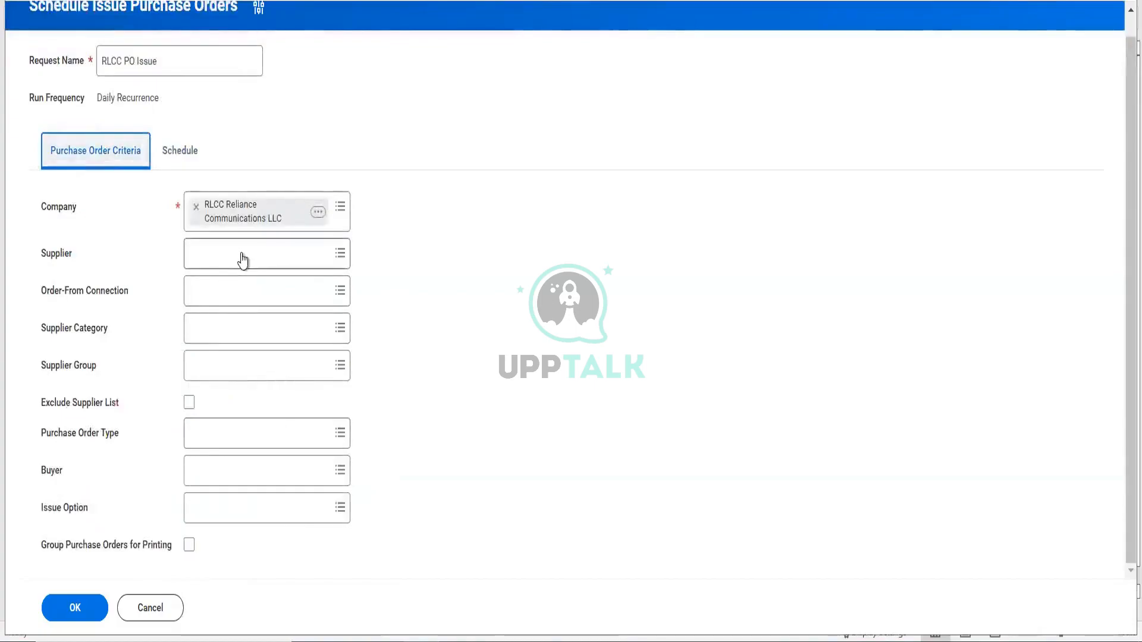
- Set supplier Hello Telecommunications and purchase order type One Time Purchase
{"action": "left_click", "coordinate": [242, 255]}
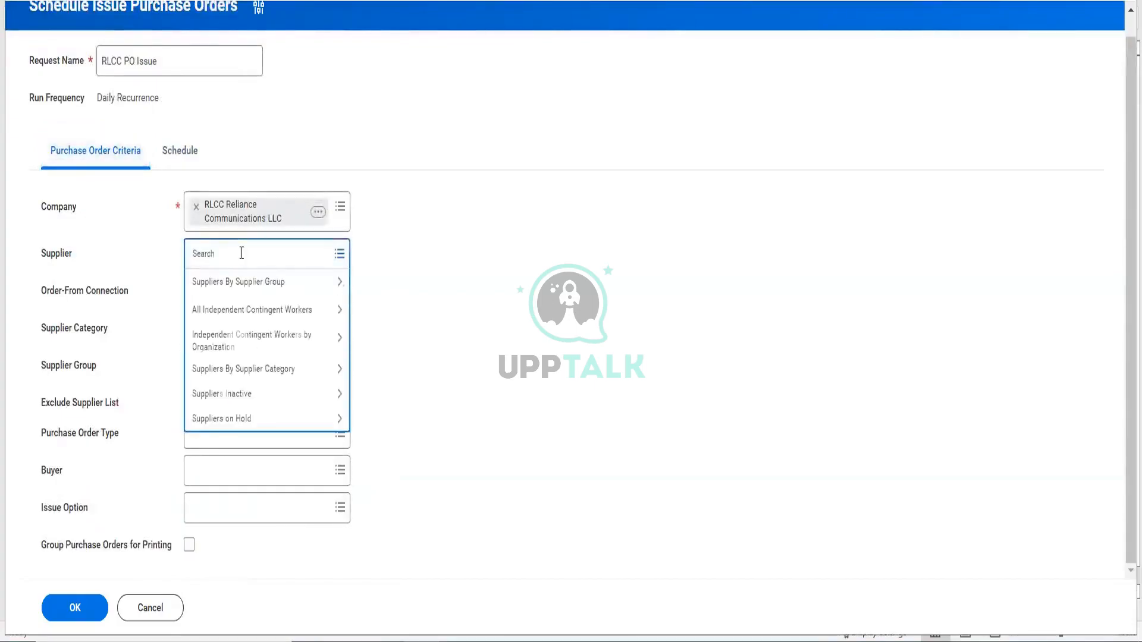
{"action": "key", "text": "Return"}
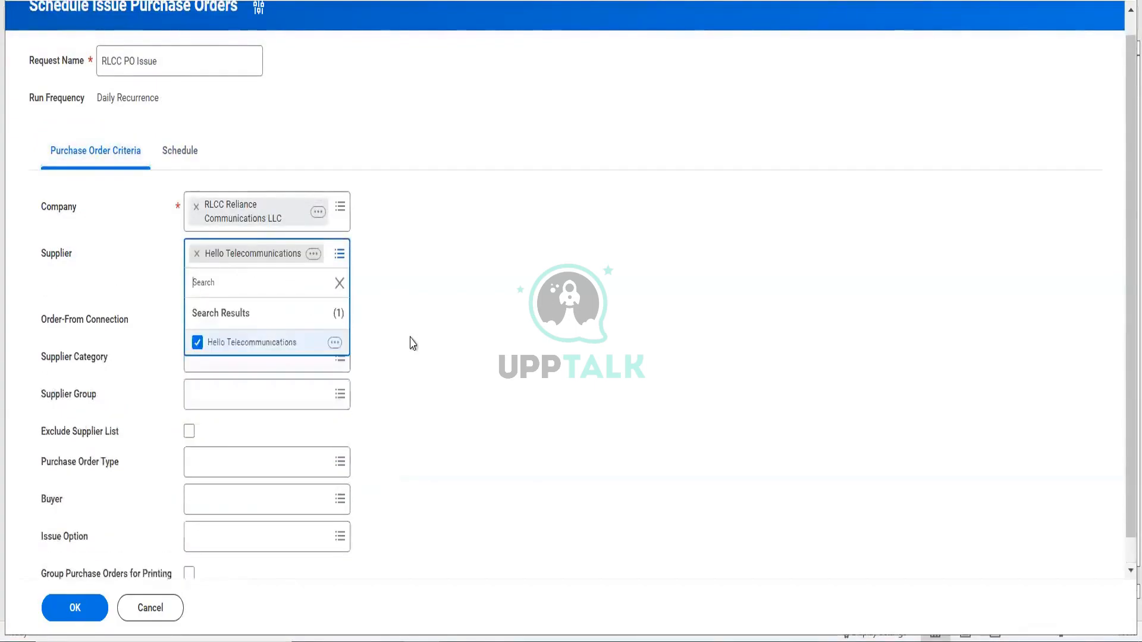
{"action": "left_click", "coordinate": [412, 344]}
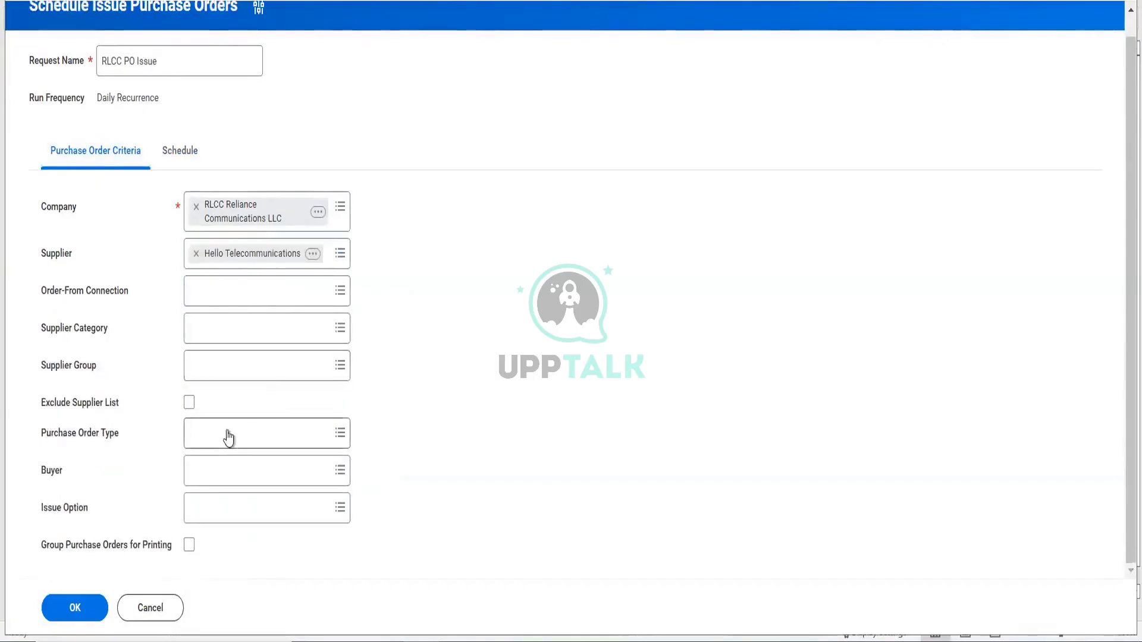
{"action": "left_click", "coordinate": [246, 443]}
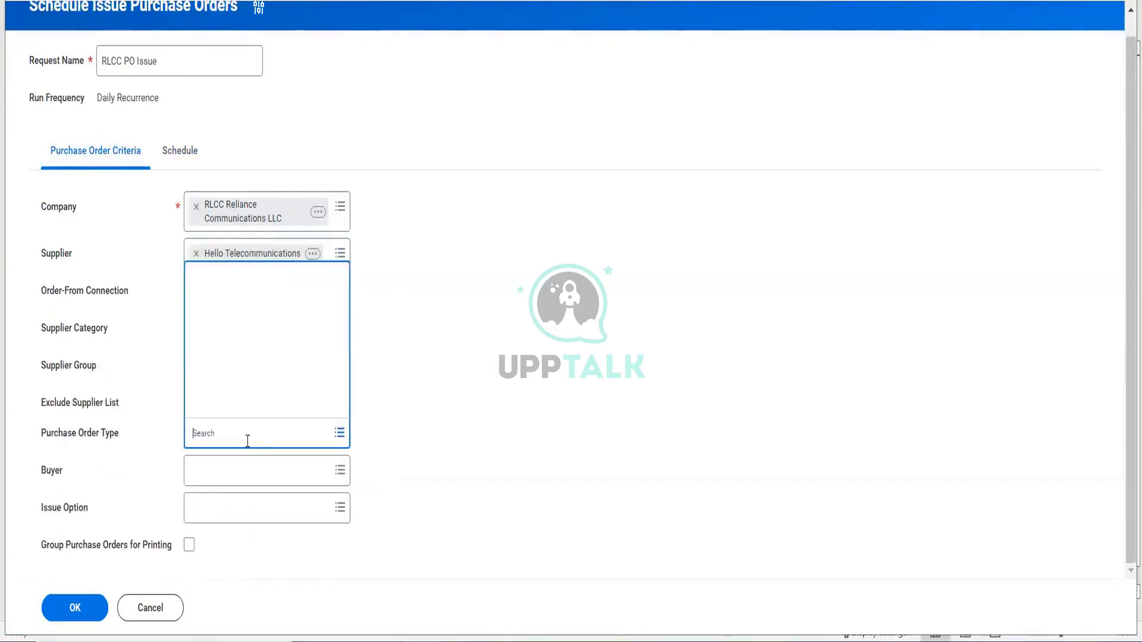
{"action": "left_click", "coordinate": [256, 386]}
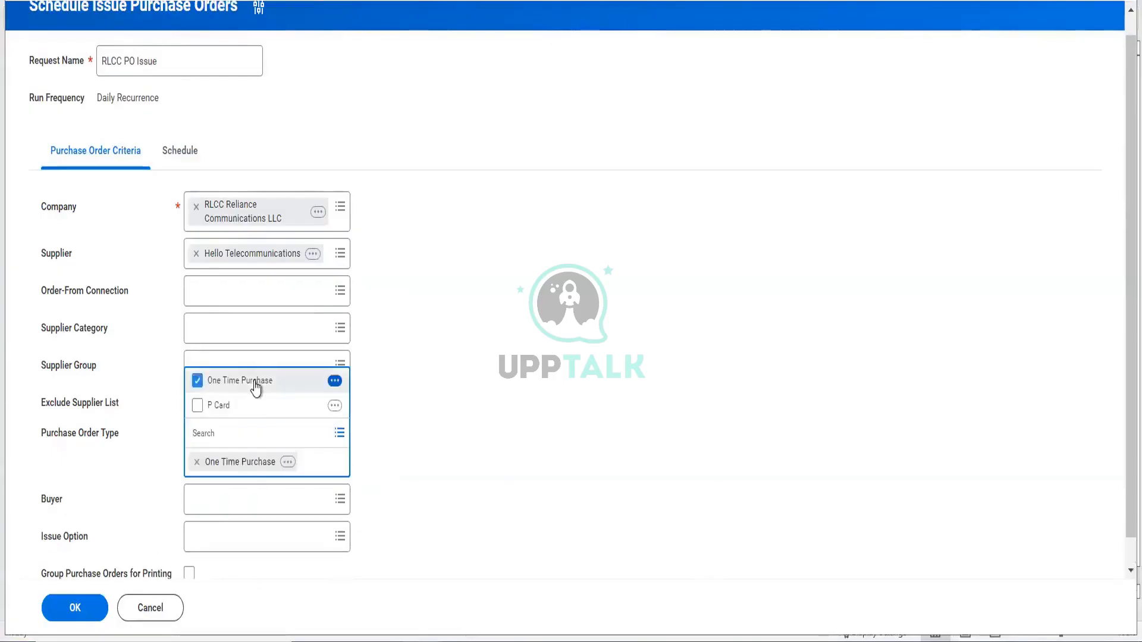
{"action": "left_click", "coordinate": [463, 451]}
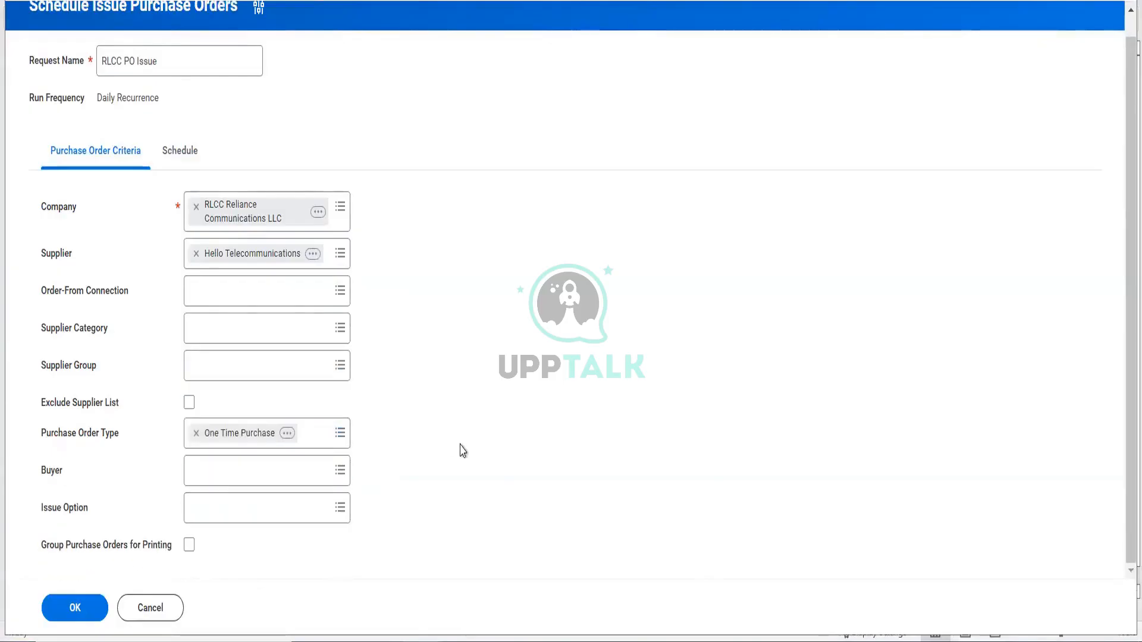
- Choose Email as the issue option, group orders for printing, and submit the request
{"action": "left_click", "coordinate": [267, 510]}
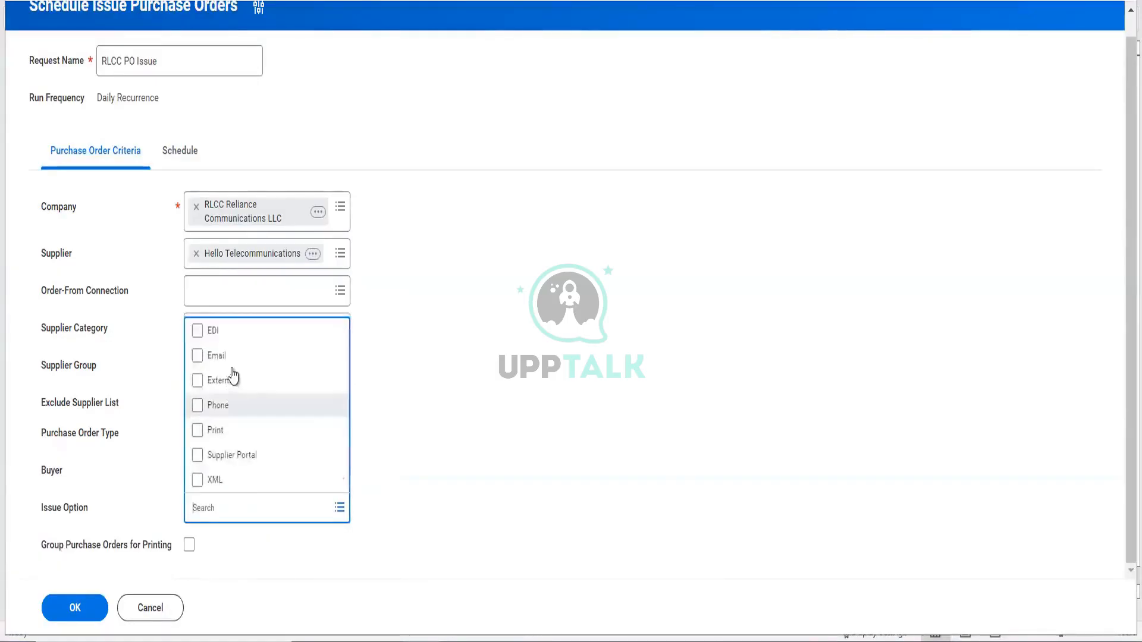
{"action": "left_click", "coordinate": [233, 357]}
{"action": "left_click", "coordinate": [482, 505]}
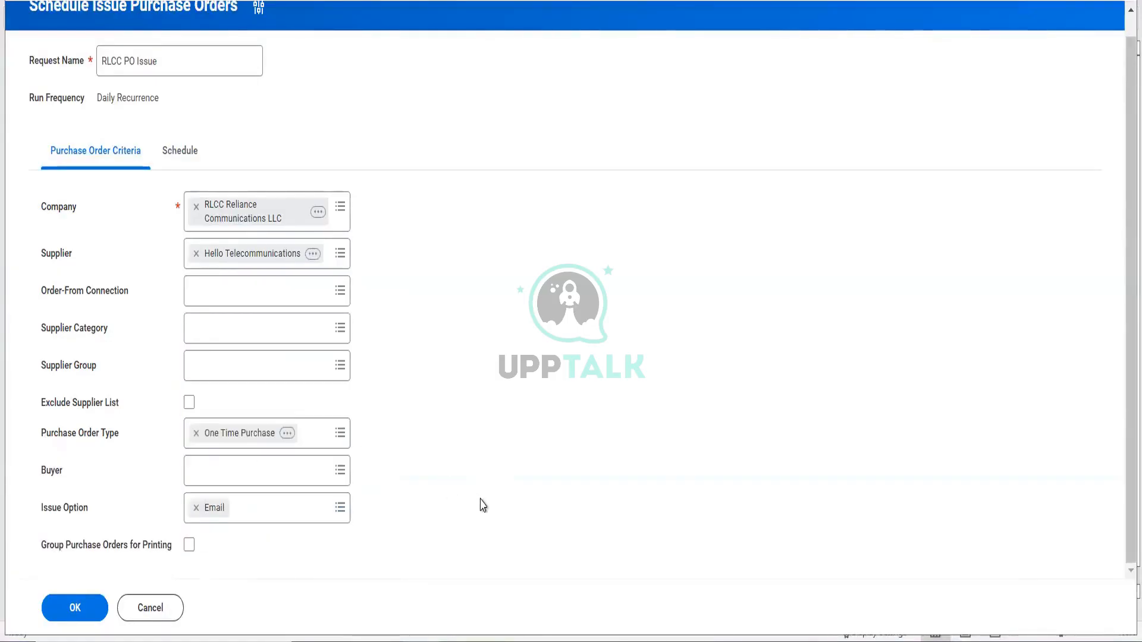
{"action": "left_click", "coordinate": [189, 545]}
{"action": "left_click", "coordinate": [75, 608]}
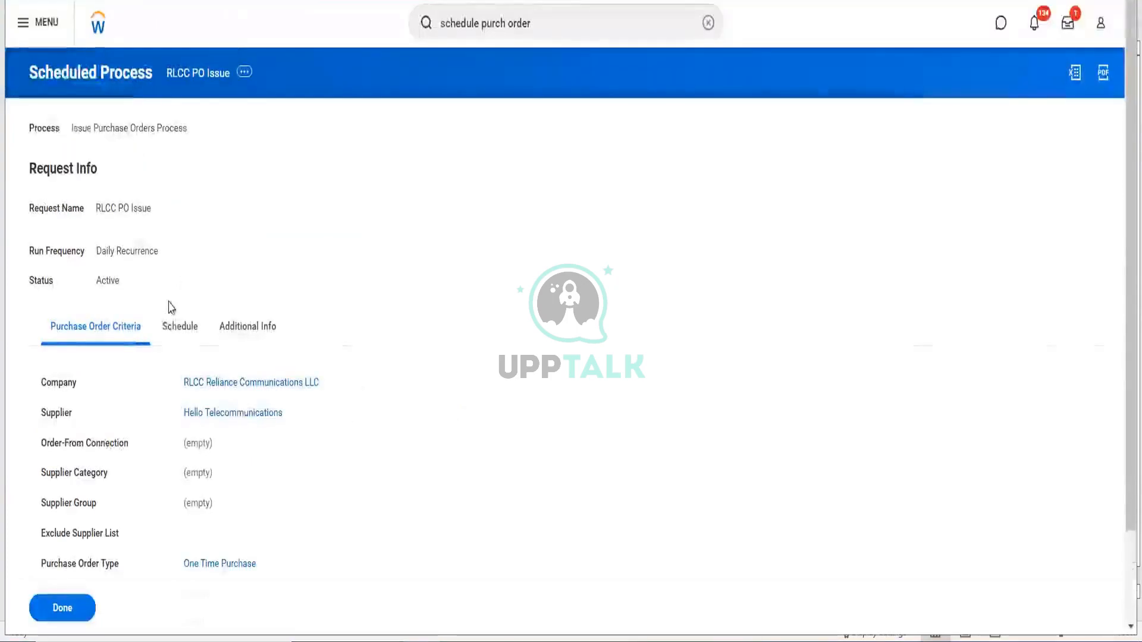
- Review the schedule details showing the next run at 24/10/2024 10:00 pm, then bring up Schedule Future Process actions
{"action": "left_click", "coordinate": [176, 326]}
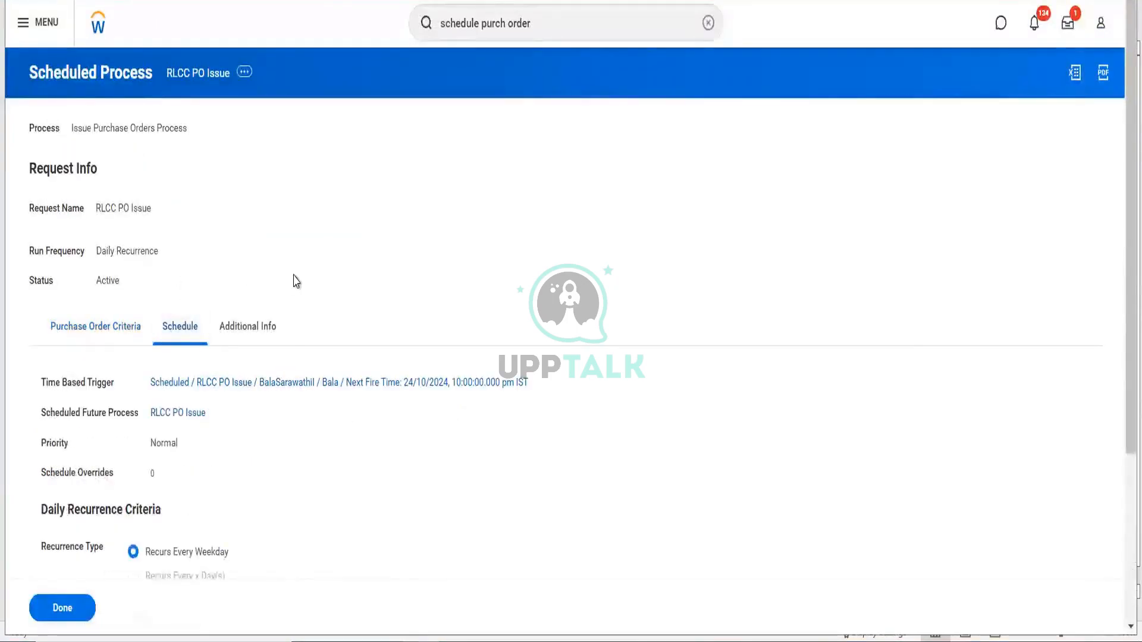
{"action": "scroll", "coordinate": [296, 280], "scroll_direction": "down", "scroll_amount": 4}
{"action": "scroll", "coordinate": [301, 137], "scroll_direction": "up", "scroll_amount": 4}
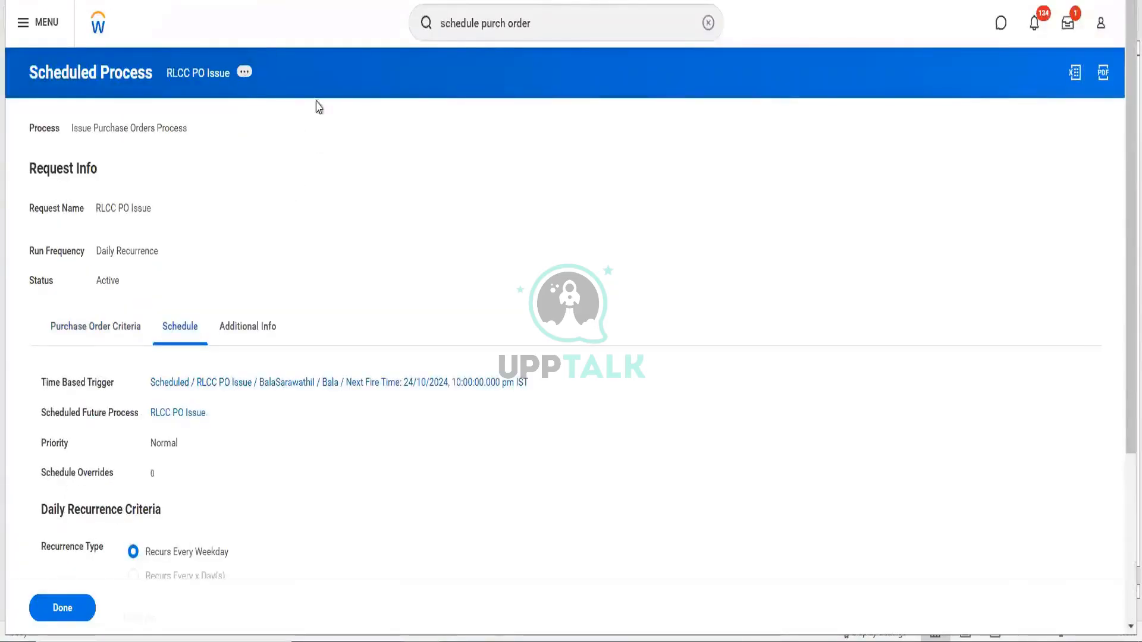
{"action": "mouse_move", "coordinate": [369, 247]}
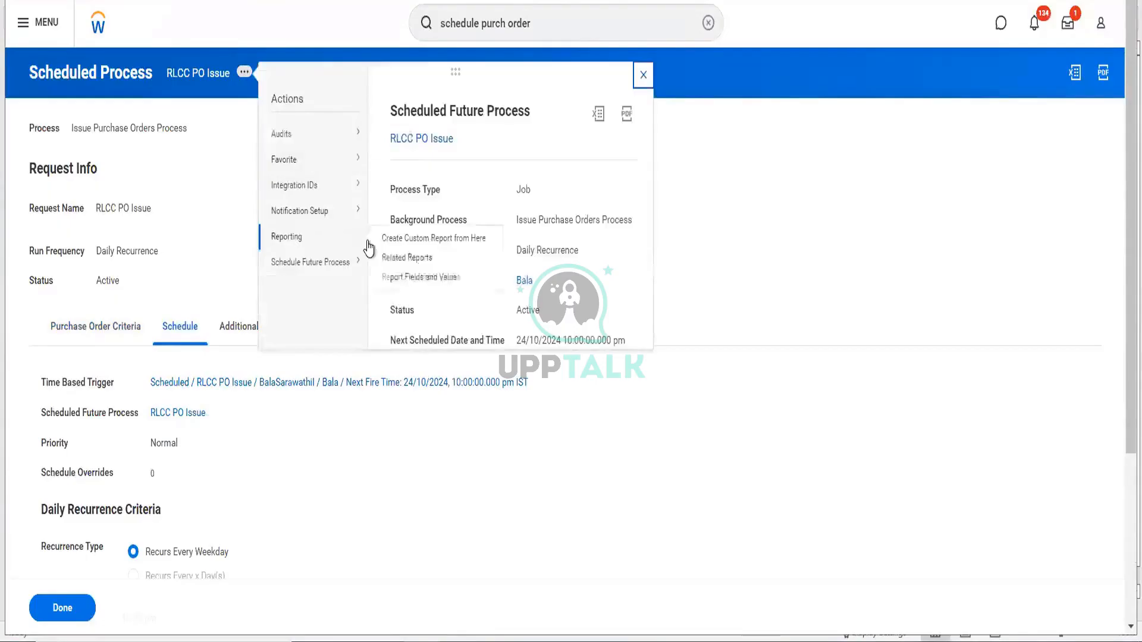
{"action": "mouse_move", "coordinate": [369, 271]}
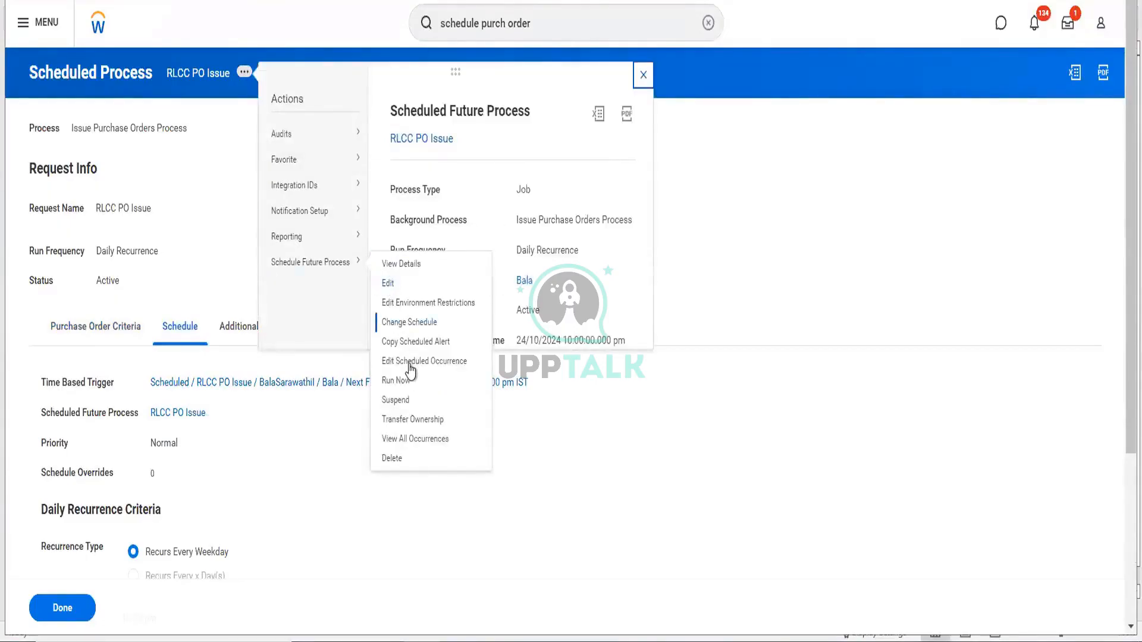
- Edit the RLCC PO Issue occurrence at 24/10/2024 10:00 pm, keeping fire date 24/10/2024
{"action": "left_click", "coordinate": [411, 364]}
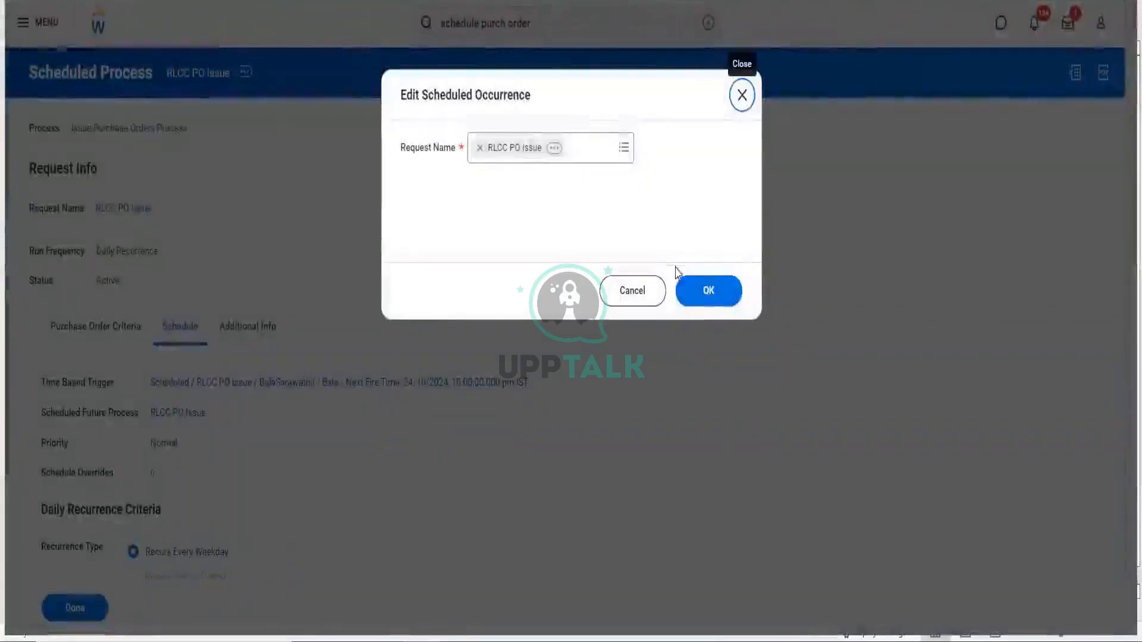
{"action": "left_click", "coordinate": [705, 290]}
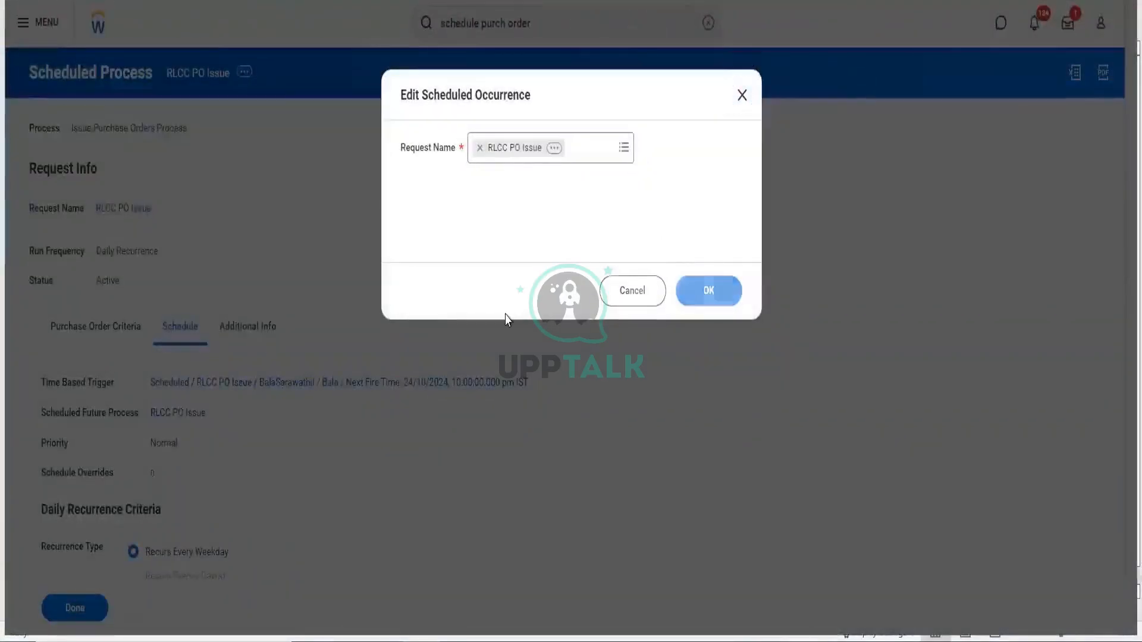
{"action": "scroll", "coordinate": [265, 419], "scroll_direction": "down", "scroll_amount": 3}
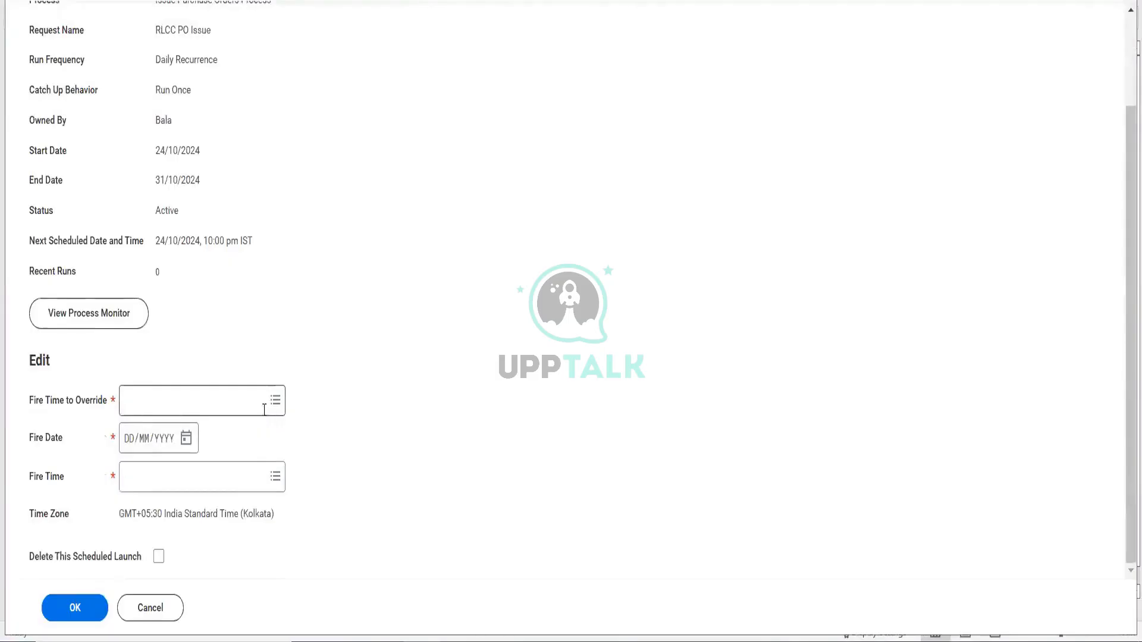
{"action": "left_click", "coordinate": [264, 410]}
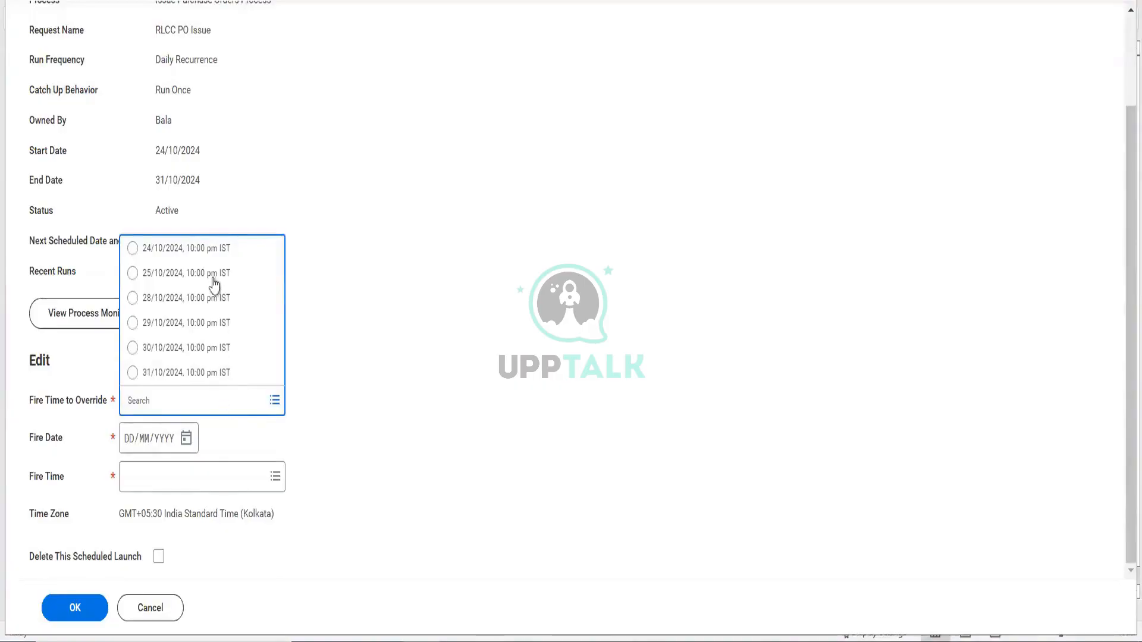
{"action": "left_click", "coordinate": [214, 253]}
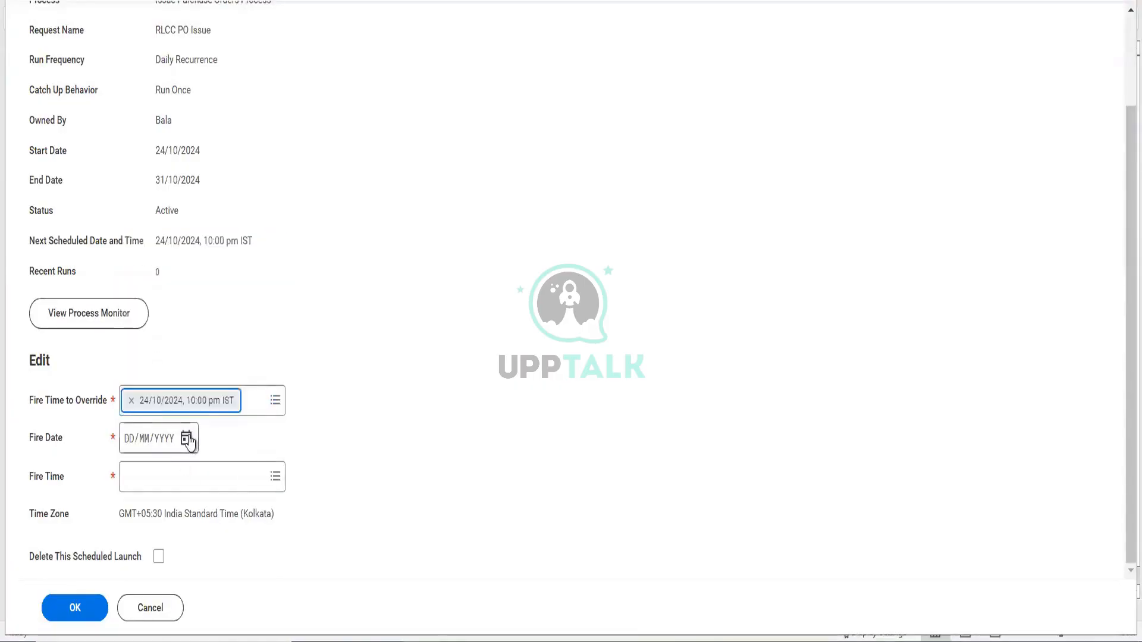
{"action": "left_click", "coordinate": [187, 439]}
{"action": "left_click", "coordinate": [338, 579]}
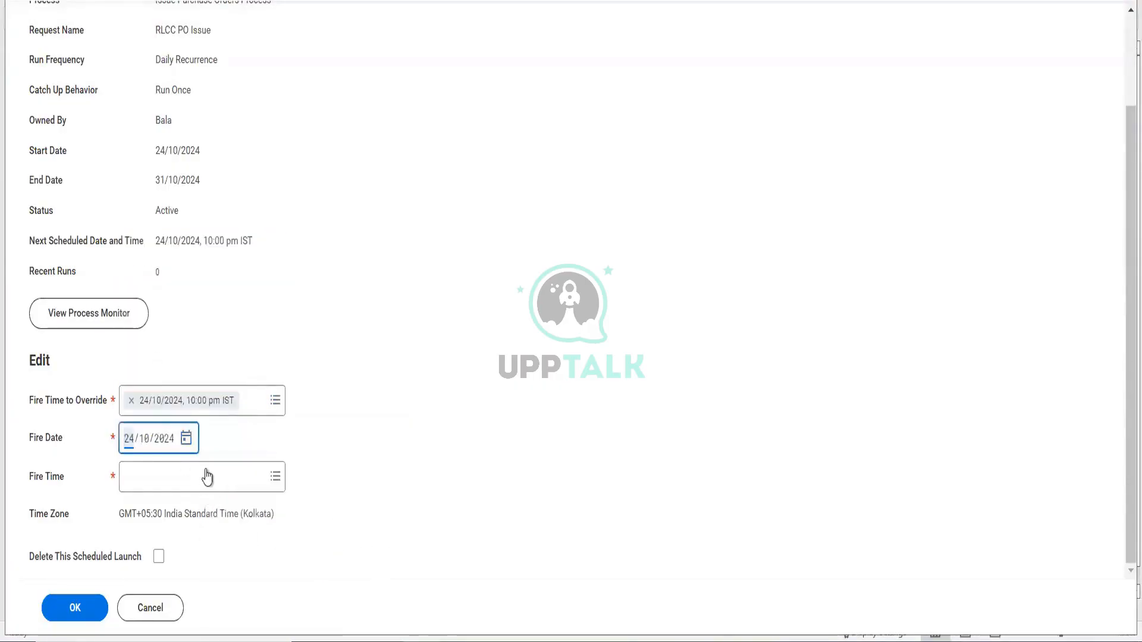
- Set the new fire time to 9:15 pm, submit, and dismiss the resulting error
{"action": "left_click", "coordinate": [208, 472]}
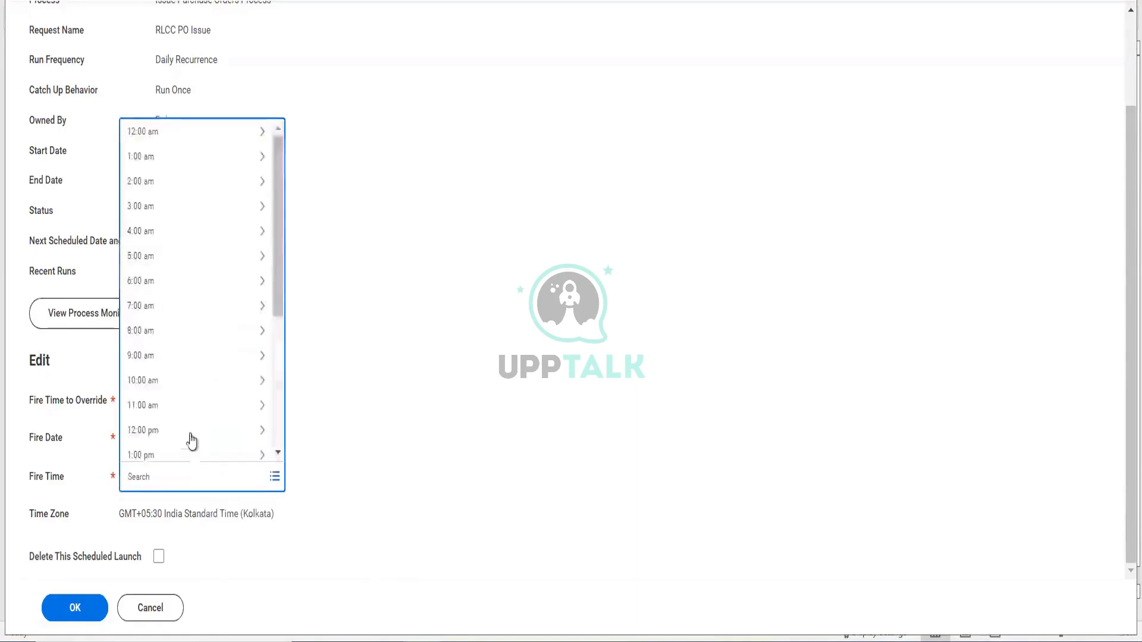
{"action": "scroll", "coordinate": [167, 387], "scroll_direction": "down", "scroll_amount": 5}
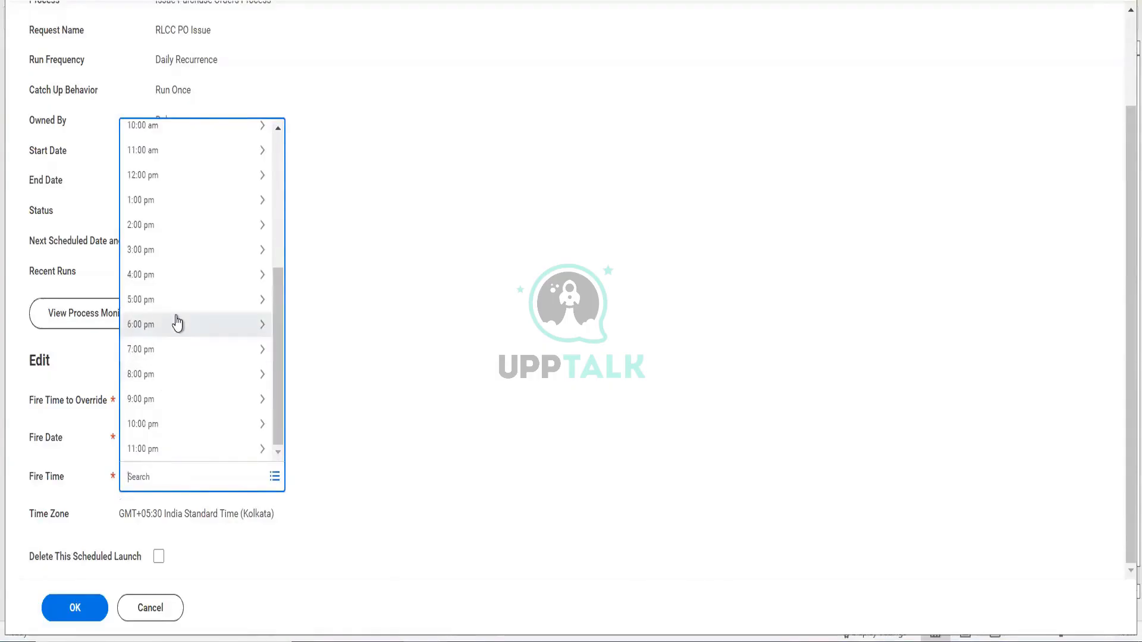
{"action": "left_click", "coordinate": [166, 399]}
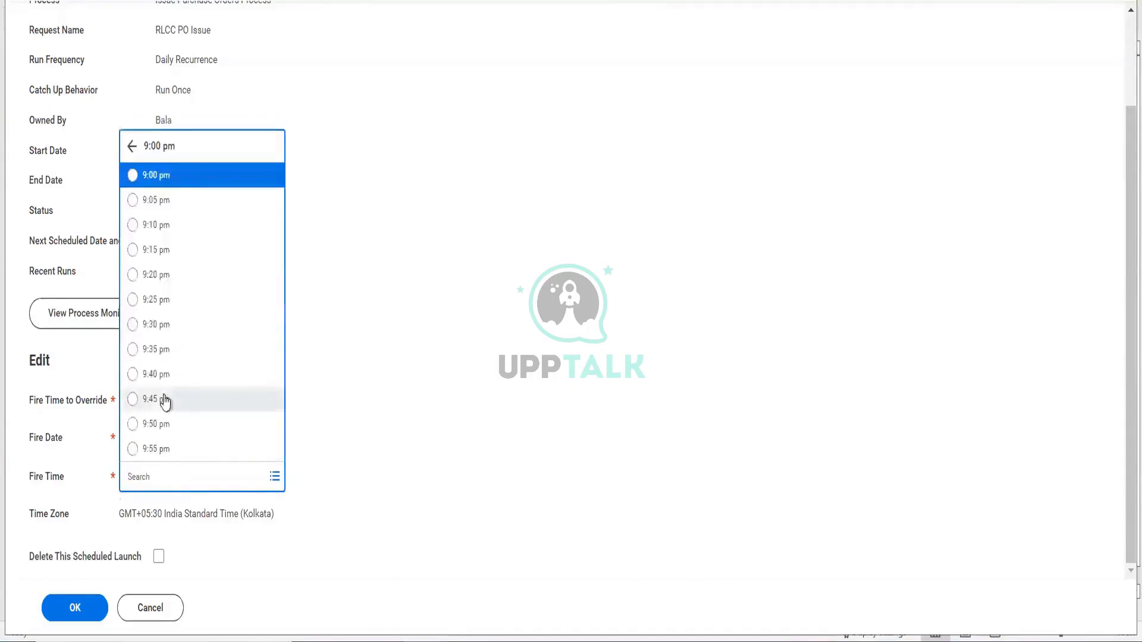
{"action": "left_click", "coordinate": [170, 252]}
{"action": "left_click", "coordinate": [374, 464]}
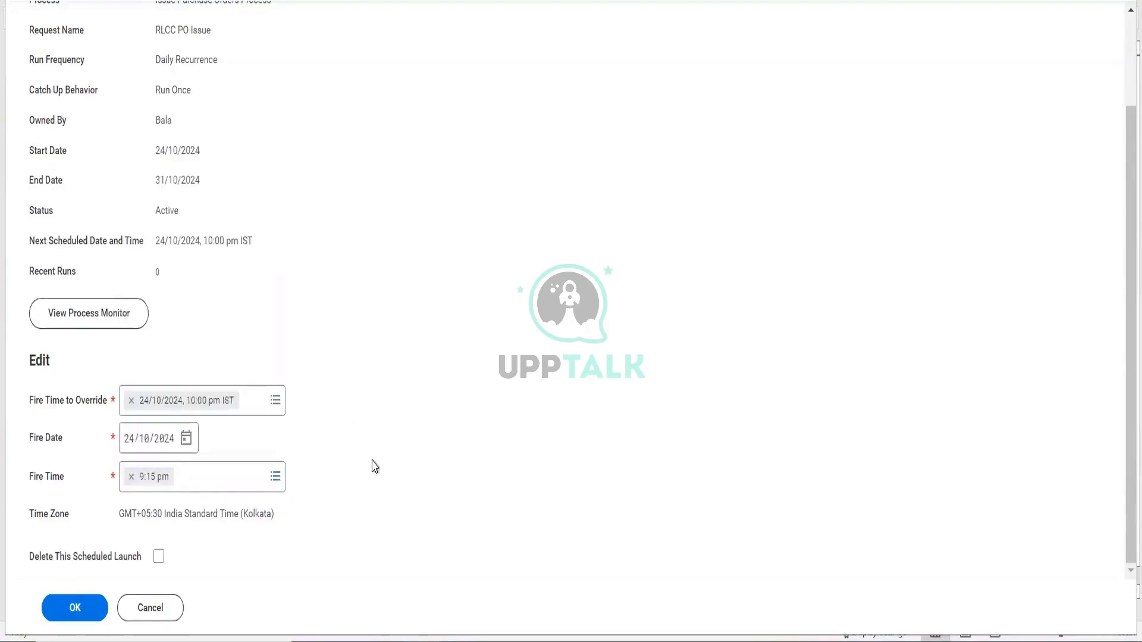
{"action": "left_click", "coordinate": [74, 608]}
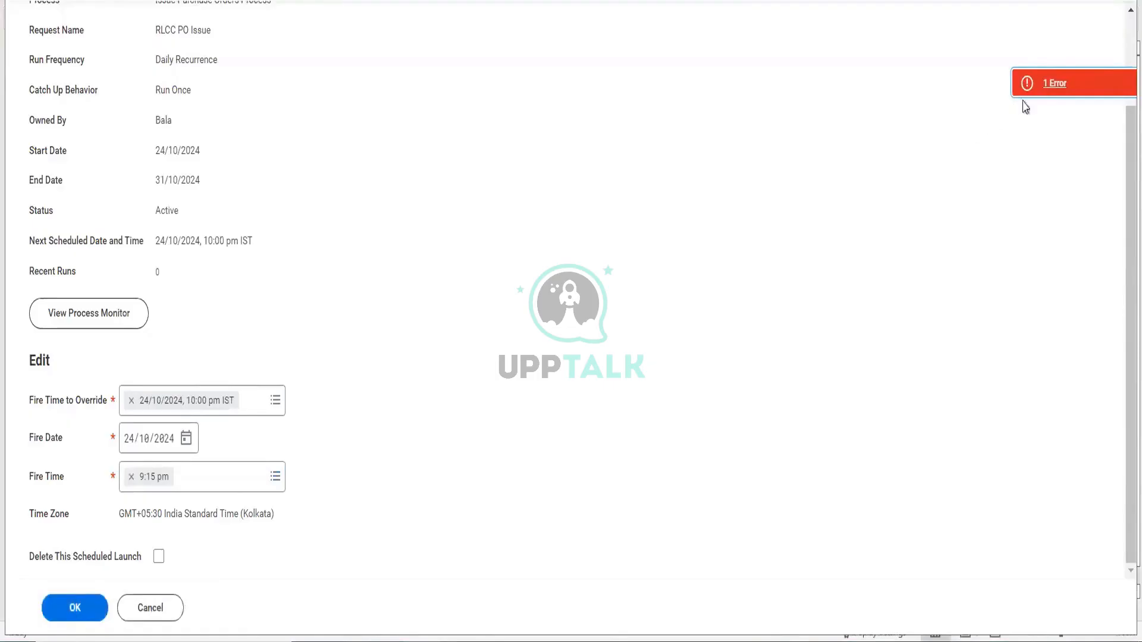
{"action": "left_click", "coordinate": [1042, 88]}
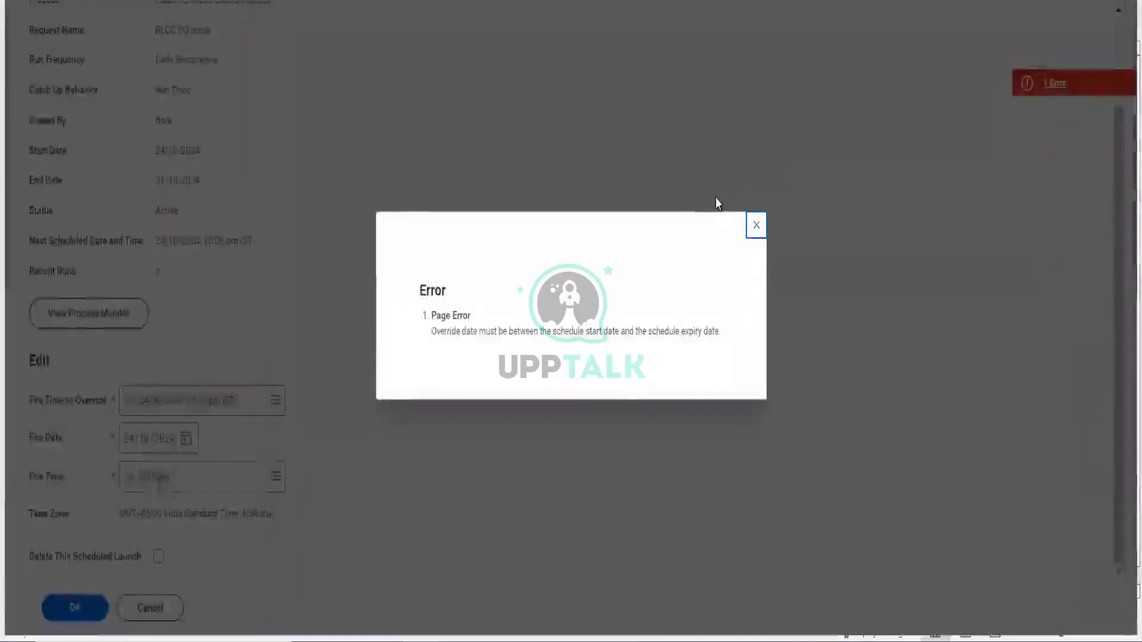
{"action": "left_click", "coordinate": [757, 225]}
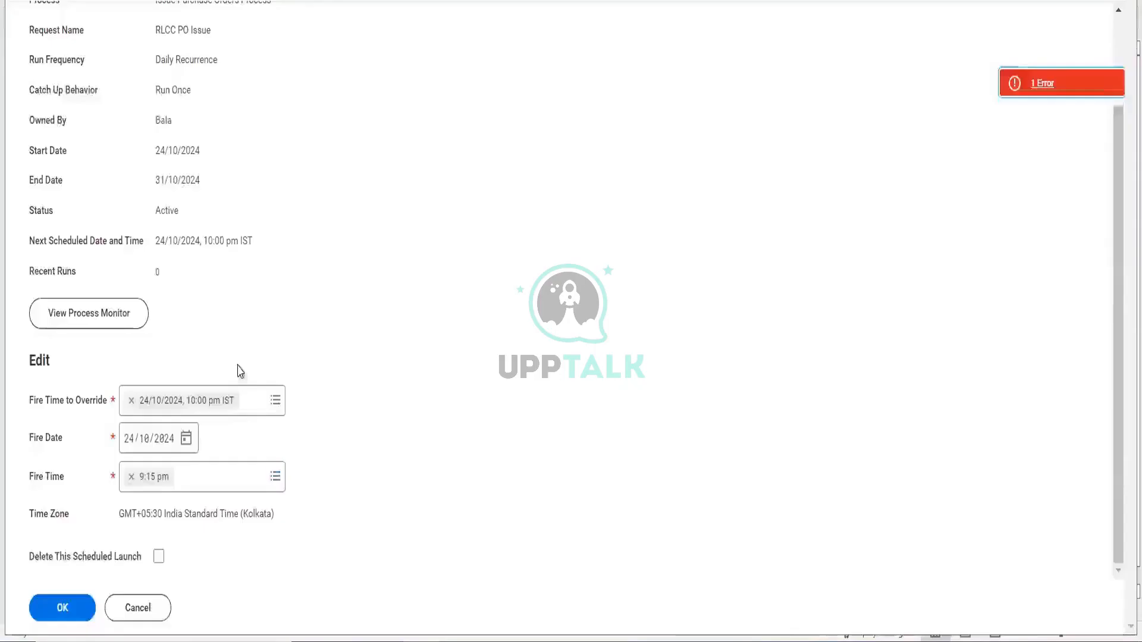
- Switch to the 25/10/2024 10:00 pm occurrence and delete that scheduled launch
{"action": "left_click", "coordinate": [275, 400]}
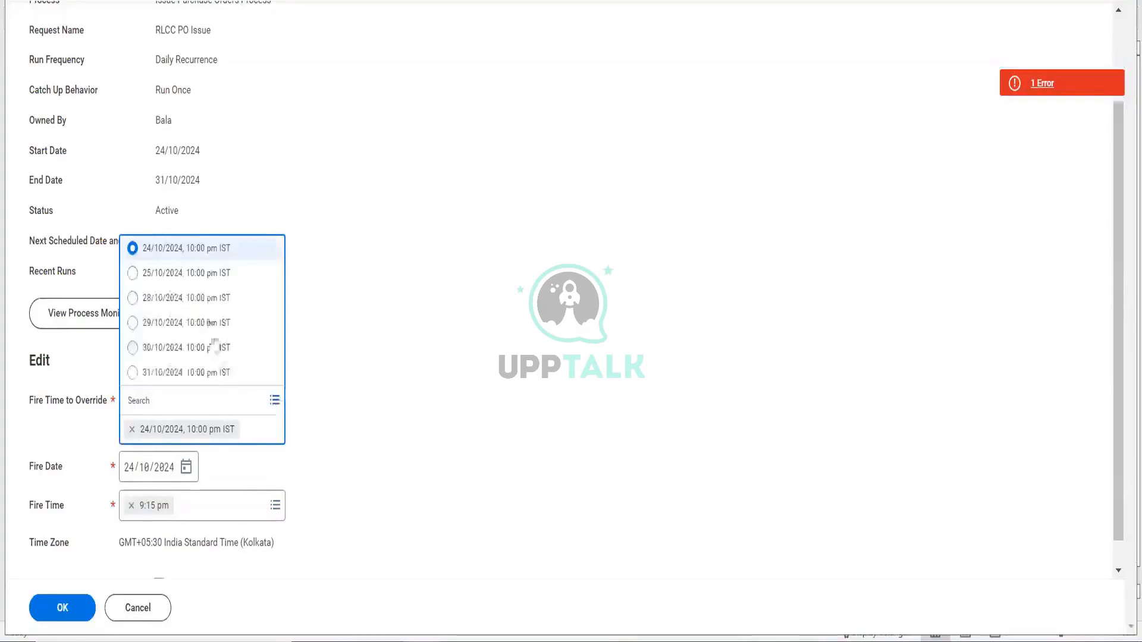
{"action": "left_click", "coordinate": [205, 275]}
{"action": "left_click", "coordinate": [62, 607]}
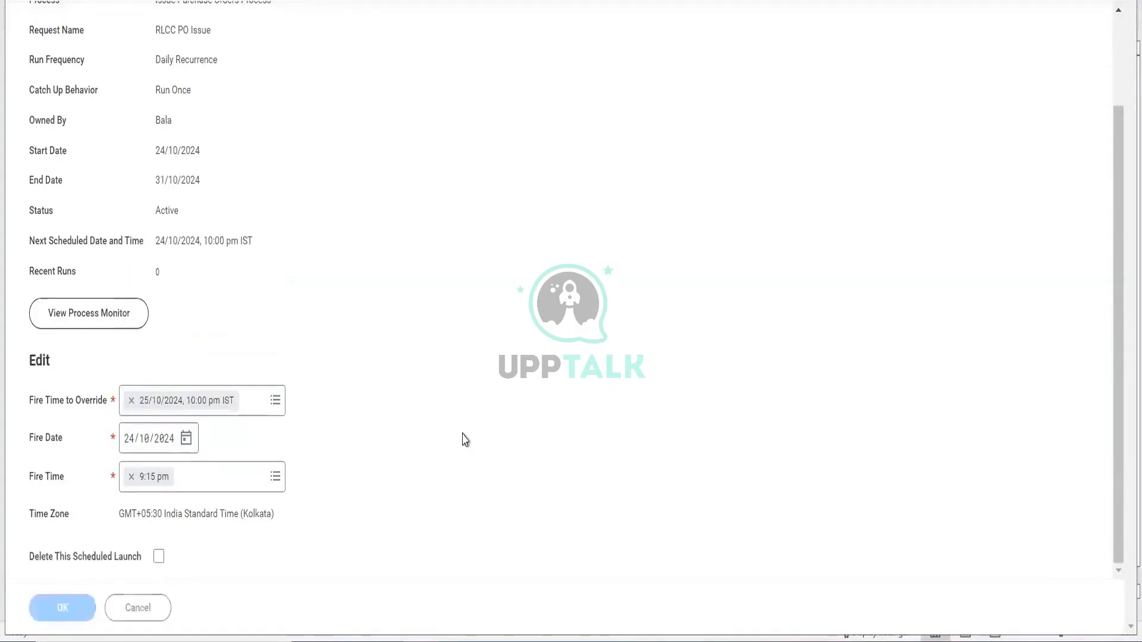
{"action": "left_click", "coordinate": [1093, 85]}
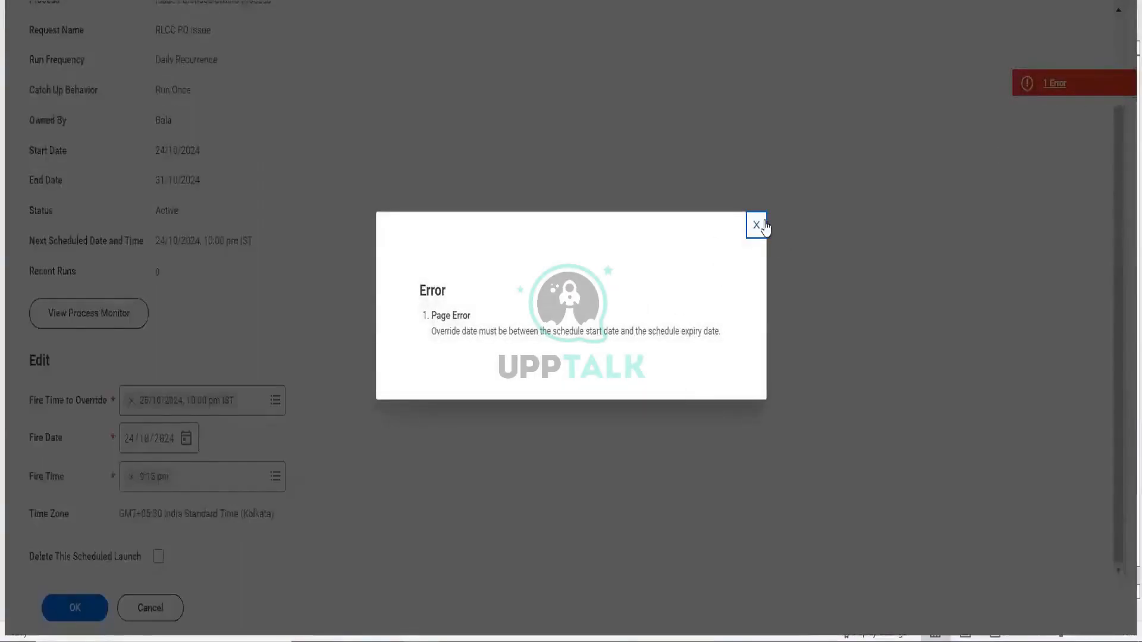
{"action": "left_click", "coordinate": [250, 429]}
{"action": "left_click", "coordinate": [158, 556]}
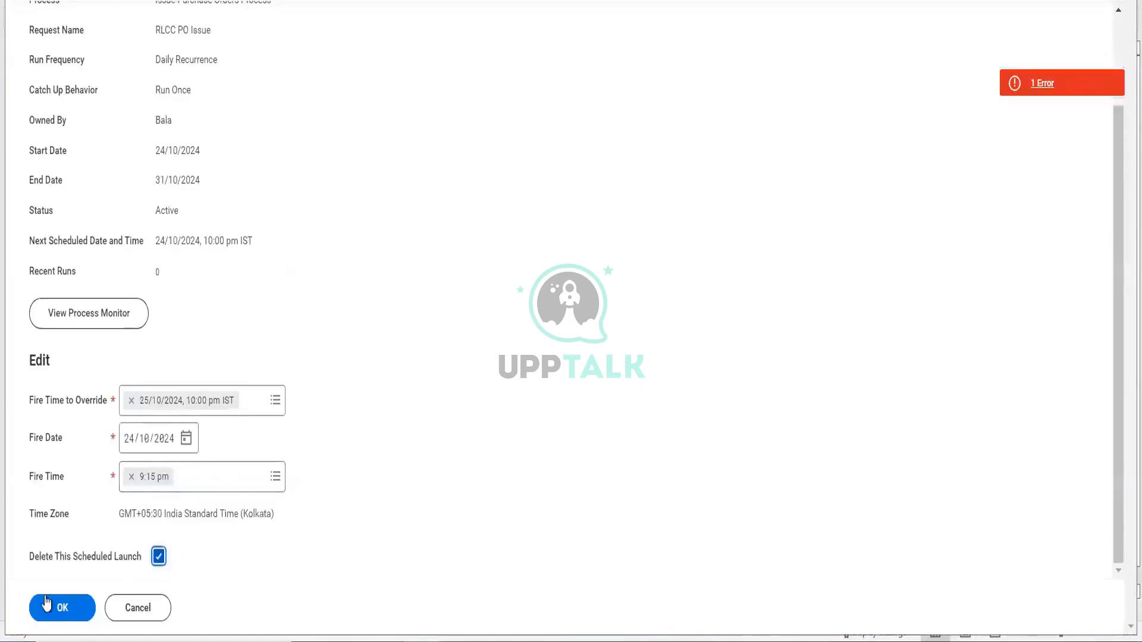
{"action": "left_click", "coordinate": [47, 597]}
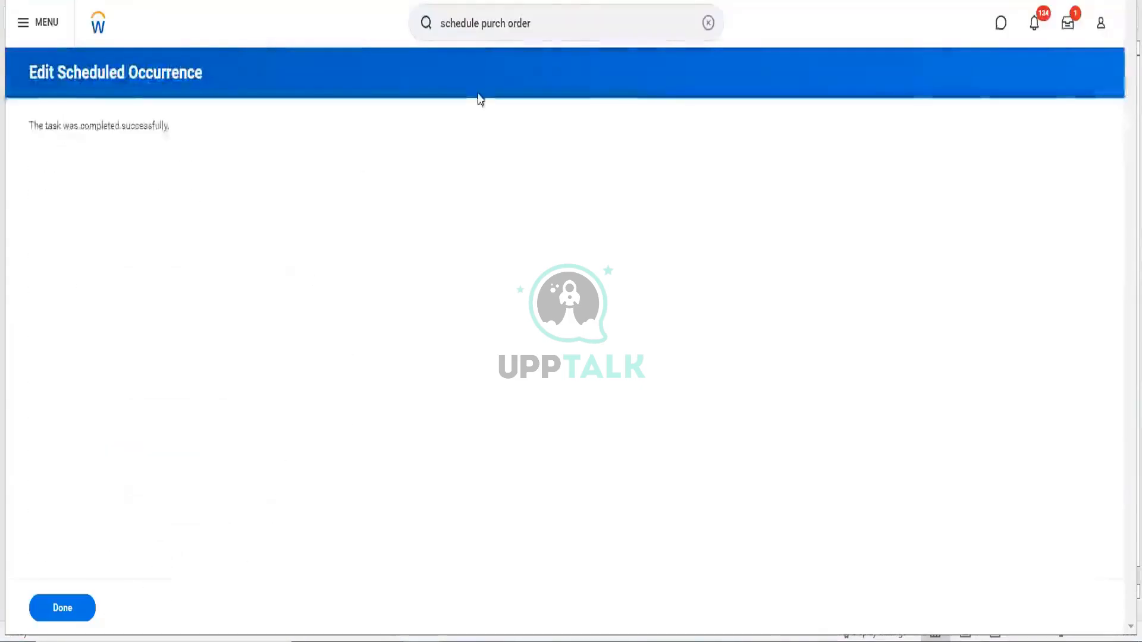
{"action": "left_click", "coordinate": [561, 12]}
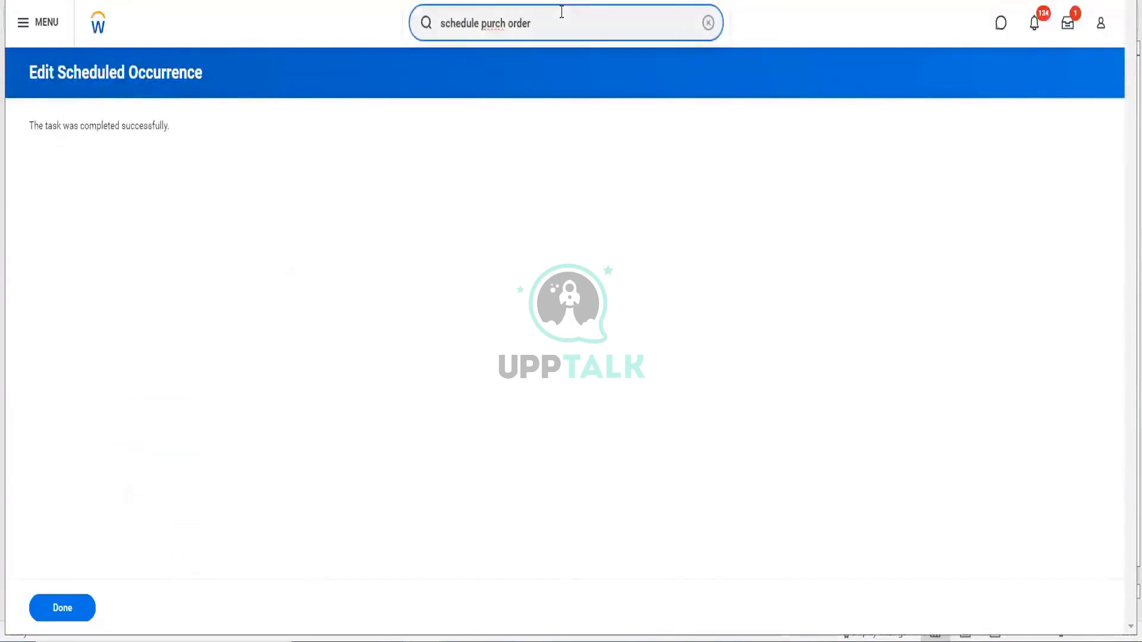
- Open Schedule Issue Purchase Orders with Daily Recurrence as the run frequency
{"action": "key", "text": "BackSpace"}
{"action": "type", "text": "r"}
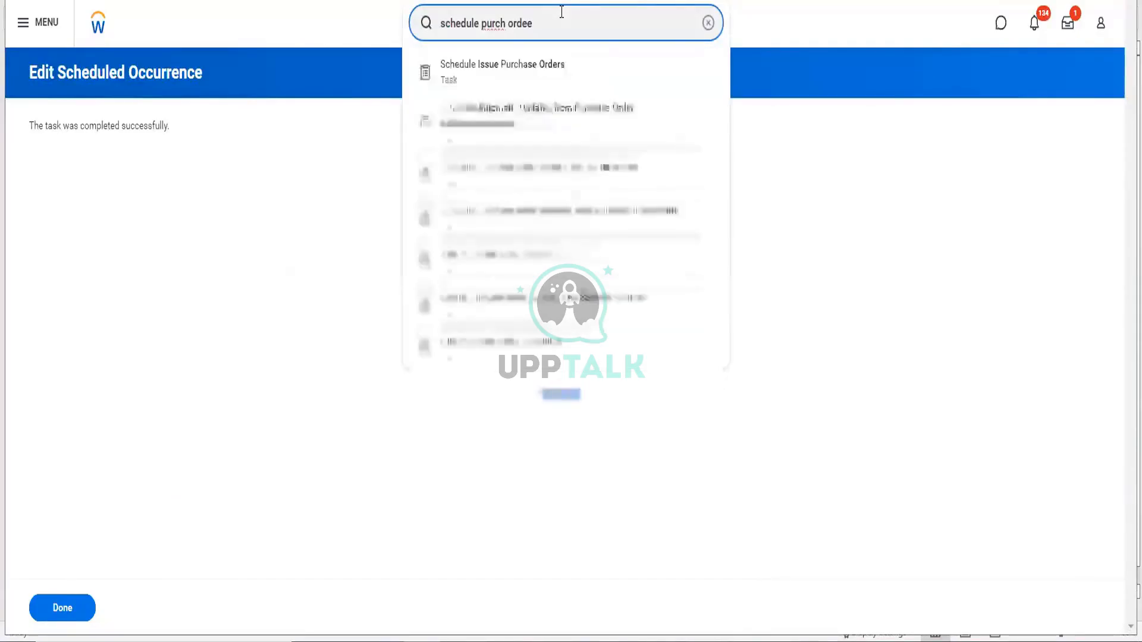
{"action": "left_click", "coordinate": [515, 315]}
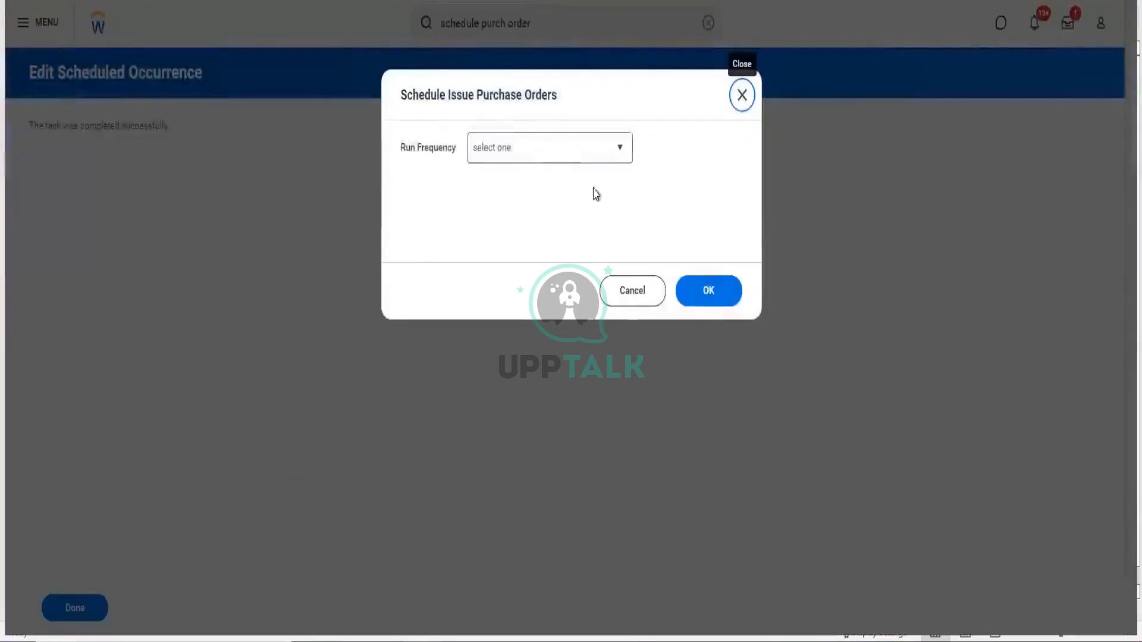
{"action": "left_click", "coordinate": [593, 156]}
{"action": "left_click", "coordinate": [526, 251]}
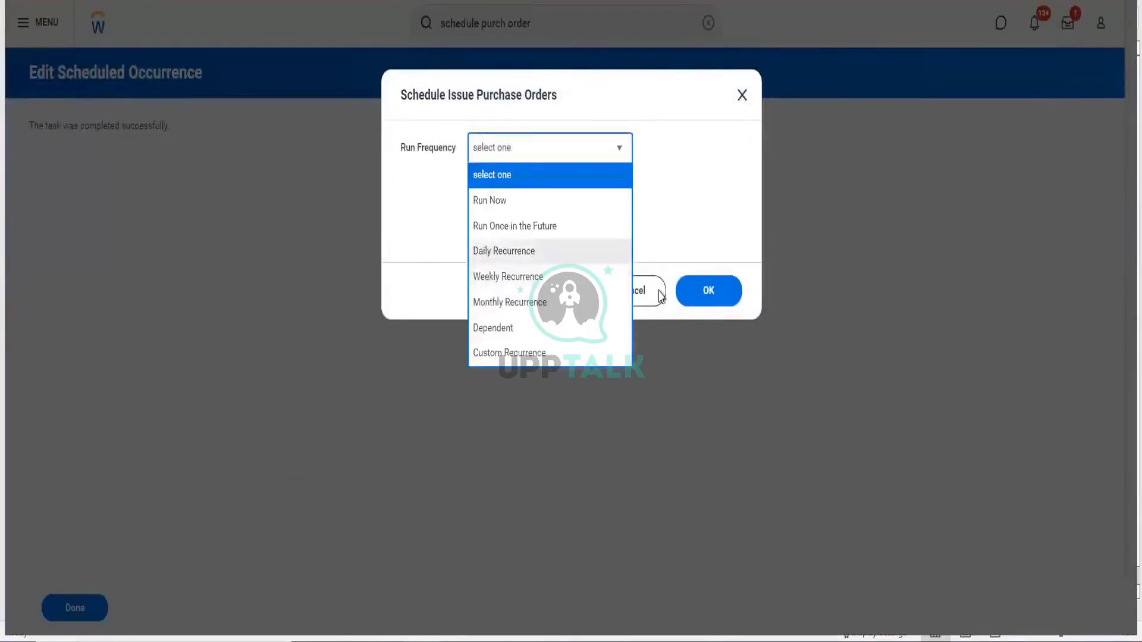
{"action": "left_click", "coordinate": [694, 291]}
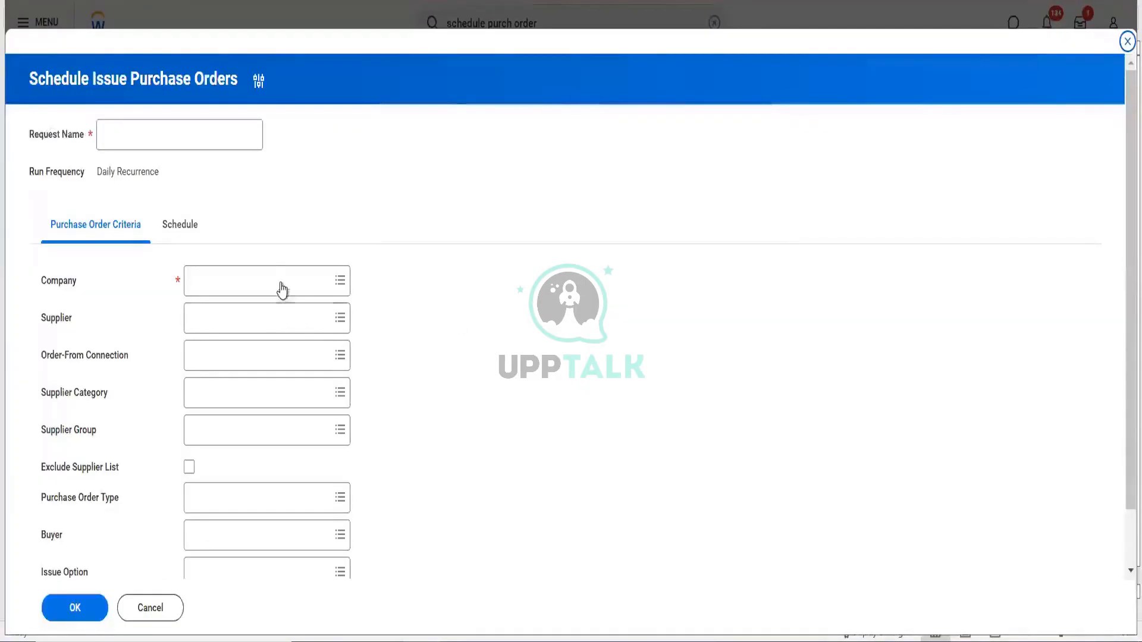
- Set company RLCC Reliance Communications LLC, supplier Hello Telecommunications, One Time Purchase type, Email issue option
{"action": "left_click", "coordinate": [281, 282]}
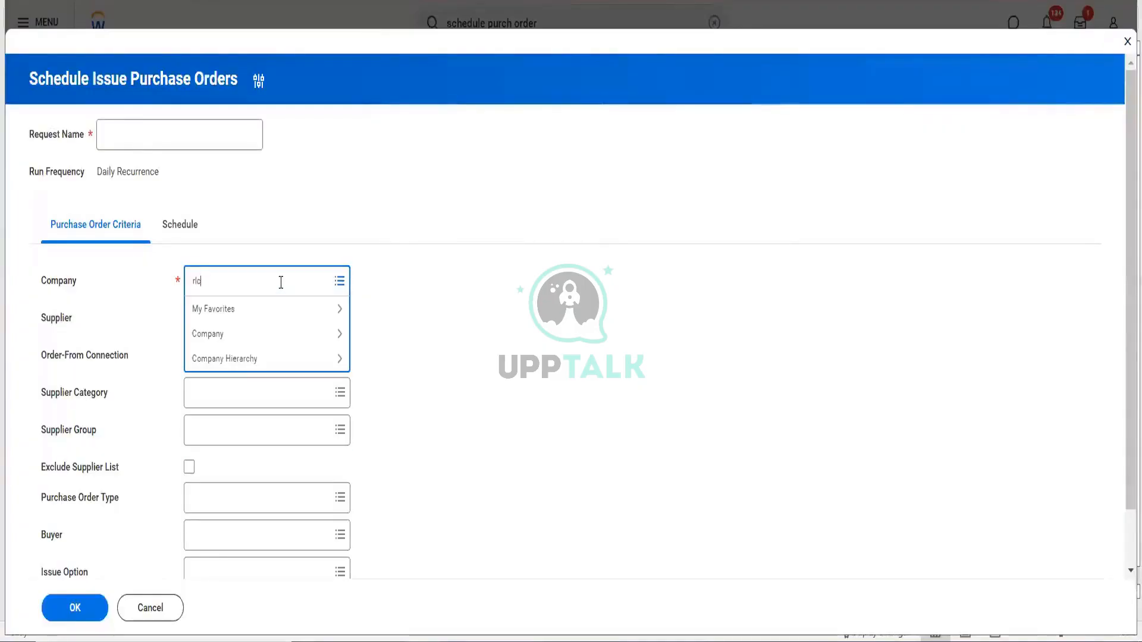
{"action": "key", "text": "Return"}
{"action": "key", "text": "Tab"}
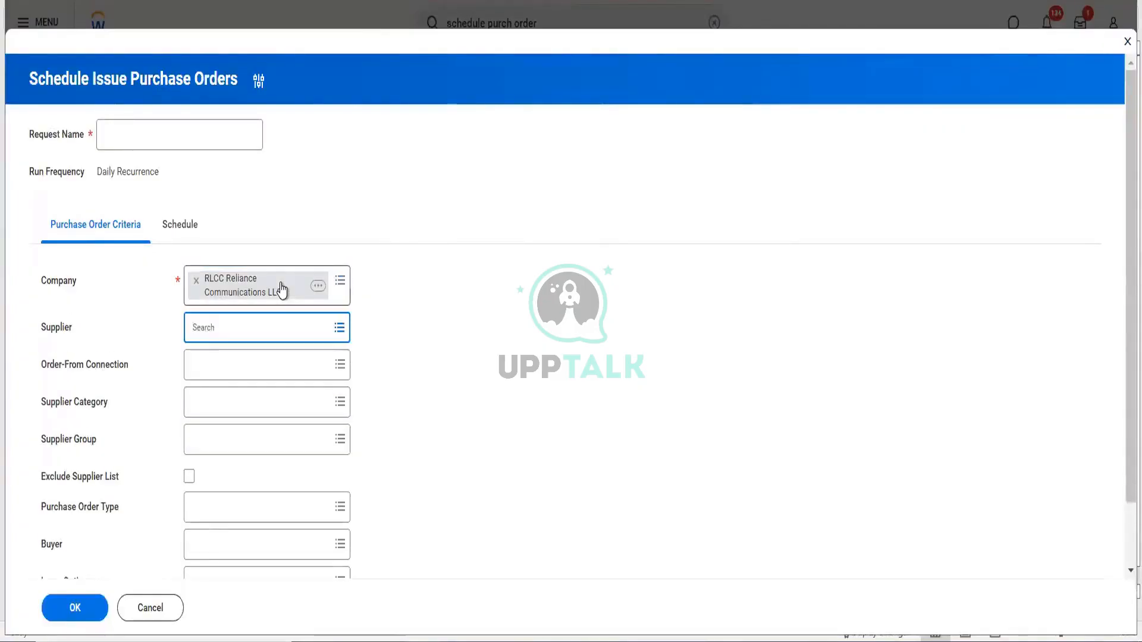
{"action": "type", "text": "hello"}
{"action": "key", "text": "Return"}
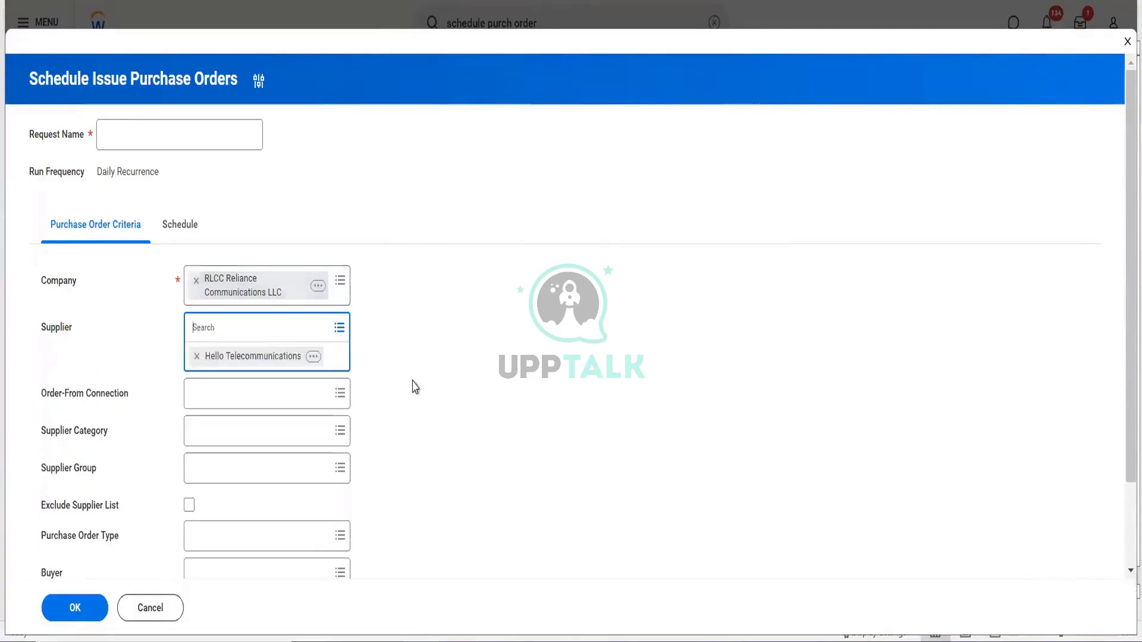
{"action": "scroll", "coordinate": [417, 387], "scroll_direction": "down", "scroll_amount": 1}
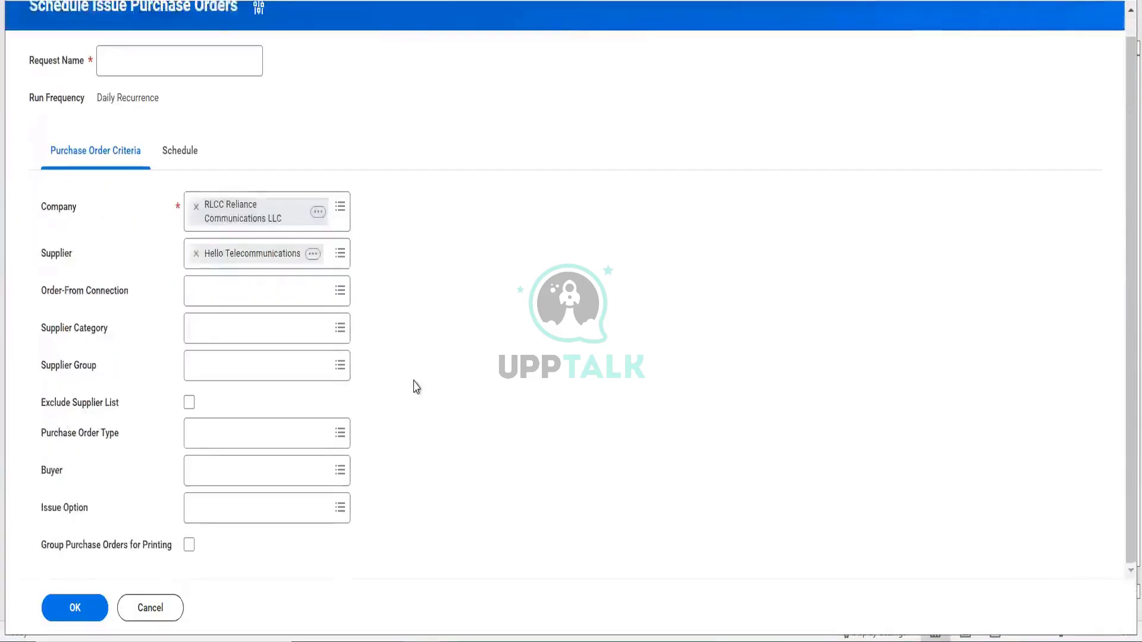
{"action": "left_click", "coordinate": [206, 437]}
{"action": "left_click", "coordinate": [228, 383]}
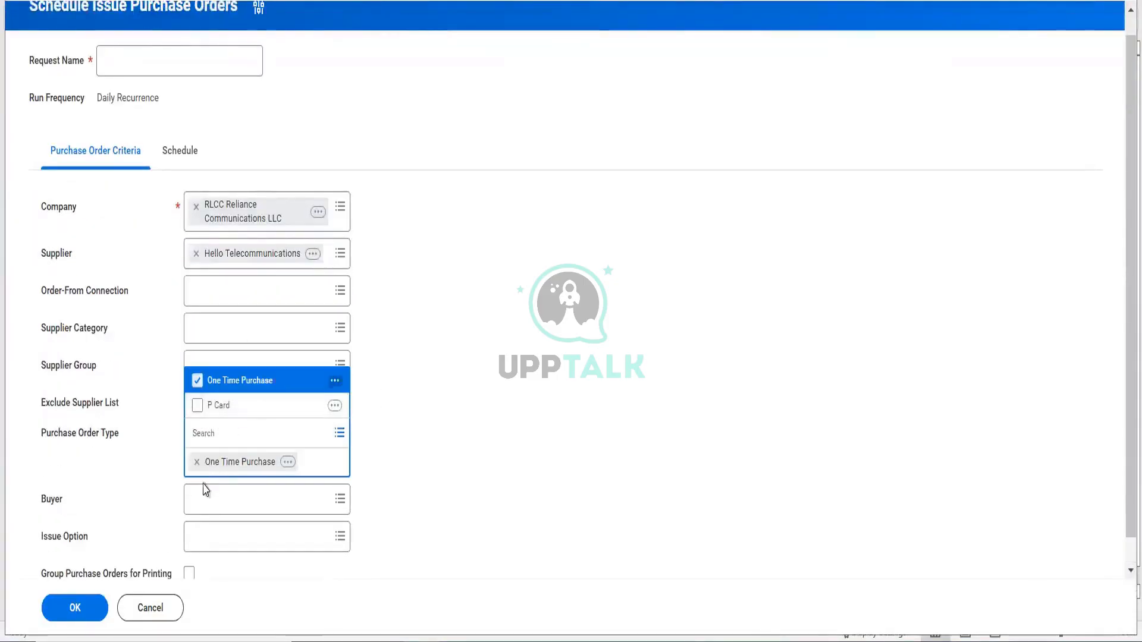
{"action": "left_click", "coordinate": [205, 534]}
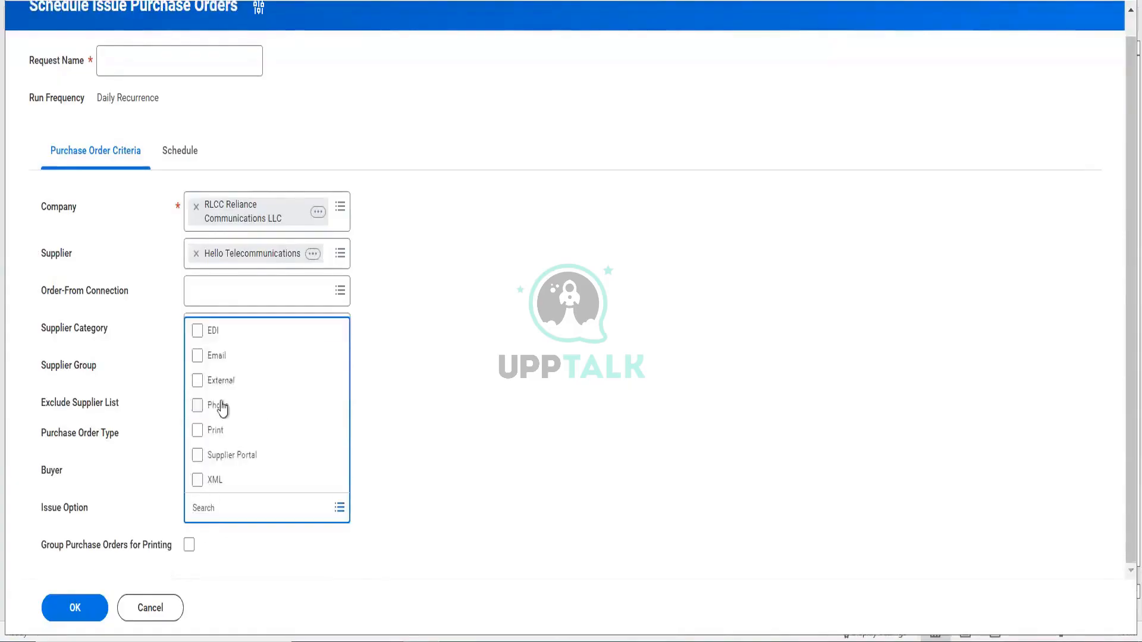
{"action": "left_click", "coordinate": [227, 358]}
{"action": "left_click", "coordinate": [446, 459]}
{"action": "left_click", "coordinate": [182, 156]}
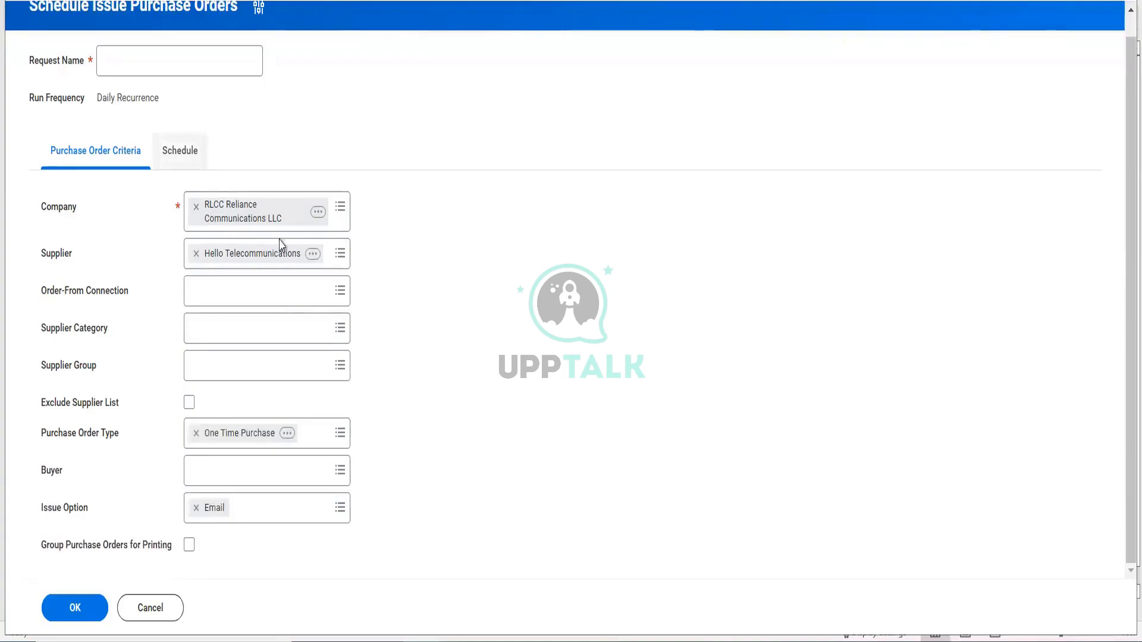
- Set start time 9:15 pm, start date 24/10/2024 and end date 31/10/2024
{"action": "left_click", "coordinate": [179, 410]}
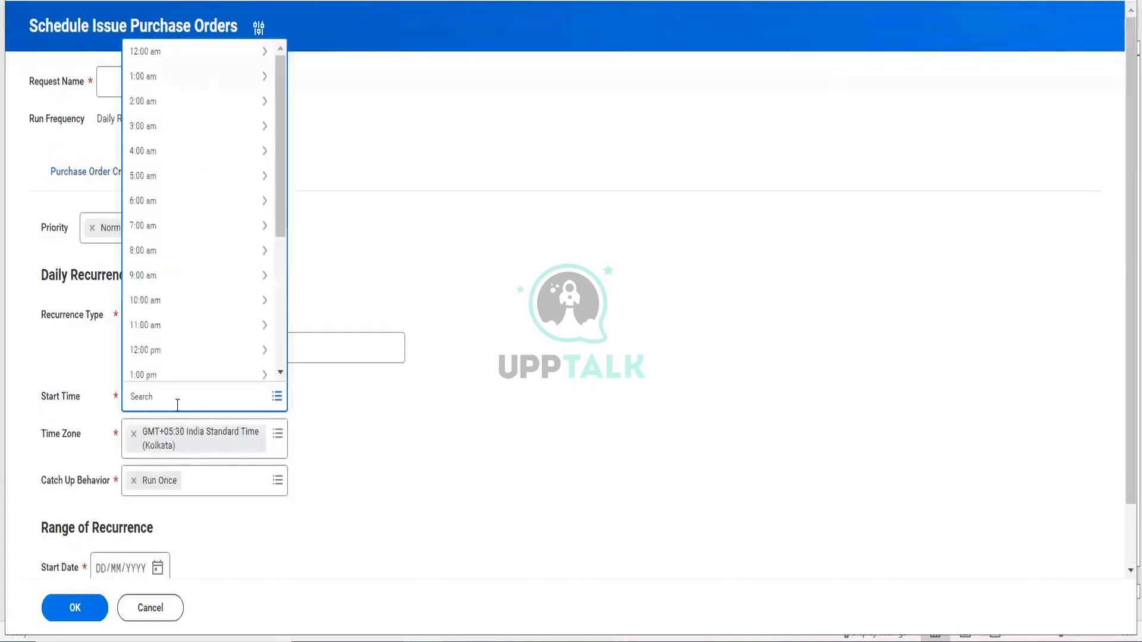
{"action": "scroll", "coordinate": [168, 285], "scroll_direction": "down", "scroll_amount": 5}
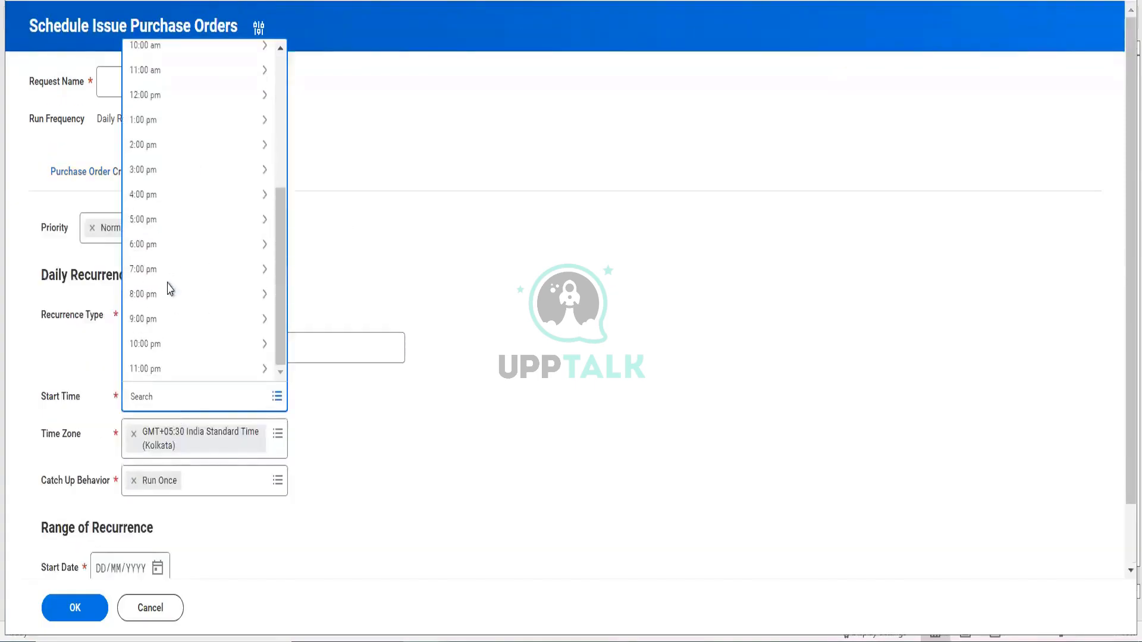
{"action": "left_click", "coordinate": [170, 328]}
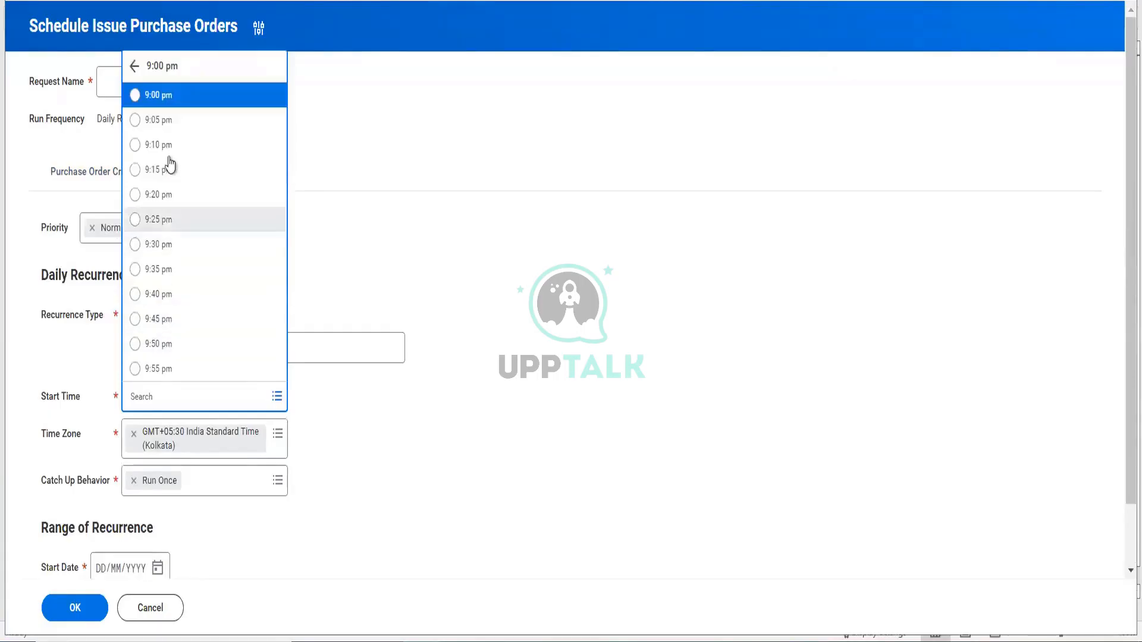
{"action": "left_click", "coordinate": [170, 171]}
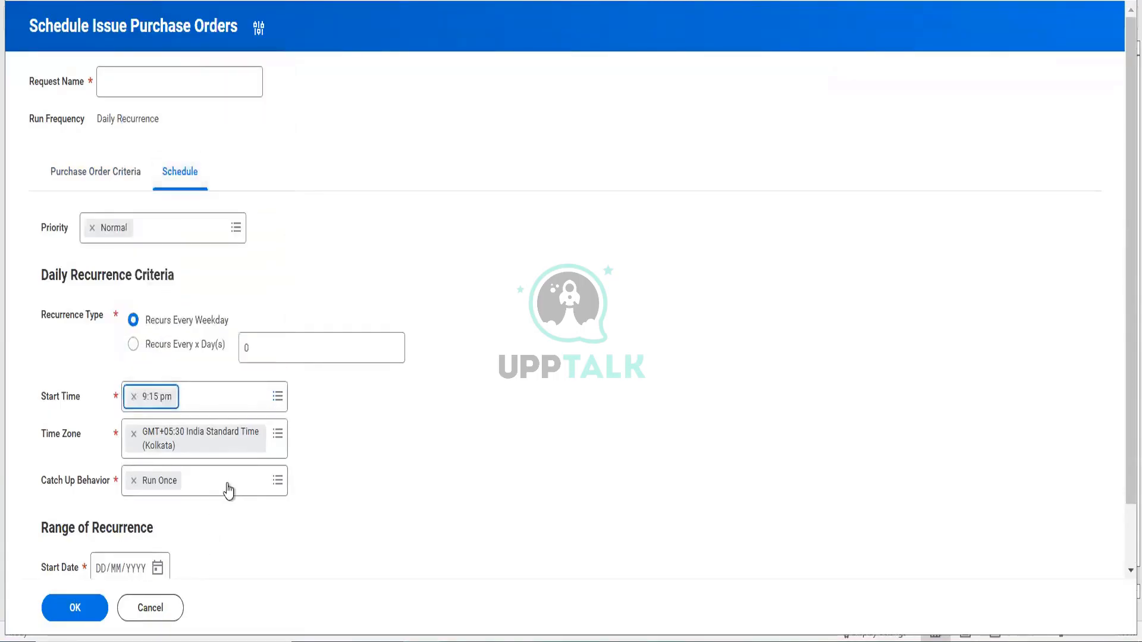
{"action": "scroll", "coordinate": [230, 491], "scroll_direction": "down", "scroll_amount": 2}
{"action": "left_click", "coordinate": [157, 498]}
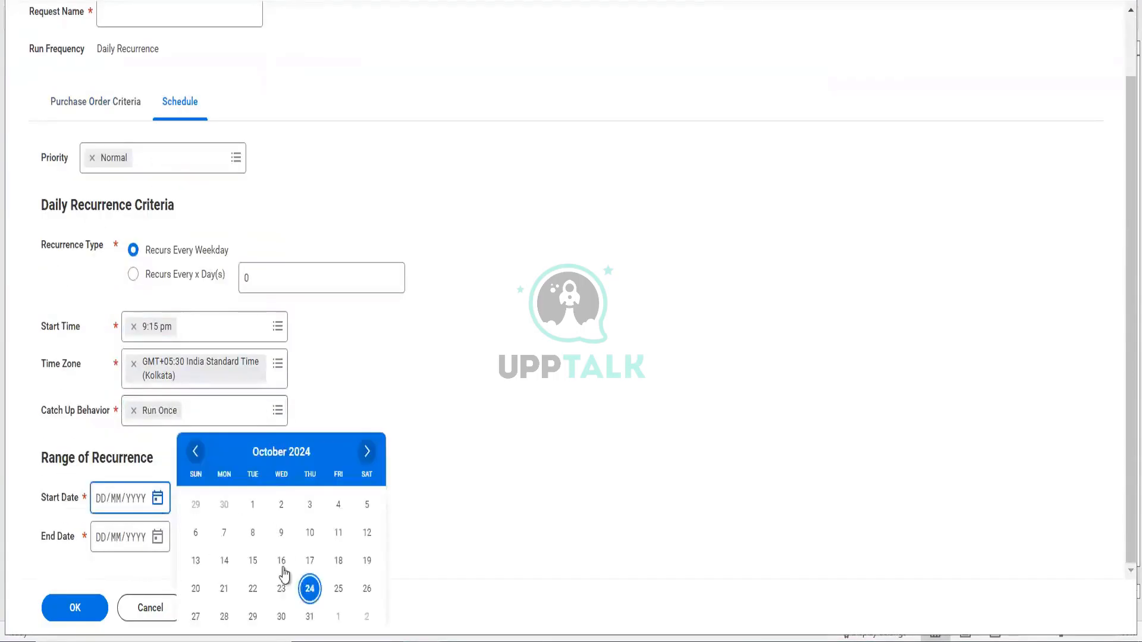
{"action": "left_click", "coordinate": [310, 588]}
{"action": "left_click", "coordinate": [158, 538]}
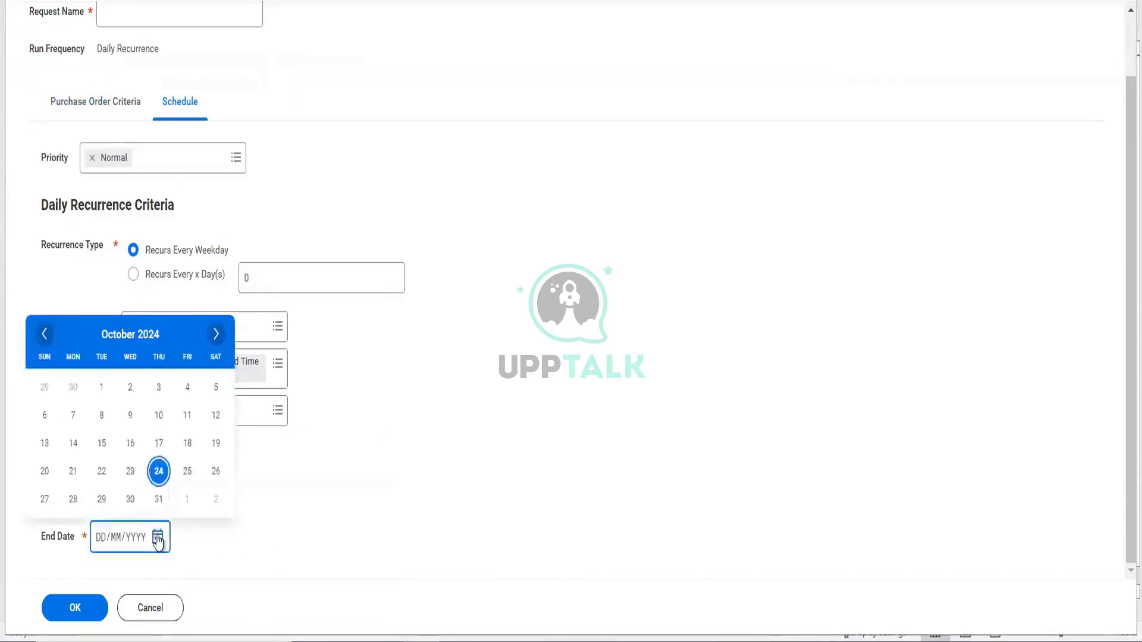
{"action": "left_click", "coordinate": [159, 502]}
- Name the request 'RLCC new Po' and save the scheduled run
{"action": "scroll", "coordinate": [135, 155], "scroll_direction": "up", "scroll_amount": 2}
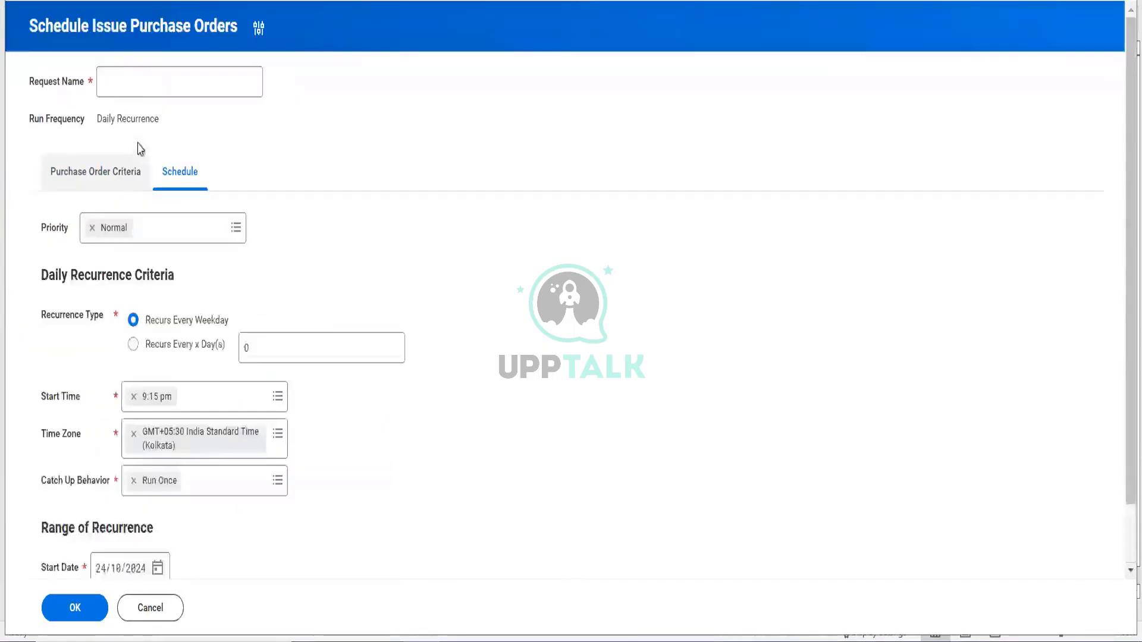
{"action": "left_click", "coordinate": [136, 89]}
{"action": "type", "text": "RLCC"}
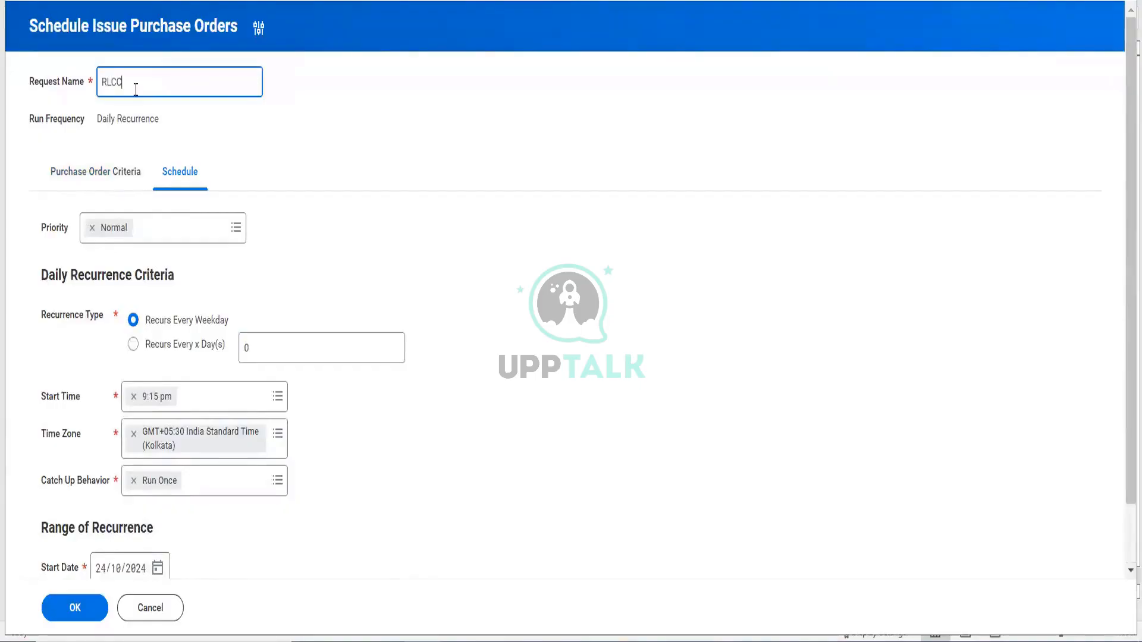
{"action": "type", "text": " new Po issue"}
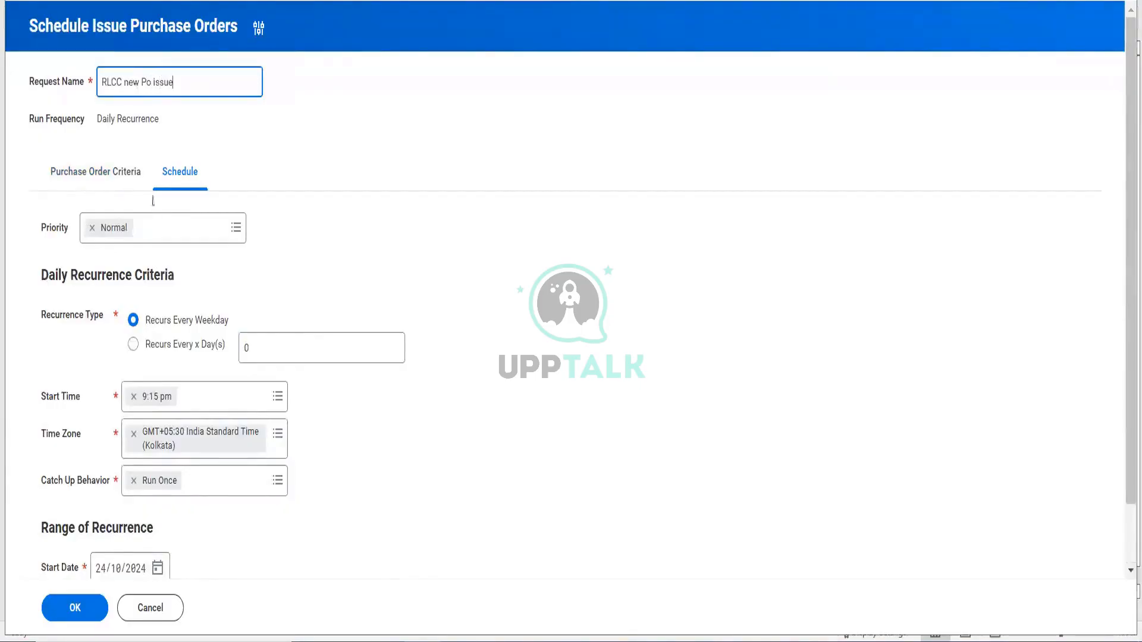
{"action": "scroll", "coordinate": [155, 205], "scroll_direction": "down", "scroll_amount": 1}
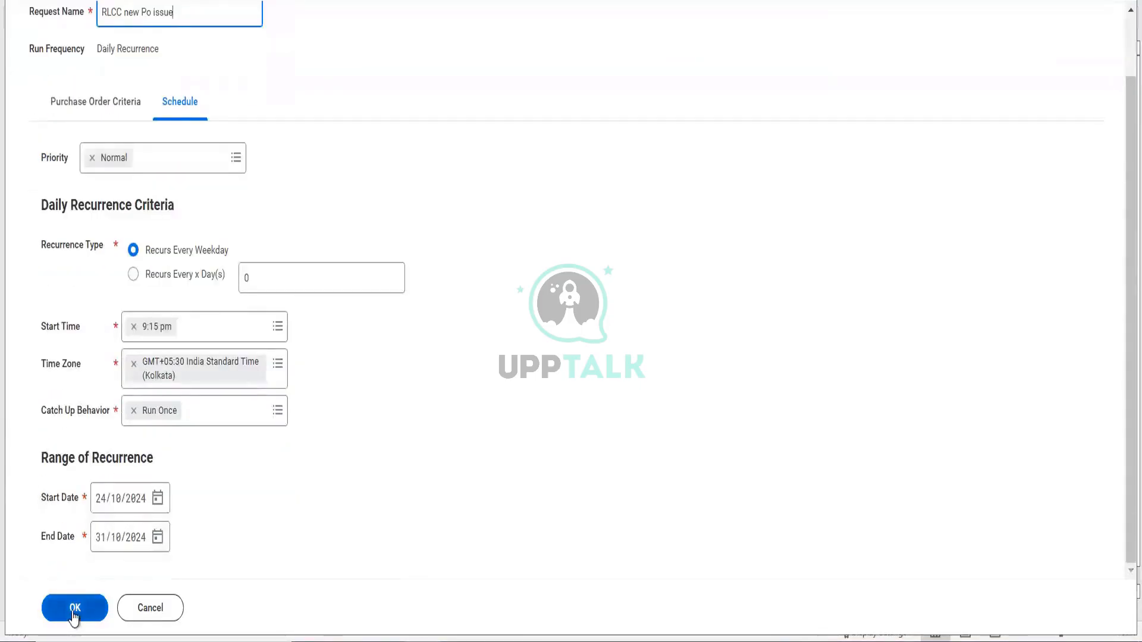
{"action": "left_click", "coordinate": [73, 612]}
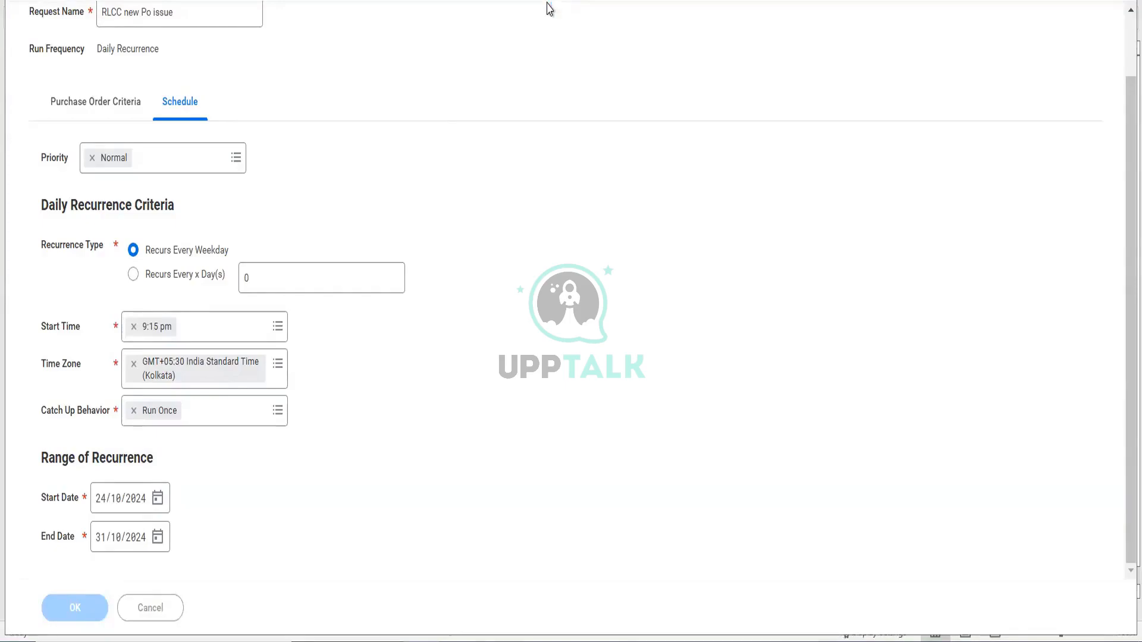
{"action": "left_click", "coordinate": [548, 26]}
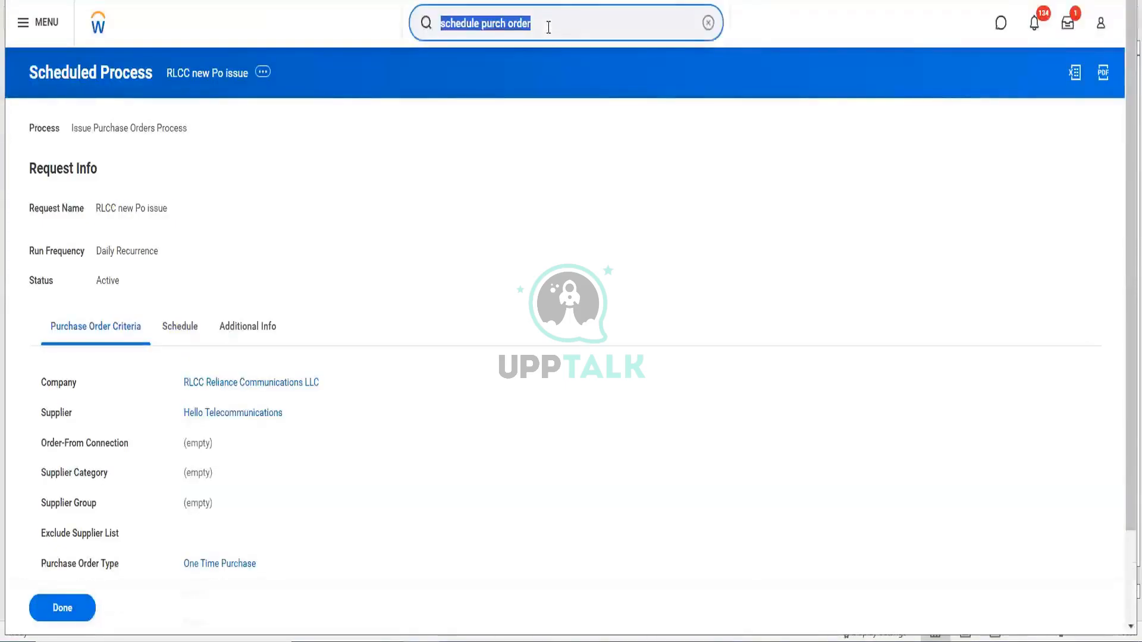
- Search for PO-4298 and choose Purchase Order > Copy from its related actions
{"action": "key", "text": "BackSpace"}
{"action": "type", "text": "copy"}
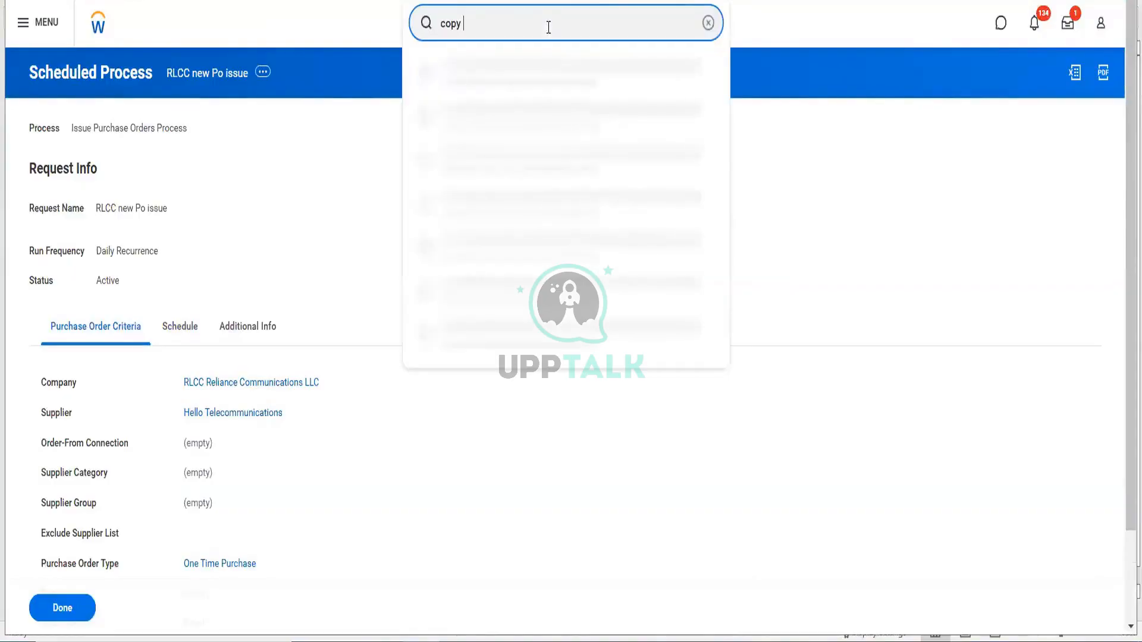
{"action": "type", "text": " purch"}
{"action": "left_click_drag", "start_coordinate": [535, 27], "coordinate": [391, 47]}
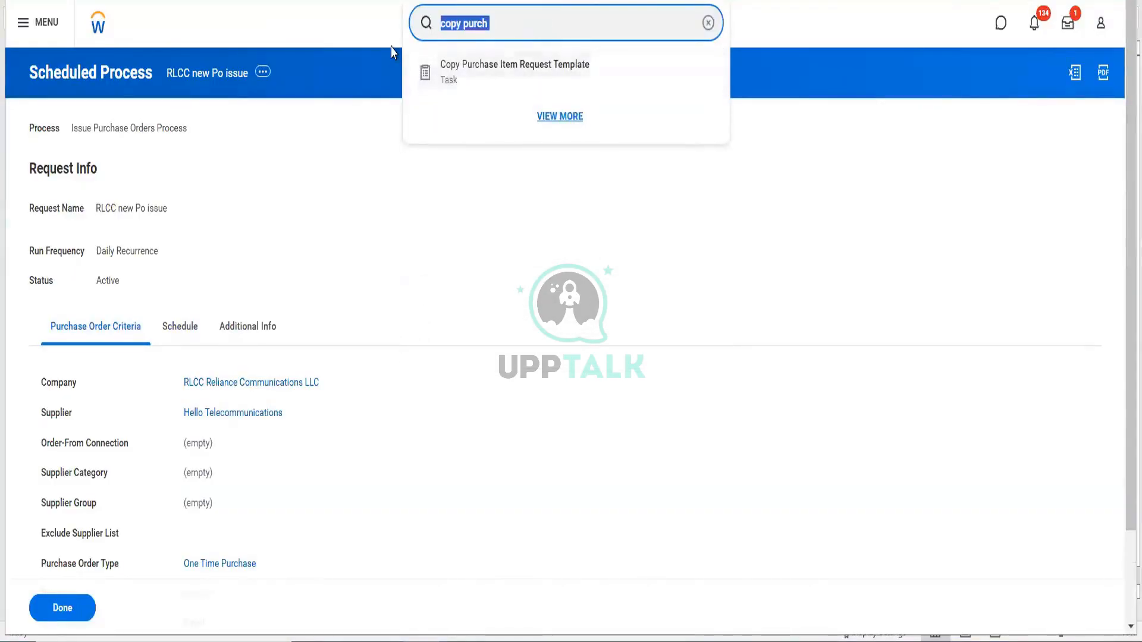
{"action": "type", "text": "PO-4298"}
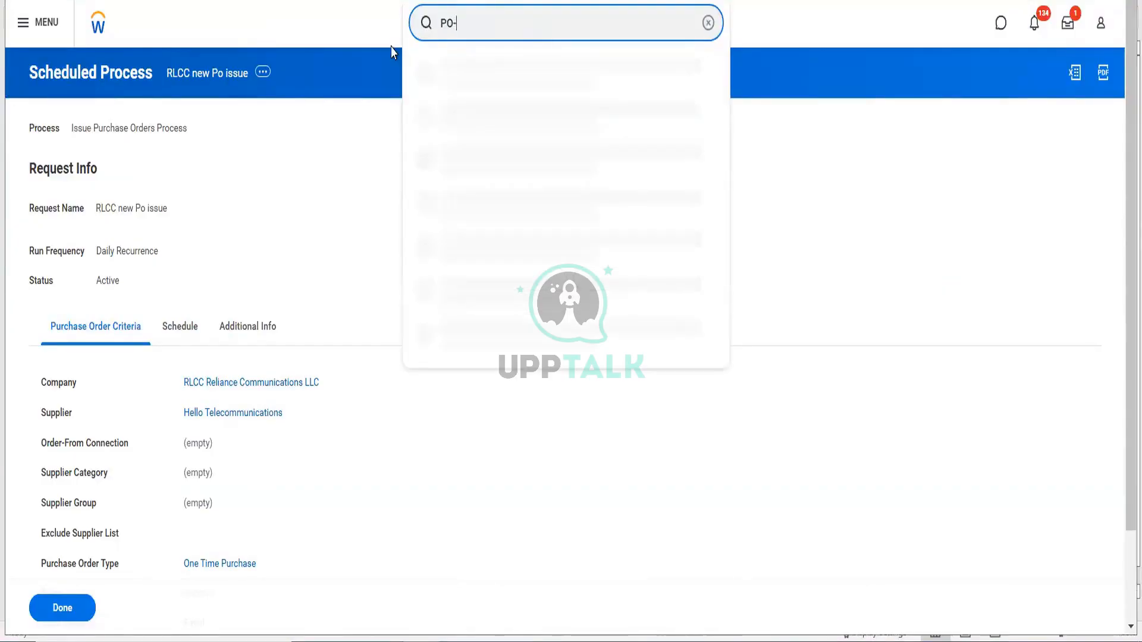
{"action": "key", "text": "Return"}
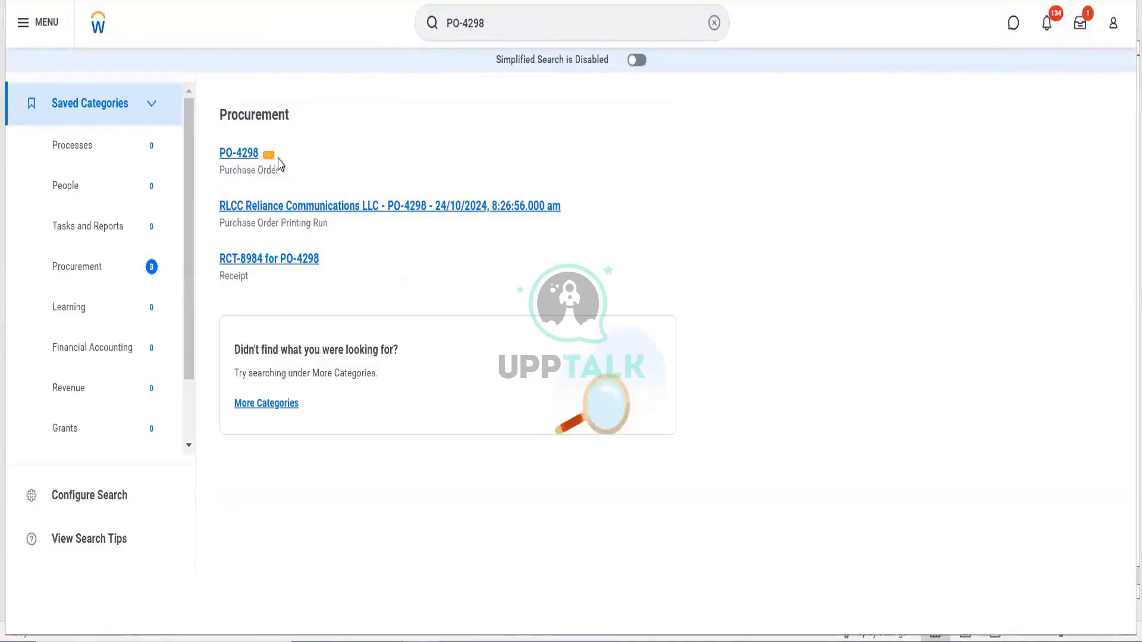
{"action": "mouse_move", "coordinate": [350, 206]}
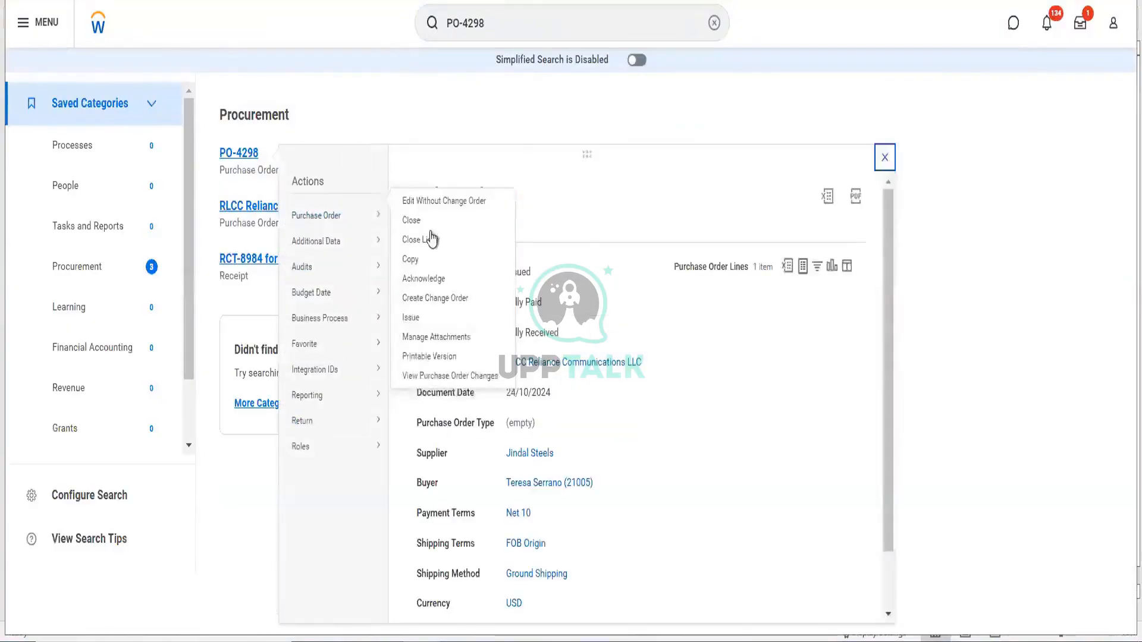
{"action": "left_click", "coordinate": [415, 275]}
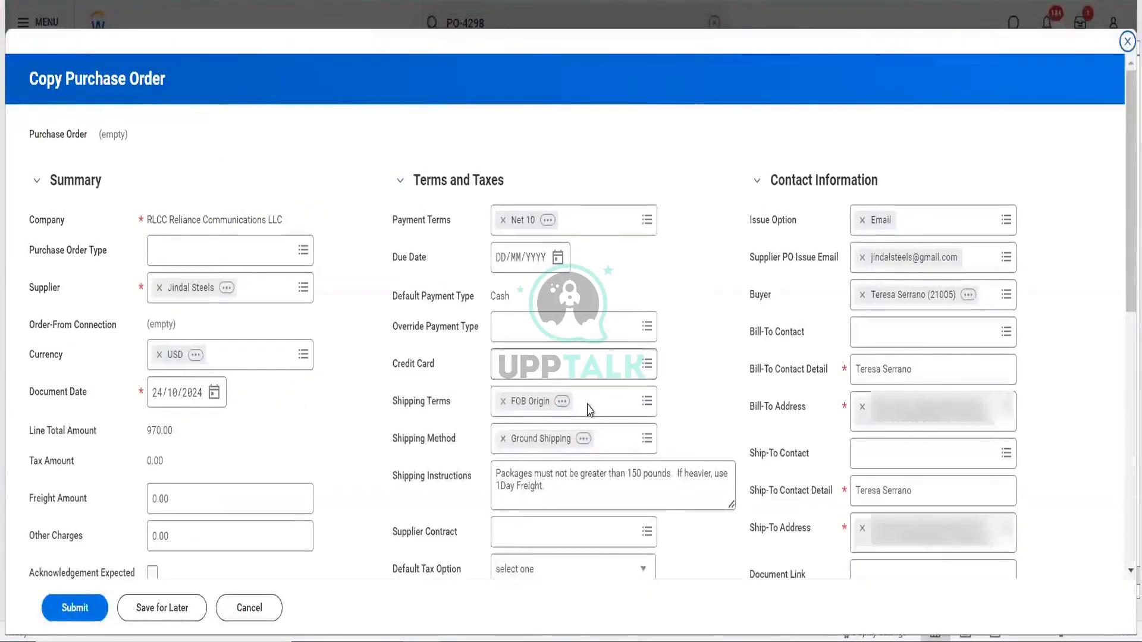
- Check the copied goods line (10 Each at 97.00, total 970.00) and submit the order
{"action": "scroll", "coordinate": [589, 409], "scroll_direction": "down", "scroll_amount": 9}
{"action": "scroll", "coordinate": [645, 447], "scroll_direction": "right", "scroll_amount": 5}
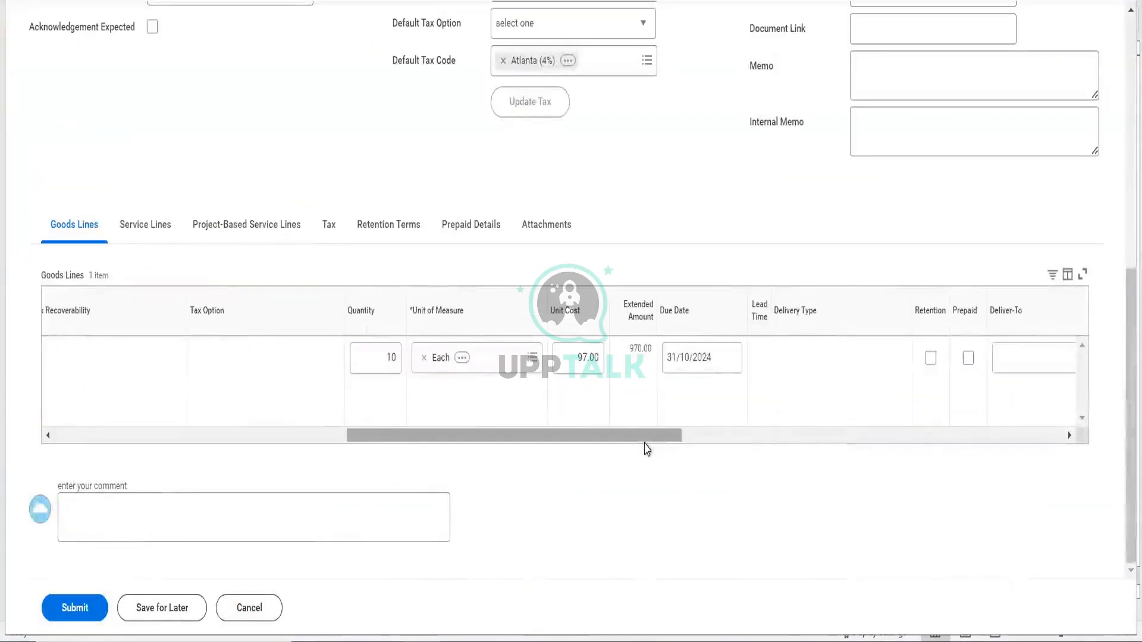
{"action": "left_click", "coordinate": [77, 601]}
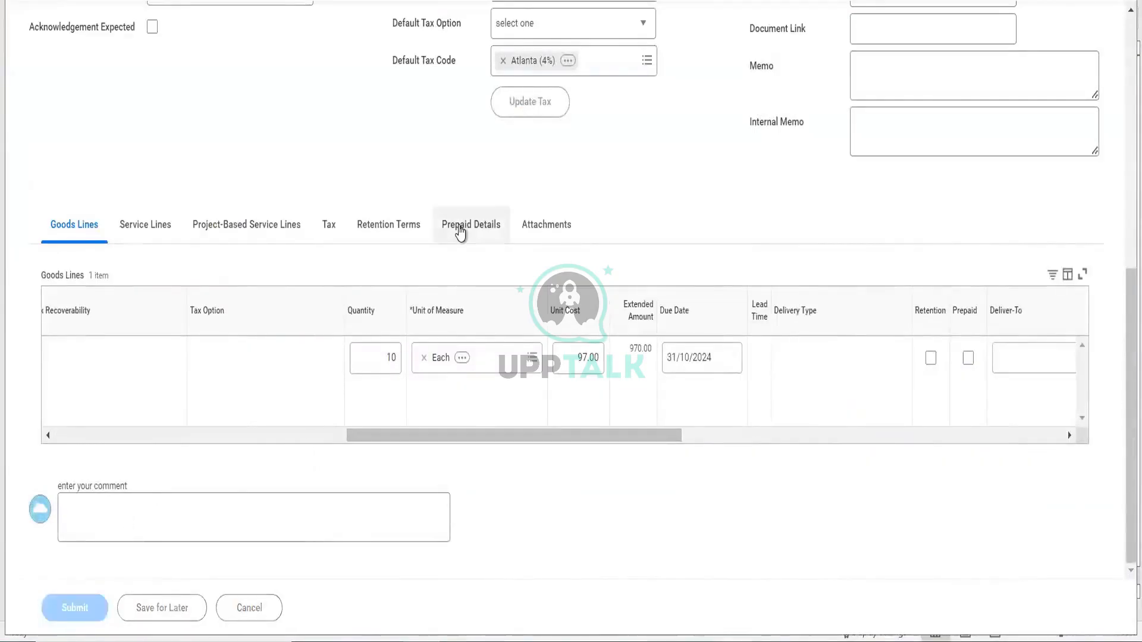
- Find the awaiting manager in PO-4299's process history and start a proxy session as them
{"action": "left_click", "coordinate": [427, 152]}
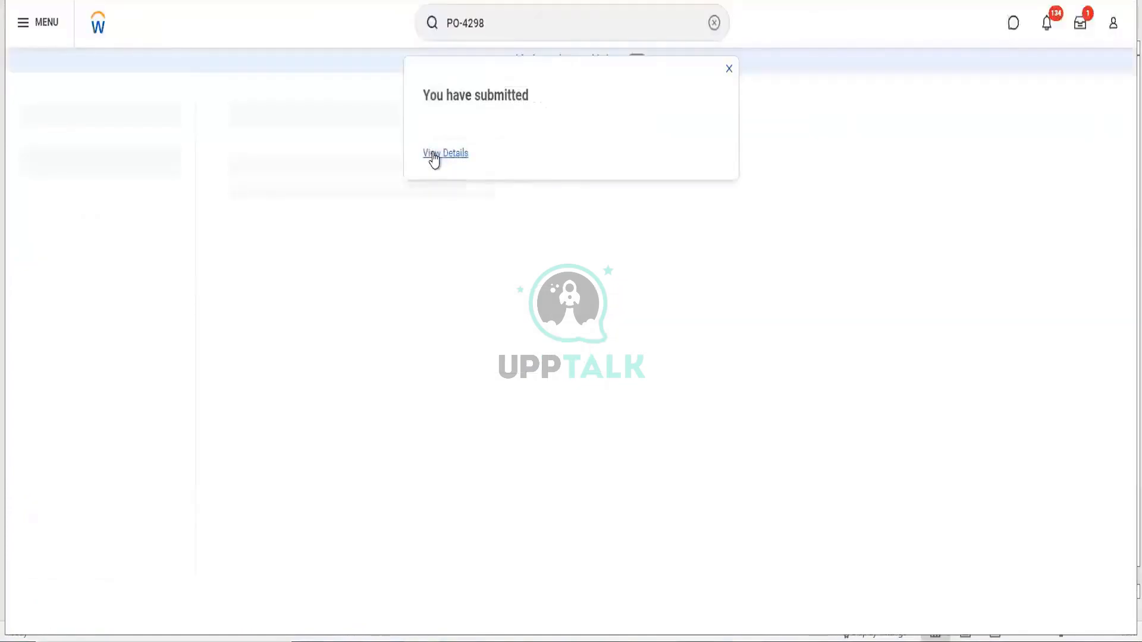
{"action": "left_click", "coordinate": [95, 241]}
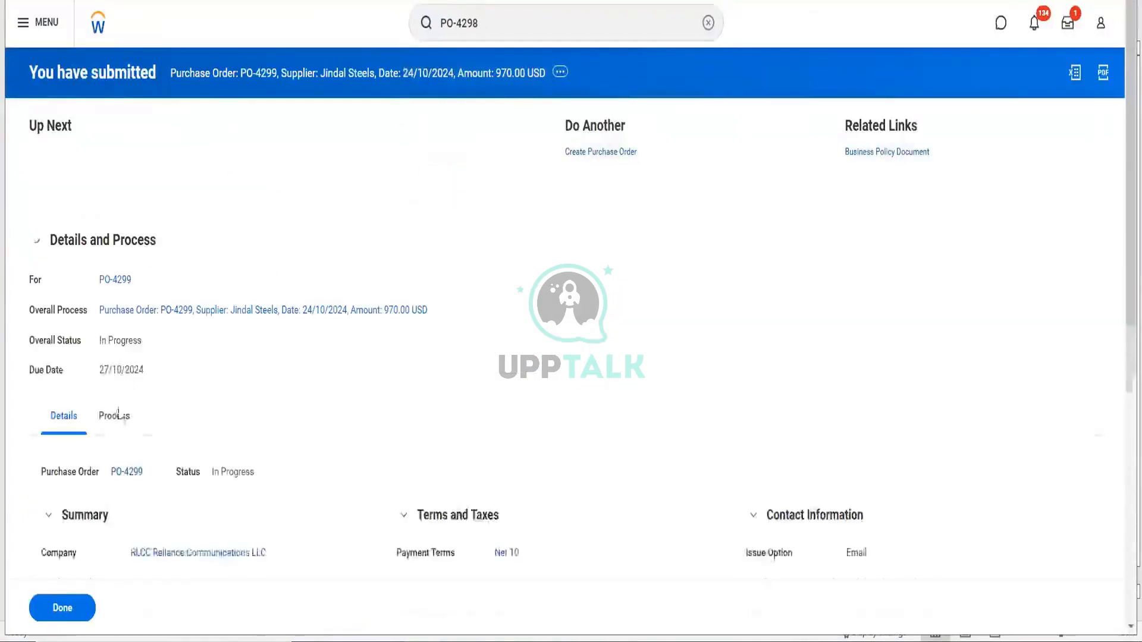
{"action": "left_click", "coordinate": [115, 416]}
{"action": "scroll", "coordinate": [401, 319], "scroll_direction": "down", "scroll_amount": 3}
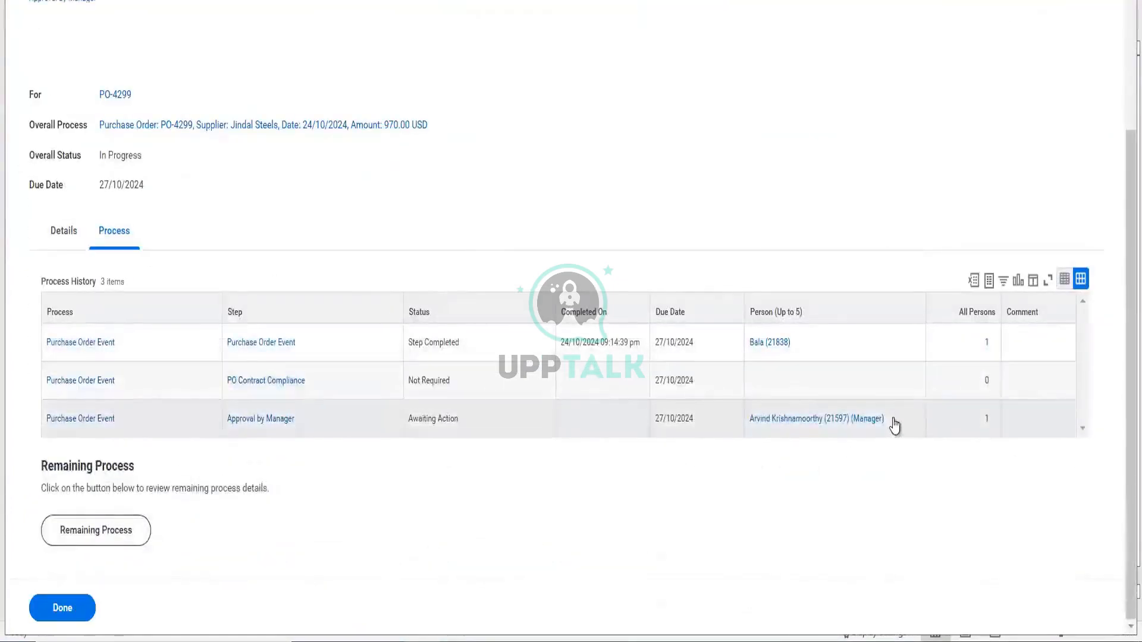
{"action": "left_click", "coordinate": [894, 419]}
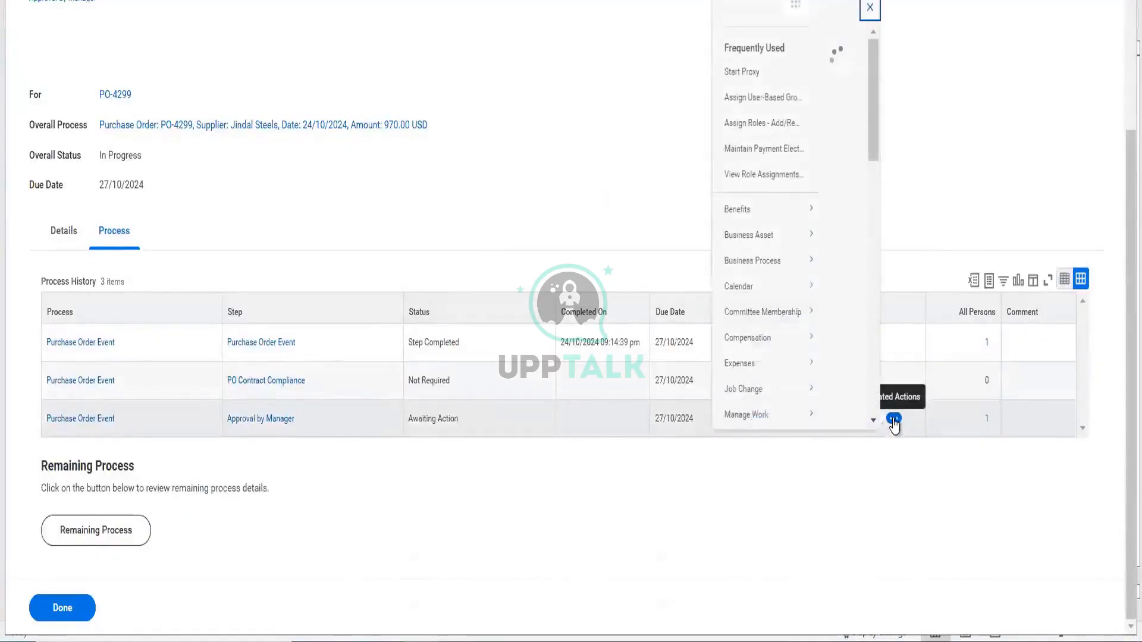
{"action": "left_click", "coordinate": [431, 94]}
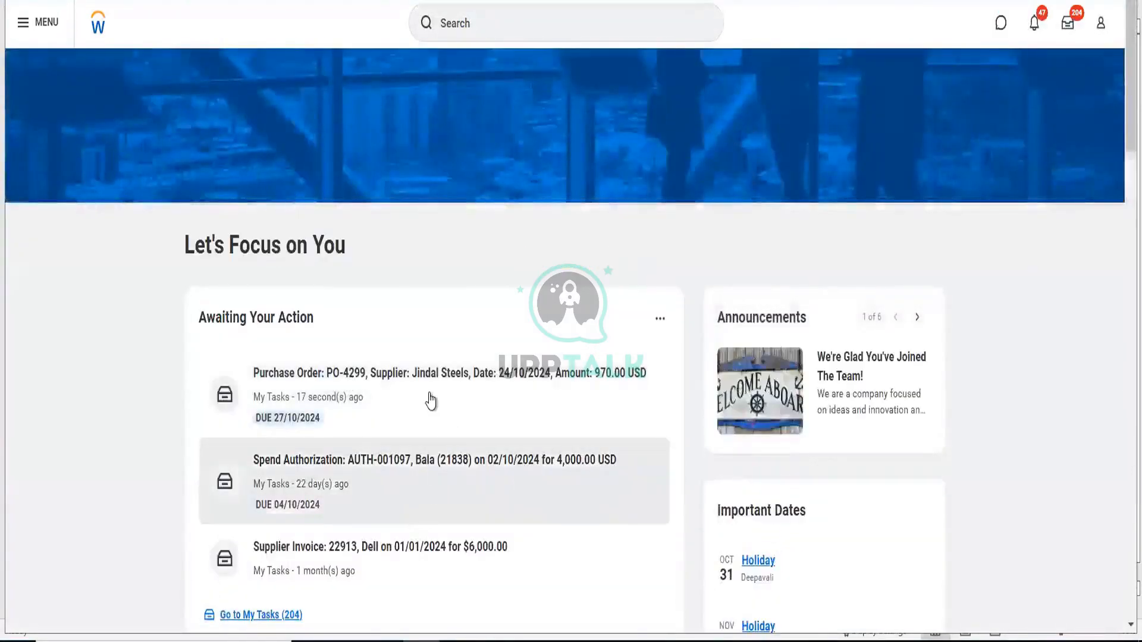
- Approve PO-4299, then reassign its unassigned follow-up task to another worker with a comment
{"action": "left_click", "coordinate": [431, 400]}
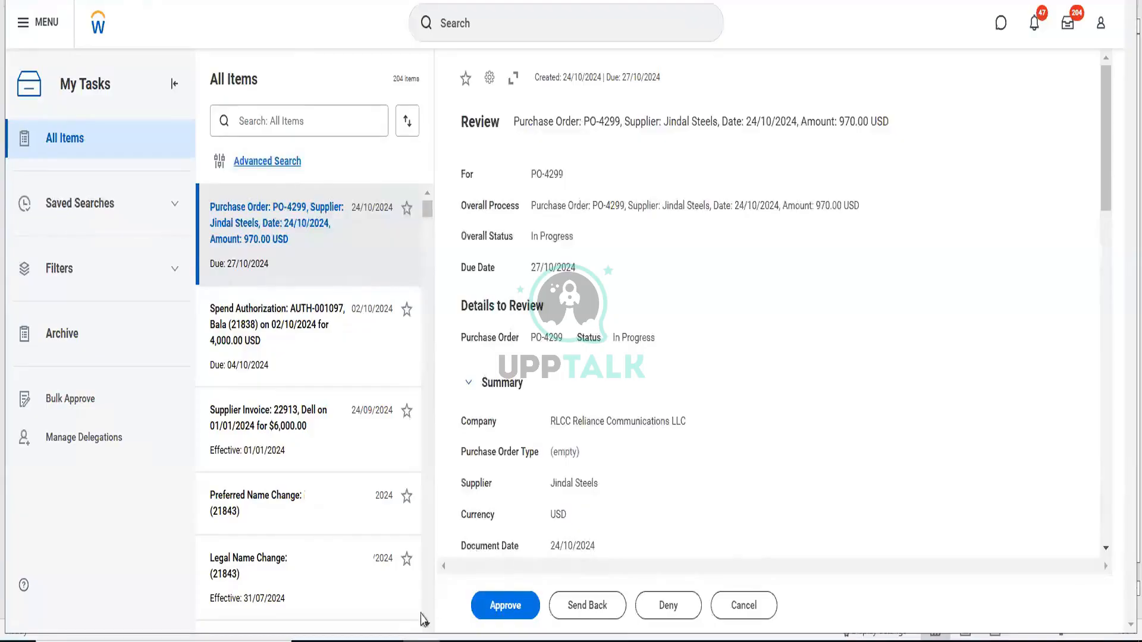
{"action": "left_click", "coordinate": [507, 605]}
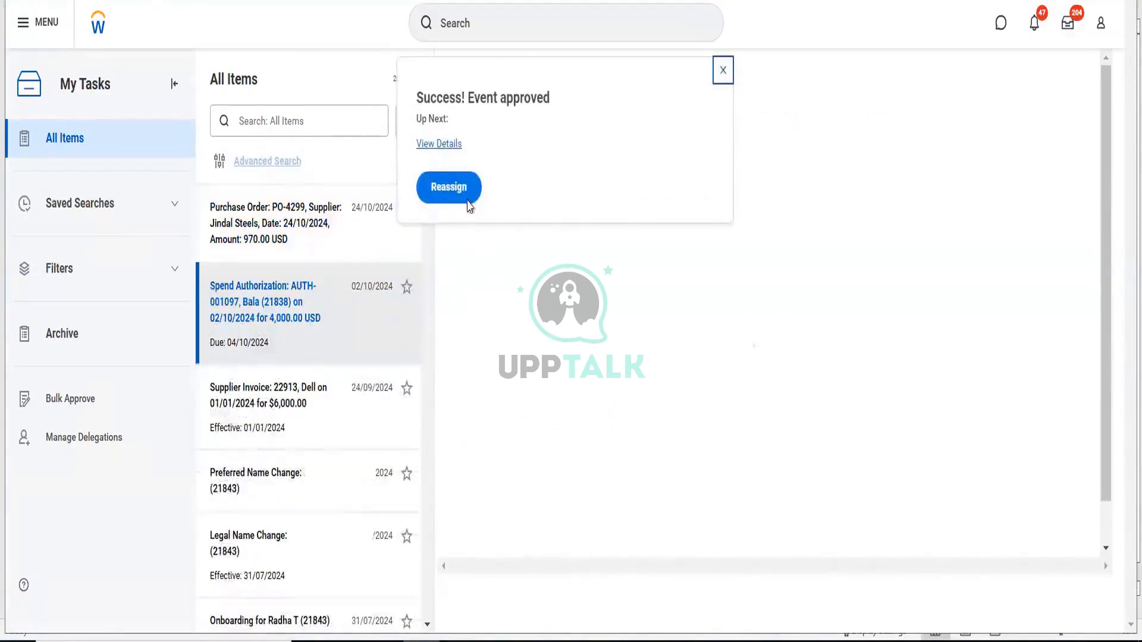
{"action": "left_click", "coordinate": [458, 190]}
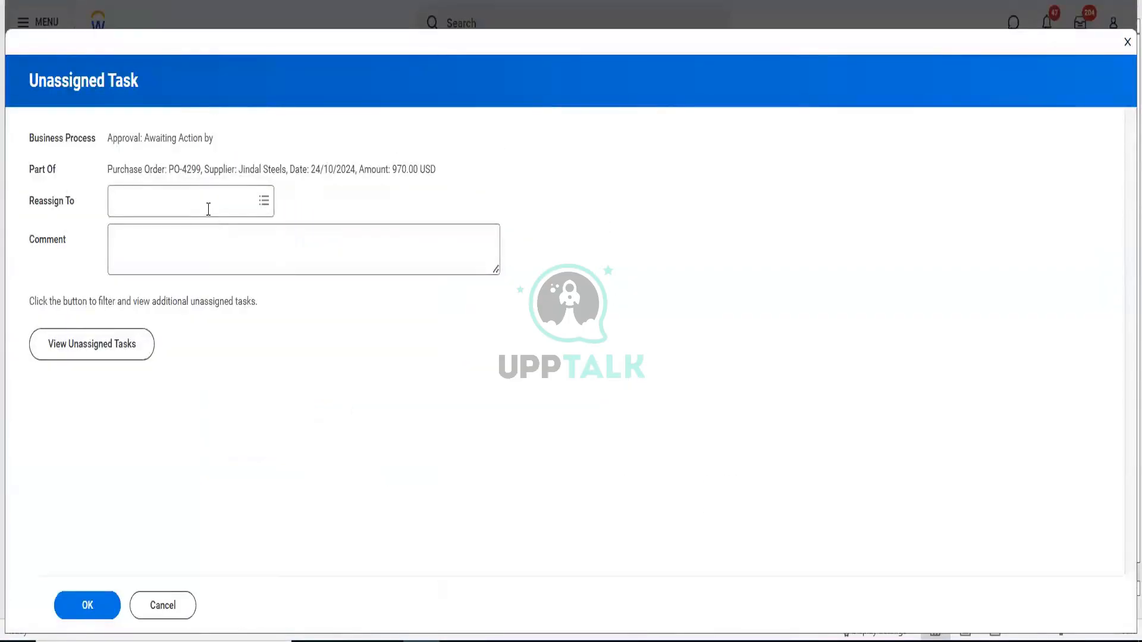
{"action": "left_click", "coordinate": [209, 208]}
{"action": "type", "text": "ter ser"}
{"action": "key", "text": "Return"}
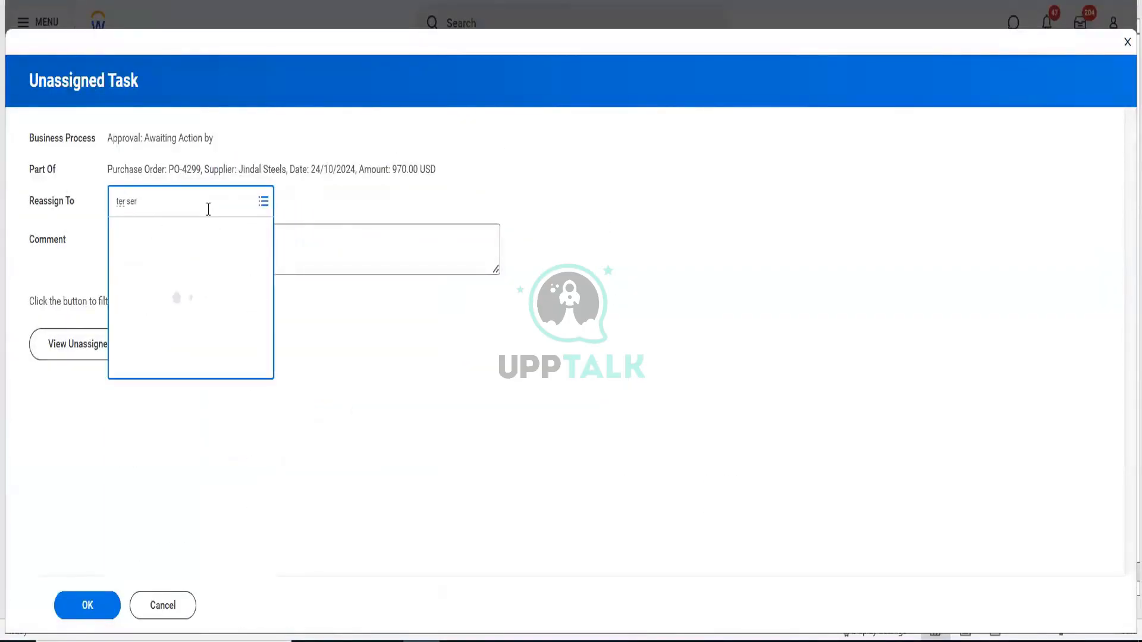
{"action": "left_click", "coordinate": [173, 268]}
{"action": "type", "text": "sdfsf"}
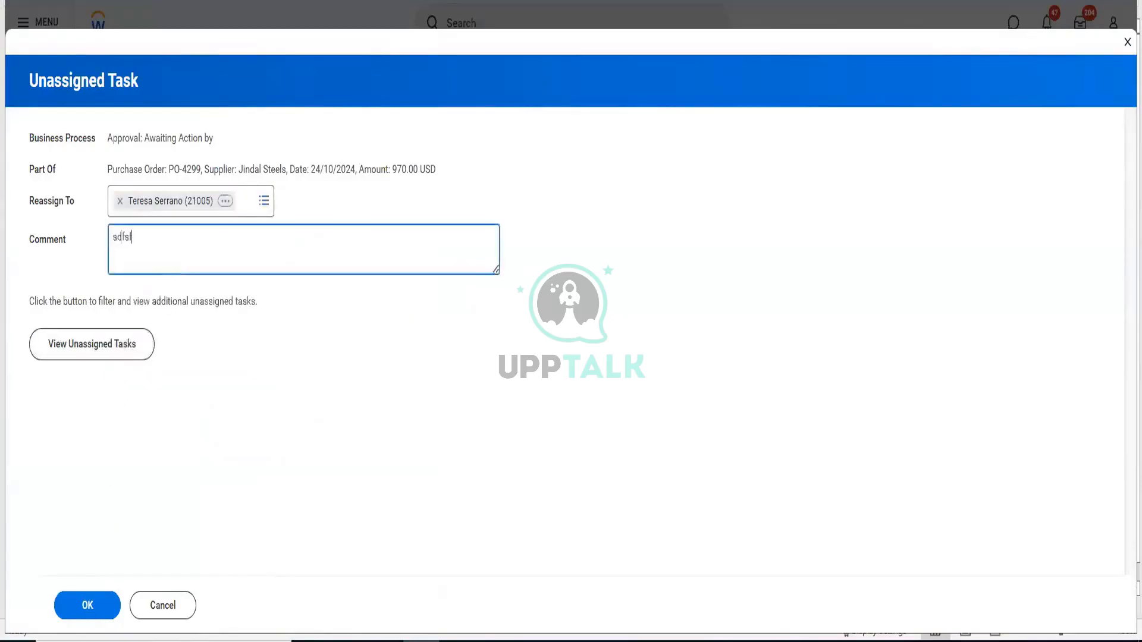
{"action": "left_click", "coordinate": [91, 614]}
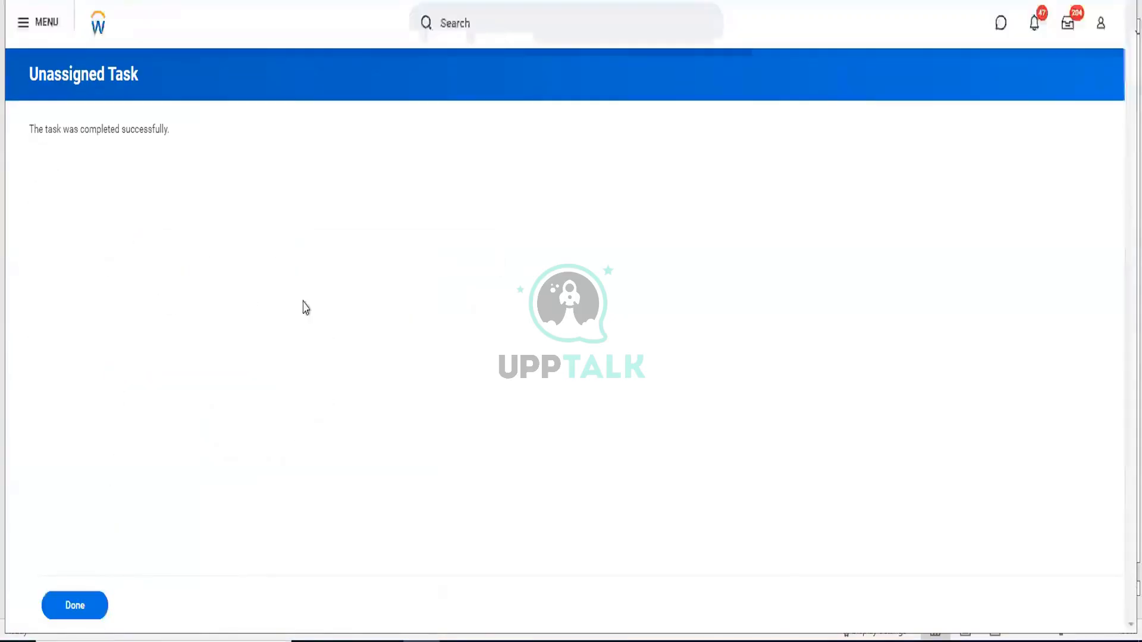
- Start a proxy session as the worker who must act on PO-4299
{"action": "left_click", "coordinate": [521, 37]}
{"action": "type", "text": "st"}
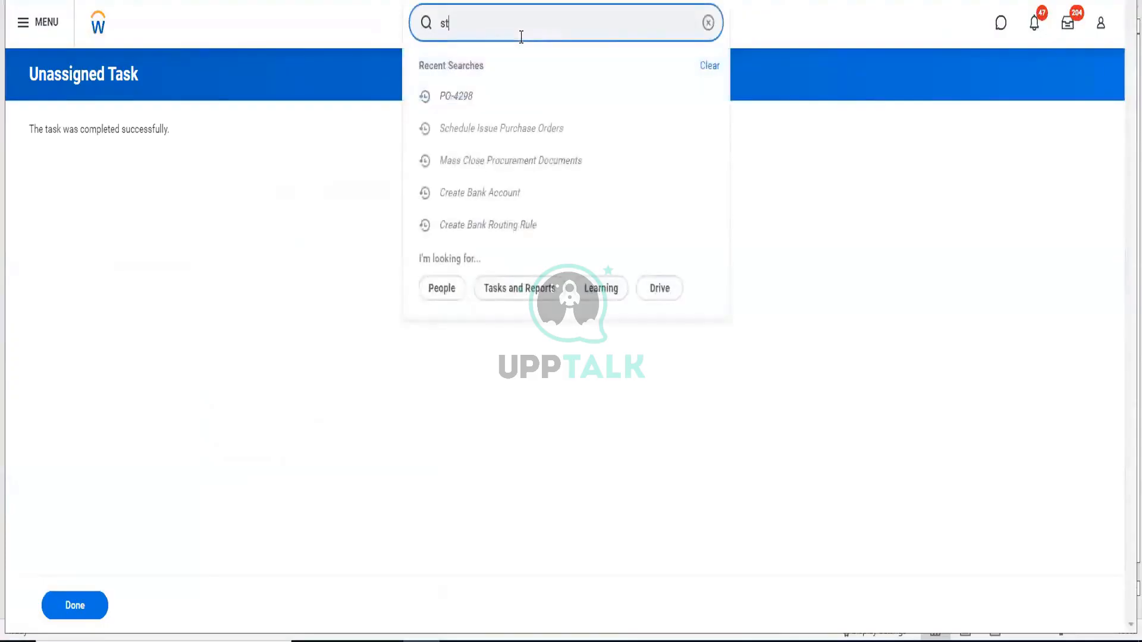
{"action": "type", "text": "art prox"}
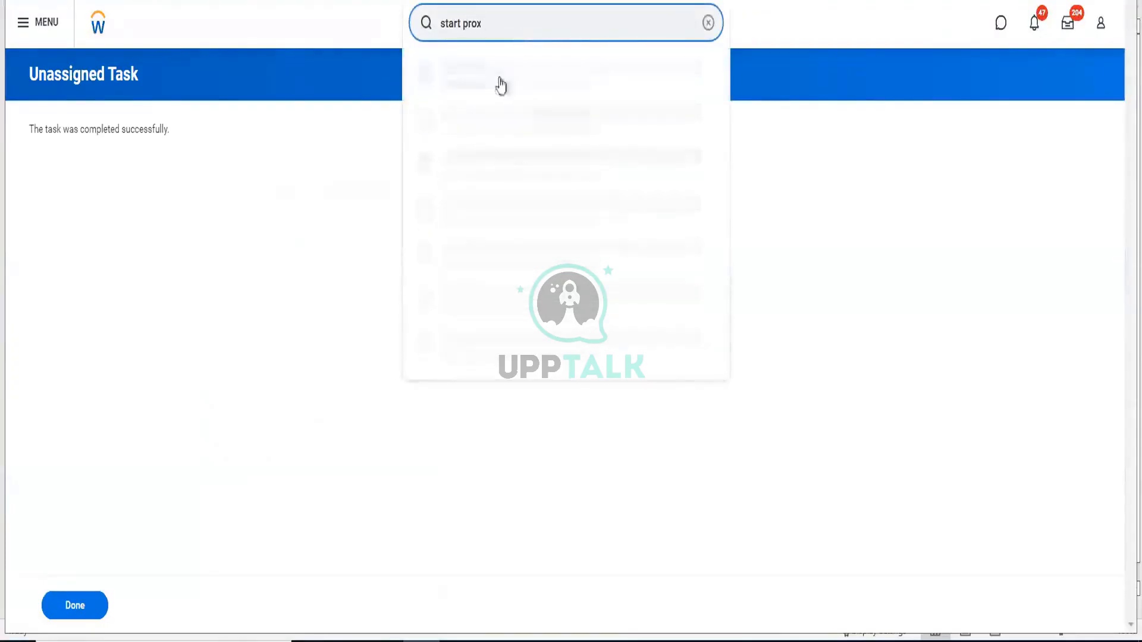
{"action": "left_click", "coordinate": [497, 83]}
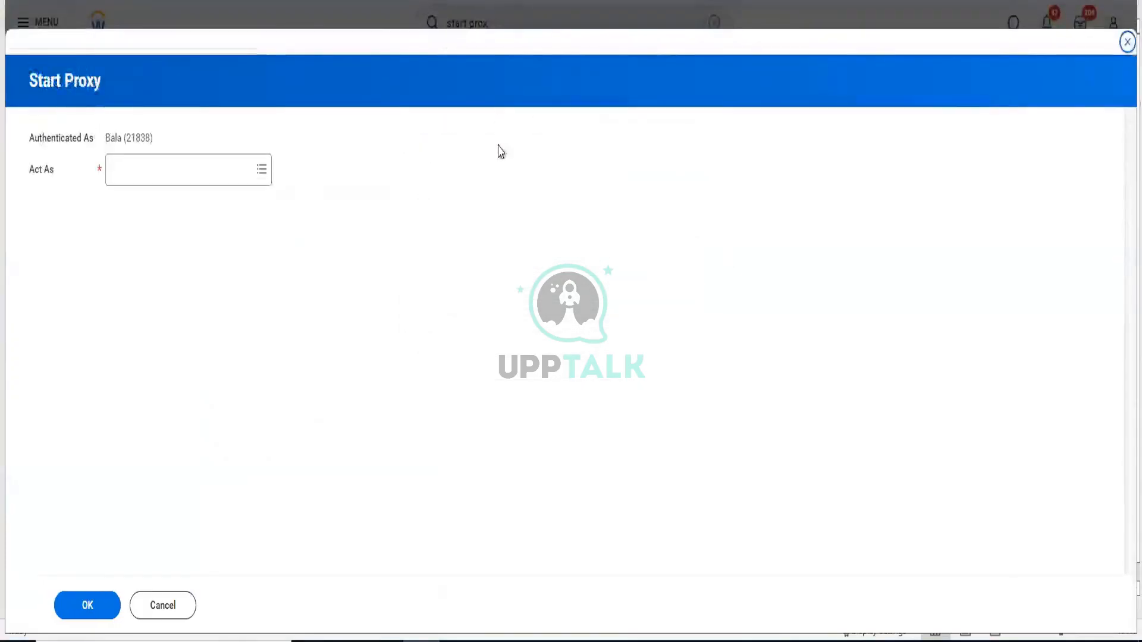
{"action": "left_click", "coordinate": [206, 166]}
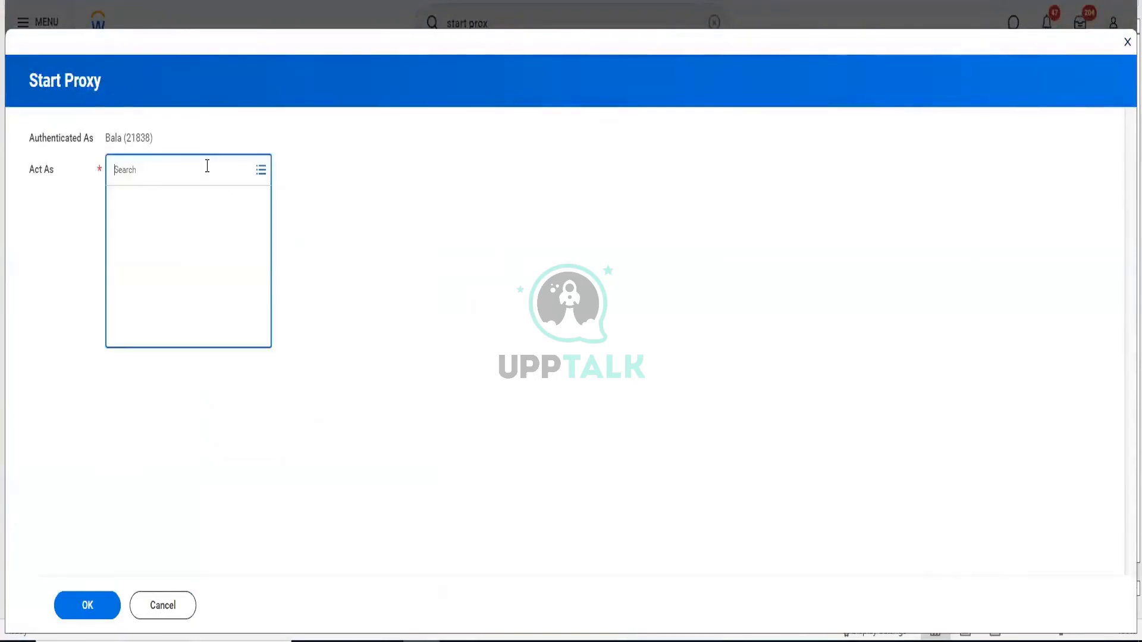
{"action": "type", "text": "ter ser"}
{"action": "key", "text": "Return"}
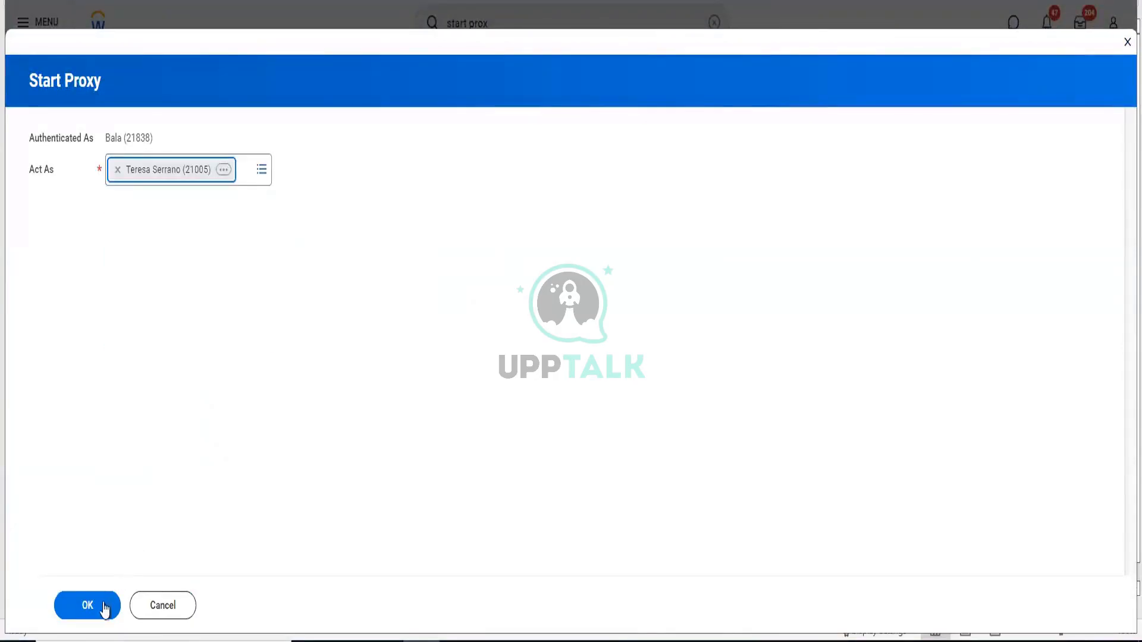
{"action": "left_click", "coordinate": [101, 606]}
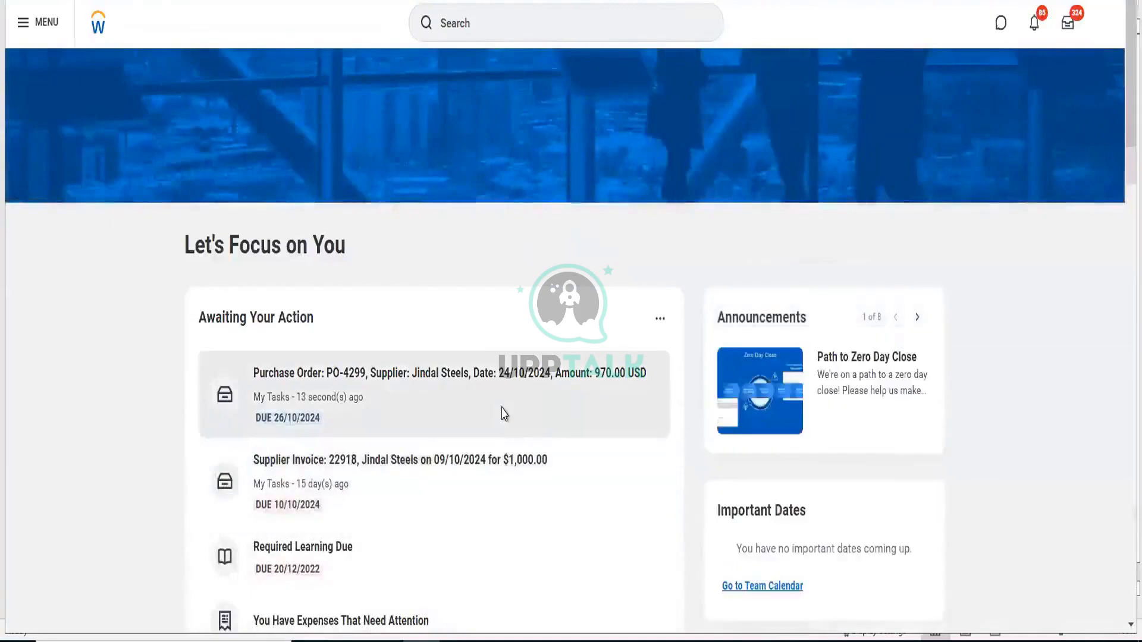
- Approve PO-4299 from Jindal Steels for 970.00 USD and view the Approved order's details
{"action": "left_click", "coordinate": [503, 414]}
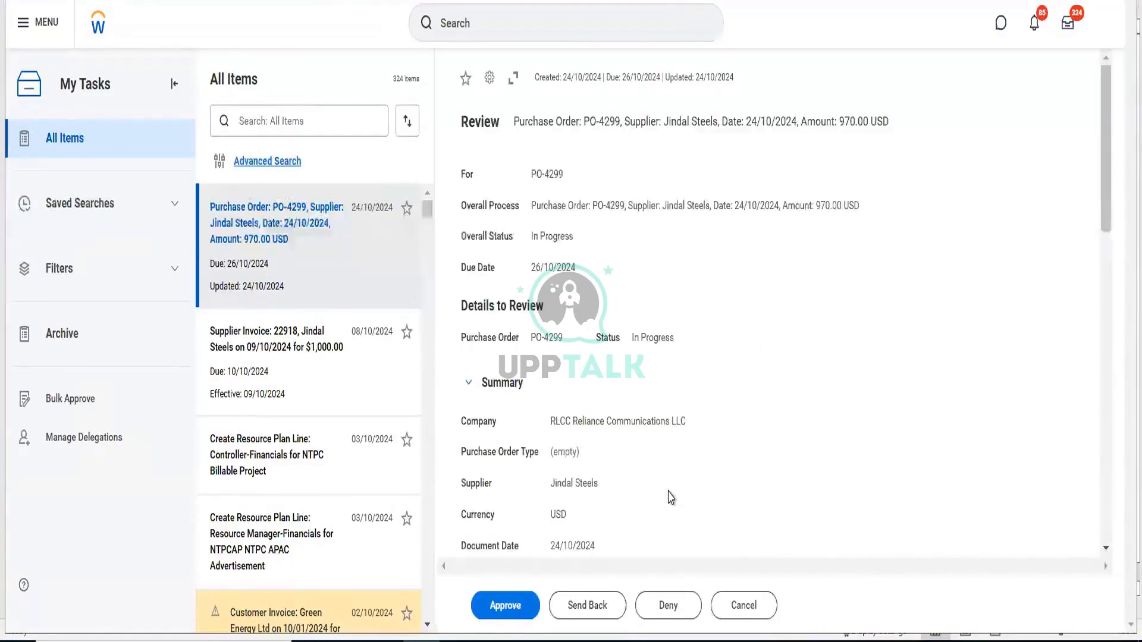
{"action": "left_click", "coordinate": [517, 619]}
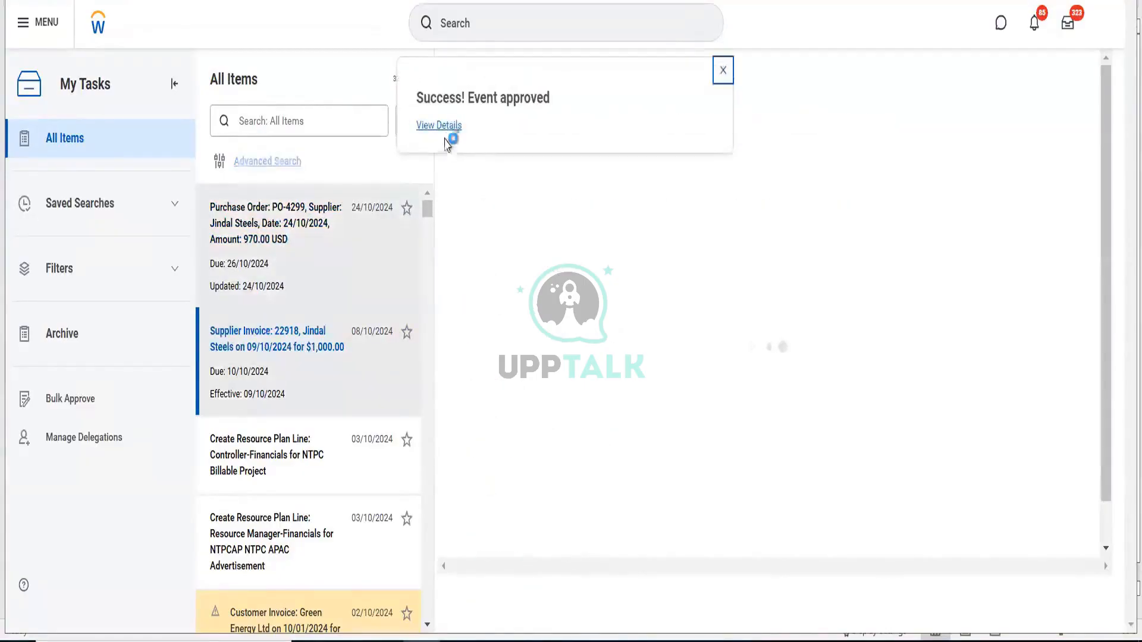
{"action": "left_click", "coordinate": [448, 128]}
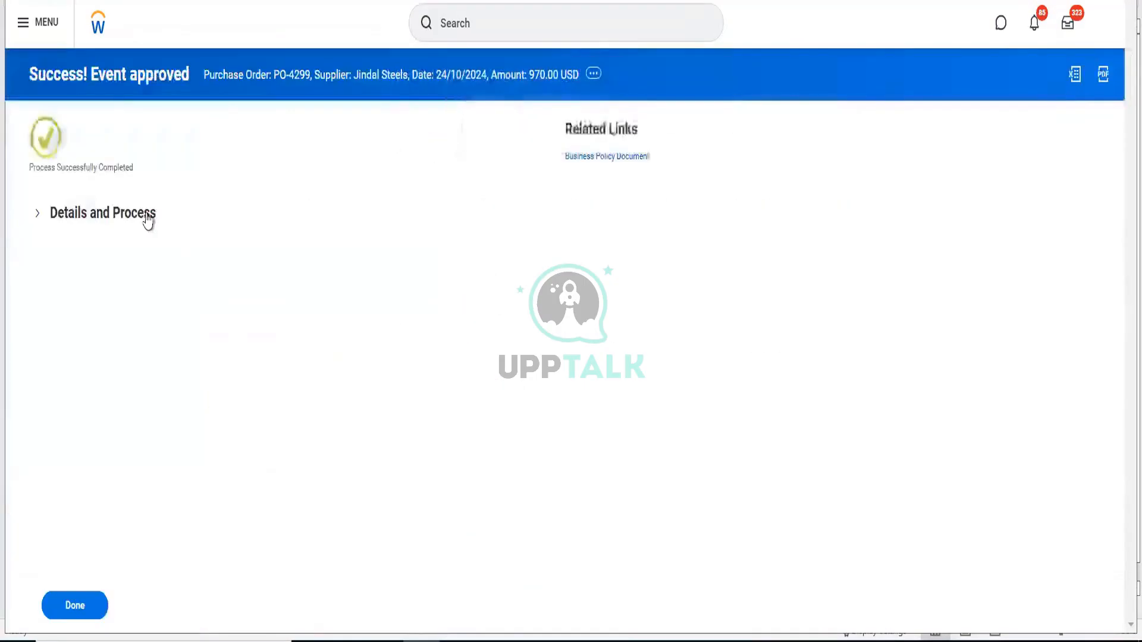
{"action": "left_click", "coordinate": [148, 218]}
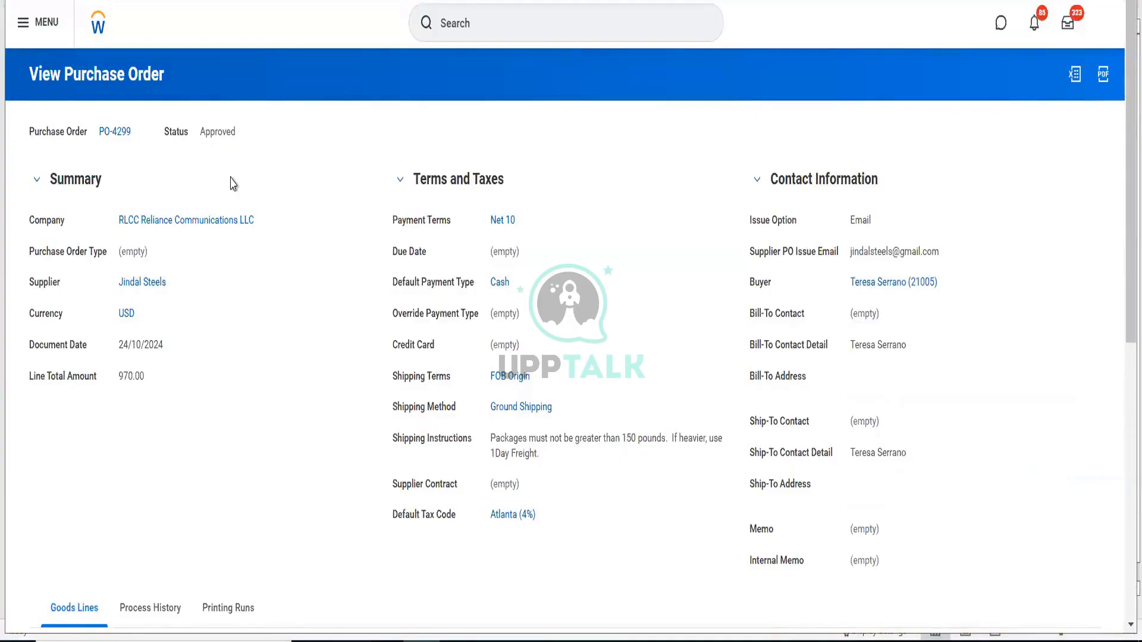
- Run View Supplier Accounts Match Rule Set for GMS Match Rules to list its five match rules
{"action": "left_click", "coordinate": [470, 27]}
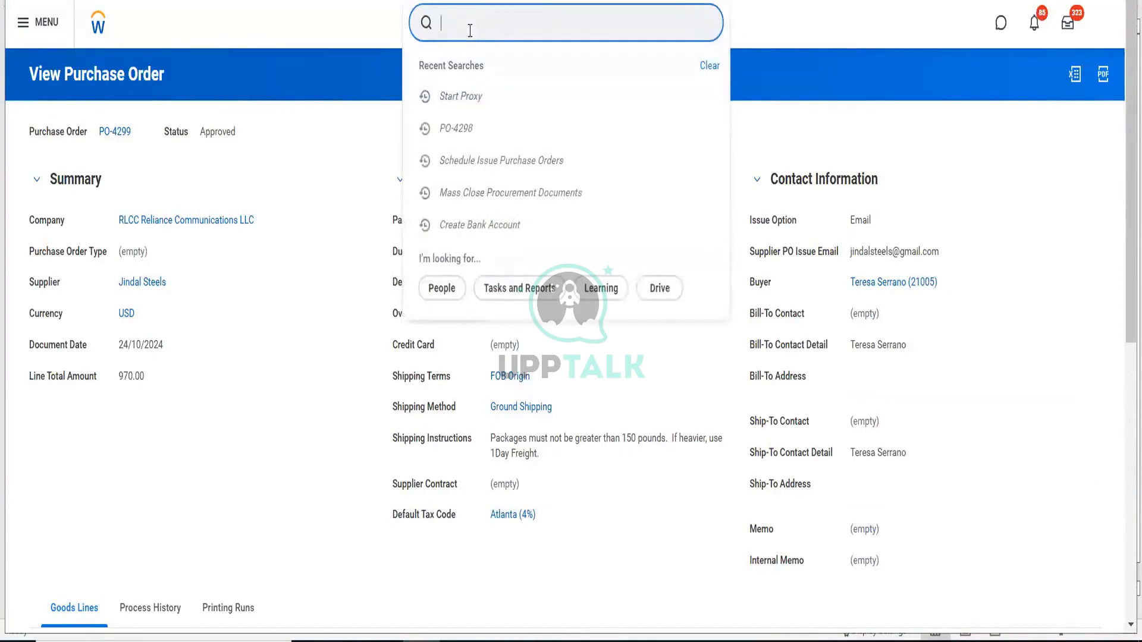
{"action": "type", "text": "match"}
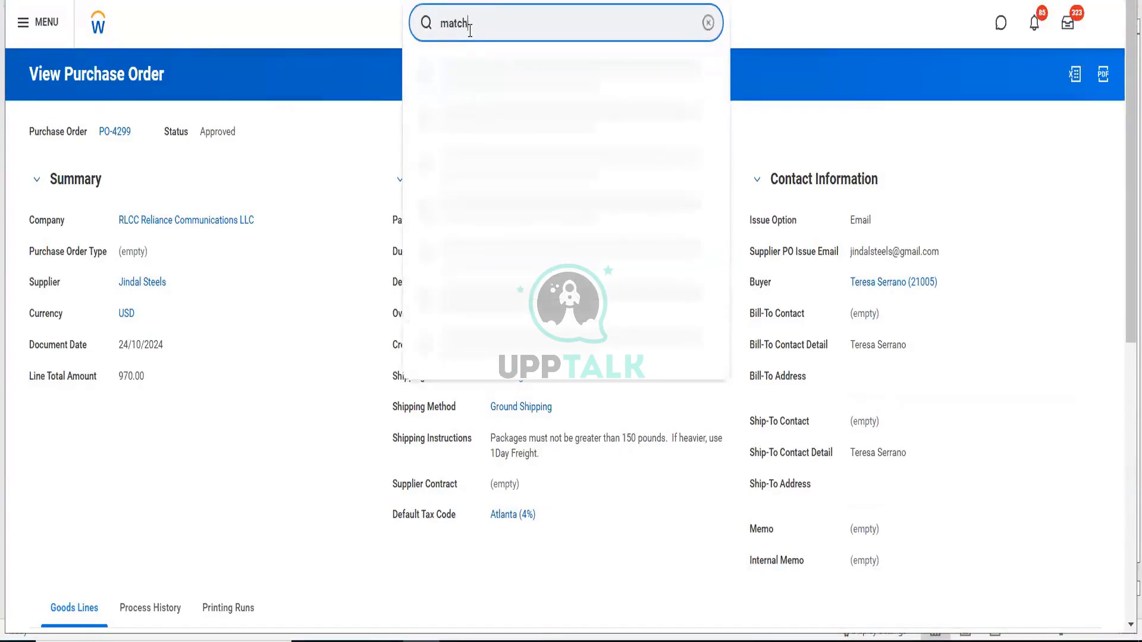
{"action": "type", "text": " rule set"}
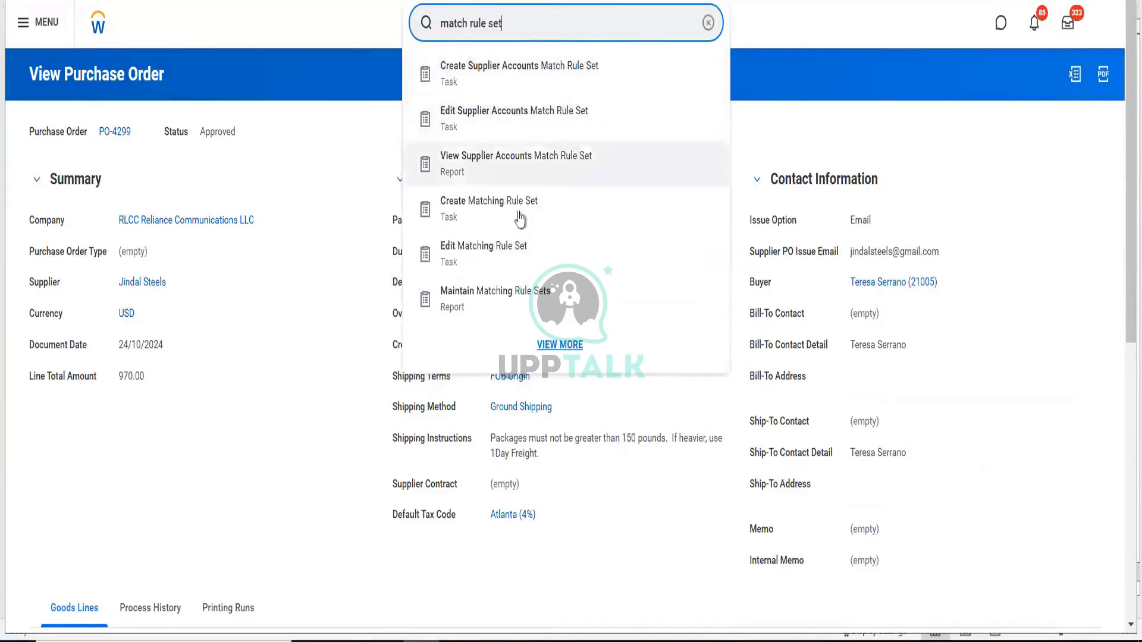
{"action": "left_click", "coordinate": [542, 170]}
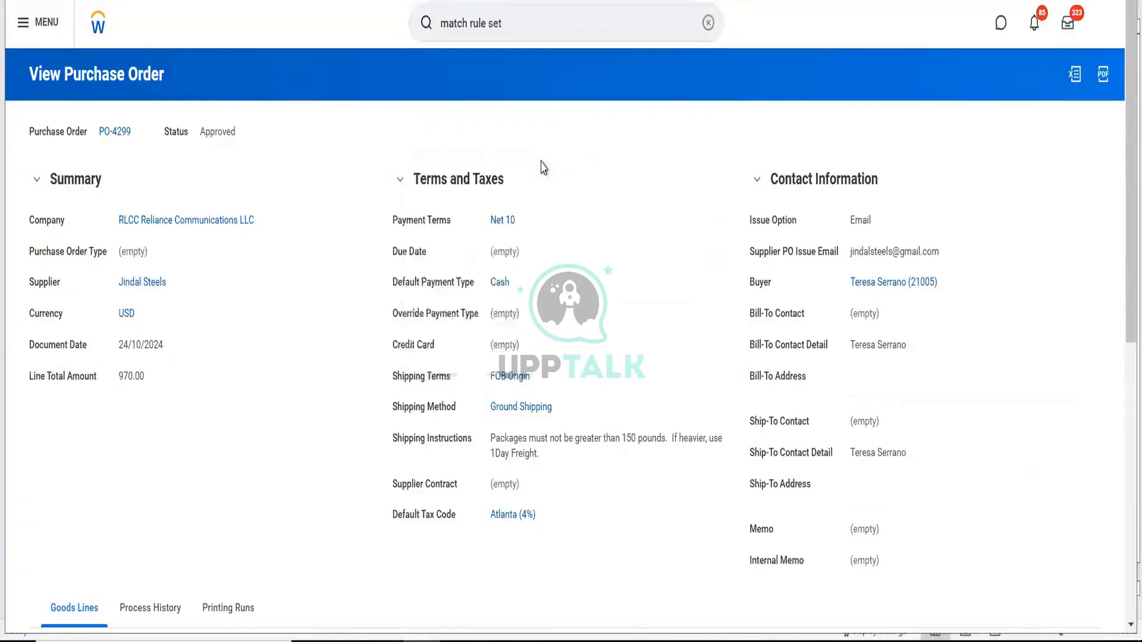
{"action": "left_click", "coordinate": [590, 134]}
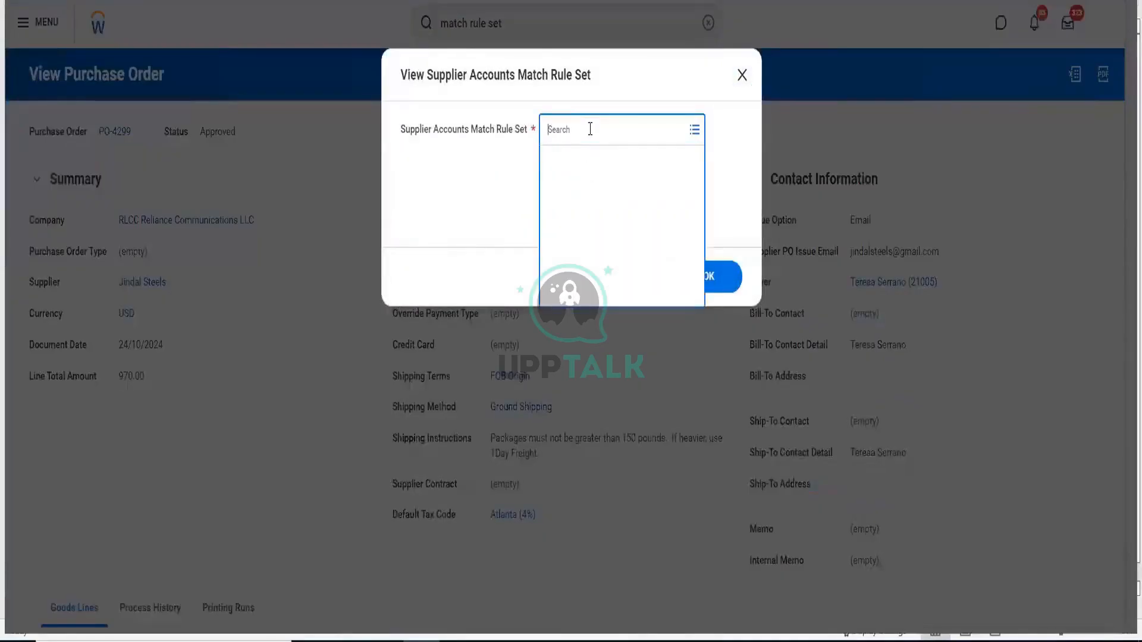
{"action": "left_click", "coordinate": [579, 162]}
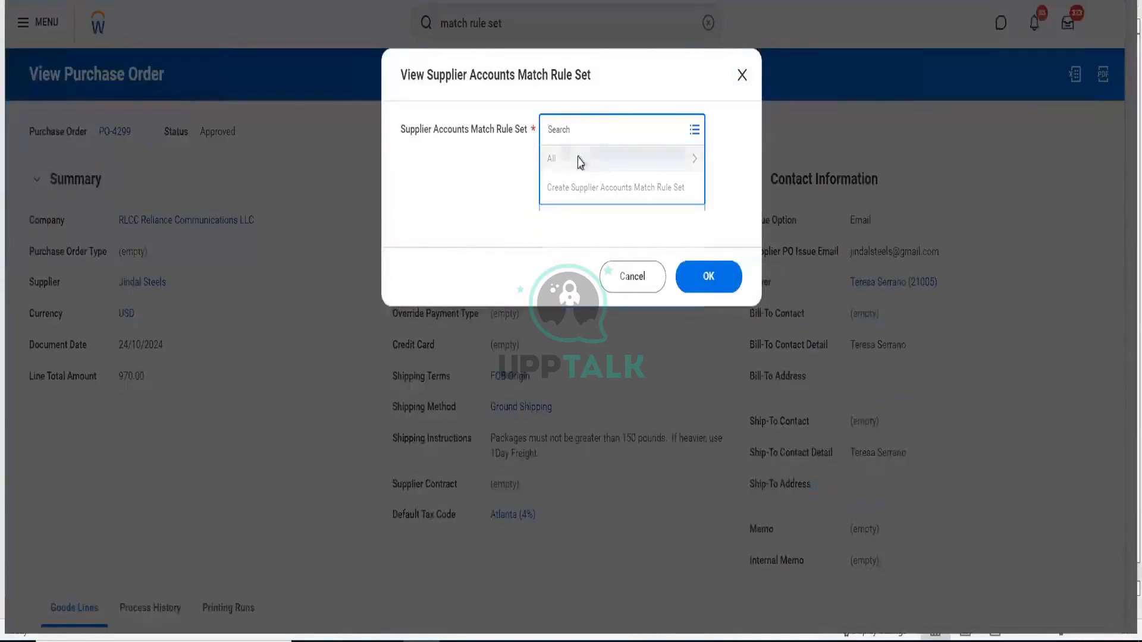
{"action": "left_click", "coordinate": [728, 278]}
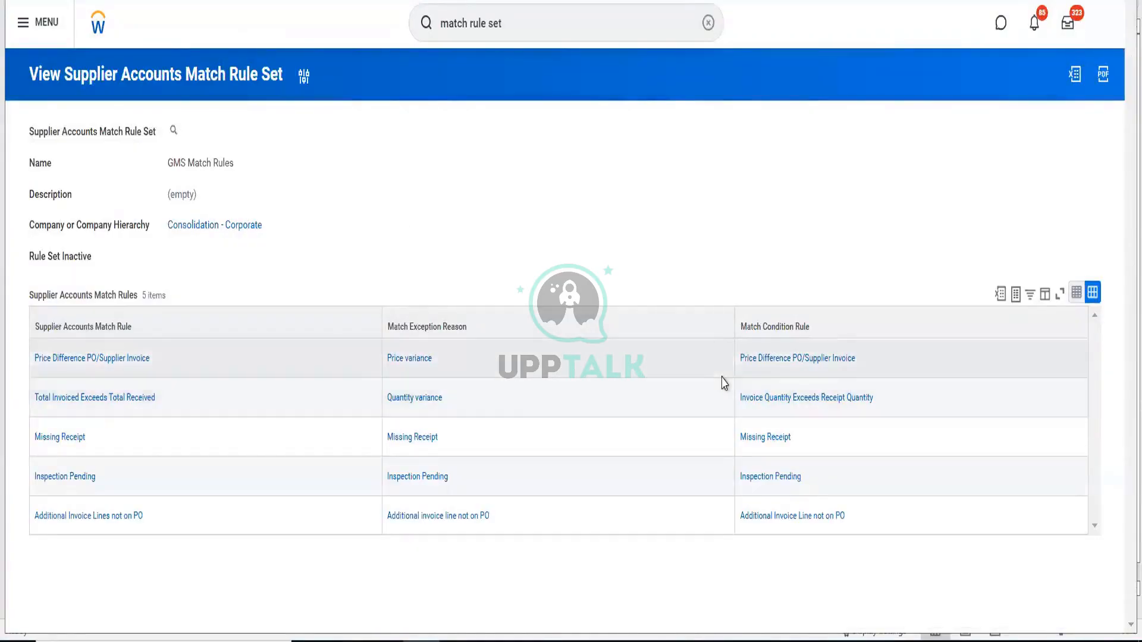
- Inspect the GMS Match Rules Price Difference condition: unit cost variance ≥5 or total amount variance ≥10
{"action": "left_click", "coordinate": [186, 130]}
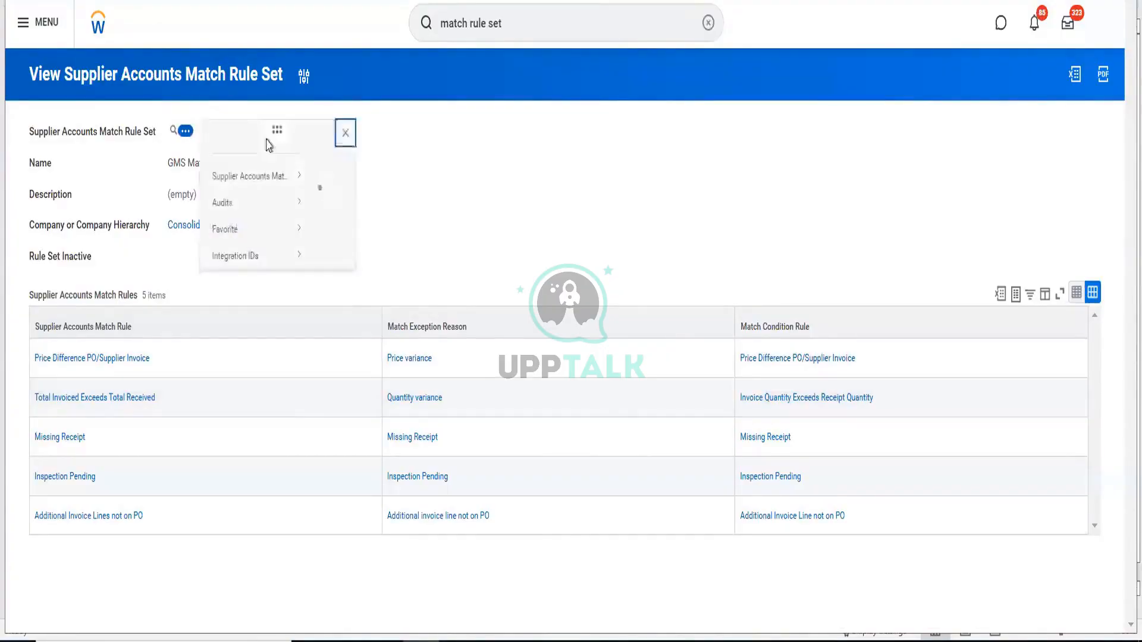
{"action": "key", "text": "Escape"}
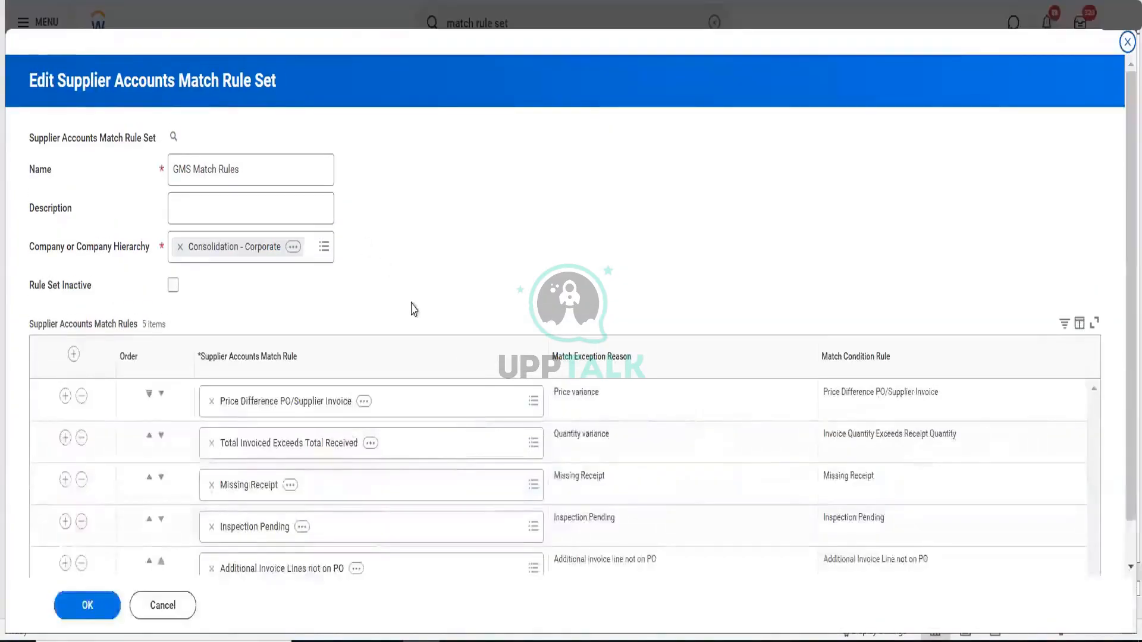
{"action": "scroll", "coordinate": [413, 308], "scroll_direction": "down", "scroll_amount": 2}
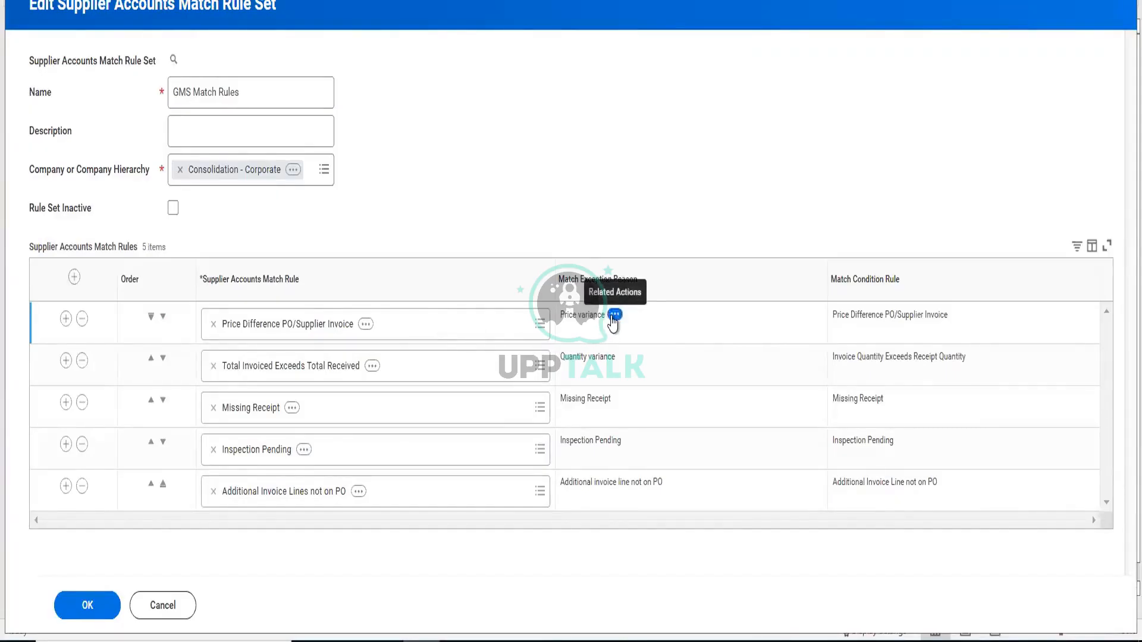
{"action": "left_click", "coordinate": [614, 315]}
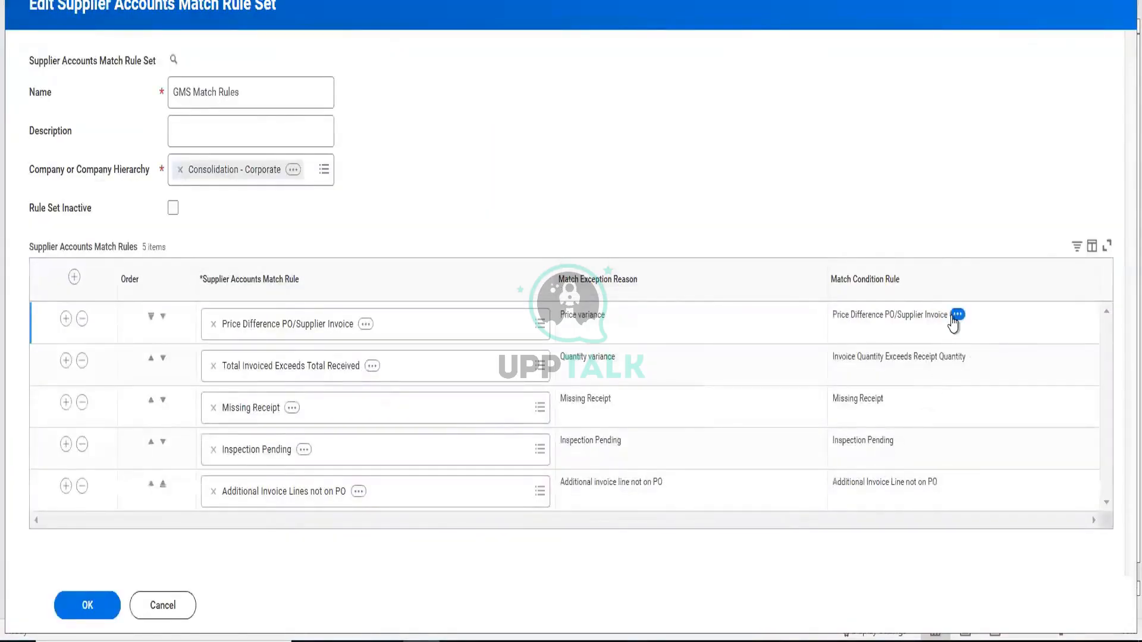
{"action": "left_click", "coordinate": [956, 315]}
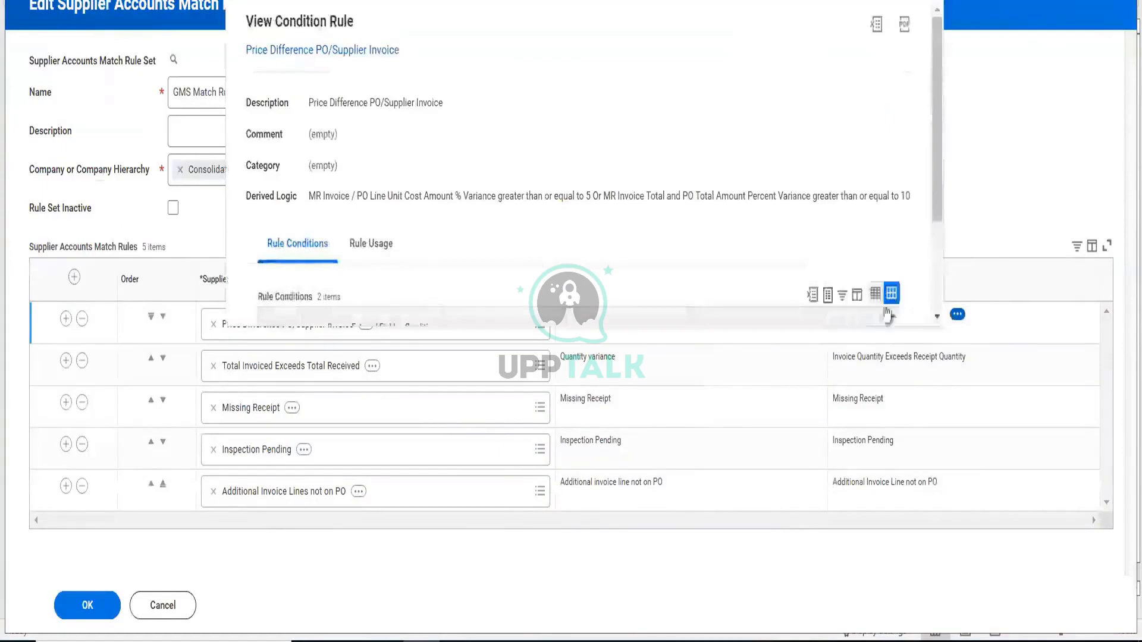
- Review the Price Difference PO/Supplier Invoice match rule details, then cancel the edit unchanged
{"action": "scroll", "coordinate": [648, 202], "scroll_direction": "down", "scroll_amount": 3}
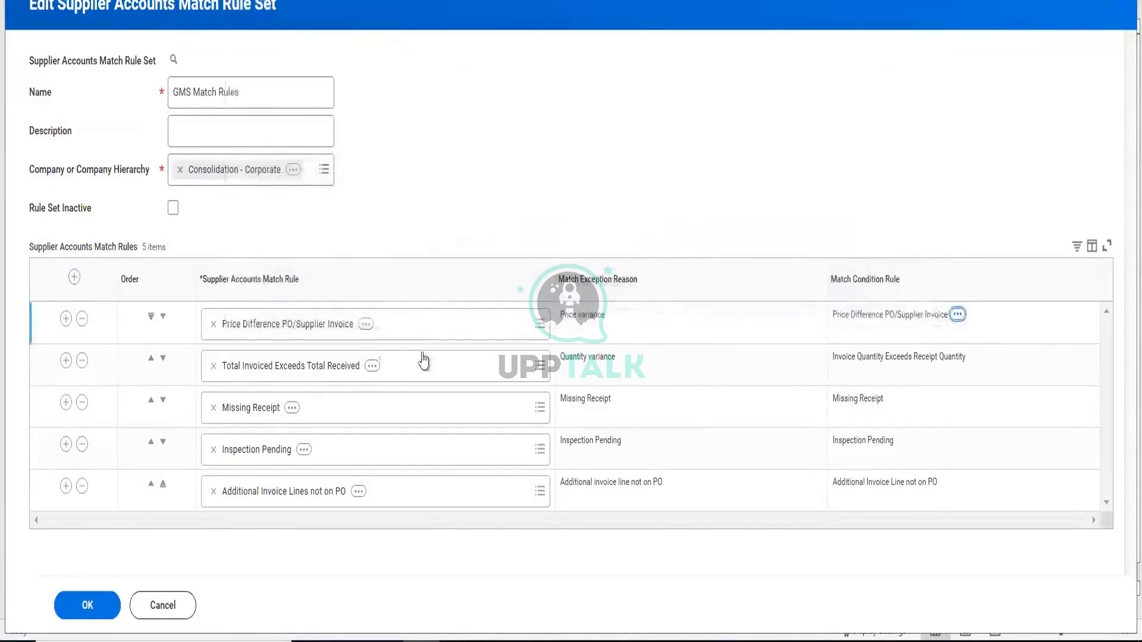
{"action": "left_click", "coordinate": [365, 324]}
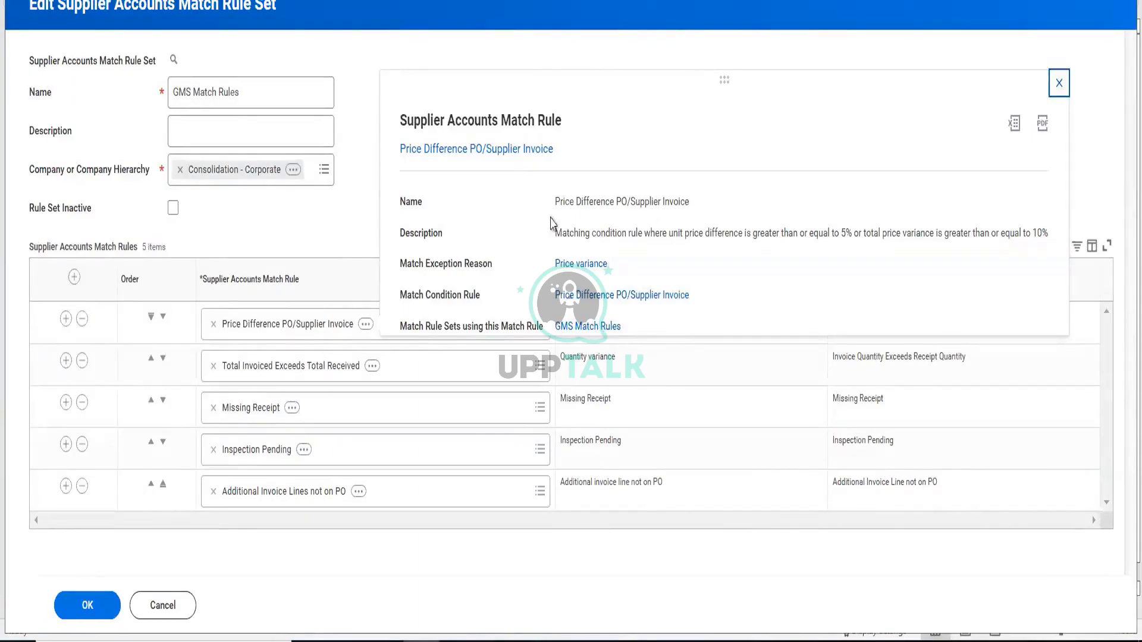
{"action": "left_click", "coordinate": [1059, 82]}
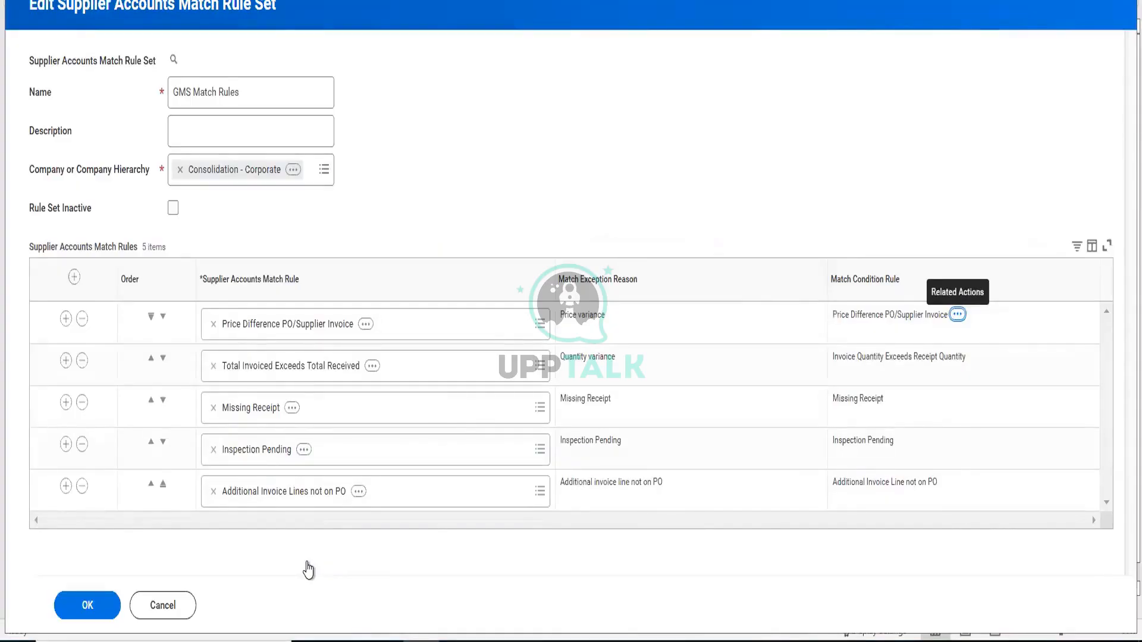
{"action": "left_click", "coordinate": [171, 608]}
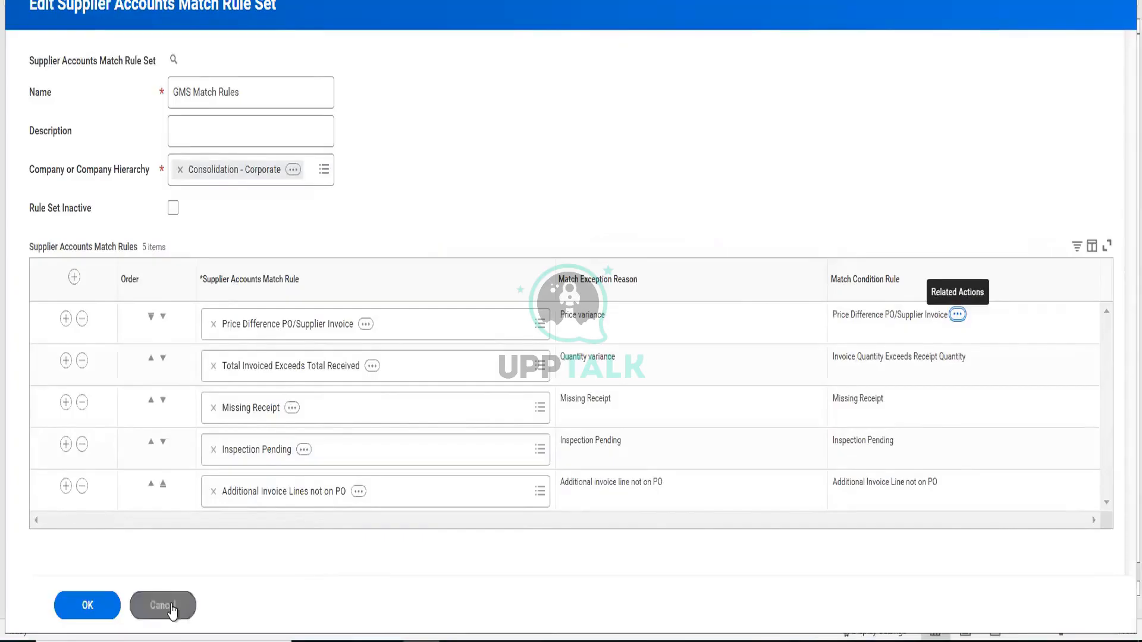